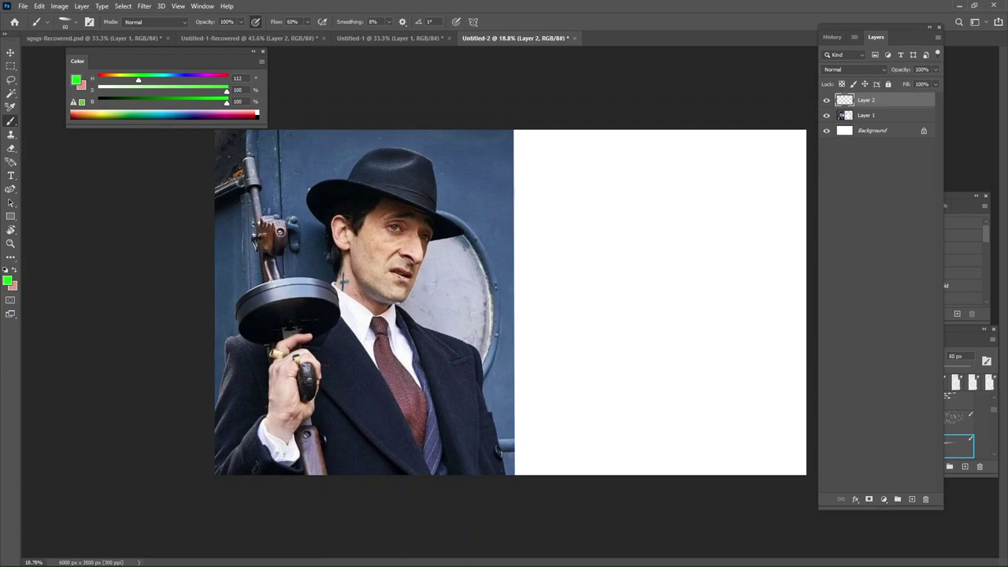
drag(670, 298, 808, 303)
drag(446, 359, 197, 358)
key(ctrl+z)
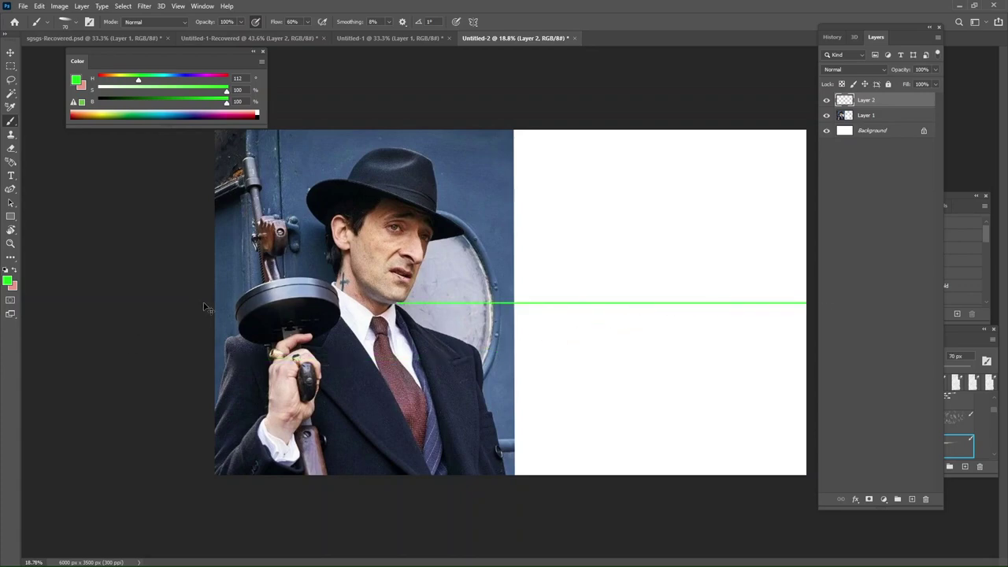
key(ctrl+z)
drag(203, 307, 798, 292)
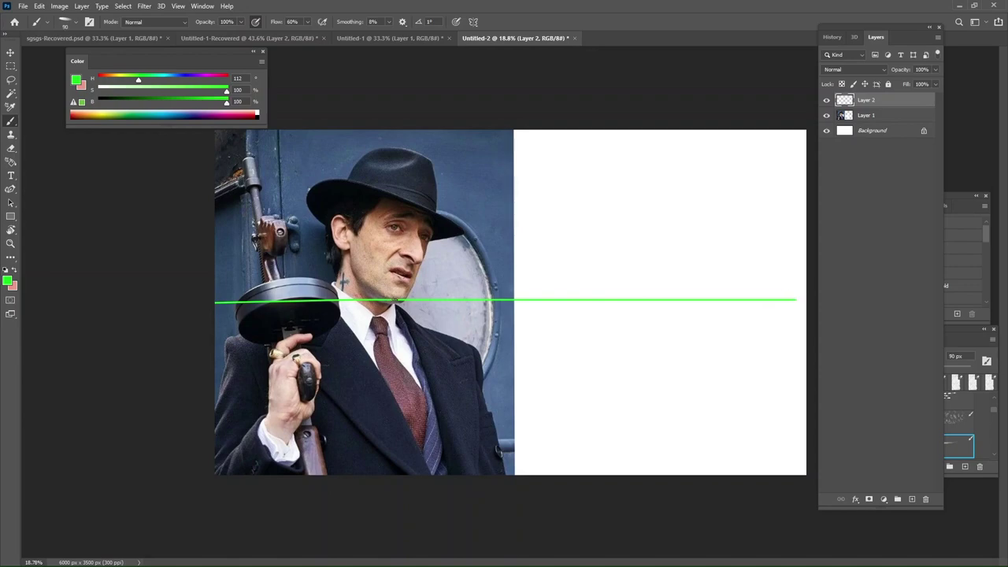
key(ctrl+z)
drag(393, 303, 811, 303)
drag(667, 302, 189, 383)
key(ctrl+z)
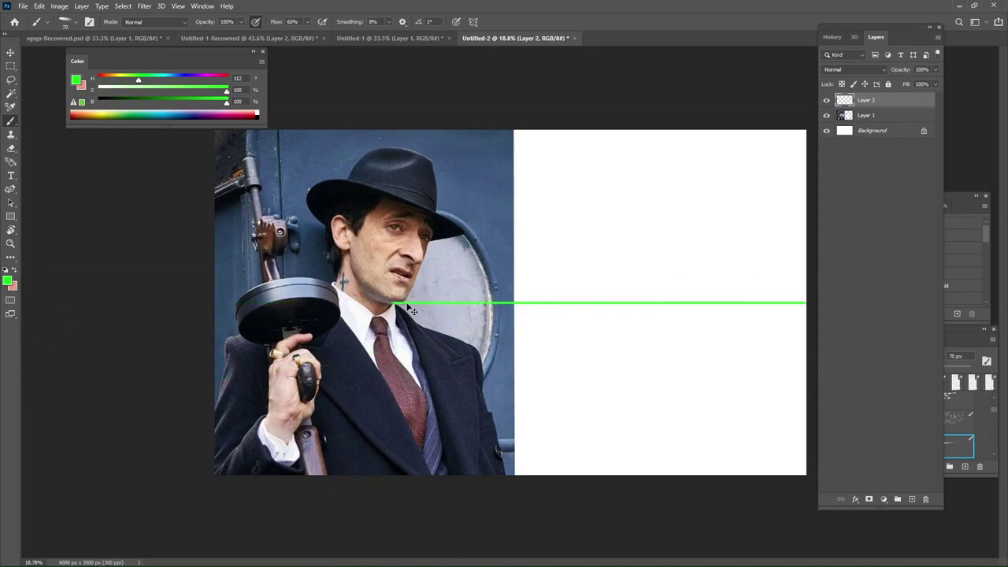
key(ctrl+z)
Draw full-width green horizontal guide lines at the man's chin, nose base, eyes and hat crown with a 60 px brush.
key(bracketleft)
mouse_move(408, 303)
mouse_down()
mouse_move(844, 365)
mouse_move(155, 400)
mouse_up()
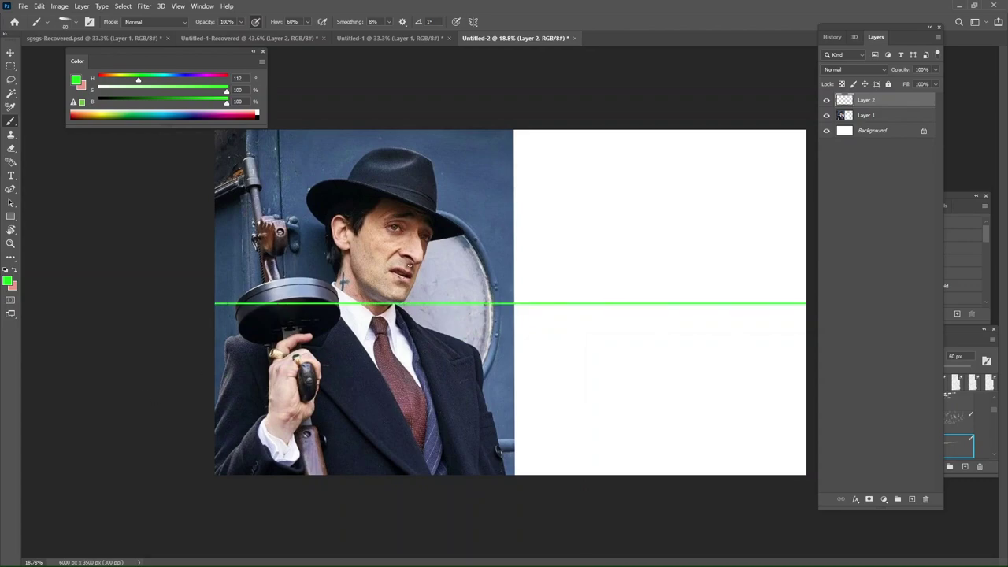
mouse_move(408, 265)
mouse_down()
mouse_move(740, 295)
mouse_move(177, 305)
mouse_up()
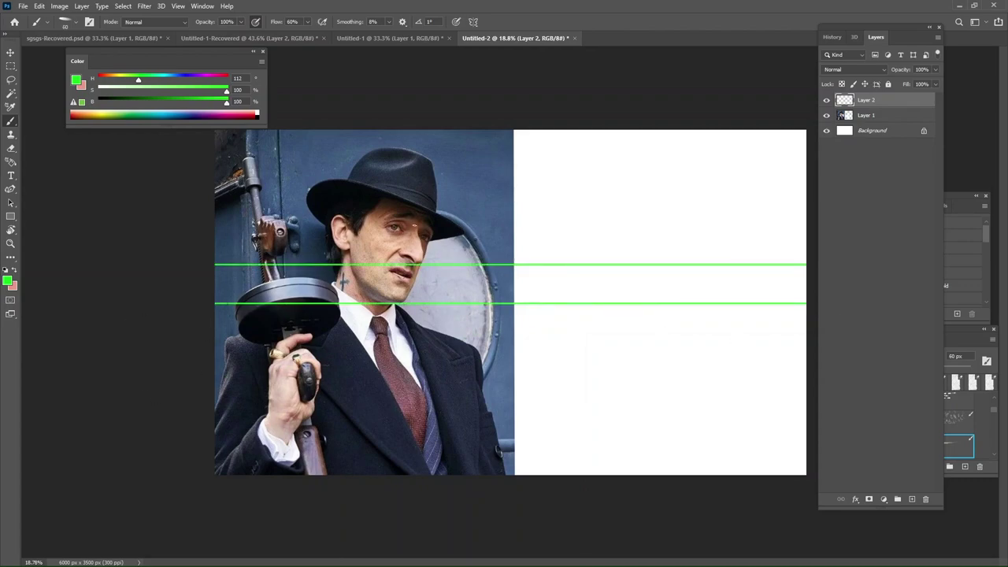
mouse_move(811, 227)
mouse_down()
mouse_move(422, 227)
mouse_move(79, 319)
mouse_up()
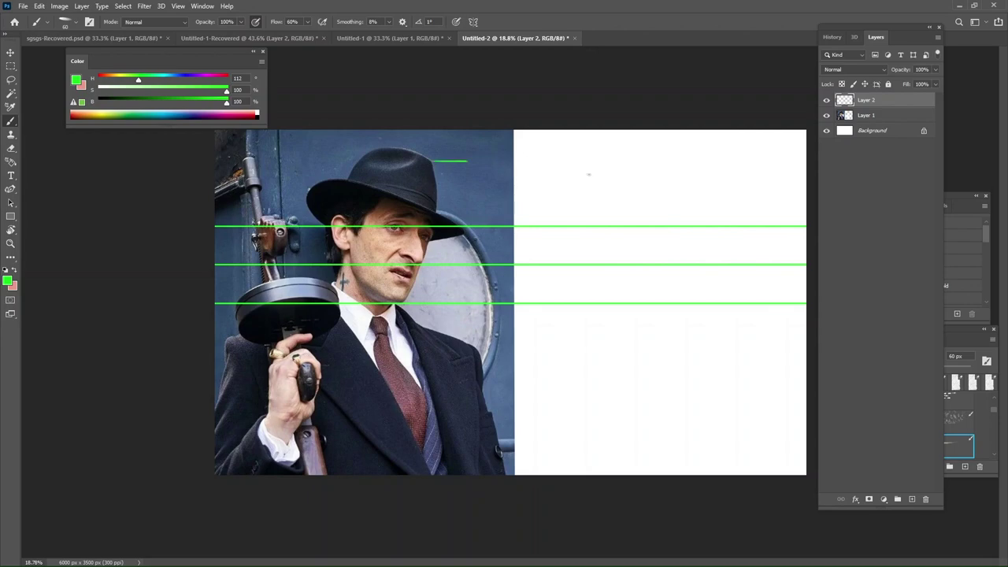
mouse_move(589, 175)
mouse_down()
mouse_move(457, 169)
mouse_move(206, 189)
mouse_up()
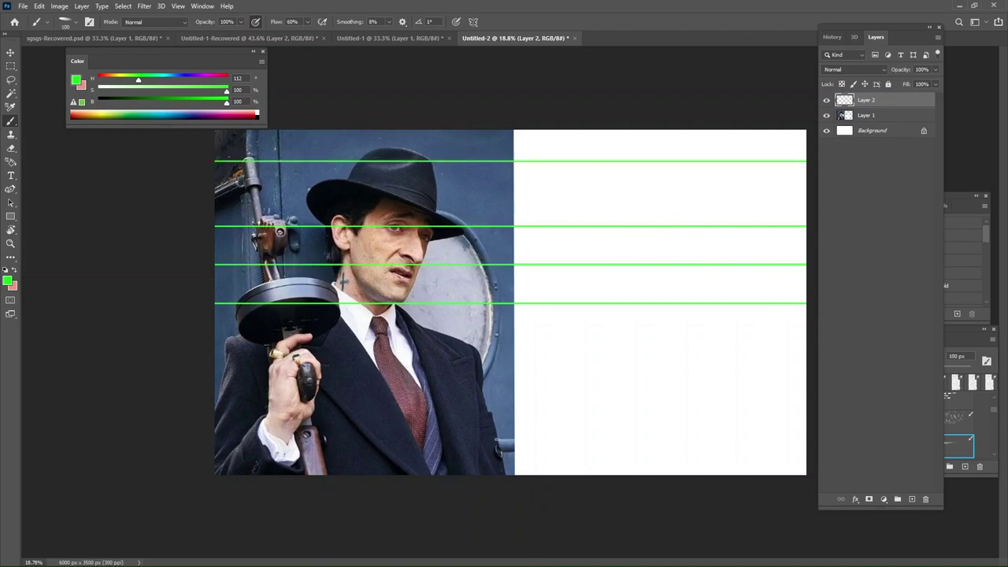
Add thicker 100 px guide lines at the shoulder and the lower hand, plus a thin 30 px line just below the eye line.
mouse_move(500, 413)
mouse_down()
mouse_move(607, 424)
mouse_move(212, 425)
mouse_up()
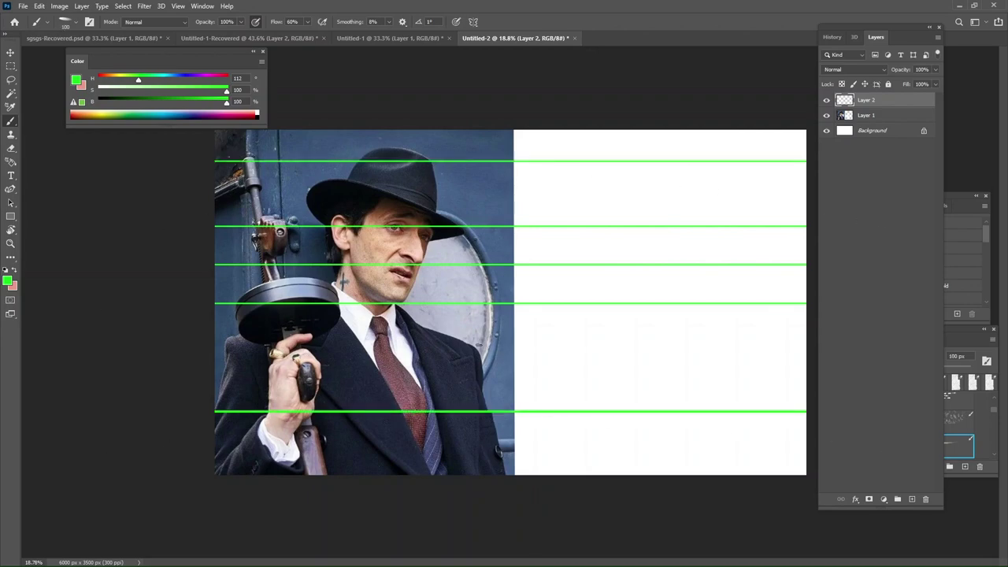
mouse_move(590, 349)
mouse_down()
mouse_move(811, 349)
mouse_move(204, 349)
mouse_up()
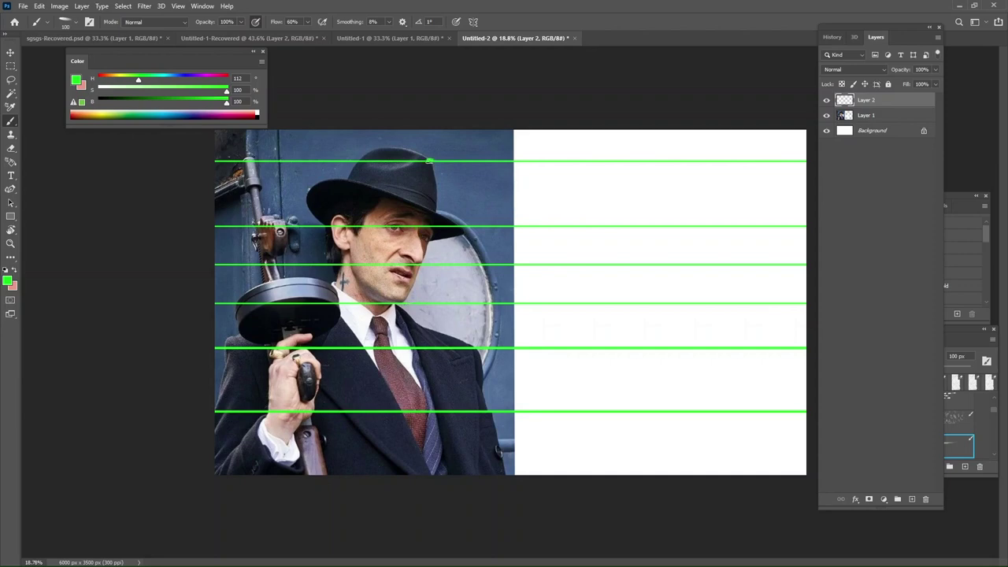
key(ctrl+z)
drag(399, 231, 809, 231)
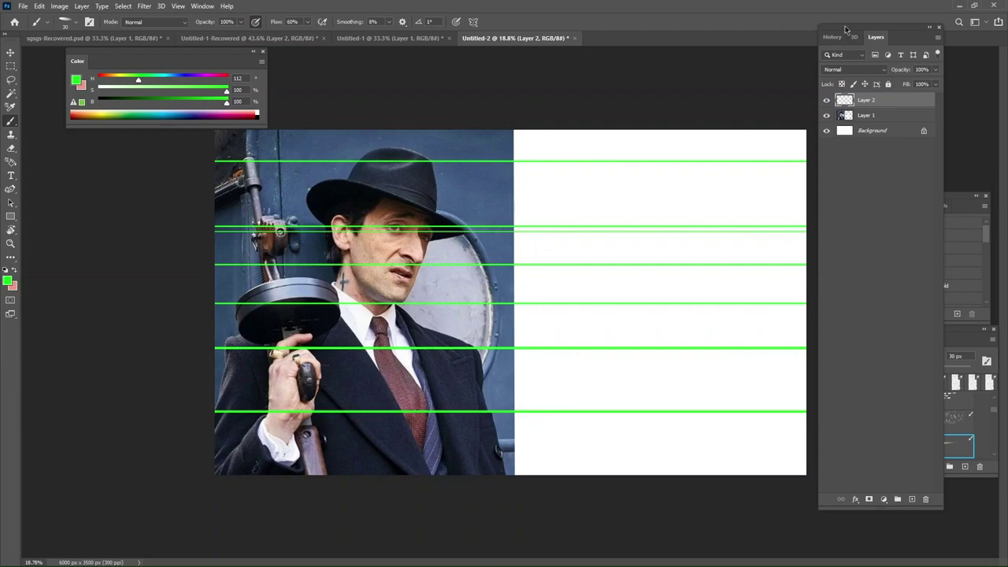
Hide the guide-line layer and create a new layer directly above the photo layer.
click(826, 100)
click(874, 115)
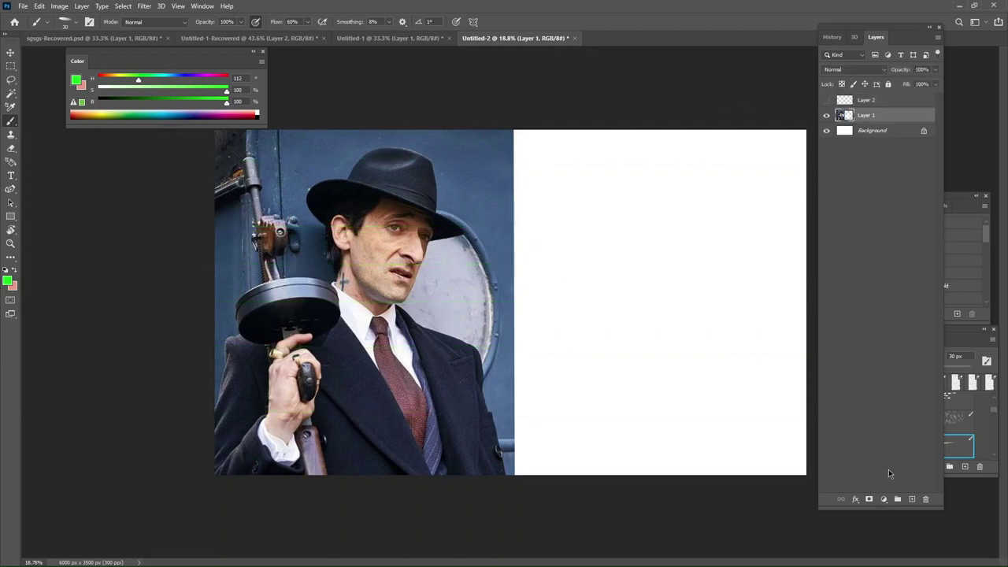
click(913, 501)
double_click(865, 118)
click(910, 116)
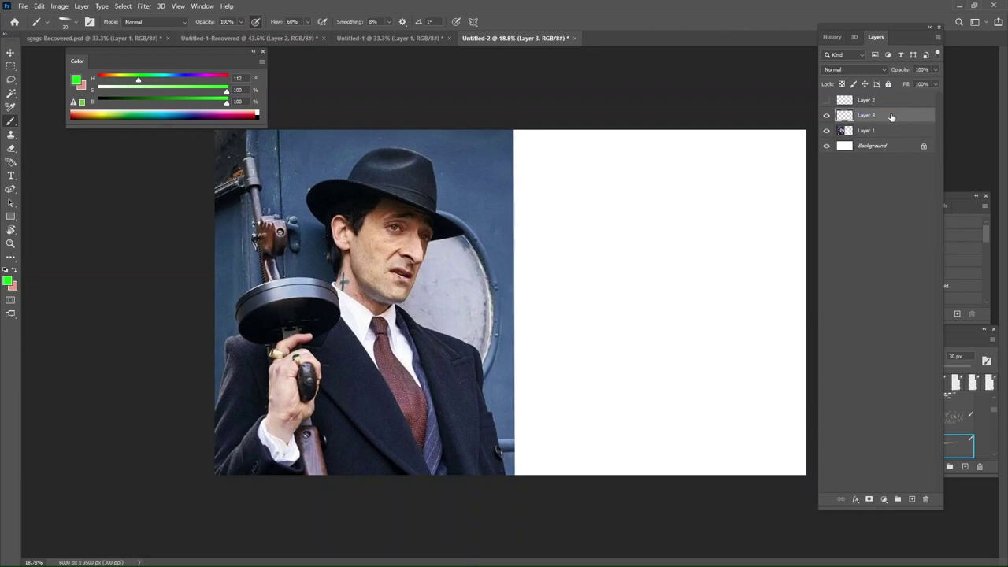
click(875, 104)
double_click(871, 118)
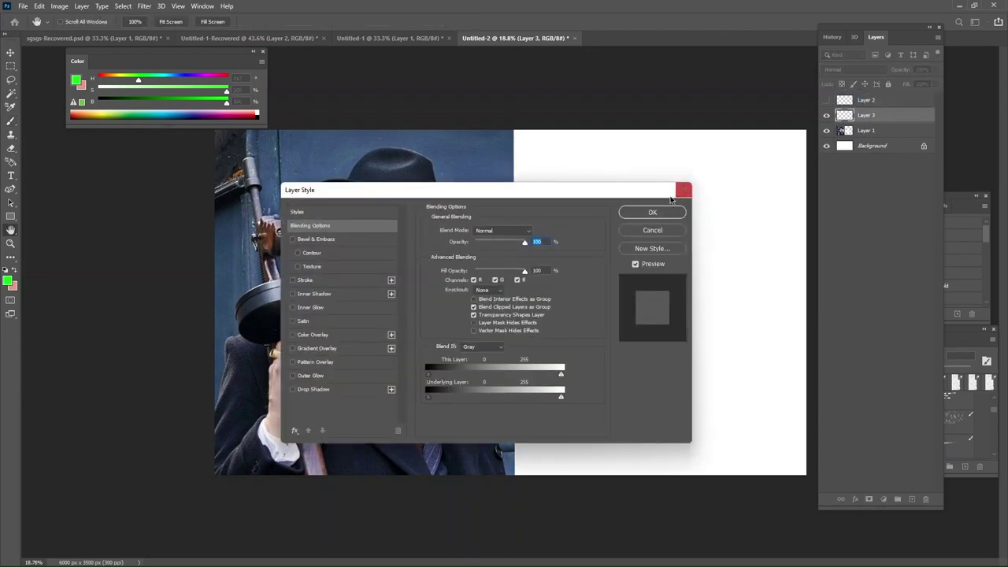
key(Escape)
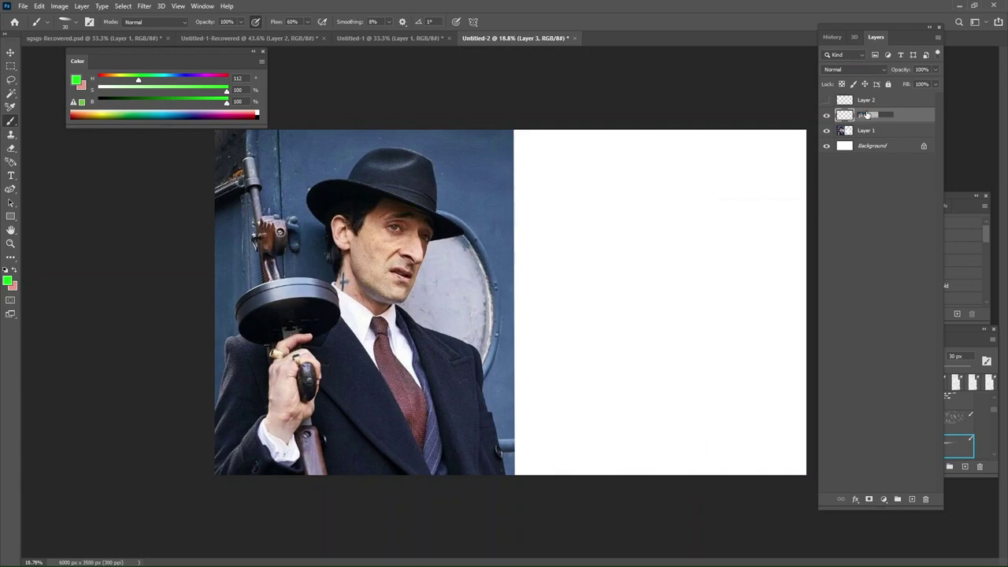
Rename the new empty layer sketch.
key(Return)
click(895, 106)
click(869, 122)
double_click(877, 117)
click(683, 189)
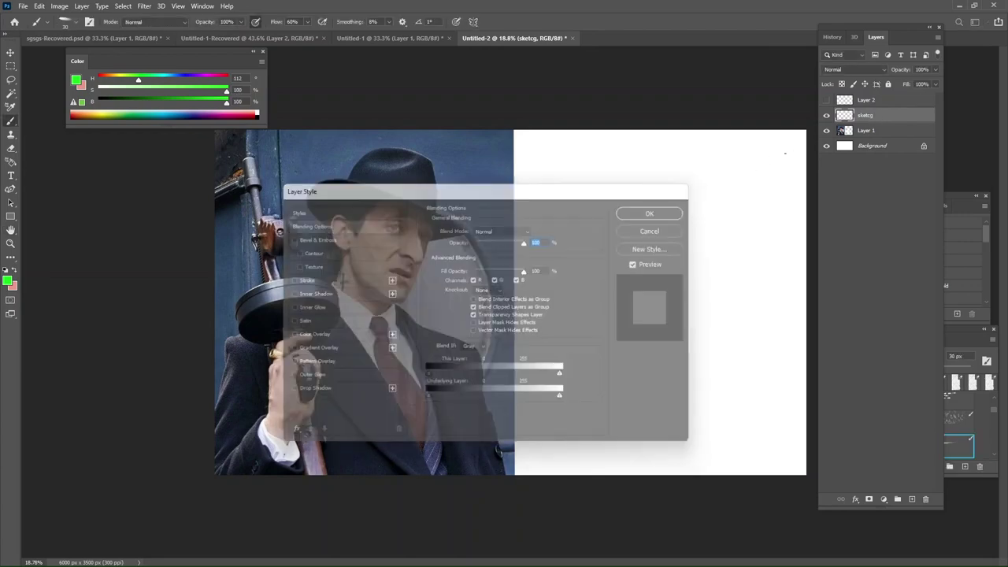
double_click(871, 115)
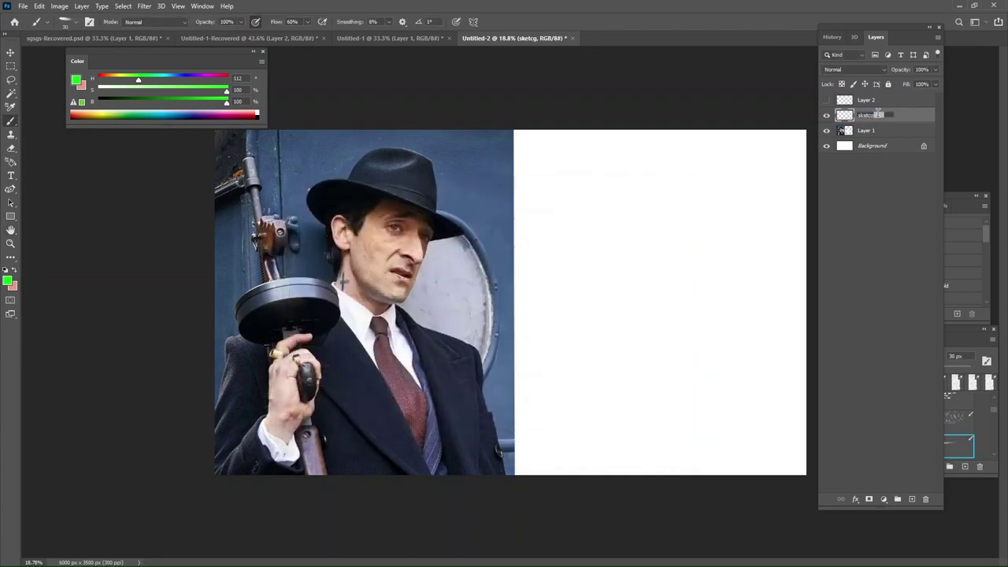
text(h)
click(878, 129)
click(875, 118)
Set the foreground colour to black and adjust the brush size for sketching on the blank half of the canvas.
click(108, 101)
click(98, 102)
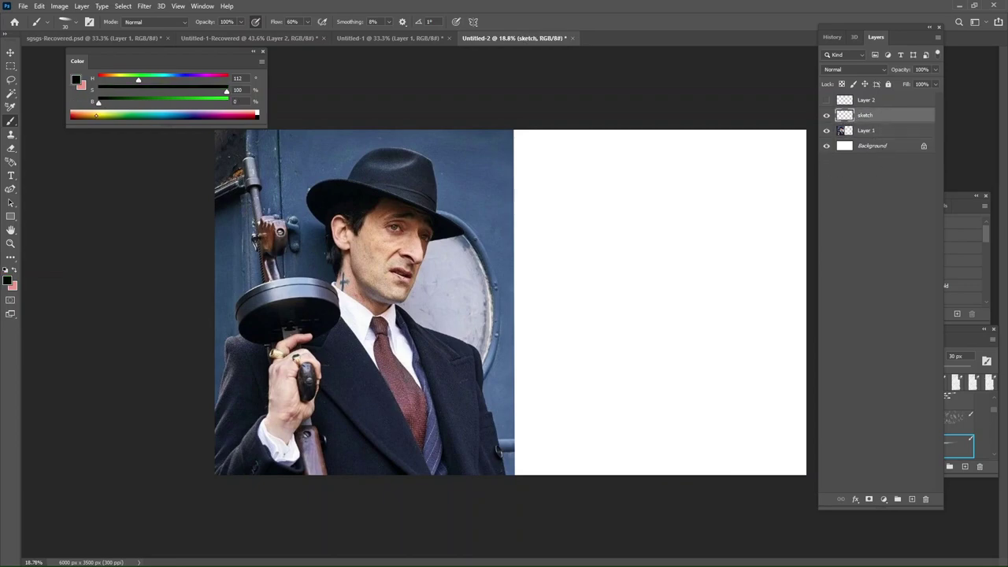
drag(584, 248, 596, 288)
key(ctrl+z)
key(])
key(bracketleft)
key(bracketleft)
key(bracketright)
key(bracketleft)
key(bracketleft)
Sketch the hat's sloping brim with its rounded left end and pointed right tip on the blank half of the canvas.
mouse_move(575, 210)
mouse_down()
mouse_move(596, 241)
mouse_move(580, 218)
mouse_move(606, 189)
mouse_move(597, 187)
mouse_move(587, 187)
mouse_move(718, 245)
mouse_up()
key(ctrl+z)
key(ctrl+z)
key(bracketright)
key(ctrl+z)
key(ctrl+z)
key(bracketright)
key(bracketright)
key(ctrl+z)
mouse_move(596, 185)
mouse_down()
mouse_move(694, 214)
mouse_move(714, 234)
mouse_move(723, 221)
mouse_move(687, 233)
mouse_move(720, 225)
mouse_move(699, 171)
mouse_move(700, 215)
mouse_up()
key(ctrl+z)
key(ctrl+z)
key(bracketright)
key(bracketright)
key(ctrl+z)
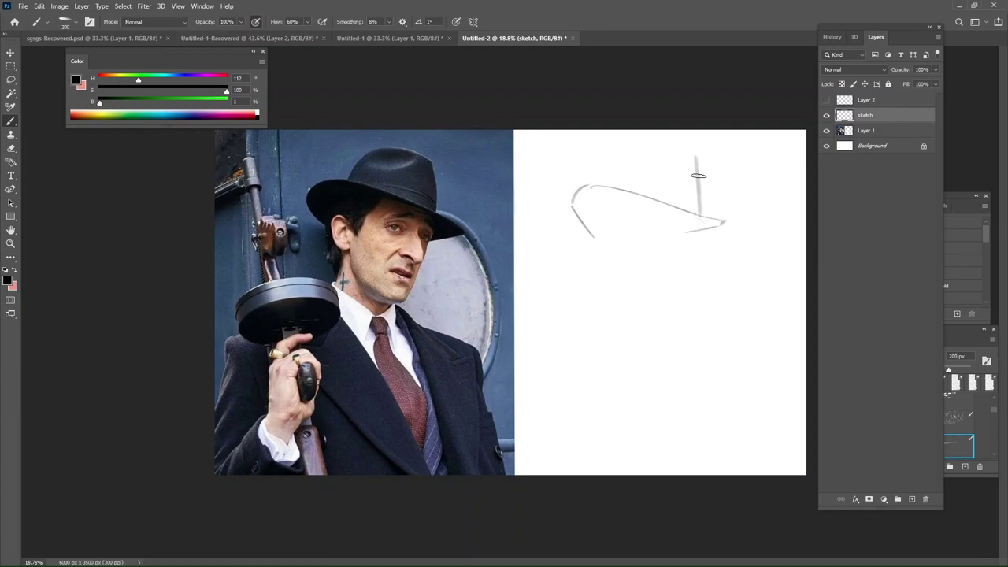
Redraw the right side of the hat's crown as a near-vertical stroke down to the brim.
key(ctrl+z)
key(bracketleft)
key(bracketleft)
drag(690, 165, 694, 211)
key(bracketleft)
mouse_move(612, 154)
mouse_down()
mouse_move(714, 172)
mouse_move(690, 161)
mouse_up()
key(ctrl+z)
key(ctrl+z)
key(bracketleft)
key(bracketleft)
Sketch the left side of the hat's crown and its curved top edge across to the right side.
drag(618, 188, 625, 175)
drag(619, 173, 697, 171)
key(ctrl+z)
key(ctrl+z)
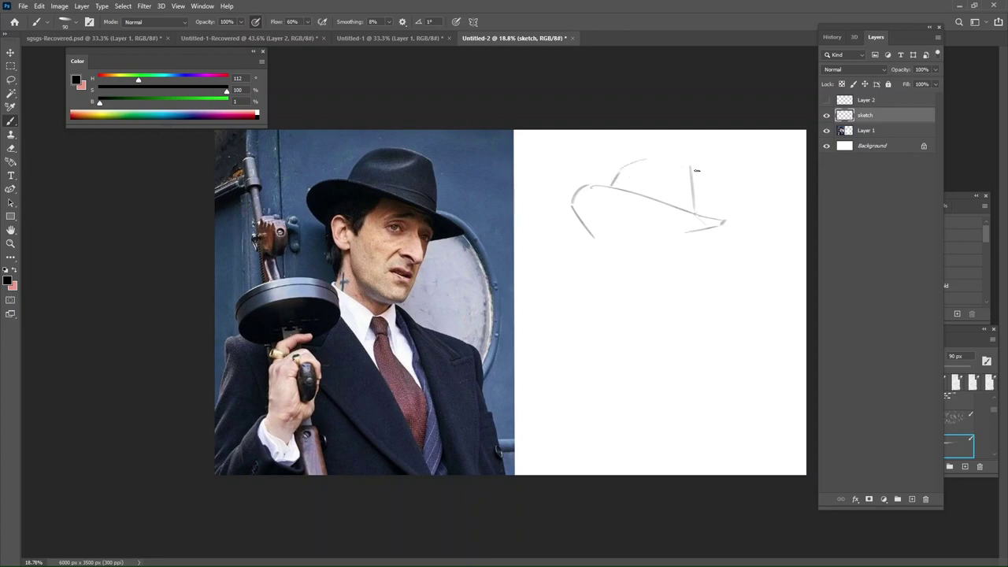
key(bracketright)
key(bracketright)
Undo the accidental layer changes and sketch the curved crease inside the hat's crown.
ctrl+click(421, 161)
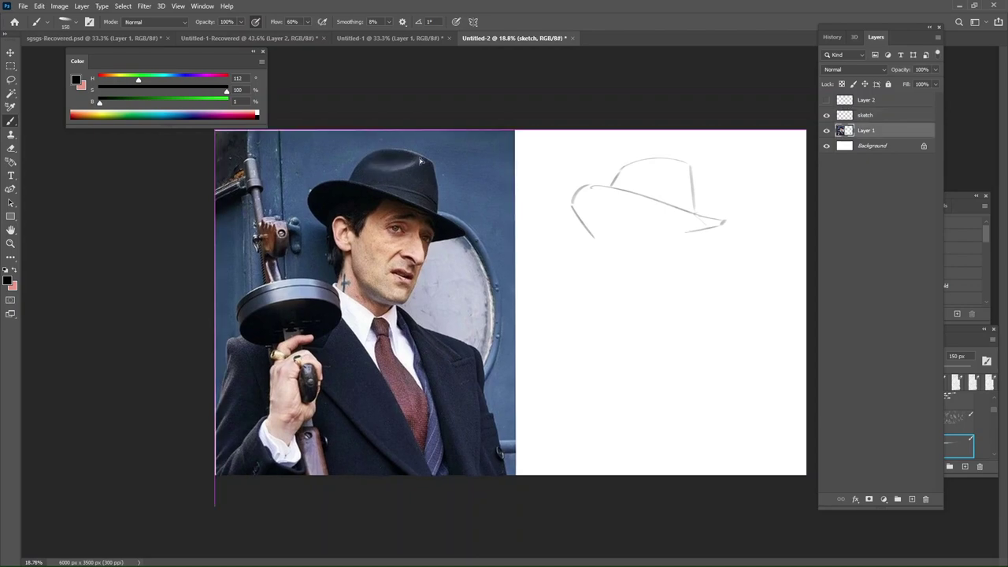
key(ctrl+z)
ctrl+click(613, 189)
key(ctrl+z)
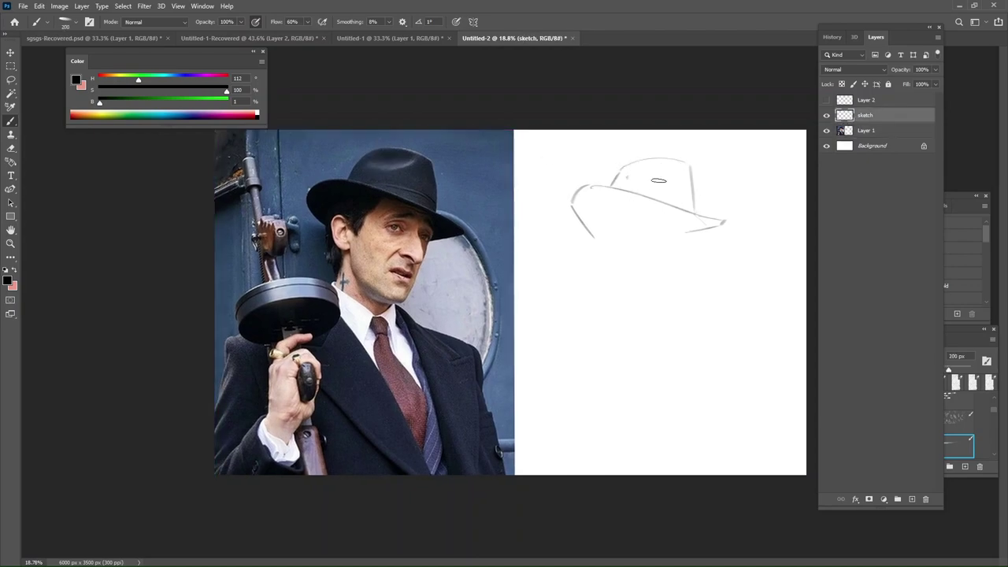
drag(628, 176, 673, 174)
Erase the stray mark on the brim's left curve and shorten the underside line at its right tip.
key(e)
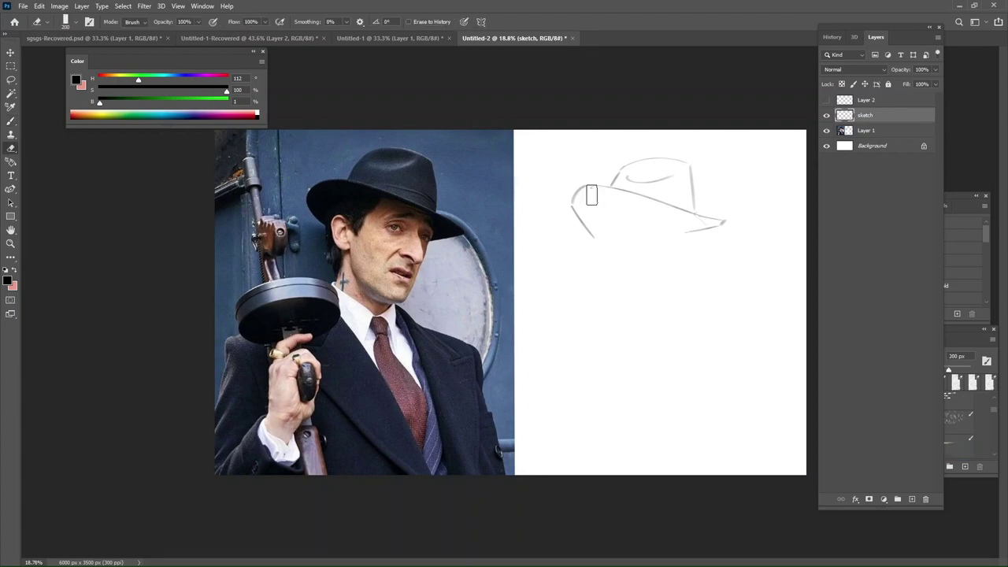
key(b)
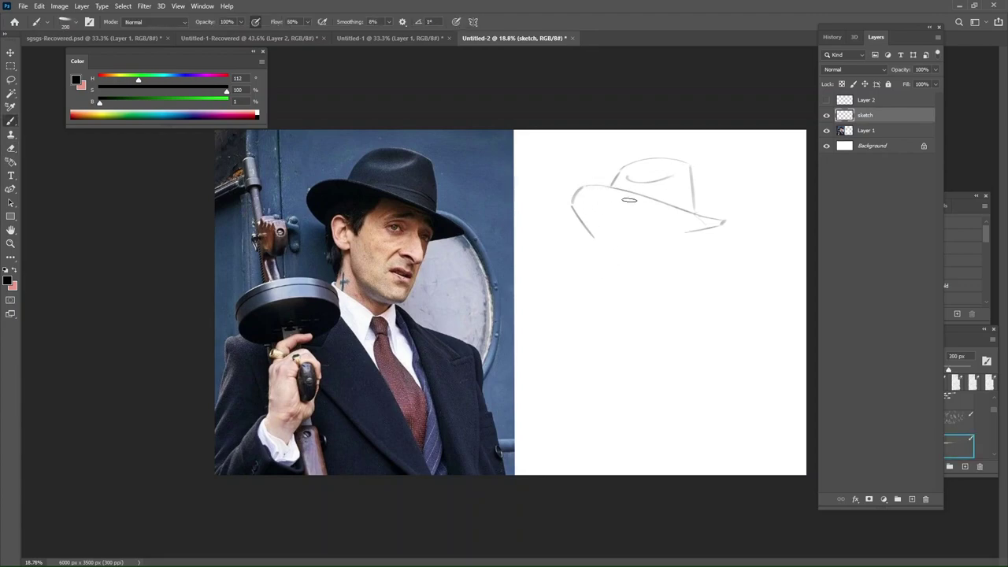
key(e)
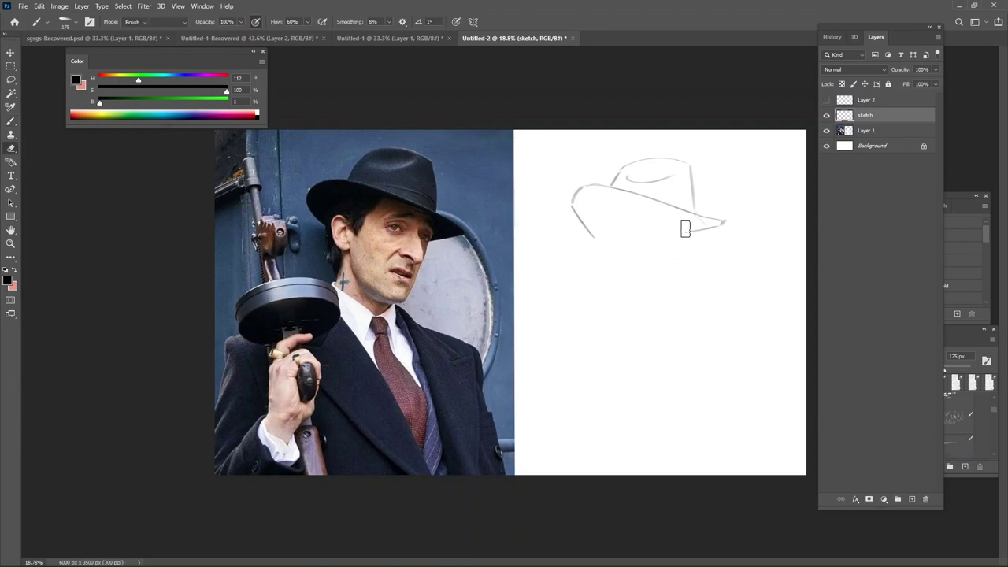
key(b)
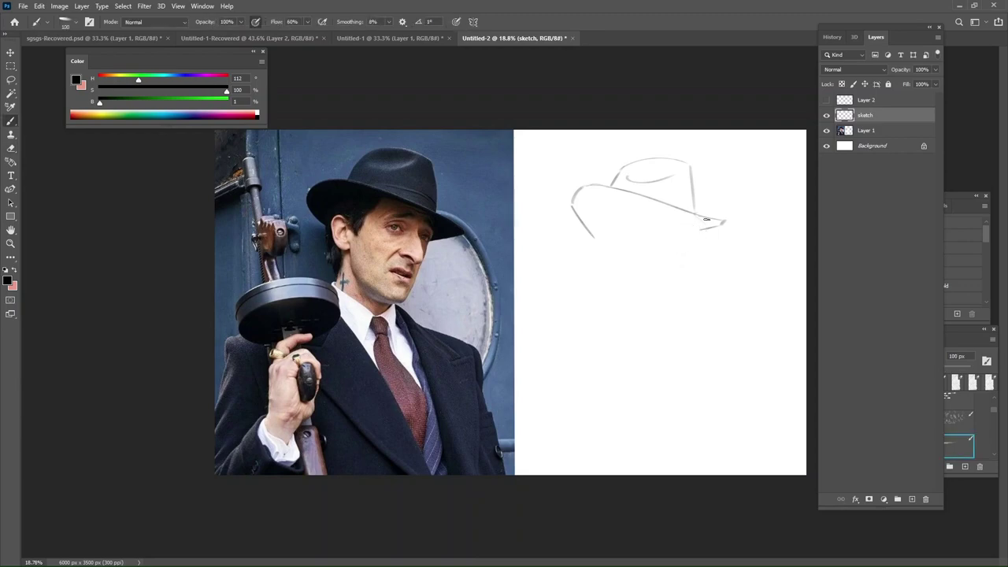
Show the guide-line layer, then scale the hat sketch to 101.05% and shift it slightly up and to the left.
click(827, 100)
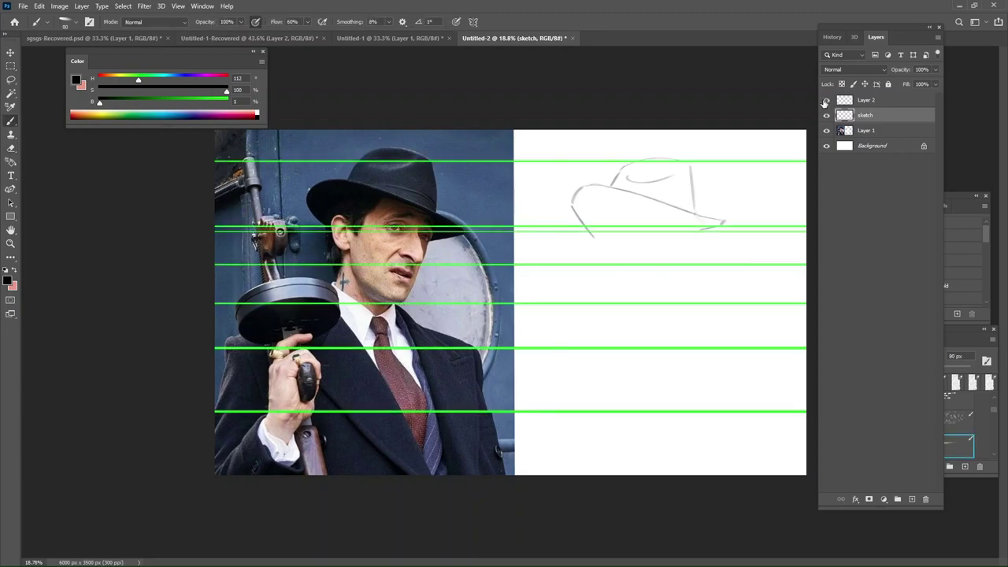
drag(689, 186, 695, 204)
key(ctrl+z)
key(ctrl+t)
mouse_move(729, 241)
mouse_down()
mouse_move(746, 255)
mouse_move(722, 246)
mouse_up()
drag(697, 202, 711, 212)
key(shift+Left)
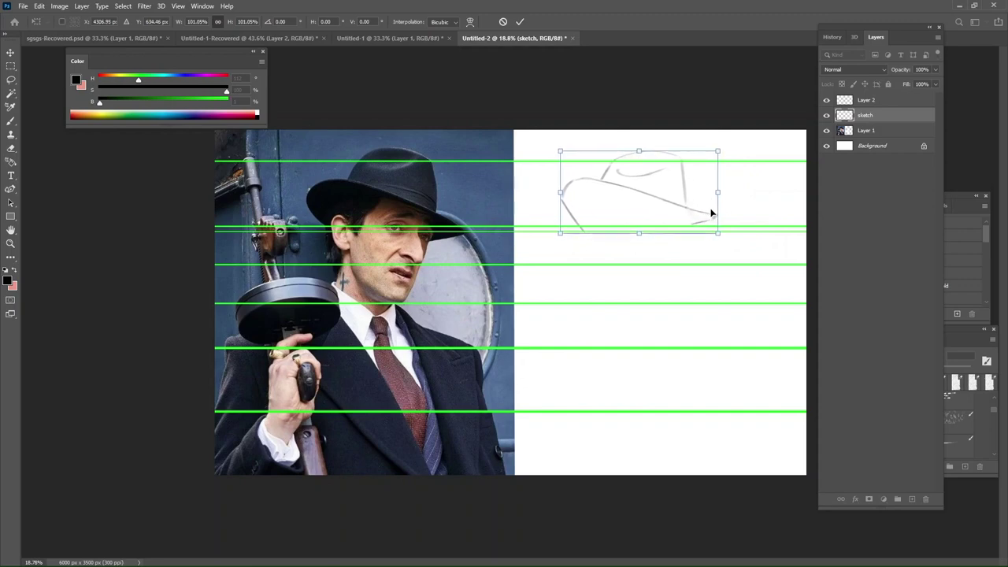
key(Return)
key(b)
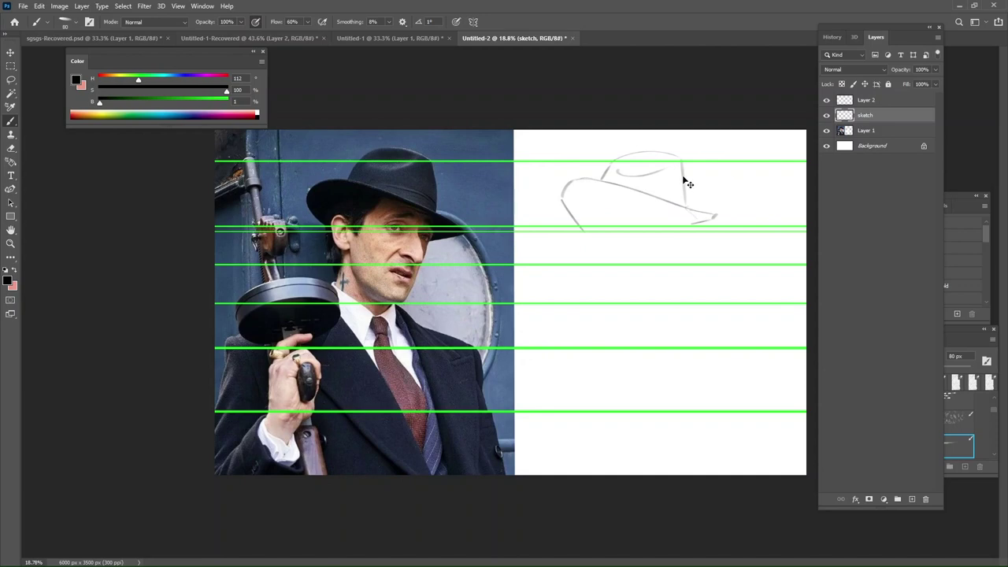
ctrl+click(681, 184)
key(ctrl+alt+a)
drag(684, 186, 683, 200)
key(ctrl+z)
click(872, 105)
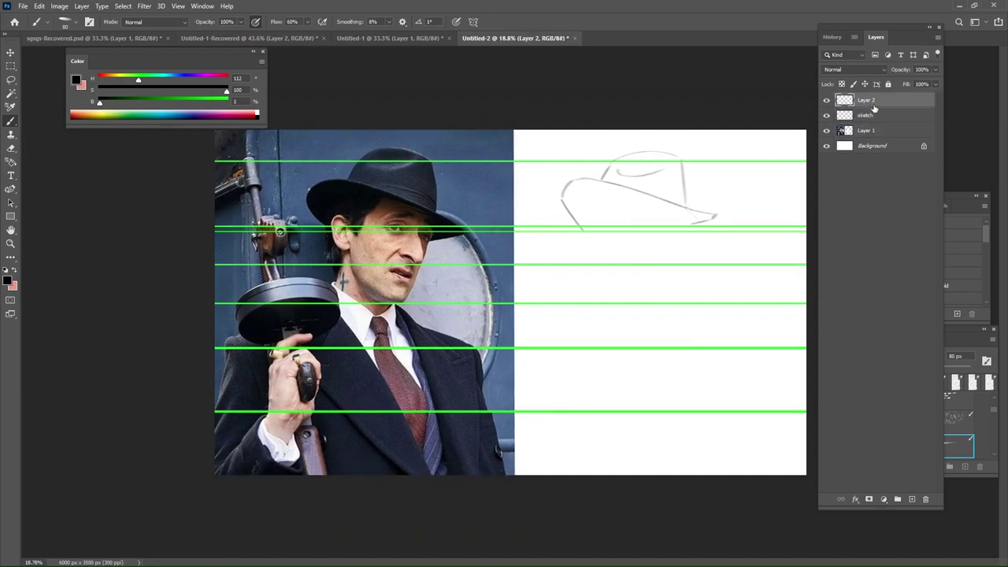
click(851, 115)
click(826, 115)
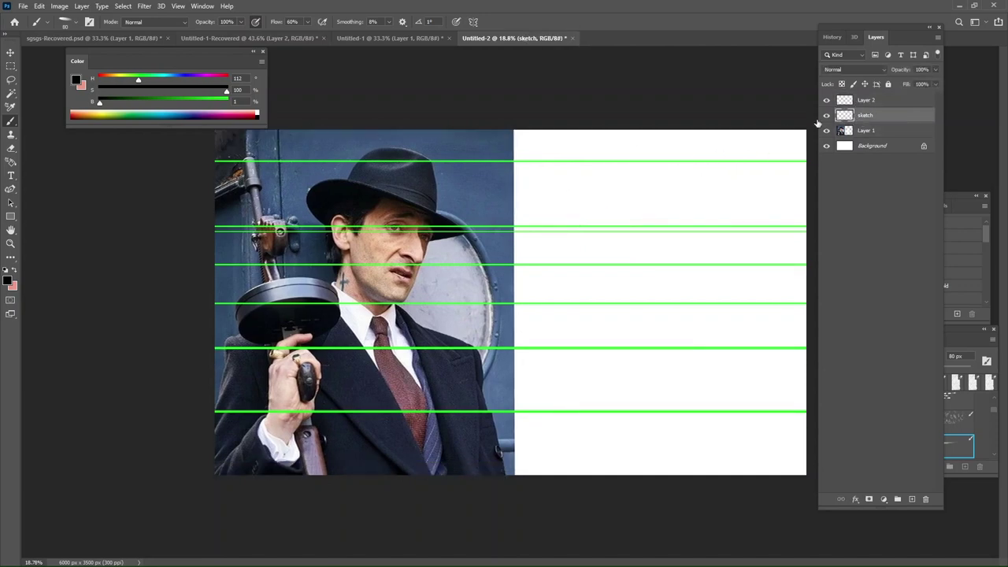
click(826, 115)
Erase the crease in the hat's crown and redraw it higher, as a curve rising toward the crown's right edge.
key(e)
key(b)
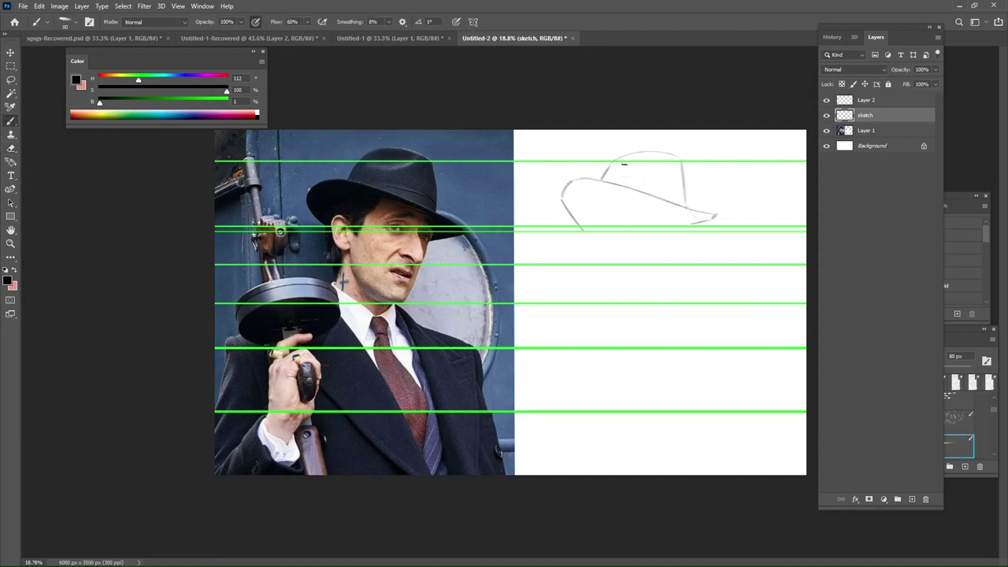
key(])
key(])
key(])
drag(619, 169, 655, 167)
key(ctrl+z)
key(])
key(])
Erase the brim's right tip and redraw the brim as a darker line sloping down to the eye guide lines, with a short underside stroke.
key(e)
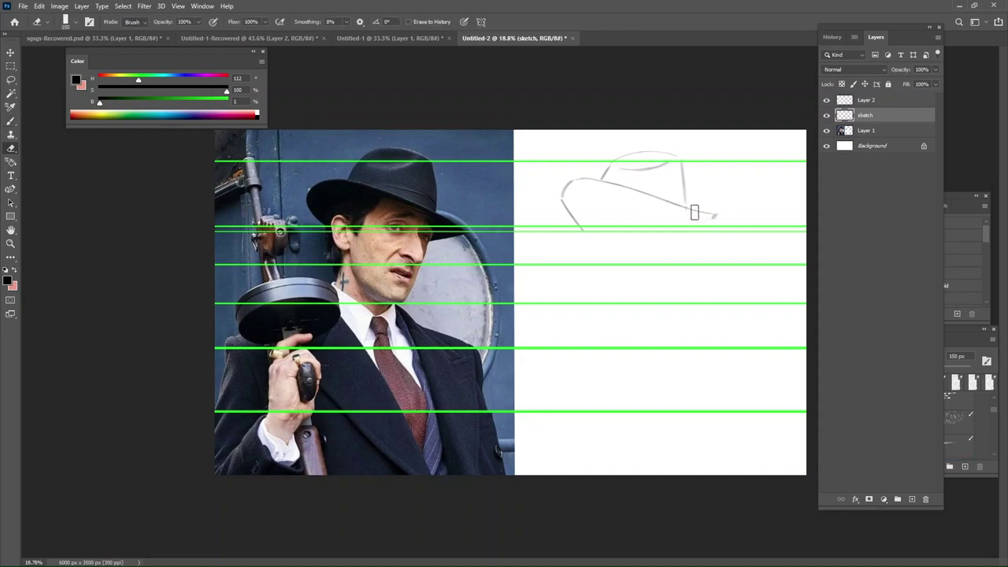
mouse_move(694, 212)
mouse_down()
mouse_move(597, 181)
mouse_move(644, 212)
mouse_move(704, 226)
mouse_up()
key(b)
key(e)
key(b)
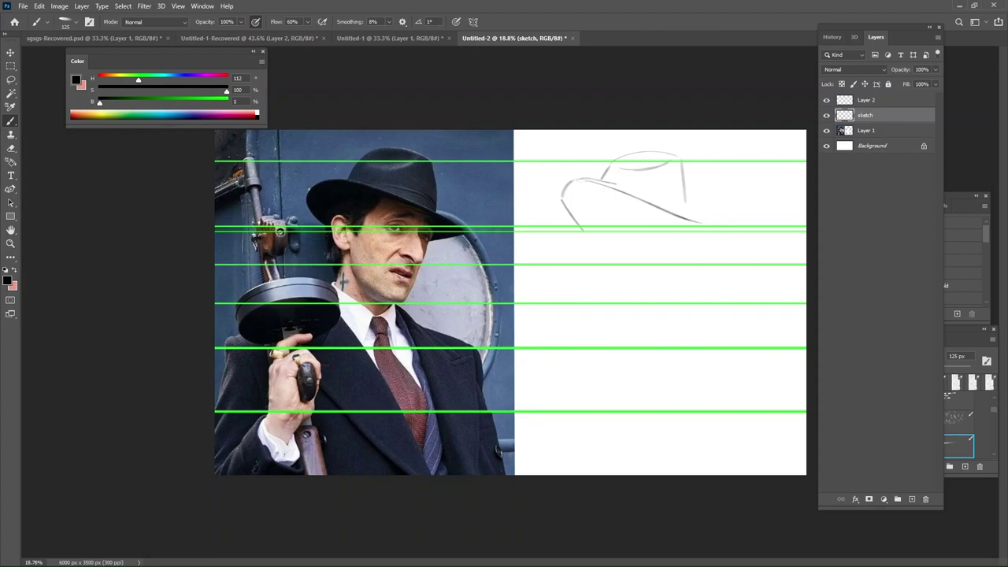
drag(598, 179, 722, 226)
key(e)
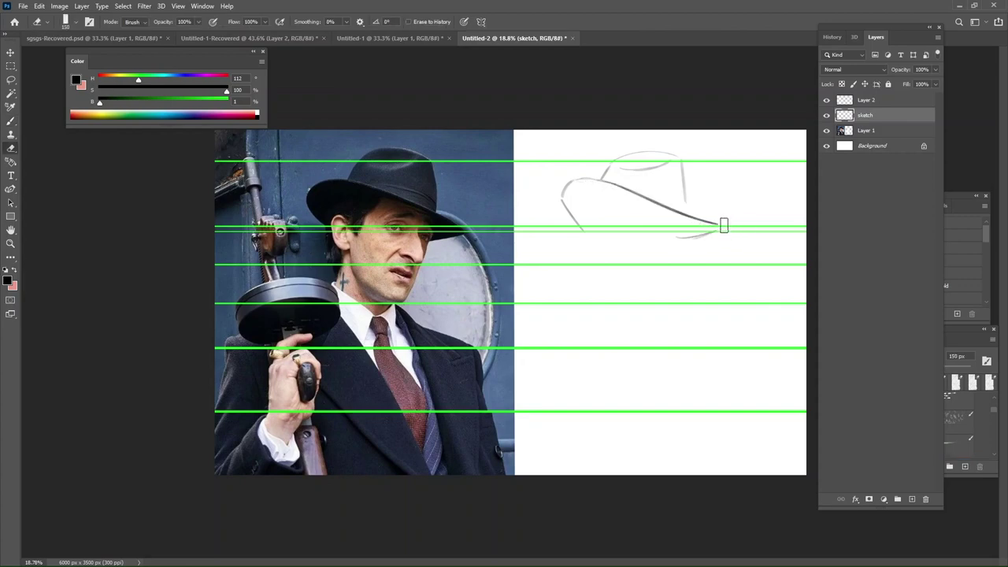
key(b)
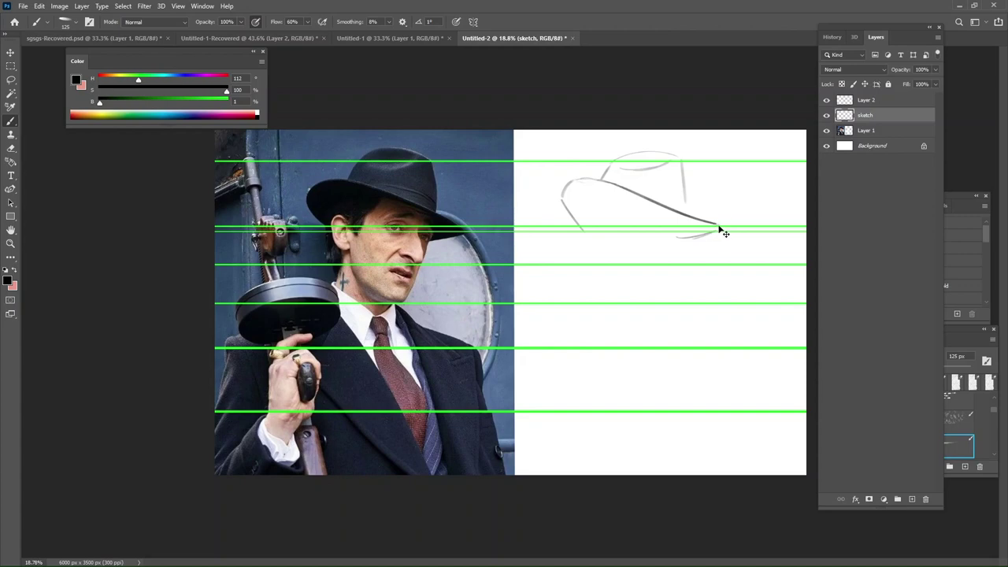
Erase and redraw the short underside stroke at the brim's right tip as a single thinner line.
key(e)
mouse_move(688, 245)
mouse_down()
mouse_move(725, 233)
mouse_move(356, 229)
mouse_up()
key(b)
key(bracketleft)
key(bracketleft)
key(ctrl+z)
Erase the hat crown's right edge, redraw it as a line reaching down to the brim, and hide the guide-line layer.
key(e)
key(b)
key(e)
drag(682, 161, 685, 202)
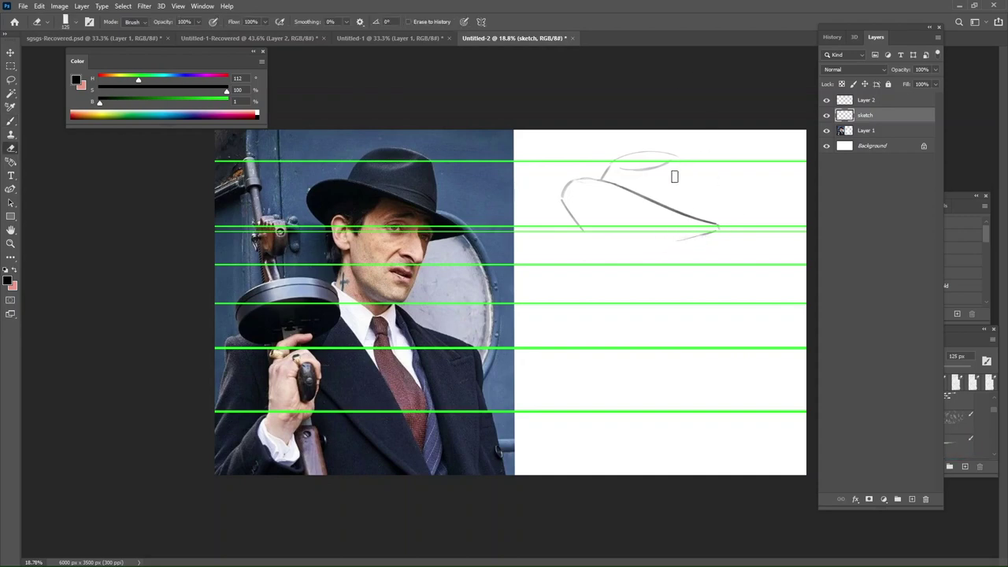
key(b)
drag(683, 164, 688, 215)
key(ctrl+z)
key(ctrl+z)
key(ctrl+z)
key(ctrl+z)
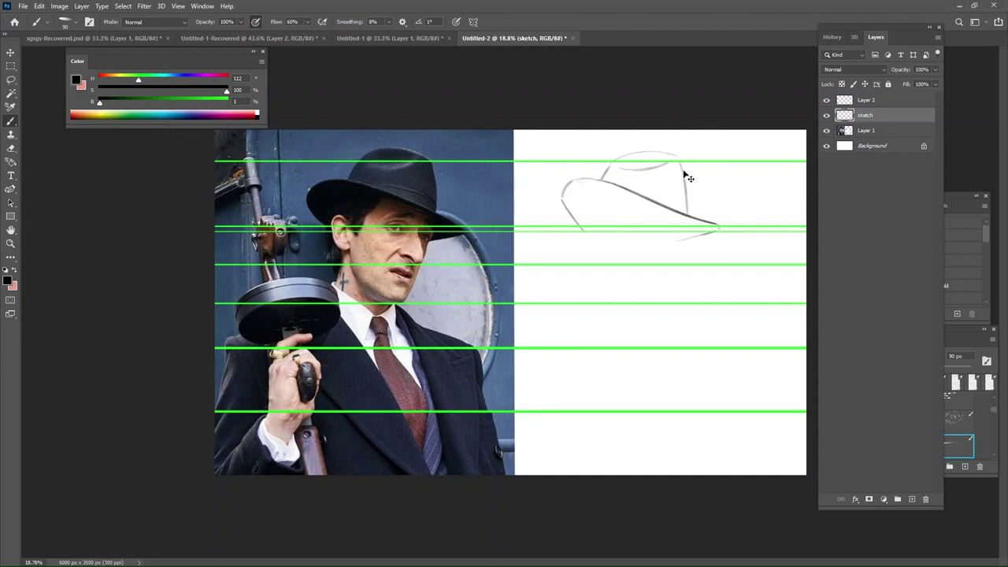
click(827, 100)
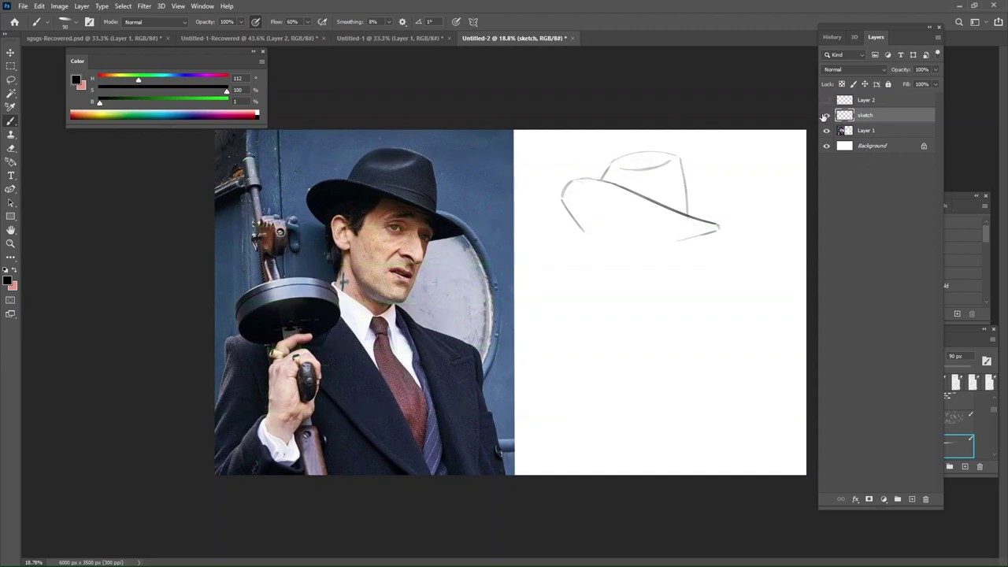
drag(689, 220, 697, 238)
key(ctrl+z)
key(bracketright)
key(bracketright)
key(bracketright)
drag(598, 195, 599, 267)
key(ctrl+z)
key(ctrl+z)
key(bracketleft)
key(bracketleft)
key(bracketleft)
key(bracketleft)
drag(596, 206, 600, 268)
key(bracketright)
key(bracketright)
drag(602, 272, 659, 300)
key(ctrl+z)
drag(600, 269, 647, 297)
key(ctrl+z)
drag(600, 264, 657, 296)
key(ctrl+z)
key(ctrl+z)
key(ctrl+z)
Draw the far side of the face curving from the brim down to the chin, plus the jawline rising back toward the ear.
drag(685, 214, 654, 308)
key(ctrl+z)
key(ctrl+z)
key(bracketright)
drag(603, 273, 661, 303)
key(ctrl+z)
drag(606, 274, 650, 300)
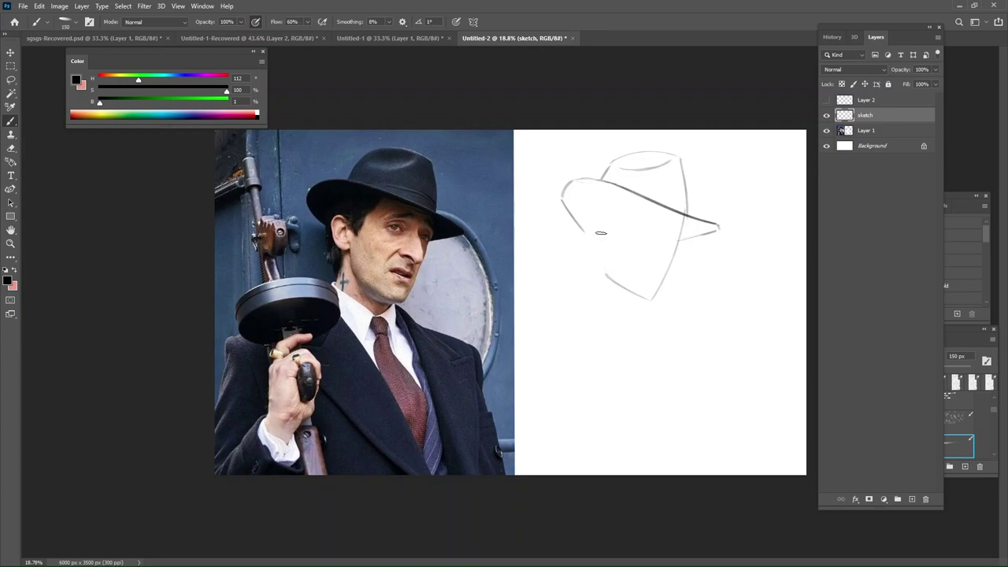
Draw the near side of the face down to the jaw and outline the ear beneath the brim.
key(ctrl+z)
drag(601, 233, 603, 272)
key(bracketleft)
drag(599, 216, 599, 250)
key(ctrl+z)
key(bracketleft)
key(e)
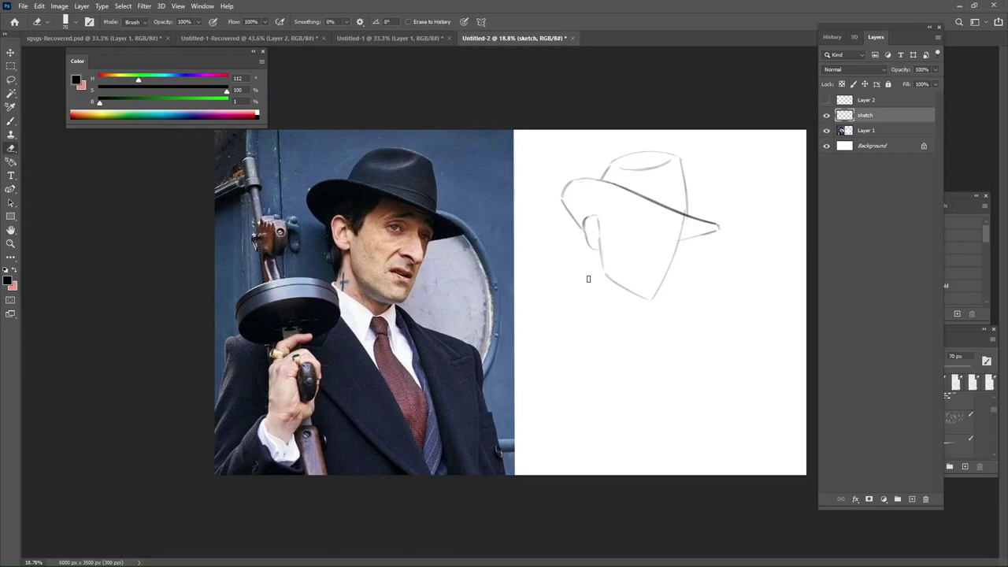
key(b)
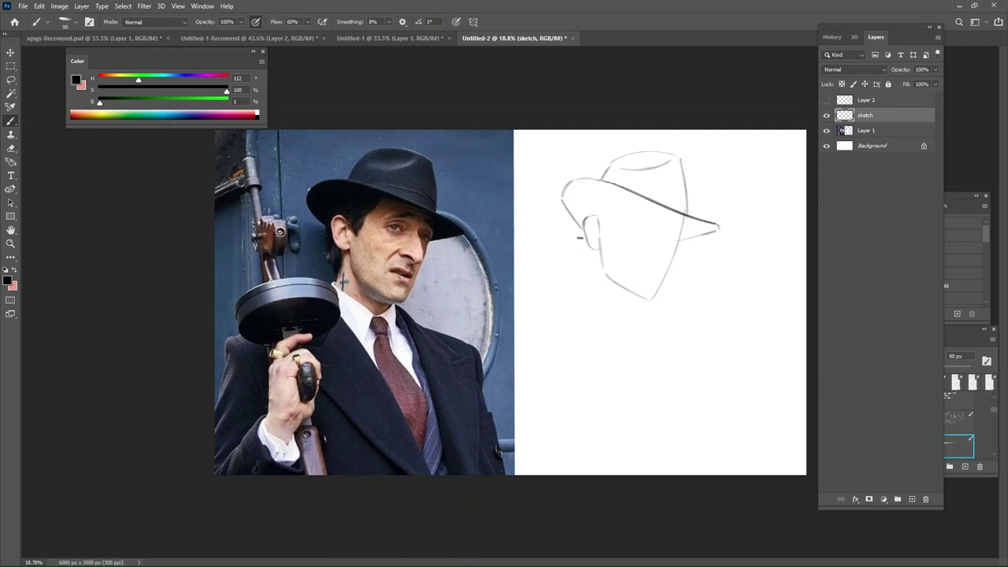
Sketch hair strokes behind the ear and a collar line curving from the back of the neck down toward the chest.
key(bracketright)
key(bracketleft)
mouse_move(595, 263)
mouse_down()
mouse_move(590, 297)
mouse_move(585, 290)
mouse_move(635, 324)
mouse_up()
key(ctrl+z)
key(ctrl+z)
key(ctrl+z)
key(bracketright)
key(bracketright)
mouse_move(587, 293)
mouse_down()
mouse_move(639, 327)
mouse_move(652, 309)
mouse_move(707, 331)
mouse_up()
key(ctrl+z)
key(bracketright)
key(bracketleft)
key(bracketleft)
key(ctrl+z)
key(ctrl+z)
key(ctrl+z)
Draw the shoulder line from below the chin, sloping gently down to the right.
mouse_move(652, 306)
mouse_down()
mouse_move(729, 341)
mouse_move(683, 341)
mouse_move(693, 341)
mouse_move(681, 328)
mouse_move(709, 342)
mouse_move(752, 334)
mouse_up()
key(ctrl+z)
key(ctrl+z)
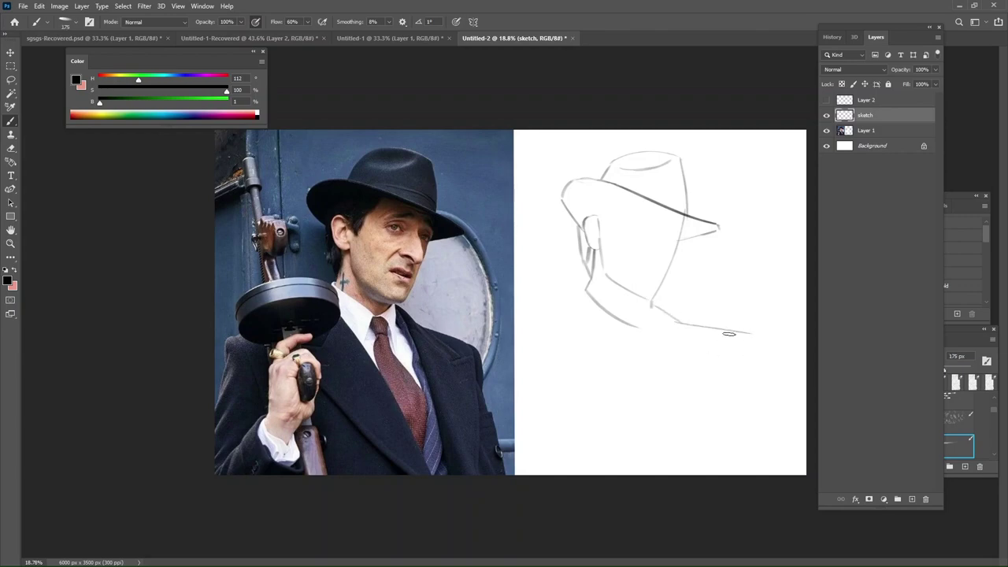
key(ctrl+z)
drag(673, 317, 736, 352)
key(ctrl+z)
mouse_move(667, 319)
mouse_down()
mouse_move(745, 345)
mouse_move(750, 335)
mouse_move(749, 378)
mouse_up()
key(ctrl+z)
key(ctrl+z)
key(ctrl+z)
Draw the arm's outer edge from the shoulder's end down to the bottom of the canvas, with a short parallel stroke at its top.
drag(749, 336, 749, 386)
key(ctrl+z)
drag(744, 337, 754, 407)
key(ctrl+z)
key(ctrl+z)
drag(750, 372, 764, 485)
key(ctrl+z)
key(ctrl+z)
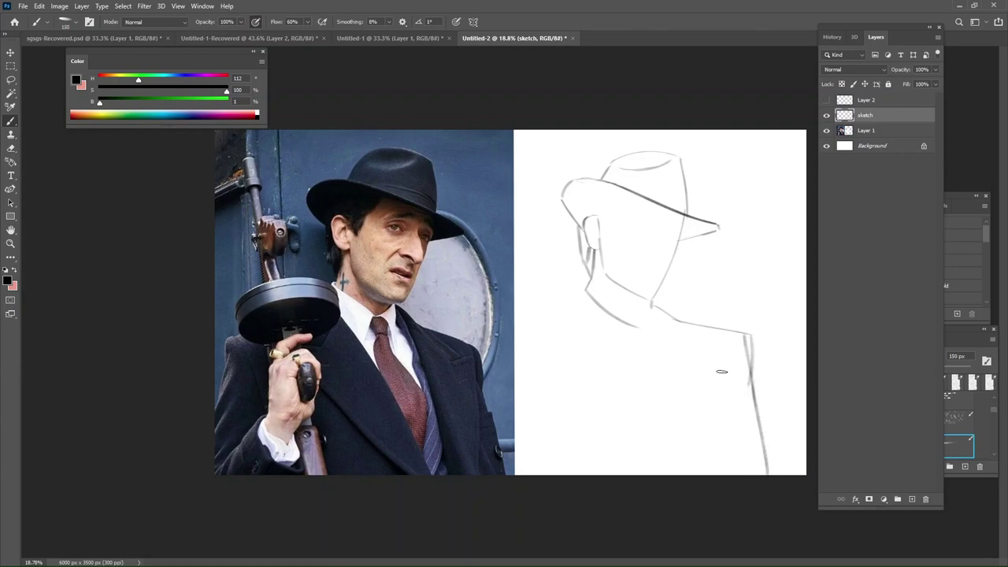
Show the guide-line layer and move the whole sketch to the right and slightly down.
key(bracketright)
key(bracketright)
key(bracketright)
drag(587, 291, 575, 304)
key(ctrl+z)
click(826, 100)
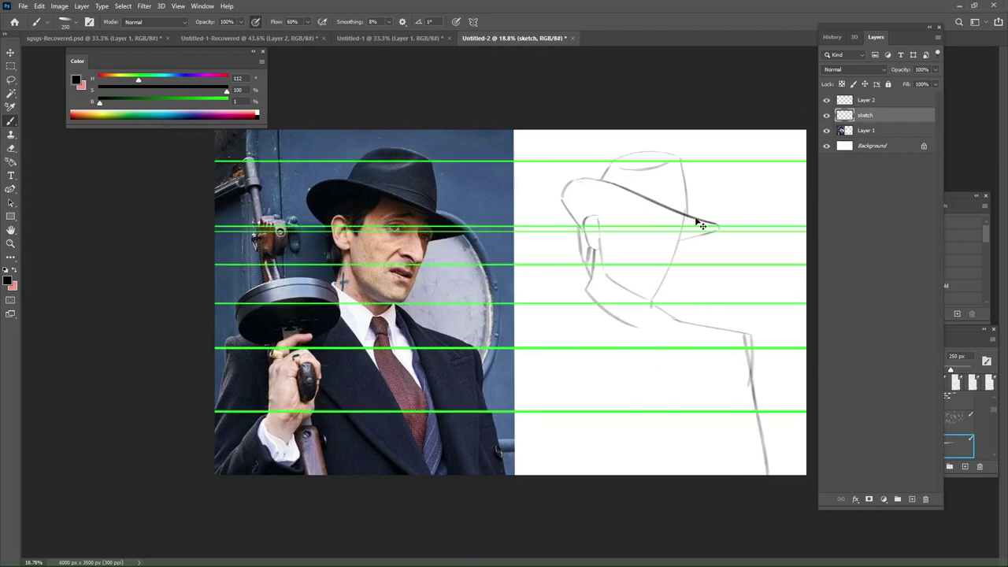
mouse_move(696, 221)
ctrl+mouse_down()
mouse_move(720, 229)
mouse_move(712, 222)
ctrl+mouse_up()
key(ctrl+z)
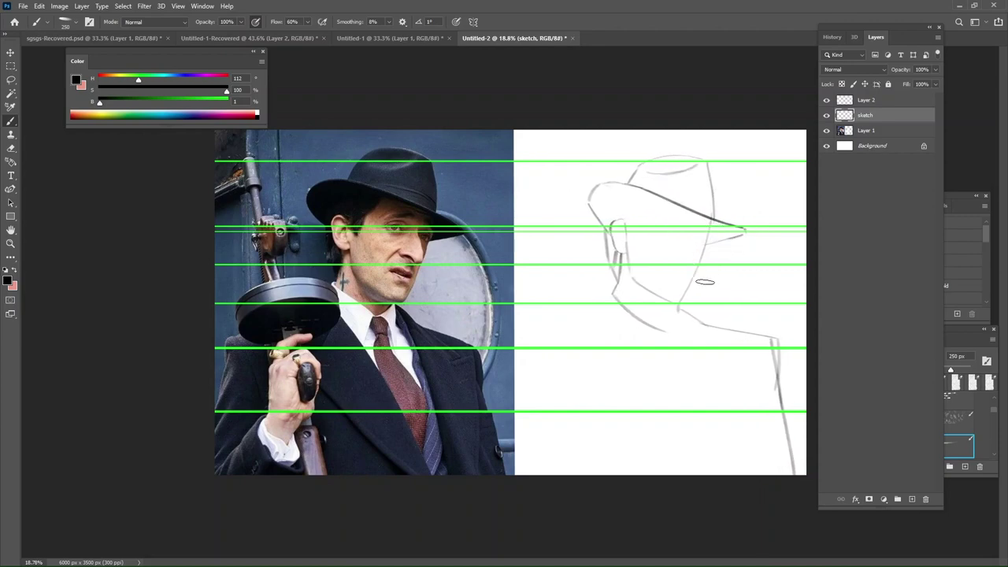
Sketch the gun's drum magazine with a smaller brush as a flat ellipse beside the neck, just below the chin guide line.
key(e)
key(b)
key(bracketleft)
key(bracketleft)
key(bracketleft)
key(bracketleft)
key(bracketleft)
drag(522, 318, 612, 309)
mouse_move(542, 310)
mouse_down()
mouse_move(552, 340)
mouse_move(605, 330)
mouse_up()
key(ctrl+z)
key(ctrl+z)
mouse_move(542, 315)
mouse_down()
mouse_move(561, 337)
mouse_move(608, 307)
mouse_move(592, 330)
mouse_up()
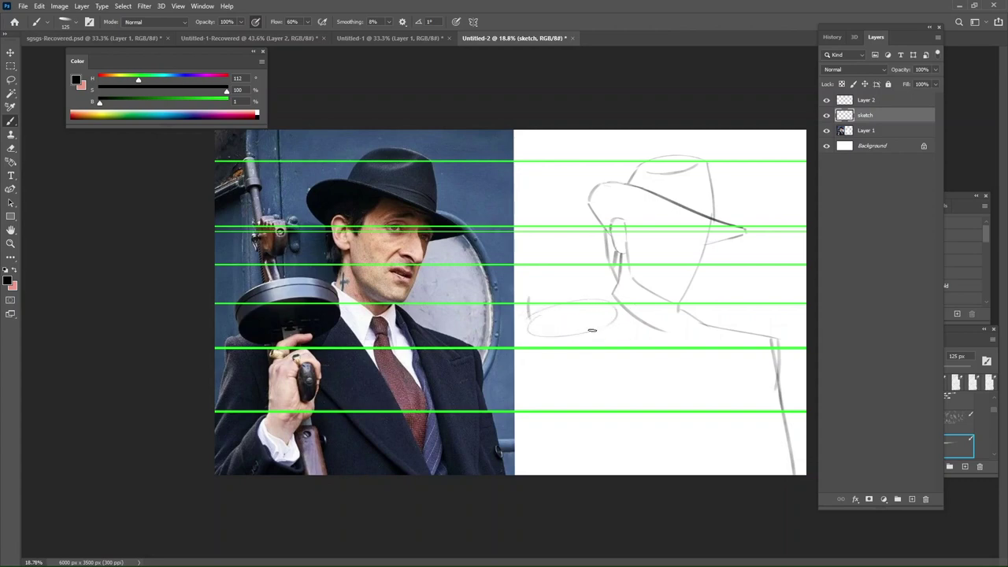
Redraw the lower edge of the drum magazine's ellipse with a larger brush.
key(bracketright)
key(bracketright)
key(ctrl+z)
key(ctrl+z)
drag(531, 312, 606, 326)
Draw the drum magazine's upper rim as a thin arc from its left edge to the neck.
key(bracketleft)
key(bracketleft)
key(bracketleft)
drag(529, 305, 595, 285)
key(ctrl+z)
key(bracketleft)
key(bracketleft)
key(bracketleft)
mouse_move(525, 304)
mouse_down()
mouse_move(628, 291)
mouse_move(551, 308)
mouse_move(525, 299)
mouse_move(614, 292)
mouse_up()
key(ctrl+z)
key(ctrl+z)
mouse_move(530, 300)
mouse_down()
mouse_move(607, 303)
mouse_move(582, 307)
mouse_move(629, 289)
mouse_up()
key(ctrl+z)
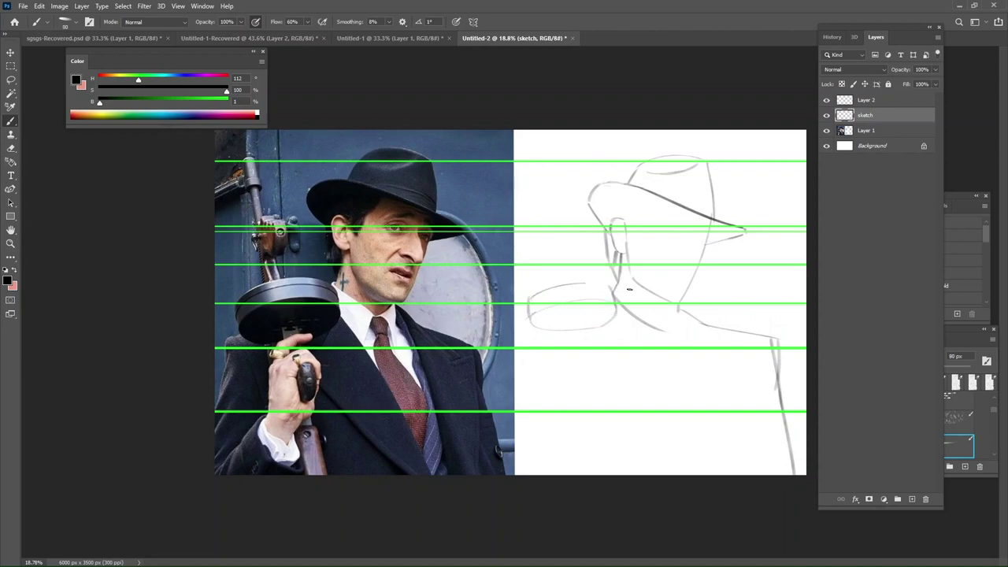
Enlarge the eraser and fade the left edge of the drum magazine.
key(e)
key(bracketright)
key(bracketright)
key(bracketright)
key(bracketright)
key(bracketright)
key(bracketright)
key(bracketright)
key(bracketright)
key(bracketright)
key(bracketright)
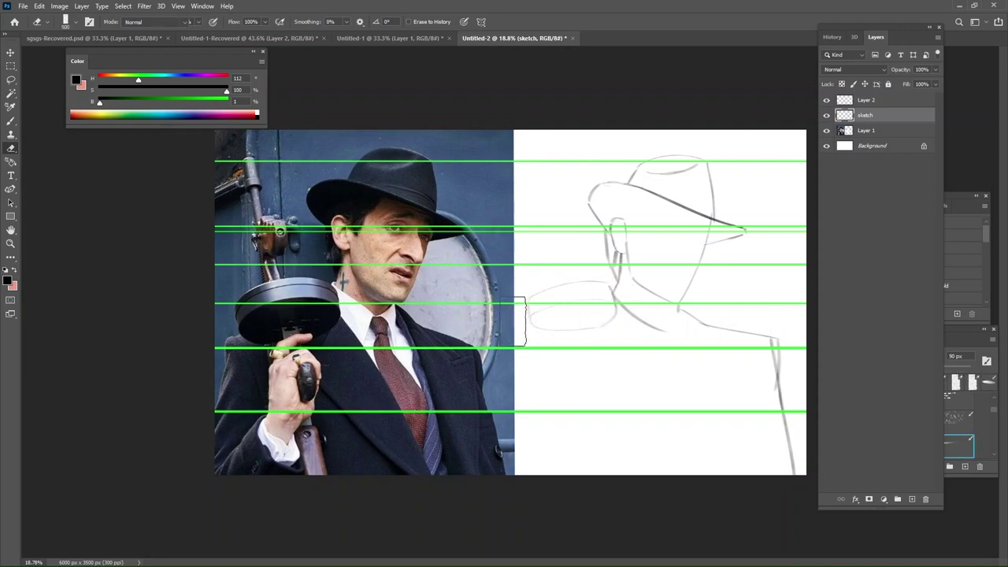
Redraw the drum magazine's upper rim as a darker arc that extends farther left.
key(b)
drag(522, 304, 612, 289)
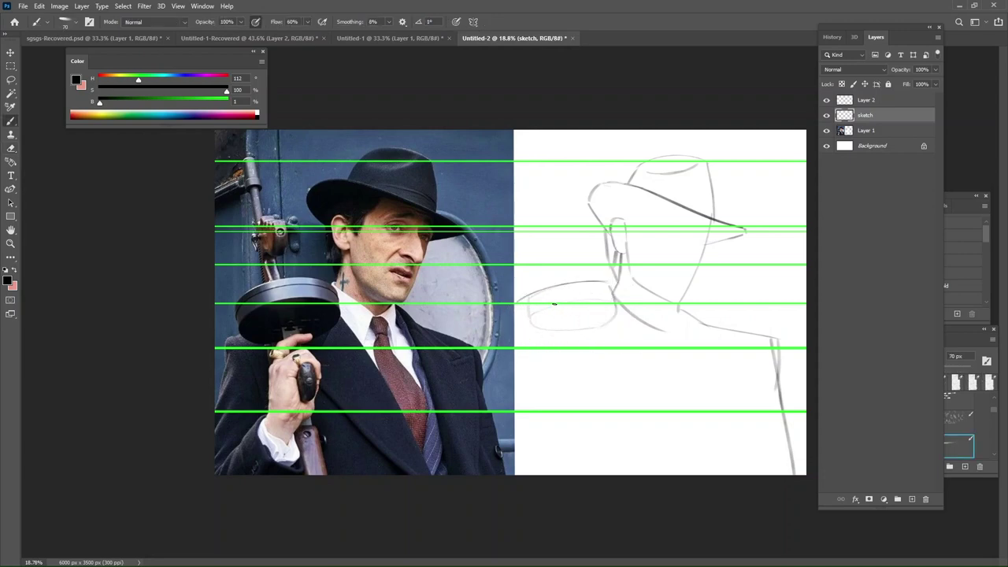
key(ctrl+z)
drag(525, 301, 610, 286)
key(ctrl+z)
key(ctrl+z)
key(ctrl+shift+z)
Clean up and redraw the drum's left side, and draw the upper curve of its front ellipse.
key(e)
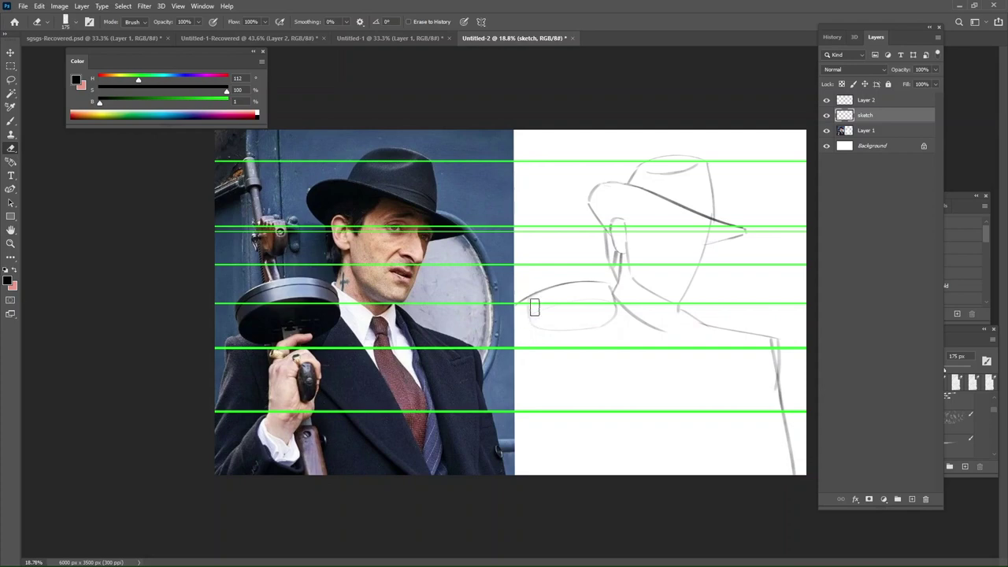
key(b)
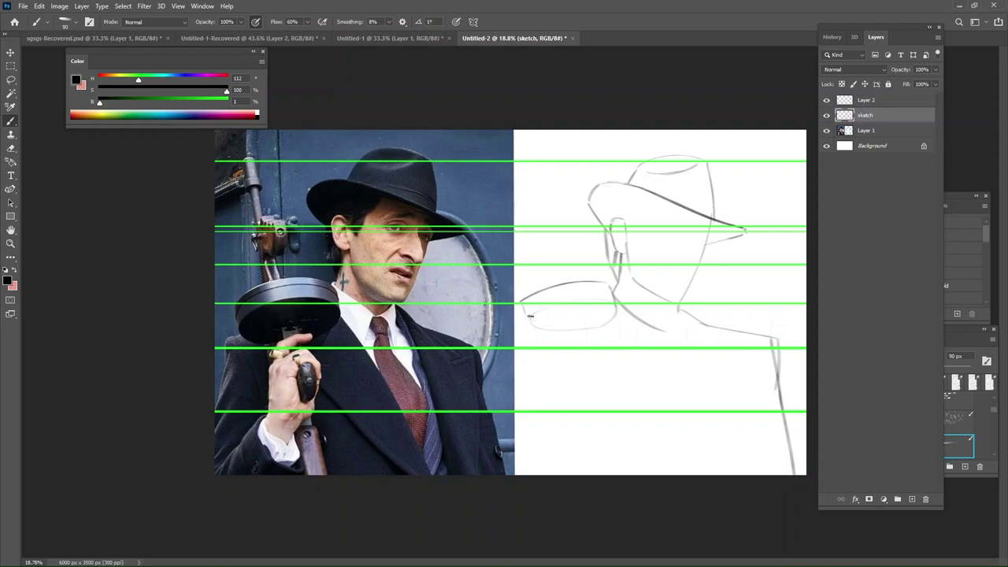
key(bracketright)
key(bracketright)
mouse_move(525, 323)
mouse_down()
mouse_move(552, 326)
mouse_move(566, 306)
mouse_up()
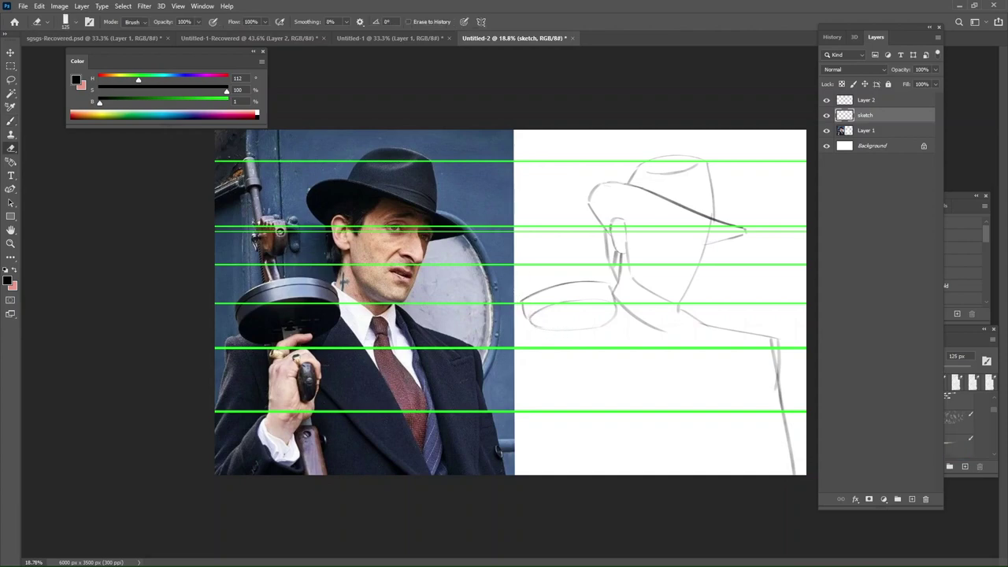
Rework the drum's left end with a darker stroke curving up into the upper rim.
key(bracketright)
key(ctrl+z)
drag(526, 311, 535, 296)
key(bracketright)
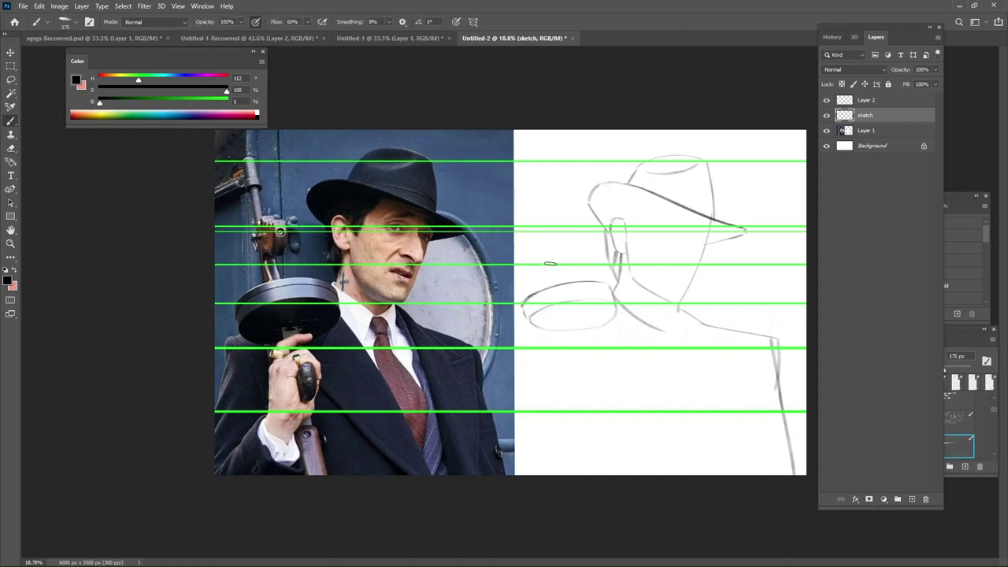
Sketch the gun's mechanism above the drum magazine and its barrel rising past the top guide line.
key(ctrl+z)
mouse_move(552, 276)
mouse_down()
mouse_move(548, 248)
mouse_move(554, 286)
mouse_up()
key(ctrl+z)
mouse_move(559, 245)
mouse_down()
mouse_move(567, 287)
mouse_move(555, 240)
mouse_move(577, 247)
mouse_move(555, 244)
mouse_move(576, 237)
mouse_move(575, 259)
mouse_move(569, 220)
mouse_move(574, 260)
mouse_move(568, 214)
mouse_move(563, 260)
mouse_move(552, 210)
mouse_move(549, 248)
mouse_move(554, 208)
mouse_up()
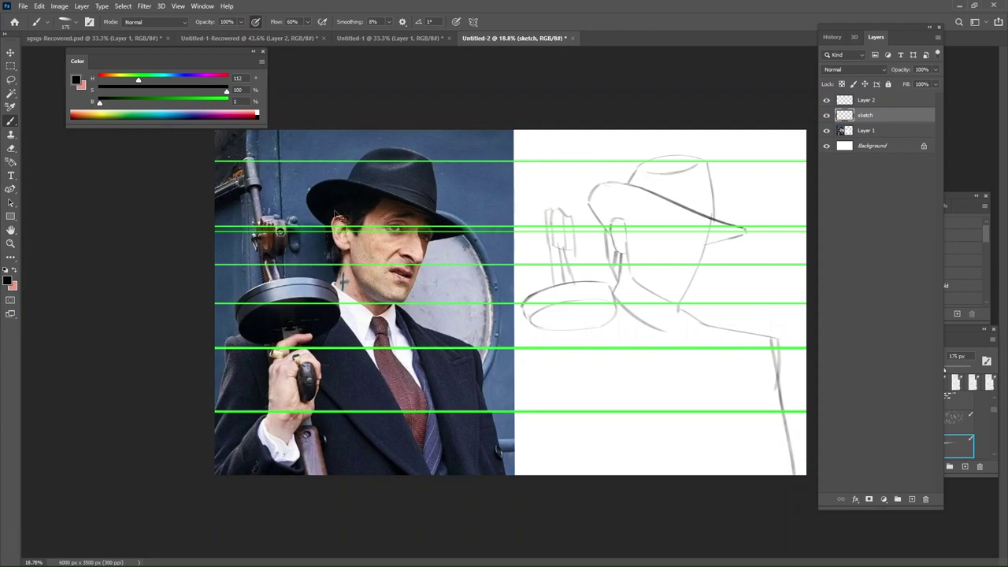
key(bracketleft)
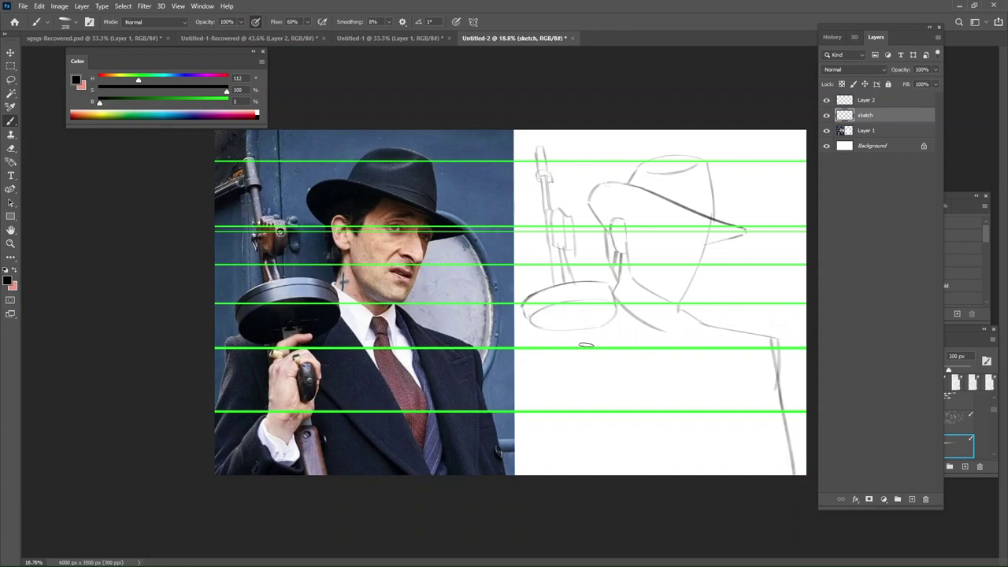
Sketch the shoulder line sloping down from the drum magazine's left end and nudge the sketch slightly up and right.
key(bracketright)
key(bracketright)
key(bracketright)
key(bracketright)
drag(536, 323, 518, 336)
key(ctrl+z)
key(ctrl+z)
key(bracketleft)
key(bracketleft)
drag(774, 365, 779, 383)
click(865, 117)
mouse_move(792, 386)
mouse_down()
mouse_move(783, 387)
mouse_move(787, 349)
mouse_move(787, 366)
mouse_up()
Draw the raised arm's inner edge as a long line from the shoulder down to the canvas bottom.
key(bracketright)
drag(524, 331, 554, 408)
key(bracketleft)
key(bracketleft)
mouse_move(539, 350)
mouse_down()
mouse_move(568, 477)
mouse_move(578, 482)
mouse_up()
key(ctrl+z)
key(bracketright)
Draw the raised arm's outer edge slanting from the shoulder to the left boundary of the sketch area.
drag(531, 338, 516, 408)
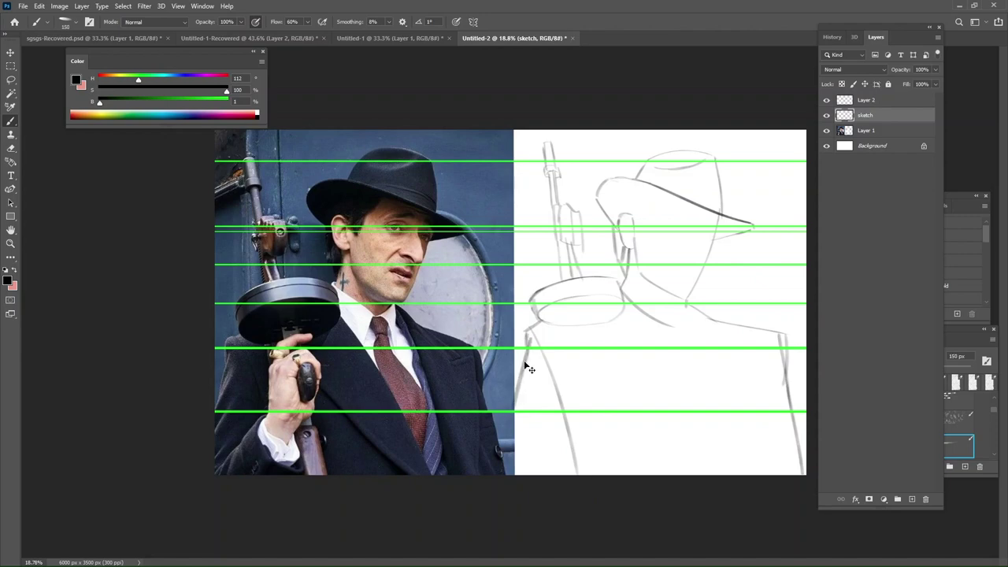
key(ctrl+z)
drag(531, 351, 512, 474)
key(ctrl+z)
drag(533, 359, 497, 484)
drag(558, 376, 580, 384)
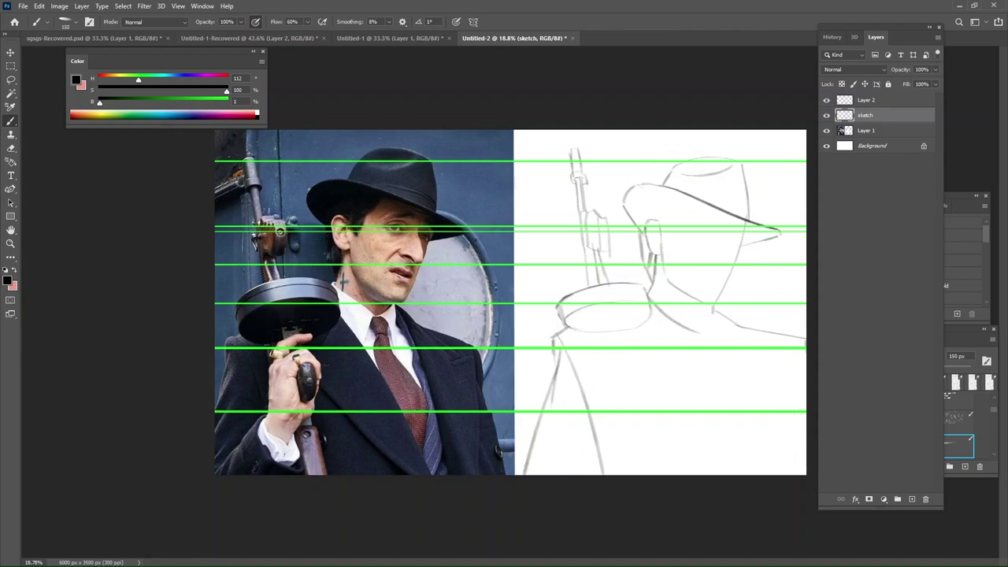
key(ctrl+z)
key(e)
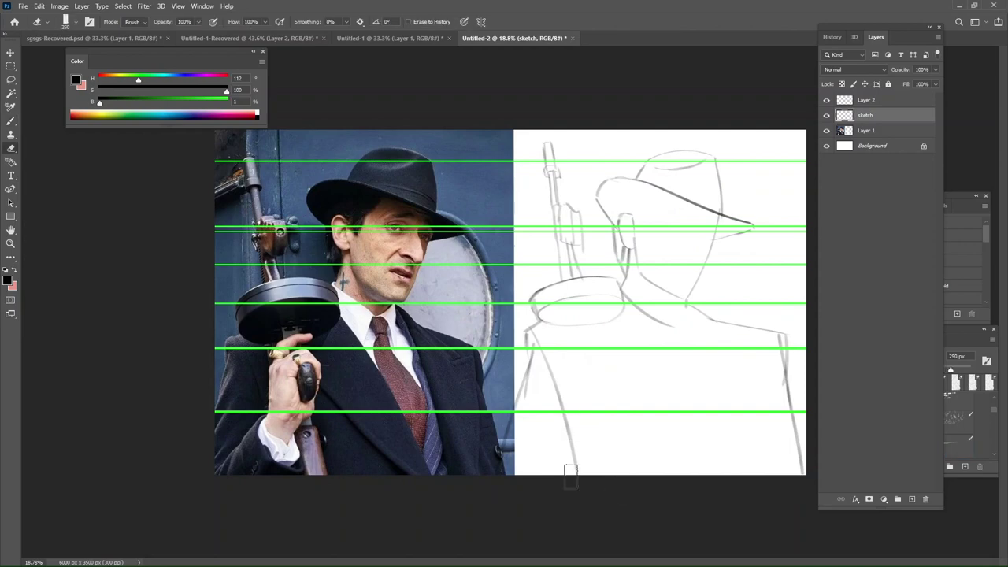
drag(572, 476, 569, 434)
key(b)
mouse_move(515, 452)
mouse_down()
mouse_move(568, 416)
mouse_move(550, 422)
mouse_up()
key(ctrl+z)
key(ctrl+z)
key(ctrl+z)
key(ctrl+z)
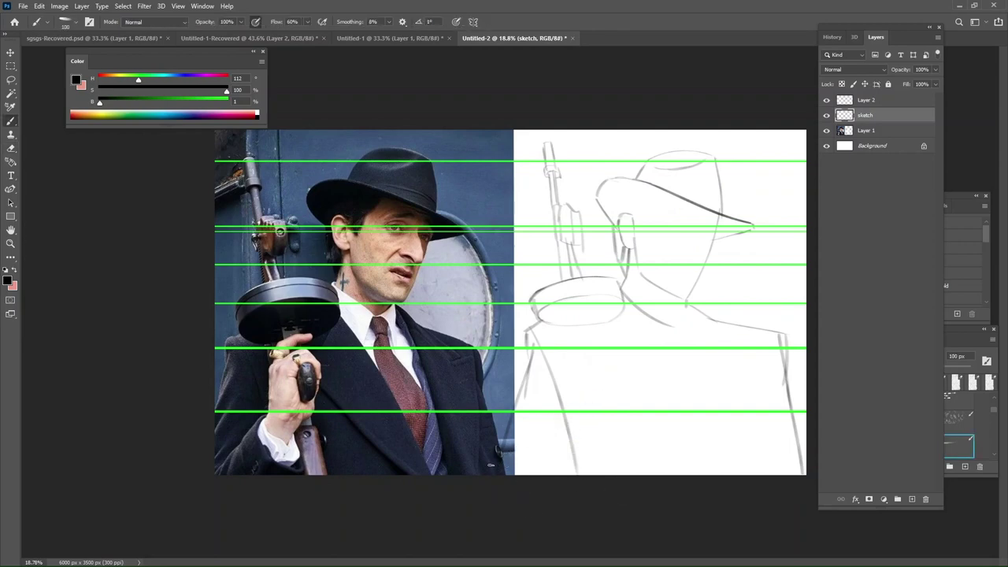
Sketch the forearm's sleeve edge rising to the lowest guide line and curve the cuff opening down from its end.
drag(505, 448, 536, 419)
key(e)
mouse_move(578, 470)
mouse_down()
mouse_move(563, 434)
mouse_move(575, 464)
mouse_up()
key(b)
key(ctrl+z)
key(ctrl+z)
drag(542, 417, 576, 464)
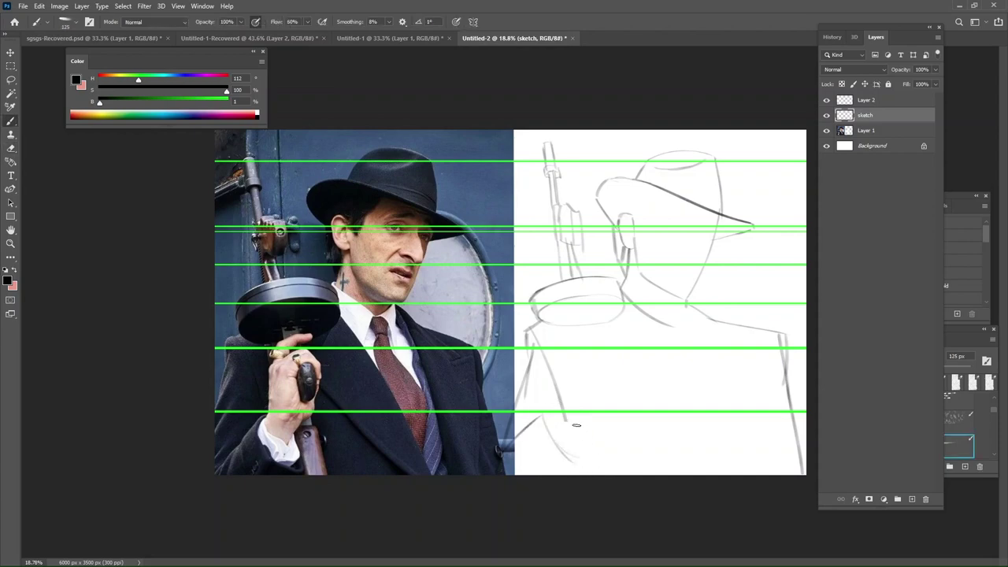
key(ctrl+z)
Close the cuff with an inner curve and a side edge, and trim the arm's inner line above it.
mouse_move(578, 427)
mouse_down()
mouse_move(583, 474)
mouse_move(581, 448)
mouse_move(566, 499)
mouse_move(584, 463)
mouse_move(566, 487)
mouse_move(552, 442)
mouse_move(579, 468)
mouse_up()
key(ctrl+z)
key(ctrl+z)
mouse_move(545, 414)
mouse_down()
mouse_move(565, 448)
mouse_move(547, 409)
mouse_move(578, 443)
mouse_move(546, 413)
mouse_move(578, 442)
mouse_move(577, 425)
mouse_move(582, 449)
mouse_move(569, 422)
mouse_up()
key(ctrl+z)
key(e)
key(b)
Sketch the wrist lines above the cuff and a short stroke for the lower end of the gun's grip.
key(bracketright)
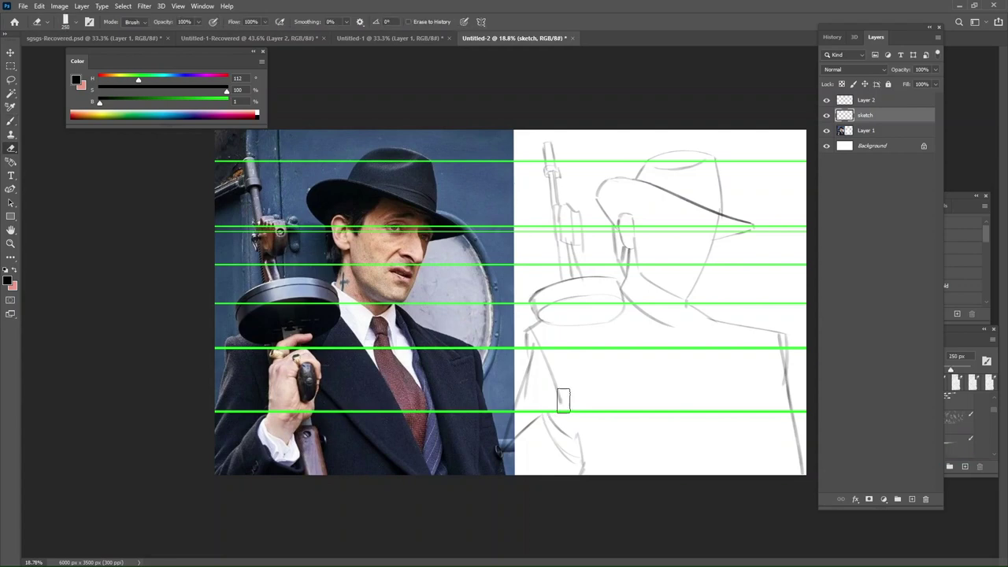
key(bracketleft)
key(bracketleft)
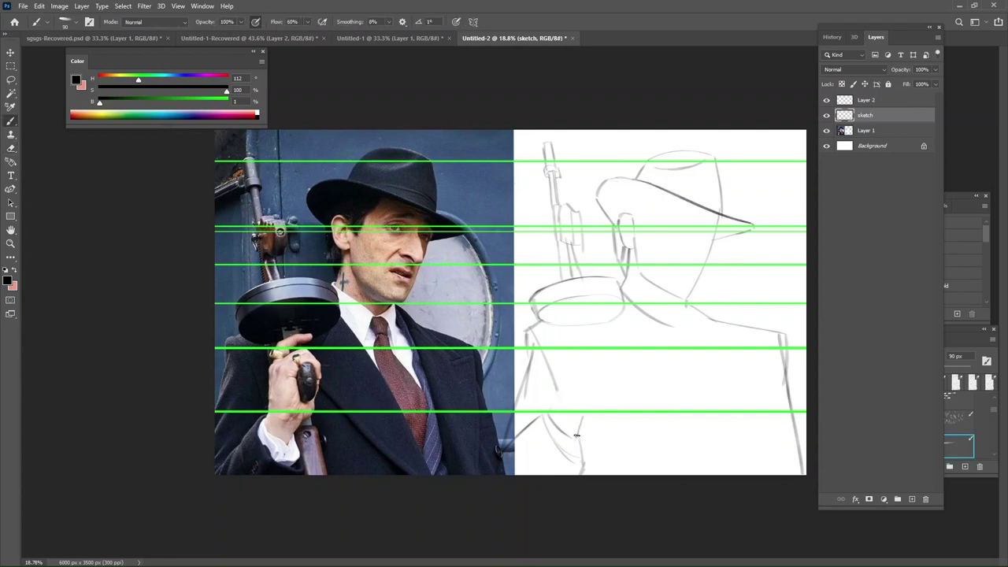
key(bracketright)
key(bracketright)
key(ctrl+z)
drag(610, 387, 605, 408)
key(bracketright)
key(bracketright)
key(bracketright)
key(bracketright)
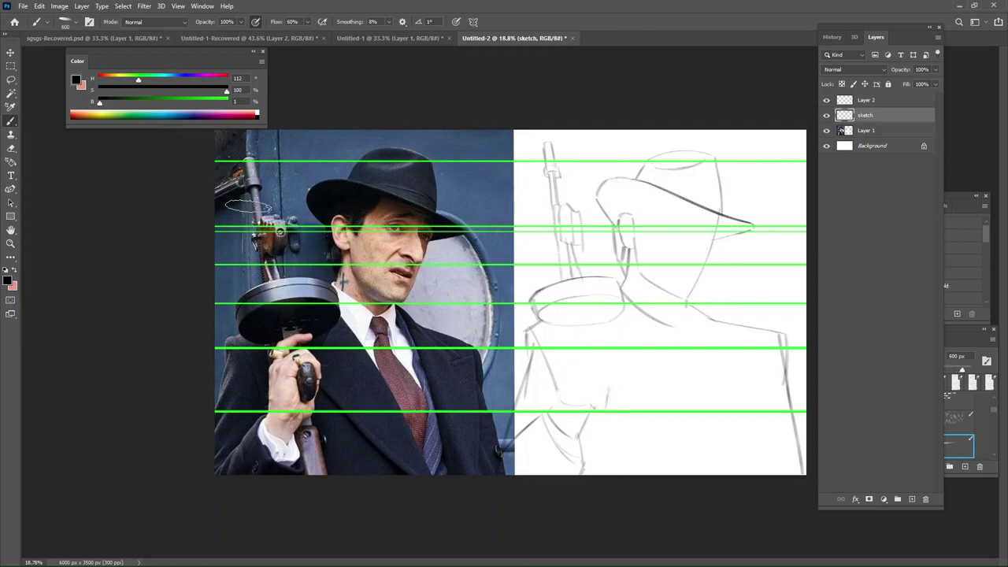
key(bracketright)
key(bracketright)
drag(551, 181, 579, 390)
key(ctrl+z)
mouse_move(546, 164)
mouse_down()
mouse_move(585, 392)
mouse_move(590, 376)
mouse_move(597, 408)
mouse_up()
key(ctrl+z)
key(bracketright)
key(bracketright)
key(ctrl+z)
drag(552, 167, 590, 383)
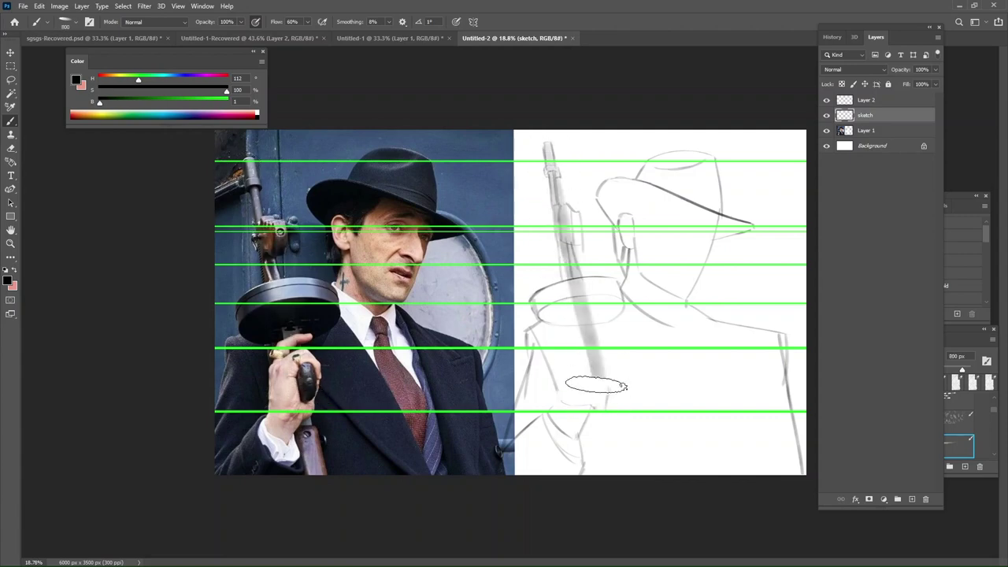
key(ctrl+z)
Sketch the gun's grip as a narrow rounded outline between the two lowest guide lines.
key(bracketleft)
key(bracketleft)
key(bracketleft)
key(bracketleft)
key(bracketleft)
key(bracketleft)
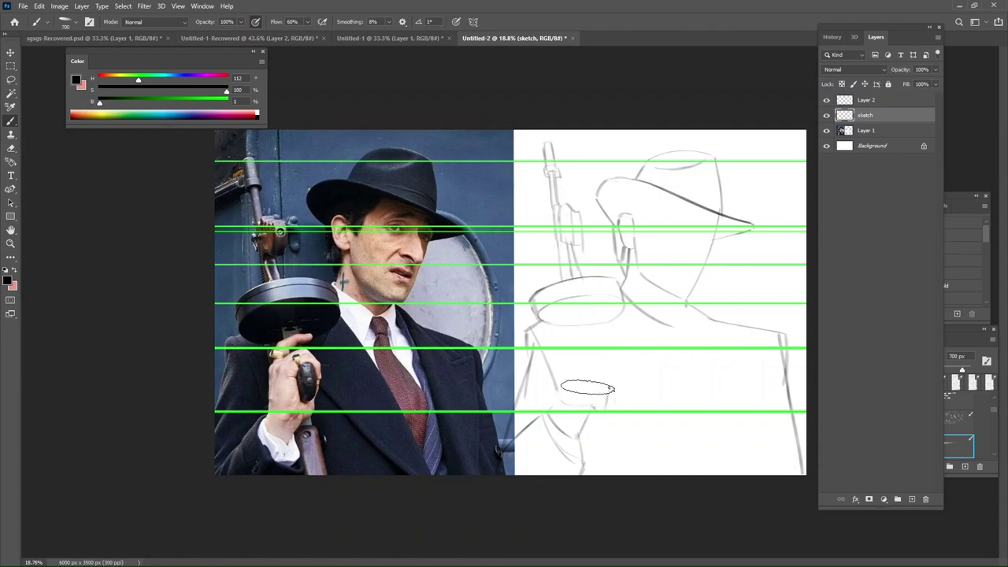
key(bracketleft)
mouse_move(601, 399)
mouse_down()
mouse_move(599, 357)
mouse_move(610, 391)
mouse_up()
key(ctrl+z)
key(bracketright)
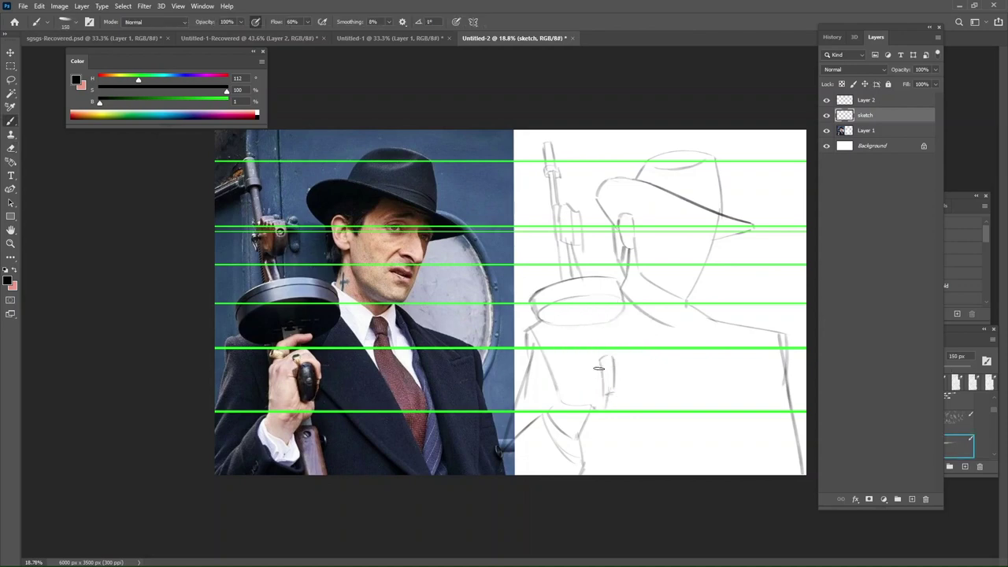
Erase and redraw the left edge of the grip.
key(ctrl+z)
key(e)
drag(601, 373, 600, 364)
key(b)
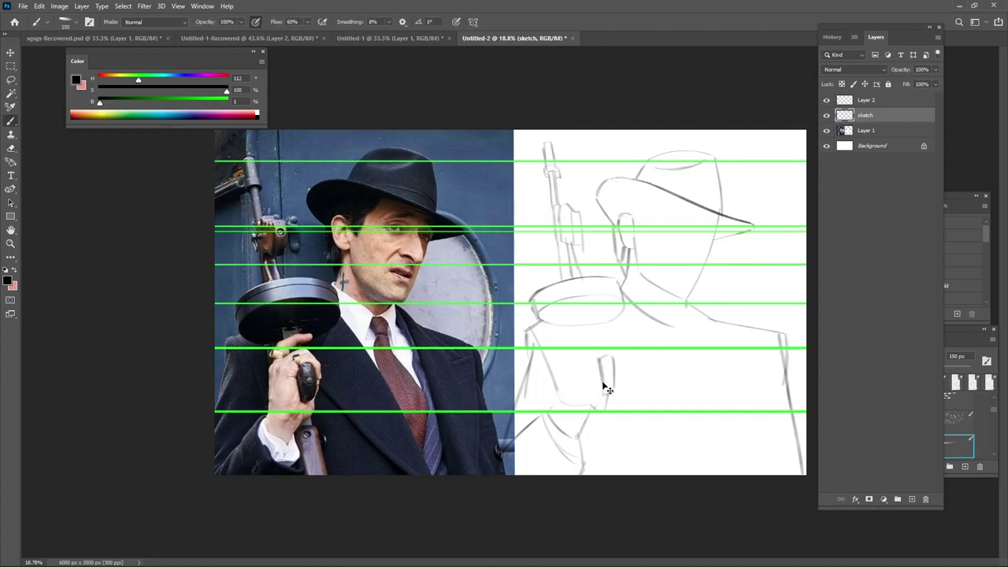
key(ctrl+z)
key(bracketleft)
Trim the arm's inner line and outline the back of the hand from the wrist up and over the grip.
key(e)
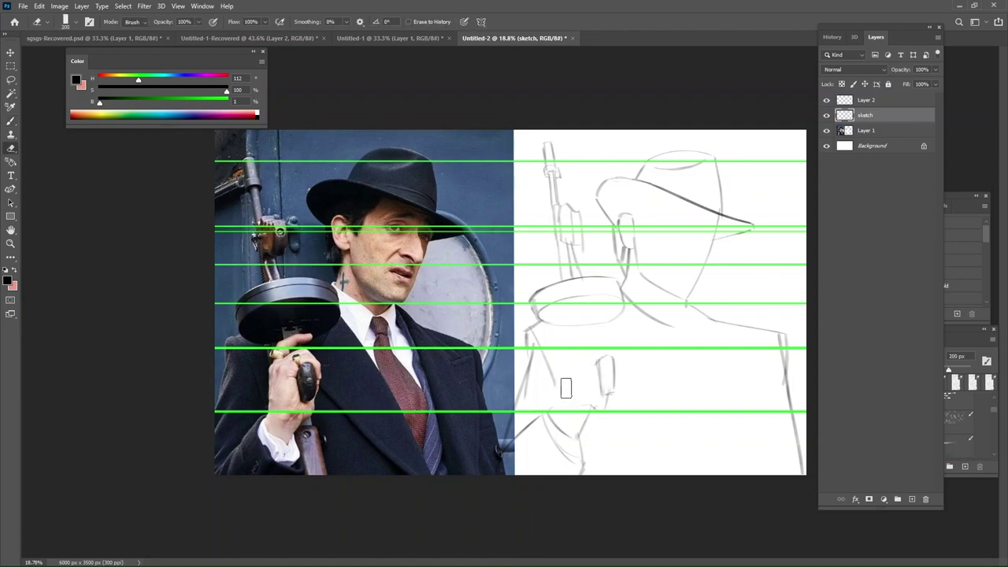
key(b)
key([)
key([)
key([)
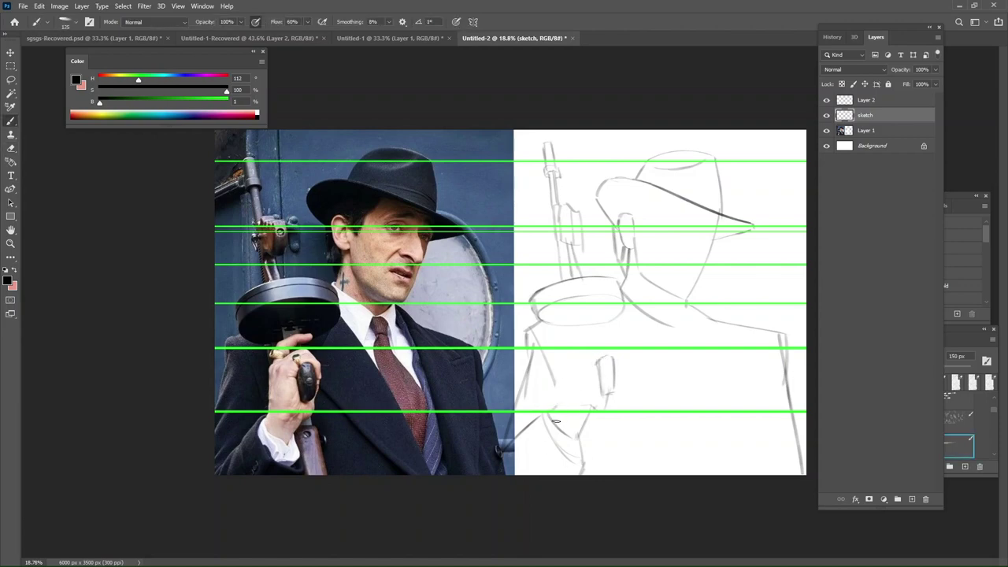
drag(558, 409, 565, 351)
key(ctrl+z)
key(ctrl+z)
key(bracketright)
key(bracketright)
key(bracketright)
key(bracketleft)
key(bracketleft)
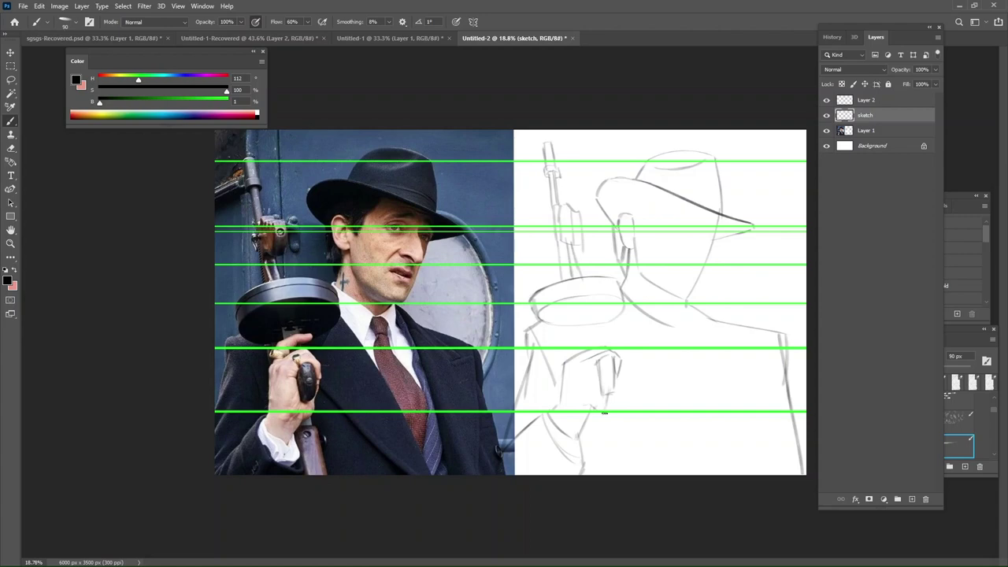
Define the hand's lower edge from the cuff to the grip and sketch the index finger above the fist.
key(bracketright)
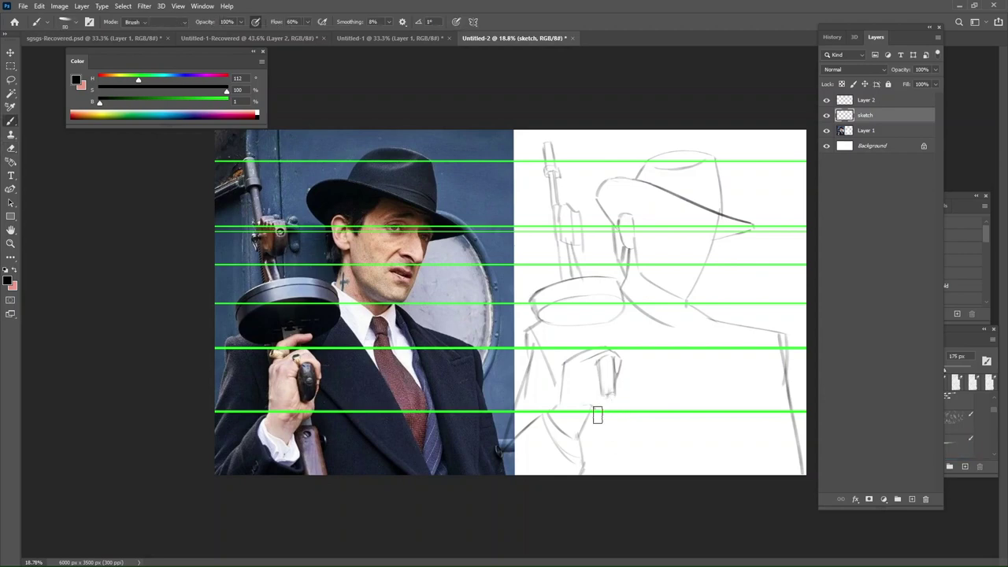
drag(577, 438, 592, 409)
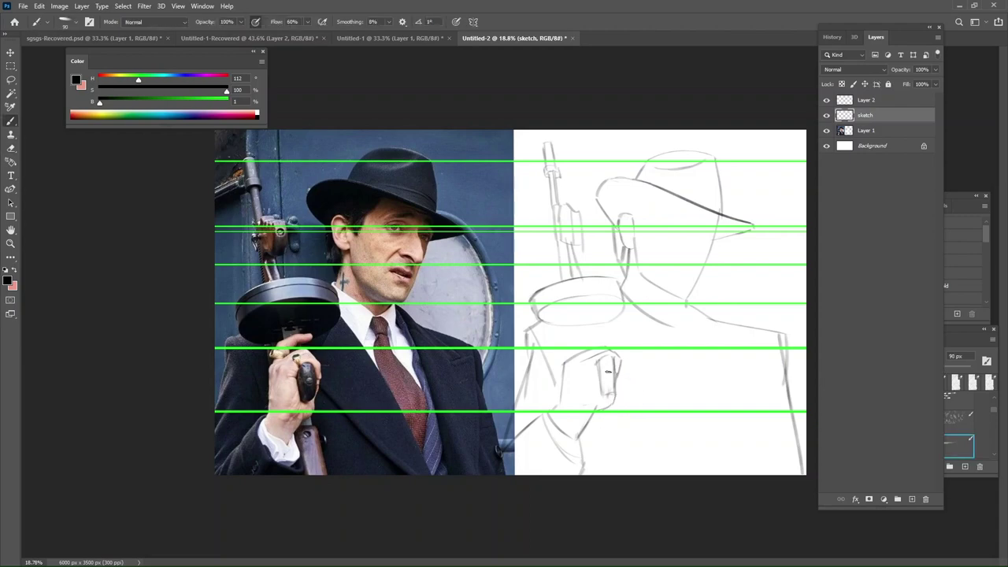
key(bracketright)
key(bracketleft)
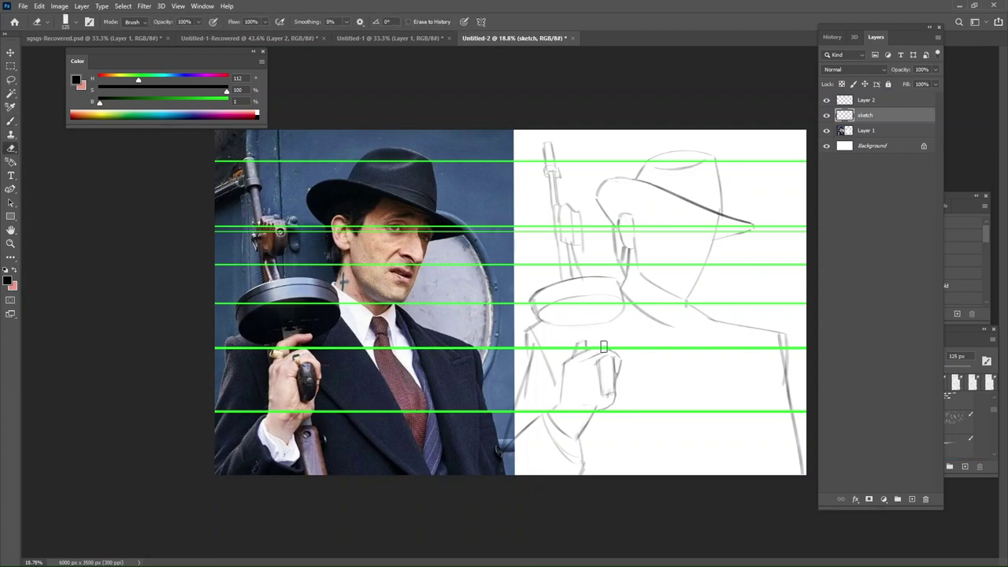
key(shift+5)
key(bracketright)
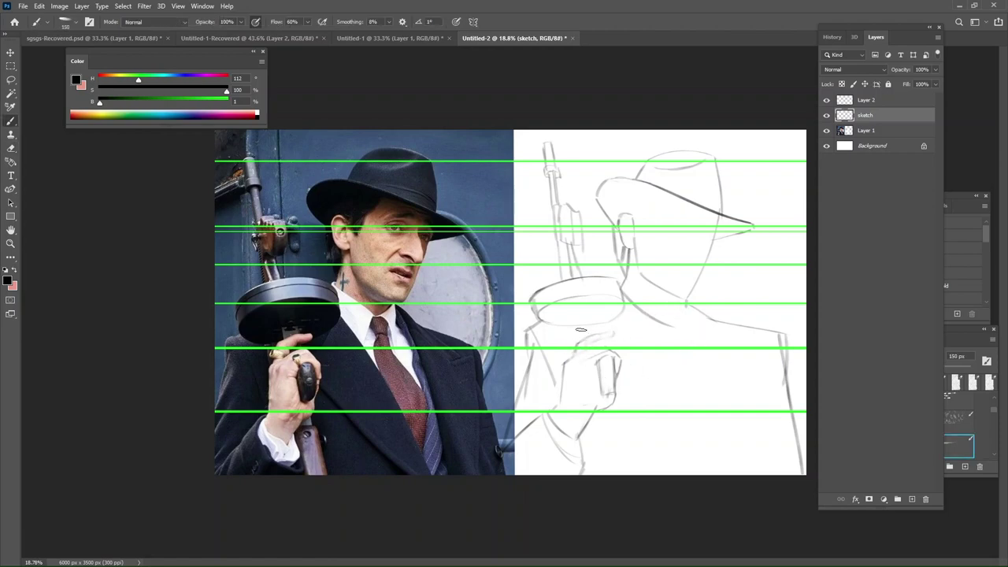
Sketch the small gun part between the drum magazine and the index finger, cleaning up its edges.
key(bracketleft)
key(bracketleft)
key(bracketleft)
key(e)
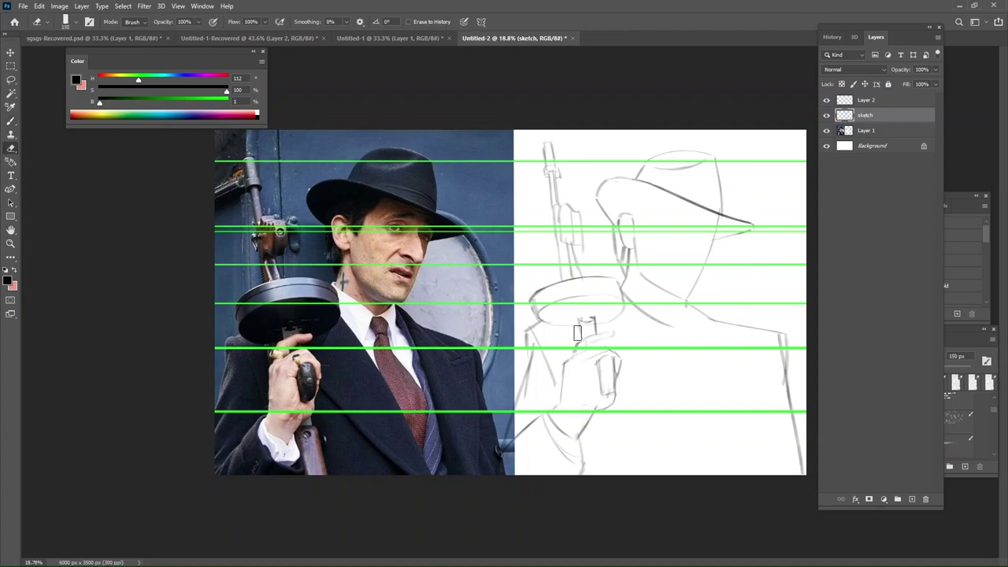
key(b)
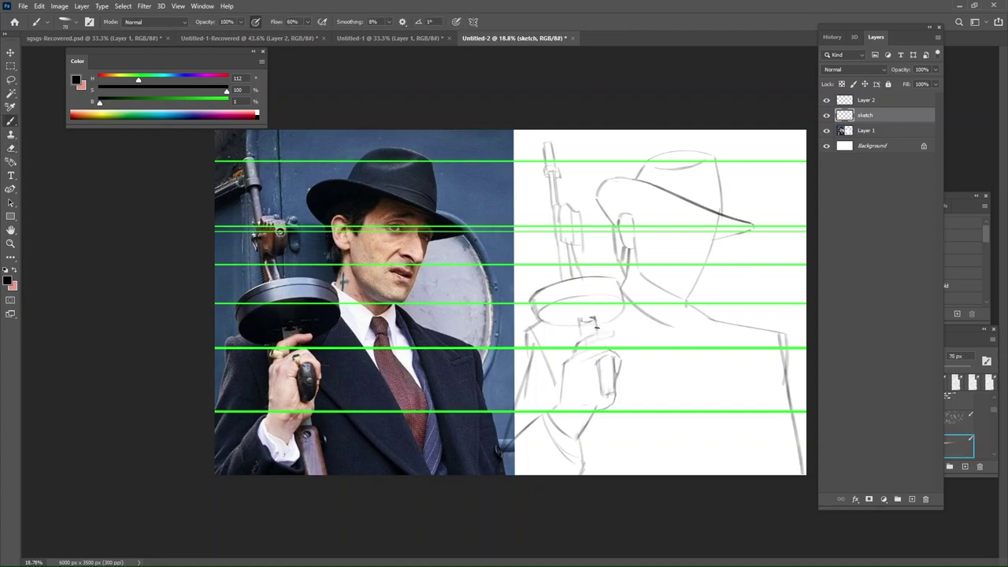
key(e)
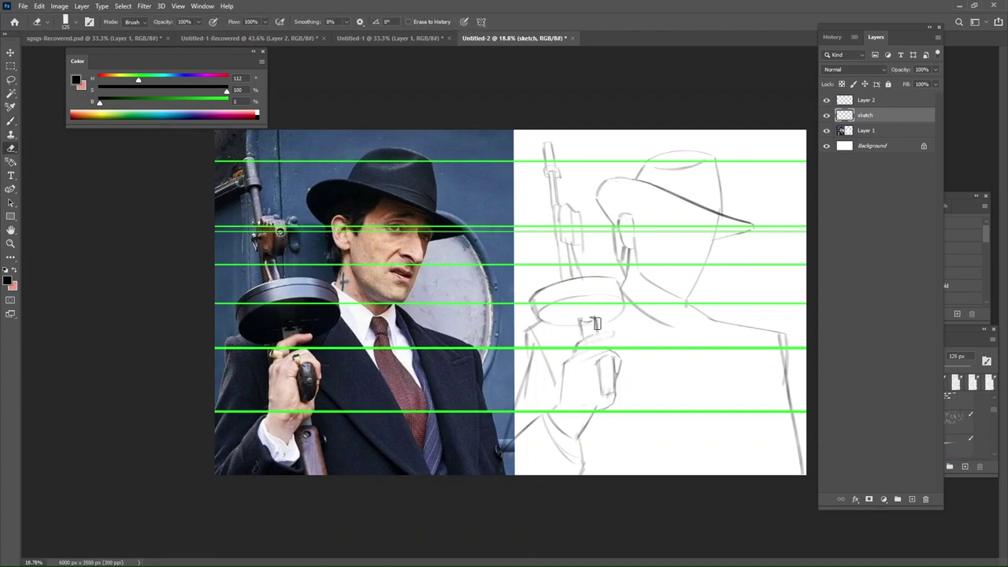
key(b)
Rework the drum magazine's lower rim into a deeper curve that passes behind the gun part and finger.
key(bracketright)
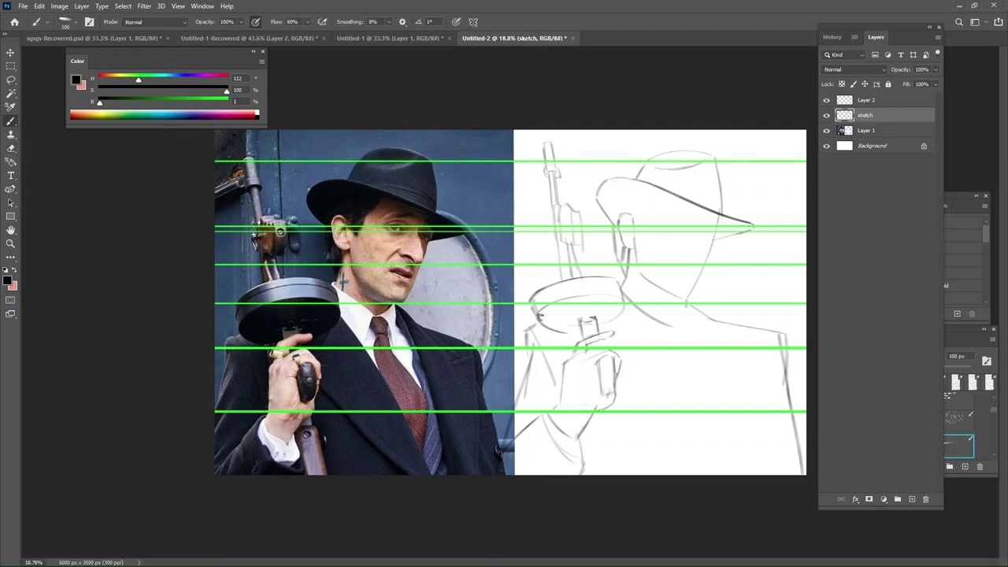
key(e)
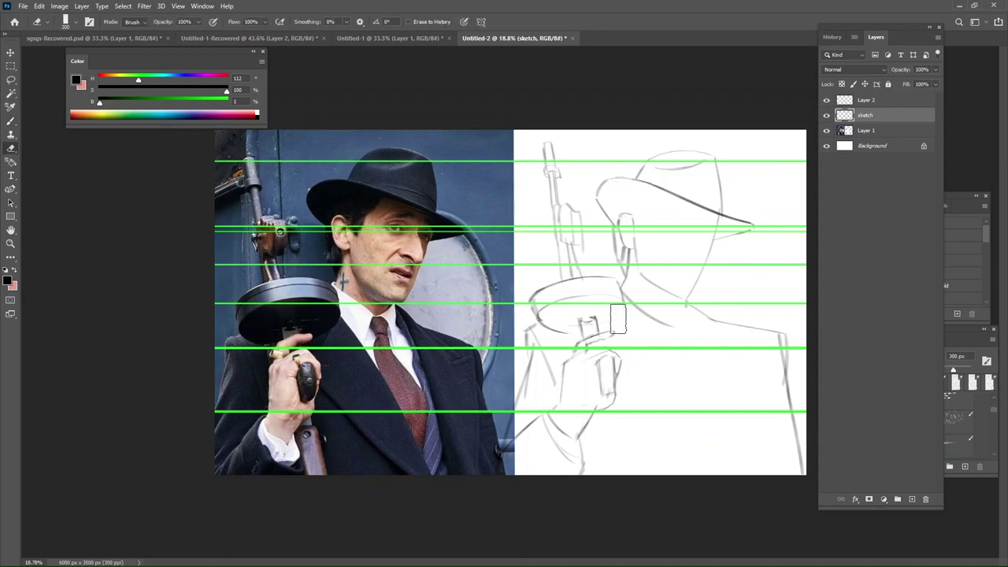
key(b)
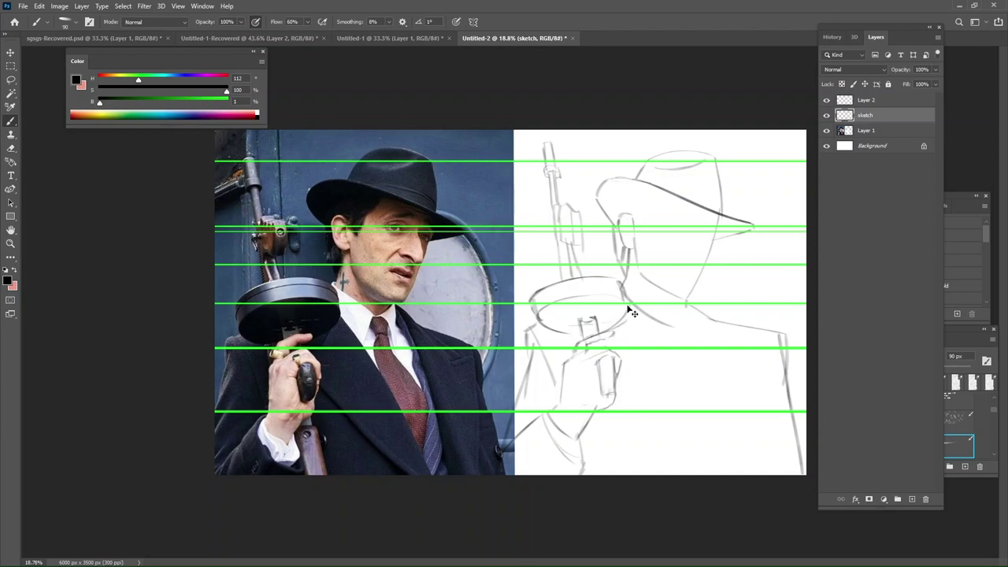
key(e)
drag(561, 332, 542, 321)
key(b)
Flip the canvas horizontally and refine the index finger and the drum magazine's lower edge.
key(ctrl+shift+h)
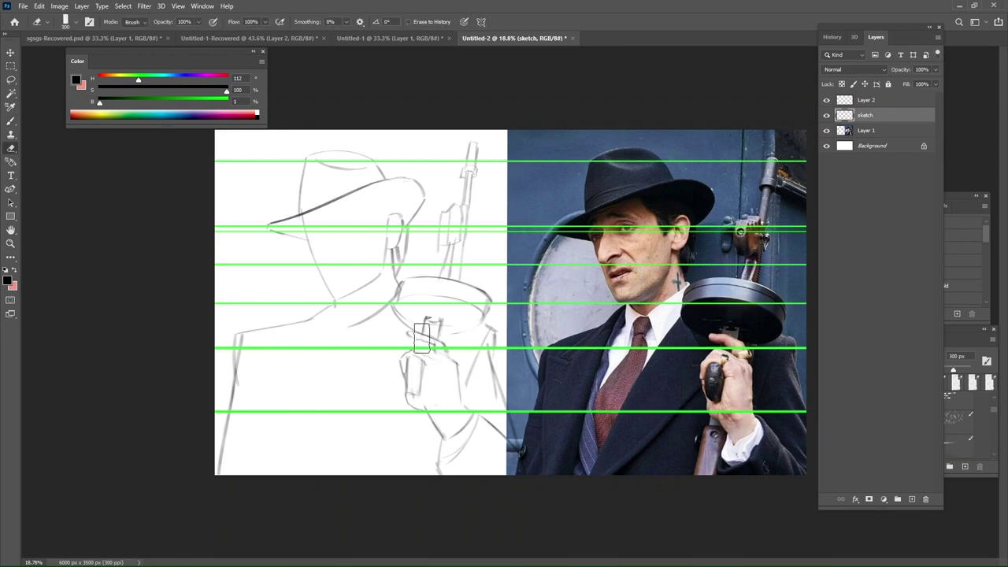
key(bracketright)
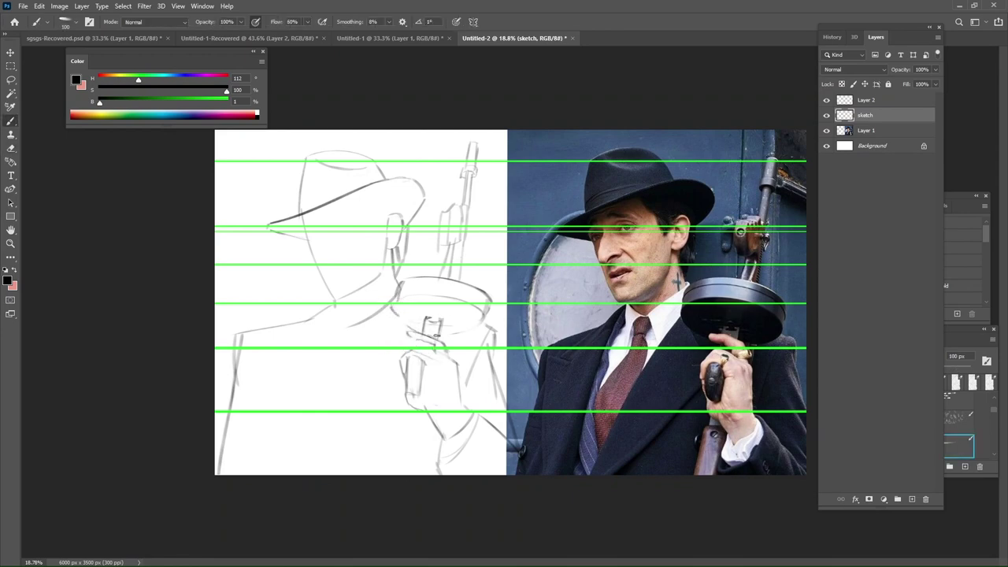
key(shift+6)
key(e)
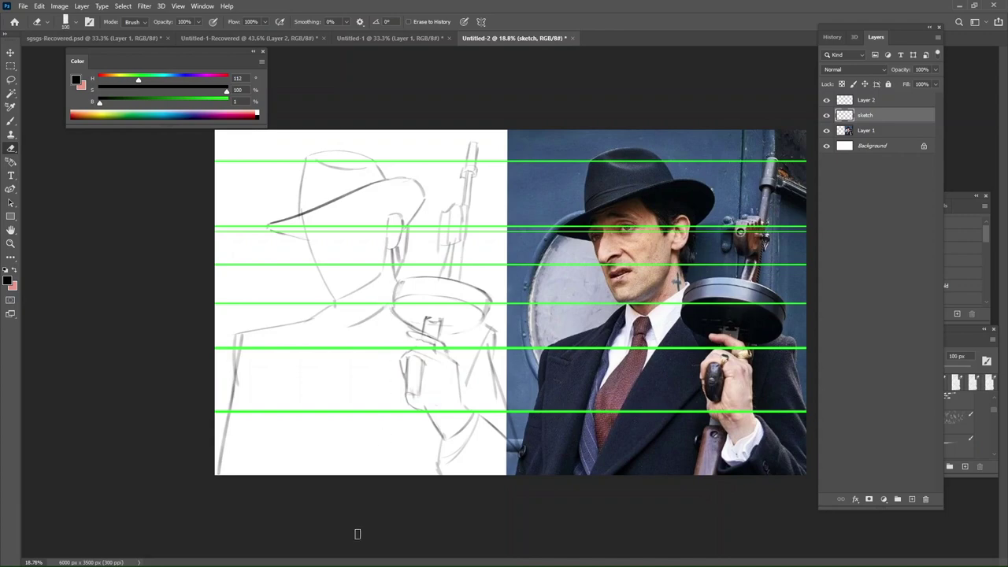
key(b)
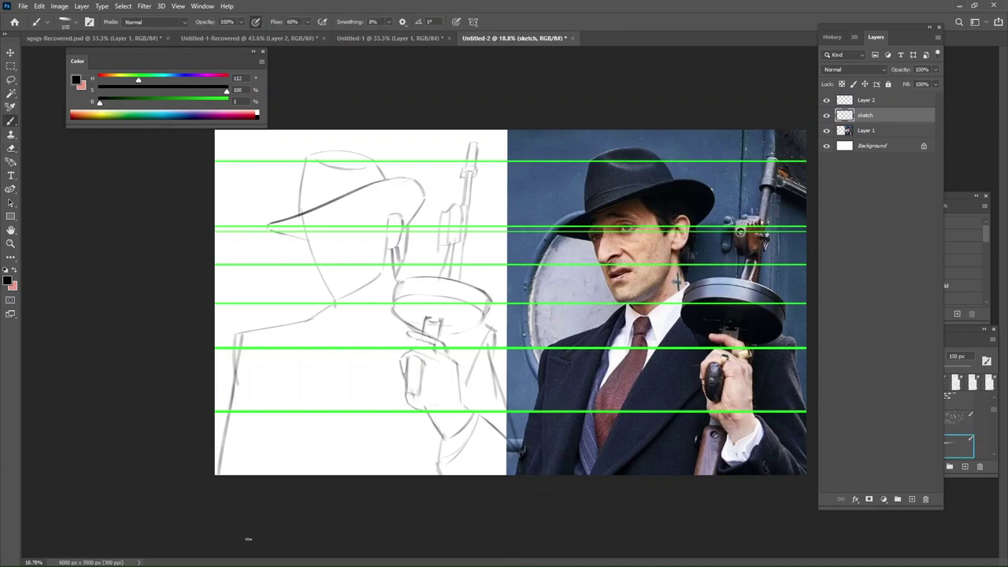
Draw the coat front's long curved edge from the drum magazine down to the canvas bottom.
key(bracketleft)
mouse_move(394, 301)
mouse_down()
mouse_move(277, 480)
mouse_move(418, 389)
mouse_up()
key(bracketright)
key(bracketright)
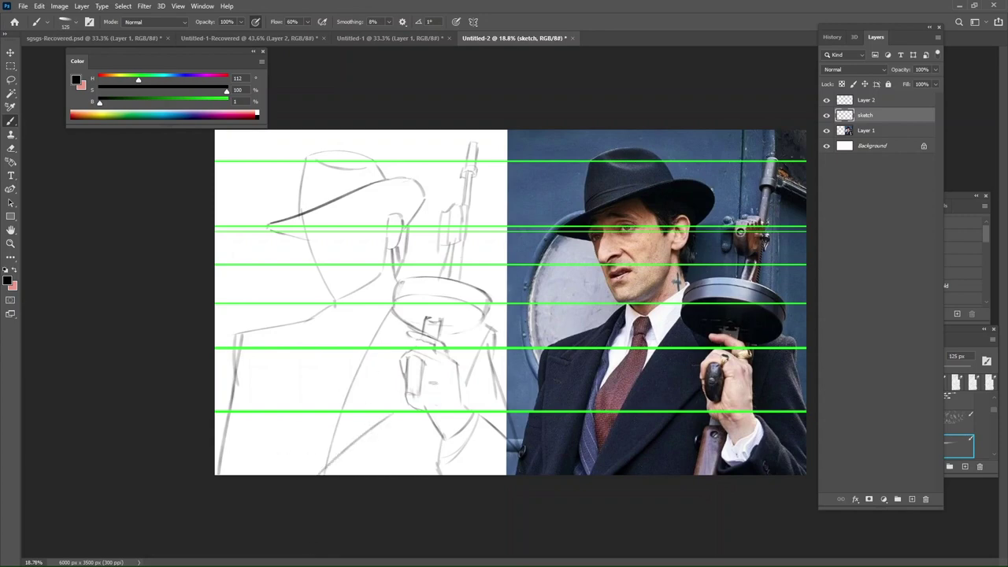
Redraw the coat's lower diagonal as a darker straight line from the canvas bottom up to the grip.
key(ctrl+z)
drag(323, 474, 408, 386)
key(ctrl+z)
drag(327, 474, 408, 389)
key(ctrl+z)
key(ctrl+z)
key(bracketright)
drag(314, 470, 371, 419)
key(ctrl+z)
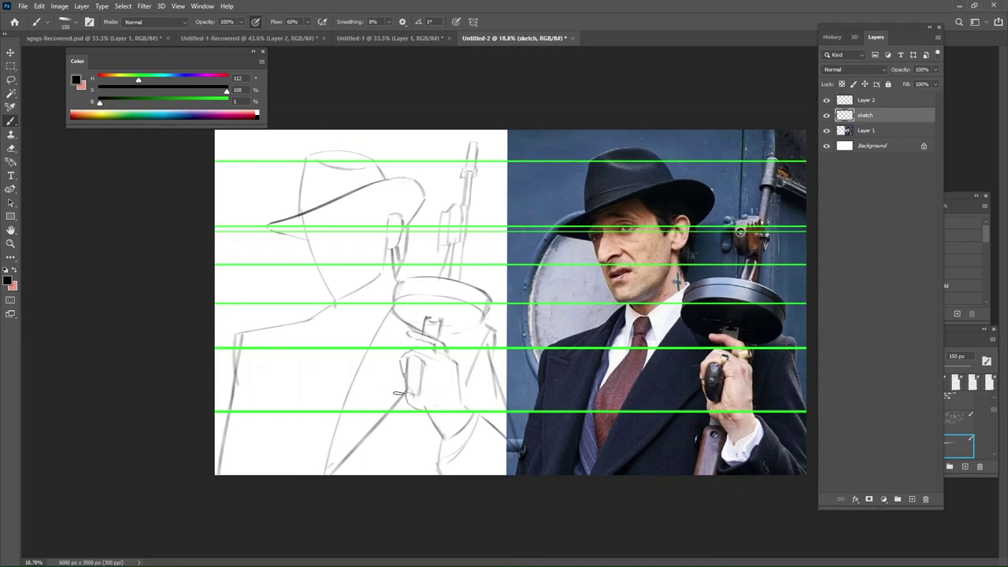
drag(333, 465, 404, 389)
Sketch the gun's stock below the hand, with a narrow neck widening toward the canvas bottom.
key(bracketleft)
drag(438, 424, 414, 475)
key(ctrl+z)
key(bracketleft)
key(bracketleft)
key(bracketleft)
mouse_move(420, 407)
mouse_down()
mouse_move(415, 461)
mouse_move(414, 419)
mouse_up()
key(ctrl+z)
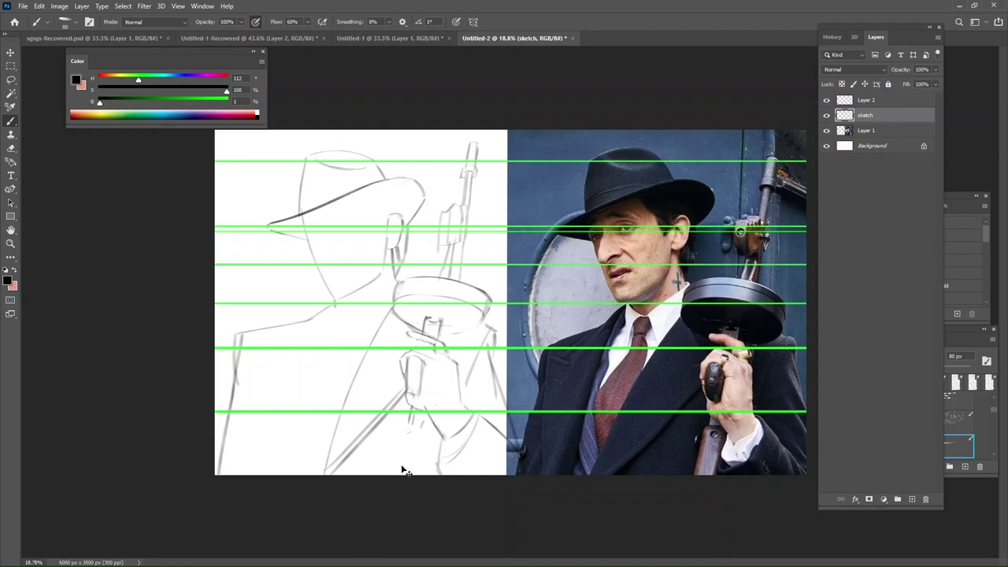
mouse_move(426, 429)
mouse_down()
mouse_move(413, 475)
mouse_move(393, 474)
mouse_up()
key(bracketright)
key(bracketright)
key(ctrl+z)
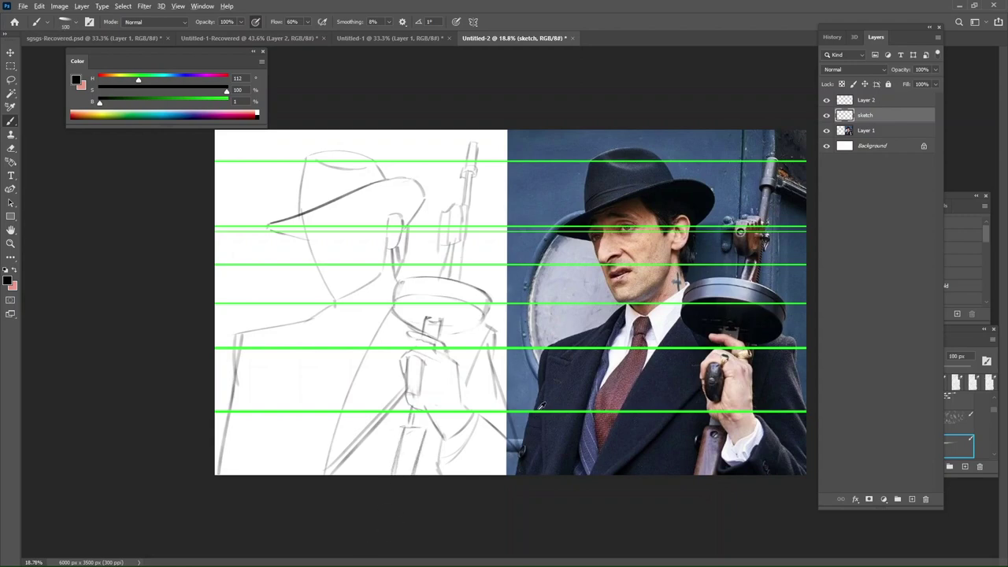
Flip the canvas back to its original orientation and hide the guide-line layer, Layer 2.
scroll(678, 379, down, 8)
scroll(656, 384, up, 3)
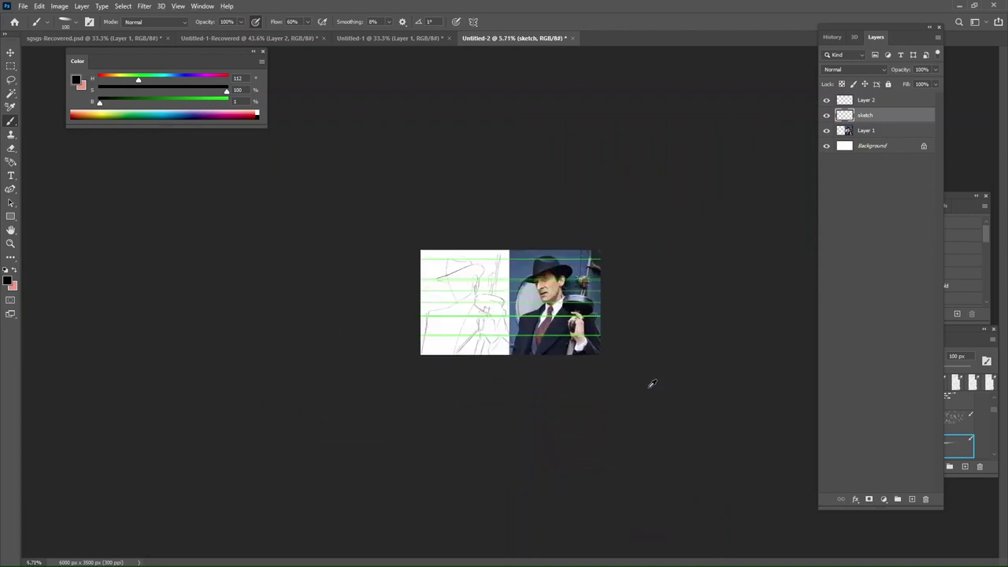
key(ctrl+shift+h)
click(826, 100)
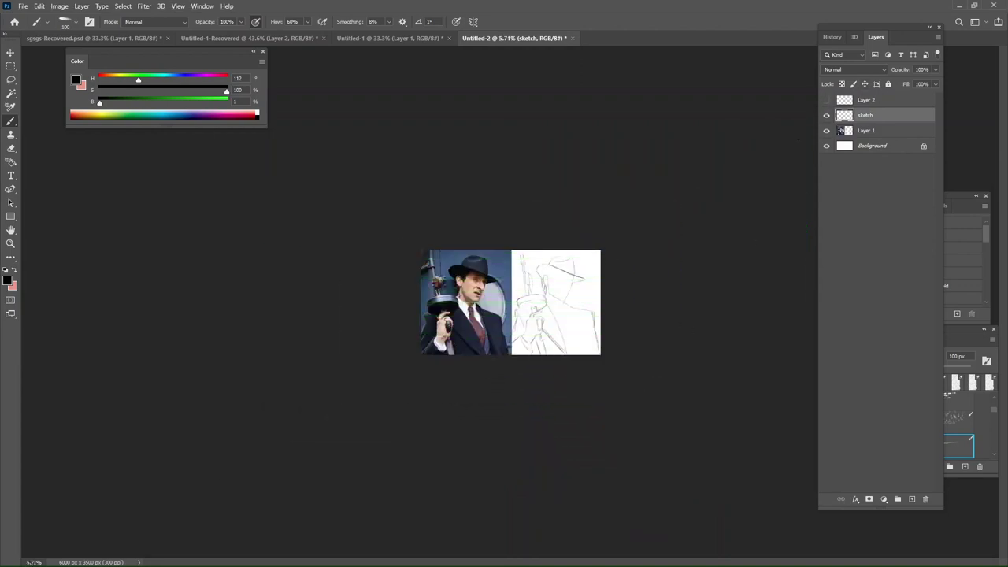
Clean up and redraw the upper fingers of the hand gripping the gun on the sketch layer.
scroll(609, 326, up, 2)
scroll(611, 325, down, 1)
scroll(681, 263, up, 3)
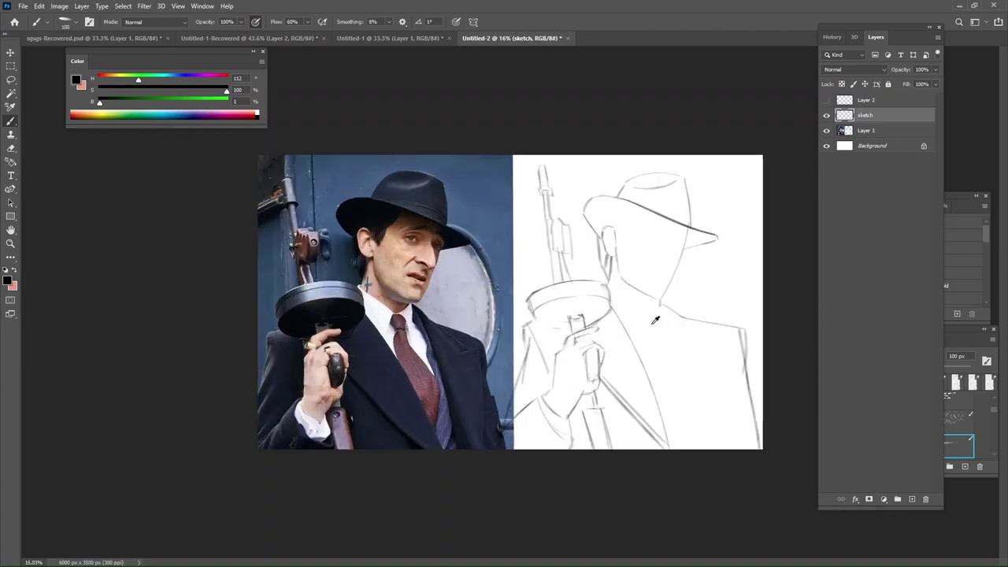
scroll(654, 321, down, 3)
scroll(655, 320, up, 3)
scroll(650, 326, down, 1)
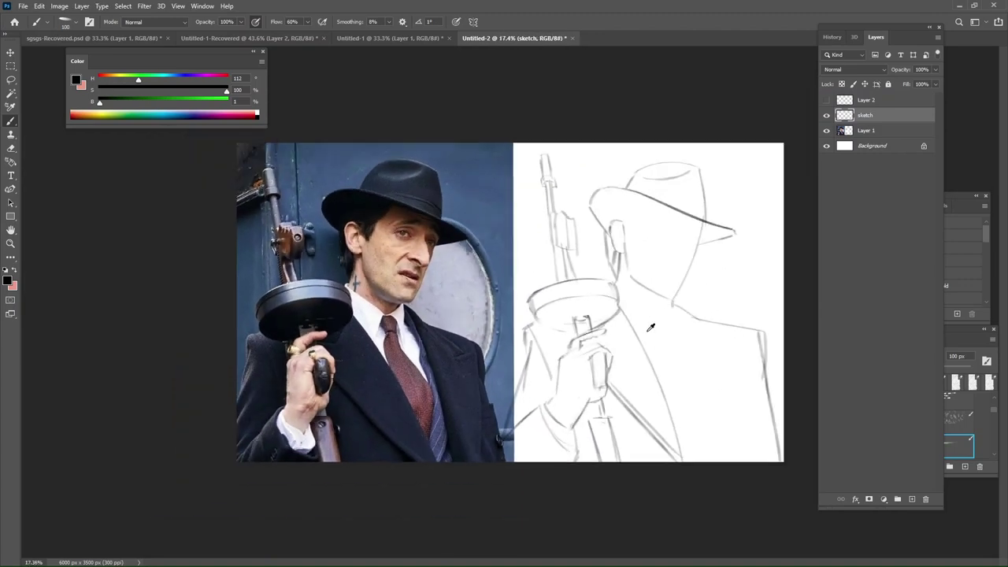
key(e)
key(b)
key(e)
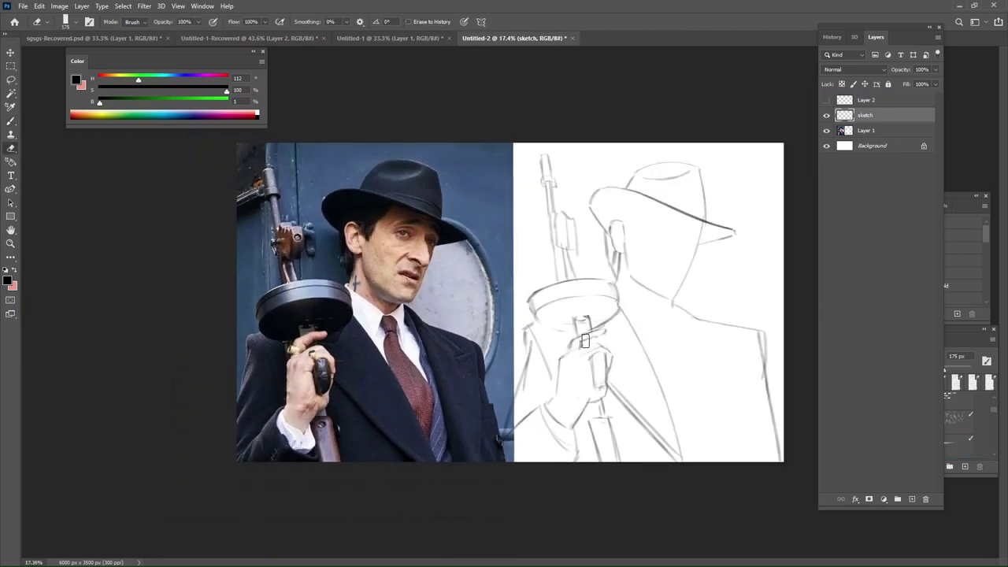
key(b)
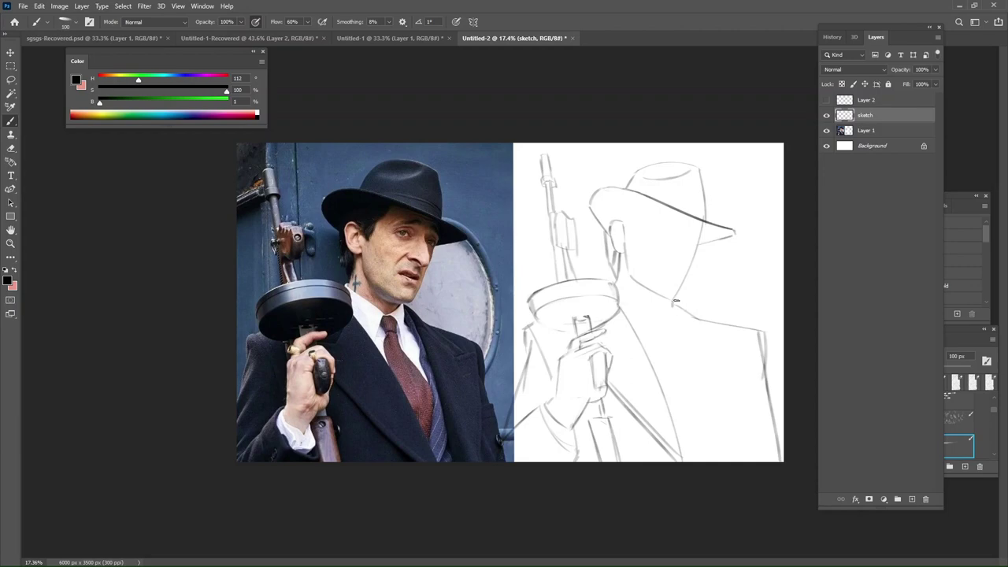
Sketch the shirt collar below the chin and the tie knot between its points.
key(ctrl+z)
mouse_move(673, 301)
mouse_down()
mouse_move(682, 316)
mouse_move(673, 319)
mouse_move(629, 301)
mouse_move(658, 312)
mouse_up()
key(ctrl+z)
key(ctrl+z)
key(ctrl+z)
mouse_move(657, 311)
mouse_down()
mouse_move(666, 339)
mouse_move(675, 309)
mouse_move(669, 346)
mouse_up()
drag(655, 326, 652, 370)
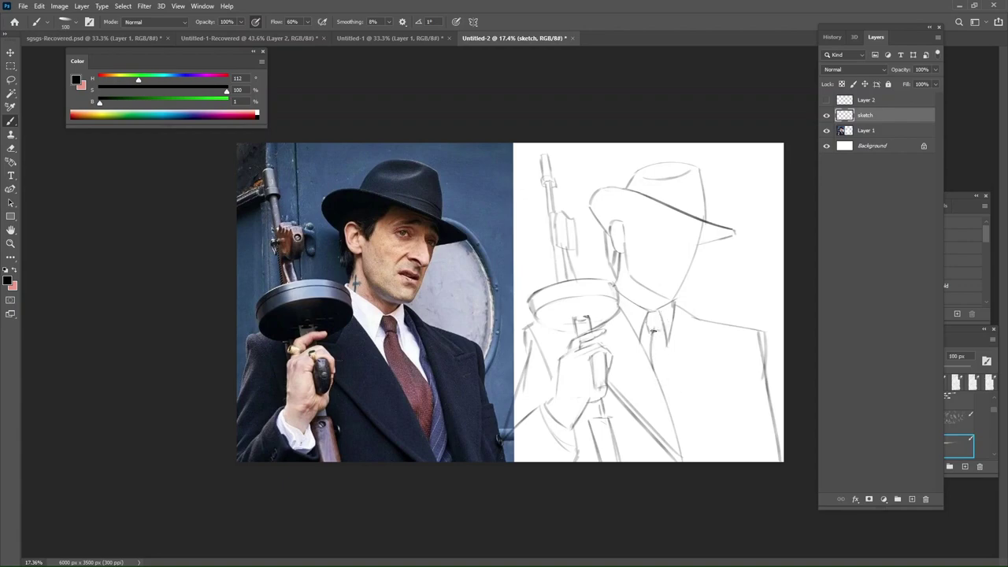
Draw the tie hanging from its knot and the far coat edge running down from the collar.
drag(664, 330, 694, 410)
key(ctrl+z)
drag(672, 366, 705, 444)
key(ctrl+z)
key(bracketright)
drag(680, 311, 706, 373)
key(ctrl+z)
mouse_move(676, 307)
mouse_down()
mouse_move(694, 346)
mouse_move(702, 433)
mouse_up()
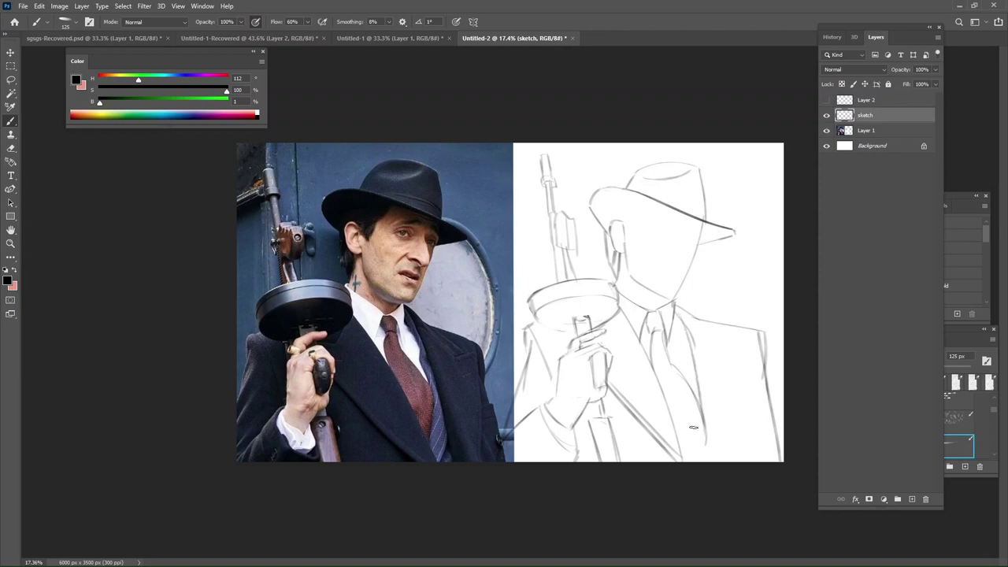
Redraw the far coat front edge so it reaches the canvas bottom.
key(ctrl+z)
drag(686, 324, 709, 475)
key(ctrl+z)
drag(694, 342, 710, 474)
key(ctrl+z)
key(ctrl+z)
Sketch the notched lapel on the far side of the coat below the shoulder.
mouse_move(703, 330)
mouse_down()
mouse_move(719, 443)
mouse_move(718, 354)
mouse_move(745, 356)
mouse_move(737, 434)
mouse_up()
key(ctrl+z)
key(ctrl+z)
key(ctrl+z)
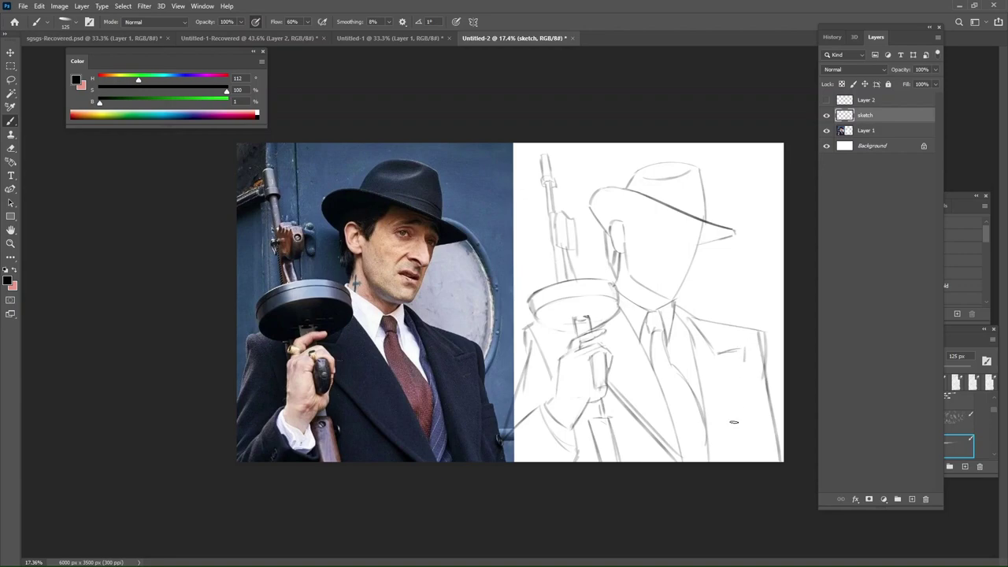
Draw the far sleeve's inner line from the lapel area down to the canvas bottom.
drag(745, 350, 728, 464)
key(ctrl+z)
drag(735, 431, 730, 464)
drag(739, 413, 732, 463)
key(ctrl+z)
key(bracketleft)
drag(738, 416, 777, 396)
key(ctrl+z)
Erase the old outer sleeve line and the corner of the far shoulder.
key(e)
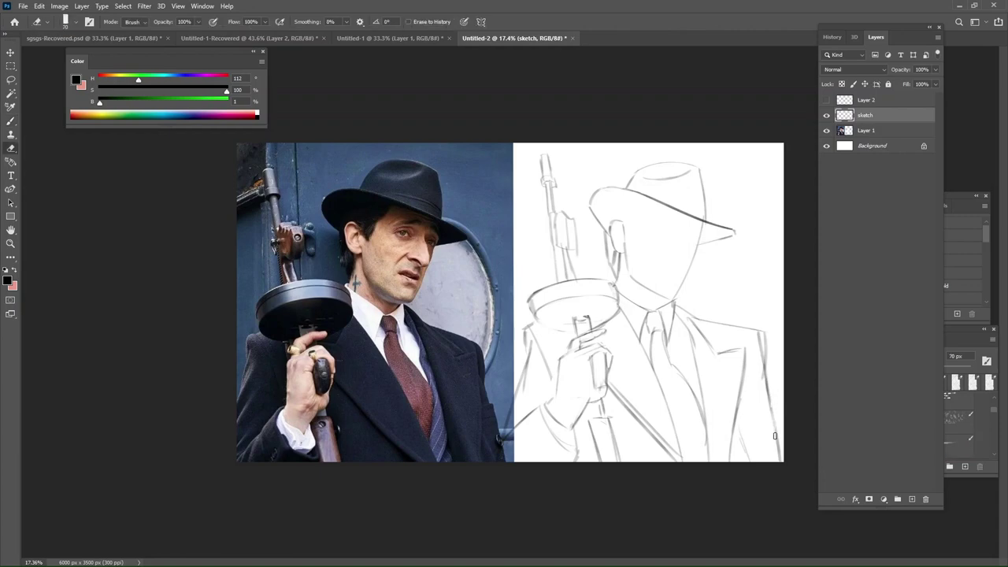
drag(765, 362, 766, 387)
key(b)
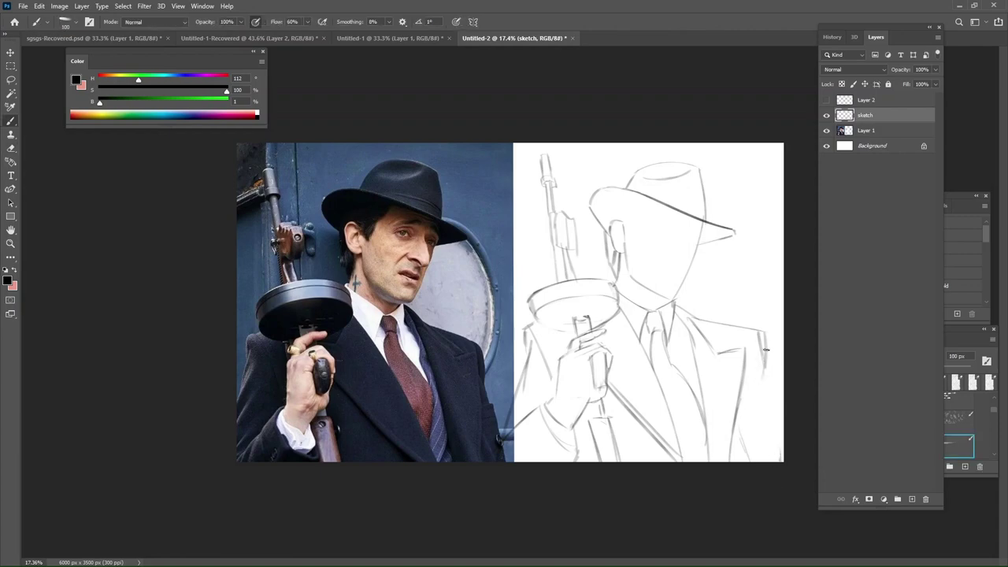
key(ctrl+z)
mouse_move(764, 349)
mouse_down()
mouse_move(769, 398)
mouse_move(759, 332)
mouse_up()
key(e)
key(b)
key(e)
key(b)
Redraw the far shoulder line as a steeper, shorter slope from the collar.
key(ctrl+z)
drag(697, 320, 758, 344)
key(e)
key(b)
key(ctrl+z)
mouse_move(753, 399)
mouse_down()
mouse_move(754, 334)
mouse_move(750, 390)
mouse_up()
key(ctrl+z)
key(ctrl+z)
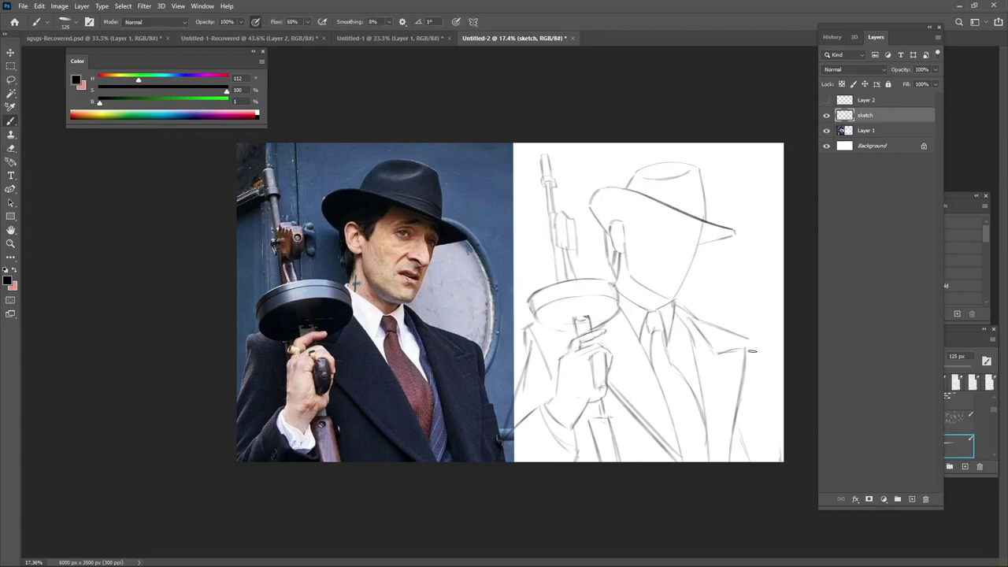
Draw the far sleeve's outer edge from the new shoulder corner, with a cross seam and small oval detail near the canvas bottom.
drag(751, 338, 754, 405)
drag(749, 371, 750, 341)
mouse_move(762, 458)
mouse_down()
mouse_move(753, 409)
mouse_move(765, 463)
mouse_move(760, 445)
mouse_up()
key(ctrl+z)
key([)
key(ctrl+z)
key([)
Shift the entire figure sketch slightly to the right within the blank half.
key(e)
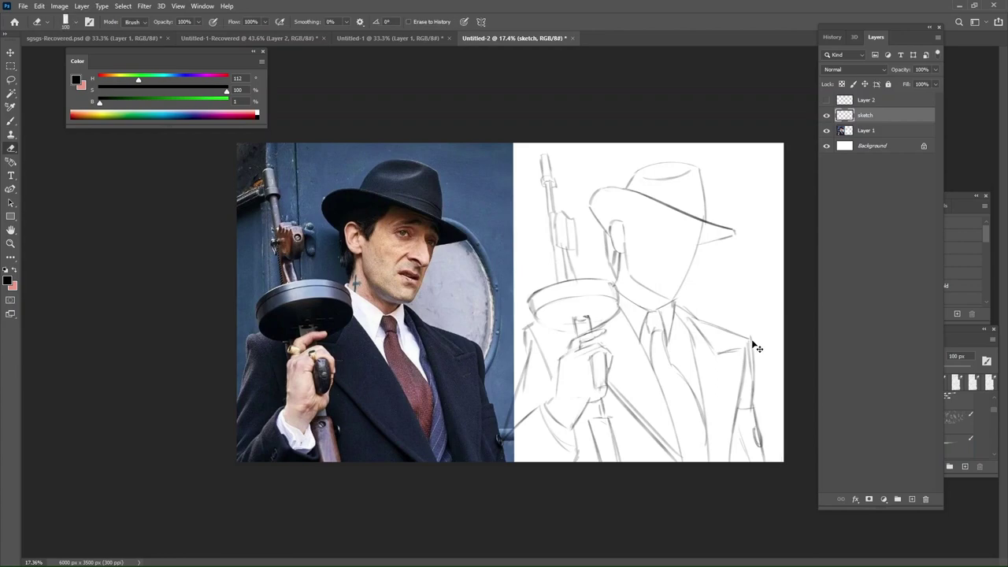
mouse_move(765, 353)
mouse_down()
mouse_move(774, 349)
mouse_move(765, 349)
mouse_up()
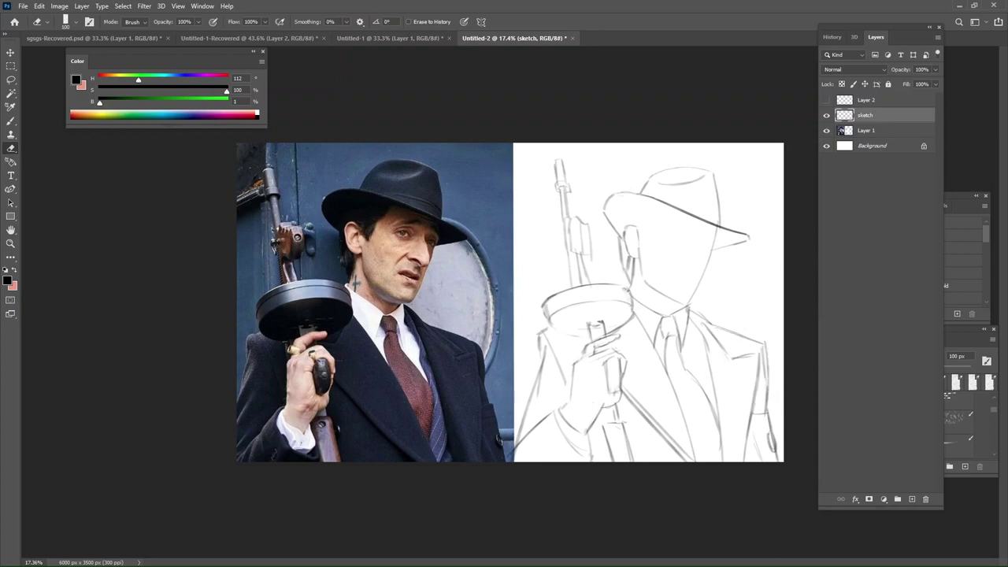
Sketch the far eye in small strokes beneath the hat brim, near the face contour.
key(b)
drag(709, 233, 703, 266)
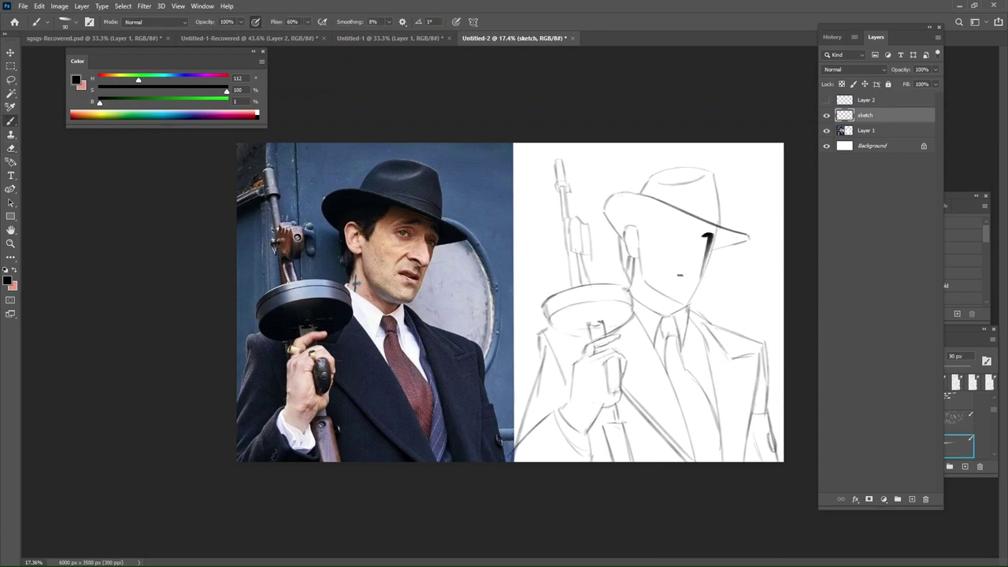
key(ctrl+z)
key(bracketright)
key(bracketleft)
key(bracketleft)
key(bracketleft)
key(bracketright)
key(bracketright)
key(bracketleft)
key(bracketleft)
Erase the excess face contour beside the far eye and refine the eye and cheek edge.
key(e)
key(b)
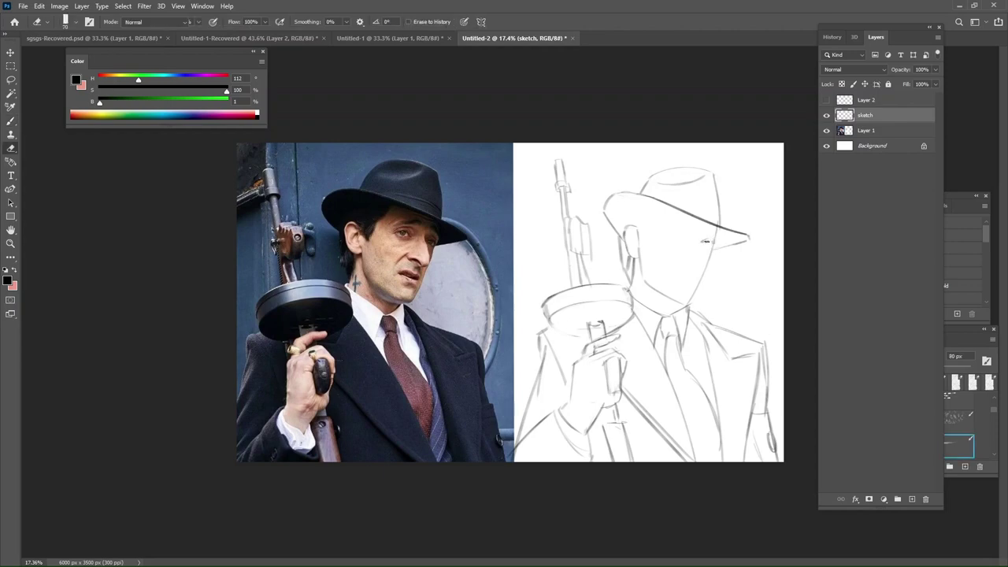
key(e)
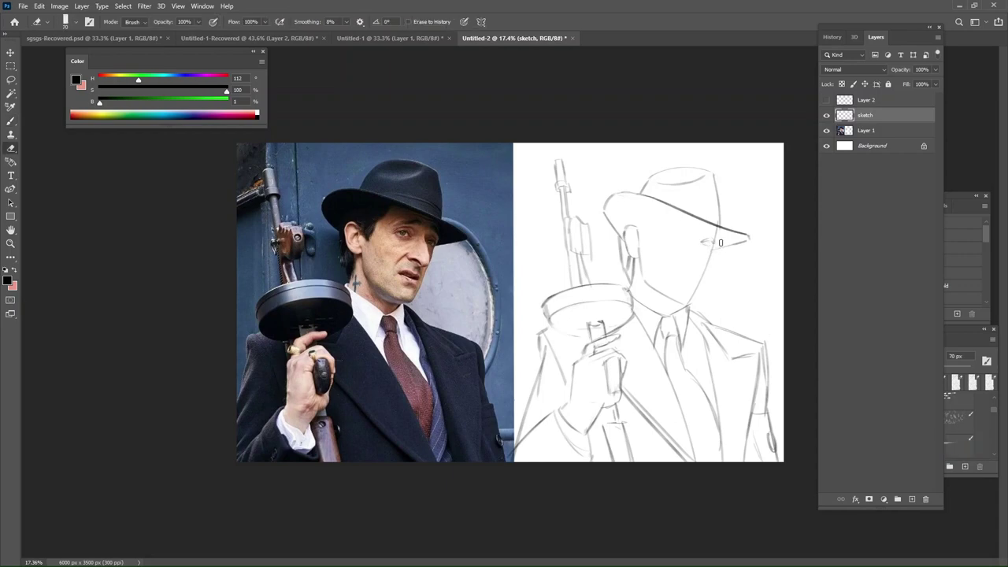
key(b)
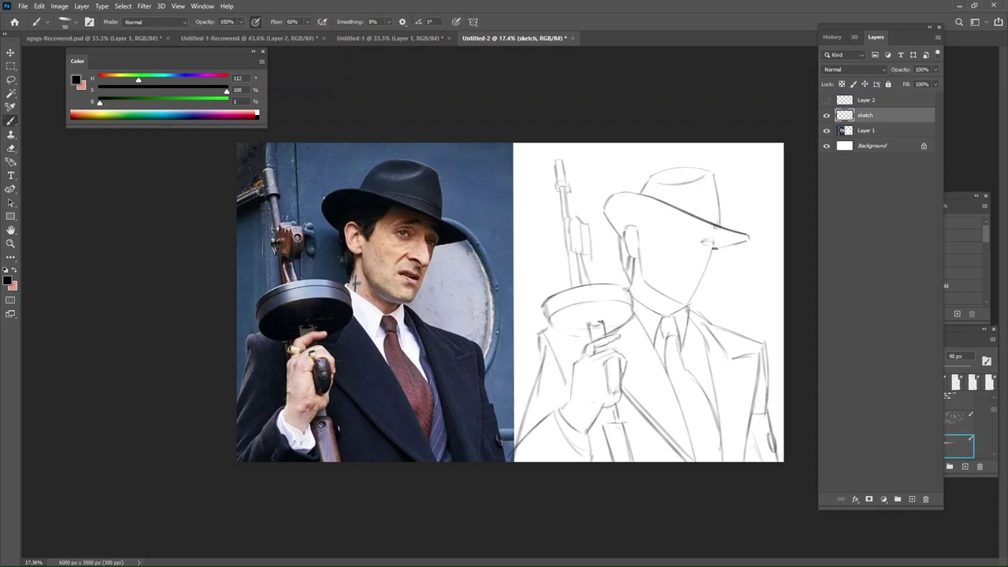
key(bracketleft)
key(e)
key(b)
key(bracketleft)
Show the guide-line layer, Layer 2, and adjust the far eye against it with Lasso and Free Transform.
click(827, 100)
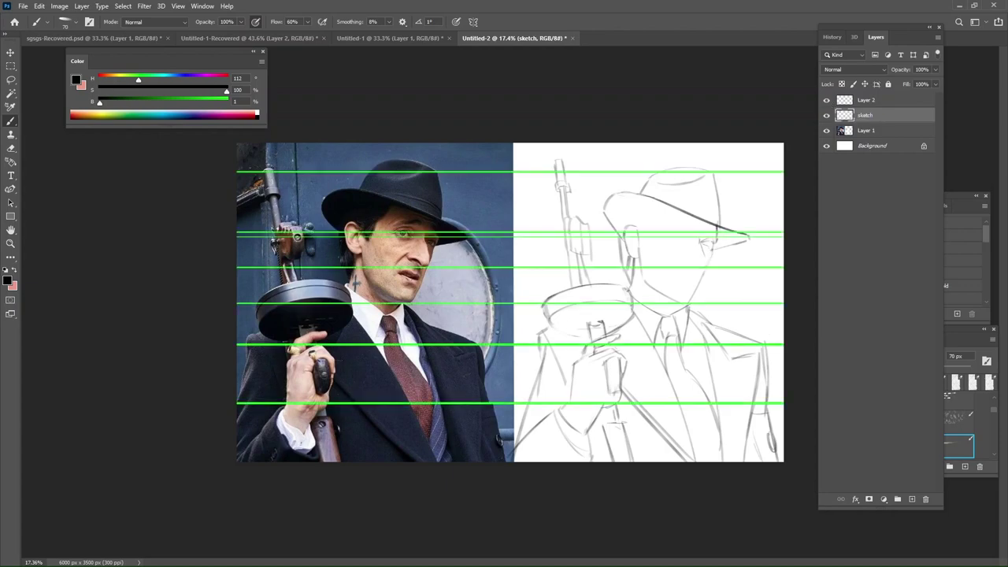
drag(704, 240, 707, 254)
key(ctrl+z)
key(l)
mouse_move(697, 234)
mouse_down()
mouse_move(703, 267)
mouse_move(712, 255)
mouse_move(709, 216)
mouse_move(705, 243)
mouse_up()
key(ctrl+t)
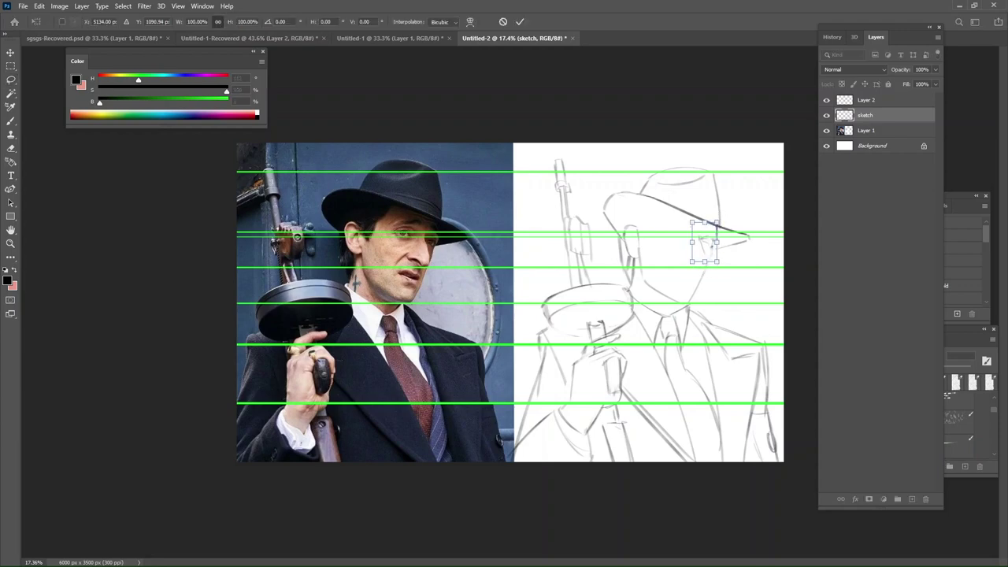
key(Return)
key(ctrl+d)
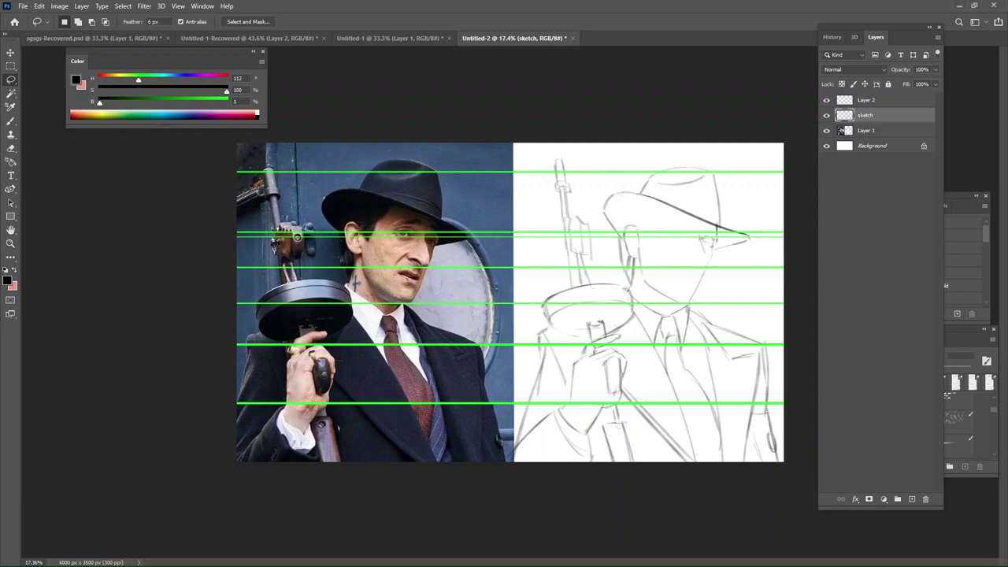
Sketch the nose's bridge, nostril and tip below the far eye.
key(b)
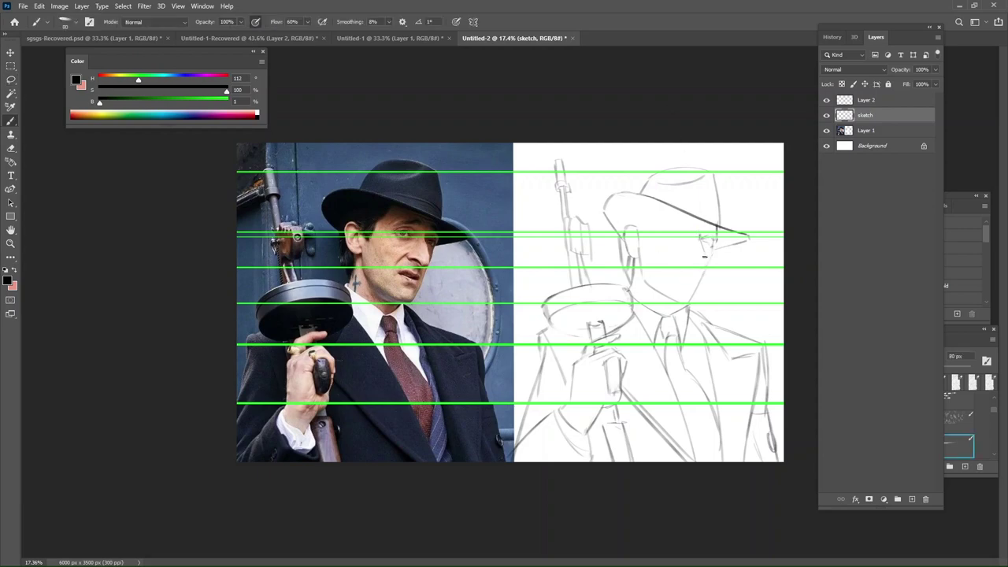
key(e)
key(b)
drag(702, 241, 712, 241)
key(bracketright)
key(bracketright)
key(bracketleft)
key(bracketleft)
key(bracketright)
key(bracketright)
key(bracketright)
key(bracketright)
Erase the nose's bridge line and rework the strokes around the far eye and brow.
key(e)
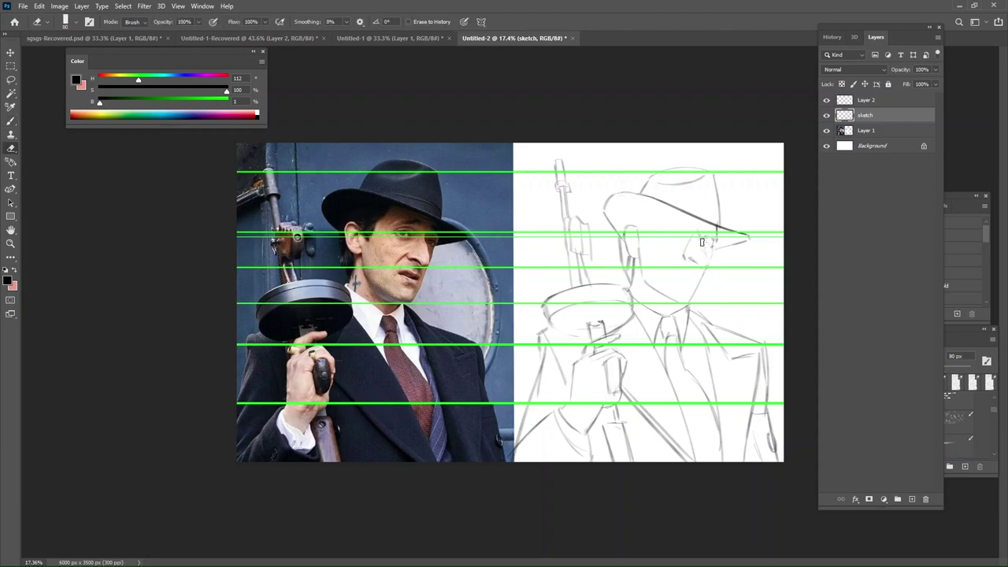
key(b)
key(e)
key(b)
key(e)
key(b)
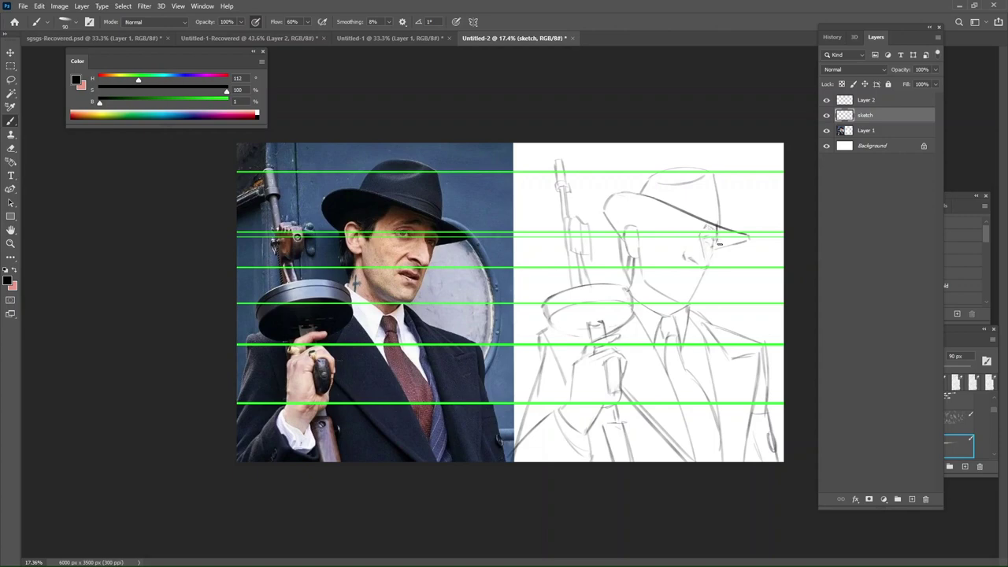
Sketch the near eye and its eyebrow, and darken the nose's contour.
key(bracketright)
key(bracketright)
key(bracketleft)
key(bracketleft)
key(ctrl+z)
key(bracketright)
key(bracketright)
key(bracketright)
key(e)
key(b)
Compare the facial features with the guide-line layer, Layer 2, hidden and shown.
click(826, 100)
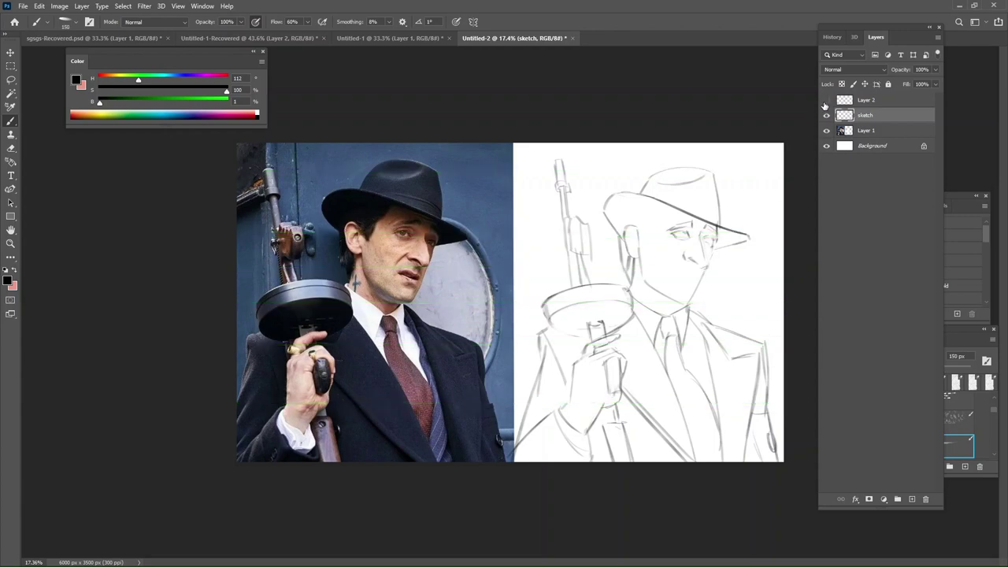
click(827, 100)
key(l)
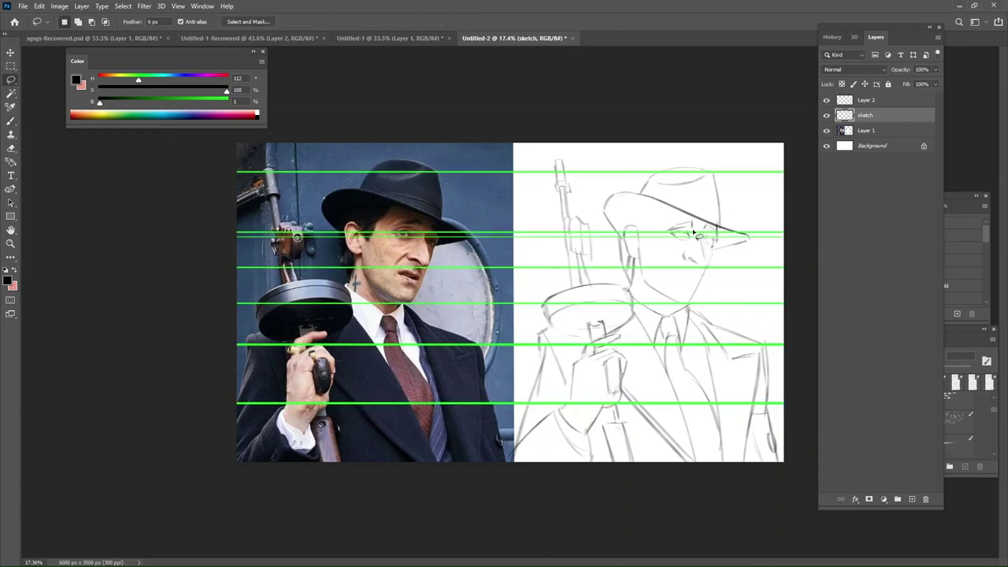
key(b)
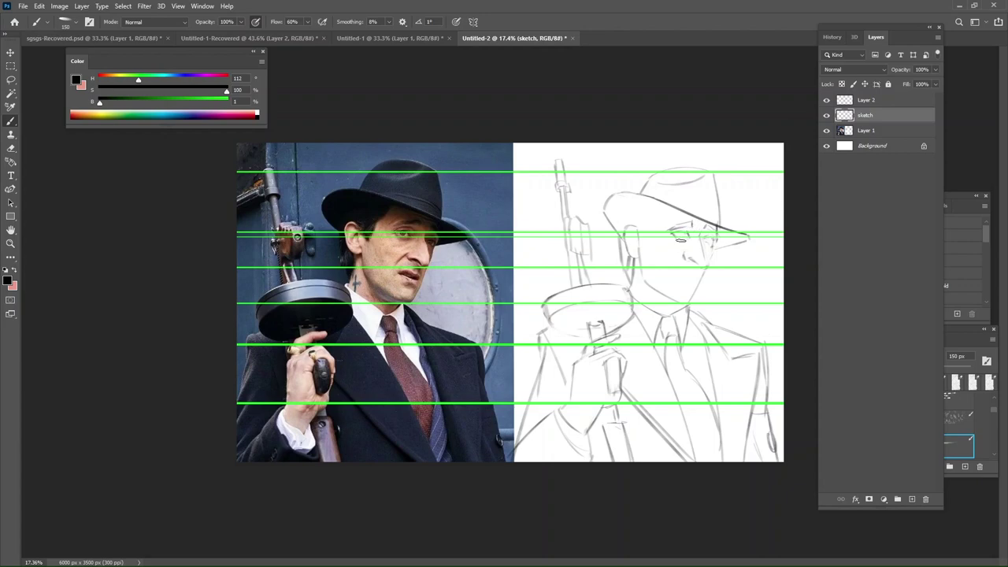
Draw the nostril wing and the slightly open mouth below the nose, cleaning up stray marks.
key(bracketleft)
key(bracketleft)
key(bracketleft)
key(bracketright)
key(bracketright)
key(bracketright)
key(bracketleft)
key(e)
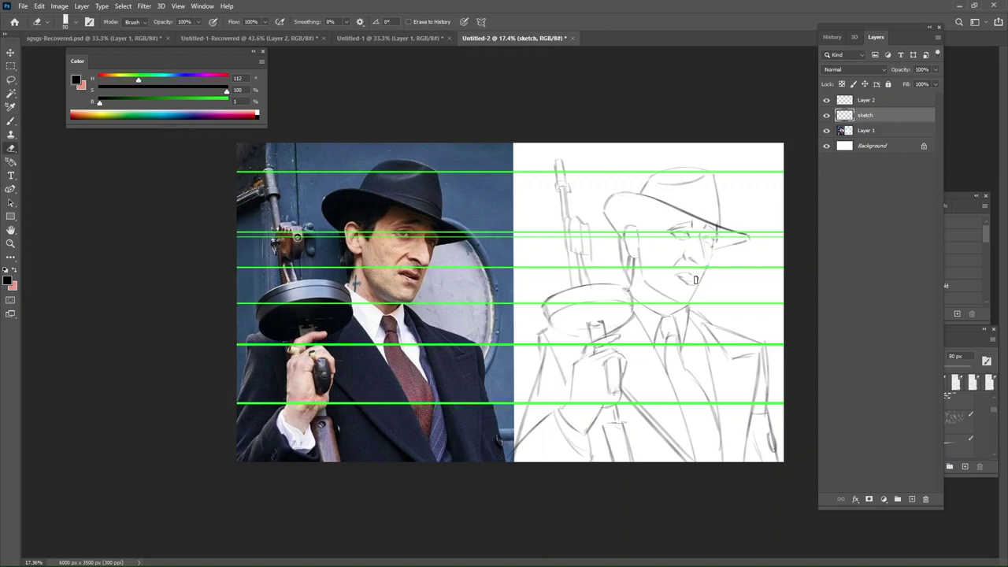
key(bracketright)
key(bracketright)
key(b)
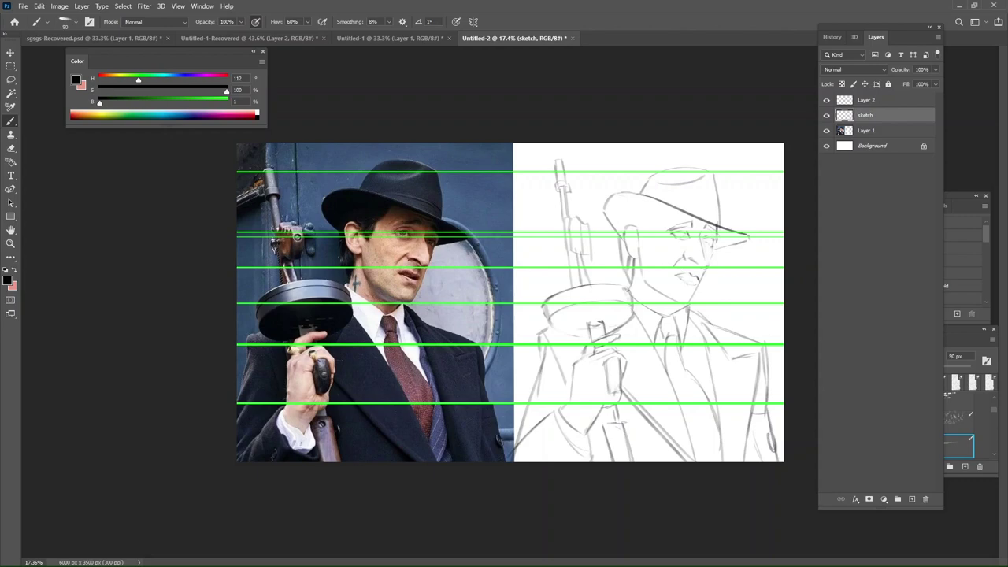
Redraw the parting line of the mouth and the lower lip with finer strokes.
drag(411, 261, 426, 275)
key(ctrl+z)
key(bracketright)
key(bracketleft)
key(bracketleft)
key(bracketright)
key(bracketright)
key(bracketright)
key(bracketleft)
Erase and refine the upper lip and the far corner of the mouth.
key(e)
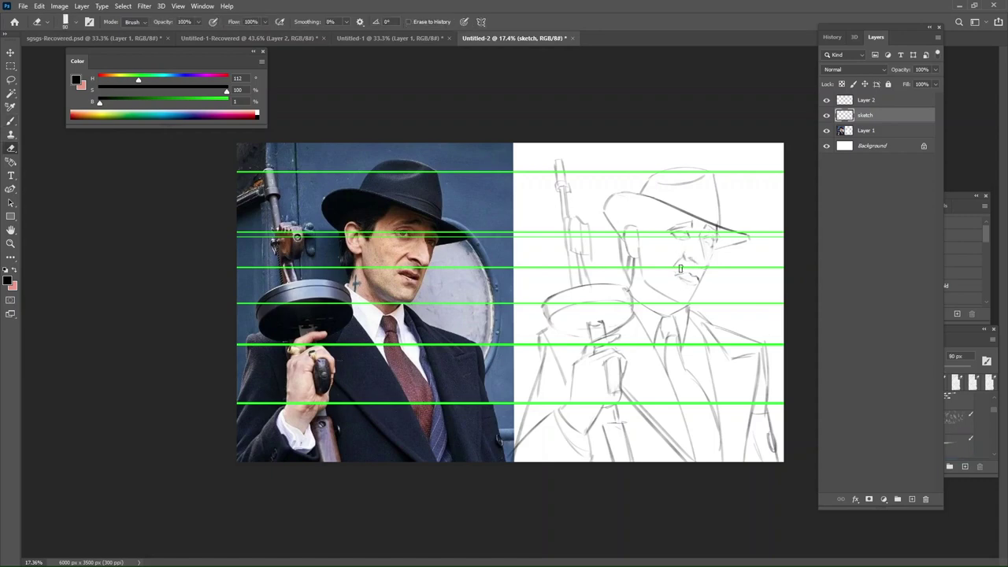
key(b)
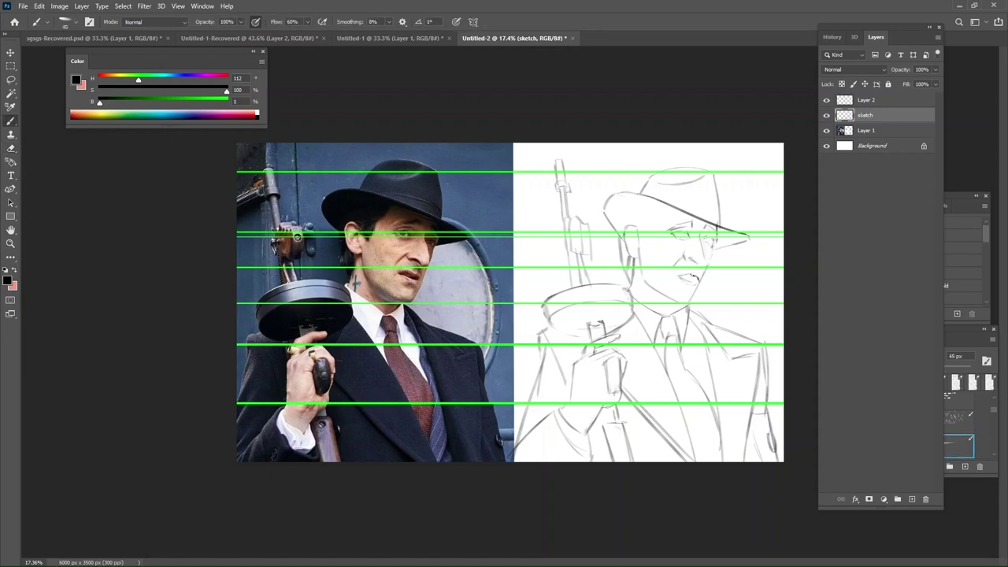
key(e)
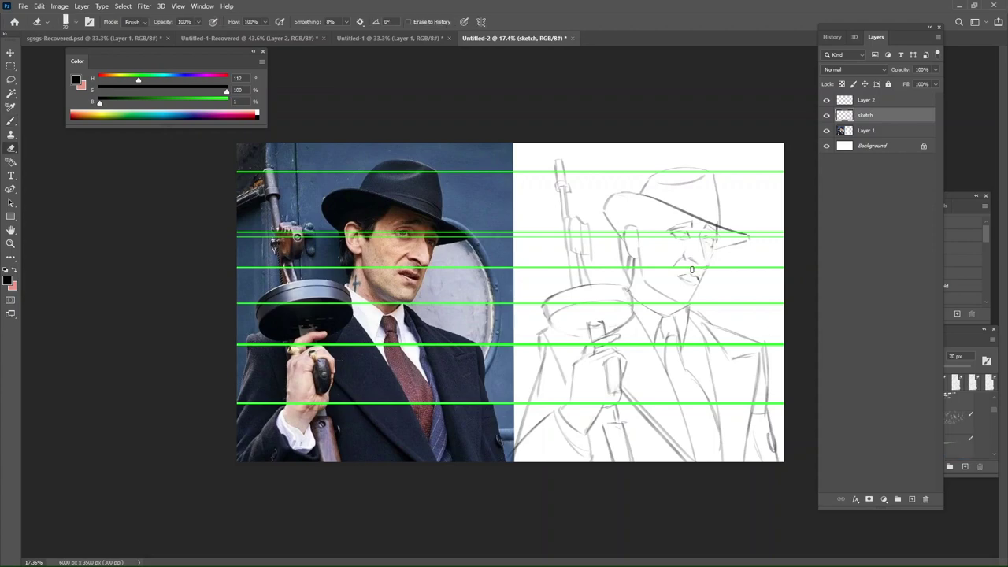
key(b)
key(e)
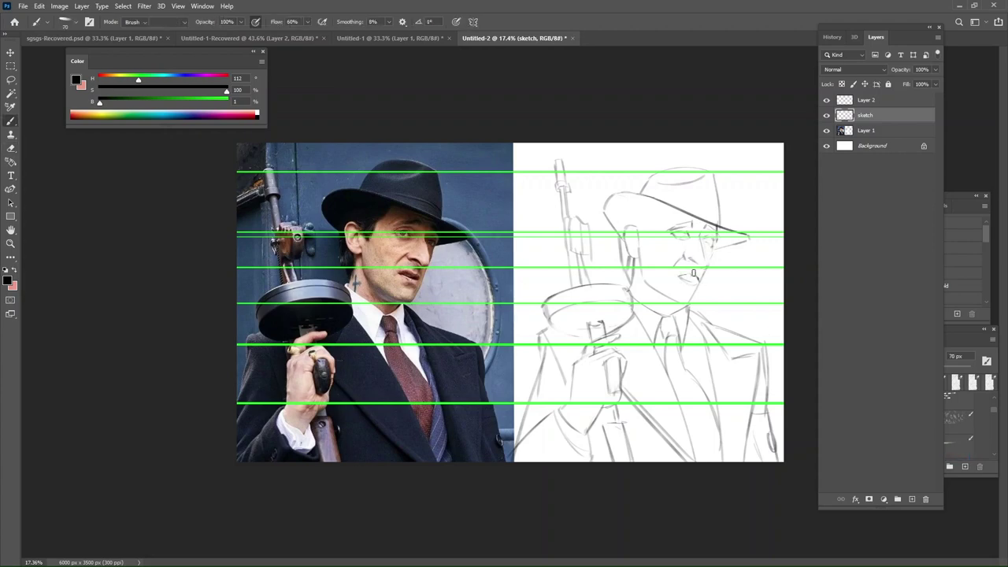
key(b)
Erase the old chin corner and redraw the far jaw edge from the mouth to the chin.
key(e)
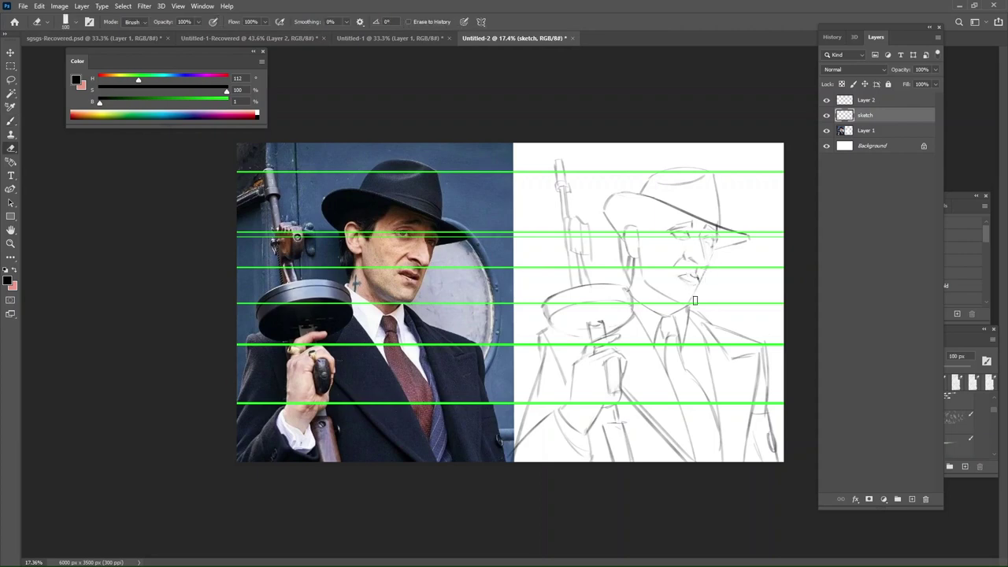
key(b)
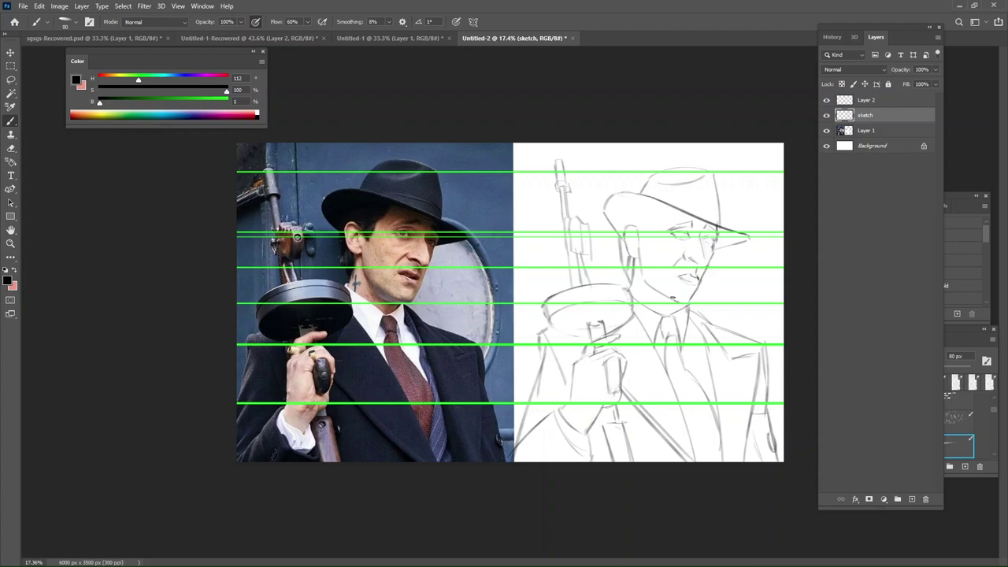
key(bracketright)
key(e)
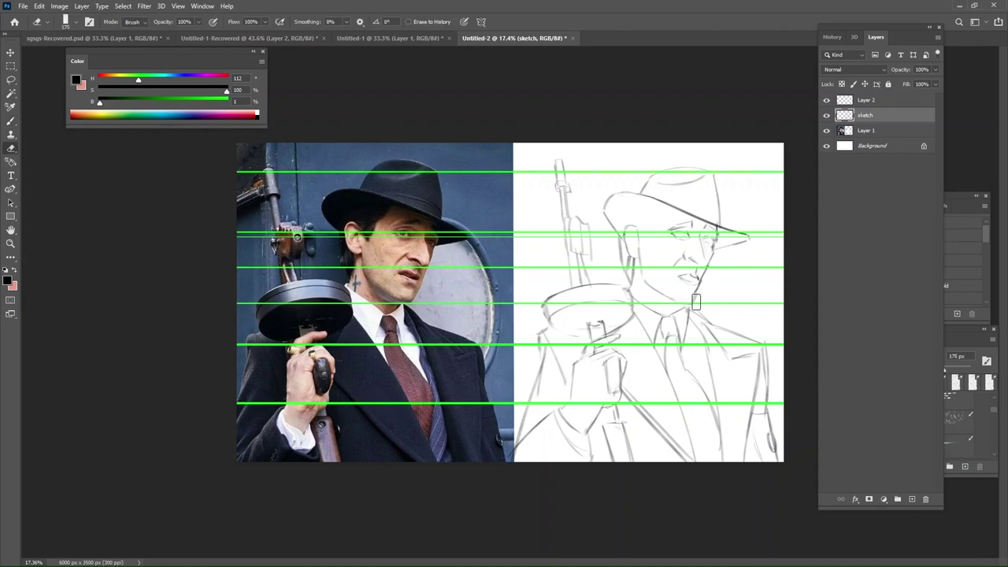
key(b)
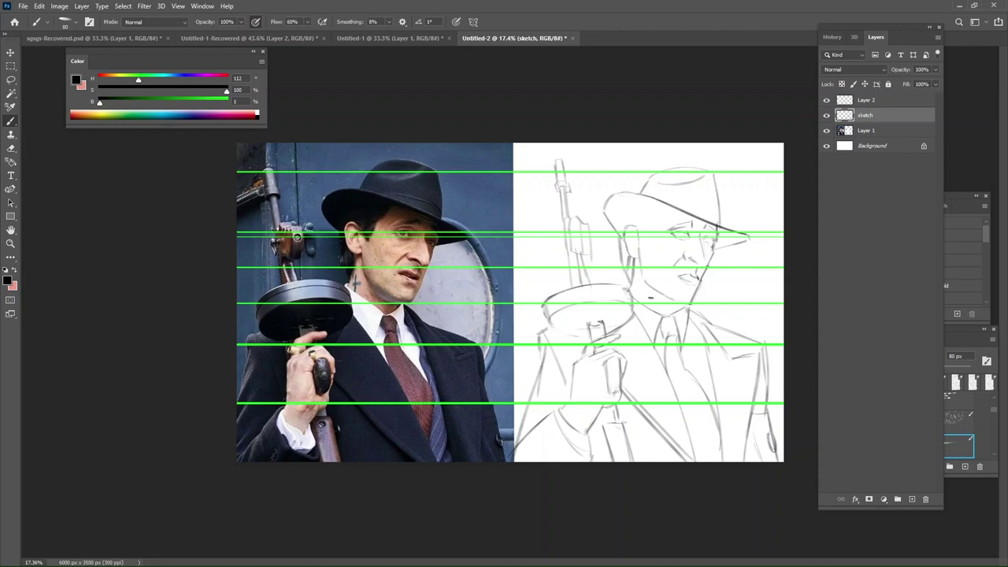
Draw the underside of the jaw and chin, and hide the green guide lines on Layer 2.
key(bracketright)
key(e)
key(b)
key(bracketright)
click(827, 100)
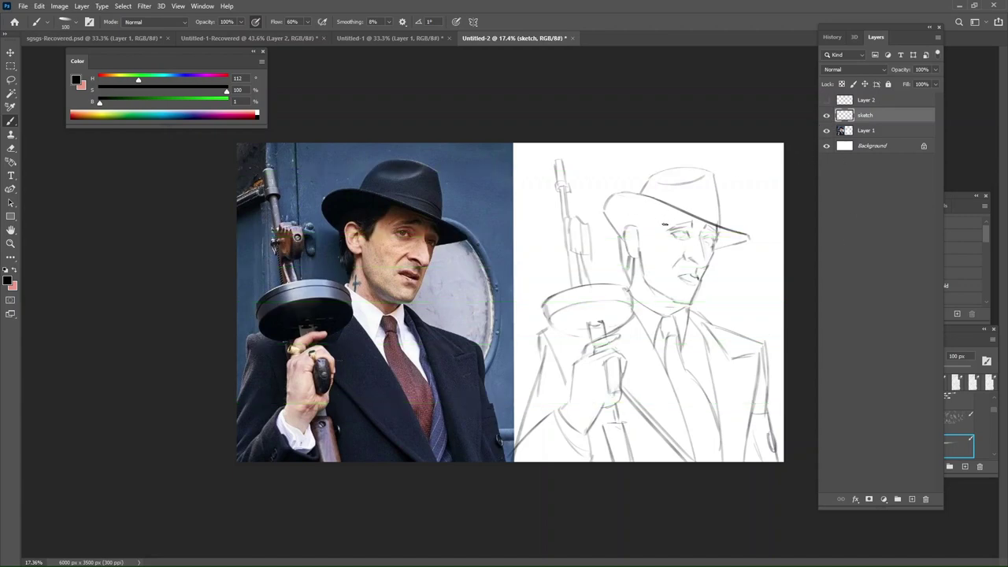
Erase the rough near eye and redraw its eyelid, iris and eyebrow with finer strokes.
key(e)
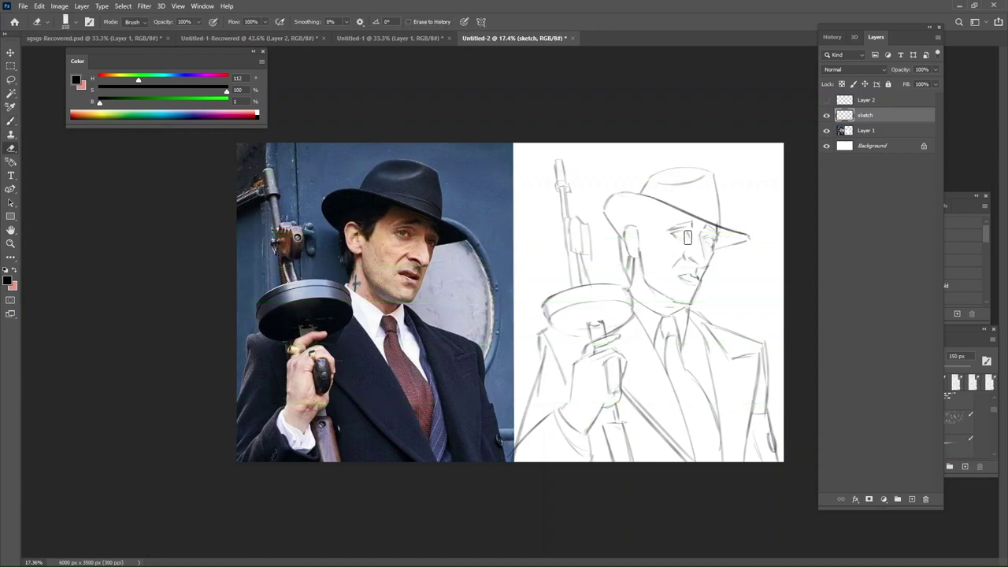
key(b)
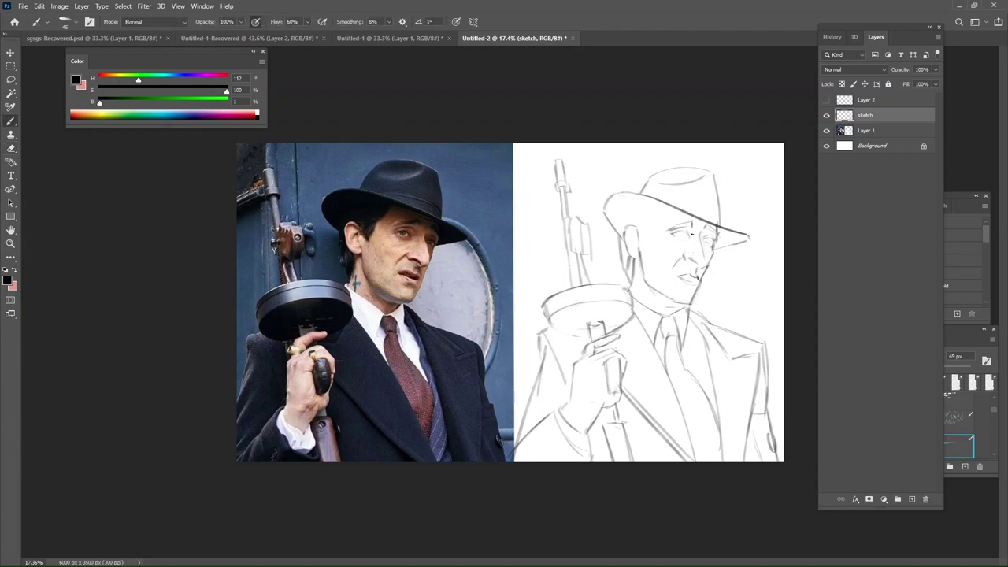
drag(671, 233, 682, 235)
key(ctrl+z)
key(ctrl+z)
key(bracketright)
key(bracketright)
key(ctrl+z)
key(bracketleft)
key(bracketleft)
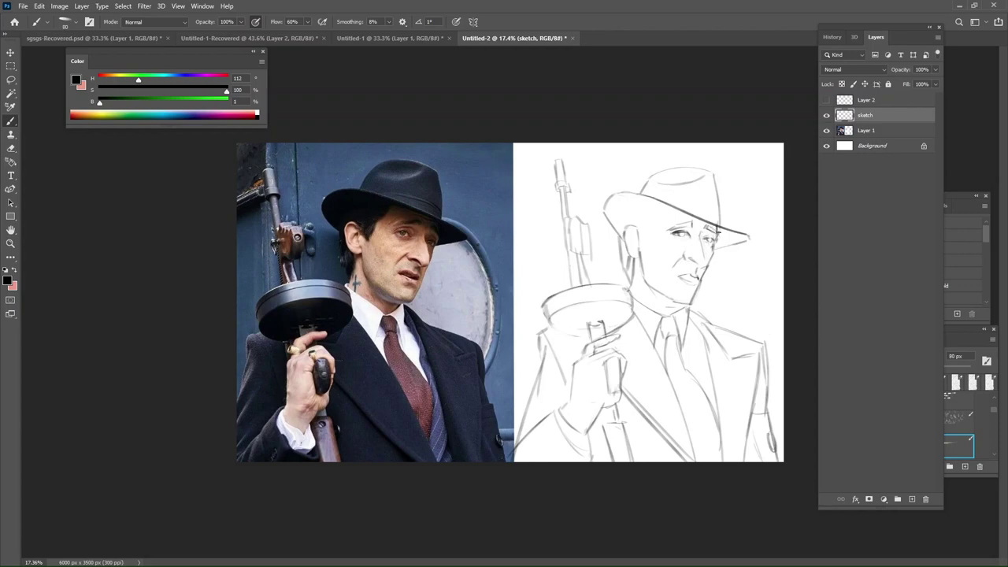
Refine the far eye and inner eyebrow, and try a stroke down the bridge of the nose.
key(bracketright)
key(bracketright)
key(bracketright)
key(bracketleft)
key(bracketleft)
key(bracketleft)
key(bracketright)
key(bracketright)
key(bracketleft)
drag(703, 229, 701, 270)
key(ctrl+z)
Draw the dark nostril and the underside of the nose, trimming the nose tip with a smaller eraser.
key(e)
key(b)
key(ctrl+z)
key(ctrl+z)
key(e)
key(bracketleft)
key(bracketleft)
key(bracketleft)
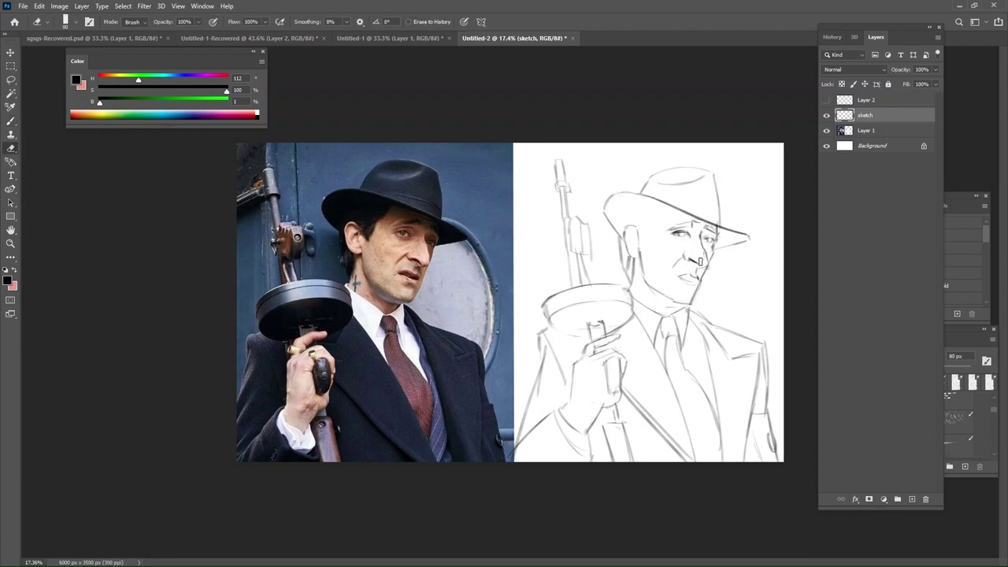
Clean up the nostril wing and try a crease running from the nose down the near cheek.
key(b)
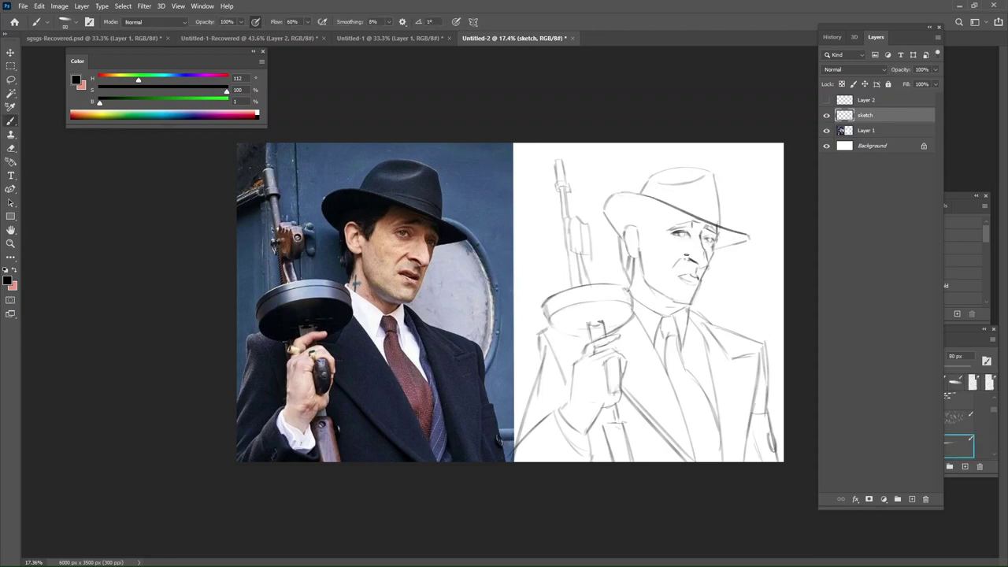
key(e)
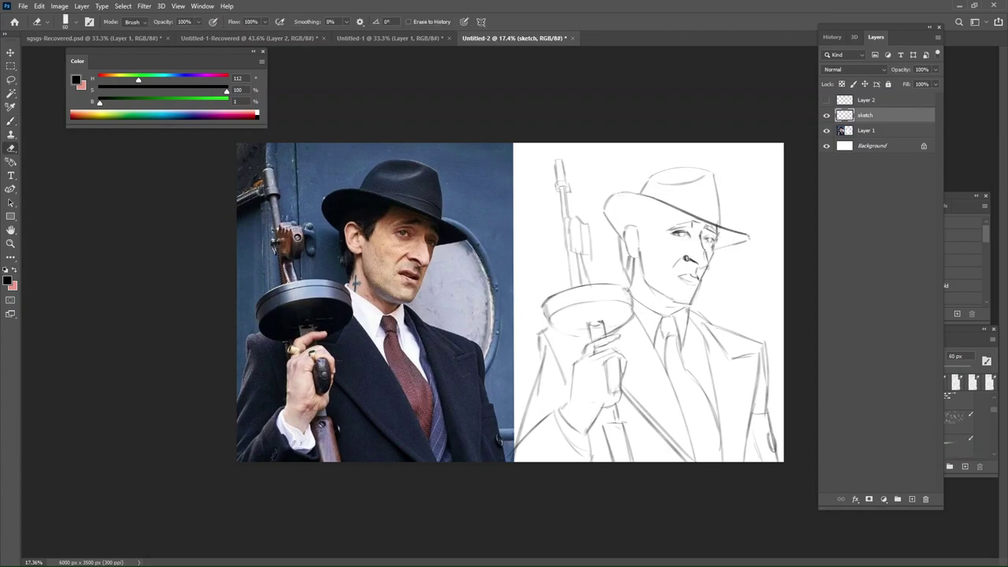
key(b)
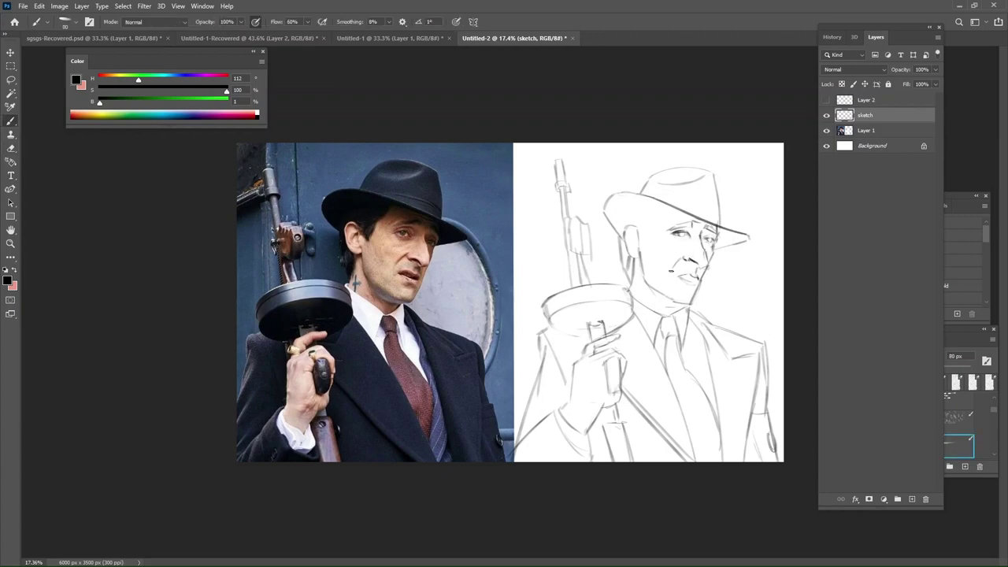
drag(679, 262, 671, 272)
key(ctrl+z)
key(bracketright)
key(bracketright)
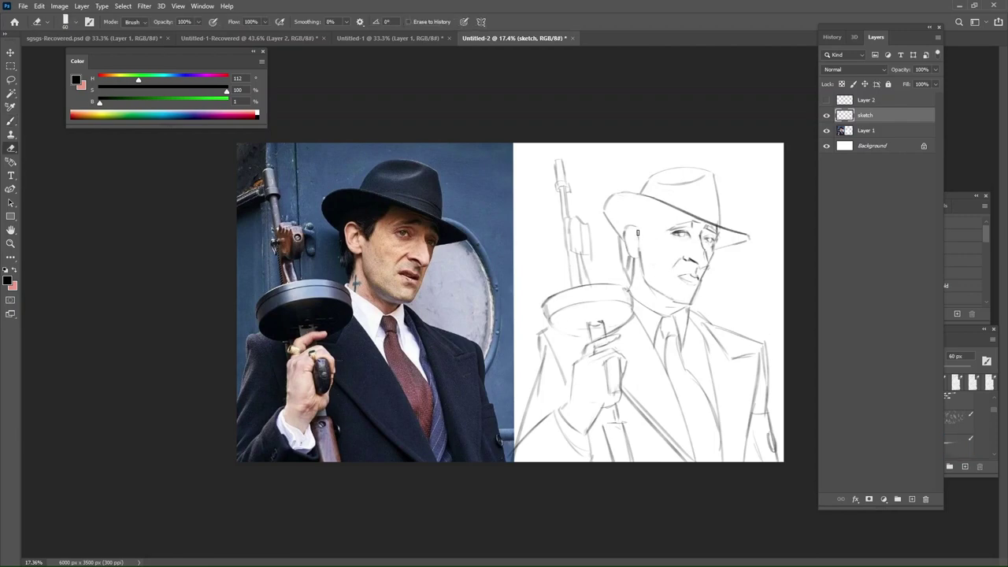
Draw the inner ear lines and the sideburn and hairline running from the ear up to the hat brim.
key(bracketleft)
key(bracketleft)
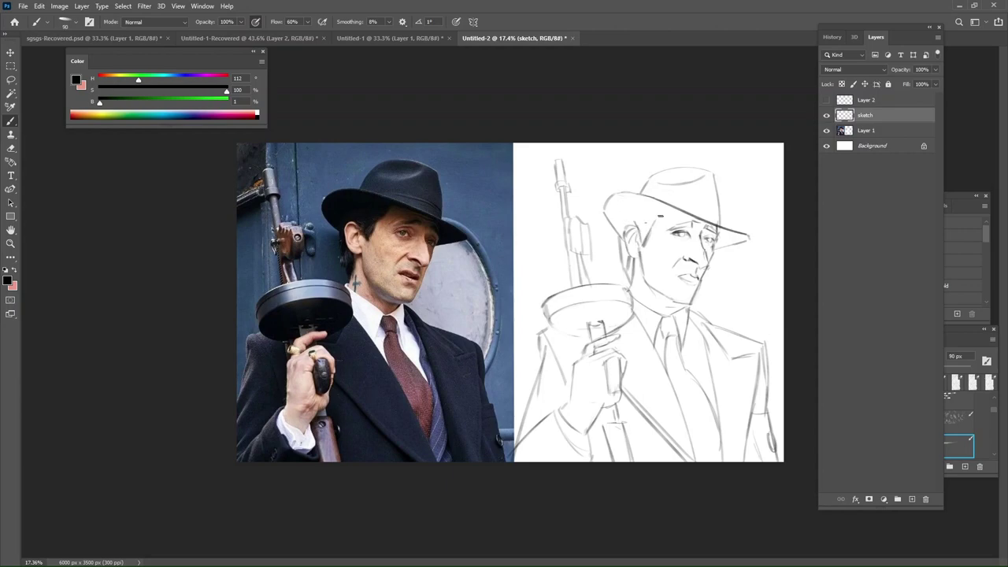
key(ctrl+z)
drag(643, 227, 657, 221)
key(bracketright)
key(bracketright)
key(bracketleft)
key(bracketleft)
Sketch the hair and back of the head between the ear and the underside of the hat brim.
mouse_move(622, 227)
mouse_down()
mouse_move(665, 210)
mouse_move(625, 231)
mouse_up()
key(ctrl+z)
key(ctrl+z)
key(bracketright)
key(bracketright)
key(bracketright)
key(bracketleft)
key(bracketleft)
Erase the back curve of the hat brim and redraw it with a wider, cleaner contour.
key(e)
key(b)
key(e)
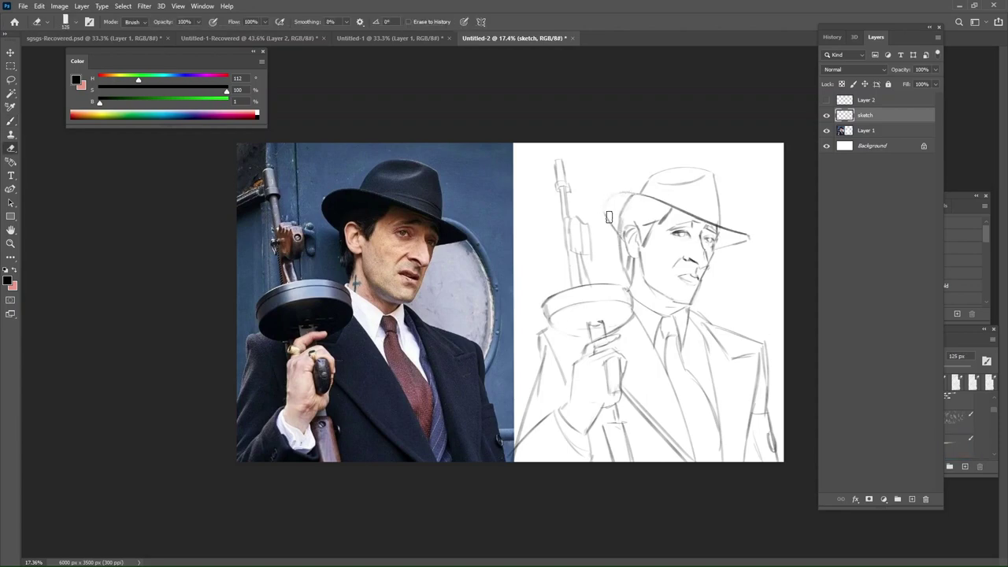
key(b)
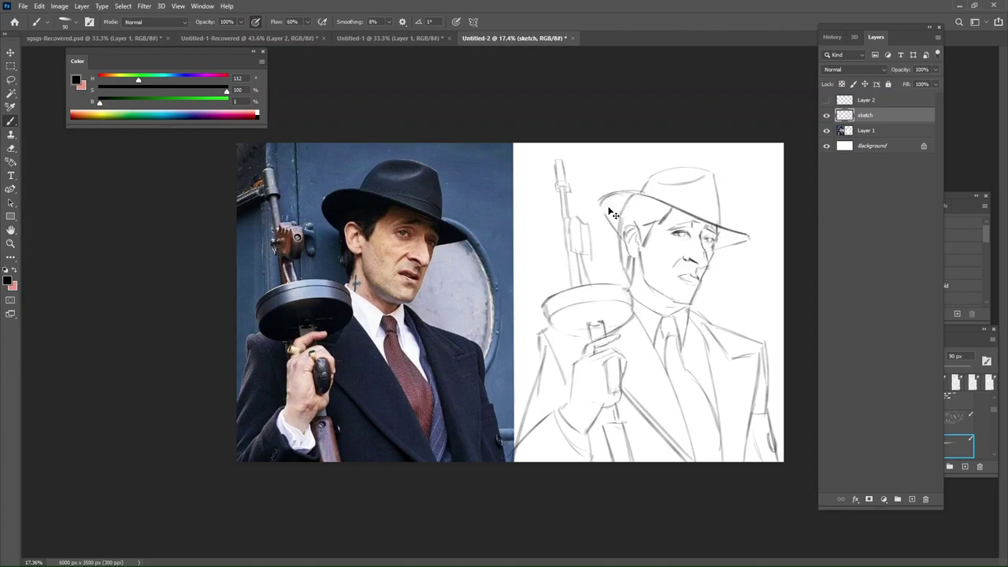
key(e)
key(b)
key(e)
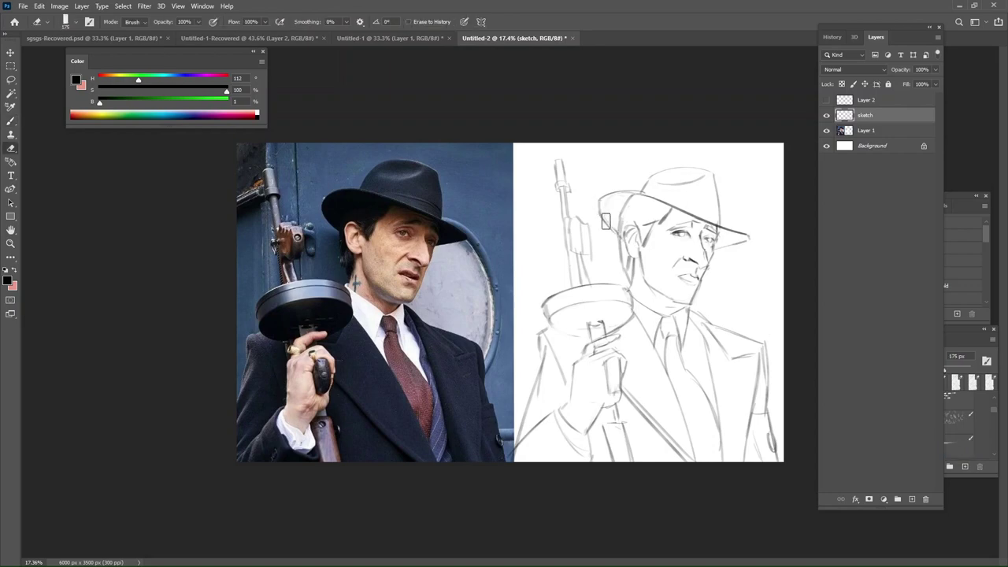
drag(605, 222, 600, 205)
key(b)
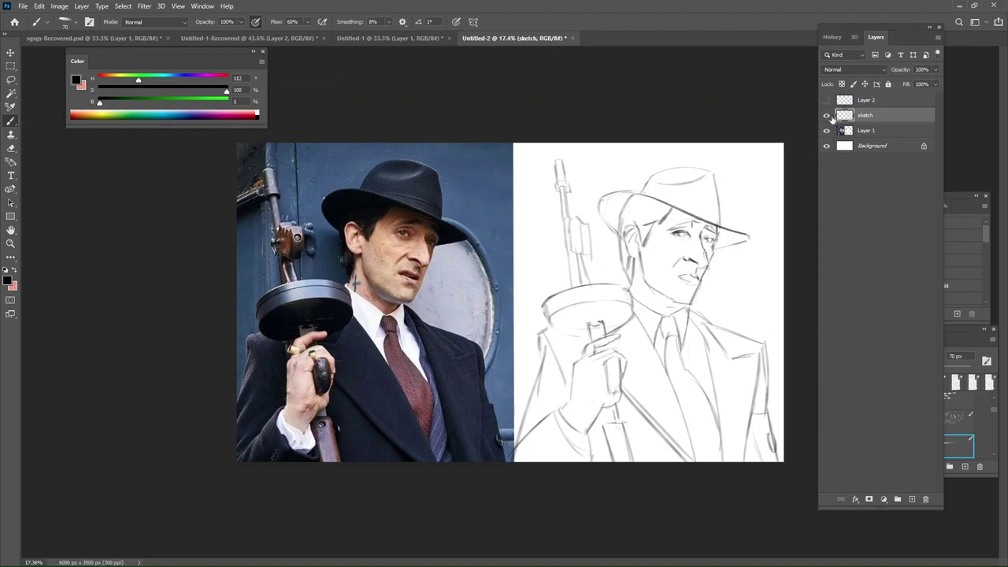
Show the guide lines on Layer 2 and rework the nose contour and nose tip against them.
click(826, 100)
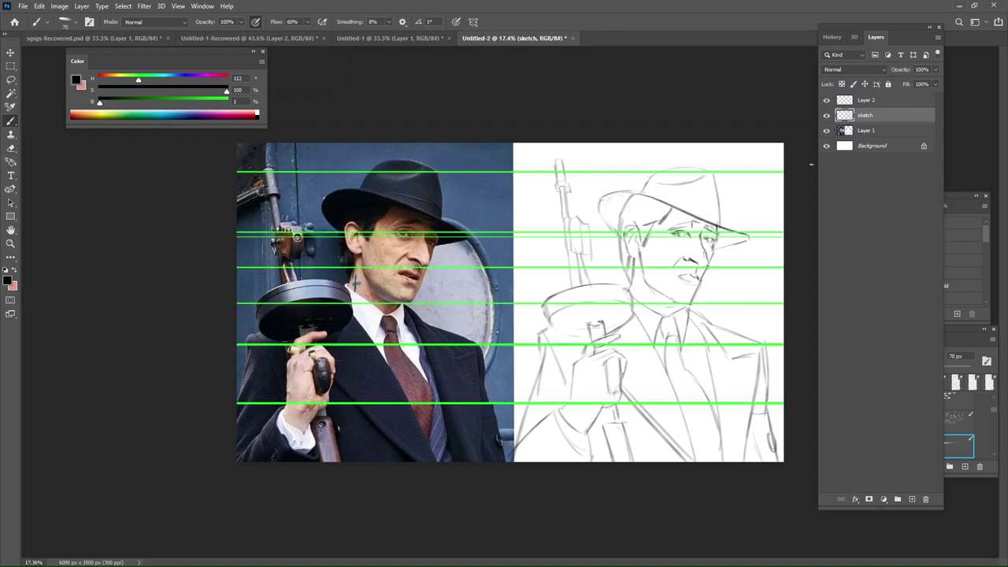
drag(739, 223, 747, 257)
key(ctrl+z)
key(e)
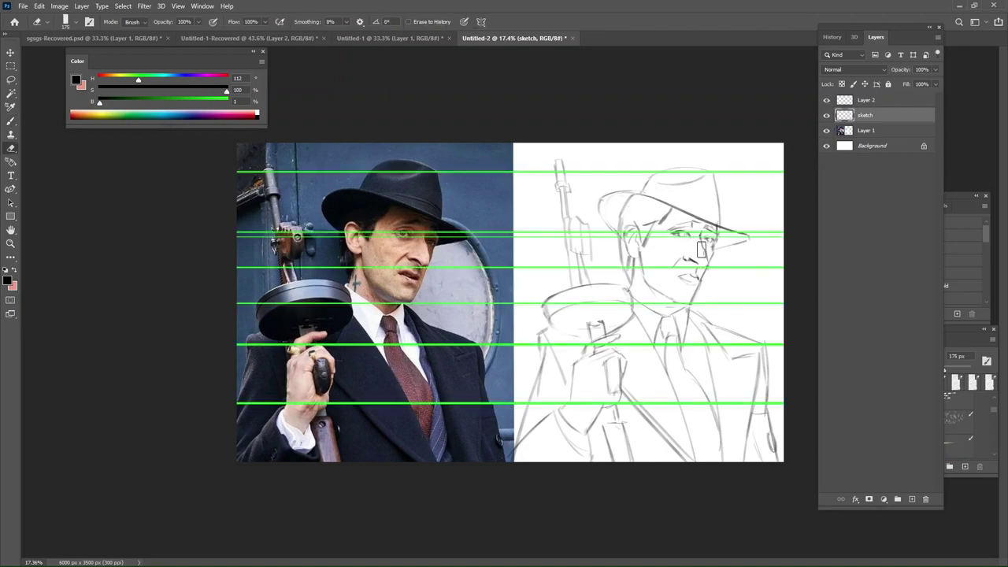
key(b)
key(e)
drag(703, 240, 706, 260)
key(b)
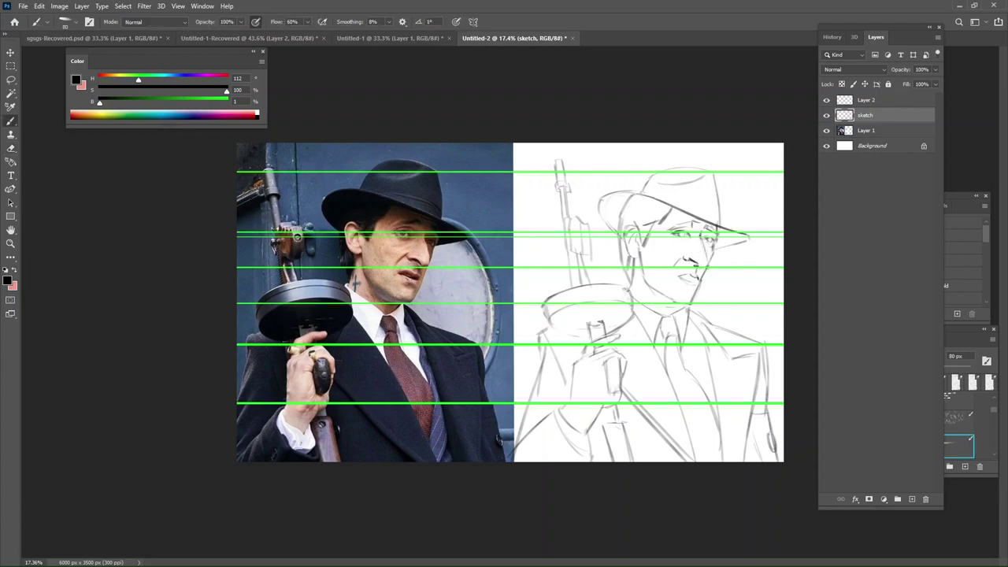
key(e)
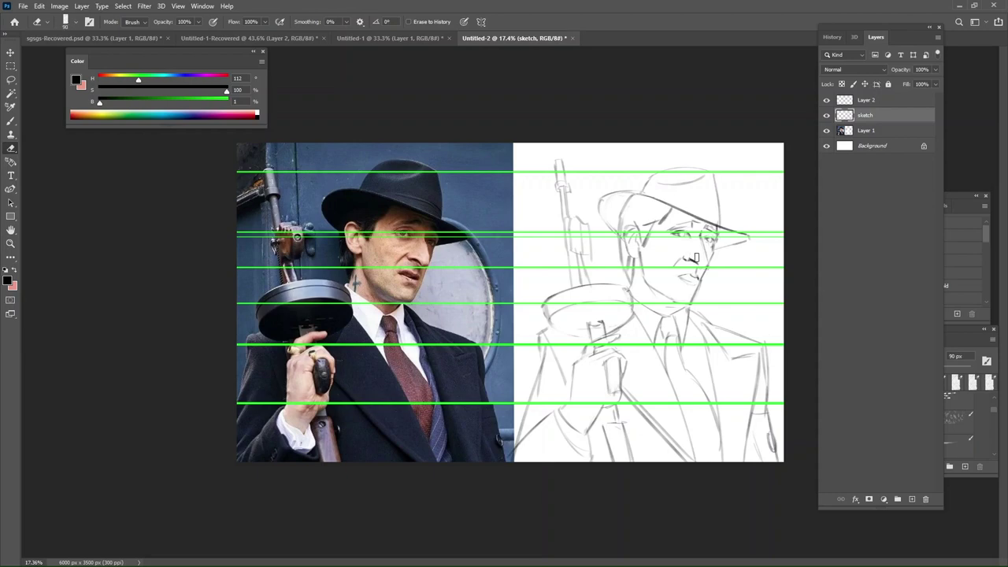
key(b)
Lasso the mouth, adjust its placement with Free Transform at 99.43% width, and tidy the far cheek line beside it.
key(l)
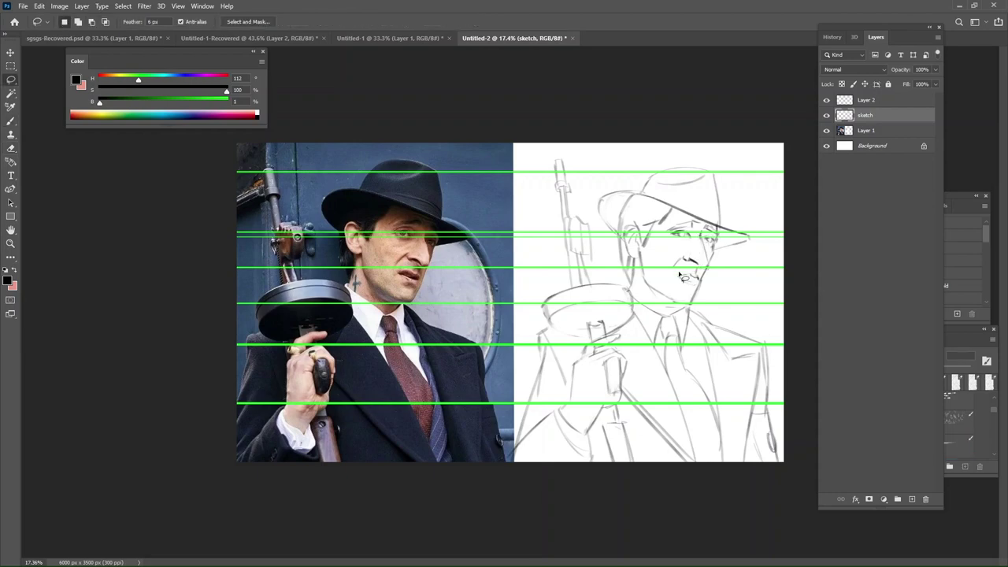
mouse_move(687, 270)
mouse_down()
mouse_move(697, 302)
mouse_move(707, 284)
mouse_move(673, 283)
mouse_up()
key(ctrl+t)
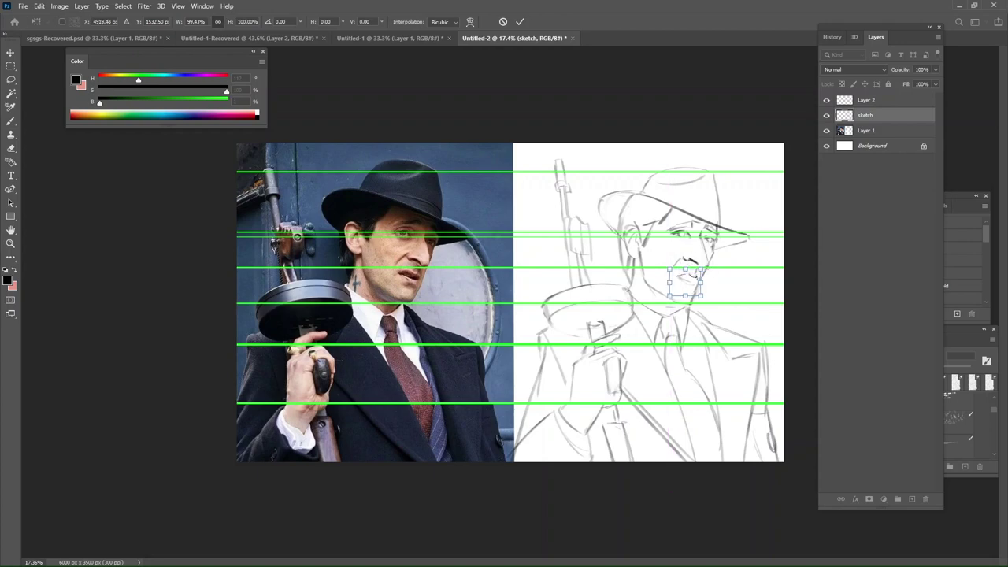
key(Return)
key(e)
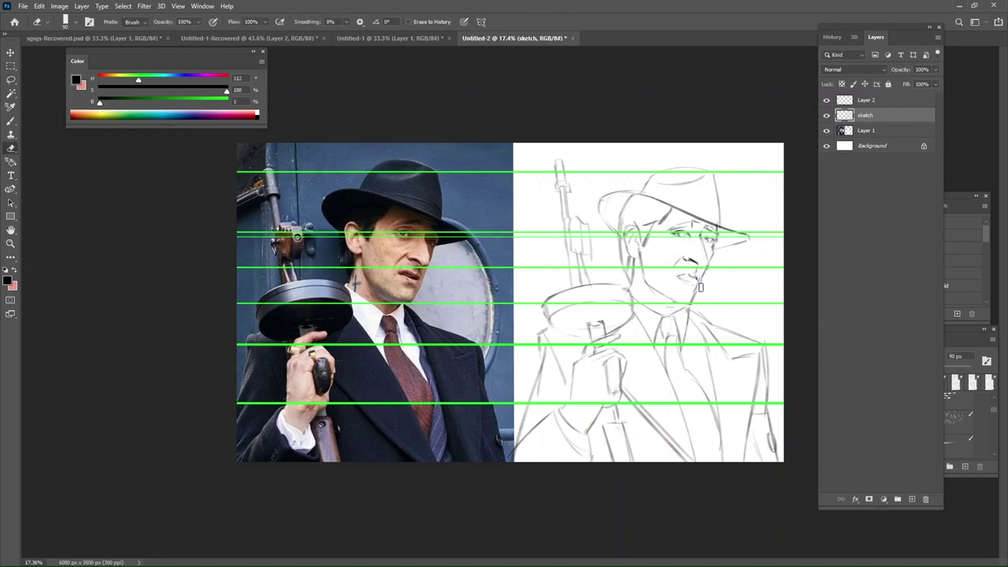
key(b)
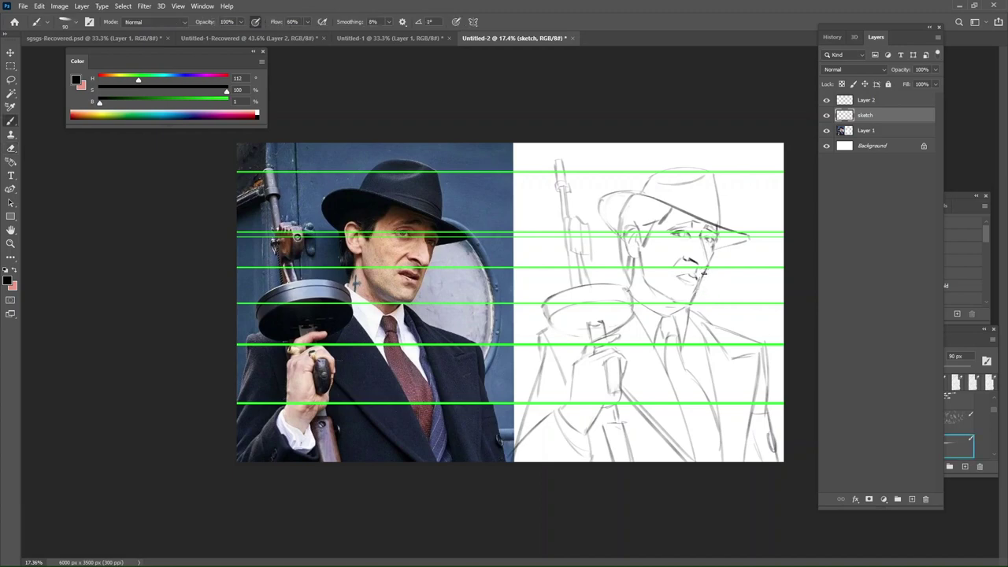
Compare the drawing with the reference by toggling the sketch and guide-line layers, leaving only the guide lines on Layer 2 hidden.
click(827, 115)
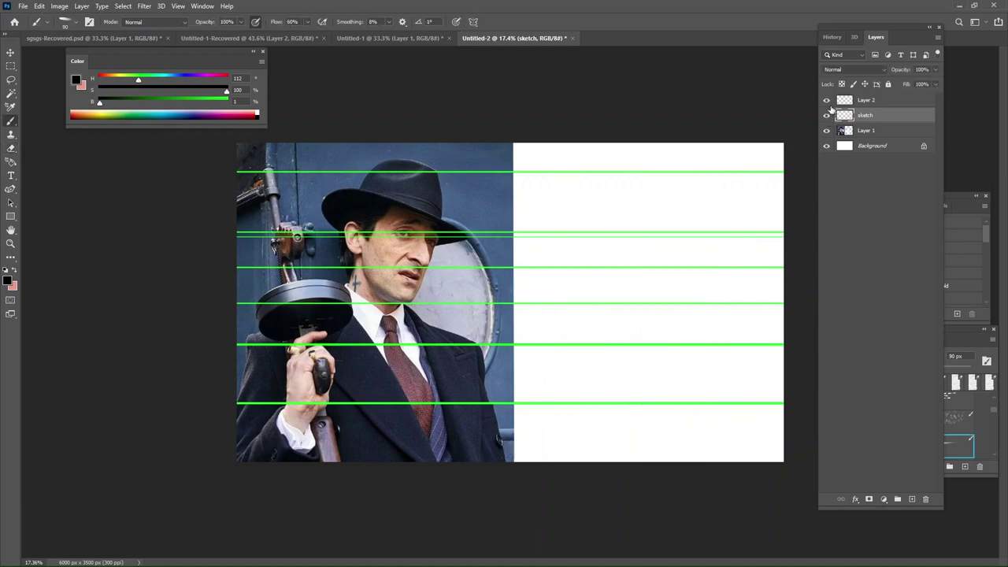
click(826, 100)
click(825, 117)
click(826, 117)
click(827, 100)
click(826, 116)
click(827, 116)
click(829, 100)
click(826, 100)
click(827, 100)
drag(827, 100, 827, 114)
click(827, 100)
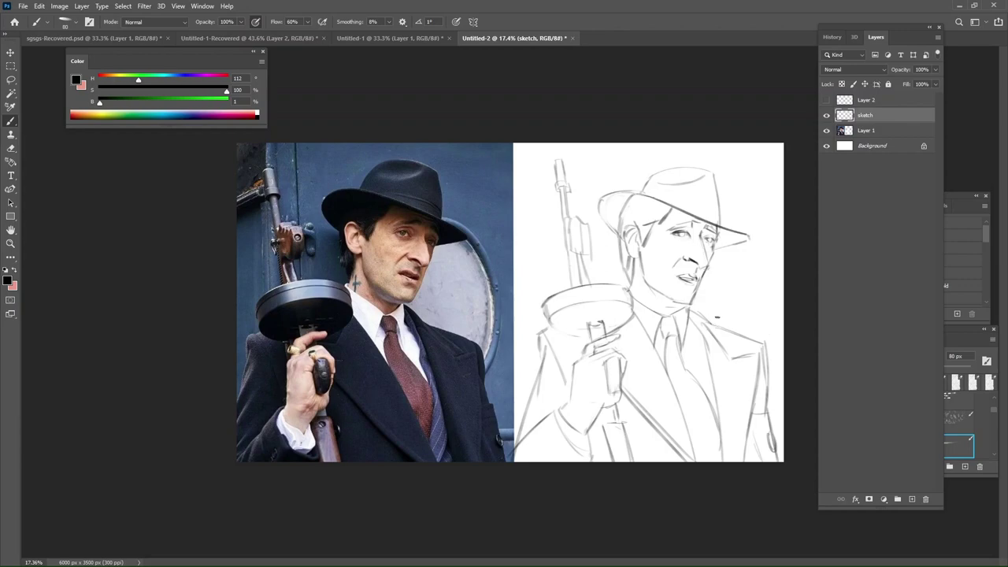
Refine the far cheek edge beside the mouth and the near side of the face from the ear to the jaw.
key(e)
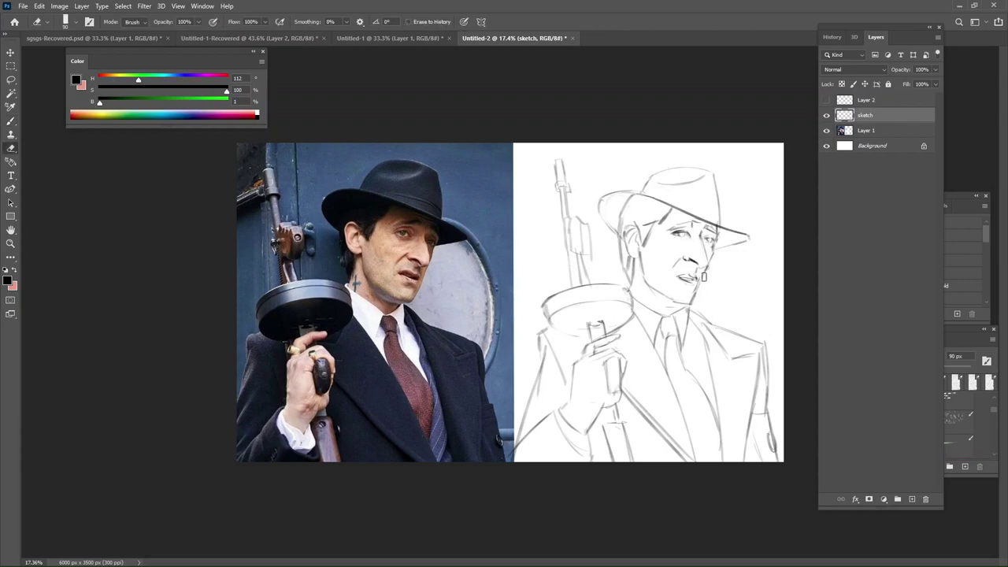
key(b)
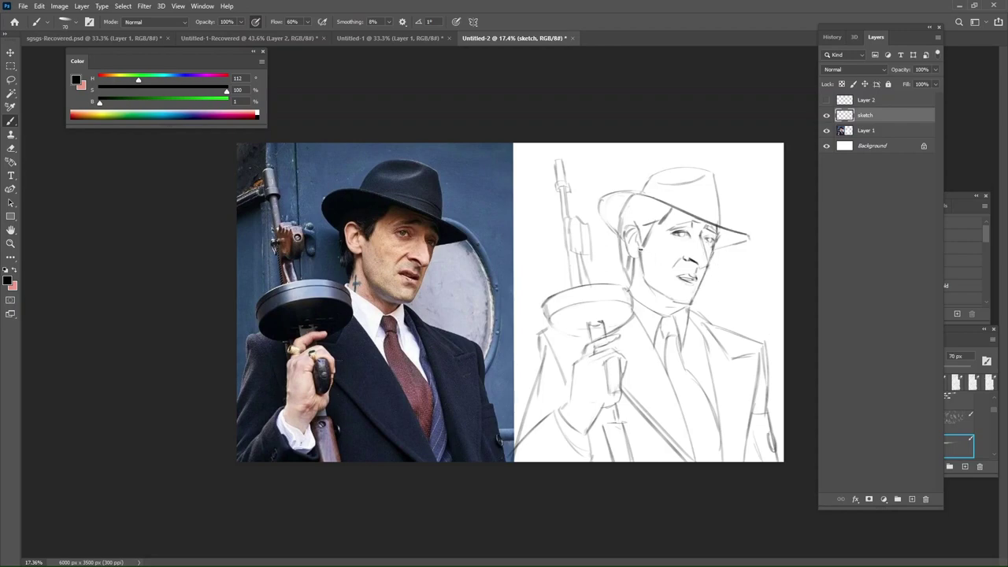
key(e)
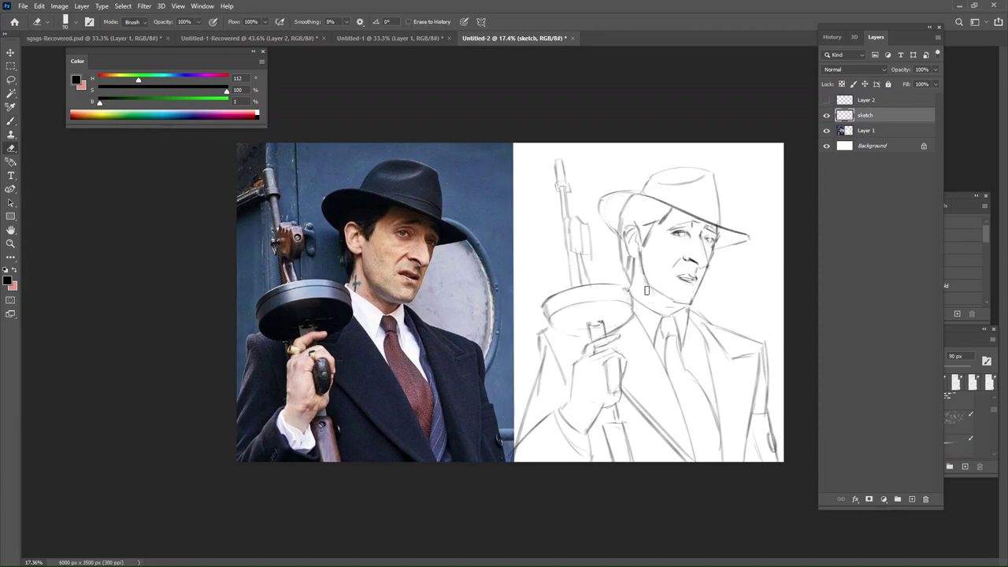
key(b)
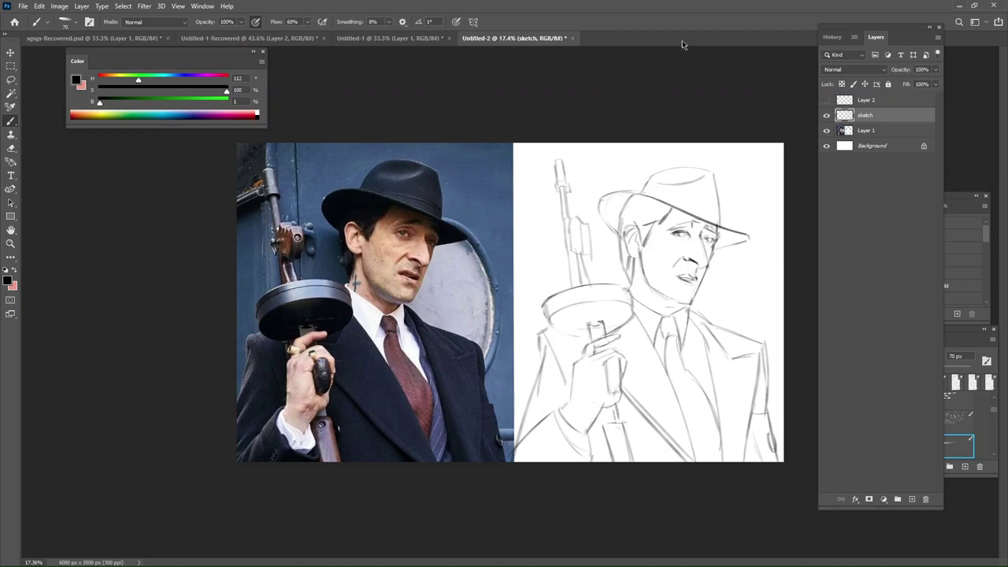
Lower the reference photo layer's opacity to 43% and move the sketch layer over the photo to check the alignment.
ctrl+click(438, 294)
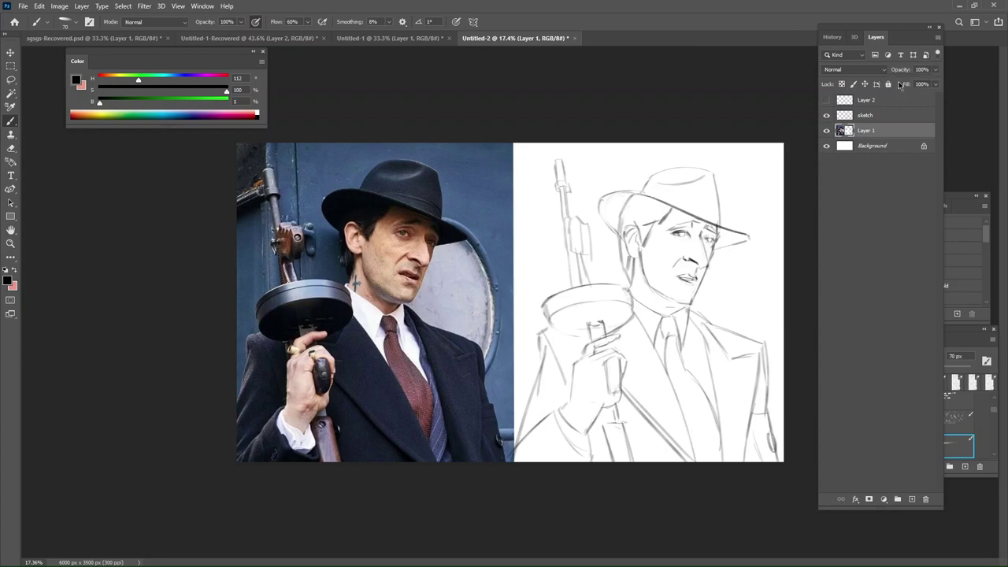
drag(936, 72, 910, 84)
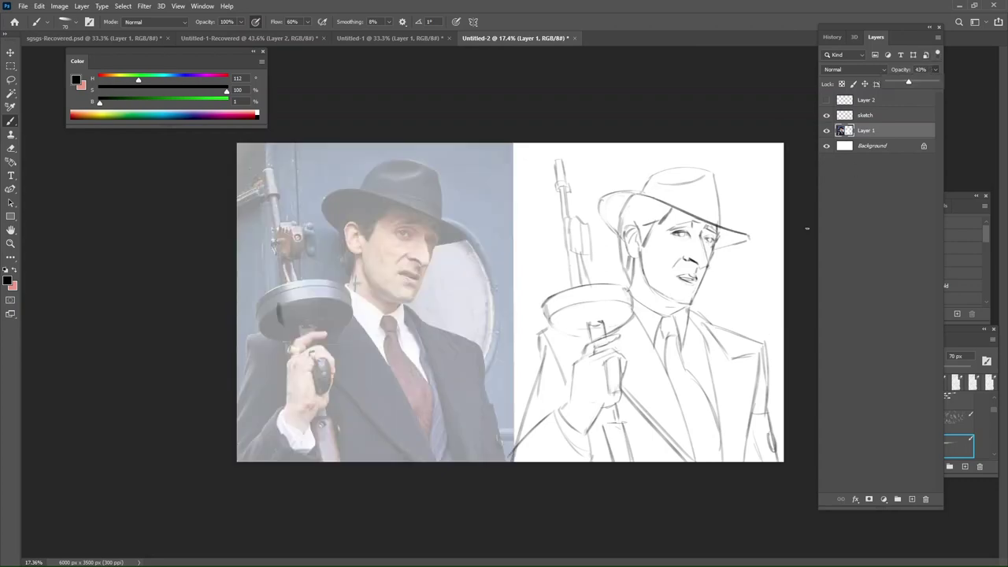
ctrl+click(715, 264)
mouse_move(715, 264)
mouse_down()
mouse_move(510, 314)
mouse_move(437, 268)
mouse_move(521, 293)
mouse_move(448, 263)
mouse_move(441, 232)
mouse_move(432, 233)
mouse_move(440, 238)
mouse_up()
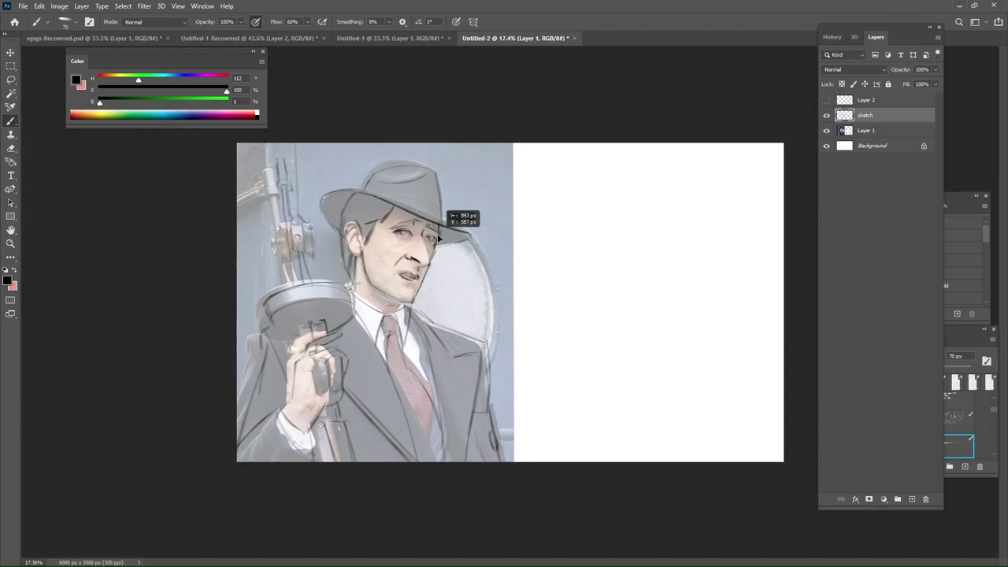
drag(438, 238, 443, 243)
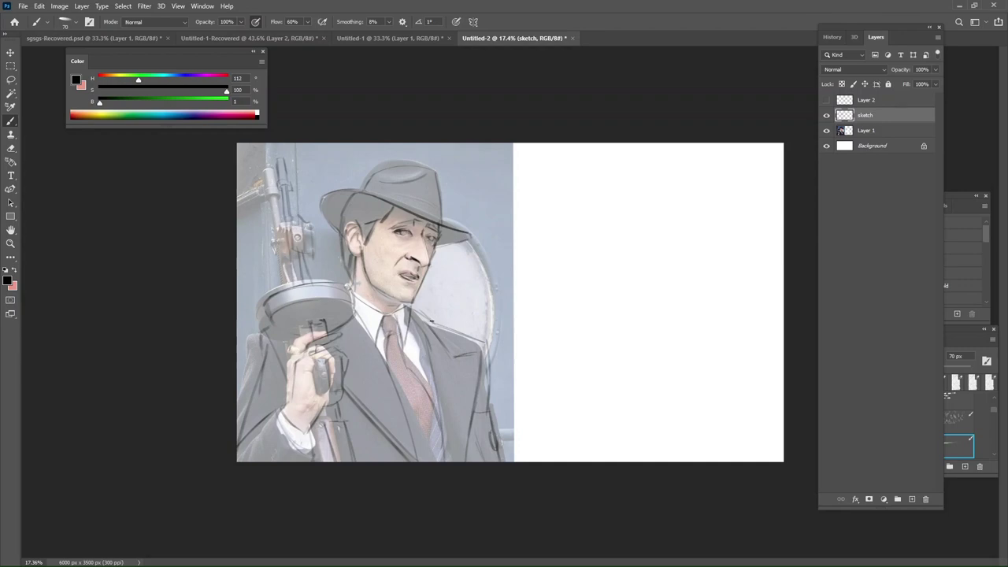
Try marking the far shoulder's contour and a long slanted line down the coat on the overlaid sketch.
mouse_move(431, 321)
mouse_down()
mouse_move(461, 337)
mouse_move(517, 461)
mouse_up()
key(ctrl+z)
drag(433, 317, 493, 362)
drag(354, 311, 376, 464)
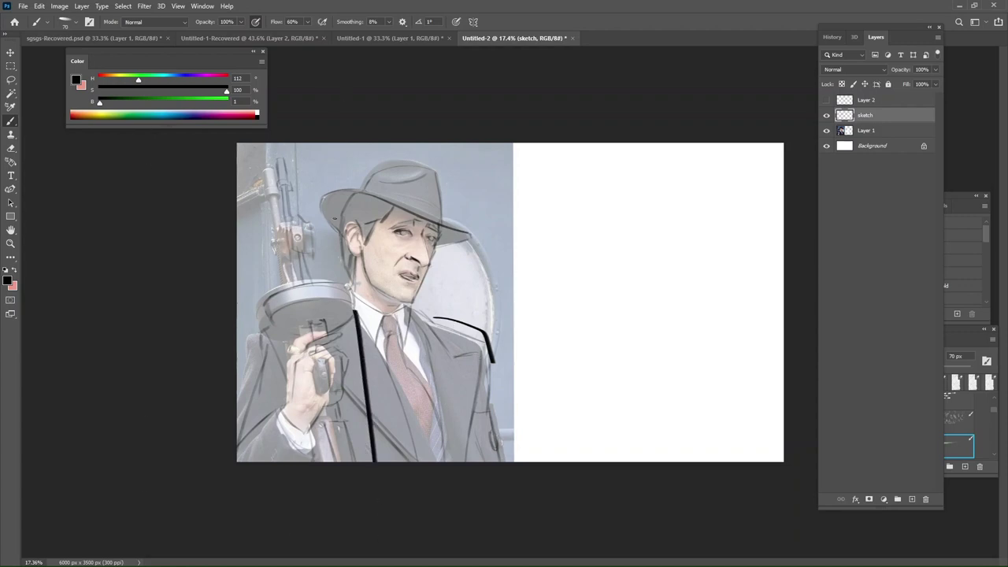
Try long construction strokes past the hat, the face and the gun on the overlay, undoing each one.
drag(323, 144, 353, 270)
key(ctrl+z)
key(ctrl+z)
drag(313, 145, 373, 463)
mouse_move(270, 463)
mouse_down()
mouse_move(237, 374)
mouse_move(256, 144)
mouse_up()
key(ctrl+z)
key(ctrl+z)
mouse_move(330, 235)
mouse_down()
mouse_move(446, 242)
mouse_move(360, 252)
mouse_up()
key(ctrl+z)
drag(381, 218, 378, 160)
key(ctrl+z)
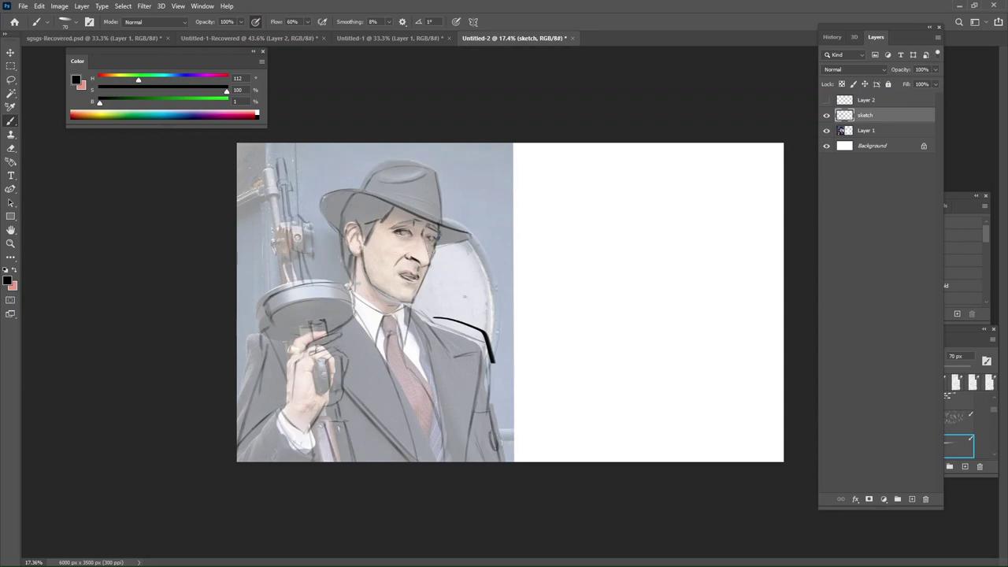
Undo the remaining shoulder marks and return the sketch to the blank area beside the photo.
key(ctrl+z)
drag(463, 304, 508, 451)
key(ctrl+z)
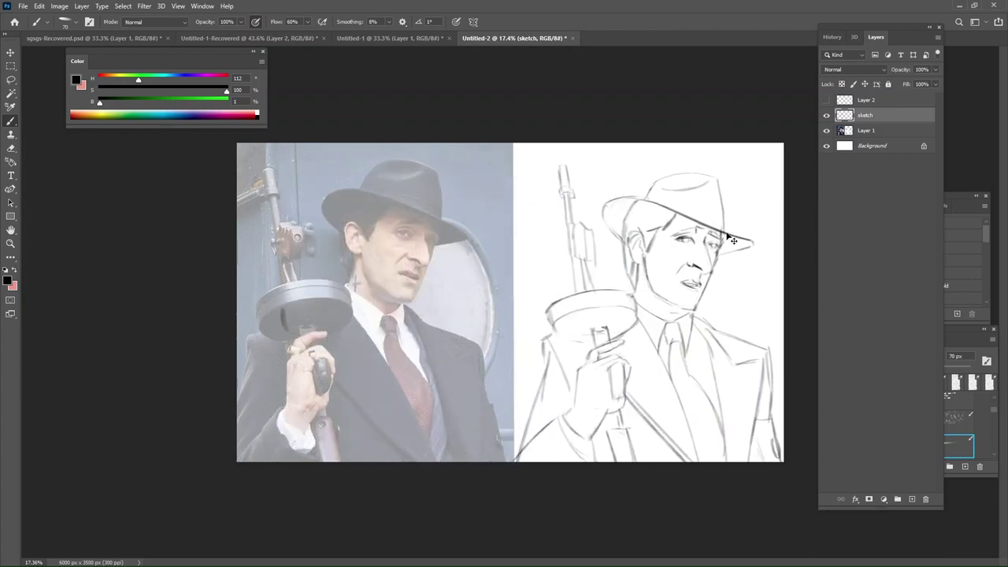
Erase the outline of the hat's crown and redraw its top and far side with the sketch brush.
key(e)
key(bracketright)
key(bracketright)
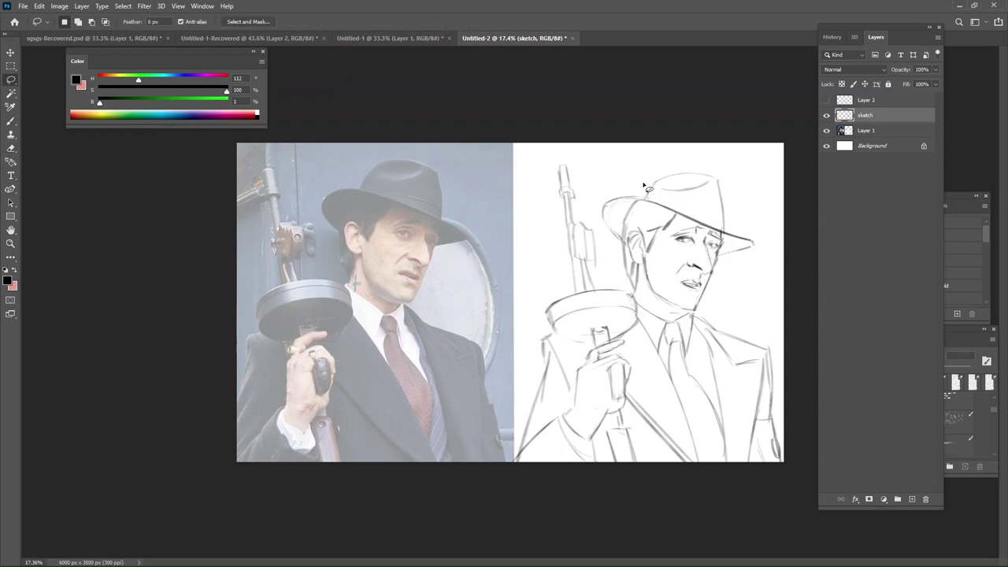
key(b)
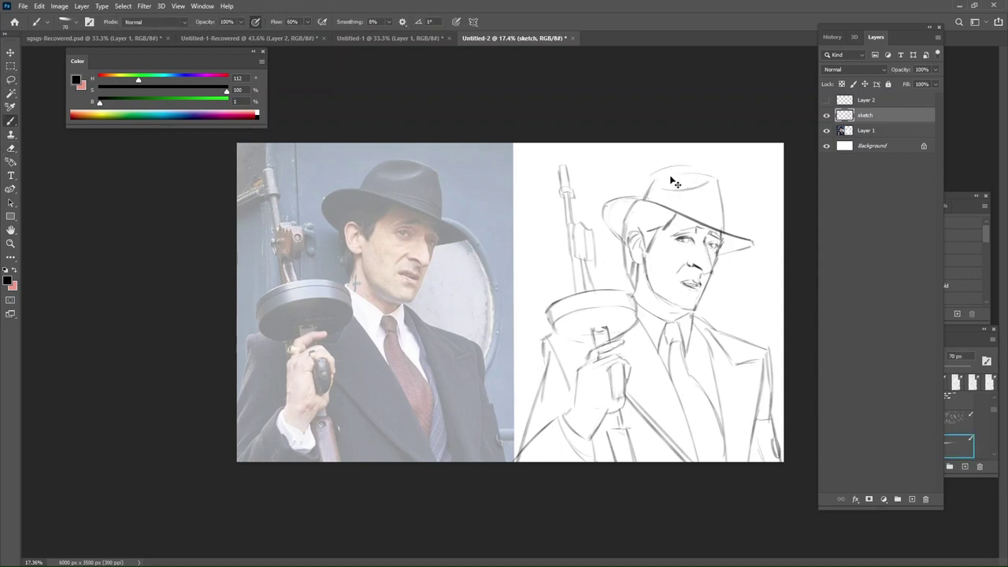
key(bracketright)
drag(666, 173, 685, 170)
key(ctrl+z)
key(bracketright)
key(bracketright)
key(e)
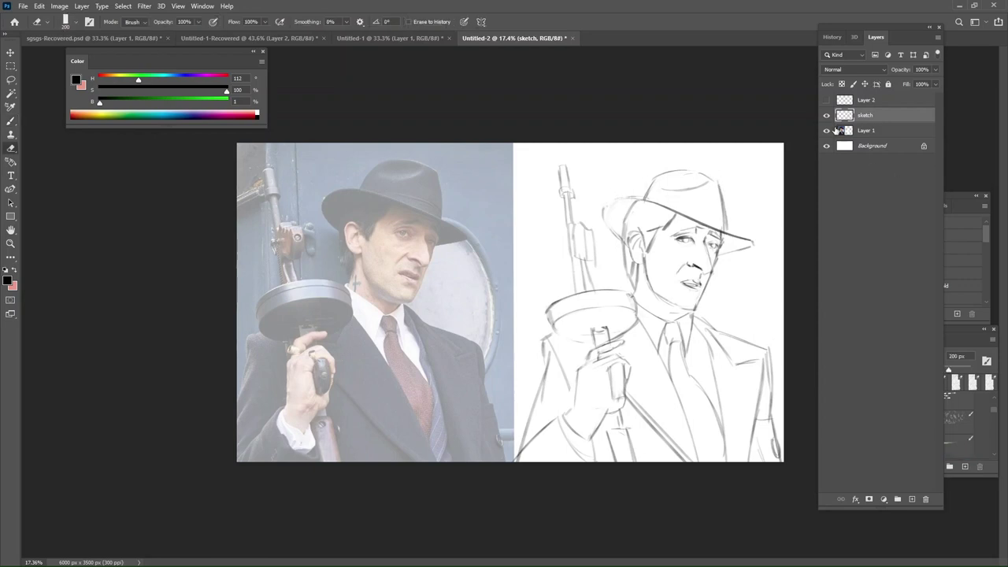
Show the guide lines on Layer 2 and erase the near end of the hat brim.
click(826, 100)
key(bracketright)
key(bracketright)
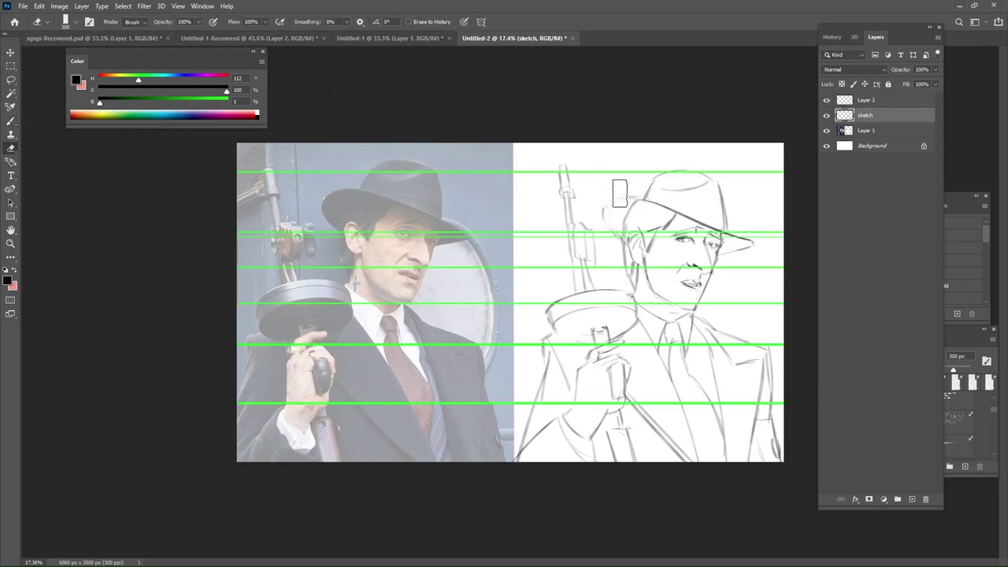
key(b)
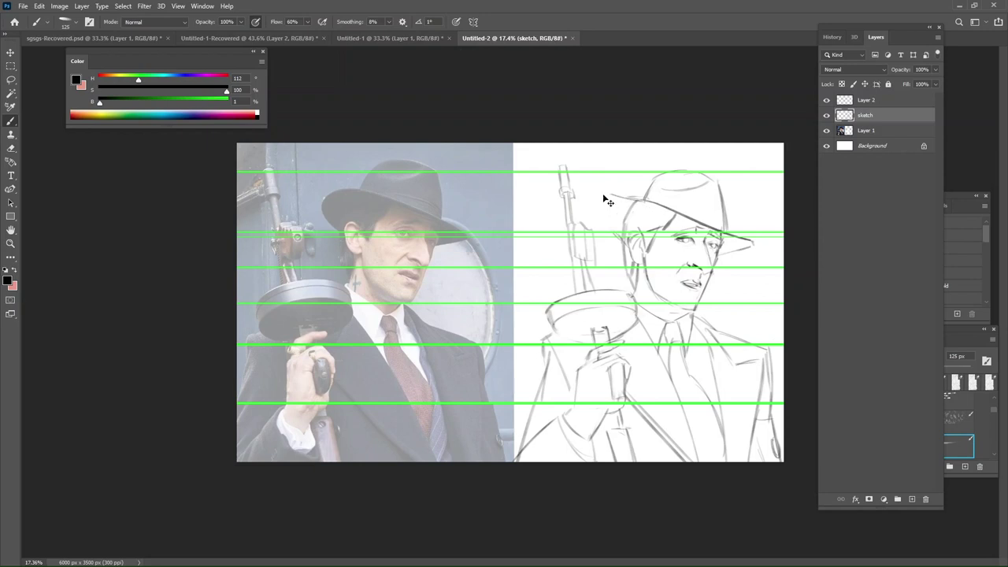
key(ctrl+z)
Redraw the near end of the hat brim farther out toward the gun, retrying the curve until it fits.
drag(605, 194, 657, 209)
key(ctrl+z)
key(ctrl+z)
drag(599, 193, 603, 228)
key(ctrl+z)
drag(599, 193, 604, 223)
key(e)
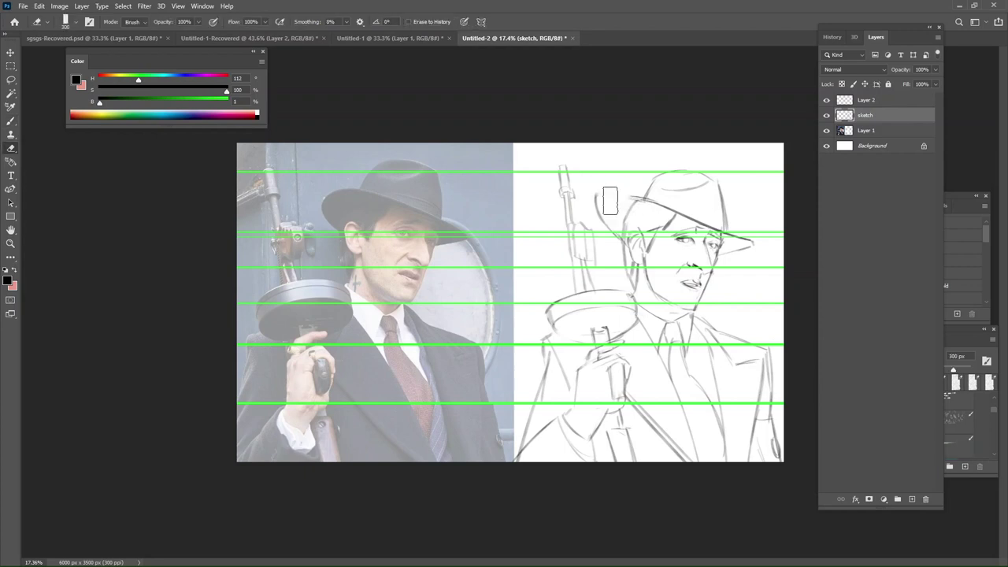
key(b)
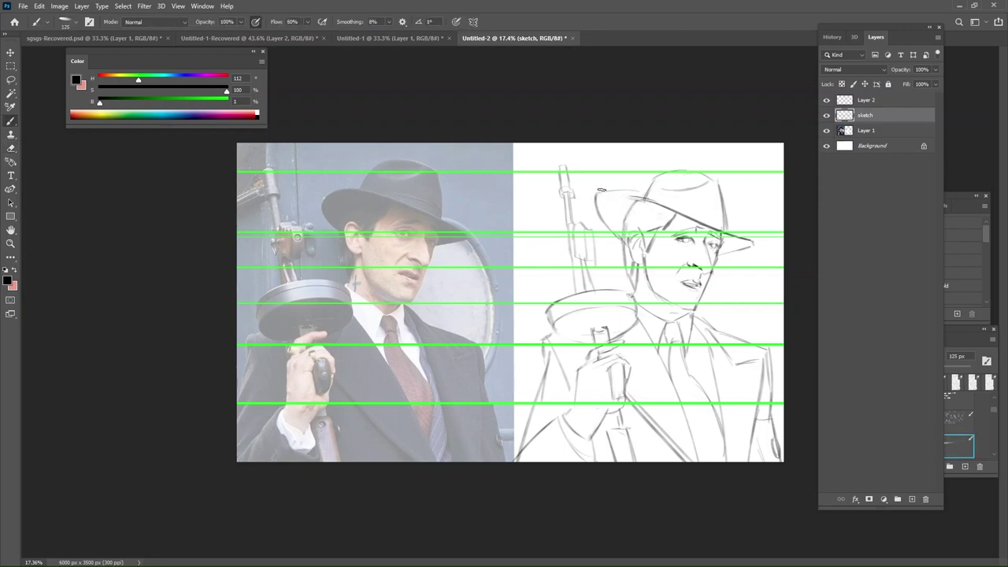
Replace the brim's near end with a rounder curve joining the crown, cleaning its edge with the eraser.
mouse_move(602, 190)
mouse_down()
mouse_move(719, 223)
mouse_move(444, 176)
mouse_move(443, 205)
mouse_up()
key(ctrl+z)
key(bracketright)
key(bracketright)
key(ctrl+z)
key(ctrl+z)
key(ctrl+z)
key(e)
mouse_move(620, 188)
mouse_down()
mouse_move(594, 205)
mouse_move(628, 195)
mouse_up()
key(b)
key(ctrl+z)
key(e)
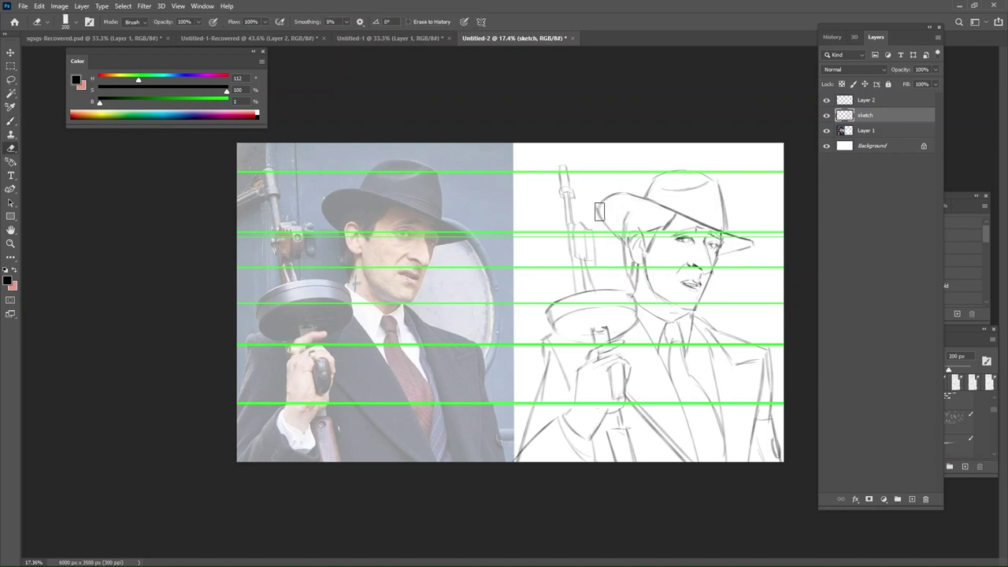
Lasso the far shoulder and sleeve lines, nudge them slightly toward the body and deselect.
key(l)
mouse_move(771, 324)
mouse_down()
mouse_move(795, 496)
mouse_move(730, 434)
mouse_move(744, 304)
mouse_up()
key(ctrl+t)
key(Left)
key(Left)
key(Left)
key(Left)
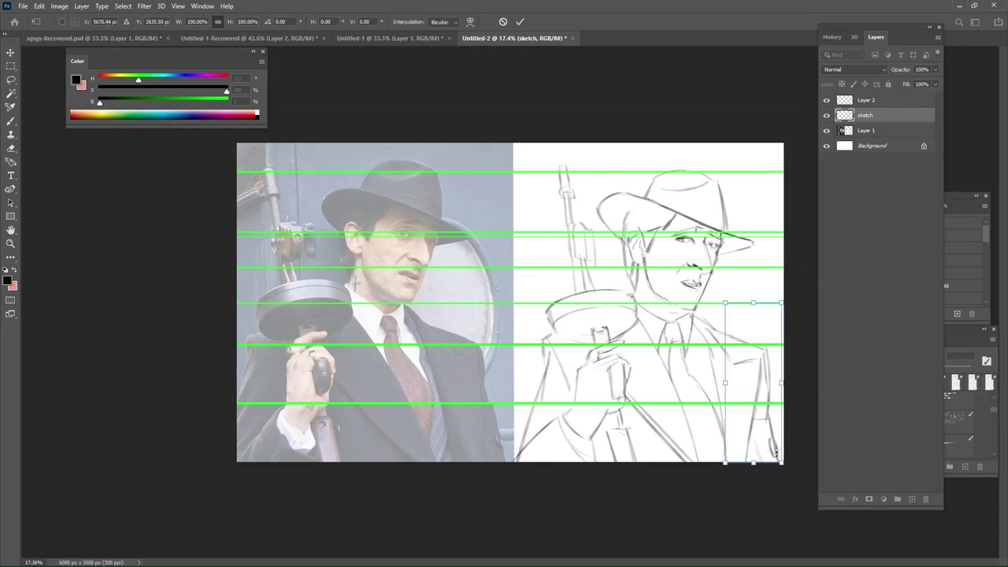
key(Return)
key(ctrl+d)
key(b)
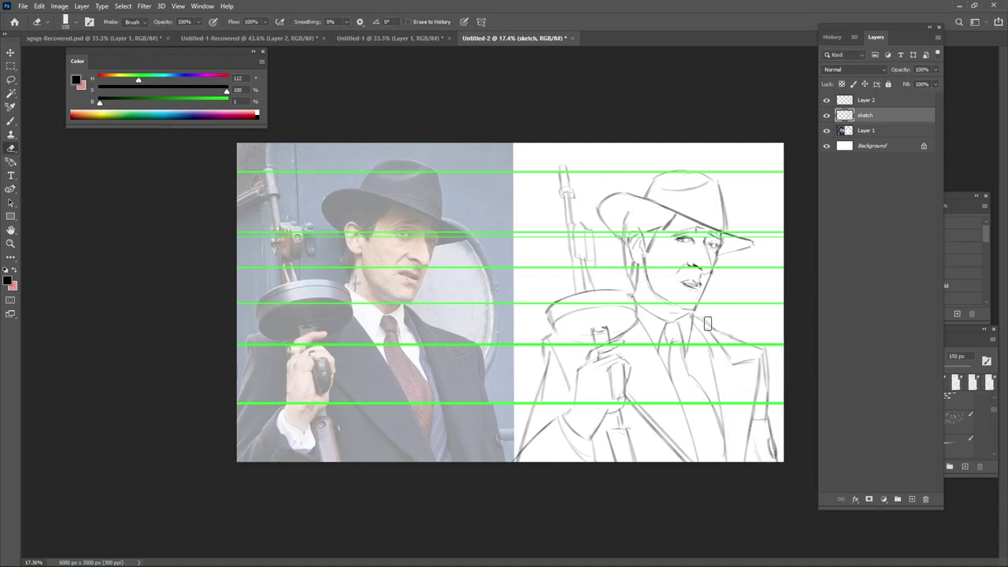
Lasso the gun, hand and near arm and shift them slightly away from the face.
key(l)
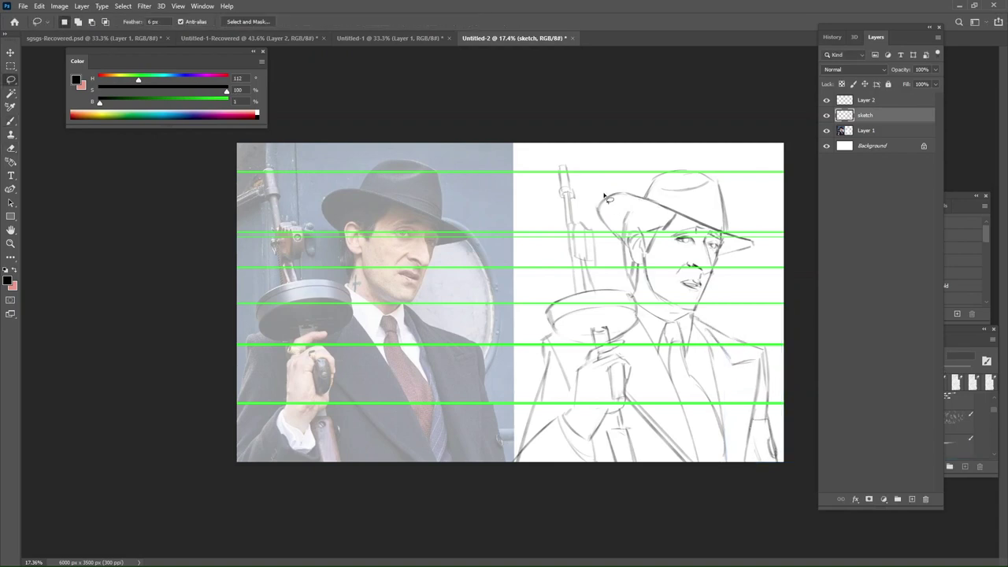
mouse_move(583, 170)
mouse_down()
mouse_move(600, 250)
mouse_move(632, 292)
mouse_move(644, 377)
mouse_move(708, 490)
mouse_move(562, 520)
mouse_move(486, 355)
mouse_move(519, 144)
mouse_up()
key(ctrl+t)
key(Left)
key(Left)
key(Left)
key(Left)
key(Left)
key(Left)
key(Left)
key(Left)
key(Left)
key(Left)
key(Left)
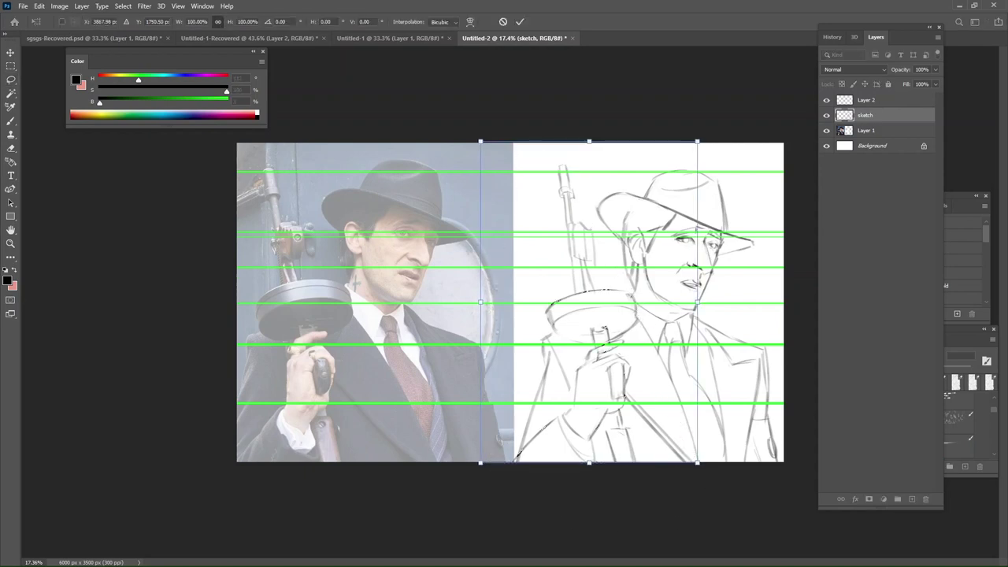
drag(595, 330, 598, 327)
key(Return)
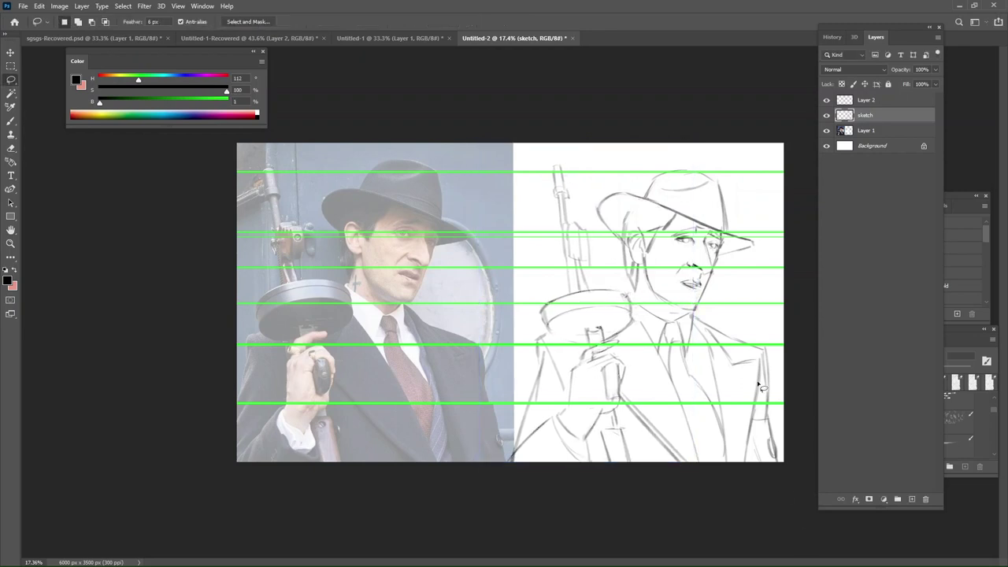
Select only the sketch layer, move it over the reference photo and hide the Layer 2 guides to check alignment.
mouse_move(766, 379)
mouse_down()
mouse_move(761, 399)
mouse_move(730, 402)
mouse_up()
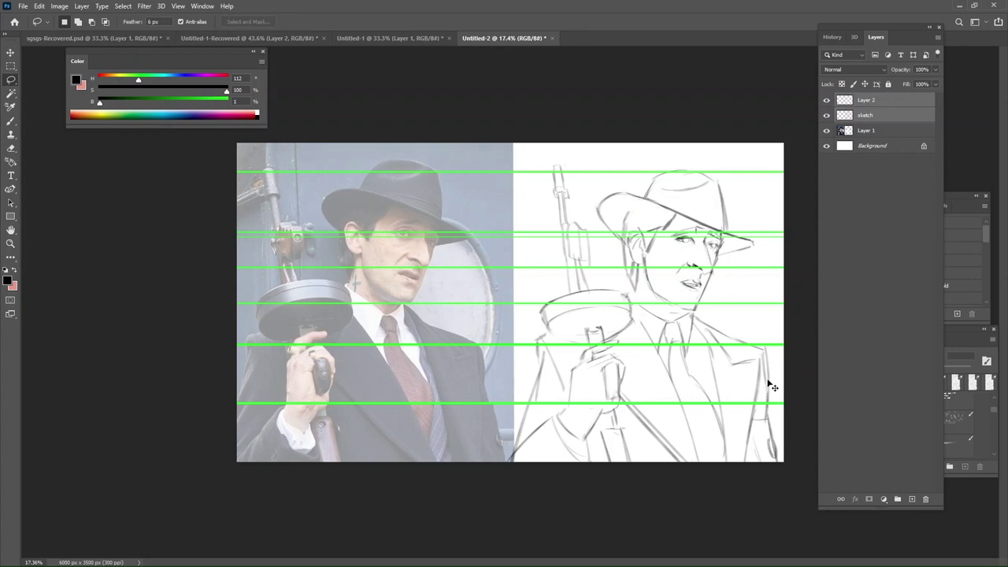
ctrl+click(870, 116)
click(870, 116)
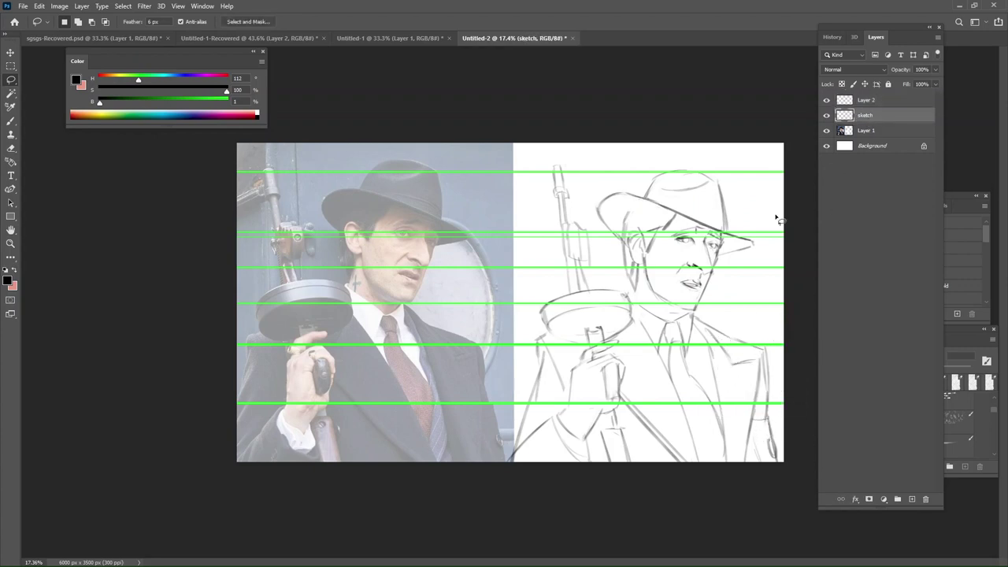
mouse_move(768, 408)
mouse_down()
mouse_move(488, 374)
mouse_move(483, 389)
mouse_move(484, 357)
mouse_up()
click(826, 101)
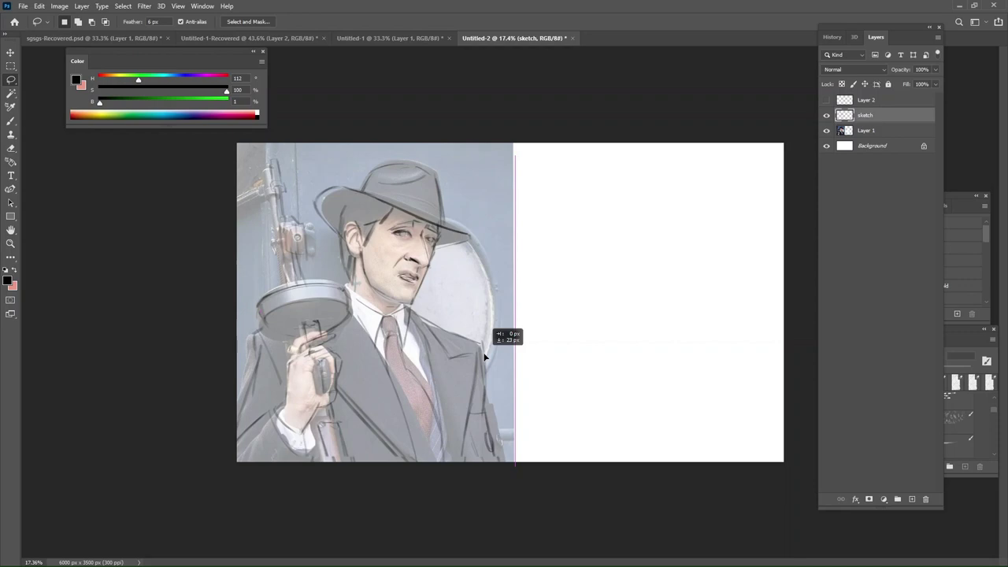
drag(484, 357, 484, 358)
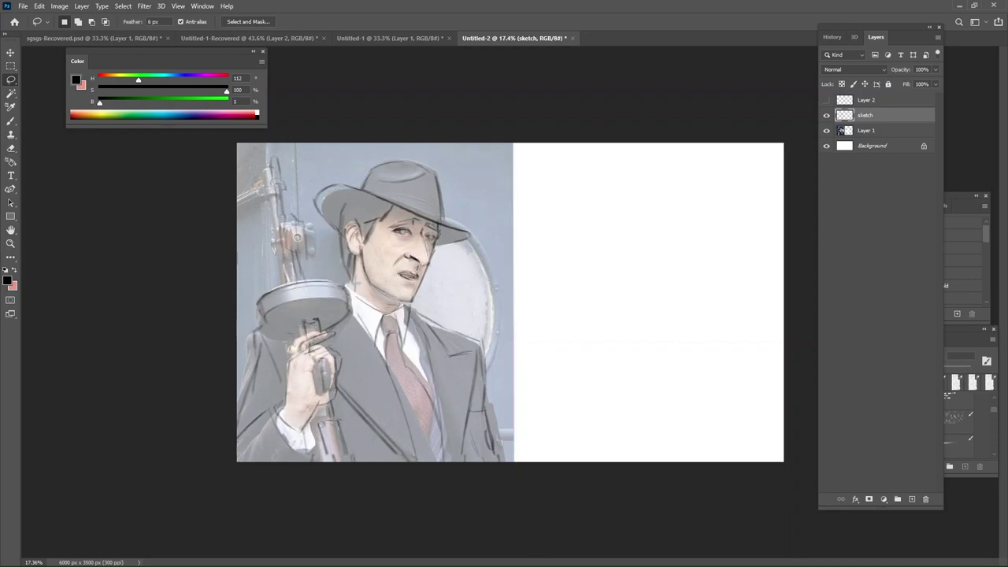
Toggle the sketch's move with undo and redo to compare positions, leaving the sketch beside the photo.
click(826, 100)
key(ctrl+z)
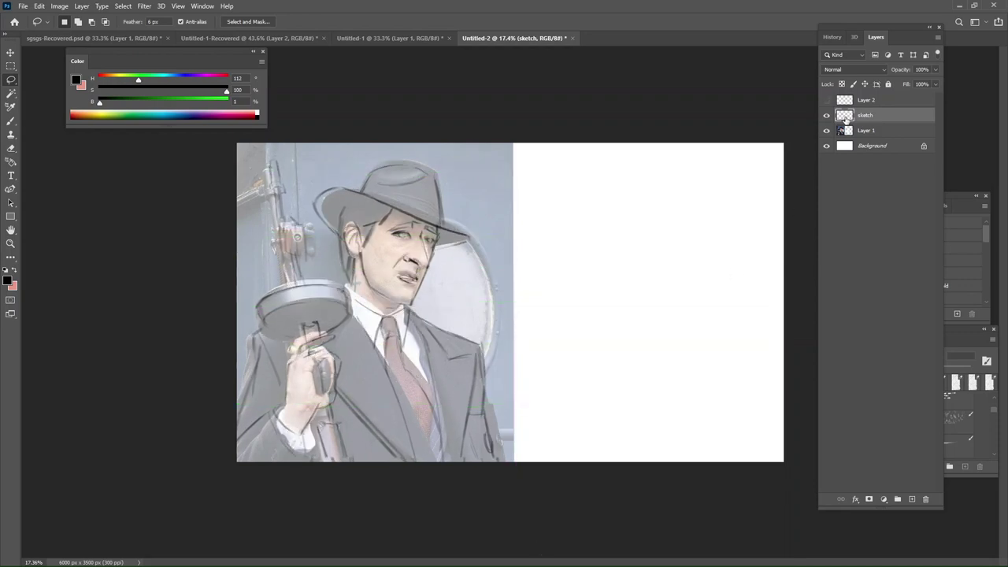
key(ctrl+shift+z)
key(ctrl+shift+z)
key(ctrl+z)
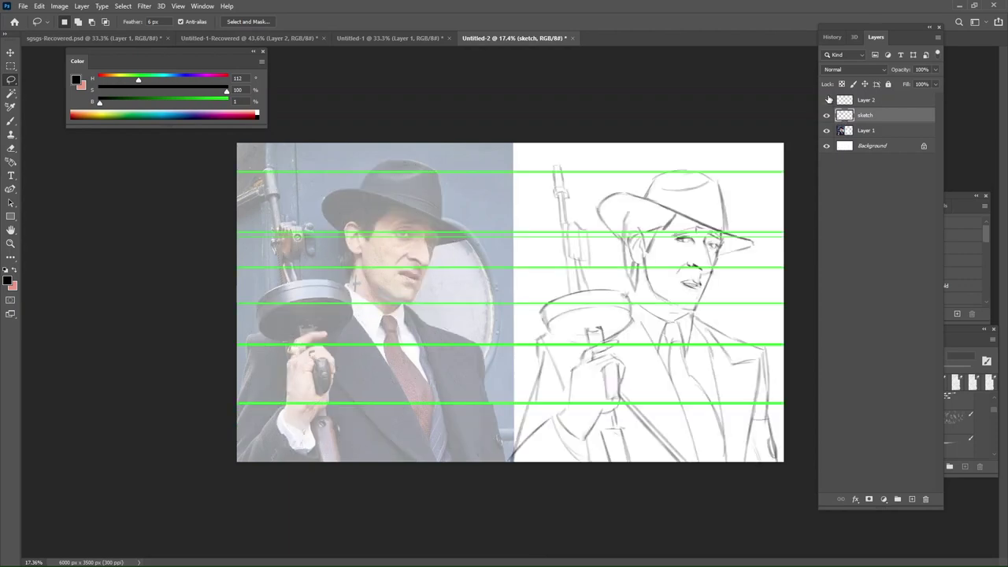
Hide the Layer 2 guides, lasso the mouth, scale it to about 103.6% and nudge it toward the far cheek.
click(827, 100)
mouse_move(678, 289)
mouse_down()
mouse_move(690, 306)
mouse_move(712, 290)
mouse_move(676, 276)
mouse_move(671, 299)
mouse_move(687, 286)
mouse_up()
key(ctrl+t)
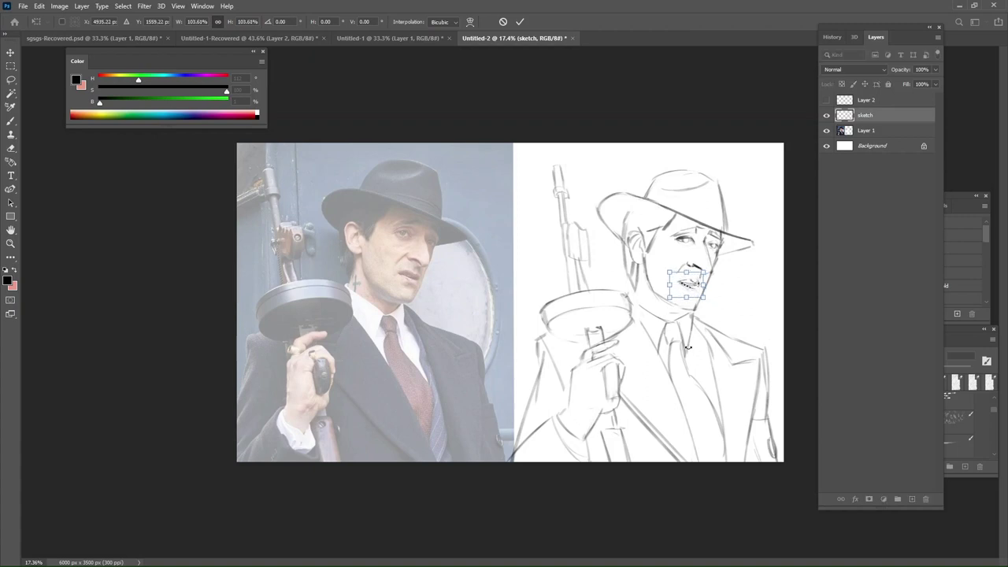
key(Right)
key(Return)
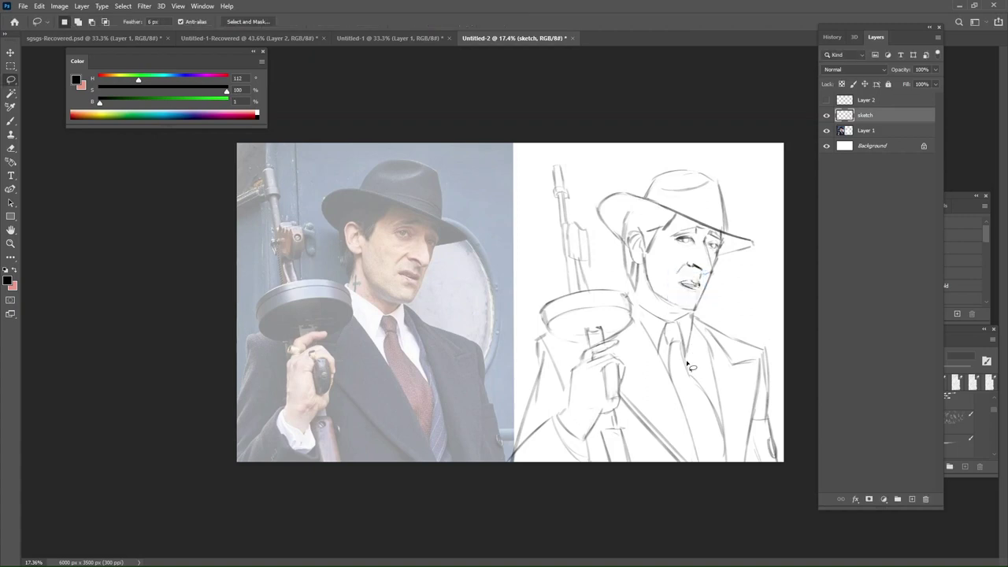
Refine the mouth, eyes and far side of the hat with small brush and eraser strokes.
key(e)
key(b)
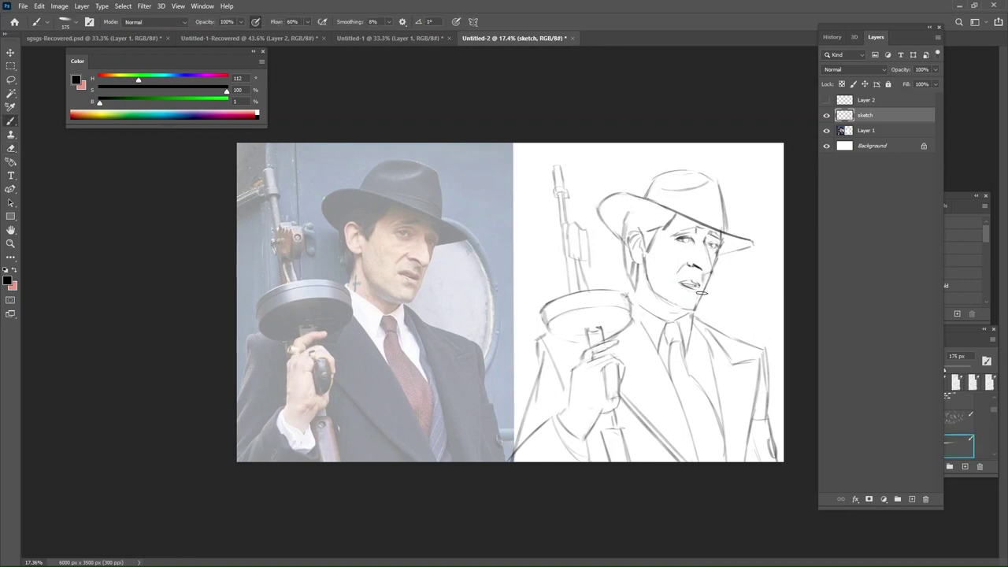
key(e)
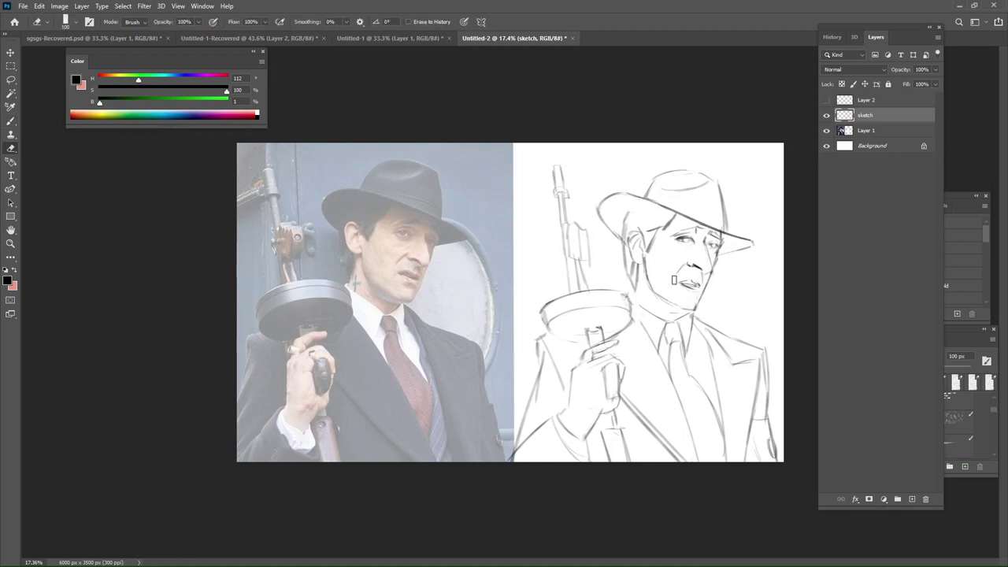
key(b)
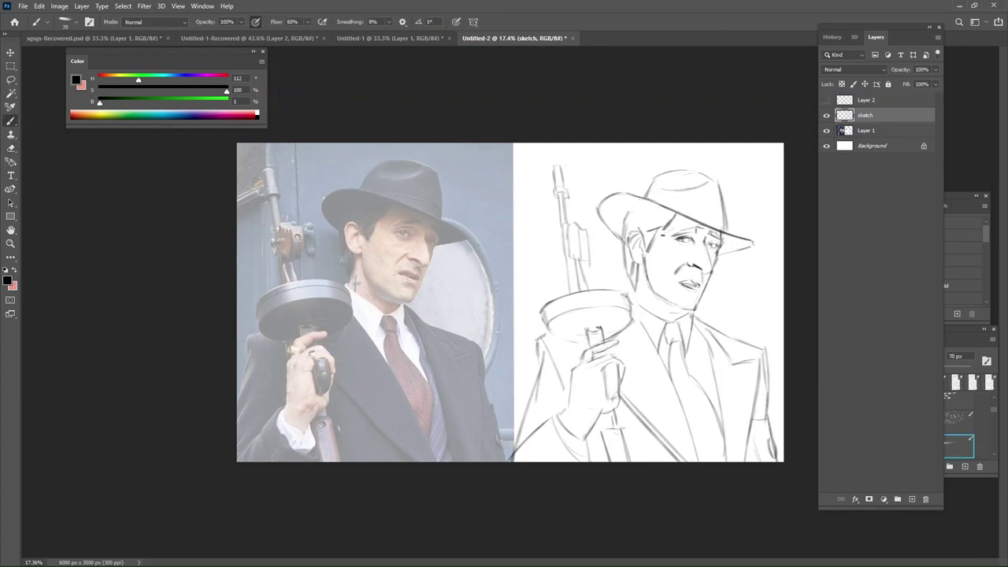
key(e)
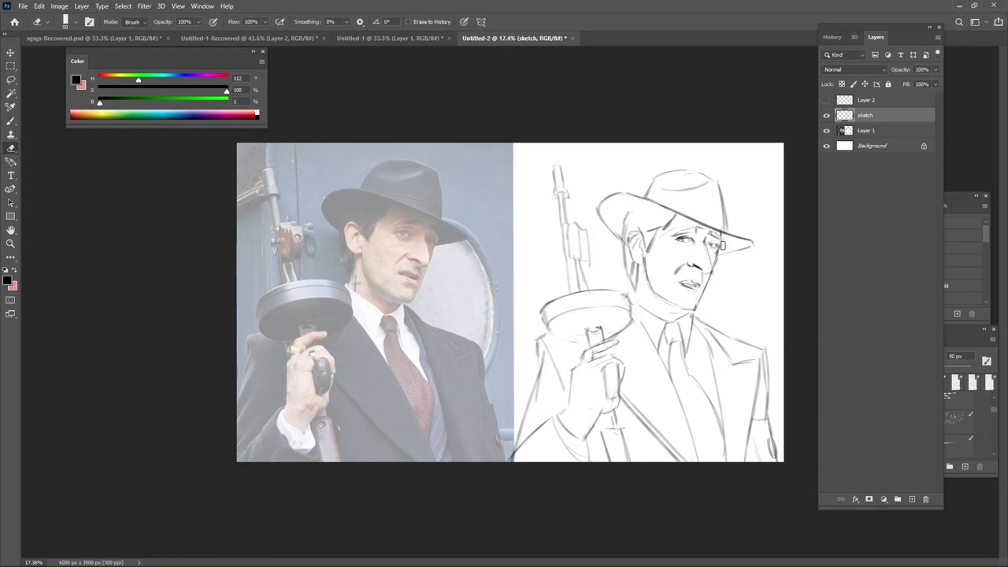
key(b)
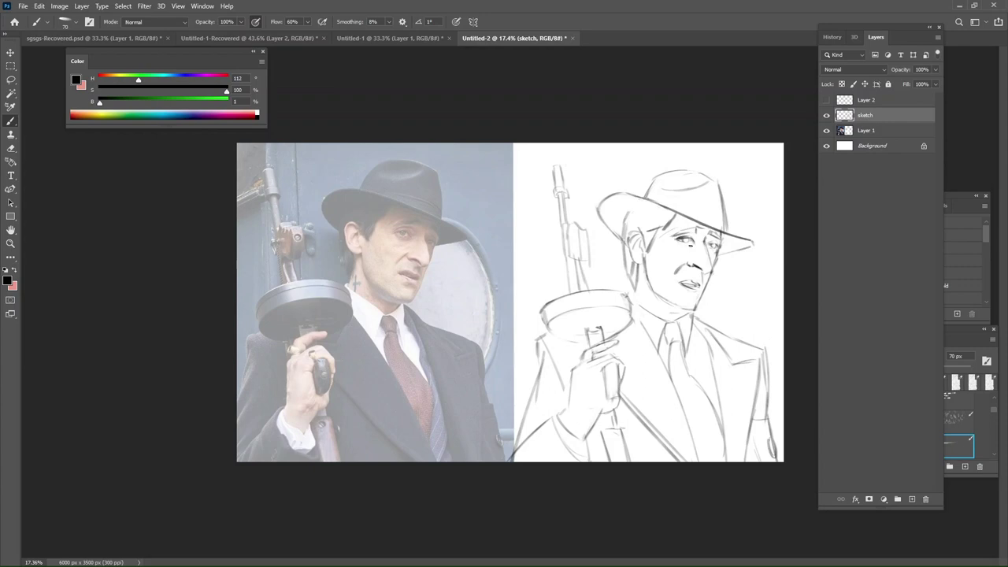
key(e)
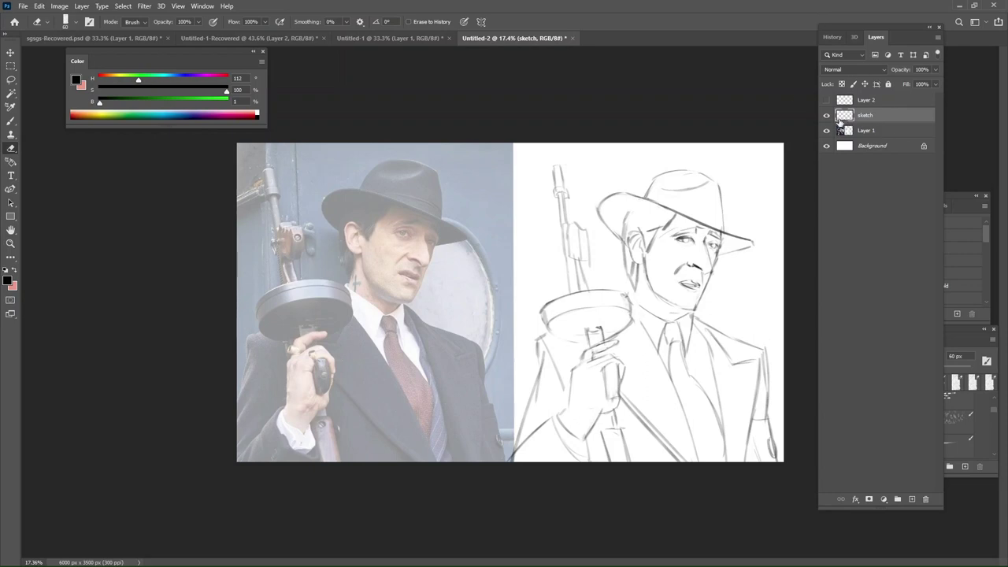
Lower the sketch layer's opacity to 20%.
click(857, 133)
click(893, 115)
click(936, 70)
drag(908, 84, 905, 81)
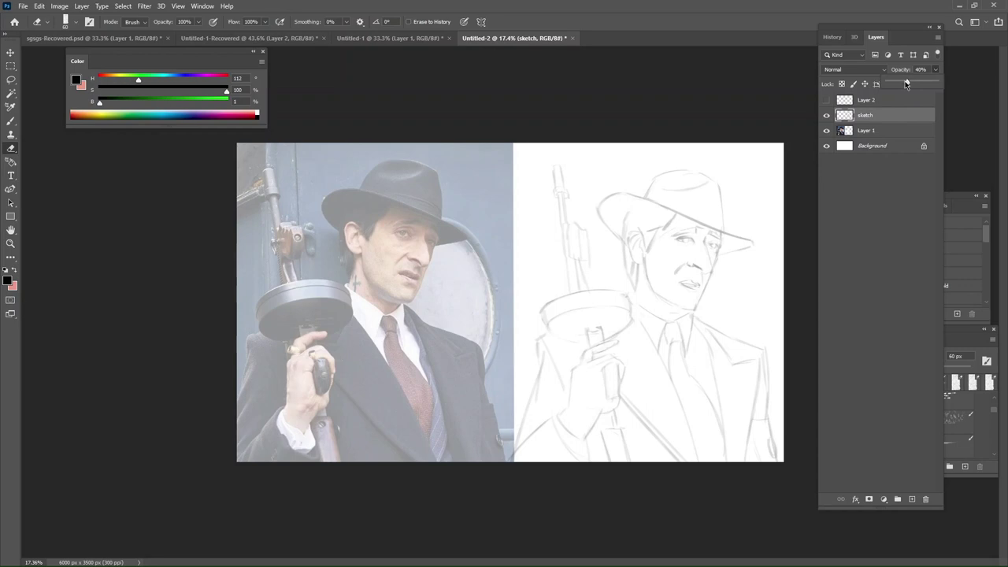
drag(904, 26, 949, 35)
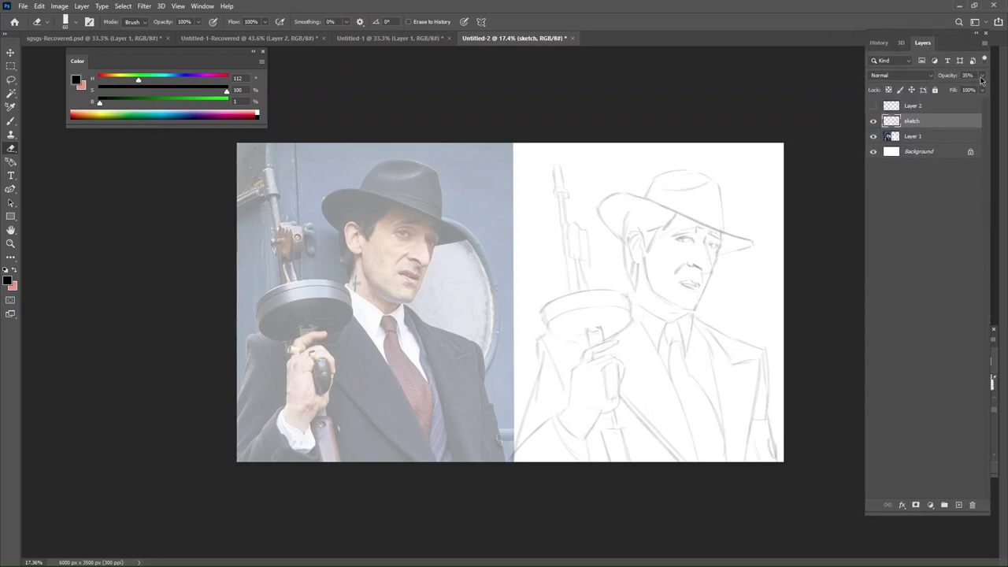
click(982, 76)
drag(941, 89, 944, 88)
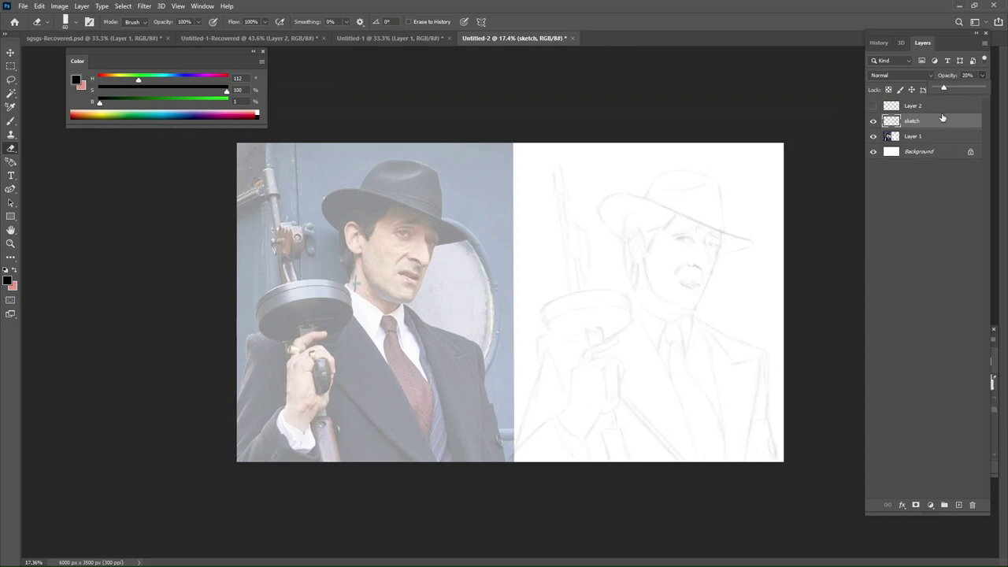
Add a new layer between Layer 1 and the sketch layer, and choose the Round Brush 2.0 preset.
click(939, 139)
click(958, 505)
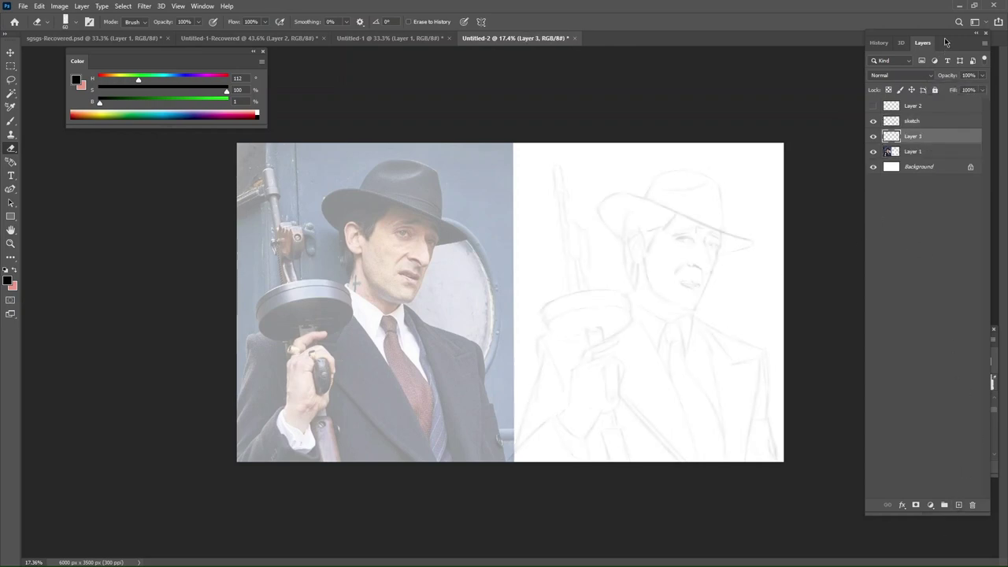
mouse_move(944, 34)
mouse_down()
mouse_move(866, 49)
mouse_move(836, 43)
mouse_up()
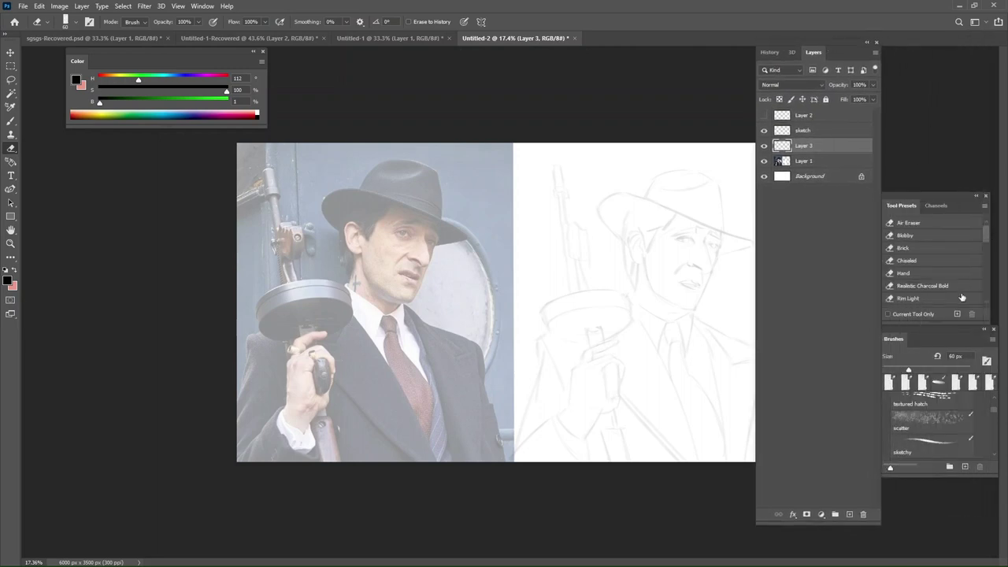
scroll(926, 429, down, 5)
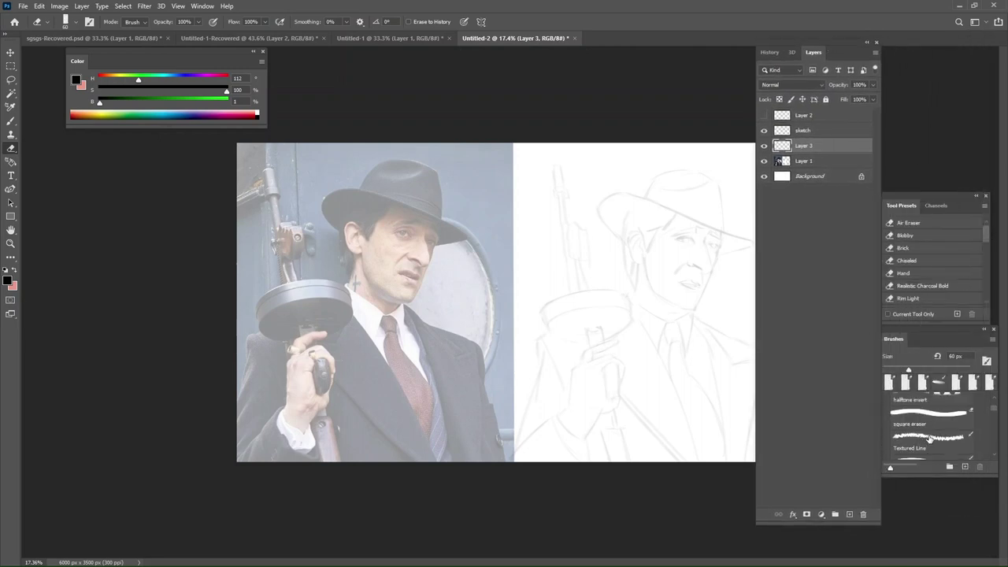
scroll(930, 440, down, 5)
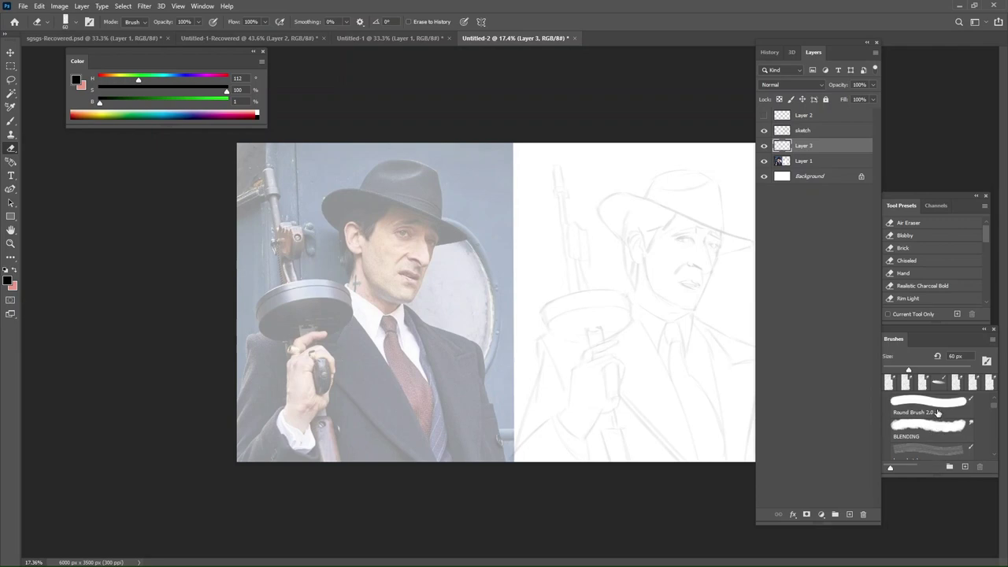
click(936, 411)
drag(837, 40, 946, 30)
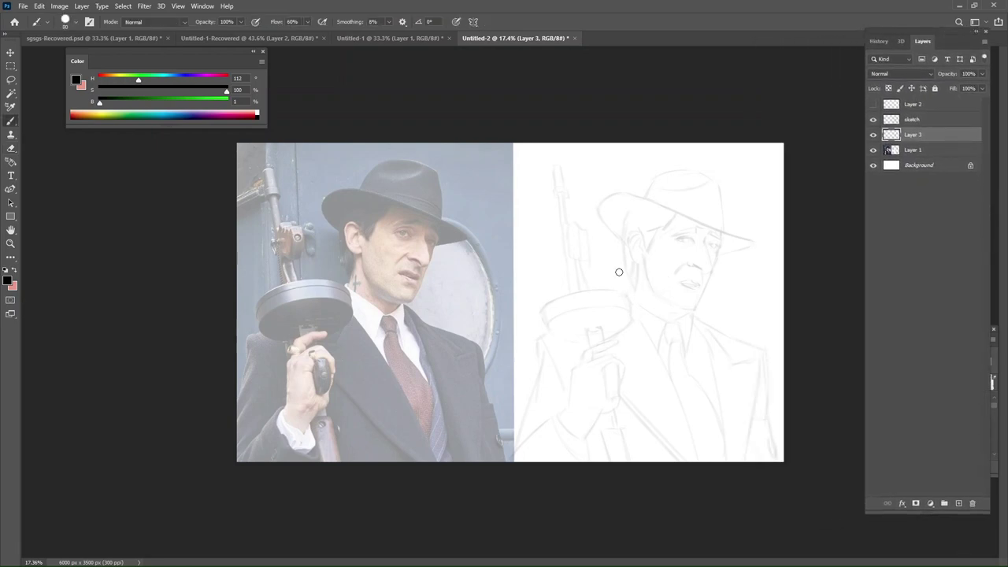
Enlarge the brush to 300 px and try a black stroke across the sketched figure's neck.
key(bracketright)
key(bracketright)
key(bracketright)
key(bracketright)
key(bracketright)
key(bracketright)
key(bracketright)
key(bracketright)
key(bracketright)
key(bracketright)
drag(643, 288, 612, 341)
key(ctrl+z)
Select Layer 1 with the reference photo and raise its opacity to 100%.
ctrl+click(423, 332)
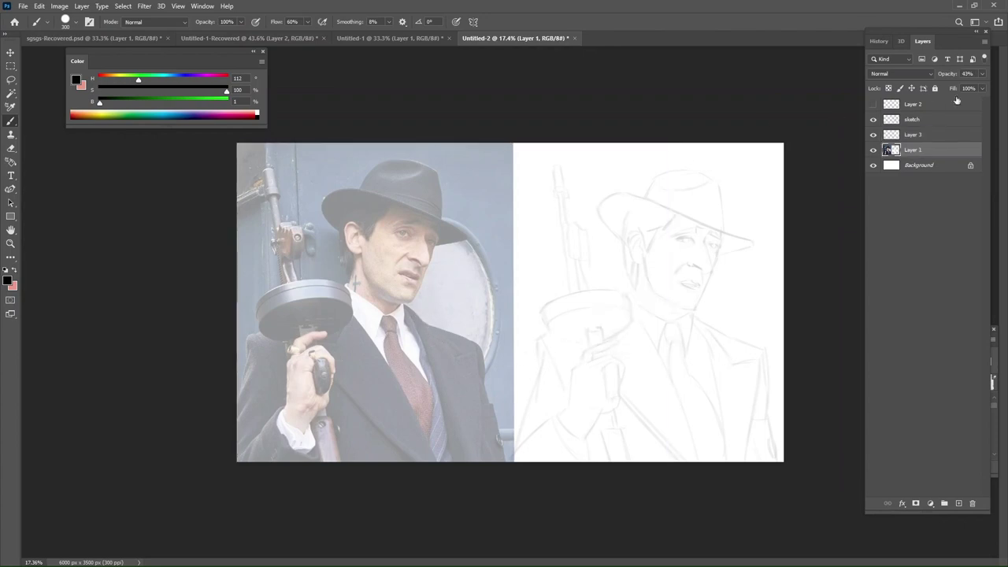
click(982, 73)
drag(956, 86, 987, 85)
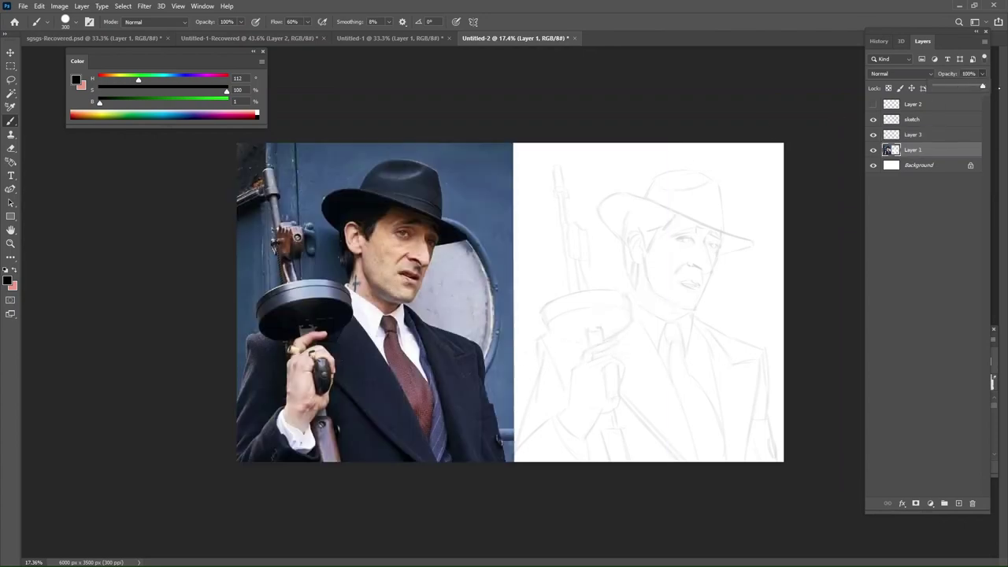
Sample the skin tone from the reference face, widen the color panel, and adjust the color to H 20, S 35, B 94 with test strokes.
alt+click(401, 245)
click(222, 101)
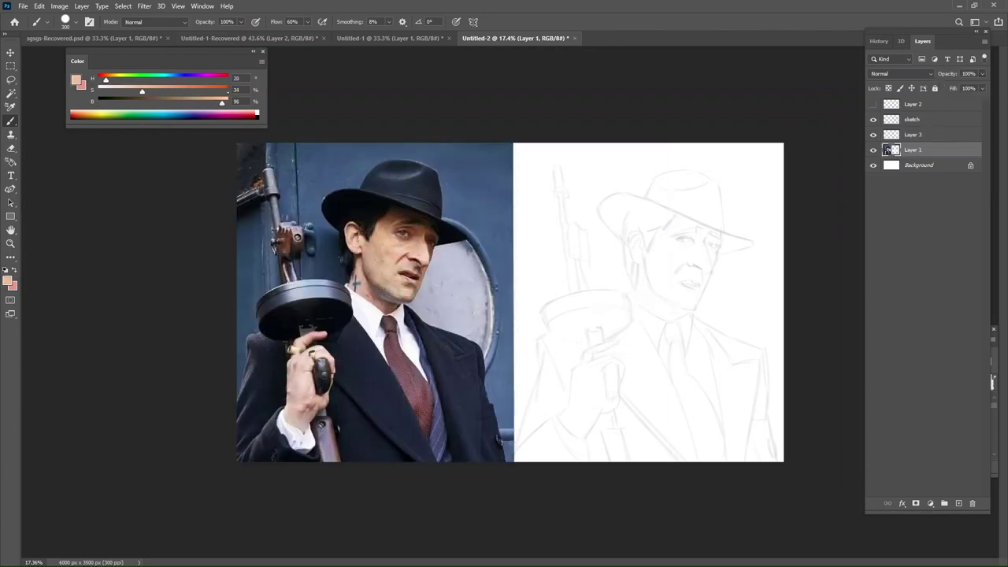
click(129, 90)
drag(268, 81, 441, 224)
mouse_move(653, 251)
mouse_down()
mouse_move(619, 355)
mouse_move(617, 398)
mouse_up()
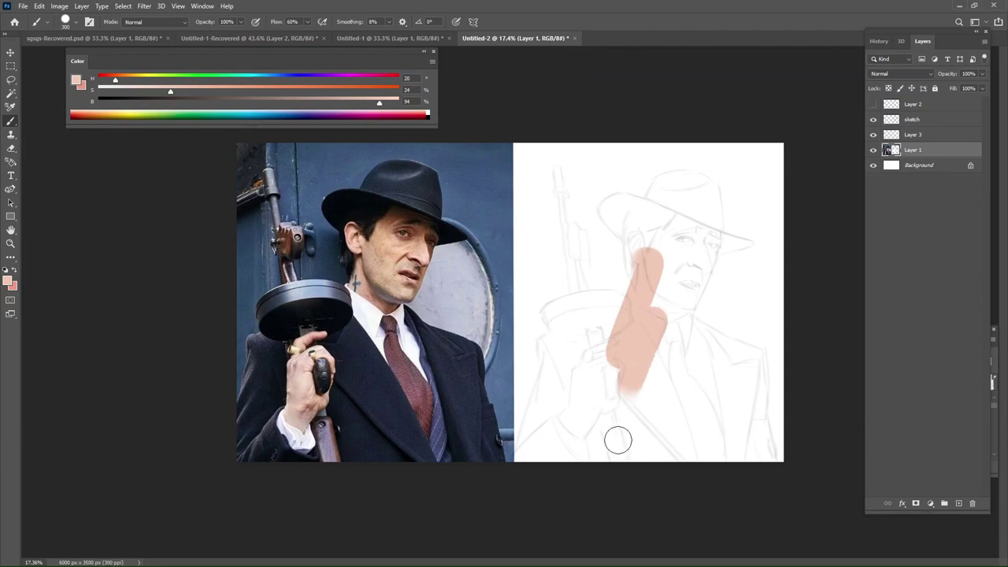
key(ctrl+z)
drag(190, 91, 203, 91)
mouse_move(638, 195)
mouse_down()
mouse_move(632, 280)
mouse_move(649, 256)
mouse_up()
drag(655, 252, 653, 315)
key(ctrl+z)
Lasso the outline of the sketched man, hat and gun, paint the selection solid with the skin tone, and deselect.
key(l)
key(ctrl+z)
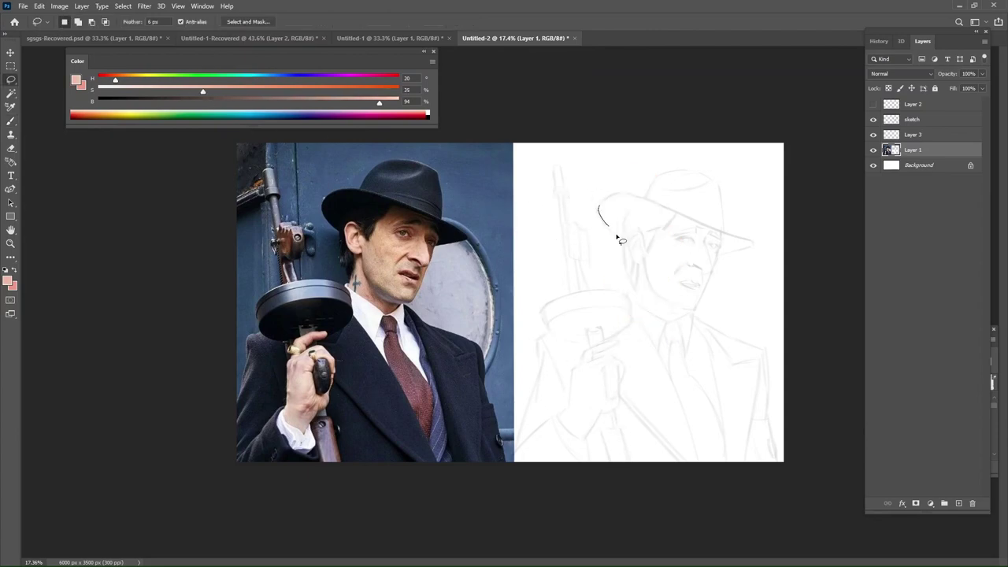
mouse_move(612, 296)
mouse_down()
mouse_move(587, 293)
mouse_move(582, 227)
mouse_up()
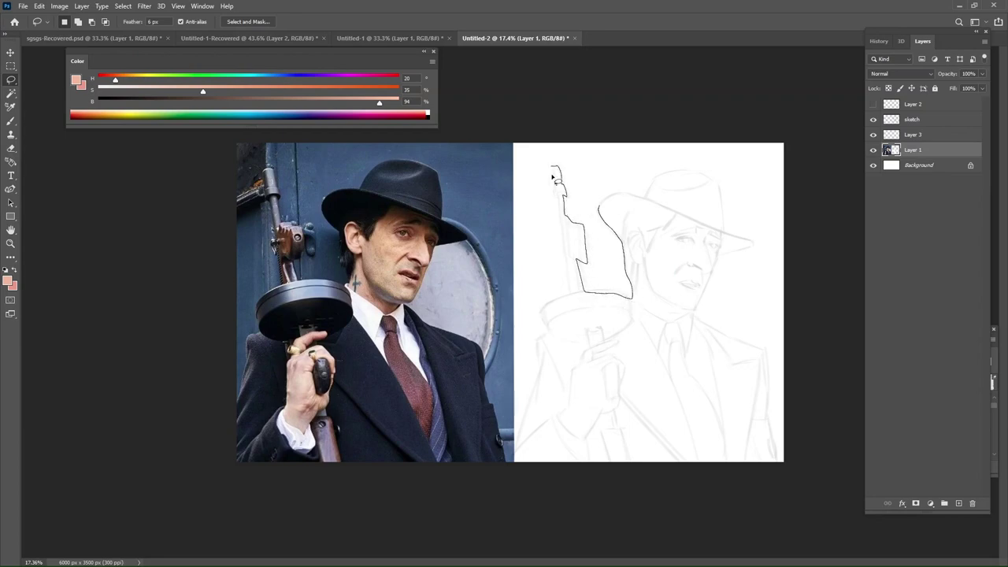
mouse_move(552, 176)
mouse_down()
mouse_move(567, 297)
mouse_move(541, 309)
mouse_move(552, 332)
mouse_move(521, 433)
mouse_move(578, 526)
mouse_move(759, 524)
mouse_move(780, 510)
mouse_move(764, 359)
mouse_move(697, 315)
mouse_move(719, 264)
mouse_move(764, 248)
mouse_move(729, 238)
mouse_move(707, 179)
mouse_move(659, 177)
mouse_move(648, 197)
mouse_move(602, 210)
mouse_up()
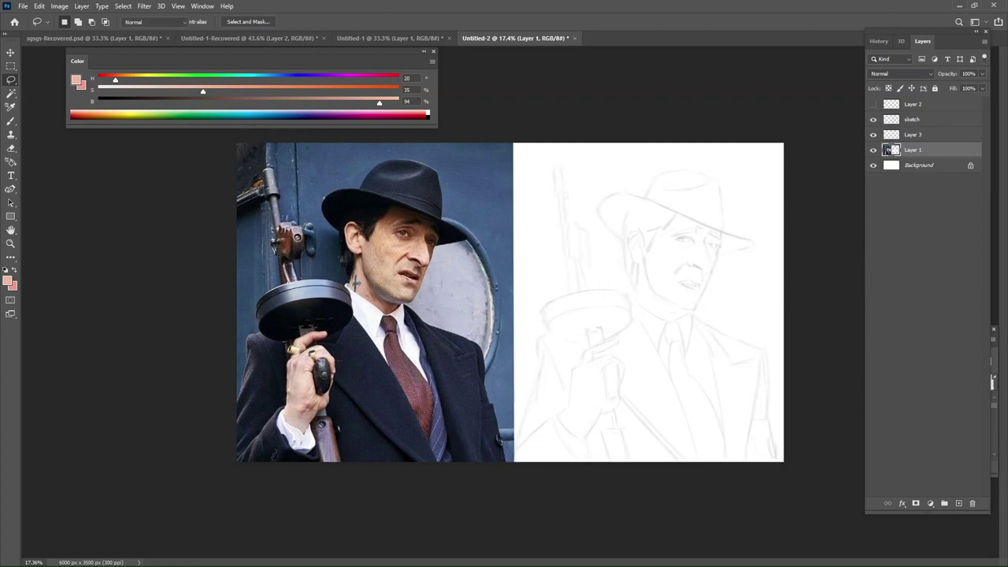
key(b)
mouse_move(580, 265)
mouse_down()
mouse_move(530, 405)
mouse_move(687, 173)
mouse_move(750, 155)
mouse_move(678, 429)
mouse_move(749, 468)
mouse_up()
key(ctrl+d)
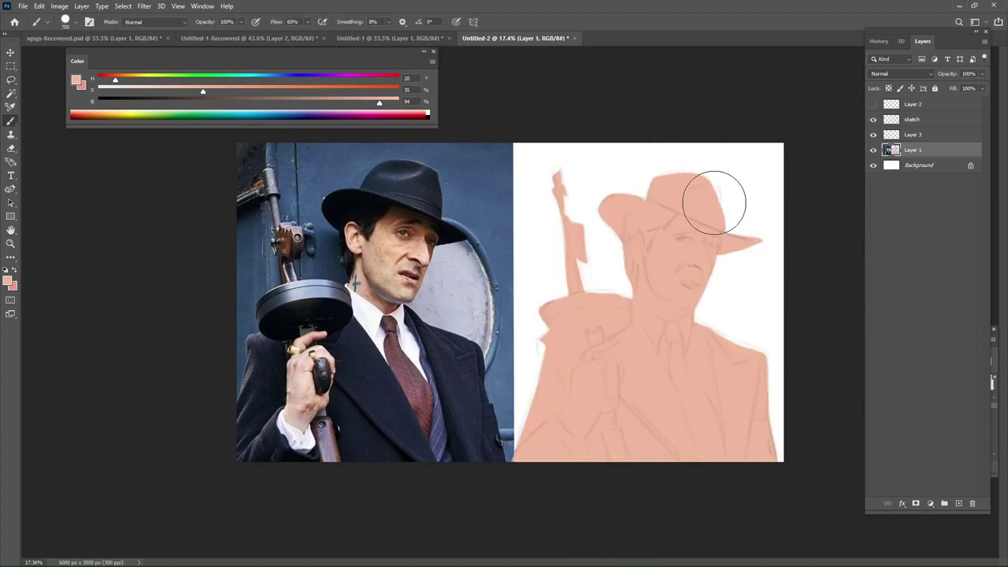
Reduce the brush to 200 px and extend the fill to the sketched upper edge of the hat's crown.
key(bracketleft)
key(bracketleft)
key(bracketleft)
key(bracketleft)
key(bracketleft)
key(bracketleft)
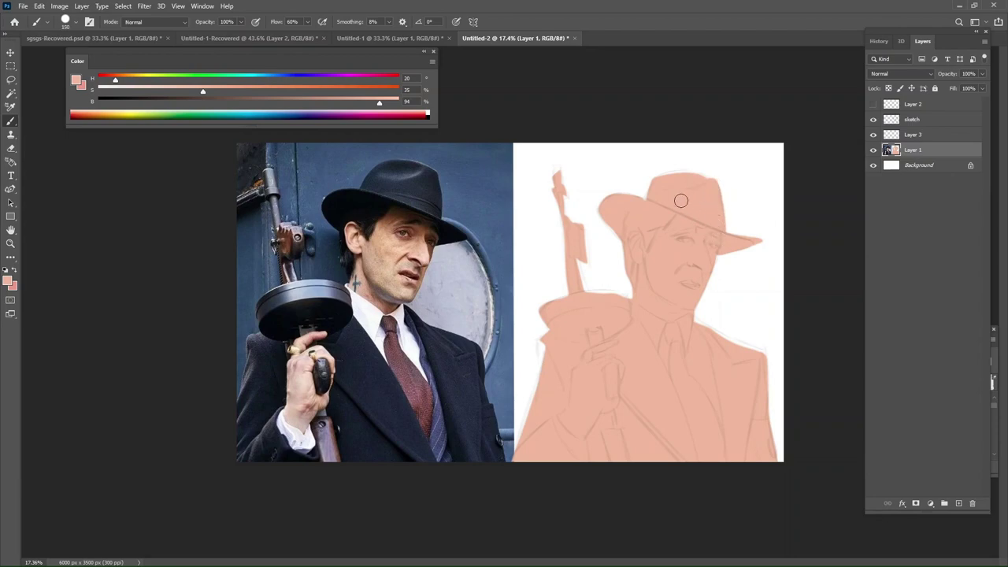
key(bracketright)
mouse_move(663, 184)
mouse_down()
mouse_move(679, 203)
mouse_move(729, 191)
mouse_move(706, 175)
mouse_move(734, 192)
mouse_up()
Erase the excess fill around the tip of the hat brim to match the sketch.
key(e)
key(b)
key(e)
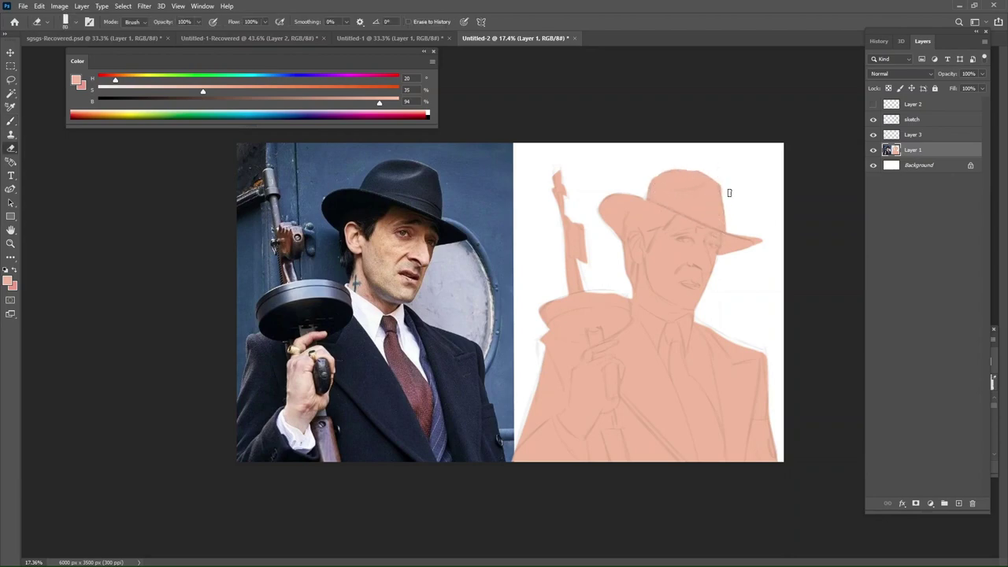
mouse_move(765, 243)
mouse_down()
mouse_move(729, 222)
mouse_move(761, 238)
mouse_up()
Fill out the coat's far shoulder and try larger brush strokes over the drum magazine.
key(b)
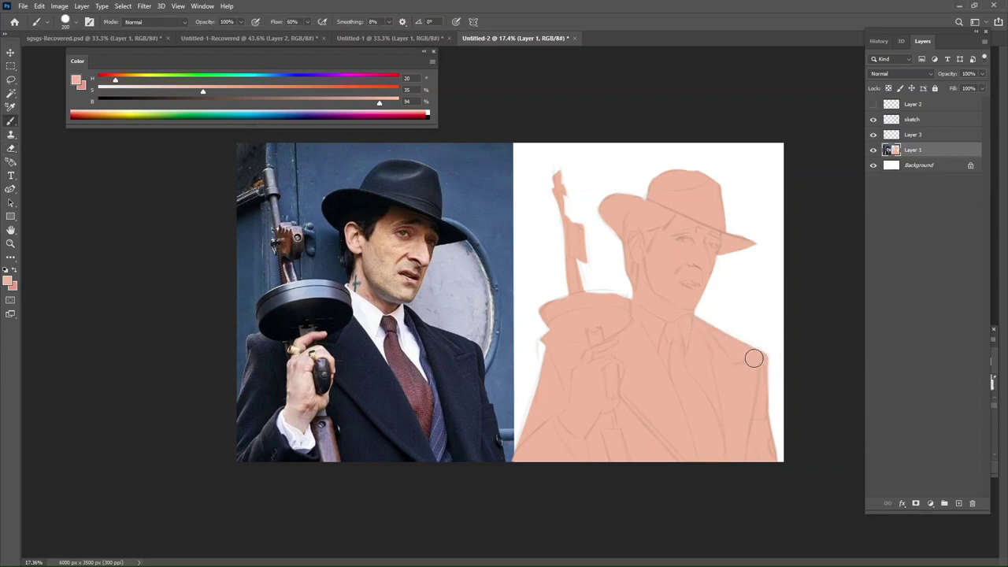
drag(754, 358, 739, 355)
key(bracketright)
key(bracketright)
mouse_move(579, 303)
mouse_down()
mouse_move(619, 333)
mouse_move(581, 318)
mouse_move(630, 307)
mouse_up()
key(ctrl+z)
key(bracketright)
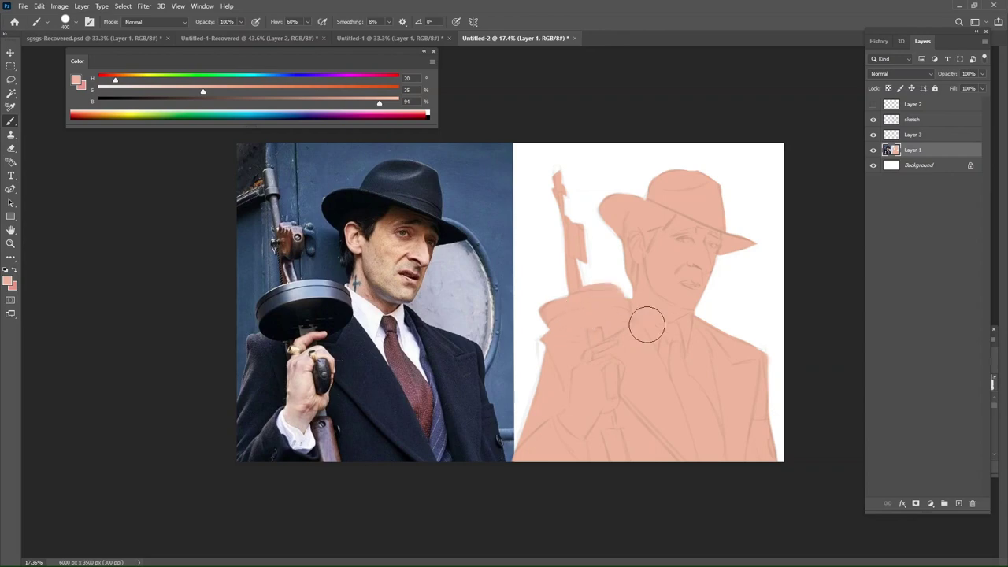
key(ctrl+z)
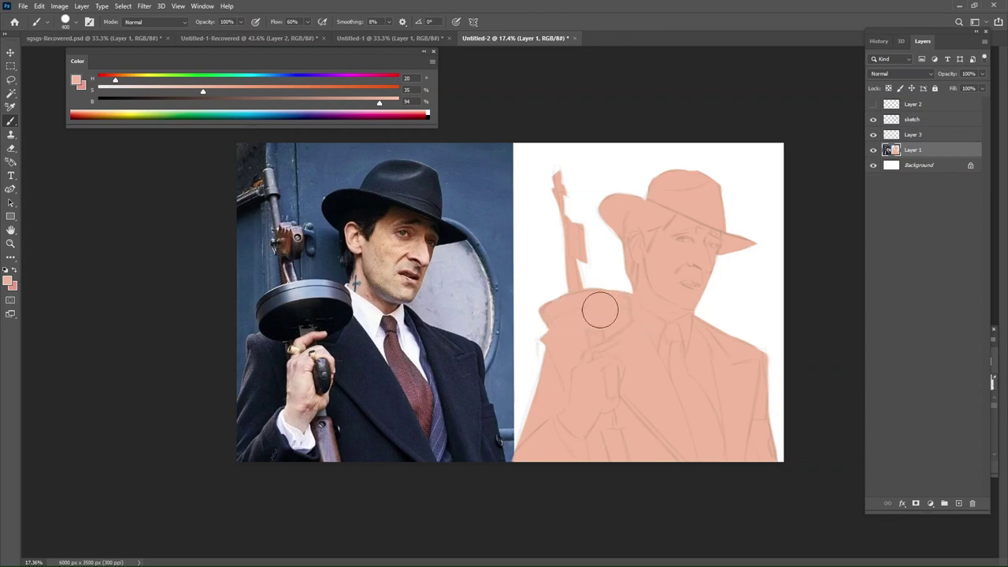
Fill the gaps along the drum magazine's outer edge and the coat shoulder beneath it with a smaller brush.
key(bracketleft)
drag(553, 319, 564, 330)
key(bracketleft)
key(bracketleft)
key(bracketleft)
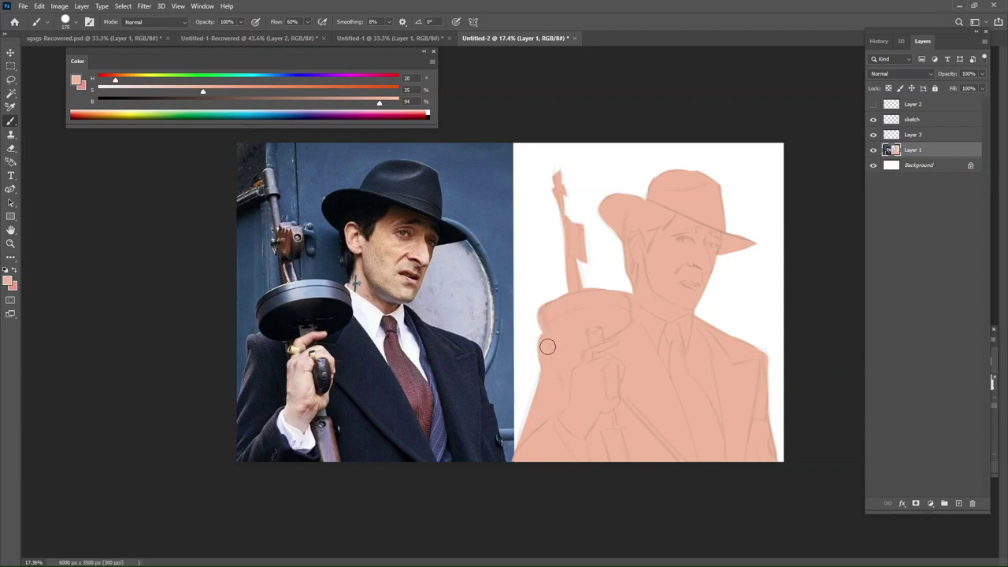
key(bracketright)
mouse_move(541, 371)
mouse_down()
mouse_move(517, 500)
mouse_move(543, 380)
mouse_up()
key(ctrl+z)
Fill the gun barrel up to its muzzle with a small brush and erase the stray paint along its outer edge.
key(bracketleft)
key(bracketleft)
key(bracketleft)
key(bracketleft)
key(bracketleft)
drag(556, 167, 565, 288)
key(ctrl+z)
key(e)
mouse_move(563, 230)
mouse_down()
mouse_move(570, 276)
mouse_move(540, 131)
mouse_up()
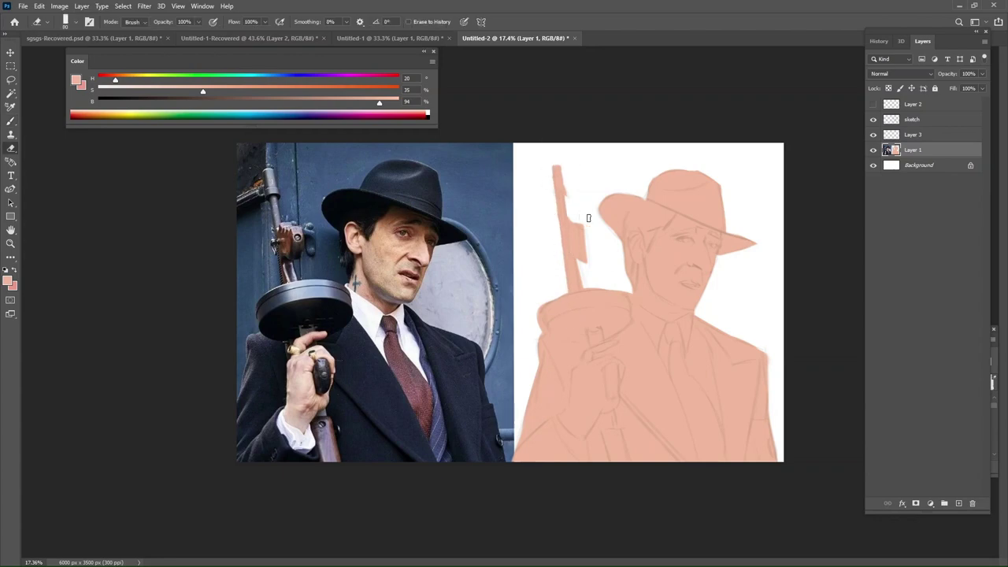
Shape the inner edge of the gun's wider section above the drum with brush and eraser strokes.
key(b)
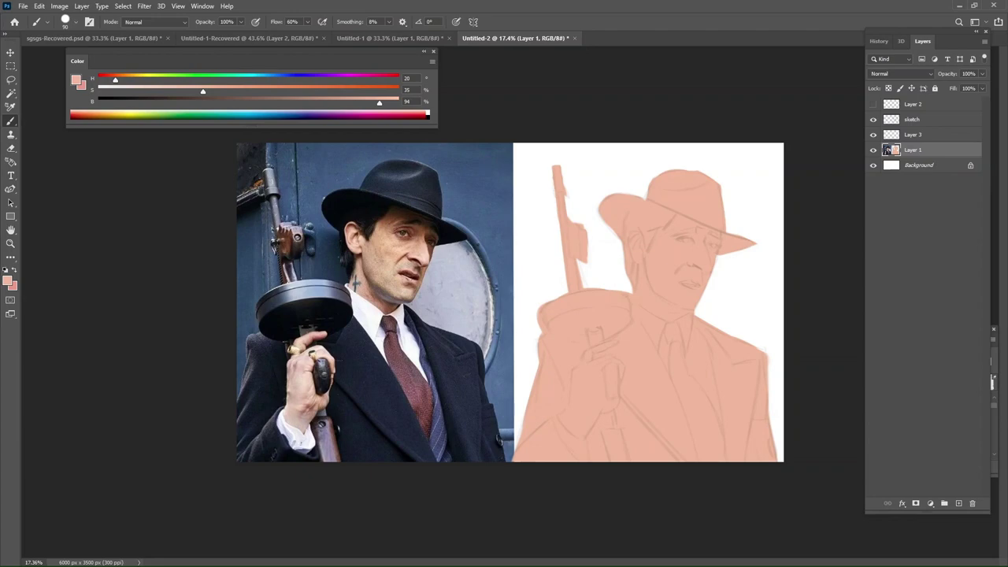
key(e)
key(b)
mouse_move(574, 220)
mouse_down()
mouse_move(593, 254)
mouse_move(589, 263)
mouse_move(583, 233)
mouse_move(581, 281)
mouse_move(574, 253)
mouse_move(584, 305)
mouse_move(596, 281)
mouse_move(586, 265)
mouse_move(597, 263)
mouse_move(587, 223)
mouse_up()
key(e)
key(b)
key(e)
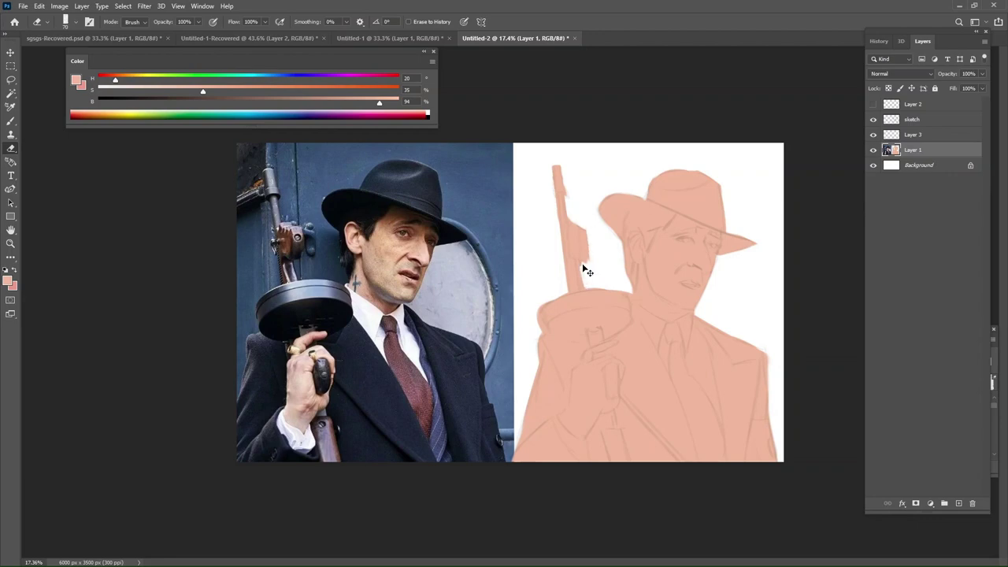
mouse_move(586, 271)
mouse_down()
mouse_move(584, 285)
mouse_move(580, 261)
mouse_move(580, 289)
mouse_up()
Refine the silhouette's edges at the hat crown and far shoulder, alternating between brush and eraser.
key(b)
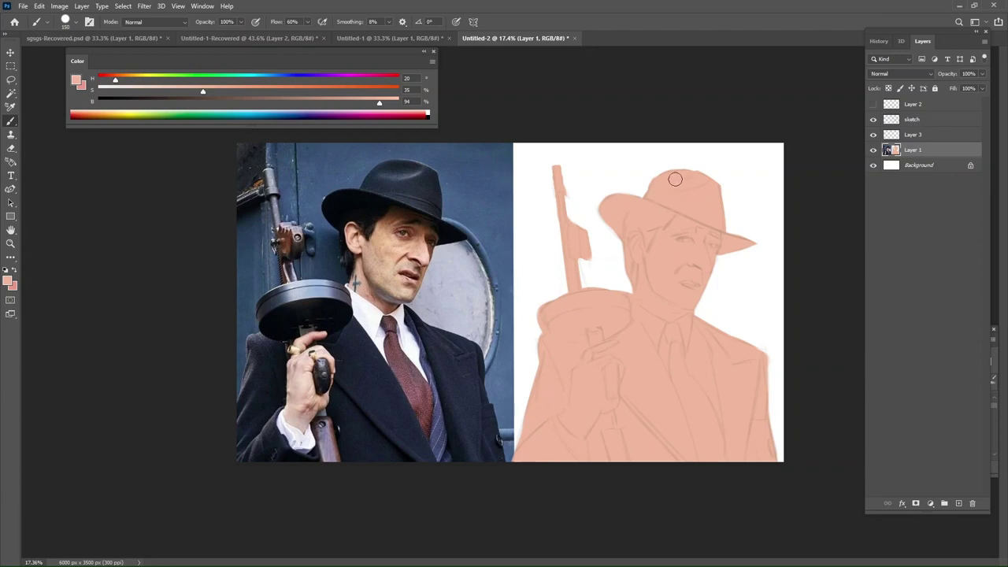
key(e)
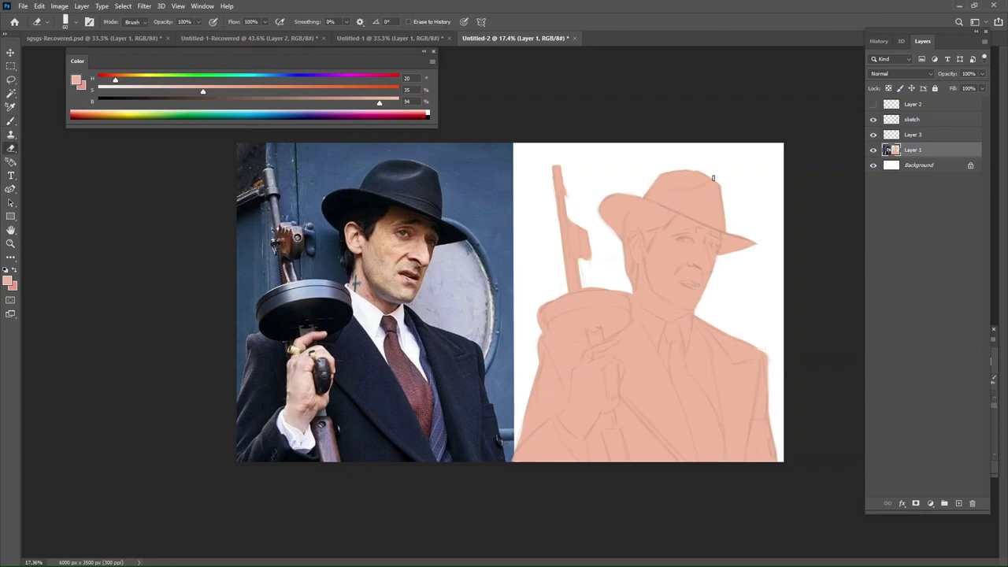
key(b)
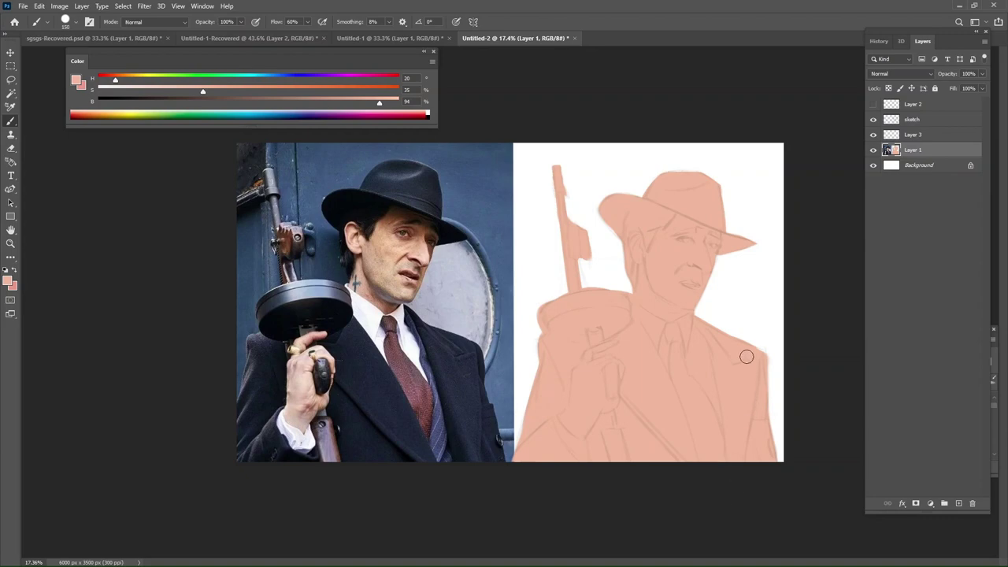
key(e)
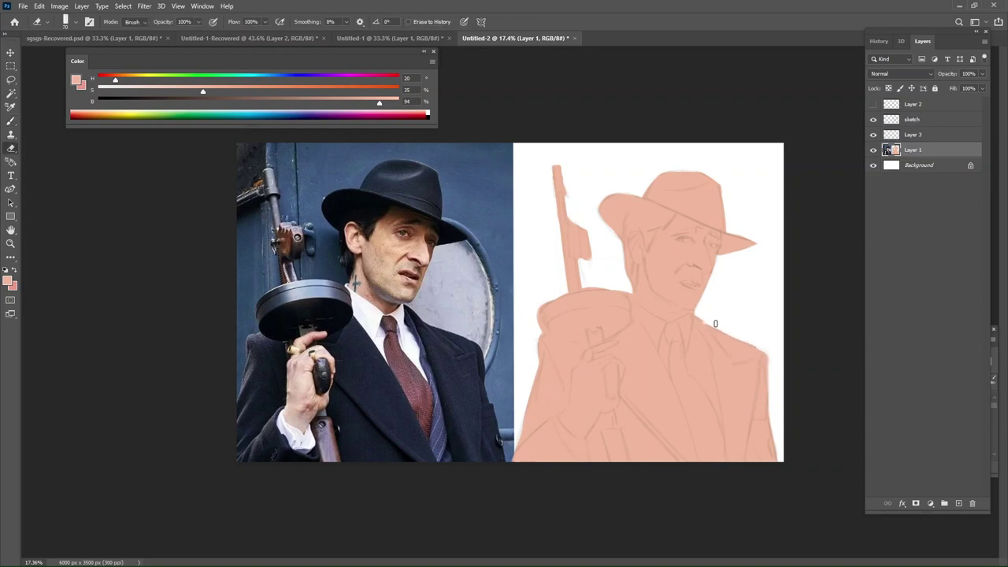
key(b)
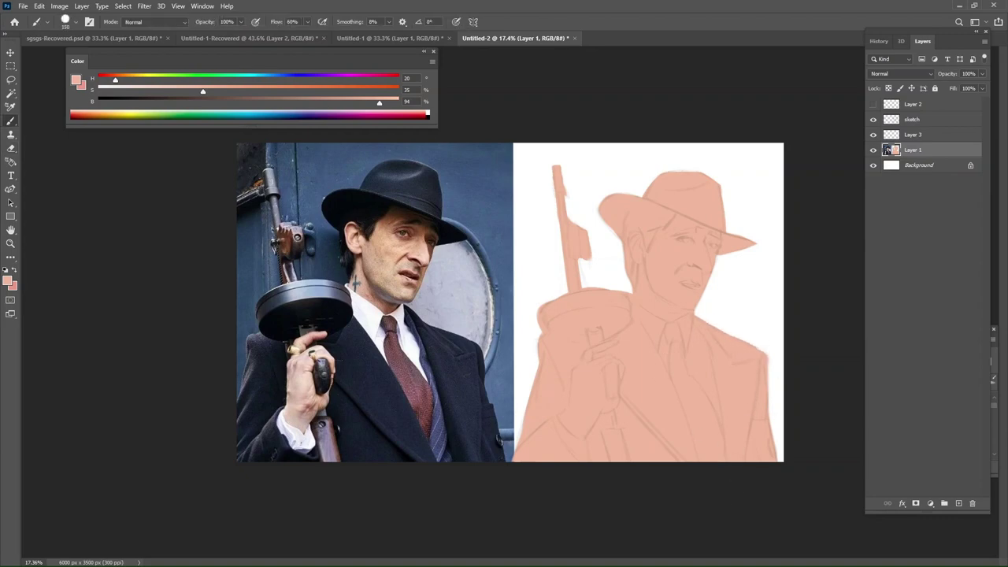
Check Layer 1 by toggling its visibility, duplicate it, and hide the original.
click(873, 150)
click(873, 150)
click(872, 150)
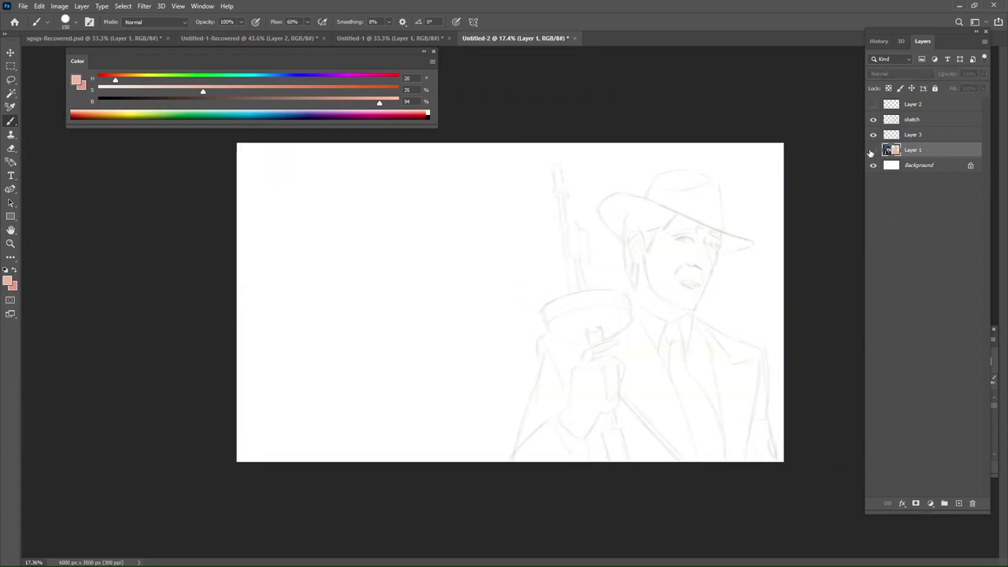
click(873, 151)
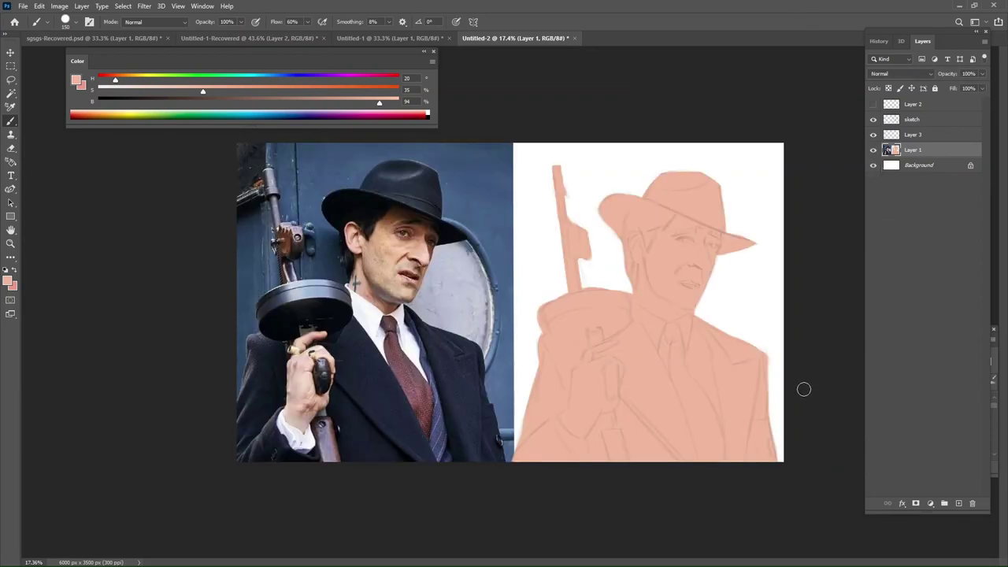
key(ctrl+j)
click(873, 165)
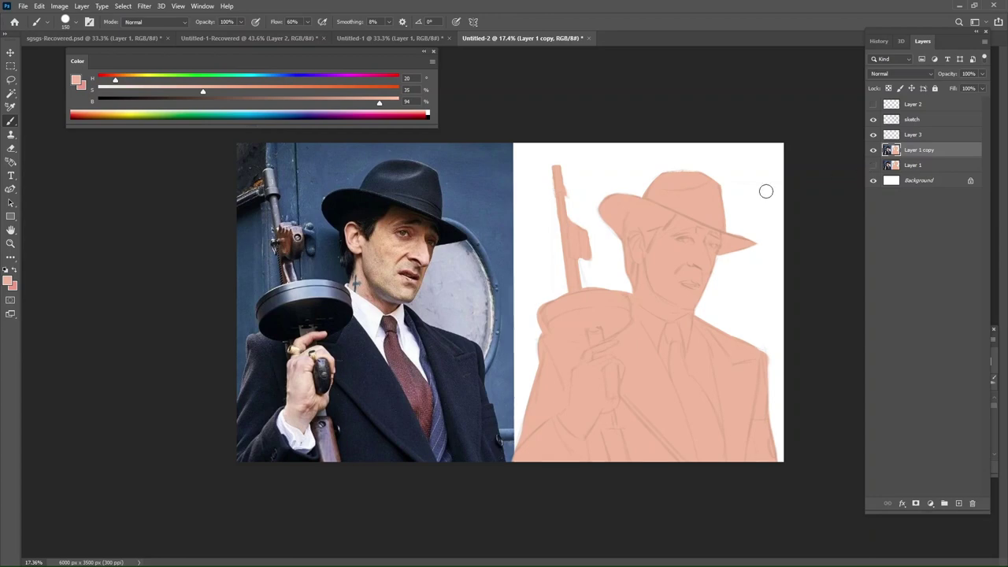
Erase the entire reference photo from Layer 1 copy with a large eraser, keeping the silhouette.
key(e)
drag(501, 149, 482, 481)
mouse_move(507, 319)
mouse_down()
mouse_move(486, 482)
mouse_move(495, 439)
mouse_move(436, 537)
mouse_move(477, 49)
mouse_move(452, 423)
mouse_move(389, 308)
mouse_move(413, 157)
mouse_move(341, 323)
mouse_move(315, 499)
mouse_move(293, 464)
mouse_move(260, 315)
mouse_move(318, 123)
mouse_move(333, 126)
mouse_move(183, 296)
mouse_up()
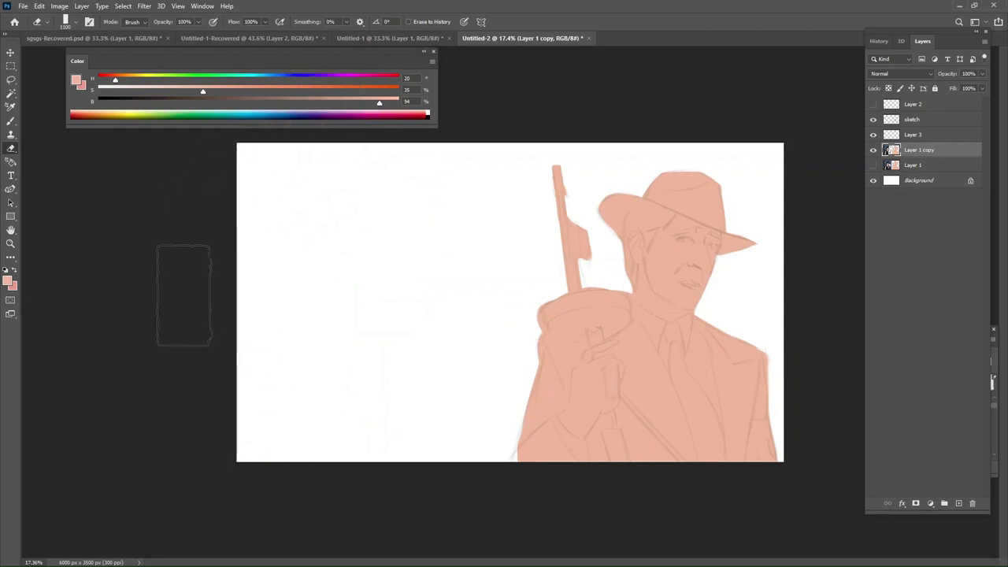
Show the original Layer 1 again and select it.
click(873, 149)
click(873, 165)
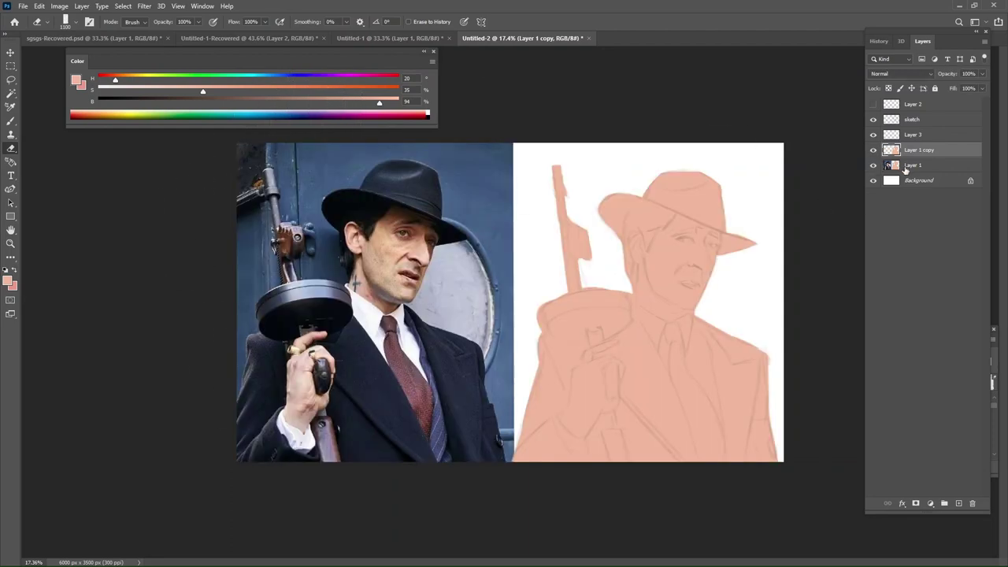
click(906, 168)
mouse_move(618, 166)
mouse_down()
mouse_move(547, 265)
mouse_move(564, 355)
mouse_up()
key(ctrl+z)
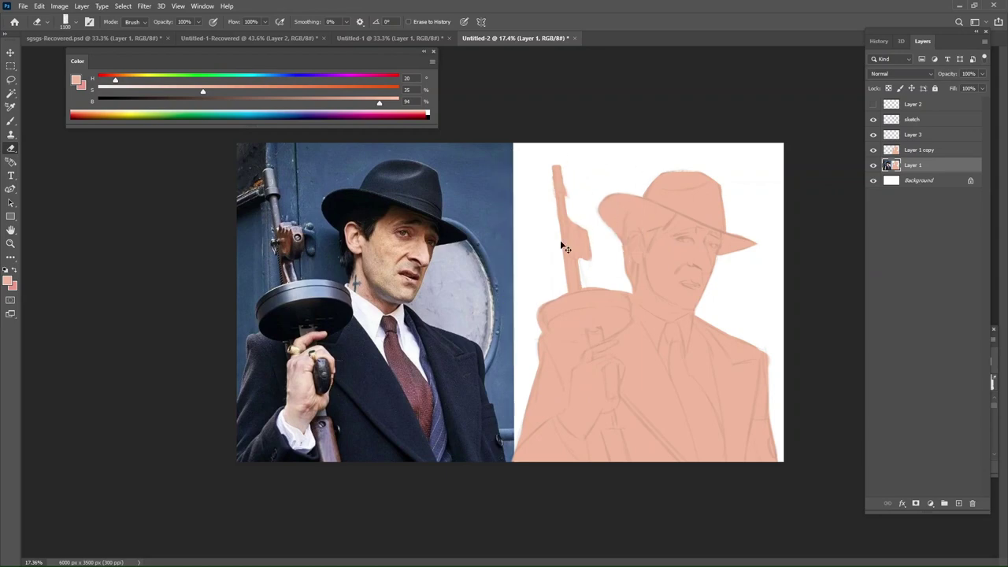
drag(457, 311, 401, 367)
key(ctrl+z)
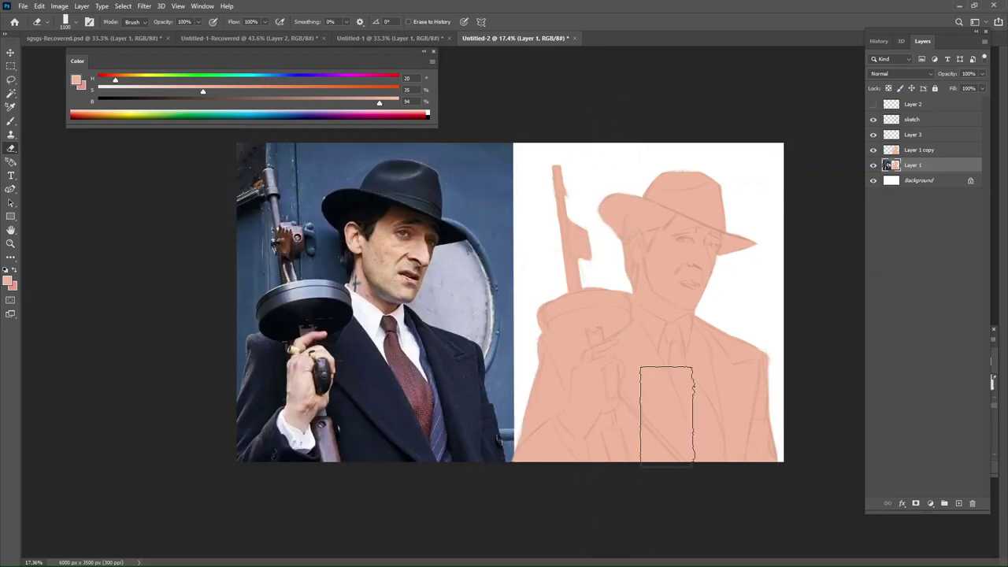
Hide Layer 1 copy and erase the painted silhouette from Layer 1, keeping only the reference photo.
click(872, 149)
drag(667, 254, 695, 449)
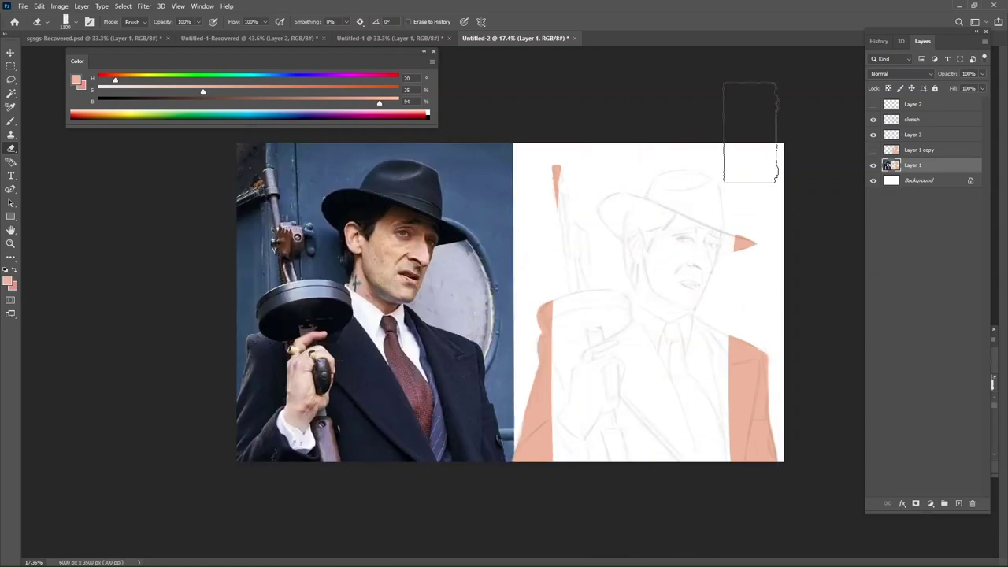
mouse_move(751, 133)
mouse_down()
mouse_move(776, 490)
mouse_move(764, 507)
mouse_move(723, 411)
mouse_up()
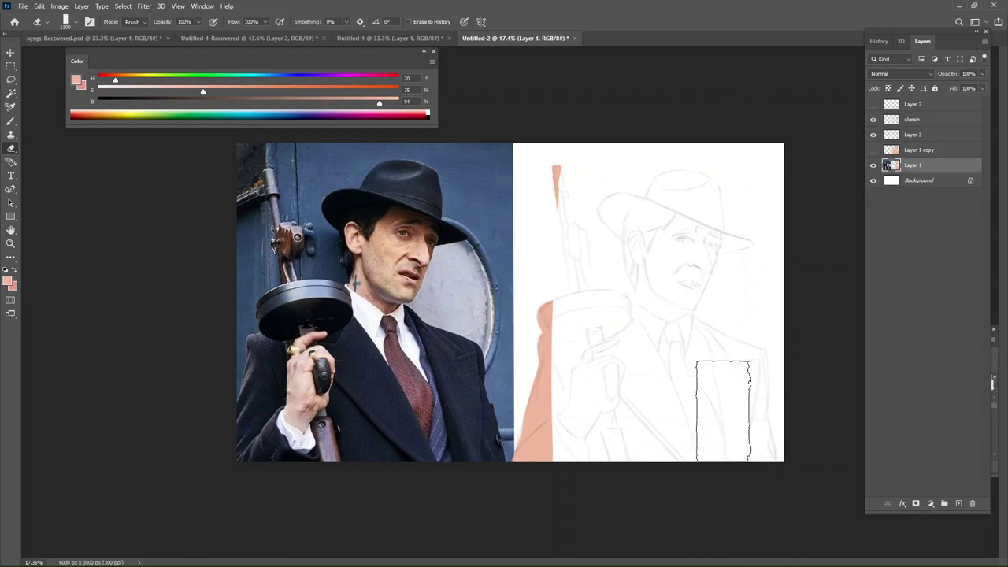
key(bracketleft)
key(bracketleft)
key(bracketleft)
key(bracketleft)
drag(545, 462, 527, 466)
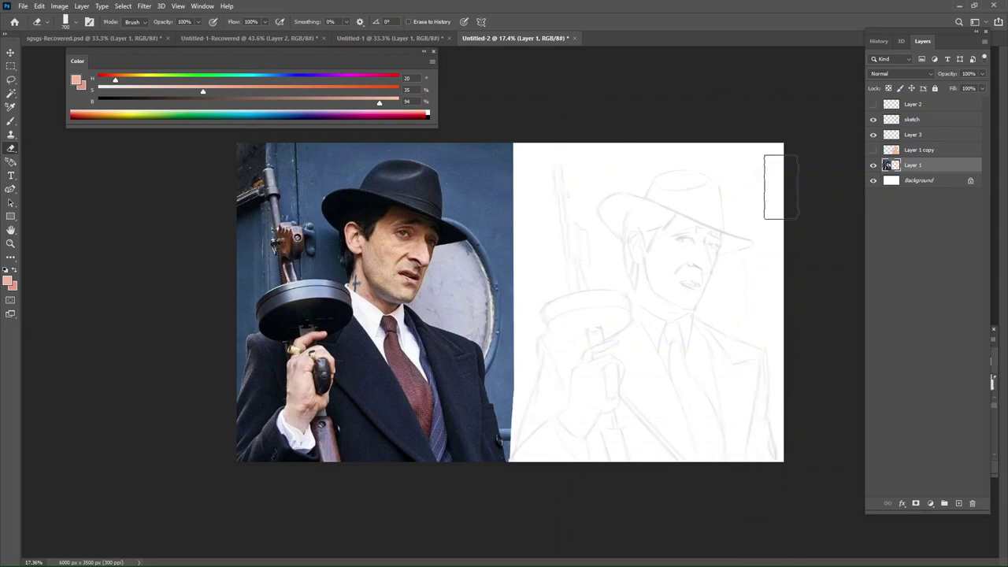
Switch to the brush, show Layer 1 copy again, and select Layer 3.
key(b)
right_click(848, 173)
click(917, 145)
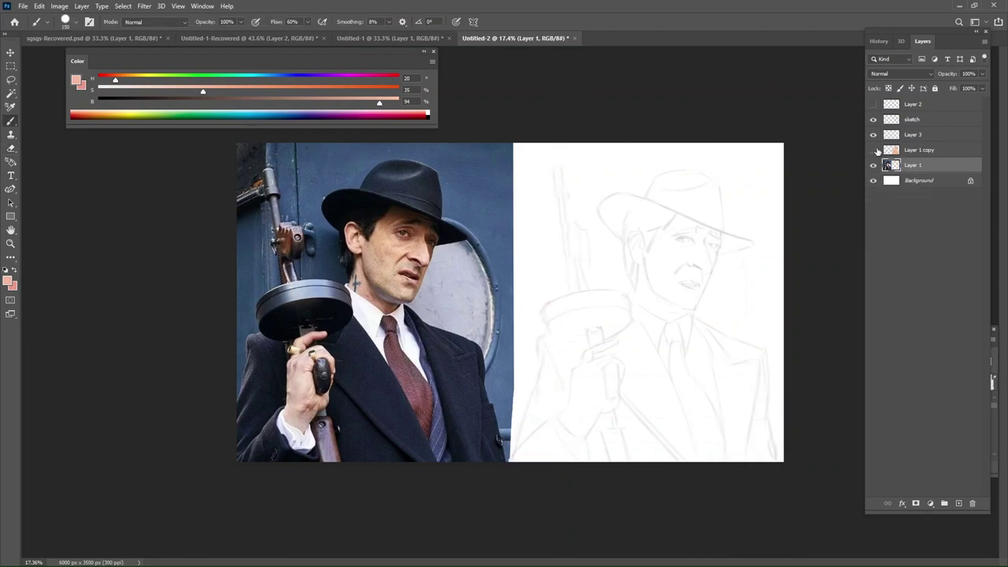
click(874, 150)
click(873, 150)
click(873, 149)
click(898, 151)
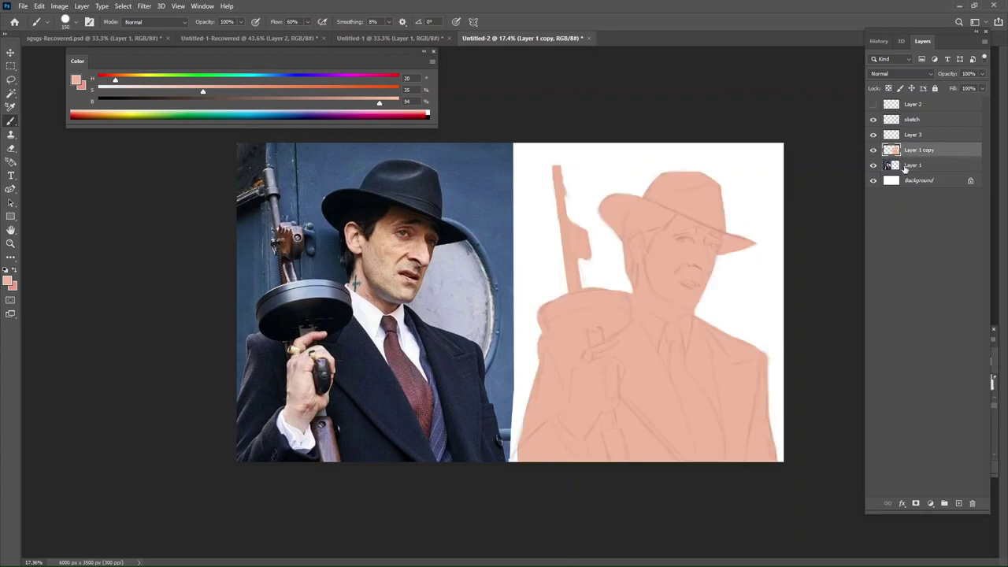
click(902, 136)
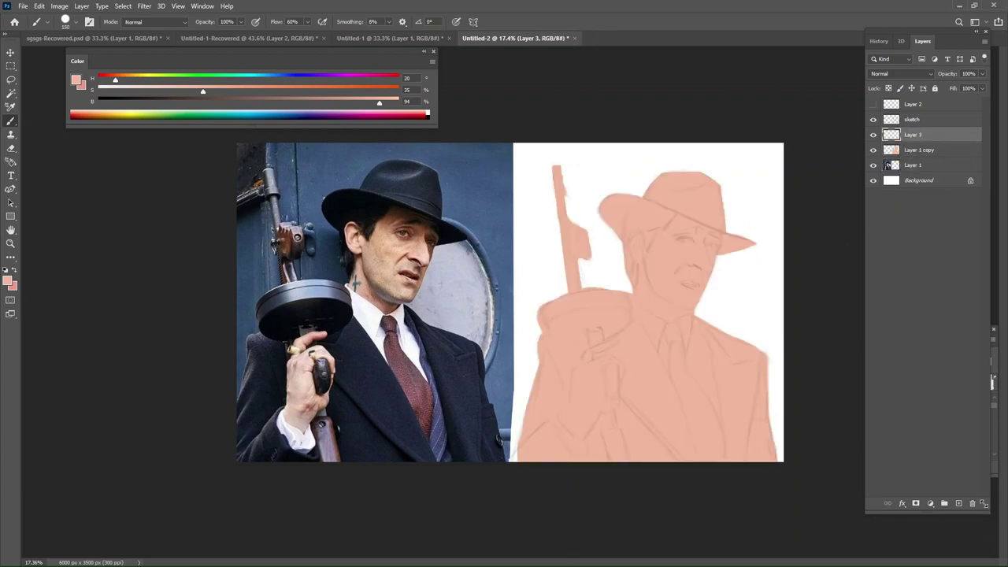
Delete Layer 3, select Layer 1 copy, and lock its transparent pixels.
click(973, 504)
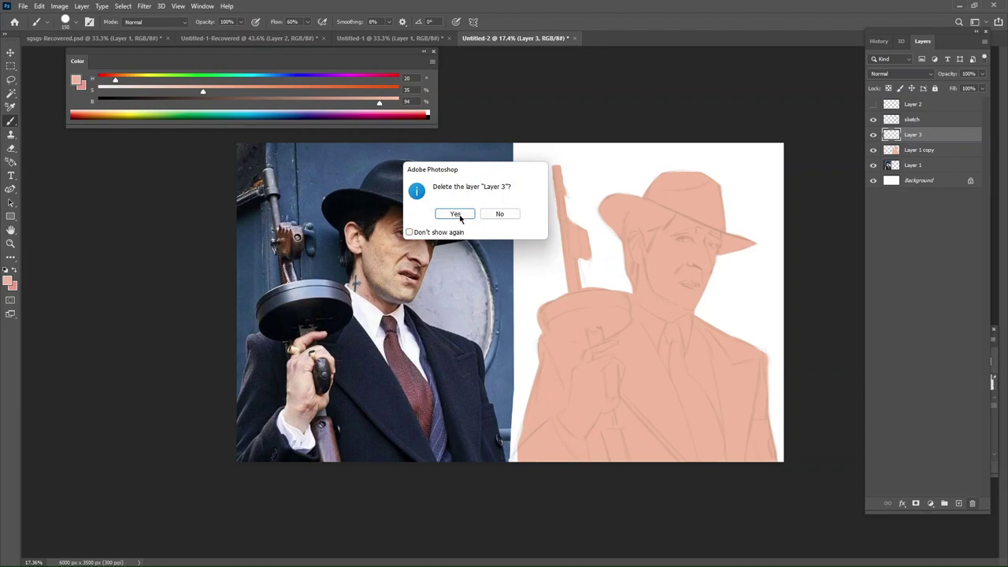
click(456, 214)
click(873, 135)
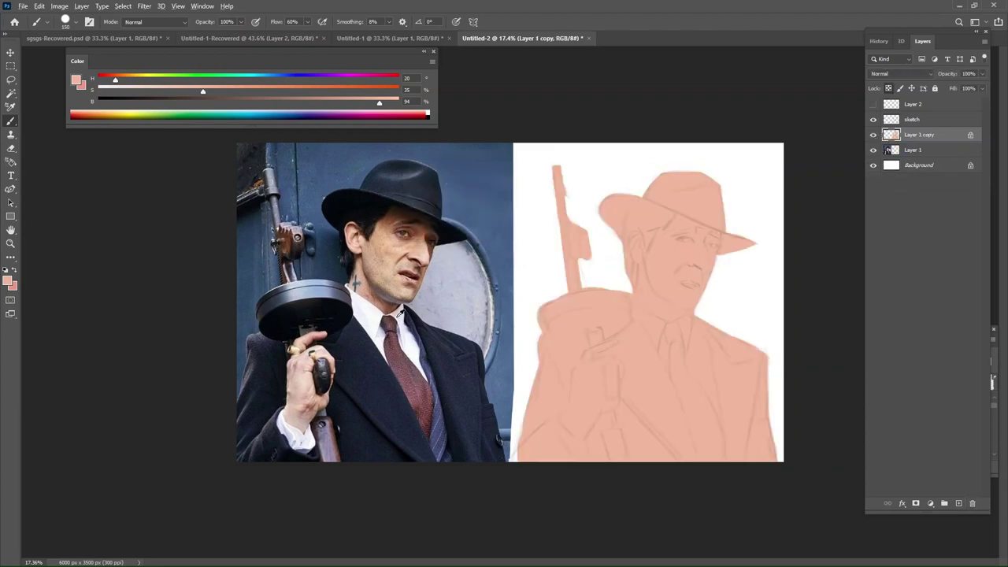
Sample the navy of the coat in the photo, set it to 51% saturation and 26% brightness, and enlarge the brush to 800.
alt+click(458, 378)
mouse_move(619, 345)
mouse_down()
mouse_move(721, 356)
mouse_move(702, 431)
mouse_up()
key(ctrl+z)
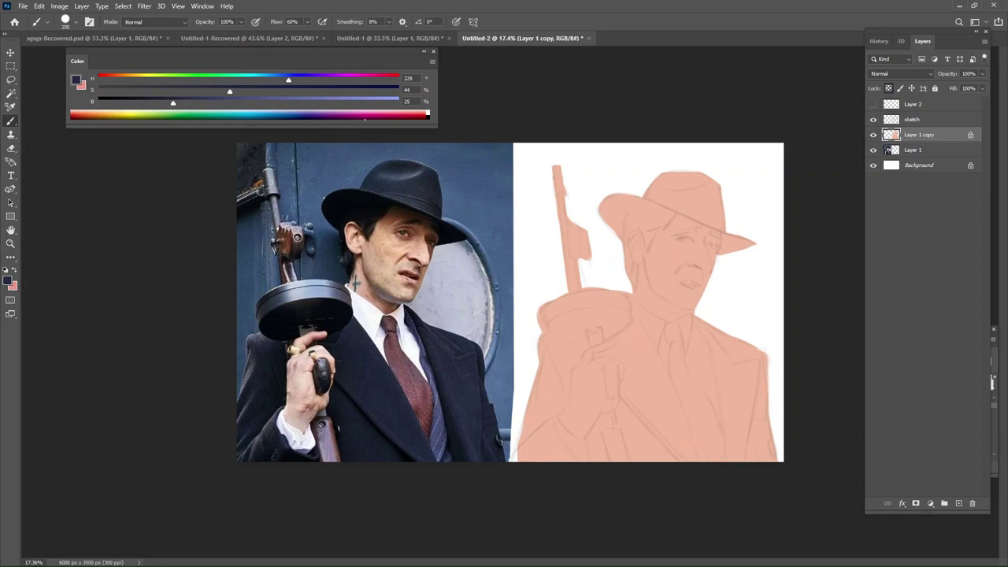
drag(229, 92, 270, 91)
key(bracketright)
key(bracketright)
key(bracketright)
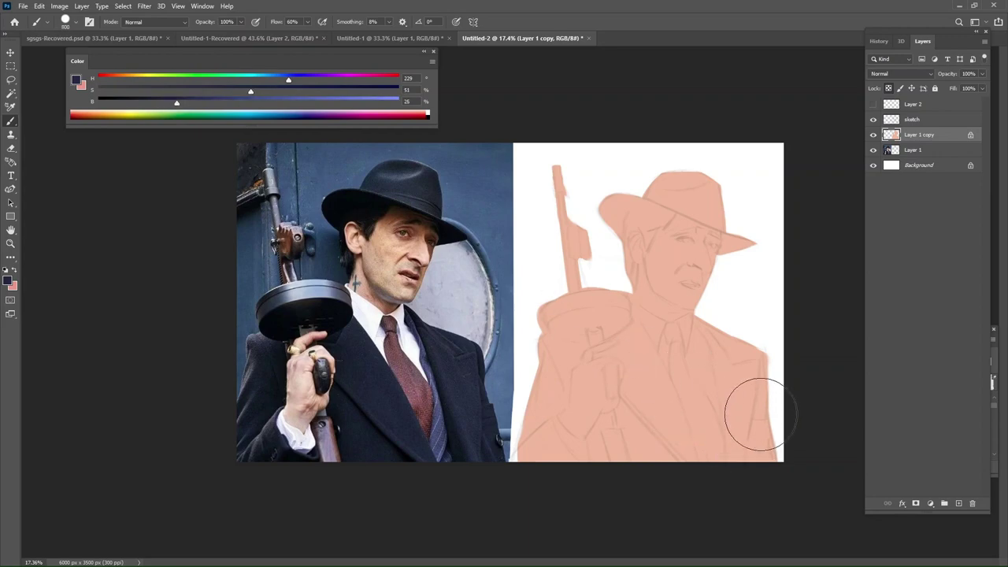
Block in the coat on the silhouette with broad navy strokes across both shoulders and the chest, using a brush of about 1000.
mouse_move(761, 416)
mouse_down()
mouse_move(754, 341)
mouse_move(756, 432)
mouse_move(746, 441)
mouse_move(780, 453)
mouse_move(744, 329)
mouse_move(743, 374)
mouse_move(767, 452)
mouse_move(746, 384)
mouse_move(749, 468)
mouse_up()
key(ctrl+z)
key(ctrl+z)
key(bracketright)
key(bracketright)
mouse_move(575, 473)
mouse_down()
mouse_move(529, 392)
mouse_move(580, 412)
mouse_move(576, 469)
mouse_move(587, 513)
mouse_move(623, 474)
mouse_move(571, 448)
mouse_move(732, 460)
mouse_move(608, 476)
mouse_move(545, 302)
mouse_move(552, 437)
mouse_move(685, 461)
mouse_move(566, 420)
mouse_move(553, 288)
mouse_up()
key(bracketright)
key(bracketleft)
key(bracketleft)
mouse_move(564, 321)
mouse_down()
mouse_move(602, 372)
mouse_move(734, 473)
mouse_move(653, 434)
mouse_move(661, 378)
mouse_up()
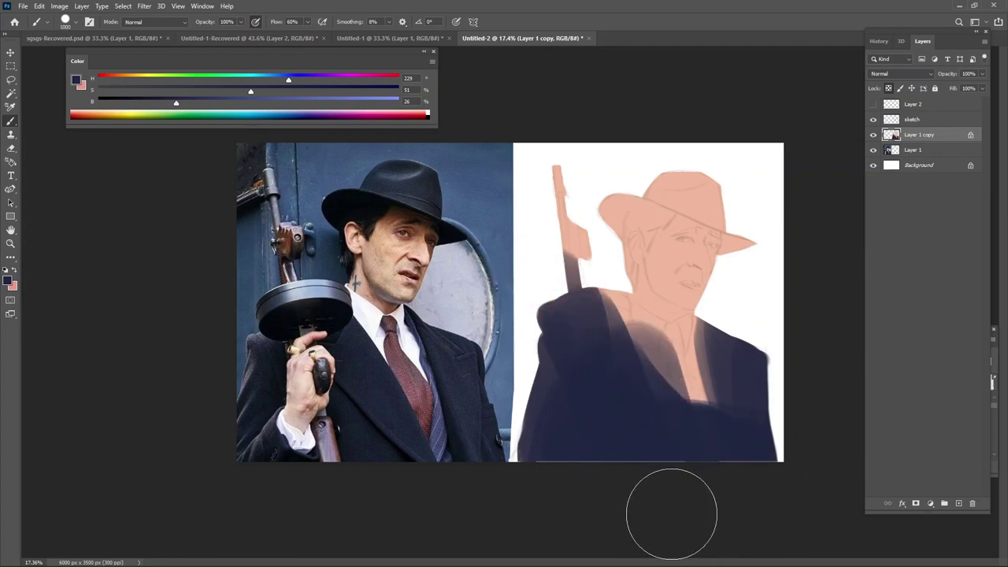
Undo the last several coat strokes and reduce the brush size to 700.
key(ctrl+z)
key(ctrl+z)
key(ctrl+z)
key(bracketleft)
key(bracketleft)
key(bracketleft)
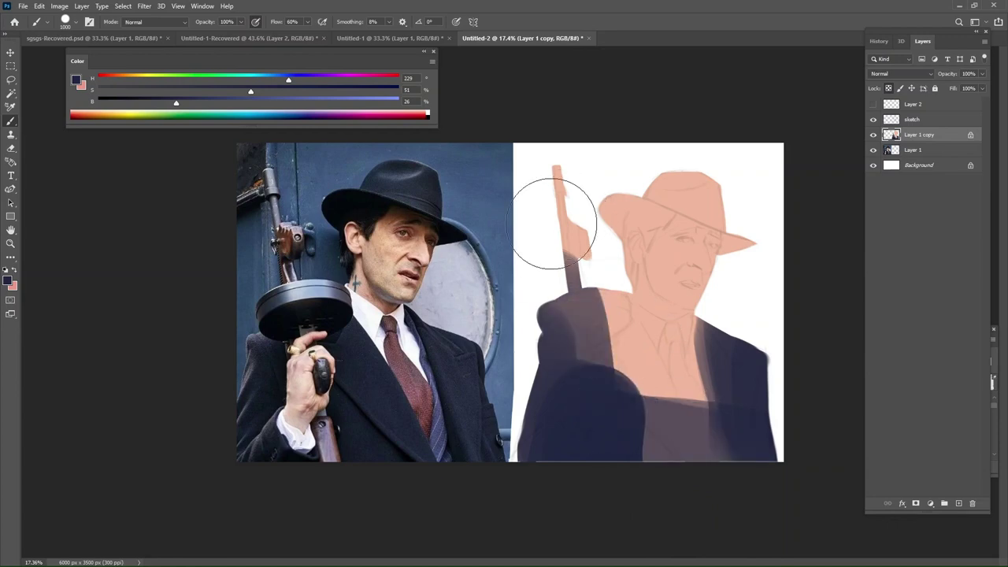
key(ctrl+z)
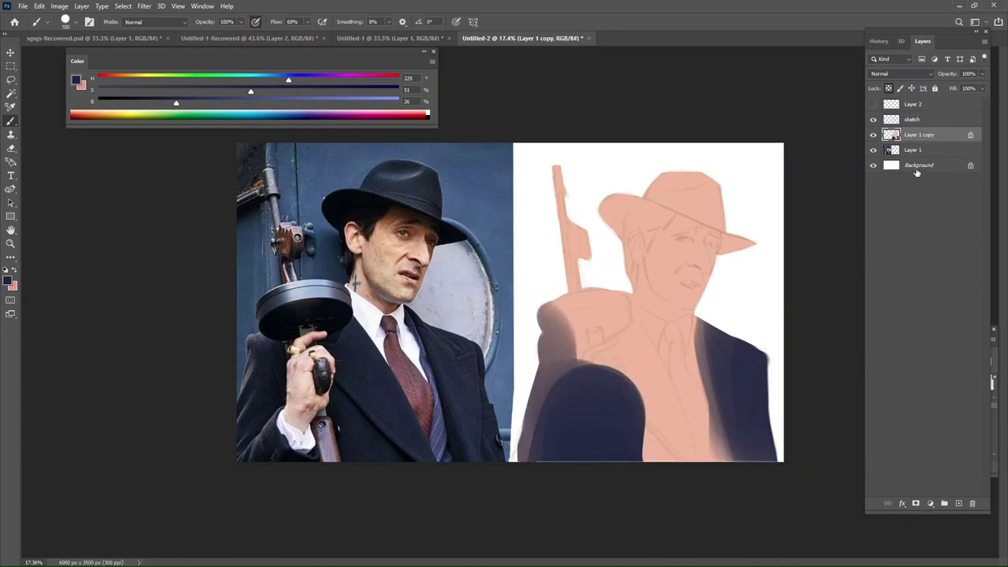
Add a new layer directly above Background and fill the area around the figure with blue sampled from the photo's wall.
click(917, 167)
click(959, 503)
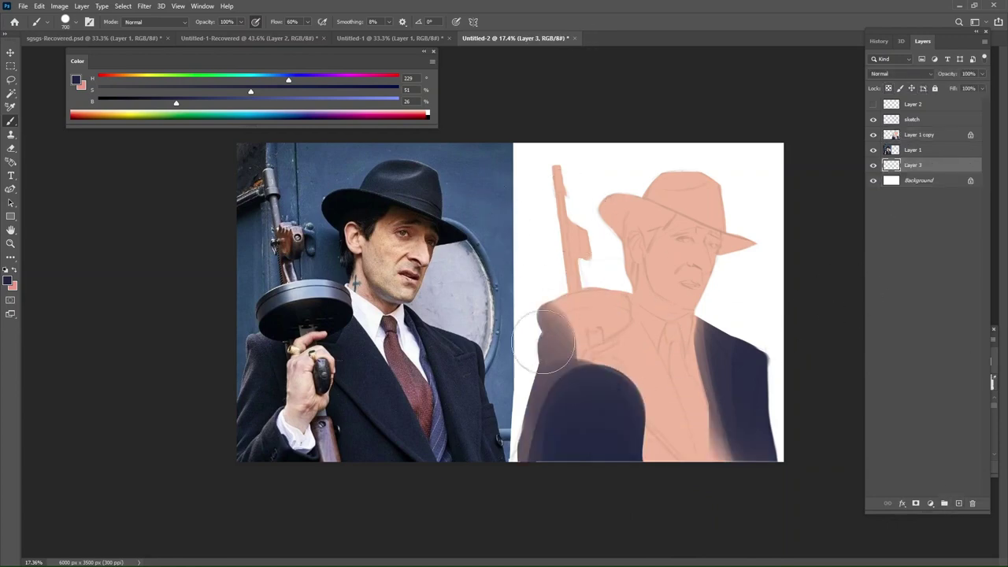
alt+click(478, 190)
mouse_move(709, 236)
mouse_down()
mouse_move(743, 226)
mouse_move(738, 513)
mouse_move(641, 488)
mouse_up()
mouse_move(598, 170)
mouse_down()
mouse_move(575, 101)
mouse_move(551, 405)
mouse_move(580, 360)
mouse_up()
drag(553, 128, 605, 354)
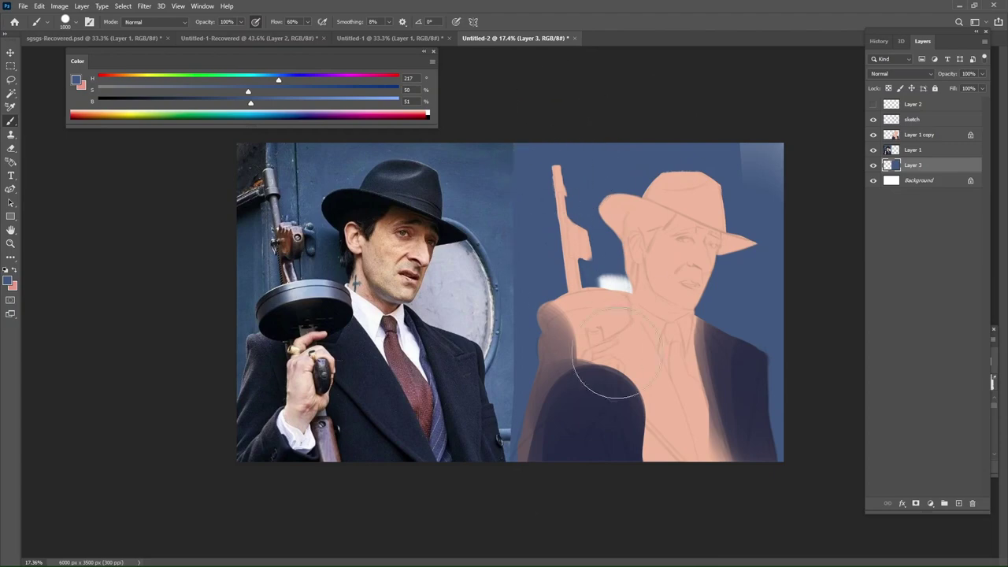
drag(785, 170, 753, 293)
mouse_move(608, 298)
mouse_down()
mouse_move(630, 352)
mouse_move(620, 369)
mouse_up()
key(ctrl+z)
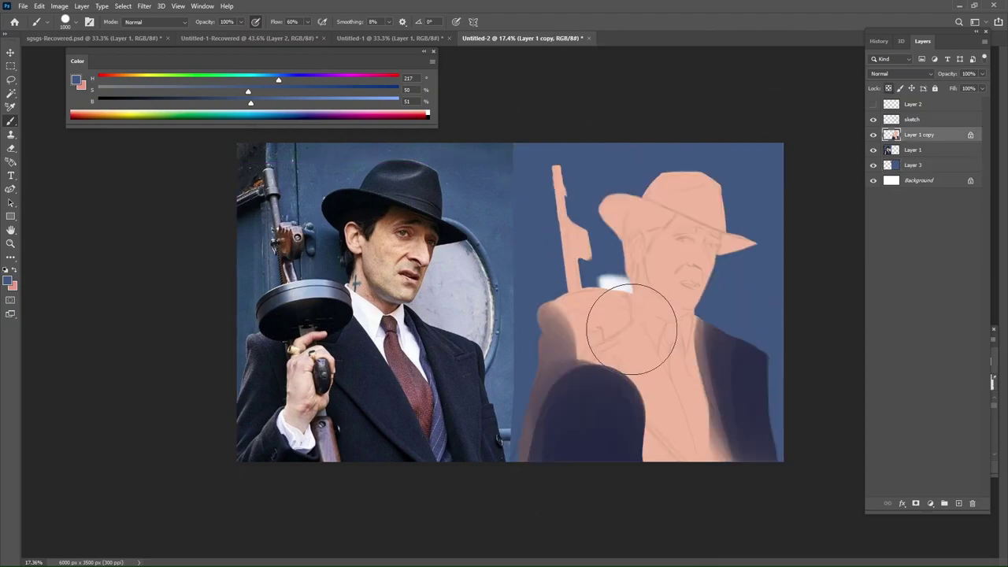
Unlock the transparent pixels of Layer 1 copy and erase the white patch beside the neck above the shoulder.
key(e)
key(bracketleft)
key(bracketleft)
key(bracketleft)
key(bracketleft)
key(bracketleft)
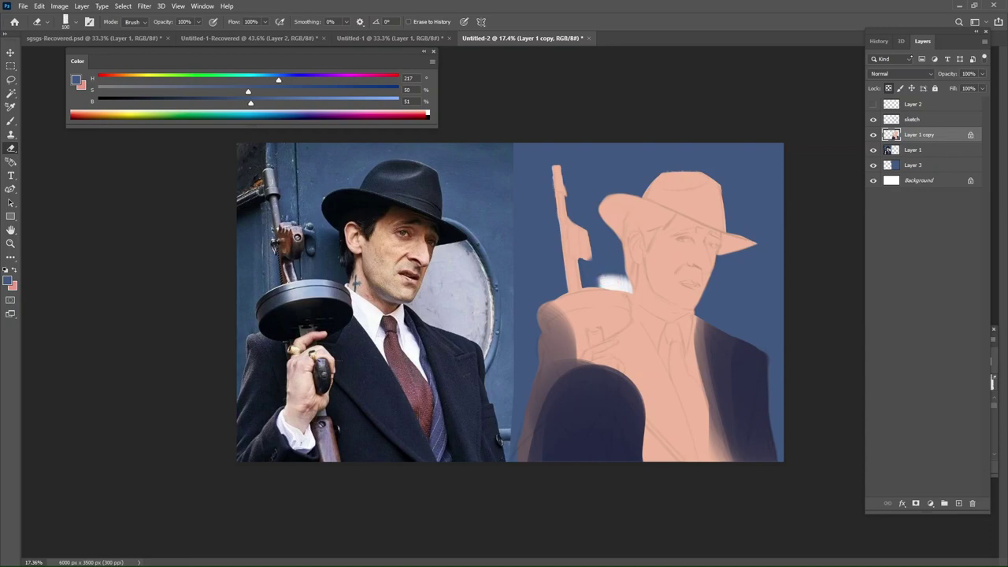
mouse_move(602, 278)
mouse_down()
mouse_move(622, 284)
mouse_move(599, 282)
mouse_up()
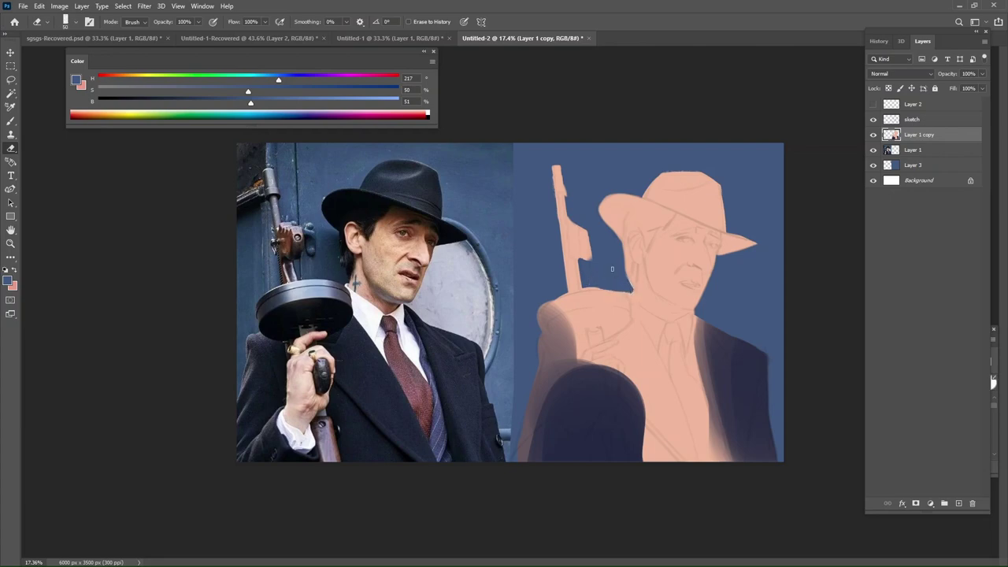
Return to the brush, sample the silhouette's skin tone, and reduce the brush size to 100.
key(b)
alt+click(640, 272)
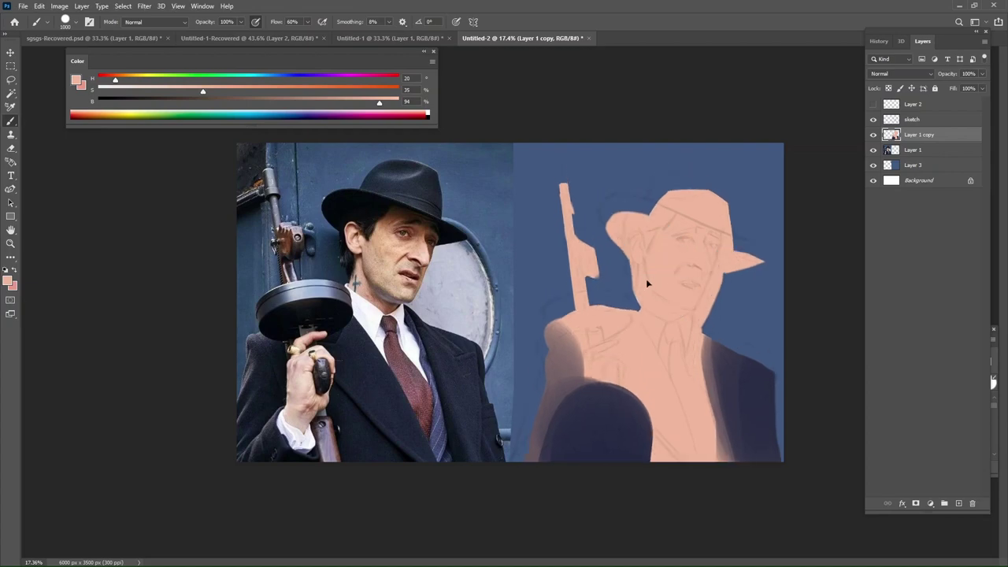
key(bracketleft)
key(bracketleft)
key(bracketleft)
key(bracketleft)
key(bracketleft)
key(bracketleft)
key(bracketleft)
key(bracketleft)
key(bracketleft)
key(bracketleft)
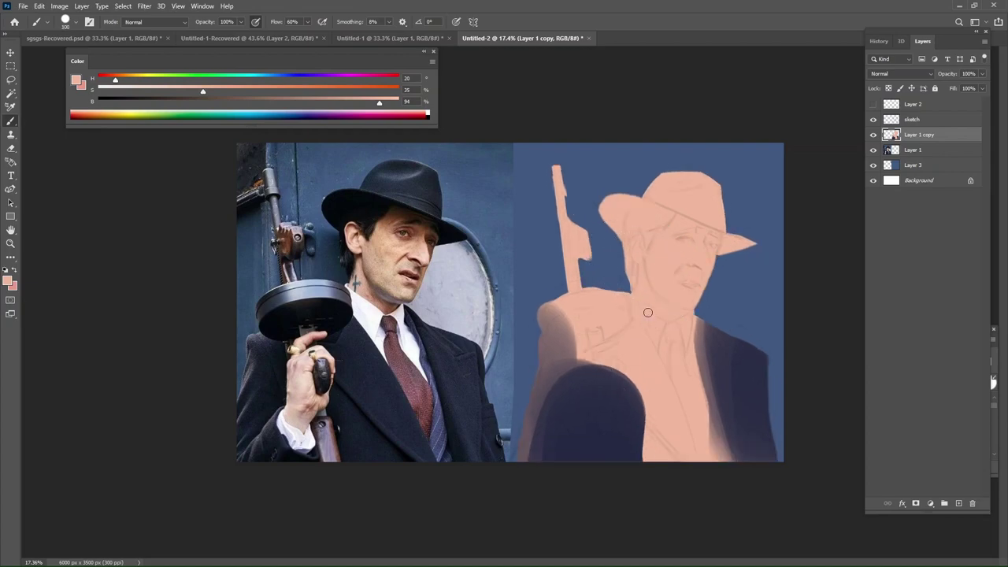
On Layer 3, paint a darker sampled wall blue over the background's upper-right corner with a 1300 brush, and check the values in grayscale proof.
ctrl+click(744, 276)
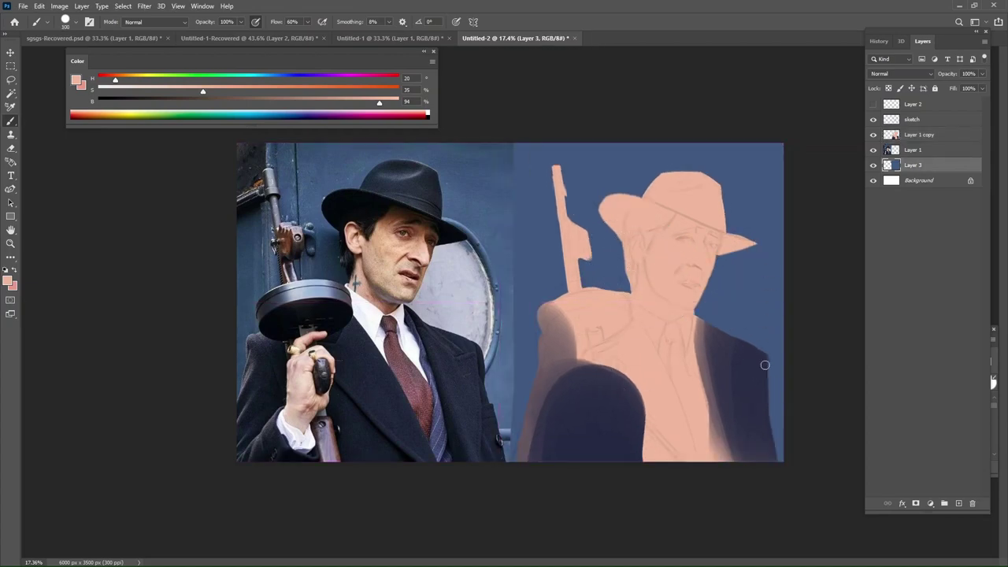
alt+click(772, 290)
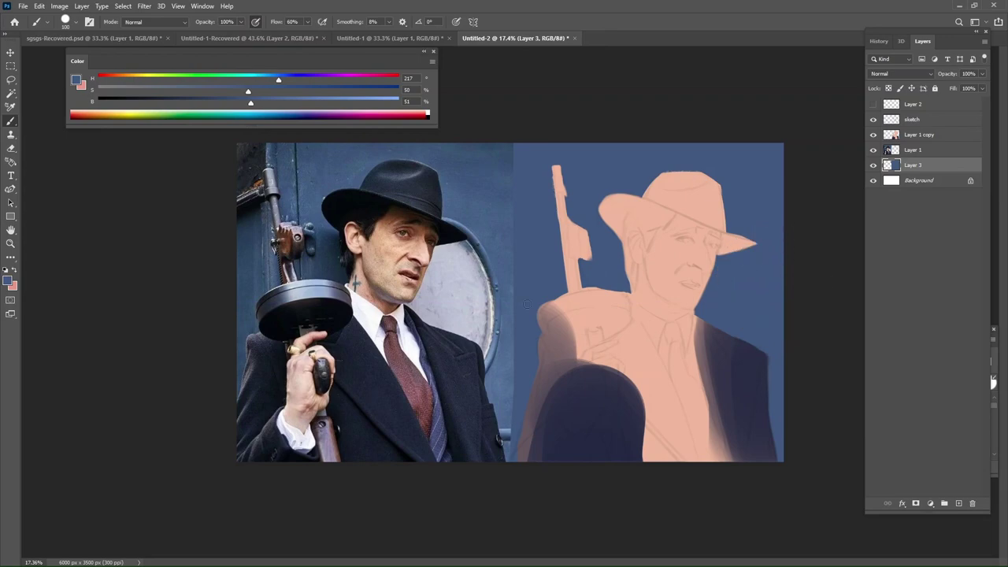
alt+click(470, 153)
key(bracketright)
key(bracketright)
key(bracketright)
key(bracketright)
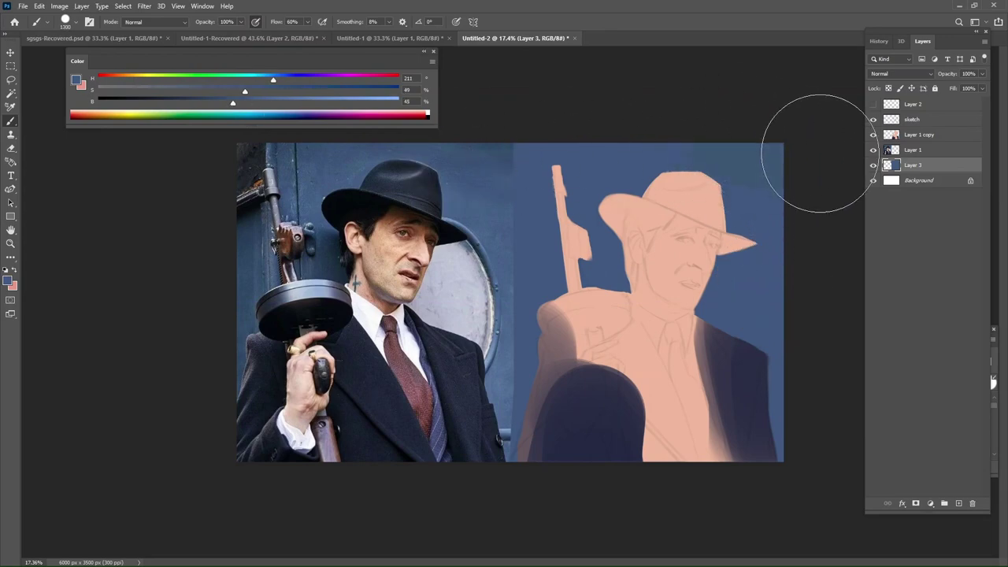
key(ctrl+y)
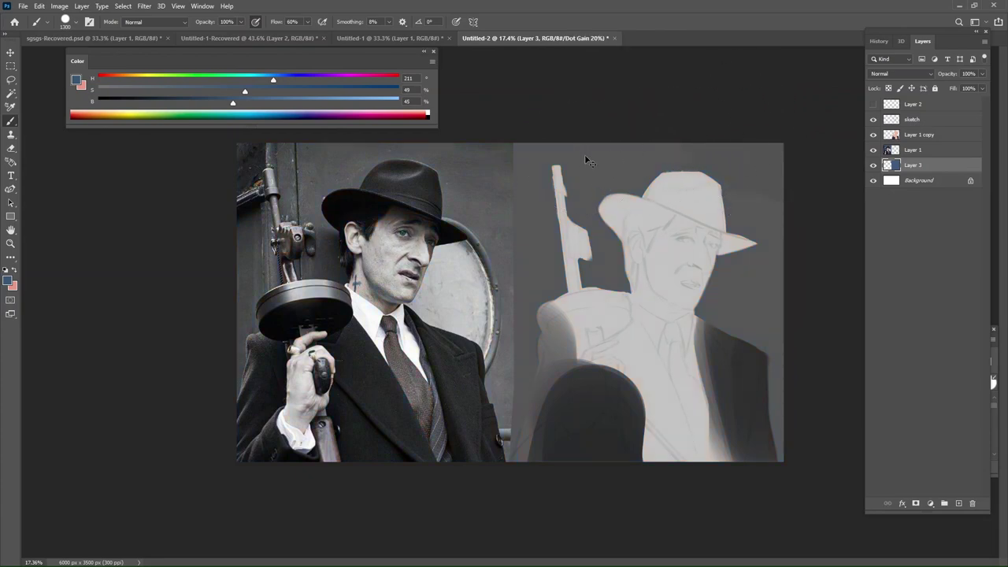
key(ctrl+y)
Set the colour's brightness to 26% and paint a dark patch in the painted background's upper-left corner with a smaller brush.
key(bracketleft)
key(bracketleft)
key(bracketleft)
key(bracketleft)
key(bracketleft)
key(bracketleft)
key(bracketleft)
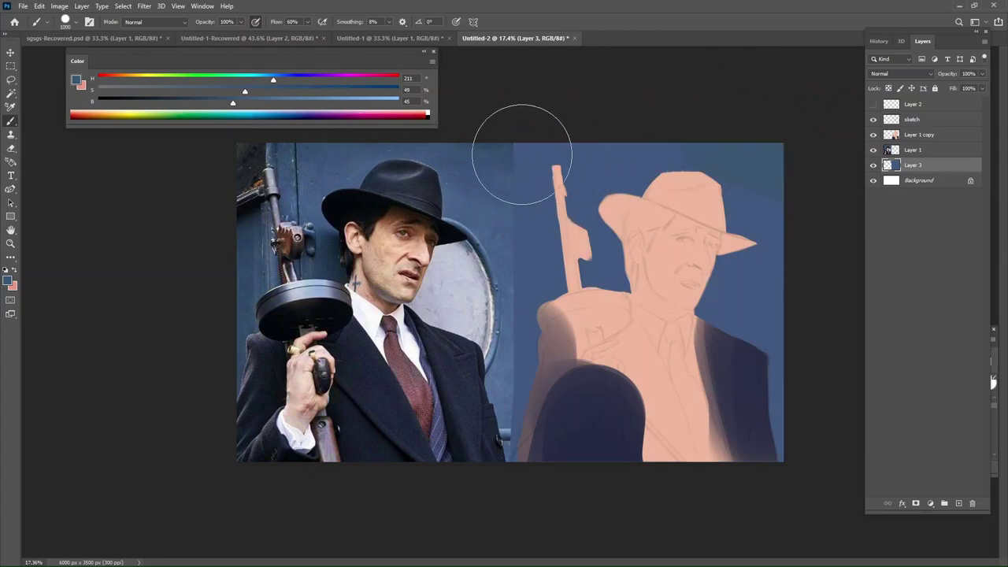
click(175, 101)
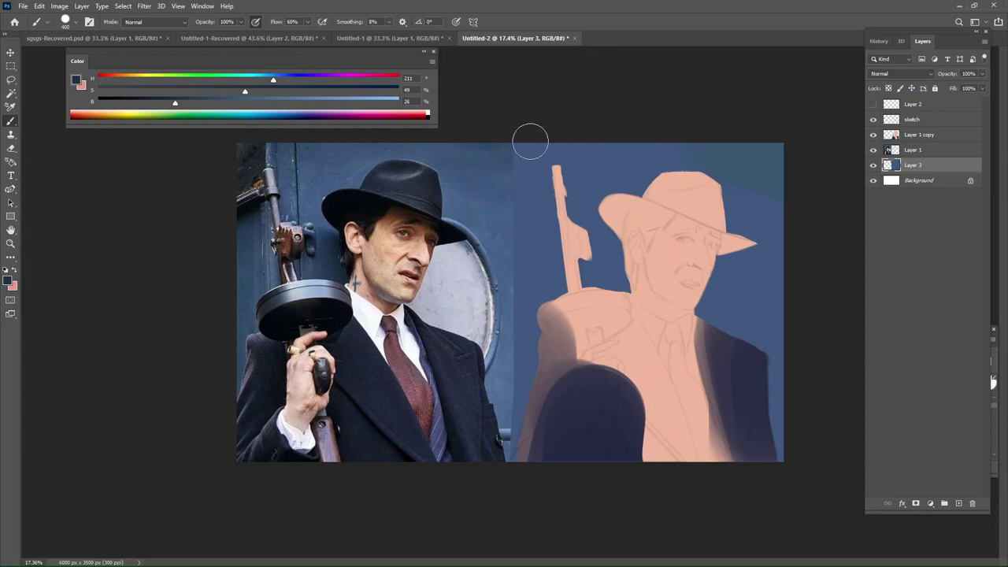
mouse_move(531, 141)
mouse_down()
mouse_move(525, 178)
mouse_move(507, 151)
mouse_move(531, 141)
mouse_up()
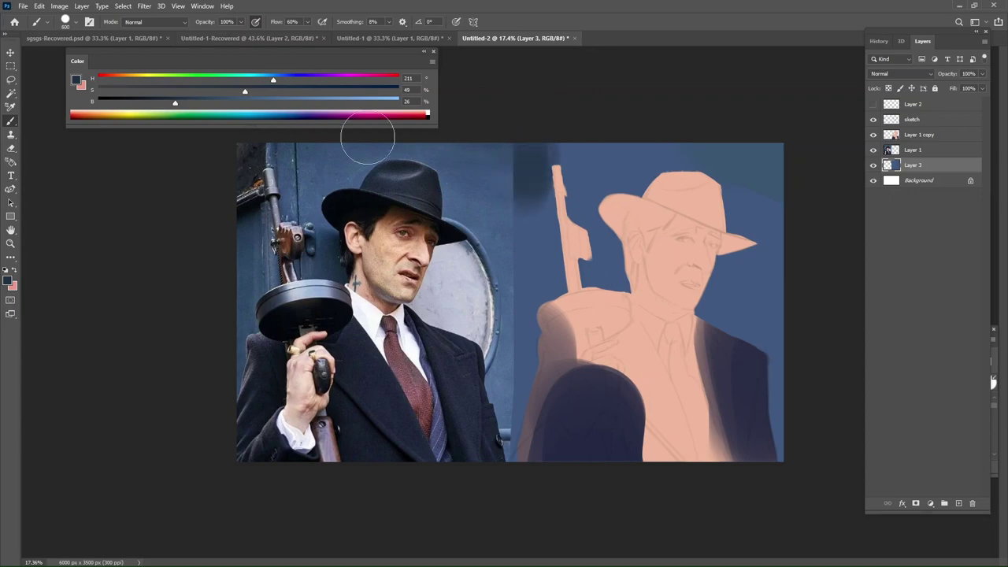
Set the colour's brightness to 65% and paint a light vertical band above the gun barrel, beside the dark patch, with a smaller brush.
click(292, 100)
key(bracketleft)
key(bracketleft)
key(bracketleft)
key(bracketleft)
key(bracketleft)
key(bracketleft)
key(bracketleft)
drag(556, 174, 556, 146)
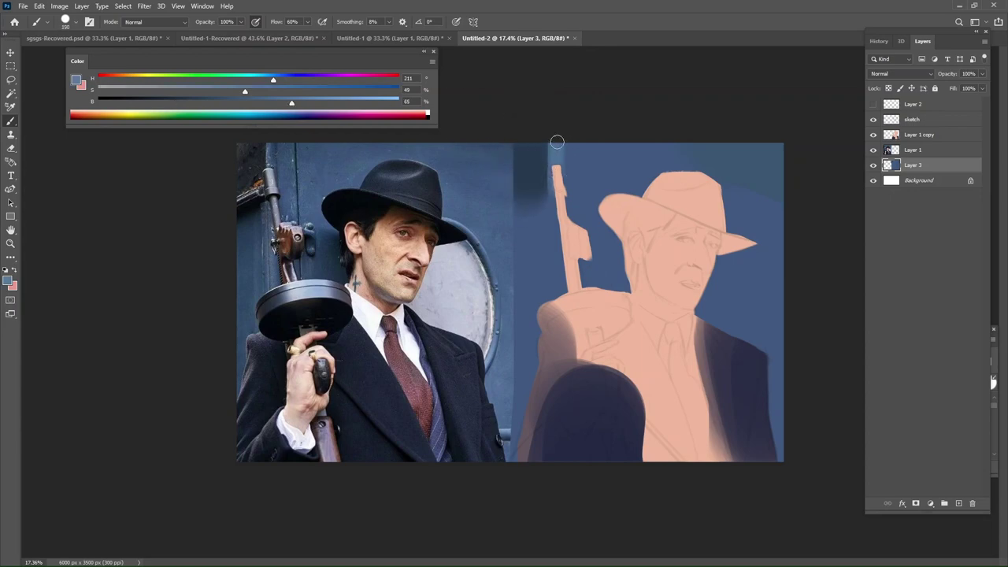
Sample the surrounding background blue and soften the lower edge of the dark corner patch towards the gun barrel.
key(e)
key(b)
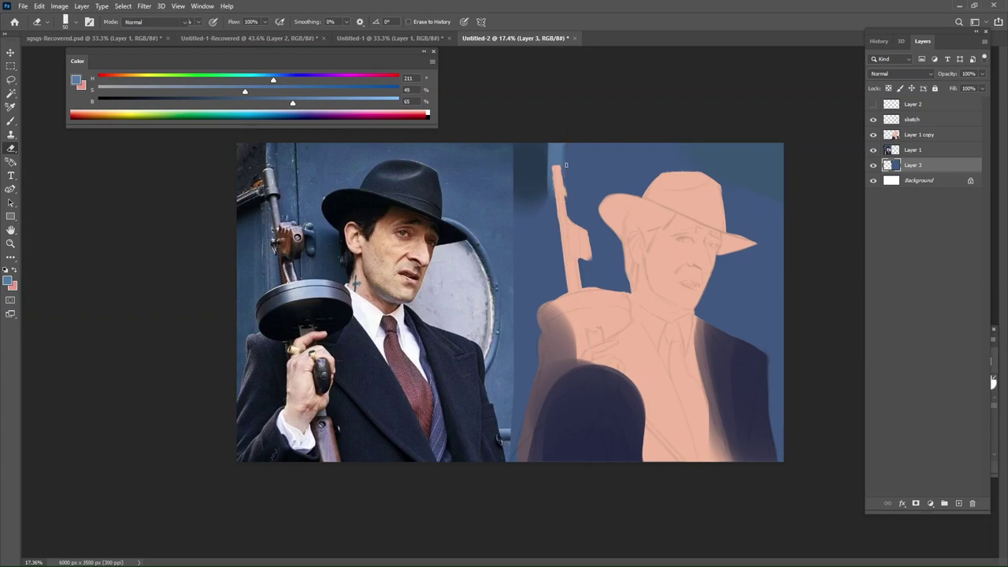
alt+click(571, 141)
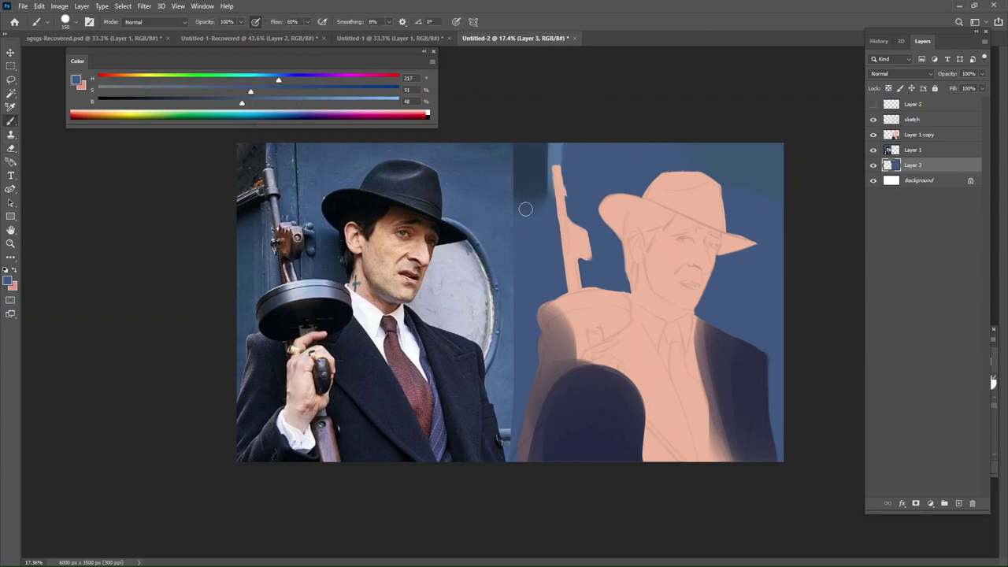
drag(526, 209, 567, 186)
Try to darken the painted background's left edge with a larger brush and the blue at 28% brightness.
click(181, 105)
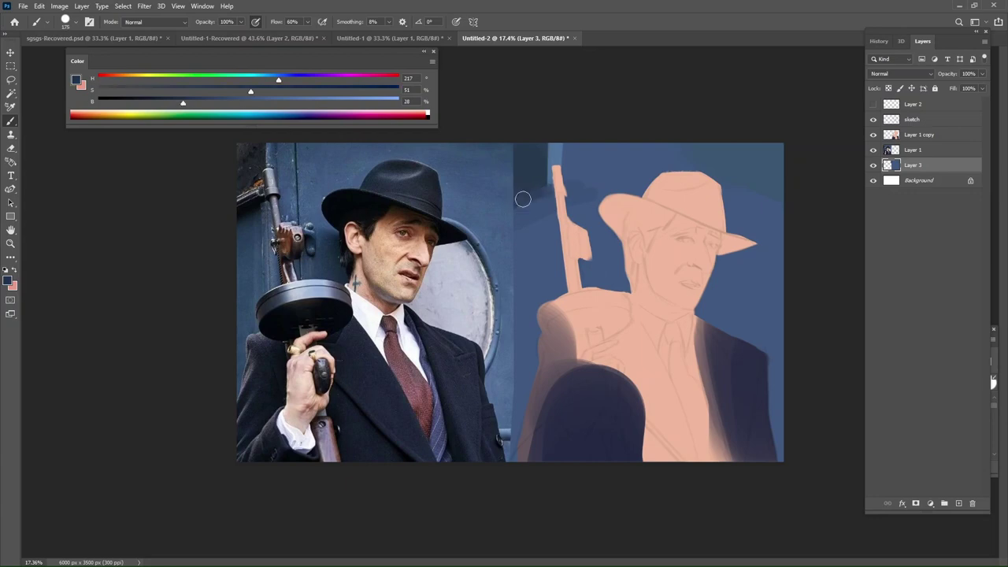
key(bracketright)
key(bracketright)
key(bracketright)
drag(522, 216, 509, 508)
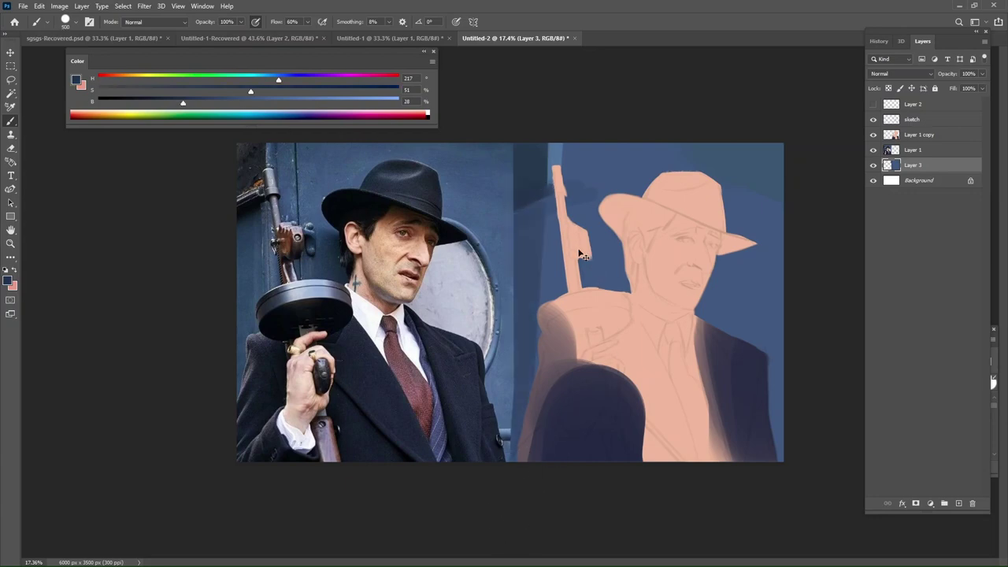
key(ctrl+z)
key(bracketright)
key(bracketright)
drag(527, 257, 505, 431)
alt+click(575, 230)
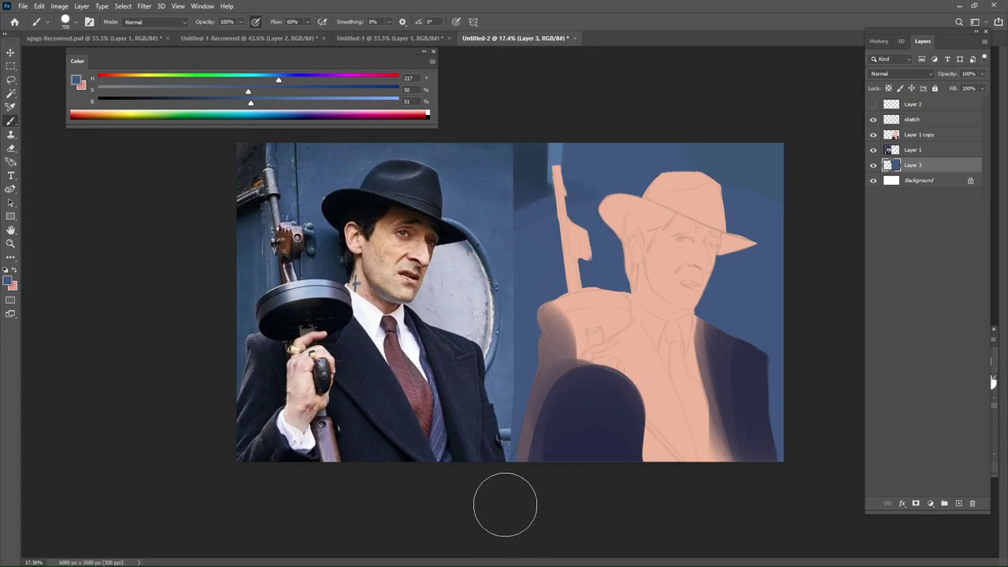
Sample the dark wall seam from the photo and paint a thin vertical seam between the gun and the hat with a brush of about 30.
alt+click(292, 157)
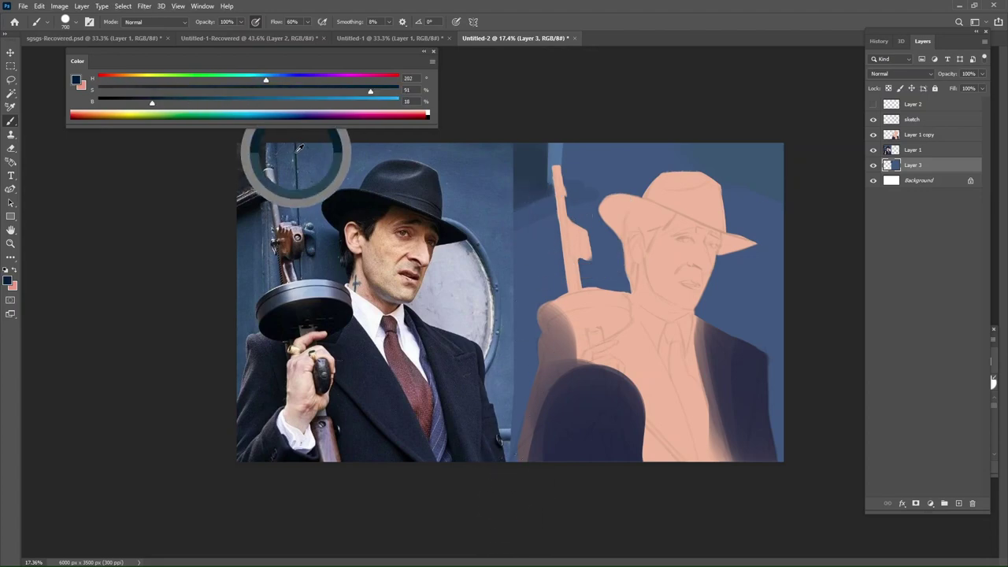
key(bracketleft)
key(bracketleft)
key(bracketleft)
key(bracketleft)
key(bracketleft)
key(bracketleft)
key(bracketleft)
key(bracketleft)
key(bracketleft)
key(bracketleft)
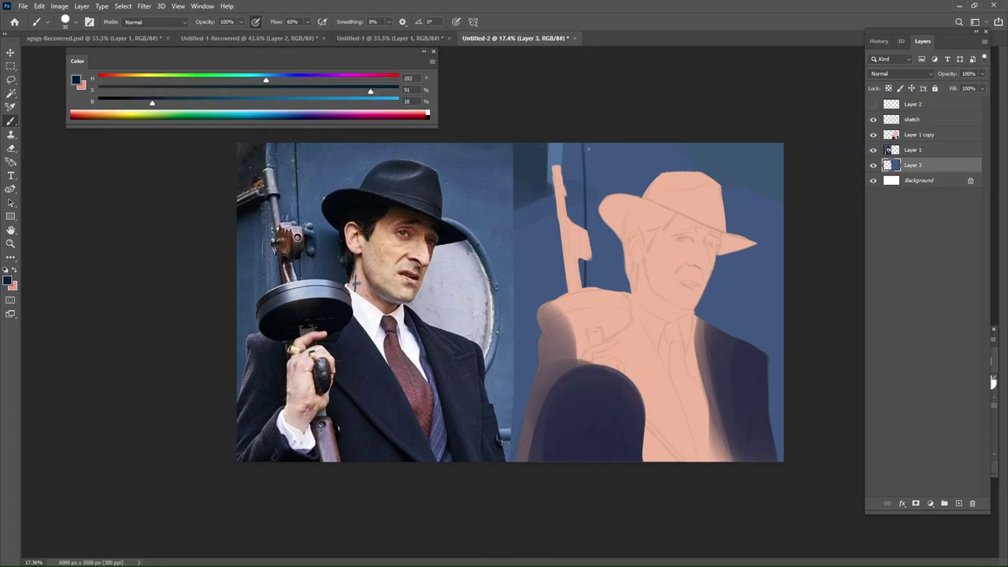
key(ctrl+z)
mouse_move(585, 143)
mouse_down()
mouse_move(579, 273)
mouse_move(586, 201)
mouse_up()
key(ctrl+z)
key(ctrl+z)
drag(588, 149, 584, 288)
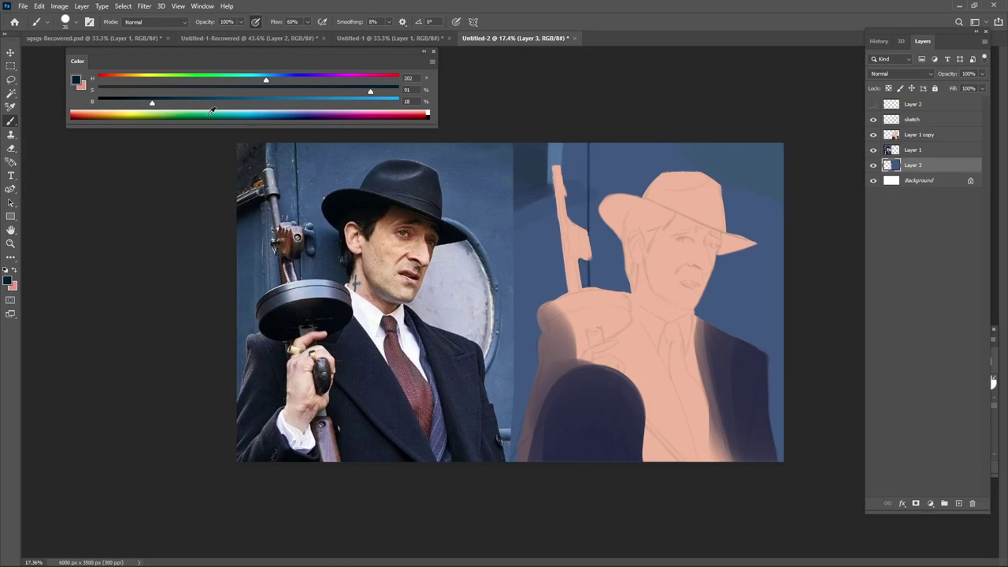
Repaint the dark vertical seam up to the canvas's top edge with a slightly smaller brush.
mouse_move(589, 141)
mouse_down()
mouse_move(591, 256)
mouse_move(592, 138)
mouse_move(589, 297)
mouse_up()
key(ctrl+z)
key([)
drag(589, 218, 588, 143)
Mix a pale blue with 34% saturation and 89% brightness and paint a light strip on the background along the gun barrel.
key(])
key(])
key(])
key(])
key(])
mouse_move(567, 183)
mouse_down()
mouse_move(565, 326)
mouse_move(564, 210)
mouse_up()
click(364, 102)
key(ctrl+z)
key([)
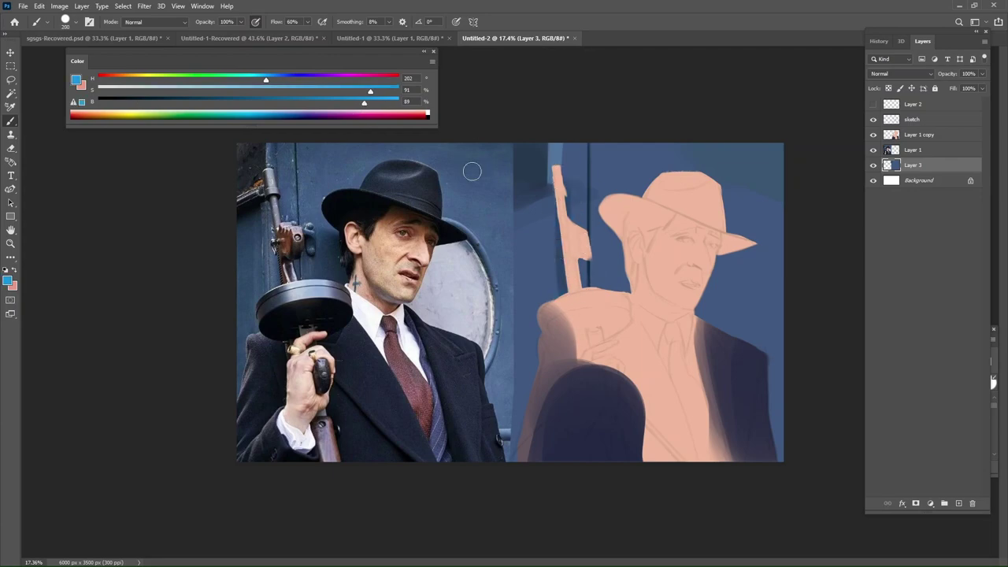
drag(168, 91, 200, 92)
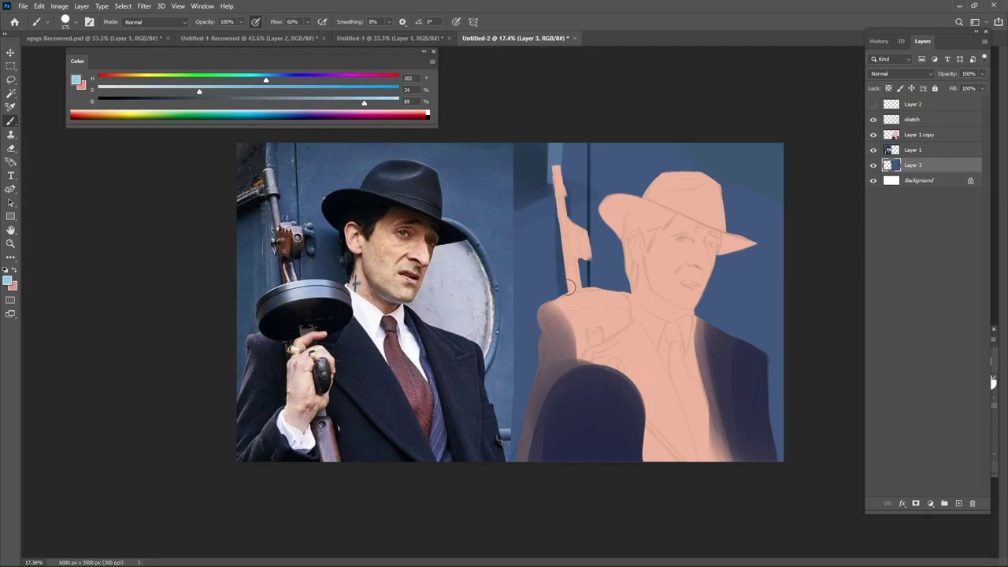
drag(565, 291, 560, 216)
Blend the pale strip along the gun into the wall with blues sampled from the background, using a brush of about 250.
alt+click(568, 174)
key(])
key(])
drag(560, 269, 560, 216)
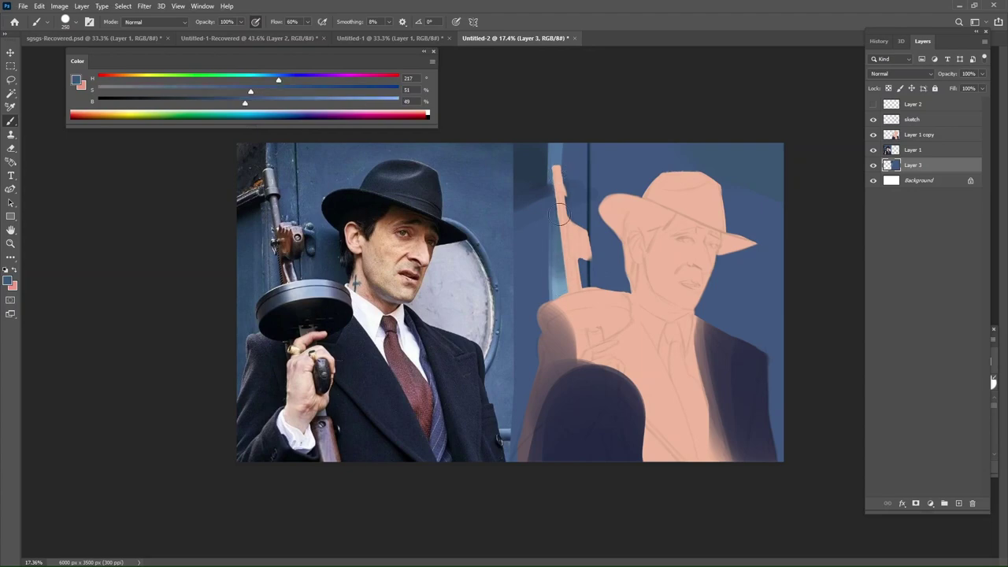
alt+click(560, 286)
mouse_move(562, 291)
mouse_down()
mouse_move(566, 192)
mouse_move(560, 295)
mouse_up()
alt+click(568, 196)
alt+click(559, 294)
Paint soft strokes of the sampled lighter blue left of the gun above the shoulder, and resample the base wall blue.
alt+click(557, 283)
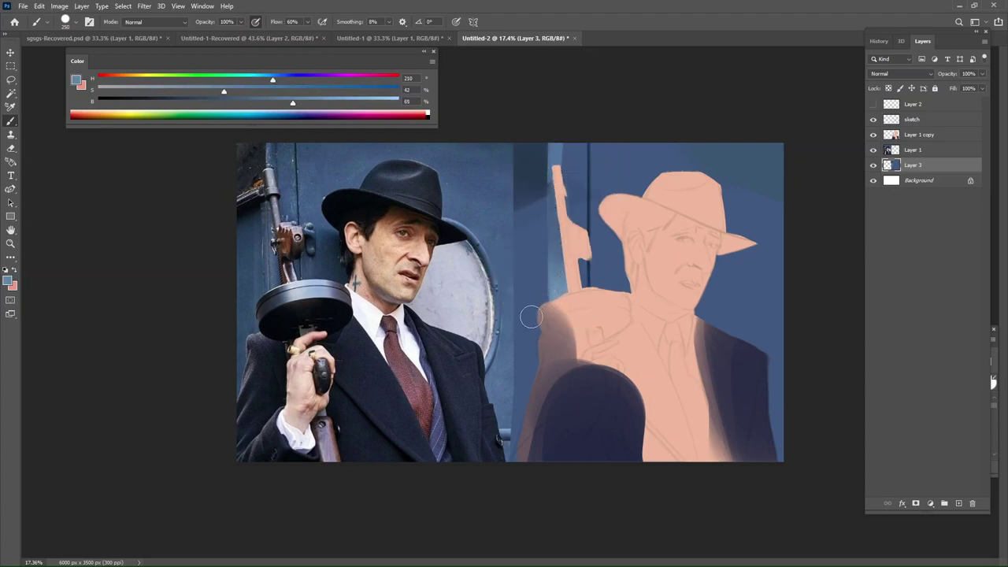
mouse_move(543, 212)
mouse_down()
mouse_move(541, 314)
mouse_move(541, 218)
mouse_up()
mouse_move(539, 304)
mouse_down()
mouse_move(537, 230)
mouse_move(537, 264)
mouse_up()
alt+click(538, 234)
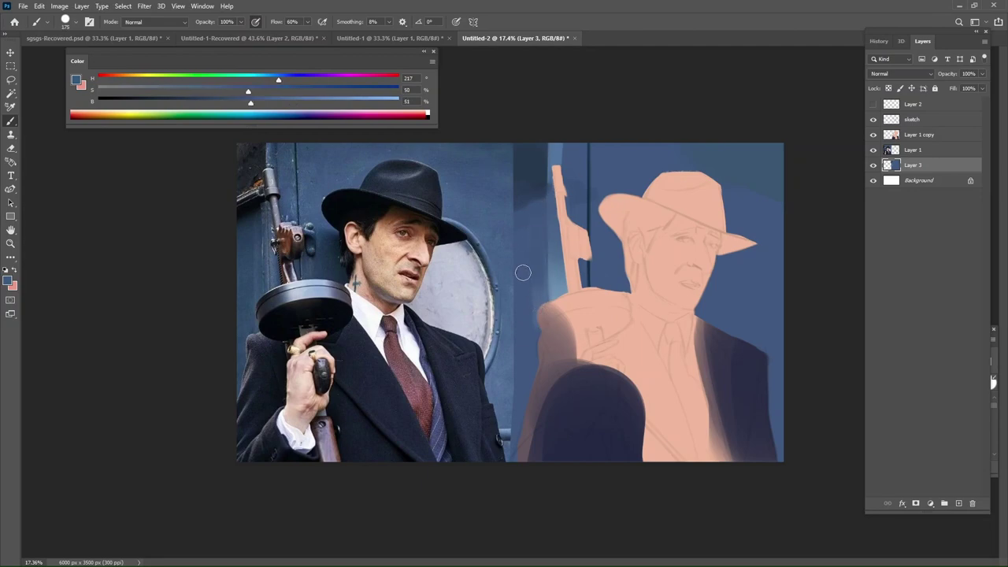
Brighten the blue to 67% and paint a soft light vertical stroke up the wall beside the reference photo, using a brush of 700.
click(297, 102)
key(bracketright)
key(bracketright)
key(bracketright)
key(bracketright)
key(bracketright)
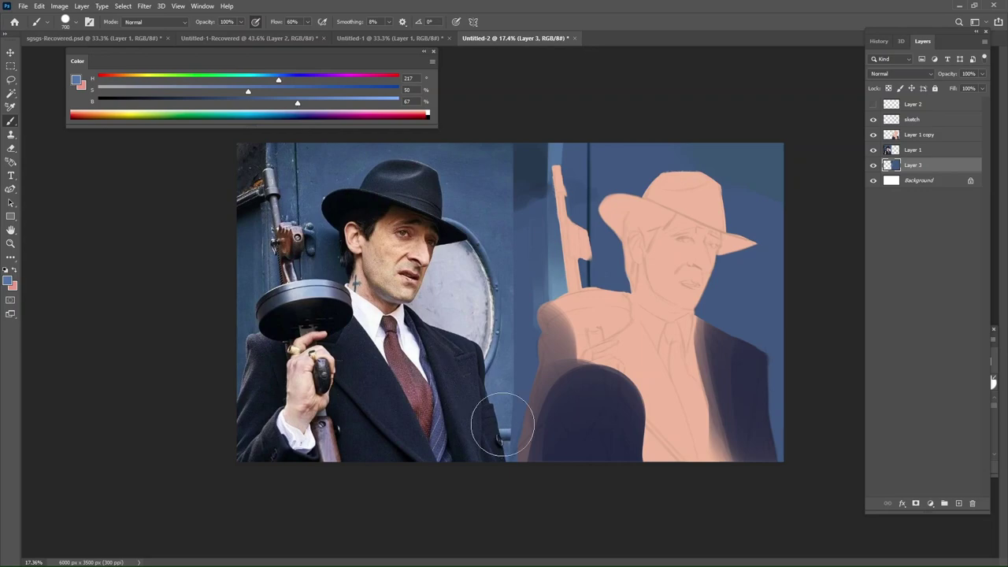
drag(526, 478, 514, 304)
key(ctrl+z)
click(299, 102)
drag(516, 405, 515, 303)
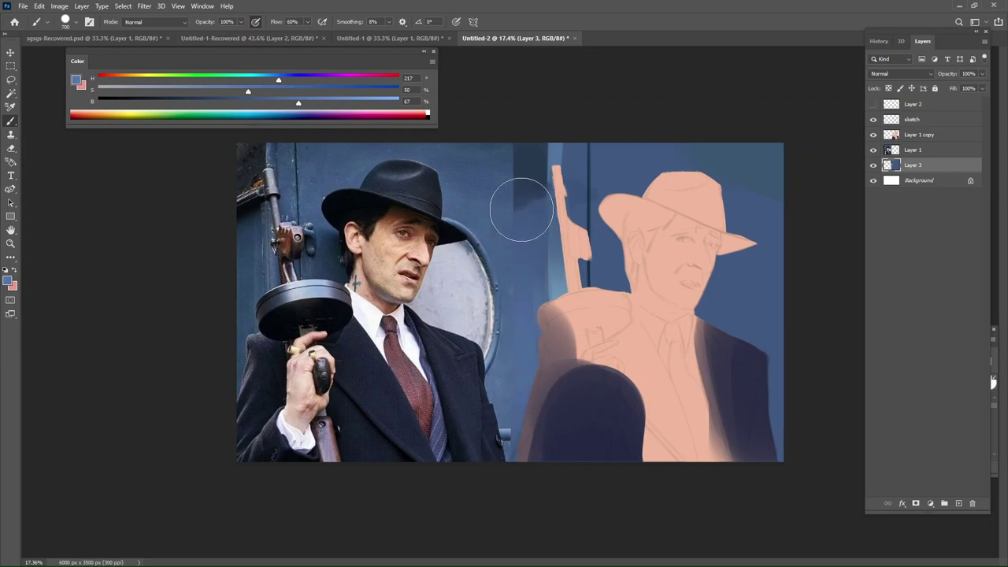
Sample the dark blue above the gun, lower its brightness to 20%, and darken the wall's upper corner next to the reference photo.
alt+click(535, 153)
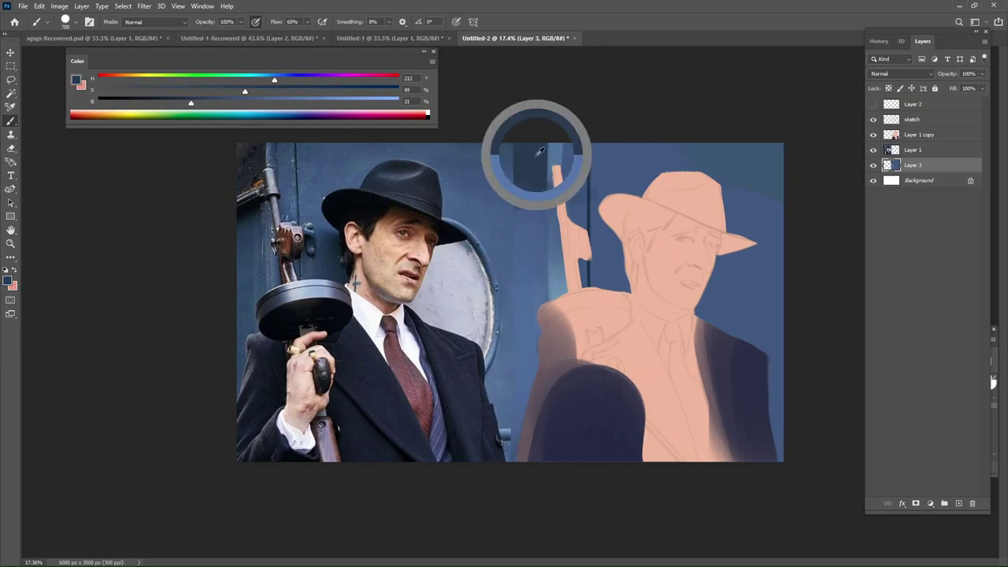
key(bracketleft)
key(bracketleft)
key(bracketleft)
key(bracketleft)
key(bracketleft)
key(bracketleft)
key(bracketleft)
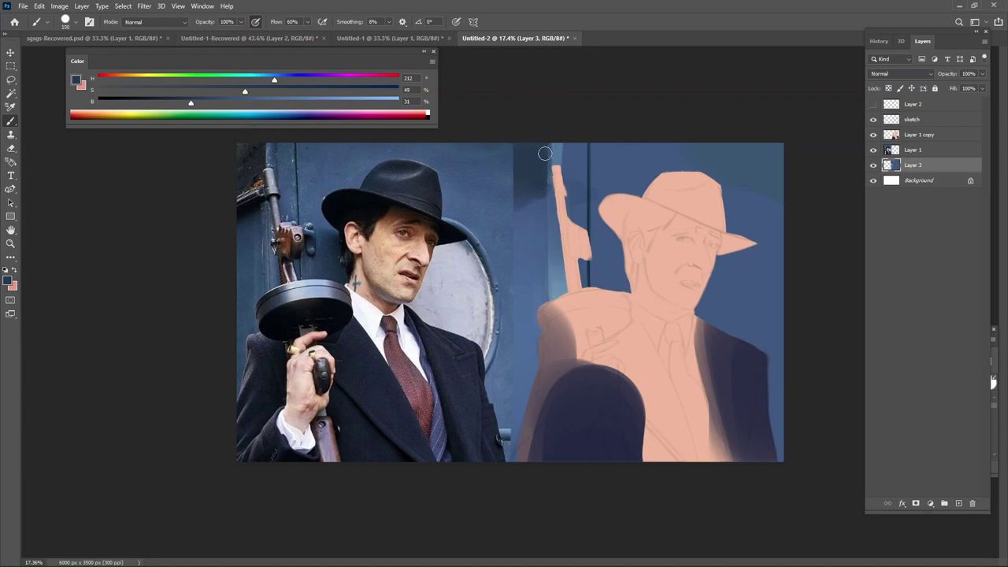
click(160, 99)
key(bracketright)
key(bracketright)
key(bracketright)
key(bracketright)
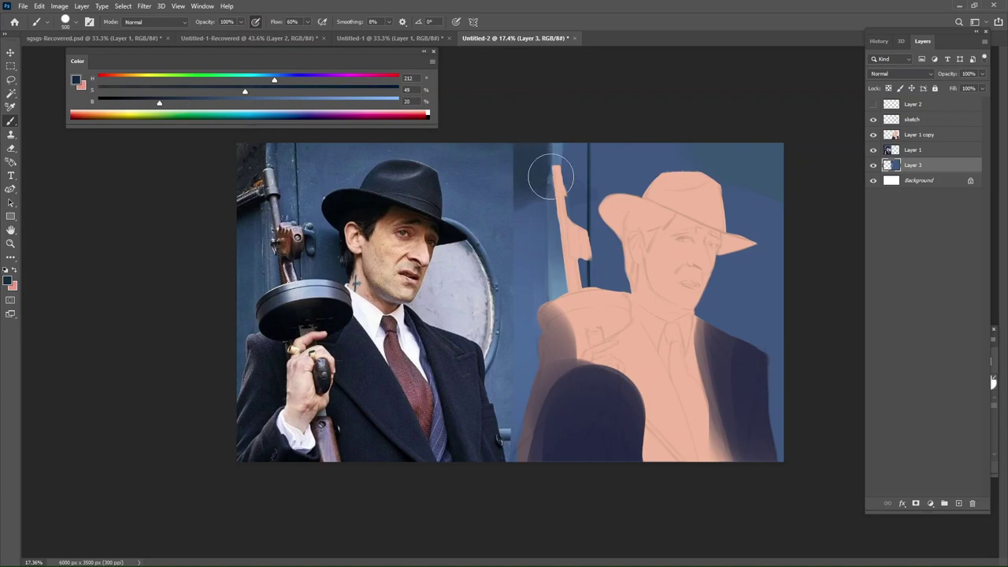
key(bracketleft)
key(bracketleft)
key(bracketright)
drag(534, 180, 536, 145)
Darken the wall's opposite upper corner, beyond the hat, with a brush of about 900.
key(bracketright)
key(bracketright)
key(bracketright)
key(bracketright)
key(bracketright)
key(bracketright)
key(bracketright)
key(bracketright)
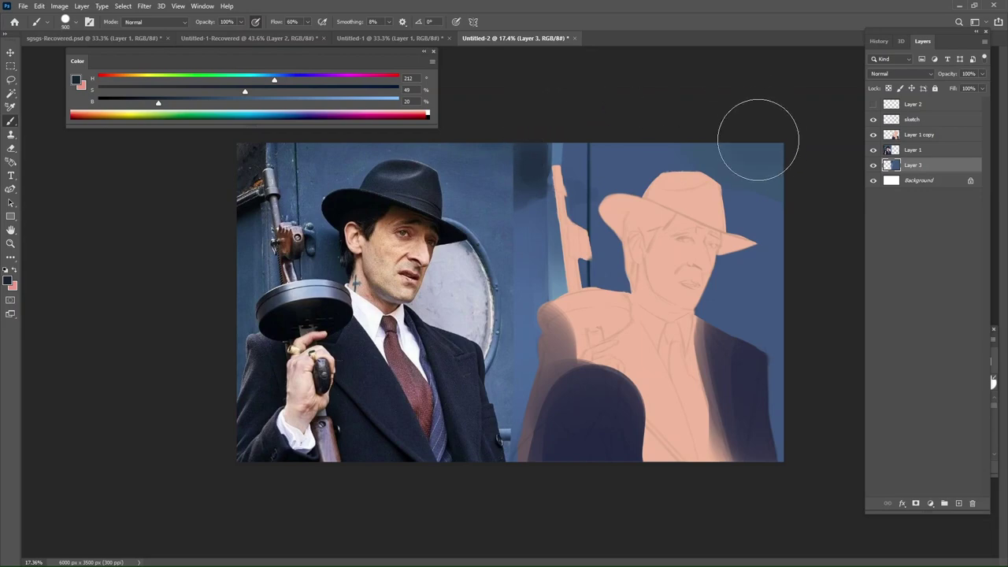
click(752, 157)
key(bracketright)
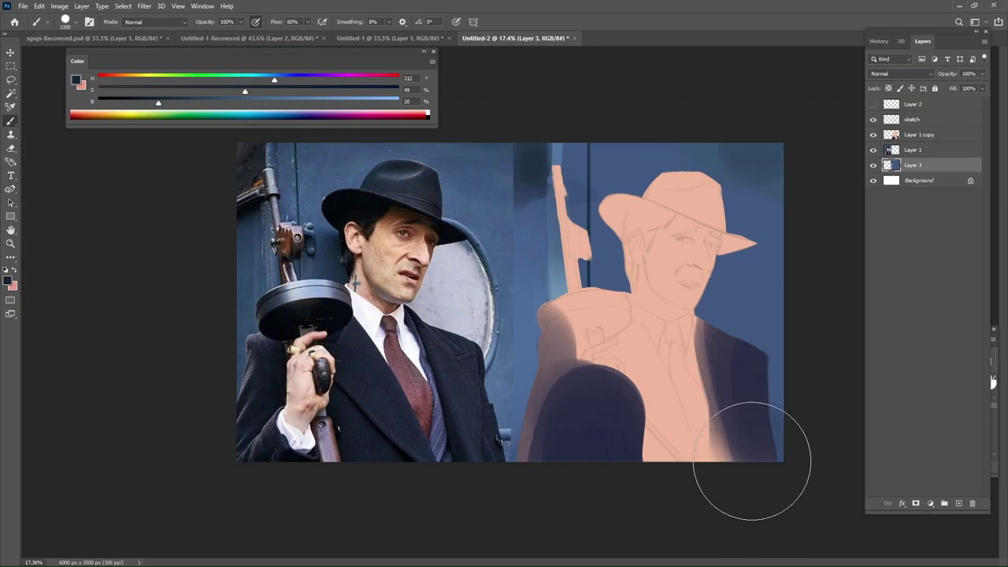
Sample the pale grey-blue of the reference's round window and paint an oval of it behind the man's face, using a brush of 900.
alt+click(476, 386)
drag(701, 307, 697, 312)
key(ctrl+z)
key(bracketleft)
key(bracketleft)
key(bracketleft)
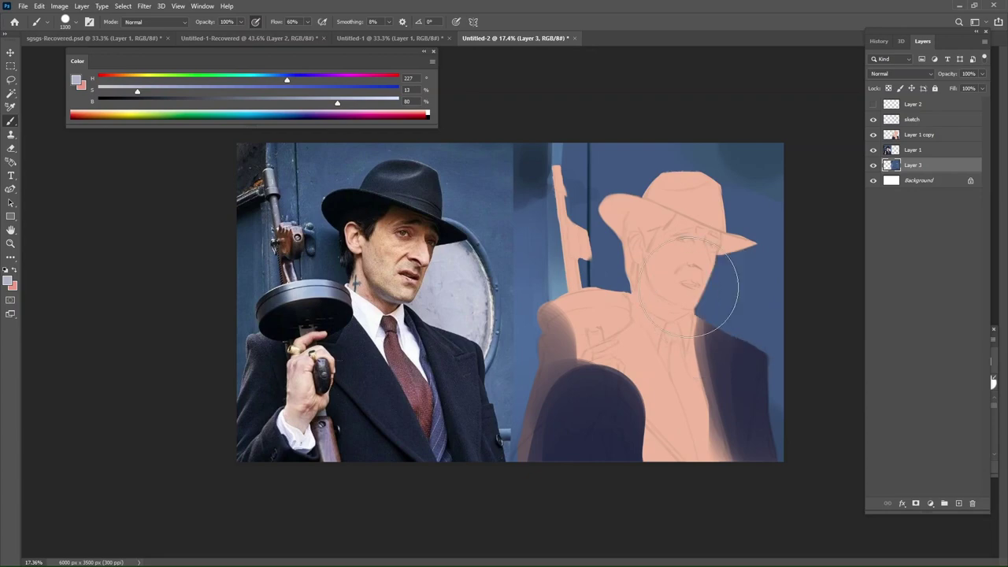
mouse_move(691, 259)
mouse_down()
mouse_move(701, 344)
mouse_move(713, 279)
mouse_move(707, 371)
mouse_up()
key(bracketleft)
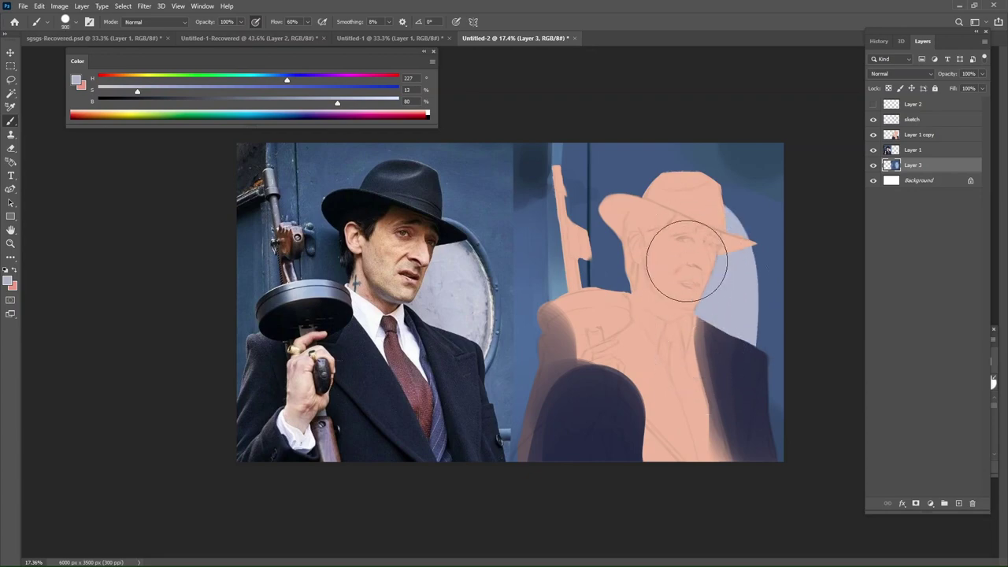
mouse_move(687, 260)
mouse_down()
mouse_move(731, 325)
mouse_move(705, 270)
mouse_move(734, 310)
mouse_move(732, 354)
mouse_up()
drag(723, 246, 721, 335)
Raise the pale blue's brightness to 95% and lighten the inside of the oval window.
drag(338, 103, 381, 103)
key(bracketright)
key(bracketleft)
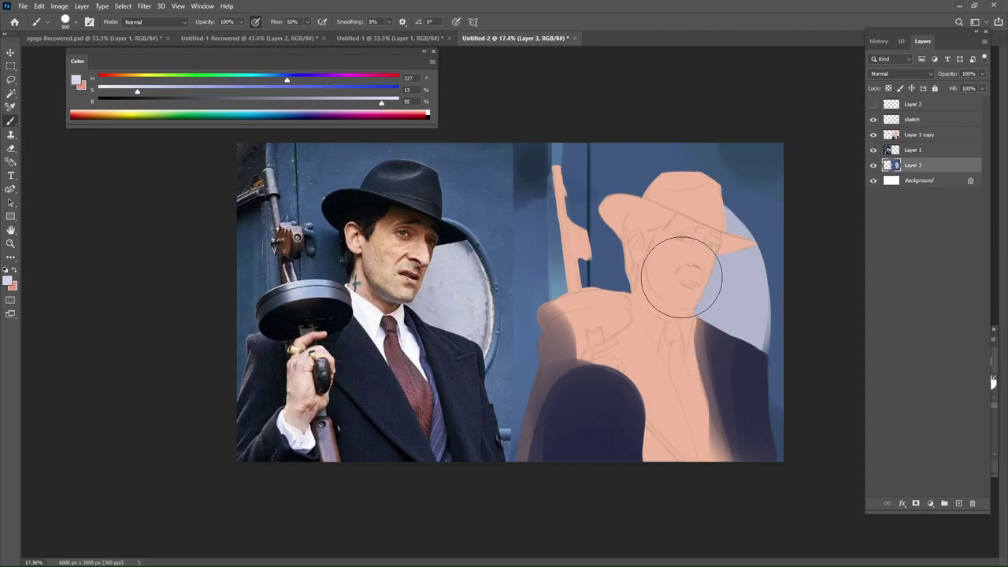
drag(682, 276, 696, 313)
drag(706, 272, 714, 357)
mouse_move(705, 251)
mouse_down()
mouse_move(723, 360)
mouse_move(725, 328)
mouse_up()
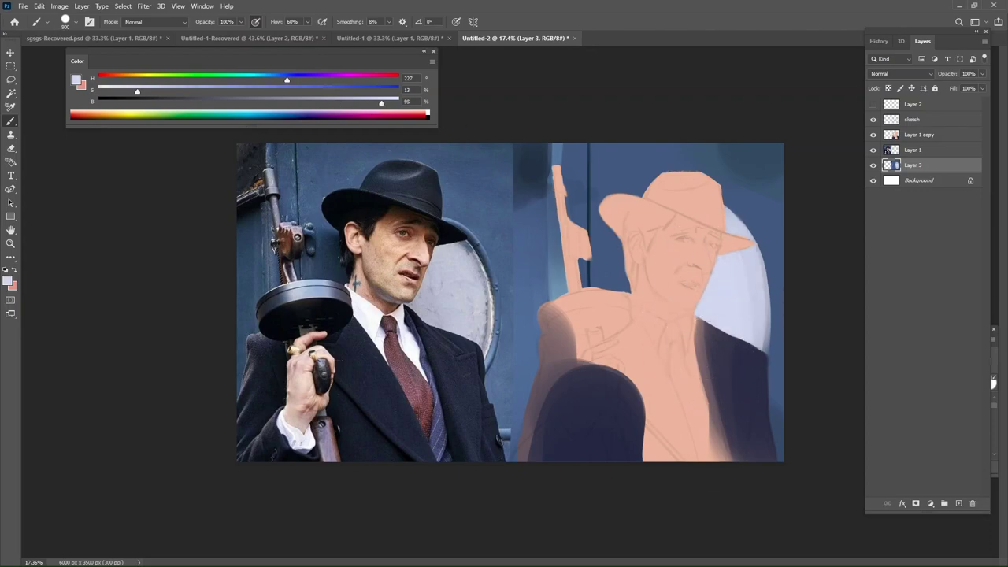
Sample the blue of the reference window's rim and paint a rim around the oval with a brush of 90.
alt+click(462, 223)
alt+click(461, 223)
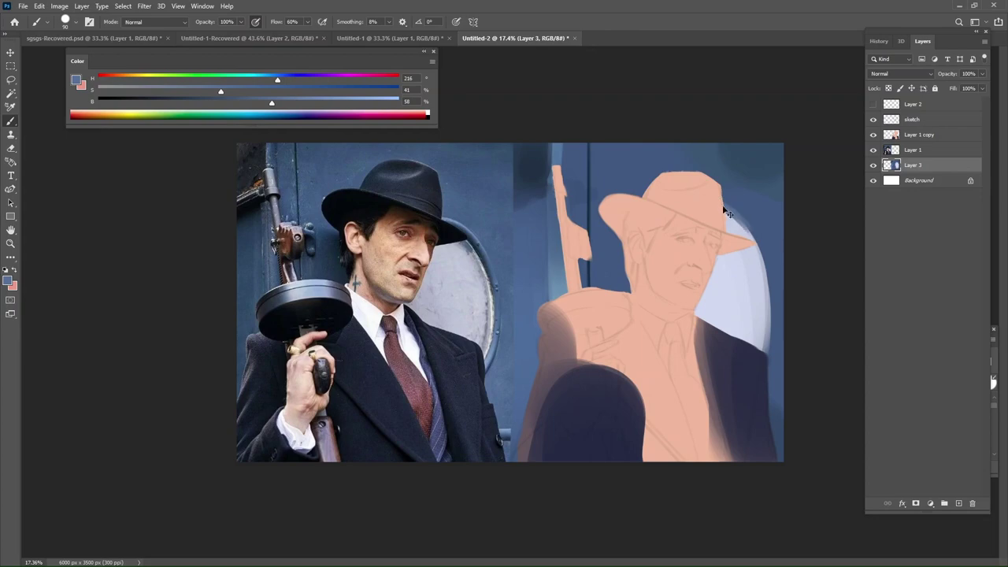
mouse_move(741, 226)
mouse_down()
mouse_move(765, 236)
mouse_move(722, 220)
mouse_move(771, 259)
mouse_move(742, 231)
mouse_move(768, 259)
mouse_move(764, 283)
mouse_move(769, 262)
mouse_move(772, 360)
mouse_up()
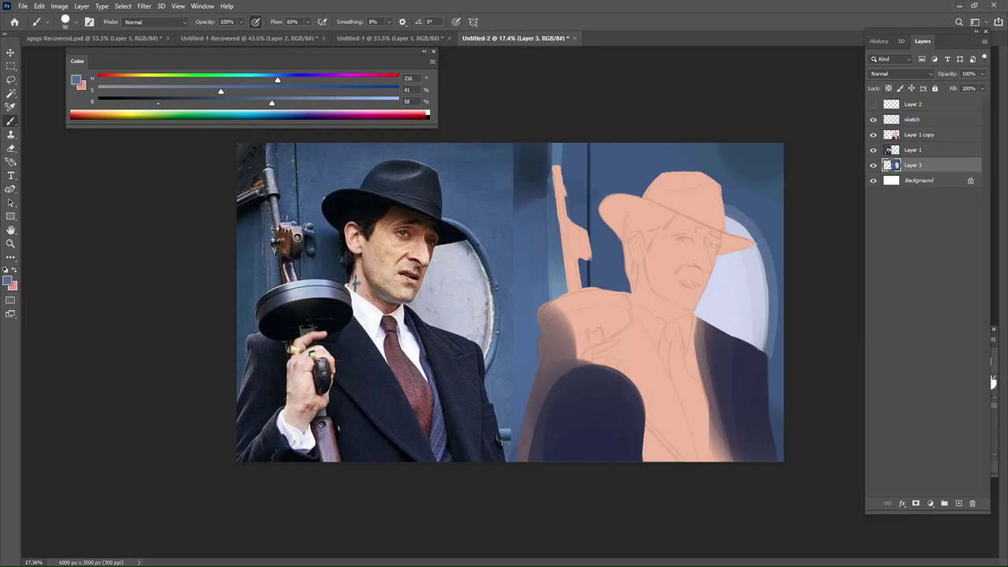
Lower the rim blue's brightness to 19% and paint a thin dark outline along the oval window's edge.
drag(272, 102, 154, 102)
drag(726, 212, 763, 273)
key(ctrl+z)
mouse_move(749, 237)
mouse_down()
mouse_move(775, 304)
mouse_move(758, 252)
mouse_move(770, 329)
mouse_up()
key(ctrl+z)
key(])
drag(770, 291, 769, 355)
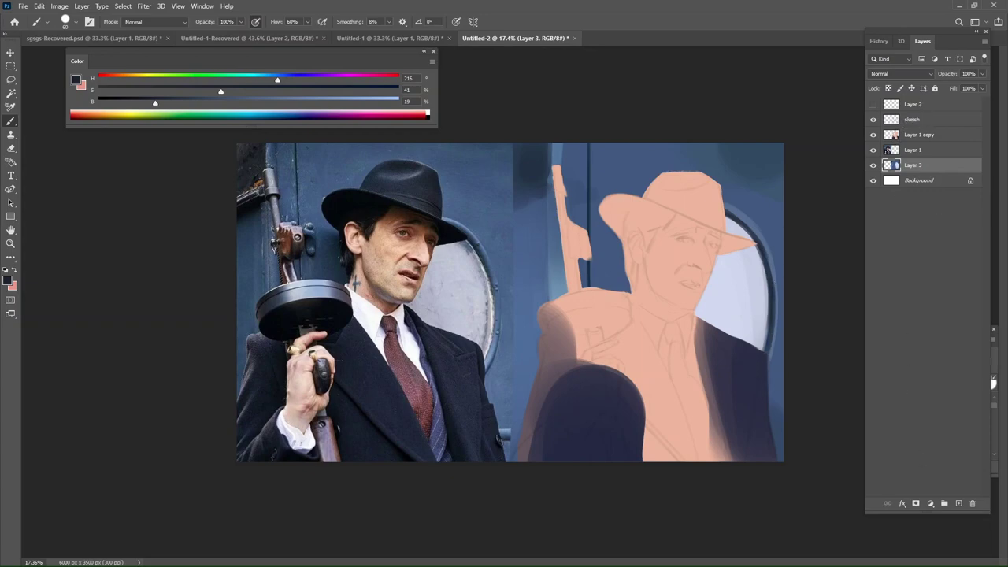
Move the Layers panel group and revert the painting's history to before the dark corners and oval window.
drag(940, 34, 855, 75)
click(793, 82)
mouse_move(837, 82)
mouse_down()
mouse_move(817, 82)
mouse_move(826, 75)
mouse_up()
click(792, 97)
click(776, 99)
click(776, 99)
click(822, 83)
click(794, 82)
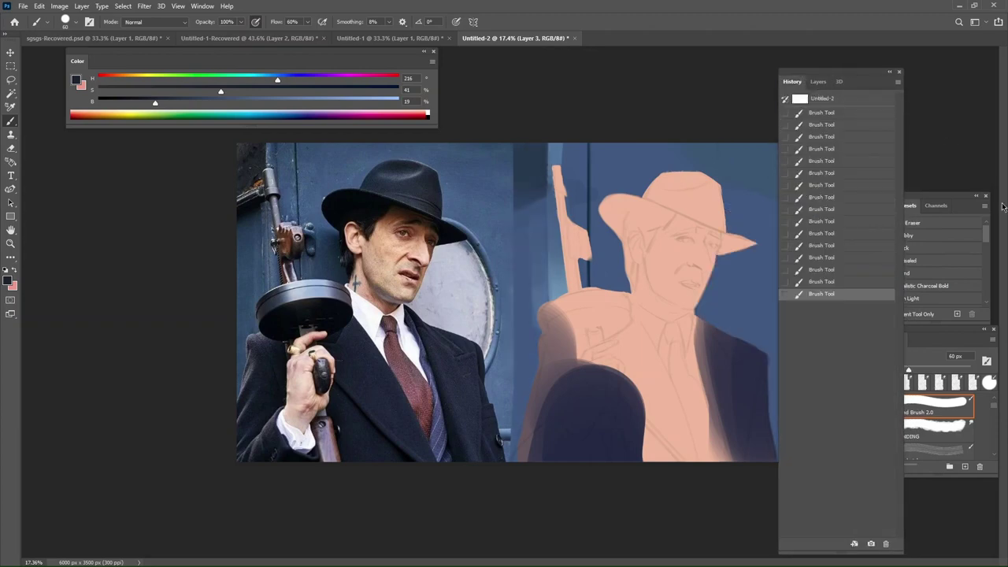
click(811, 81)
Look through the tool presets and rearrange the Tool Presets and Layers panels so the presets list is uncovered.
scroll(949, 284, down, 5)
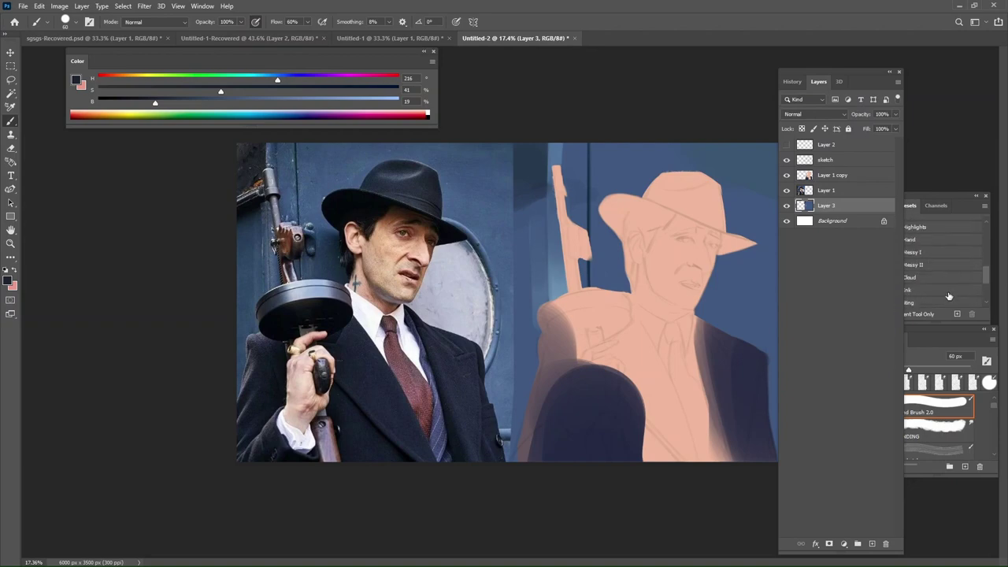
scroll(949, 297, down, 4)
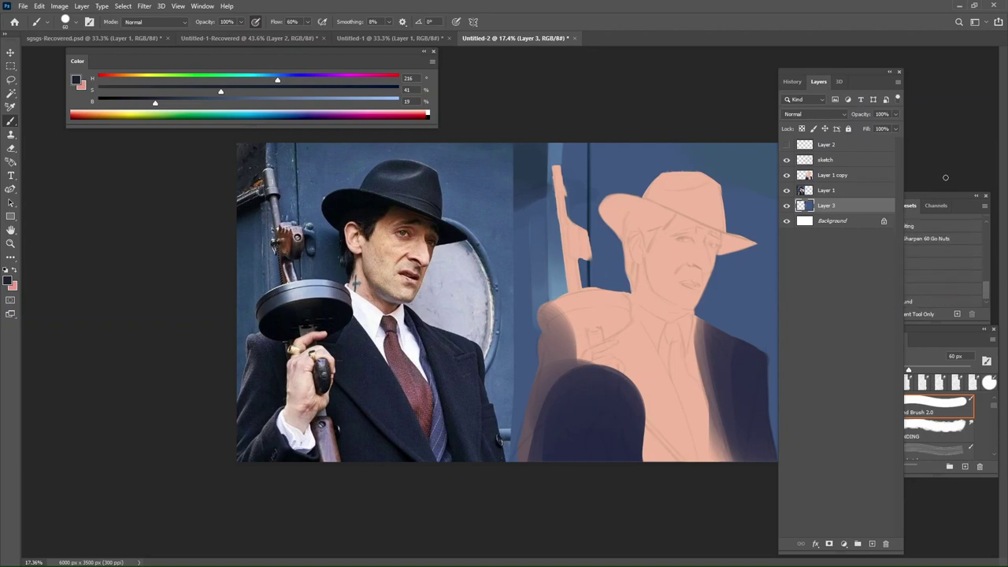
drag(950, 197, 957, 176)
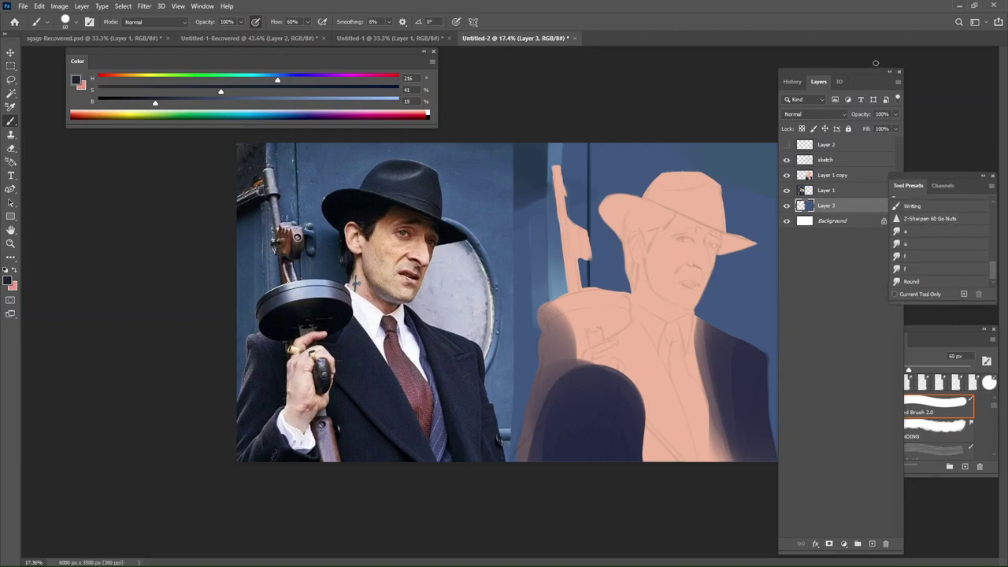
drag(868, 73, 925, 71)
click(973, 179)
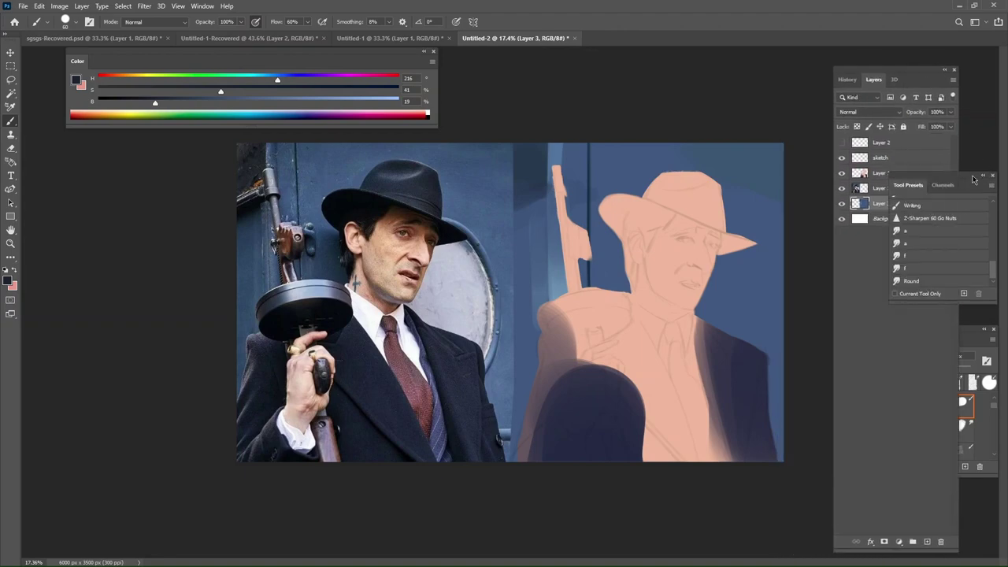
Choose the Round smudge preset and enlarge it to 250.
click(947, 282)
drag(945, 177, 945, 209)
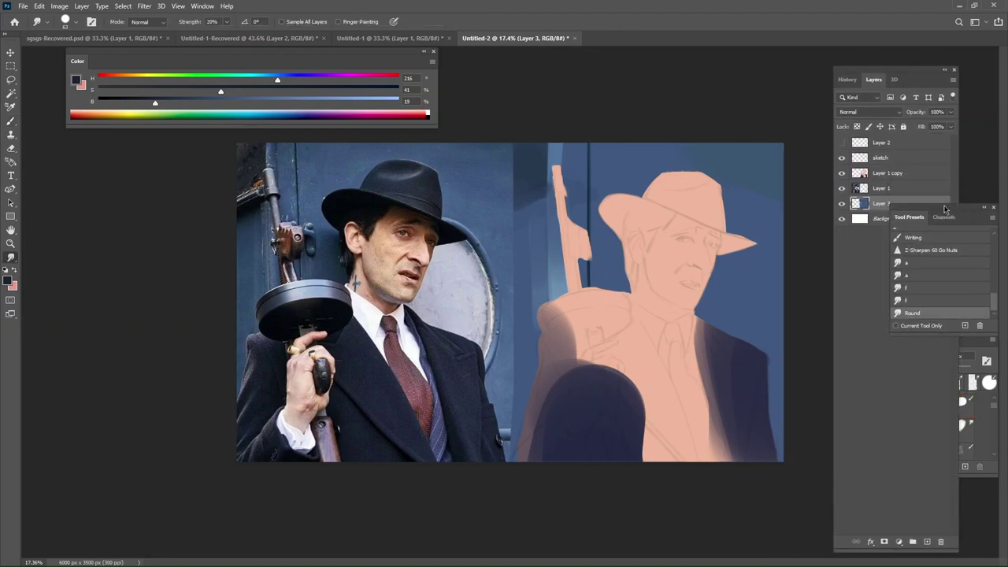
key(bracketright)
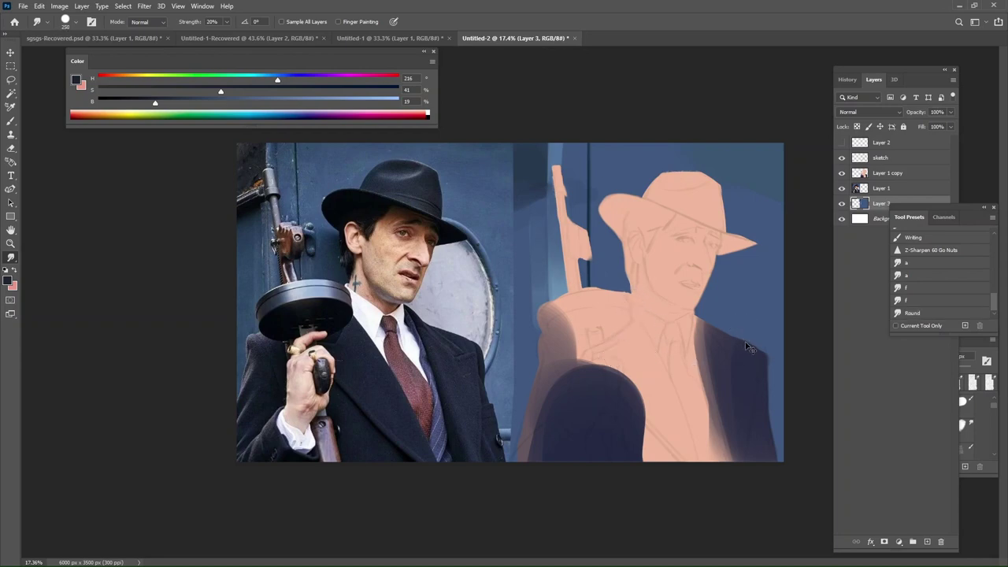
Check what Layer 1 contains by toggling its visibility, and select Layer 1 copy from the figure.
click(863, 191)
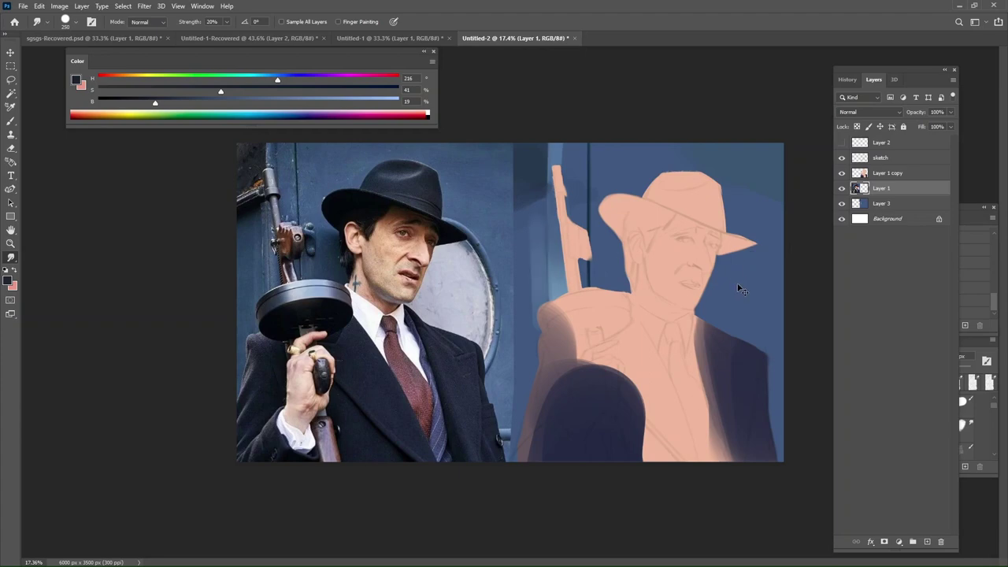
click(842, 188)
click(842, 188)
ctrl+click(709, 268)
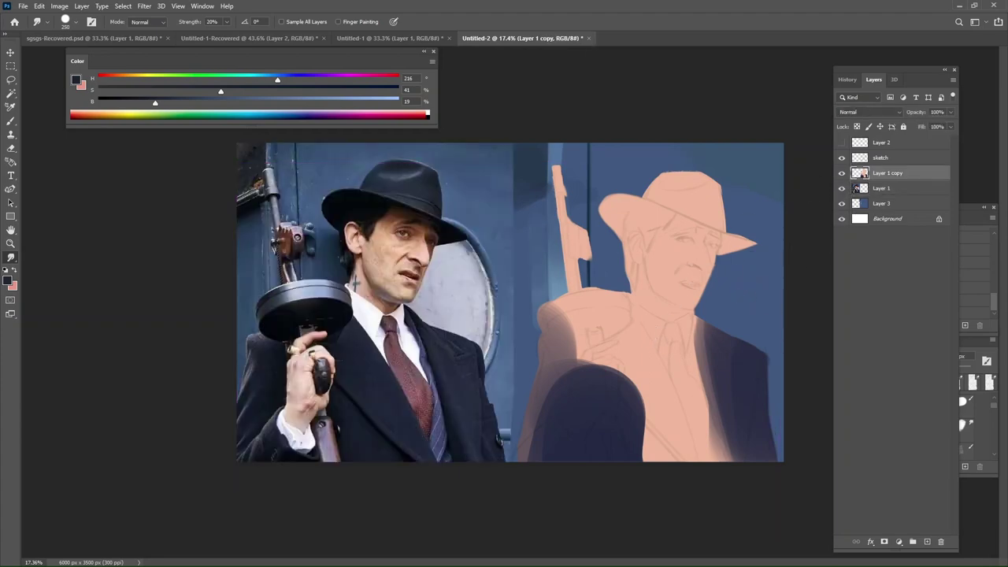
Split Tool Presets from Channels, close Channels, place Tool Presets over the Layers panel's empty area, and switch back to the brush.
click(984, 208)
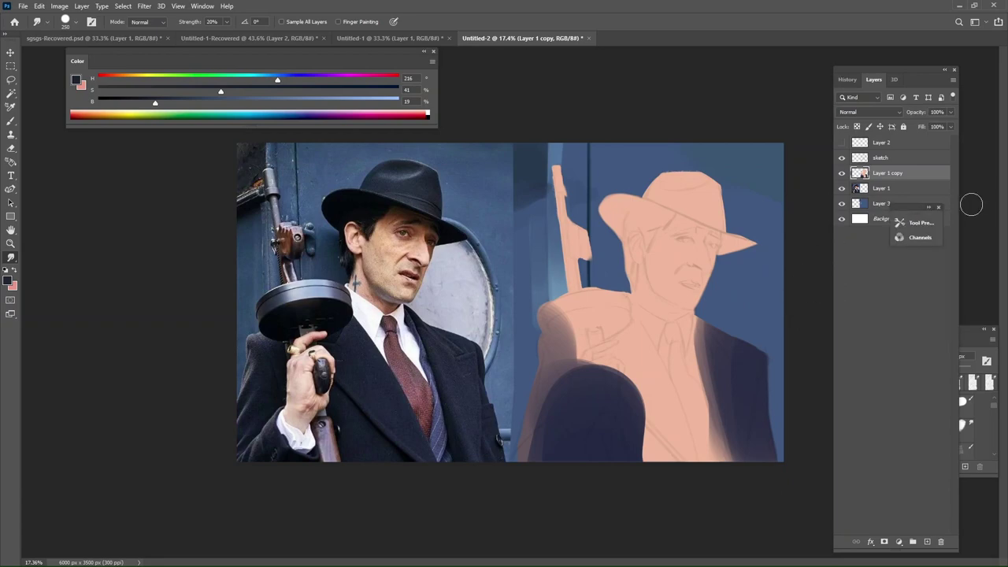
click(923, 224)
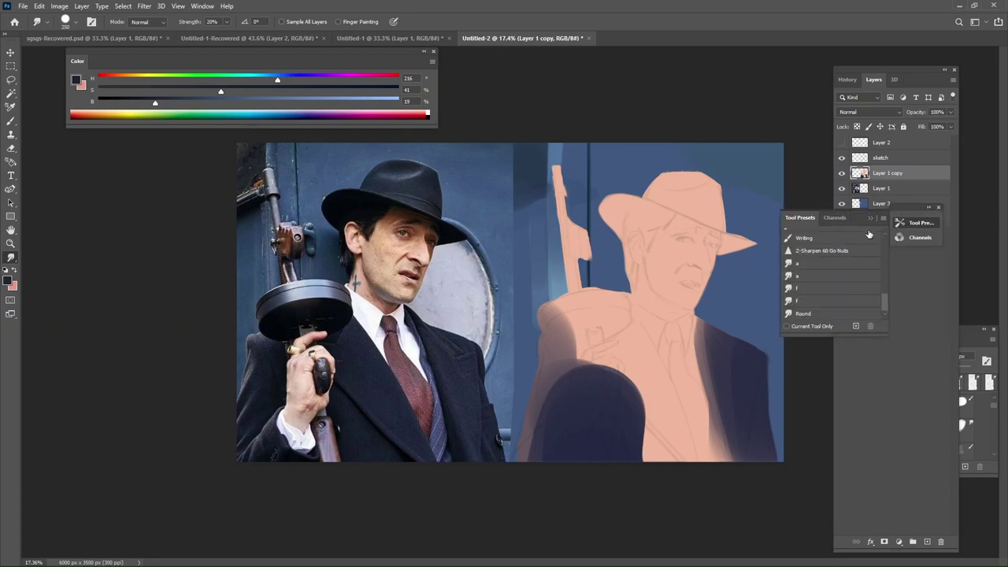
drag(752, 267, 753, 267)
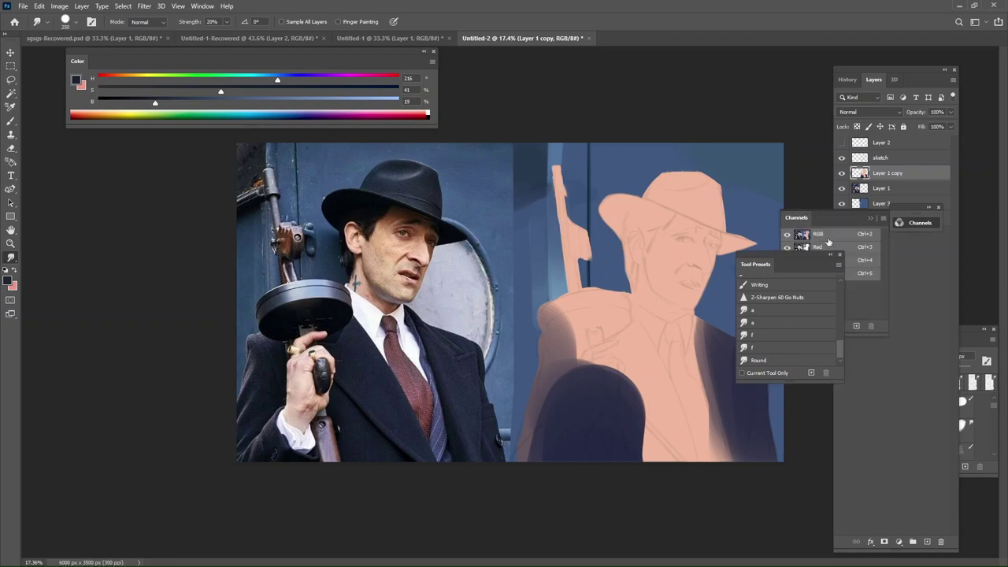
drag(870, 221, 896, 214)
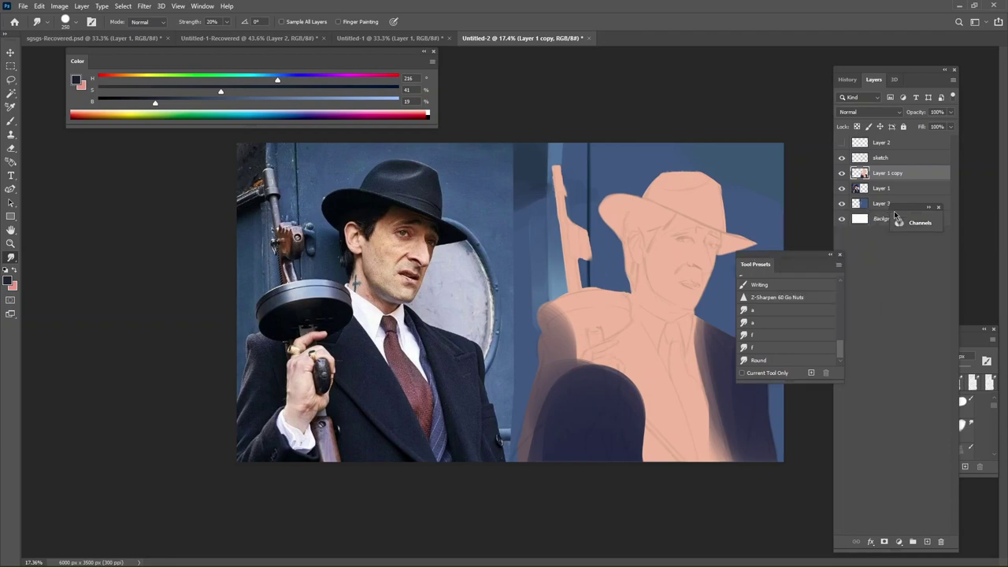
click(939, 208)
drag(806, 256, 915, 274)
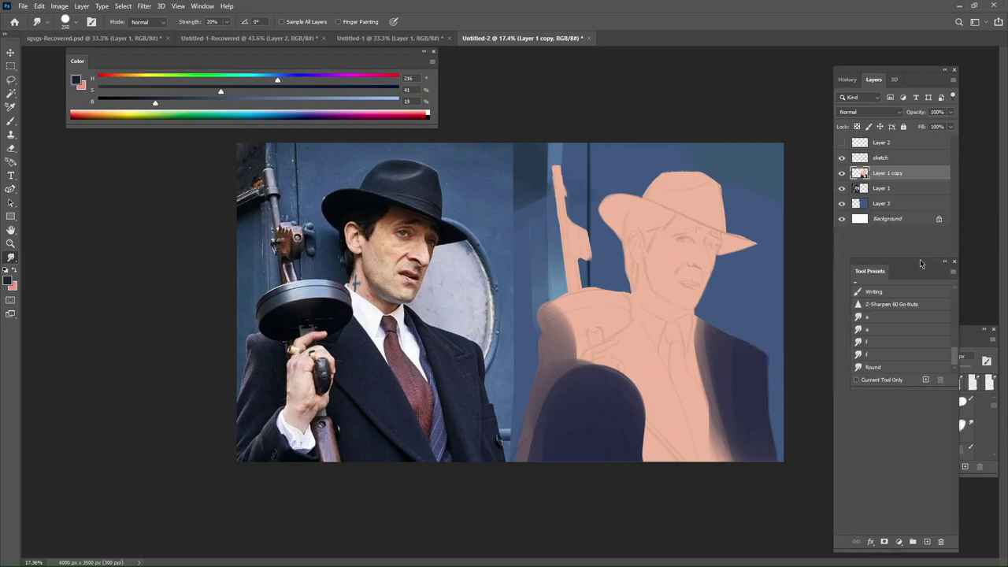
click(890, 378)
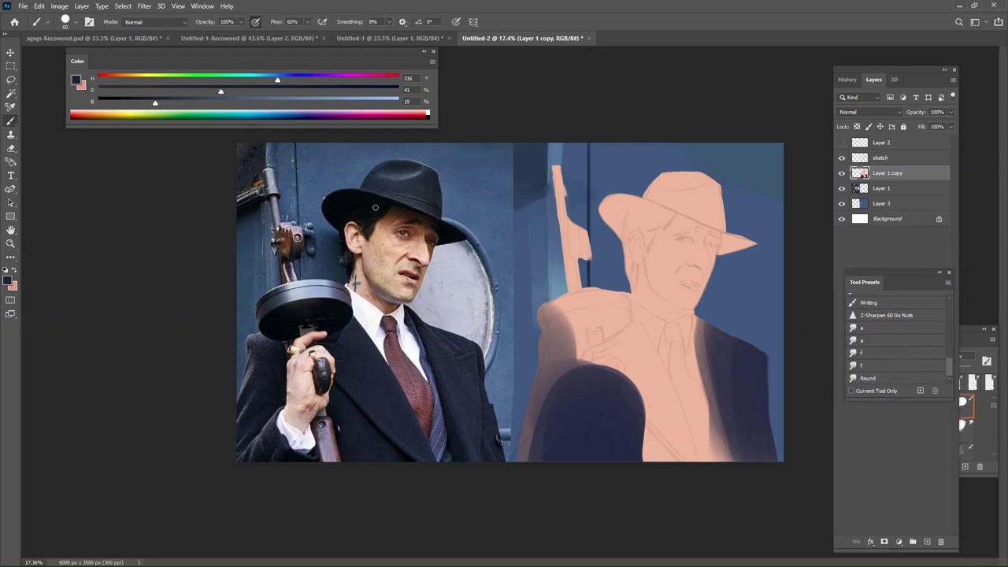
Sample the pale grey of the reference's round window and enlarge the brush to 500.
alt+click(422, 283)
key(])
key(])
key(])
key(])
key(])
key(])
key(])
key(])
key(])
drag(695, 284, 719, 378)
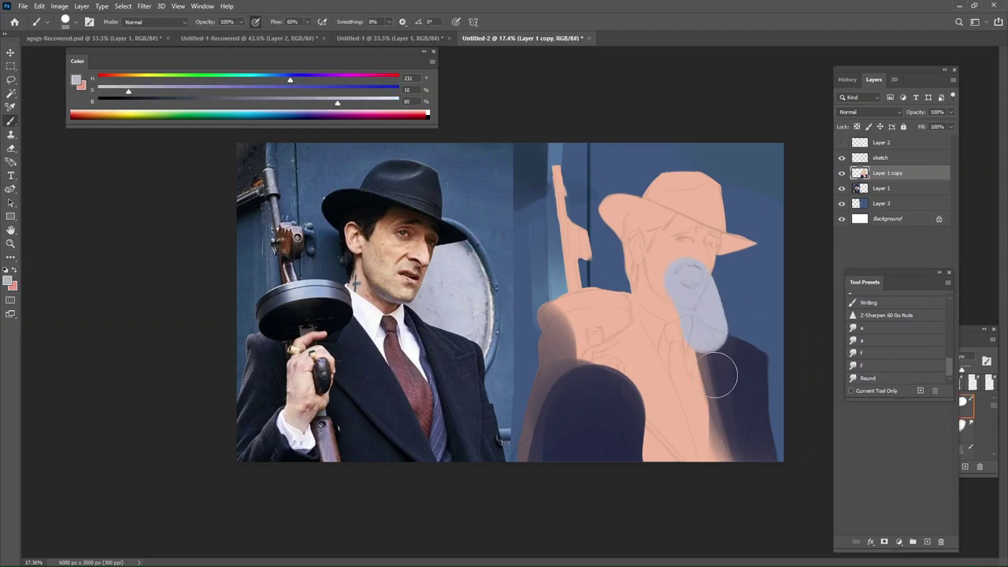
key(ctrl+z)
drag(738, 322, 748, 378)
key(ctrl+z)
Paint a pale grey oval window behind the face on Layer 3 and lighten its inside with 0% saturation and 95% brightness.
drag(680, 265, 712, 367)
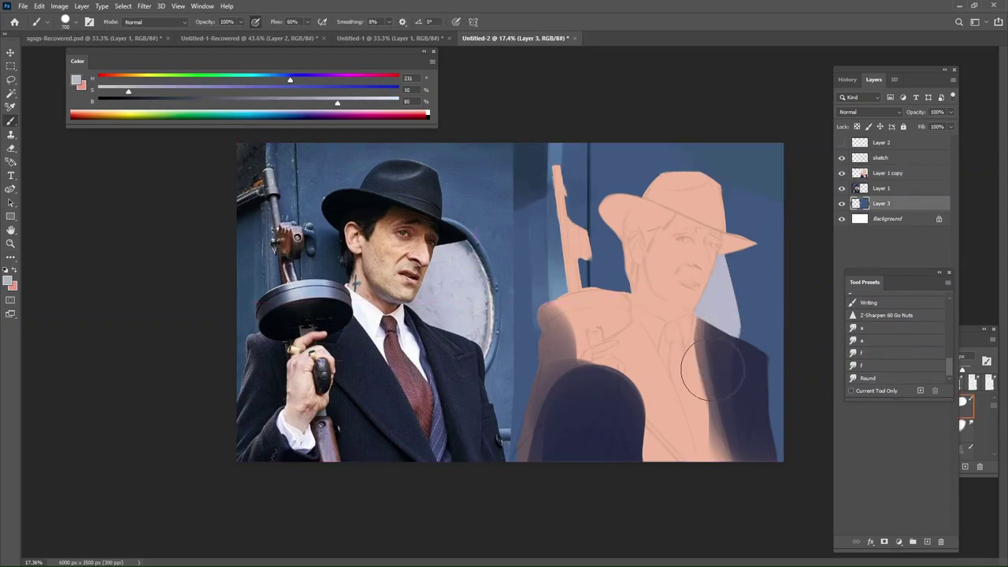
mouse_move(679, 237)
mouse_down()
mouse_move(690, 393)
mouse_move(698, 423)
mouse_up()
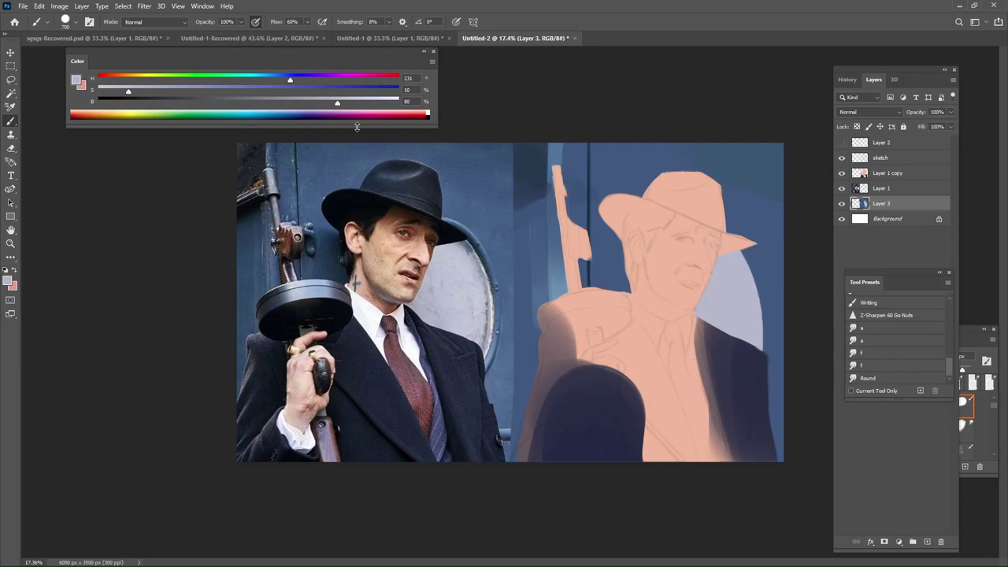
drag(128, 91, 98, 91)
drag(338, 103, 384, 104)
key(])
drag(681, 273, 715, 388)
drag(716, 258, 720, 364)
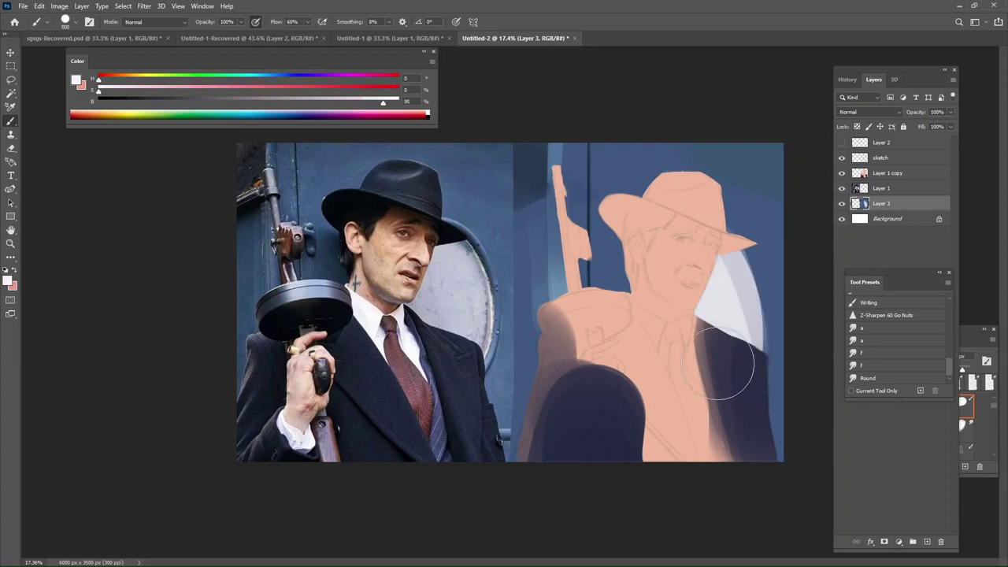
Widen and even out the oval window with pale greys sampled from it, using a brush of 700.
alt+click(723, 303)
key([)
mouse_move(713, 249)
mouse_down()
mouse_move(740, 377)
mouse_move(717, 255)
mouse_move(725, 356)
mouse_up()
alt+click(706, 292)
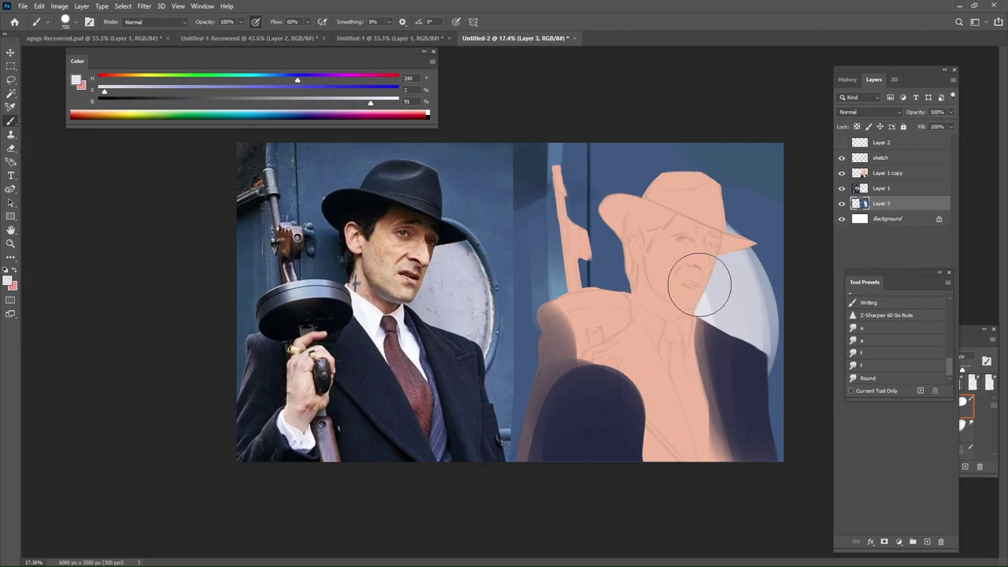
mouse_move(702, 283)
mouse_down()
mouse_move(714, 370)
mouse_move(737, 320)
mouse_move(736, 412)
mouse_up()
Darken the colour to 83% saturation and 8% brightness and paint a dark rim along the window's outer edge.
drag(372, 104, 121, 103)
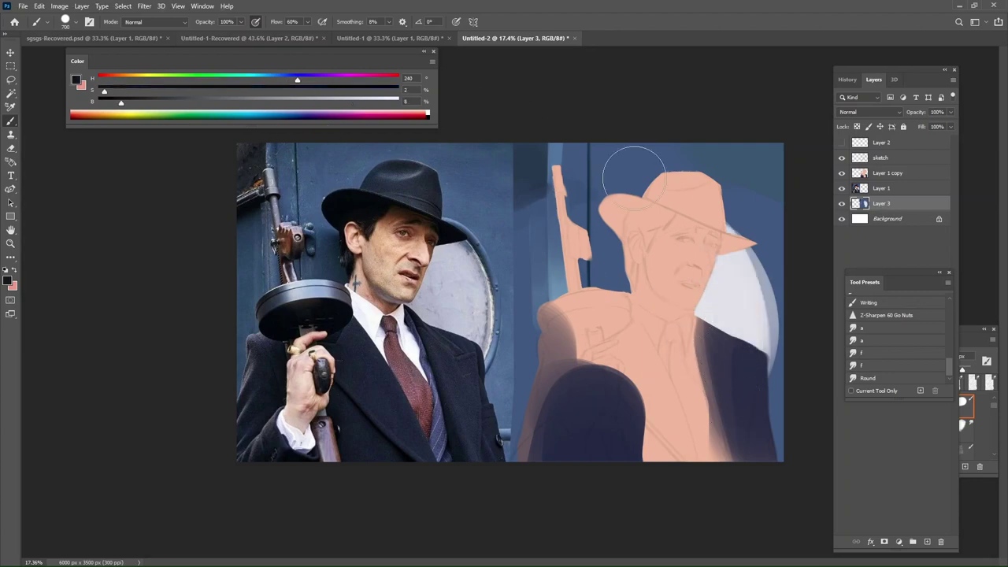
click(346, 90)
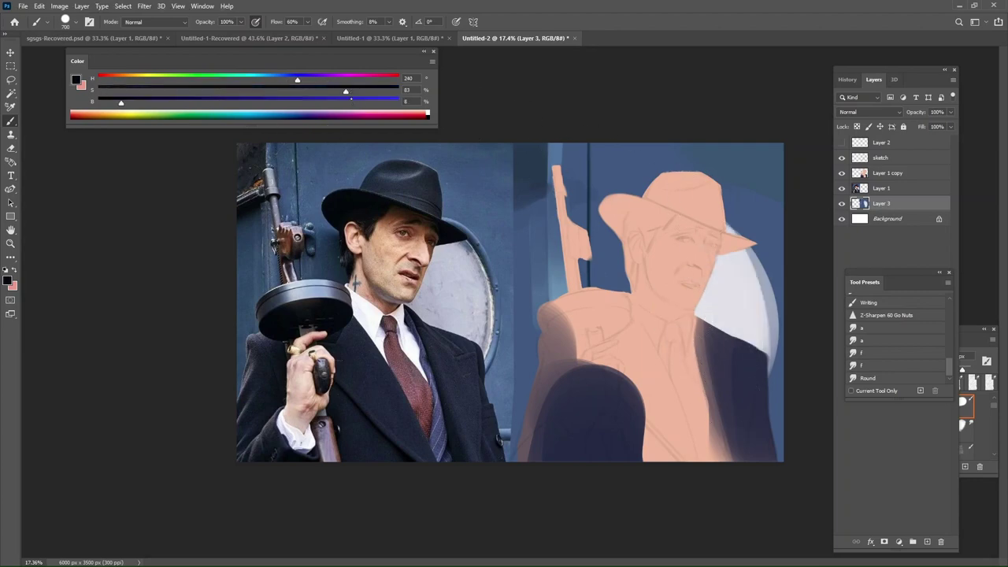
mouse_move(727, 225)
mouse_down()
mouse_move(774, 299)
mouse_move(731, 226)
mouse_move(768, 354)
mouse_move(782, 336)
mouse_move(769, 389)
mouse_up()
key(ctrl+z)
key(bracketright)
key(ctrl+z)
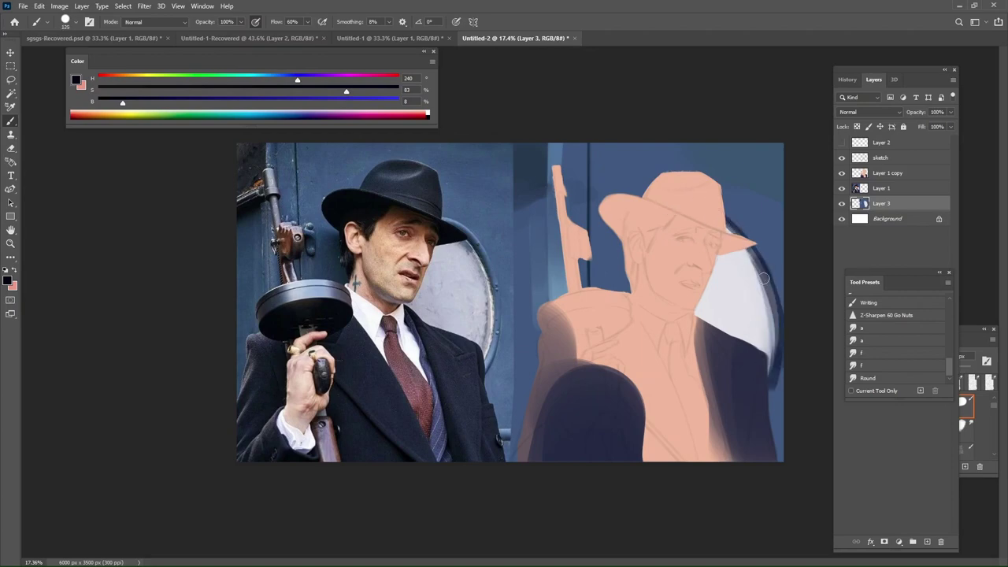
Narrow the dark rim with sampled wall blue along its outside and sampled pale grey along its inside.
alt+click(734, 203)
mouse_move(722, 218)
mouse_down()
mouse_move(765, 303)
mouse_move(738, 256)
mouse_move(774, 345)
mouse_move(771, 366)
mouse_move(753, 264)
mouse_move(763, 281)
mouse_move(773, 354)
mouse_up()
alt+click(739, 270)
key(bracketright)
drag(739, 262, 776, 372)
mouse_move(717, 240)
mouse_down()
mouse_move(770, 375)
mouse_move(721, 257)
mouse_move(762, 326)
mouse_move(709, 224)
mouse_move(756, 341)
mouse_up()
Tidy the wall beside the rim's lower end with sampled blue and restate the rim with its own dark navy.
alt+click(781, 389)
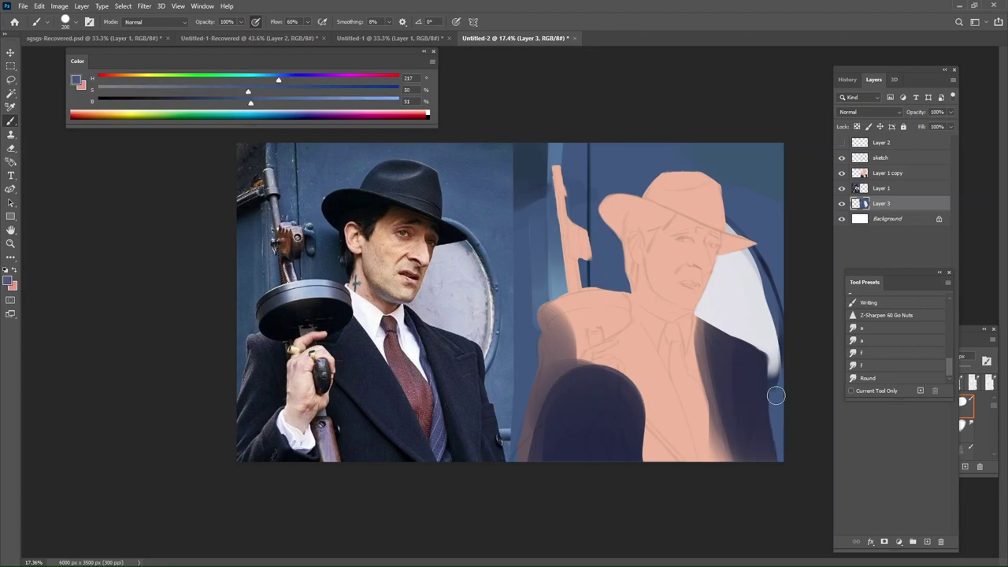
mouse_move(777, 396)
mouse_down()
mouse_move(800, 326)
mouse_move(792, 307)
mouse_up()
drag(792, 307, 761, 385)
alt+click(764, 327)
alt+click(777, 310)
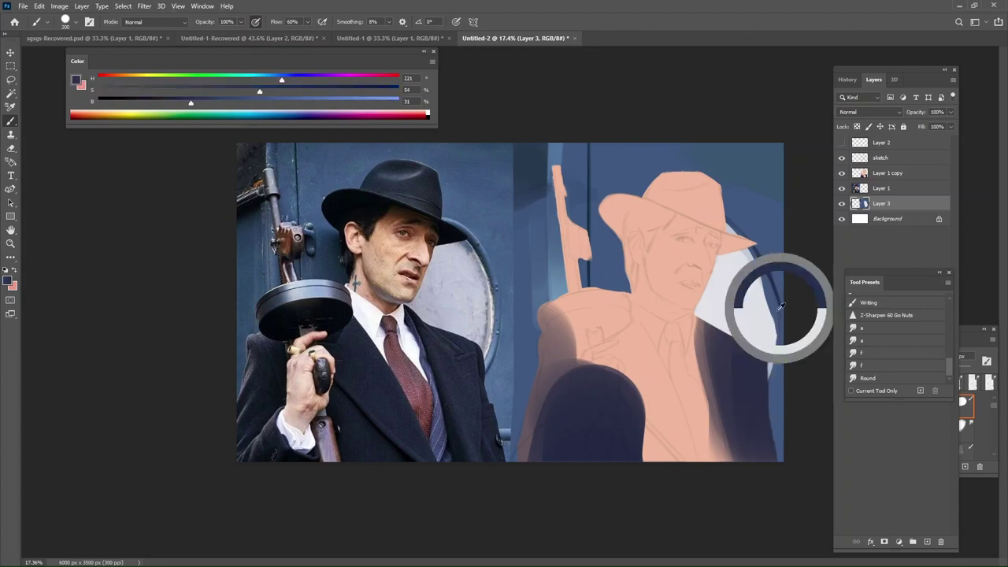
mouse_move(776, 307)
mouse_down()
mouse_move(766, 379)
mouse_move(760, 322)
mouse_up()
alt+click(753, 317)
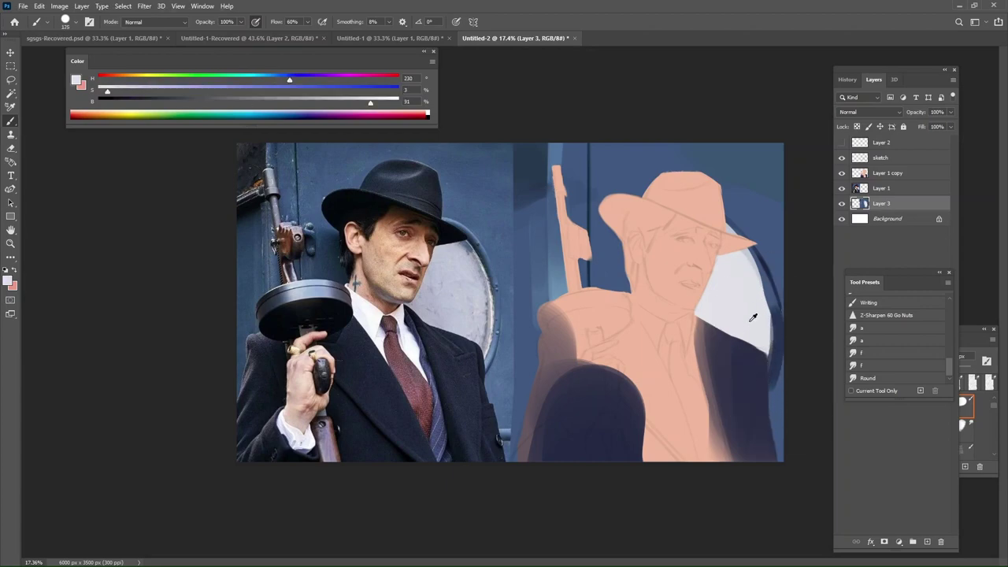
Refine the window's inner edge using sampled mid blue and dark rim blue with a fine brush, undoing stray strokes.
alt+click(753, 284)
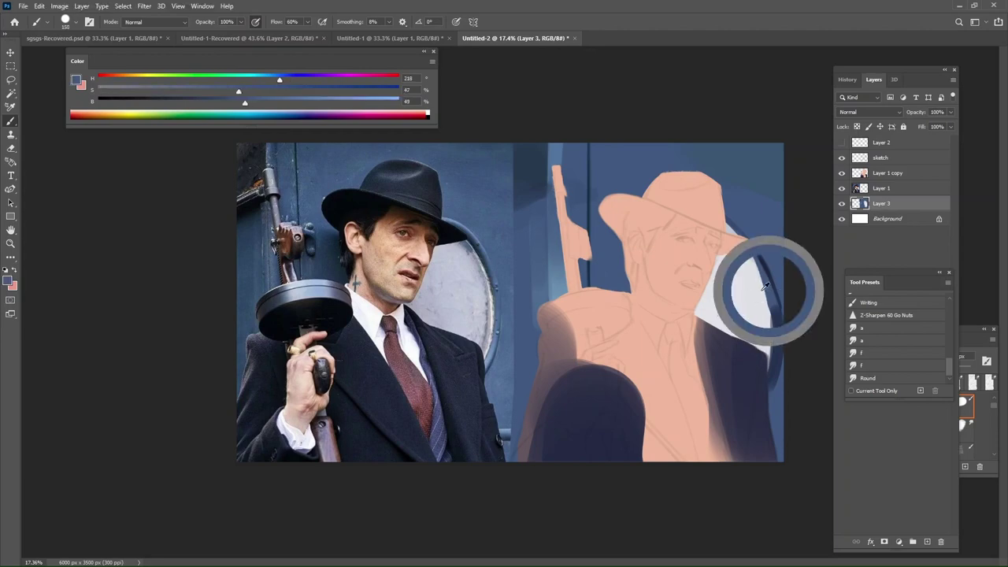
mouse_move(760, 293)
mouse_down()
mouse_move(724, 243)
mouse_move(736, 241)
mouse_up()
key(bracketright)
key(ctrl+z)
key(ctrl+z)
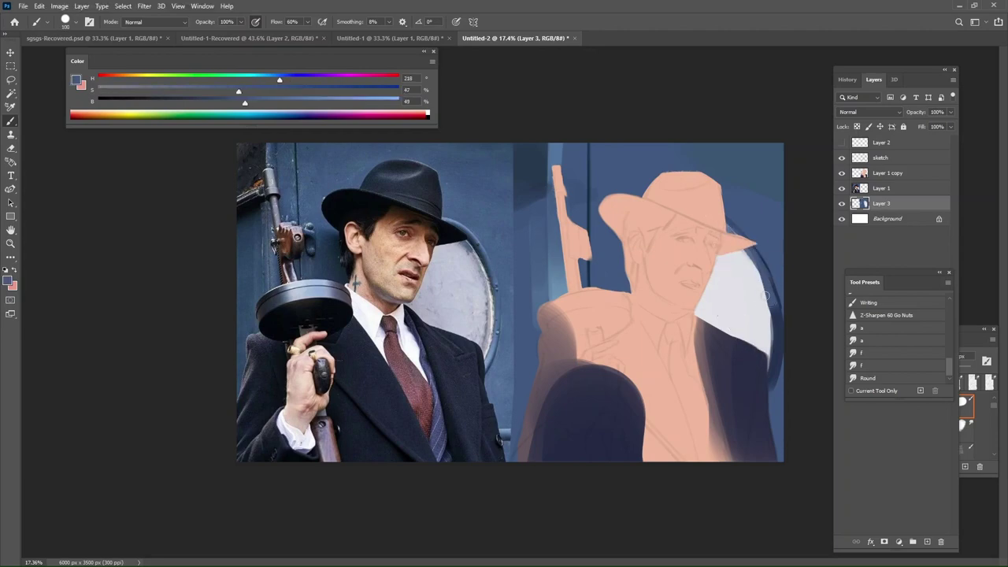
alt+click(780, 326)
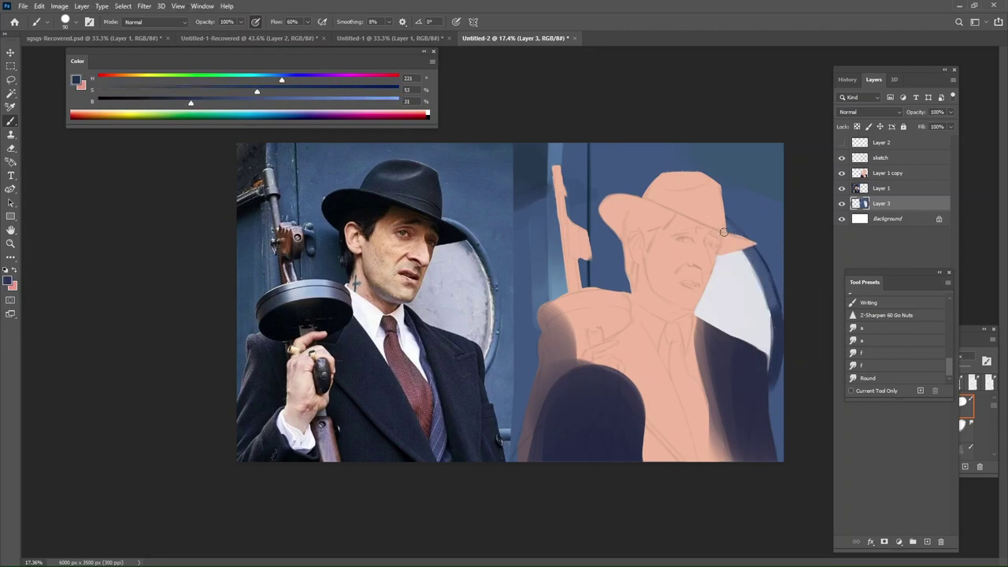
drag(766, 300, 732, 235)
key(ctrl+z)
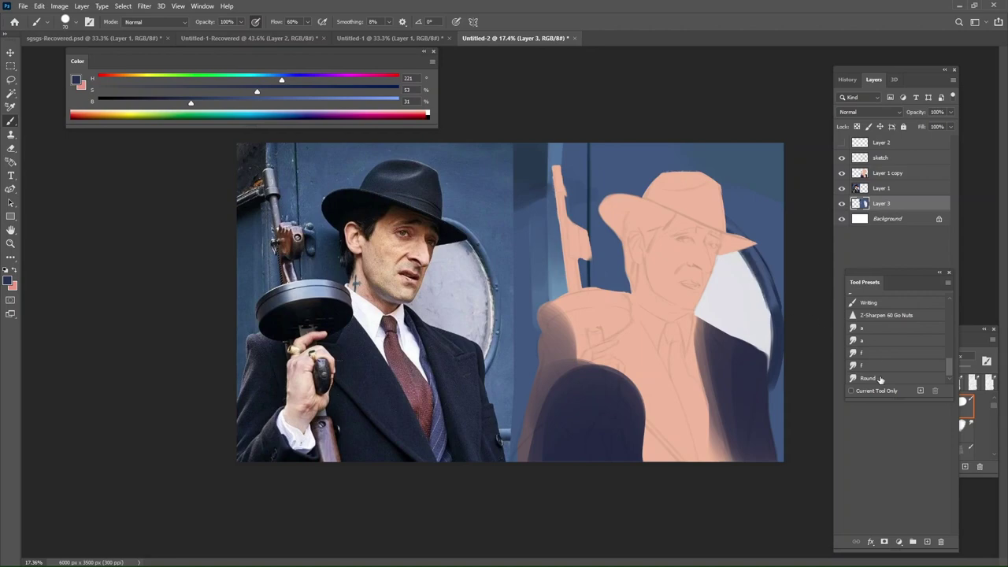
Smudge the rim's lower curve with the Round smudge preset, then return to the brush.
click(881, 379)
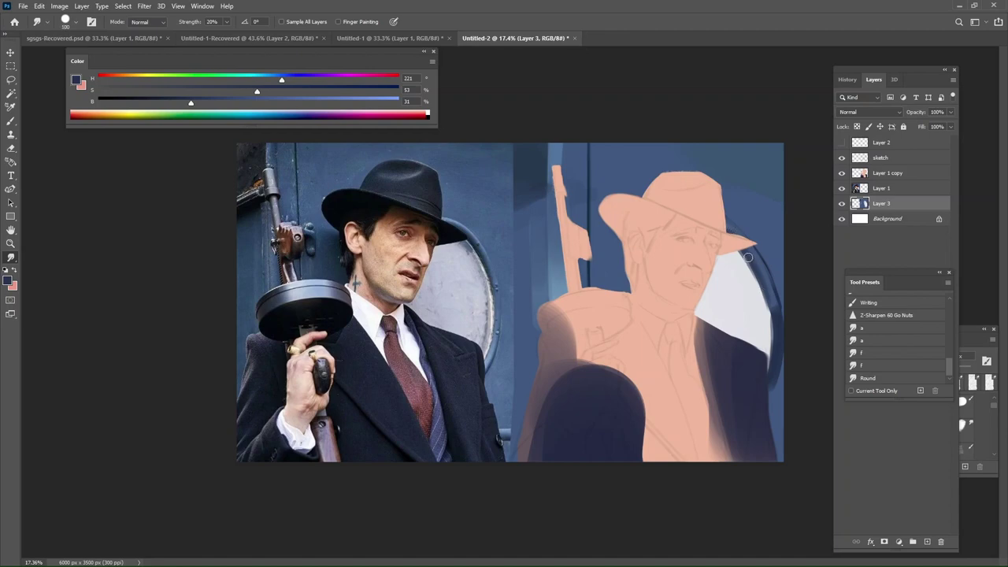
drag(777, 335, 773, 377)
key(b)
Fill in the window's inner edge beside the rim with sampled pale grey and smudge the transition with the Round preset.
alt+click(739, 270)
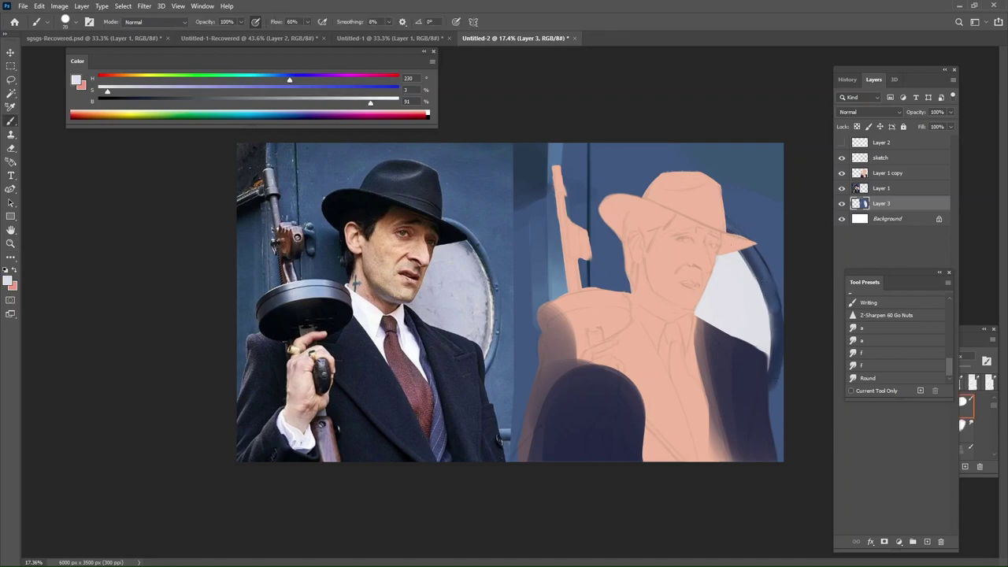
key(bracketright)
drag(763, 313, 764, 320)
mouse_move(766, 285)
mouse_down()
mouse_move(773, 362)
mouse_move(760, 375)
mouse_up()
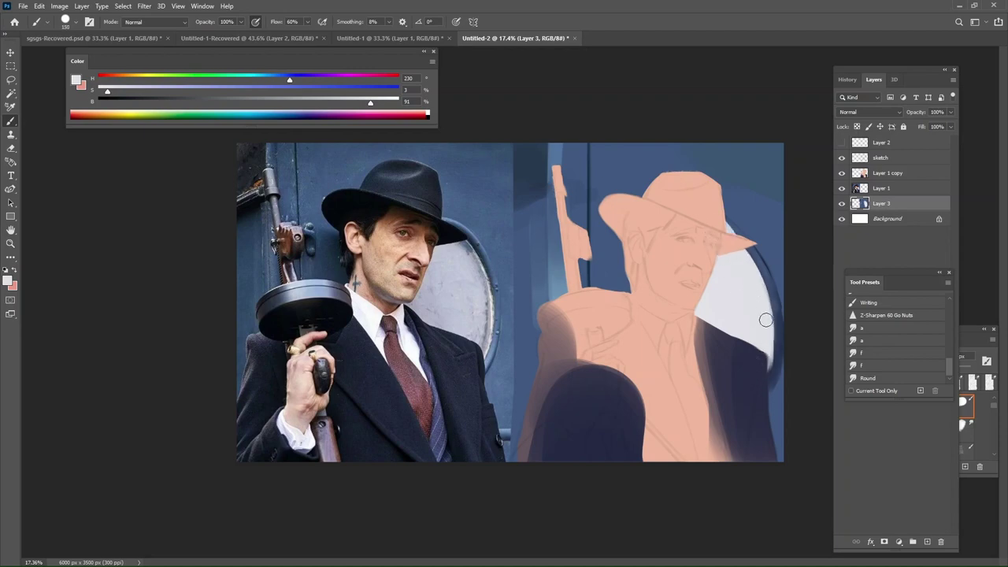
click(886, 381)
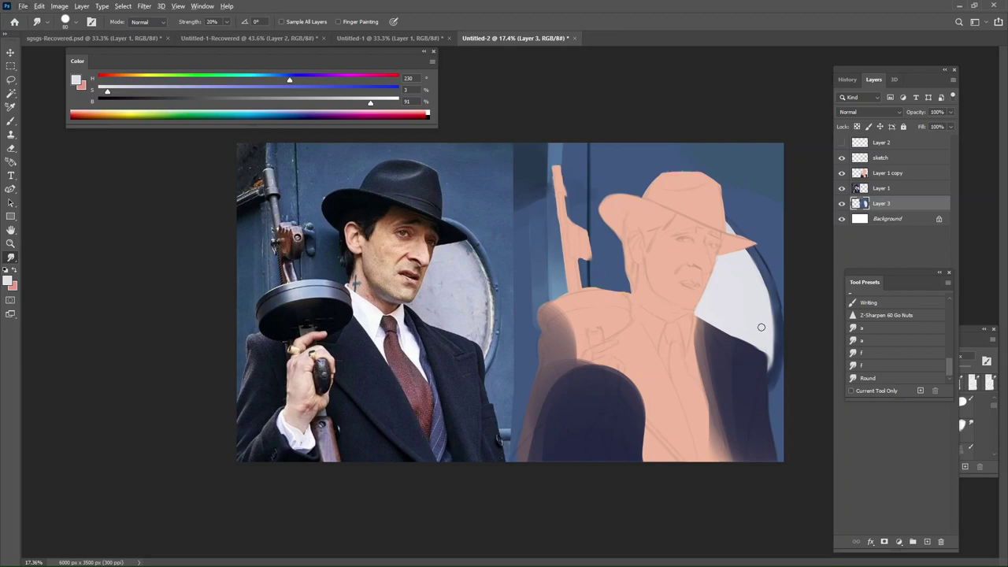
key(b)
Touch up the rim's lower end with wall blue, a lighter blue at 92% brightness and dark rim blue, then smudge it.
alt+click(776, 395)
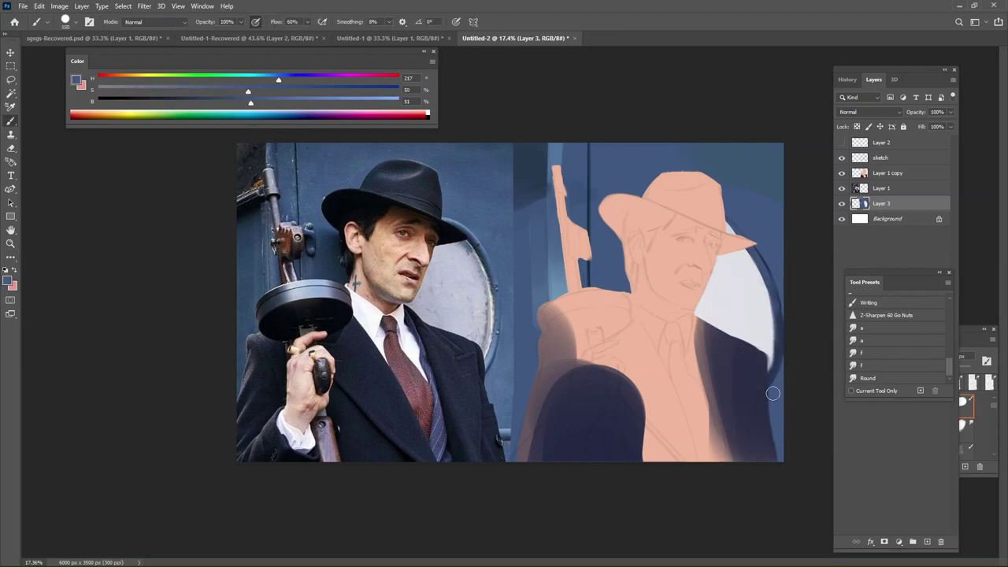
click(373, 100)
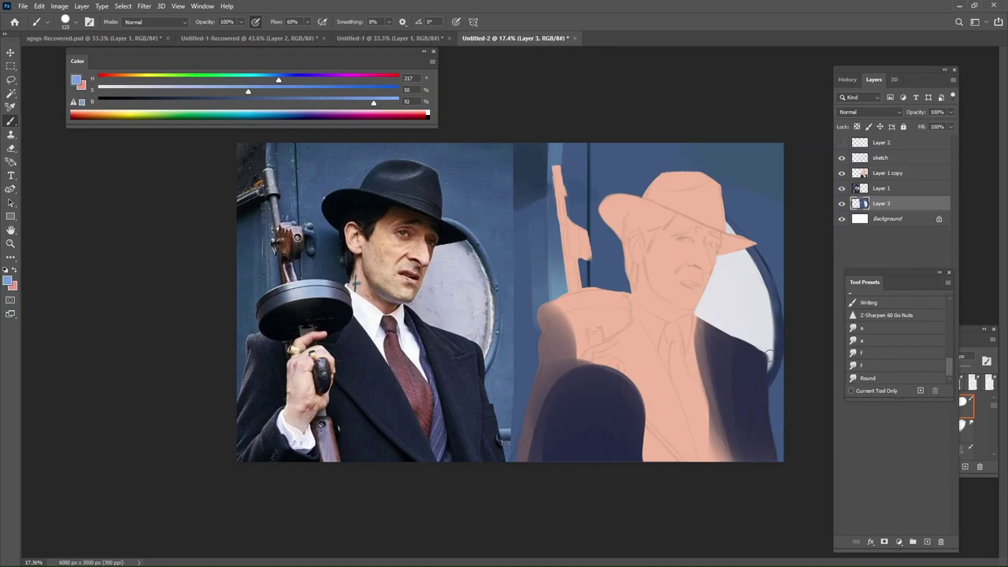
alt+click(777, 312)
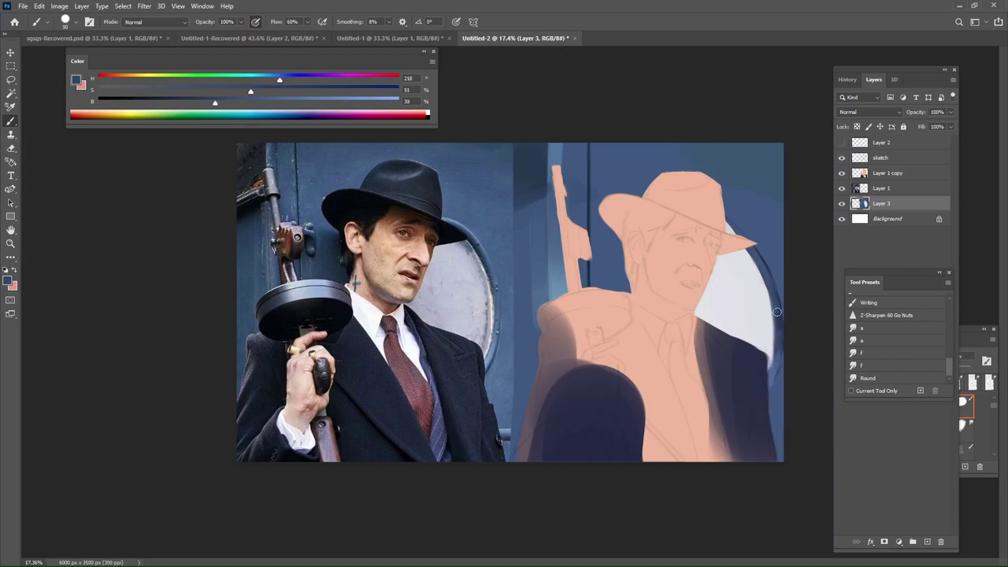
click(880, 377)
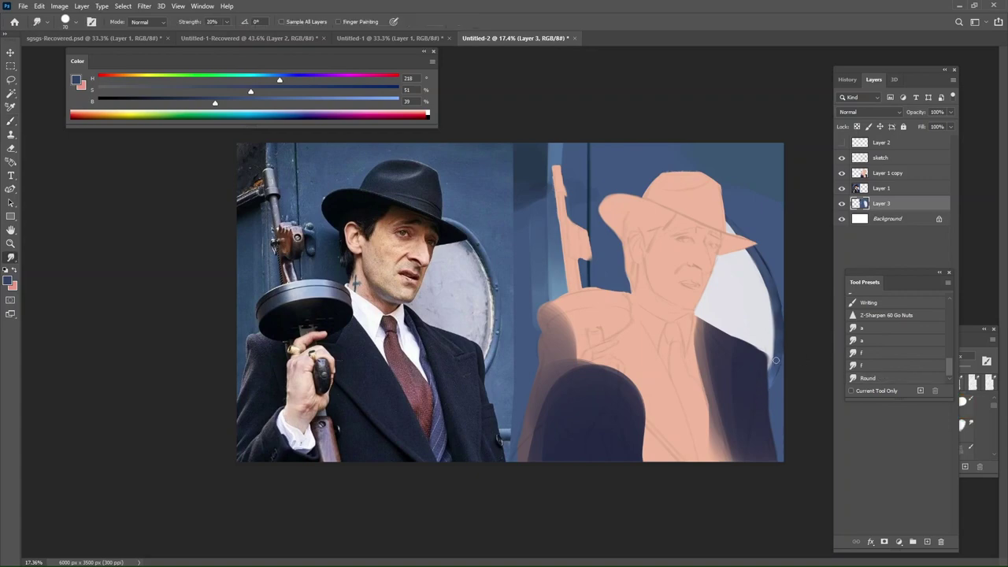
key(b)
Sample the window's pale grey, enlarge the brush to 1500 and lightly glaze the blue wall around the figure.
alt+click(754, 321)
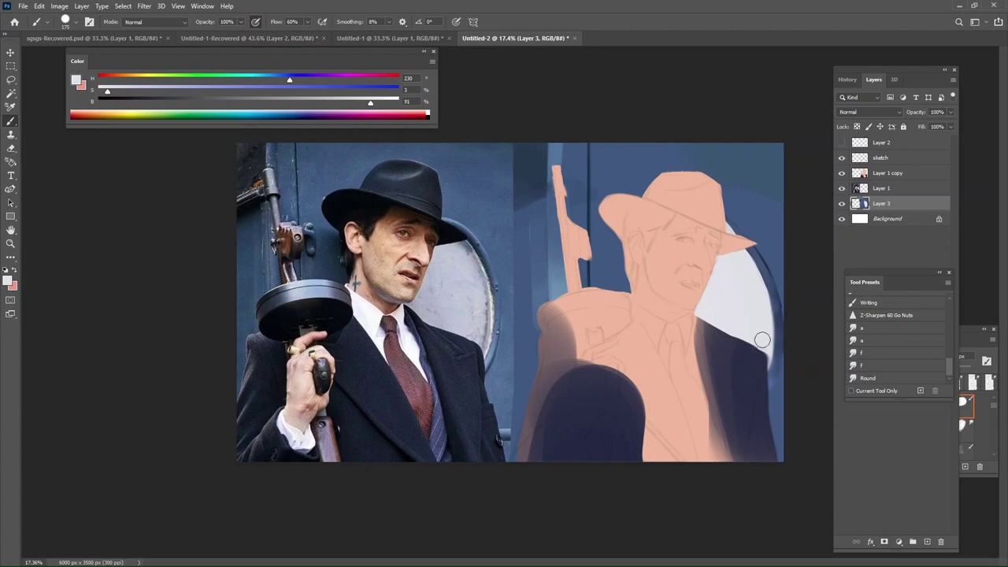
key(bracketright)
key(bracketright)
key(bracketright)
key(bracketright)
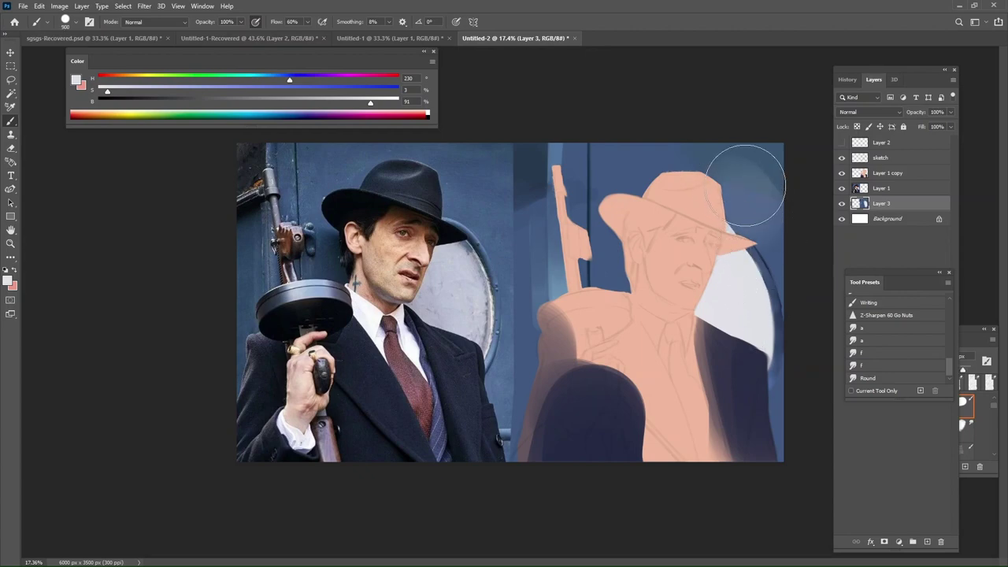
key(bracketright)
key(bracketright)
key(bracketright)
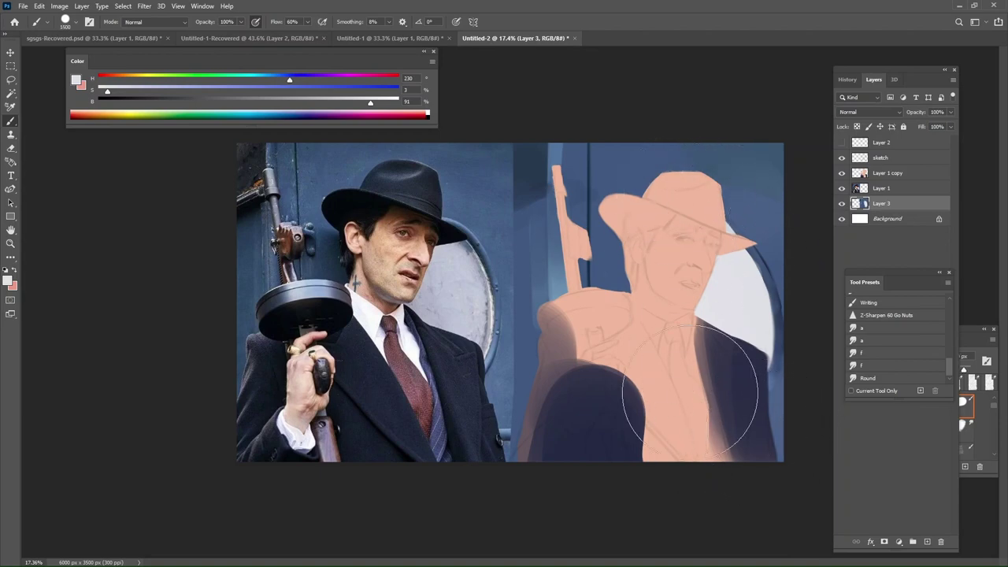
key(bracketright)
key(bracketright)
key(bracketright)
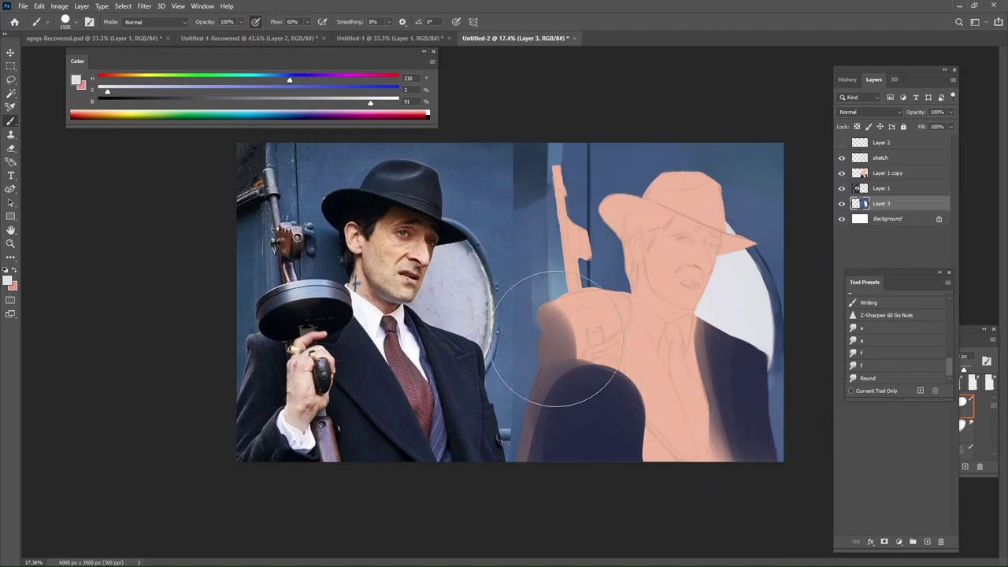
Sample the dark wall blue, set 92% saturation and 5% brightness, and darken the wall's upper corner near the gun muzzle with a brush of 800.
alt+click(538, 160)
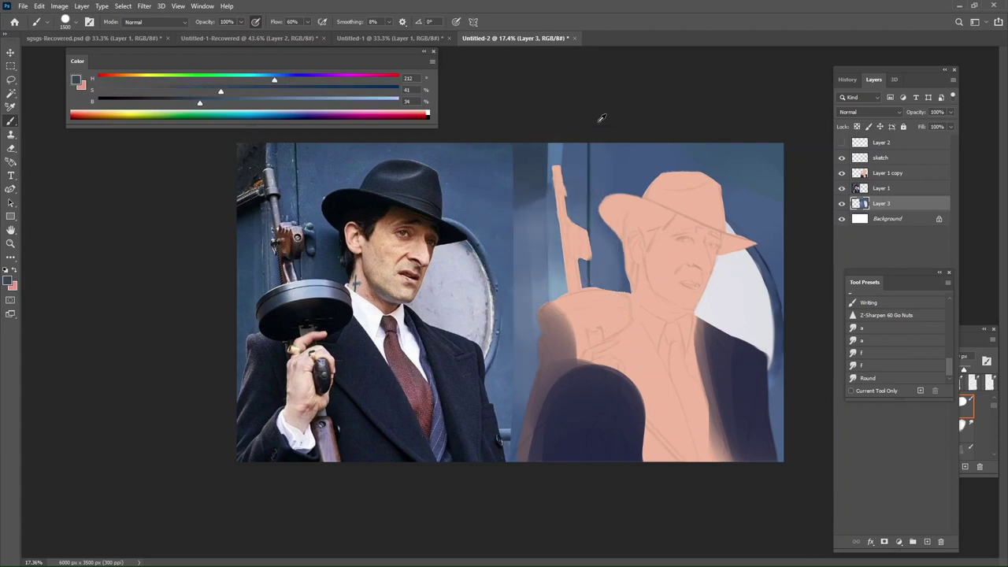
mouse_move(200, 103)
mouse_down()
mouse_move(113, 103)
mouse_move(372, 92)
mouse_up()
key(bracketleft)
key(bracketleft)
key(bracketleft)
key(bracketleft)
key(bracketleft)
key(bracketleft)
key(bracketleft)
key(bracketleft)
key(bracketleft)
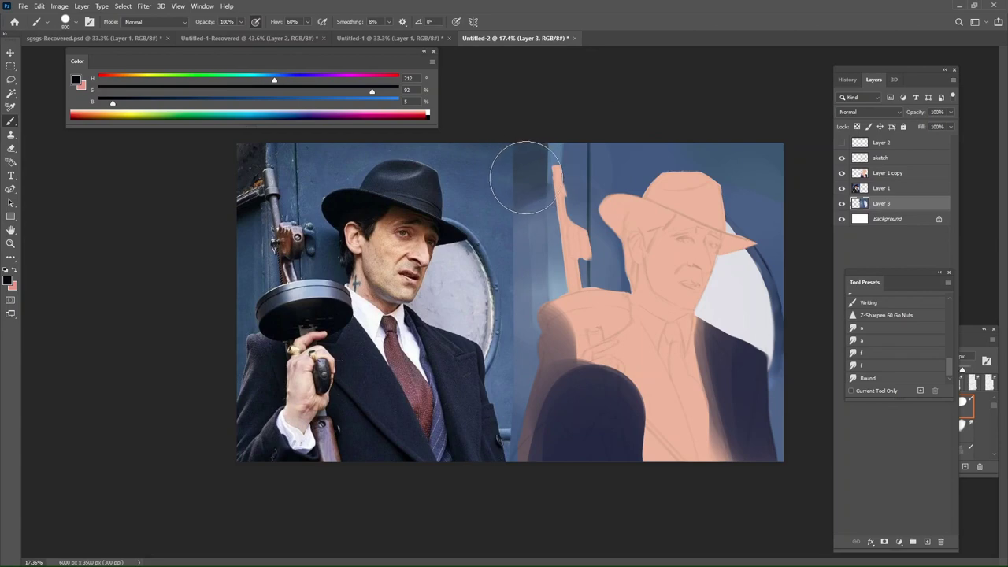
Shape the dark corner patch's lower edge with sampled blue and a 19% brightness version of it, using a brush of 300.
alt+click(529, 203)
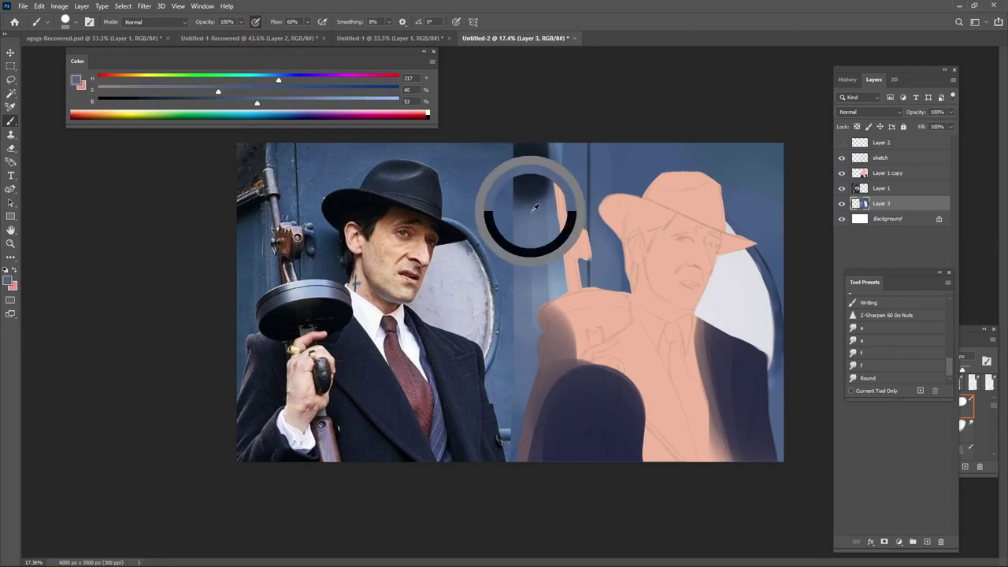
key(bracketleft)
key(bracketleft)
key(bracketleft)
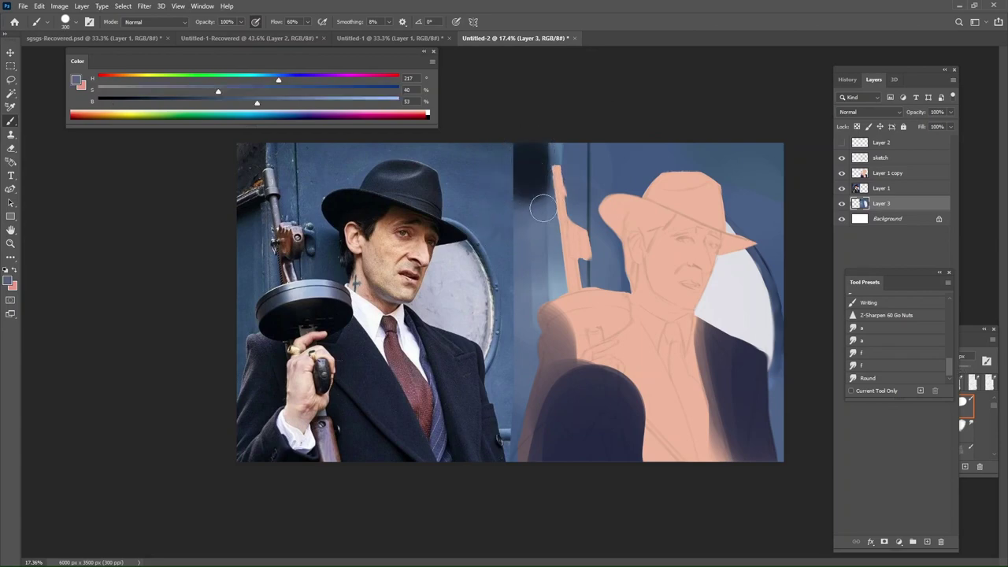
click(155, 102)
key(bracketleft)
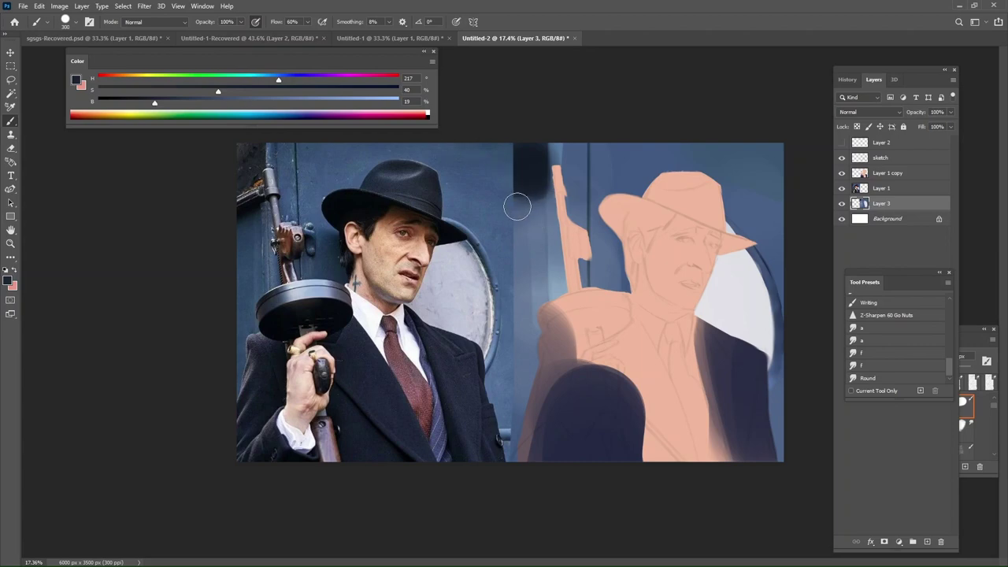
key(bracketleft)
key(bracketleft)
mouse_move(516, 206)
mouse_down()
mouse_move(545, 197)
mouse_move(538, 174)
mouse_up()
Even out the dark corner patch with dark tones sampled from the patch and the reference photo, enlarging the brush to 400.
alt+click(531, 206)
alt+click(265, 180)
key(bracketright)
key(bracketright)
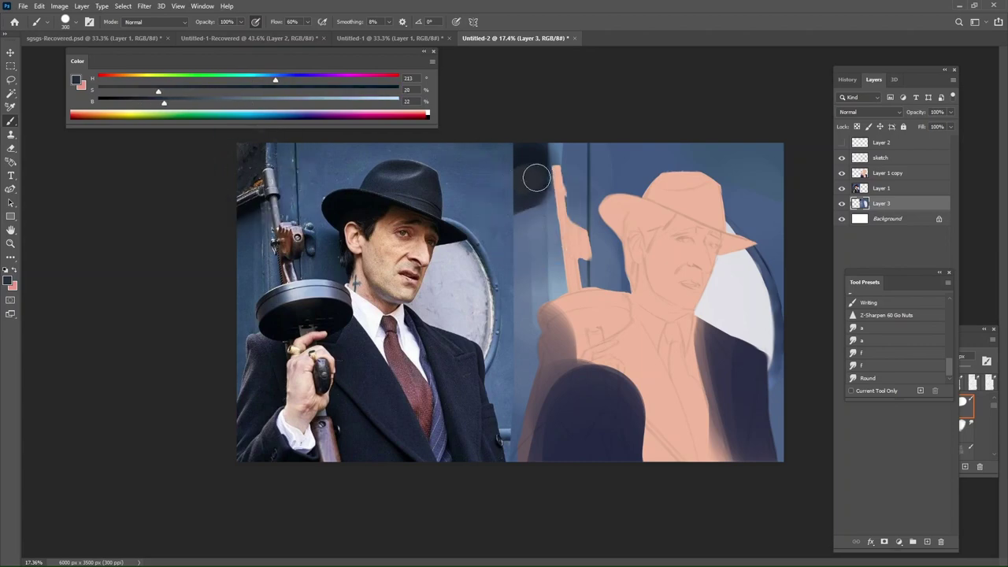
key(bracketright)
alt+click(522, 146)
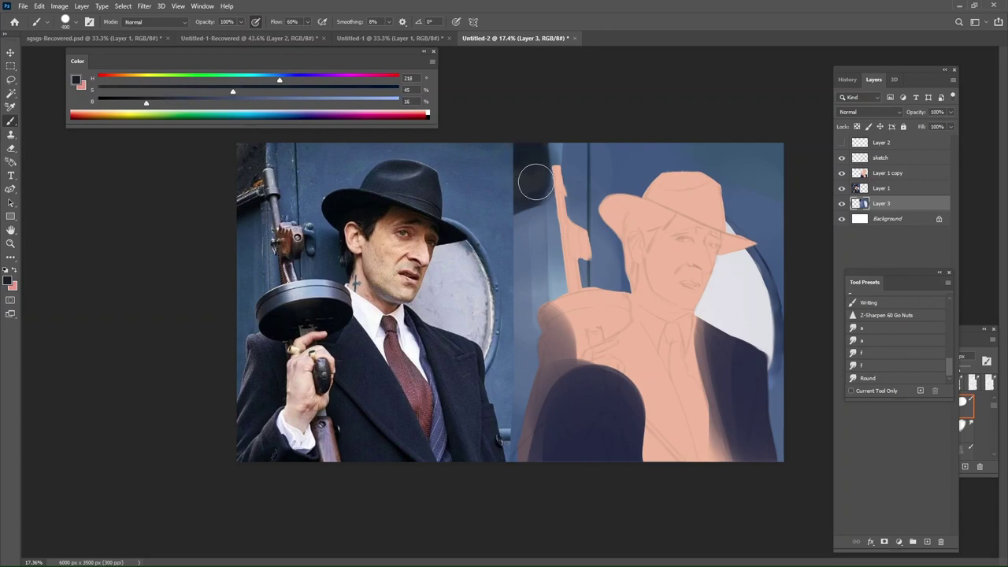
Duplicate Layer 3, hide the original and close the Tool Presets panel.
key(ctrl+j)
click(841, 219)
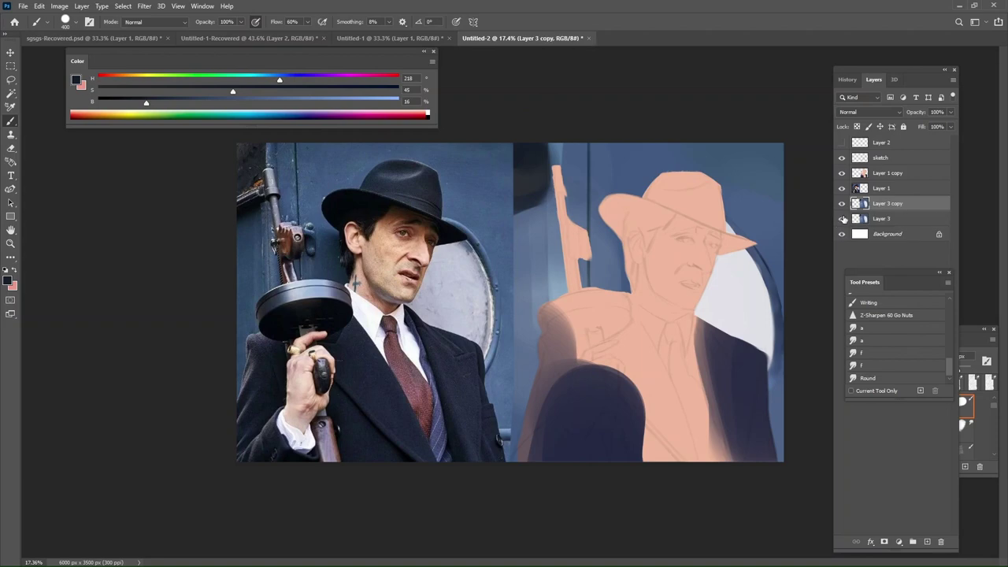
click(948, 272)
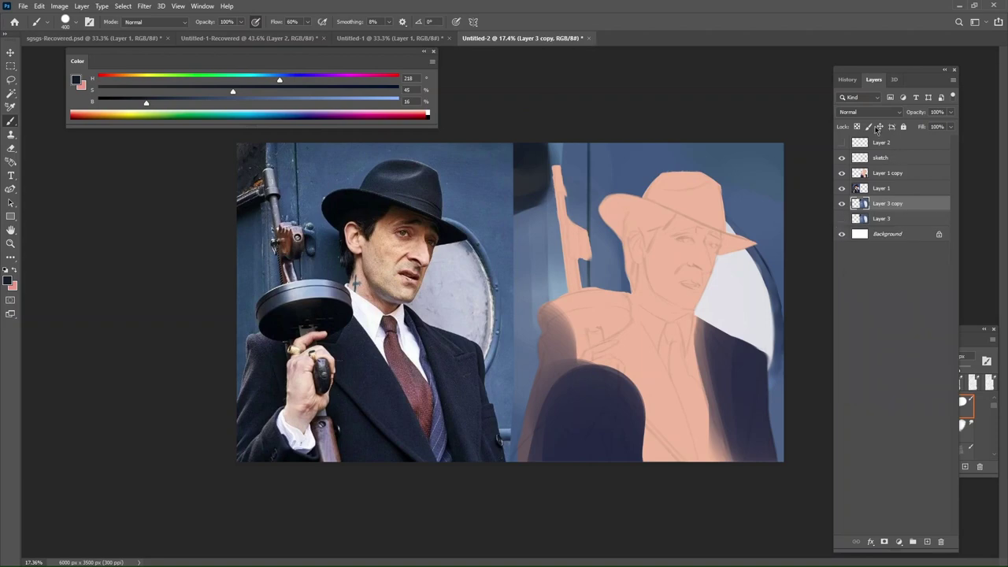
Apply a Gaussian Blur to the Layer 3 copy, raising the radius until the wall and window edges soften.
click(144, 7)
mouse_move(158, 119)
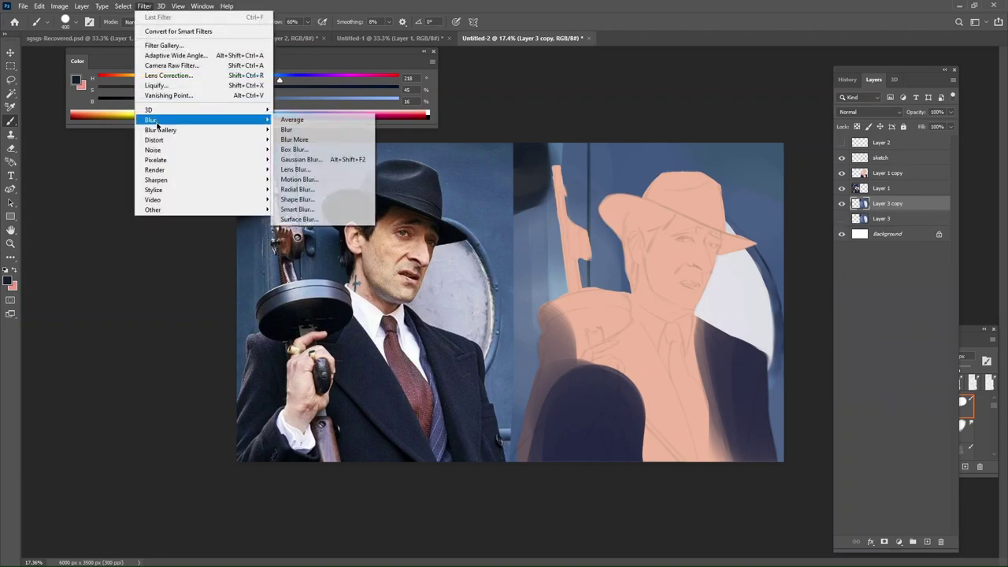
click(306, 160)
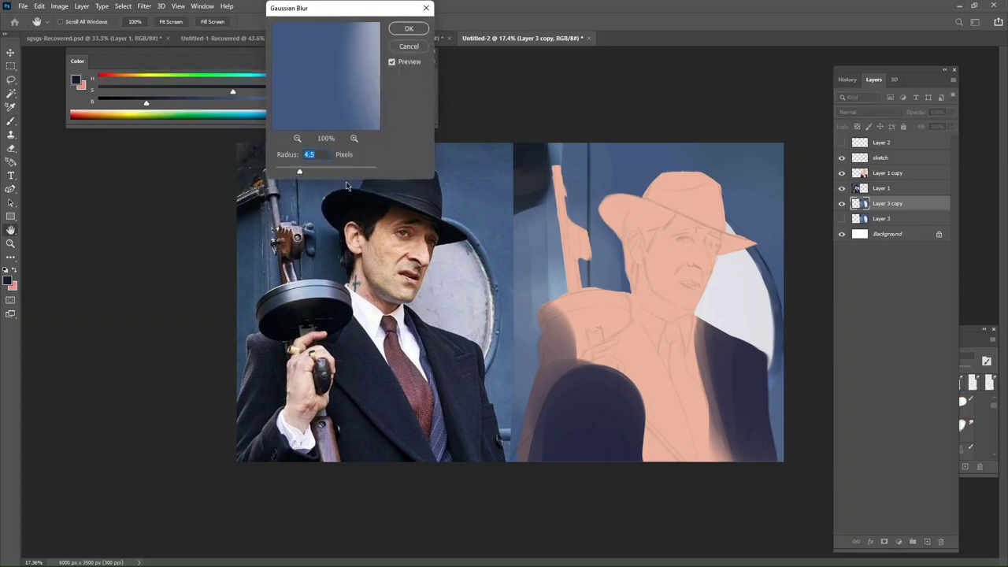
mouse_move(299, 171)
mouse_down()
mouse_move(325, 175)
mouse_move(308, 171)
mouse_up()
drag(322, 168, 316, 170)
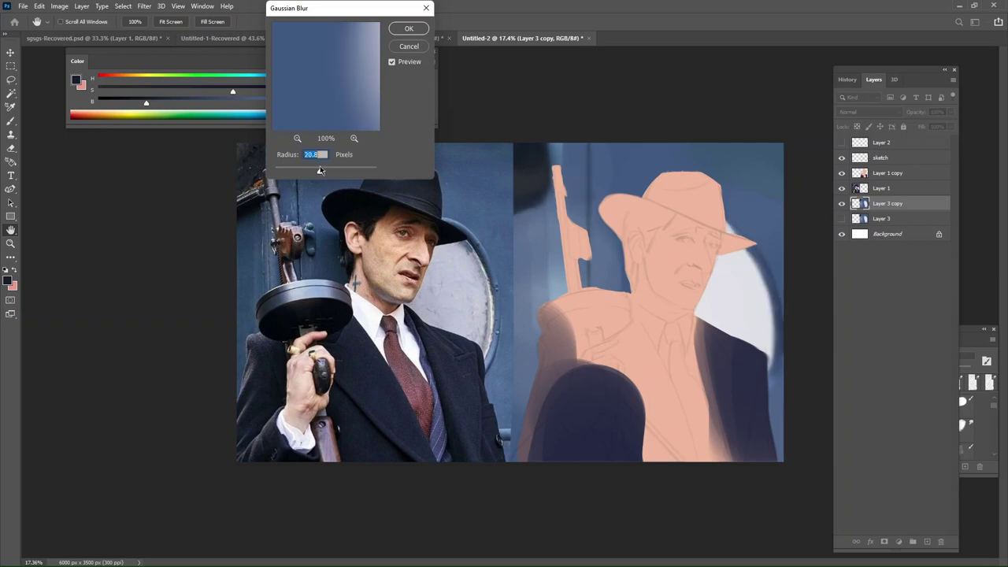
drag(317, 171, 316, 171)
click(399, 30)
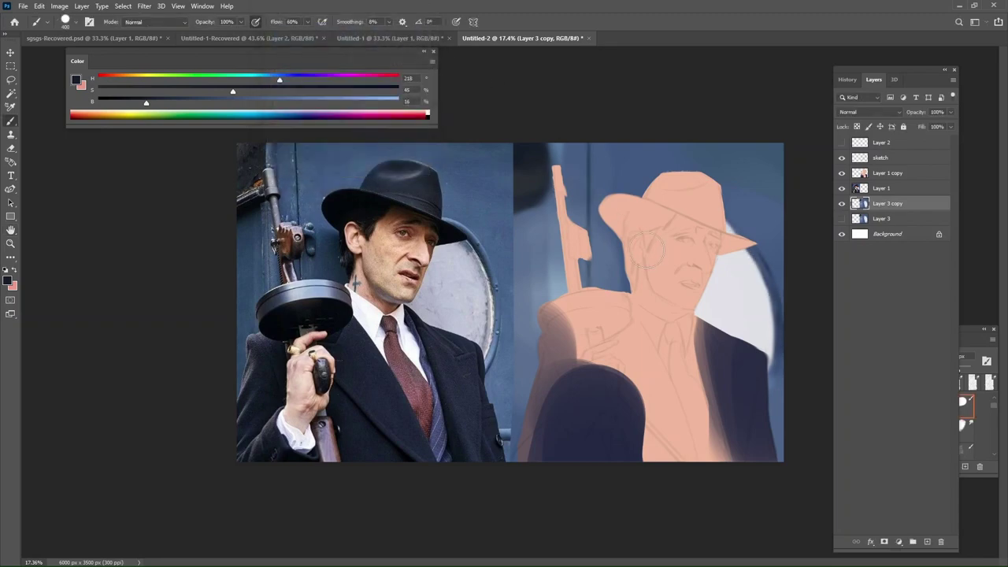
Select Layer 1 copy, lock its transparent pixels and extend the coat with navy sampled from it, enlarging the brush to 1000.
ctrl+click(685, 236)
key(alt+bracketleft)
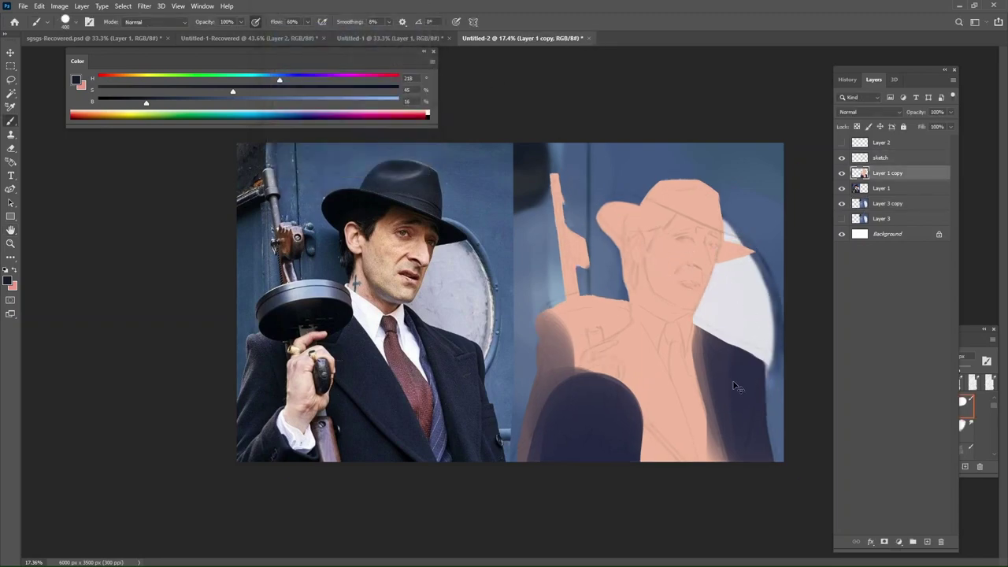
alt+click(737, 380)
key(bracketright)
key(bracketright)
key(bracketright)
mouse_move(727, 348)
mouse_down()
mouse_move(735, 487)
mouse_move(743, 427)
mouse_up()
key(slash)
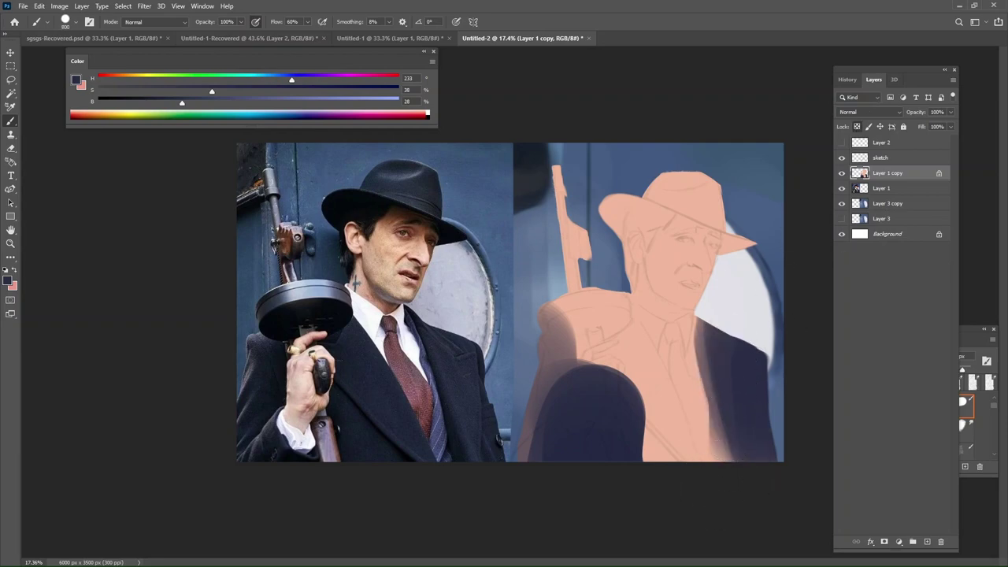
drag(670, 504, 646, 452)
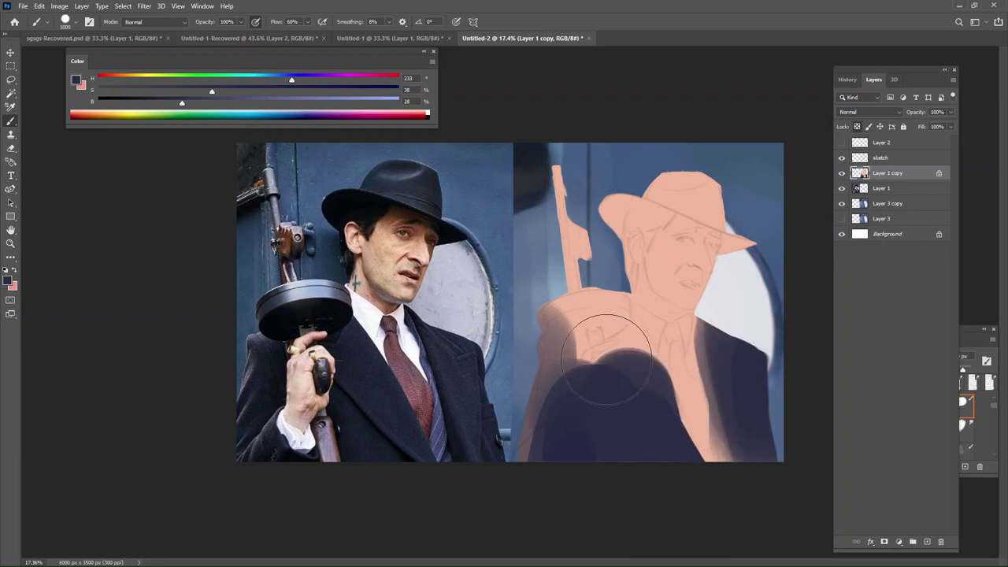
key(ctrl+z)
mouse_move(607, 358)
mouse_down()
mouse_move(655, 468)
mouse_move(616, 391)
mouse_up()
Paint both sides of the shirt collar with near-white sampled from the reference shirt, reducing the brush from 1000 to 125.
alt+click(366, 325)
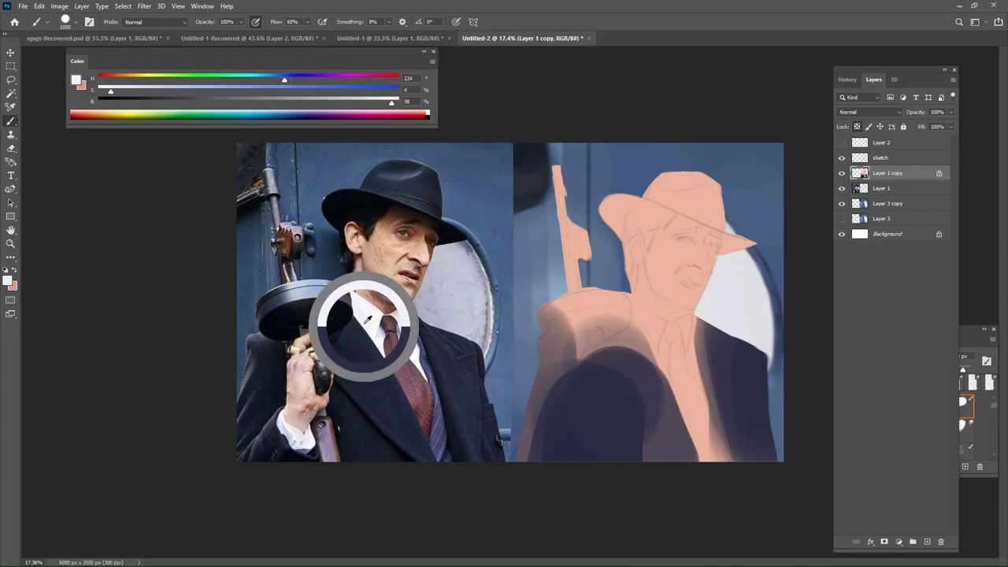
mouse_move(661, 362)
mouse_down()
mouse_move(674, 353)
mouse_move(676, 374)
mouse_up()
key(ctrl+z)
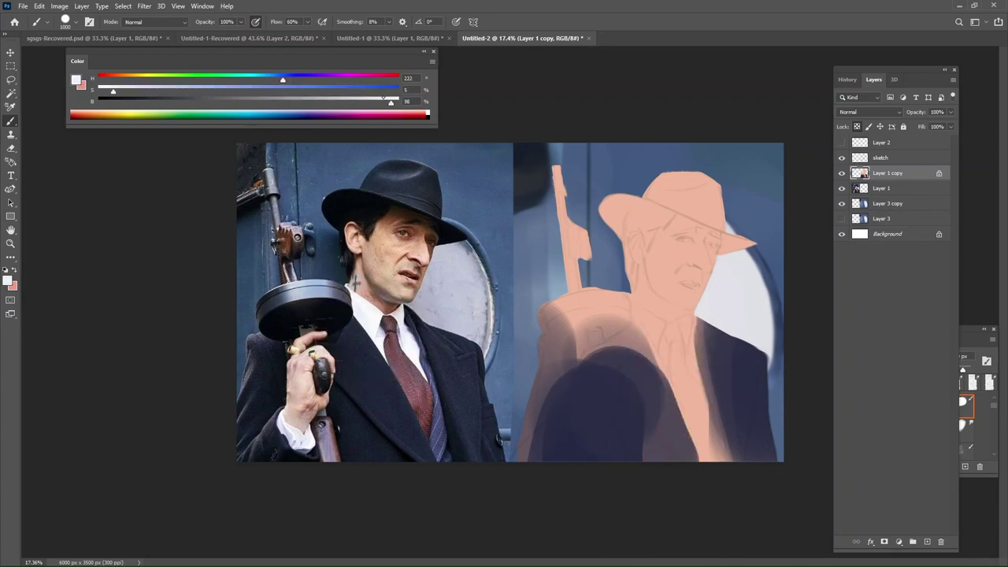
drag(664, 324, 676, 356)
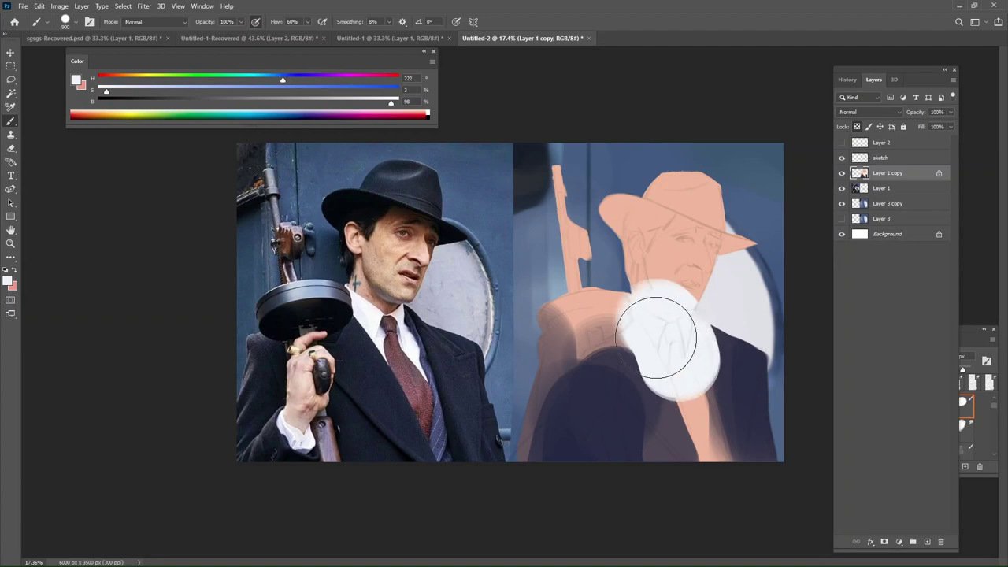
key(ctrl+z)
key(bracketleft)
key(bracketleft)
key(bracketleft)
key(bracketleft)
key(bracketleft)
key(bracketleft)
key(bracketleft)
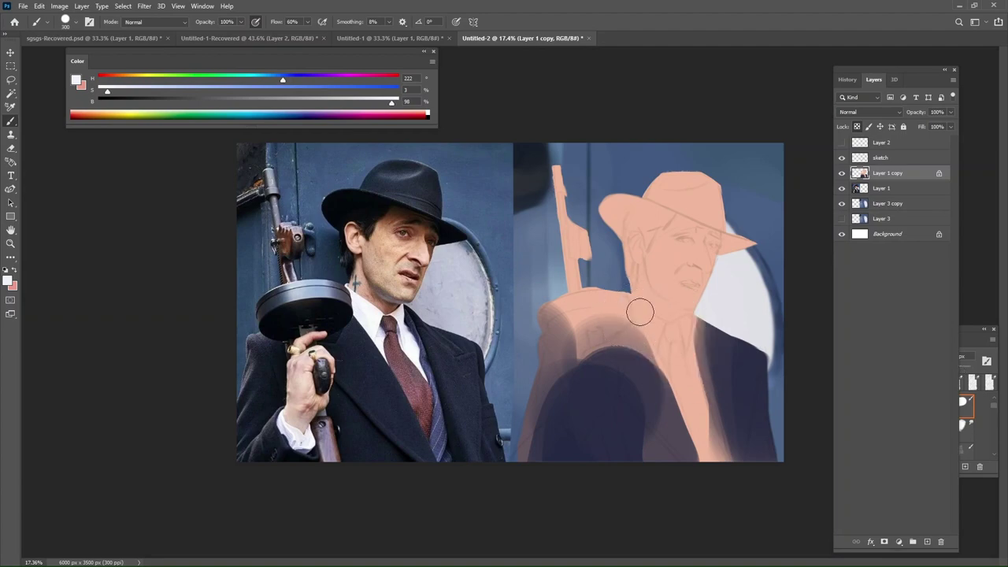
mouse_move(634, 297)
mouse_down()
mouse_move(676, 352)
mouse_move(631, 301)
mouse_move(676, 342)
mouse_move(638, 315)
mouse_move(652, 334)
mouse_up()
key(bracketright)
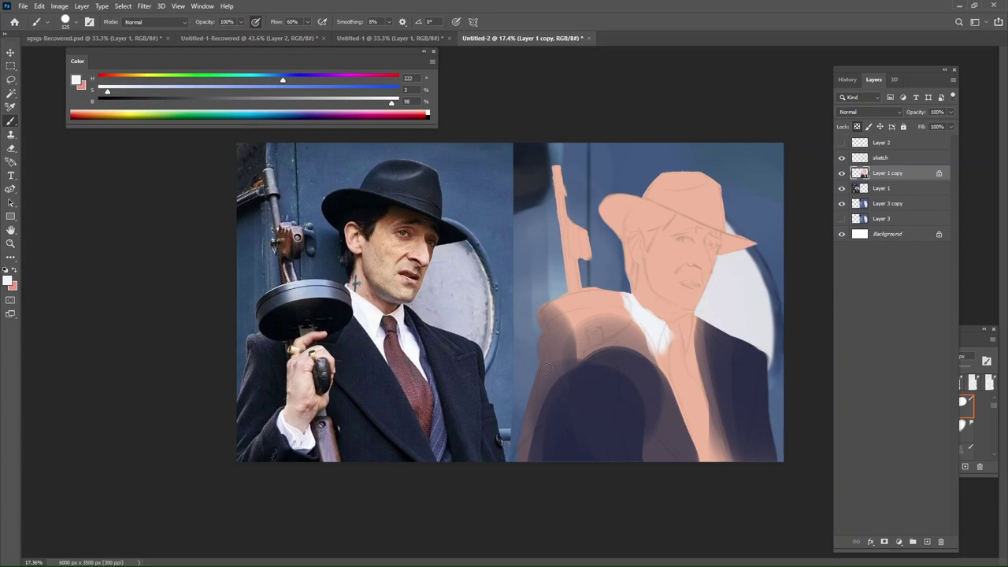
mouse_move(670, 341)
mouse_down()
mouse_move(692, 321)
mouse_move(679, 337)
mouse_move(712, 343)
mouse_move(715, 321)
mouse_move(715, 368)
mouse_up()
Even out the coat half beside the window with navy tones sampled from it, enlarging the brush to 400.
alt+click(711, 343)
key(bracketright)
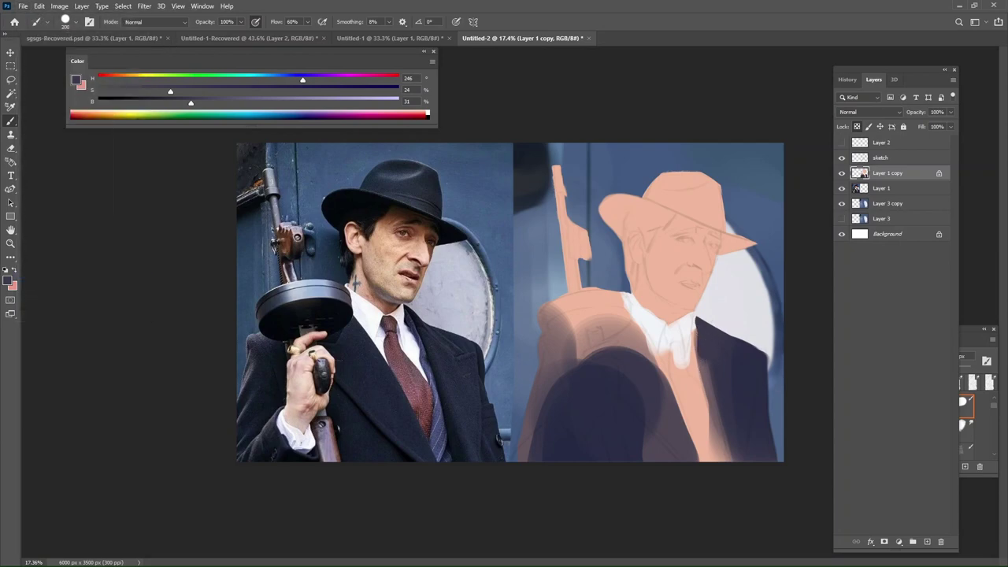
alt+click(730, 384)
key(bracketright)
key(bracketright)
alt+click(744, 386)
drag(724, 358, 760, 474)
Darken the lapel edge on the coat's window side with near-black navy sampled from the reference photo, using a brush of 150.
alt+click(445, 419)
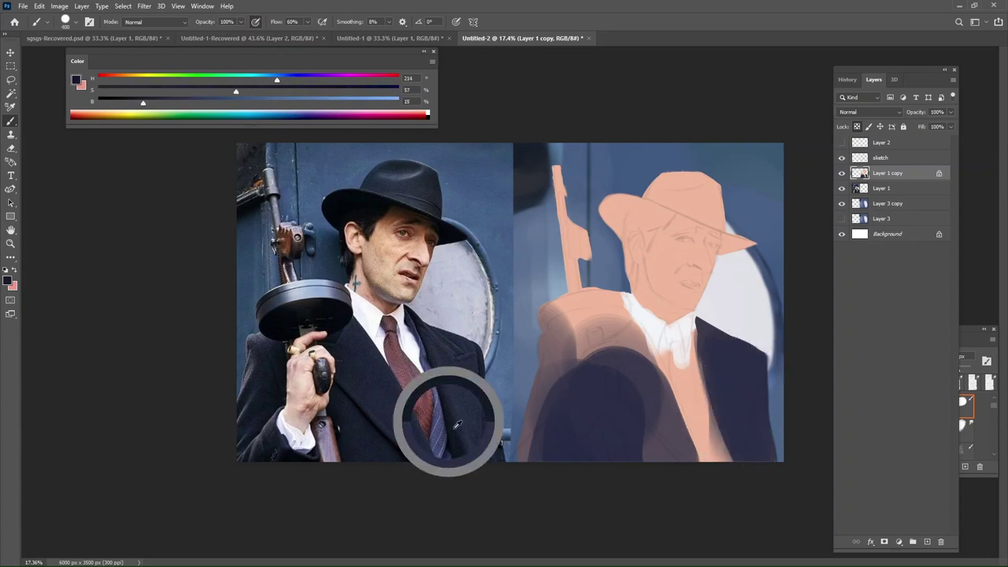
key(bracketleft)
key(bracketleft)
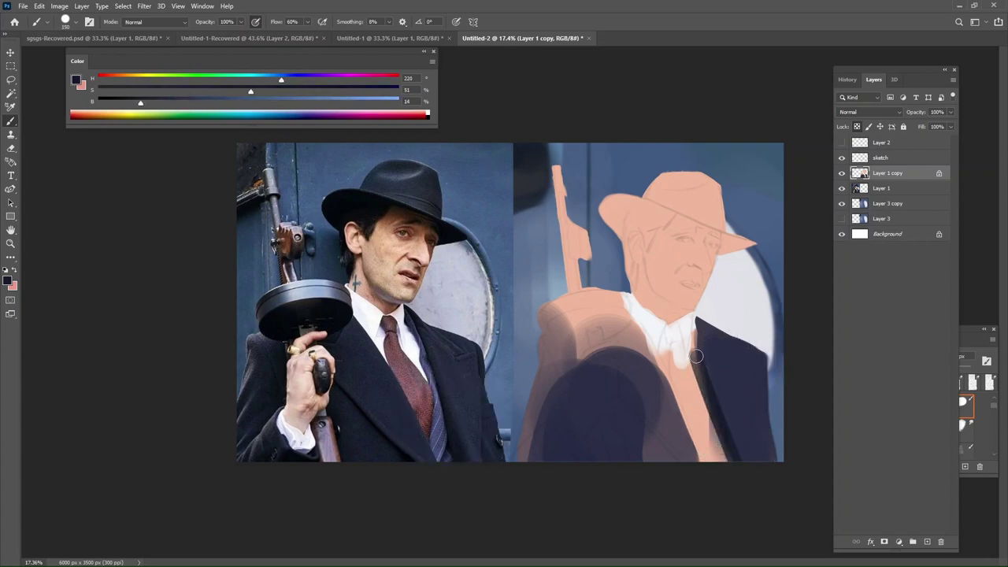
Paint the strip below the tie along the lapel in blue-violet based on the reference photo's blue scarf.
alt+click(445, 435)
alt+click(444, 435)
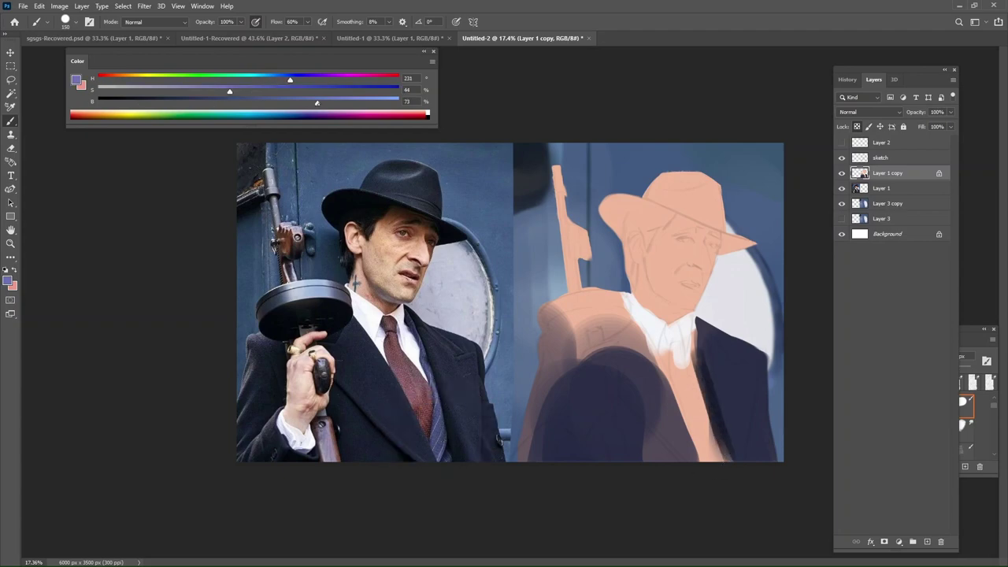
mouse_move(703, 470)
mouse_down()
mouse_move(693, 400)
mouse_move(451, 430)
mouse_move(709, 432)
mouse_move(704, 468)
mouse_move(697, 427)
mouse_up()
alt+click(695, 401)
alt+click(714, 442)
alt+click(445, 436)
alt+click(439, 435)
alt+click(438, 430)
key(ctrl+z)
Blend the blue-violet strip into the chest and coat hem with pink and grey-brown tones sampled around it.
key(bracketleft)
alt+click(697, 417)
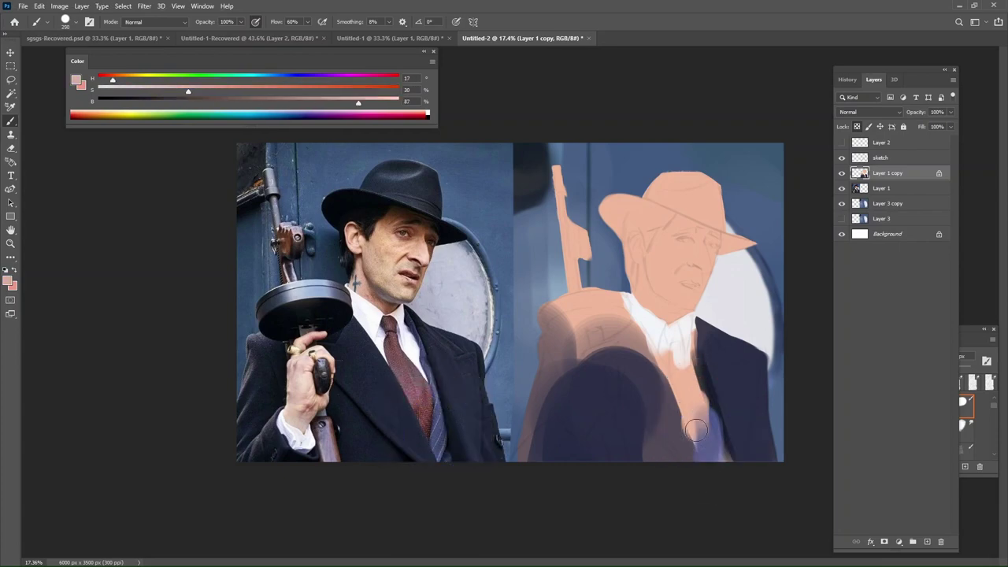
alt+click(723, 463)
alt+click(724, 461)
key(bracketleft)
key(bracketleft)
key(bracketleft)
key(bracketleft)
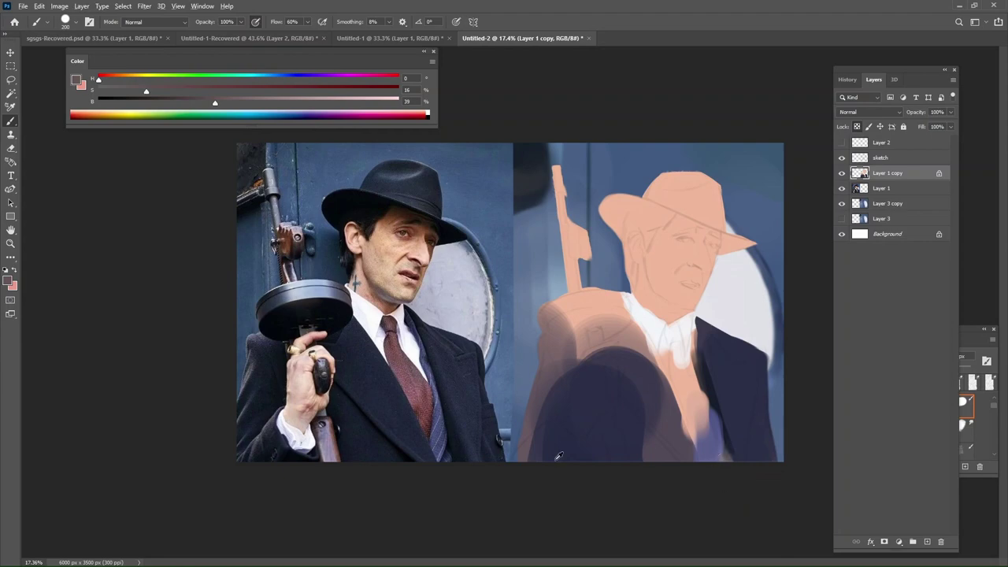
Try to paint the tie in a pink-red taken from the reference tie, with 49% saturation and 85% brightness.
alt+click(416, 394)
drag(417, 394, 400, 369)
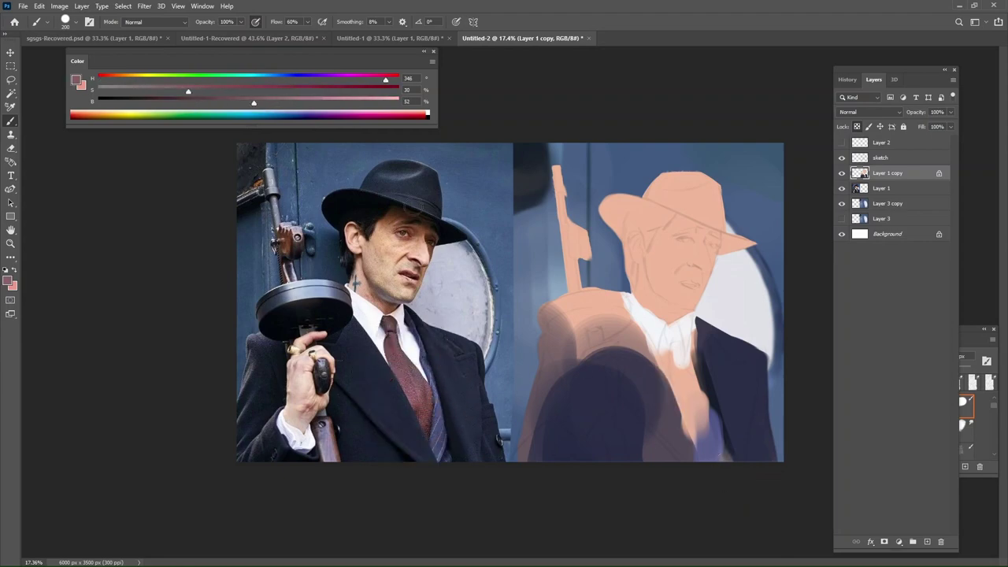
click(299, 103)
click(244, 91)
click(351, 103)
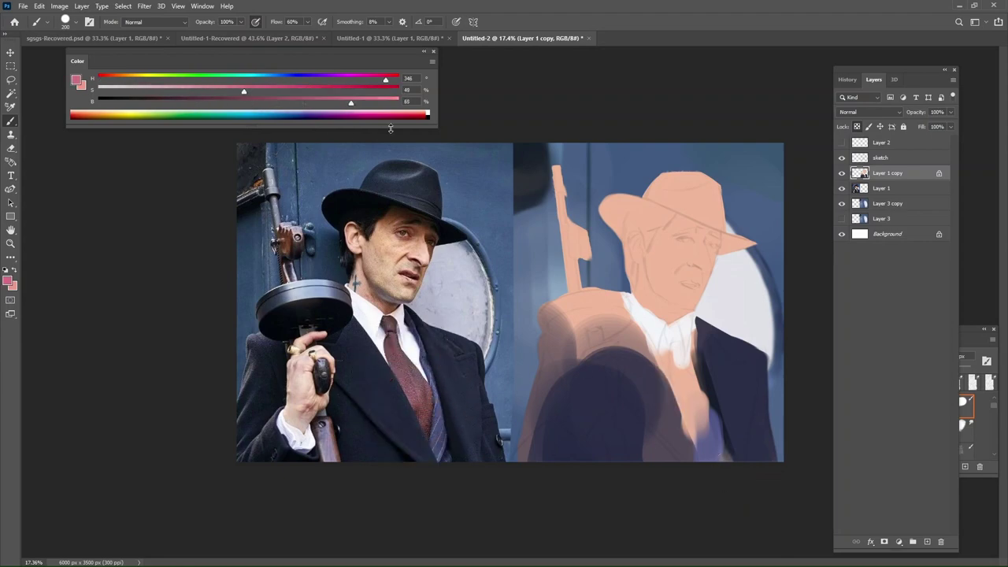
key(bracketright)
drag(653, 361, 687, 427)
key(ctrl+z)
drag(679, 366, 693, 433)
key(ctrl+z)
Paint the tie knot in dark crimson with 85% saturation and 42% brightness, using a brush of 100.
click(225, 103)
click(352, 90)
drag(675, 364, 693, 430)
key(ctrl+z)
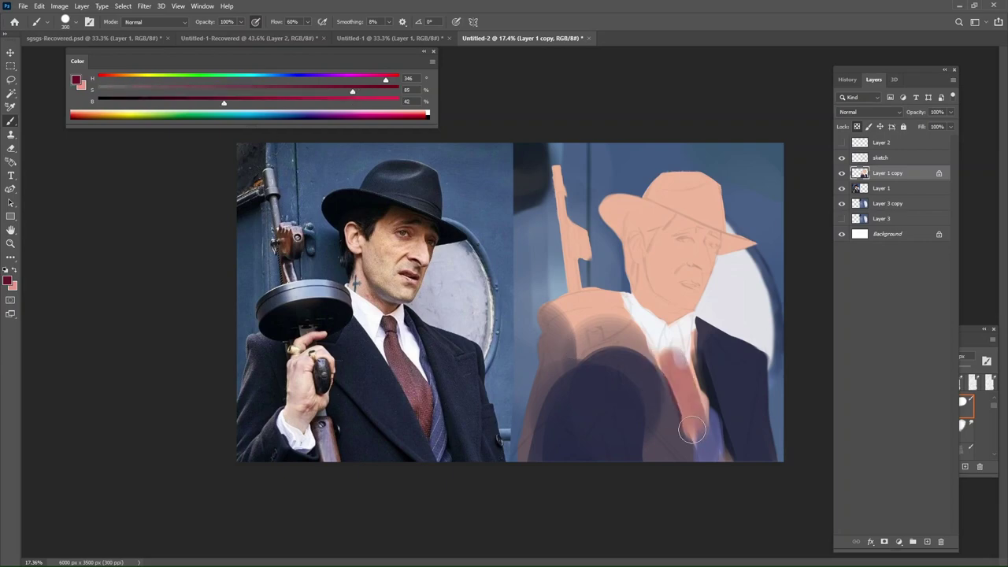
key(ctrl+z)
drag(669, 336, 670, 355)
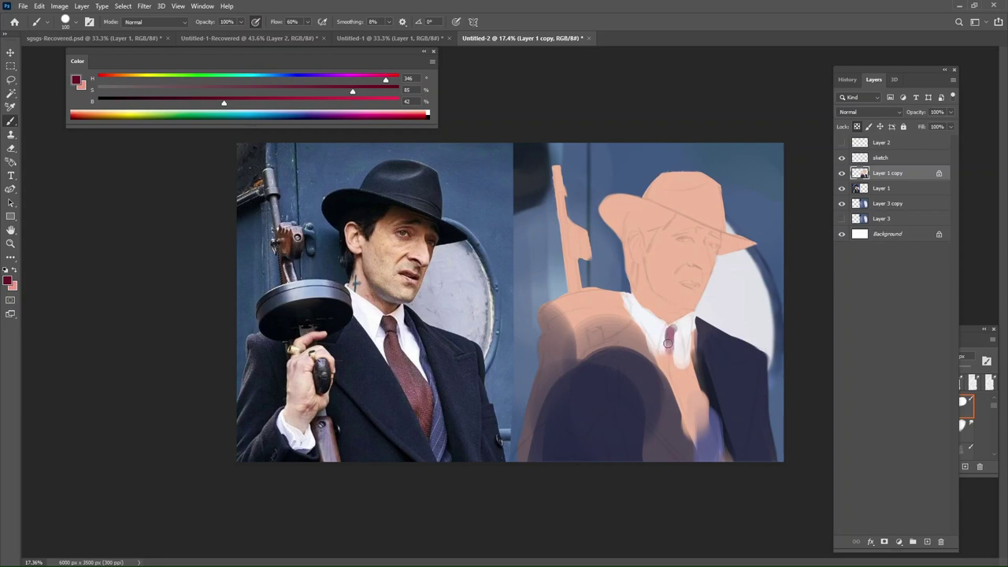
Paint the whole tie from knot to lower end in muted red sampled from the reference tie, enlarging the brush to 200.
drag(386, 346, 432, 405)
mouse_move(414, 371)
mouse_down()
mouse_move(405, 382)
mouse_move(398, 356)
mouse_move(427, 386)
mouse_move(418, 376)
mouse_move(419, 387)
mouse_move(410, 352)
mouse_move(412, 364)
mouse_up()
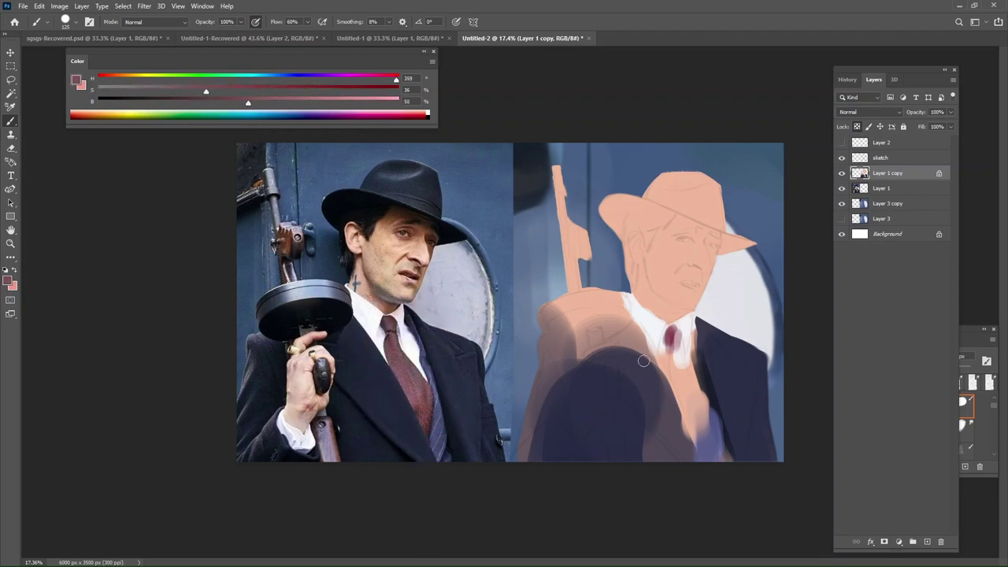
key(bracketright)
mouse_move(671, 339)
mouse_down()
mouse_move(700, 428)
mouse_move(673, 347)
mouse_move(690, 434)
mouse_up()
drag(679, 394, 681, 411)
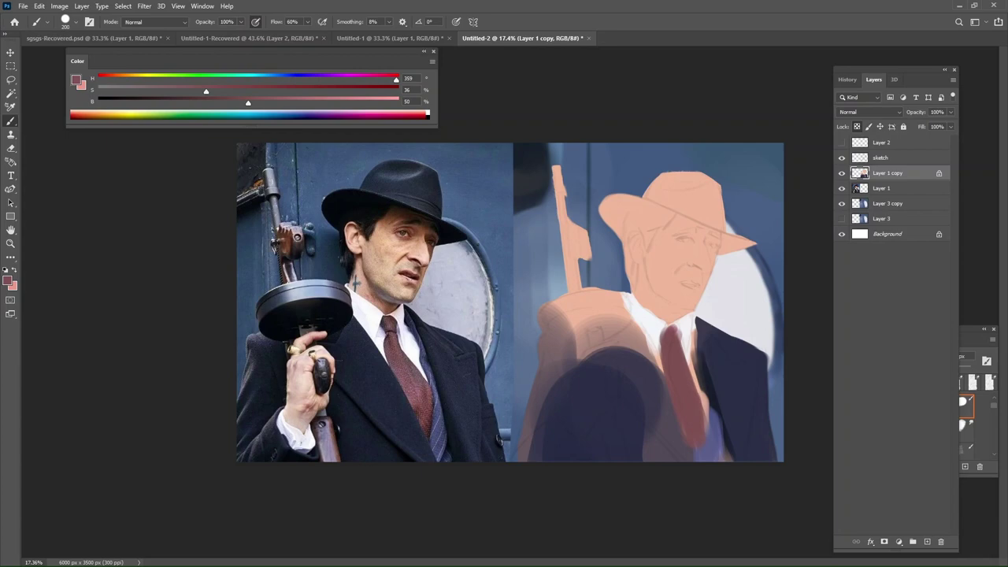
Paint the shirt along both sides of the tie with sampled near-white and tidy the tie's edges with its own red.
alt+click(656, 330)
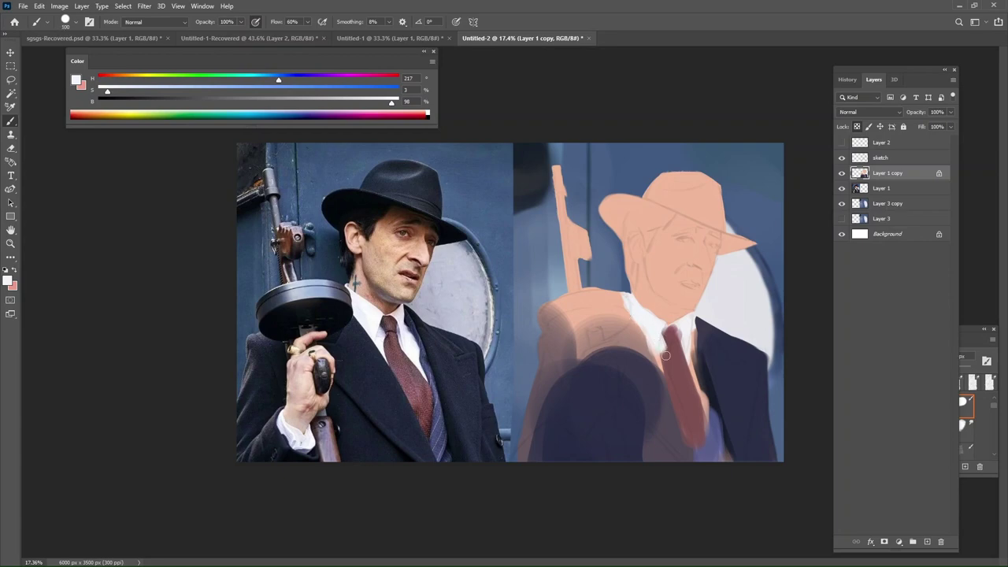
drag(659, 342, 672, 402)
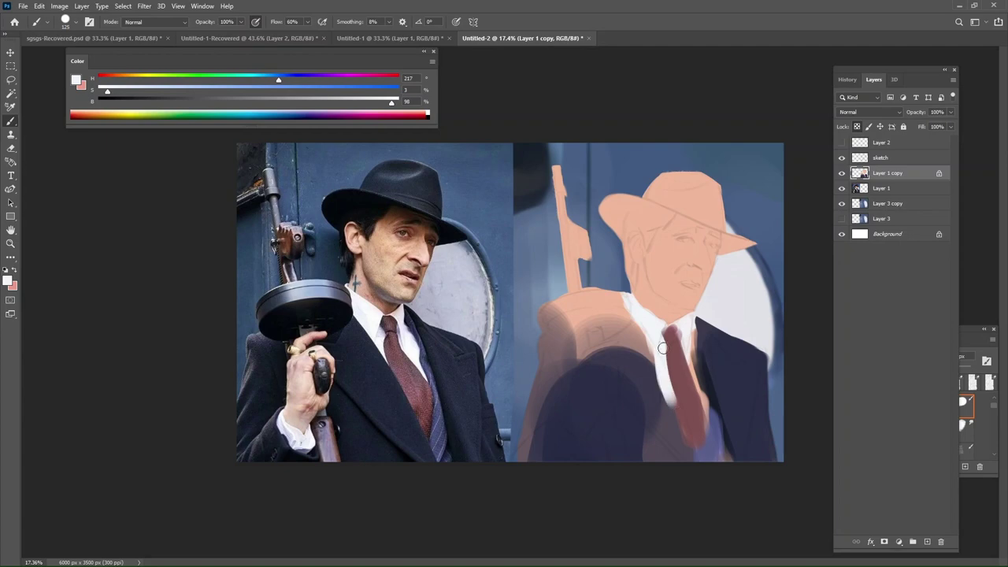
key(bracketleft)
drag(682, 338, 684, 357)
alt+click(684, 371)
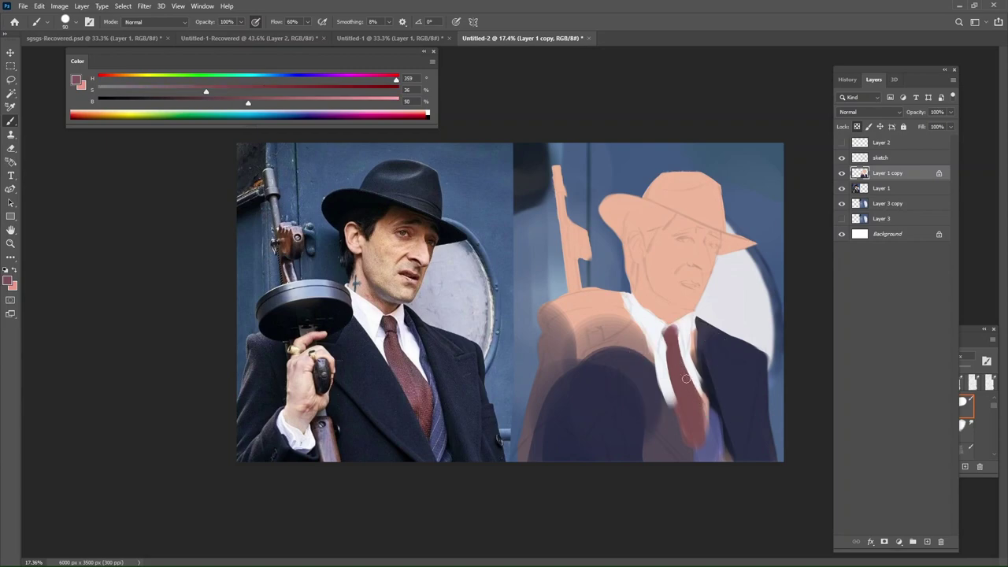
drag(686, 379, 704, 434)
Fill the large lapel and coat front up to the shirt with navy sampled from the coat, using a brush of 500.
alt+click(722, 364)
key(bracketright)
key(bracketright)
key(bracketright)
key(bracketright)
key(bracketright)
key(bracketright)
key(bracketright)
mouse_move(626, 331)
mouse_down()
mouse_move(685, 474)
mouse_move(624, 347)
mouse_move(674, 469)
mouse_up()
key(ctrl+z)
drag(619, 354, 684, 477)
drag(628, 388, 661, 472)
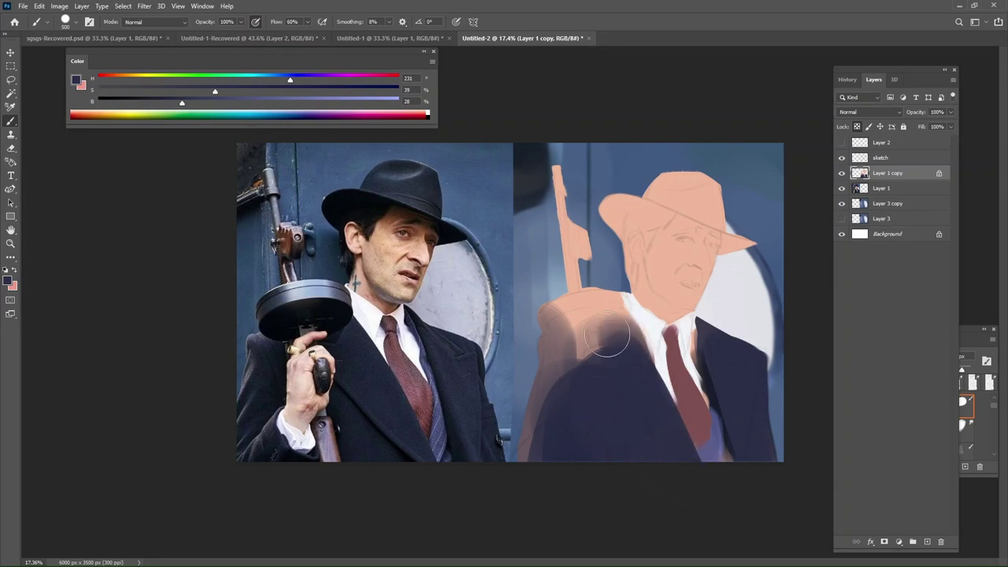
mouse_move(608, 338)
mouse_down()
mouse_move(655, 462)
mouse_move(615, 353)
mouse_move(591, 336)
mouse_move(630, 418)
mouse_up()
Fill the coat's shoulder and sleeve below the gun with the same navy, enlarging the brush to 800.
key(bracketright)
key(bracketright)
key(bracketright)
mouse_move(591, 309)
mouse_down()
mouse_move(612, 379)
mouse_move(586, 293)
mouse_move(624, 402)
mouse_move(609, 405)
mouse_move(560, 473)
mouse_move(557, 321)
mouse_move(549, 416)
mouse_up()
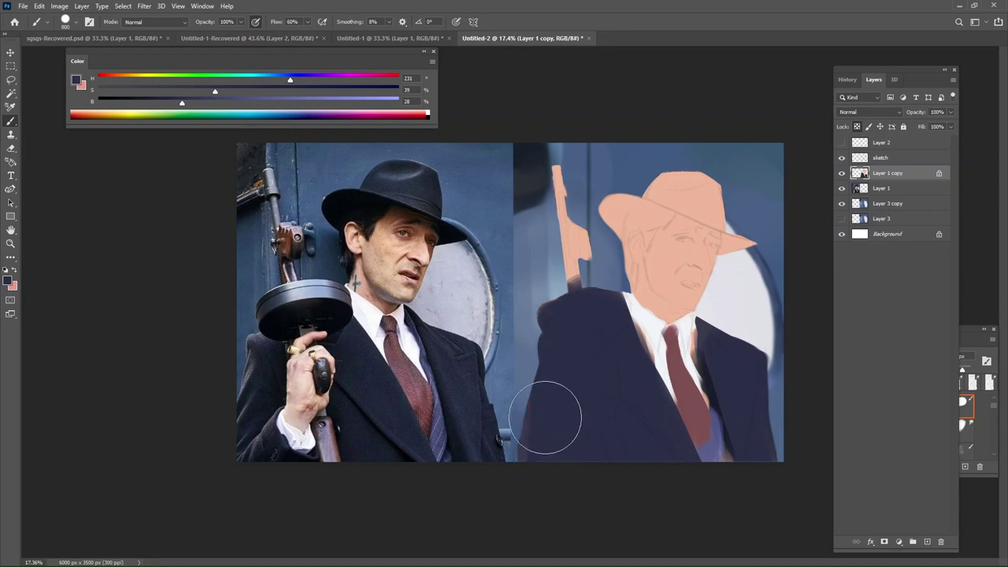
Set the navy to 73% saturation and 12% brightness and try it on the lower coat front.
click(134, 102)
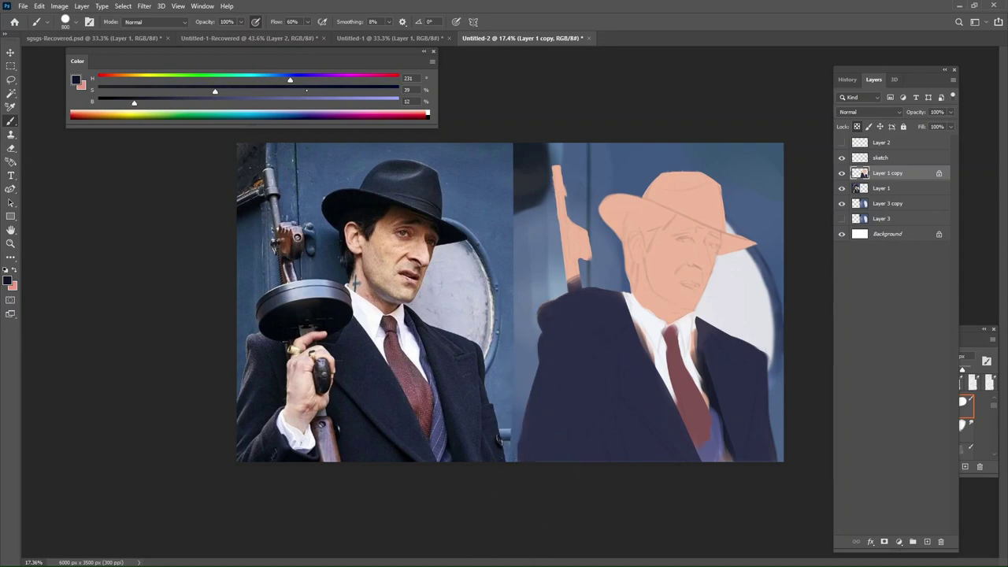
drag(215, 92, 319, 91)
drag(641, 417, 658, 457)
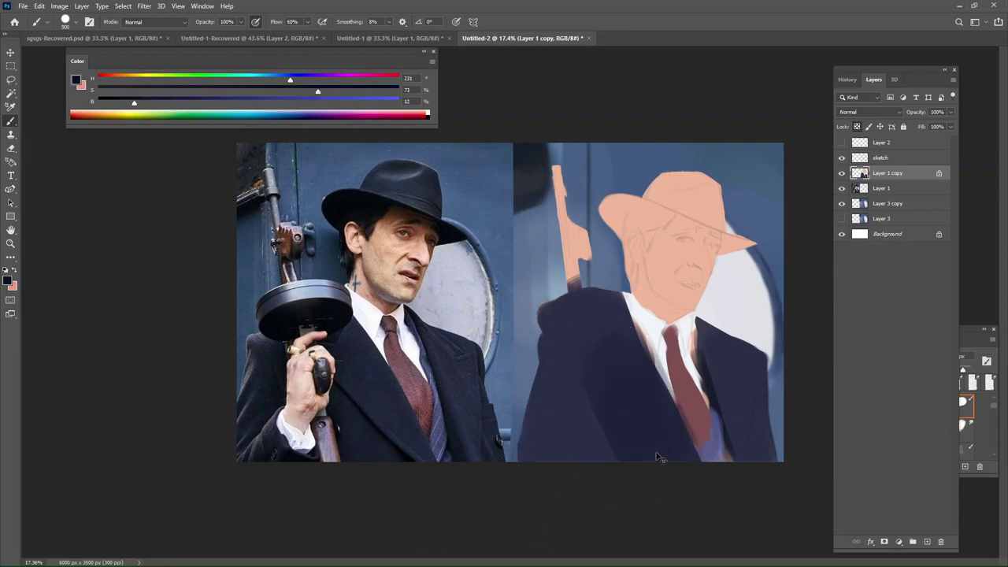
key(ctrl+z)
Darken the lower coat front with the 12% brightness navy, adjusting the brush up to 1100.
key(bracketleft)
key(bracketleft)
key(bracketleft)
key(bracketleft)
key(bracketleft)
key(bracketright)
key(bracketright)
key(bracketright)
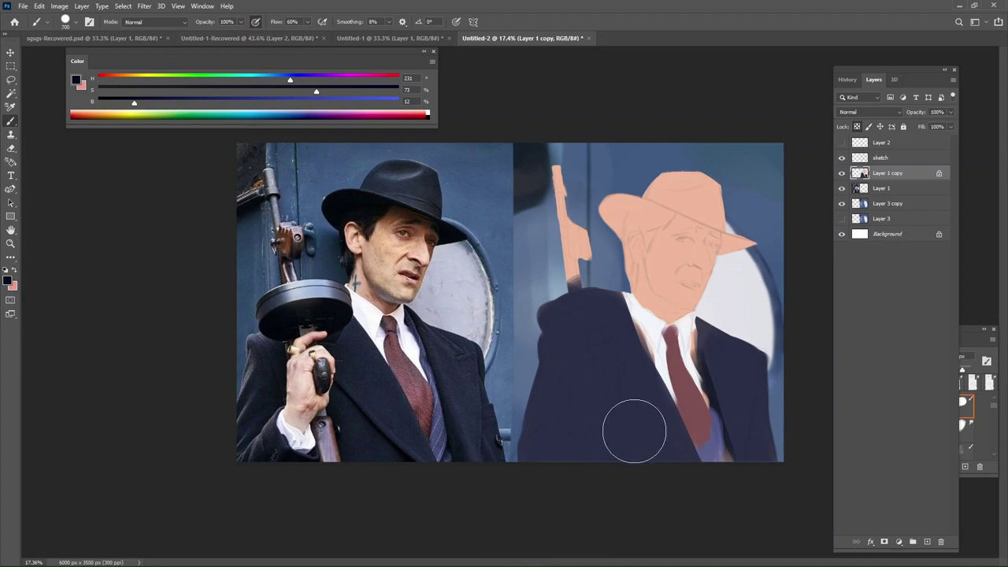
key(bracketright)
key(bracketright)
key(bracketright)
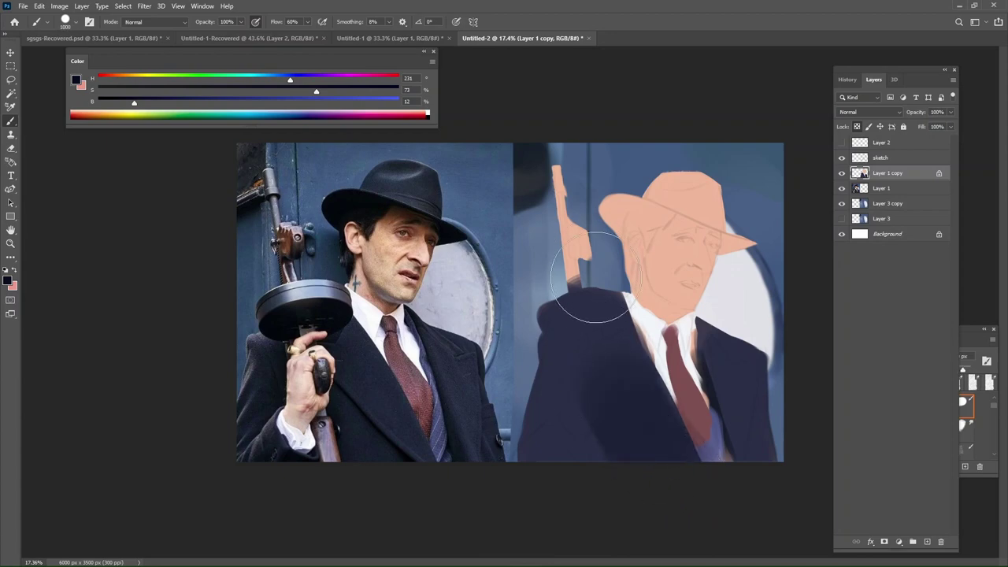
key(bracketright)
mouse_move(617, 396)
mouse_down()
mouse_move(585, 311)
mouse_move(628, 435)
mouse_move(588, 333)
mouse_move(631, 433)
mouse_up()
Even out the coat front with navy tones sampled from it, trying a 10% brightness version with a brush of 1100.
alt+click(587, 326)
alt+click(663, 449)
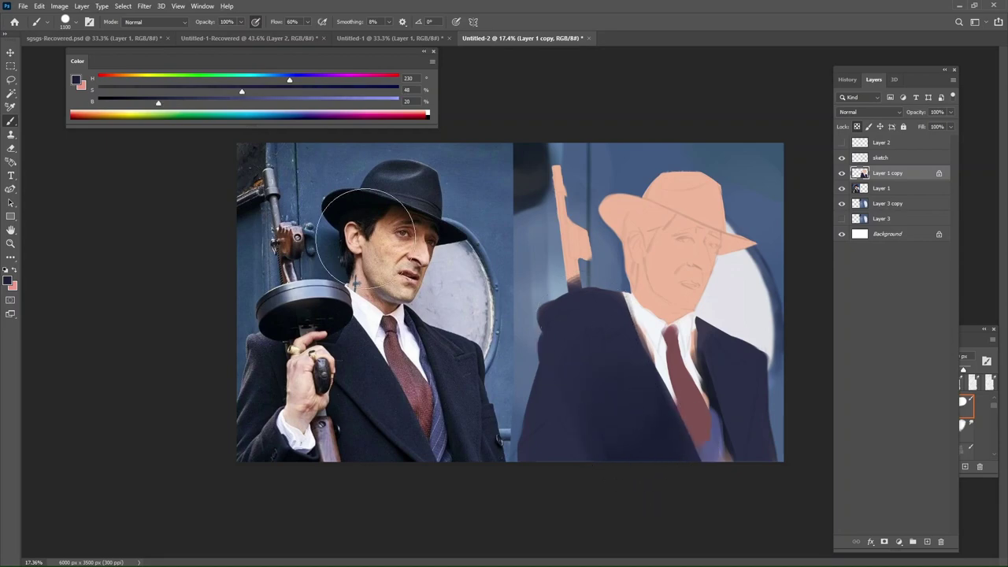
drag(158, 102, 128, 102)
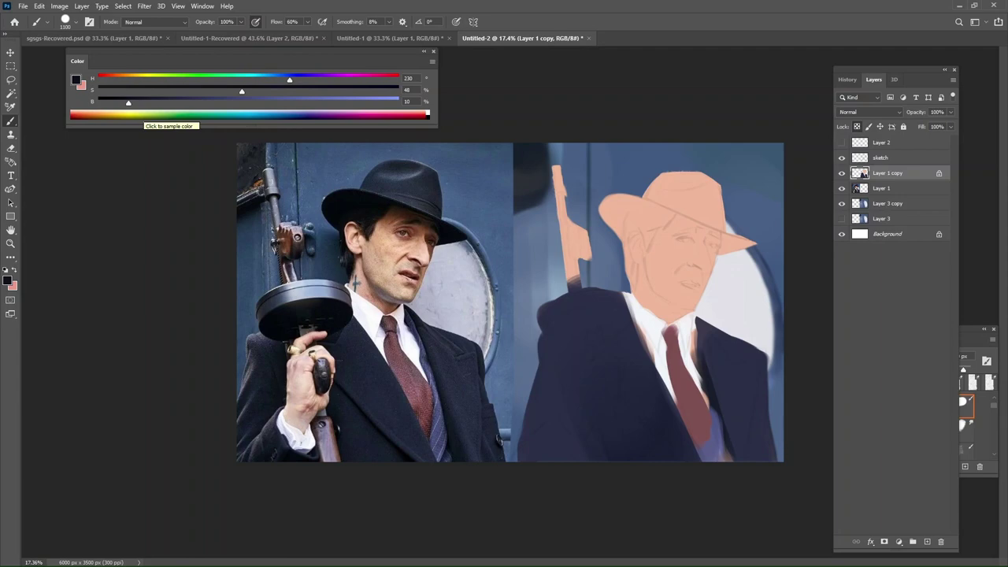
drag(586, 374, 590, 494)
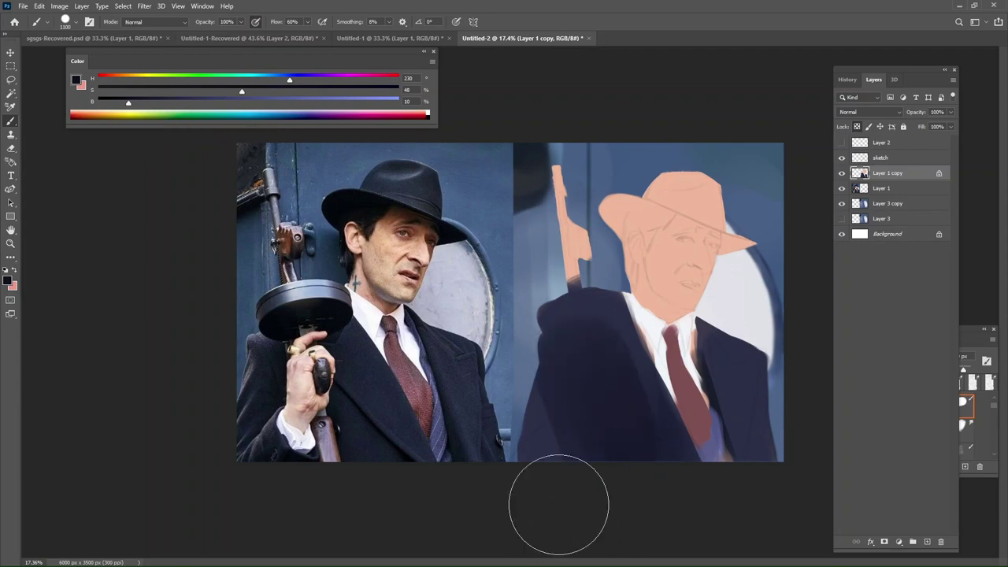
key(ctrl+z)
alt+click(599, 323)
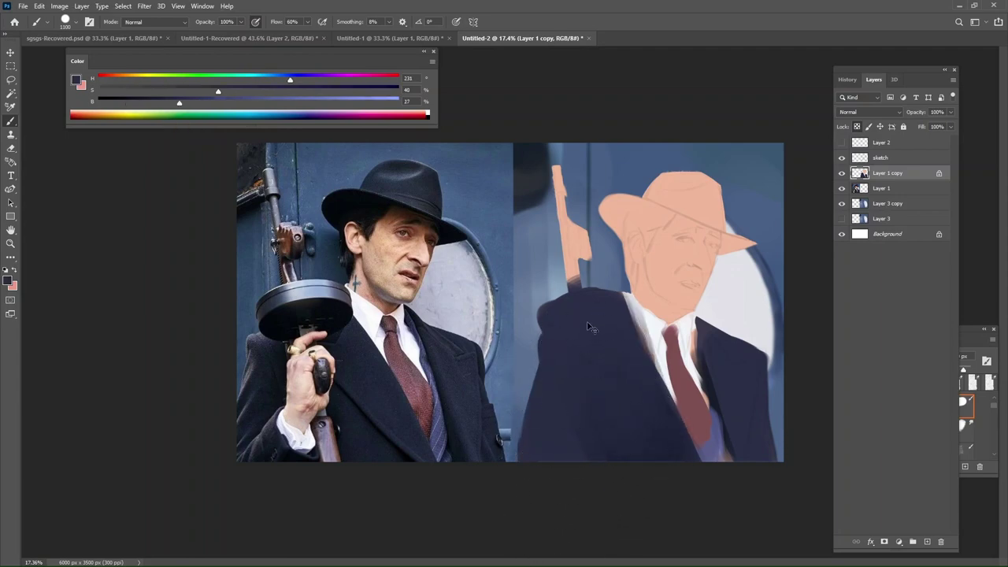
Clean up the collar and shirt edge along the large lapel with sampled near-white, reducing the brush to 90.
alt+click(651, 334)
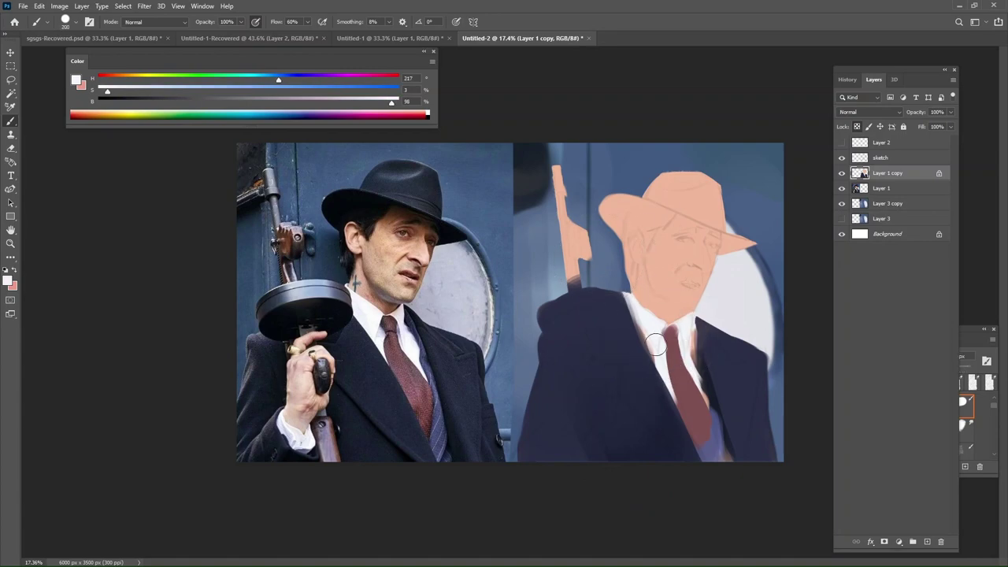
key(bracketleft)
key(bracketleft)
drag(625, 296, 668, 384)
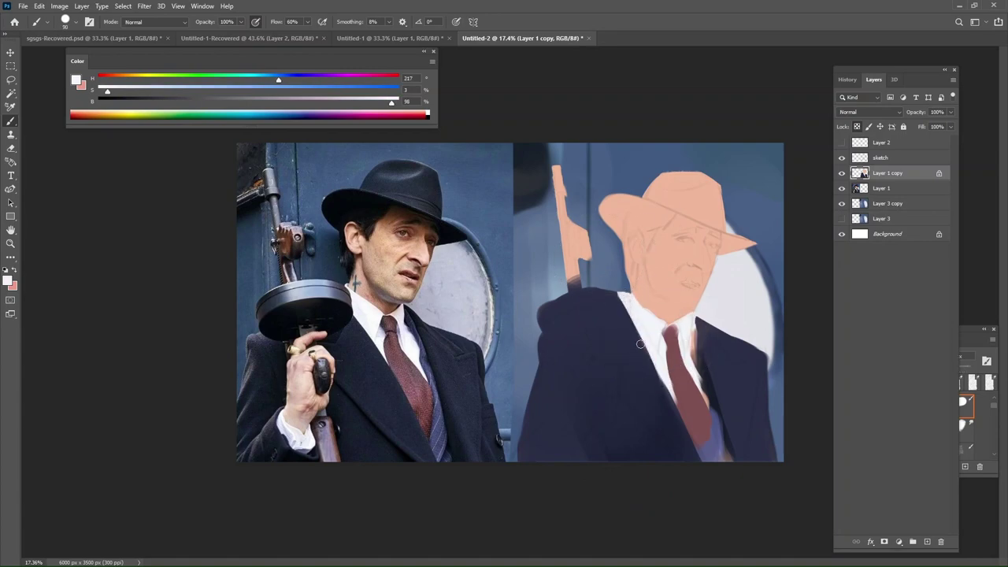
Refine the large lapel's edge against the shirt with sampled navy, resample a lighter navy from the far coat side and enlarge the brush to 1100.
alt+click(623, 327)
drag(617, 312, 691, 450)
alt+click(738, 390)
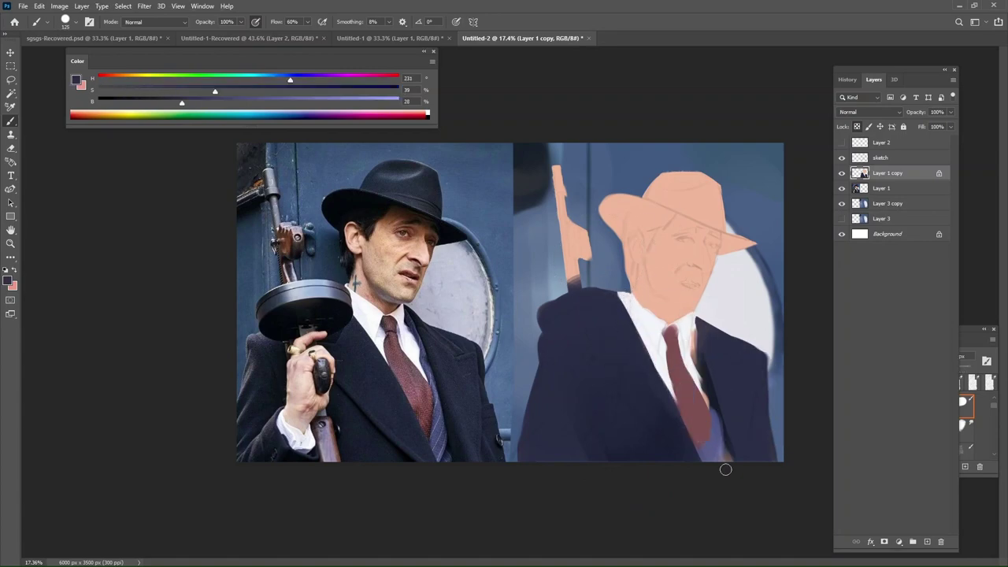
key(bracketright)
key(bracketright)
key(bracketright)
key(bracketright)
key(bracketright)
key(bracketright)
key(bracketright)
key(bracketright)
key(bracketright)
key(bracketright)
key(bracketright)
key(bracketright)
key(bracketright)
key(bracketright)
Compare the painting's light and dark values with the reference photo by repeatedly switching the grayscale proof preview on and off.
key(ctrl+y)
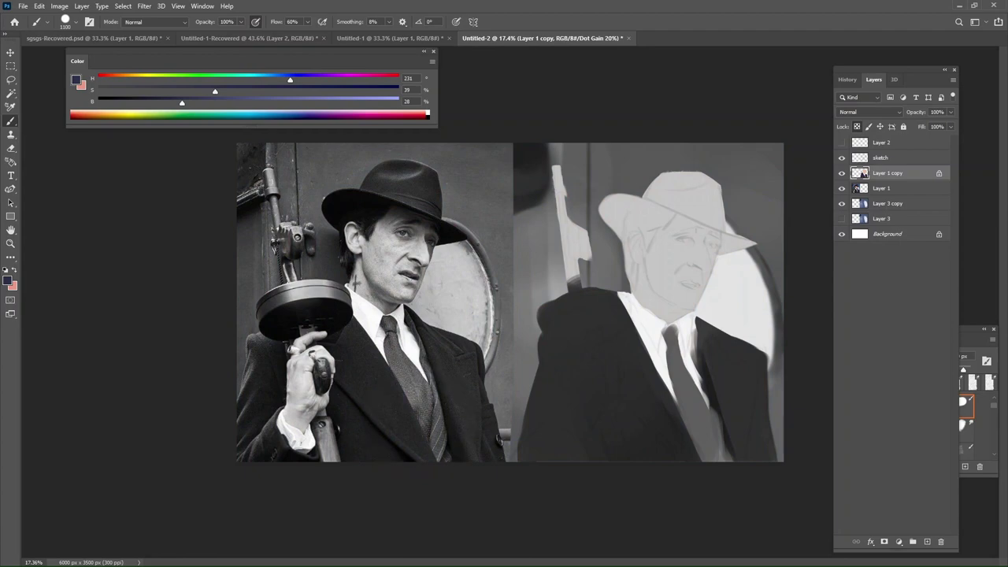
key(ctrl+y)
key(ctrl+y)
key(ctrl+y)
key(ctrl+y)
key(ctrl+y)
key(ctrl+y)
key(ctrl+y)
key(ctrl+y)
key(ctrl+y)
key(ctrl+y)
key(ctrl+y)
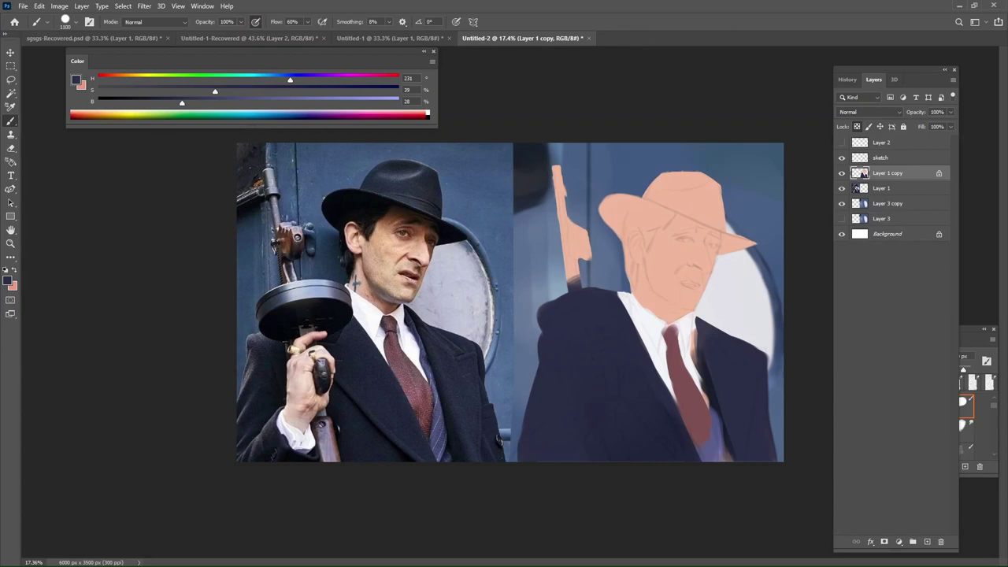
Touch up the tie knot and neck edge with sampled colours, and paint the shirt strip beside the tie near-white with a brush of 70.
alt+click(669, 329)
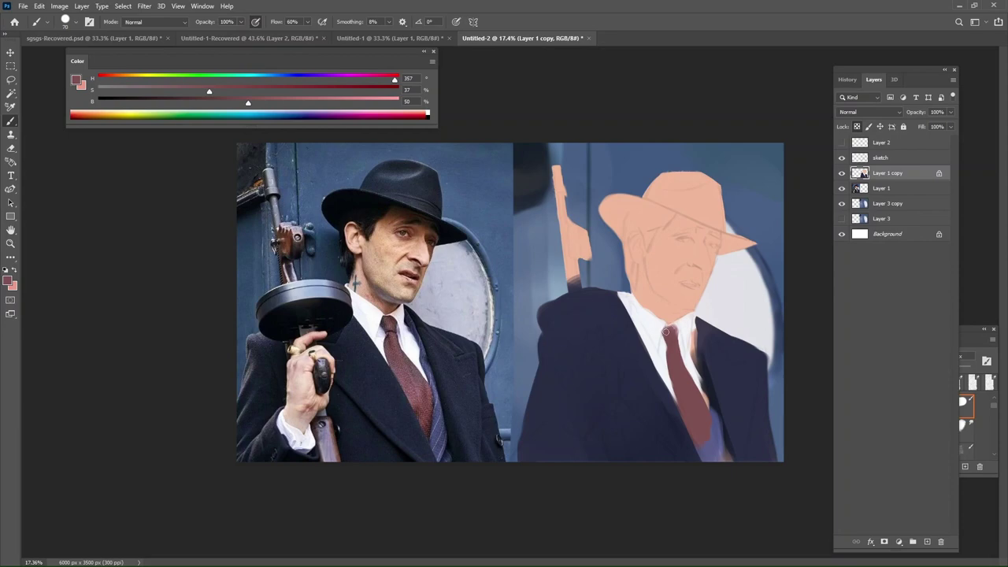
alt+click(662, 307)
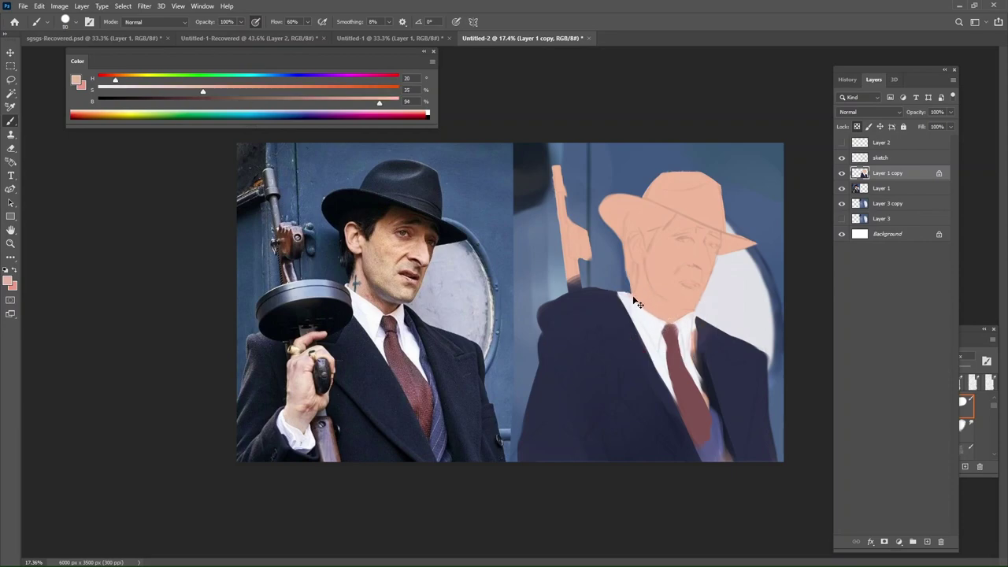
alt+click(675, 315)
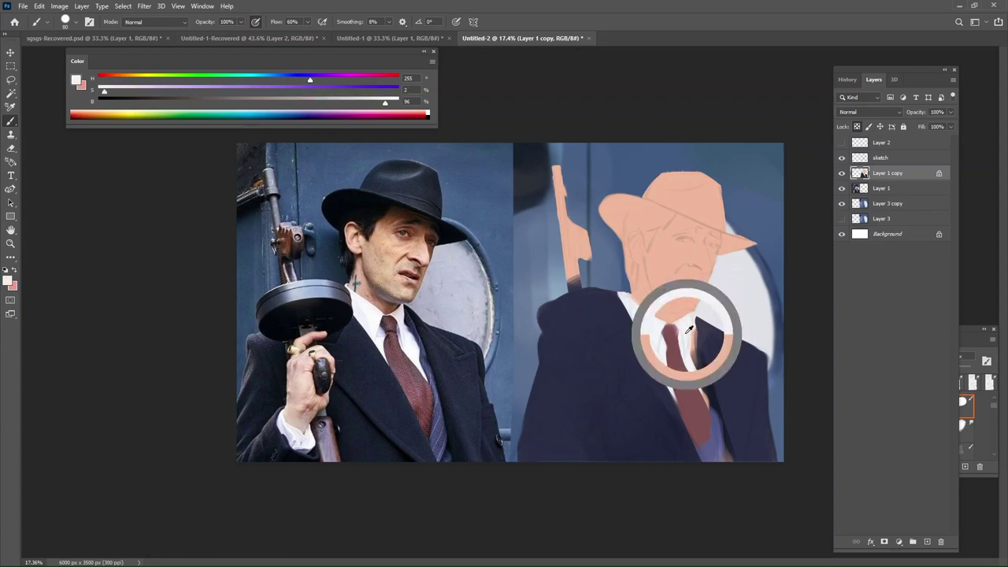
drag(691, 352, 705, 399)
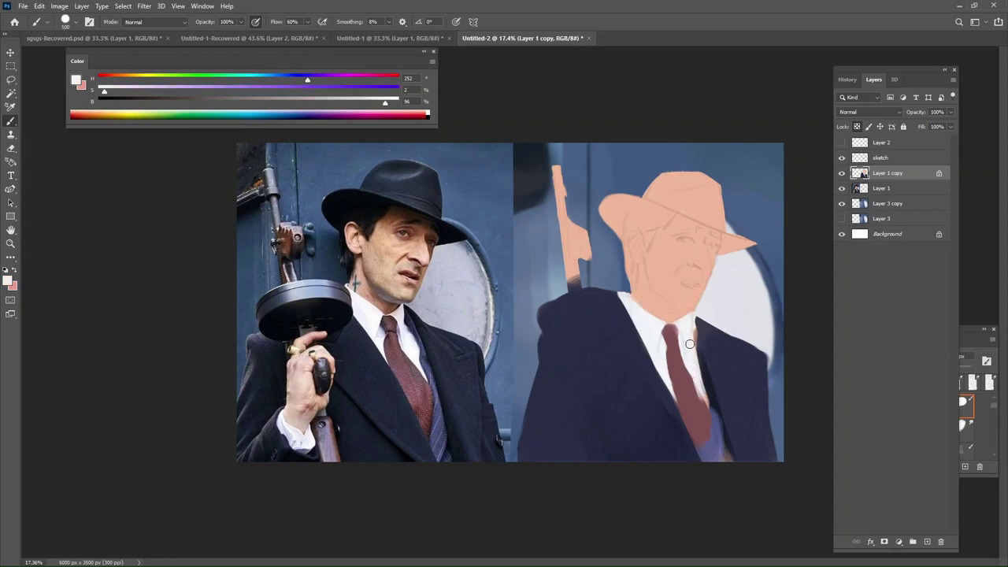
key(ctrl+z)
key(bracketleft)
key(bracketleft)
key(bracketleft)
drag(693, 353, 709, 410)
Tidy the shirt strip between the tie and narrow lapel with sampled near-white and dark navy, and resample the tie's red with a brush of 100.
alt+click(689, 386)
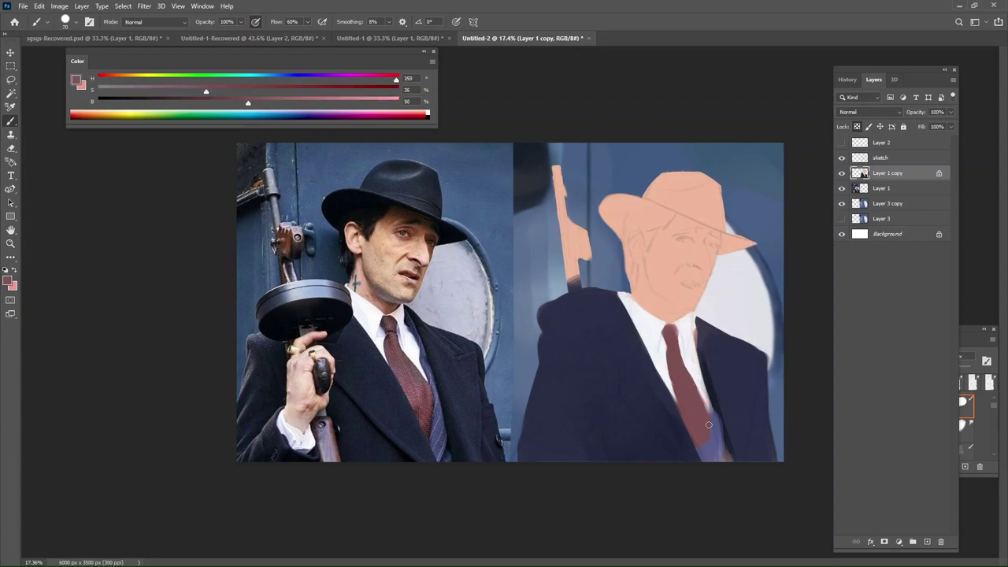
alt+click(694, 360)
alt+click(701, 342)
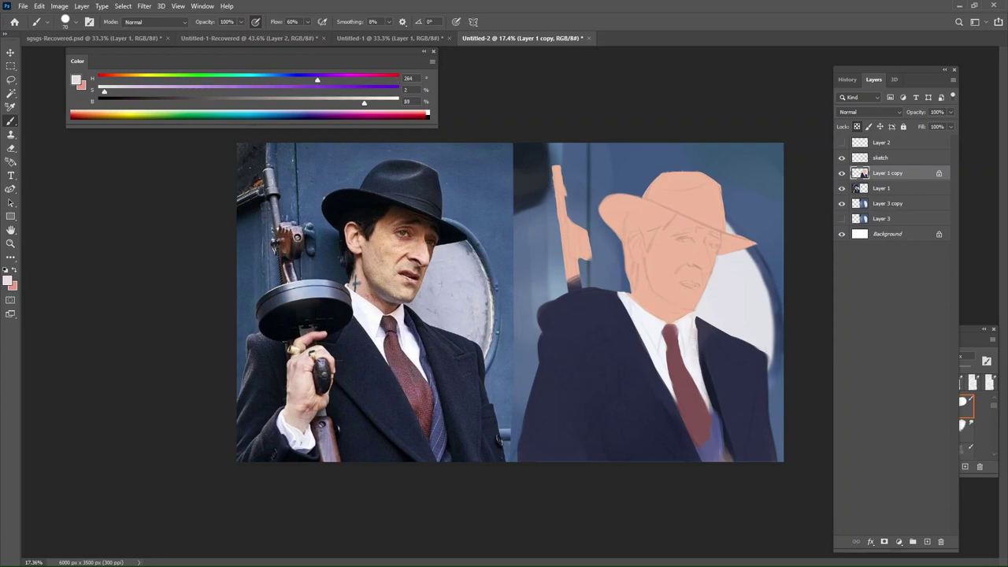
alt+click(702, 372)
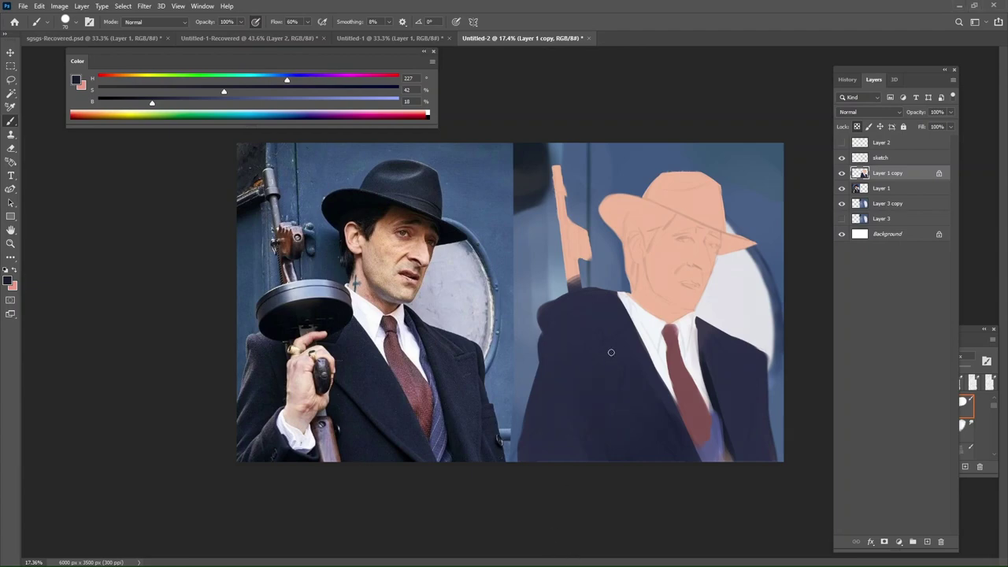
key(alt+bracketright)
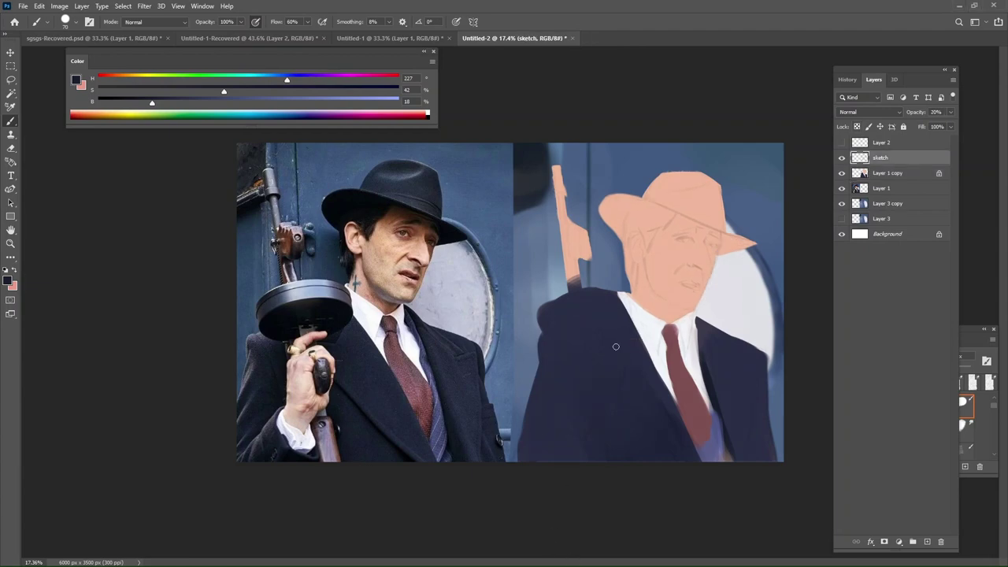
alt+click(698, 422)
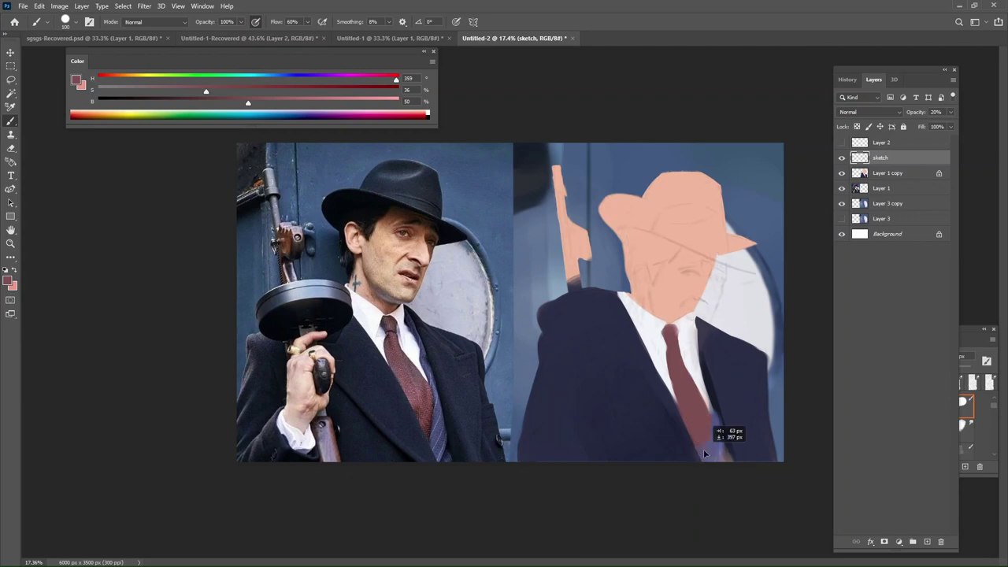
mouse_move(707, 433)
mouse_down()
mouse_move(549, 522)
mouse_move(513, 506)
mouse_move(358, 528)
mouse_up()
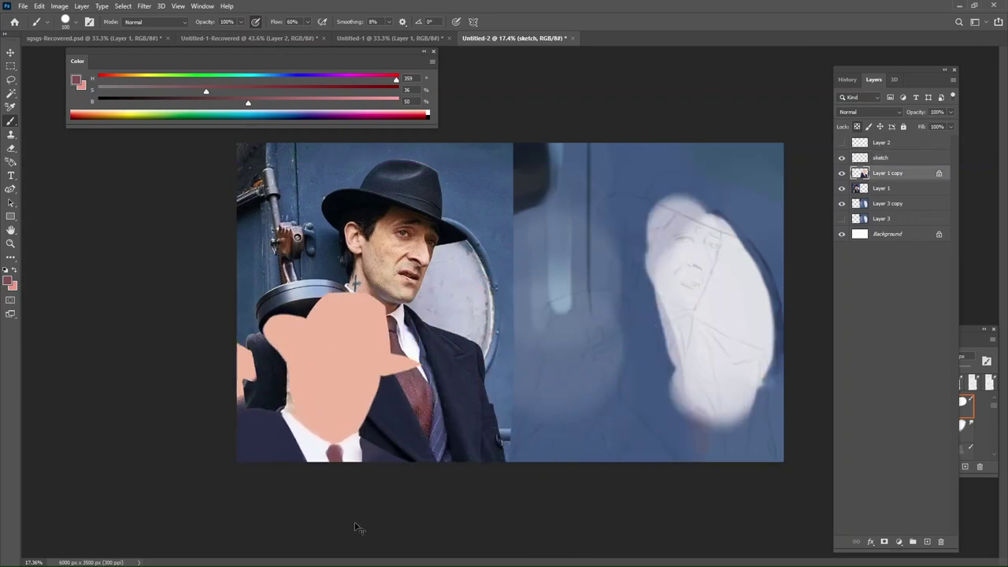
key(ctrl+z)
drag(658, 397, 376, 504)
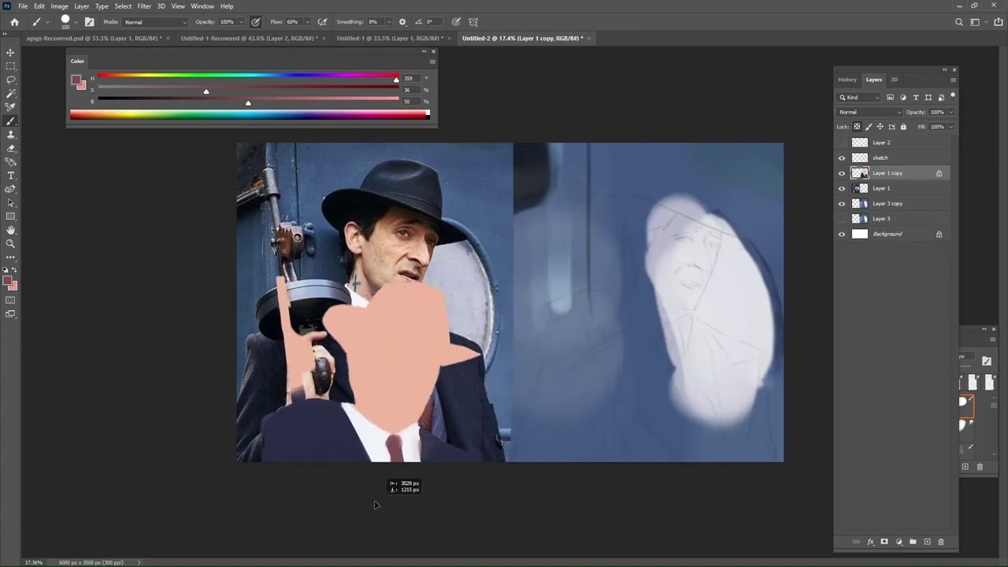
key(ctrl+z)
key(ctrl+z)
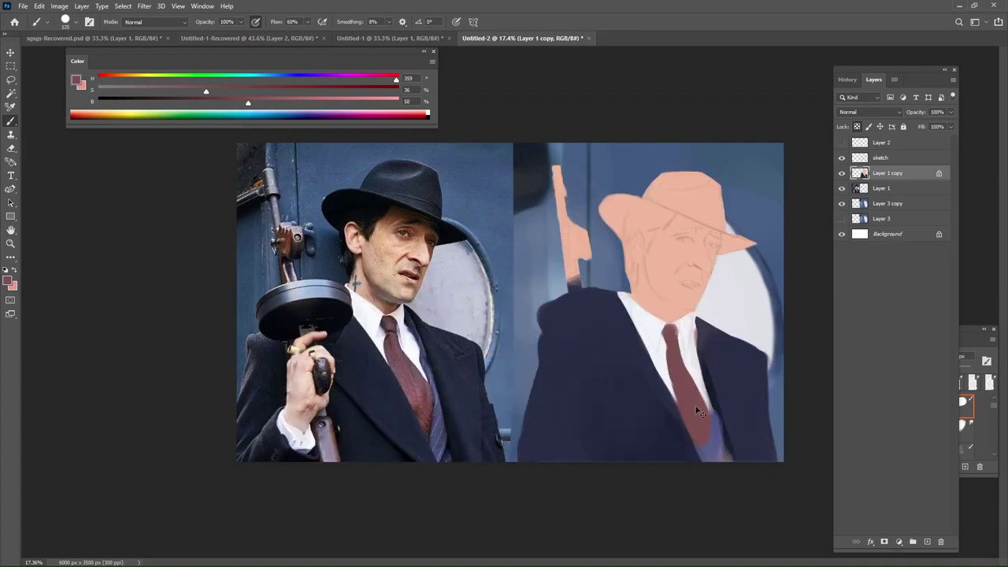
drag(695, 405, 694, 408)
key(ctrl+z)
Extend the tie's lower end to the canvas edge with the sampled red and a brush of 100.
key(])
key(bracketleft)
drag(701, 451, 706, 428)
Paint a blue waistcoat strip between the shirt and narrow lapel up to the collar, using the sampled blue and a brush of 60.
alt+click(717, 423)
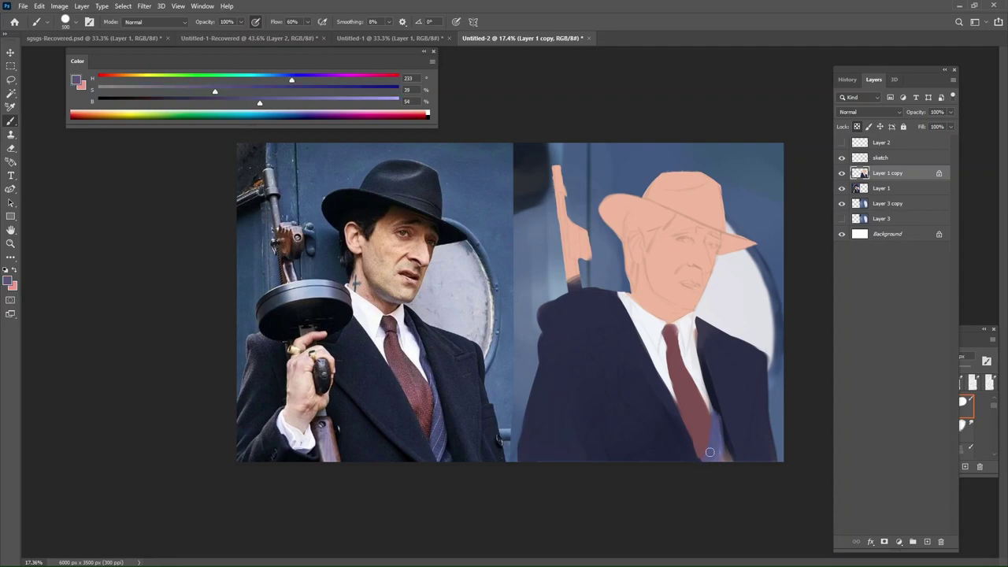
key(bracketleft)
key(bracketleft)
key(bracketleft)
mouse_move(715, 412)
mouse_down()
mouse_move(695, 326)
mouse_move(704, 363)
mouse_up()
drag(694, 320, 707, 367)
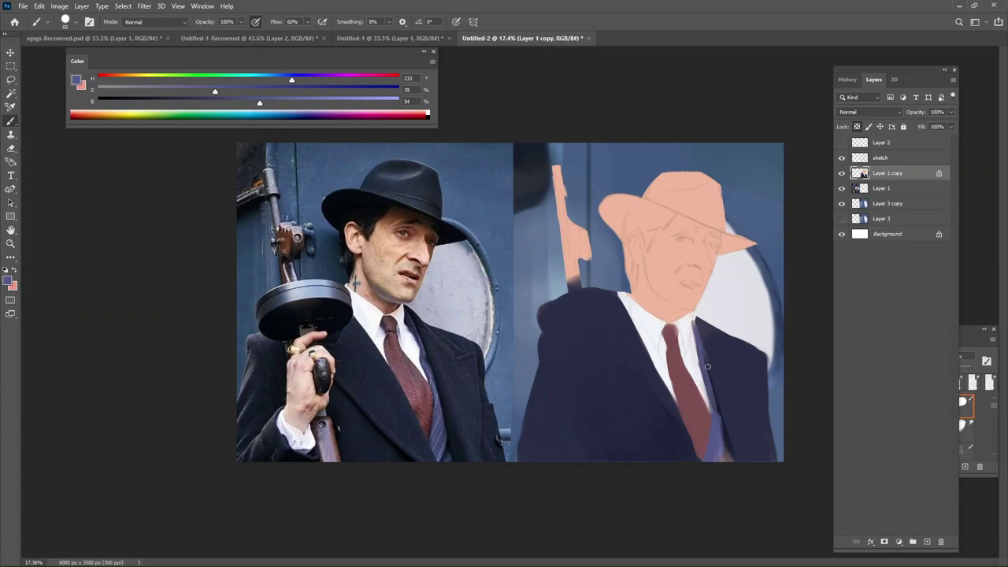
Define the narrow lapel's inner edge along the blue strip with dark navy sampled from the coat, using brush sizes 45 and 60.
alt+click(720, 399)
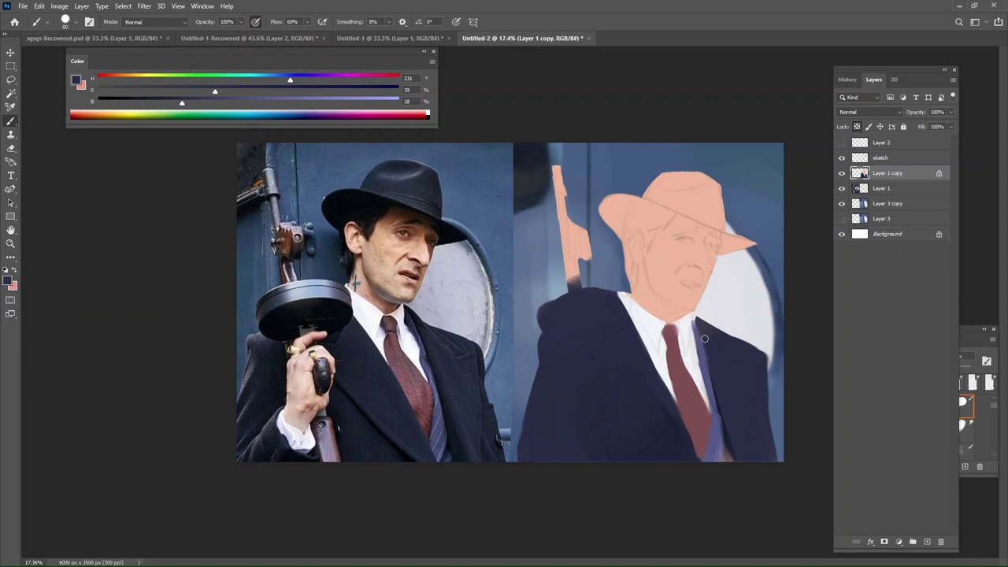
alt+click(730, 437)
key([)
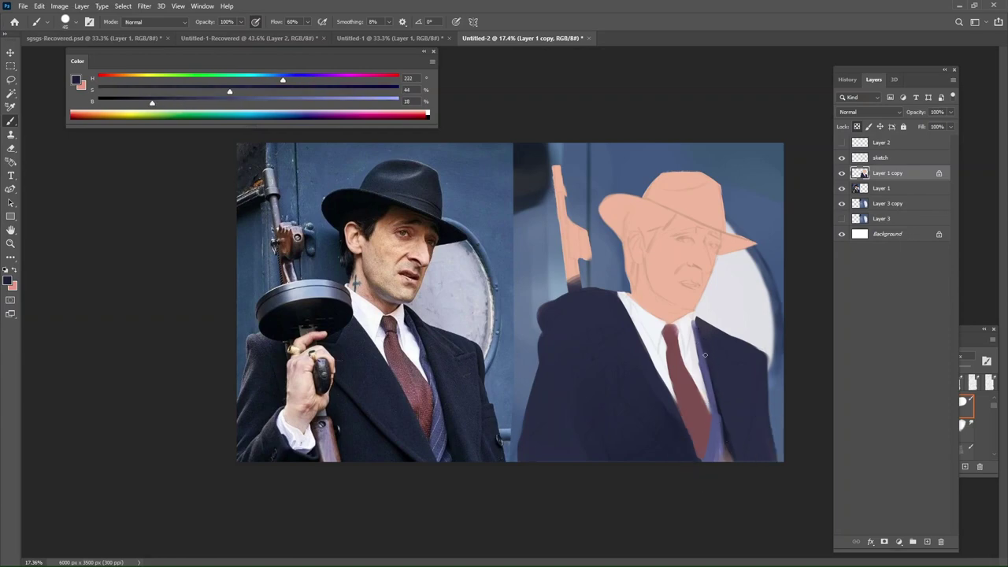
drag(705, 355, 723, 422)
key(])
drag(700, 334, 717, 385)
Bring the Brushes panel to the front and move it slightly lower over the layer list.
click(970, 334)
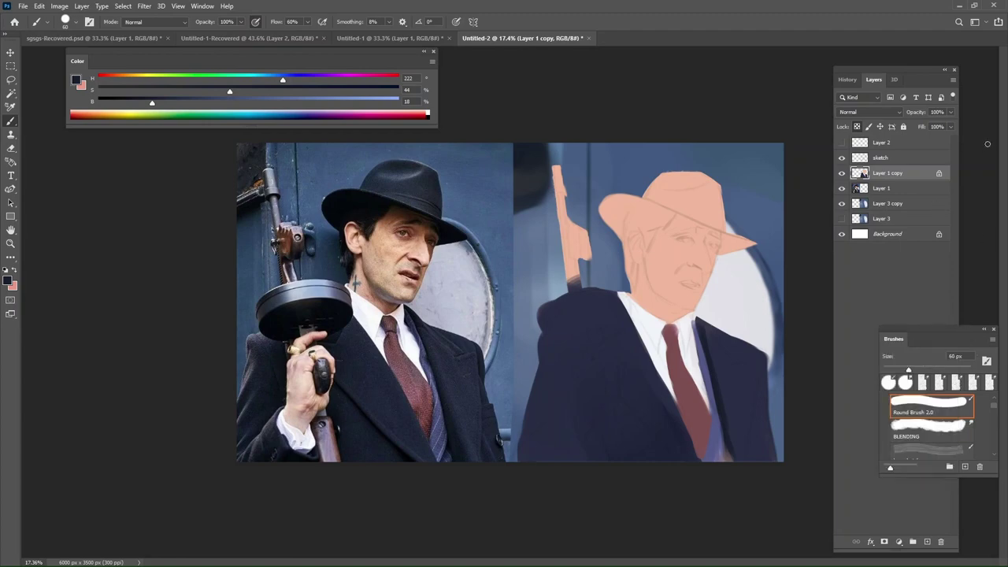
mouse_move(970, 334)
mouse_down()
mouse_move(850, 368)
mouse_move(942, 355)
mouse_move(966, 364)
mouse_up()
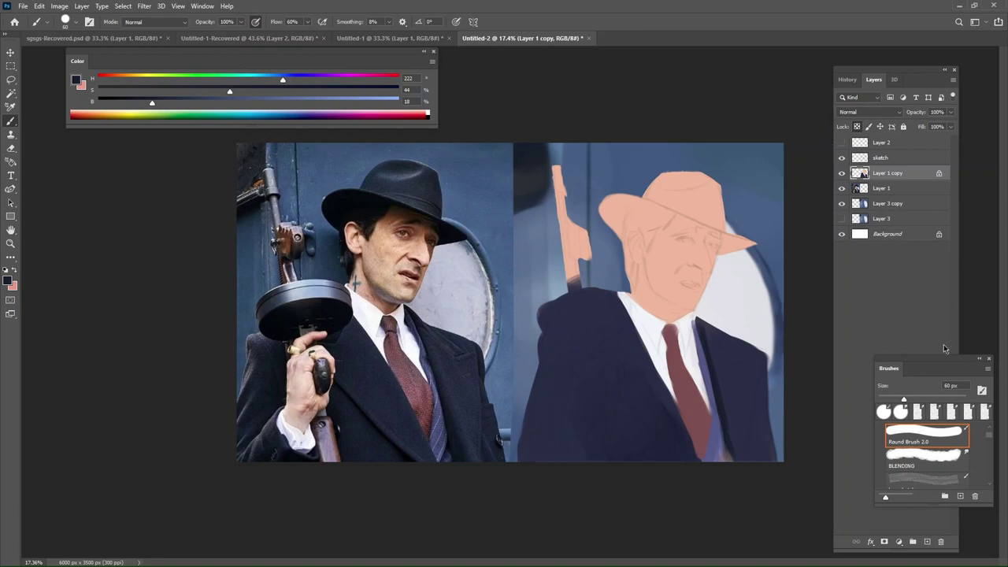
Display the tool presets and activate the Round smudge preset for blending the jacket lining.
scroll(976, 458, up, 2)
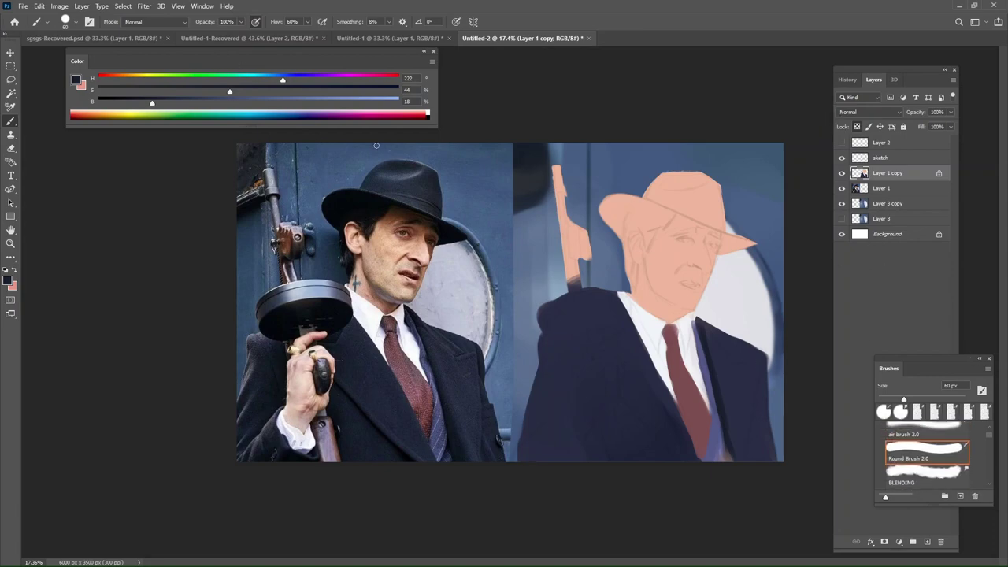
click(203, 6)
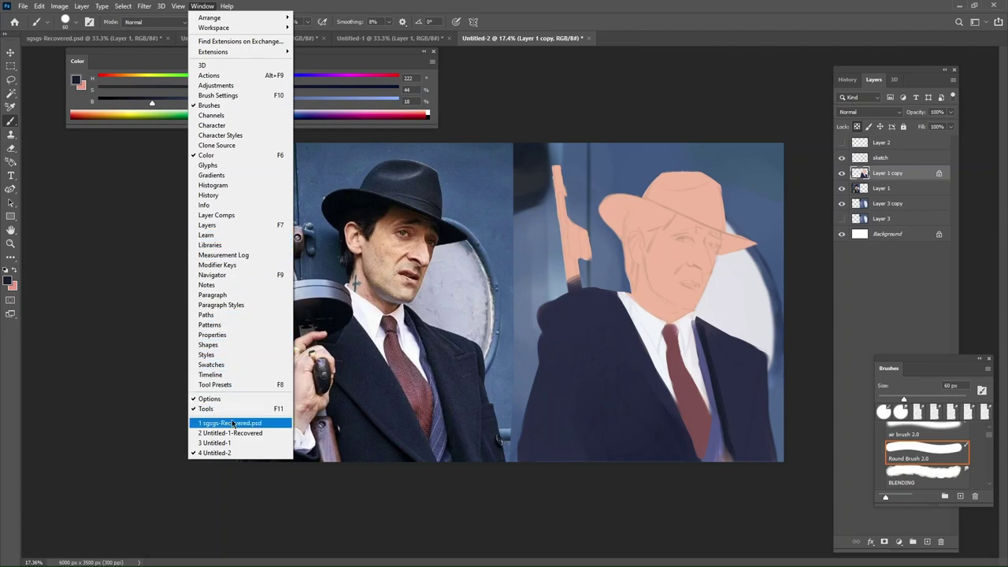
click(228, 384)
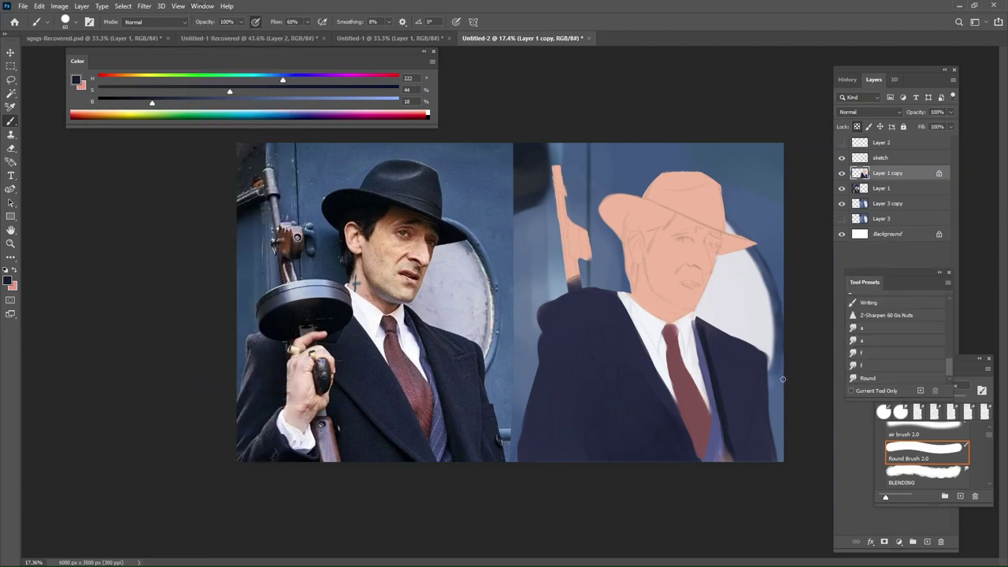
click(886, 378)
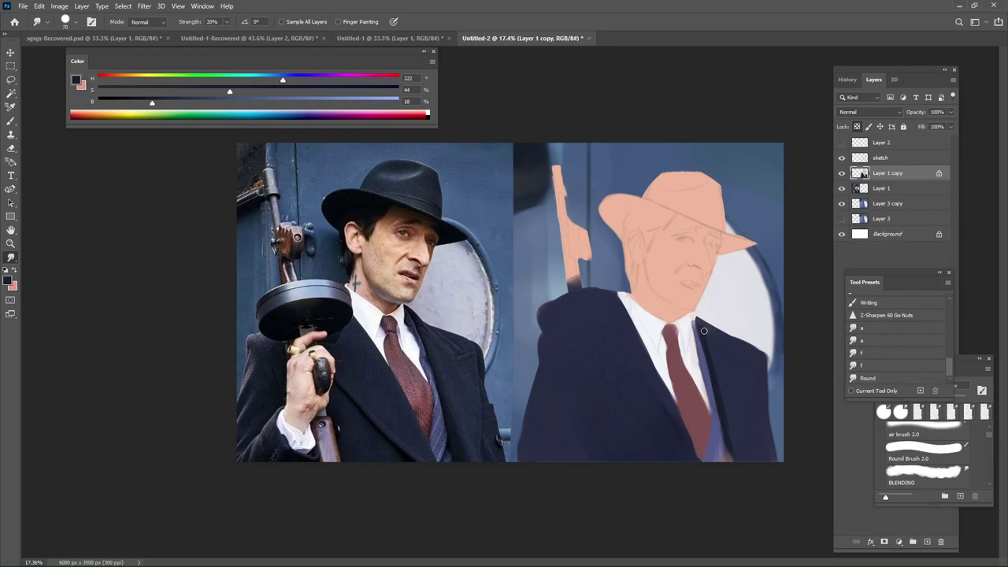
Paint the base of the jacket lining with blue at hue 232, saturation 81%, brightness 37%, and blend it with the Round smudge preset.
key(b)
alt+click(721, 432)
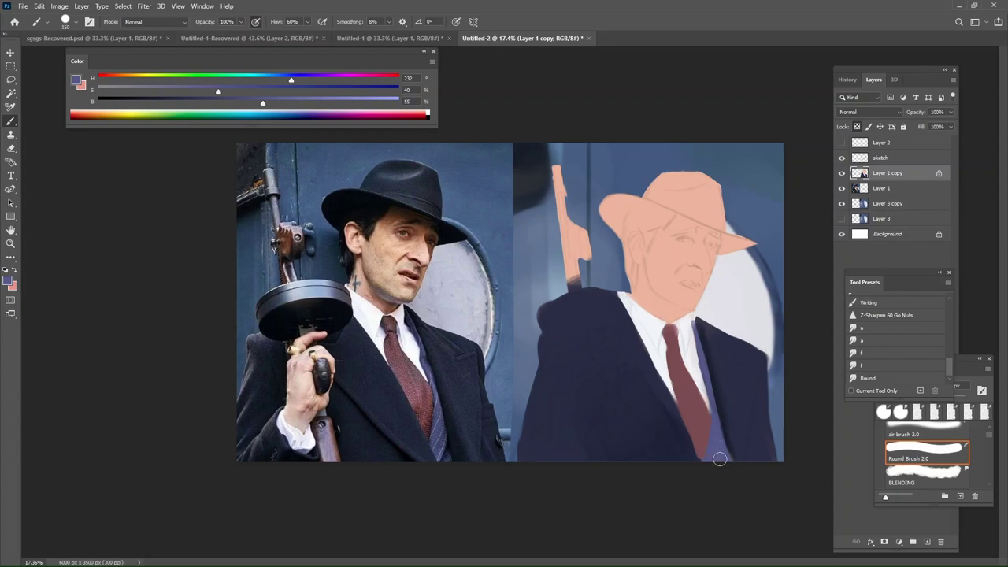
alt+click(263, 163)
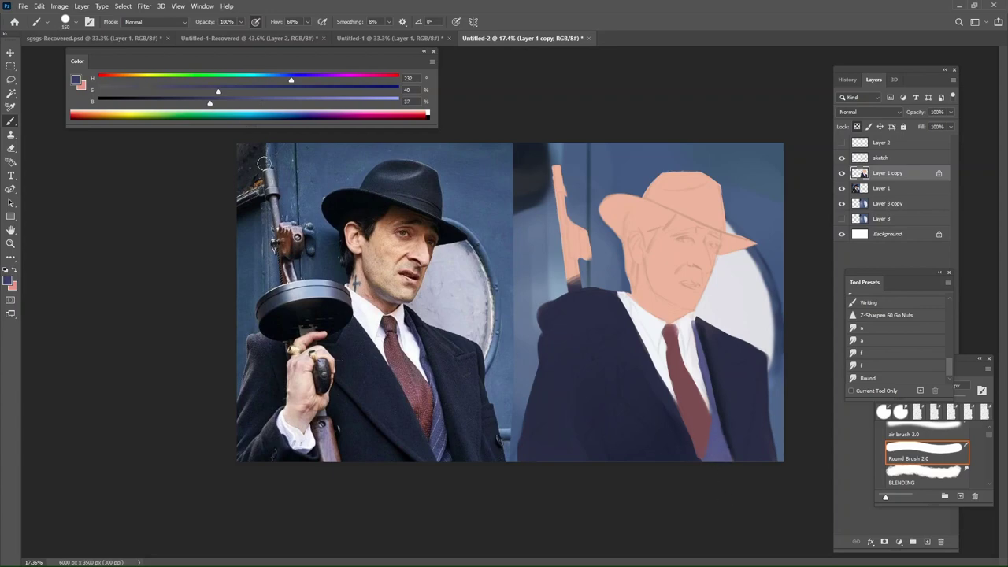
click(340, 92)
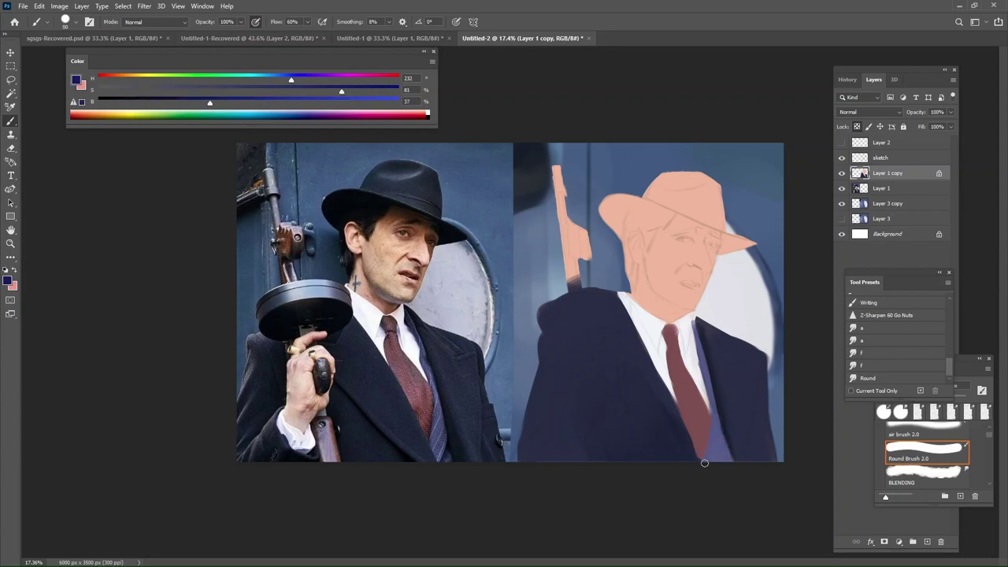
click(898, 378)
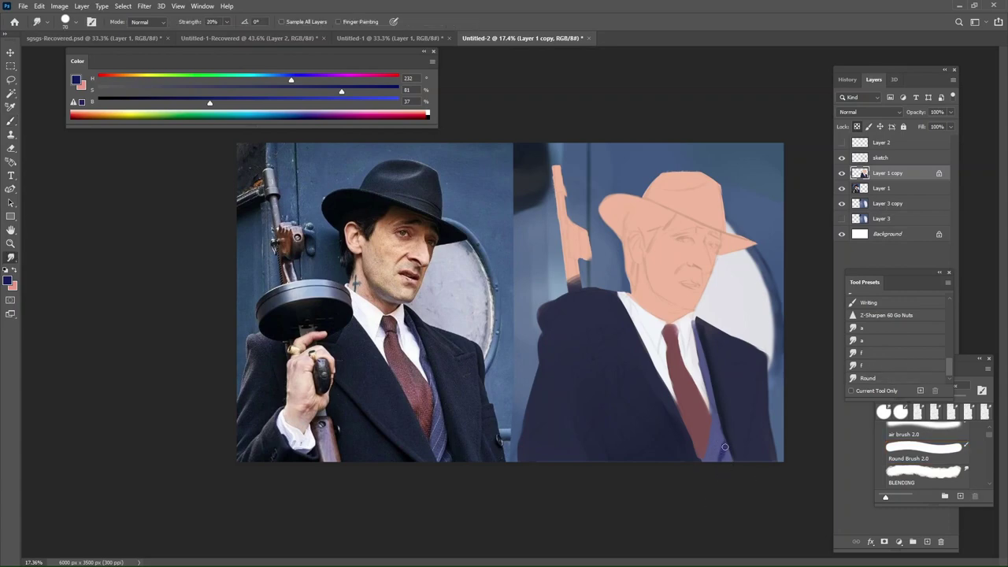
Sample the coat's dark navy and block in the hat's crown and rear brim with a large Round Brush 2.0.
key(b)
alt+click(743, 406)
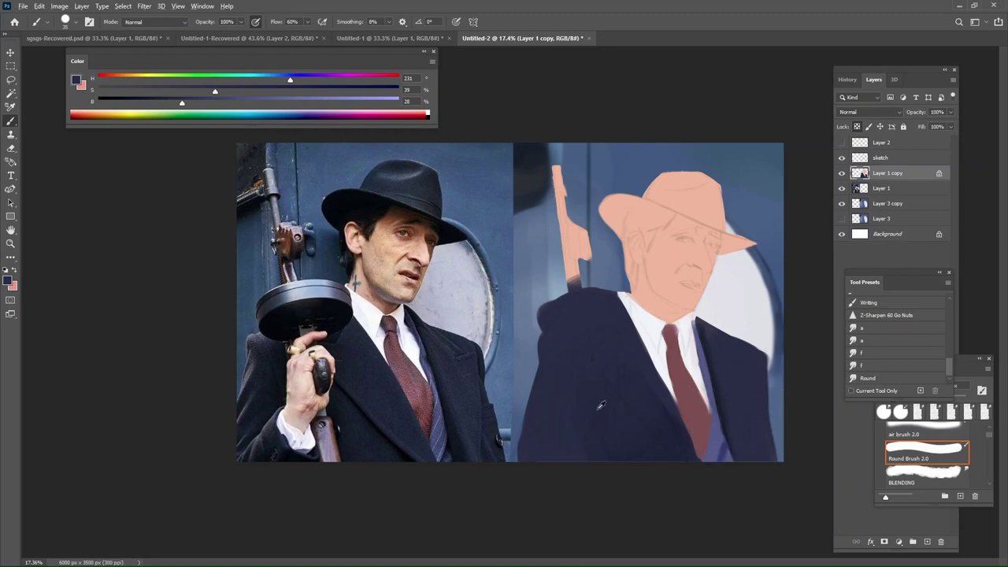
click(23, 6)
key(Escape)
alt+click(593, 309)
alt+drag(593, 309, 586, 328)
alt+click(546, 304)
key(bracketright)
key(bracketright)
key(bracketright)
key(bracketright)
key(bracketright)
key(bracketright)
key(bracketright)
key(bracketright)
key(bracketright)
key(bracketright)
key(bracketright)
key(bracketright)
key(bracketright)
key(bracketright)
key(bracketright)
mouse_move(659, 190)
mouse_down()
mouse_move(780, 232)
mouse_move(744, 224)
mouse_move(705, 192)
mouse_up()
key(ctrl+z)
mouse_move(617, 189)
mouse_down()
mouse_move(601, 203)
mouse_move(604, 223)
mouse_up()
key(bracketleft)
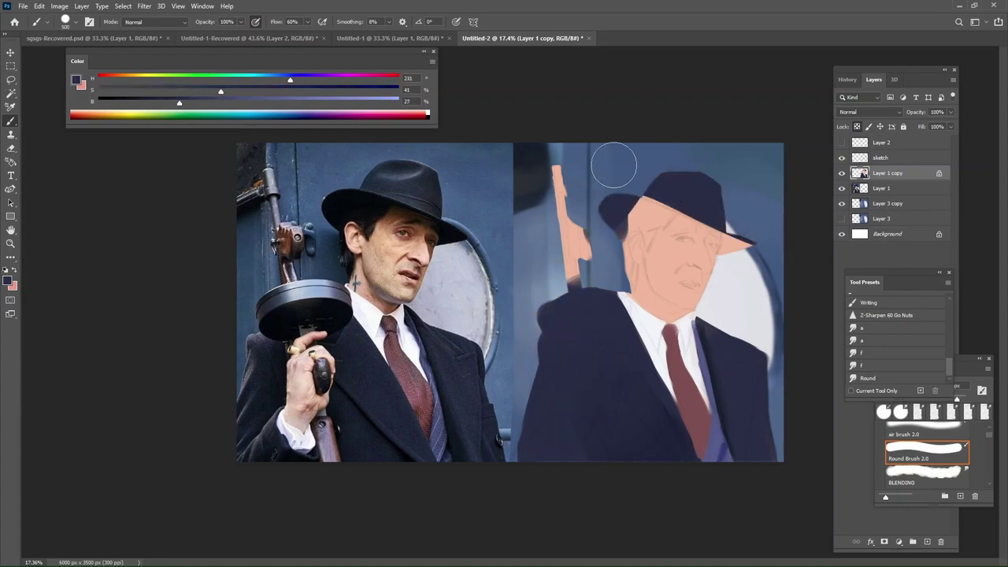
Paint the hat's front brim with a 400 px brush and the gun's rounded part with a 500 px brush in the same navy.
key(bracketleft)
drag(757, 233, 739, 243)
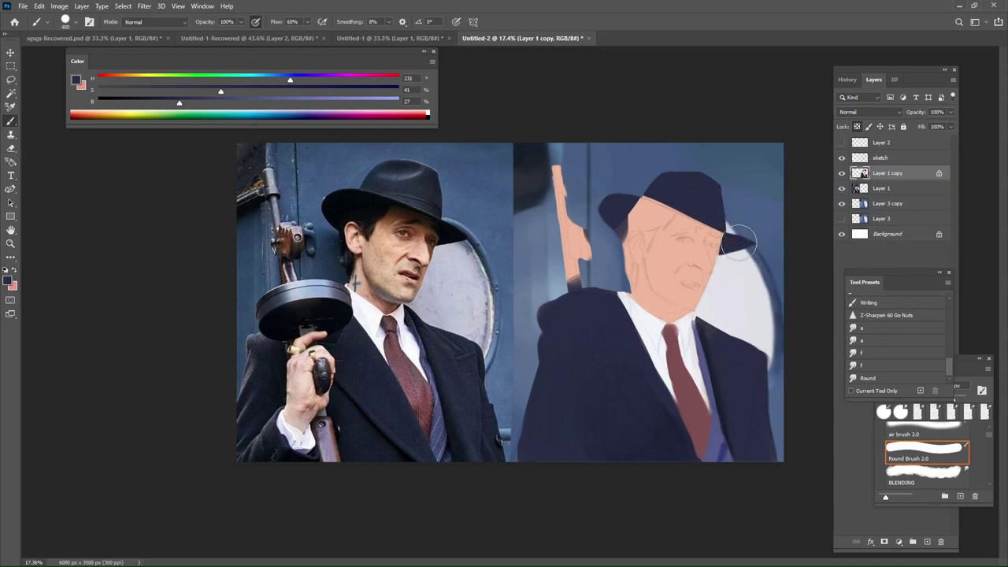
key(bracketright)
drag(606, 203, 603, 242)
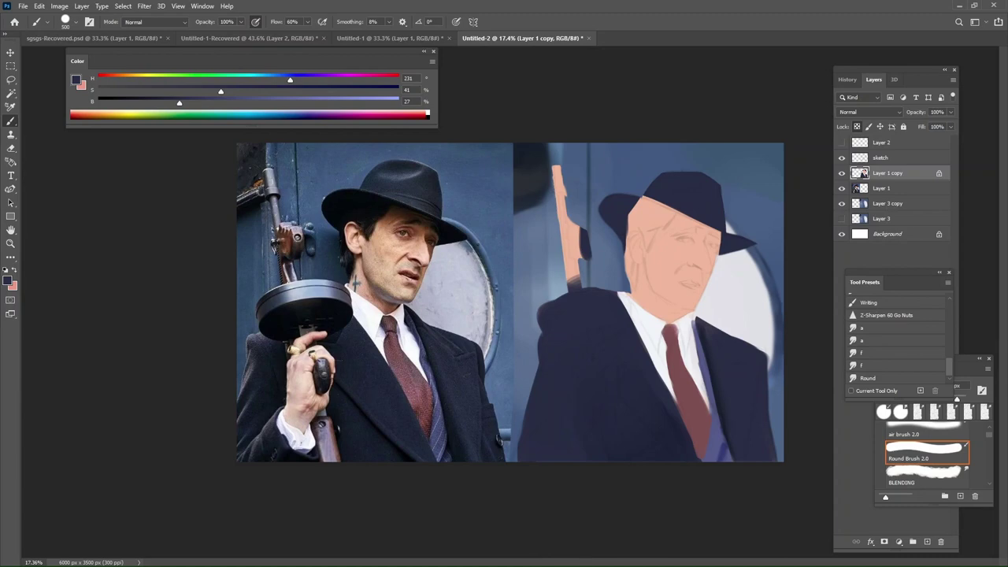
Darken the coat's larger half with navy at hue 233, saturation 67%, brightness 18%, using a 1200 px brush, and compare values in greyscale proof.
alt+click(595, 434)
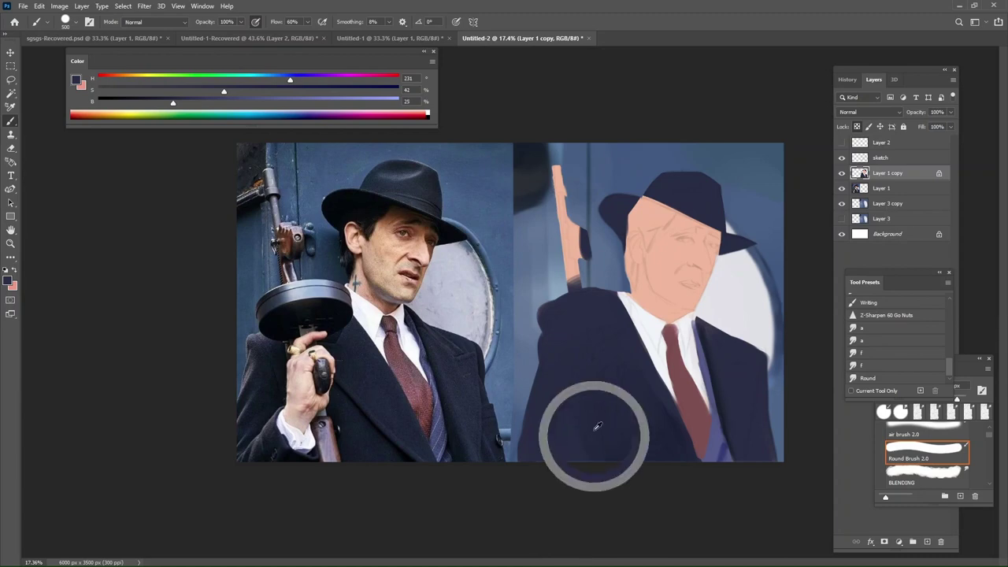
drag(141, 103, 153, 103)
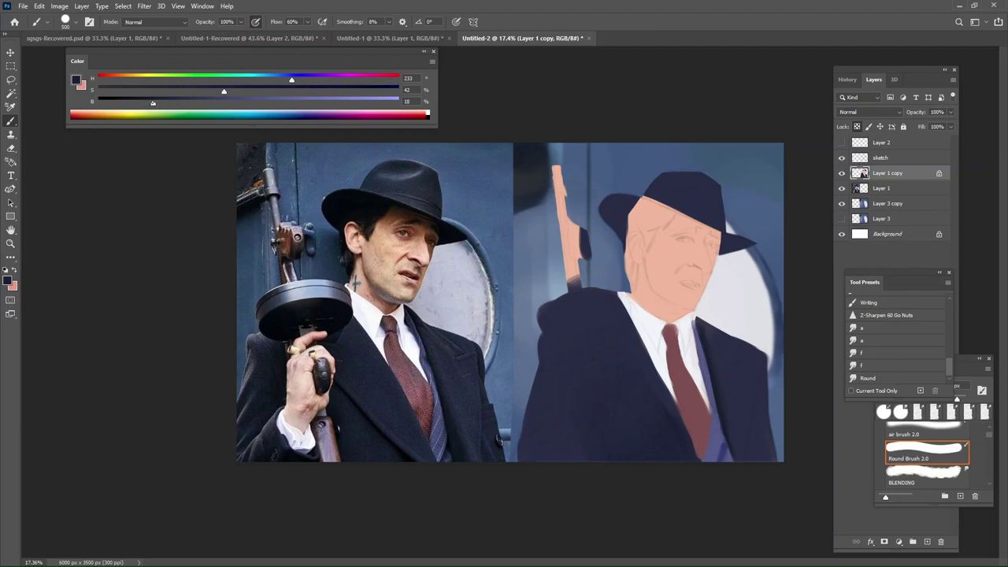
click(300, 91)
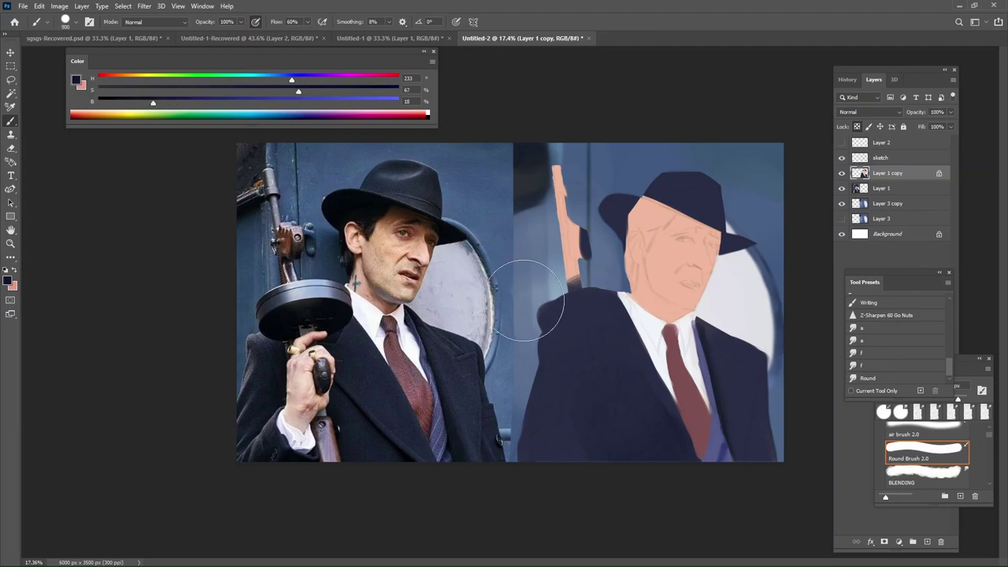
drag(574, 445, 570, 356)
key(ctrl+z)
key(])
key(])
key(bracketright)
key(ctrl+y)
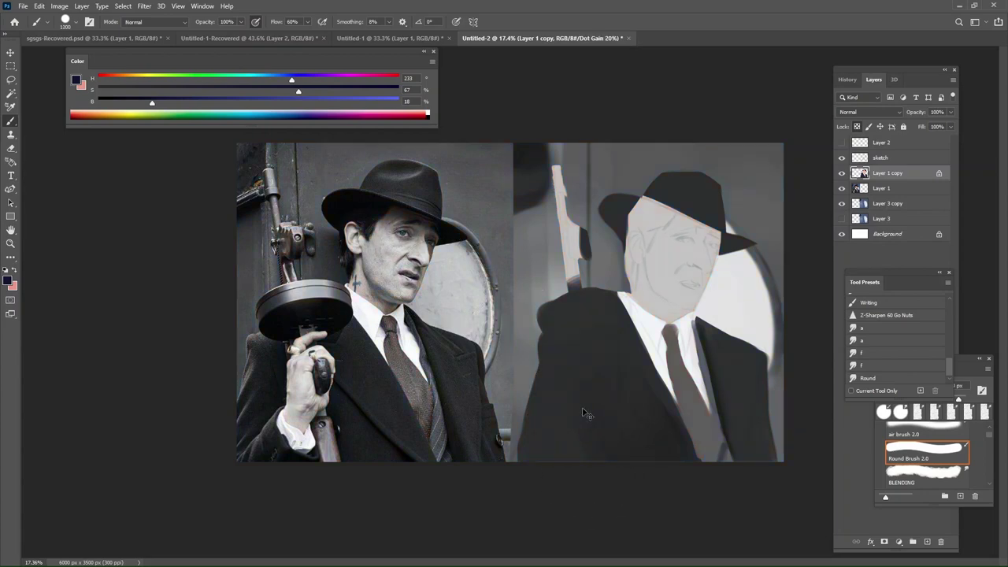
key(ctrl+y)
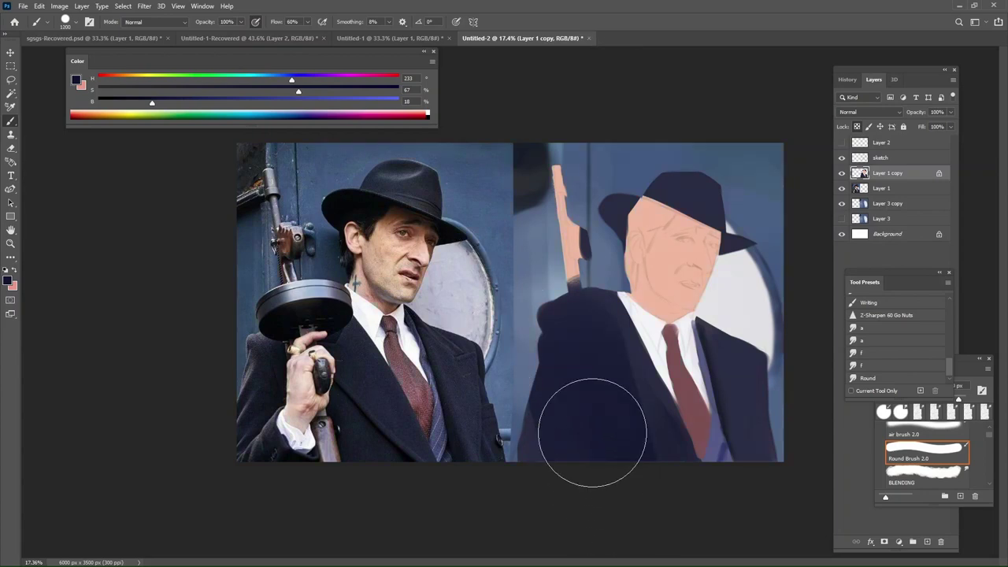
key(ctrl+y)
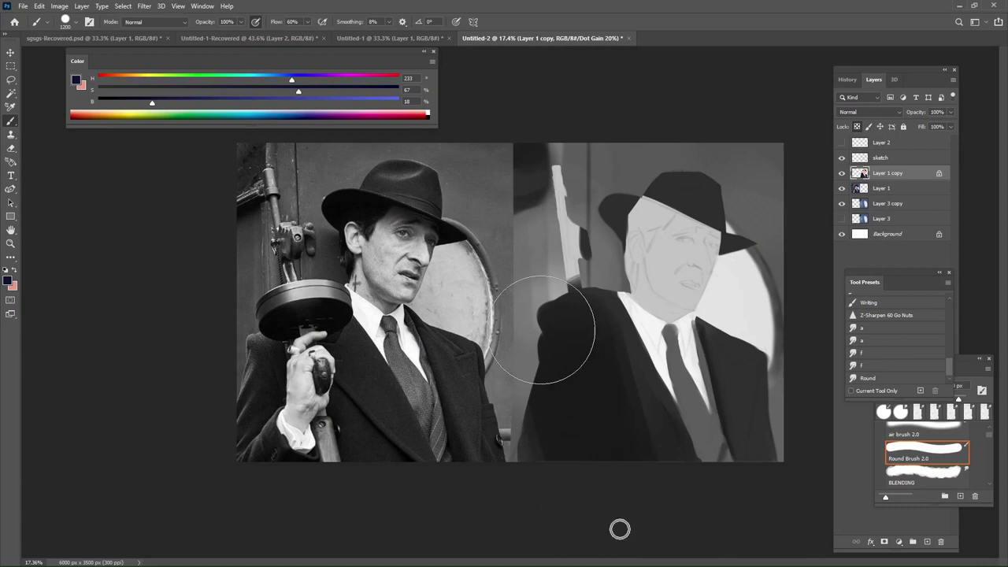
key(ctrl+y)
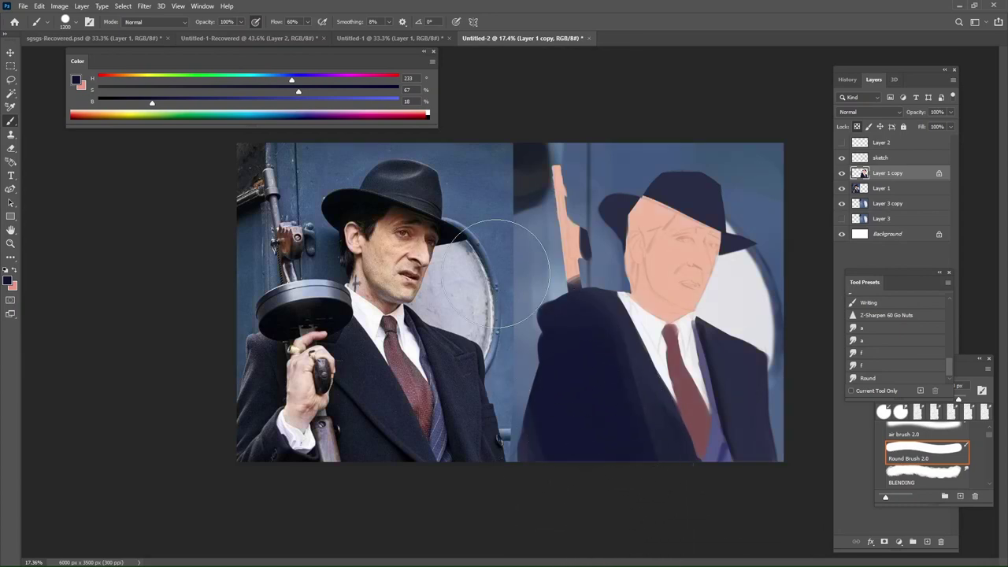
Deepen the coat below the shoulder with navy at hue 233, saturation 68%, brightness 14%, using a 1300 to 1400 px brush.
click(272, 92)
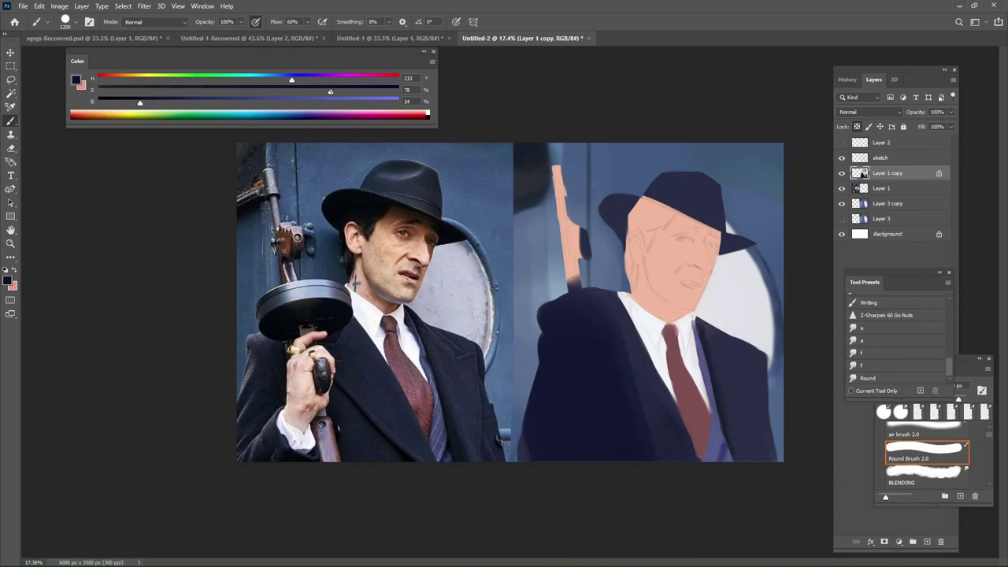
drag(330, 91, 301, 91)
key(])
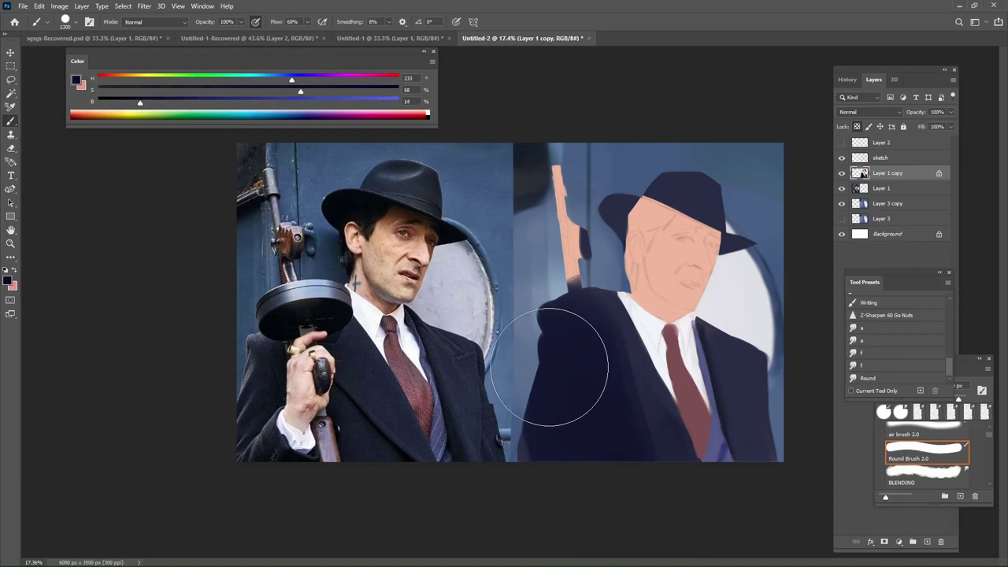
drag(550, 334, 587, 483)
key(])
alt+click(565, 349)
drag(573, 327, 627, 497)
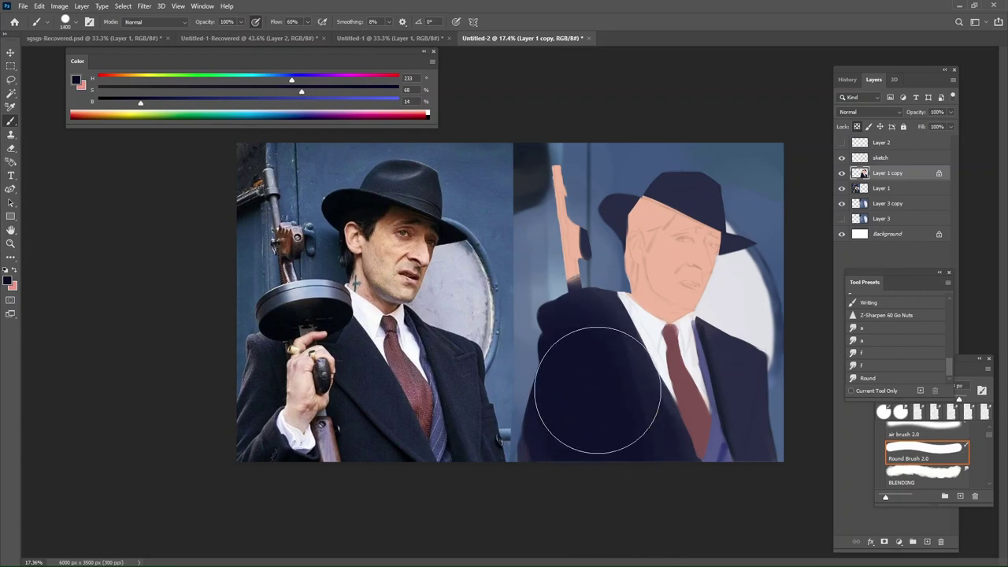
Shade the coat's lower sleeve area with near-black navy at hue 233, saturation 84%, brightness 7%.
key(bracketleft)
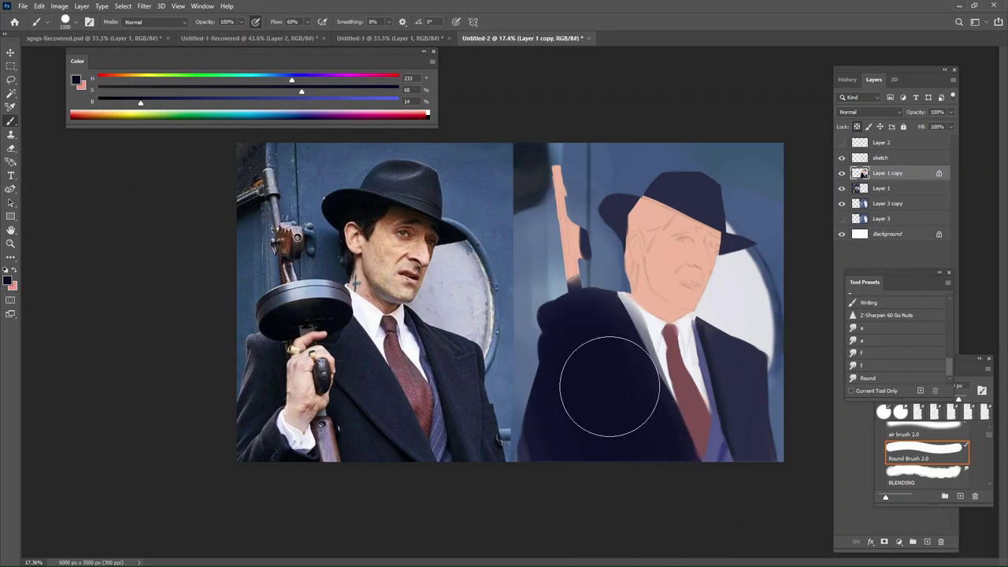
key(bracketleft)
key(bracketleft)
key(bracketleft)
click(119, 102)
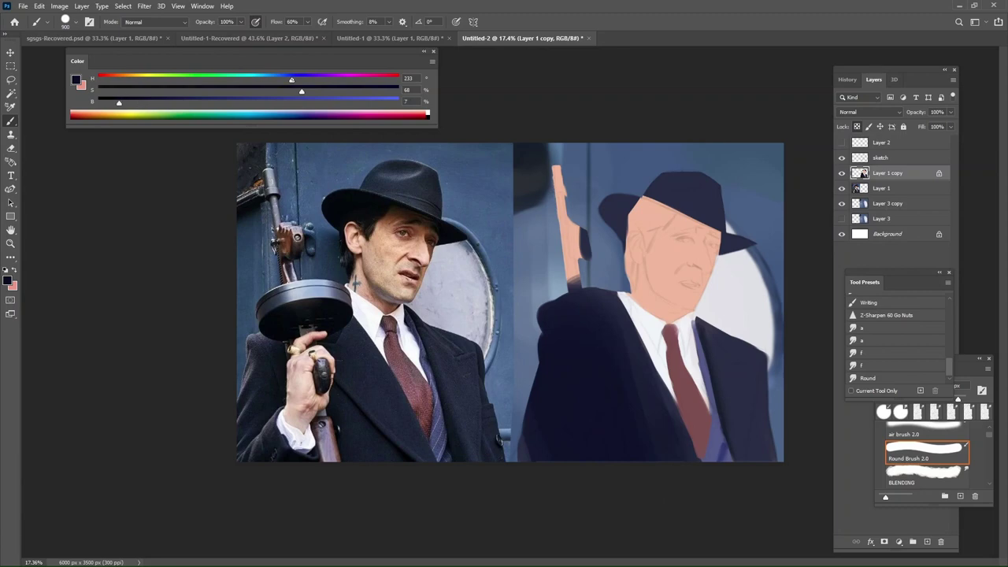
drag(361, 90, 350, 91)
key(bracketright)
drag(549, 415, 573, 486)
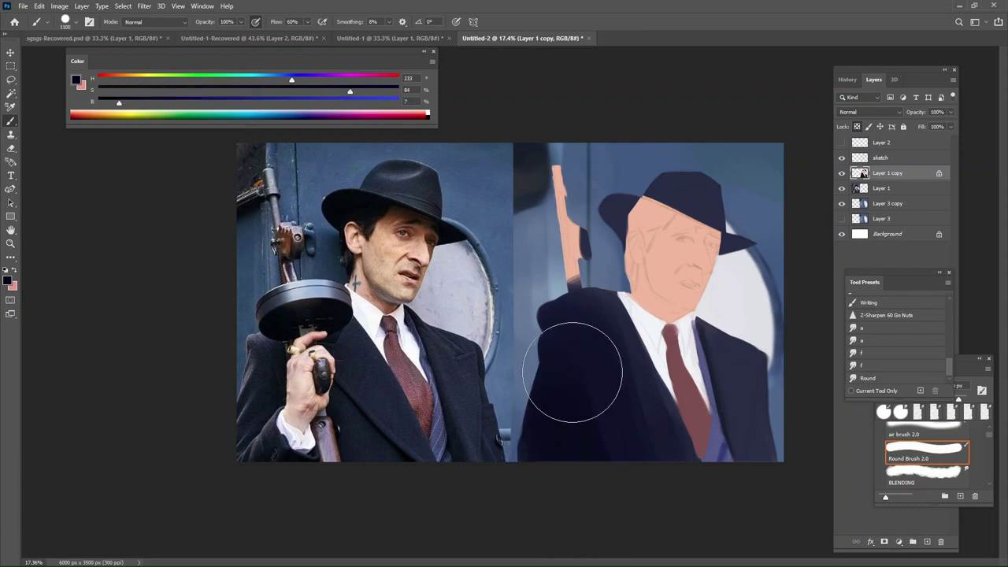
Set the navy's saturation to 59% and shade the coat's narrower side beside the lining with a 1300 px brush.
key(bracketright)
drag(350, 92, 275, 92)
key(bracketright)
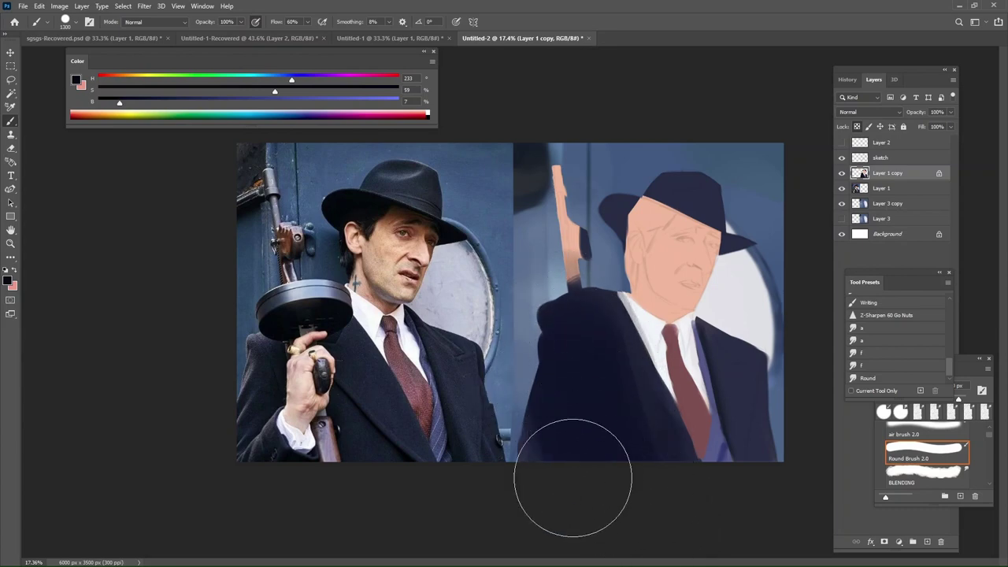
drag(753, 347, 783, 475)
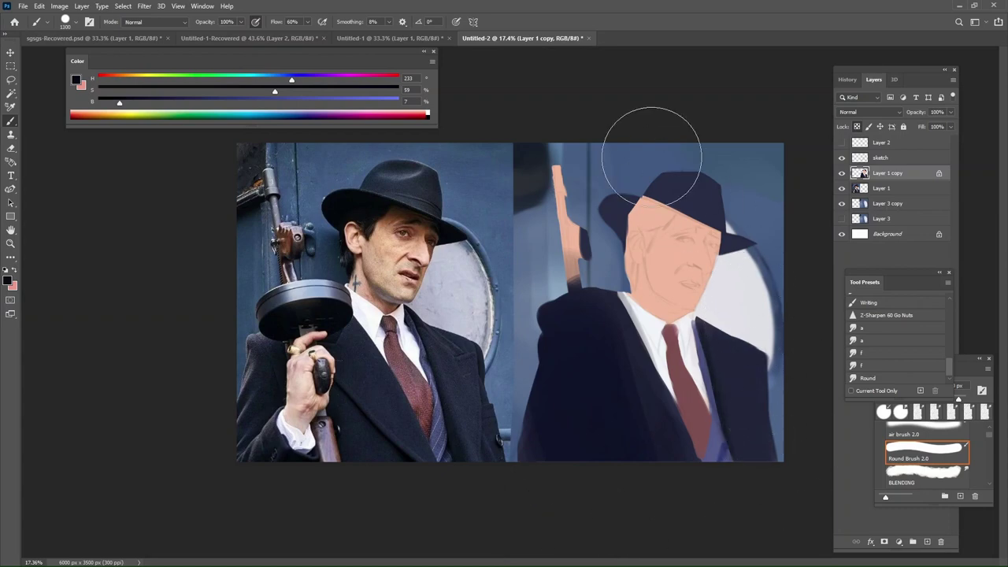
Shade the hat's crown and brim in near-black navy with a 600 px brush and sample the hat's dark tone.
key(bracketleft)
key(bracketleft)
key(bracketleft)
key(bracketleft)
key(bracketleft)
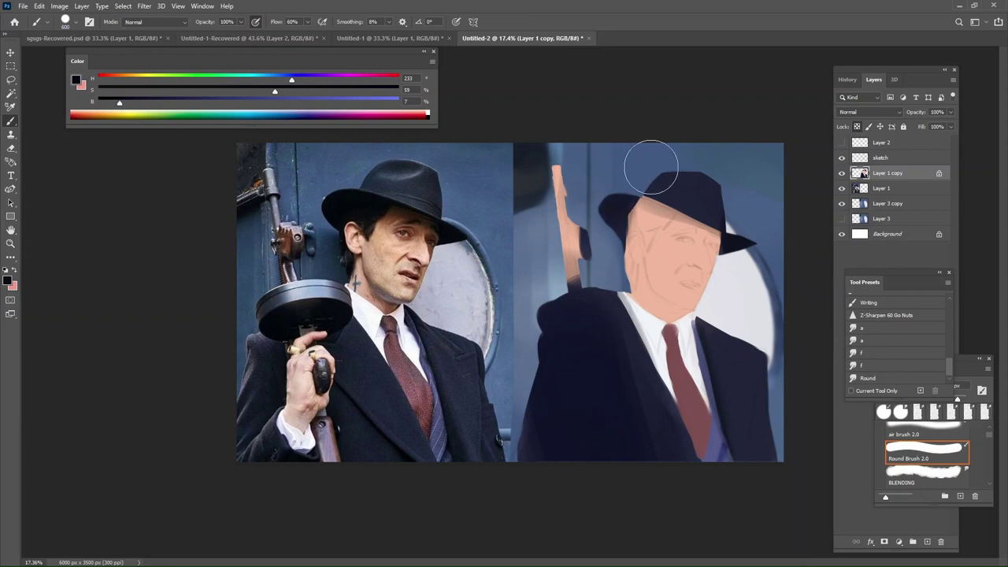
alt+click(674, 189)
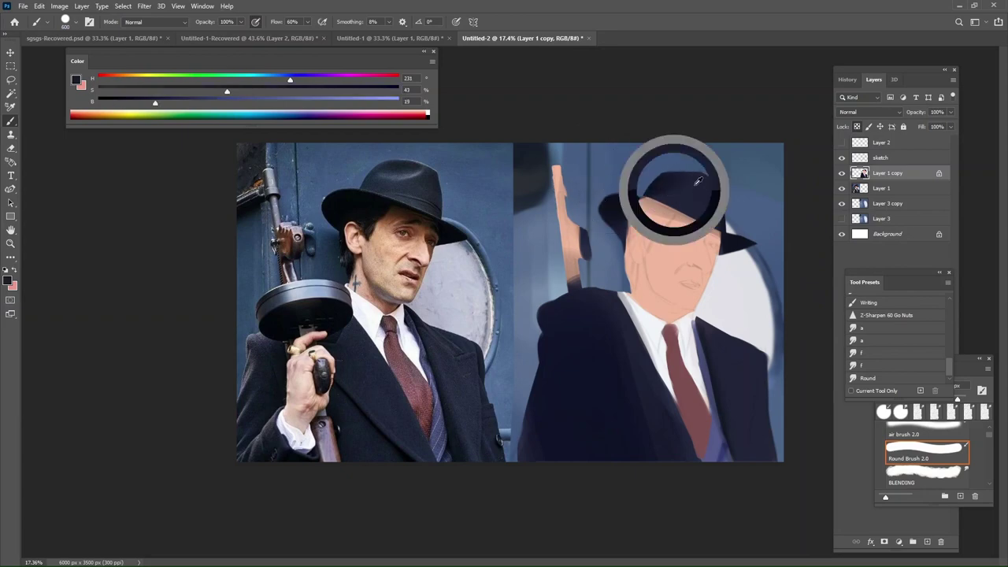
Paint the brim's curved lower edge across the forehead in sampled dark navy with a 100 px brush, and tidy it with sampled skin colour.
alt+click(650, 191)
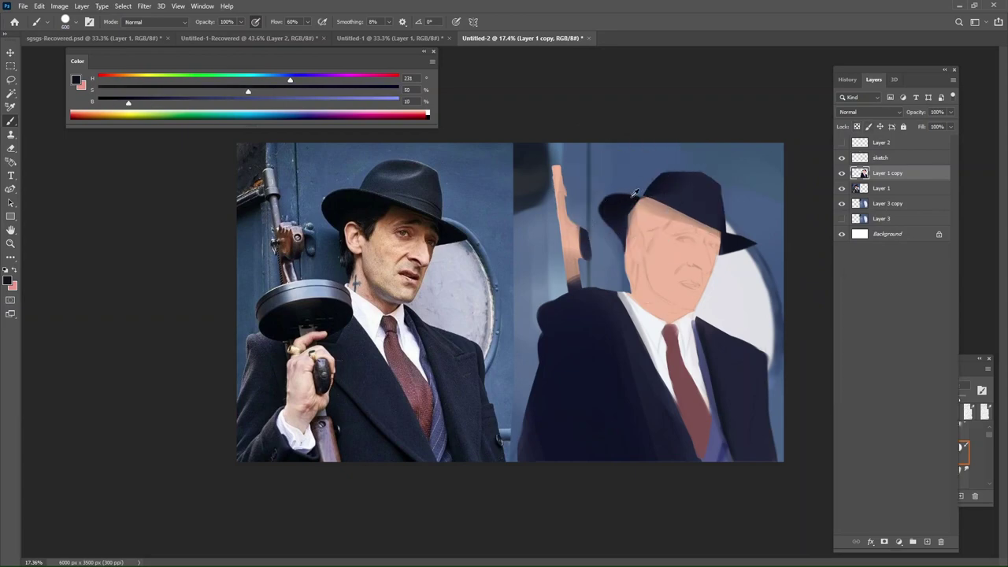
key(bracketleft)
key(bracketleft)
key(bracketleft)
key(bracketleft)
key(bracketleft)
key(bracketleft)
key(bracketleft)
mouse_move(612, 197)
mouse_down()
mouse_move(660, 220)
mouse_move(626, 174)
mouse_move(612, 205)
mouse_move(612, 194)
mouse_move(672, 234)
mouse_move(615, 201)
mouse_move(668, 209)
mouse_up()
key(ctrl+z)
key(bracketleft)
key(bracketleft)
key(ctrl+z)
key(bracketright)
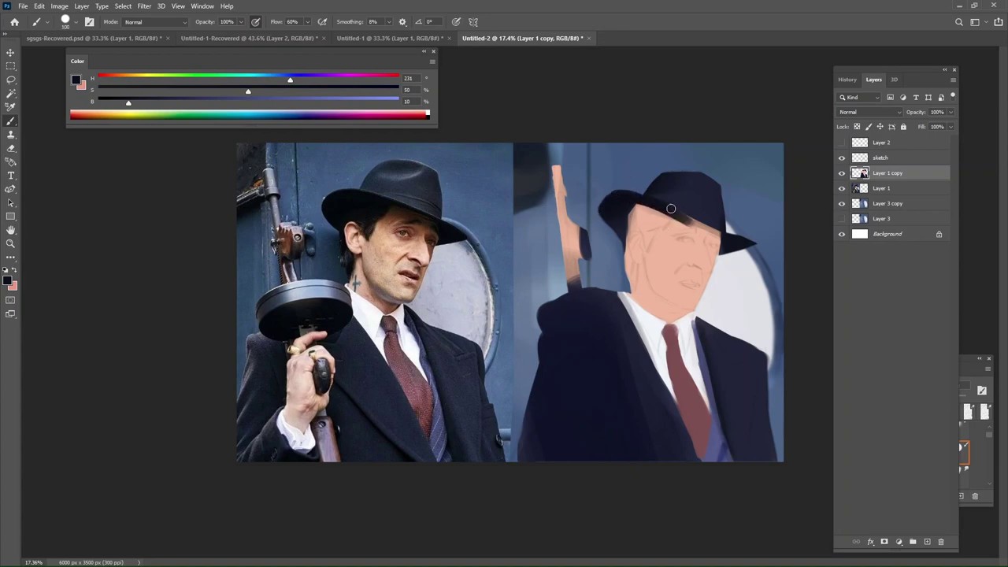
alt+click(671, 218)
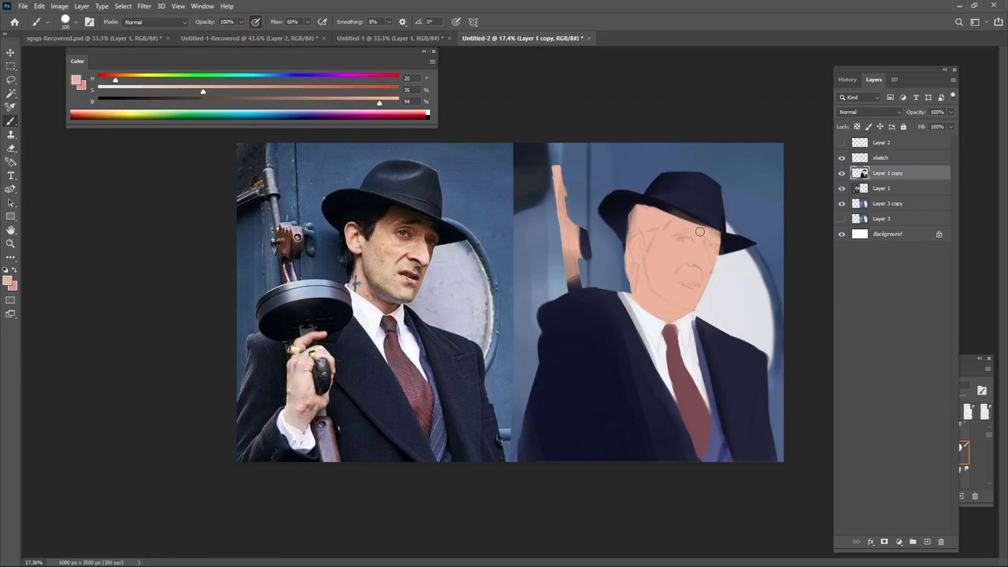
Extend the underside of the hat's rear brim down beside the ear with sampled dark navy, and refine its edge with the Eraser.
alt+click(616, 225)
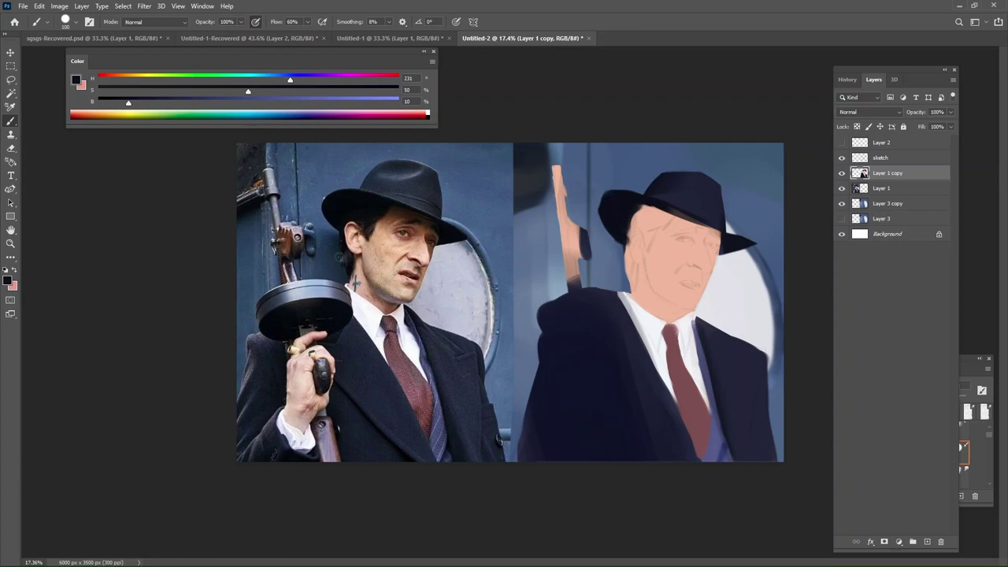
mouse_move(655, 199)
mouse_down()
mouse_move(635, 256)
mouse_move(636, 191)
mouse_up()
key(ctrl+z)
key(e)
key(b)
key(e)
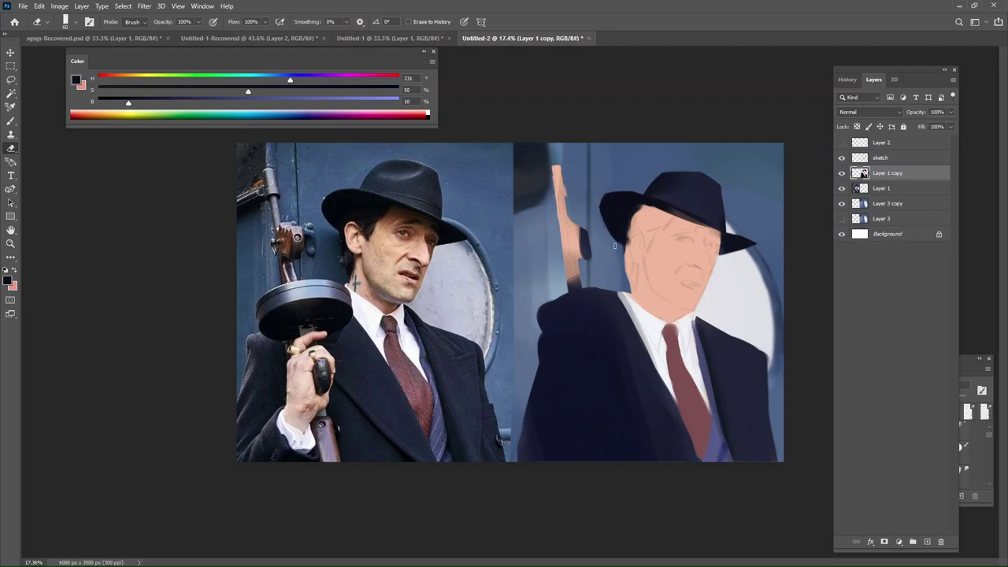
key(b)
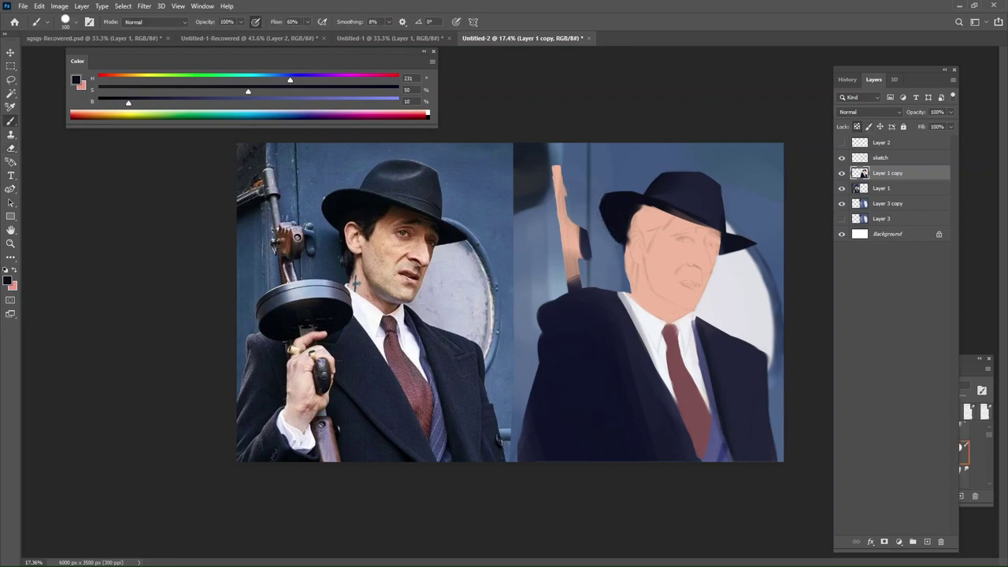
Set the navy to 86% saturation and 4% brightness, and block in the hair beside the face with a 250 px brush.
drag(128, 103, 108, 103)
drag(248, 91, 358, 92)
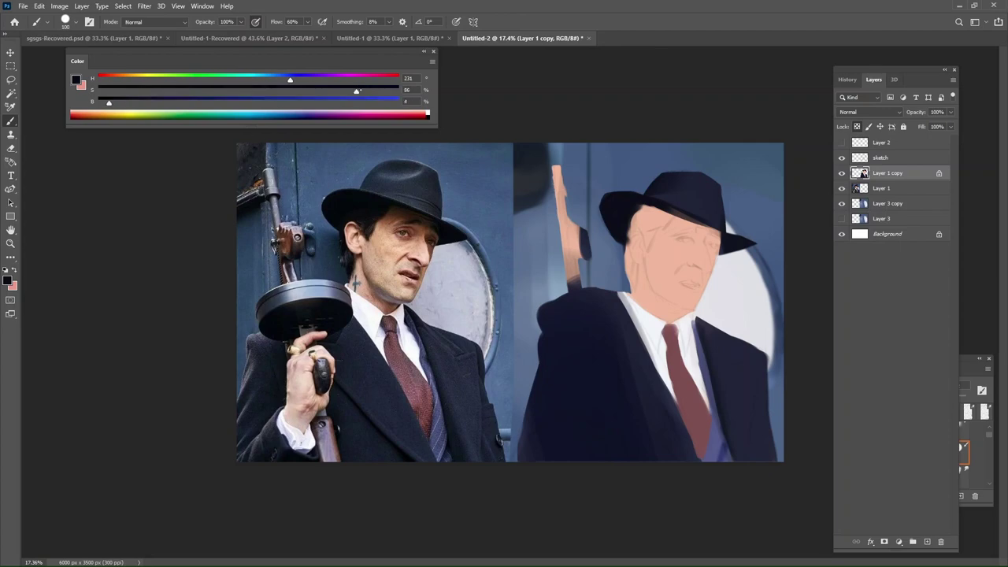
key(])
key(])
key(])
key(])
drag(628, 230, 632, 243)
key(ctrl+z)
key(])
mouse_move(645, 205)
mouse_down()
mouse_move(636, 259)
mouse_move(642, 212)
mouse_move(635, 244)
mouse_move(663, 208)
mouse_move(643, 227)
mouse_move(637, 220)
mouse_move(624, 298)
mouse_move(638, 208)
mouse_move(624, 272)
mouse_up()
Darken the hair behind the face with its sampled dark tone, and paint the ear over it in sampled skin colour.
alt+click(650, 277)
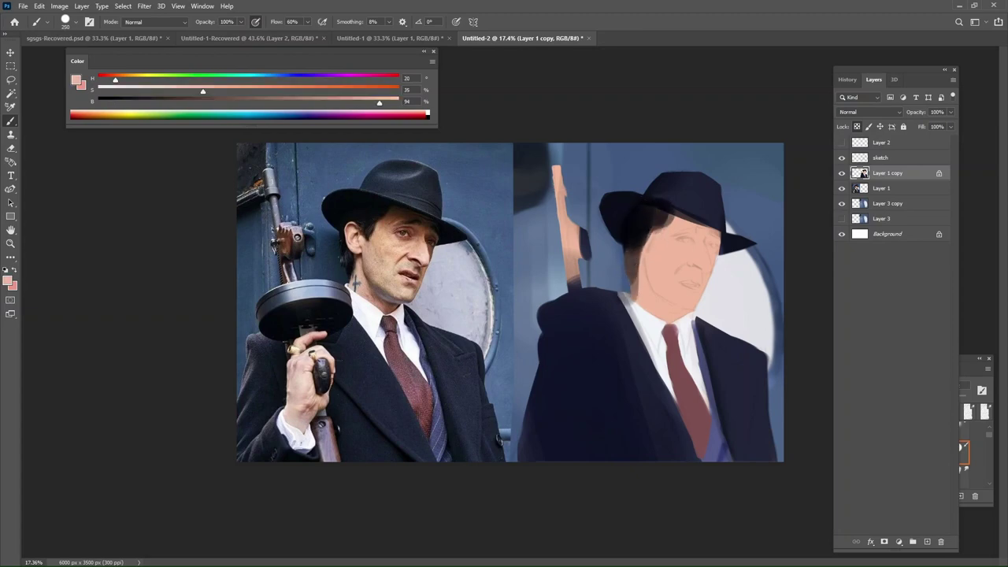
alt+click(646, 238)
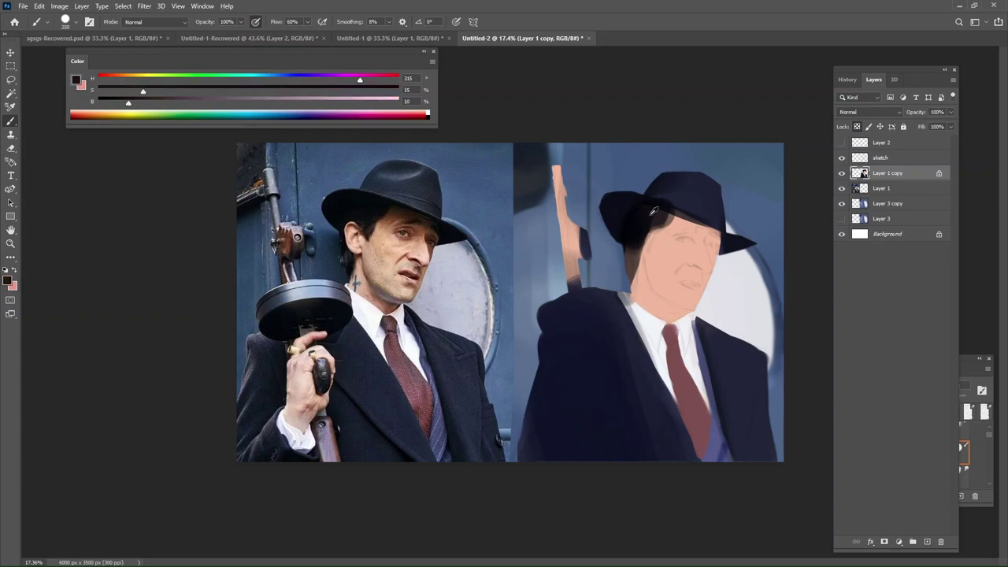
drag(624, 282, 653, 210)
alt+click(651, 245)
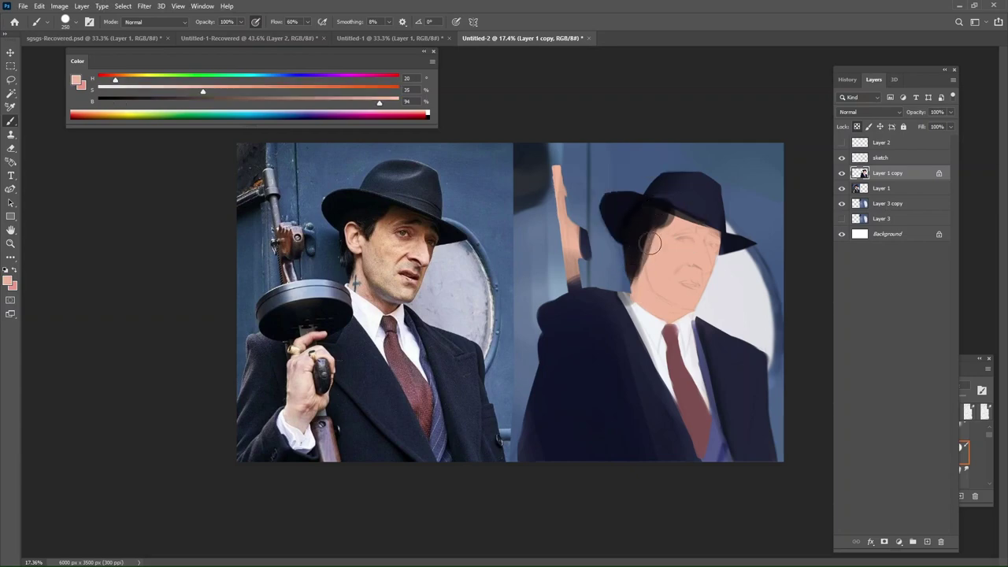
key(ctrl+z)
alt+click(638, 248)
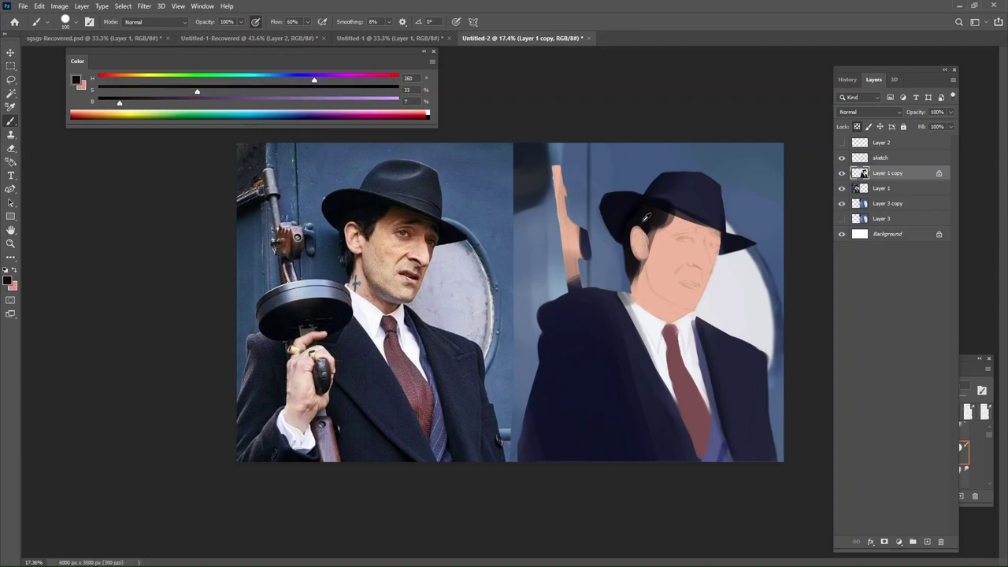
Refine the hairline at the temple and the edges of the ear and neck with sampled hair and skin colours.
alt+click(652, 257)
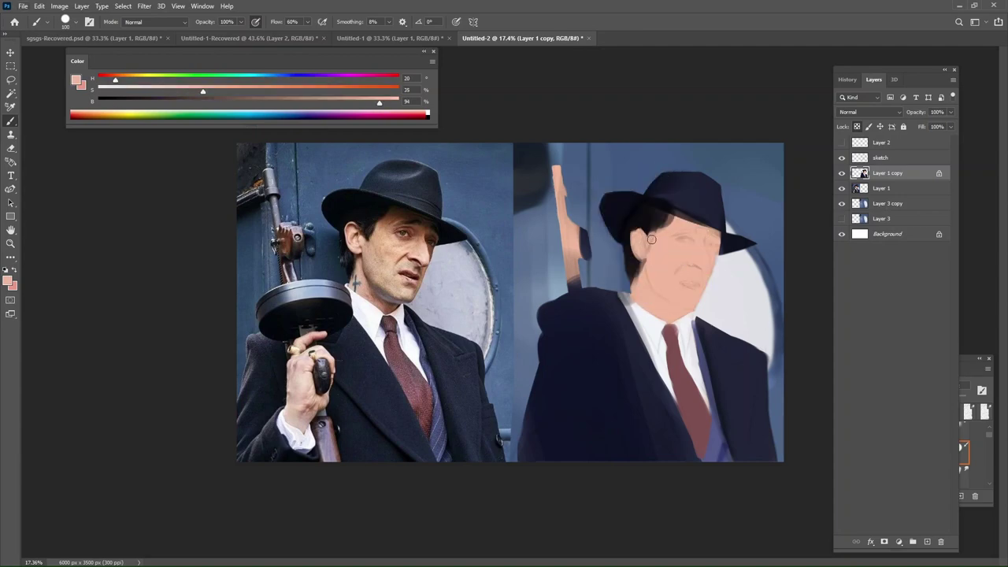
alt+click(650, 215)
alt+click(654, 256)
drag(666, 231, 657, 241)
alt+click(659, 226)
alt+click(637, 236)
alt+click(649, 219)
alt+click(637, 293)
drag(642, 271, 637, 291)
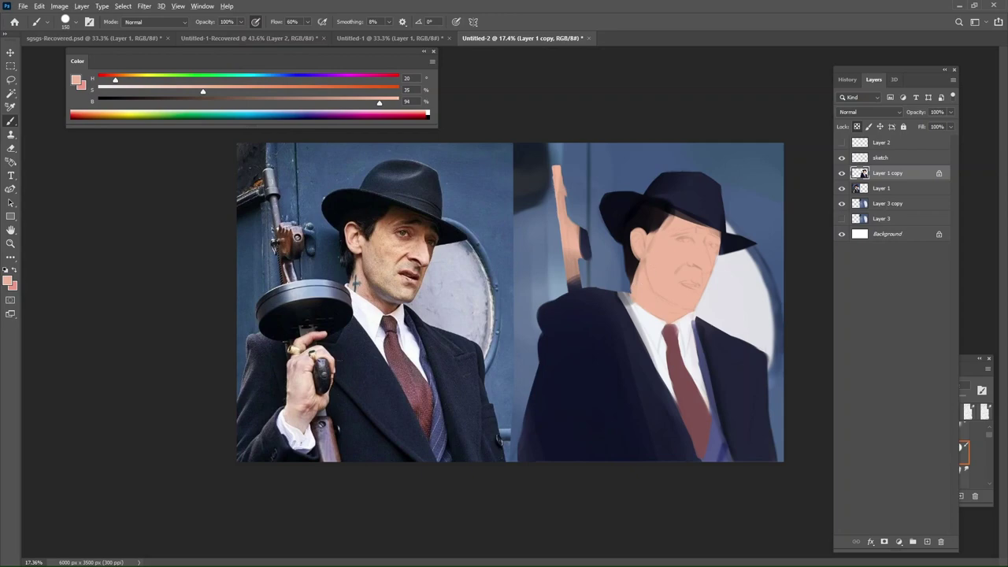
Paint the sideburn in front of the ear with an 80 px brush in sampled hair colour, and tidy the hair and ear edges.
alt+click(650, 219)
drag(661, 213, 658, 219)
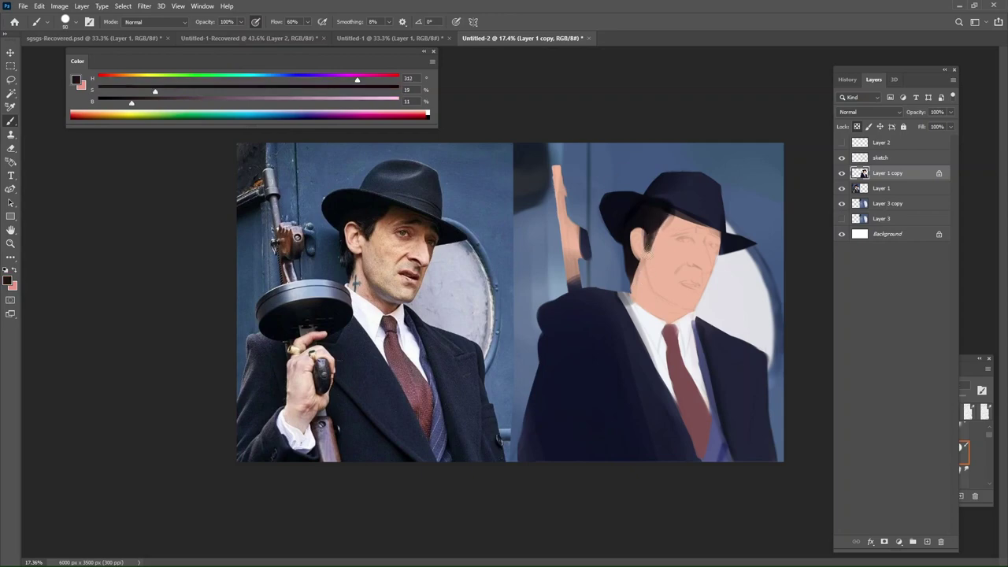
alt+click(643, 238)
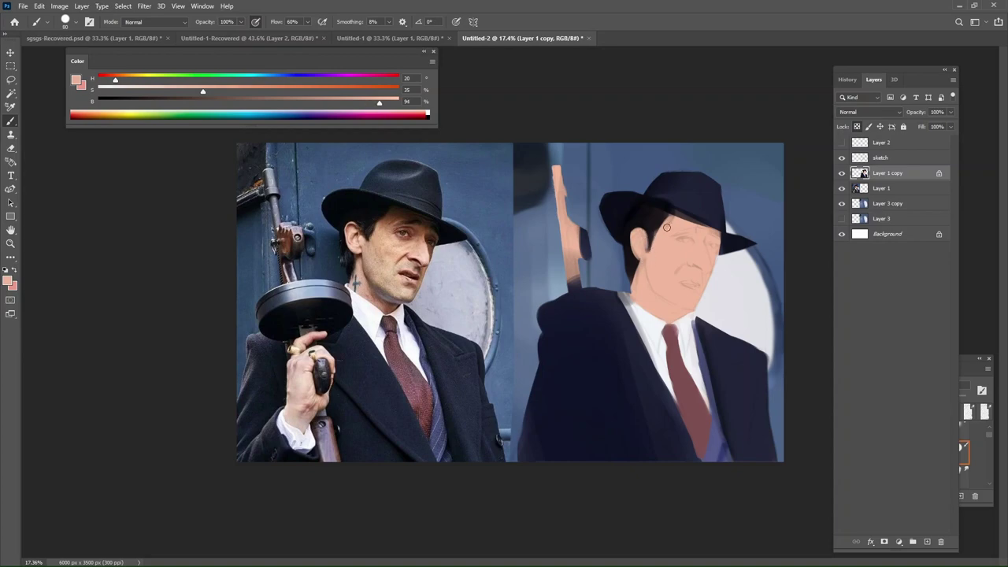
alt+click(667, 213)
alt+click(657, 248)
alt+click(642, 242)
alt+click(639, 256)
mouse_move(637, 260)
mouse_down()
mouse_move(631, 290)
mouse_move(638, 262)
mouse_up()
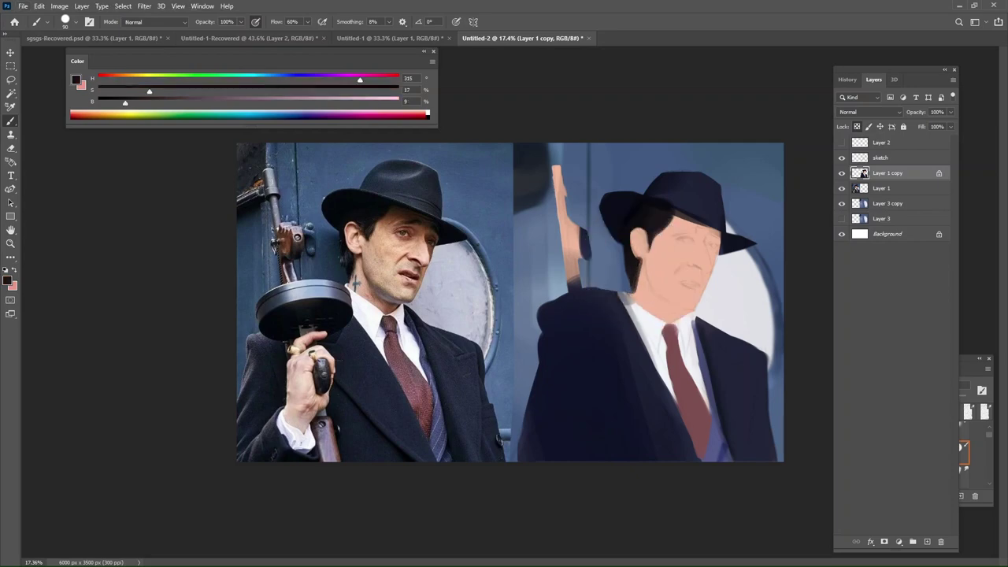
Paint the brim's edge above the hair in sampled navy with a 125 px brush, and refine the front tip in darker navy.
alt+click(689, 197)
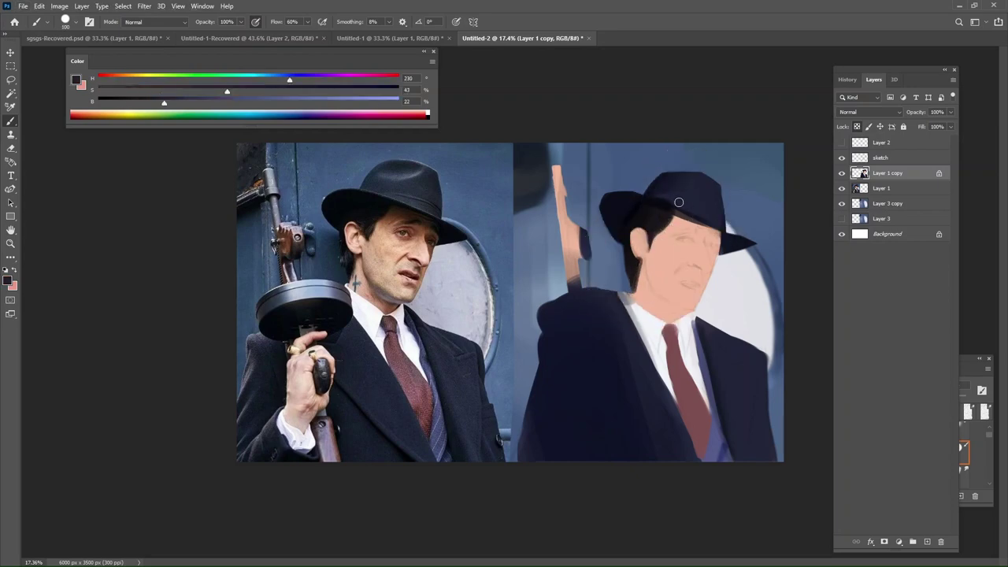
key(])
mouse_move(650, 200)
mouse_down()
mouse_move(708, 228)
mouse_move(652, 199)
mouse_move(712, 220)
mouse_move(641, 193)
mouse_move(680, 208)
mouse_up()
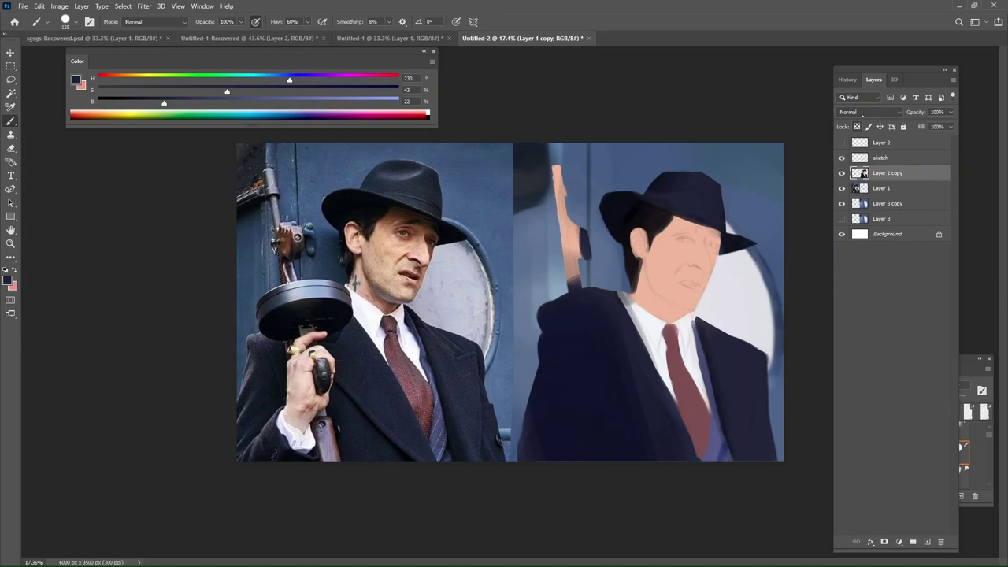
alt+click(746, 246)
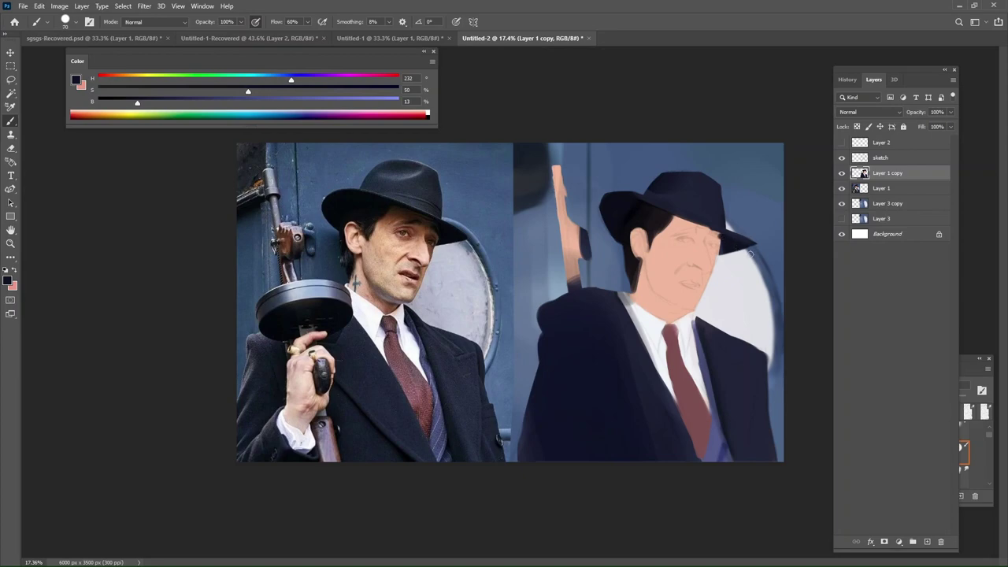
alt+click(673, 186)
alt+click(684, 295)
drag(682, 307, 660, 354)
key(ctrl+z)
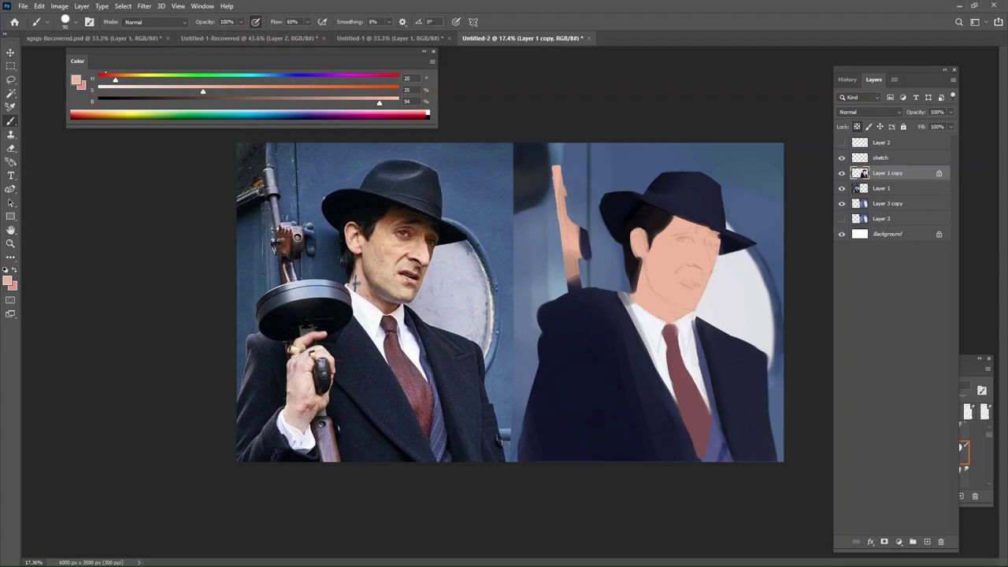
Set a vivid red with hue 6°, saturation 95% and brightness 91%, and try it on the cheek and mouth area.
click(104, 74)
click(384, 88)
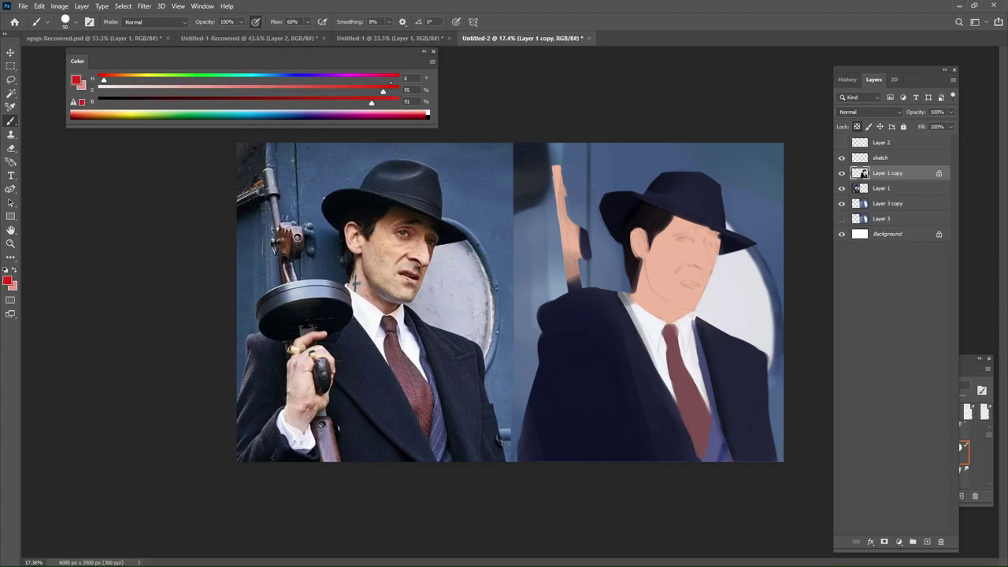
scroll(603, 302, down, 5)
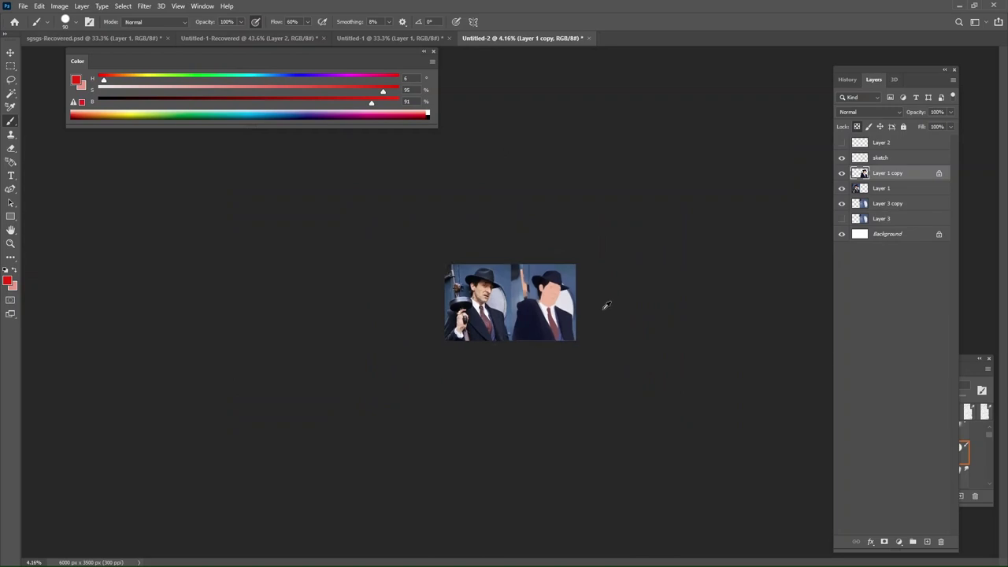
scroll(602, 302, up, 5)
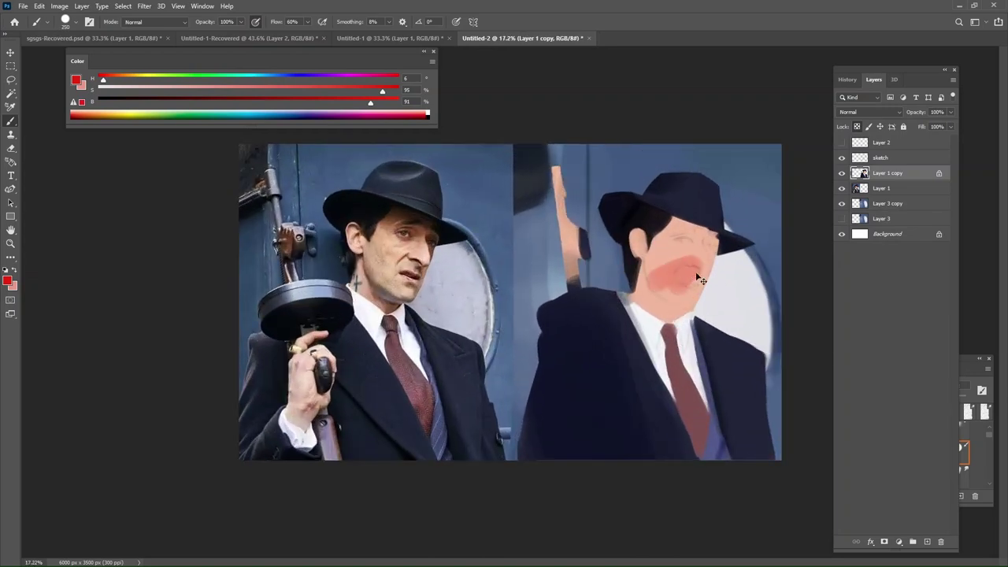
click(675, 272)
key(ctrl+z)
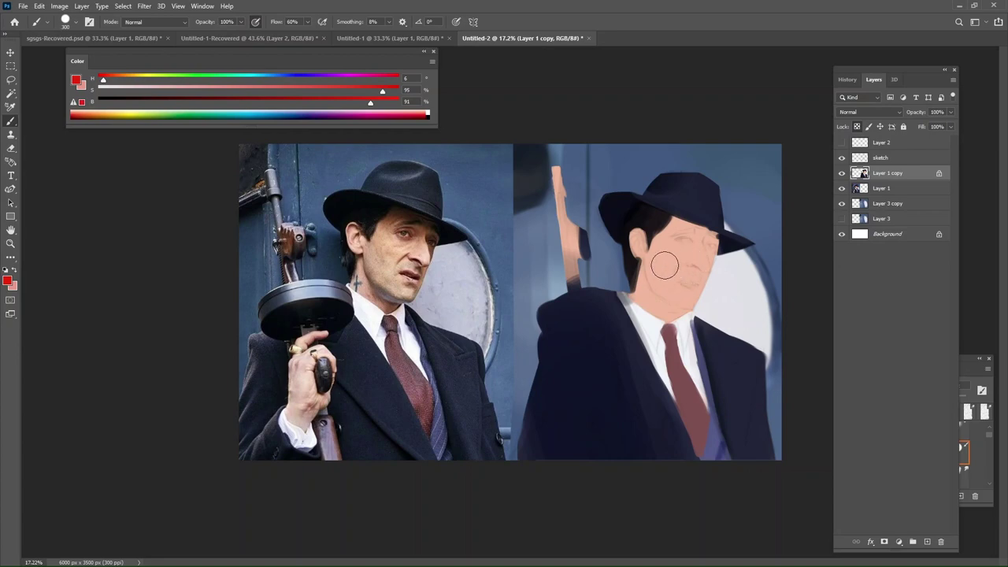
Glaze a faint red flush across the eyes and nose with a large soft 500 px brush.
key(bracketright)
key(bracketleft)
drag(678, 243, 701, 254)
key(ctrl+z)
key(bracketright)
key(bracketleft)
drag(682, 242, 726, 251)
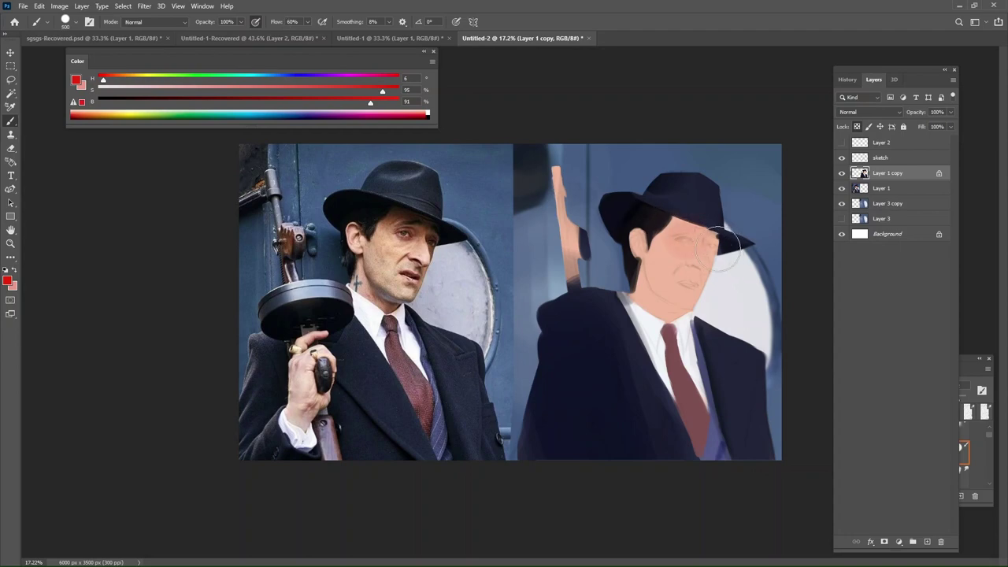
Tint the ear lightly with the same red using a smaller brush.
key(bracketleft)
key(bracketleft)
key(bracketleft)
key(bracketleft)
key(bracketleft)
key(bracketleft)
key(bracketleft)
key(bracketleft)
key(bracketright)
drag(638, 232, 636, 239)
Set a yellow with hue 55°, saturation 95% and brightness 97%, and glaze it over the lower face with a 600 px brush.
key(bracketright)
key(bracketright)
key(bracketright)
key(bracketright)
key(bracketright)
drag(136, 79, 145, 79)
click(388, 102)
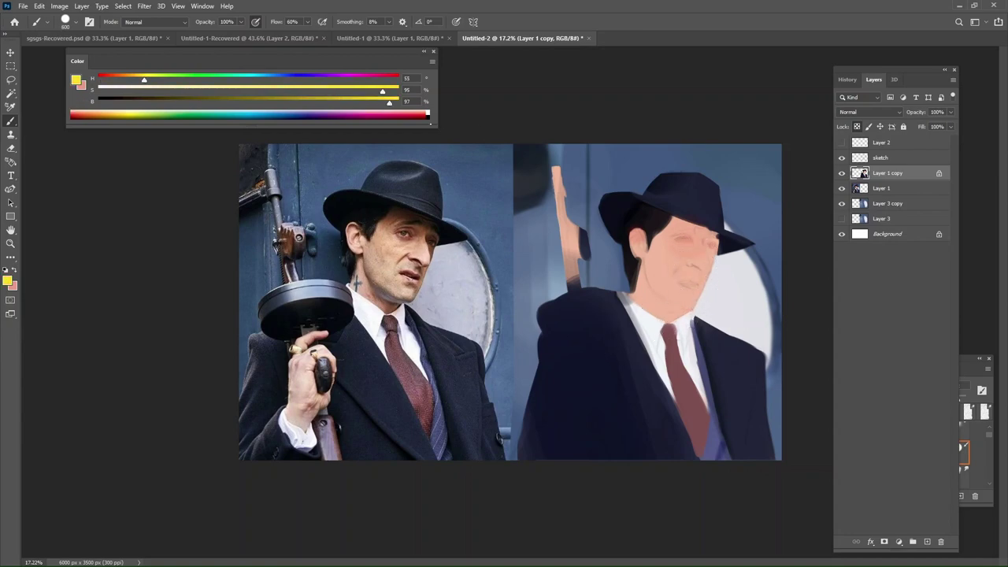
mouse_move(663, 271)
mouse_down()
mouse_move(693, 302)
mouse_move(665, 285)
mouse_move(693, 307)
mouse_move(680, 275)
mouse_up()
key([)
key([)
key(bracketright)
key(bracketright)
Set the sampled skin colour to hue 8° and saturation 92%, and deepen the red flush around the far eye and nose.
alt+click(663, 246)
alt+click(656, 238)
key(bracketleft)
key(bracketleft)
key(bracketleft)
key(bracketleft)
key(bracketleft)
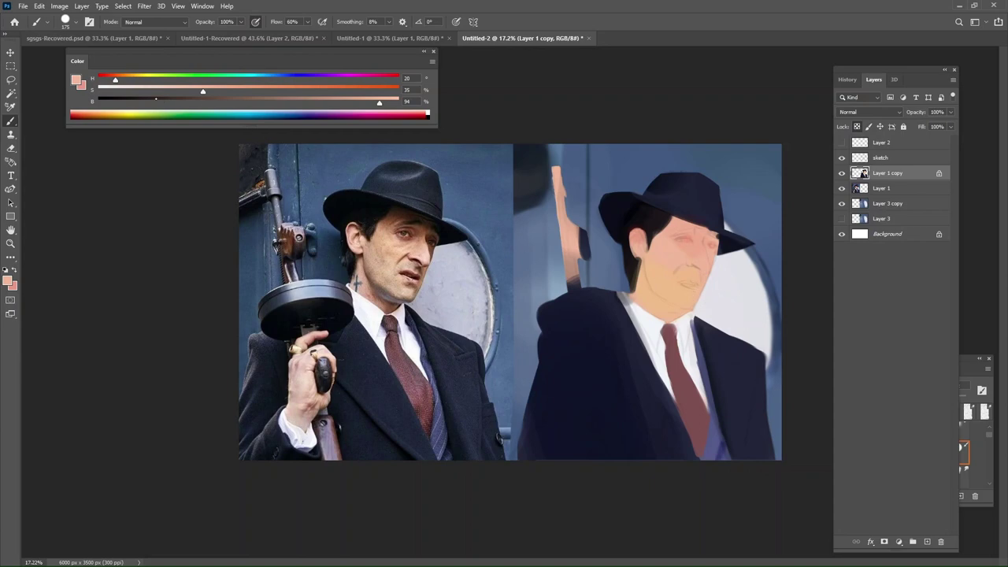
drag(103, 79, 105, 78)
click(374, 90)
key(bracketright)
key(bracketright)
key(bracketright)
key(bracketright)
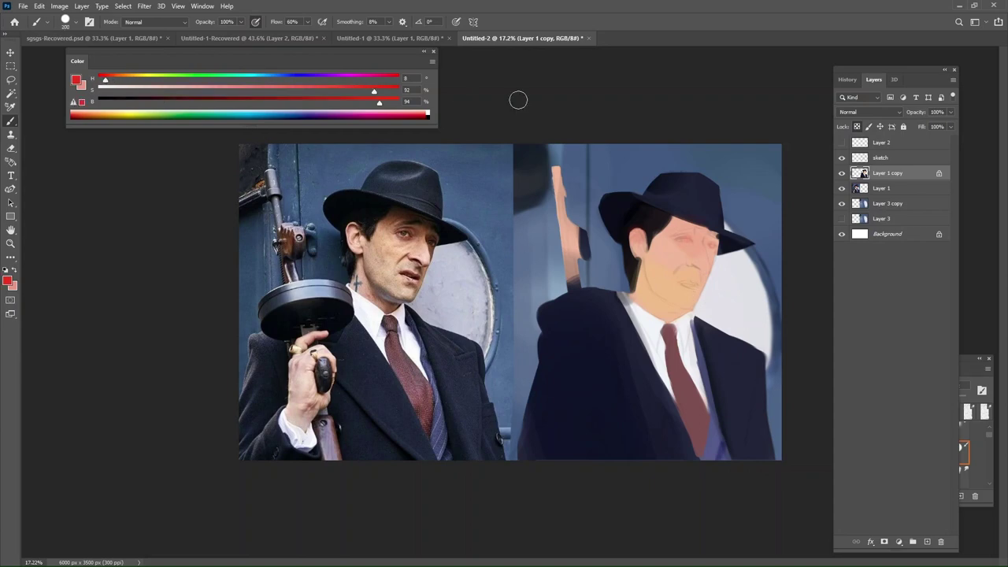
mouse_move(700, 234)
mouse_down()
mouse_move(701, 263)
mouse_move(711, 256)
mouse_up()
Try a wider red pass across the eyes, and brush the same red over the gun with a 500 px brush.
key(bracketleft)
key(bracketleft)
key(bracketleft)
key(bracketleft)
key(])
key(])
key(])
key(])
mouse_move(689, 234)
mouse_down()
mouse_move(726, 251)
mouse_move(684, 251)
mouse_move(715, 260)
mouse_up()
key(ctrl+z)
key(])
drag(580, 237, 596, 250)
Set a bright teal with hue 171°, saturation 98% and brightness 98%, and try it over the hair and jaw at 800 px.
click(232, 76)
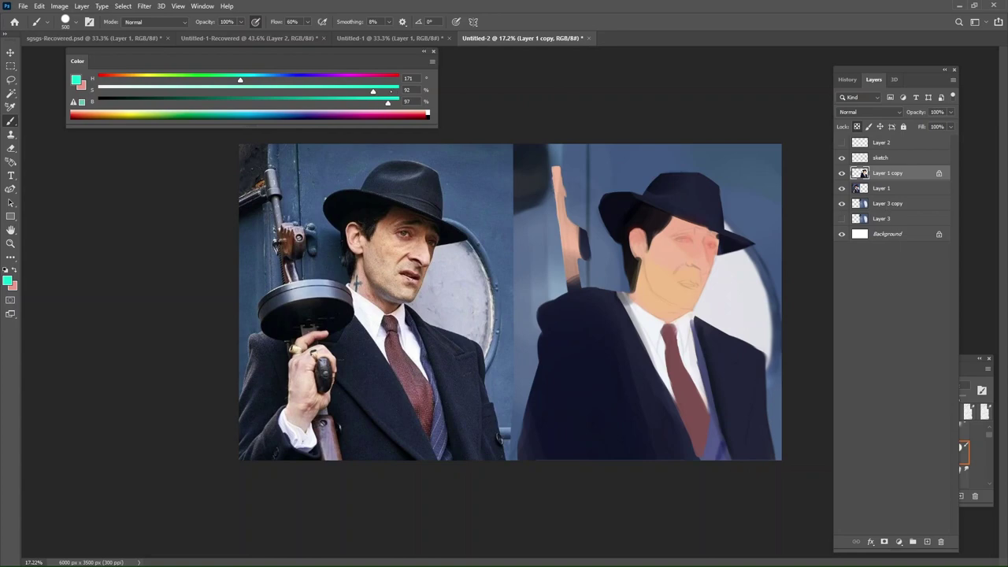
key(])
key(])
key(])
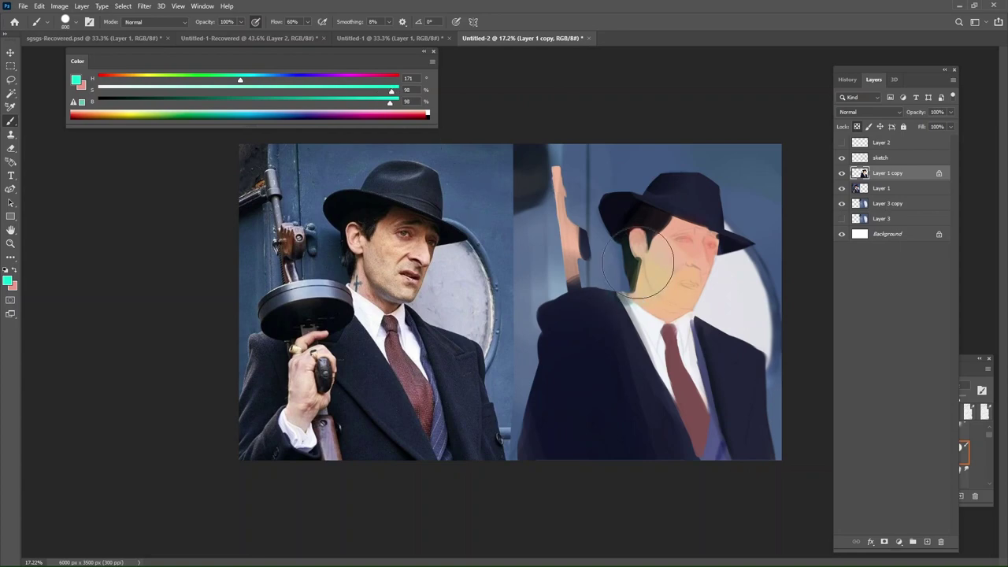
drag(641, 269, 641, 307)
key(ctrl+z)
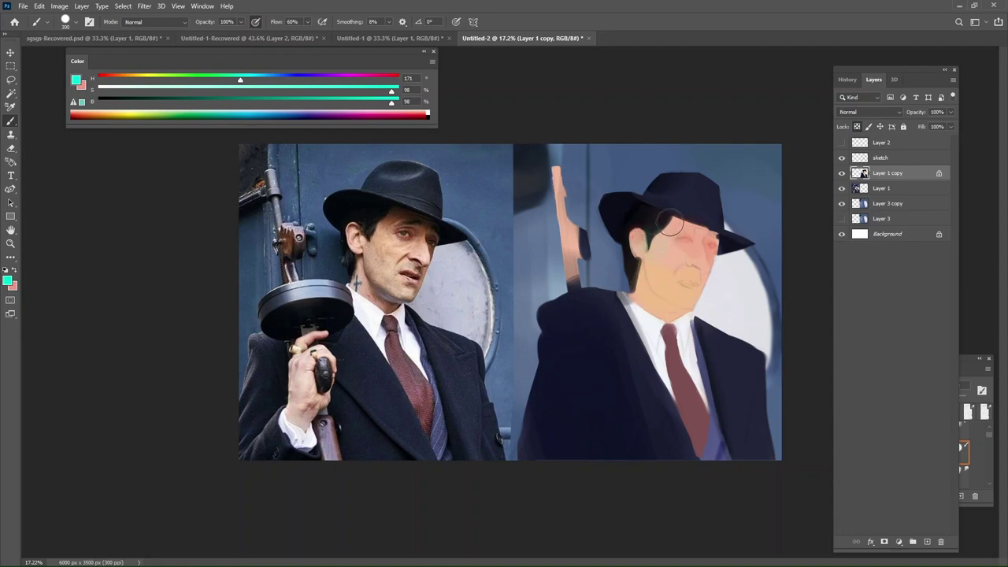
Tint the hair under the brim with teal, trying different brush sizes.
key(])
key(])
mouse_move(660, 226)
mouse_down()
mouse_move(668, 236)
mouse_move(652, 228)
mouse_up()
key(ctrl+z)
key([)
key([)
key([)
key([)
key(])
key(])
key(])
key(])
key(])
key(])
key(])
key(])
Glaze teal over the lower part of the coat with a 1900 px brush.
key(bracketright)
key(bracketright)
key(bracketright)
key(bracketright)
key(bracketright)
key(bracketright)
key(bracketright)
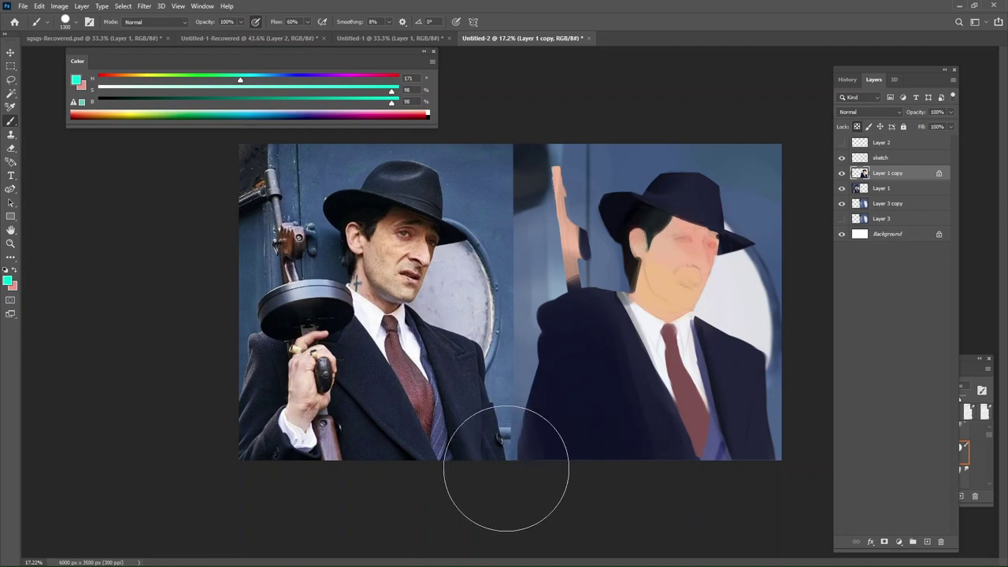
key(])
key(])
key(])
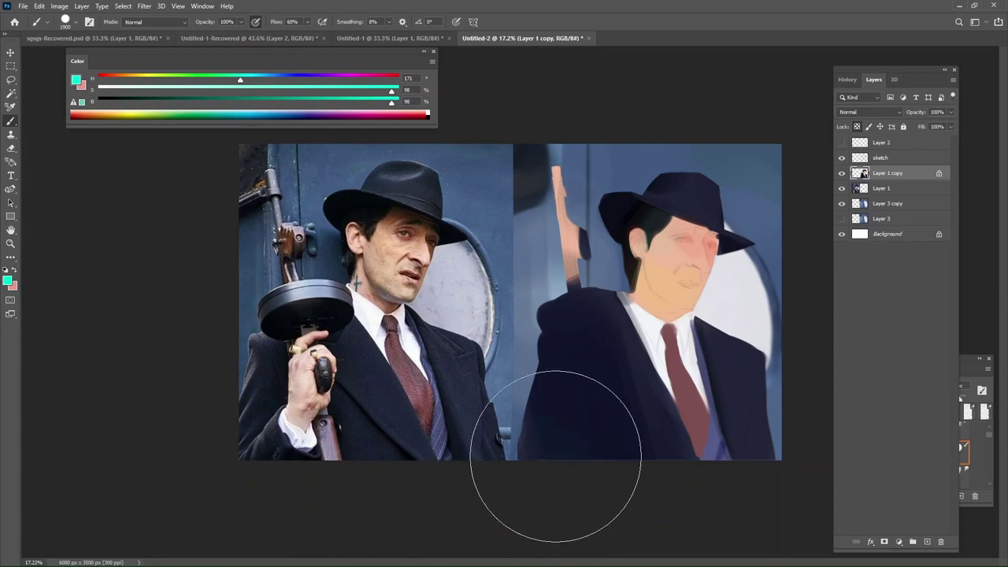
drag(584, 470, 622, 466)
Extend the teal tint across the coat's lower outer corner and sleeve with a 2200 px brush.
key(bracketright)
key(bracketright)
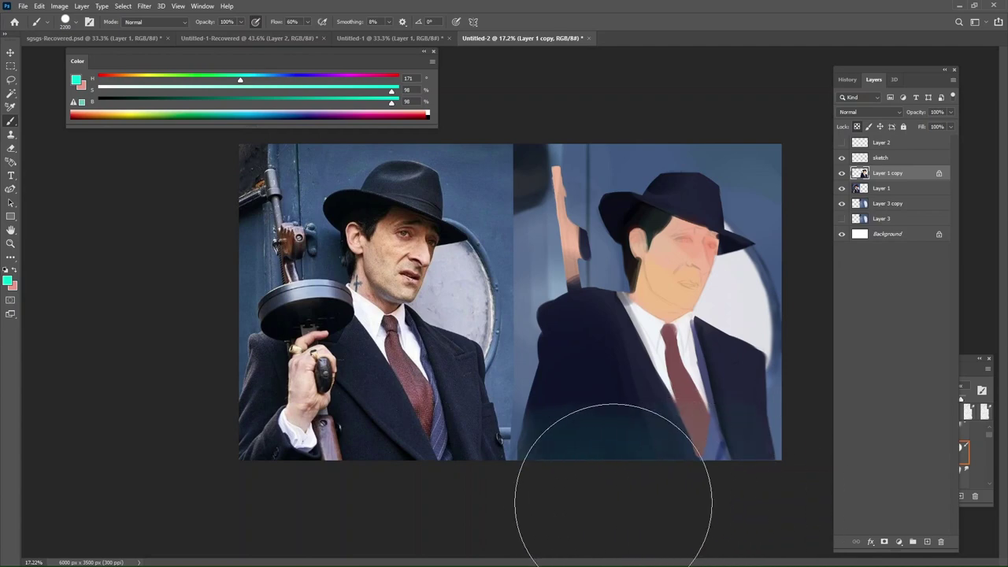
key(bracketright)
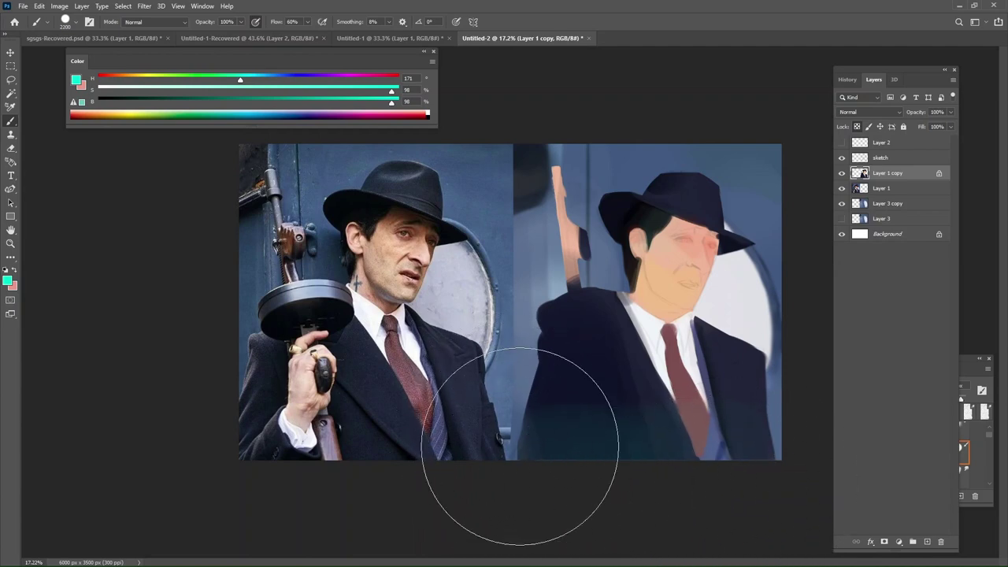
drag(499, 398, 523, 452)
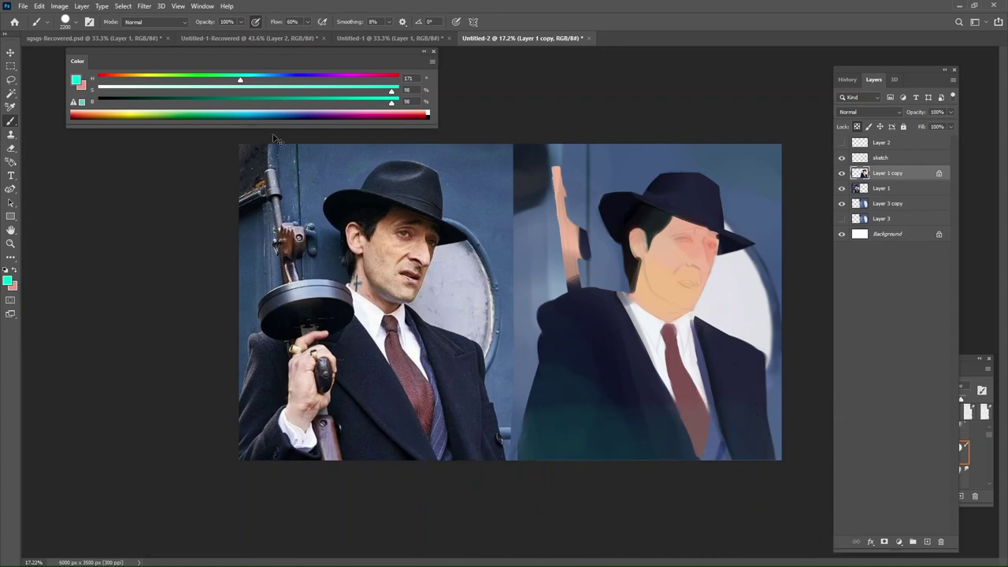
Set the hue to 61° yellow and glaze it over the hat and the coat's narrower side with a 2300 px brush.
drag(240, 80, 149, 76)
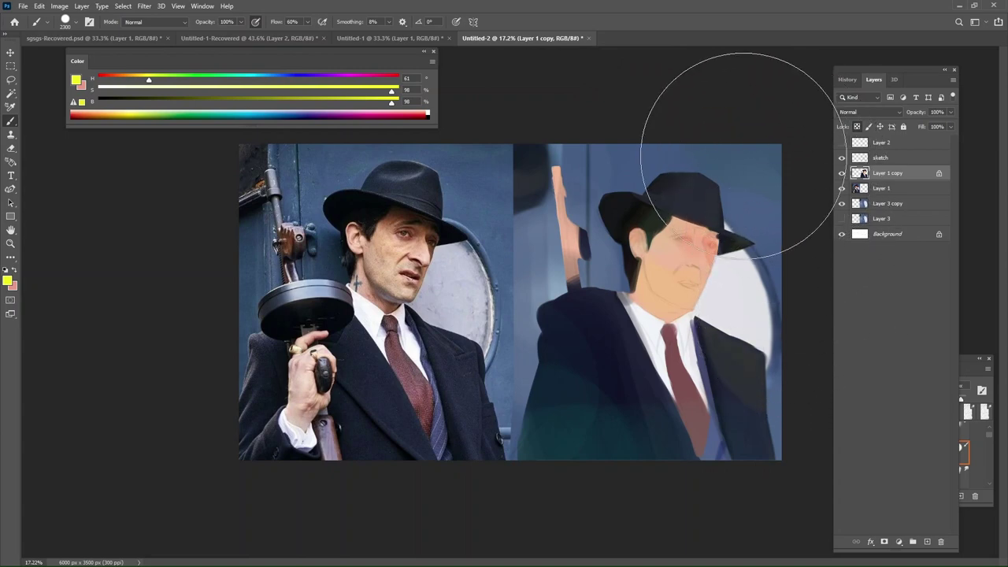
Repaint the middle and shoulder of the coat's wider side in sampled dark navy with a 1000 px brush.
alt+click(590, 377)
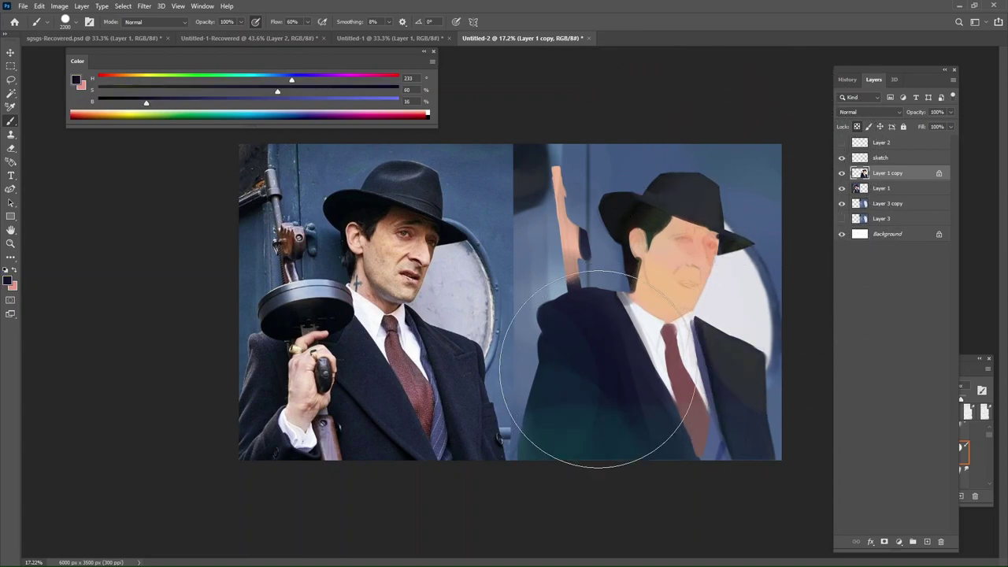
key(bracketleft)
key(bracketleft)
key(bracketleft)
key(bracketleft)
key(bracketleft)
key(bracketright)
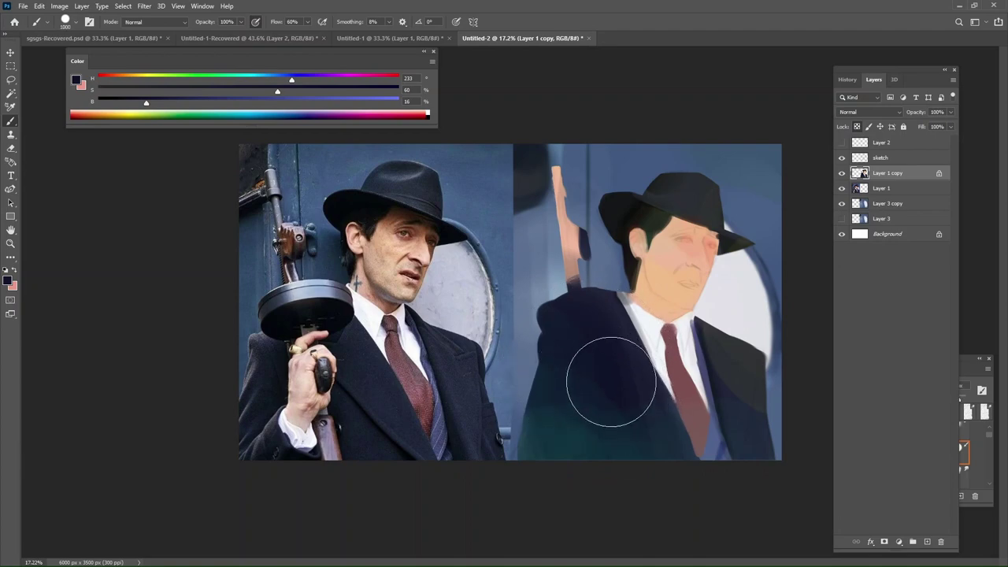
alt+click(562, 334)
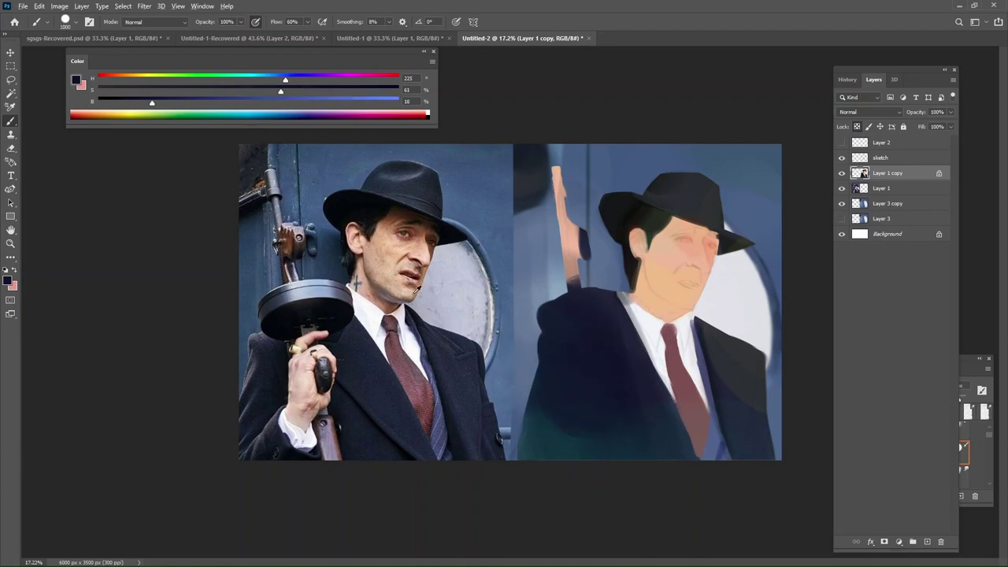
Set the brush color to a bright yellow with 51° hue, 96% saturation and 98% brightness.
click(142, 77)
click(382, 101)
click(387, 90)
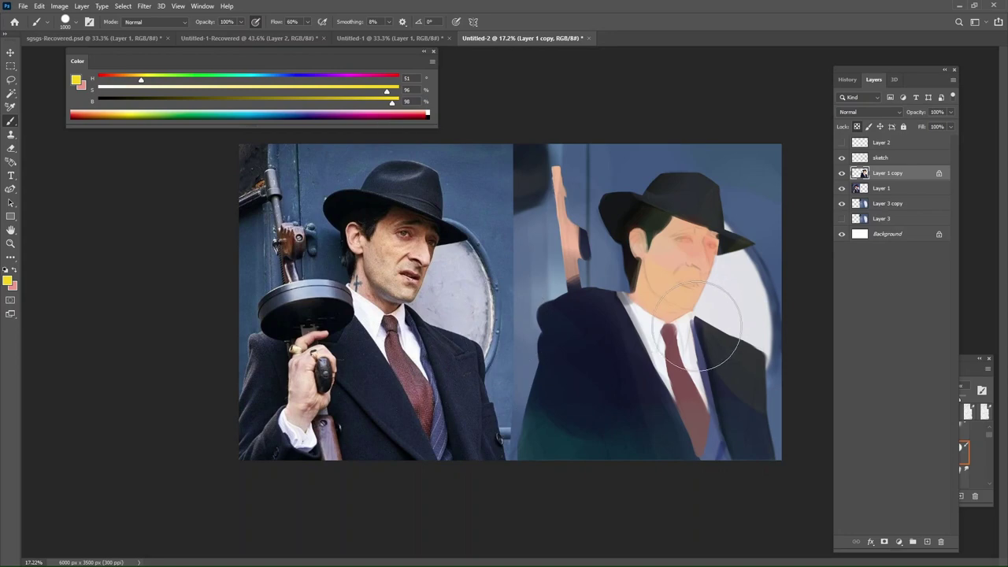
Sample skin tones from the reference photo's face and the painted face to compare them.
alt+click(426, 230)
mouse_move(431, 230)
mouse_down()
mouse_move(389, 260)
mouse_move(372, 238)
mouse_move(401, 245)
mouse_move(401, 254)
mouse_move(432, 245)
mouse_move(387, 241)
mouse_move(433, 245)
mouse_move(384, 250)
mouse_move(426, 249)
mouse_up()
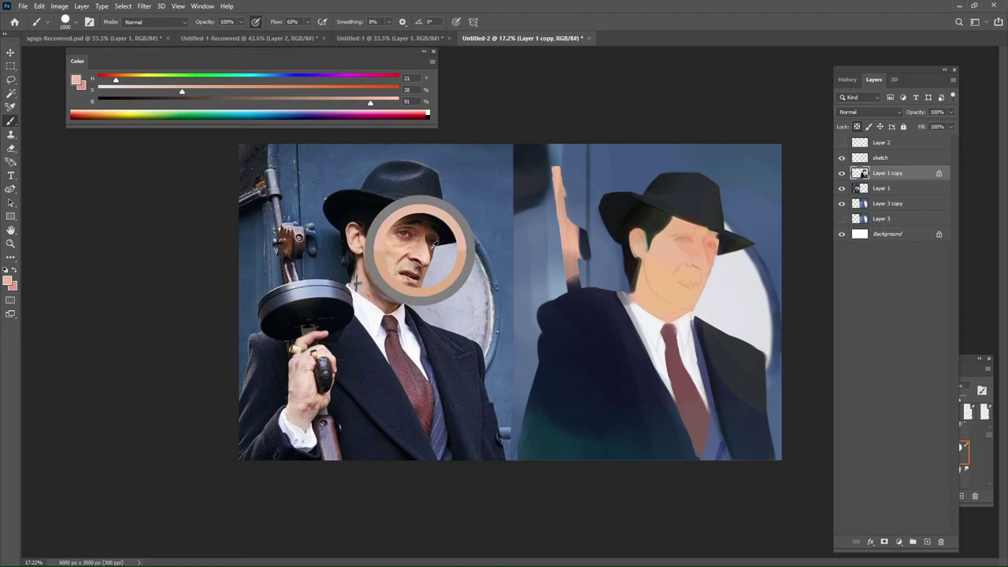
mouse_move(431, 246)
mouse_down()
mouse_move(397, 248)
mouse_move(701, 260)
mouse_up()
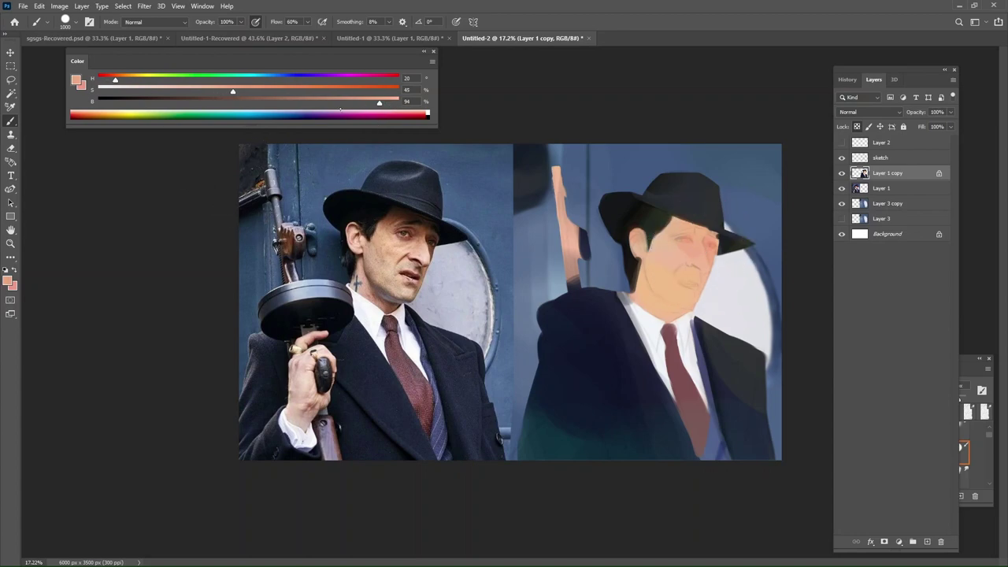
Try a redder, slightly darker sampled skin tone over the mouth and chin with a 1000 px brush.
alt+click(677, 281)
click(365, 102)
click(245, 91)
drag(115, 79, 110, 80)
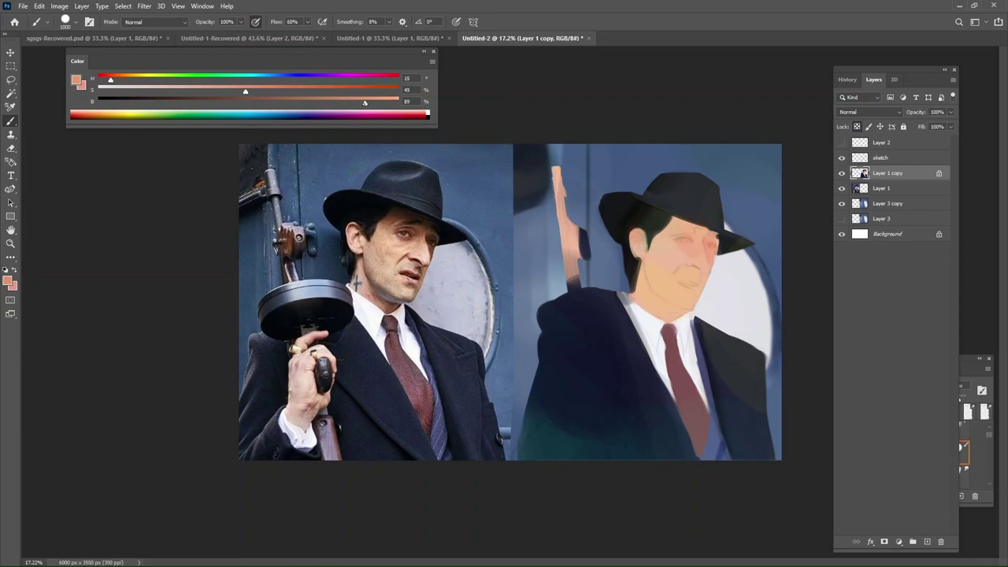
drag(370, 111, 371, 125)
drag(110, 82, 112, 82)
drag(688, 290, 705, 292)
key(ctrl+z)
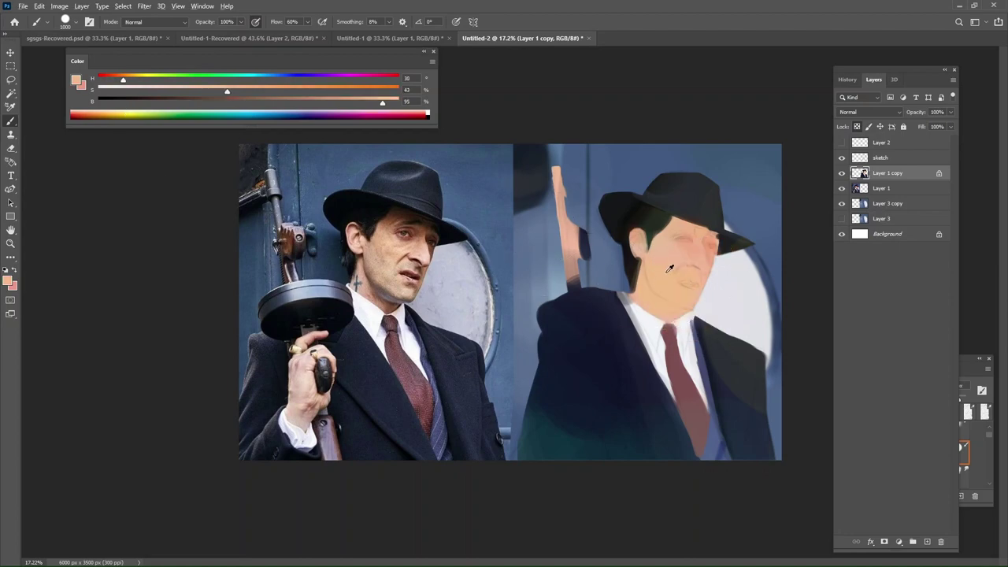
Try a pink skin tone (16° hue, 39% saturation, 90% brightness) over the whole face with a 1000 px brush.
alt+click(671, 245)
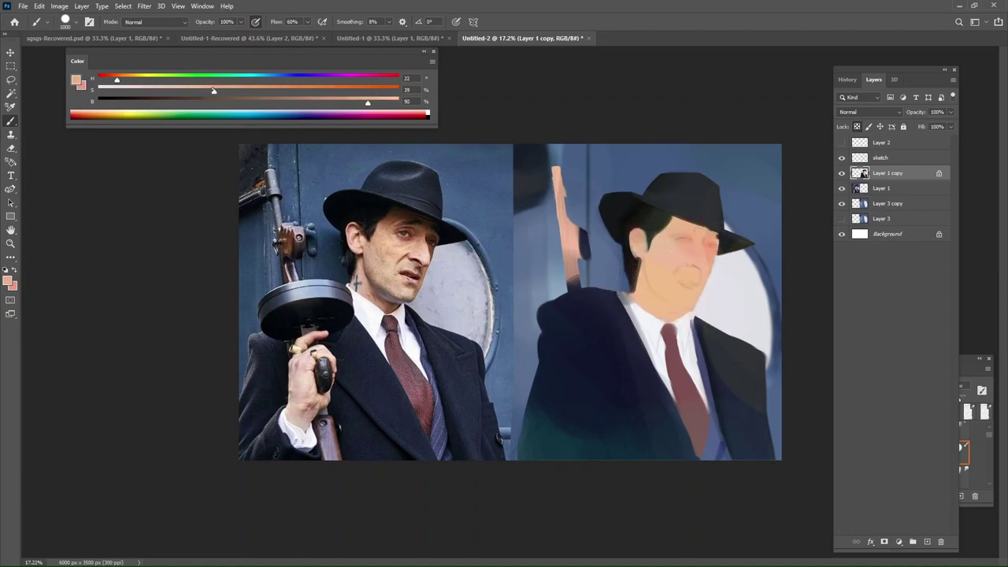
drag(117, 80, 112, 79)
drag(685, 261, 693, 270)
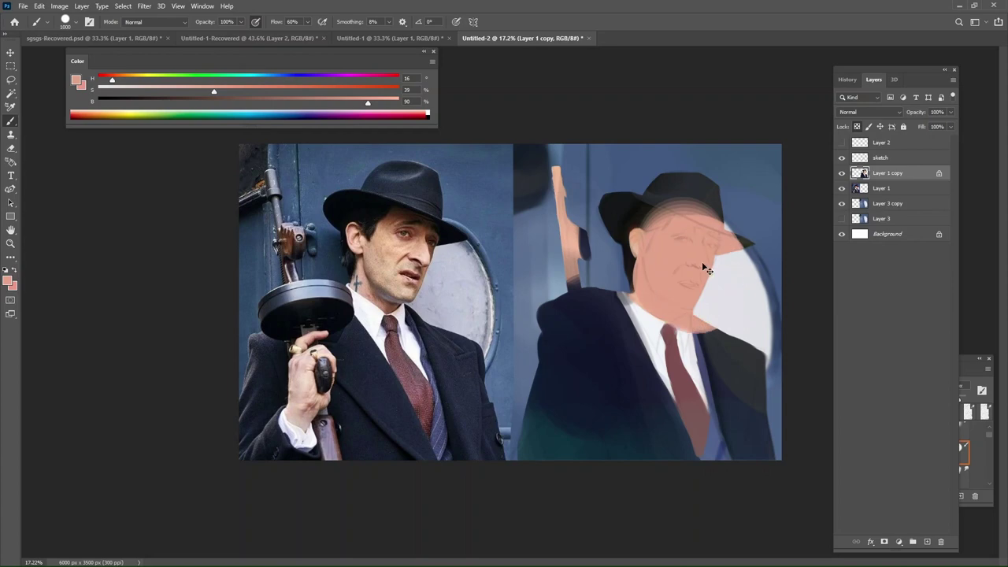
key(ctrl+z)
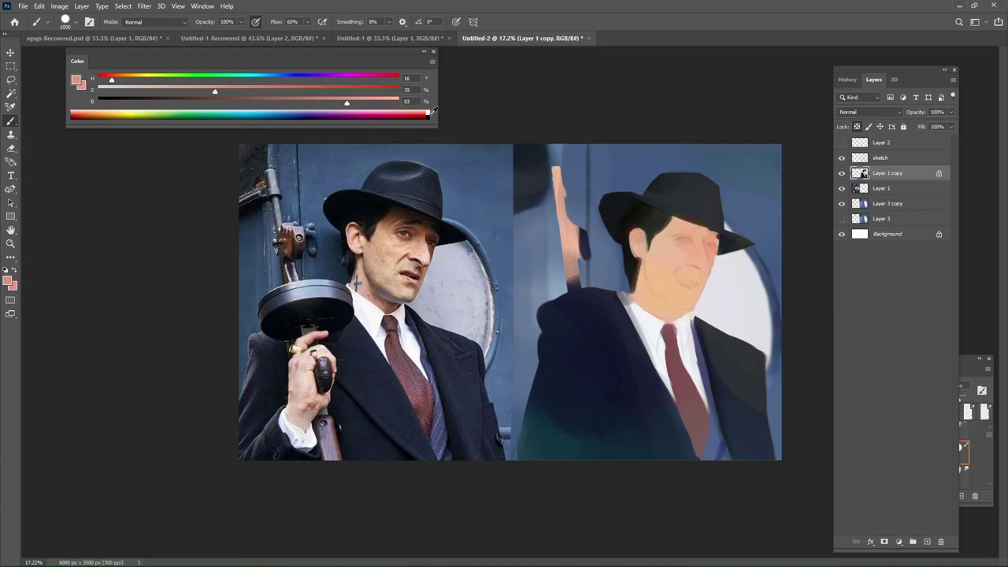
Try a darker skin tone (16° hue, 42% saturation, 83% brightness) over the face and switch to the grayscale proof view.
alt+click(701, 271)
mouse_move(698, 254)
mouse_down()
mouse_move(706, 282)
mouse_move(675, 243)
mouse_move(668, 254)
mouse_move(682, 247)
mouse_move(693, 267)
mouse_up()
key(ctrl+z)
key(bracketleft)
key(bracketleft)
key(bracketleft)
key(bracketleft)
key(ctrl+y)
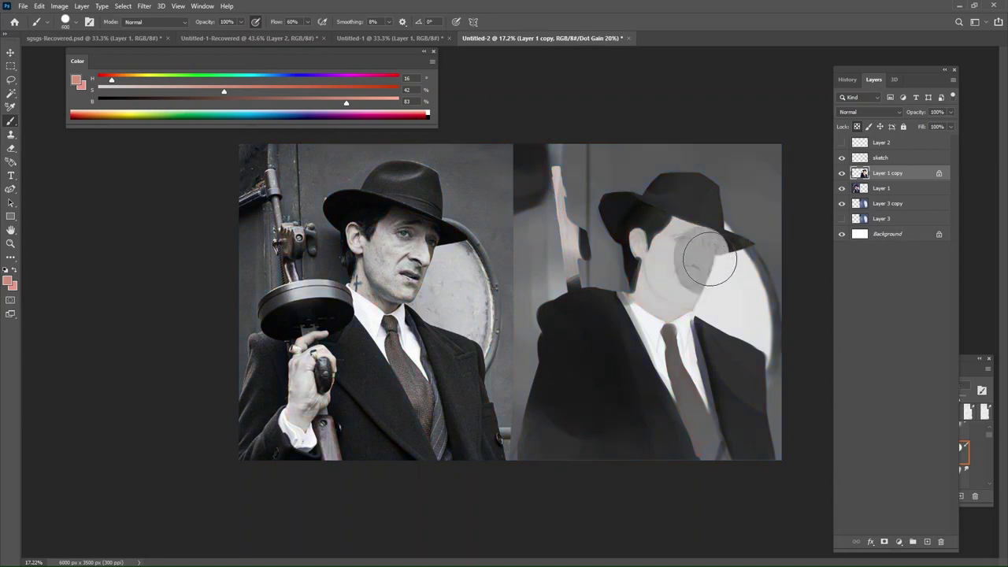
key(ctrl+z)
Shade the eye area beneath the hat brim with the darker skin tone and a 175 px brush.
key(bracketleft)
key(bracketleft)
key(bracketleft)
key(bracketleft)
key(bracketleft)
key(bracketleft)
key(bracketleft)
key(bracketleft)
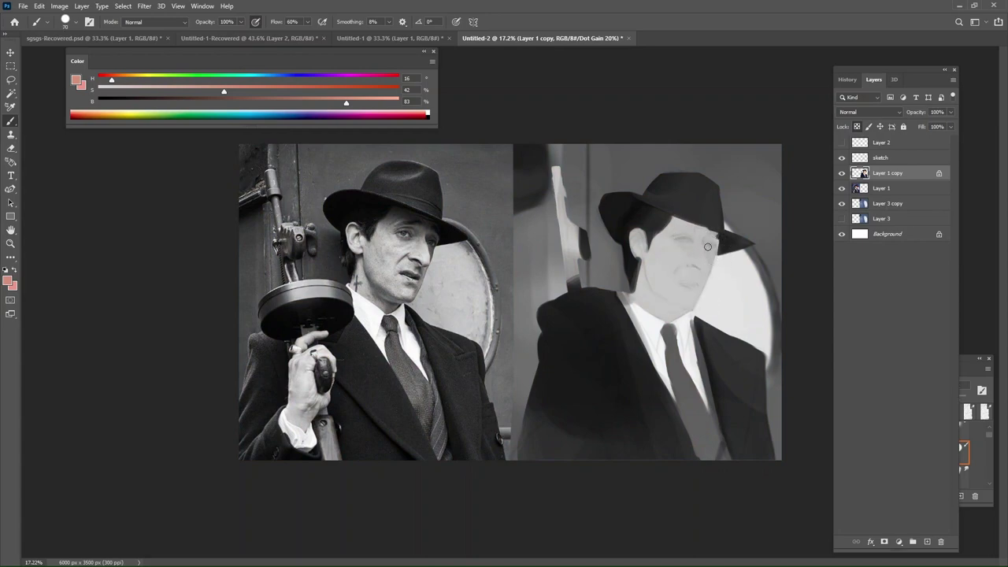
key(bracketright)
key(bracketright)
key(bracketright)
key(bracketright)
key(bracketright)
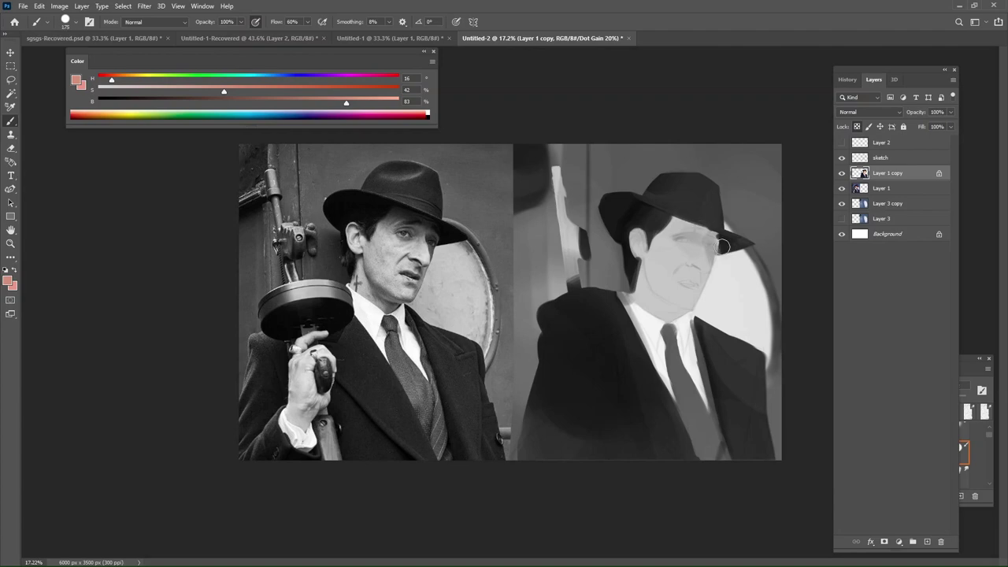
Paint a soft shadow along the jaw and under the chin with a brush of about 150 px.
key(bracketleft)
key(bracketleft)
drag(643, 269, 651, 298)
key(bracketleft)
key(bracketleft)
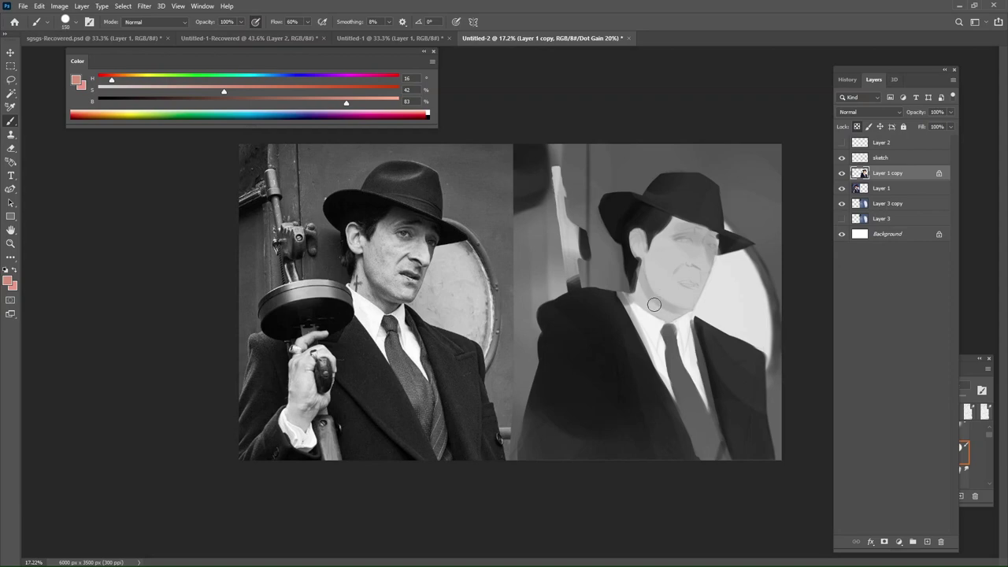
drag(659, 307, 680, 315)
key(bracketleft)
Refine the jaw shadow and shade around the mouth with sampled skin tones, then return the view to full color.
alt+click(648, 307)
key(bracketleft)
key(bracketleft)
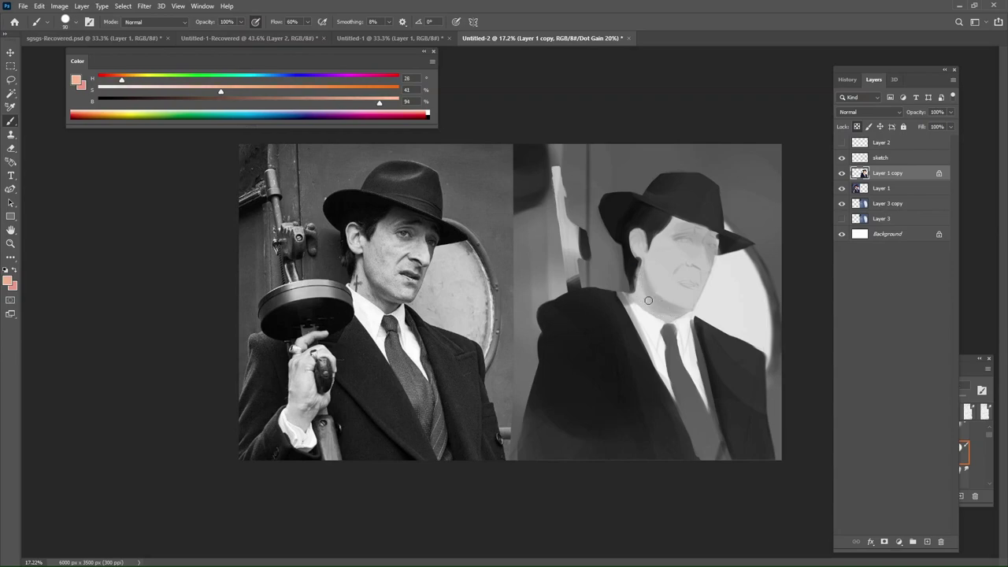
alt+click(665, 305)
key(bracketright)
key(bracketright)
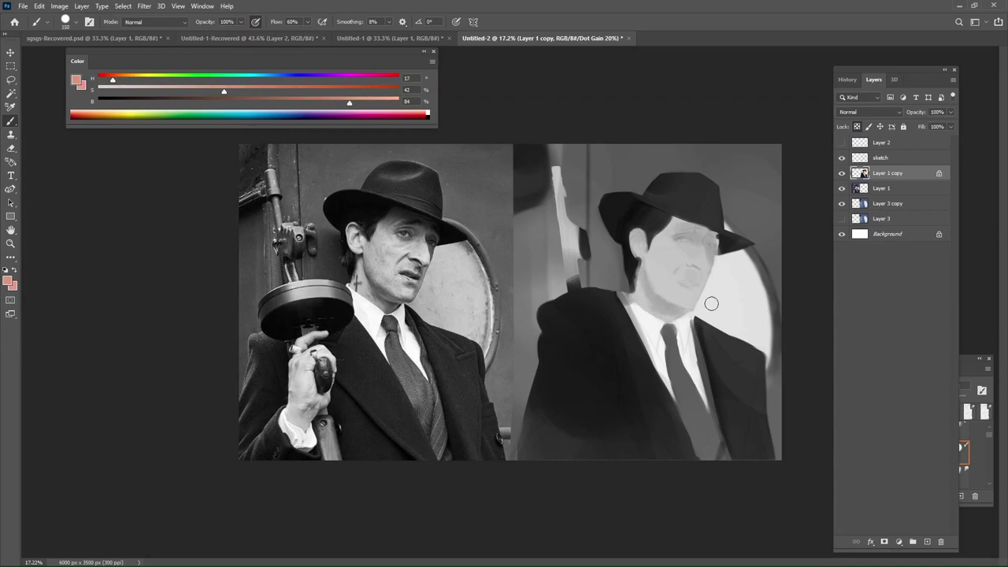
drag(697, 277, 703, 290)
key(ctrl+y)
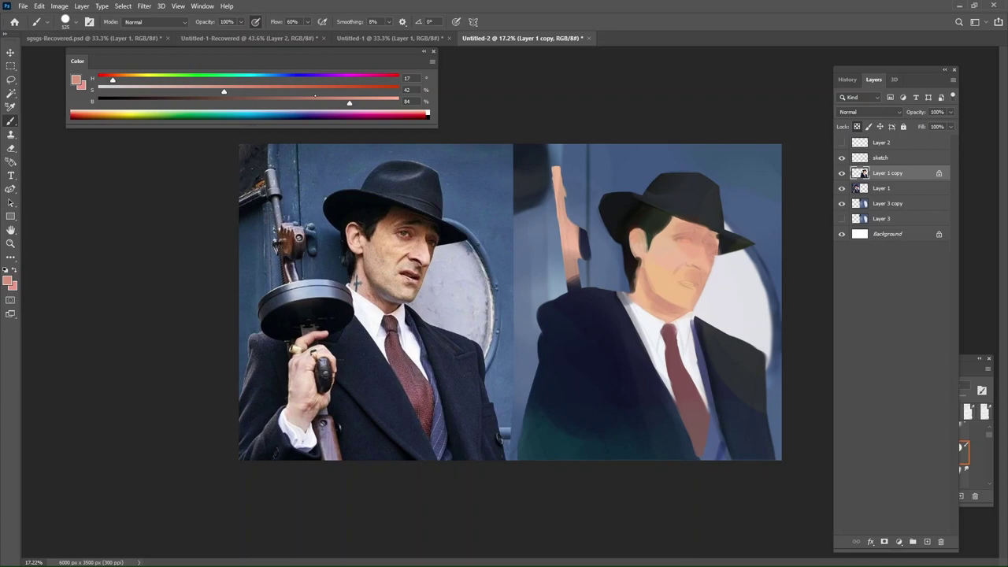
Set a deeper red skin tone (12° hue, 50% saturation, 77% brightness) and try it over the nose and mouth.
drag(315, 96, 255, 96)
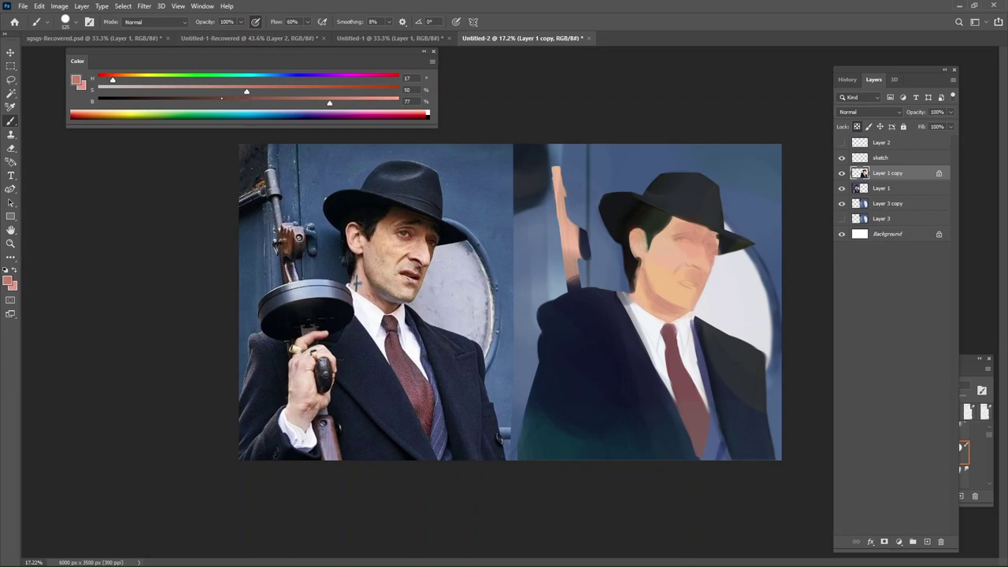
drag(109, 79, 107, 79)
drag(696, 275, 708, 262)
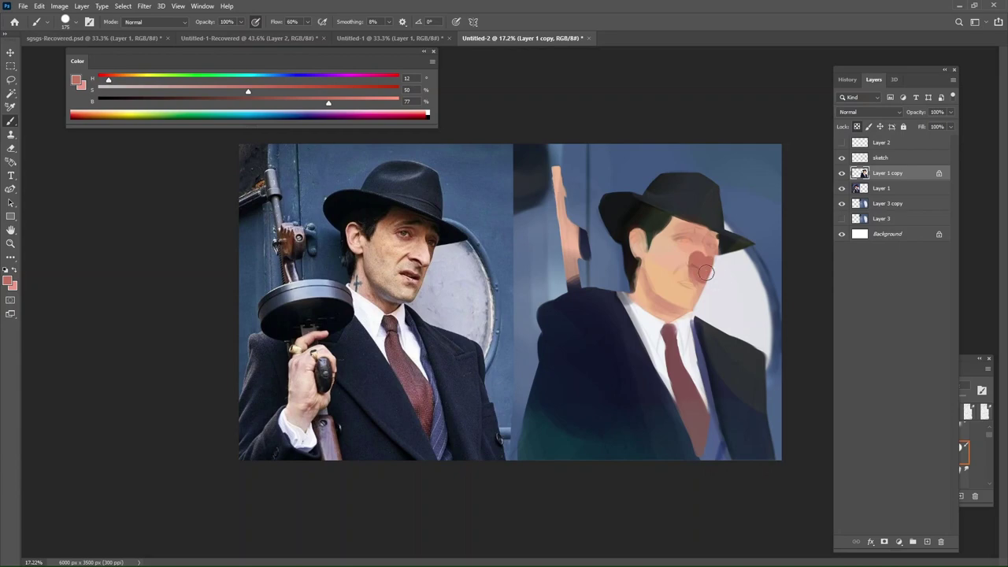
key(ctrl+z)
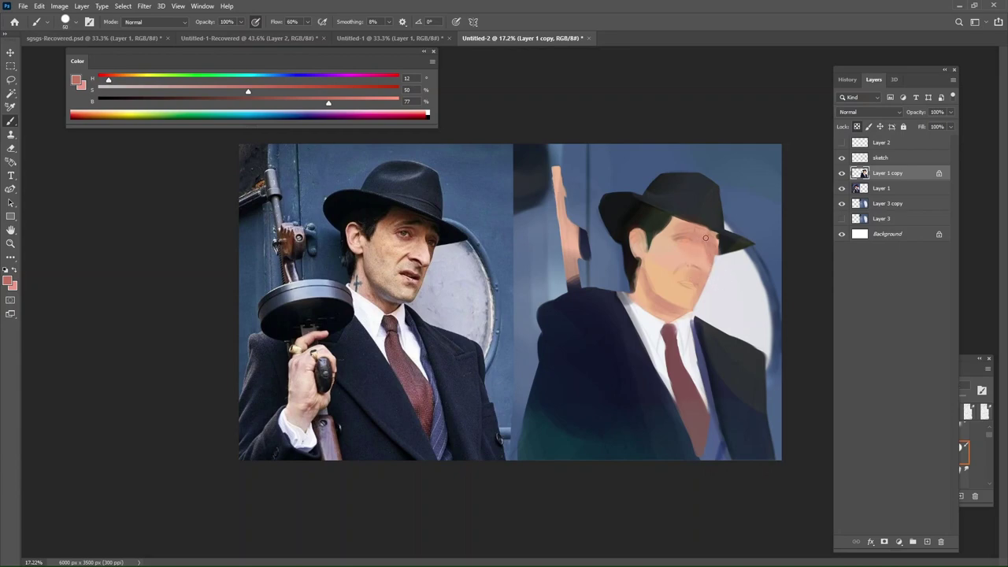
Try the deeper skin tone around the eyes and down the nose with smaller brushes.
key(])
drag(708, 241, 717, 271)
key(ctrl+z)
key([)
key([)
drag(684, 238, 702, 241)
key(ctrl+z)
Block in the shadows under the hat brim and beside the mouth in grayscale view with a small brush of about 50 px.
key(ctrl+y)
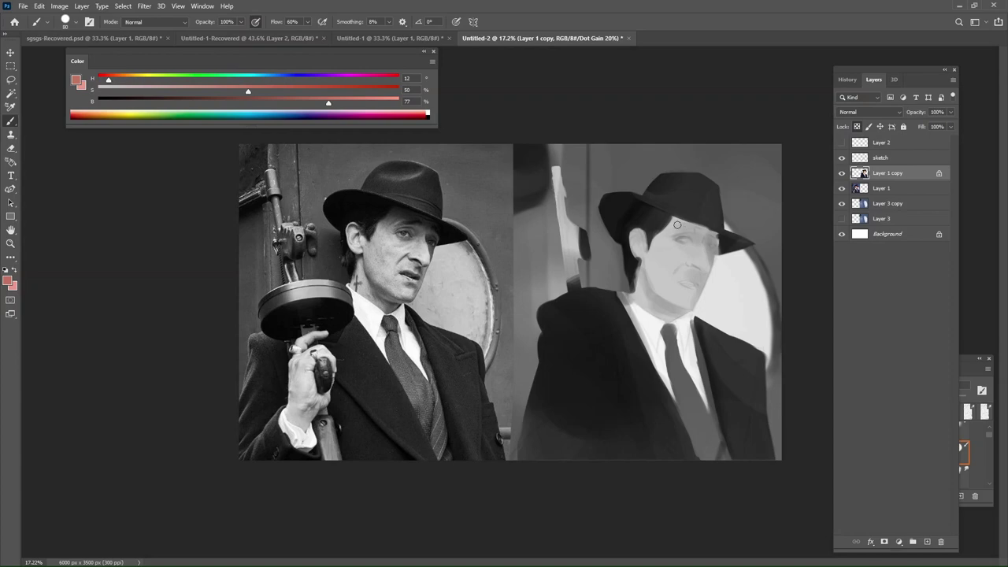
key(bracketright)
key(bracketright)
key(bracketleft)
key(bracketleft)
key(bracketleft)
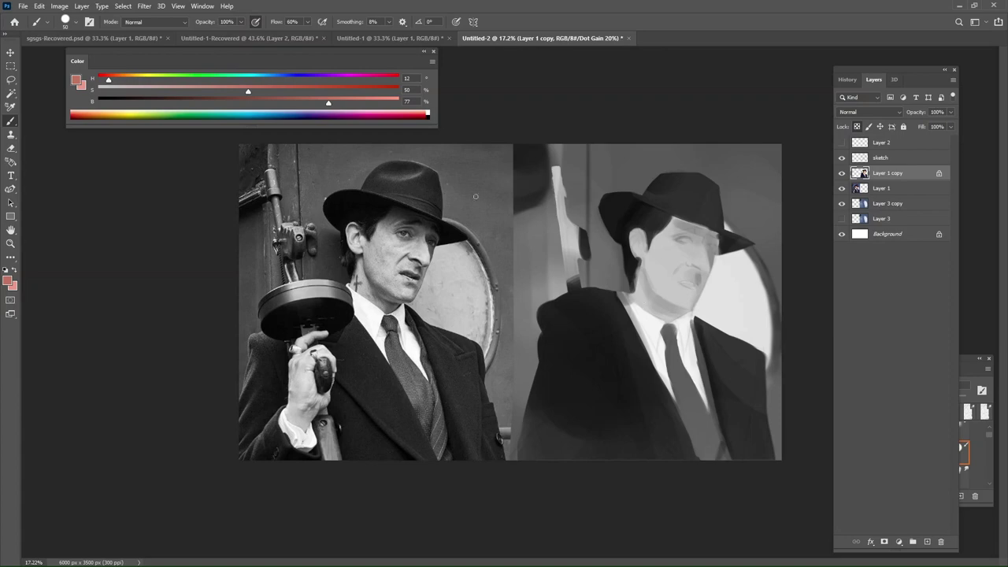
Undo the last strokes near the hat brim and compare the painting with the reference in grayscale and full color.
mouse_move(719, 188)
mouse_down()
mouse_move(687, 218)
mouse_move(699, 199)
mouse_move(714, 228)
mouse_up()
key(ctrl+z)
key(ctrl+z)
key(ctrl+y)
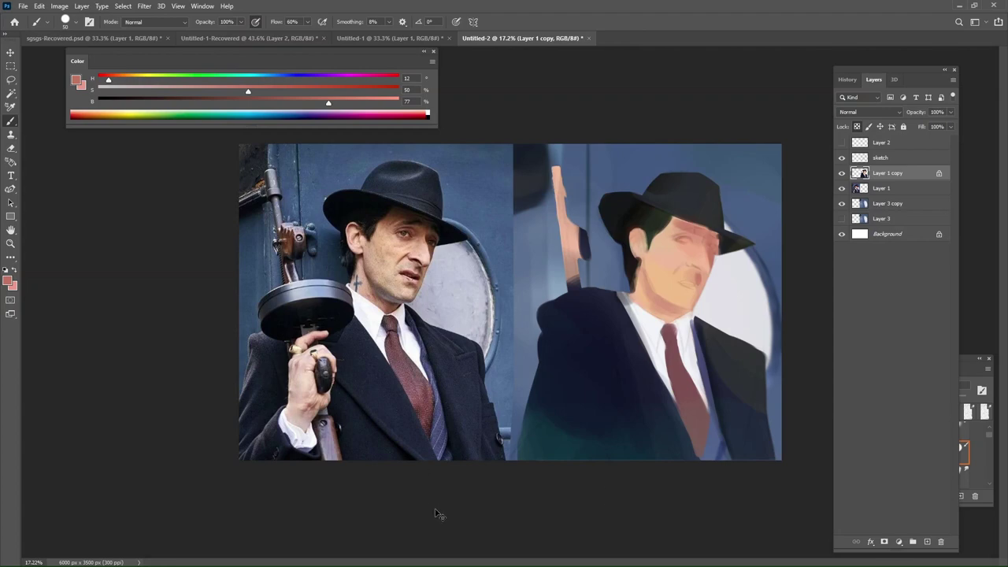
key(ctrl+y)
key(ctrl+y)
key(ctrl+y)
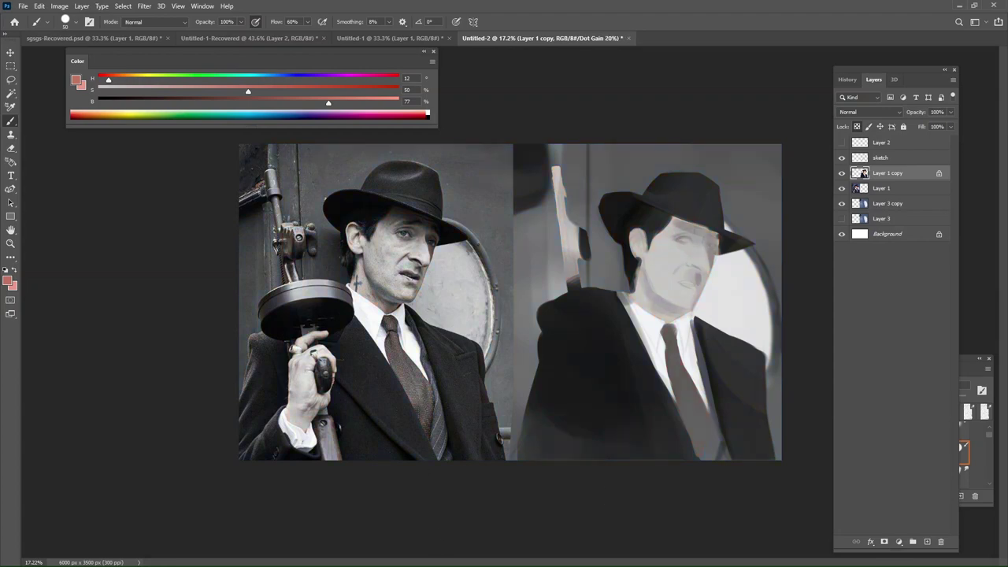
key(ctrl+y)
Redo the shadow along the jaw and under the chin in the deeper red skin tone.
mouse_move(654, 267)
mouse_down()
mouse_move(668, 306)
mouse_move(661, 291)
mouse_up()
key(ctrl+z)
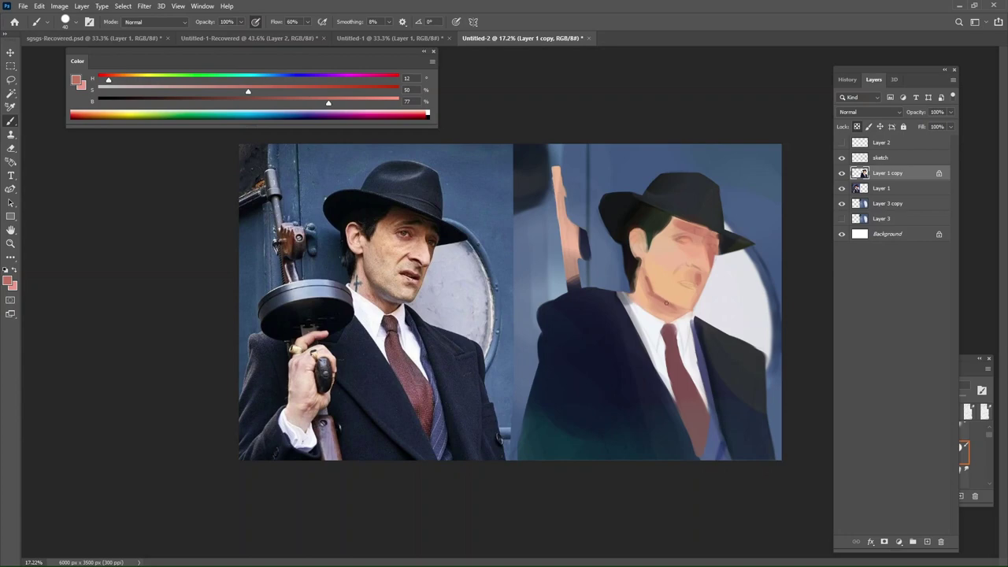
mouse_move(651, 297)
mouse_down()
mouse_move(687, 319)
mouse_move(644, 286)
mouse_move(686, 316)
mouse_up()
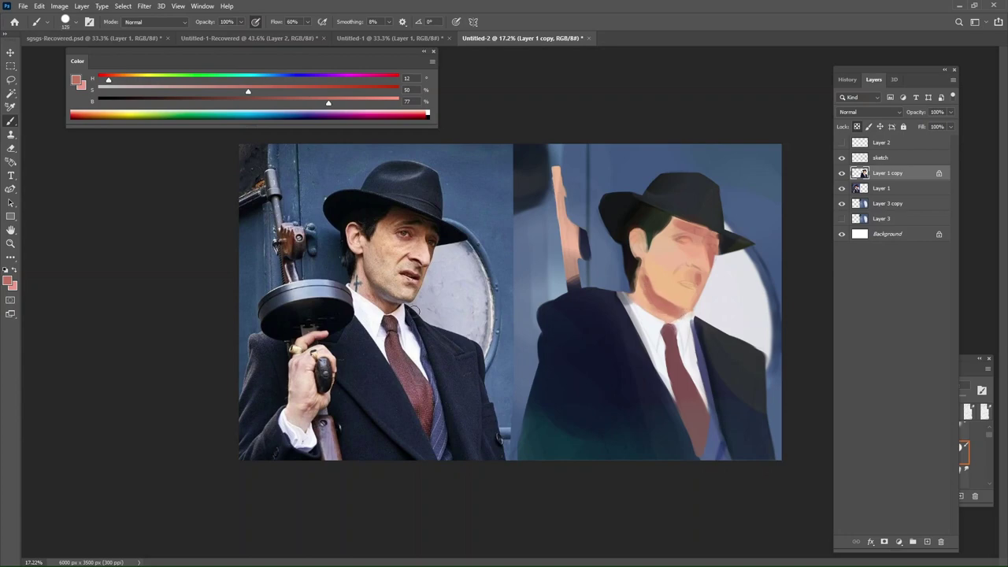
Try teal, then glaze saturated blue (207° hue, 92% saturation, 94% brightness) over the jaw shadow with a 200 px brush.
alt+click(392, 293)
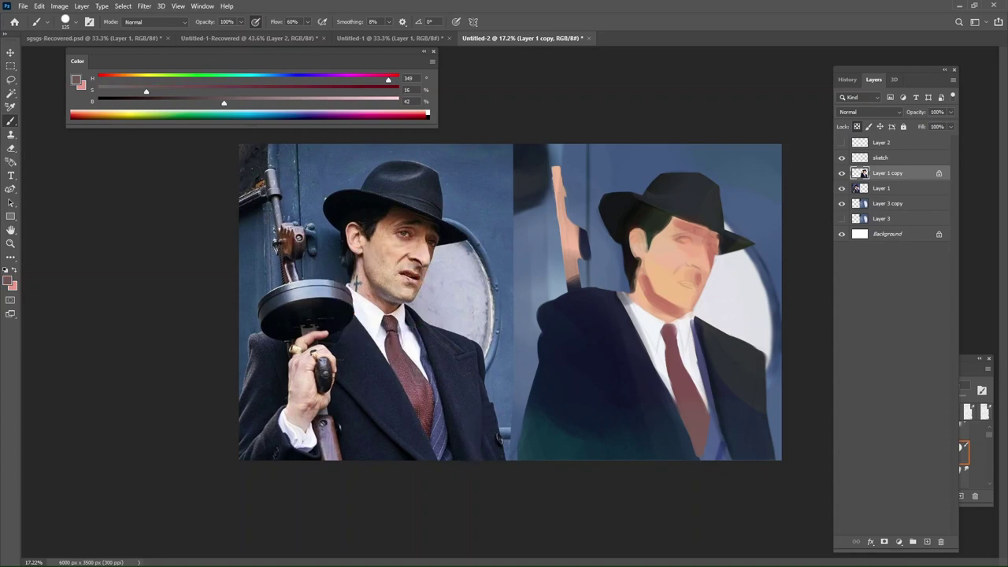
click(241, 79)
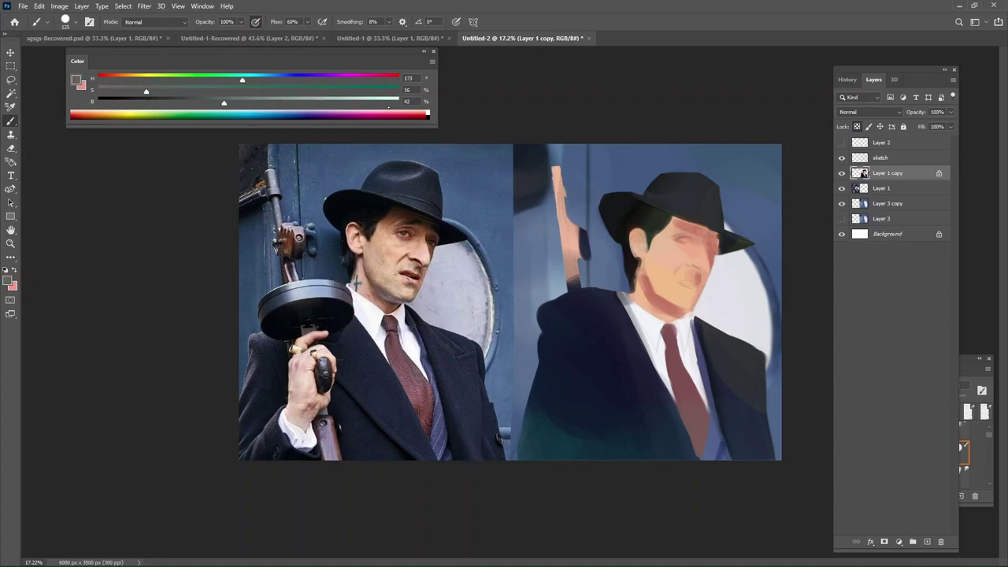
click(378, 100)
click(376, 88)
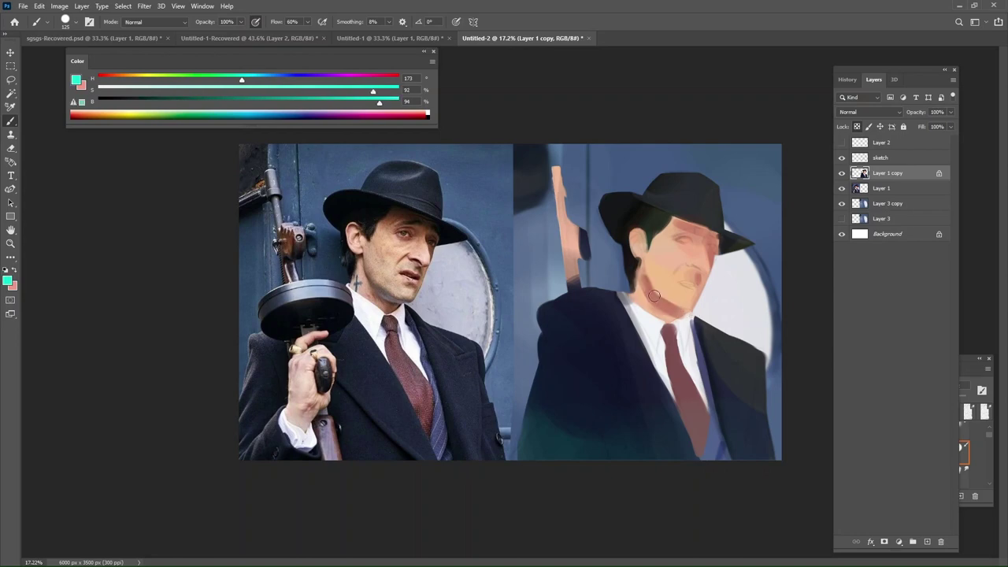
drag(644, 297, 655, 304)
key(ctrl+z)
drag(253, 82, 293, 80)
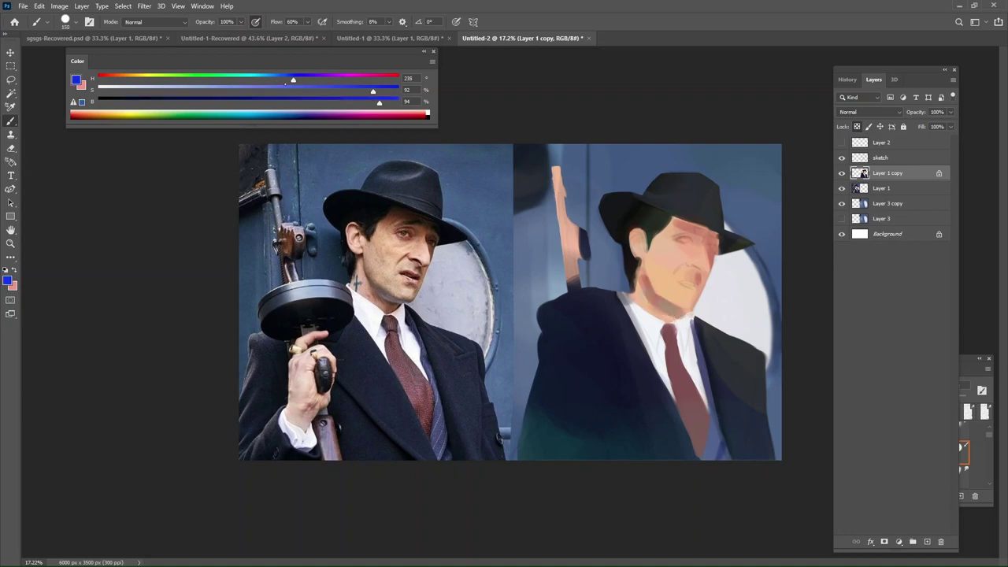
click(280, 79)
click(270, 80)
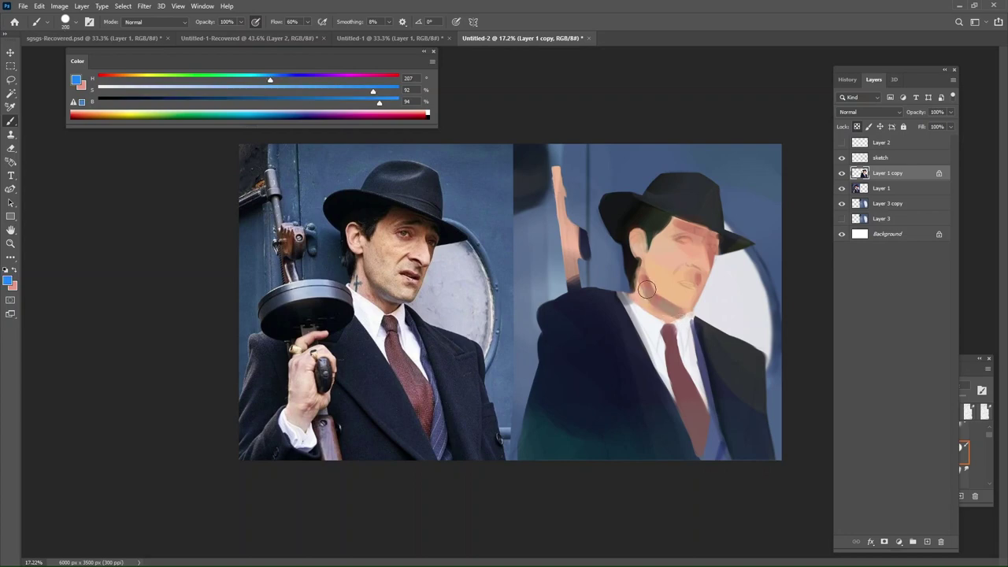
mouse_move(638, 272)
mouse_down()
mouse_move(641, 294)
mouse_move(690, 314)
mouse_up()
Tidy the lower edge of the jaw shadow with a sampled light skin tone and a smaller brush.
key([)
alt+click(655, 304)
drag(663, 308, 682, 314)
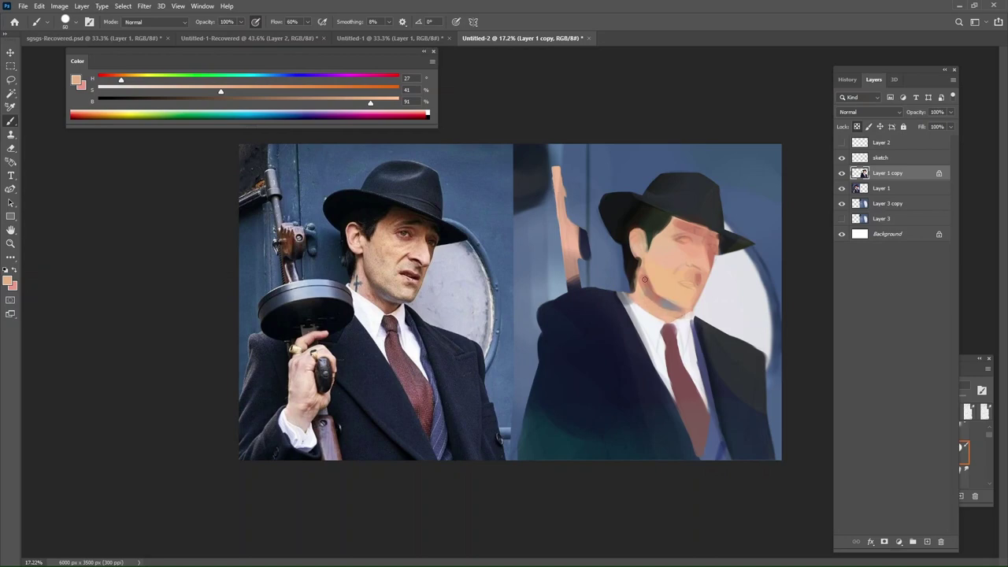
Try a deep red (6° hue, 55% saturation, 70% brightness) on the face and jaw shadows with a 70 px brush.
key(bracketright)
alt+click(647, 280)
drag(318, 102, 263, 102)
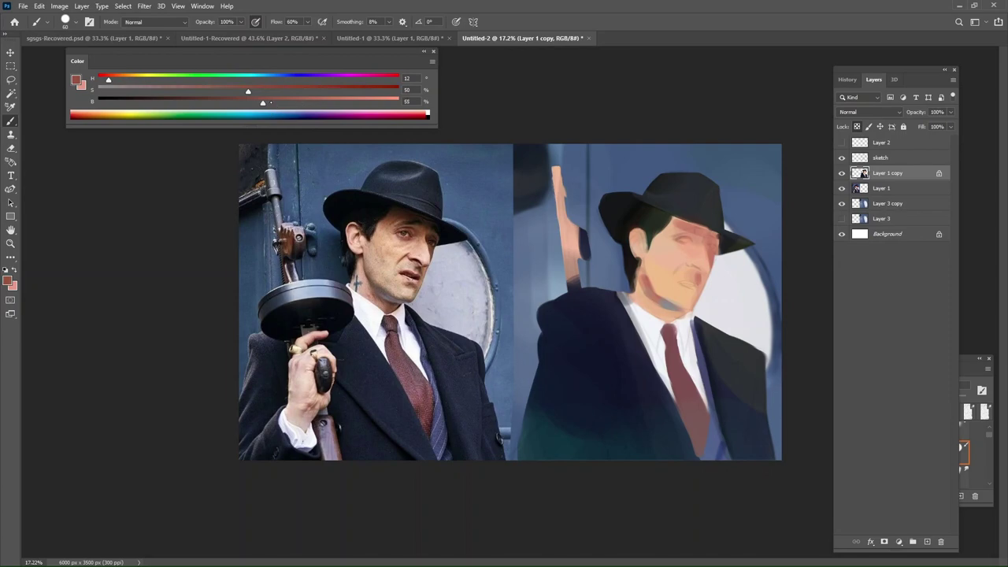
alt+click(711, 251)
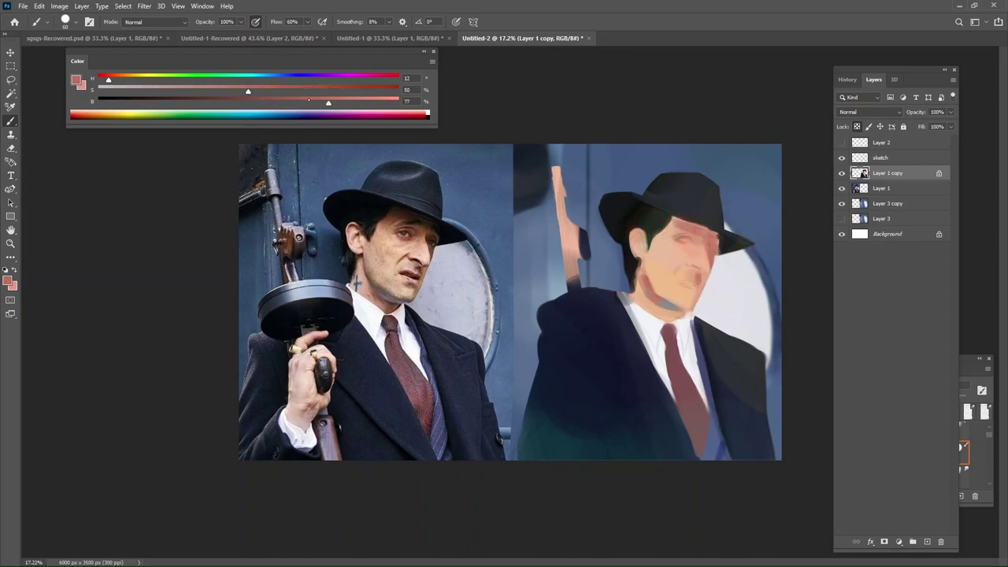
click(308, 100)
drag(108, 79, 103, 80)
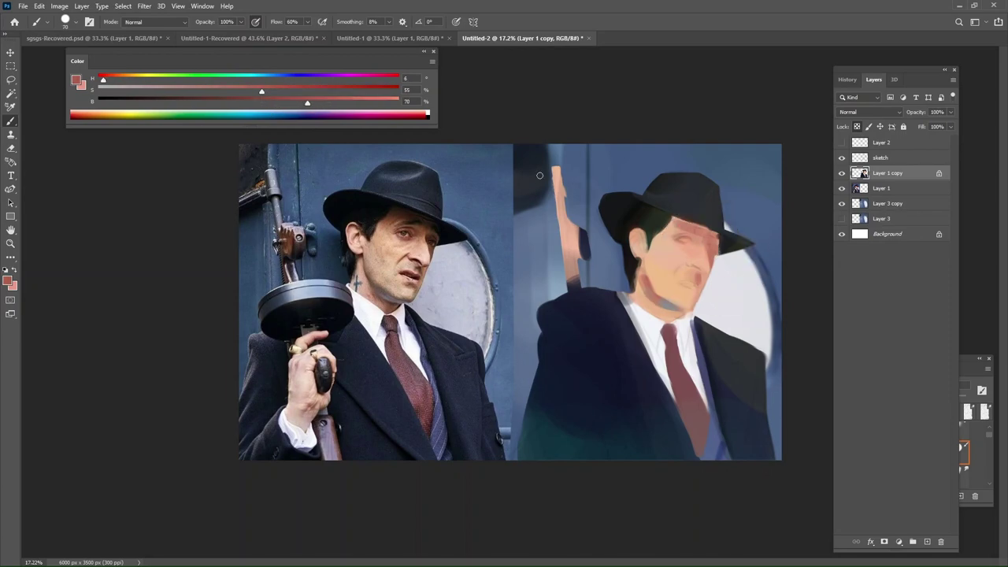
mouse_move(690, 245)
mouse_down()
mouse_move(682, 313)
mouse_move(648, 293)
mouse_move(635, 297)
mouse_move(640, 256)
mouse_move(640, 289)
mouse_up()
key(ctrl+z)
Sample the neck's light skin tone with a 60 px brush for the jaw shadow's edge, and switch to grayscale view.
key(bracketright)
key(bracketright)
key(bracketright)
key(bracketright)
alt+click(639, 290)
alt+click(642, 291)
key(bracketleft)
key(bracketleft)
key(bracketleft)
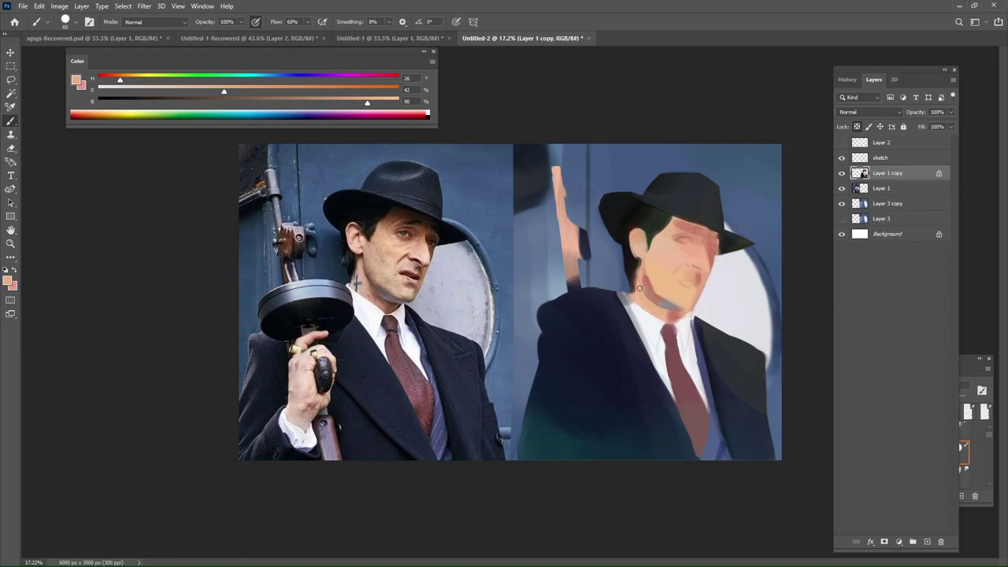
key(ctrl+y)
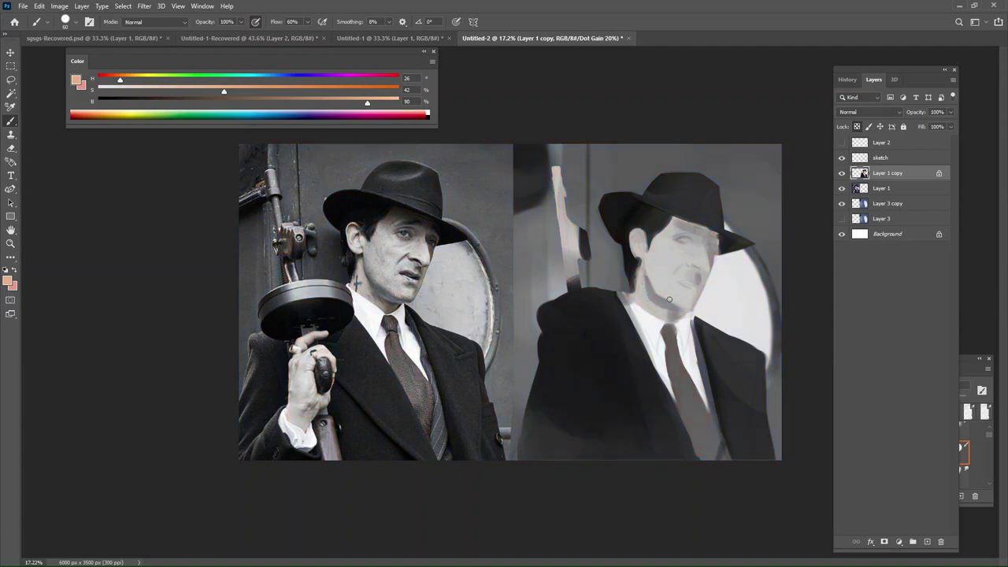
Retouch the edge of the jaw shadow with sampled skin and shadow tones.
alt+click(648, 297)
drag(644, 286, 653, 306)
alt+click(641, 298)
alt+click(654, 281)
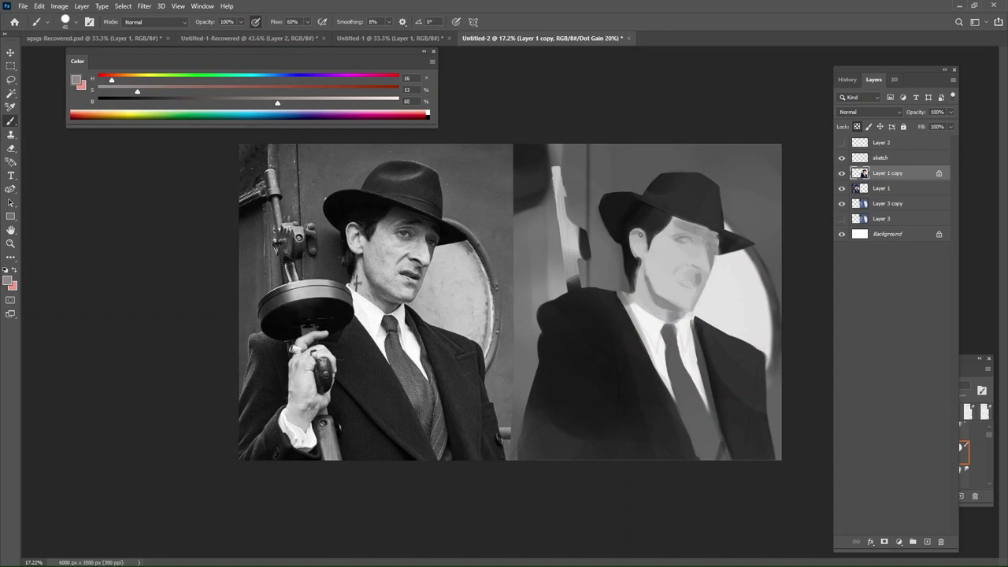
Shade the brow and upper cheek with the sampled gray-brown (16° hue, 13% saturation, 60% brightness) using a 250 px brush.
key(bracketright)
key(bracketright)
key(bracketright)
key(bracketright)
key(bracketright)
key(bracketright)
key(bracketright)
key(bracketright)
key(bracketright)
drag(679, 228, 664, 244)
Show the tool presets and activate the Round smudge preset.
click(966, 362)
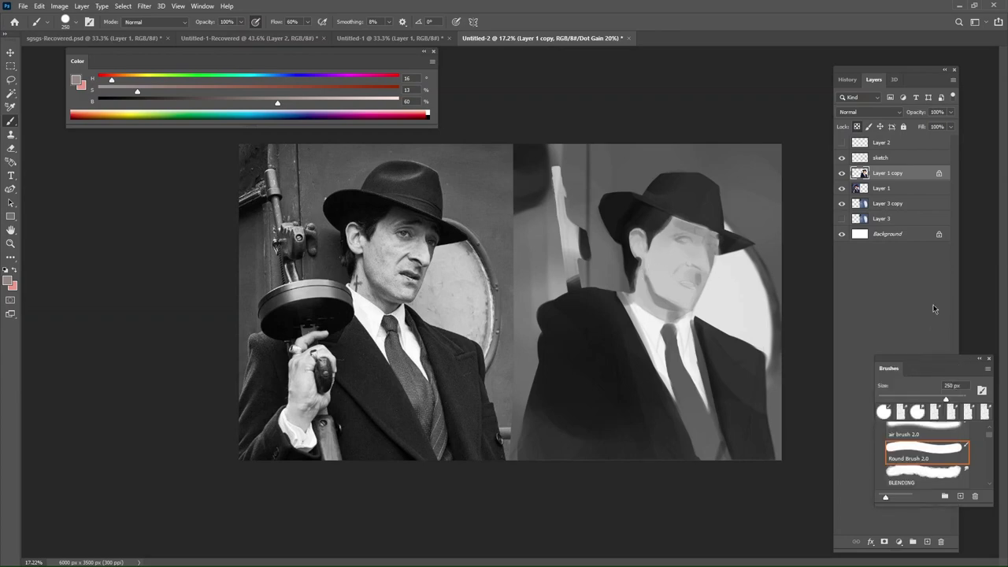
click(191, 6)
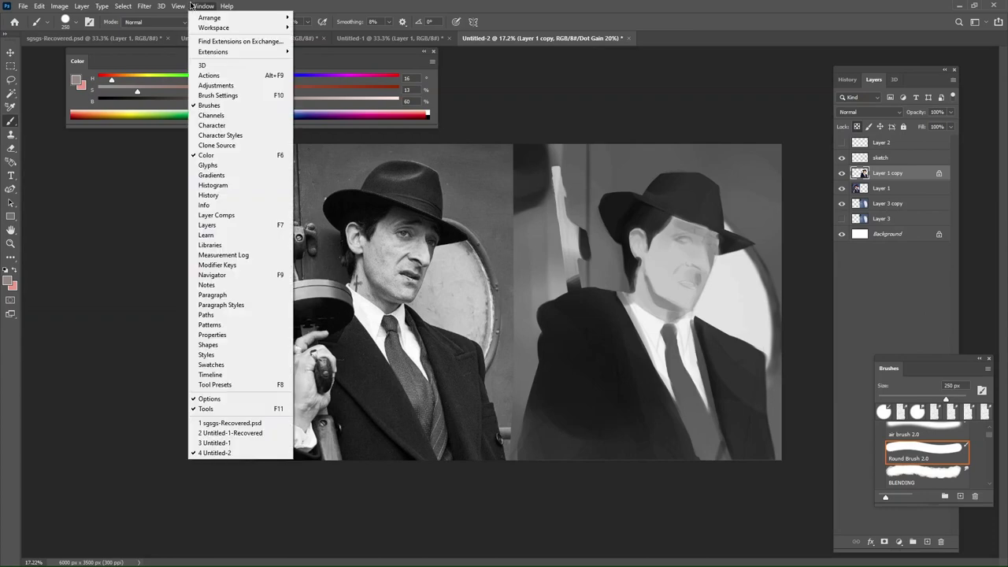
click(228, 384)
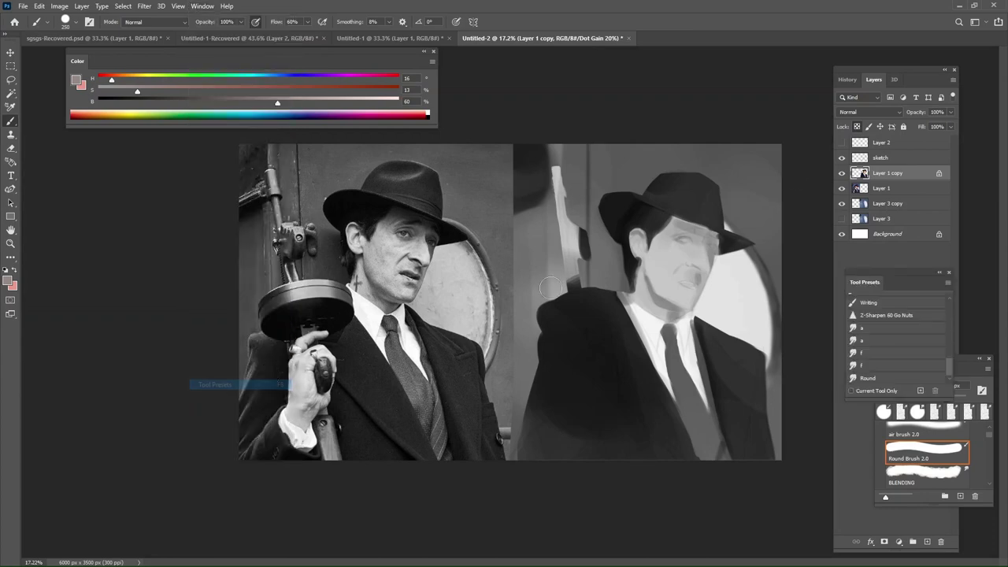
click(910, 379)
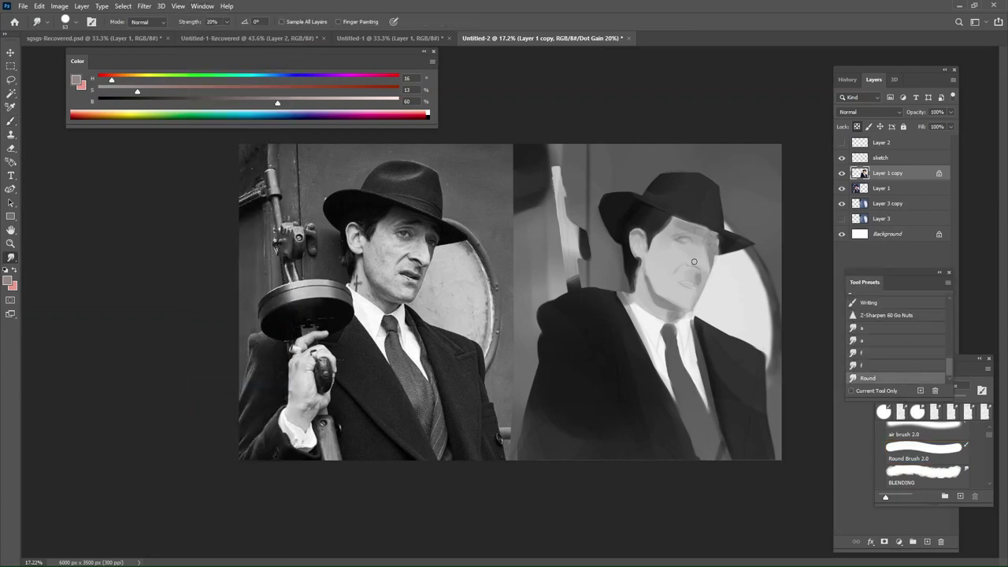
Blend the tones beside the mouth and nose with the Smudge tool enlarged to 250 px.
key(bracketright)
key(bracketright)
key(bracketright)
key(bracketright)
key(bracketright)
key(bracketright)
key(bracketright)
key(bracketright)
key(bracketright)
drag(705, 281, 702, 267)
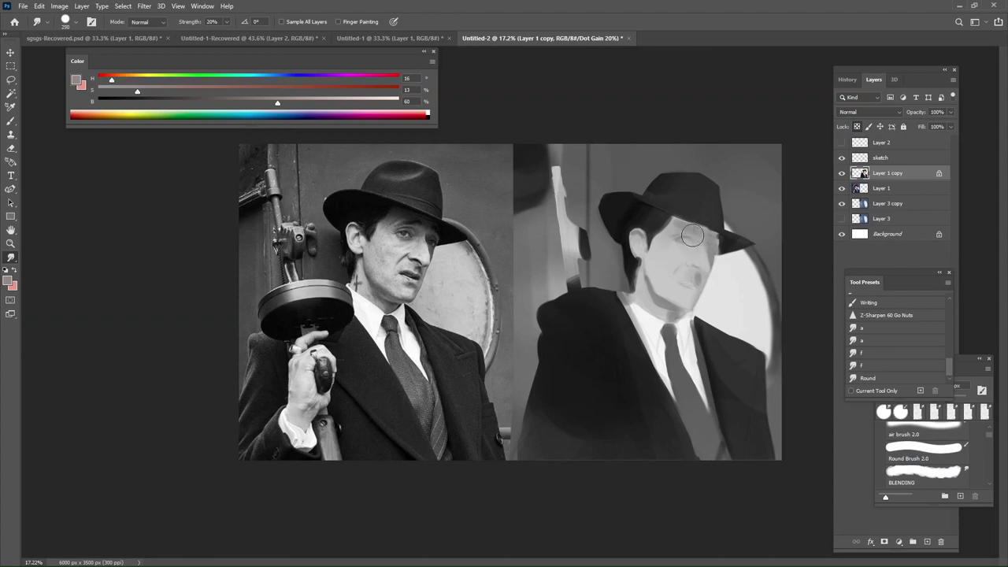
Smudge the jaw shadow with a smaller tip, and compare the painting in grayscale and color views.
key(bracketleft)
key(bracketleft)
key(bracketleft)
key(bracketleft)
mouse_move(663, 284)
mouse_down()
mouse_move(655, 298)
mouse_move(653, 286)
mouse_up()
key(bracketright)
key(ctrl+y)
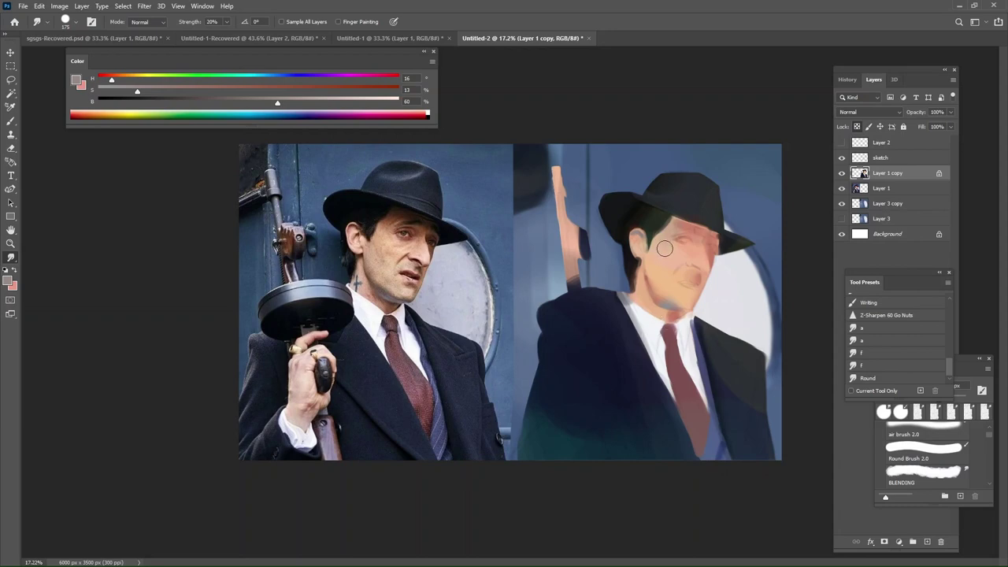
key(ctrl+y)
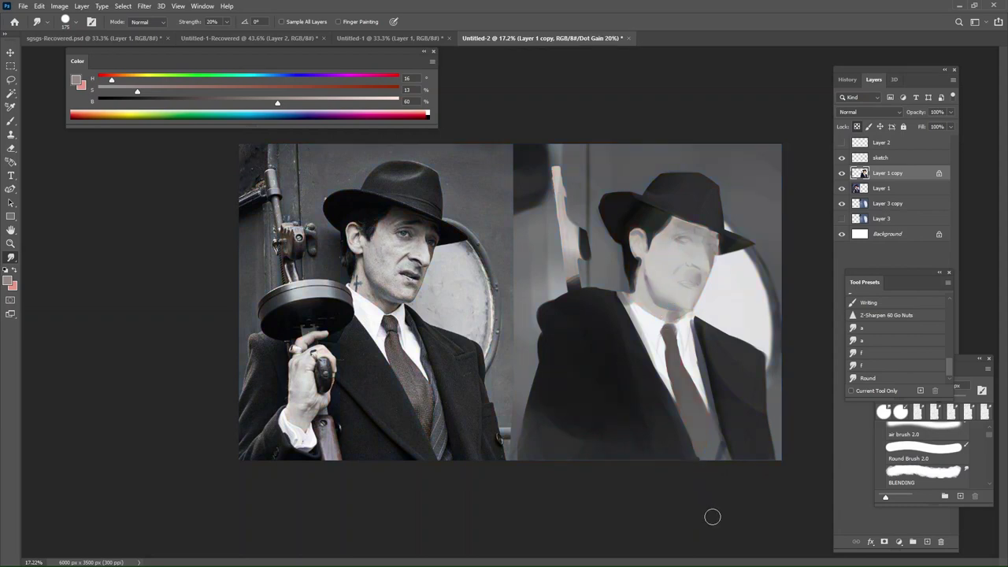
key(ctrl+y)
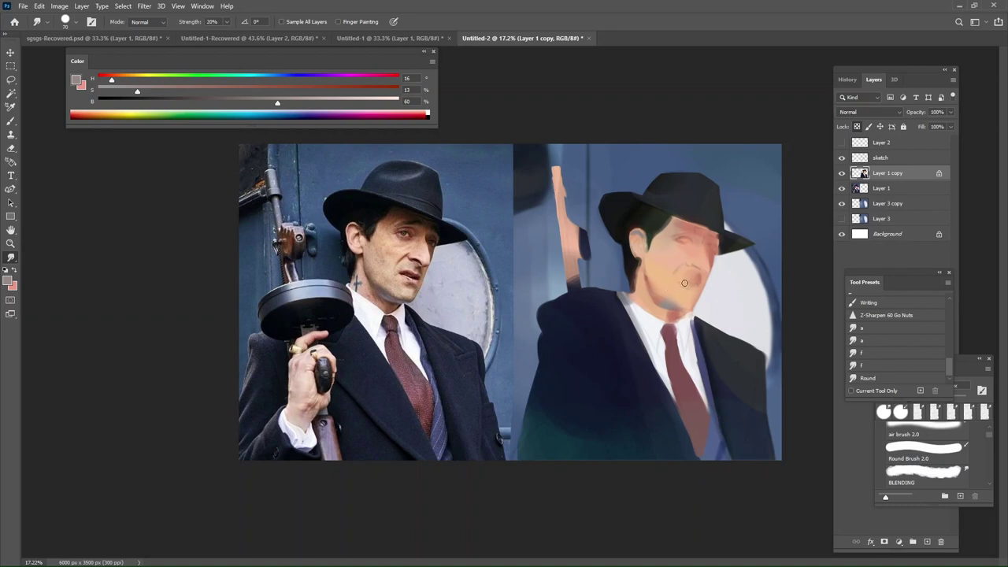
Try a salmon tone (13° hue, 48% saturation, 87% brightness) over the mouth area with a 200 px brush.
key(b)
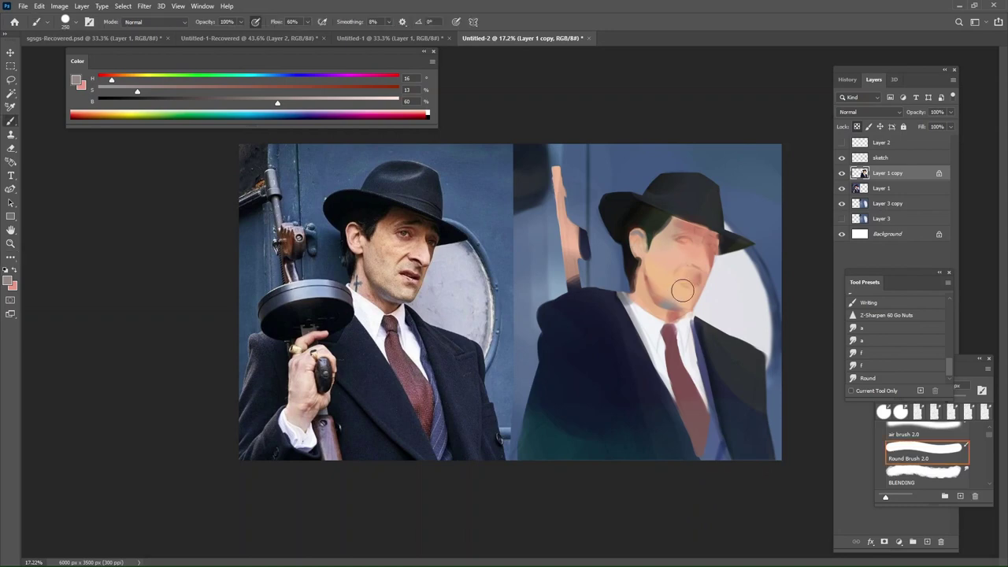
alt+click(702, 250)
drag(376, 102, 358, 100)
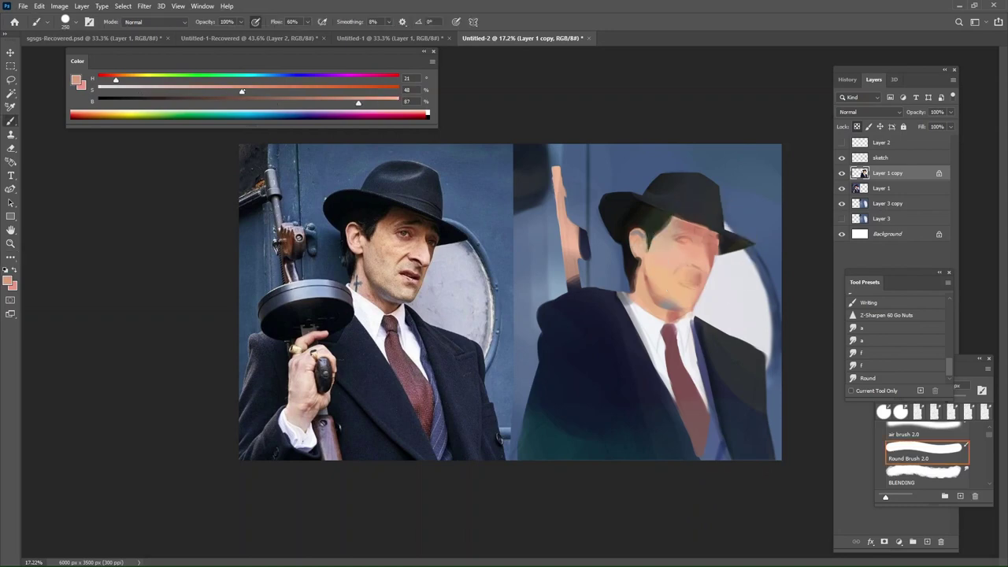
drag(115, 80, 110, 79)
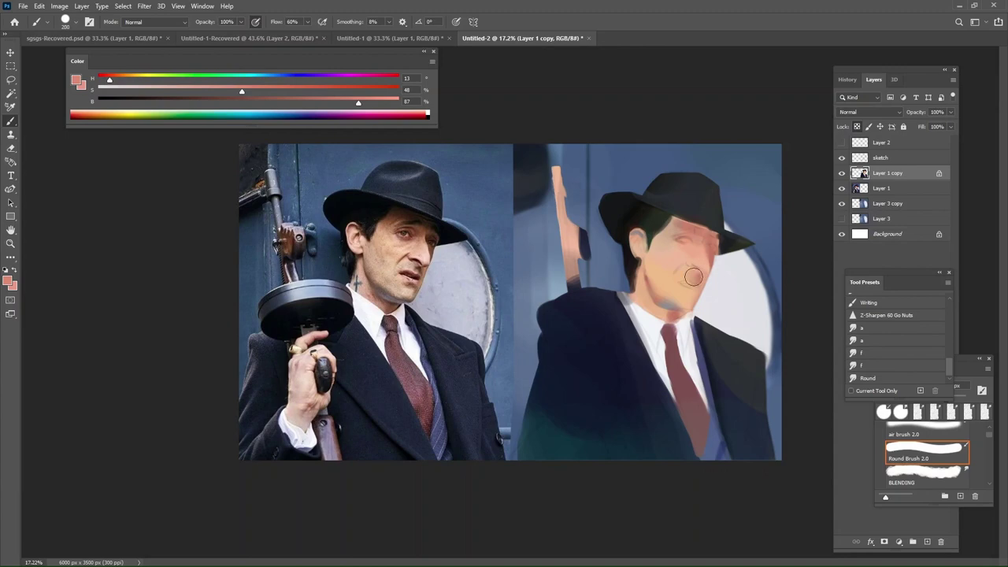
drag(674, 277, 706, 263)
key(ctrl+z)
Paint the upper-lip shadow in red (7° hue, 60% saturation, 82% brightness) with a 30 px brush and soften it with the Round smudge preset.
click(343, 103)
click(278, 89)
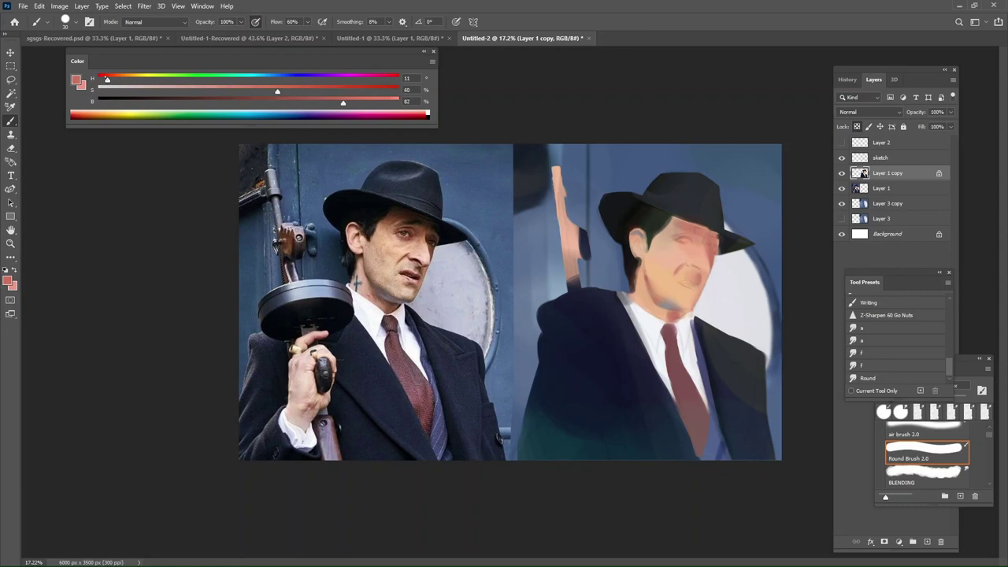
click(104, 78)
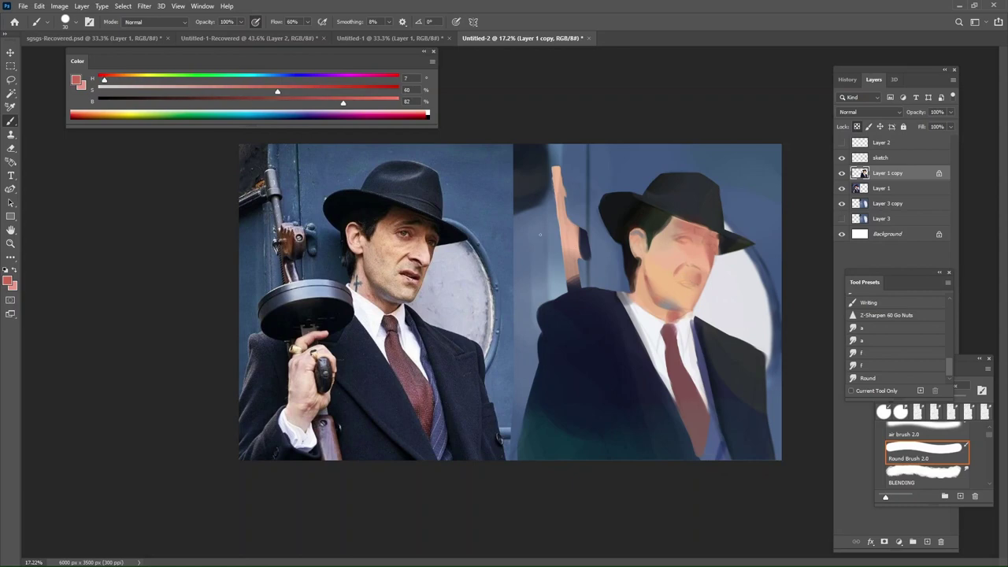
mouse_move(683, 267)
mouse_down()
mouse_move(675, 278)
mouse_move(679, 270)
mouse_up()
alt+click(681, 280)
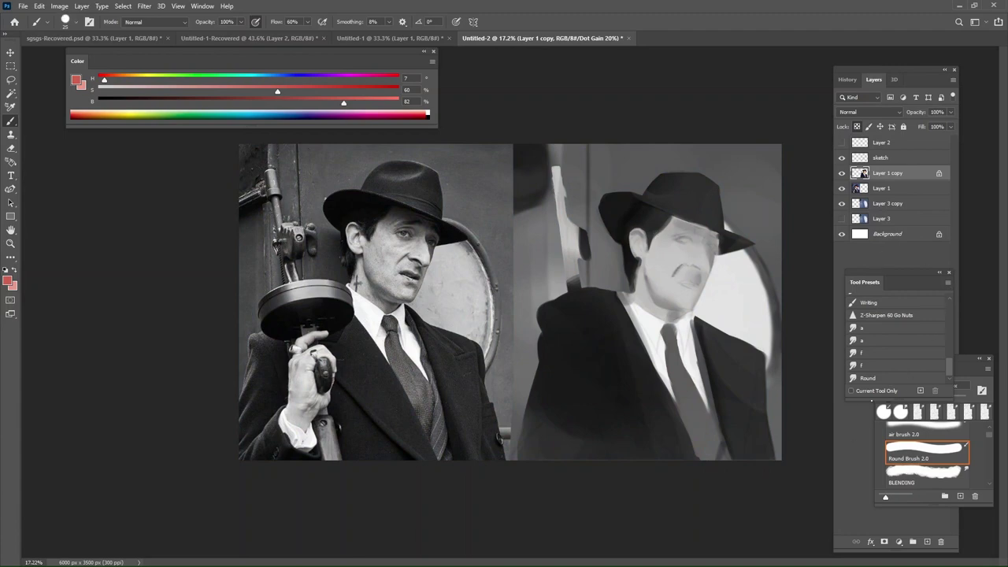
click(868, 378)
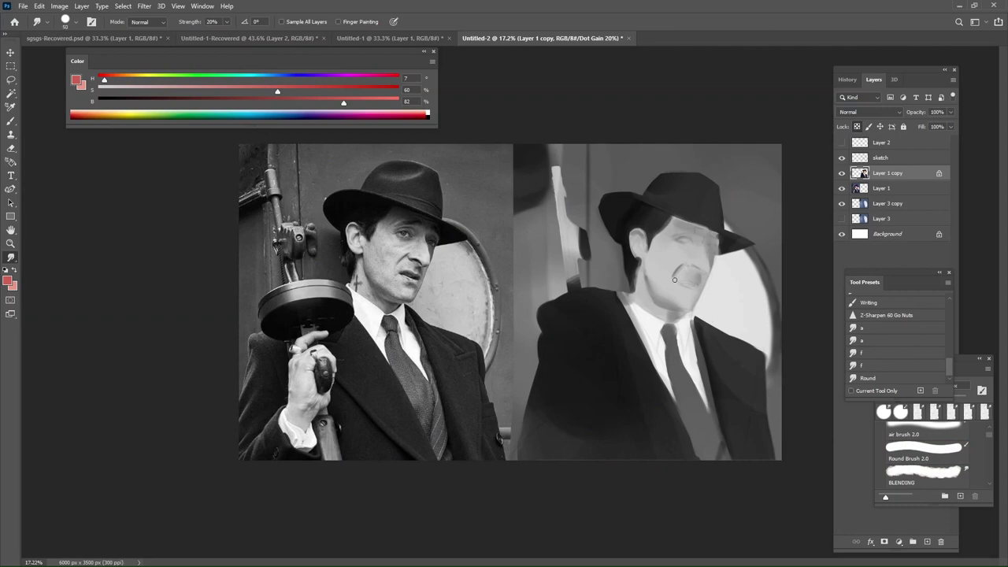
key(ctrl+y)
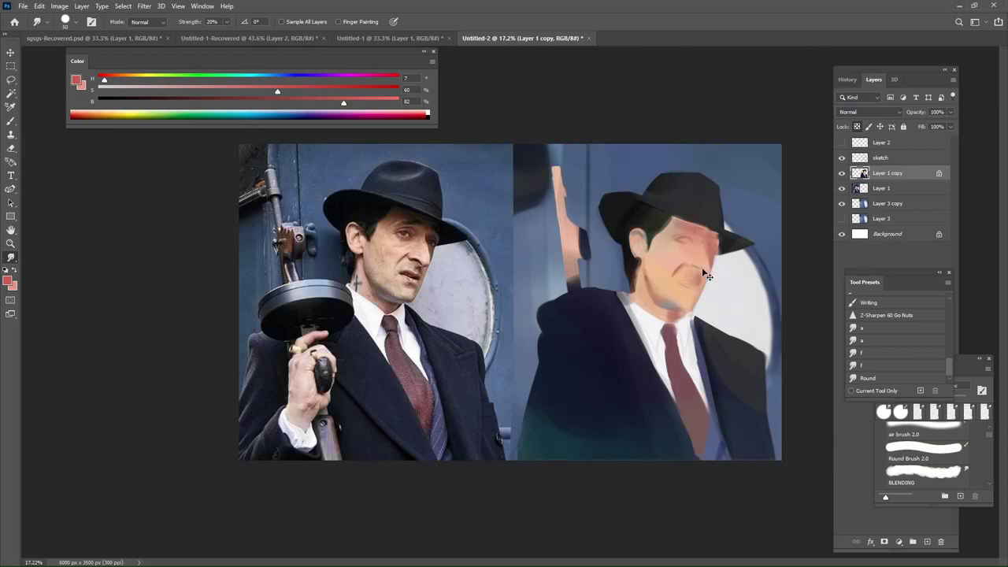
Mix a light peach (34° hue, 26% saturation, 98% brightness) from the sampled cheek tone and try it across the cheek.
key(b)
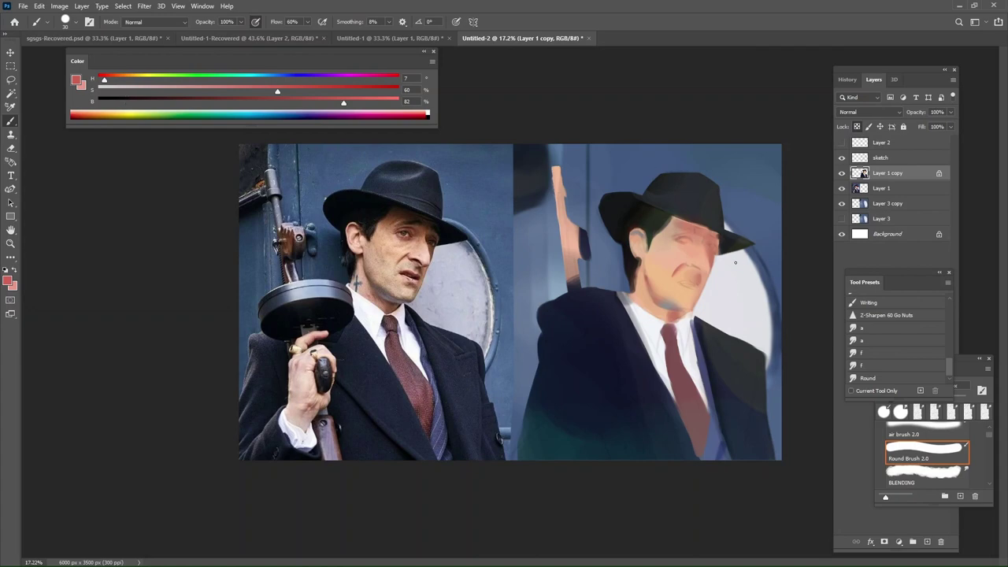
alt+click(676, 258)
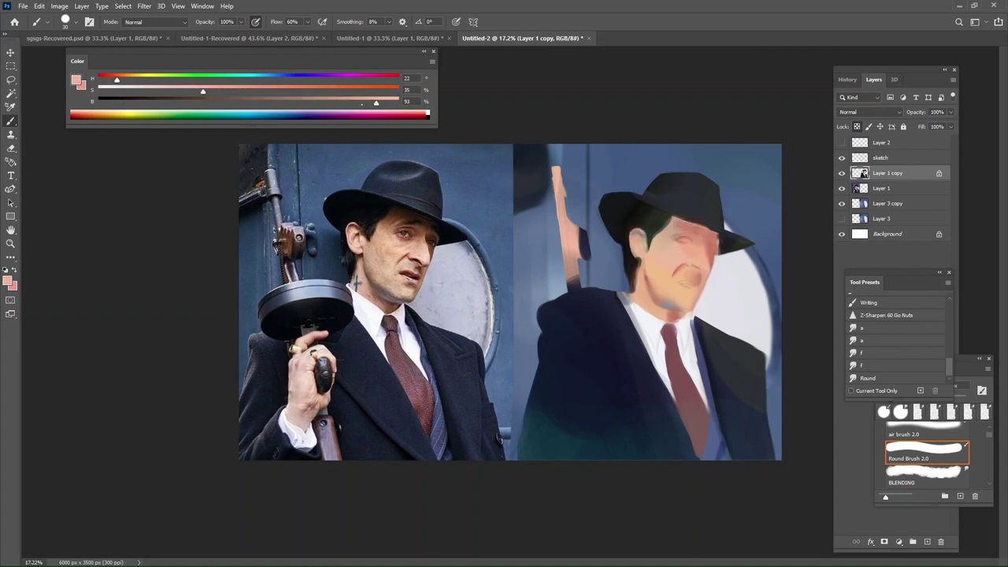
click(176, 86)
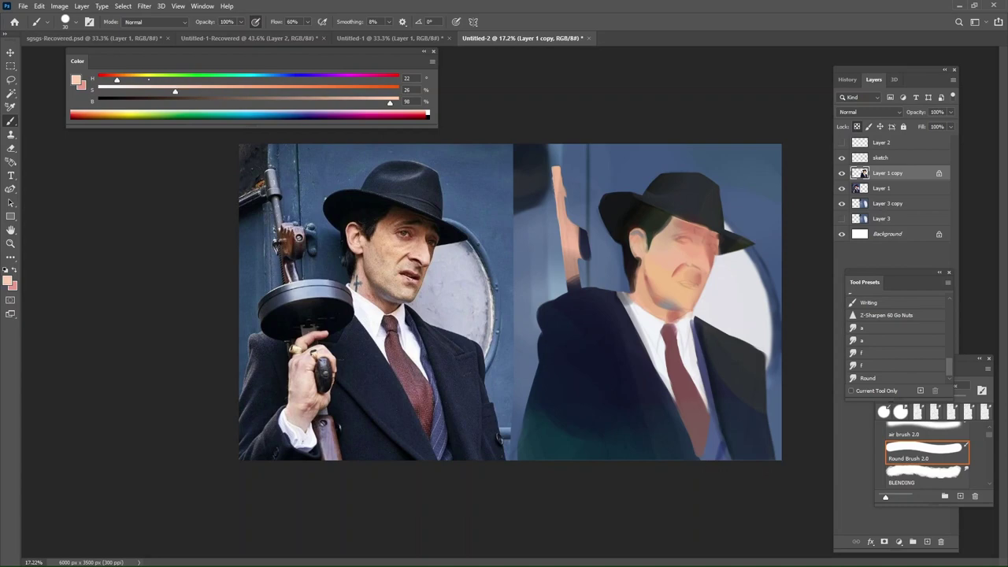
click(127, 77)
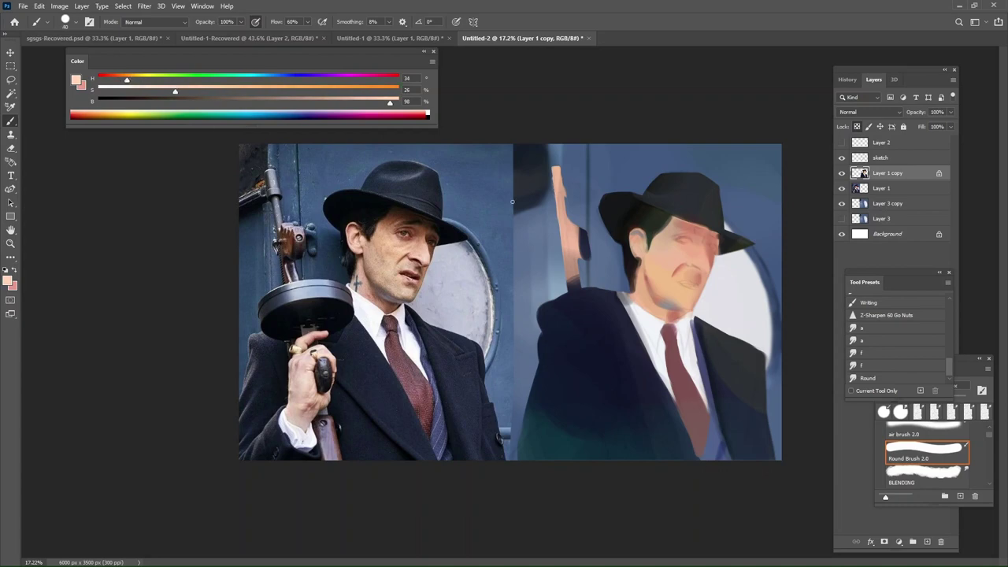
mouse_move(656, 242)
mouse_down()
mouse_move(671, 266)
mouse_move(677, 252)
mouse_move(690, 267)
mouse_move(703, 246)
mouse_move(696, 257)
mouse_move(664, 241)
mouse_move(684, 274)
mouse_move(674, 279)
mouse_move(701, 255)
mouse_move(689, 260)
mouse_move(703, 264)
mouse_up()
key(ctrl+z)
Test the light peach at several brush sizes in grayscale view, undo the rejected strokes and settle on a 60 px brush.
key(bracketright)
key(bracketright)
key(bracketright)
key(ctrl+y)
key(ctrl+z)
key(bracketright)
key(ctrl+z)
key(ctrl+z)
key(bracketleft)
key(bracketright)
key(bracketright)
key(bracketleft)
key(bracketleft)
key(bracketleft)
key(bracketleft)
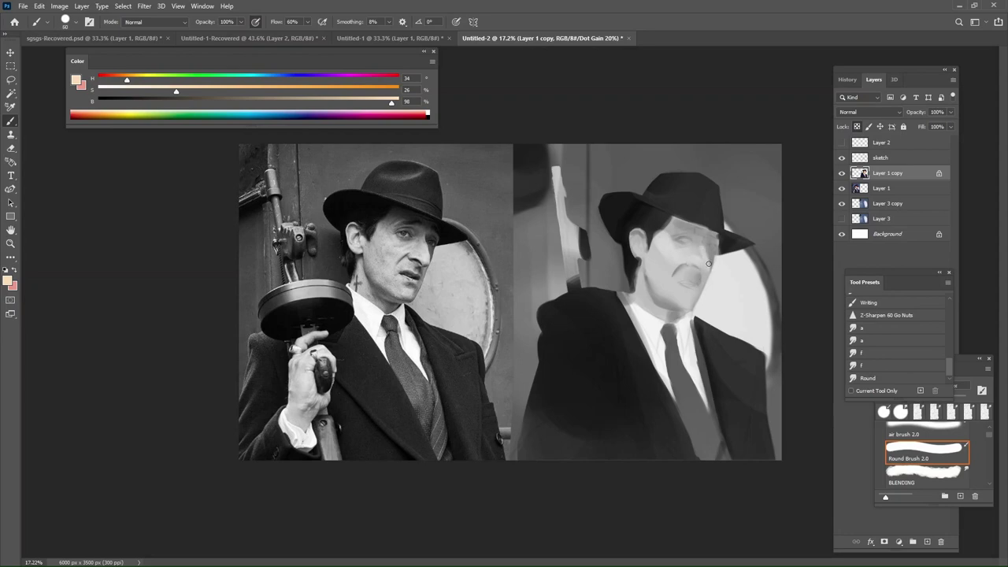
Lighten the nose, cheek and chin with the light peach, varying the brush size between areas.
drag(702, 254, 707, 281)
key(bracketright)
key(bracketright)
key(bracketright)
key(bracketright)
key(bracketright)
mouse_move(692, 246)
mouse_down()
mouse_move(662, 258)
mouse_move(671, 237)
mouse_move(664, 257)
mouse_move(675, 327)
mouse_move(662, 257)
mouse_move(674, 321)
mouse_move(651, 257)
mouse_up()
key(bracketright)
key(bracketright)
key(bracketleft)
key(bracketleft)
key(bracketleft)
key(bracketleft)
key(bracketleft)
mouse_move(681, 313)
mouse_down()
mouse_move(672, 298)
mouse_move(683, 301)
mouse_up()
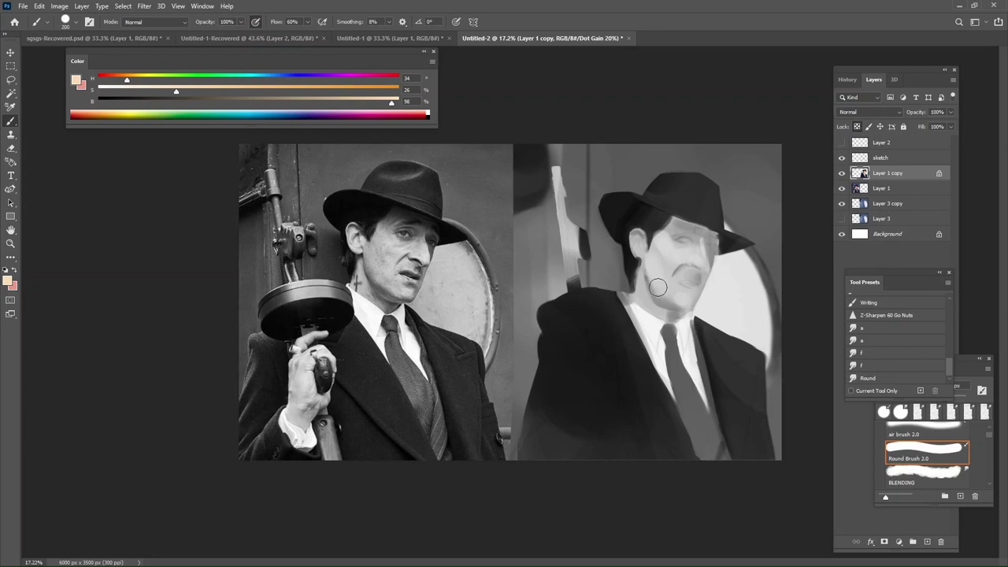
Return to color view and add light peach to the neck below the jaw with a smaller brush.
key(bracketright)
key(bracketright)
key(bracketleft)
key(bracketleft)
key(bracketleft)
key(bracketleft)
key(bracketleft)
key(ctrl+y)
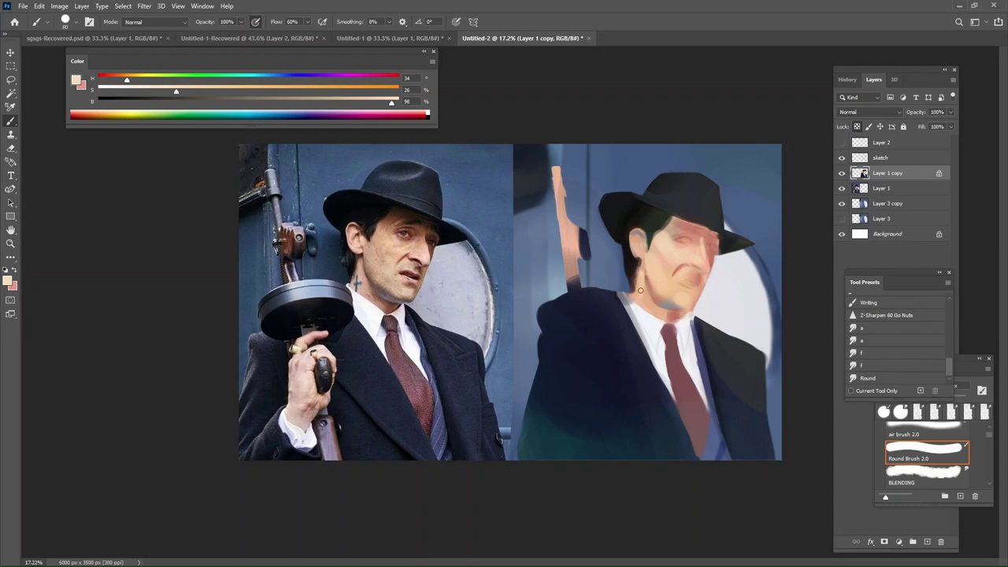
drag(641, 299, 649, 309)
Glaze saturated red (3° hue, 95% saturation, 98% brightness) under the chin with a large brush, redoing the first stroke at a smaller size.
key(bracketright)
key(bracketright)
key(bracketright)
key(x)
key(bracketright)
key(bracketright)
key(bracketright)
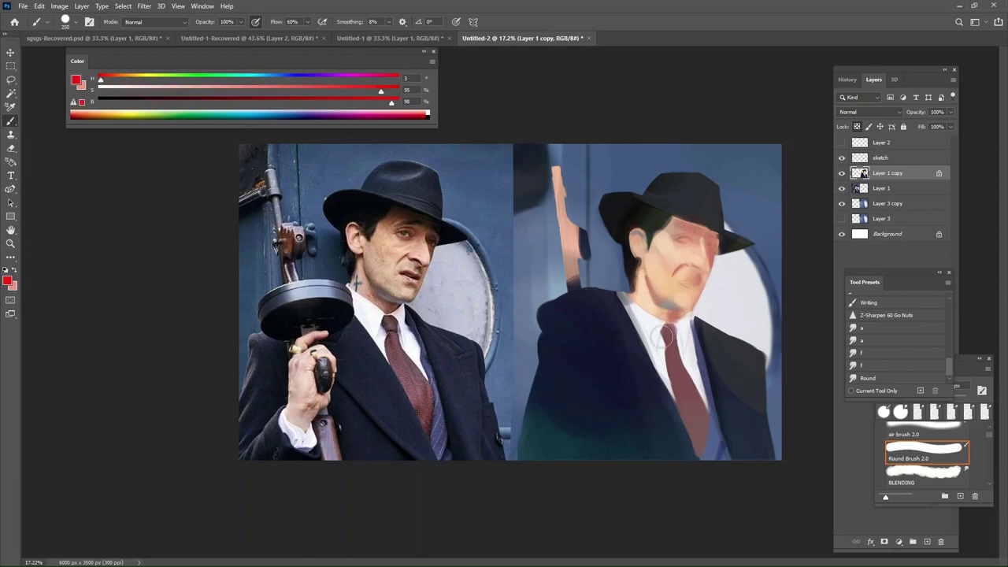
drag(660, 318, 670, 318)
key(ctrl+z)
key(bracketleft)
mouse_move(654, 302)
mouse_down()
mouse_move(683, 322)
mouse_move(667, 318)
mouse_up()
Glaze the saturated red over the ear with a 175 px brush.
key(bracketleft)
key(bracketleft)
key(bracketleft)
key(bracketleft)
key(bracketleft)
key(bracketleft)
key(bracketleft)
key(bracketleft)
key(bracketright)
key(bracketright)
key(bracketright)
key(bracketright)
key(bracketright)
drag(638, 234, 641, 254)
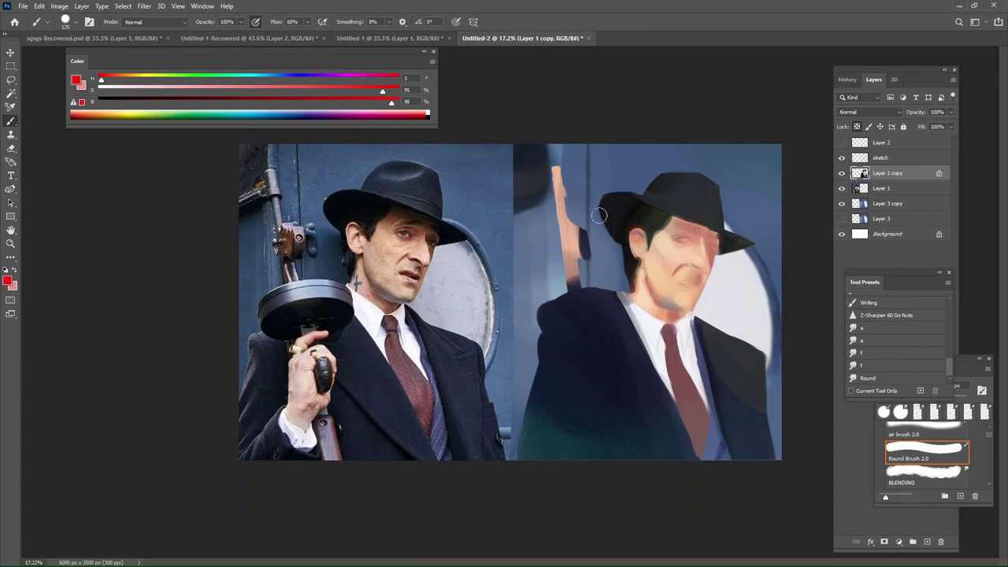
Tint the ear with magenta (302° hue, 100% saturation, 100% brightness).
drag(386, 78, 363, 470)
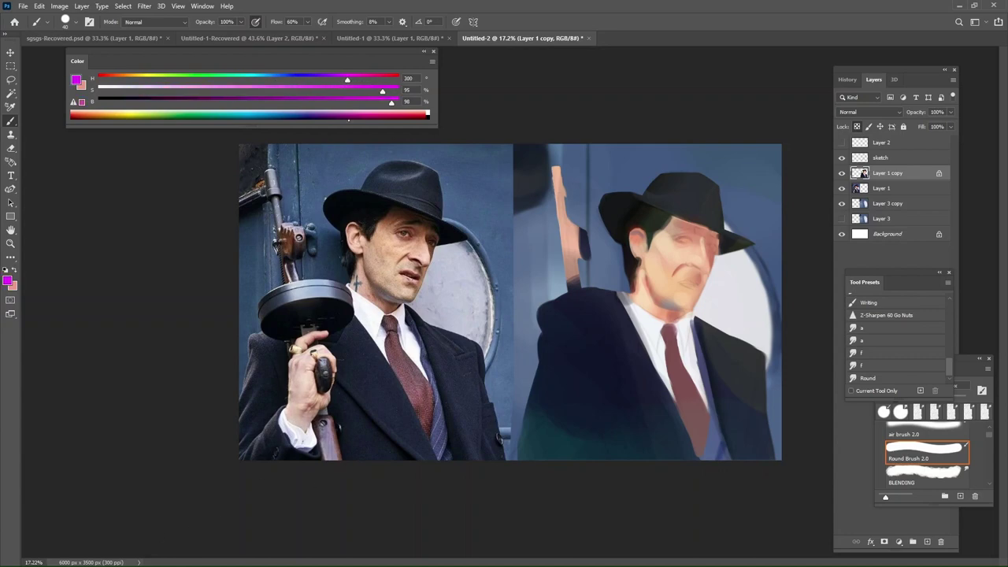
drag(349, 119, 348, 360)
key(ctrl+z)
key(])
key(])
key(])
key(])
key(])
key(])
mouse_move(634, 237)
mouse_down()
mouse_move(644, 263)
mouse_move(630, 230)
mouse_move(638, 279)
mouse_up()
mouse_move(649, 239)
mouse_down()
mouse_move(632, 234)
mouse_move(644, 256)
mouse_up()
Try the magenta over the coat and shirt with very large brushes down to 1000 px.
key(bracketright)
key(bracketright)
key(bracketright)
key(bracketright)
key(bracketright)
key(bracketright)
key(bracketright)
key(bracketright)
key(bracketright)
key(bracketright)
key(bracketright)
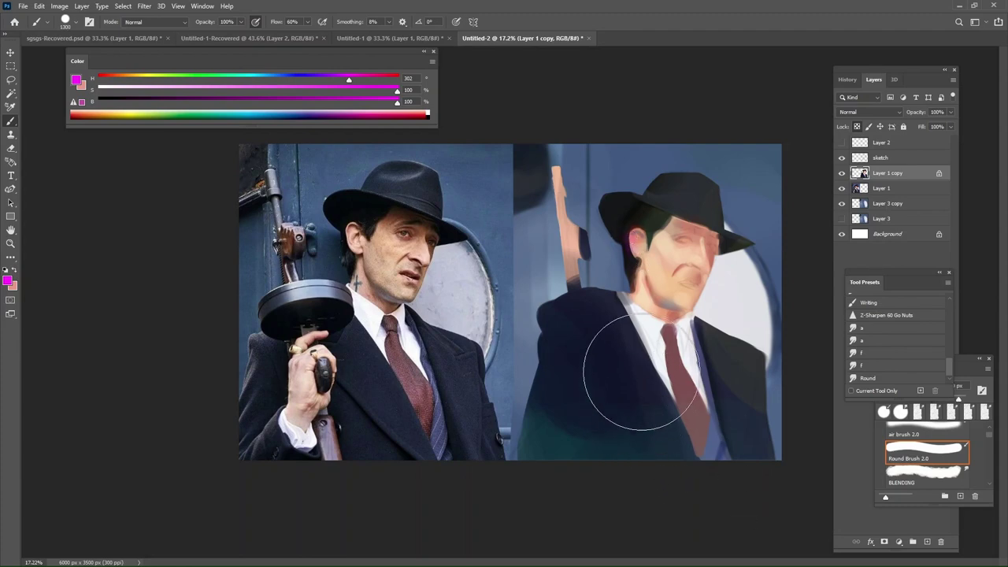
key(bracketleft)
drag(636, 342, 701, 325)
key(ctrl+z)
key(bracketleft)
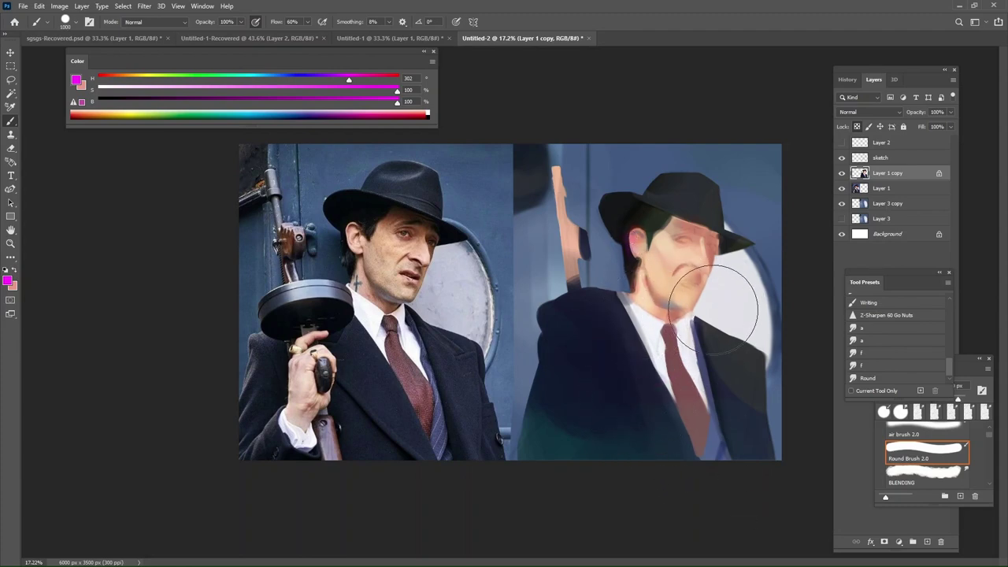
mouse_move(637, 319)
mouse_down()
mouse_move(740, 313)
mouse_move(623, 331)
mouse_move(682, 323)
mouse_move(650, 337)
mouse_move(687, 326)
mouse_move(640, 345)
mouse_up()
key(ctrl+z)
Glaze magenta across the coat, shirt and tie with a brush enlarged to 1700 px.
key(bracketright)
key(bracketright)
key(bracketright)
key(bracketright)
key(bracketright)
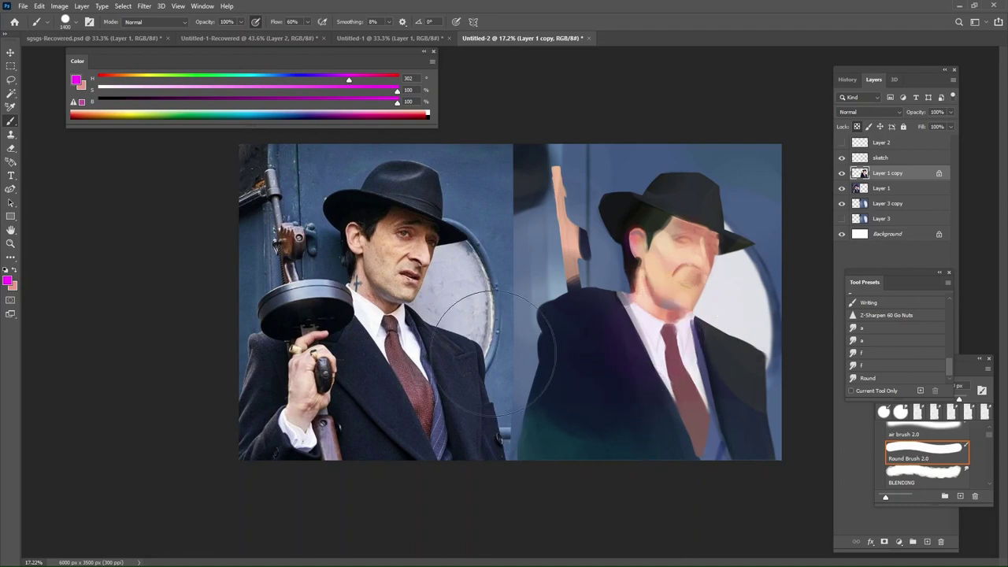
mouse_move(549, 319)
mouse_down()
mouse_move(578, 356)
mouse_move(670, 422)
mouse_move(767, 460)
mouse_move(749, 451)
mouse_move(736, 473)
mouse_move(706, 442)
mouse_move(679, 364)
mouse_up()
Mix a muted red from the sampled facial shadow, at 9° hue, 52% saturation and 68% brightness.
alt+click(650, 263)
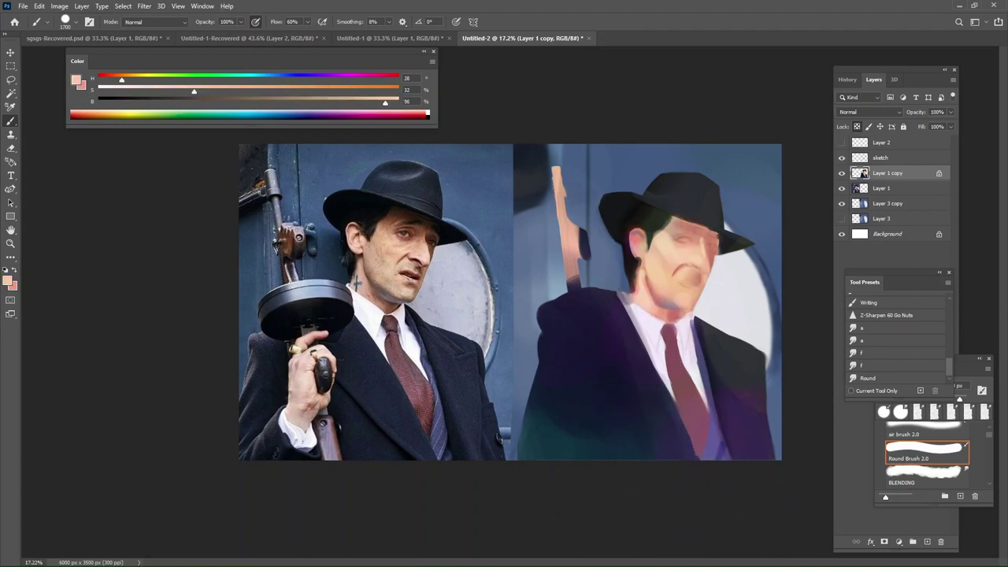
alt+click(683, 226)
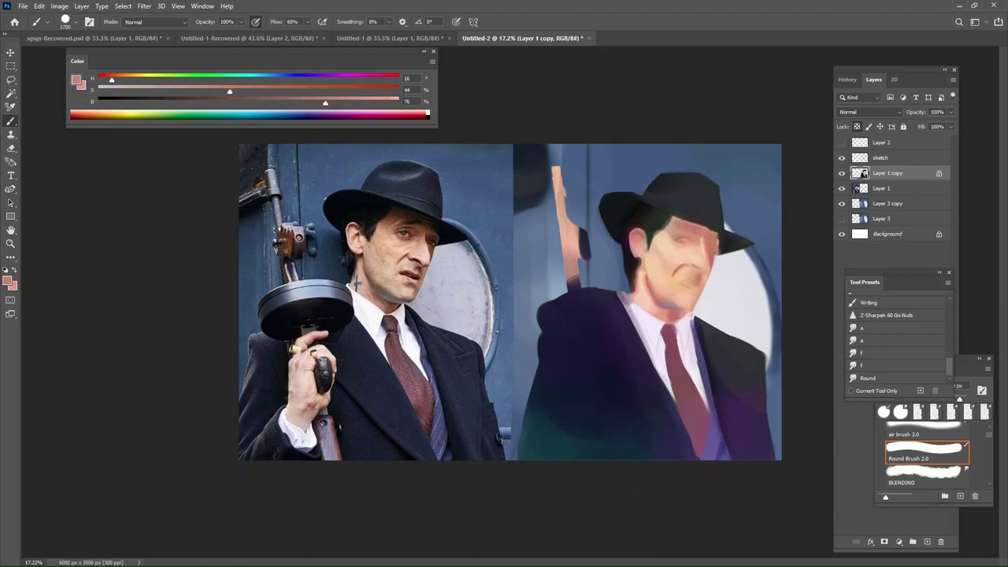
drag(326, 102, 303, 103)
drag(230, 91, 254, 92)
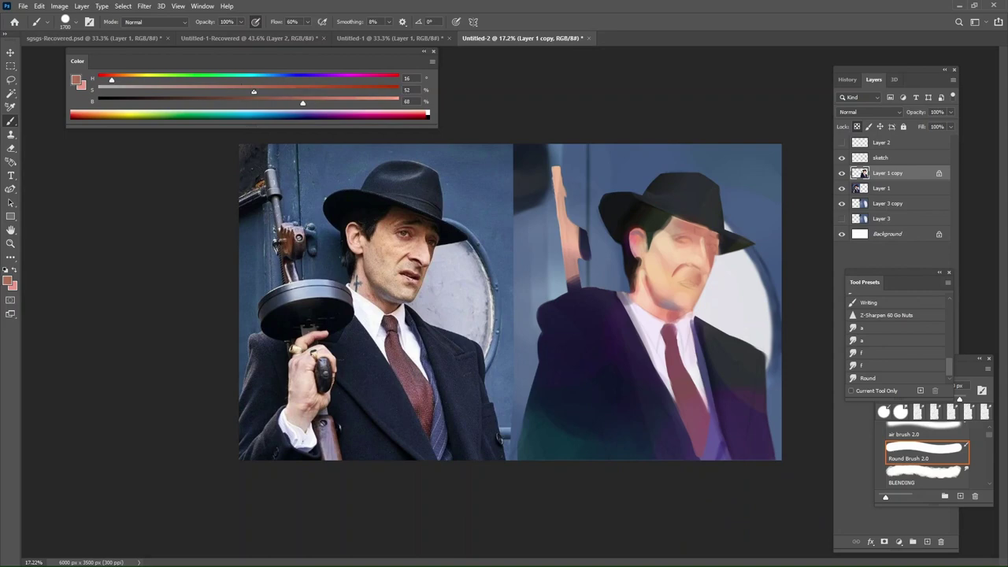
drag(111, 79, 103, 80)
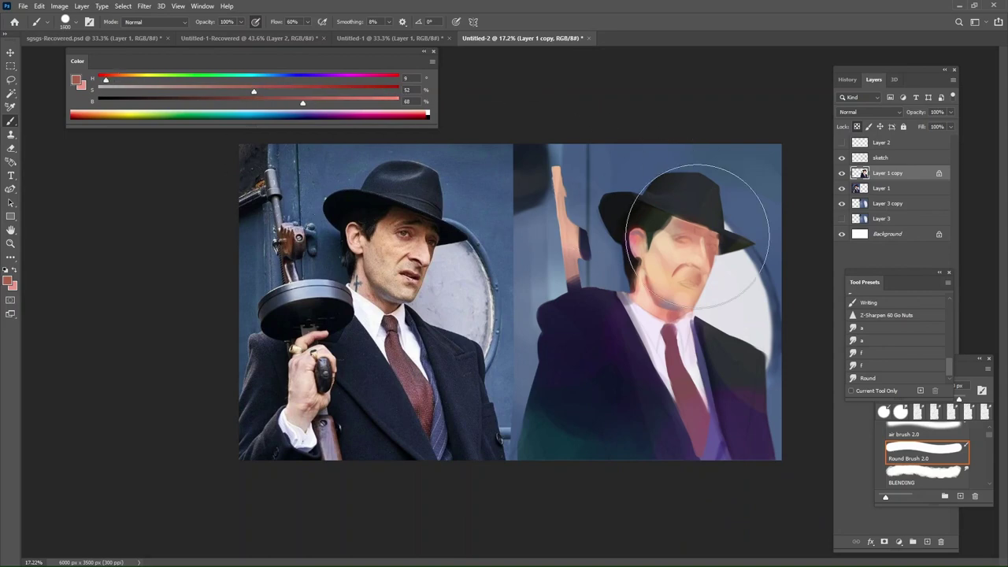
Try the muted red over the nose with a much smaller brush, and undo the strokes.
key(bracketleft)
key(bracketleft)
key(bracketleft)
key(bracketleft)
key(bracketleft)
key(bracketleft)
key(bracketleft)
key(bracketleft)
key(bracketleft)
key(bracketleft)
key(bracketleft)
key(bracketleft)
key(bracketleft)
drag(696, 235, 713, 271)
key(ctrl+z)
key(ctrl+z)
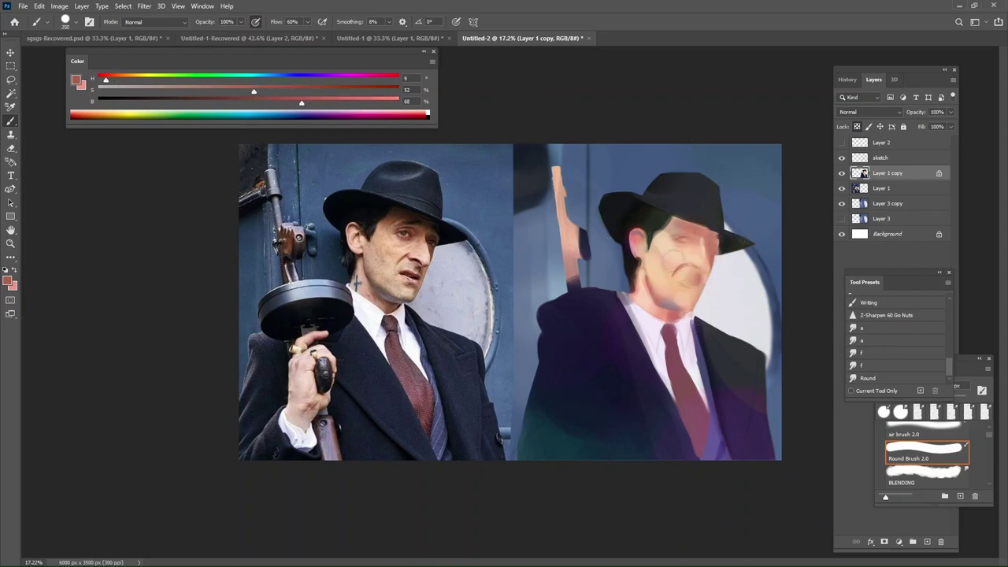
Try a muted red stroke down the nose and mouth with a 125 px brush in the greyscale proof view.
key(bracketleft)
key(bracketleft)
key(bracketleft)
key(bracketleft)
key(bracketleft)
key(bracketleft)
key(ctrl+y)
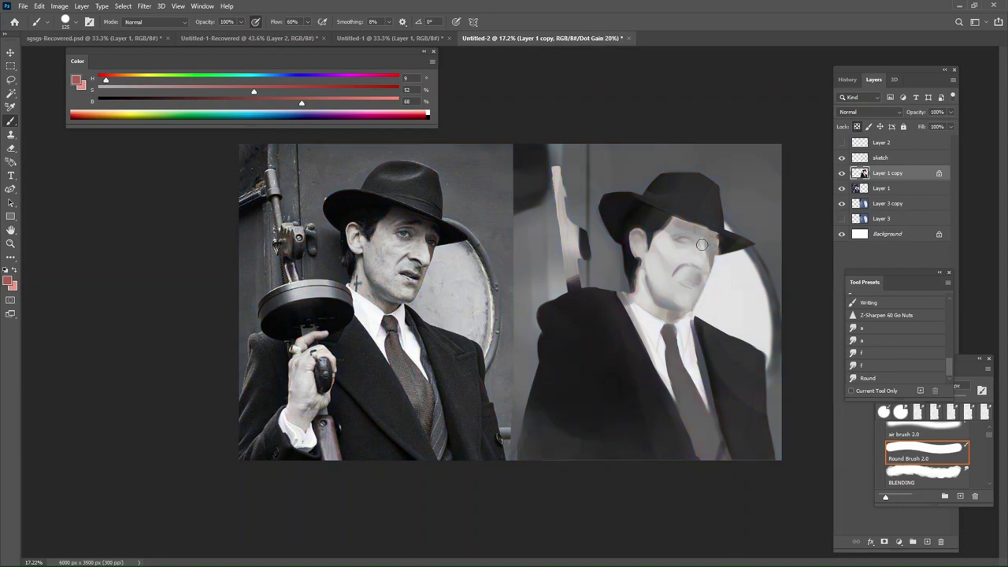
drag(703, 240, 688, 282)
key(ctrl+y)
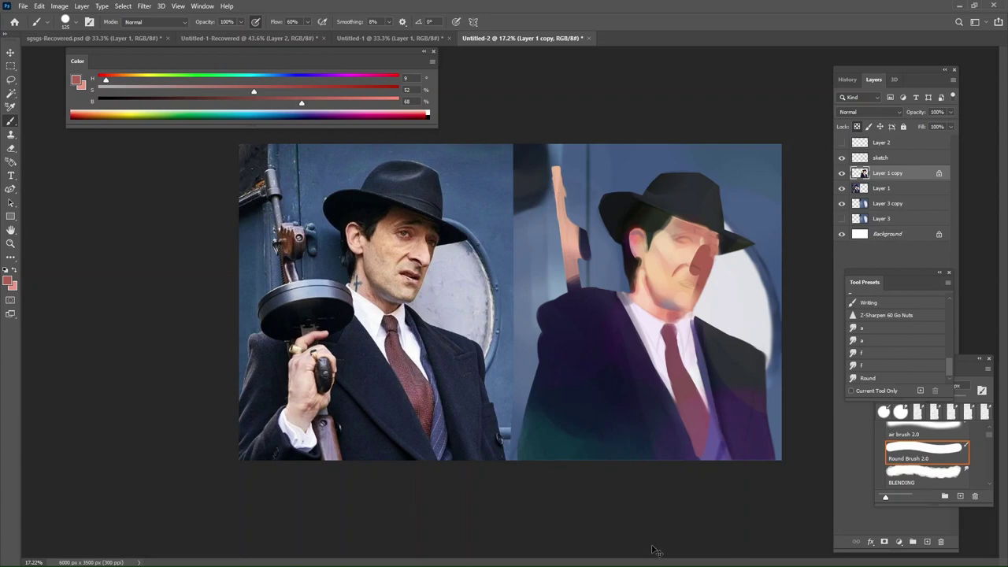
key(ctrl+z)
Paint the eye socket and cheek shadows in the muted red with small brushes, judging the values in the greyscale proof.
key(bracketleft)
key(bracketleft)
key(bracketleft)
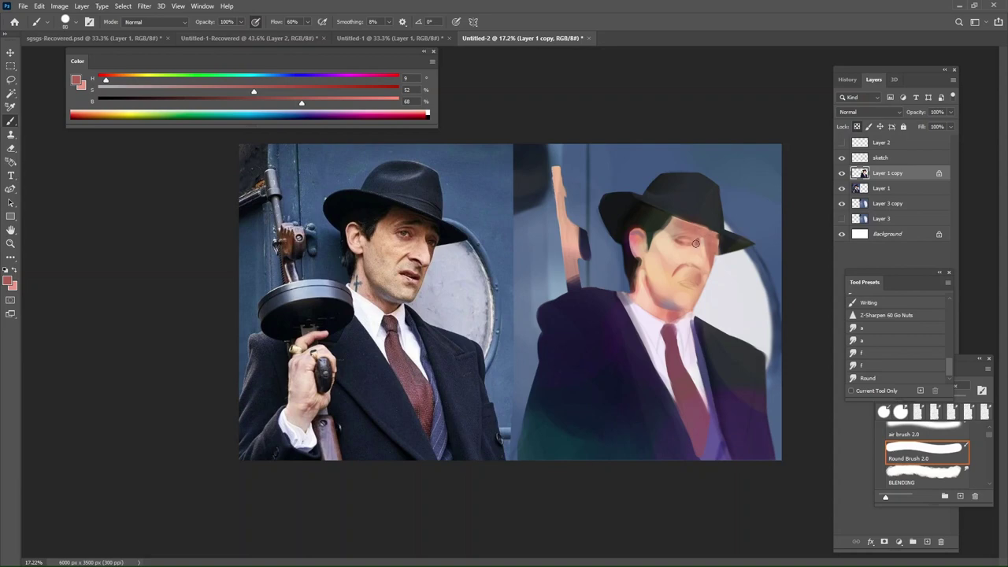
key(ctrl+y)
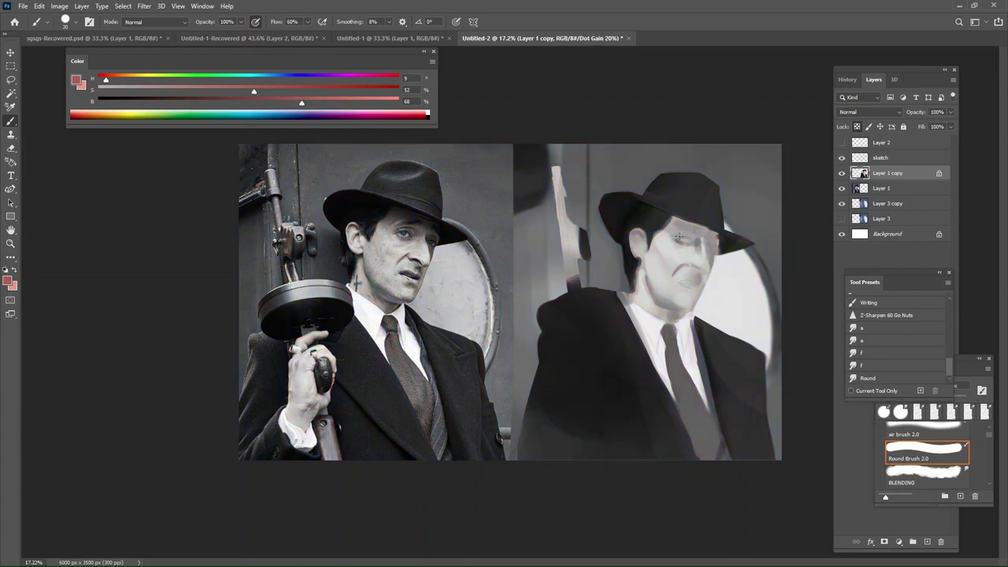
key(bracketleft)
key(bracketright)
key(bracketright)
key(bracketright)
key(bracketright)
key(bracketleft)
key(bracketleft)
key(bracketleft)
key(bracketleft)
key(bracketleft)
key(bracketleft)
Soften the cheek shadow with the Round smudge preset, enlarging it to 125 px, and return to the color view.
click(884, 379)
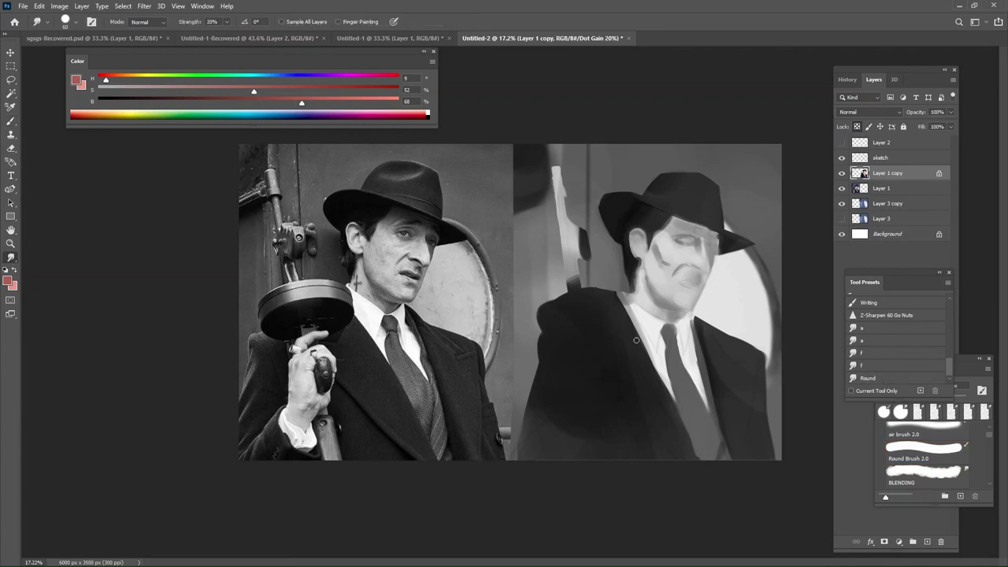
key(bracketright)
key(ctrl+z)
key(bracketright)
key(bracketright)
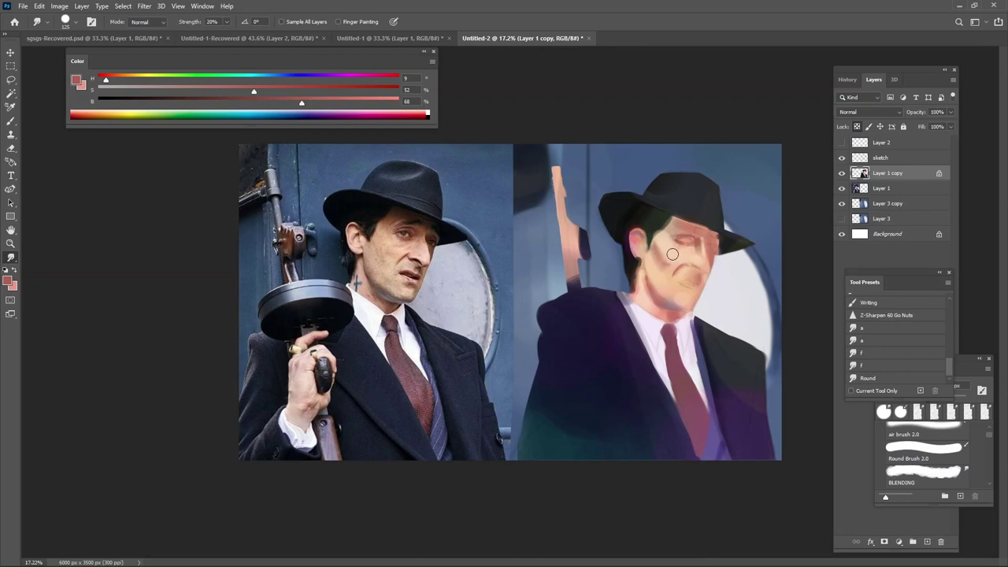
Refine the upper cheek and temple hairline with the Brush, using sampled light skin and dark hair tones.
key(b)
alt+click(664, 243)
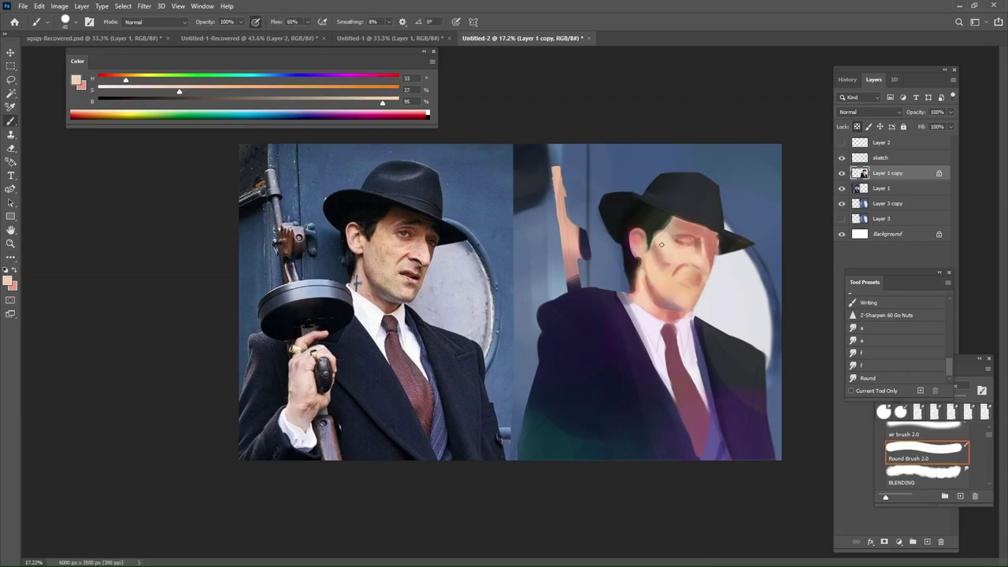
key(bracketright)
alt+click(658, 226)
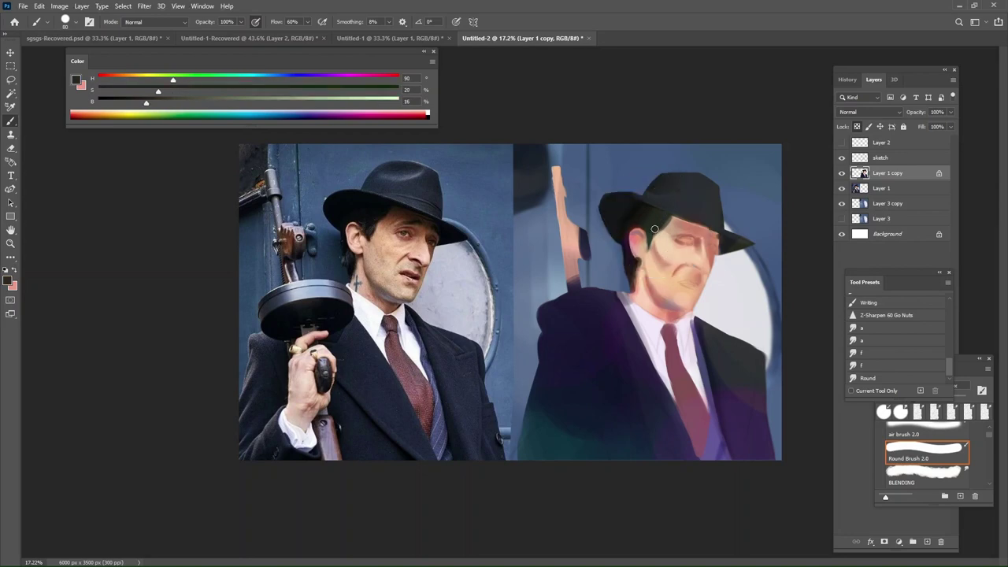
alt+click(642, 207)
alt+click(662, 243)
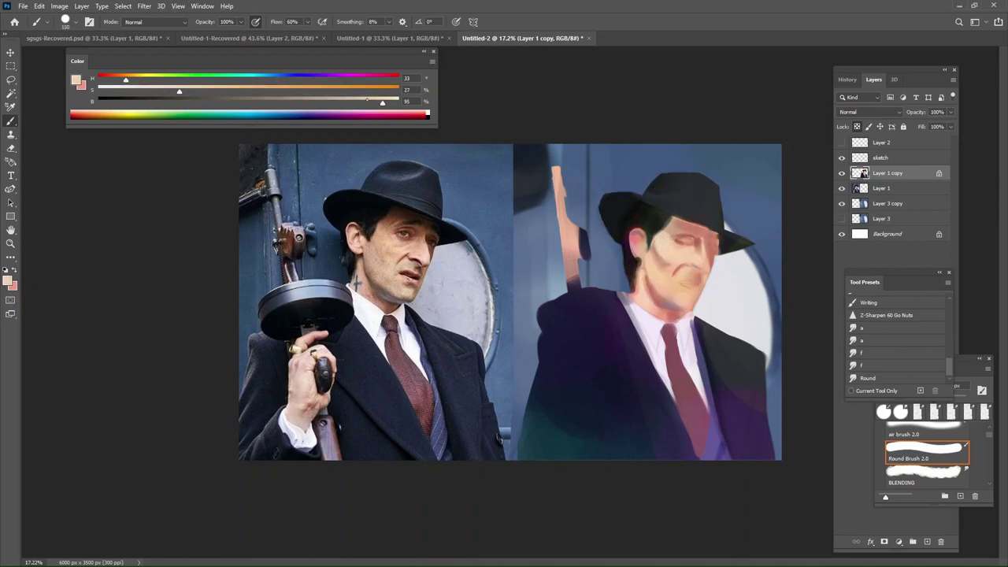
Try an orange skin tone (19° hue, 58% saturation, 82% brightness) on the cheek shadow.
alt+click(356, 284)
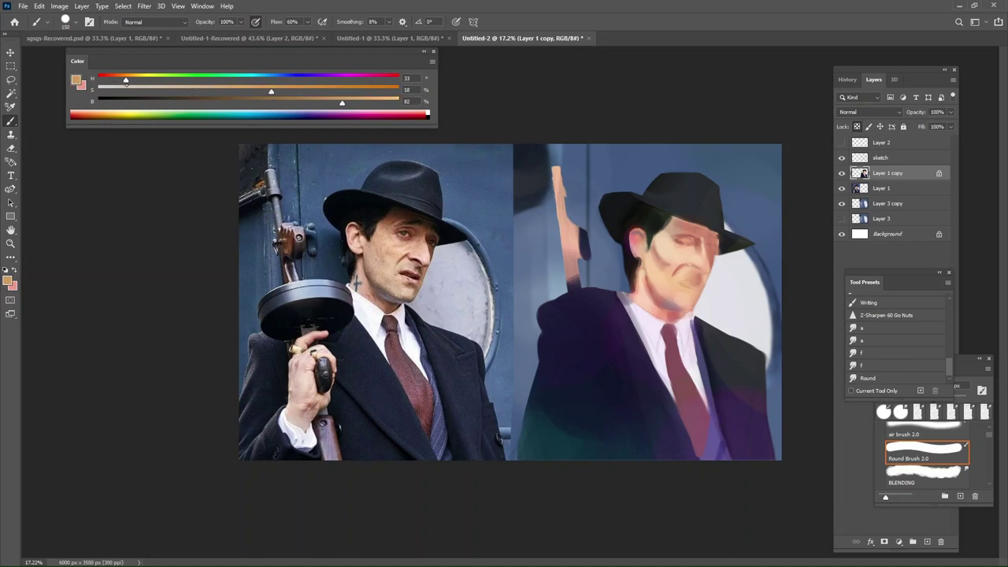
drag(126, 82, 114, 82)
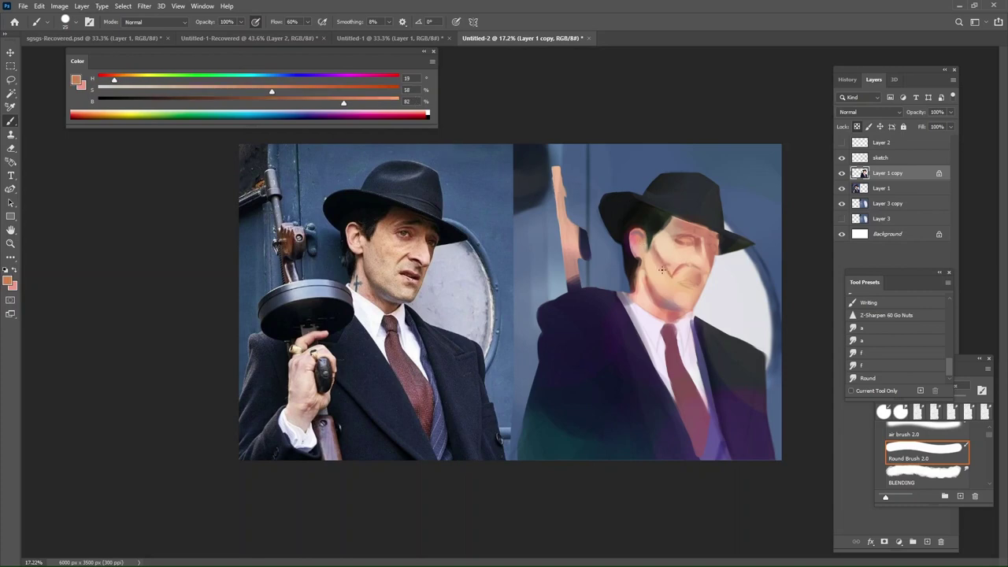
key(ctrl+z)
Repaint the side of the cheek with sampled light skin tones and soften it with the Round smudge preset.
alt+click(674, 246)
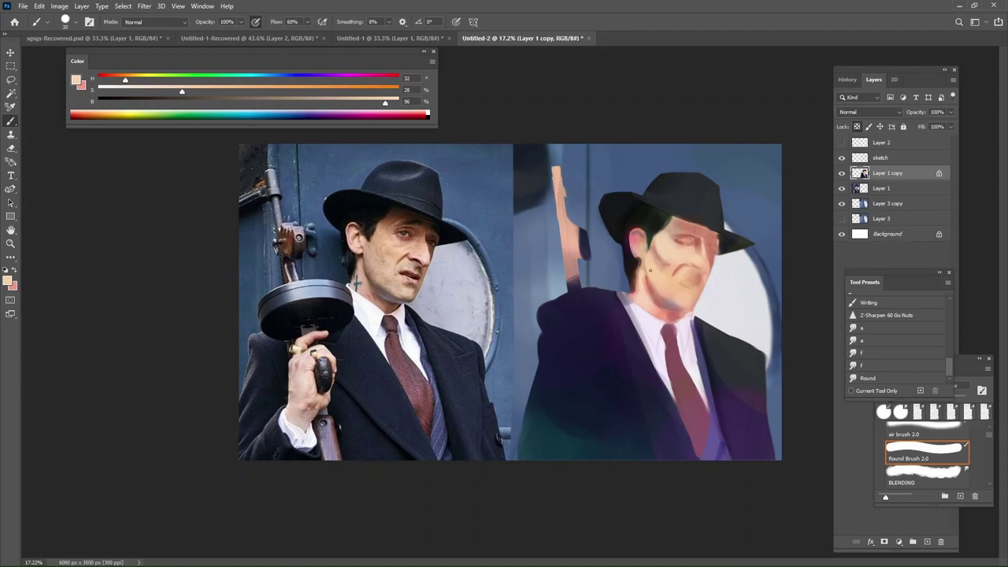
drag(651, 255, 659, 269)
alt+click(690, 251)
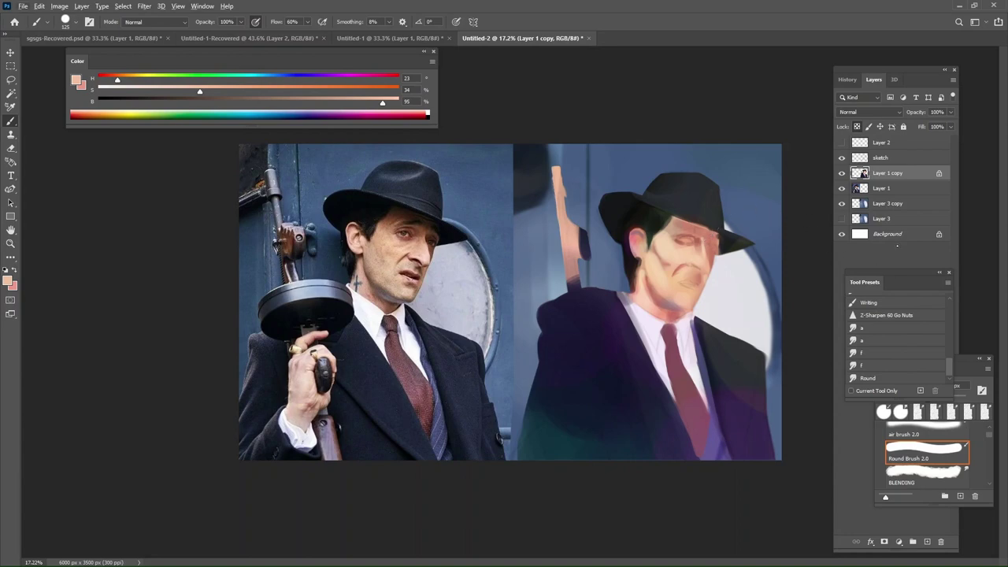
click(883, 379)
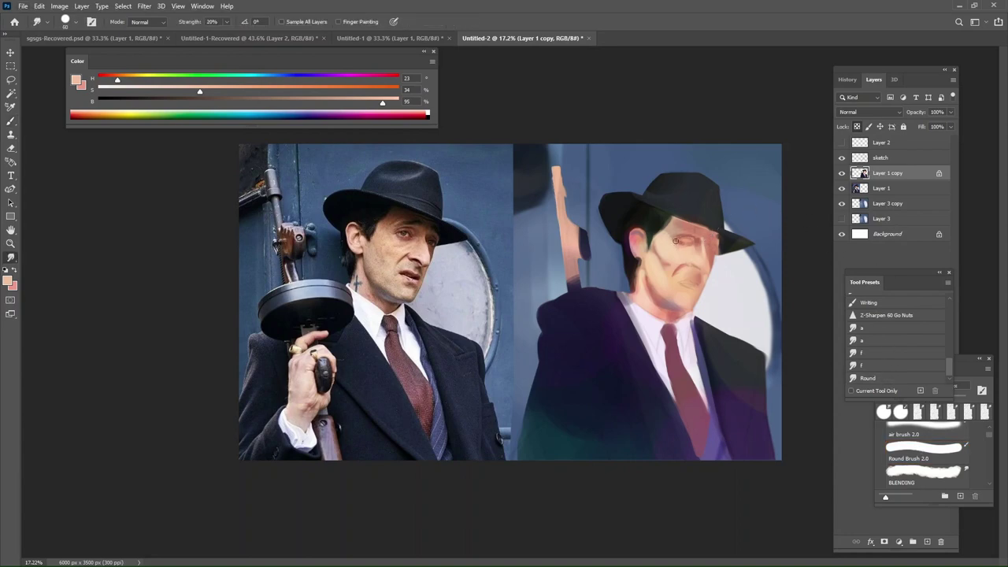
Refine the transitions around the eye and upper cheek with the Brush, using skin tones sampled beside the eye.
key(b)
alt+click(675, 240)
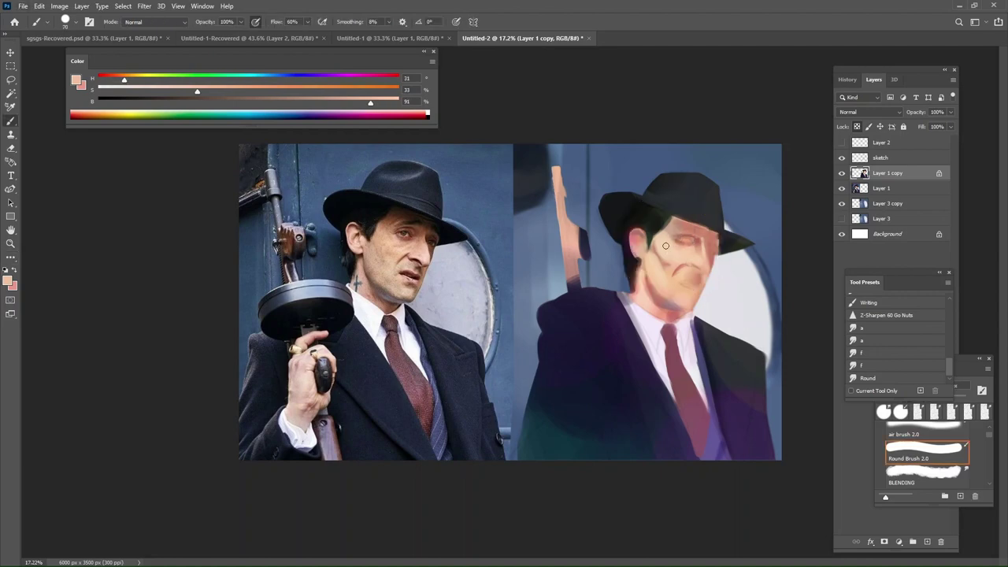
alt+click(686, 250)
alt+click(679, 241)
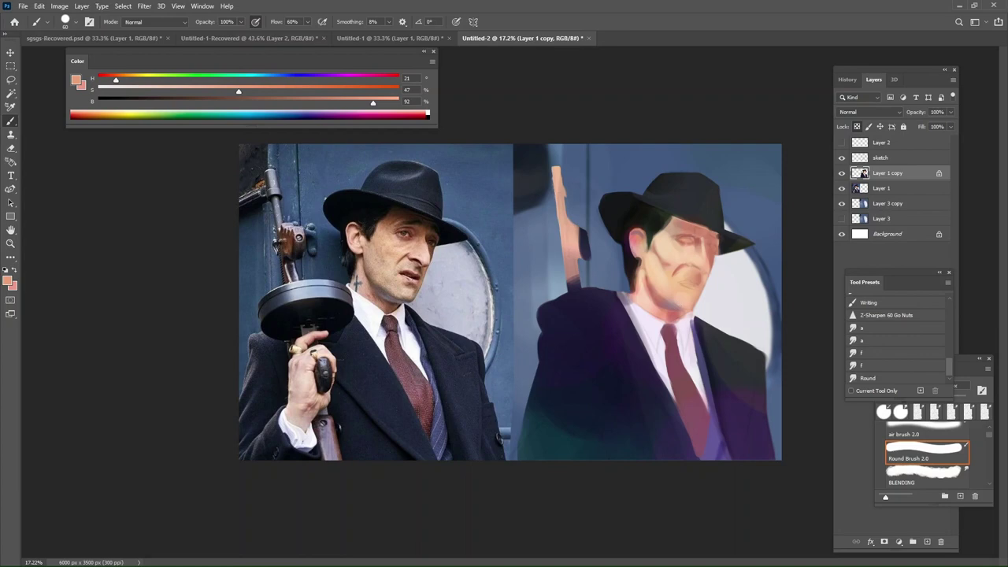
Try a deeper red (6° hue, 57% saturation, 70% brightness) over the tip of the nose.
alt+click(714, 256)
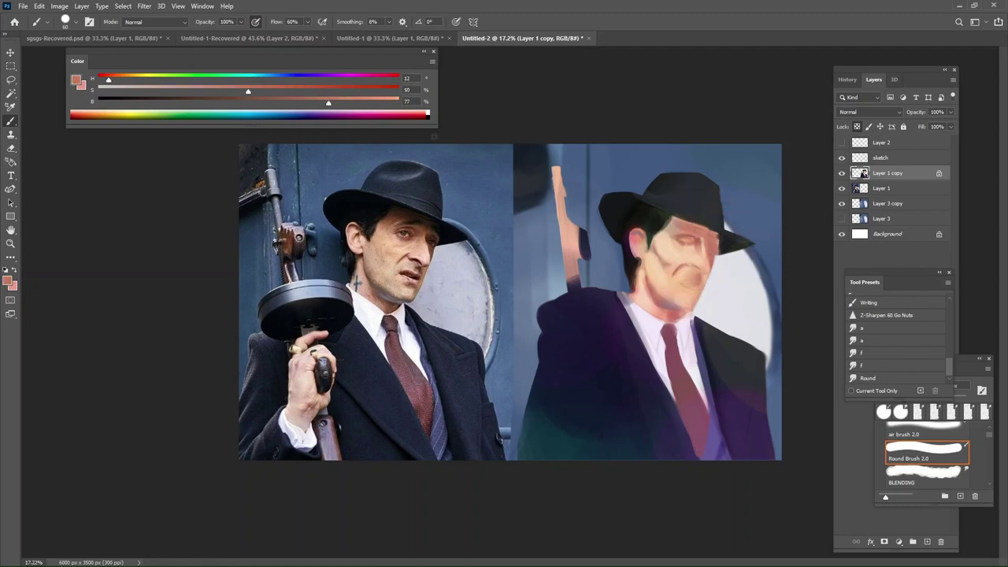
drag(302, 103, 274, 103)
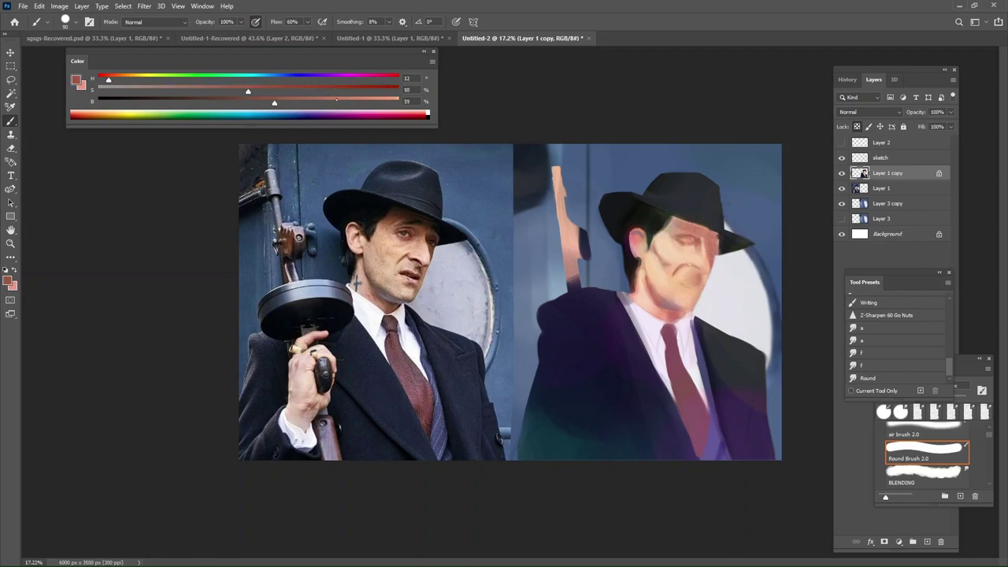
drag(336, 102, 307, 103)
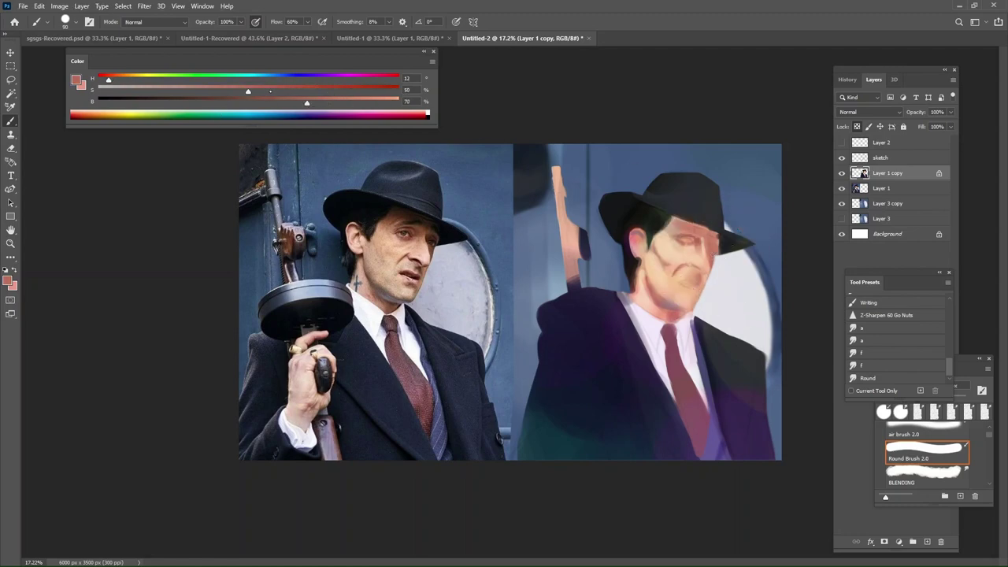
click(269, 90)
click(103, 78)
drag(694, 260, 713, 282)
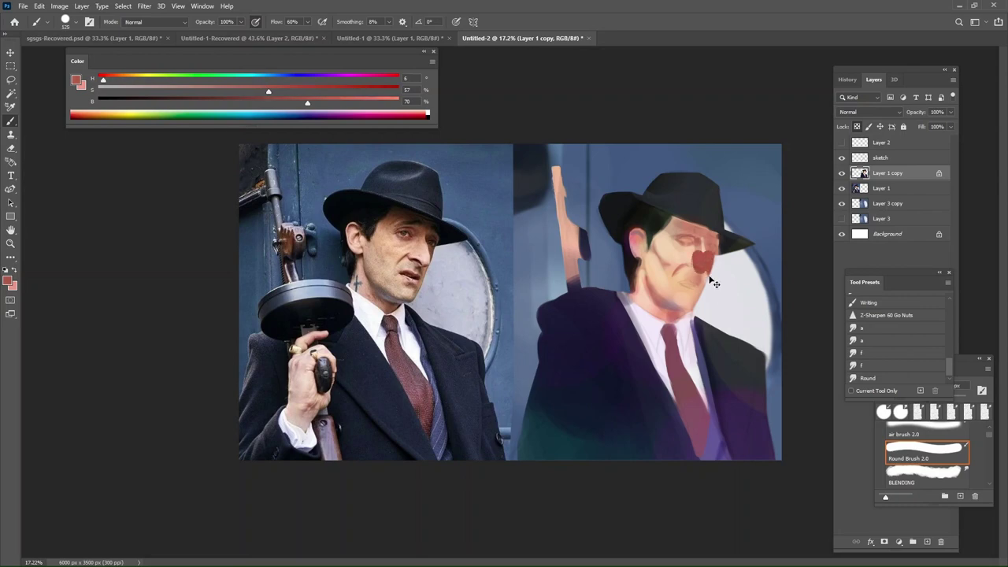
key(ctrl+z)
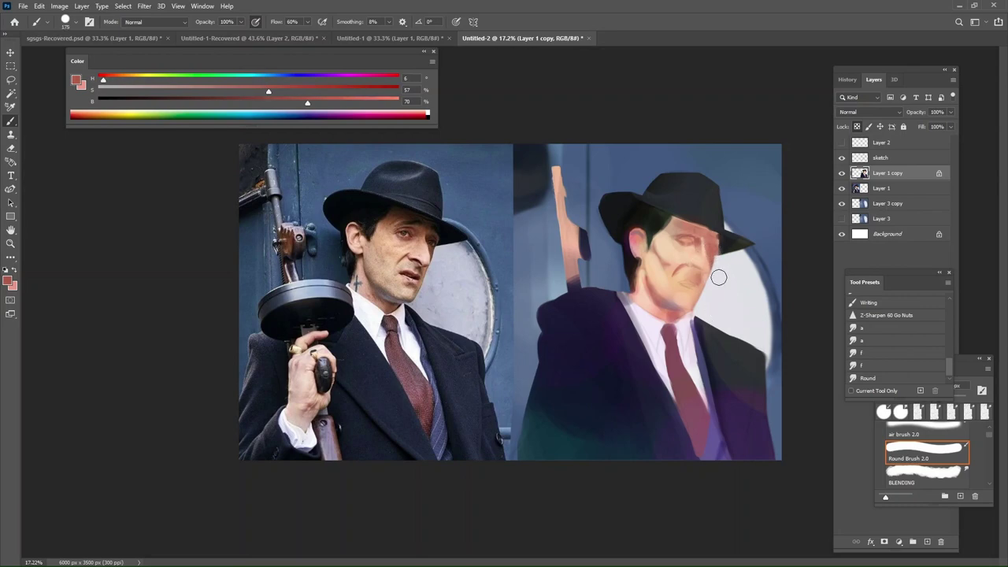
Glaze saturated orange (34° hue, 97% saturation, 96% brightness) over the forehead, eyes and hat brim with a 600 px brush.
alt+click(668, 244)
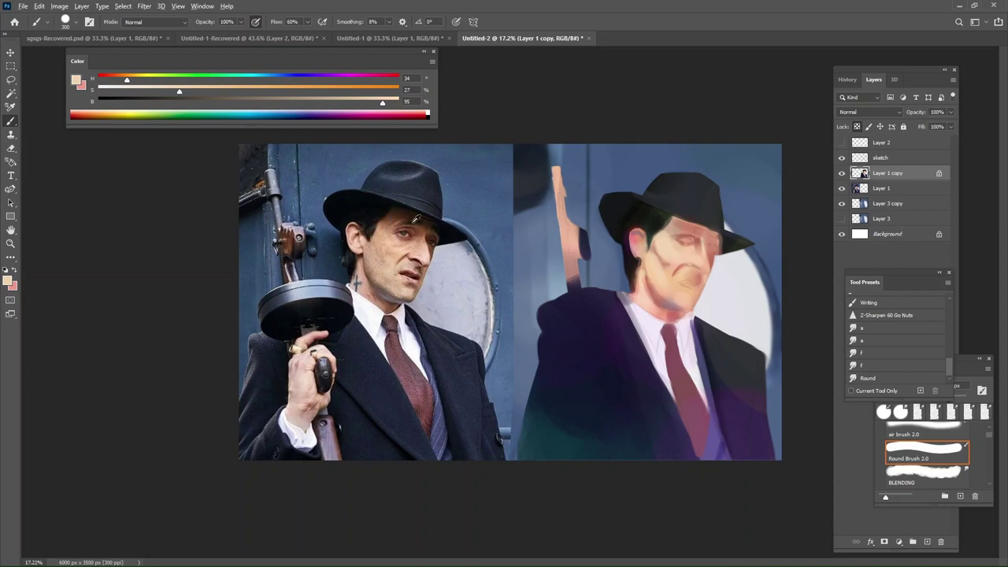
click(381, 92)
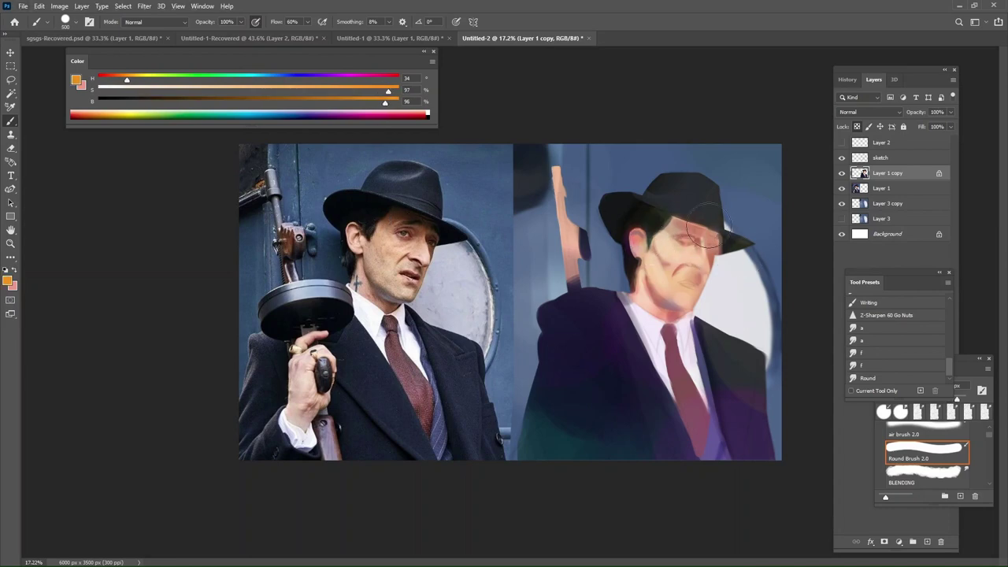
key(bracketleft)
mouse_move(692, 229)
mouse_down()
mouse_move(670, 232)
mouse_move(690, 239)
mouse_move(669, 236)
mouse_move(733, 256)
mouse_move(679, 236)
mouse_up()
key(bracketright)
key(ctrl+z)
mouse_move(687, 223)
mouse_down()
mouse_move(732, 234)
mouse_move(675, 225)
mouse_move(739, 234)
mouse_move(704, 225)
mouse_move(727, 244)
mouse_move(675, 221)
mouse_move(733, 251)
mouse_up()
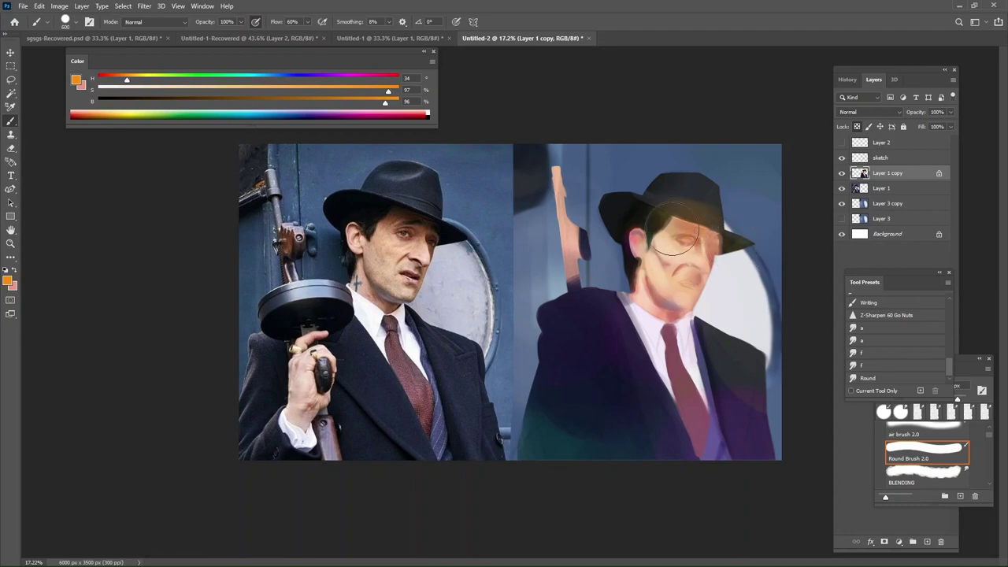
Cover the orange spill on the hat crown and brim with the sampled hat black, and sample the dark hair tone.
alt+click(694, 196)
mouse_move(694, 200)
mouse_down()
mouse_move(676, 205)
mouse_move(667, 189)
mouse_move(717, 211)
mouse_move(700, 209)
mouse_move(671, 240)
mouse_move(663, 222)
mouse_up()
alt+click(642, 209)
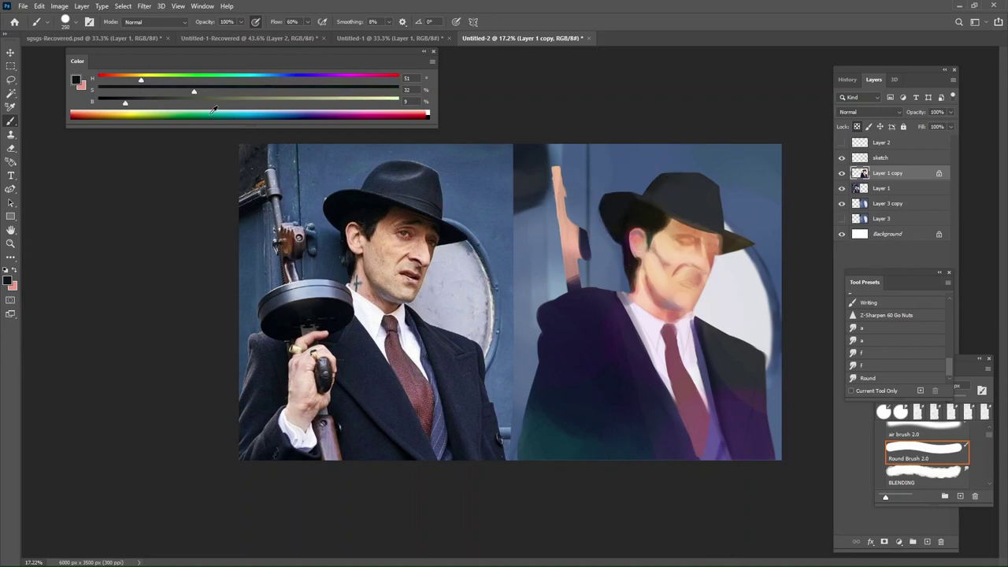
Glaze saturated red (13° hue, 96% saturation, 96% brightness) across the eyes and the nose bridge with an enlarged brush.
click(109, 79)
click(384, 103)
click(387, 90)
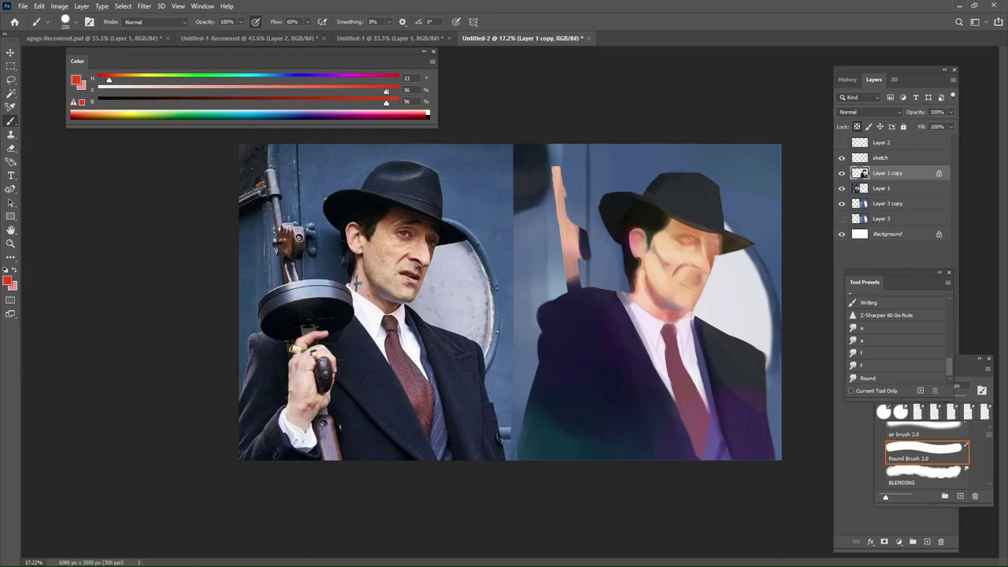
key(bracketright)
key(bracketright)
key(bracketright)
key(bracketright)
drag(680, 241, 711, 242)
Deepen the red shadow around the shaded eye and nose bridge with dark red (7° hue, 89% saturation, 69% brightness).
alt+click(715, 250)
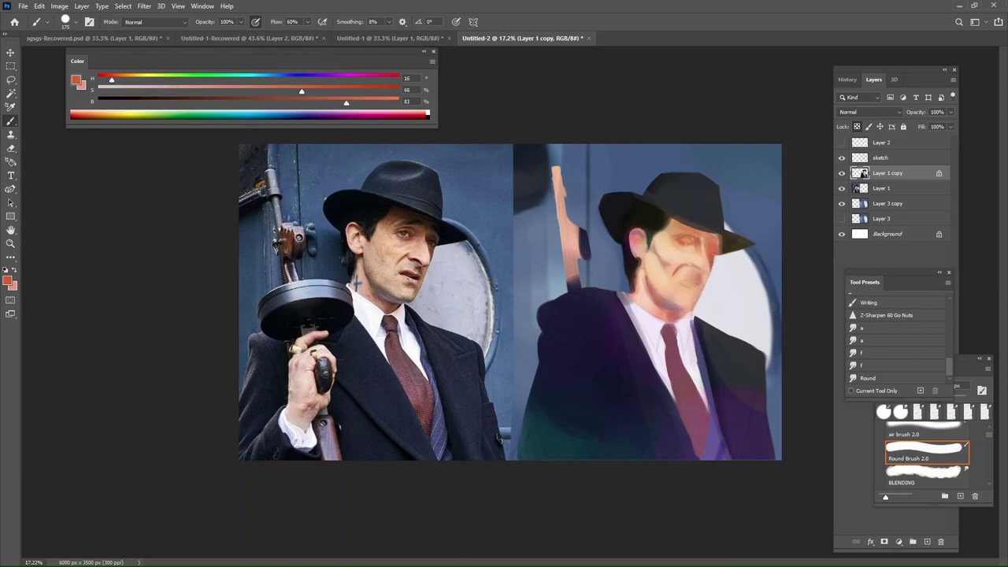
scroll(710, 249, up, 1)
scroll(709, 249, up, 1)
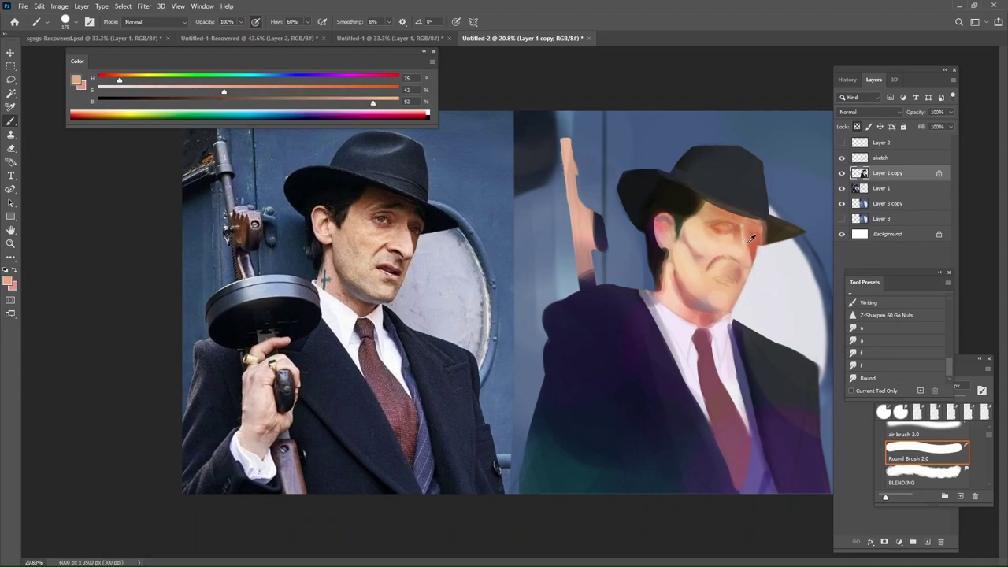
alt+click(754, 246)
click(338, 98)
click(360, 88)
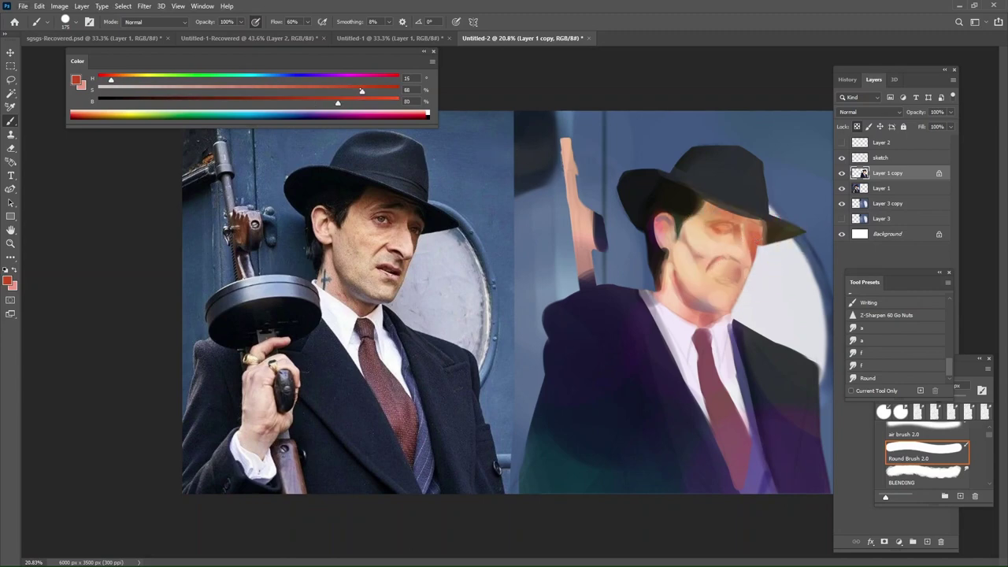
click(321, 89)
drag(338, 102, 364, 91)
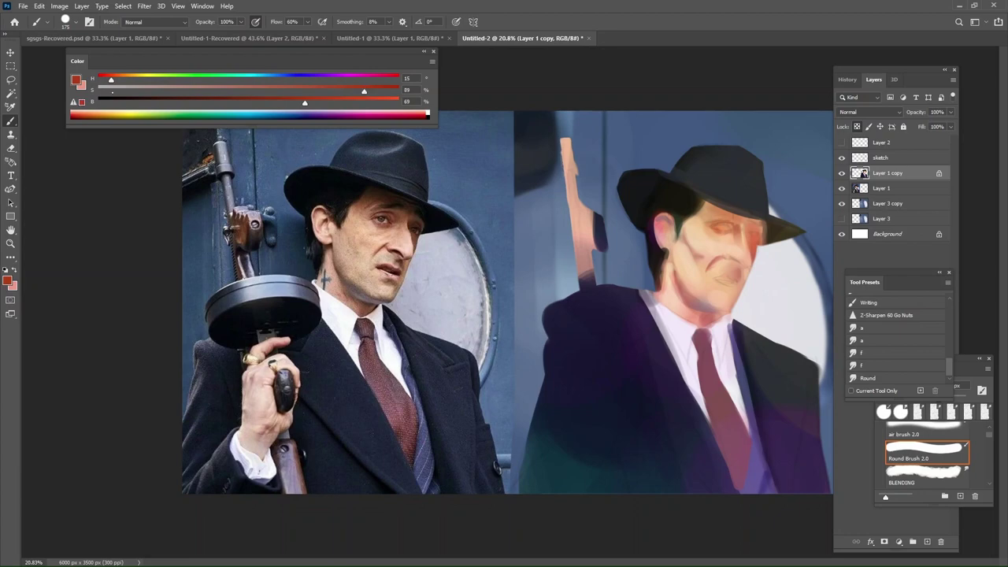
drag(108, 79, 104, 79)
drag(753, 232, 756, 258)
key(ctrl+z)
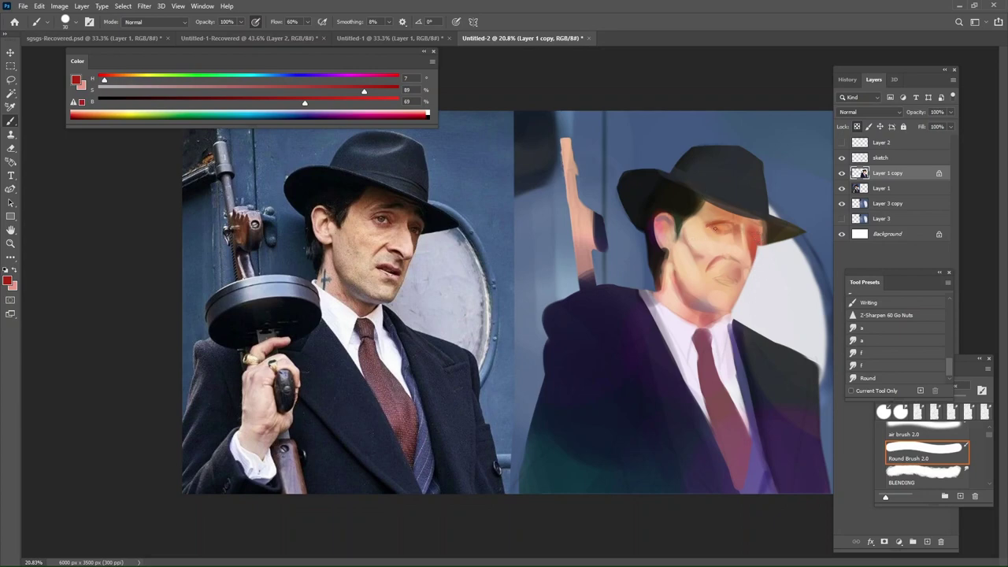
Darken the eye accents with a very dark red (5° hue, 93% saturation, 27% brightness).
key(ctrl+z)
key(bracketleft)
key(bracketright)
click(196, 101)
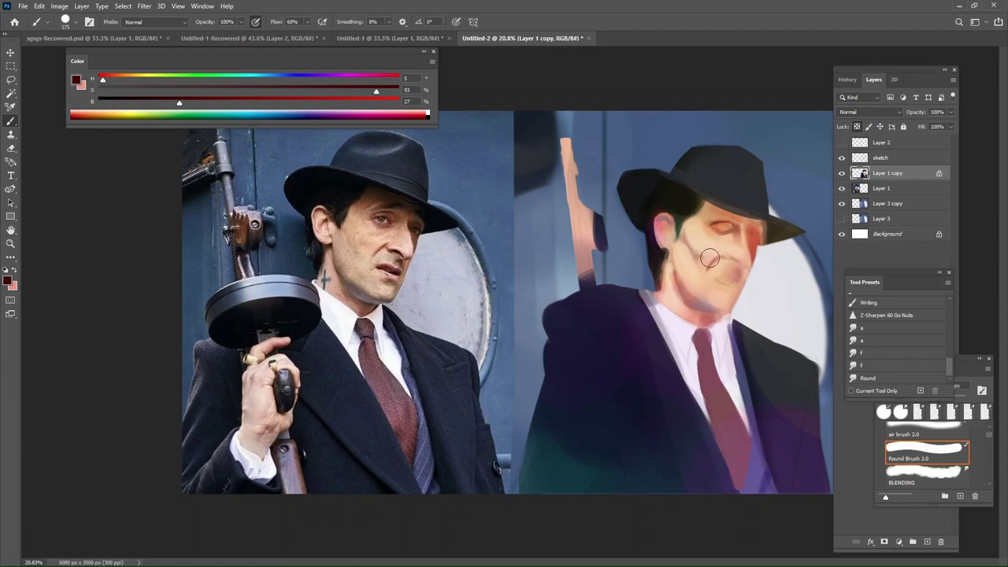
Soften the dark accents around the eyes with a round 60 px Smudge at 20% strength.
click(912, 473)
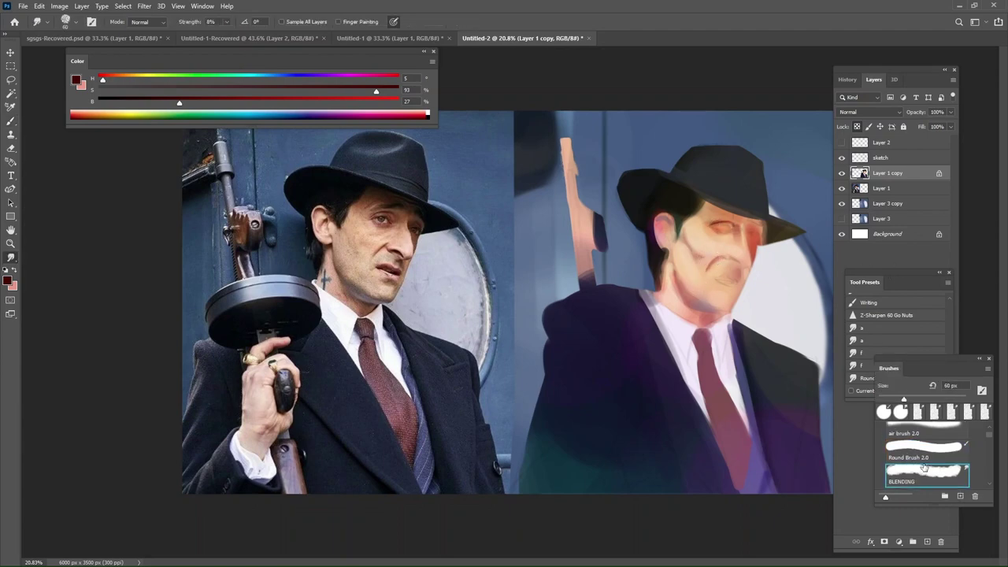
click(922, 454)
key(bracketleft)
key(bracketleft)
key(bracketleft)
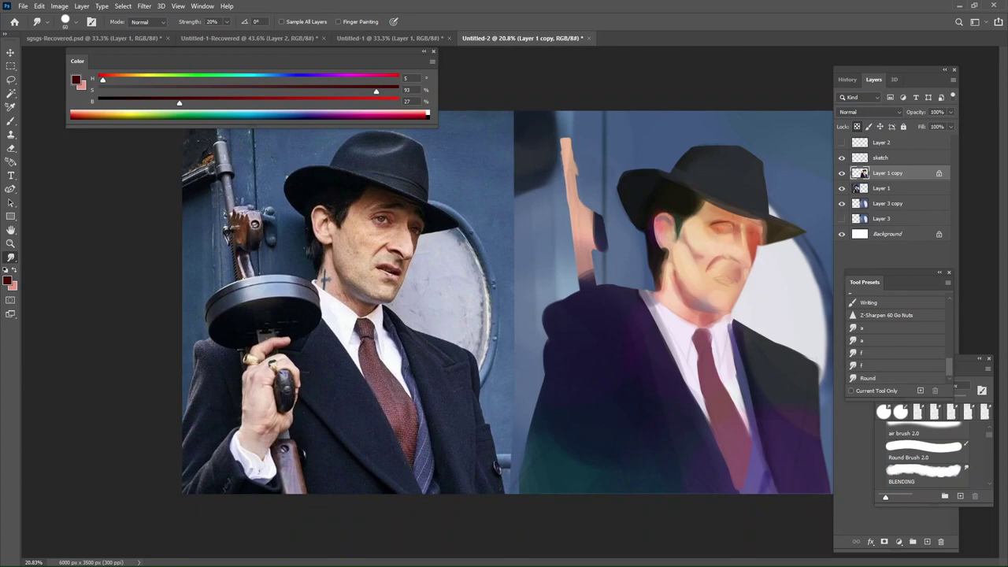
Try very dark red strokes over the shaded eye, down the nose side and across the mouth and chin.
key(b)
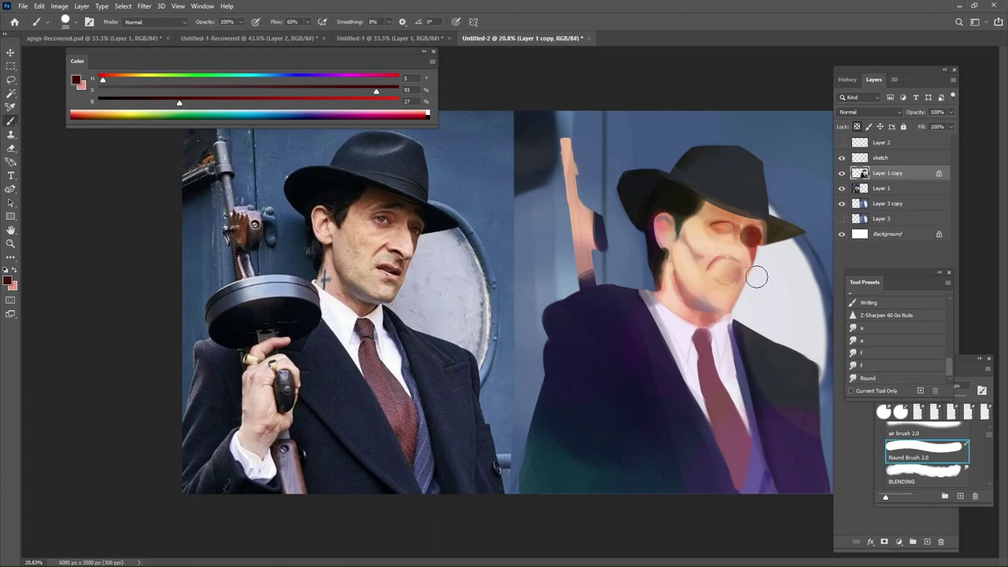
key(bracketleft)
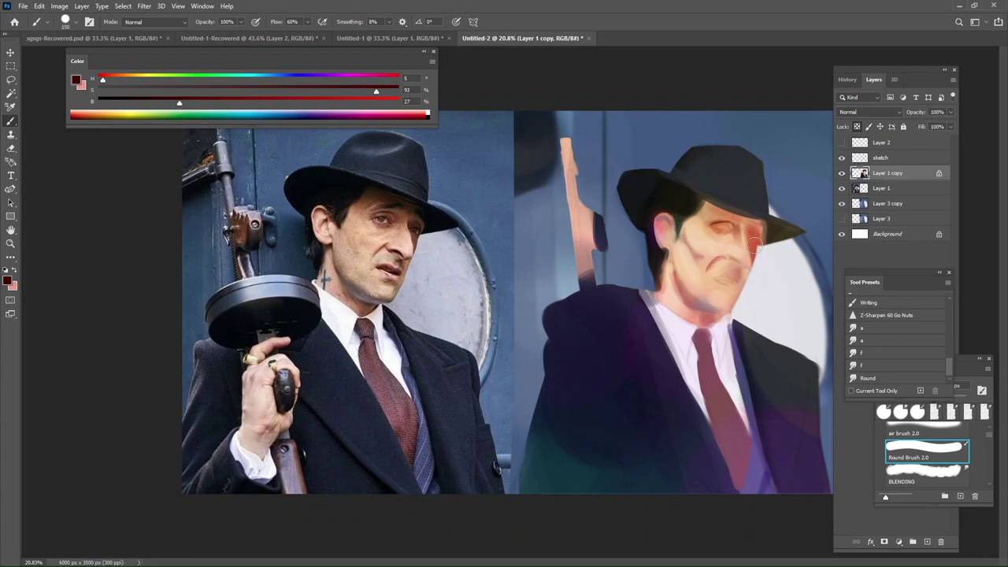
drag(755, 246, 728, 298)
key(ctrl+z)
key(bracketright)
key(bracketright)
drag(719, 252, 733, 337)
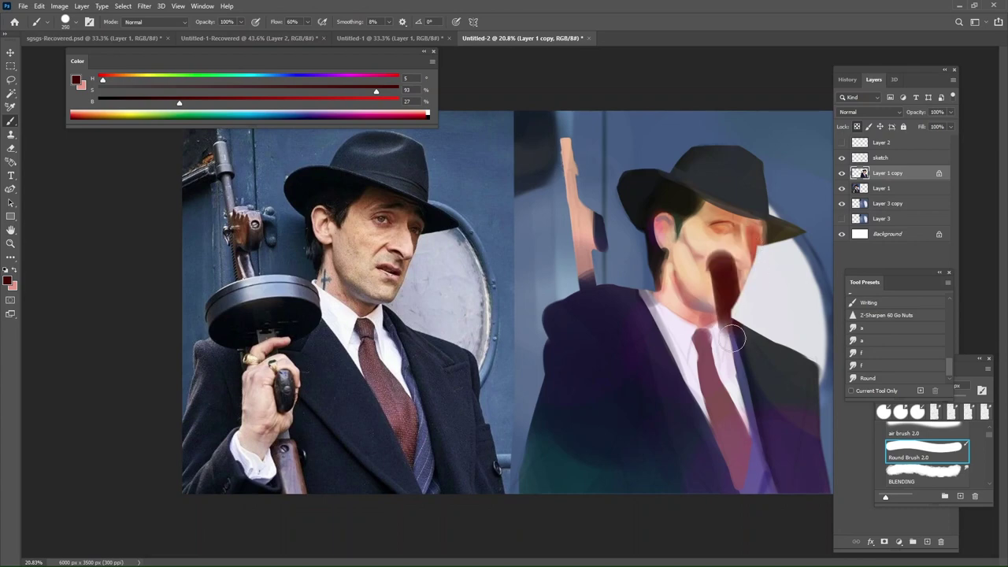
key(ctrl+z)
Try a 400 px glaze of the very dark red from the temple down over the cheek.
key(bracketright)
key(bracketright)
key(bracketright)
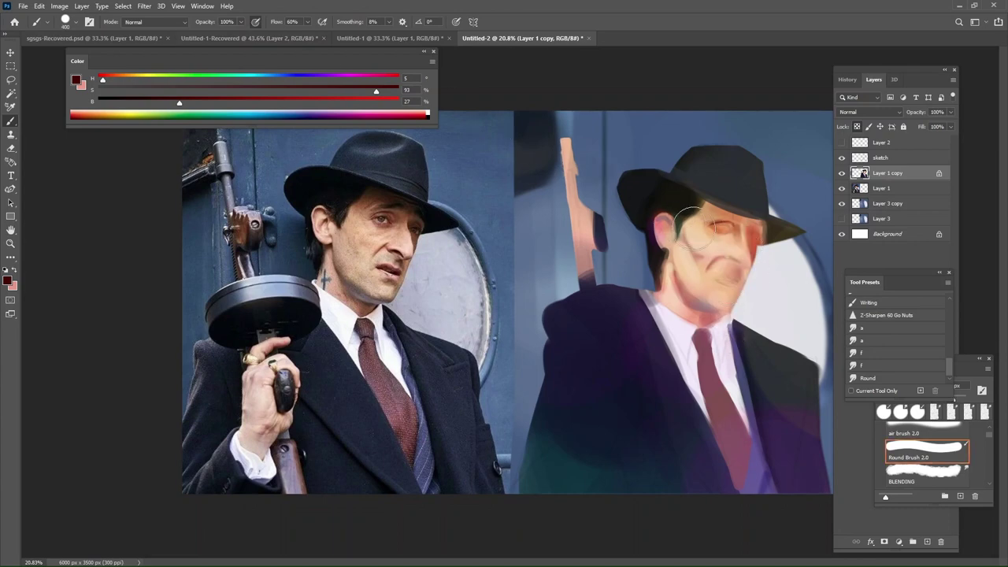
drag(697, 234, 713, 306)
key(ctrl+z)
Paint a small dark red accent under the nose with a reduced brush and soften it with the Round smudge preset.
key(bracketleft)
key(bracketleft)
key(bracketleft)
key(bracketleft)
key(bracketleft)
key(bracketleft)
key(bracketleft)
key(bracketleft)
click(884, 379)
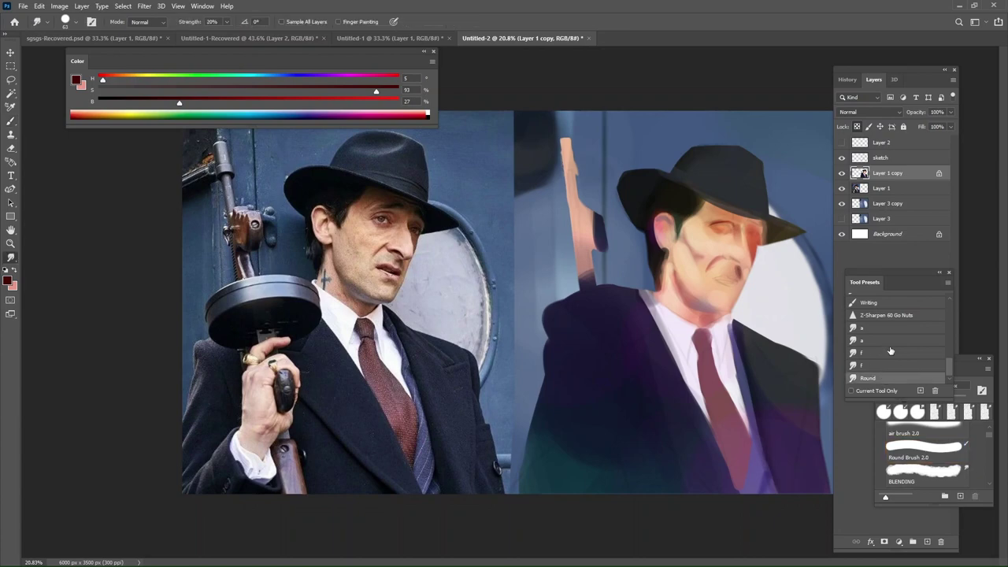
Refine the shadow under the nose and the upper lip with skin and shadow tones sampled around the mouth.
key(b)
alt+click(739, 286)
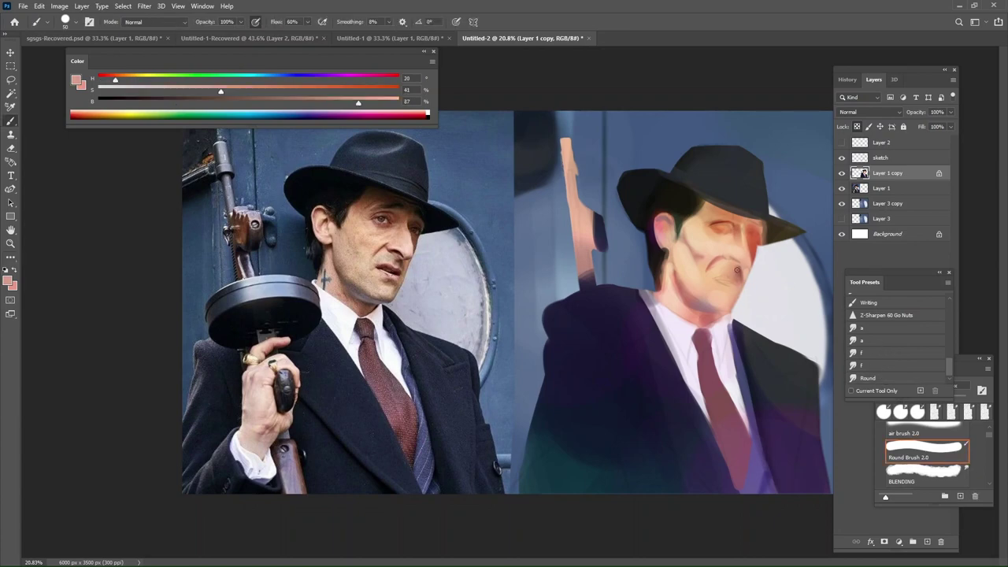
alt+click(739, 272)
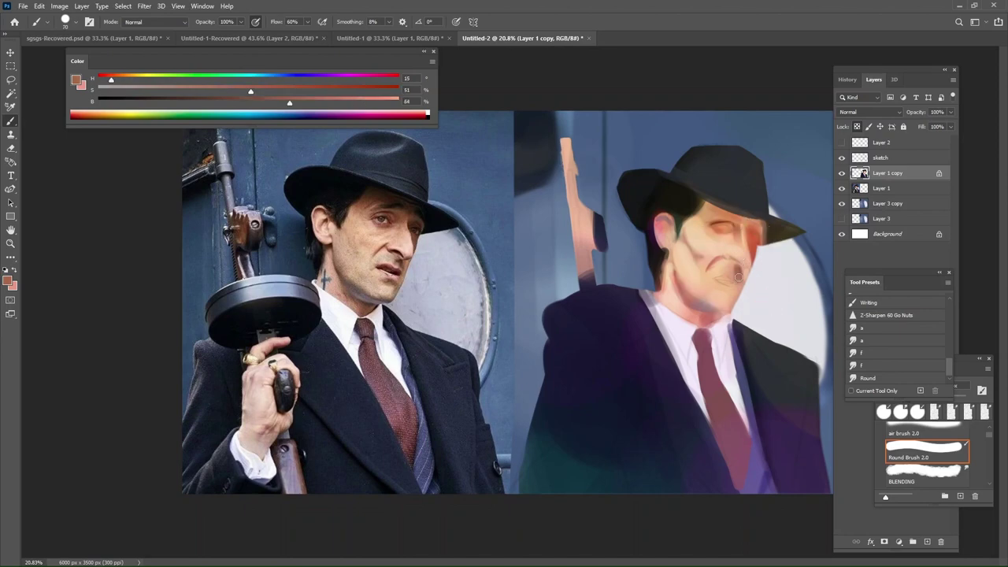
alt+click(743, 287)
mouse_move(739, 278)
mouse_down()
mouse_move(744, 286)
mouse_move(739, 274)
mouse_up()
alt+click(736, 270)
alt+click(732, 268)
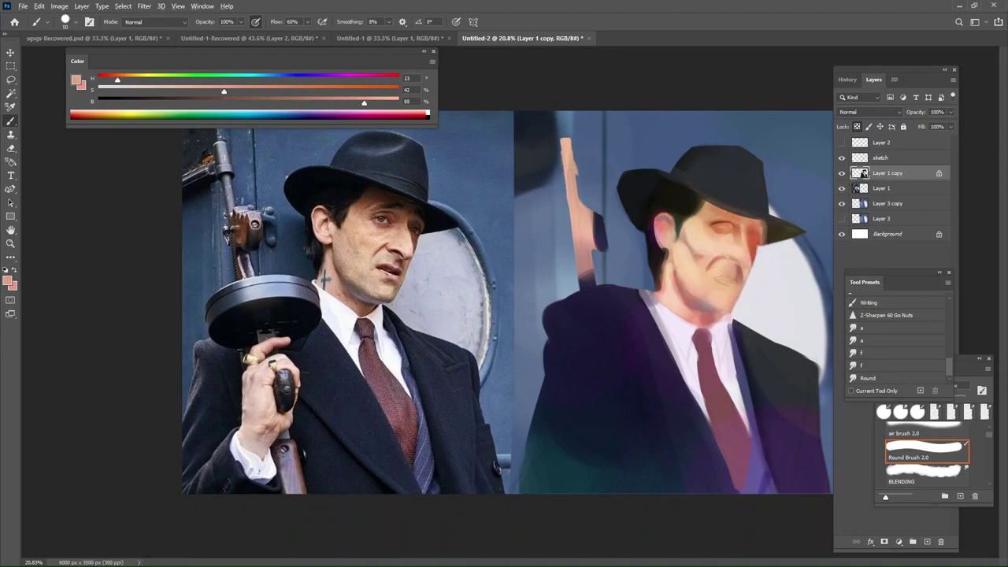
alt+click(741, 268)
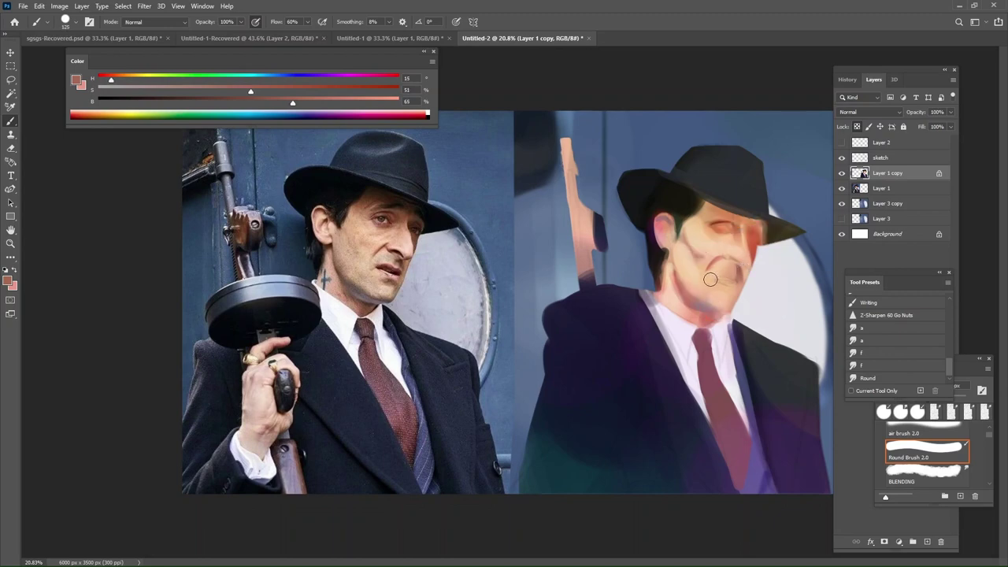
Rework the cheek and the fold beside the mouth with sampled light and shadow skin tones.
alt+click(720, 267)
alt+click(685, 250)
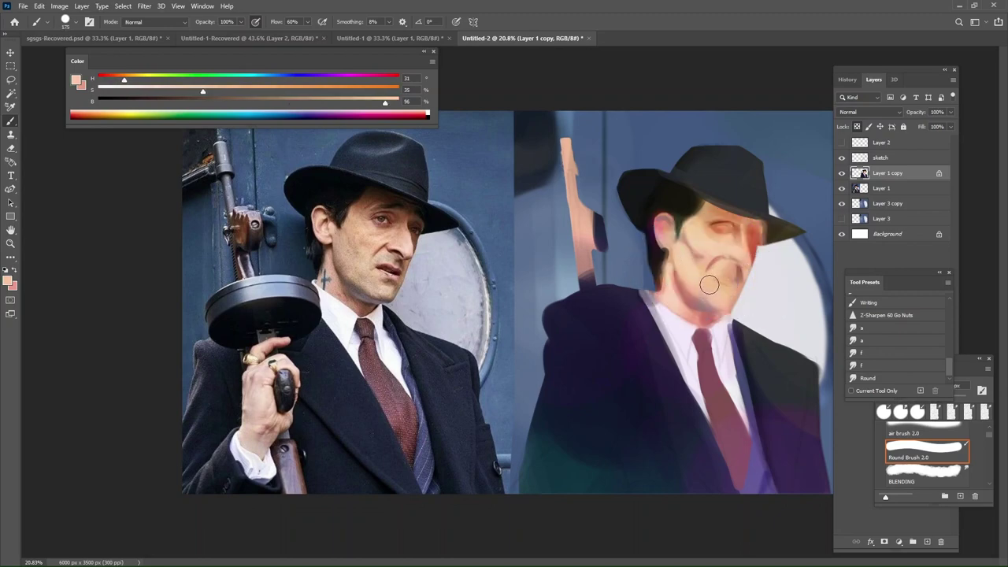
alt+click(740, 270)
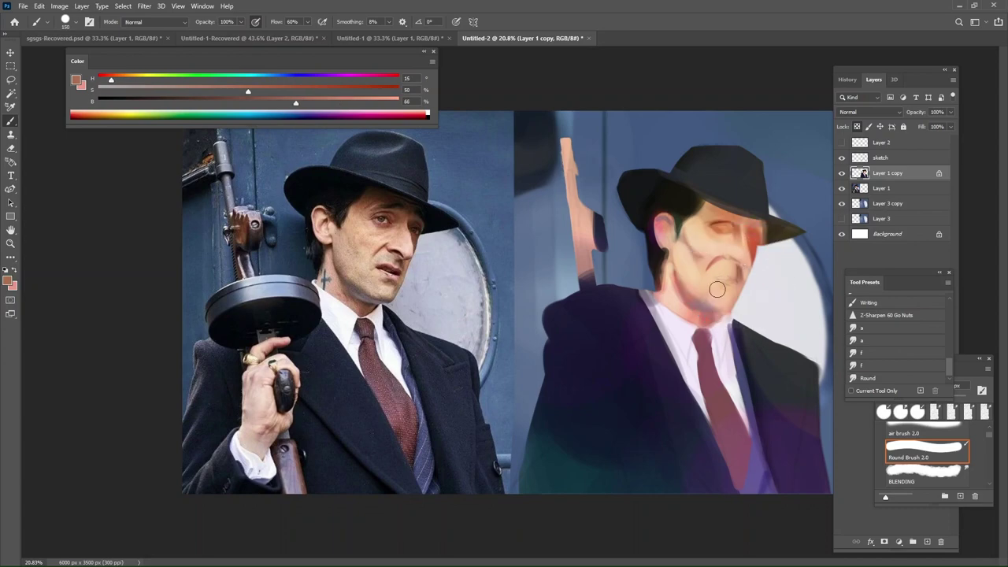
alt+click(689, 235)
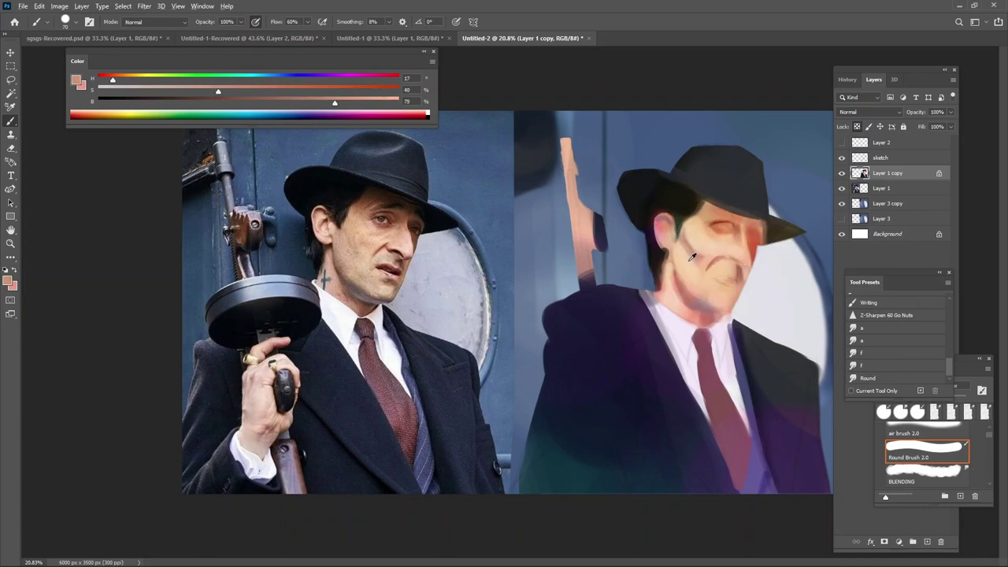
alt+click(691, 256)
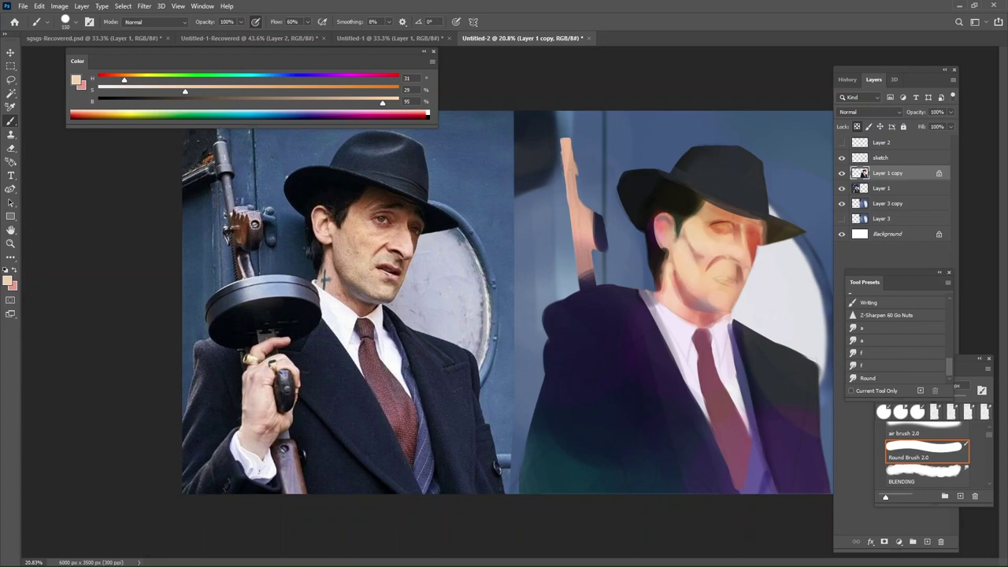
Even out the lower cheek and jaw with tones sampled from the nasal fold, jaw shadow and cheek.
key(bracketright)
alt+click(715, 256)
alt+click(688, 294)
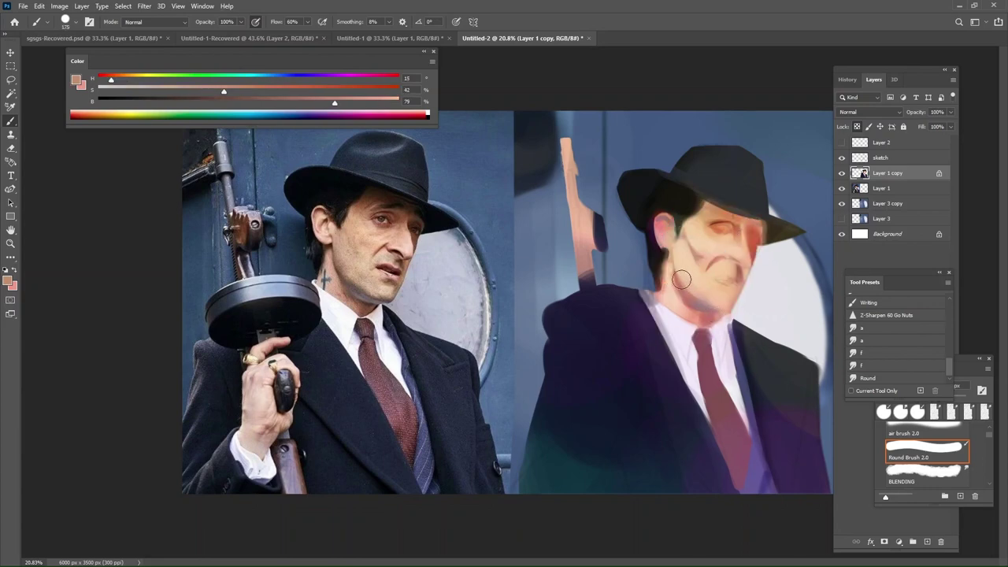
alt+click(697, 274)
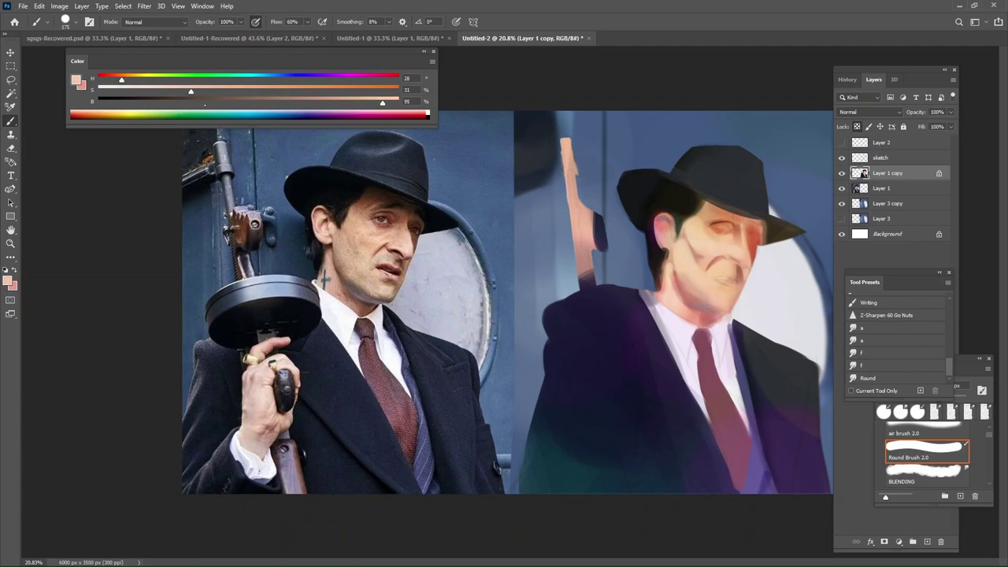
Try a saturated yellow (50° hue, 82% saturation), and return to skin tones sampled from the chin and cheek.
drag(127, 78, 140, 78)
click(343, 91)
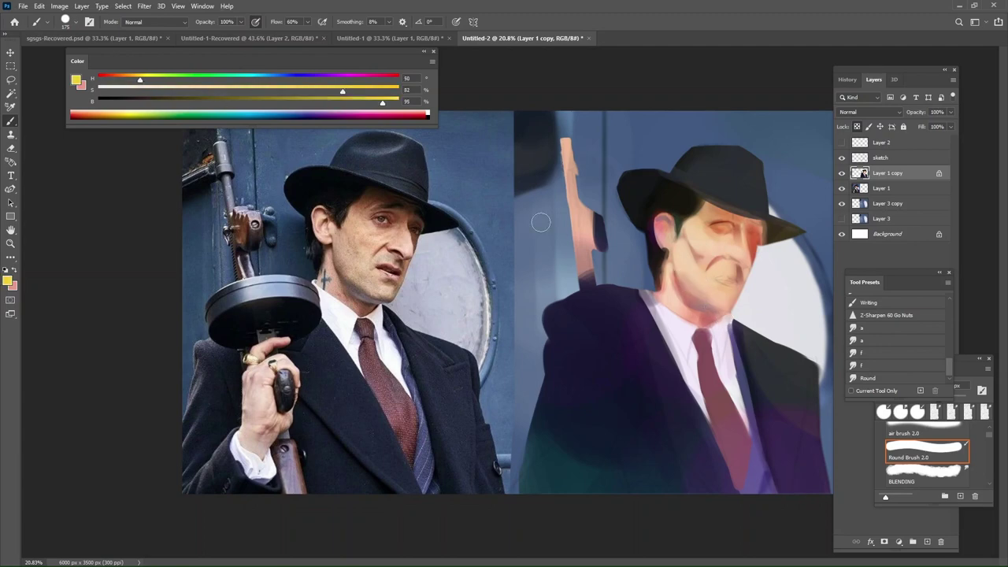
alt+click(731, 300)
alt+click(687, 268)
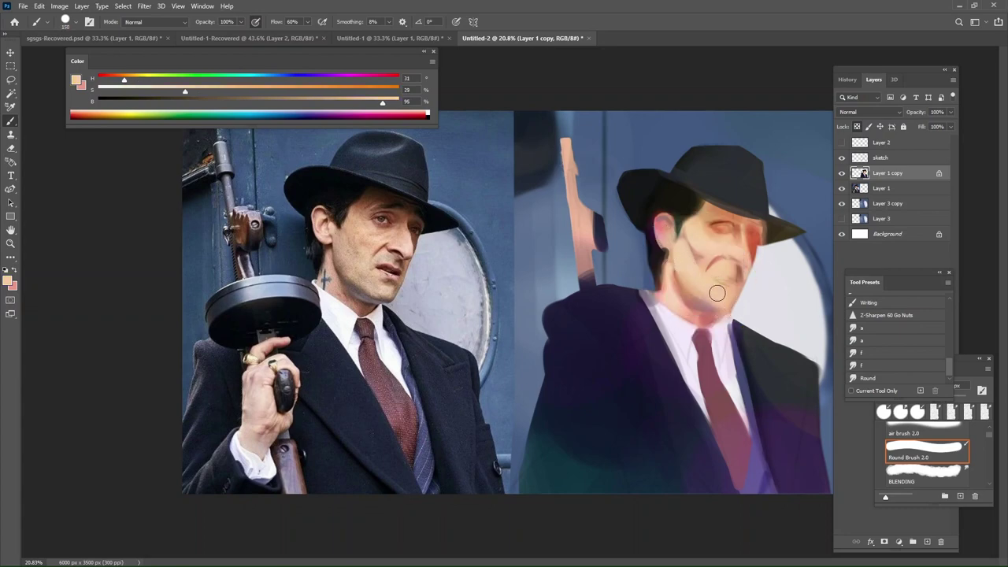
Try a saturated red stroke (6° hue, 85% saturation, 70% brightness) from beside the nose down over the mouth.
alt+click(754, 242)
click(313, 89)
click(308, 100)
click(353, 89)
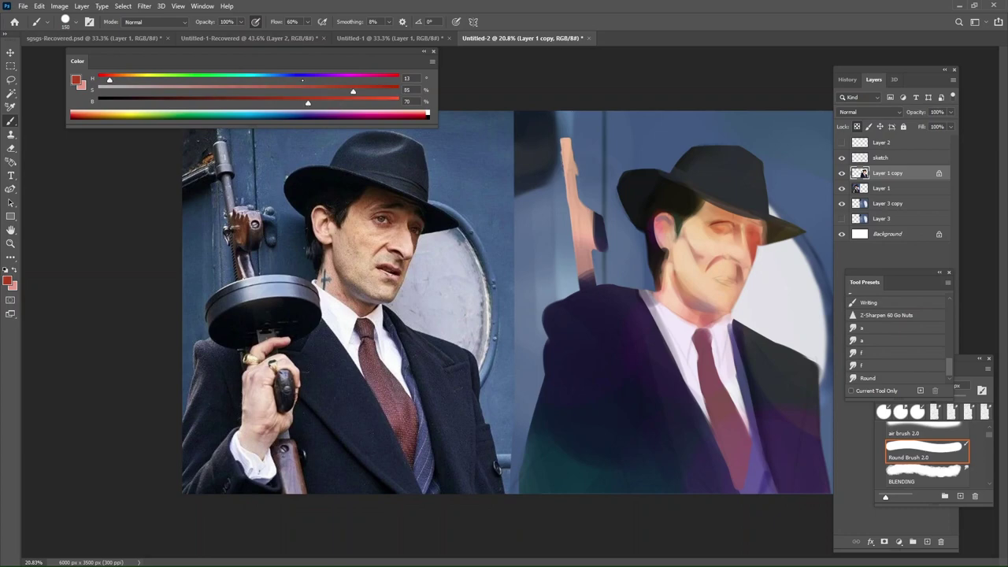
drag(110, 79, 104, 79)
drag(742, 254, 737, 293)
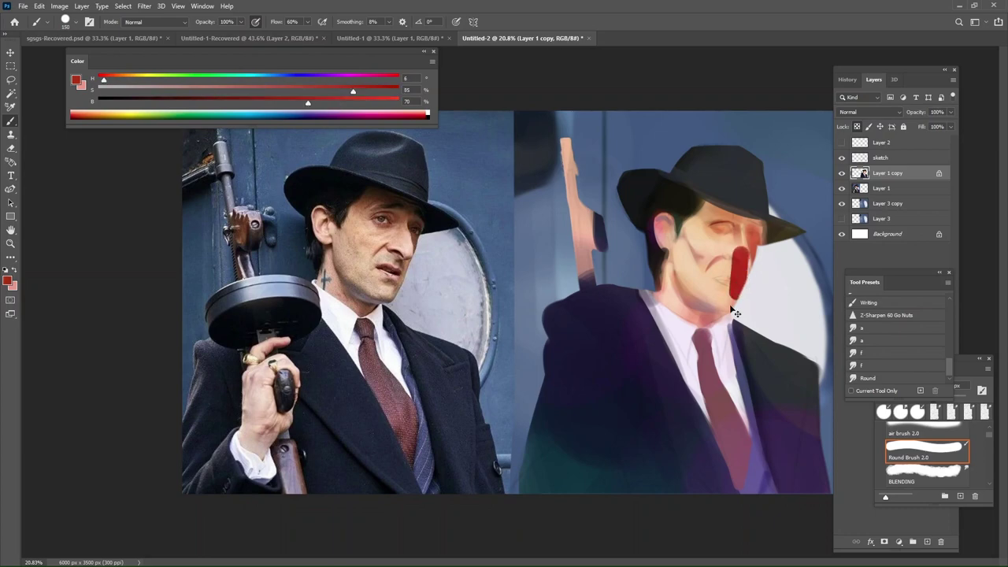
key(ctrl+z)
Try an orange-brown stroke (20° hue, 54% saturation, 85% brightness) from the nose fold down over the chin.
alt+click(753, 247)
alt+click(716, 240)
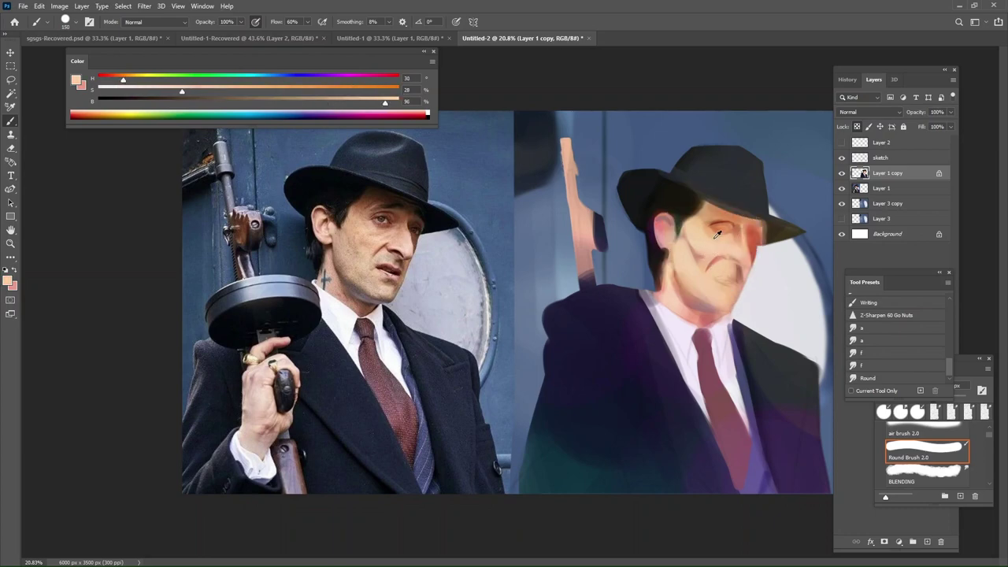
alt+click(713, 229)
click(352, 102)
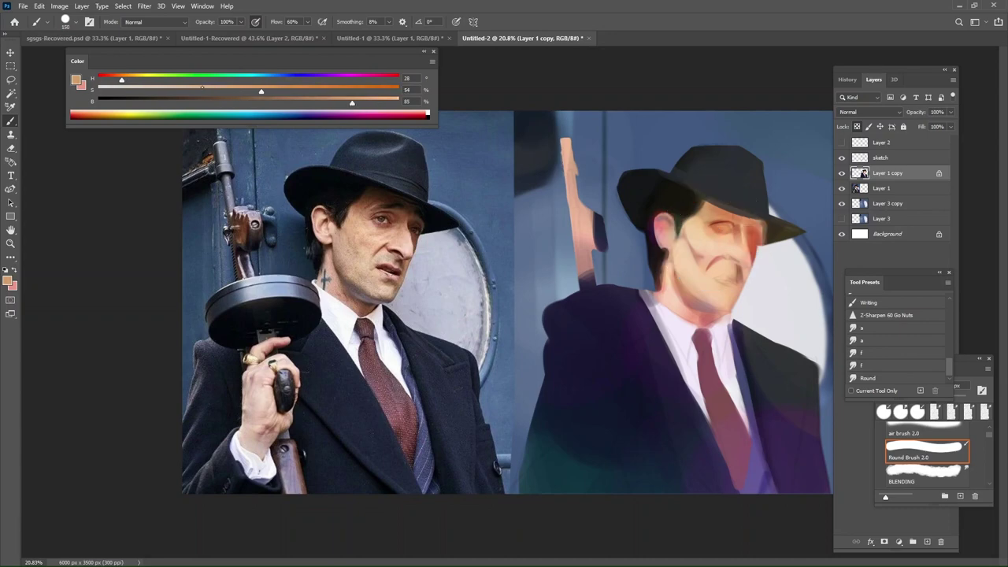
click(115, 80)
mouse_move(721, 251)
mouse_down()
mouse_move(741, 297)
mouse_move(732, 308)
mouse_up()
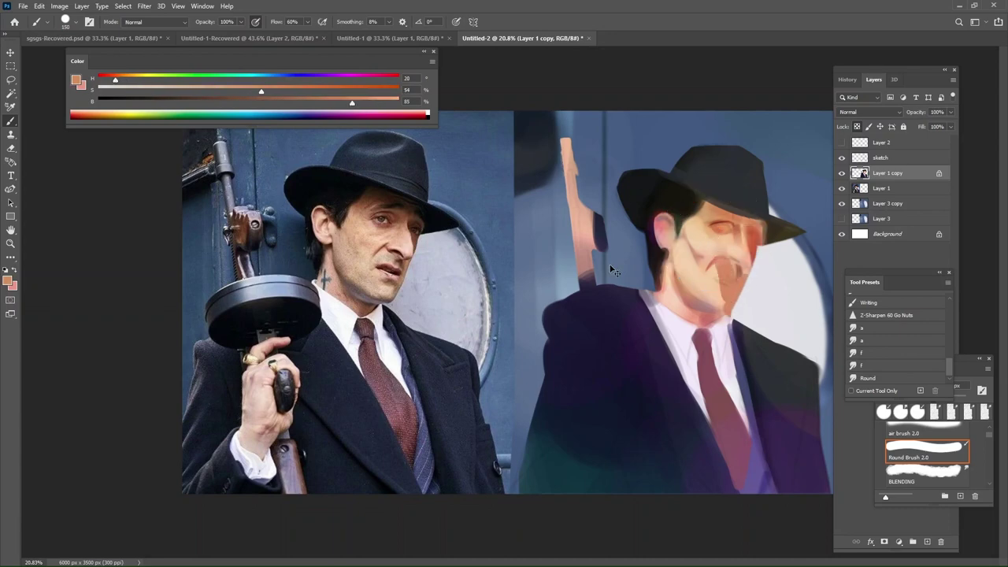
key(ctrl+z)
Try a redder stroke (16° hue, 64% saturation, 80% brightness) from the nose fold down over the chin.
click(339, 103)
click(291, 91)
drag(115, 82, 112, 81)
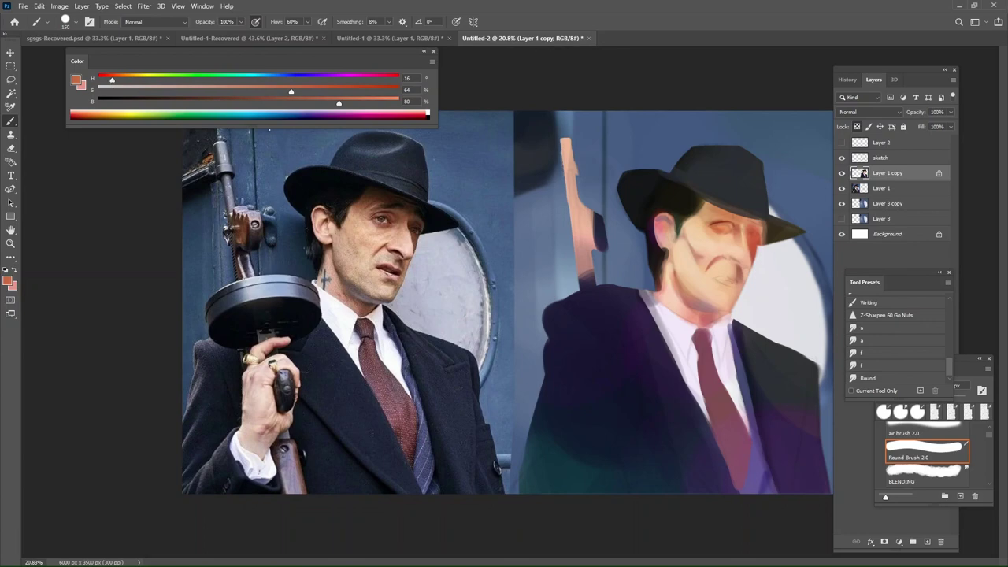
mouse_move(719, 254)
mouse_down()
mouse_move(736, 282)
mouse_move(731, 310)
mouse_up()
key(ctrl+z)
Paint the lips and the shaded chin edge with a reddish brown (11° hue, 54% saturation, 74% brightness) using a small brush.
mouse_move(755, 239)
mouse_down()
mouse_move(679, 308)
mouse_move(696, 292)
mouse_move(683, 284)
mouse_up()
alt+click(751, 245)
alt+click(724, 238)
drag(337, 103, 320, 103)
drag(113, 79, 107, 80)
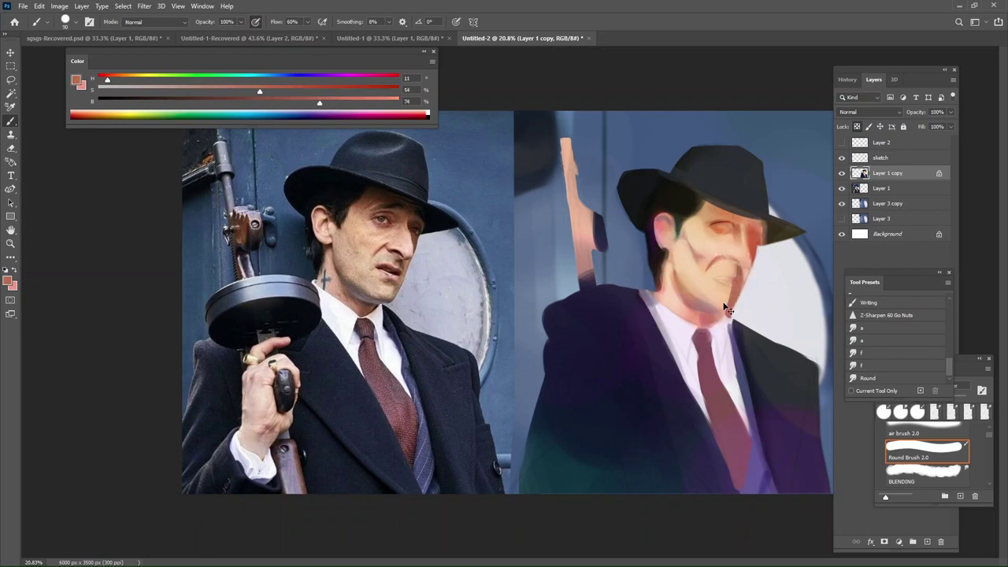
key(ctrl+y)
key(ctrl+y)
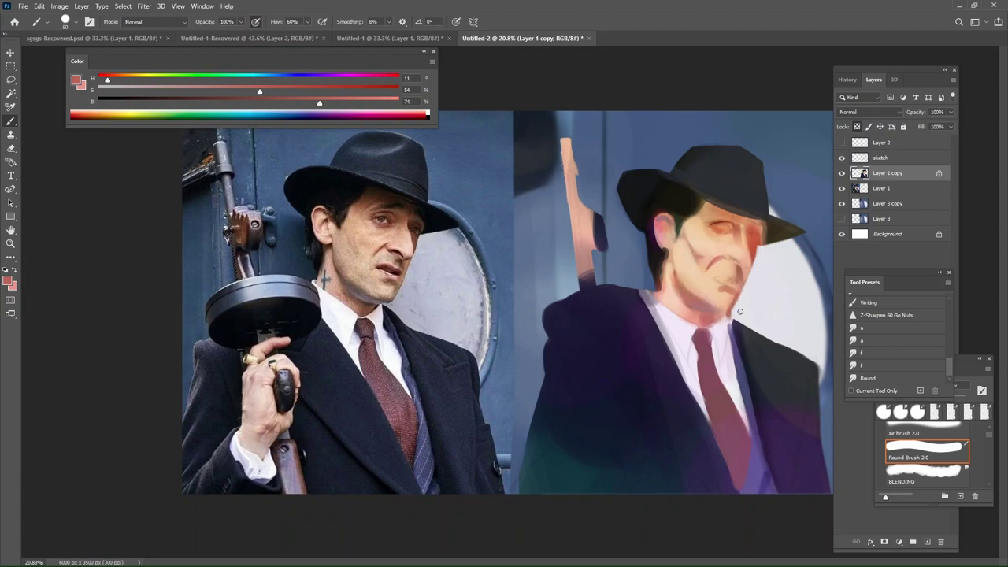
Soften the mouth and chin edge with the Round smudge preset, and sample the pale shirt collar tone for the brush.
click(878, 379)
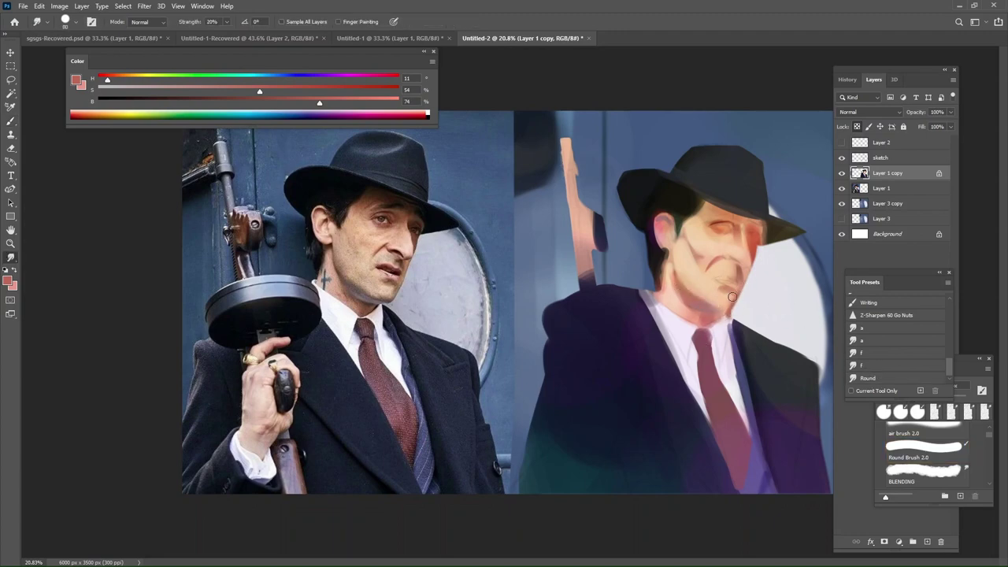
key(b)
alt+click(723, 319)
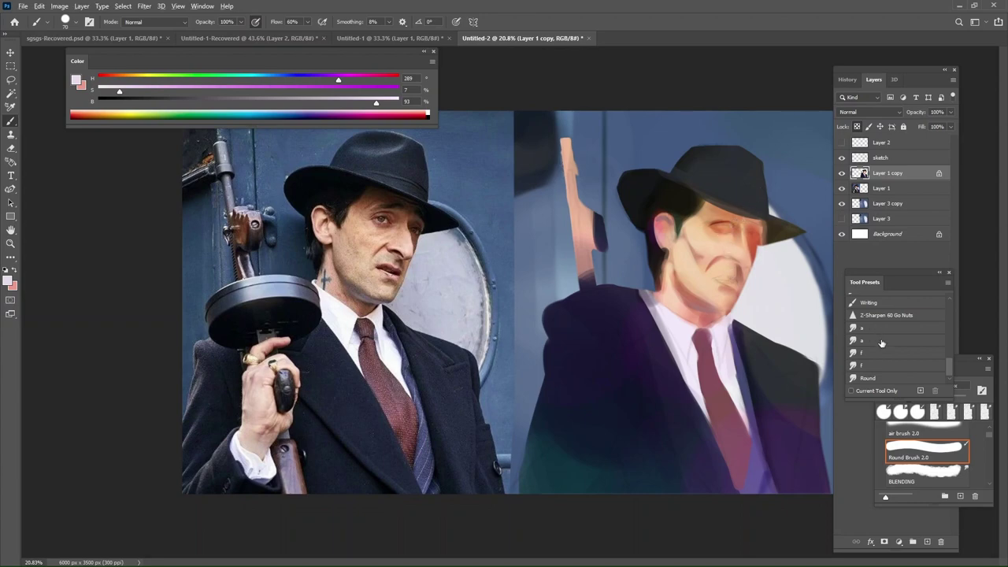
Soften the cheek shading up to the hairline with the lower "f" smudge preset at 20% strength and a larger brush.
click(882, 366)
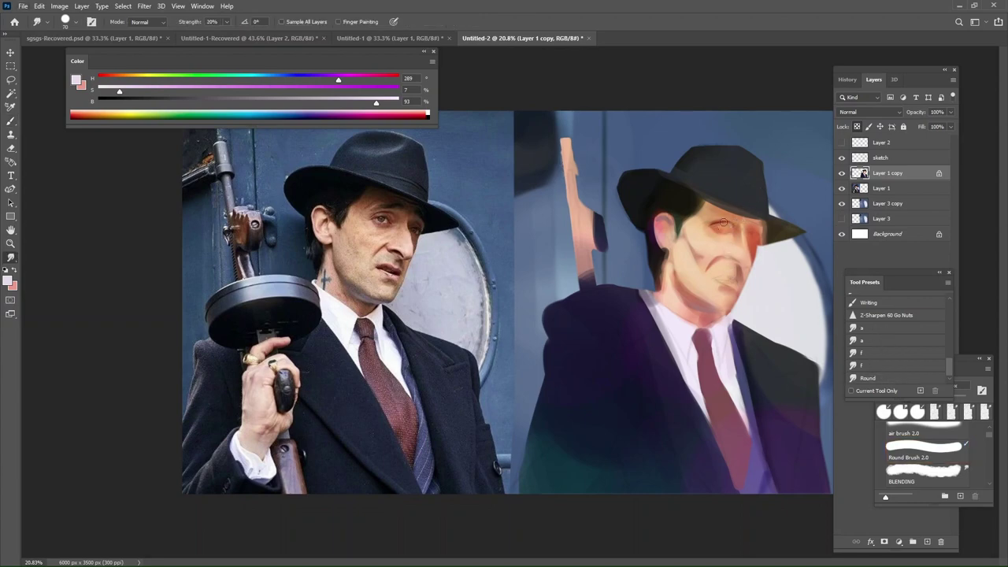
key(])
key(])
key(])
drag(693, 269, 686, 217)
Unlock the layer's transparency and touch up the hair and hat brim with near-black tones sampled from them.
key(b)
alt+click(675, 199)
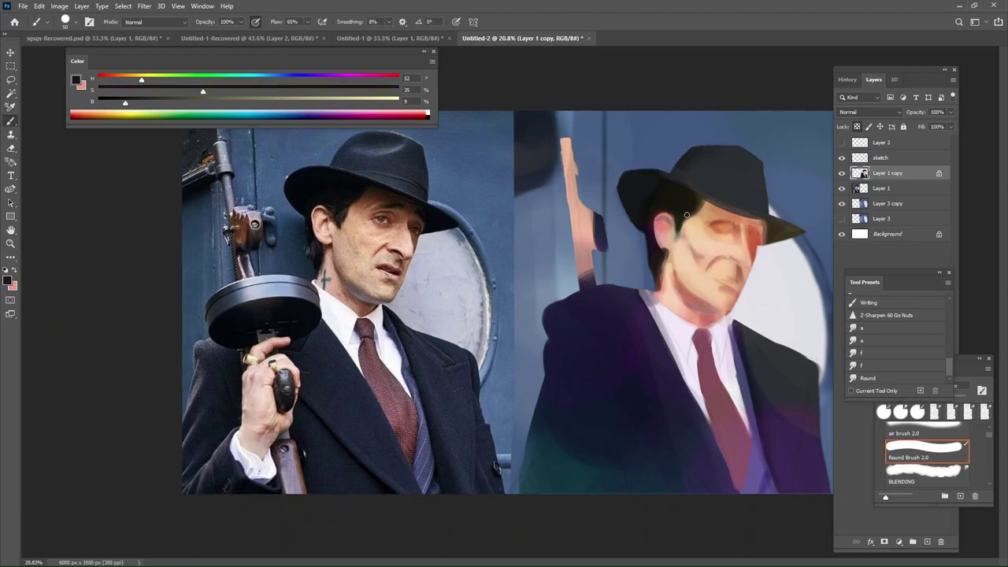
alt+click(656, 197)
click(940, 174)
click(964, 361)
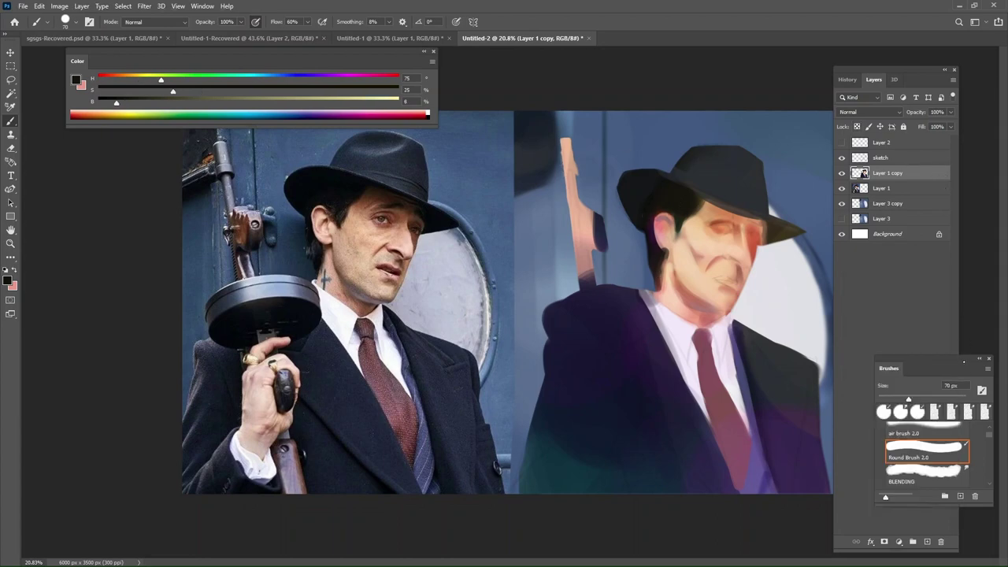
alt+click(623, 210)
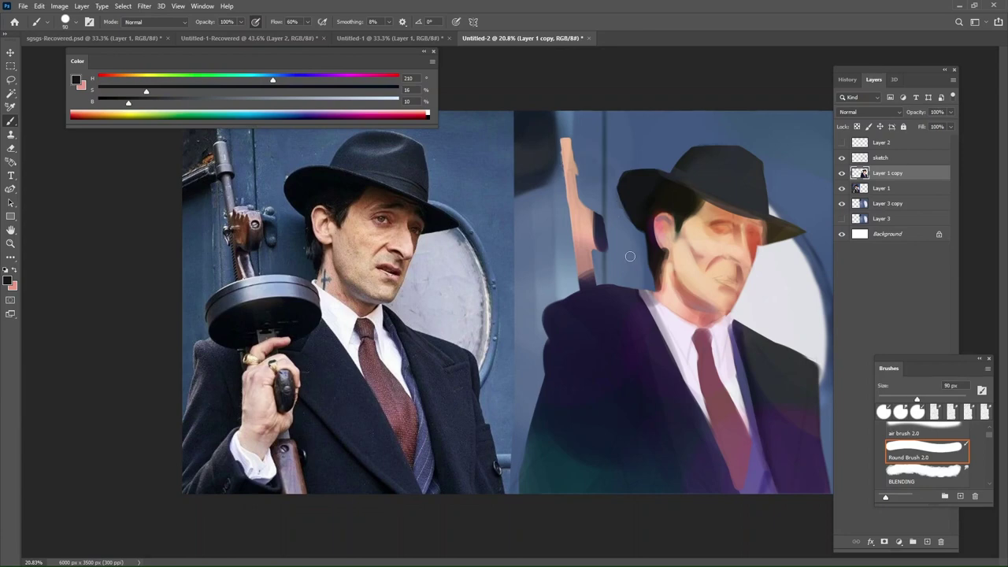
key(bracketright)
key(bracketright)
scroll(690, 199, down, 1)
scroll(695, 250, up, 1)
Reopen the Tool Presets and group them with Brushes.
click(195, 5)
click(197, 5)
click(197, 5)
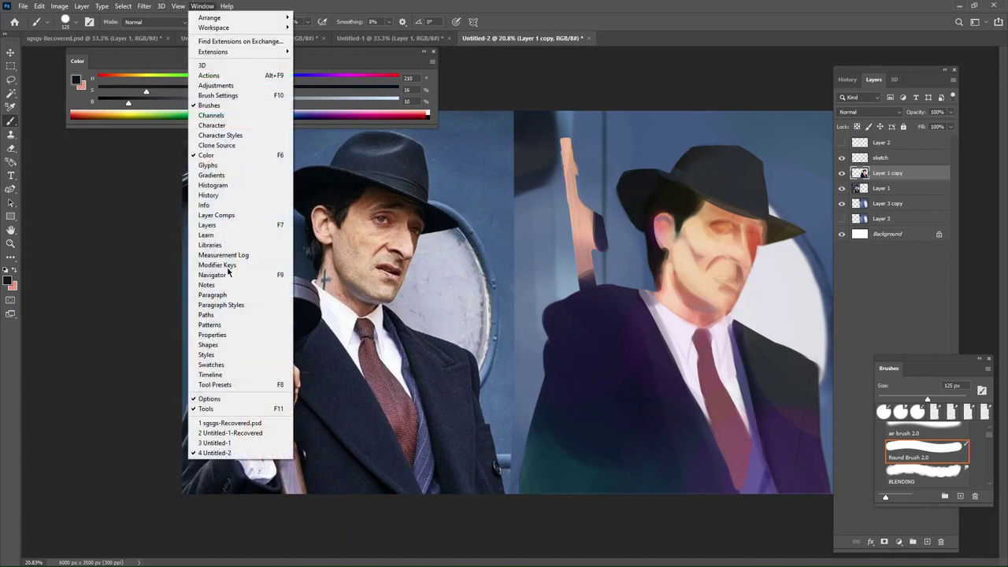
click(255, 386)
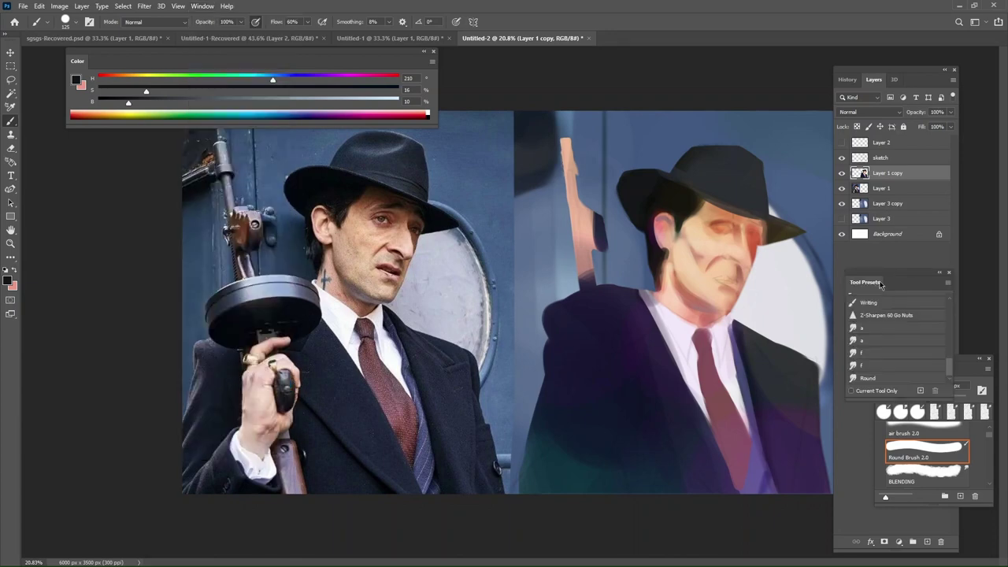
mouse_move(886, 276)
mouse_down()
mouse_move(913, 364)
mouse_move(930, 373)
mouse_up()
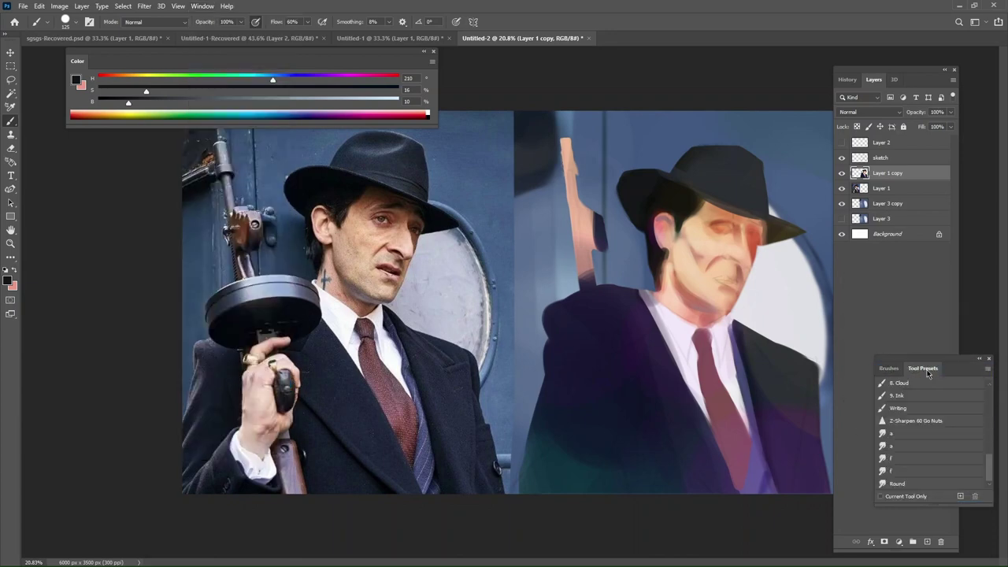
click(892, 373)
click(915, 370)
Try a dark stroke from the back of the neck down over the coat, and sample coat tones from painting and reference.
drag(656, 272, 653, 348)
key(ctrl+z)
scroll(688, 287, down, 5)
alt+click(561, 306)
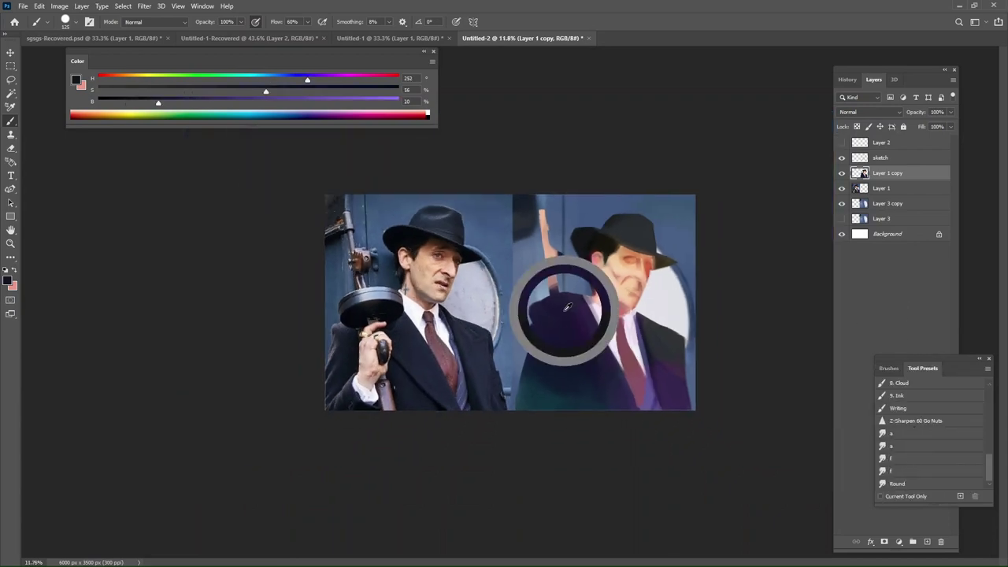
alt+click(544, 364)
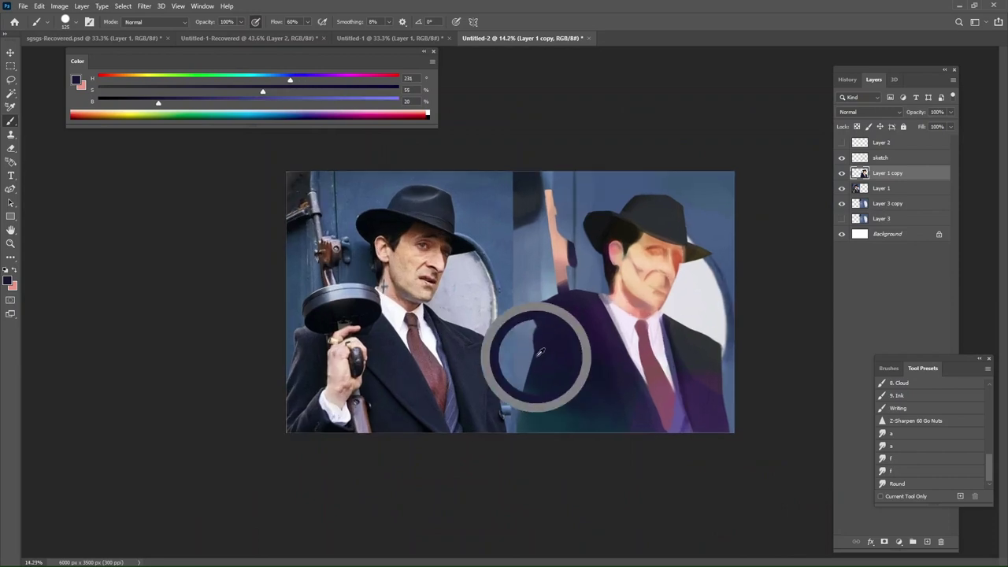
alt+click(290, 393)
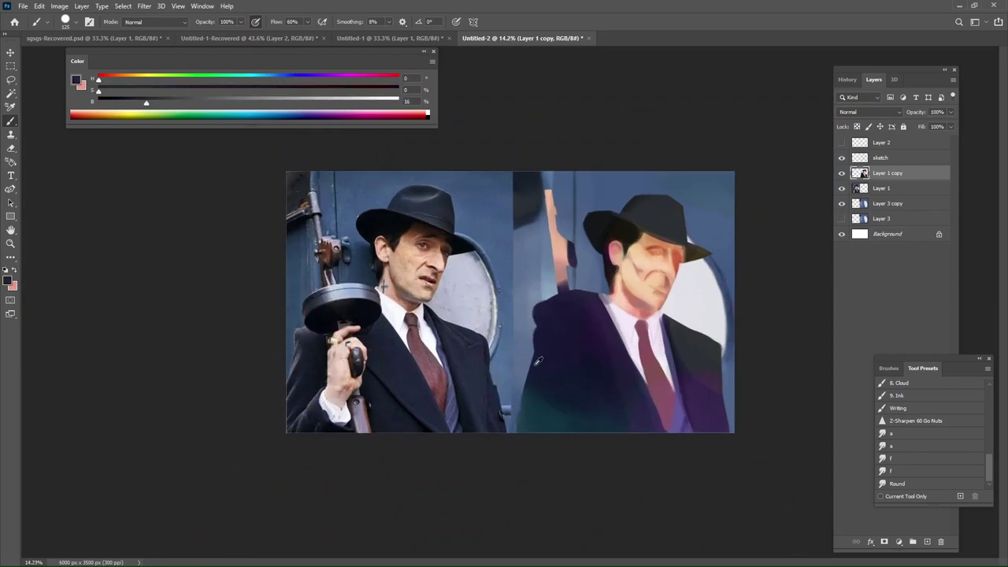
Try pale lavender strokes (238° hue, 27% saturation, 88% brightness) along the coat sleeve's outer edge, enlarging the brush.
alt+click(537, 365)
click(363, 100)
click(180, 89)
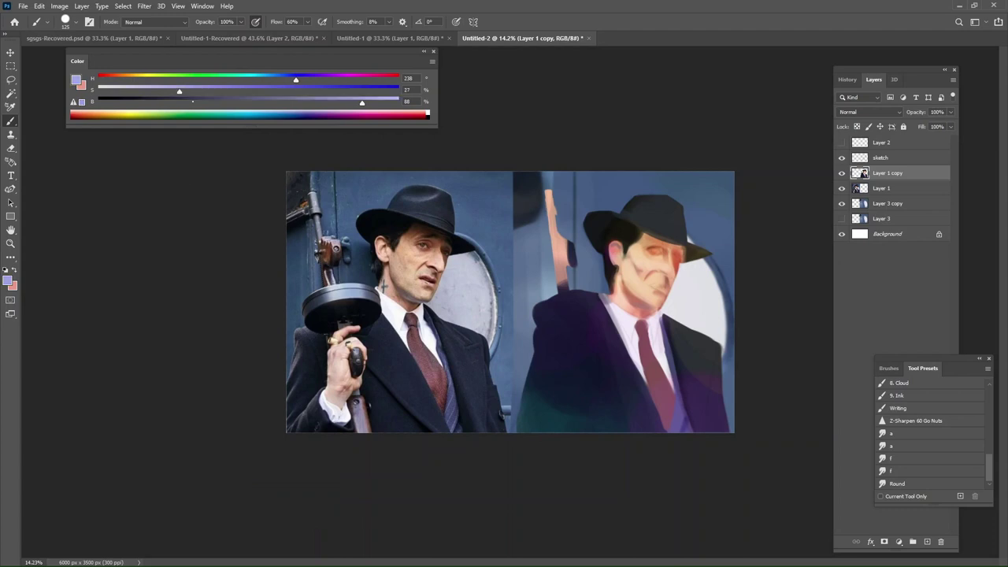
drag(534, 425, 549, 347)
key(ctrl+z)
key(bracketright)
key(bracketright)
key(bracketright)
key(bracketright)
mouse_move(500, 445)
mouse_down()
mouse_move(523, 350)
mouse_move(516, 402)
mouse_up()
key(ctrl+z)
key(ctrl+z)
Lock the layer's transparency and paint a lavender haze (249° hue, 27% saturation, 88% brightness) along the sleeve edge, covering the inner coat with sampled navy.
click(857, 127)
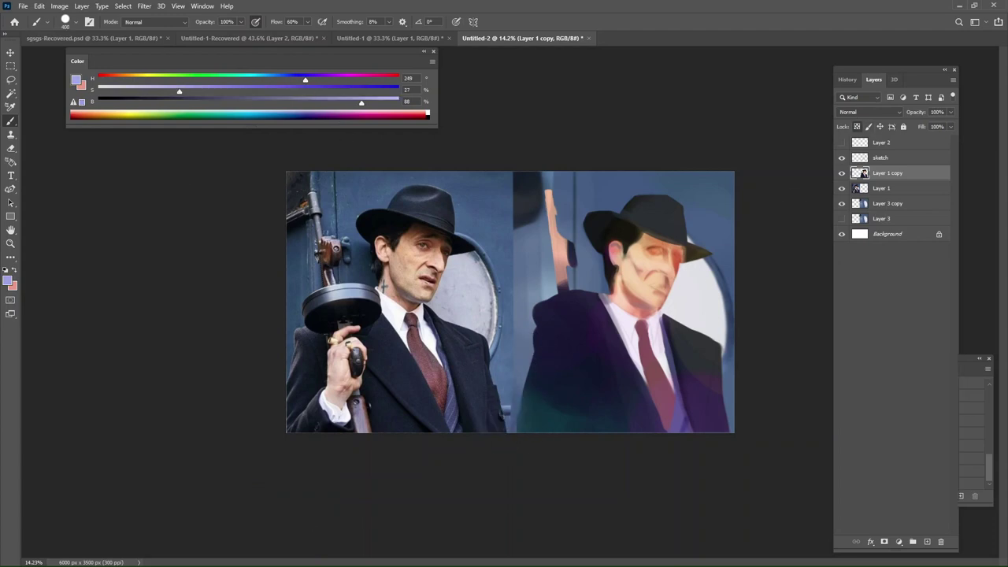
key(bracketright)
key(bracketright)
drag(524, 459, 564, 323)
key(bracketright)
mouse_move(511, 432)
mouse_down()
mouse_move(504, 397)
mouse_move(533, 315)
mouse_move(493, 383)
mouse_move(490, 436)
mouse_move(533, 381)
mouse_move(531, 438)
mouse_move(544, 454)
mouse_move(559, 438)
mouse_move(563, 453)
mouse_move(559, 411)
mouse_up()
alt+click(585, 391)
mouse_move(564, 319)
mouse_down()
mouse_move(564, 383)
mouse_move(574, 387)
mouse_move(580, 430)
mouse_up()
alt+click(527, 415)
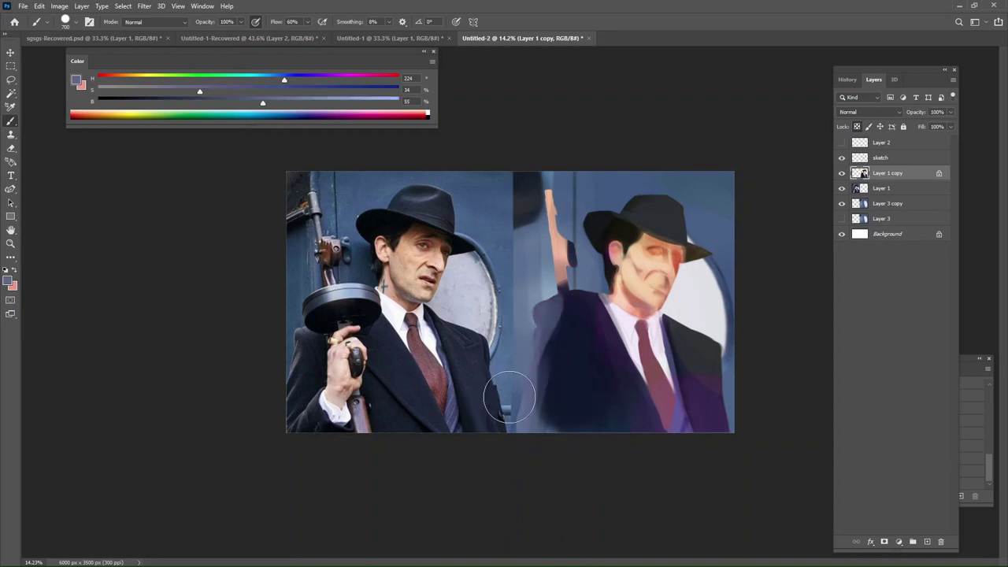
Check the values in a grayscale proof while repainting the coat shoulder with sampled dark navy (226° hue, 62% saturation, 20% brightness).
key(ctrl+y)
alt+click(567, 334)
drag(561, 307, 553, 340)
alt+click(571, 329)
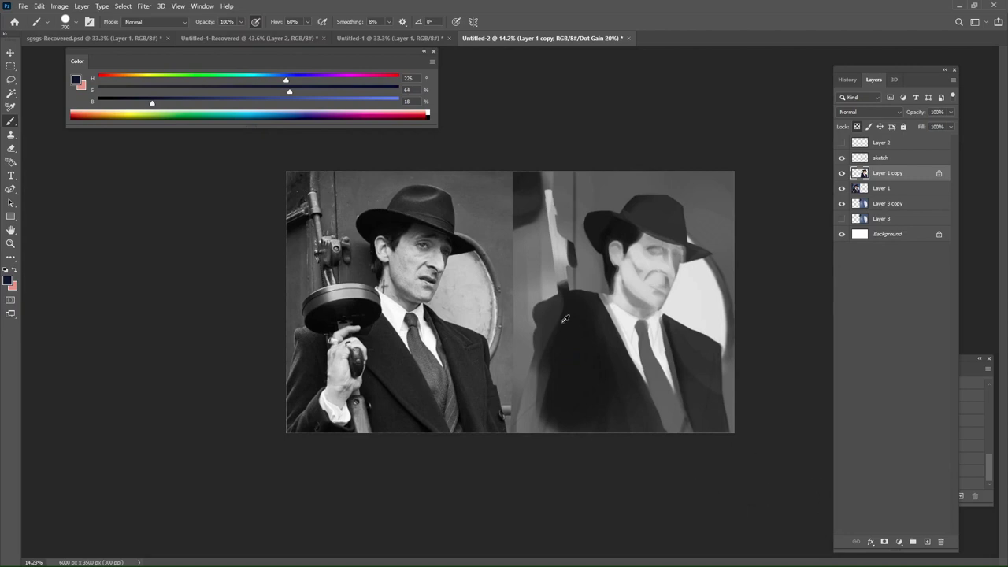
alt+click(562, 323)
drag(562, 302, 536, 356)
key(ctrl+b)
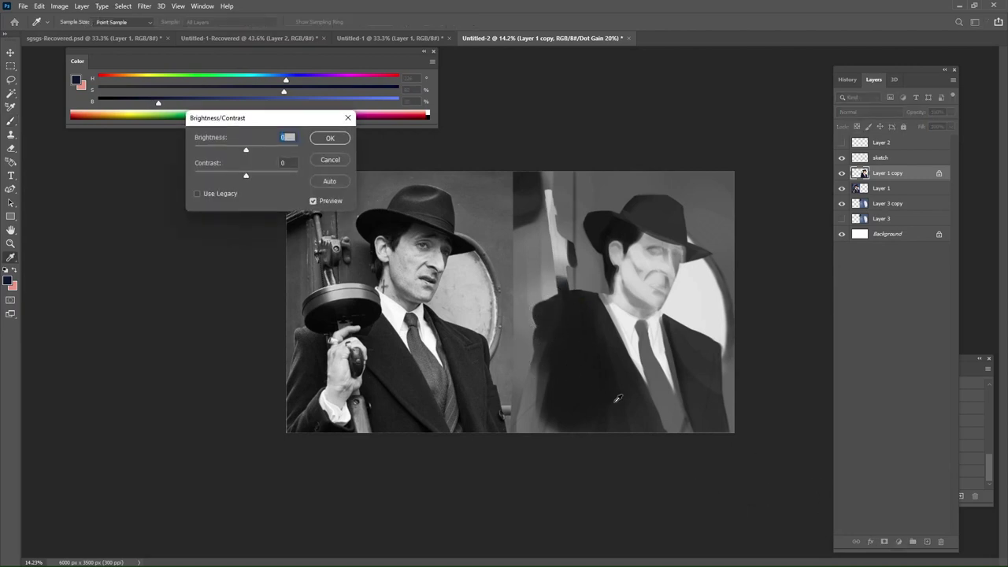
click(348, 117)
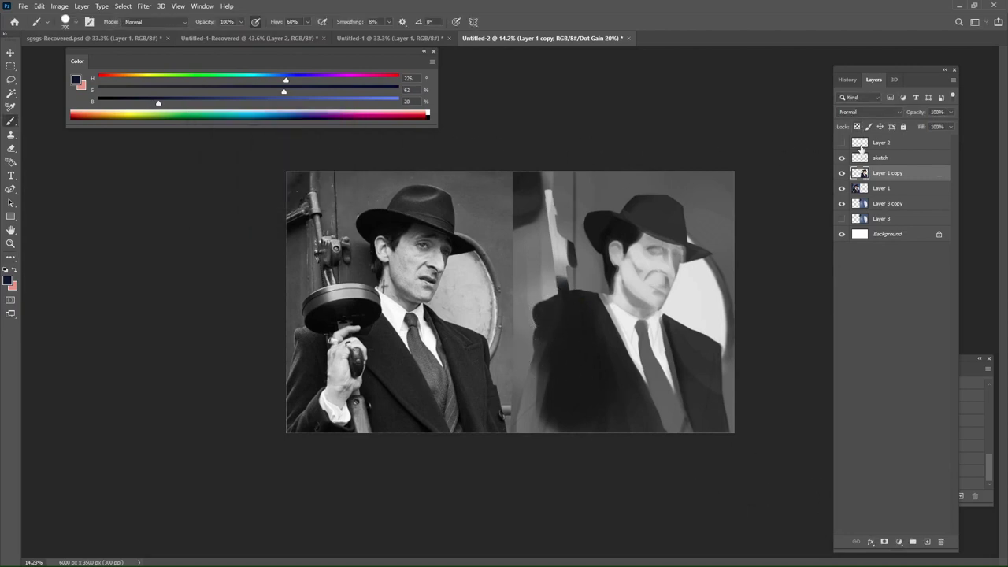
key(ctrl+y)
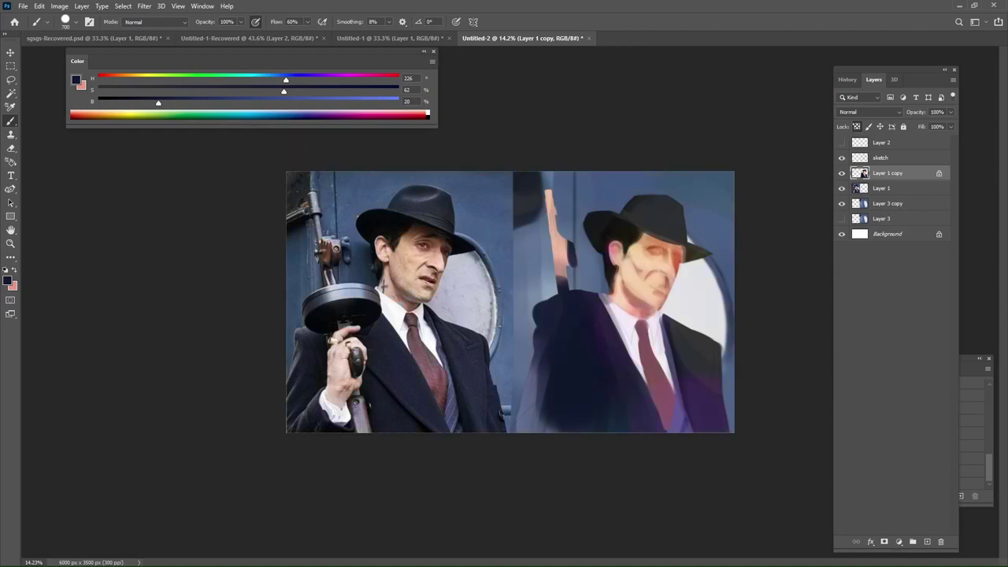
Unlock the layer's transparency, trim the coat's outer shoulder with the Eraser, and sample the sleeve's navy for the brush.
key(e)
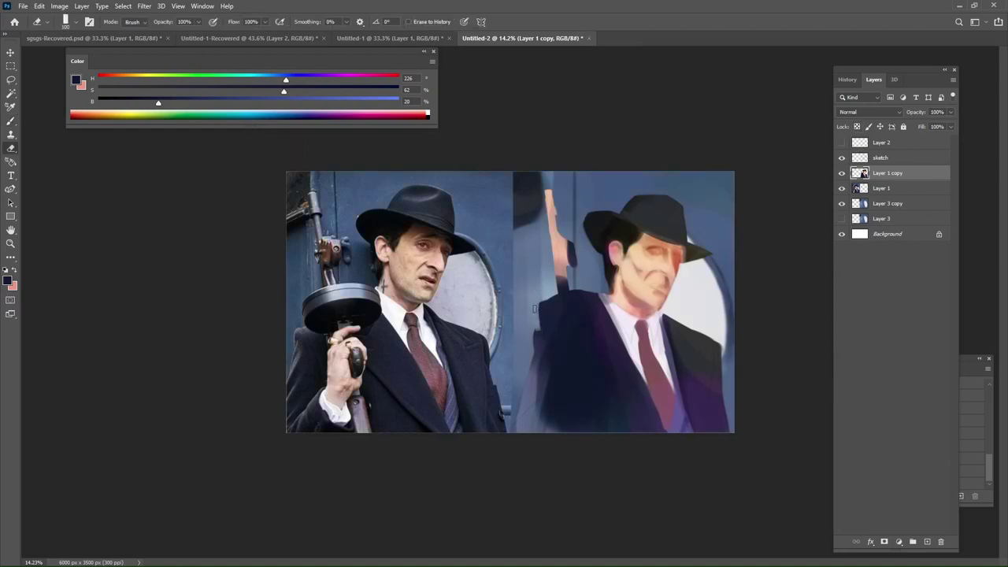
key(b)
alt+click(539, 338)
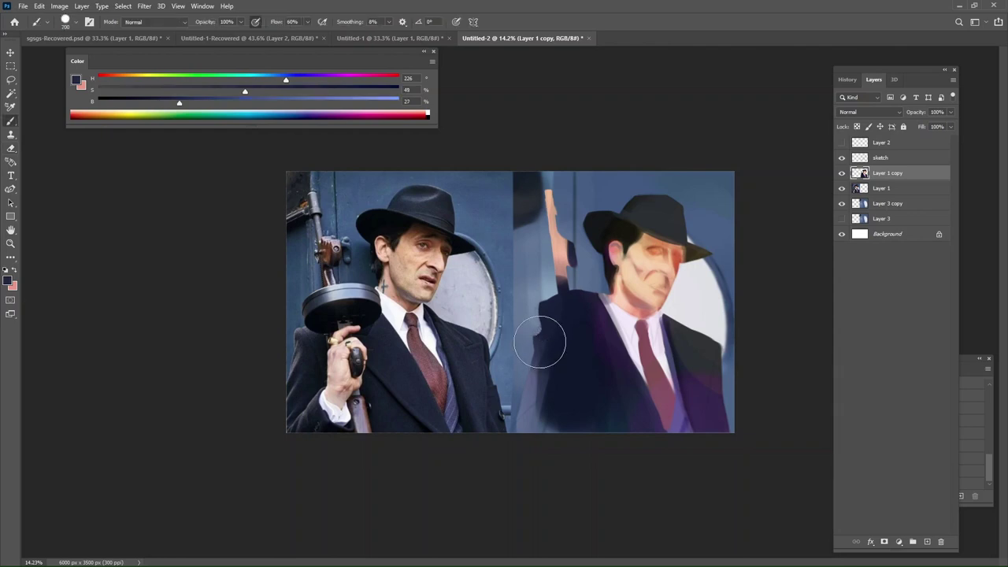
Paint the gun drum's underside over the coat shoulder in near-black blue (204° hue, 53% saturation, 7% brightness) sampled from the reference.
alt+click(335, 313)
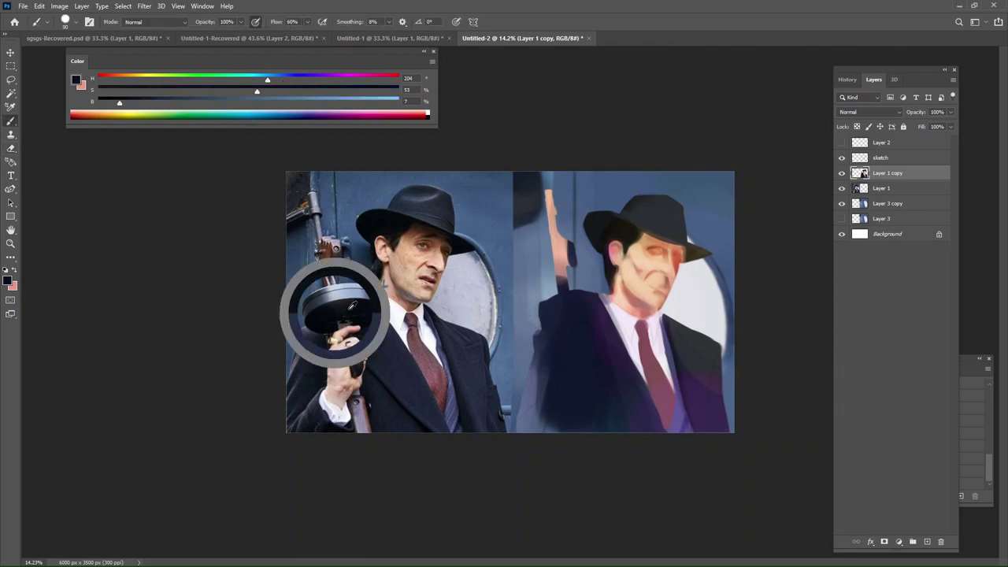
key(bracketright)
key(bracketright)
key(bracketright)
mouse_move(547, 329)
mouse_down()
mouse_move(603, 326)
mouse_move(560, 320)
mouse_move(554, 328)
mouse_move(601, 320)
mouse_move(554, 321)
mouse_move(571, 326)
mouse_move(582, 312)
mouse_move(604, 320)
mouse_move(568, 326)
mouse_move(605, 321)
mouse_move(603, 312)
mouse_move(554, 316)
mouse_up()
key(bracketright)
key(bracketright)
key(bracketright)
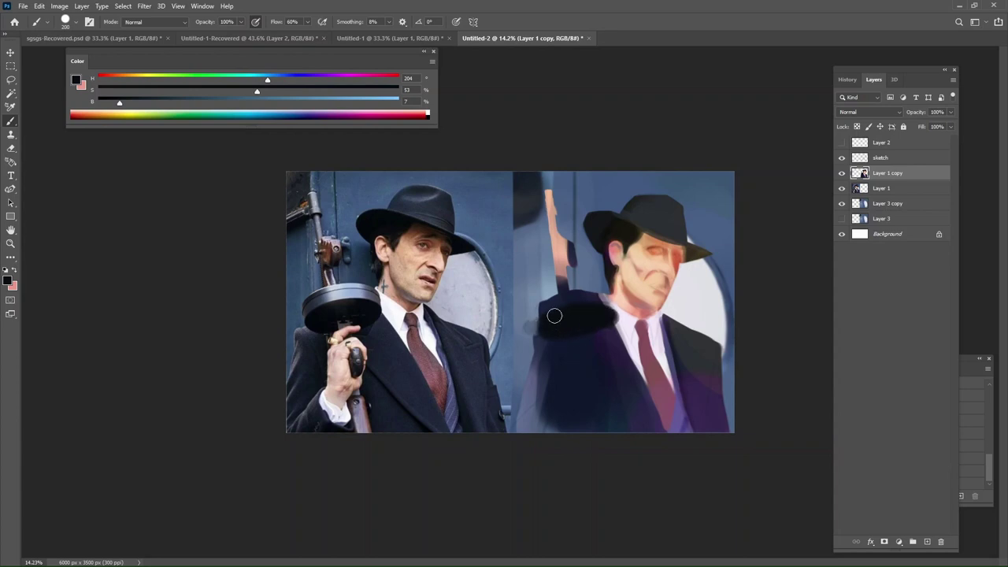
Paint the drum's upper rim with a pale blue-grey (212° hue, 25% saturation, 84% brightness) sampled from the reference.
alt+click(346, 293)
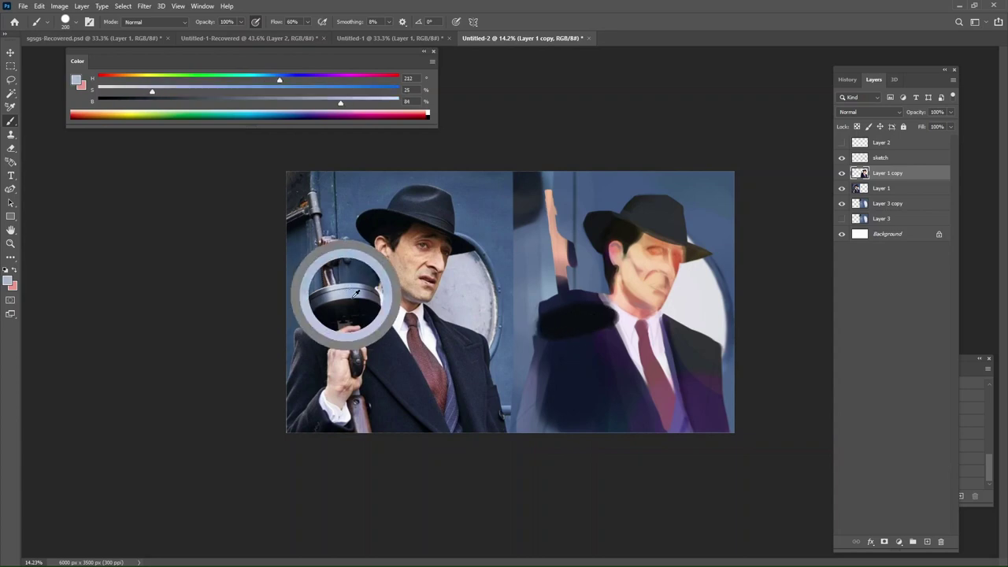
key([)
mouse_move(582, 302)
mouse_down()
mouse_move(548, 323)
mouse_move(608, 303)
mouse_move(562, 308)
mouse_move(586, 300)
mouse_move(552, 316)
mouse_move(605, 298)
mouse_move(546, 318)
mouse_move(609, 301)
mouse_move(610, 310)
mouse_move(558, 302)
mouse_up()
alt+click(543, 313)
alt+click(542, 311)
Clean up the rim's end near the collar using the Eraser and blue-greys sampled from the painted and reference drums.
key(e)
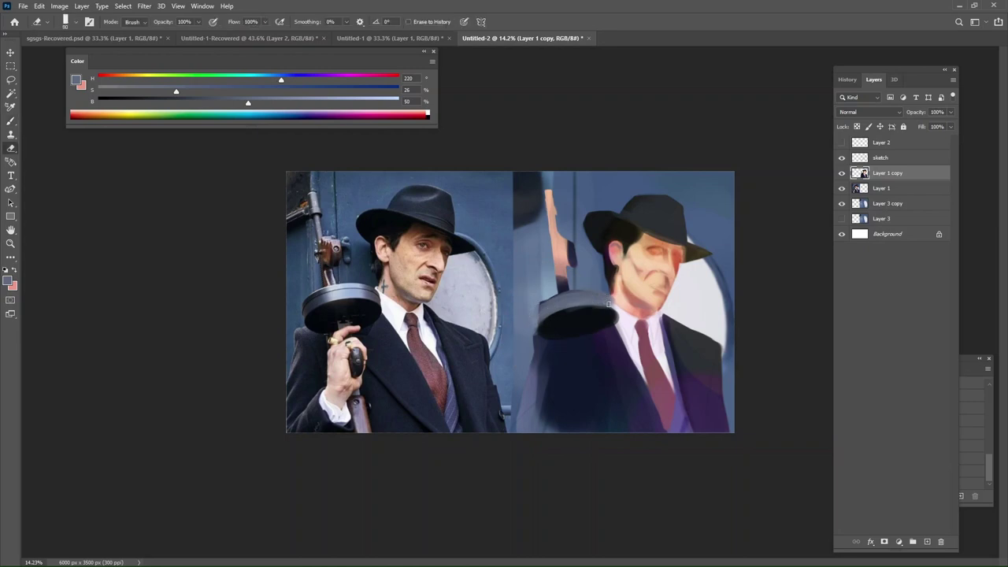
key(b)
alt+click(605, 300)
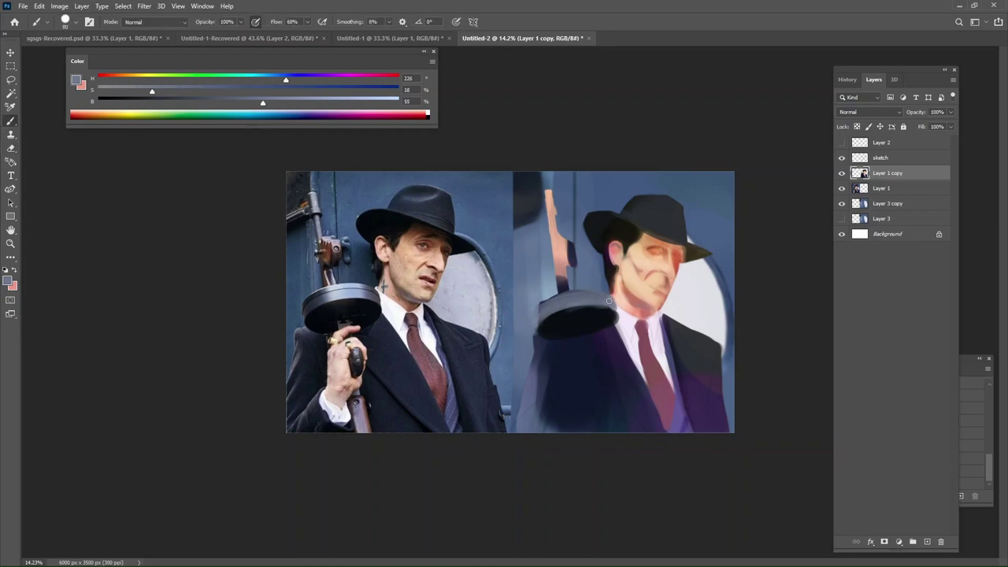
alt+click(593, 304)
alt+click(331, 295)
alt+click(362, 296)
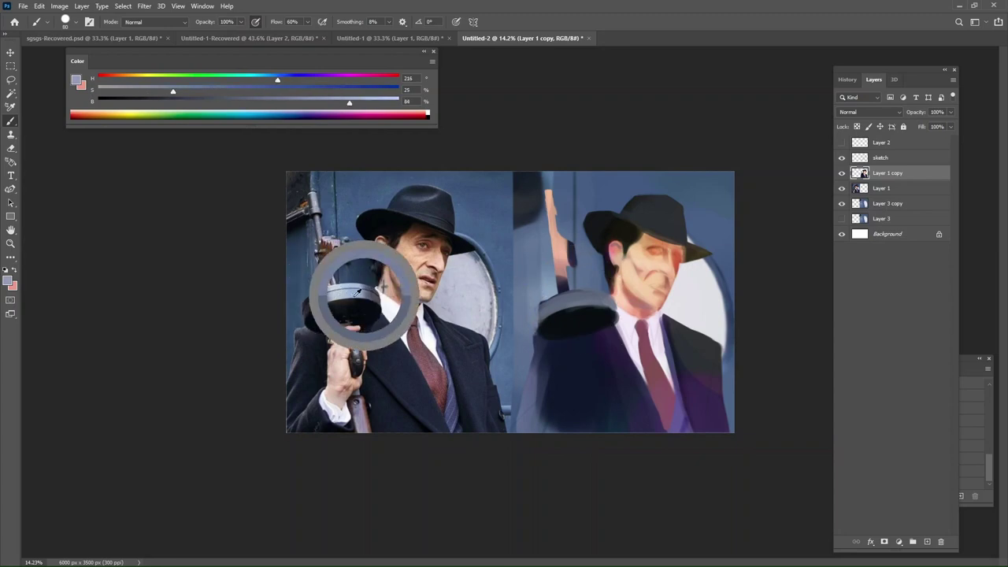
alt+click(588, 295)
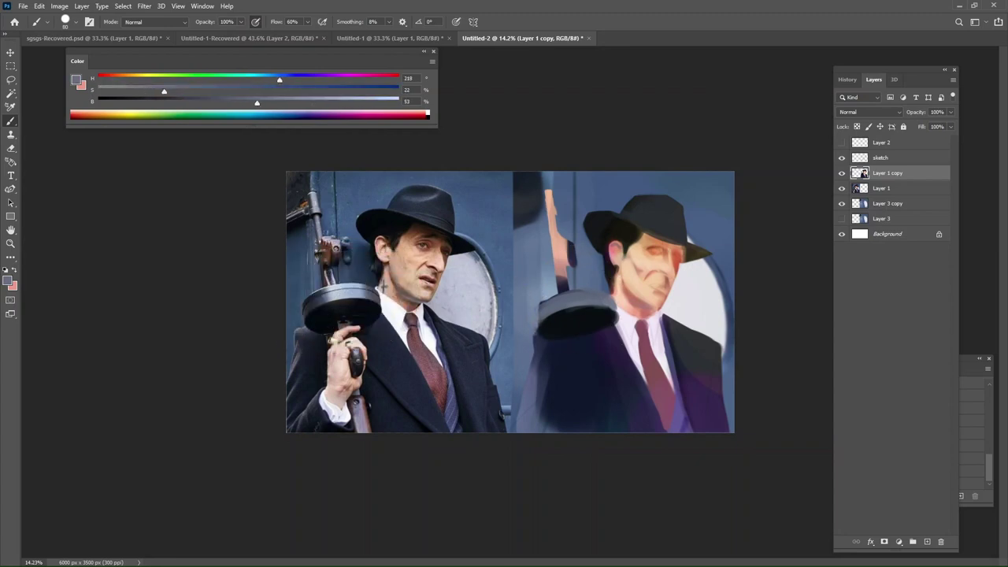
Paint a light blue-grey highlight (225° hue, 20% saturation, 79% brightness) on the drum's rim, undoing the oversized stroke.
click(336, 100)
click(157, 90)
click(285, 78)
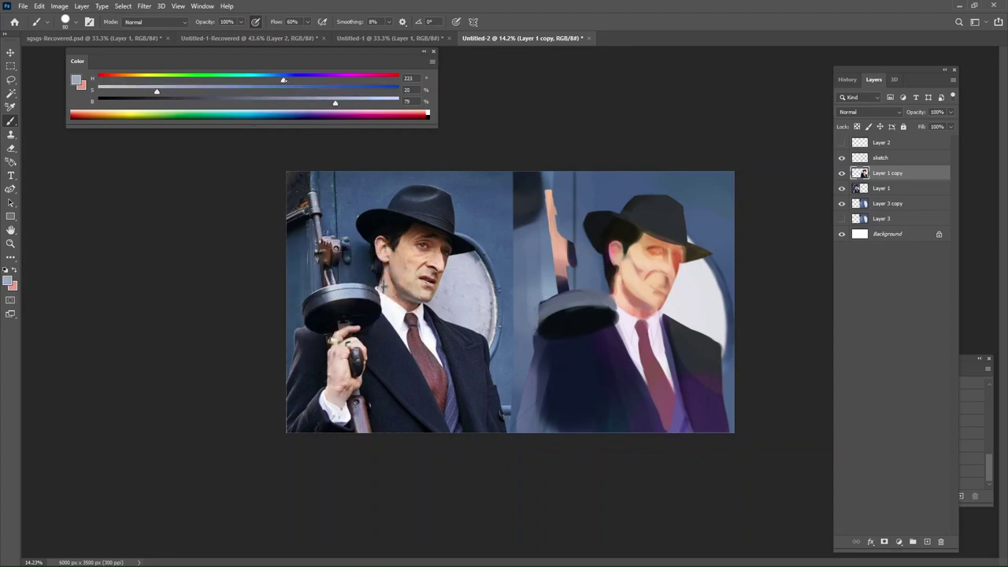
key(bracketright)
key(bracketright)
key(bracketright)
mouse_move(560, 299)
mouse_down()
mouse_move(580, 324)
mouse_move(547, 320)
mouse_move(557, 307)
mouse_move(607, 308)
mouse_move(553, 310)
mouse_move(600, 305)
mouse_move(571, 302)
mouse_move(595, 296)
mouse_up()
key(ctrl+z)
key(bracketleft)
key(bracketleft)
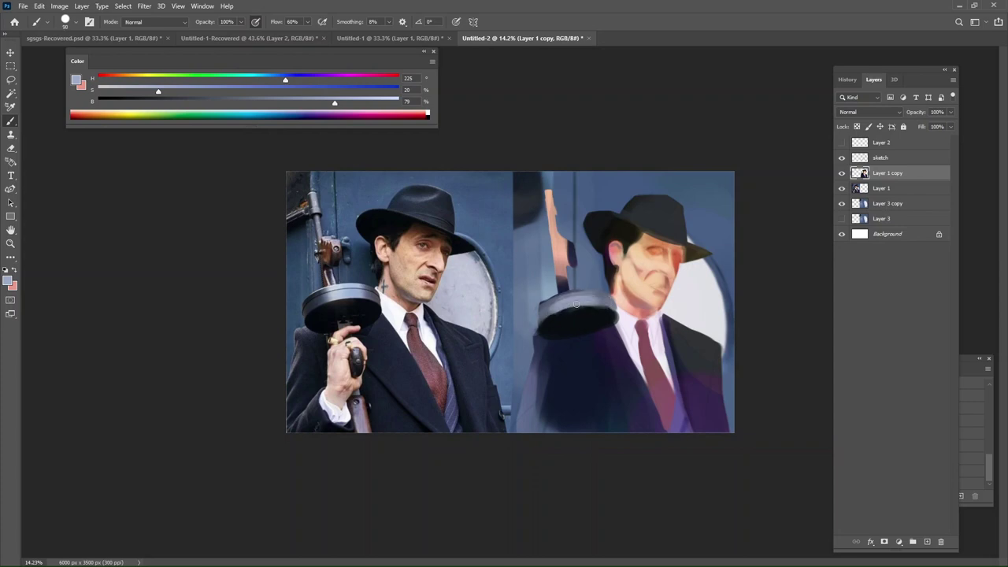
Try blending the rim highlight toward the drum's outer end with sampled blue-grey (223° hue, 20% saturation, 71% brightness).
alt+click(555, 309)
key(bracketright)
key(bracketright)
key(bracketright)
key(bracketright)
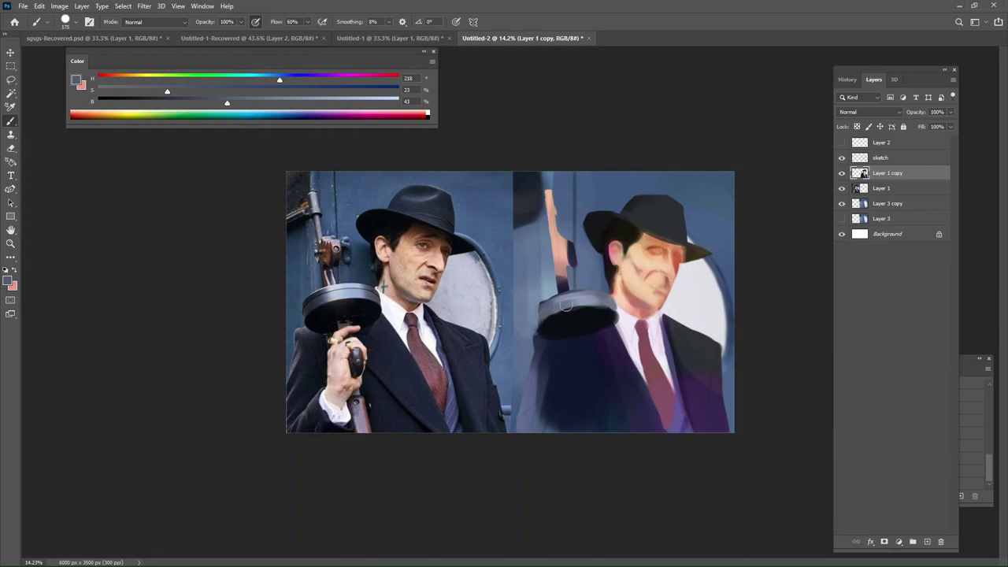
alt+click(567, 304)
drag(580, 306, 553, 312)
key(bracketleft)
key(bracketleft)
key(ctrl+z)
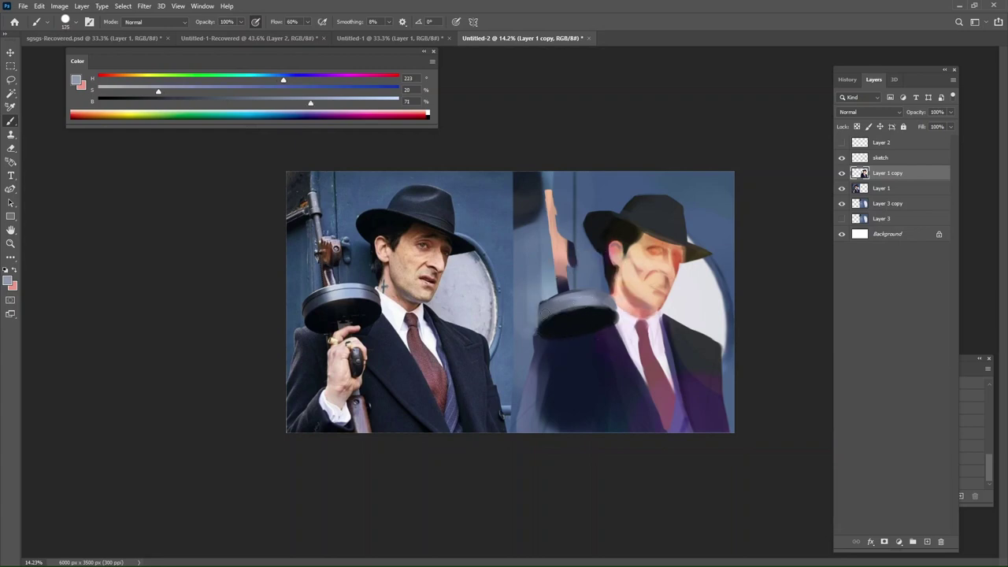
Even out the drum's rim with sampled blue-greys and redefine its underside in near-black (204° hue, 53% saturation, 7% brightness).
alt+click(551, 314)
alt+click(596, 301)
alt+click(614, 306)
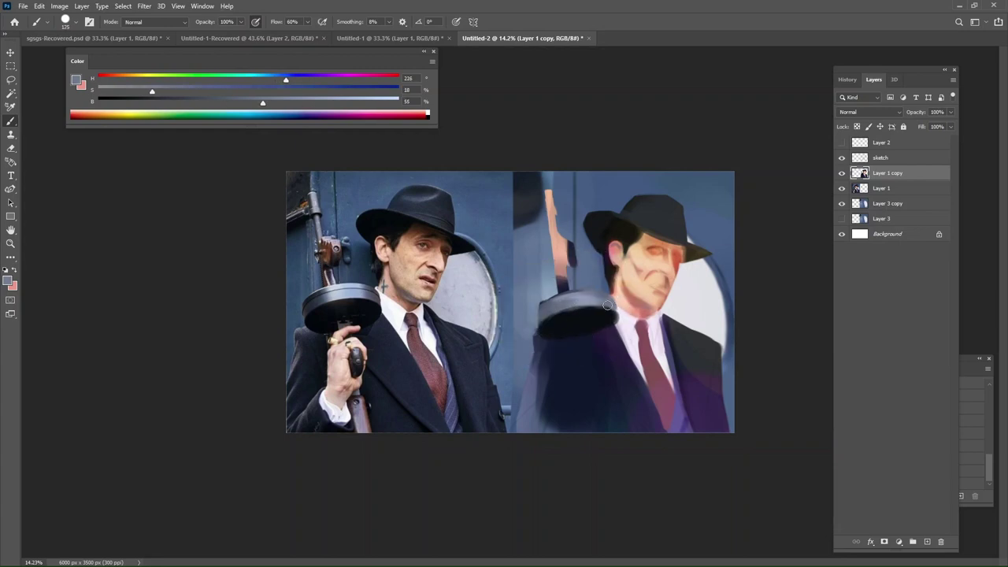
alt+click(559, 294)
alt+click(591, 316)
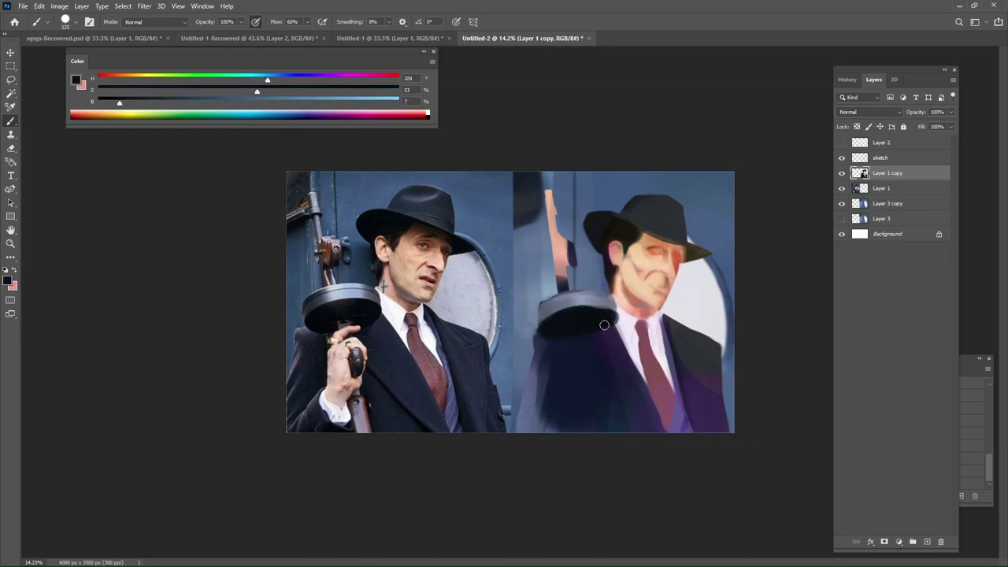
mouse_move(551, 314)
mouse_down()
mouse_move(589, 334)
mouse_move(556, 315)
mouse_move(606, 316)
mouse_move(549, 330)
mouse_up()
Lock Layer 1 copy's transparent pixels and repaint the orange gun body in sampled reference brown (22° hue, 55% saturation, 40% brightness).
alt+click(560, 286)
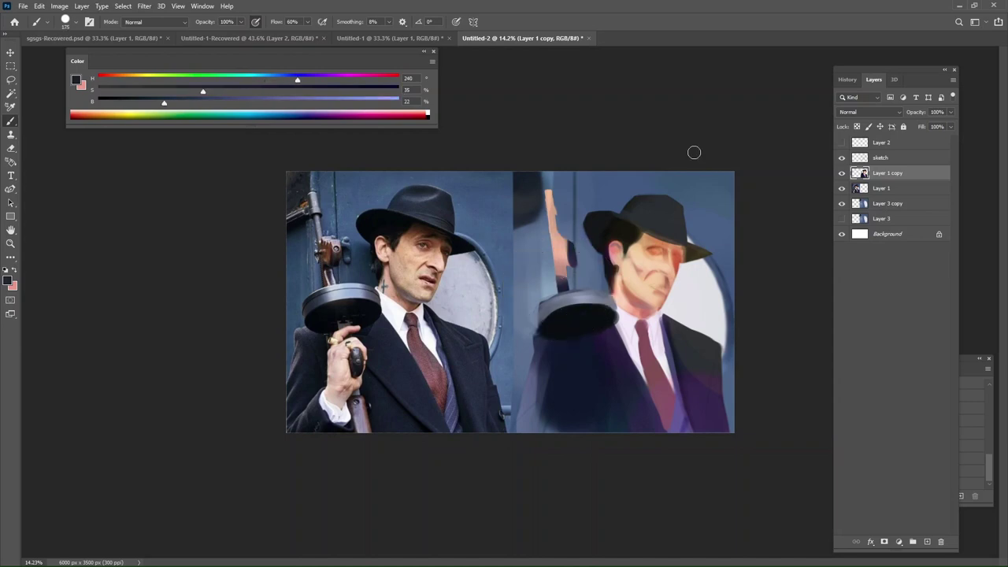
click(857, 126)
alt+click(563, 274)
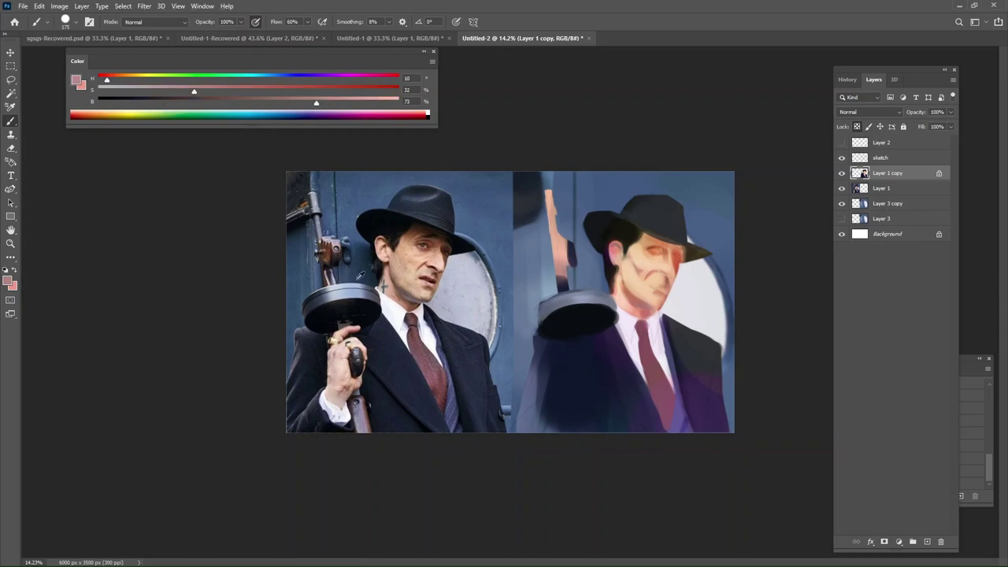
alt+click(321, 262)
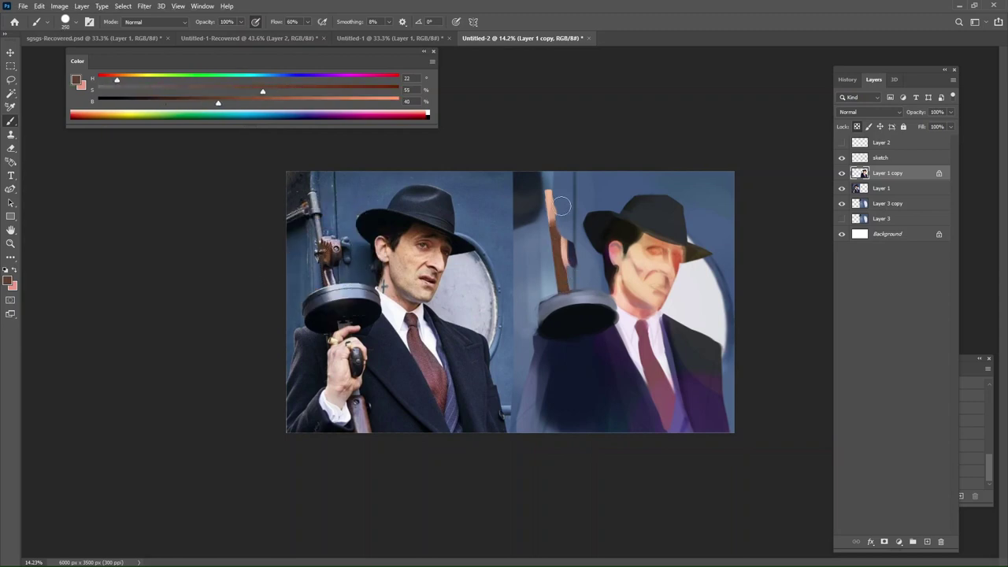
drag(561, 205, 565, 256)
key(bracketright)
key(bracketright)
mouse_move(551, 220)
mouse_down()
mouse_move(545, 200)
mouse_move(562, 260)
mouse_up()
key(bracketright)
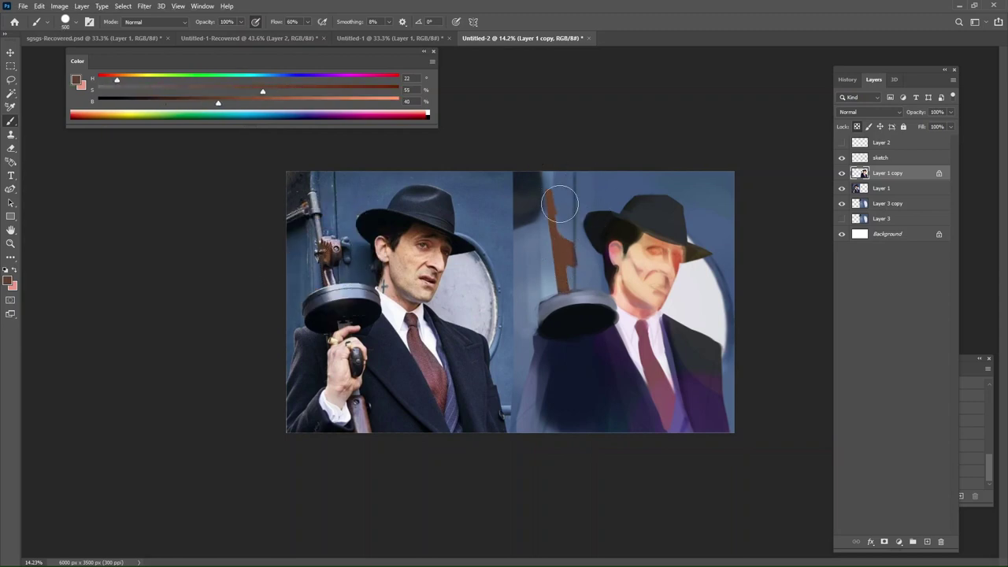
Paint the gun's upper barrel in light blue-grey sampled from the reference barrel (18% saturation, 73% brightness).
alt+click(312, 195)
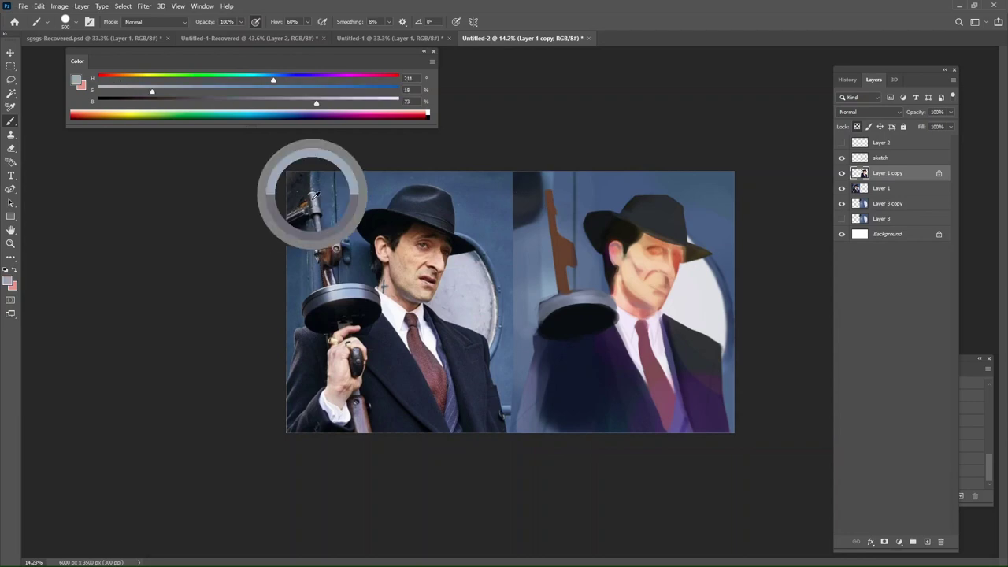
key(bracketleft)
key(bracketleft)
drag(547, 186, 555, 221)
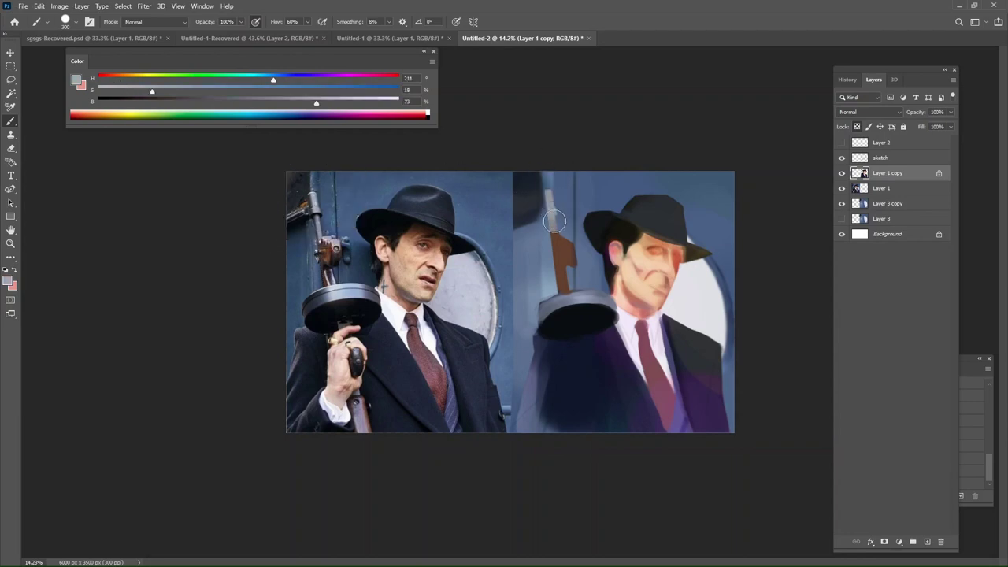
key(bracketright)
Shade the inner edge of the gun's brown body with dark tones sampled from the reference and the painting.
alt+click(335, 259)
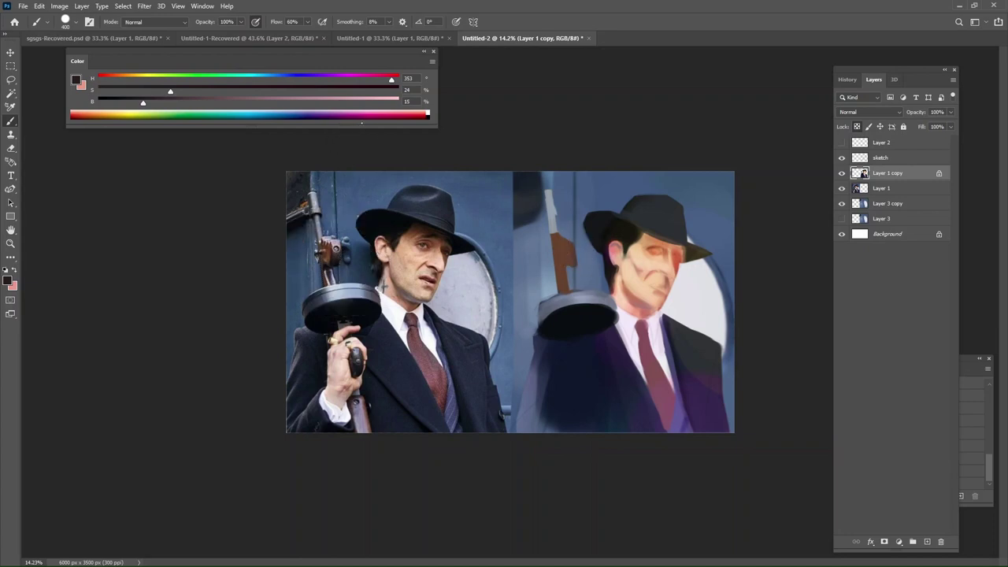
key(bracketleft)
key(bracketleft)
alt+click(570, 260)
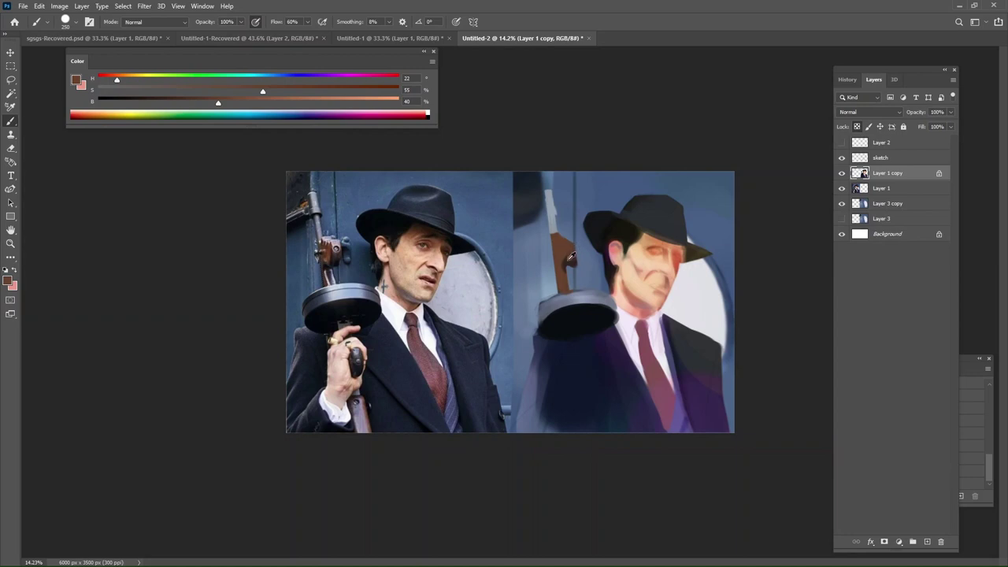
alt+click(571, 260)
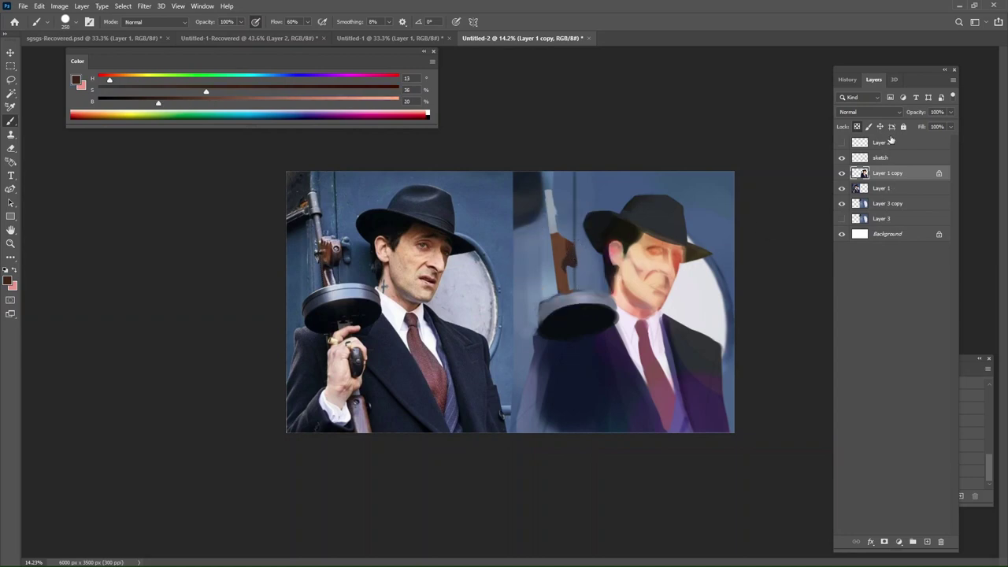
Unlock transparency and widen the upper part of the brown gun body with sampled light and dark browns.
key(bracketleft)
key(bracketleft)
alt+click(562, 246)
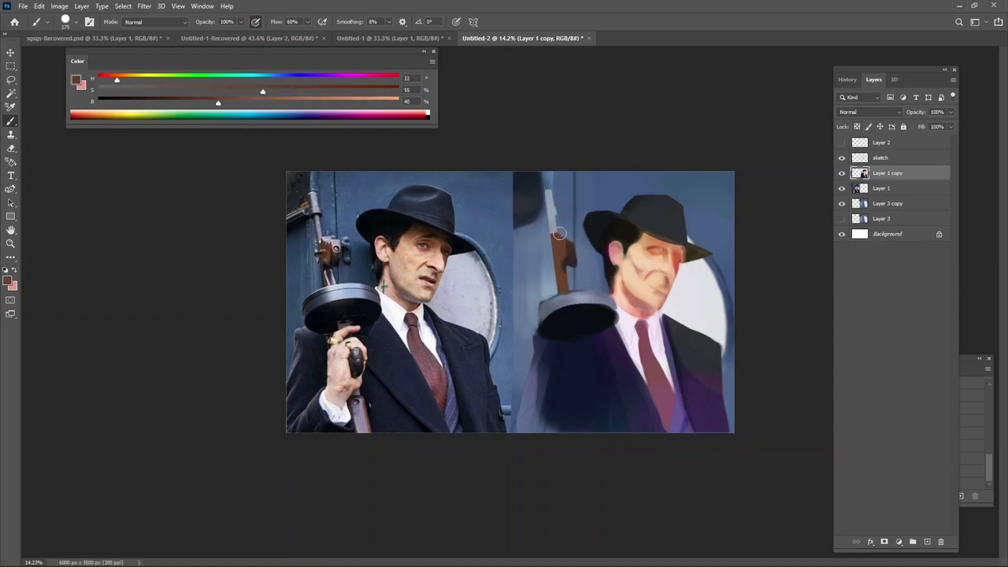
alt+click(574, 258)
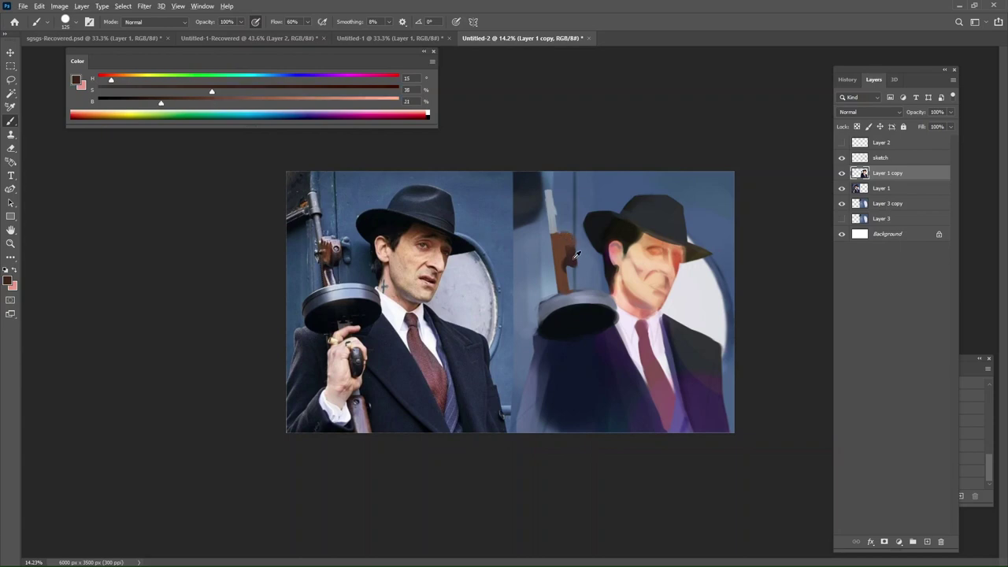
alt+click(572, 258)
drag(574, 258, 571, 260)
alt+click(568, 241)
key(bracketright)
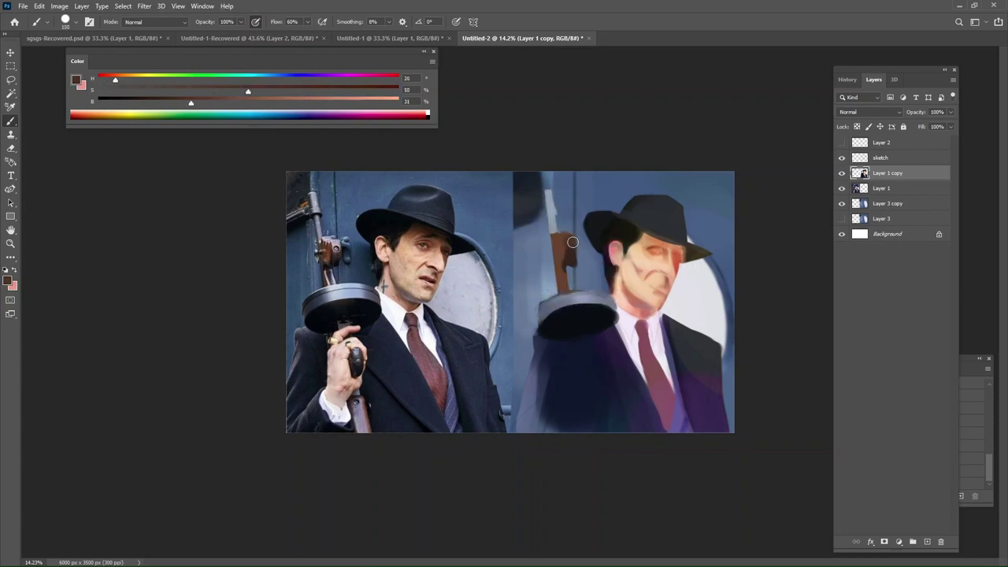
Relock transparency and lighten the gun body's top edge with light tan (29° hue, 30% saturation, 69% brightness), blending with sampled browns.
click(305, 103)
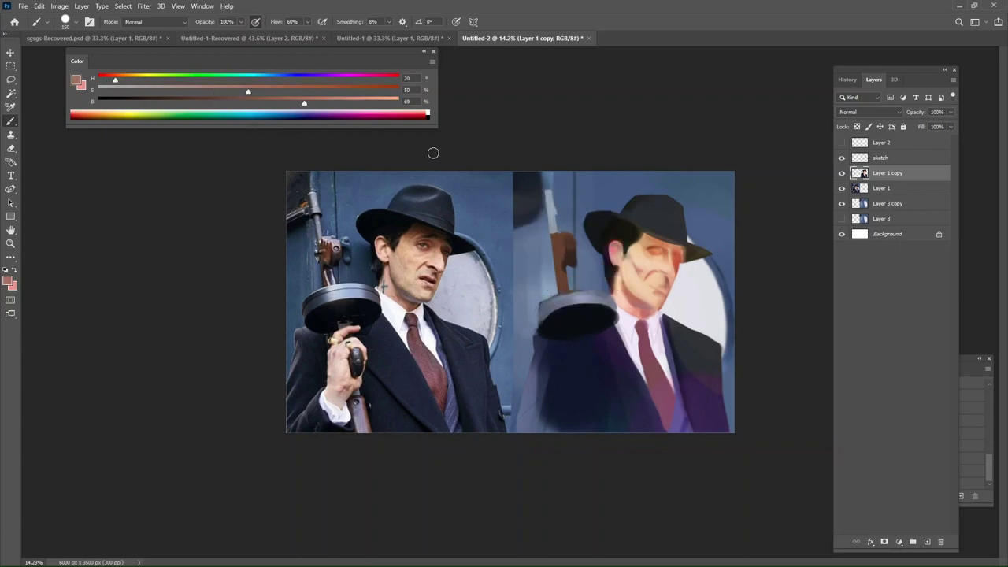
click(187, 92)
click(122, 80)
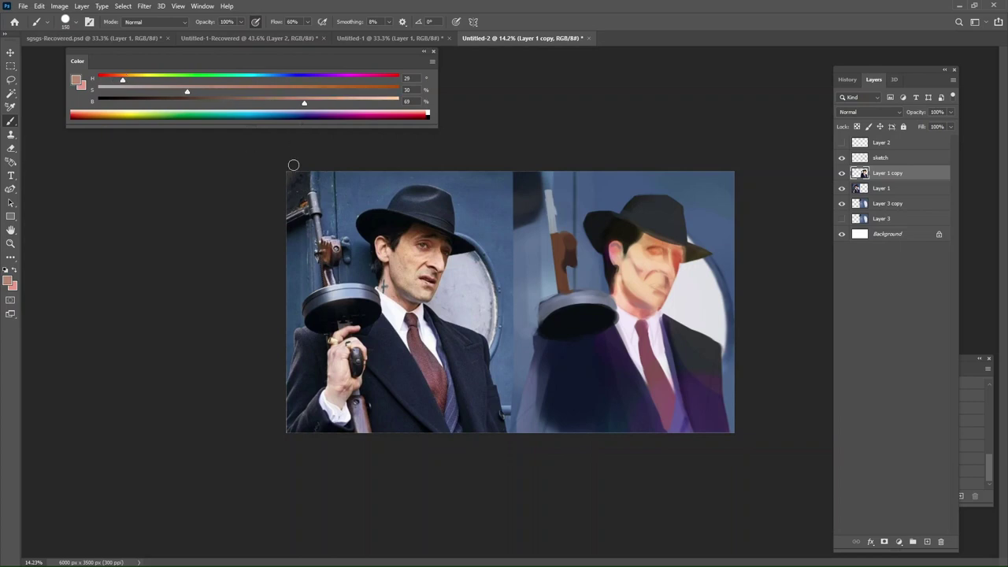
key(bracketright)
key(bracketright)
click(857, 127)
alt+click(563, 238)
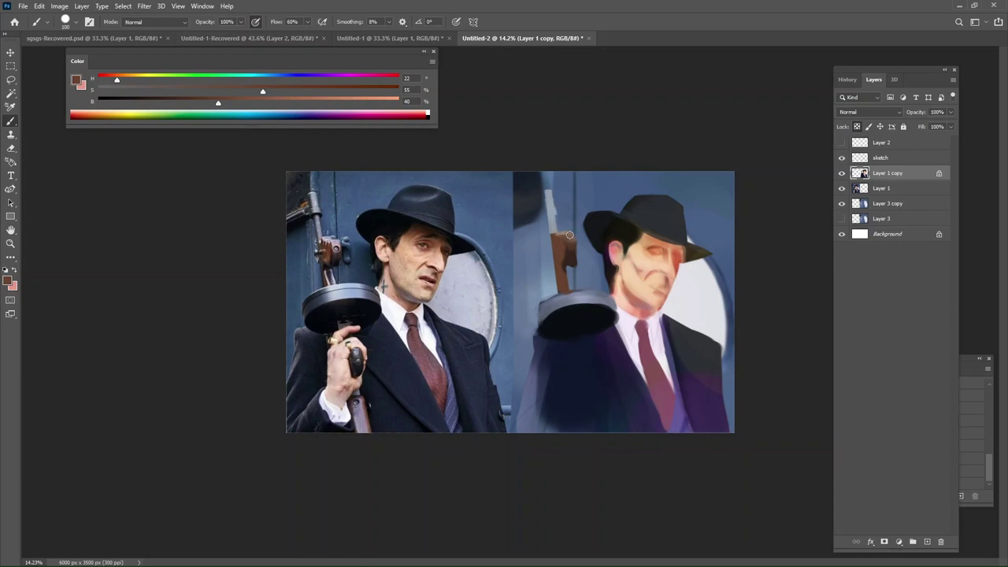
alt+click(566, 233)
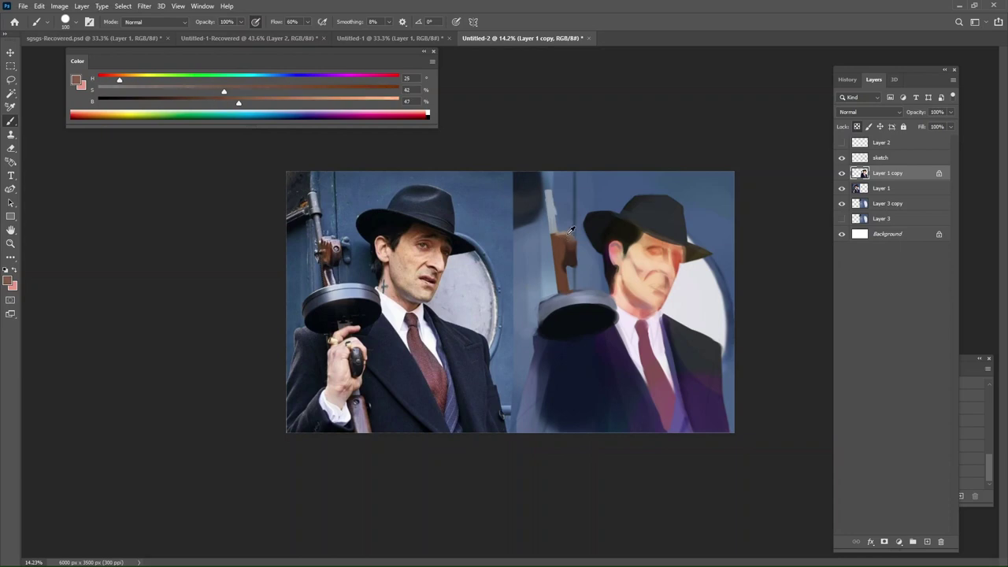
Add small near-white highlights (21° hue, 14% saturation, 94% brightness) to the brown gun body and soften them with sampled browns.
click(378, 100)
drag(546, 238, 562, 230)
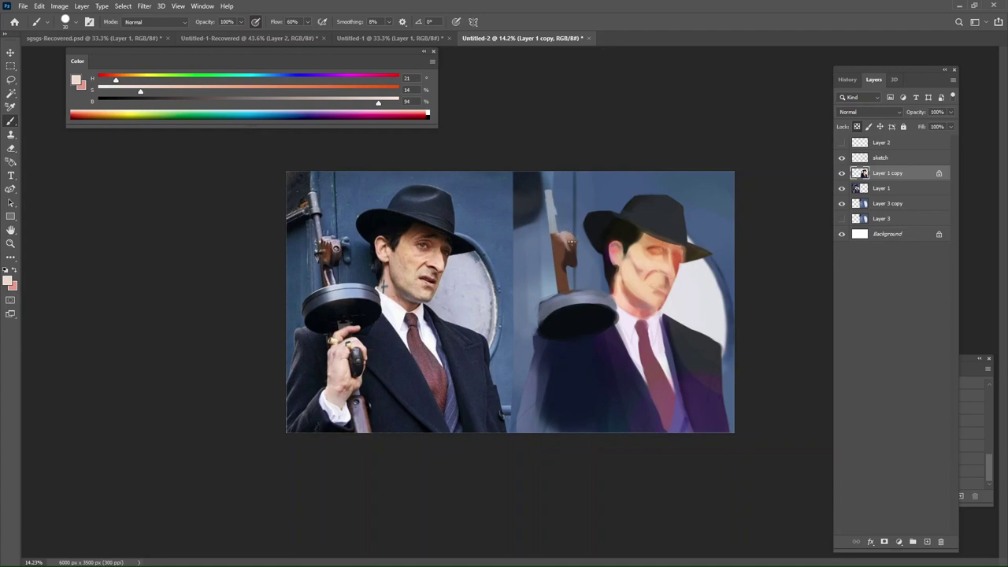
alt+click(573, 248)
alt+click(569, 241)
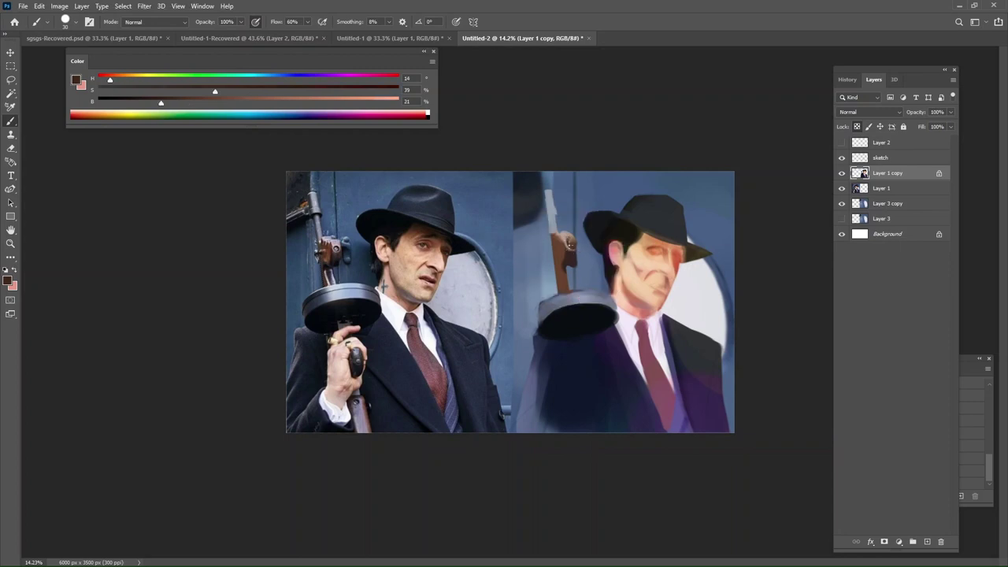
drag(567, 239, 572, 246)
key(bracketright)
alt+click(569, 240)
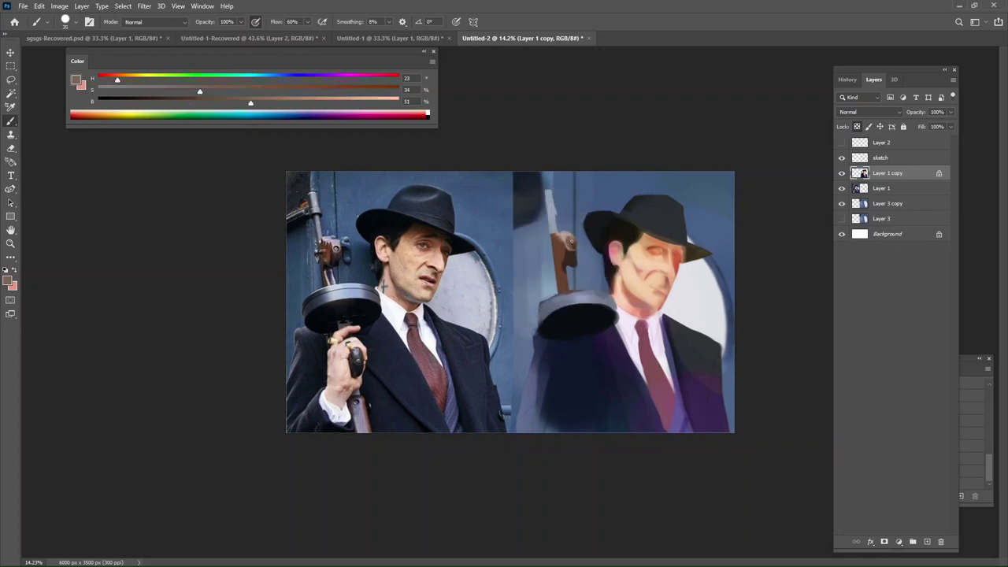
alt+click(575, 245)
alt+click(575, 258)
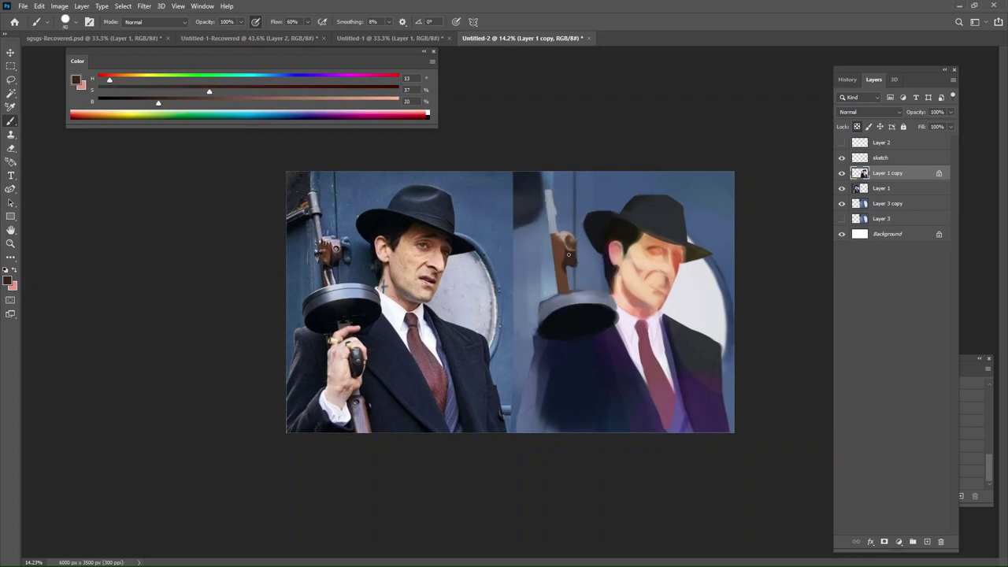
alt+click(575, 256)
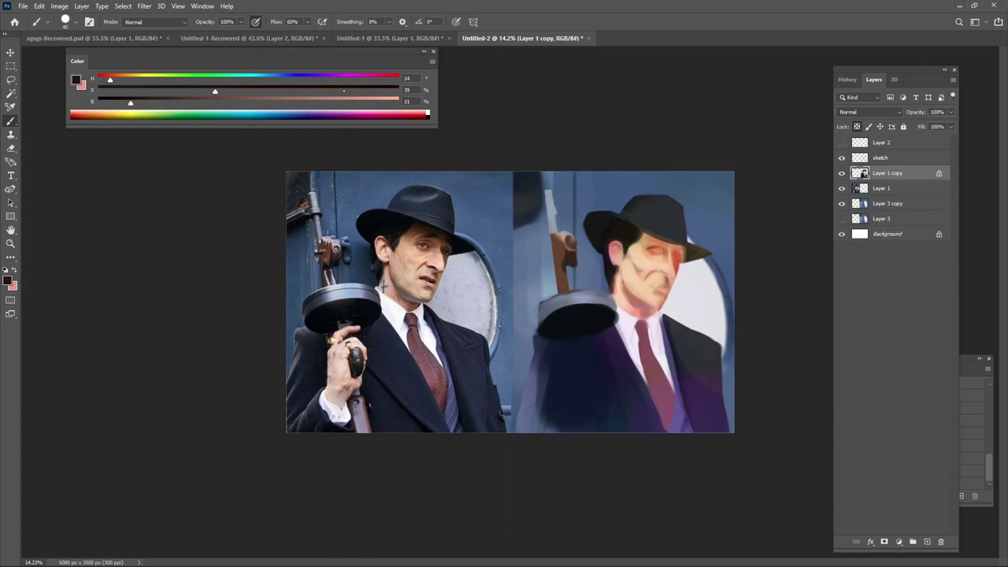
Darken the gun body's lower notch with deep red-brown (8° hue, 82% saturation, 11% brightness) and blend it with sampled neighbouring tones.
click(343, 91)
drag(567, 268, 571, 266)
key(bracketright)
key(bracketright)
key(bracketright)
key(bracketright)
key(bracketright)
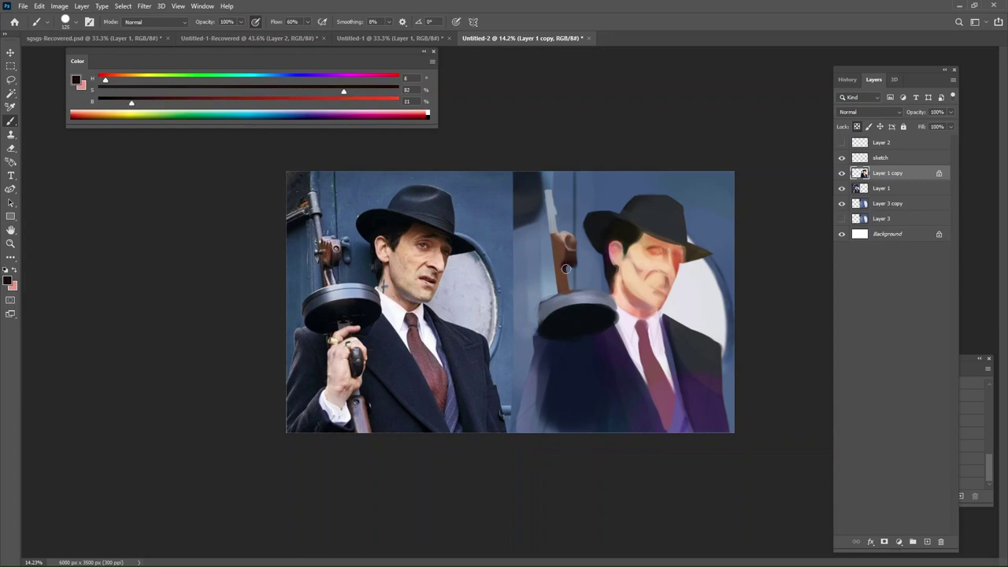
alt+click(568, 266)
alt+click(563, 266)
alt+click(569, 259)
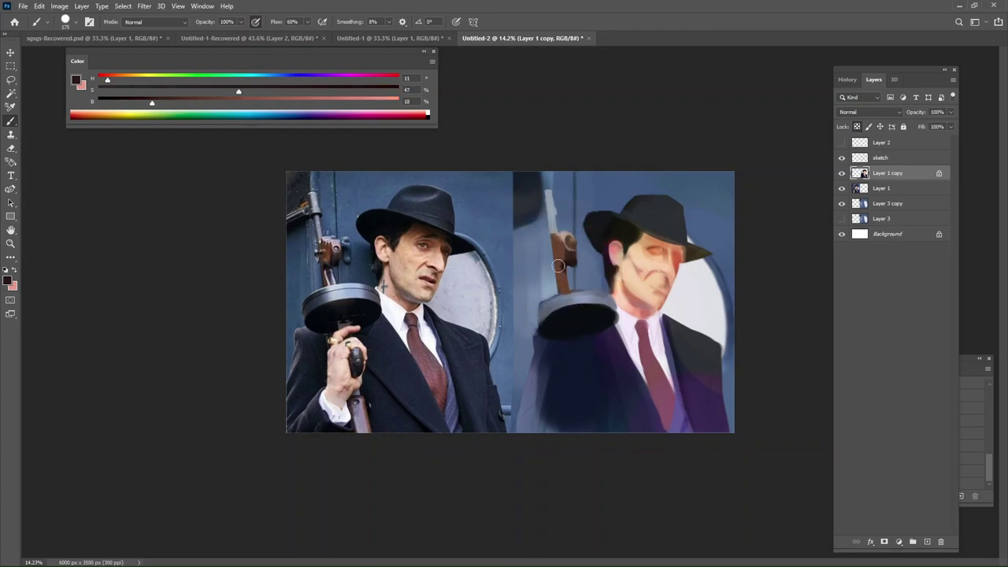
Undo the last stroke and touch up the gun body above the drum with sampled brown (22° hue, 55% saturation, 40% brightness).
alt+click(329, 253)
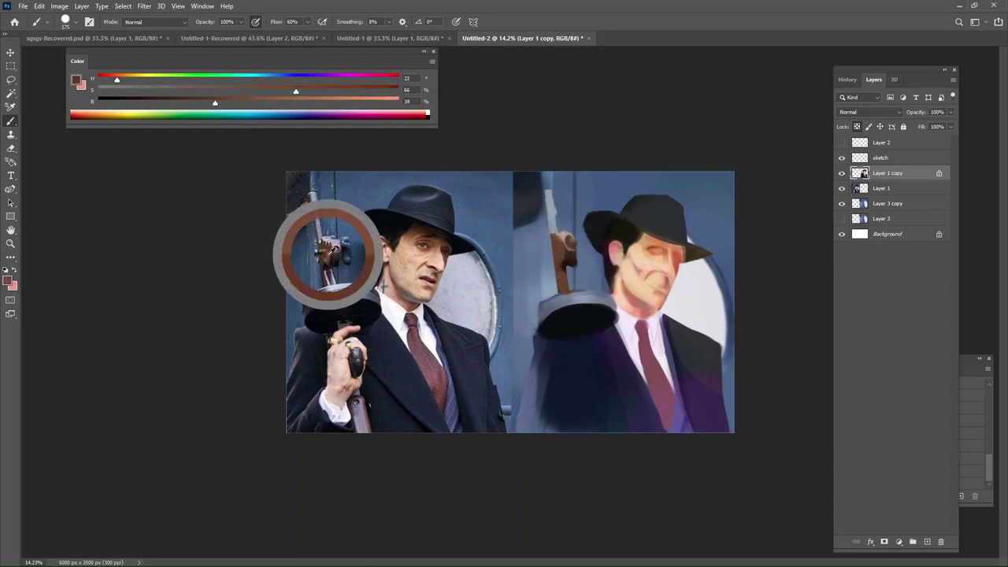
key(ctrl+z)
key([)
key([)
alt+click(567, 253)
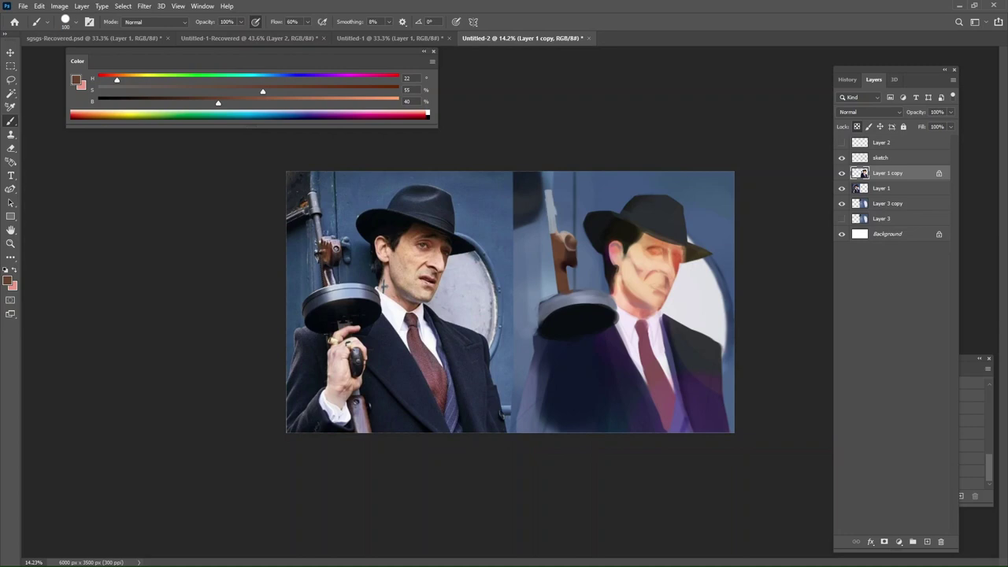
alt+click(564, 270)
Paint the gun's narrow shaft just above the drum in light blue-grey (210° hue, 27% saturation, 79% brightness), blending with sampled tones.
alt+click(549, 202)
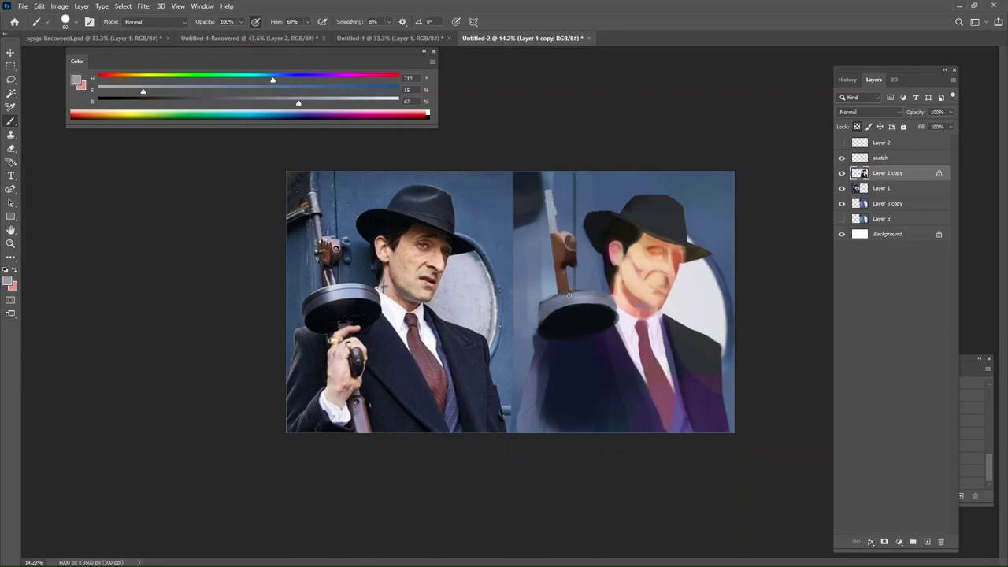
alt+click(486, 223)
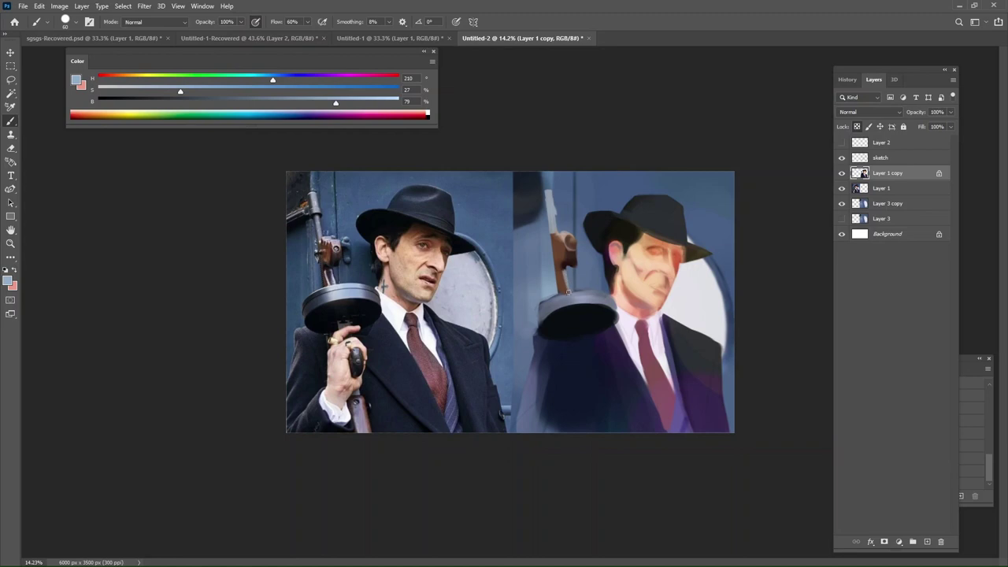
drag(562, 273, 562, 284)
alt+click(561, 265)
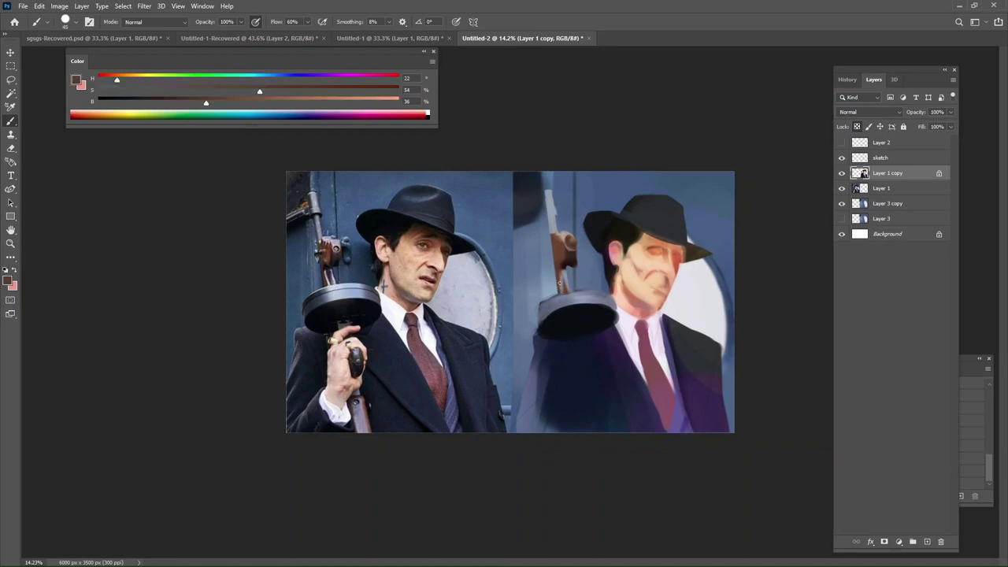
alt+click(562, 273)
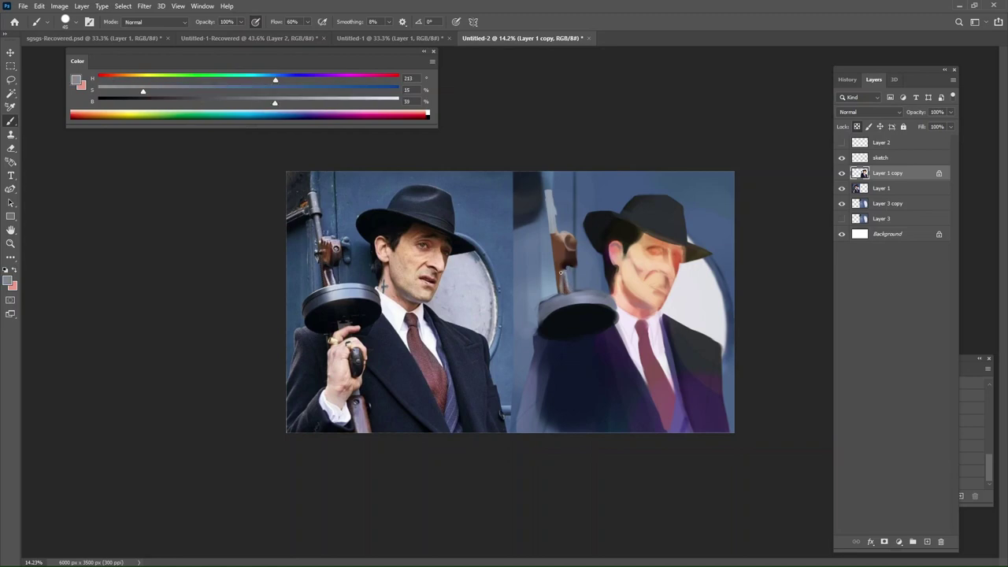
Deepen the shadows on the brown gun body with near-black browns (11° hue, 91% saturation, 12% brightness; 14° hue, 70% saturation, 7% brightness).
alt+click(557, 269)
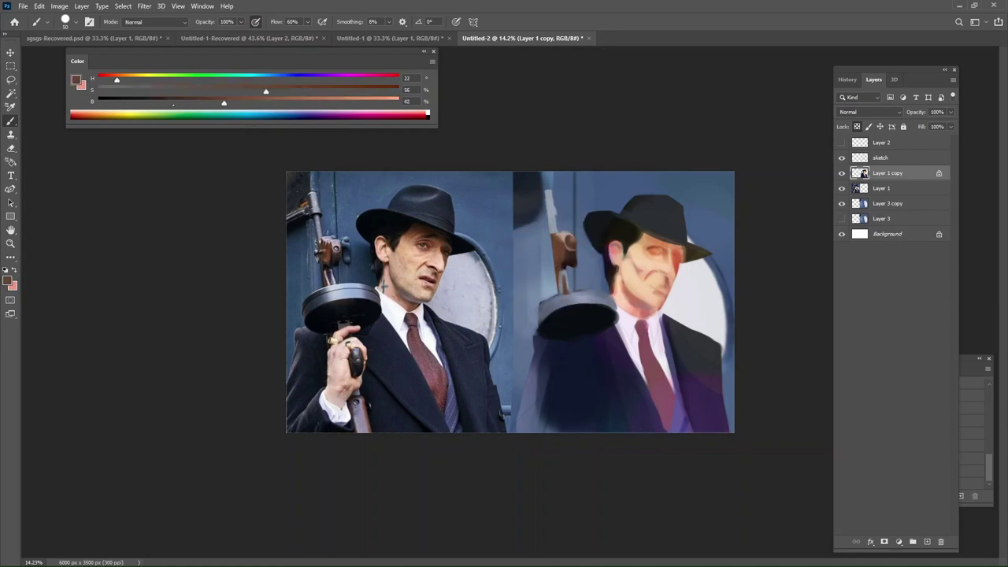
click(108, 78)
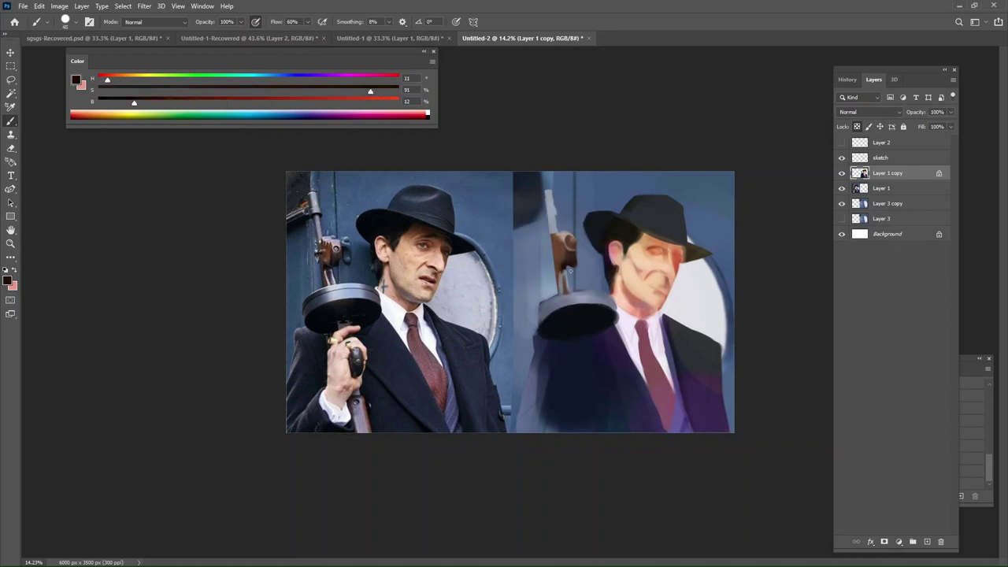
alt+click(566, 257)
click(119, 104)
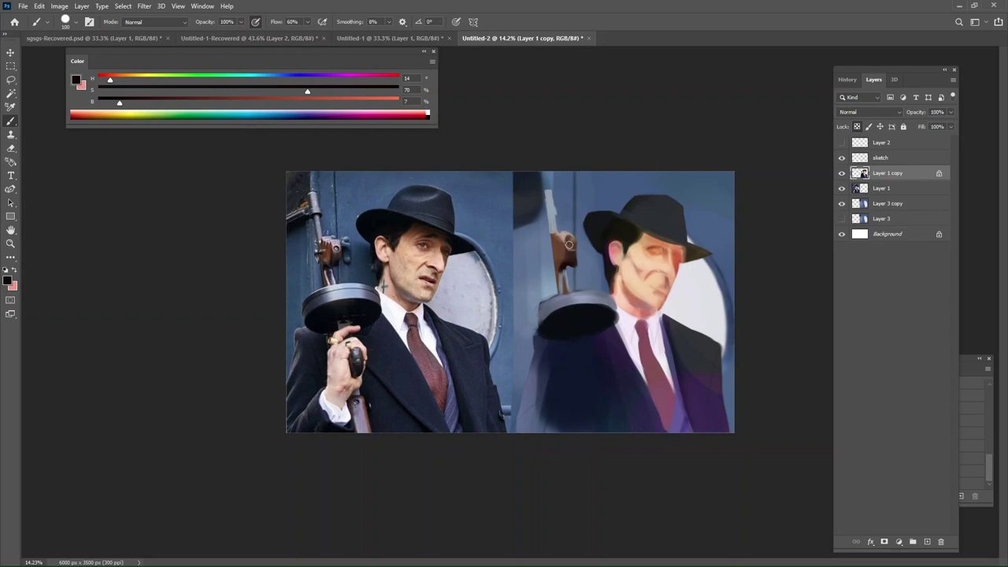
alt+click(567, 254)
alt+click(572, 254)
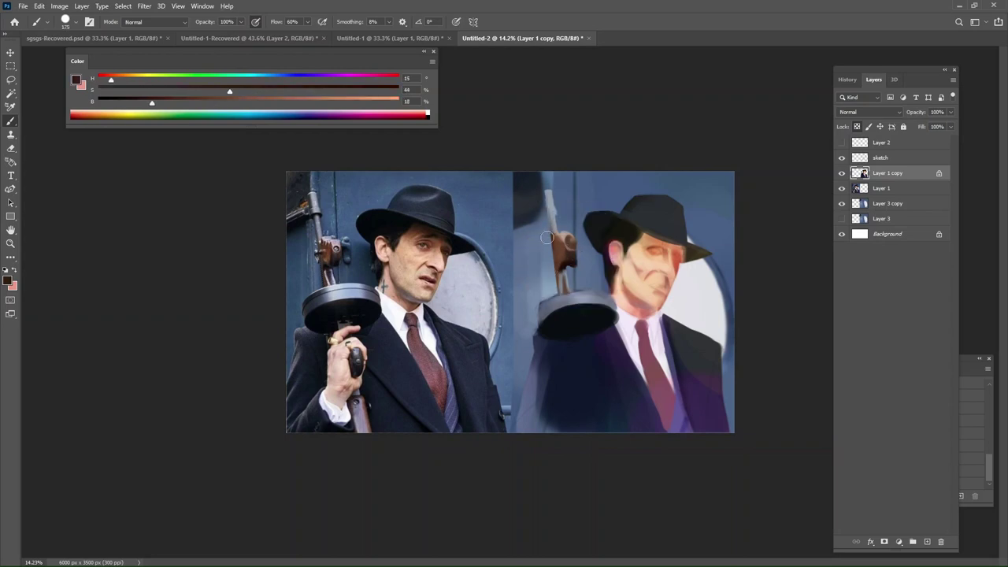
Refine the upper end of the gun barrel with blue-grey sampled from it (211° hue, 16% saturation, 70% brightness).
alt+click(550, 180)
alt+click(547, 199)
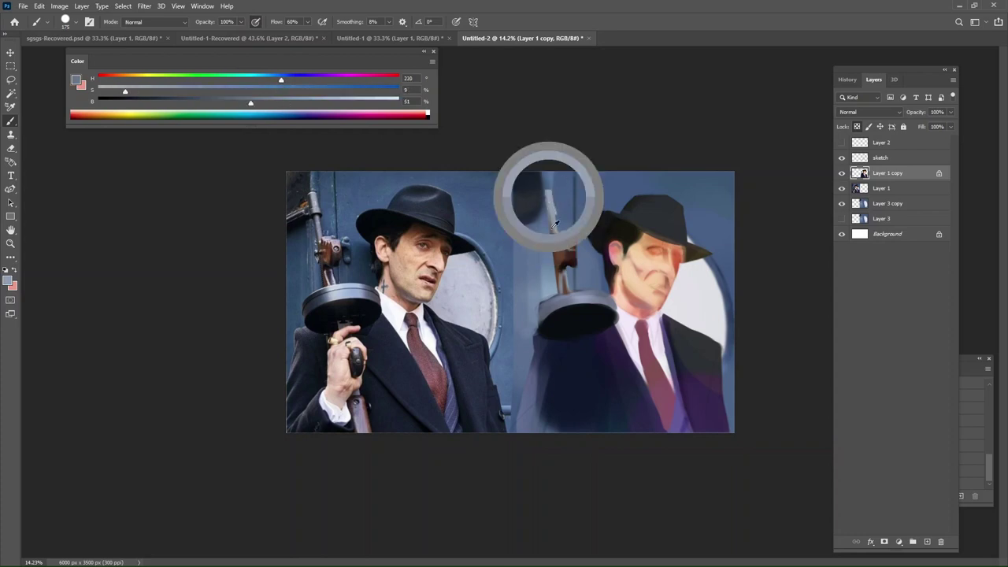
mouse_move(548, 199)
mouse_down()
mouse_move(552, 223)
mouse_move(553, 198)
mouse_up()
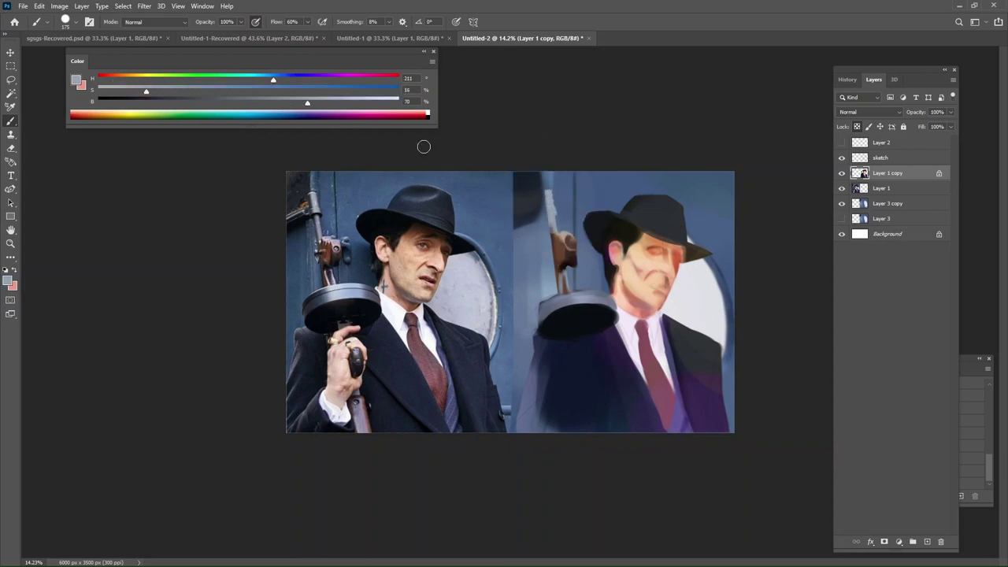
Shade the upper end of the gun barrel with slate blue (196° hue, 27% saturation, 39% brightness).
drag(308, 102, 283, 103)
click(180, 90)
click(261, 78)
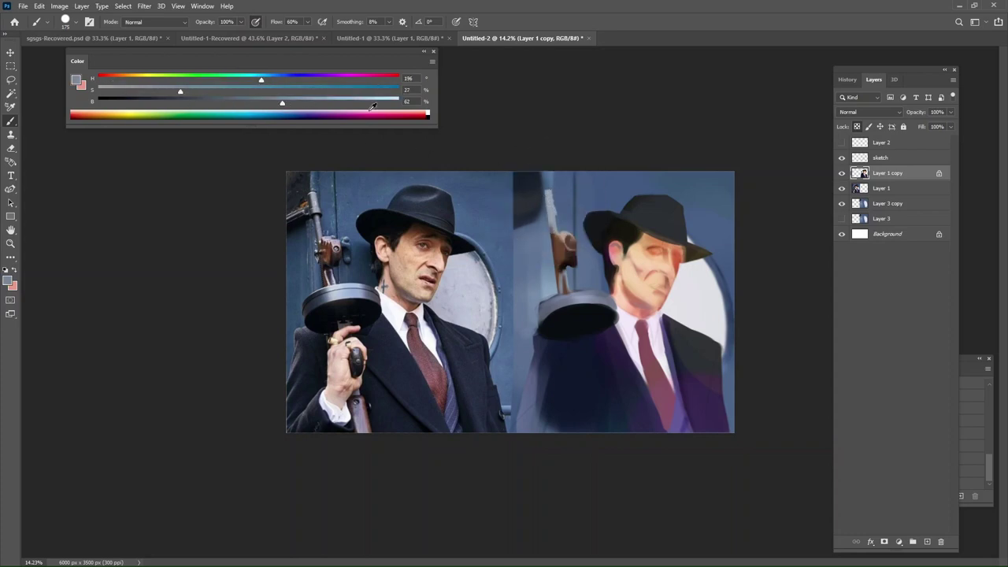
key(bracketleft)
key(bracketleft)
key(bracketleft)
drag(284, 103, 215, 102)
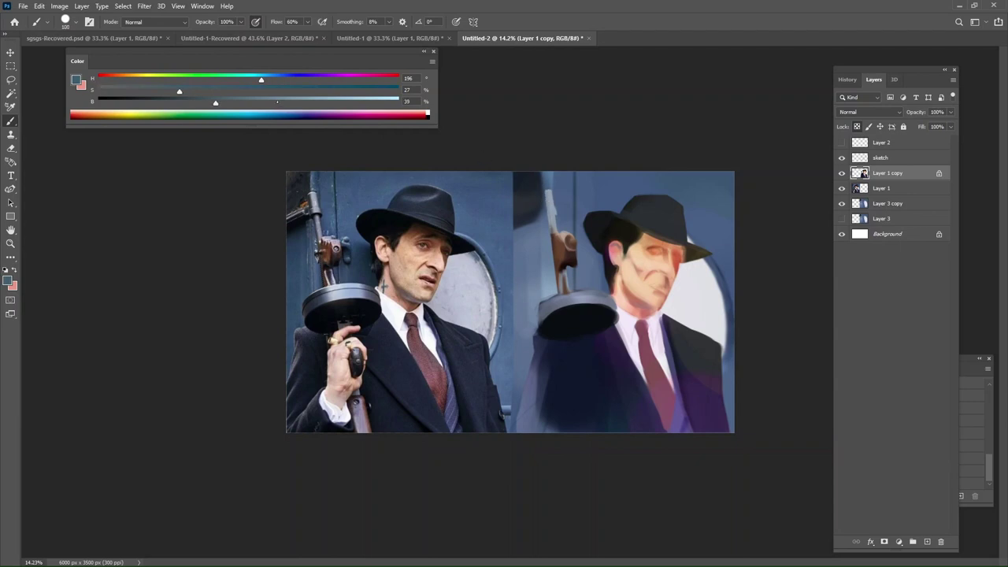
Refine the upper barrel's form with sampled blue-grey (211° hue, 16% saturation, 70% brightness) and near-black teal (197° hue, 27% saturation, 14% brightness).
alt+click(550, 202)
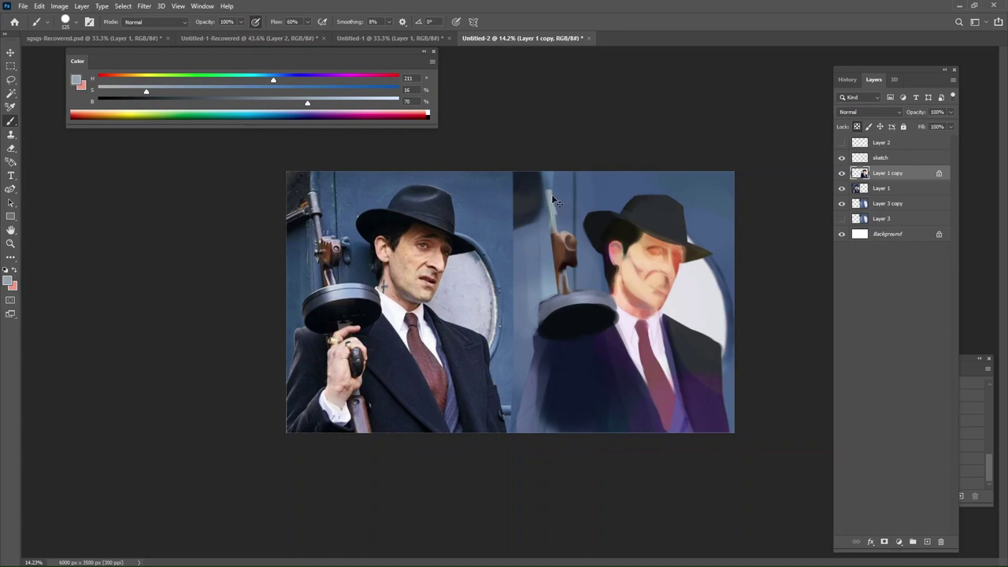
alt+click(551, 201)
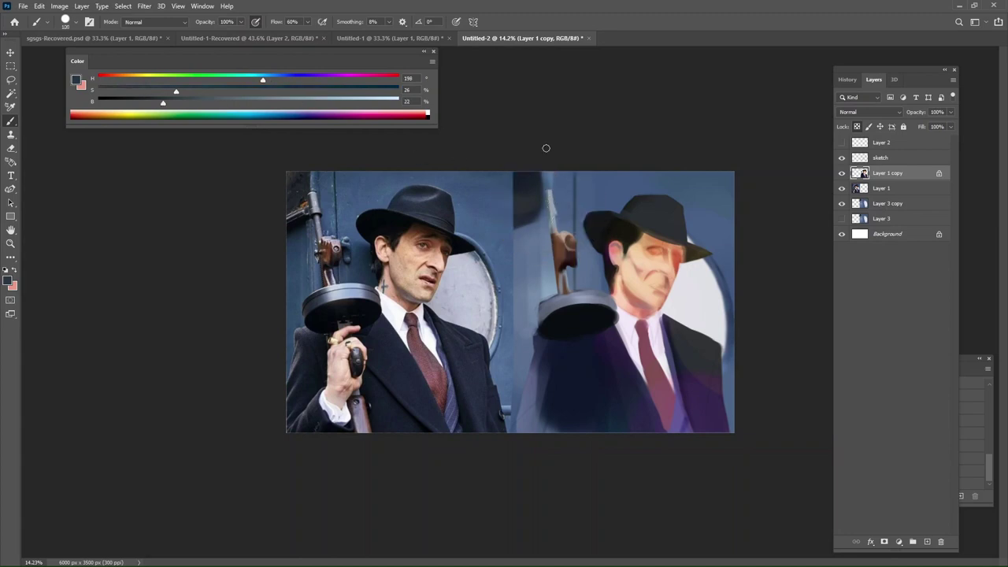
key(bracketleft)
alt+click(554, 200)
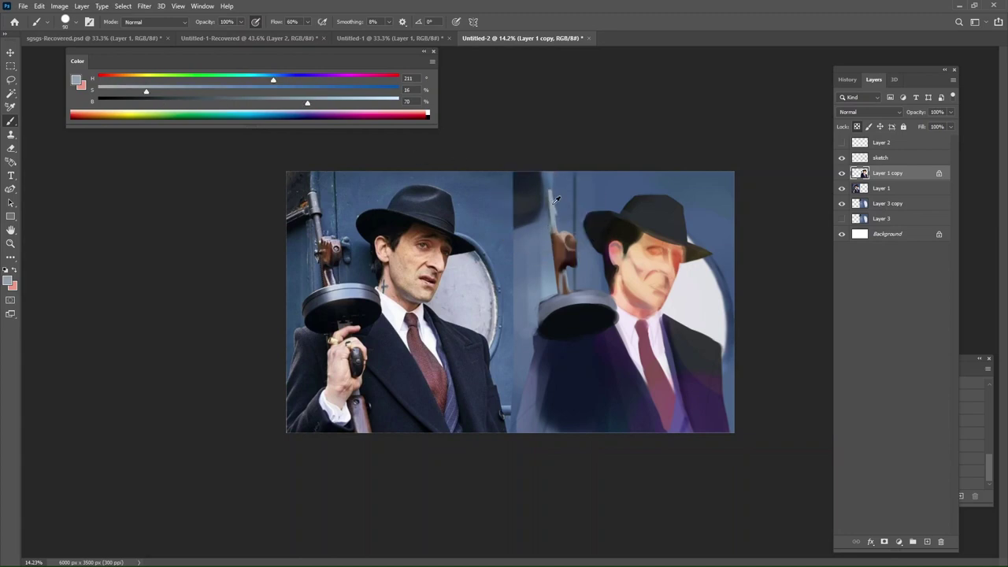
alt+click(550, 206)
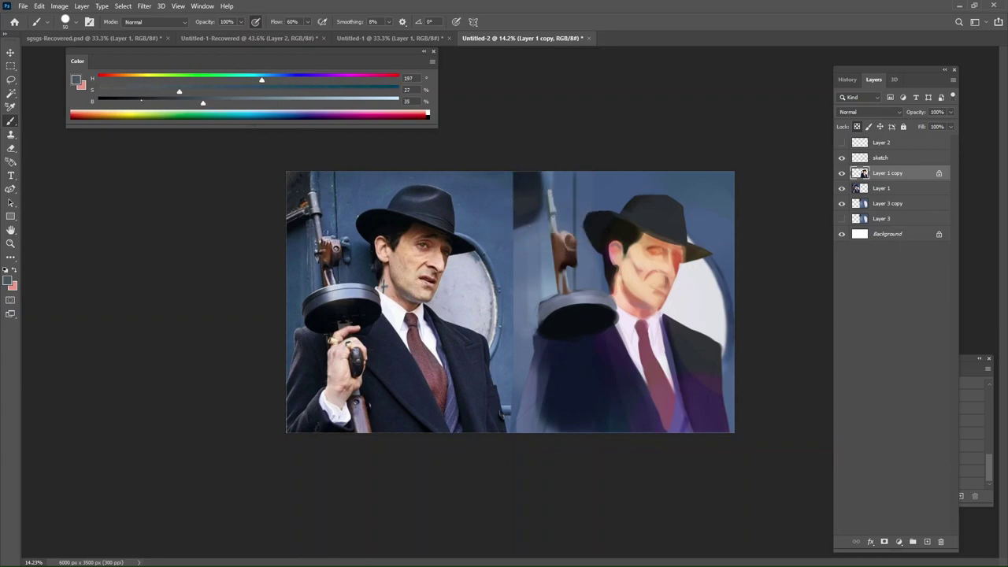
click(141, 101)
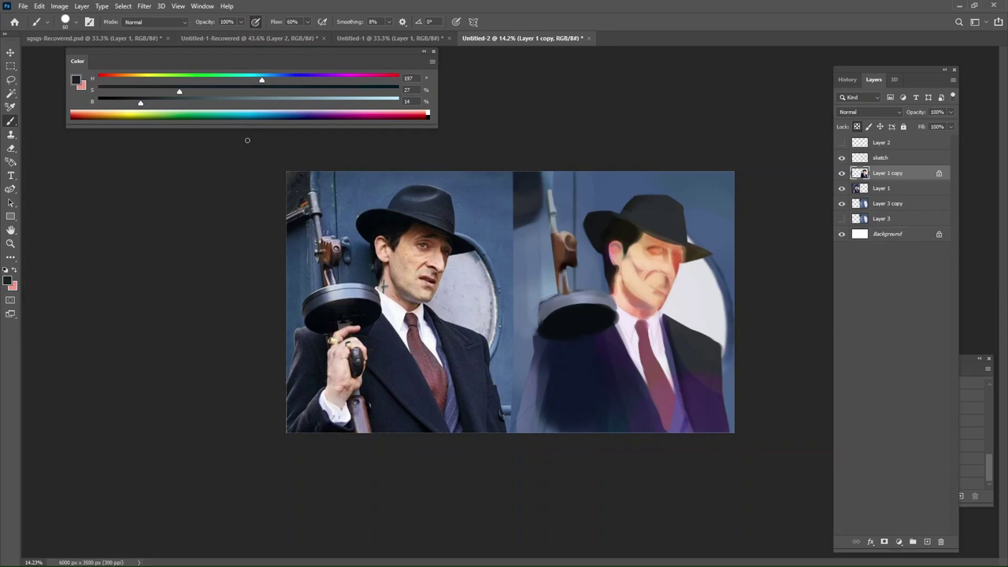
alt+click(551, 207)
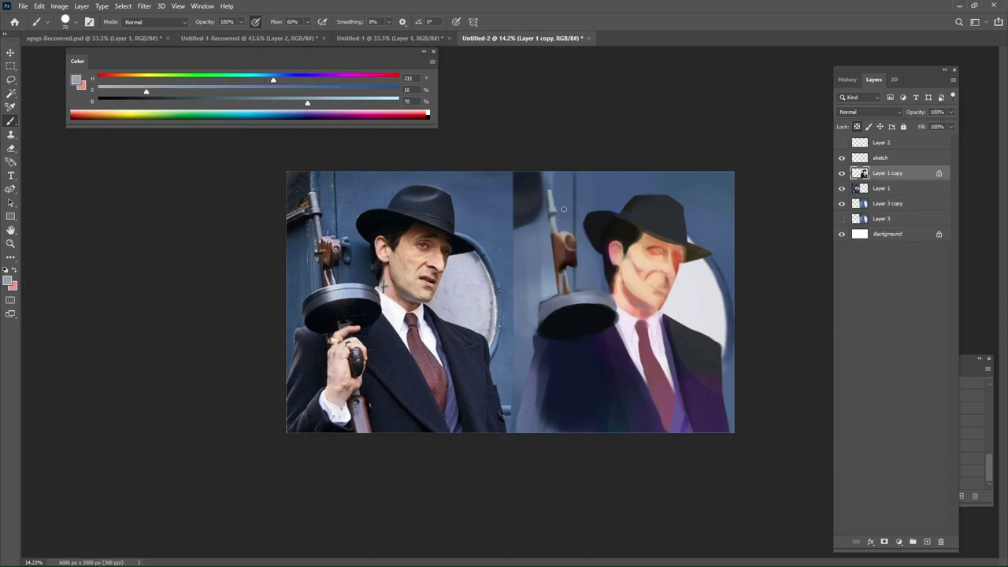
alt+click(553, 207)
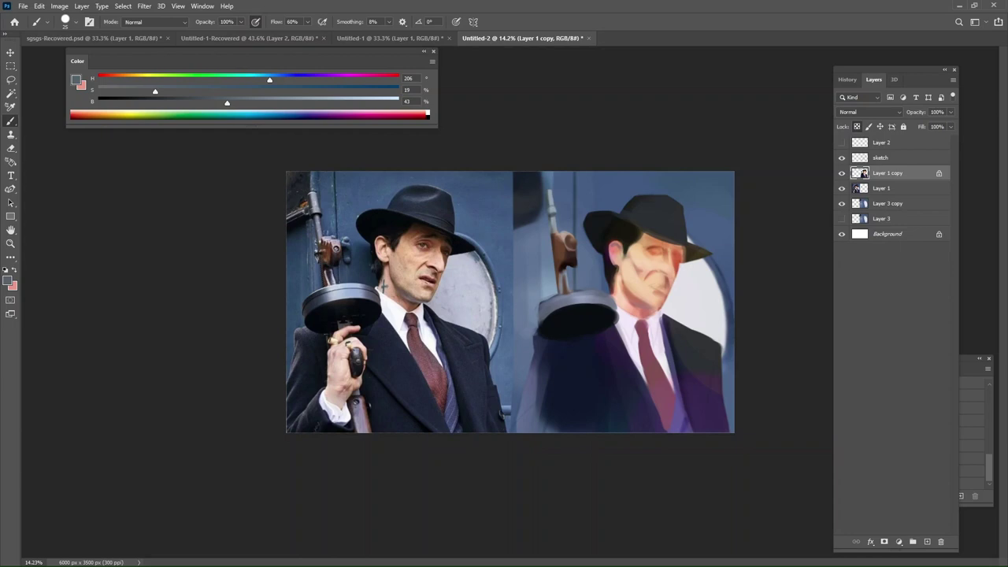
Touch up the gun drum's outer rim with sampled slate blue (223° hue, 28% saturation, 45% brightness) and relock the layer's transparent pixels.
alt+click(540, 308)
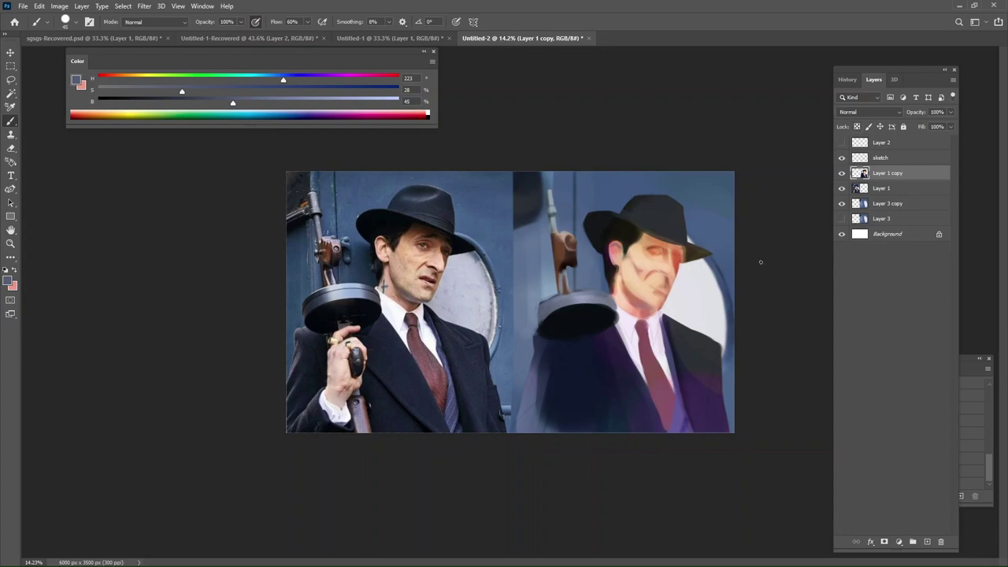
alt+click(541, 308)
key(ctrl+slash)
alt+click(540, 308)
Darken the drum's lower edge and the coat beneath it with sampled navy (226° hue, 60% saturation, 20% brightness) and near-black.
alt+click(550, 339)
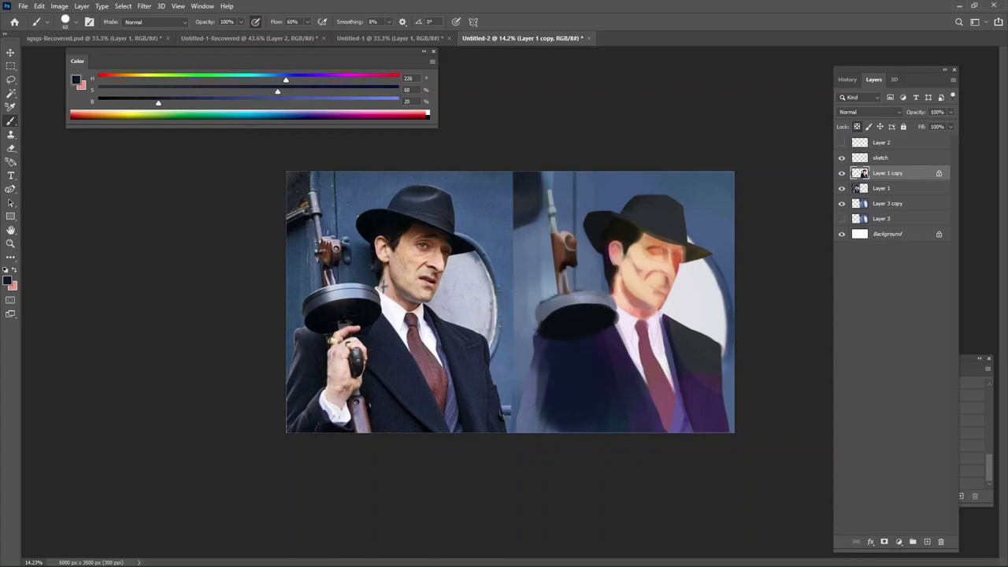
key(ctrl+y)
key(ctrl+y)
alt+click(581, 322)
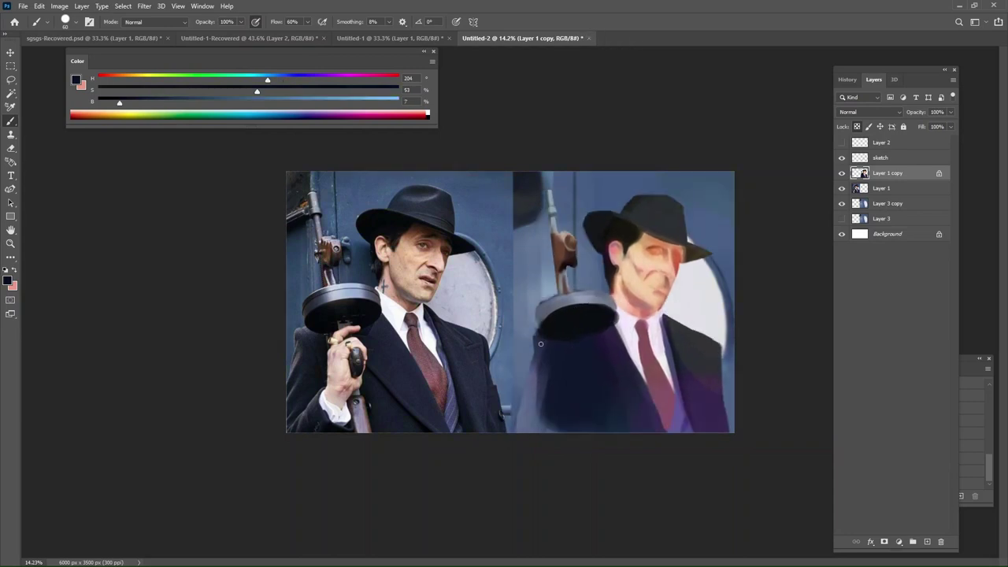
Try to darken the lower sleeve with sampled near-black tones and a dark red-black stroke (0° hue, 66% saturation, 8% brightness).
alt+click(341, 390)
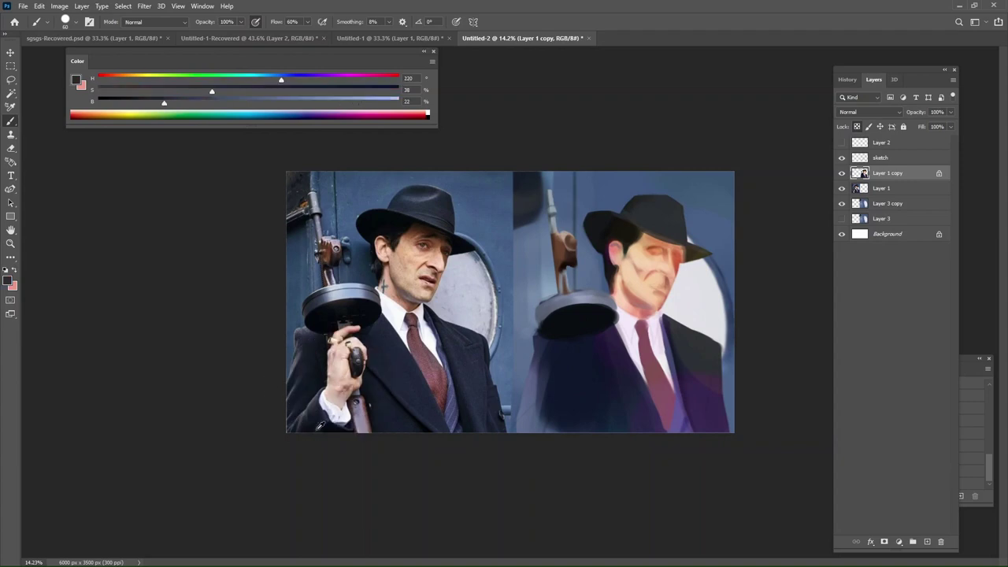
alt+click(316, 436)
key(])
key(])
key(])
drag(575, 404, 537, 432)
key(ctrl+z)
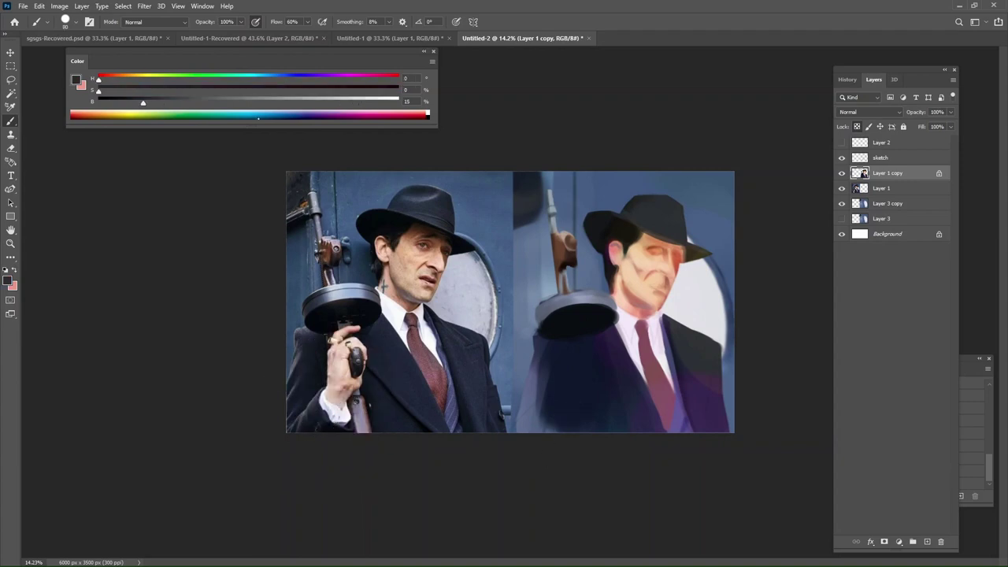
mouse_move(143, 102)
mouse_down()
mouse_move(122, 102)
mouse_move(296, 92)
mouse_up()
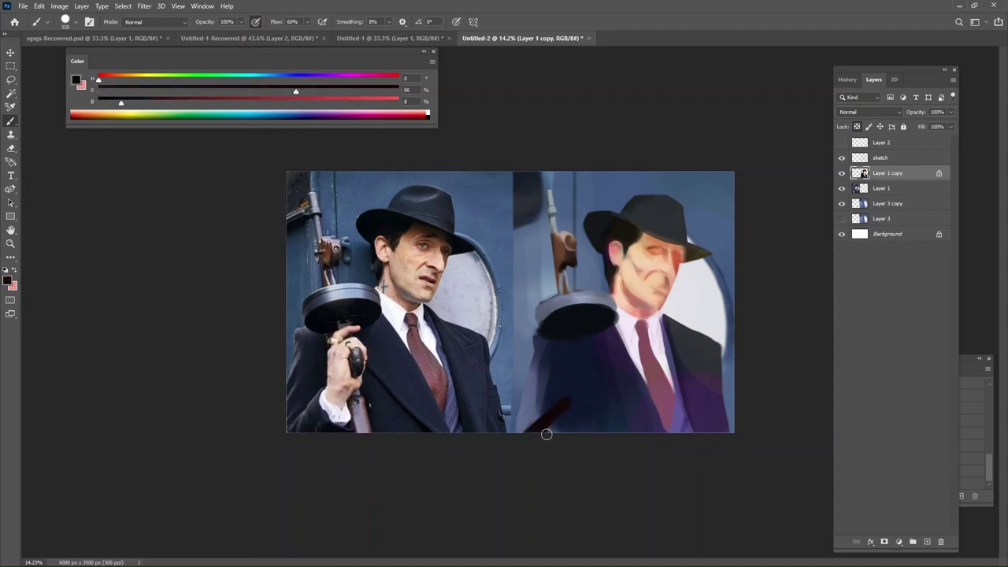
Paint a near-black navy shadow across the lower sleeve below the drum (223° hue, 85% saturation, 5% brightness).
alt+click(574, 397)
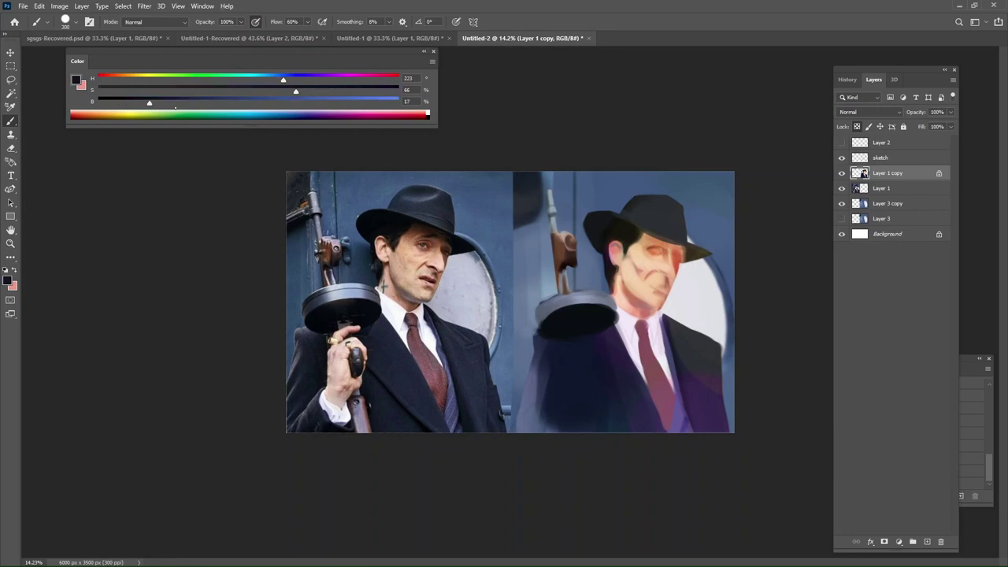
click(115, 102)
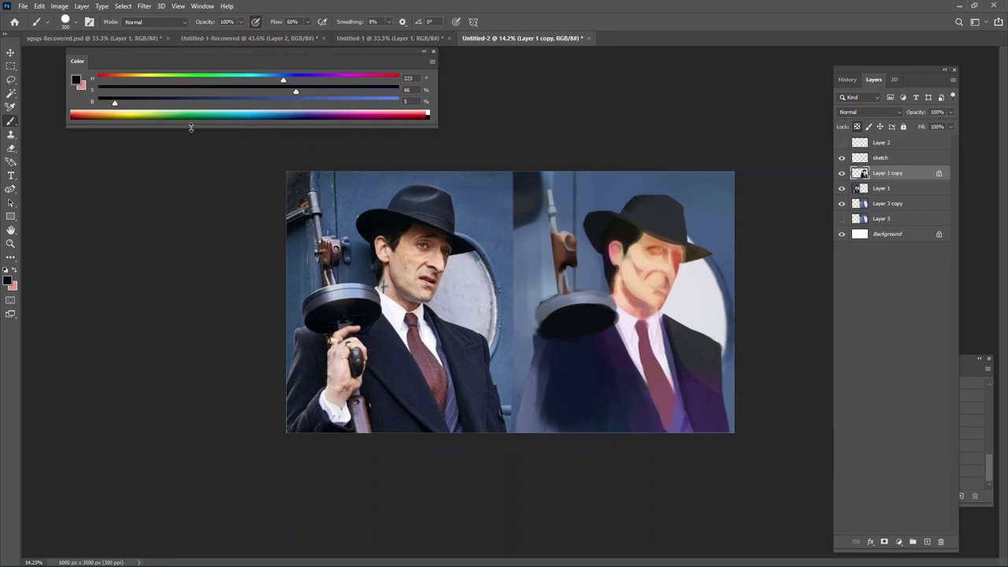
click(353, 91)
key(])
key(])
key(])
key([)
key([)
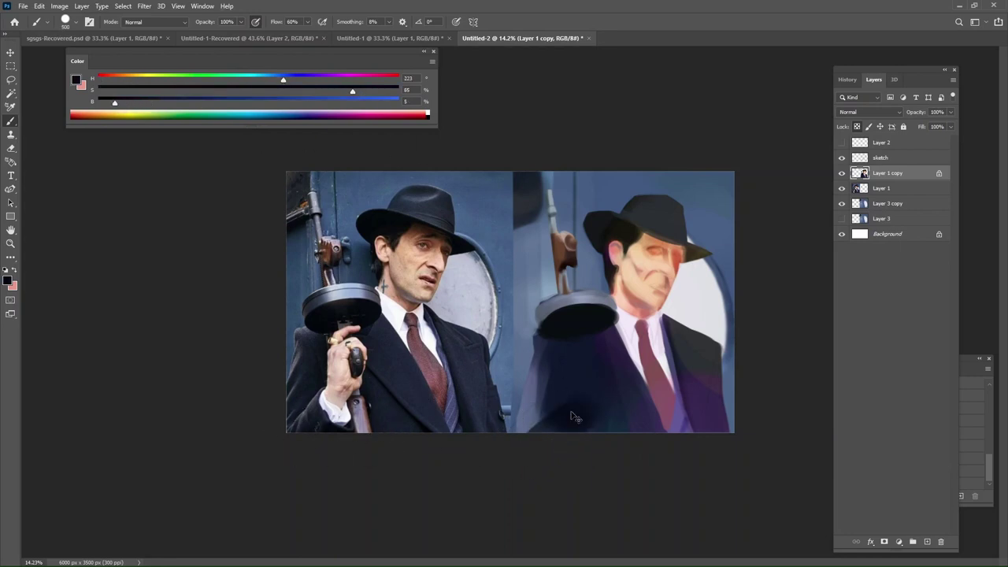
mouse_move(525, 442)
mouse_down()
mouse_move(562, 407)
mouse_move(590, 420)
mouse_move(564, 420)
mouse_up()
key([)
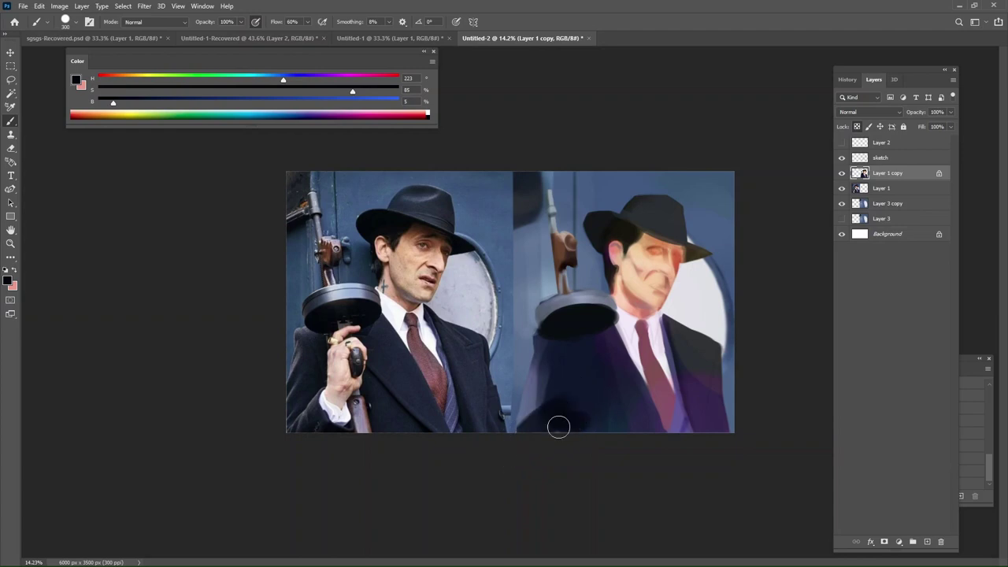
Define the forearm's edge with smaller strokes and blend it using sampled near-black navy (220° hue, 86% saturation, 5% brightness).
key([)
key([)
key([)
mouse_move(513, 425)
mouse_down()
mouse_move(543, 395)
mouse_move(529, 413)
mouse_move(550, 401)
mouse_up()
alt+click(569, 380)
alt+click(563, 422)
key(])
key(])
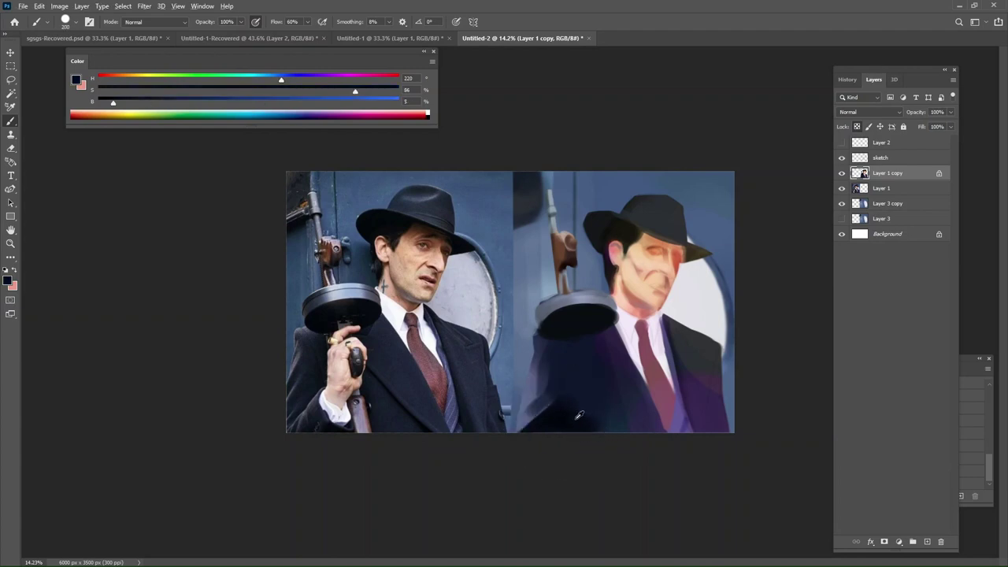
Paint the shirt cuff at the sleeve's end in pale lavender sampled from the collar (275° hue, 7% saturation, 98% brightness).
alt+click(634, 327)
key(bracketleft)
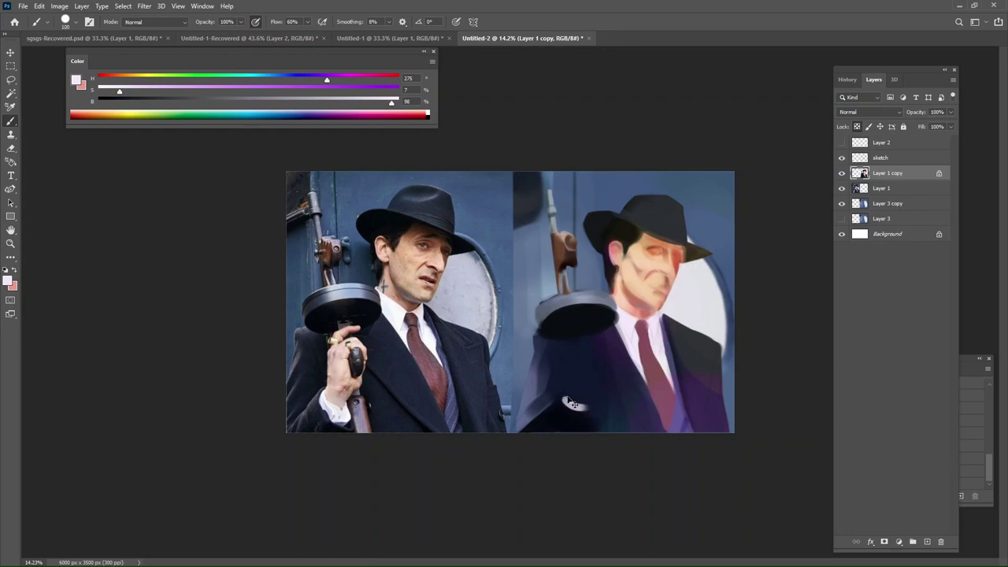
drag(572, 403, 584, 413)
alt+click(578, 397)
drag(575, 397, 584, 403)
Try to block in the hand above the cuff with skin tone sampled from the face (23° hue, 34% saturation, 95% brightness).
alt+click(636, 264)
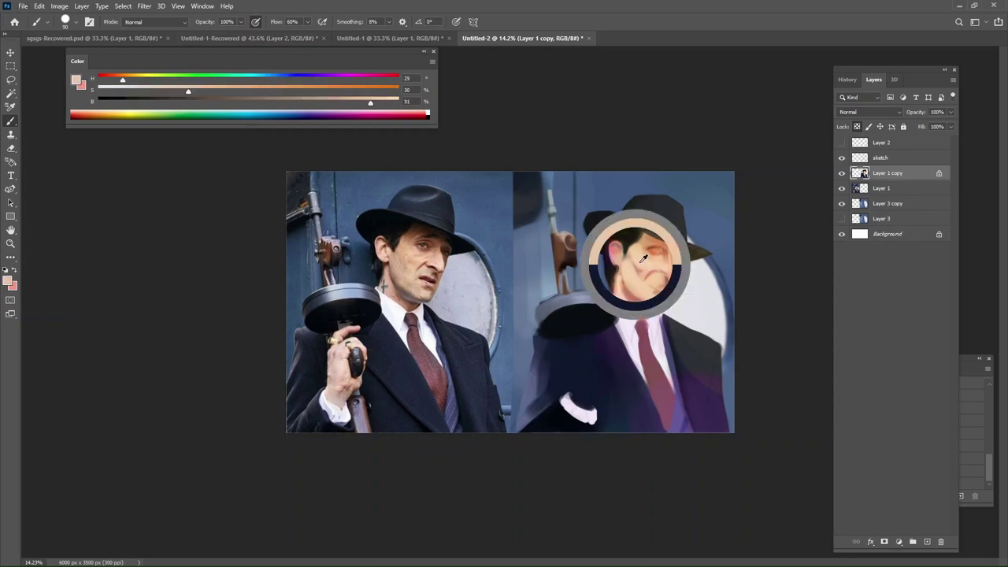
alt+click(645, 268)
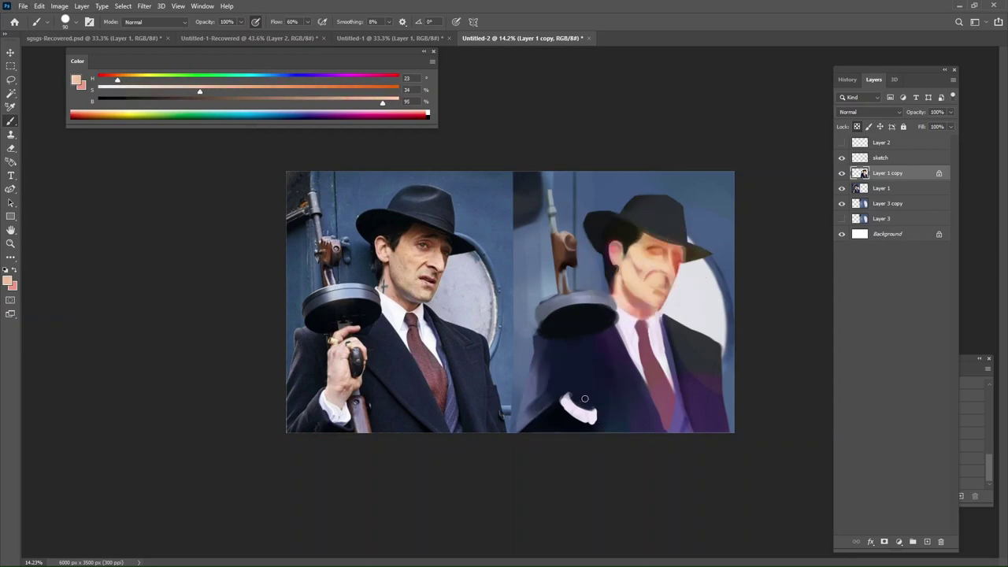
key(bracketleft)
mouse_move(573, 396)
mouse_down()
mouse_move(590, 406)
mouse_move(585, 391)
mouse_up()
Raise the opacity of the sketch layer and reselect Layer 1 copy for painting.
click(916, 153)
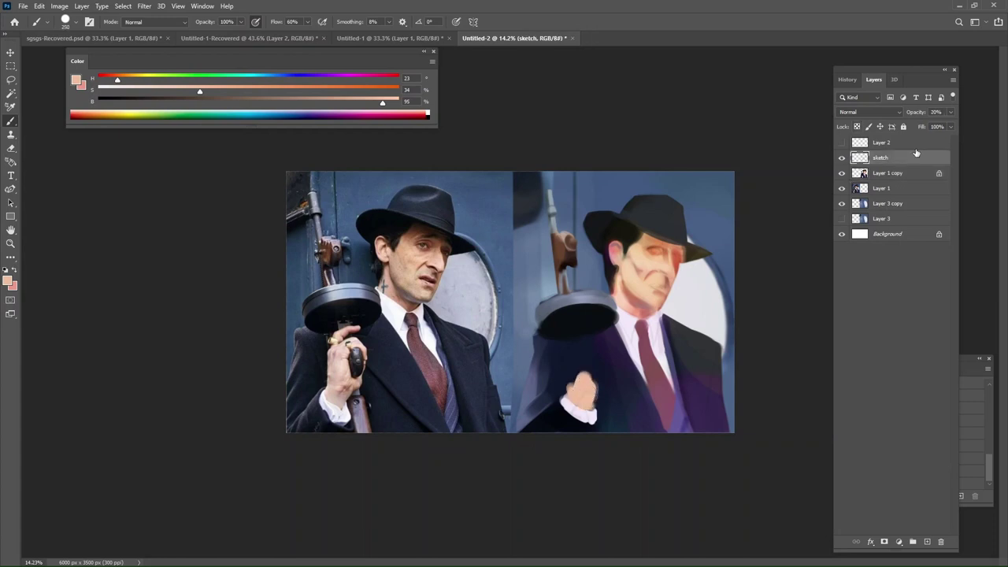
click(950, 111)
mouse_move(911, 123)
mouse_down()
mouse_move(941, 124)
mouse_move(923, 124)
mouse_up()
click(870, 174)
Try to extend the hand's skin tone with a large brush and undo the strokes.
mouse_move(585, 347)
mouse_down()
mouse_move(579, 387)
mouse_move(582, 331)
mouse_move(606, 362)
mouse_move(563, 386)
mouse_move(585, 385)
mouse_move(603, 441)
mouse_move(585, 401)
mouse_move(583, 430)
mouse_up()
key(ctrl+z)
key(ctrl+z)
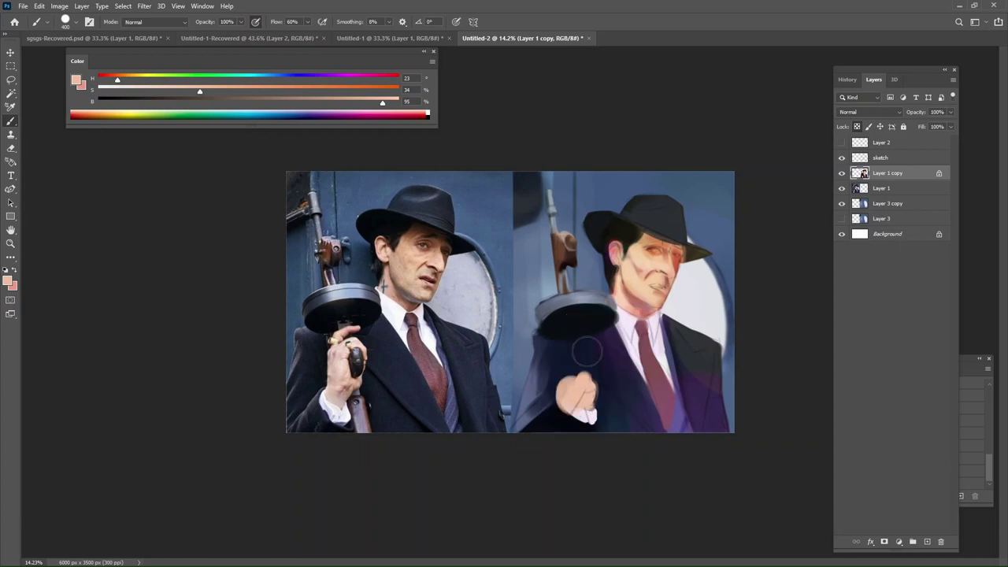
mouse_move(585, 351)
mouse_down()
mouse_move(585, 410)
mouse_move(609, 316)
mouse_move(599, 429)
mouse_move(568, 357)
mouse_move(583, 374)
mouse_move(593, 340)
mouse_move(600, 349)
mouse_move(600, 397)
mouse_up()
key(ctrl+z)
key(ctrl+z)
key(bracketleft)
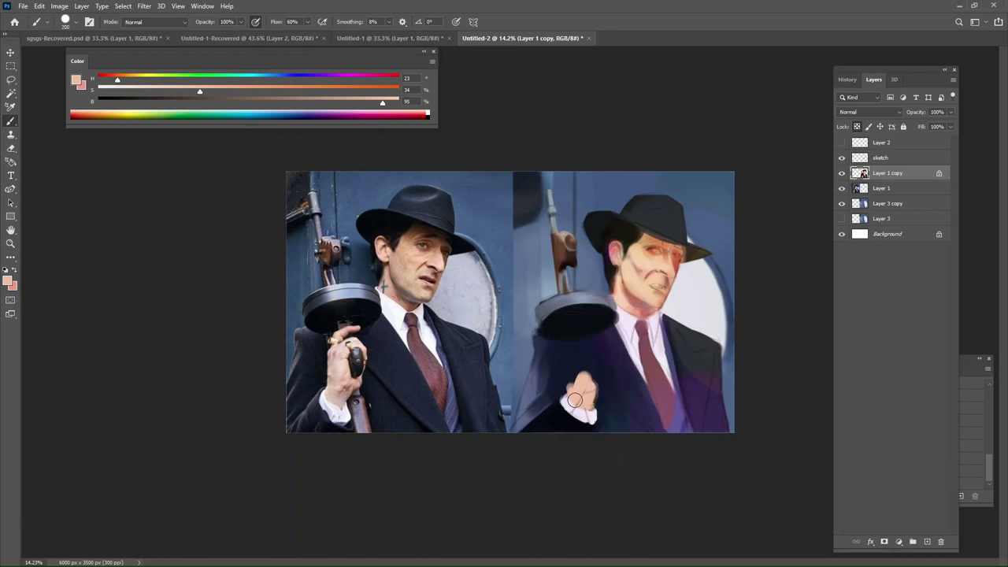
key(ctrl+z)
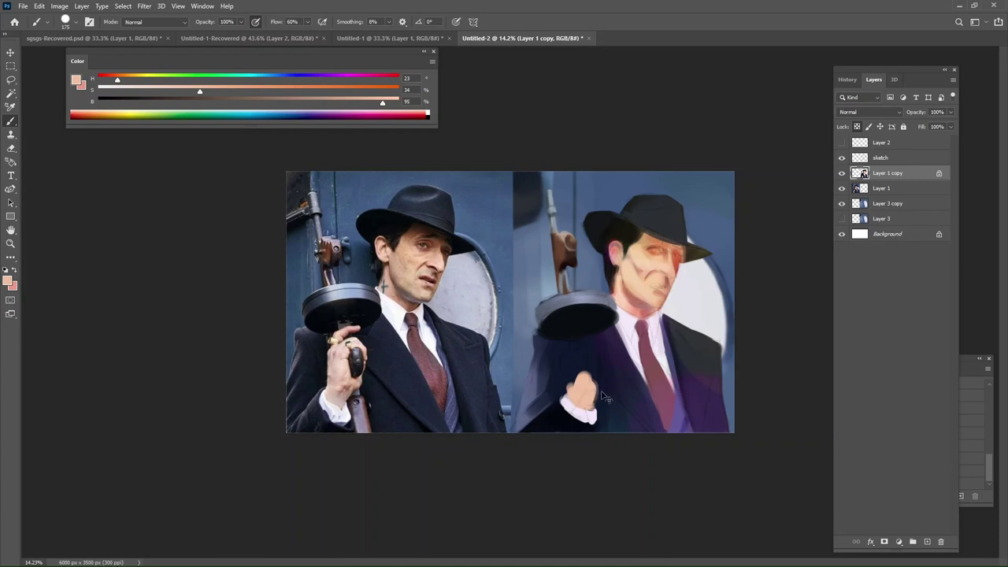
Try to fill the whole hand up to the drum along the sketch lines, and undo the hand strokes.
mouse_move(589, 377)
mouse_down()
mouse_move(566, 410)
mouse_move(554, 371)
mouse_move(598, 331)
mouse_move(603, 412)
mouse_up()
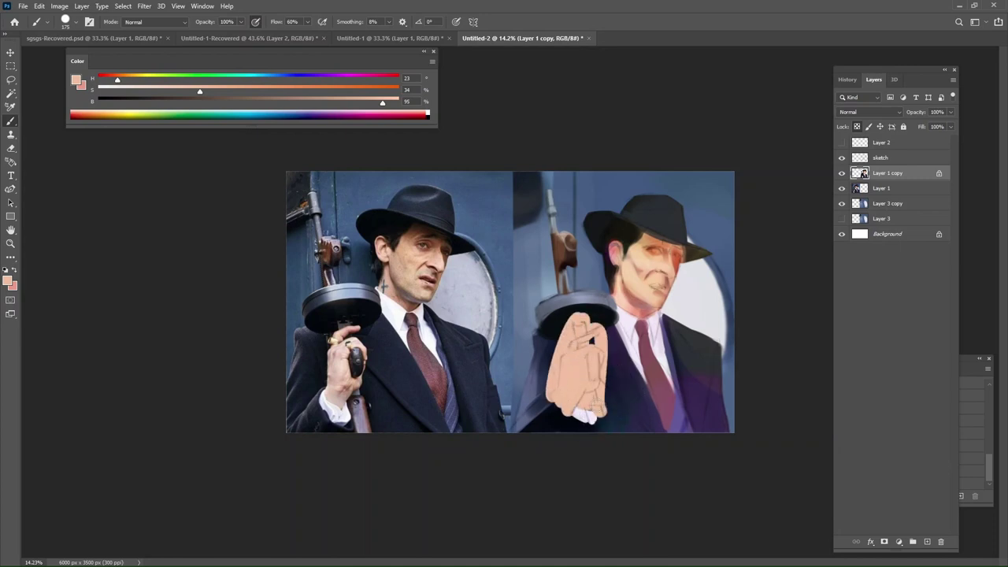
key(ctrl+z)
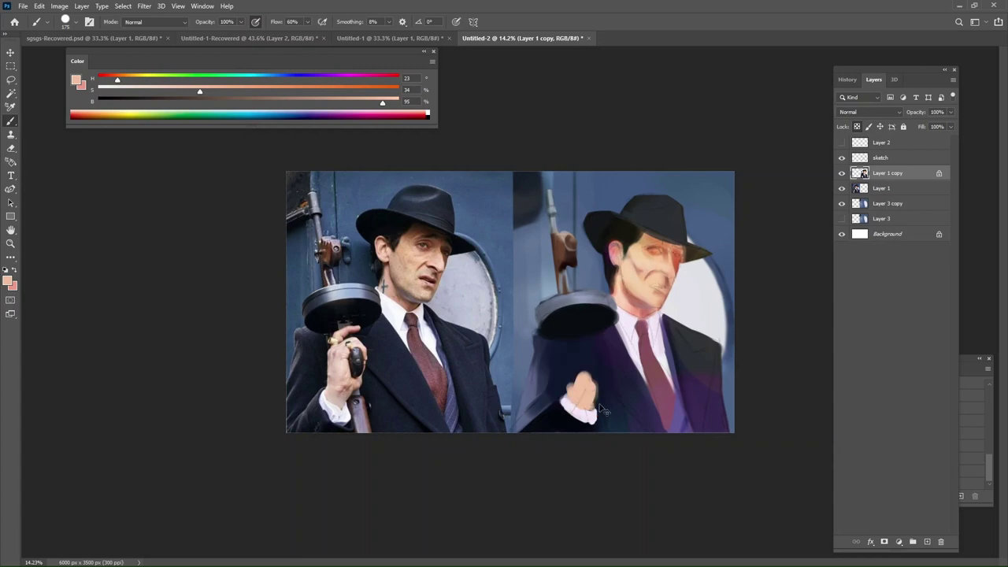
key(ctrl+z)
key(ctrl+z)
key(ctrl+z)
key(ctrl+z)
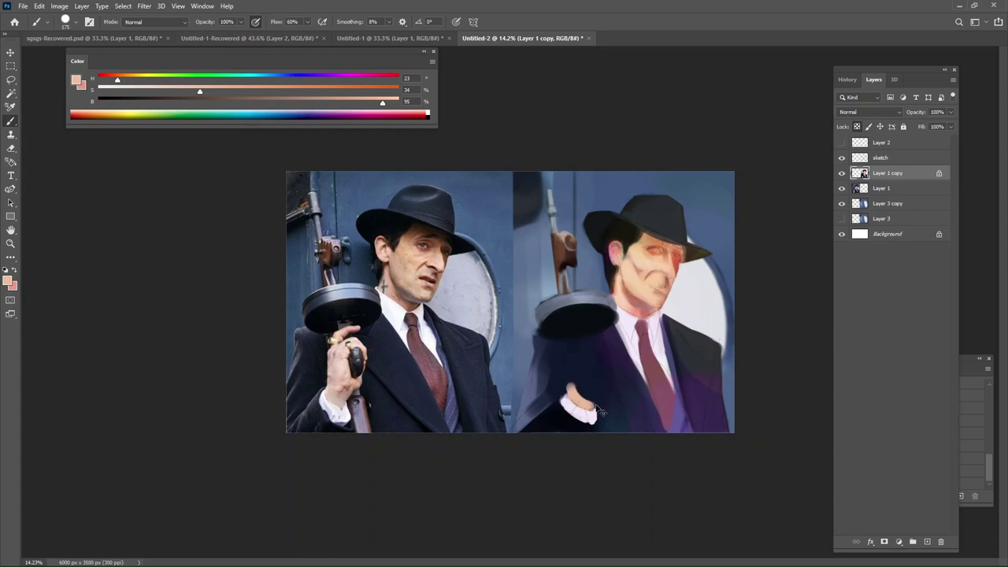
Paint over the leftover skin tone and trim the cuff with sampled coat navy (226° hue, 40% saturation, 25% brightness).
alt+click(606, 403)
key(bracketright)
key(bracketright)
mouse_move(600, 408)
mouse_down()
mouse_move(572, 456)
mouse_move(603, 408)
mouse_up()
alt+click(543, 416)
mouse_move(524, 436)
mouse_down()
mouse_move(548, 406)
mouse_move(522, 431)
mouse_up()
alt+click(575, 405)
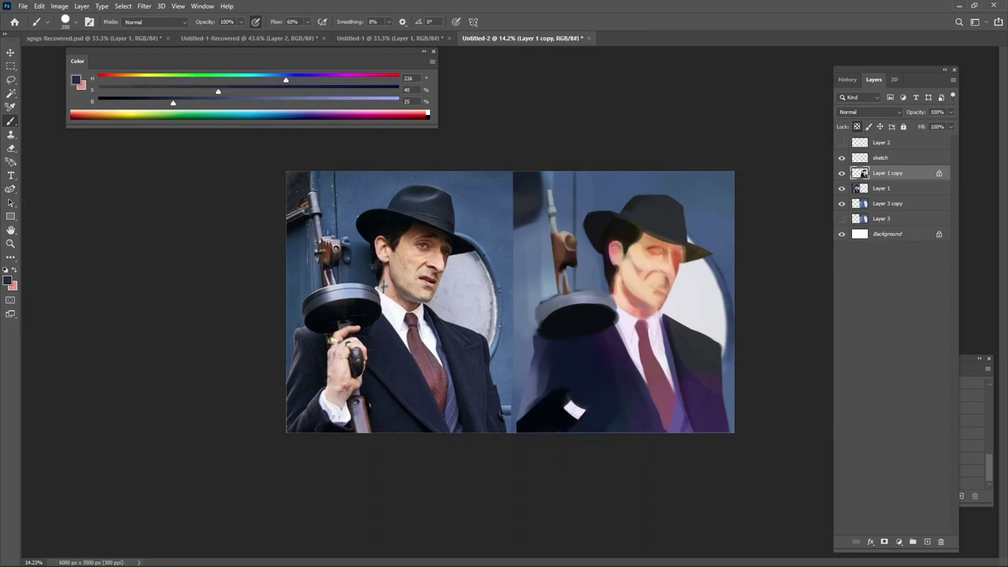
Flip the canvas horizontally and repaint the cuff in sampled lavender (276° hue, 7% saturation, 90% brightness), trimming its edge with near-black navy.
key(ctrl+shift+h)
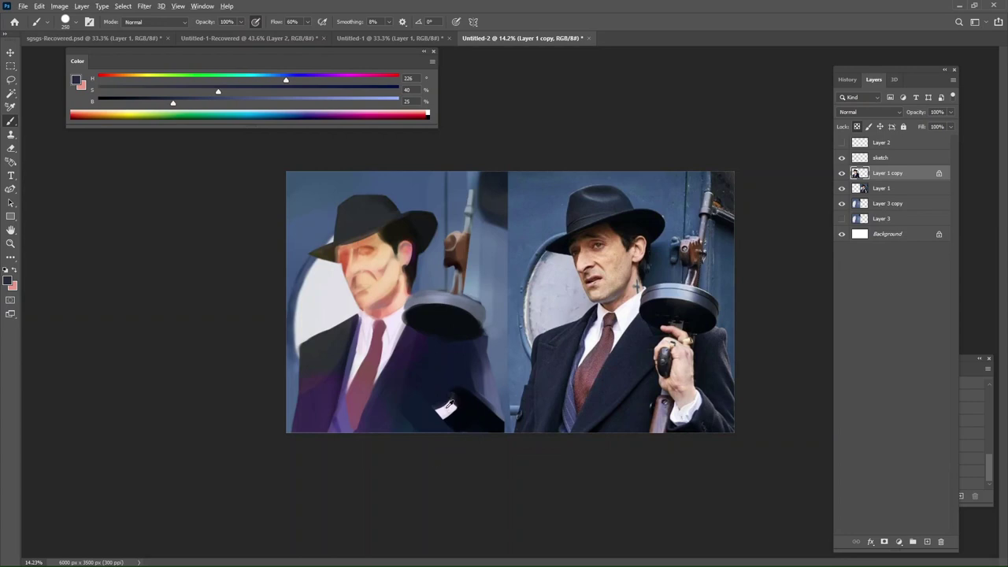
alt+click(446, 409)
key(bracketleft)
key(bracketleft)
mouse_move(449, 405)
mouse_down()
mouse_move(462, 393)
mouse_move(446, 418)
mouse_move(453, 411)
mouse_up()
key(bracketleft)
alt+click(451, 416)
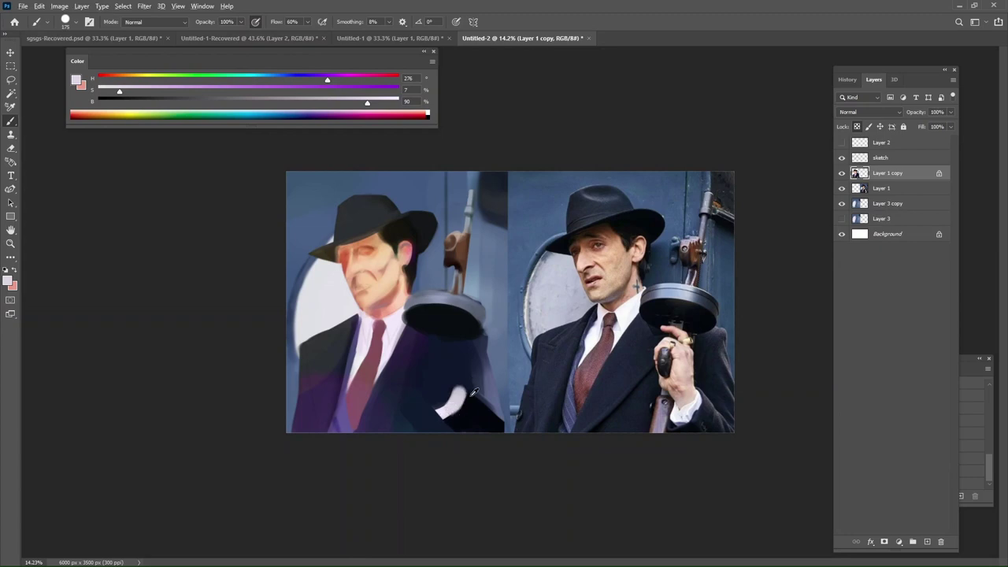
alt+click(472, 396)
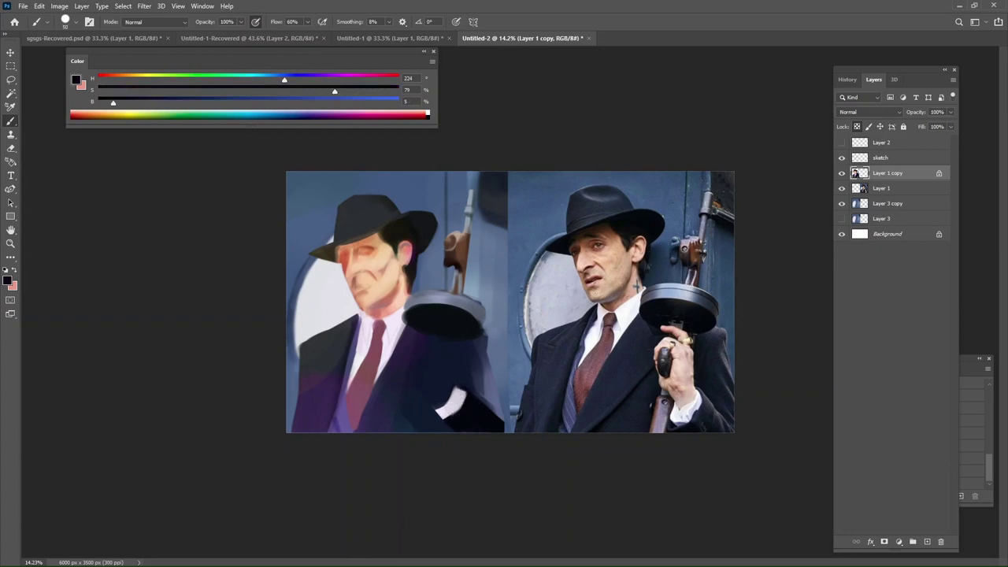
Toggle Layer 2's visibility, select the sketch layer and hide it.
click(841, 143)
click(842, 143)
click(855, 153)
click(841, 158)
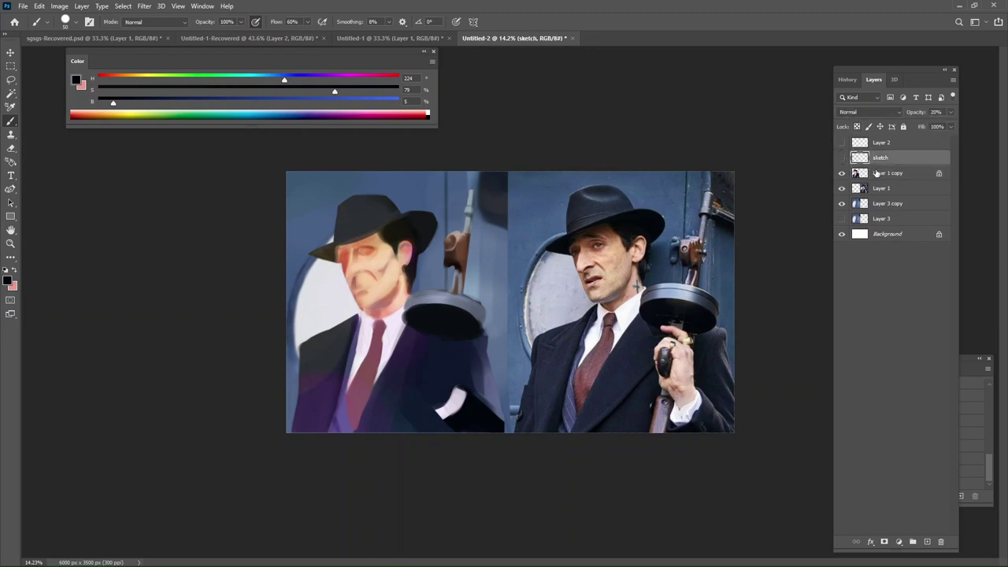
Select Layer 1 copy, sample the peach skin tone (28° hue, 29% saturation, 96% brightness) and start the hand above the cuff, adjusting brush size.
click(877, 170)
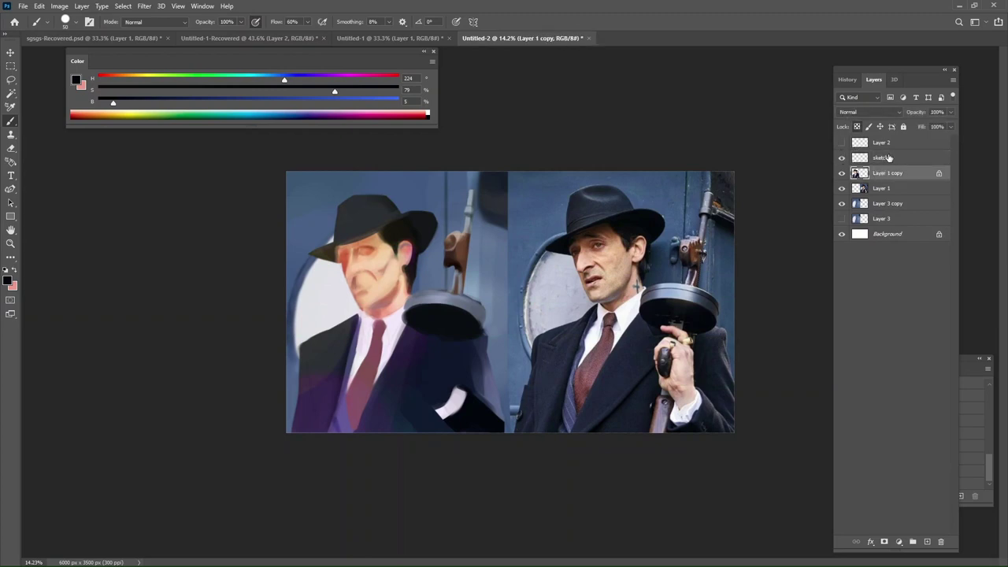
alt+click(462, 402)
alt+click(371, 274)
mouse_move(442, 381)
mouse_down()
mouse_move(449, 399)
mouse_move(429, 341)
mouse_move(455, 338)
mouse_move(439, 385)
mouse_move(445, 347)
mouse_move(430, 369)
mouse_move(434, 346)
mouse_move(435, 381)
mouse_move(424, 351)
mouse_up()
key(ctrl+z)
key(bracketright)
key(bracketright)
key(bracketright)
key(bracketright)
key(bracketright)
key(bracketright)
key(bracketright)
key(bracketright)
key(bracketright)
key(bracketright)
key(ctrl+z)
key(bracketleft)
key(bracketleft)
key(bracketleft)
key(bracketright)
key(bracketright)
key(ctrl+z)
Block in the palm and curled fingers below the drum in peach, undoing the stray strokes.
mouse_move(444, 348)
mouse_down()
mouse_move(432, 386)
mouse_move(438, 402)
mouse_up()
mouse_move(438, 350)
mouse_down()
mouse_move(446, 352)
mouse_move(422, 331)
mouse_up()
key(bracketleft)
key(bracketleft)
key(bracketleft)
key(bracketleft)
key(bracketleft)
key(bracketleft)
key(bracketleft)
drag(435, 333, 456, 336)
key(ctrl+z)
key(ctrl+z)
key(ctrl+z)
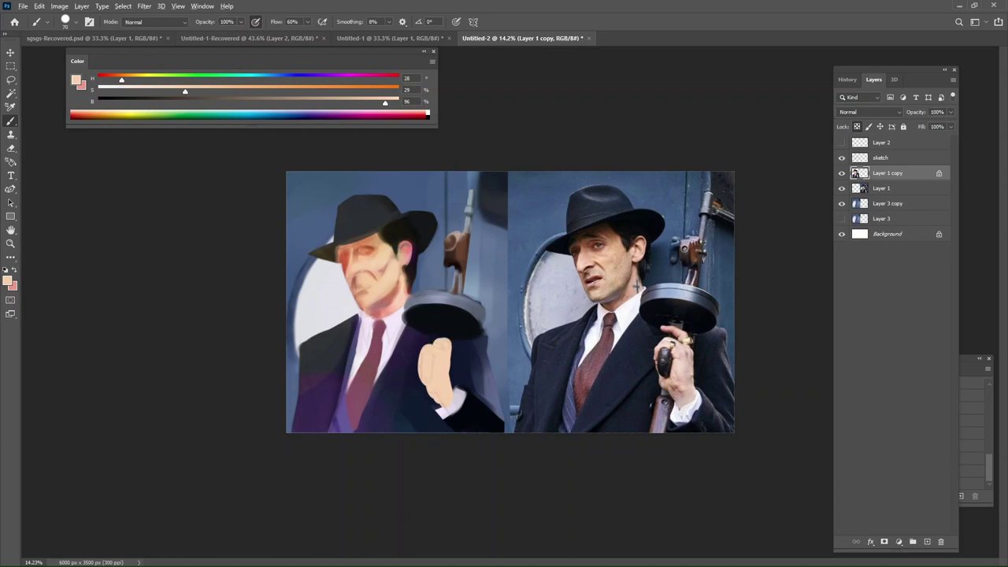
Try further strokes around the fingers and outer edge of the hand, and step back to the blocked-in shape.
scroll(452, 338, up, 5)
drag(386, 370, 362, 334)
drag(381, 345, 400, 365)
mouse_move(358, 339)
mouse_down()
mouse_move(399, 379)
mouse_move(364, 363)
mouse_up()
key(ctrl+z)
key(ctrl+z)
key(ctrl+z)
key(ctrl+z)
key(ctrl+z)
key(ctrl+z)
key(ctrl+z)
key(ctrl+z)
key(ctrl+z)
key(ctrl+shift+z)
key(ctrl+shift+z)
key(ctrl+shift+z)
key(ctrl+shift+z)
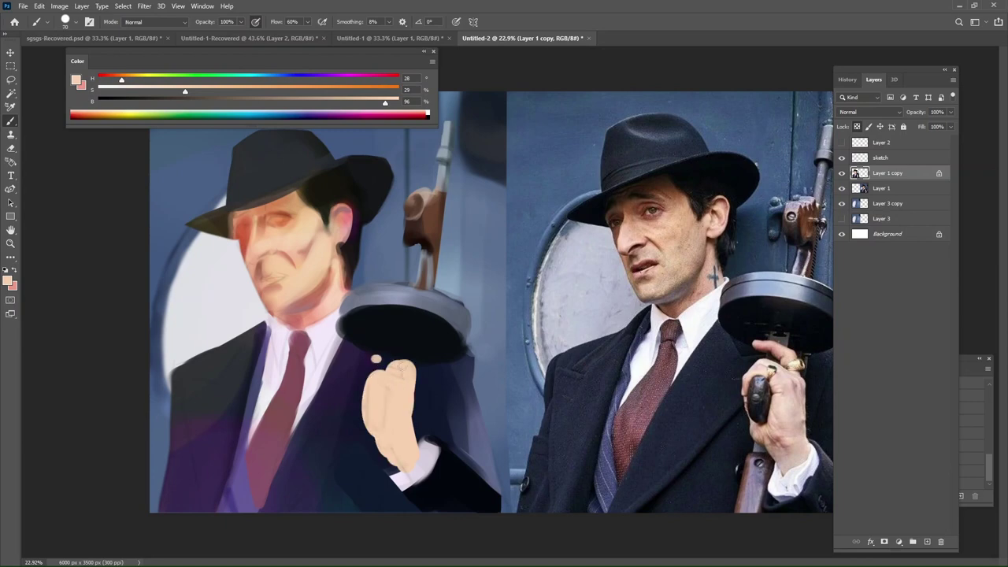
key(ctrl+z)
Paint the extended index finger under the drum in peach and separate it from the hand with sampled dark purple.
drag(373, 355, 396, 372)
alt+click(349, 368)
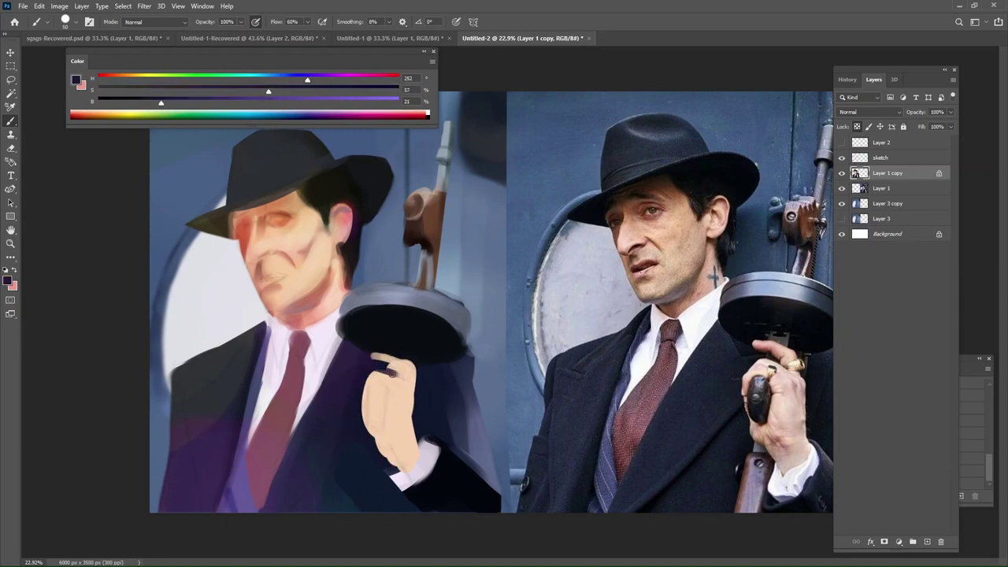
alt+click(387, 369)
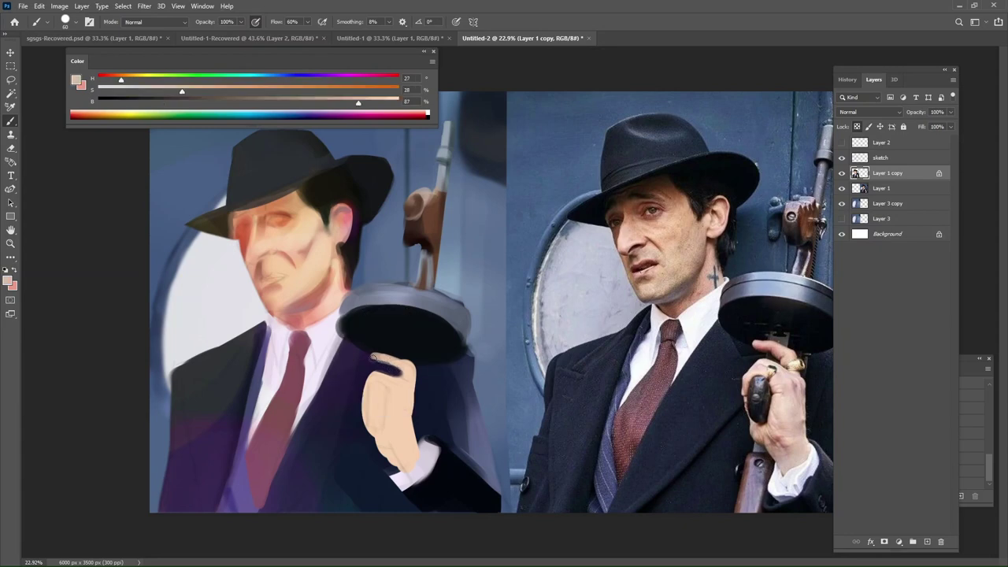
drag(372, 360, 408, 370)
alt+click(385, 361)
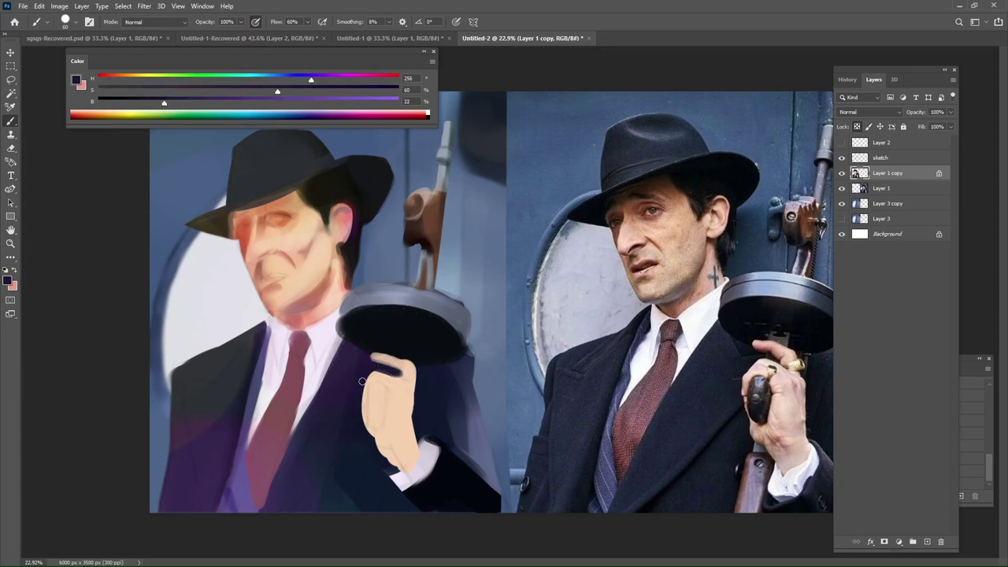
alt+click(401, 394)
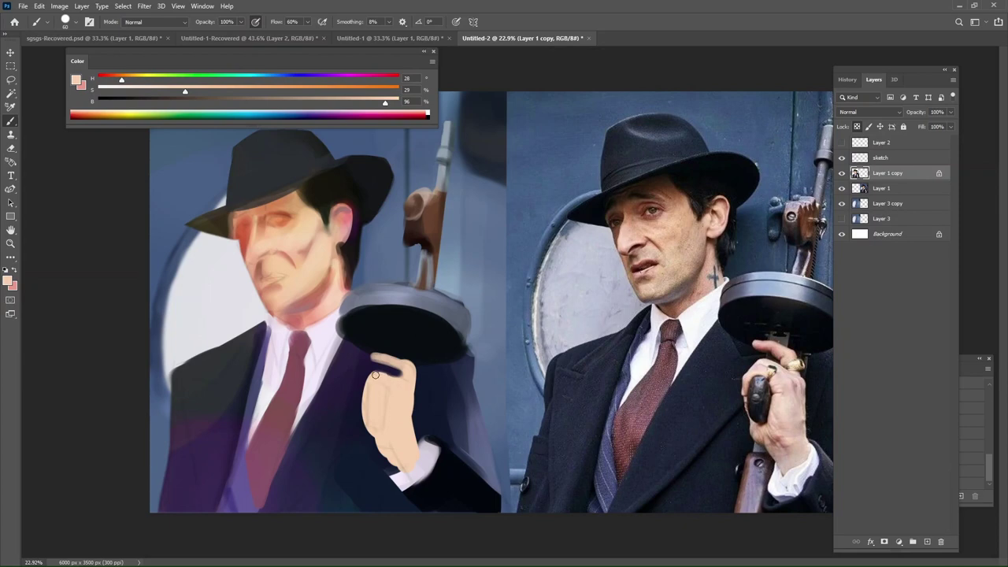
Paint the gun's grip inside the hand in sampled dark brown (17° hue, 53% saturation, 23% brightness) with a lighter brown center.
alt+click(429, 233)
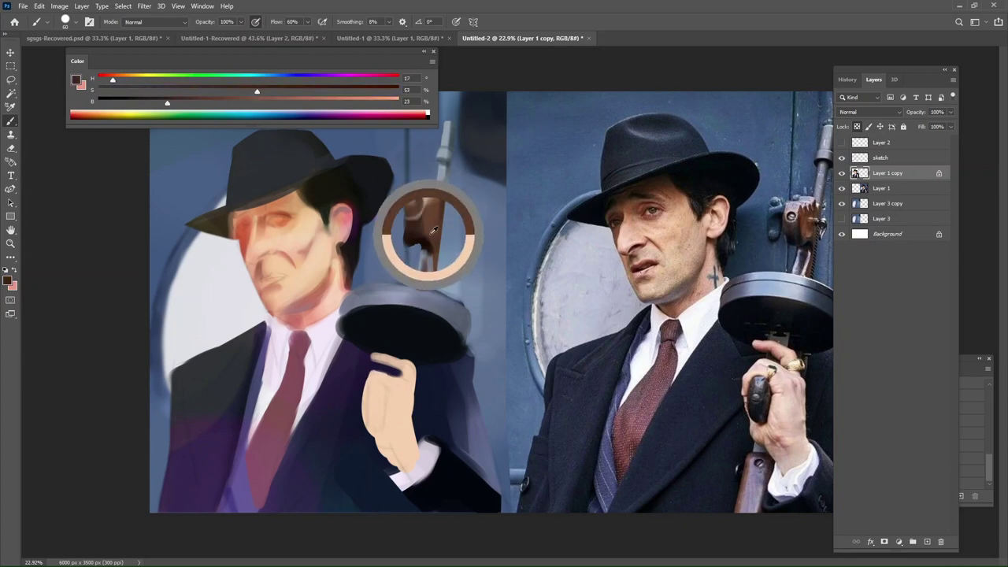
mouse_move(368, 384)
mouse_down()
mouse_move(379, 429)
mouse_move(377, 385)
mouse_move(375, 417)
mouse_move(376, 402)
mouse_up()
alt+click(422, 239)
alt+click(371, 408)
key(bracketright)
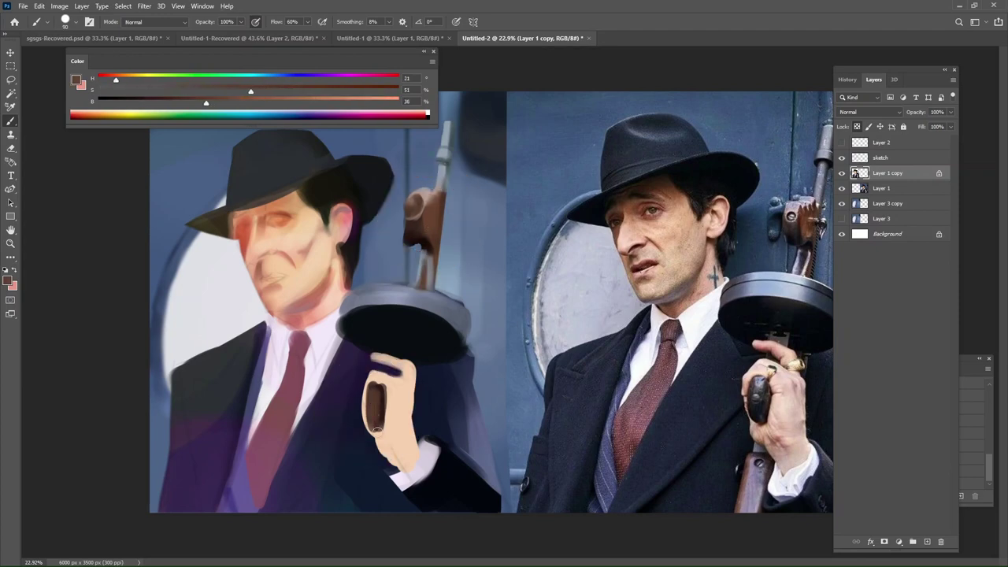
Sample the dark coat color beside the hand and trim the wrist's edge above the cuff with a larger brush.
scroll(401, 482, down, 3)
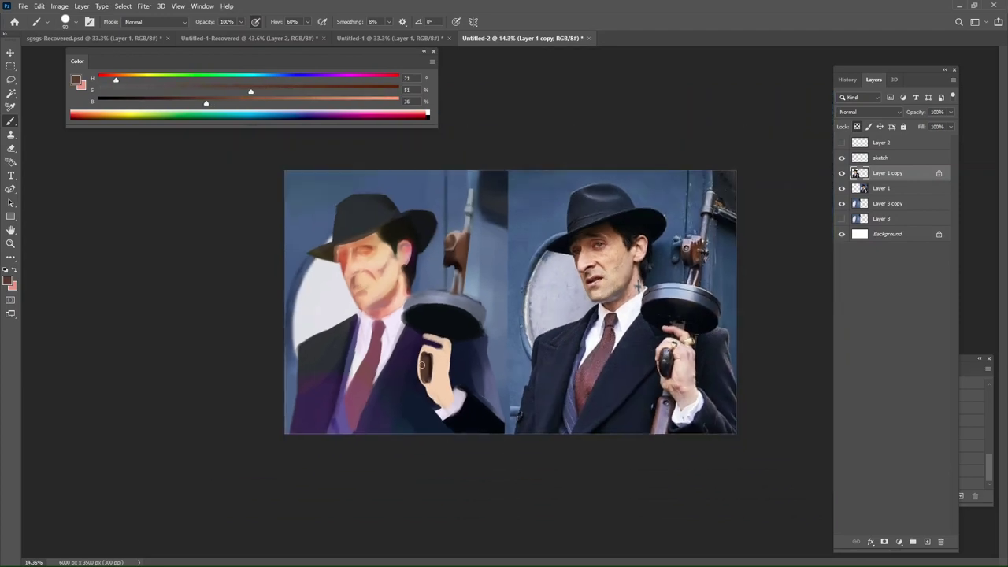
alt+click(444, 367)
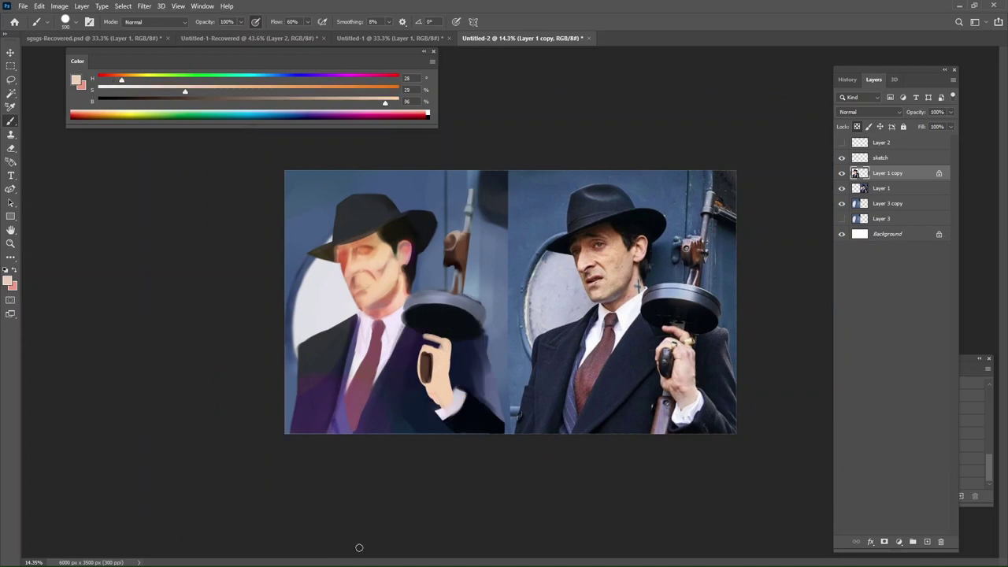
alt+click(419, 402)
key(bracketright)
mouse_move(429, 395)
mouse_down()
mouse_move(438, 415)
mouse_move(438, 400)
mouse_up()
Paint the gun's stock below the hand in brown sampled from the receiver, and set a lighter tan at 31% saturation, 70% brightness.
alt+click(431, 386)
alt+click(461, 258)
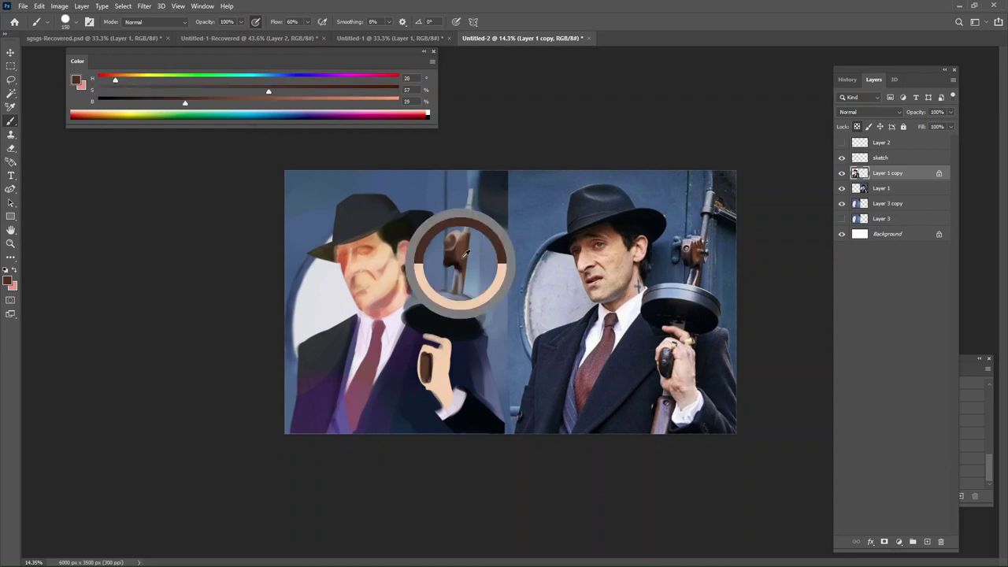
mouse_move(429, 399)
mouse_down()
mouse_move(421, 488)
mouse_move(429, 382)
mouse_move(424, 435)
mouse_move(428, 401)
mouse_up()
key(ctrl+z)
click(309, 101)
click(191, 90)
key(ctrl+z)
key([)
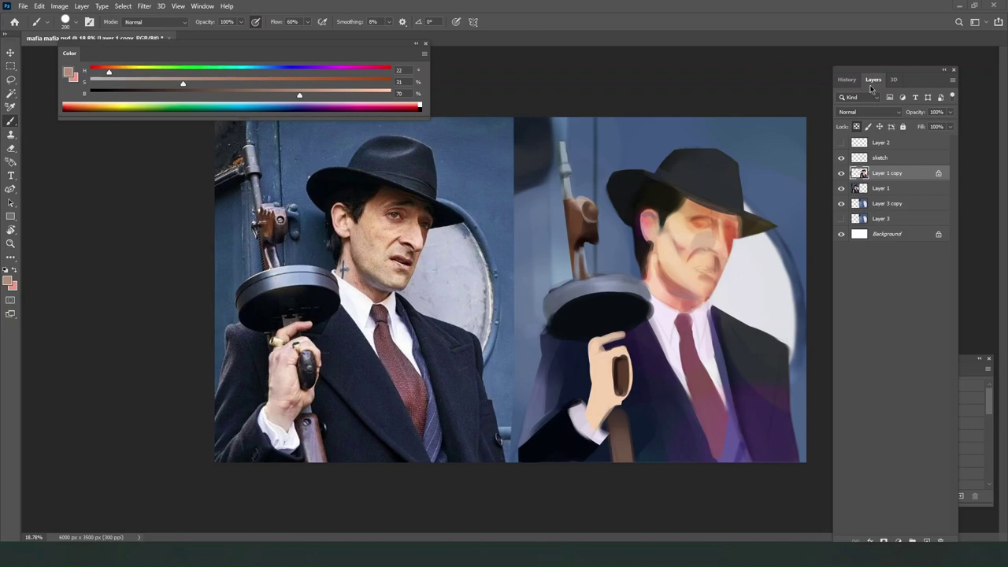
Shorten the Layers panel and reposition it so the lower part of the tool presets list stays accessible.
drag(884, 73, 905, 19)
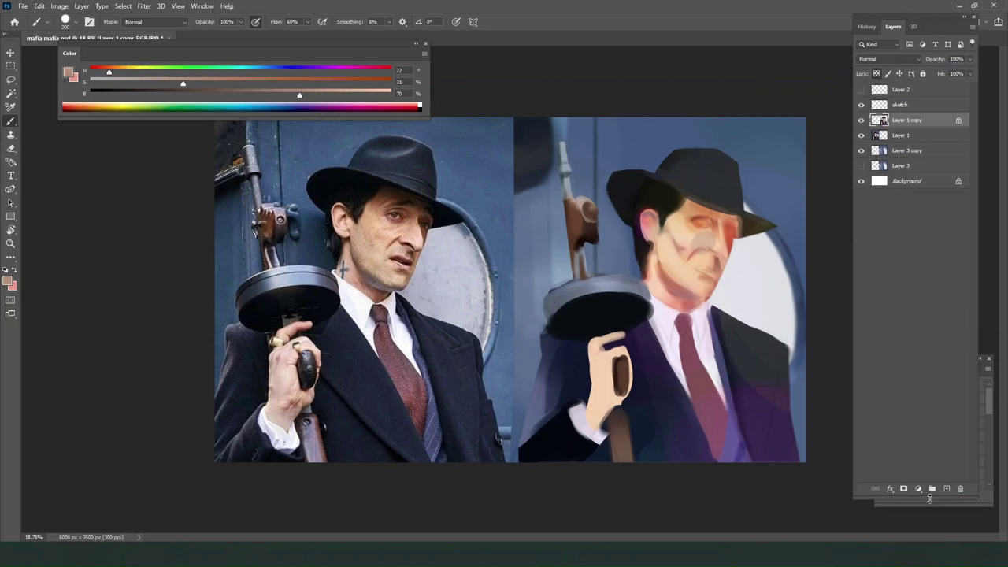
drag(930, 498, 951, 364)
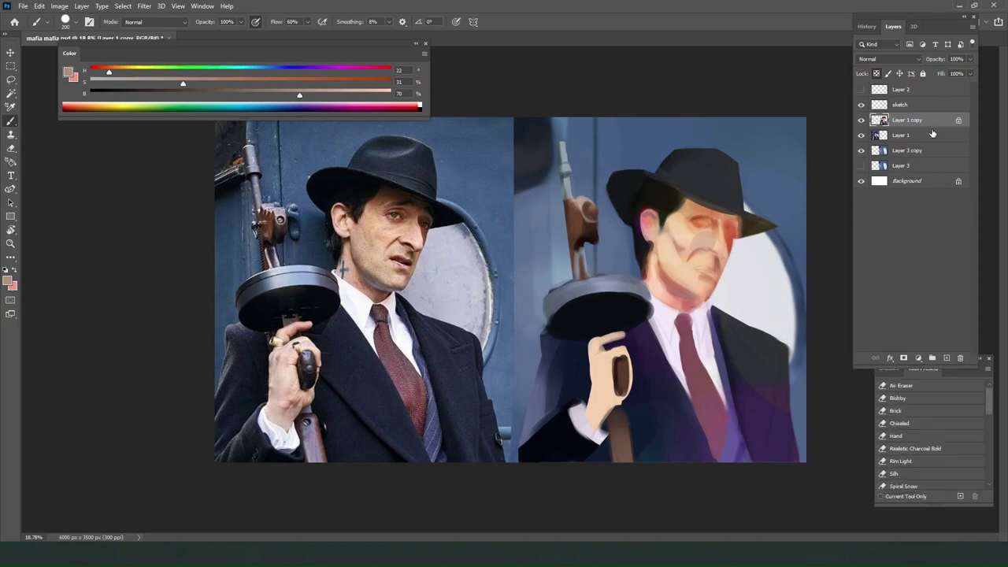
drag(920, 22, 935, 86)
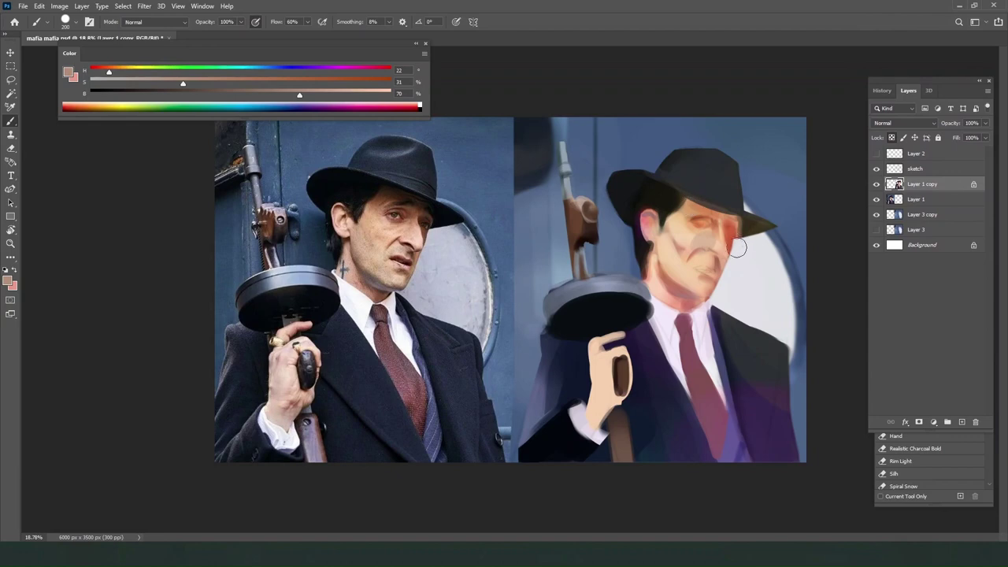
Try shading strokes on the cheek and nose with sampled red-orange, and undo them.
drag(710, 248, 706, 258)
key(ctrl+z)
key(ctrl+z)
key(ctrl+z)
alt+click(720, 221)
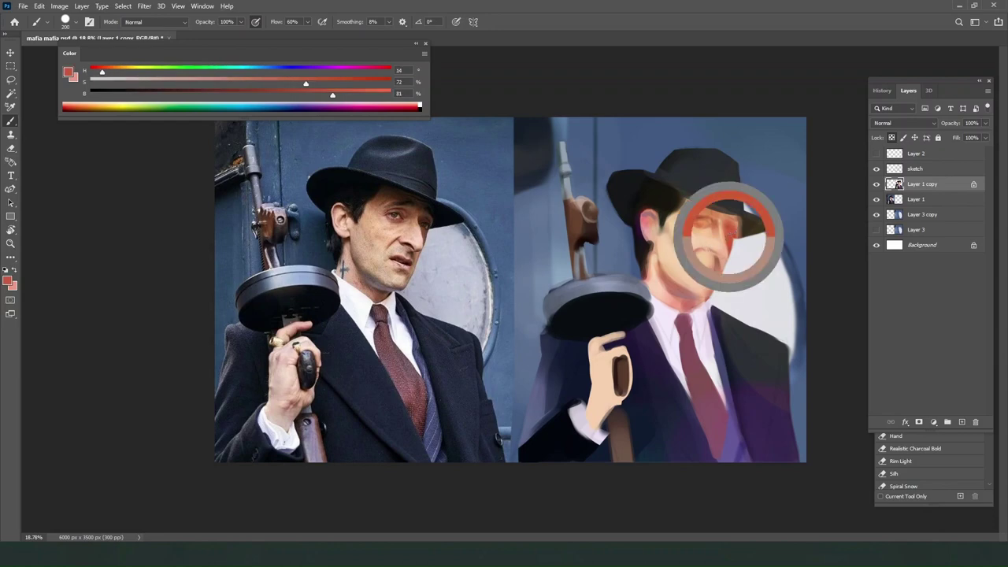
drag(717, 246, 732, 240)
key(ctrl+z)
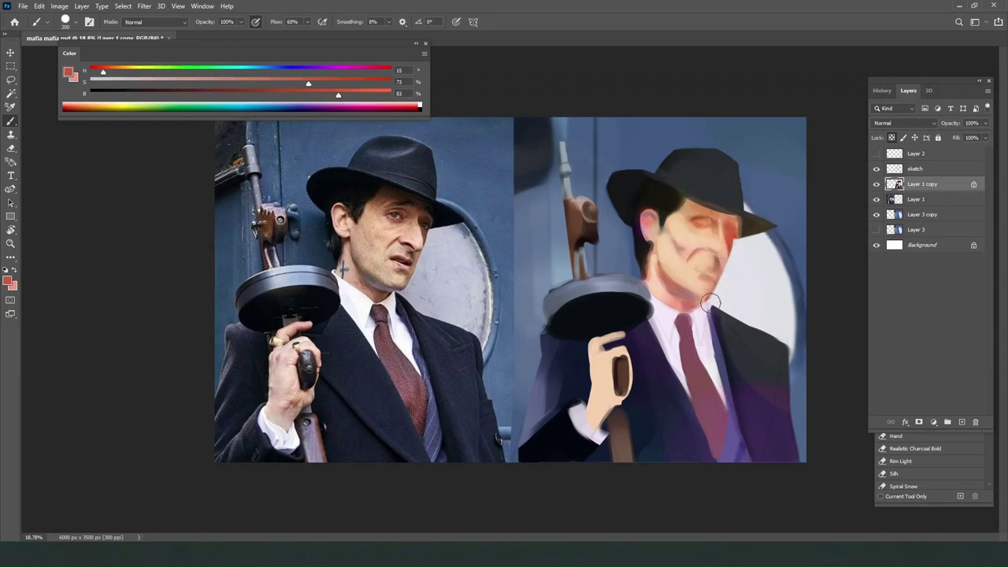
Sample the hat brim's dark brown, set it to 81% saturation and 12% brightness, and reduce the brush size.
alt+click(745, 216)
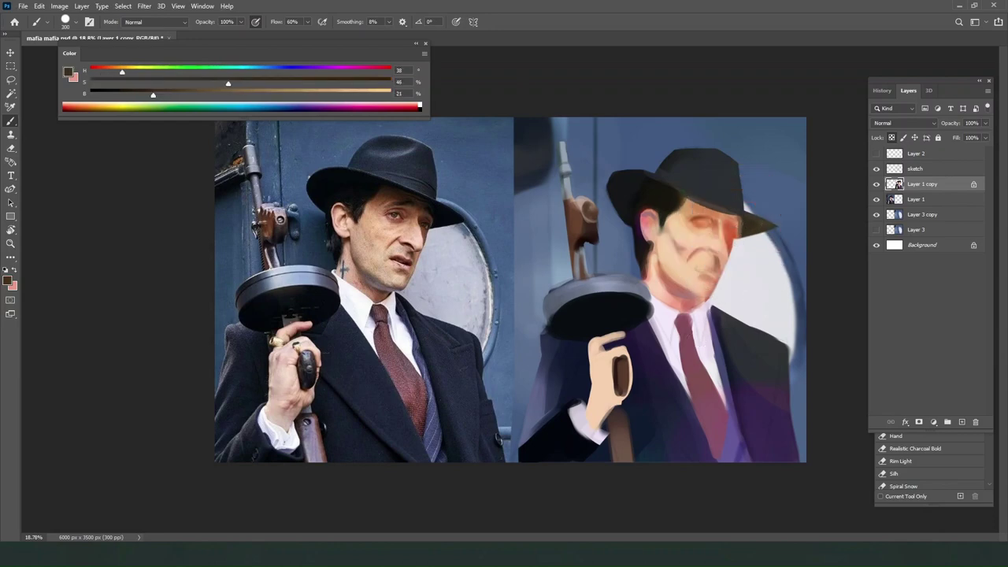
click(126, 94)
click(334, 82)
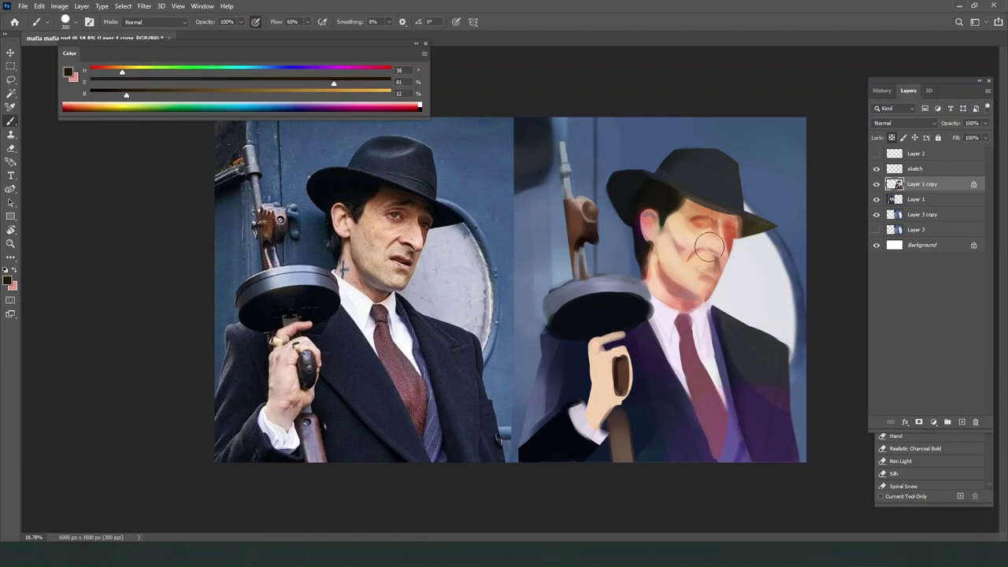
key(bracketleft)
key(bracketleft)
key(bracketleft)
Unlock Layer 1 copy's transparency and reshape the top edge of the hat crown with sampled dark grays.
alt+click(680, 163)
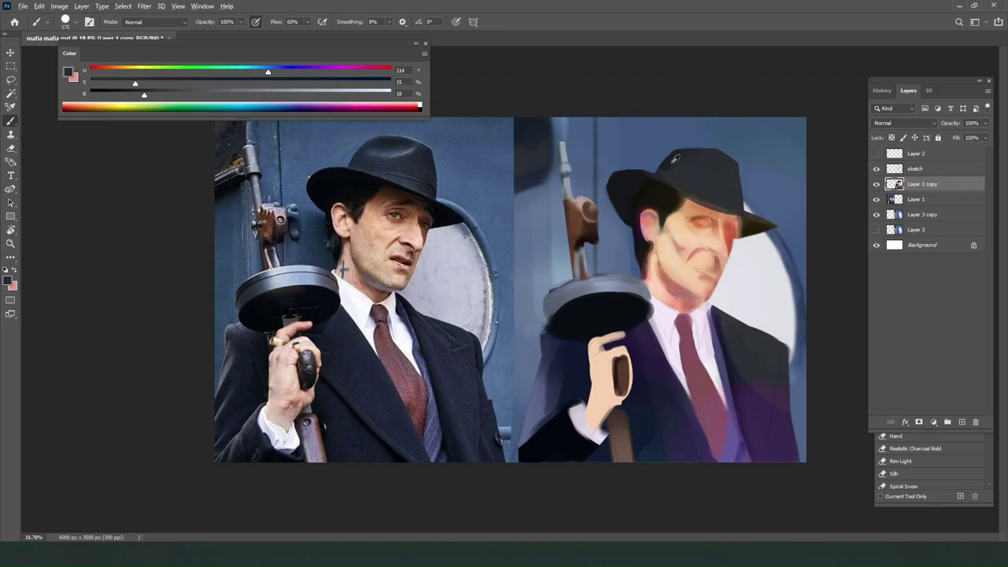
alt+click(666, 160)
key(bracketleft)
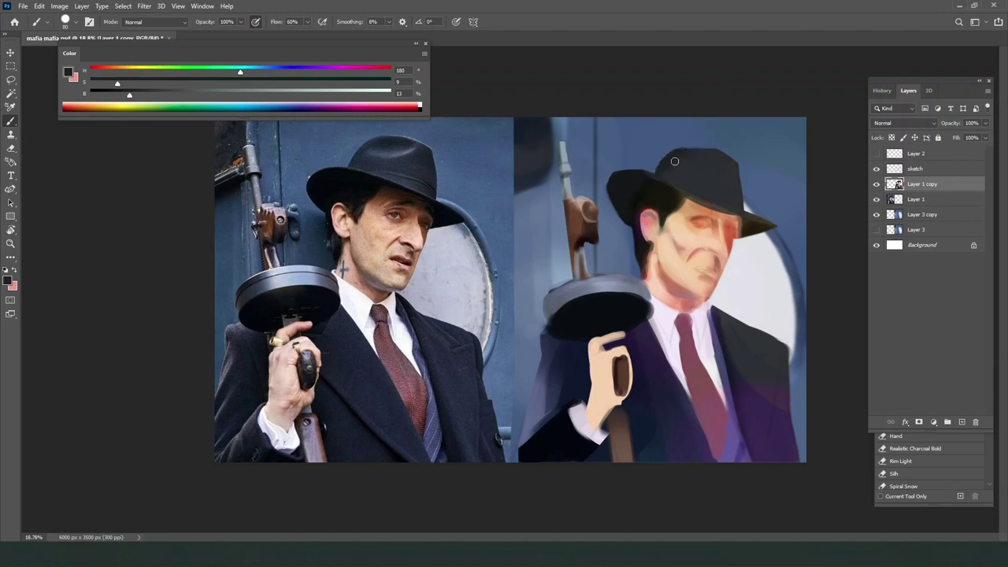
alt+click(713, 159)
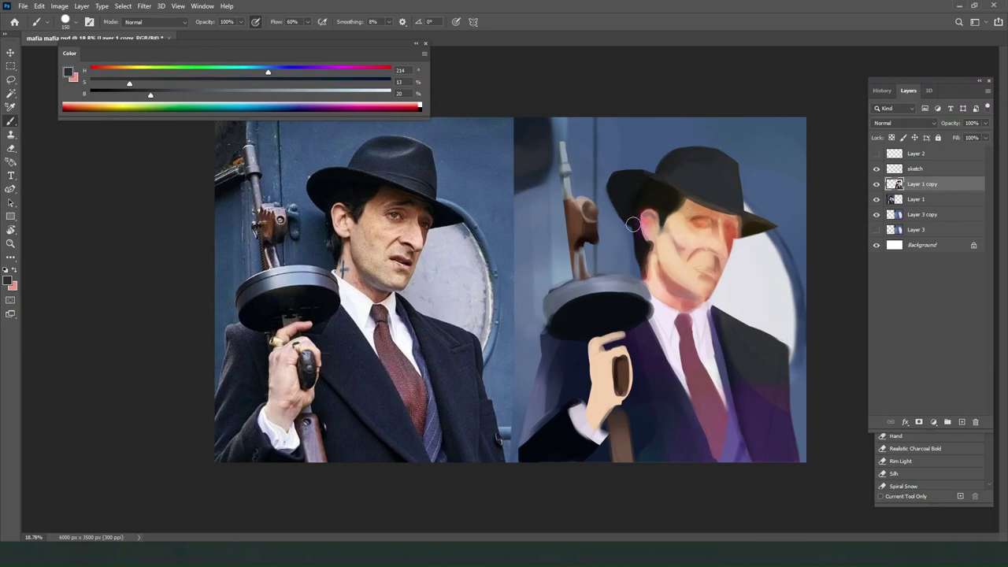
Try broad curved dark gray strokes across the hat, gun, coat and face, undoing each one.
mouse_move(632, 140)
mouse_down()
mouse_move(686, 462)
mouse_move(788, 227)
mouse_up()
key(ctrl+z)
drag(612, 189, 565, 327)
key(ctrl+z)
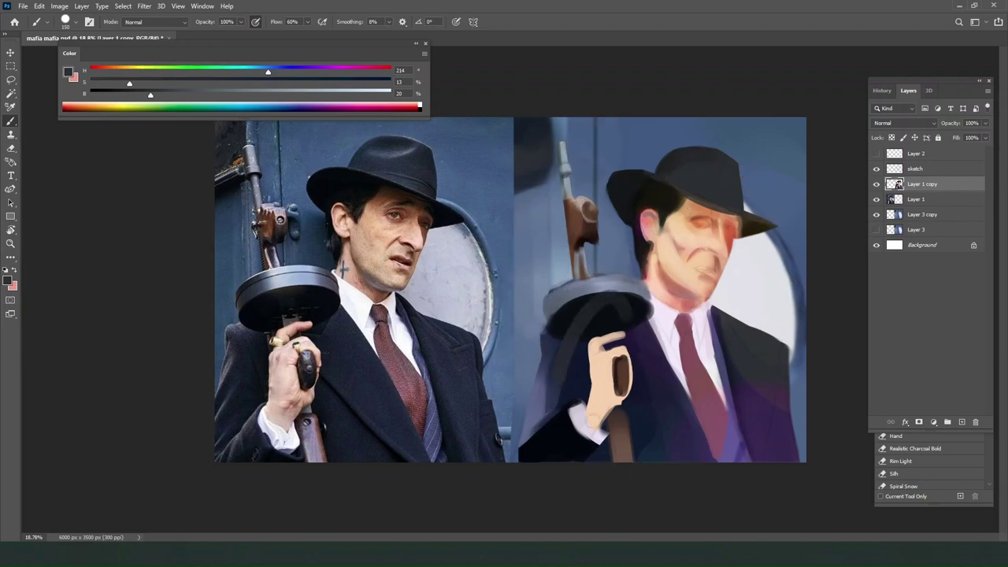
drag(561, 380, 619, 334)
key(ctrl+z)
mouse_move(604, 202)
mouse_down()
mouse_move(565, 355)
mouse_move(589, 211)
mouse_up()
key(ctrl+z)
drag(709, 315, 694, 491)
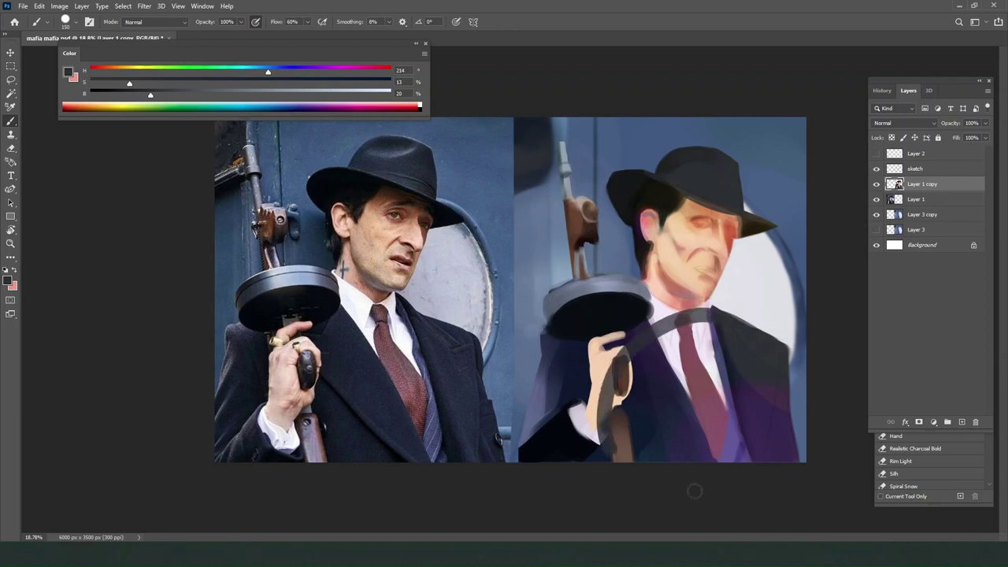
key(ctrl+z)
mouse_move(748, 314)
mouse_down()
mouse_move(648, 437)
mouse_move(746, 451)
mouse_up()
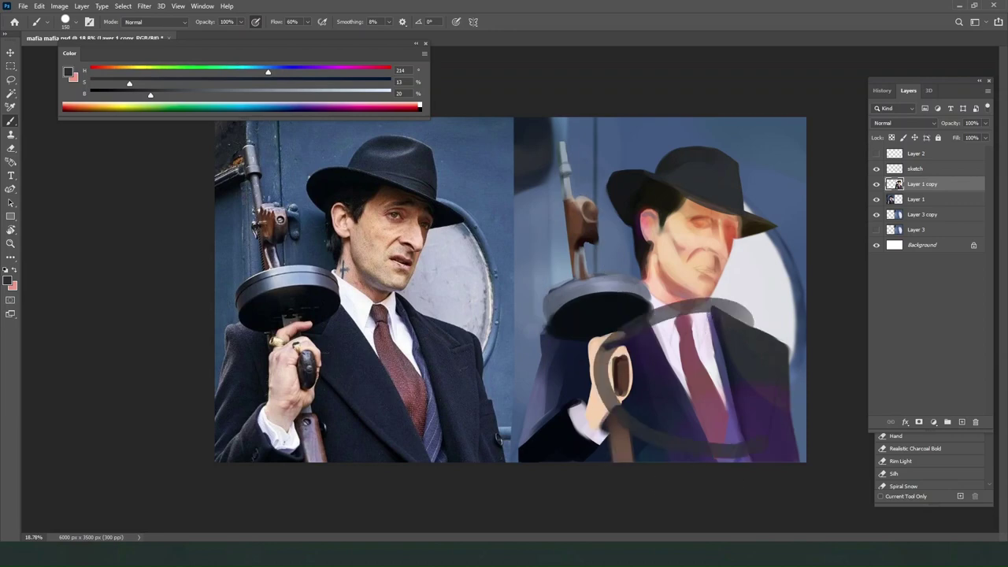
key(ctrl+z)
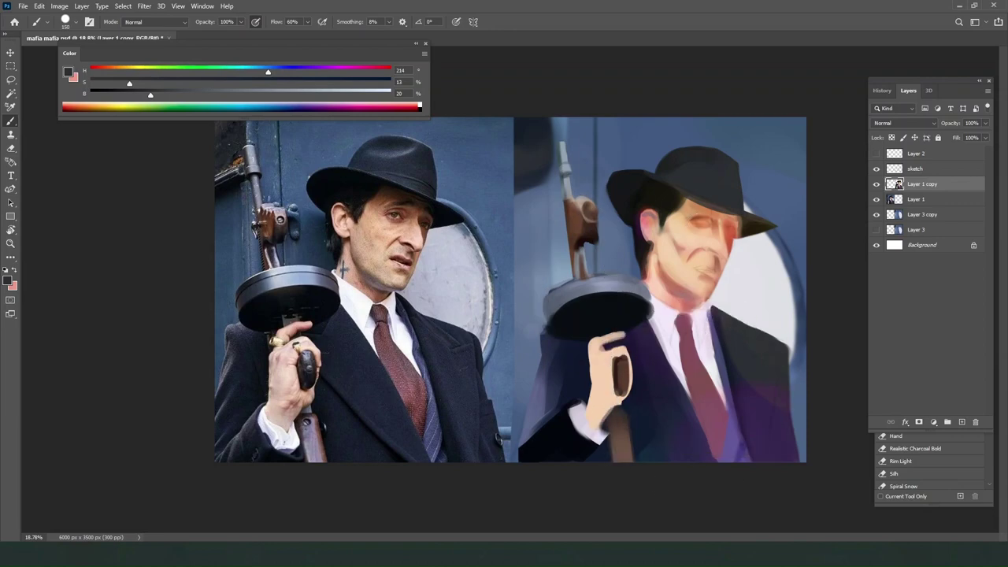
drag(710, 193, 709, 287)
key(ctrl+z)
Shade the hat crown's indentation, setting a near-black navy at 60% saturation and 13% brightness.
key(bracketright)
drag(666, 165, 676, 163)
click(131, 95)
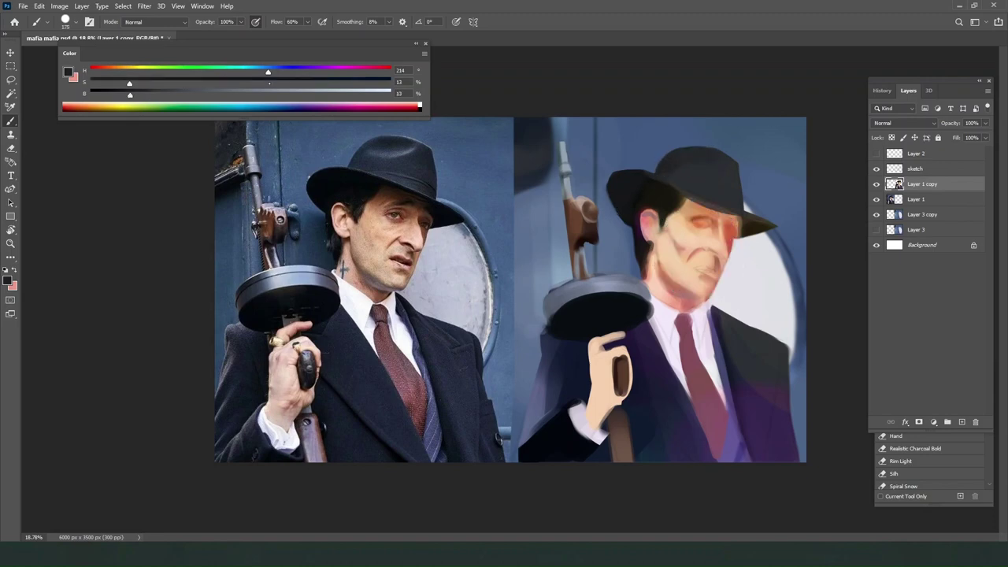
click(268, 83)
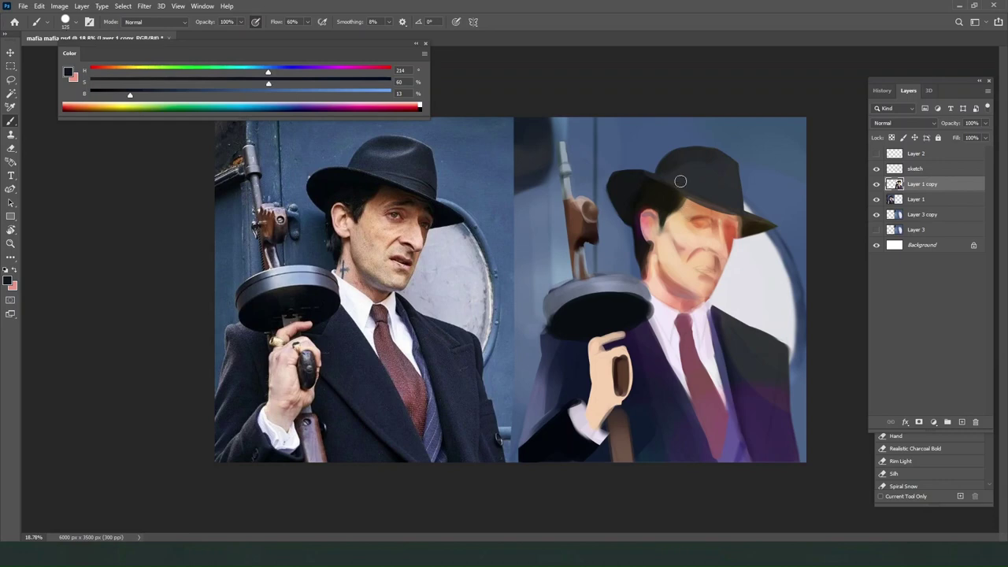
key(bracketright)
key(bracketright)
Paint a highlight across the hat crown with a sampled blue-gray raised to 70% brightness, and soften it with sampled dark gray.
alt+click(701, 171)
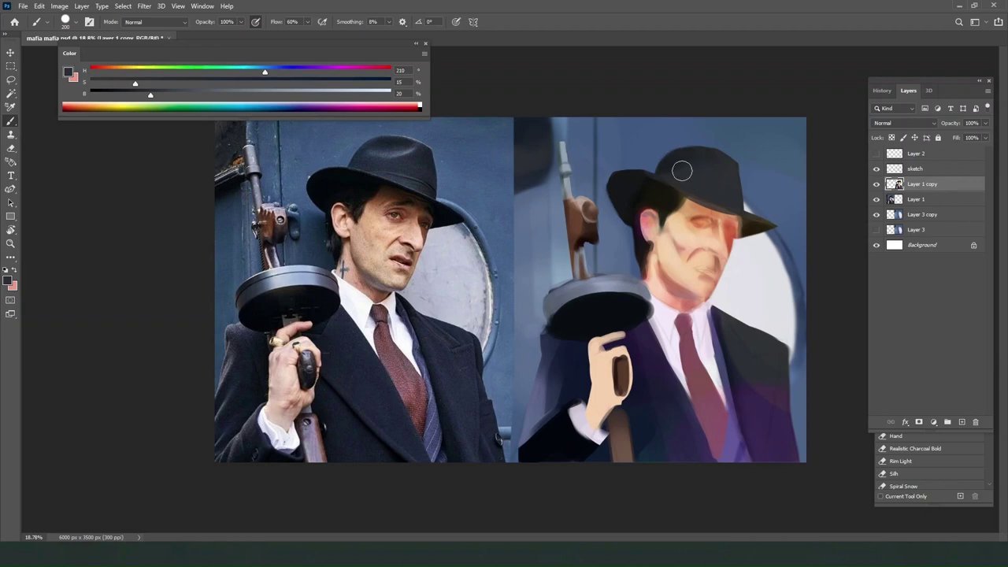
click(300, 95)
drag(670, 169, 715, 159)
key(bracketright)
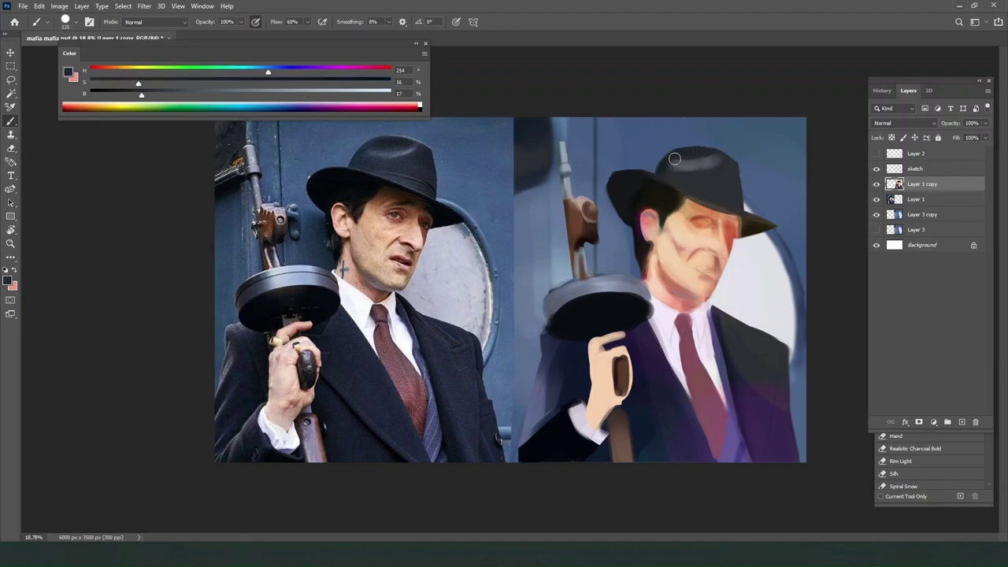
mouse_move(675, 159)
mouse_down()
mouse_move(681, 148)
mouse_move(677, 165)
mouse_up()
alt+click(671, 154)
Choose the Round smudge preset with 20% strength, reselect Layer 1 copy and toggle its visibility off and on.
click(962, 399)
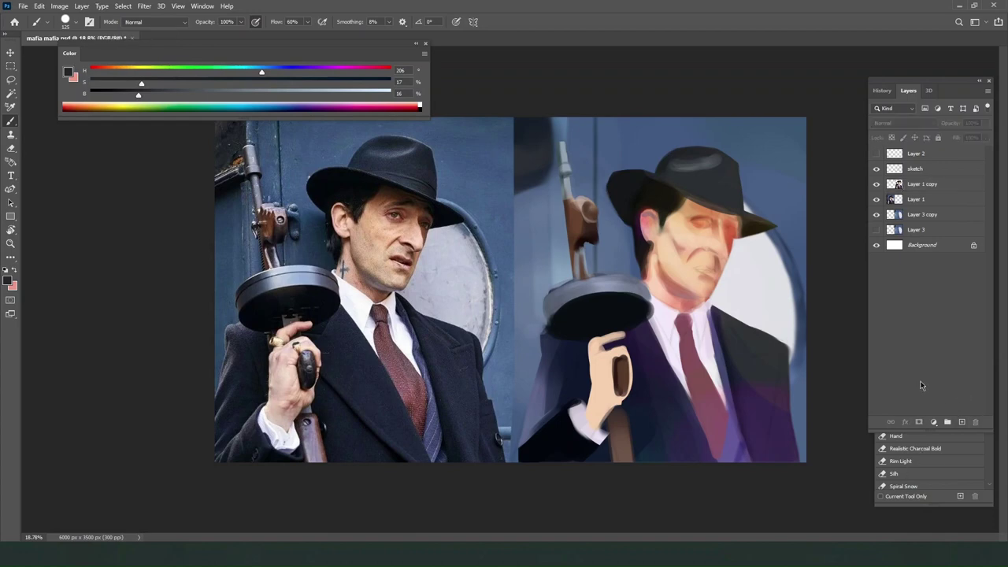
click(939, 481)
scroll(923, 475, down, 10)
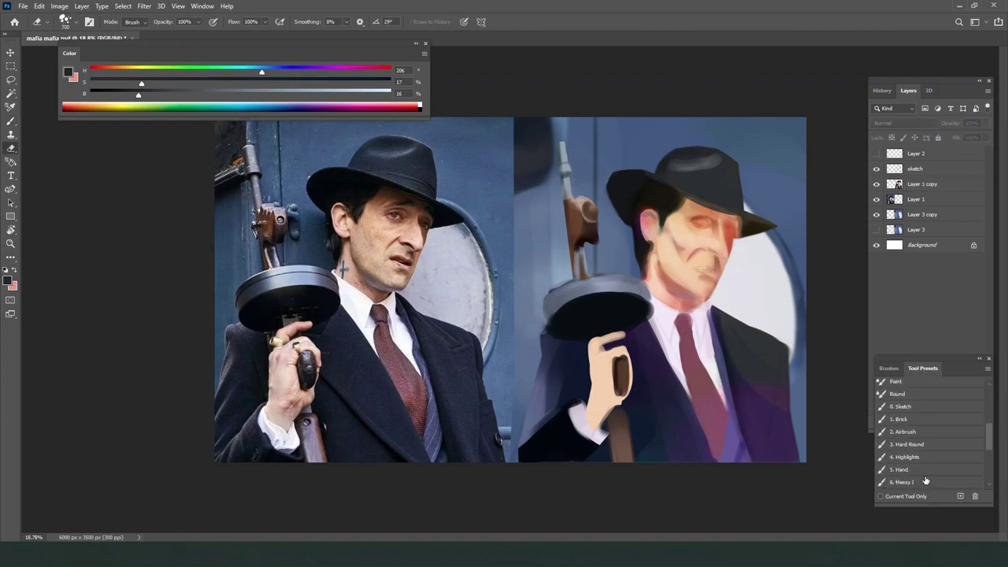
click(920, 486)
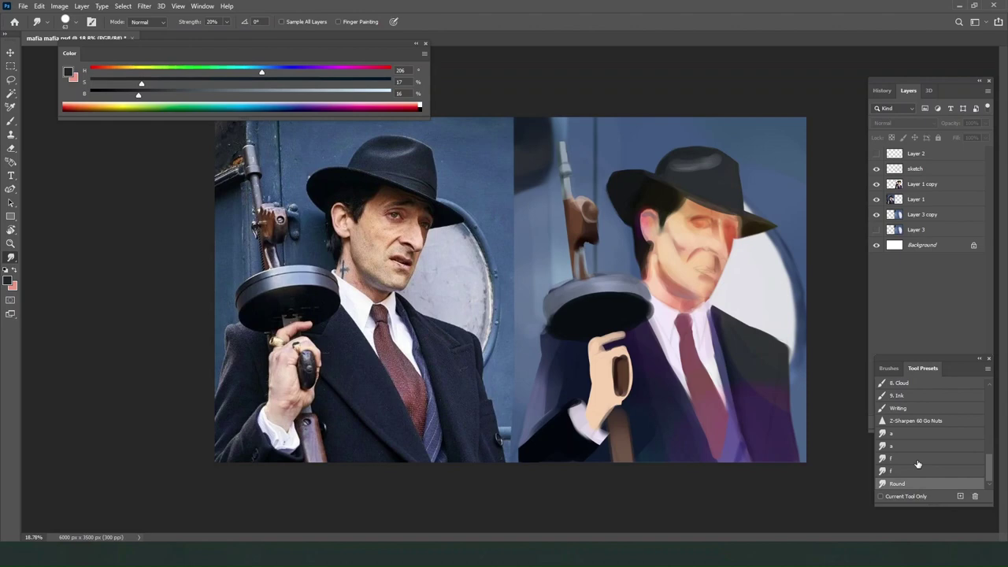
click(922, 183)
click(876, 183)
click(876, 183)
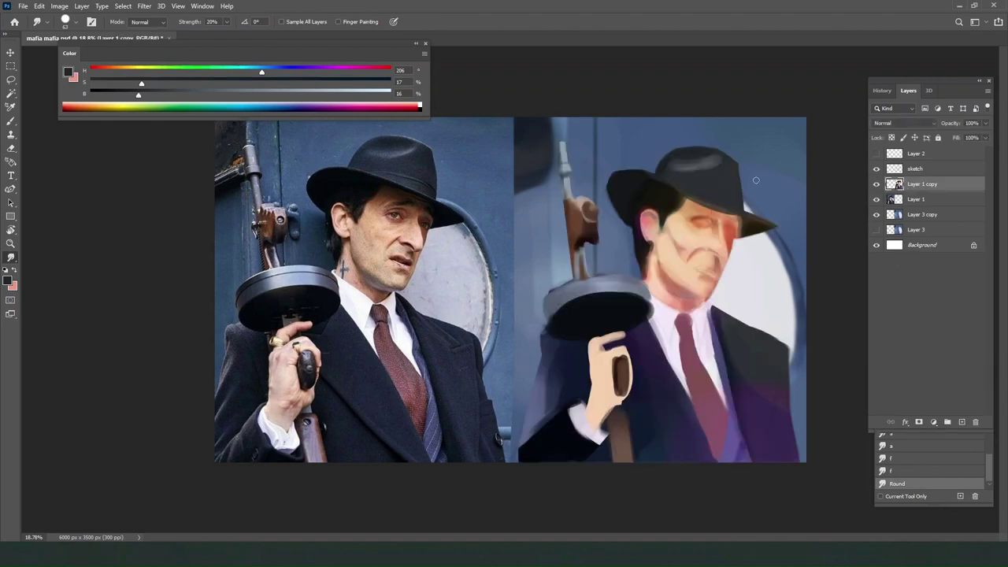
Enlarge the brush and paint a broad stroke of dark gray sampled from the hat across the crown's indentation.
key(bracketright)
key(bracketright)
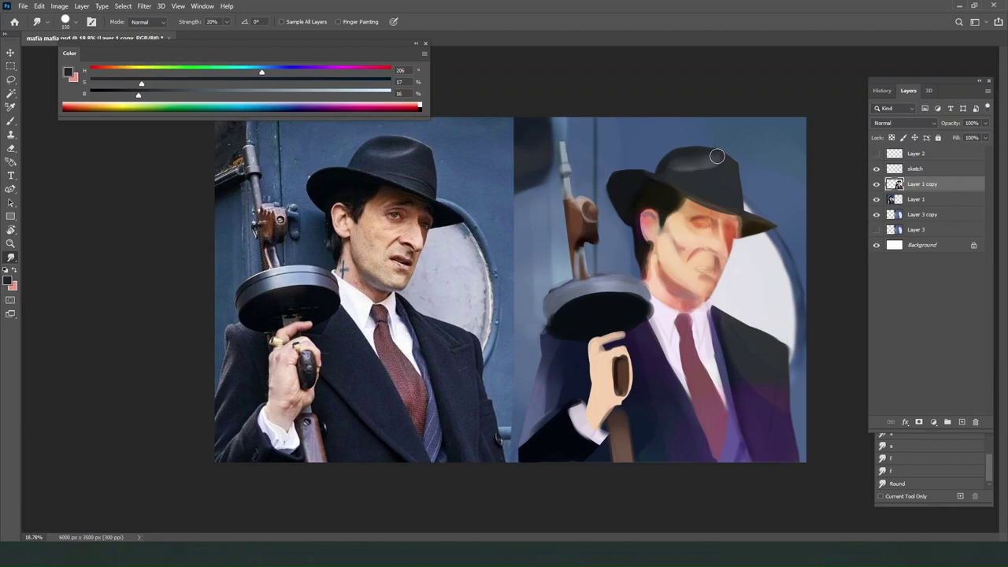
key(b)
alt+click(662, 164)
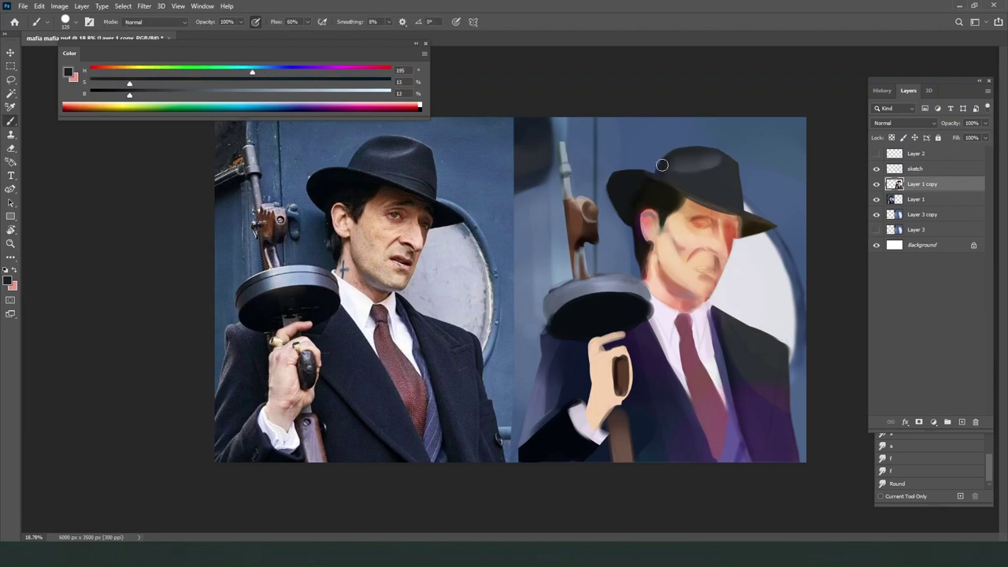
key(bracketright)
key(bracketright)
key(bracketright)
drag(716, 157, 672, 158)
Refine the crown's shading with near-black at 68% saturation and 6% brightness and a sampled dark gray, locking Layer 1 copy's transparent pixels.
click(110, 93)
click(294, 80)
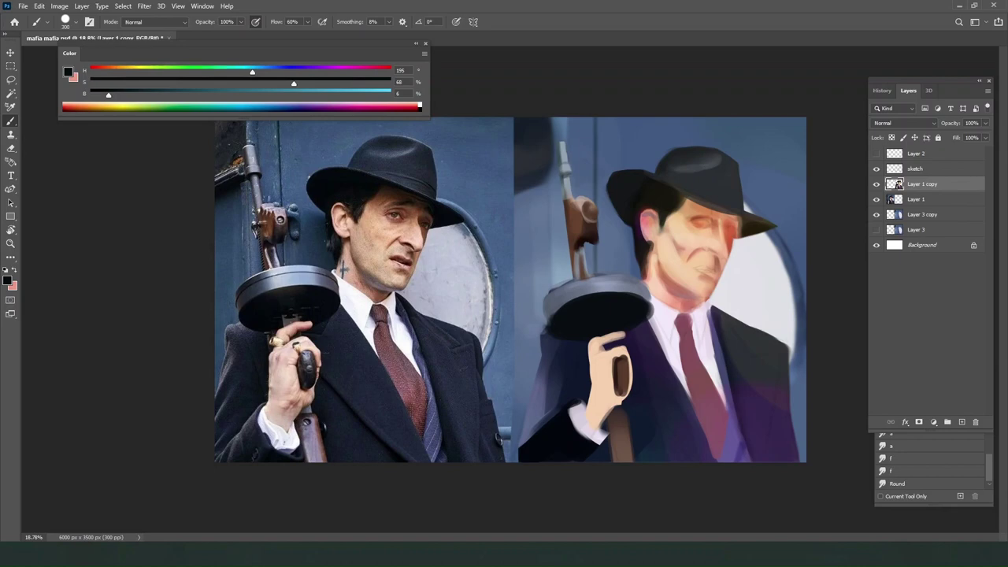
alt+click(724, 178)
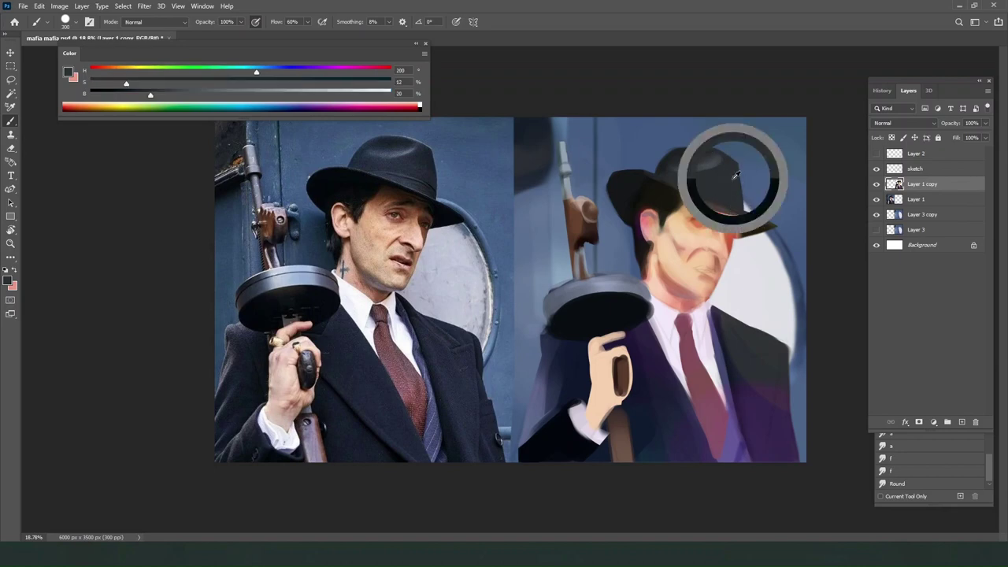
key(bracketleft)
key(bracketleft)
key(bracketleft)
key(bracketleft)
key(bracketleft)
key(bracketleft)
key(bracketleft)
key(bracketleft)
key(bracketleft)
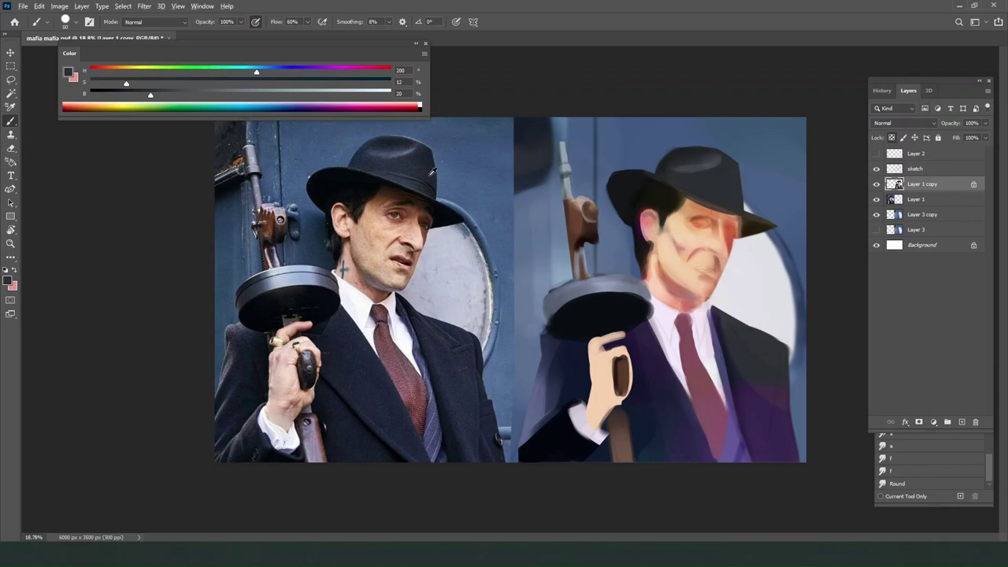
Tint the hat crown with navy sampled from the reference photo and raised to 53% saturation, and check the values in a grayscale proof.
alt+click(432, 170)
key(bracketright)
key(bracketright)
key(bracketright)
key(bracketright)
key(bracketright)
key(bracketright)
key(bracketright)
key(bracketright)
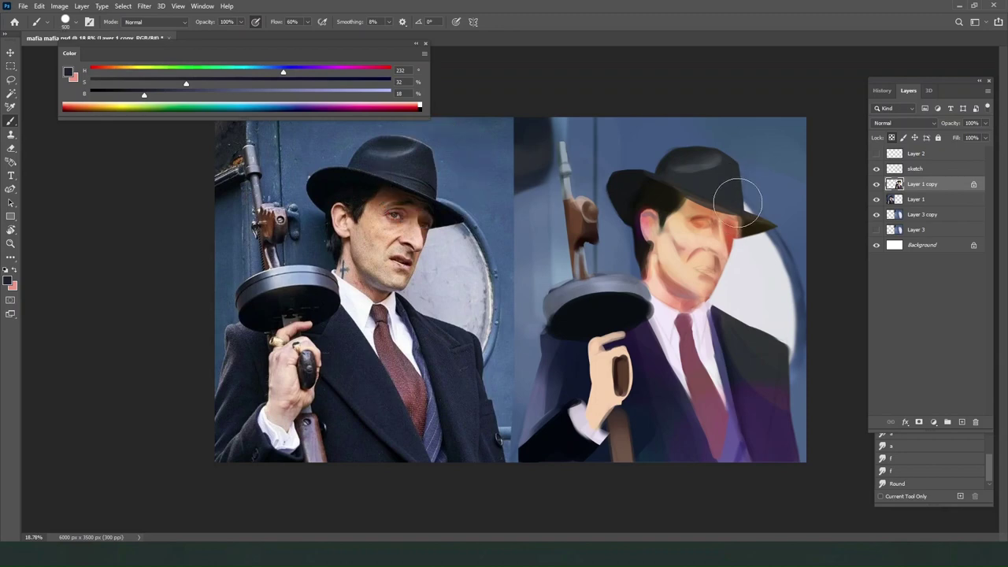
drag(186, 82, 249, 83)
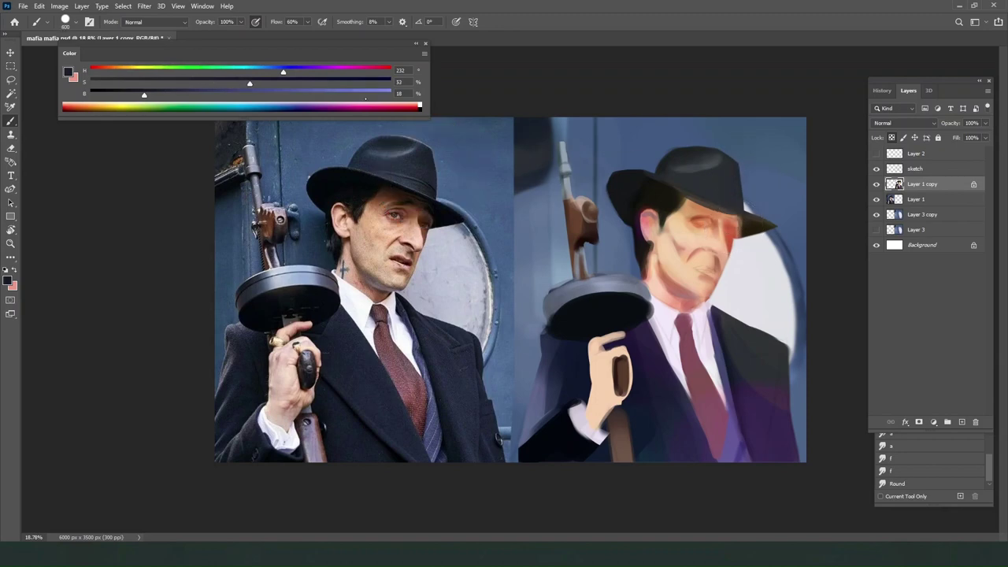
key(bracketright)
key(ctrl+y)
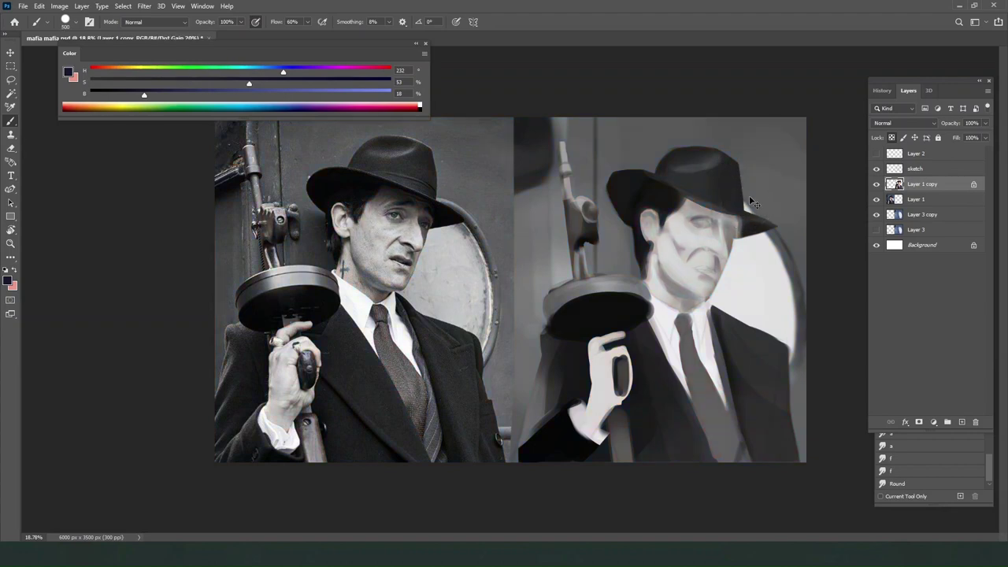
key(ctrl+y)
Sample the hat's top edge and adjust the color to near-black with hue 194°, 70% saturation and 5% brightness.
key(bracketleft)
key(bracketleft)
key(bracketleft)
key(bracketleft)
alt+click(681, 152)
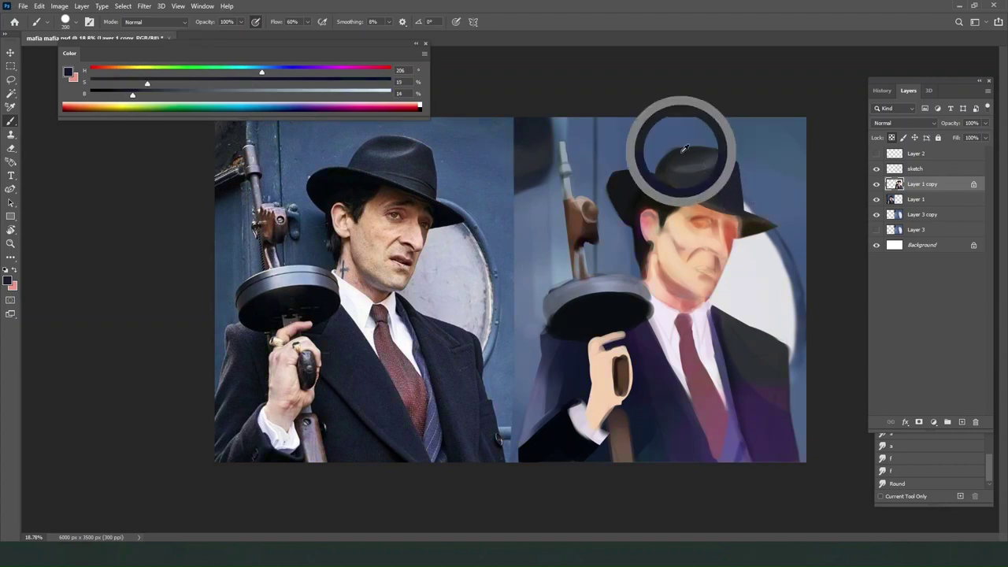
drag(133, 96, 104, 95)
drag(294, 87, 298, 84)
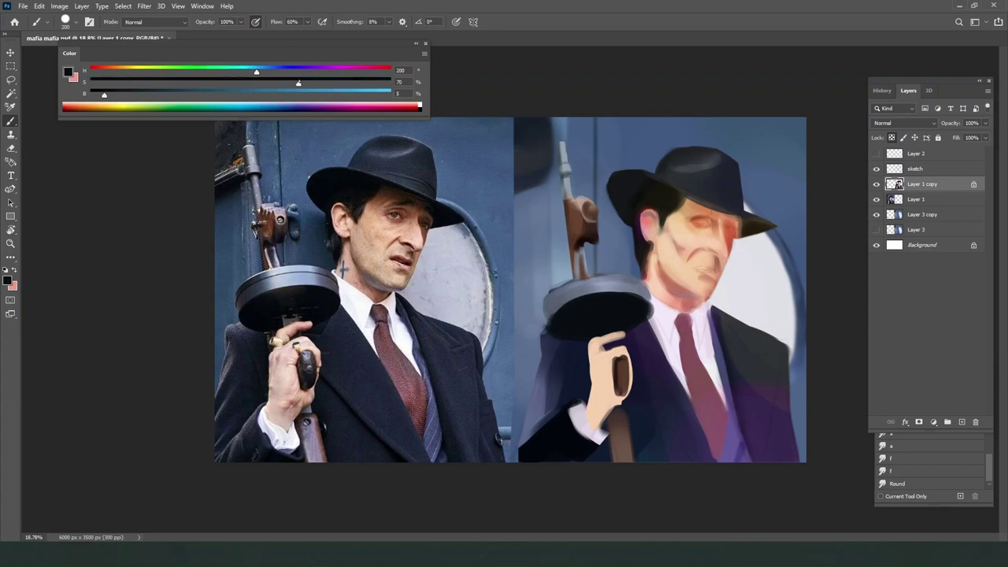
click(252, 68)
Try near-black strokes across the top of the hat crown with two brush sizes, undoing each one.
drag(698, 148, 731, 173)
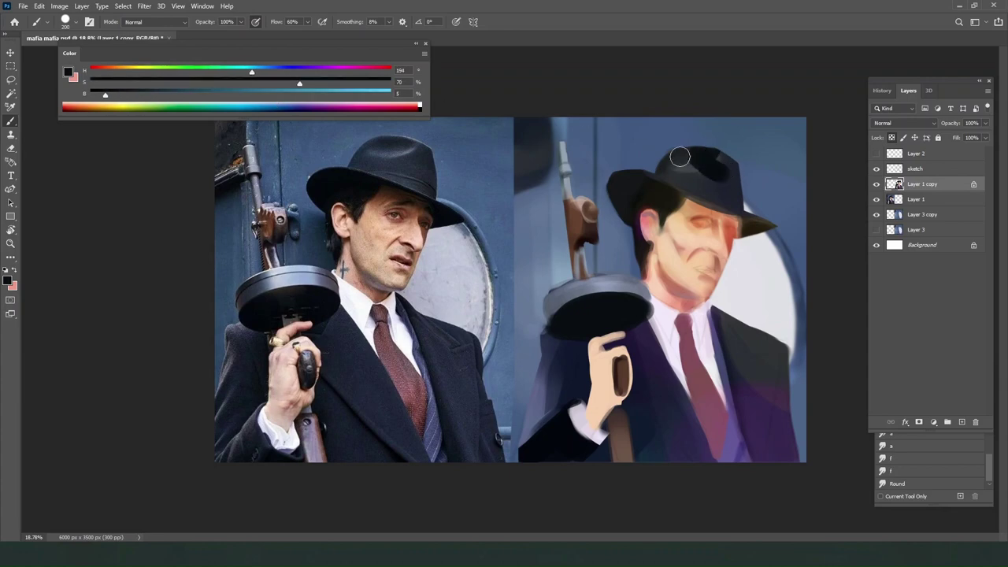
key(ctrl+z)
key(bracketleft)
key(bracketleft)
mouse_move(676, 153)
mouse_down()
mouse_move(718, 155)
mouse_move(698, 153)
mouse_up()
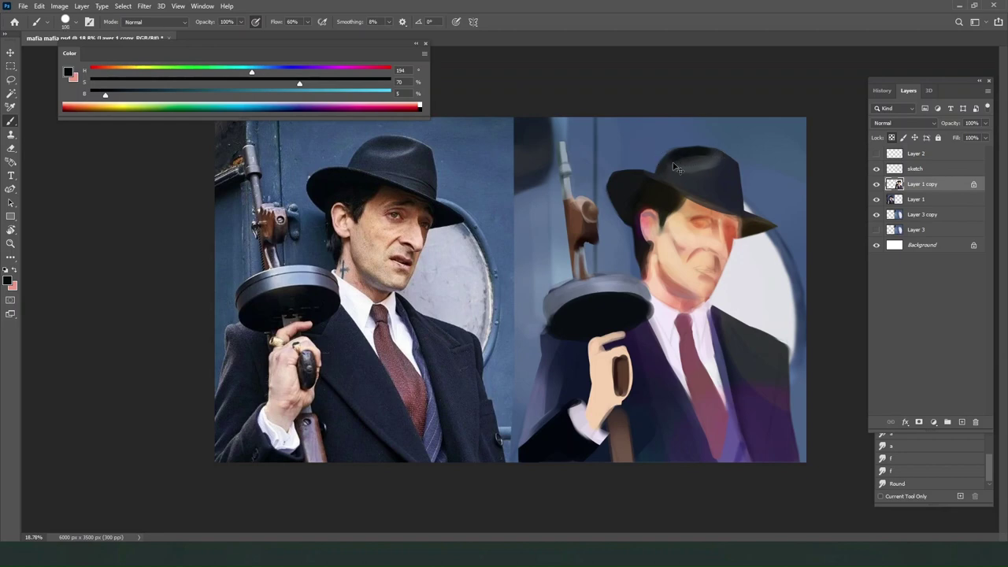
key(ctrl+z)
Darken the hat crown's indentation with the near-black and blend it using the Round smudge preset.
key(bracketright)
key(bracketright)
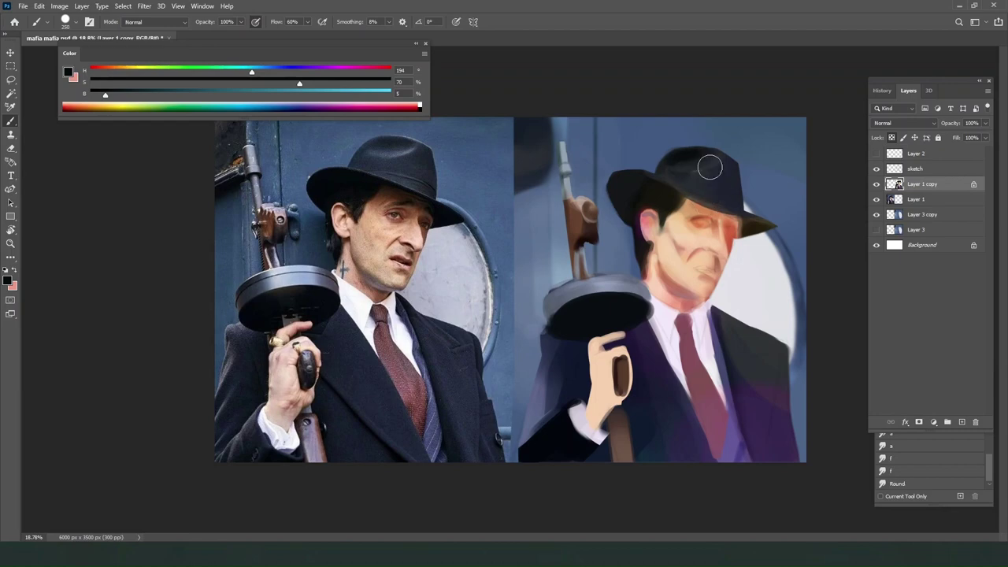
key(bracketright)
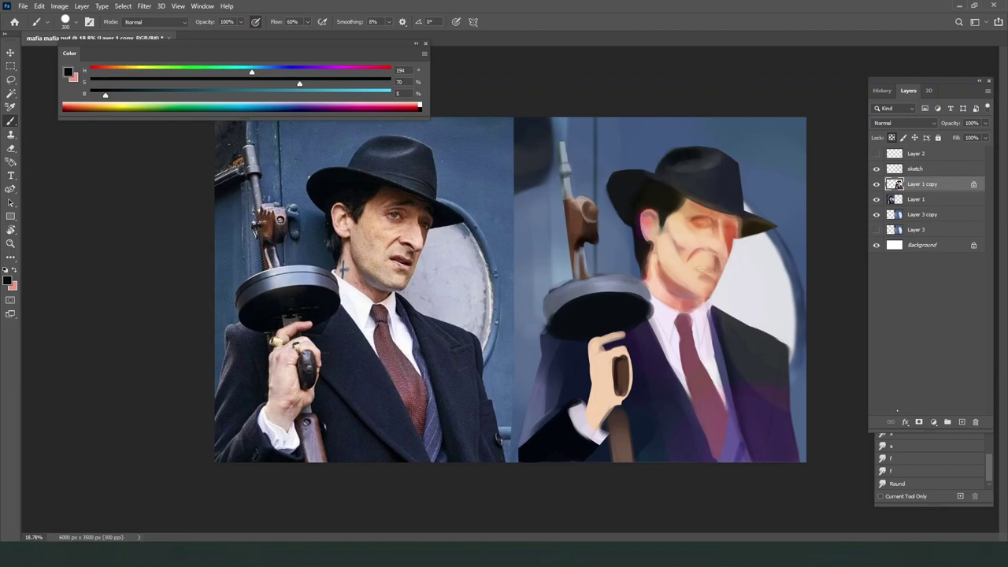
click(898, 483)
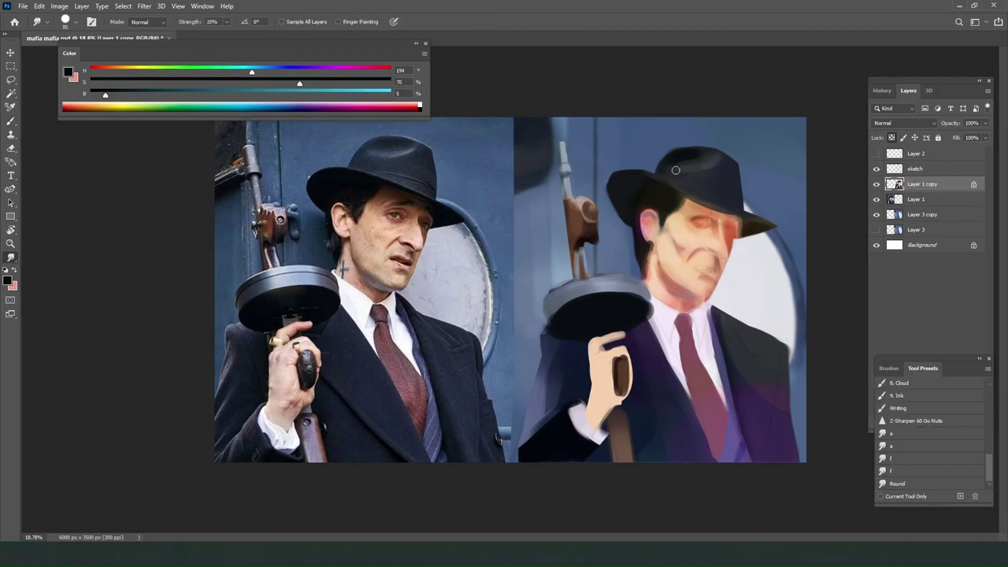
key(bracketright)
key(bracketright)
key(e)
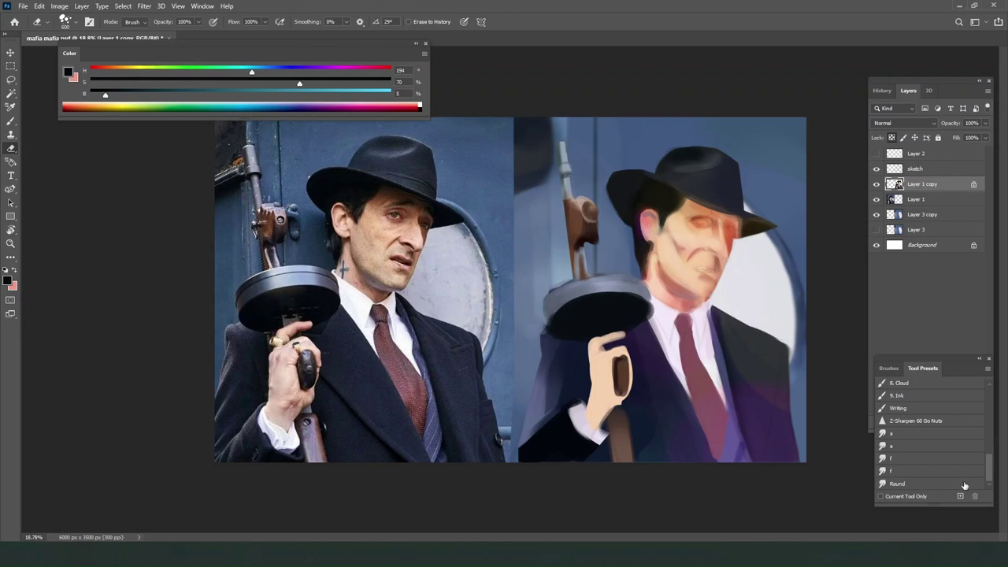
scroll(946, 465, up, 5)
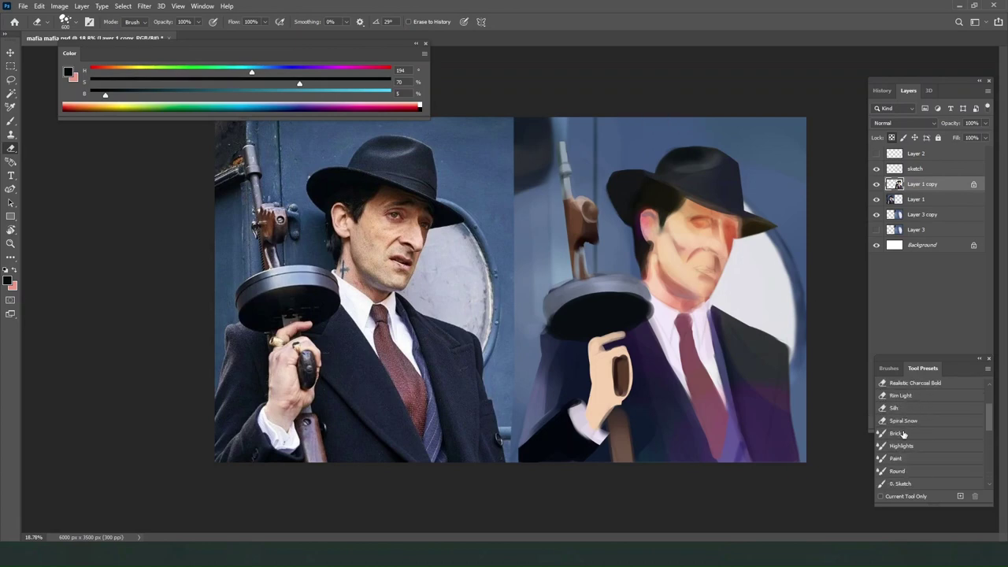
click(903, 434)
scroll(909, 429, down, 5)
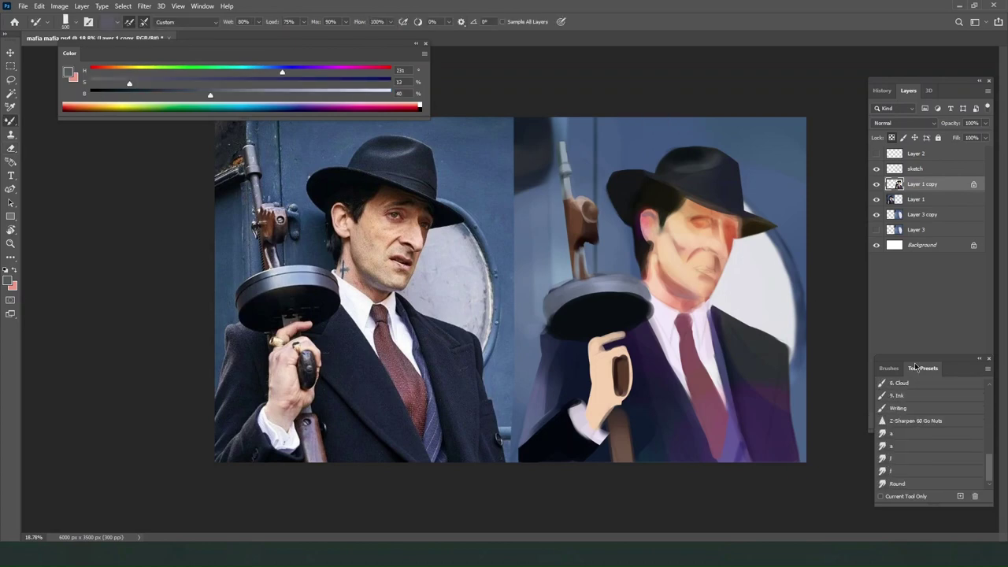
click(913, 327)
key(b)
click(649, 219)
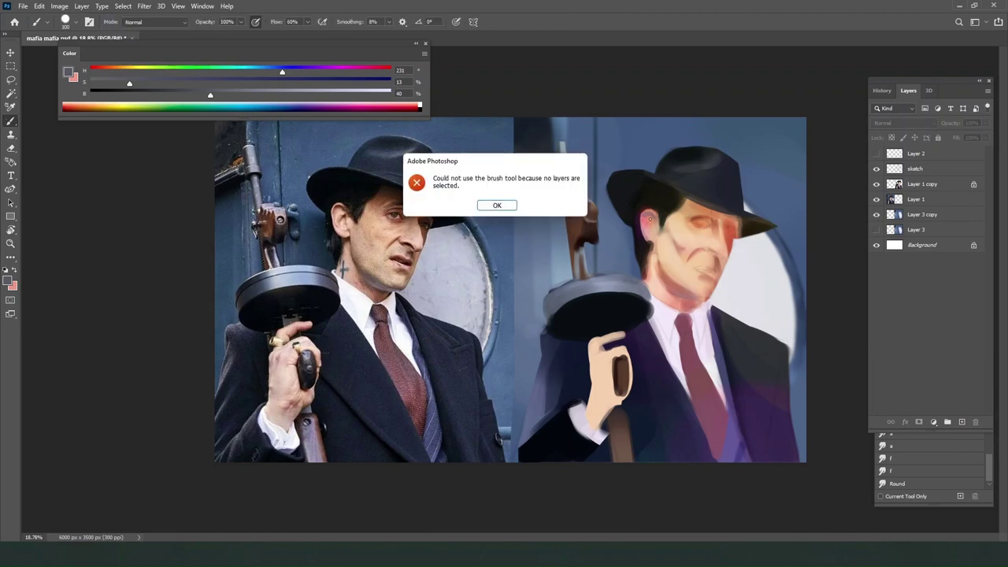
click(499, 205)
Try a gray-blue brush stroke down the side of the face beside the ear and undo it.
drag(675, 241, 664, 271)
key(])
key(])
key(])
key(])
key(])
key(])
key(ctrl+z)
key(])
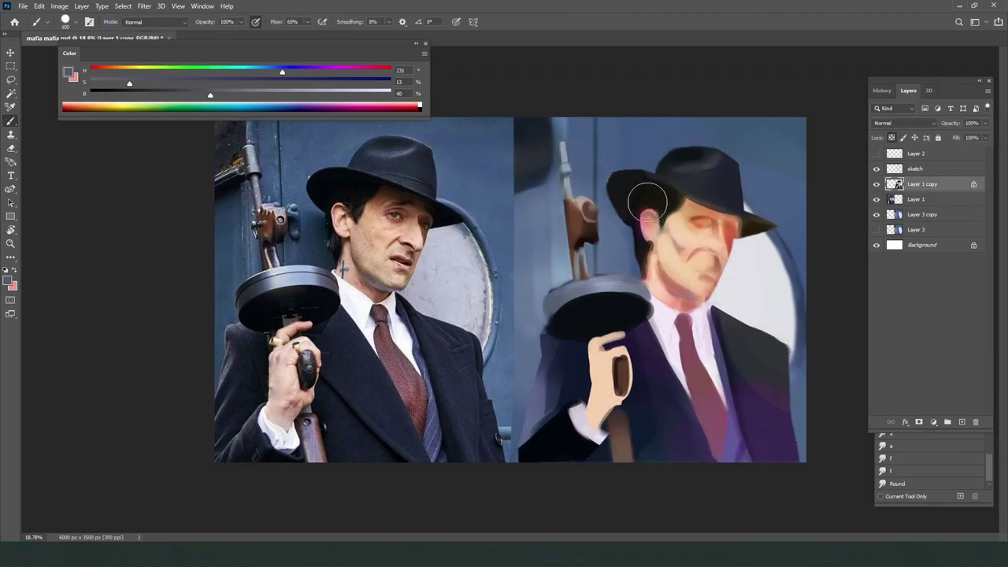
Darken and reshape the back of the hat brim toward the ear with a sampled near-black, unlocking the layer's transparent pixels.
alt+click(619, 175)
key(bracketleft)
key(bracketleft)
key(bracketleft)
key(bracketleft)
key(bracketleft)
key(bracketleft)
key(bracketleft)
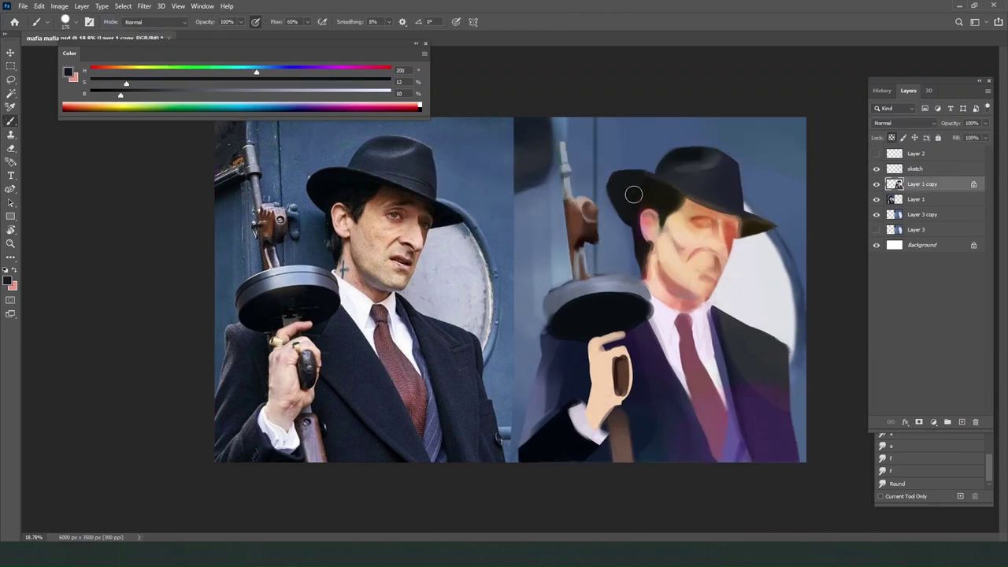
drag(634, 195, 640, 208)
key(bracketleft)
key(bracketleft)
drag(610, 199, 638, 224)
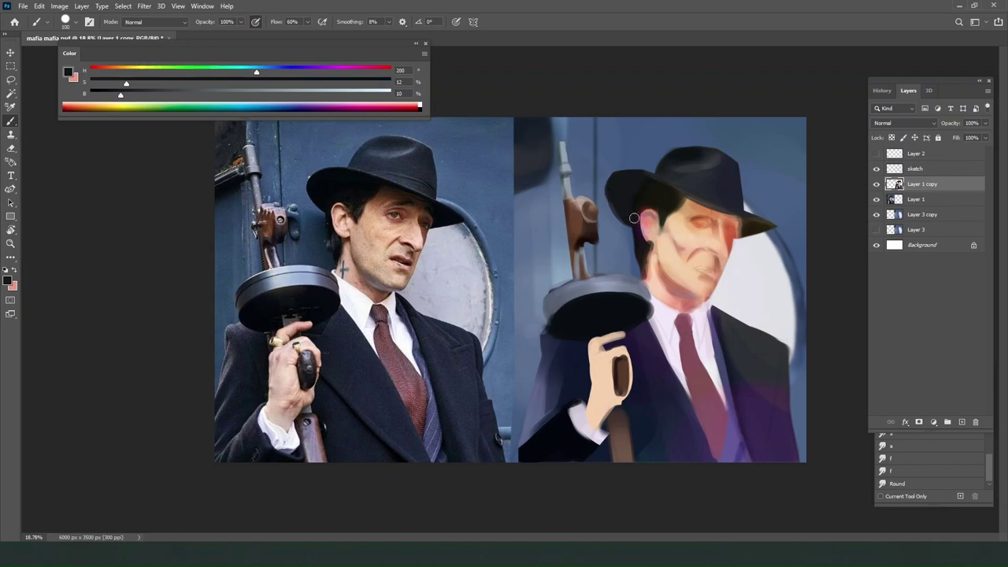
Load the Brick eraser preset for trimming the back edge of the hat brim.
key(e)
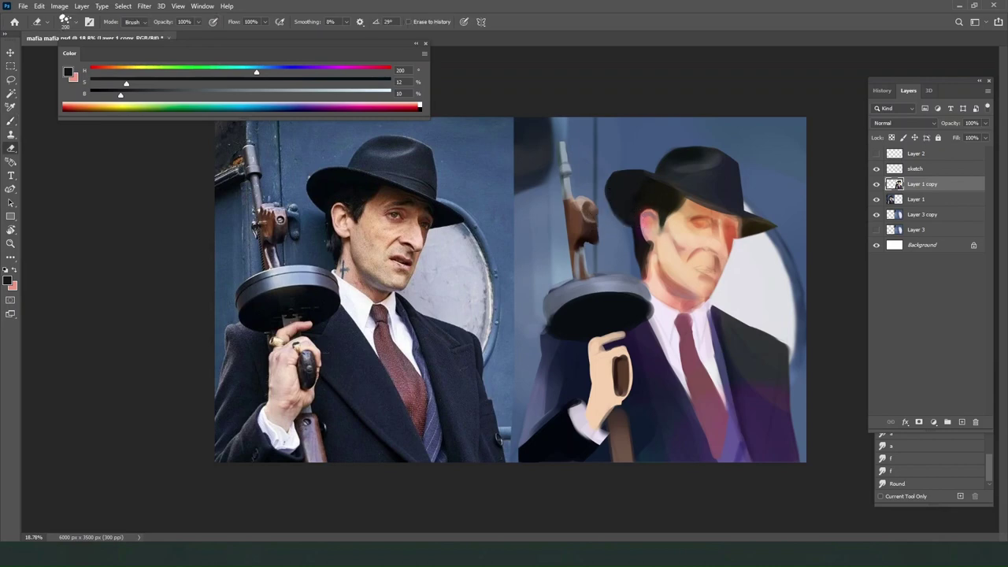
click(882, 455)
scroll(891, 443, up, 8)
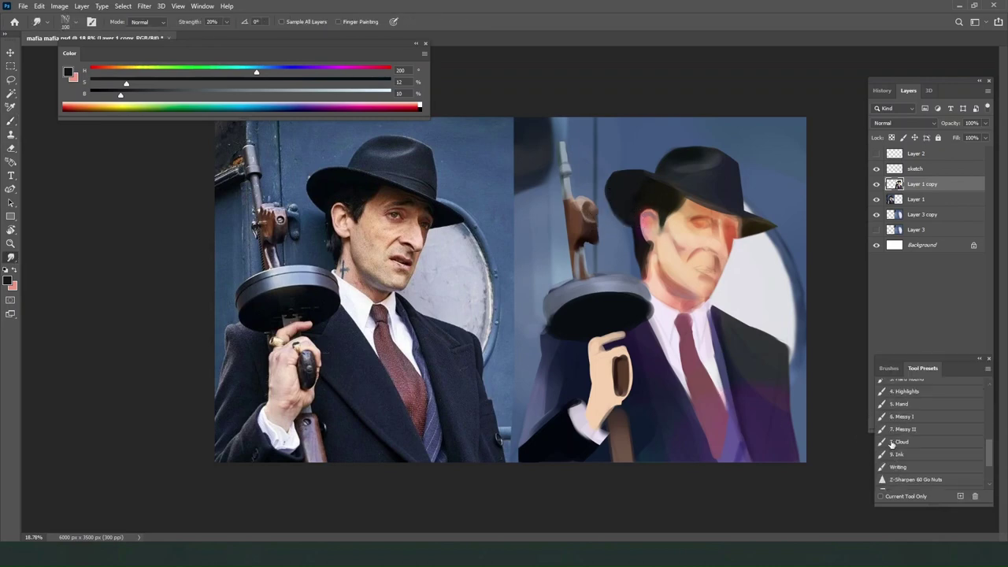
scroll(899, 408, up, 2)
click(900, 406)
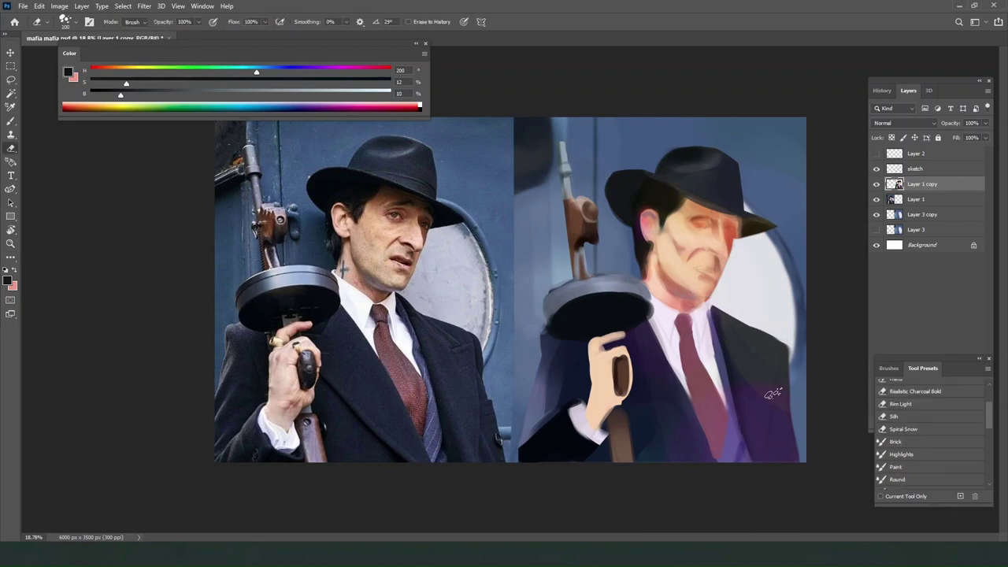
scroll(961, 464, up, 5)
click(910, 411)
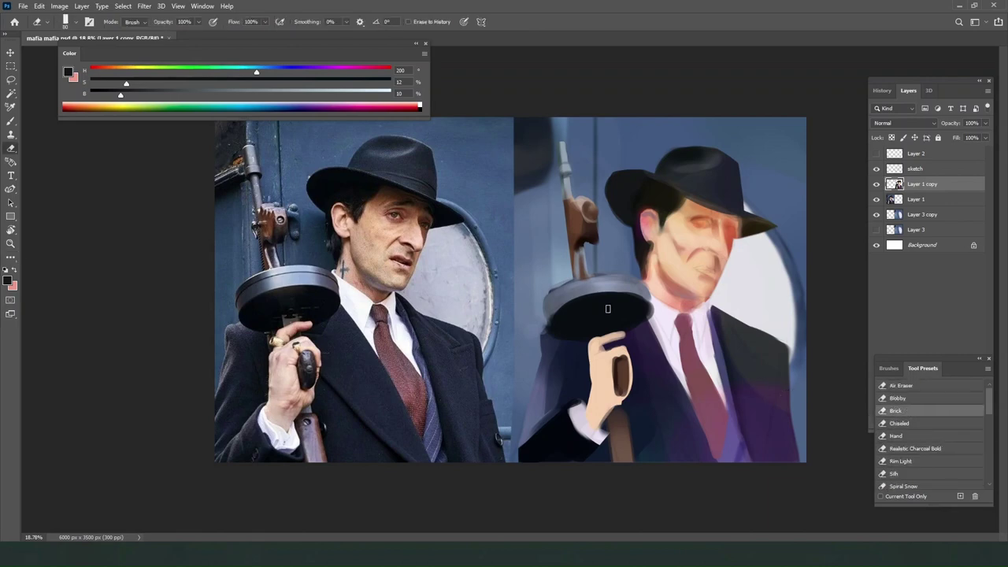
key(b)
drag(989, 403, 980, 506)
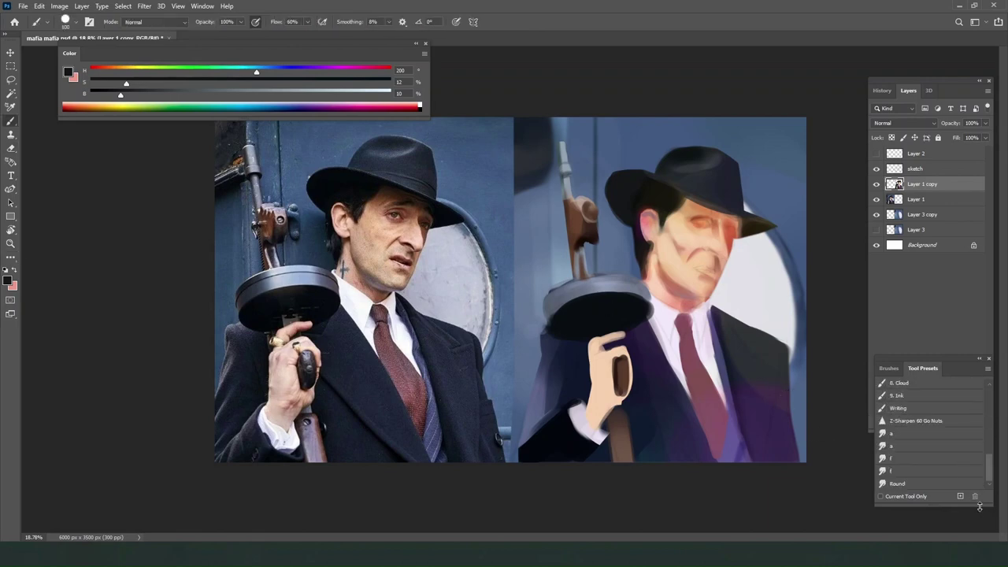
key(e)
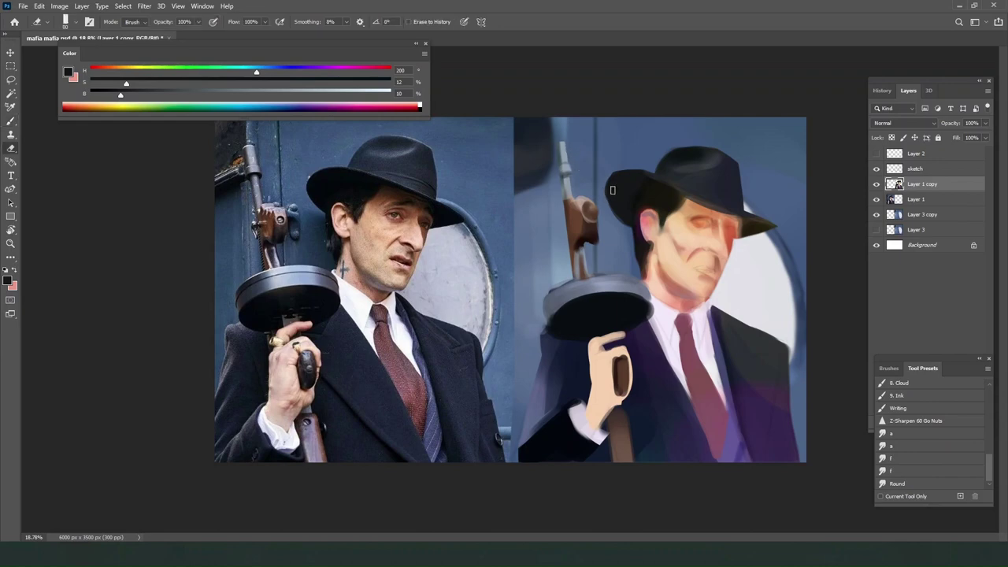
Paint the hair behind the ear with a sampled near-black purple and undo the last, wider stroke.
key(b)
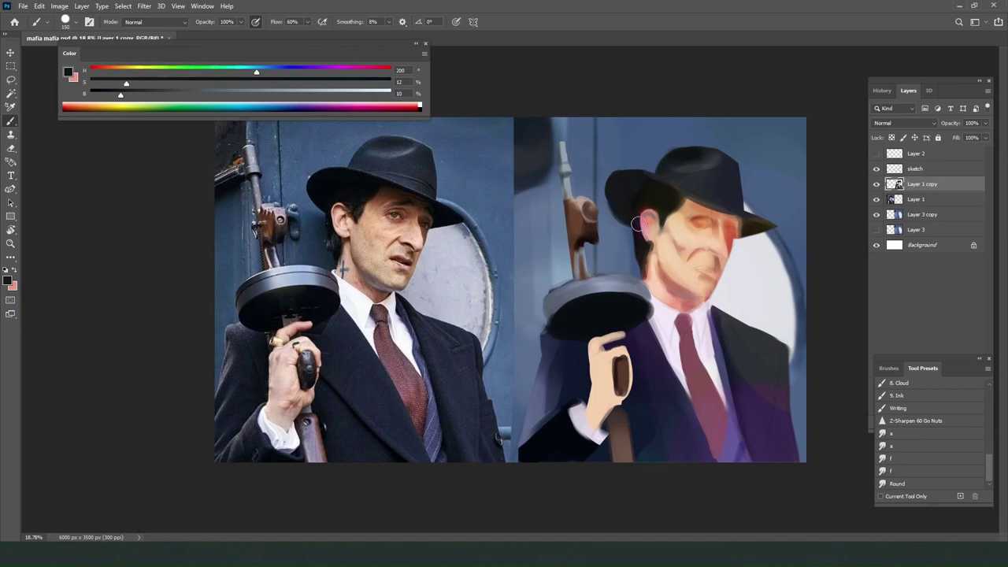
alt+click(641, 224)
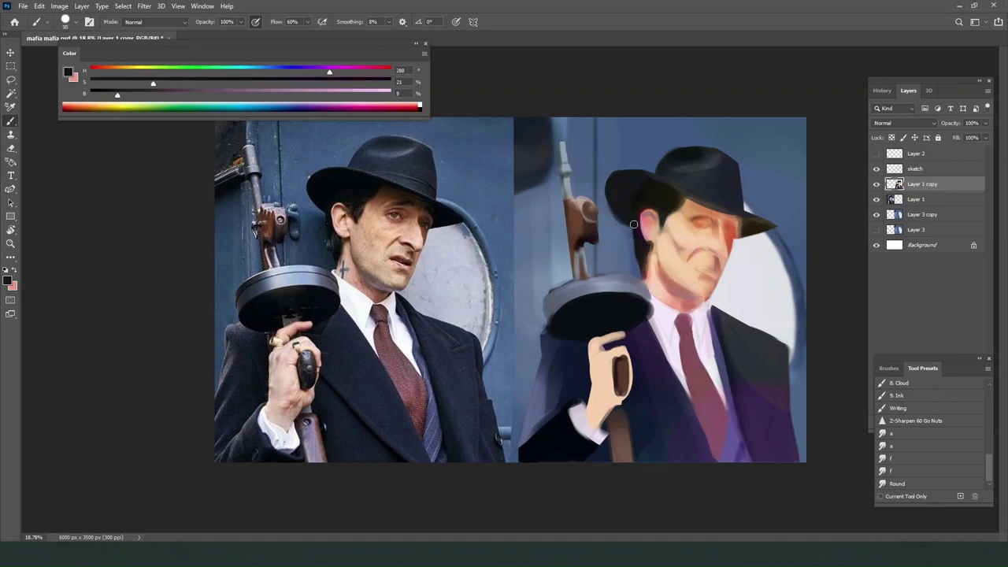
drag(634, 225, 639, 265)
key(bracketright)
drag(640, 229, 640, 268)
key(ctrl+z)
Sample the coat's color and adjust it to dark navy with hue 218°, 83% saturation and 13% brightness.
alt+click(655, 387)
alt+click(764, 377)
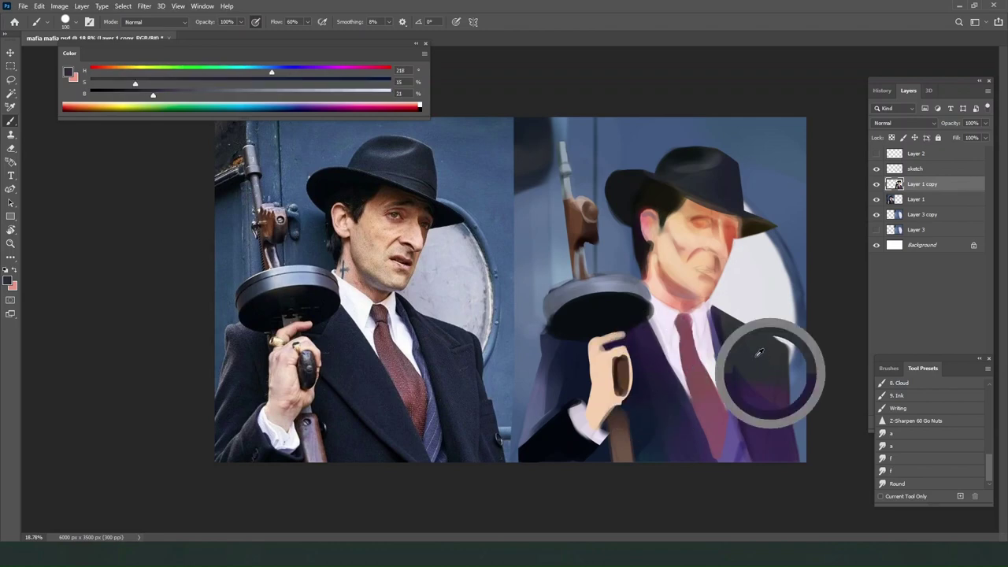
alt+click(735, 371)
drag(147, 94, 131, 95)
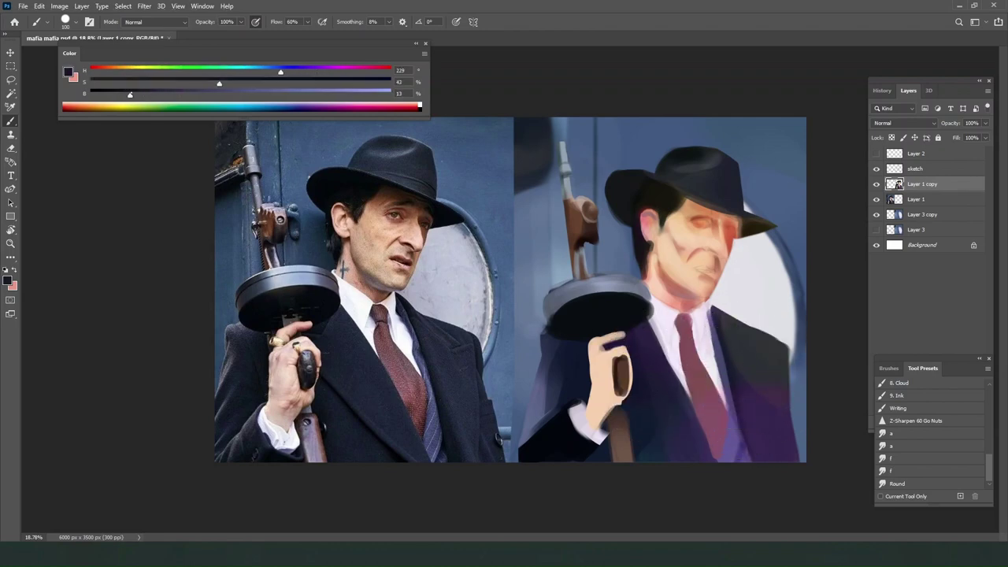
click(338, 83)
click(272, 72)
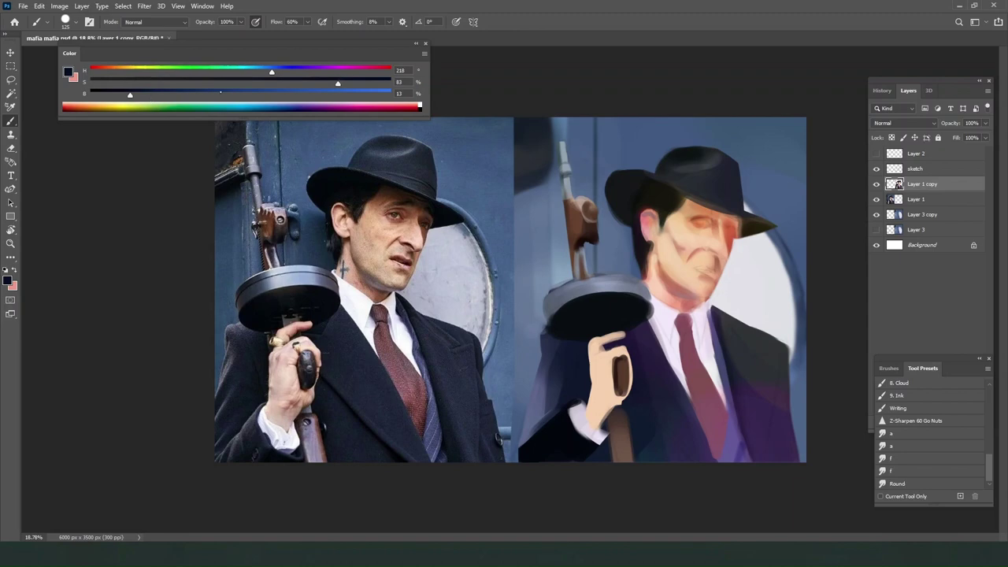
Try a dark navy stroke down the coat's inner edge beside the tie, undo it and enlarge the brush.
drag(714, 330, 745, 455)
key(ctrl+z)
key(bracketright)
key(bracketright)
key(ctrl+t)
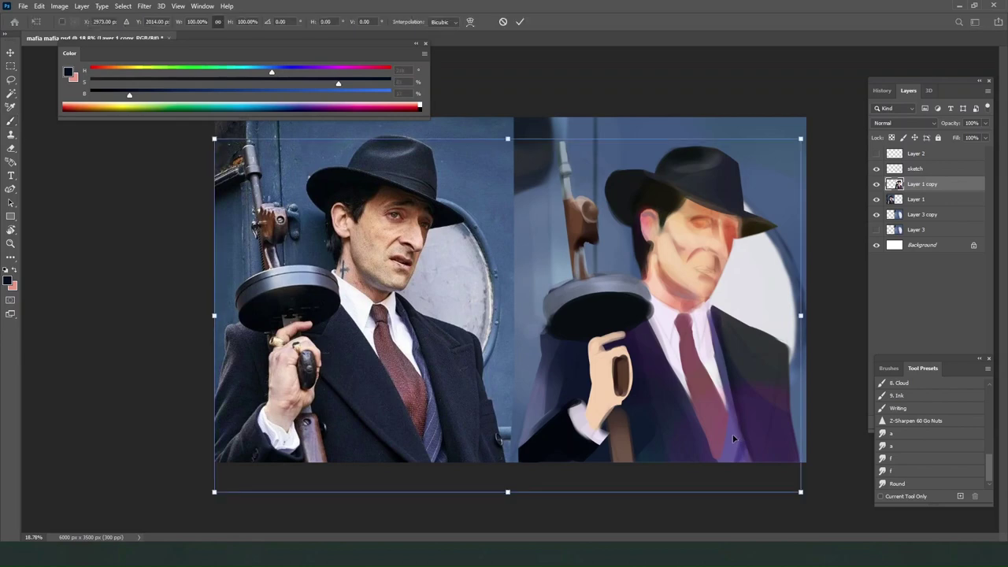
key(Escape)
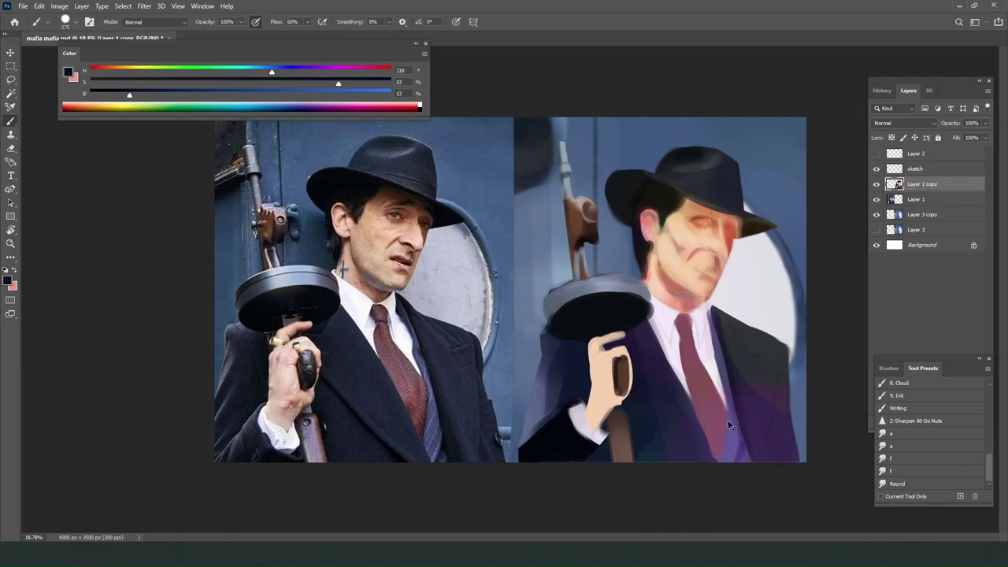
Try a wide dark navy stroke down the coat's inner edge beside the tie and undo it.
key(ctrl+y)
drag(723, 333, 748, 481)
key(ctrl+y)
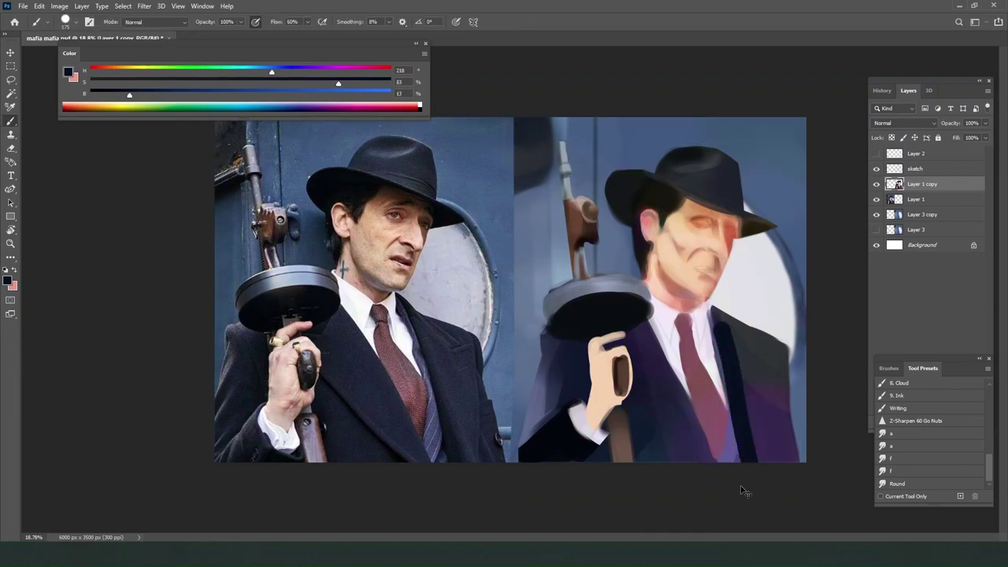
key(ctrl+z)
Line the coat's inner edge with a narrower dark navy brush and blend it with the Round smudge preset.
key(bracketleft)
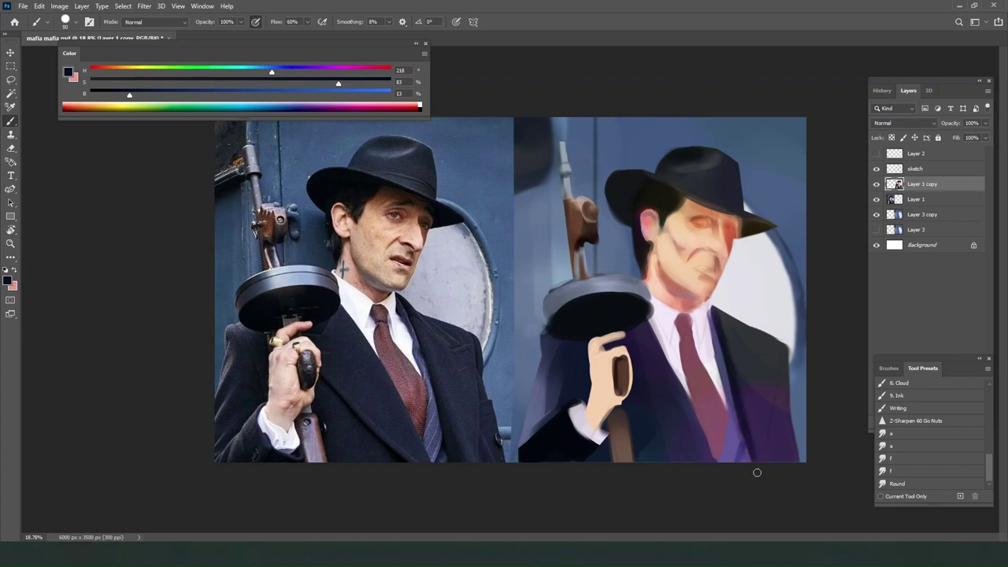
click(904, 484)
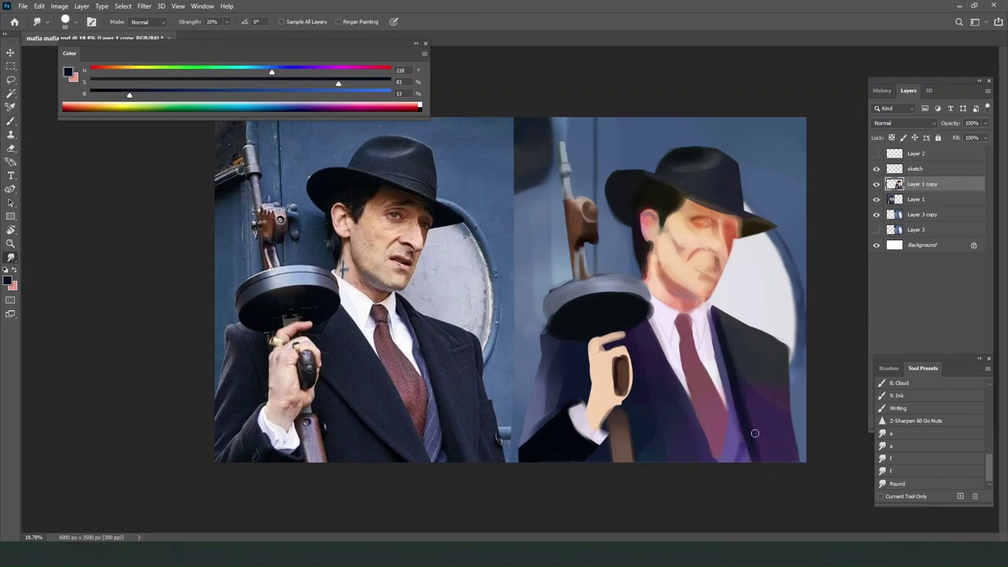
key(])
key(b)
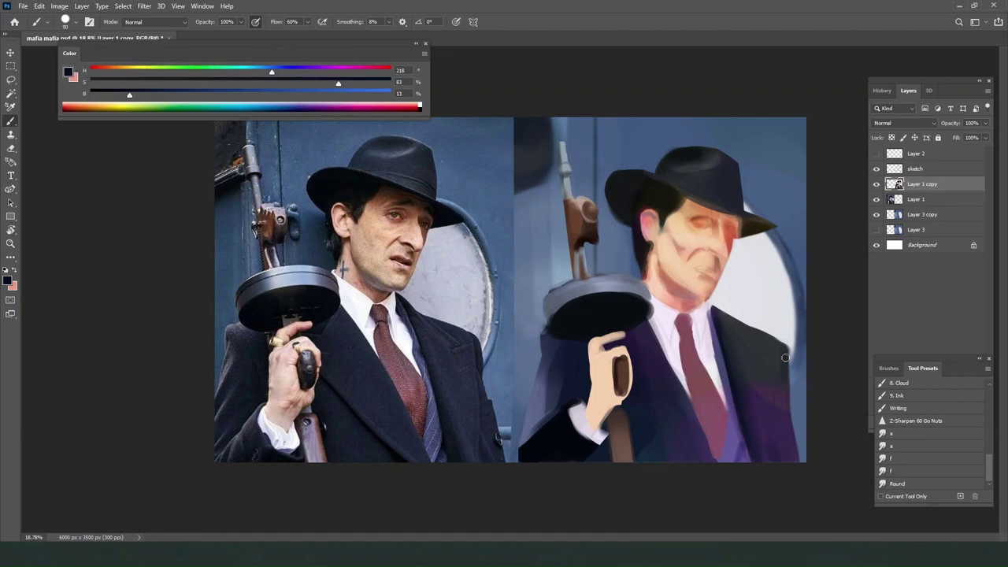
Undo a trial stroke on the coat's outer edge, lock Layer 1 copy's transparent pixels and blend that edge with the Round smudge preset.
drag(786, 358, 782, 388)
key(ctrl+z)
click(892, 138)
key(])
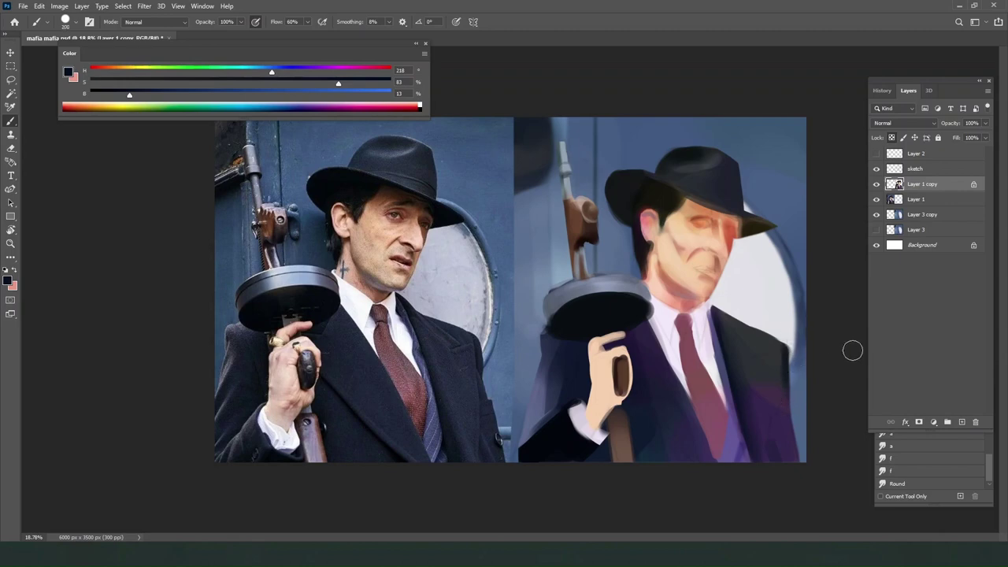
click(904, 483)
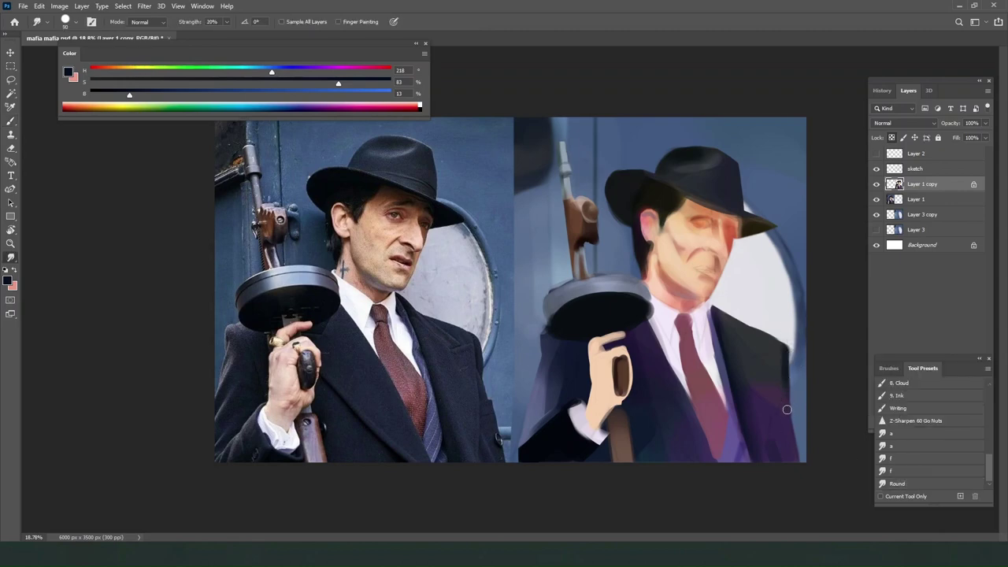
key(b)
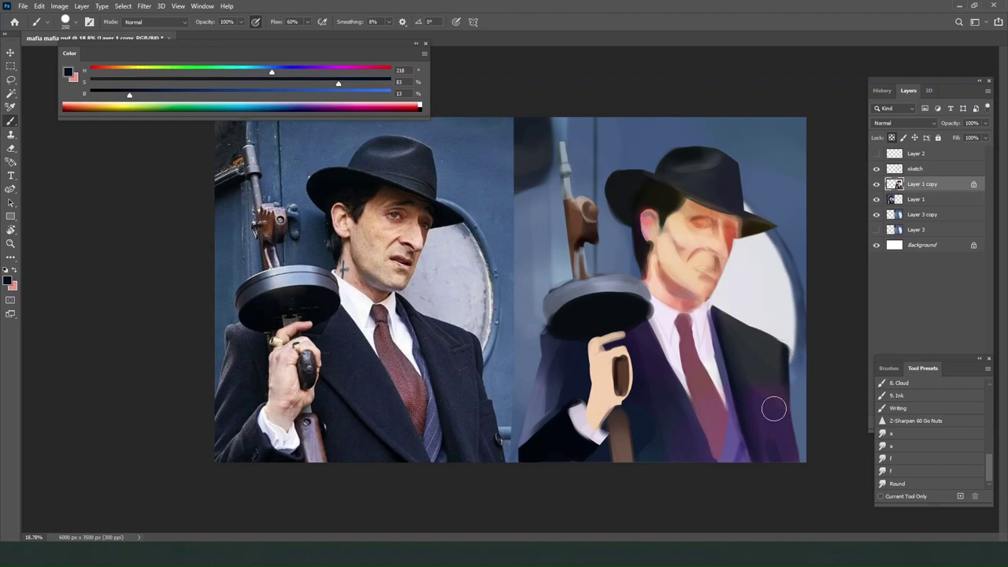
Sample a color from the reference photo, adjust it to hue 220°, 11% saturation and 70% brightness, and enlarge the brush.
alt+click(425, 218)
mouse_move(156, 94)
mouse_down()
mouse_move(298, 95)
mouse_move(273, 73)
mouse_up()
key(bracketright)
key(bracketright)
key(bracketright)
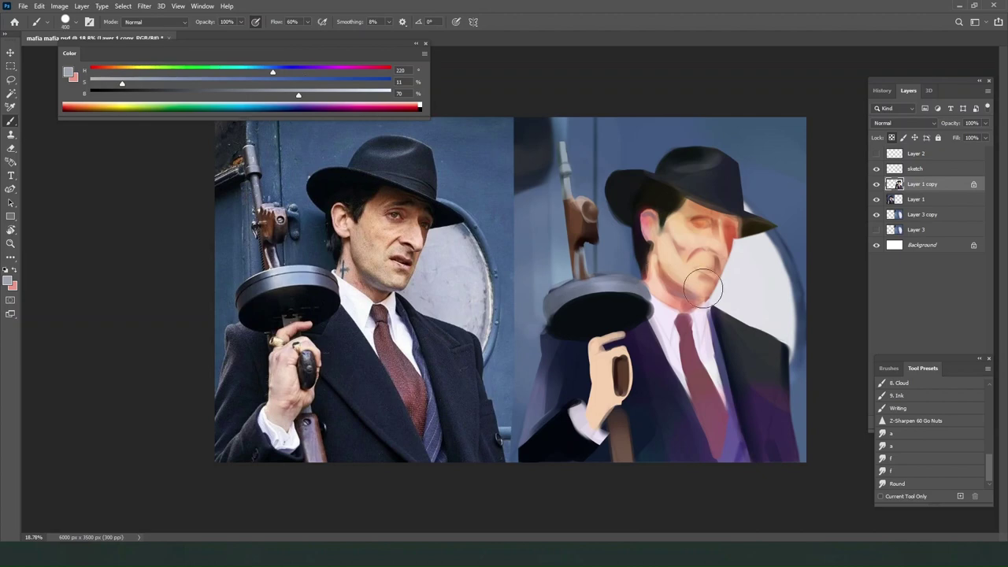
Try light blue-grey strokes across the coat's chest and shoulder with progressively smaller brushes, undoing each one.
mouse_move(723, 312)
mouse_down()
mouse_move(748, 378)
mouse_move(748, 356)
mouse_up()
key(ctrl+z)
key(bracketleft)
key(bracketleft)
key(bracketleft)
key(bracketleft)
drag(725, 334, 774, 383)
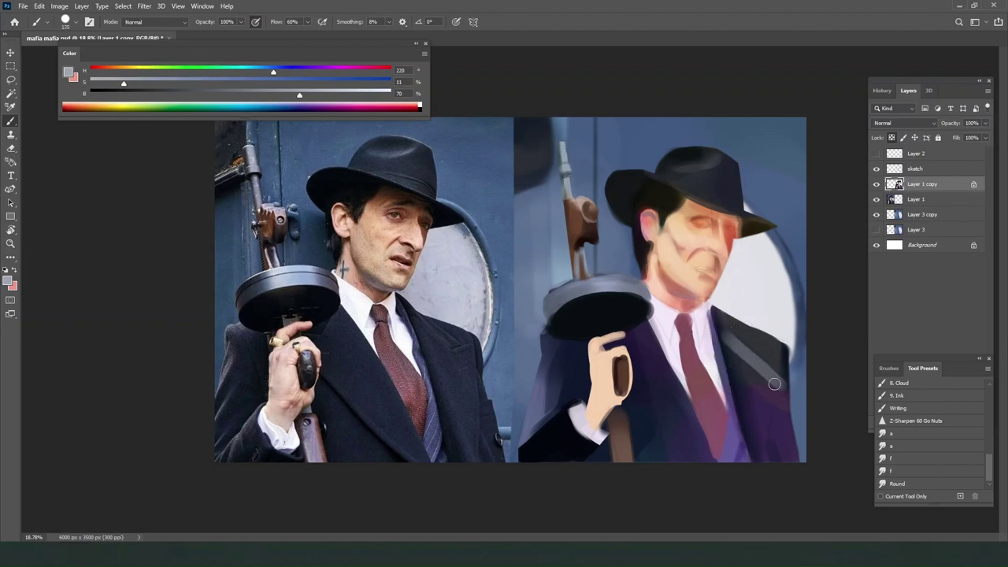
key(ctrl+z)
key(bracketleft)
key(bracketleft)
Paint a soft blue-grey highlight down the coat's front and smudge it into the dark fabric.
mouse_move(728, 339)
mouse_down()
mouse_move(773, 381)
mouse_move(745, 359)
mouse_move(767, 425)
mouse_move(752, 380)
mouse_move(764, 419)
mouse_up()
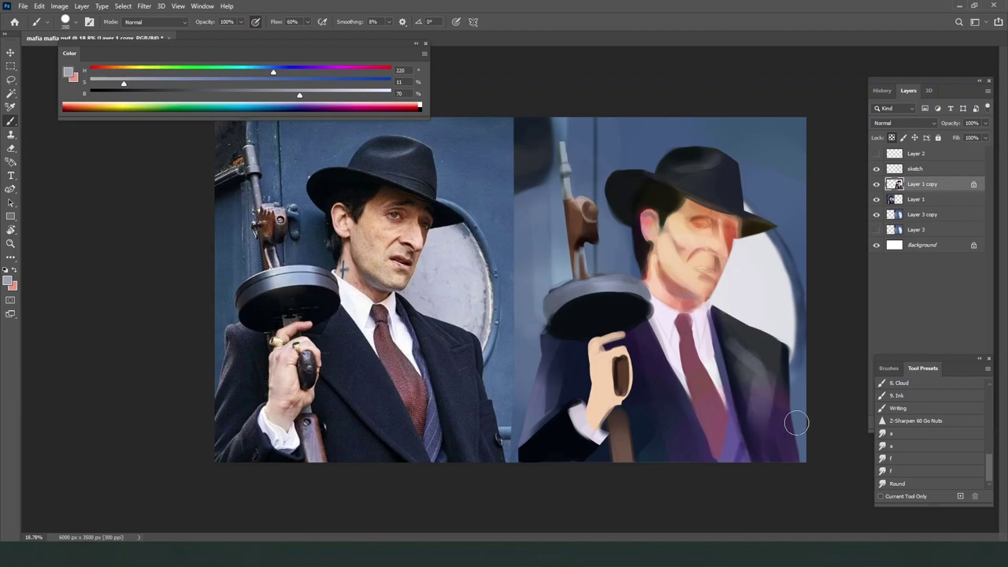
key(r)
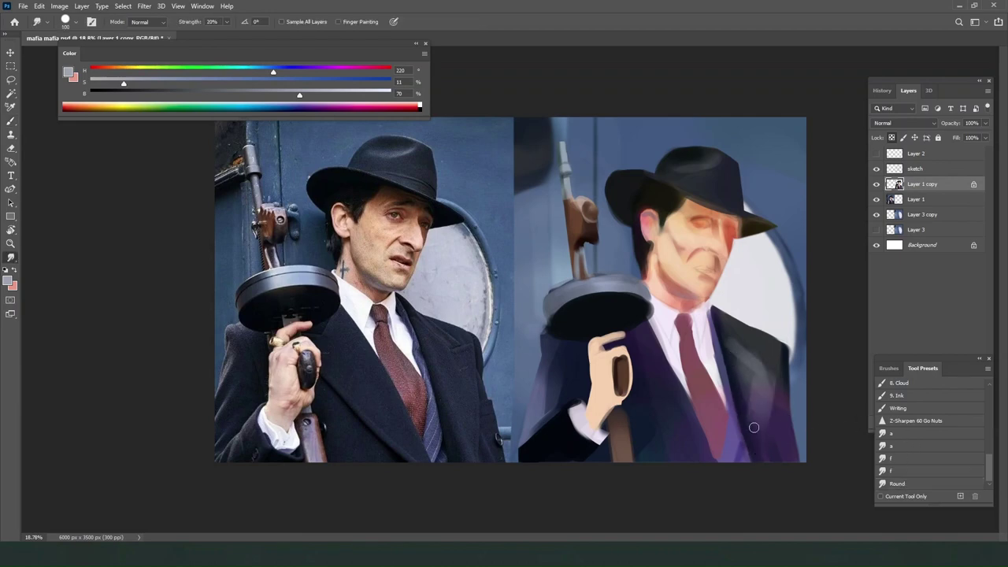
mouse_move(738, 356)
mouse_down()
mouse_move(762, 386)
mouse_move(761, 405)
mouse_up()
key(bracketleft)
key(bracketleft)
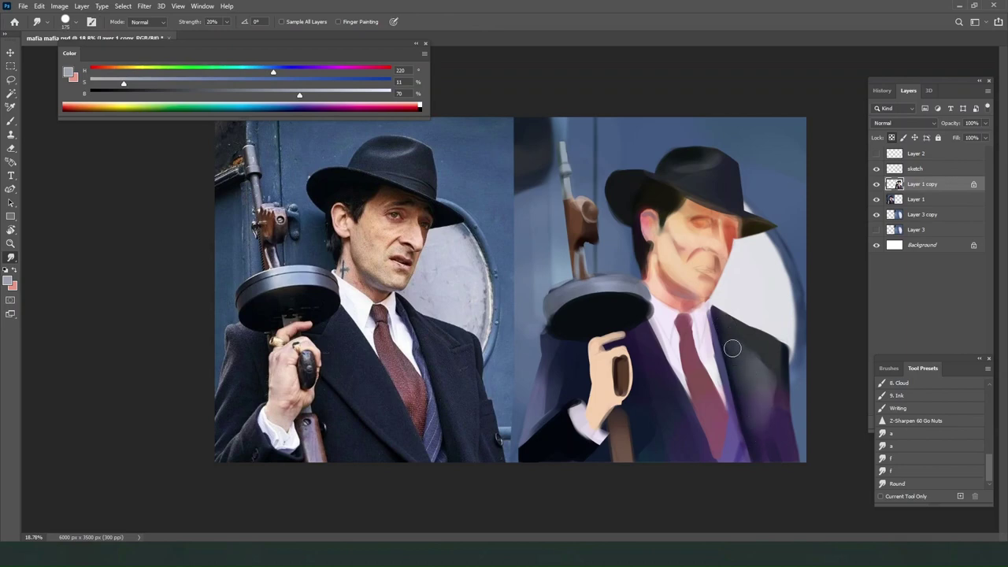
Sample dark navy from the coat and paint over the lapel beside the tie with a larger brush to deepen its shading.
key(b)
alt+click(742, 386)
alt+click(737, 397)
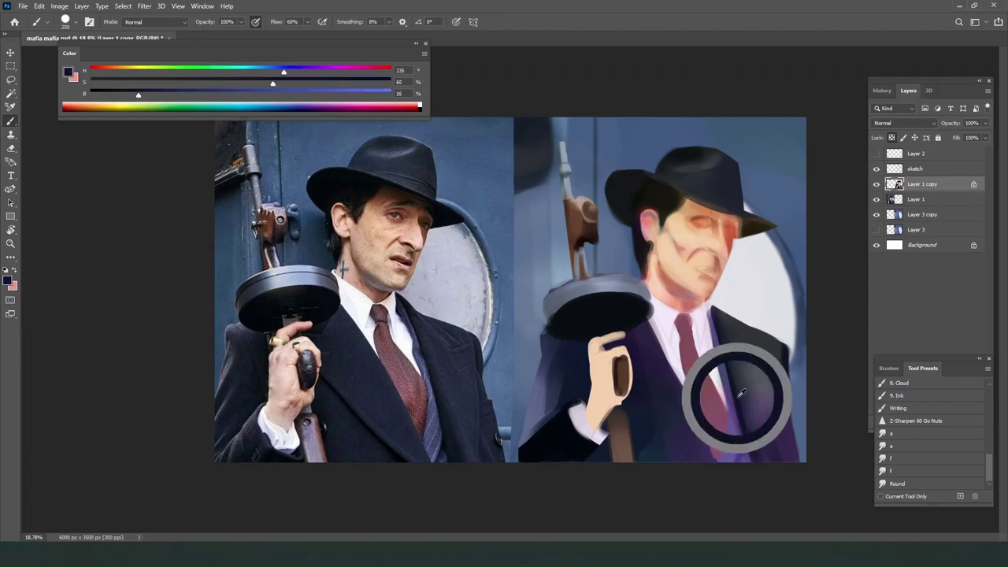
key(bracketright)
key(bracketright)
drag(720, 326, 756, 438)
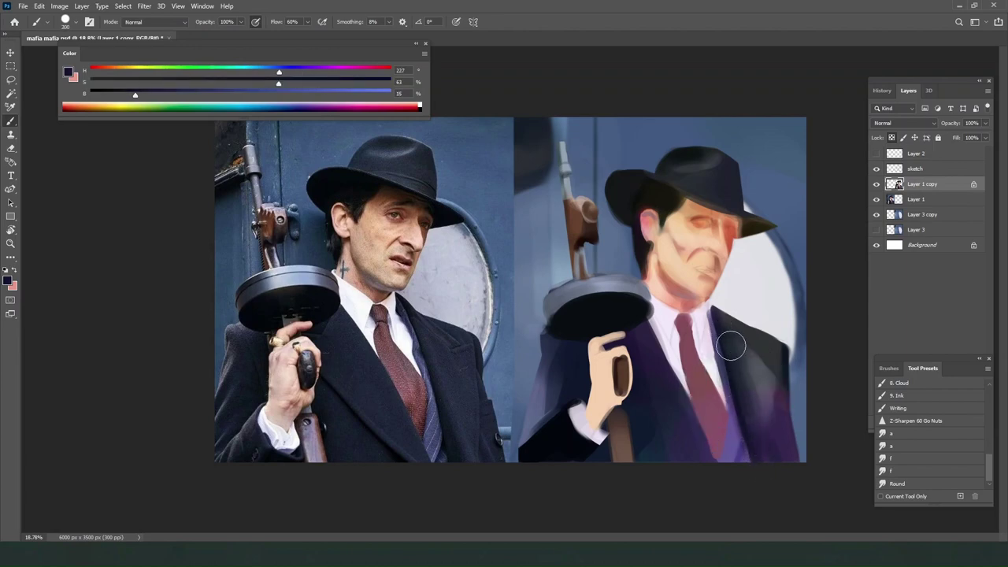
drag(730, 347, 748, 373)
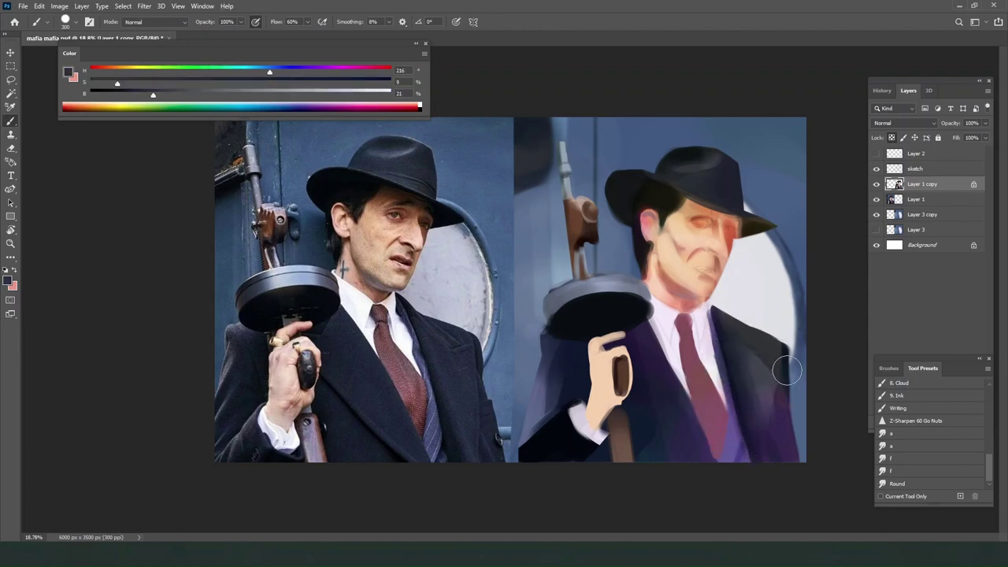
Sample a muted slate blue from the coat's highlight and reduce the brush size for finer shading.
alt+click(768, 381)
key(bracketleft)
key(bracketleft)
key(bracketleft)
key(bracketleft)
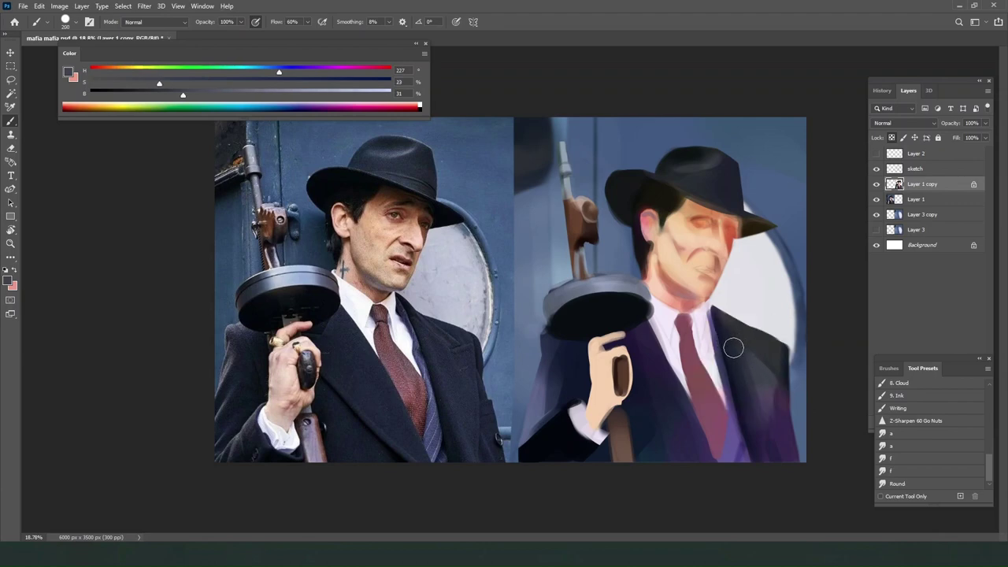
key(bracketleft)
Paint the coat's outer edge down to the canvas bottom with navy sampled from the reference coat and select the Round smudge preset.
alt+click(445, 331)
key(bracketright)
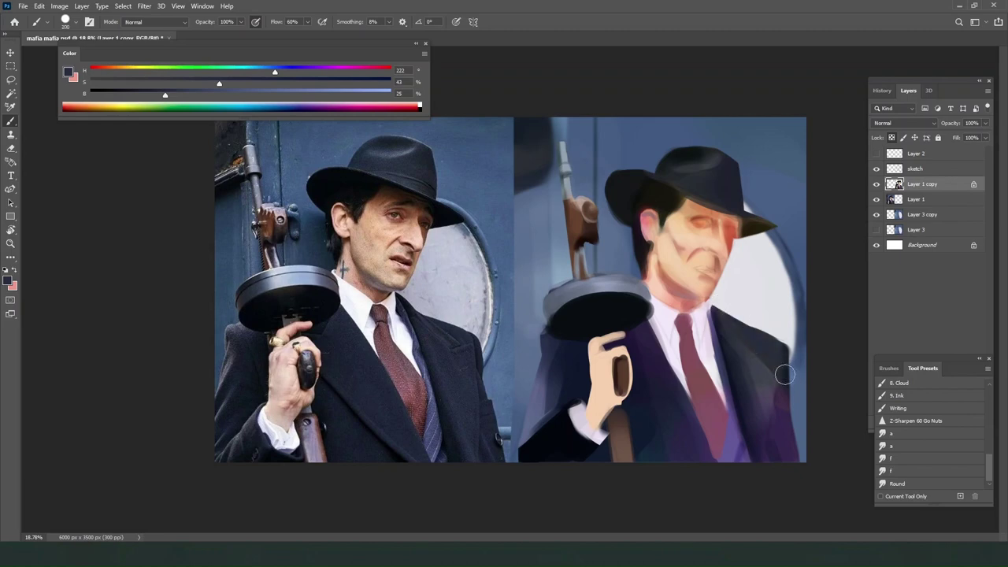
key(bracketleft)
drag(791, 365, 782, 499)
key(bracketright)
key(bracketright)
click(903, 480)
Sample the painted coat's navy for the brush and darken it to 12% brightness.
key(b)
alt+click(744, 384)
click(128, 93)
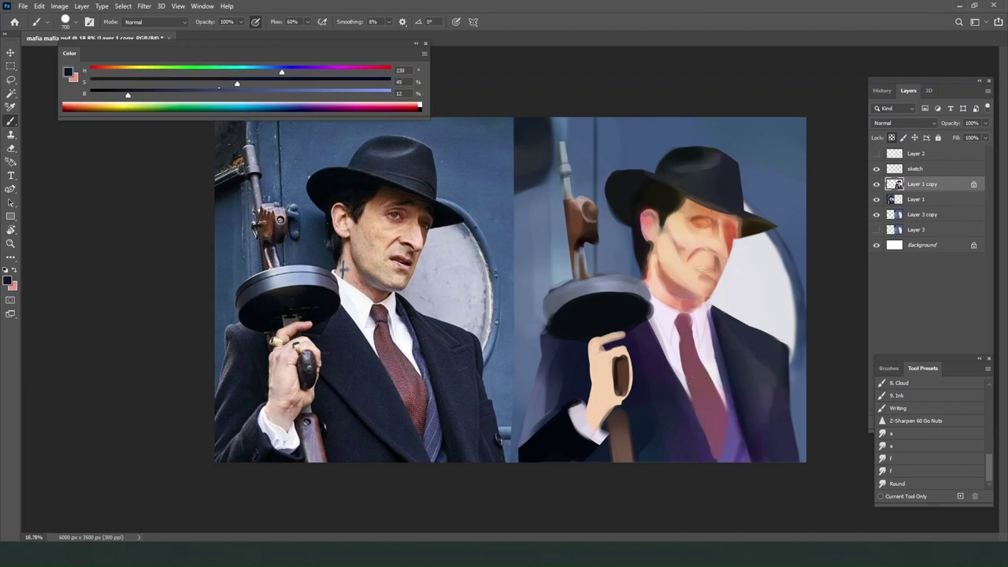
Paint the jacket collar beside the shirt dark blue with hue 217, saturation 83% and brush size 100.
click(339, 82)
click(271, 71)
key([)
key(bracketleft)
key(bracketleft)
key(bracketleft)
key(bracketleft)
key(bracketleft)
key(bracketleft)
key(bracketleft)
key(bracketleft)
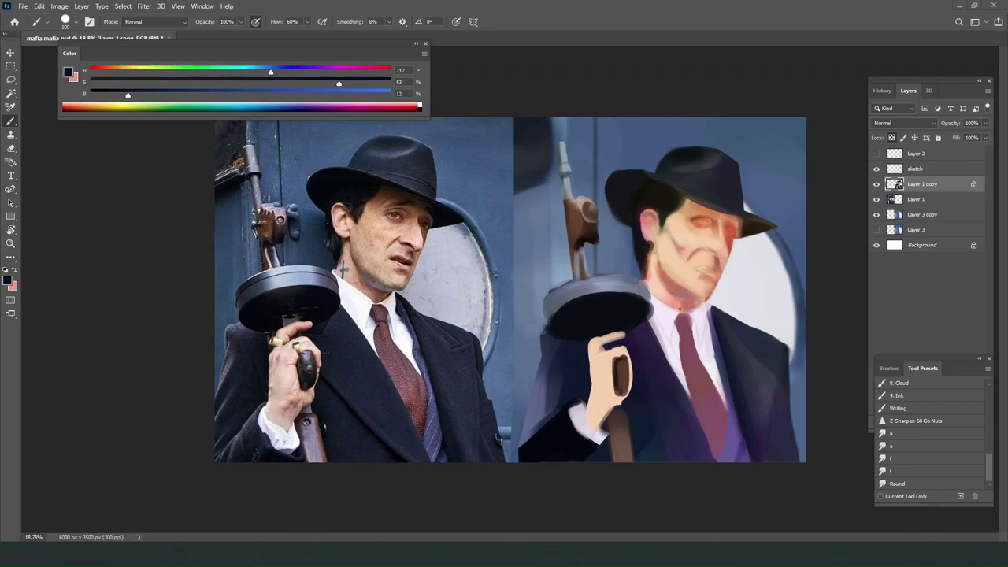
mouse_move(732, 338)
mouse_down()
mouse_move(752, 444)
mouse_move(721, 340)
mouse_up()
Paint over the upper part of the raised sleeve below the gun drum with dark blue sampled from the jacket.
alt+click(742, 421)
alt+click(562, 382)
key(bracketright)
key(bracketright)
key(bracketright)
key(bracketright)
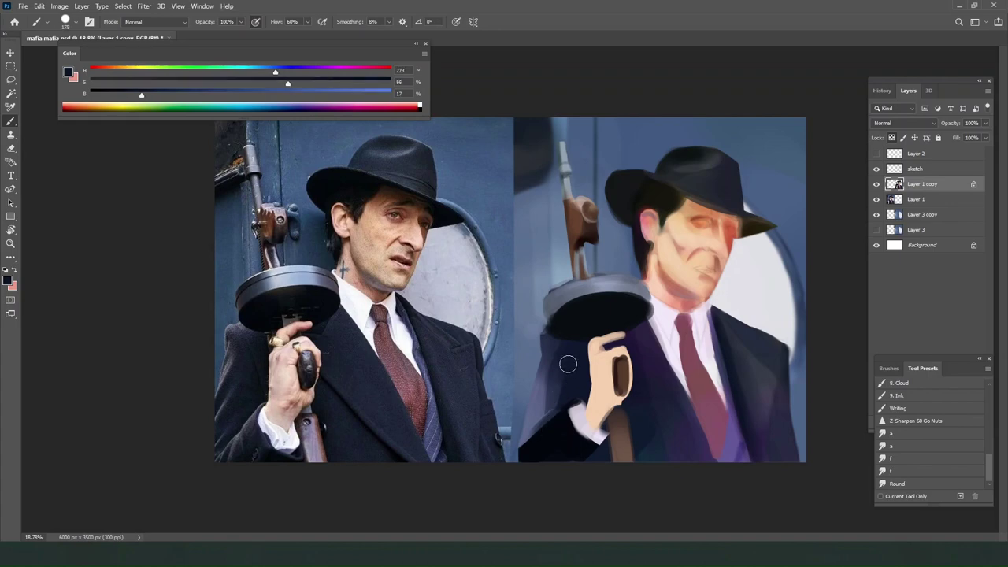
mouse_move(554, 379)
mouse_down()
mouse_move(526, 434)
mouse_move(554, 370)
mouse_up()
Repaint the outer edge of the raised sleeve with blue tones sampled from the sleeve.
alt+click(525, 432)
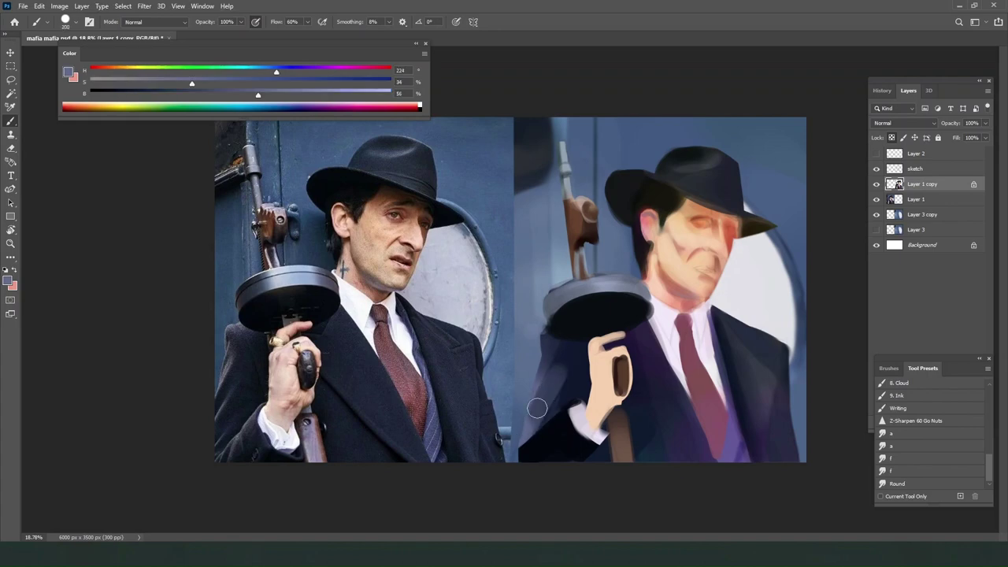
drag(538, 408, 547, 387)
alt+click(568, 359)
key(bracketright)
key(bracketright)
alt+click(539, 405)
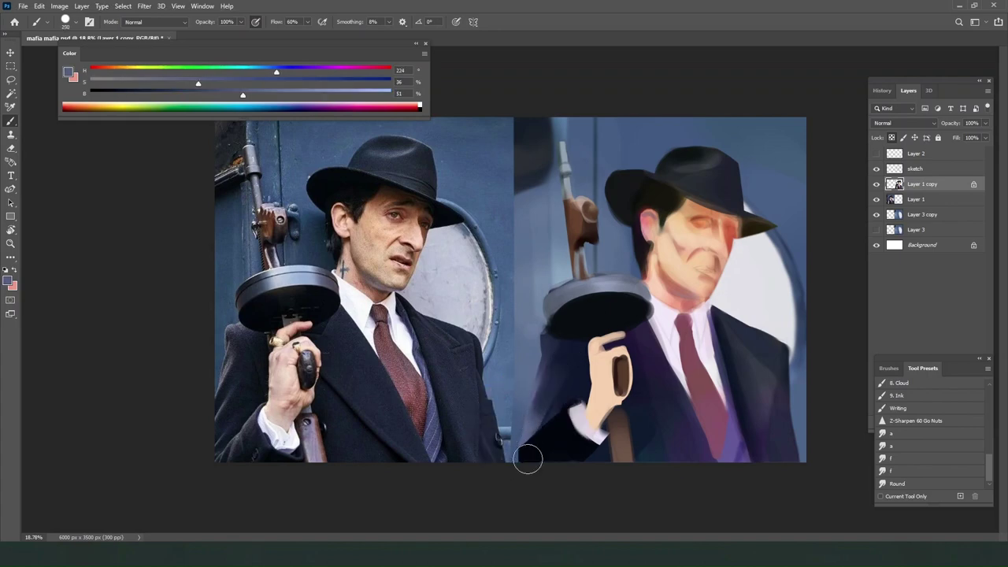
Shade the lower forearm sleeve down to the canvas edge, alternating sampled near-black and mid blue.
alt+click(565, 430)
key(bracketleft)
key(bracketleft)
key(bracketleft)
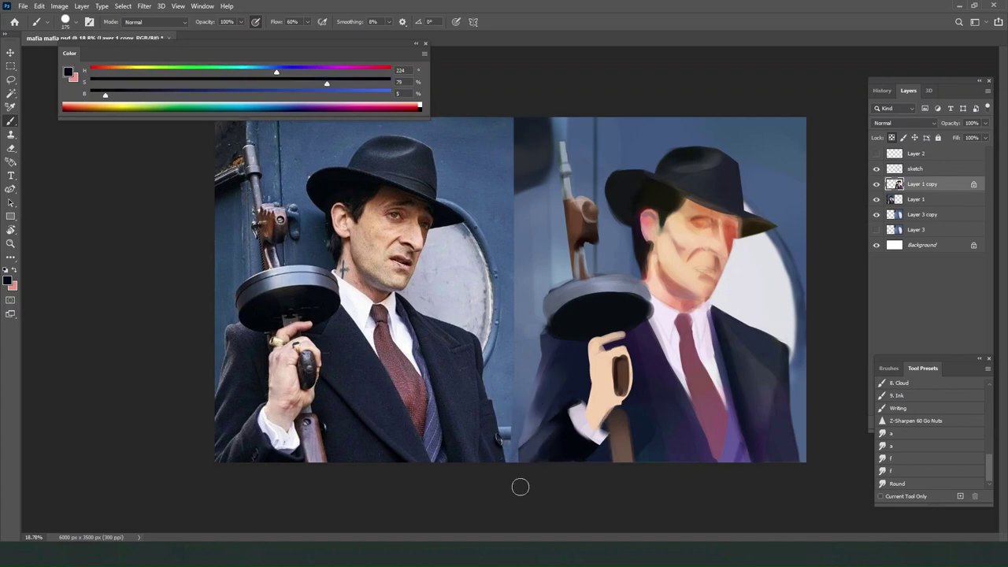
alt+click(526, 457)
key(bracketright)
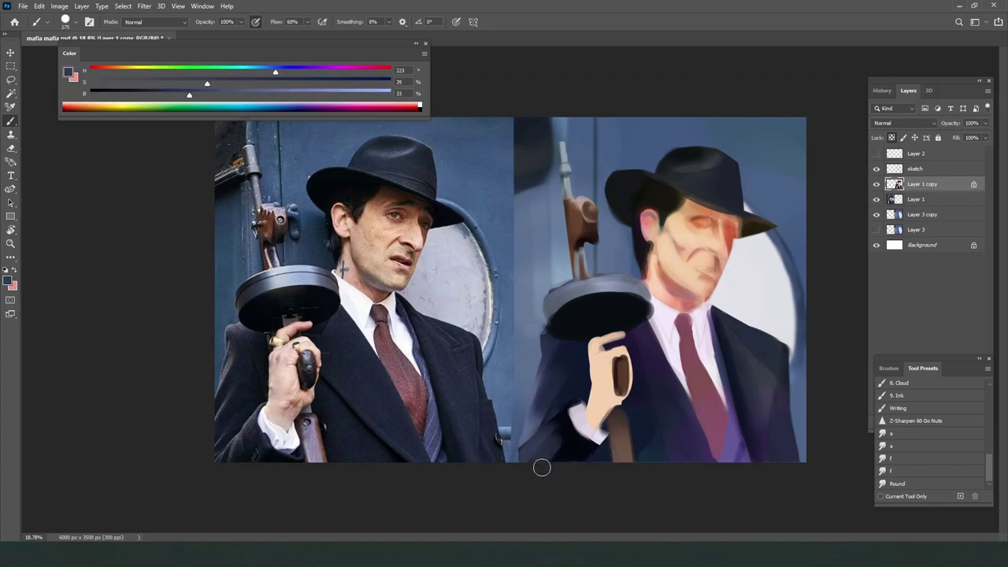
alt+click(567, 428)
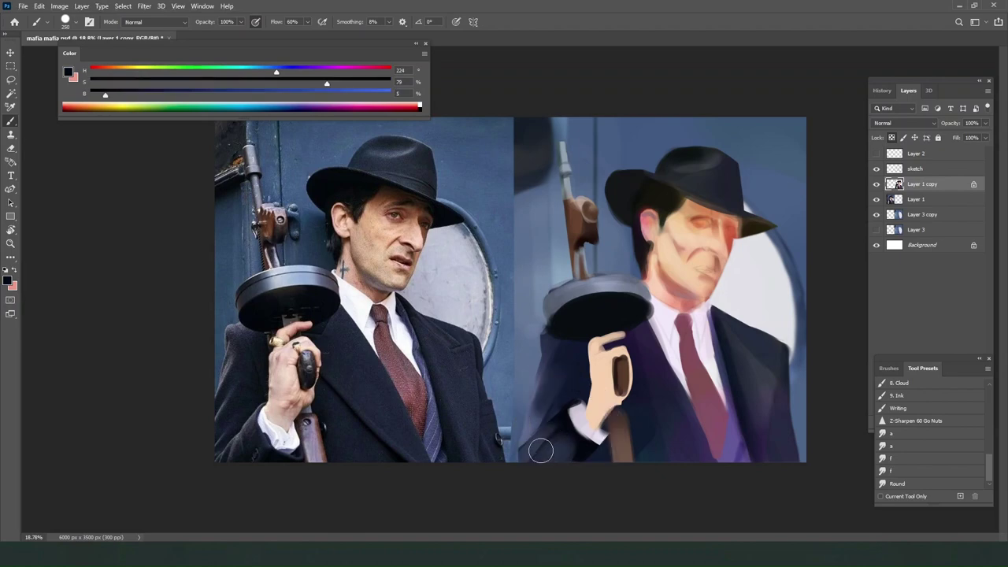
key(bracketright)
alt+click(529, 456)
mouse_move(530, 457)
mouse_down()
mouse_move(566, 422)
mouse_move(563, 434)
mouse_up()
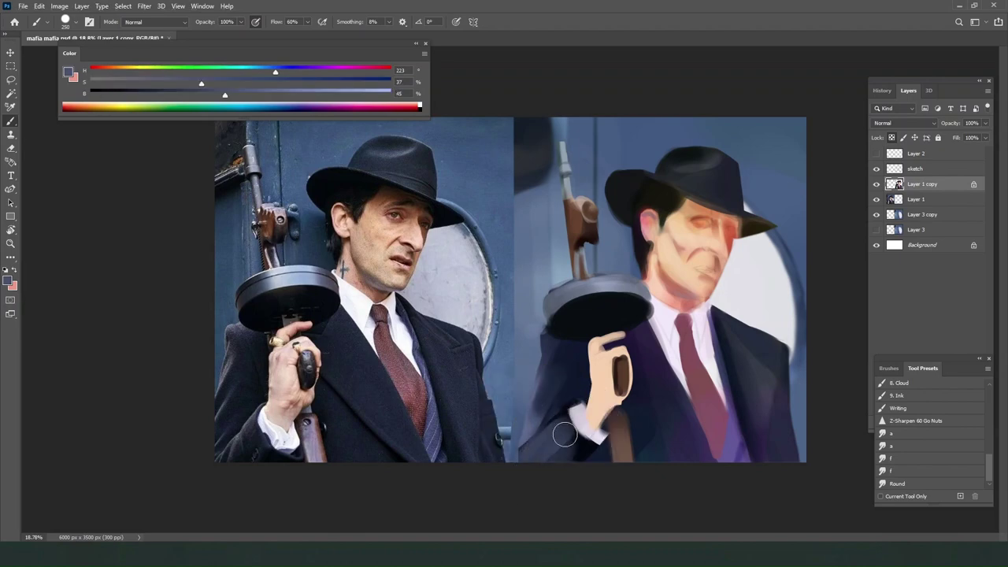
Repaint the sleeve around the shirt cuff with sampled dark blues, working from a small to a larger brush.
alt+click(567, 435)
alt+click(583, 425)
key(bracketleft)
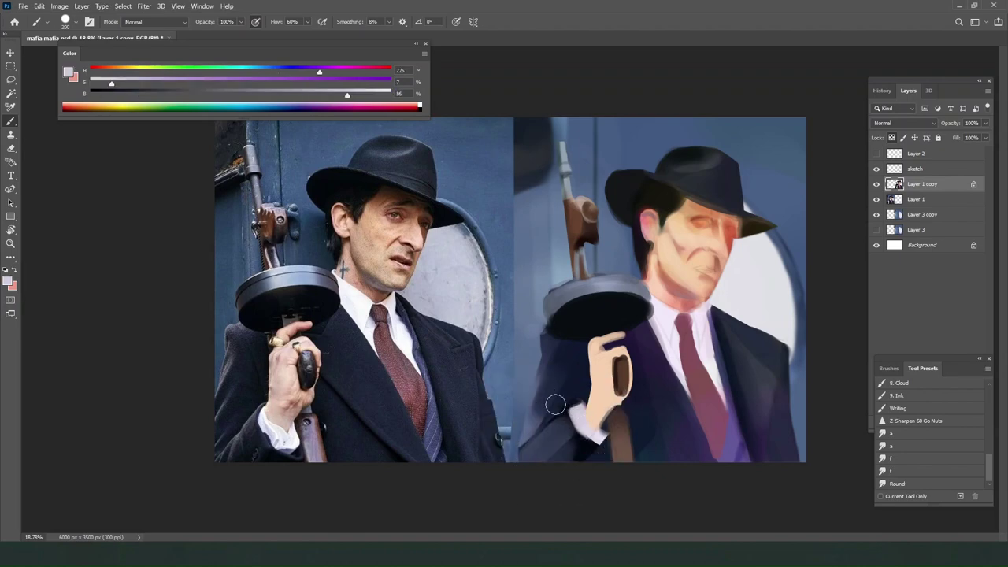
alt+click(582, 441)
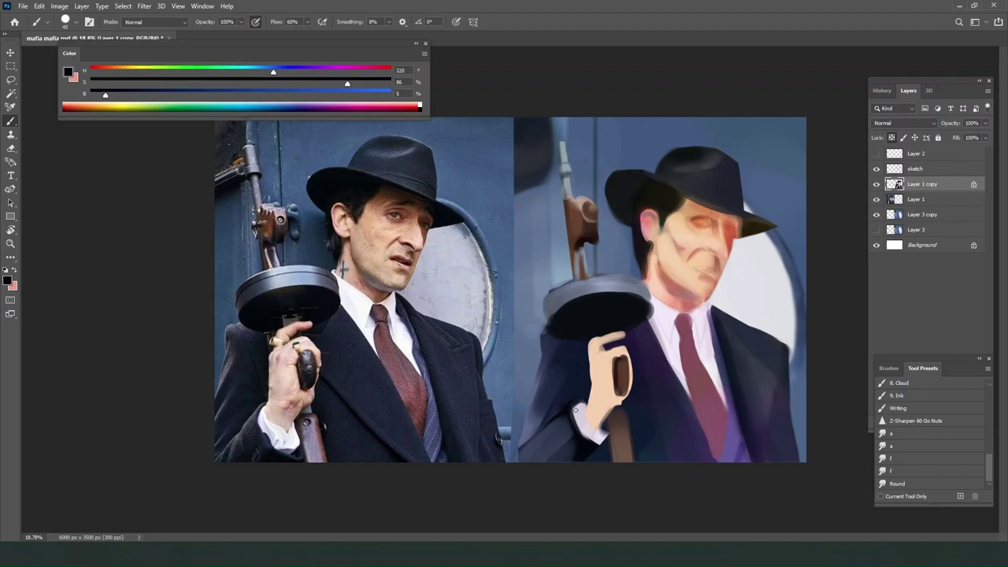
alt+click(552, 427)
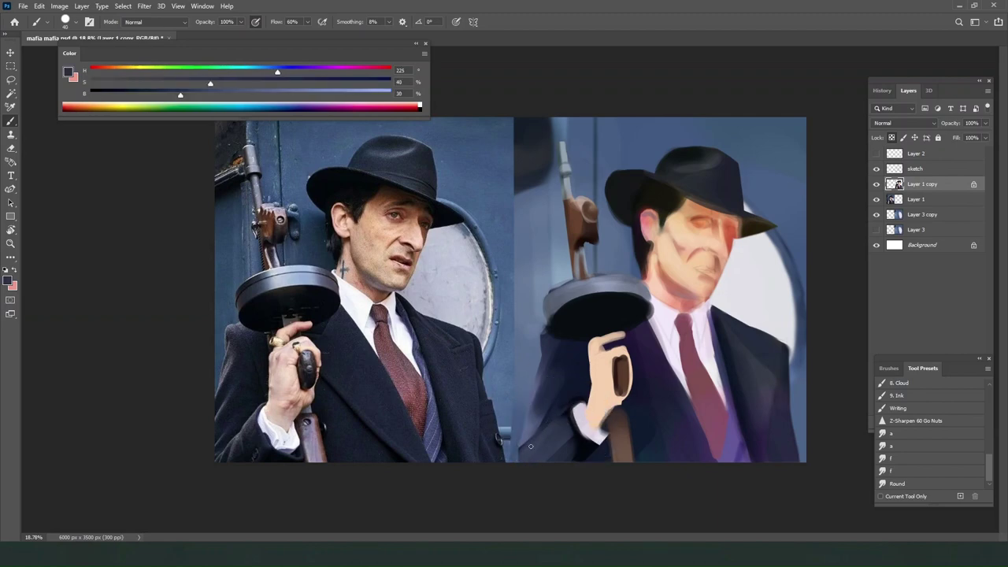
alt+click(573, 437)
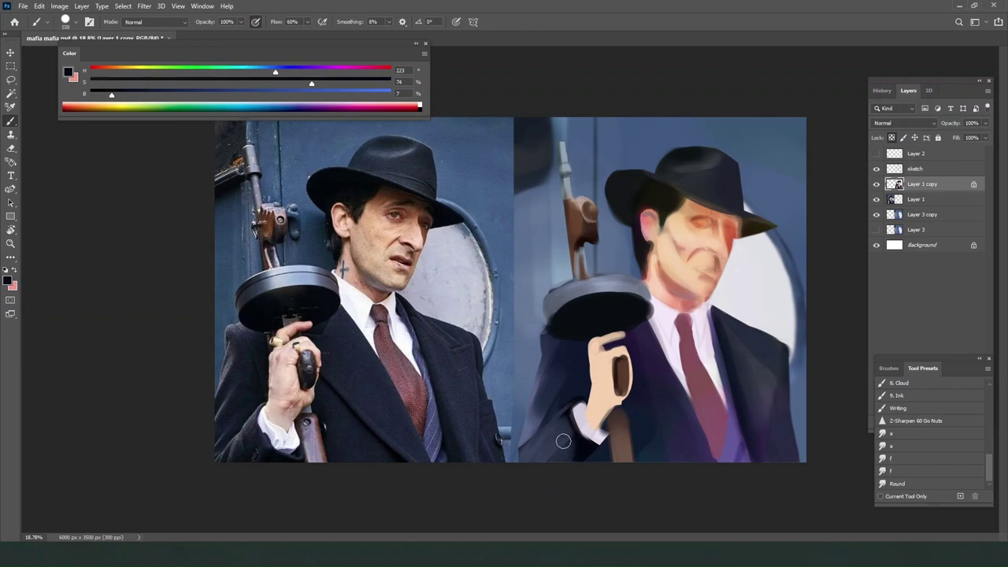
key(bracketright)
mouse_move(565, 438)
mouse_down()
mouse_move(587, 456)
mouse_move(552, 447)
mouse_up()
key(bracketright)
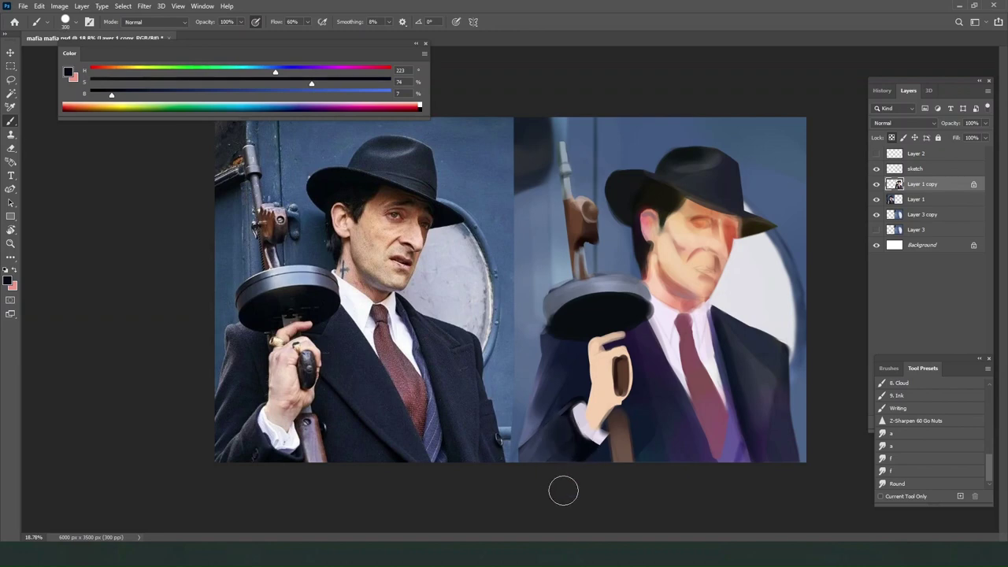
Blend the forearm sleeve shading using a Smudge preset at 20% strength with an enlarged tip.
click(895, 446)
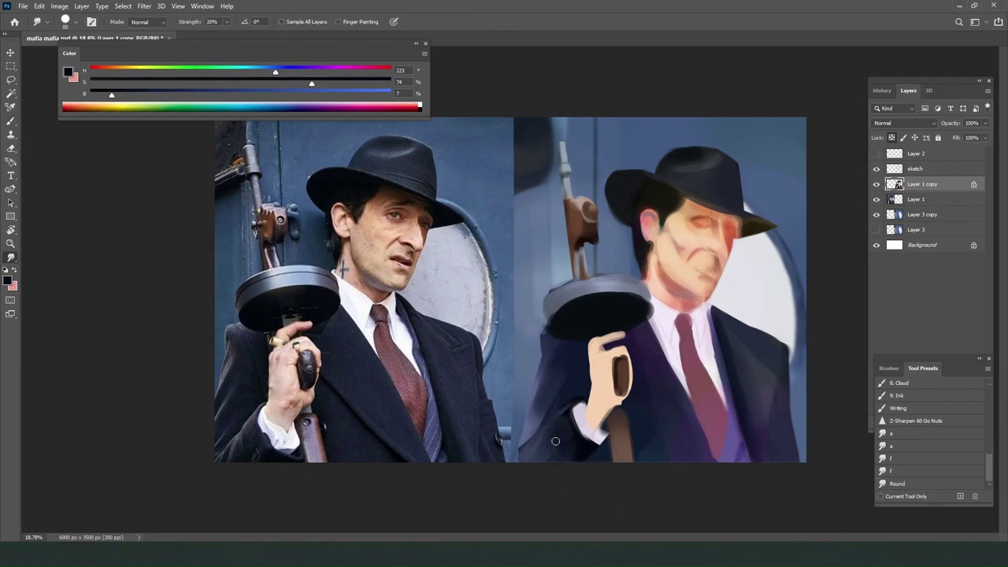
key(bracketright)
key(bracketright)
key(bracketright)
Paint the shirt cuff with the Brush in pale lavender sampled from it, reshaping its outer and lower edges.
key(b)
alt+click(589, 430)
alt+click(598, 435)
key(bracketleft)
key(bracketleft)
key(bracketleft)
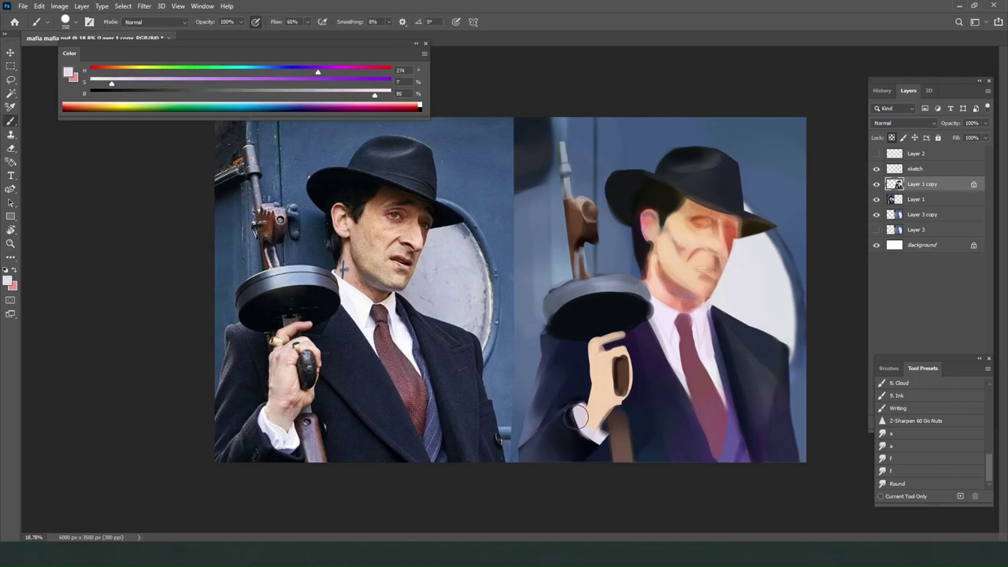
mouse_move(586, 420)
mouse_down()
mouse_move(588, 409)
mouse_move(583, 429)
mouse_up()
key(bracketleft)
key(bracketleft)
drag(597, 422, 604, 434)
key(bracketleft)
Paint the dark sleeve opening around the cuff with navy tones sampled from the nearby sleeve.
alt+click(589, 448)
key(bracketright)
key(bracketright)
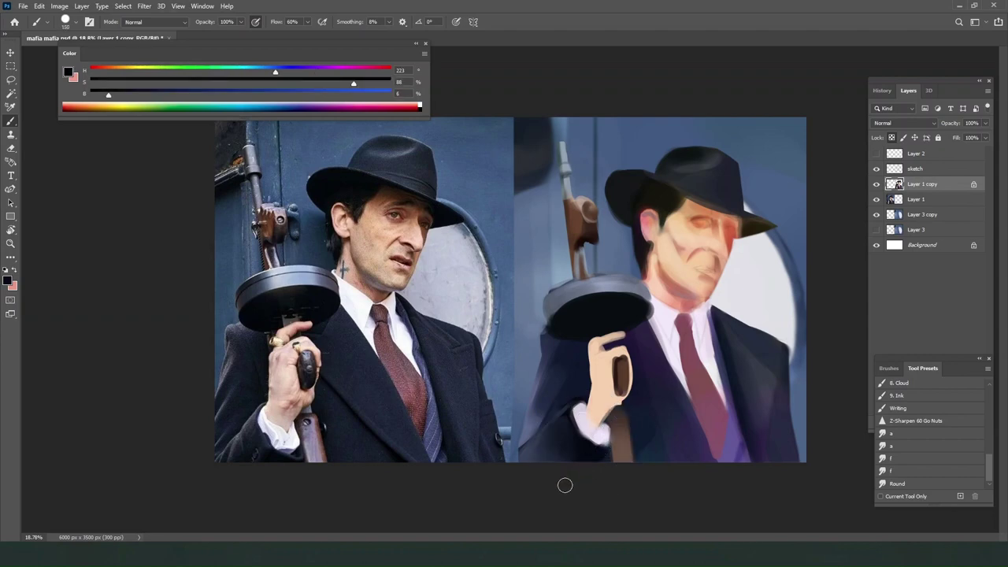
alt+click(567, 446)
alt+click(573, 446)
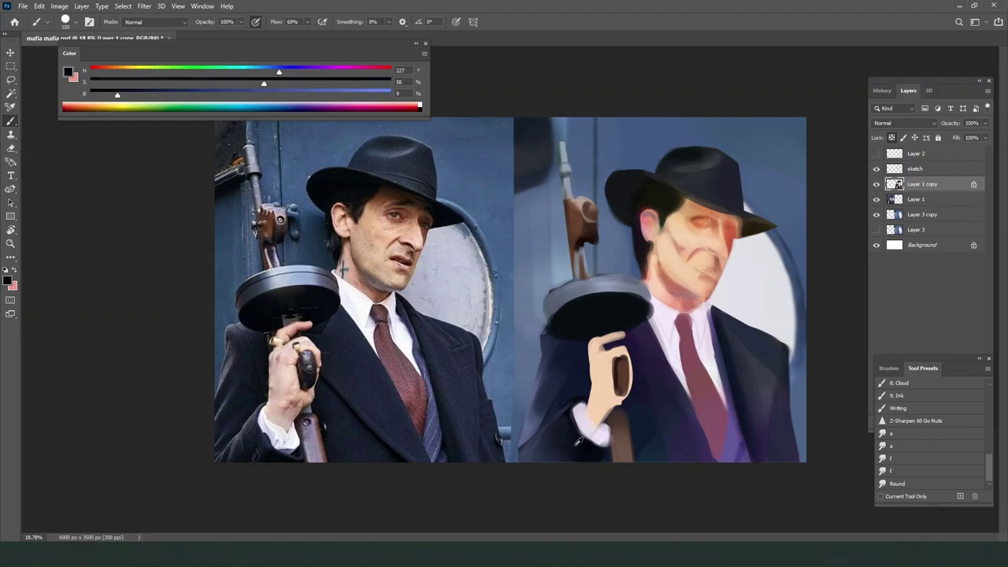
alt+click(543, 455)
alt+click(545, 453)
drag(572, 430, 575, 435)
key(bracketleft)
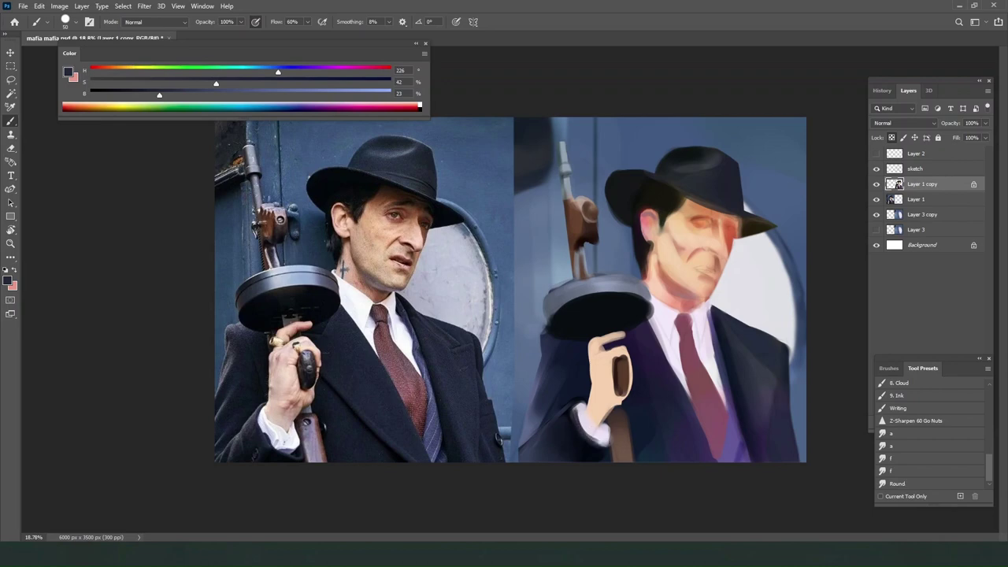
Refine the cuff and its boundary with the wrist using sampled pale lavender and skin tones.
alt+click(590, 425)
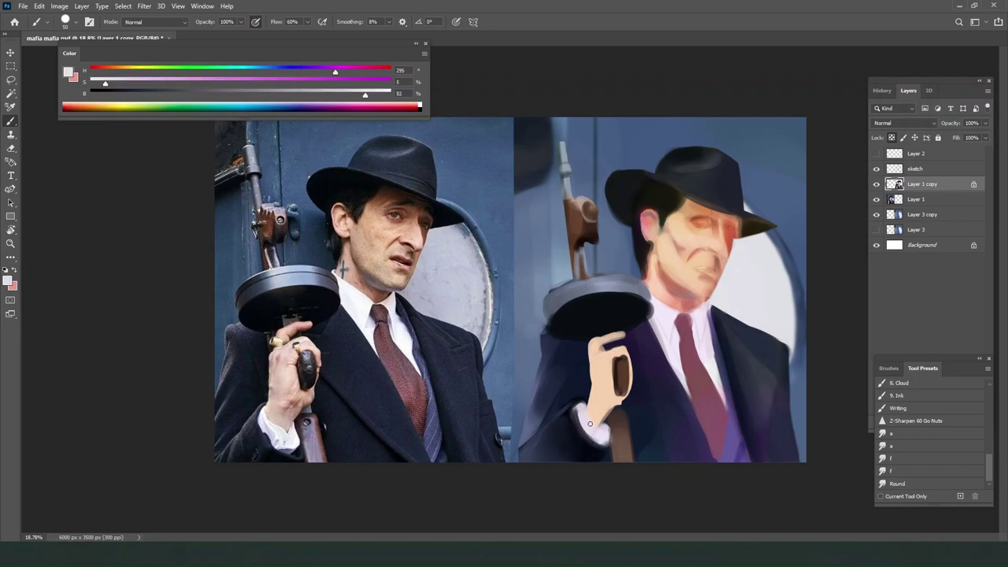
alt+click(592, 432)
alt+click(599, 408)
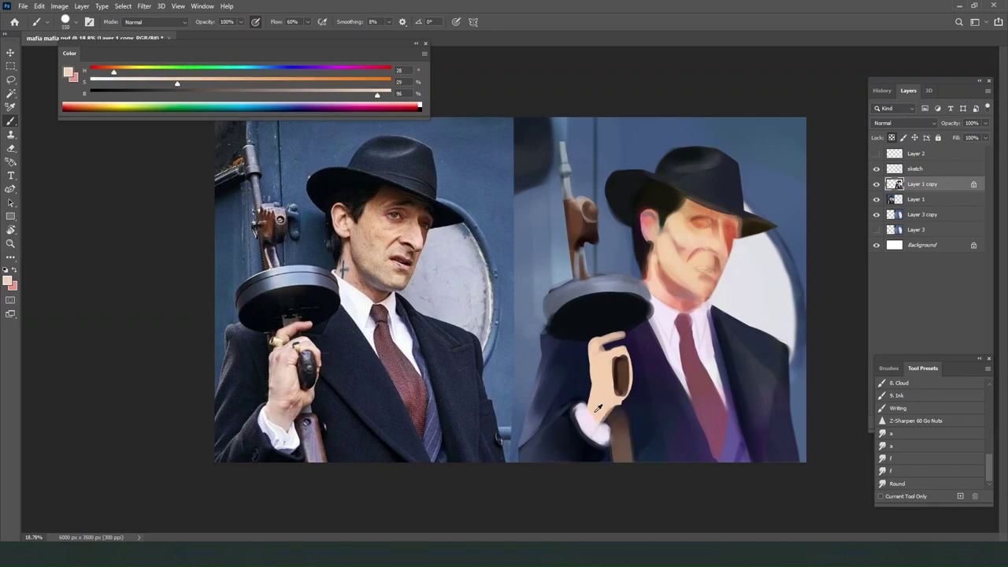
key(bracketleft)
key(bracketleft)
key(bracketleft)
drag(594, 416, 597, 429)
alt+click(600, 417)
drag(599, 438, 589, 430)
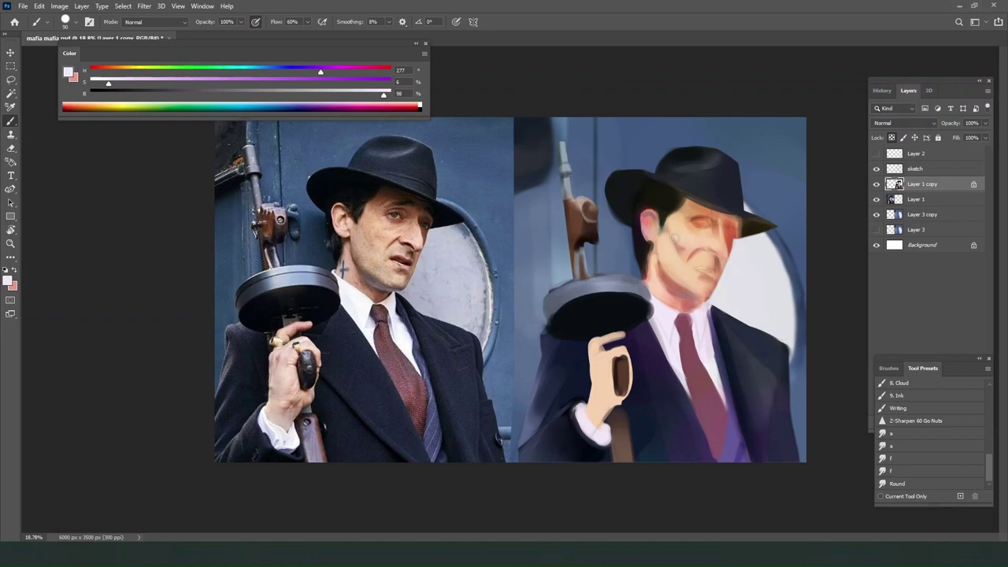
Duplicate the Layer 1 copy layer and return to the Brush tool.
key(v)
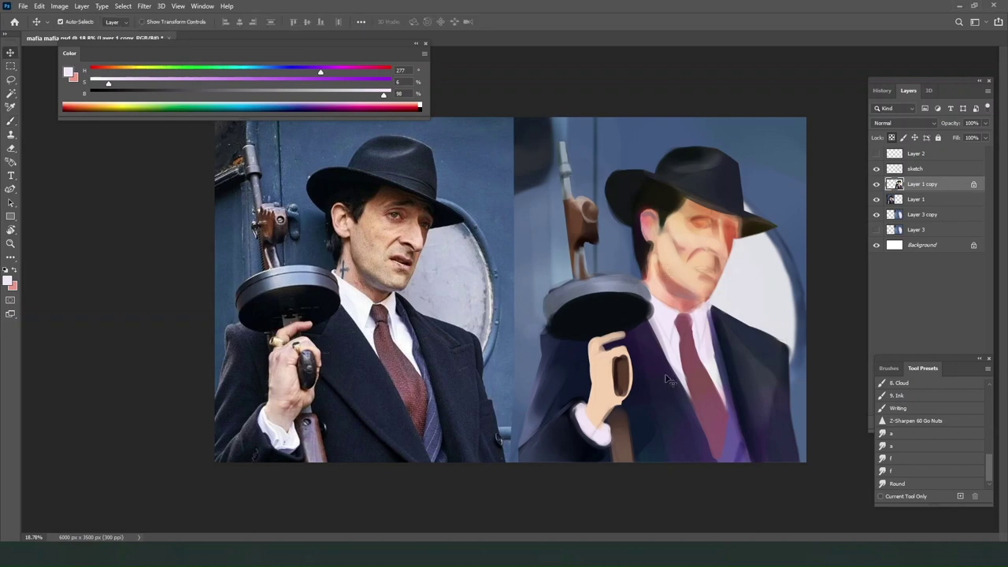
key(ctrl+j)
key(b)
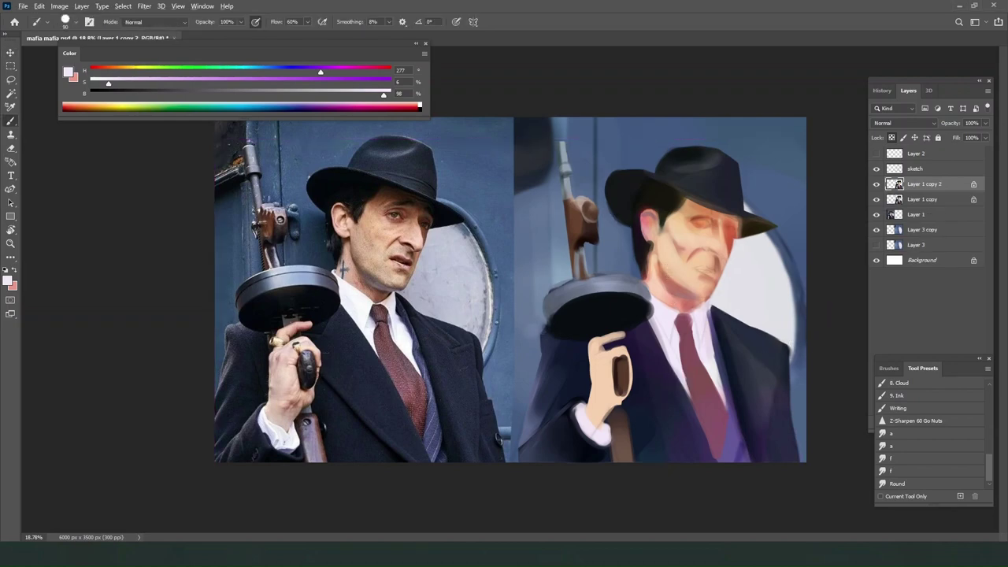
Start covering the purple tint on the coat front with navy tones sampled from the jacket.
alt+click(752, 345)
alt+click(751, 377)
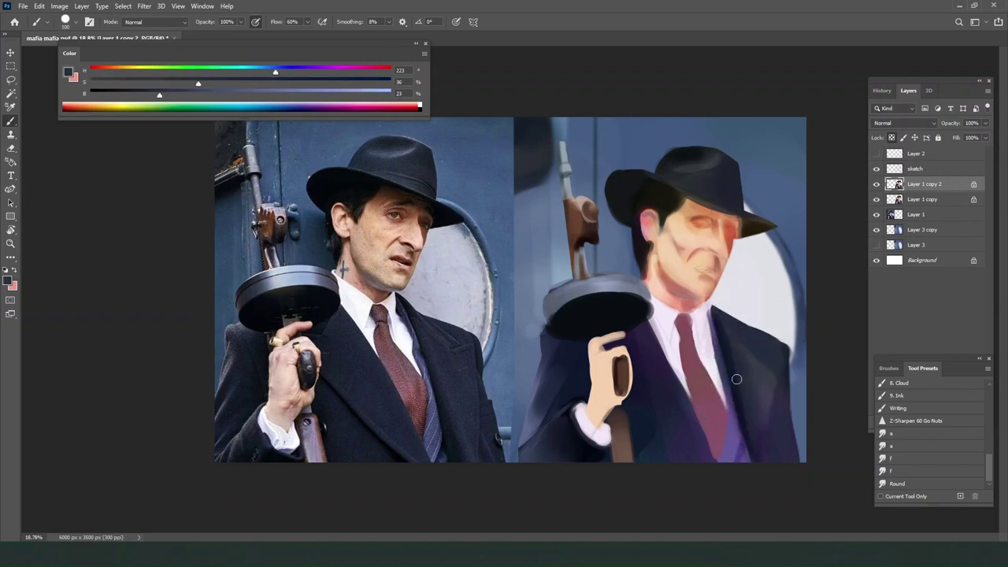
alt+click(738, 376)
key(])
alt+click(681, 453)
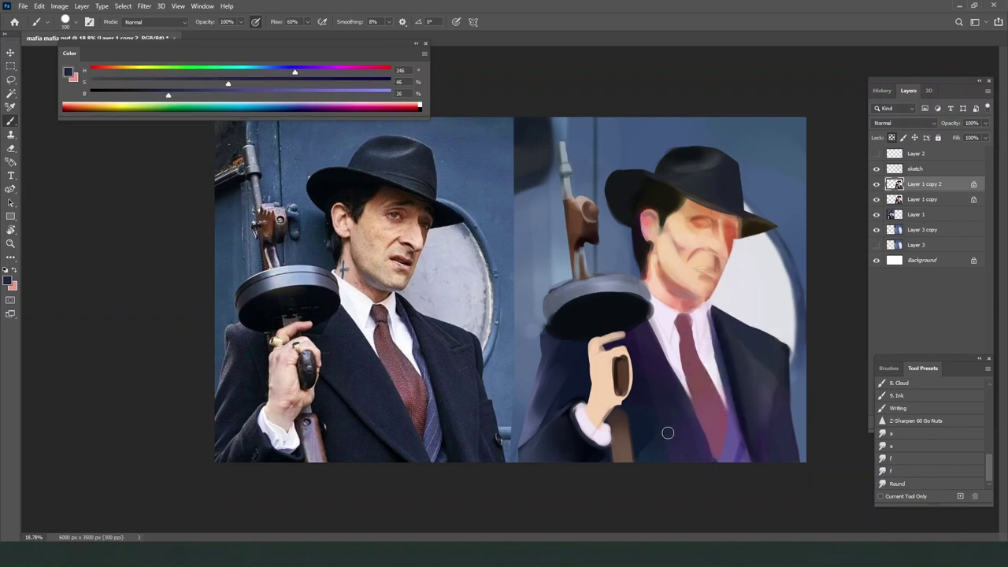
alt+click(733, 367)
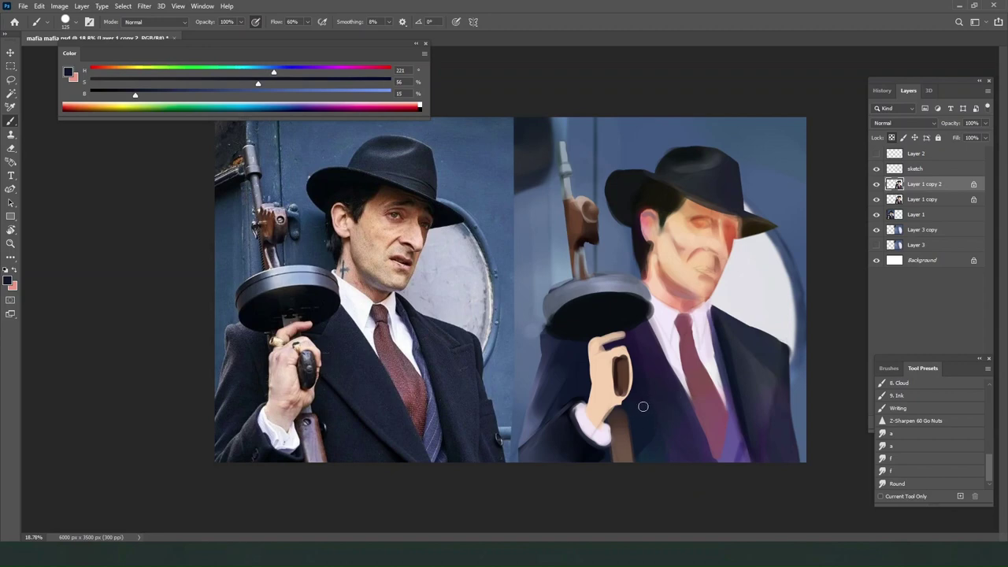
Define the diagonal lapel edge from the hand to the tie's lower end and fill the lapel with sampled navy.
key([)
key([)
key([)
key([)
key([)
key([)
key([)
drag(627, 393, 706, 470)
alt+click(747, 338)
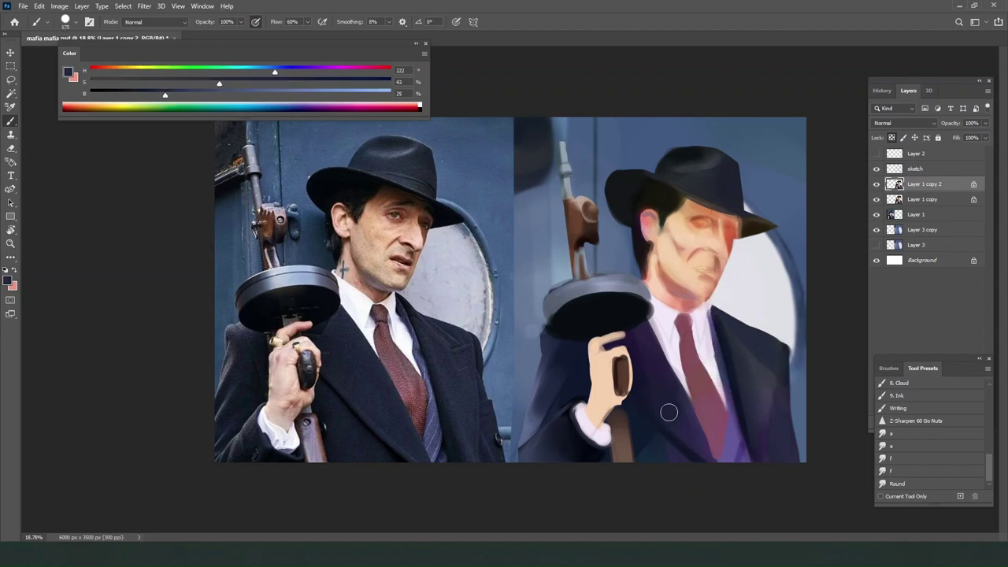
mouse_move(668, 412)
mouse_down()
mouse_move(707, 454)
mouse_move(653, 369)
mouse_move(710, 453)
mouse_move(644, 341)
mouse_move(671, 406)
mouse_move(646, 361)
mouse_up()
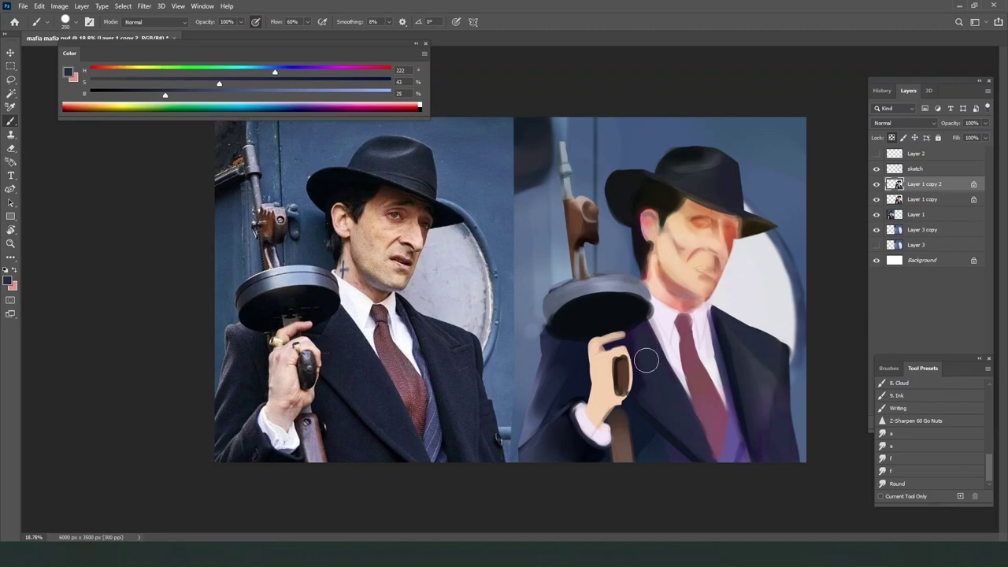
Darken the lower coat front beside the gun stock and the lapel's diagonal edge with sampled navy tones.
alt+click(665, 429)
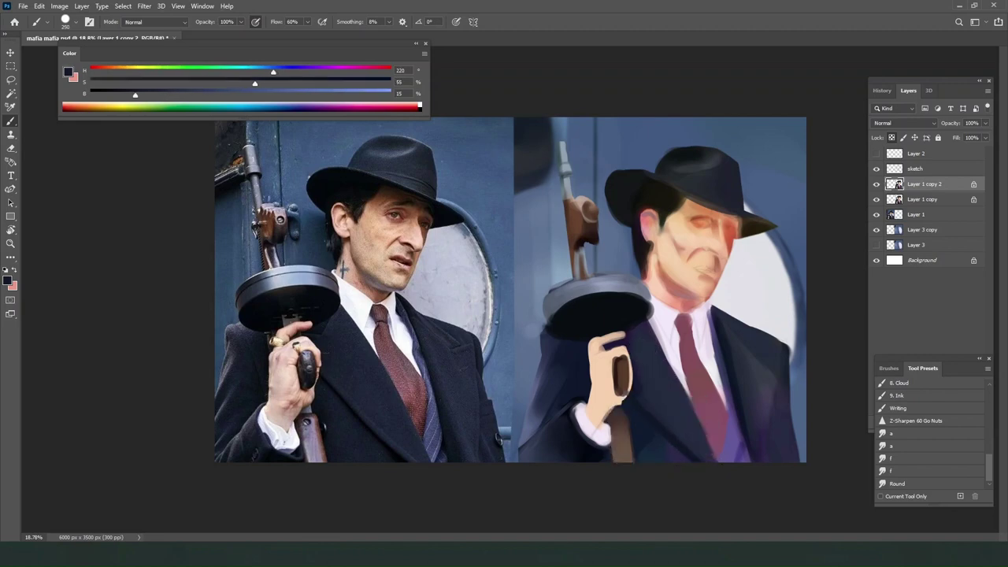
alt+click(700, 394)
key(bracketright)
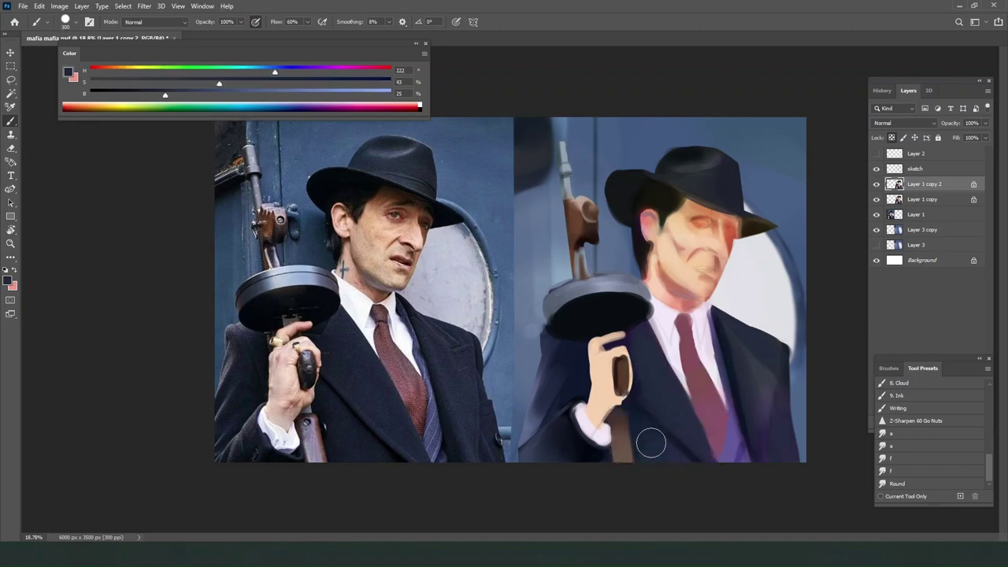
alt+click(729, 360)
key(bracketleft)
key(bracketleft)
key(bracketleft)
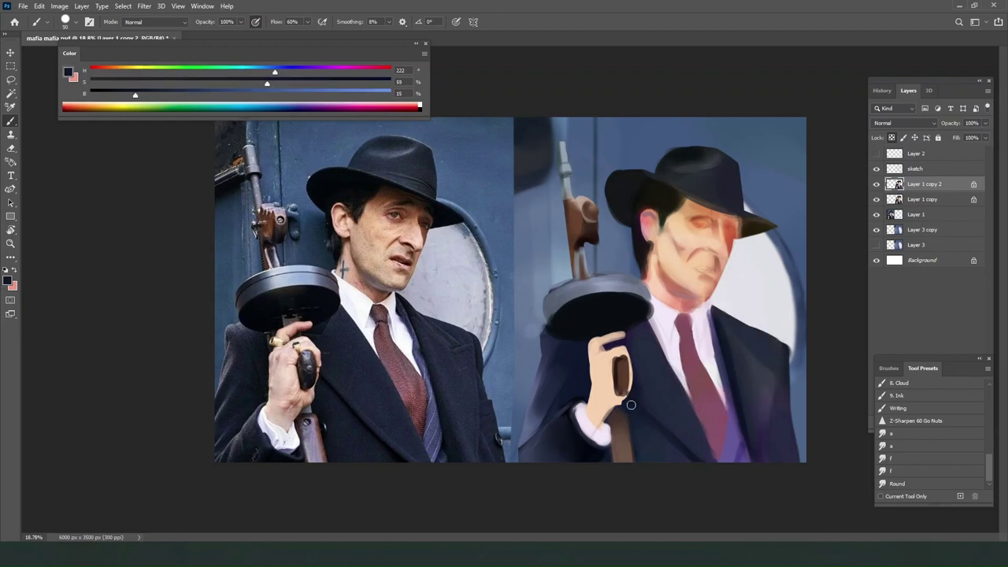
drag(682, 441, 707, 460)
Paint a pale diagonal highlight along the lapel's lower edge using a colour sampled from the shirt collar.
alt+click(759, 376)
alt+click(768, 384)
alt+click(703, 325)
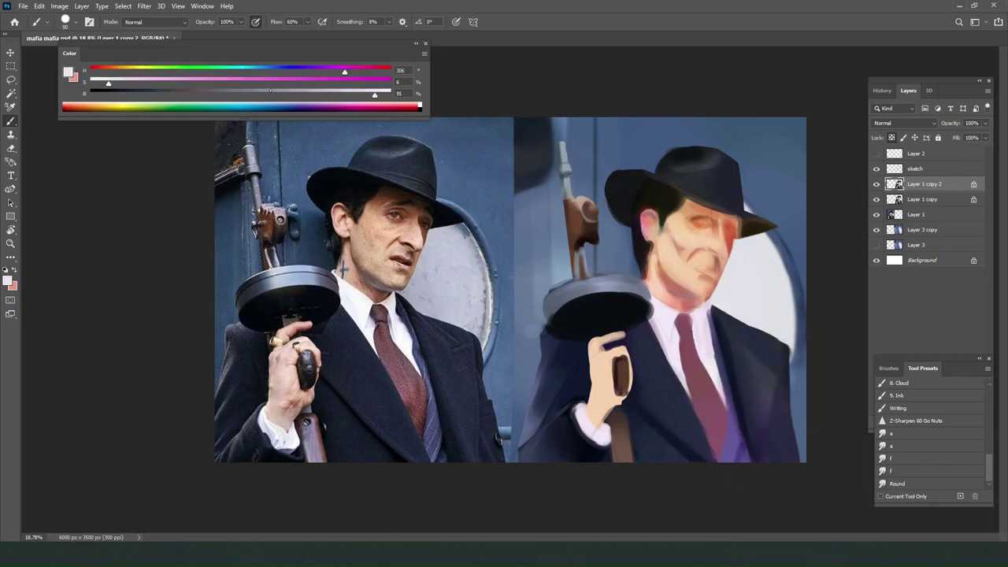
drag(633, 395, 721, 475)
alt+click(645, 418)
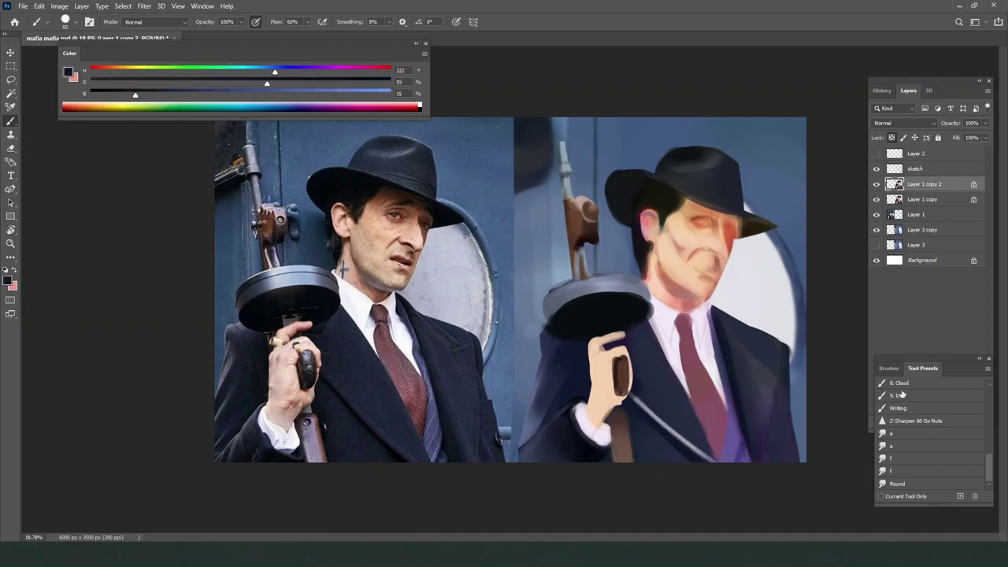
Soften the lapel's pale highlight into the coat with the Round Smudge preset at 20% strength.
click(898, 483)
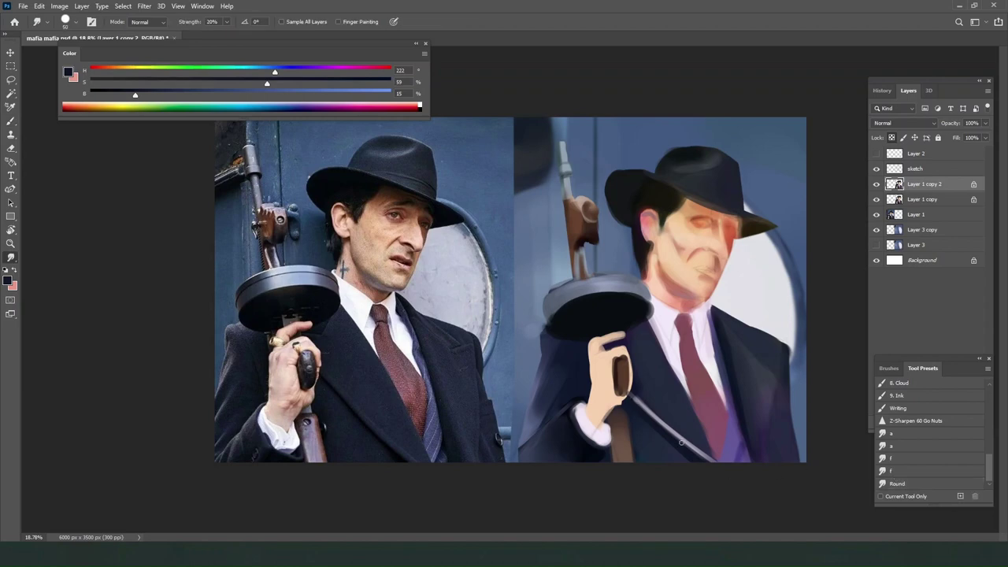
drag(642, 404, 726, 466)
mouse_move(641, 399)
mouse_down()
mouse_move(716, 463)
mouse_move(705, 456)
mouse_up()
key(bracketright)
key(b)
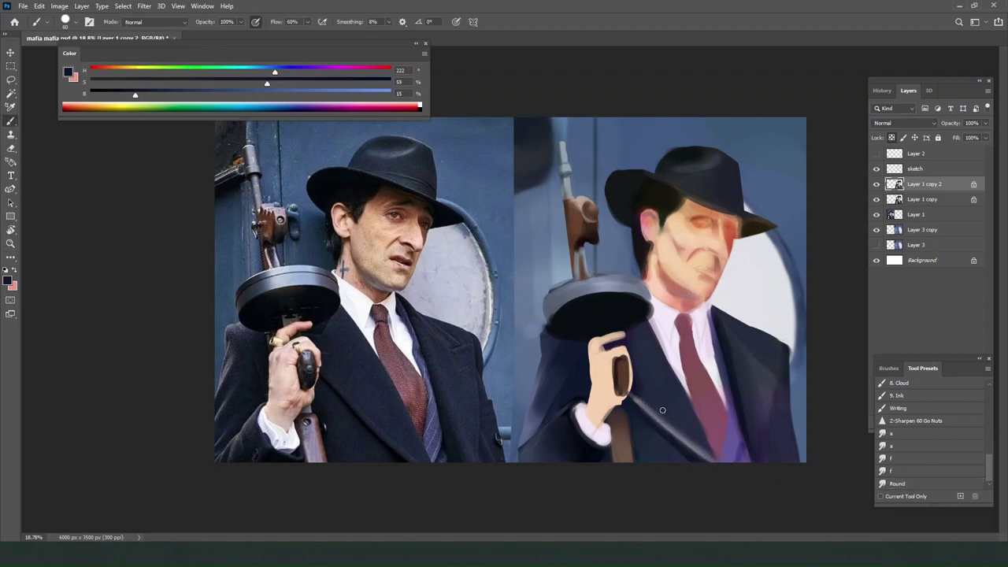
Tone down the pale diagonal highlight on the lapel by painting over it with navy tones sampled from the coat.
alt+click(649, 399)
mouse_move(647, 402)
mouse_down()
mouse_move(709, 458)
mouse_move(690, 450)
mouse_up()
alt+click(688, 449)
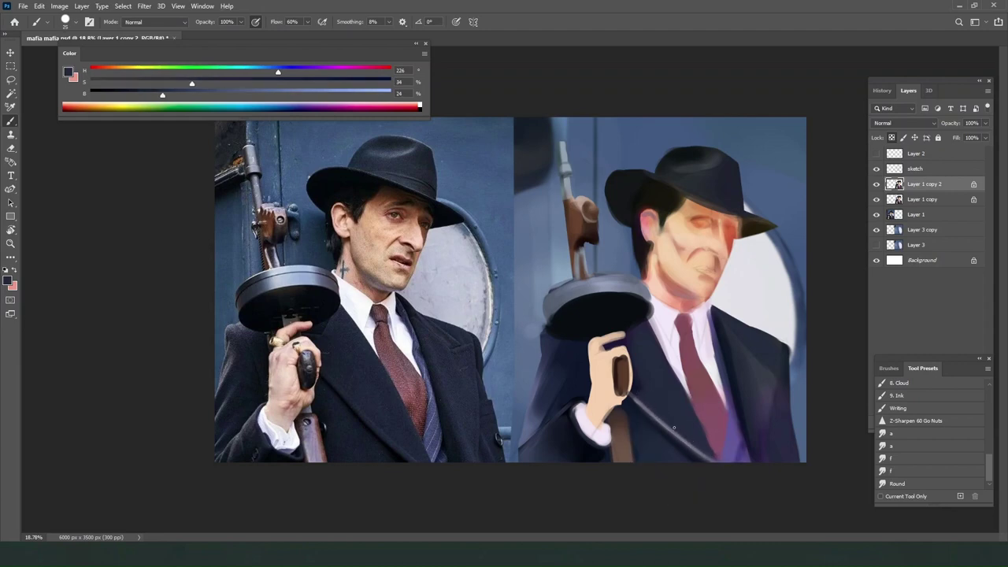
alt+click(697, 450)
key(bracketright)
key(bracketright)
key(bracketright)
mouse_move(647, 412)
mouse_down()
mouse_move(725, 471)
mouse_move(685, 448)
mouse_move(716, 456)
mouse_up()
Paint the lapel beside the shirt and tie with navy sampled from its upper part.
alt+click(662, 448)
alt+click(683, 426)
alt+click(653, 346)
drag(652, 346, 700, 428)
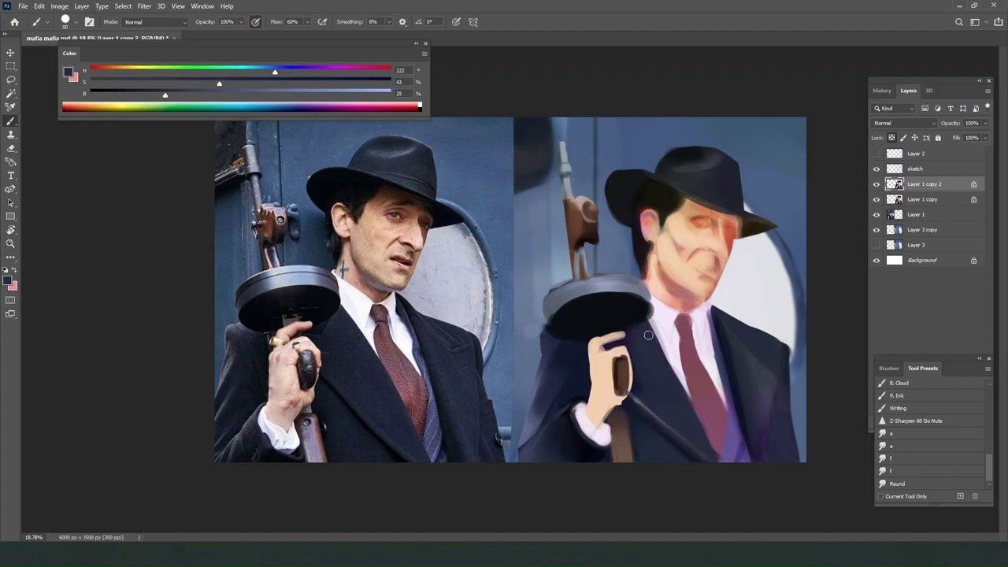
drag(649, 335, 680, 406)
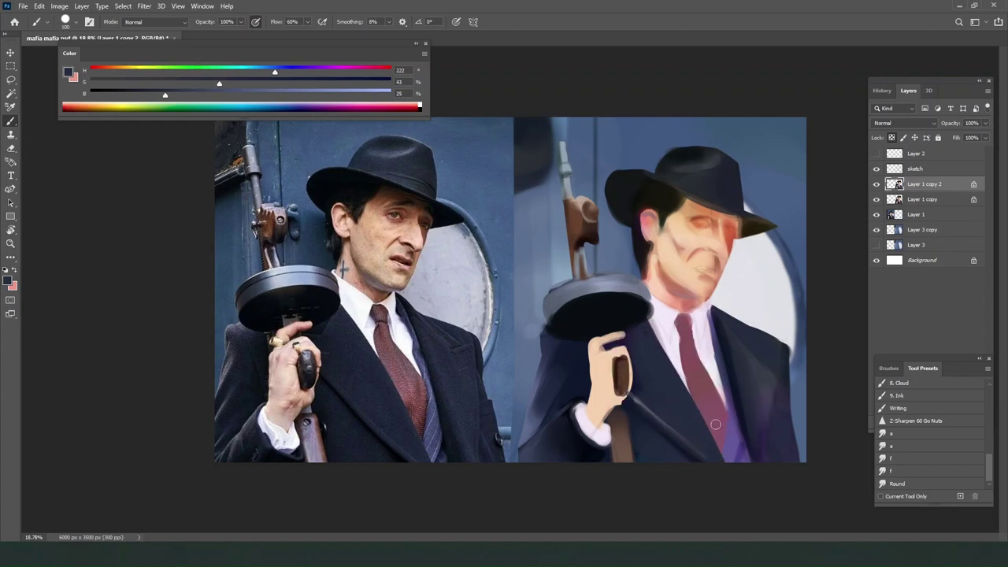
Darken the lower lapel near the tie with a larger brush and dark navy sampled from the opposite coat front.
alt+click(752, 370)
alt+click(740, 364)
alt+click(725, 357)
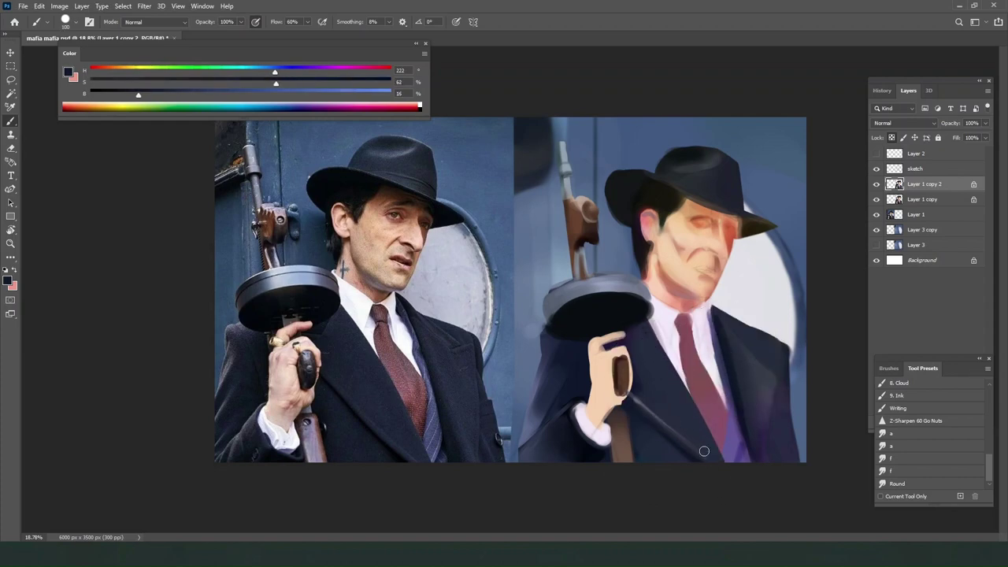
key(bracketright)
key(bracketright)
key(bracketright)
key(bracketright)
key(bracketright)
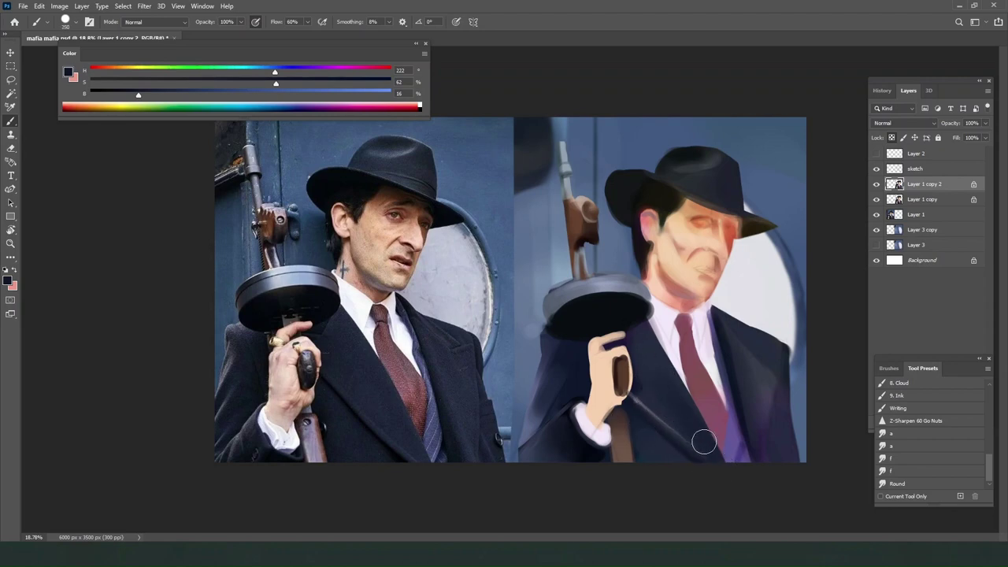
Blend broad sampled navy tones across the lapel and soften them with the Round Smudge preset at 20% strength.
alt+click(642, 352)
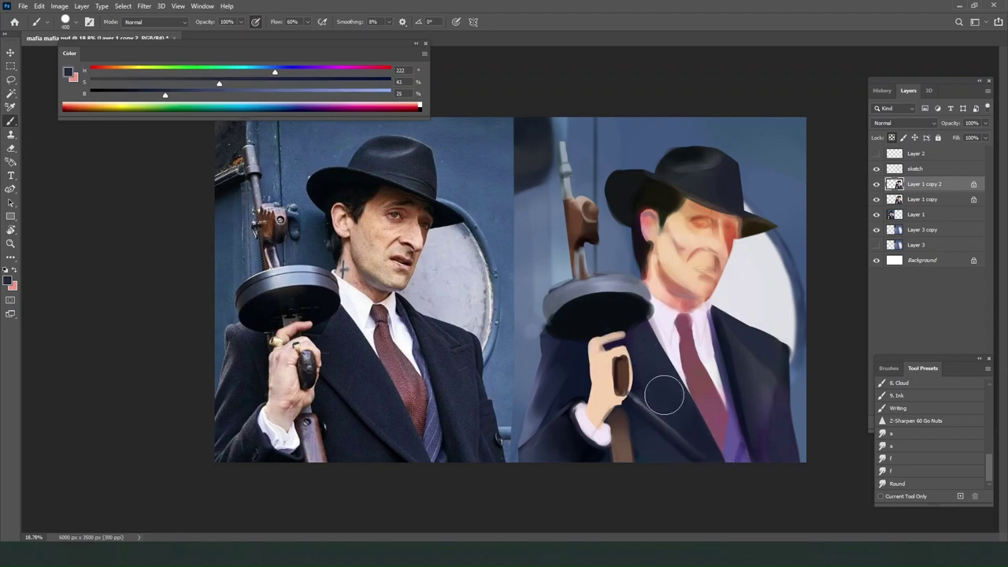
alt+click(730, 351)
key(bracketleft)
key(bracketleft)
key(bracketleft)
key(bracketleft)
key(bracketleft)
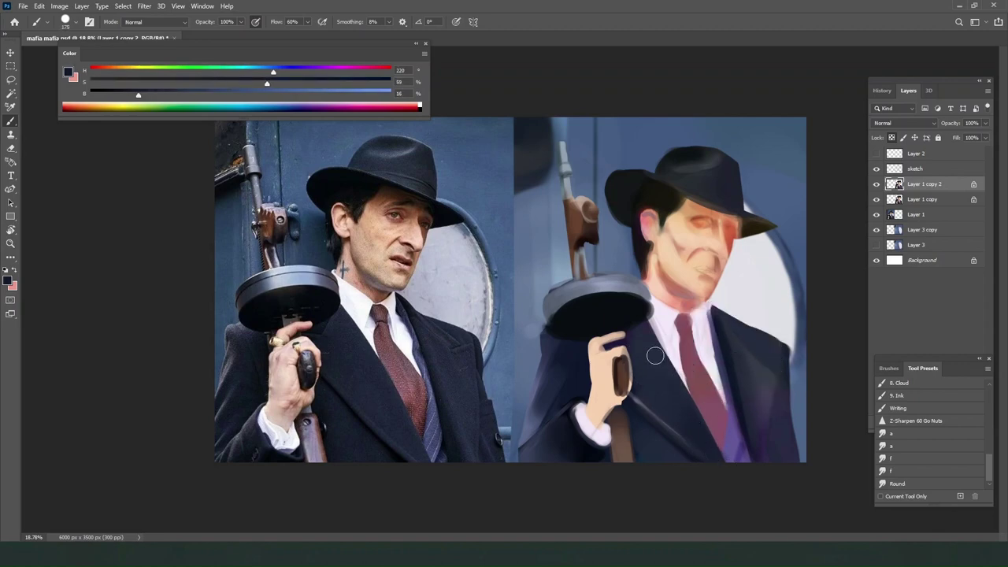
key(bracketright)
key(bracketright)
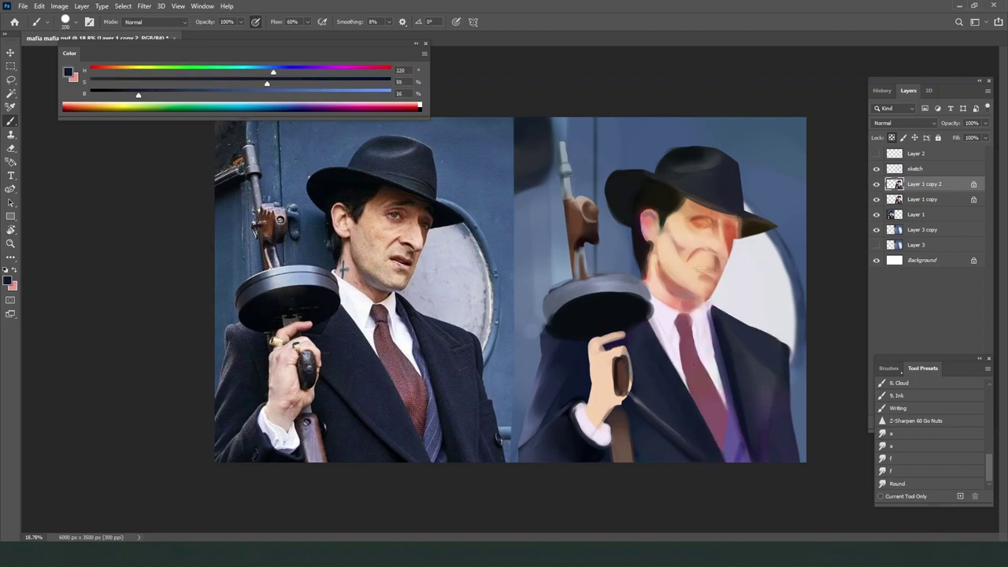
click(893, 484)
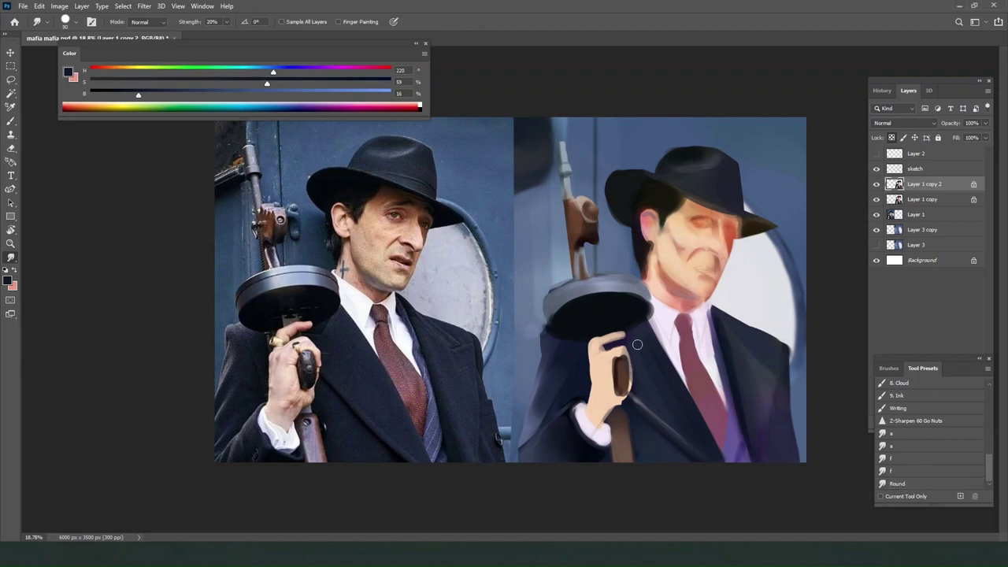
key(bracketright)
Repaint the middle and lower part of the tie with red sampled from the painted tie.
key(b)
alt+click(708, 392)
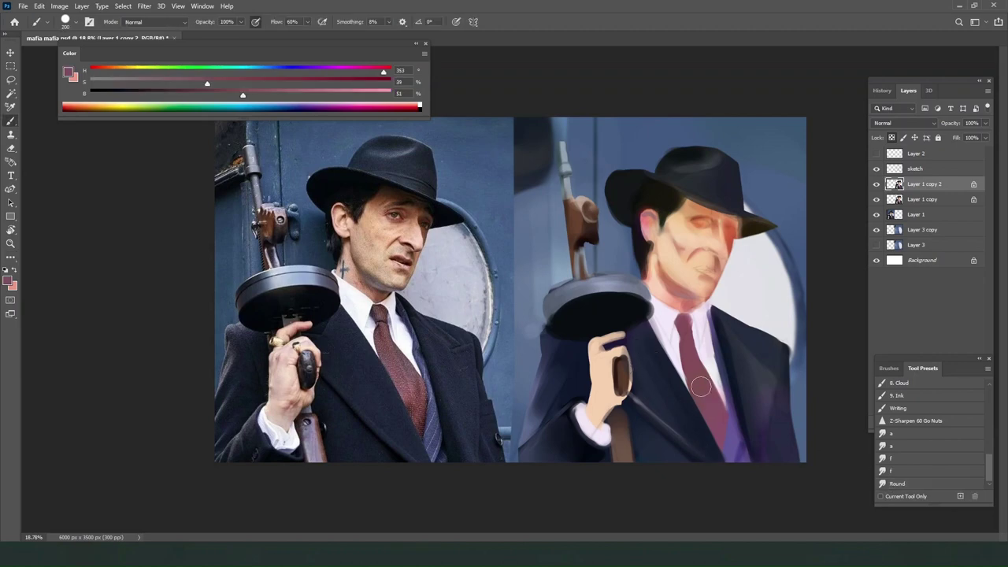
drag(697, 372, 723, 428)
Paint the waistcoat strip beside the tie's lower end with muted blue sampled from the waistcoat in the reference photo.
alt+click(732, 427)
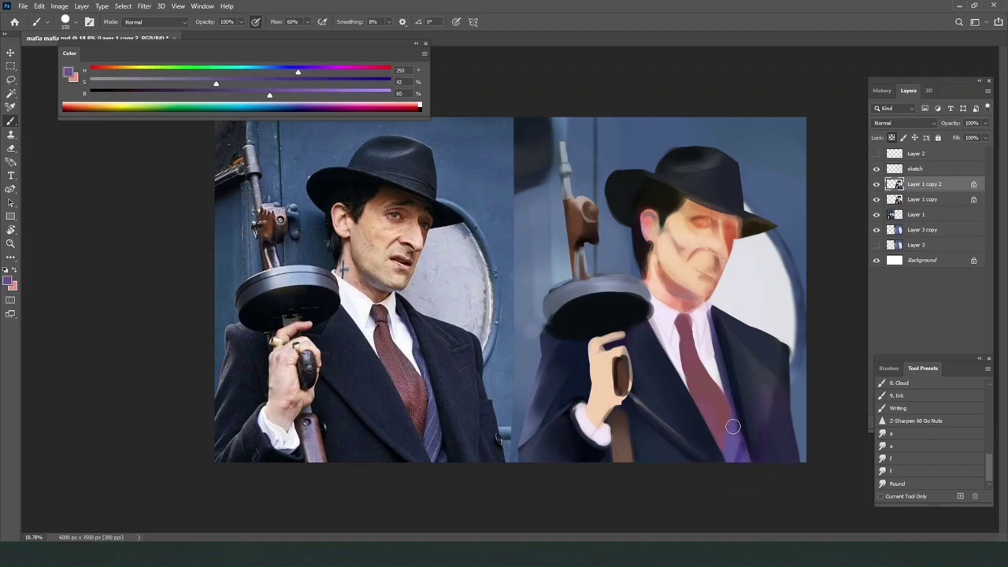
key(bracketleft)
key(bracketleft)
key(bracketleft)
key(bracketleft)
key(bracketleft)
alt+click(428, 428)
drag(734, 438, 733, 458)
key(ctrl+z)
key(bracketright)
key(bracketright)
key(bracketright)
mouse_move(734, 410)
mouse_down()
mouse_move(729, 468)
mouse_move(732, 401)
mouse_move(733, 472)
mouse_move(726, 464)
mouse_up()
key(bracketleft)
key(bracketleft)
key(bracketleft)
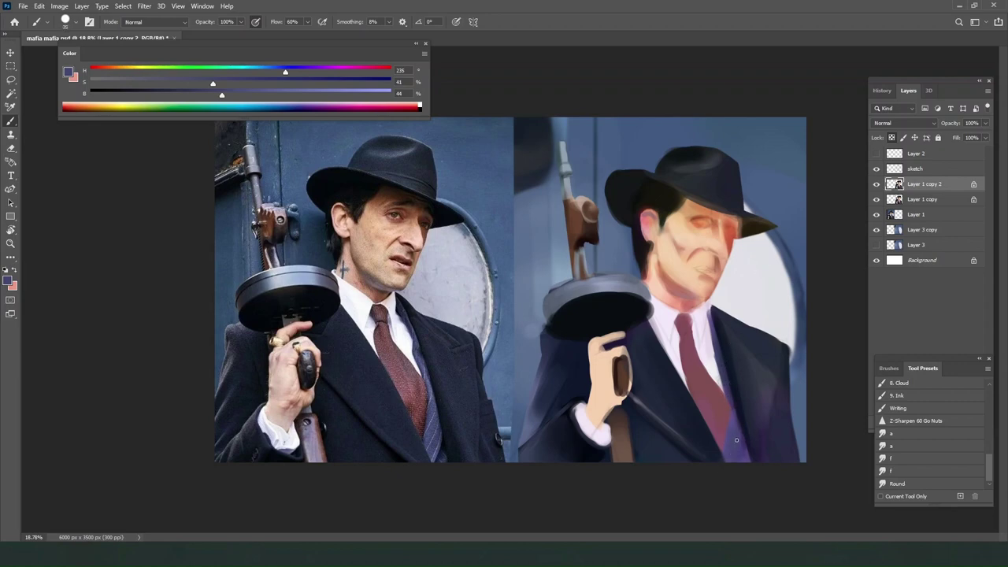
drag(737, 439, 730, 426)
Refine the edge between the shirt and waistcoat below the collar using sampled dark blue and pale shirt colours.
drag(707, 310, 710, 326)
alt+click(702, 316)
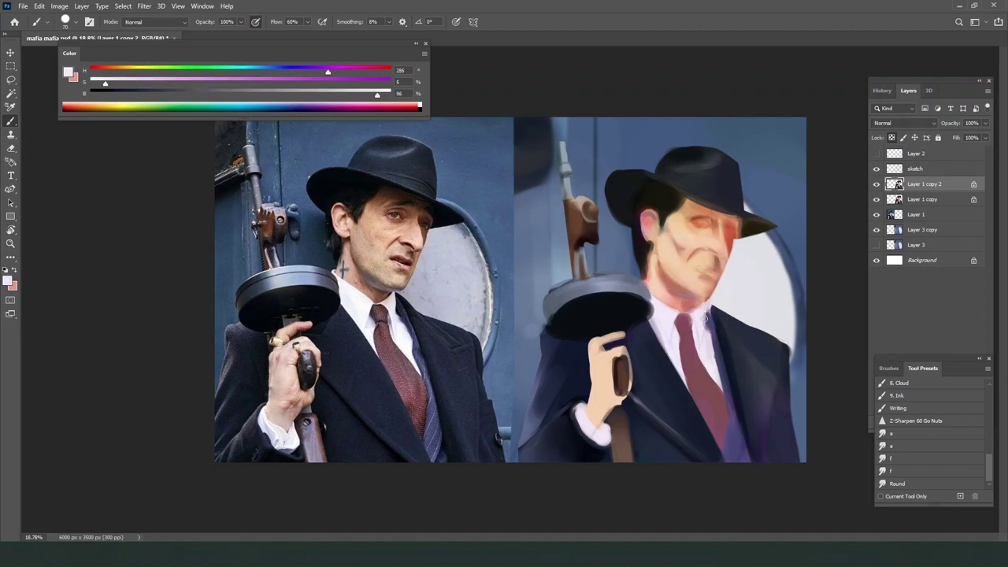
alt+click(719, 355)
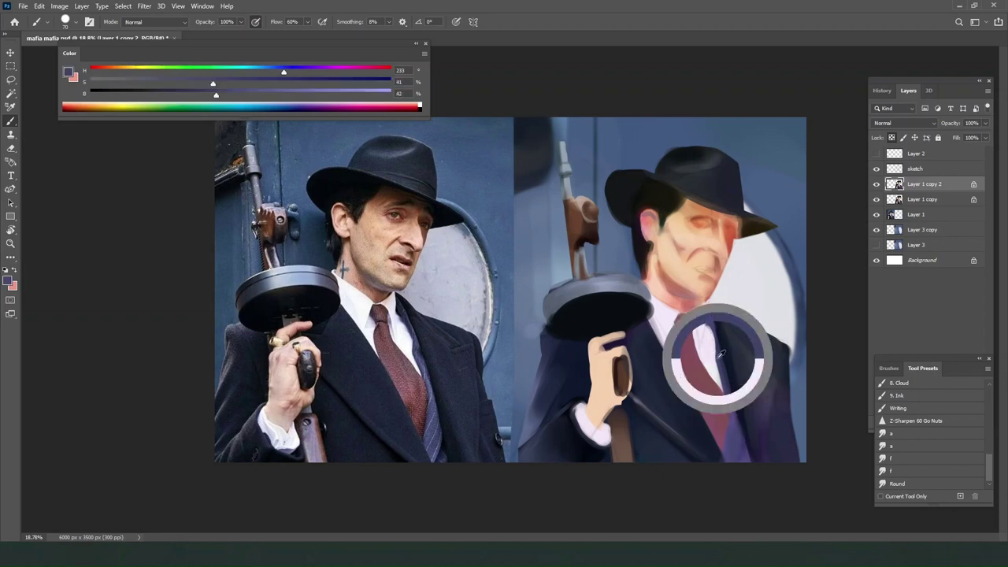
drag(715, 342, 719, 381)
alt+click(710, 344)
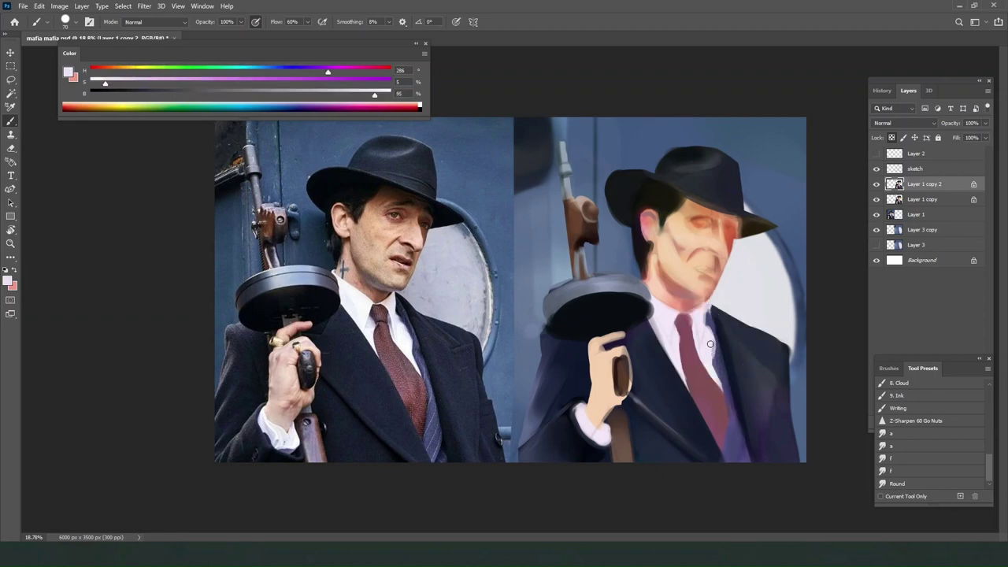
alt+click(717, 359)
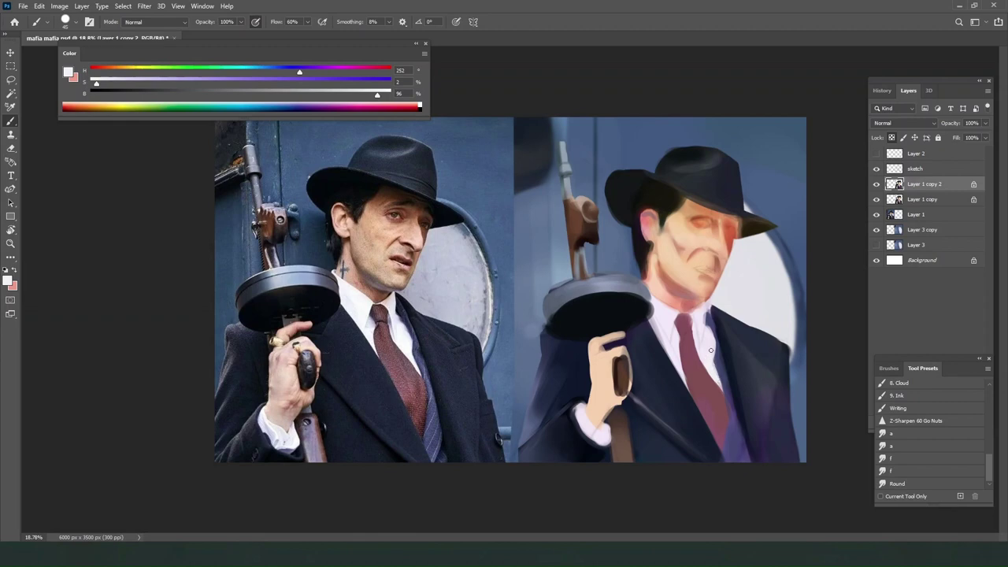
drag(714, 347, 722, 388)
key(ctrl+z)
alt+click(723, 371)
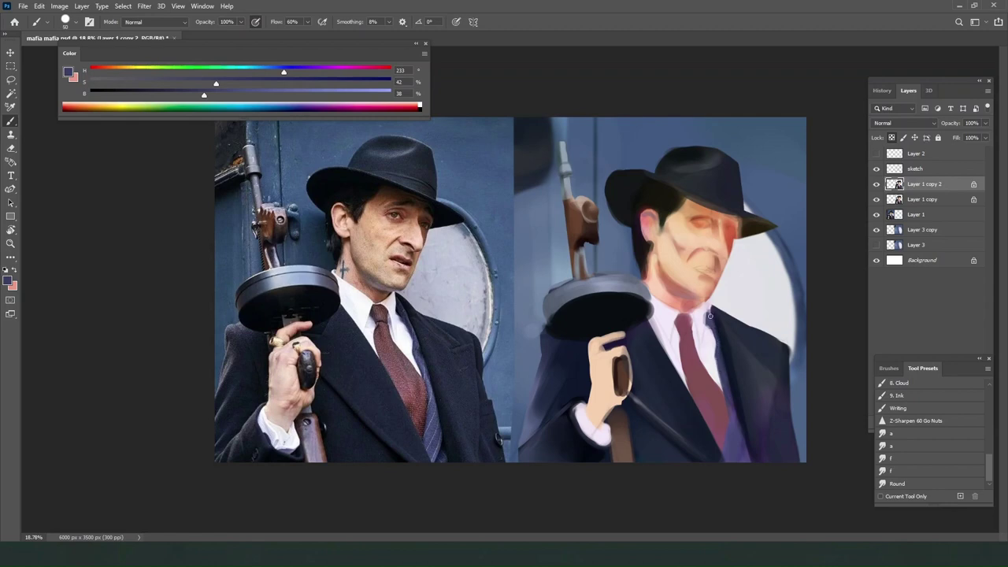
alt+click(709, 324)
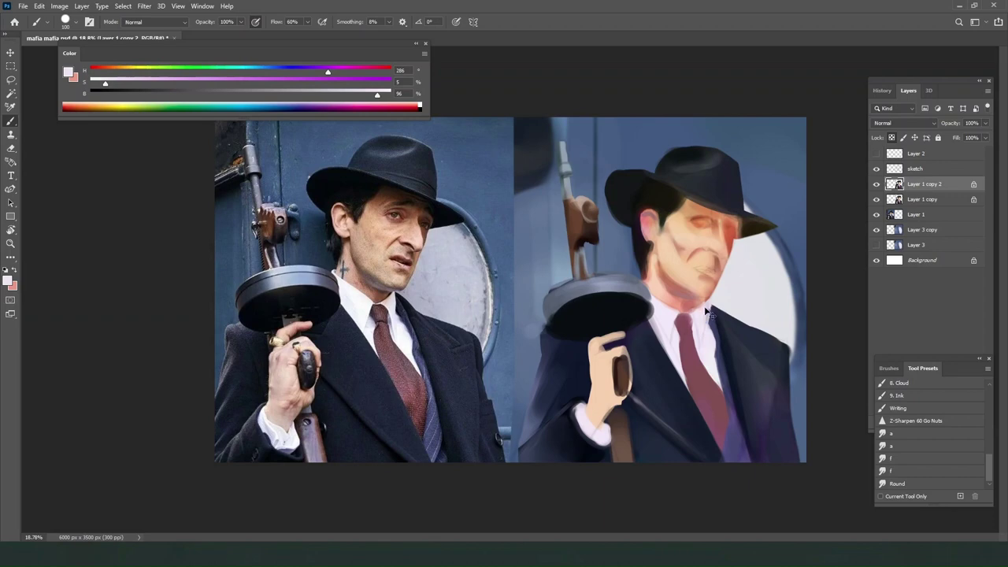
Shade the shirt between the tie and waistcoat with the sampled shirt colour darkened to 84% brightness.
alt+click(709, 338)
drag(378, 94, 342, 94)
key(bracketright)
drag(711, 322, 703, 354)
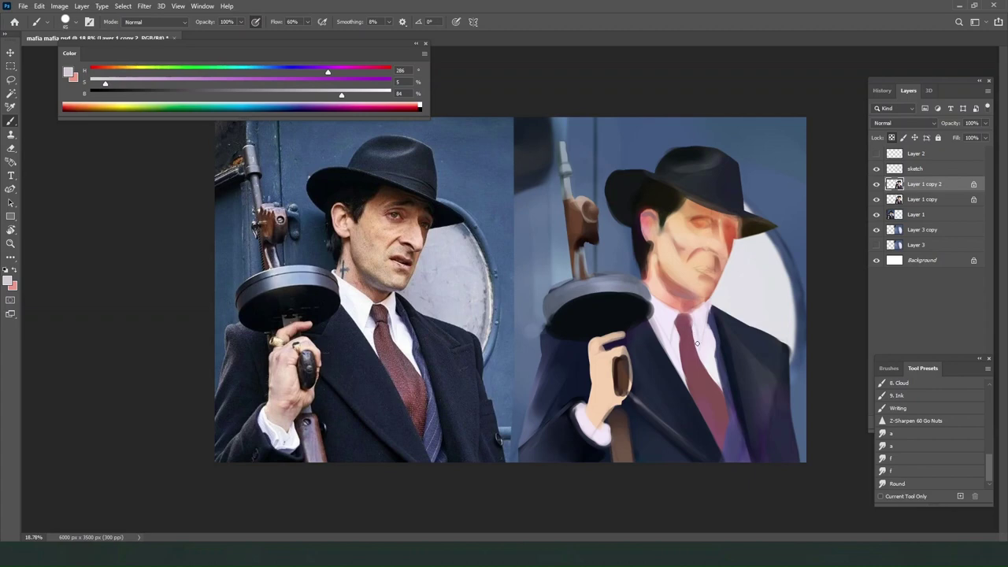
Shade the shirt on the lapel side of the tie and retouch the tie's edge with sampled red and pale grey.
key(bracketright)
key(bracketright)
mouse_move(676, 347)
mouse_down()
mouse_move(677, 329)
mouse_move(677, 343)
mouse_up()
key(bracketleft)
key(bracketleft)
alt+click(684, 336)
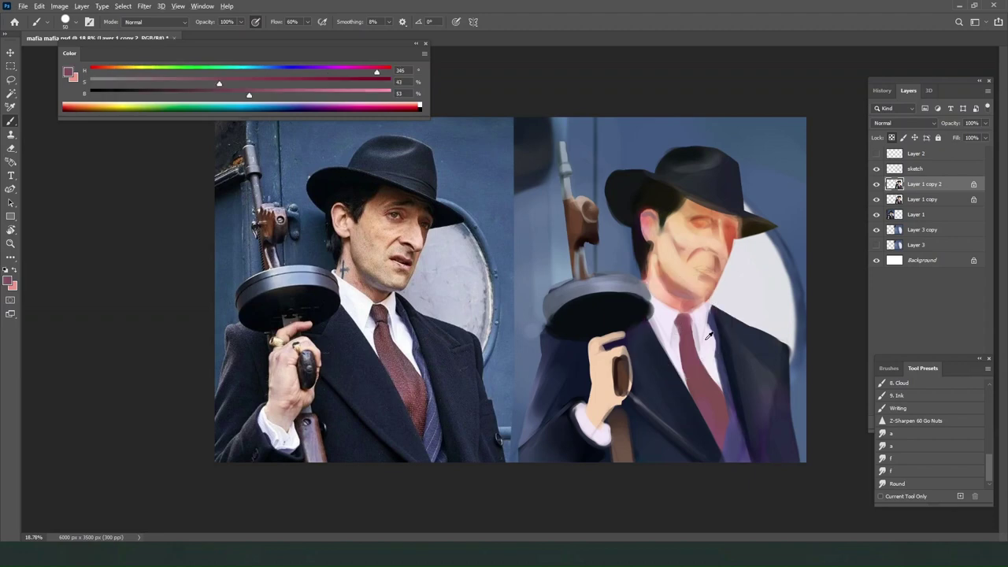
alt+click(700, 331)
key(bracketright)
key(bracketright)
key(bracketright)
key(bracketright)
key(bracketright)
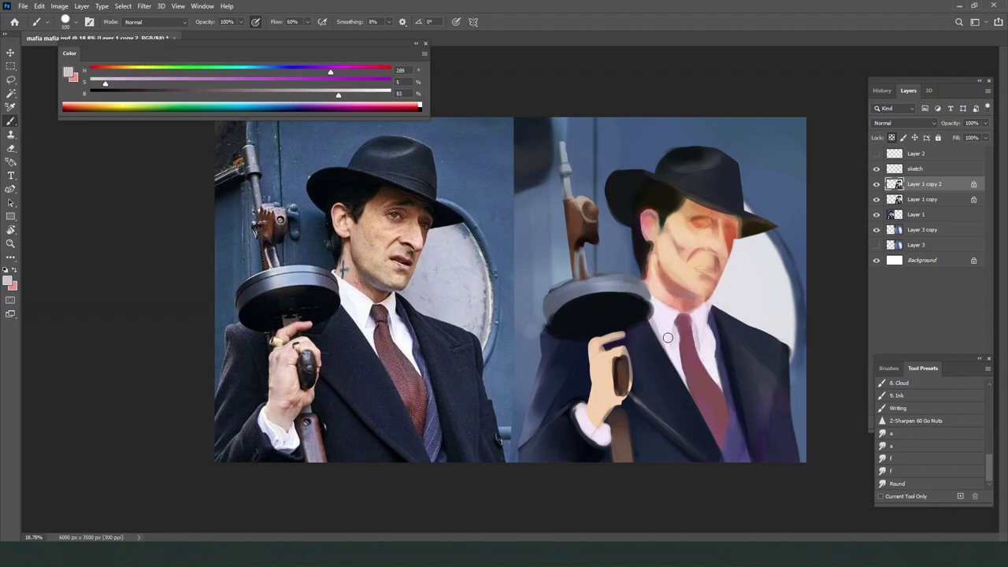
Paint a near-white highlight on the shirt collar with saturation 2% and brightness 100%, using a small brush.
click(389, 93)
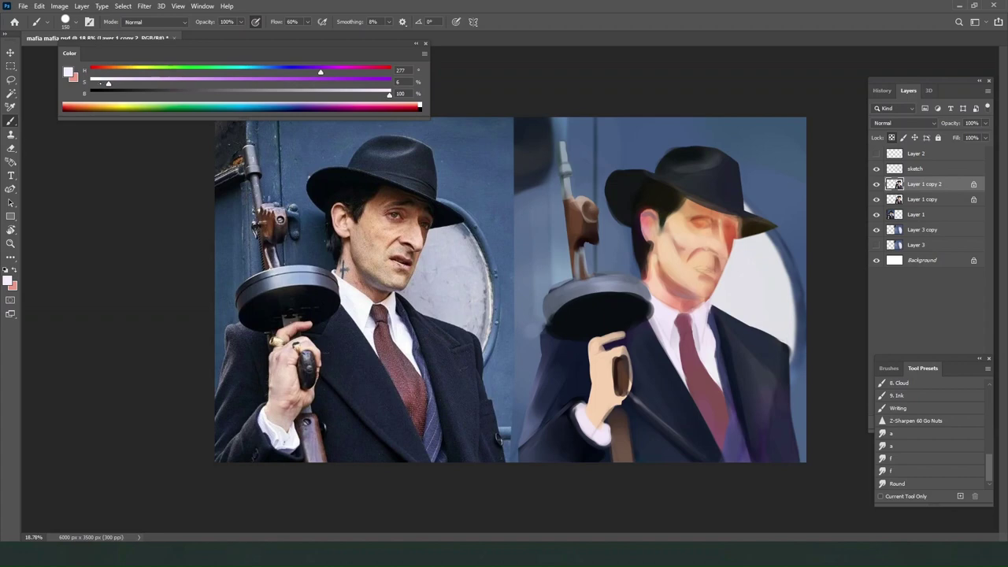
drag(108, 84, 96, 83)
key(bracketleft)
key(bracketleft)
key(bracketleft)
key(bracketleft)
key(bracketleft)
key(bracketleft)
key(bracketleft)
key(bracketleft)
key(bracketleft)
key(bracketleft)
key(bracketleft)
key(bracketleft)
key(bracketleft)
key(bracketleft)
drag(695, 315, 705, 306)
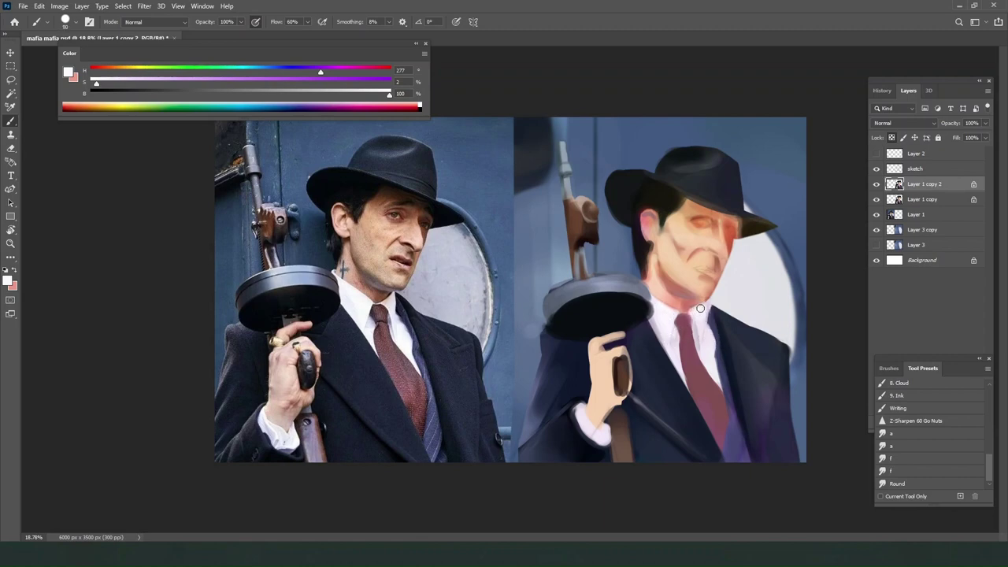
key(bracketright)
key(bracketleft)
key(bracketleft)
key(bracketleft)
drag(650, 322, 681, 380)
key(ctrl+z)
key(bracketleft)
key(ctrl+z)
drag(653, 323, 682, 381)
key(ctrl+z)
key(bracketright)
alt+click(649, 329)
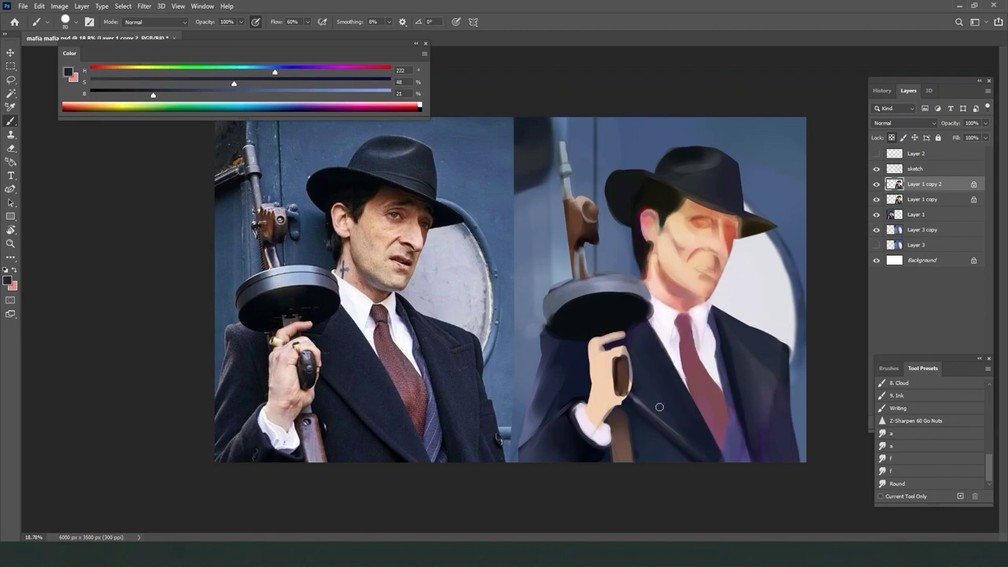
Mix a dark wine red with hue 339, saturation 76% and brightness 33%, and try a shadow stroke on the lower tie.
alt+click(423, 411)
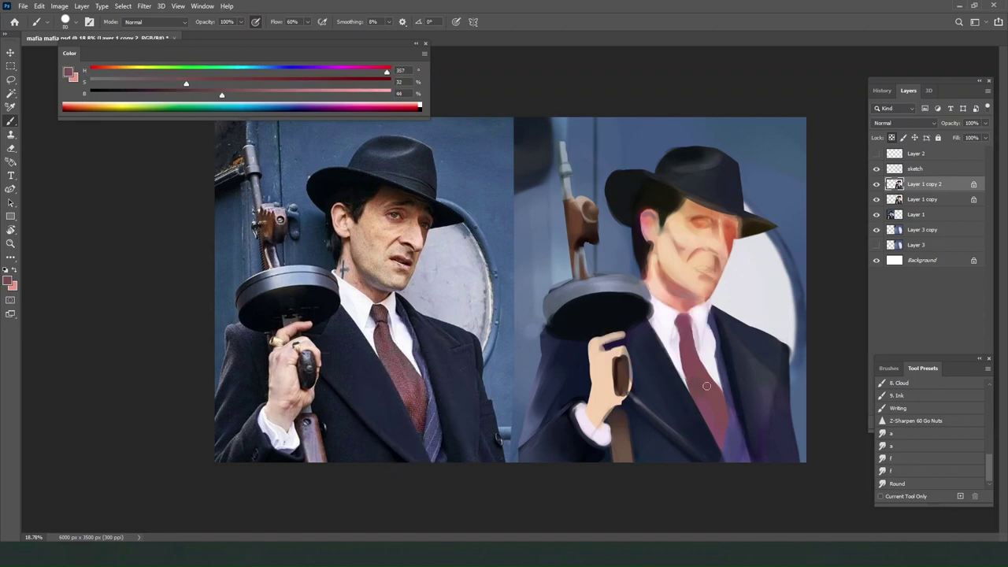
alt+click(708, 397)
click(191, 93)
click(319, 81)
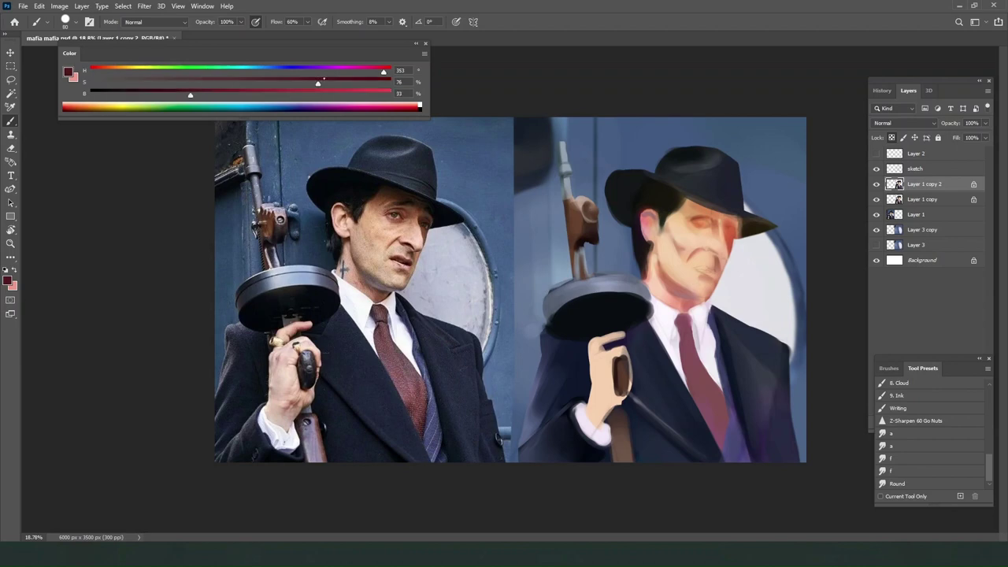
drag(719, 391, 718, 423)
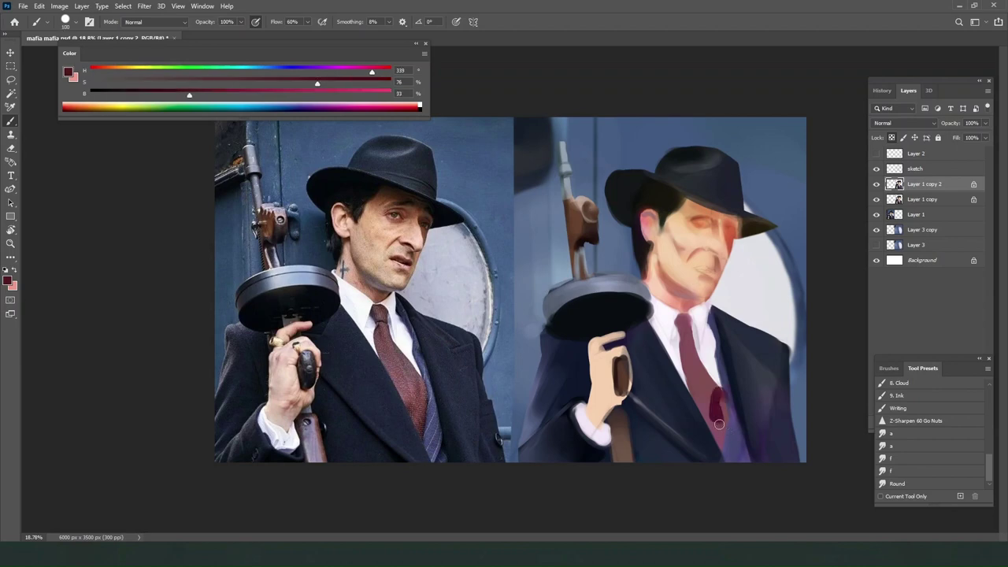
key(ctrl+z)
Lasso the lower part of the tie, shade it with the dark wine red using a large brush, and deselect.
key(bracketright)
key(bracketright)
key(bracketright)
key(bracketright)
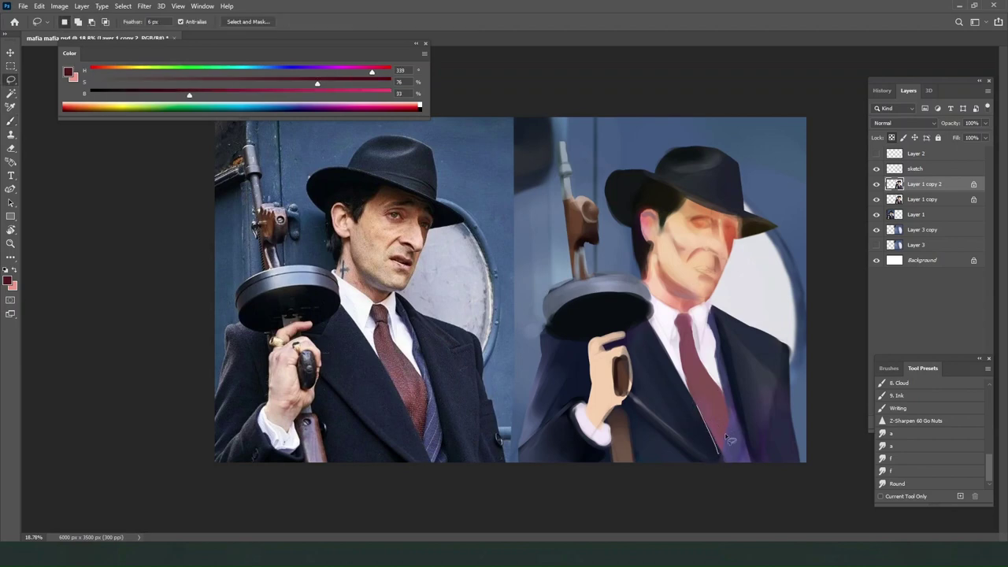
key(l)
key(bracketright)
key(bracketright)
key(bracketright)
key(bracketright)
key(bracketright)
key(bracketright)
key(bracketright)
key(bracketright)
key(bracketright)
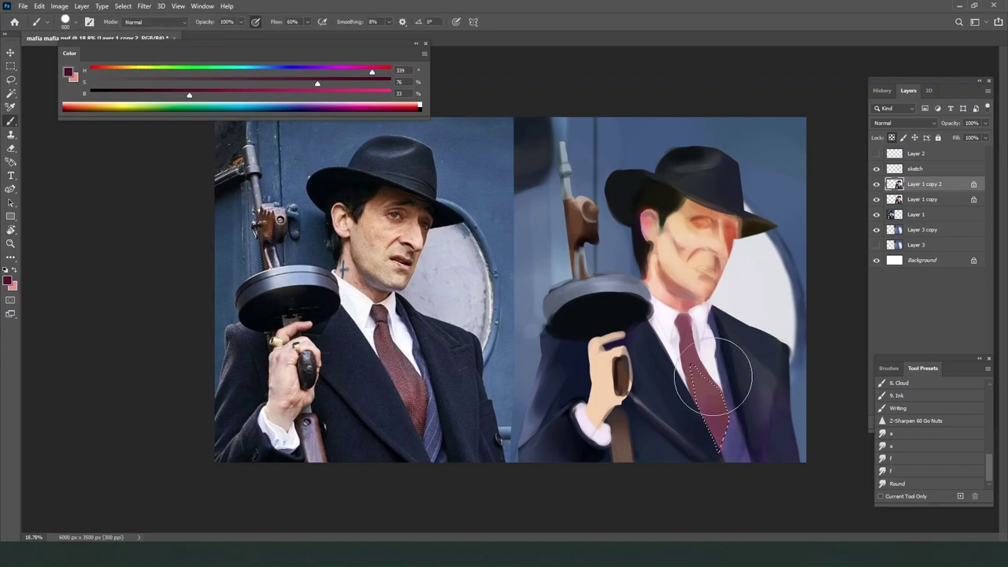
key(bracketleft)
key(bracketleft)
drag(716, 457, 707, 359)
alt+click(691, 345)
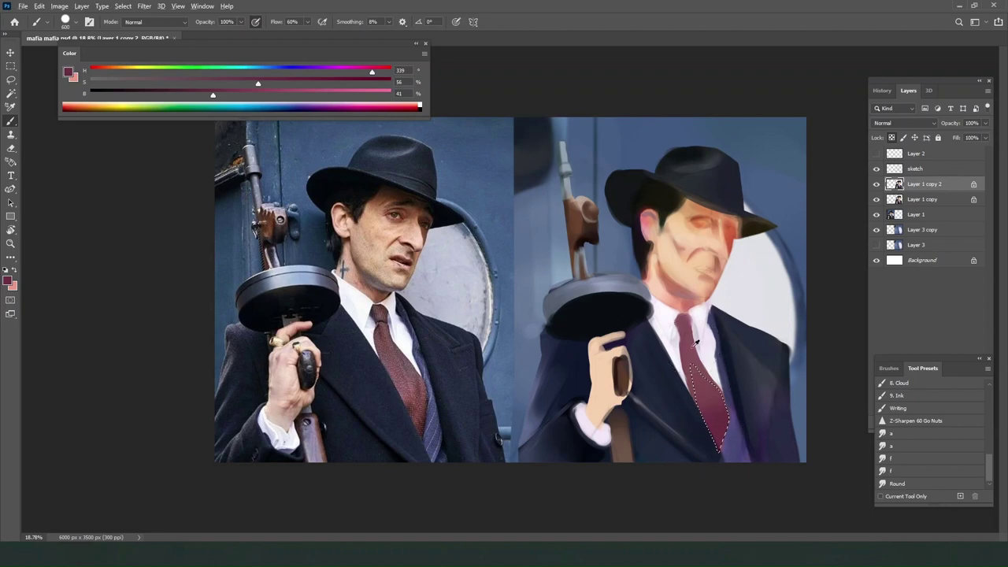
key(ctrl+d)
Lasso a longer section of the tie and deepen its shading with wine red at hue 333, saturation 86% and brightness 21%.
alt+click(711, 421)
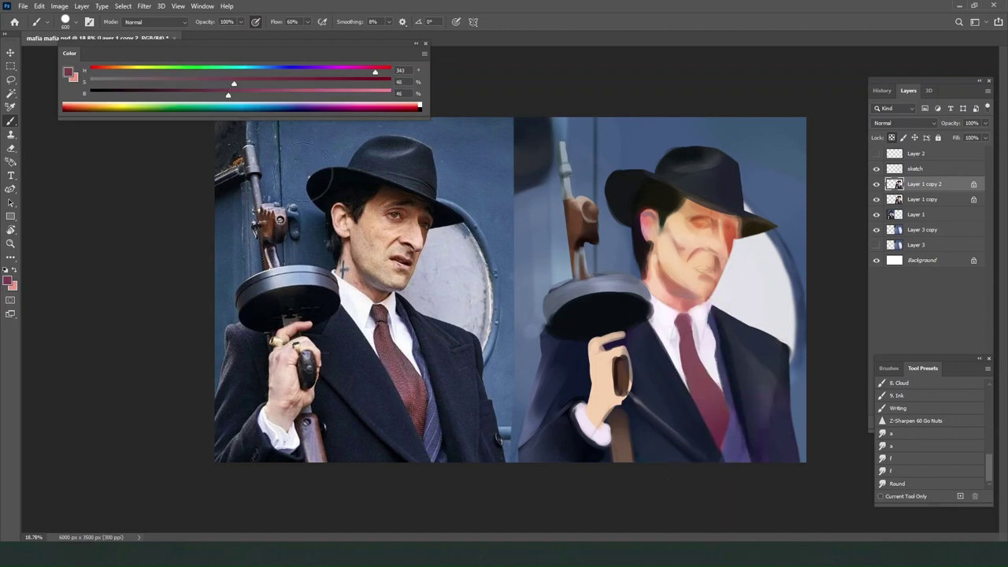
drag(227, 94, 348, 83)
click(367, 72)
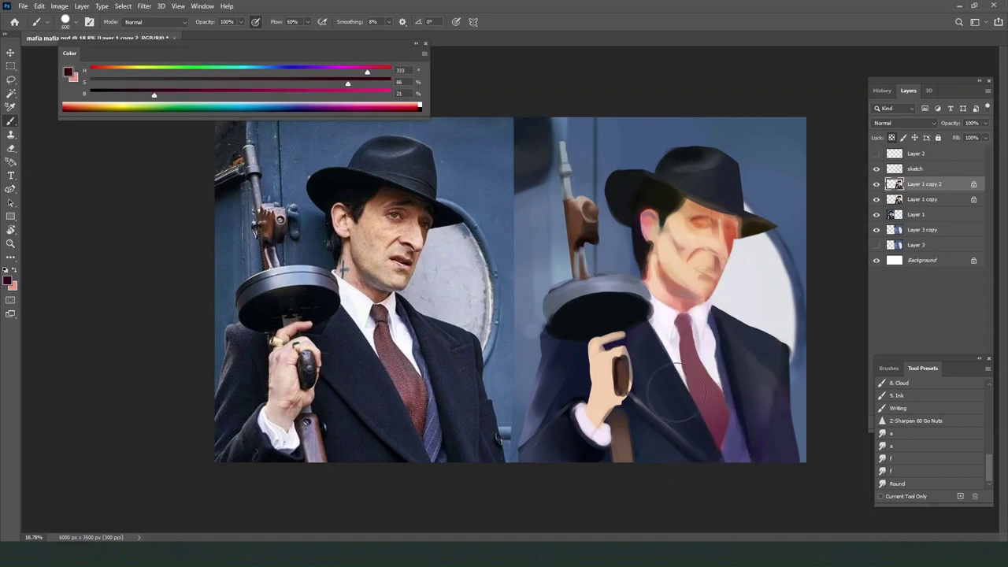
key(l)
mouse_move(691, 397)
mouse_down()
mouse_move(716, 455)
mouse_move(730, 414)
mouse_move(684, 340)
mouse_up()
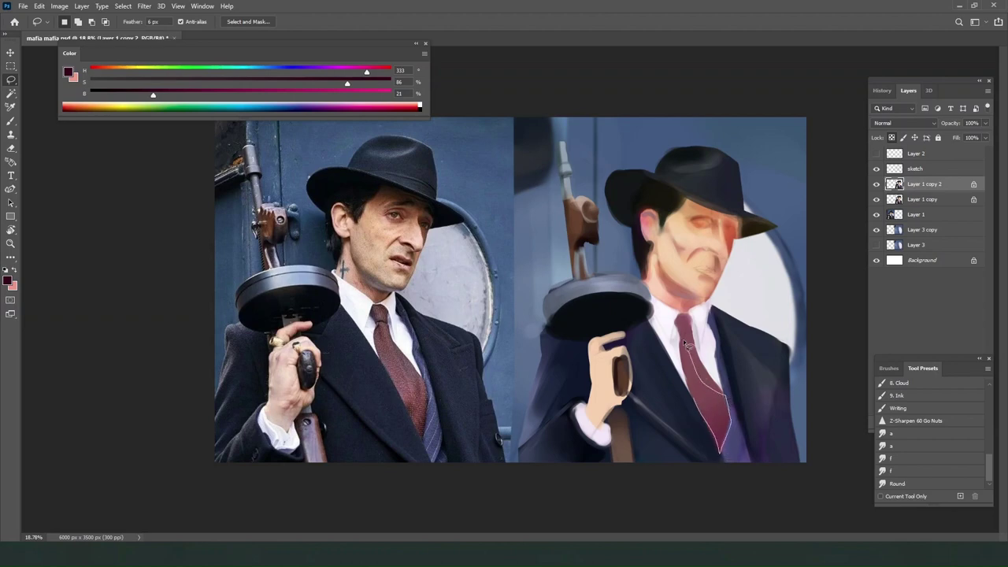
key(b)
alt+click(693, 370)
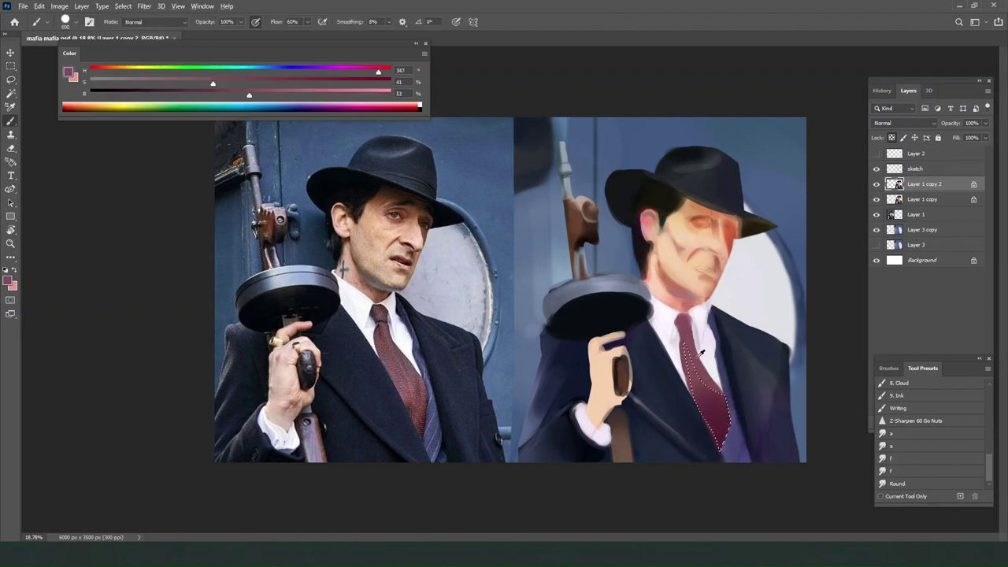
key(ctrl+d)
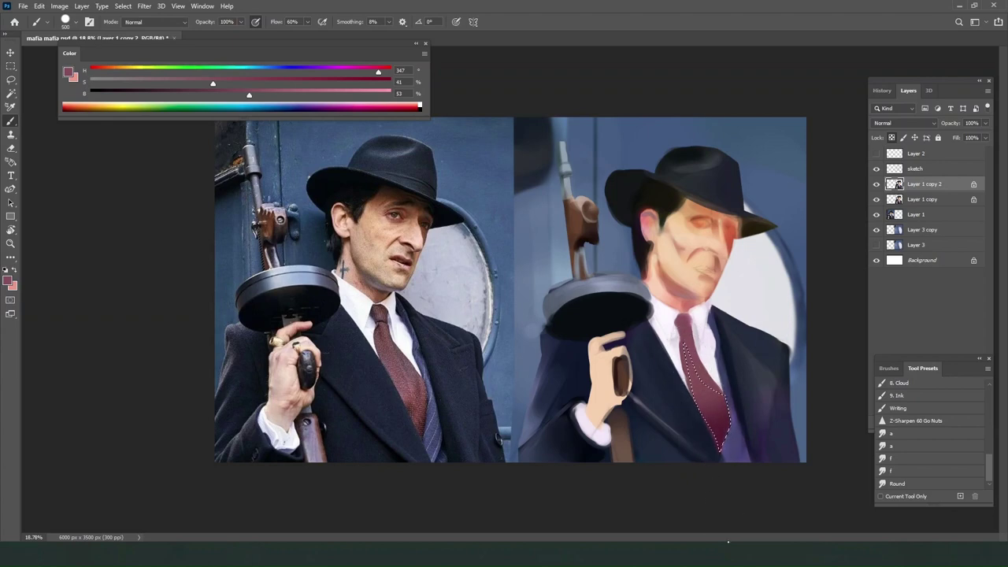
Paint the lower tie with the mid wine red sampled from its lighter area, using a 125 px brush.
alt+click(715, 427)
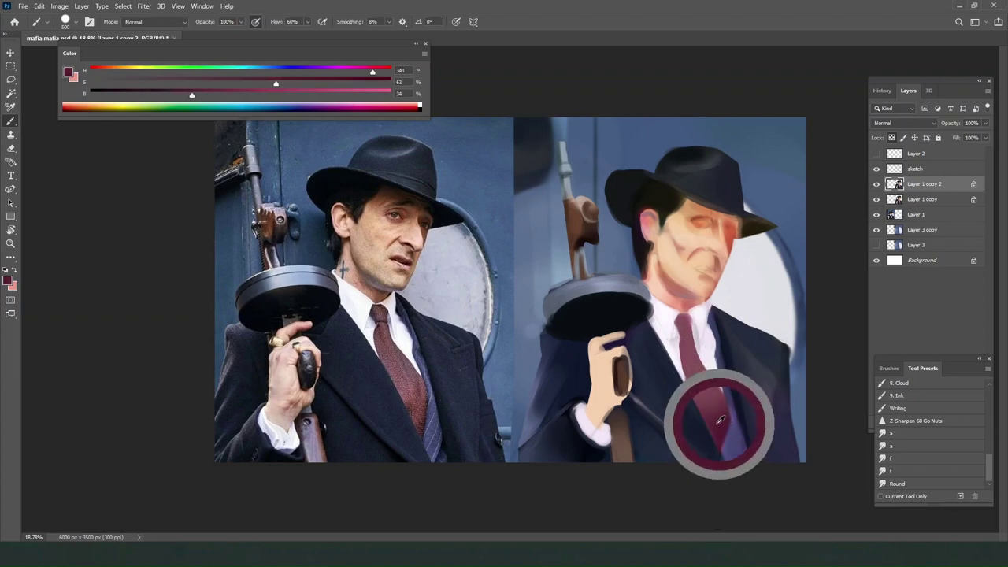
alt+click(696, 373)
key(bracketleft)
key(bracketleft)
key(bracketleft)
key(bracketleft)
key(bracketleft)
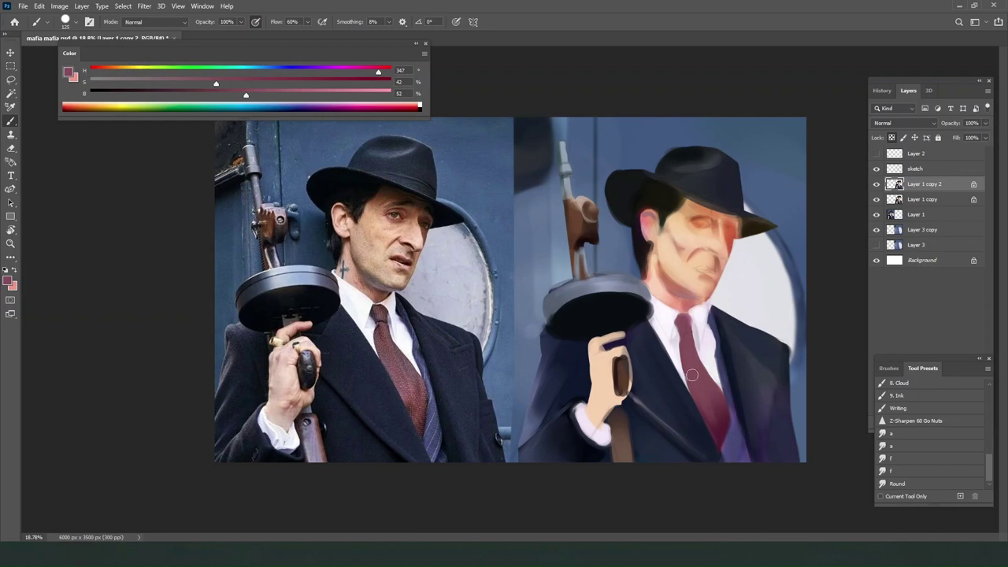
drag(712, 412, 714, 426)
Sample the tie's shaded edge, darken that wine red to 23% brightness, and reduce the brush to a small size.
key(bracketright)
key(bracketright)
alt+click(724, 418)
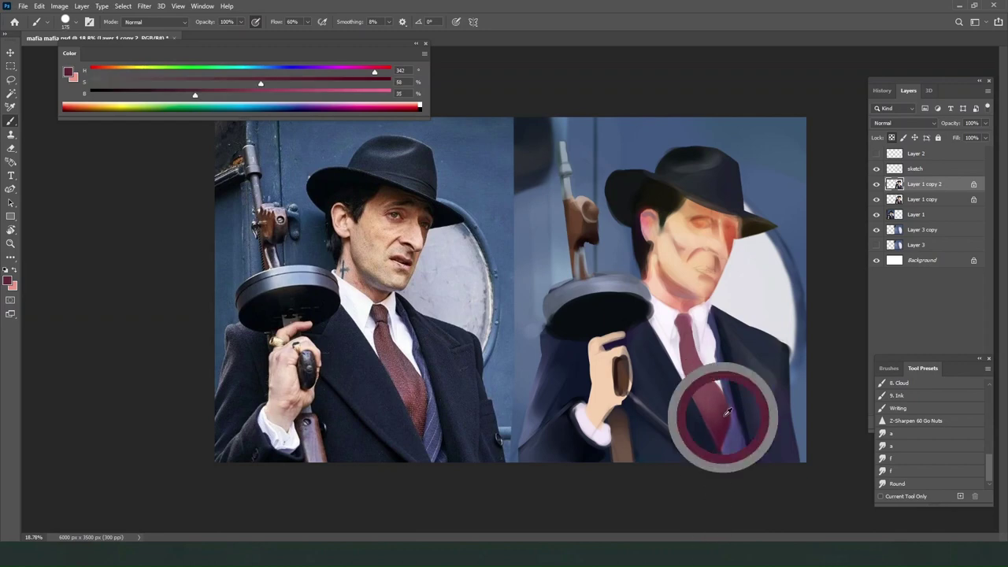
click(160, 94)
key(bracketleft)
key(bracketleft)
key(bracketleft)
key(bracketleft)
key(bracketleft)
key(bracketleft)
key(bracketleft)
key(bracketleft)
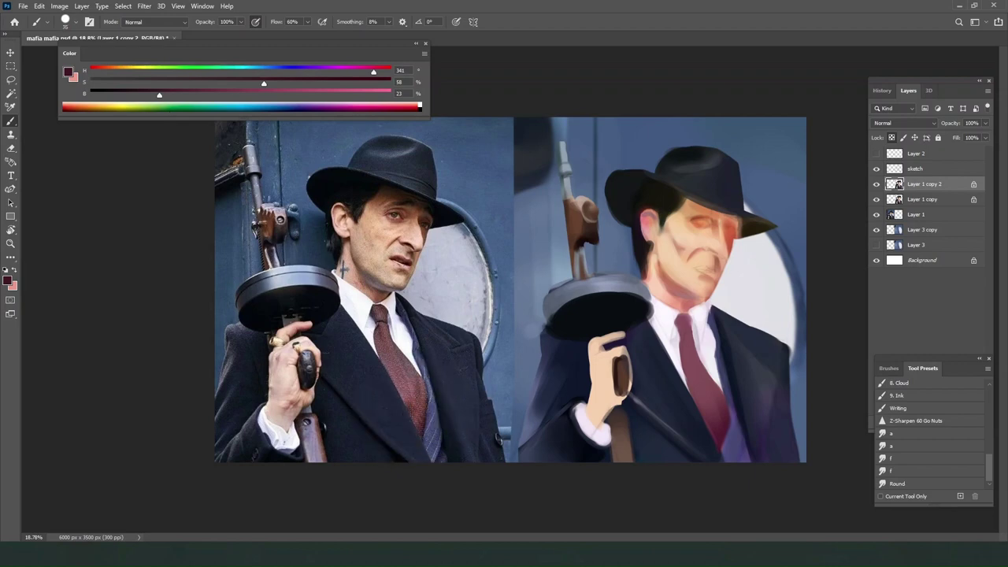
Paint a small shadow on the lower tie's edge with hue 335, saturation 81%, brightness 26%, checking values in grayscale.
alt+click(721, 407)
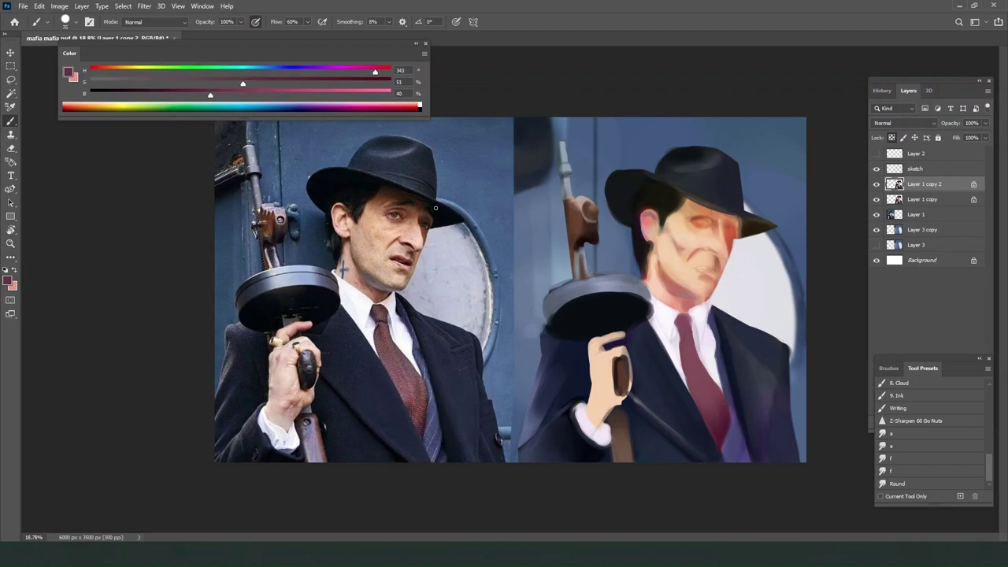
click(168, 94)
click(332, 82)
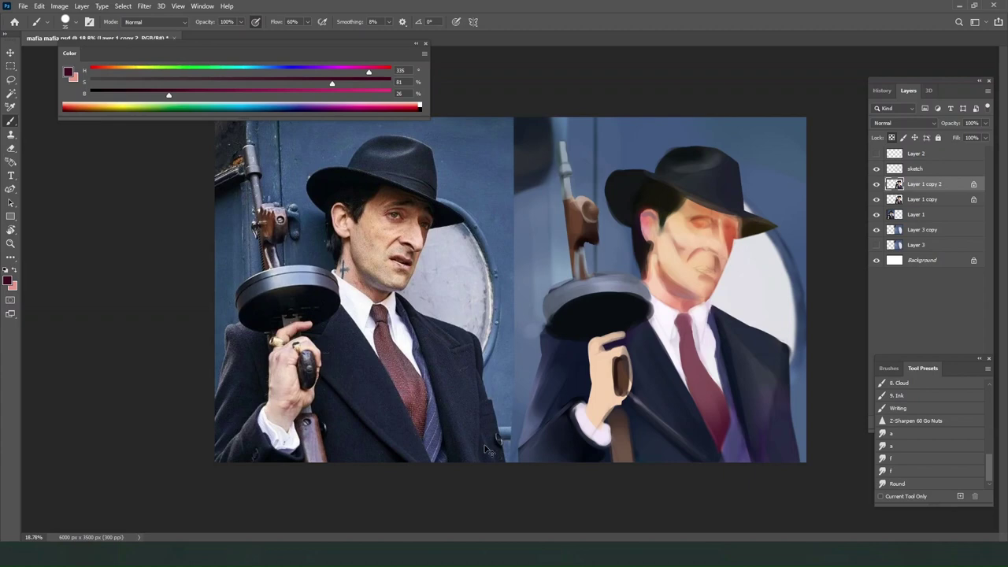
key(ctrl+y)
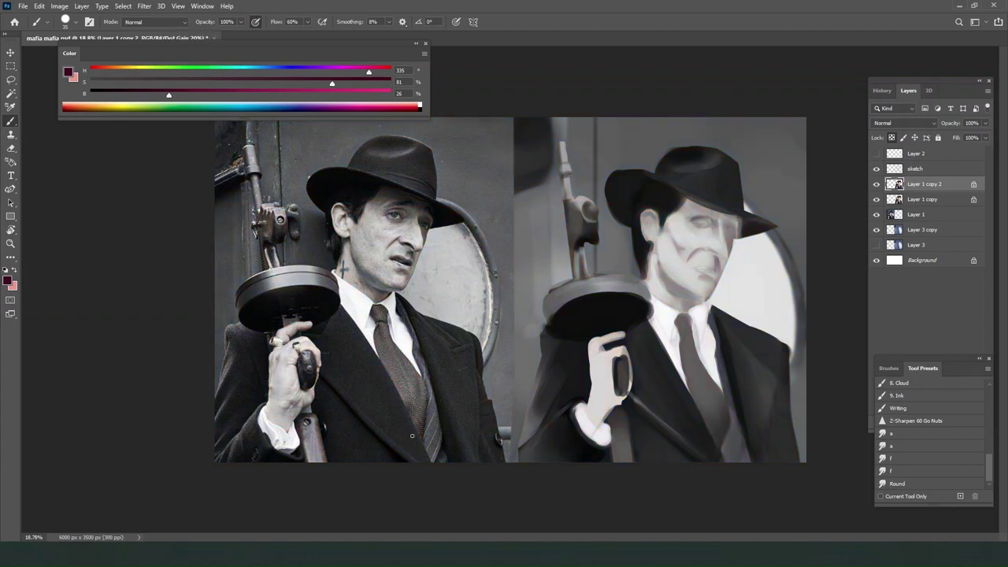
key(ctrl+y)
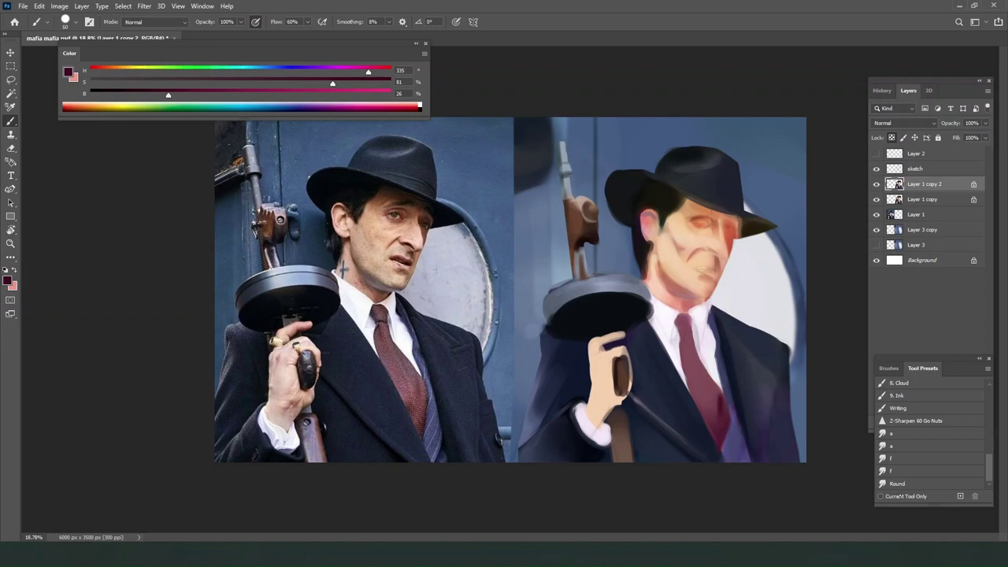
click(905, 484)
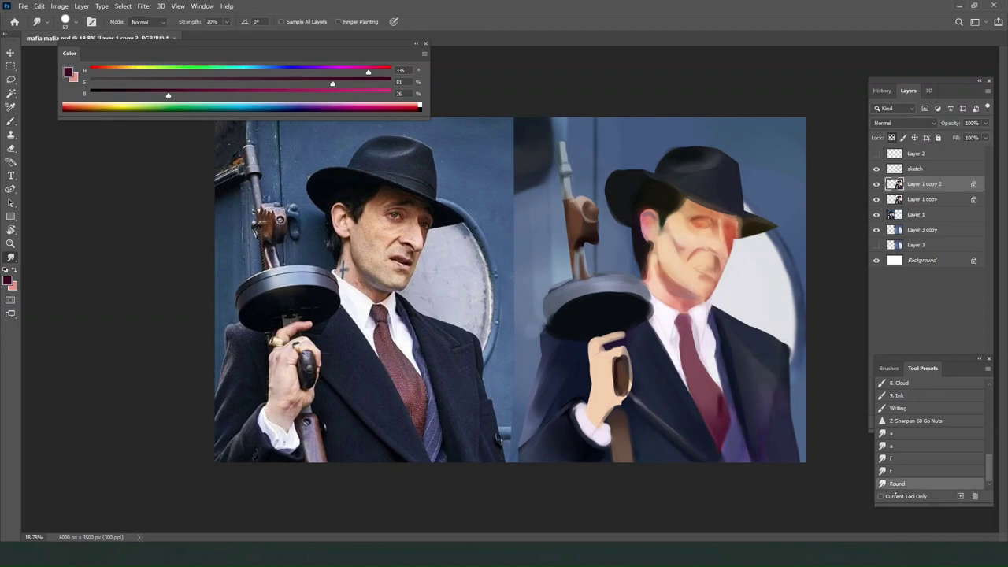
Paint mid wine red sampled from the tie's middle back over the lower tie beside the dark shadow.
key(b)
alt+click(705, 393)
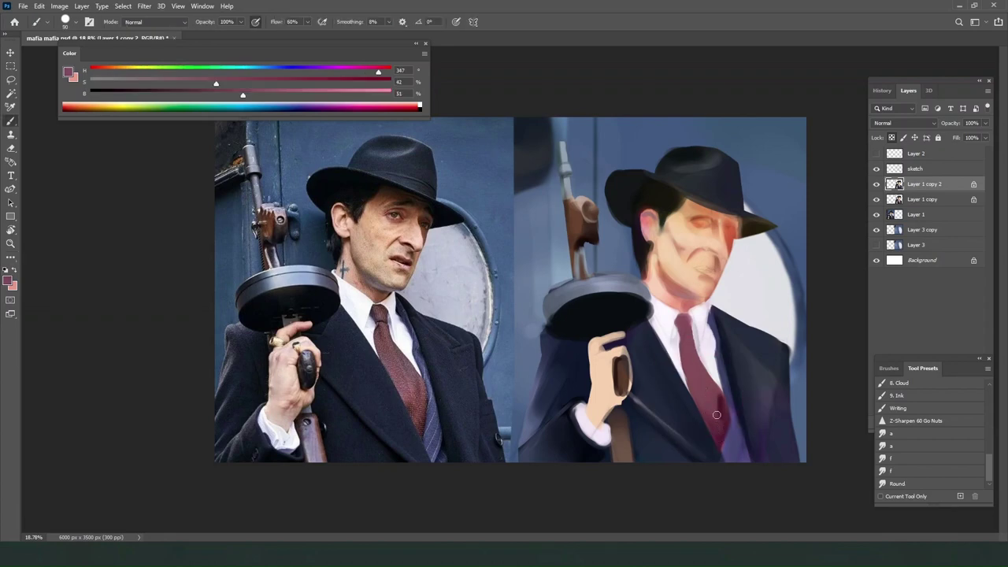
drag(717, 415, 716, 441)
Mix a light periwinkle with hue 232, saturation 42% and brightness 93%, and enlarge the brush to 200 px.
mouse_move(277, 71)
mouse_down()
mouse_move(297, 71)
mouse_move(284, 71)
mouse_up()
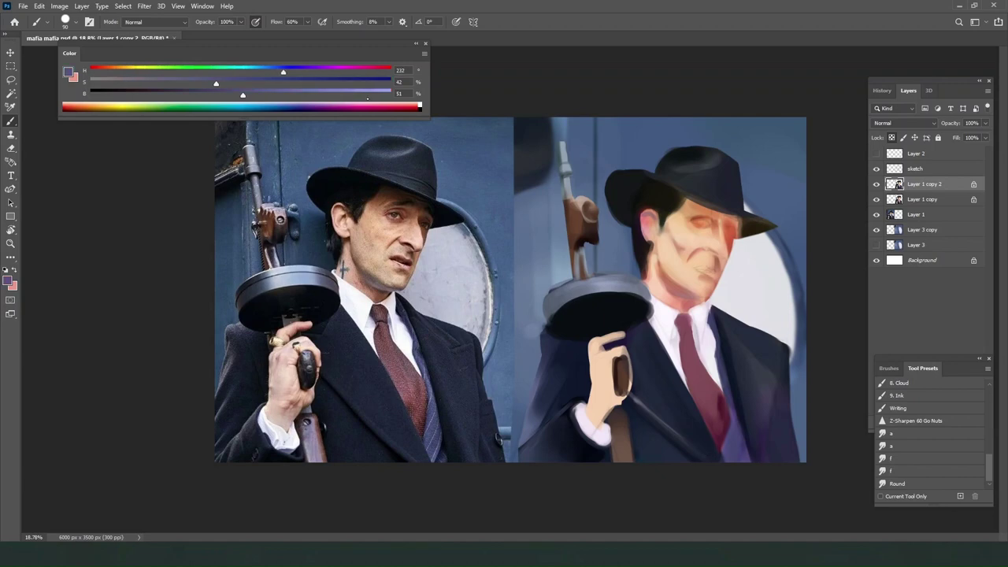
click(367, 98)
key(bracketright)
key(bracketright)
key(bracketright)
key(bracketright)
key(bracketright)
key(bracketright)
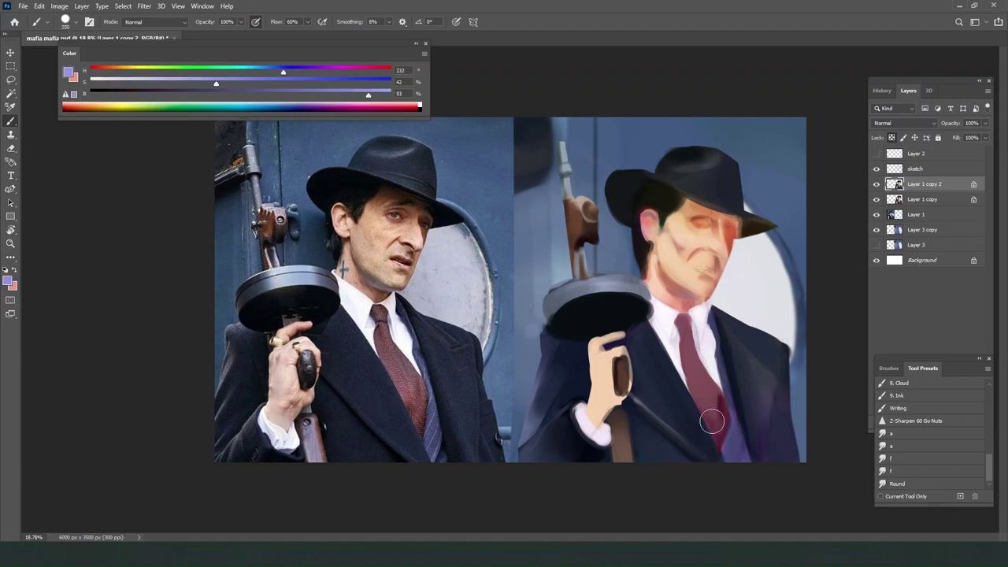
Add a touch of the periwinkle to the lower tie with a smaller brush and blend it using the Round smudge preset.
key(bracketleft)
key(bracketleft)
key(bracketleft)
key(bracketleft)
key(bracketleft)
key(bracketright)
click(917, 479)
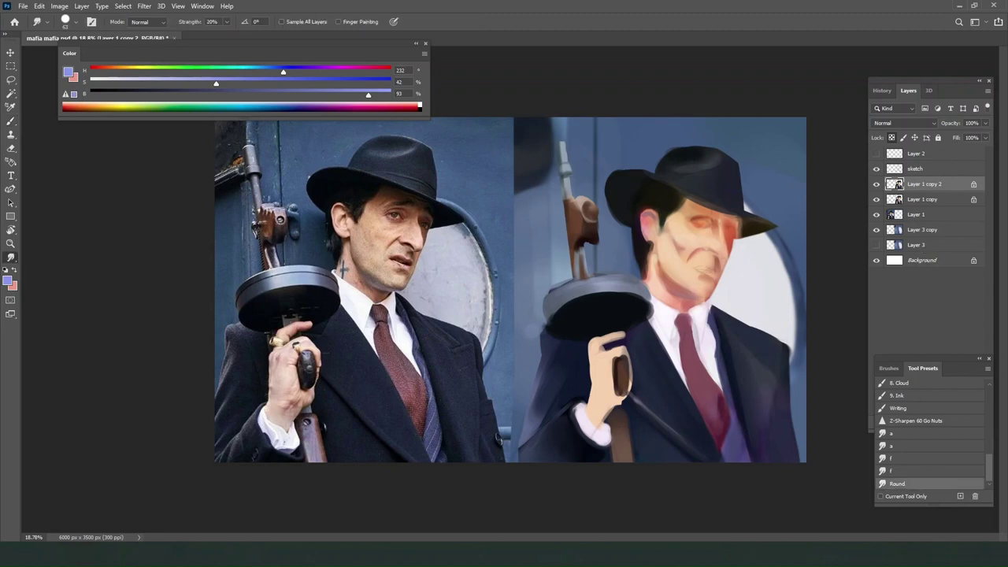
Shade down the tie with dark wine red sampled from its lower part, and compare the values in grayscale.
key(b)
alt+click(722, 405)
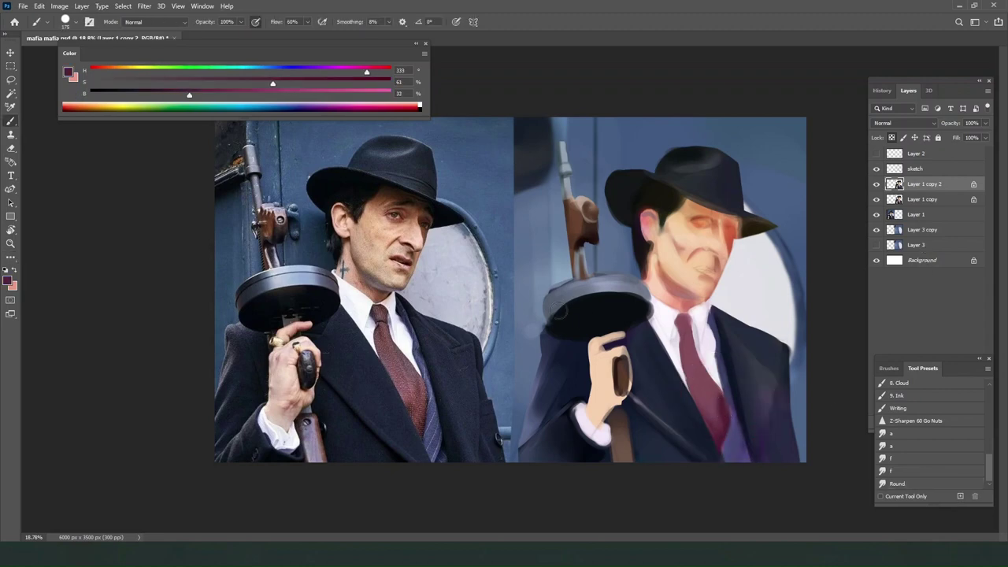
alt+click(725, 429)
drag(694, 353, 711, 402)
key(ctrl+y)
click(898, 484)
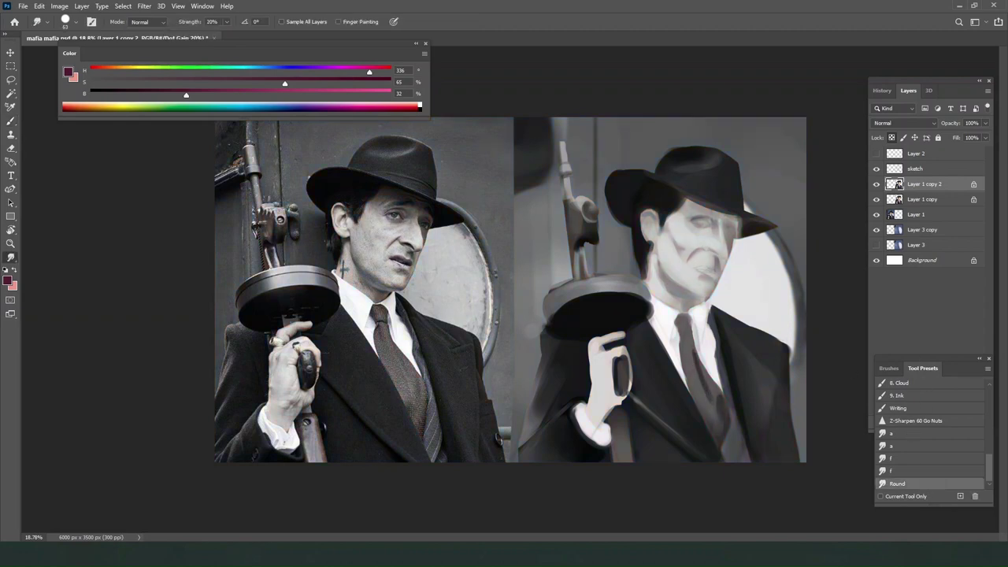
Mix a light pink with hue 346, saturation 30% and brightness 92% from the tie's upper colour.
key(b)
alt+click(709, 405)
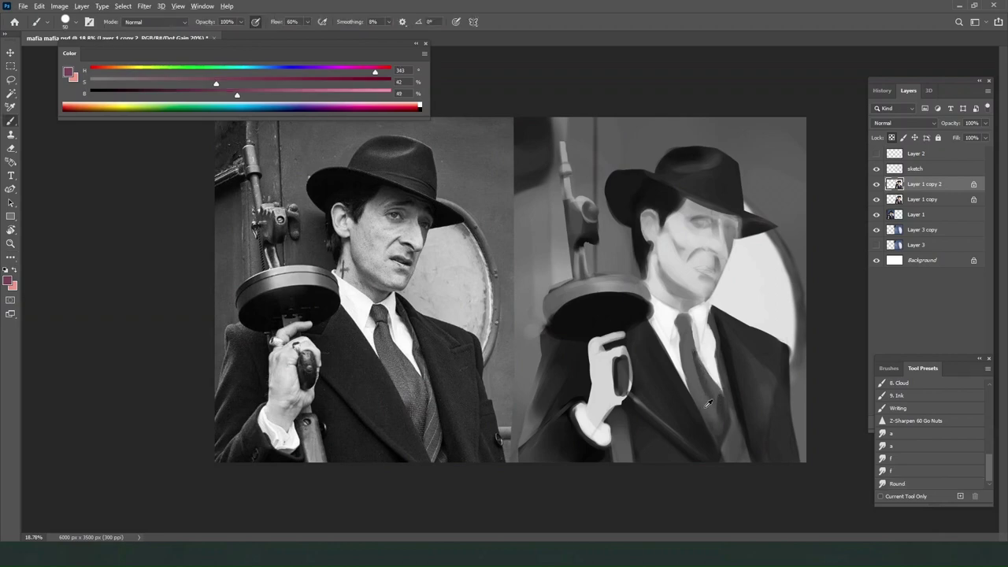
key(bracketright)
key(bracketright)
key(bracketright)
key(bracketright)
key(bracketright)
alt+click(689, 361)
click(367, 94)
click(180, 82)
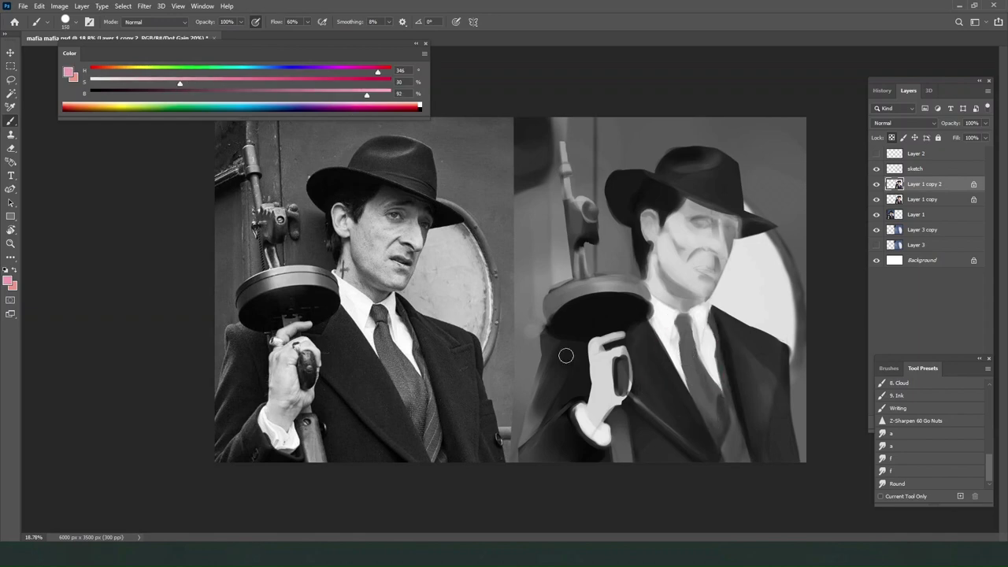
Paint a light pink highlight streak down the tie with a smaller brush and smudge it along the tie's length.
key(bracketleft)
key(bracketleft)
key(bracketleft)
key(bracketleft)
key(bracketleft)
drag(690, 351, 707, 393)
click(910, 476)
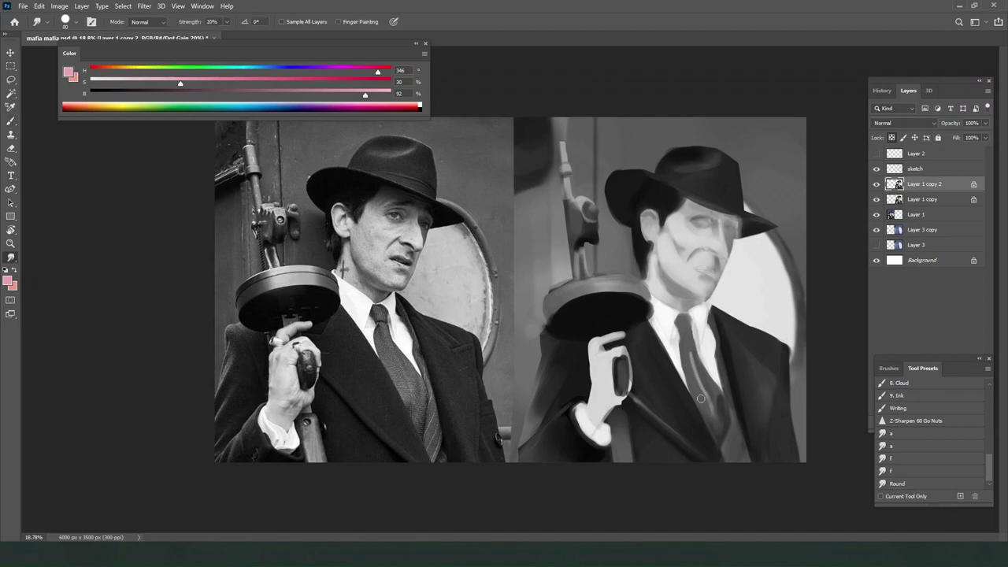
key(bracketright)
key(bracketright)
key(bracketright)
drag(693, 362, 712, 413)
drag(693, 366, 711, 416)
Paint the fold just below the tie knot with wine reds sampled from the tie, and smudge it.
key(b)
alt+click(698, 370)
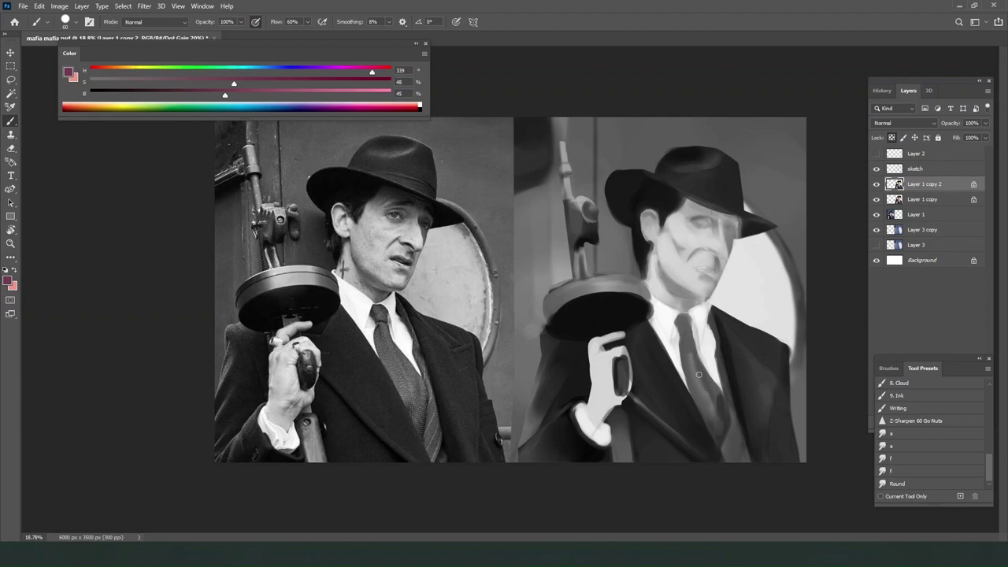
alt+click(722, 403)
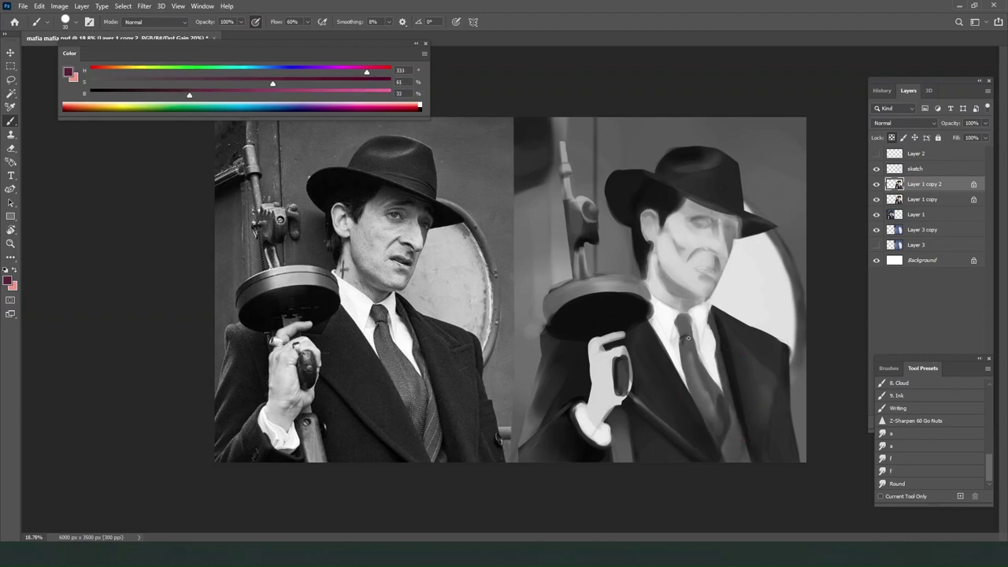
alt+click(687, 346)
drag(688, 337, 683, 340)
alt+click(680, 344)
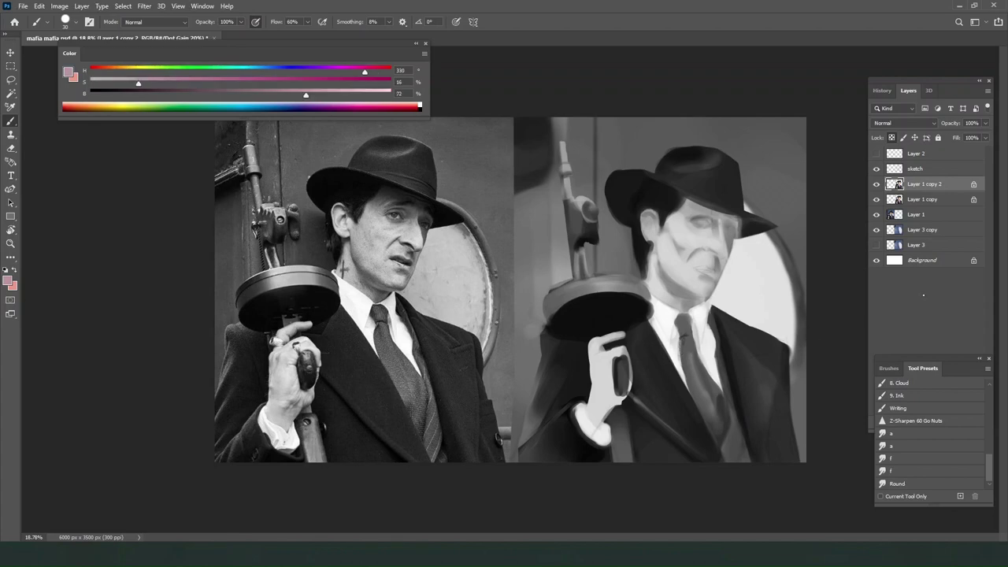
click(891, 461)
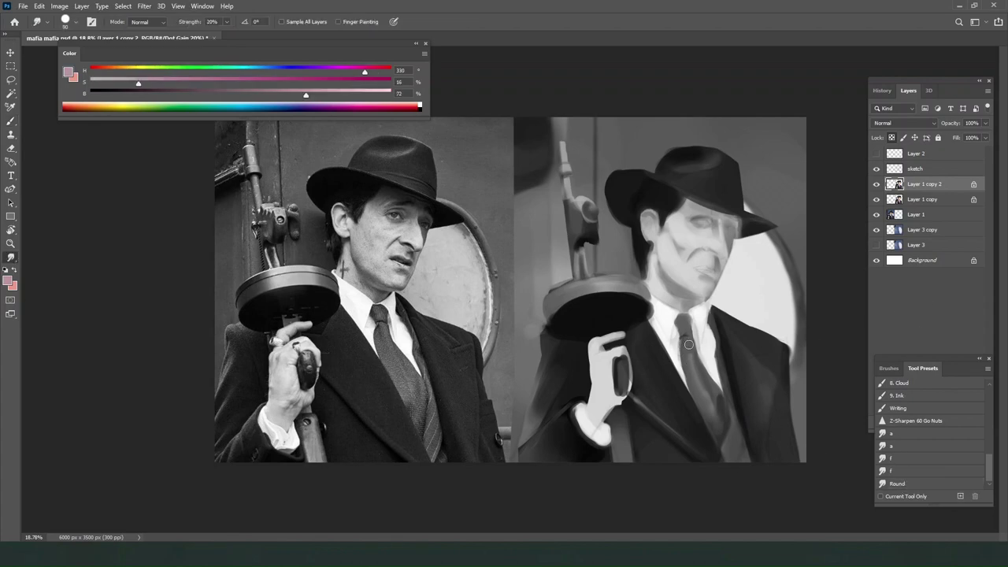
Refine the tie knot with dark and mid wine reds sampled from the tie, blending with the Round smudge preset.
key(b)
alt+click(724, 401)
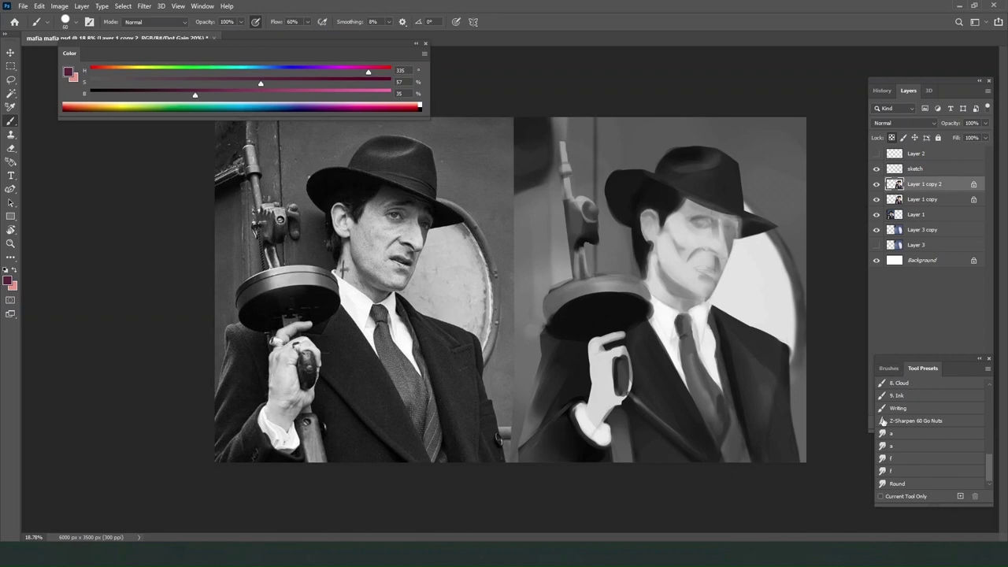
click(893, 483)
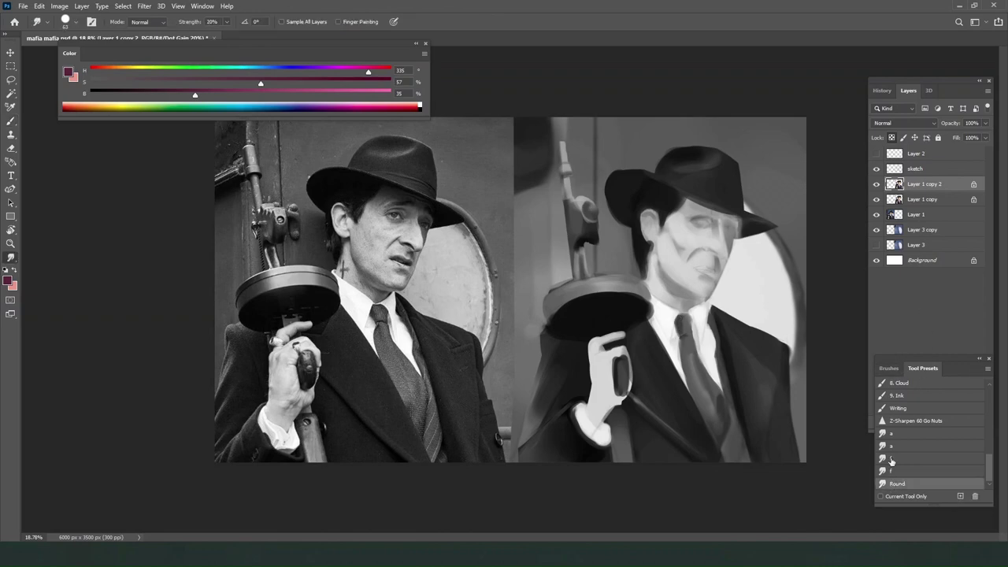
key(b)
alt+click(683, 335)
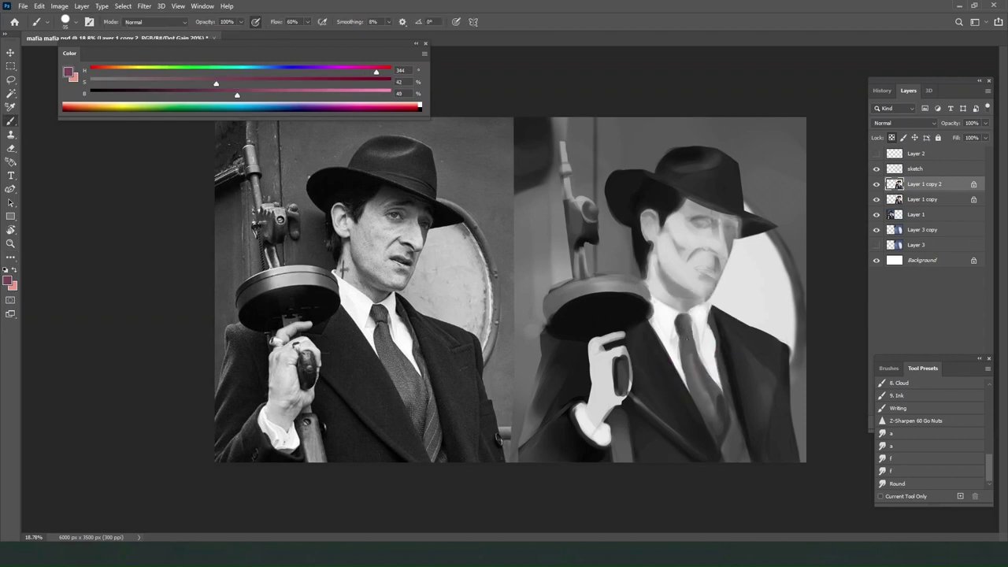
alt+click(680, 328)
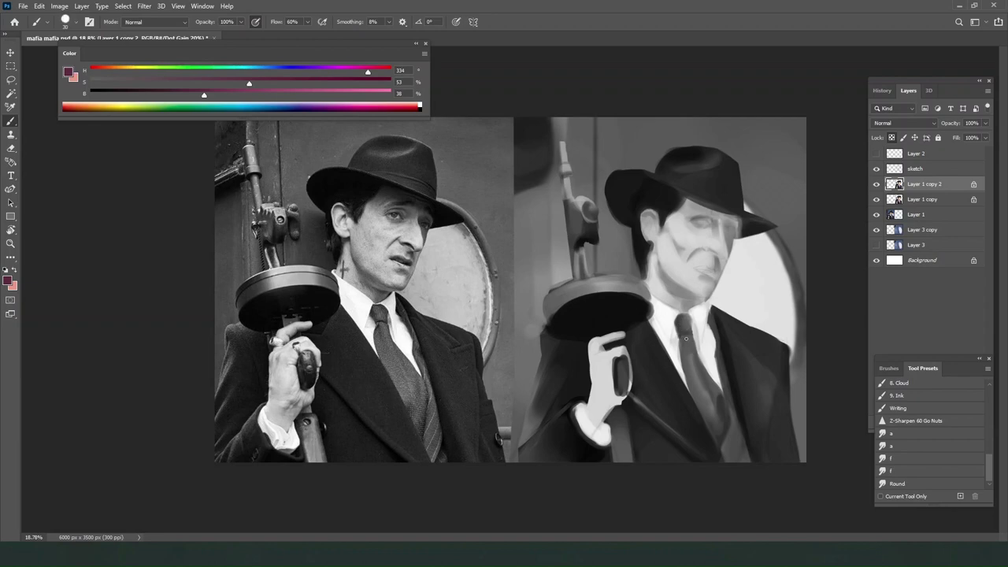
Deepen the crease under the tie knot with hue 334, saturation 90%, brightness 19%, undo a stray stroke, and smudge.
click(149, 94)
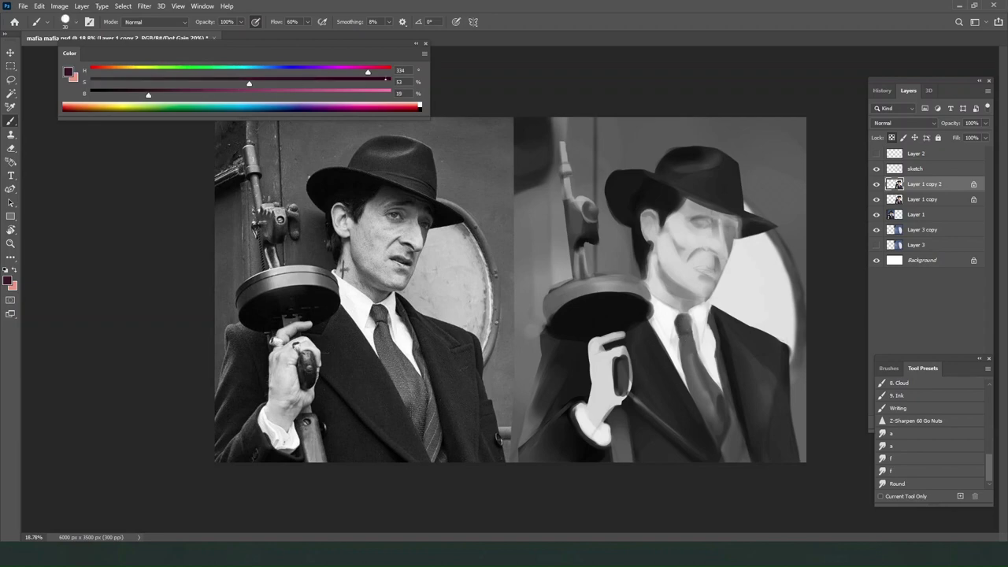
click(361, 83)
key([)
key(ctrl+z)
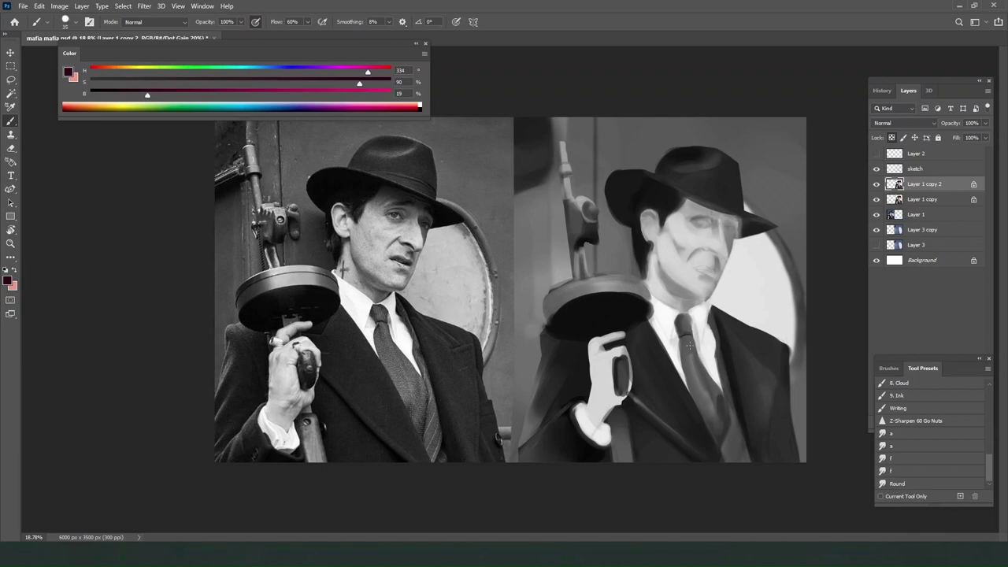
click(894, 471)
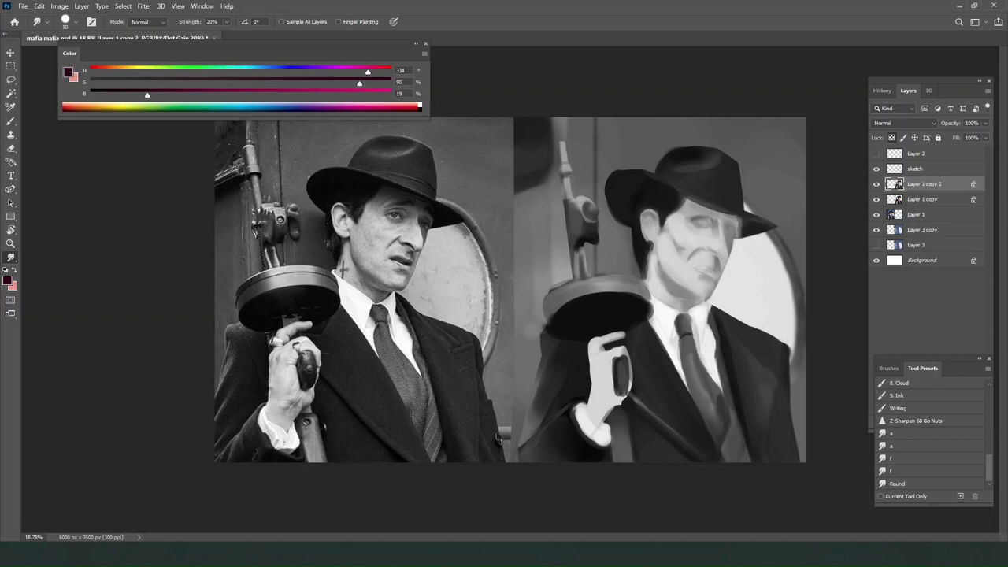
Turn off the grayscale proof to view the painting in full colour, keeping the Smudge tool active.
key(ctrl+t)
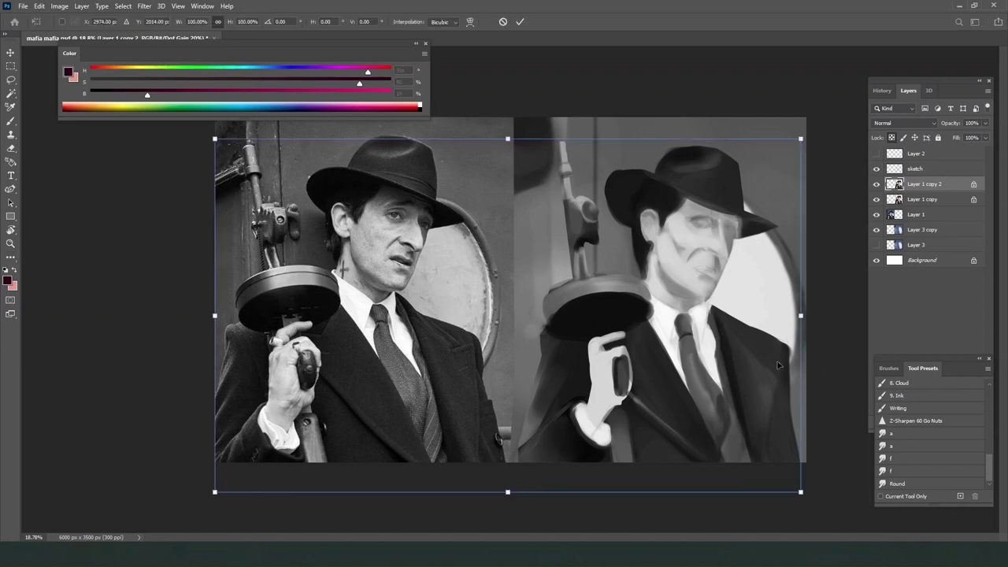
key(Return)
key(r)
key(ctrl+y)
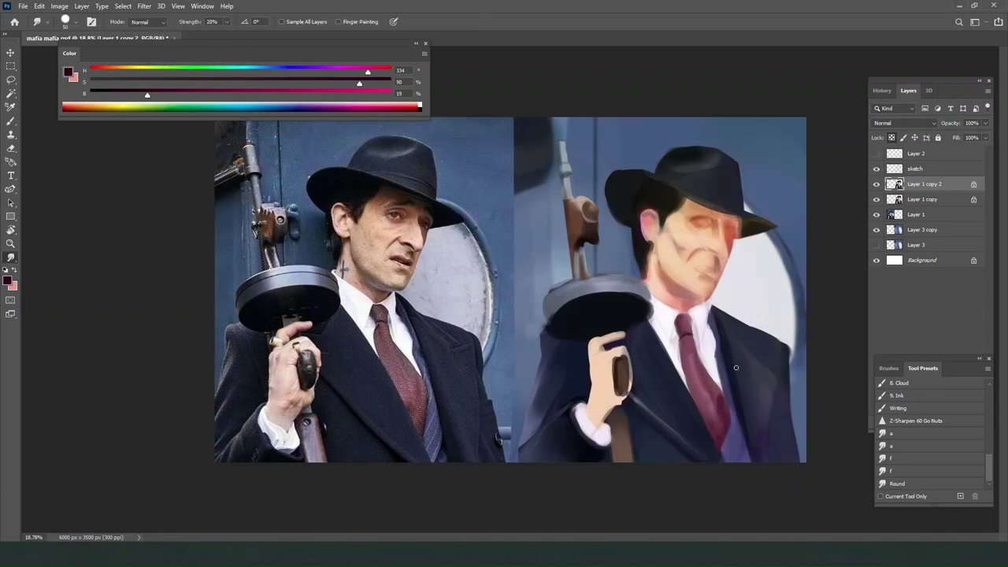
Lasso a narrow strip along the tie's collar-side edge below the knot and shade it with wine reds sampled from the tie.
key(b)
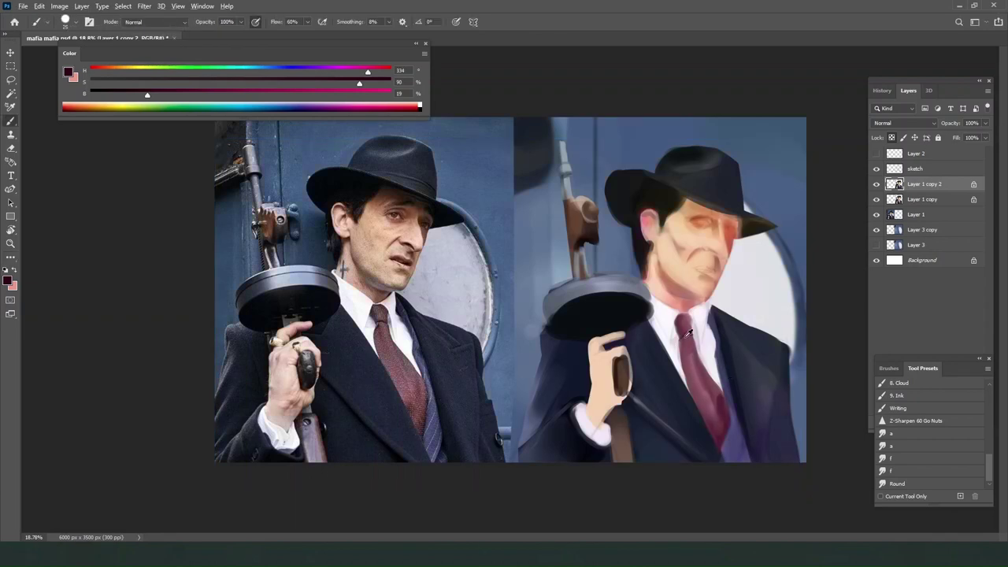
alt+click(682, 336)
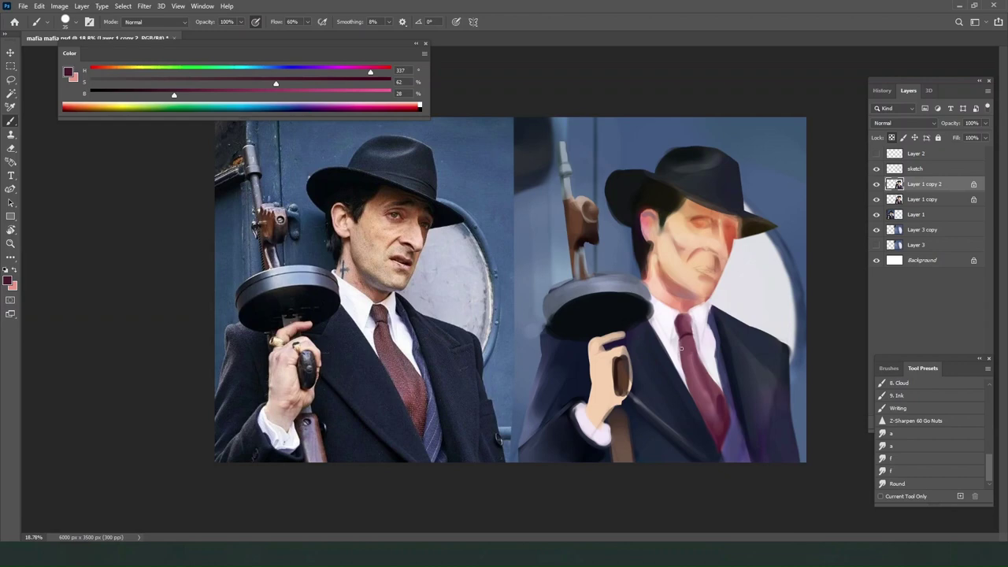
key(l)
drag(690, 361, 687, 356)
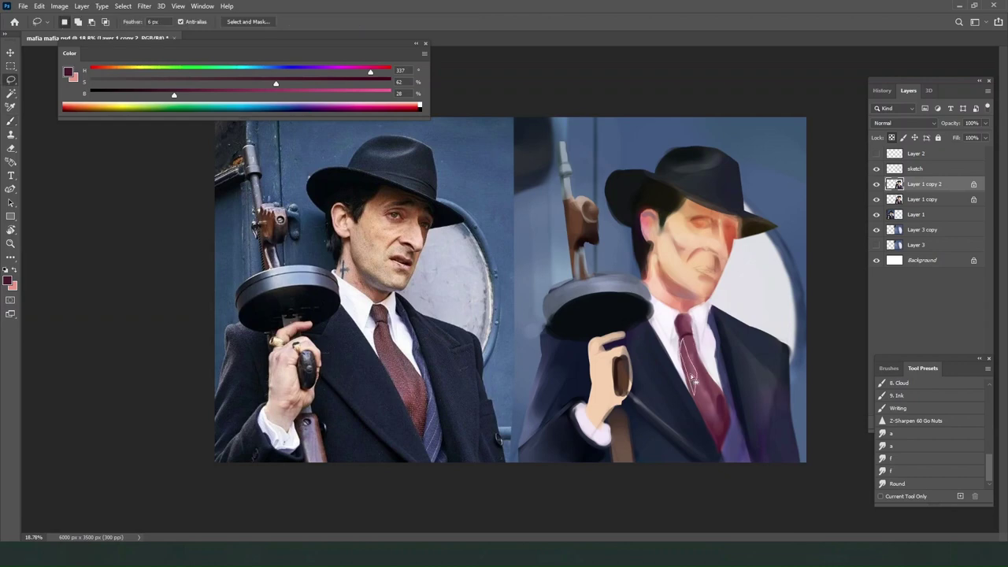
key(b)
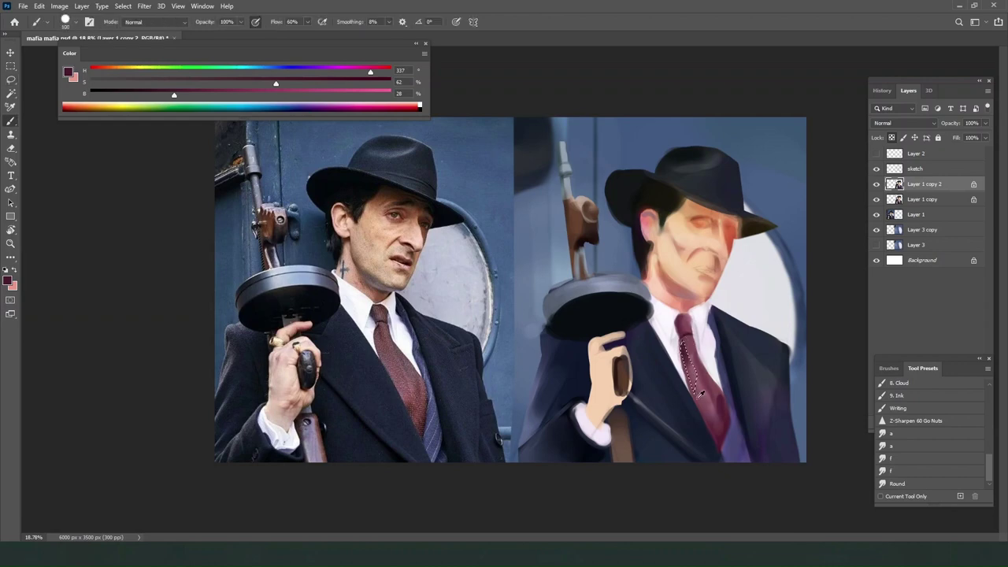
alt+click(690, 370)
key(bracketleft)
key(bracketleft)
key(bracketleft)
key(bracketleft)
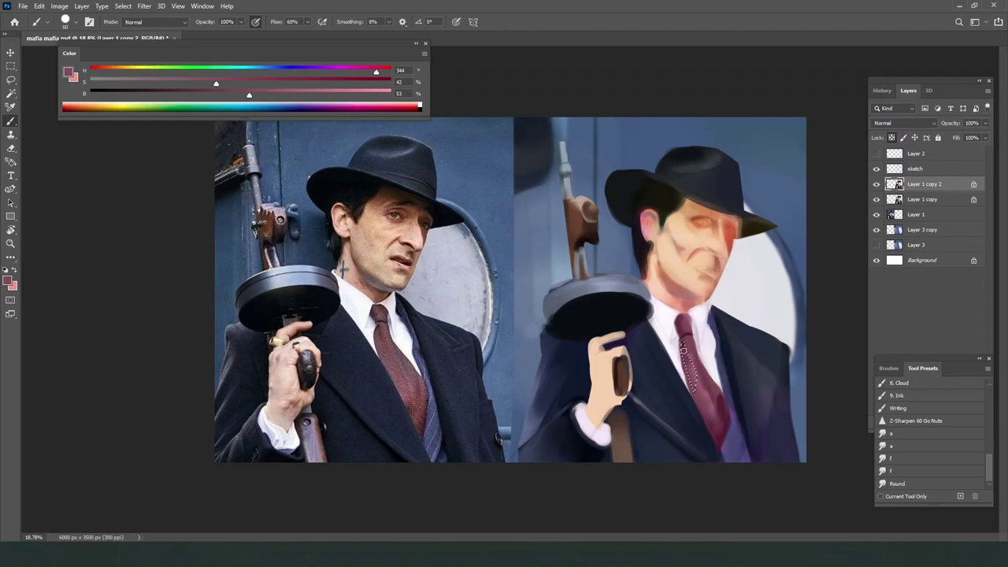
Check the tie's values in the grayscale proof, return to full colour and retouch the knot with sampled colours.
key(ctrl+y)
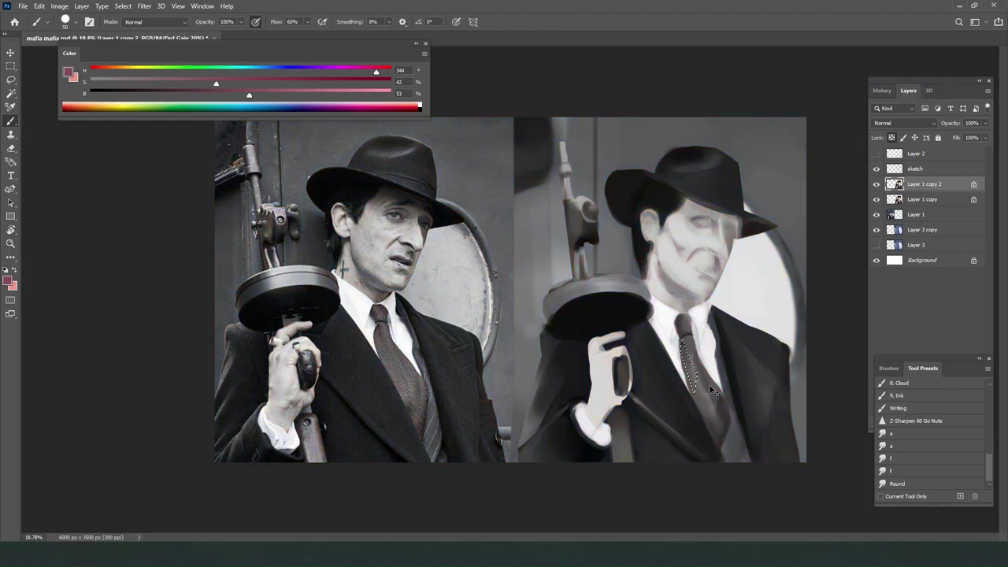
key(ctrl+y)
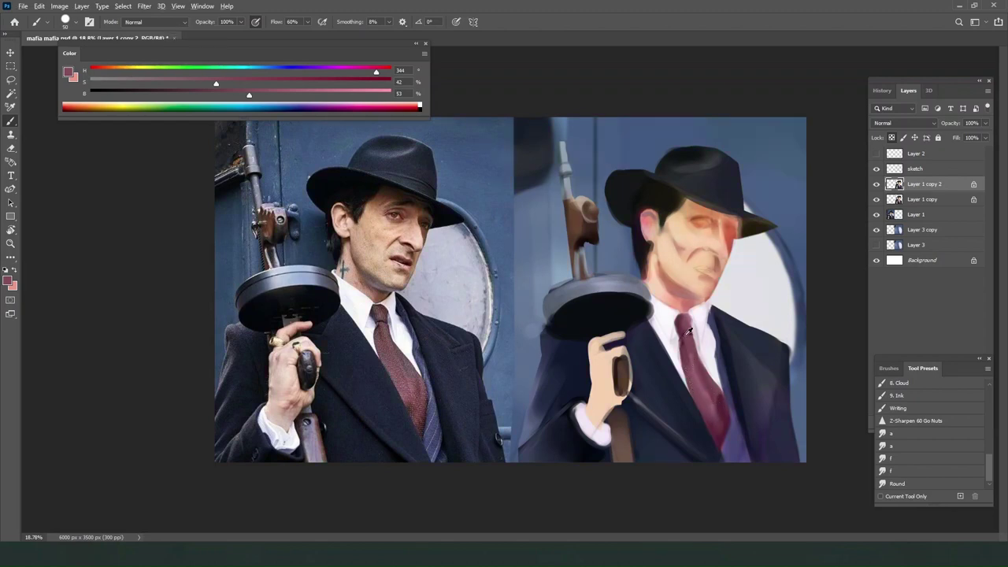
alt+click(682, 325)
alt+click(680, 319)
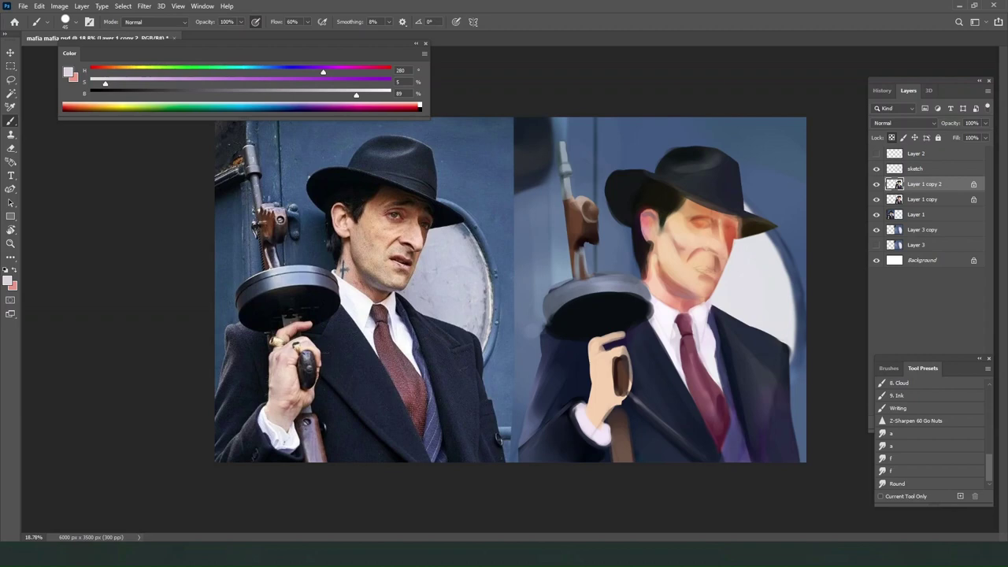
Paint the jacket front between the hand and the tie with sampled dark navy and a larger brush.
alt+click(639, 339)
key(bracketright)
key(bracketright)
key(bracketright)
key(bracketright)
key(bracketright)
key(bracketright)
key(bracketright)
mouse_move(651, 386)
mouse_down()
mouse_move(715, 469)
mouse_move(657, 393)
mouse_move(680, 445)
mouse_up()
Sample navies and blue-greys from the raised arm's sleeve and paint its outer edge just below the shoulder.
alt+click(567, 377)
alt+click(570, 374)
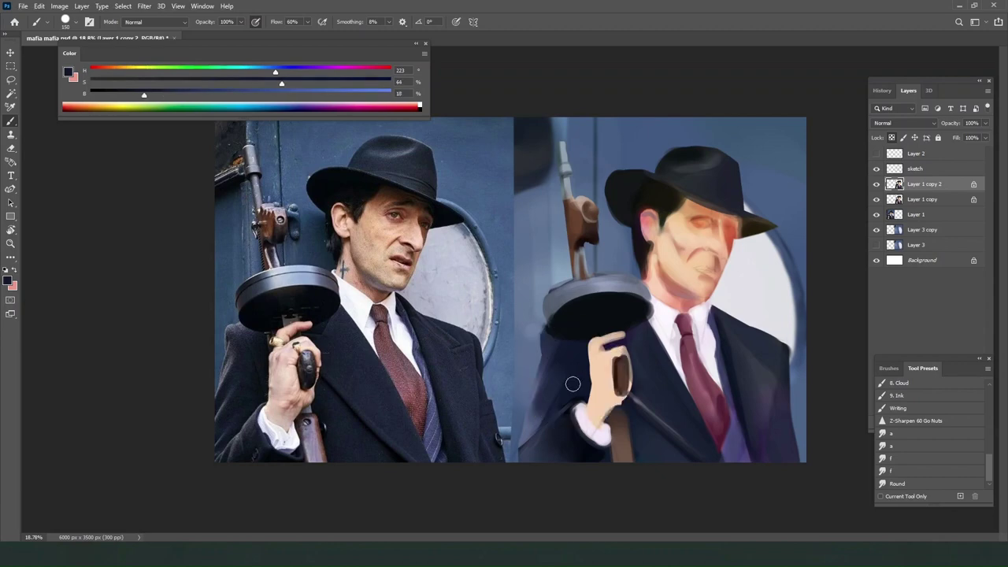
alt+click(559, 345)
alt+click(533, 437)
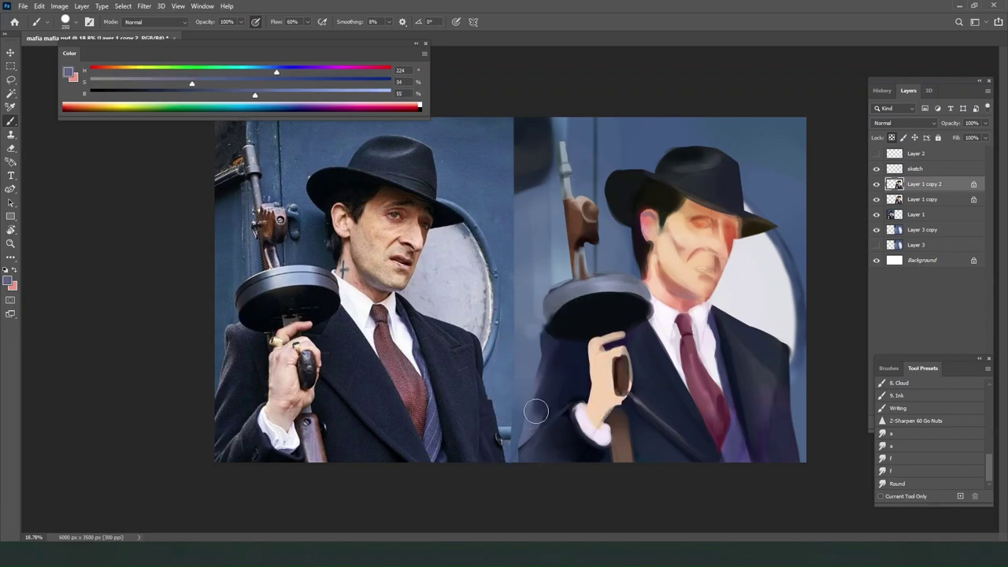
key(bracketleft)
key(bracketleft)
key(bracketleft)
key(bracketleft)
key(bracketleft)
key(bracketleft)
mouse_move(545, 337)
mouse_down()
mouse_move(549, 375)
mouse_move(539, 327)
mouse_move(549, 388)
mouse_move(543, 355)
mouse_up()
key(bracketright)
key(bracketright)
Mix a pale blue at hue 224, saturation 18%, brightness 92% and try broad highlight strokes down the sleeve's outer edge.
alt+click(534, 423)
drag(240, 95, 355, 95)
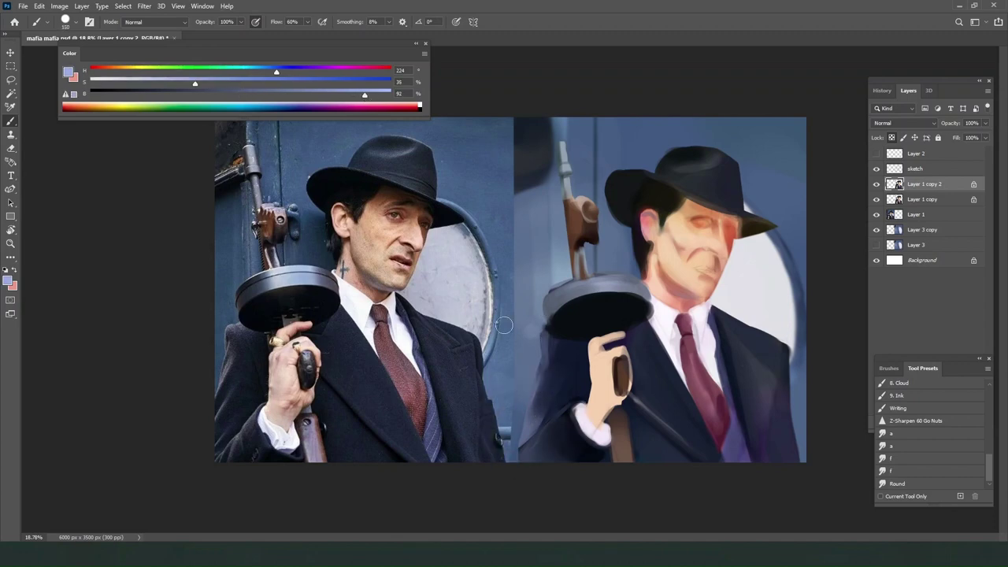
key(bracketright)
drag(550, 367, 518, 441)
key(ctrl+z)
drag(196, 83, 145, 83)
key(bracketright)
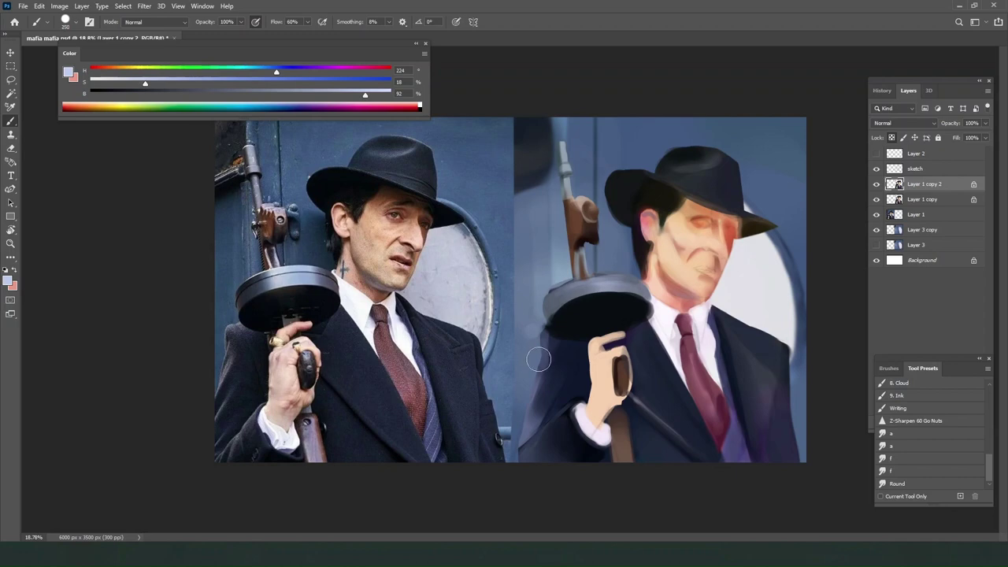
drag(539, 359, 511, 498)
key(ctrl+z)
Shift the pale highlight to hue 180 and paint it with a smaller brush on the lower sleeve, undoing a first stroke.
key(bracketleft)
key(bracketleft)
key(bracketleft)
key(bracketleft)
drag(276, 70, 240, 71)
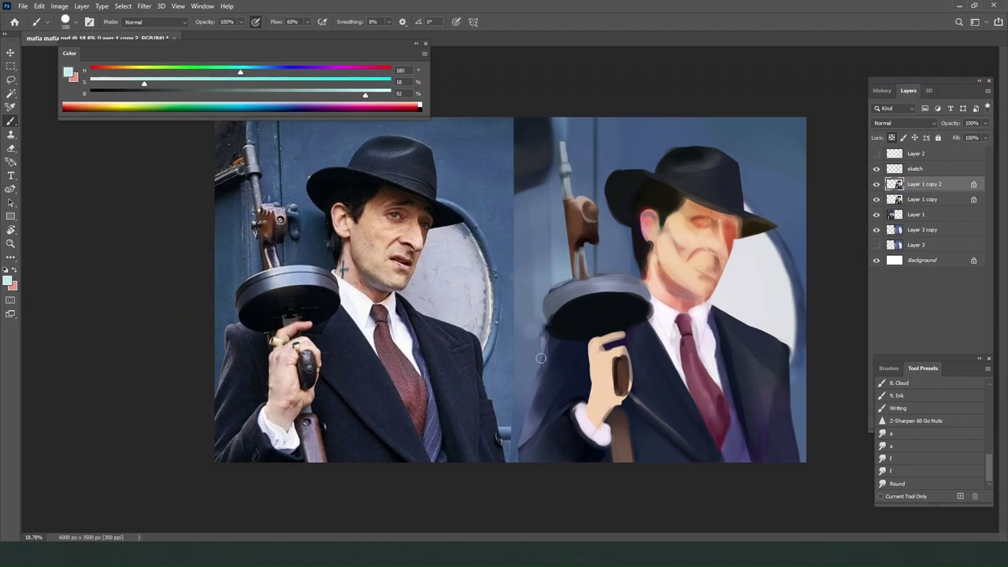
mouse_move(526, 424)
mouse_down()
mouse_move(545, 404)
mouse_move(504, 475)
mouse_move(548, 401)
mouse_move(525, 450)
mouse_up()
key([)
key(ctrl+z)
drag(548, 408, 523, 455)
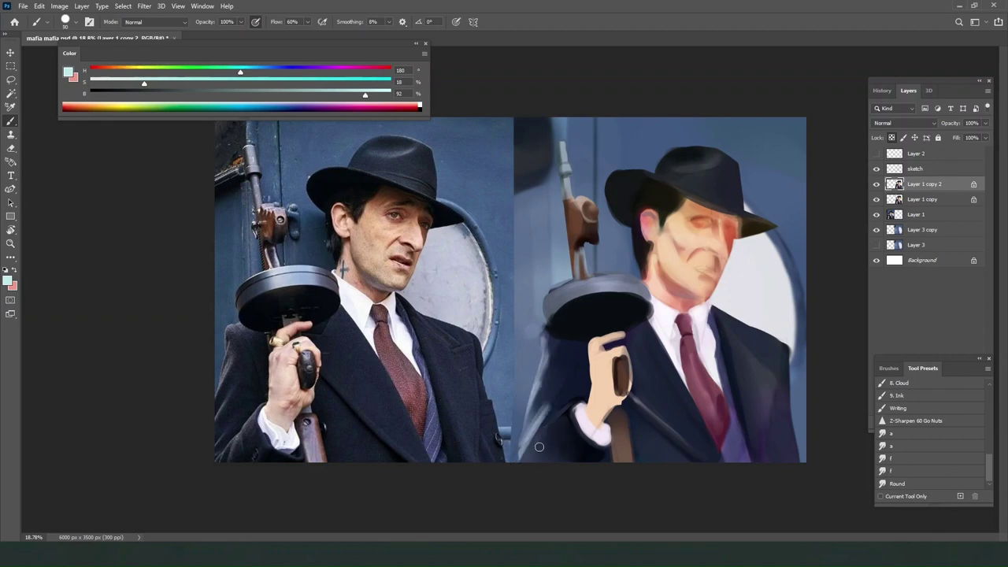
Cut dark folds through the sleeve's highlights with navy at hue 224, saturation 54%, brightness 11%.
key(bracketleft)
key(bracketleft)
alt+click(550, 444)
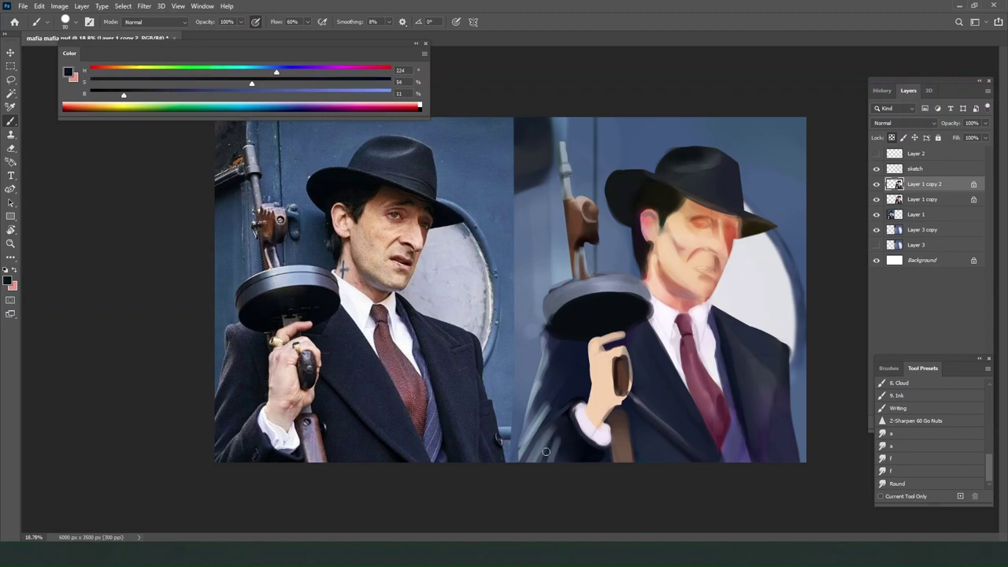
drag(546, 428, 522, 485)
key(bracketright)
drag(550, 397, 509, 478)
drag(535, 414, 521, 457)
drag(542, 375, 522, 427)
drag(547, 355, 532, 405)
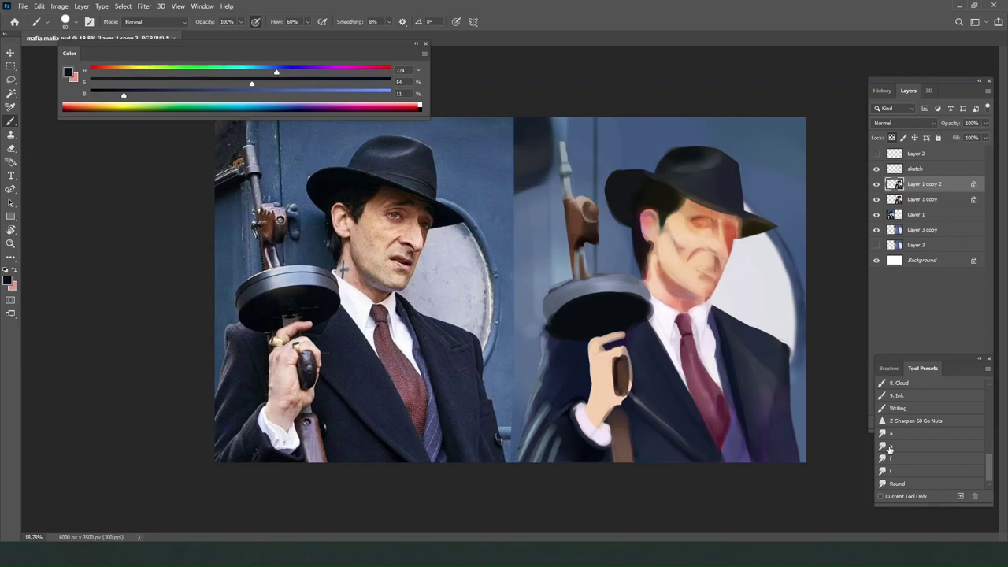
Soften the highlights and folds of the lower sleeve with an enlarged Round smudge preset.
click(921, 482)
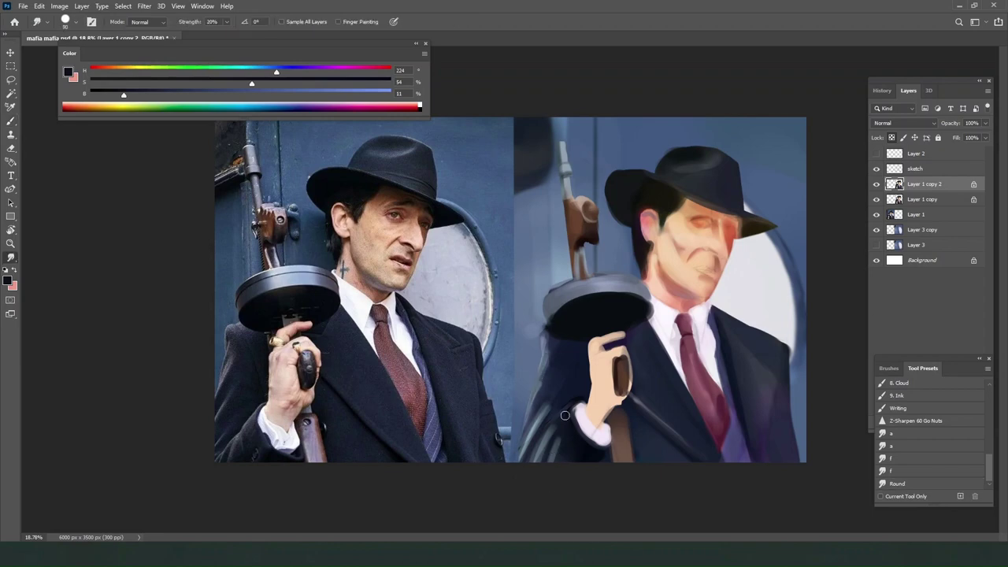
key(bracketright)
key(bracketright)
key(bracketright)
mouse_move(560, 403)
mouse_down()
mouse_move(524, 461)
mouse_move(522, 492)
mouse_move(525, 447)
mouse_up()
Repaint the lower sleeve around the elbow fold with sampled dark navy at hue 220, saturation 56%, brightness 13%.
key(b)
alt+click(567, 443)
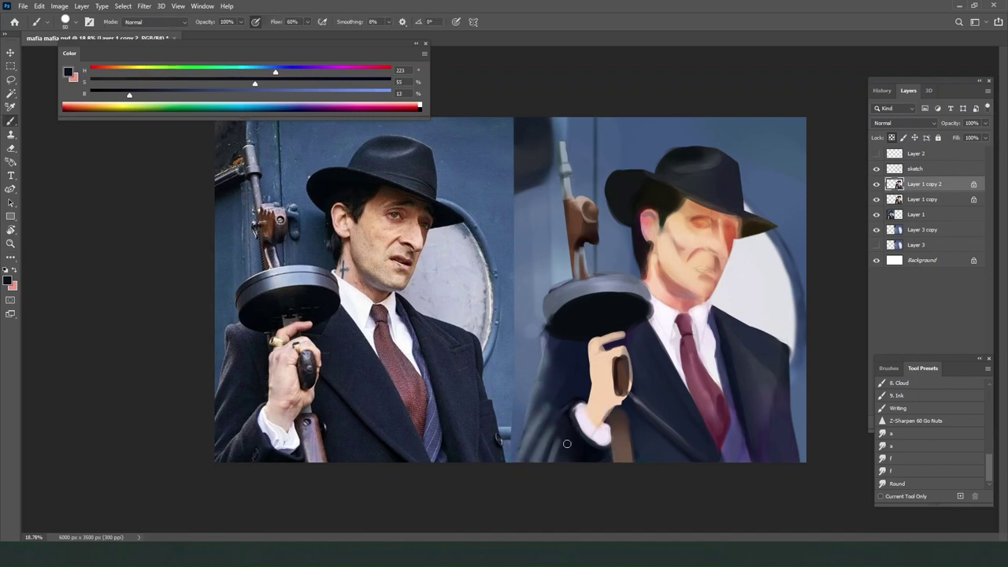
key(bracketright)
key(bracketright)
alt+click(571, 440)
mouse_move(548, 412)
mouse_down()
mouse_move(523, 440)
mouse_move(547, 415)
mouse_move(550, 463)
mouse_move(527, 472)
mouse_move(542, 434)
mouse_move(524, 466)
mouse_move(543, 437)
mouse_move(542, 468)
mouse_move(559, 425)
mouse_up()
drag(554, 463, 565, 437)
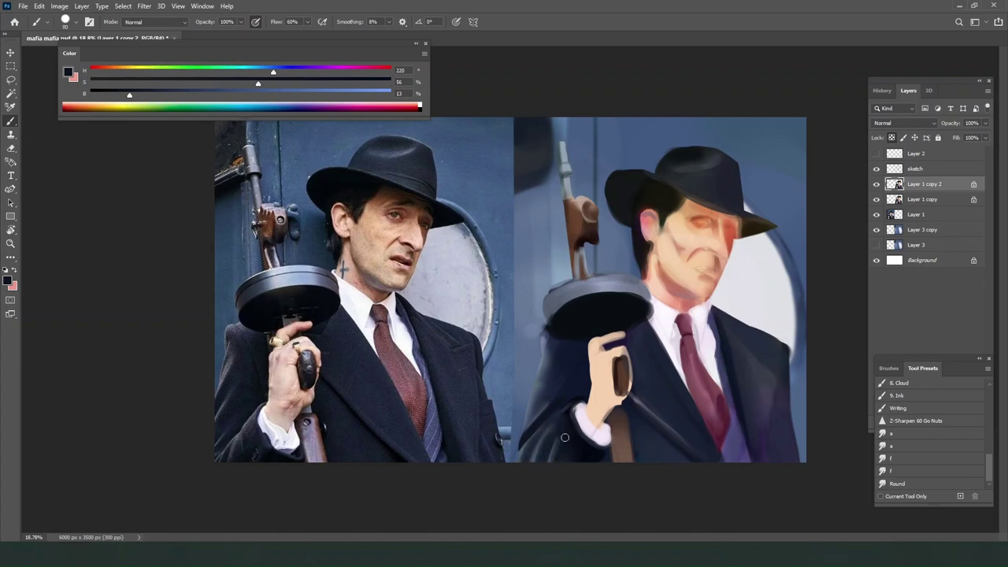
Refine the sleeve folds near the cuff with saturated near-black navy and blue-grey sampled from the reference and the sleeve.
alt+click(409, 313)
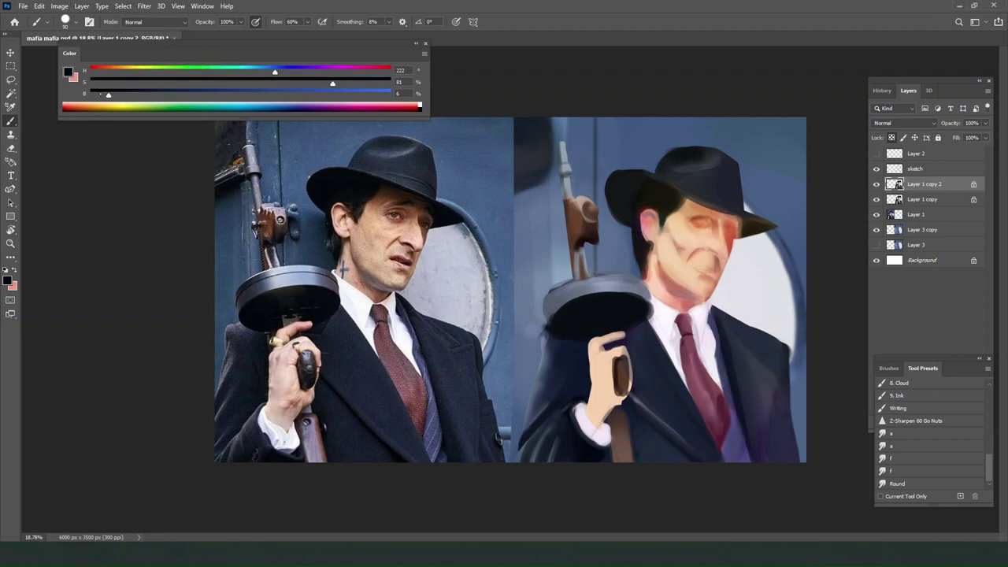
drag(333, 82, 382, 82)
alt+click(570, 442)
alt+click(540, 449)
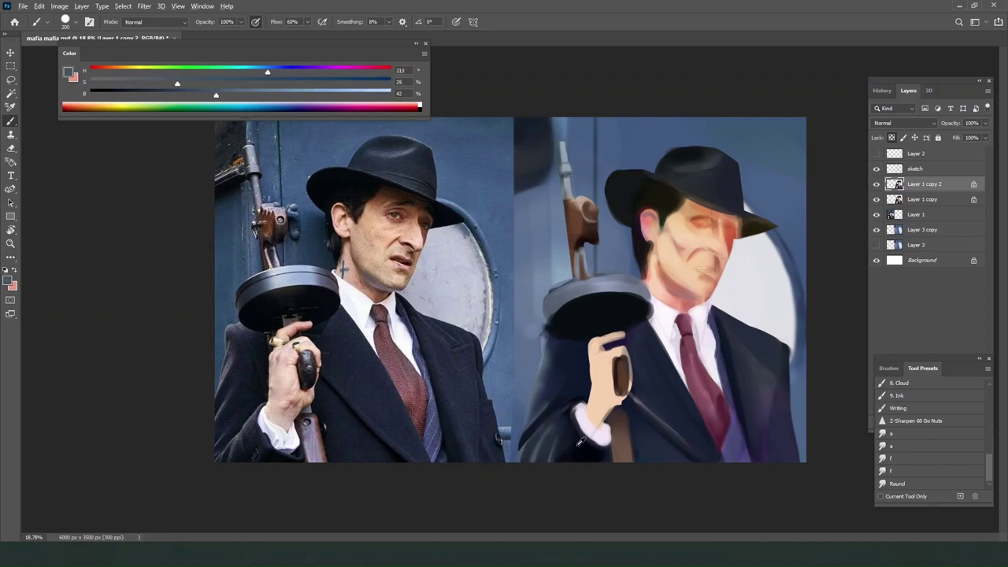
alt+click(567, 443)
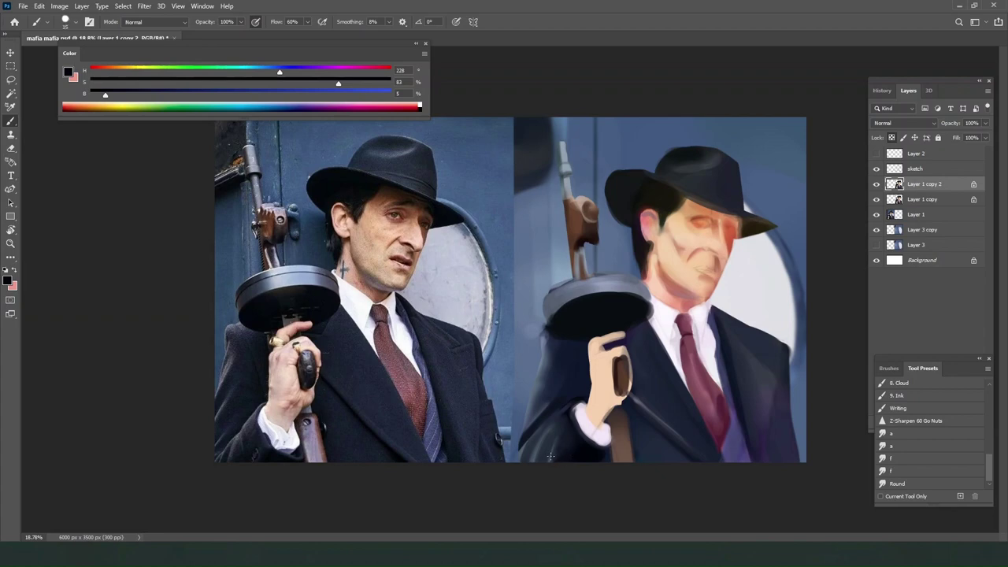
alt+click(544, 445)
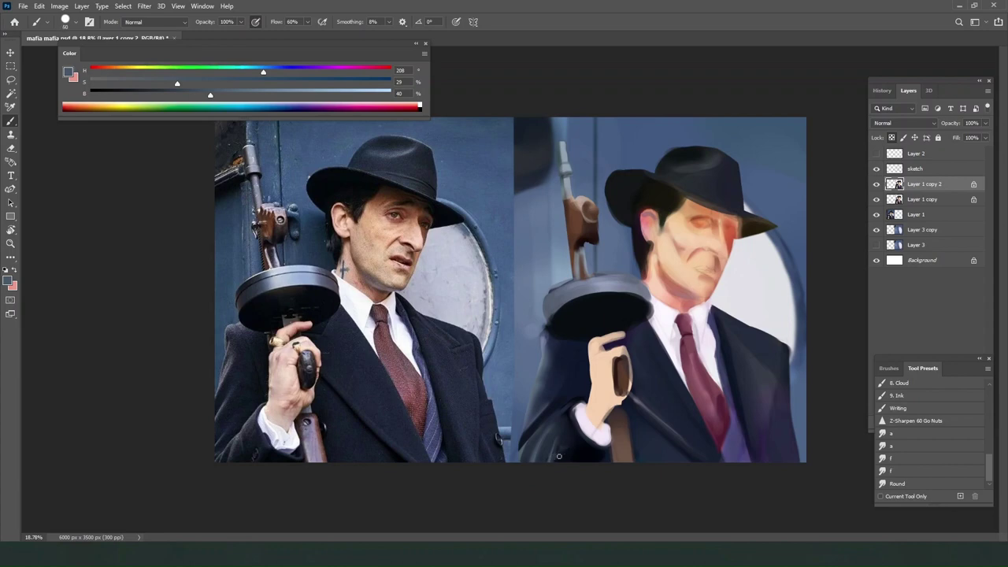
Redefine the shirt cuff's lower edge with near-white at hue 287, saturation 6%, brightness 96%, sampling near-black from the adjacent sleeve.
alt+click(586, 420)
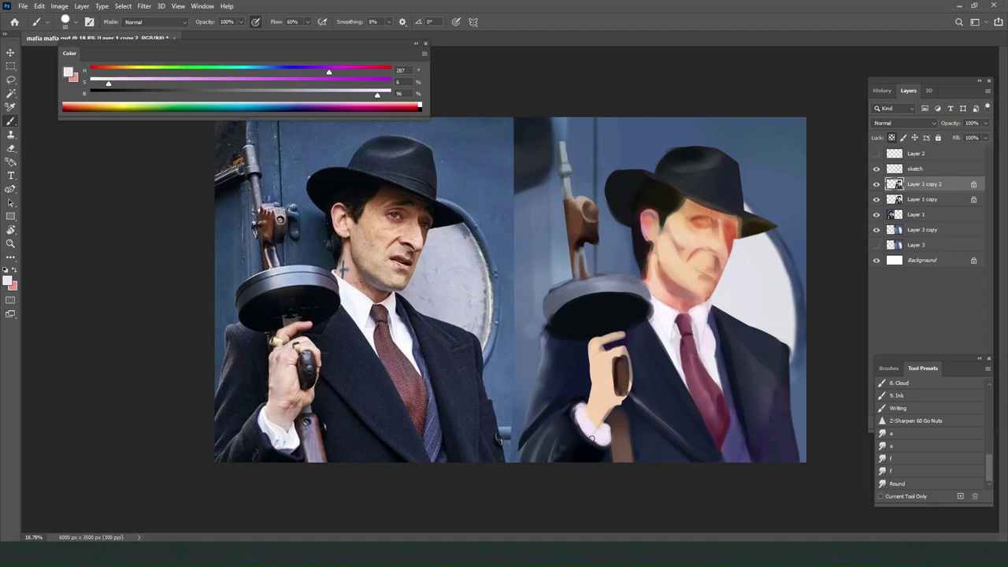
drag(578, 420, 597, 442)
alt+click(593, 455)
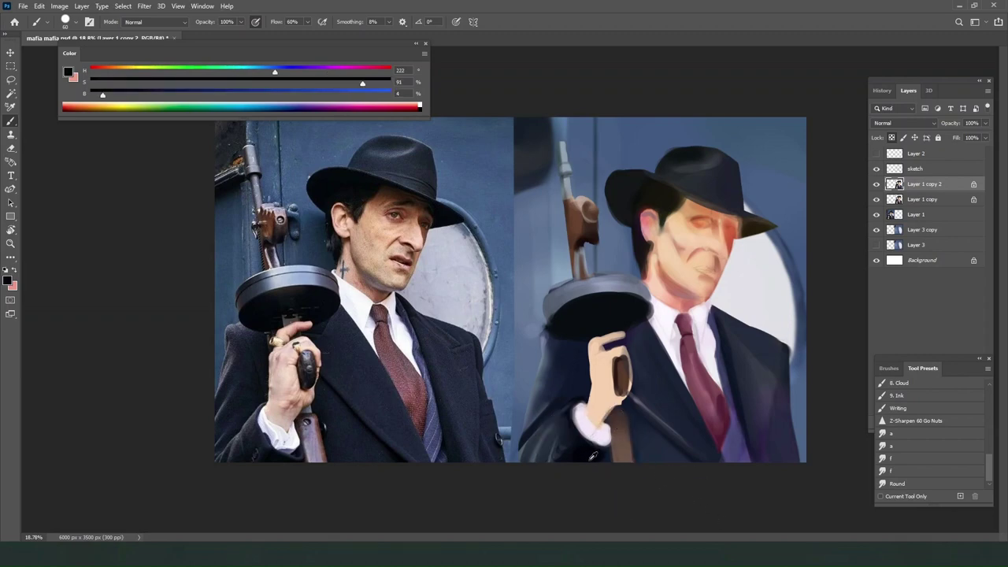
Highlight the sleeve's outer edge with light blue at hue 214, saturation 31%, brightness 87%, and sample navy from the sleeve.
alt+click(553, 408)
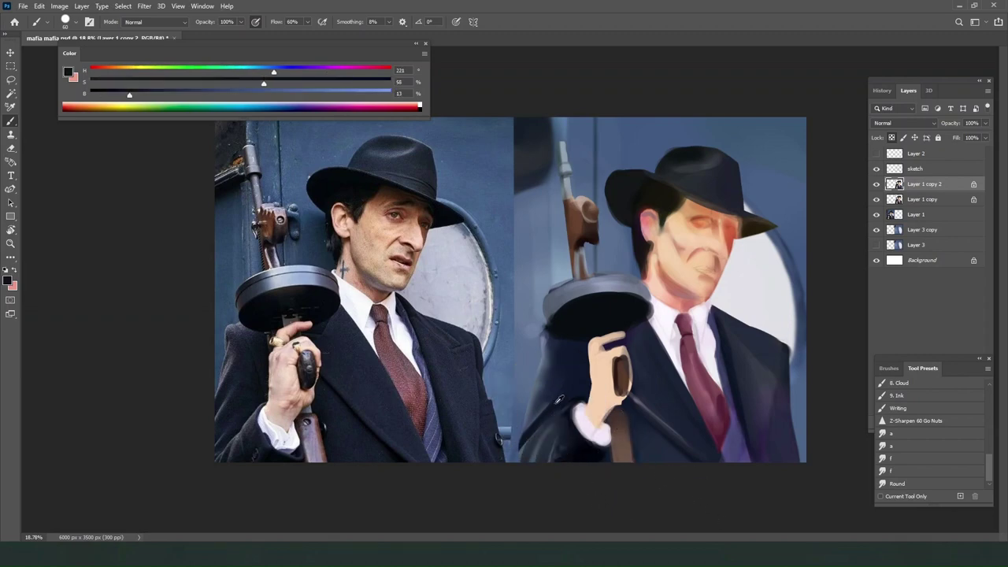
alt+click(535, 454)
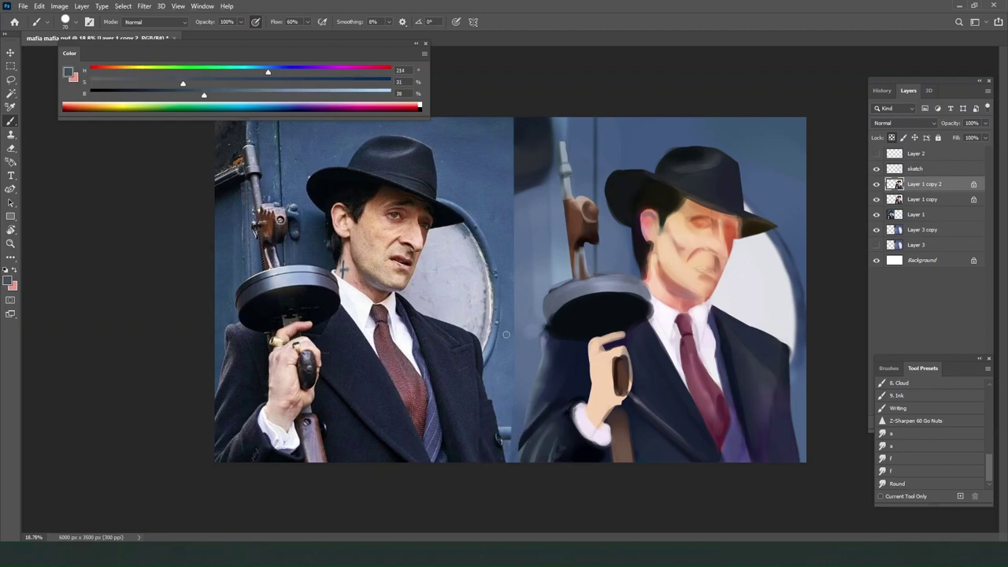
click(349, 94)
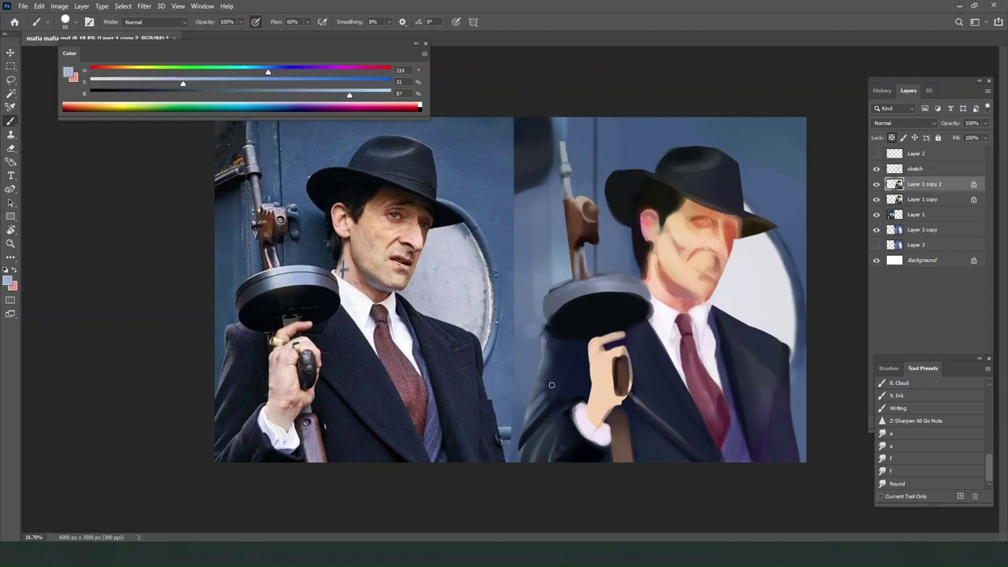
alt+click(539, 401)
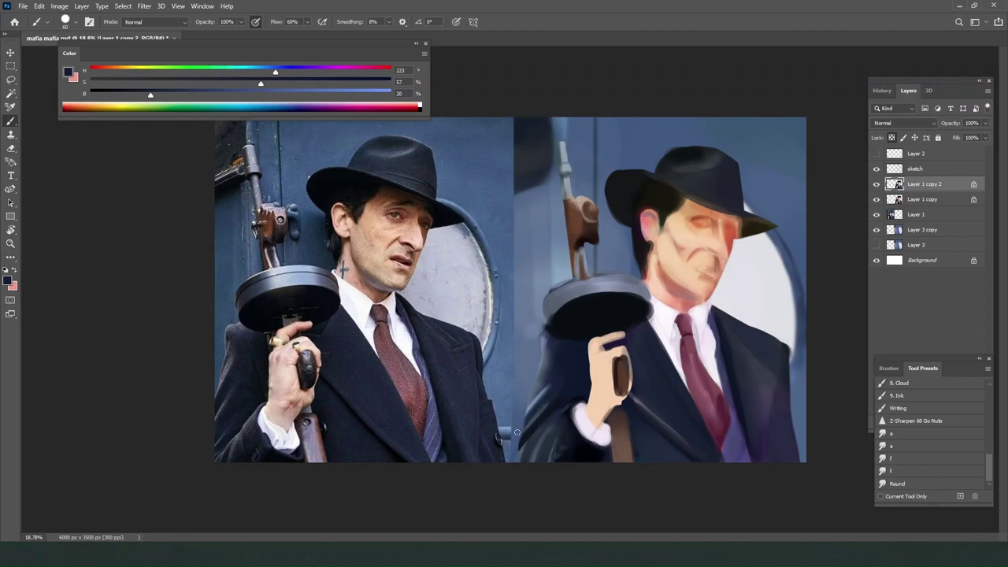
Refine the upper sleeve with sampled blue-greys and navy at hue 226, saturation 61%, brightness 19%, undoing an oversized stroke.
alt+click(542, 388)
alt+click(539, 388)
drag(530, 404, 549, 369)
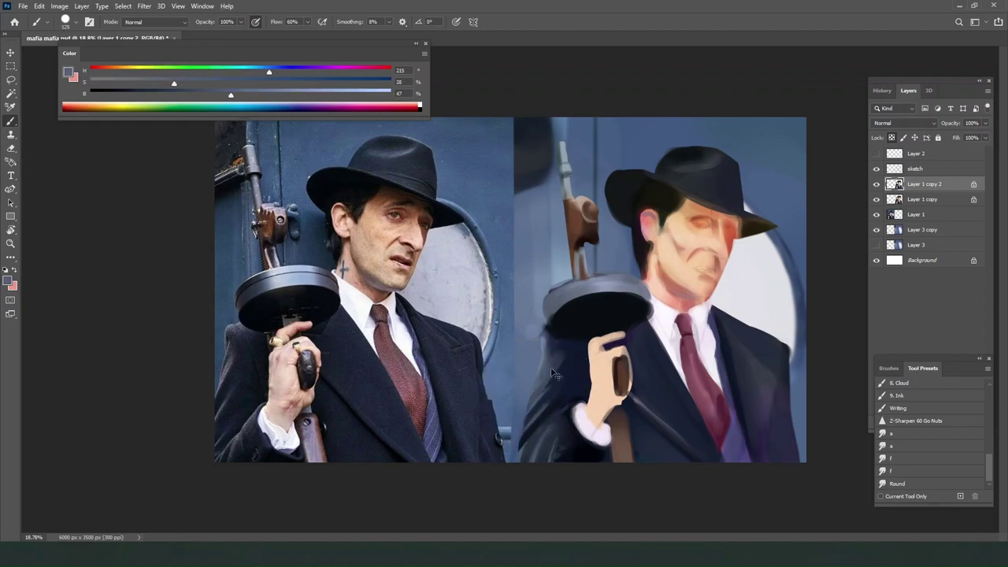
key(ctrl+z)
alt+click(553, 377)
alt+click(556, 372)
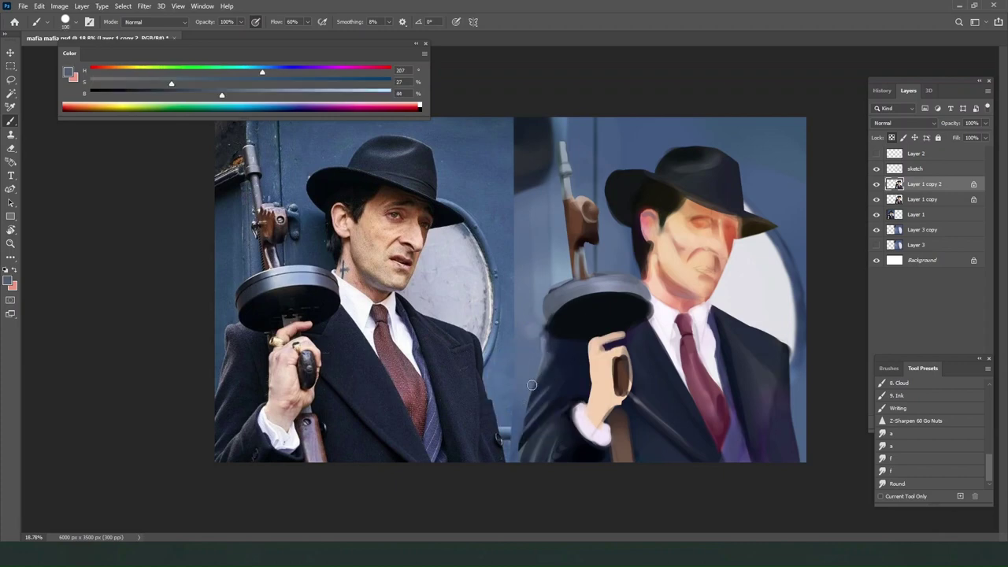
alt+click(555, 348)
key(bracketleft)
key(bracketleft)
mouse_move(550, 345)
mouse_down()
mouse_move(531, 377)
mouse_move(538, 372)
mouse_up()
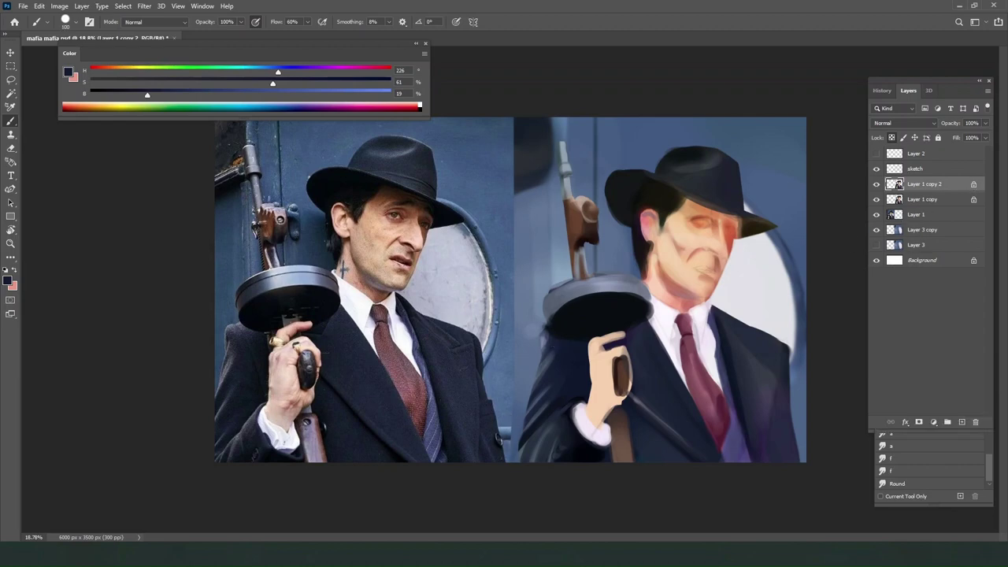
Refine the lower sleeve's outer edge with sampled navy at hue 219, saturation 54%, brightness 21%.
alt+click(537, 392)
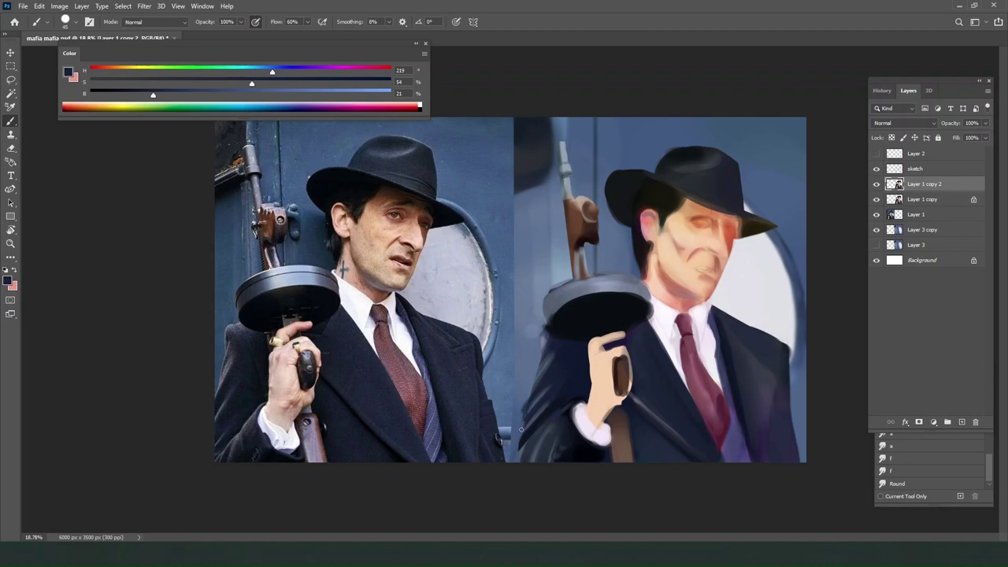
drag(527, 407, 519, 431)
alt+click(530, 438)
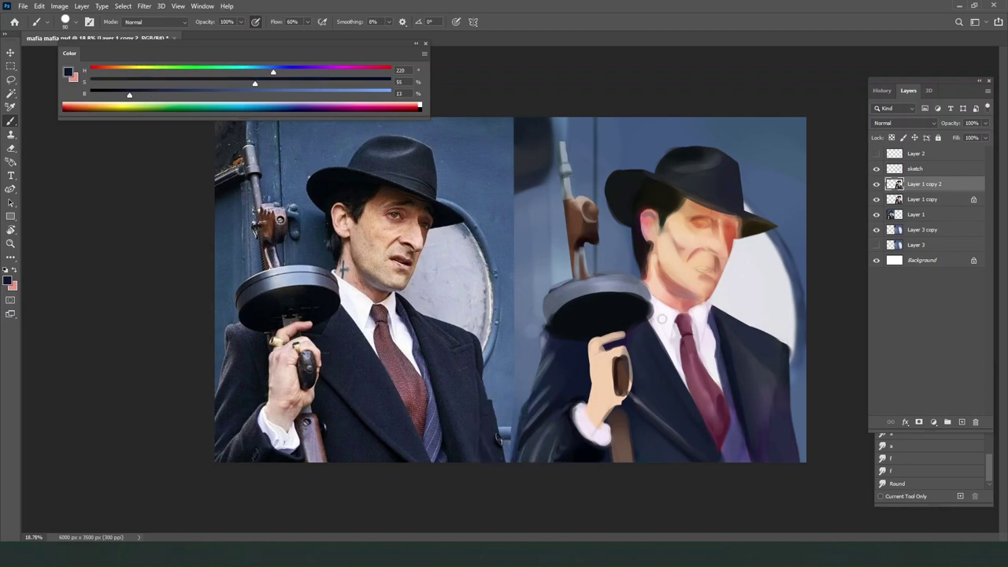
Reshape the shoulder's outer contour beside the drum magazine with sampled blue-greys and navy at hue 226, saturation 56%, brightness 22%.
alt+click(545, 336)
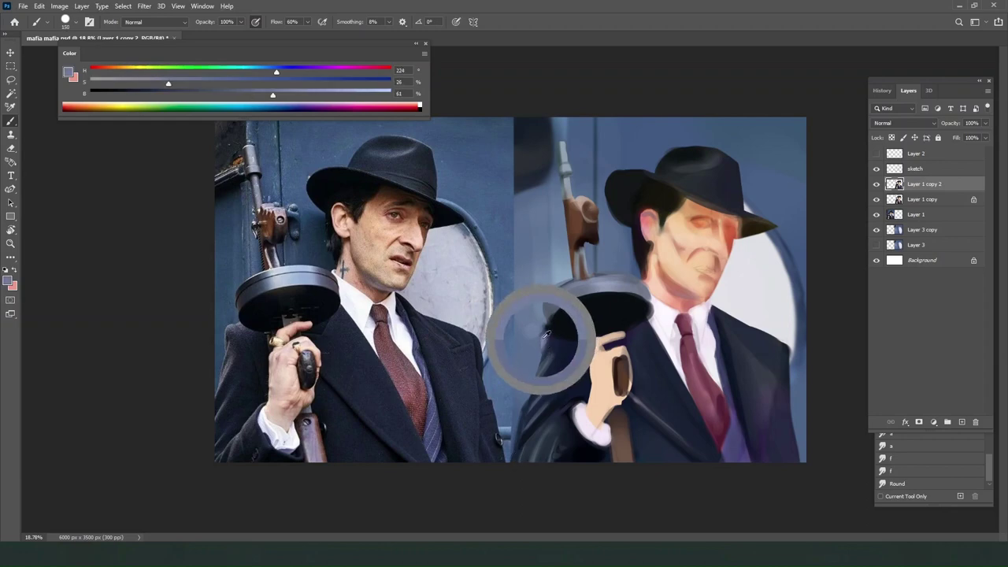
key([)
key([)
key([)
alt+click(541, 354)
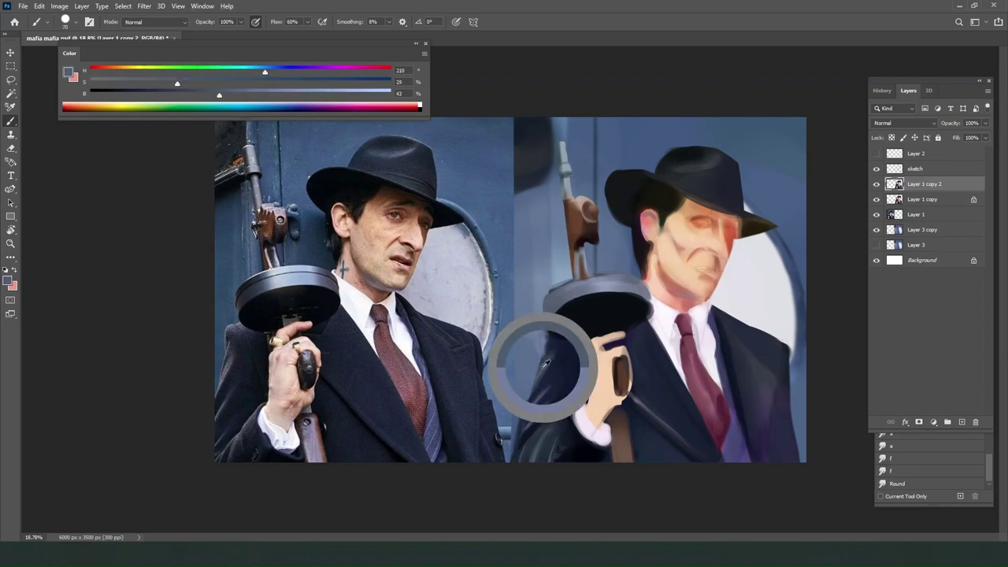
alt+click(548, 353)
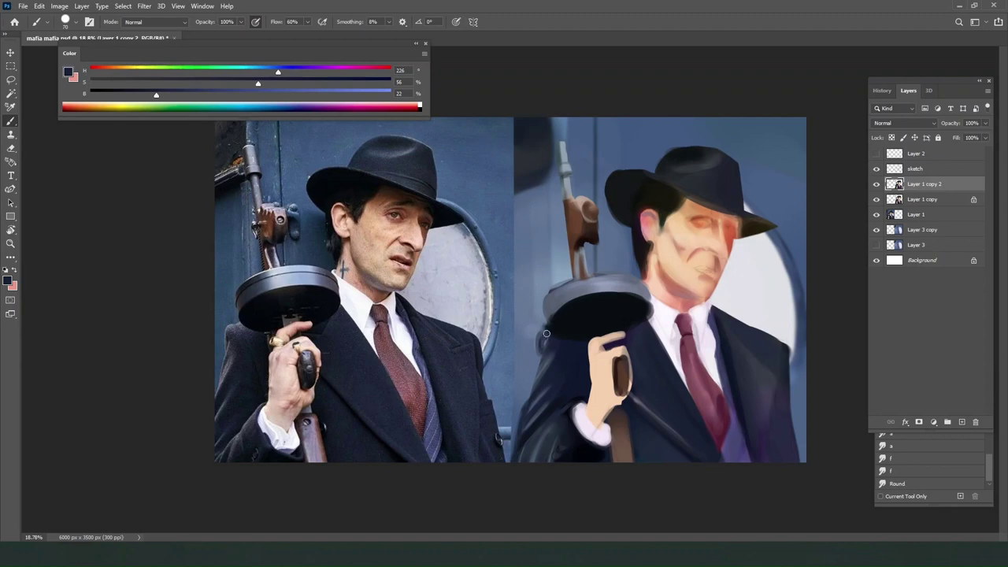
Highlight the shoulder's edge with light blue at hue 226, saturation 26%, brightness 92%, and soften it with sampled dark blues.
click(366, 93)
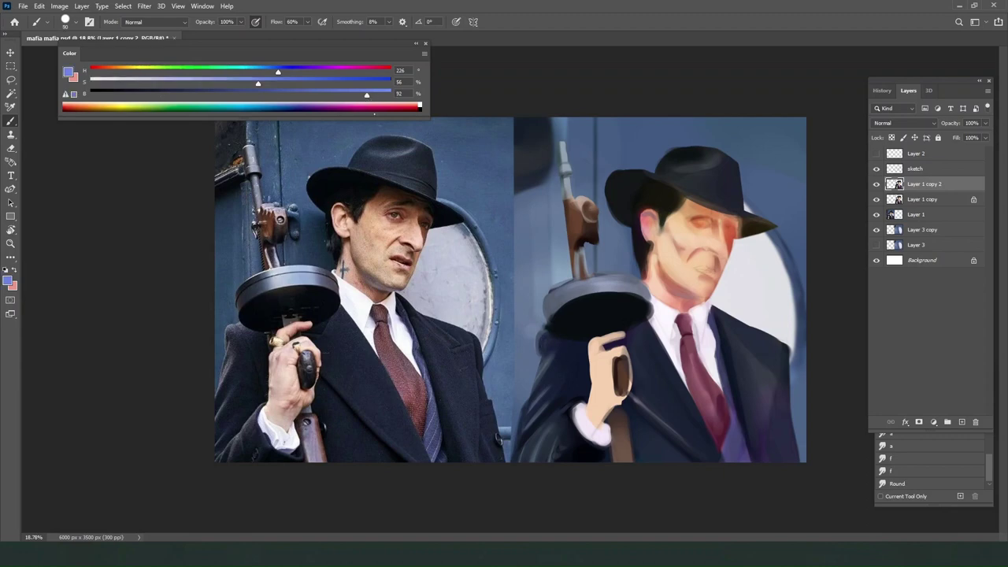
click(174, 81)
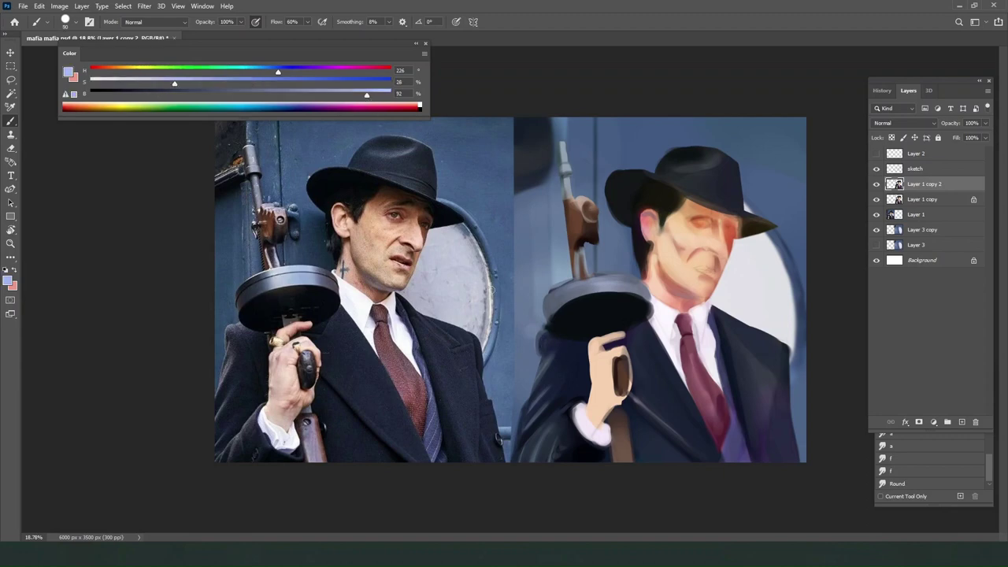
key(bracketleft)
key(bracketleft)
alt+click(543, 336)
key(bracketleft)
key(bracketleft)
alt+click(544, 356)
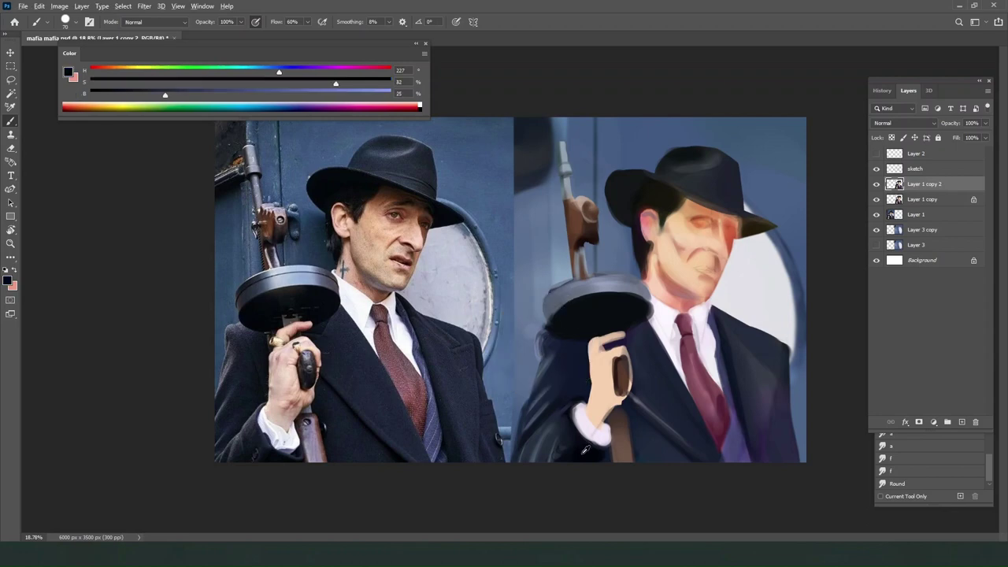
alt+click(541, 349)
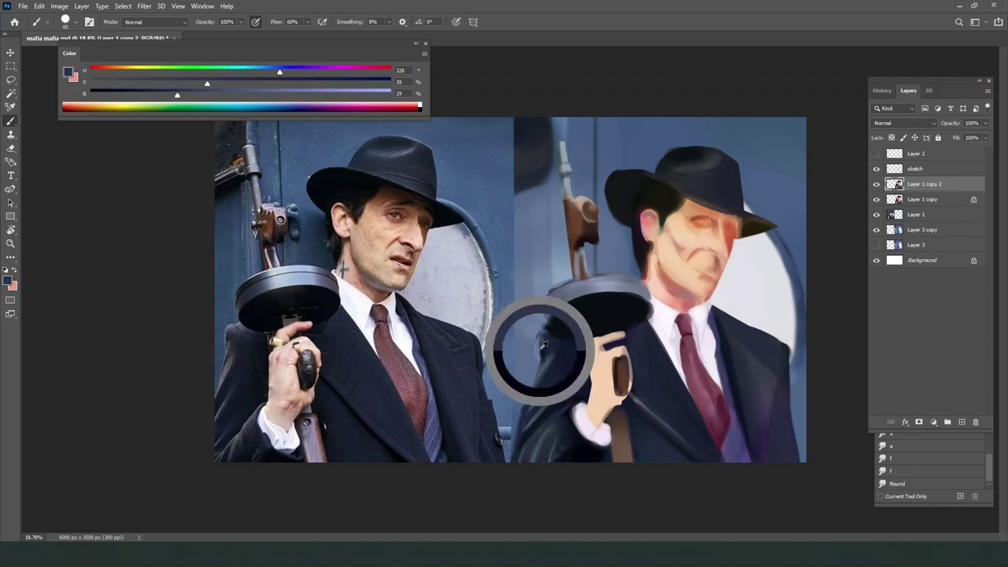
Clean the shoulder's outer edge with the Eraser and rework it with sampled navy at hue 224, saturation 55%, brightness 22%.
key(e)
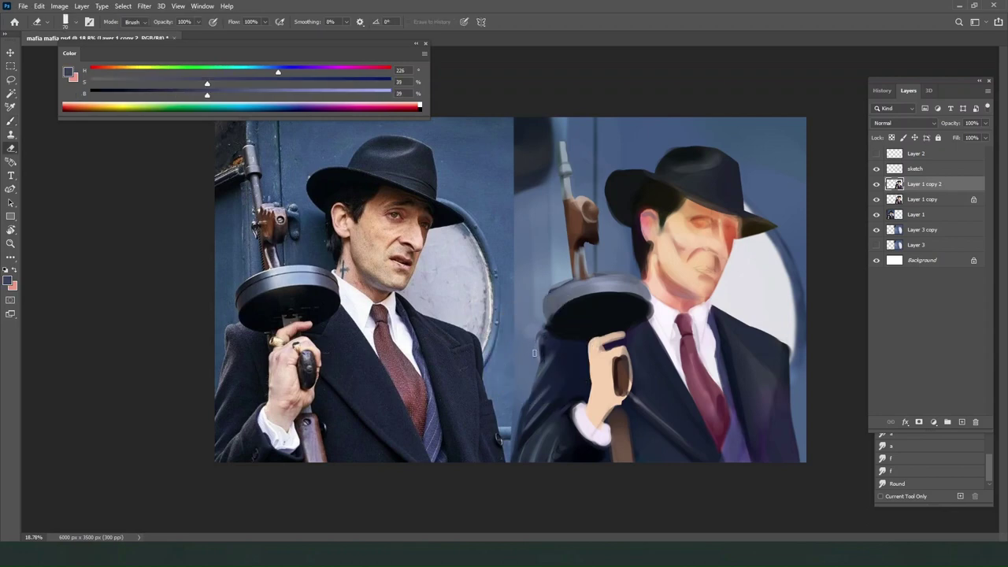
key(b)
alt+click(550, 345)
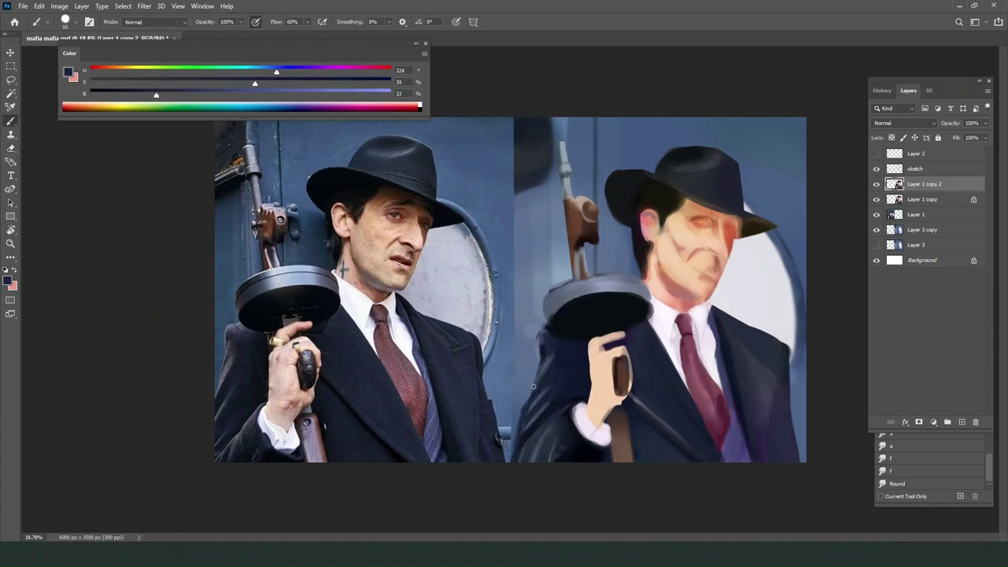
alt+click(543, 371)
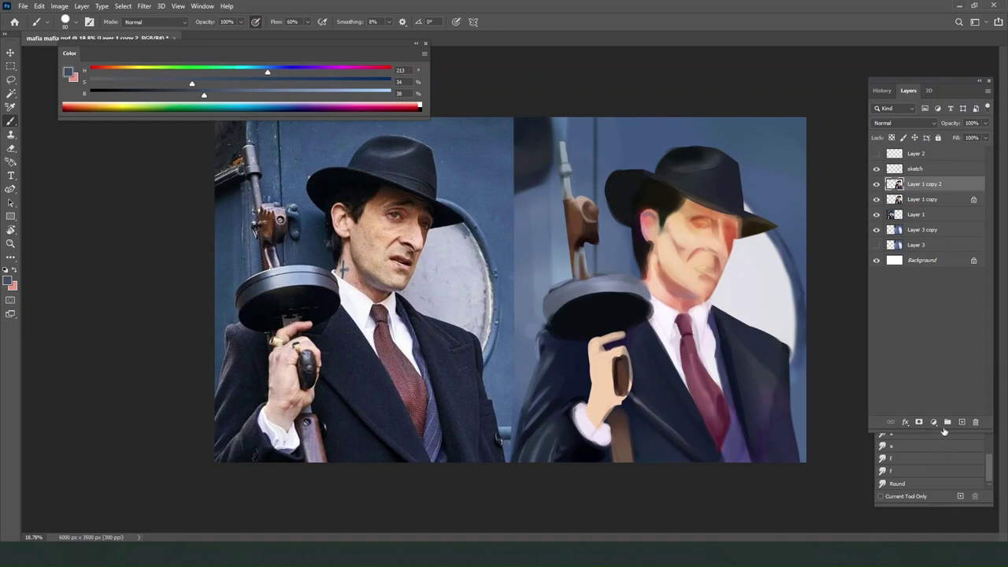
Blend the sleeve's folds and highlights using the Round Smudge preset at 20% strength.
click(912, 485)
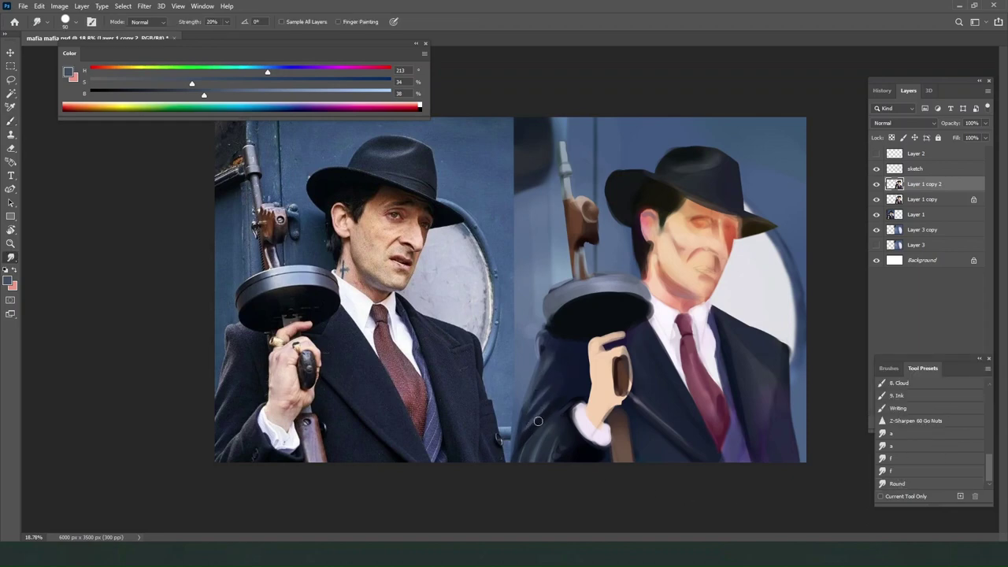
key(bracketright)
key(bracketright)
key(b)
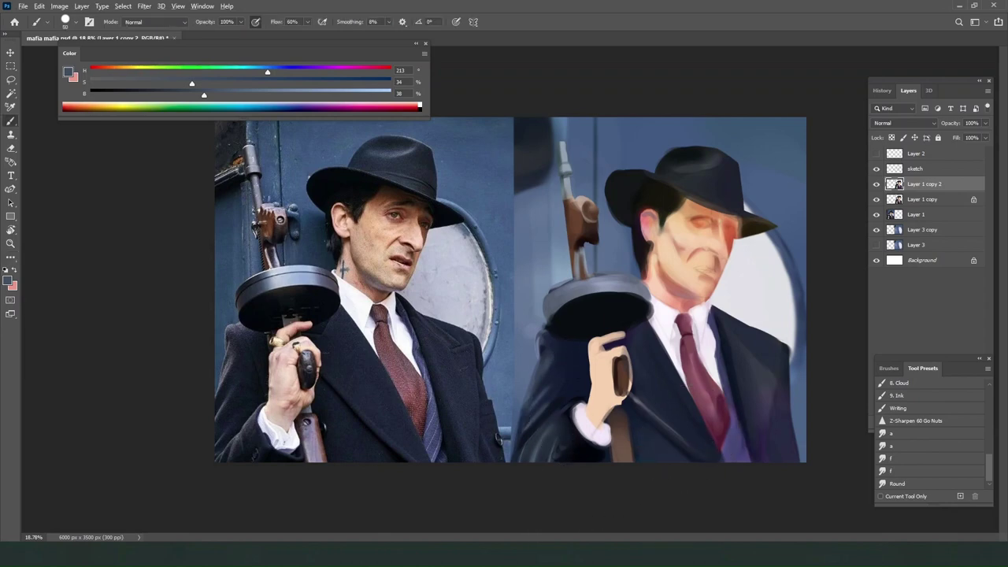
Darken the upper sleeve with broad strokes of sampled navy at hue 223, saturation 63%, brightness 18%, and trim its outer edge.
alt+click(550, 361)
key(bracketright)
key(bracketright)
key(bracketright)
drag(560, 355, 525, 400)
key(e)
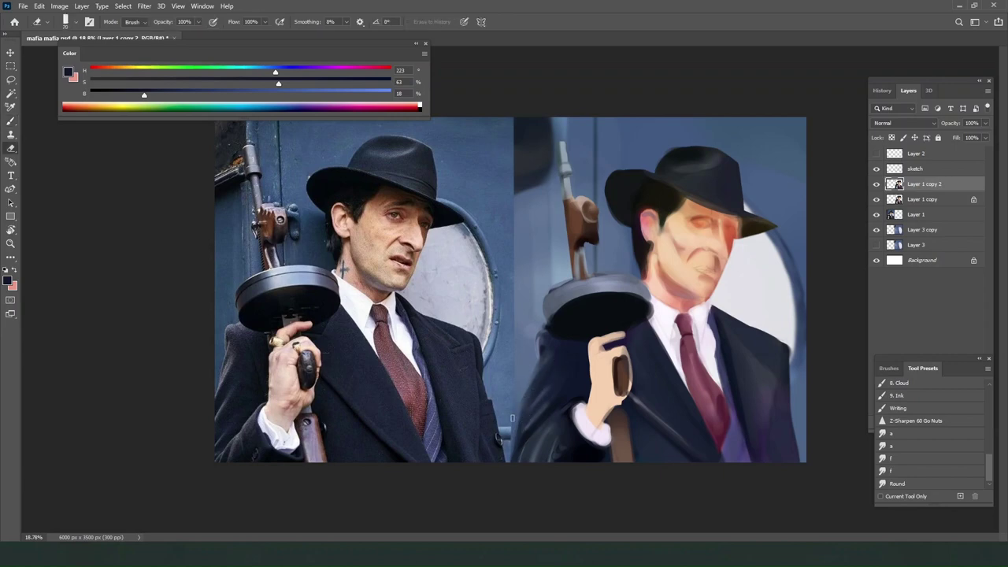
key(b)
Deepen the drum magazine's underside with near-black at hue 204, saturation 53%, brightness 7%, and refine its rim with sampled blue-greys.
alt+click(574, 360)
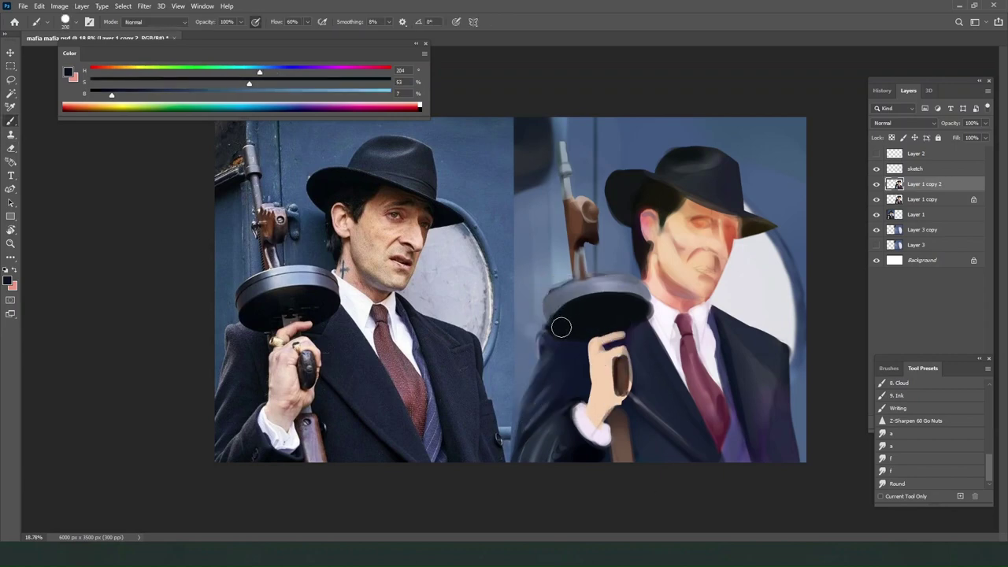
mouse_move(561, 327)
mouse_down()
mouse_move(607, 309)
mouse_move(583, 307)
mouse_move(615, 327)
mouse_move(597, 302)
mouse_move(621, 333)
mouse_move(593, 310)
mouse_move(637, 334)
mouse_move(644, 309)
mouse_up()
alt+click(646, 292)
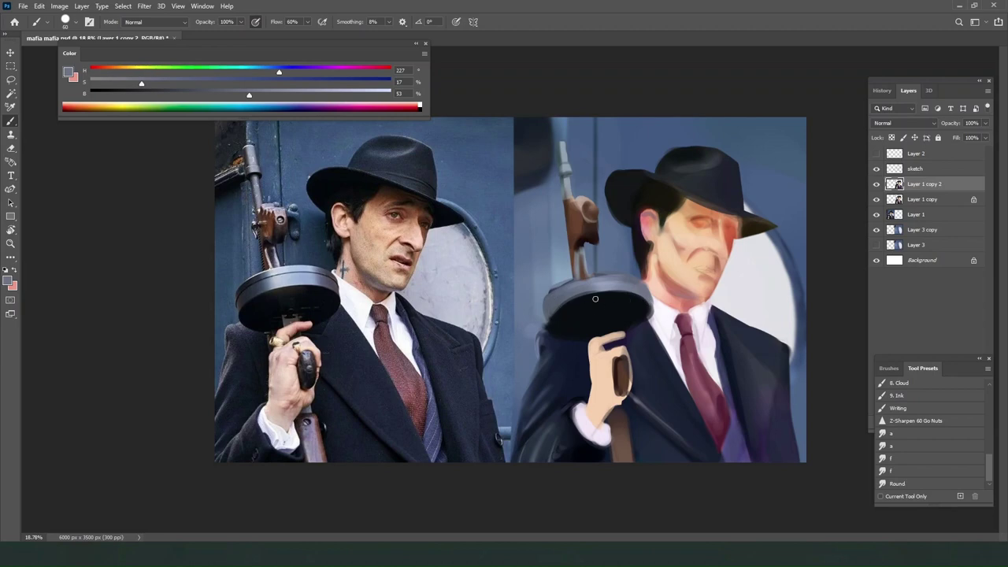
alt+click(600, 285)
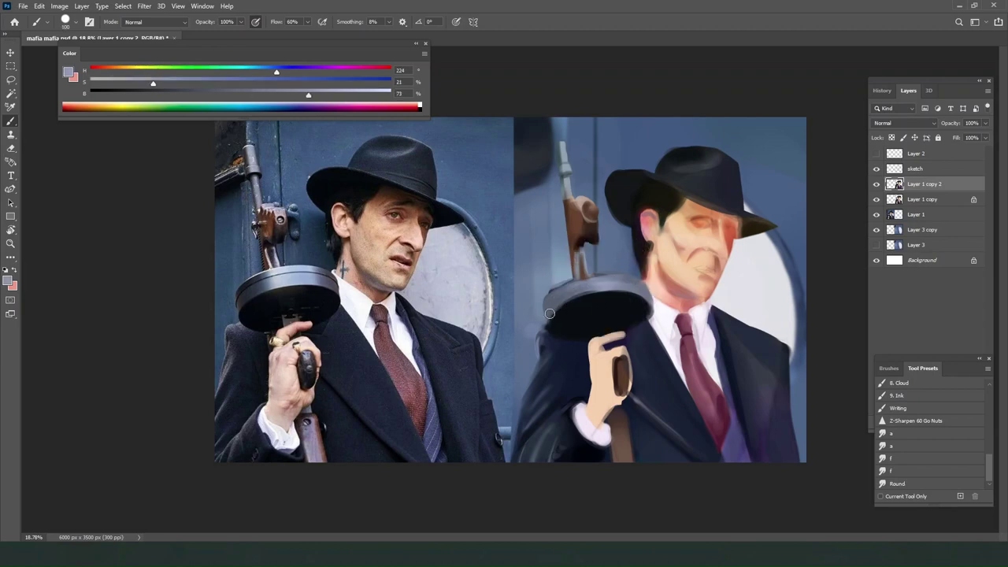
alt+click(566, 298)
alt+click(599, 289)
mouse_move(554, 309)
mouse_down()
mouse_move(627, 292)
mouse_move(548, 317)
mouse_move(597, 283)
mouse_up()
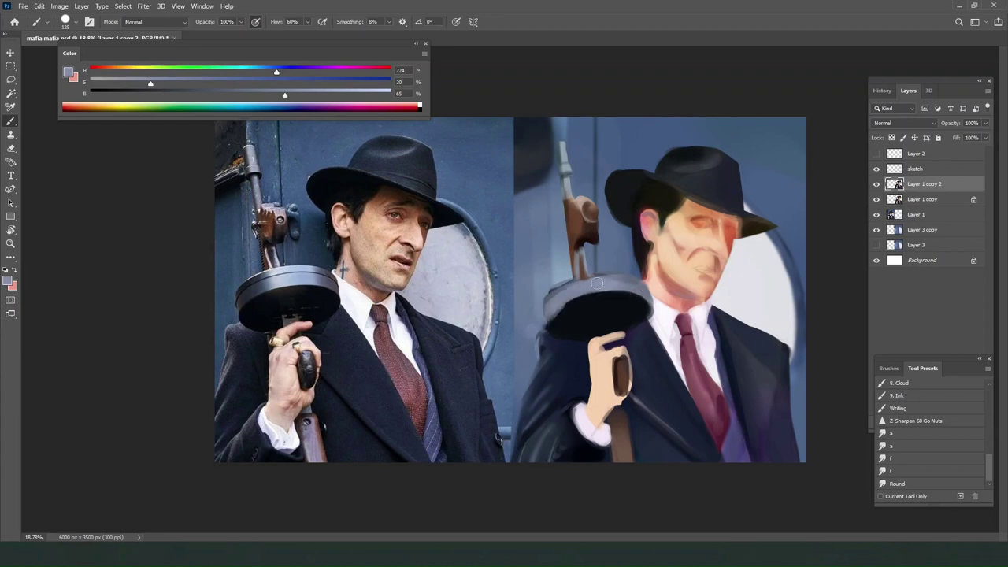
mouse_move(552, 308)
mouse_down()
mouse_move(596, 298)
mouse_move(544, 319)
mouse_move(615, 281)
mouse_move(595, 302)
mouse_move(619, 305)
mouse_move(550, 323)
mouse_move(558, 303)
mouse_move(594, 310)
mouse_move(541, 319)
mouse_move(628, 290)
mouse_up()
key(ctrl+z)
key(ctrl+z)
key(ctrl+z)
key(ctrl+z)
mouse_move(558, 308)
mouse_down()
mouse_move(650, 290)
mouse_move(592, 299)
mouse_move(636, 292)
mouse_move(604, 289)
mouse_move(632, 299)
mouse_up()
key(ctrl+z)
key(ctrl+z)
key(ctrl+z)
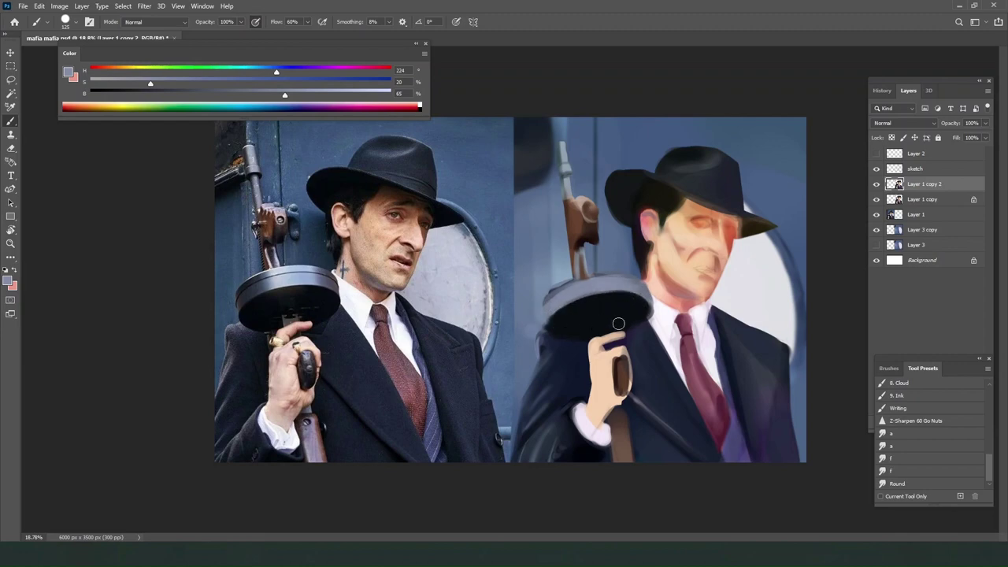
Highlight the drum magazine's rim with pale lavender at hue 237, saturation 14%, brightness 95%, undoing a stray stroke over the reference.
alt+click(465, 275)
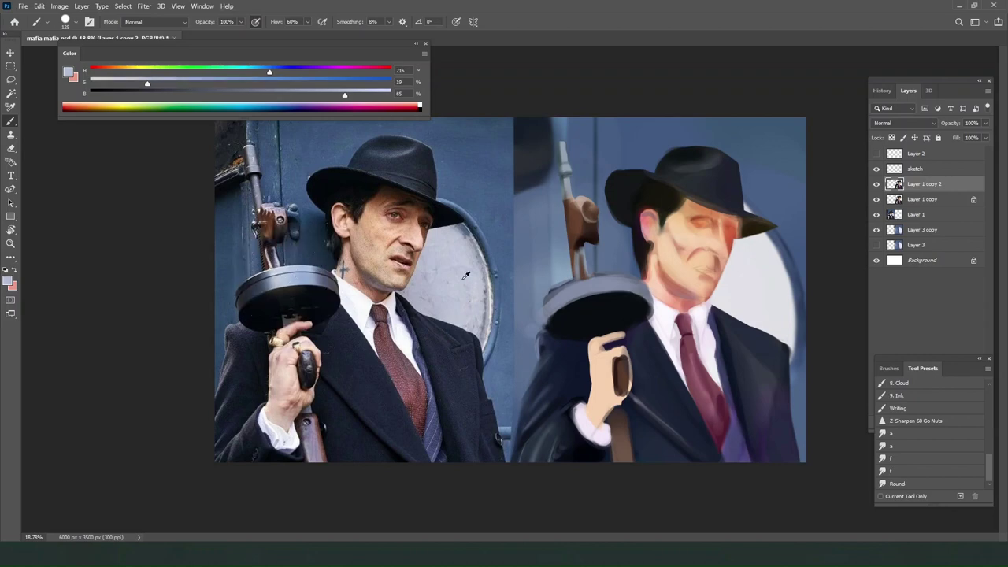
alt+click(620, 287)
click(374, 94)
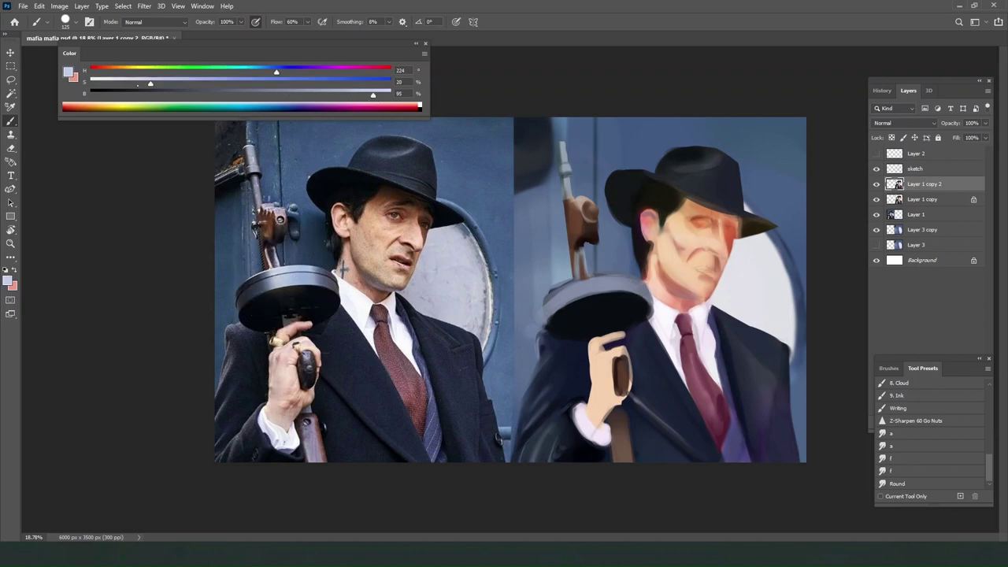
click(131, 82)
click(287, 68)
key(bracketright)
key(bracketright)
drag(267, 284, 325, 280)
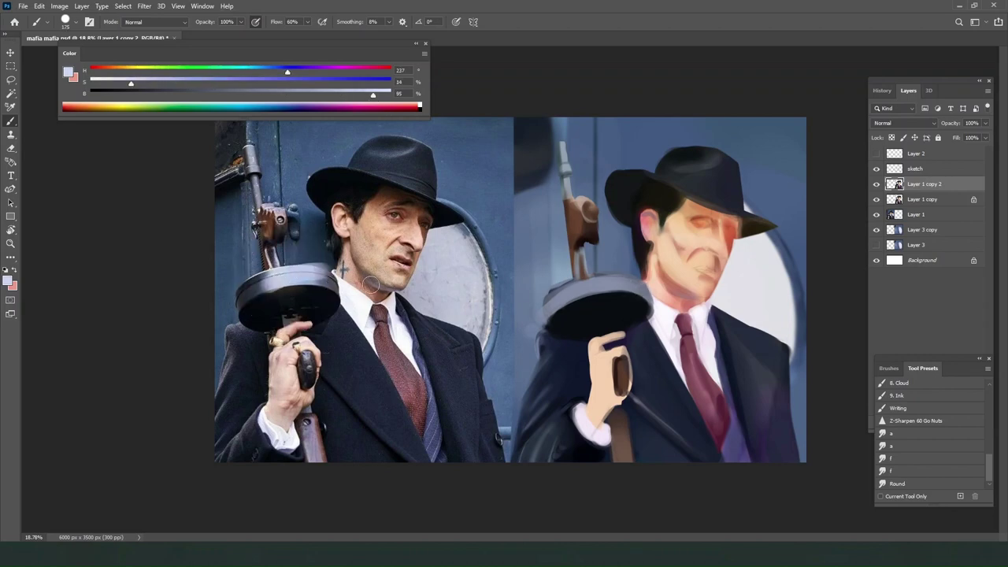
key(ctrl+z)
drag(638, 298, 580, 289)
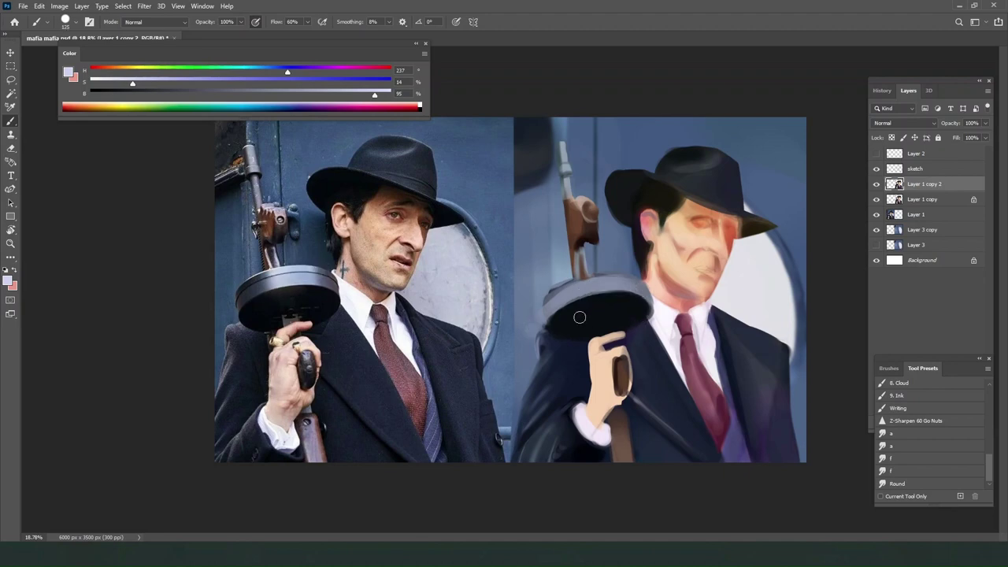
Compare the refined portrait on Layer 1 copy 2 with the earlier version on Layer 1 copy by toggling their visibility.
click(877, 183)
click(876, 183)
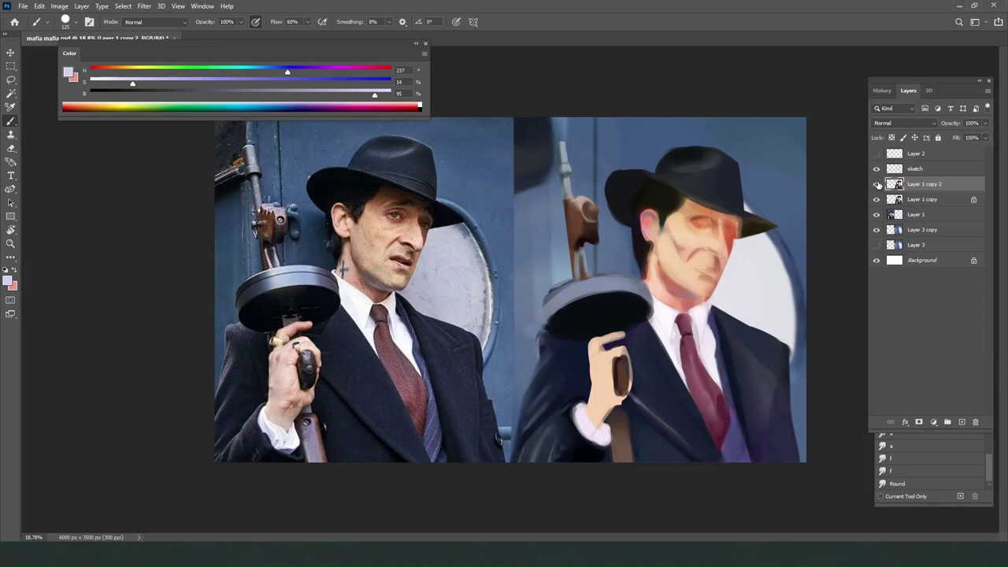
click(877, 184)
click(876, 184)
click(876, 199)
click(877, 184)
click(877, 184)
click(877, 183)
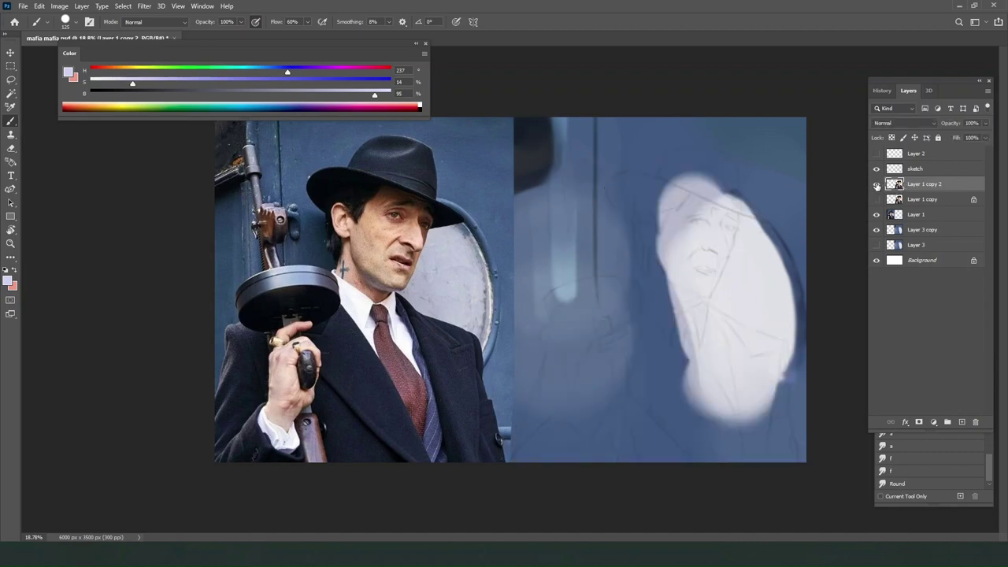
click(877, 184)
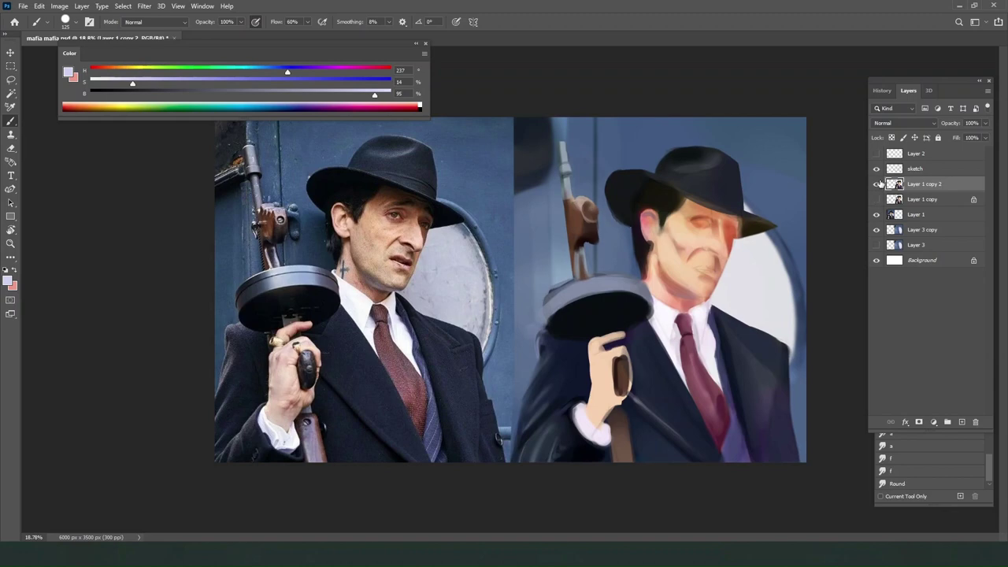
click(877, 184)
click(877, 184)
click(877, 184)
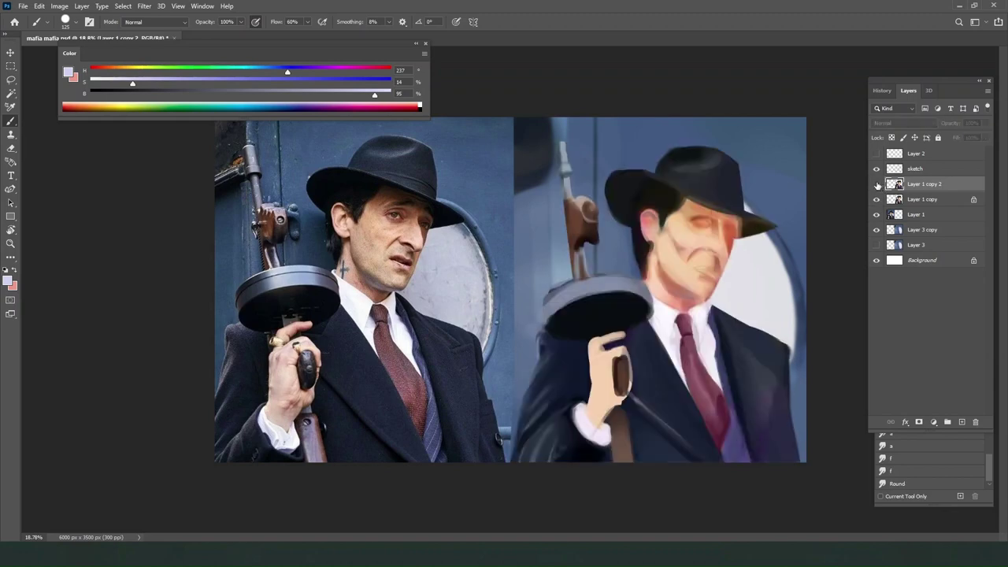
click(877, 185)
click(877, 199)
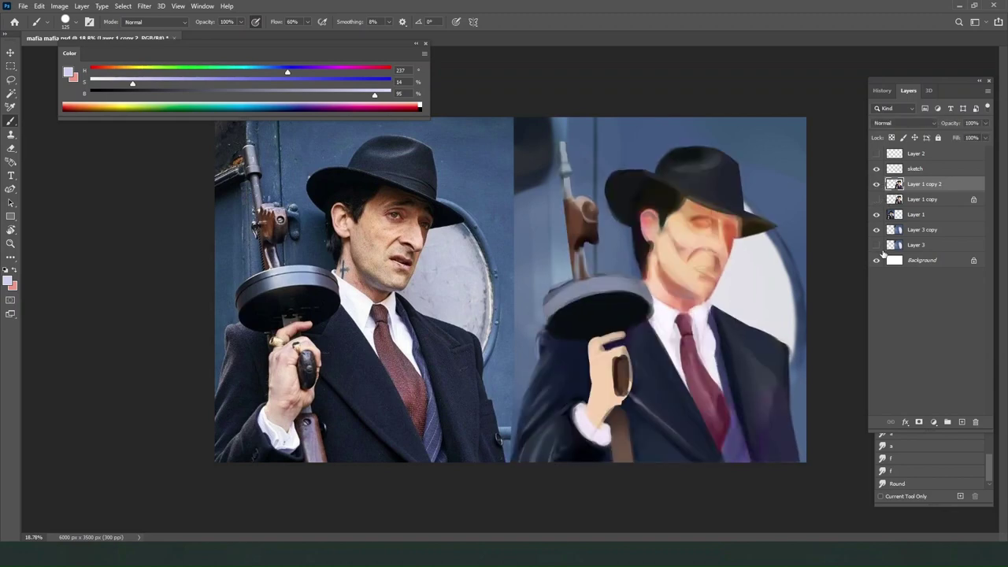
click(877, 199)
click(876, 184)
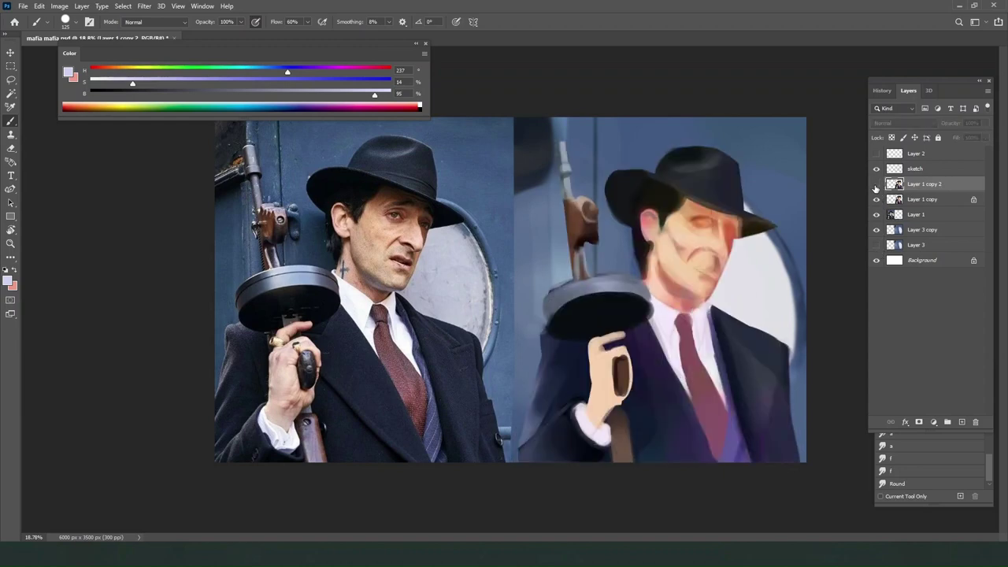
click(876, 184)
click(876, 185)
click(876, 185)
click(875, 185)
click(876, 185)
click(877, 200)
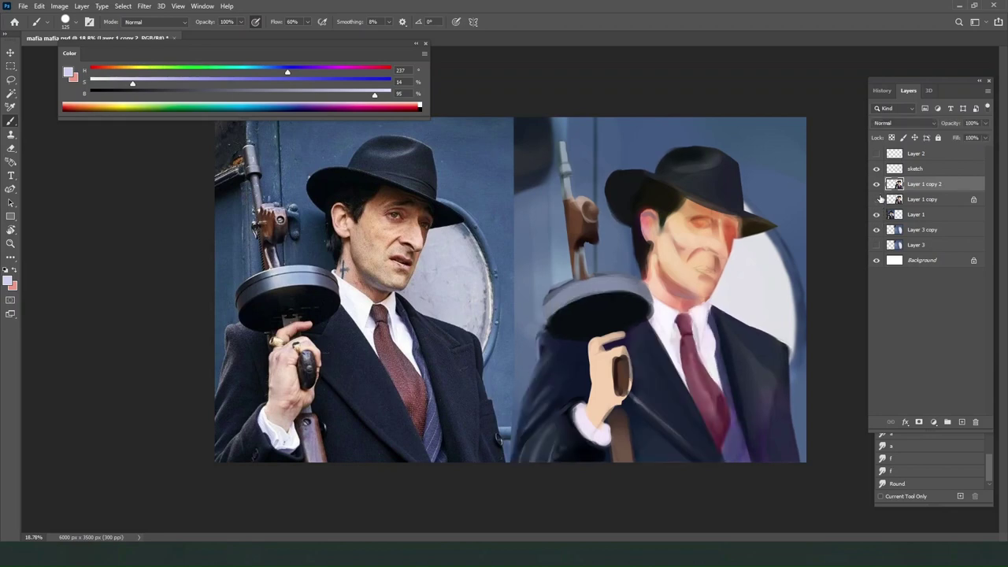
click(877, 199)
Group Layer 1 copy 2 with Layer 1 copy, and duplicate the group while hiding the original.
ctrl+click(916, 201)
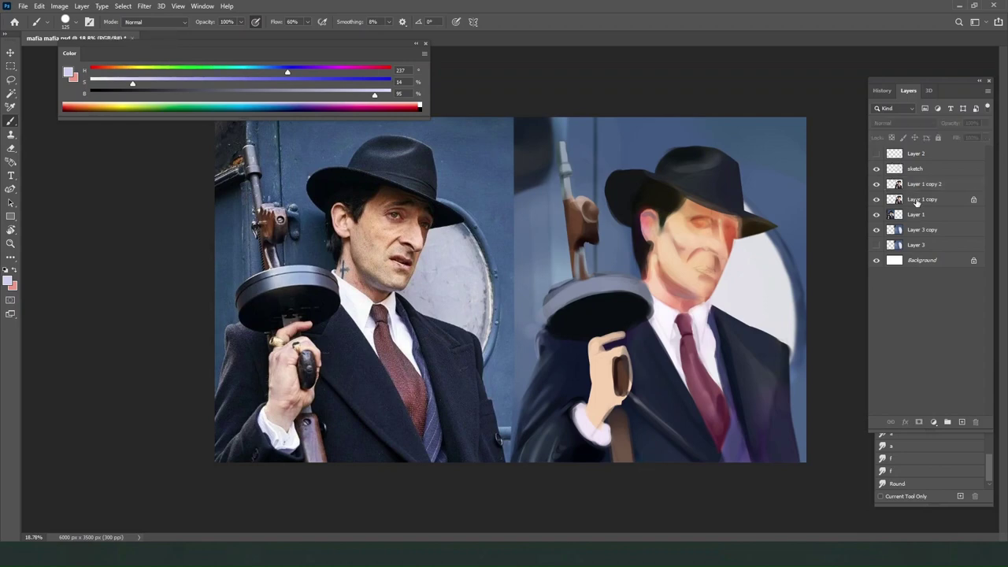
click(948, 422)
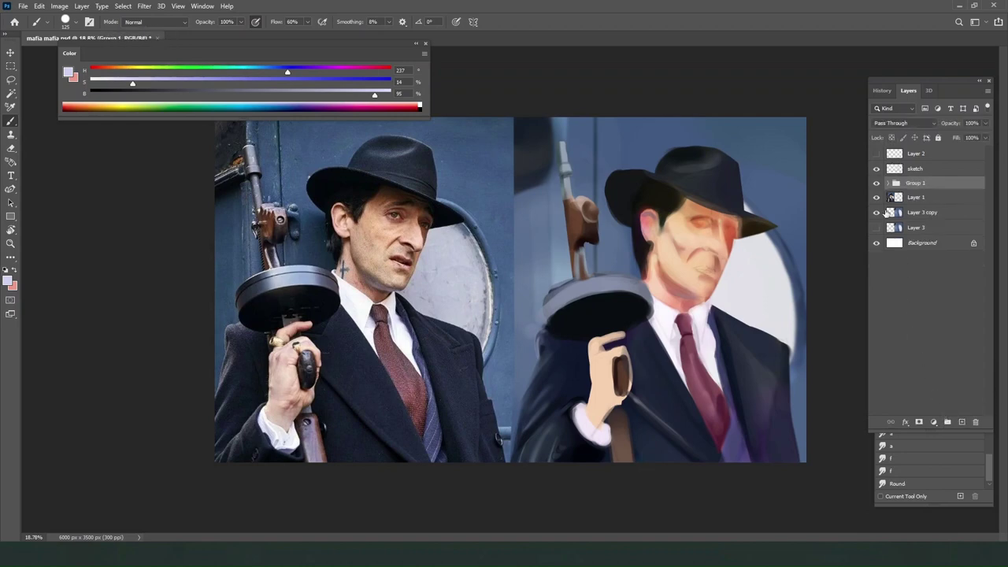
key(ctrl+j)
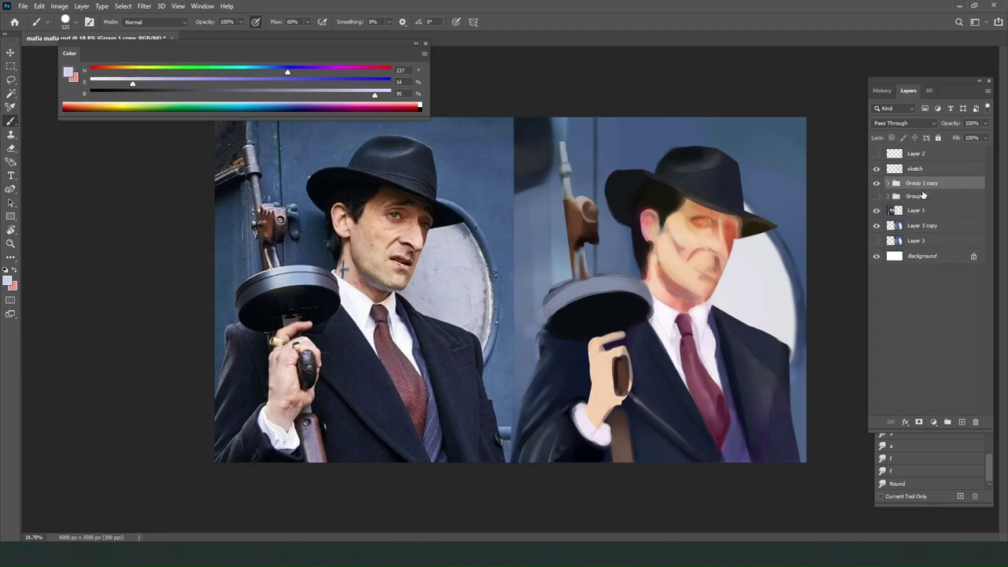
Rename the hidden original group as safety.
double_click(915, 196)
text(sa)
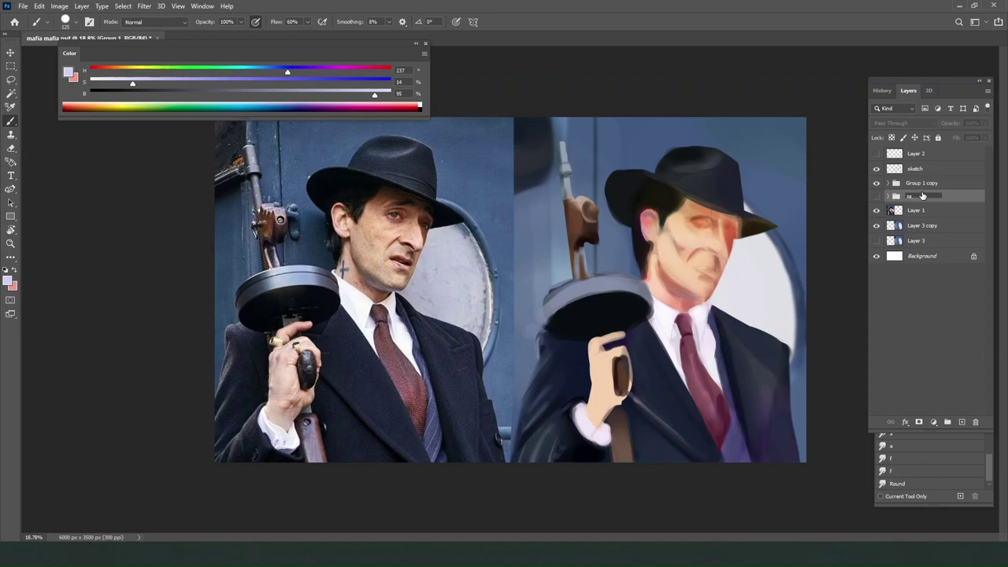
text(fetyu)
click(953, 356)
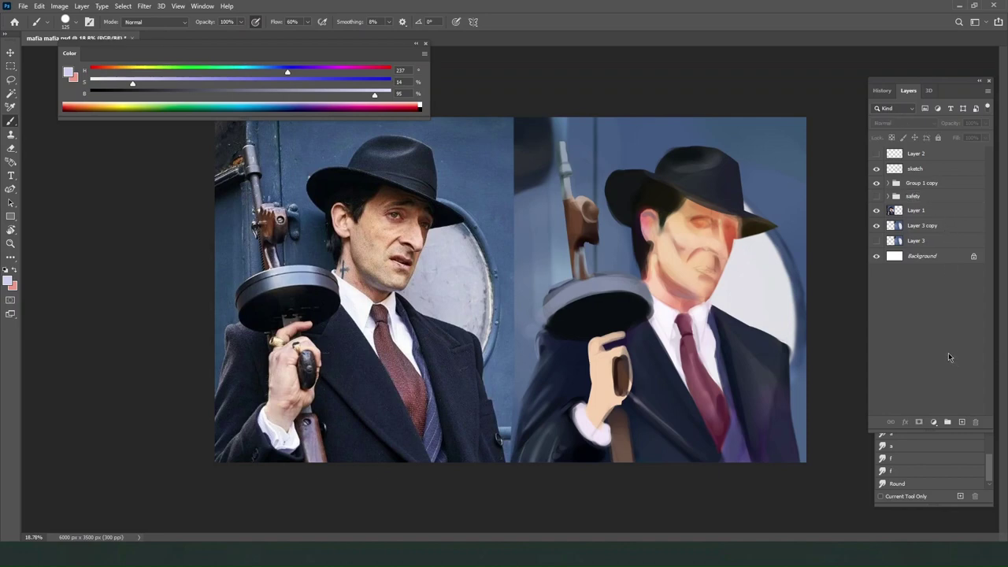
Merge the Group 1 copy group into a single layer, duplicate it, and keep only the duplicate, Group 1 copy 2.
click(927, 181)
right_click(927, 183)
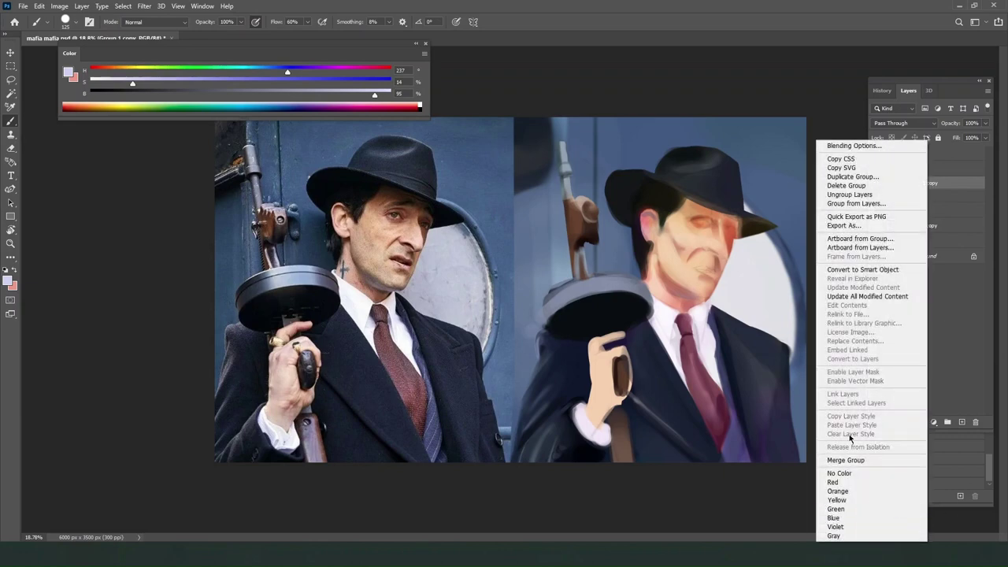
click(847, 460)
key(ctrl+j)
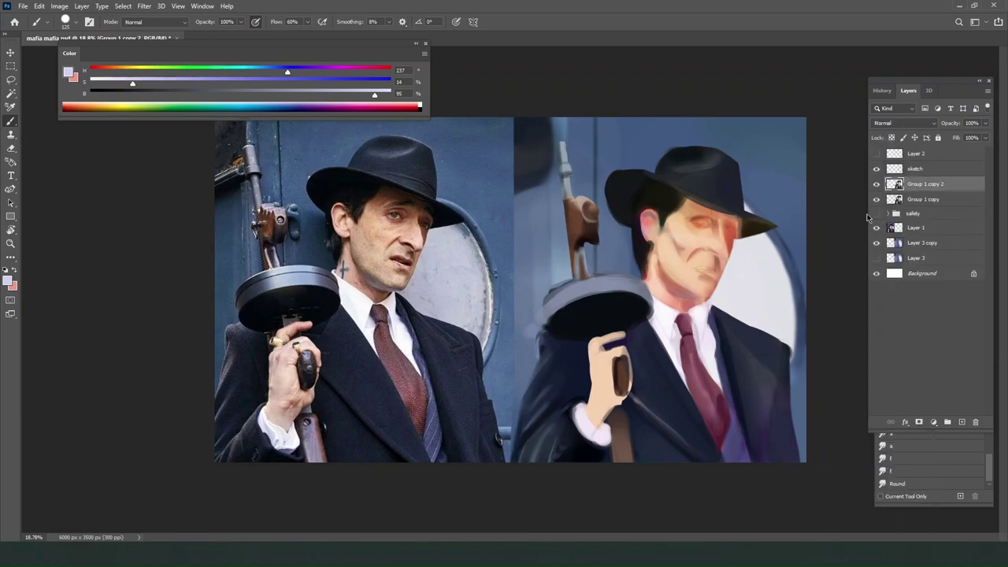
click(877, 199)
click(919, 203)
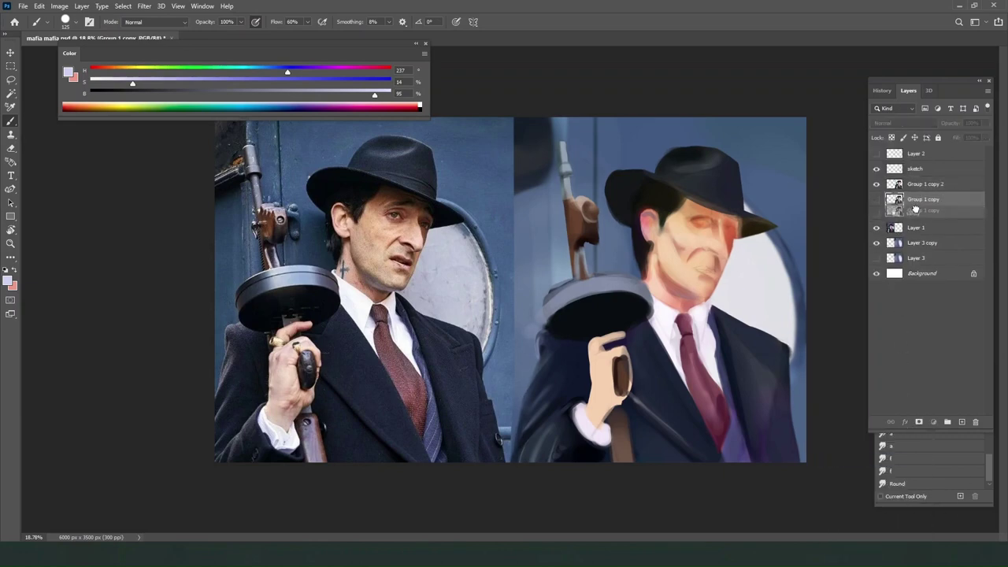
key(Delete)
click(914, 185)
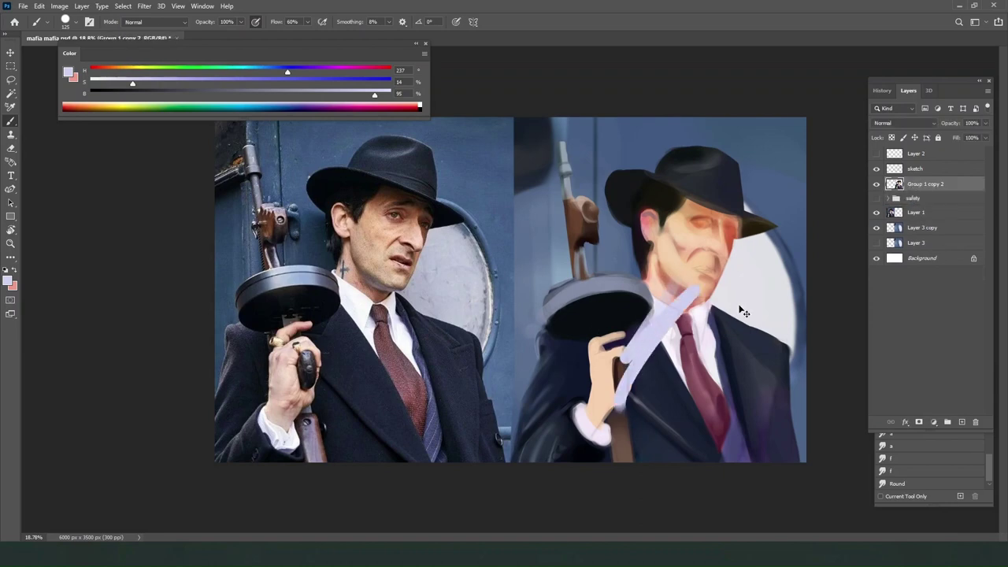
click(877, 185)
click(878, 185)
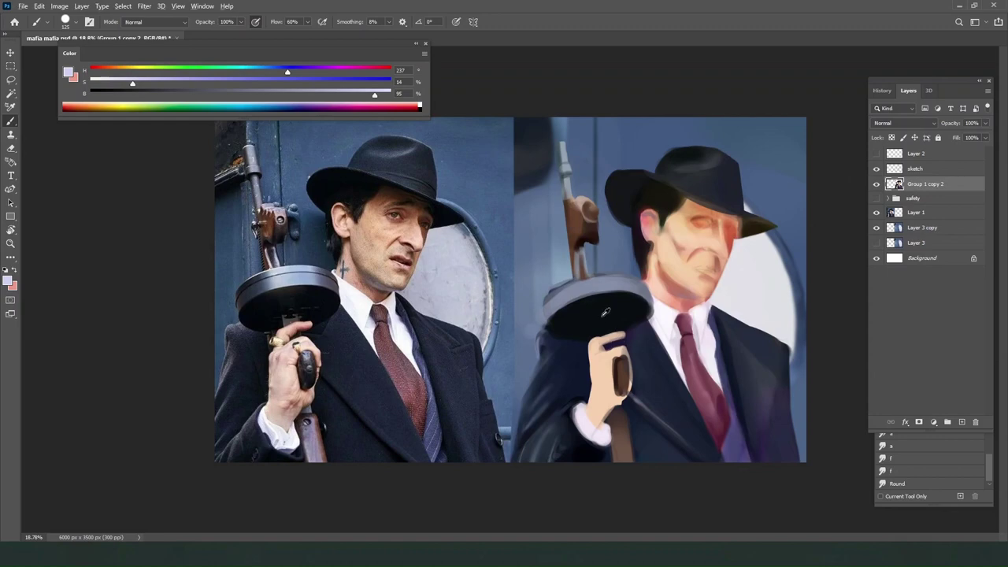
Repaint the drum magazine's rim with sampled blue-grey at hue 222, saturation 21%, brightness 63%.
alt+click(599, 312)
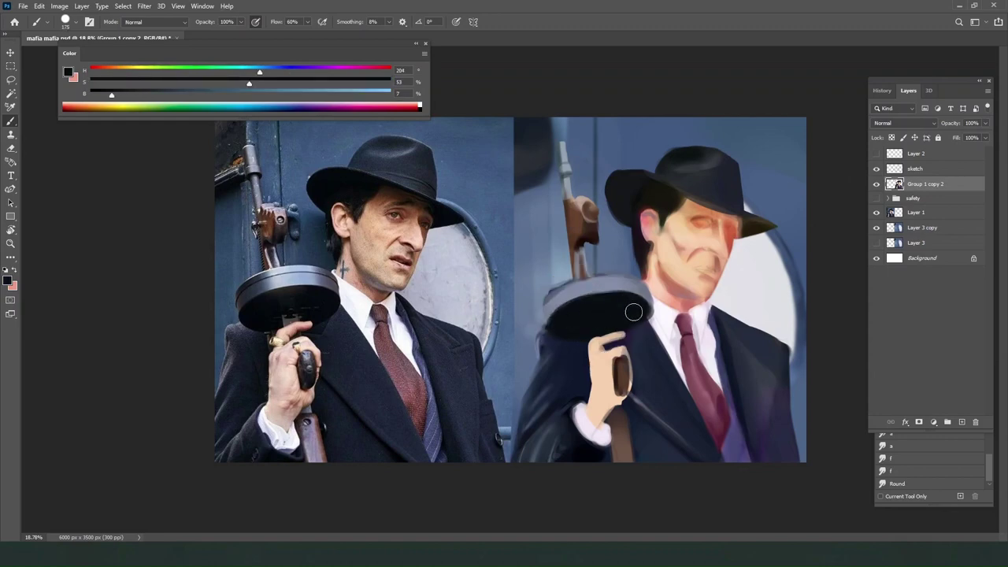
alt+click(559, 303)
mouse_move(549, 307)
mouse_down()
mouse_move(590, 303)
mouse_move(595, 282)
mouse_move(605, 304)
mouse_move(544, 313)
mouse_move(638, 295)
mouse_up()
key(bracketleft)
key(bracketleft)
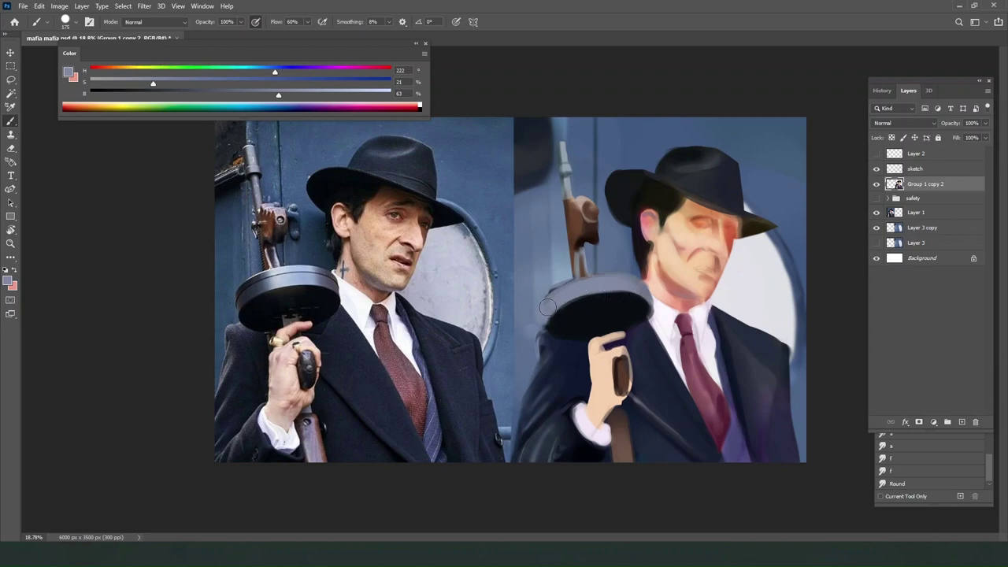
mouse_move(545, 310)
mouse_down()
mouse_move(601, 278)
mouse_move(553, 294)
mouse_move(628, 296)
mouse_move(583, 283)
mouse_move(624, 276)
mouse_move(613, 282)
mouse_move(646, 298)
mouse_move(622, 276)
mouse_up()
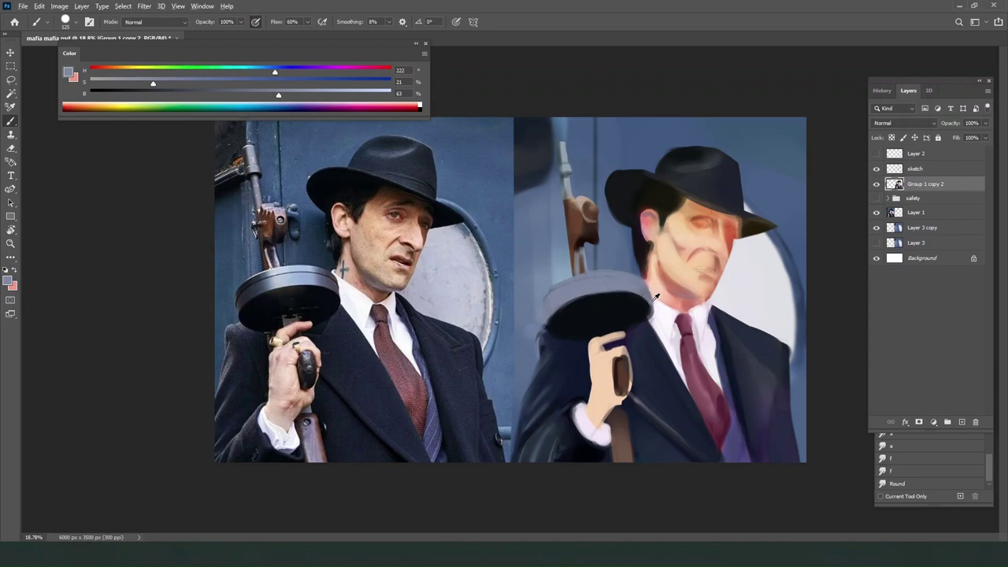
Clean up the rim's end beside the shirt collar using sampled blue-grey, near-black and skin tones, undoing a near-white stroke.
alt+click(658, 308)
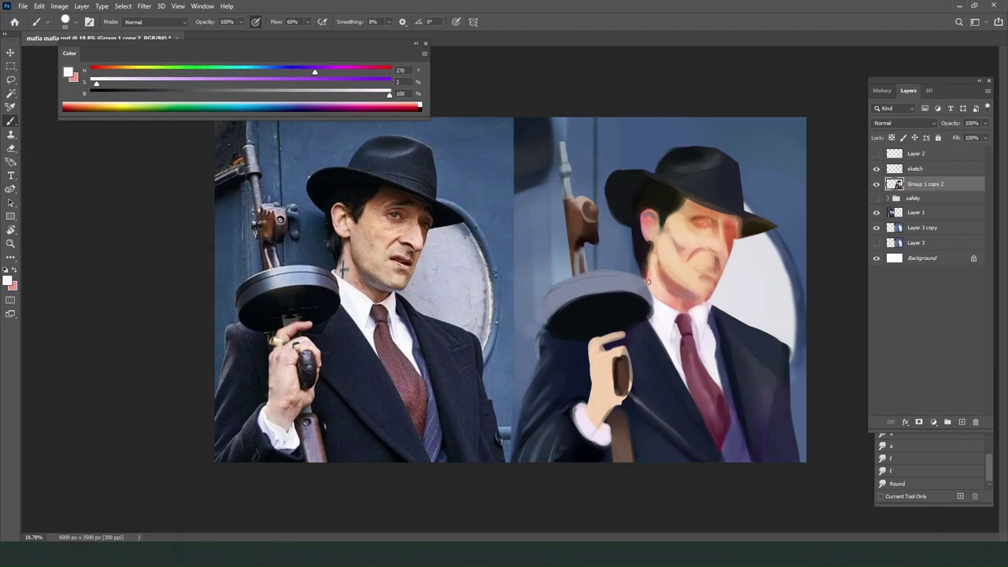
drag(648, 282, 653, 301)
key(ctrl+z)
key(bracketleft)
key(bracketleft)
alt+click(640, 279)
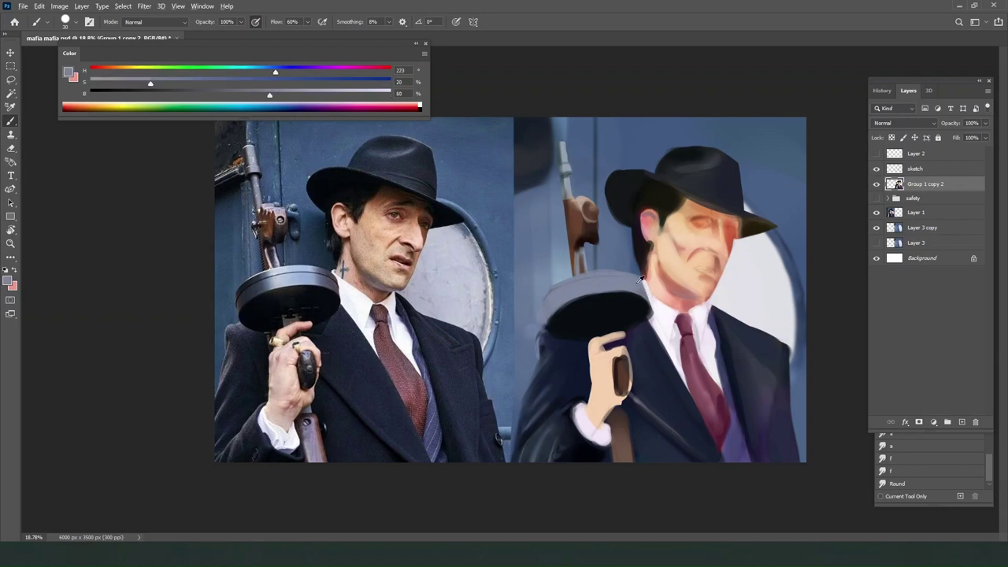
alt+click(637, 309)
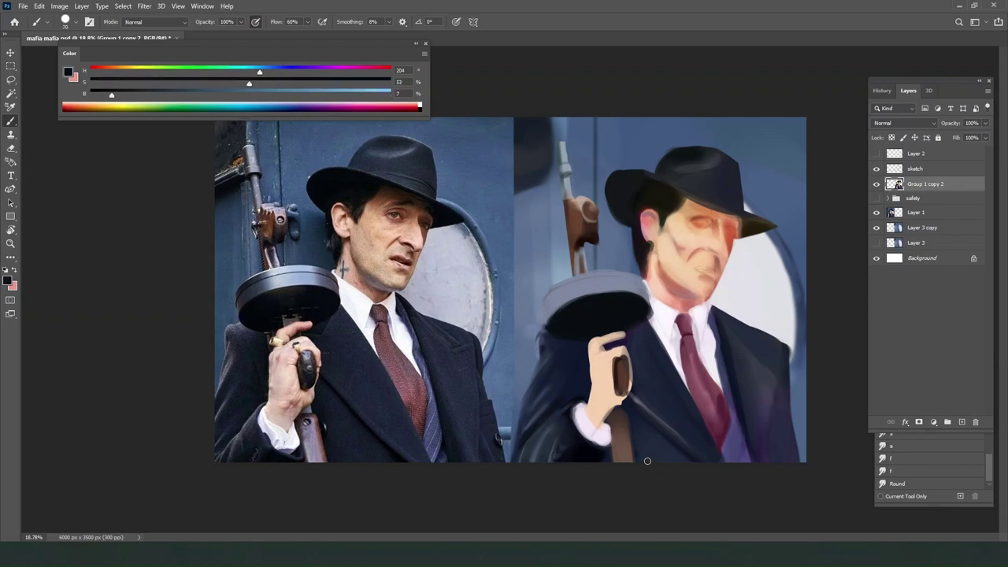
alt+click(657, 293)
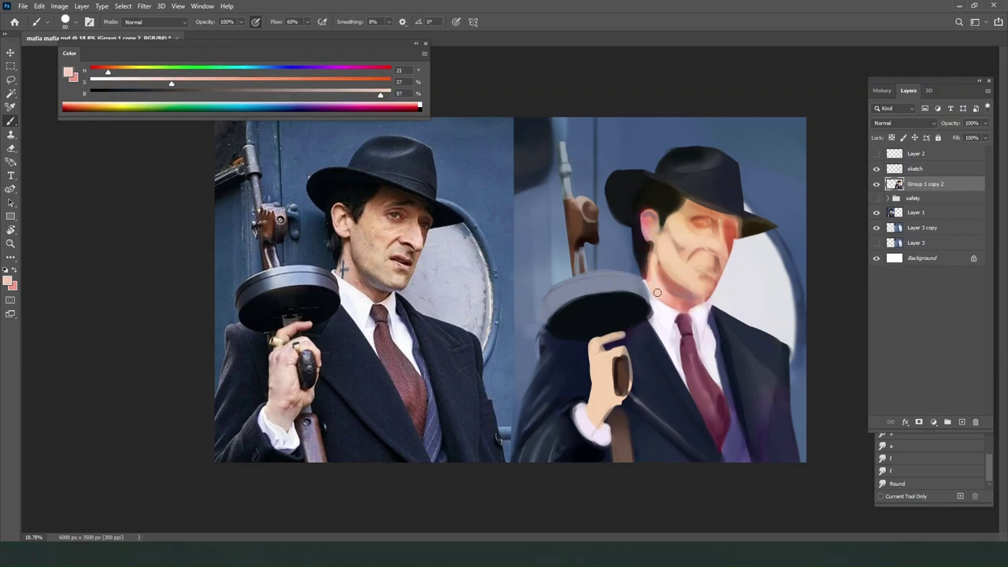
alt+click(592, 293)
alt+click(592, 293)
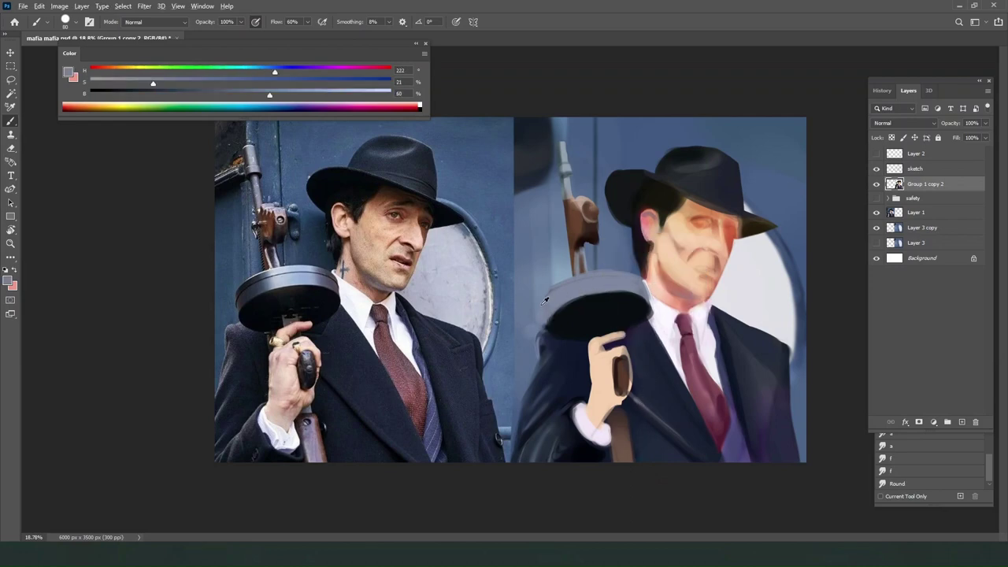
Lock the transparent pixels of the Group 1 copy 2 layer.
key(e)
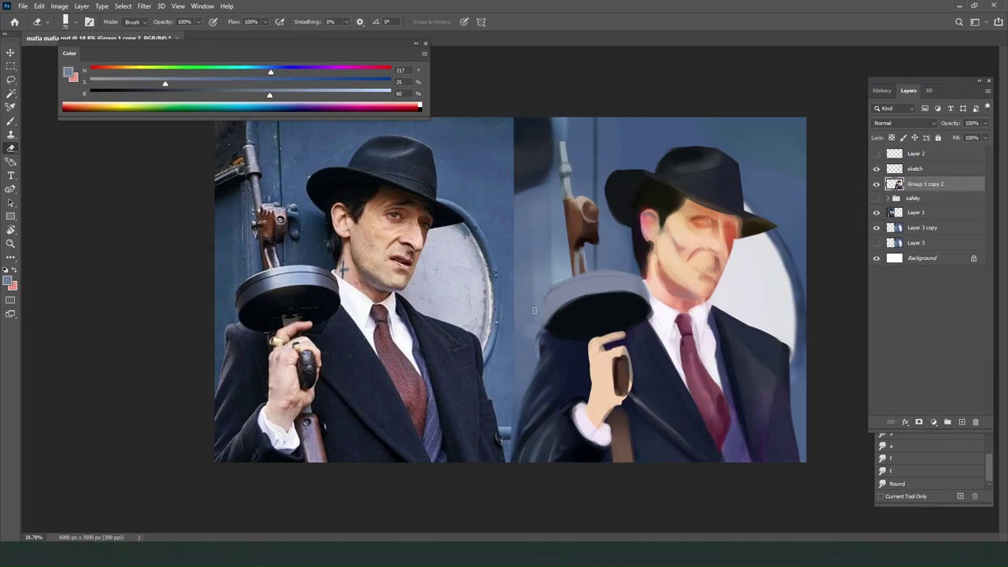
click(892, 137)
key(b)
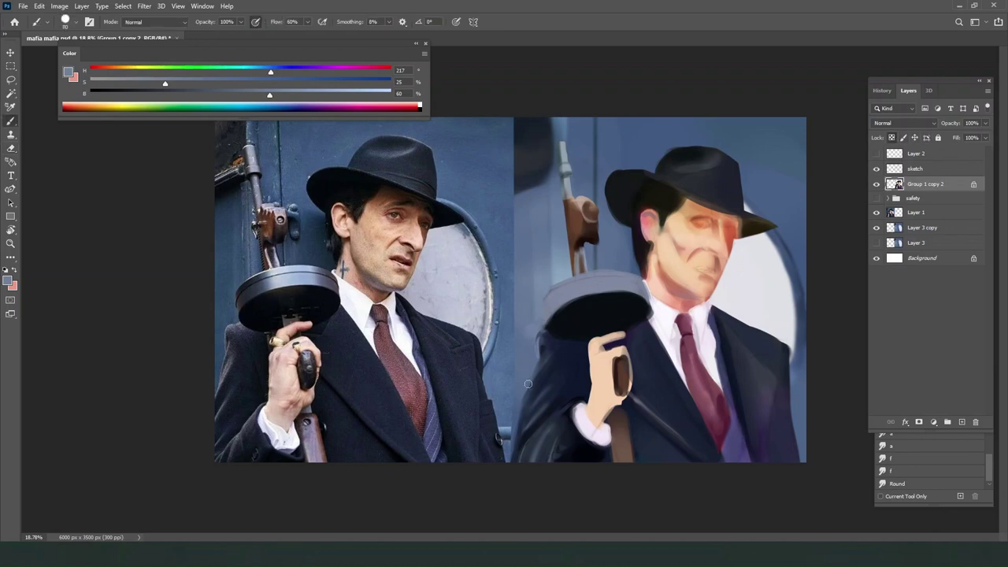
Try lightening the drum magazine's rim with pale lavender at hue 236, saturation 11%, brightness 87%, undoing the last strokes.
alt+click(303, 288)
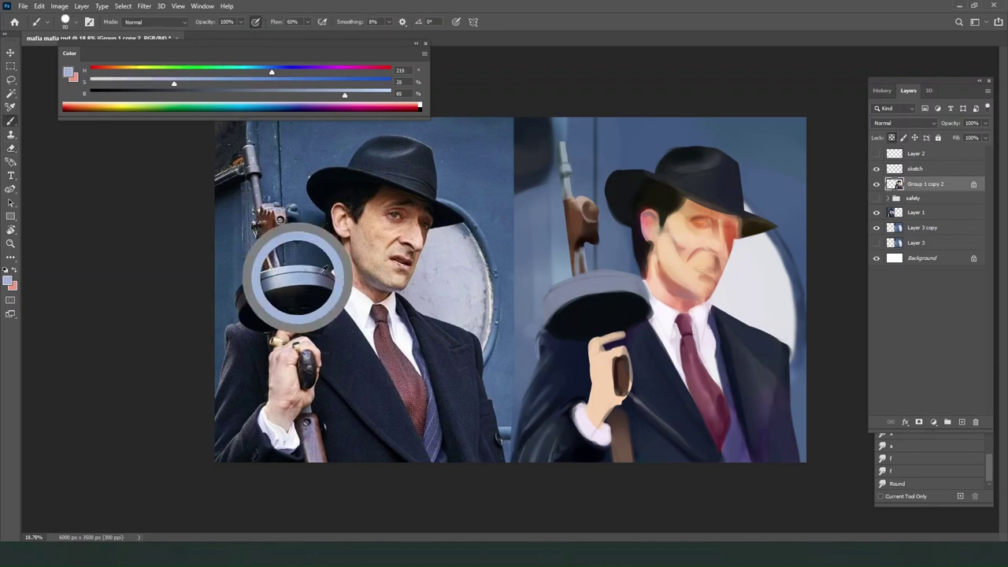
click(351, 95)
click(125, 83)
click(287, 72)
key(bracketright)
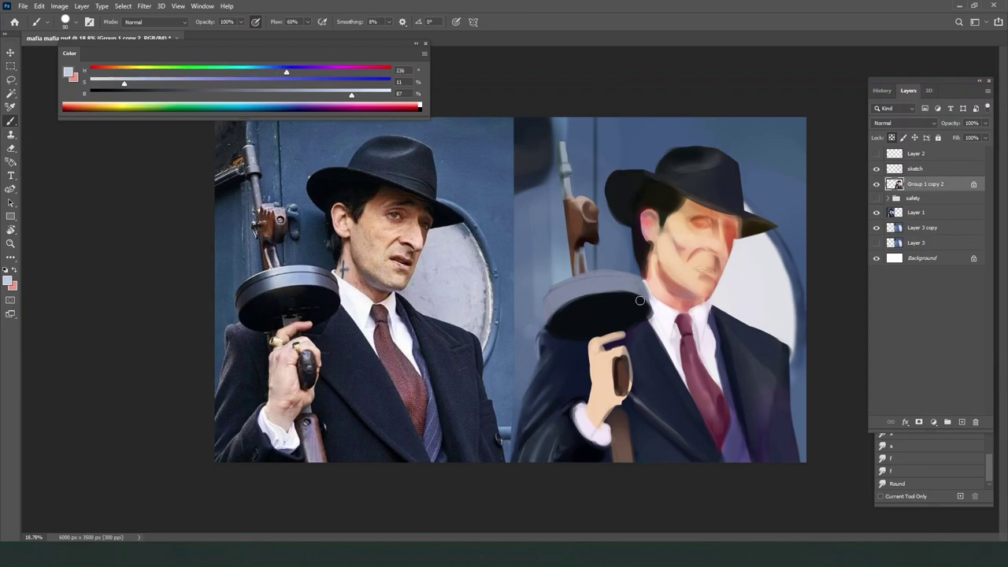
alt+click(608, 293)
mouse_move(586, 291)
mouse_down()
mouse_move(635, 292)
mouse_move(606, 288)
mouse_move(619, 284)
mouse_move(557, 305)
mouse_move(596, 287)
mouse_move(652, 293)
mouse_move(613, 284)
mouse_move(621, 286)
mouse_up()
key(ctrl+z)
key(ctrl+z)
Blend light and mid blue-greys sampled from the painting across the drum magazine's rim.
alt+click(559, 295)
key(bracketright)
alt+click(608, 287)
alt+click(557, 305)
alt+click(629, 287)
key(ctrl+z)
alt+click(640, 291)
key(bracketright)
key(bracketleft)
alt+click(600, 308)
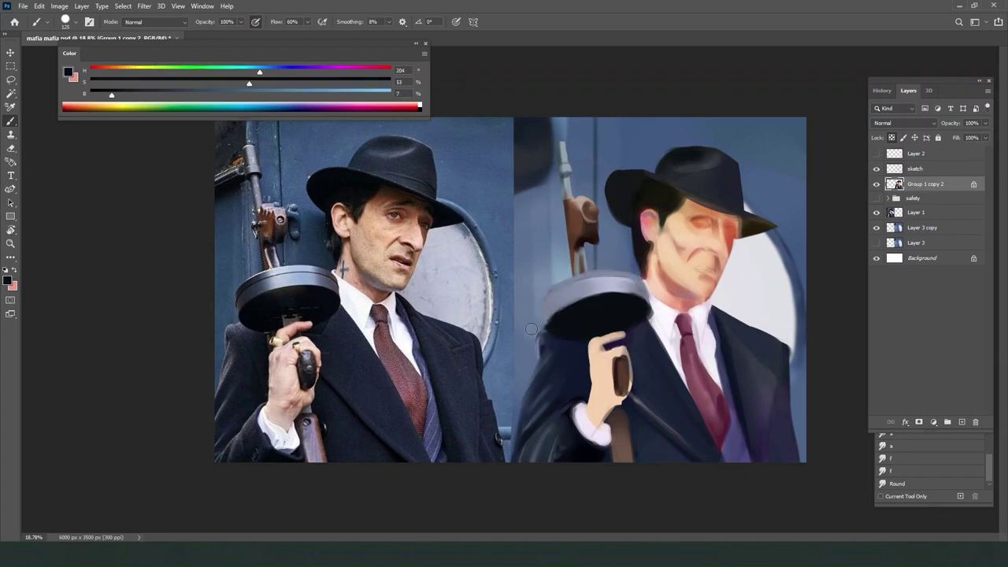
Try a thin contour line along the upper edge of the drum magazine's rim at several brush sizes.
key(bracketleft)
key(bracketleft)
mouse_move(545, 303)
mouse_down()
mouse_move(585, 301)
mouse_move(546, 310)
mouse_move(612, 273)
mouse_move(614, 286)
mouse_move(536, 307)
mouse_move(613, 306)
mouse_move(549, 305)
mouse_move(648, 293)
mouse_move(612, 309)
mouse_move(547, 305)
mouse_move(607, 281)
mouse_up()
key(ctrl+z)
key(ctrl+z)
key(ctrl+z)
key(ctrl+z)
key(bracketright)
key(bracketright)
drag(545, 301, 605, 280)
key(ctrl+z)
key(bracketleft)
key(bracketleft)
drag(546, 298, 599, 278)
key(ctrl+z)
drag(548, 298, 605, 277)
key(ctrl+z)
key(ctrl+z)
drag(544, 301, 607, 279)
key(ctrl+z)
Draw the contour along the rim's upper edge and refine it with the Round smudge preset and sampled lavender.
drag(546, 296, 605, 278)
drag(598, 277, 642, 281)
alt+click(594, 279)
key(bracketright)
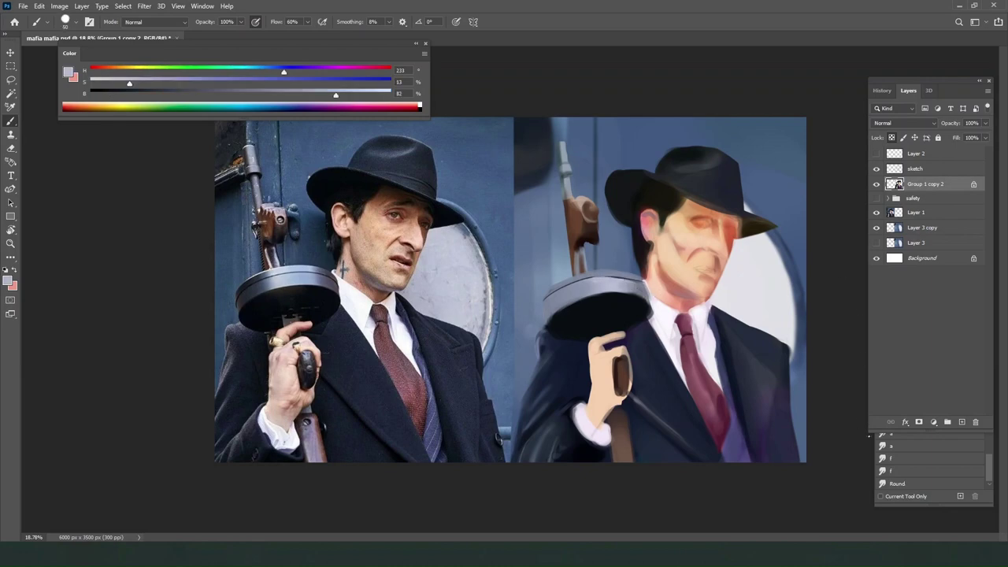
click(899, 483)
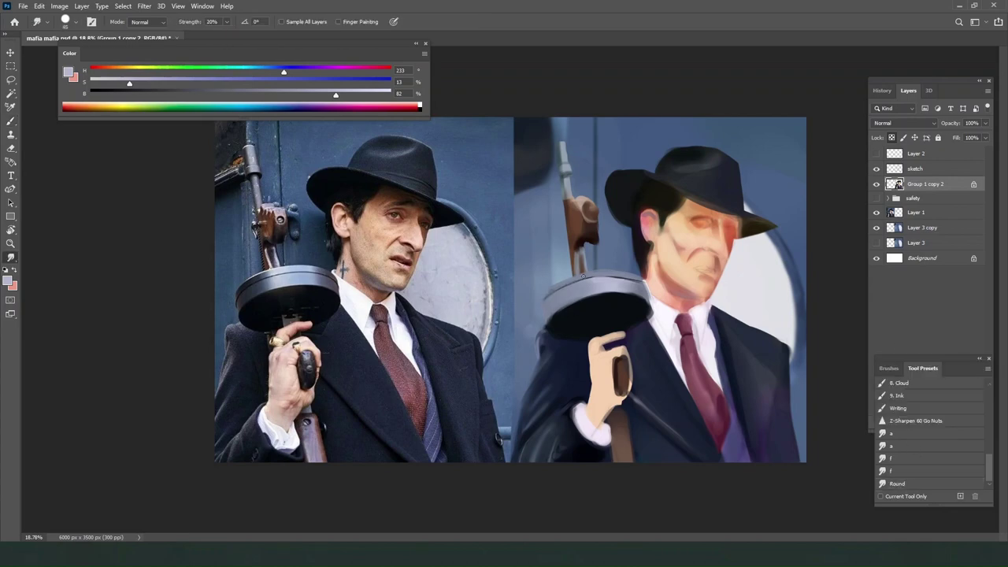
key(b)
alt+click(607, 282)
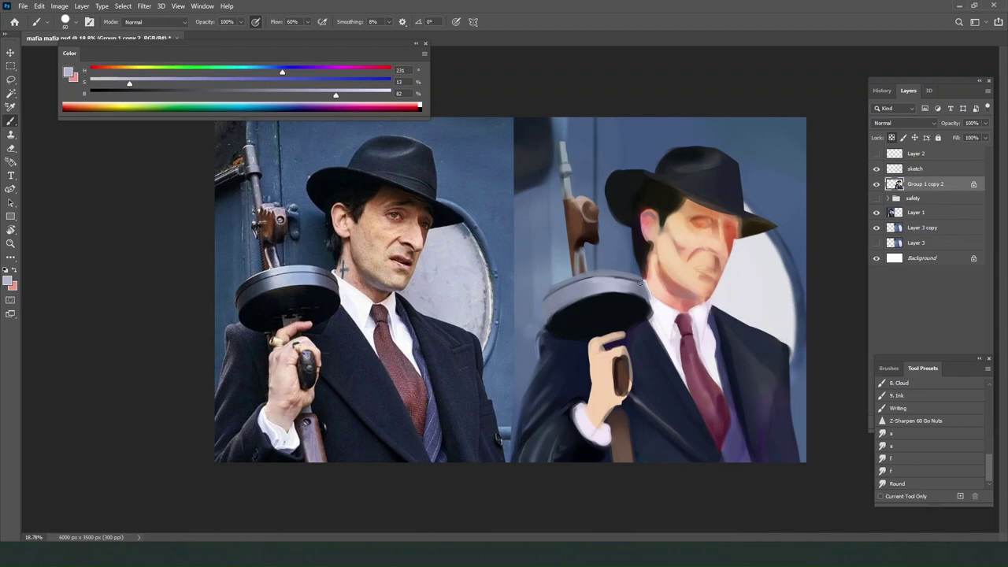
Shade the drum magazine's rim and lower edge with near-black and dark blue at hue 208, saturation 61%, brightness 35%.
alt+click(561, 329)
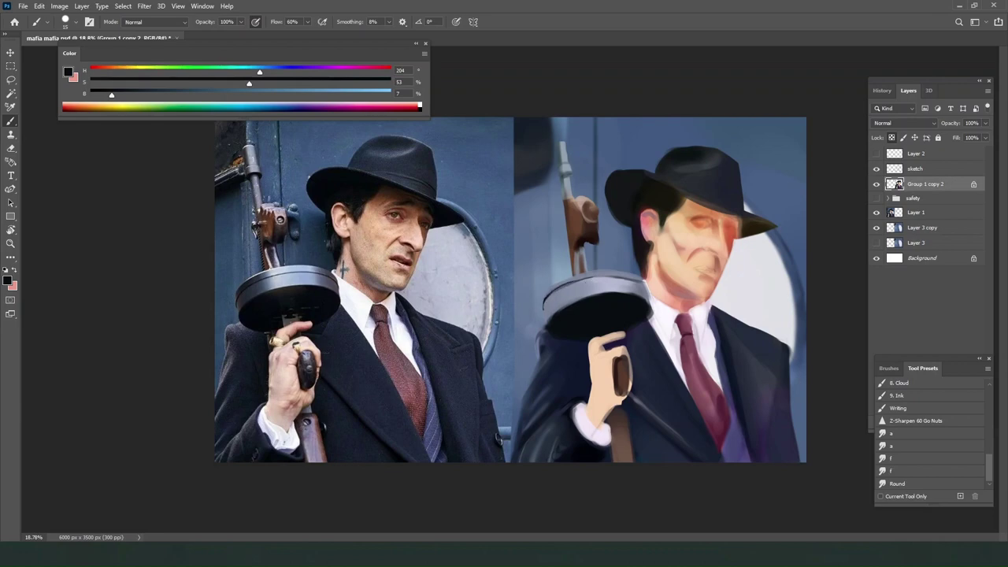
alt+click(623, 275)
drag(212, 88, 185, 82)
click(264, 72)
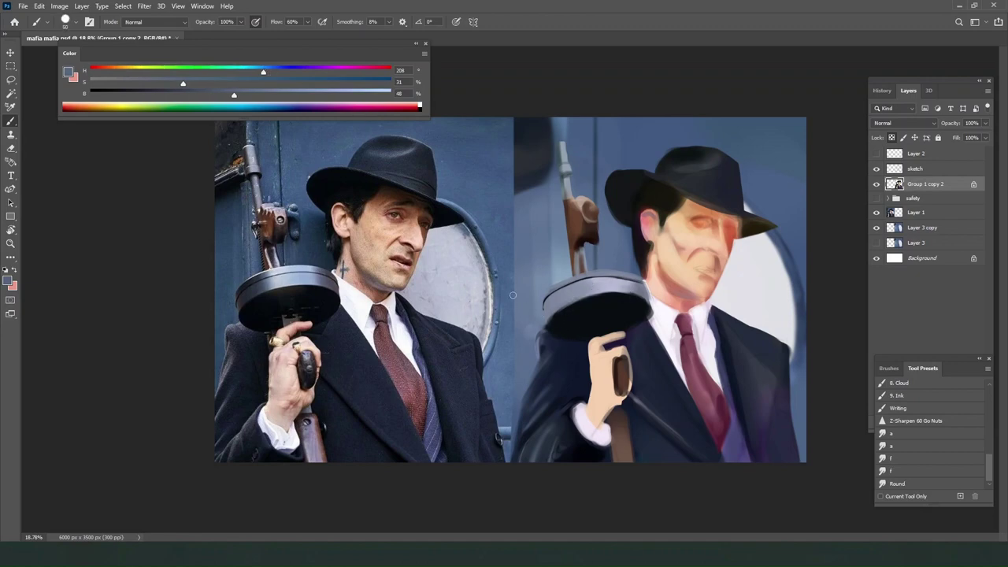
click(195, 94)
click(273, 83)
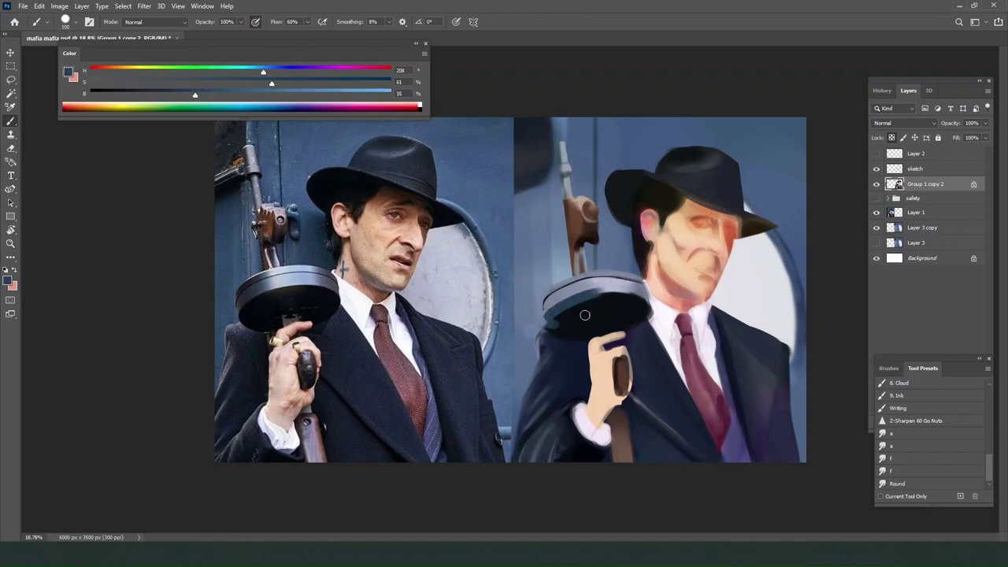
Darken the drum magazine below the rim with navy at hue 208, saturation 61%, brightness 17%, undoing misplaced strokes.
key(])
click(142, 94)
key(])
drag(554, 319, 625, 283)
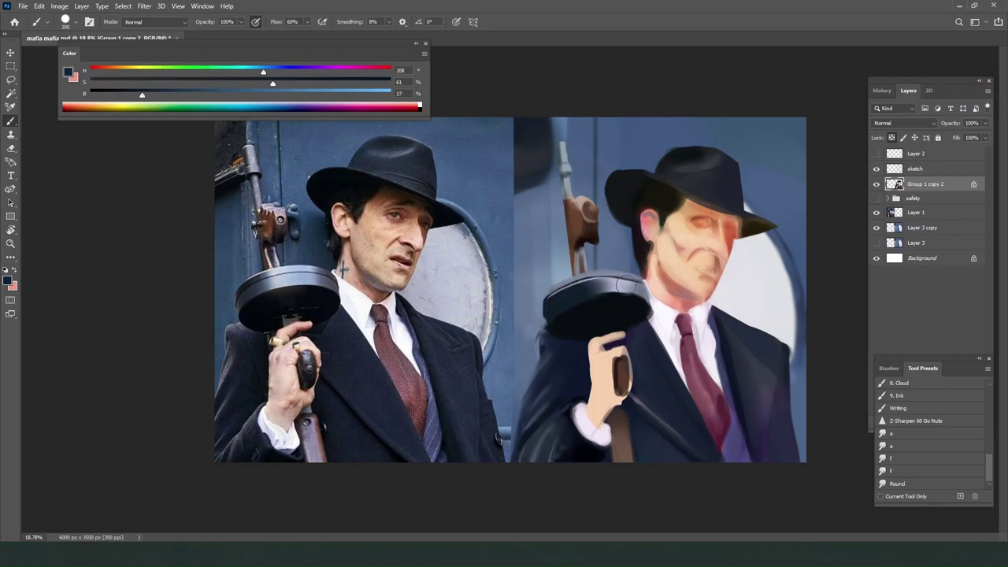
key(])
key(ctrl+z)
drag(544, 312, 607, 299)
key(ctrl+z)
drag(542, 313, 600, 300)
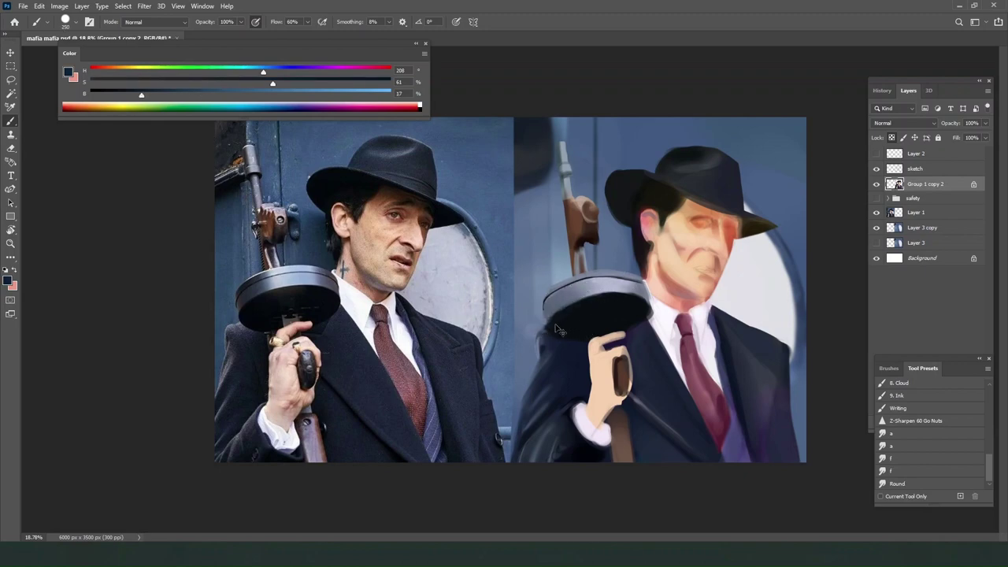
key(ctrl+z)
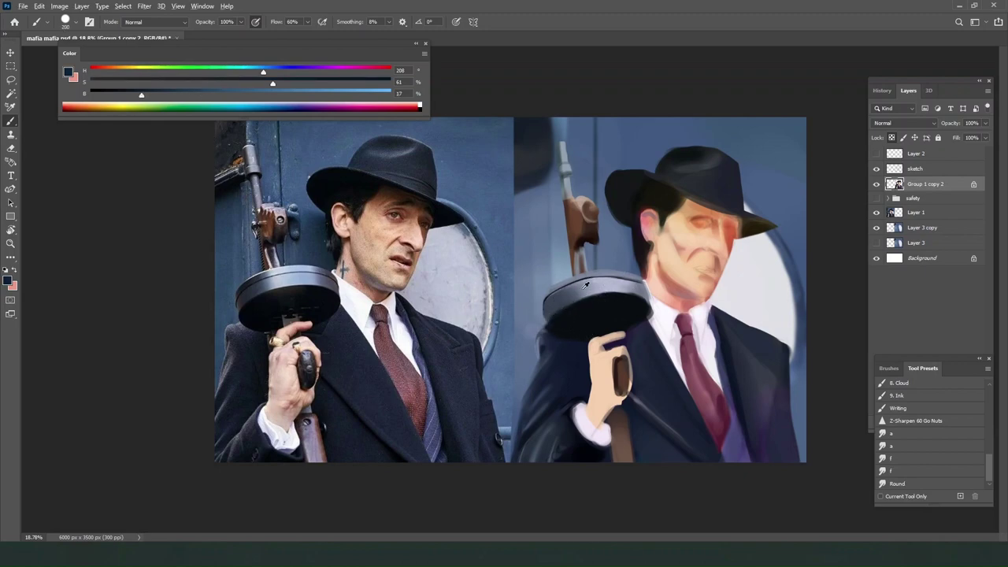
Blend the side of the drum magazine's rim with sampled blue-greys, pale lavender and dark slate blue.
alt+click(580, 288)
drag(542, 309, 603, 294)
key(ctrl+z)
key([)
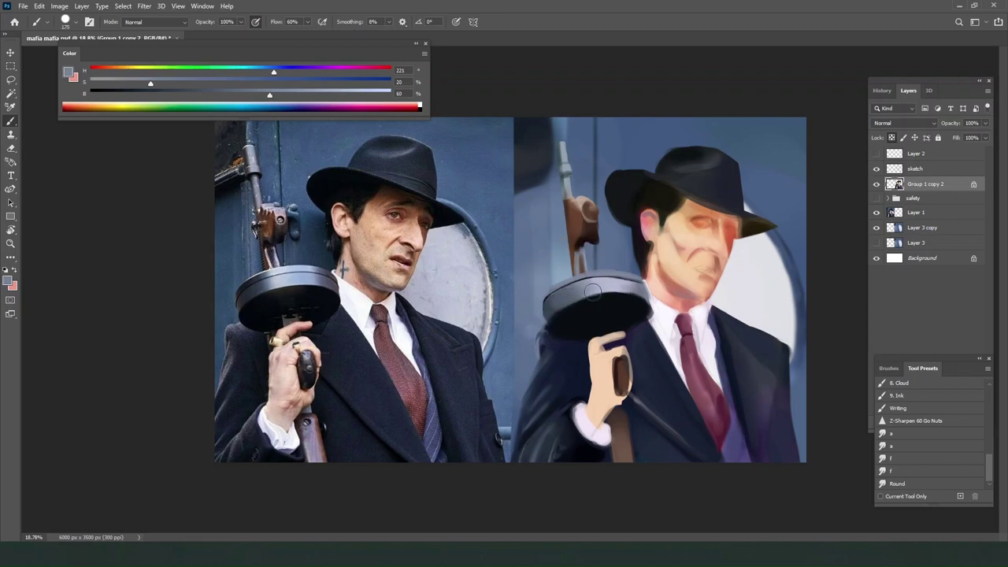
alt+click(548, 309)
alt+click(573, 296)
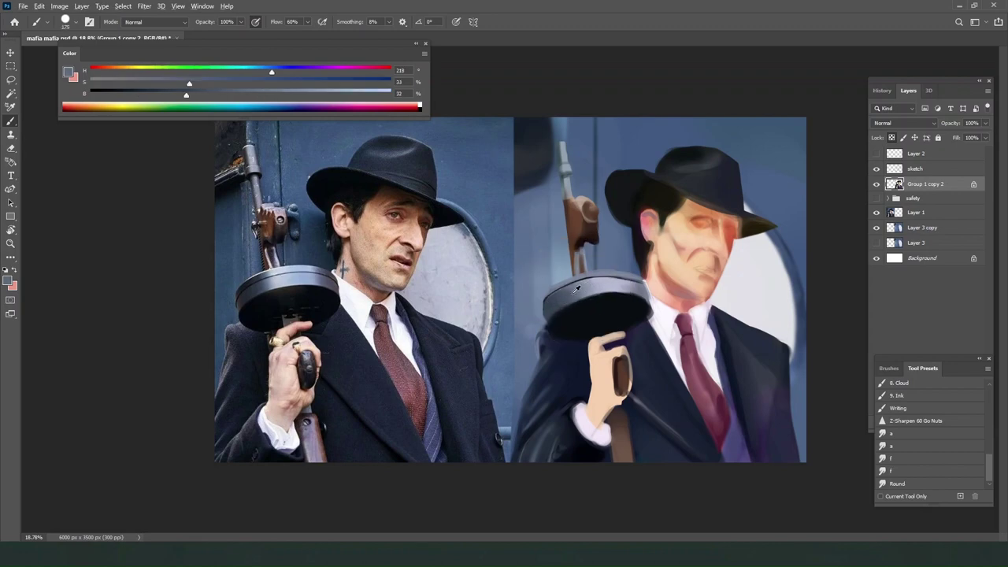
alt+click(600, 286)
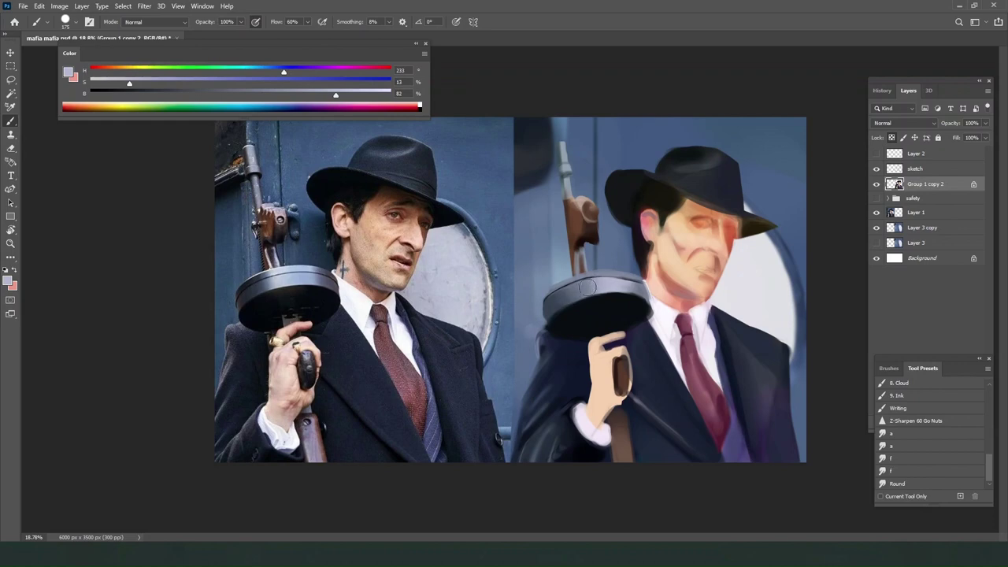
alt+click(578, 299)
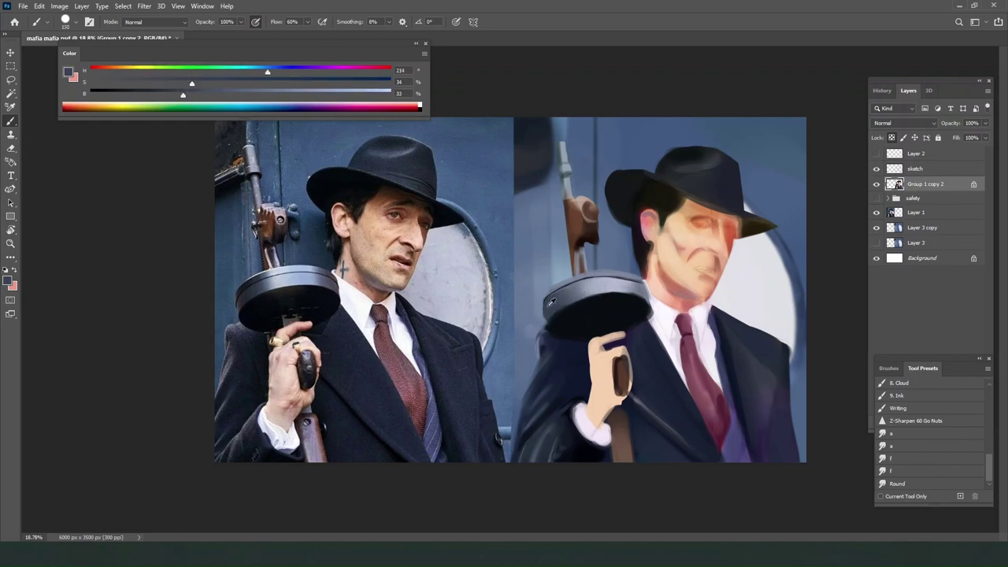
key(bracketleft)
key(bracketleft)
Lasso the end of the drum magazine's rim nearest the collar and shade inside the selection with sampled lavender and slate blue.
key(l)
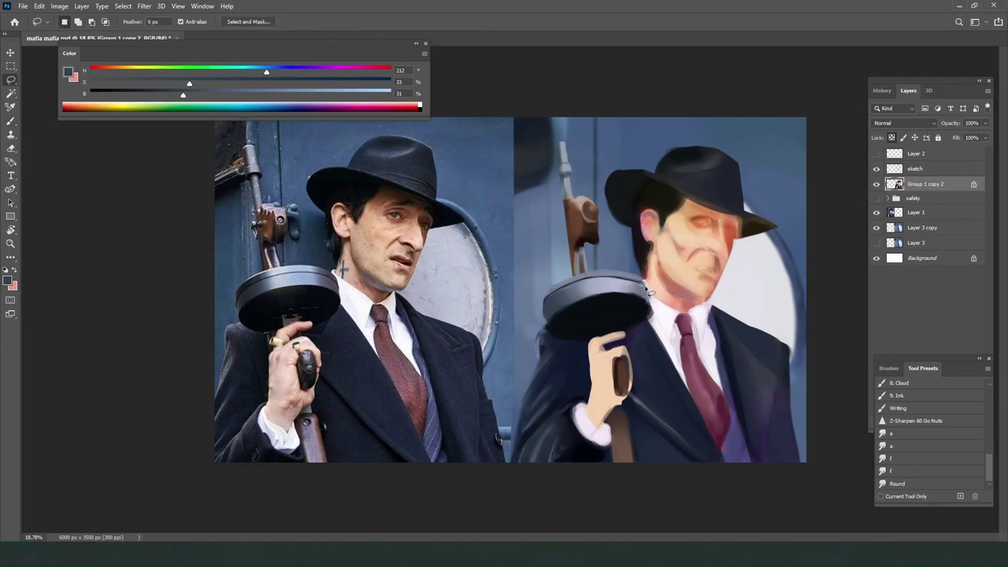
drag(640, 284, 651, 290)
click(502, 206)
mouse_move(656, 312)
mouse_down()
mouse_move(588, 281)
mouse_move(636, 299)
mouse_up()
key(b)
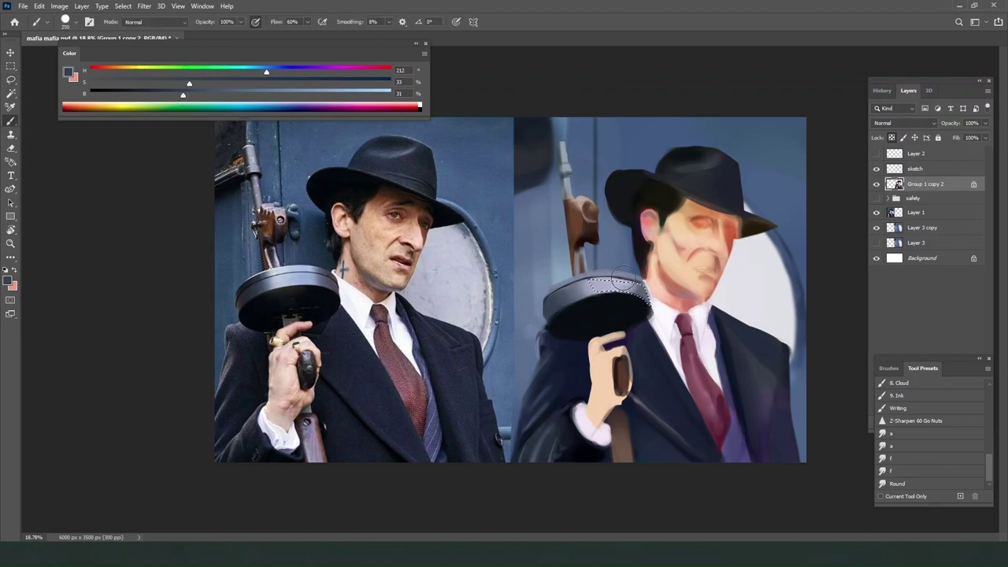
alt+click(594, 291)
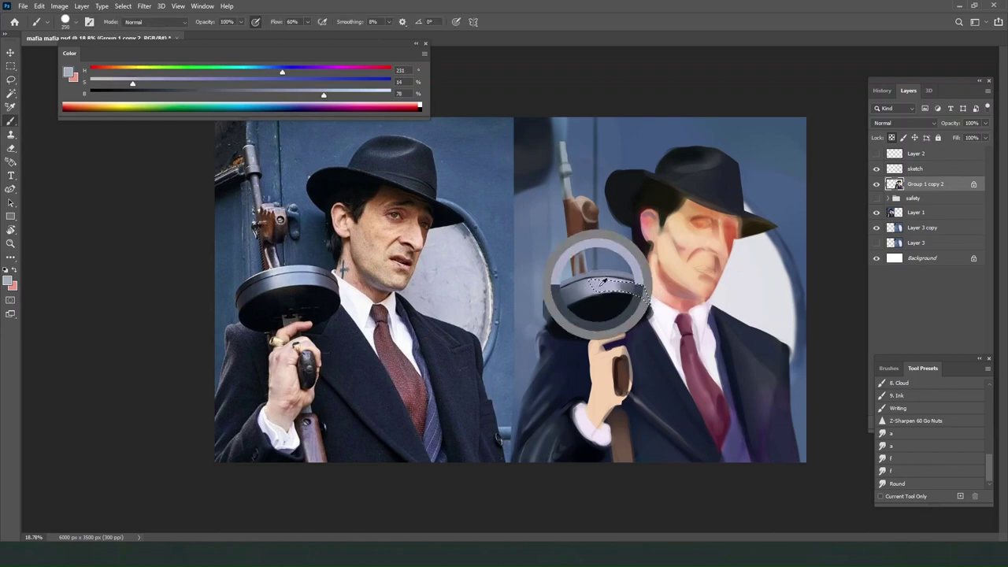
alt+click(642, 295)
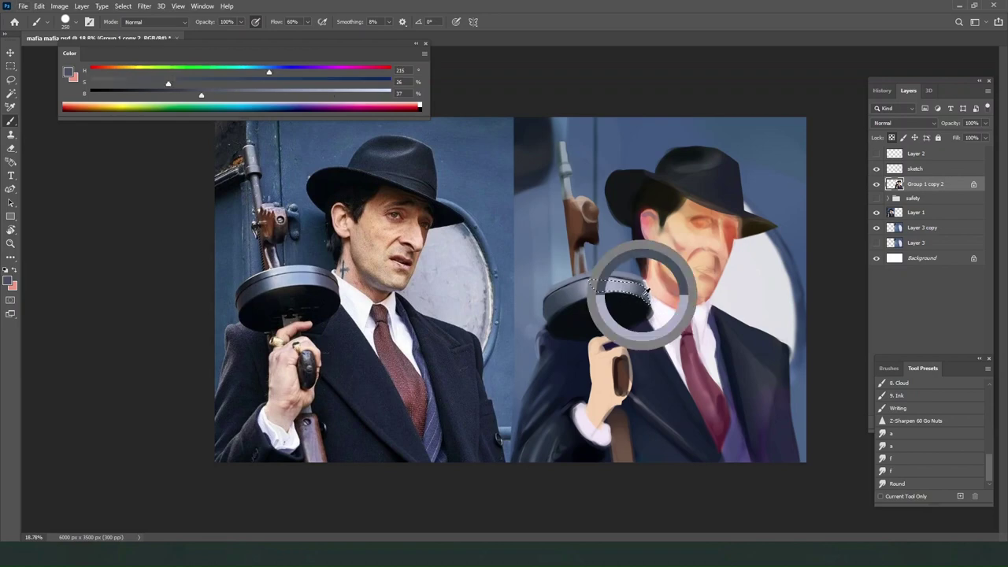
alt+click(607, 293)
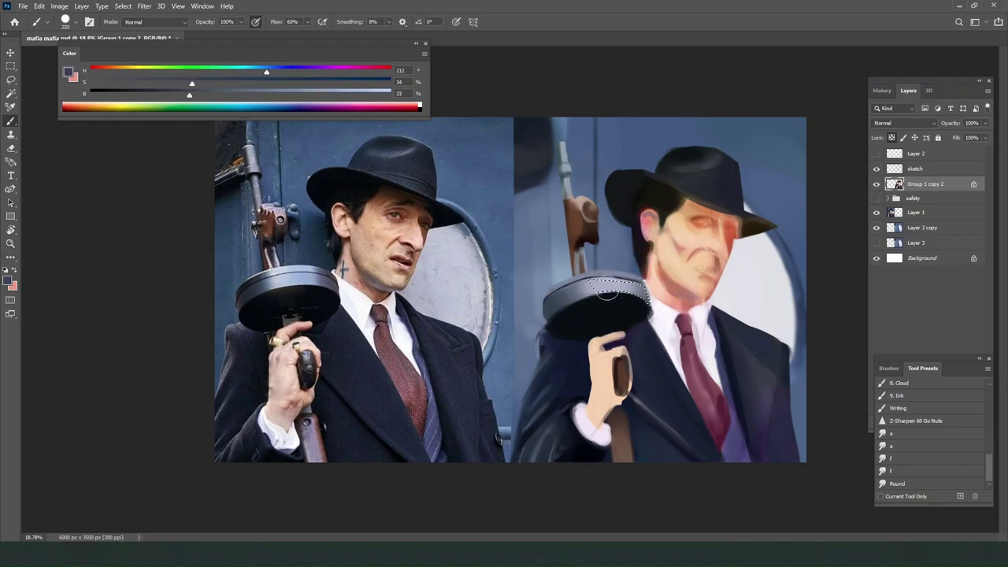
alt+click(619, 284)
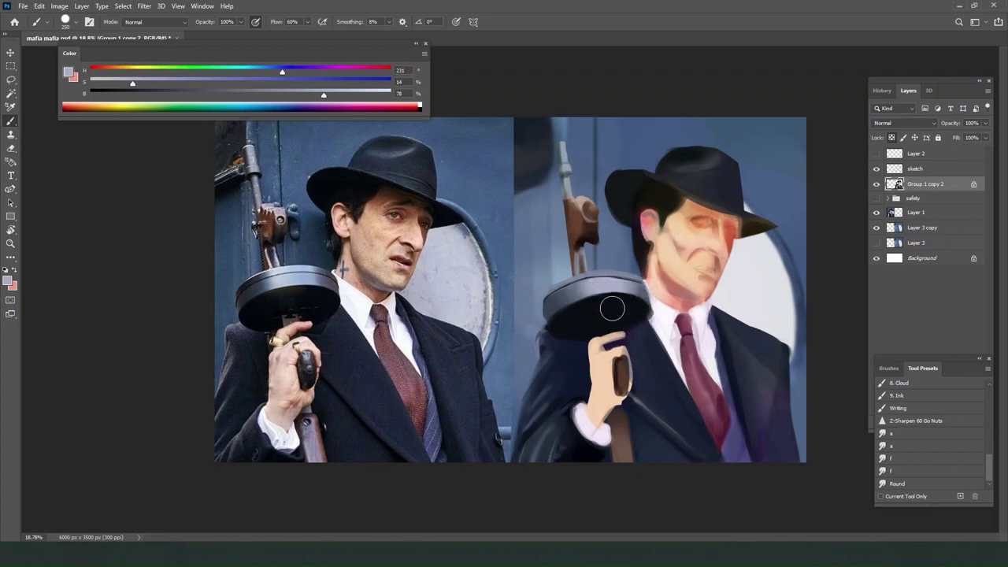
Refine the highlight and outer end of the magazine's rim with a smaller brush and sampled lavender and blue-grey.
alt+click(630, 271)
key(bracketleft)
key(bracketleft)
key(bracketleft)
key(bracketleft)
key(bracketleft)
key(bracketleft)
key(bracketleft)
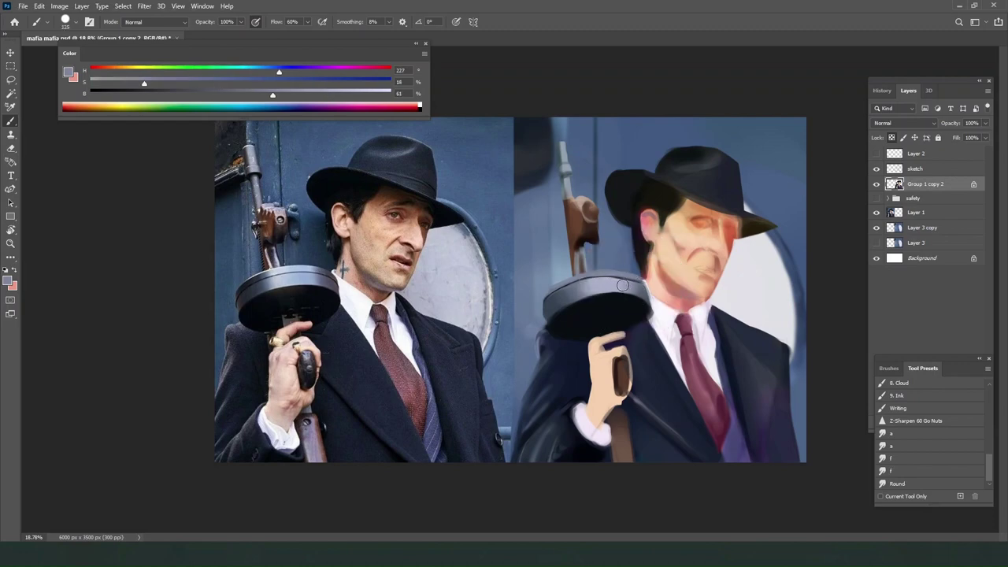
alt+click(636, 285)
alt+click(615, 282)
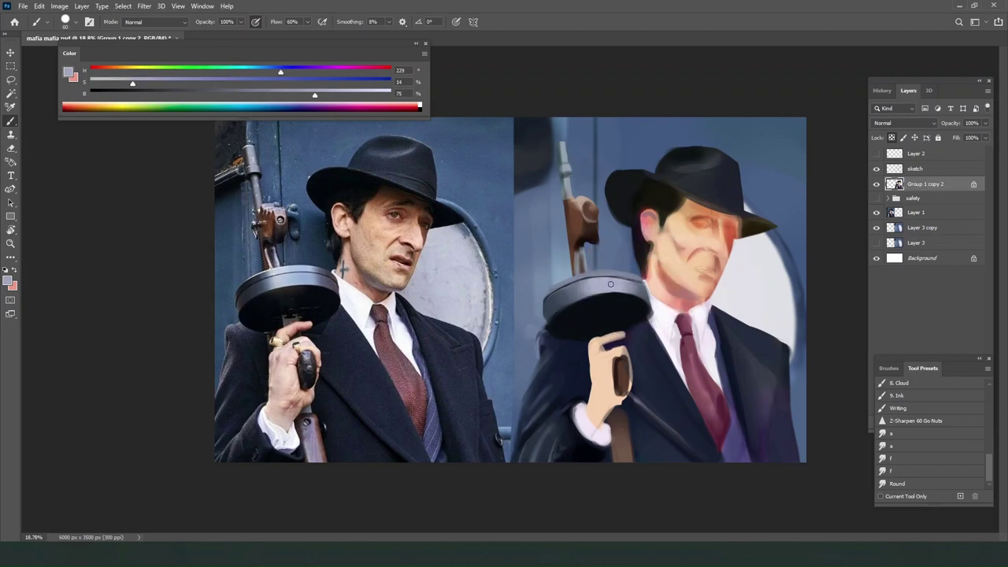
alt+click(549, 295)
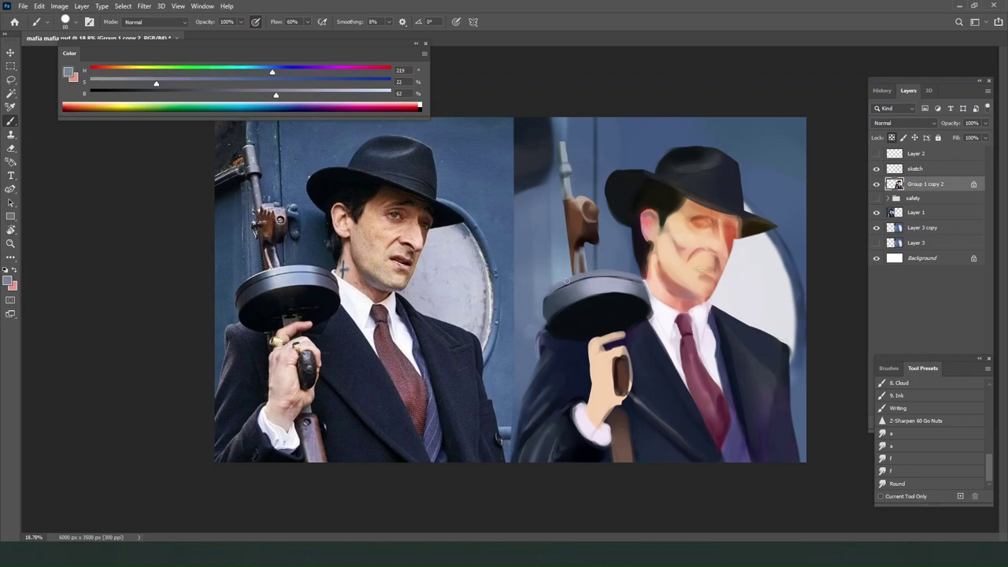
drag(555, 303, 543, 308)
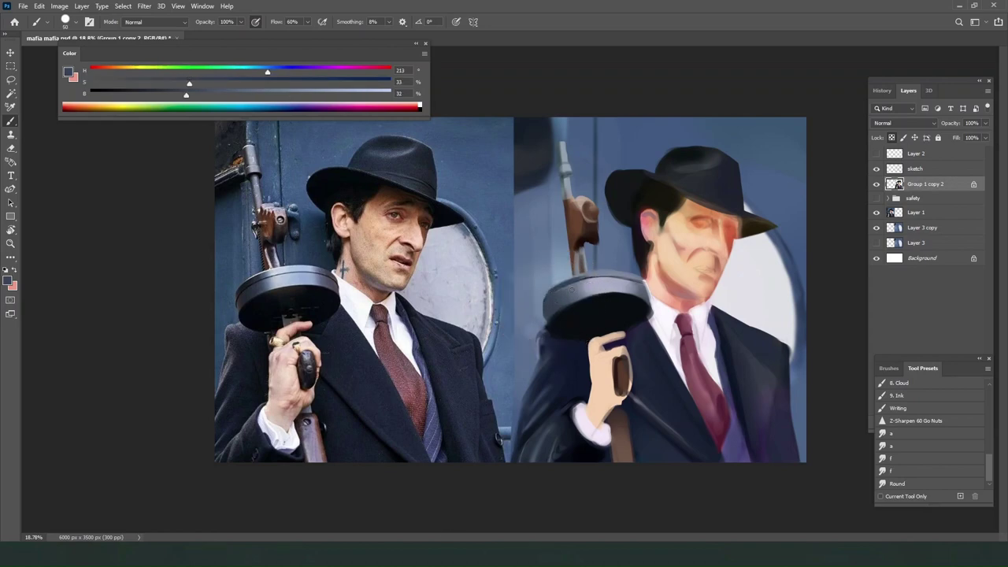
Touch up the rim's upper edge near the gun barrel with sampled lavender and dark slate, undoing one misplaced highlight stroke.
alt+click(601, 283)
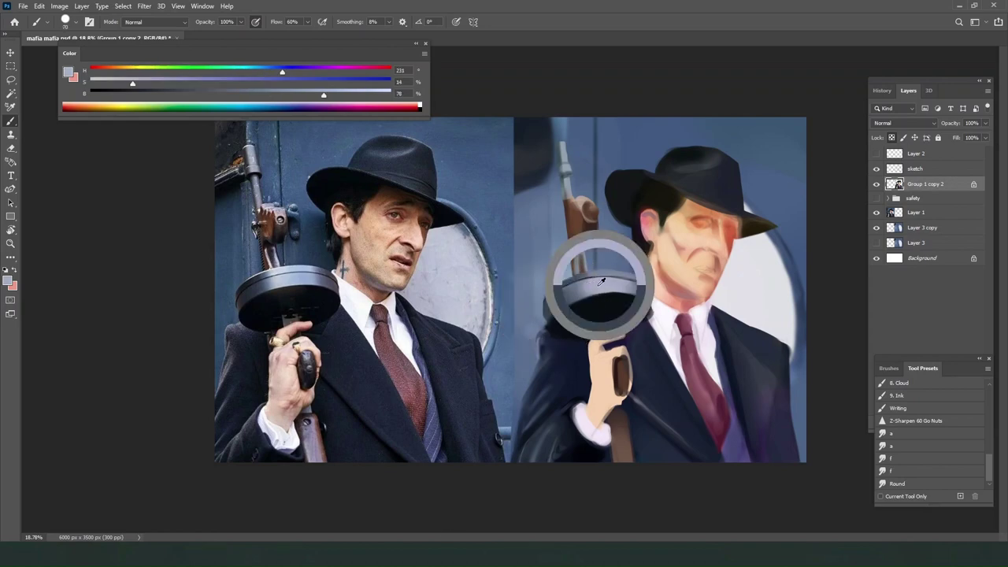
mouse_move(583, 277)
mouse_down()
mouse_move(607, 276)
mouse_move(574, 279)
mouse_move(635, 279)
mouse_up()
key(ctrl+z)
alt+click(582, 290)
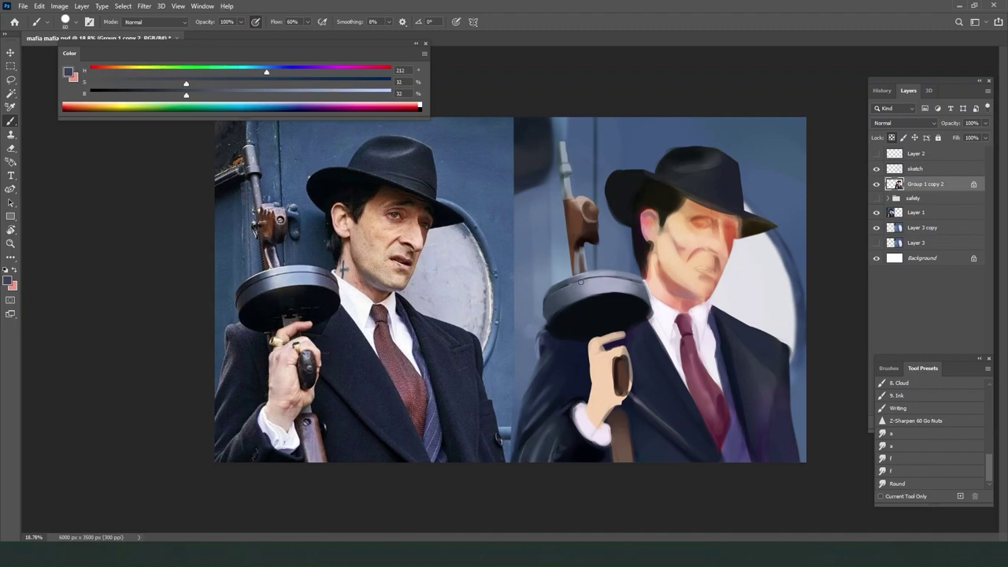
alt+click(577, 280)
alt+click(561, 284)
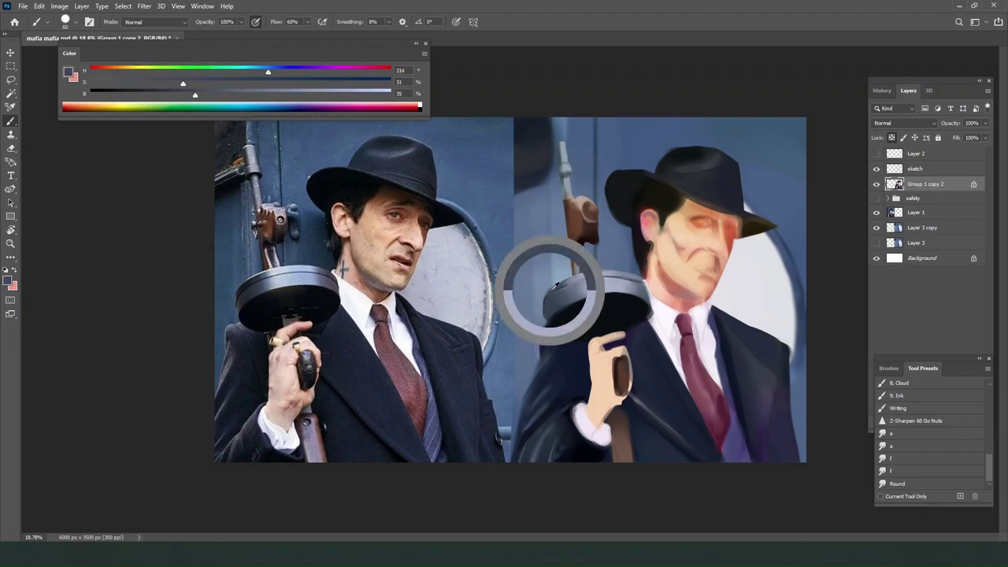
drag(591, 274, 567, 282)
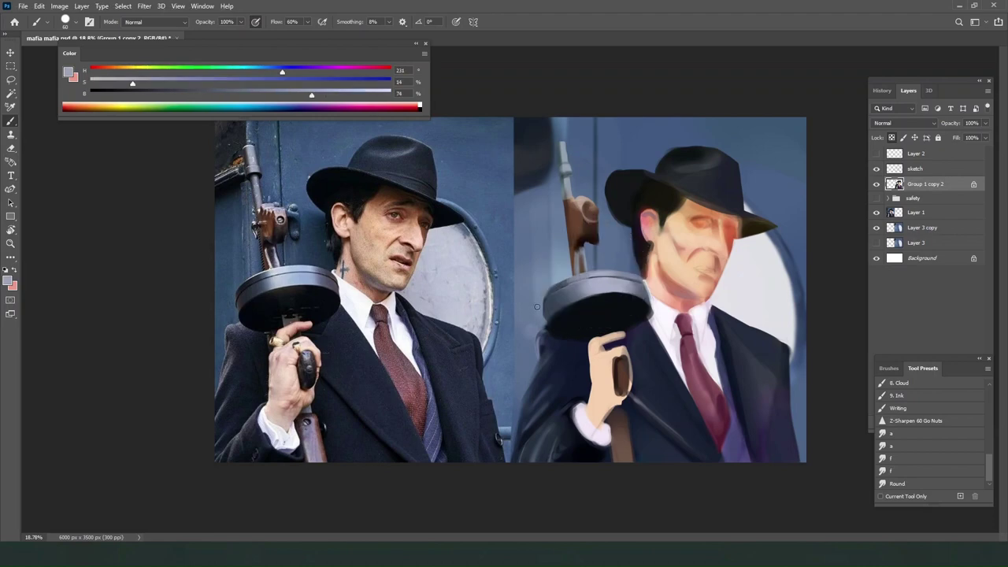
Blend the rim's upper edge toward the collar end with sampled pale lavender and slate blue.
alt+click(601, 269)
alt+click(565, 292)
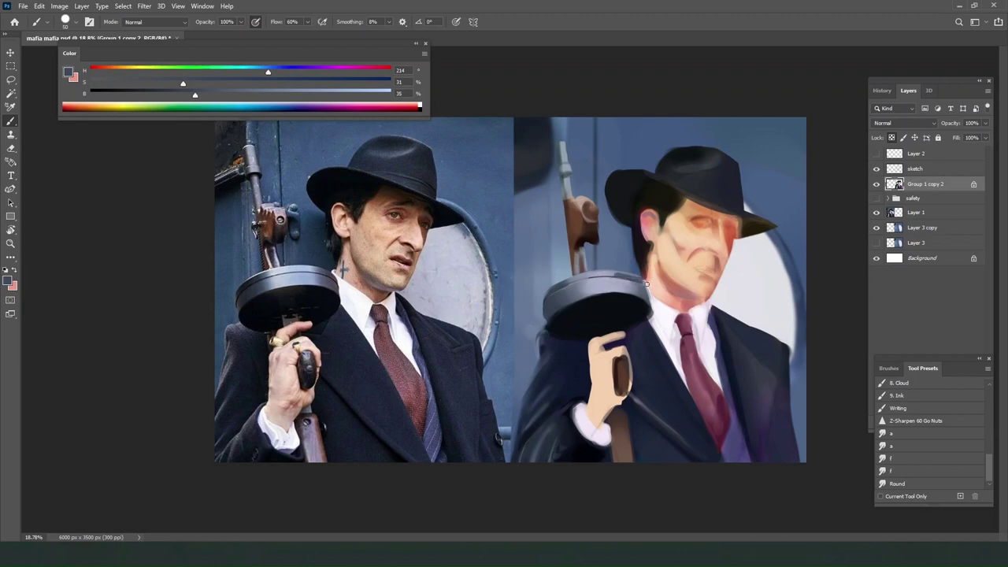
alt+click(631, 280)
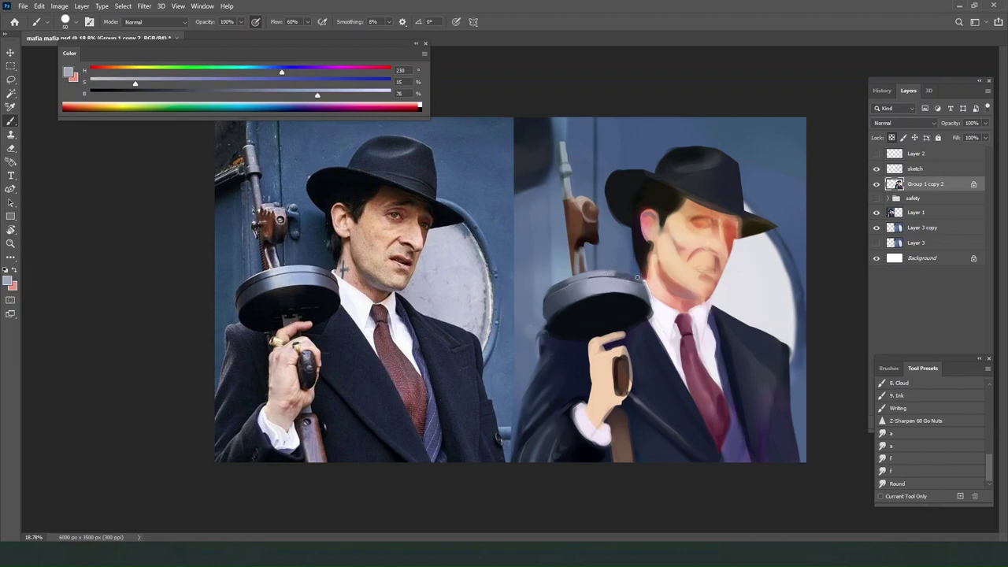
alt+click(633, 278)
mouse_move(632, 278)
mouse_down()
mouse_move(604, 273)
mouse_move(627, 277)
mouse_up()
alt+click(605, 273)
alt+click(635, 278)
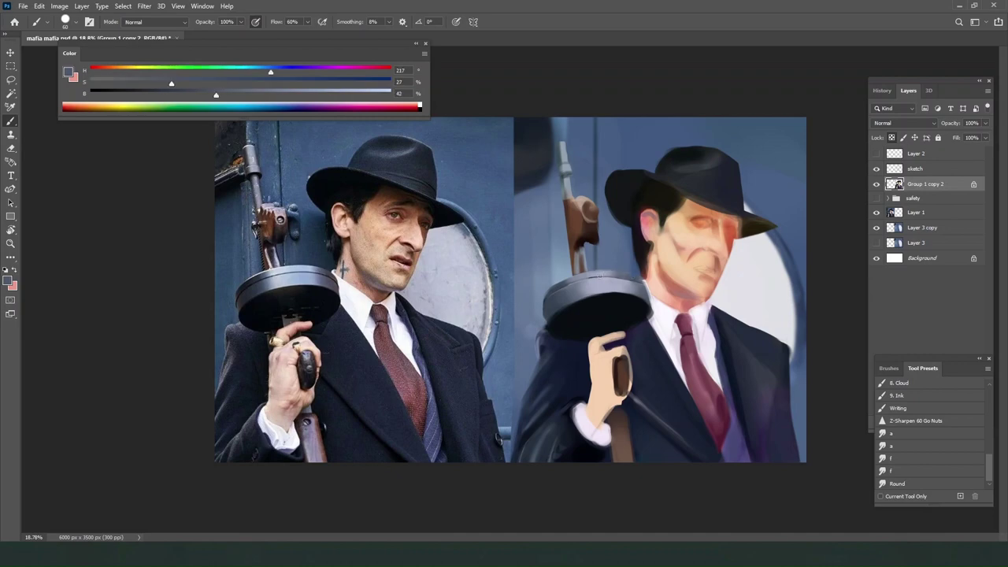
Draw a thin contour along the rim's upper edge in near-black at hue 217, saturation 88%, brightness 8%, undoing a stray stroke.
click(115, 94)
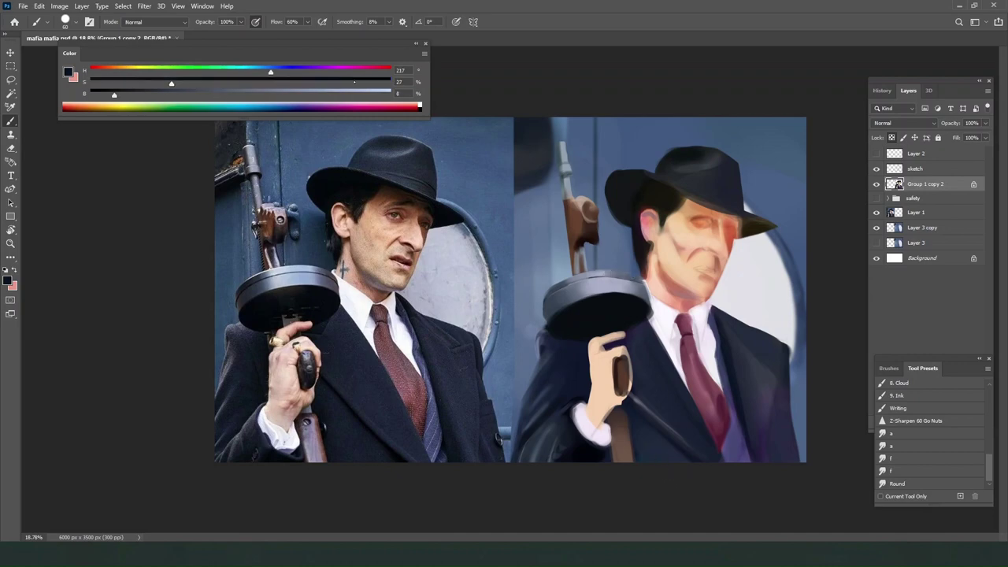
click(354, 83)
key([)
key([)
key([)
key([)
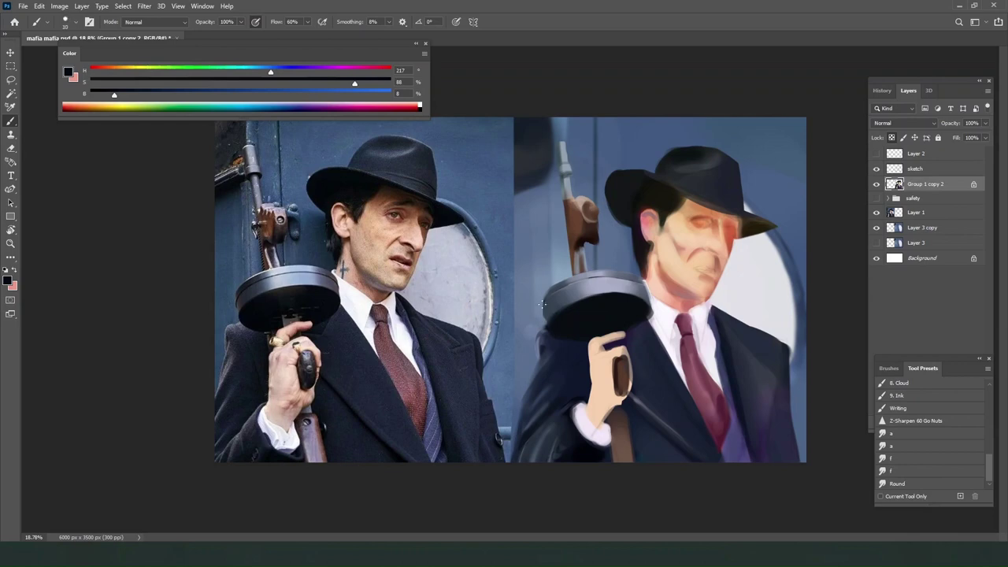
drag(546, 300, 605, 277)
alt+click(560, 305)
key(ctrl+z)
Soften the rim's upper contour with sampled blue-grey, lavender and dark slate.
alt+click(610, 276)
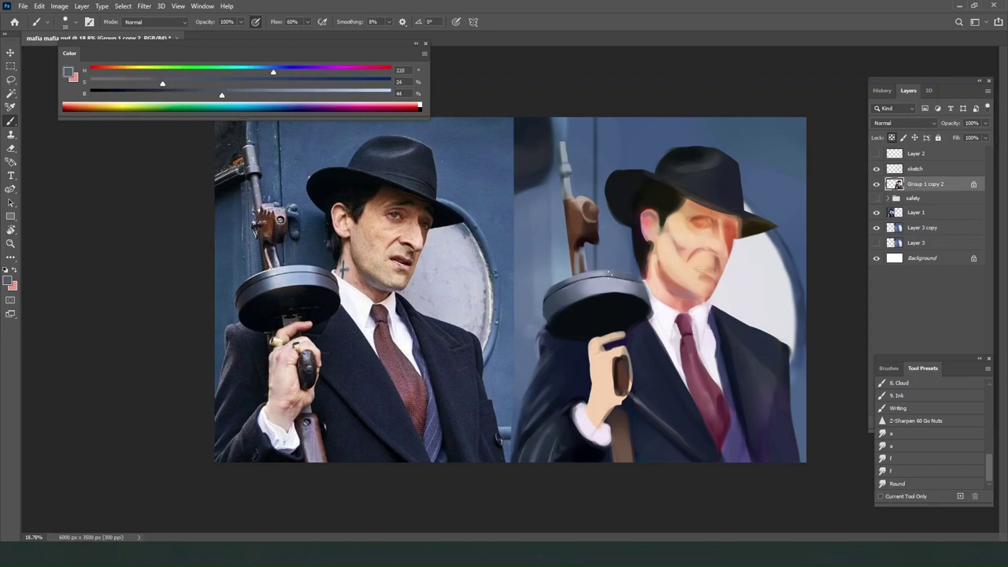
alt+click(600, 270)
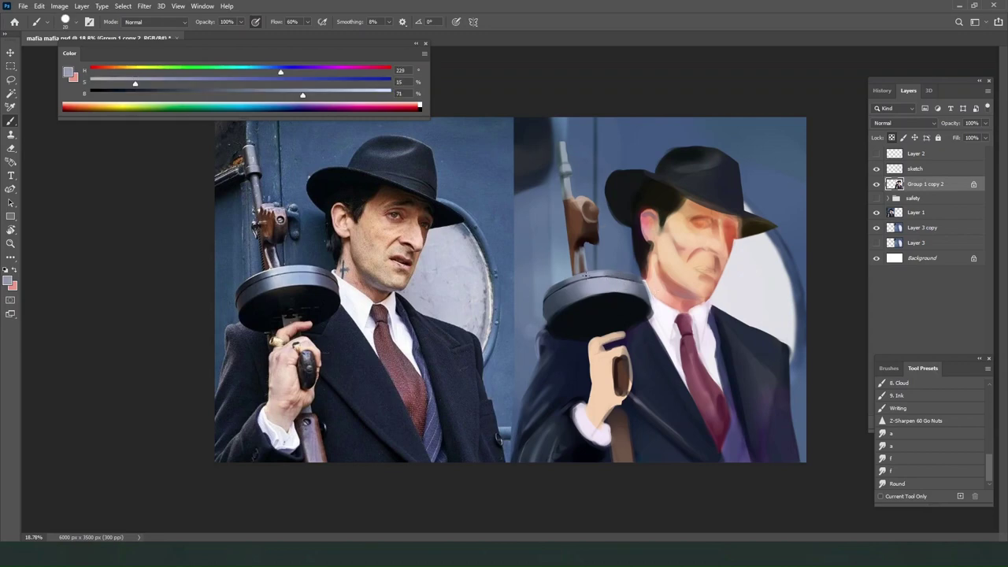
alt+click(556, 288)
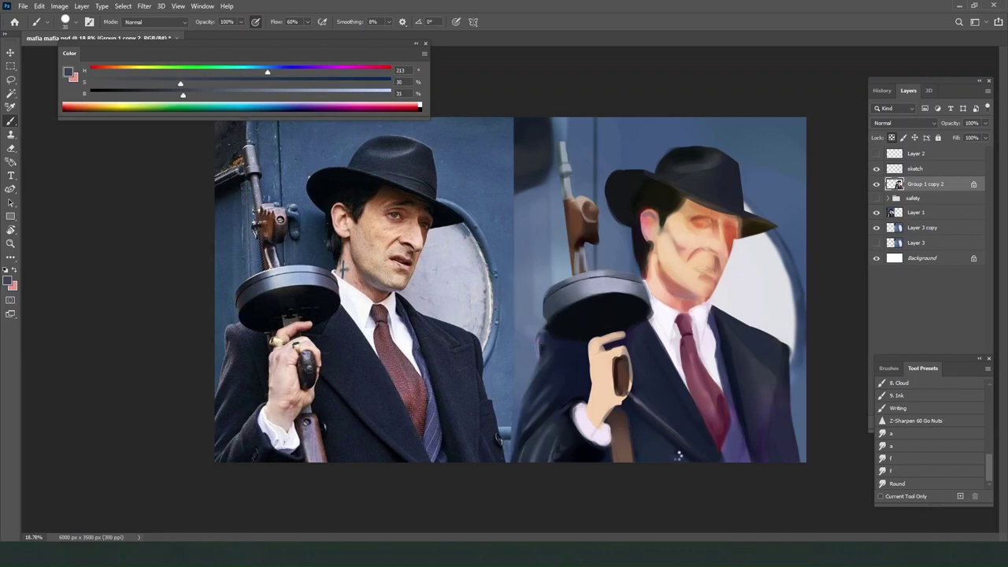
Flip the canvas horizontally and blend both ends of the magazine's rim with sampled slate blue and pale lavender.
key(ctrl+shift+h)
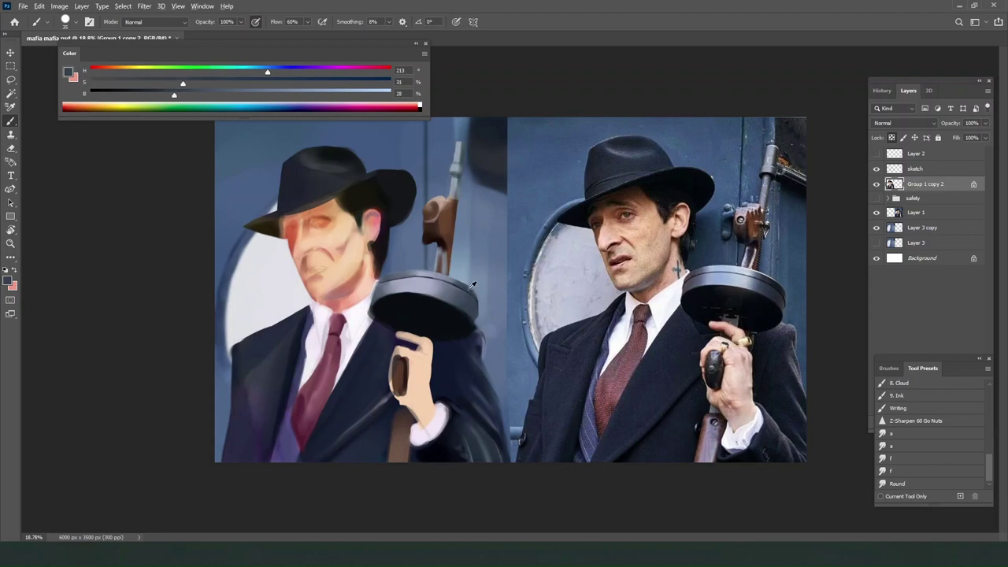
alt+click(473, 285)
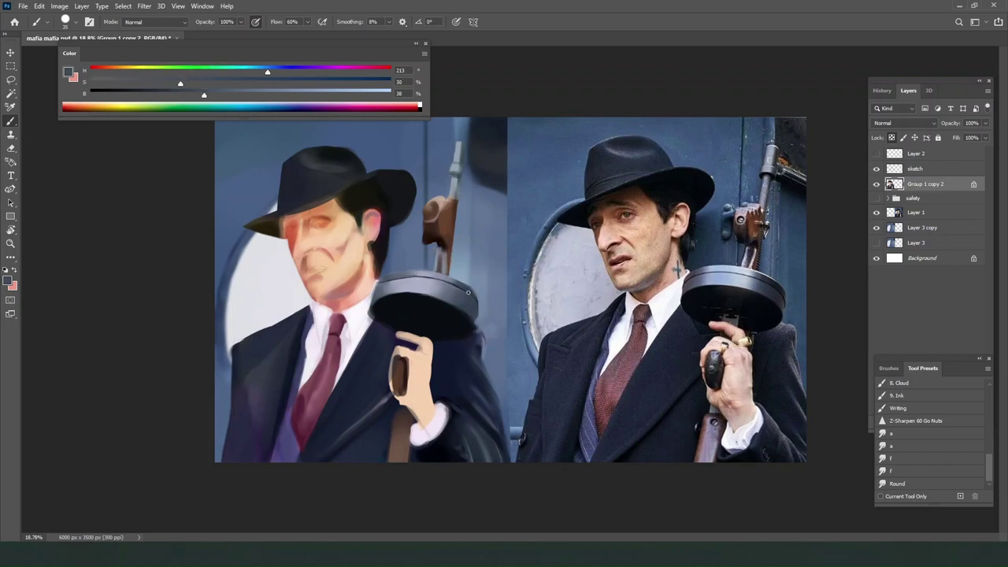
alt+click(405, 276)
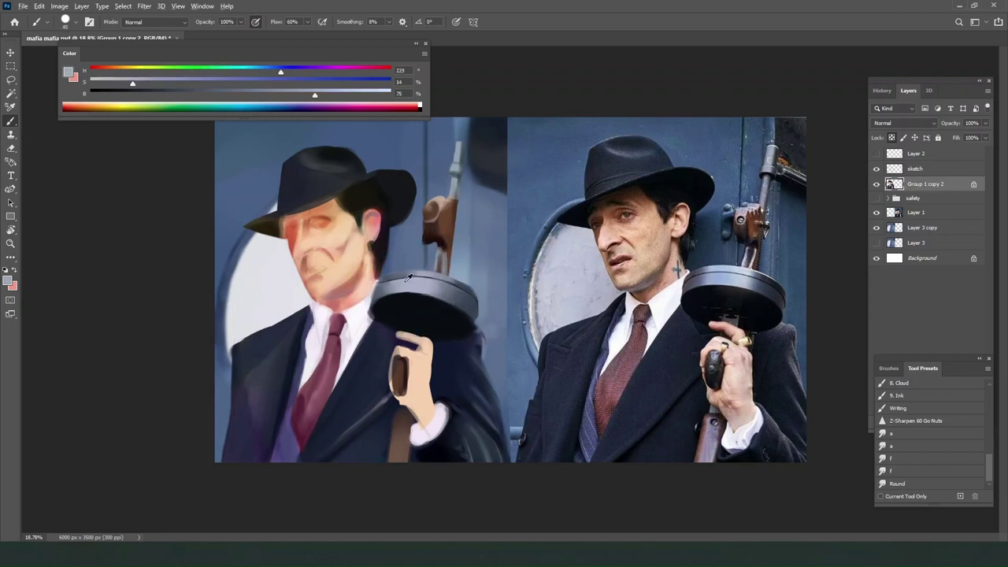
alt+click(387, 276)
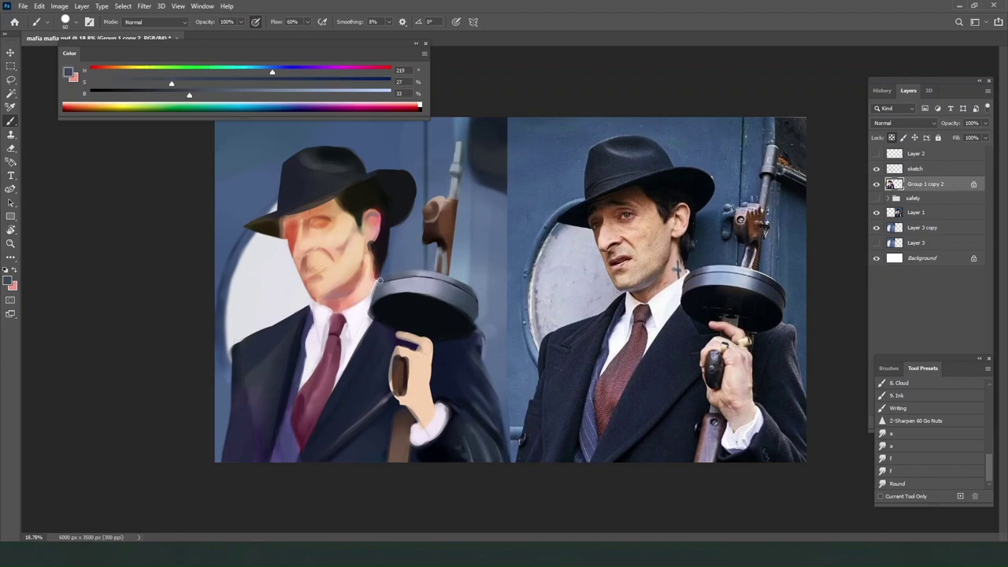
alt+click(396, 284)
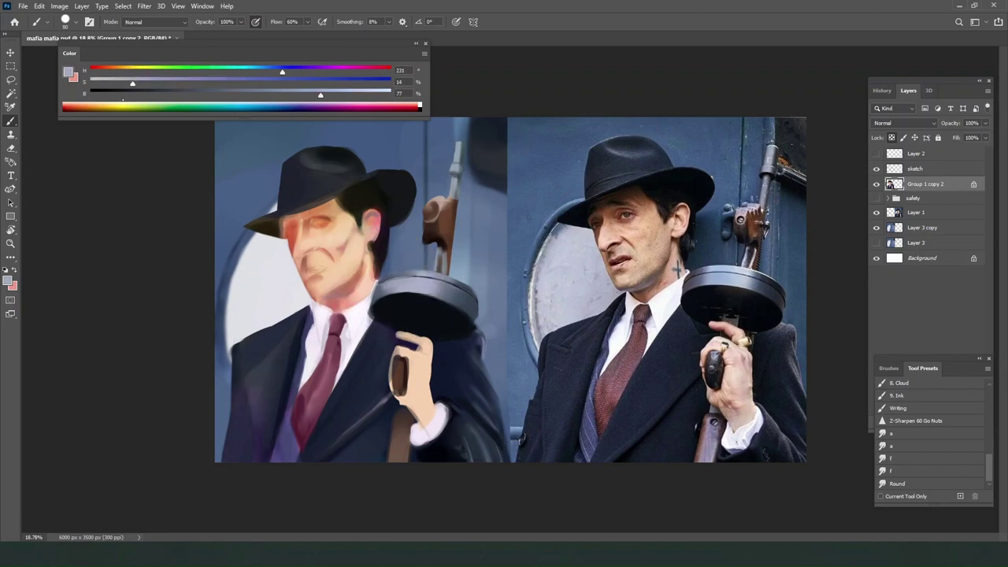
Redraw the rim's contour near the collar in near-black at hue 231, saturation 86%, brightness 6%, undoing misplaced strokes and softening with blue-grey.
alt+click(336, 186)
key(bracketleft)
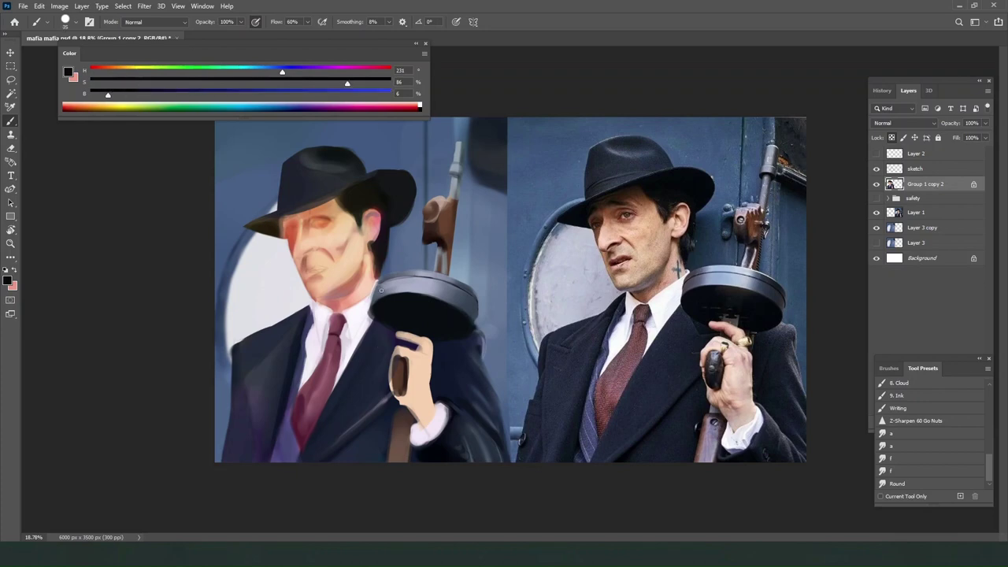
drag(377, 283, 417, 273)
key(ctrl+z)
key(bracketleft)
key(ctrl+z)
alt+click(380, 285)
alt+click(376, 272)
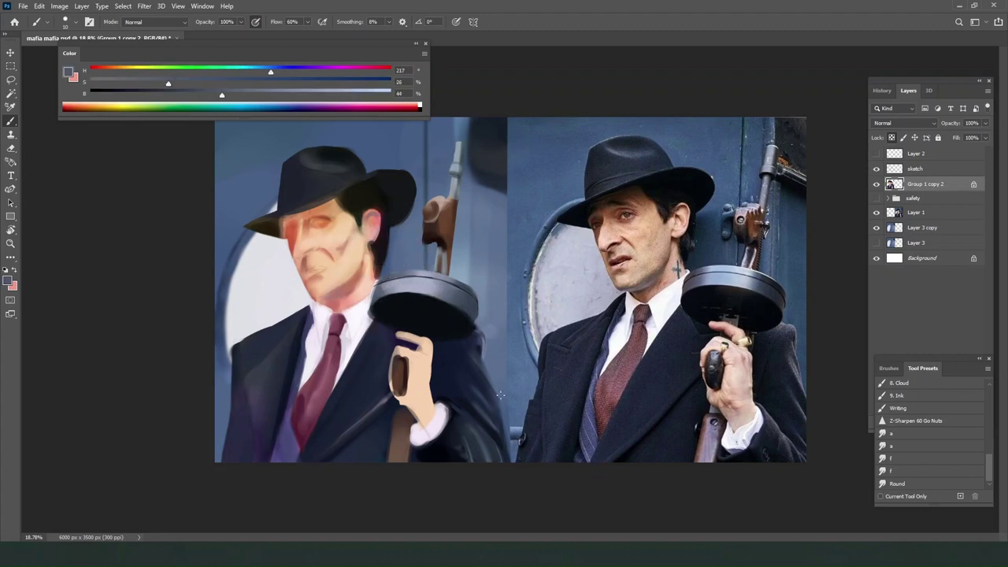
Darken the coat and the magazine's underside above the hand with sampled near-black and dark navy.
alt+click(335, 441)
alt+click(337, 439)
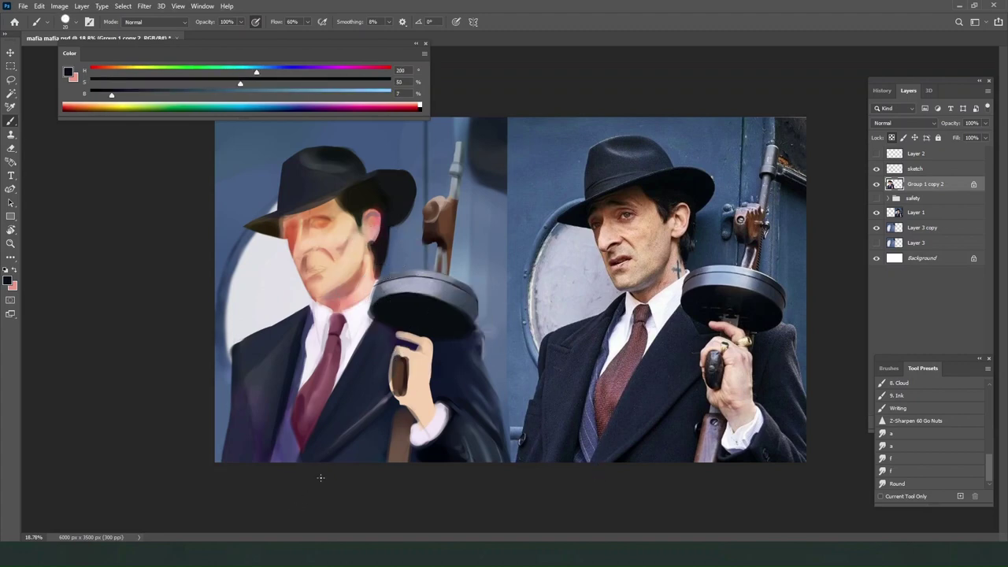
alt+click(436, 358)
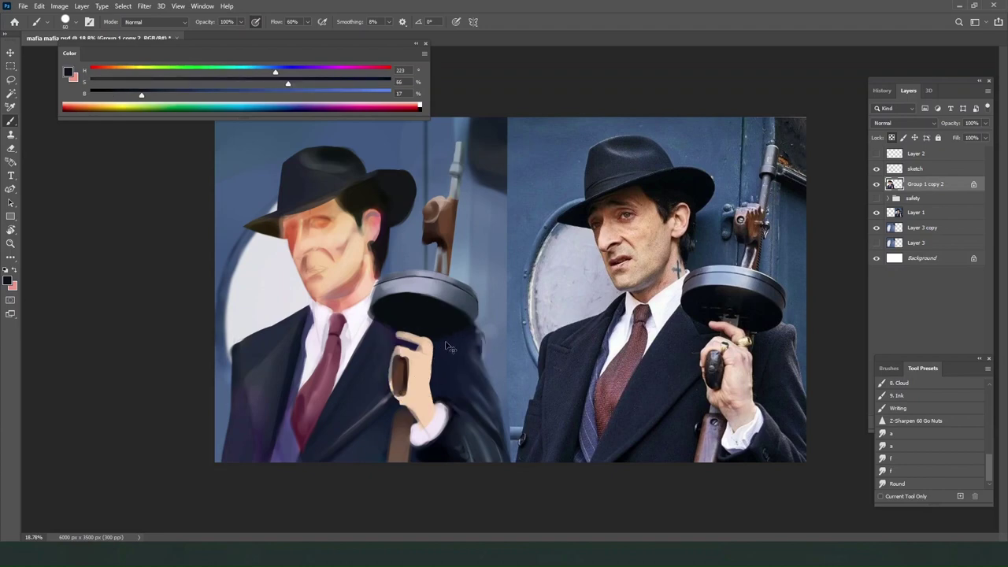
alt+click(443, 328)
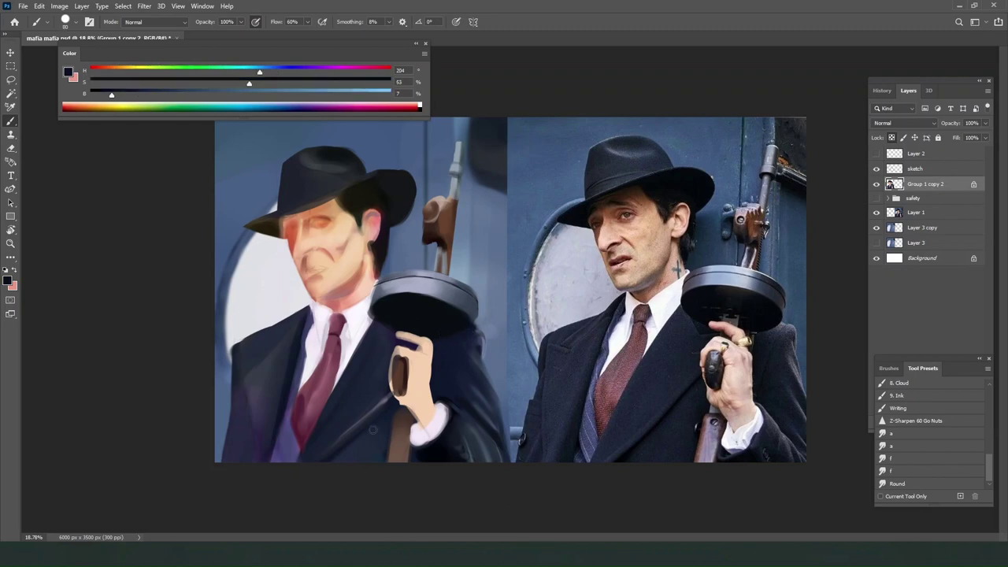
Clean up the magazine's edge against the shirt collar with sampled near-black and near-white.
alt+click(380, 328)
drag(381, 316, 369, 320)
alt+click(366, 312)
key([)
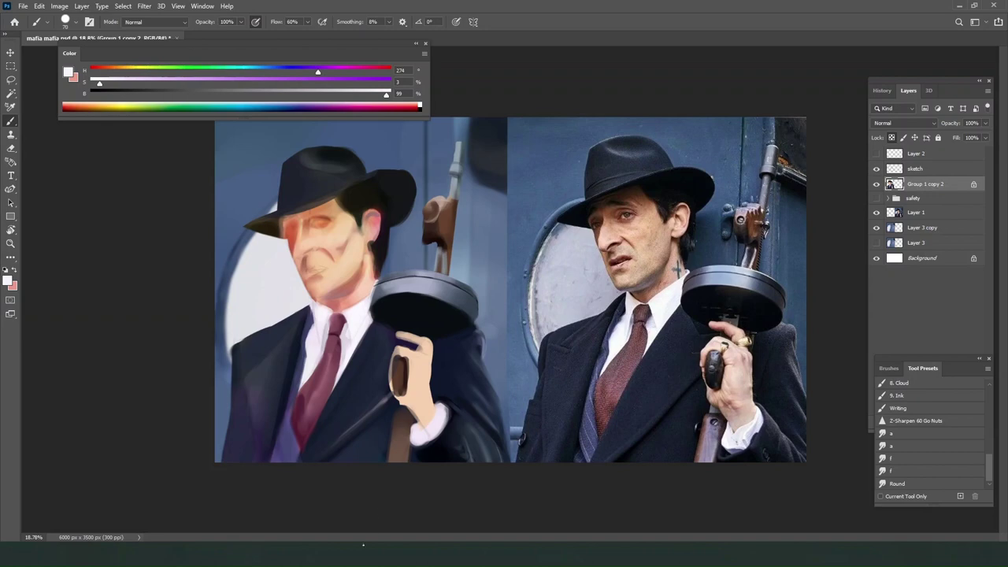
alt+click(451, 240)
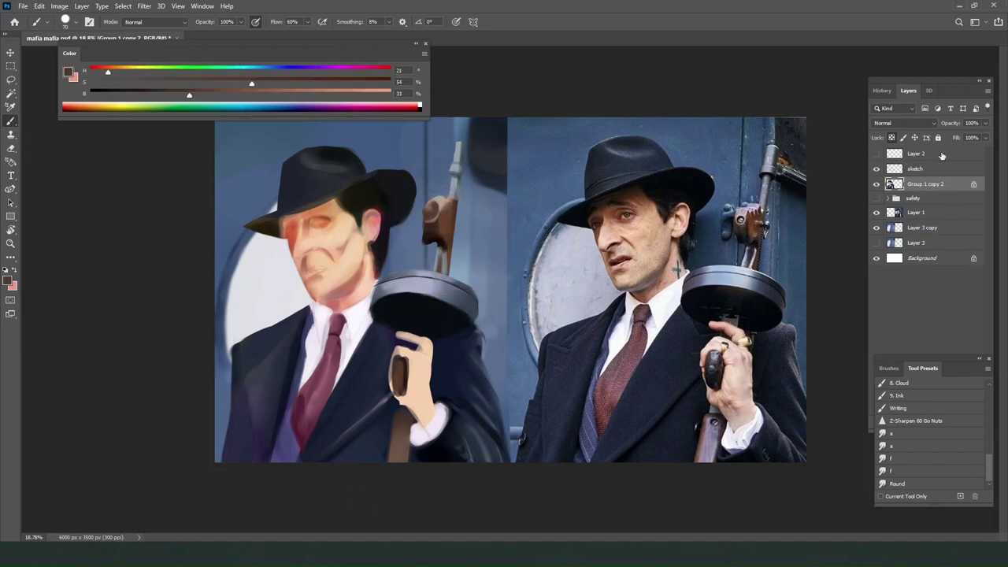
click(453, 202)
shift+click(445, 294)
key(l)
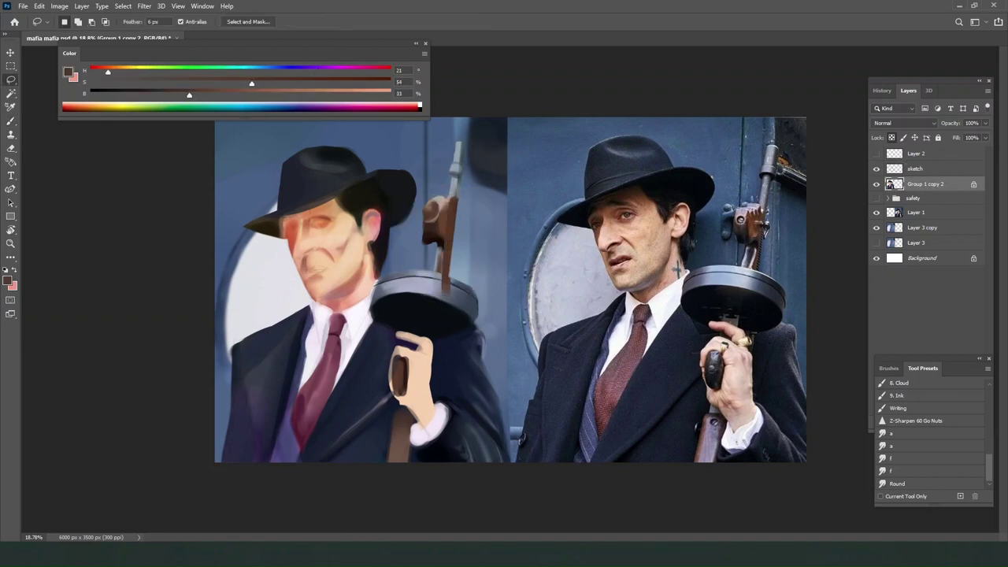
key(ctrl+z)
key(b)
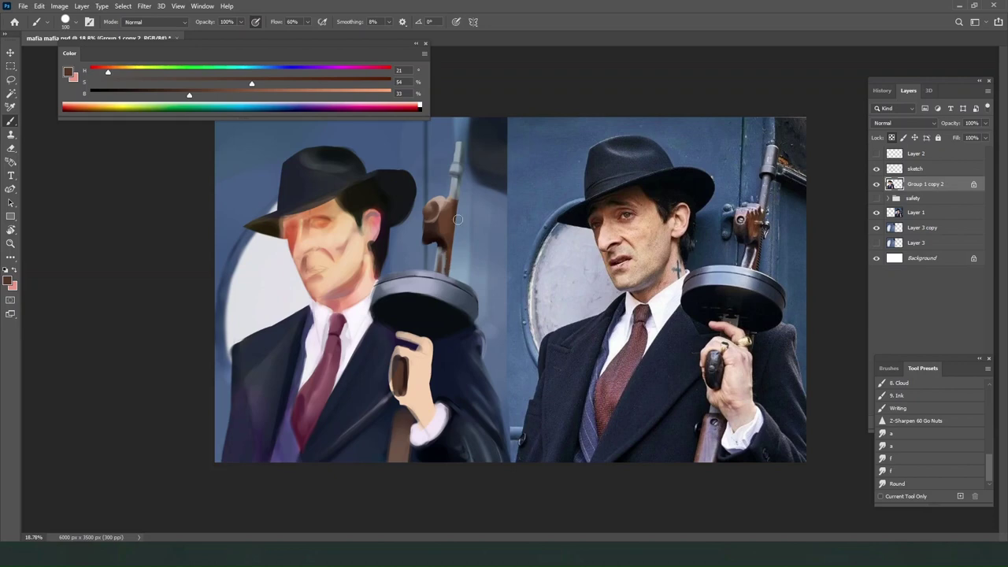
Shade the outer edge of the gun's wooden grip in dark brown at hue 12, saturation 90%, brightness 13%, redoing the first stroke and softening with sampled brown.
click(131, 95)
click(360, 82)
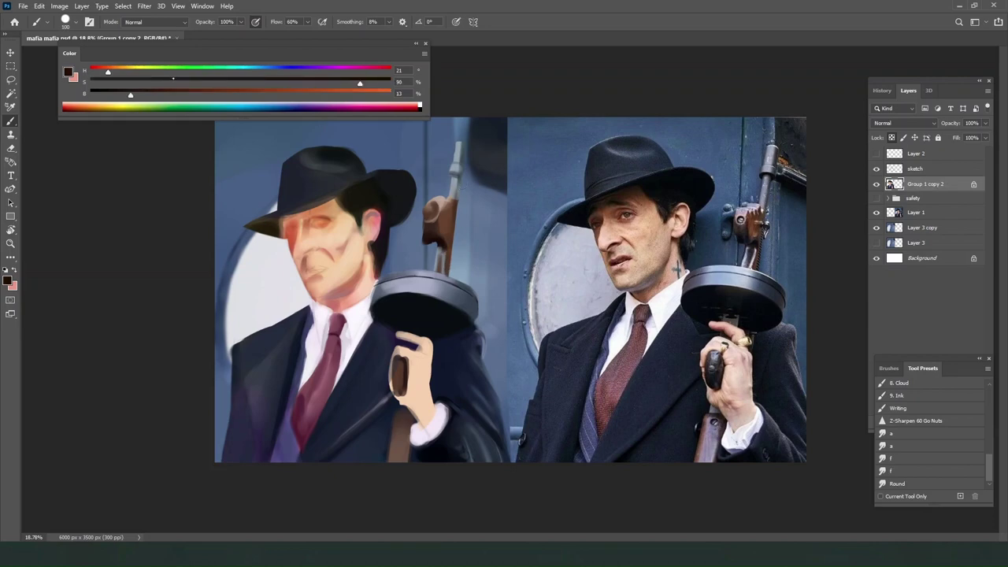
click(101, 71)
key(bracketright)
key(bracketright)
key(bracketleft)
key(bracketleft)
mouse_move(451, 250)
mouse_down()
mouse_move(451, 263)
mouse_move(455, 213)
mouse_up()
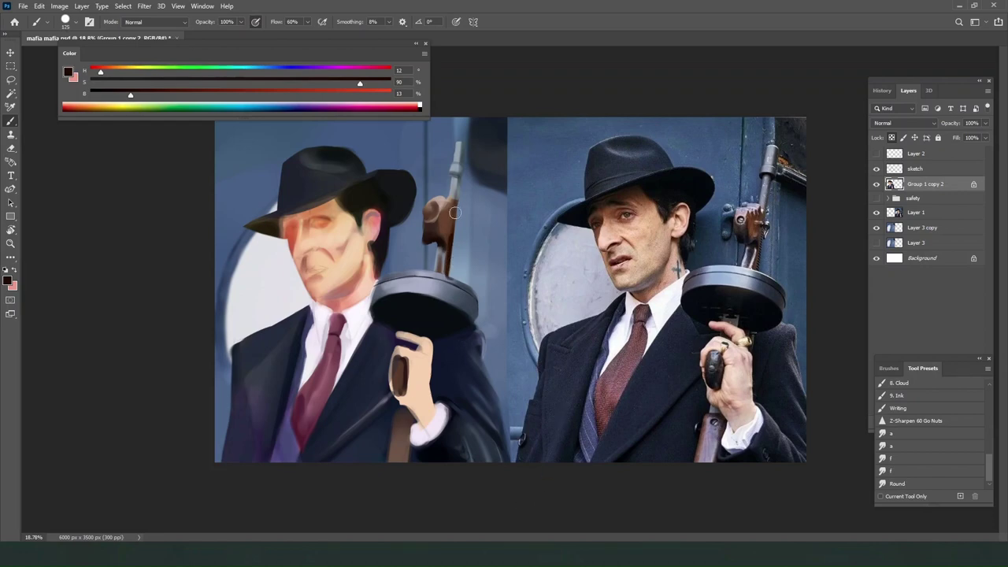
key(ctrl+z)
drag(450, 273, 455, 221)
alt+click(452, 208)
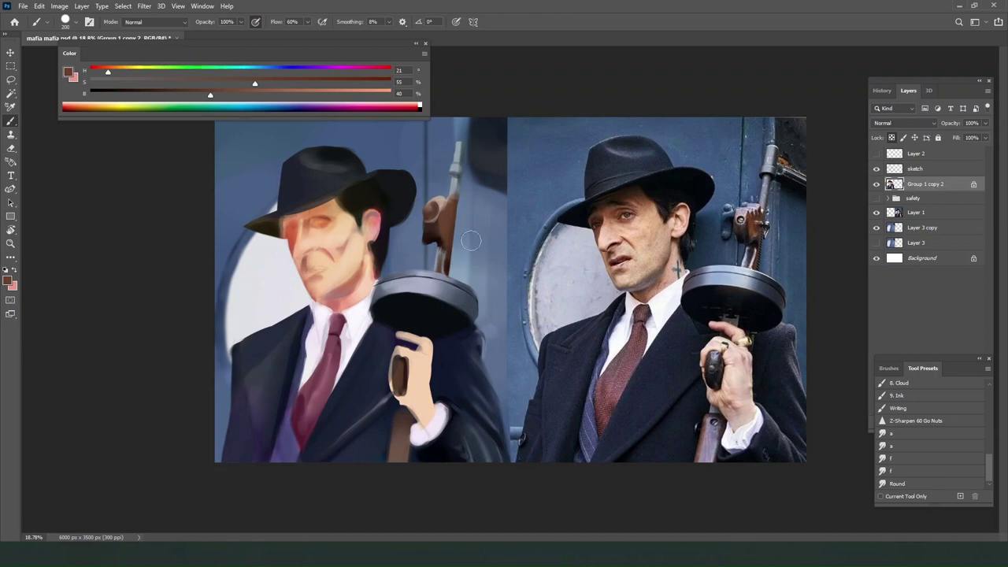
Paint small notches along the wooden grip's outer edge with a fine brush in near-black at hue 15, saturation 95%, brightness 4%.
alt+click(449, 263)
key(bracketleft)
key(bracketleft)
key(bracketleft)
key(bracketleft)
key(bracketleft)
key(bracketleft)
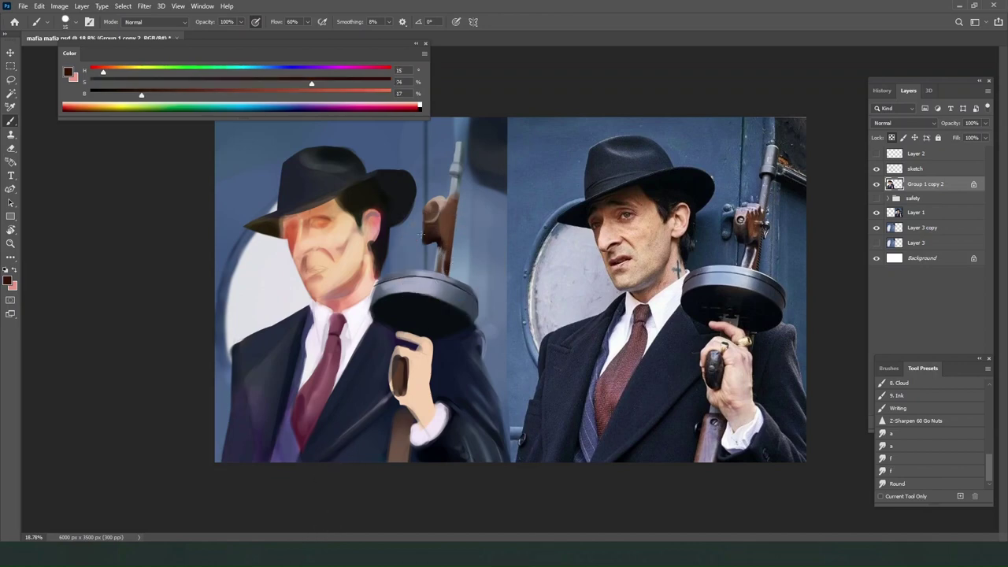
click(103, 95)
click(373, 83)
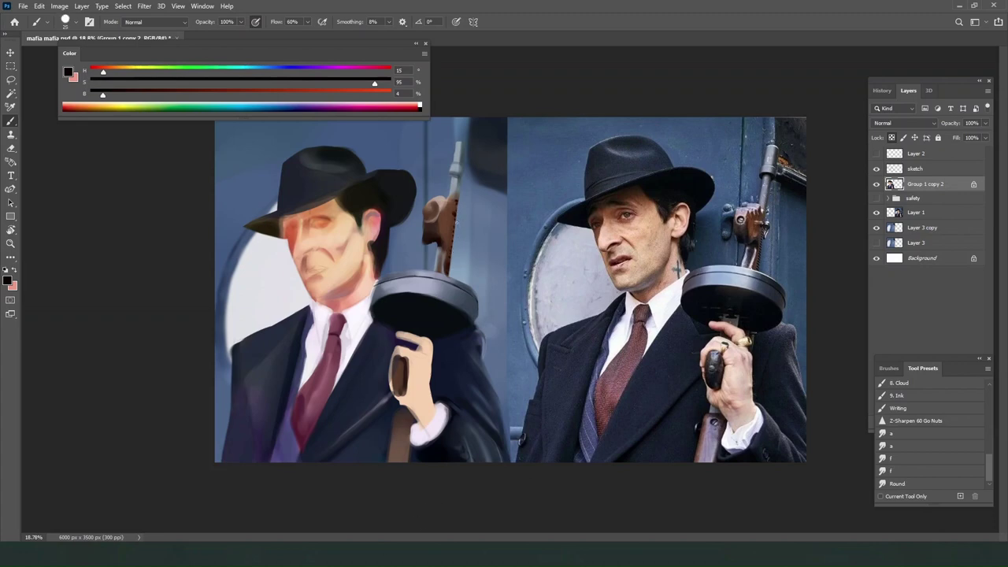
Refine the notched edge and the narrow section between grip and magazine with sampled browns and blue-grey.
alt+click(449, 228)
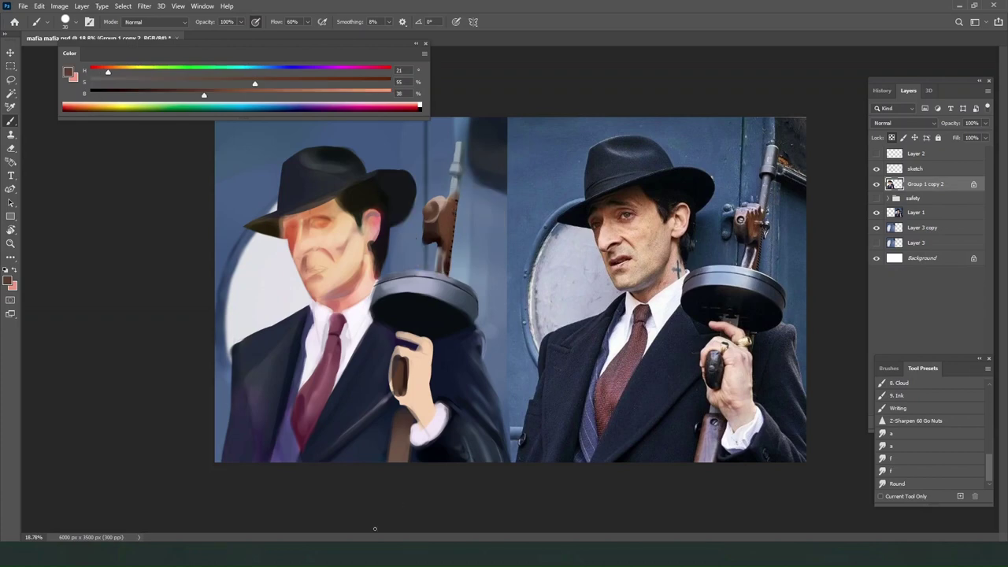
alt+click(449, 260)
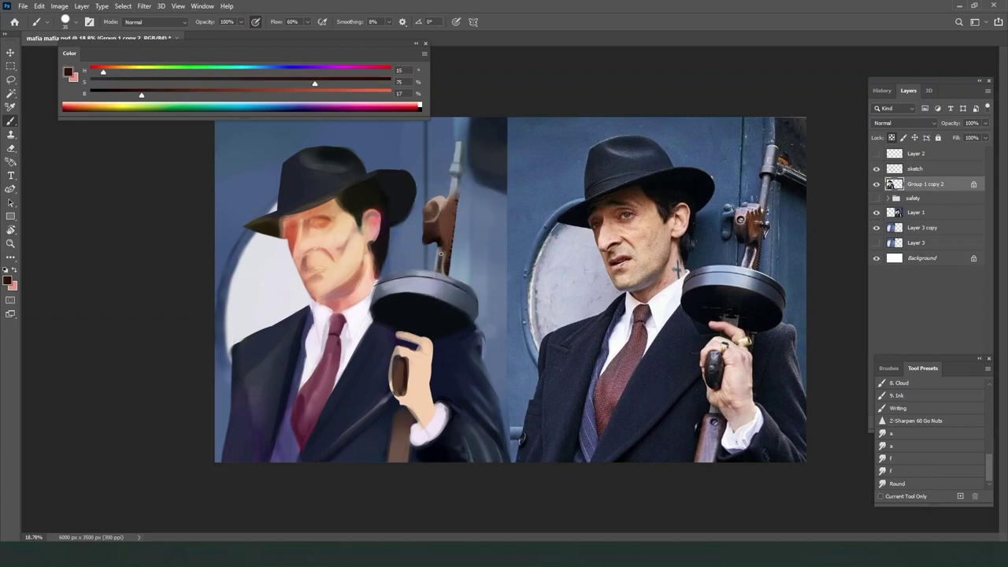
alt+click(444, 238)
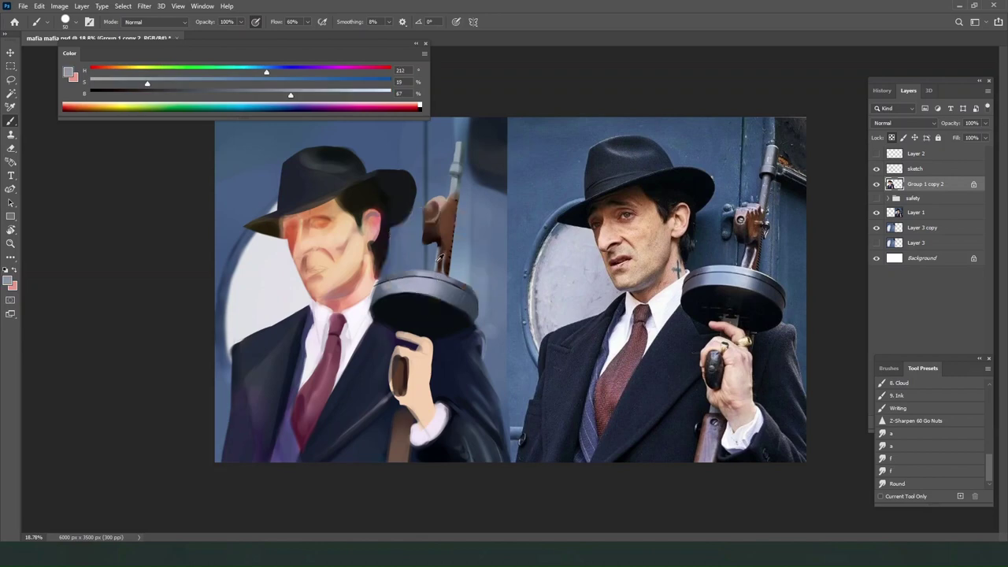
alt+click(435, 261)
drag(442, 245, 439, 268)
alt+click(443, 256)
alt+click(442, 256)
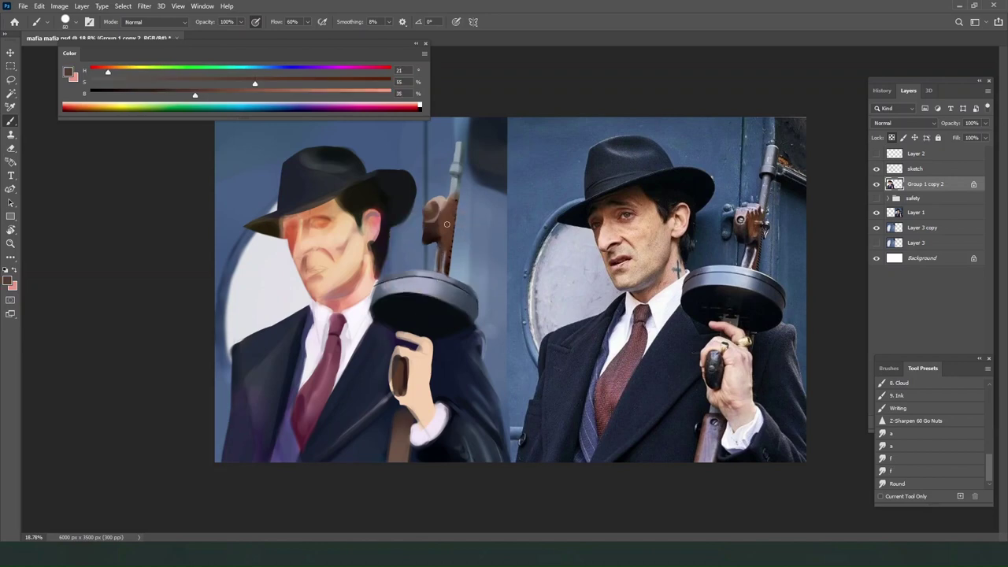
alt+click(446, 214)
alt+click(418, 228)
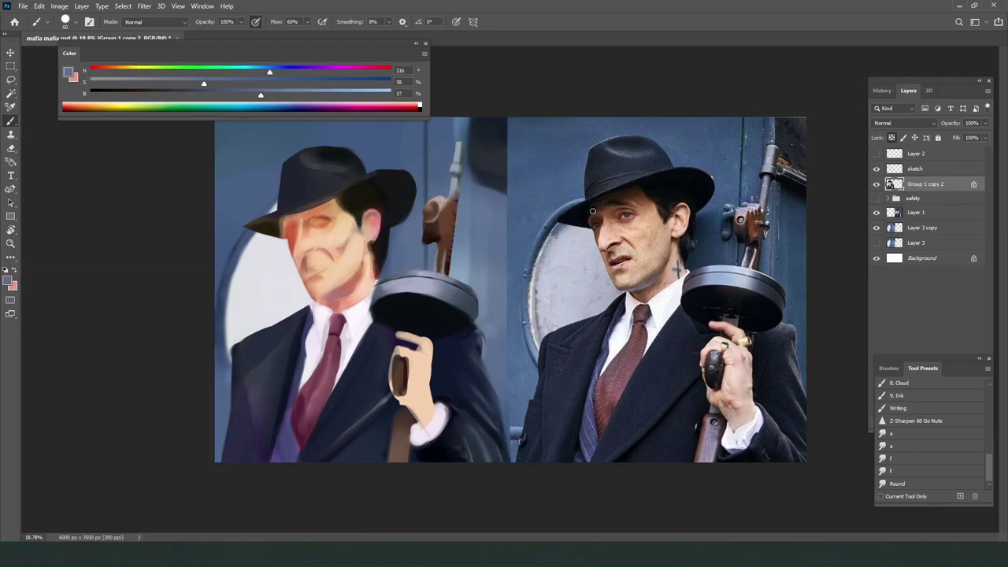
Unlock the layer's transparent pixels, trim the wooden grip's inner contour beside the hat, and lock transparency again.
click(973, 184)
key(e)
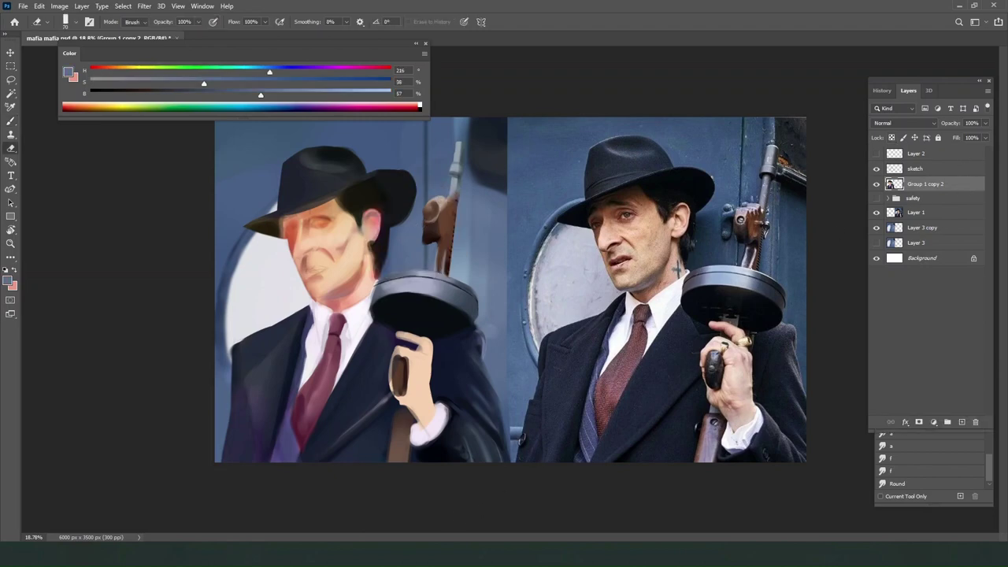
key(b)
alt+click(440, 200)
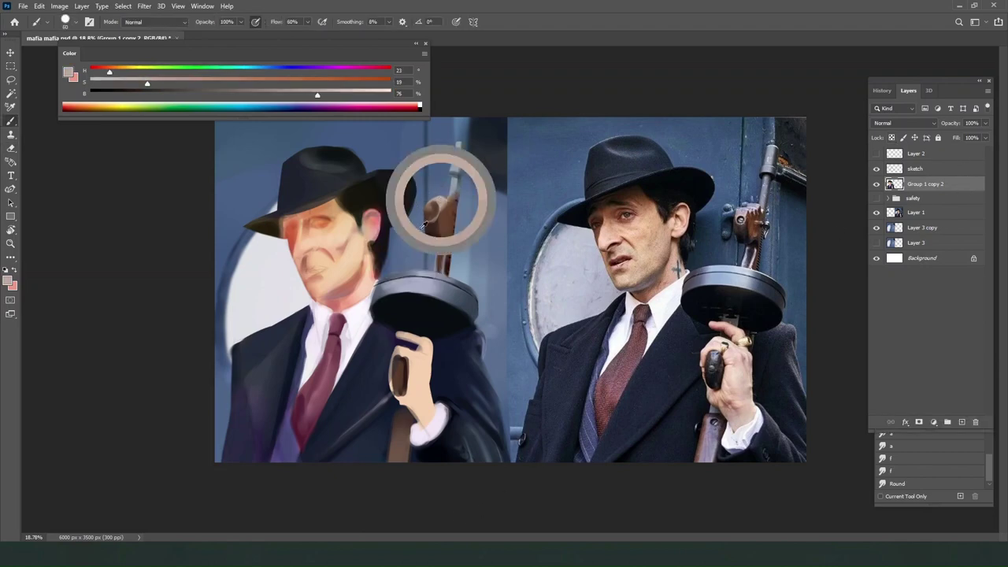
click(891, 138)
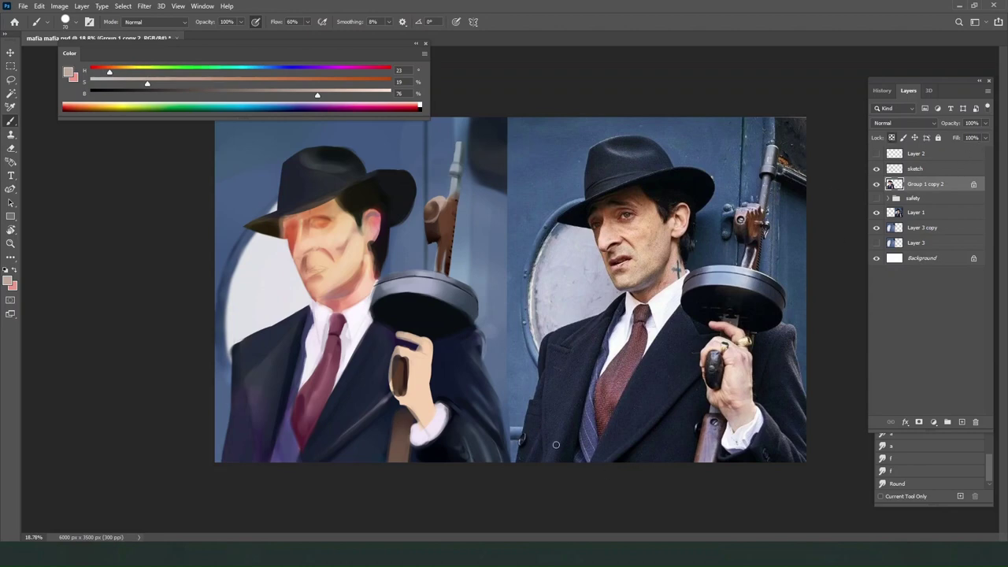
Glaze cool reflected light on the grip's inner side with a larger brush in teal at hue 178, saturation 63%, brightness 86%.
key(bracketright)
key(bracketright)
key(bracketright)
key(bracketright)
key(bracketright)
drag(432, 217, 434, 230)
click(238, 67)
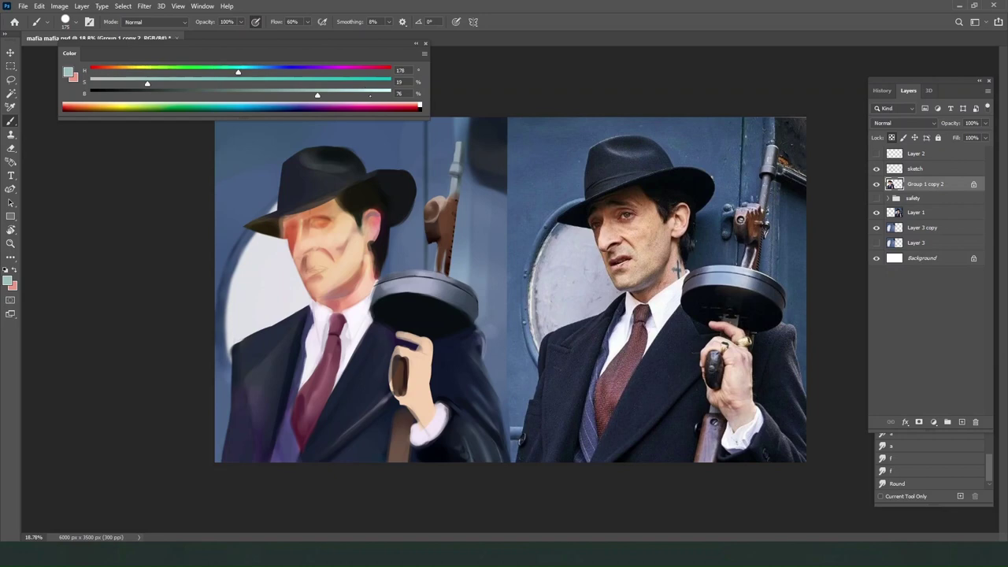
drag(370, 94, 348, 94)
click(278, 81)
key(bracketright)
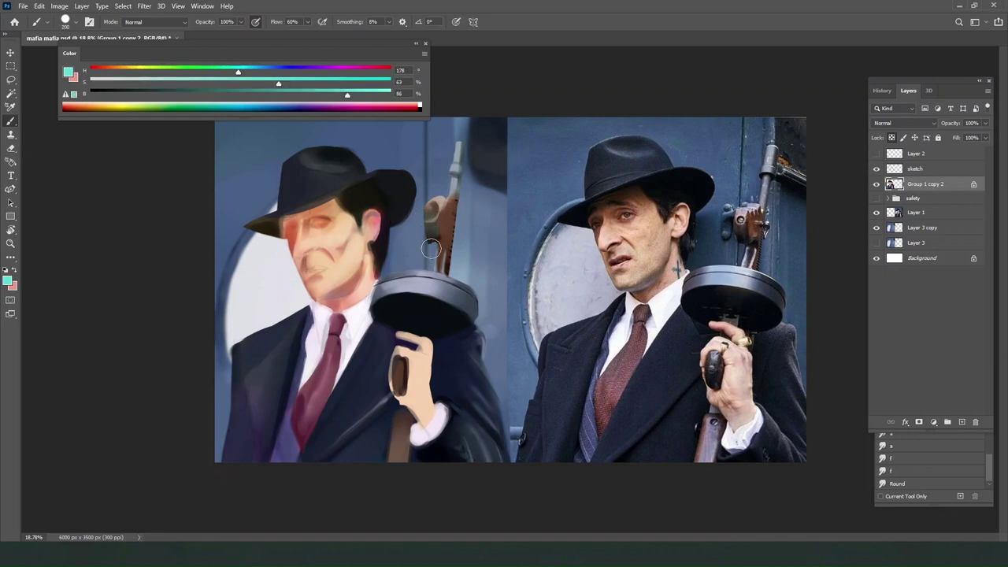
Model the wooden grip's shadow, midtone and highlight with sampled dark brown, mid brown and pale beige.
alt+click(426, 229)
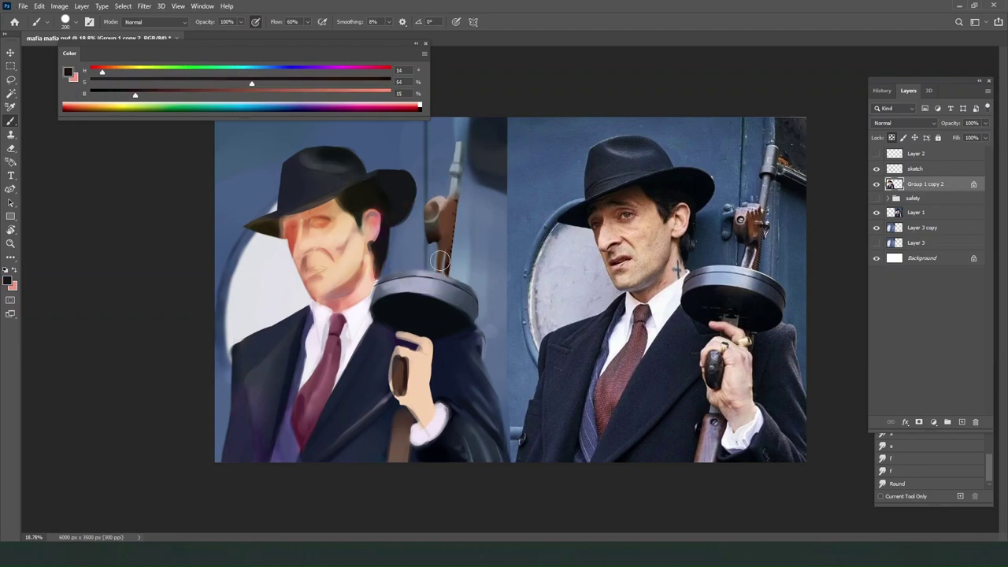
alt+click(443, 230)
key(bracketleft)
key(bracketleft)
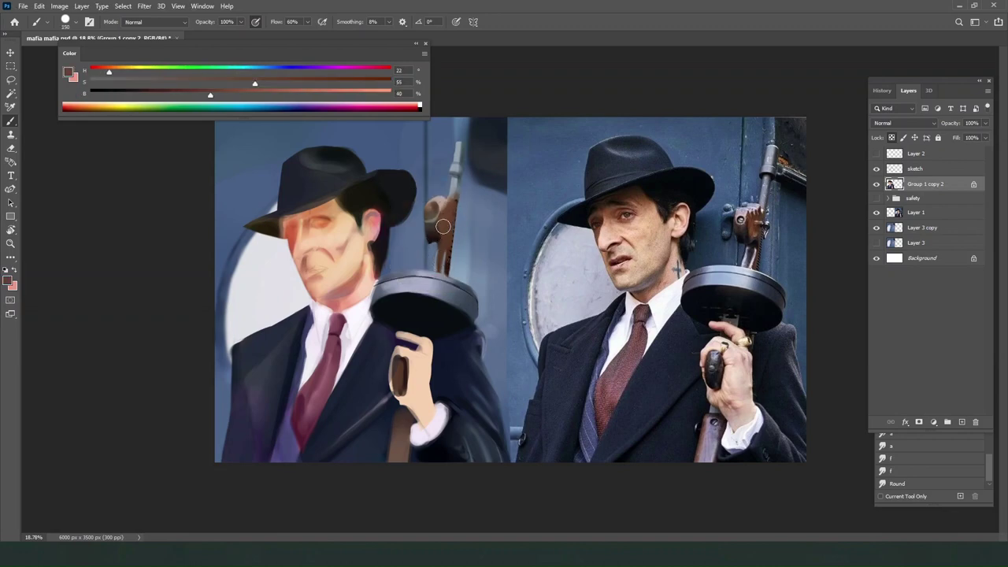
alt+click(443, 198)
key(bracketleft)
key(bracketleft)
key(bracketleft)
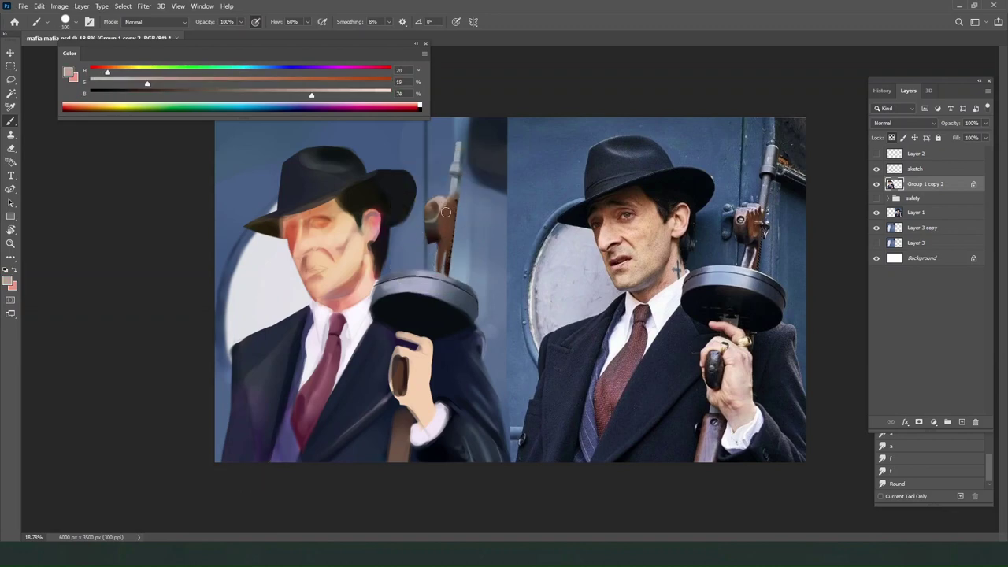
alt+click(446, 212)
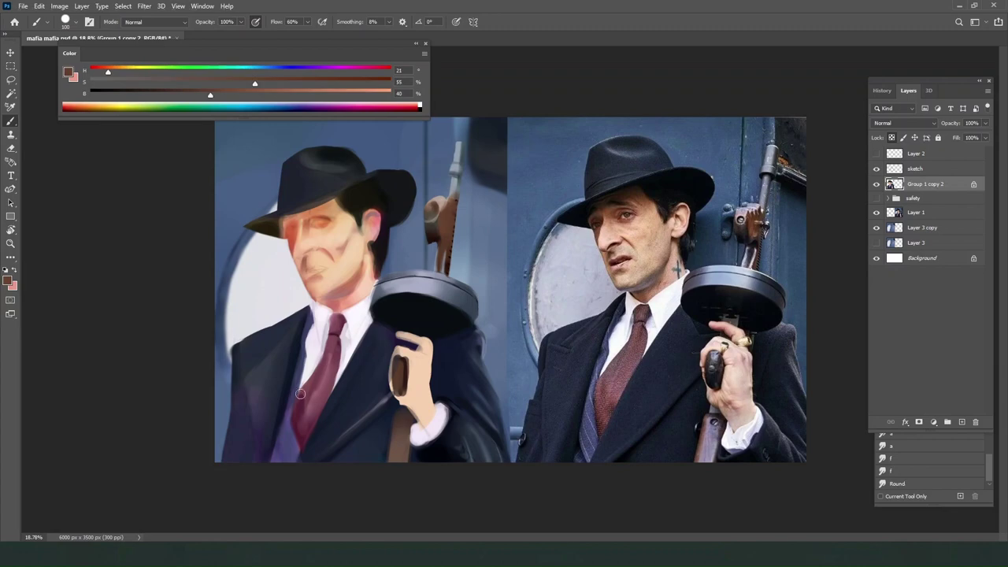
Detail the grip's knob and its joint with the barrel using sampled browns, blue-grey and pale cream at hue 42, saturation 12%, brightness 88%.
alt+click(445, 222)
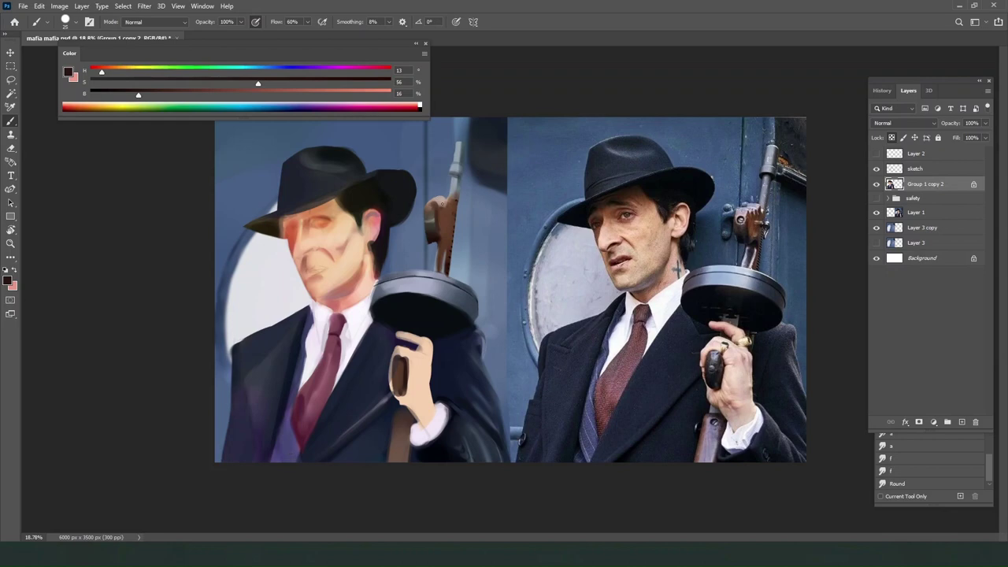
alt+click(446, 204)
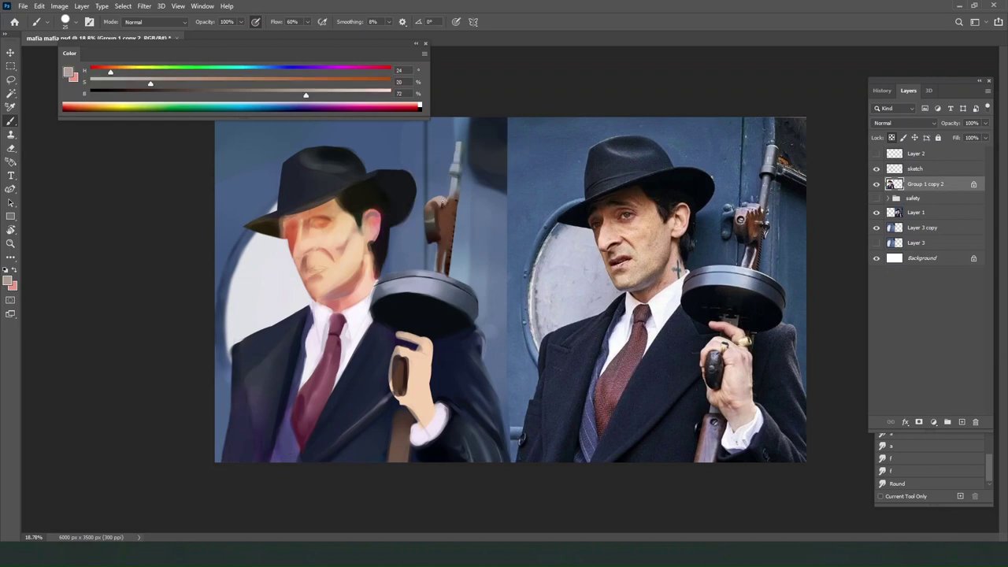
alt+click(442, 213)
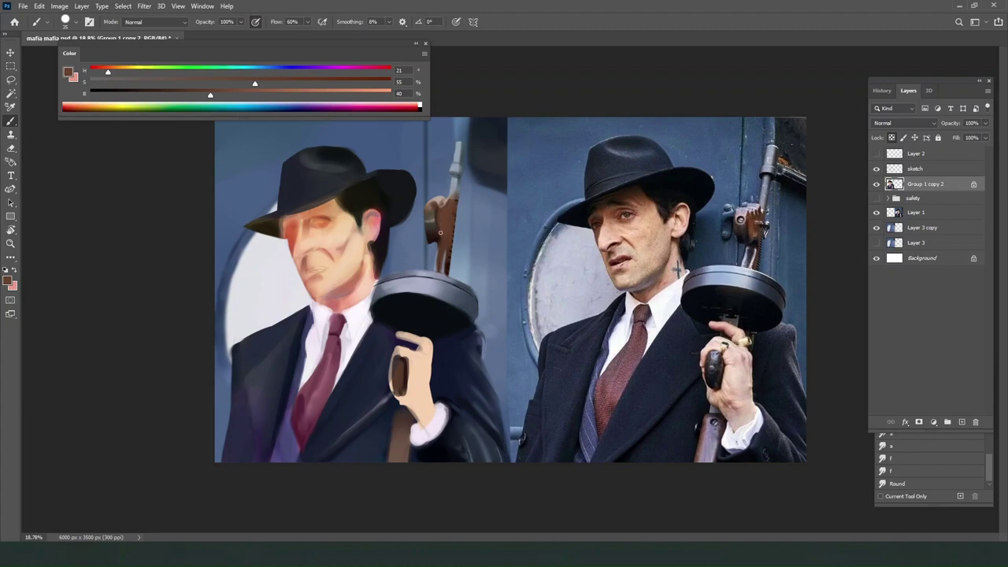
alt+click(446, 214)
click(352, 93)
click(116, 81)
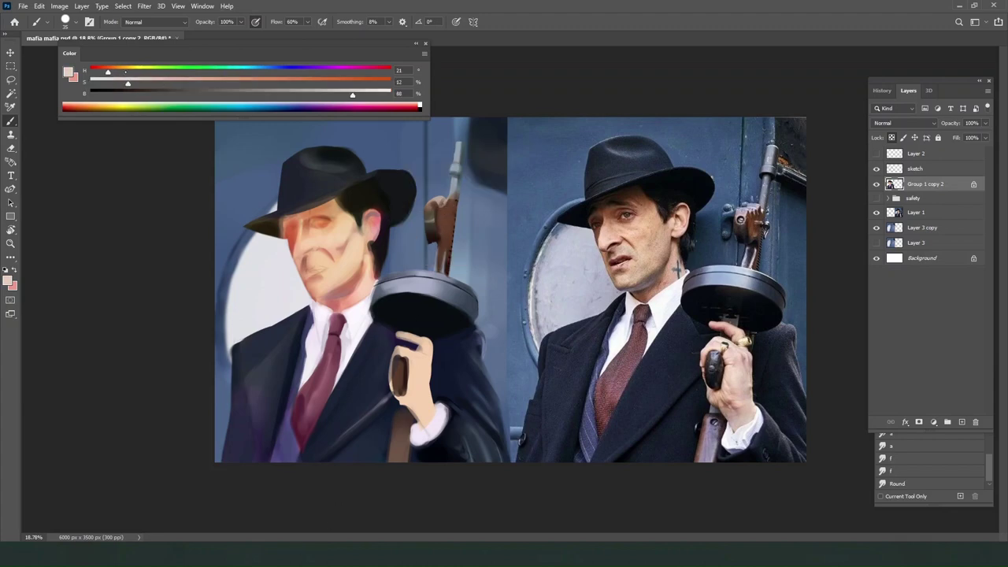
click(125, 72)
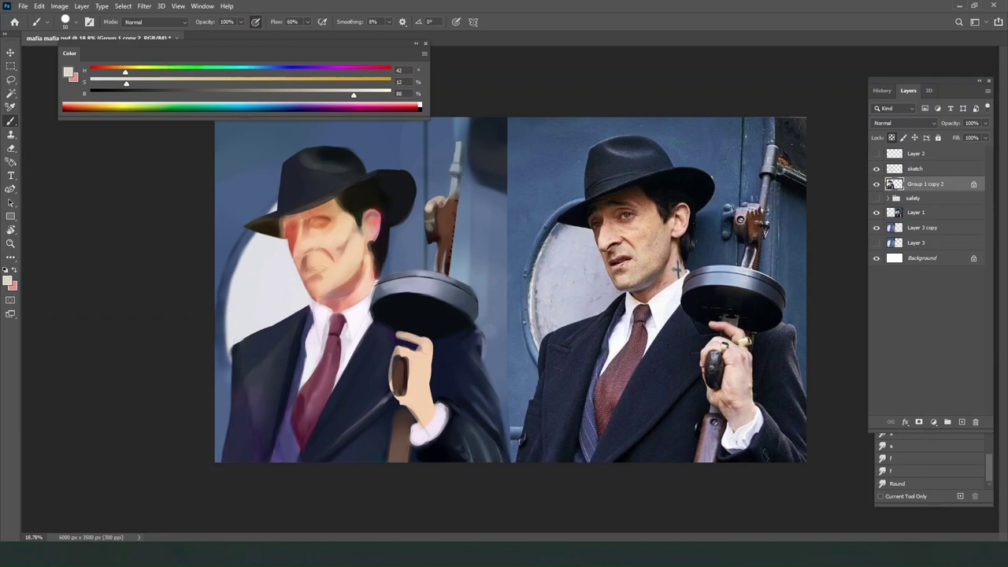
alt+click(458, 181)
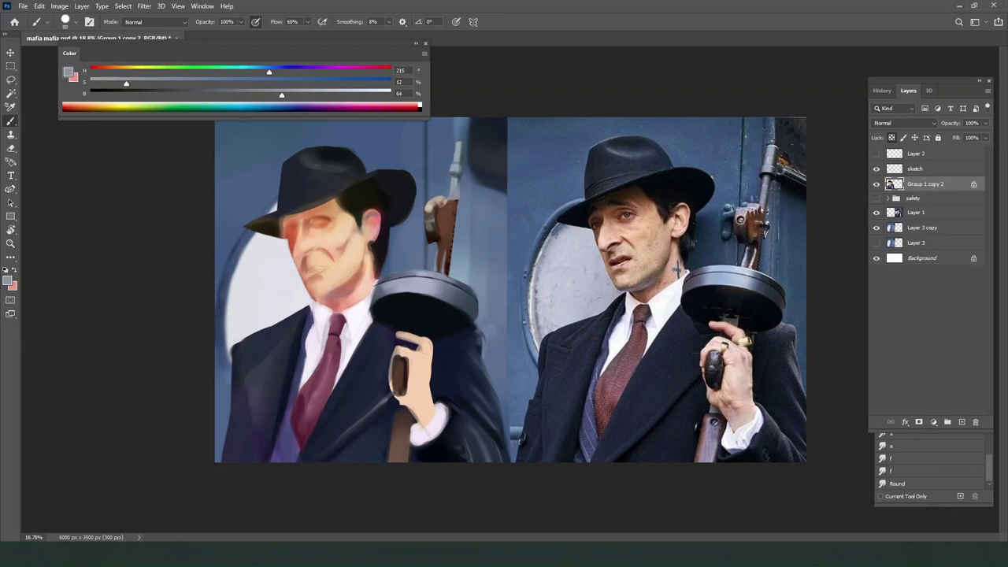
alt+click(764, 178)
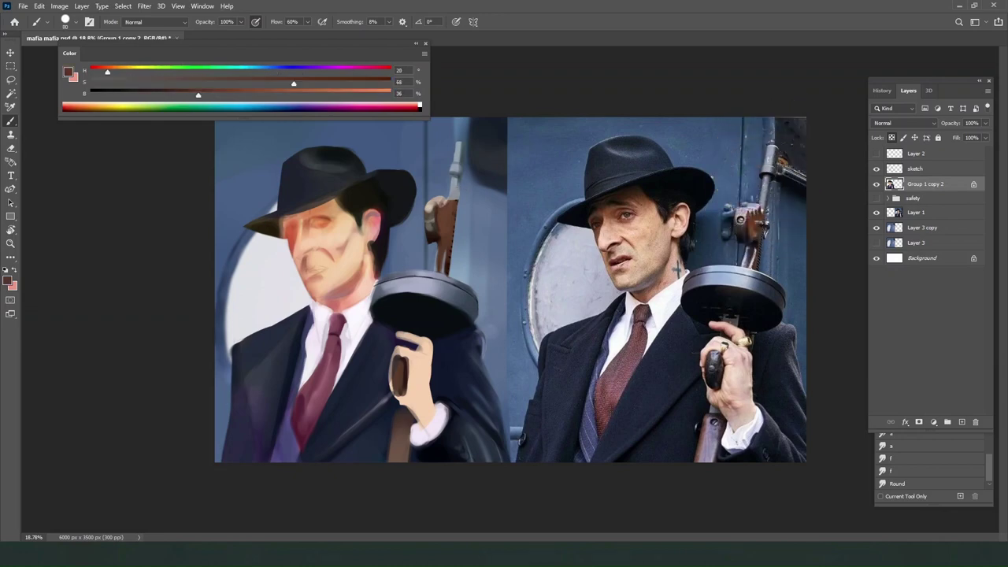
Darken the gun barrel with a large brush in dark blue at hue 216, saturation 40%, brightness 34%, redoing the first stroke.
alt+click(449, 181)
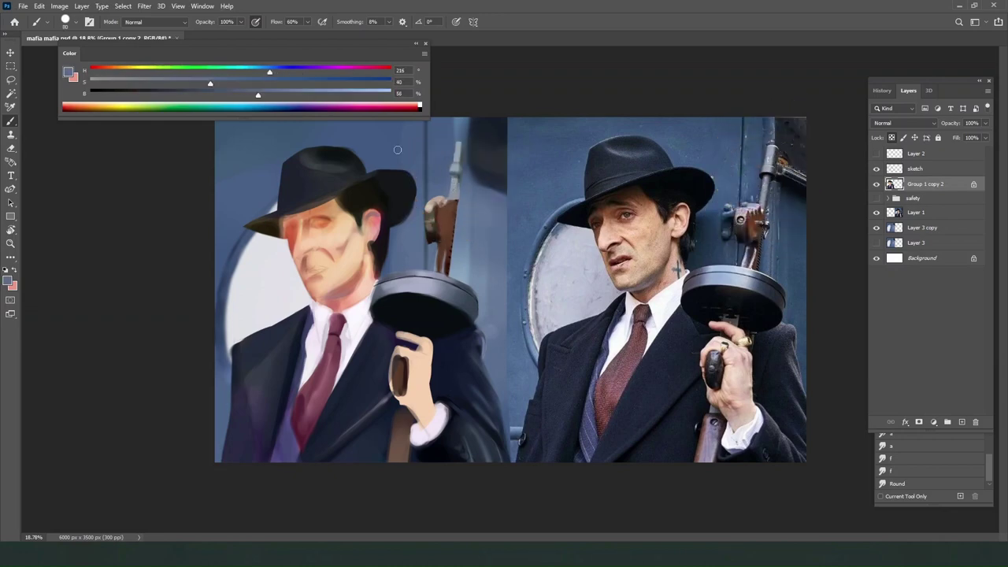
drag(245, 92, 264, 93)
key(bracketright)
key(bracketright)
key(bracketright)
key(bracketright)
click(192, 93)
key(bracketright)
key(bracketright)
key(bracketright)
key(bracketright)
drag(452, 153, 451, 199)
key(ctrl+z)
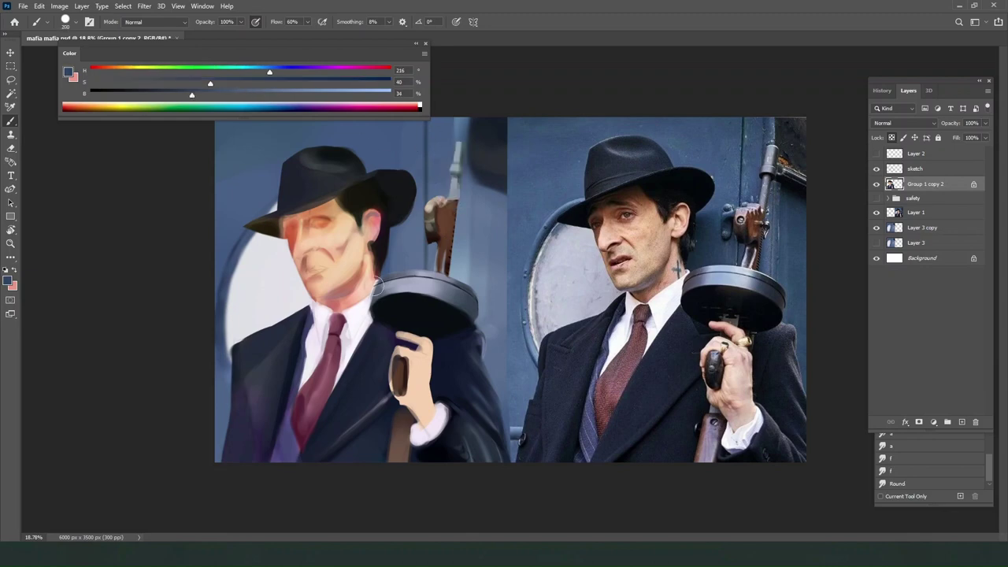
key(bracketright)
key(bracketright)
mouse_move(464, 139)
mouse_down()
mouse_move(465, 201)
mouse_move(458, 183)
mouse_up()
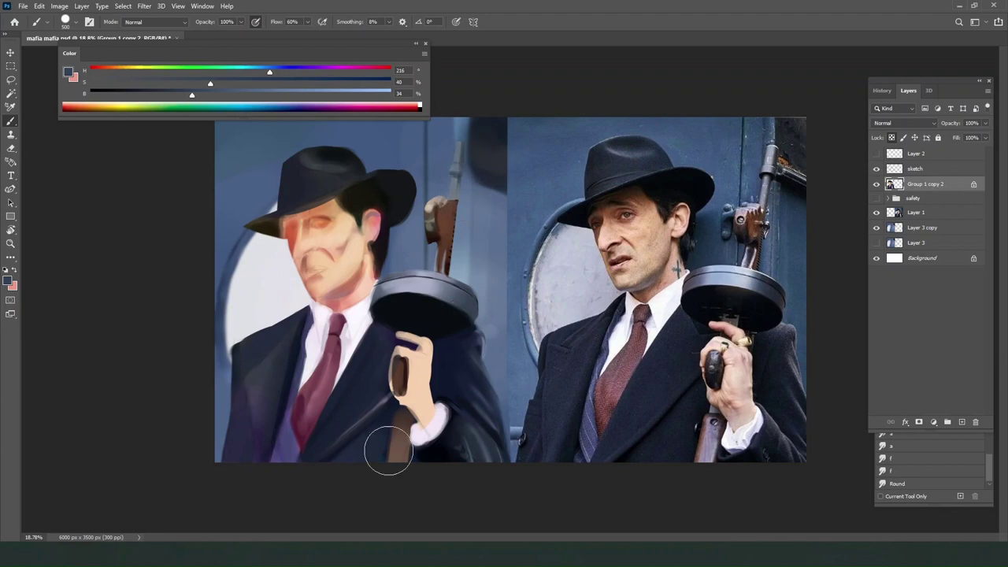
key(bracketleft)
Paint a highlight along the gun barrel with a small brush in pale lavender at hue 233, saturation 13%, brightness 87%.
alt+click(453, 184)
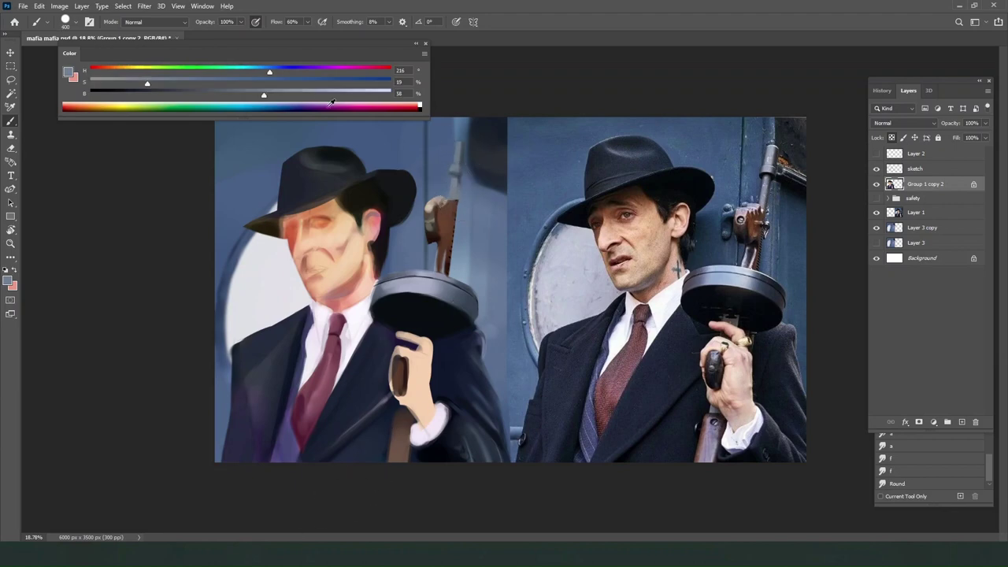
drag(331, 95, 351, 96)
click(260, 69)
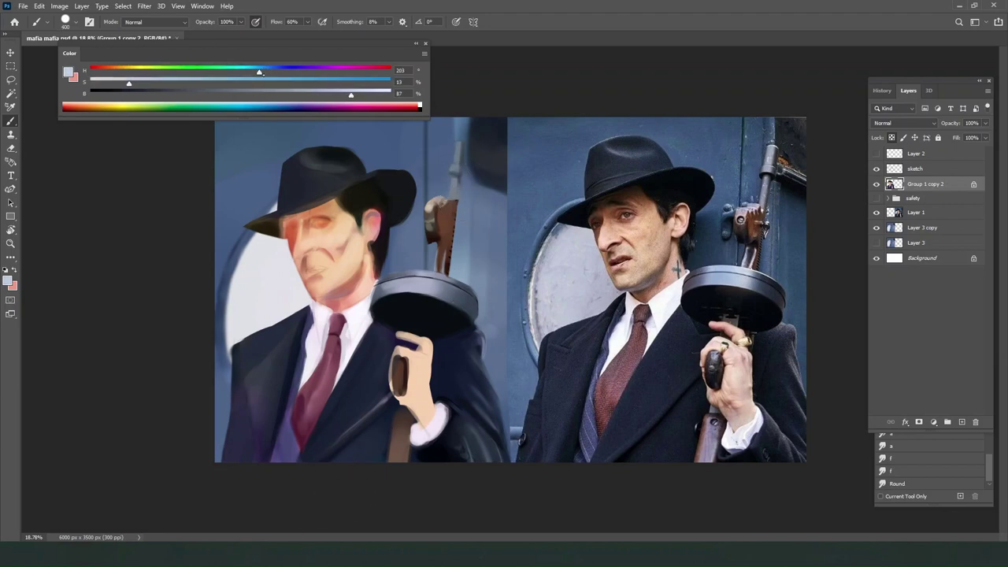
click(285, 69)
key(bracketleft)
key(bracketleft)
key(bracketleft)
key(bracketleft)
key(bracketleft)
key(bracketleft)
key(bracketleft)
key(bracketleft)
key(bracketleft)
key(bracketleft)
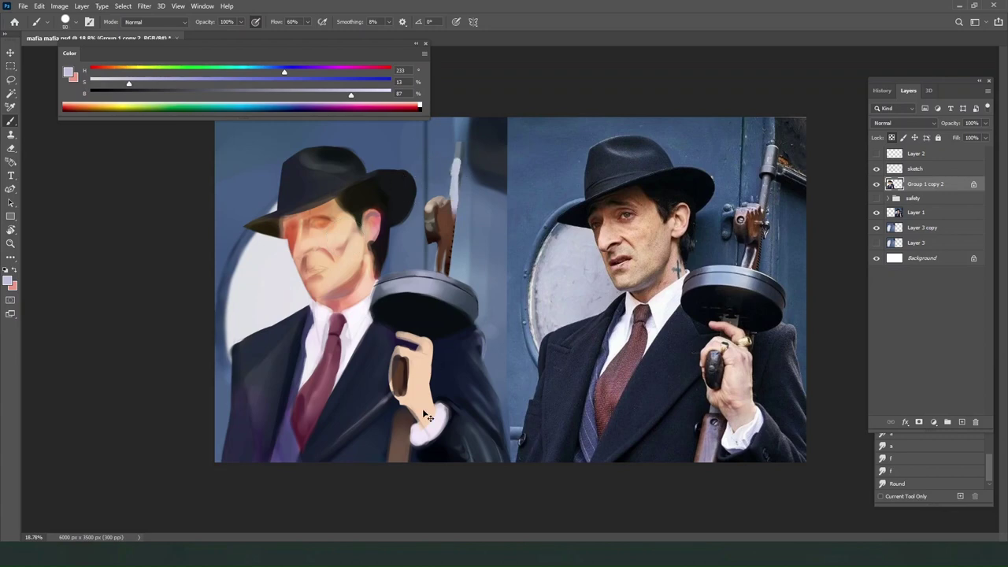
Refine the gun barrel's highlights and shadows with a smaller brush, using sampled pale blue-grey, dark blue-grey and near-black blue.
key(bracketleft)
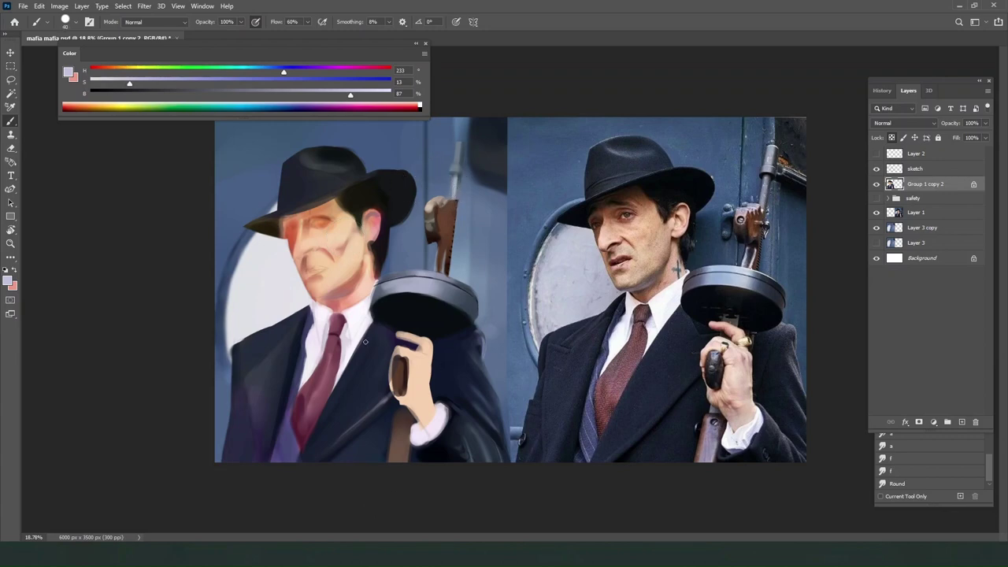
drag(459, 178, 458, 149)
alt+click(473, 300)
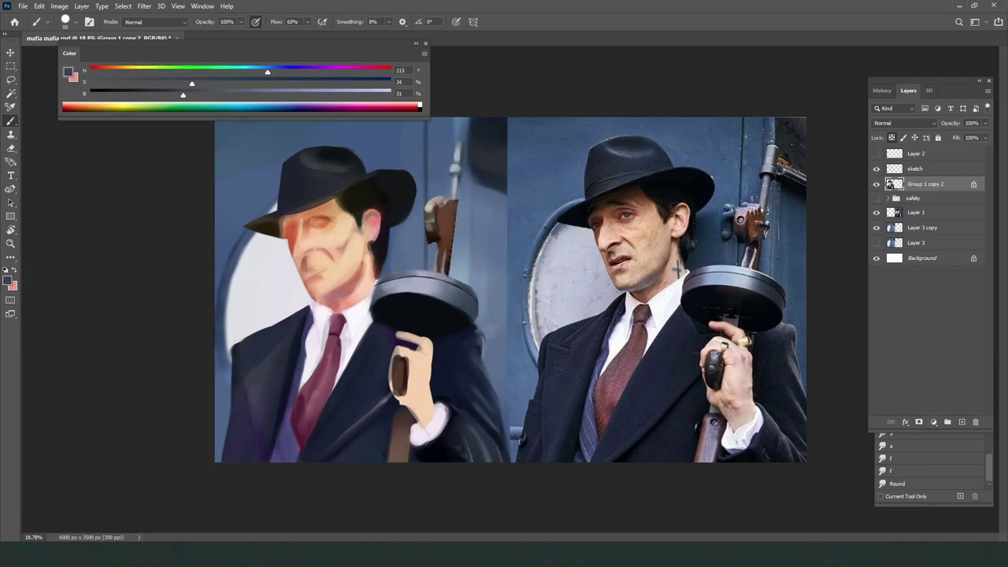
alt+click(459, 168)
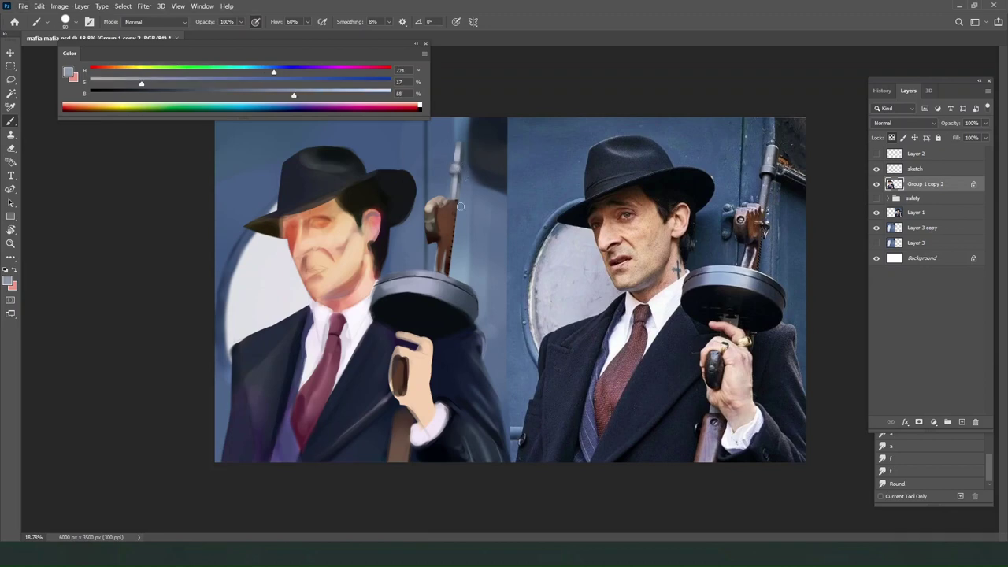
alt+click(458, 305)
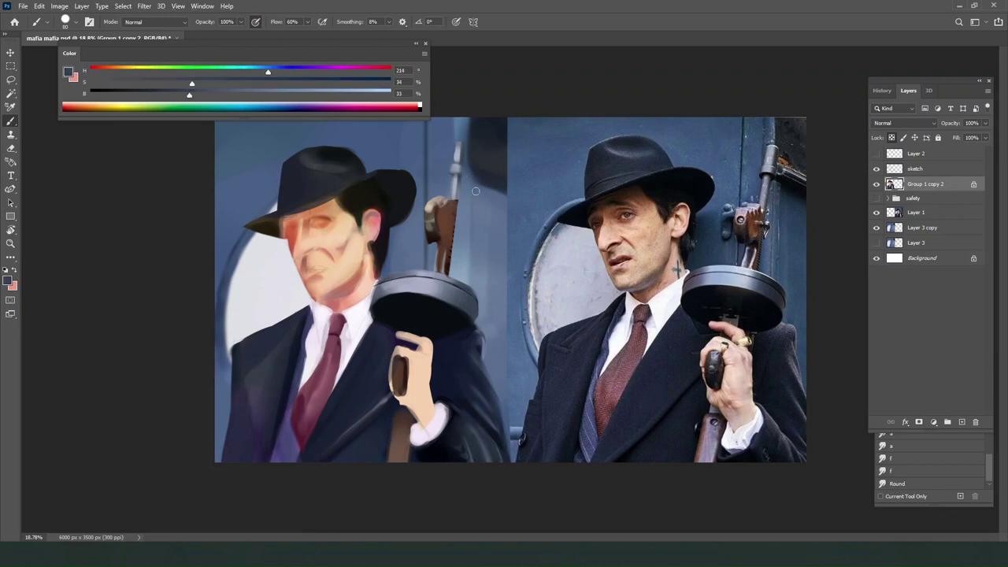
alt+click(465, 292)
alt+click(463, 289)
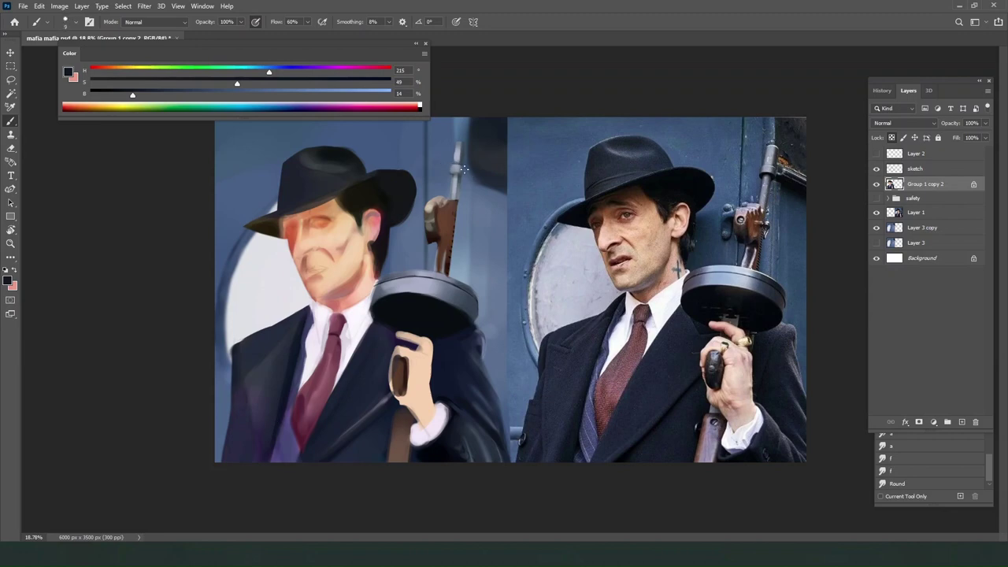
Flip the canvas horizontally and blend the gun's paintwork with the Round smudge preset.
key(bracketright)
key(bracketright)
key(bracketright)
key(ctrl+shift+h)
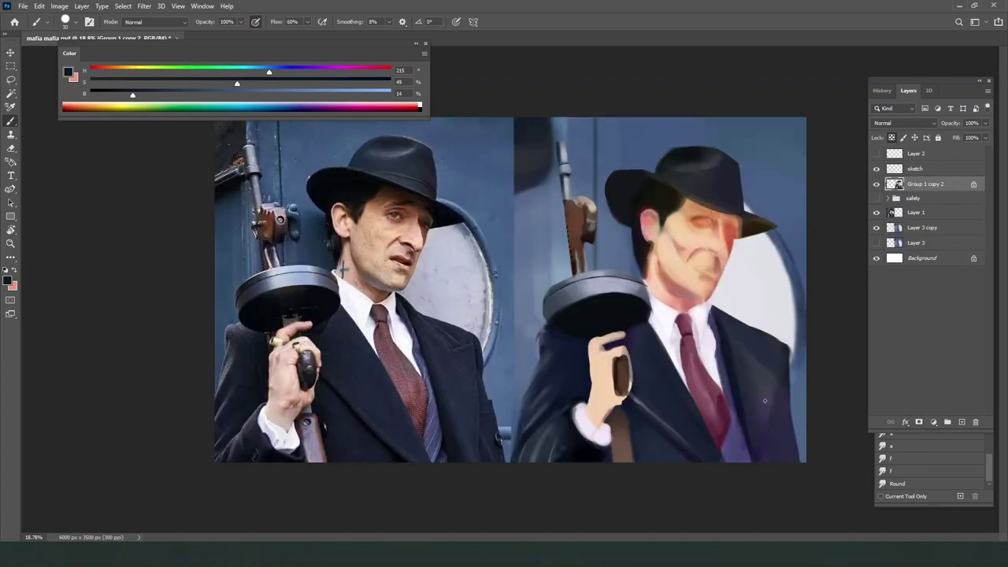
click(898, 482)
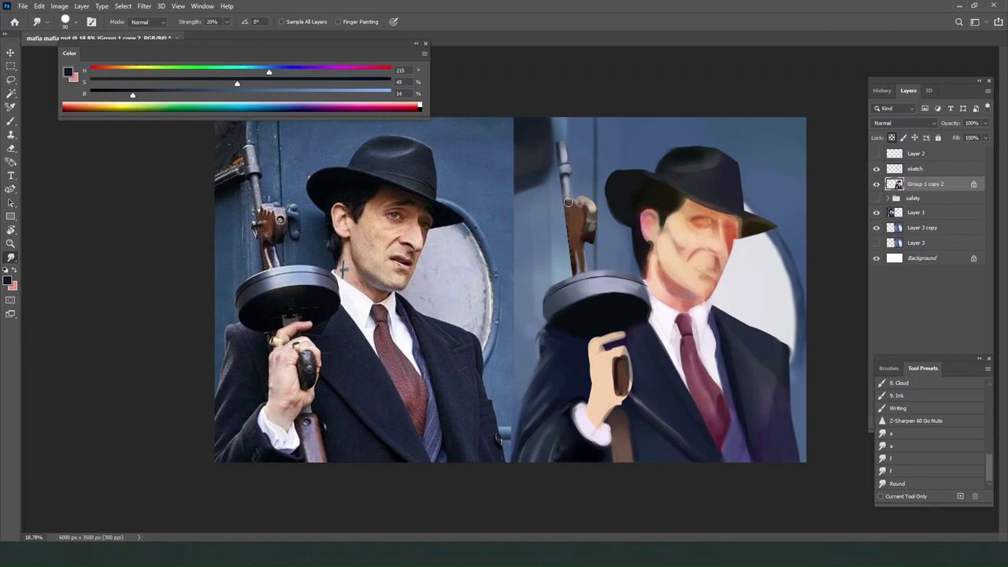
Retouch the top of the grip where it meets the barrel with sampled blue-grey and brown at hue 20, saturation 47%, brightness 37%.
key(b)
alt+click(563, 201)
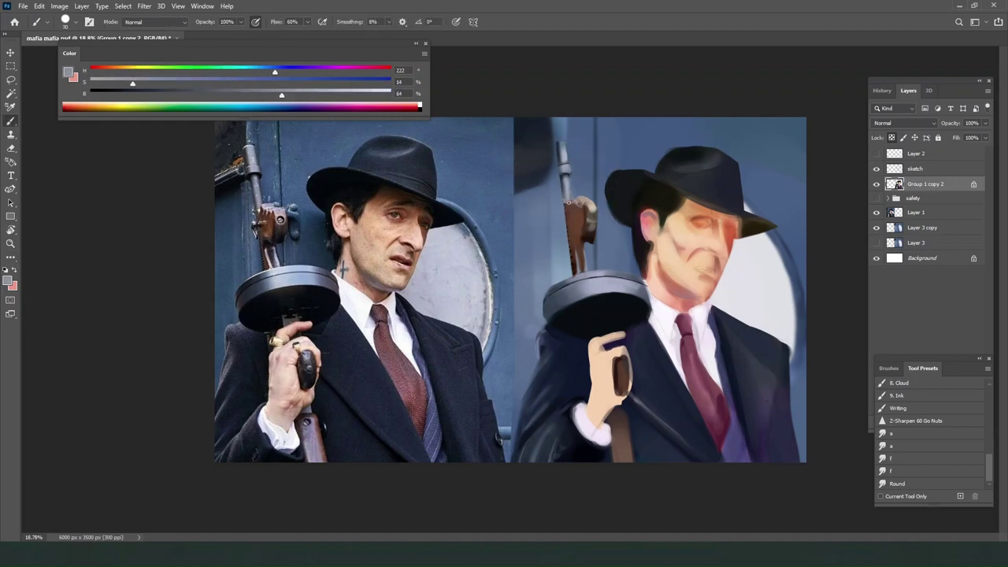
alt+click(566, 180)
alt+click(568, 201)
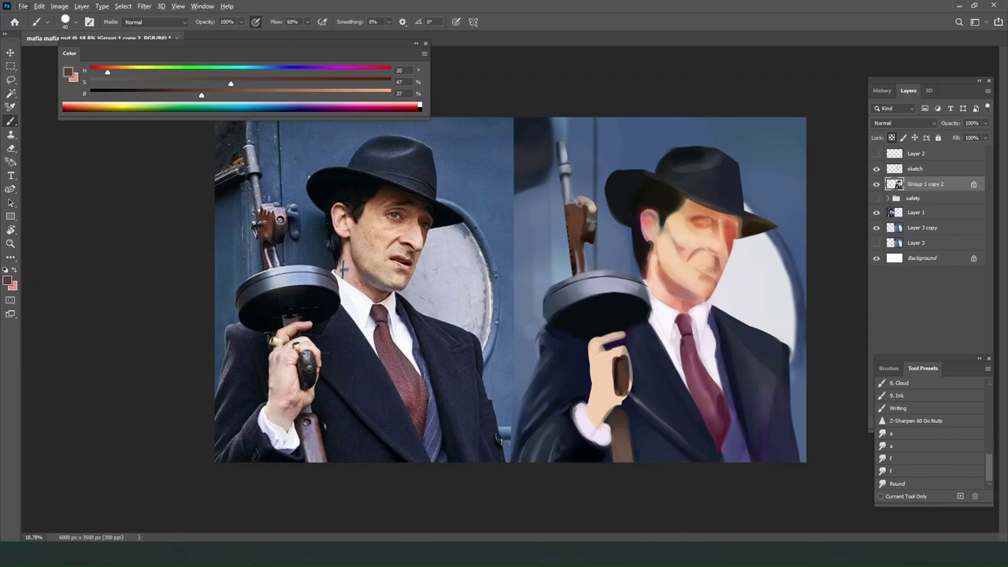
click(920, 211)
click(905, 188)
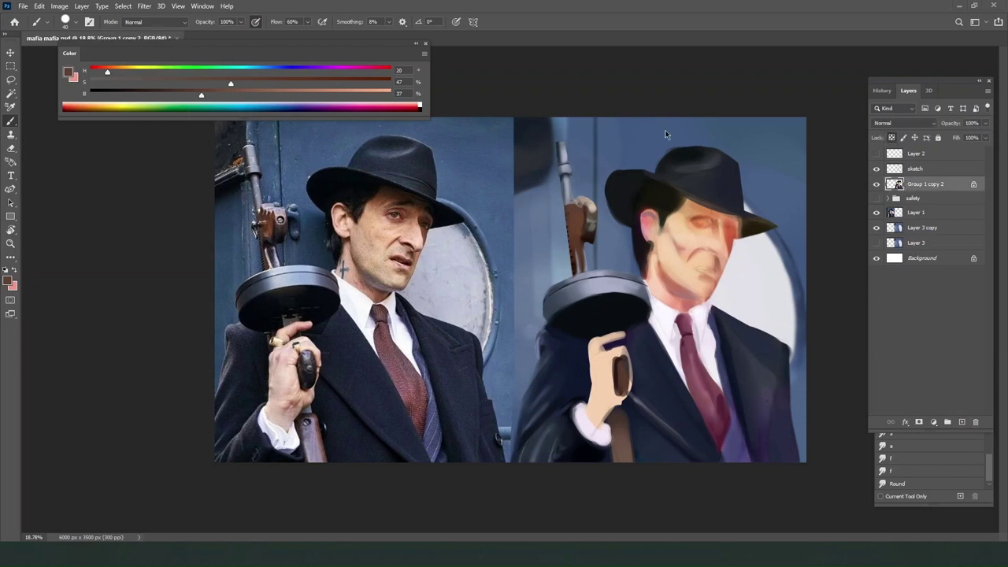
scroll(695, 197, up, 1)
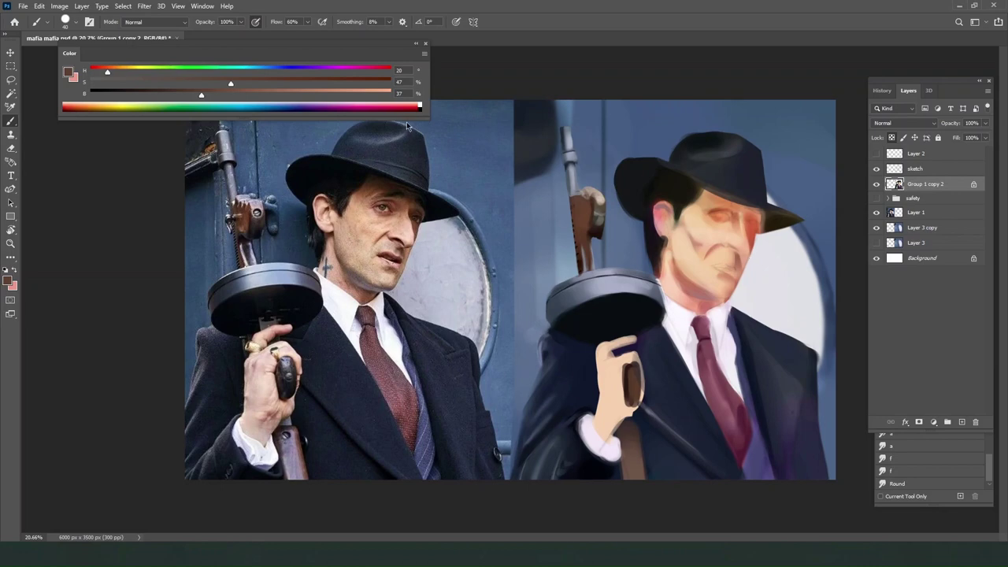
mouse_move(622, 284)
mouse_down()
mouse_move(510, 320)
mouse_move(577, 330)
mouse_up()
key(ctrl+z)
mouse_move(584, 150)
mouse_down()
mouse_move(535, 340)
mouse_move(642, 508)
mouse_move(795, 457)
mouse_move(792, 377)
mouse_move(632, 293)
mouse_move(574, 151)
mouse_up()
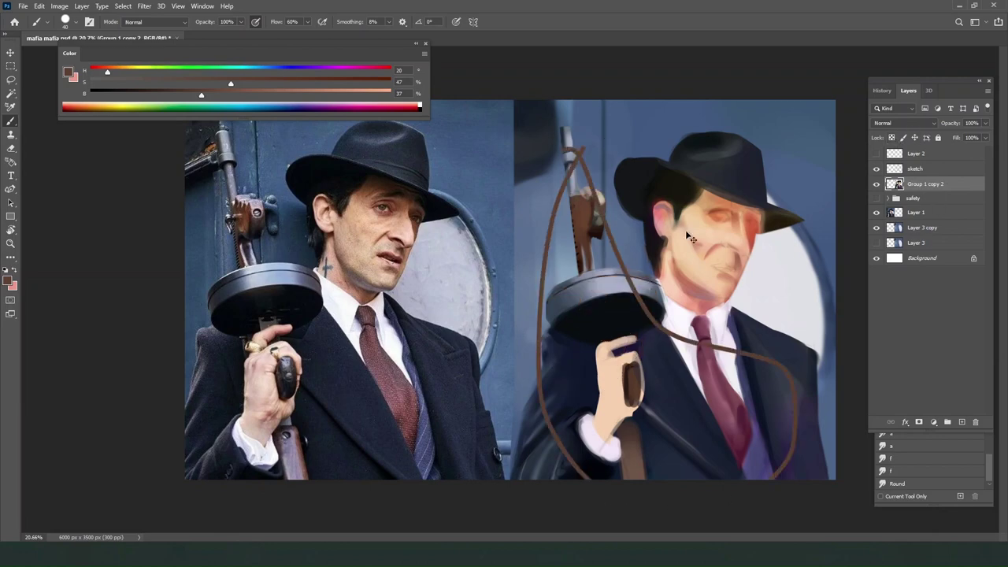
key(ctrl+z)
Compare the painted face, hat and gun with the reference photo at closer range, undoing the accidental layer move.
scroll(723, 180, up, 3)
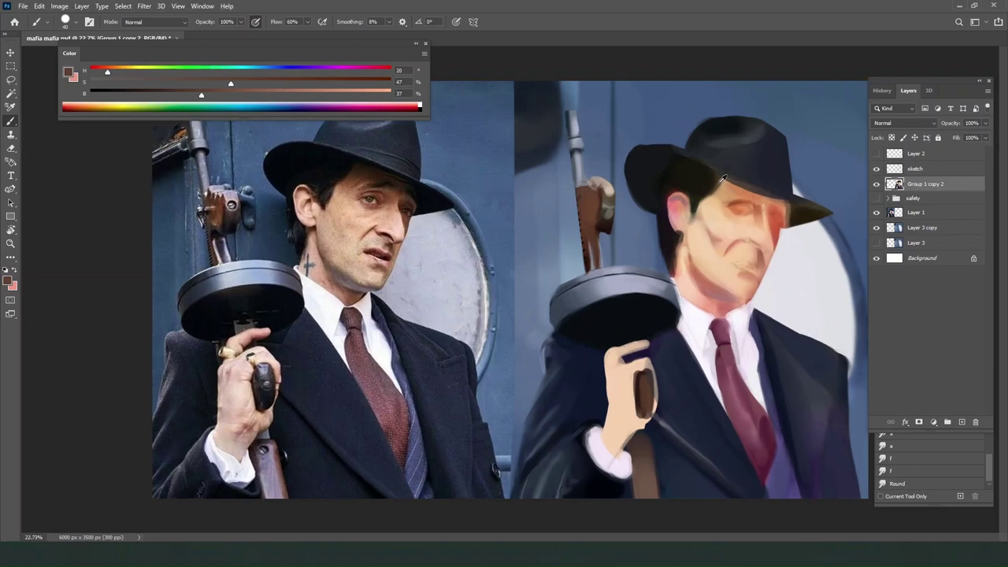
scroll(693, 224, up, 3)
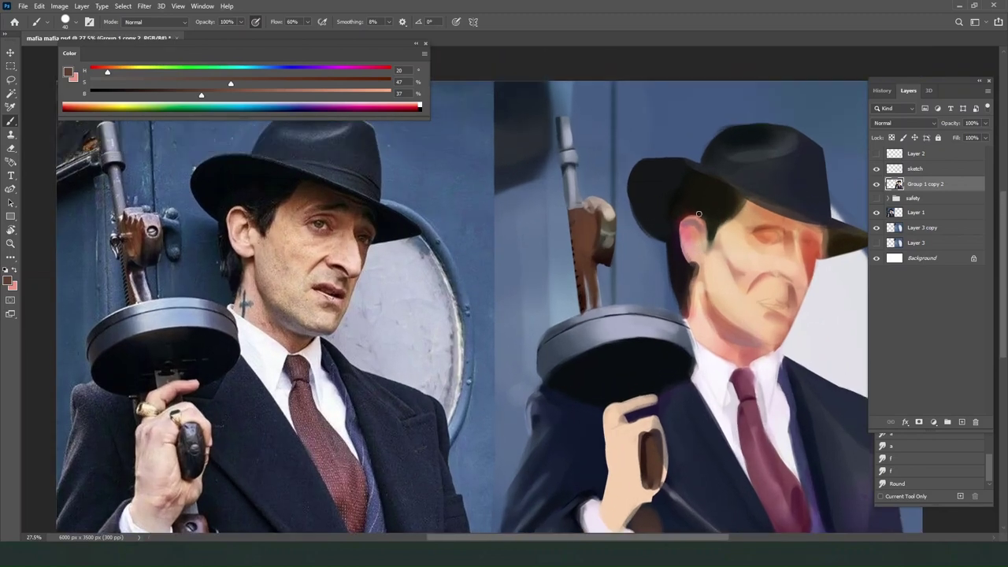
scroll(679, 243, up, 3)
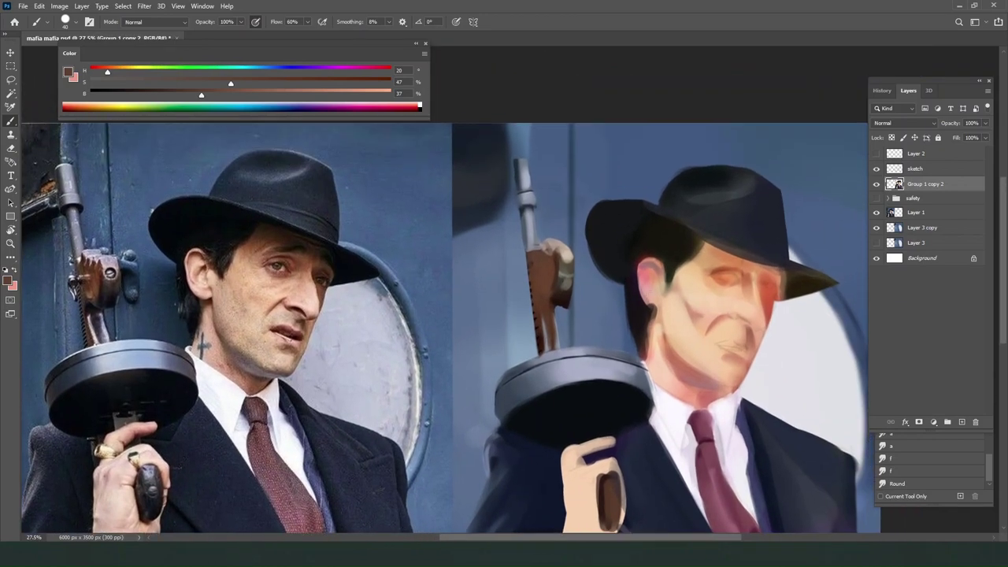
scroll(638, 300, right, 1)
scroll(596, 298, down, 1)
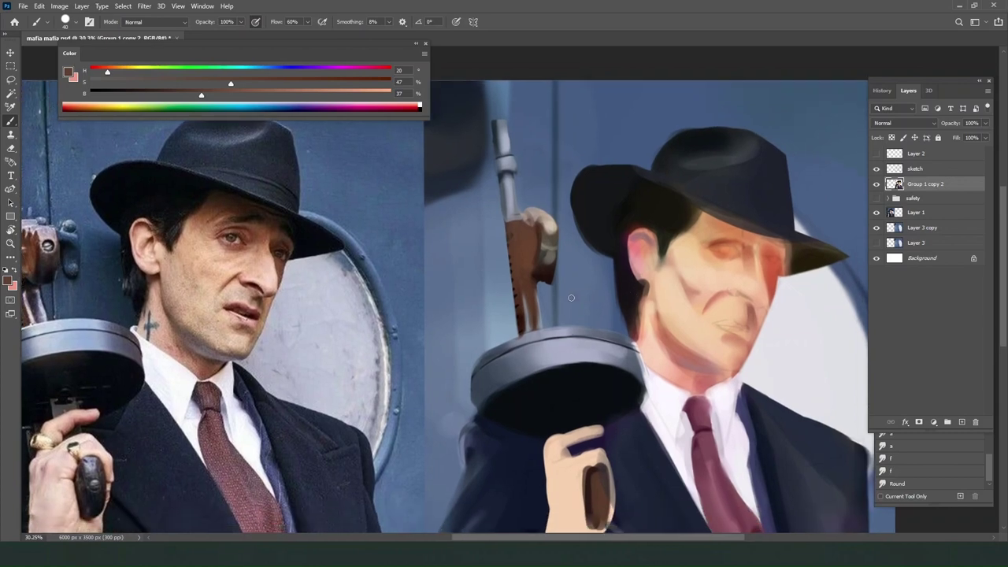
scroll(567, 300, up, 2)
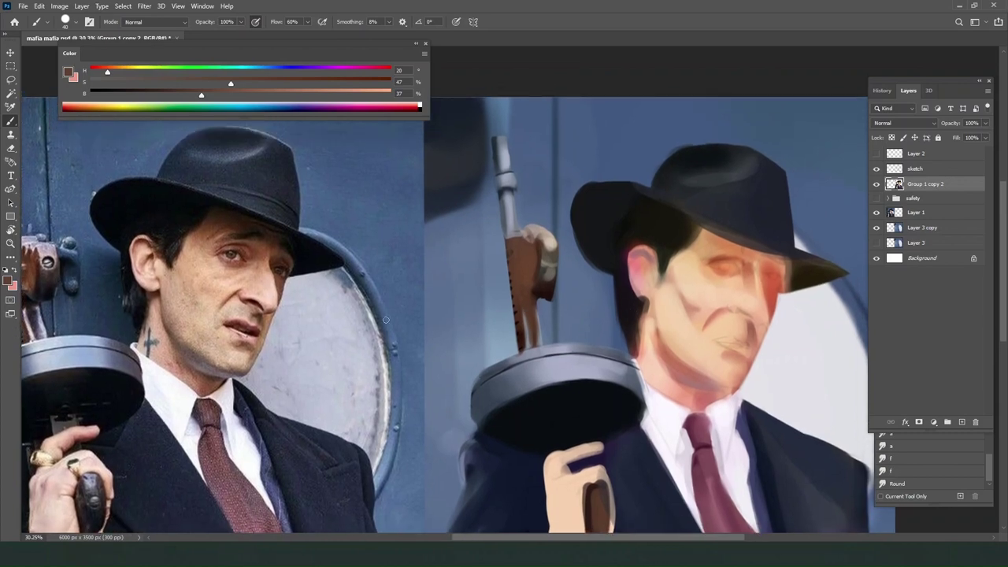
scroll(350, 312, down, 1)
scroll(266, 328, down, 1)
scroll(263, 326, left, 1)
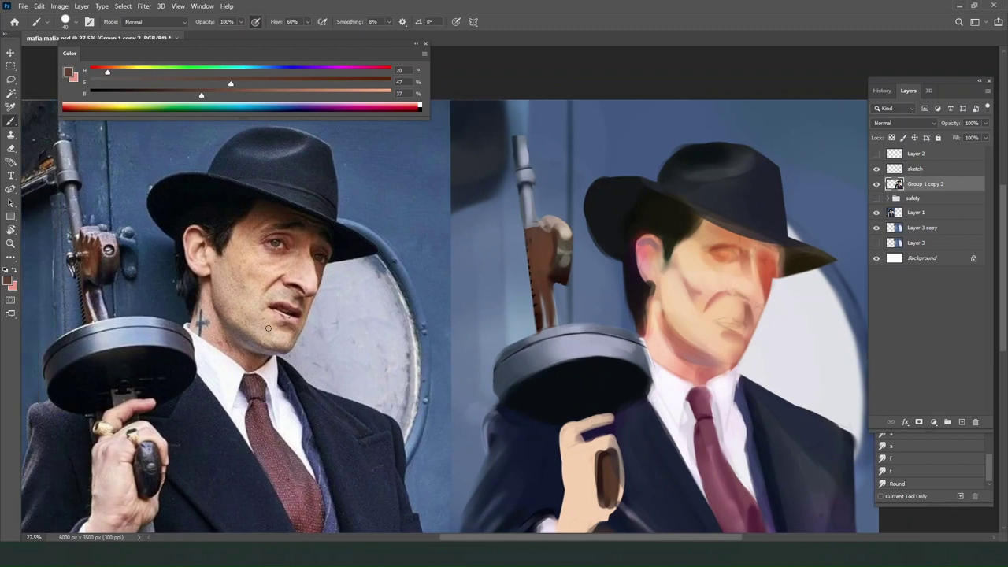
scroll(329, 322, up, 1)
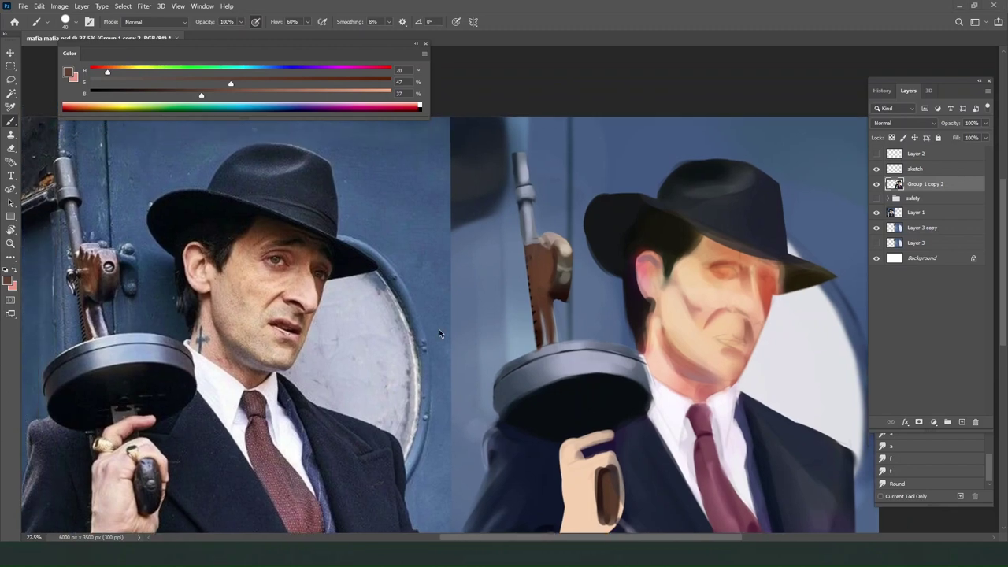
drag(723, 289, 714, 325)
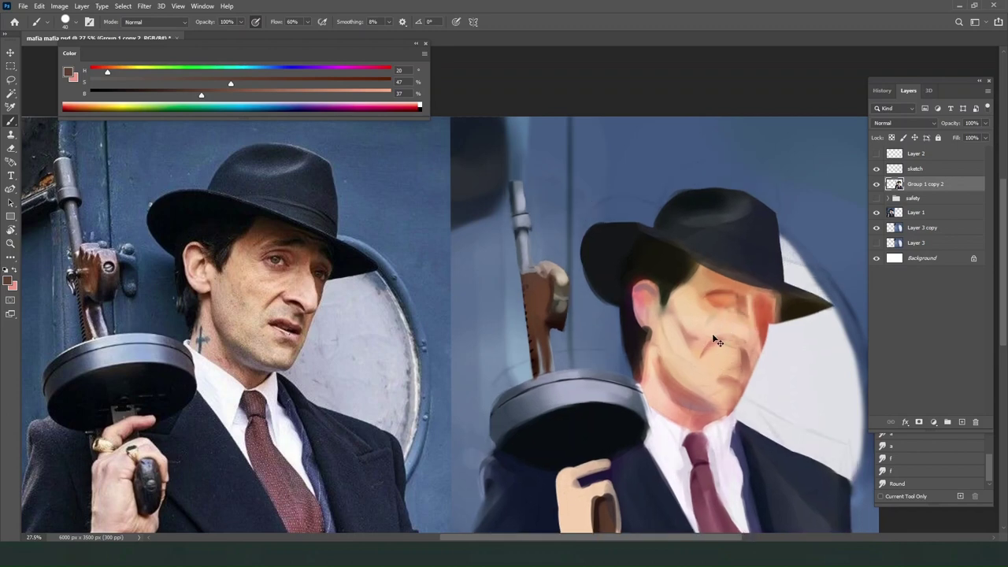
key(ctrl+z)
Sample near-black brown from the hair and add a new layer above Group 1 copy 2.
mouse_move(688, 249)
mouse_down()
mouse_move(675, 270)
mouse_move(675, 225)
mouse_up()
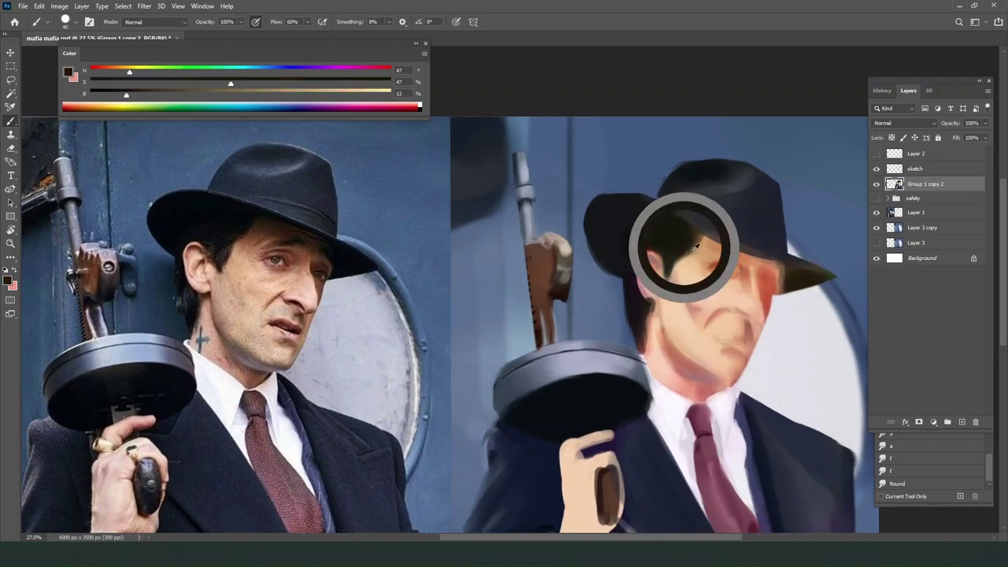
click(962, 422)
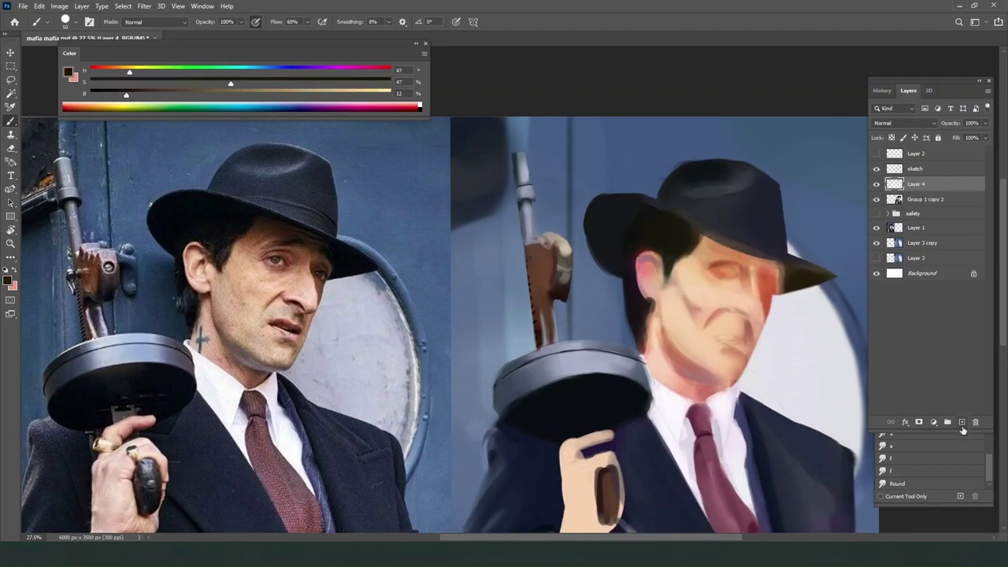
mouse_move(785, 303)
mouse_down()
mouse_move(669, 319)
mouse_move(748, 252)
mouse_up()
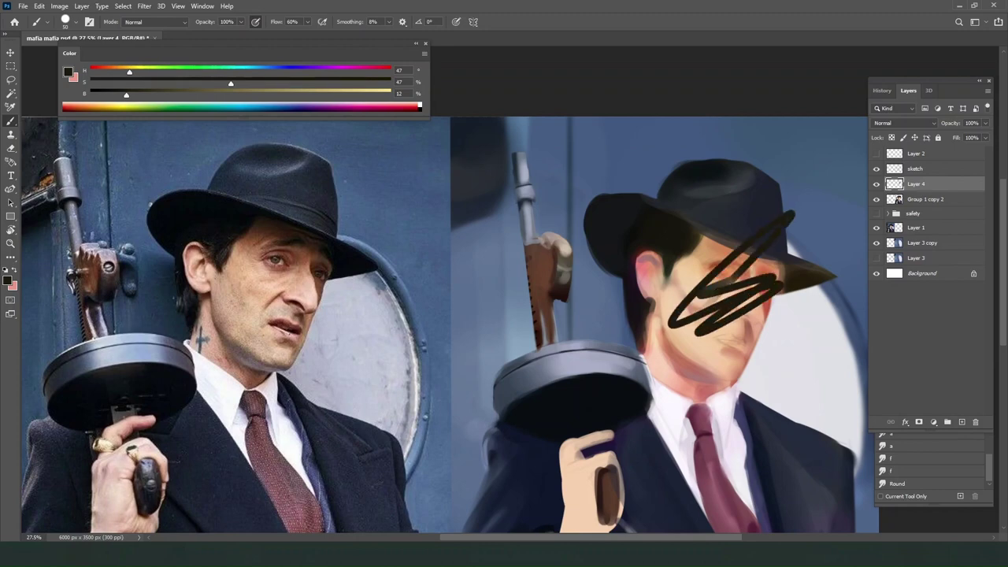
key(ctrl+z)
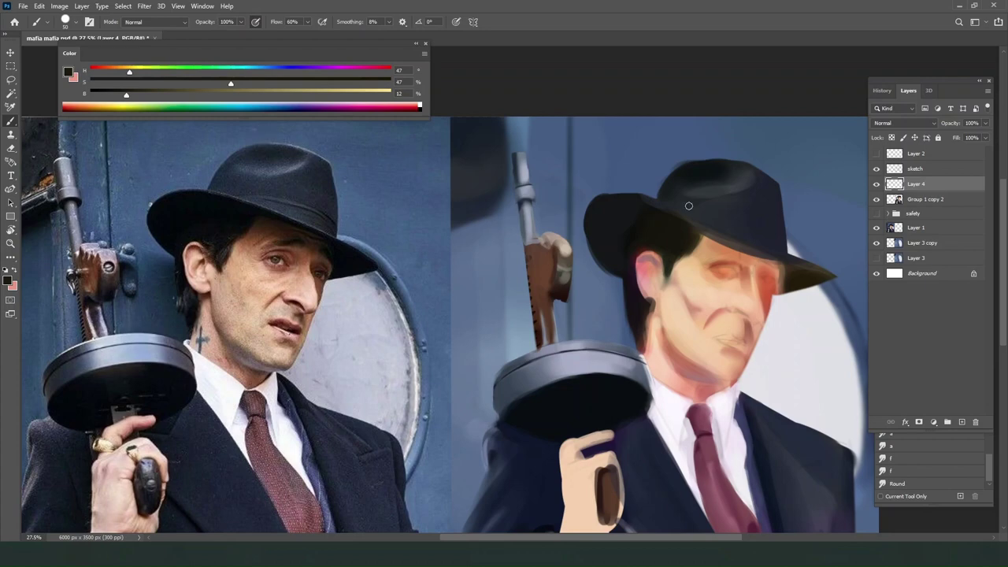
mouse_move(716, 266)
mouse_down()
mouse_move(722, 281)
mouse_move(742, 254)
mouse_move(710, 253)
mouse_up()
key(ctrl+z)
key(l)
click(496, 205)
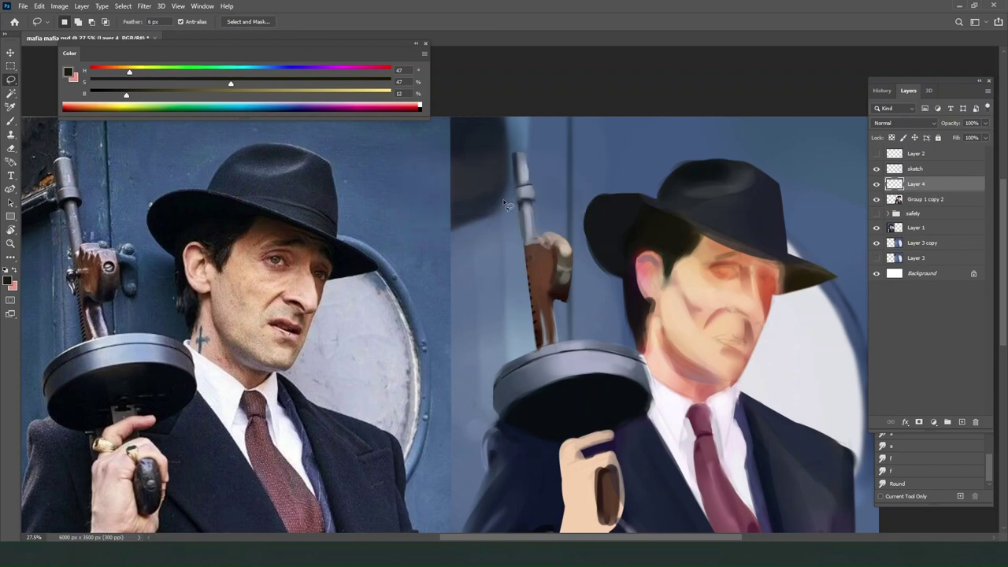
Paint both eyebrows in near-black on the new layer and soften the nearer one with sampled peach, dark brown and tan.
key(b)
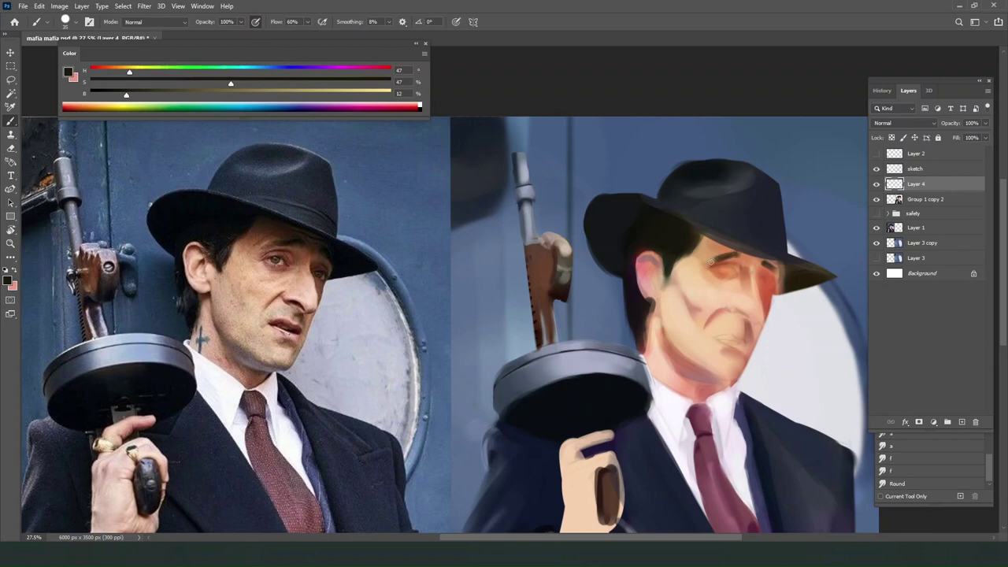
alt+click(708, 263)
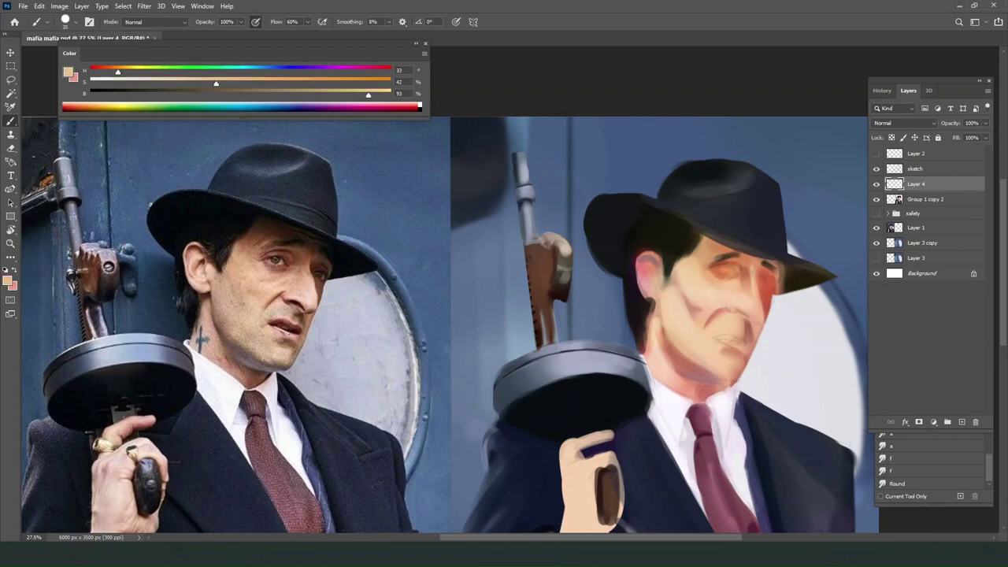
alt+click(734, 252)
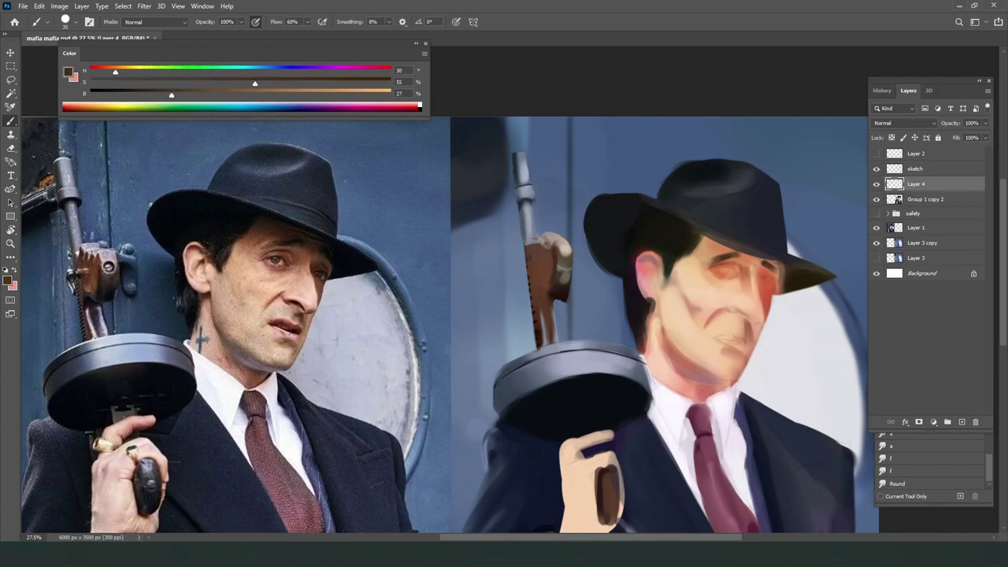
alt+click(715, 260)
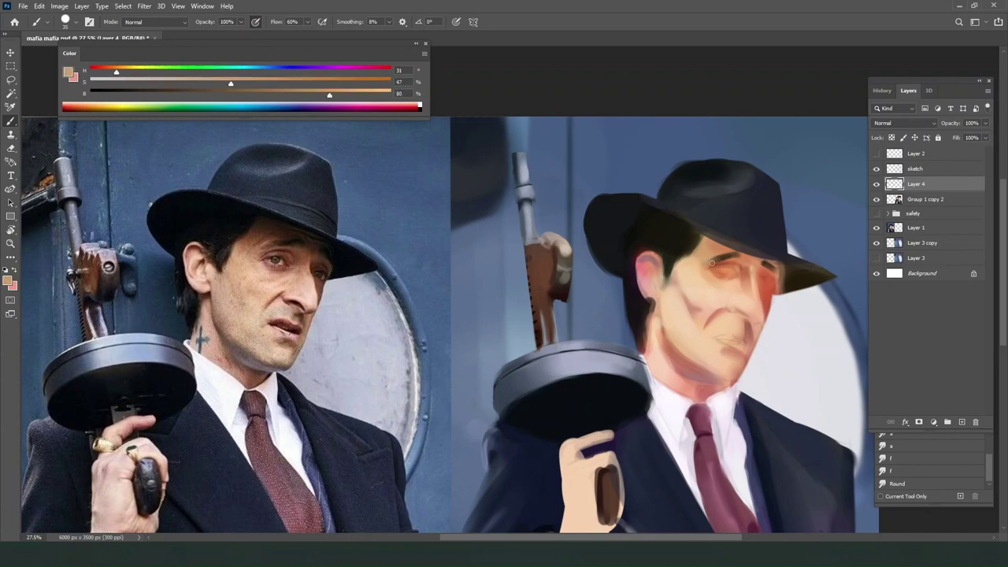
alt+click(722, 251)
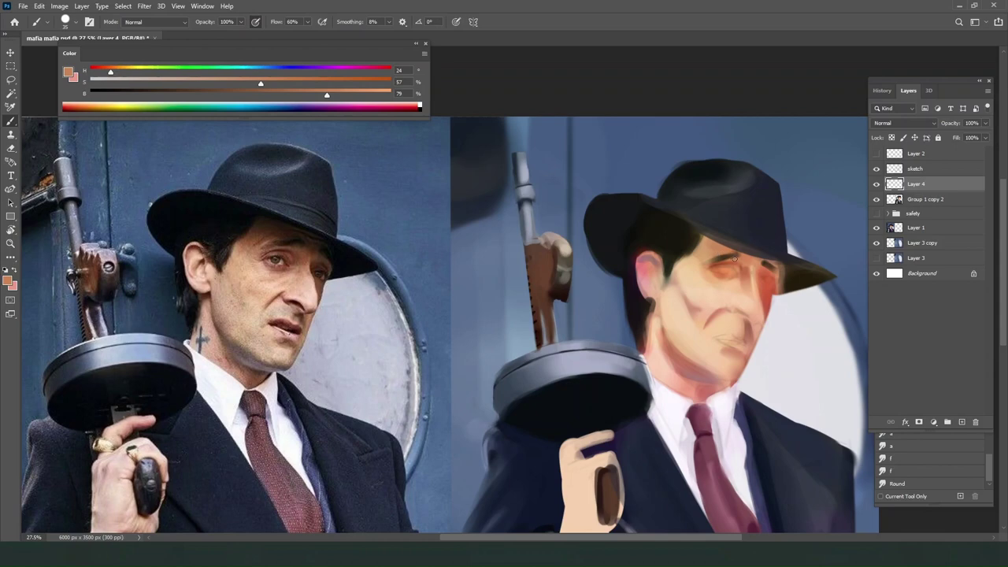
Retouch the nearer eyebrow and the eyelid shadow beneath it with sampled dark brown, orange-tan and brown tones.
alt+click(718, 260)
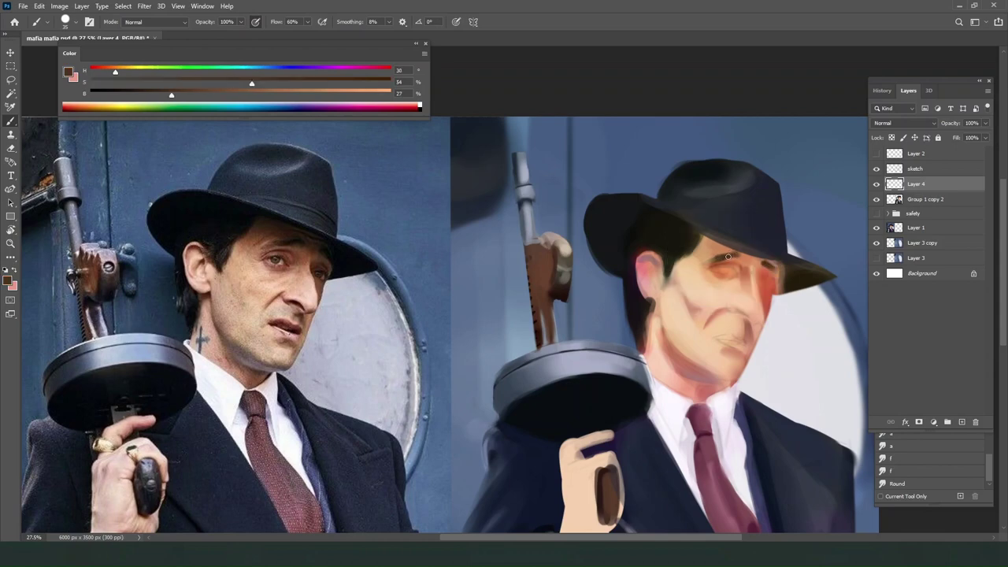
alt+click(715, 264)
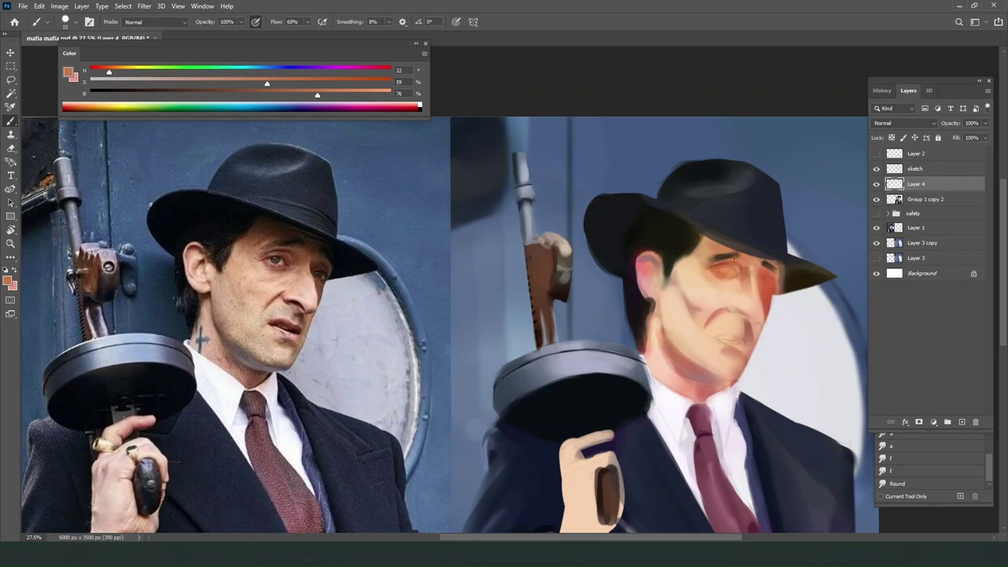
alt+click(711, 246)
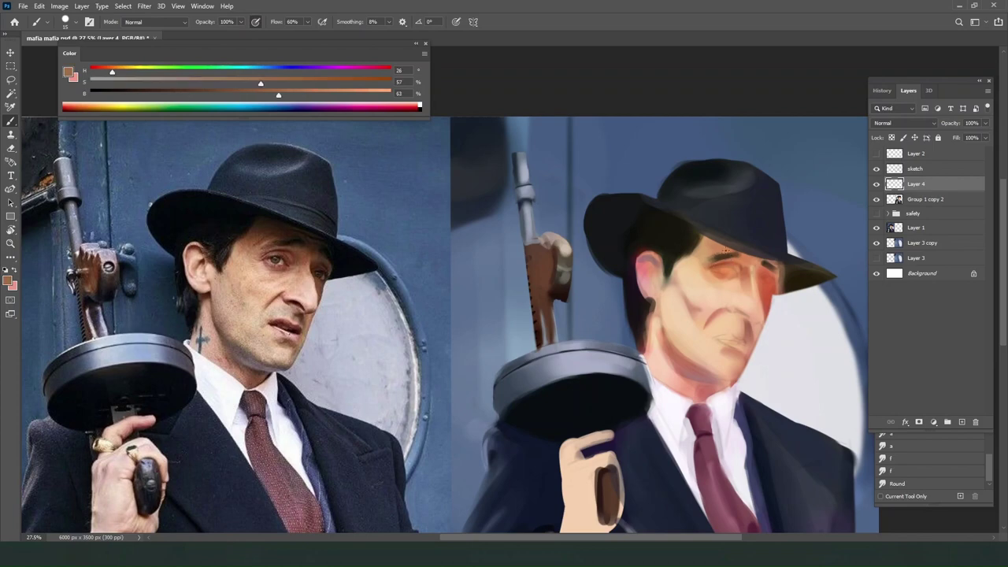
alt+click(726, 252)
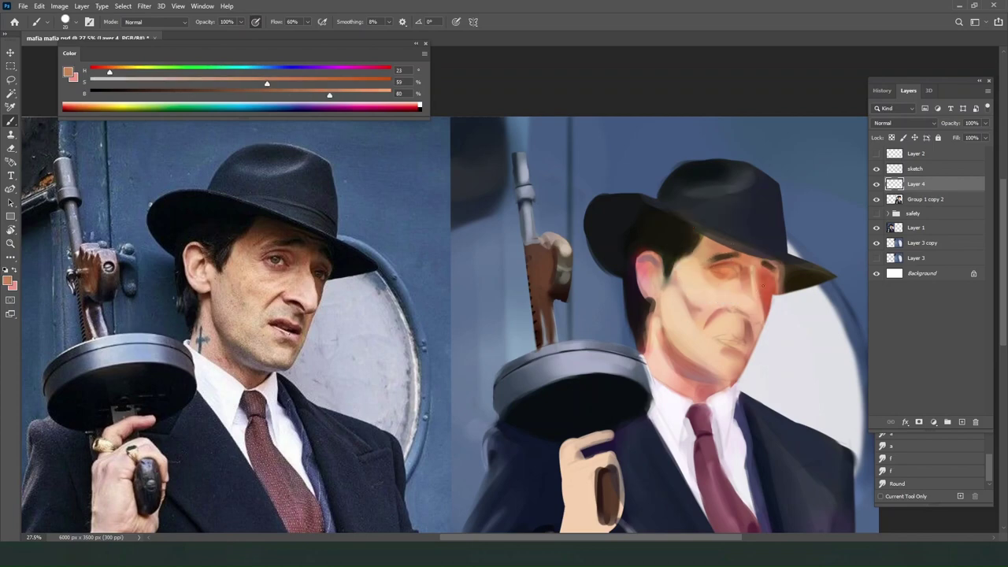
alt+click(772, 288)
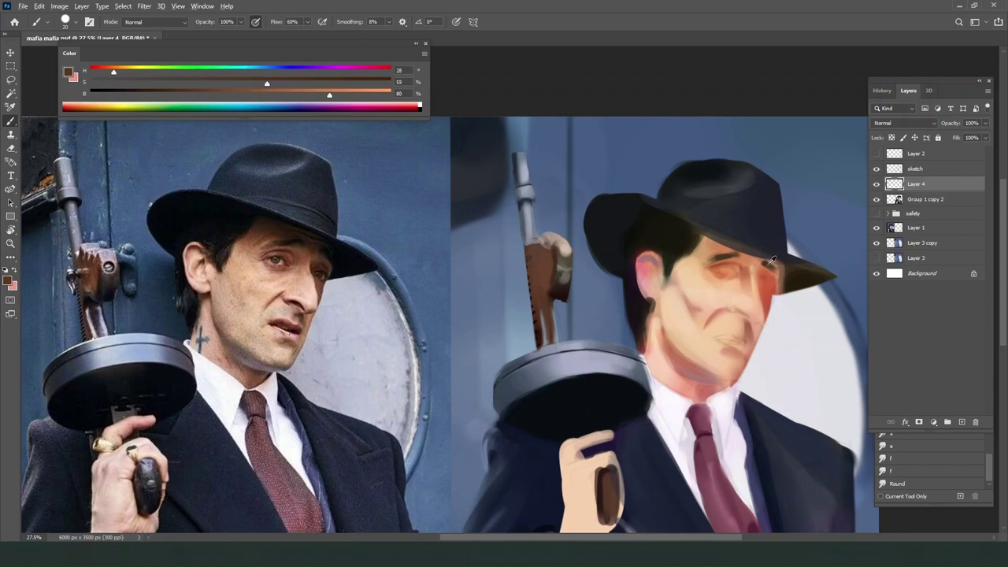
alt+click(728, 253)
Paint the nostril shadow with a small brush in dark brown at hue 18, saturation 91%, brightness 22%, undoing the first stroke.
alt+click(753, 312)
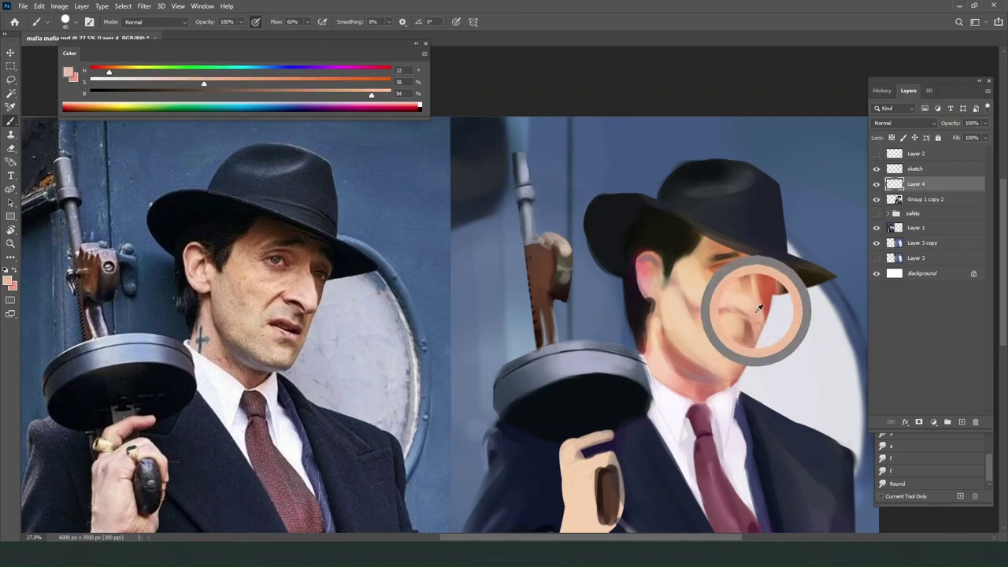
alt+click(747, 307)
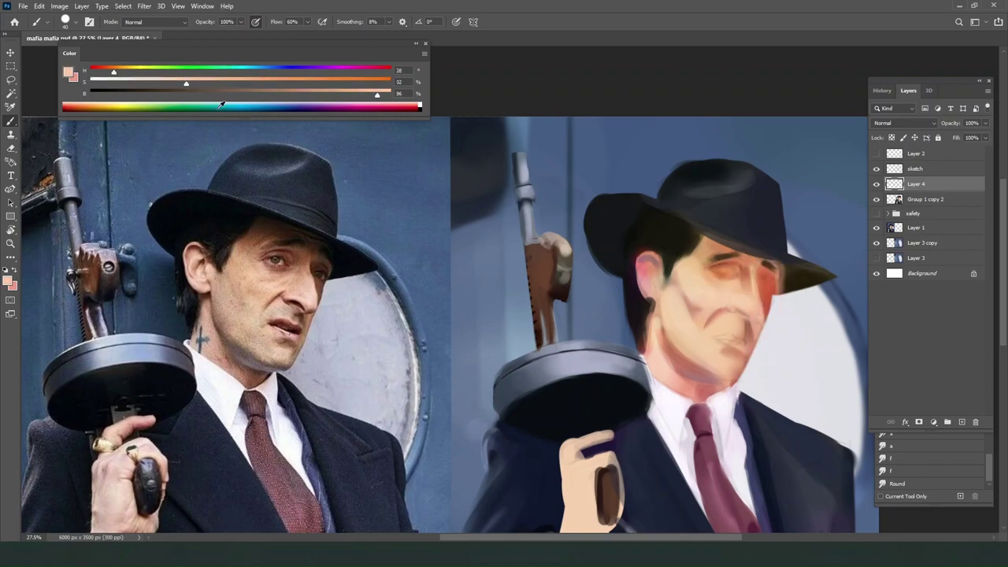
click(156, 93)
click(361, 81)
drag(113, 72, 105, 72)
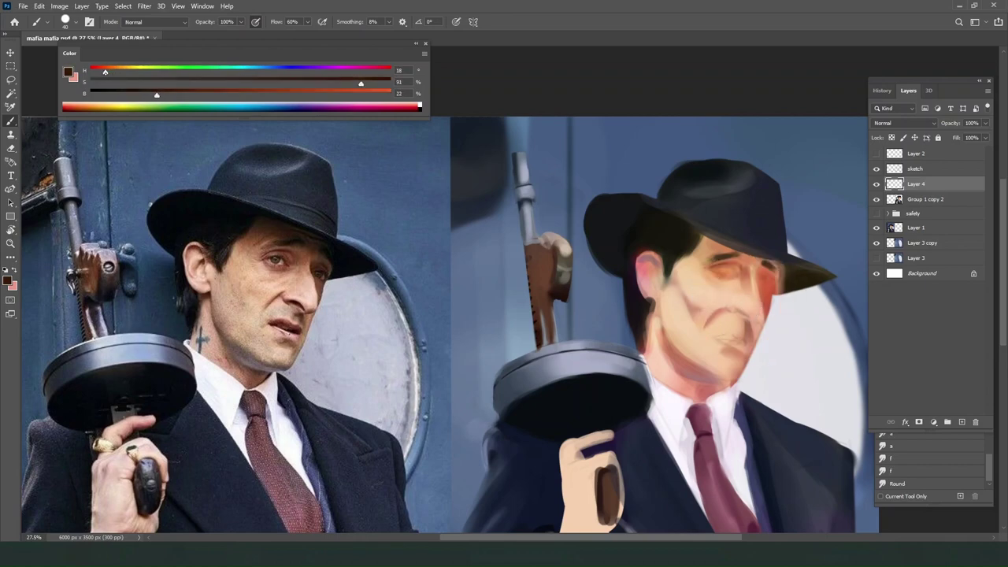
key(ctrl+z)
key(bracketleft)
key(bracketleft)
key(bracketleft)
key(bracketleft)
key(bracketright)
key(bracketright)
key(bracketright)
key(bracketleft)
key(bracketleft)
key(bracketright)
Soften the nostril mark with the Round smudge preset and brush strokes in sampled peach and muted brown.
click(909, 479)
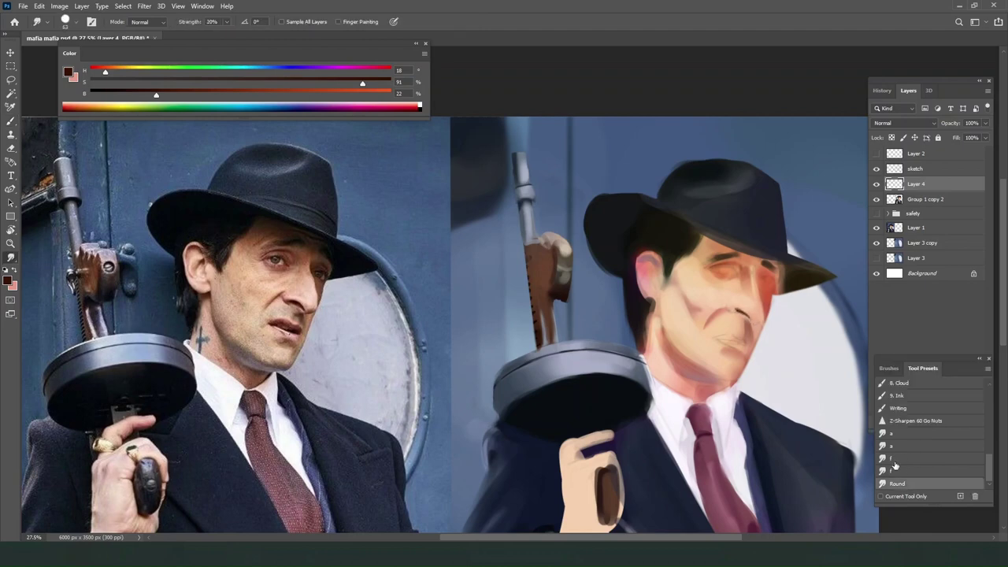
key(b)
alt+click(737, 314)
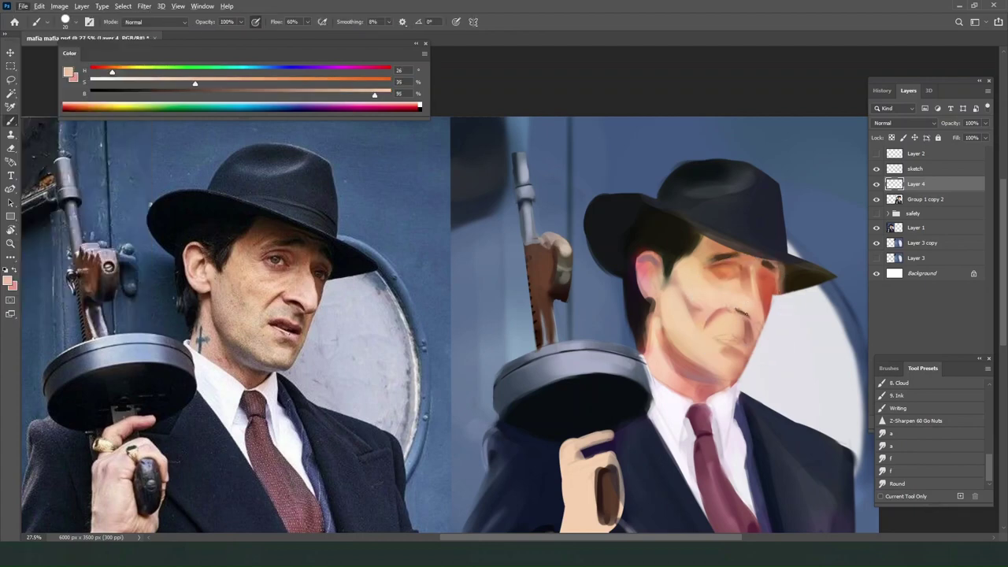
alt+click(738, 307)
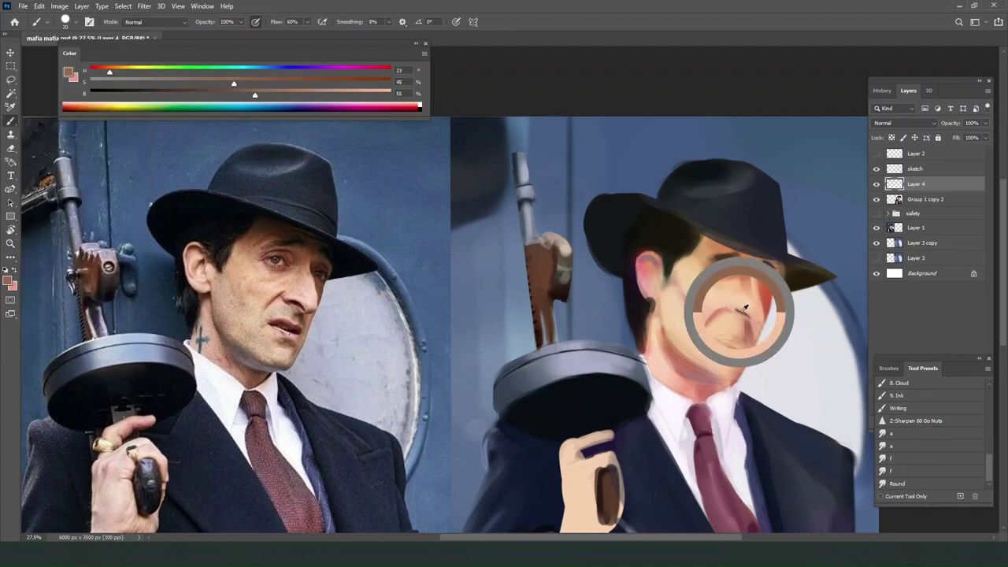
Deepen the nostril with dark red-brown at hue 6, saturation 95%, brightness 20%.
click(151, 94)
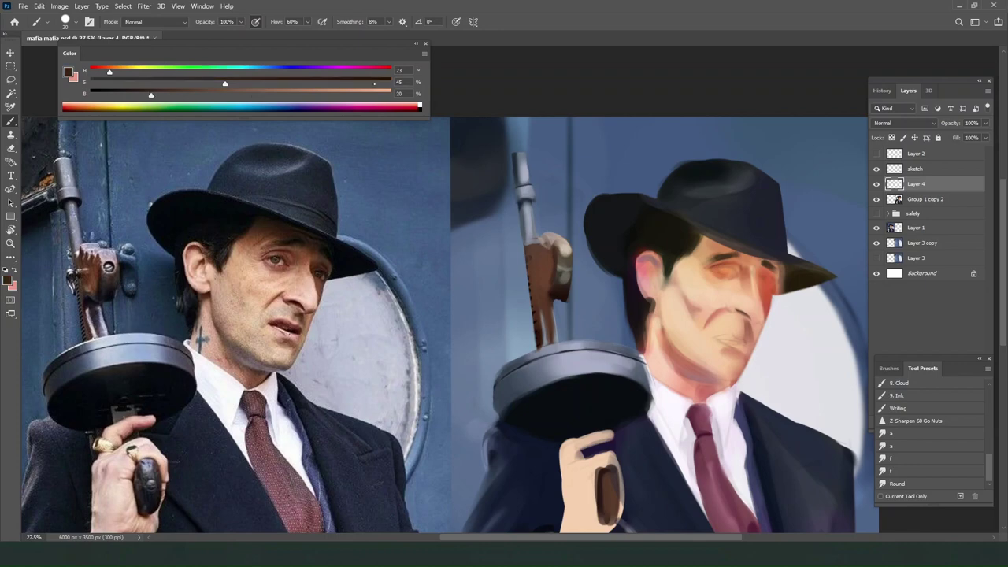
click(374, 82)
mouse_move(110, 71)
mouse_down()
mouse_move(66, 94)
mouse_move(96, 72)
mouse_up()
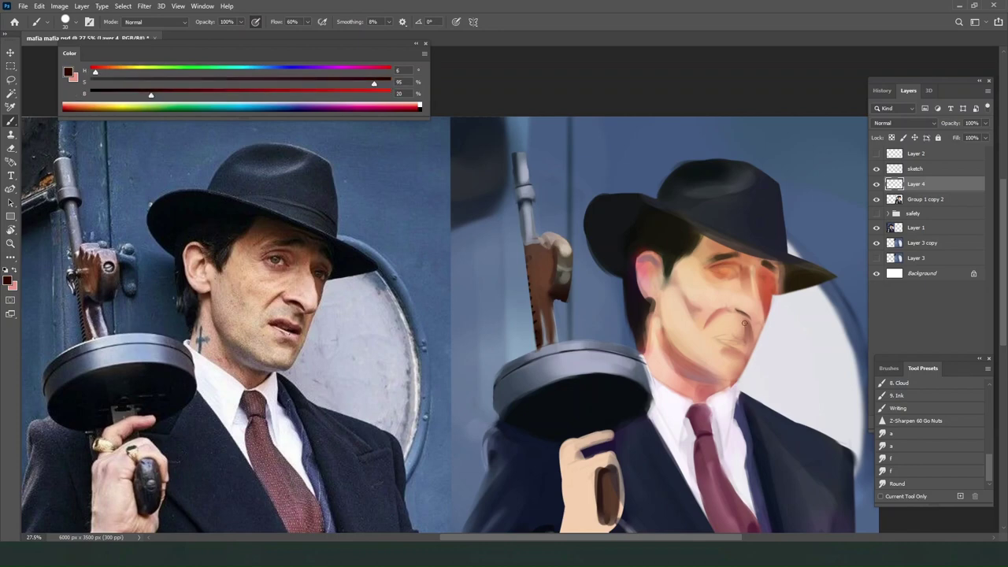
drag(734, 312, 750, 320)
Work dark red at hue 6, saturation 100%, brightness 30% into the nostril, undoing the larger stroke.
drag(382, 82, 390, 82)
drag(152, 94, 180, 93)
key(bracketright)
drag(728, 308, 746, 315)
key(ctrl+z)
key(bracketleft)
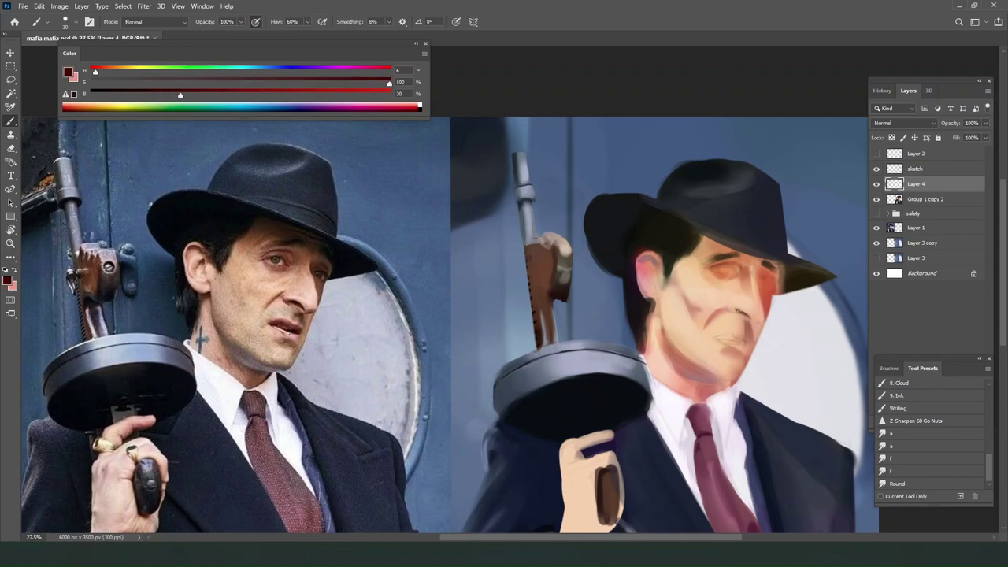
key(bracketright)
Shape the nostril's edges by alternating sampled muted brown, reddish brown and peach skin tones.
alt+click(746, 315)
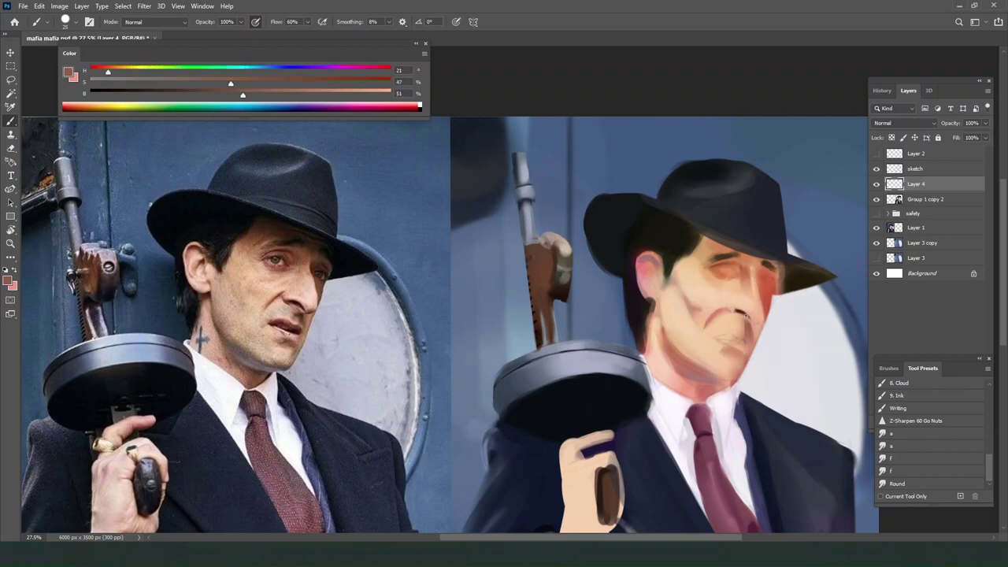
alt+click(745, 315)
alt+click(741, 307)
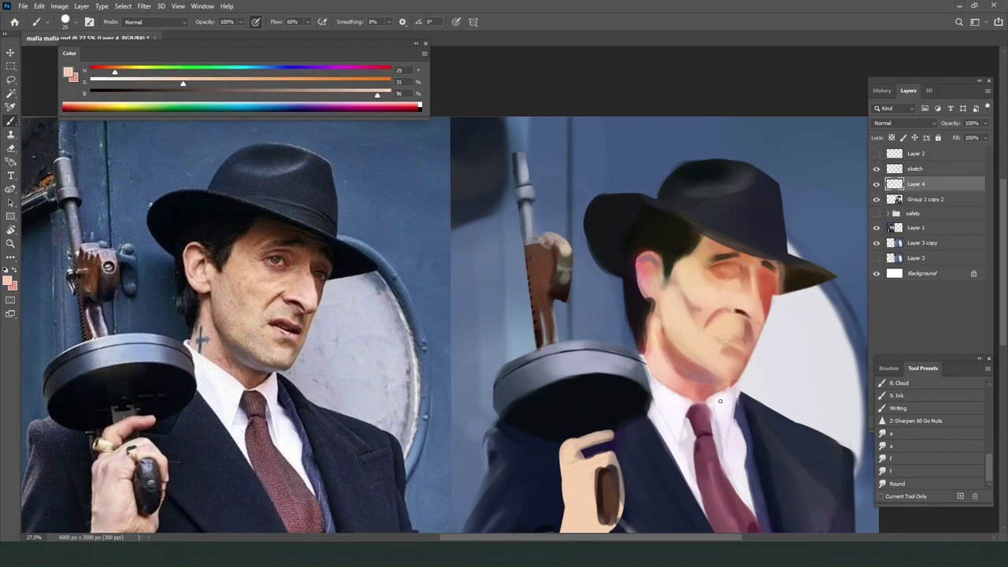
alt+click(747, 314)
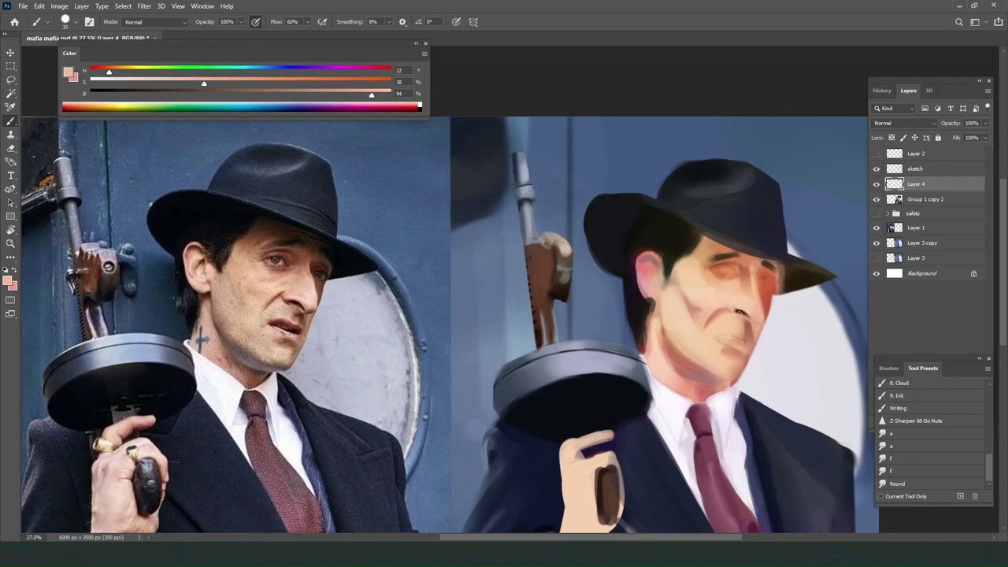
alt+click(740, 313)
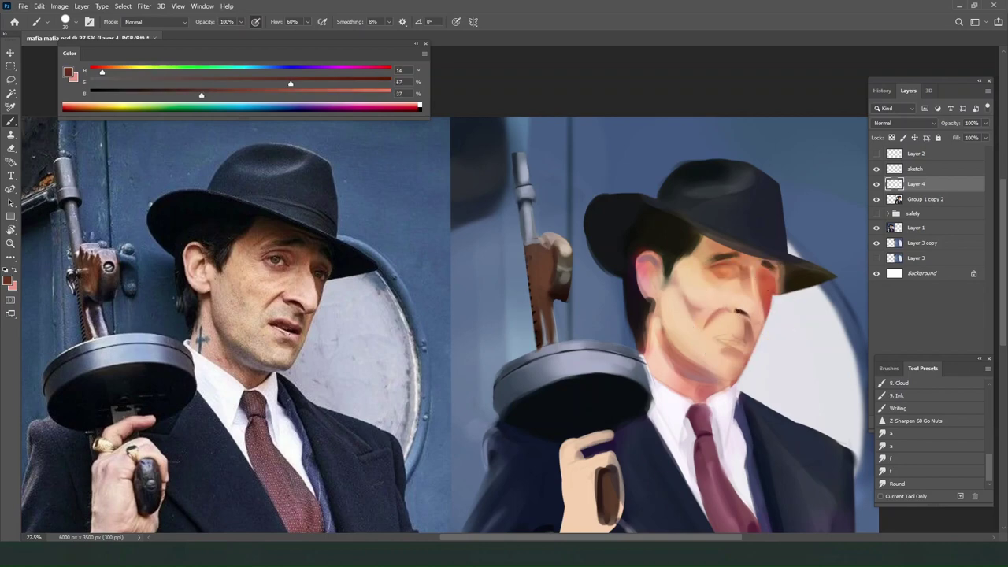
alt+click(747, 299)
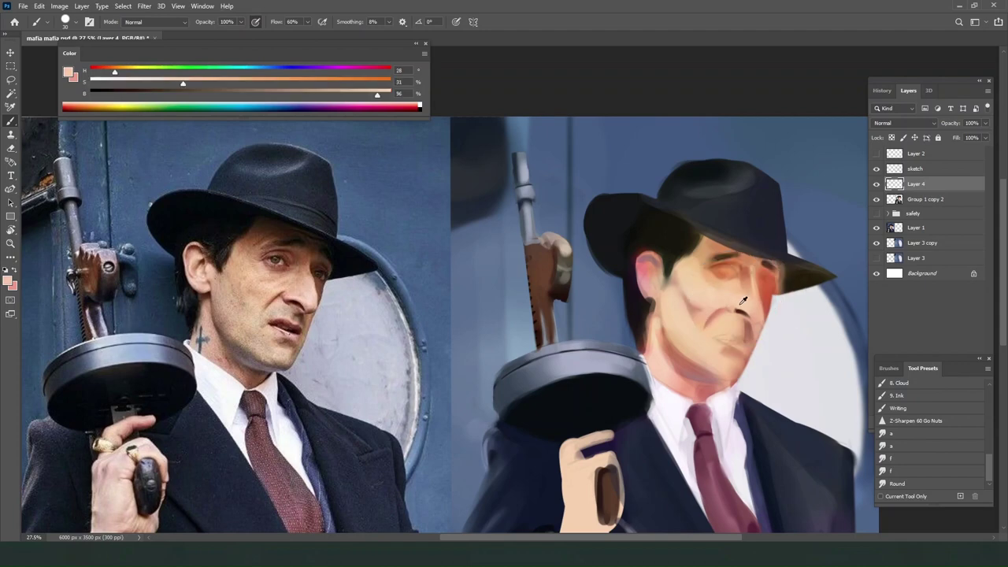
Refine the nostril's outline with sampled dark red-brown and cover the skin around it with sampled light peach.
key(bracketright)
alt+click(741, 313)
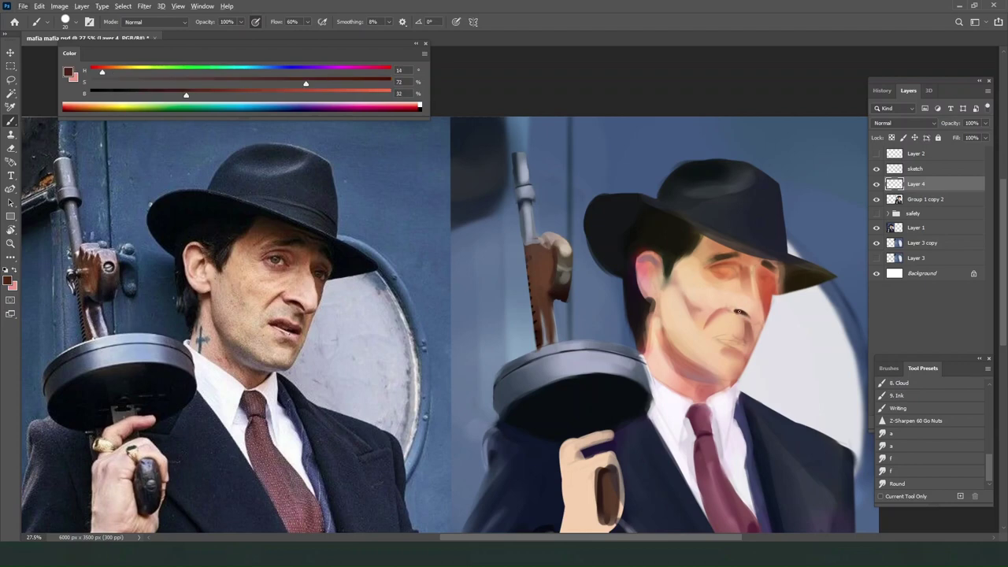
alt+click(740, 313)
alt+click(754, 308)
key(bracketright)
key(bracketright)
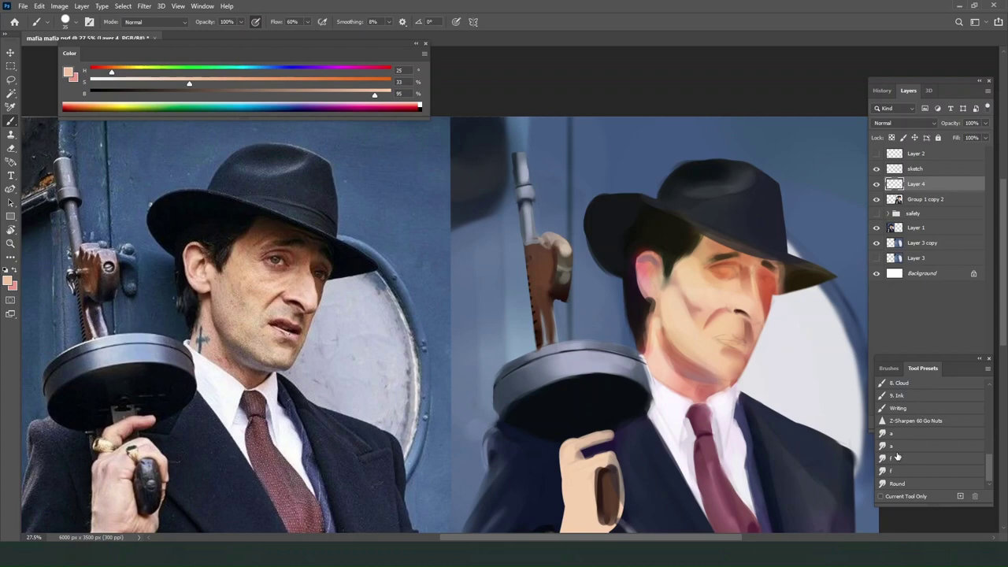
Smudge the nostril's edge with the Round preset and repaint the skin beside it in sampled peach tones.
click(898, 483)
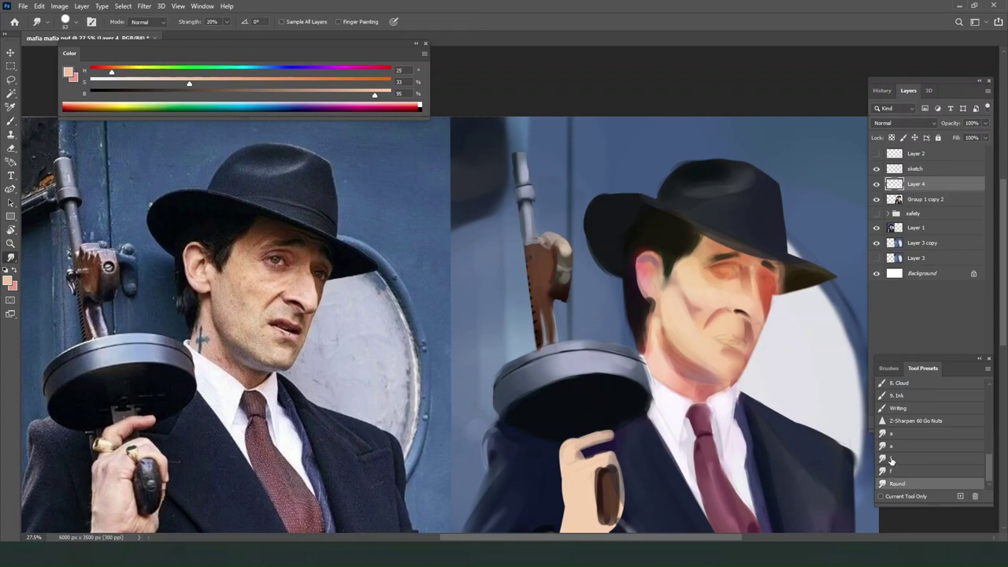
key(b)
alt+click(740, 314)
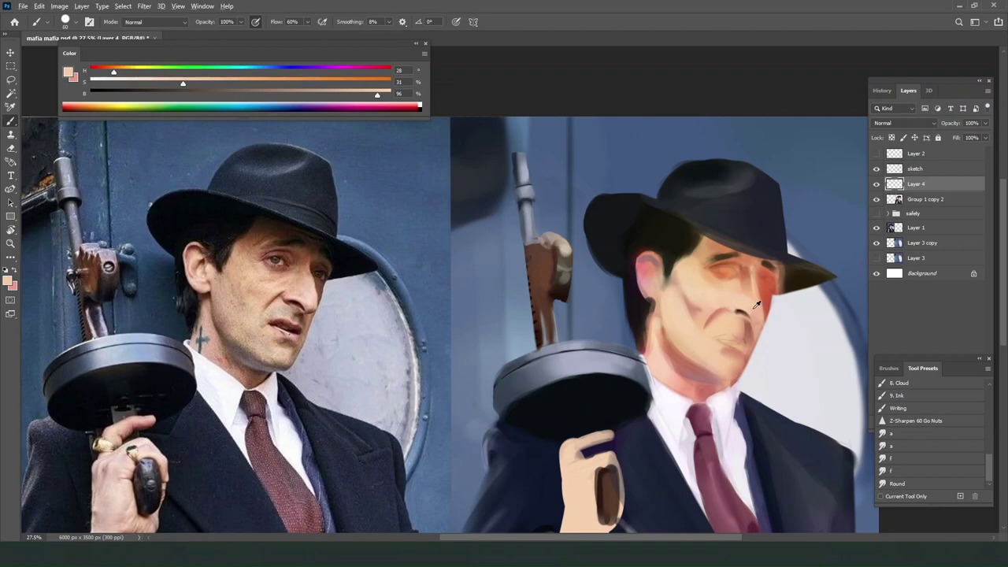
alt+click(748, 303)
alt+click(744, 315)
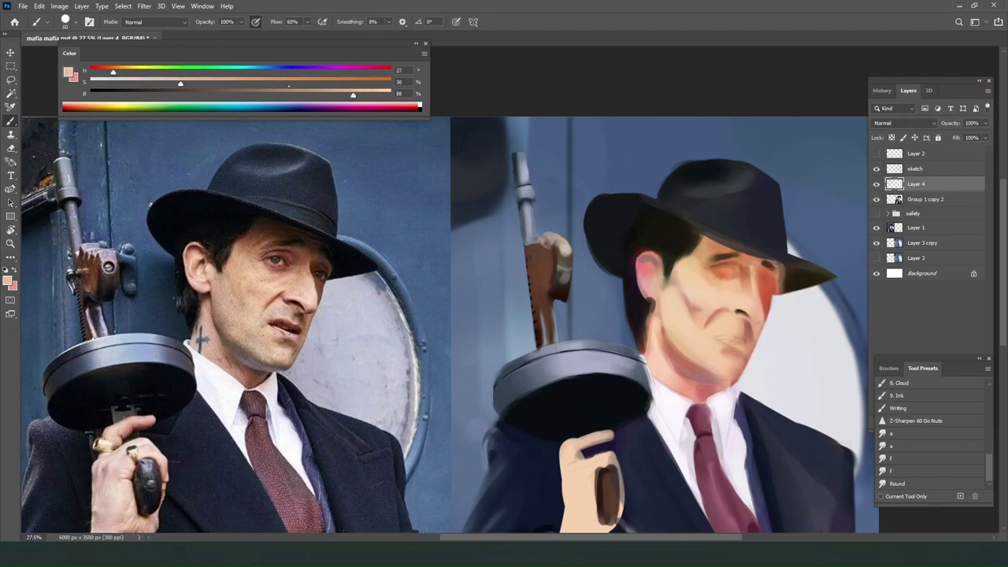
Brush soft tan at hue 20, saturation 38%, brightness 88% over the face with a larger brush.
click(106, 69)
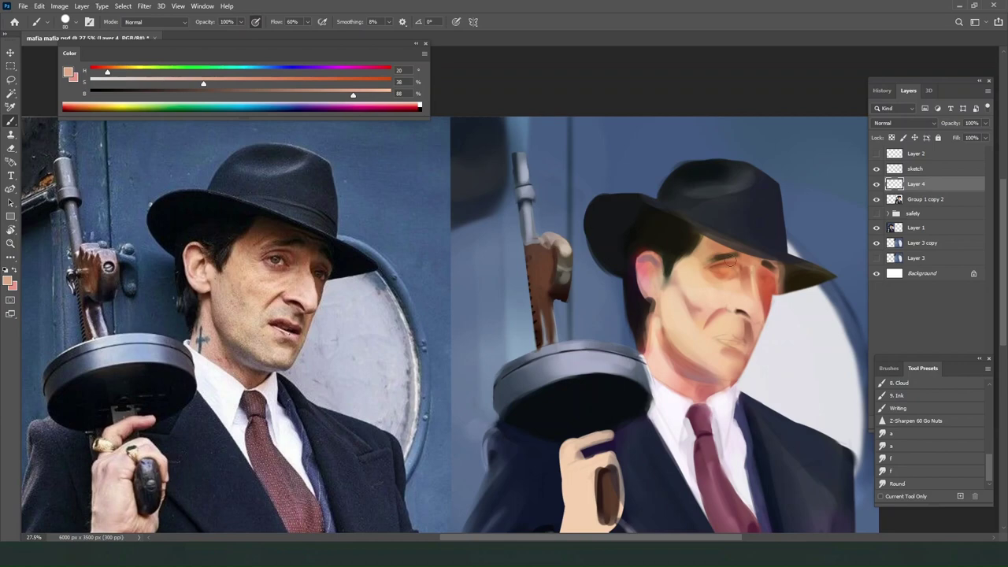
key(bracketright)
key(bracketright)
mouse_move(734, 260)
mouse_down()
mouse_move(747, 294)
mouse_move(681, 339)
mouse_move(709, 352)
mouse_up()
alt+click(763, 288)
alt+click(764, 296)
key(ctrl+z)
alt+click(767, 295)
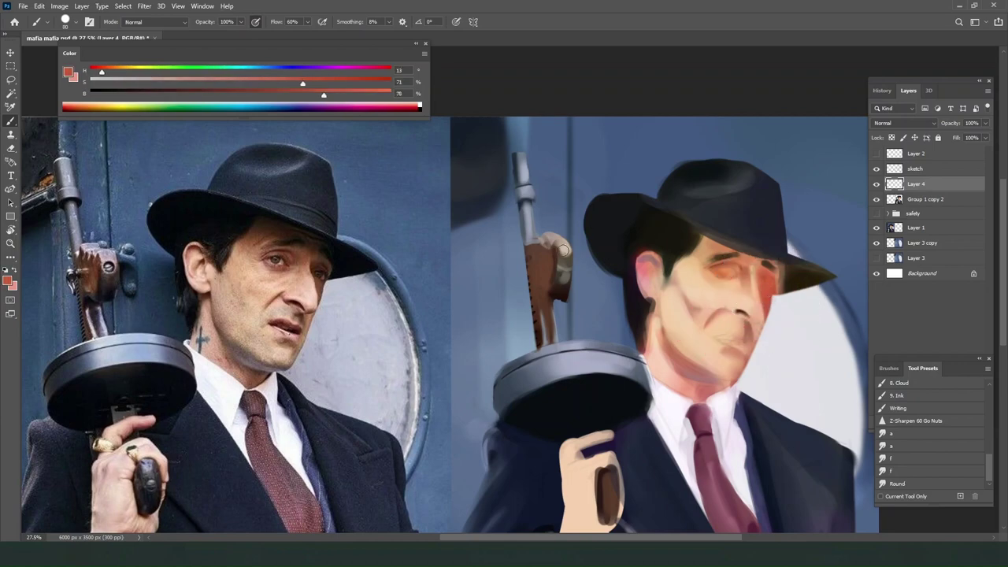
click(280, 93)
drag(786, 307, 768, 353)
key(ctrl+z)
click(348, 82)
drag(741, 285, 731, 317)
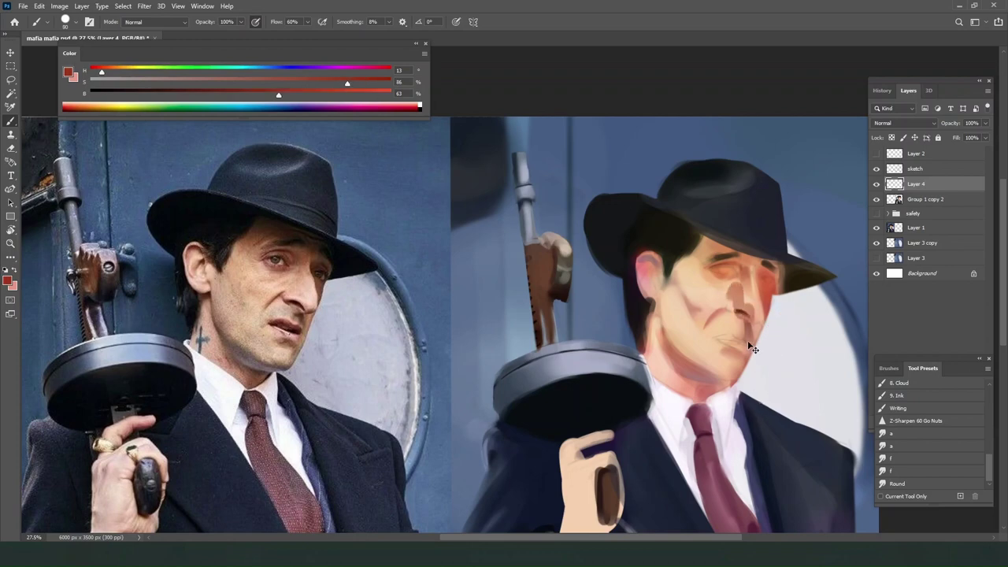
key(ctrl+z)
Start the crease of the nearer nose wing with a smaller brush in deep red and tones sampled from the reference and face.
click(100, 70)
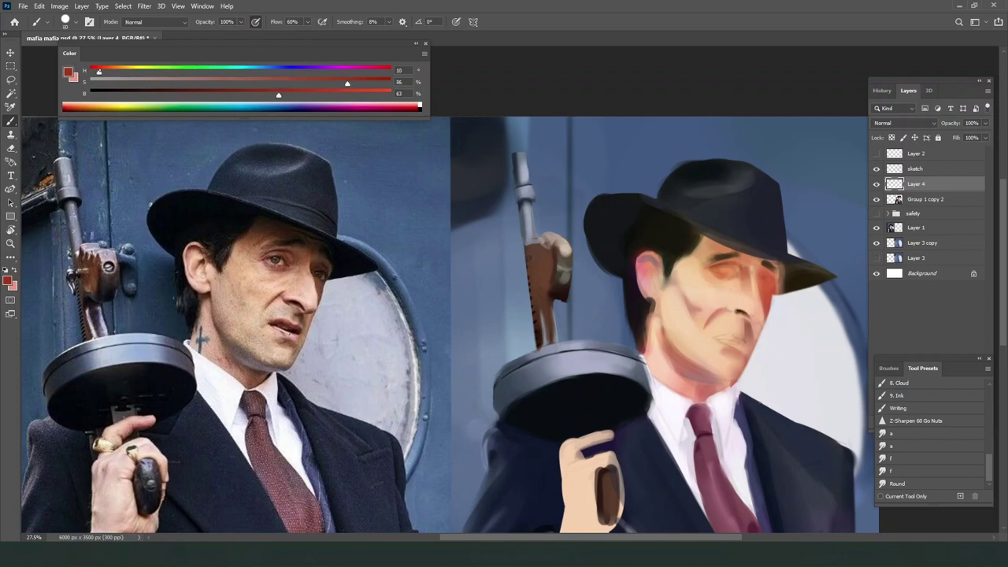
key(bracketleft)
key(bracketleft)
alt+click(280, 308)
alt+click(721, 312)
alt+click(764, 289)
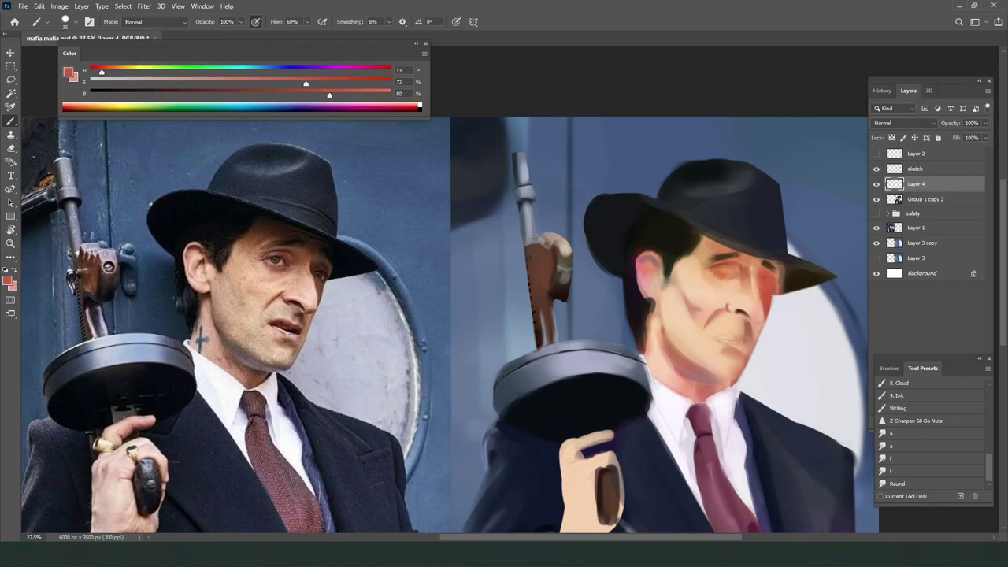
Darken the nose wing crease with hue 13, saturation 92%, brightness 19%, and trim it with sampled peach and brown.
click(147, 95)
click(364, 83)
key(])
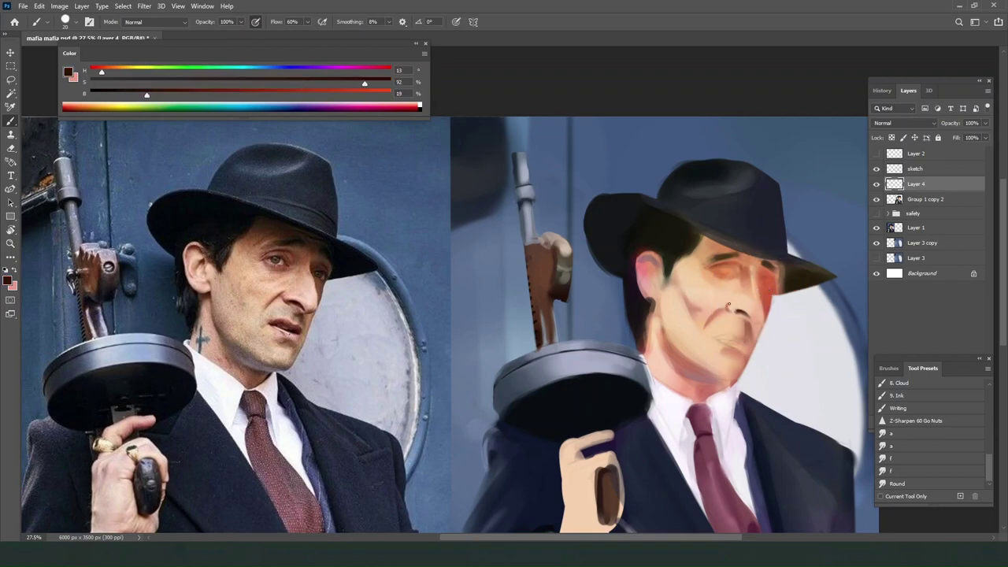
alt+click(733, 309)
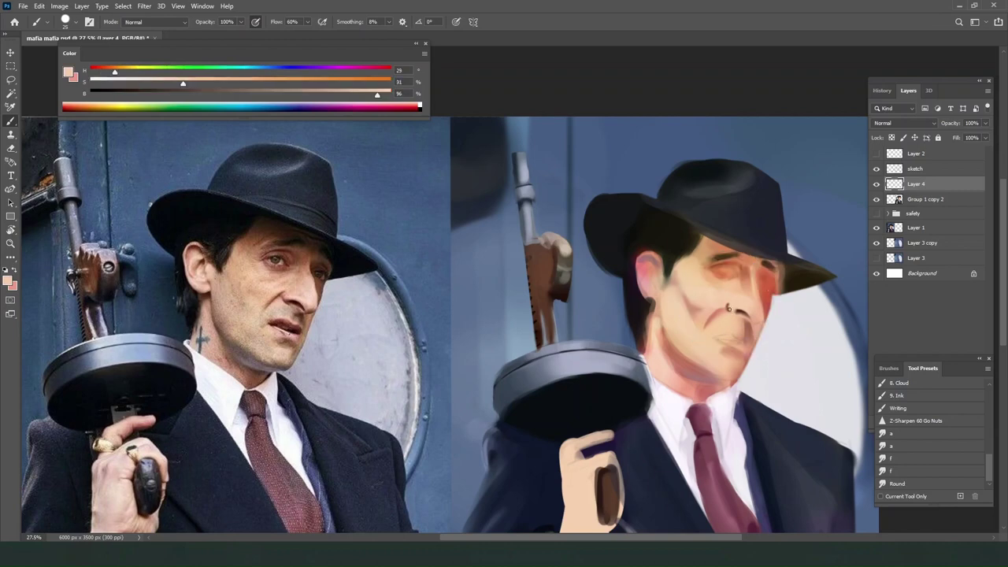
alt+click(728, 308)
key(bracketright)
Turn on the Dot Gain 20% greyscale proof and blend the nose shading with the Round smudge and sampled peach and tan.
key(ctrl+y)
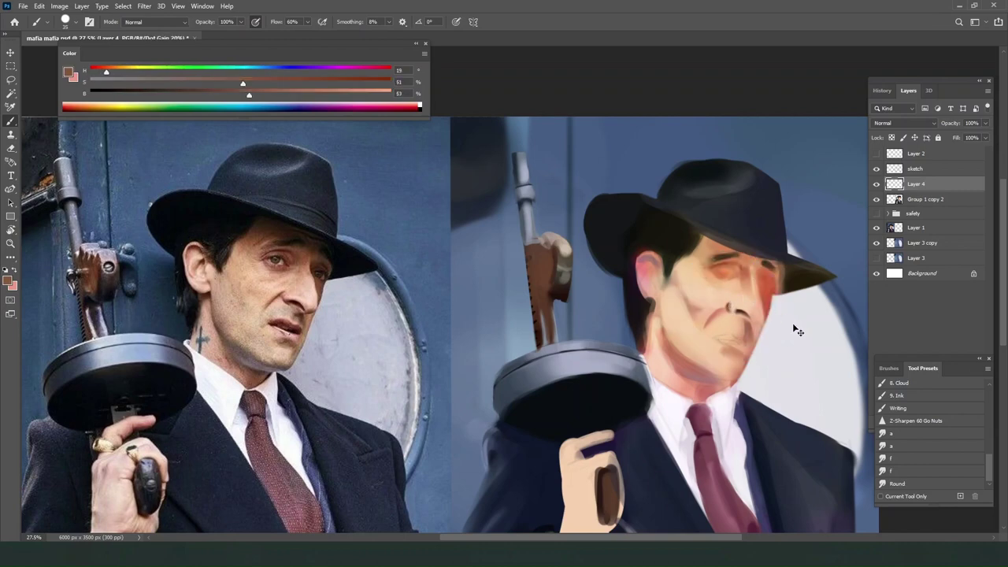
click(895, 484)
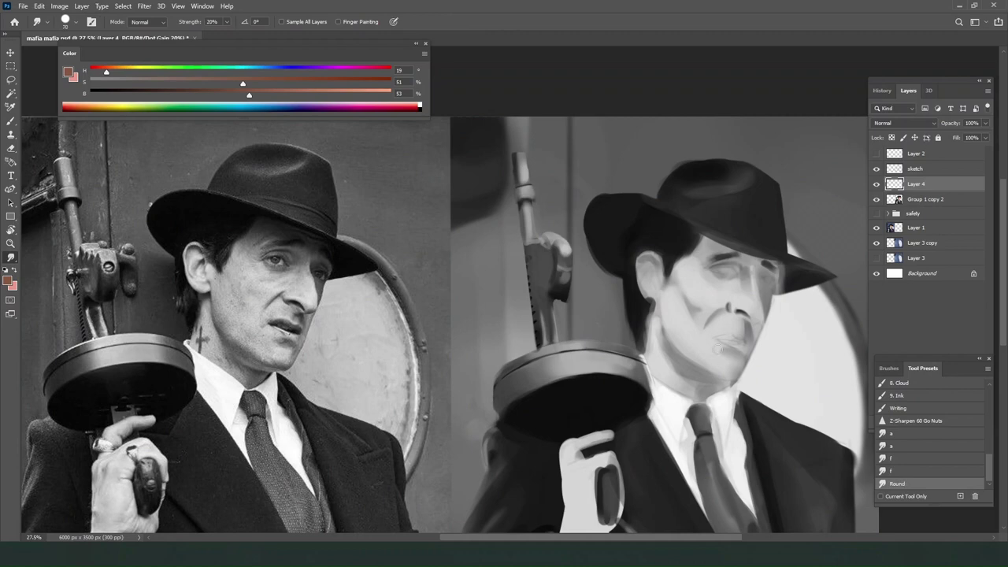
key(b)
alt+click(732, 304)
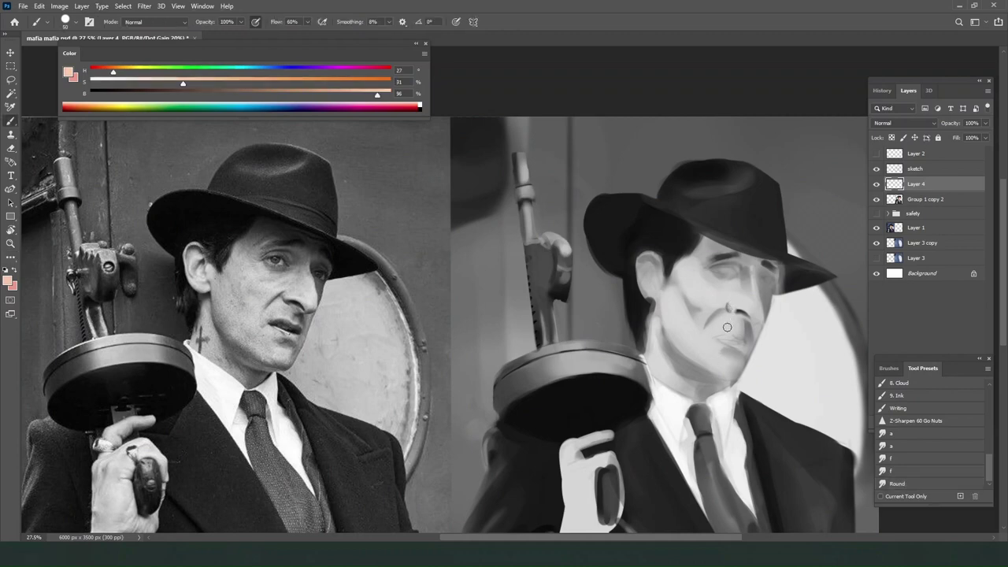
alt+click(737, 310)
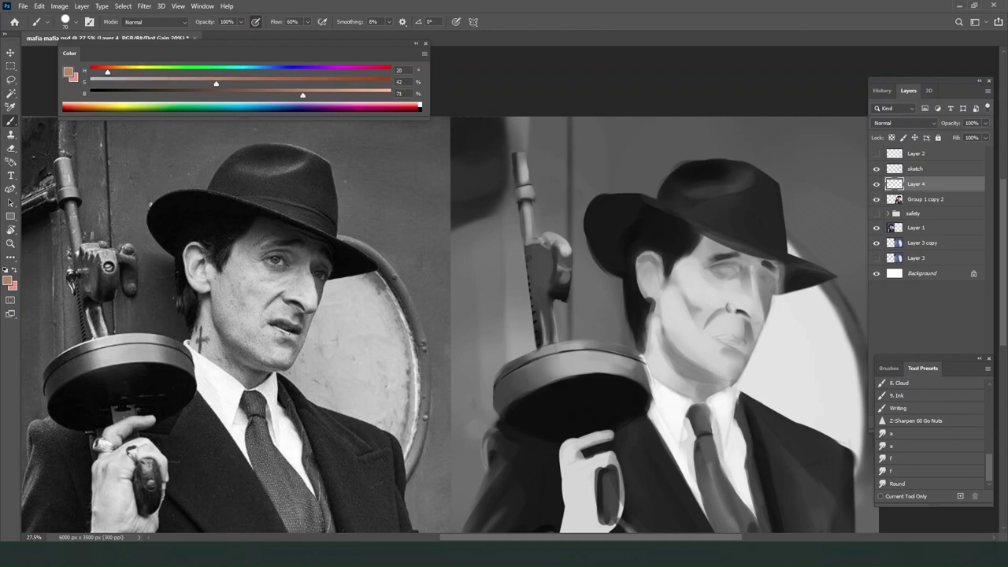
Define the crease beside the nose wing with hue 12, saturation 88%, brightness 31%, and soften it with sampled peach and the smudge.
click(183, 94)
click(354, 82)
click(101, 71)
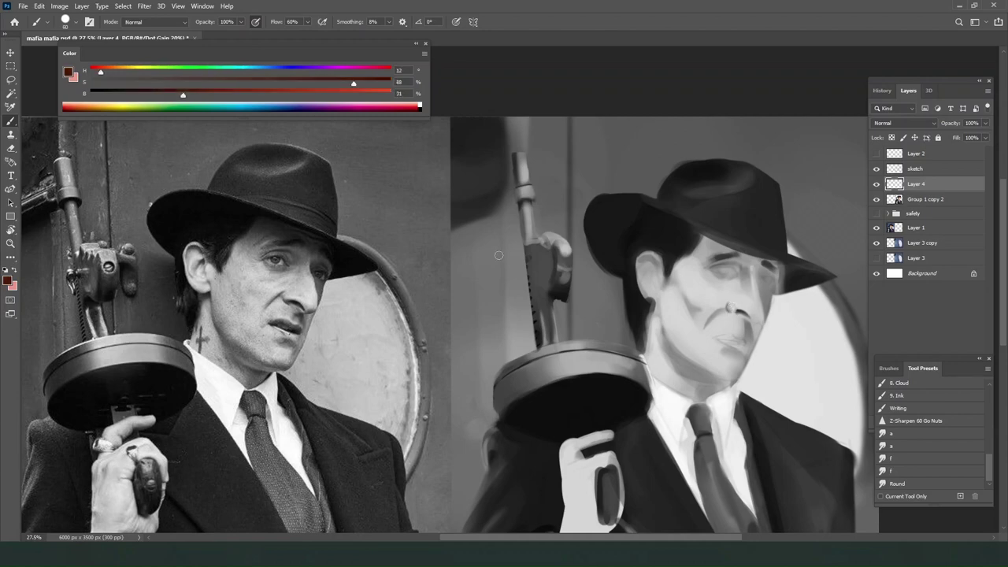
key(bracketleft)
key(bracketleft)
drag(706, 366, 711, 337)
key(ctrl+z)
alt+click(708, 317)
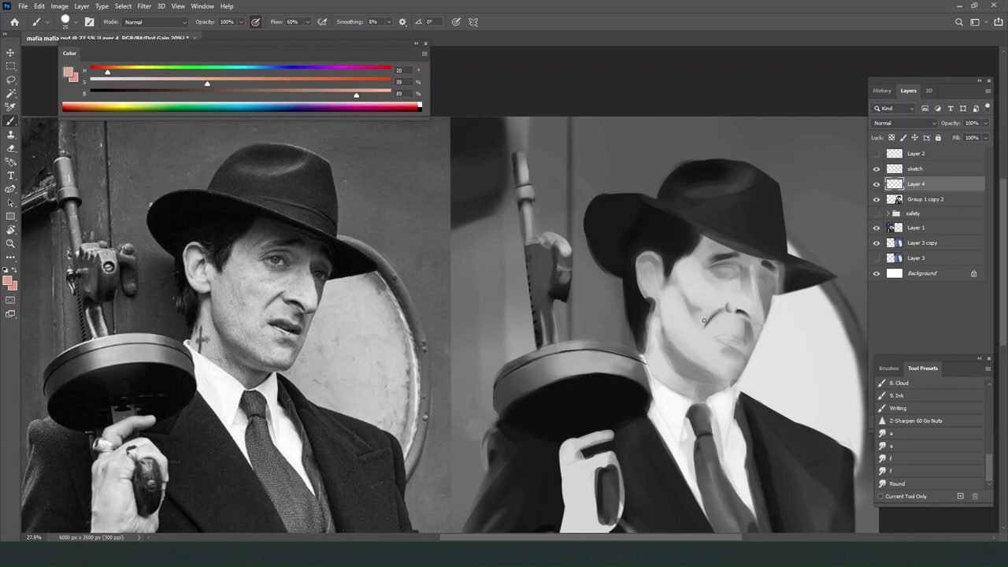
alt+click(718, 306)
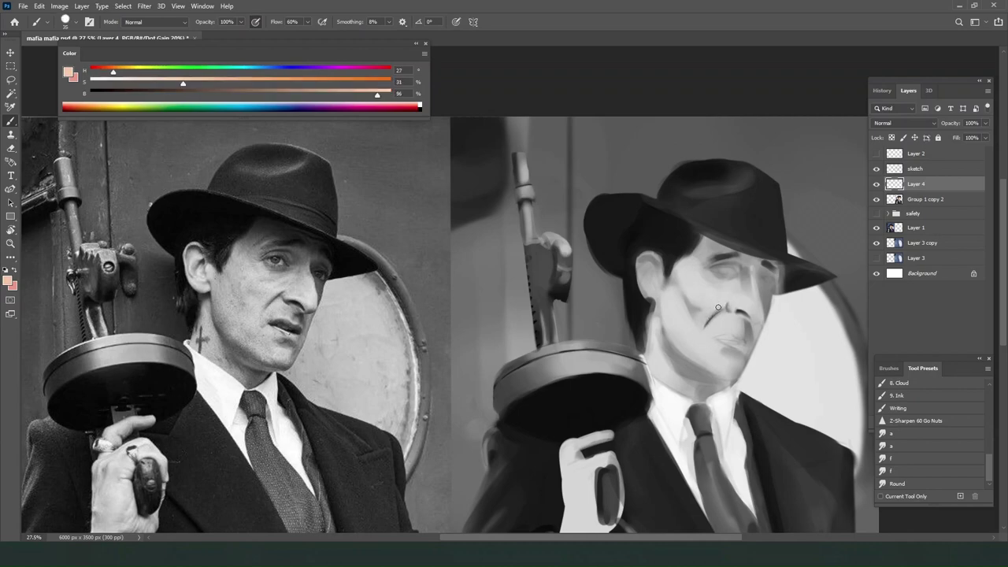
click(898, 473)
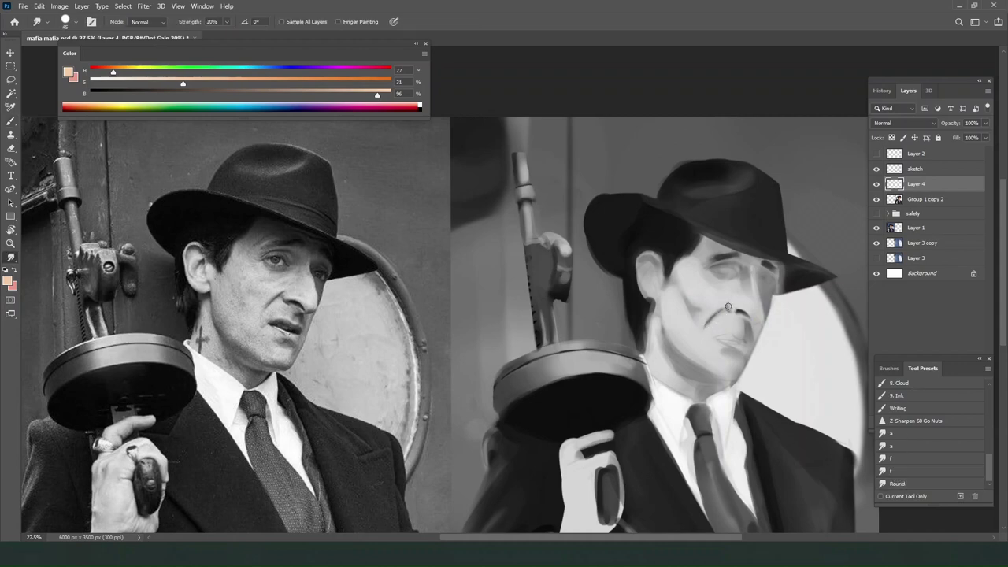
Blend the nearer cheek with tan and pale peach sampled from the painted face, and turn off the greyscale proof.
key(b)
alt+click(692, 299)
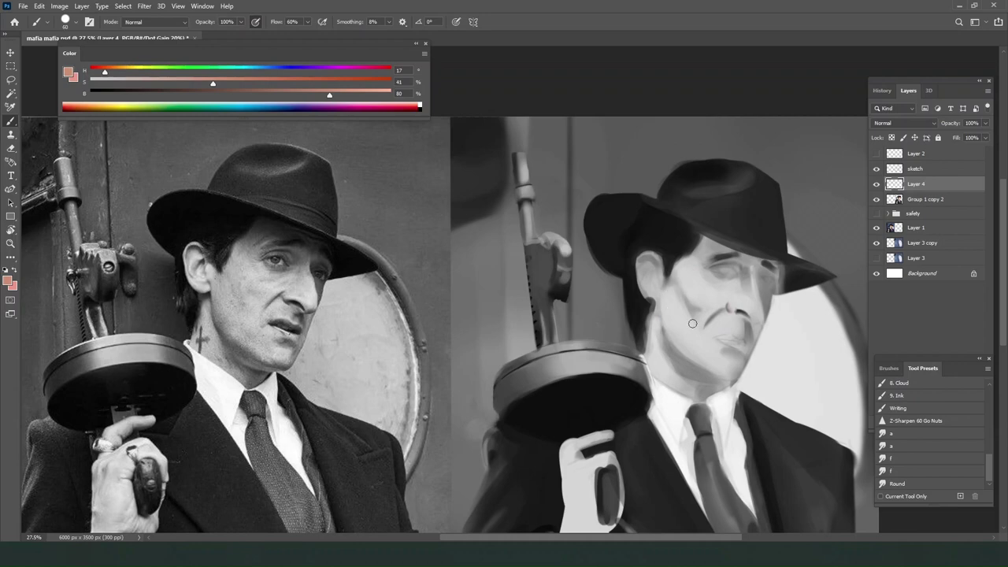
alt+click(675, 300)
alt+click(693, 288)
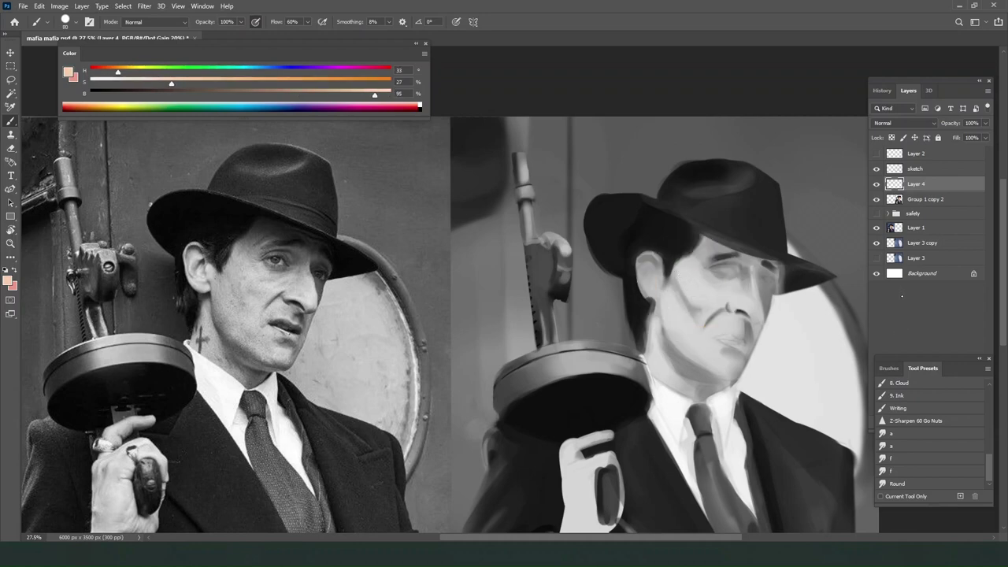
key(ctrl+y)
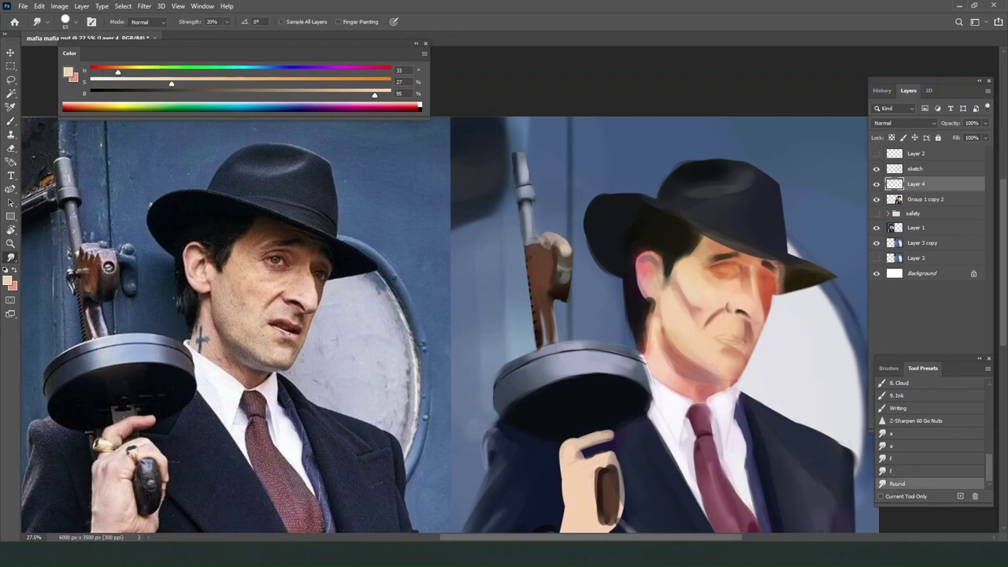
Try marking the light area below the eye and across the cheek in pale peach over the reference photo.
key(bracketleft)
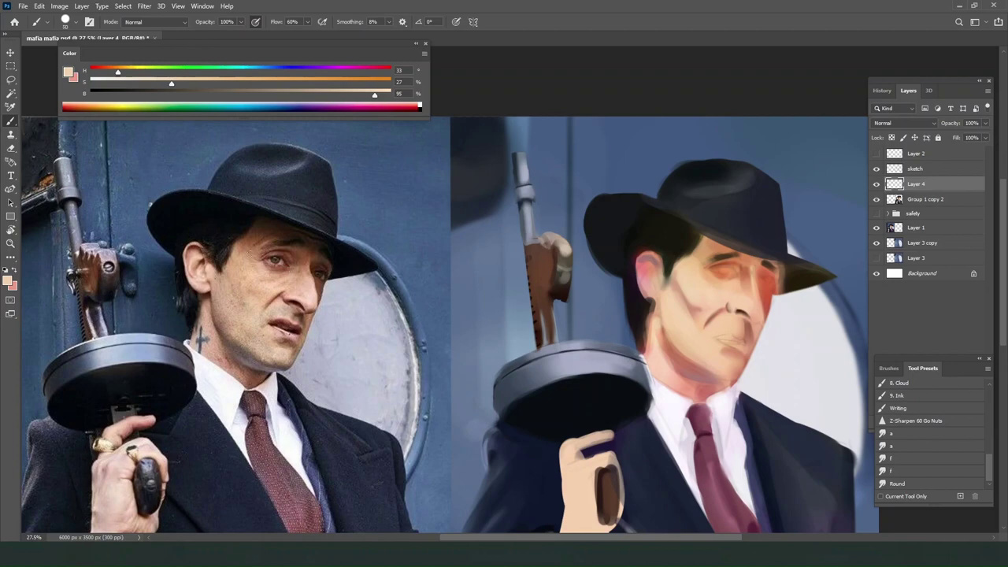
mouse_move(245, 252)
mouse_down()
mouse_move(276, 280)
mouse_move(296, 278)
mouse_move(268, 293)
mouse_move(229, 263)
mouse_move(236, 253)
mouse_move(268, 280)
mouse_up()
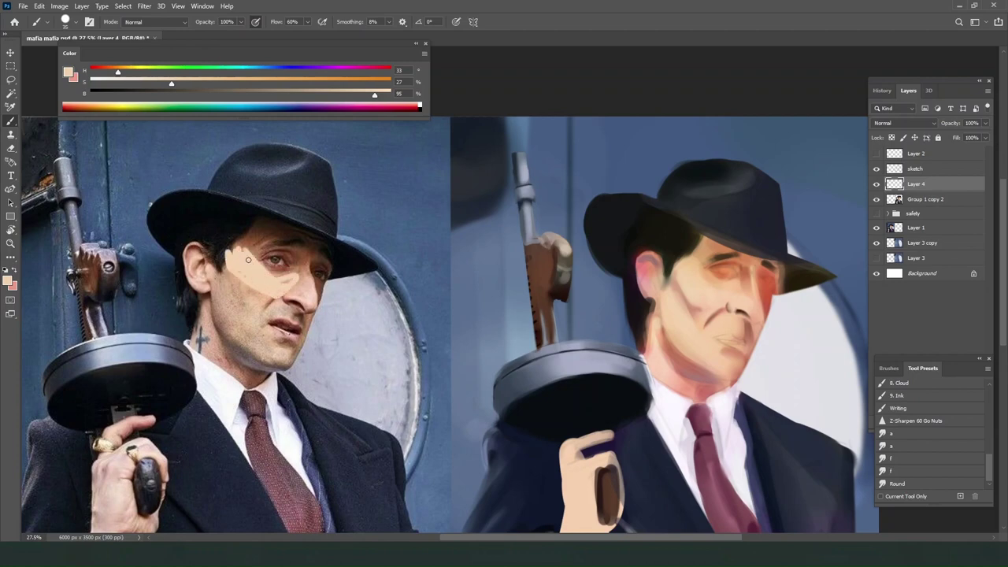
mouse_move(230, 250)
mouse_down()
mouse_move(248, 272)
mouse_move(288, 285)
mouse_move(237, 276)
mouse_move(234, 255)
mouse_move(258, 249)
mouse_move(254, 257)
mouse_move(287, 282)
mouse_up()
key(e)
key(b)
key(ctrl+z)
mouse_move(221, 265)
mouse_down()
mouse_move(268, 337)
mouse_move(229, 340)
mouse_move(230, 328)
mouse_move(250, 347)
mouse_up()
key(ctrl+z)
key(ctrl+z)
key(ctrl+z)
key(ctrl+z)
Try outlining the cheek hollow and side of the jaw in pale peach over the reference photo, and undo the strokes.
key(e)
mouse_move(249, 250)
mouse_down()
mouse_move(248, 270)
mouse_move(285, 276)
mouse_move(235, 261)
mouse_up()
key(b)
key(ctrl+z)
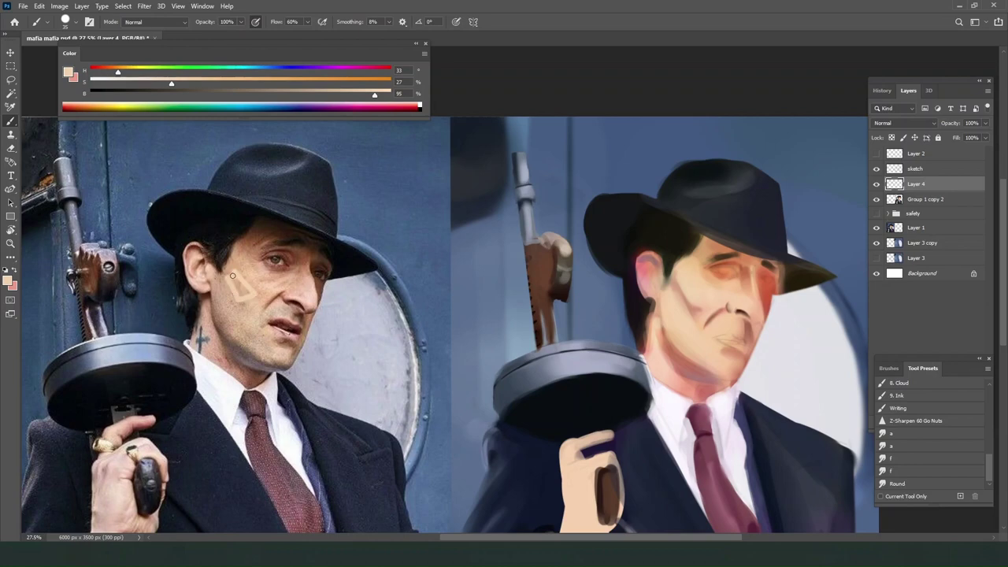
mouse_move(223, 268)
mouse_down()
mouse_move(223, 324)
mouse_move(227, 273)
mouse_move(248, 303)
mouse_move(234, 311)
mouse_move(229, 280)
mouse_move(247, 304)
mouse_move(236, 300)
mouse_move(268, 296)
mouse_move(242, 318)
mouse_move(270, 299)
mouse_up()
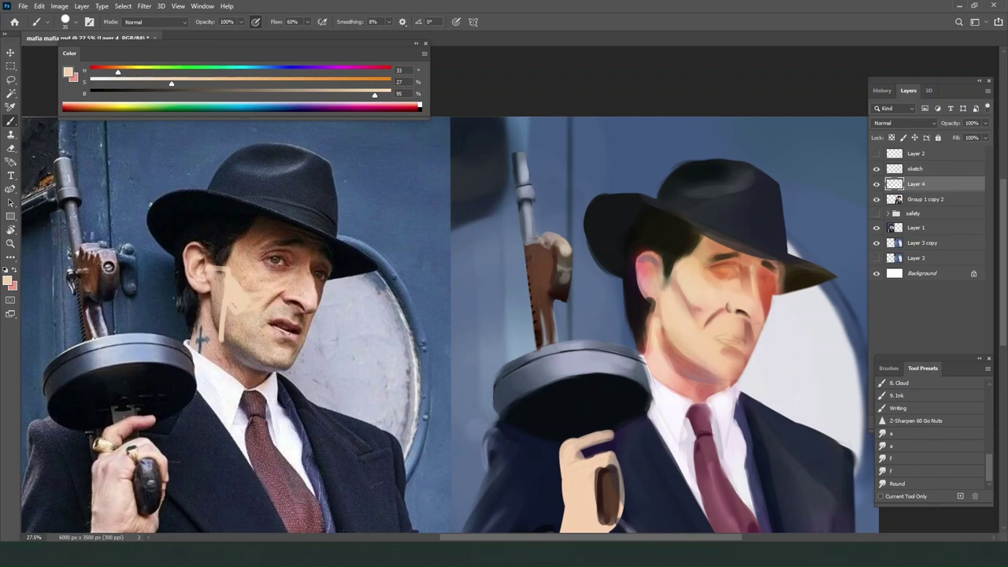
key(ctrl+z)
key(ctrl+z)
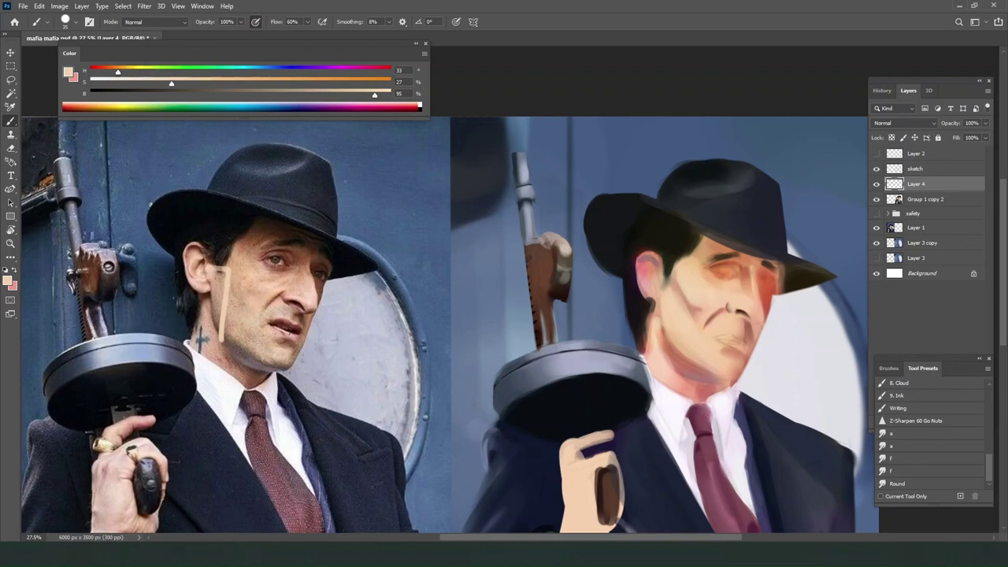
key(ctrl+z)
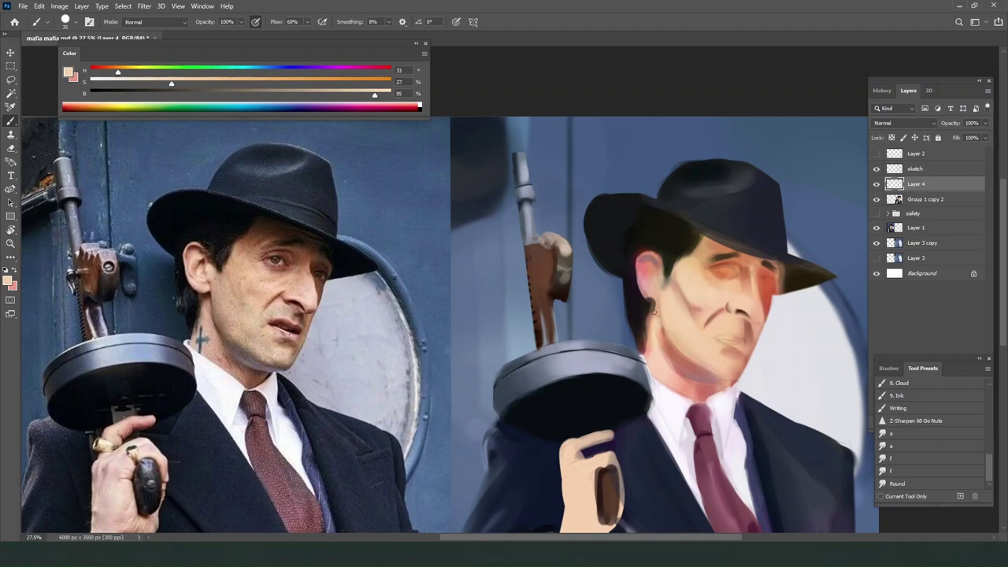
Shade the nearer cheek hollow with hue 15, saturation 49%, brightness 78% using a larger brush, and soften it with the Round smudge.
alt+click(682, 290)
click(325, 92)
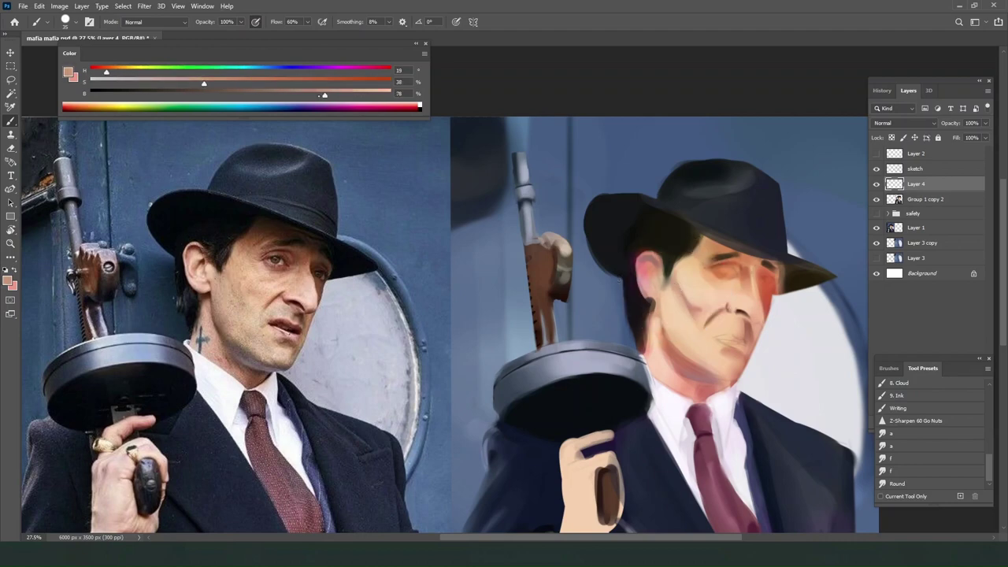
click(236, 82)
drag(692, 291, 707, 333)
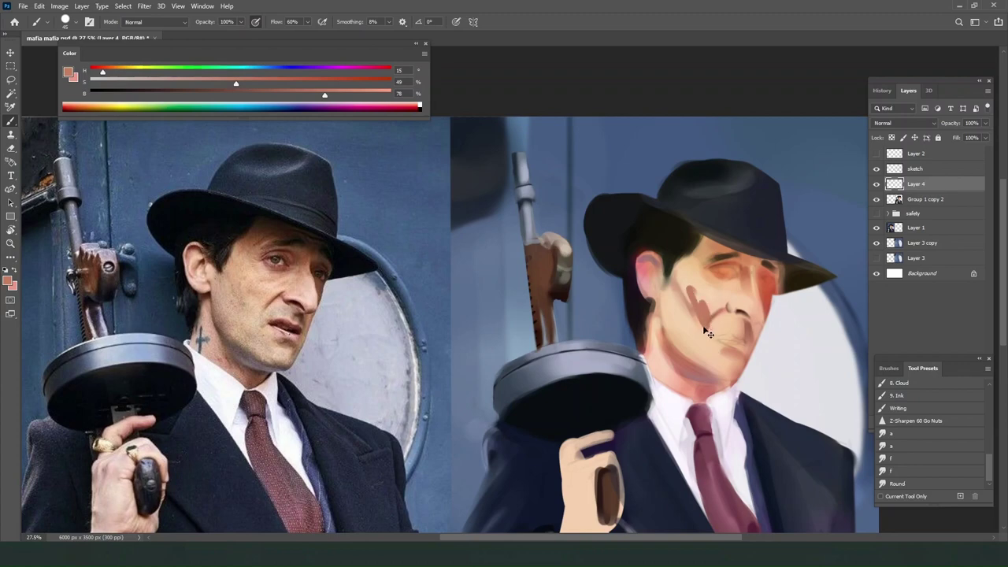
key(ctrl+z)
key(bracketright)
key(bracketright)
key(bracketright)
key(bracketright)
mouse_move(674, 294)
mouse_down()
mouse_move(699, 333)
mouse_move(685, 314)
mouse_up()
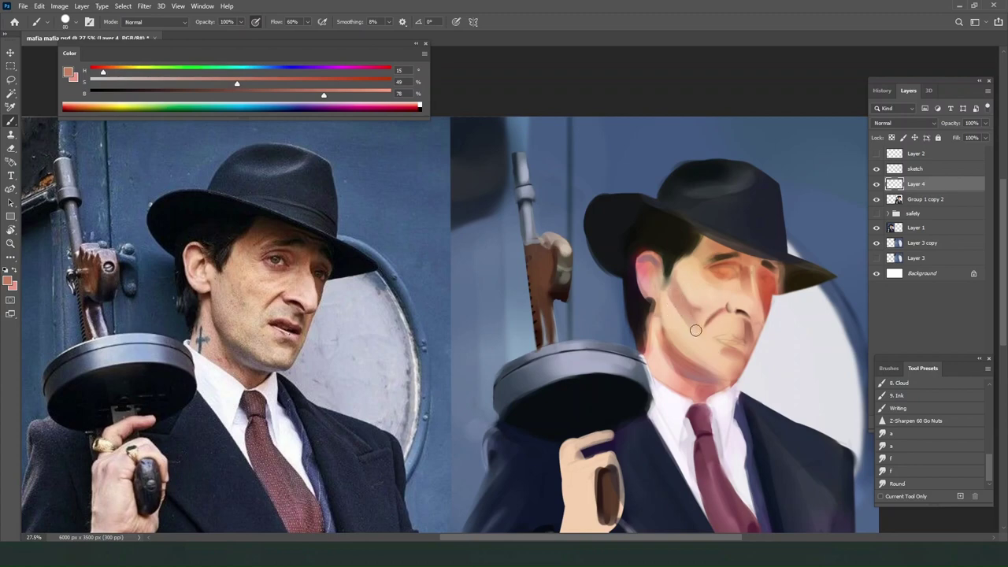
click(898, 483)
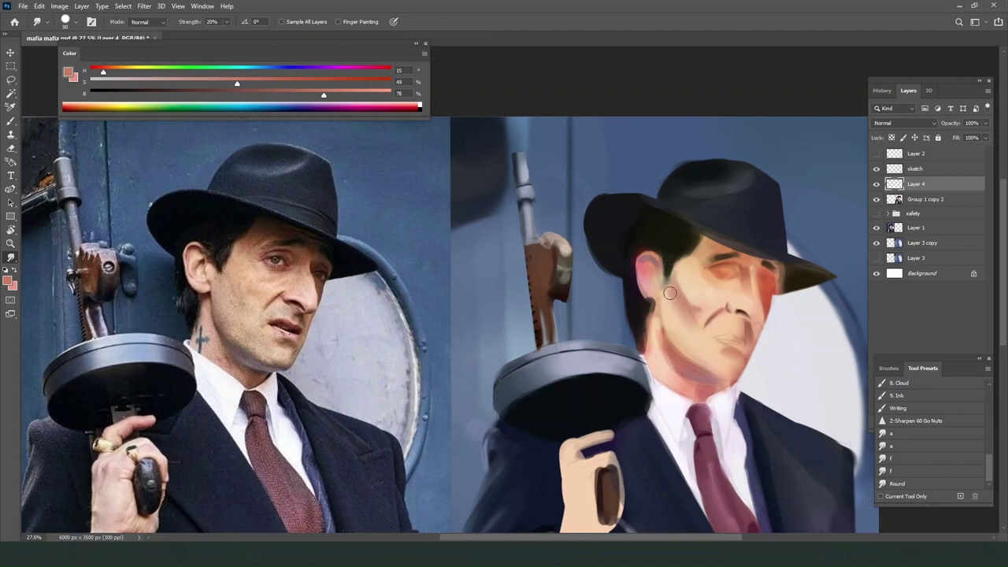
Blend the cheek shading toward the ear and jaw with sampled light peach and tan at larger brush sizes.
key(b)
alt+click(678, 331)
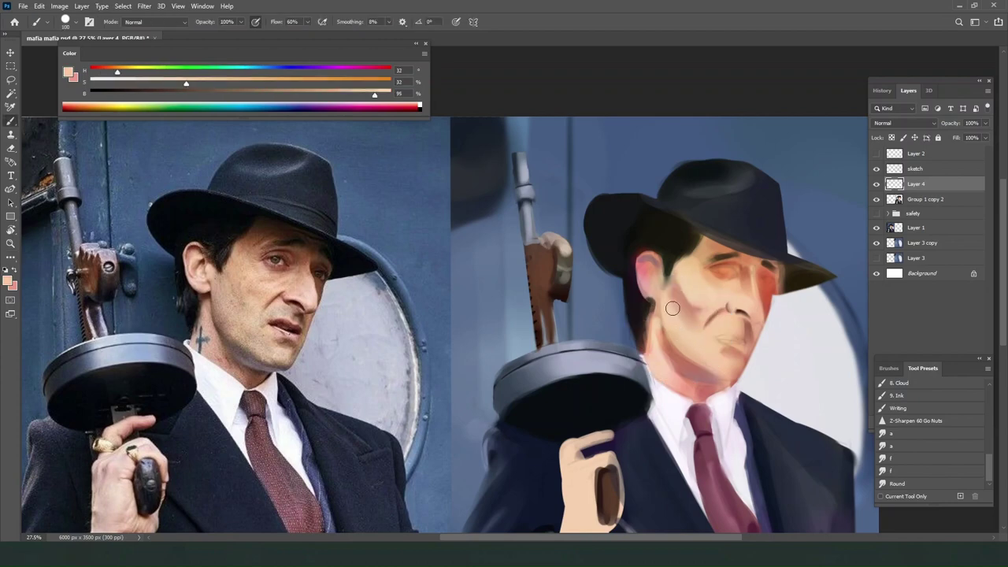
alt+click(679, 294)
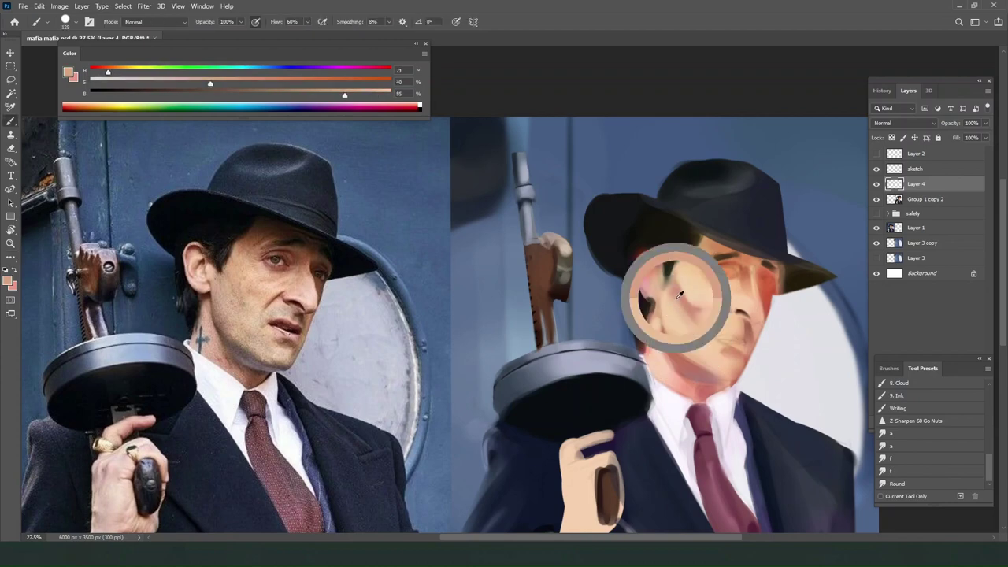
alt+click(667, 307)
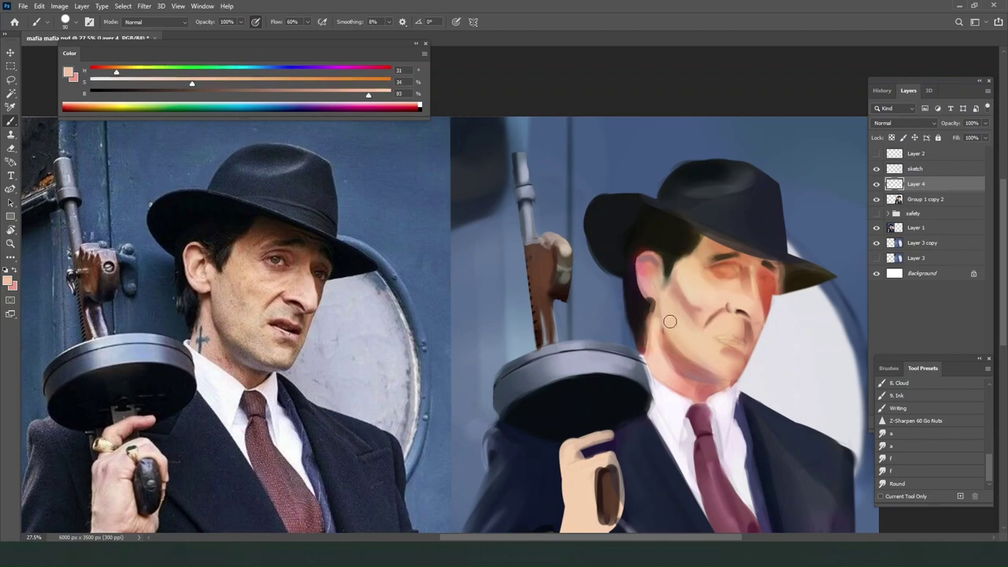
Darken the jaw's underside with a 150 px brush in deep red at hue 9, saturation 78%, brightness 25%.
alt+click(682, 366)
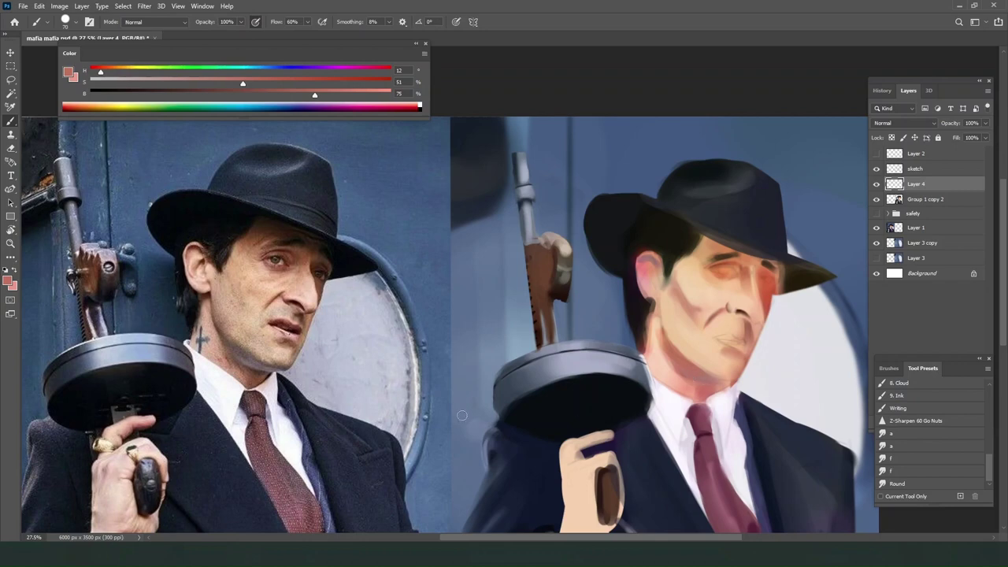
click(166, 94)
click(323, 83)
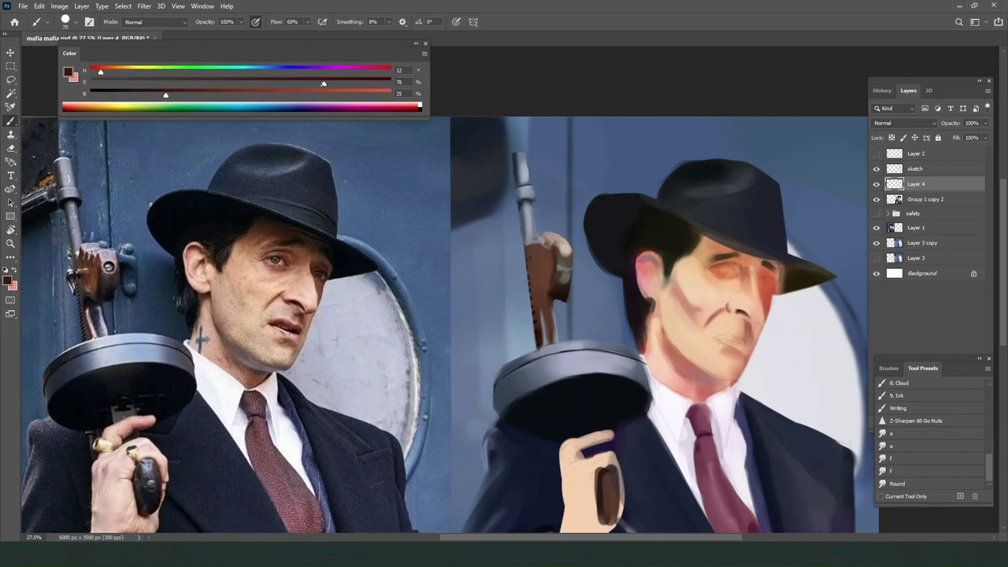
click(97, 72)
key(bracketright)
key(bracketright)
key(bracketright)
key(bracketright)
key(bracketright)
drag(666, 364, 703, 390)
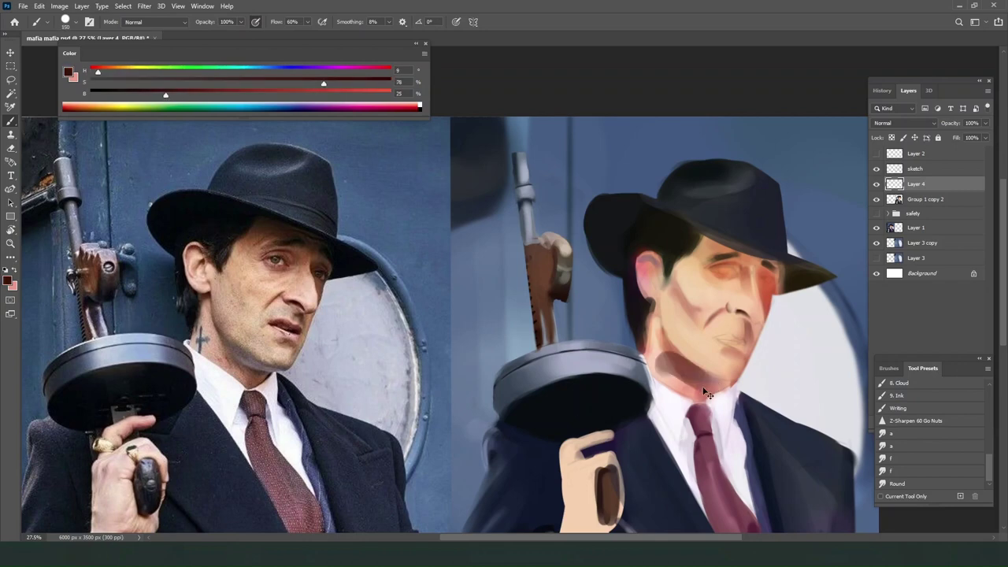
key(ctrl+z)
key(ctrl+y)
key(ctrl+y)
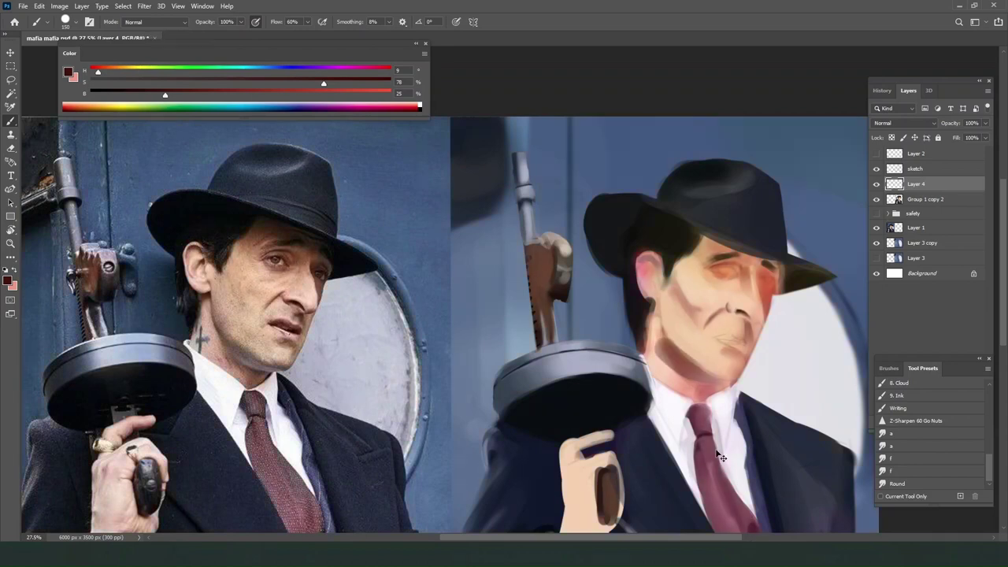
Refine the dark red shadow along the jawline with a smaller brush.
key(bracketleft)
key(bracketleft)
key(bracketleft)
key(bracketleft)
key(bracketleft)
key(bracketleft)
key(bracketleft)
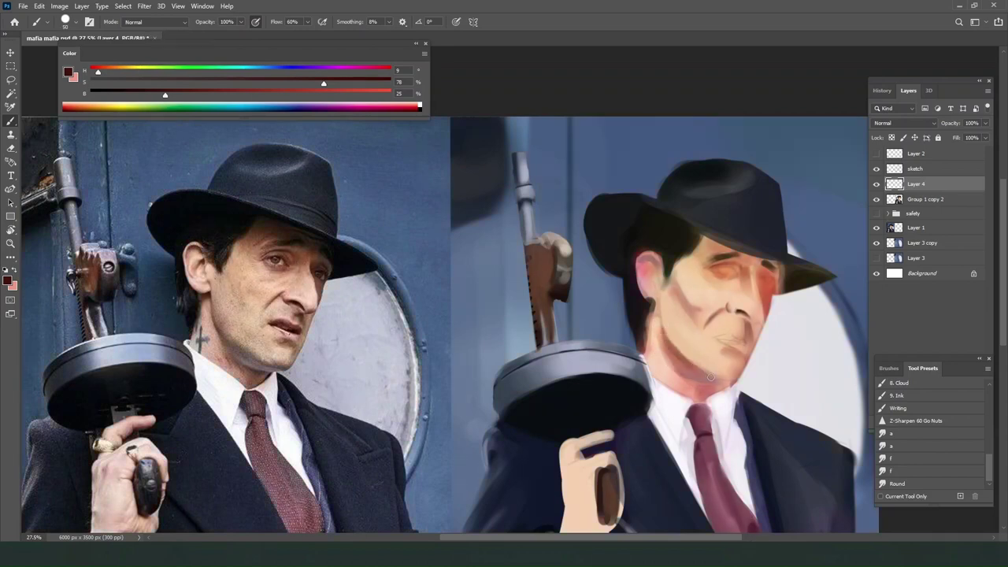
Blend the jaw shadow with a 100 px brush in dusty rose and reddish brown sampled from the jaw area.
key(bracketright)
key(bracketright)
key(bracketright)
key(bracketright)
key(bracketright)
alt+click(678, 367)
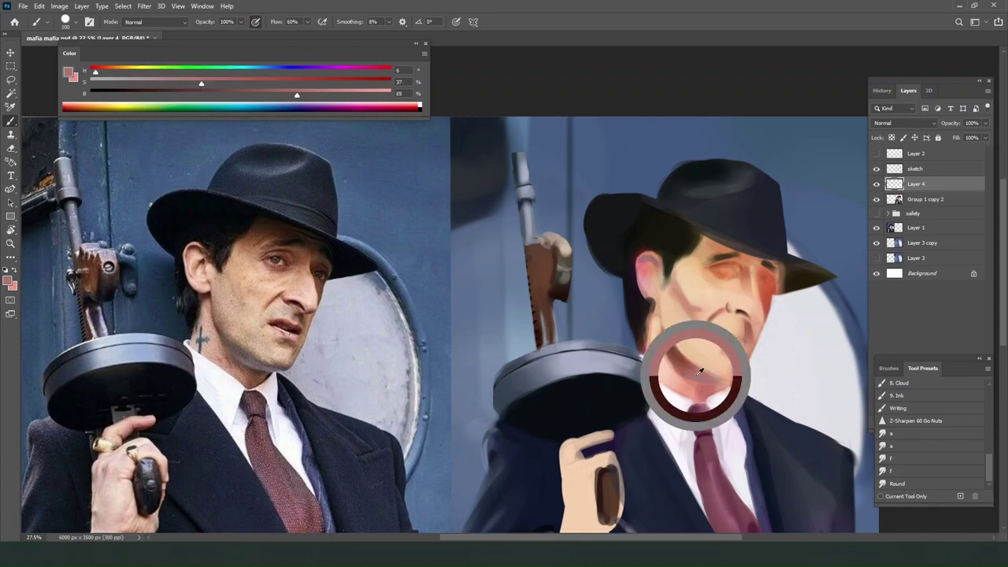
alt+click(688, 375)
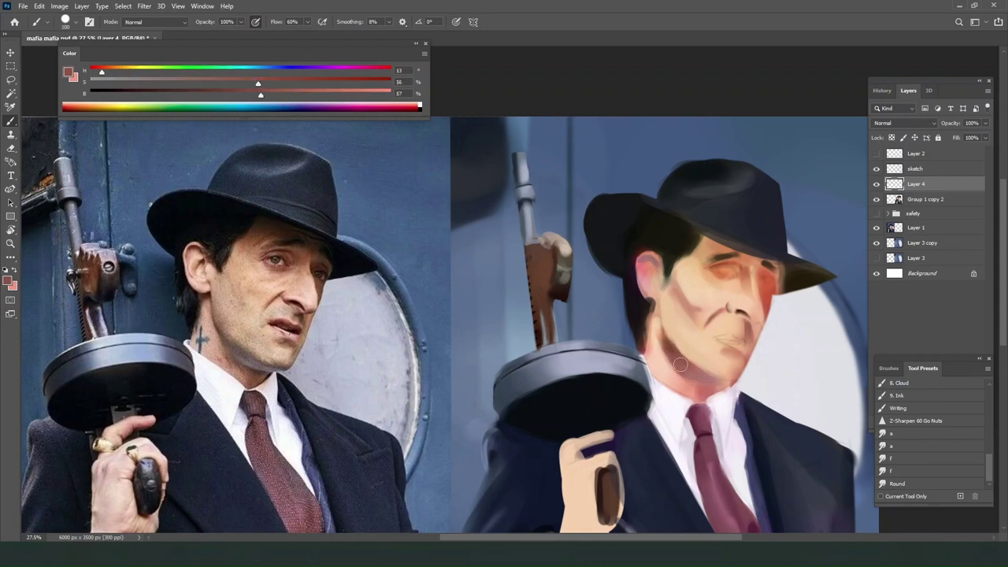
alt+click(673, 356)
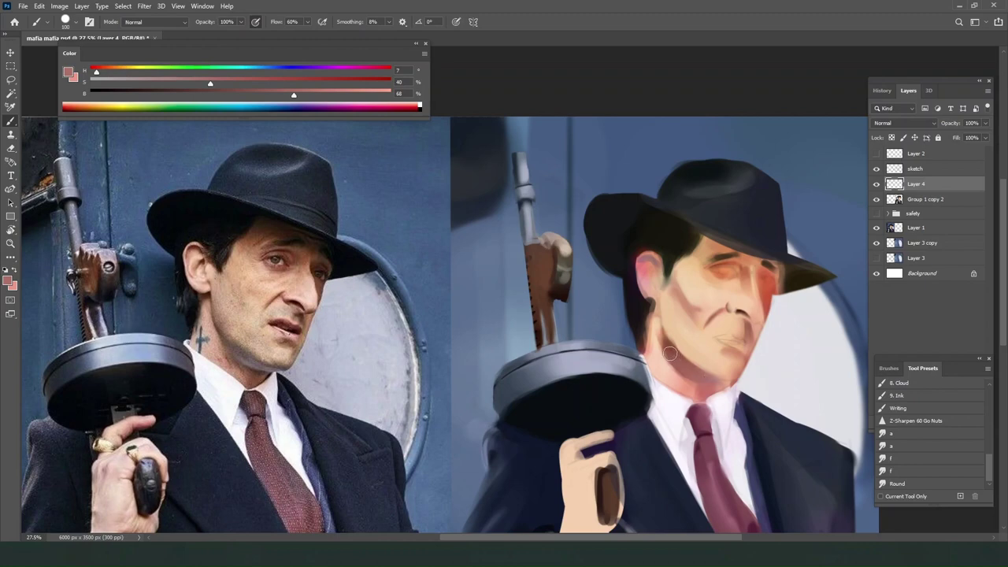
Tint the underside of the chin with blue at hue 221, saturation 40%, brightness 87%.
click(351, 94)
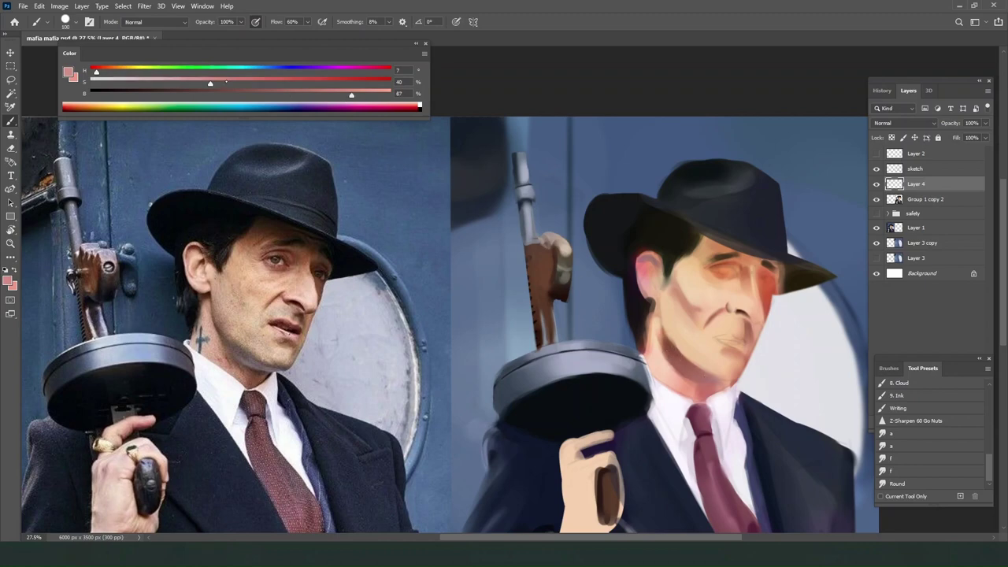
alt+click(367, 147)
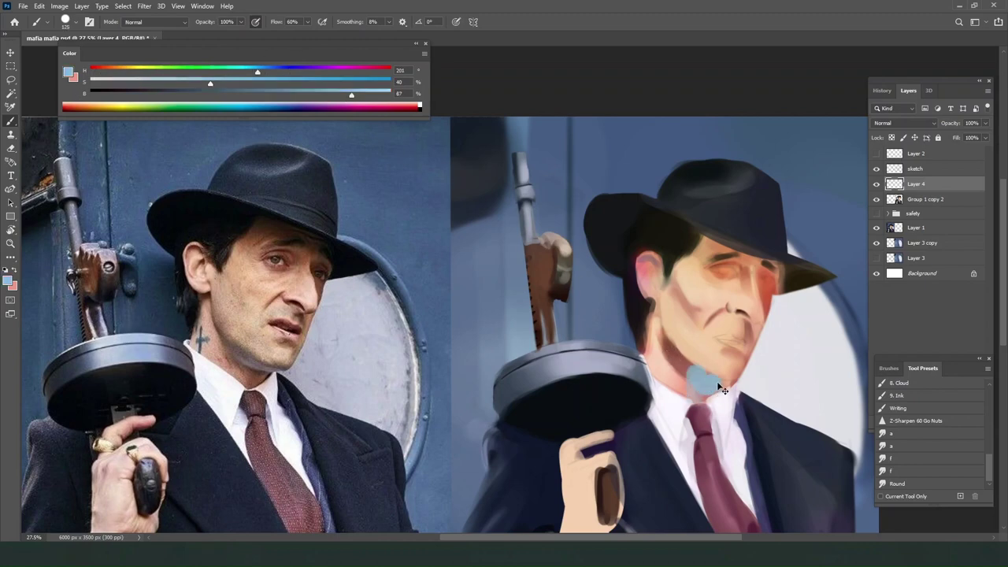
click(276, 71)
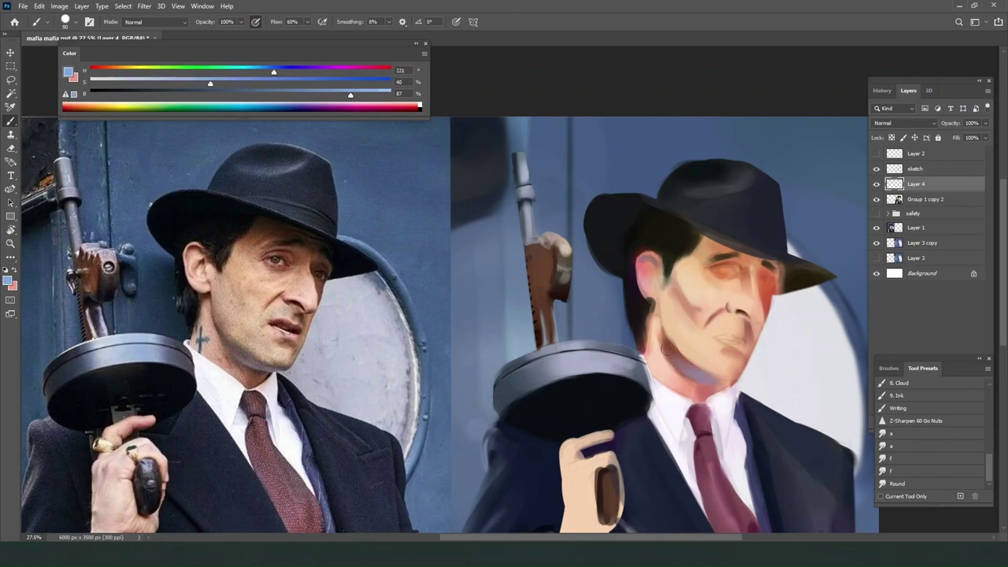
Blend the jaw edge, chin underside and neck with sampled reddish brown, pale pink and peach using smaller brushes.
alt+click(670, 355)
alt+click(667, 376)
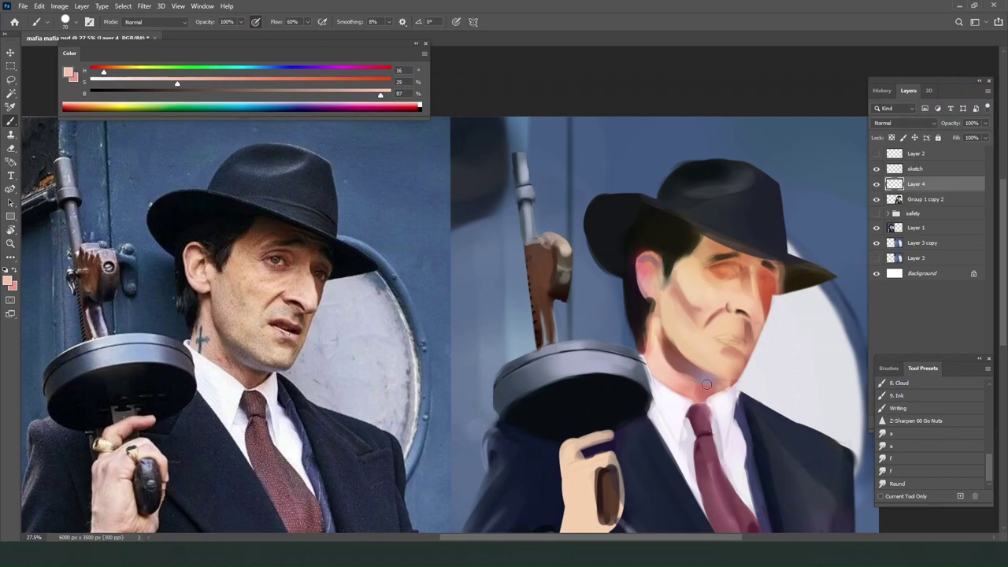
alt+click(691, 378)
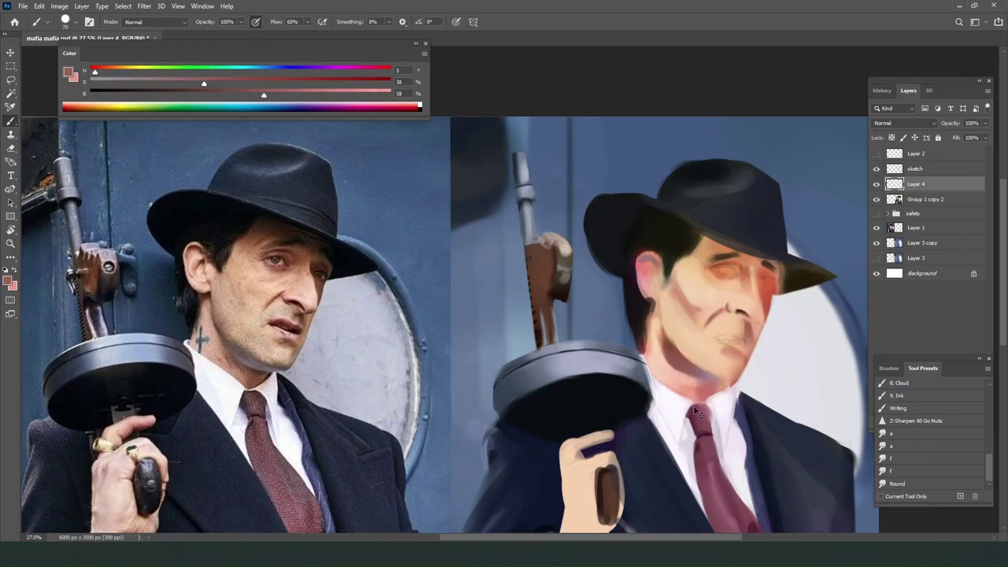
alt+click(674, 356)
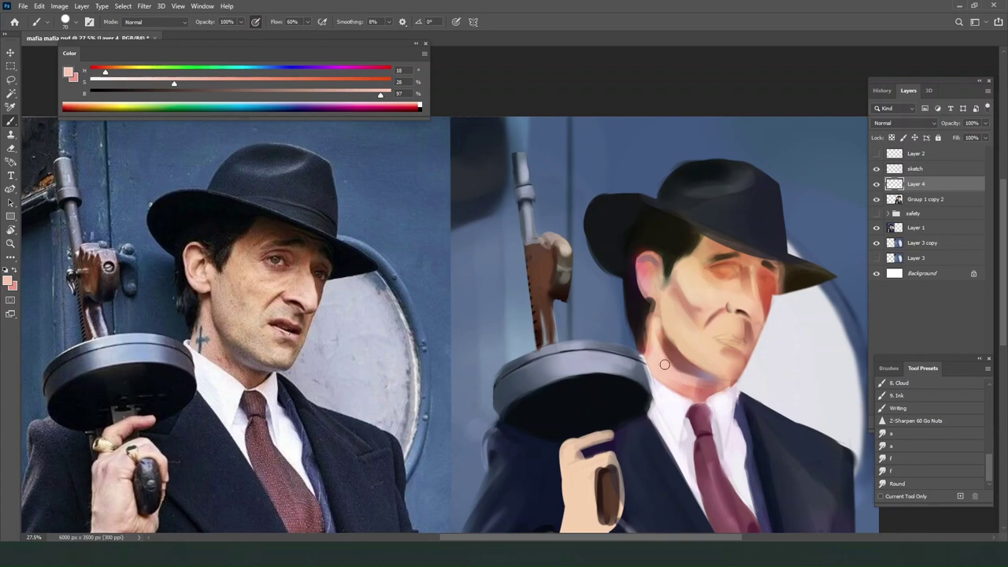
alt+click(660, 349)
alt+click(659, 331)
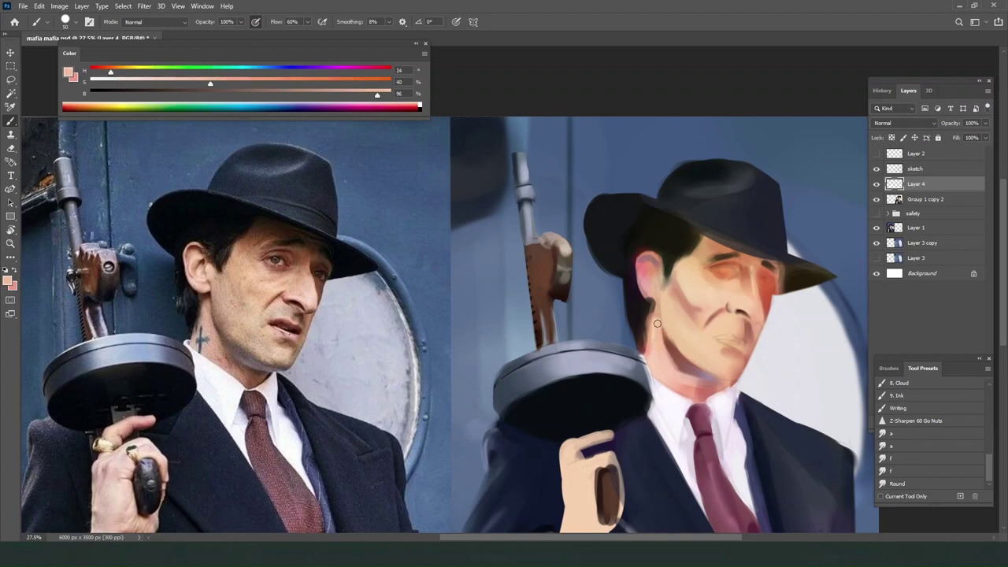
Refine the side of the neck above the collar with peach sampled from the face, using a smaller brush.
alt+click(656, 350)
alt+click(703, 280)
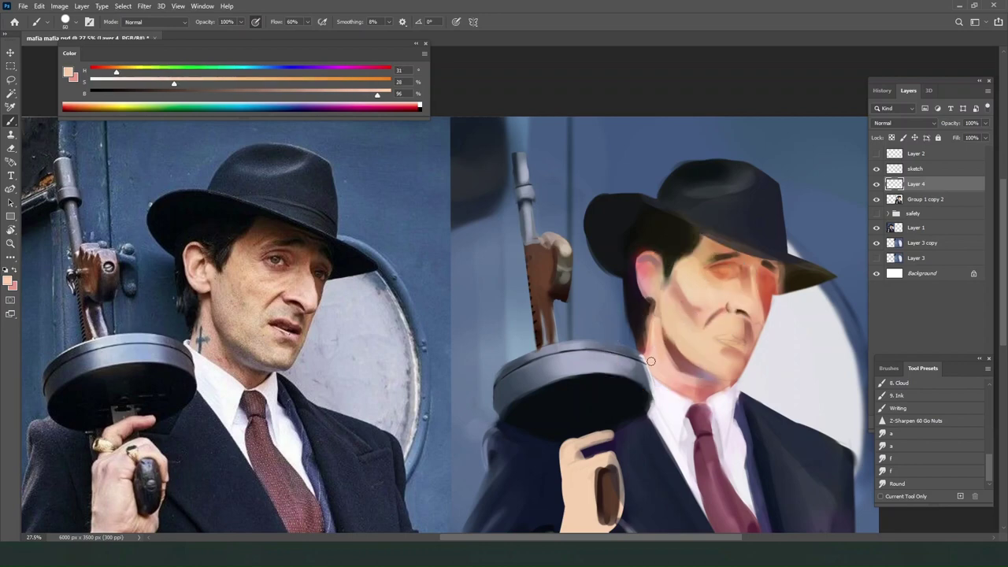
key(bracketleft)
key(bracketleft)
key(bracketleft)
mouse_move(652, 354)
mouse_down()
mouse_move(642, 319)
mouse_move(641, 346)
mouse_up()
Redefine the dark hair edge behind the ear down to the nape with near-black sampled from the hair.
alt+click(643, 318)
alt+click(637, 294)
drag(641, 308, 640, 342)
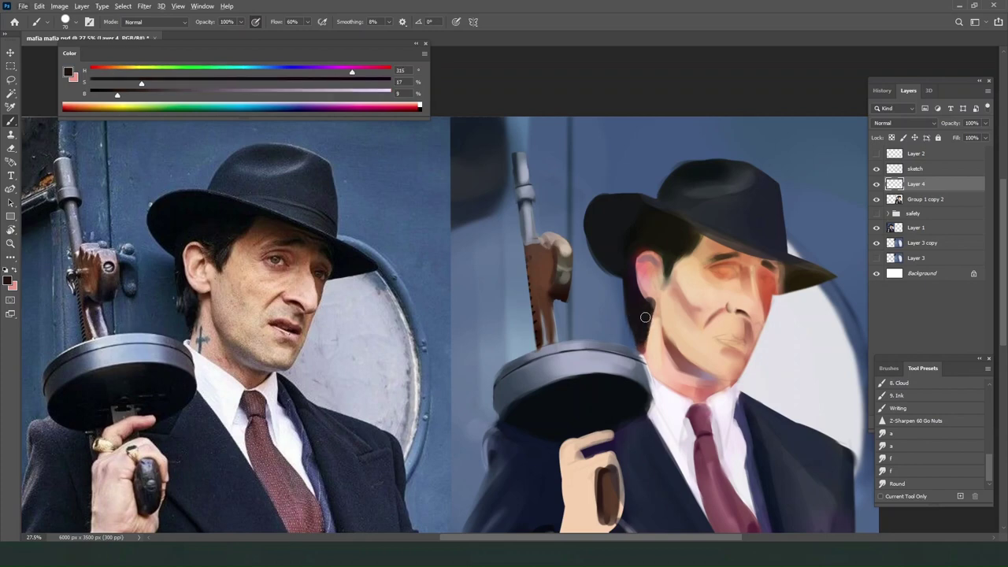
key(e)
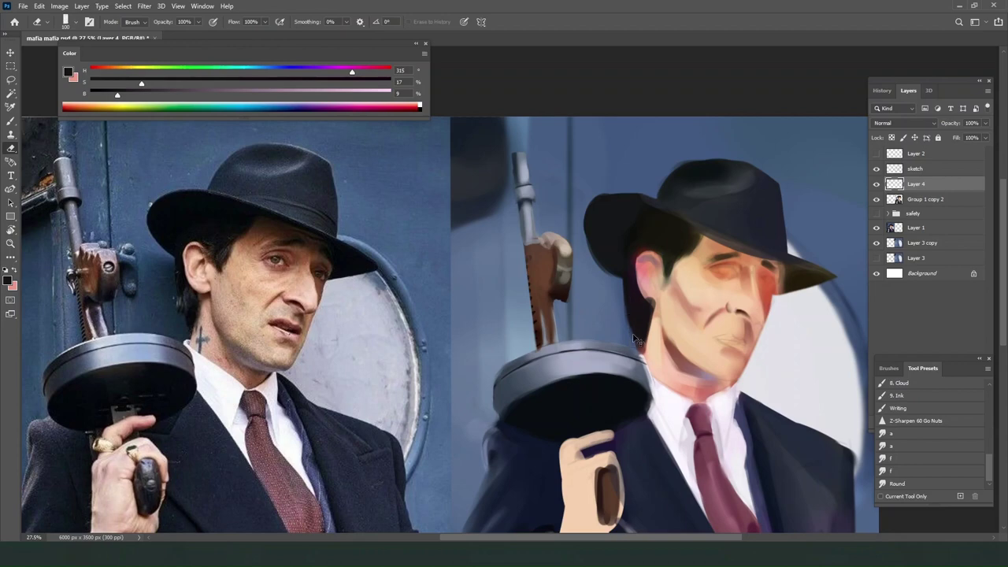
key(b)
alt+click(644, 329)
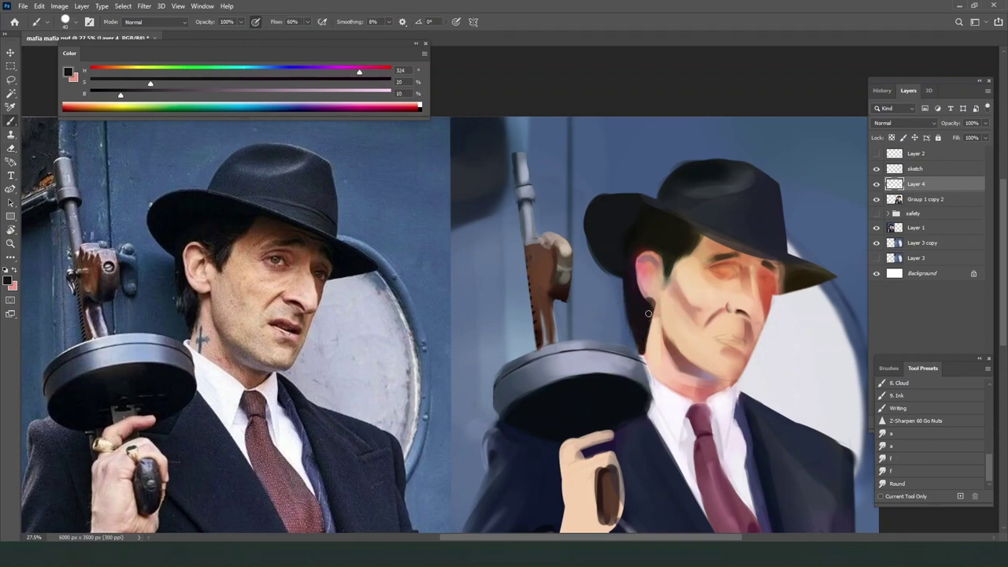
drag(653, 317, 643, 356)
Paint a shadow stroke under the chin in dark reddish brown at hue 16, saturation 95%, brightness 28%.
key(])
key(])
key(])
key(])
key(])
alt+click(681, 334)
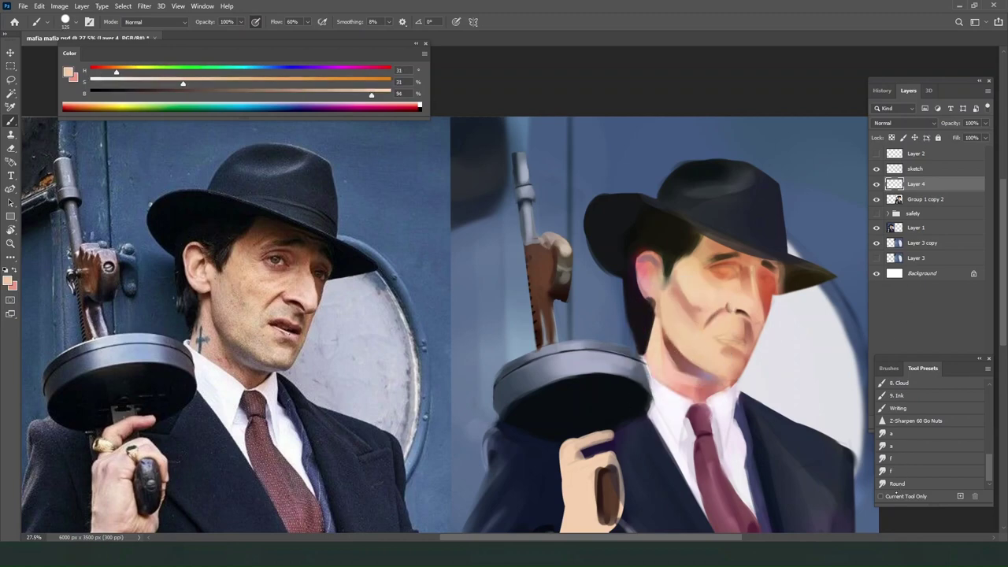
click(905, 483)
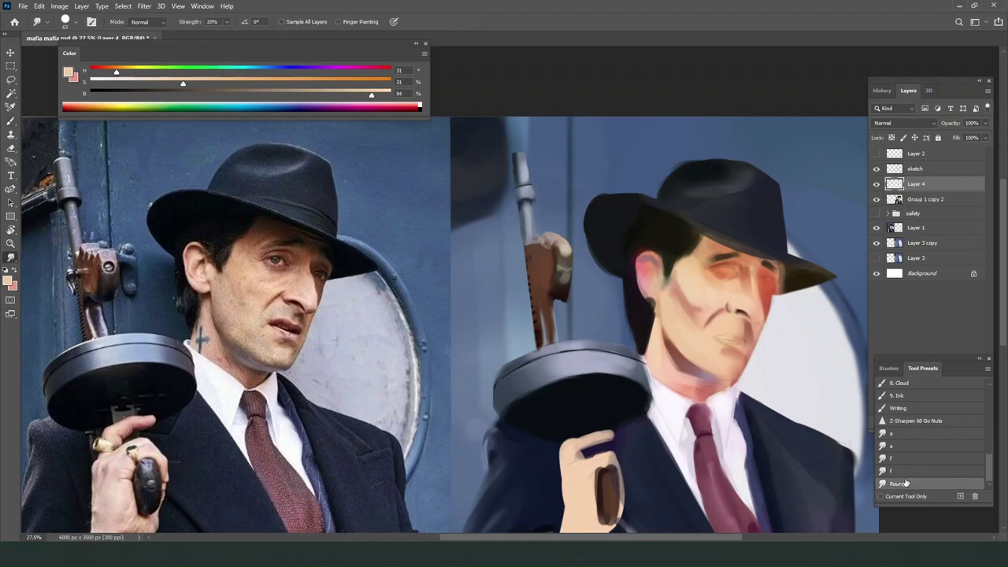
key(b)
alt+click(666, 350)
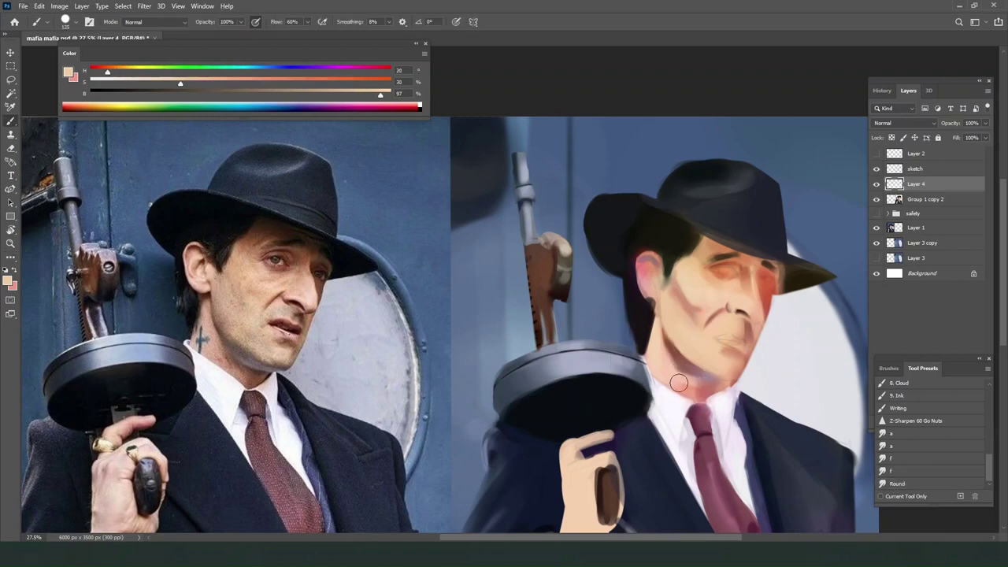
drag(251, 90, 174, 93)
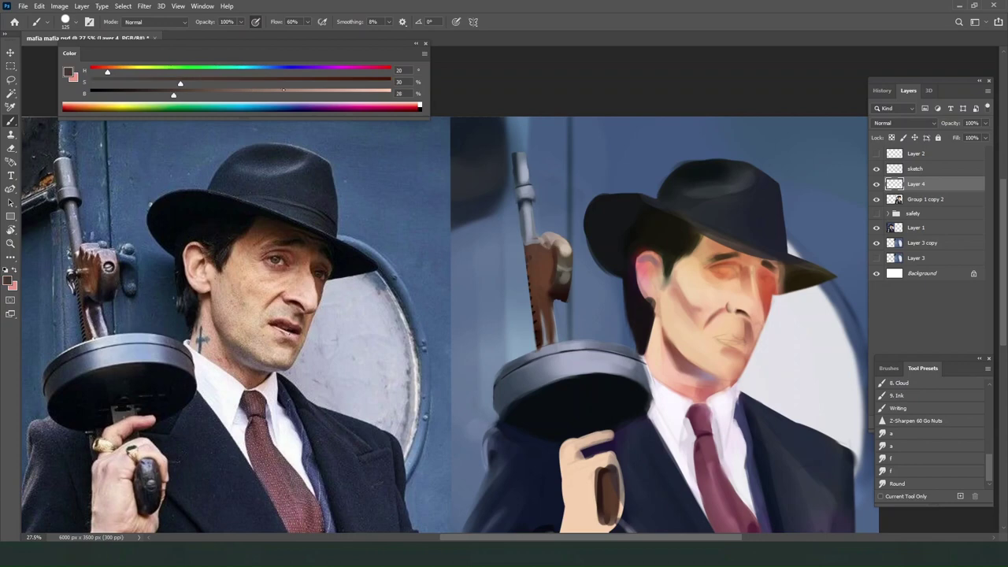
click(370, 81)
drag(107, 72, 103, 72)
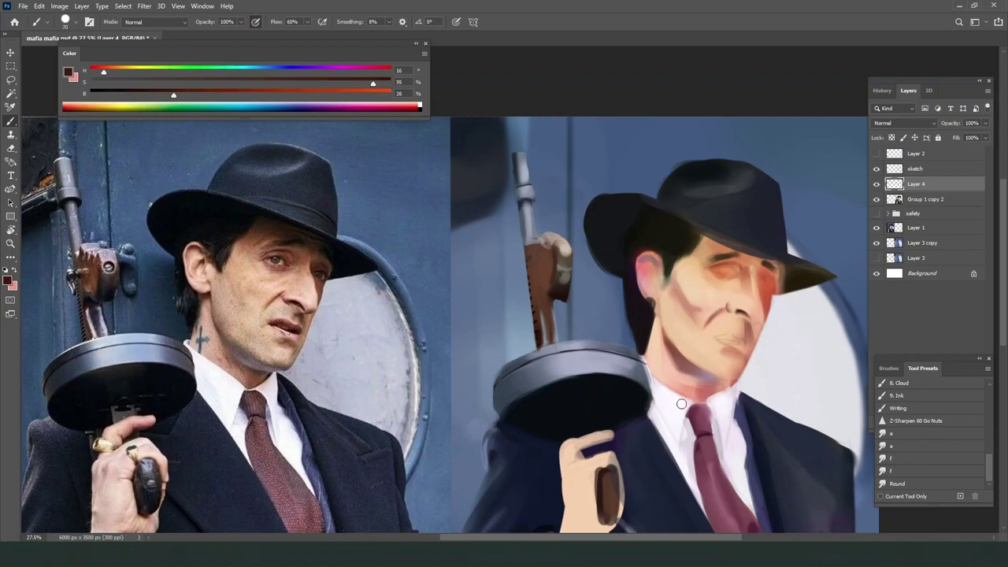
mouse_move(705, 388)
mouse_down()
mouse_move(717, 381)
mouse_move(700, 382)
mouse_up()
Soften the dark stroke under the chin with a 125 px brush in dusty red tones sampled from the neck.
click(901, 485)
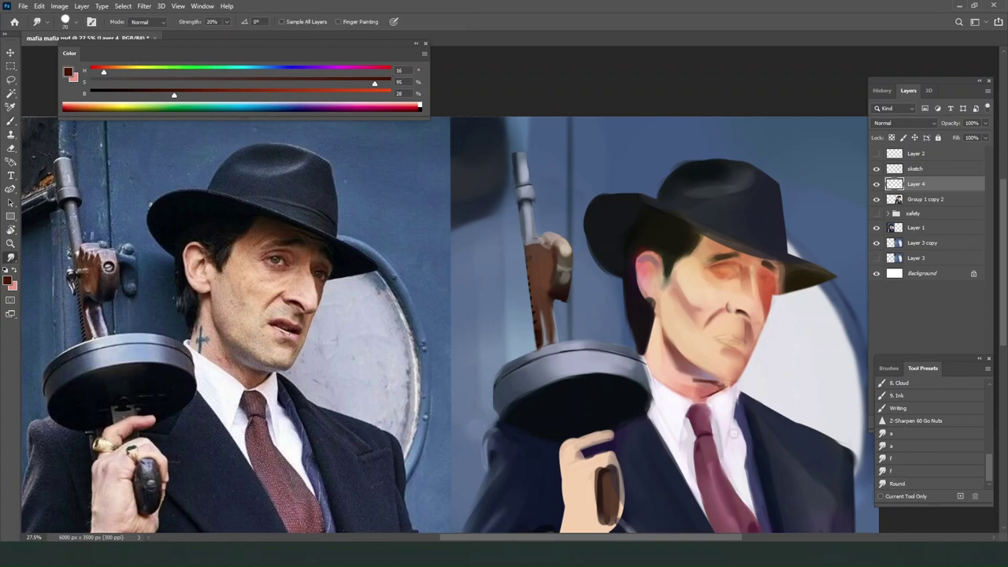
key(b)
alt+click(698, 387)
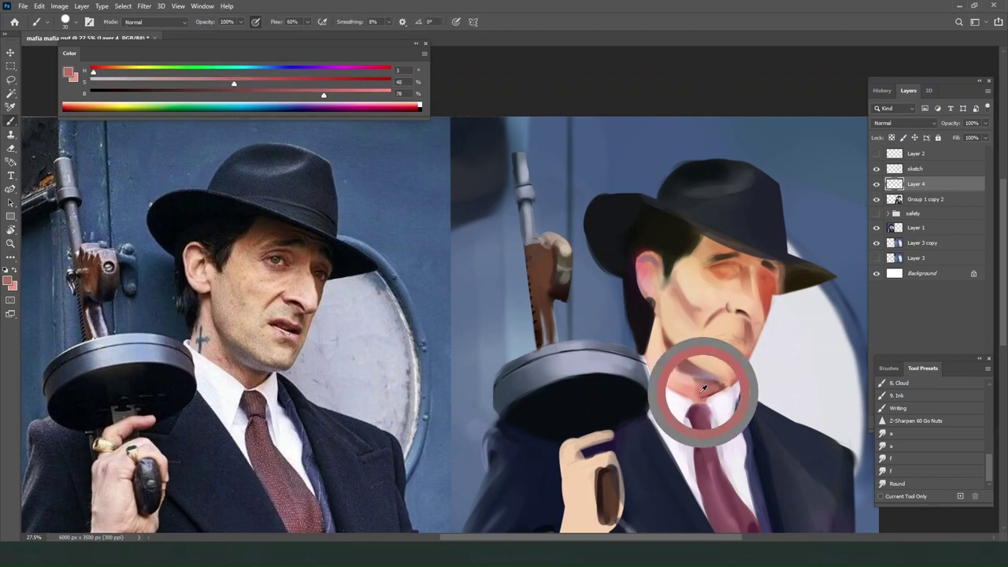
key(bracketright)
key(bracketright)
key(bracketright)
key(bracketright)
key(bracketright)
key(bracketright)
drag(668, 382, 701, 391)
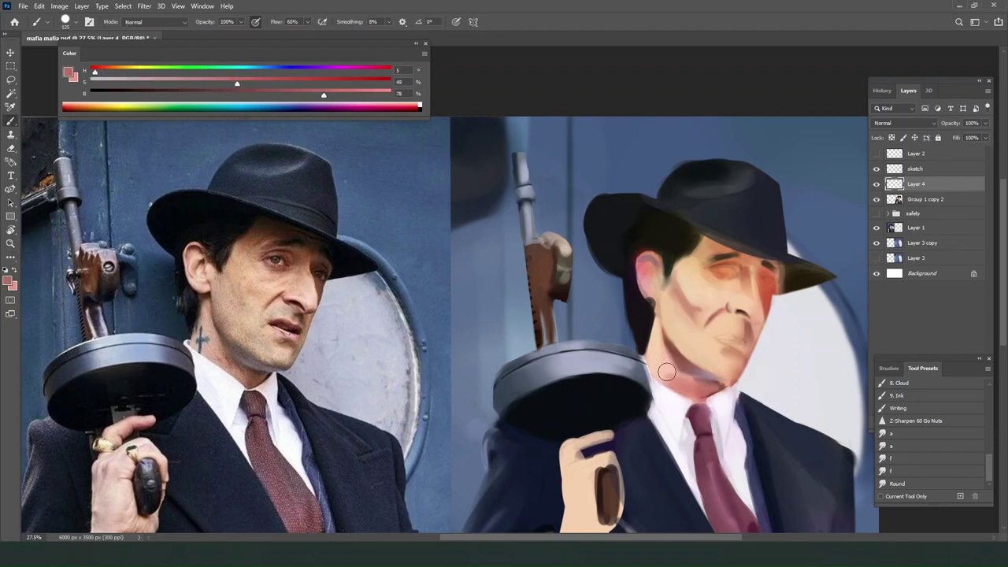
alt+click(656, 364)
drag(656, 365, 697, 390)
alt+click(696, 387)
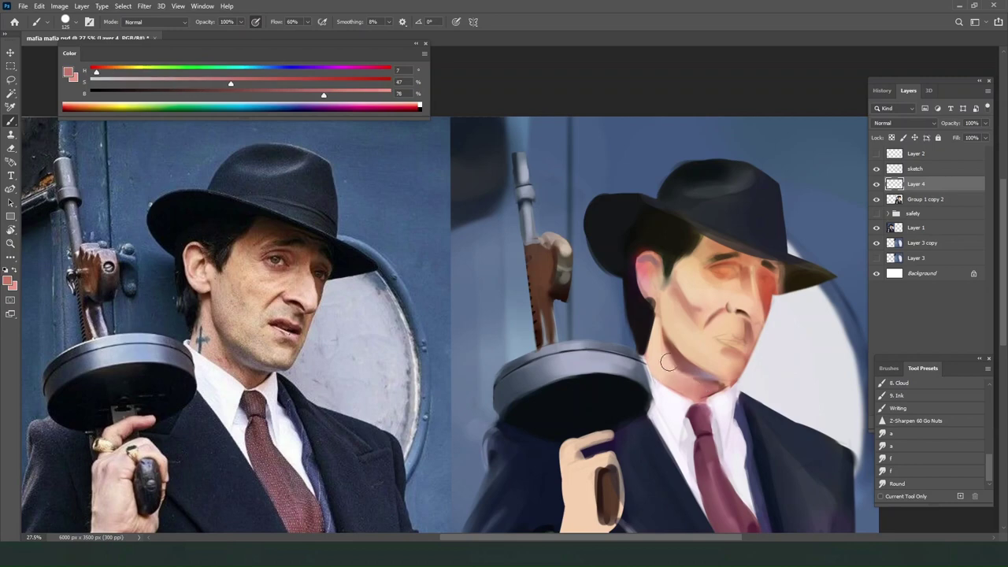
Smudge the shadow along the jaw and upper neck with an enlarged Round smudge preset.
click(902, 484)
key(bracketright)
key(bracketright)
key(bracketright)
mouse_move(657, 360)
mouse_down()
mouse_move(704, 386)
mouse_move(689, 367)
mouse_move(715, 374)
mouse_up()
Mix a bright yellow from the sampled cheek peach at hue 59, saturation 86%, brightness 93% for a 600 px brush.
key(b)
alt+click(687, 344)
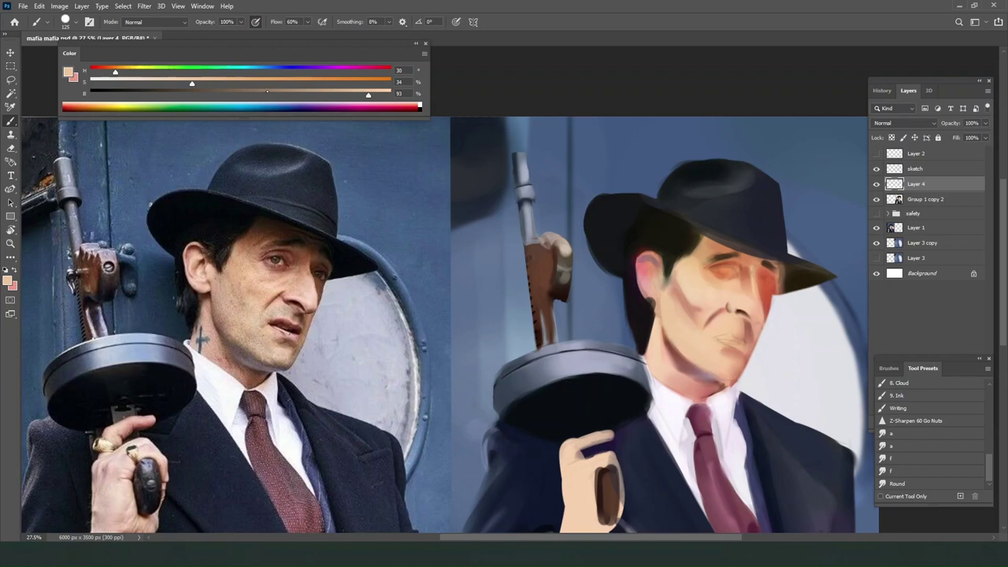
click(297, 83)
key(bracketright)
key(bracketright)
key(bracketright)
key(bracketright)
key(bracketright)
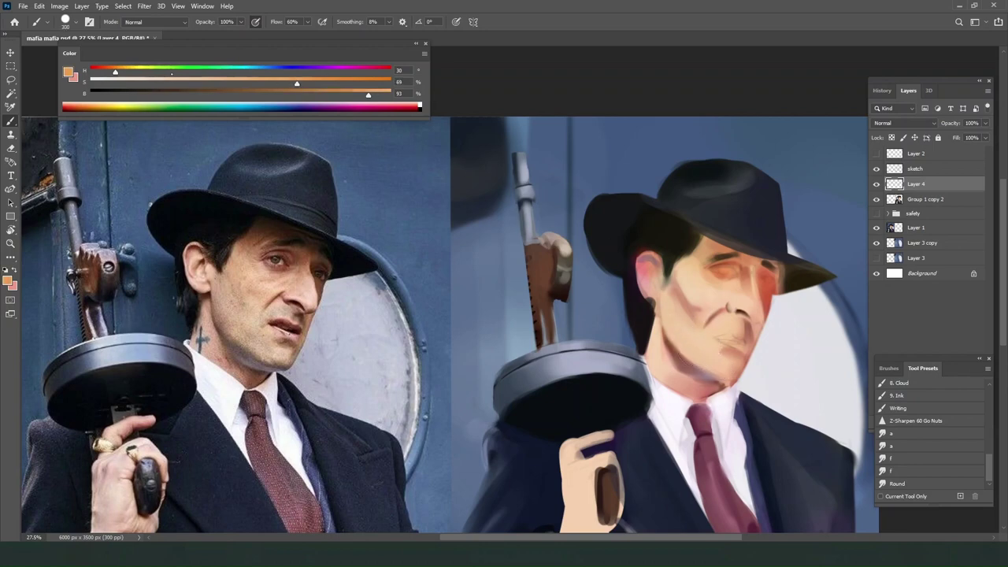
click(139, 73)
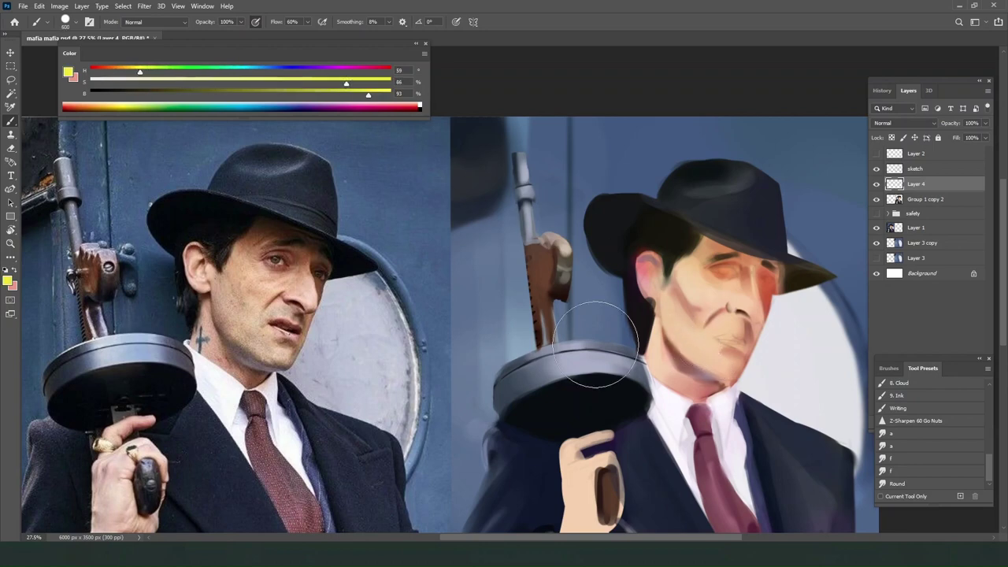
Tint the lower cheek, jaw and chin with a light yellow glaze, undoing the unwanted strokes.
drag(684, 325, 750, 382)
key(ctrl+z)
key(bracketright)
key(bracketright)
drag(684, 341, 750, 390)
key(ctrl+z)
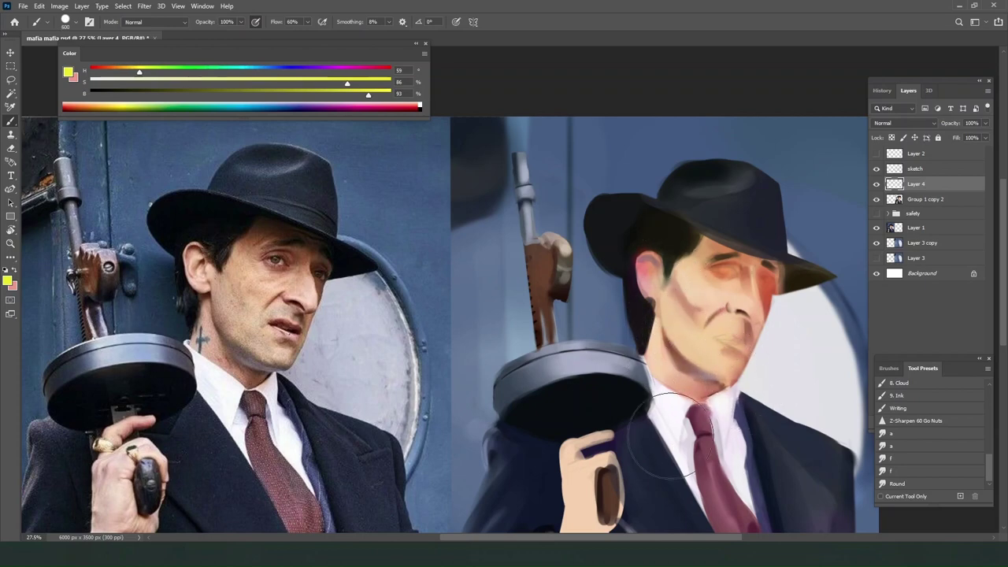
drag(682, 340, 729, 400)
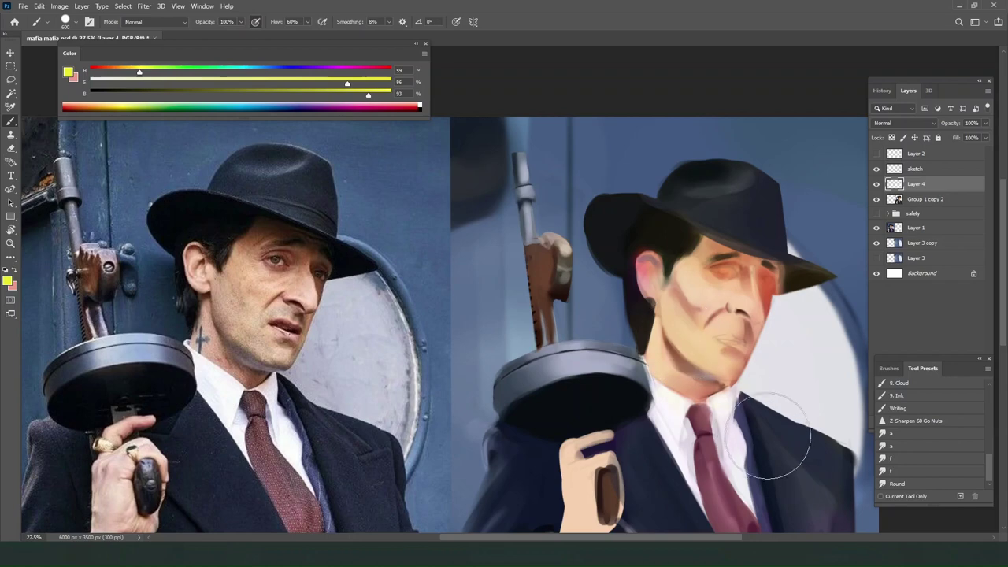
drag(672, 327, 725, 391)
key(ctrl+z)
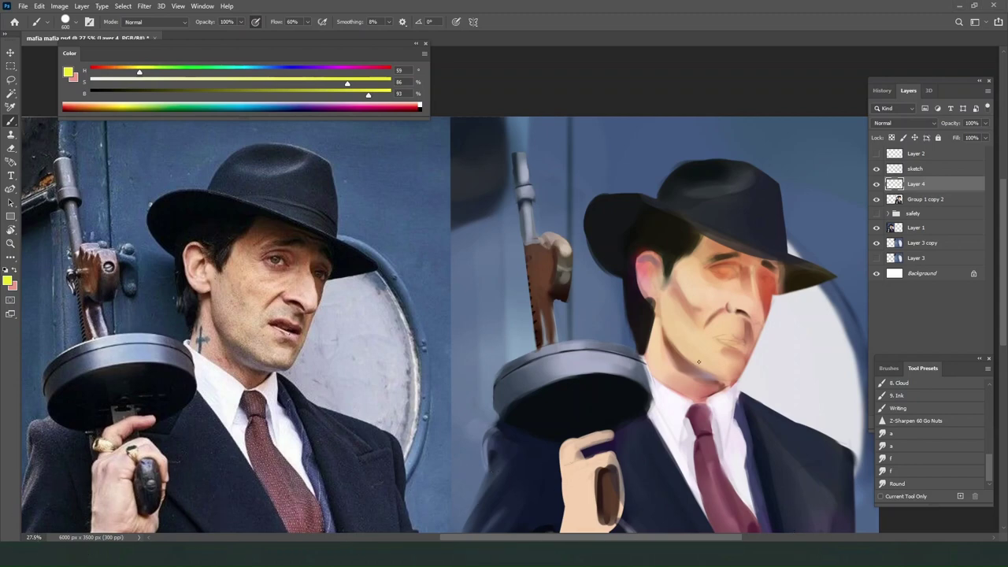
Glaze the upper face and hat with lavender at hue 235, saturation 32%, brightness 95% using a 900 px brush.
alt+click(698, 289)
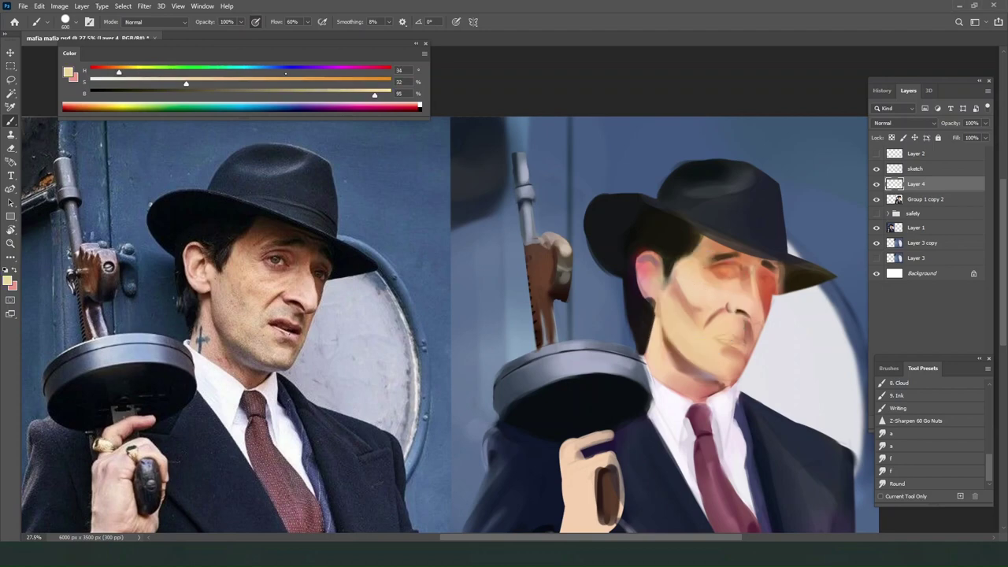
click(285, 69)
key(])
key(])
key(])
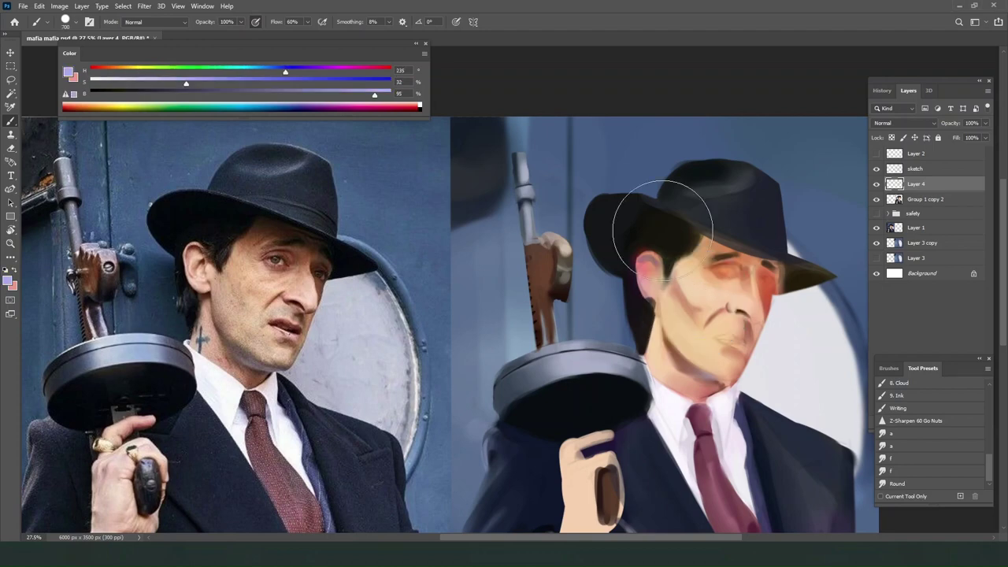
mouse_move(723, 240)
mouse_down()
mouse_move(741, 231)
mouse_move(733, 236)
mouse_up()
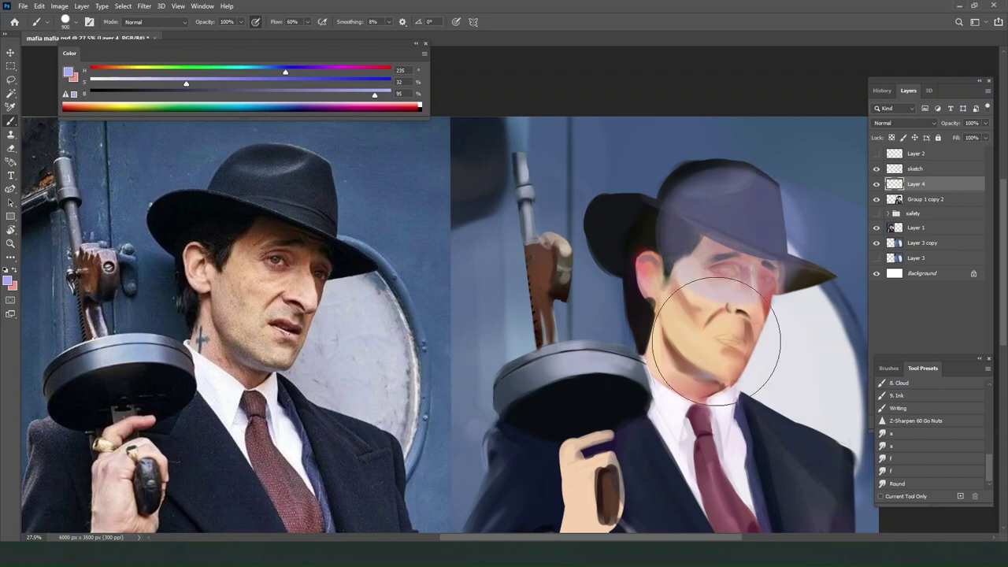
key(ctrl+z)
drag(714, 344, 696, 353)
key(ctrl+z)
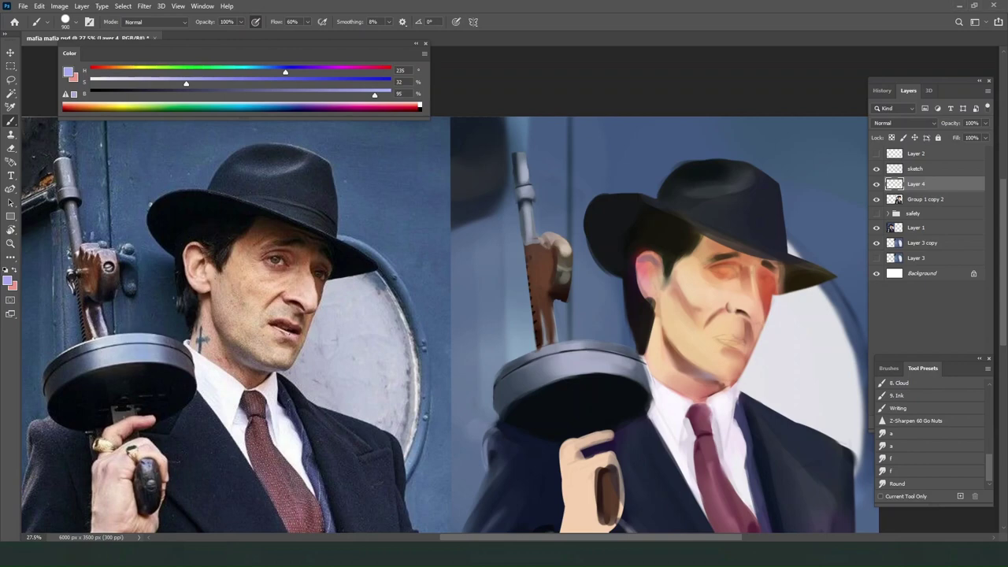
Rework the cheekbone shading with sampled skin tones and a much smaller brush, using the Round smudge preset for blending.
alt+click(688, 328)
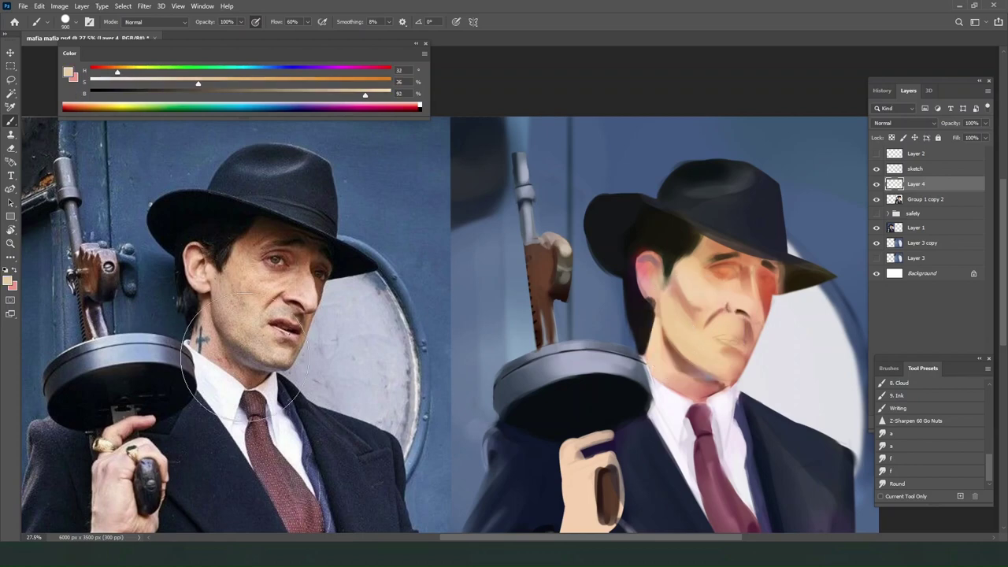
key([)
key([)
key([)
key([)
key([)
key([)
key([)
key([)
key([)
key([)
key([)
alt+click(681, 300)
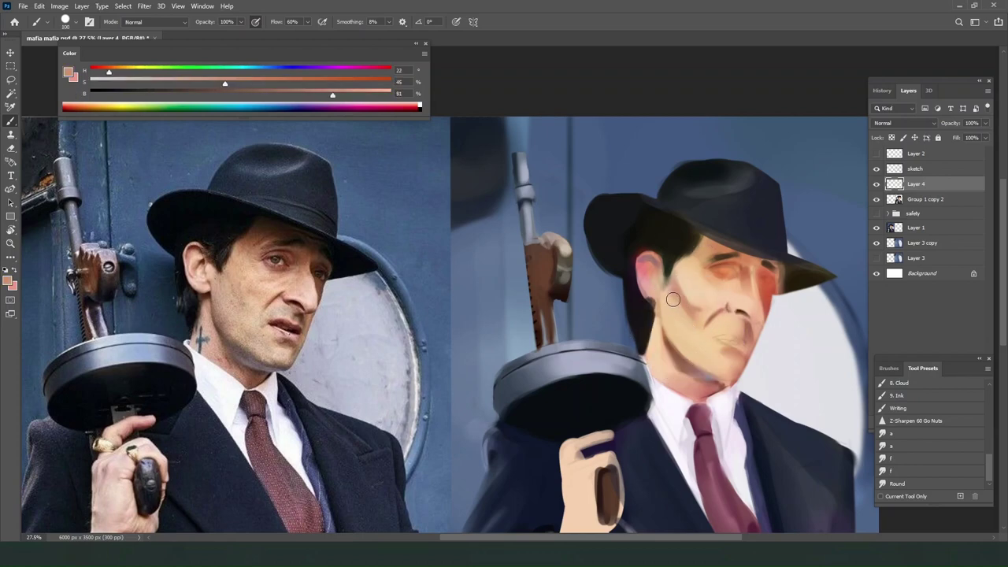
key([)
click(898, 483)
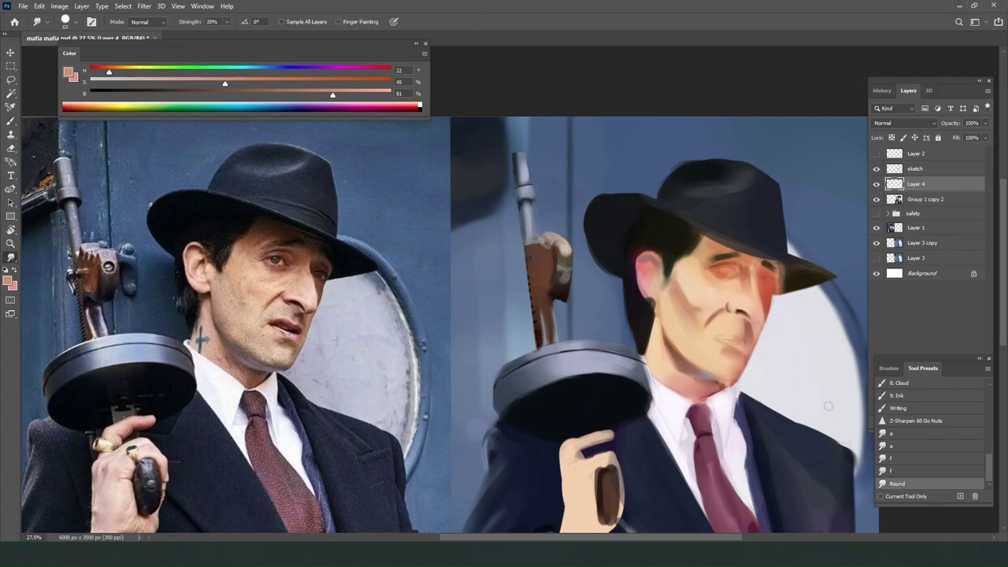
Soften the upper cheek beside the ear with sampled lighter skin tones, blending with the Round smudge preset.
key(b)
alt+click(684, 302)
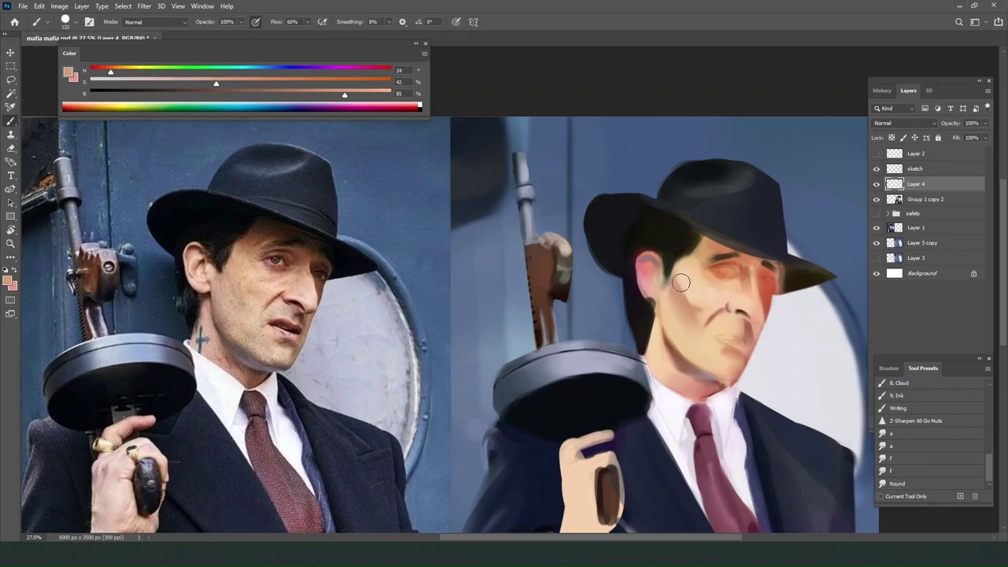
alt+click(681, 283)
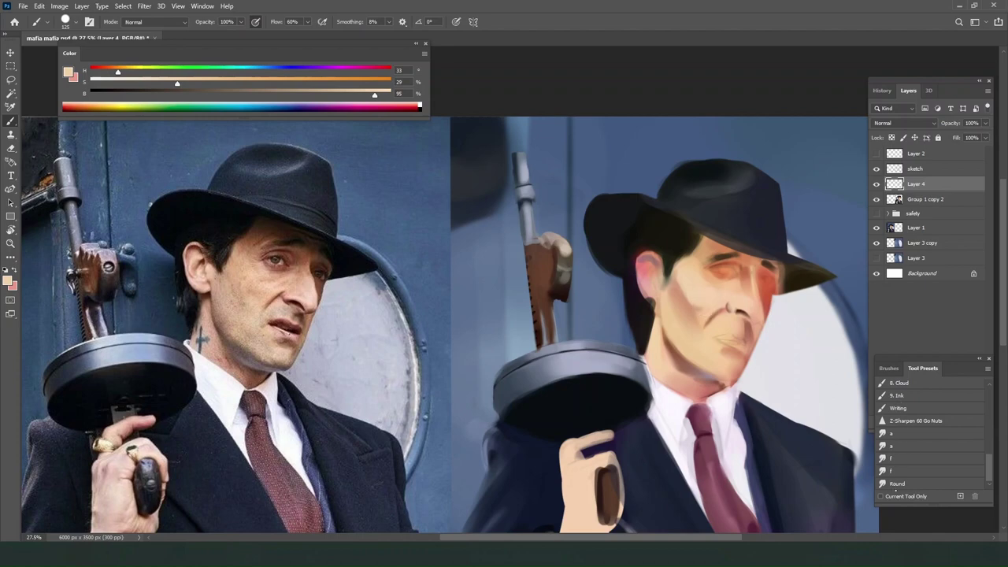
click(898, 484)
Refine the edge of the hair and sideburn along the temple with the sampled dark hair colour.
key(b)
alt+click(678, 237)
drag(686, 236, 672, 268)
alt+click(686, 246)
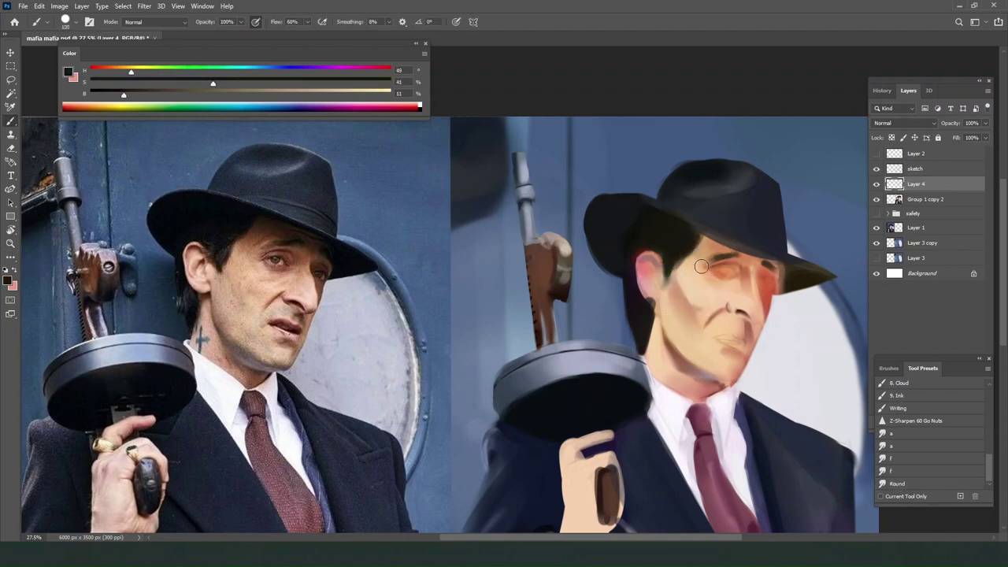
Try to paint the nearer eye's white with a smaller brush in pale cyan-white: hue 190, saturation 2%, brightness 95%.
key(bracketleft)
key(bracketleft)
key(bracketleft)
key(bracketleft)
key(bracketleft)
click(368, 93)
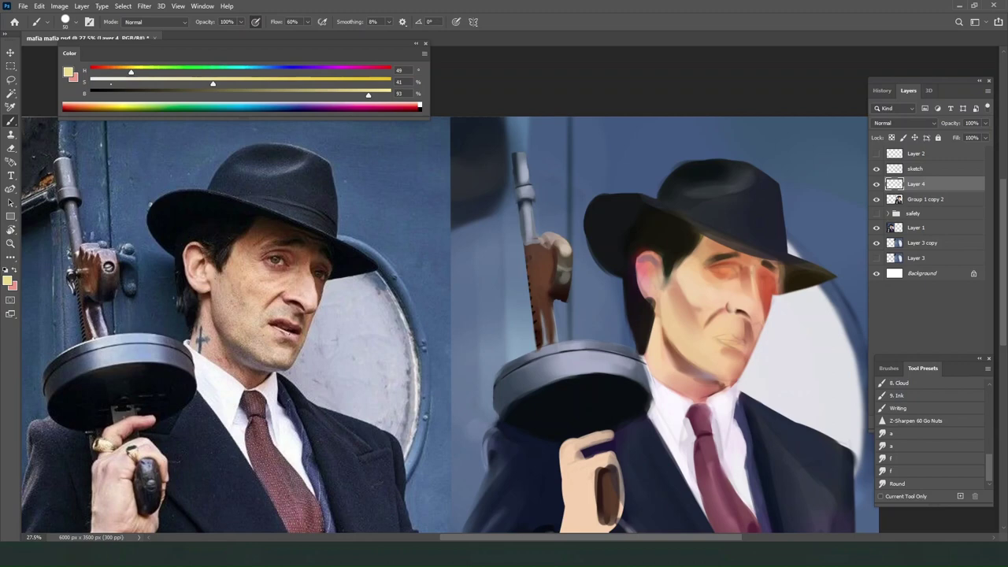
click(109, 83)
click(254, 70)
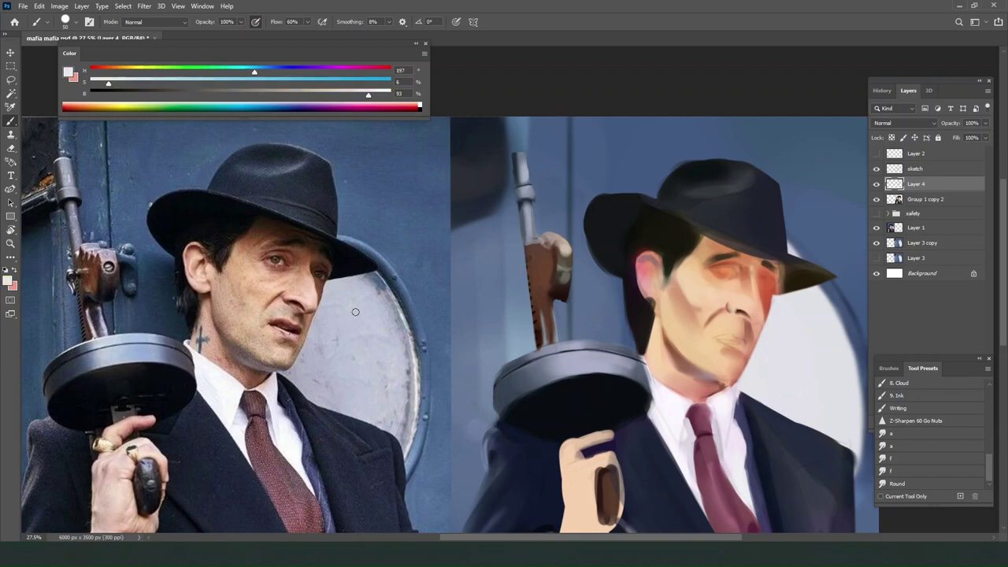
click(375, 94)
click(248, 70)
drag(719, 270, 747, 274)
key(ctrl+z)
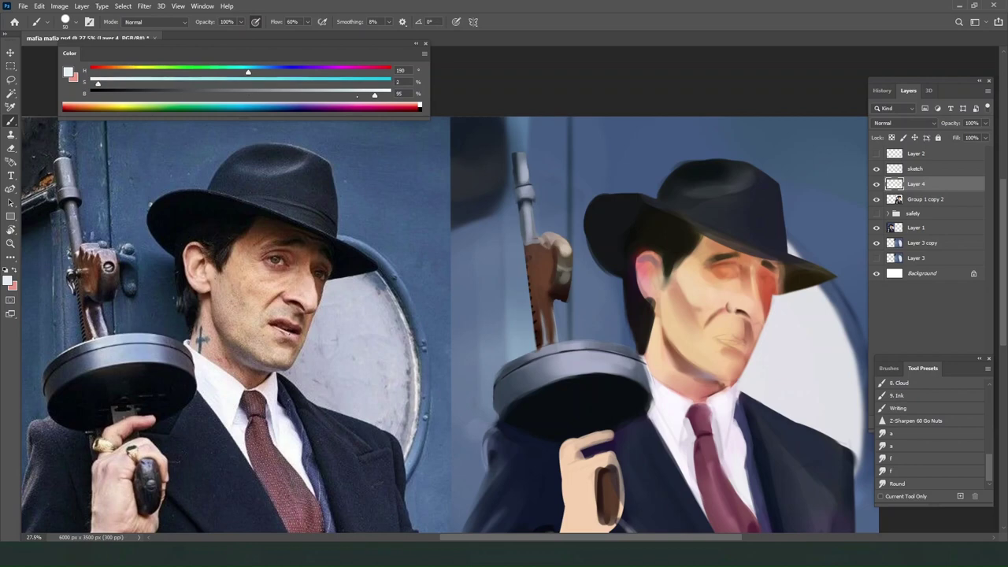
Paint the whites of both eyes in warm off-white (hue 20, saturation 9%, brightness 97%), based on the photo's eye colour.
click(377, 94)
alt+click(284, 258)
drag(283, 259, 285, 261)
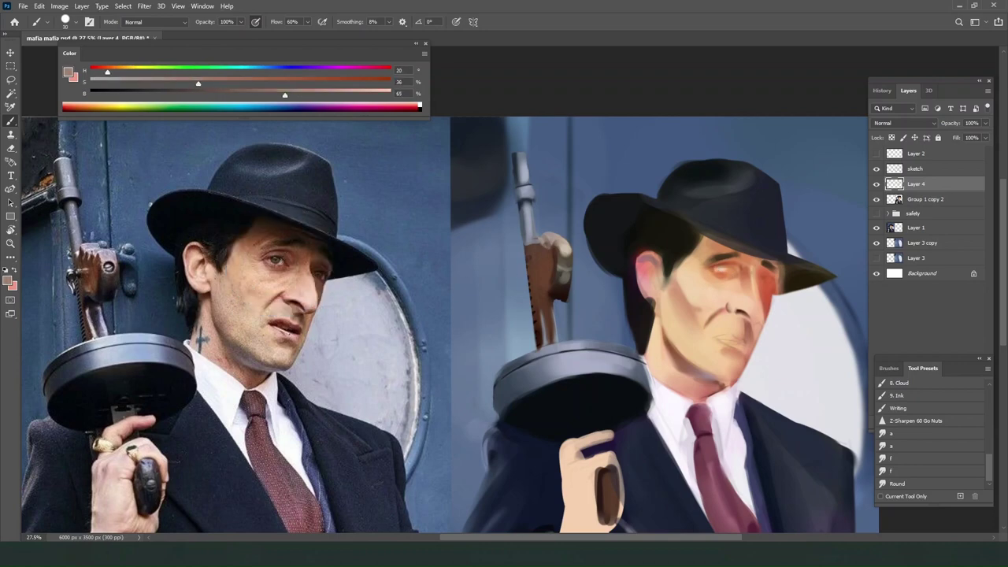
click(380, 93)
click(117, 82)
mouse_move(732, 271)
mouse_down()
mouse_move(743, 277)
mouse_move(715, 272)
mouse_move(738, 273)
mouse_up()
key(bracketright)
key(ctrl+z)
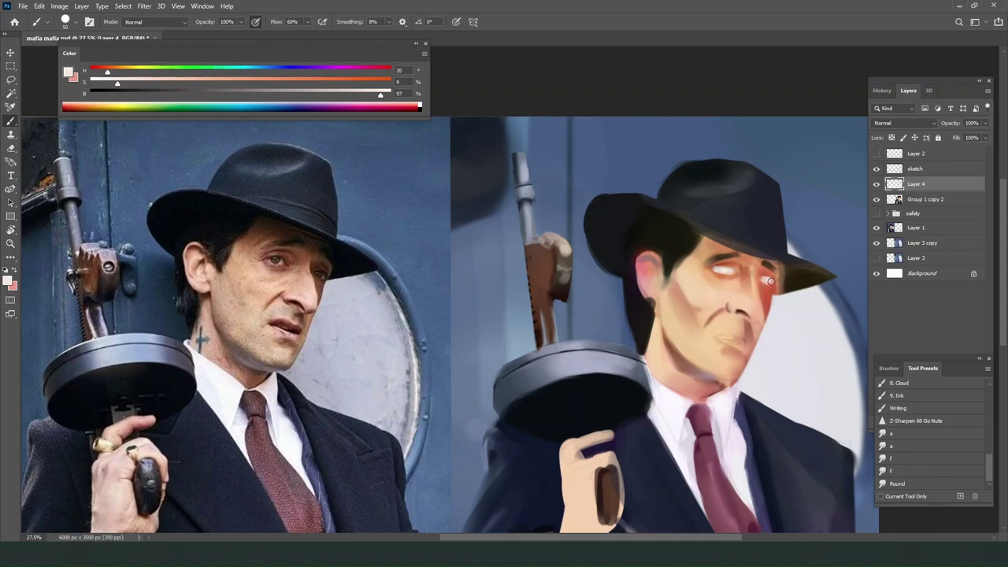
drag(771, 281, 762, 282)
Line the nearer eye's upper lid in dark red (hue 7, saturation 94%, brightness 23%) and blend with the Round smudge preset.
scroll(739, 265, up, 2)
scroll(707, 289, left, 2)
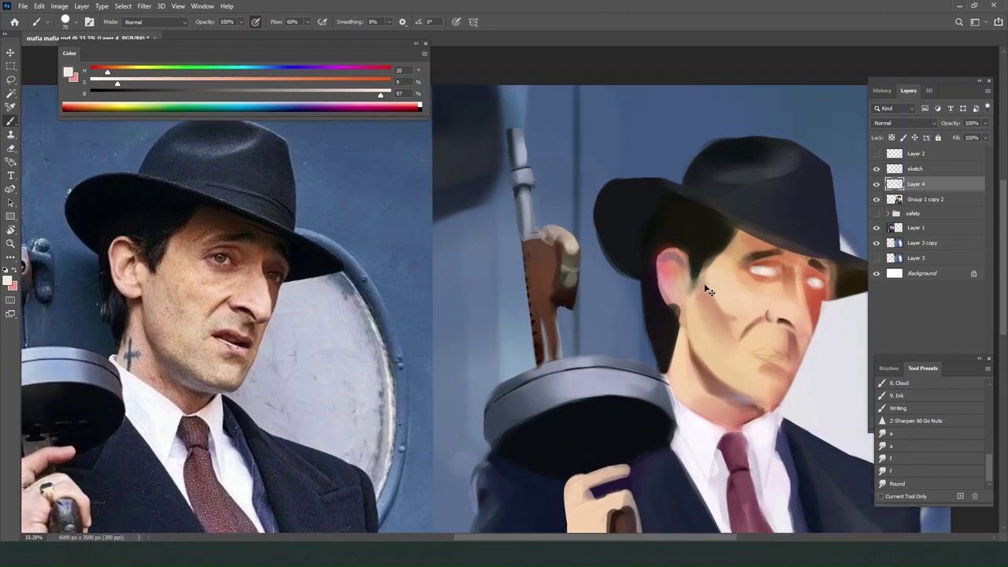
scroll(709, 292, down, 3)
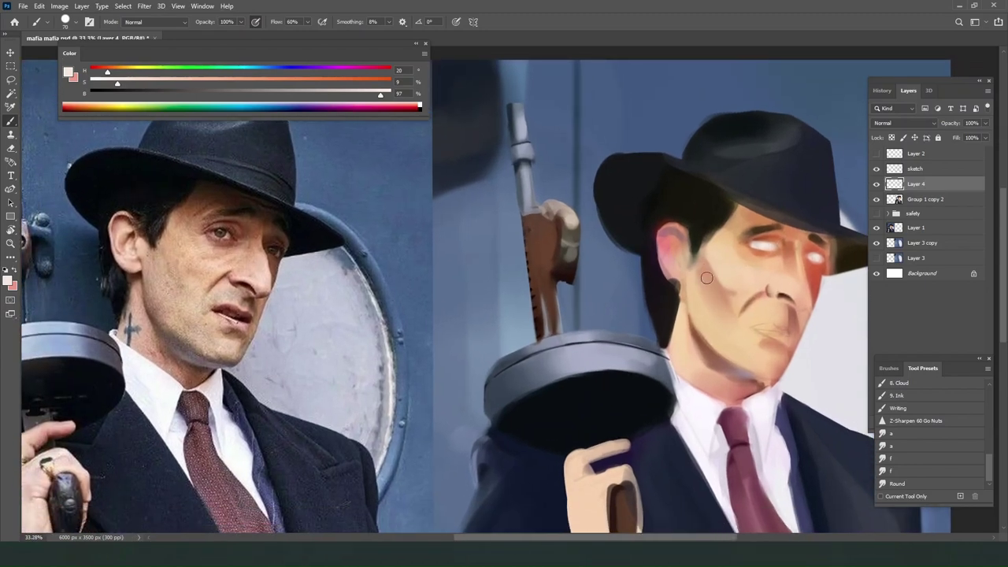
scroll(707, 278, right, 1)
alt+click(759, 233)
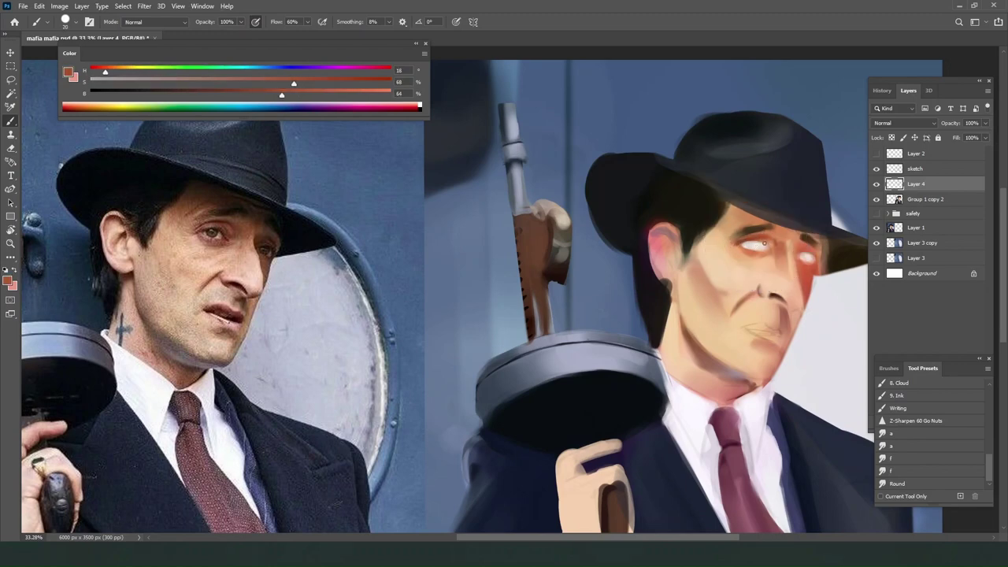
drag(285, 96, 371, 84)
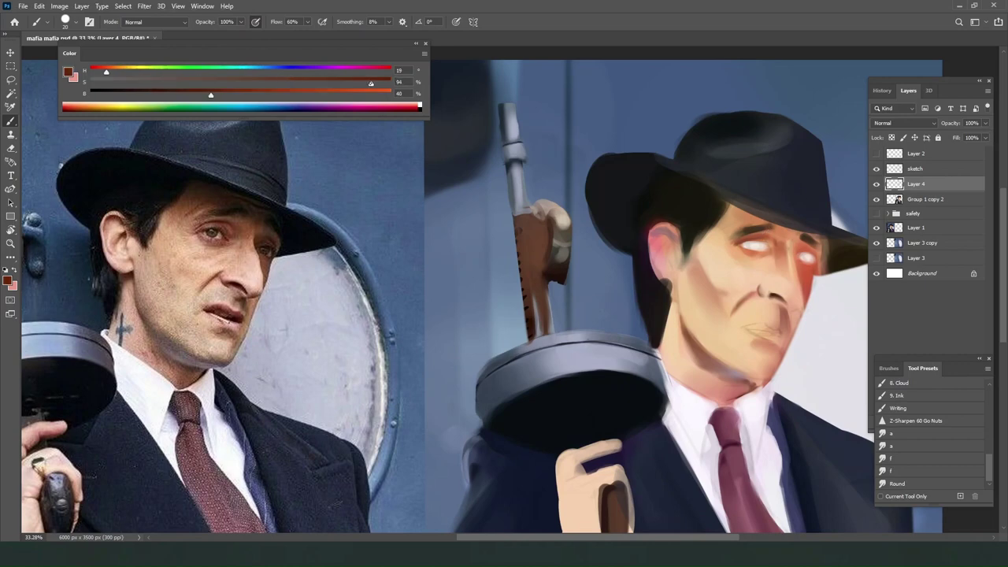
drag(106, 70, 96, 71)
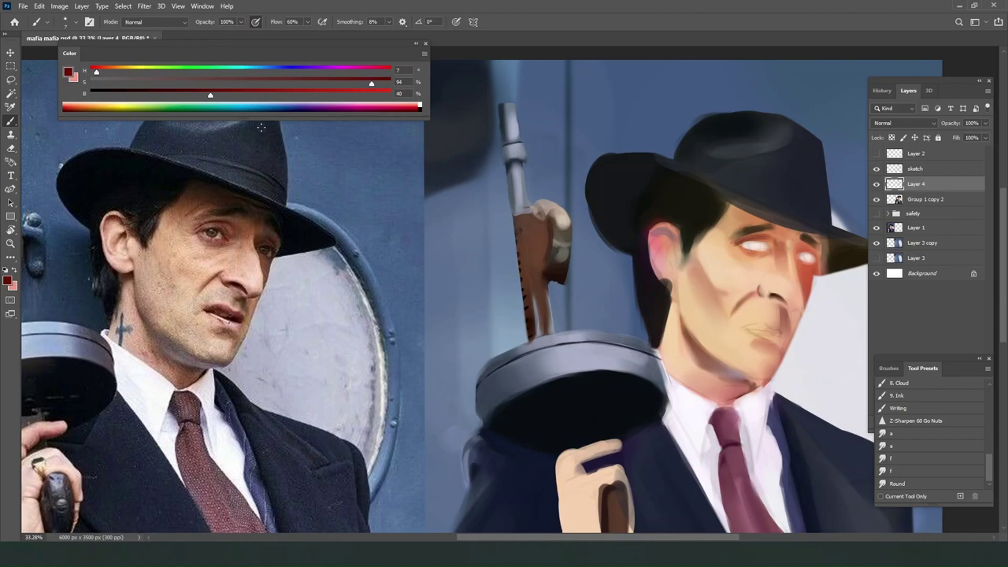
drag(211, 95, 159, 95)
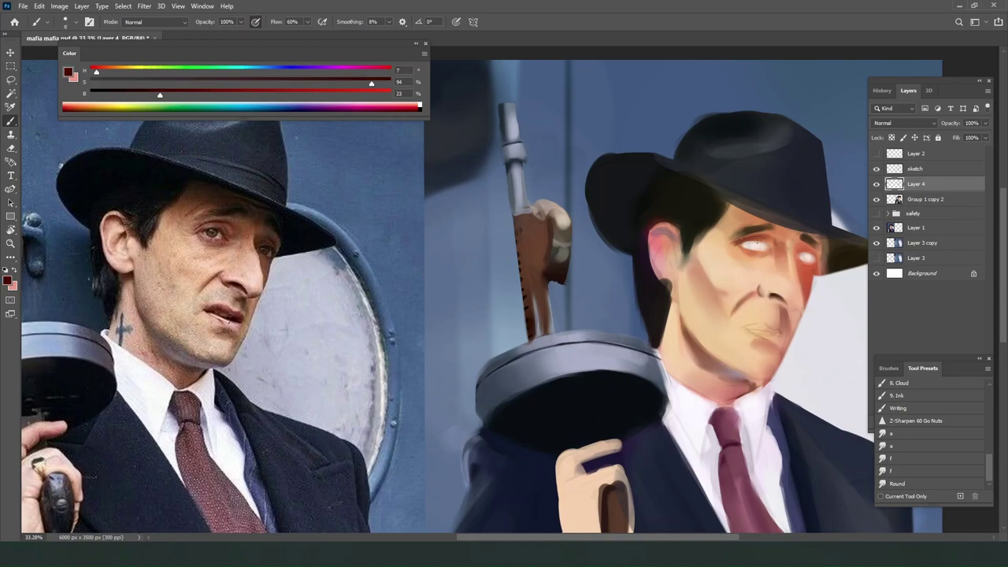
drag(769, 239, 737, 239)
key(bracketright)
click(902, 484)
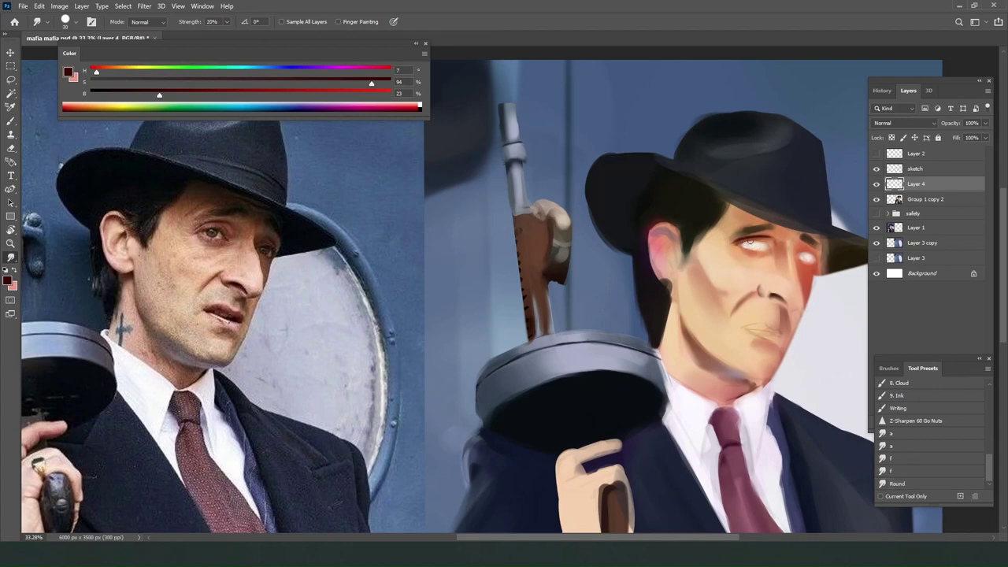
Darken and reshape the nearer eyebrow with a fine brush in very dark brown, around hue 32, saturation 86%, brightness 13%.
key(b)
alt+click(750, 229)
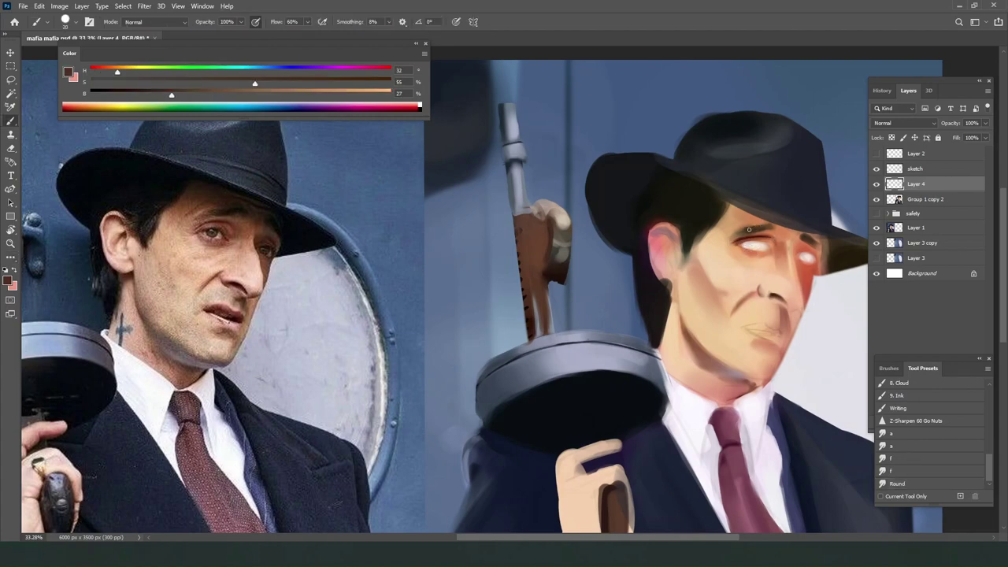
drag(769, 229, 747, 230)
key(ctrl+z)
click(131, 94)
click(349, 83)
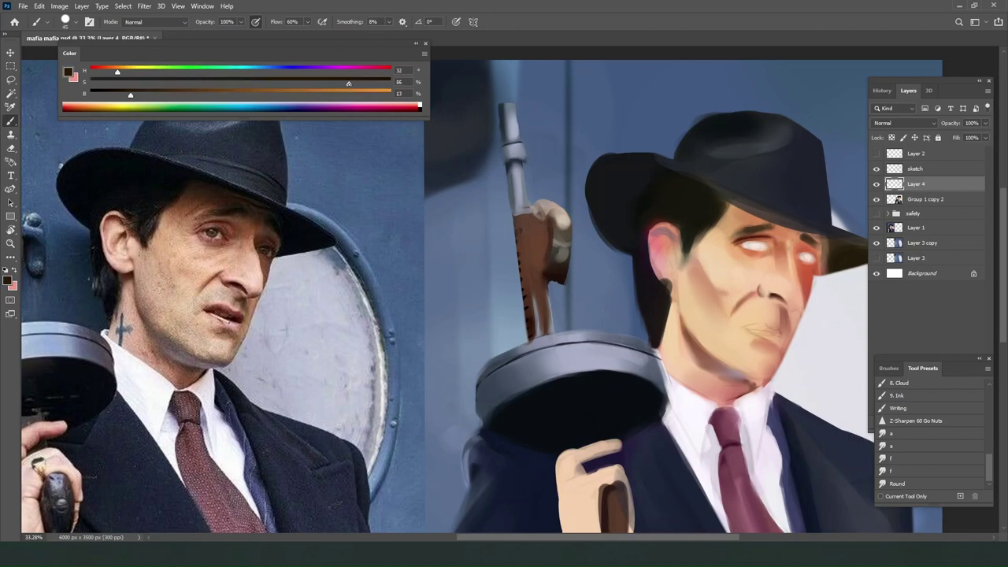
alt+click(773, 230)
key(bracketleft)
key(bracketleft)
drag(771, 227, 751, 227)
Clean up the nearer eyebrow's outline with sampled skin and dark brown tones.
alt+click(720, 241)
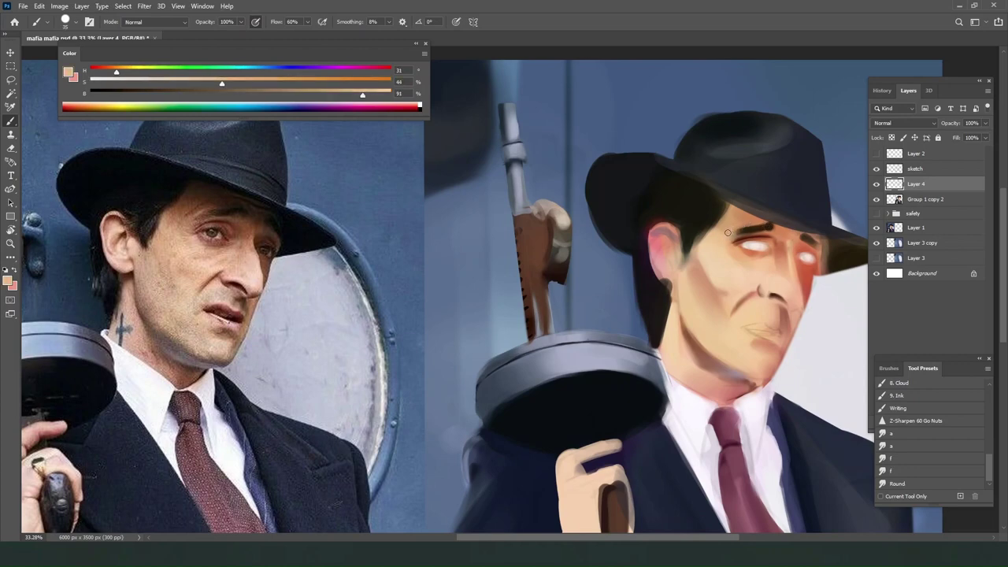
alt+click(766, 227)
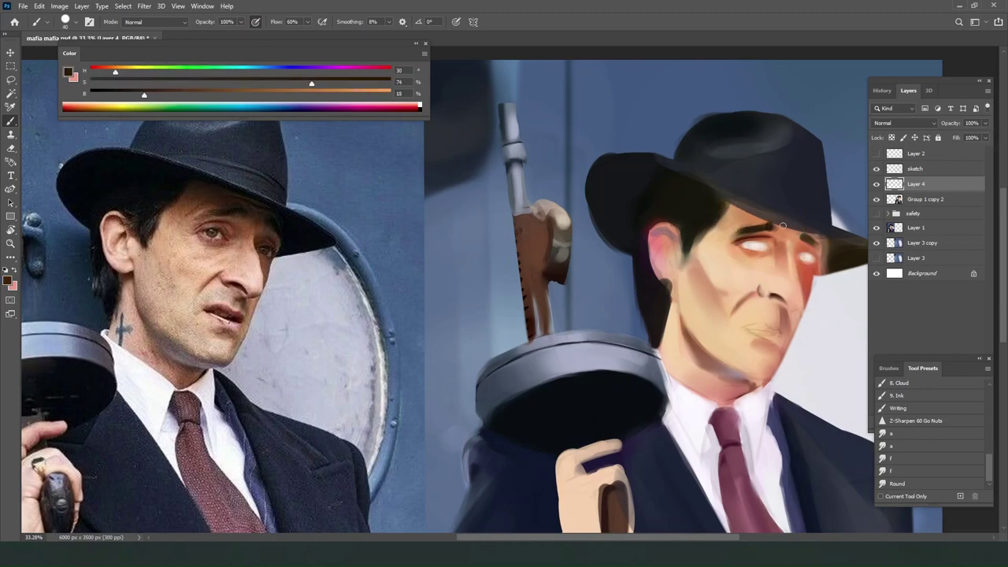
alt+click(780, 234)
Paint an orange-brown shadow on the forehead beneath the hat brim and redefine the brim's edge with the sampled hat colour.
alt+click(744, 214)
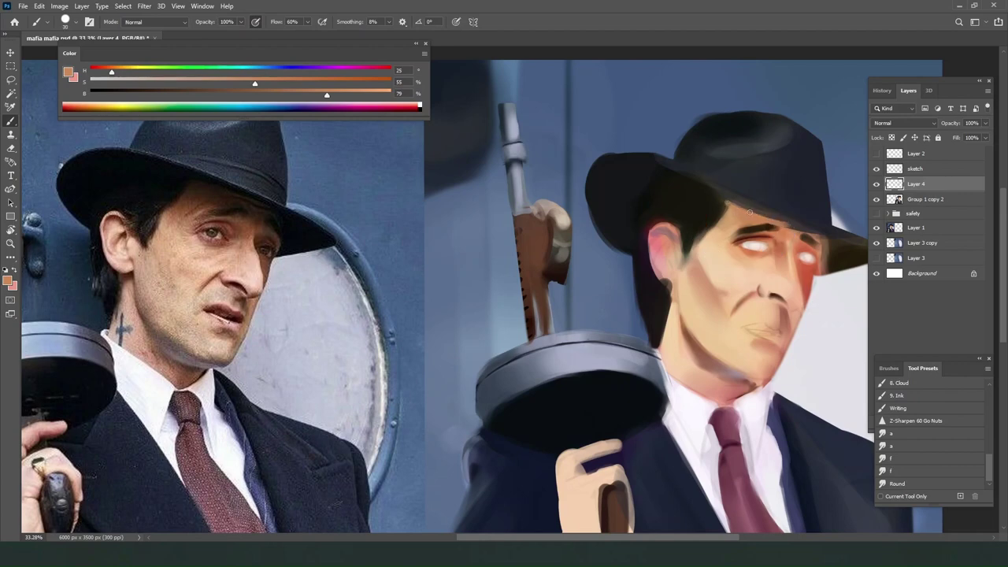
drag(741, 207, 834, 246)
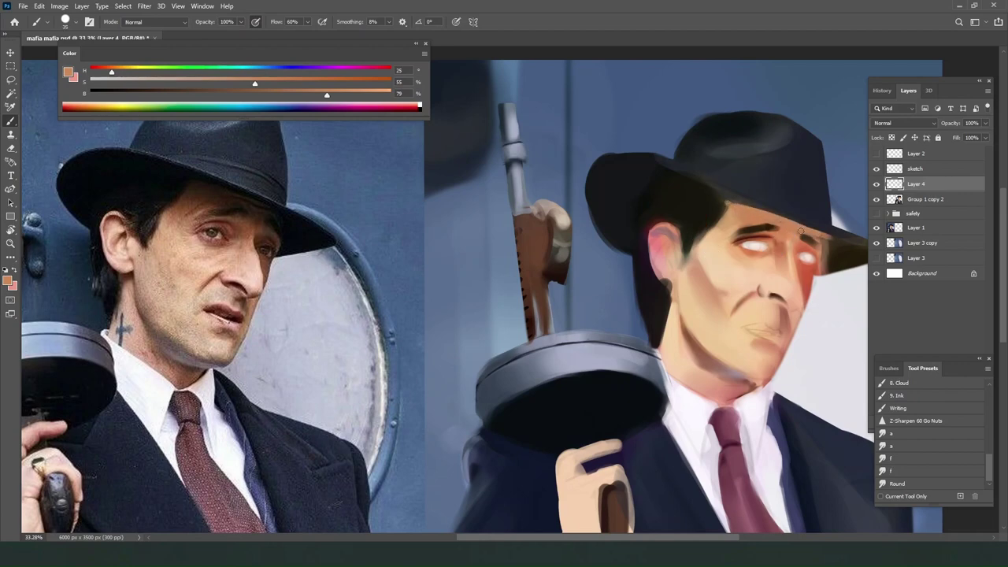
alt+click(750, 196)
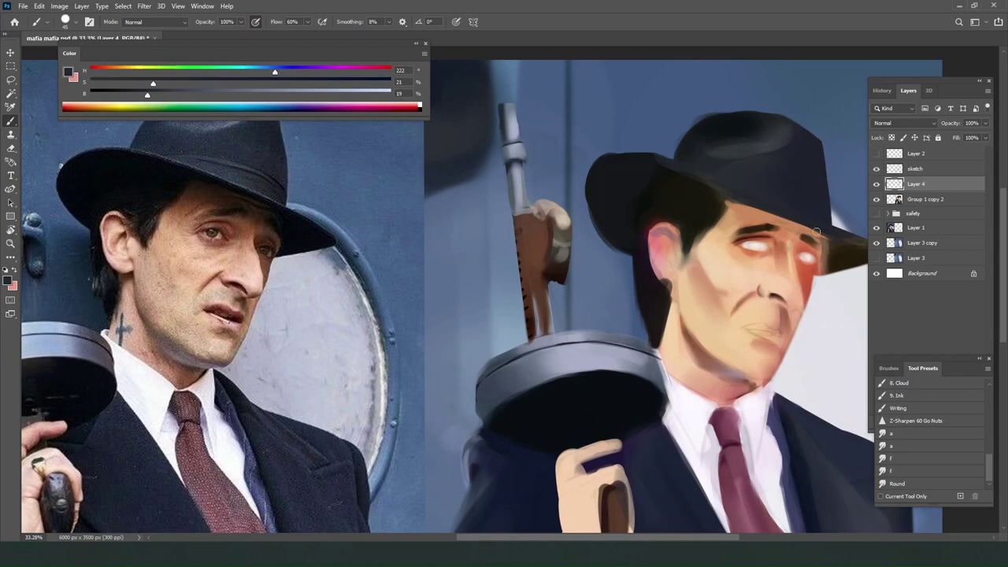
alt+click(789, 219)
key([)
Touch up the nearer eyebrow's inner end in dark brown and the skin around the far eye with sampled reddish tones.
alt+click(771, 227)
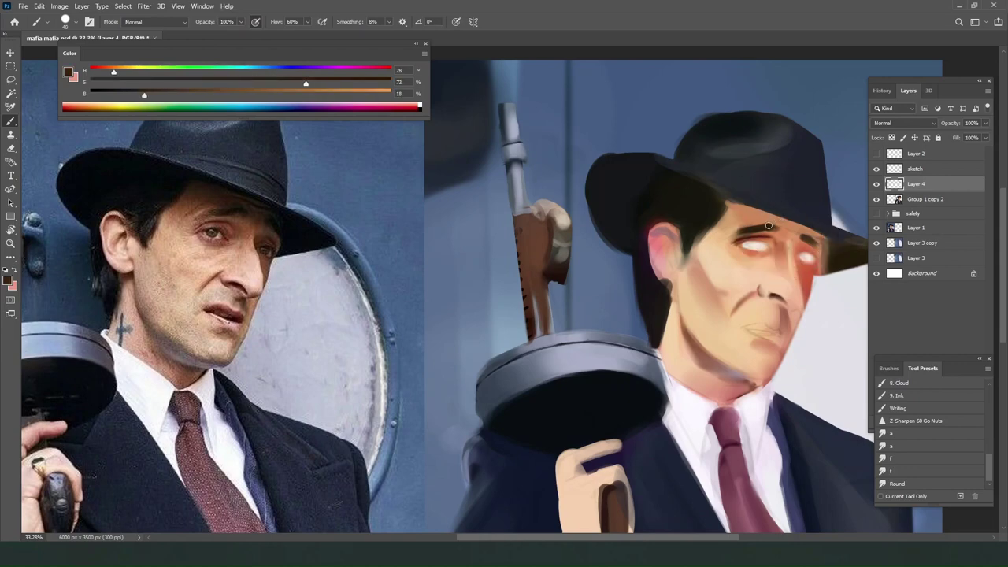
click(776, 227)
alt+click(802, 245)
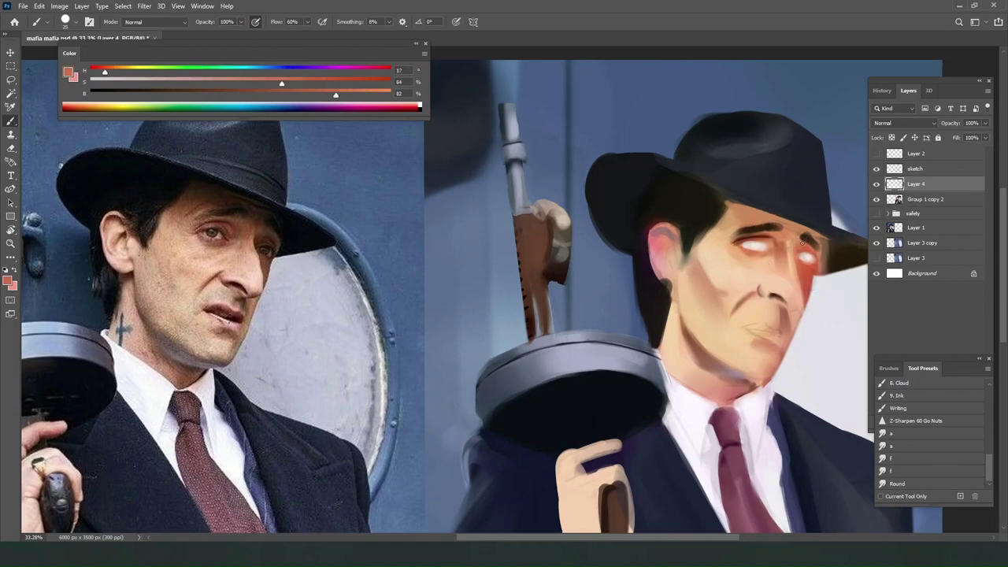
click(811, 247)
alt+click(797, 236)
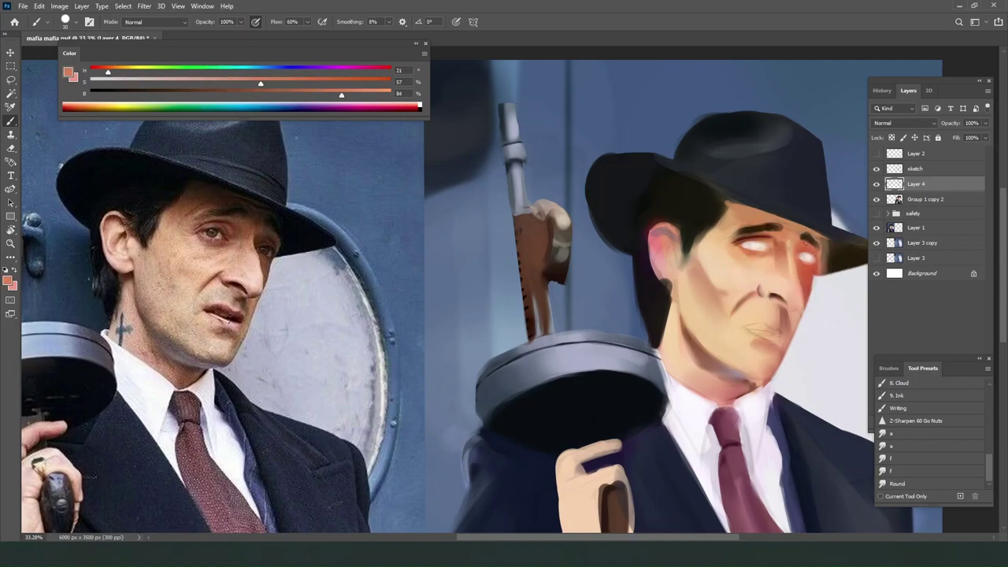
Compare the whole painting with the reference photo at several zoom levels, and sample a light skin tone for the face.
scroll(808, 246, down, 10)
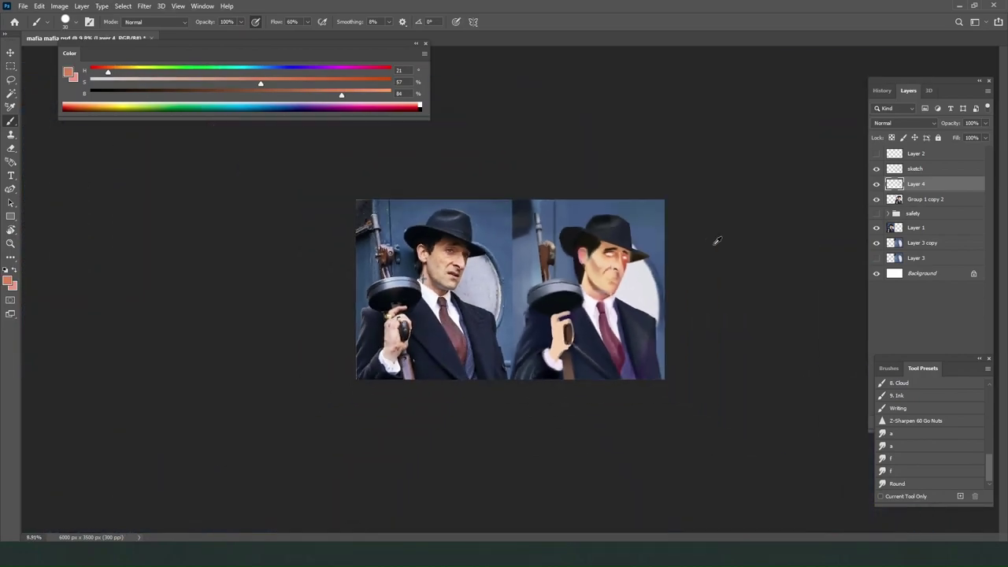
scroll(709, 274, up, 1)
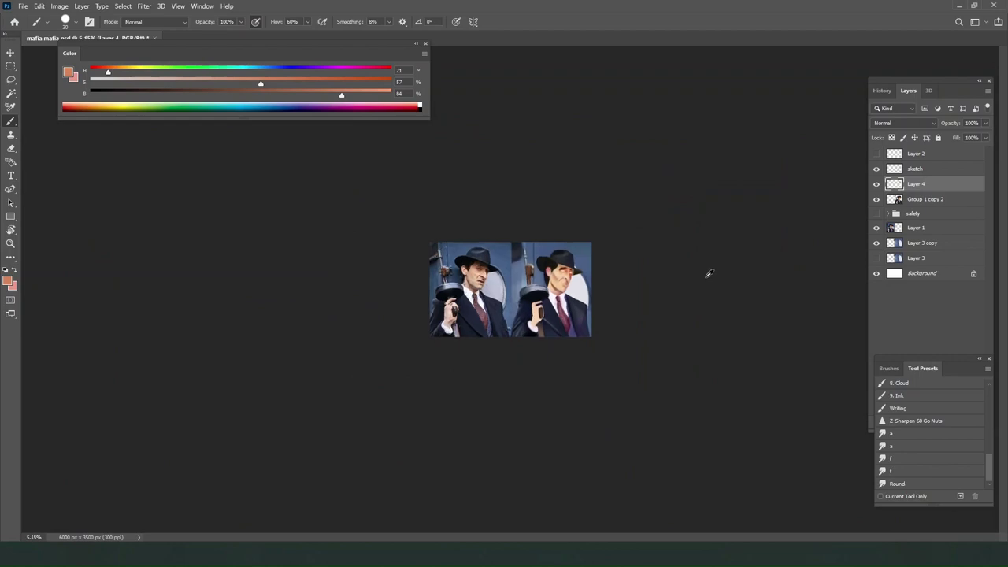
scroll(707, 275, up, 3)
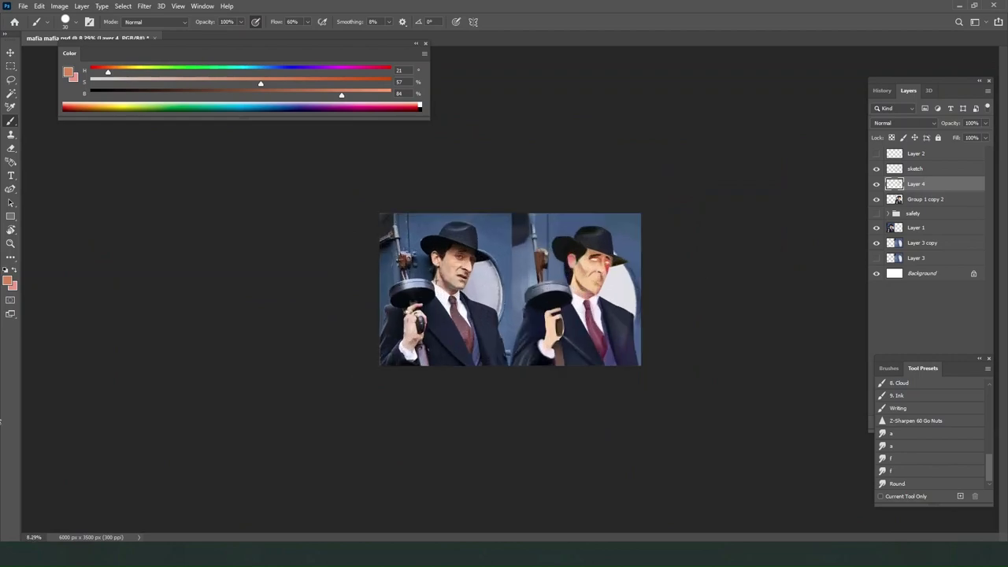
scroll(350, 270, up, 5)
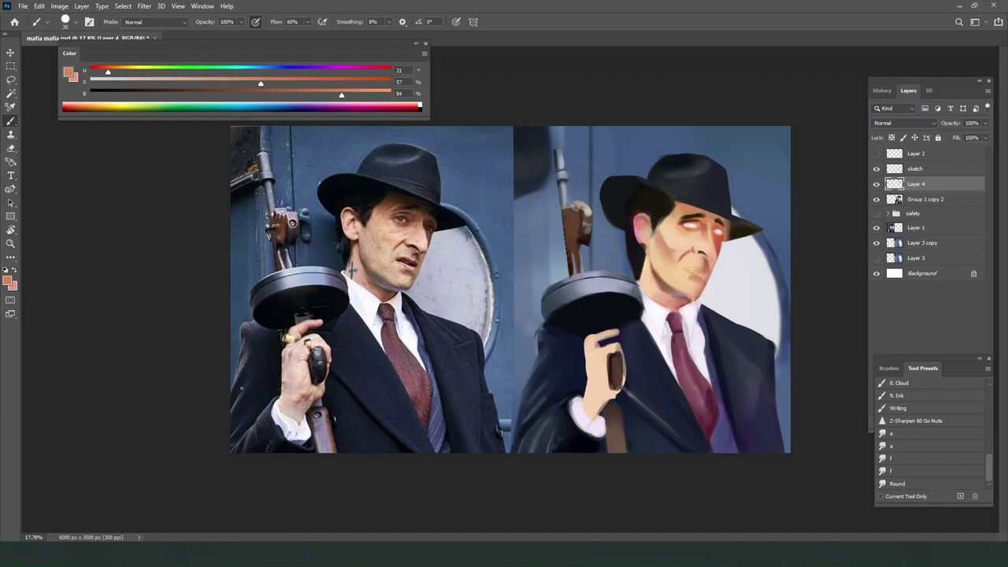
alt+click(352, 270)
scroll(772, 197, up, 4)
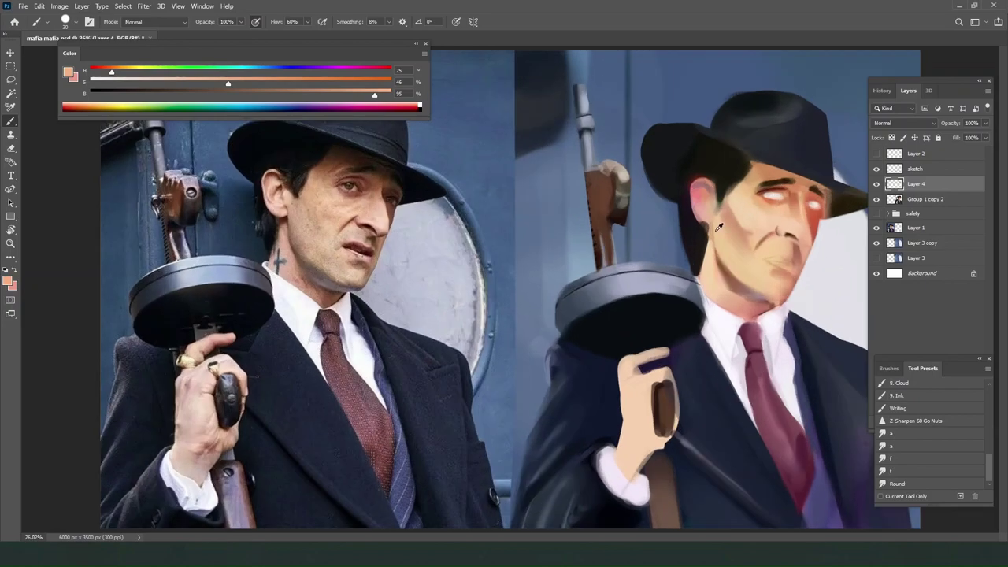
scroll(517, 278, down, 3)
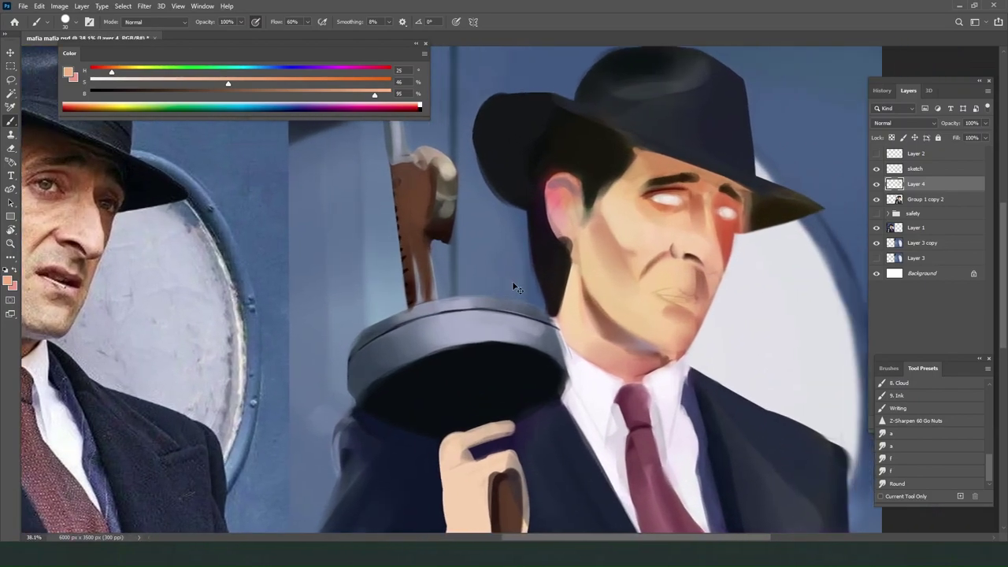
Touch up the whites of the eyes with the sampled off-white, and sample the reddish skin beside the far eye.
scroll(706, 239, up, 2)
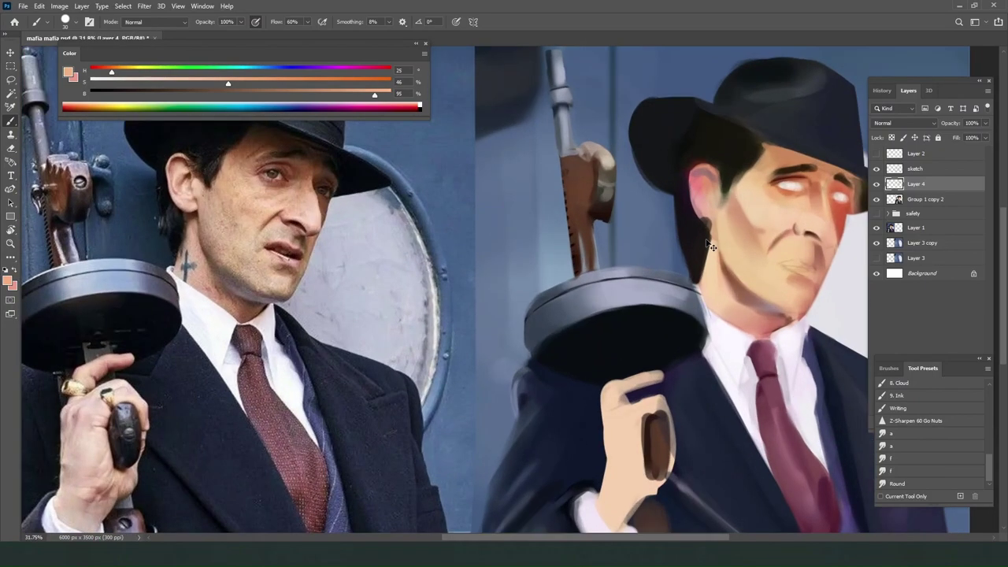
alt+click(763, 163)
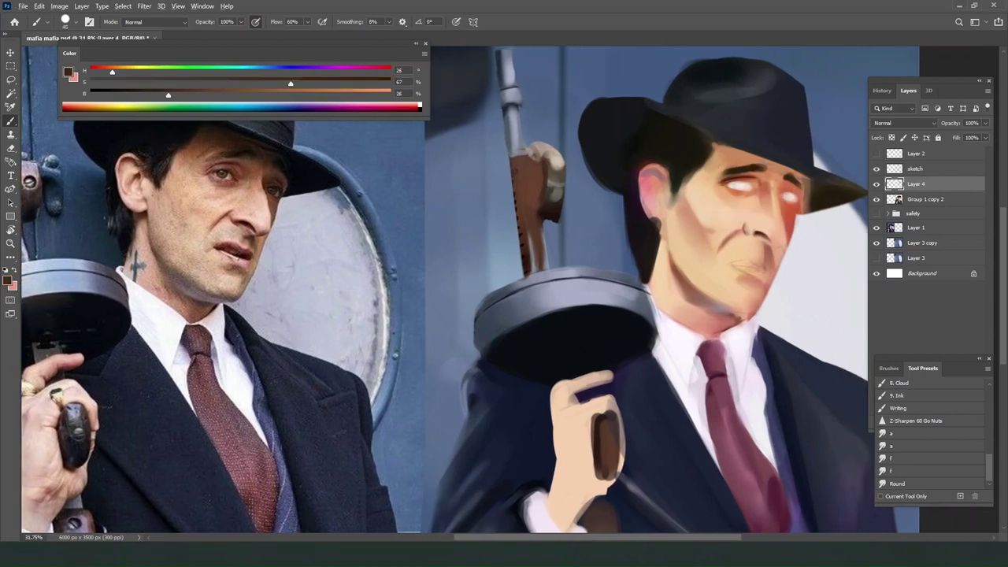
scroll(755, 193, up, 1)
alt+click(735, 183)
scroll(734, 184, down, 1)
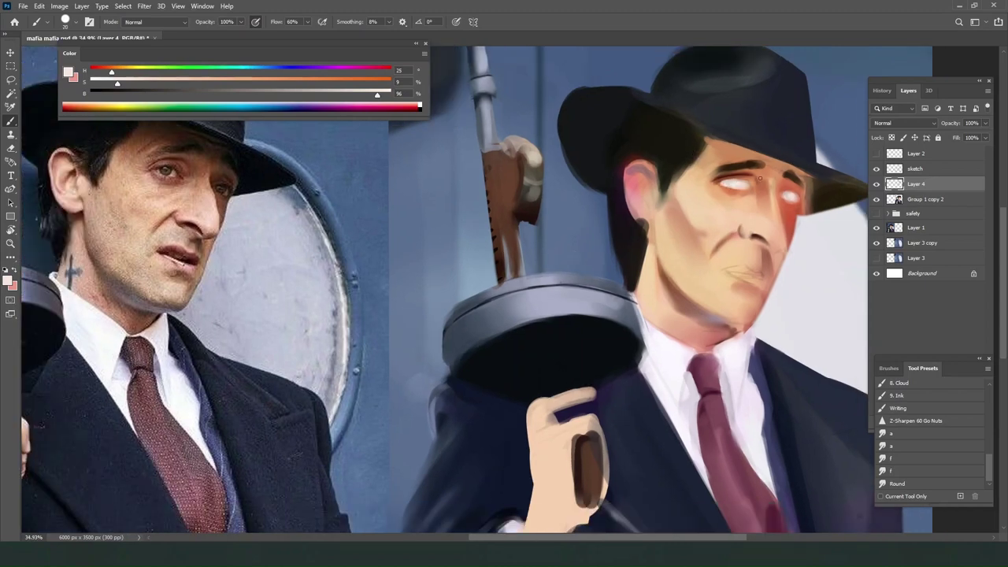
key(bracketleft)
key(bracketright)
drag(783, 193, 794, 196)
alt+click(782, 201)
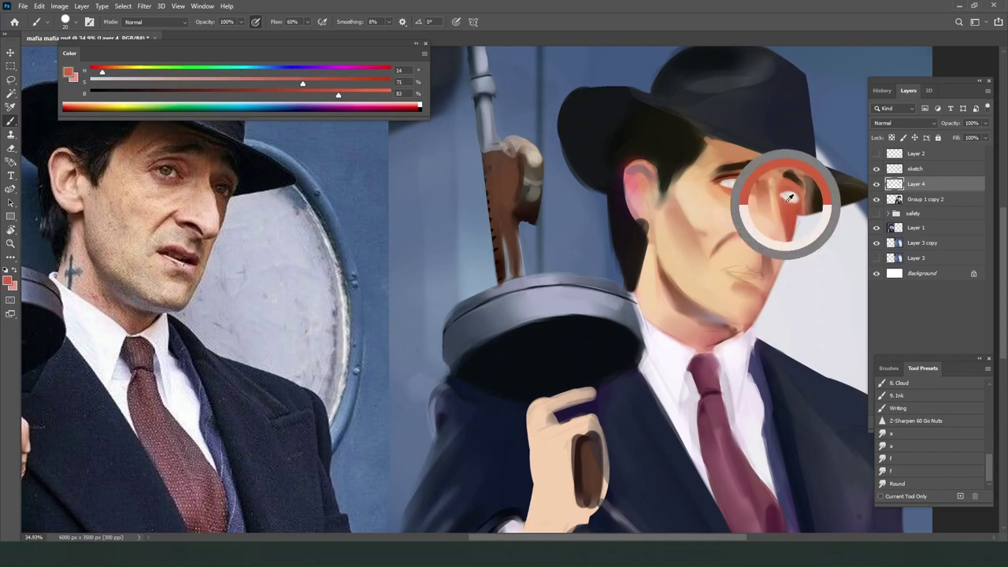
Paint irises in both eyes with the brown sampled from the photo's eye, deepened to saturation 80 and brightness 26.
alt+click(723, 185)
alt+click(170, 168)
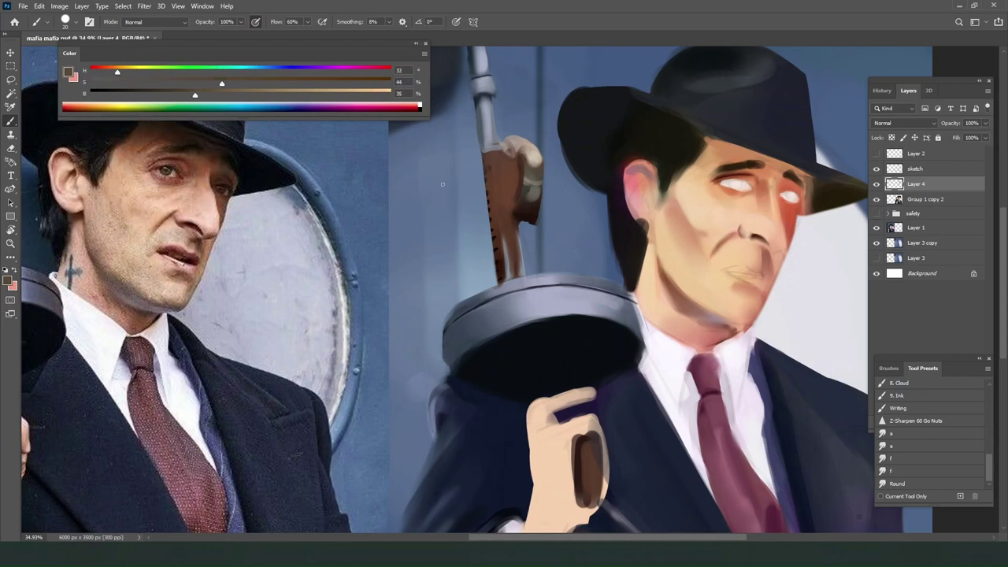
mouse_move(745, 206)
mouse_down()
mouse_move(768, 184)
mouse_move(735, 214)
mouse_move(657, 234)
mouse_up()
key(ctrl+z)
mouse_move(195, 94)
mouse_down()
mouse_move(169, 95)
mouse_move(354, 85)
mouse_up()
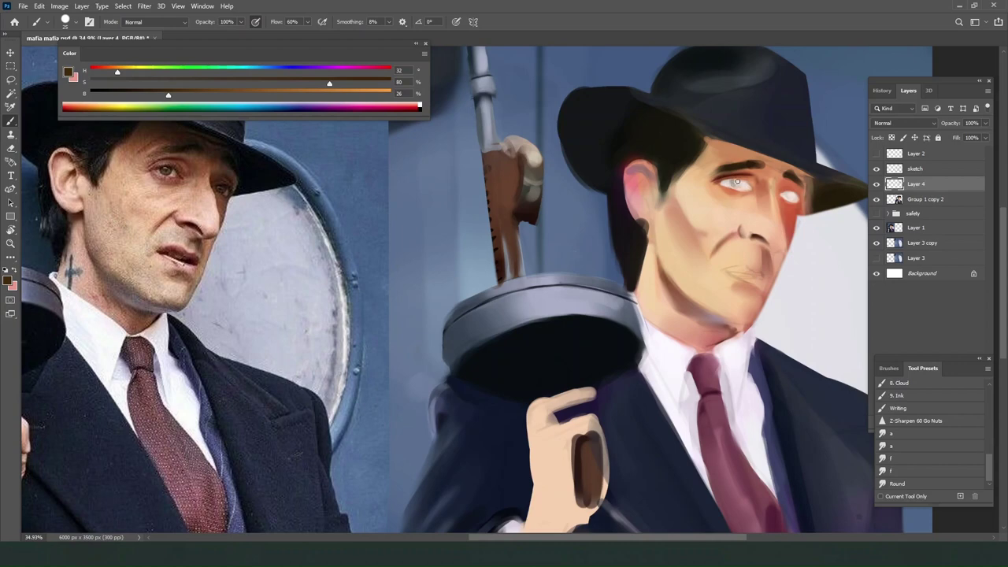
drag(738, 184, 740, 182)
key(bracketright)
key(bracketright)
key(bracketright)
key(bracketright)
key(bracketright)
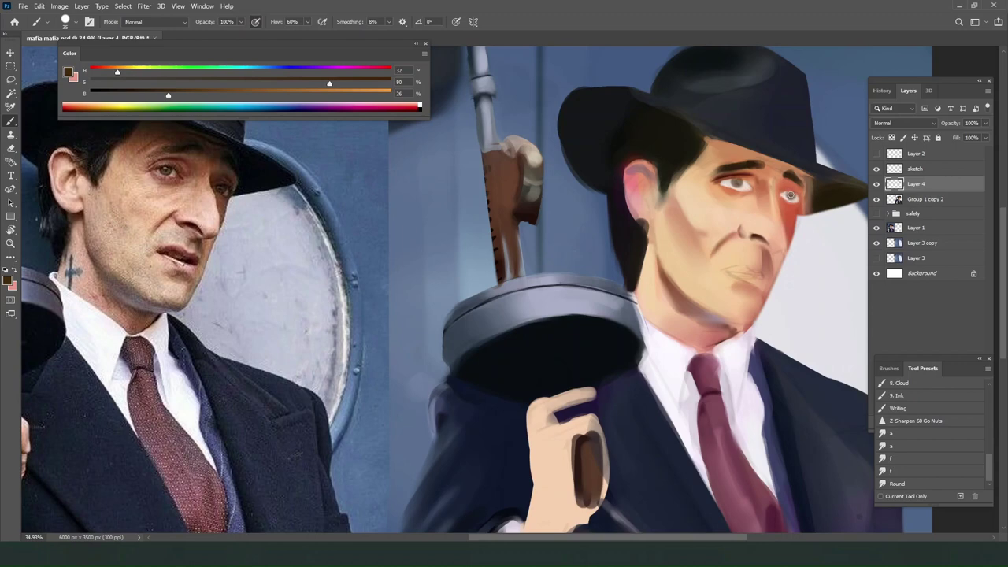
Refine the nearer eye's white and darken the irises with brown H 30, S 91, B 25, retouching the far eye's edge in sampled red.
scroll(758, 282, down, 3)
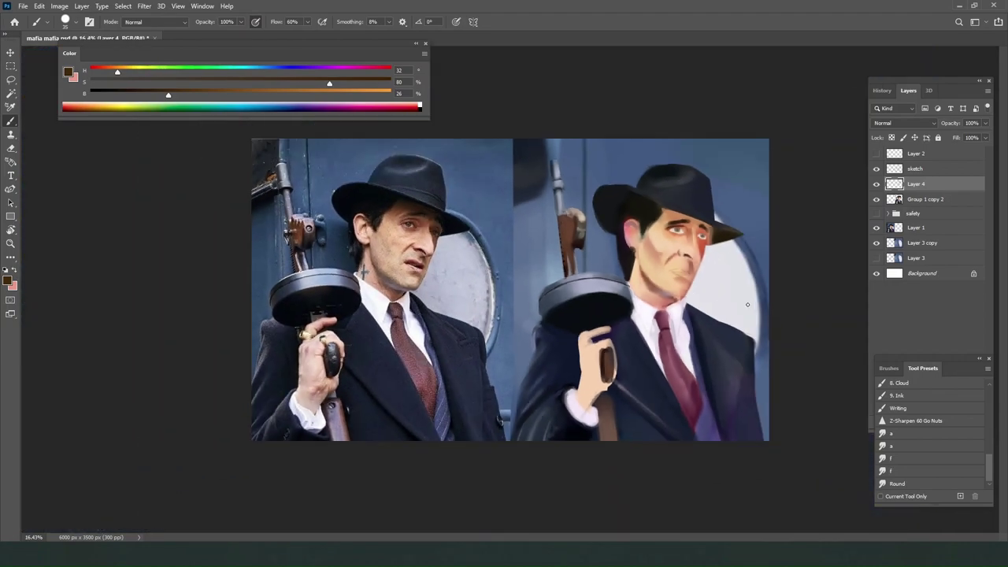
scroll(748, 305, up, 4)
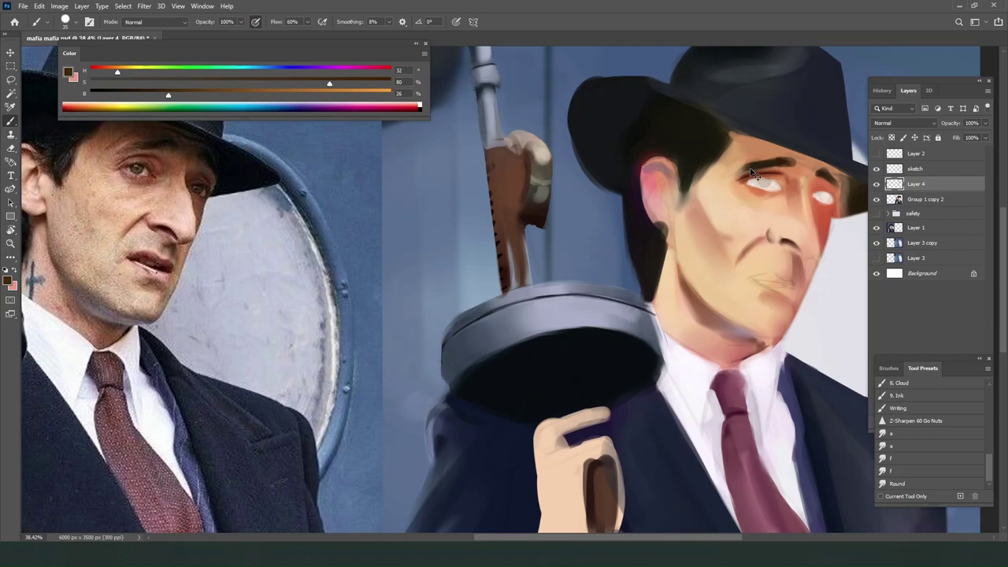
drag(753, 180, 766, 181)
alt+click(752, 181)
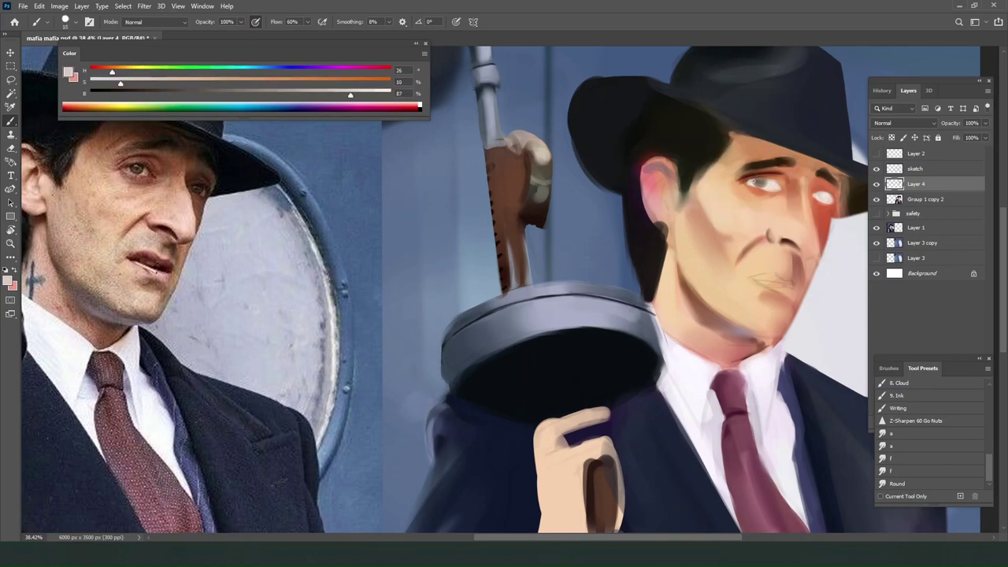
alt+click(758, 182)
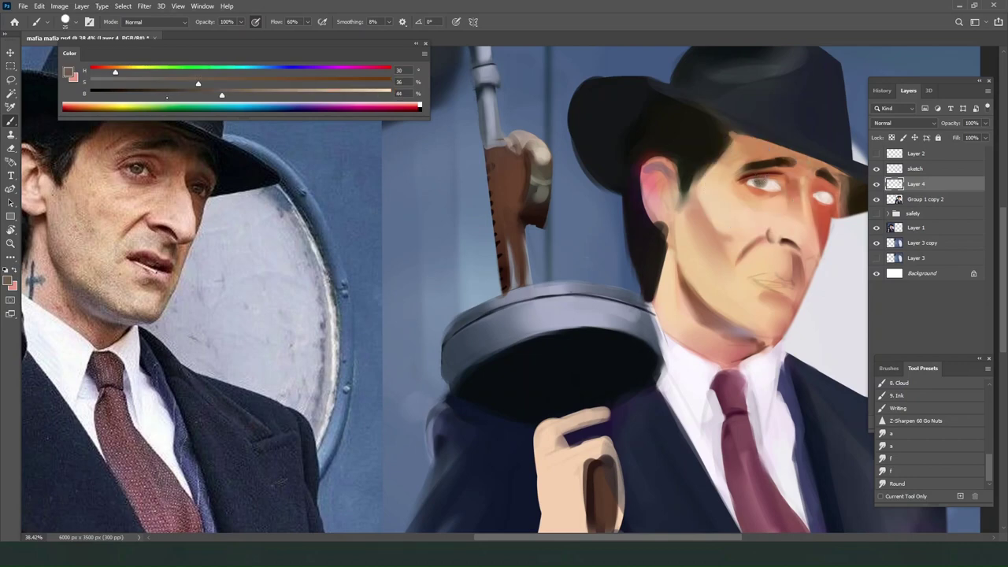
click(165, 95)
click(361, 82)
key(bracketright)
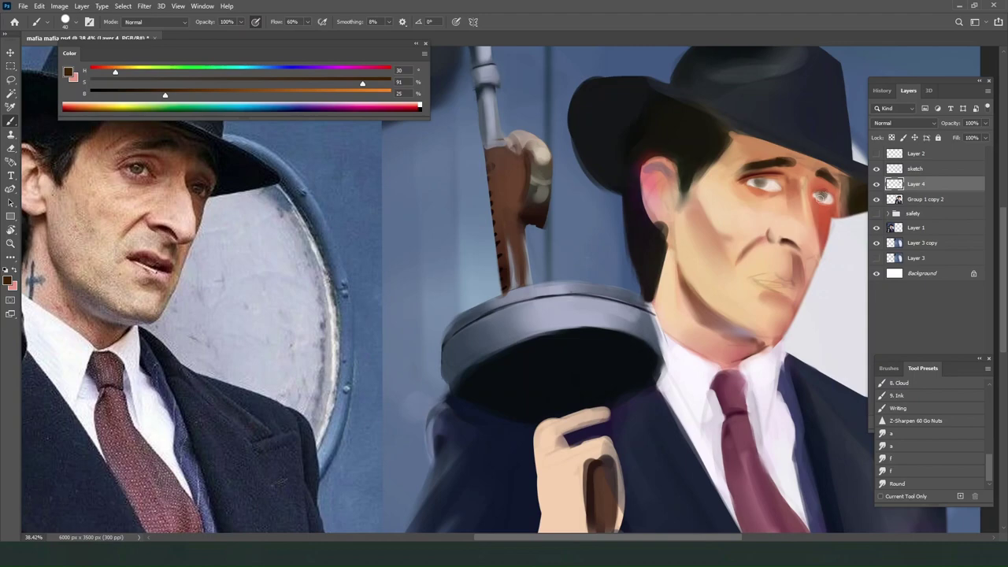
alt+click(822, 197)
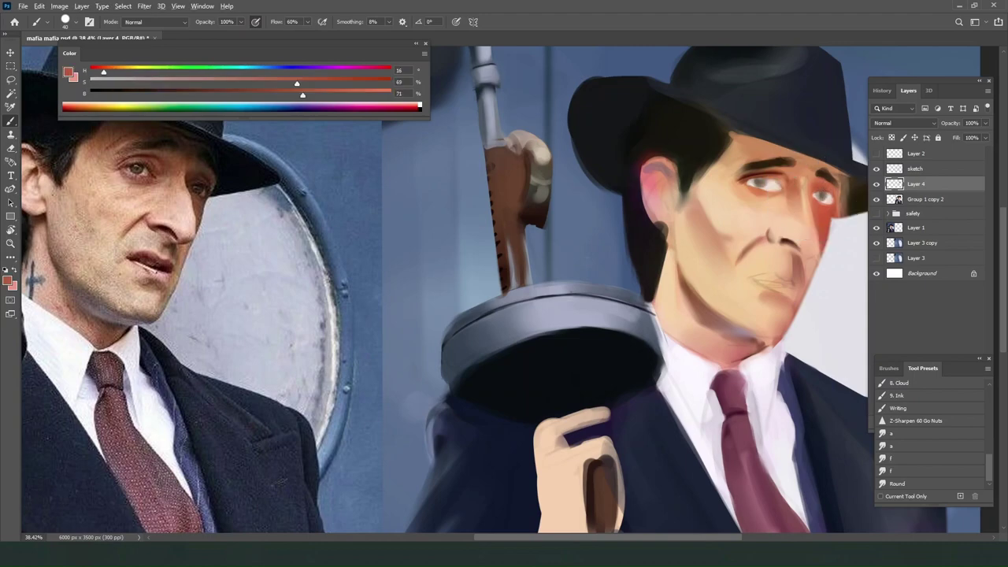
Compare the painted face and new irises with the reference photo at several zoom levels.
scroll(687, 315, down, 8)
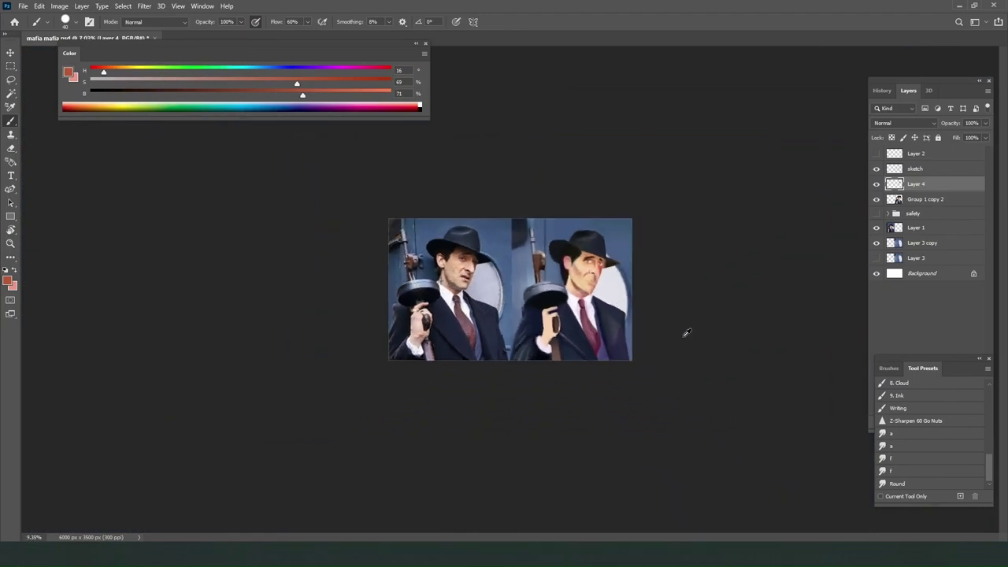
scroll(686, 333, up, 3)
scroll(721, 259, up, 2)
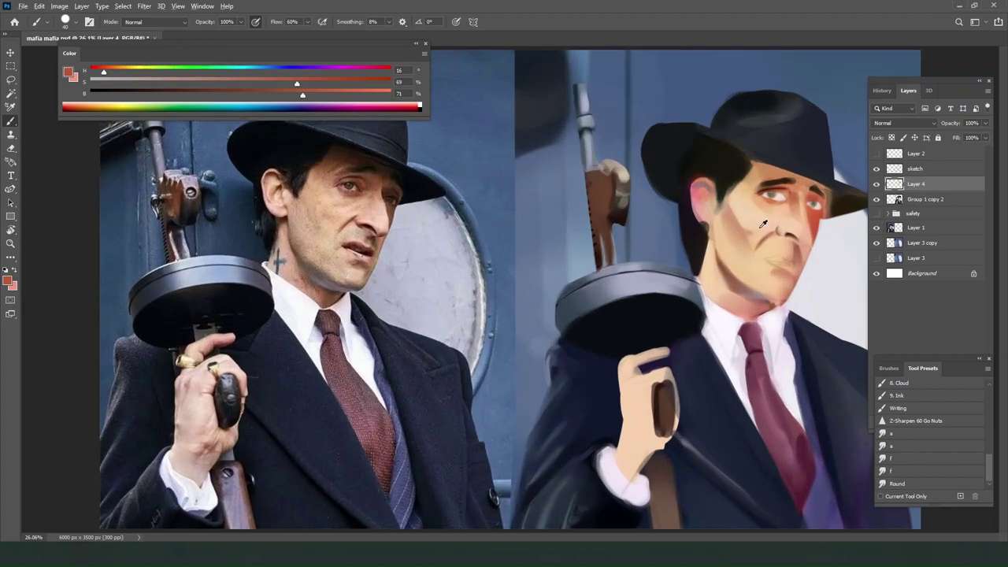
scroll(763, 224, up, 2)
scroll(561, 269, down, 3)
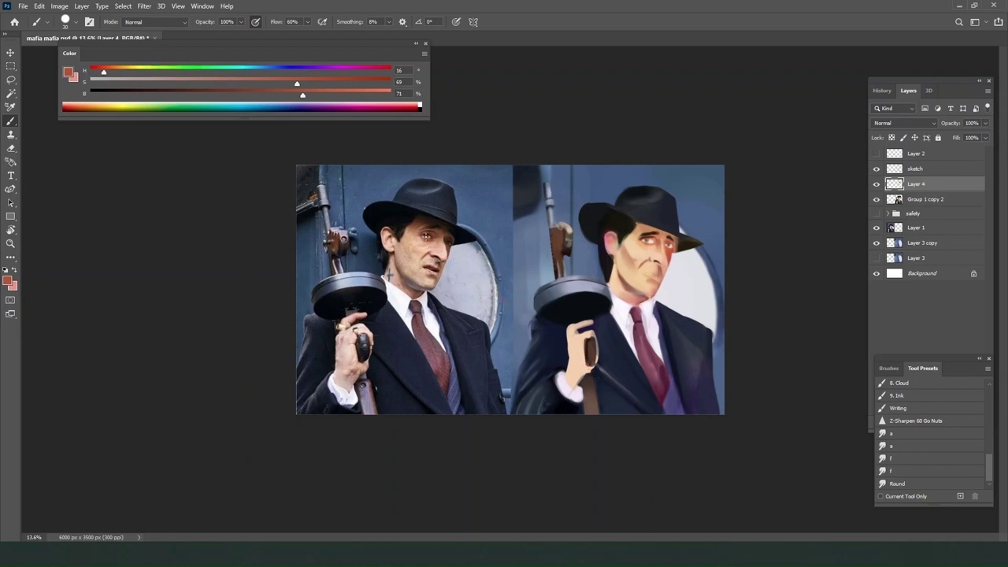
scroll(669, 243, up, 4)
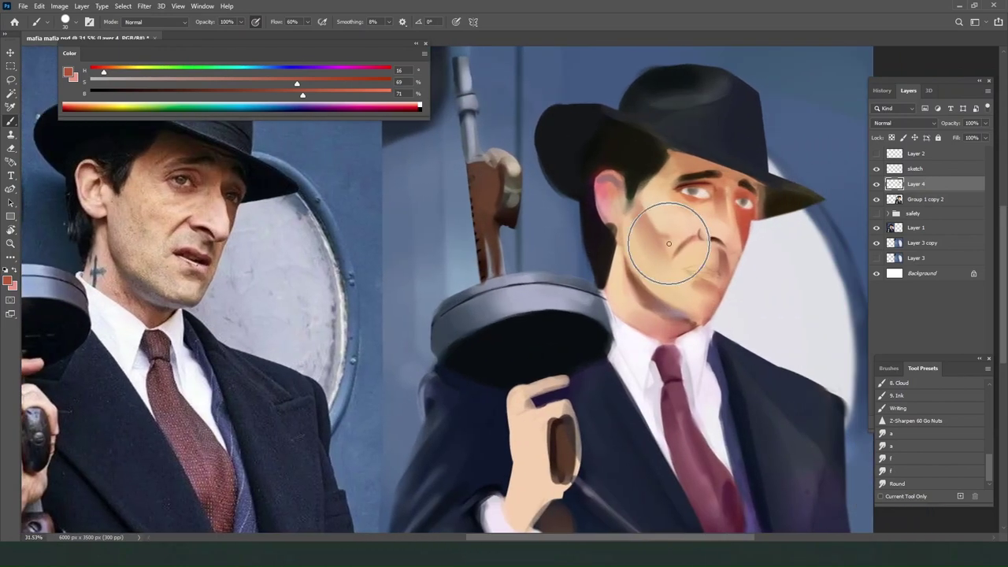
scroll(669, 242, up, 2)
Rework the nearer eye's iris with dark brown H 32, S 82, B 24, and sample the reddish skin by the far eye.
alt+click(699, 223)
scroll(693, 224, up, 1)
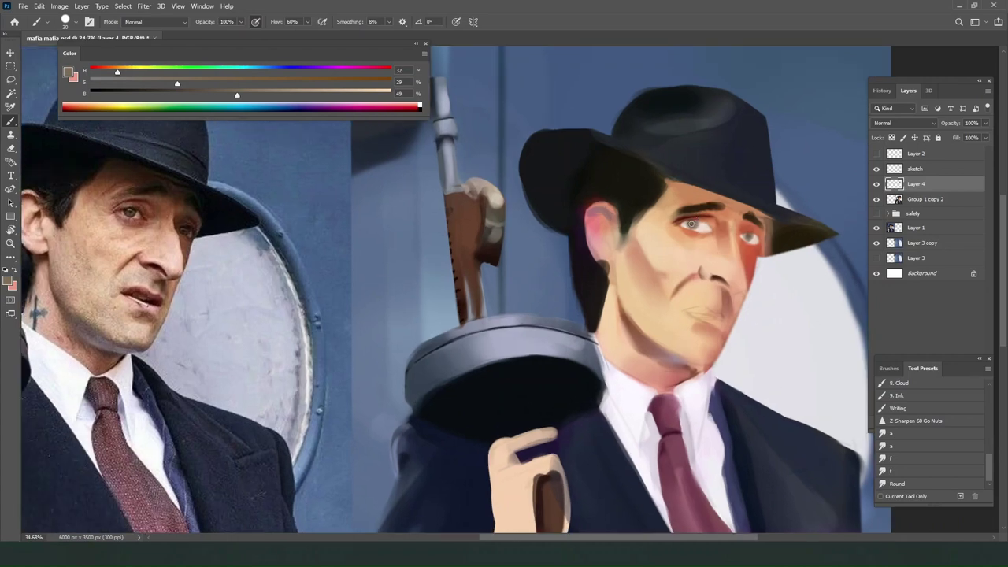
click(162, 92)
click(335, 81)
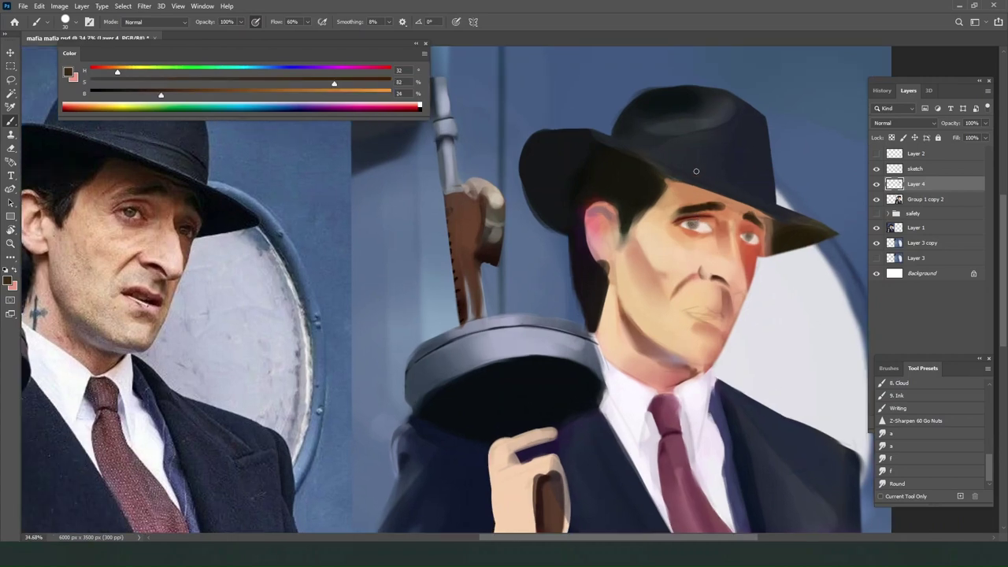
key(ctrl+z)
alt+click(743, 227)
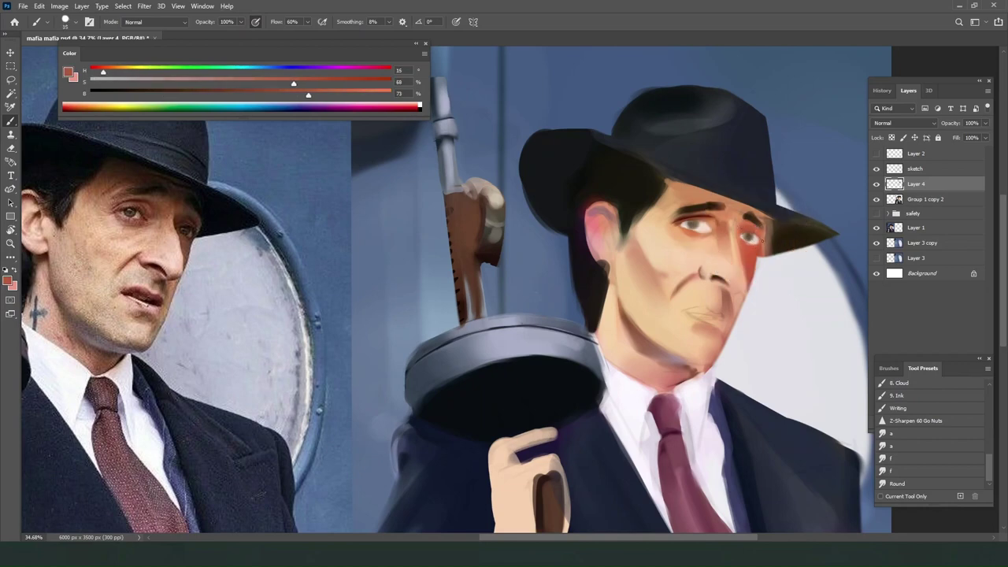
Mix a very dark reddish brown, H 21, S 88, B 18, and paint the nearer eye's lid line with it.
alt+click(675, 243)
click(146, 94)
click(354, 82)
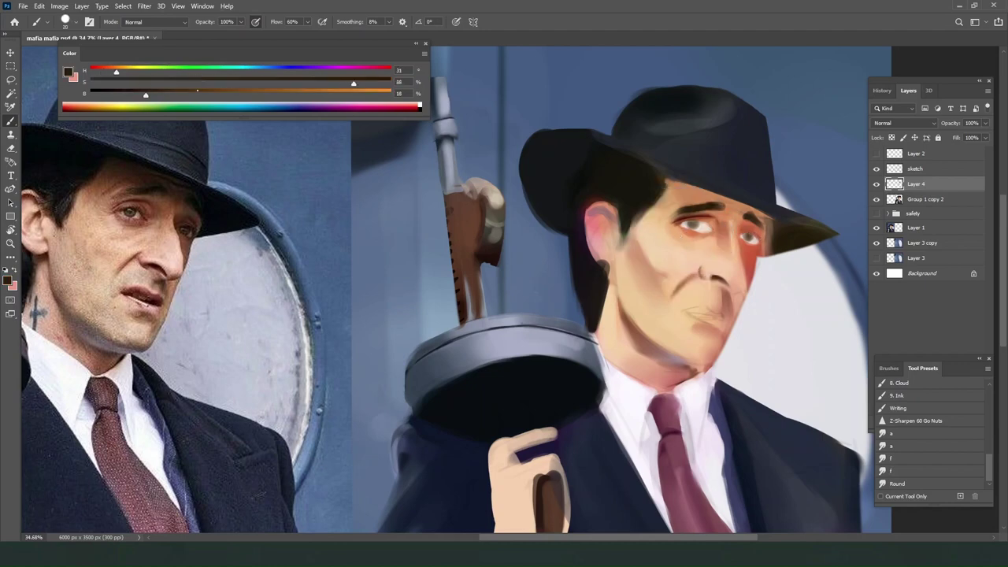
click(108, 72)
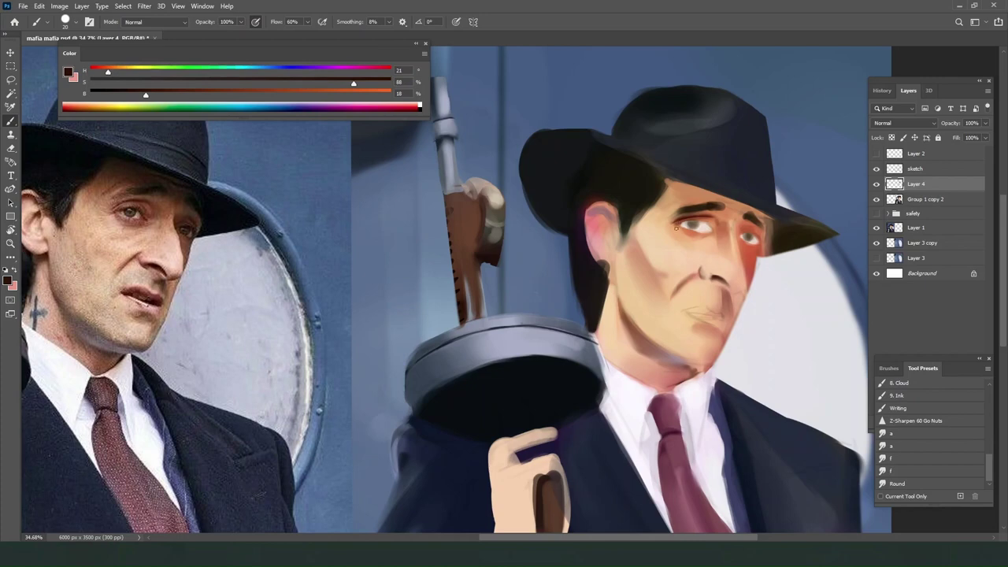
drag(675, 225, 692, 234)
key(])
key(])
key(])
key(])
drag(680, 226, 694, 235)
key(ctrl+z)
key(])
Refine the nearer eye's inner corner with sampled skin and dark brown tones, and soften it with the Round smudge preset.
alt+click(708, 227)
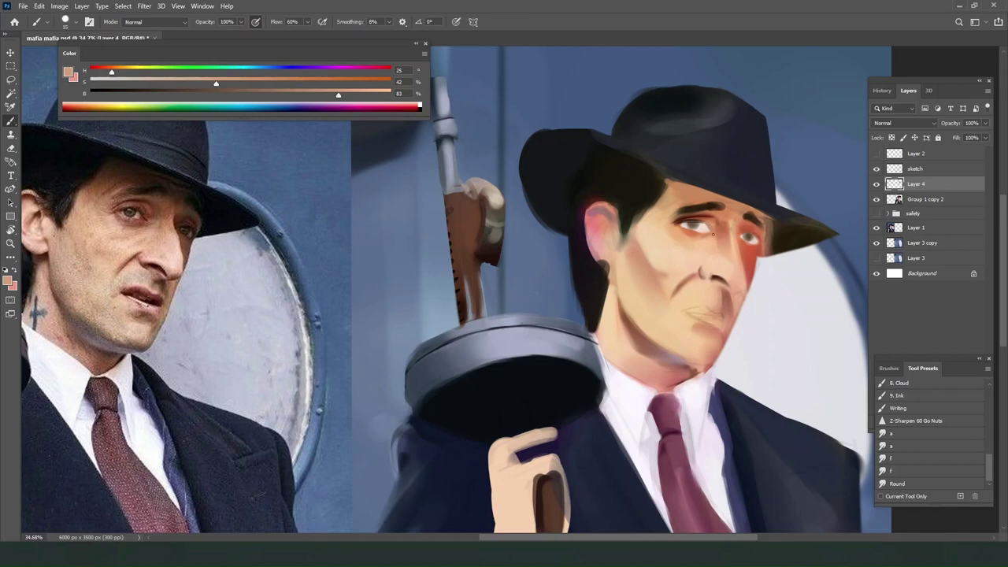
alt+click(693, 216)
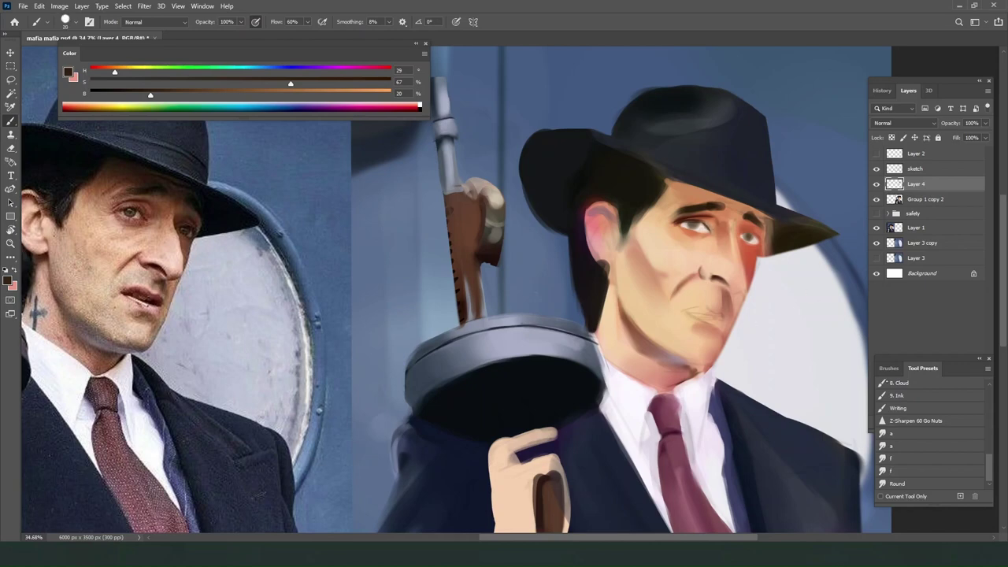
click(905, 483)
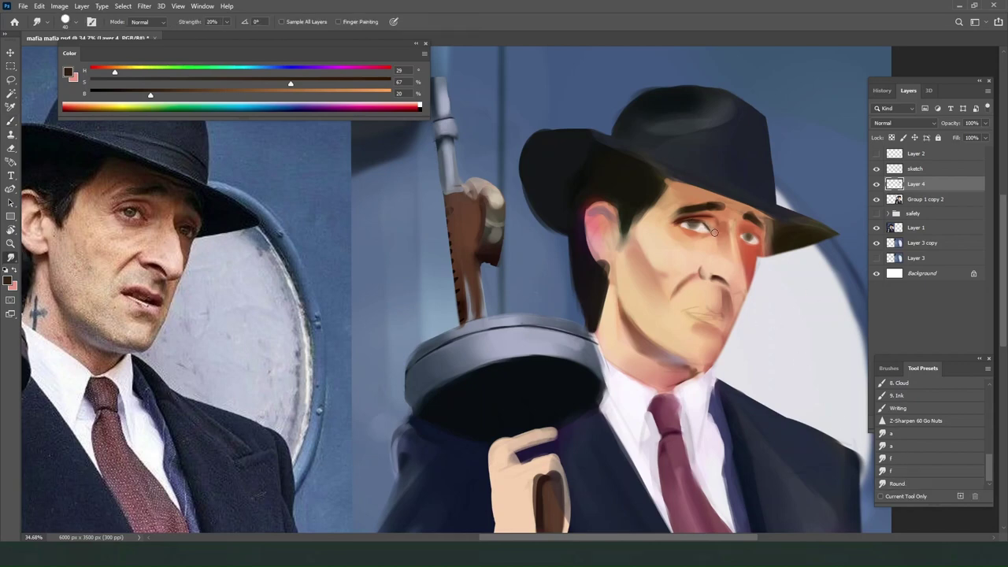
key(b)
Shade the nearer eye's lower lid with a red-brown mixed from the sampled orange, H 14, S 91, B 60.
alt+click(673, 244)
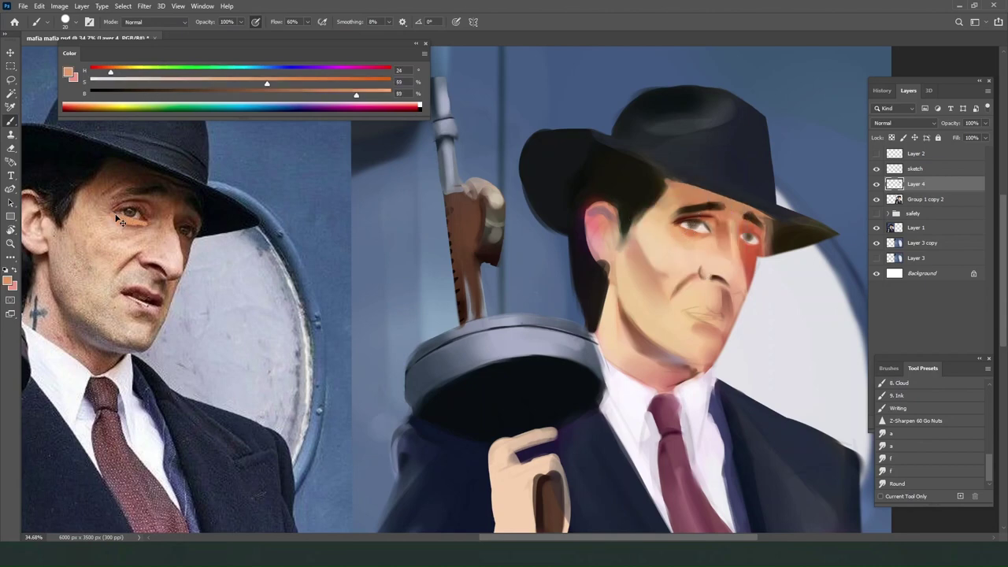
key(ctrl+z)
alt+click(699, 233)
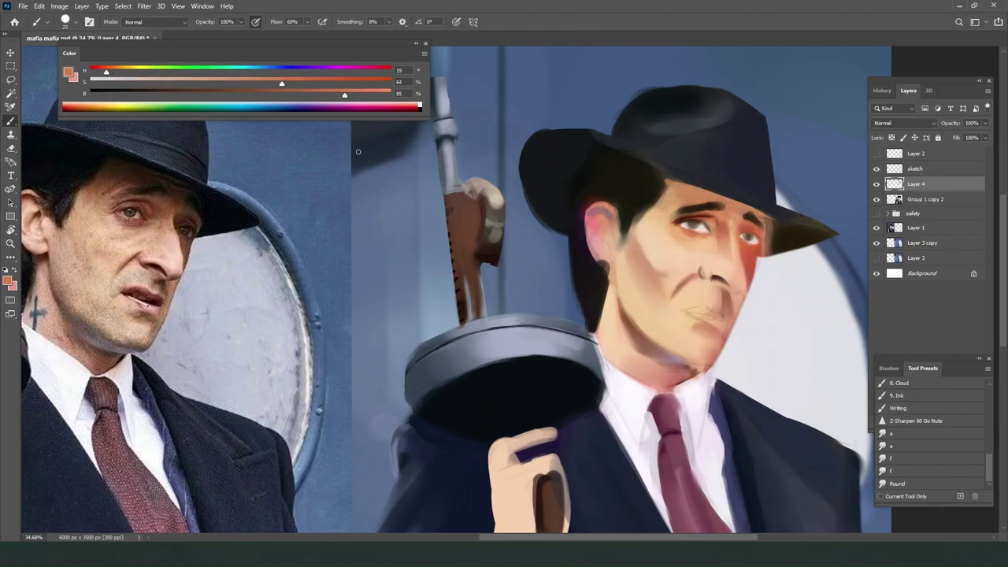
click(269, 93)
click(361, 81)
key(])
drag(107, 70, 102, 71)
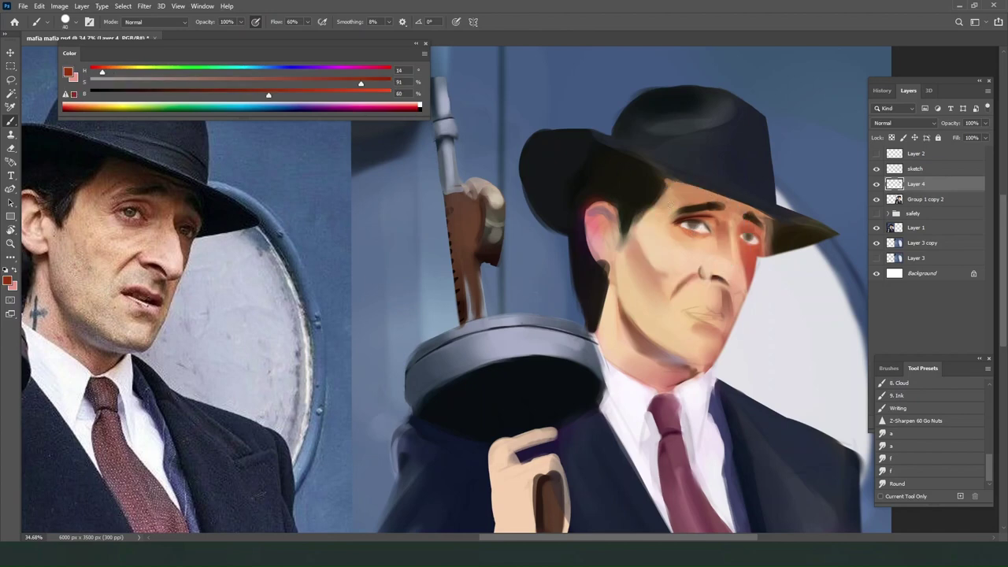
Blend the nearer eye's lower lid and outer corner into the cheek with sampled skin, orange and reddish-brown tones.
alt+click(682, 243)
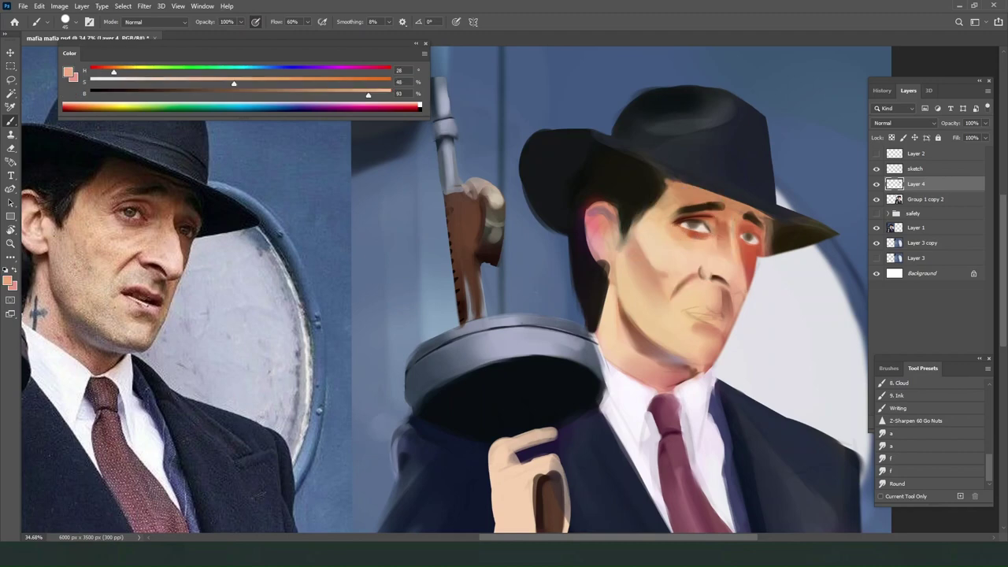
alt+click(701, 237)
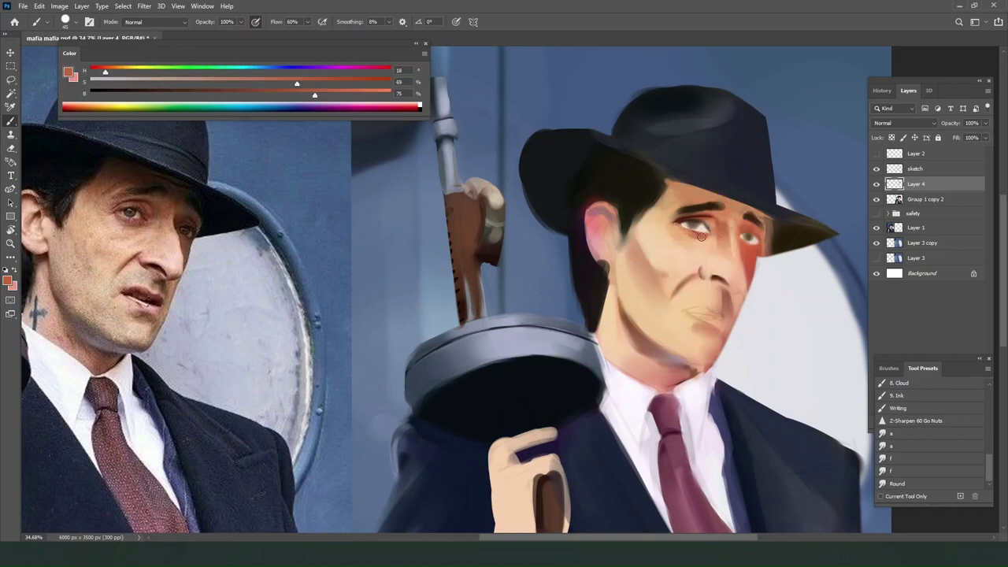
alt+click(678, 230)
alt+click(699, 236)
alt+click(676, 226)
alt+click(704, 236)
alt+click(698, 244)
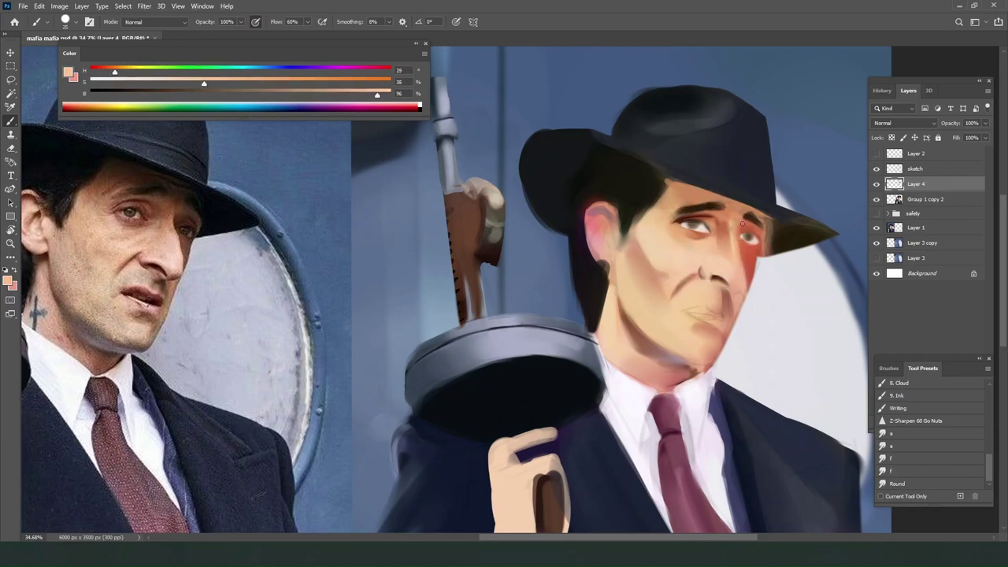
alt+click(682, 229)
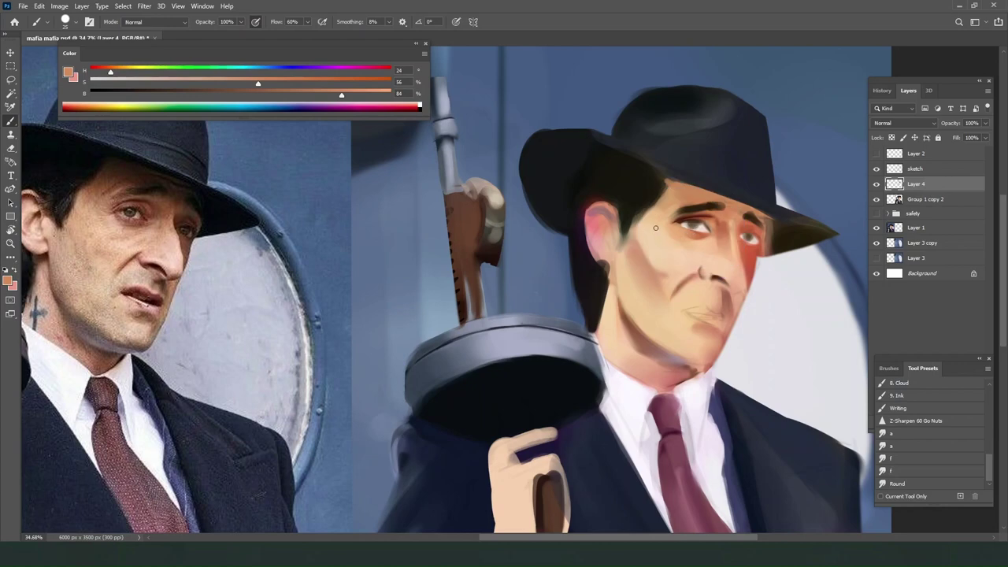
alt+click(671, 225)
alt+click(671, 225)
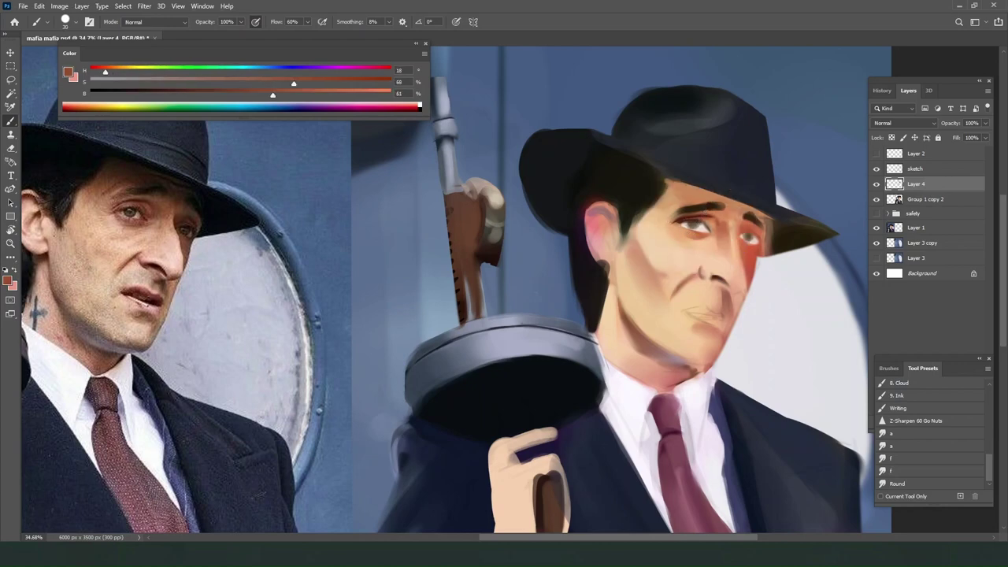
Select the nearer eye's eyebrow area on Layer 4 with the Lasso, nudge it slightly upward and deselect it.
key(l)
mouse_move(682, 214)
mouse_down()
mouse_move(671, 228)
mouse_move(733, 225)
mouse_move(718, 202)
mouse_move(671, 214)
mouse_move(679, 216)
mouse_up()
key(ctrl+t)
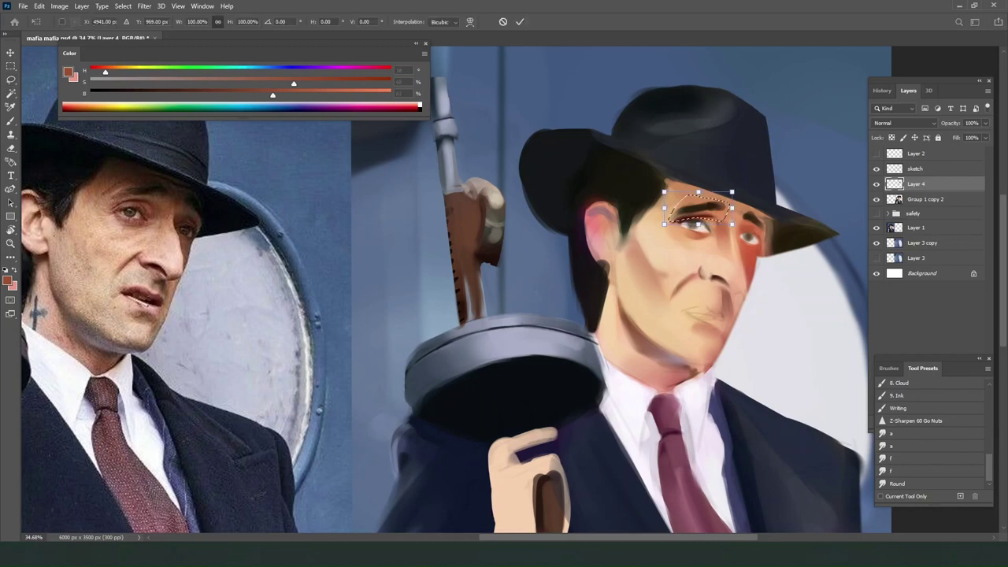
key(Up)
key(Up)
key(Up)
key(Up)
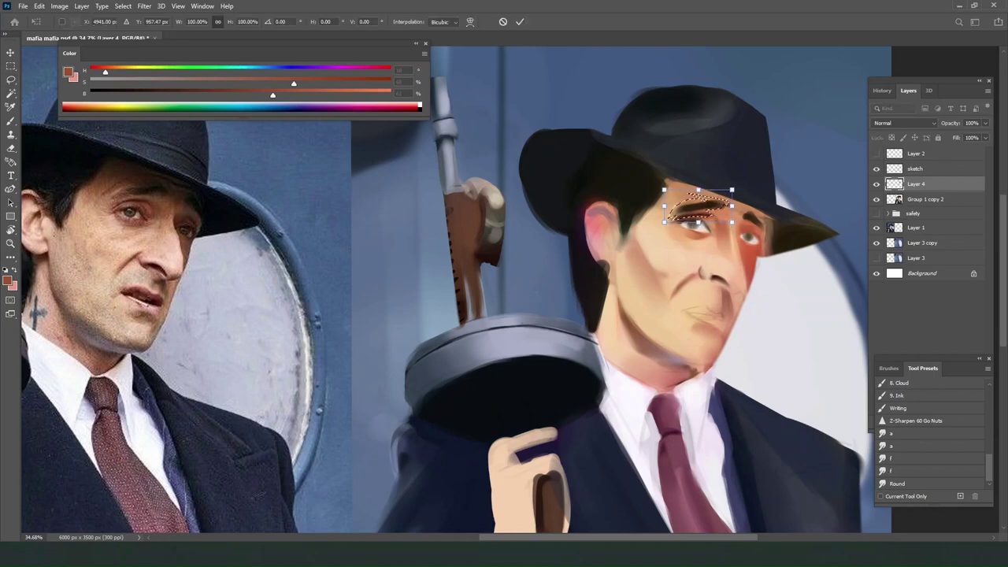
key(Return)
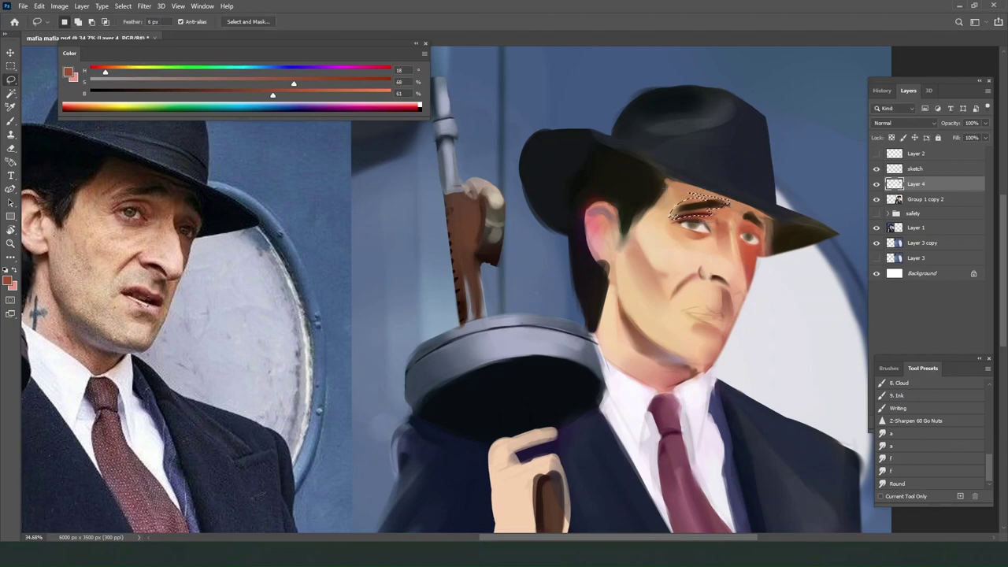
key(ctrl+d)
Show the green horizontal guide lines of Layer 2 across the reference photo and the painting.
click(876, 153)
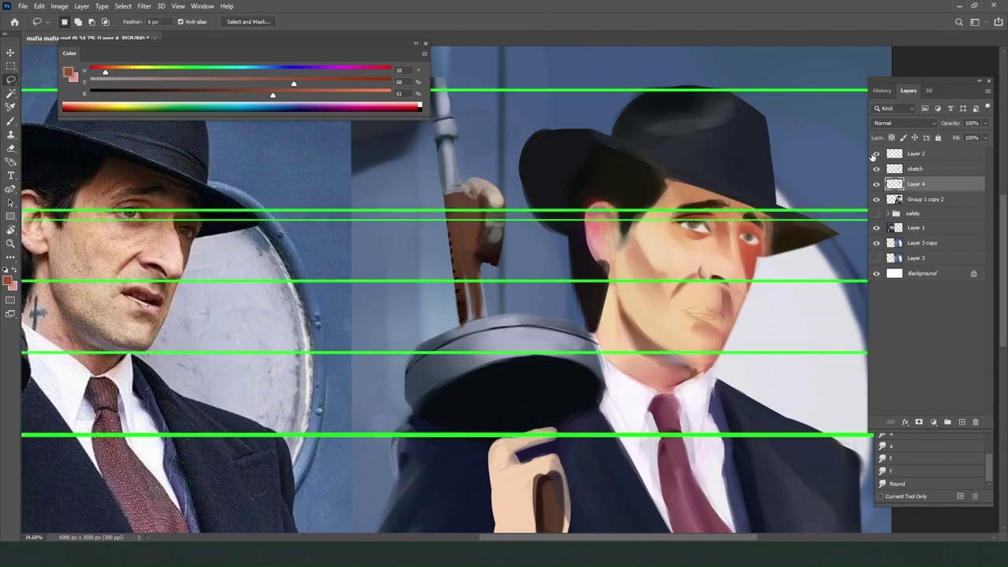
scroll(748, 229, down, 3)
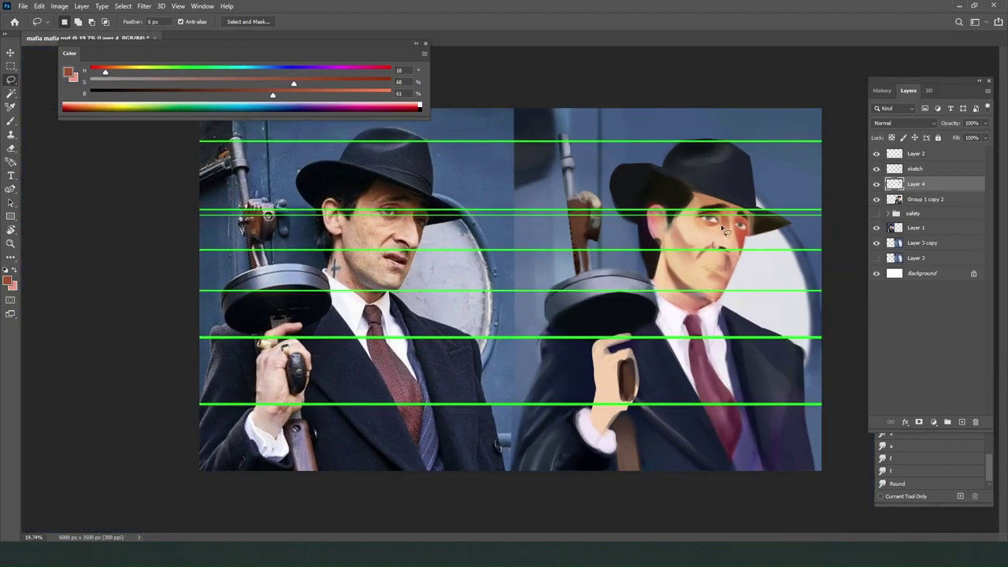
scroll(748, 228, up, 1)
scroll(778, 257, up, 1)
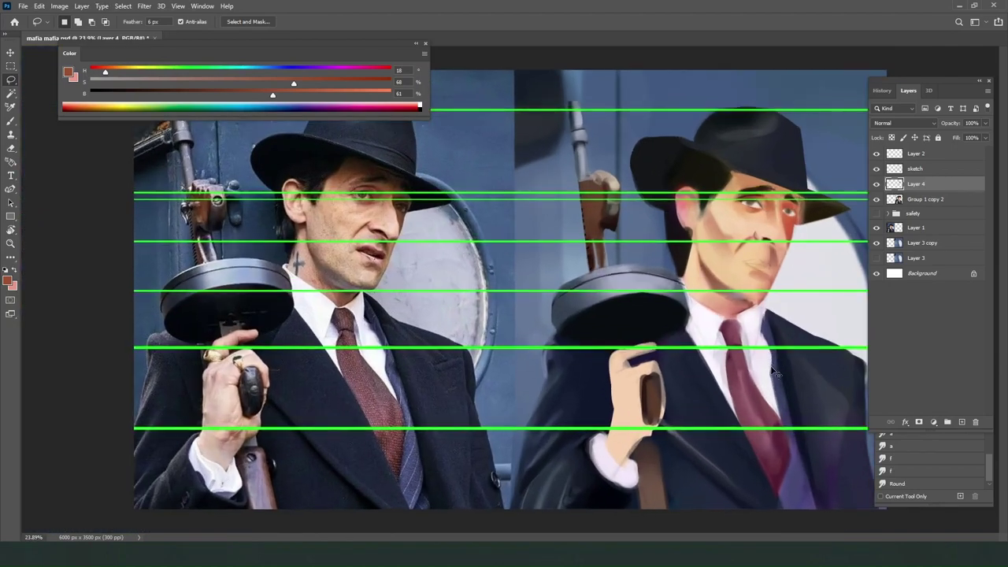
drag(771, 371, 772, 294)
key(ctrl+z)
scroll(756, 202, up, 5)
drag(752, 203, 759, 237)
scroll(760, 240, down, 2)
key(ctrl+z)
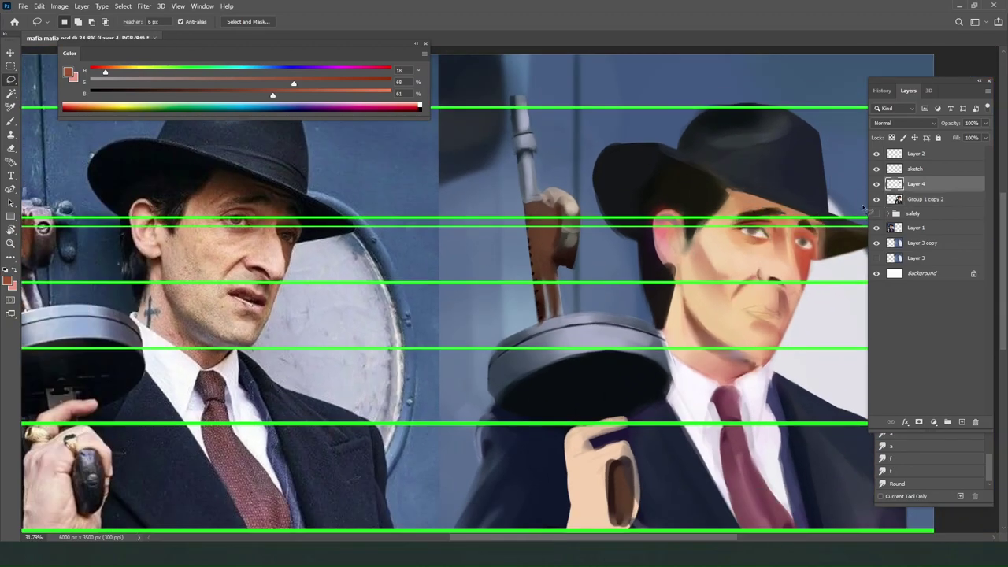
Try to move the sketch, Layer 4 and Group 1 copy 2 layers together slightly up and left against the guide lines.
ctrl+click(923, 200)
drag(709, 270, 698, 255)
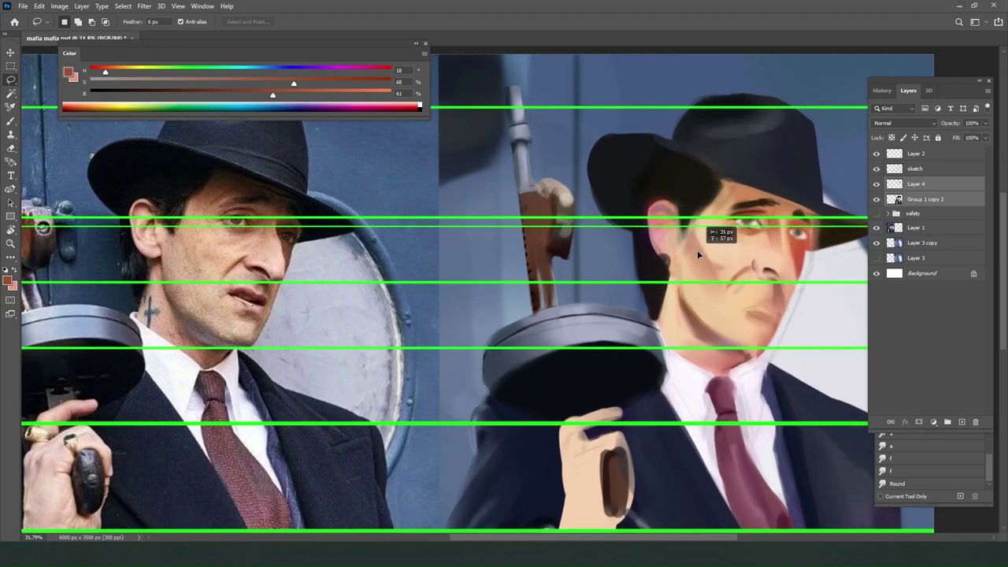
key(ctrl+z)
ctrl+click(915, 170)
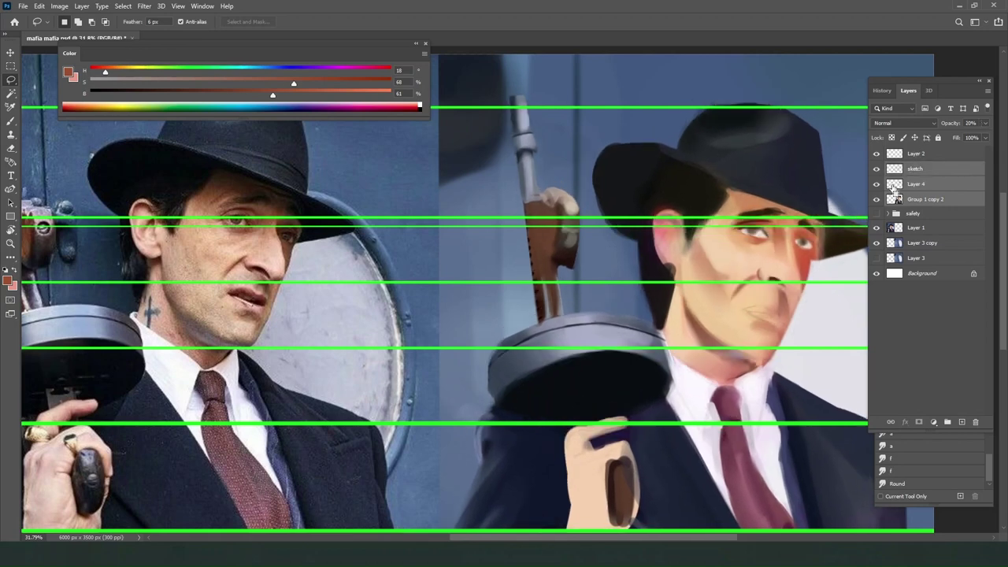
drag(725, 258, 716, 246)
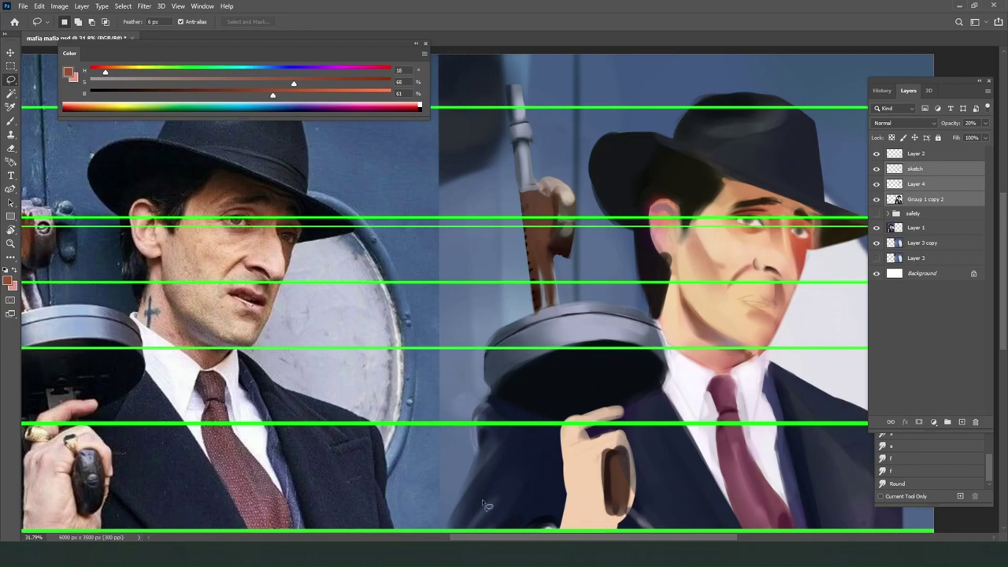
scroll(567, 398, down, 3)
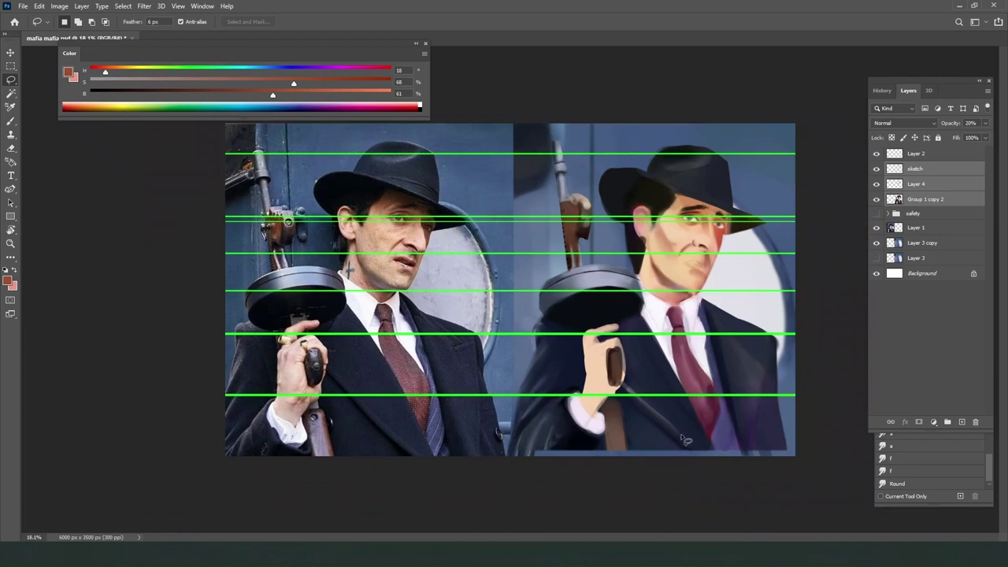
scroll(685, 435, up, 3)
scroll(681, 441, down, 4)
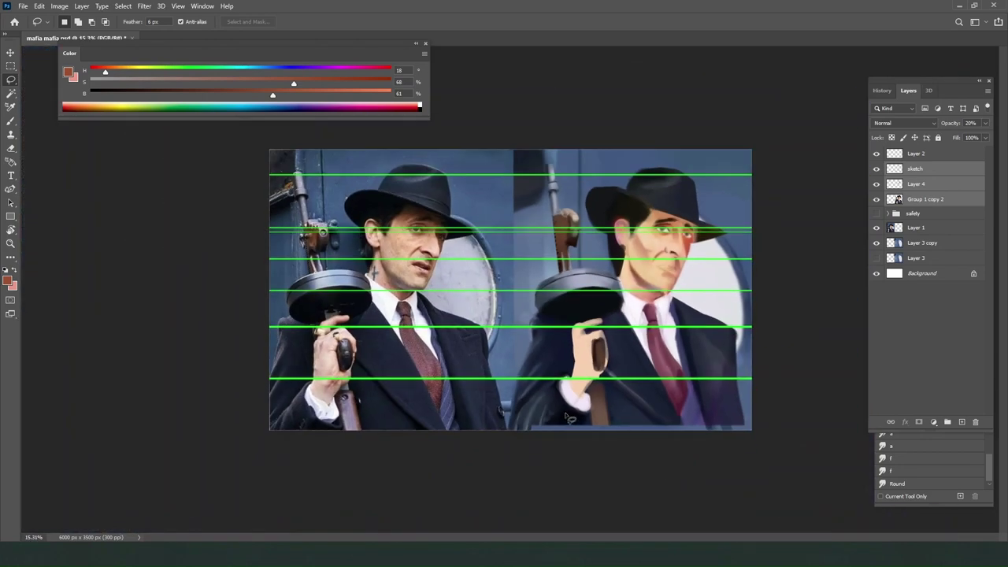
Try to patch the gap under the figure with sampled near-black navy, H 220, S 90, B 4, and undo the figure's move.
key(b)
alt+click(569, 415)
click(944, 202)
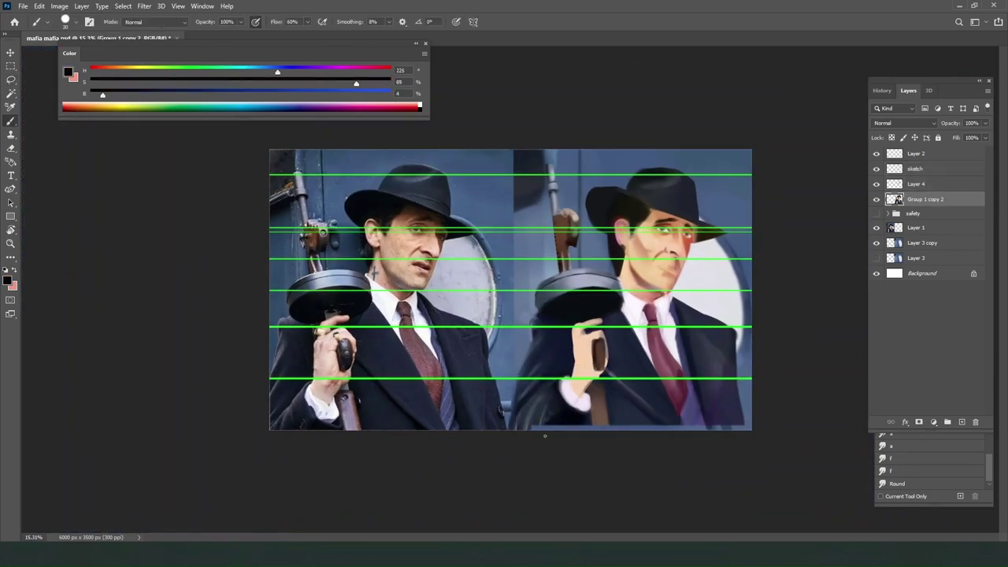
alt+click(571, 416)
drag(570, 460, 573, 465)
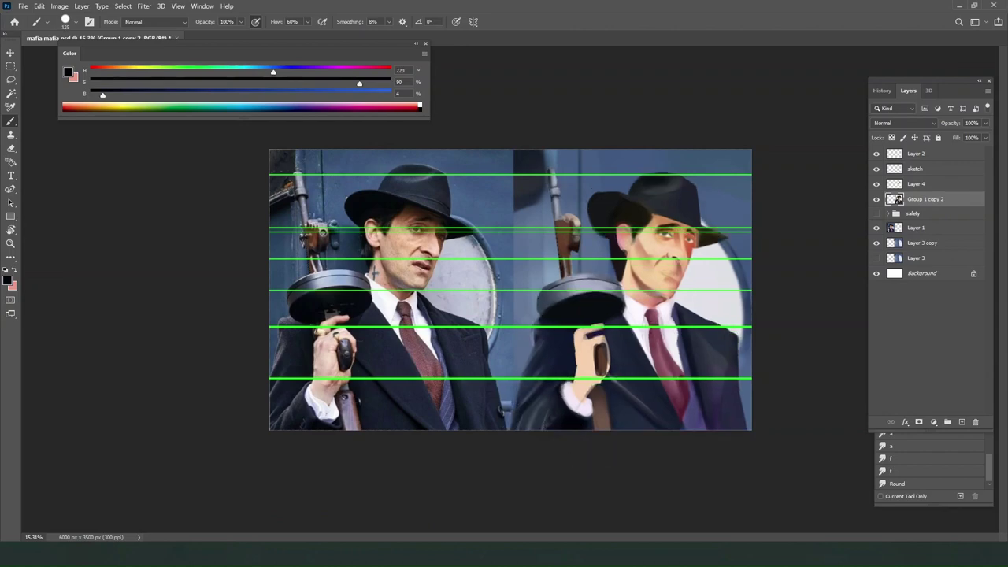
key(ctrl+z)
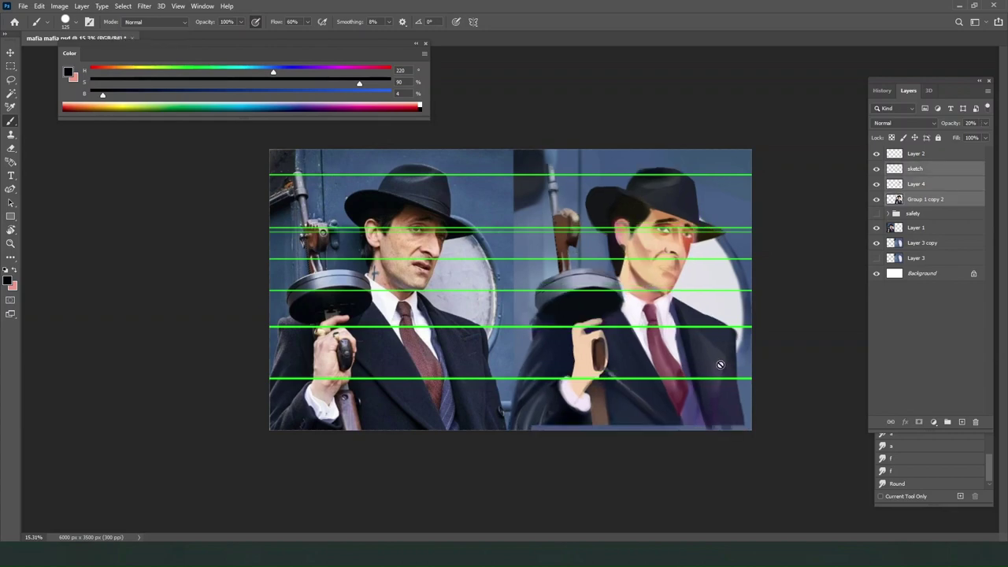
key(ctrl+z)
Try to shift the guide lines on Layer 2 and the reference photo on Layer 1 down together.
click(911, 198)
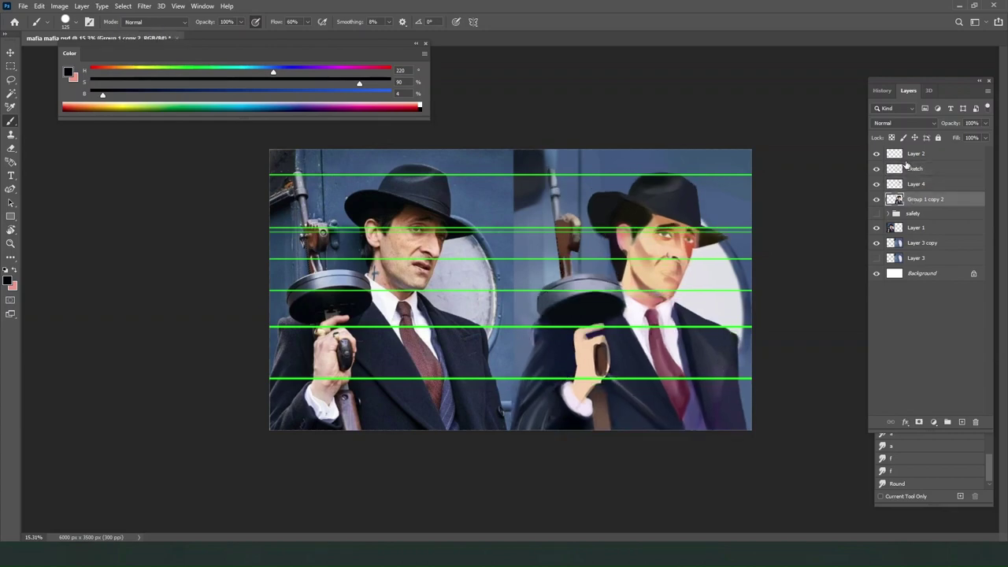
click(888, 154)
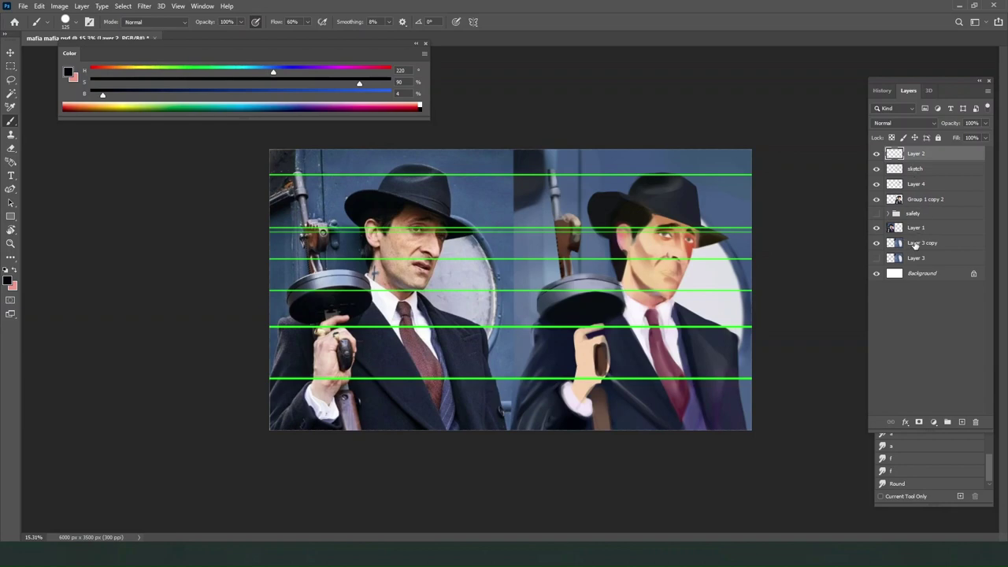
click(914, 229)
drag(471, 202, 470, 200)
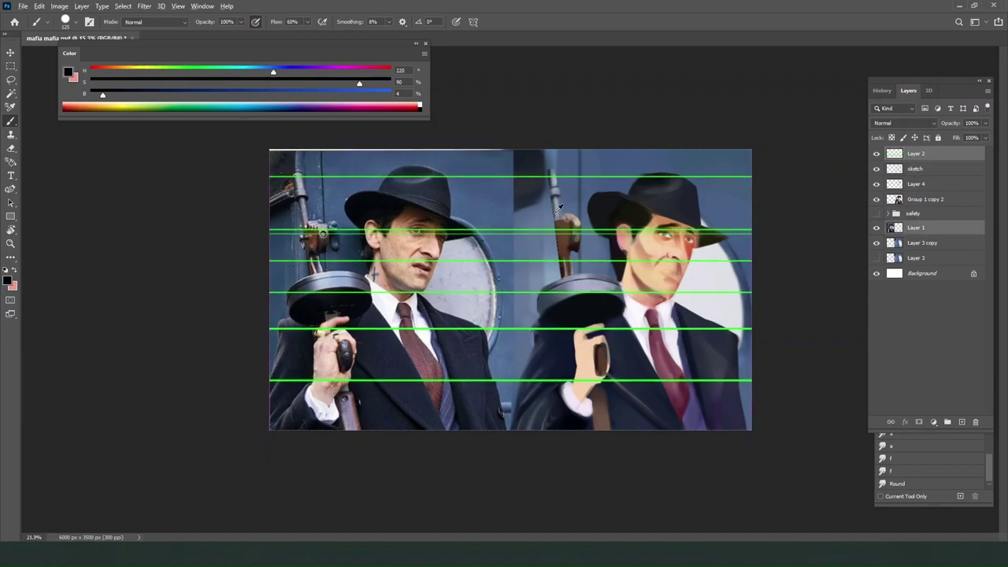
scroll(555, 214, up, 3)
scroll(632, 214, up, 1)
scroll(636, 208, up, 2)
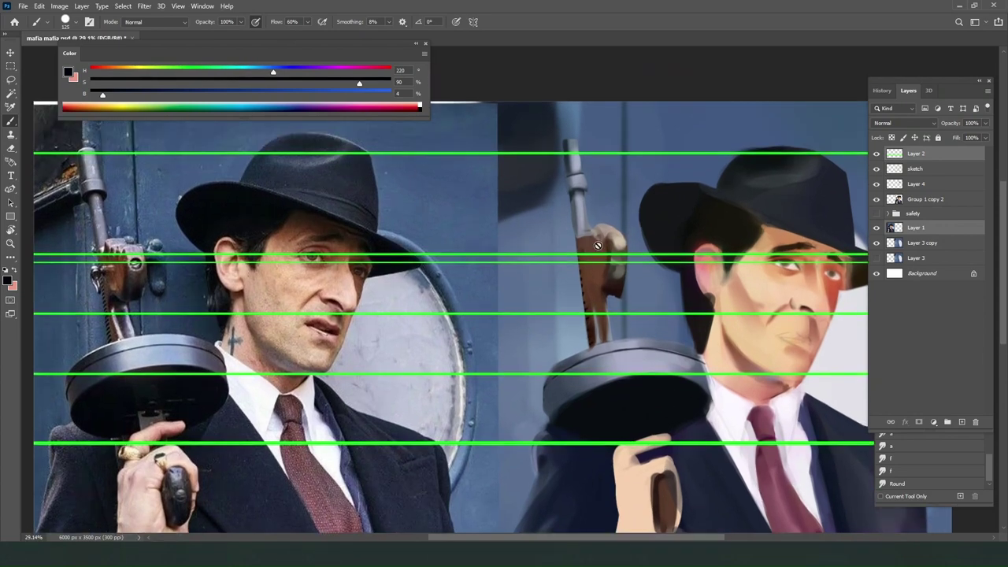
scroll(429, 209, down, 1)
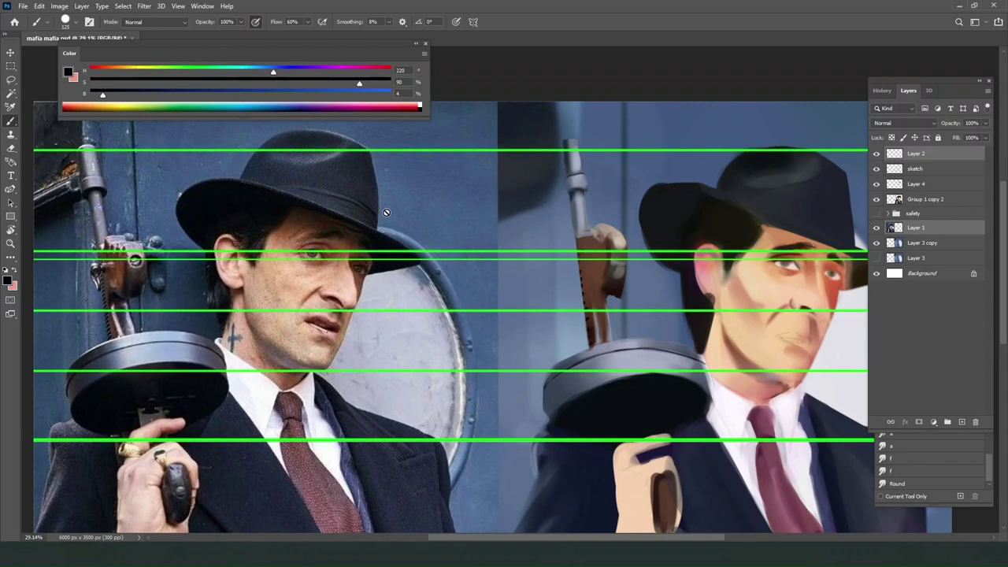
click(581, 219)
click(494, 204)
Adjust the vertical position of the reference photo on Layer 1 alone against the guide lines.
click(929, 228)
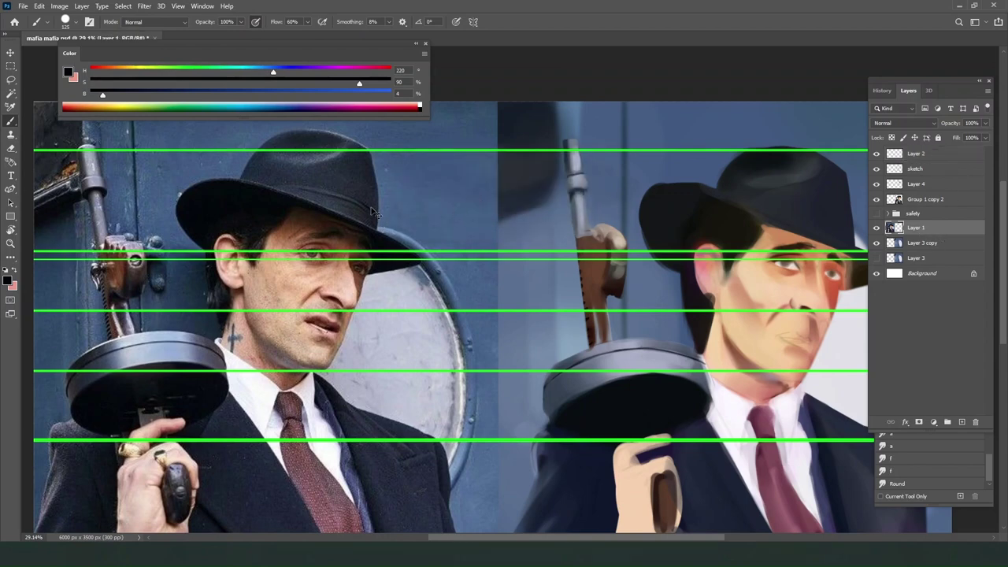
drag(371, 209, 374, 215)
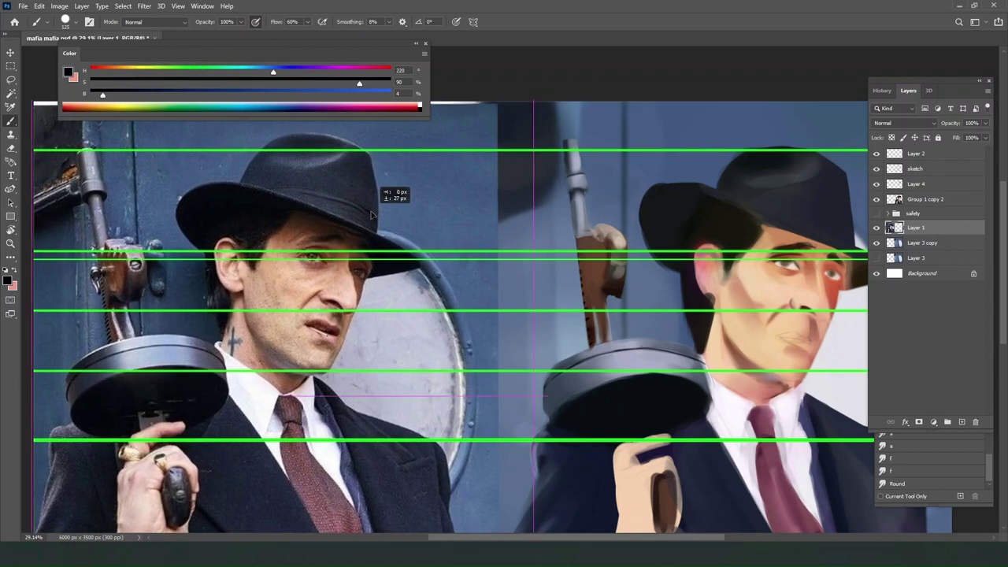
drag(374, 215, 373, 206)
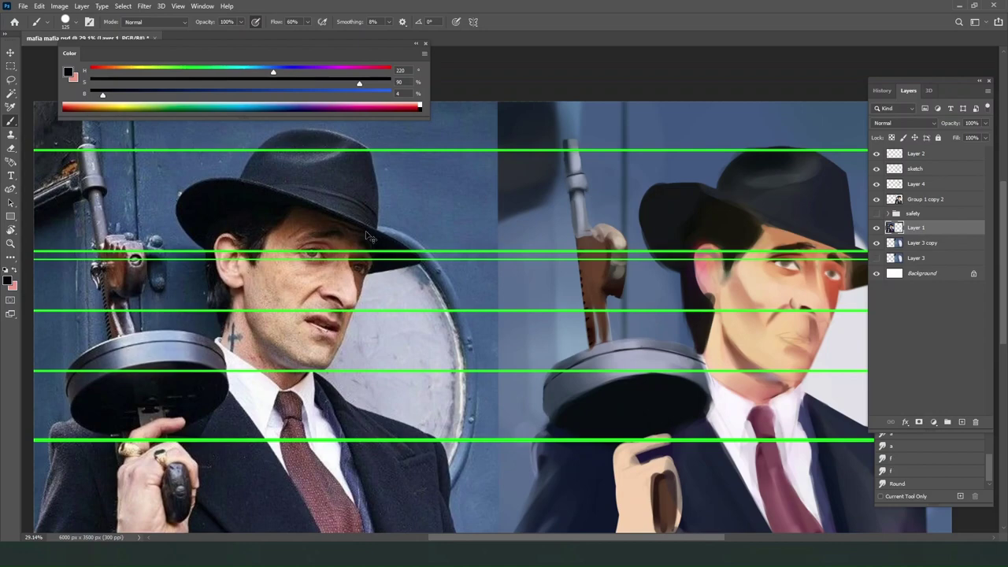
drag(367, 233, 367, 232)
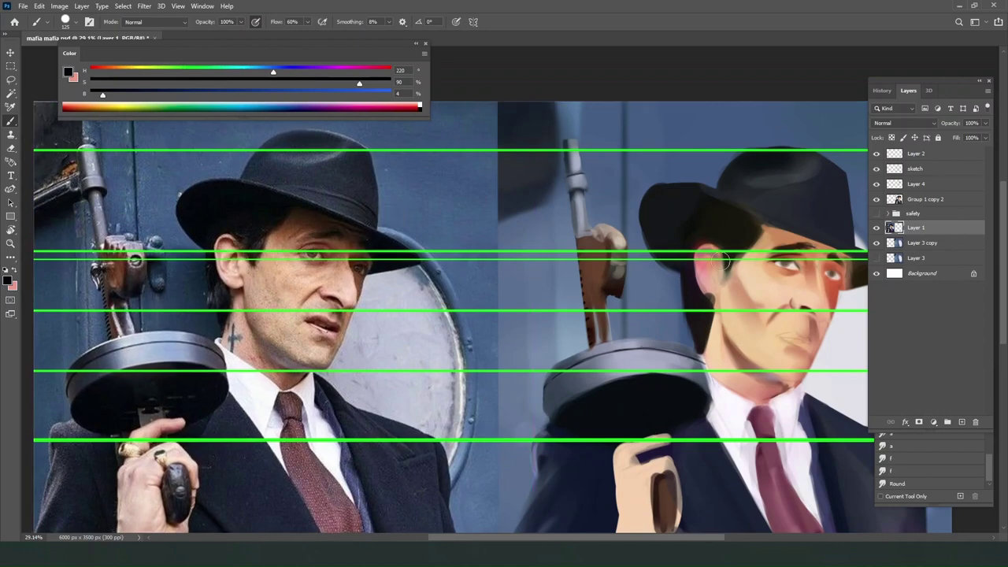
scroll(680, 270, down, 5)
scroll(704, 257, up, 2)
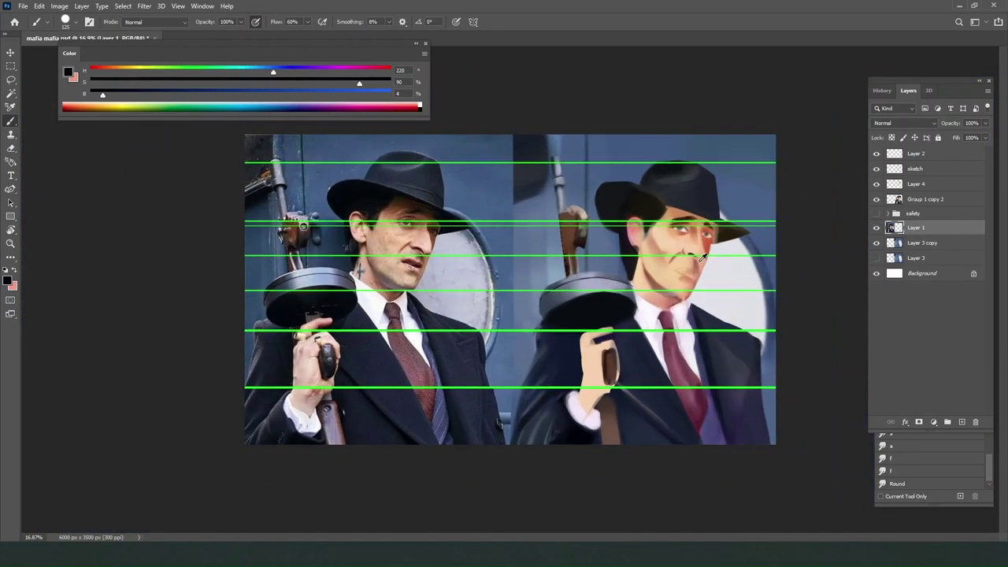
Try another small shift of the reference photo on Layer 1 and undo it.
drag(424, 278, 420, 284)
key(ctrl+z)
scroll(706, 217, up, 6)
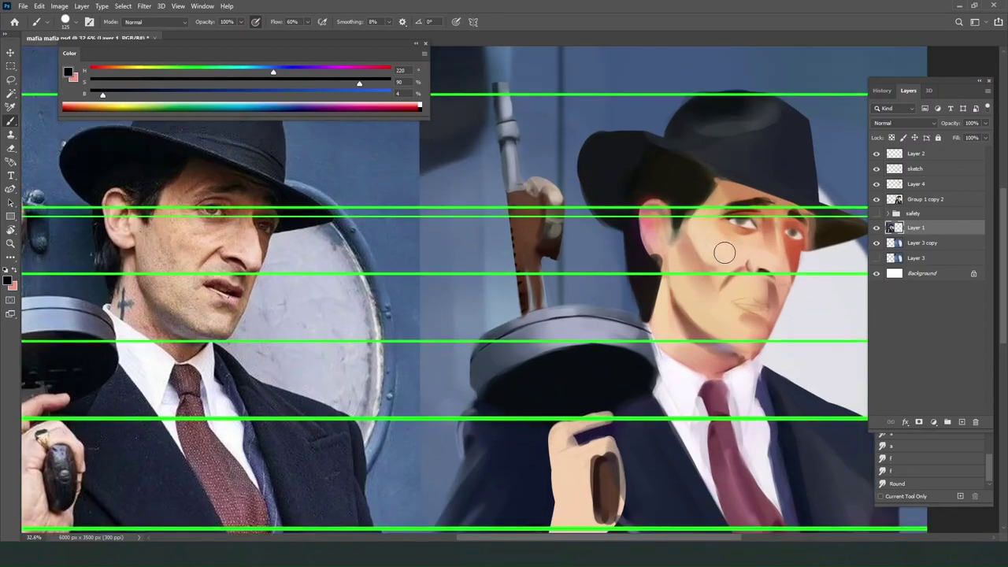
drag(743, 233, 719, 266)
scroll(798, 244, up, 2)
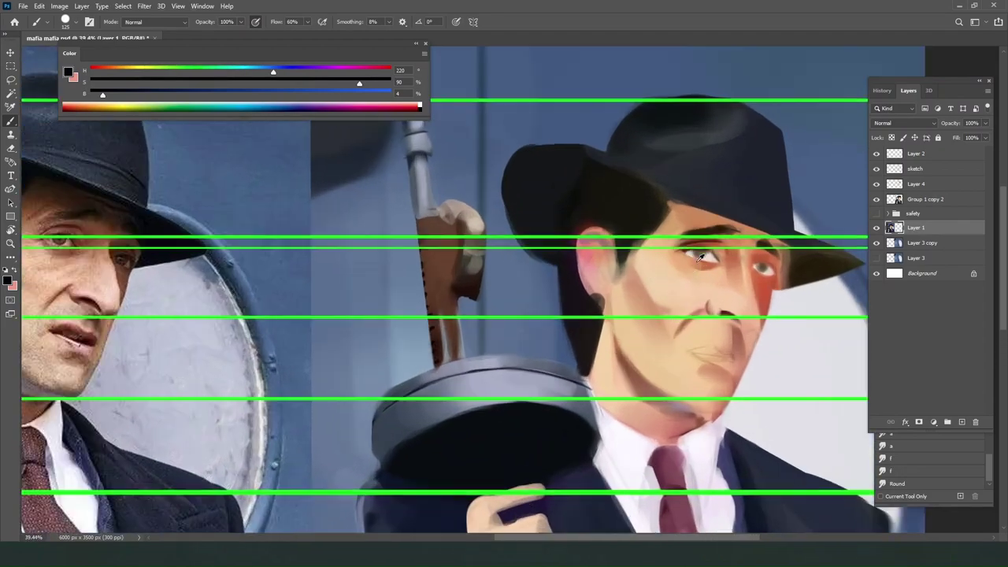
scroll(799, 233, down, 2)
Toggle Layer 4's visibility to compare the face with and without the painted eyes and eyebrows.
click(947, 173)
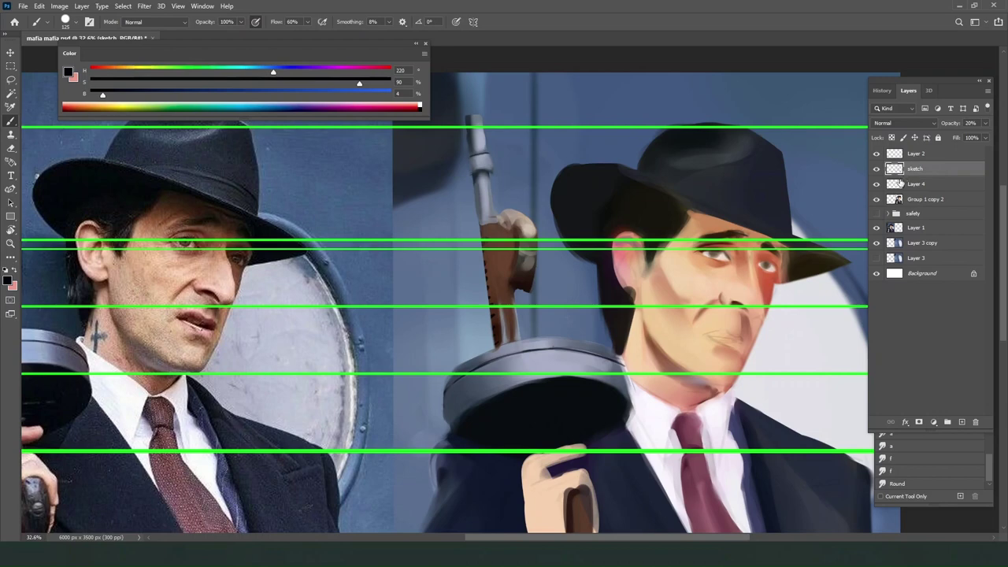
click(900, 187)
click(876, 184)
click(875, 184)
click(876, 185)
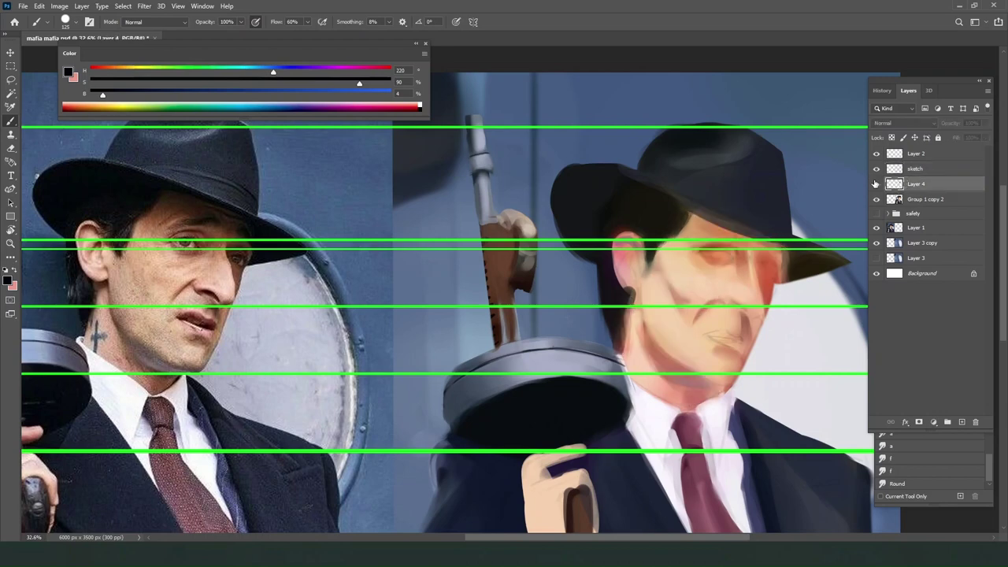
click(876, 184)
click(876, 183)
click(876, 184)
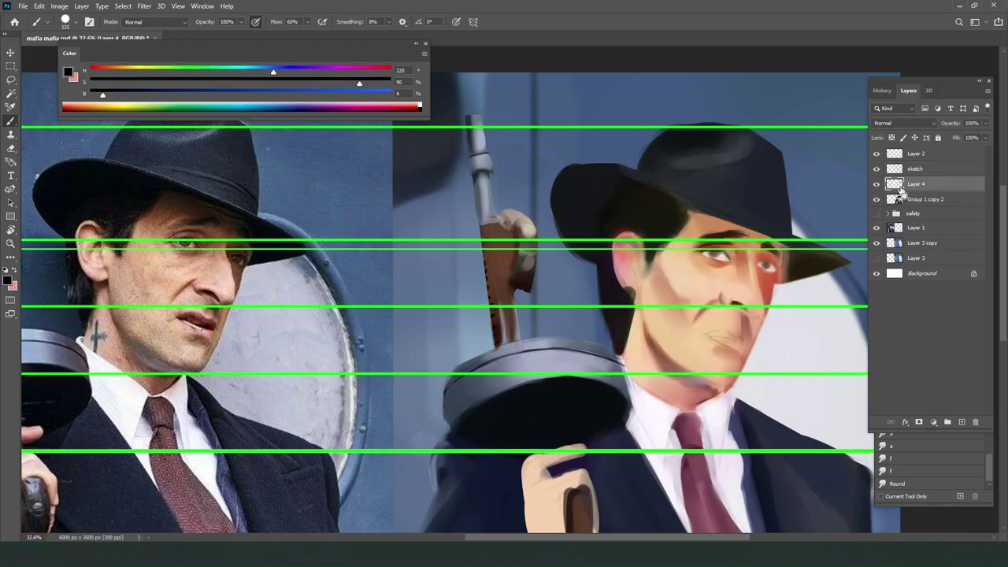
Duplicate Layer 4, keep the copy directly above Group 1 copy 2, and move the hidden original above the sketch layer.
key(ctrl+j)
click(876, 200)
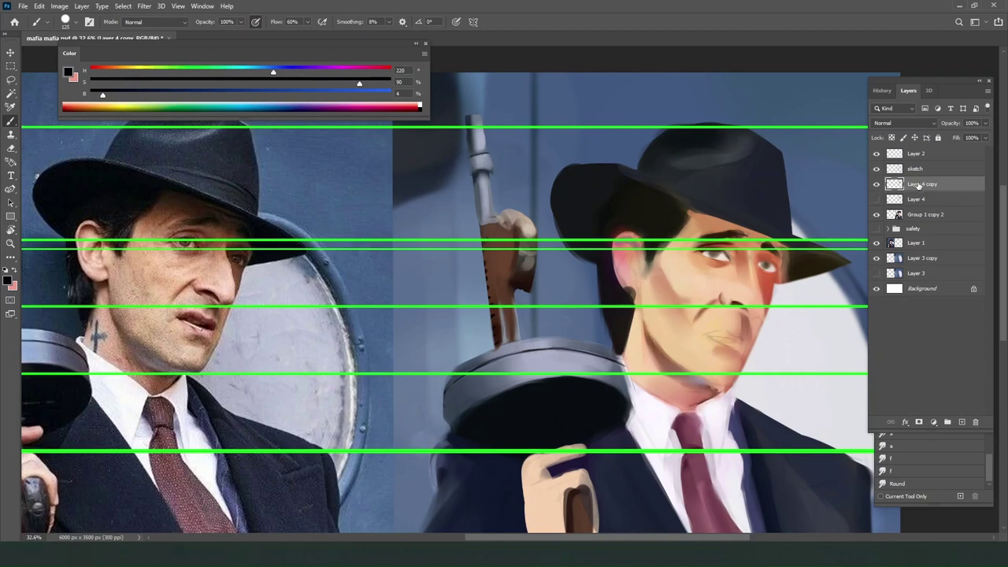
drag(918, 185, 921, 204)
click(912, 185)
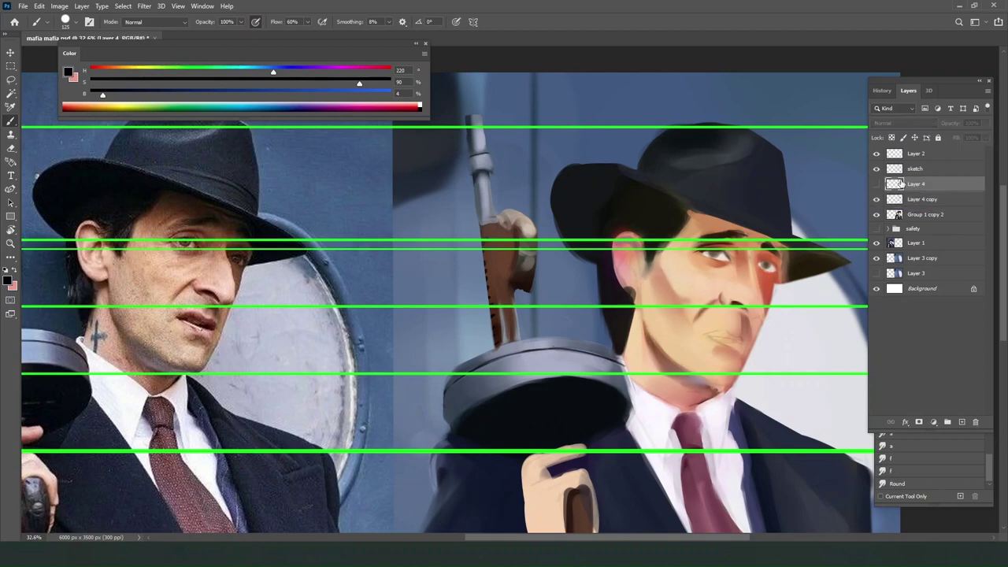
drag(901, 183, 905, 170)
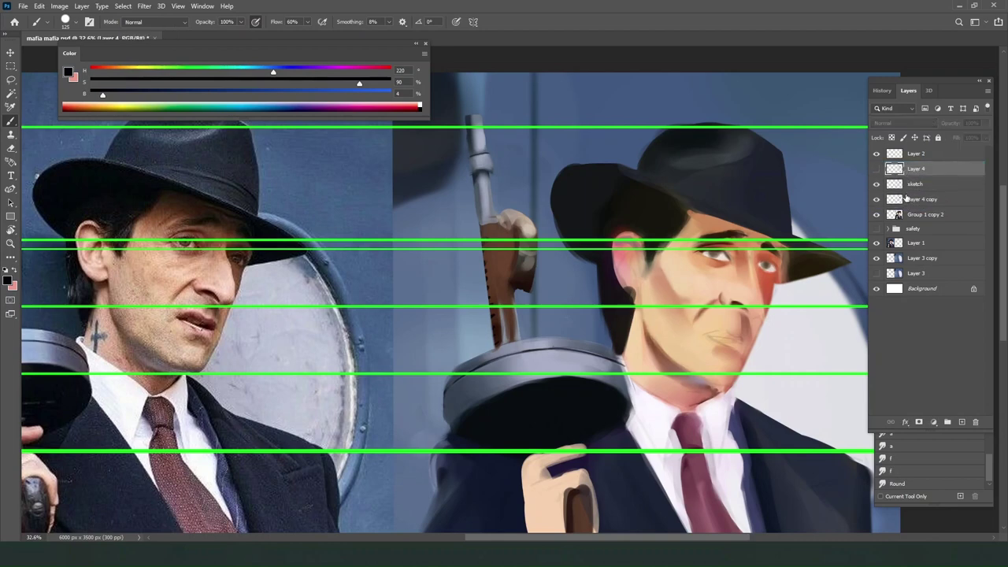
Merge Layer 4 copy with Group 1 copy 2 into a single layer.
click(914, 202)
shift+click(918, 215)
right_click(917, 217)
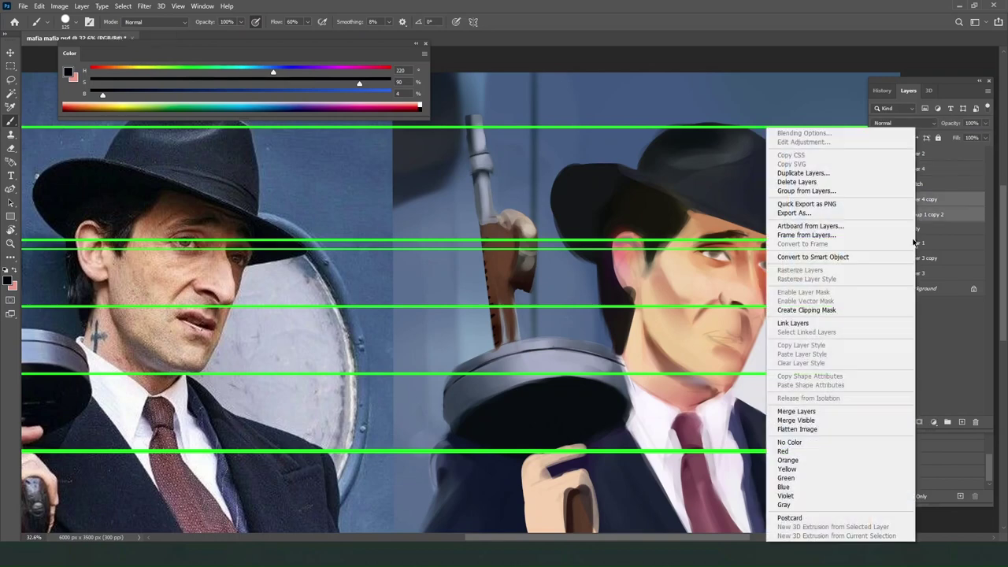
click(851, 412)
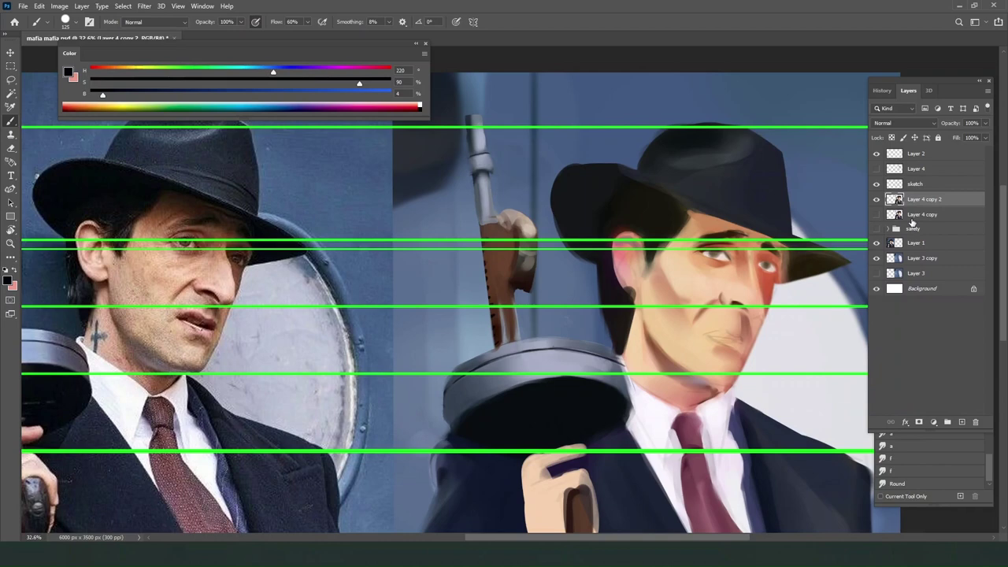
Select the sketch layer together with Layer 4 copy 2 and shift the painted figure slightly to align its face with the guide lines.
scroll(729, 263, down, 1)
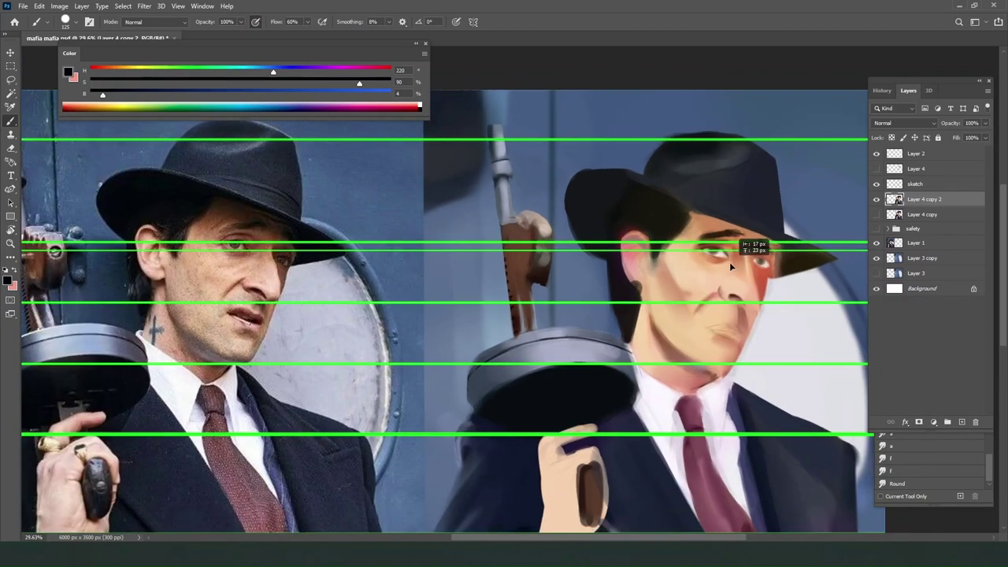
click(876, 184)
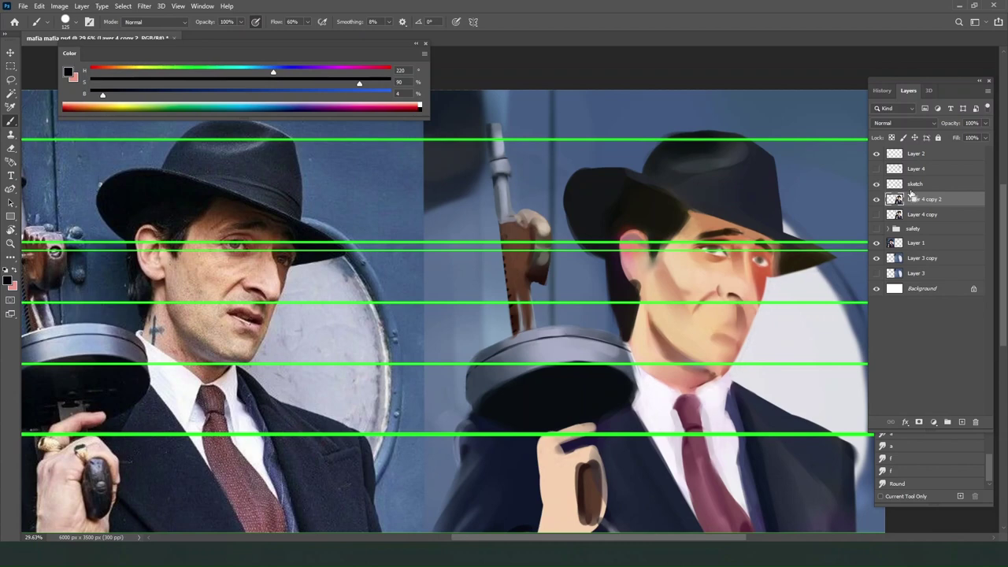
click(918, 189)
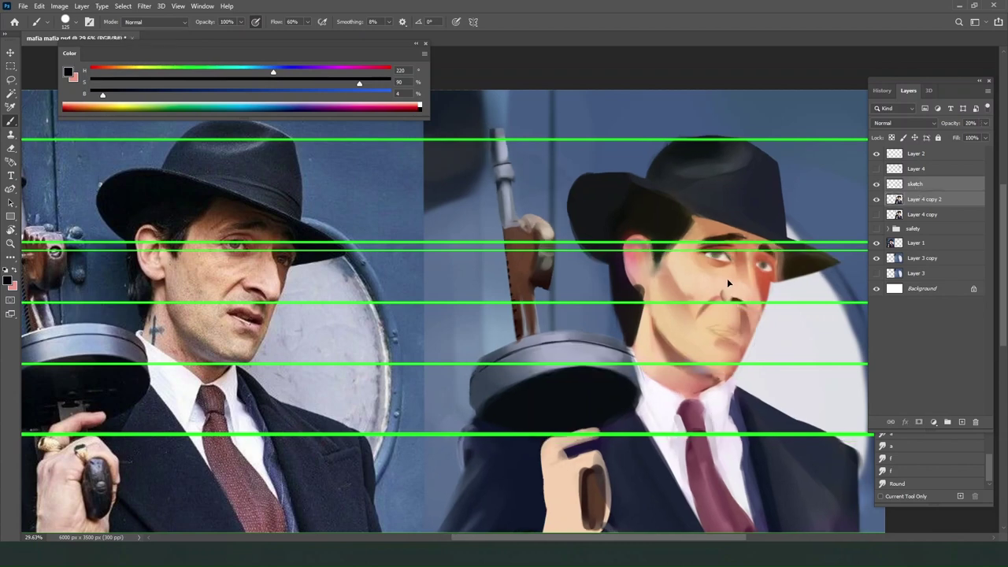
drag(727, 278, 719, 274)
scroll(719, 275, down, 2)
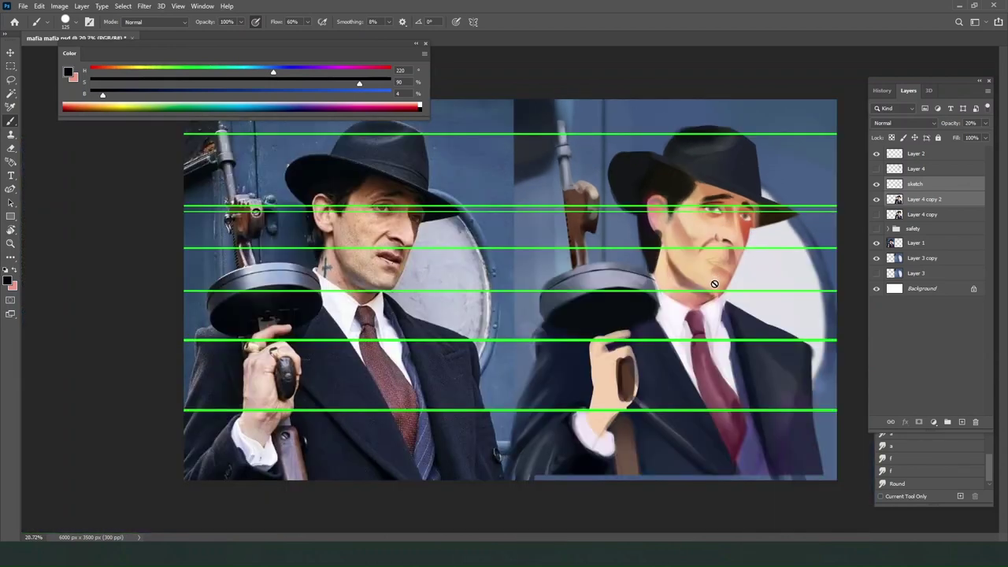
drag(718, 271, 726, 271)
scroll(717, 236, up, 3)
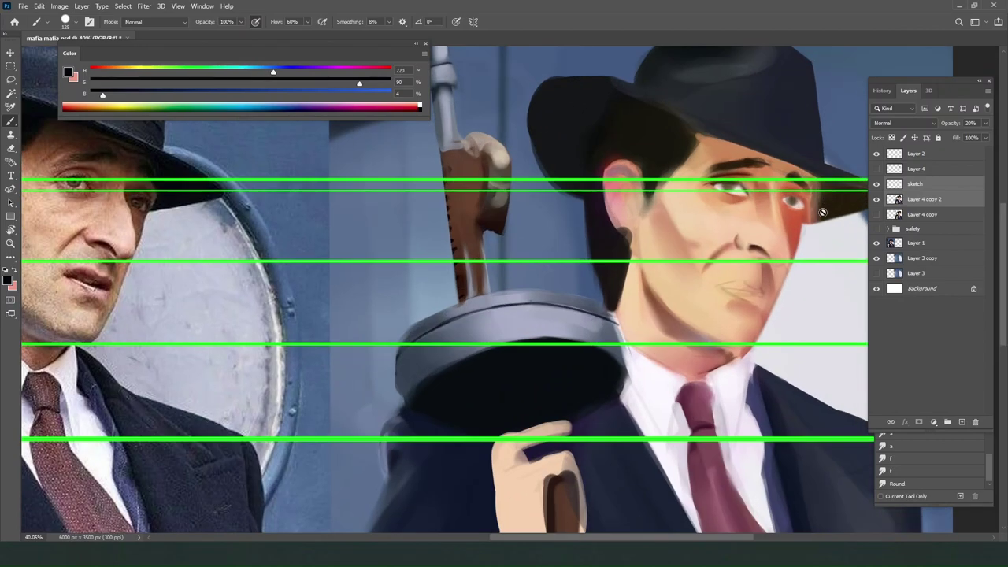
Make only Layer 4 copy 2 active, sample the skin tone above the eye nearer the ear, and hide the guide lines on Layer 2.
scroll(822, 212, up, 2)
click(901, 202)
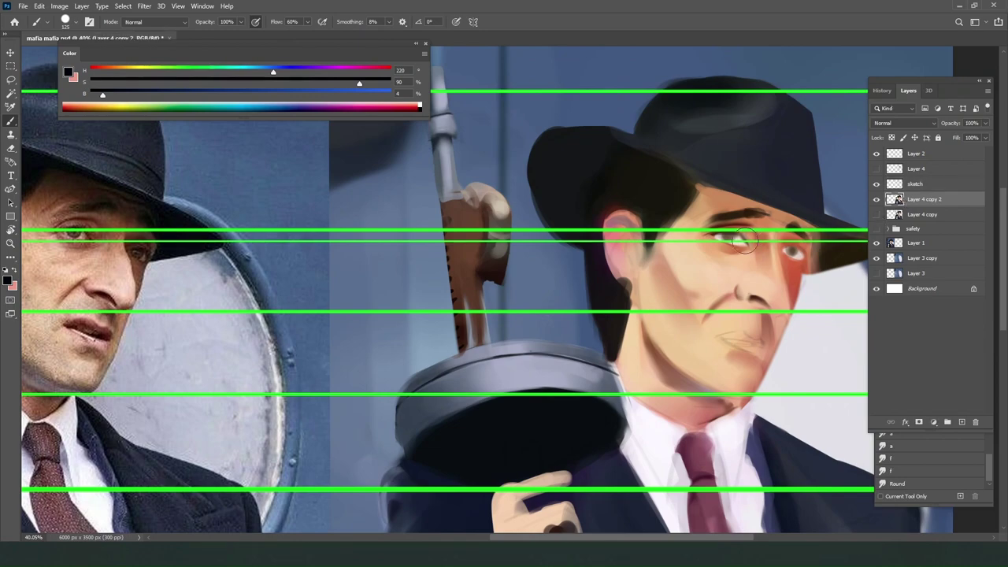
scroll(708, 237, down, 1)
scroll(700, 230, up, 2)
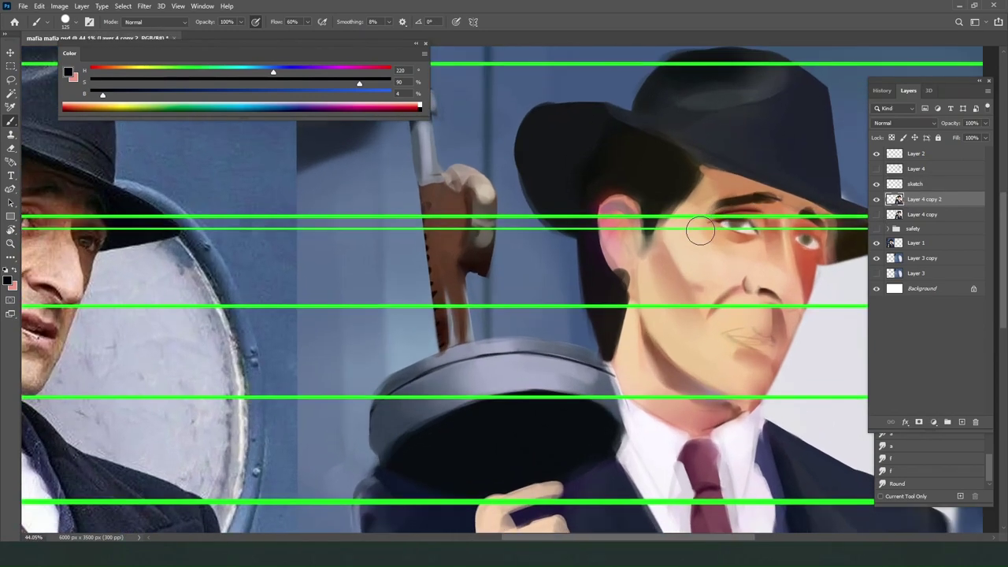
scroll(700, 230, down, 2)
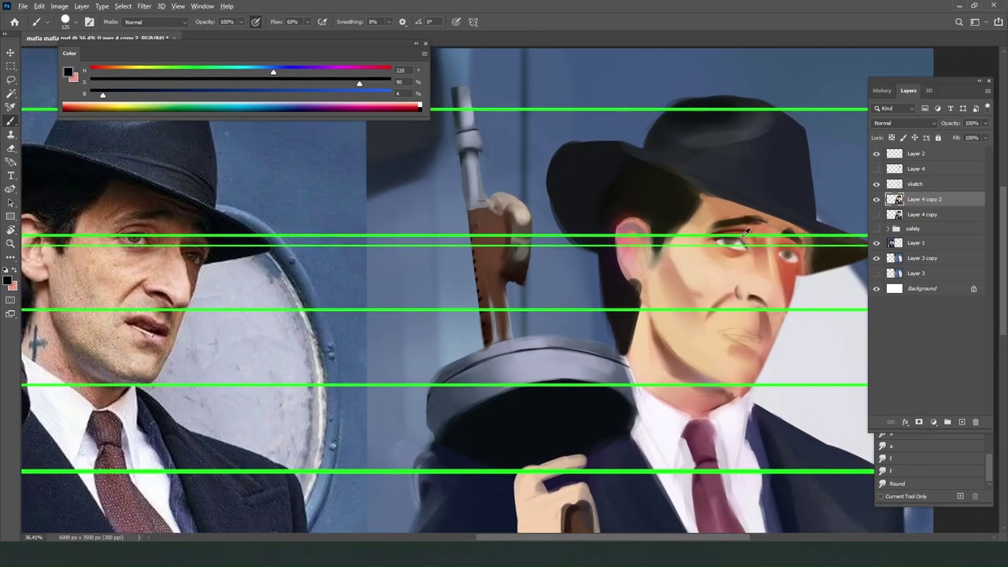
alt+click(744, 239)
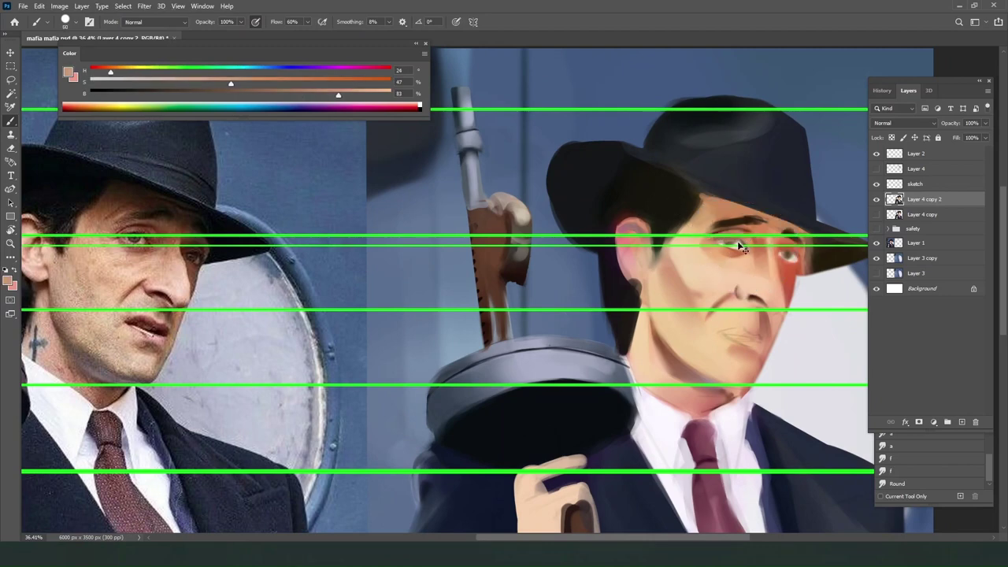
click(877, 153)
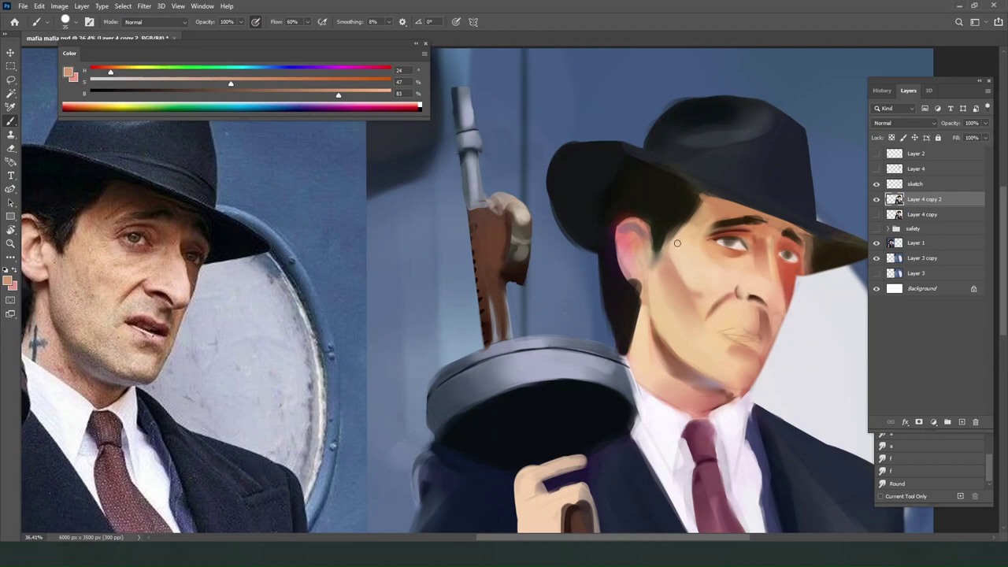
Repaint the upper lid and skin around the eye nearer the ear with a small brush and tones sampled from the surrounding skin.
key(bracketleft)
drag(715, 238, 746, 244)
alt+click(745, 237)
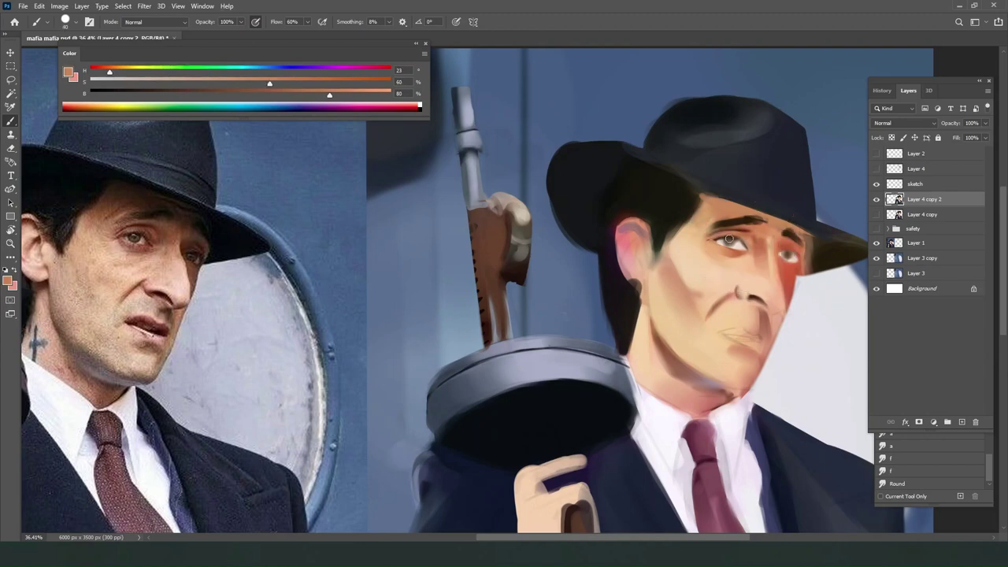
alt+click(723, 232)
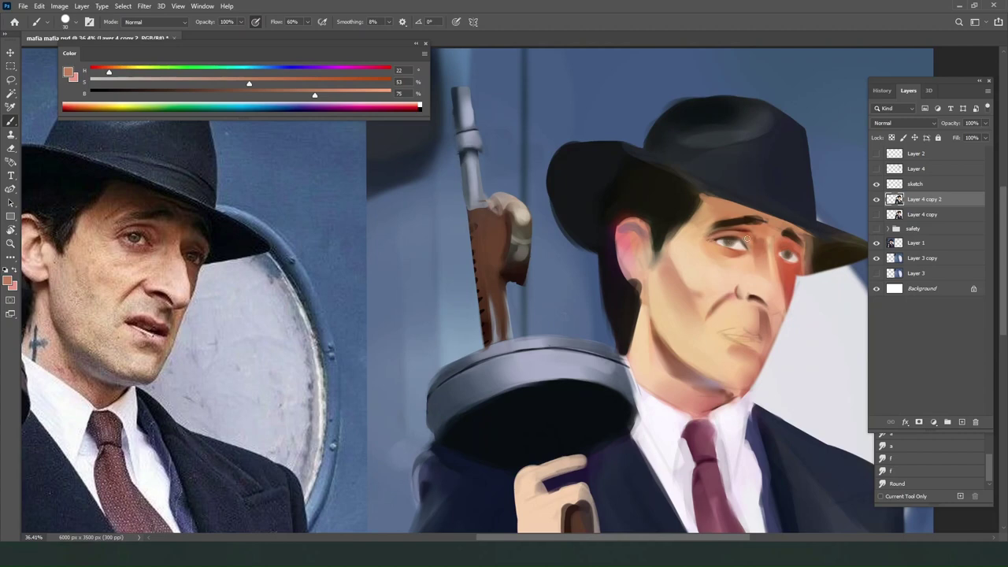
alt+click(745, 236)
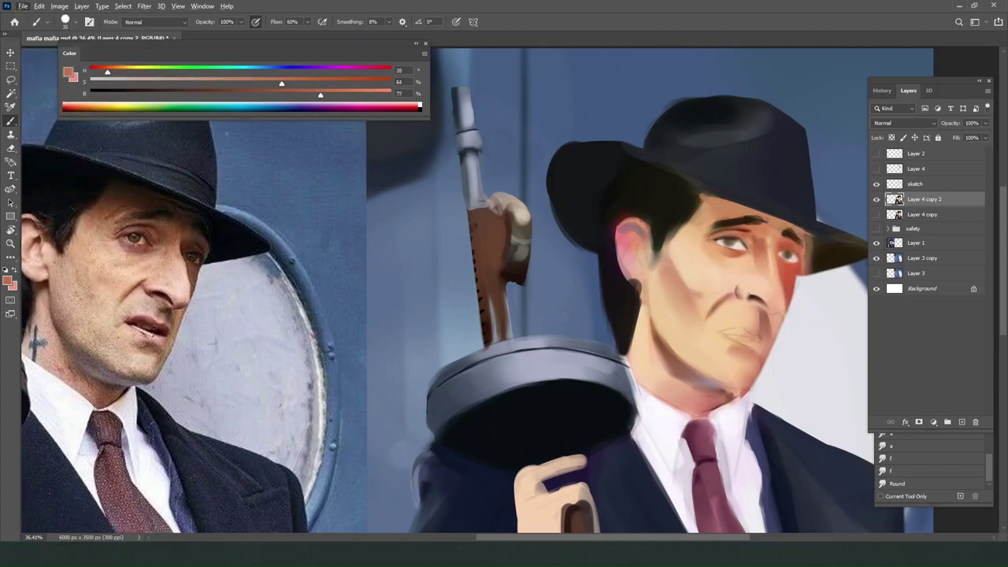
click(23, 7)
click(736, 236)
alt+click(748, 241)
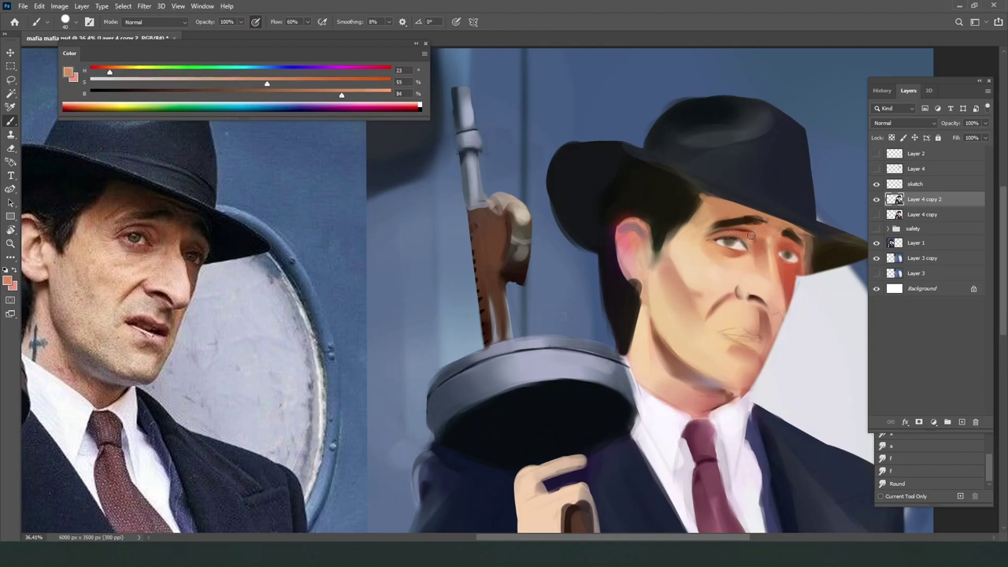
Mix a light yellow-orange with hue 39, saturation 45 and brightness 93, and lighten the skin beside the eye's inner corner.
click(367, 94)
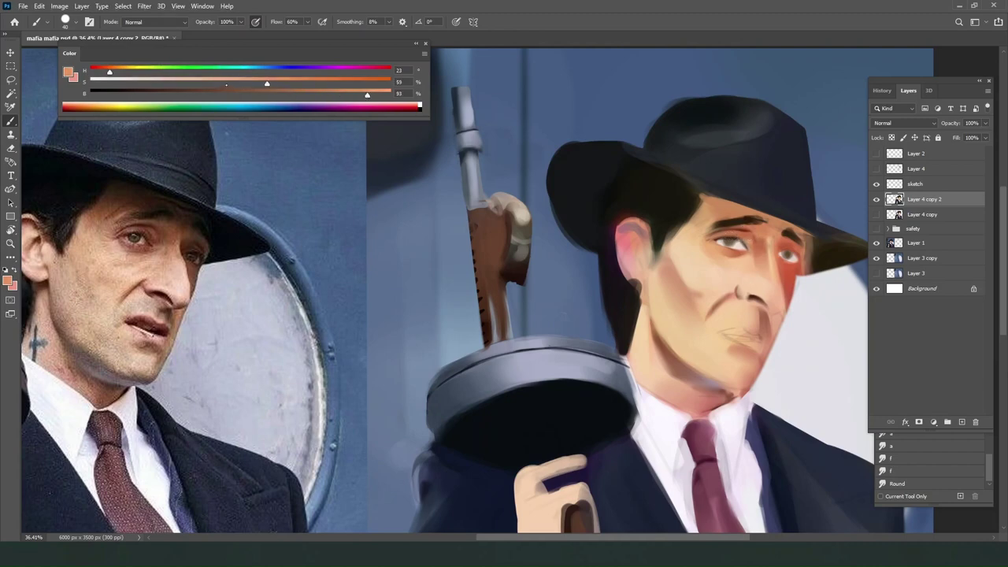
click(225, 83)
drag(110, 72, 122, 72)
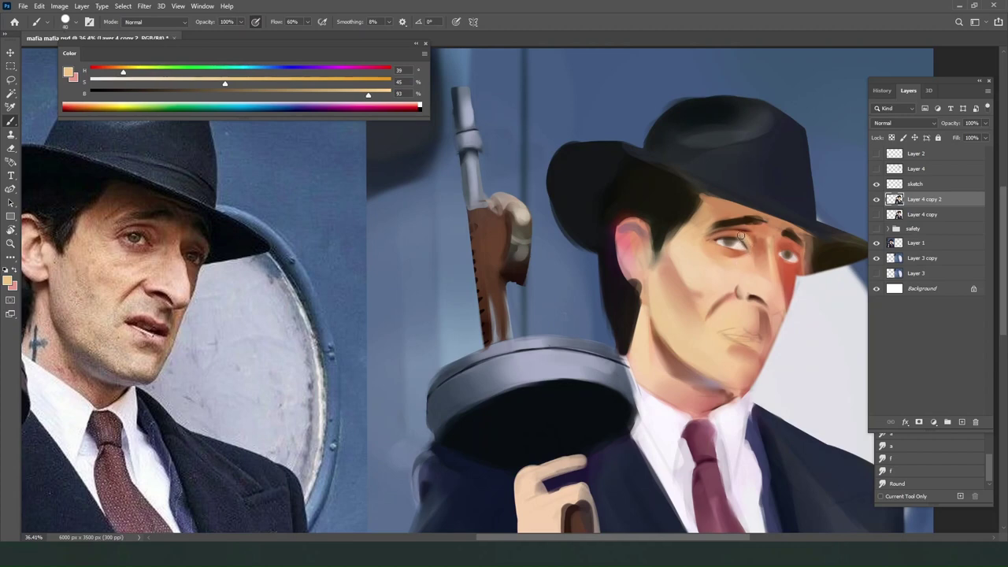
alt+click(748, 244)
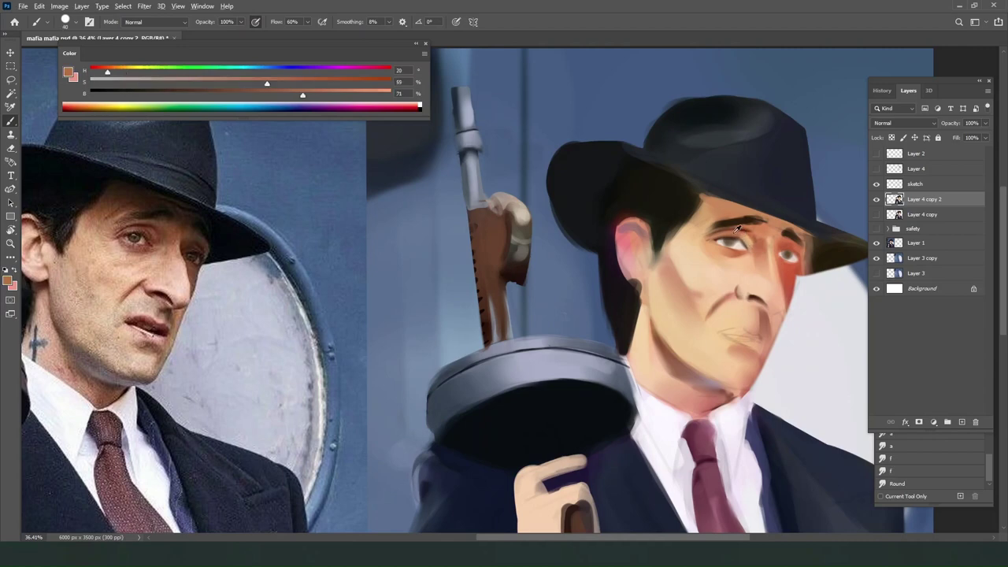
Sample the upper lid's tone, darken it to a red-brown with hue 11, saturation 98 and brightness 30, and refine the lid line.
alt+click(736, 233)
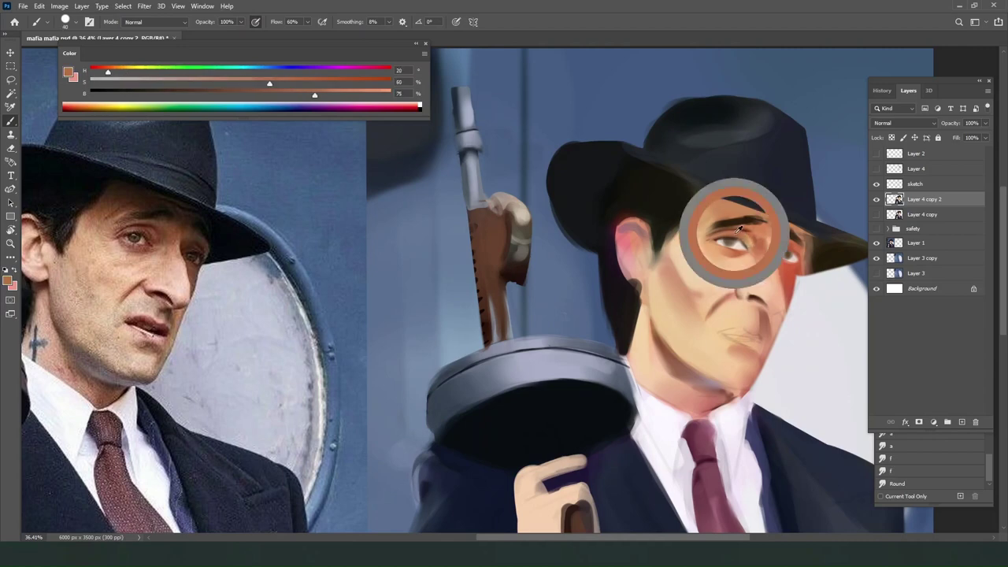
click(182, 94)
click(383, 82)
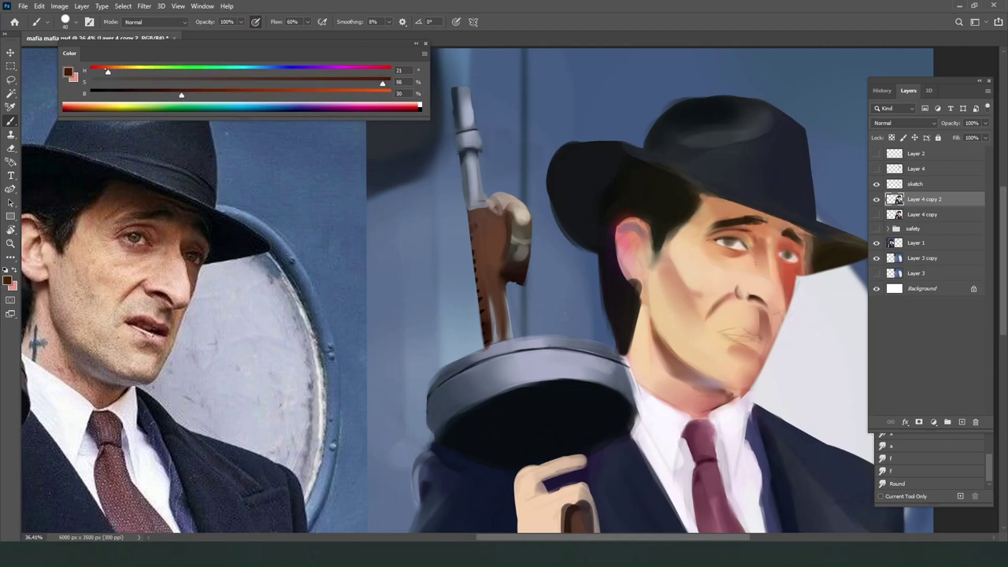
drag(108, 70, 100, 71)
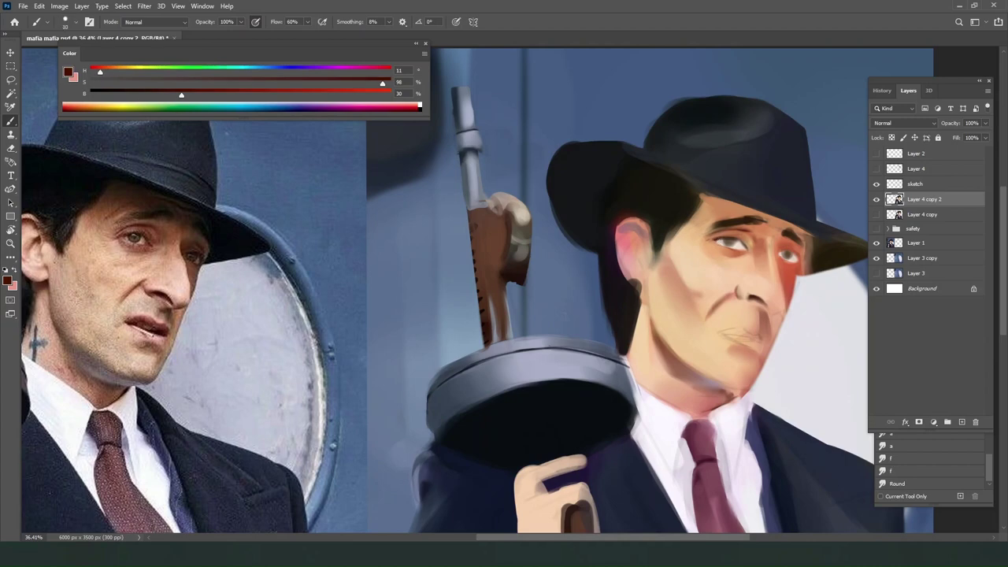
key(bracketright)
Try near-black dabs at brightness 4 beside the eye and undo them.
click(103, 95)
key(bracketright)
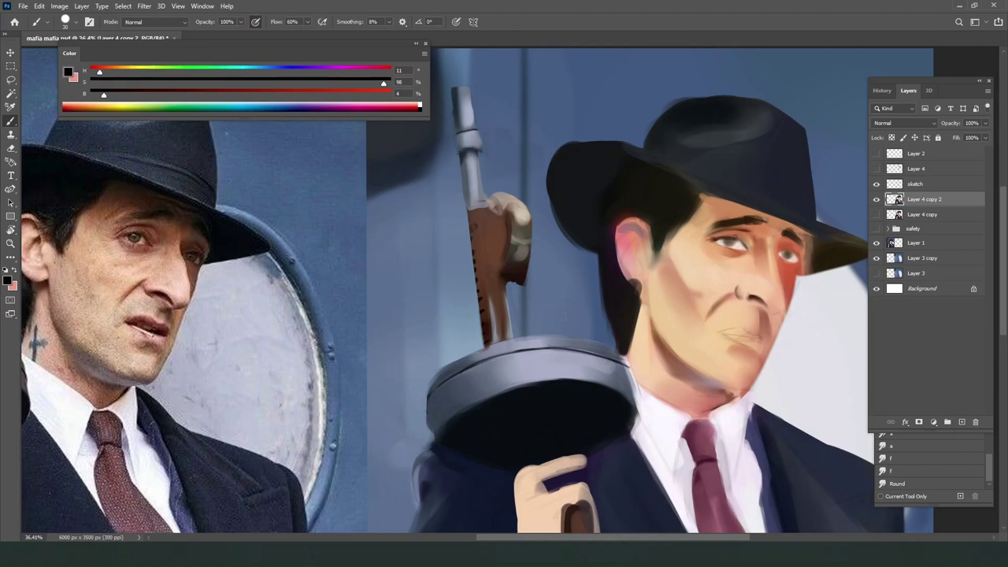
key(bracketright)
click(712, 254)
key(ctrl+z)
key(ctrl+z)
Sample the iris colour, lower its brightness to 9, and touch up the dark details around the eye nearer the ear.
key(bracketleft)
key(bracketleft)
key(bracketleft)
key(bracketright)
alt+click(734, 239)
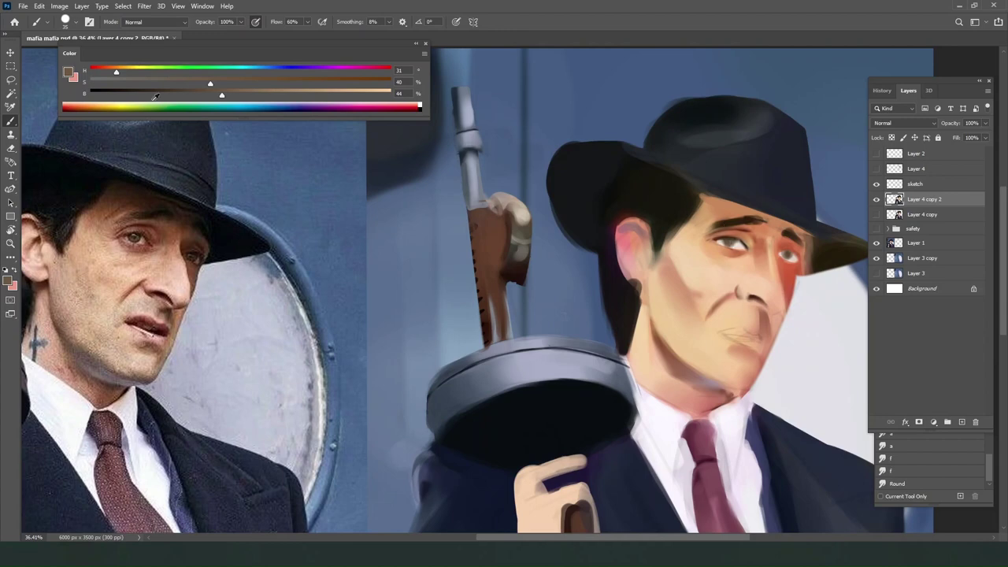
drag(189, 99, 116, 95)
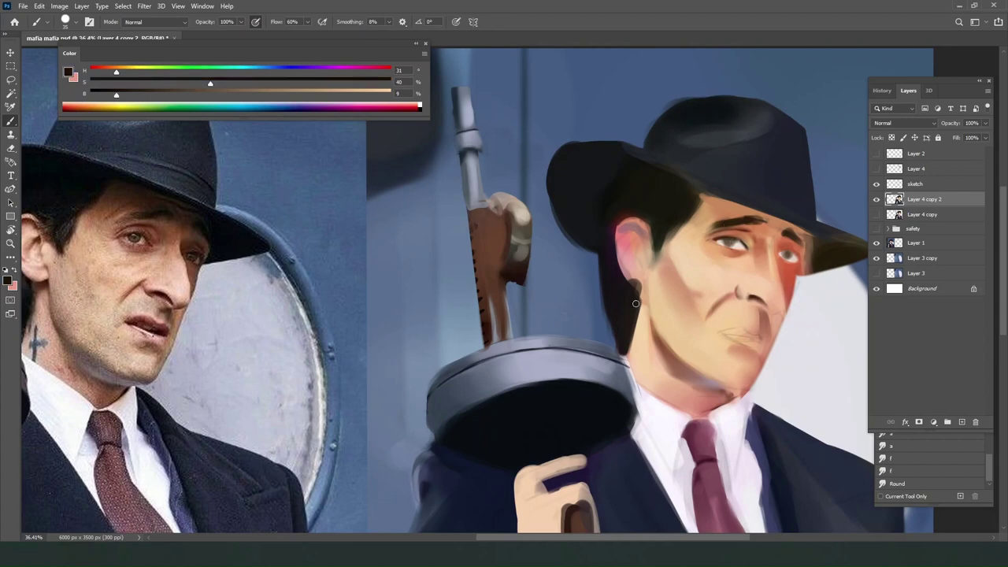
drag(704, 207, 703, 204)
Mix an off-white with saturation 11 and brightness 89, and touch up the white of the eye nearer the ear.
key(bracketleft)
alt+click(730, 243)
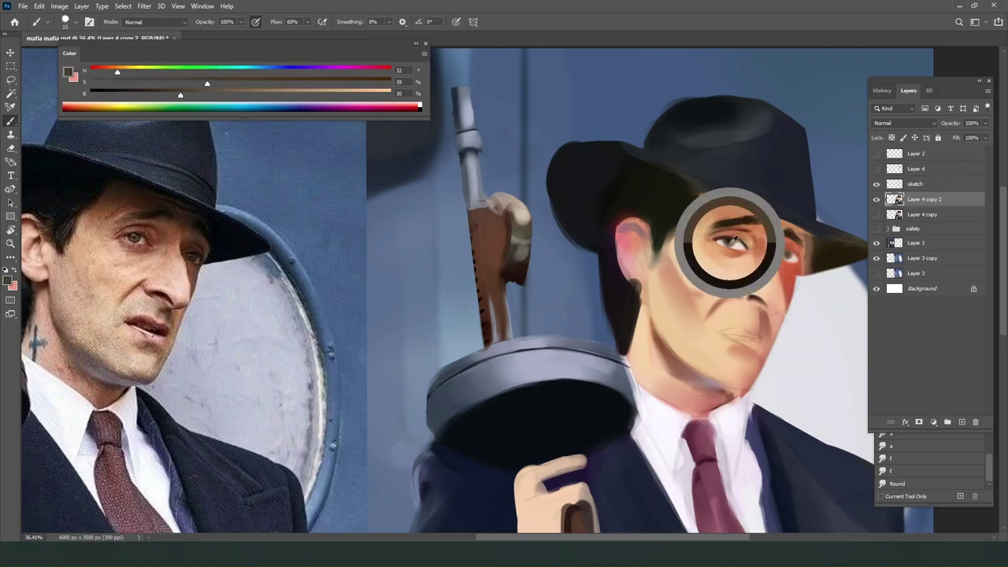
click(355, 96)
drag(198, 83, 124, 83)
drag(117, 72, 138, 71)
key(bracketright)
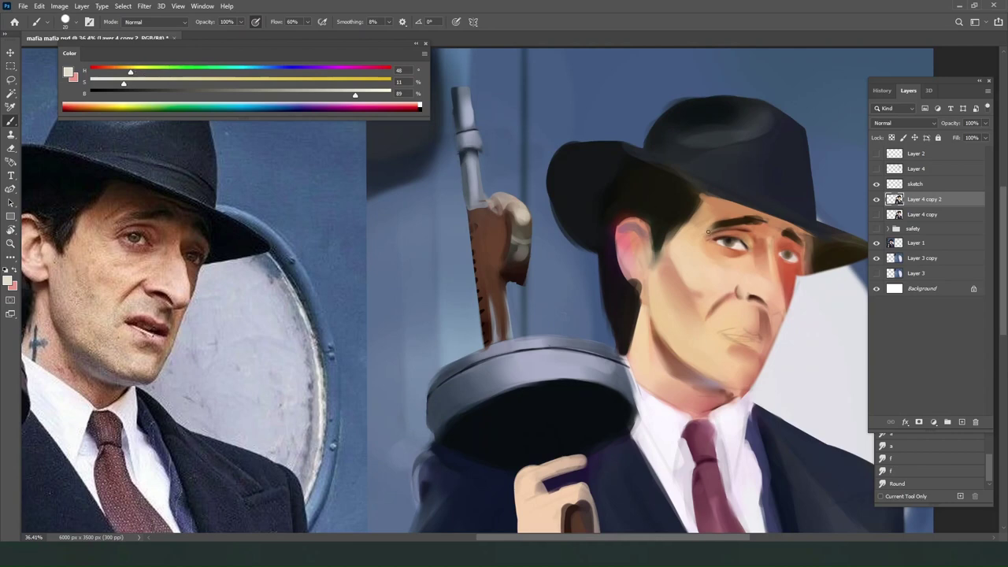
key(bracketleft)
Mix a near-white with hue 33, saturation 3 and brightness 93, and paint a tiny highlight in the eye nearer the ear.
alt+click(724, 238)
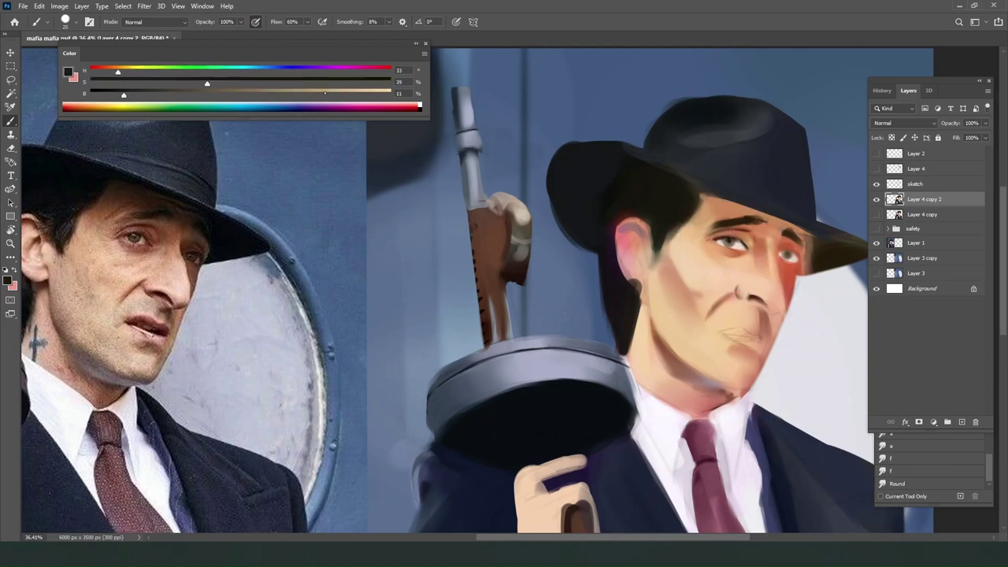
drag(324, 93, 364, 95)
drag(141, 84, 98, 83)
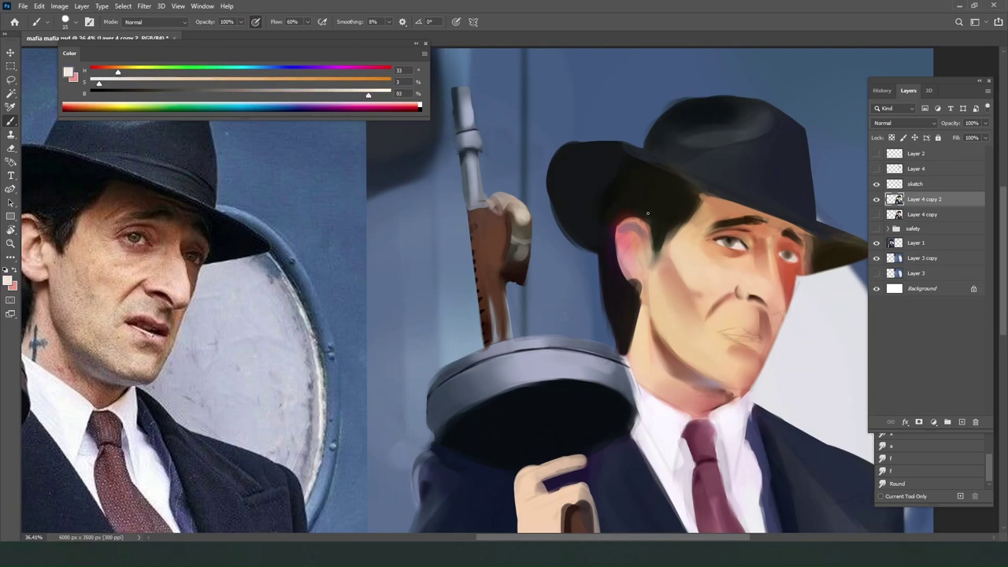
drag(735, 243, 726, 241)
scroll(675, 236, down, 5)
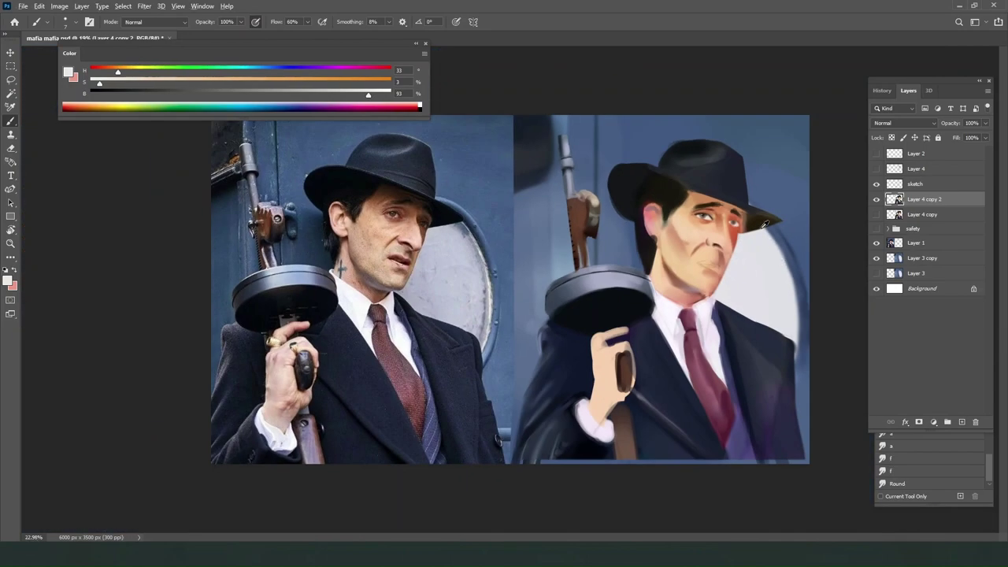
Refine the upper lid crease with sampled reddish-brown tones and a smaller brush, blending it with the Round smudge preset.
scroll(672, 253, up, 5)
alt+click(755, 209)
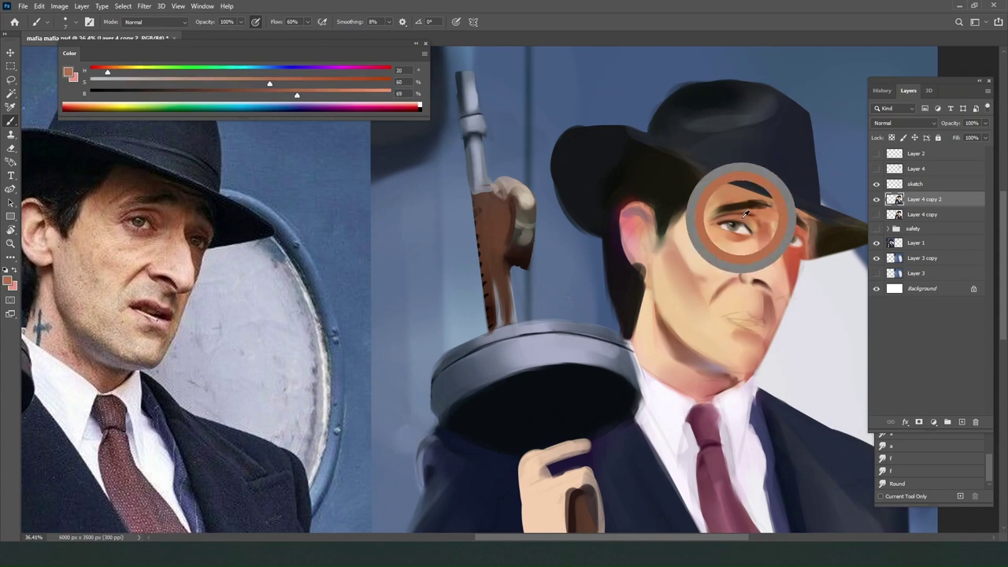
alt+click(751, 214)
alt+click(752, 214)
key(bracketleft)
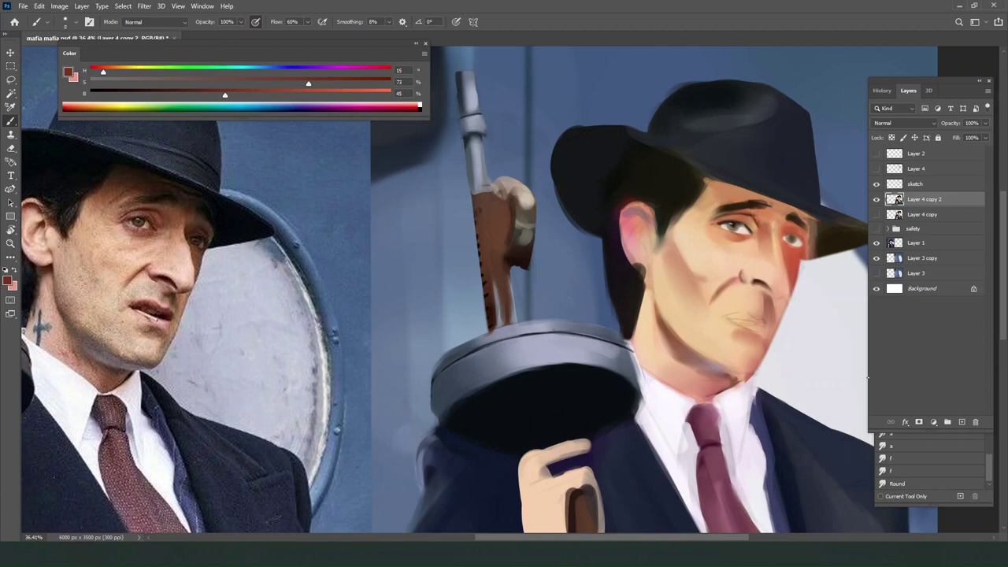
click(902, 482)
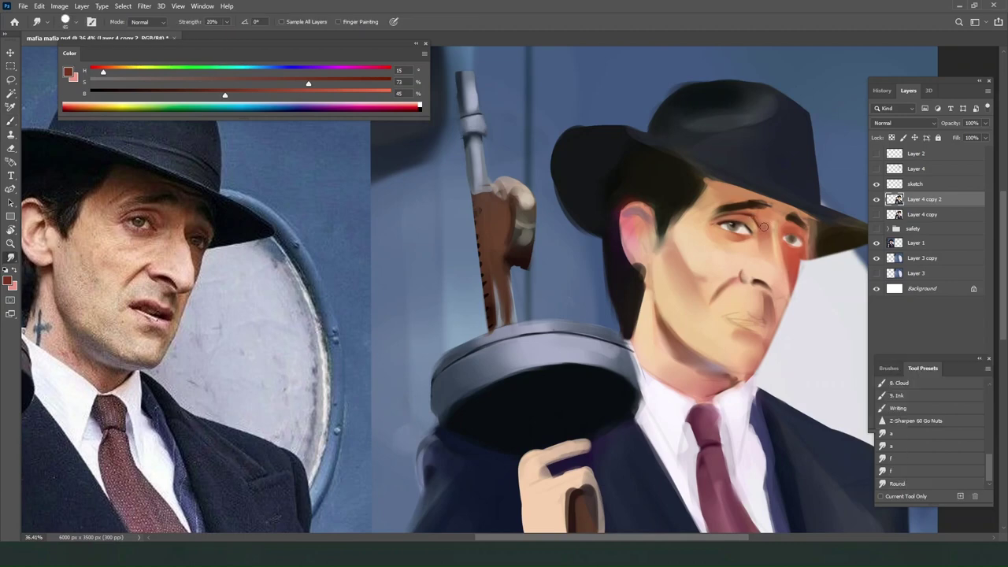
key(b)
Reshape the eyebrow above the eye nearer the ear using sampled brow browns, and clean its lower edge with sampled skin tones.
alt+click(754, 208)
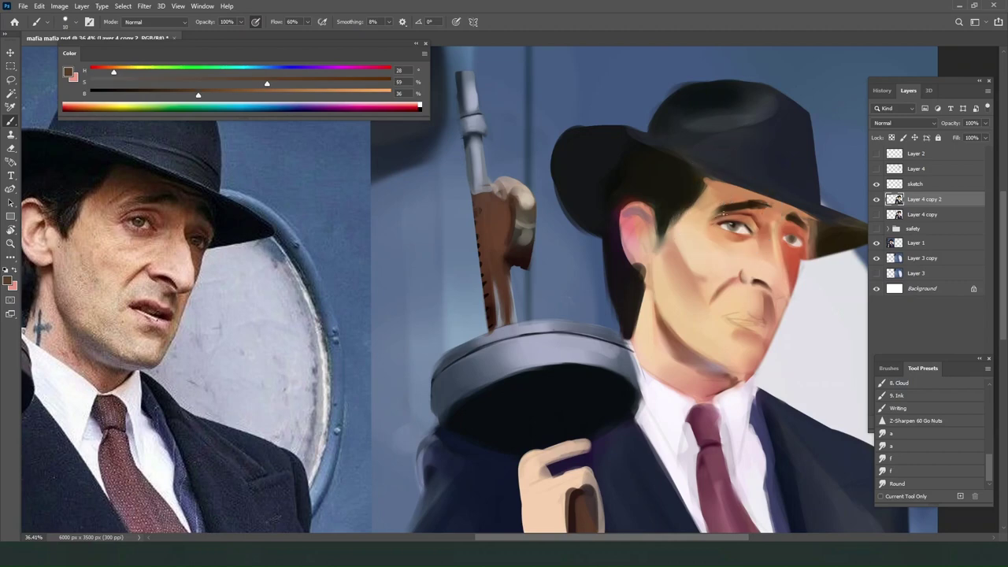
alt+click(730, 208)
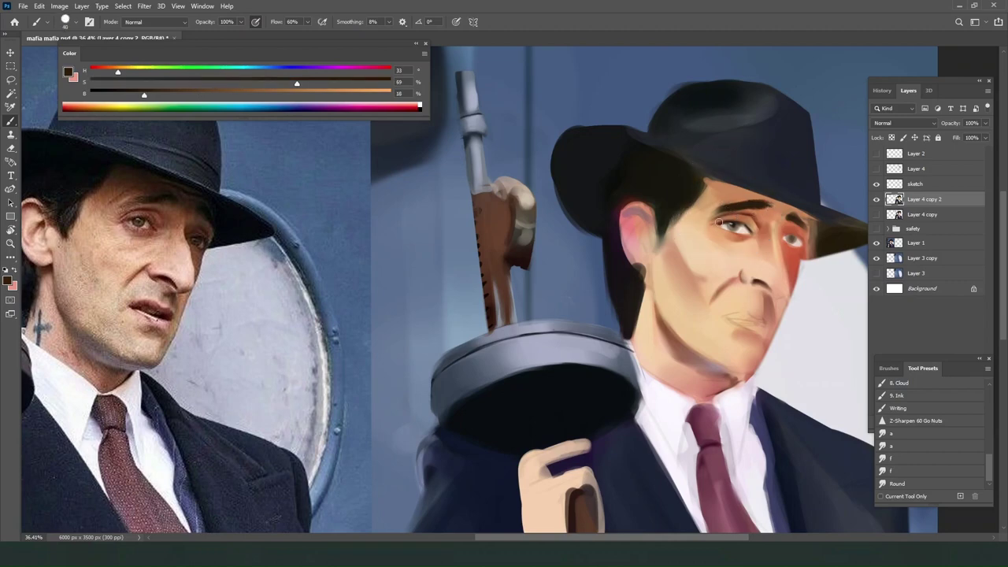
alt+click(707, 219)
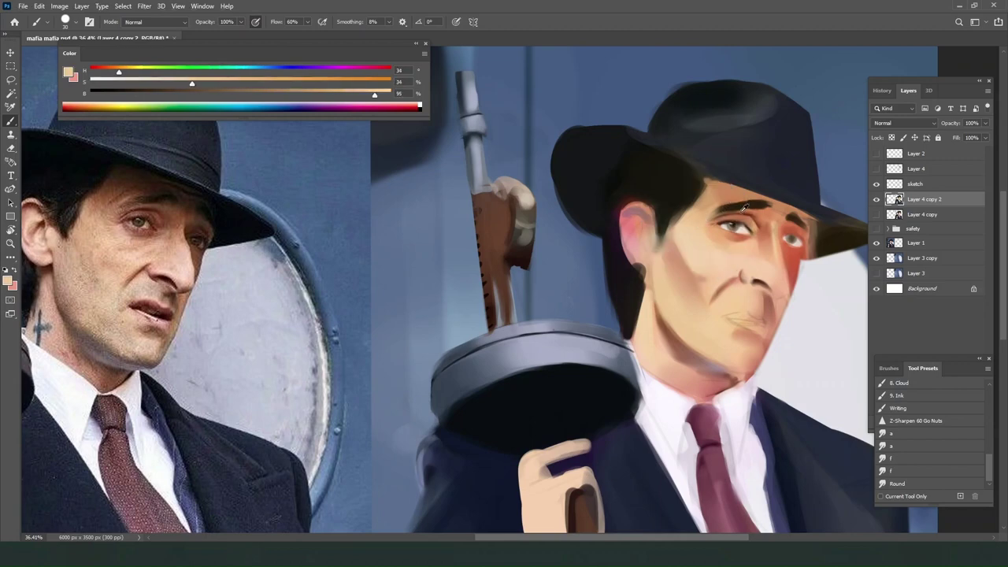
key([)
key([)
drag(715, 215, 750, 216)
key(])
key([)
key(])
key(bracketright)
alt+click(745, 218)
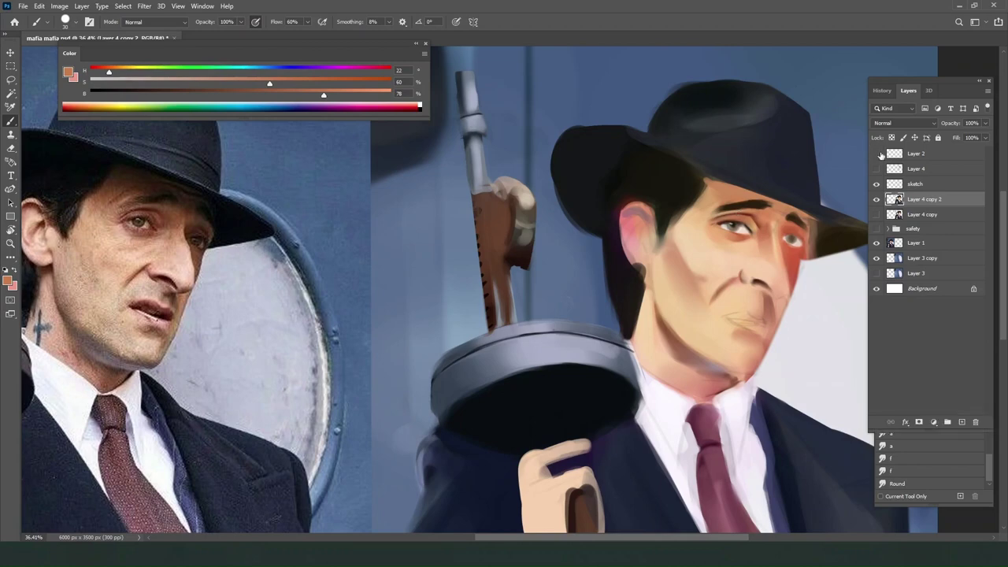
Show the Layer 2 guide lines and compare the alignment of the caricature's eyes, nose and mouth with the reference photo.
click(877, 153)
alt+click(745, 213)
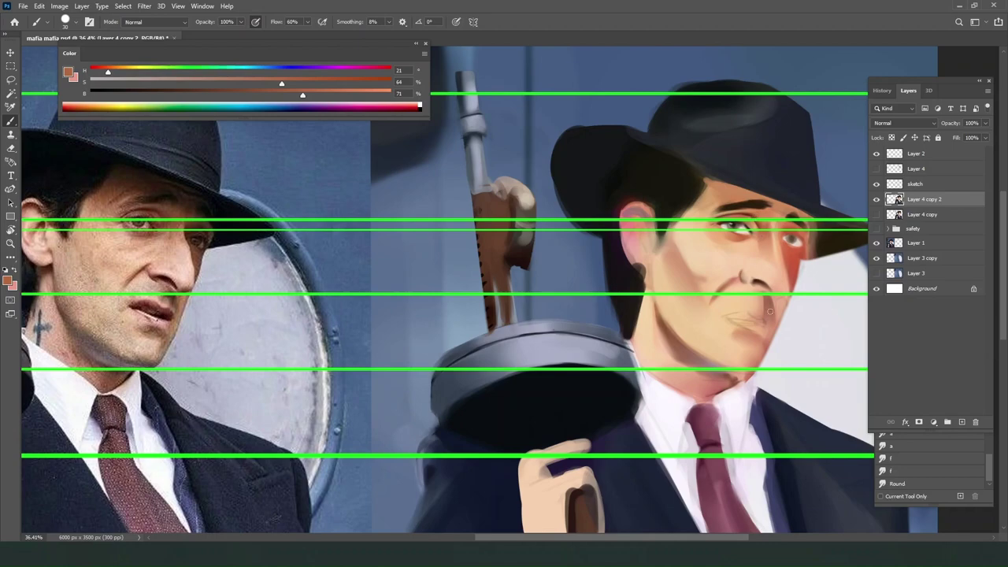
scroll(769, 348, down, 1)
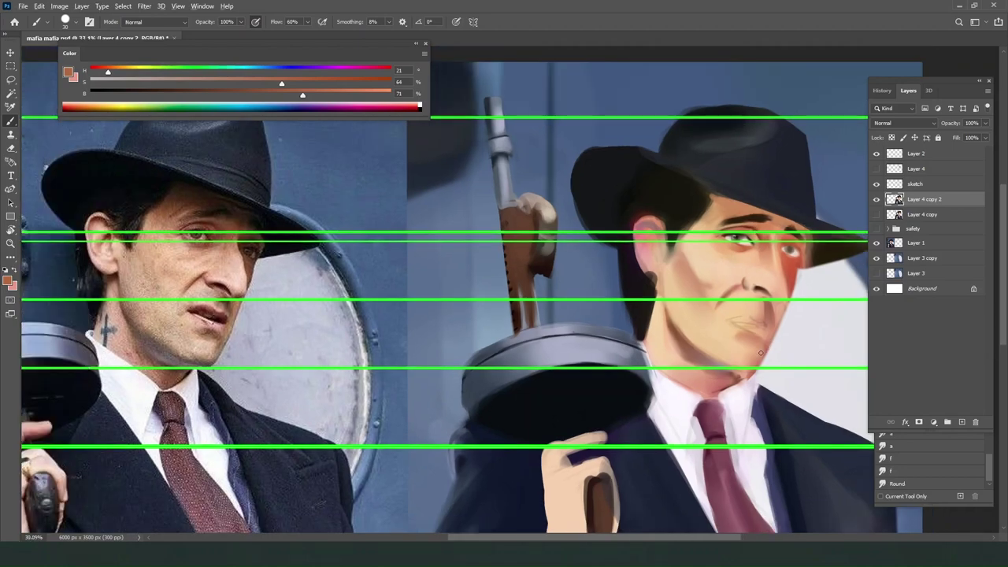
scroll(764, 348, down, 1)
scroll(764, 348, up, 1)
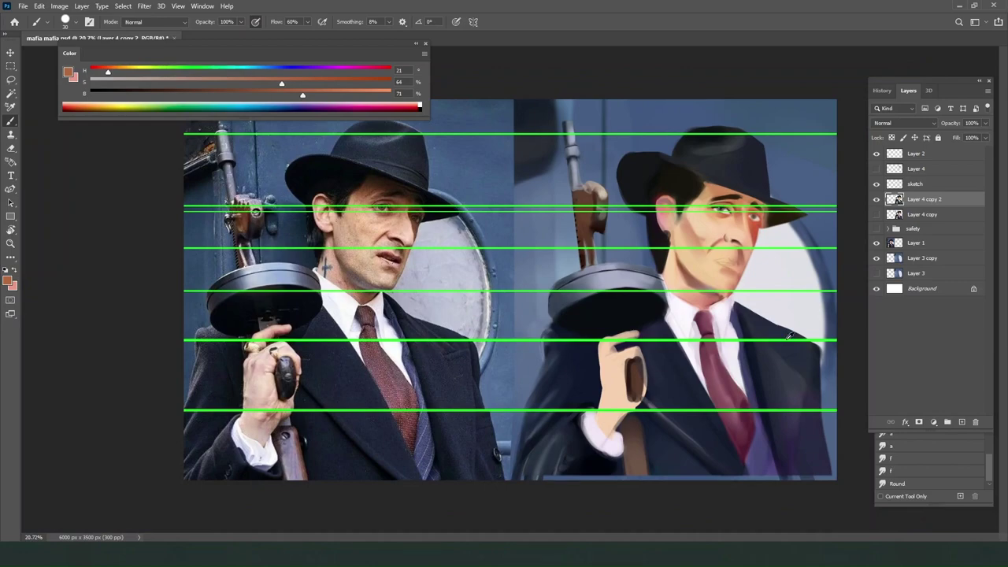
scroll(792, 336, up, 2)
scroll(799, 286, down, 3)
scroll(796, 294, up, 3)
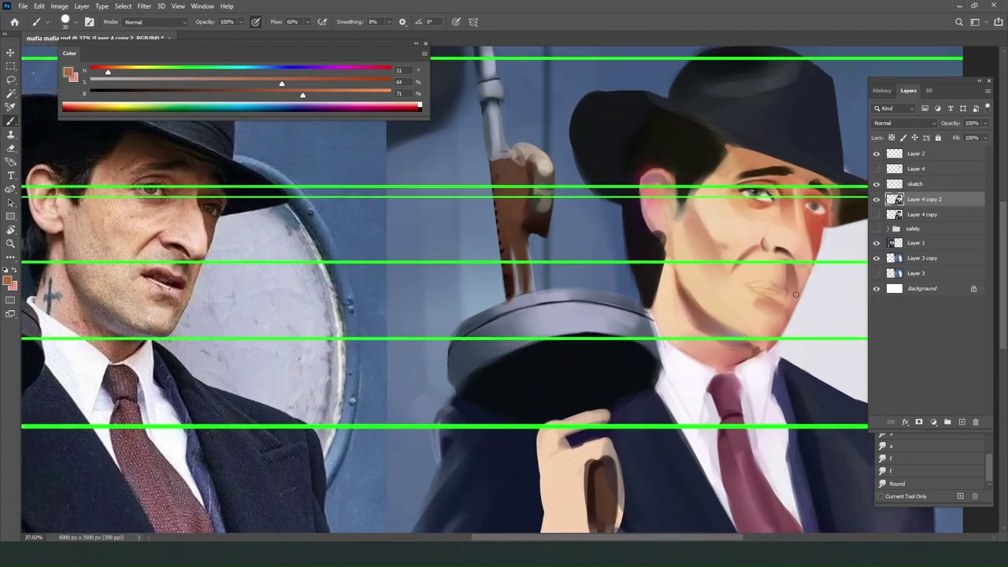
mouse_move(821, 252)
mouse_down()
mouse_move(796, 293)
mouse_move(774, 295)
mouse_up()
ctrl+click(771, 278)
key(ctrl+z)
key(l)
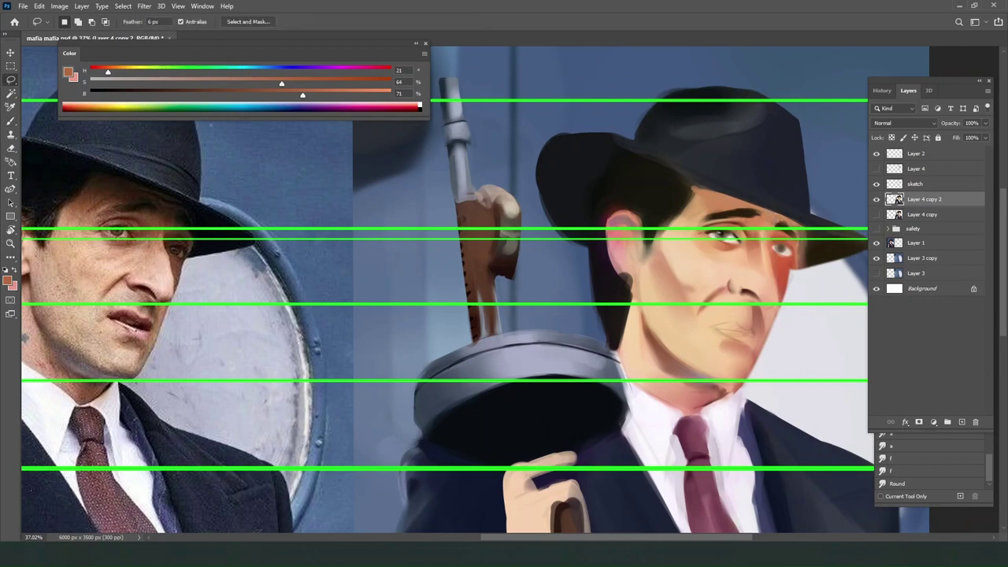
Cover the dark spot under the earlobe with a sampled pink of hue 12, saturation 32 and brightness 89.
key(b)
alt+click(624, 272)
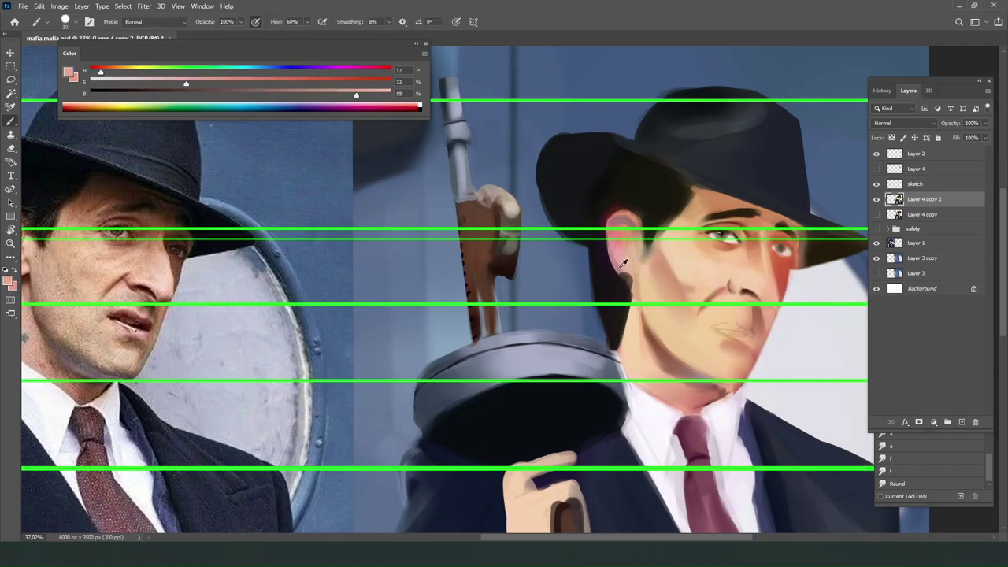
key(bracketright)
drag(622, 272, 632, 280)
drag(769, 252, 772, 265)
key(ctrl+z)
Select the eye farther from the ear with the Lasso, rotate it about 4.5 degrees clockwise, and deselect it.
key(l)
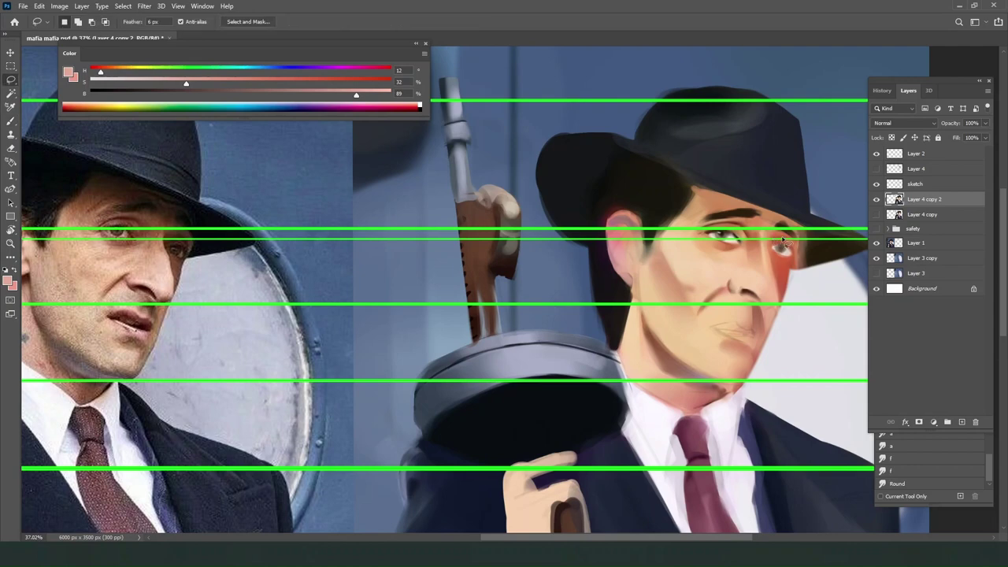
mouse_move(774, 236)
mouse_down()
mouse_move(778, 270)
mouse_move(796, 250)
mouse_move(778, 237)
mouse_move(771, 246)
mouse_move(796, 245)
mouse_up()
key(ctrl+t)
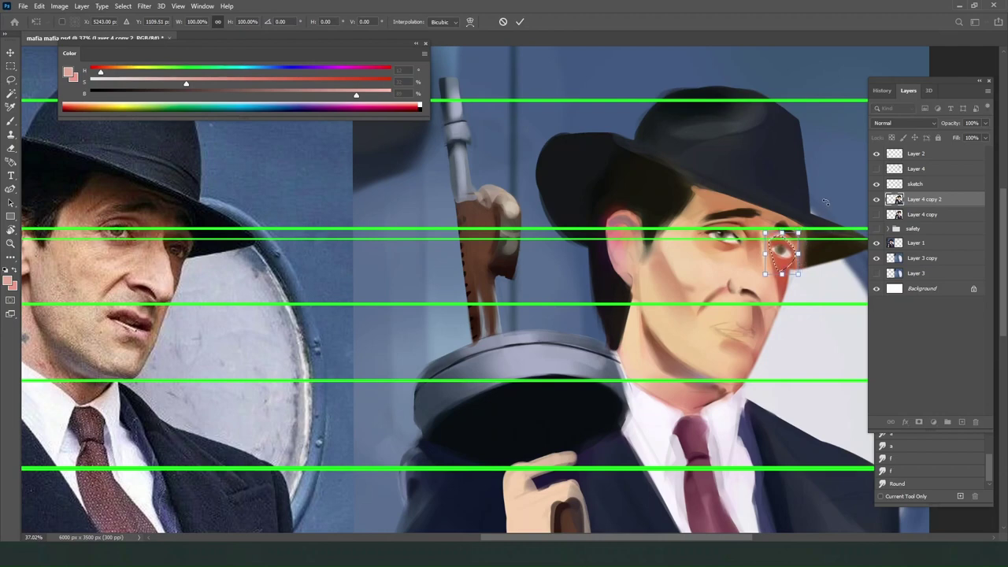
drag(826, 202, 831, 202)
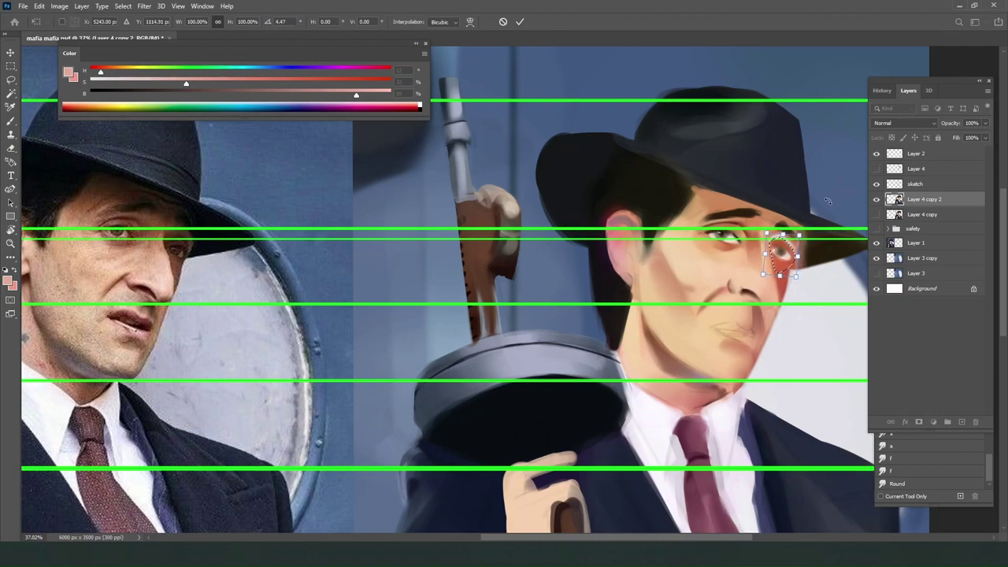
key(Return)
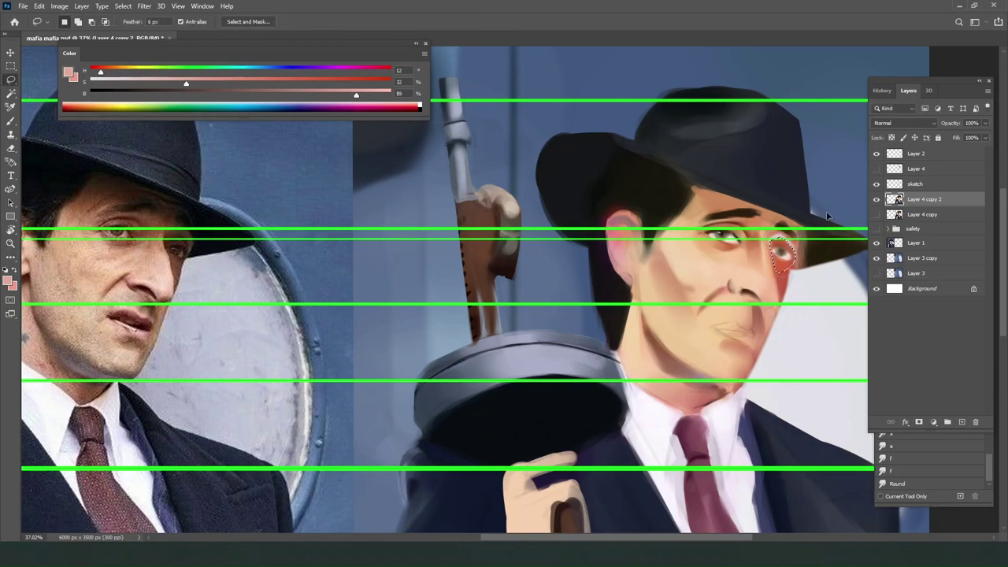
key(ctrl+d)
Lock the transparent pixels of Layer 4 copy 2 and refine the temple beneath the hat brim with sampled dark brown and skin tones.
scroll(827, 224, down, 2)
scroll(753, 224, up, 1)
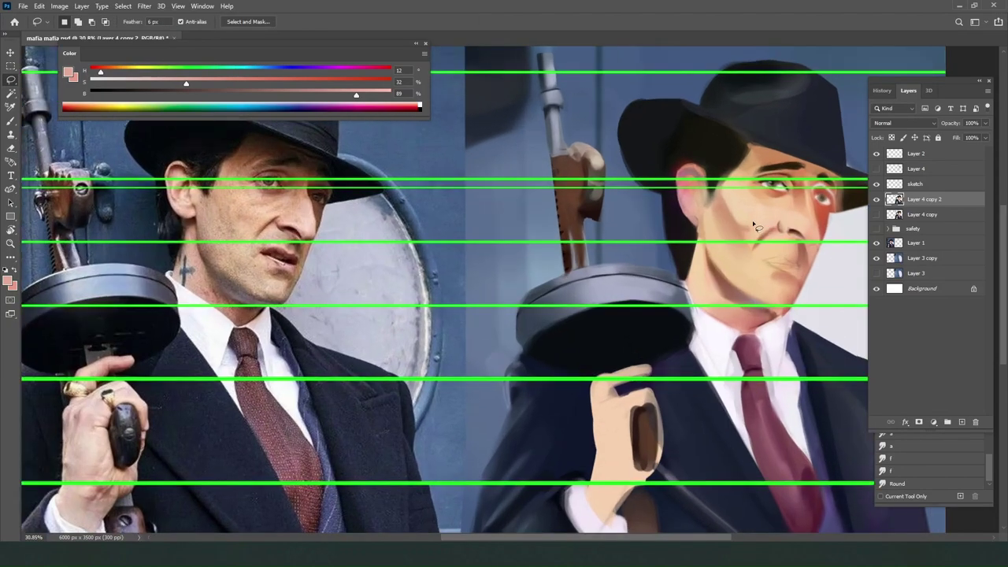
drag(699, 174, 605, 232)
scroll(601, 231, up, 1)
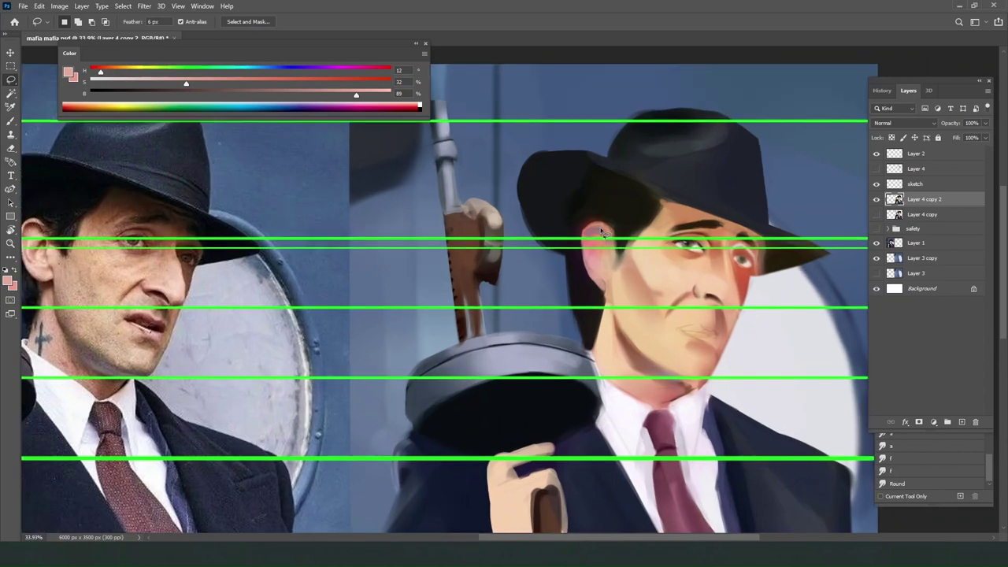
scroll(589, 237, down, 2)
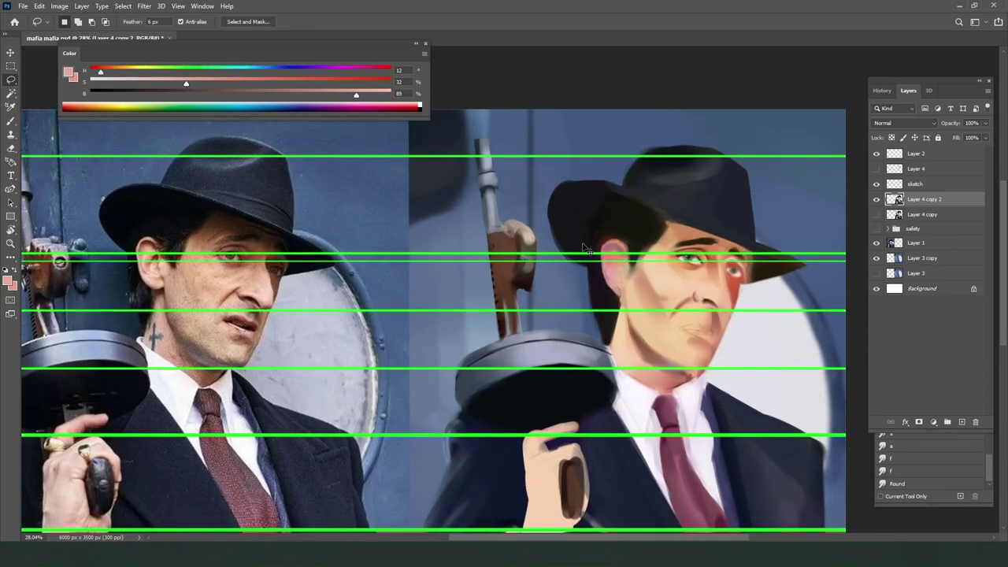
scroll(584, 247, left, 2)
key(b)
alt+click(805, 264)
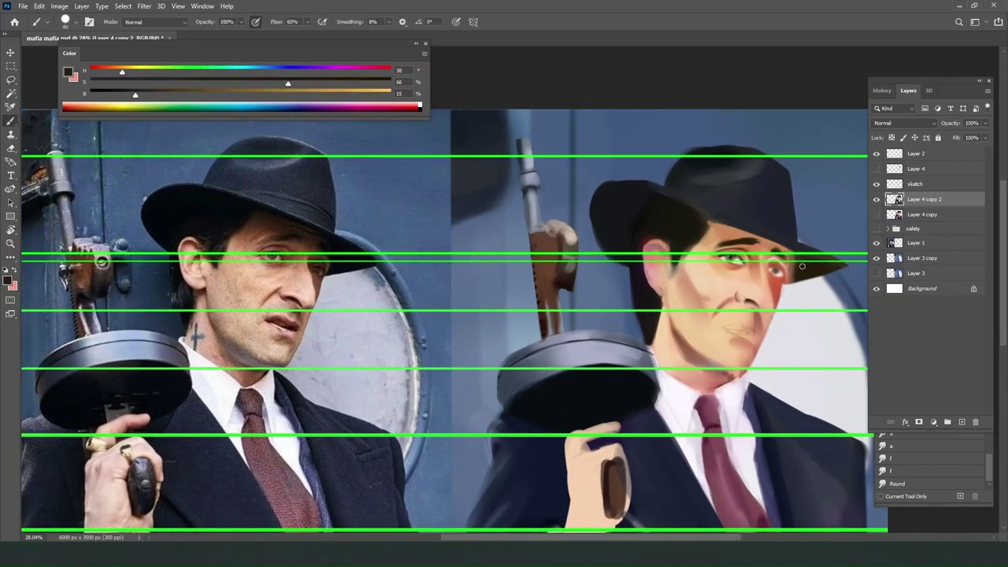
key(slash)
alt+click(788, 256)
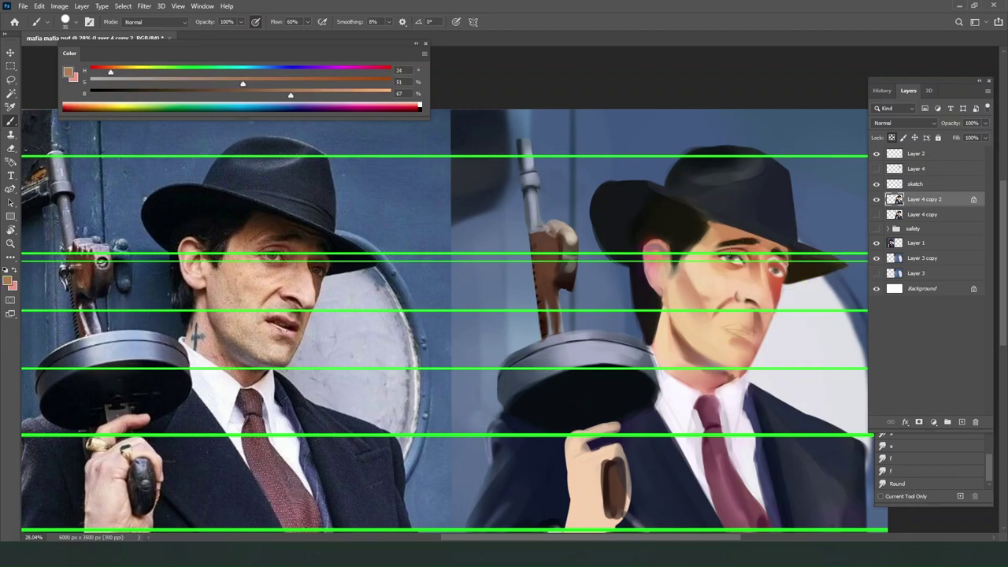
alt+click(786, 263)
alt+click(772, 253)
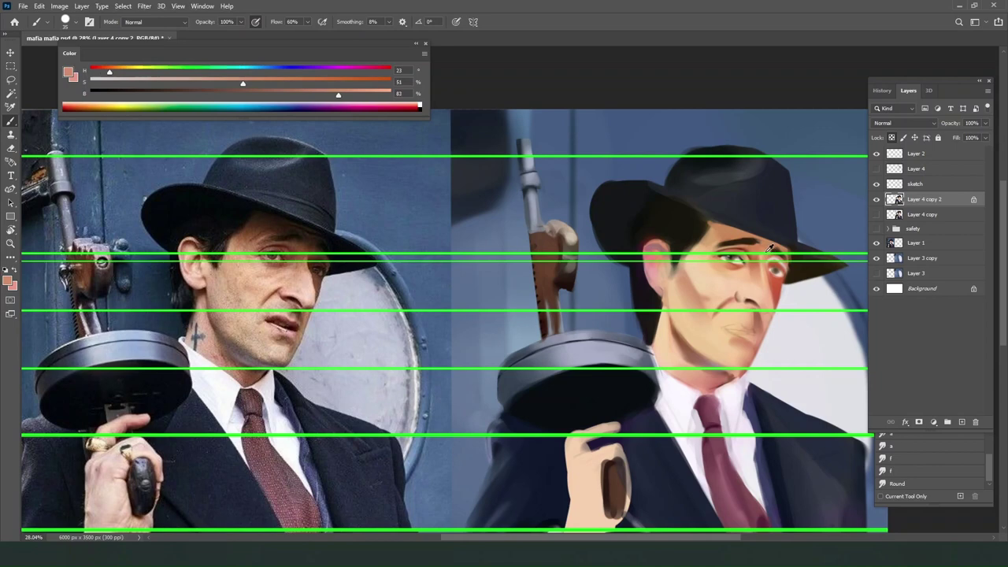
Hide the Layer 2 guide lines and lighten the skin around the far eye with sampled pale tones.
click(878, 154)
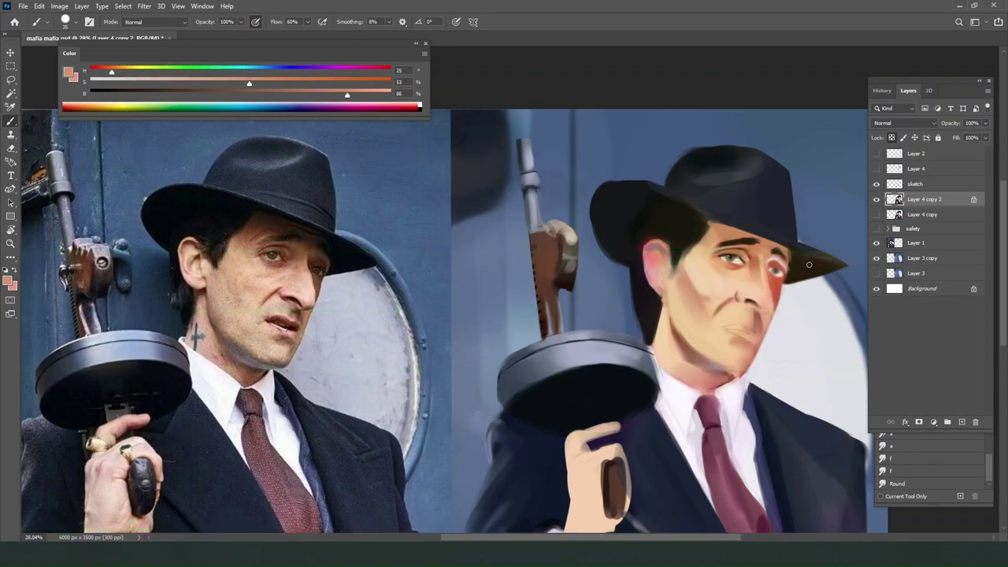
alt+click(769, 259)
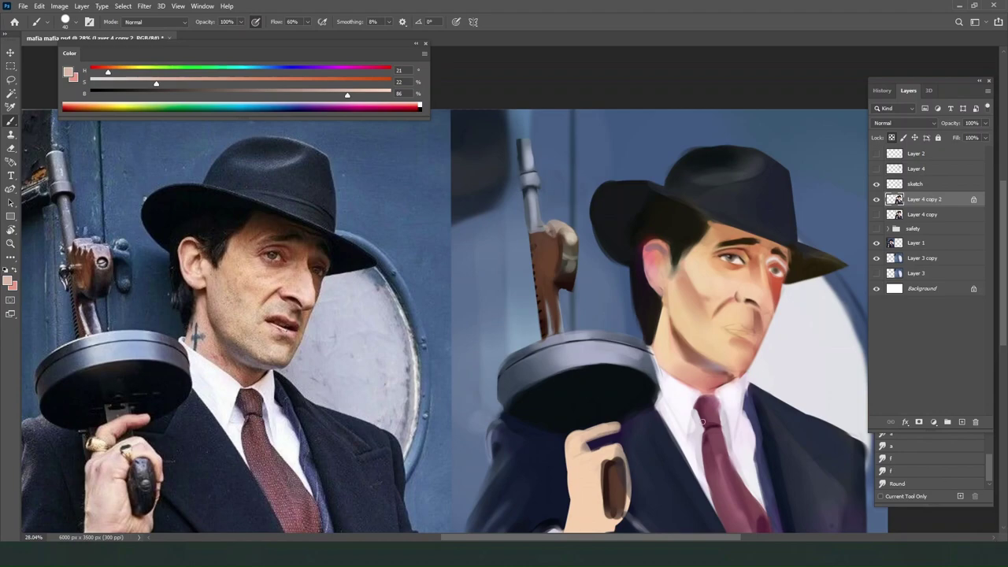
scroll(701, 422, down, 3)
scroll(654, 389, up, 1)
scroll(694, 276, up, 2)
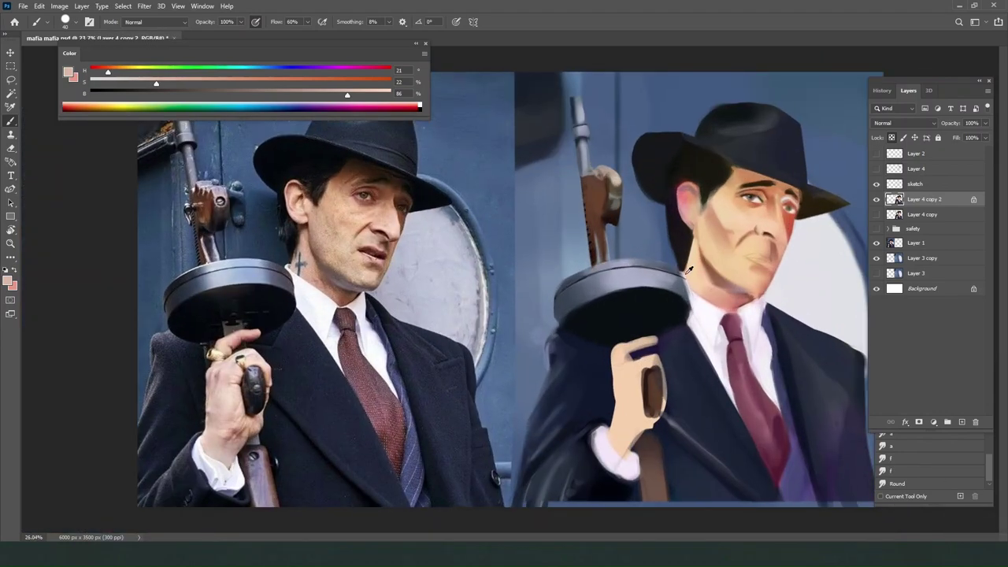
scroll(687, 270, up, 3)
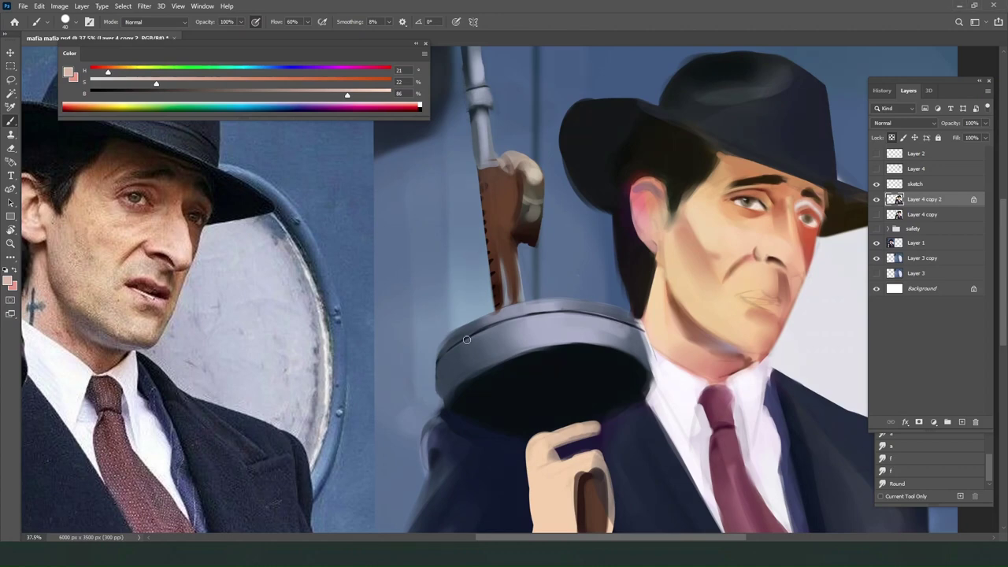
alt+click(762, 234)
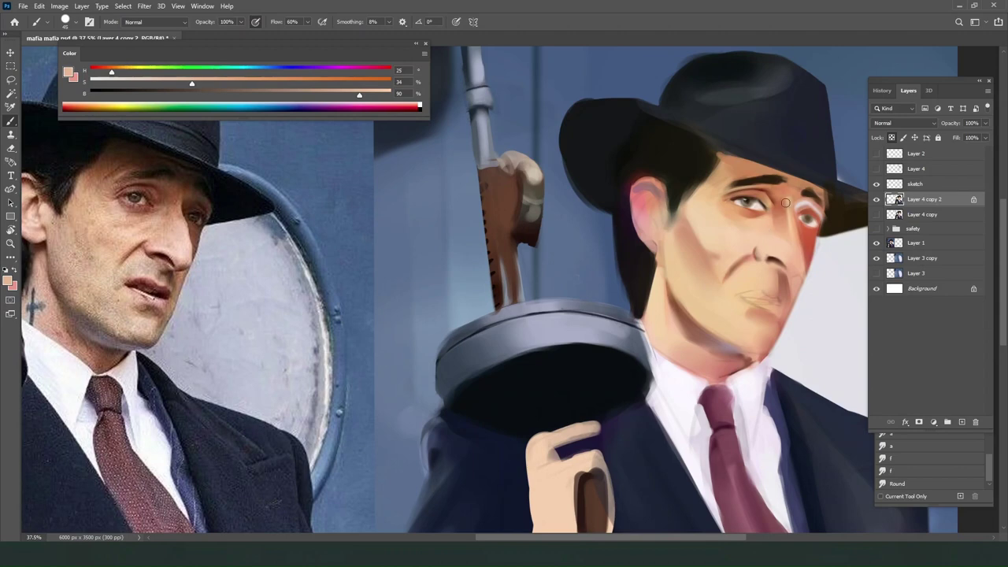
mouse_move(809, 208)
mouse_down()
mouse_move(801, 234)
mouse_move(804, 211)
mouse_move(819, 225)
mouse_move(797, 205)
mouse_move(816, 220)
mouse_move(806, 212)
mouse_up()
key(ctrl+z)
key(ctrl+z)
key(ctrl+z)
Unlock the layer's transparent pixels and repaint the lid and inner corner of the far eye with sampled reddish skin tones.
click(892, 138)
alt+click(807, 210)
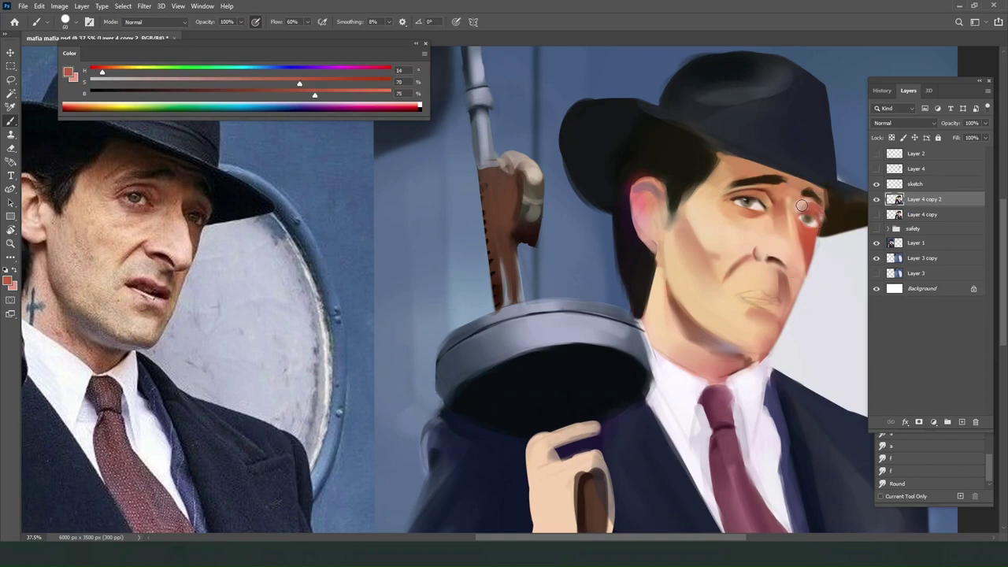
alt+click(799, 206)
Reshape the eyebrow above the far eye with sampled dark brown and a smaller brush, and tidy the adjoining hat brim with sampled darks.
alt+click(811, 188)
key(bracketleft)
key(bracketleft)
key(bracketleft)
key(bracketleft)
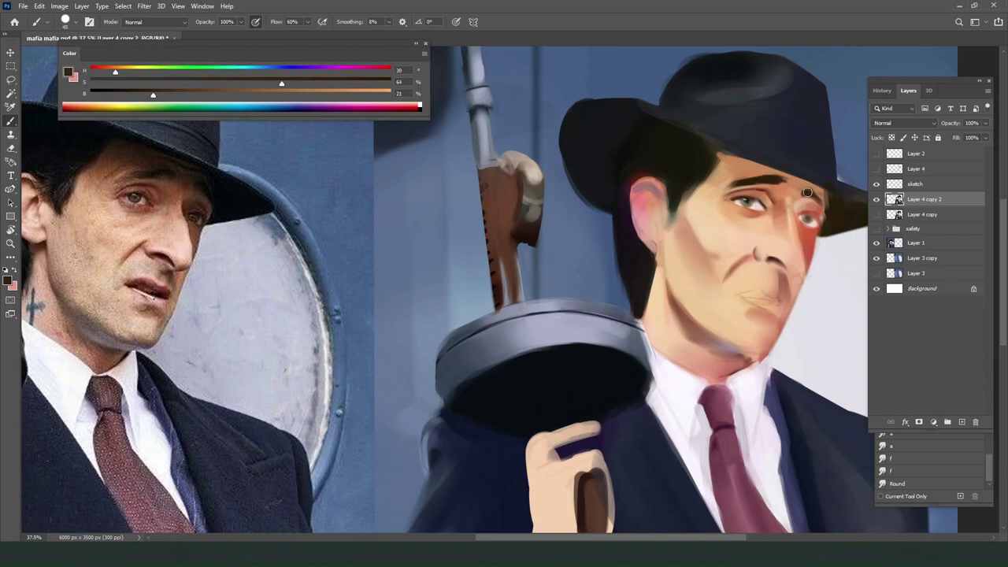
mouse_move(811, 193)
mouse_down()
mouse_move(830, 214)
mouse_move(824, 197)
mouse_up()
alt+click(824, 191)
alt+click(823, 190)
alt+click(815, 193)
alt+click(817, 186)
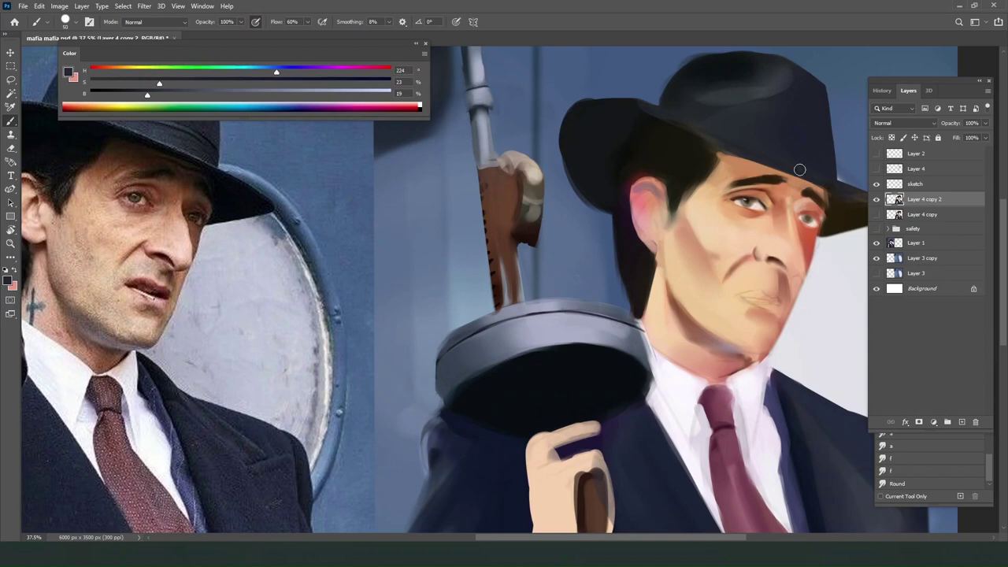
alt+click(831, 212)
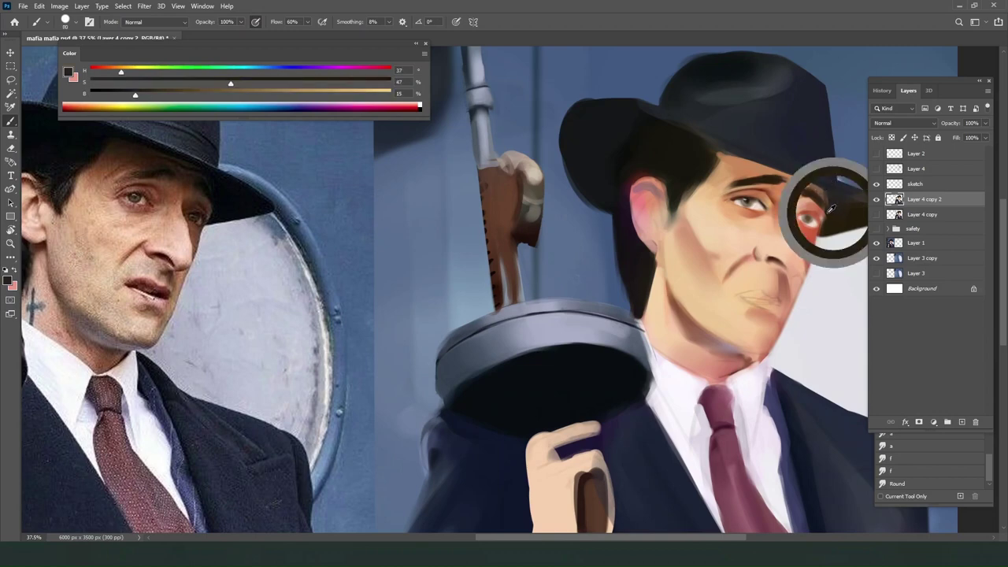
Soften the red shading beneath the far eye with sampled reds and pale peach, and choose the Round smudge preset for blending.
alt+click(824, 215)
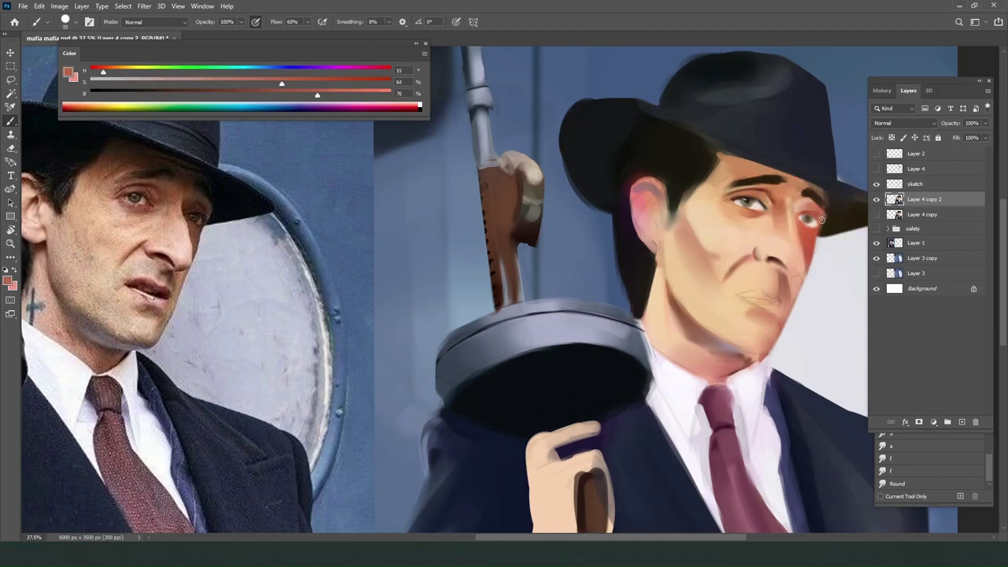
alt+click(812, 235)
alt+click(793, 235)
alt+click(813, 233)
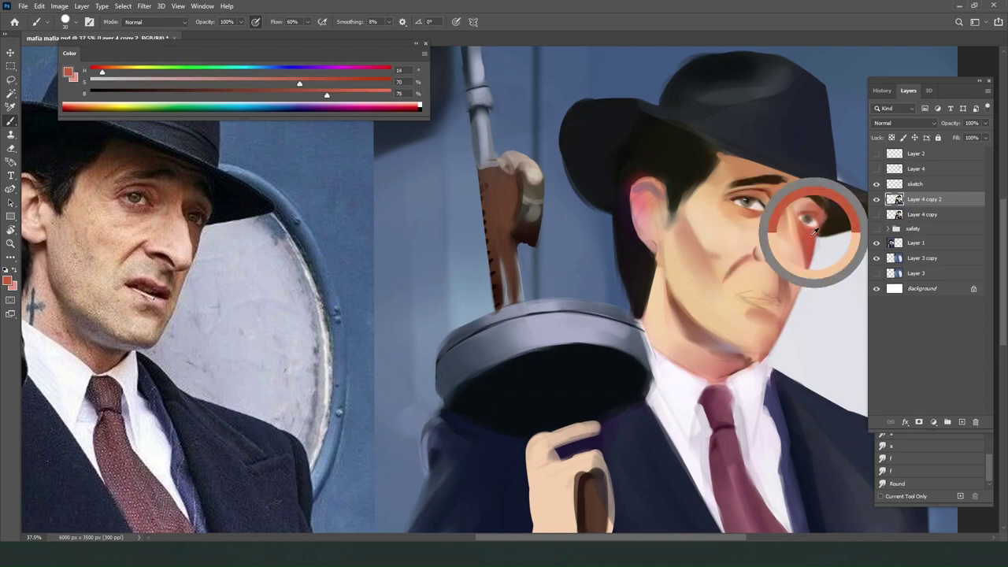
alt+click(807, 234)
drag(803, 230, 757, 252)
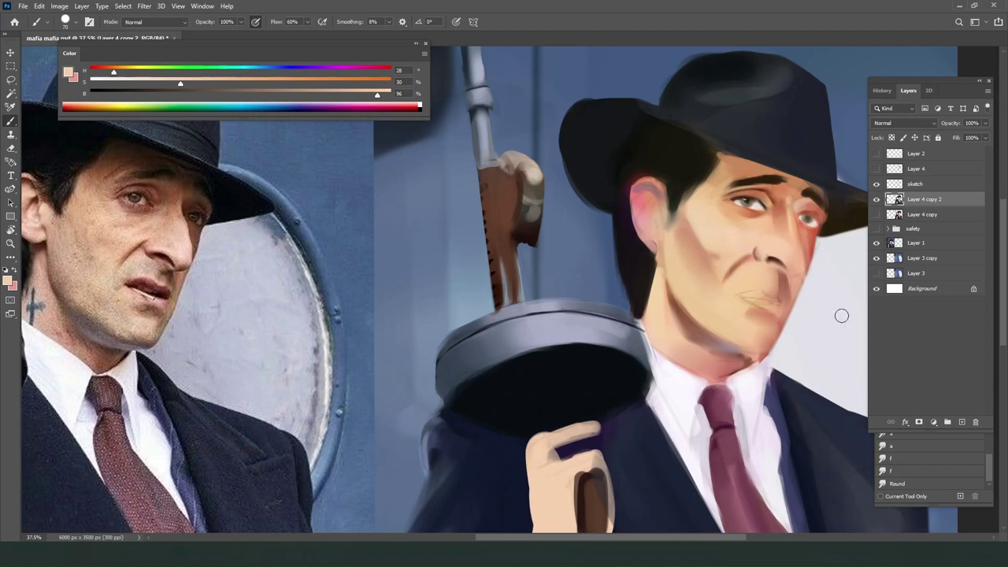
click(898, 483)
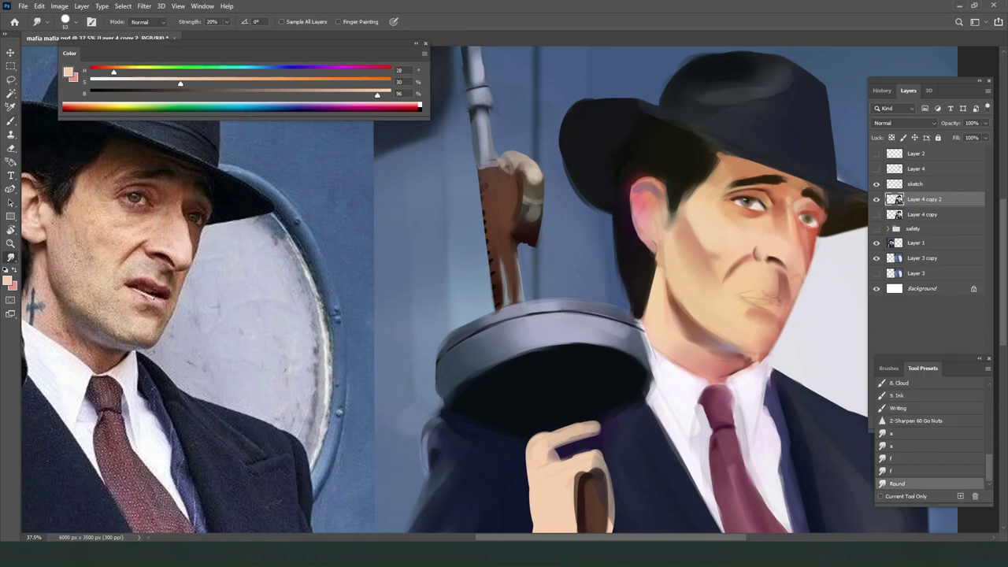
Lighten the cheek edge below the far eye with a sampled light peach and a smaller brush, and smudge the transition.
key(b)
alt+click(810, 236)
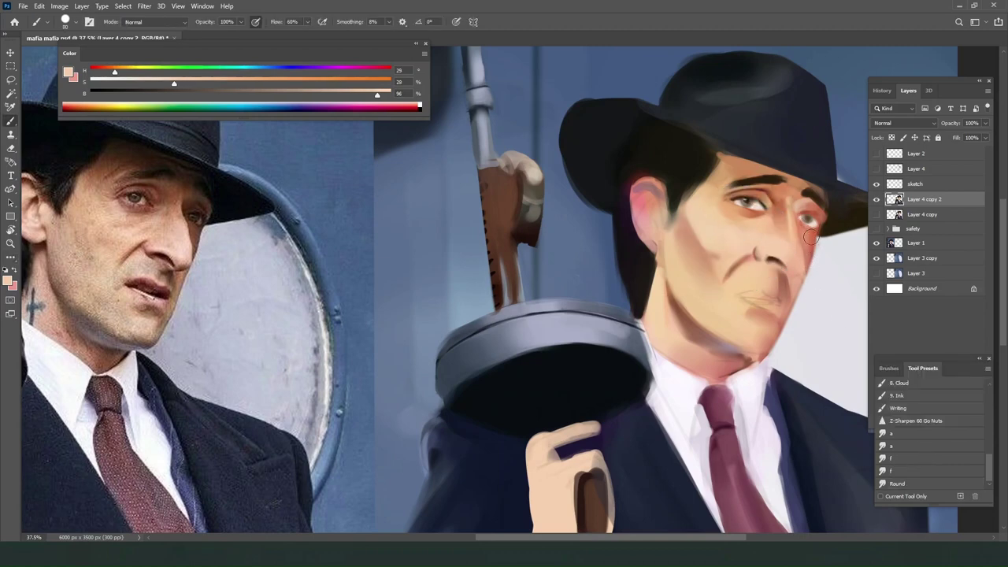
key(bracketleft)
key(bracketleft)
key(bracketleft)
drag(800, 223, 808, 265)
key(r)
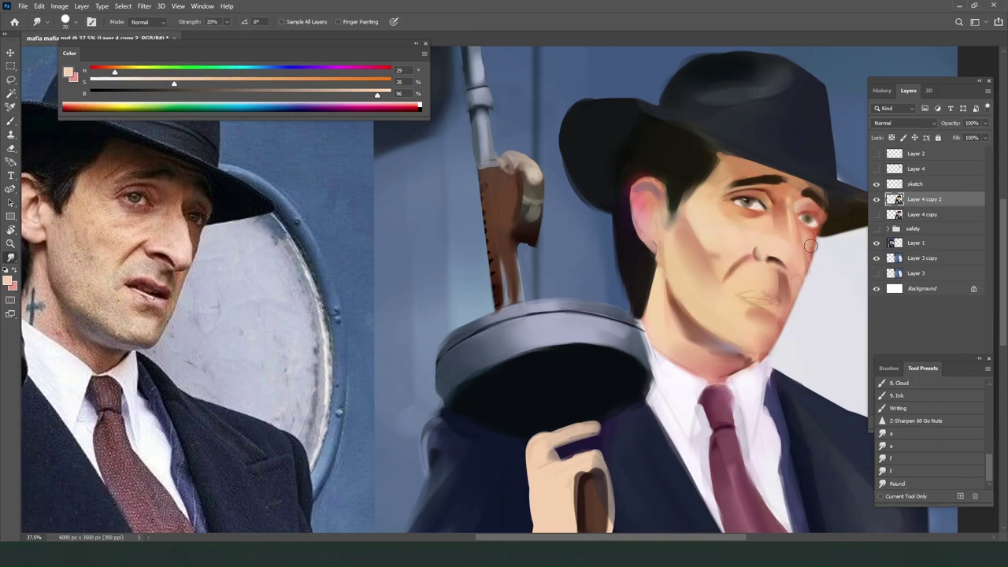
Mix a dark red with hue 9, saturation 86 and brightness 47 from the skin tone sampled beneath the far eye.
key(b)
alt+click(813, 227)
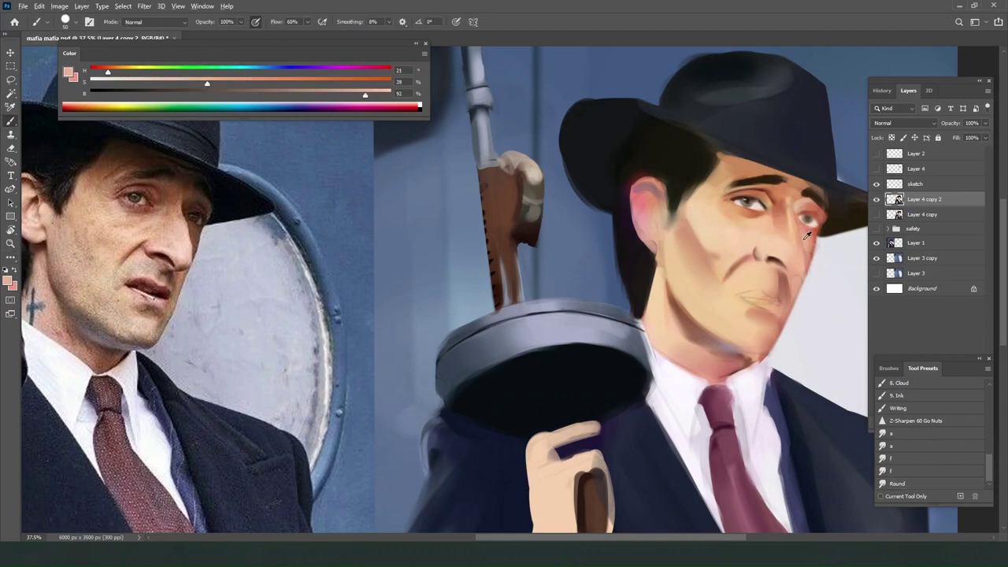
click(230, 94)
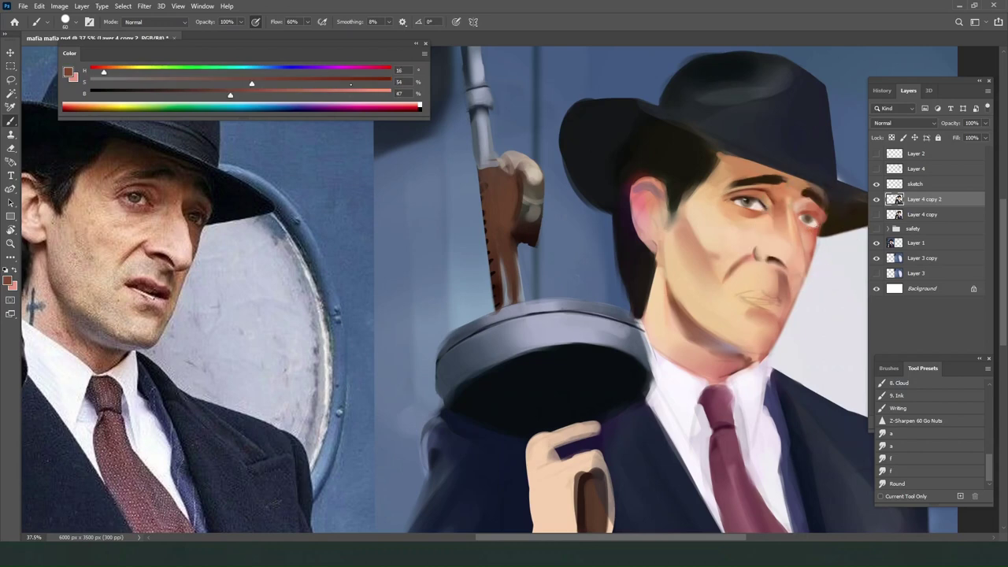
click(348, 82)
click(99, 71)
key(])
drag(804, 204, 812, 262)
key(])
key(])
key(ctrl+z)
key(ctrl+z)
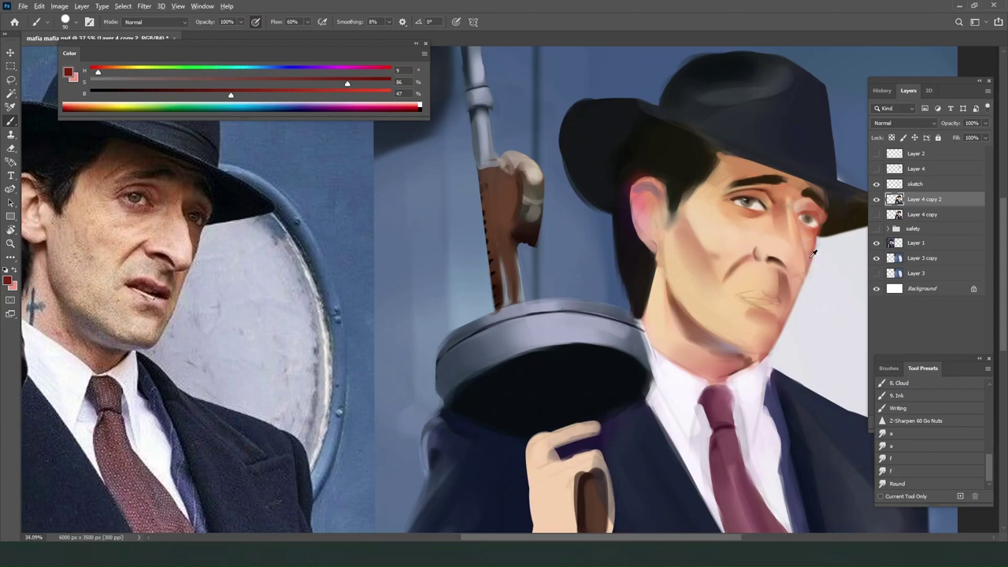
key(ctrl+0)
scroll(749, 245, up, 2)
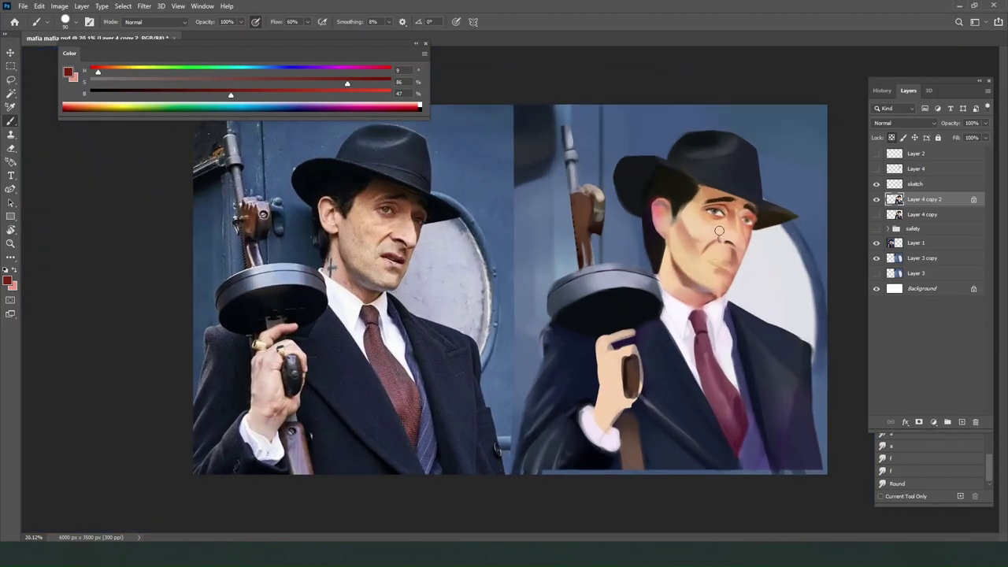
Darken the red to brightness 28 and shade the cheek edge beneath the far eye.
key(])
key(])
key(ctrl+z)
key([)
key([)
key([)
key([)
click(175, 94)
key([)
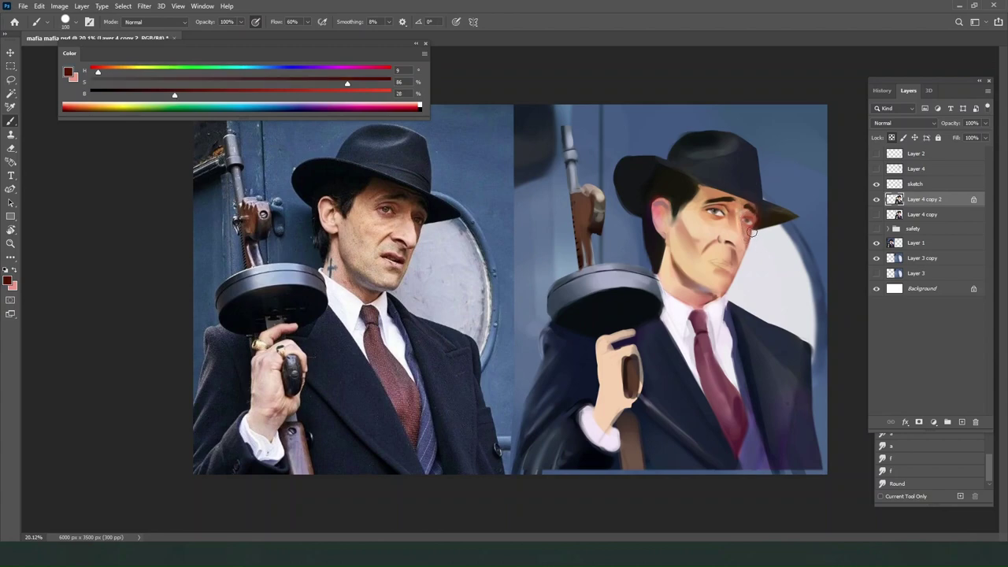
drag(751, 231, 749, 243)
Mix a bright yellow with hue 56, saturation 98 and brightness 98, and tint the cheek between the nose and the far eye.
key(bracketright)
key(bracketright)
drag(126, 70, 138, 71)
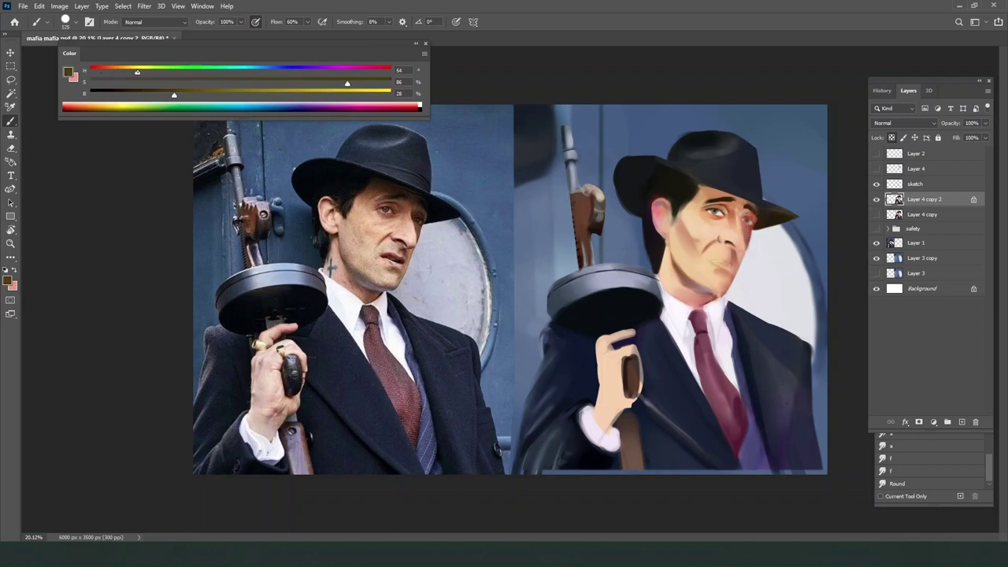
drag(380, 95, 383, 95)
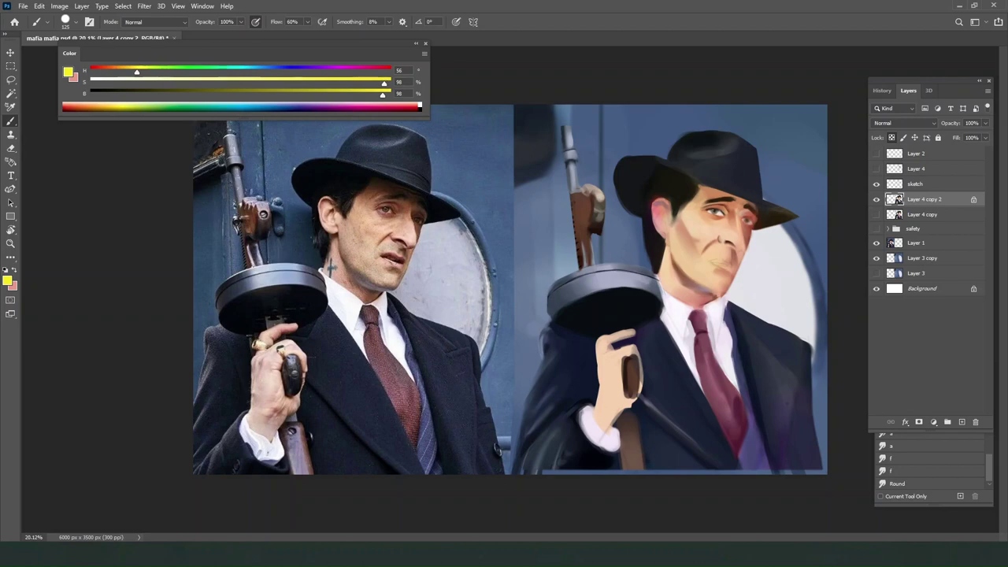
scroll(611, 191, up, 5)
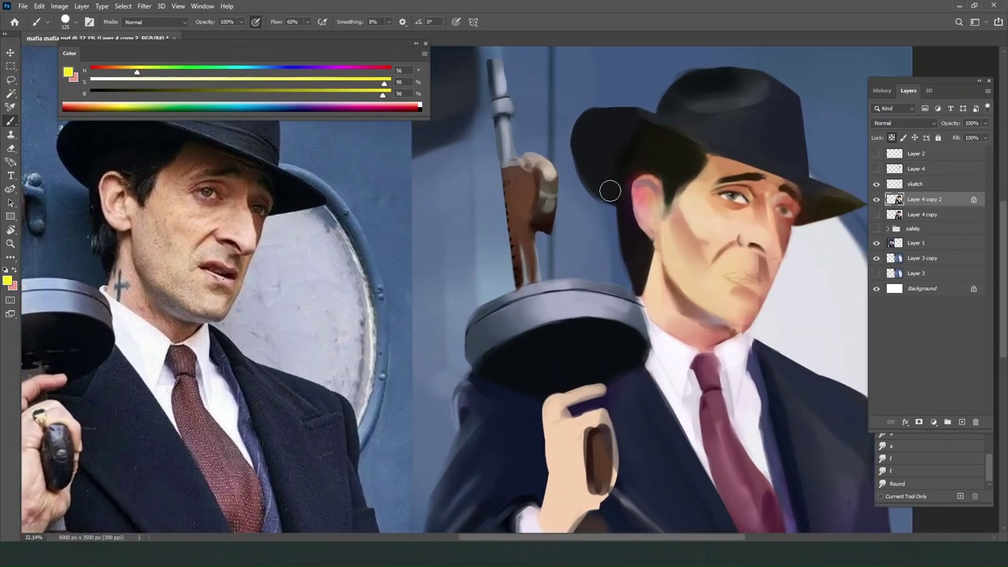
key(bracketleft)
drag(771, 221, 775, 238)
Refine the far cheek edge using a smaller brush with sampled reddish and orange browns, and choose the Round smudge preset for blending.
key(bracketleft)
key(bracketleft)
key(bracketleft)
key(bracketleft)
key(bracketleft)
key(bracketleft)
alt+click(786, 248)
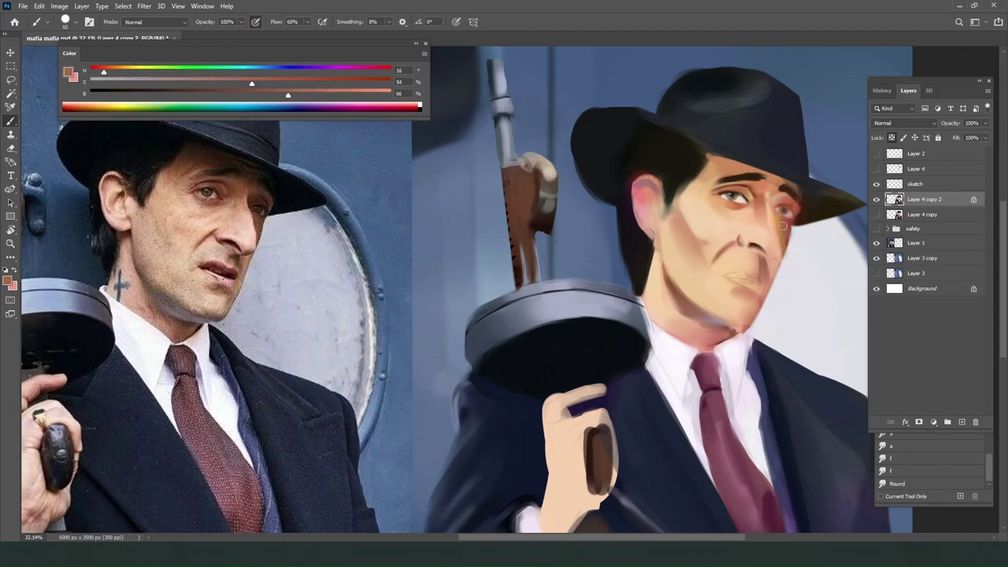
alt+click(786, 239)
key(bracketright)
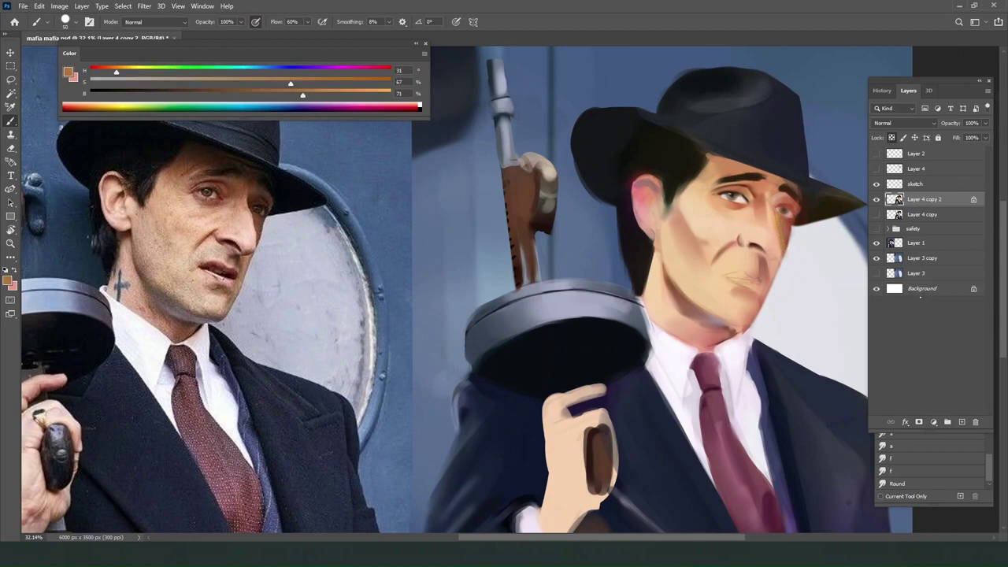
click(929, 483)
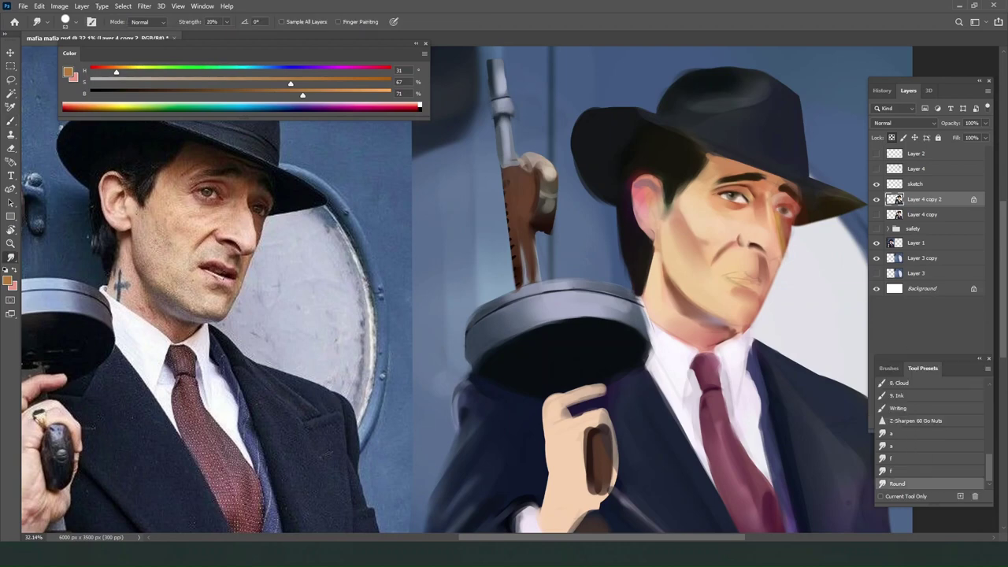
Repaint the skin beneath the far eye with the brush, using sampled red-browns and light peach tones.
key(b)
alt+click(783, 223)
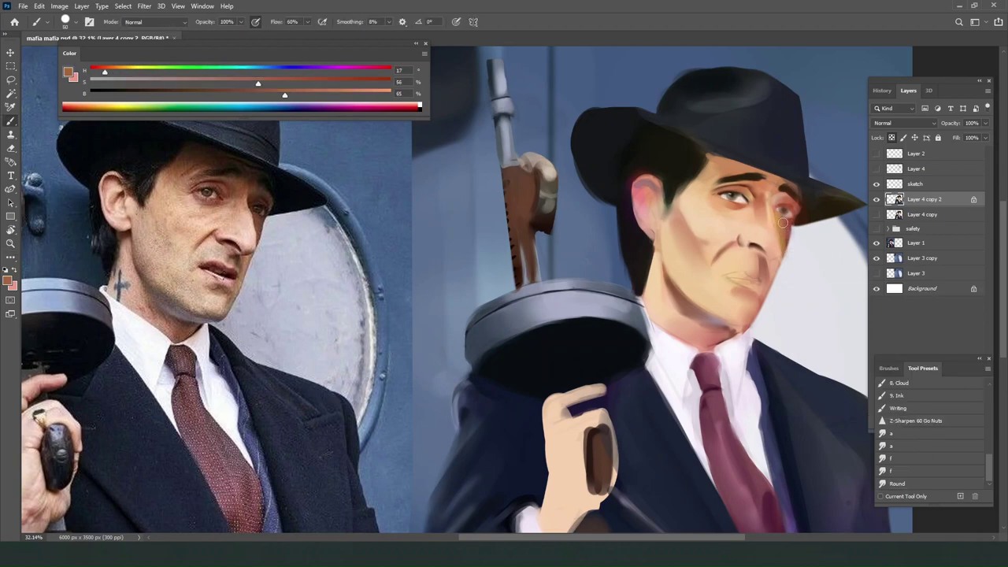
alt+click(735, 230)
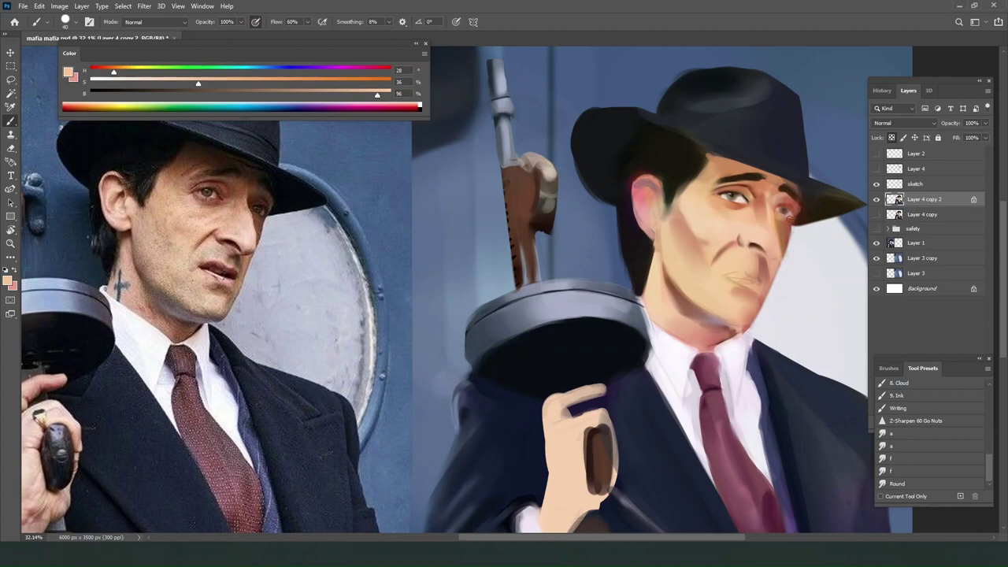
alt+click(784, 230)
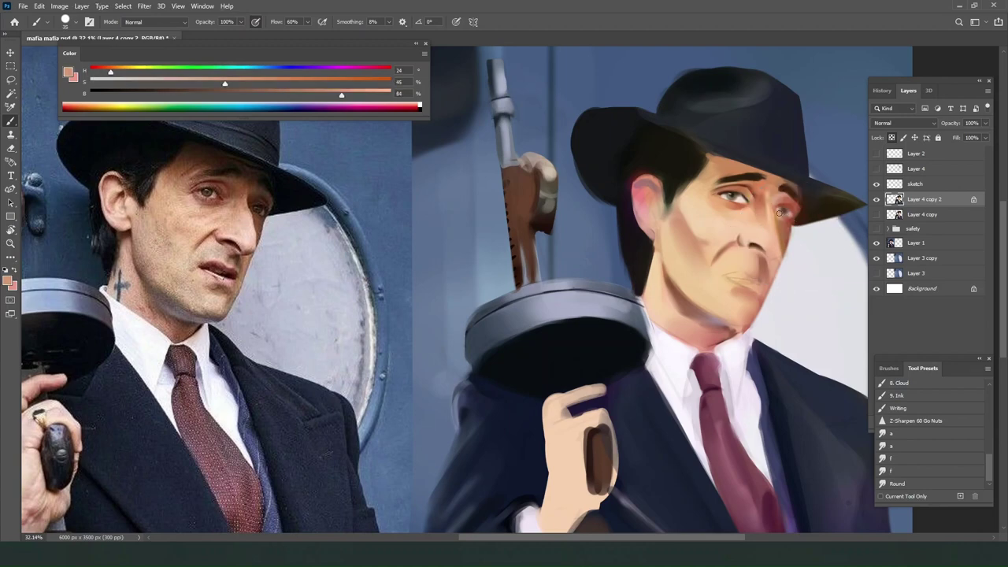
alt+click(791, 221)
alt+click(786, 220)
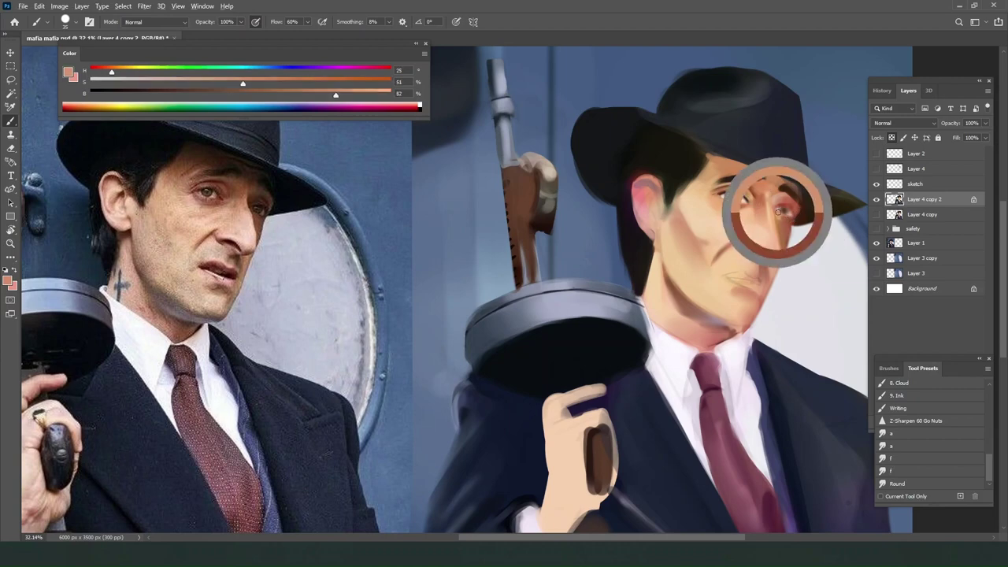
alt+click(793, 221)
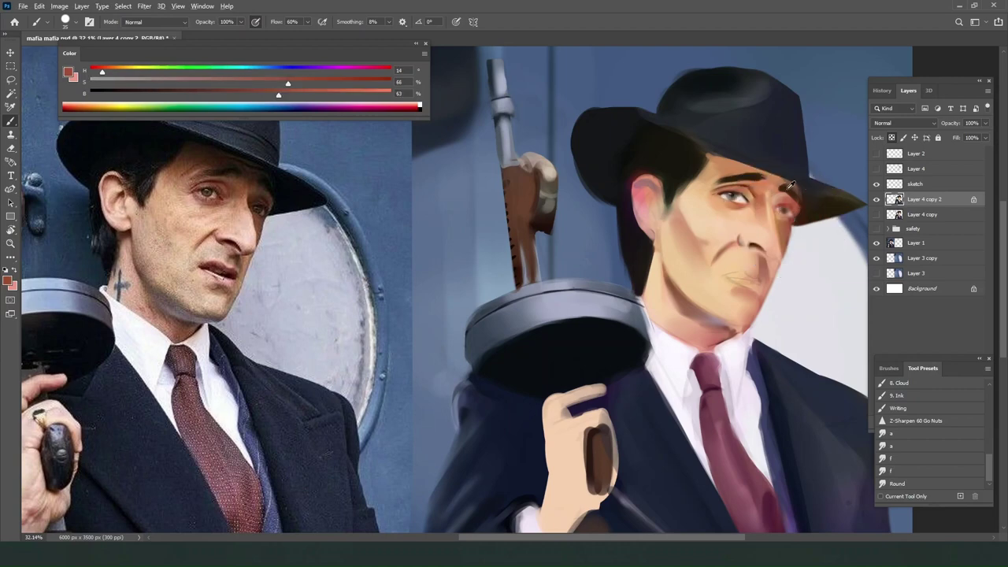
Soften the far eye's upper lid and outer corner with sampled reds and peach skin tones.
alt+click(792, 187)
alt+click(784, 192)
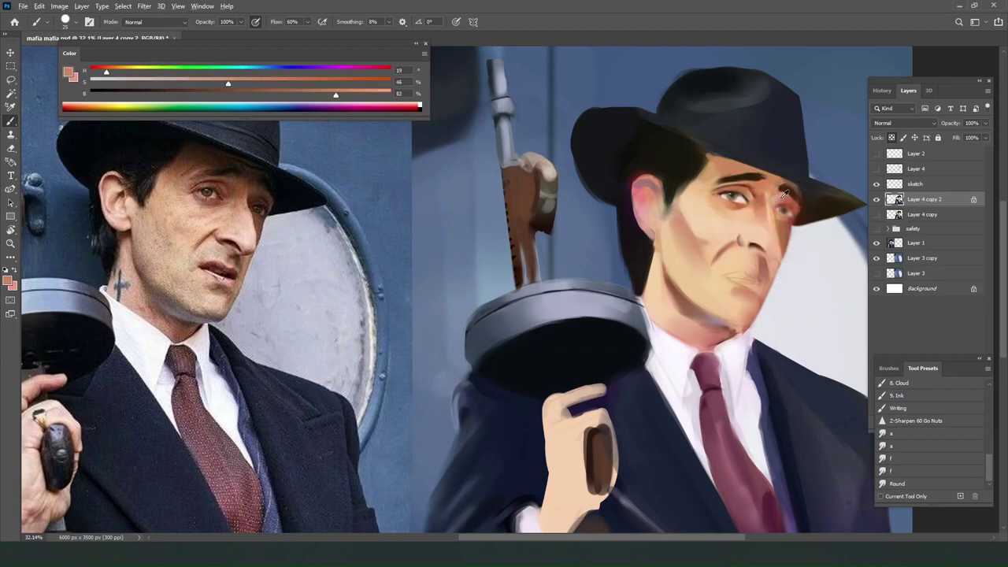
alt+click(779, 196)
drag(785, 198, 797, 211)
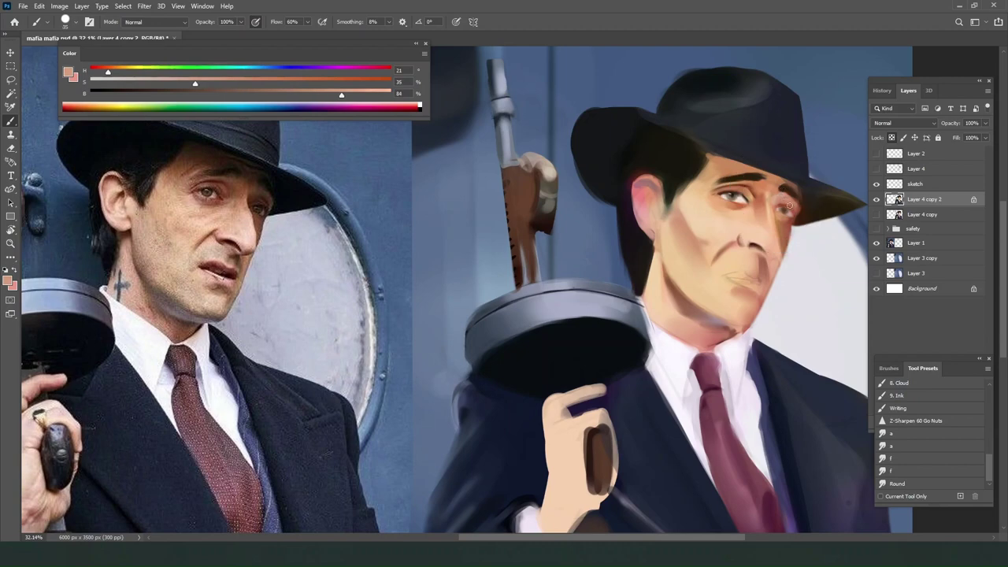
alt+click(800, 218)
alt+click(776, 193)
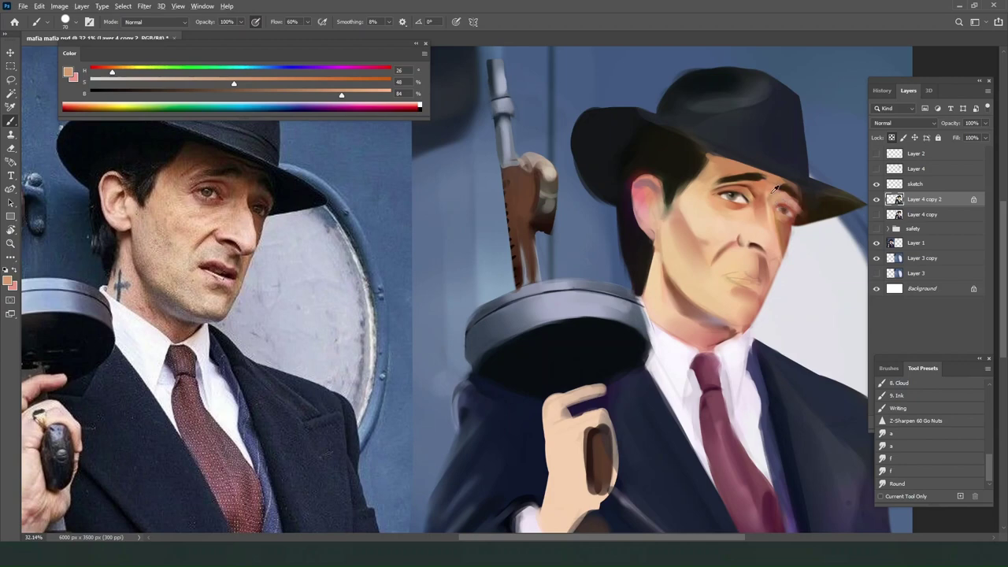
Strengthen the eyebrow above the far eye with dark brown sampled from the near eyebrow.
alt+click(750, 173)
alt+click(750, 175)
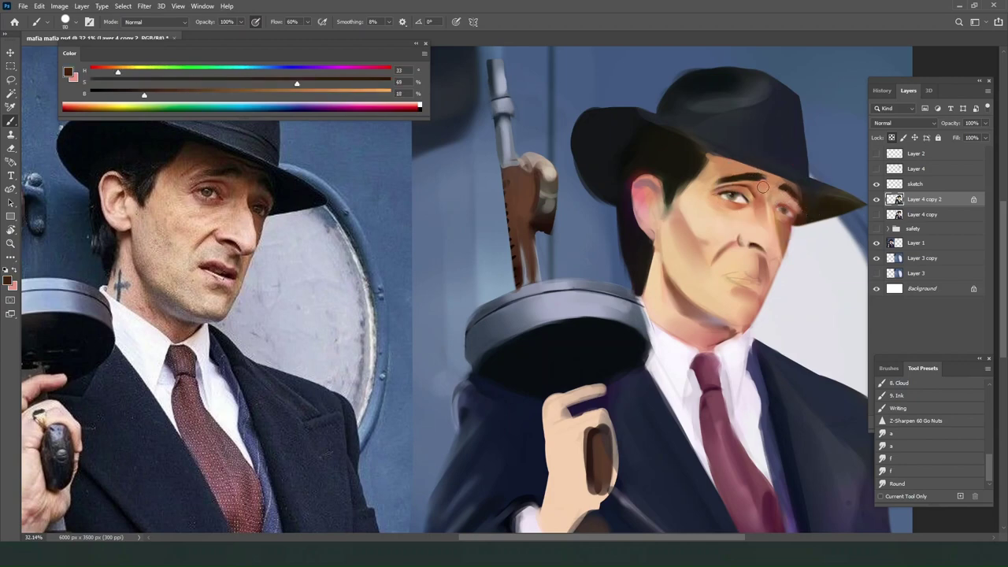
drag(784, 187, 797, 199)
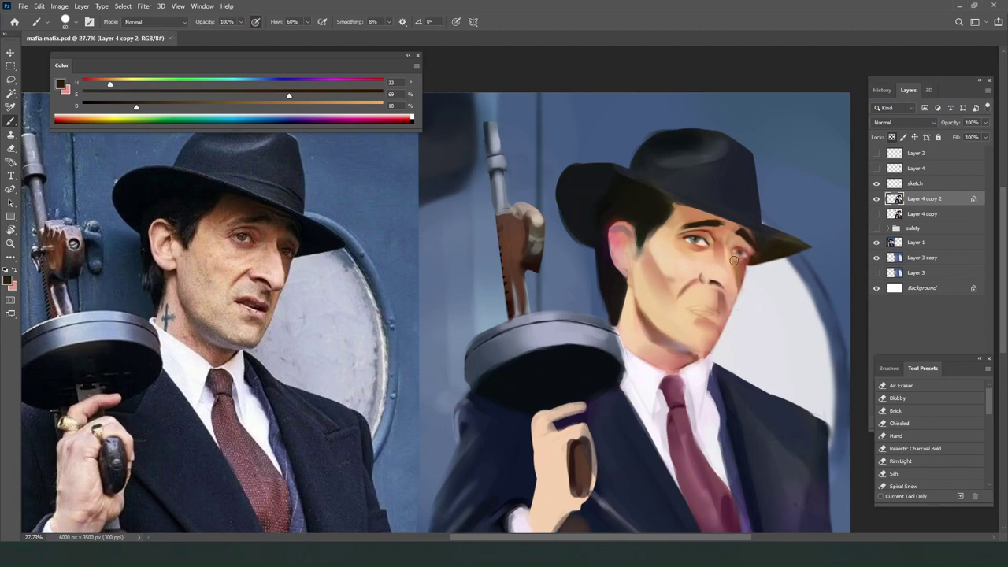
drag(730, 290, 733, 307)
key(ctrl+z)
Define the far eye's lid line with dark brown from the near eyebrow, using a much finer brush.
drag(730, 178, 761, 179)
alt+click(701, 238)
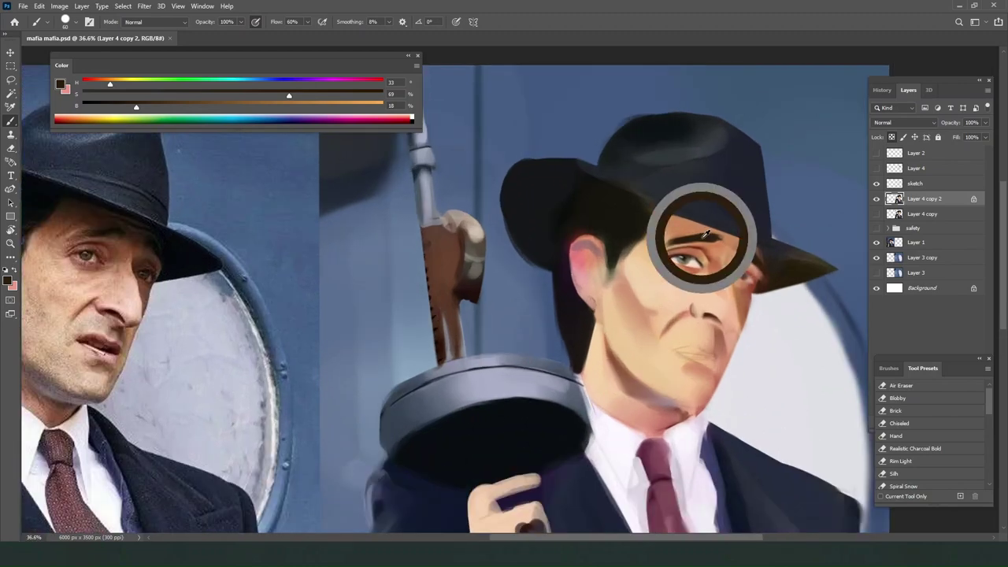
key(bracketleft)
key(bracketleft)
key(bracketleft)
key(bracketleft)
key(bracketright)
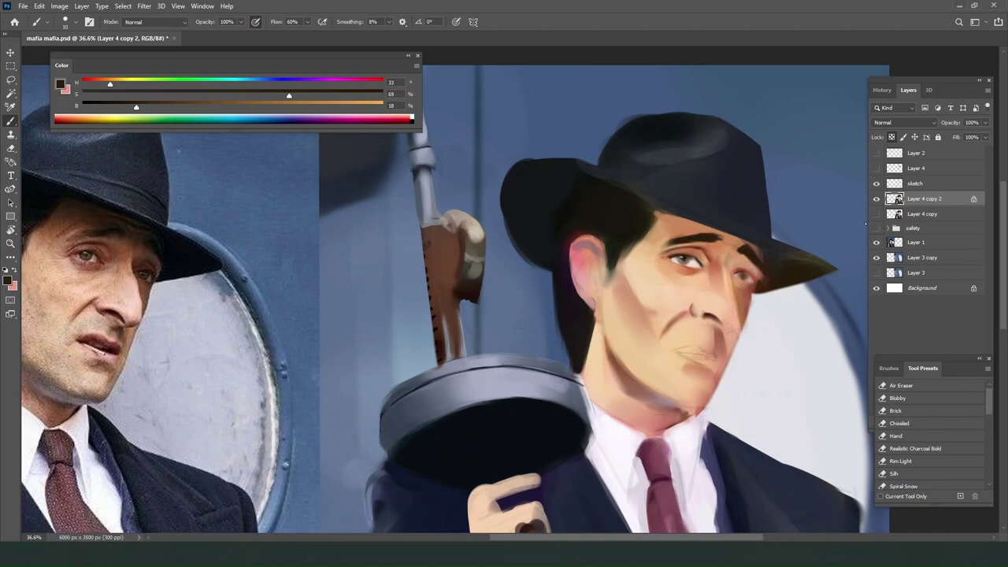
key(bracketright)
key(bracketright)
key(bracketleft)
key(bracketleft)
key(bracketright)
key(bracketright)
key(bracketleft)
Paint the white of the far eye with sampled muted pink and off-white tones and a small brush.
alt+click(747, 272)
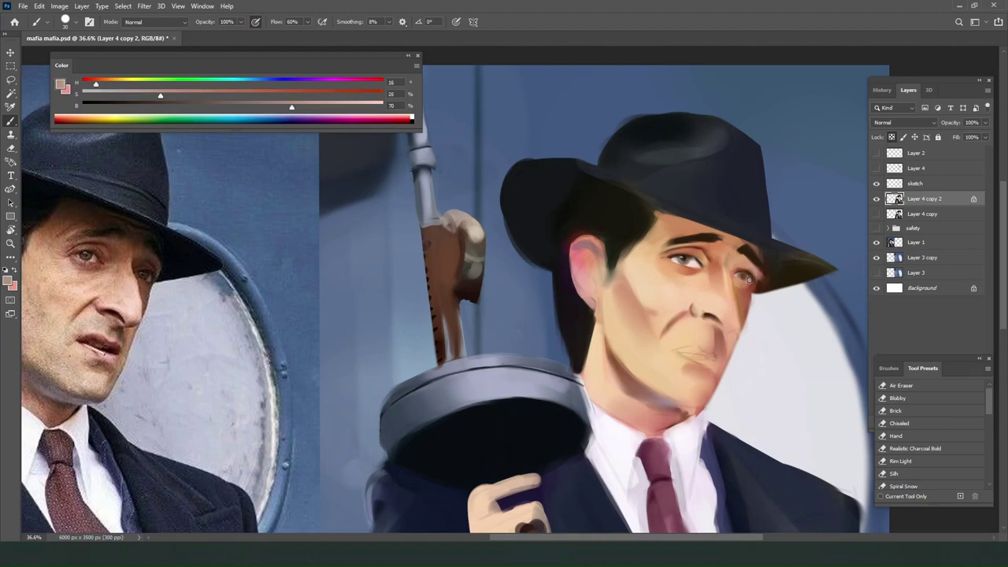
key(bracketleft)
alt+click(729, 265)
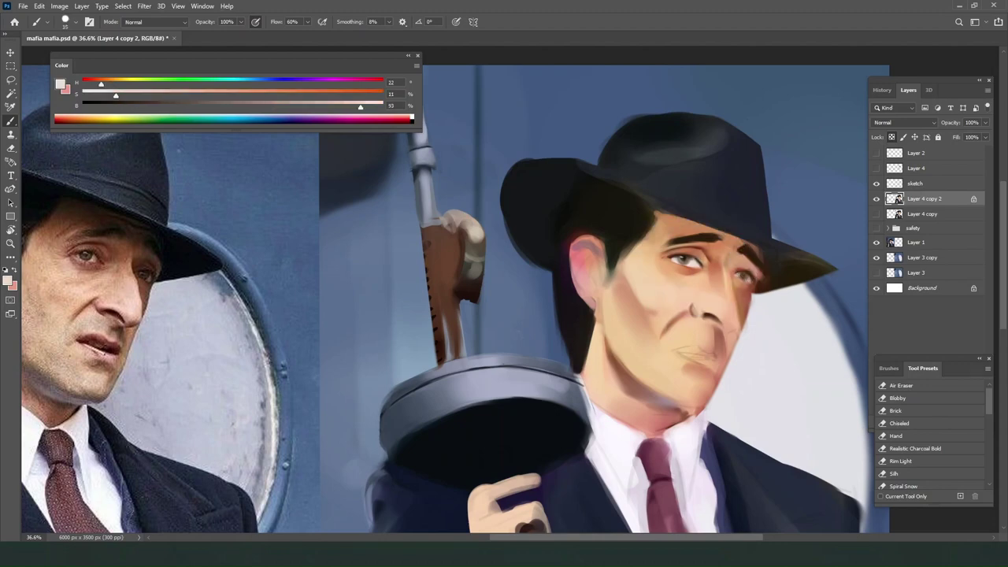
key(bracketright)
Paint the far eye's iris with darks sampled from the near eye, and add a highlight with saturation 4 and brightness 95.
alt+click(684, 257)
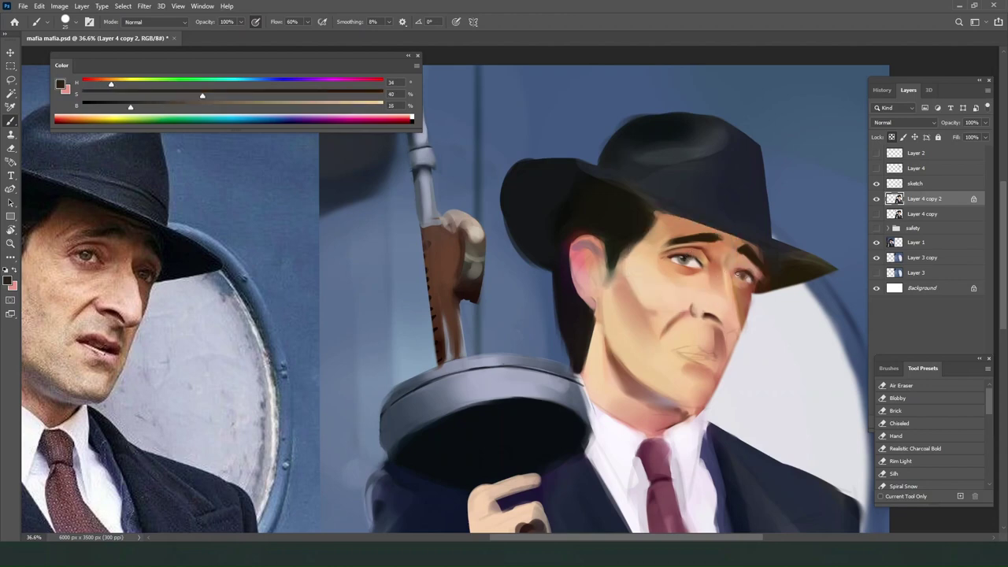
key(bracketright)
alt+click(685, 265)
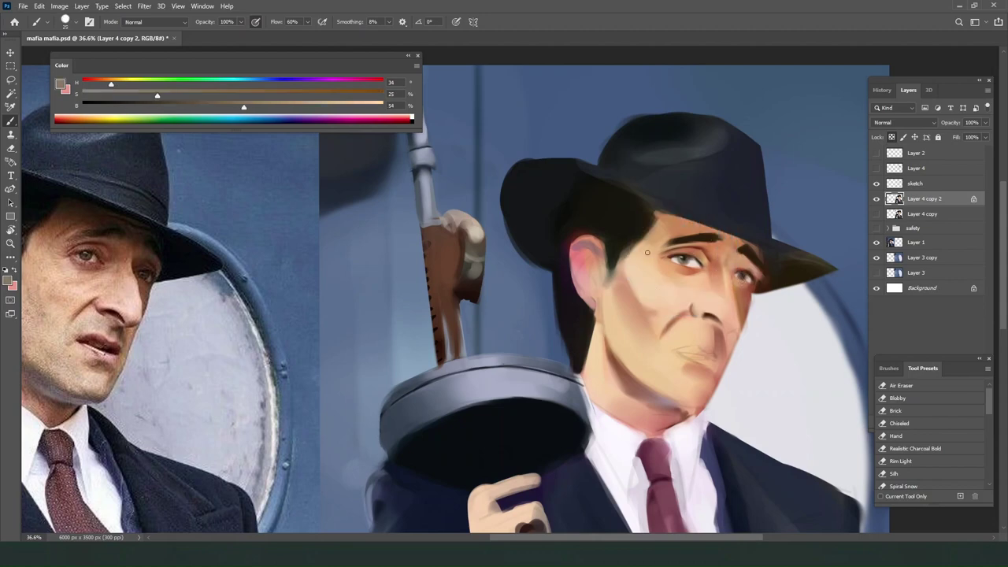
click(367, 106)
click(96, 94)
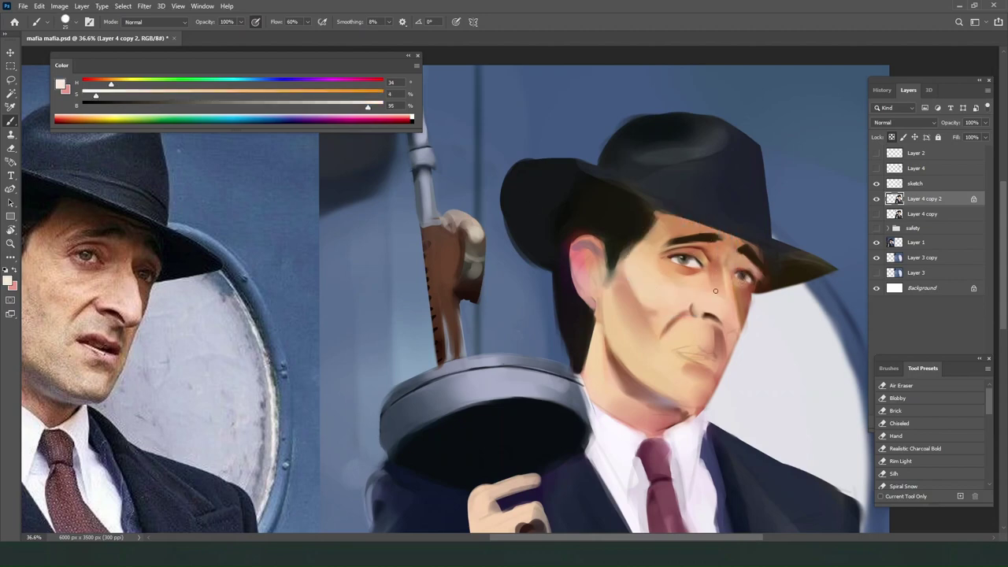
click(749, 278)
Darken the far eye's outer corner with sampled dark brown, and try a sampled skin tone on its inner lid.
alt+click(687, 252)
alt+click(697, 234)
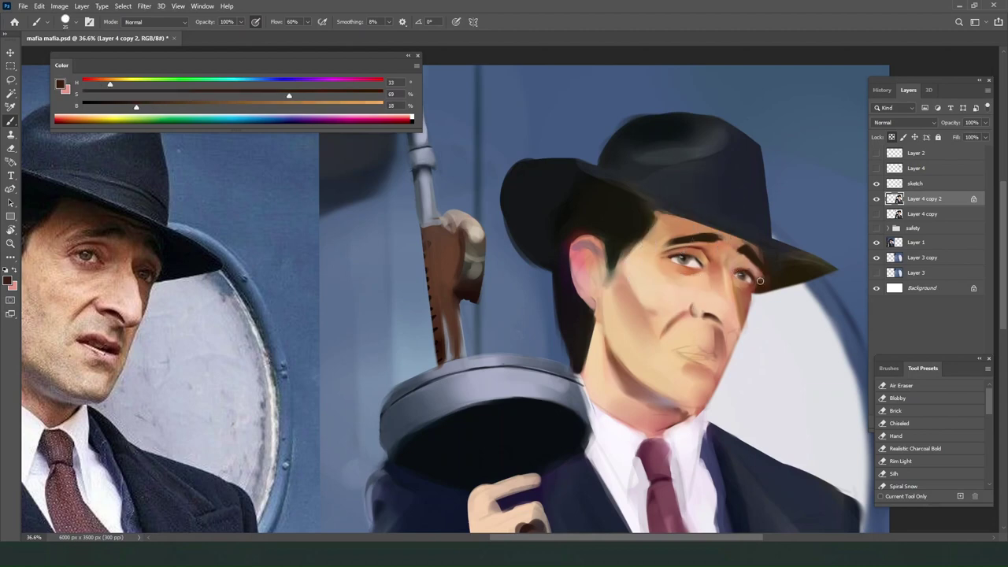
drag(760, 282, 755, 289)
alt+click(737, 266)
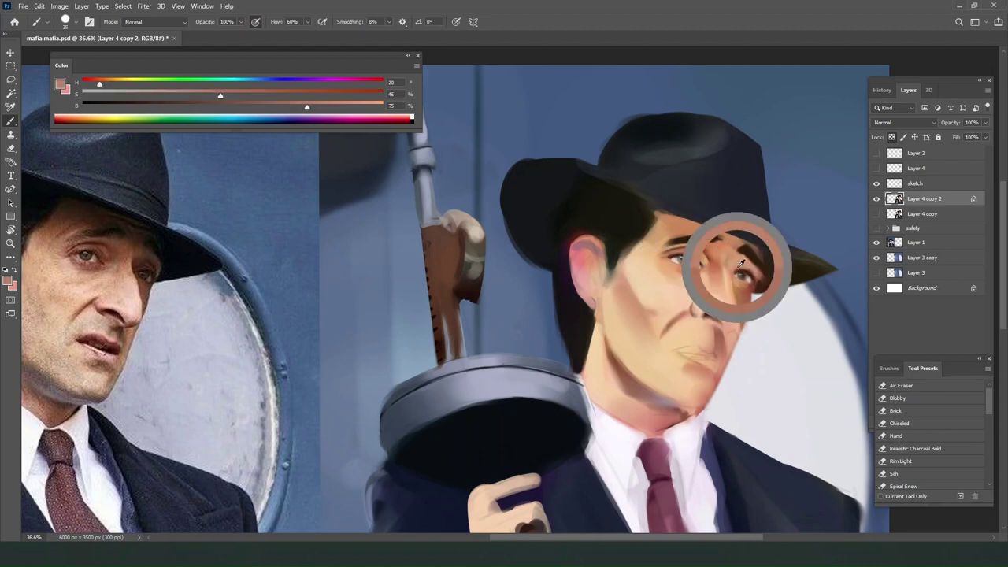
key(])
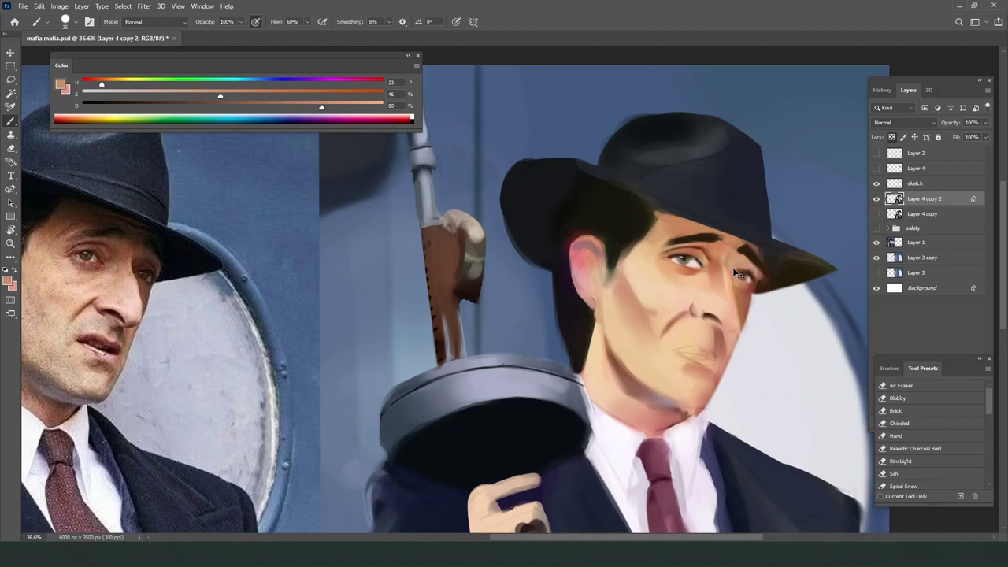
drag(736, 273, 745, 272)
key(ctrl+z)
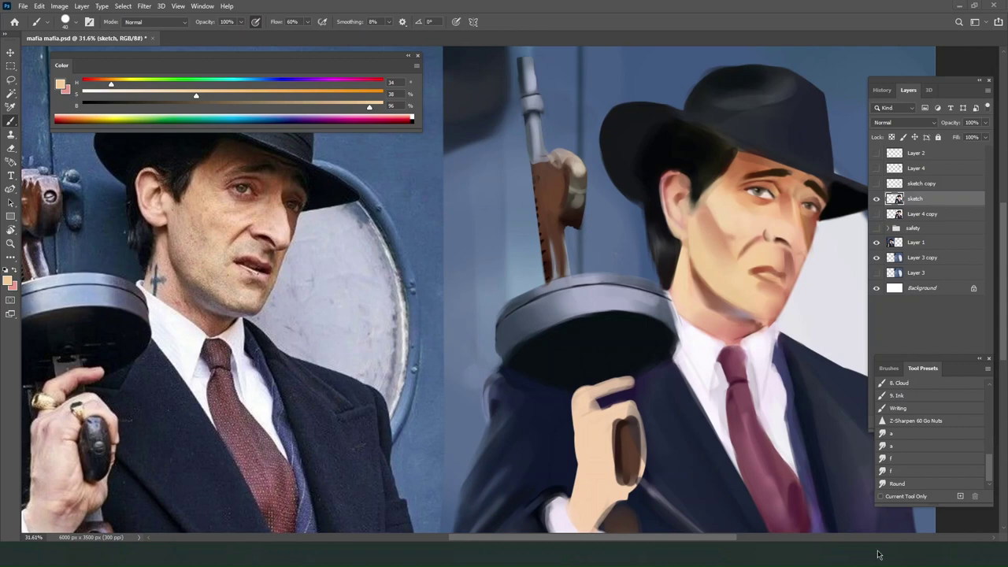
drag(728, 229, 729, 240)
key(ctrl+z)
scroll(731, 237, down, 1)
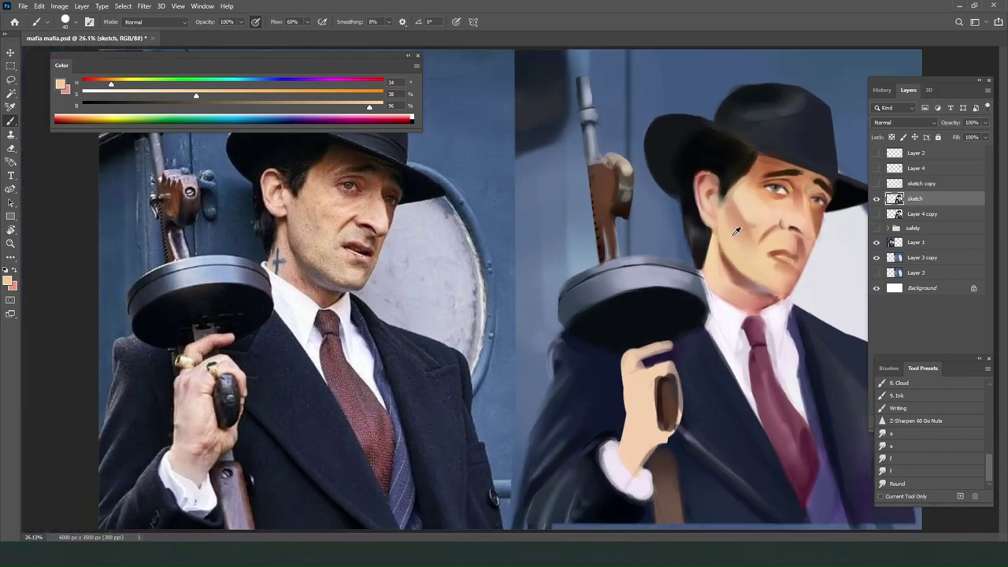
scroll(737, 228, up, 1)
scroll(732, 237, right, 3)
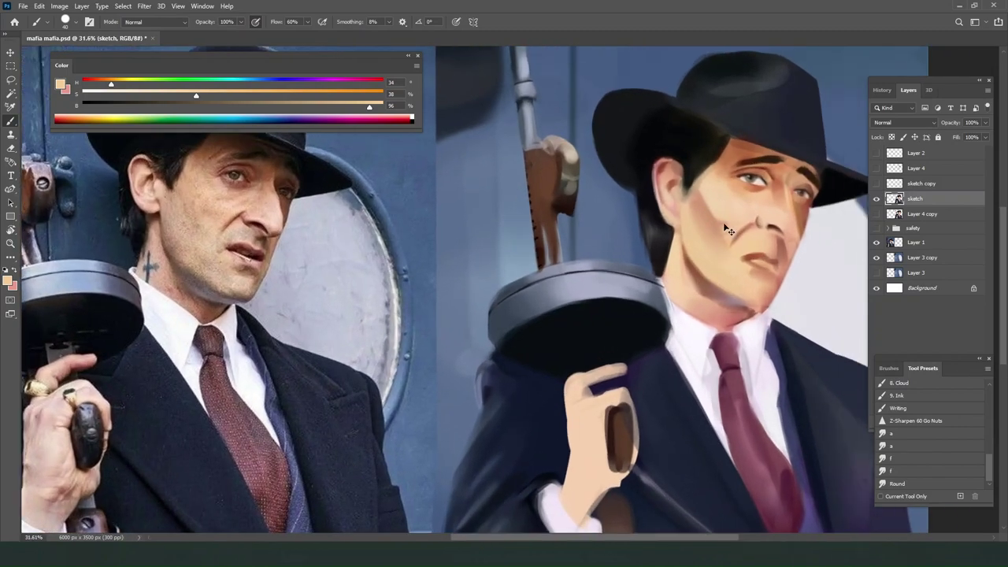
Mix a dark brown with saturation 95 and brightness 18, and reduce the brush size.
click(137, 107)
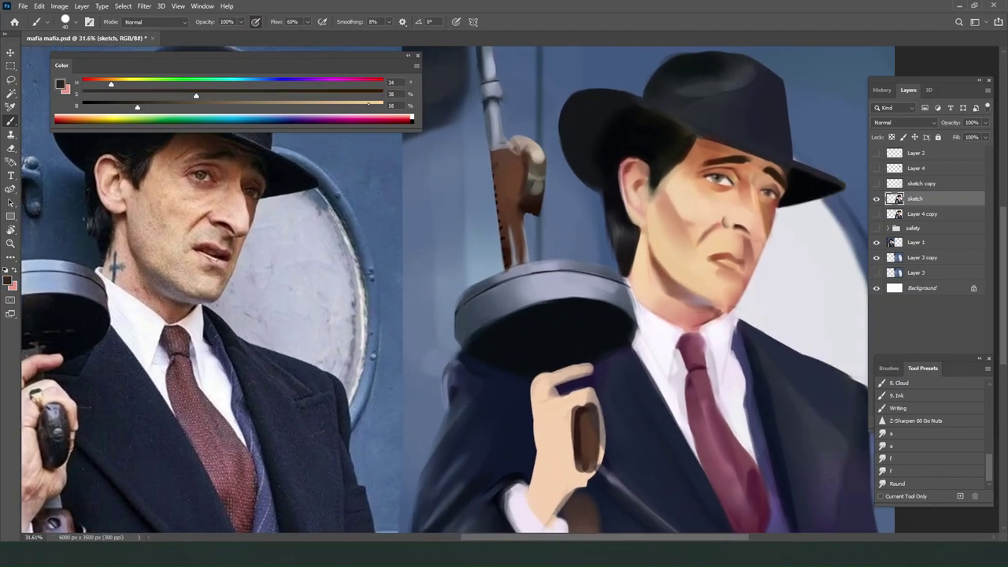
click(366, 96)
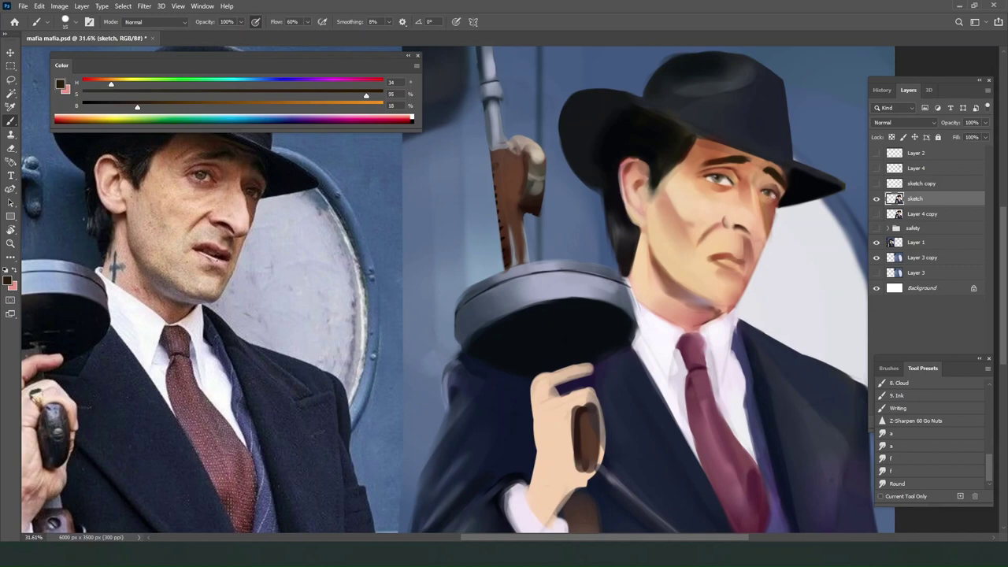
key([)
Shift the sampled cheek peach to hue 290, glaze the cheek in front of the ear with a much larger brush, and resample the peach.
alt+click(662, 234)
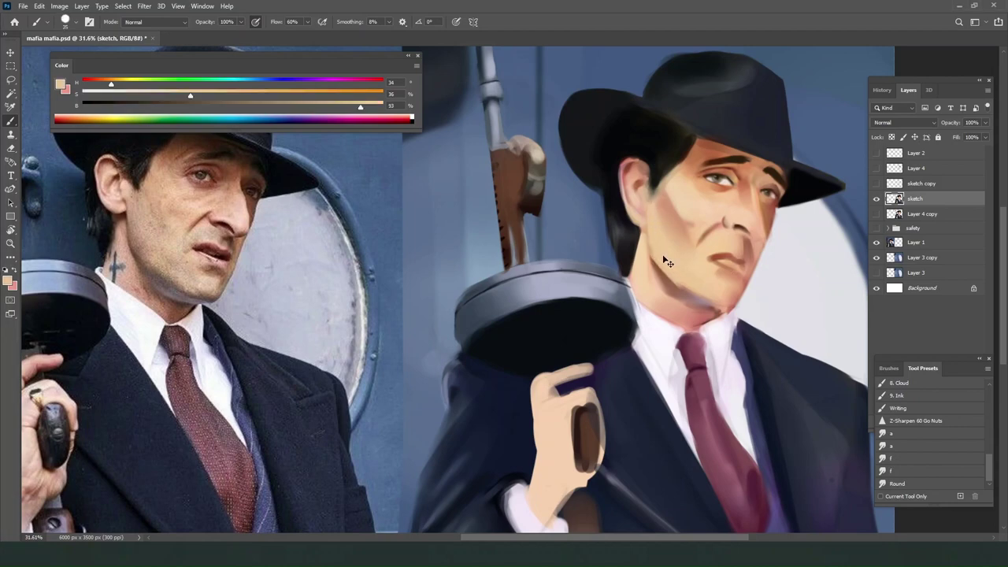
drag(300, 83, 322, 83)
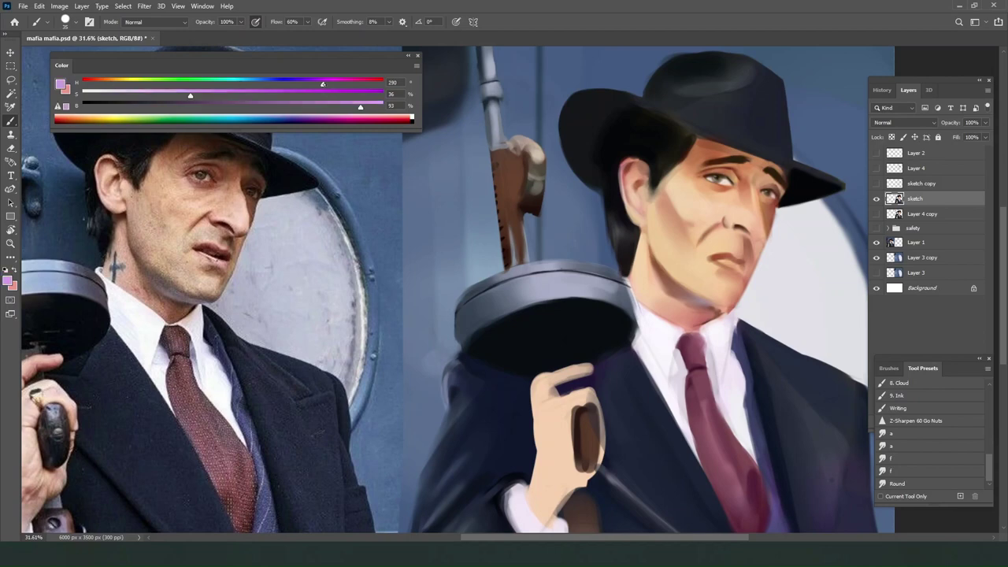
key(bracketright)
key(bracketright)
key(bracketright)
key(bracketright)
key(bracketright)
key(bracketright)
drag(657, 191, 673, 263)
drag(657, 221, 678, 266)
alt+click(677, 253)
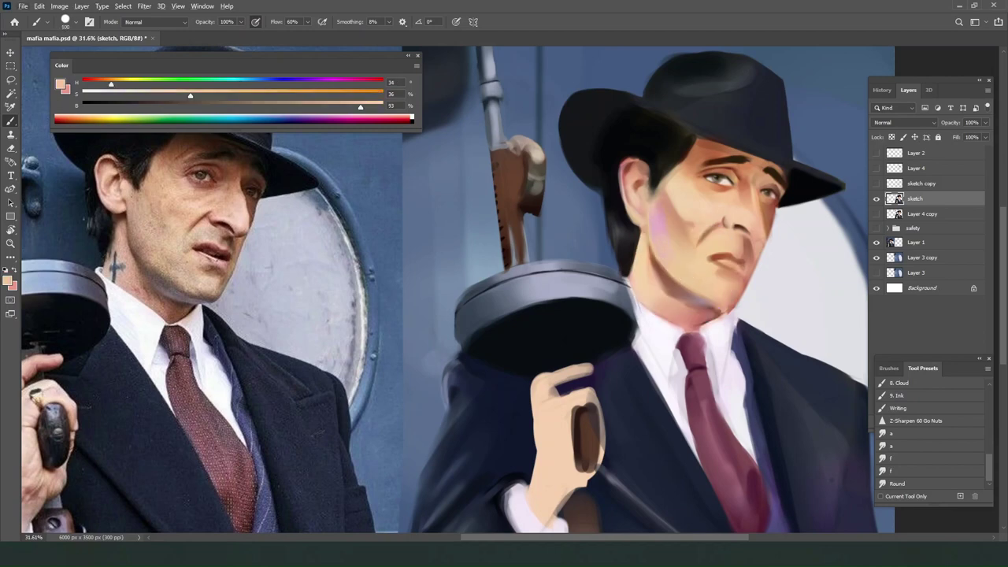
Soften the purple patch on the cheek in front of the ear by painting over it with skin tones sampled around it.
alt+click(670, 248)
alt+click(688, 271)
alt+click(666, 209)
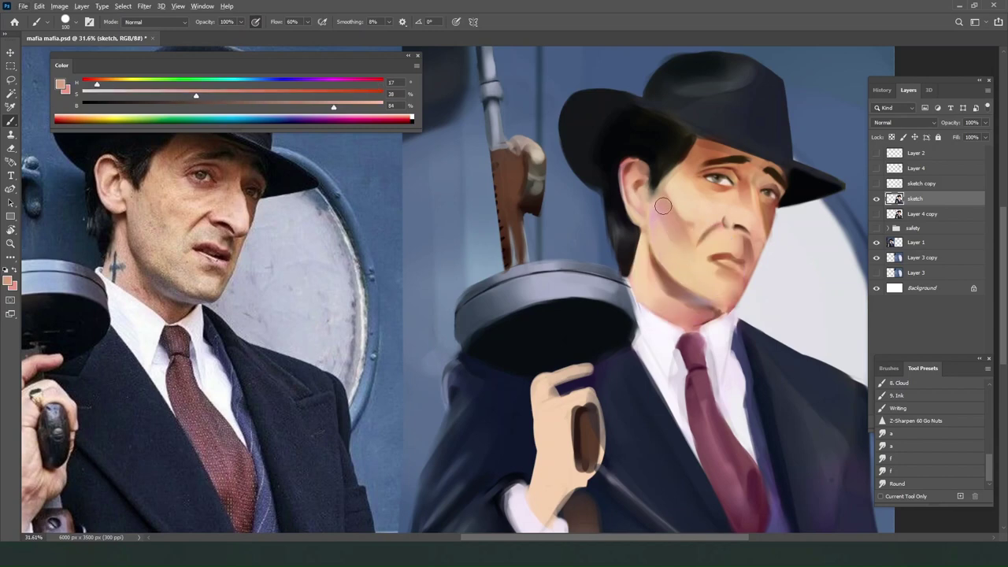
key(bracketright)
alt+click(693, 275)
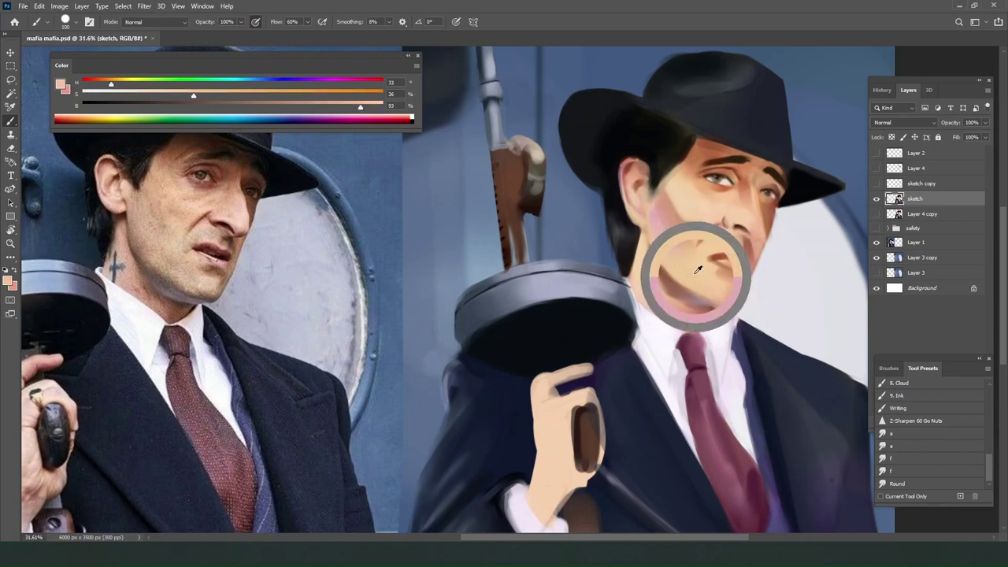
alt+click(663, 218)
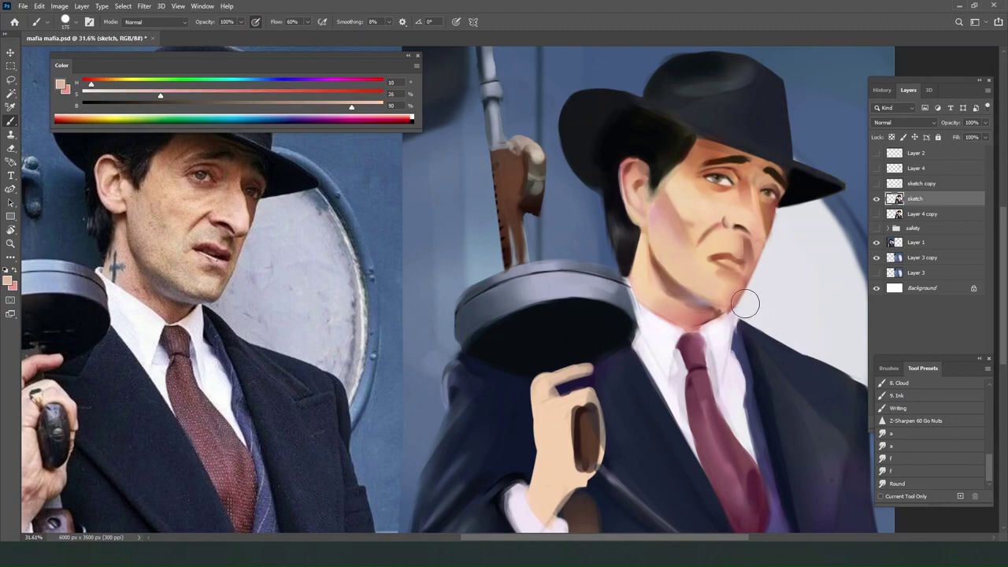
Shift the sampled cheek tone to hue 187 and glaze the lower cheek and chin with a much larger brush.
key(bracketright)
drag(240, 84, 238, 83)
key(bracketright)
key(bracketright)
key(bracketright)
key(bracketright)
key(bracketright)
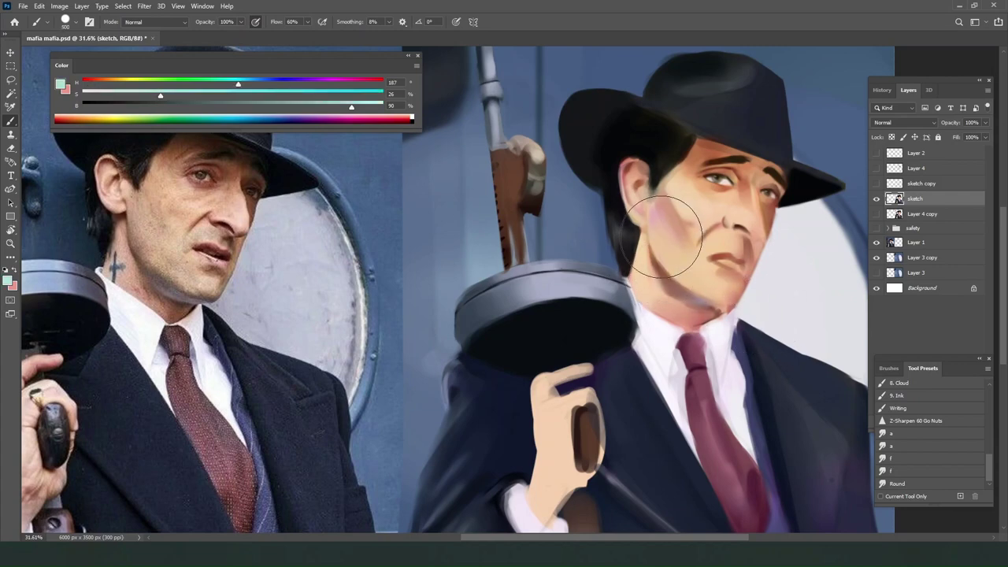
drag(666, 238, 697, 278)
mouse_move(766, 304)
mouse_down()
mouse_move(698, 270)
mouse_move(749, 288)
mouse_move(733, 299)
mouse_up()
Mix a red with hue 8 and saturation 88, and glaze the nose and central face with a smaller brush.
click(89, 80)
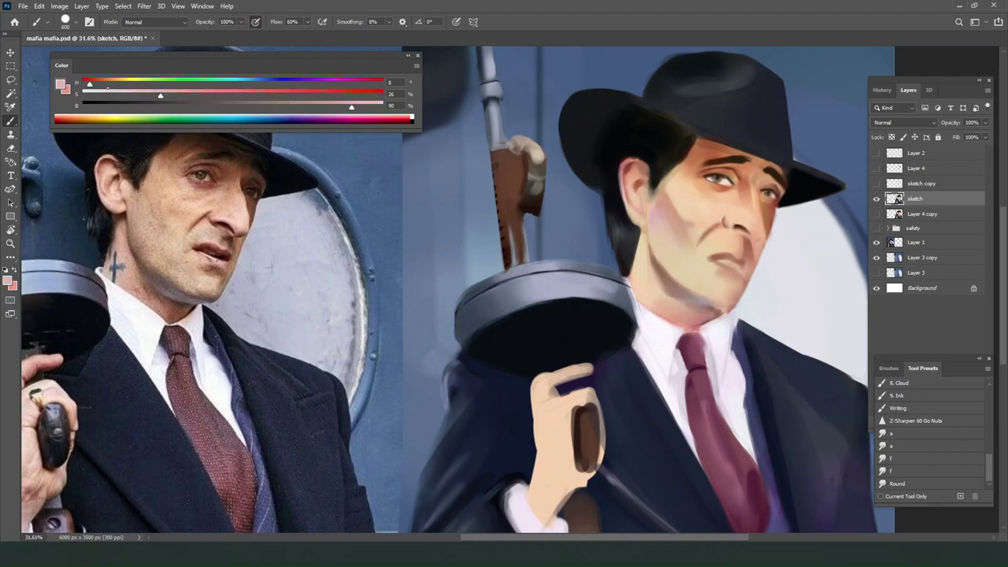
click(347, 93)
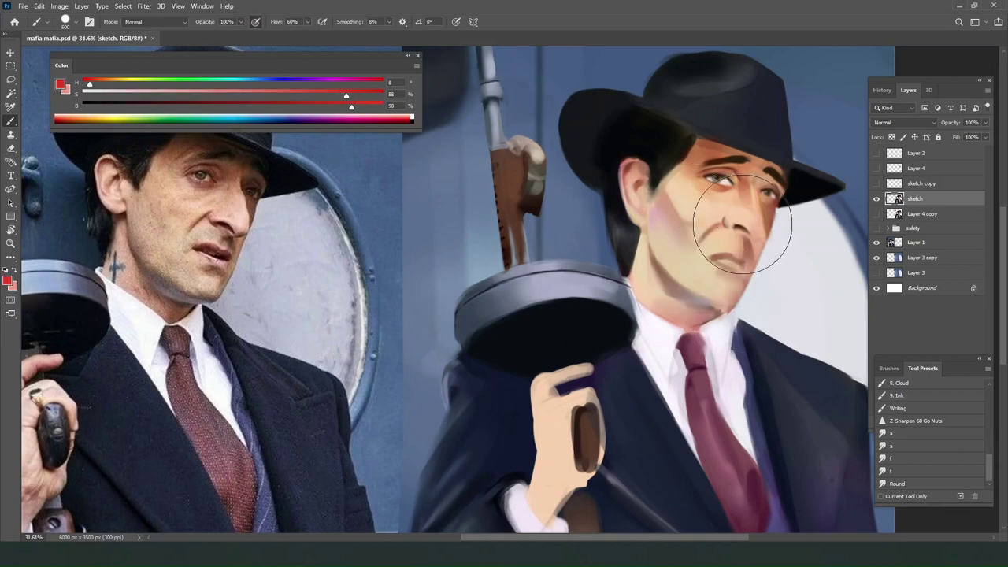
key(bracketleft)
key(bracketleft)
key(bracketleft)
key(bracketleft)
key(bracketleft)
key(bracketleft)
key(bracketleft)
key(bracketright)
key(bracketright)
key(bracketright)
key(bracketleft)
key(bracketleft)
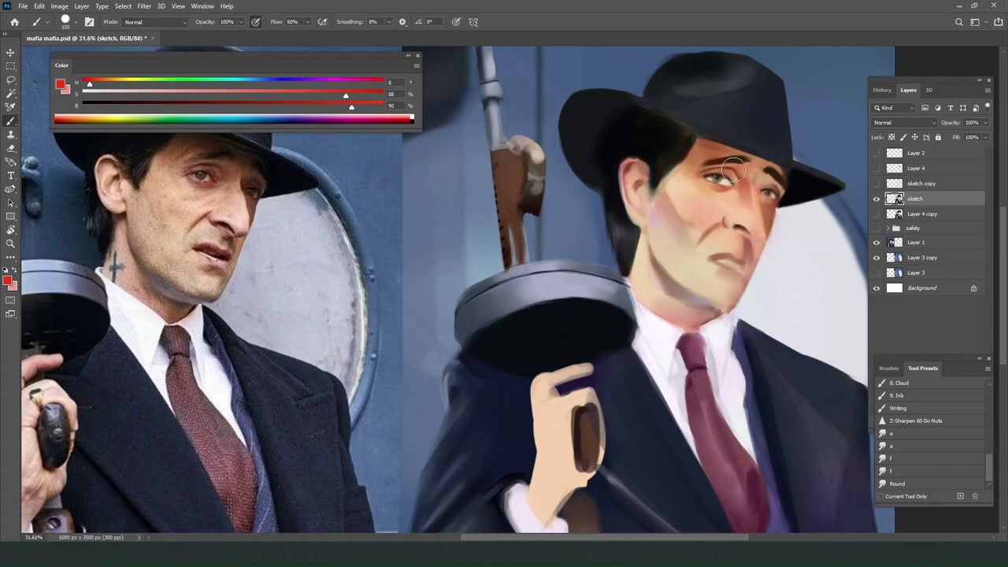
Mix an orange with hue 31, saturation 98 and brightness 98, and glaze the forehead below the hat brim with a large brush.
key(bracketright)
key(bracketright)
key(bracketright)
key(bracketright)
click(133, 82)
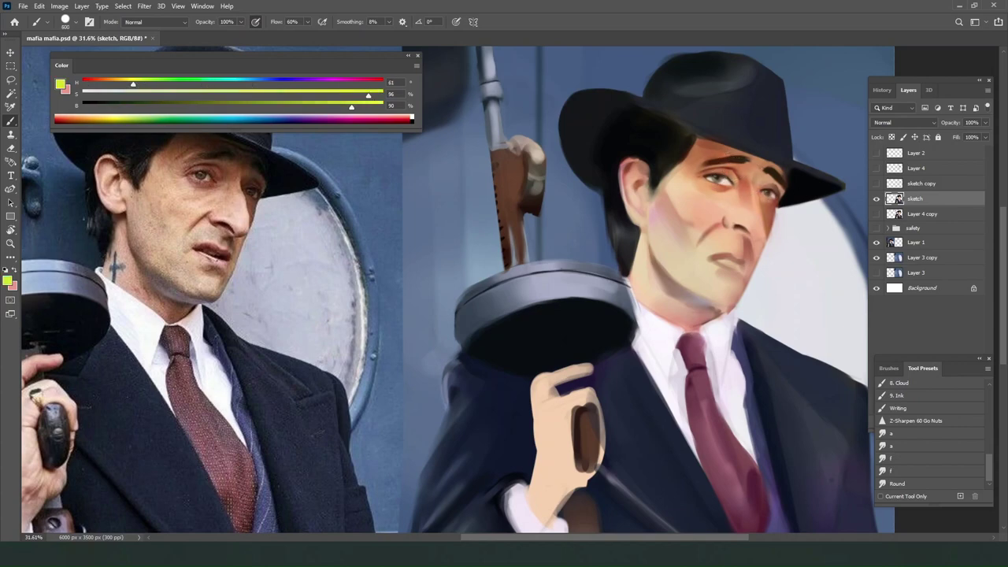
drag(351, 106, 378, 106)
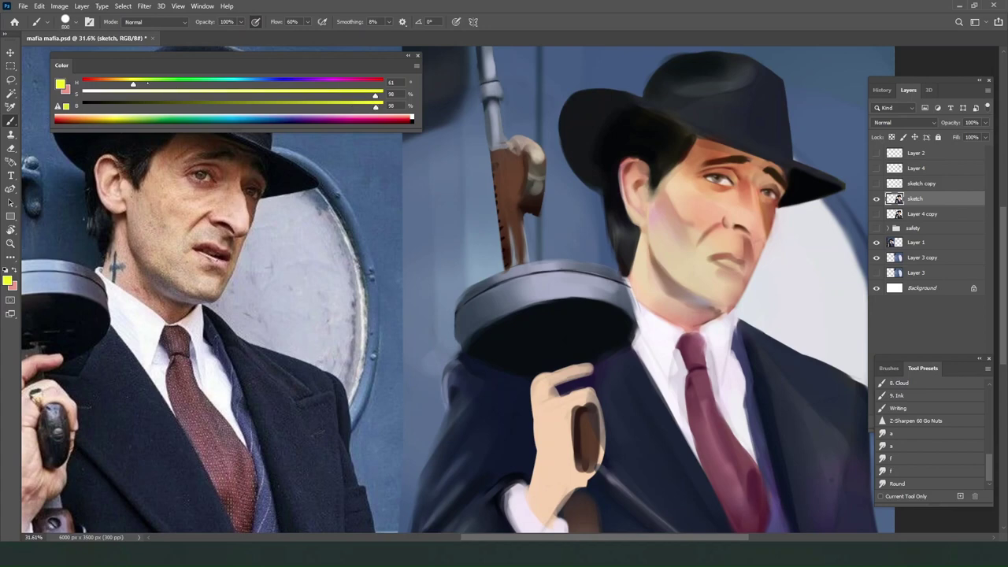
click(109, 82)
key(bracketright)
key(bracketleft)
key(bracketleft)
key(bracketleft)
key(bracketleft)
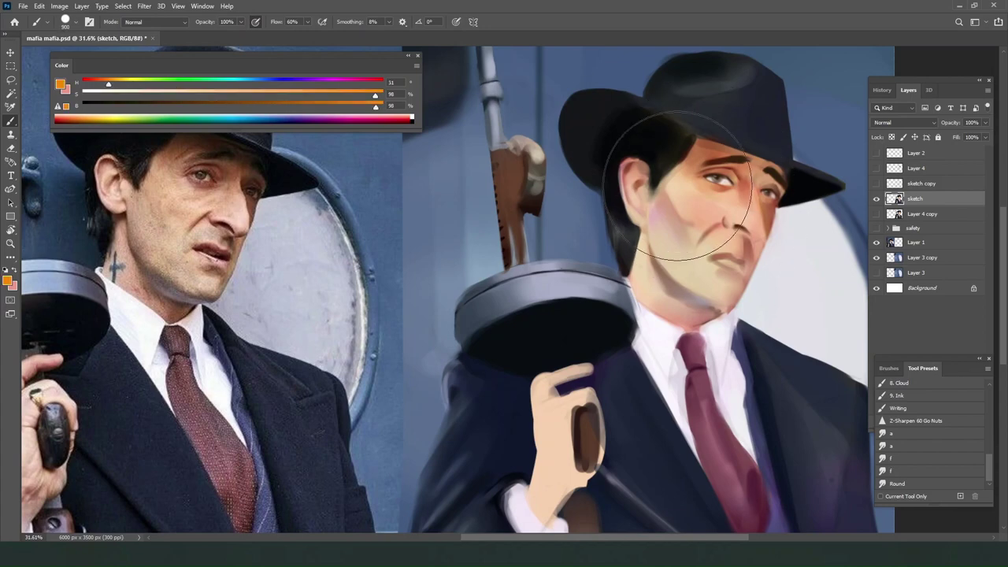
key(bracketleft)
key(bracketleft)
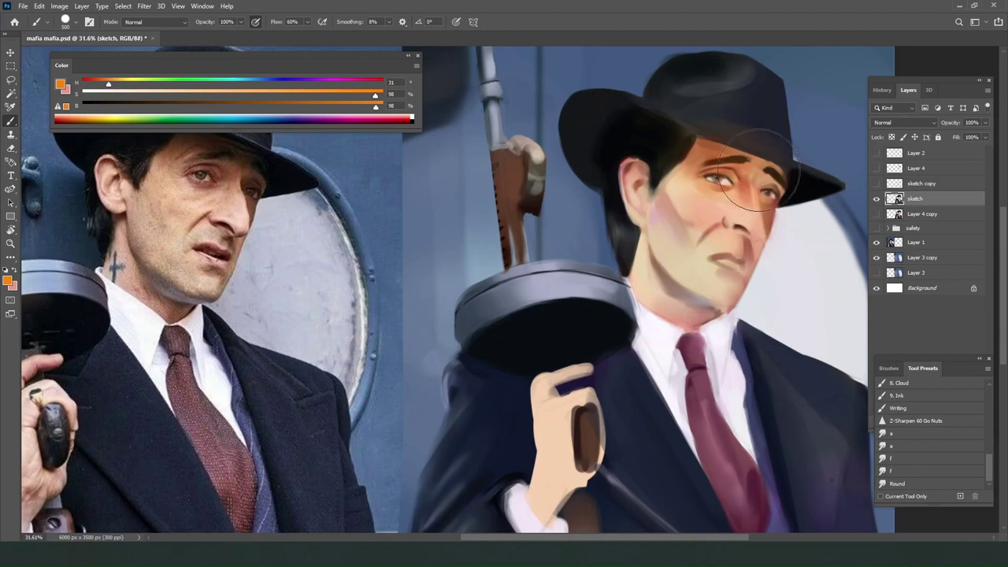
Cover the orange spill on the hat's lower crown with the hat's sampled dark blue, using a smaller brush.
alt+click(753, 115)
key(bracketleft)
key(bracketleft)
key(bracketleft)
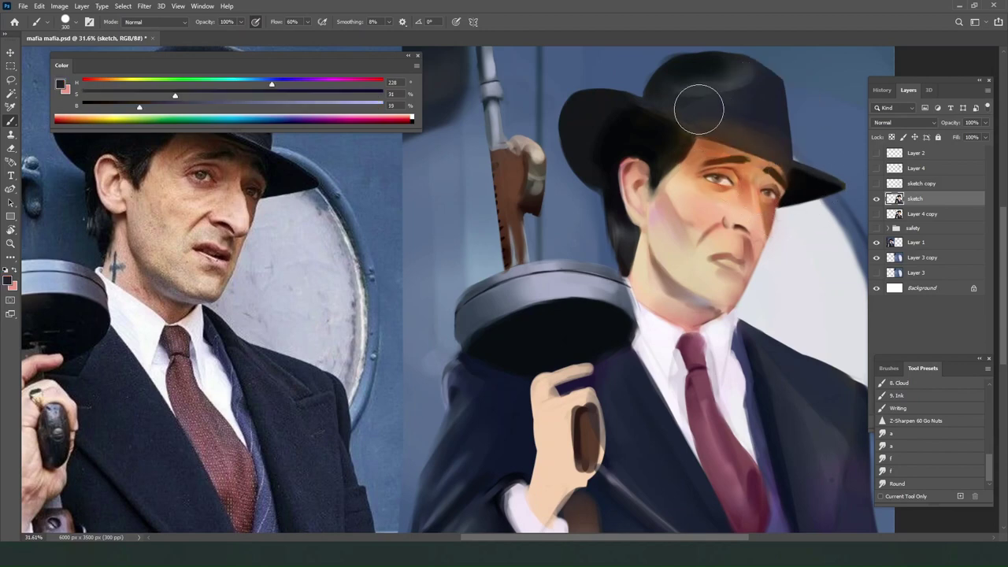
drag(772, 141, 808, 152)
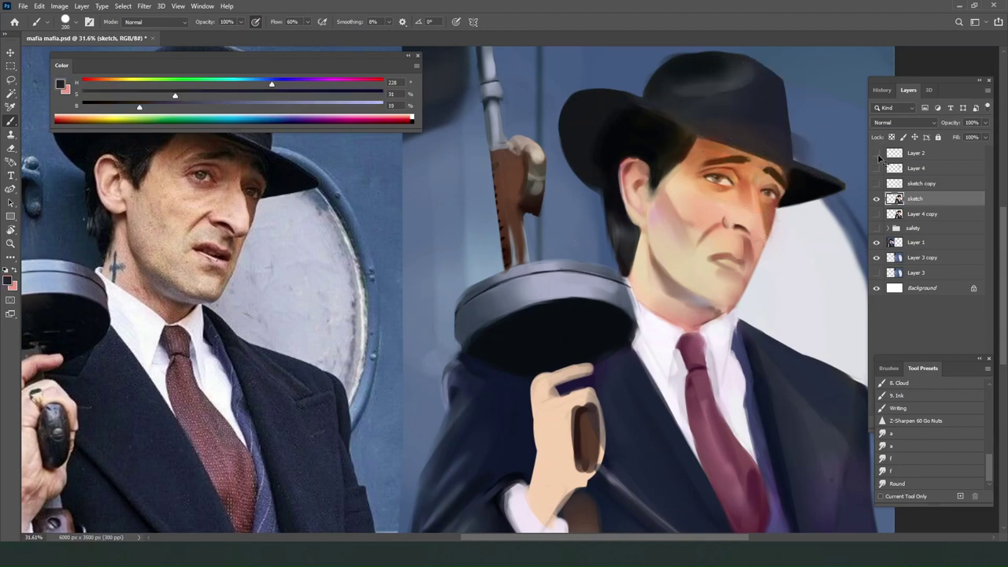
Lock the sketch layer's transparent pixels and repaint the hat's lower crown up to its far edge.
click(892, 137)
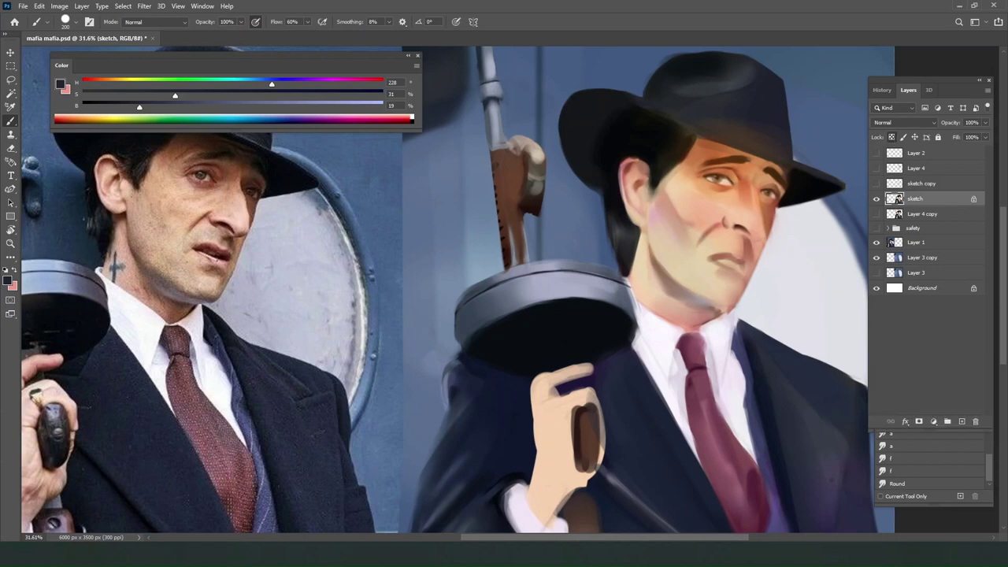
drag(728, 115, 784, 137)
click(877, 198)
click(877, 199)
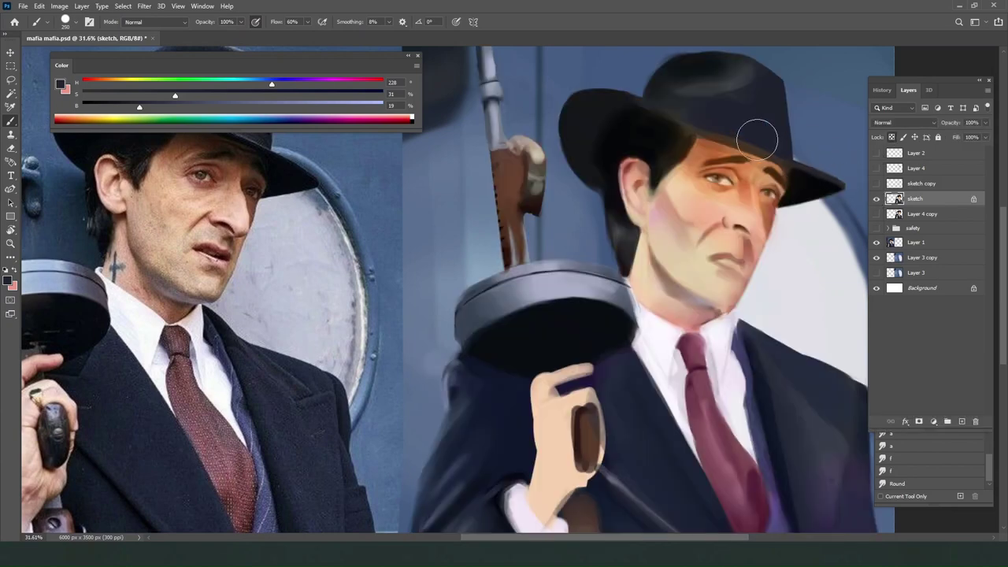
drag(712, 118, 804, 160)
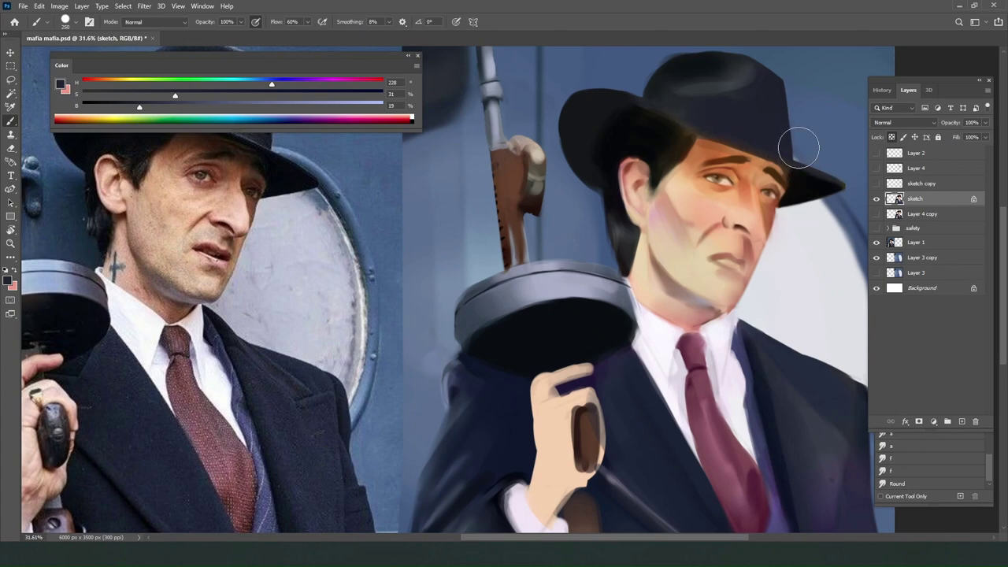
Darken the near eyebrow with a dark brown sampled from the reference photo, using a much smaller brush.
scroll(824, 182, down, 8)
scroll(784, 264, up, 6)
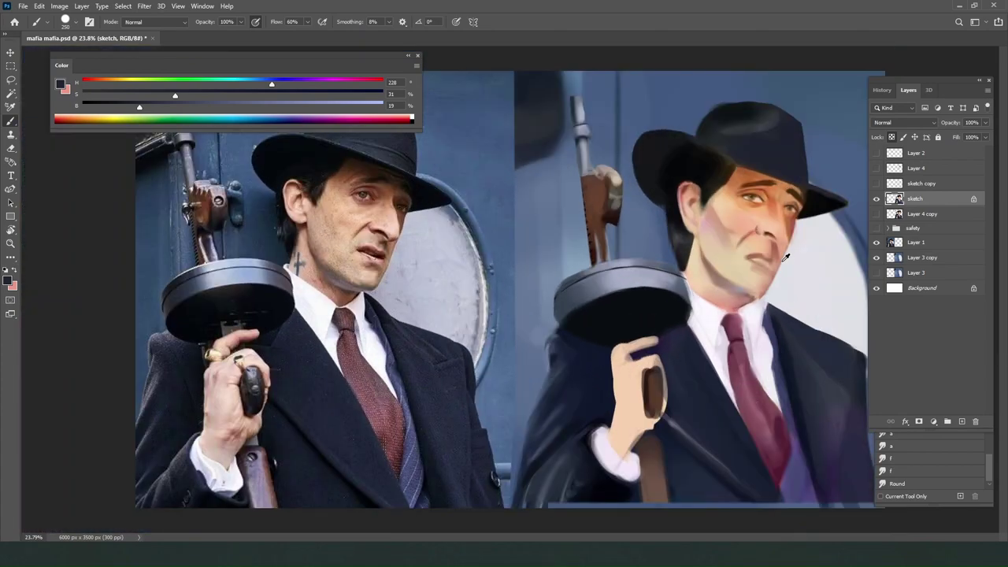
scroll(779, 244, up, 2)
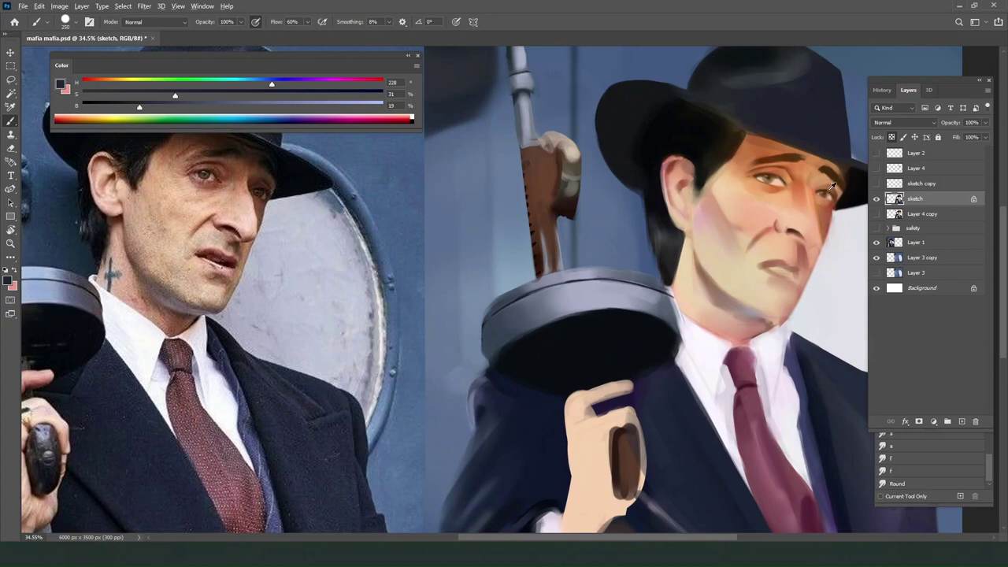
alt+click(831, 186)
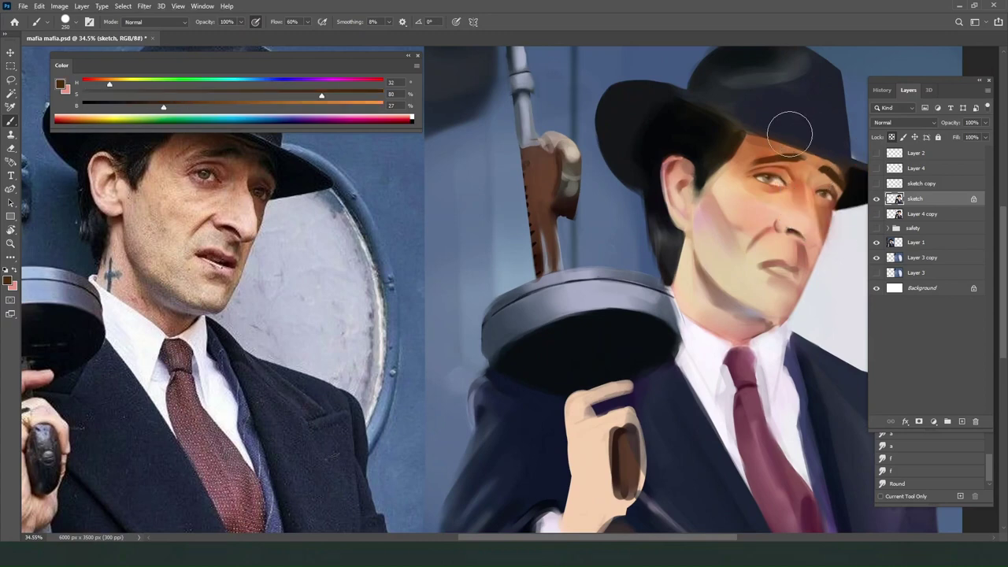
alt+click(219, 154)
key(bracketleft)
key(bracketleft)
key(bracketleft)
key(bracketleft)
key(bracketleft)
key(bracketleft)
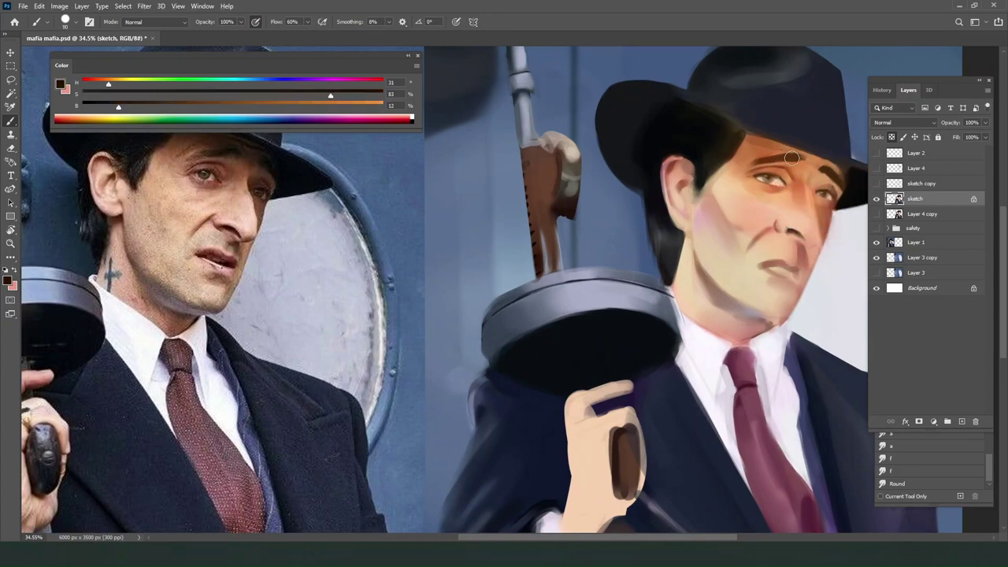
mouse_move(792, 158)
mouse_down()
mouse_move(758, 165)
mouse_move(804, 161)
mouse_move(759, 162)
mouse_move(775, 161)
mouse_up()
key(bracketleft)
key(ctrl+z)
Sample the shadow tone on the face's far side and shift it to hue 8, saturation 89 and brightness 59.
alt+click(824, 229)
click(260, 105)
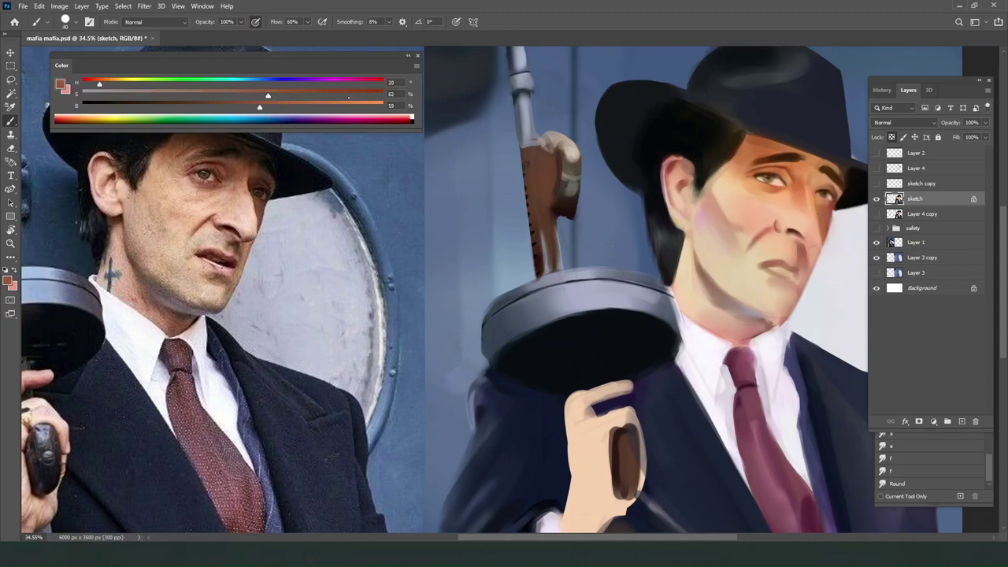
click(349, 95)
drag(99, 84, 90, 83)
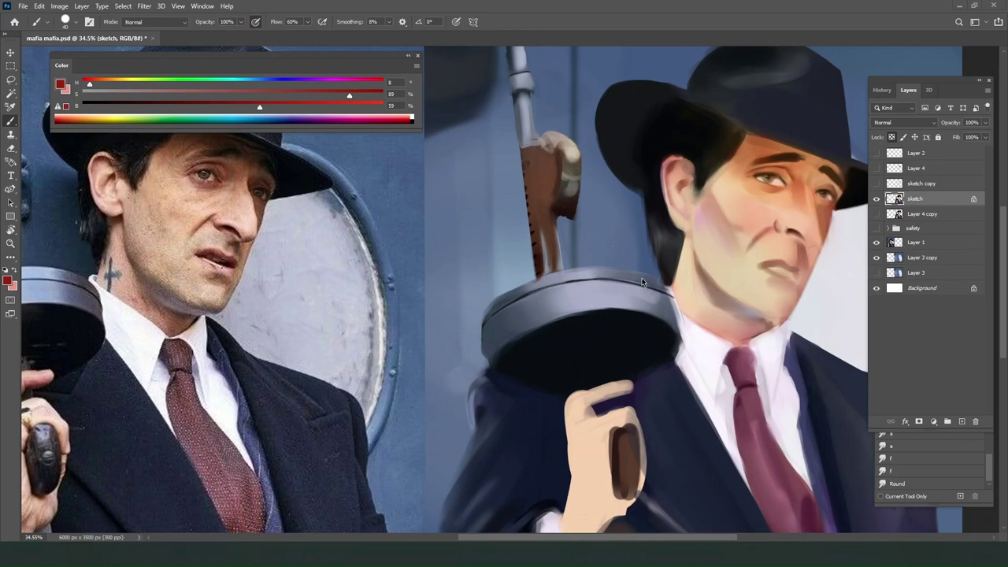
Blend the cheek in front of the ear and the jaw shadow with skin tones sampled from neighbouring areas.
alt+click(702, 221)
mouse_move(702, 223)
mouse_down()
mouse_move(705, 282)
mouse_move(702, 220)
mouse_move(717, 253)
mouse_move(700, 212)
mouse_move(711, 220)
mouse_move(710, 203)
mouse_move(725, 248)
mouse_move(710, 208)
mouse_move(716, 234)
mouse_up()
alt+click(716, 210)
alt+click(718, 256)
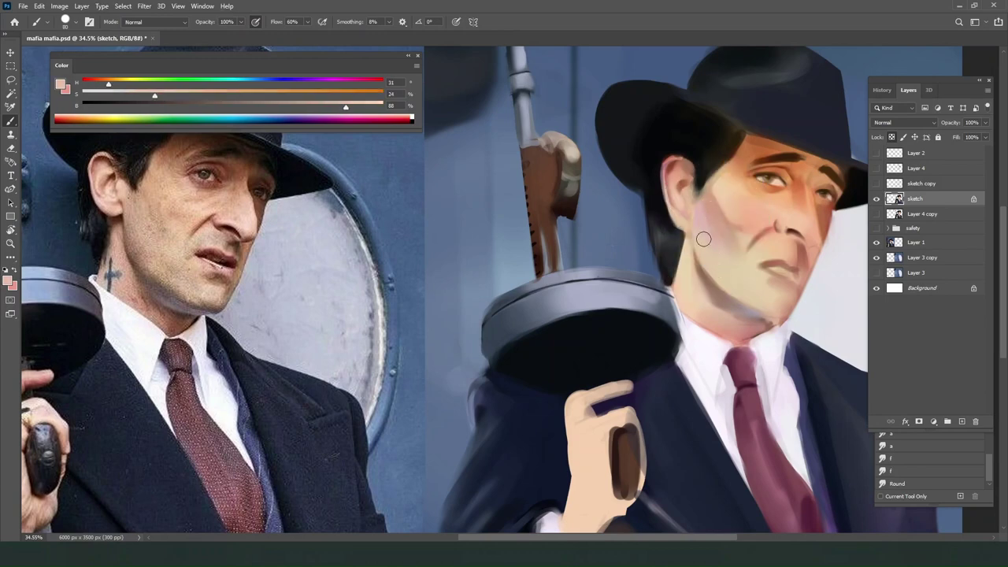
alt+click(731, 287)
drag(734, 296, 742, 298)
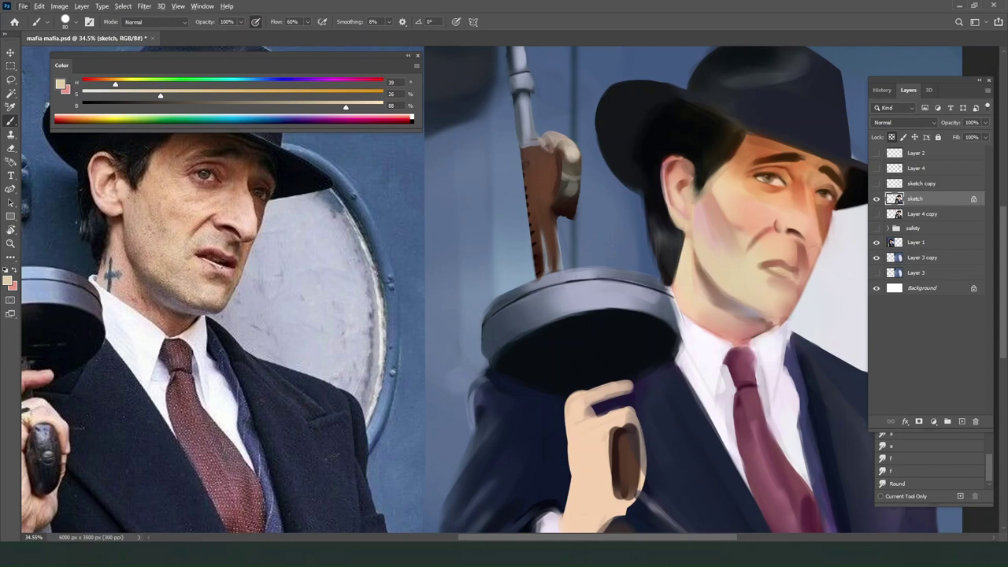
click(927, 485)
click(926, 485)
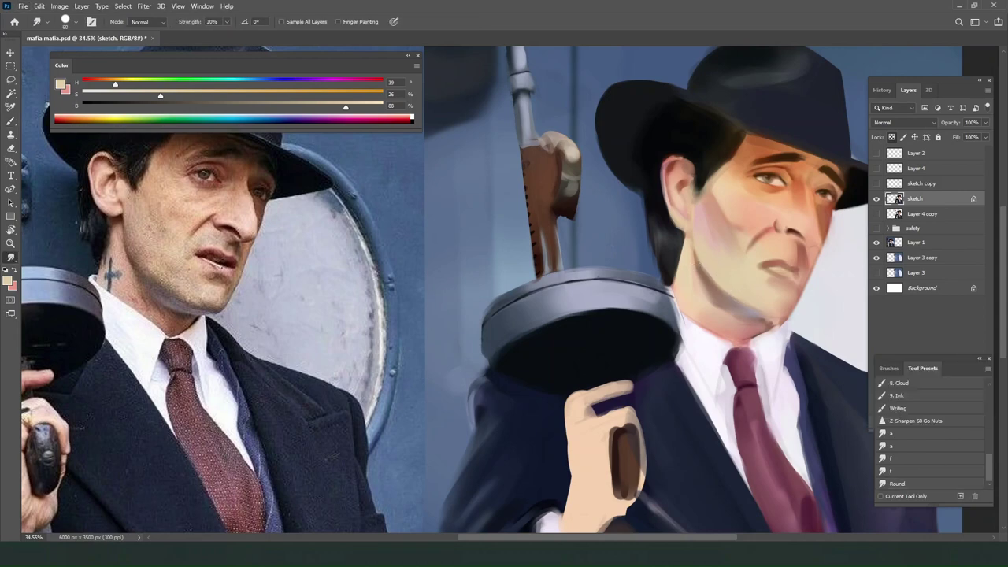
key(b)
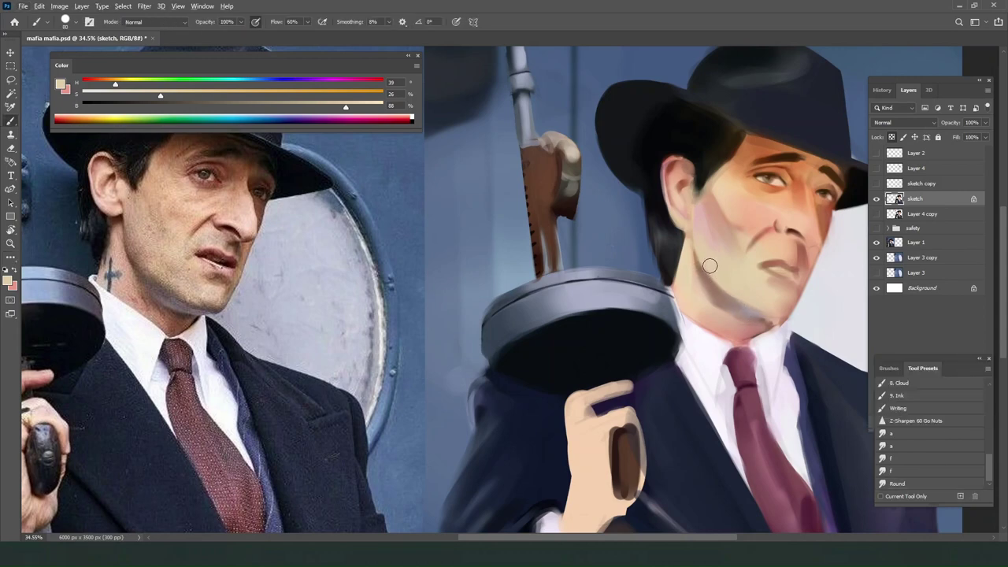
Touch up the lower cheek and mouth area with sampled skin tones, and sample the reddish brown below the nose.
alt+click(710, 268)
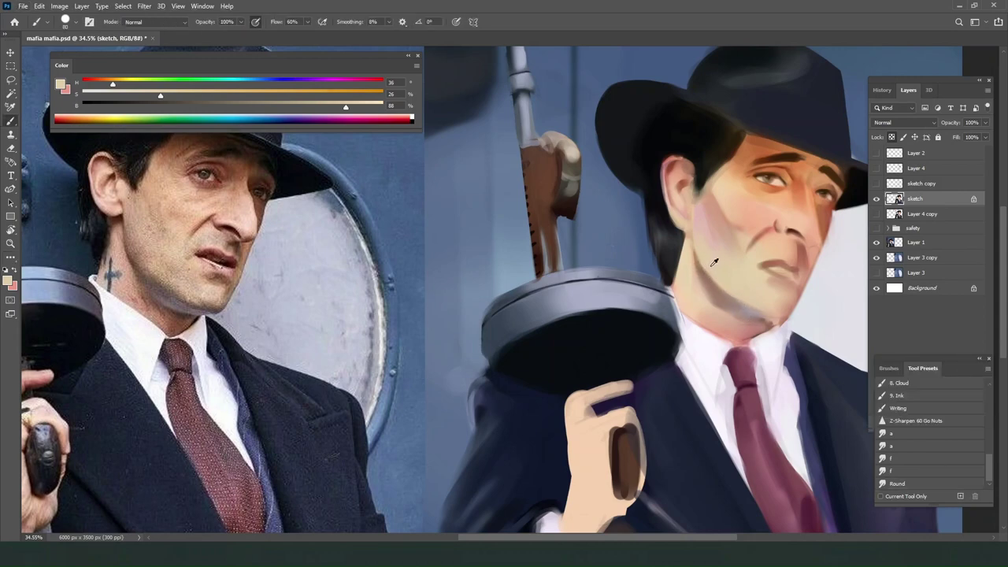
alt+click(778, 288)
alt+click(801, 251)
Compare the whole painting with the reference photo, checking the face's proportions and colors from a distance and close up.
scroll(748, 175, down, 1)
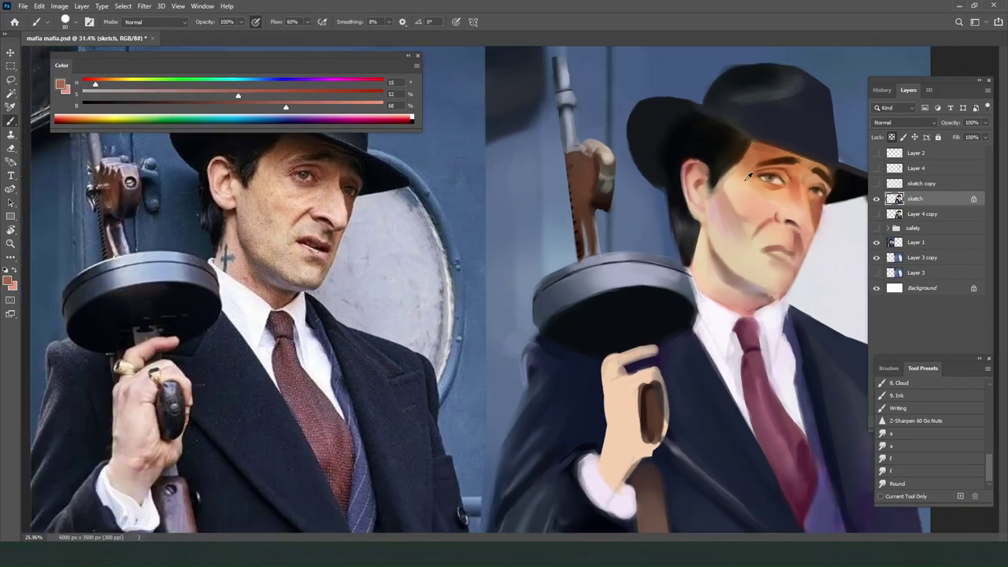
scroll(744, 181, down, 3)
scroll(583, 374, up, 3)
drag(640, 318, 595, 353)
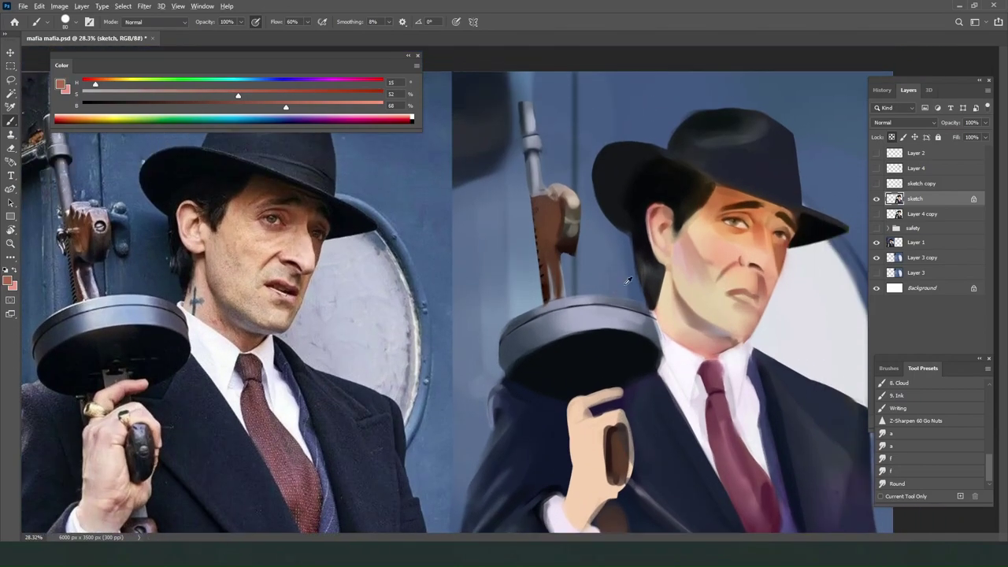
scroll(629, 279, down, 10)
scroll(636, 306, up, 8)
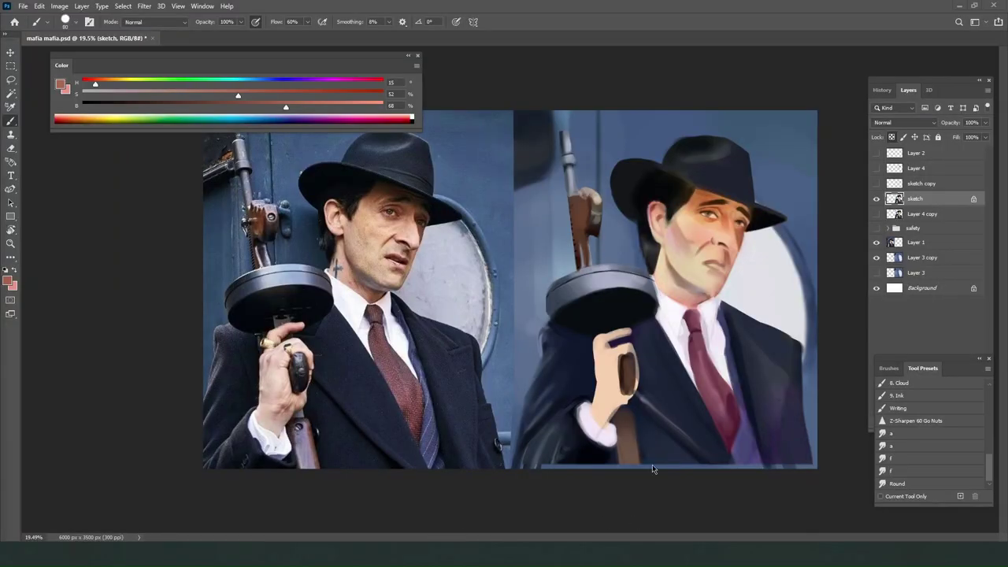
scroll(696, 247, up, 4)
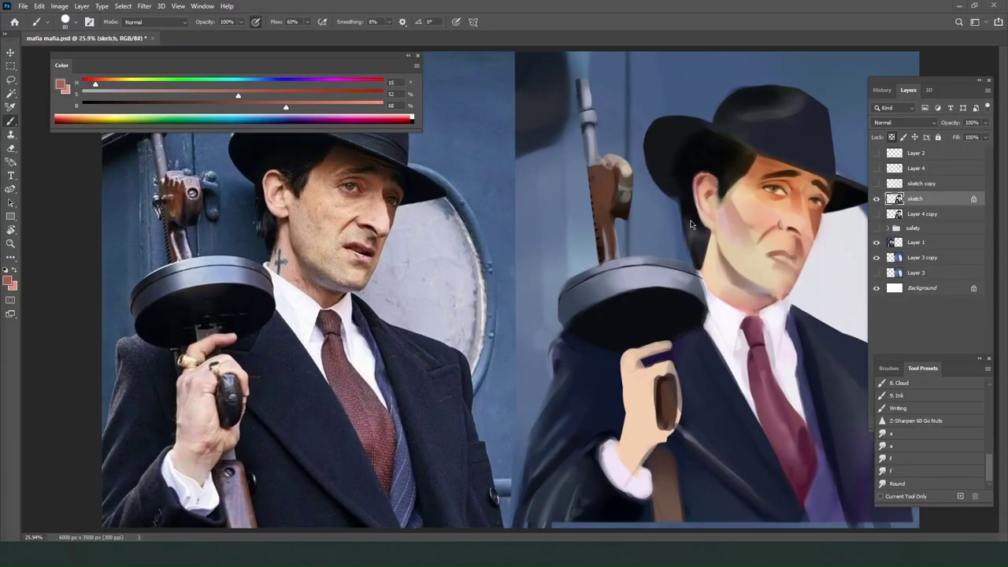
drag(698, 249, 690, 221)
scroll(690, 221, down, 2)
scroll(690, 221, up, 3)
scroll(689, 221, down, 2)
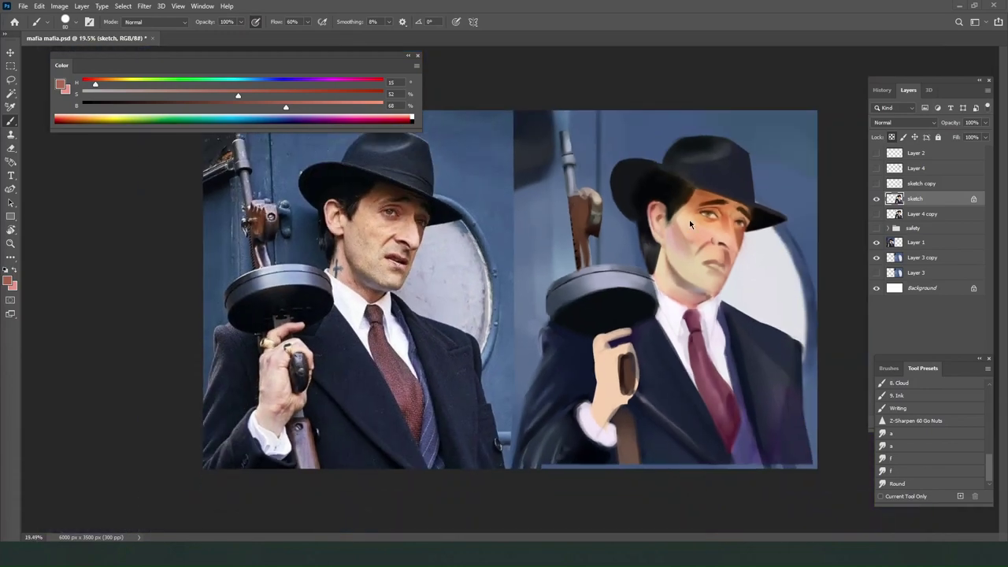
scroll(689, 221, up, 3)
scroll(690, 211, down, 1)
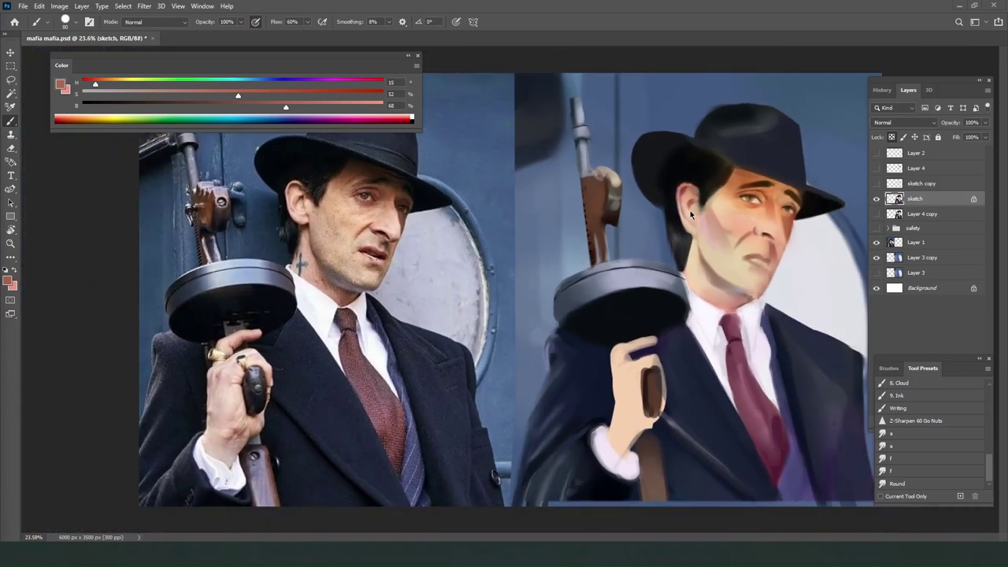
scroll(691, 209, up, 2)
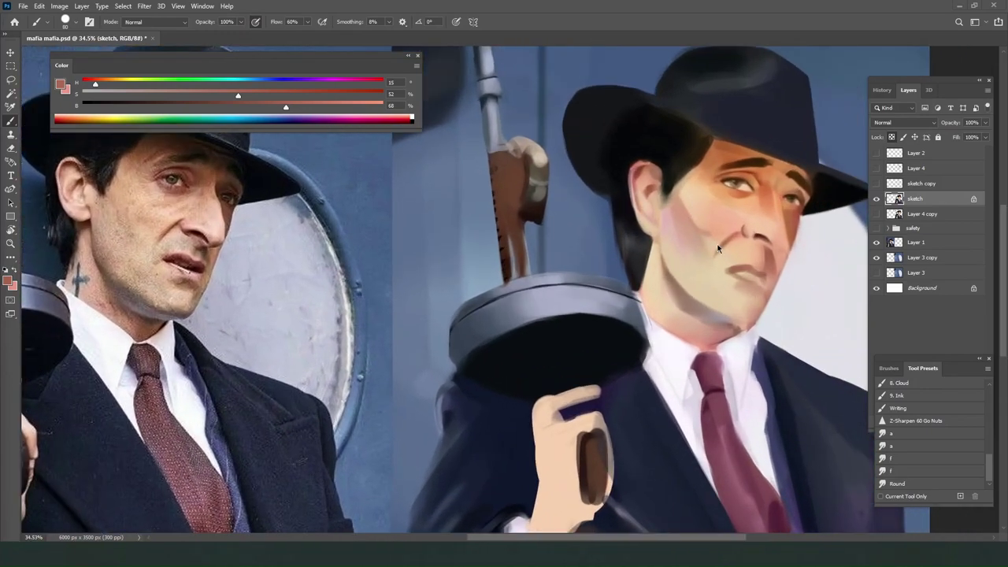
Sample the mouth tone, shift it to hue 20, saturation 92 and brightness 40, and strengthen the mouth line.
alt+click(736, 266)
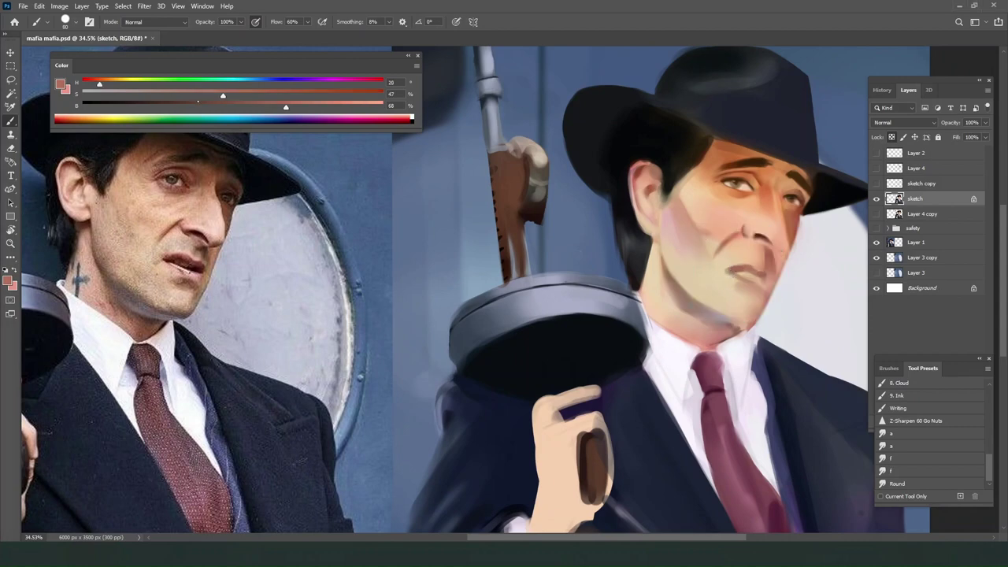
click(198, 101)
click(356, 94)
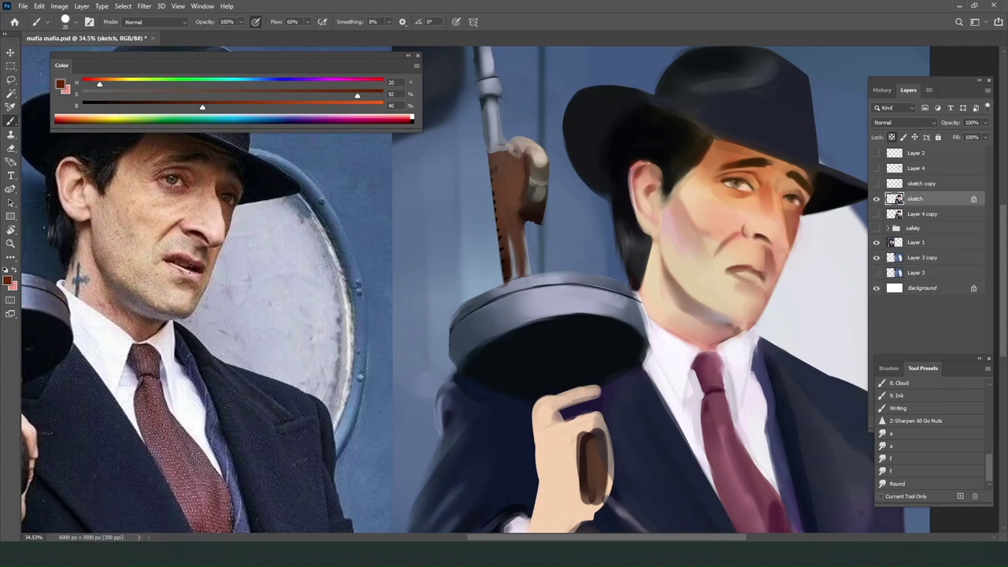
Try redder lips with hue 9, saturation 94 and brightness 54, and with a pink sampled from the reference photo's lower lip.
alt+click(734, 283)
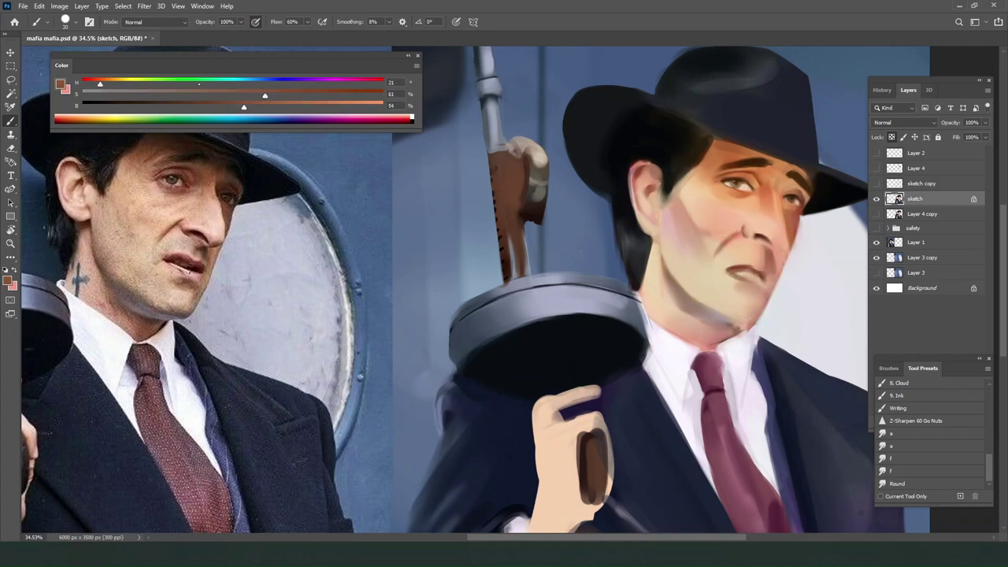
click(361, 94)
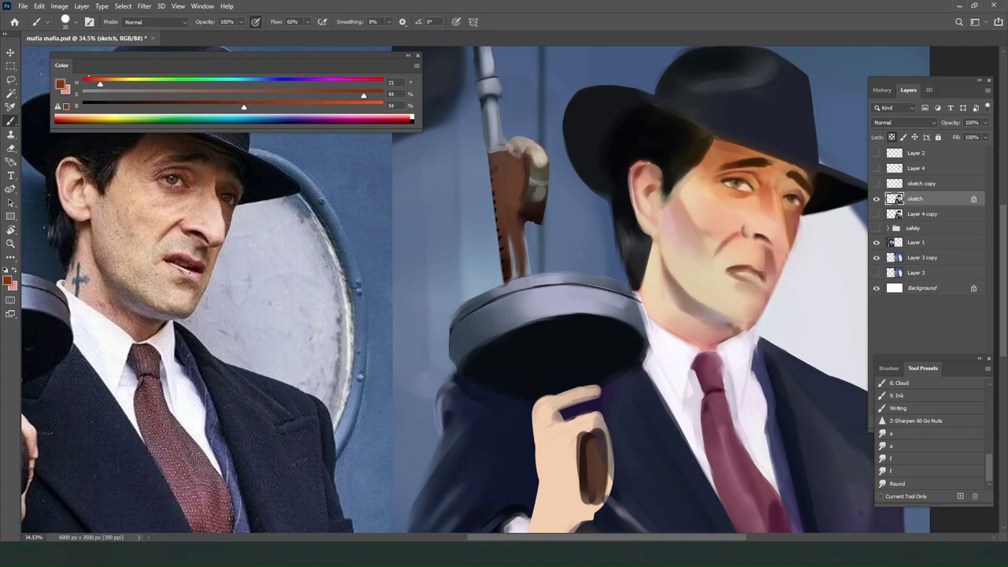
click(90, 82)
key(ctrl+z)
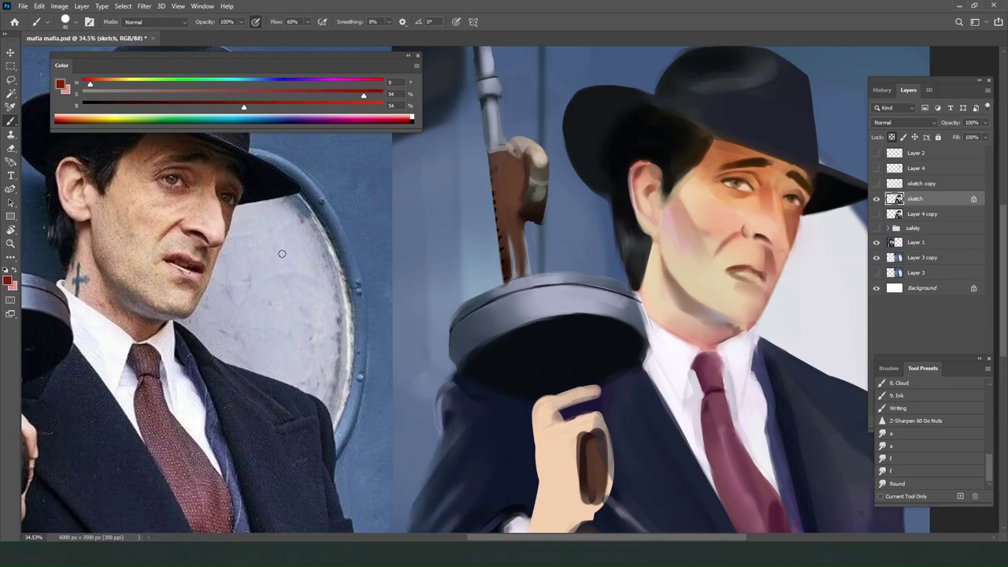
alt+click(194, 278)
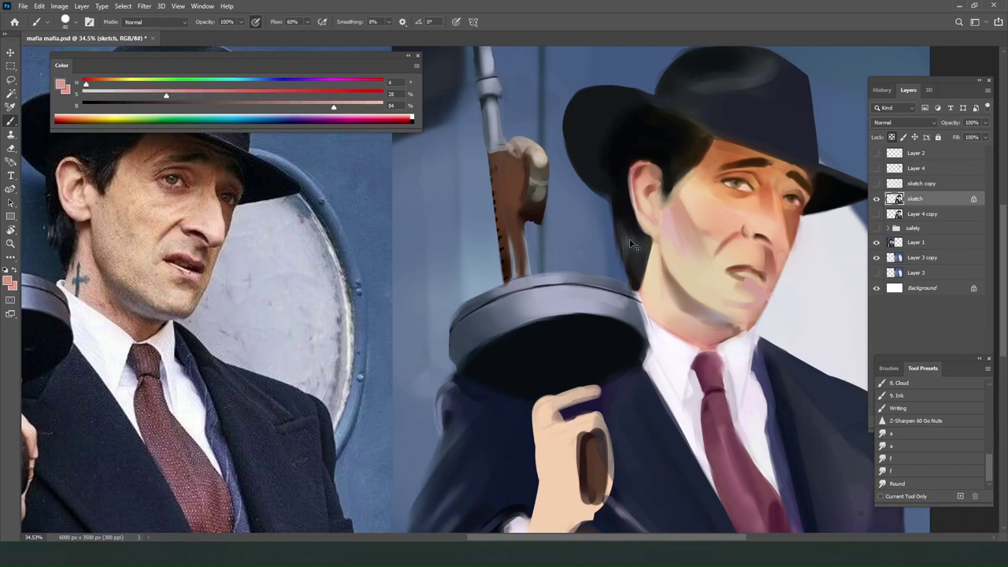
Reshape the upper and lower lips with brown tones sampled around the mouth.
alt+click(732, 268)
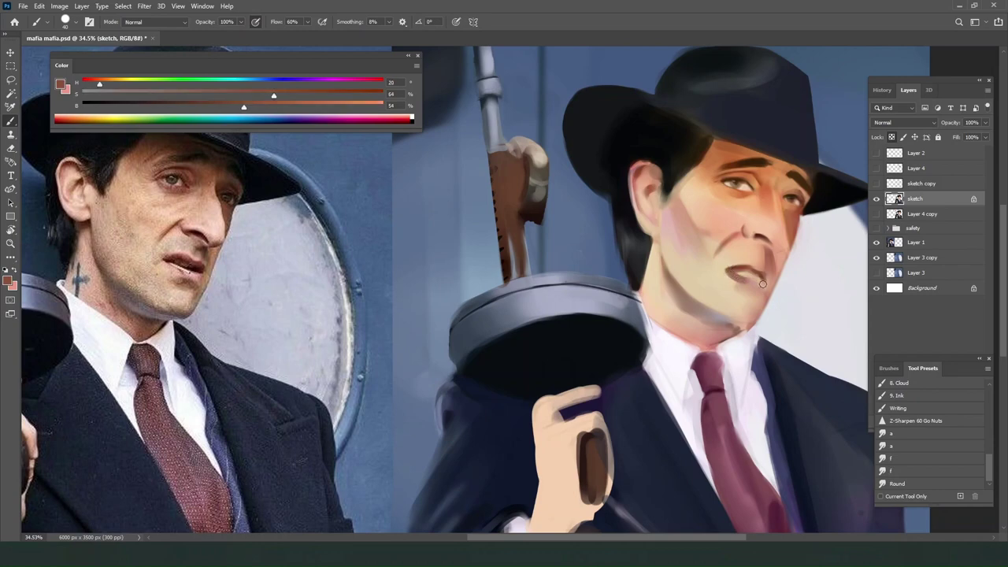
alt+click(753, 280)
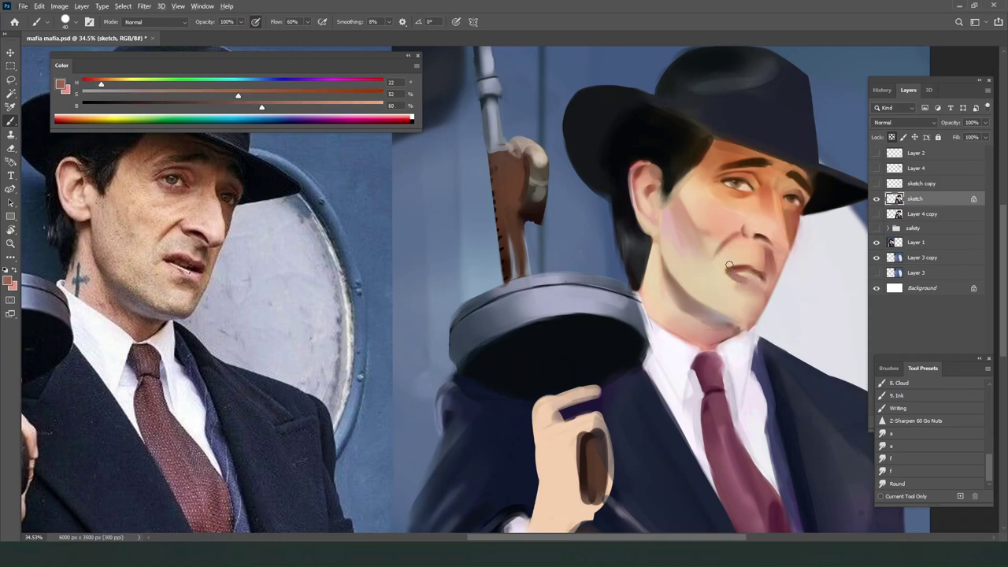
alt+click(745, 266)
alt+click(748, 278)
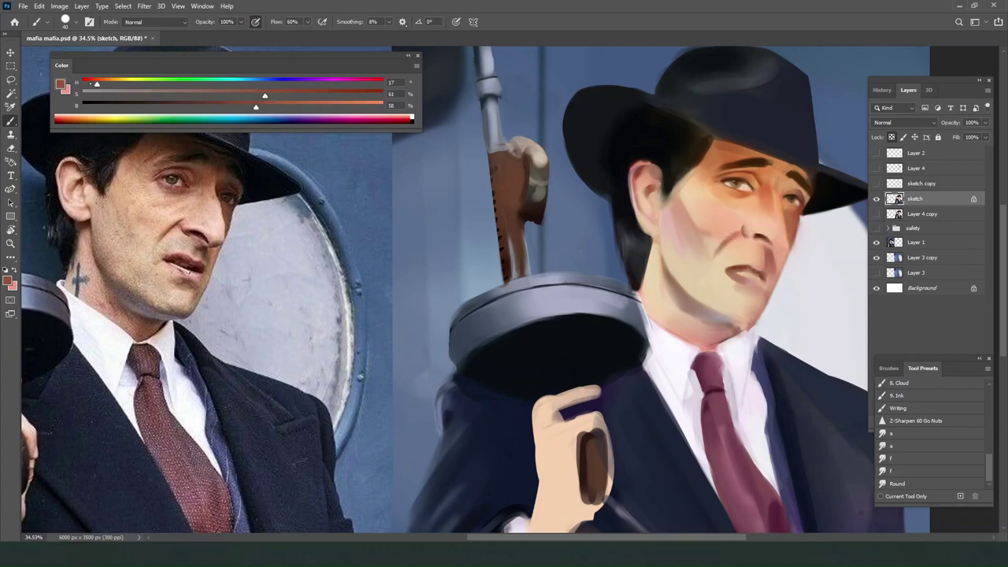
Warm the upper lip with a bright red of saturation 89 and brightness 94, and blend it with sampled lip tones.
click(86, 83)
drag(349, 106, 362, 105)
drag(367, 95, 347, 95)
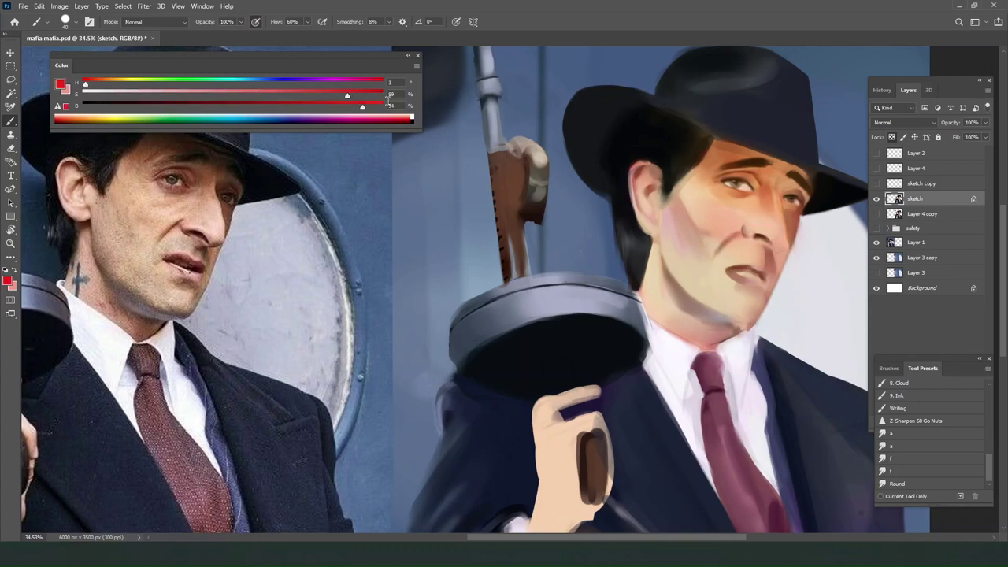
alt+click(747, 276)
alt+click(741, 284)
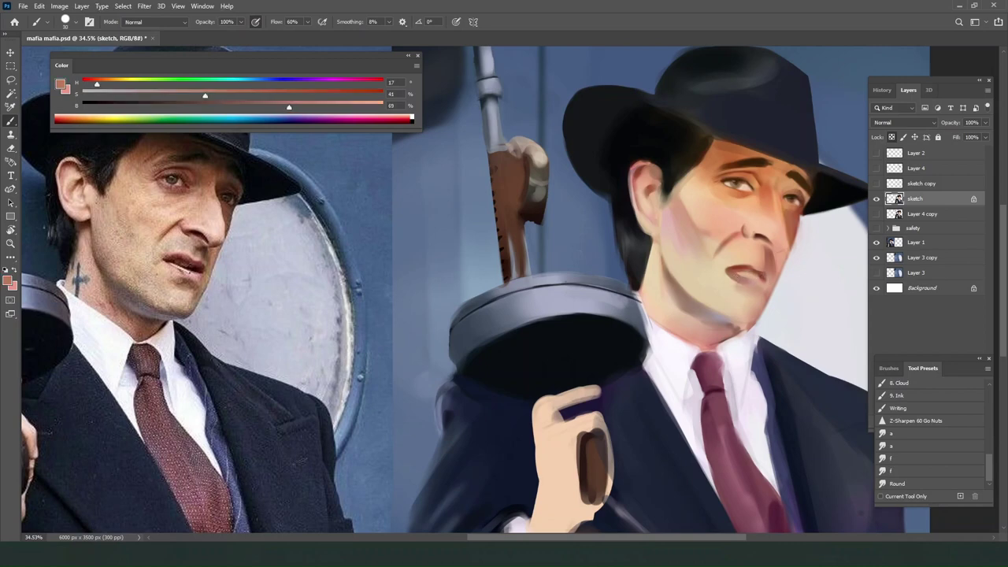
Soften the lower lip and the near mouth corner with lighter skin tones sampled beside them.
alt+click(761, 280)
key(])
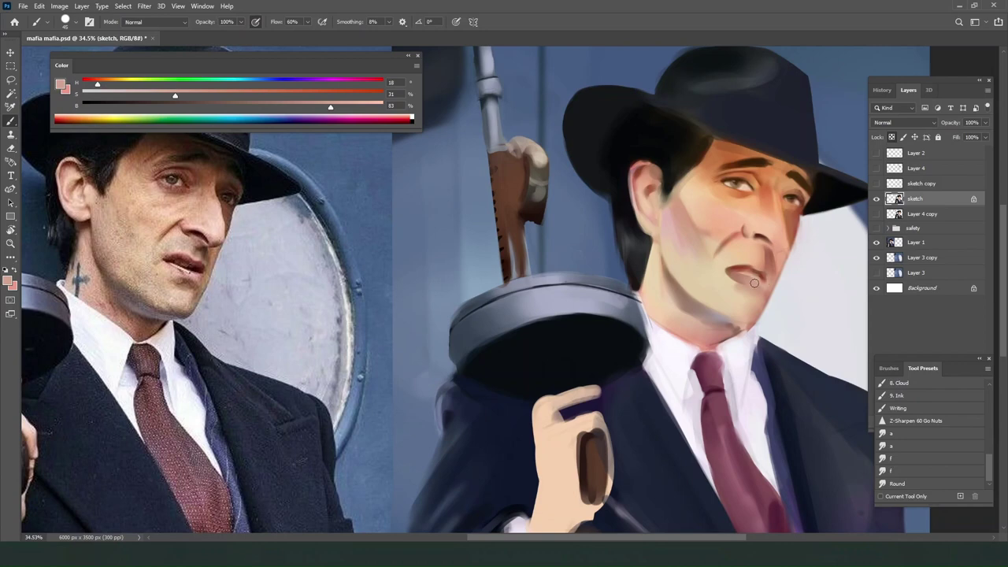
alt+click(737, 282)
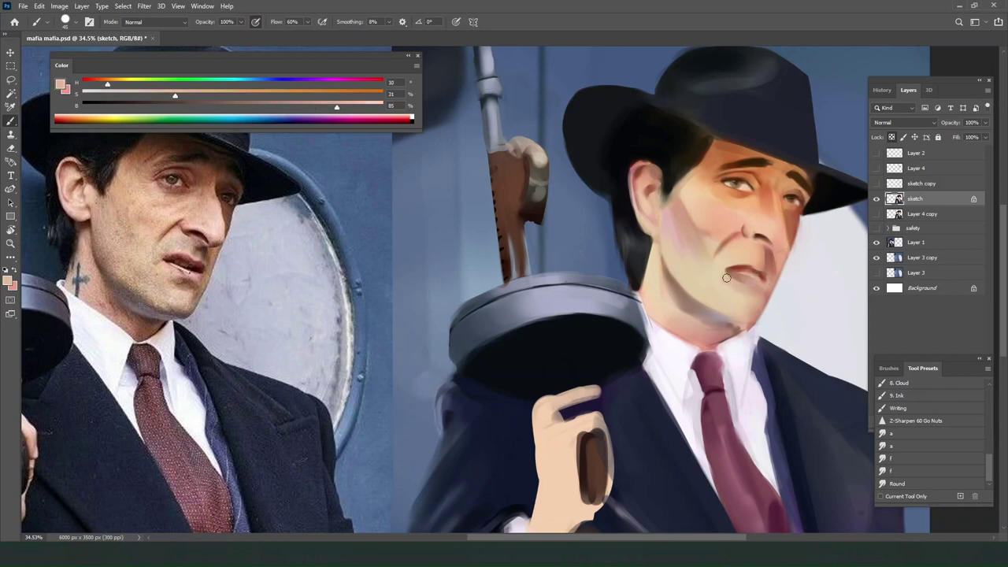
drag(726, 278, 736, 274)
alt+click(729, 280)
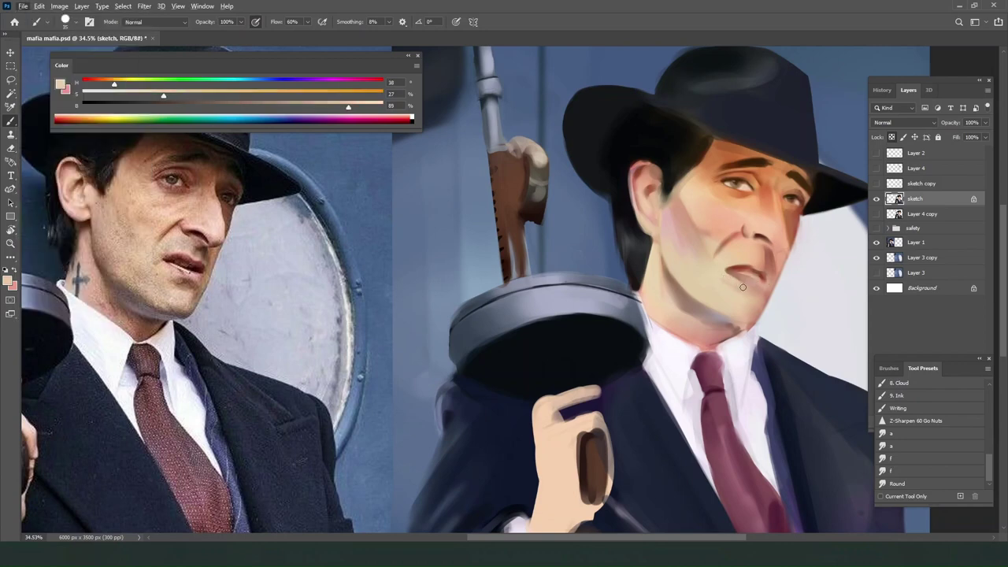
key(bracketright)
Clean up the skin above the mouth corner and highlight the lower lip with hue 37, saturation 7 and brightness 96.
alt+click(726, 271)
drag(718, 270, 742, 261)
drag(166, 95, 104, 95)
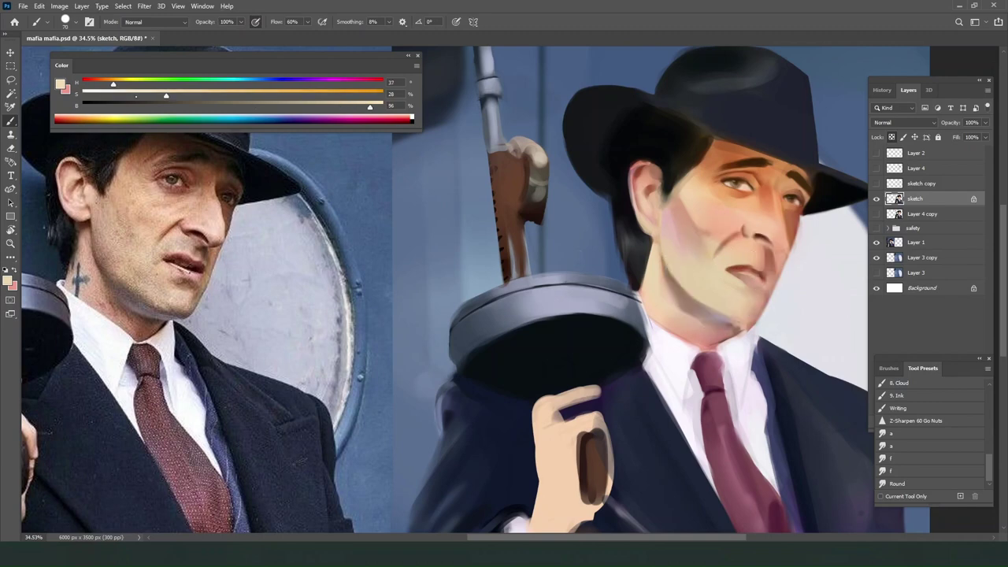
drag(343, 106, 370, 107)
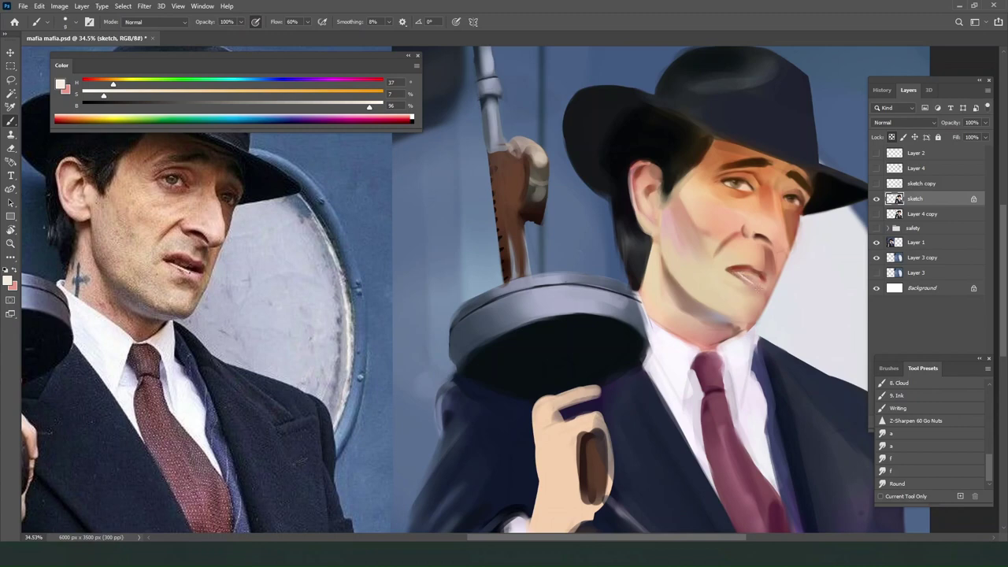
Refine the upper lip with reddish tones sampled from it and from the mouth in the reference photo.
alt+click(748, 268)
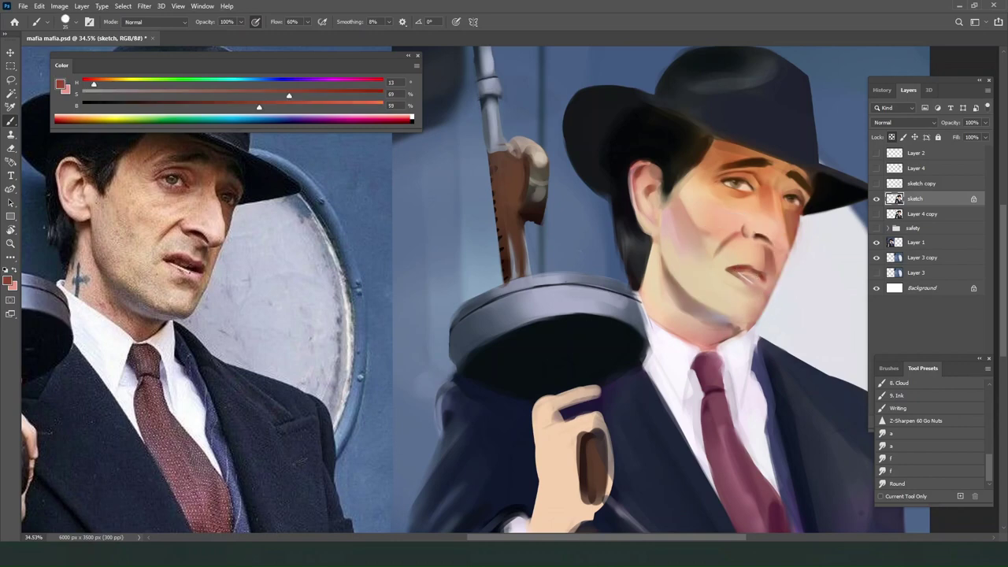
alt+click(764, 272)
shift+click(717, 235)
key(ctrl+z)
alt+click(751, 268)
alt+click(756, 270)
alt+click(185, 259)
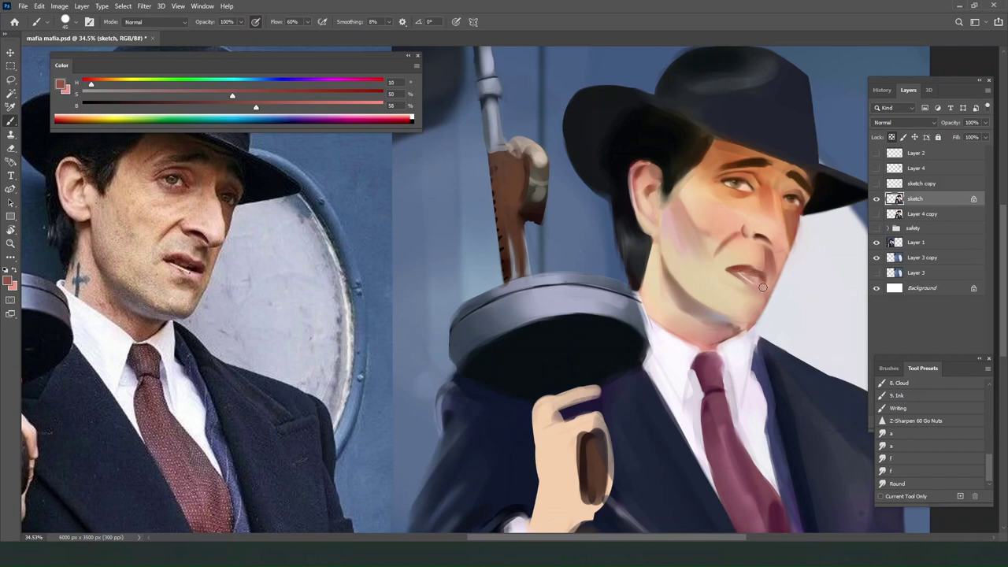
Paint the teeth in light grey with hue 51, saturation 6 and brightness 85, and tidy their edge with sampled lip red.
click(335, 106)
click(122, 93)
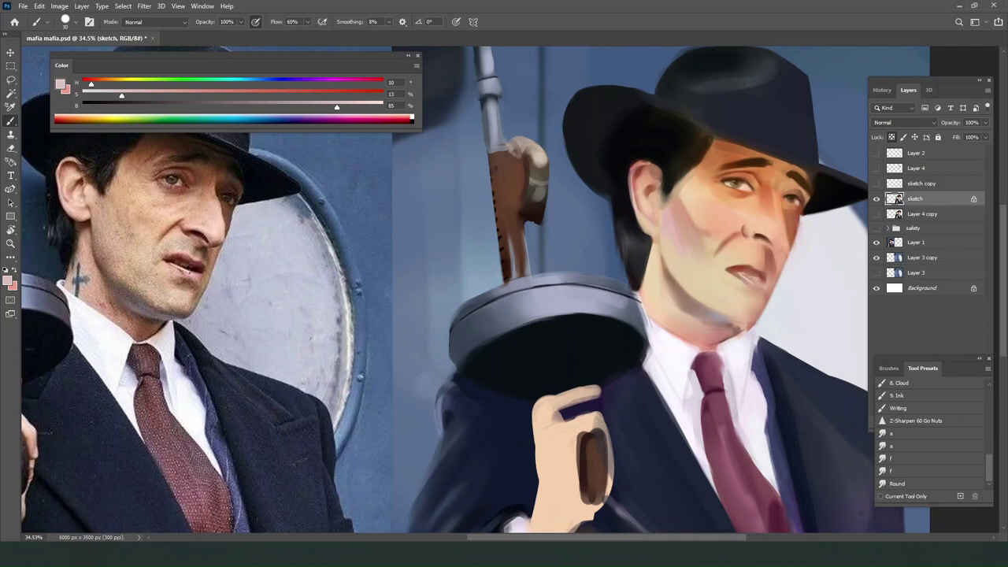
click(124, 82)
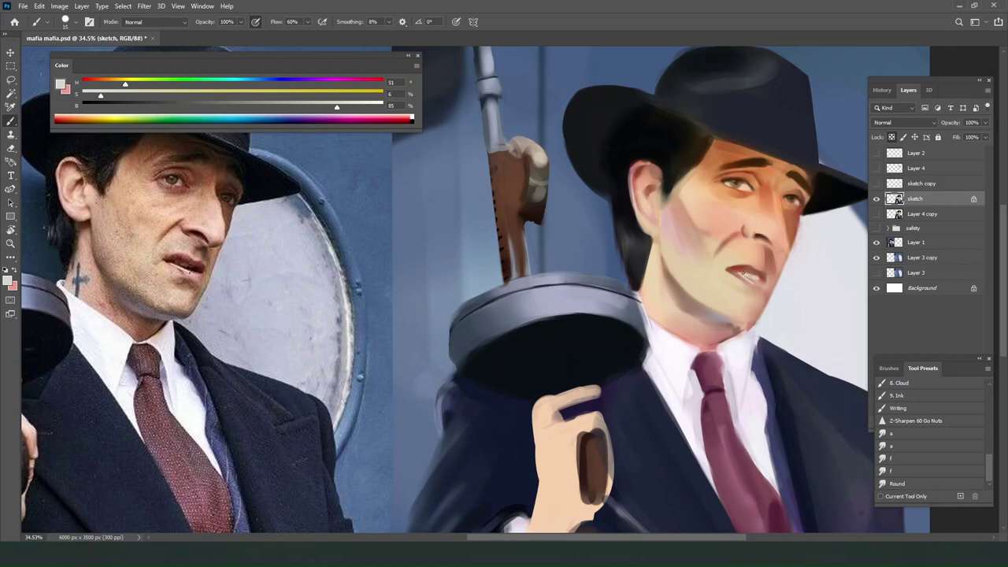
alt+click(741, 270)
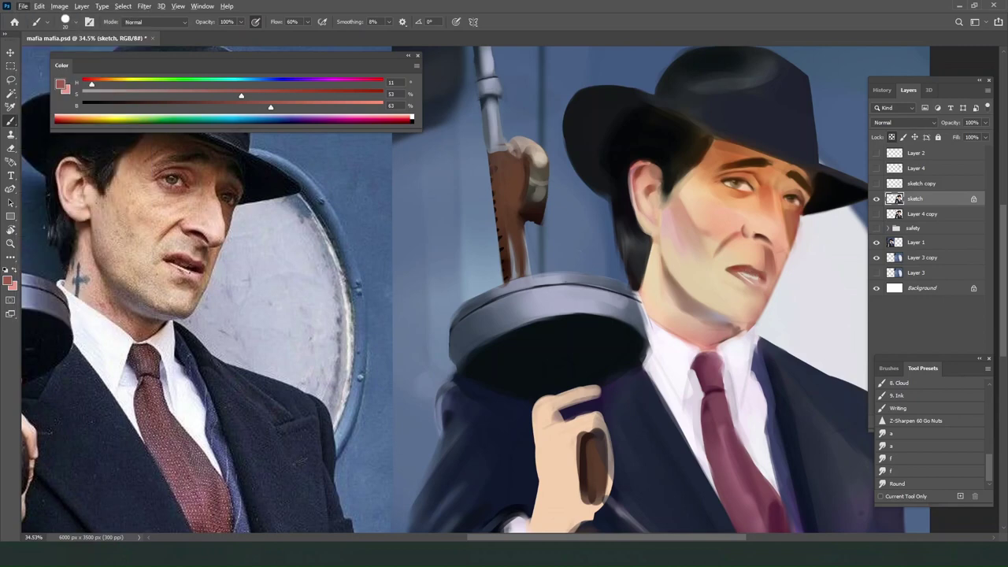
Darken the mouth opening around the teeth with a near-black of hue 12, saturation 96 and brightness 4, varying the brush size.
scroll(697, 236, down, 8)
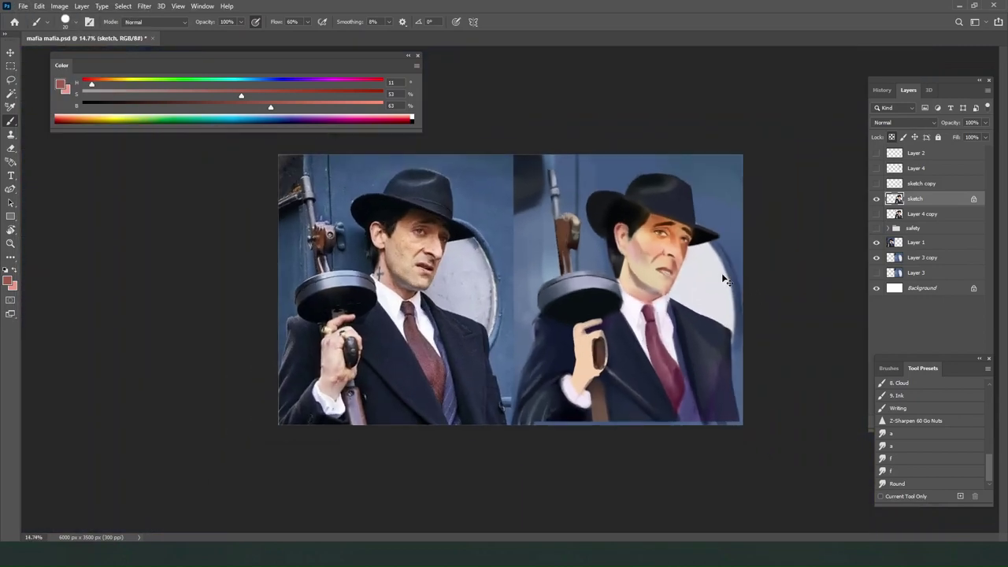
scroll(724, 281, up, 5)
scroll(709, 266, up, 1)
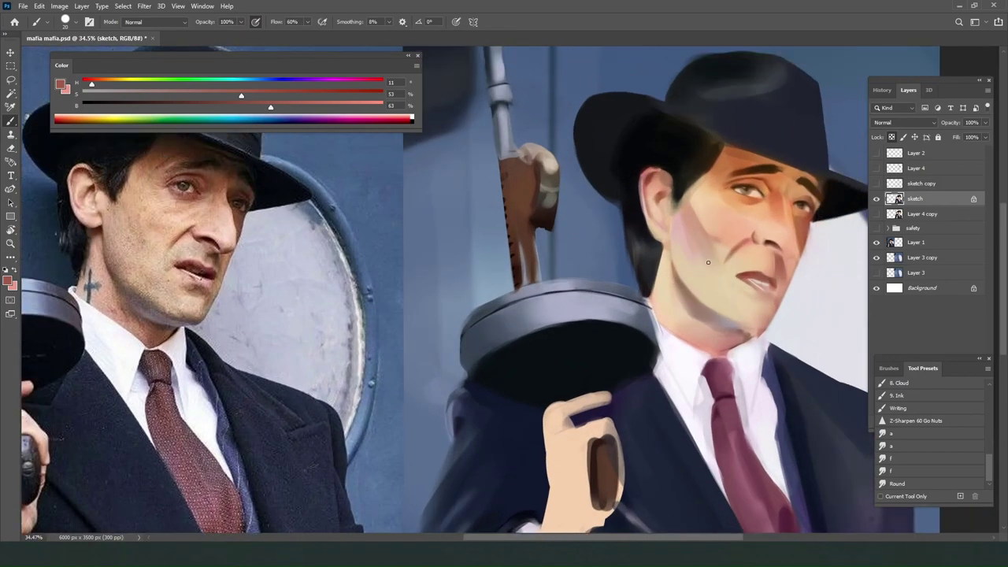
alt+click(770, 280)
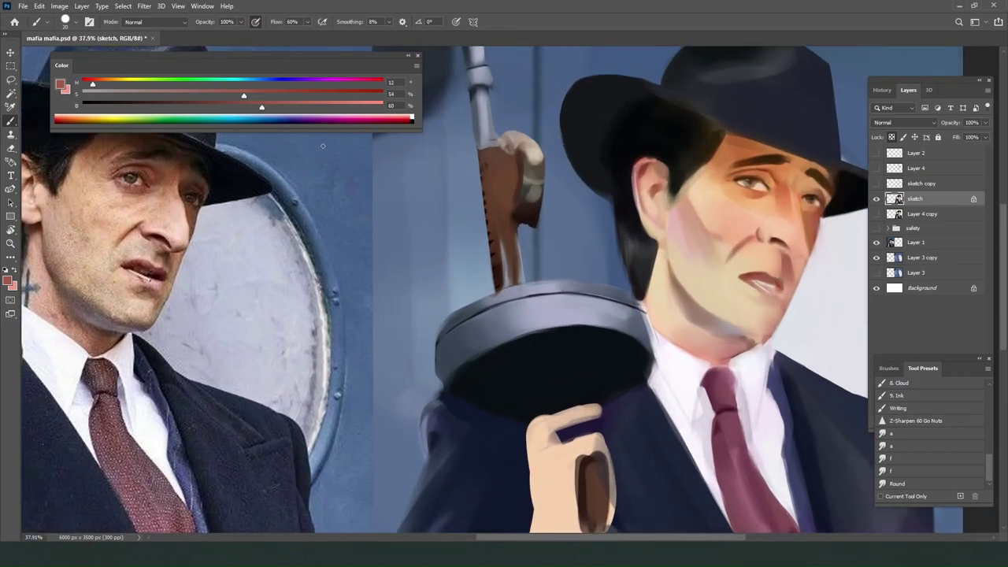
click(94, 104)
click(369, 95)
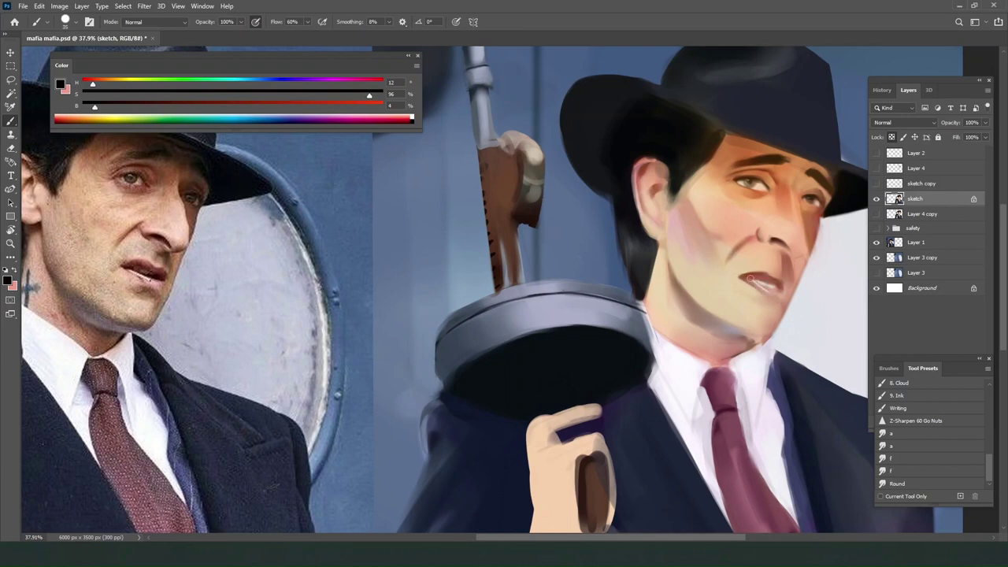
key([)
key([)
key(bracketright)
key(bracketright)
key(bracketright)
key(bracketleft)
key(bracketleft)
key(bracketleft)
key(bracketleft)
key(bracketleft)
key(bracketright)
Smudge the dark edges of the mouth with the Round preset and touch up the upper lip with its sampled red.
click(898, 484)
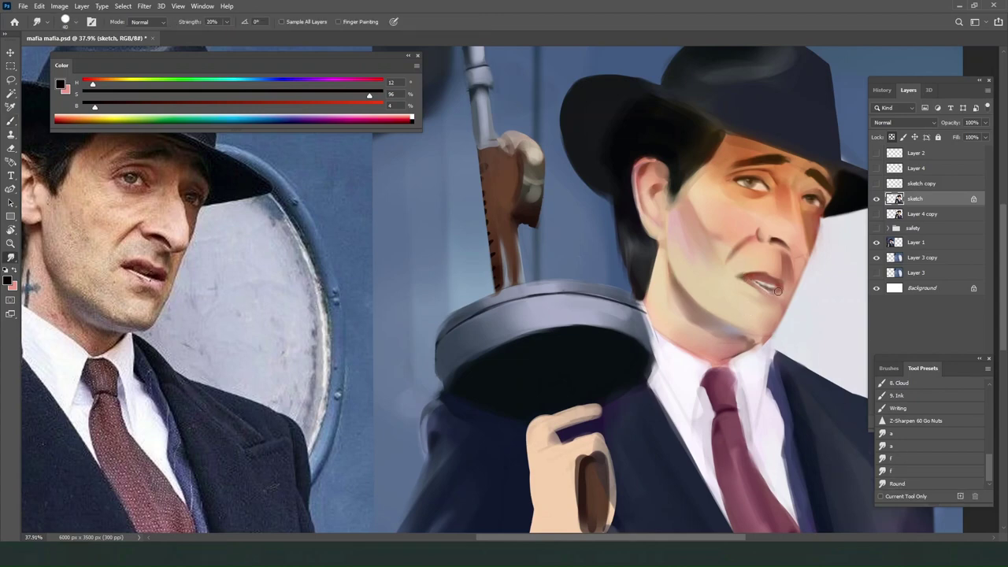
key(b)
alt+click(757, 277)
key(])
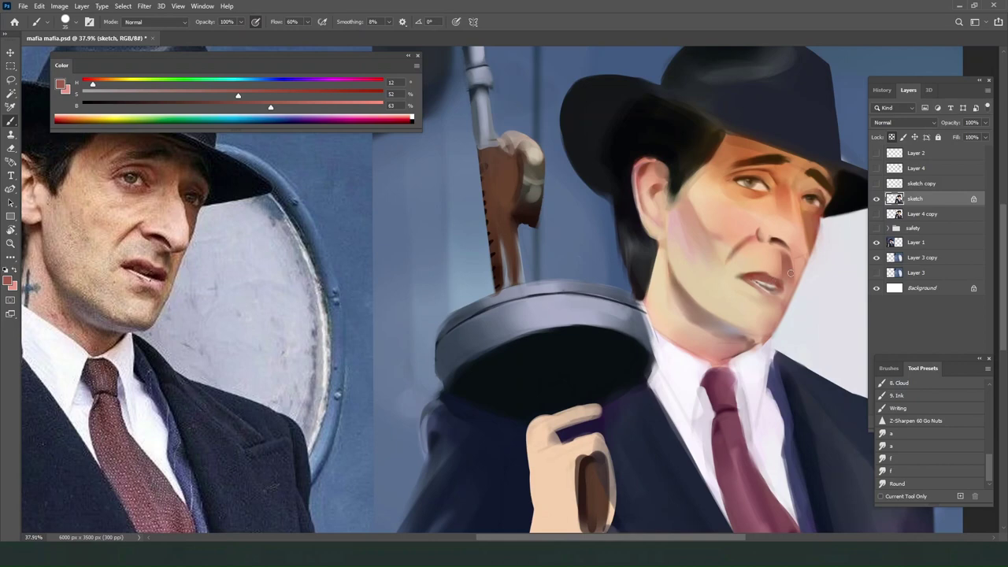
Paint the shadow between nose and upper lip in dark red with hue 8, saturation 92 and brightness 38.
alt+click(791, 266)
click(257, 105)
click(358, 95)
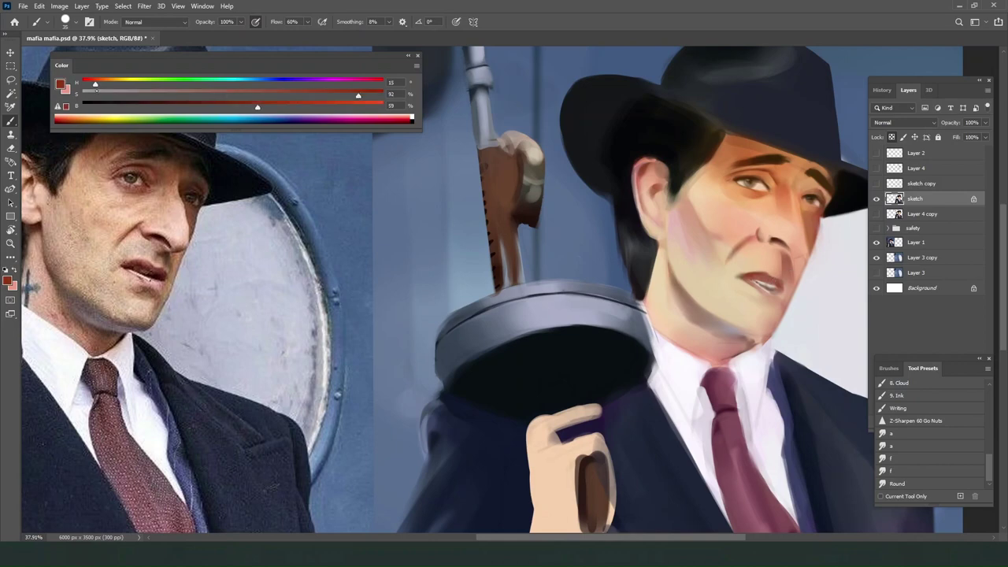
drag(95, 85, 89, 85)
click(196, 106)
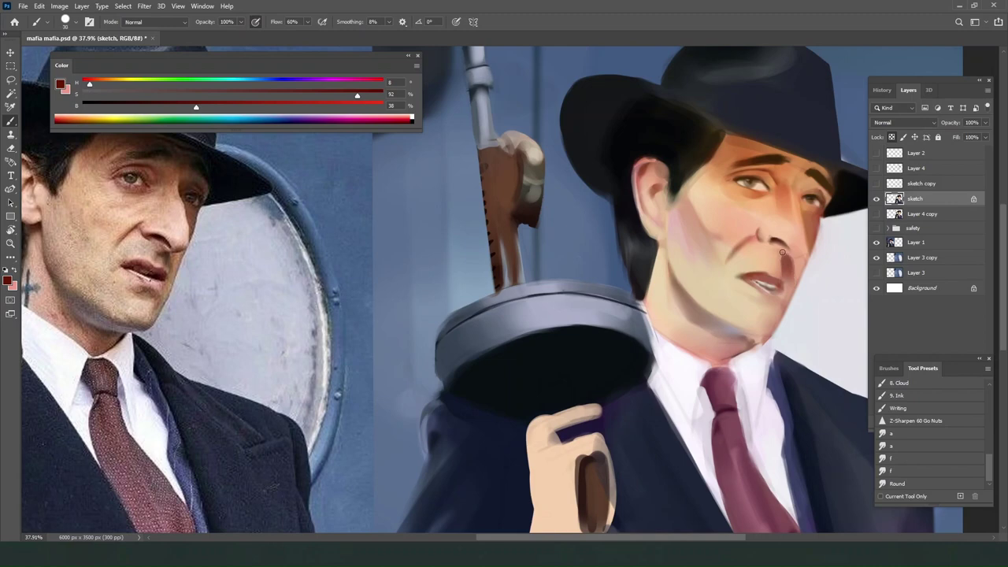
drag(782, 252, 775, 263)
Smudge the shadow under the nose with the Round preset and soften its edge with sampled light skin tone.
click(896, 482)
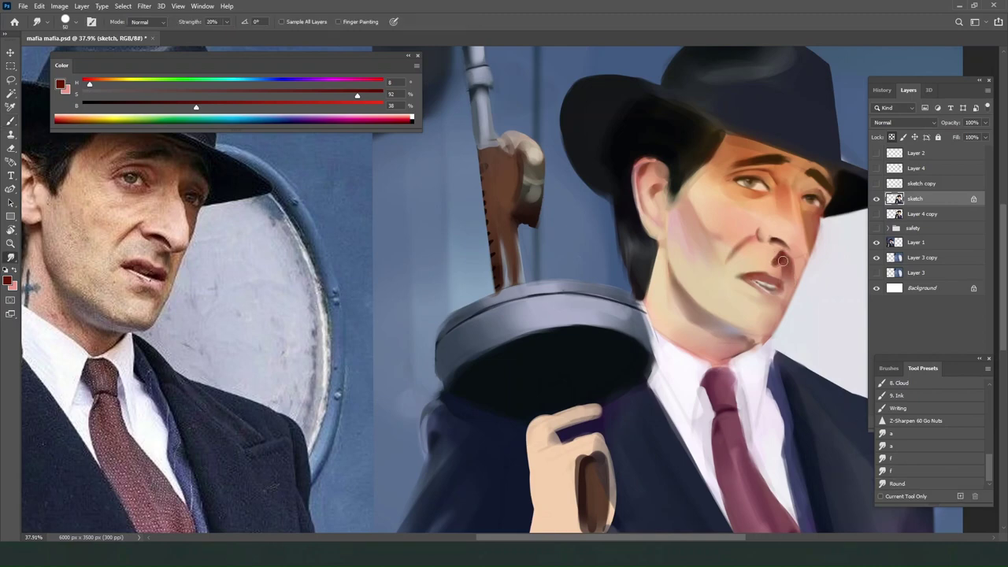
drag(783, 260, 774, 260)
key(b)
alt+click(764, 254)
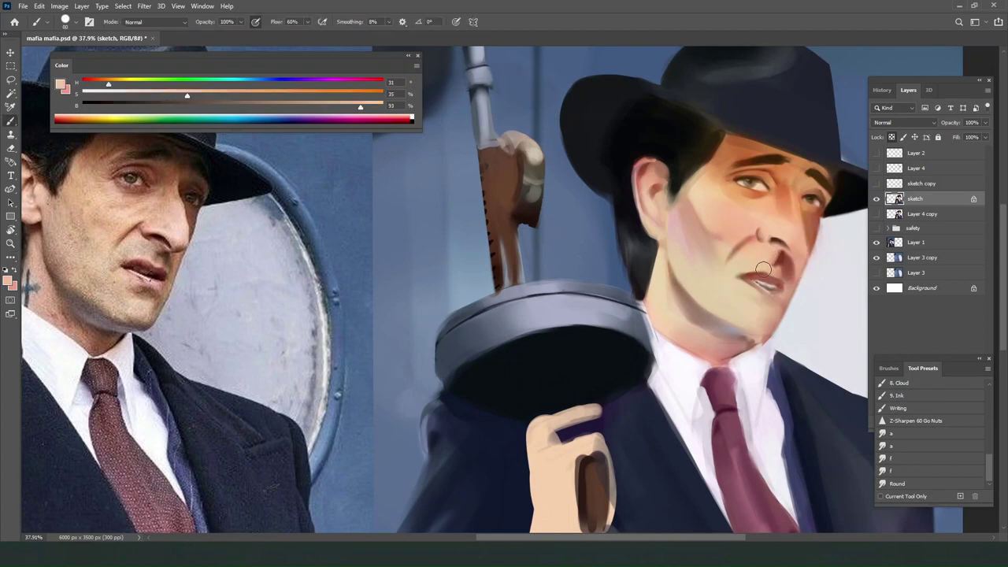
Define the nostril and the underside of the nose with dark brown tones sampled from the nose.
alt+click(784, 237)
alt+click(764, 236)
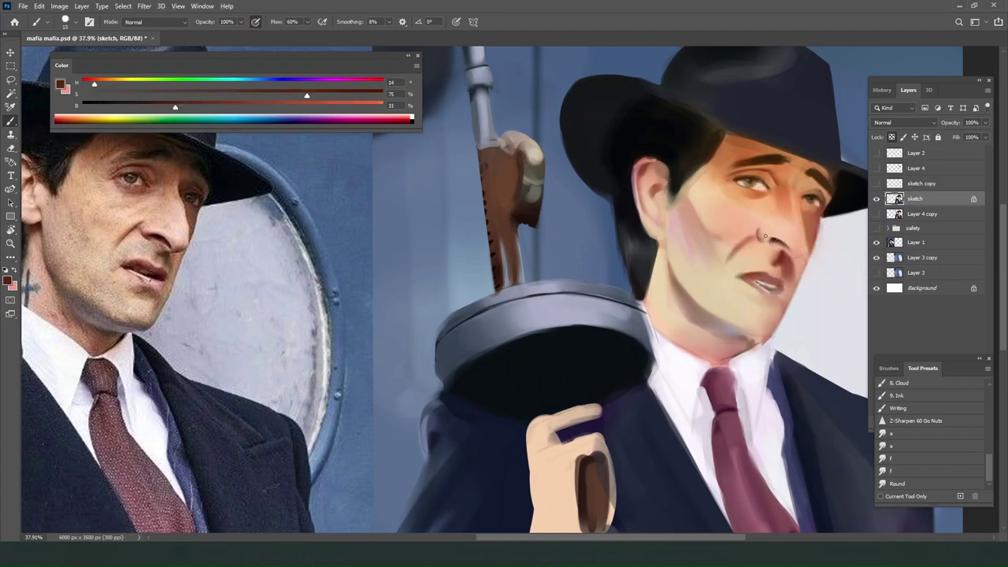
drag(779, 242, 790, 253)
alt+click(790, 252)
key(bracketright)
key(bracketright)
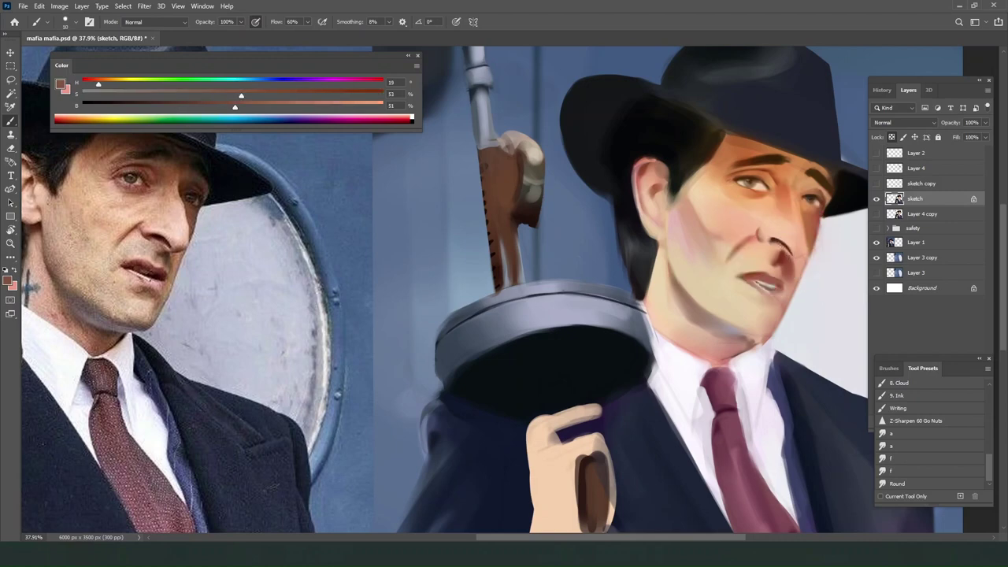
Deepen the shadow under the nose tip with a dark red of hue 2, saturation 96 and brightness 33.
alt+click(790, 253)
click(85, 83)
drag(237, 95, 371, 95)
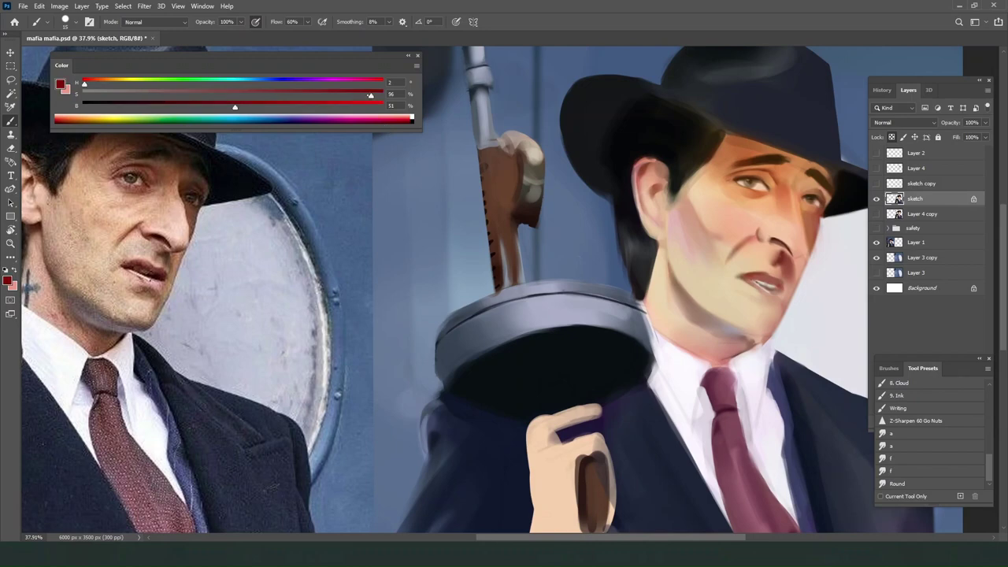
click(184, 107)
key(bracketright)
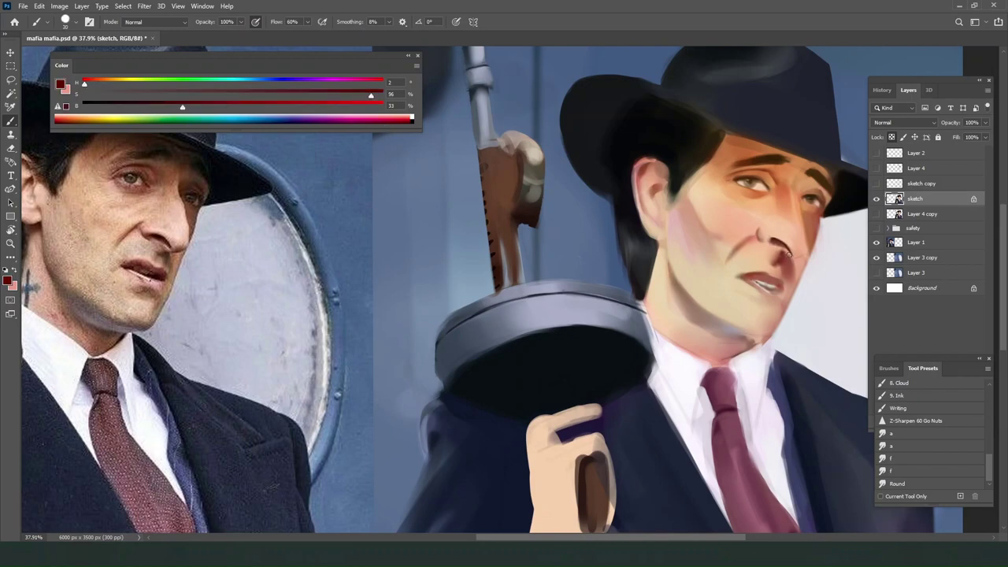
Paint the crease around the nostril wing in dark brown with hue 11, saturation 92 and brightness 26, and smudge it.
alt+click(764, 234)
click(160, 107)
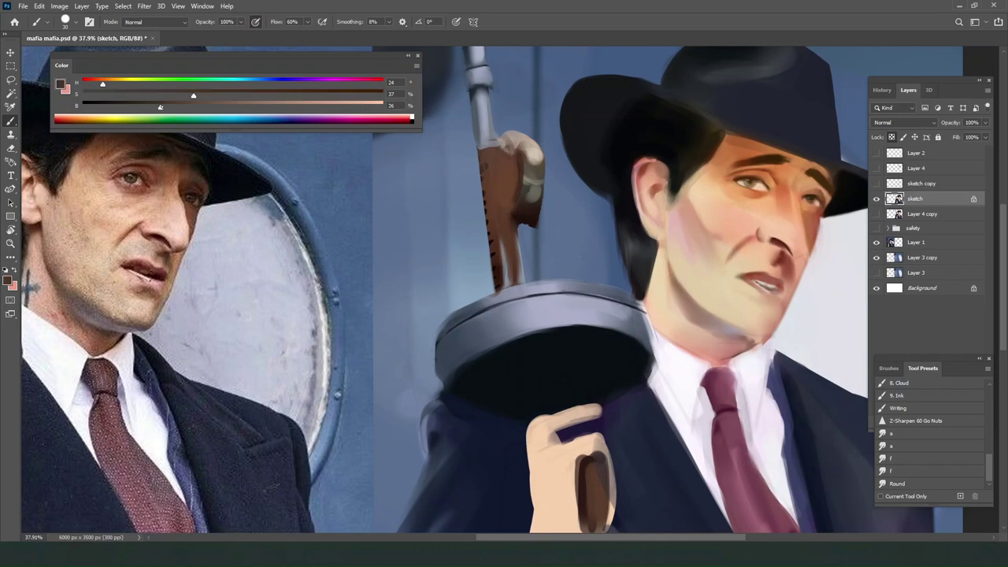
click(356, 95)
click(91, 83)
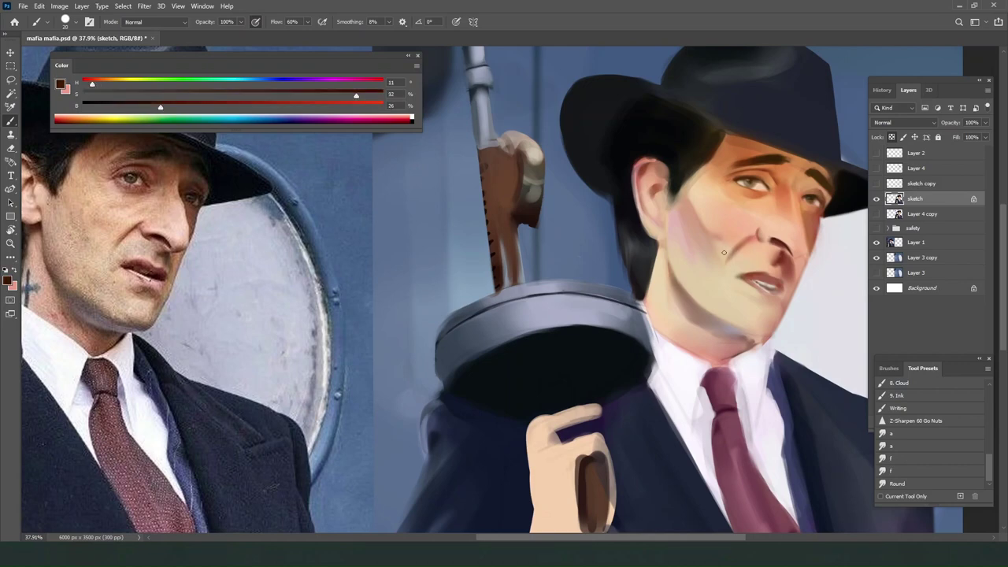
key(bracketleft)
drag(758, 224, 763, 241)
click(905, 480)
key(b)
Refine the nostril opening and the wing of the nose with skin and reddish-brown tones sampled from the nose.
alt+click(768, 229)
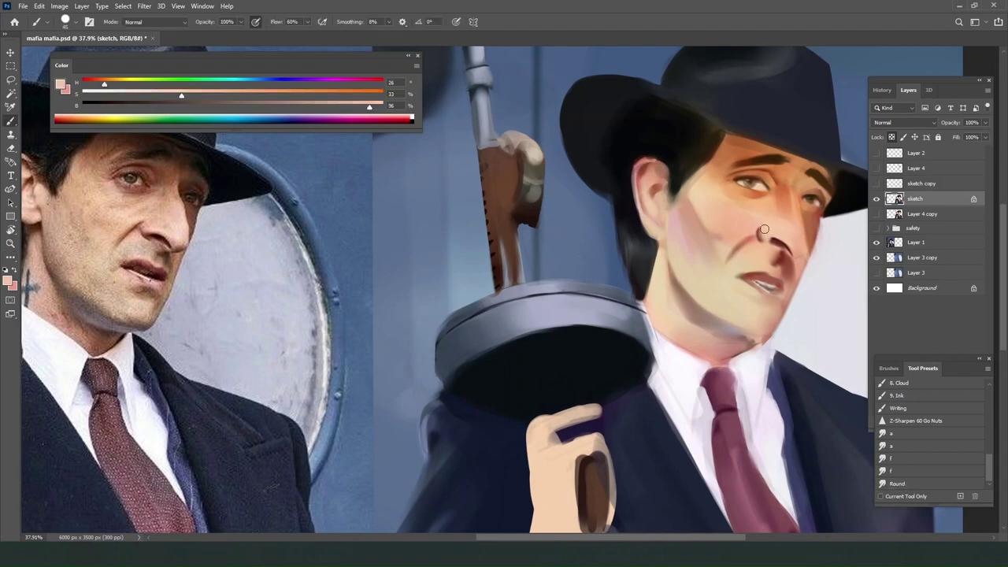
drag(181, 95, 366, 95)
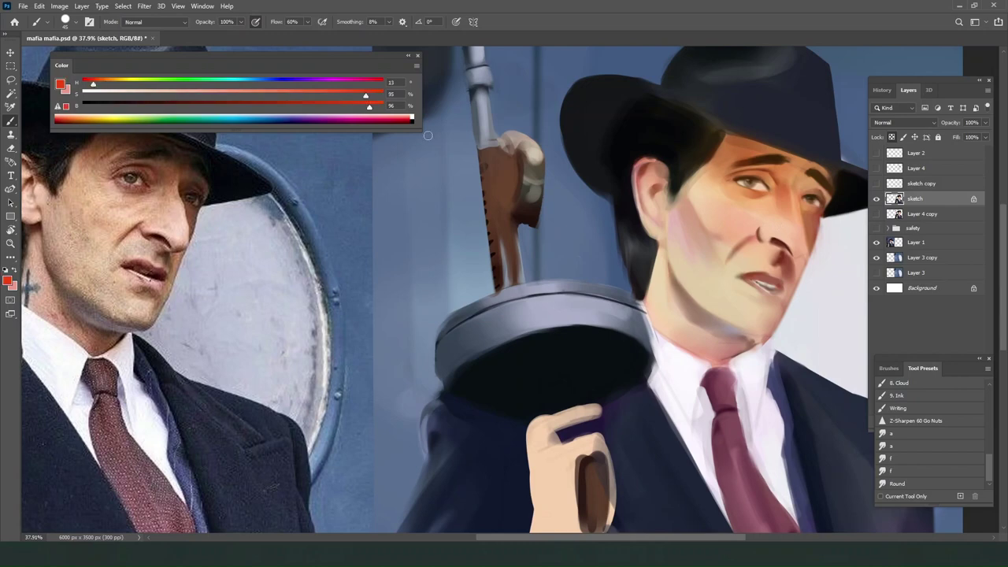
alt+click(777, 242)
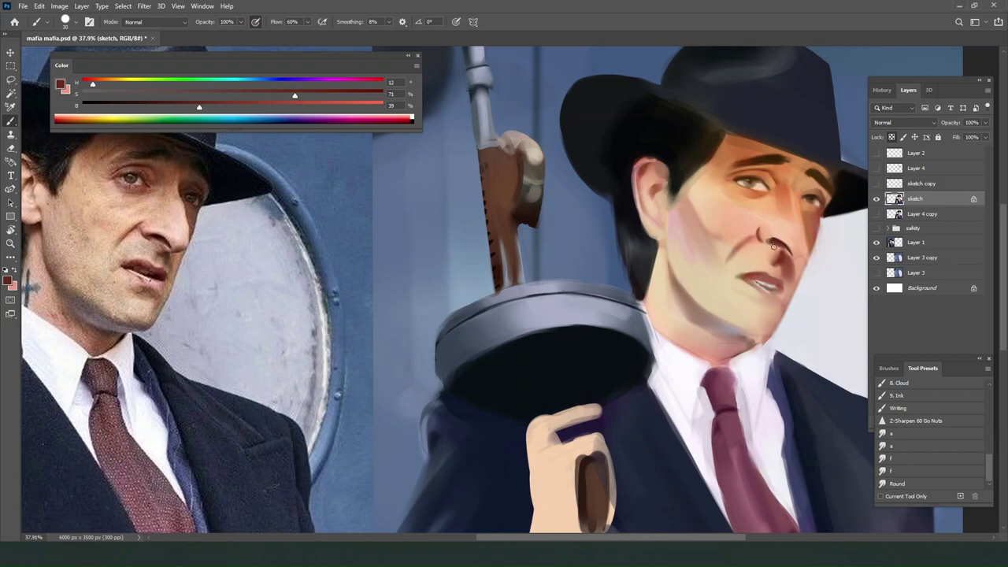
alt+click(772, 234)
alt+click(780, 242)
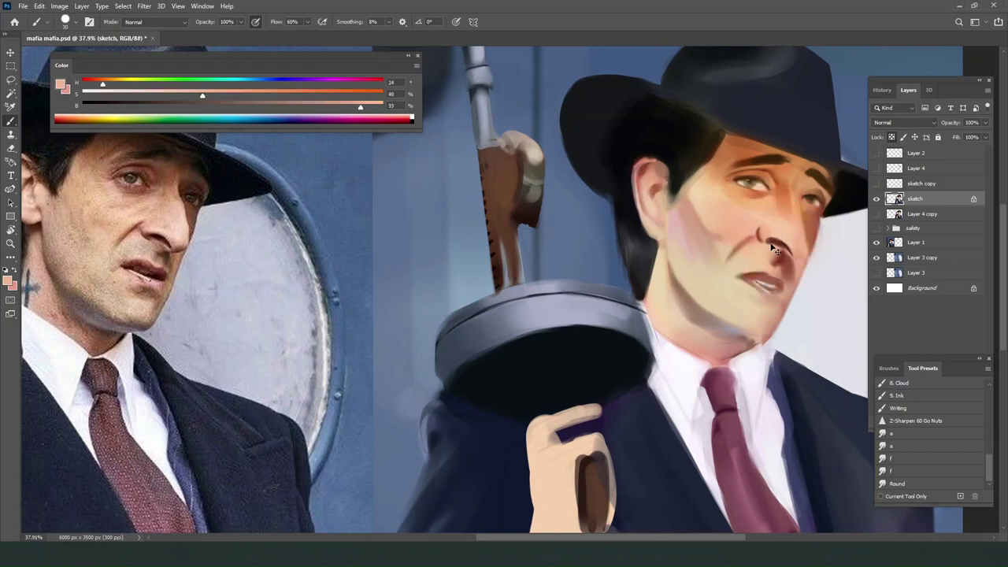
drag(771, 245, 780, 247)
alt+click(773, 247)
alt+click(790, 243)
Darken the fold running from the nostril wing toward the cheek with sampled reddish brown and smudge it using the Round preset.
alt+click(780, 266)
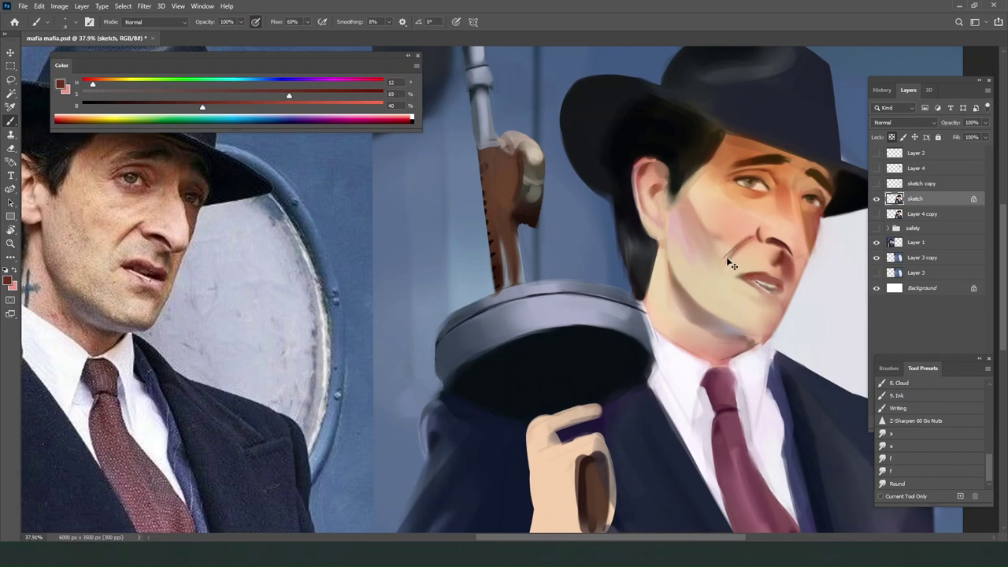
mouse_move(748, 245)
mouse_down()
mouse_move(727, 260)
mouse_move(759, 234)
mouse_up()
click(911, 483)
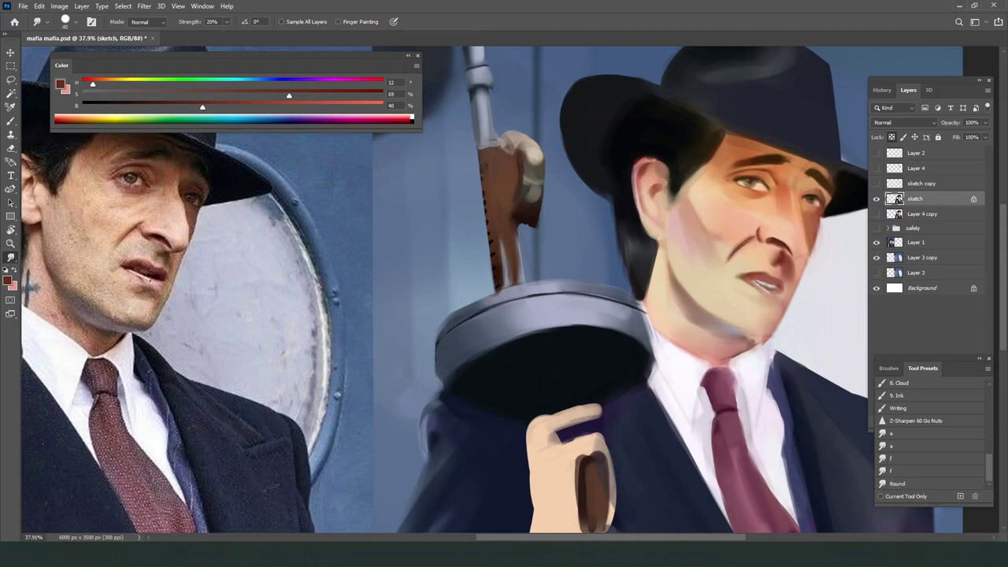
key(b)
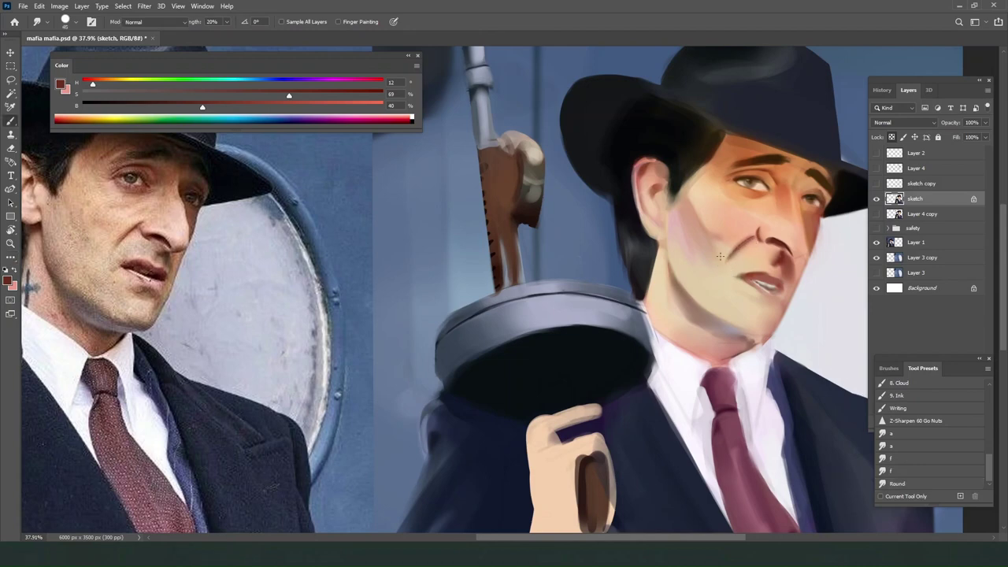
Soften the cheek beside the nose fold using a larger brush and skin tones sampled from the cheek and jaw.
alt+click(732, 221)
key(bracketright)
key(bracketright)
key(bracketright)
key(bracketright)
key(bracketright)
key(bracketright)
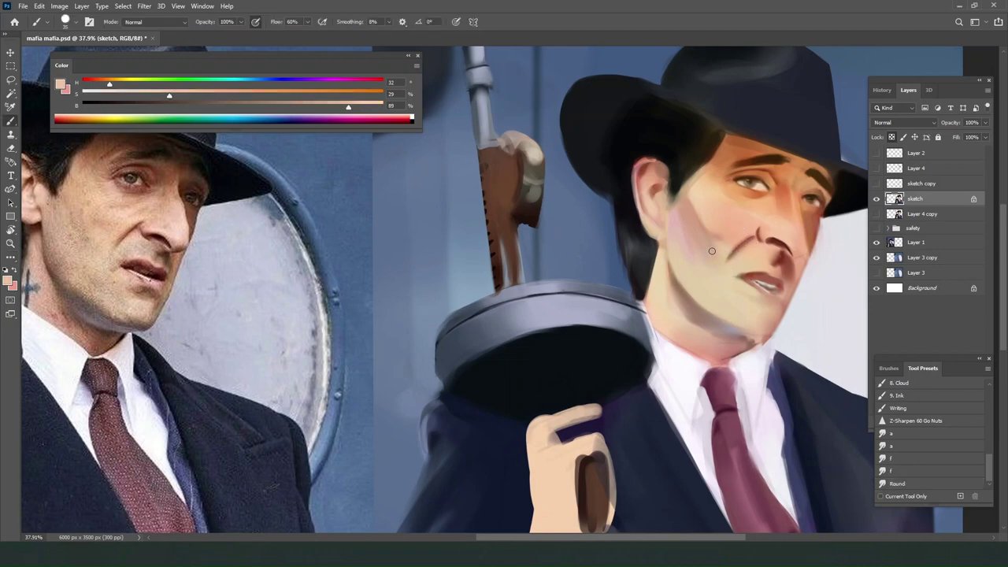
alt+click(702, 296)
alt+click(690, 274)
alt+click(745, 228)
alt+click(703, 281)
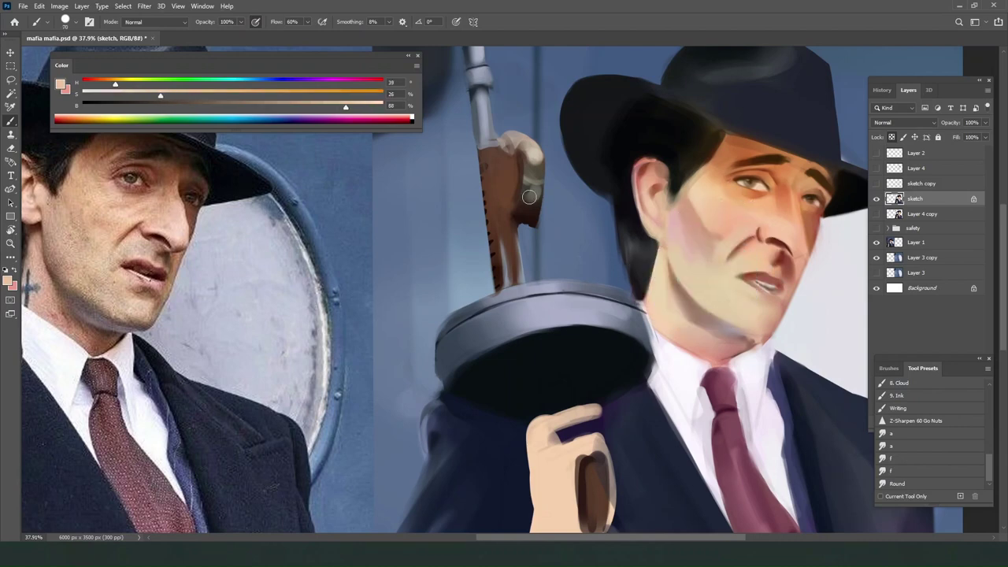
Paint a pale teal accent beside the outer corner of the near eye with hue 178, saturation 26 and brightness 88.
drag(236, 83, 230, 99)
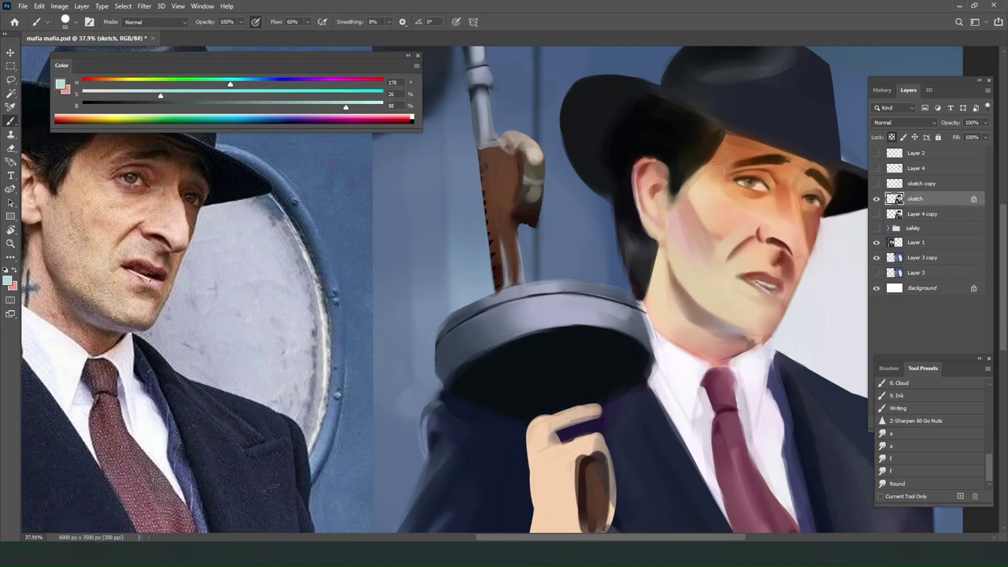
key([)
drag(718, 186, 716, 192)
Shade beneath the near eye with dark red of hue 12, saturation 98 and brightness 38, and soften it with sampled skin tones.
alt+click(762, 187)
drag(99, 83, 93, 83)
drag(165, 110, 196, 107)
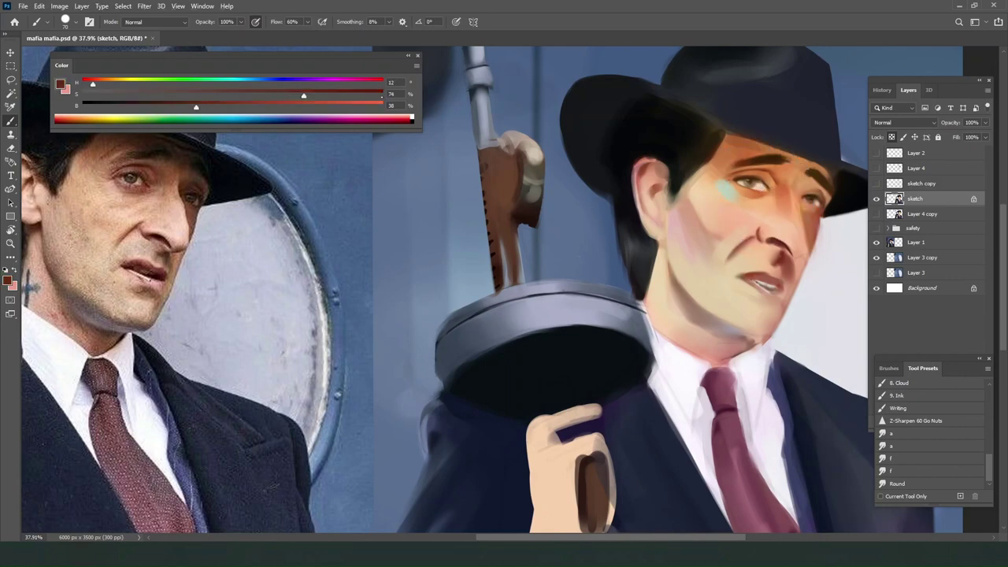
click(374, 95)
key([)
key([)
drag(751, 194, 762, 194)
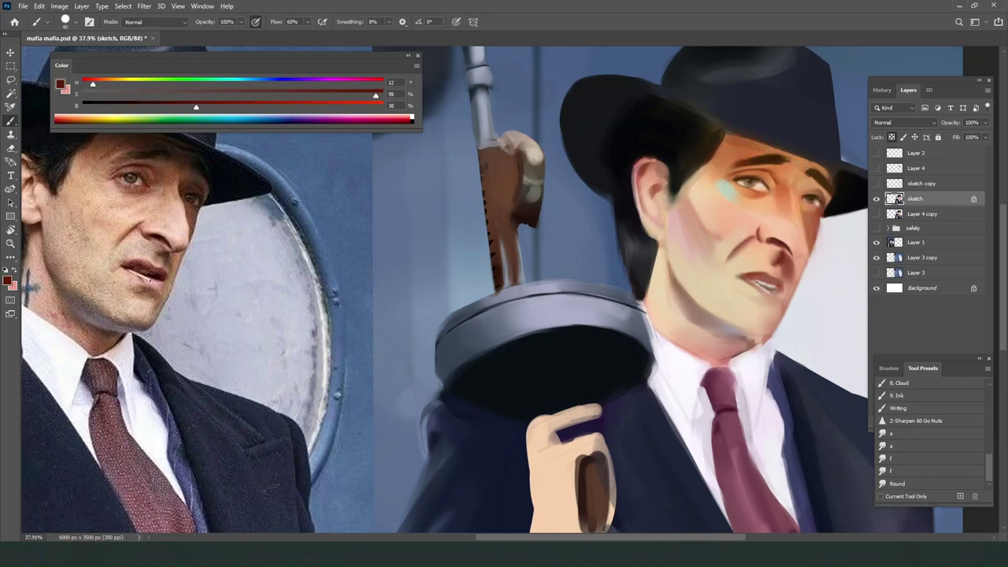
alt+click(752, 191)
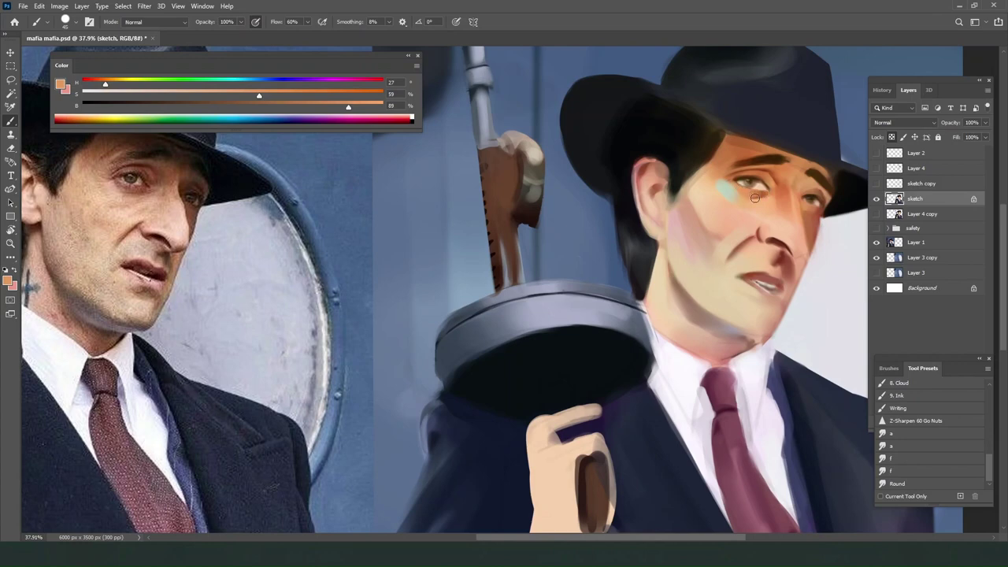
alt+click(717, 206)
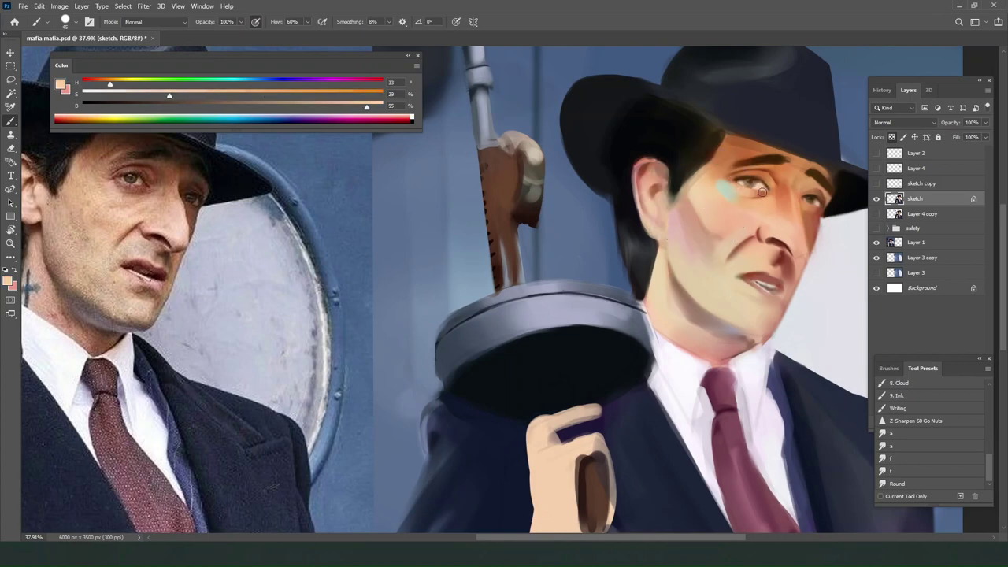
Even out the cheekbone below the near eye with skin tones sampled from the cheek.
alt+click(721, 192)
key(bracketright)
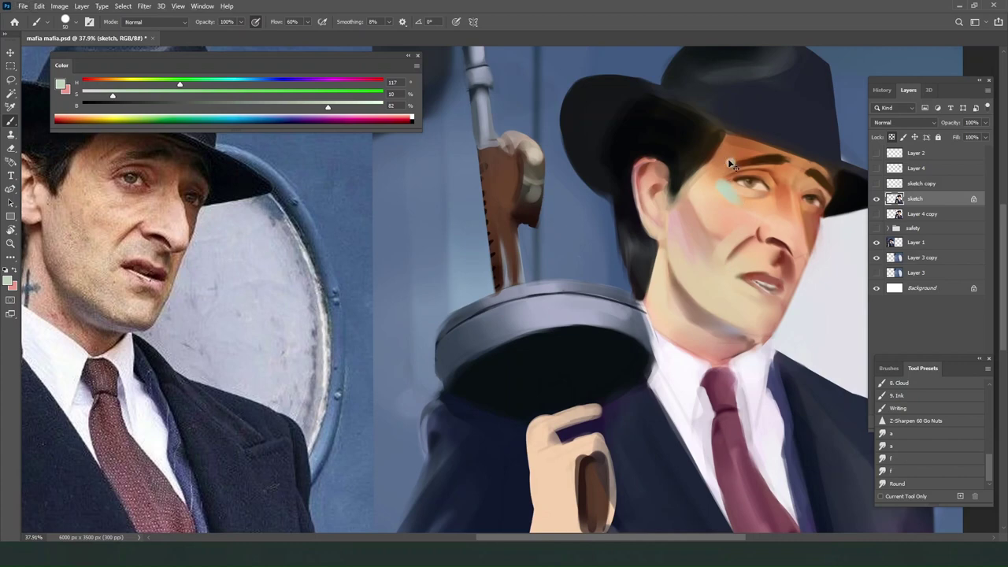
alt+click(709, 238)
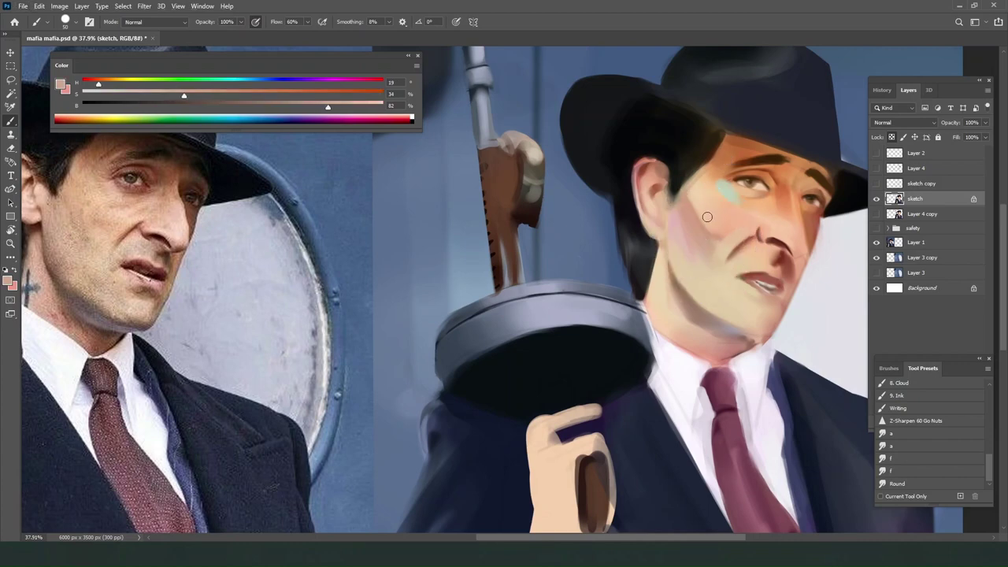
key(bracketleft)
key(bracketleft)
alt+click(712, 208)
key(bracketright)
key(bracketright)
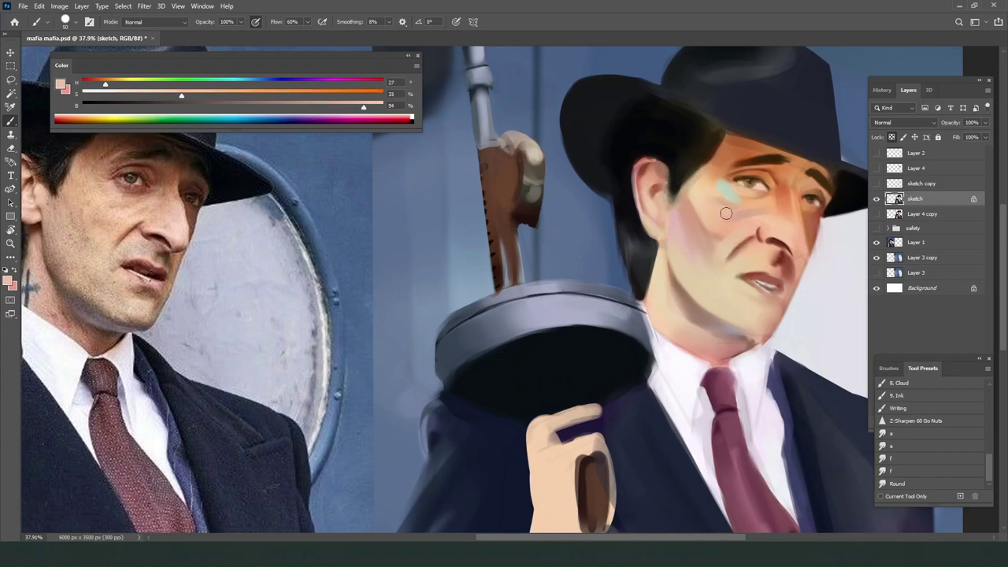
drag(726, 214, 752, 212)
Blend the teal accent beside the near eye into the surrounding skin with sampled warm tones.
alt+click(775, 202)
alt+click(717, 199)
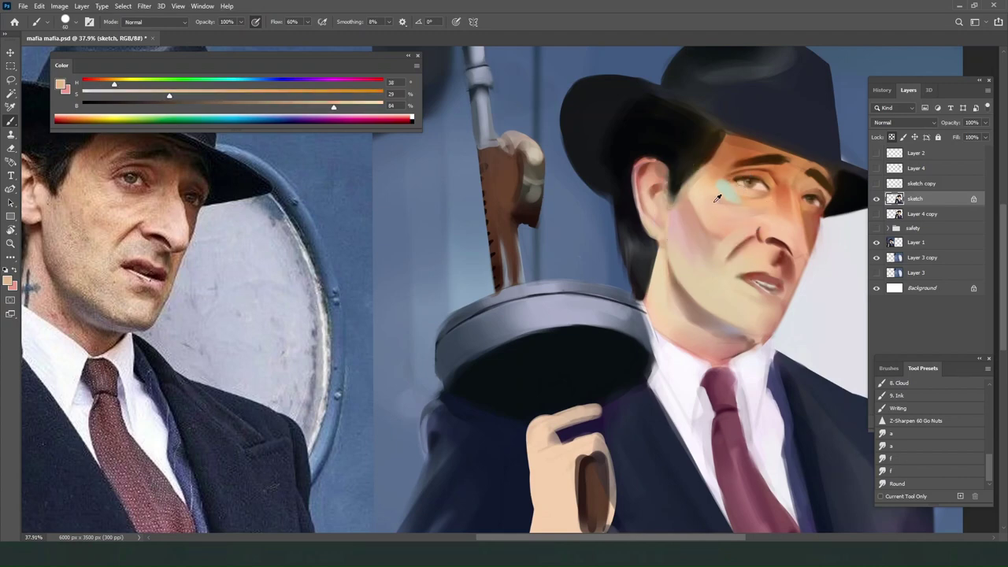
alt+click(715, 204)
alt+click(723, 196)
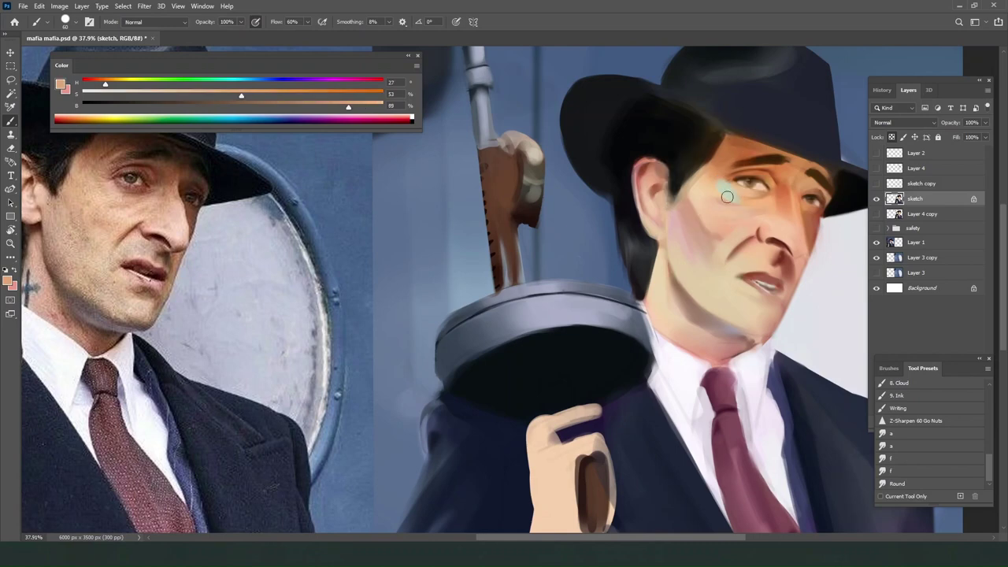
Paint thin forehead wrinkles above the eyebrows in a sampled dark red and smudge them with the Round preset.
alt+click(733, 238)
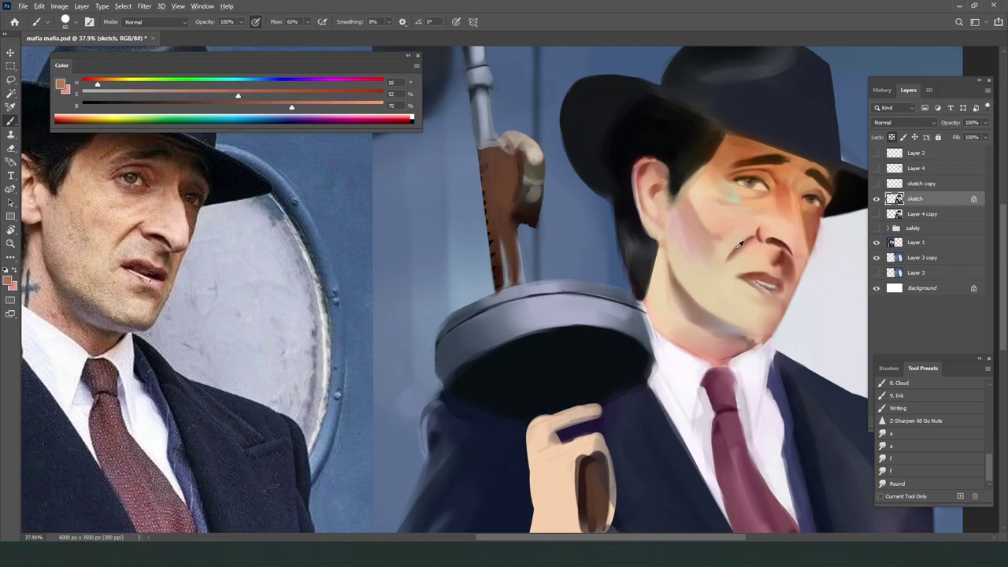
key(bracketleft)
key(bracketleft)
key(bracketleft)
alt+click(785, 254)
mouse_move(729, 162)
mouse_down()
mouse_move(785, 149)
mouse_move(754, 161)
mouse_move(773, 181)
mouse_move(803, 159)
mouse_up()
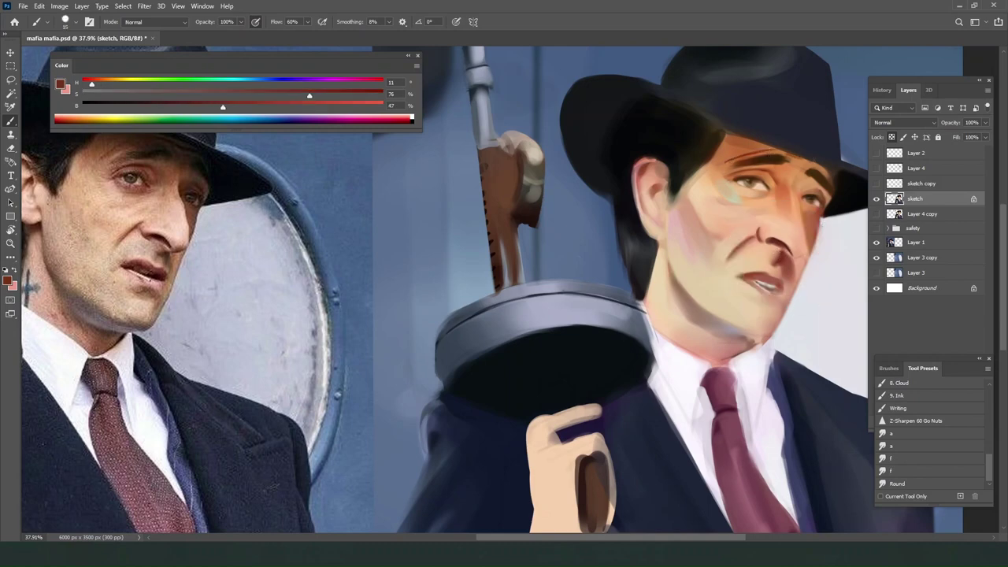
key(bracketleft)
drag(726, 147, 758, 151)
click(898, 483)
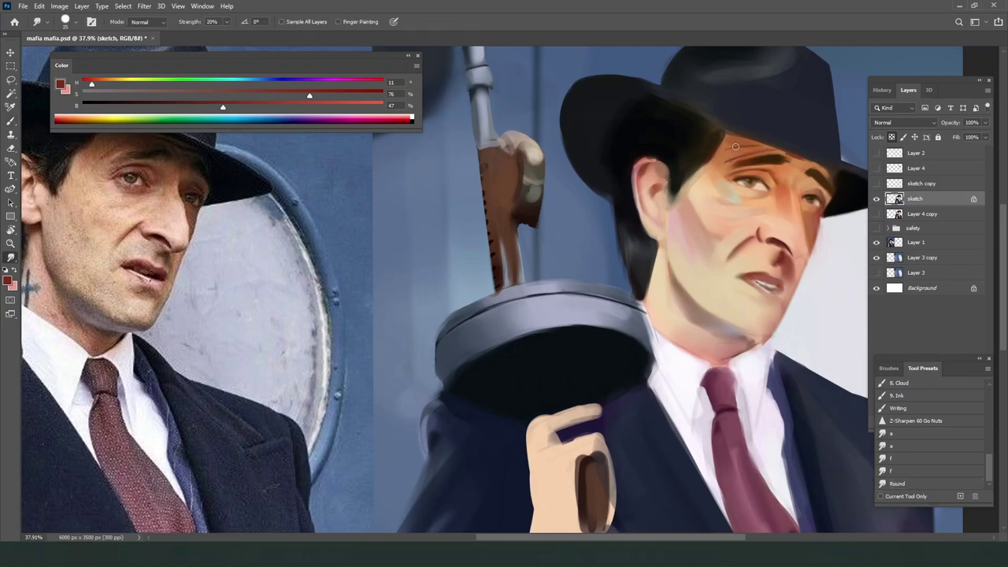
Darken the near eyebrow with a near-black brown of hue 32, saturation 93 and brightness 9.
key(b)
alt+click(819, 171)
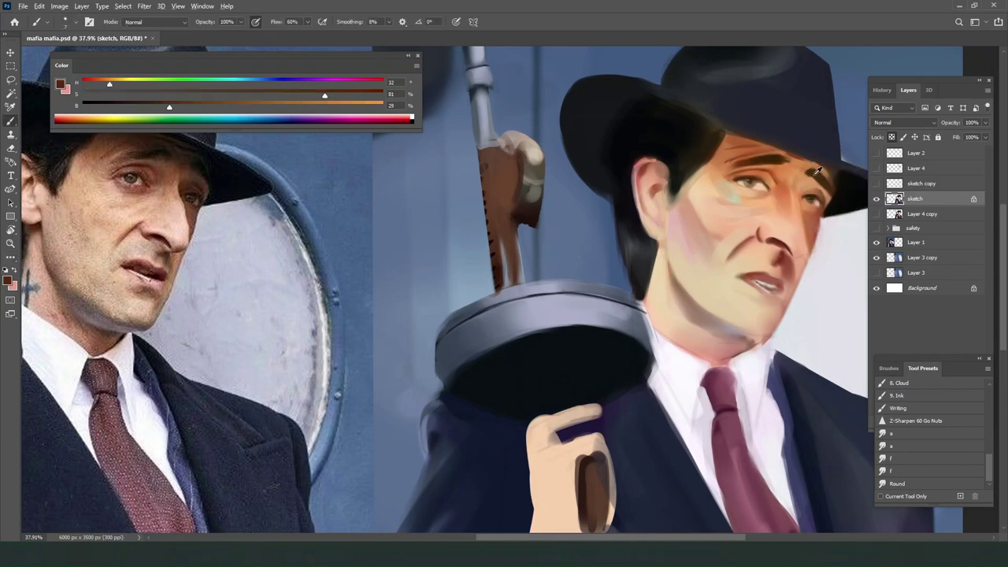
click(108, 105)
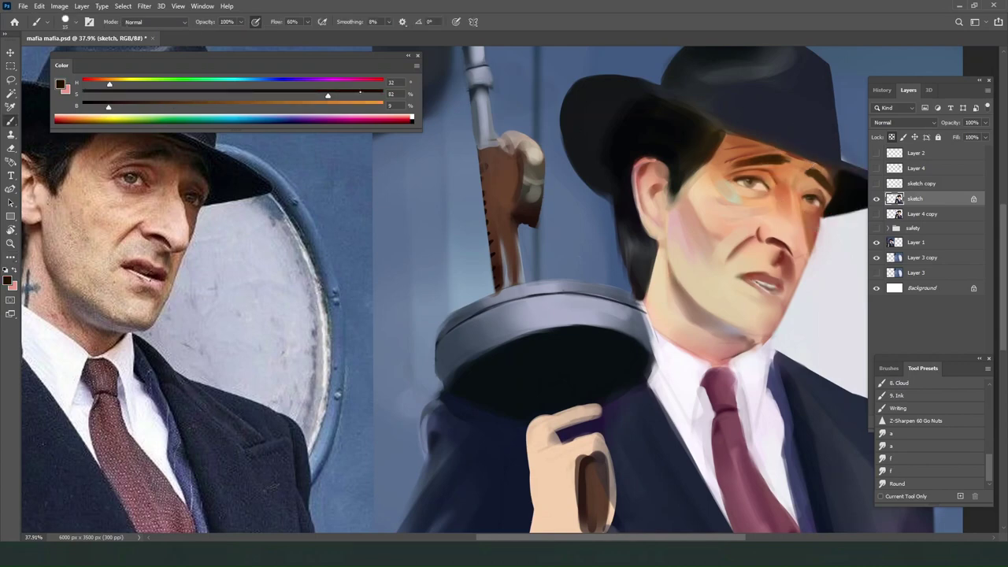
click(359, 95)
key(])
mouse_move(775, 160)
mouse_down()
mouse_move(728, 163)
mouse_move(769, 165)
mouse_up()
Darken the far eyebrow with the same near-black brown using a smaller brush.
alt+click(752, 164)
key([)
key([)
key([)
key([)
key([)
key(bracketright)
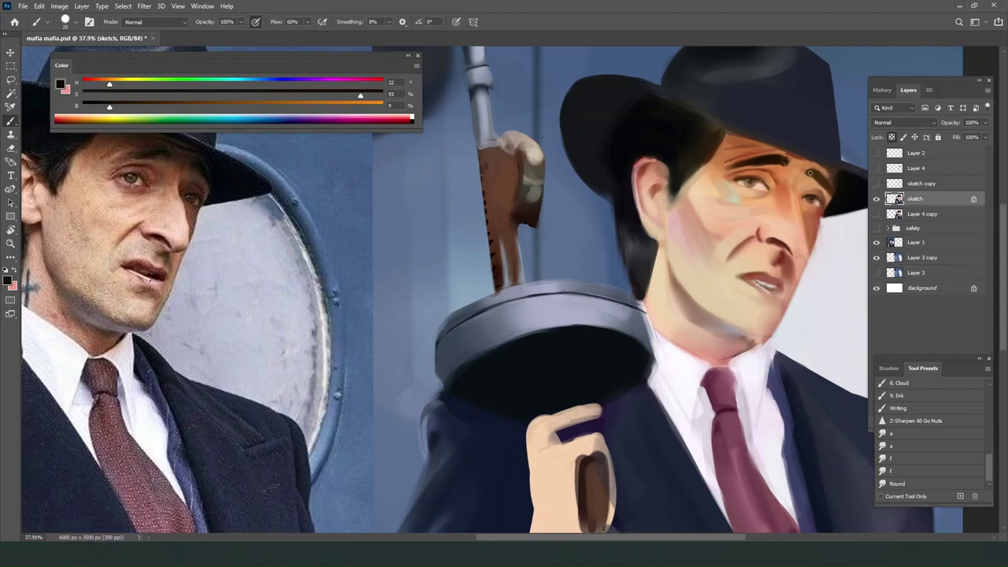
drag(810, 180, 814, 173)
alt+click(826, 179)
Deepen the hat brim's edge above the forehead with dark tones sampled from the hat and smudge it with the Round preset.
alt+click(808, 142)
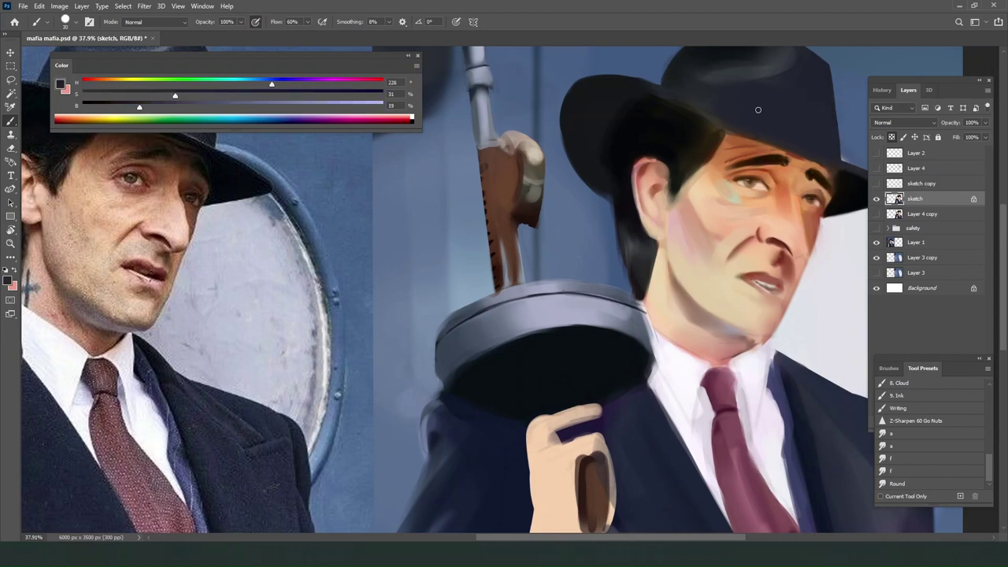
key(bracketright)
key(bracketright)
alt+click(697, 122)
alt+scroll(683, 211, down, 3)
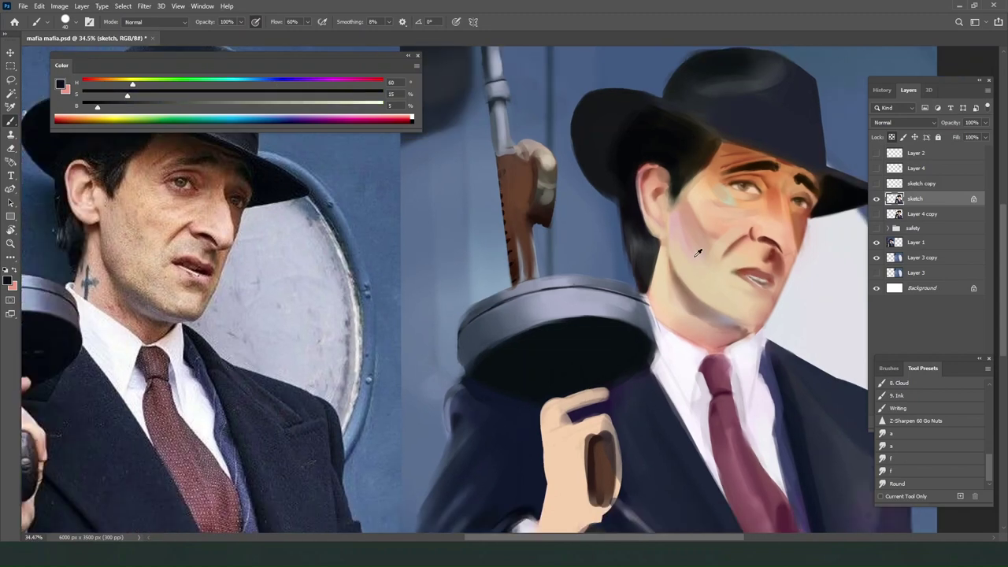
key(bracketleft)
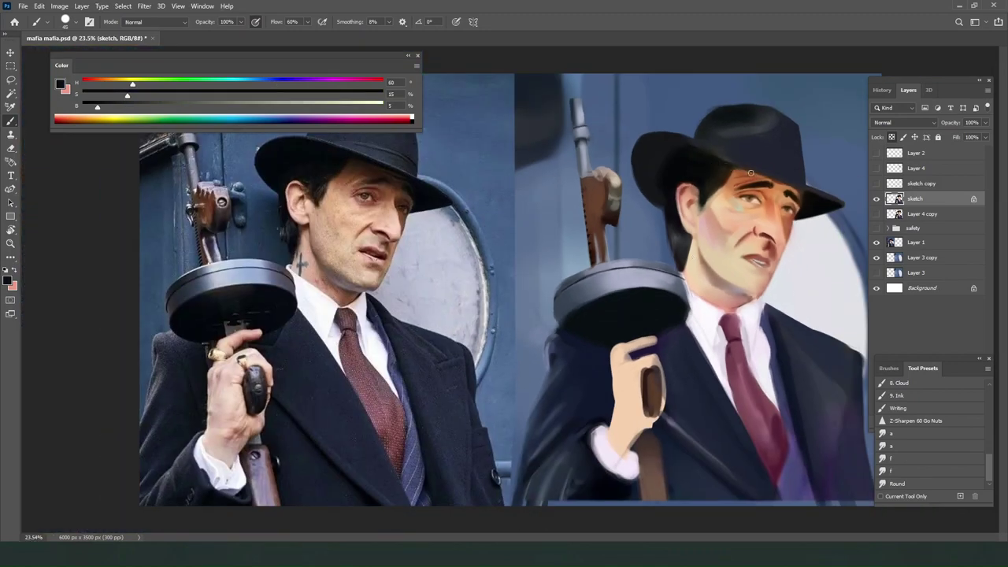
drag(756, 177, 798, 192)
click(898, 483)
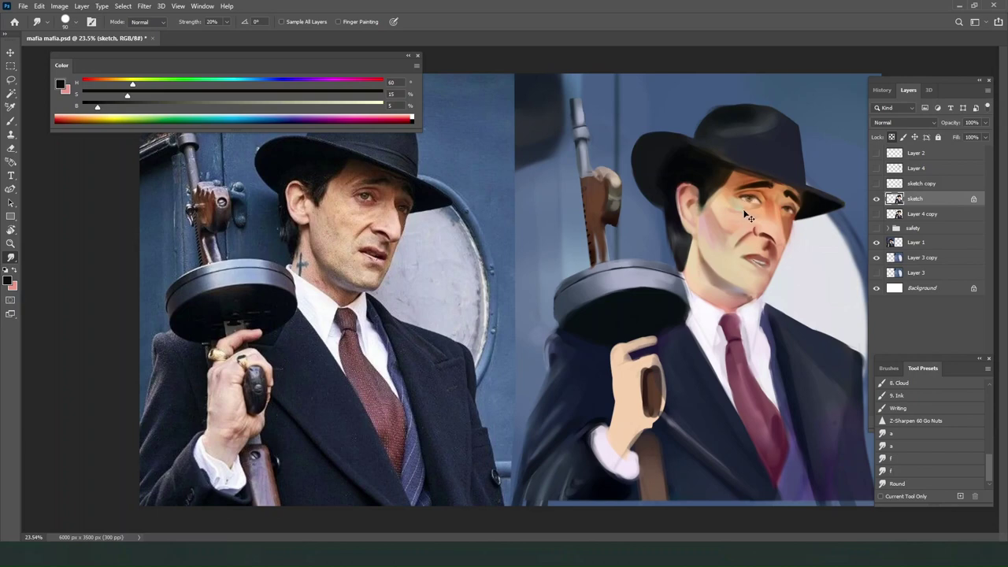
Rework the skin along the temple hairline beside the near eye with sampled light peach and brown tones.
key(b)
alt+click(722, 203)
alt+click(714, 197)
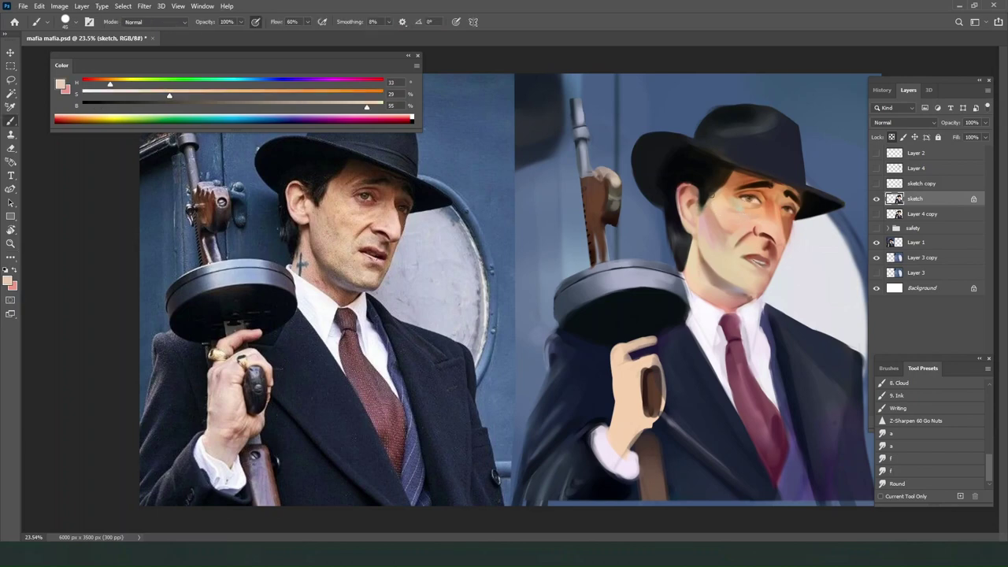
key(bracketright)
alt+click(715, 199)
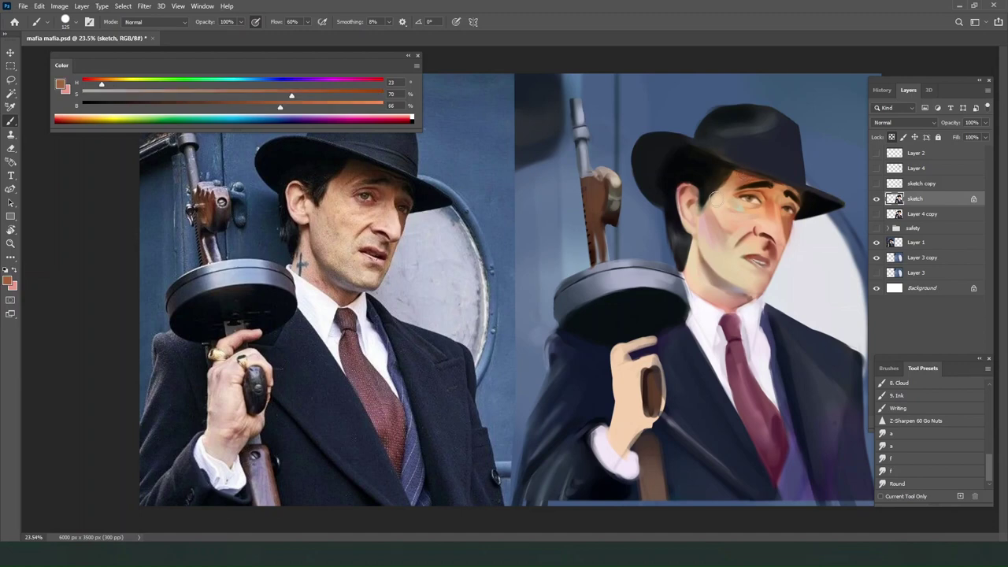
alt+click(715, 199)
alt+click(720, 197)
key(bracketleft)
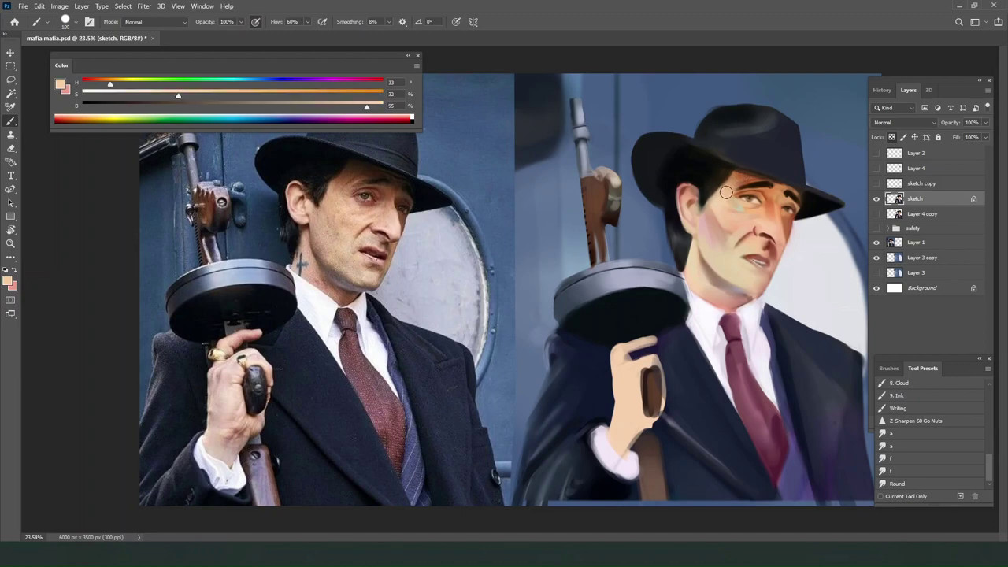
Shape the sideburn in front of the near ear with sampled near-black hair tones and surrounding skin tones.
alt+click(718, 176)
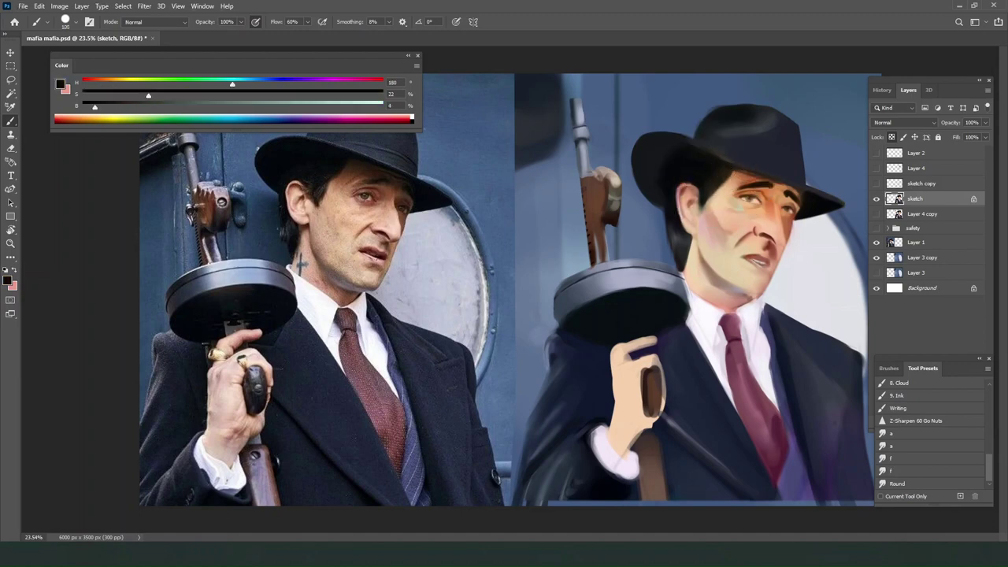
alt+click(712, 187)
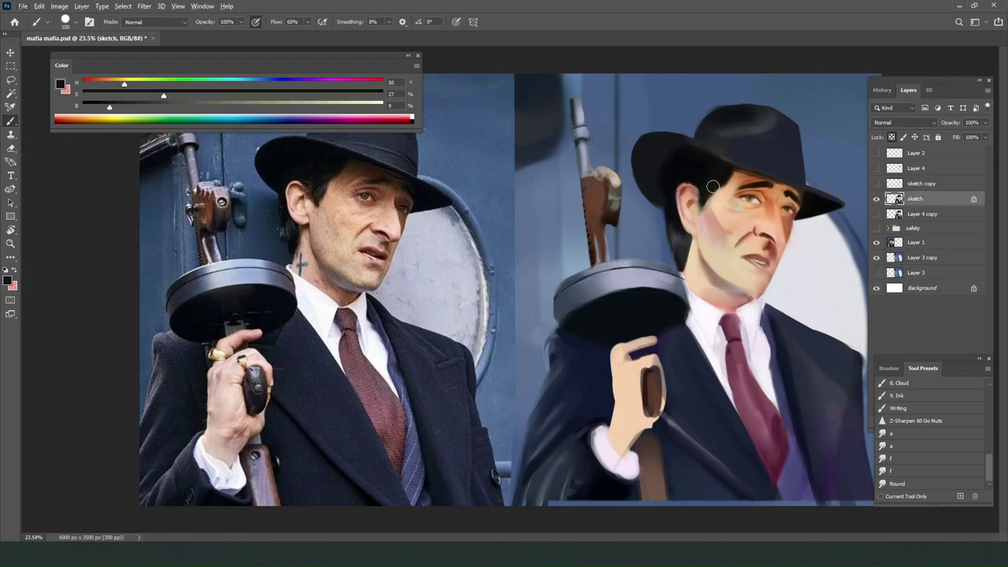
alt+click(706, 230)
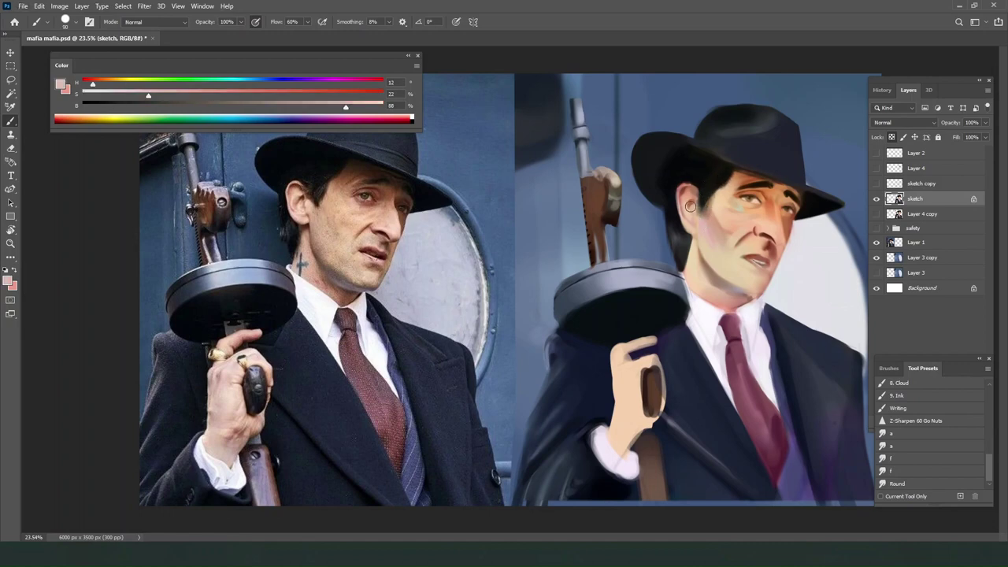
alt+click(713, 252)
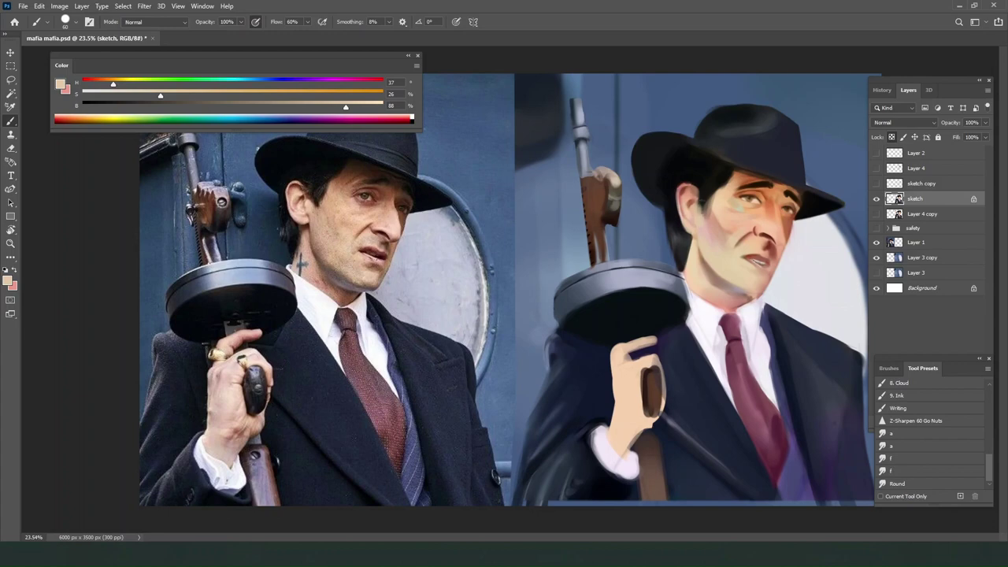
alt+click(705, 181)
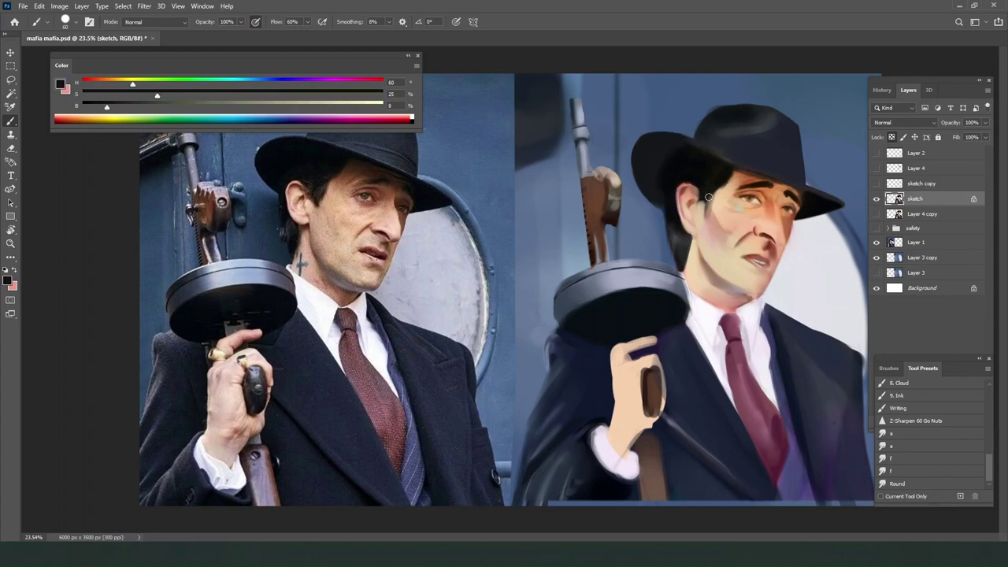
alt+click(716, 203)
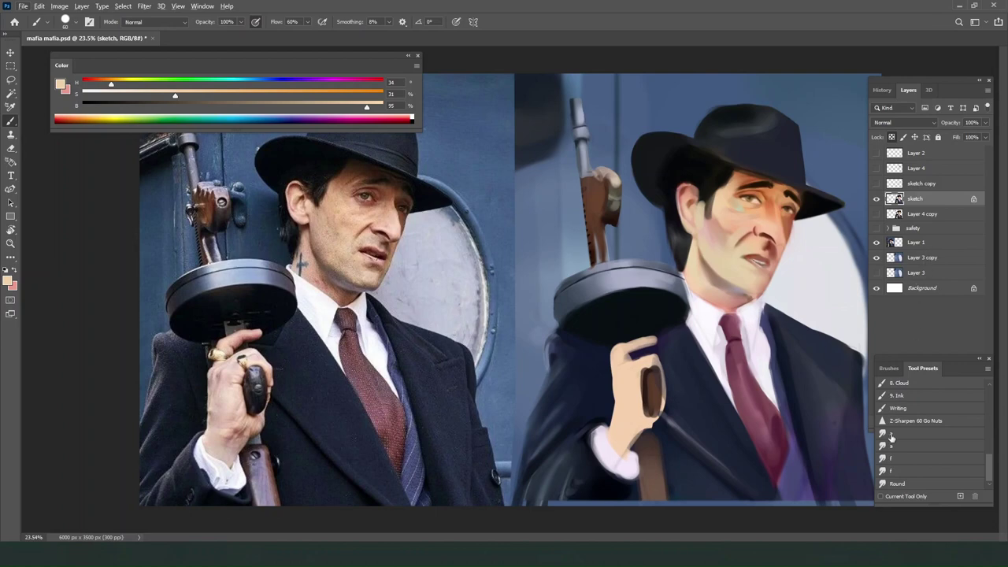
Smudge the sideburn and near cheek with the Round preset, enlarging the brush for the area below the eye.
click(898, 484)
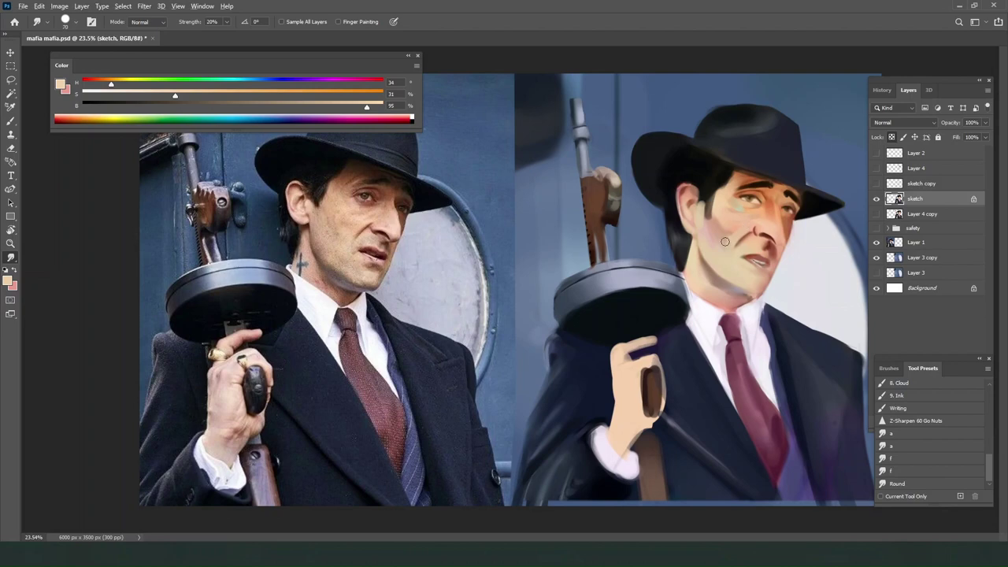
scroll(724, 241, up, 3)
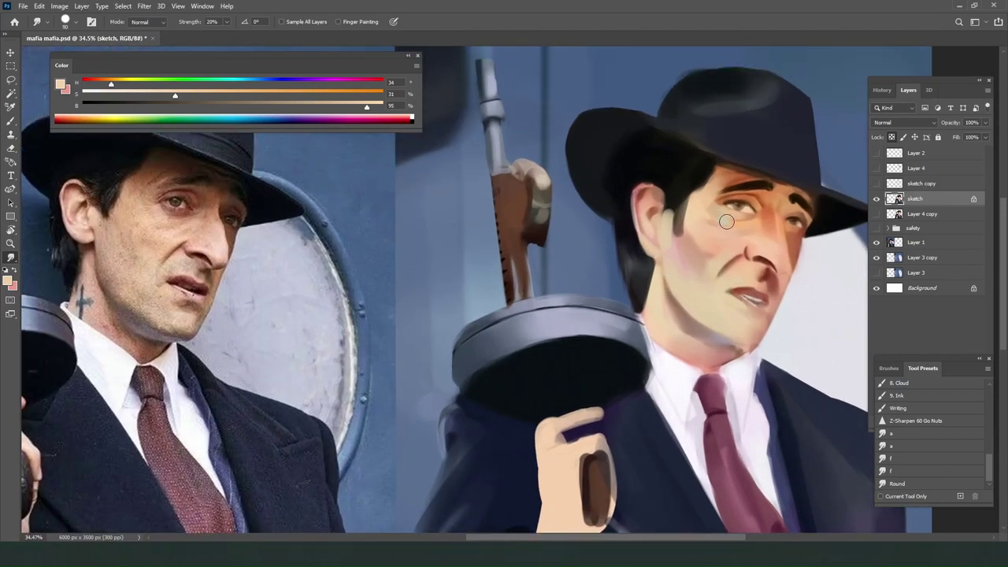
key(bracketright)
key(bracketright)
key(bracketright)
key(bracketright)
key(bracketright)
Paint a thin nose-bridge shadow in dark red-brown, hue 12, saturation 88, brightness 27, and smudge it with the Round preset while checking values in grayscale proof.
key(b)
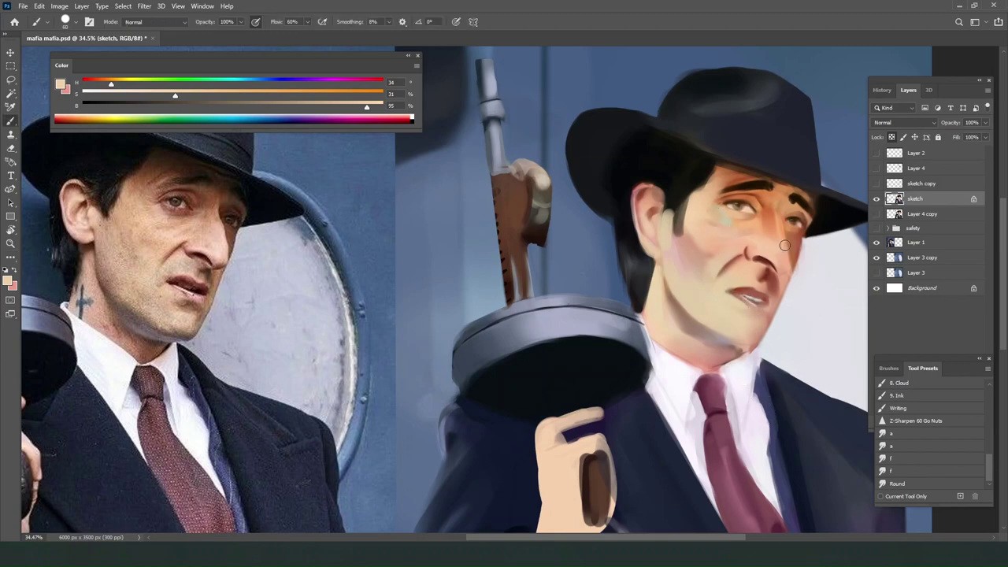
alt+click(773, 233)
click(163, 104)
click(345, 93)
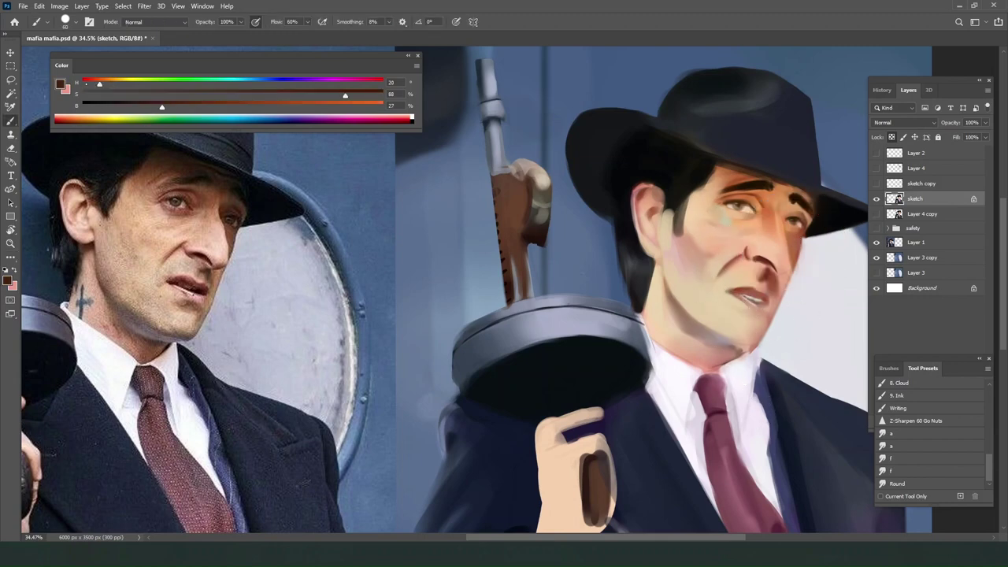
click(93, 83)
key(ctrl+y)
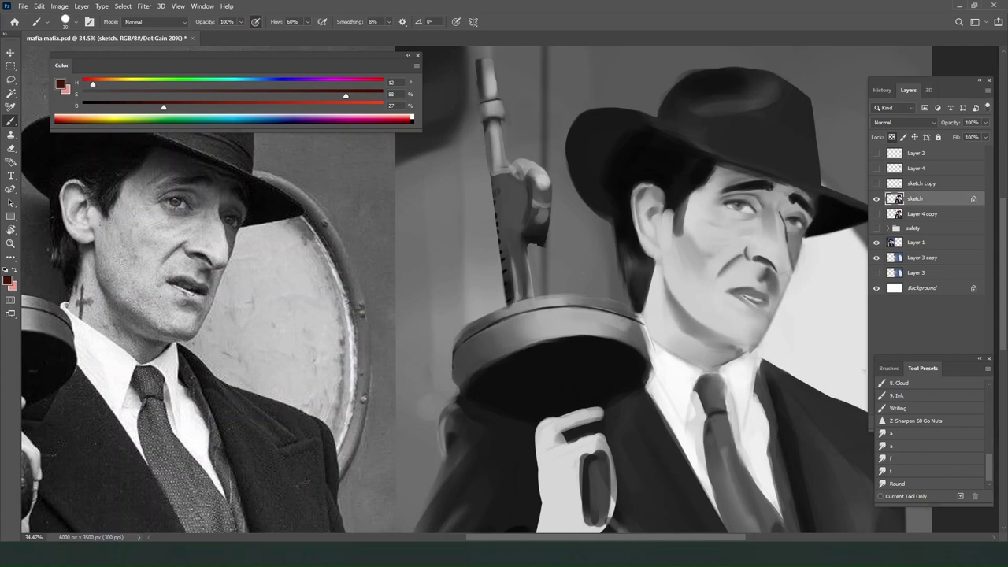
click(897, 482)
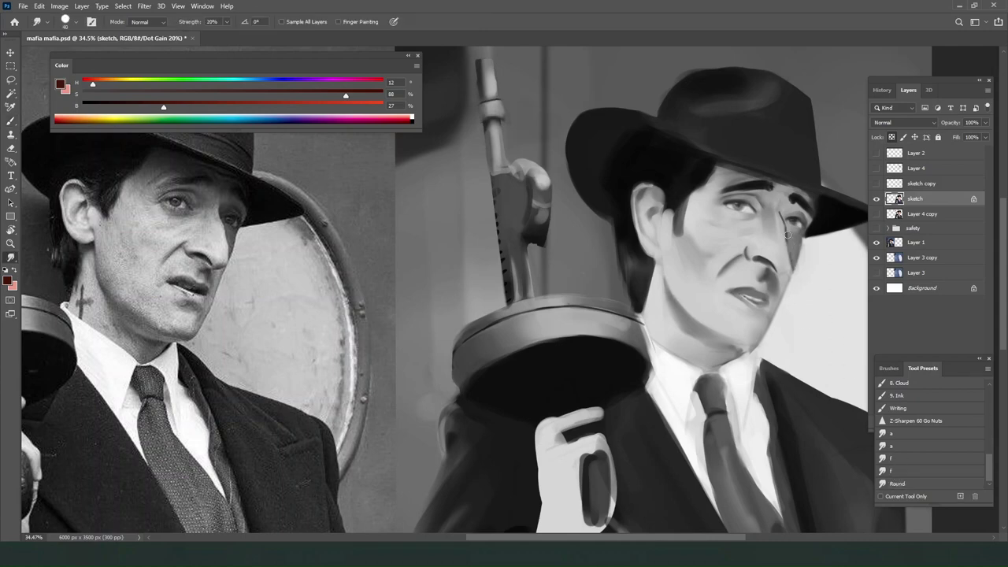
key(ctrl+y)
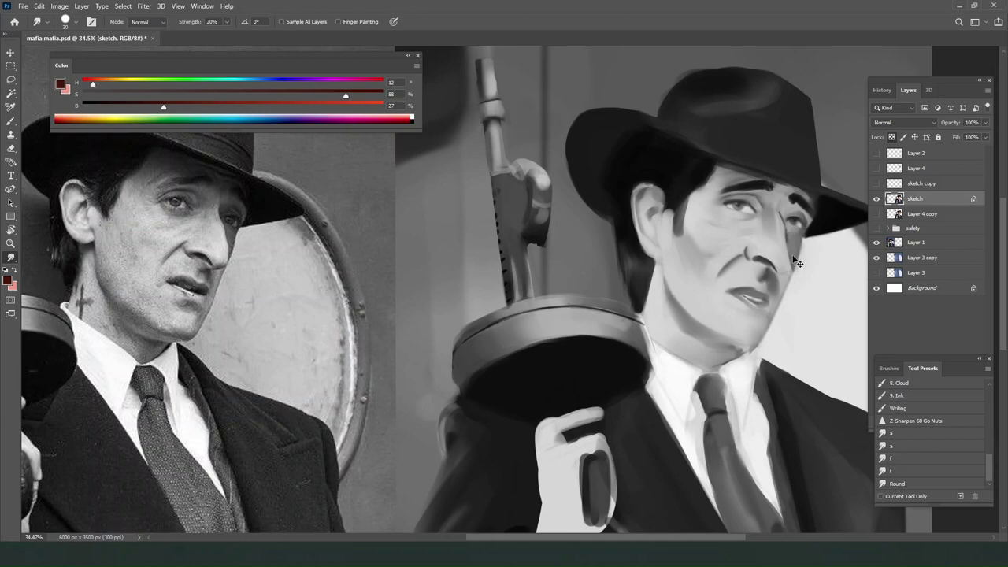
Shade the far cheek beside the nose with sampled orange-brown skin tones.
key(b)
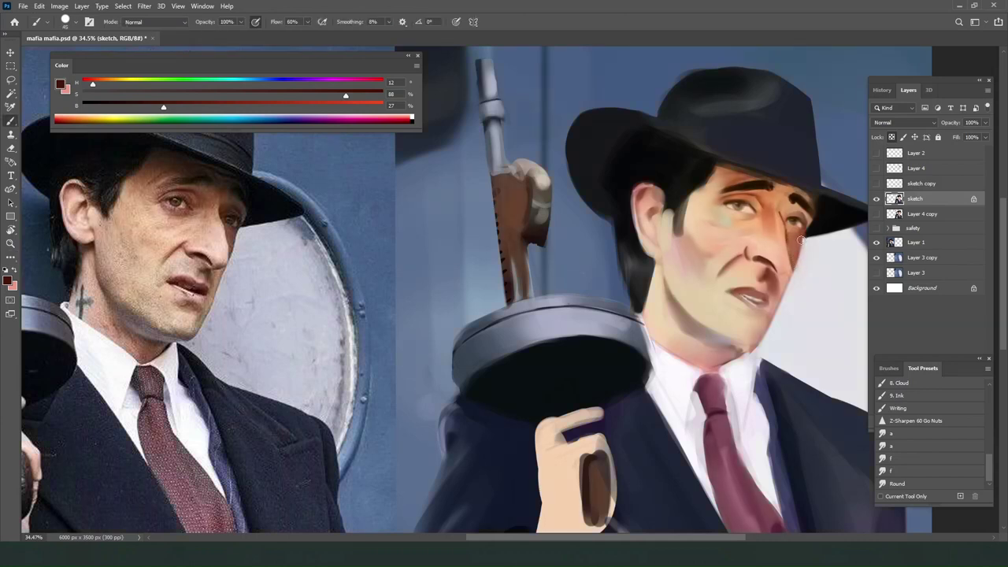
key(l)
key(b)
alt+click(788, 213)
key(ctrl+d)
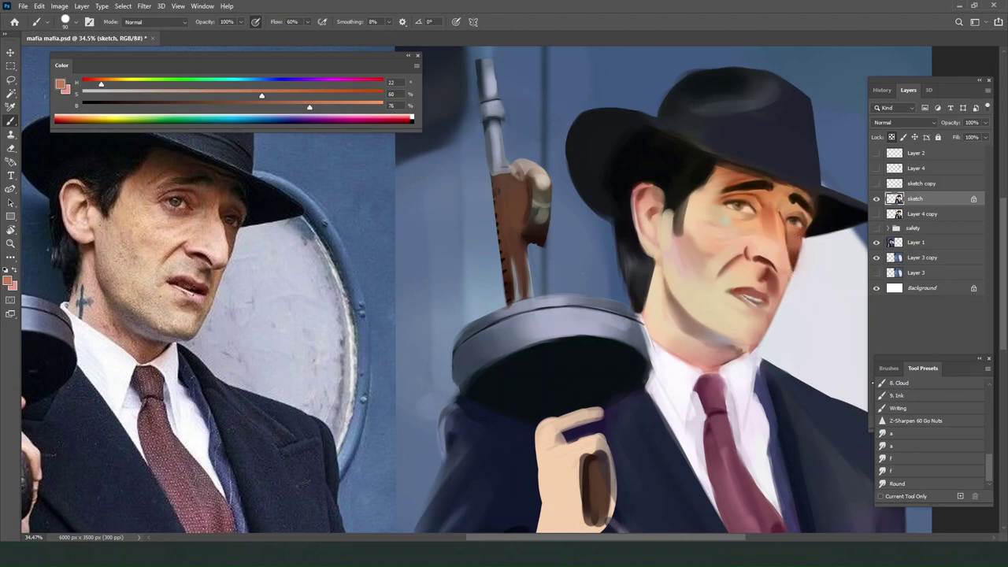
alt+click(794, 254)
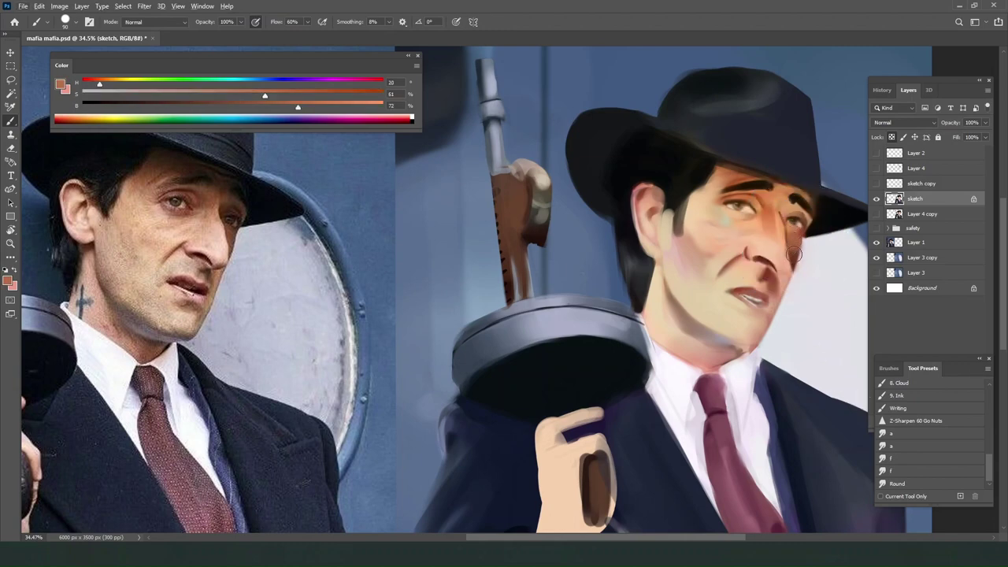
key(e)
key(alt+e)
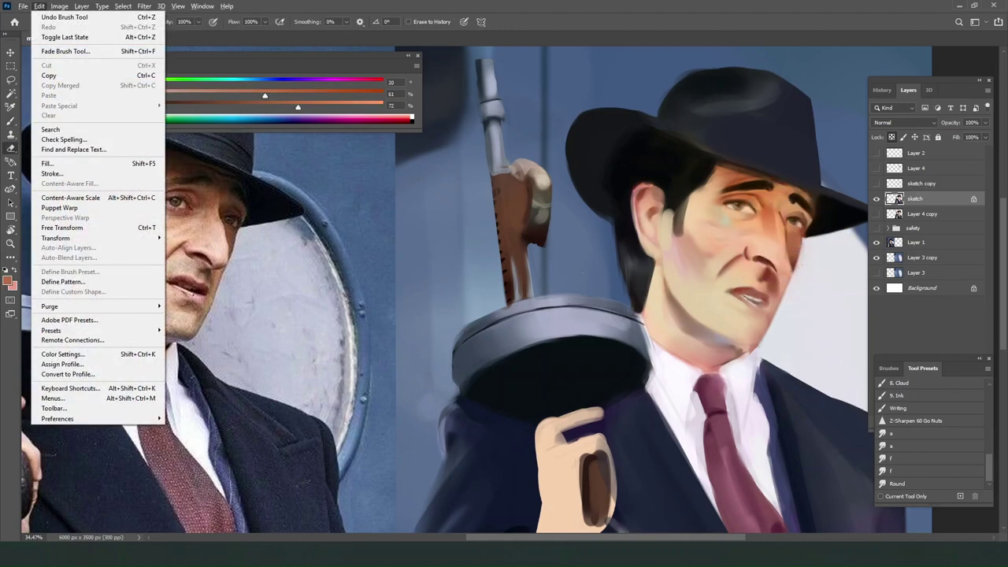
key(Escape)
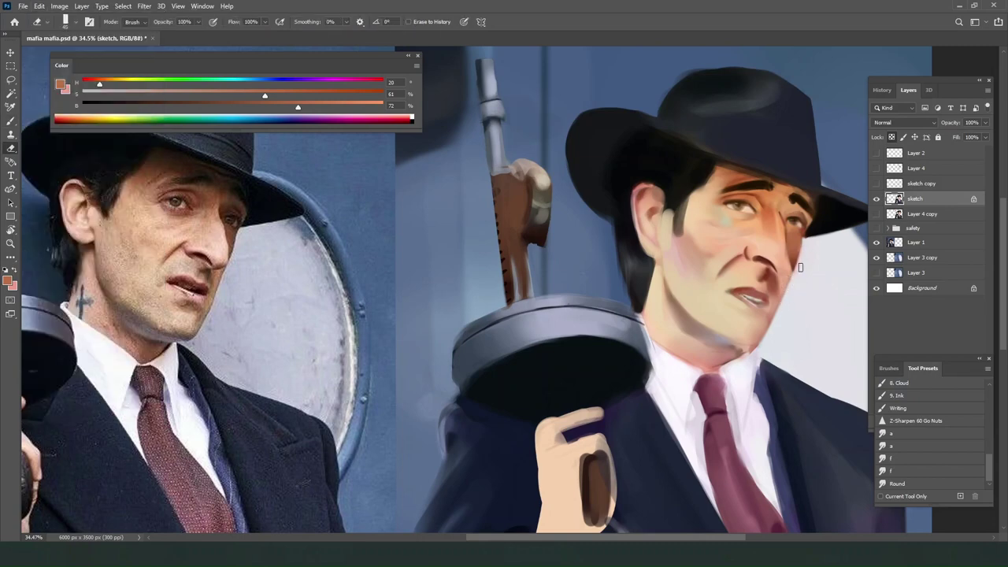
Paint a pale cream highlight of hue 46, saturation 11 and brightness 96 down the ridge of the nose.
key(b)
alt+click(782, 228)
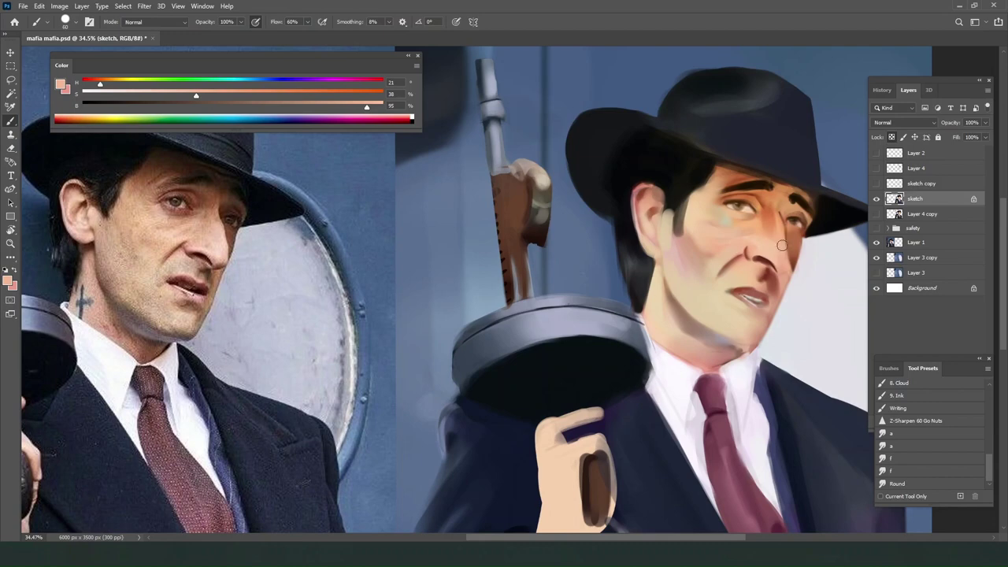
alt+click(776, 242)
click(114, 93)
click(121, 83)
drag(735, 222, 780, 259)
key(ctrl+z)
key(bracketleft)
key(bracketleft)
drag(778, 220, 782, 249)
key(ctrl+z)
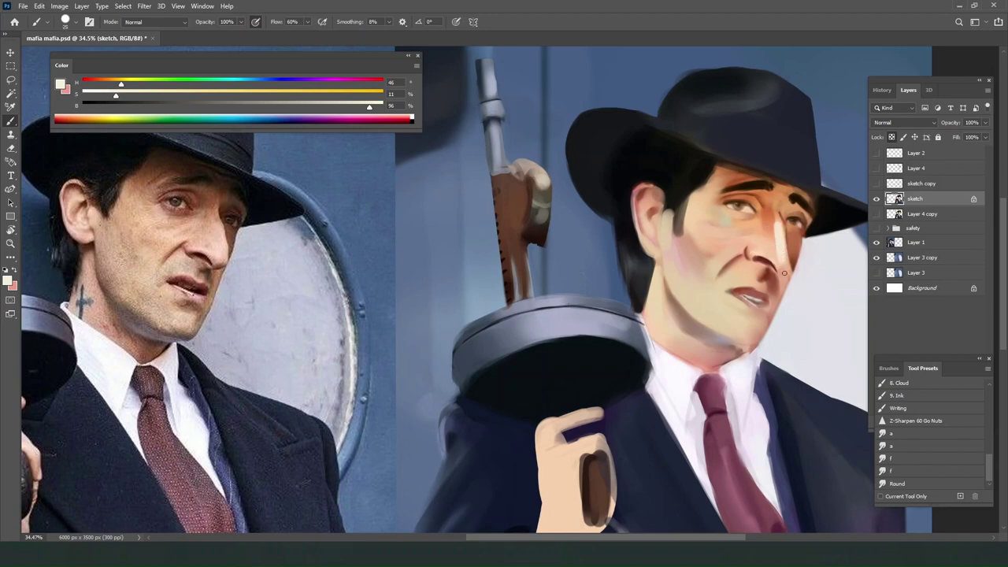
Refine the edges of the nose highlight with sampled reddish-brown shadow and light cream tones.
alt+click(754, 252)
alt+click(769, 275)
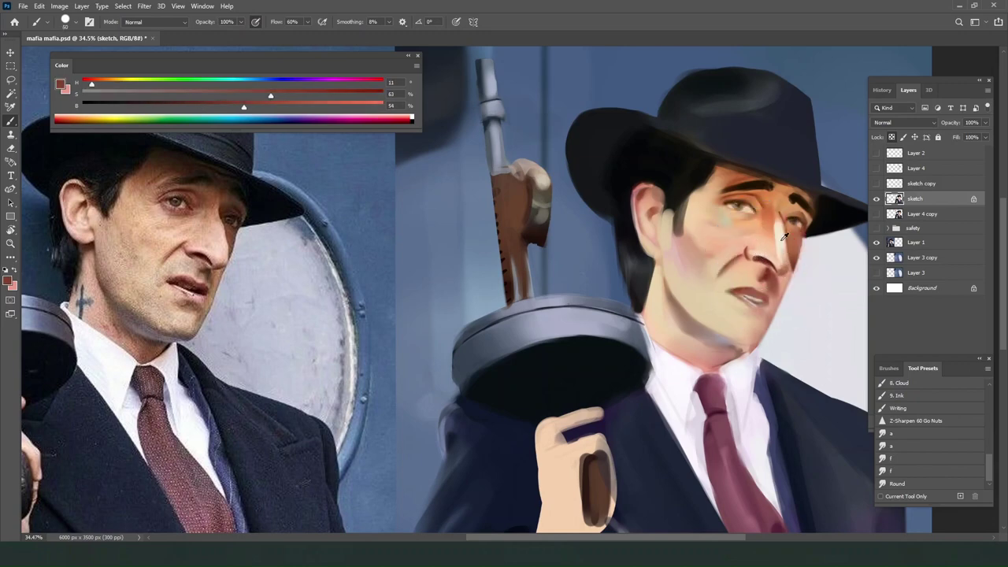
alt+click(785, 238)
alt+click(785, 272)
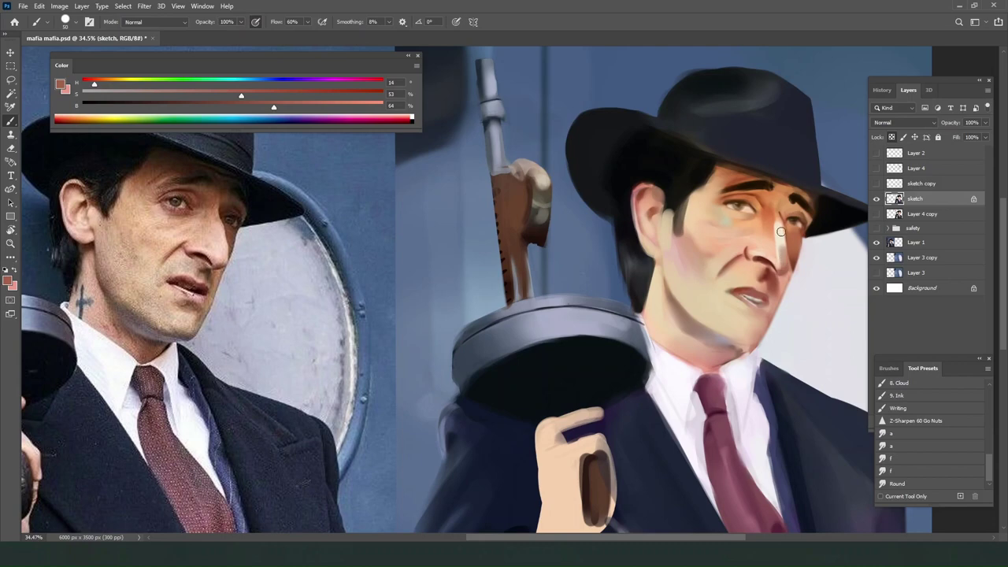
alt+click(781, 234)
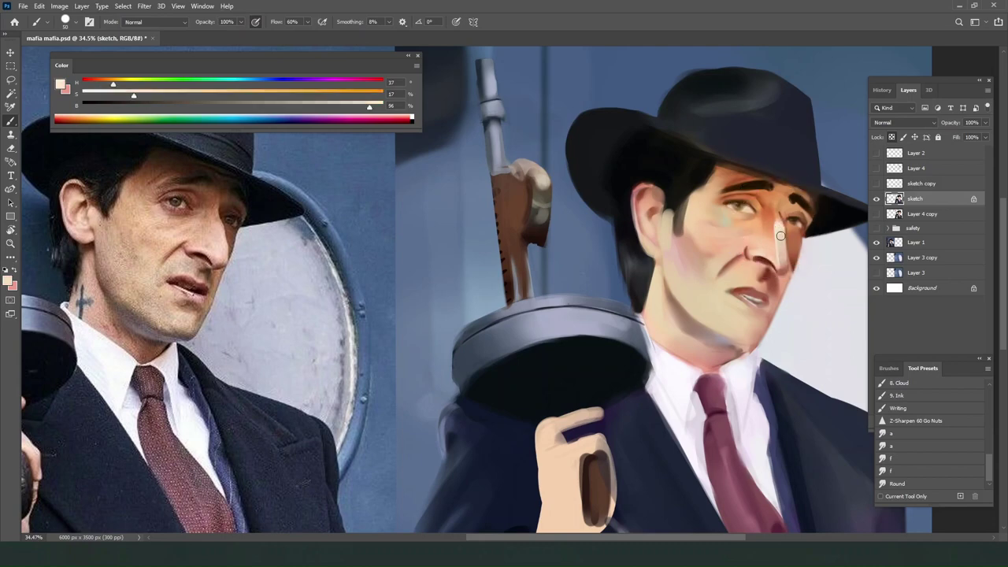
drag(781, 235, 786, 266)
Blend the side of the nose into its highlight with sampled peach and orange tones and smudge it with the Round preset.
alt+click(788, 272)
alt+click(776, 257)
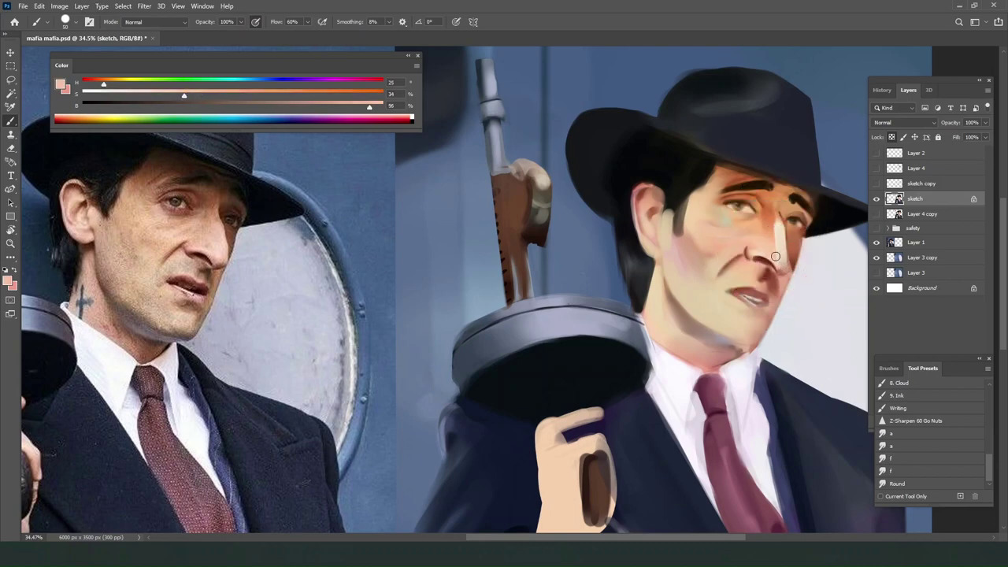
alt+click(769, 221)
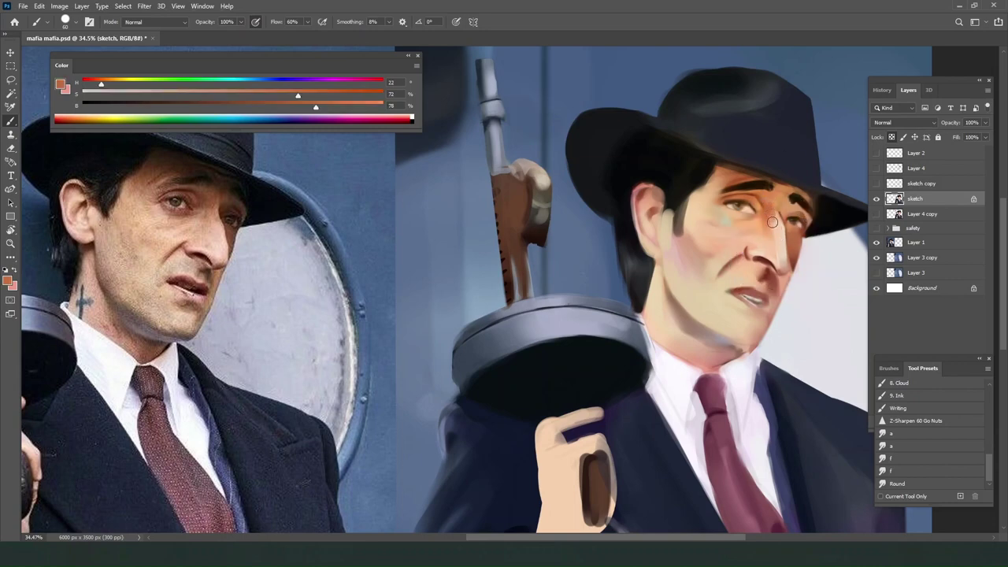
alt+click(773, 224)
click(898, 483)
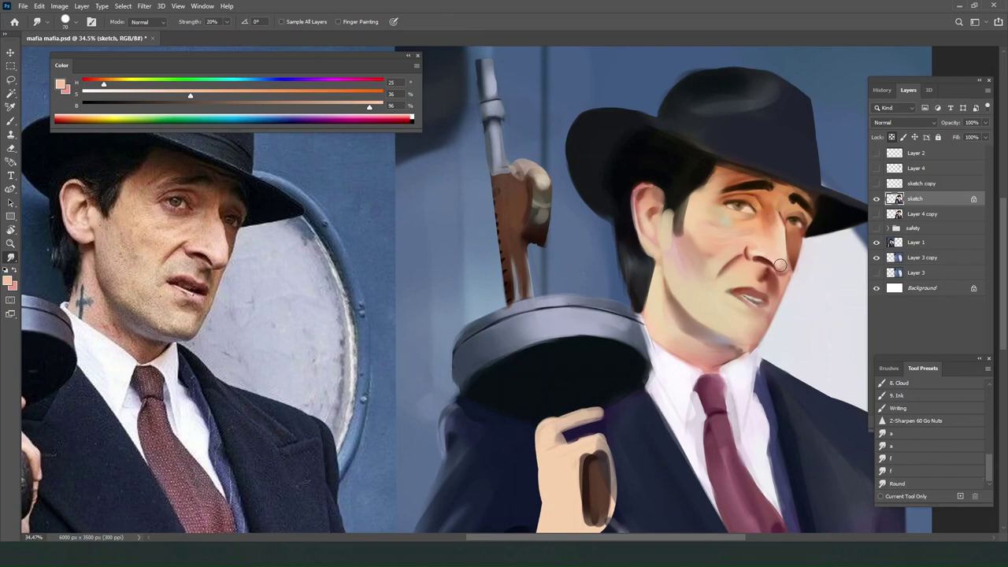
Warm the side of the nose with a sampled orange-peach of hue 28, saturation 50 and brightness 96 using a larger brush.
key(b)
alt+click(763, 232)
alt+click(757, 228)
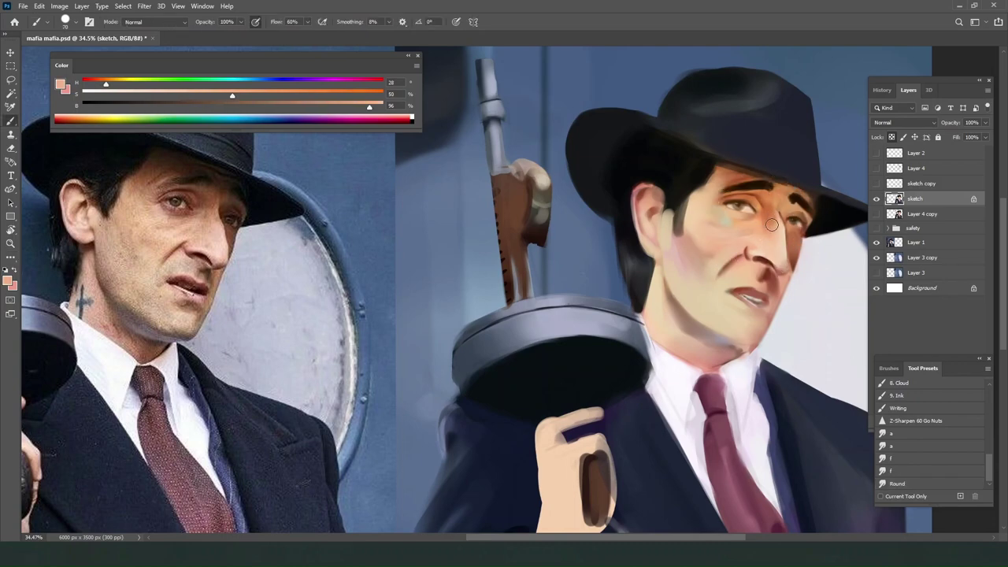
key(bracketright)
key(bracketright)
key(bracketright)
key(bracketright)
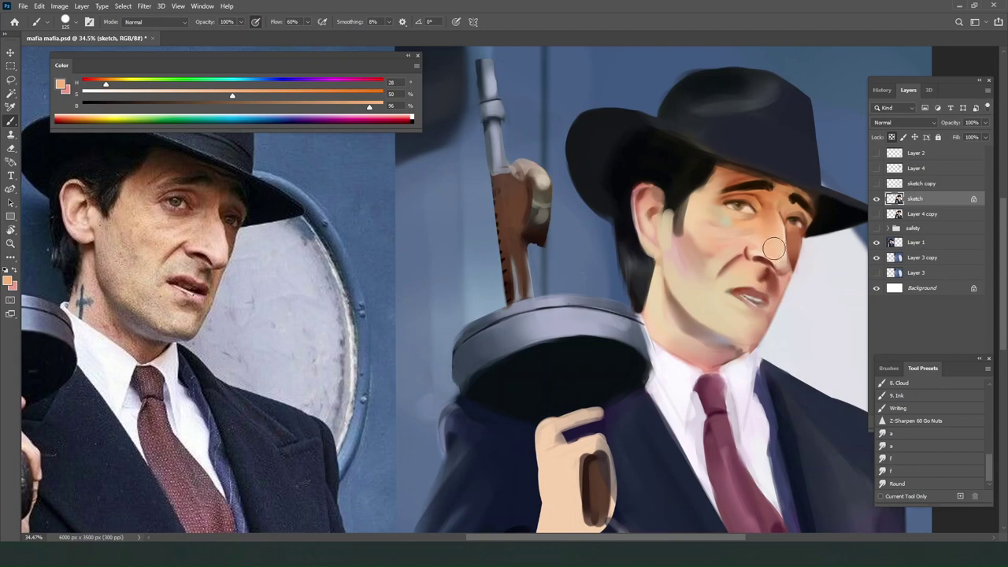
Paint a dark reddish-brown accent of hue 13, saturation 95 and brightness 20 between the nose bridge and the far eyebrow with a smaller brush.
alt+click(786, 209)
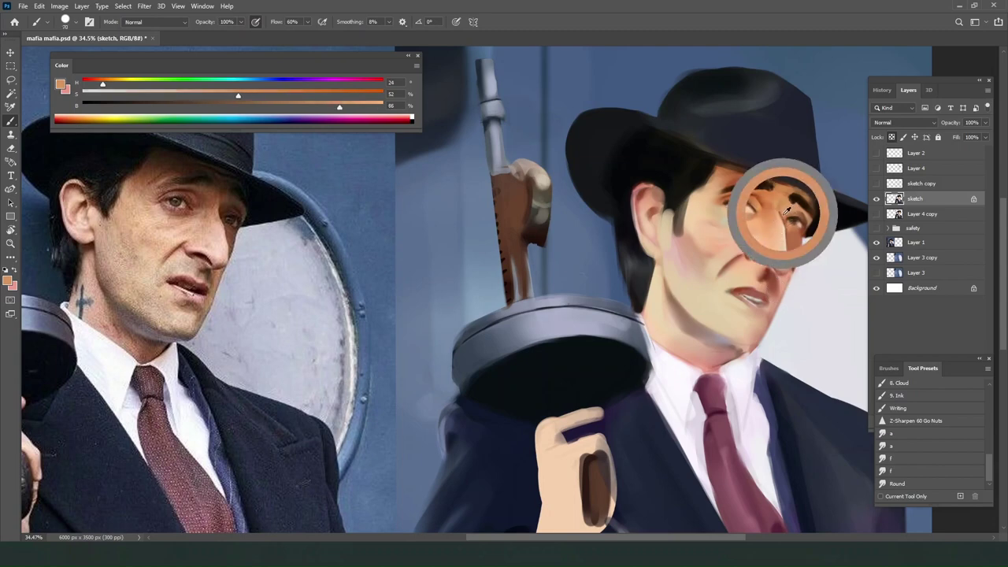
alt+click(785, 212)
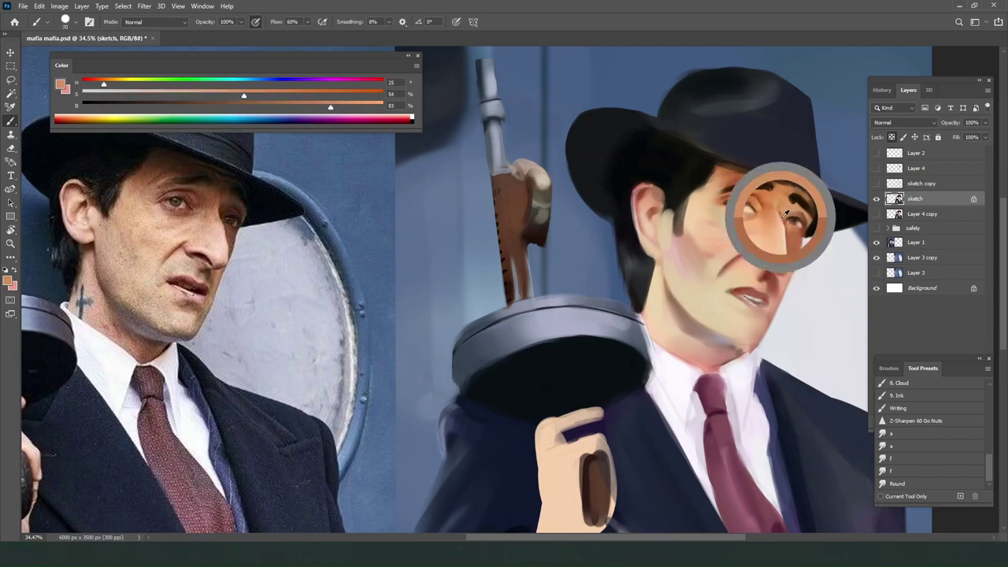
key(bracketleft)
key(bracketleft)
key(bracketleft)
click(142, 104)
click(364, 93)
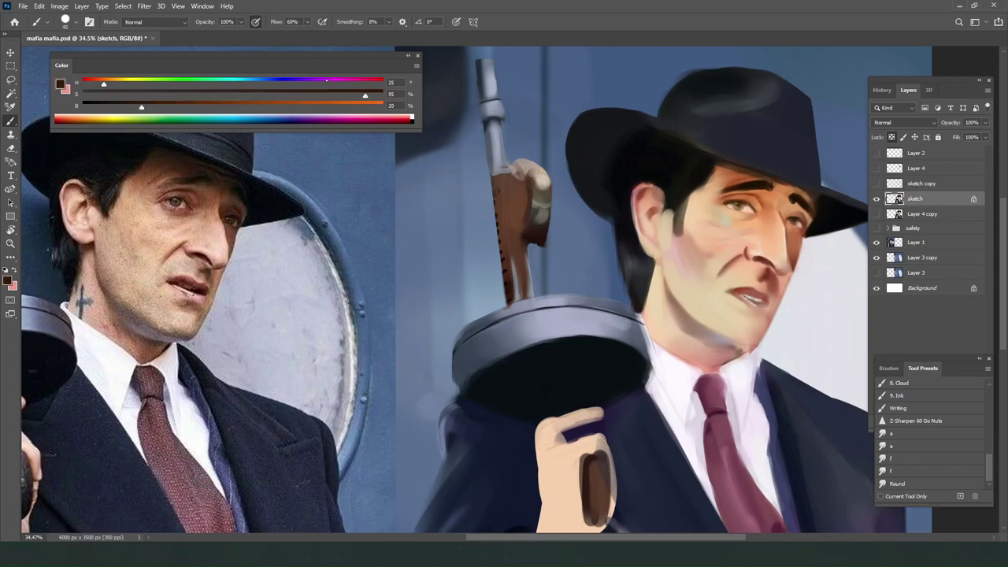
click(94, 83)
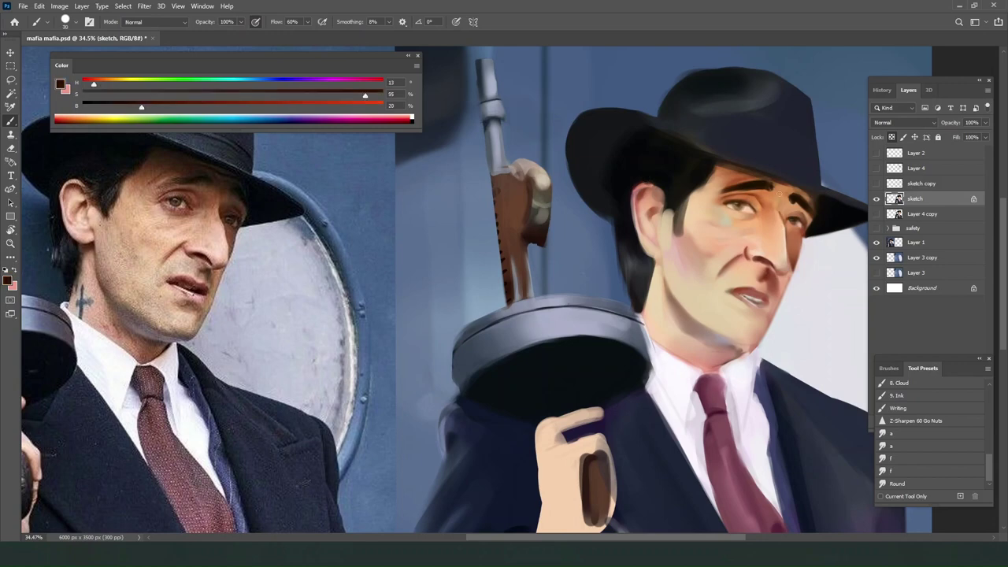
drag(780, 212, 781, 197)
Blend the dark accent beside the nose bridge with sampled orange and brown skin tones and smudge it with the Round preset.
alt+click(786, 209)
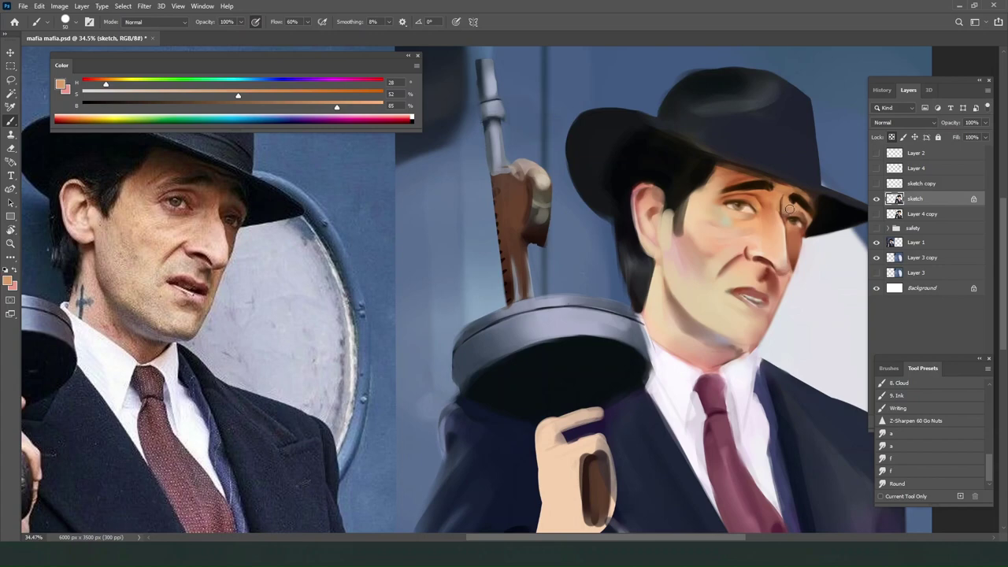
alt+click(788, 211)
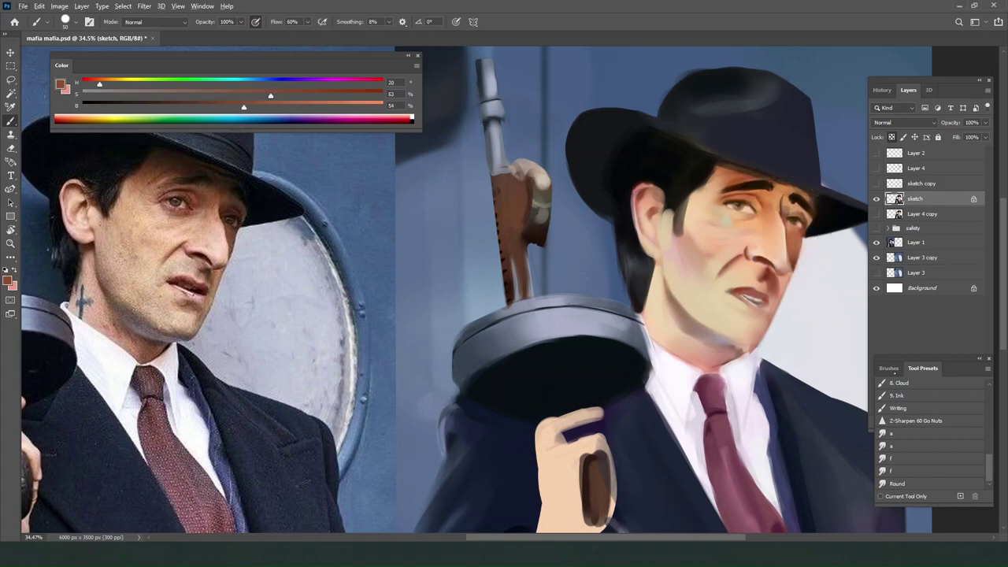
click(902, 483)
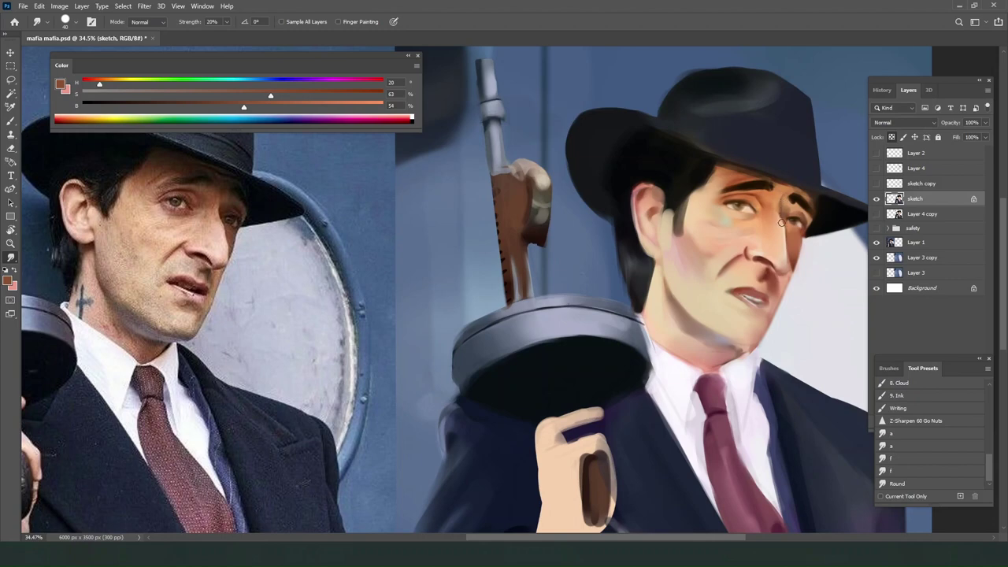
key(b)
alt+click(774, 209)
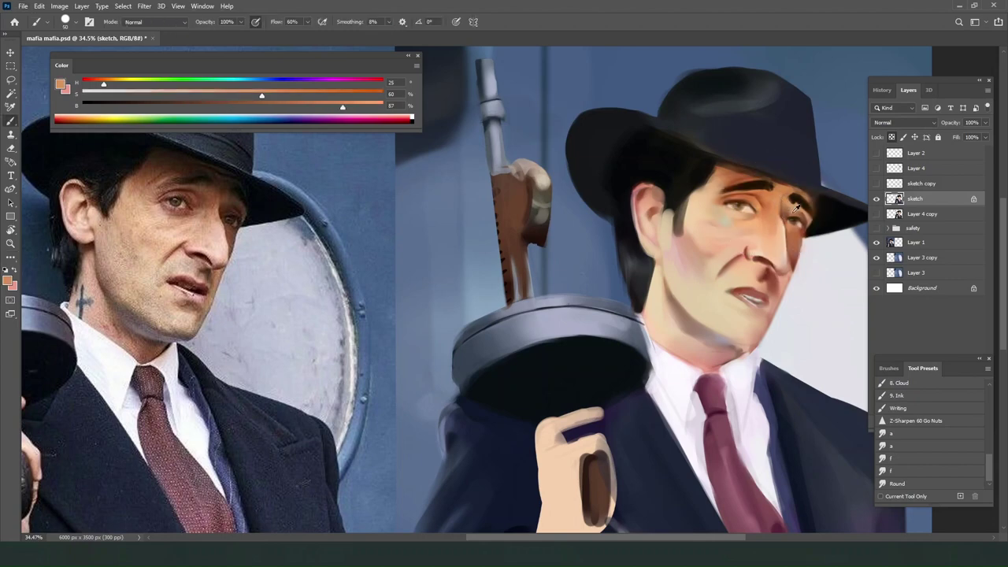
Touch up the areas around the eyes with sampled dark, reddish-brown and light peach tones.
alt+click(740, 175)
alt+click(766, 270)
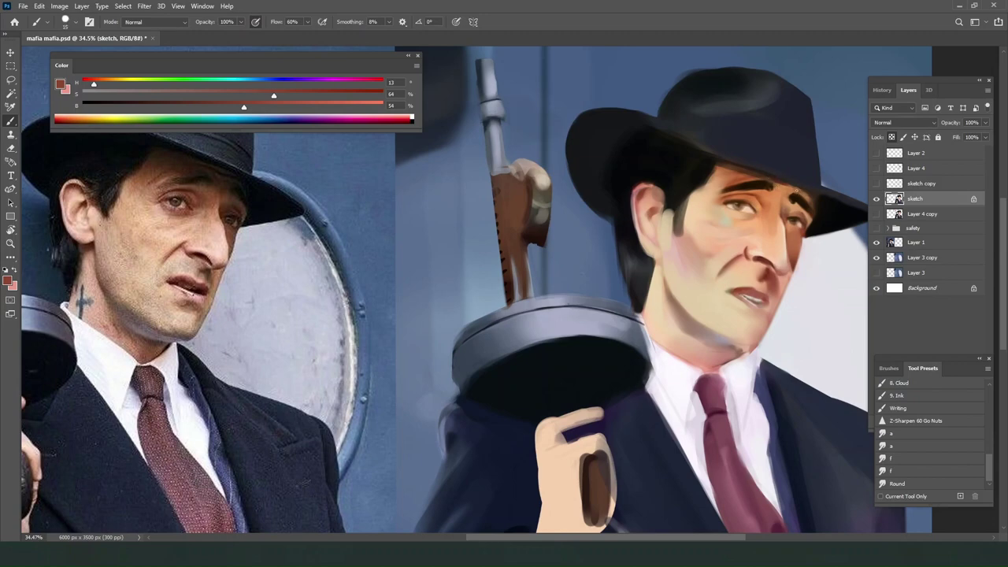
alt+click(732, 211)
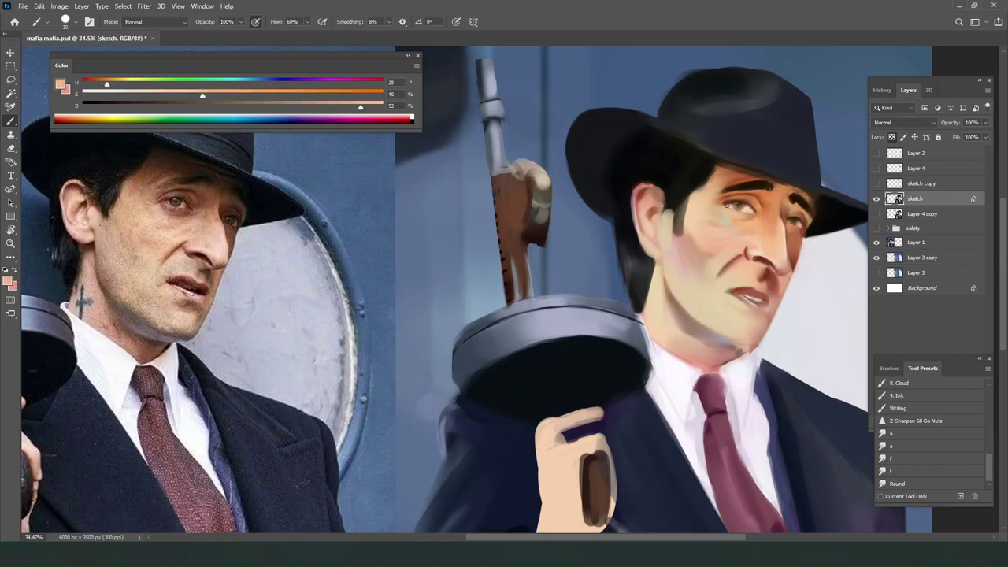
alt+click(699, 200)
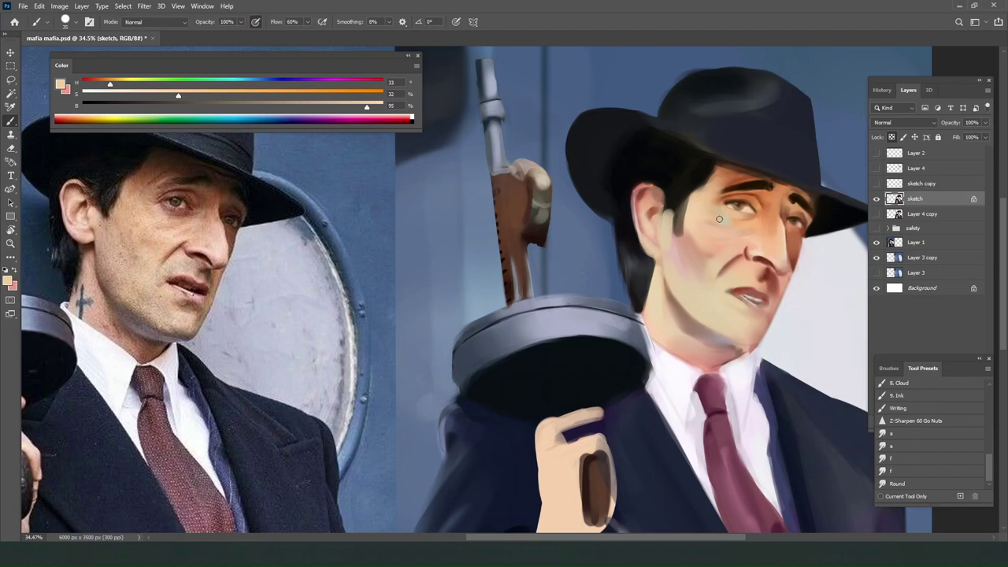
Paint a pale cream highlight of hue 33, saturation 8 and brightness 96 on the skin beneath the near eye using a larger brush.
click(109, 96)
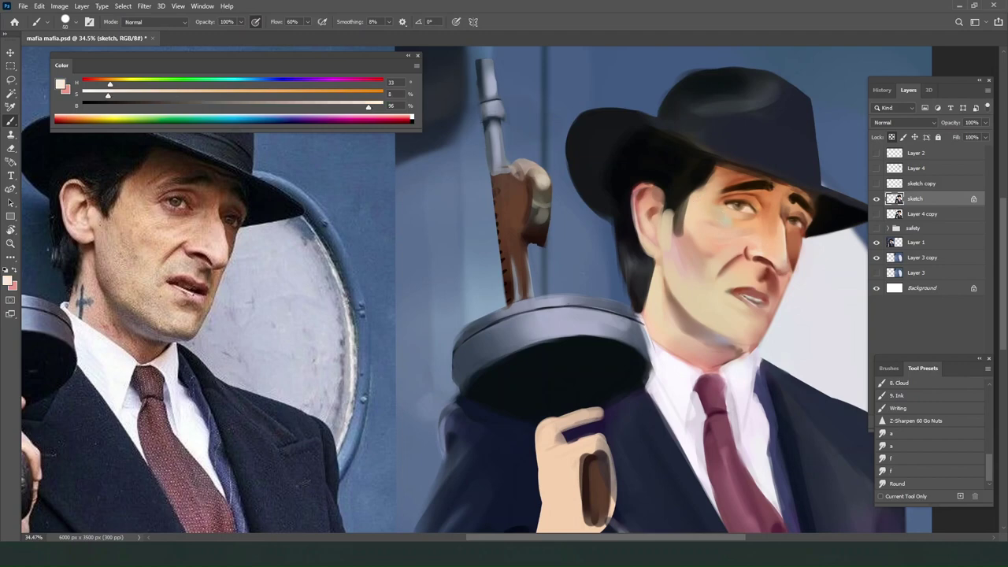
key(bracketright)
key(bracketright)
drag(708, 208, 731, 224)
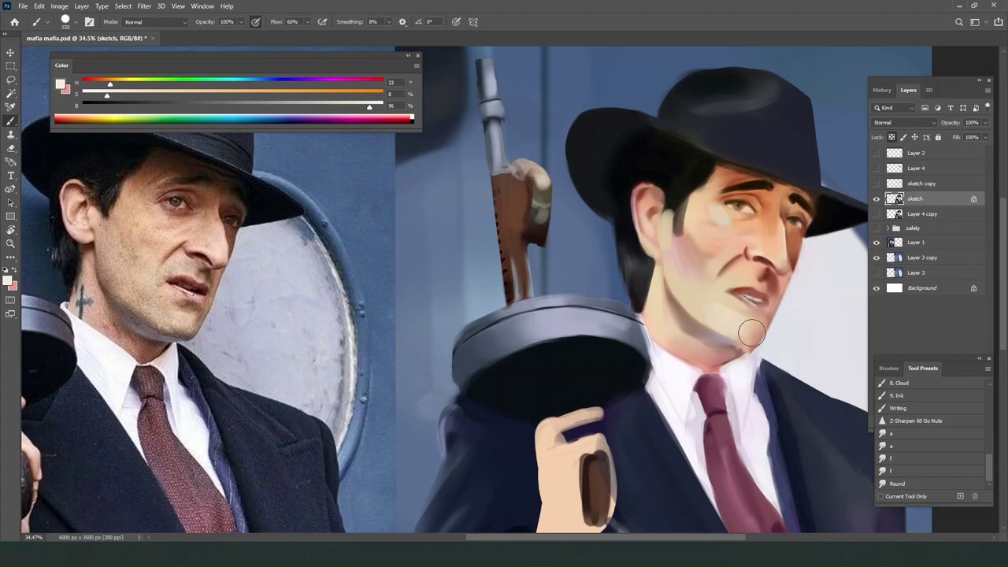
Try to shade the area below the lower lip with a reddish brown sampled near the nose.
alt+click(784, 257)
key(bracketleft)
key(bracketleft)
drag(744, 309, 757, 314)
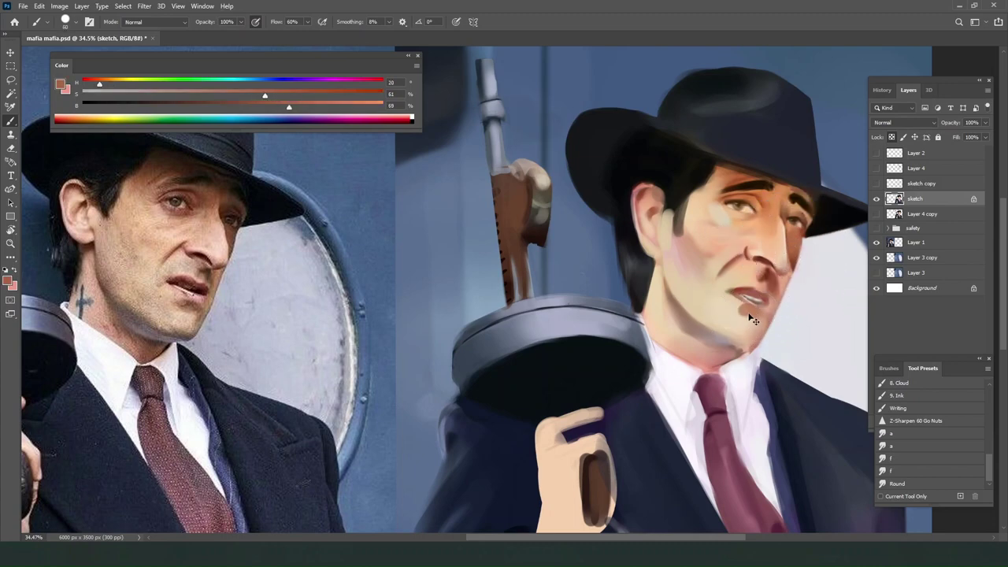
key(ctrl+z)
Shade below the lower lip with a dark red of hue 7, saturation 88 and brightness 32 and soften it with the Round smudge preset.
key(bracketleft)
key(bracketleft)
key(bracketleft)
click(178, 105)
click(344, 95)
click(89, 82)
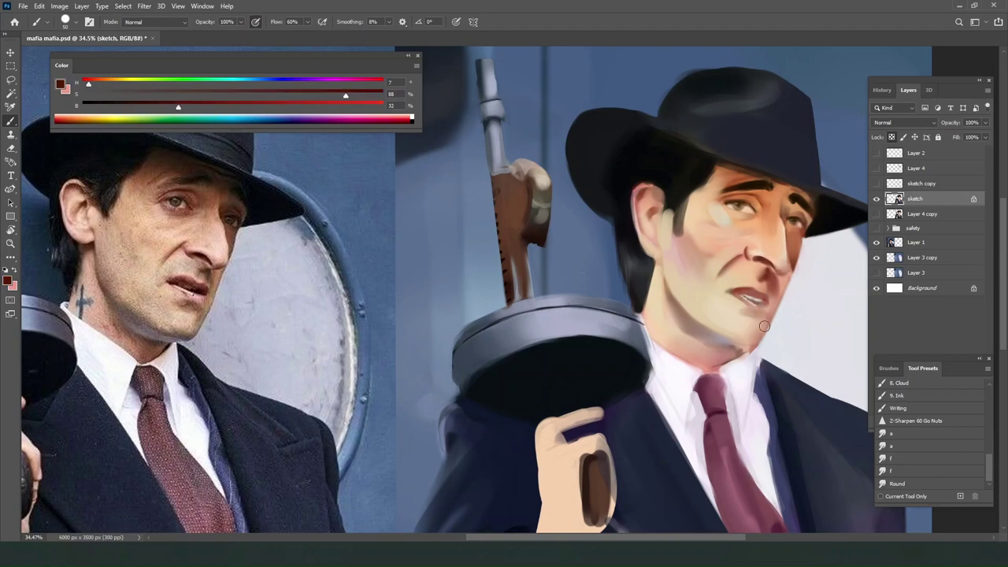
click(906, 485)
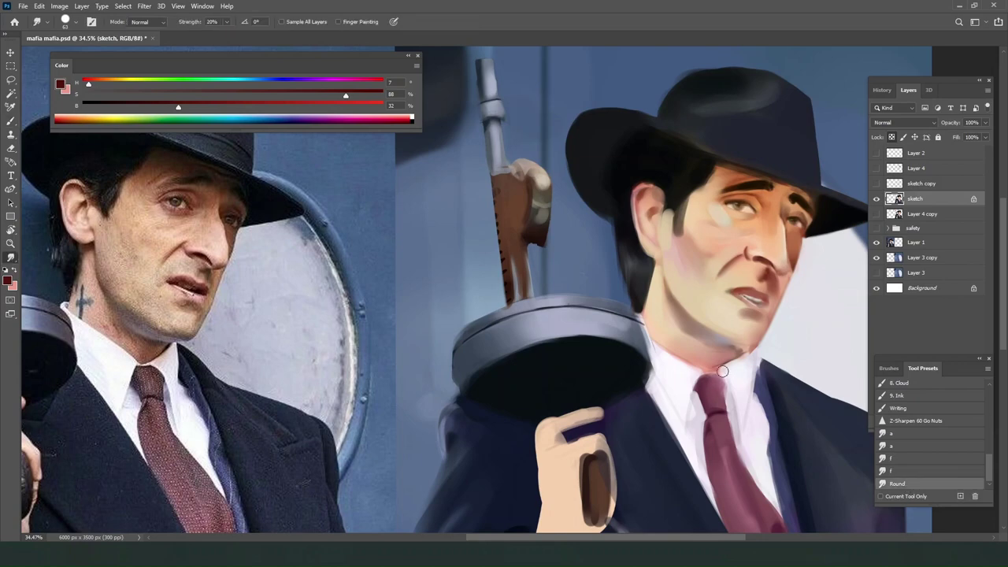
Deepen the shadow around and beneath the chin with the same dark red and blend it with the Round smudge preset.
key(b)
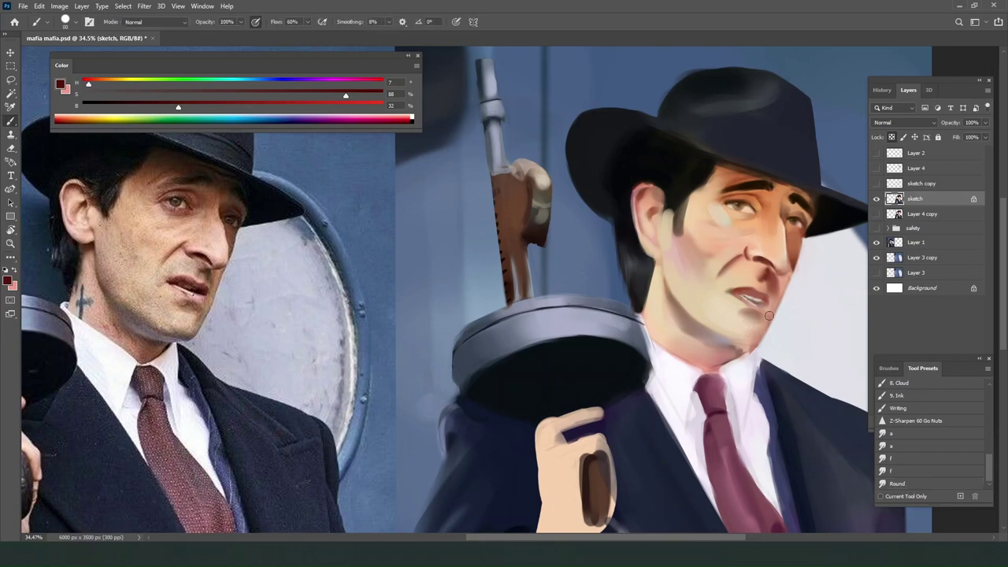
key(bracketright)
key(bracketright)
key(bracketright)
key(bracketright)
mouse_move(700, 318)
mouse_down()
mouse_move(767, 341)
mouse_move(712, 328)
mouse_move(724, 335)
mouse_move(699, 340)
mouse_move(711, 349)
mouse_move(734, 349)
mouse_move(757, 322)
mouse_move(753, 335)
mouse_move(729, 333)
mouse_move(705, 318)
mouse_move(761, 340)
mouse_move(725, 334)
mouse_move(708, 314)
mouse_move(746, 321)
mouse_up()
key(bracketleft)
key(bracketleft)
key(bracketleft)
key(bracketleft)
click(898, 484)
key(bracketright)
key(b)
Reshape the chin and lower jaw edge with sampled cream and muted brown skin tones.
alt+click(693, 306)
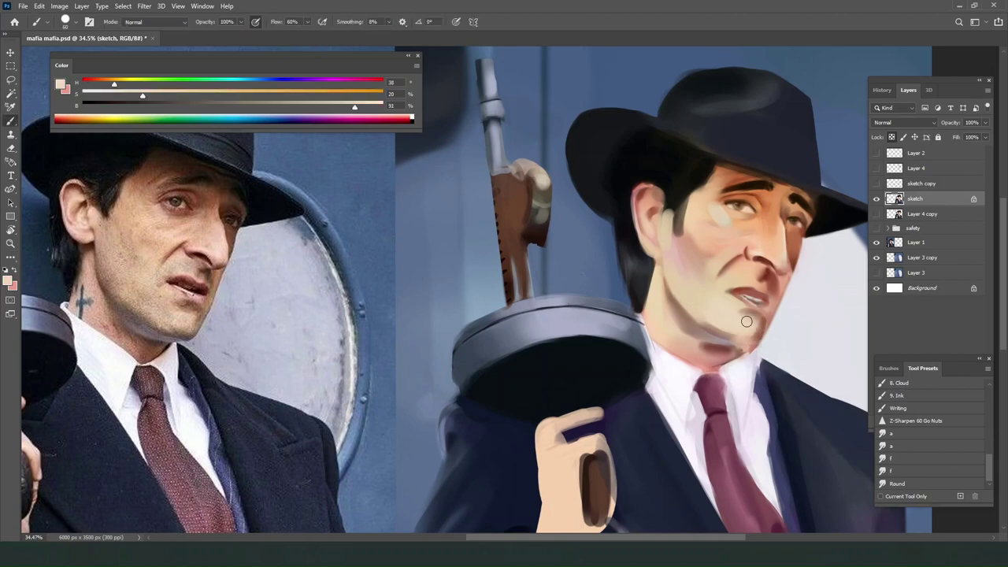
alt+click(686, 288)
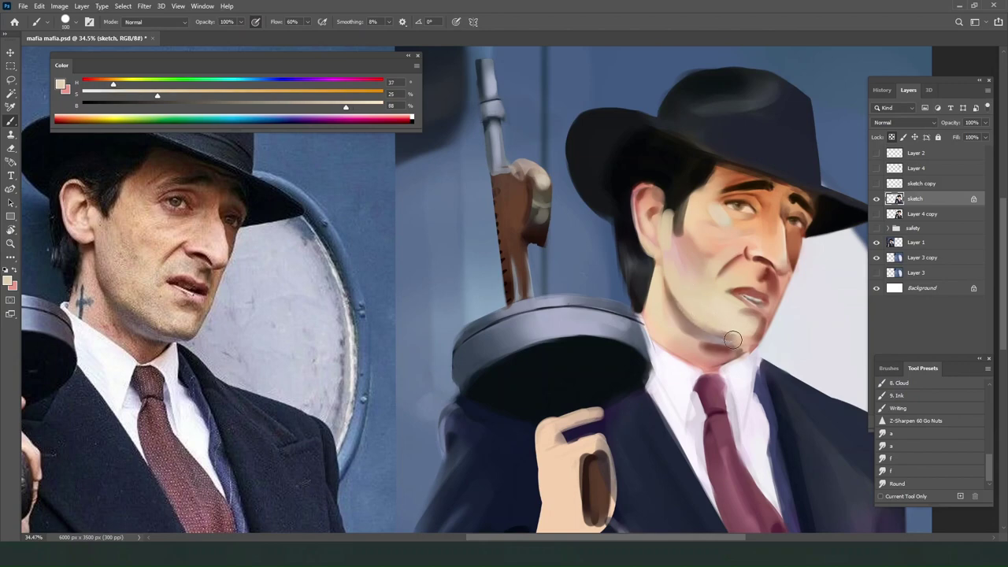
alt+click(728, 335)
alt+click(729, 332)
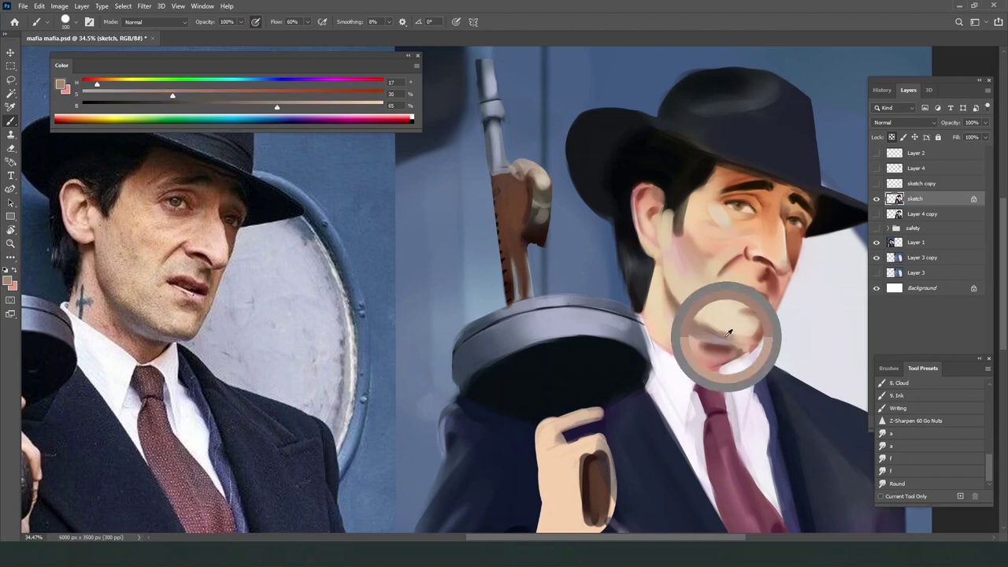
alt+click(688, 300)
drag(724, 334, 735, 337)
alt+click(734, 338)
alt+click(705, 316)
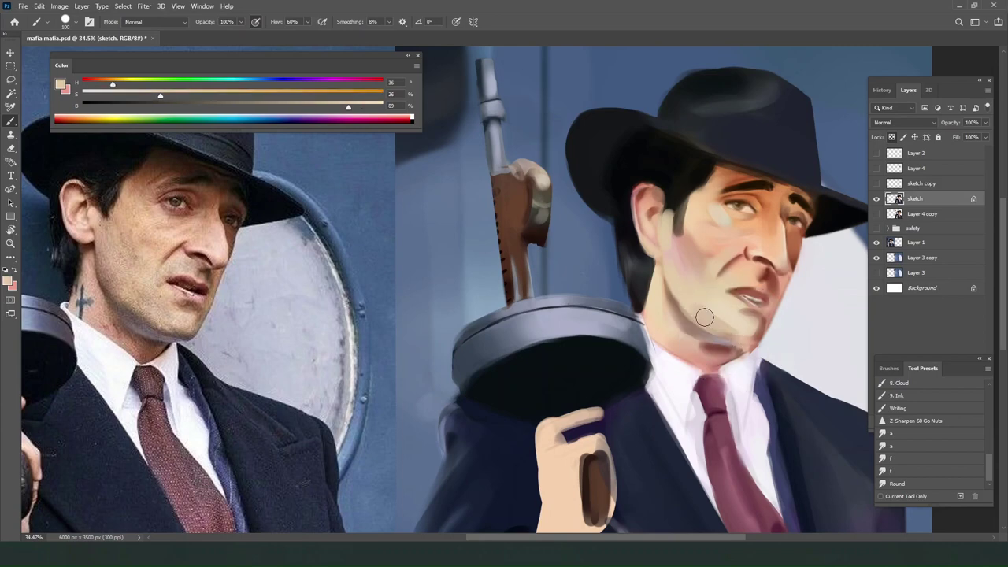
Try to darken the shadow along the jawline with a sampled muted brown.
alt+click(681, 315)
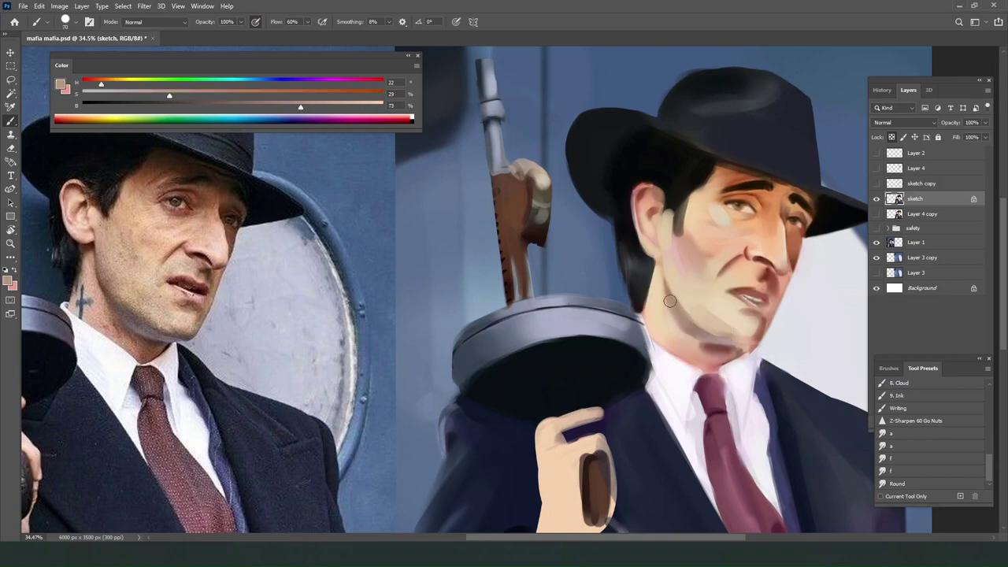
alt+click(669, 296)
mouse_move(670, 298)
mouse_down()
mouse_move(703, 337)
mouse_move(682, 316)
mouse_move(707, 331)
mouse_up()
key(ctrl+z)
Examine the whole painting beside the reference photo to compare the face shading at different zoom levels.
scroll(802, 368, down, 4)
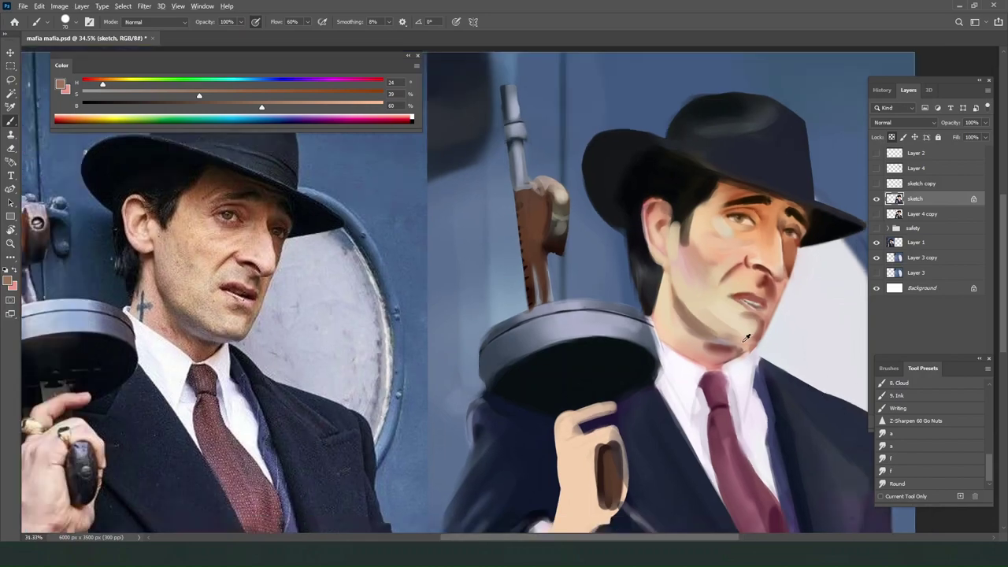
scroll(779, 229, up, 3)
scroll(780, 229, down, 3)
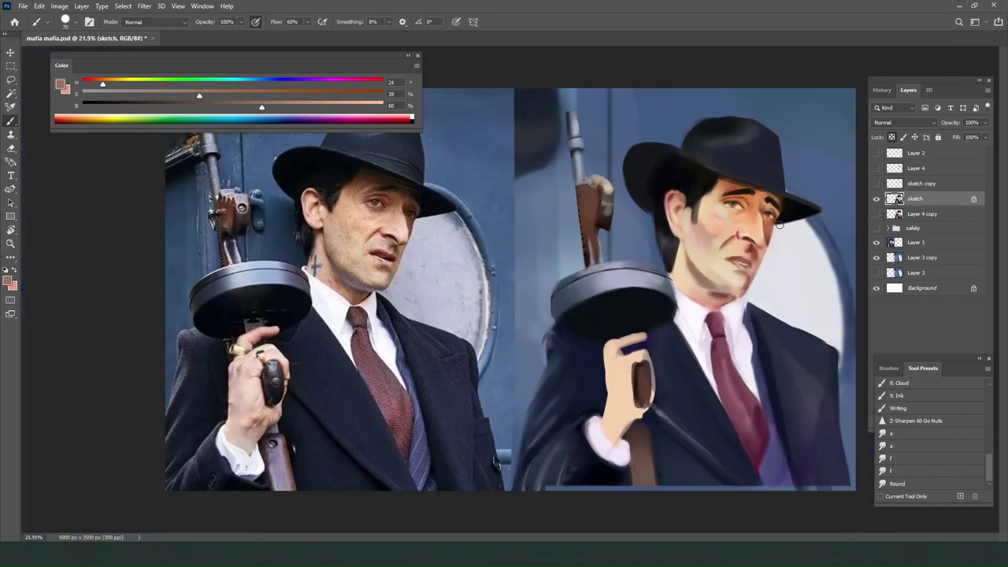
scroll(780, 229, up, 3)
scroll(785, 228, down, 6)
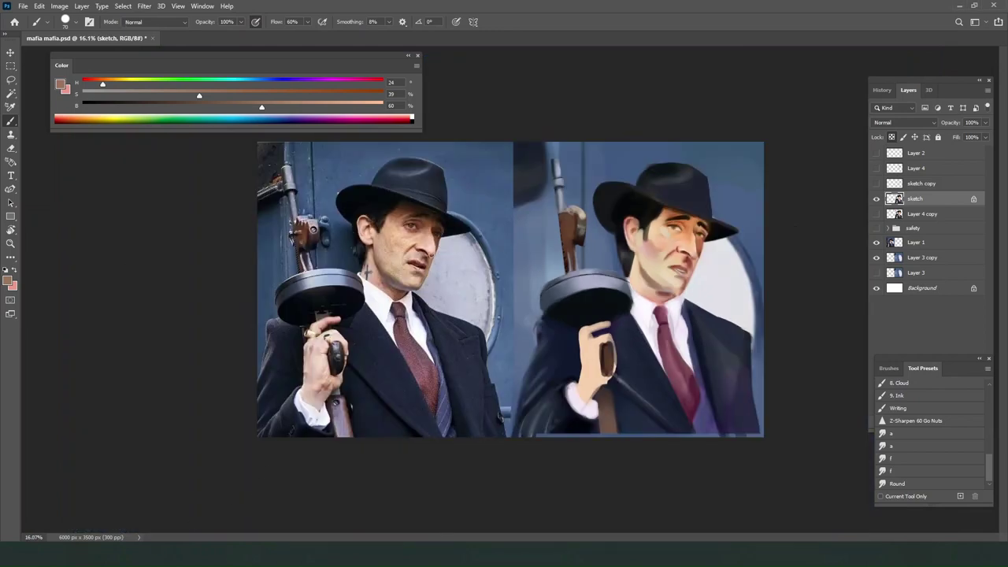
scroll(751, 213, up, 1)
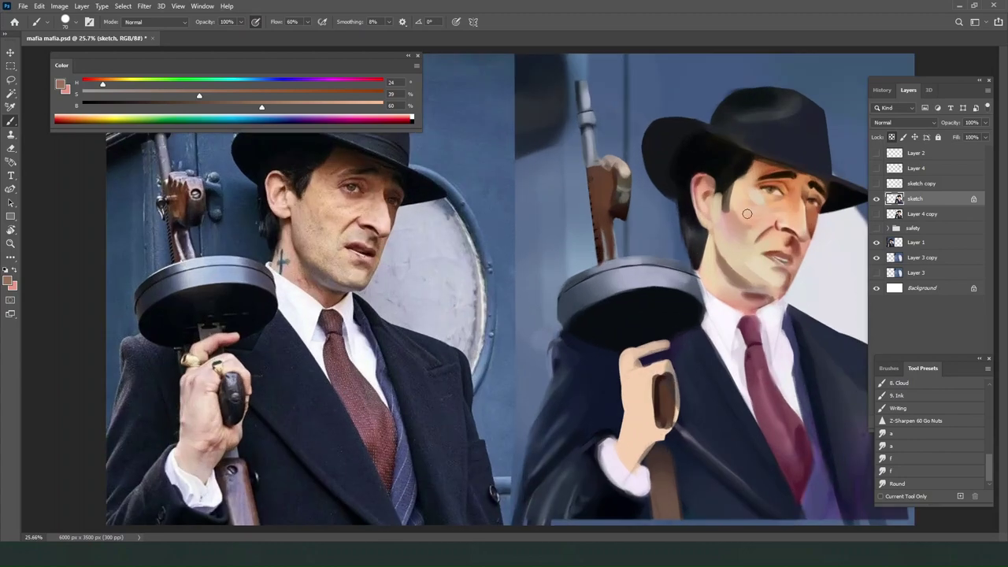
scroll(751, 217, up, 1)
scroll(744, 222, right, 3)
scroll(723, 231, up, 1)
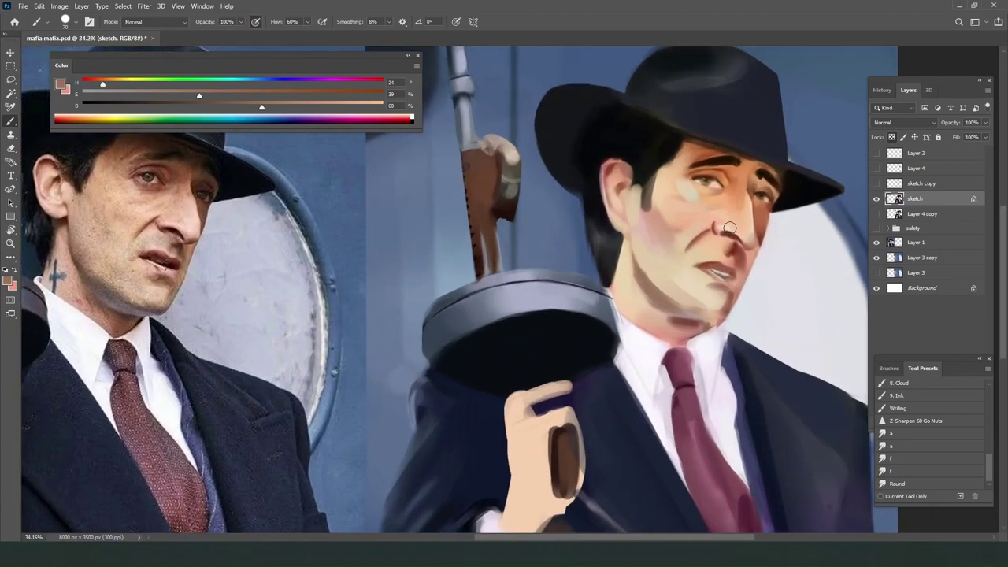
scroll(723, 234, up, 2)
Refine both sides of the jaw shadow with sampled light peach and cream tones and smudge them with the Round preset.
alt+click(636, 311)
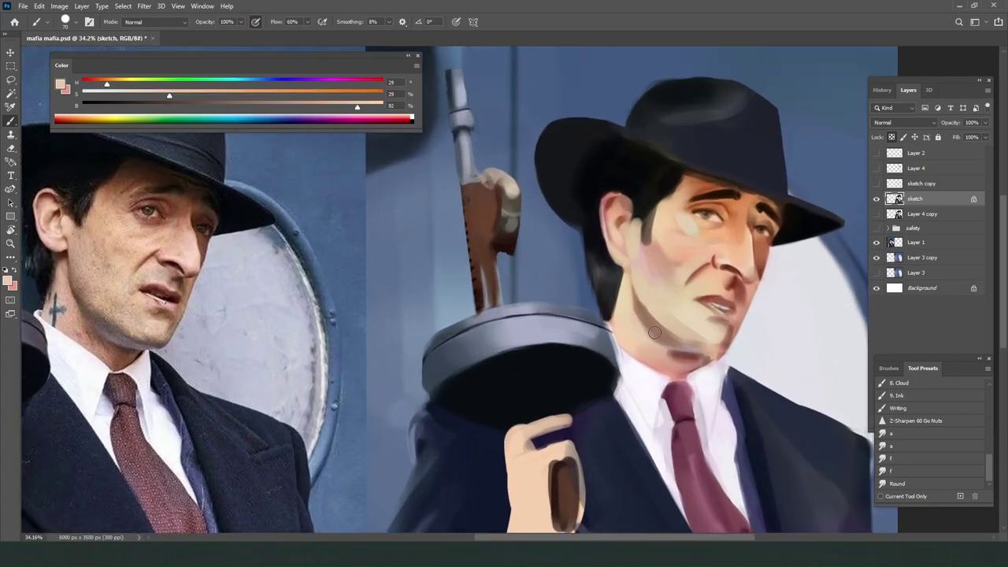
alt+click(682, 340)
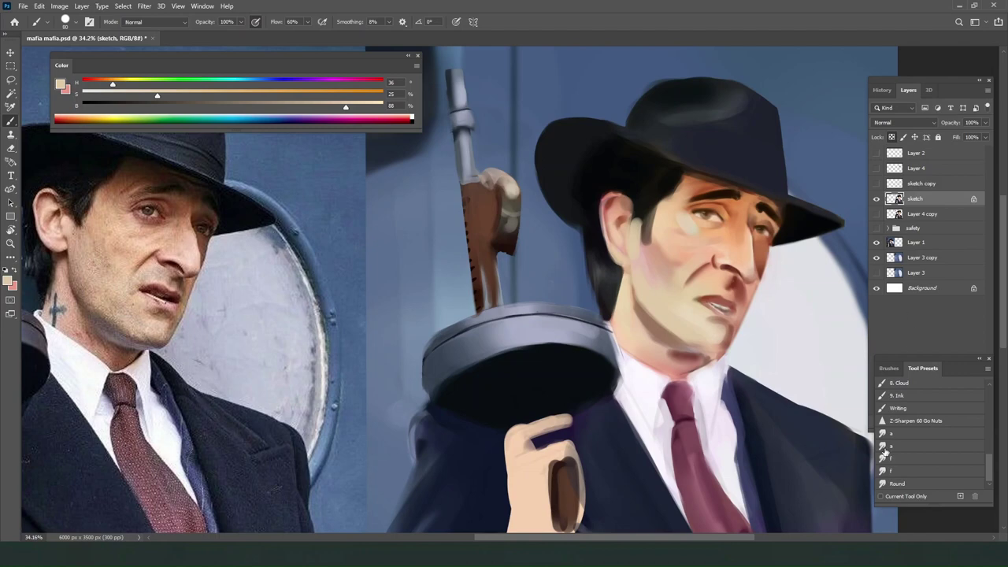
click(897, 484)
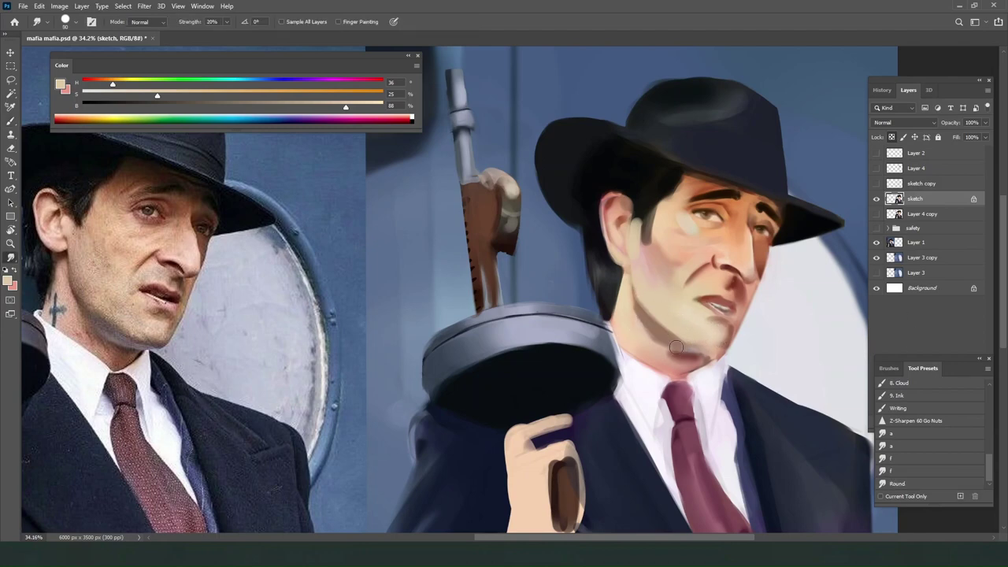
Try to deepen the jaw shadow with a redder, darker brown of saturation 77 and brightness 44.
key(b)
alt+click(675, 344)
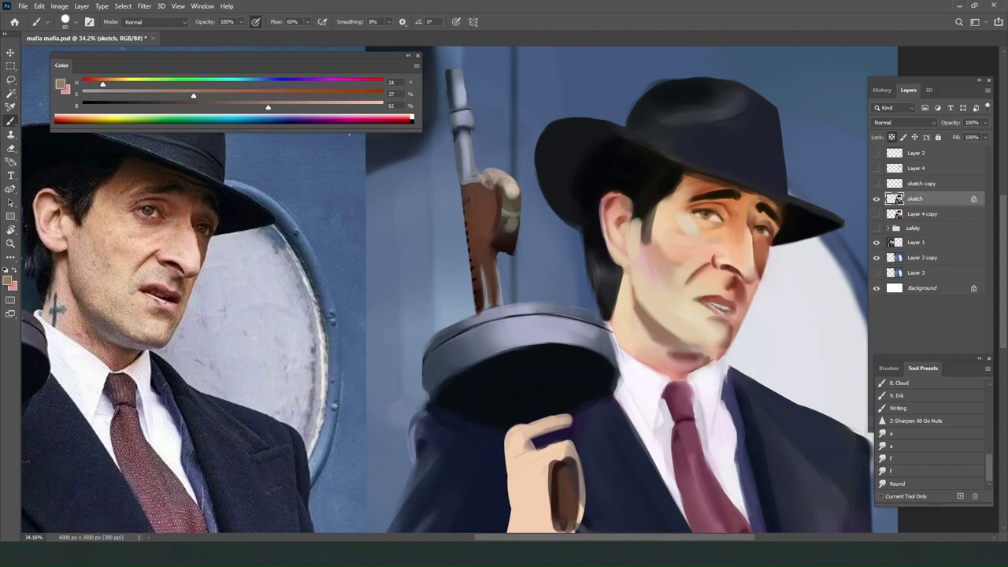
click(311, 93)
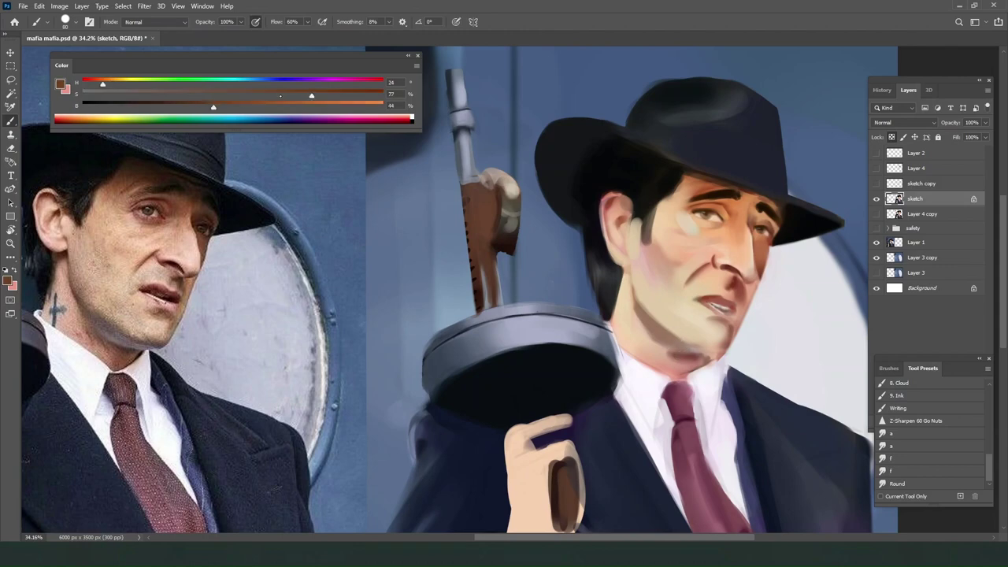
drag(102, 84, 95, 83)
key(])
mouse_move(647, 313)
mouse_down()
mouse_move(665, 333)
mouse_move(639, 310)
mouse_move(707, 356)
mouse_move(642, 322)
mouse_move(664, 341)
mouse_up()
key(ctrl+z)
Rework the jaw shadow's edge along the neck with sampled brown tones and a light peach of hue 32, saturation 27 and brightness 92.
key([)
key([)
key([)
alt+click(661, 340)
alt+click(658, 335)
alt+click(632, 326)
key(])
drag(624, 307, 664, 355)
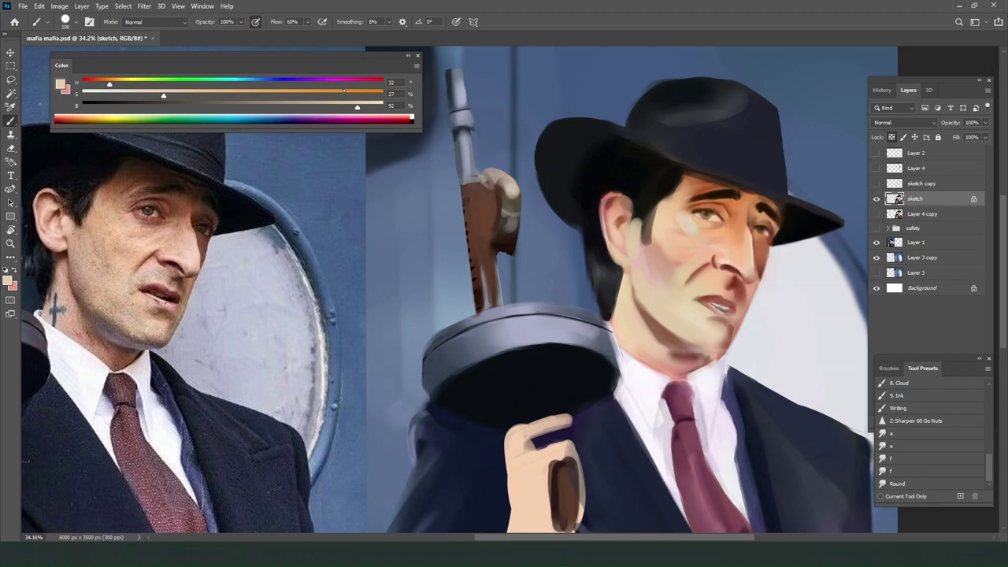
Tint the shadow under the chin with a violet-blue of hue 237, saturation 71 and brightness 92.
drag(276, 82, 280, 83)
click(295, 92)
key(])
key(])
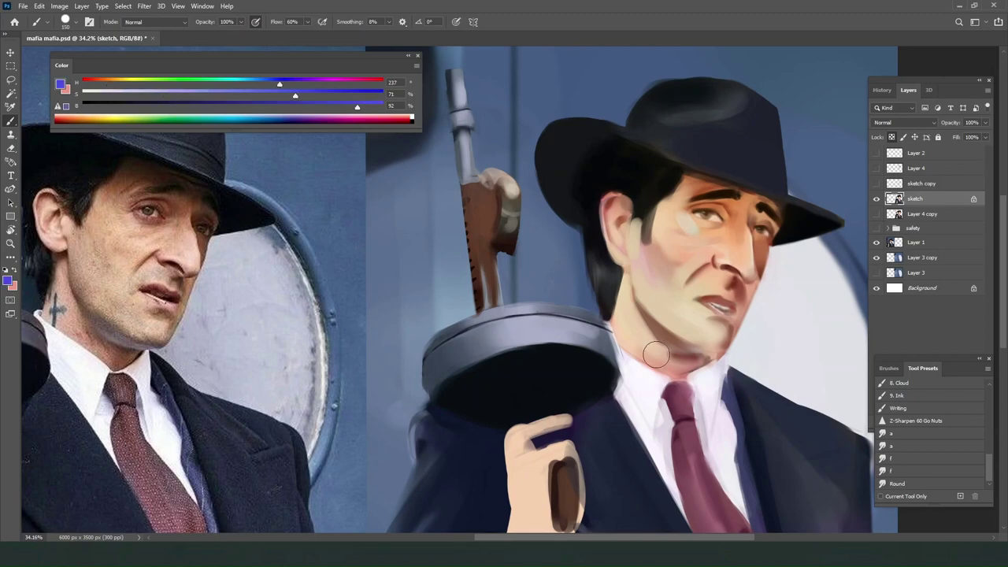
key([)
key([)
drag(696, 351, 675, 341)
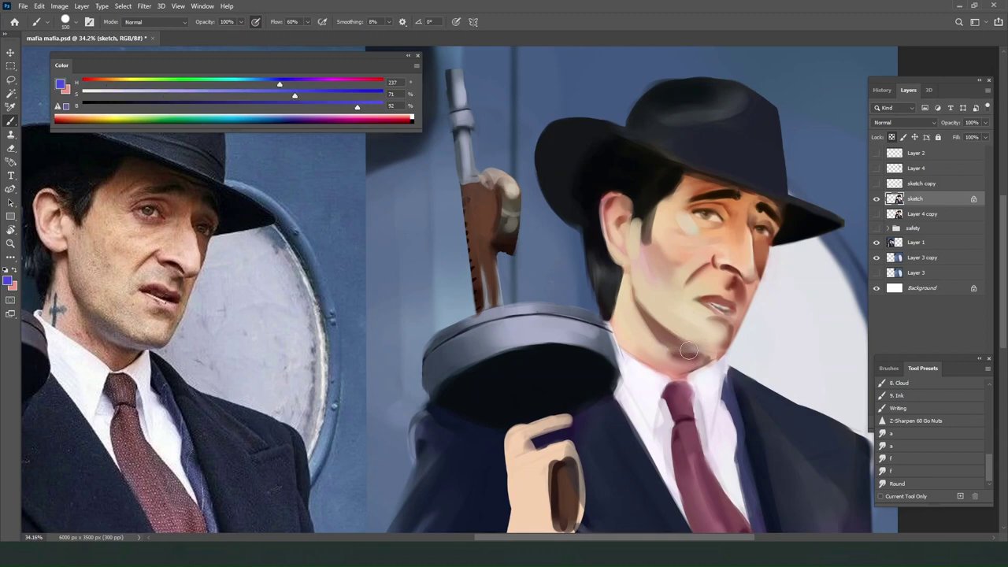
Touch up the jaw shadow with a sampled brown and the area under the near eye with a tan of hue 25, saturation 51 and brightness 82.
alt+click(651, 321)
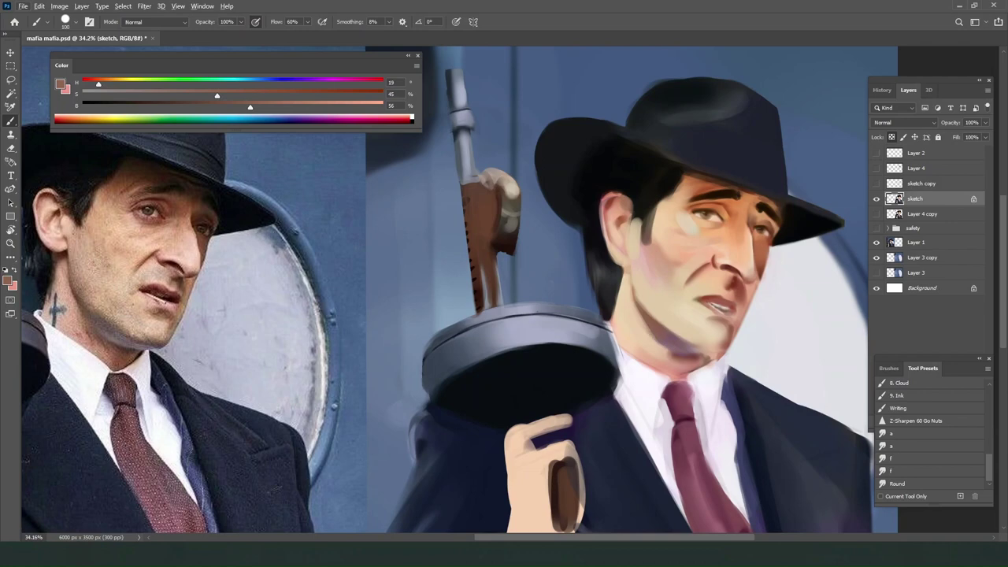
alt+click(703, 228)
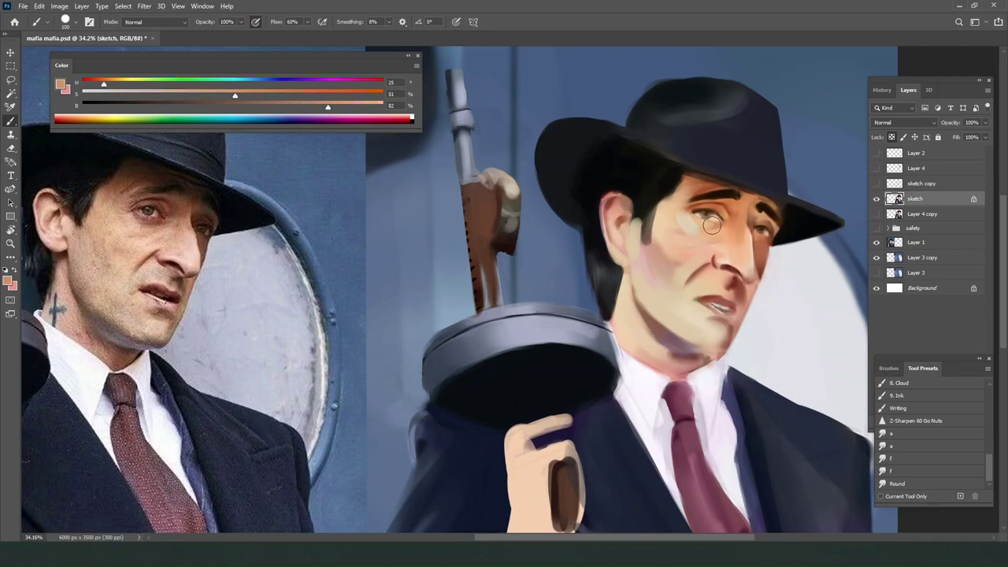
drag(712, 230, 699, 234)
Try the Brick mixer brush preset with a stroke from the nose down over the mouth.
scroll(750, 132, down, 1)
scroll(943, 422, up, 5)
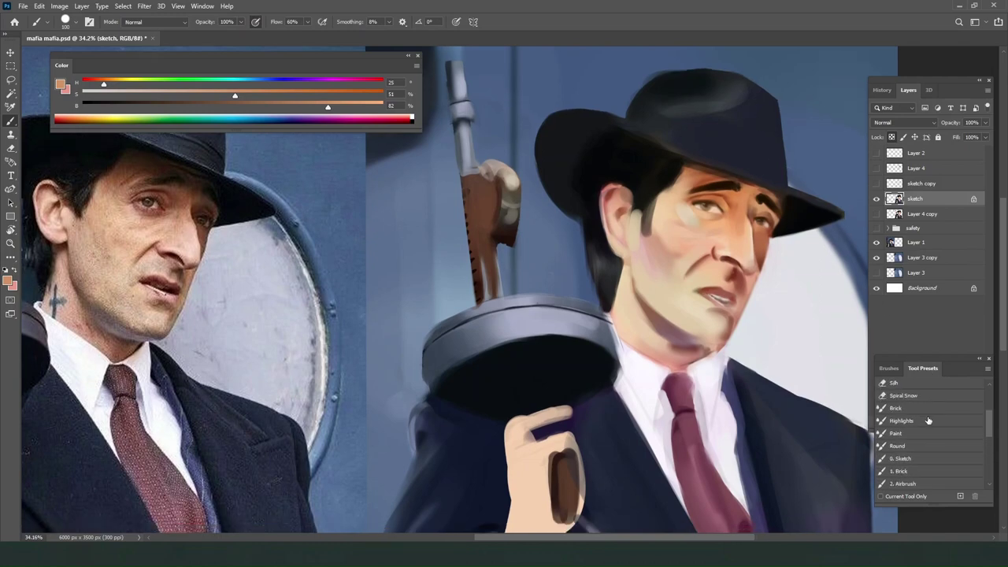
click(902, 458)
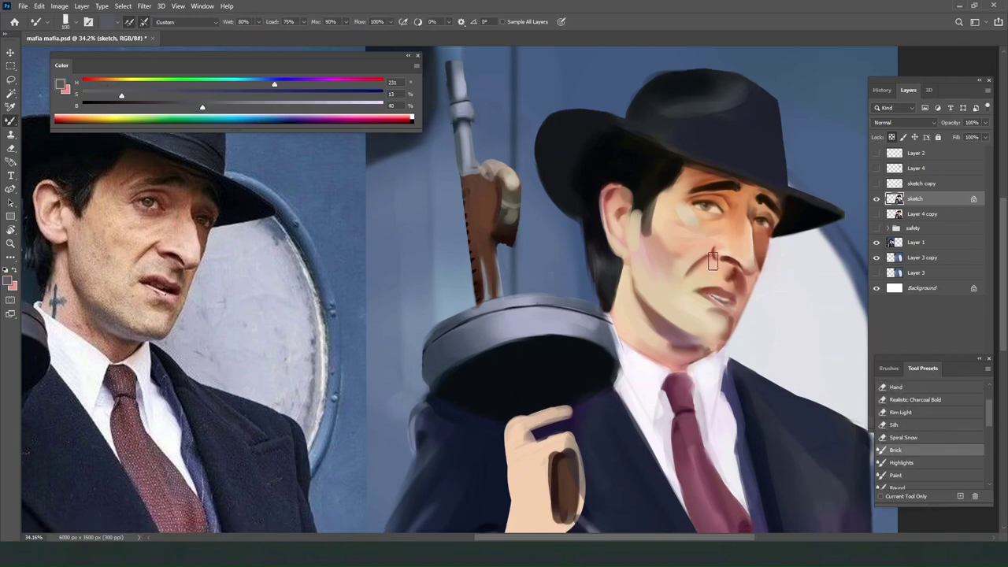
drag(720, 256, 716, 315)
key(ctrl+z)
Switch to the 1. Brick brush preset, test strokes over the mouth and cheek, and undo them.
scroll(937, 413, down, 3)
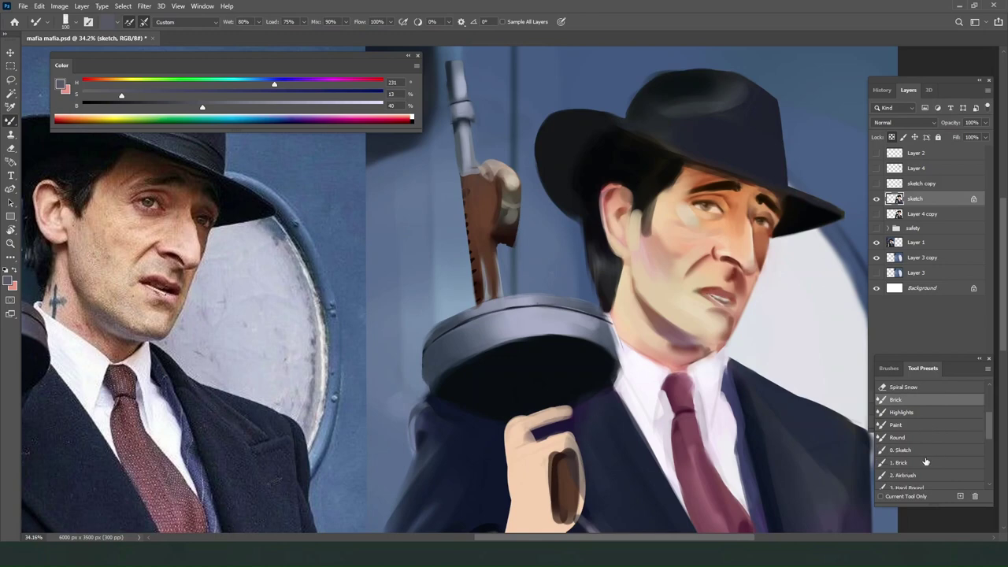
click(899, 438)
mouse_move(738, 275)
mouse_down()
mouse_move(772, 312)
mouse_move(726, 318)
mouse_up()
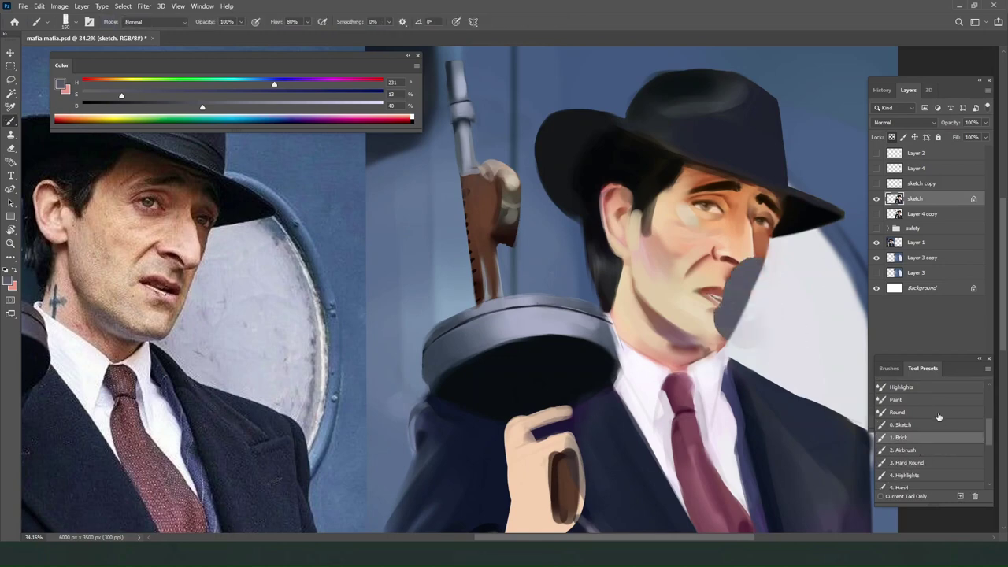
key(ctrl+z)
drag(655, 290, 709, 268)
key(])
key(ctrl+z)
key(ctrl+z)
Duplicate the sketch layer and hide the original.
scroll(925, 444, down, 5)
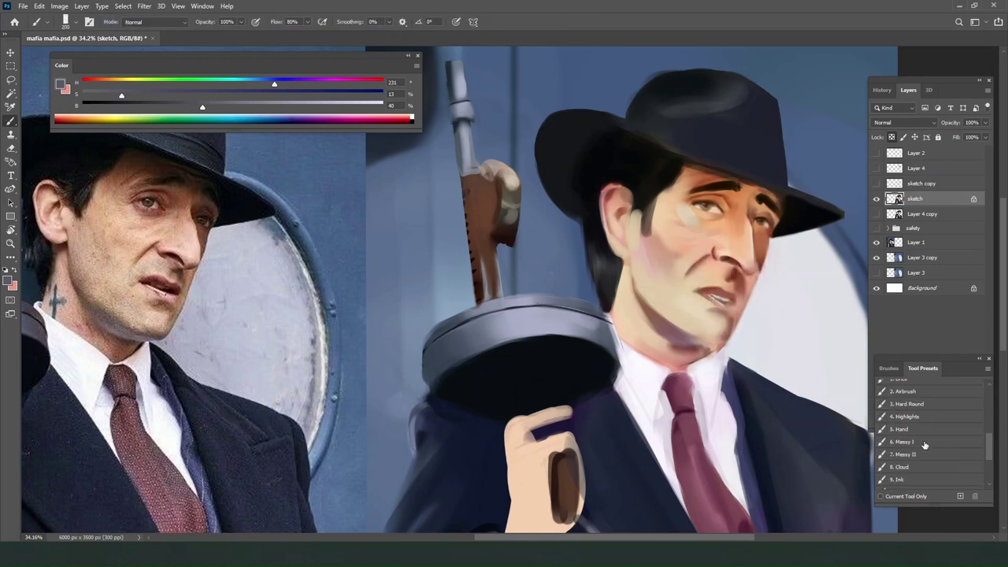
scroll(880, 189, down, 1)
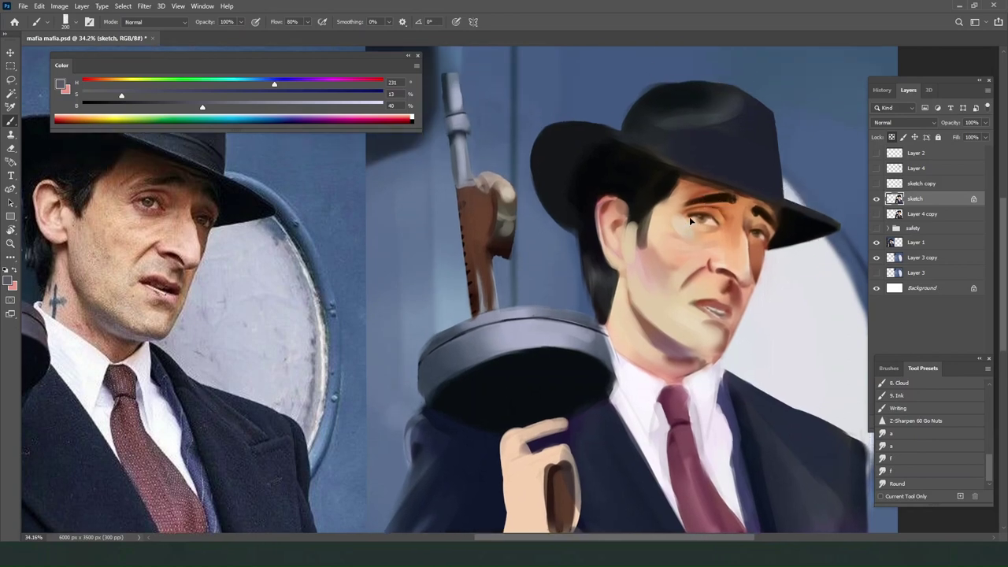
key(ctrl+j)
click(878, 214)
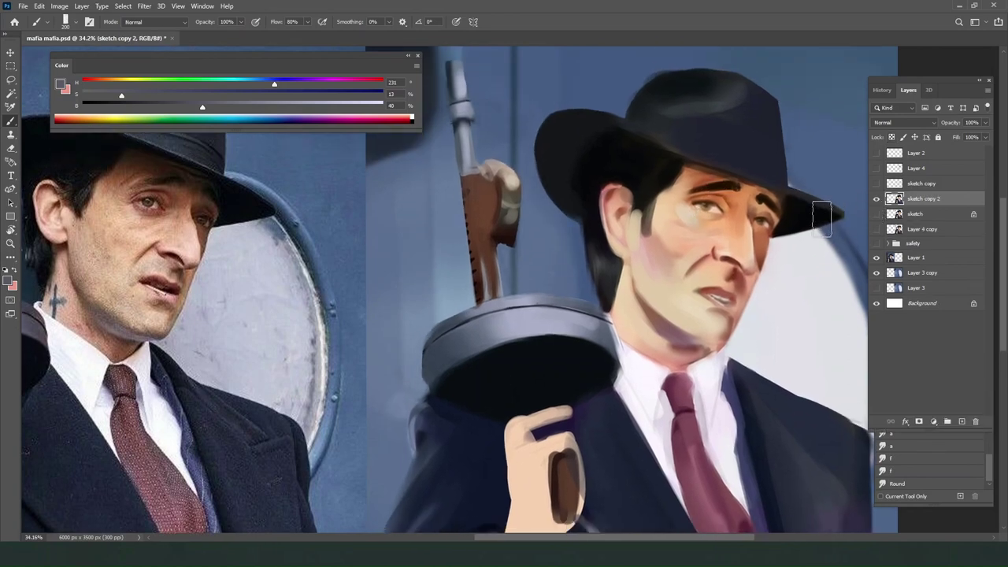
Reduce the brush size to 50 and sample a light peach of hue 27, saturation 37 and brightness 96 for the nose bridge.
alt+click(744, 226)
mouse_move(741, 224)
mouse_down()
mouse_move(732, 247)
mouse_move(751, 267)
mouse_up()
key(ctrl+z)
key([)
key([)
key([)
key([)
key([)
key([)
key([)
key([)
key([)
alt+click(749, 229)
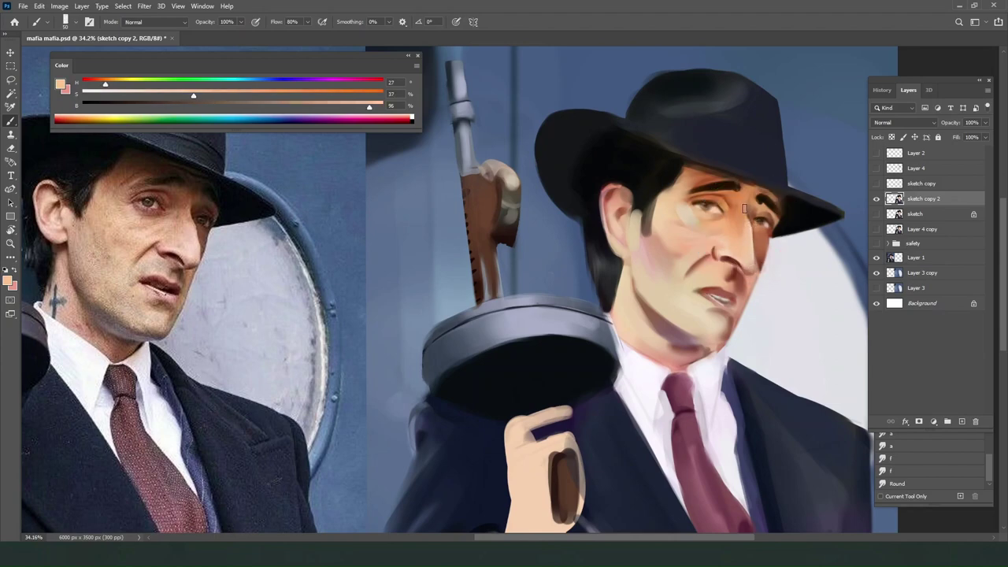
Rework the jaw, cheek and near eye area with sampled cream and peach tones using the brush at size 200.
alt+click(638, 265)
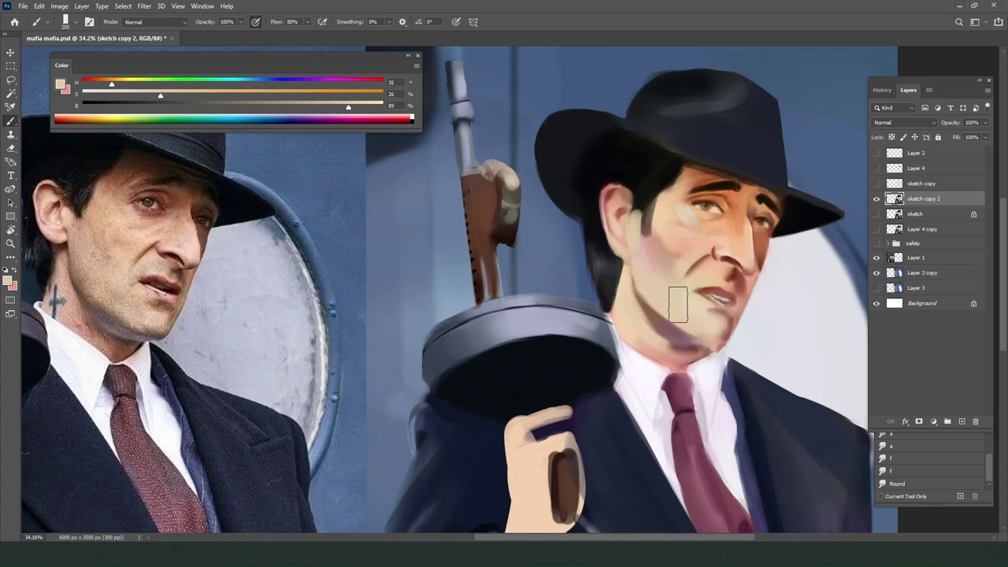
alt+click(677, 241)
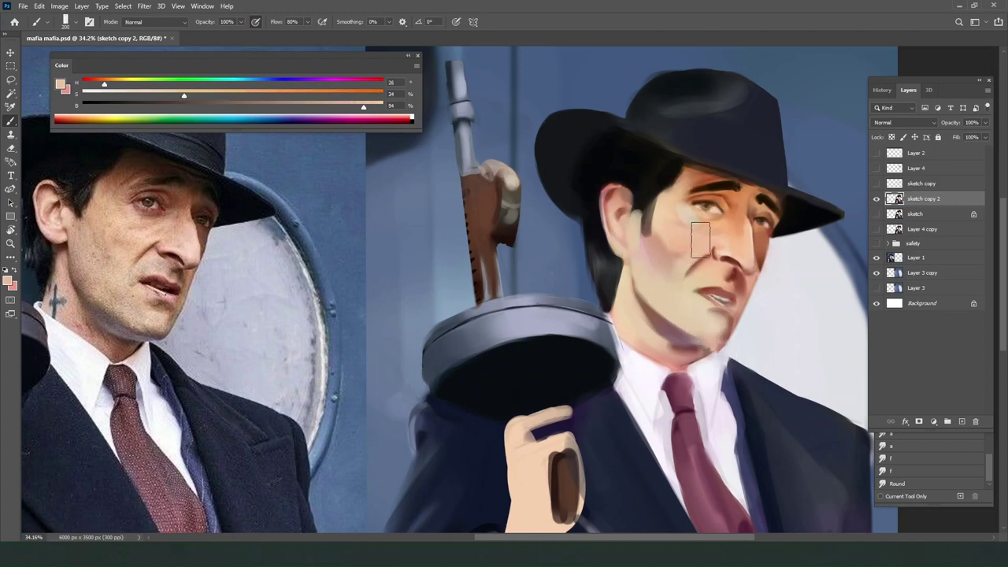
alt+click(682, 212)
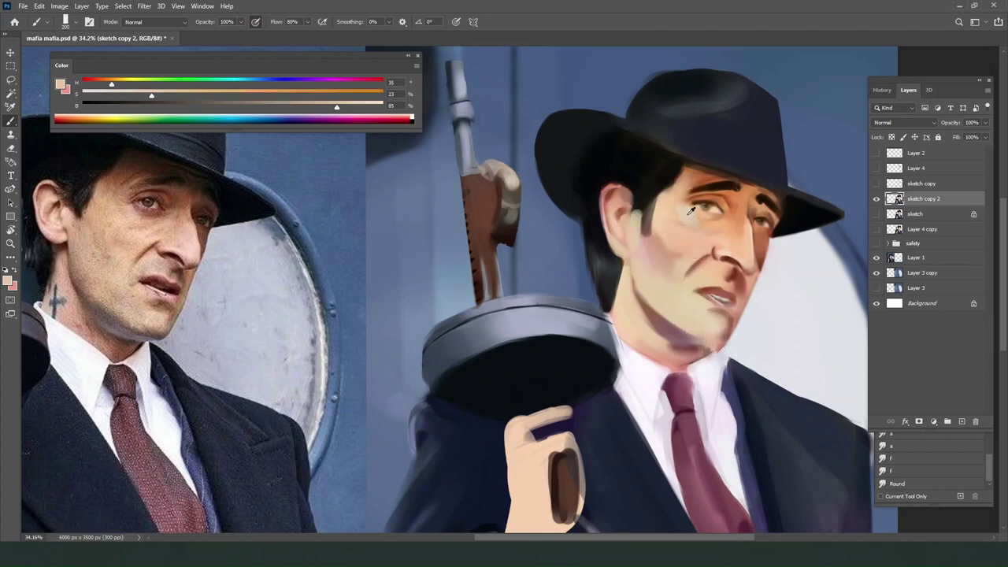
Refine the eyebrows and the skin beside the far eye with sampled dark brown and tan tones using a small brush.
alt+click(694, 193)
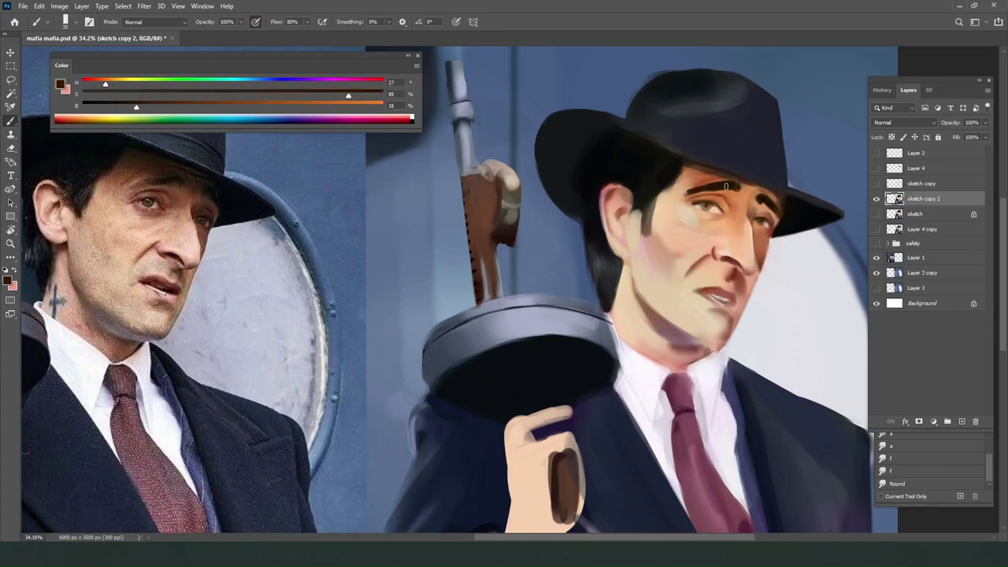
alt+click(771, 202)
alt+click(778, 215)
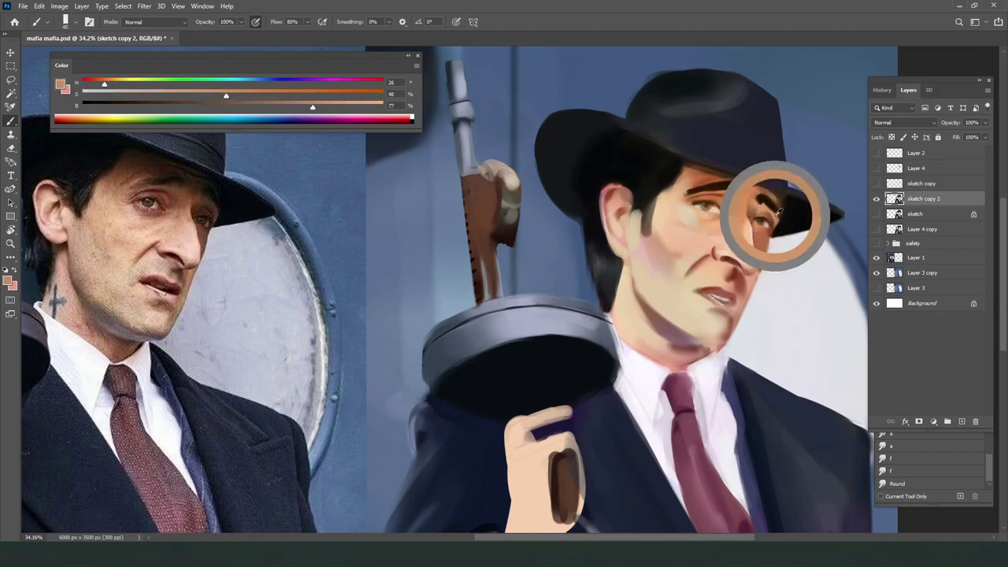
alt+click(780, 199)
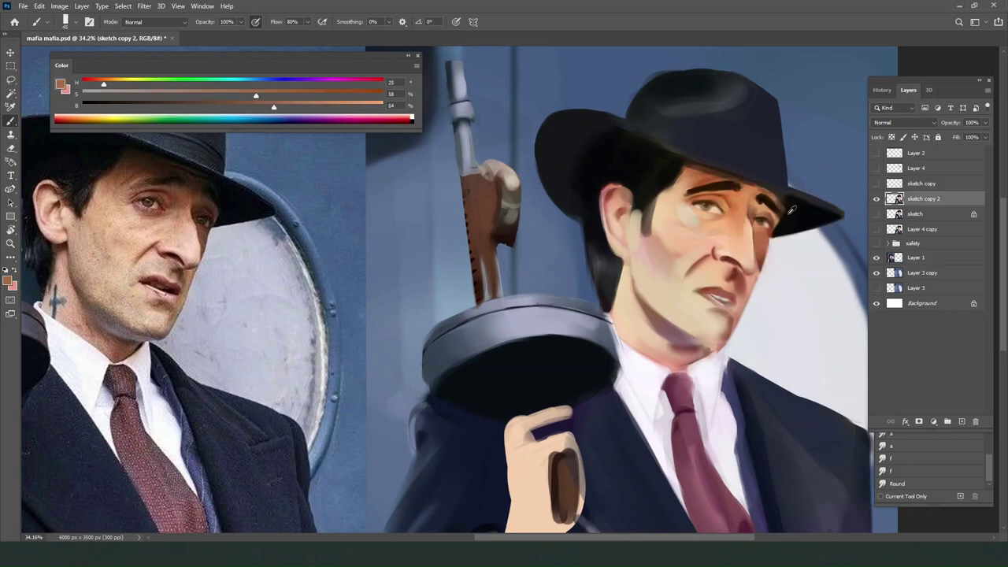
alt+click(787, 213)
key(ctrl+0)
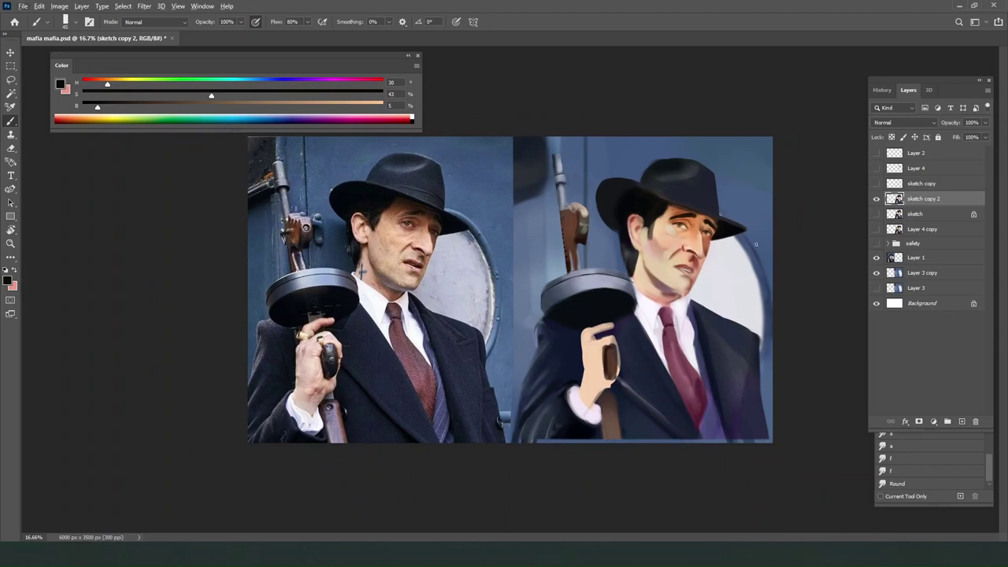
Darken the painted portrait's upper lip with deep red at hue 6°, saturation 86%, using brightness 41% and 16%.
scroll(756, 245, up, 5)
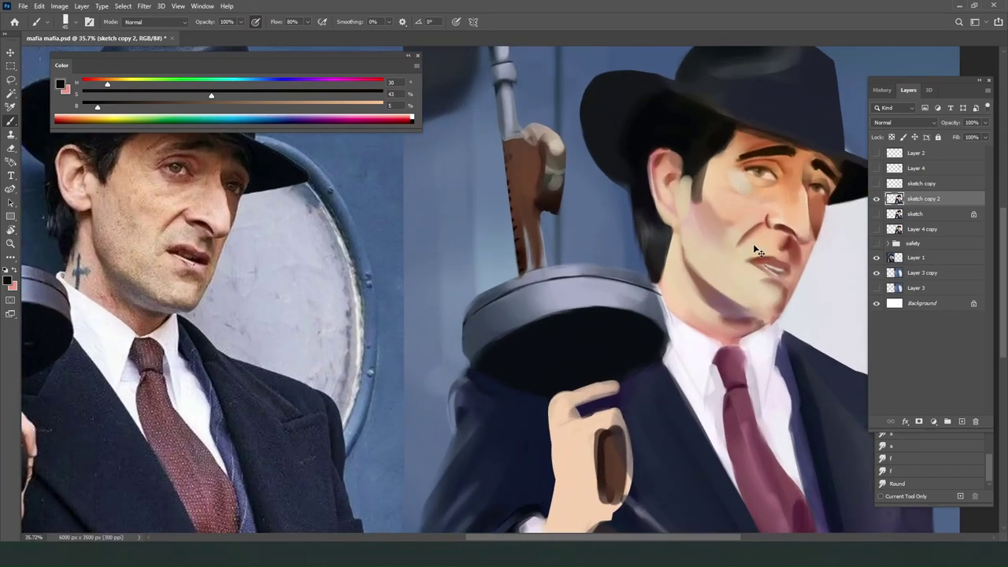
scroll(754, 247, down, 1)
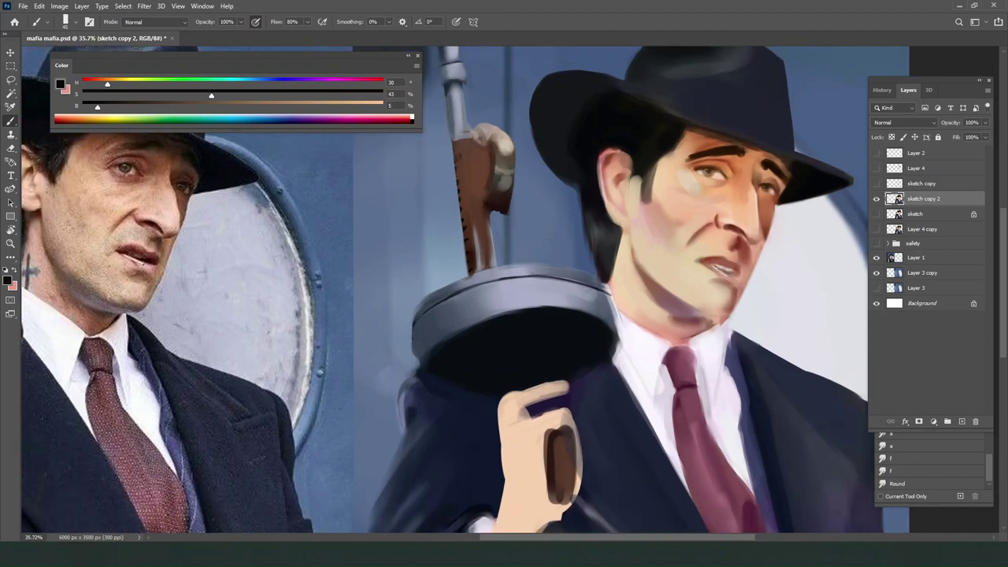
alt+click(718, 258)
drag(271, 107, 340, 96)
drag(93, 85, 88, 85)
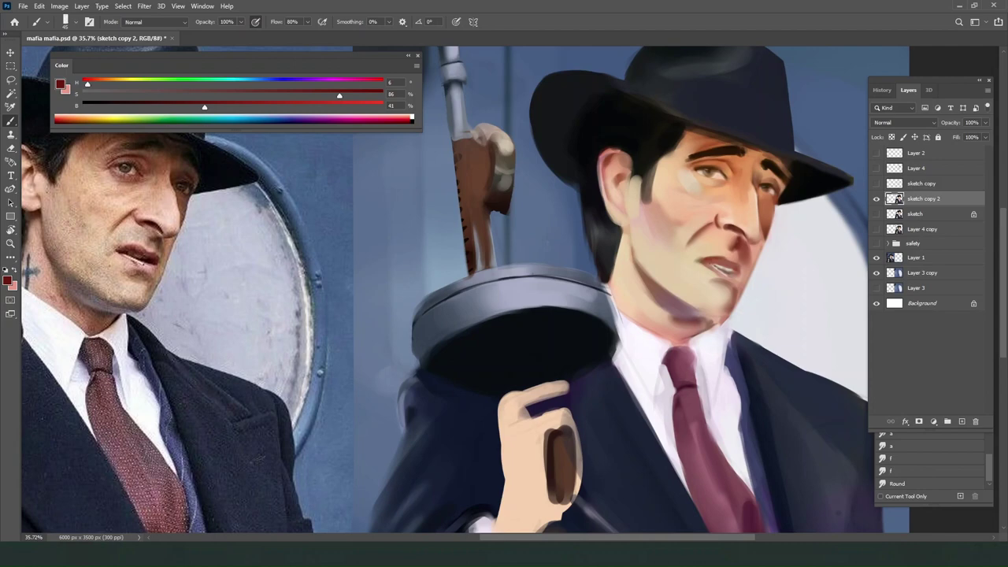
drag(706, 263, 729, 264)
click(130, 105)
key(bracketright)
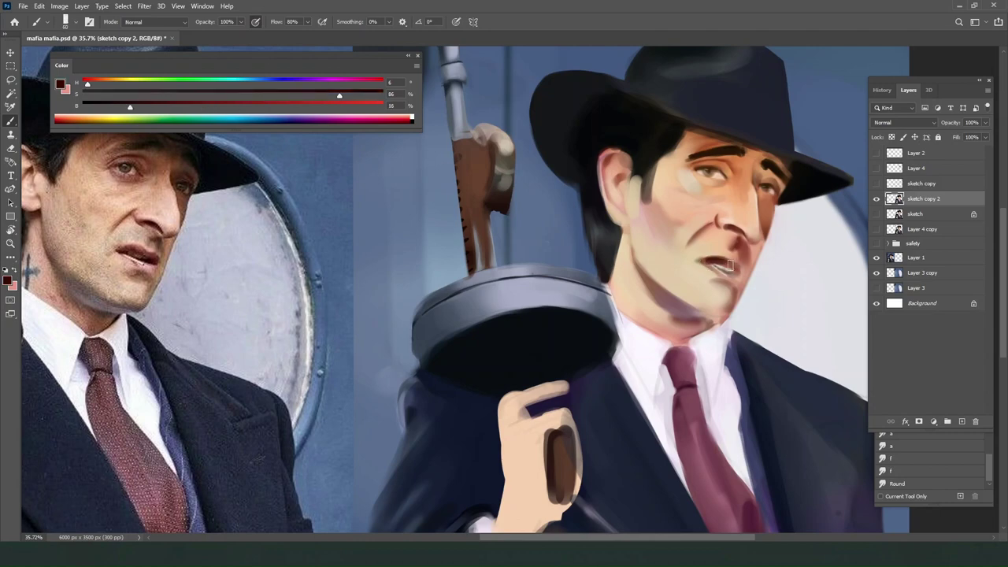
Refine the upper lip with a dark red of hue 4°, saturation 84%, brightness 36%, and tones sampled from the mouth.
alt+click(713, 262)
alt+click(707, 258)
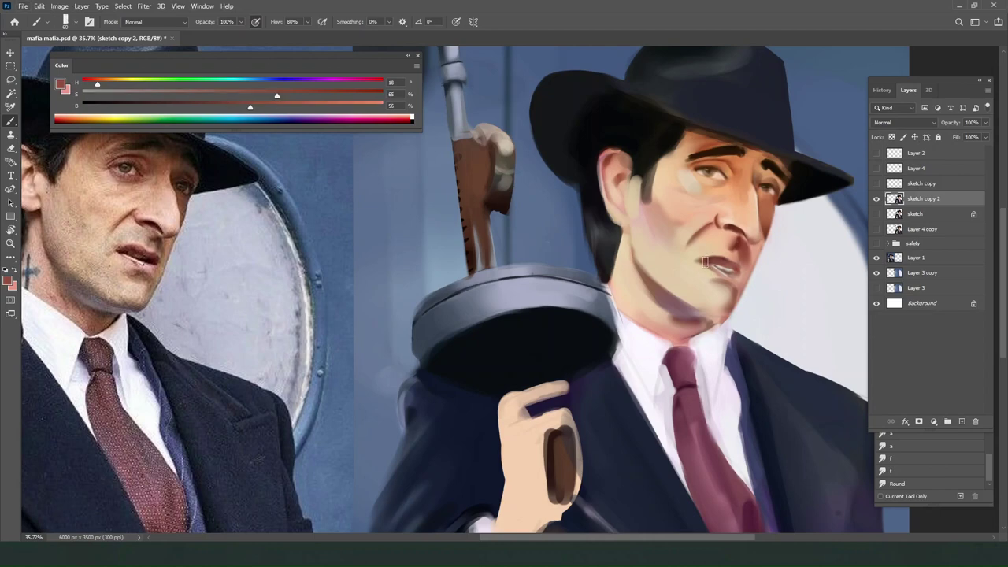
click(191, 104)
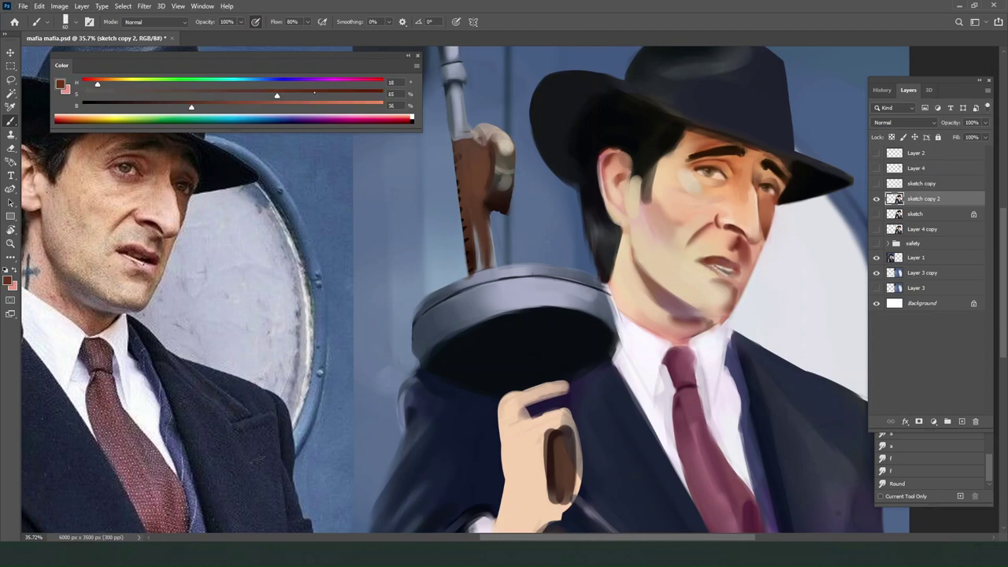
click(334, 93)
click(90, 82)
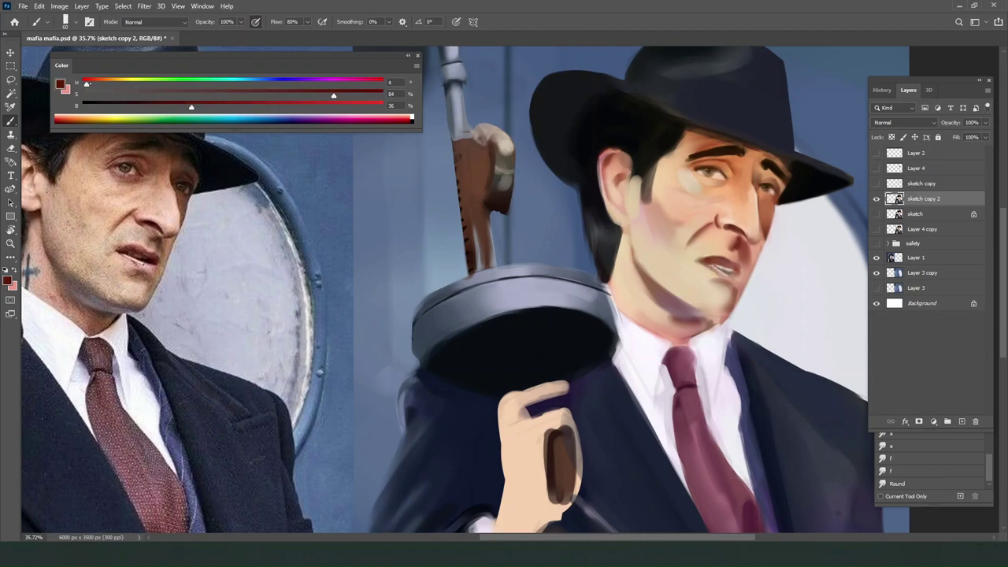
key(bracketright)
alt+click(730, 267)
alt+click(703, 262)
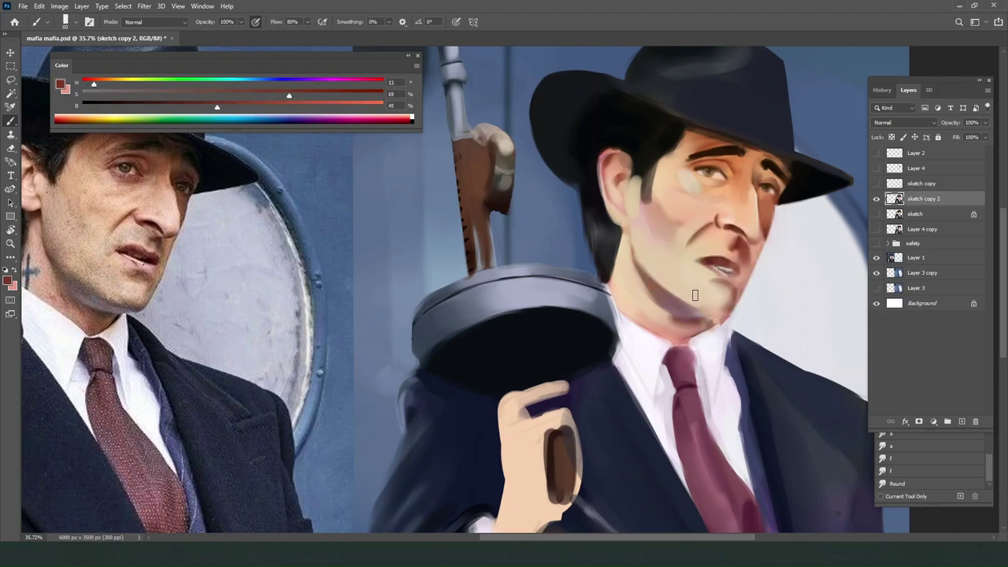
Paint the lower lip in pink at hue 3°, saturation 40%, brightness 93%, adapted from the reference photo's lip color.
alt+click(701, 265)
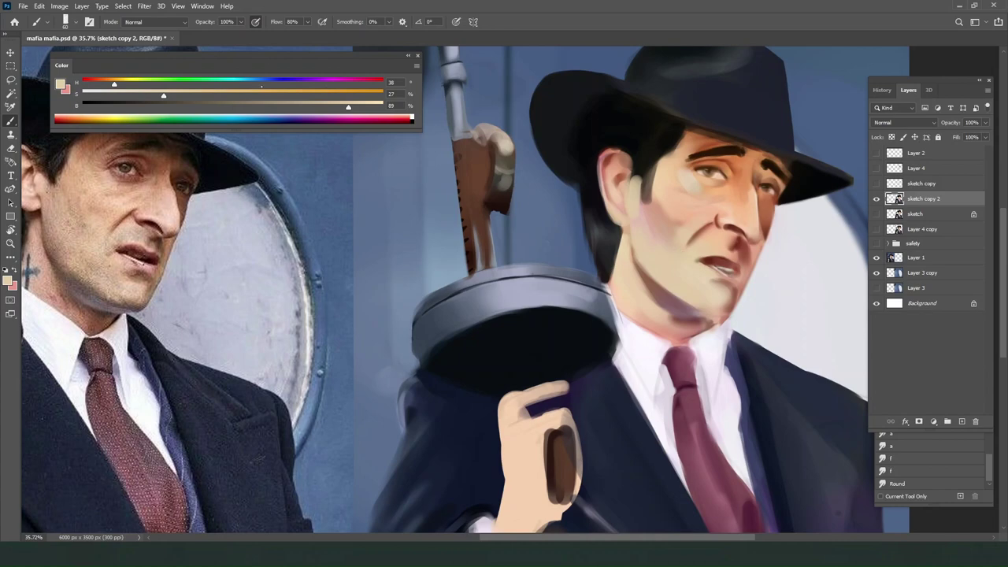
alt+click(148, 265)
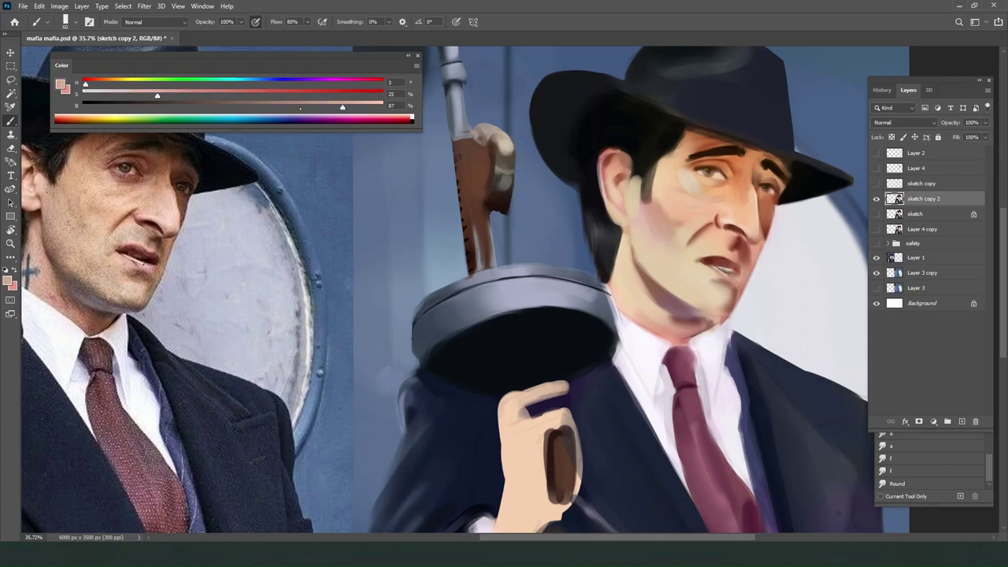
drag(344, 106, 361, 106)
drag(159, 95, 202, 95)
drag(701, 264, 740, 273)
key(bracketleft)
key(bracketleft)
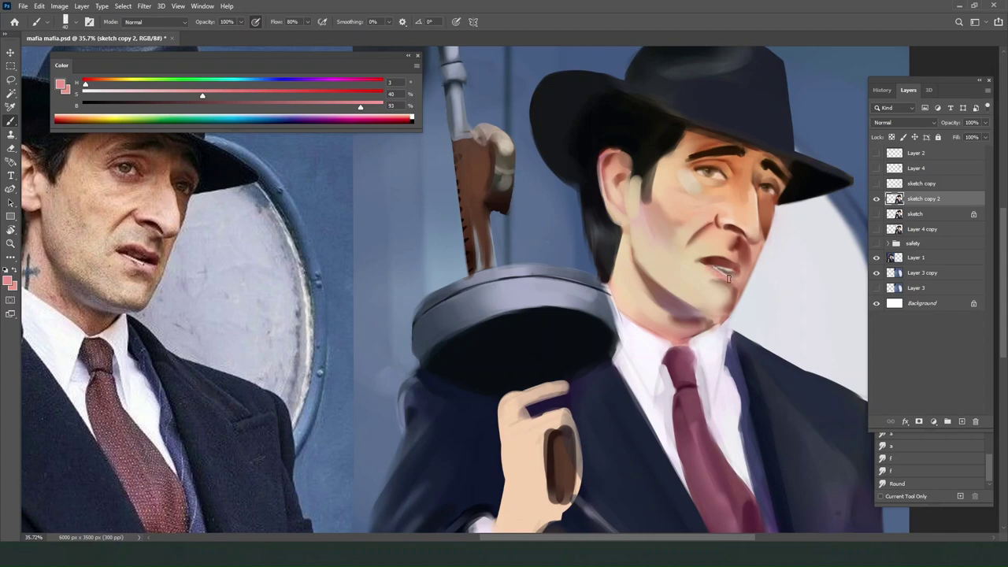
Rework the lips and the mouth corner with skin, pink and dark red tones sampled from the painting.
alt+click(705, 266)
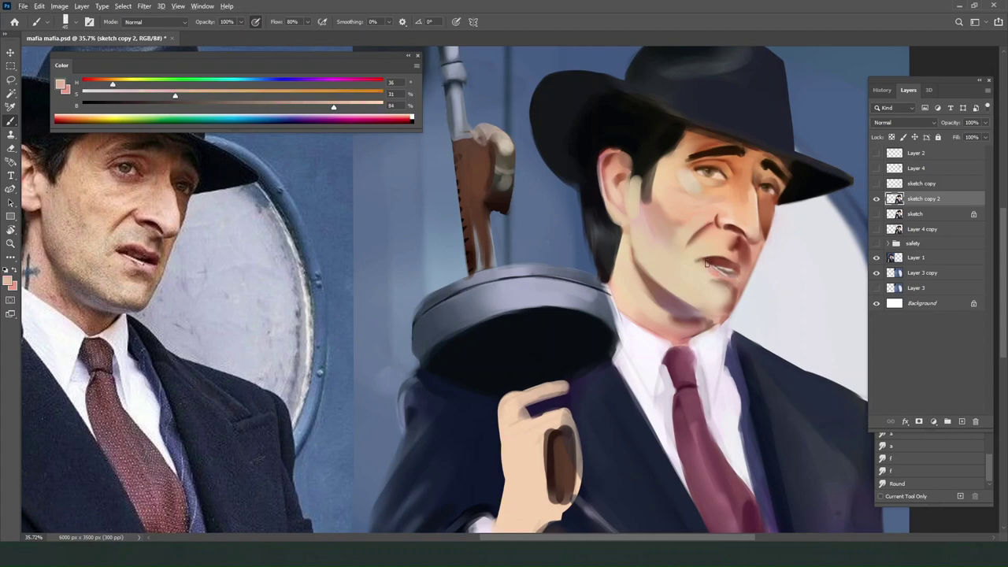
alt+click(715, 271)
alt+click(710, 269)
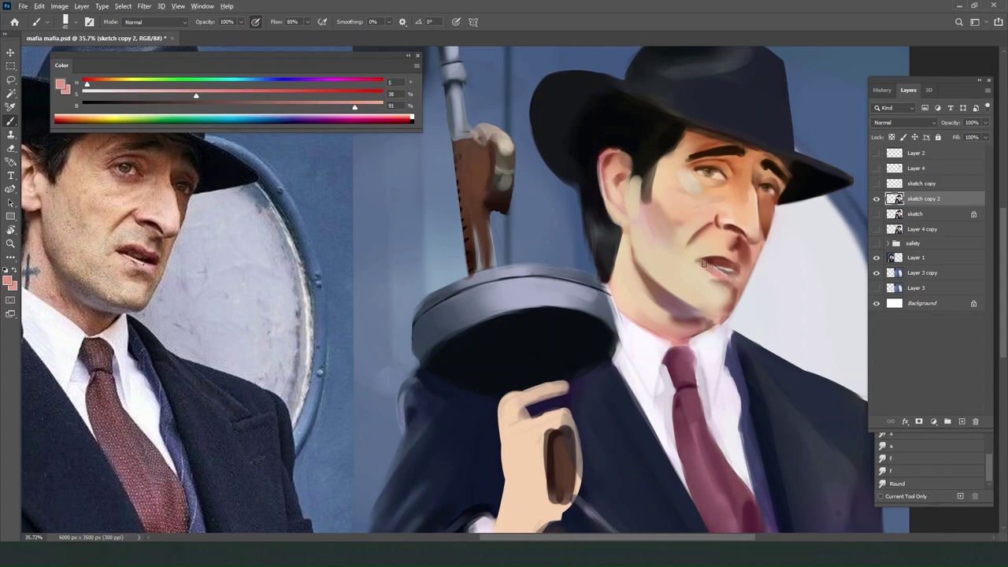
alt+click(709, 262)
drag(690, 256, 702, 253)
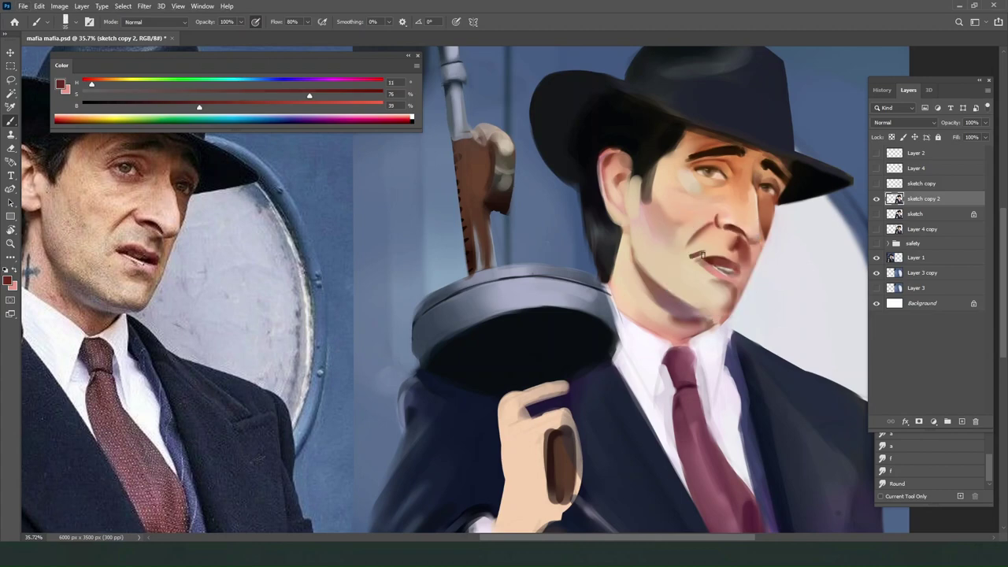
Clean up the skin around the upper lip with sampled skin tones and soften the mouth corner with the Round smudge preset.
alt+click(702, 257)
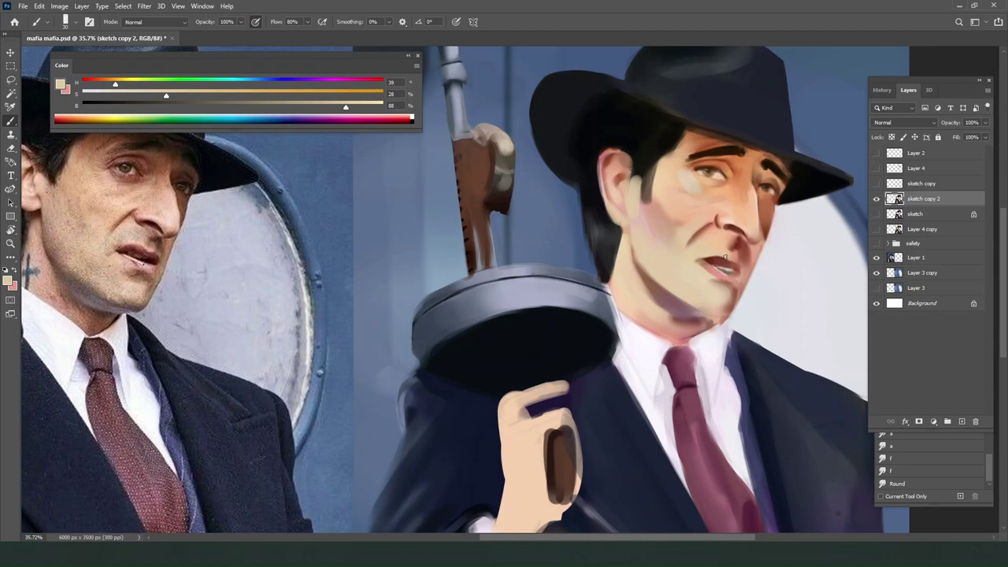
alt+click(731, 260)
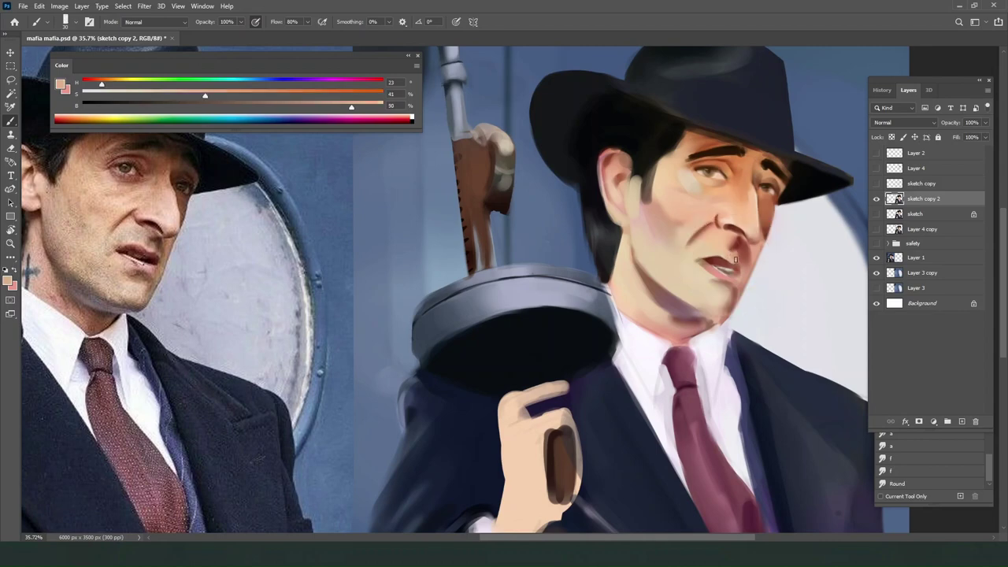
alt+click(744, 264)
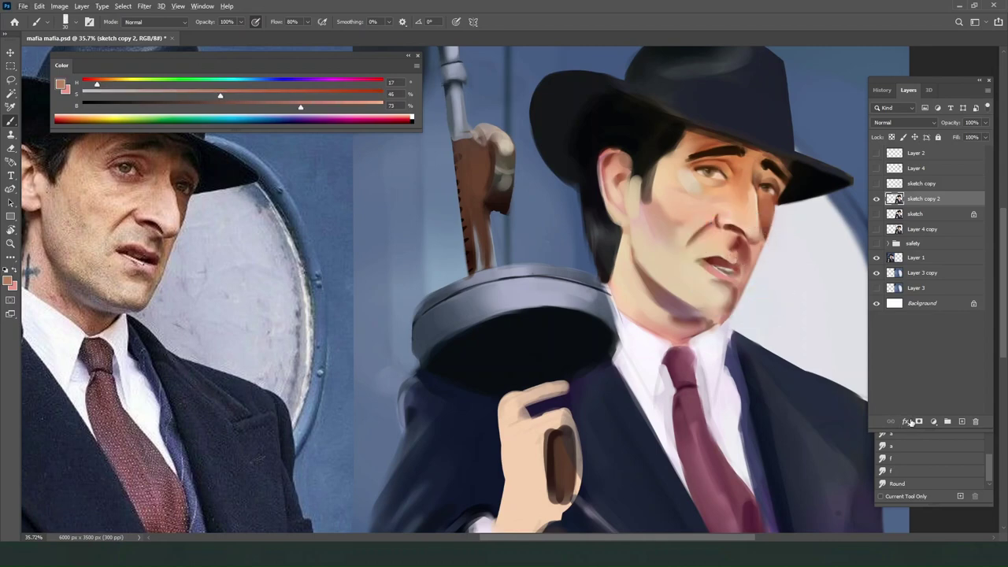
click(898, 484)
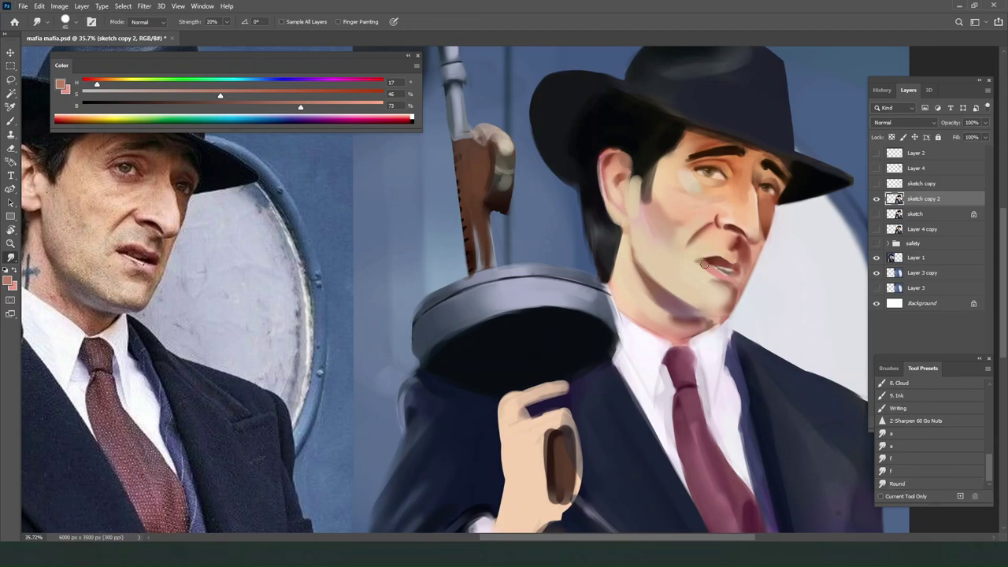
key(b)
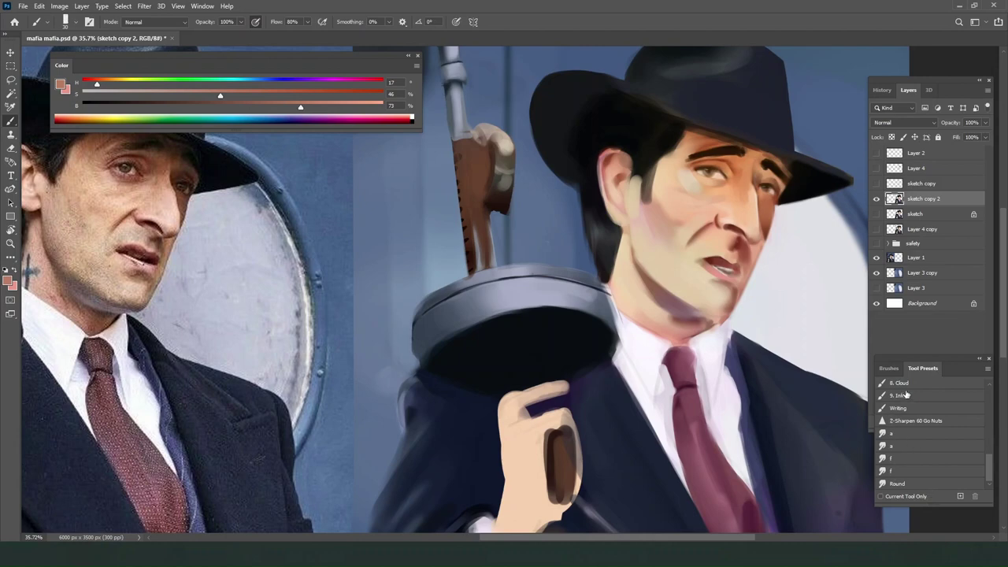
Paint the mouth opening in a sampled dark red with the Round Brush 2.0 brush and smudge it smooth.
click(889, 367)
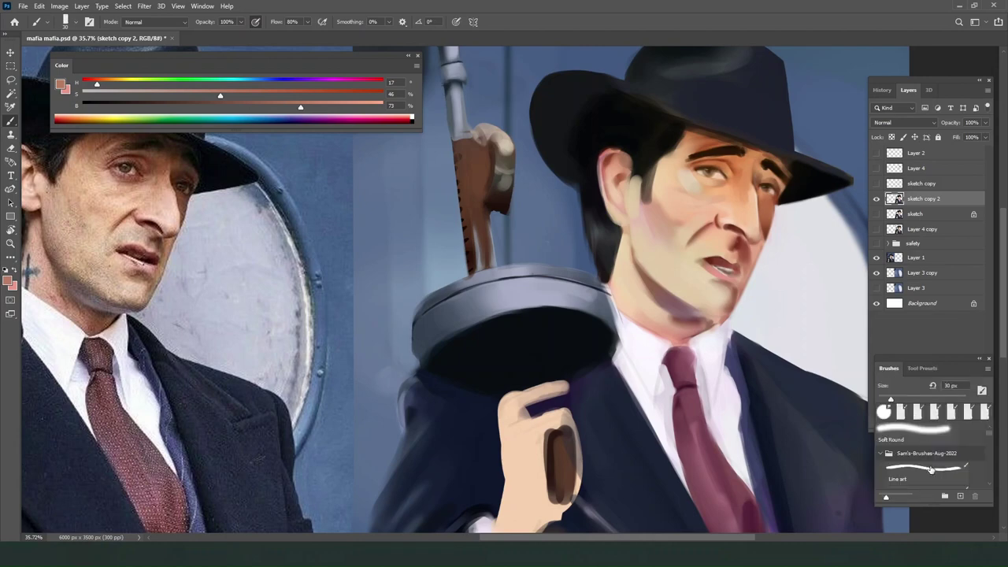
scroll(929, 466, down, 3)
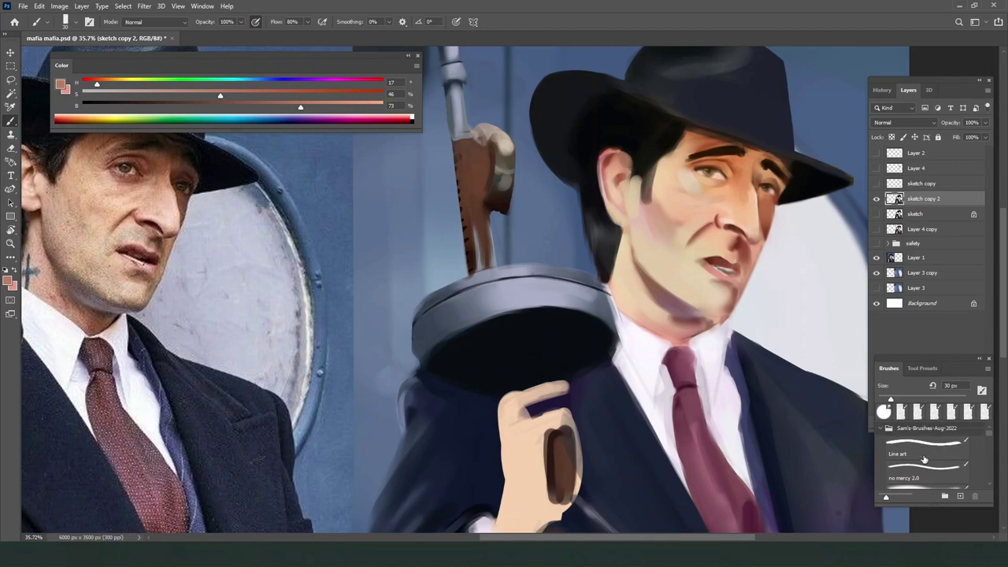
scroll(924, 459, down, 4)
click(926, 467)
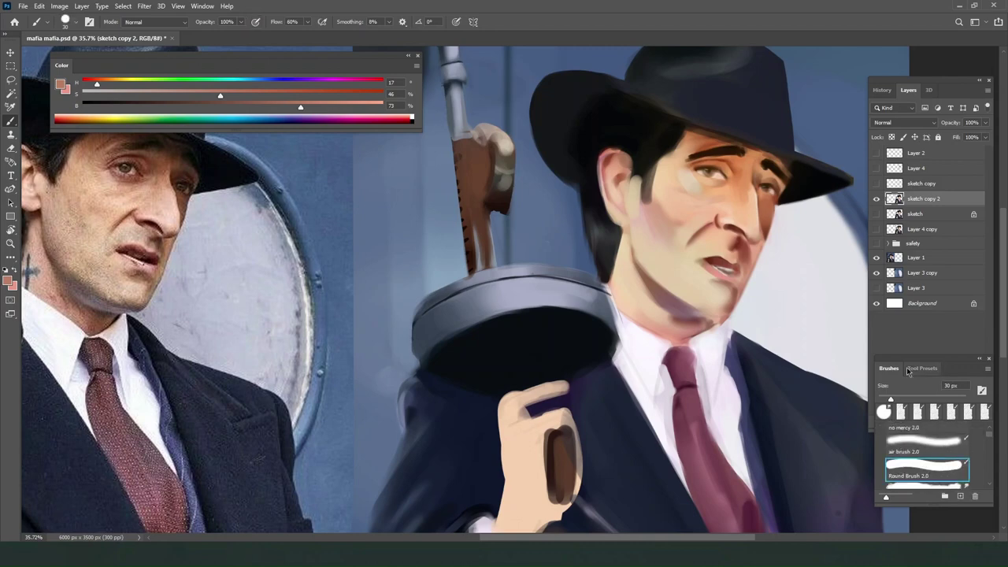
click(910, 370)
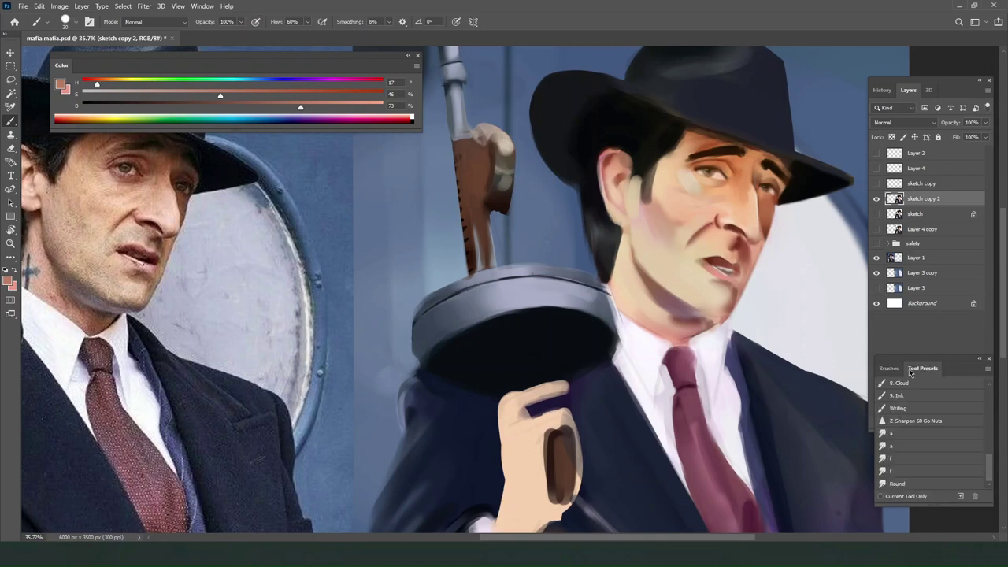
alt+click(711, 266)
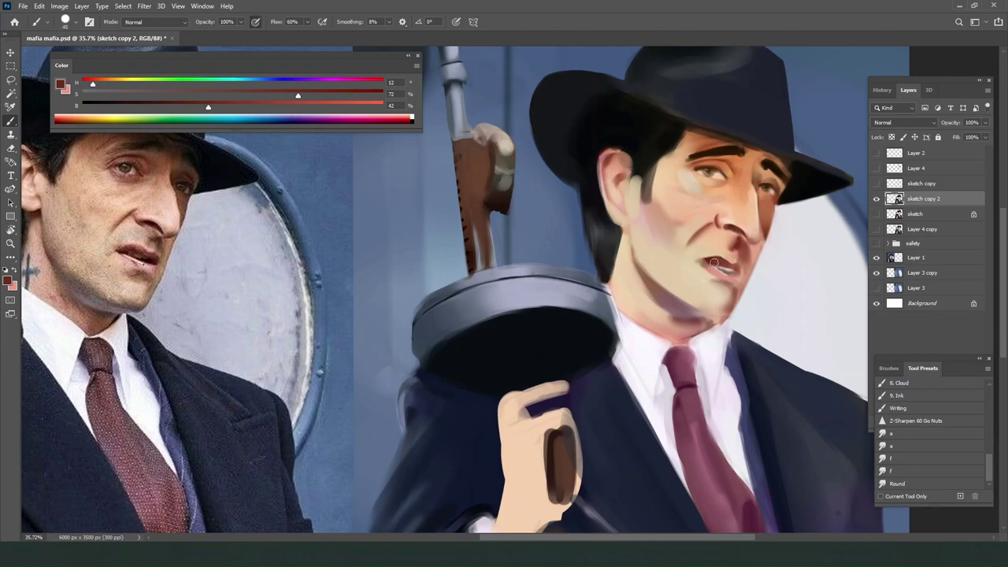
click(898, 484)
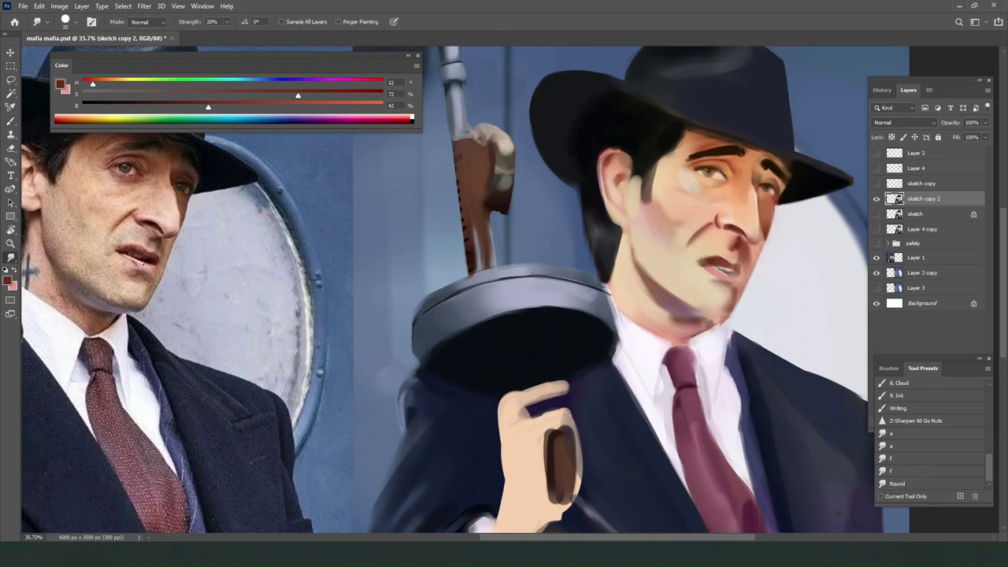
key(b)
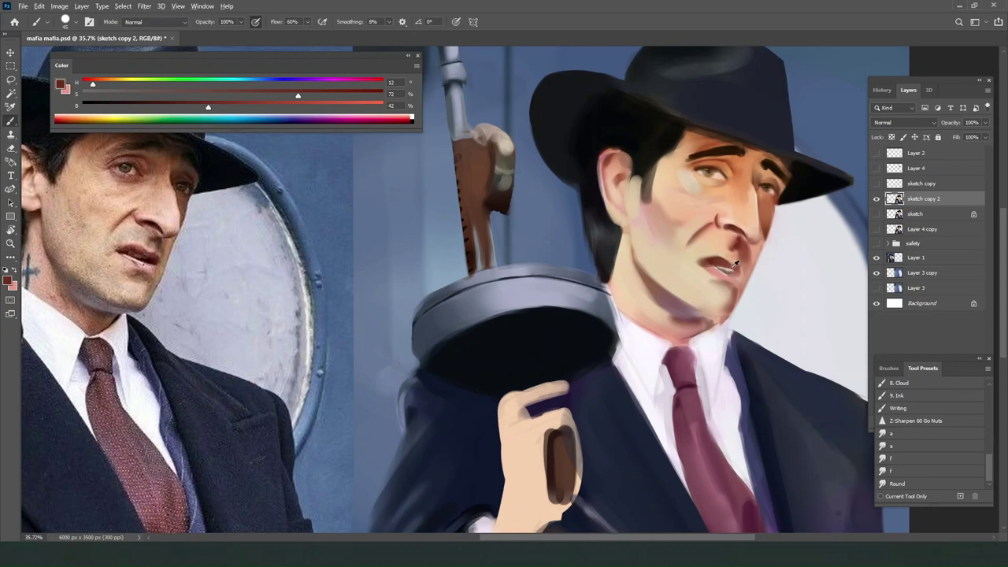
Turn on the Dot Gain 20% grayscale proof view and set the painting color to hue 4°, saturation 94%, brightness 6%.
alt+click(732, 272)
key(ctrl+y)
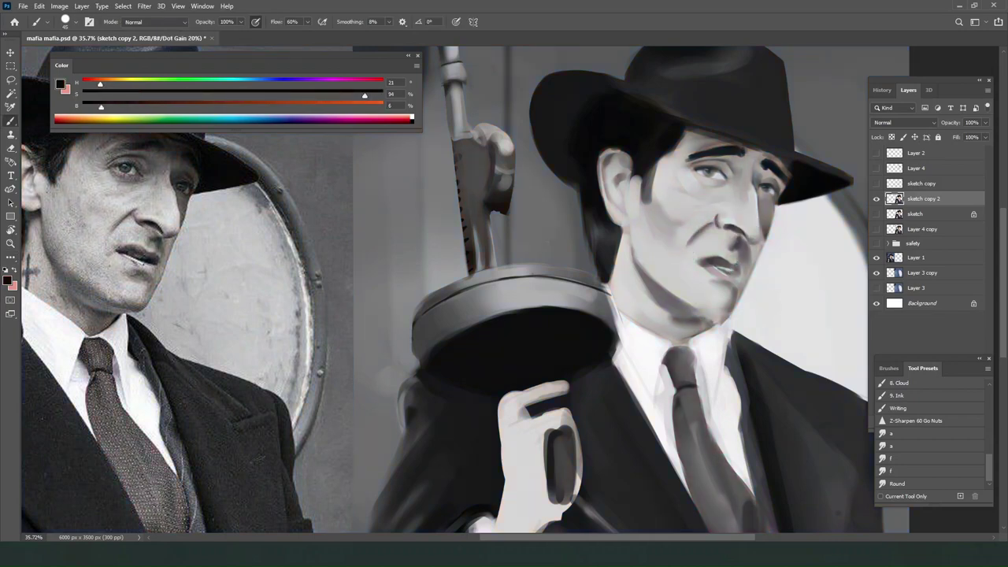
drag(96, 80, 85, 82)
Undo the test stroke beside the chin, darken the line between the lips with near-black red, and smudge its edges.
drag(742, 300, 752, 289)
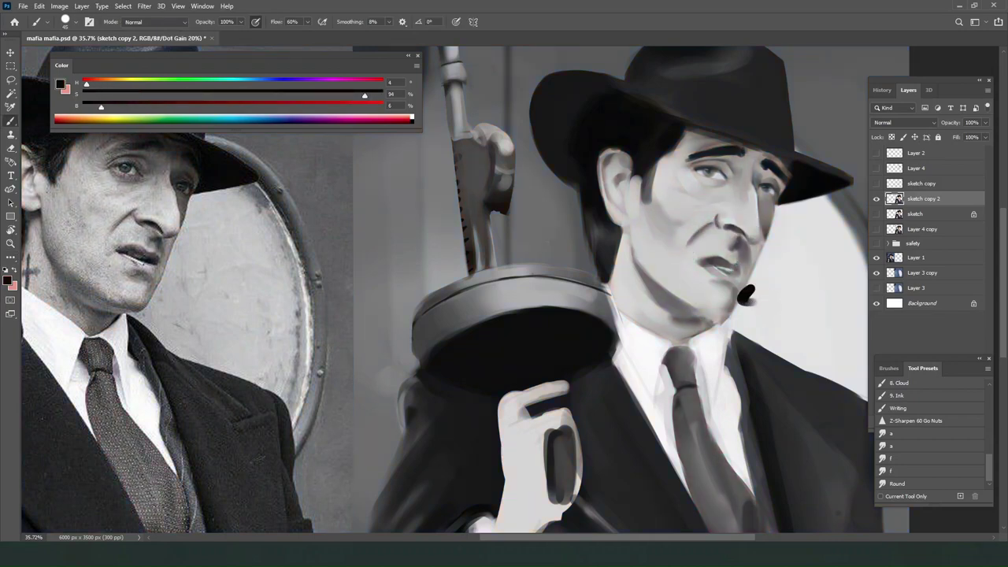
key(ctrl+z)
key(bracketleft)
key(bracketleft)
key(bracketright)
click(898, 484)
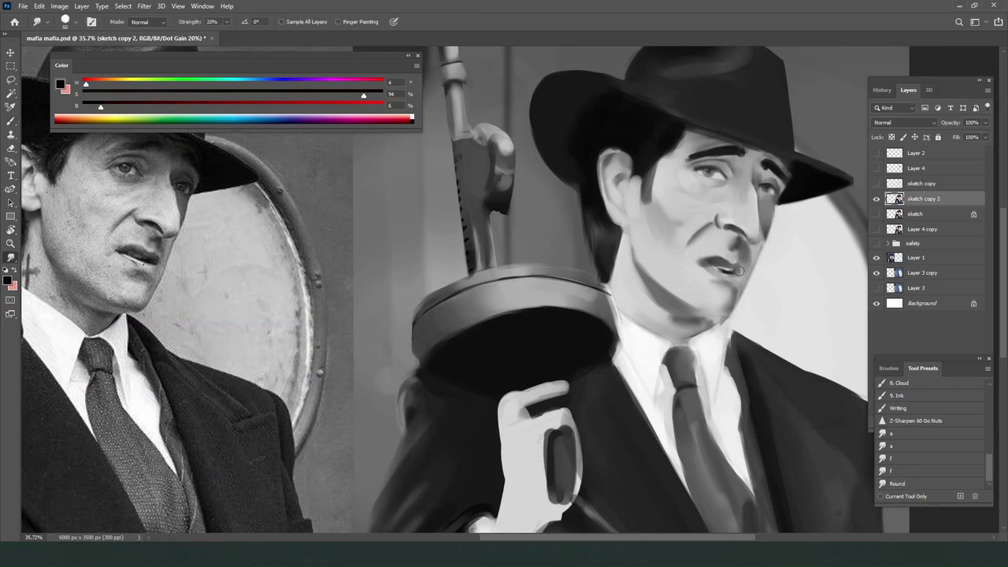
key(b)
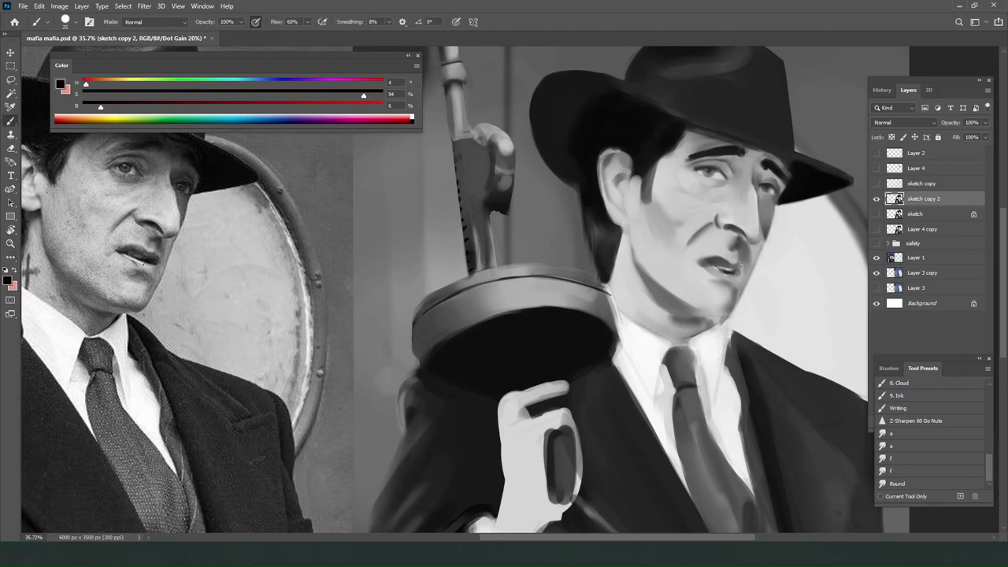
Retouch the mouth corner, lower lip and chin edge with sampled skin and reddish tones, softening them with the Round smudge preset.
alt+click(740, 268)
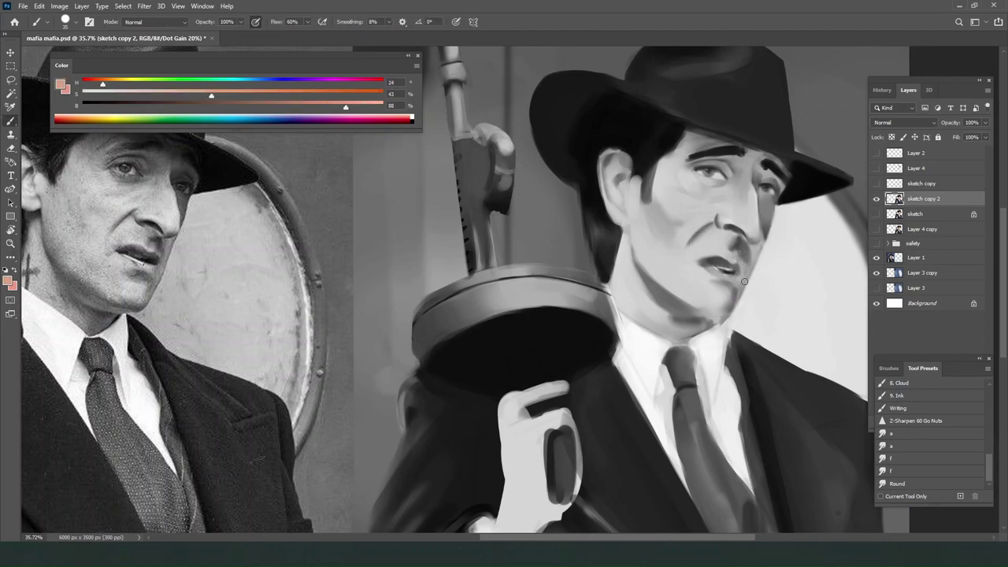
alt+click(740, 277)
alt+click(713, 271)
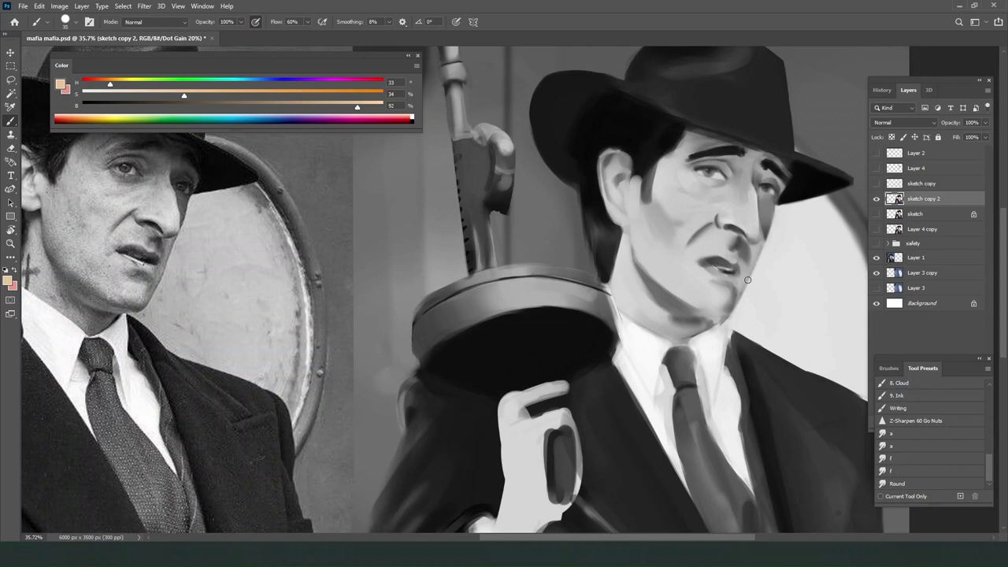
alt+click(749, 282)
alt+click(746, 268)
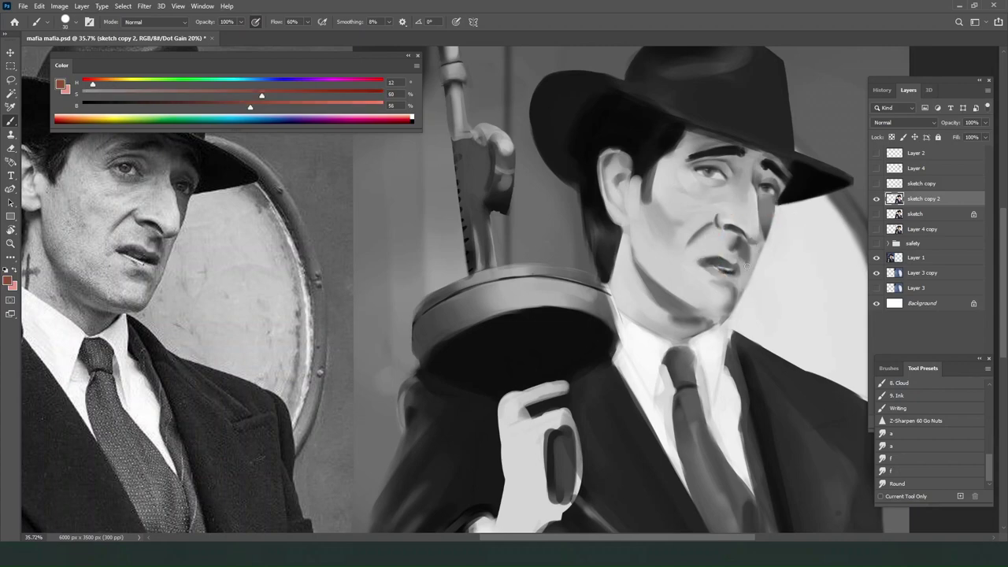
click(898, 484)
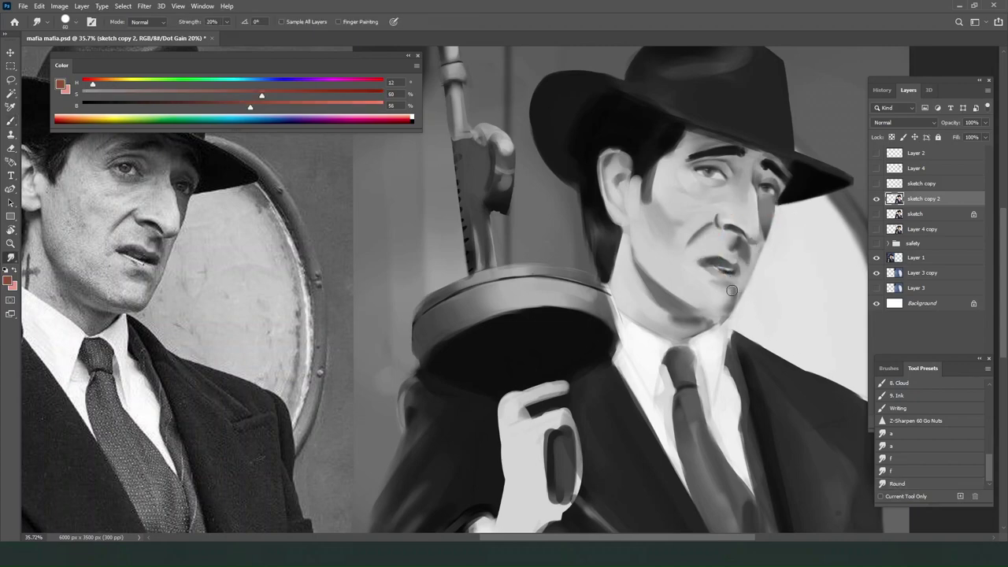
key(b)
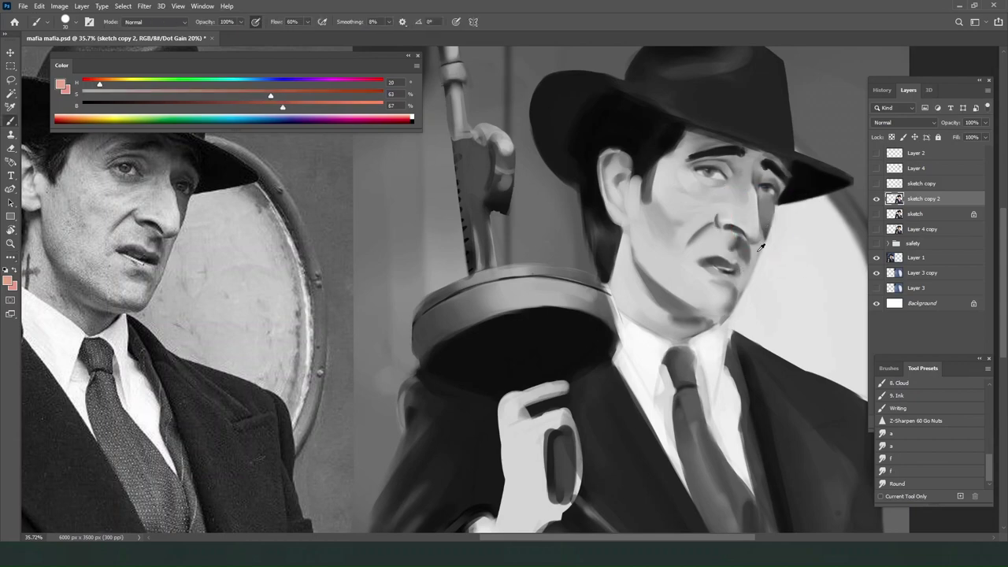
Retouch the far cheek and the area beside the nose and mouth with sampled reddish-brown and light skin tones.
alt+click(745, 260)
alt+click(752, 248)
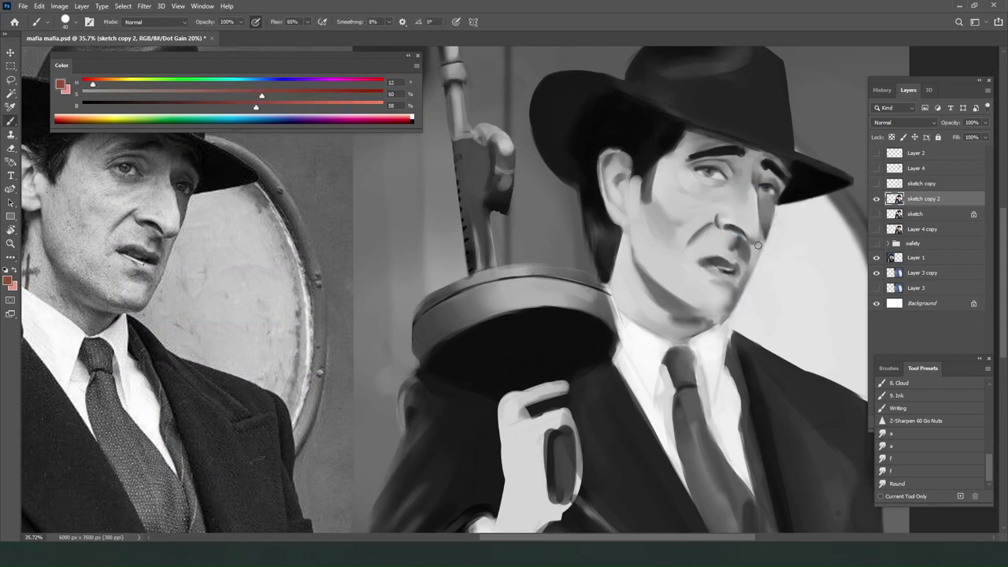
alt+click(755, 251)
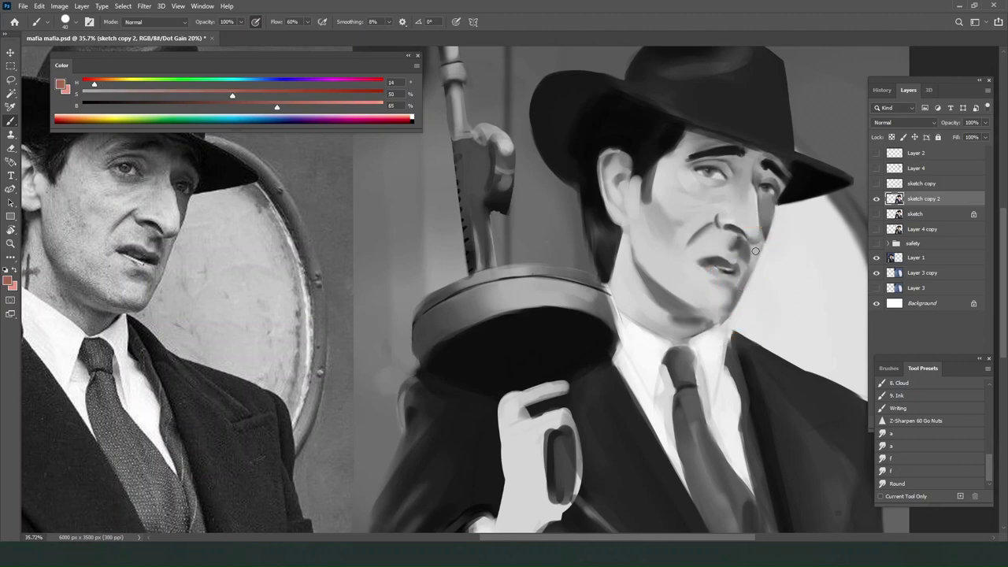
alt+click(742, 287)
key(e)
key(alt+e)
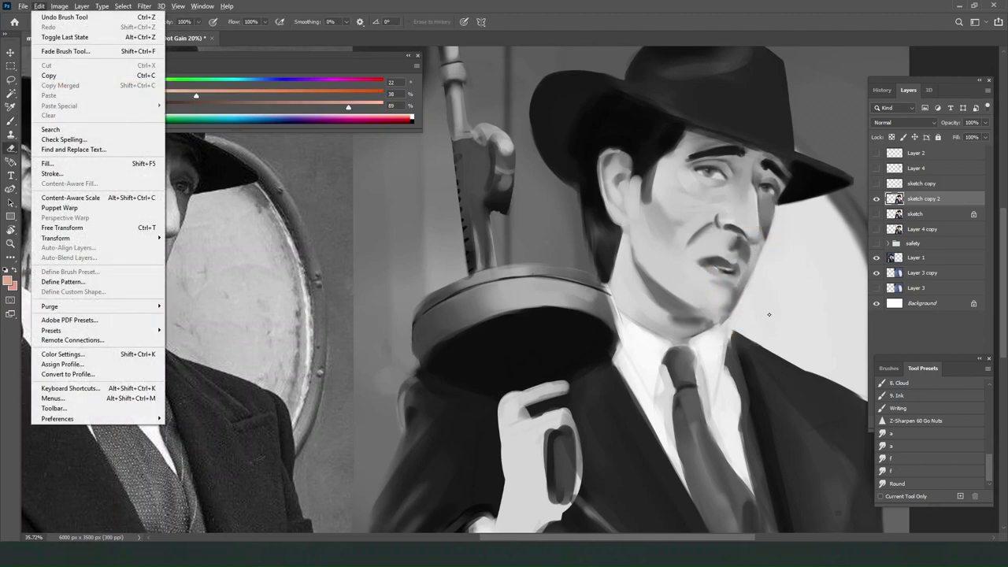
key(Escape)
key(b)
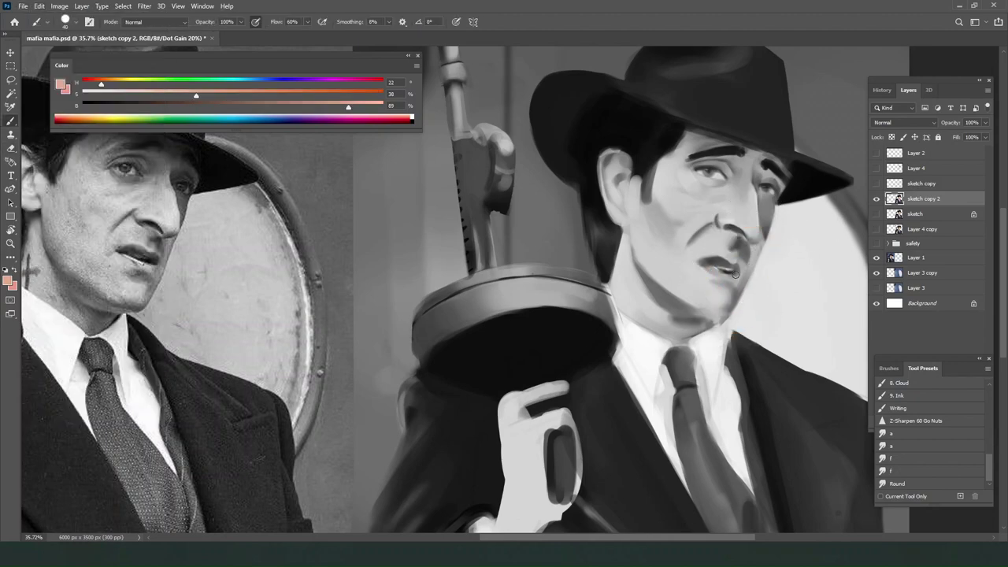
Turn off the grayscale proof view, trim the far jaw edge with the Eraser, and soften it with the Round smudge preset.
key(e)
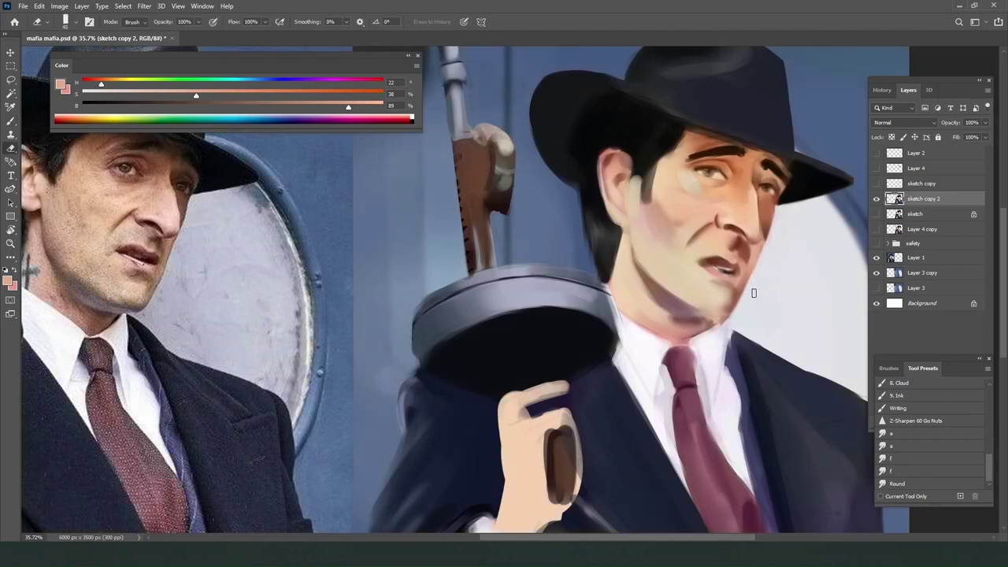
click(891, 482)
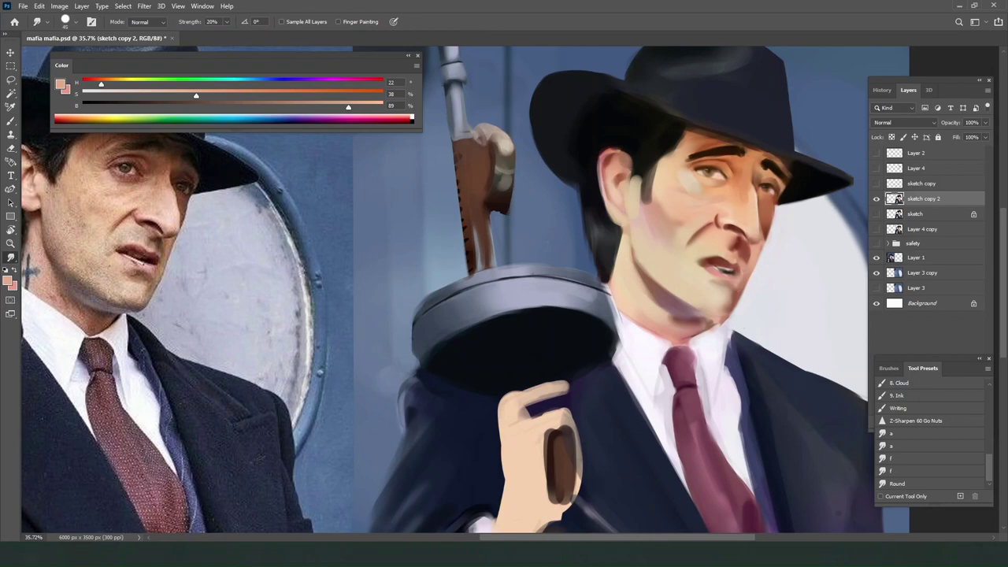
scroll(729, 327, down, 8)
scroll(742, 183, up, 8)
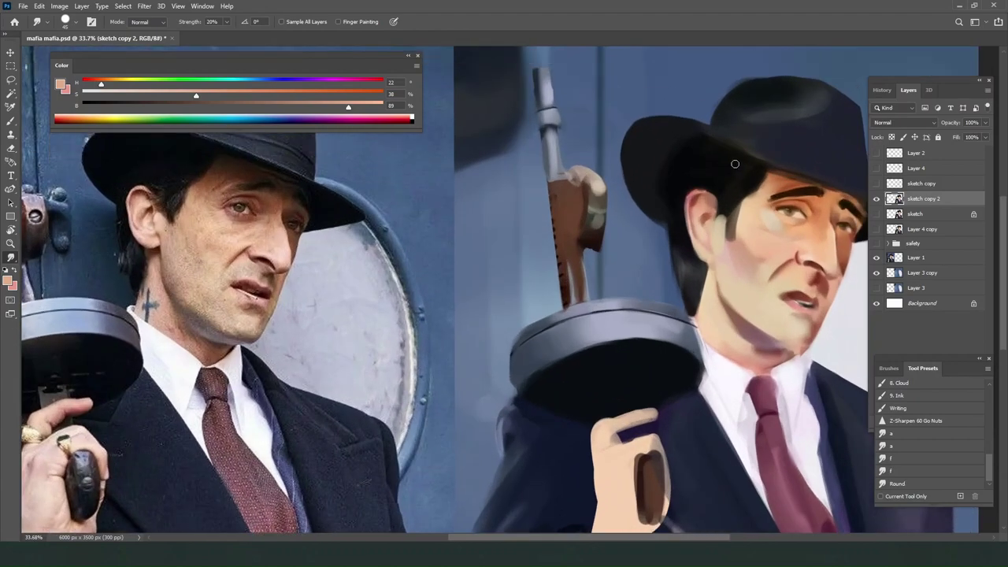
Paint the hair above and behind the ear with sampled near-black tones and an enlarged brush, then sample the ear's skin tone.
key(b)
alt+click(736, 180)
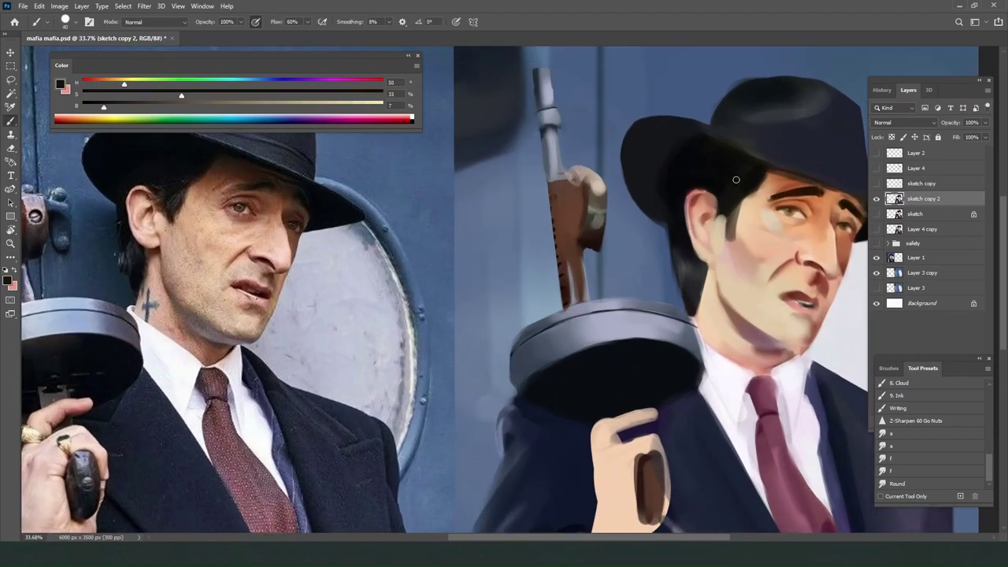
key(bracketright)
key(bracketright)
key(bracketright)
key(bracketright)
mouse_move(723, 197)
mouse_down()
mouse_move(716, 218)
mouse_move(722, 206)
mouse_move(692, 175)
mouse_up()
alt+click(713, 178)
key(bracketright)
key(bracketright)
key(bracketright)
key(bracketright)
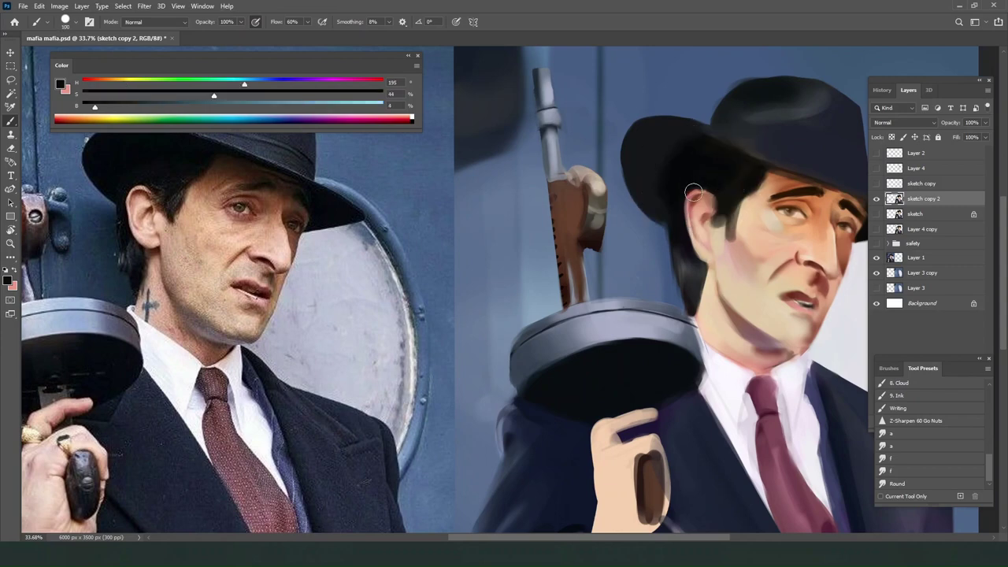
drag(692, 172, 686, 295)
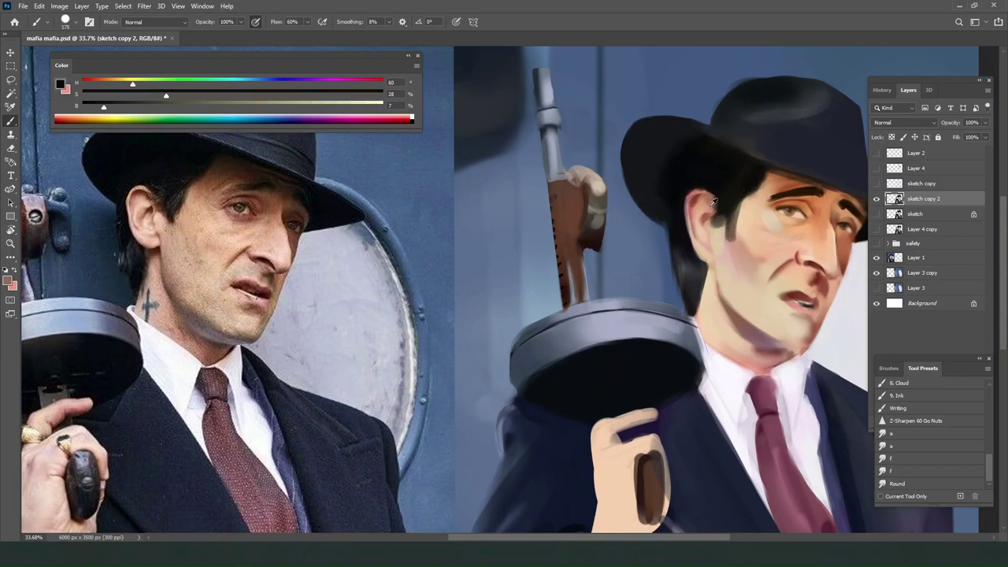
alt+click(709, 207)
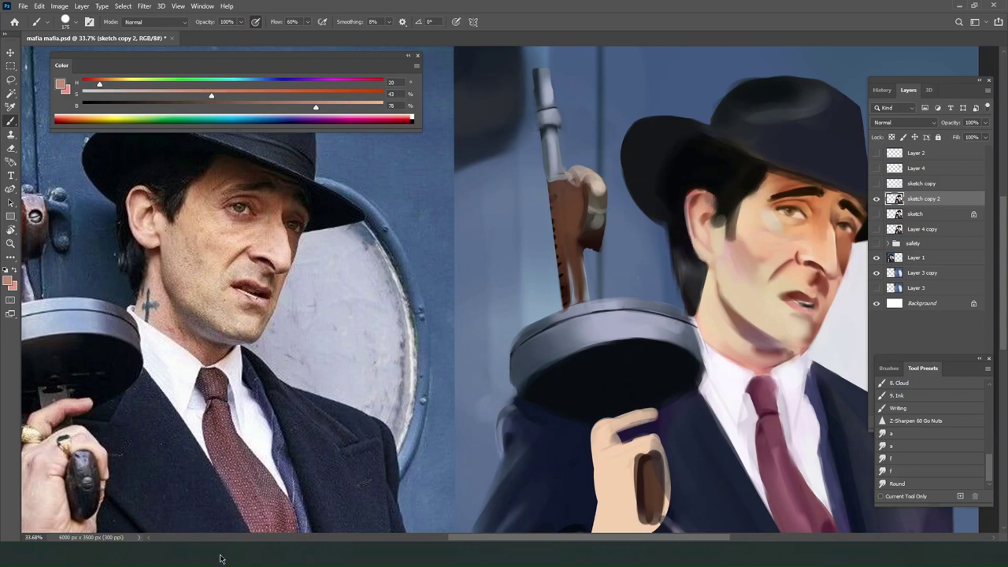
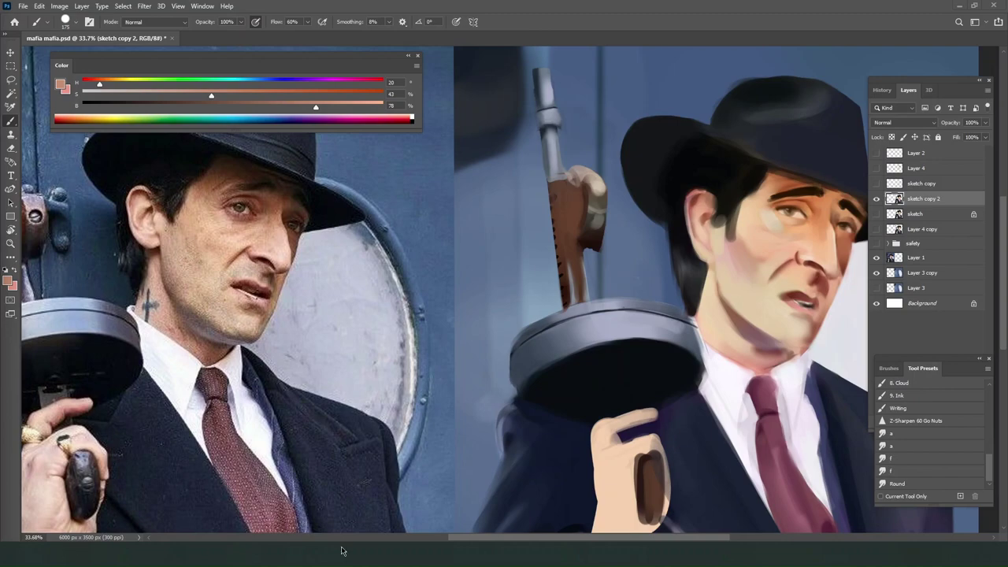
Paint the forehead above the near eyebrow with a sampled orange skin tone and a smaller brush.
scroll(547, 379, down, 3)
scroll(547, 380, up, 1)
scroll(546, 380, right, 1)
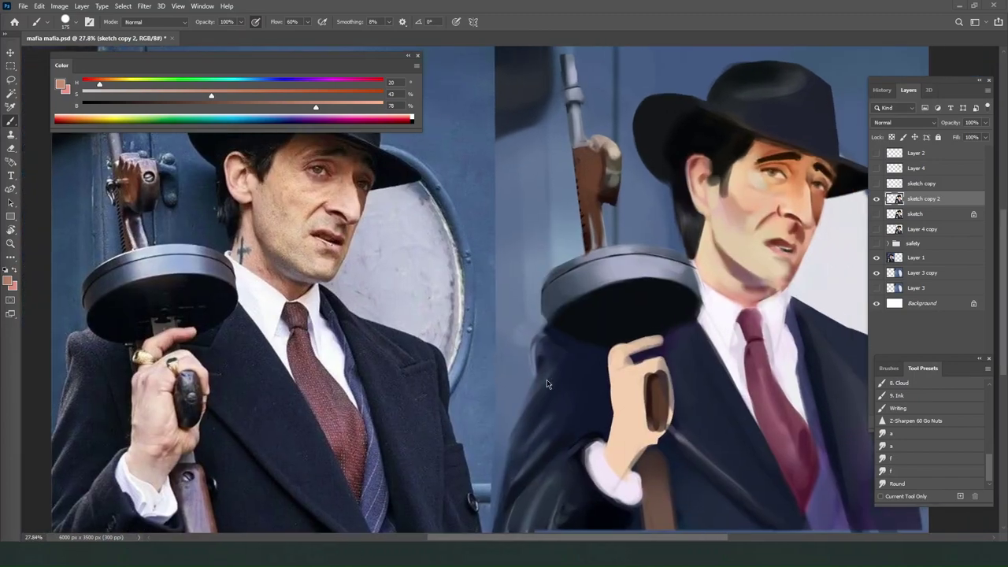
scroll(546, 384, right, 2)
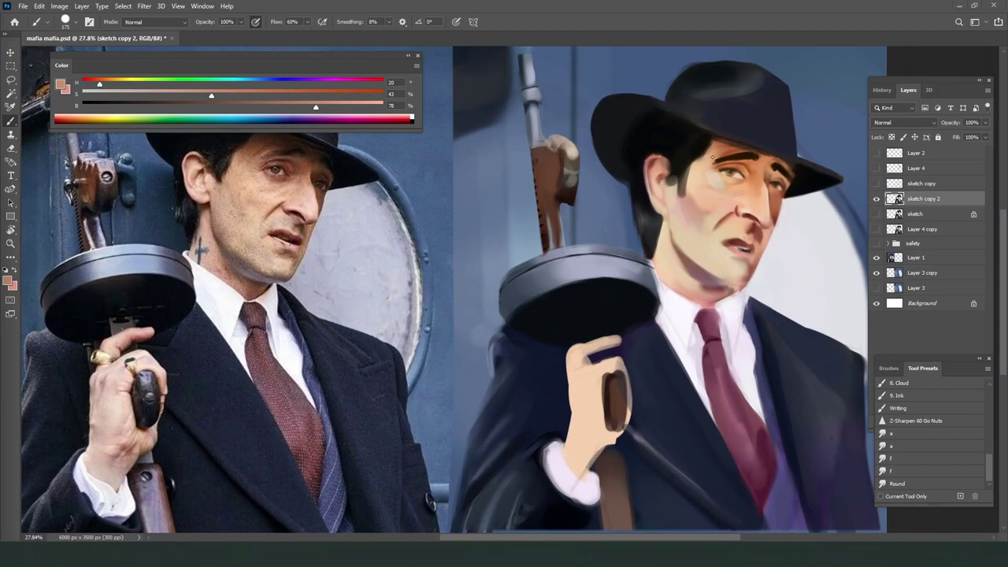
alt+click(722, 151)
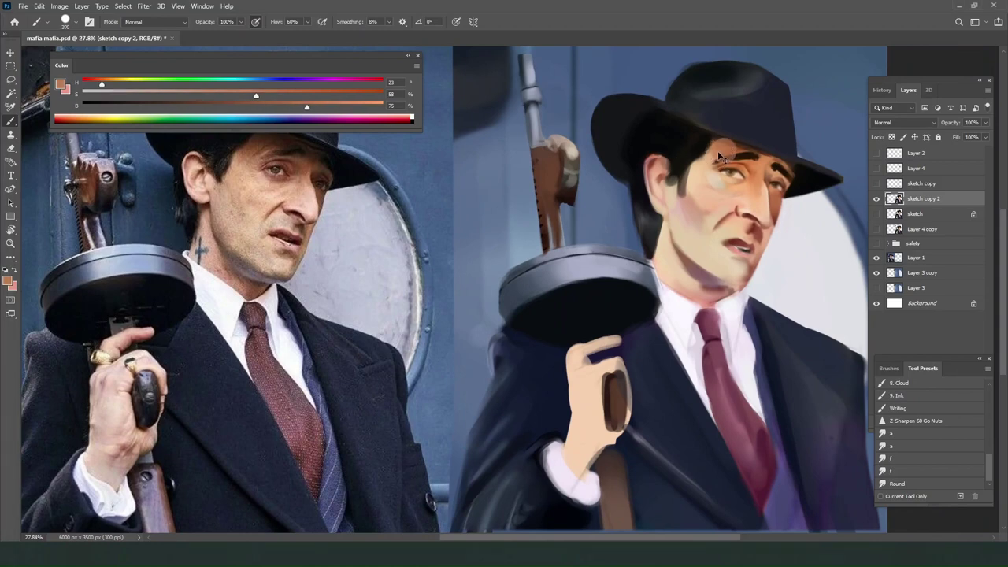
key(bracketleft)
key(bracketleft)
key(bracketleft)
key(bracketleft)
key(bracketleft)
key(bracketleft)
key(bracketleft)
key(bracketleft)
key(bracketleft)
alt+click(722, 151)
drag(714, 158, 726, 154)
Undo the light stroke across the forehead and retouch the area with sampled reddish-brown and light skin tones.
alt+click(712, 157)
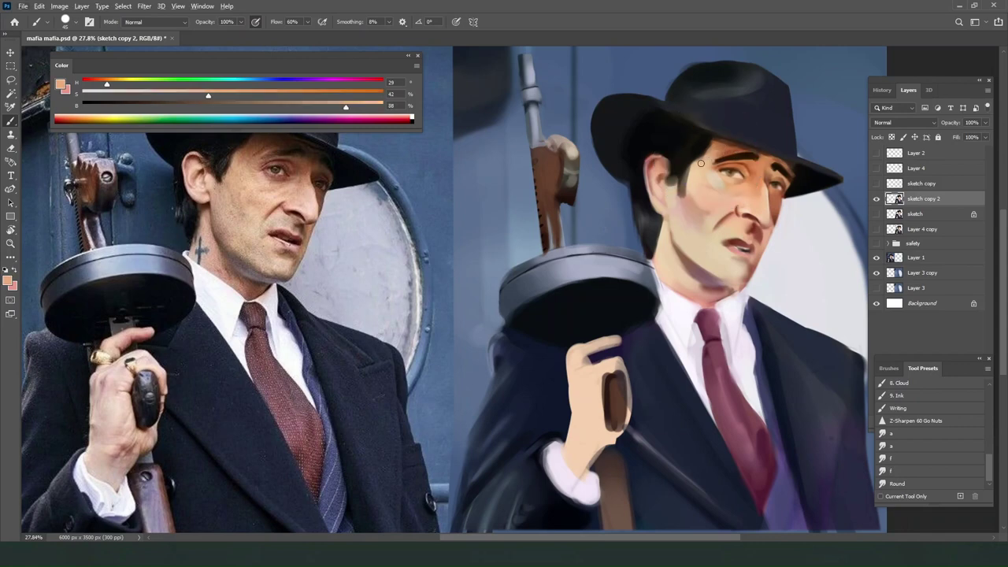
drag(711, 159, 744, 155)
key(ctrl+z)
alt+click(734, 149)
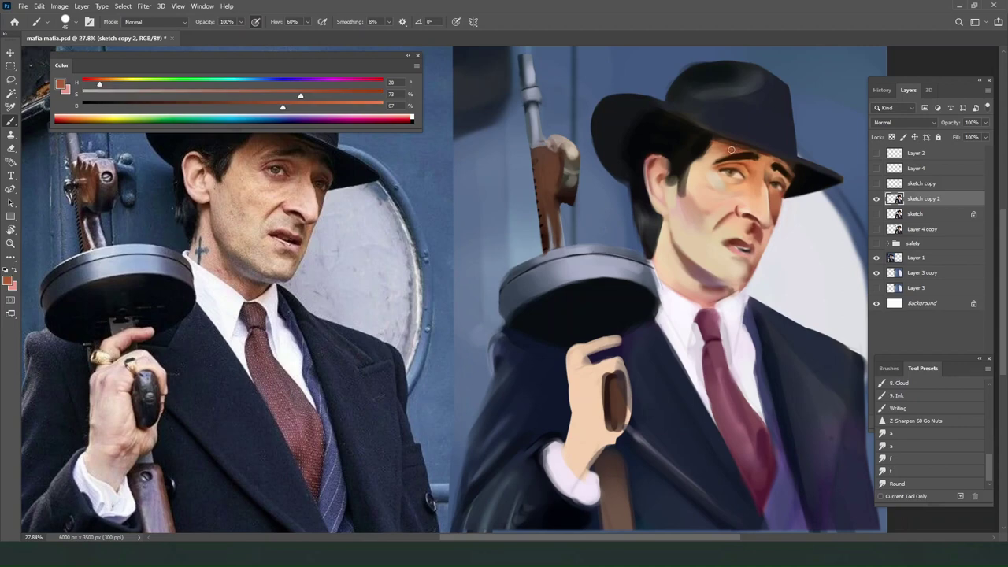
alt+click(707, 161)
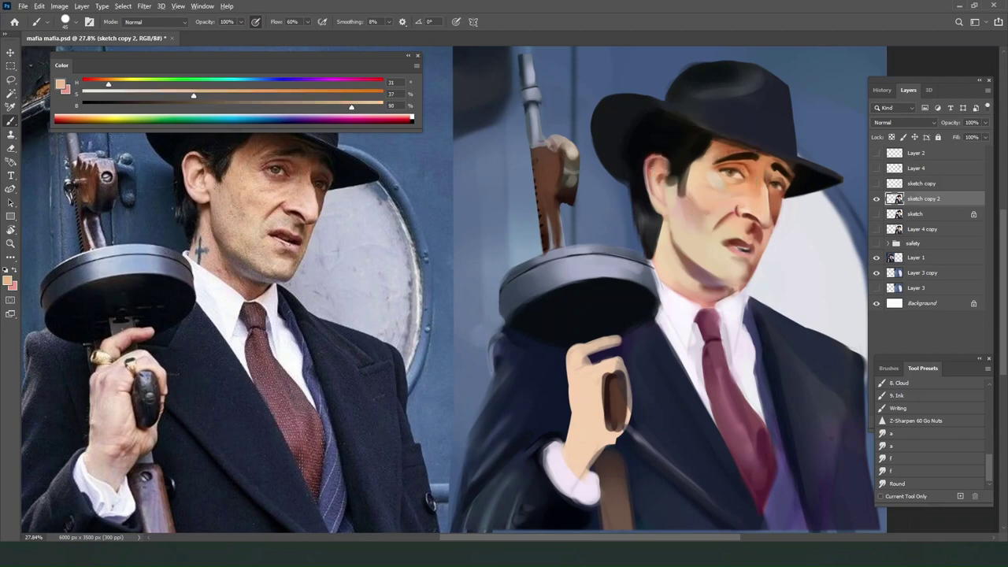
Retouch the hat's crown with dark blue-gray tones sampled from the hat.
scroll(613, 303, down, 3)
alt+click(669, 164)
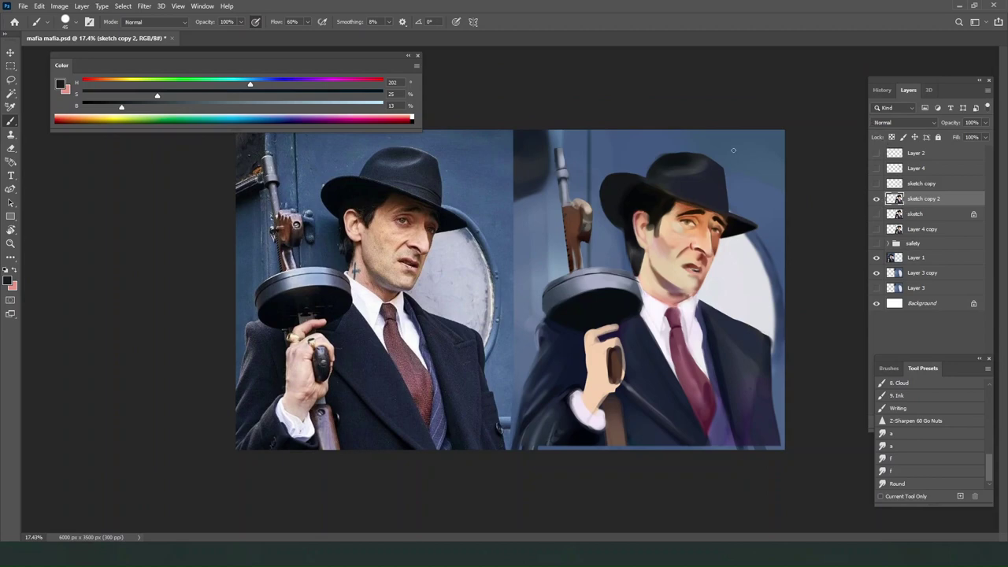
alt+click(660, 163)
alt+click(666, 166)
alt+click(692, 186)
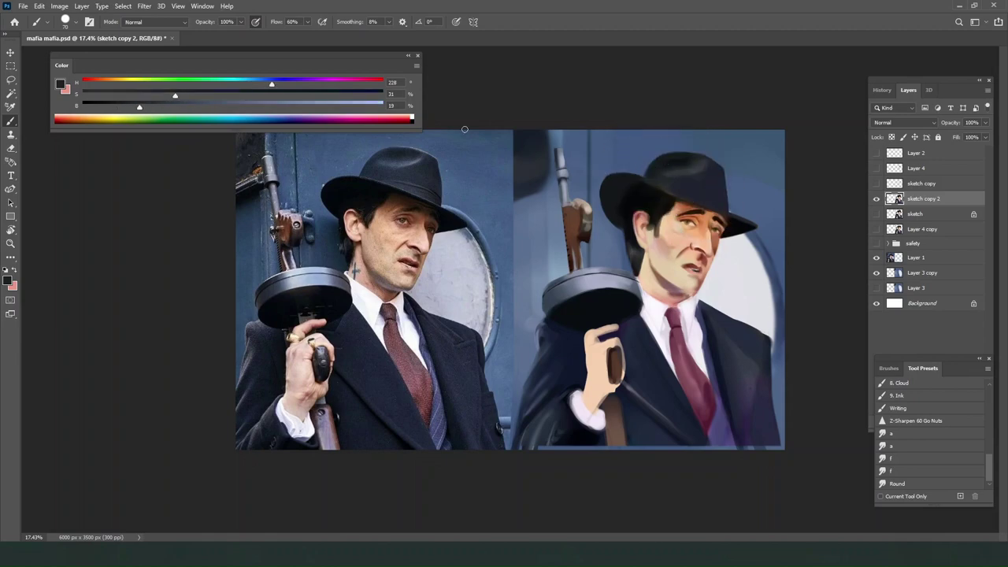
Set the painting color to hue 234°, saturation 26%, brightness 84%, and undo the test stroke on the hat.
click(333, 103)
click(278, 82)
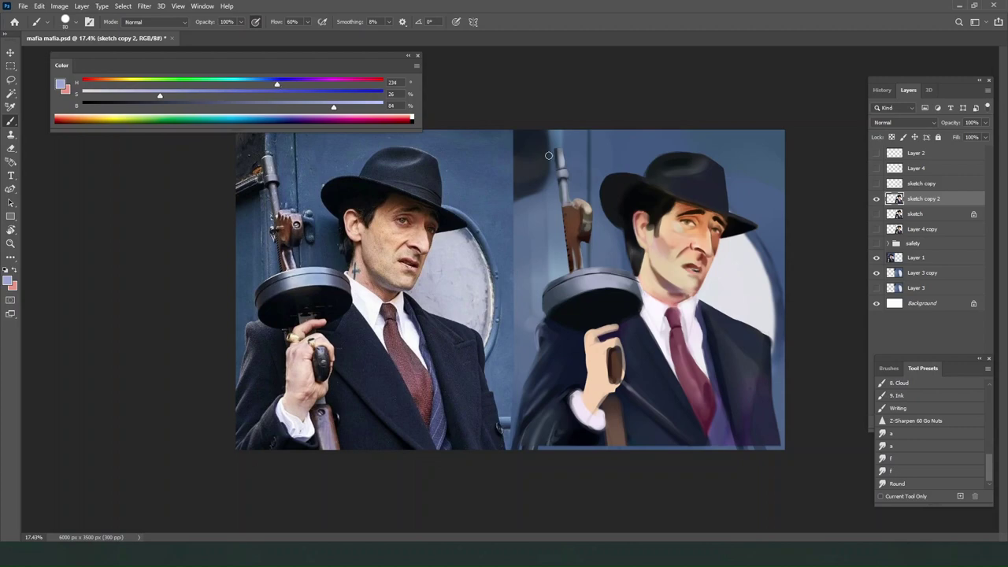
key(bracketright)
key(bracketright)
key(bracketright)
key(bracketright)
key(bracketright)
key(bracketright)
key(bracketright)
key(bracketright)
mouse_move(692, 194)
mouse_down()
mouse_move(729, 203)
mouse_move(707, 202)
mouse_up()
key(ctrl+z)
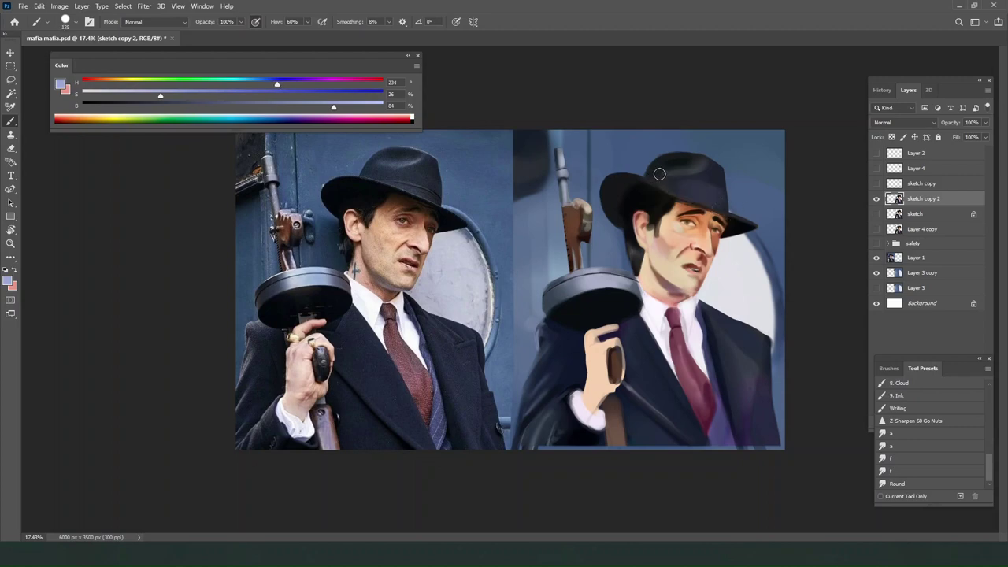
Paint a pale blue highlight across the hat's crown with a smaller brush.
key(bracketleft)
key(bracketleft)
key(bracketleft)
key(bracketleft)
key(bracketleft)
key(bracketleft)
key(bracketleft)
mouse_move(653, 172)
mouse_down()
mouse_move(664, 159)
mouse_move(700, 155)
mouse_up()
Lock the transparent pixels of the sketch copy 2 layer and build up pale blue highlights on the crown with varied brush sizes.
click(892, 137)
key(bracketright)
key(bracketright)
key(bracketright)
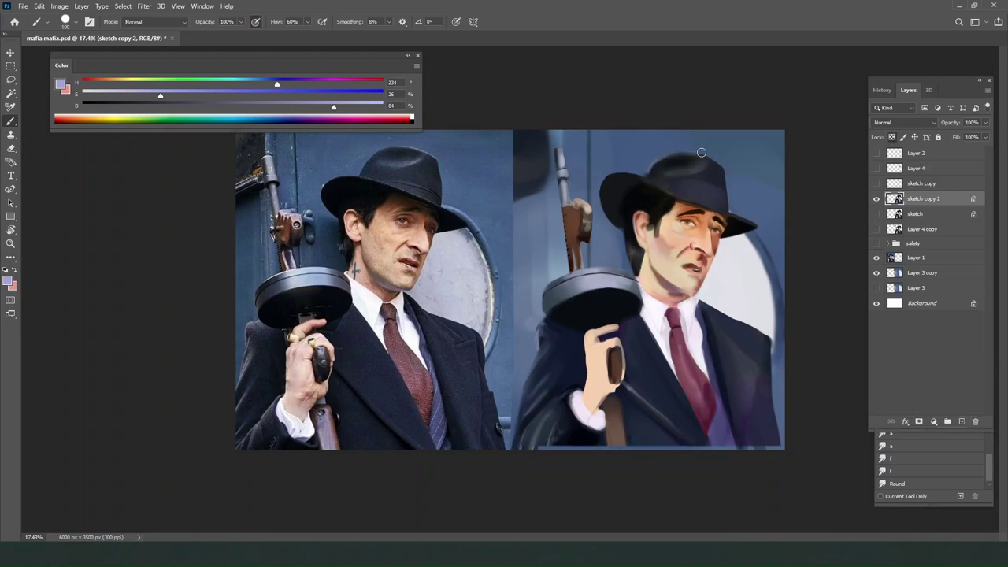
key(bracketright)
key(bracketright)
key(bracketright)
key(bracketleft)
key(bracketleft)
key(bracketleft)
key(bracketleft)
key(bracketleft)
key(bracketleft)
key(bracketleft)
key(bracketleft)
key(bracketright)
key(bracketright)
key(bracketright)
key(bracketright)
key(bracketright)
key(bracketright)
key(bracketright)
key(bracketright)
key(bracketright)
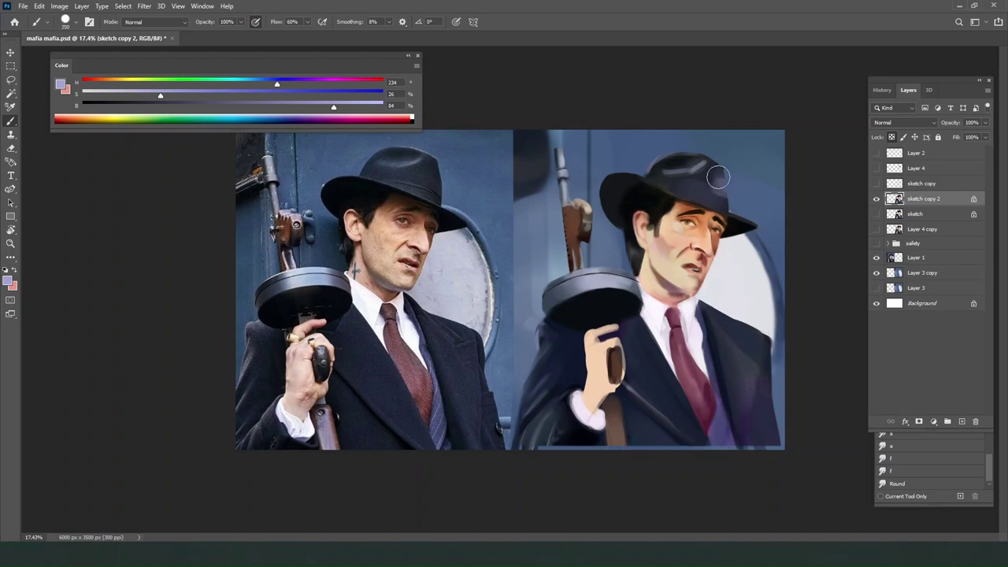
Smudge the crown's highlights smooth with the Round smudge preset.
click(901, 483)
click(902, 483)
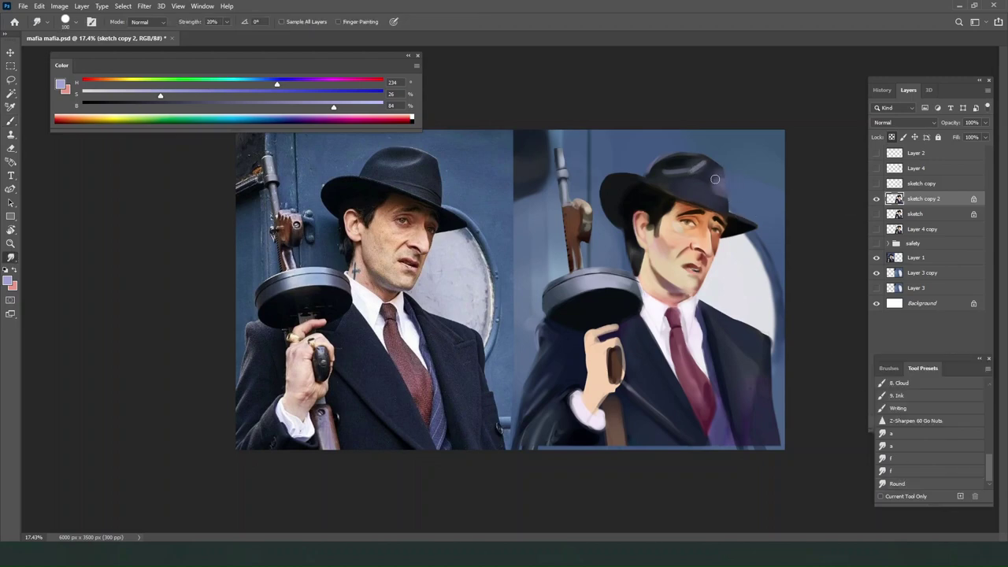
mouse_move(722, 199)
mouse_down()
mouse_move(678, 191)
mouse_move(662, 175)
mouse_move(685, 158)
mouse_move(666, 164)
mouse_move(721, 160)
mouse_move(685, 152)
mouse_up()
key(bracketleft)
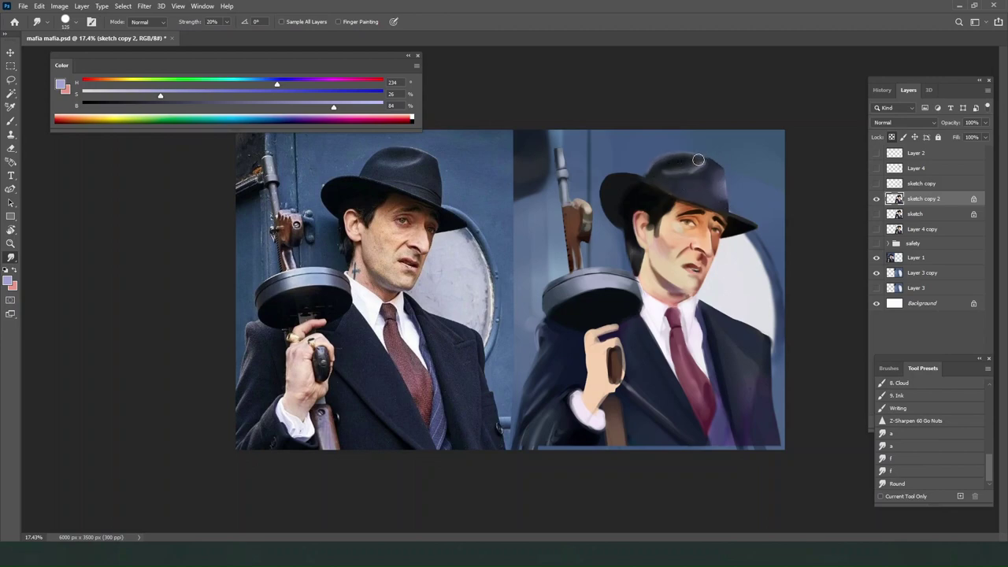
Darken the hat's crown around the highlights with sampled dark blue tones and a large brush.
key(b)
alt+click(667, 164)
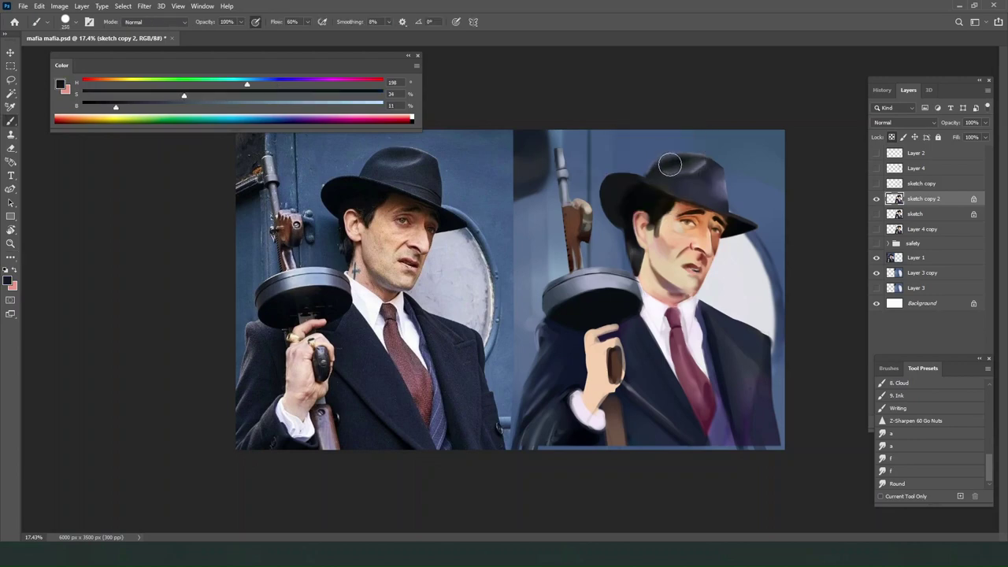
mouse_move(668, 164)
mouse_down()
mouse_move(706, 167)
mouse_move(703, 159)
mouse_up()
key(bracketright)
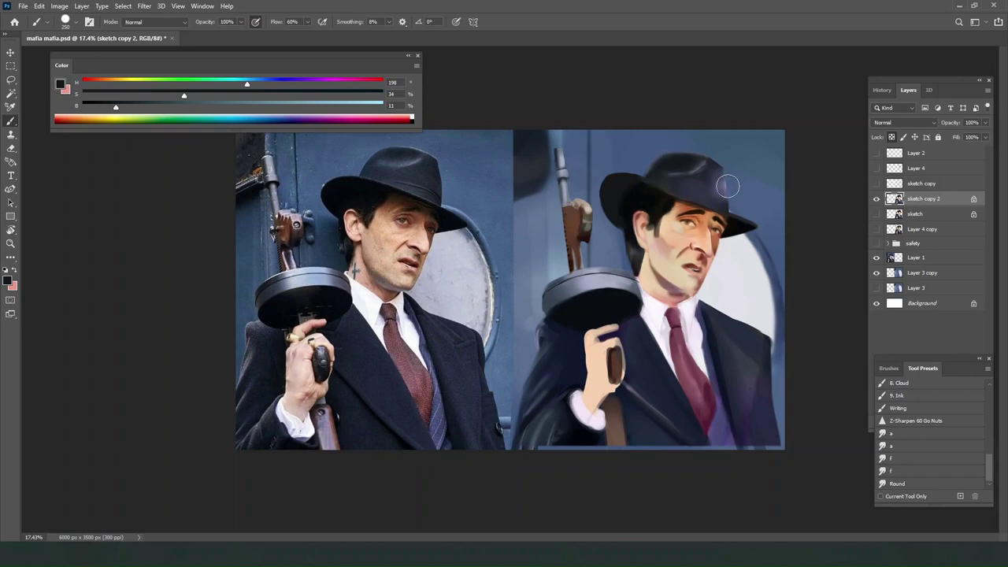
key(bracketright)
key(bracketright)
key(bracketright)
alt+click(657, 169)
key(bracketleft)
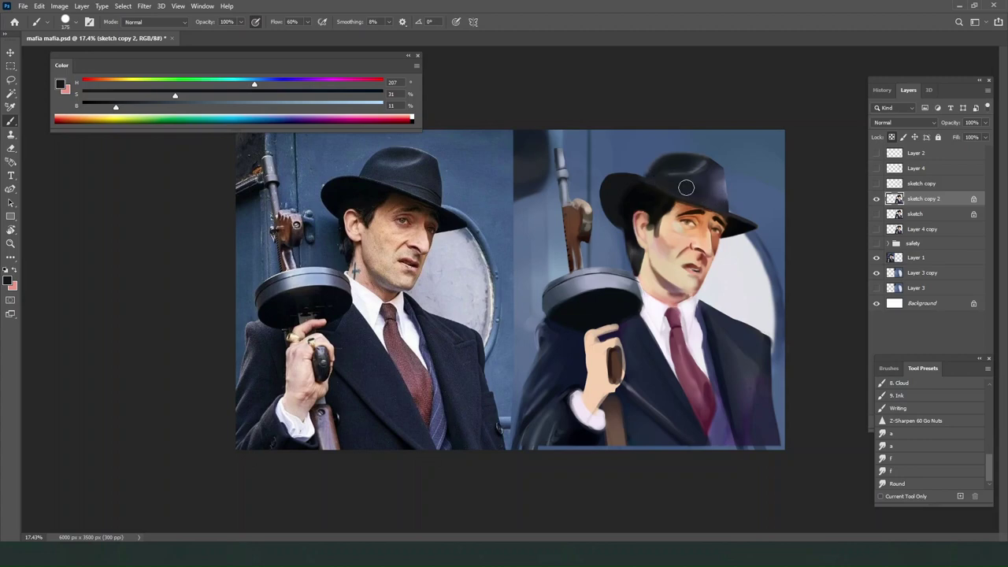
Darken the hat's brim with near-black at hue 195°, saturation 91%, brightness 1%.
alt+click(634, 198)
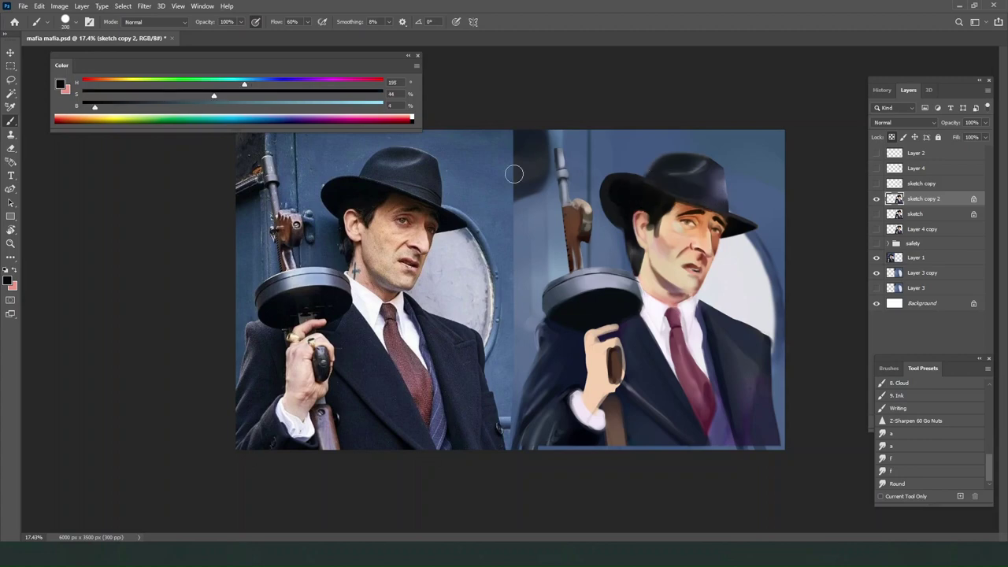
drag(349, 96, 355, 95)
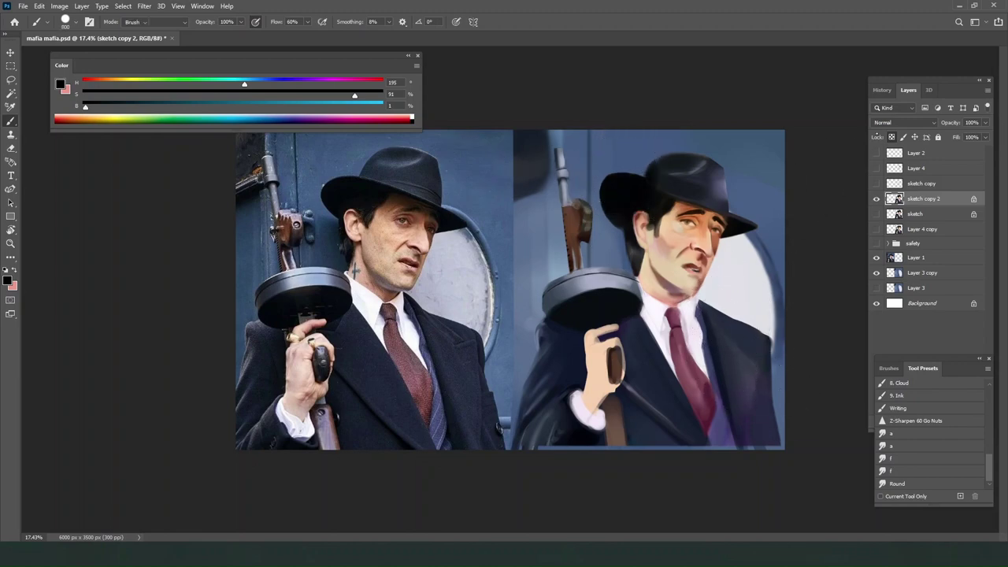
Unlock the layer's transparent pixels and erase along the upper edge of the hat's brim.
key(e)
click(891, 137)
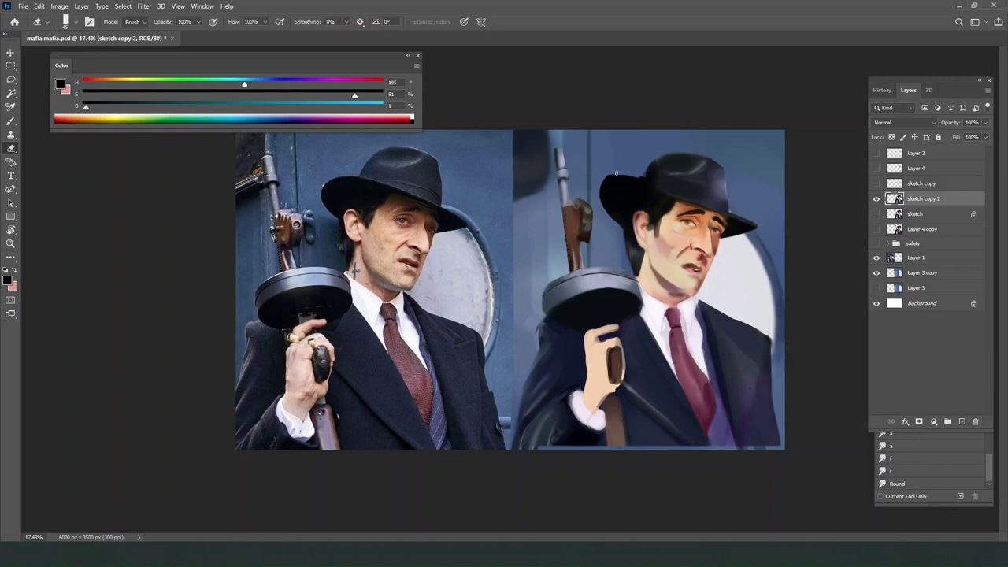
mouse_move(641, 182)
mouse_down()
mouse_move(601, 171)
mouse_move(642, 176)
mouse_up()
Repaint the crown's edge where it meets the brim with a sampled dark tone and a much smaller brush.
key(b)
alt+click(656, 174)
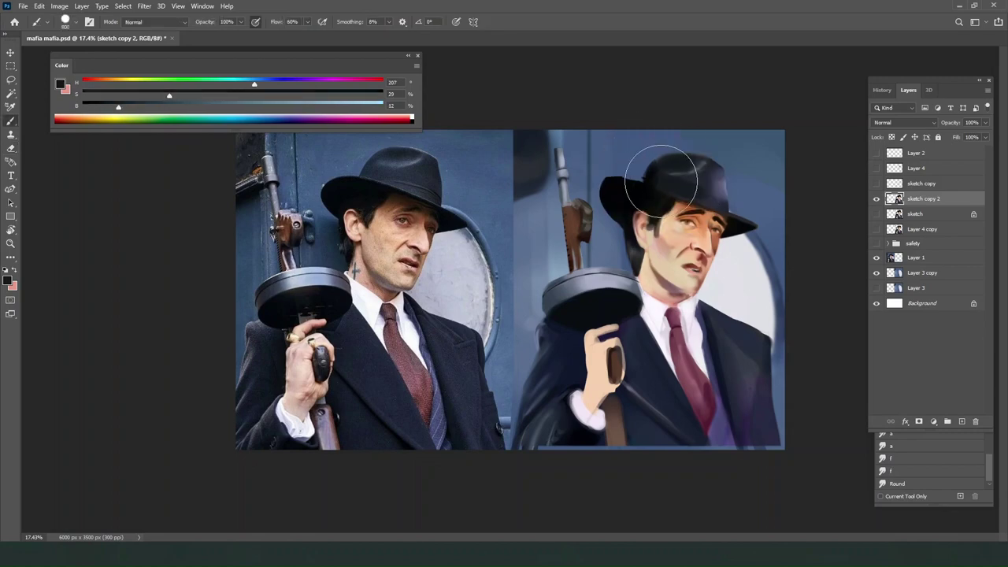
key(bracketleft)
key(bracketleft)
key(bracketleft)
key(bracketleft)
key(bracketleft)
key(bracketleft)
key(bracketleft)
key(bracketleft)
key(bracketleft)
key(bracketleft)
key(bracketleft)
key(bracketleft)
key(bracketleft)
key(bracketleft)
key(bracketleft)
key(bracketleft)
Reshape the rear edge of the hat's brim by repainting it with a sampled near-black and erasing the excess.
key(e)
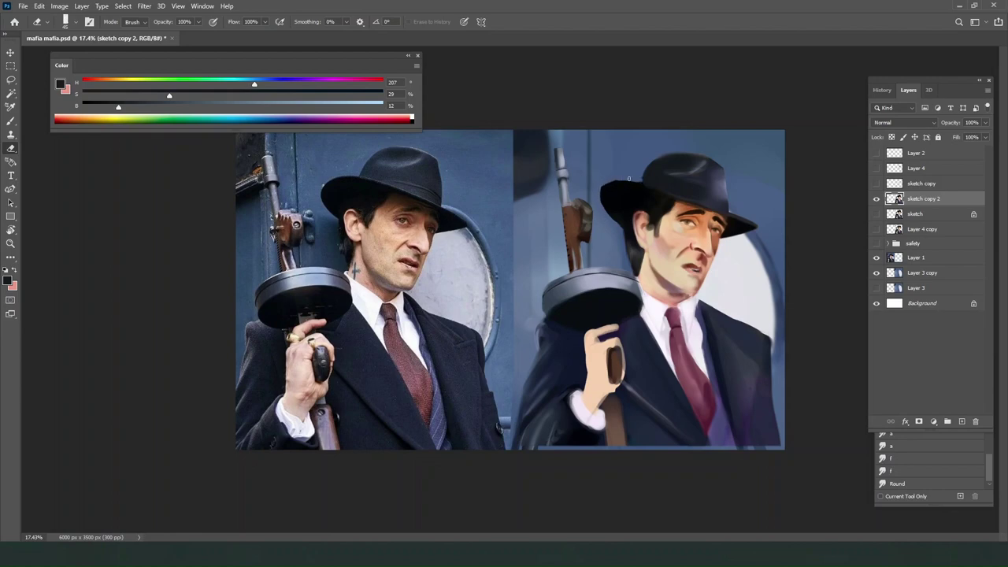
key(b)
alt+click(623, 193)
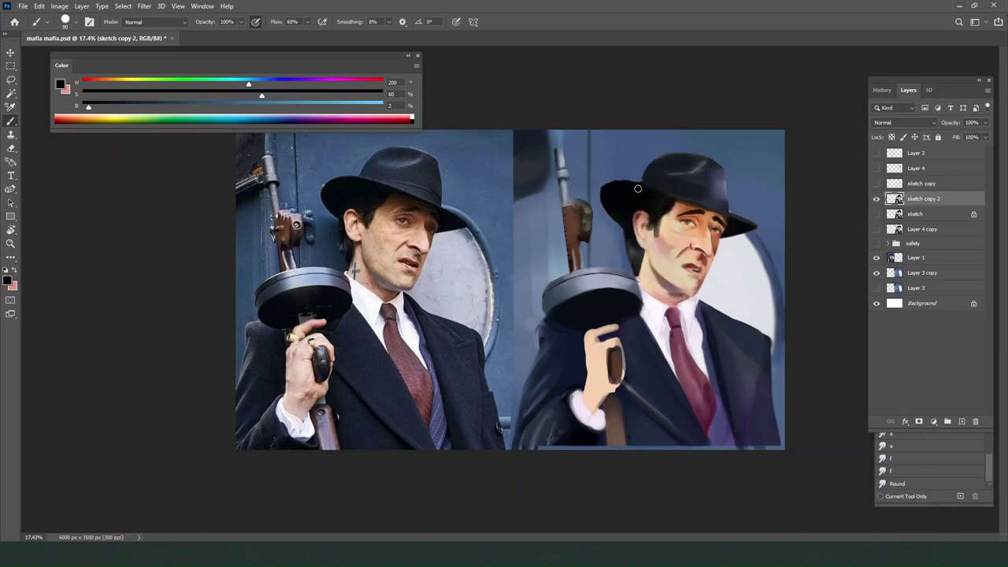
mouse_move(624, 184)
mouse_down()
mouse_move(603, 200)
mouse_move(617, 204)
mouse_move(609, 189)
mouse_move(602, 197)
mouse_move(605, 208)
mouse_up()
key(e)
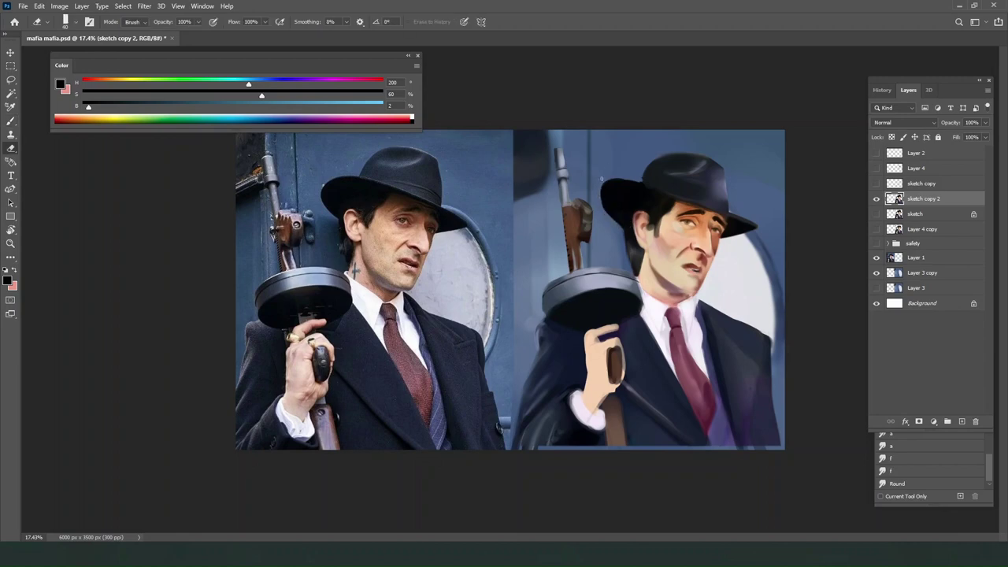
Refine the crown and brim edges with dark tones sampled from the hat and erase the overspill.
key(b)
alt+click(649, 174)
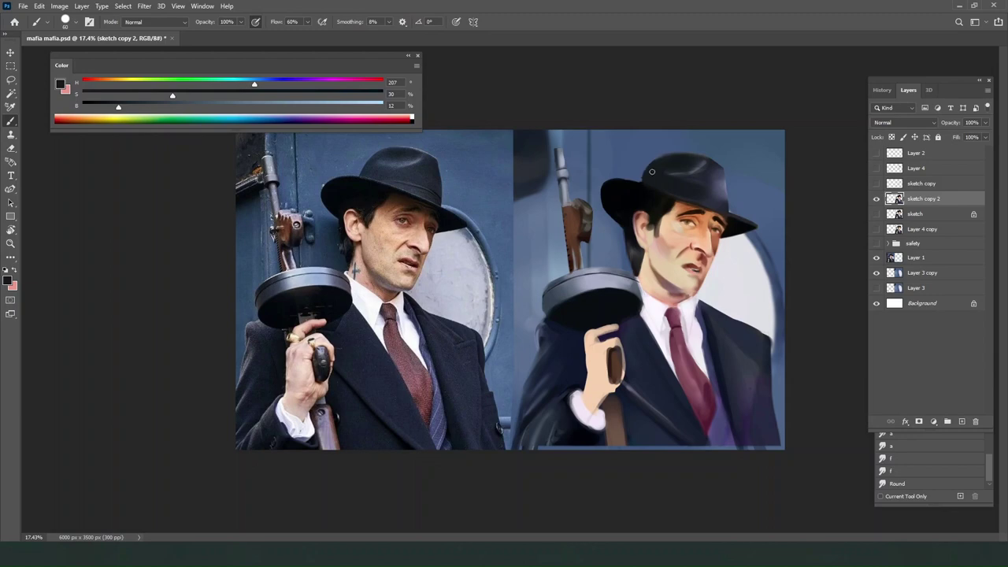
alt+click(638, 198)
key(e)
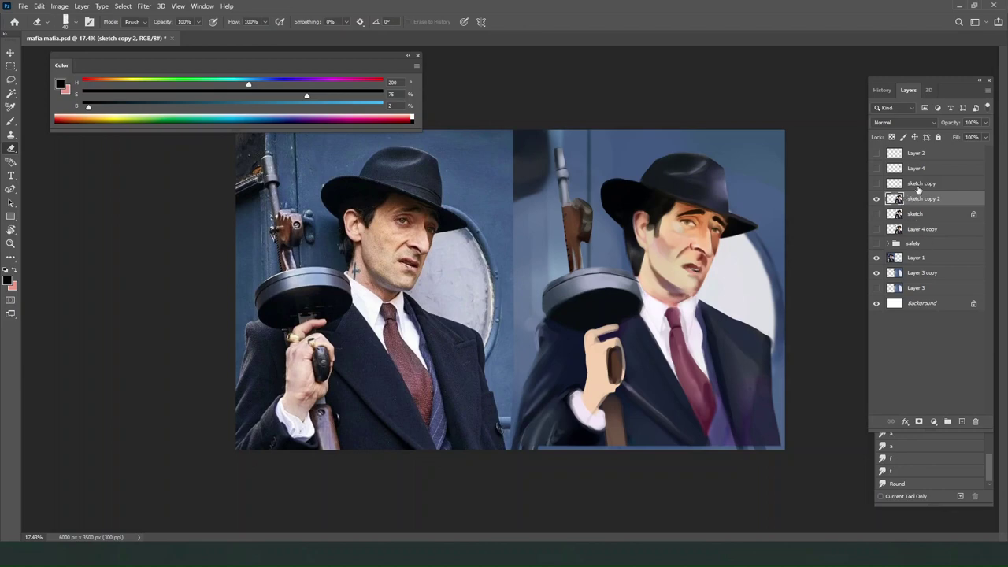
Lock the layer's transparent pixels, soften the crown's highlights with a sampled muted blue and larger brush, and unlock transparency.
click(893, 137)
alt+click(719, 188)
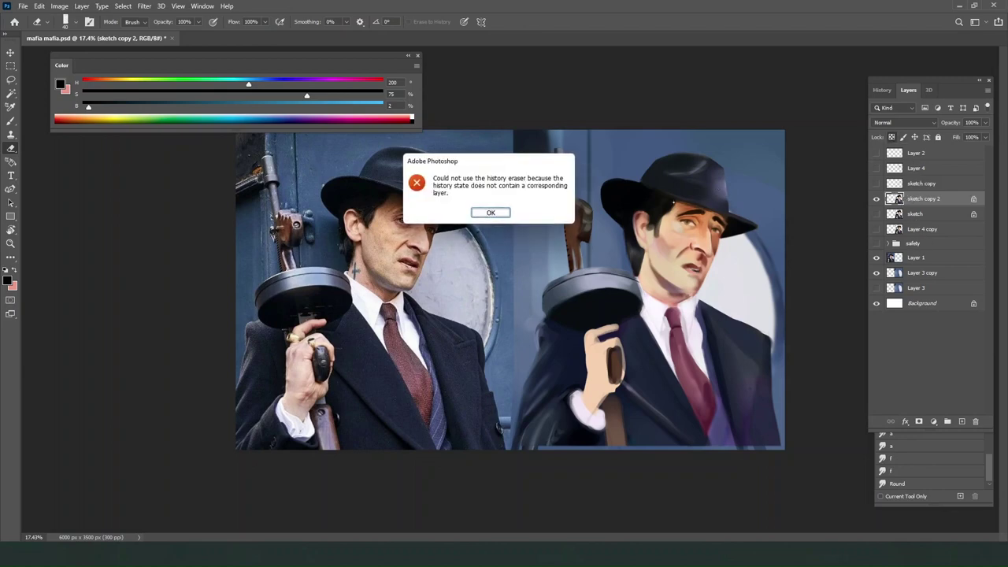
key(Return)
key(b)
alt+click(646, 201)
key(])
key(])
key(])
key(])
key(])
key(])
key(])
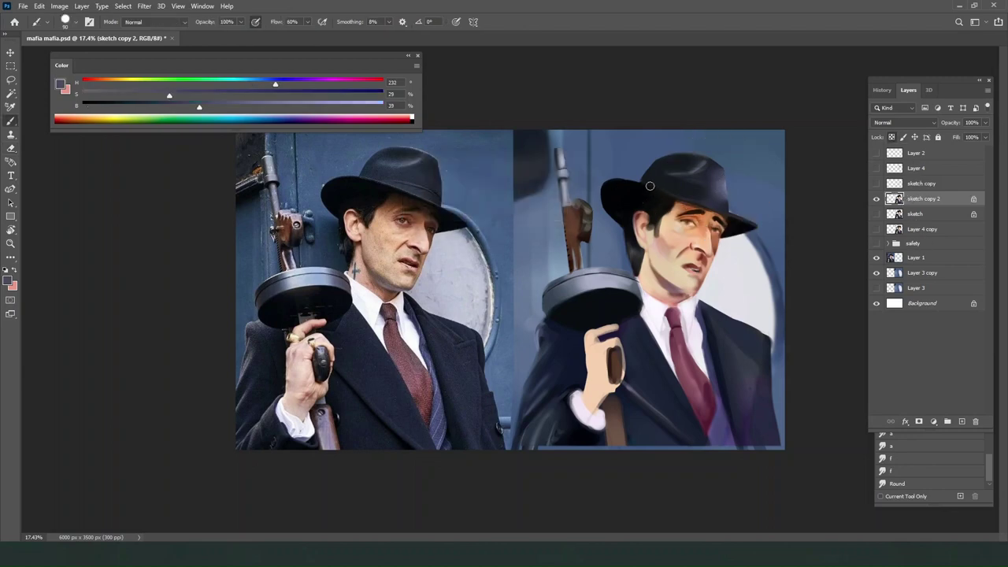
drag(658, 166, 665, 164)
click(892, 137)
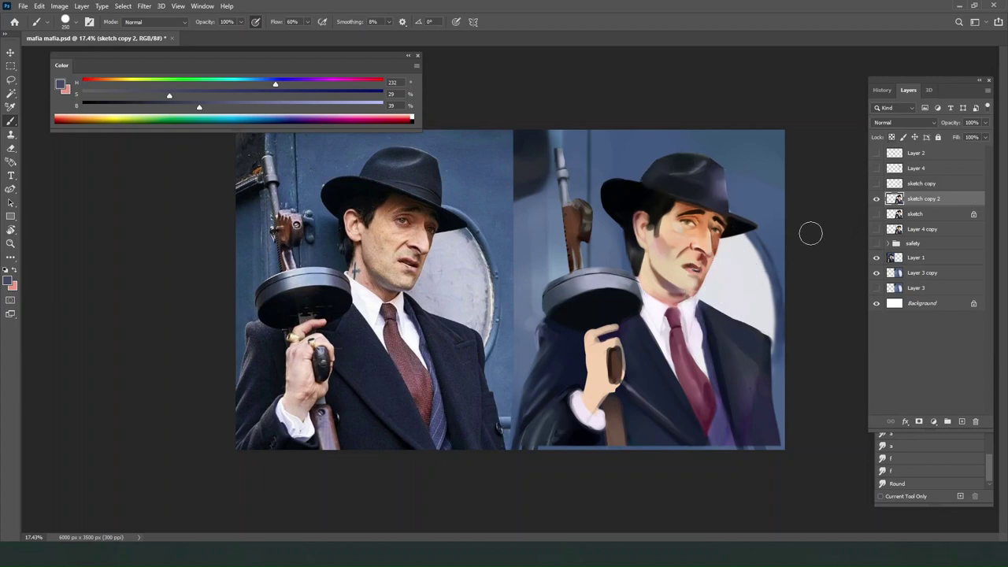
mouse_move(693, 193)
mouse_down()
mouse_move(679, 201)
mouse_move(644, 443)
mouse_up()
key(ctrl+z)
drag(614, 358, 603, 392)
key(ctrl+z)
Add a Multiply layer clipped to sketch copy 2 and mix a dark purple at hue 295°, saturation 92%, brightness 10%.
click(962, 421)
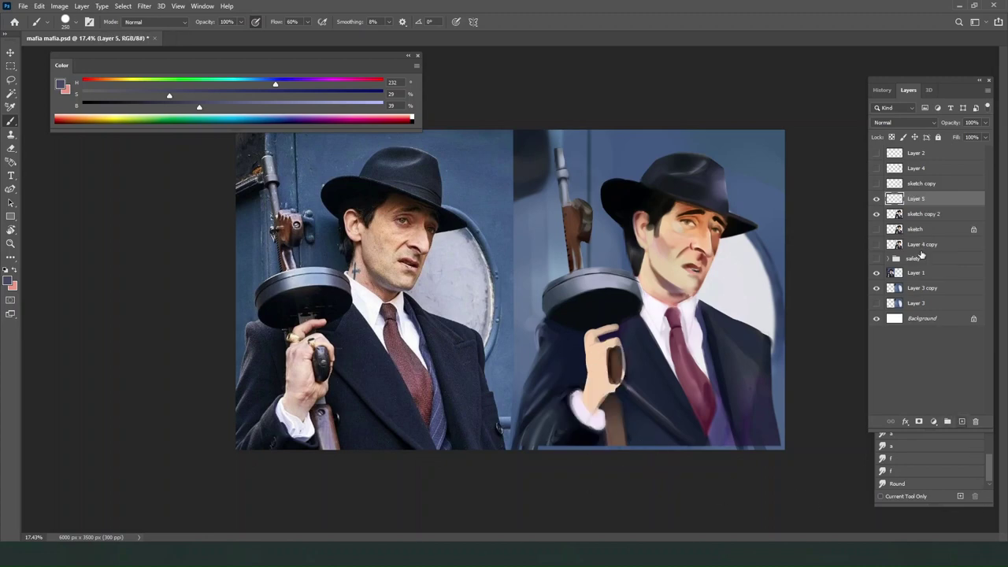
alt+click(926, 204)
click(889, 124)
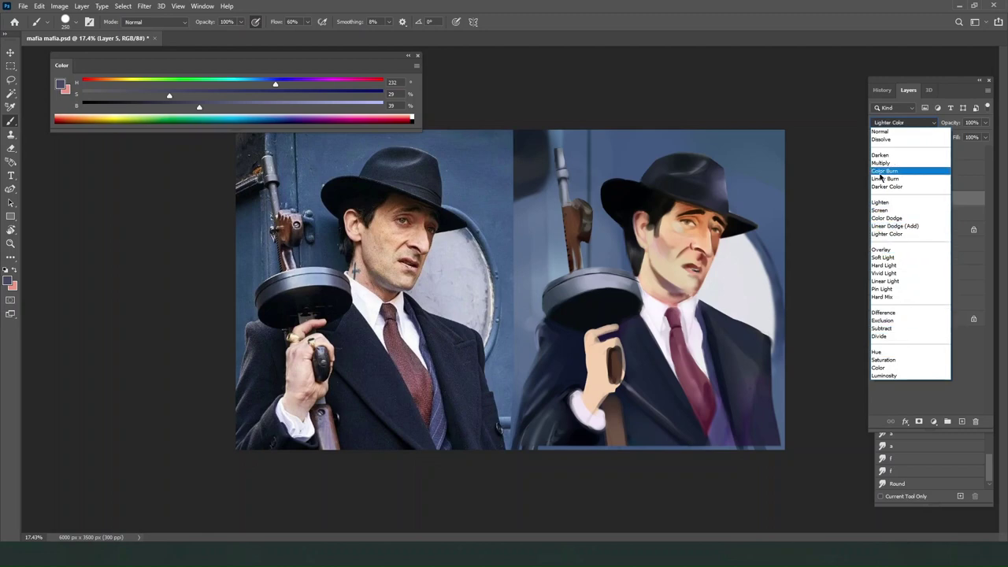
click(881, 163)
alt+click(677, 232)
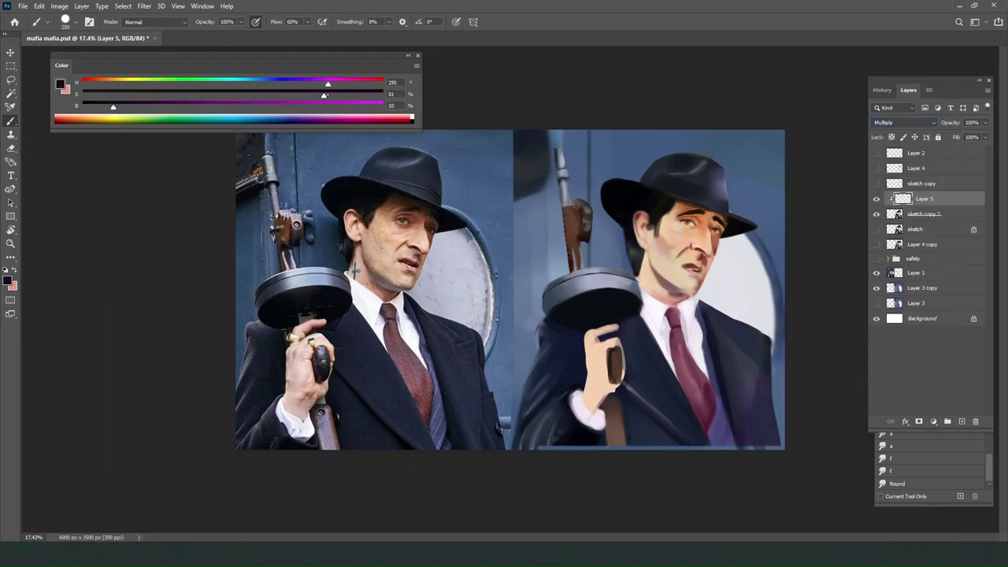
click(363, 119)
drag(661, 206, 683, 272)
key(ctrl+z)
key(bracketright)
key(bracketright)
key(bracketright)
key(bracketright)
key(bracketright)
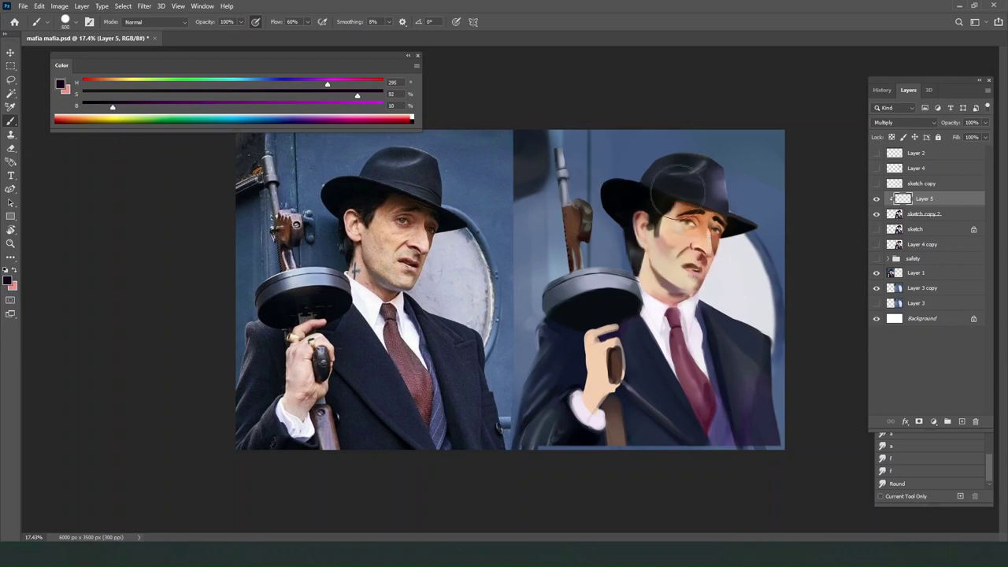
drag(670, 213, 659, 264)
key(ctrl+z)
Shade the hat's crown and the hair behind the ear with a large brush on the Multiply layer.
drag(682, 162, 626, 191)
key(bracketleft)
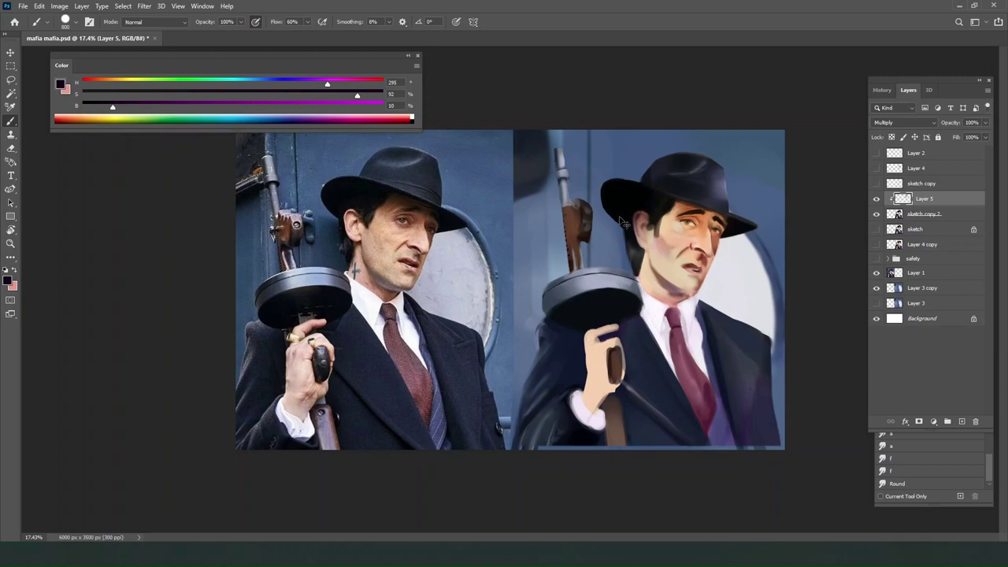
drag(630, 318, 622, 211)
key(bracketright)
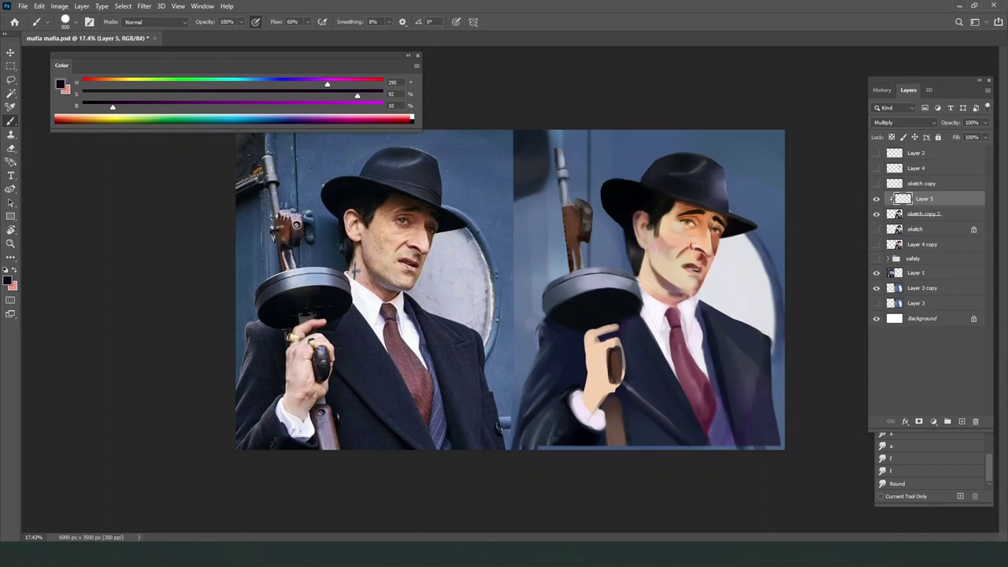
Switch the brush to Soft Round with 0% hardness.
right_click(610, 308)
click(512, 328)
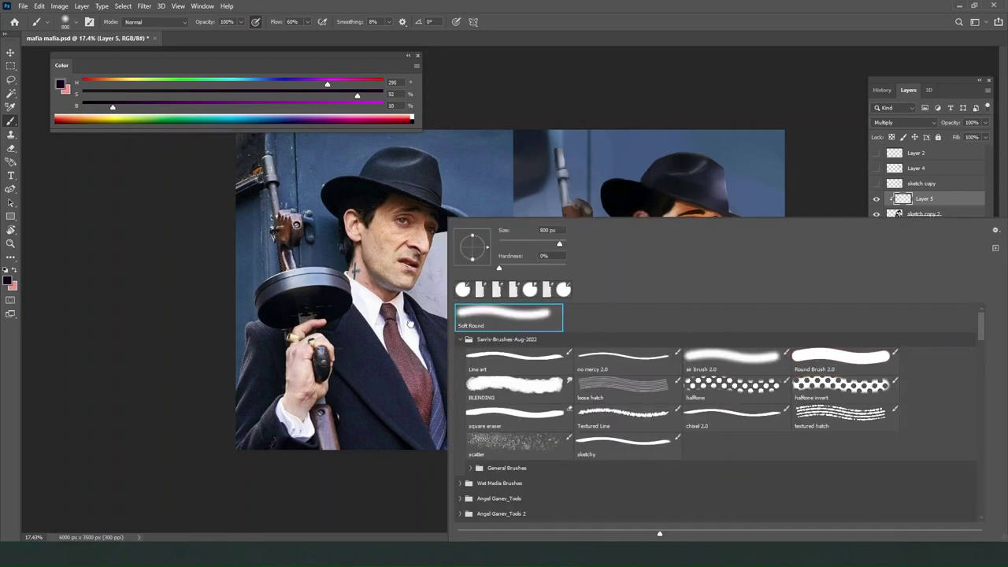
click(378, 274)
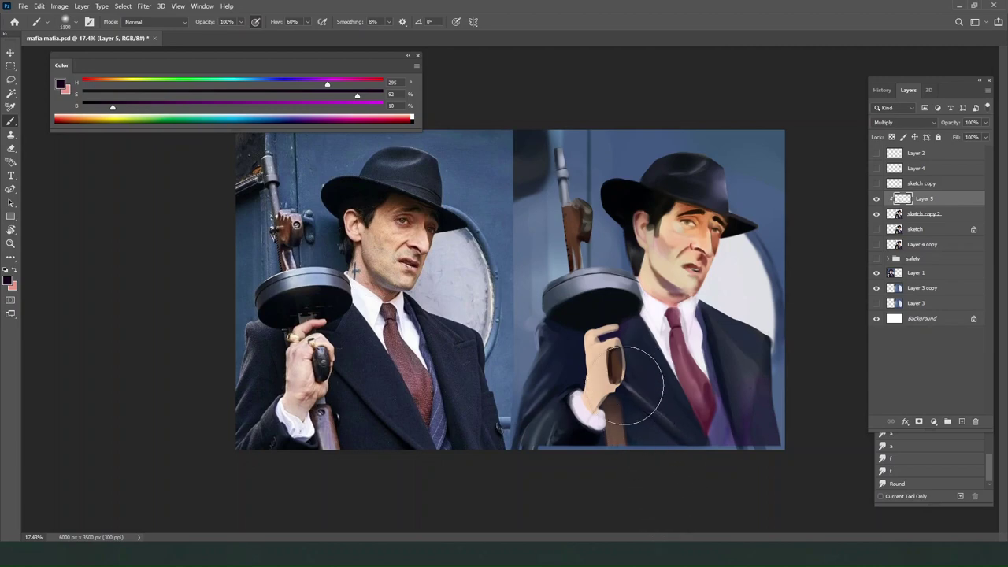
key(bracketright)
key(bracketright)
key(bracketright)
key(bracketright)
drag(611, 372, 587, 457)
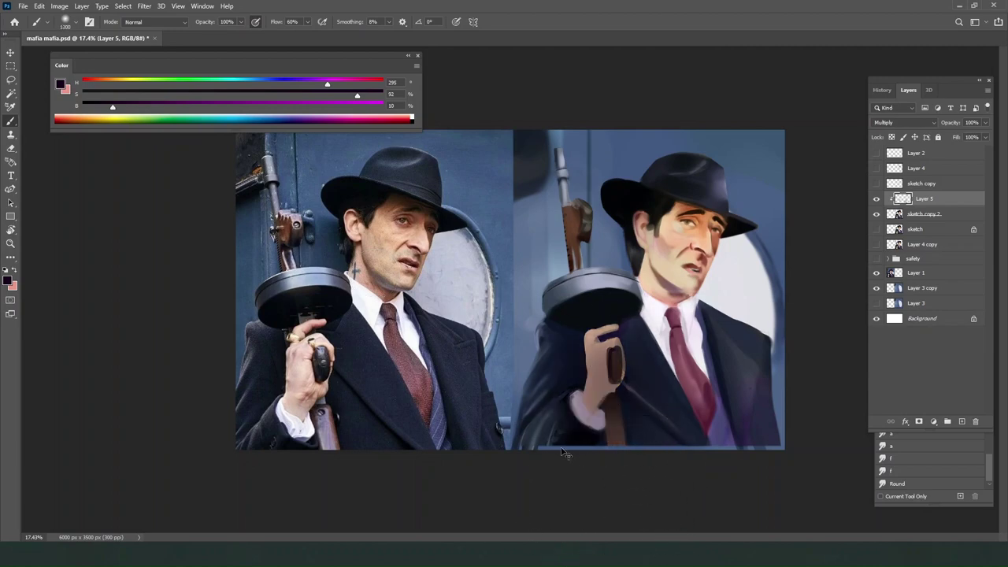
key(ctrl+z)
Darken the lower part of the coat on the tie's far side with the soft brush, reducing its size to 700.
key(bracketleft)
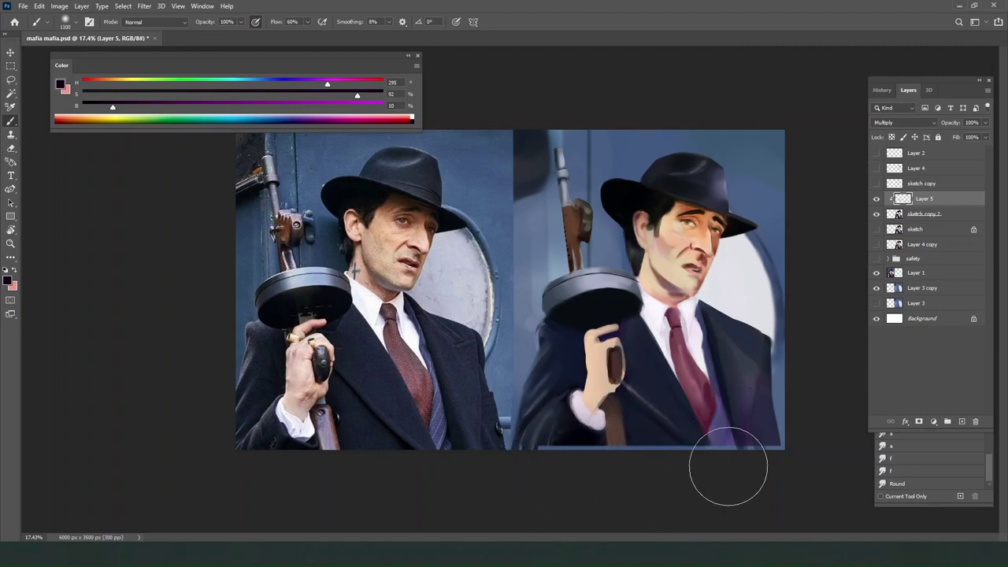
key(bracketleft)
key(bracketleft)
key(bracketleft)
key(bracketleft)
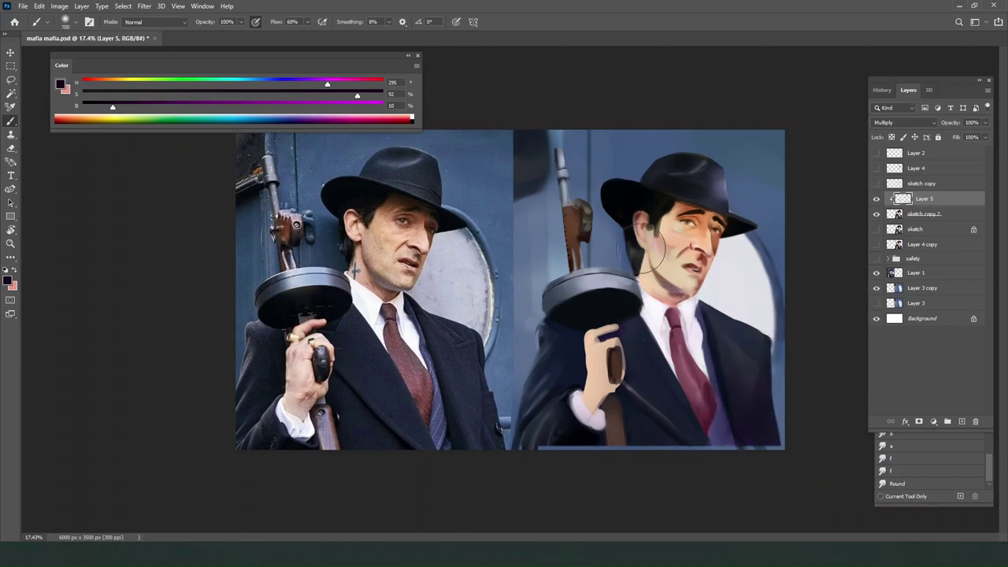
Shade the ear and the side of the neck with a progressively smaller soft brush.
key(bracketleft)
key(bracketleft)
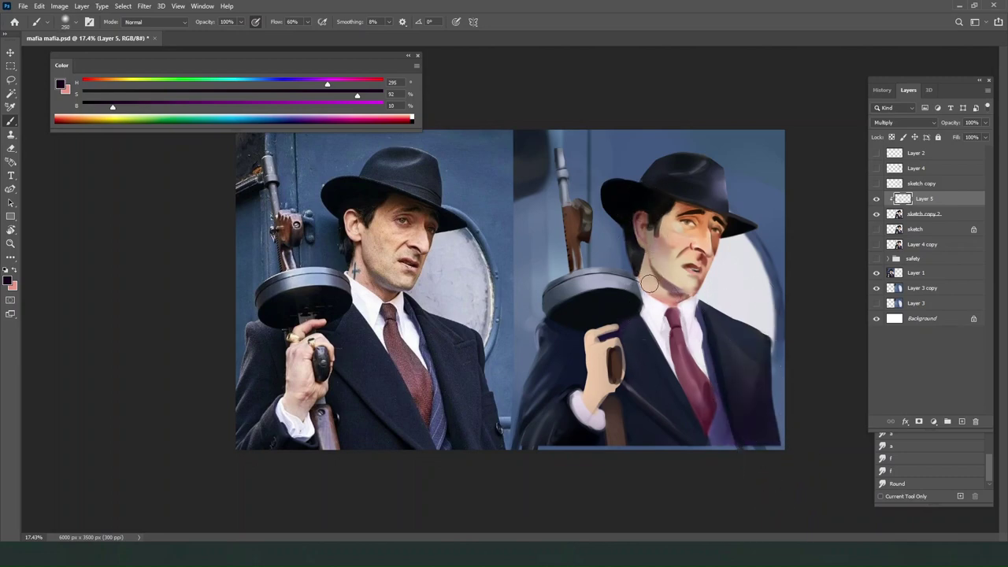
key(bracketleft)
key(bracketleft)
Set the eraser to Soft Round and erase the shading that spilled onto the cheek.
key(e)
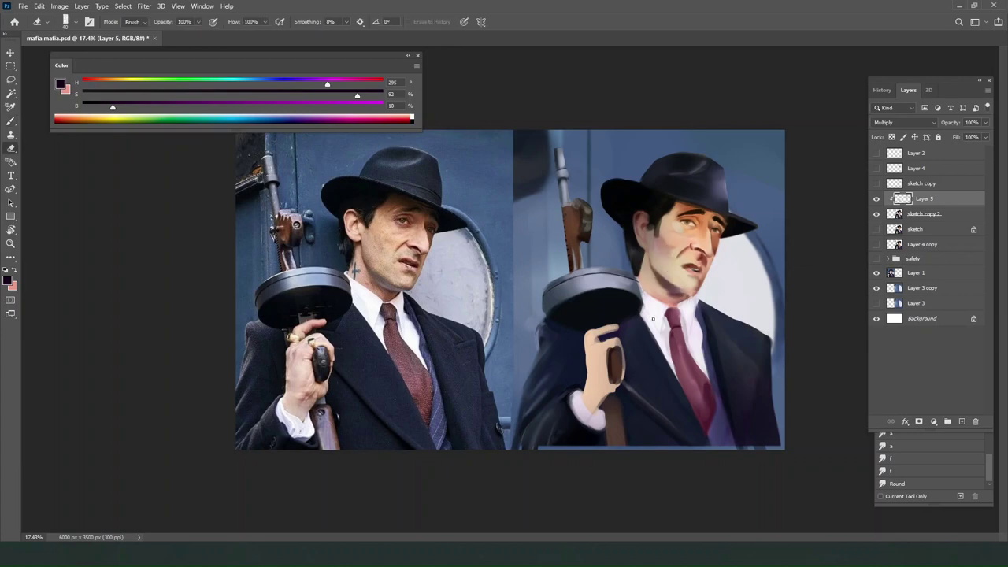
right_click(653, 319)
double_click(506, 311)
mouse_move(660, 256)
mouse_down()
mouse_move(673, 219)
mouse_move(663, 225)
mouse_move(667, 242)
mouse_move(675, 223)
mouse_move(659, 220)
mouse_move(659, 249)
mouse_up()
key(bracketright)
key(bracketright)
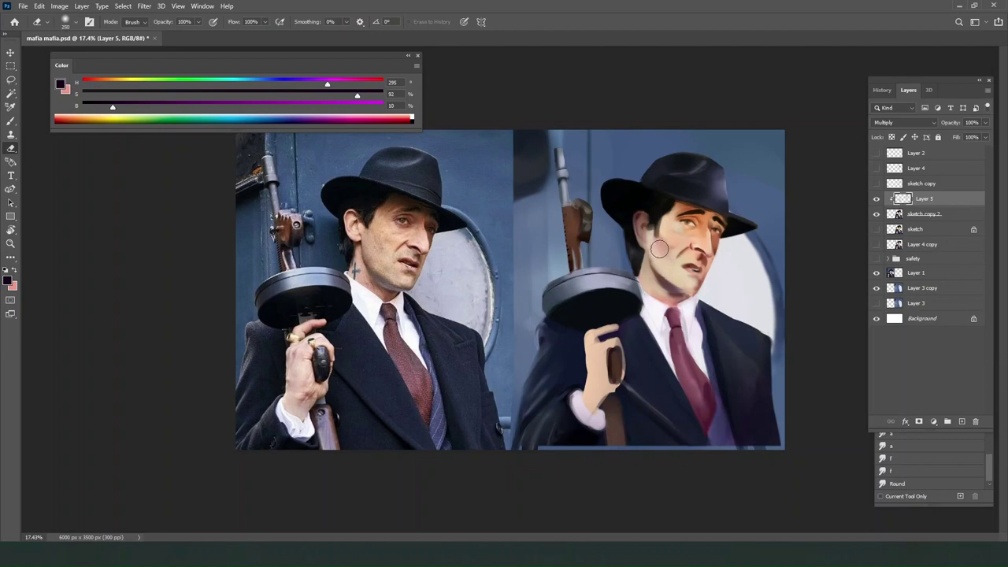
Shade the forehead and eye area beneath the hat's brim with the soft brush.
key(b)
key(bracketright)
key(bracketright)
mouse_move(683, 212)
mouse_down()
mouse_move(730, 224)
mouse_move(727, 232)
mouse_move(721, 223)
mouse_up()
key(bracketright)
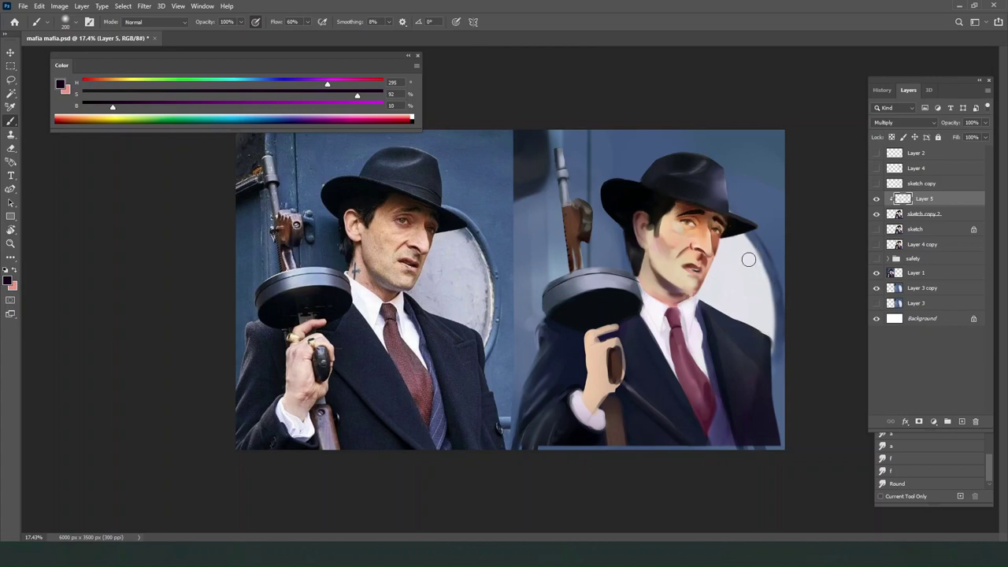
Refine the shadow on the far side of the face by alternating between soft erasing and painting.
key(e)
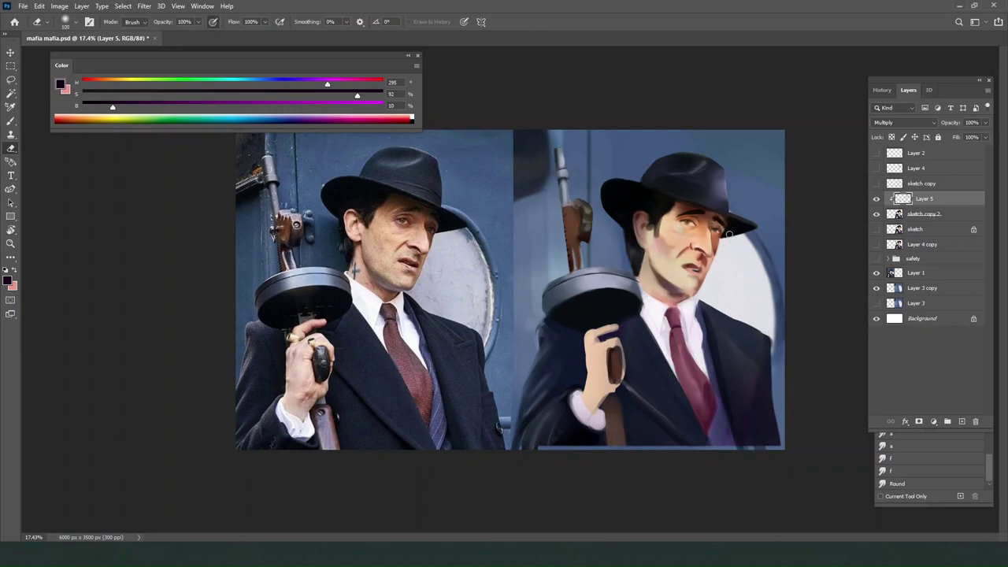
key(b)
key(e)
key(b)
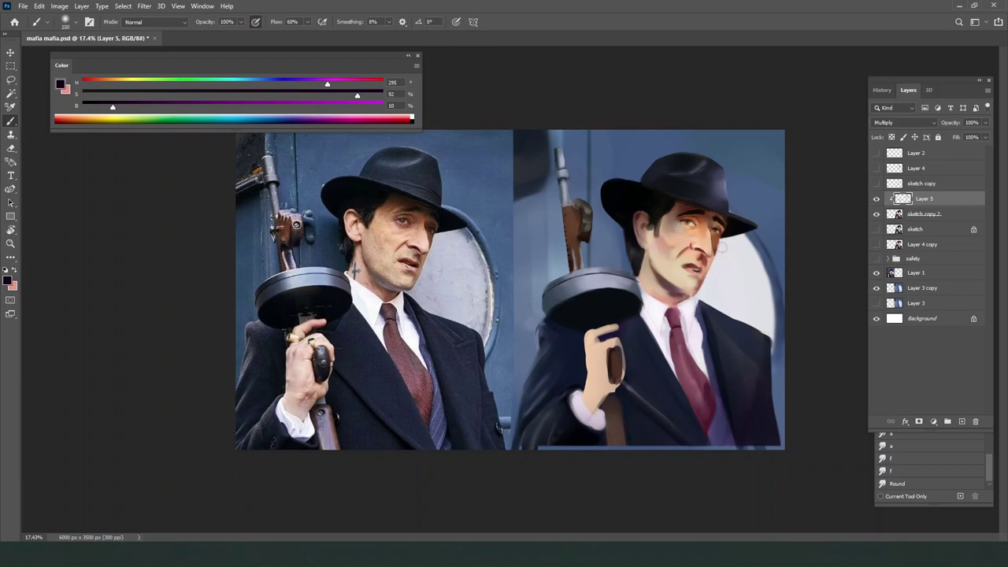
Erase excess shading around the far eye and from the near cheek and temple with the soft eraser.
key(e)
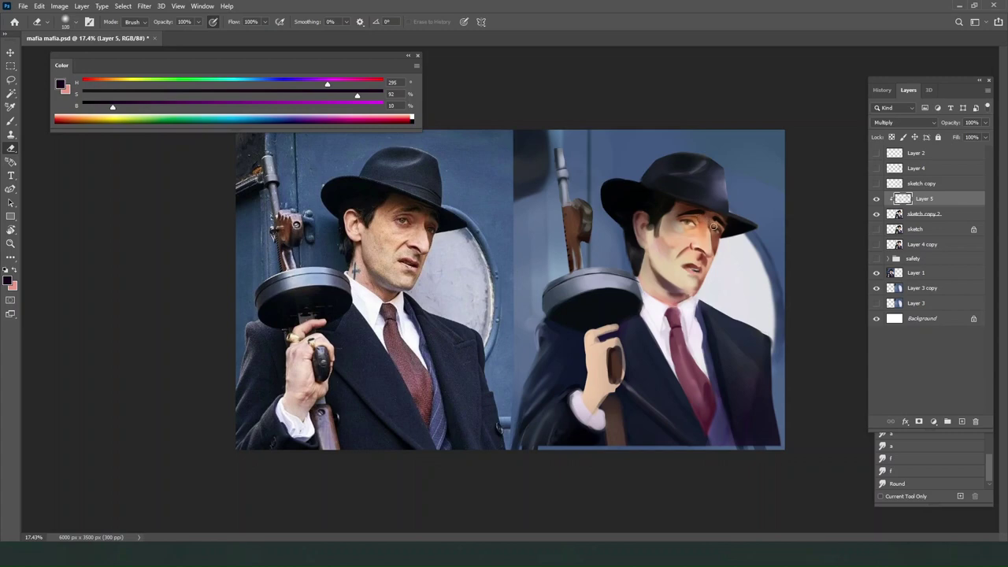
key(bracketright)
mouse_move(664, 238)
mouse_down()
mouse_move(671, 209)
mouse_move(660, 224)
mouse_up()
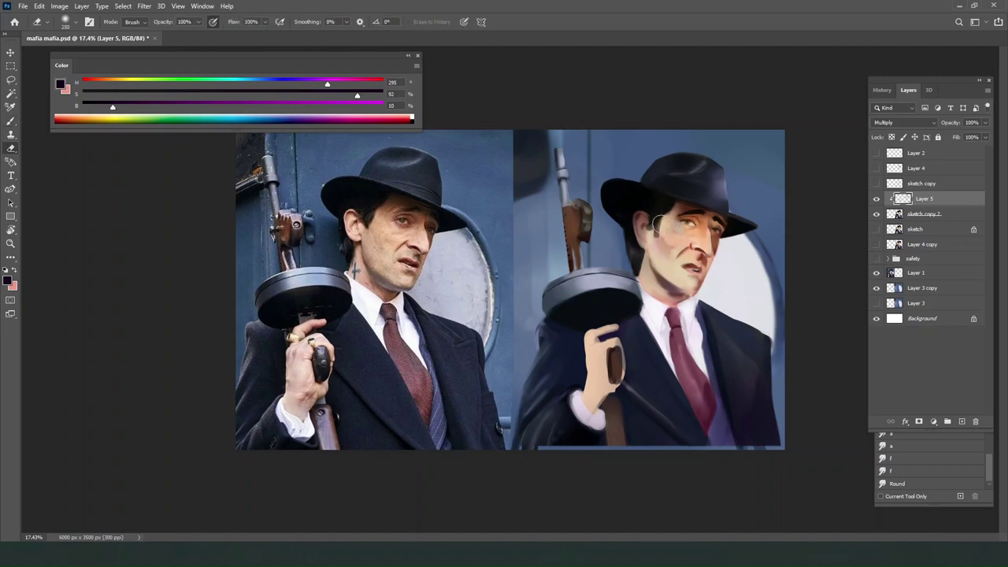
Darken the gun's drum magazine with an enlarged soft brush and undo the final stroke near the neck.
key(b)
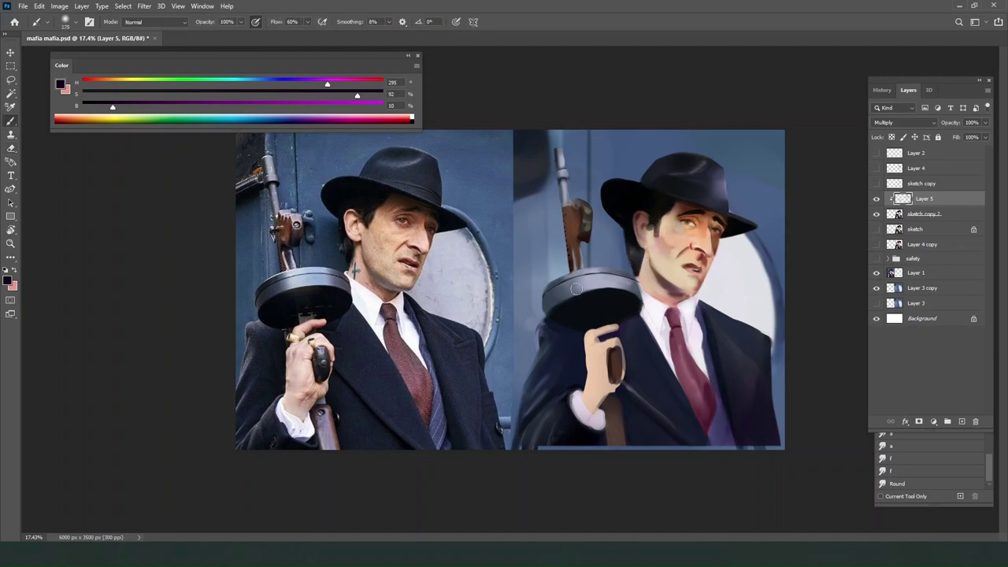
key(bracketright)
key(bracketright)
key(bracketright)
key(bracketright)
key(bracketright)
key(bracketright)
key(bracketright)
mouse_move(571, 311)
mouse_down()
mouse_move(551, 292)
mouse_move(565, 294)
mouse_up()
drag(633, 304, 636, 283)
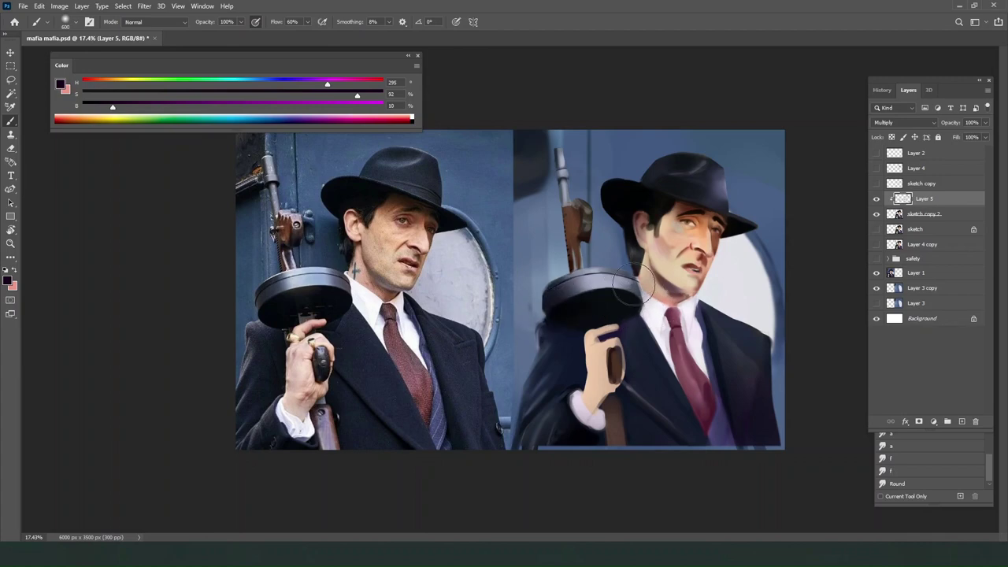
key(ctrl+z)
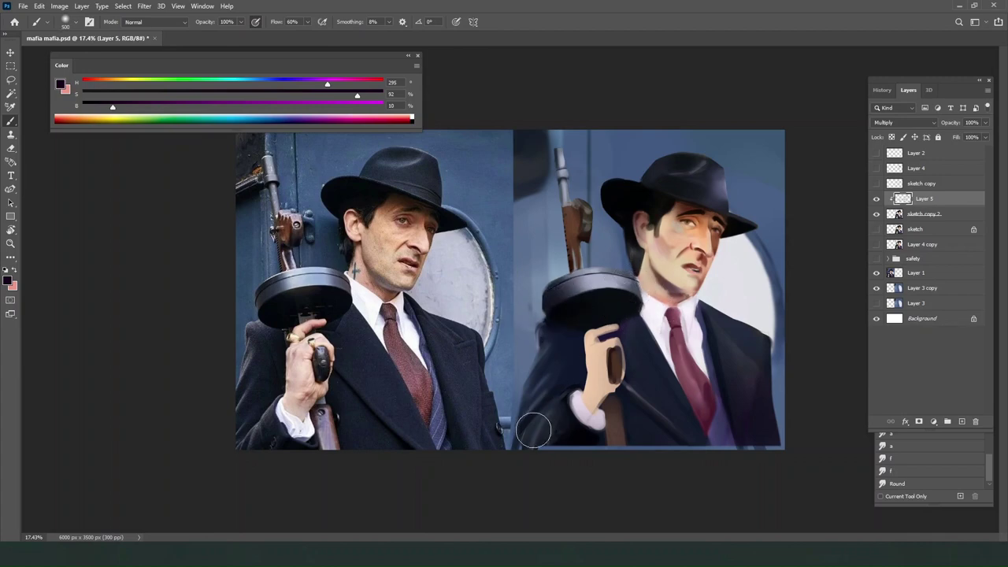
Darken the coat sleeve with a larger soft brush and erase the shading from the hand.
key(bracketright)
drag(576, 377, 559, 411)
drag(571, 352, 548, 423)
key(e)
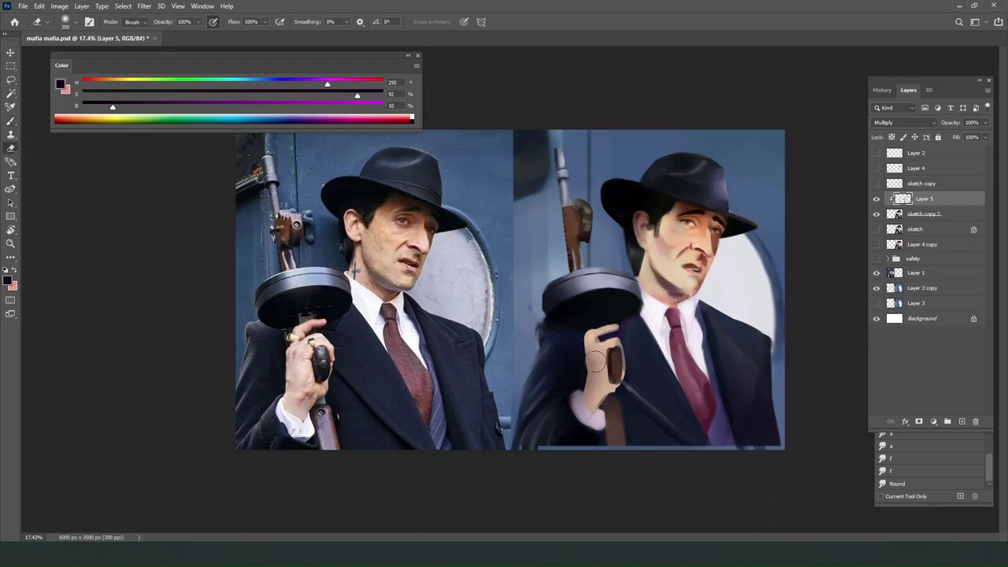
mouse_move(597, 352)
mouse_down()
mouse_move(594, 403)
mouse_move(589, 394)
mouse_up()
Shade the upper part of the gun around its wooden grip and barrel with the soft brush.
key(b)
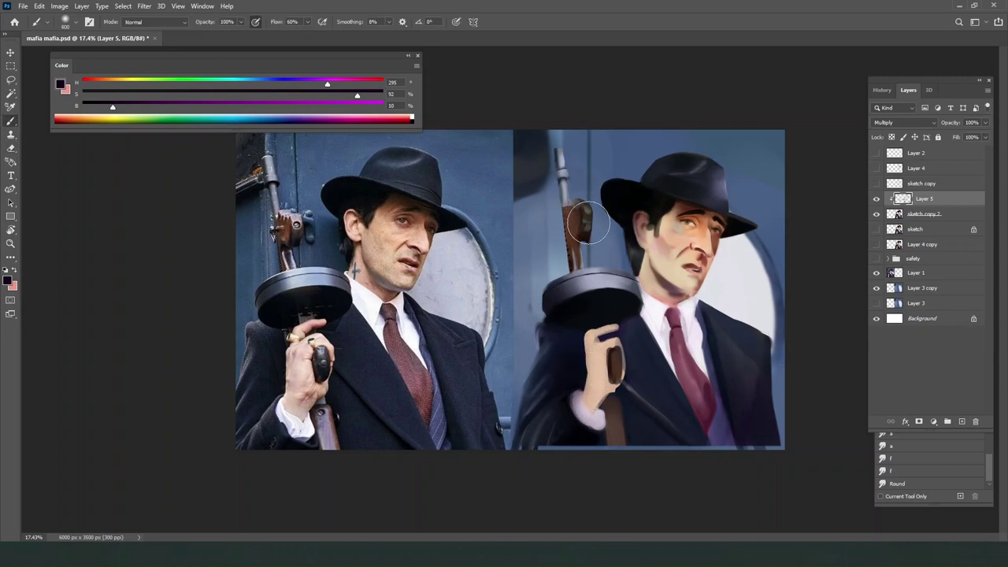
drag(579, 144, 572, 150)
key(bracketleft)
key(bracketleft)
key(bracketleft)
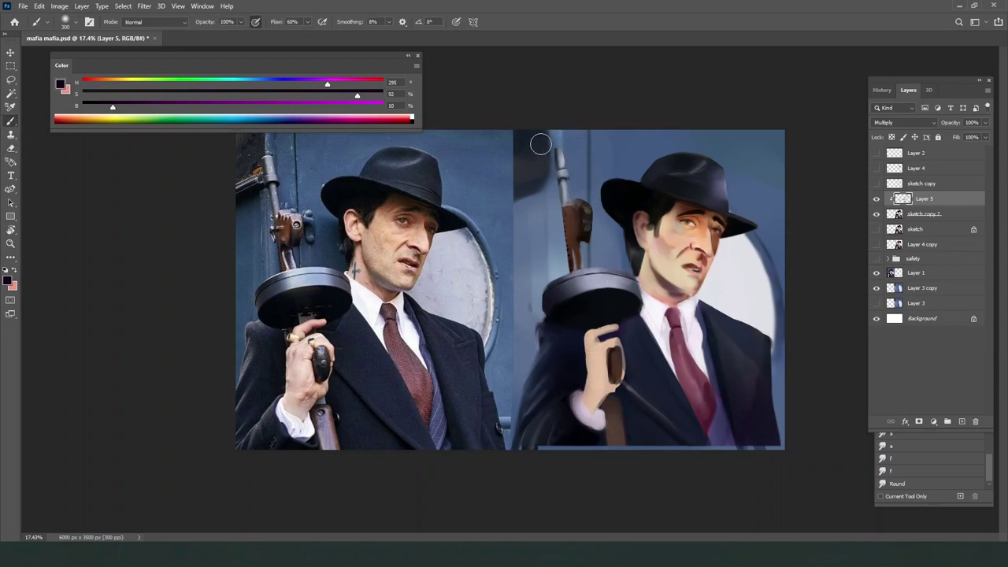
Darken the lower front of the coat with a much larger soft brush.
key(bracketright)
key(bracketright)
key(bracketright)
key(bracketright)
key(bracketright)
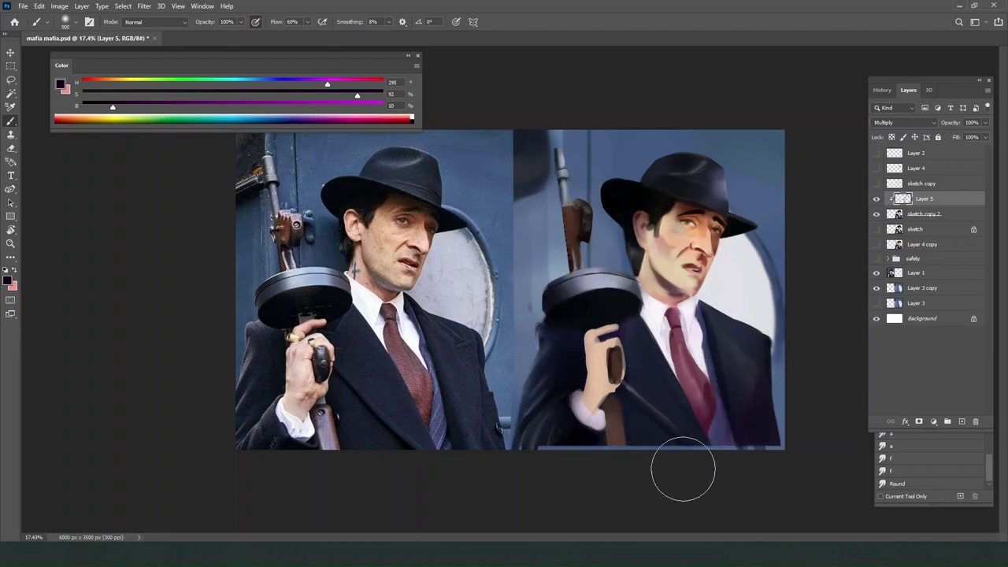
key(bracketright)
key(bracketright)
key(bracketright)
Darken the coat lapel beside the shirt and tie with the soft brush reduced to 100 px.
key(bracketleft)
key(bracketleft)
key(bracketleft)
key(bracketleft)
key(bracketleft)
key(bracketleft)
key(bracketleft)
key(bracketleft)
key(bracketleft)
key(bracketleft)
key(bracketleft)
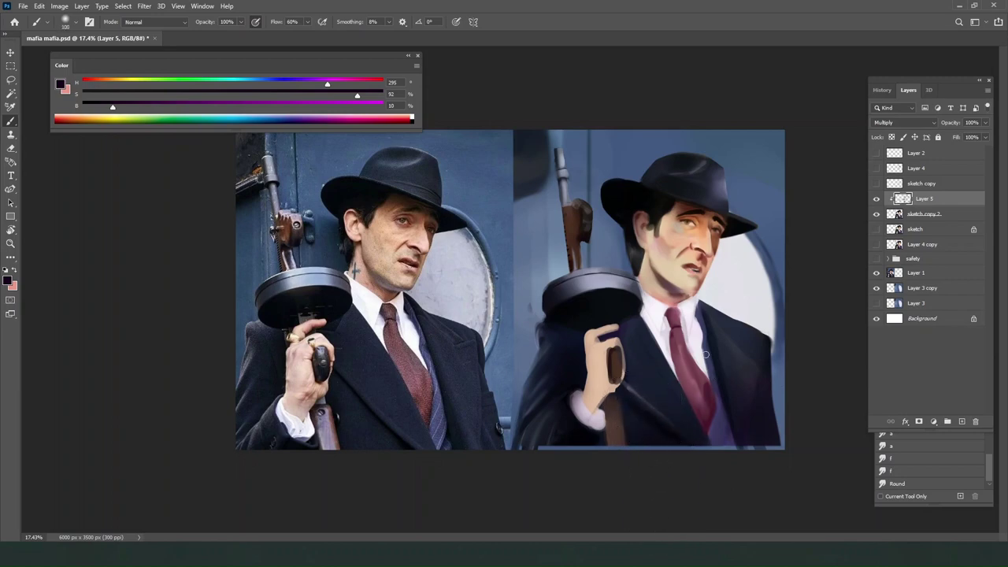
drag(718, 337, 733, 408)
key(bracketright)
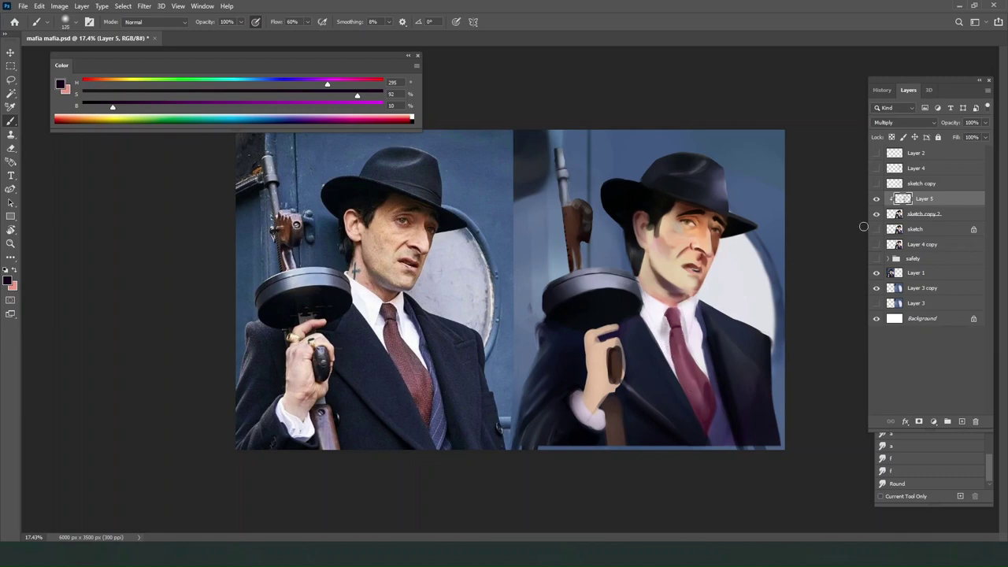
Compare the painting with Layer 5 hidden and shown, and erase excess shading around the hand and drum magazine with a 1200 px soft eraser.
click(877, 199)
click(877, 200)
key(e)
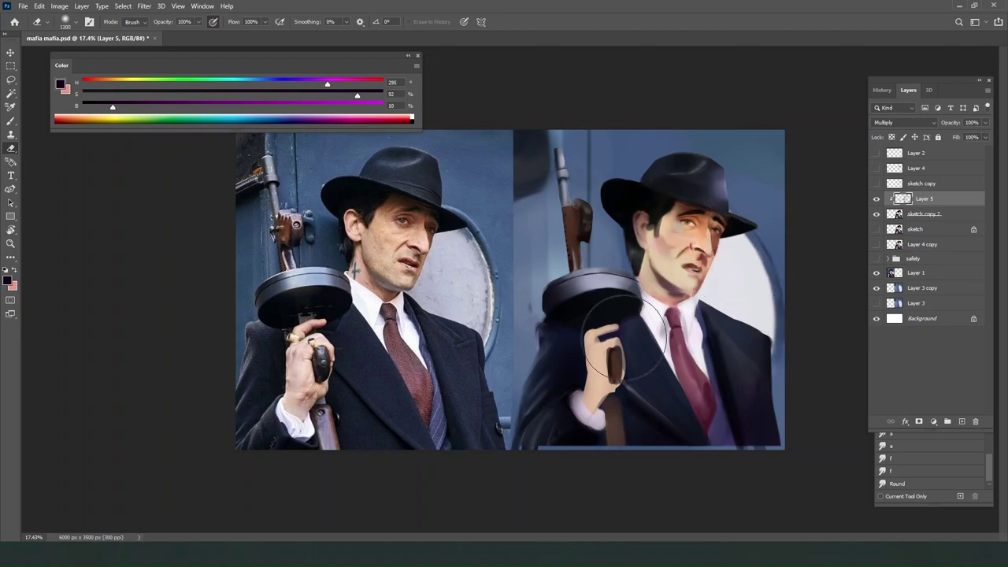
mouse_move(556, 355)
mouse_down()
mouse_move(641, 392)
mouse_move(686, 355)
mouse_move(642, 342)
mouse_up()
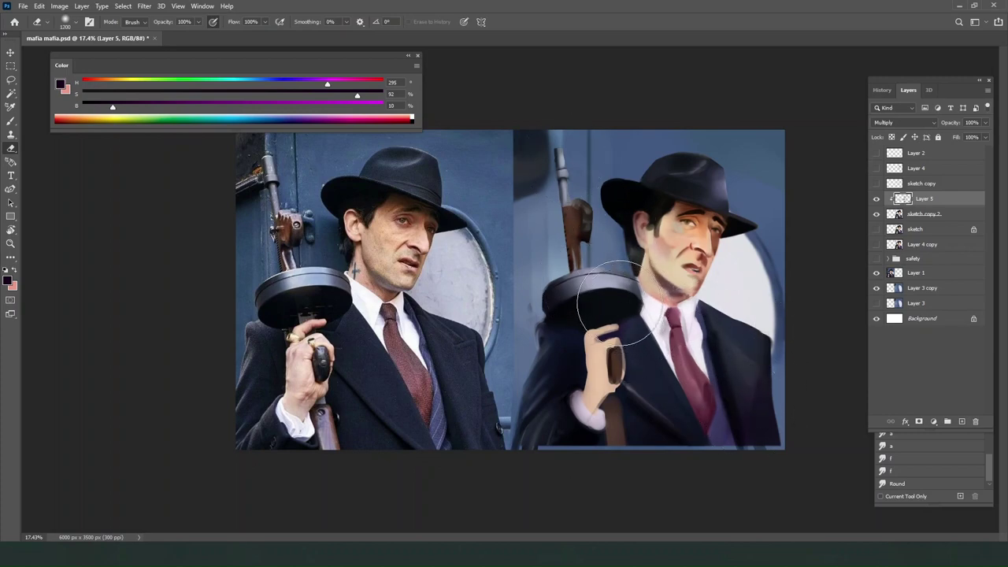
mouse_move(622, 292)
mouse_down()
mouse_move(632, 220)
mouse_move(668, 253)
mouse_move(682, 298)
mouse_move(699, 249)
mouse_move(717, 267)
mouse_move(704, 283)
mouse_move(717, 263)
mouse_move(704, 283)
mouse_move(719, 253)
mouse_up()
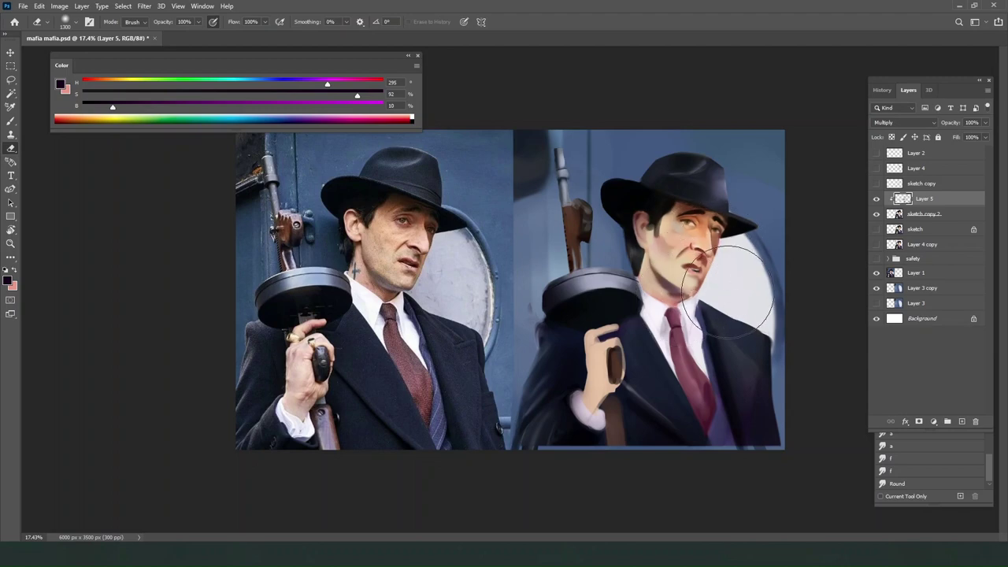
Erase excess shading along the lit side of the face with a smaller soft eraser, and check the result by toggling Layer 5.
key([)
key([)
key([)
key([)
key([)
key([)
key([)
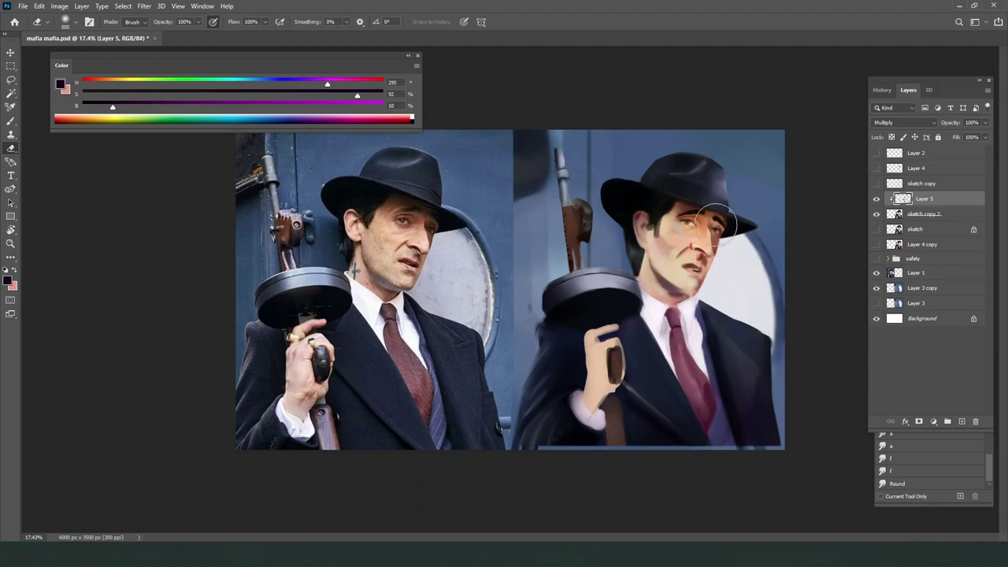
mouse_move(712, 236)
mouse_down()
mouse_move(687, 219)
mouse_move(713, 230)
mouse_move(713, 284)
mouse_up()
key(])
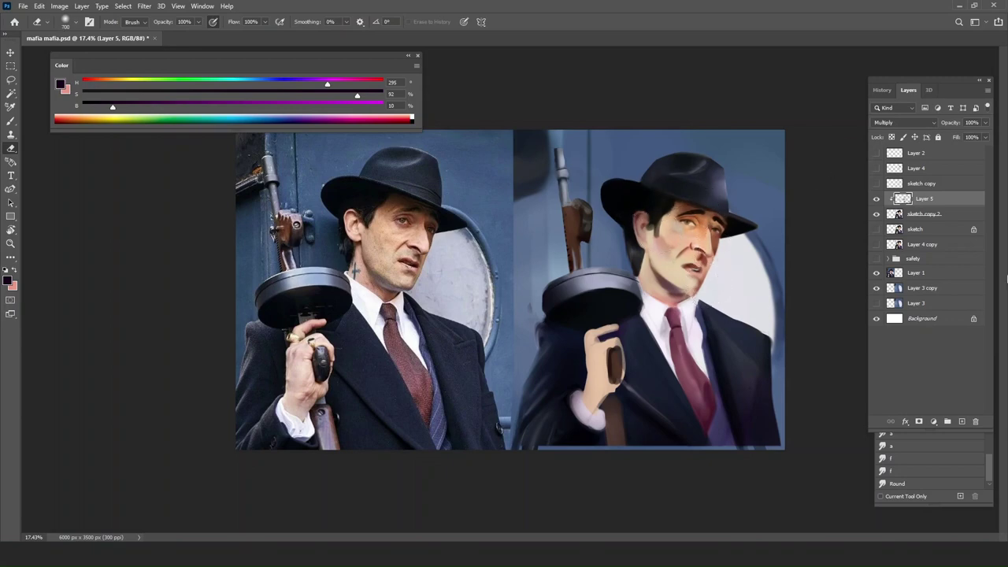
click(876, 200)
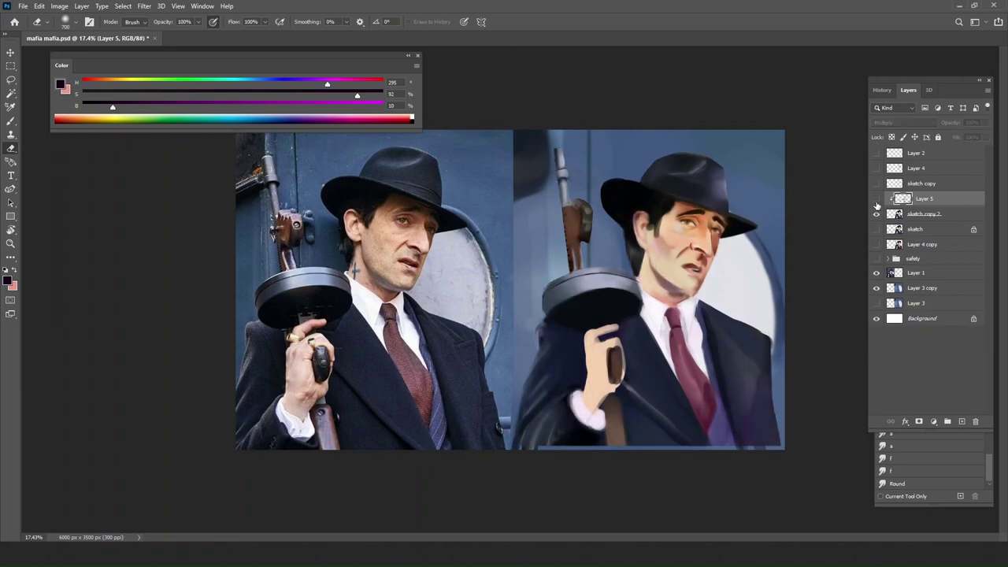
click(876, 200)
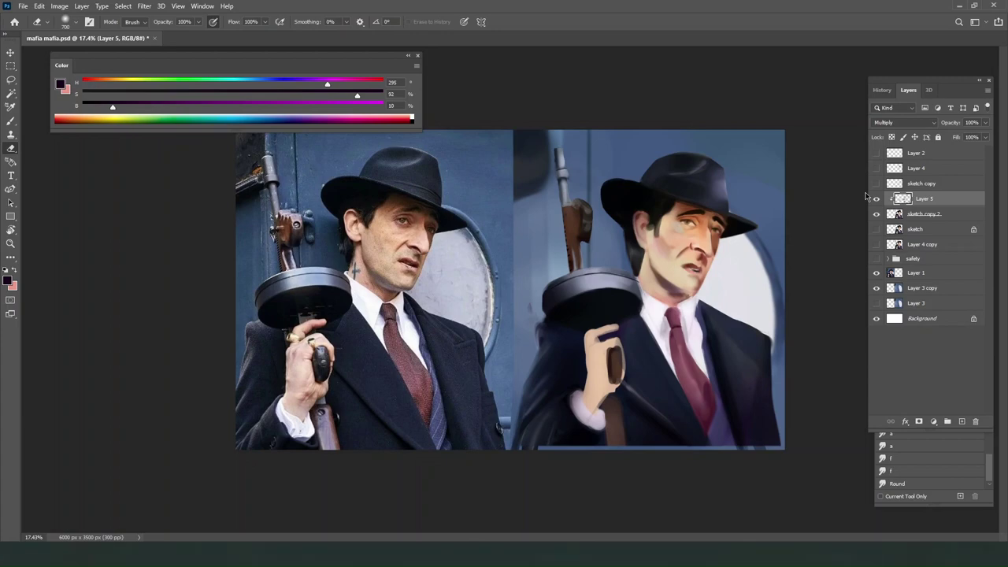
Try darkening the cheek and jaw with a small soft brush, undo both strokes, and compare with Layer 5 hidden.
key(b)
drag(669, 209, 666, 271)
key(ctrl+z)
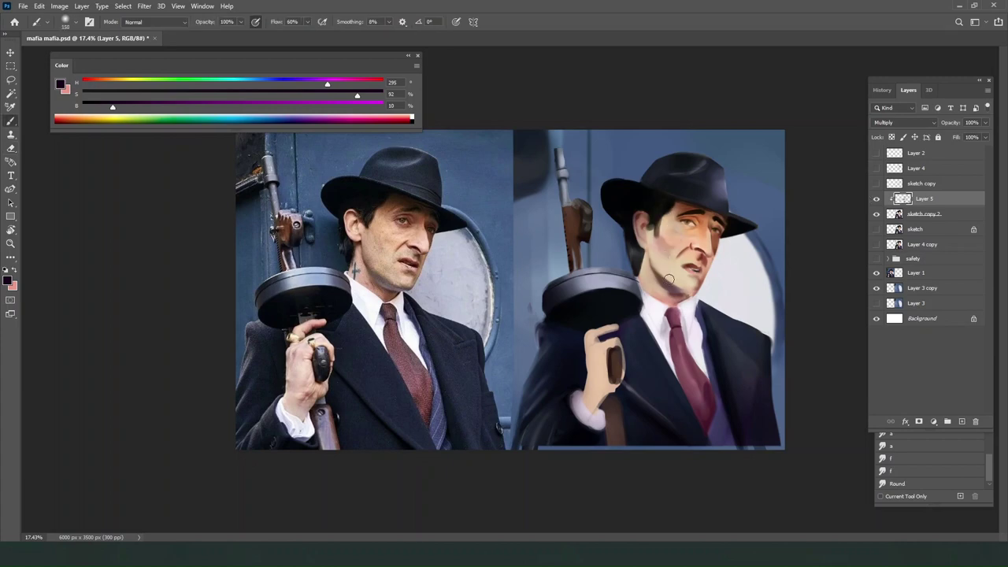
key(bracketright)
drag(660, 244, 658, 302)
key(ctrl+z)
click(878, 202)
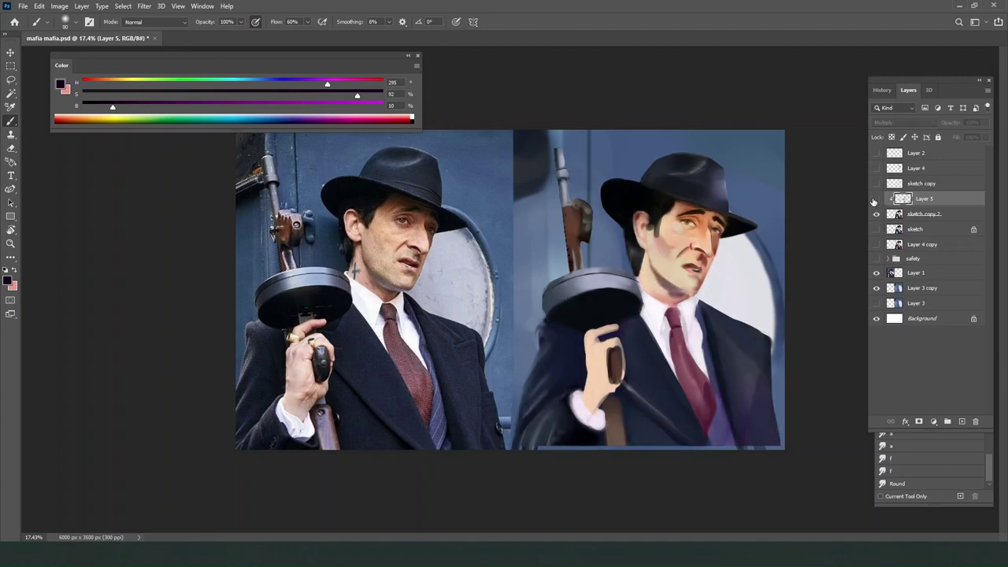
click(875, 202)
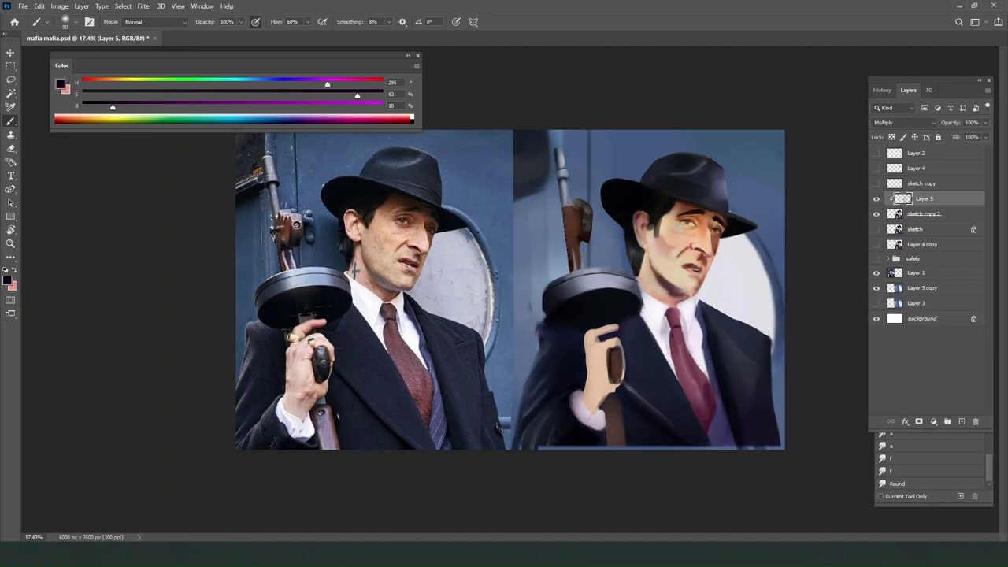
Add a new layer above Layer 5, clip it to the figure, and set its blend mode to Linear Dodge (Add).
key(e)
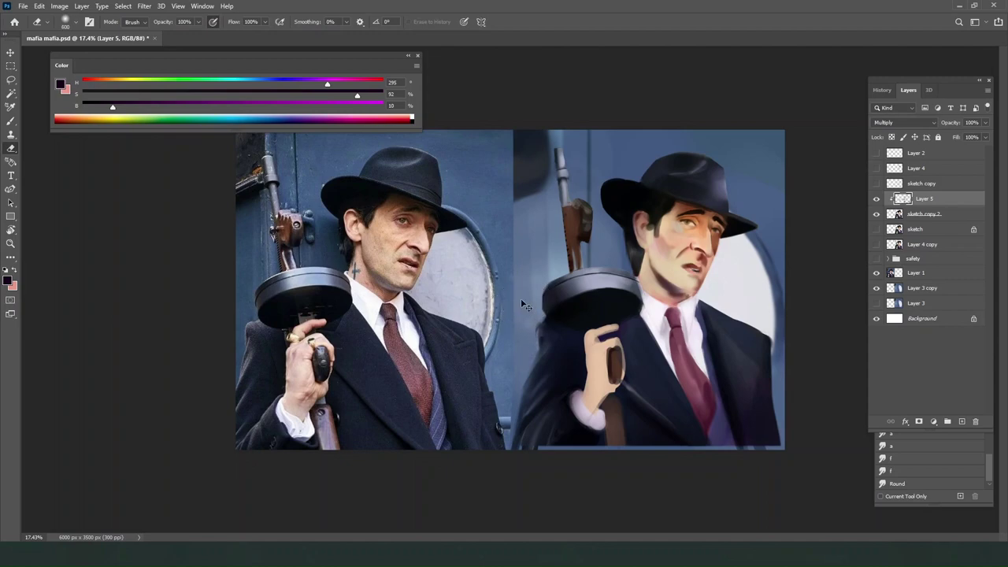
key(b)
click(962, 421)
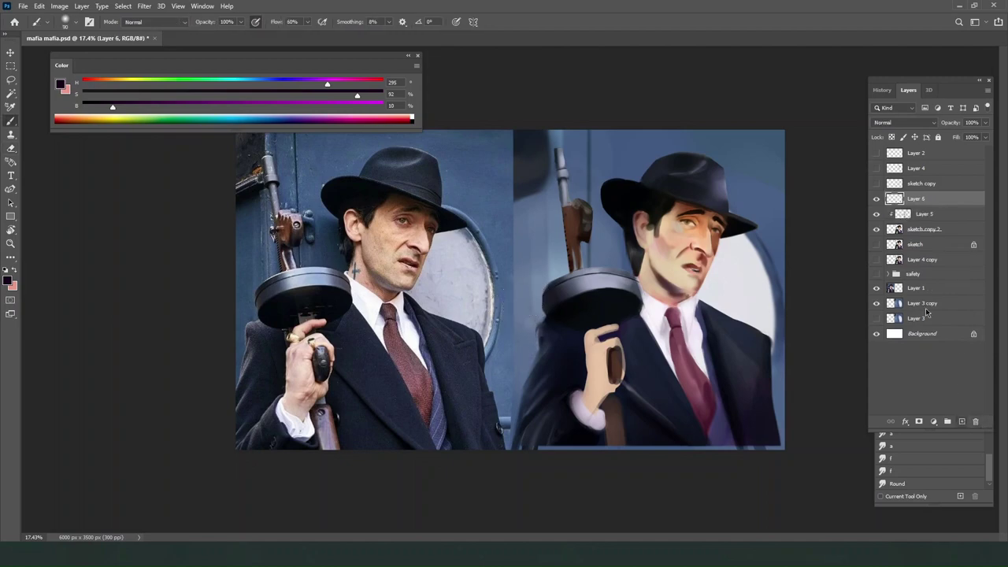
alt+click(914, 204)
click(883, 123)
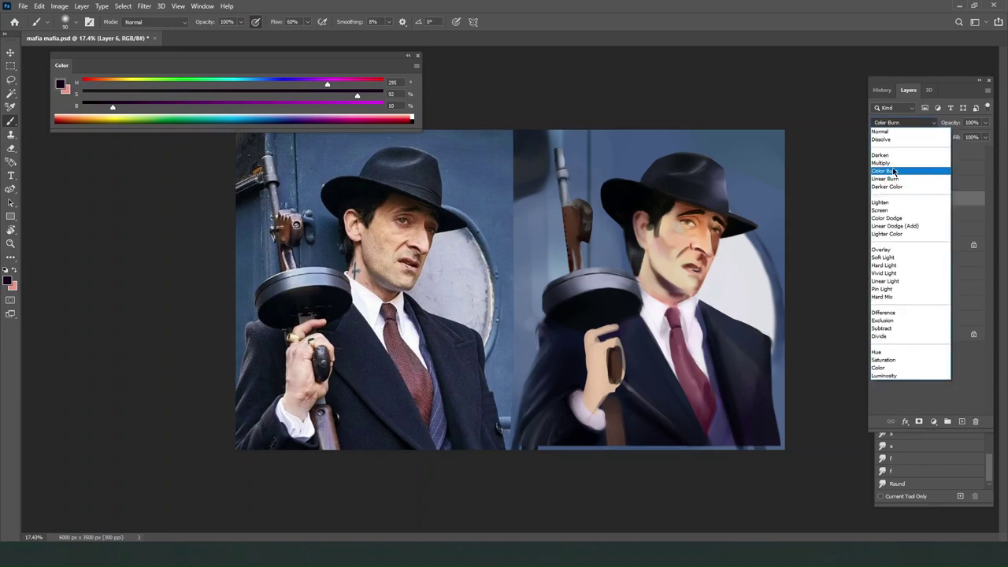
click(908, 226)
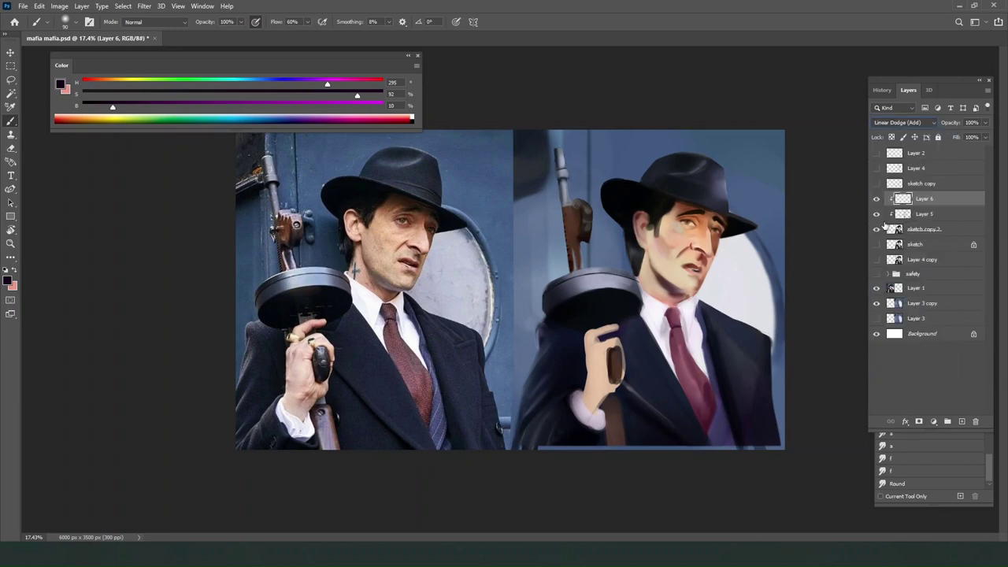
Brighten the nose, cheek and jaw with skin tones sampled from the face, using the soft brush.
alt+click(676, 241)
drag(696, 247, 667, 226)
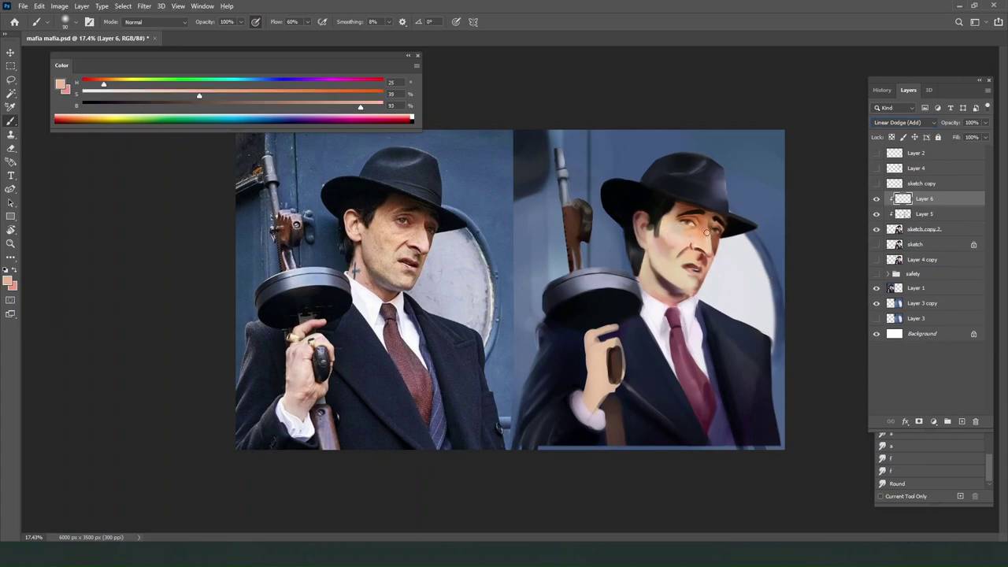
alt+click(675, 275)
drag(674, 273, 659, 242)
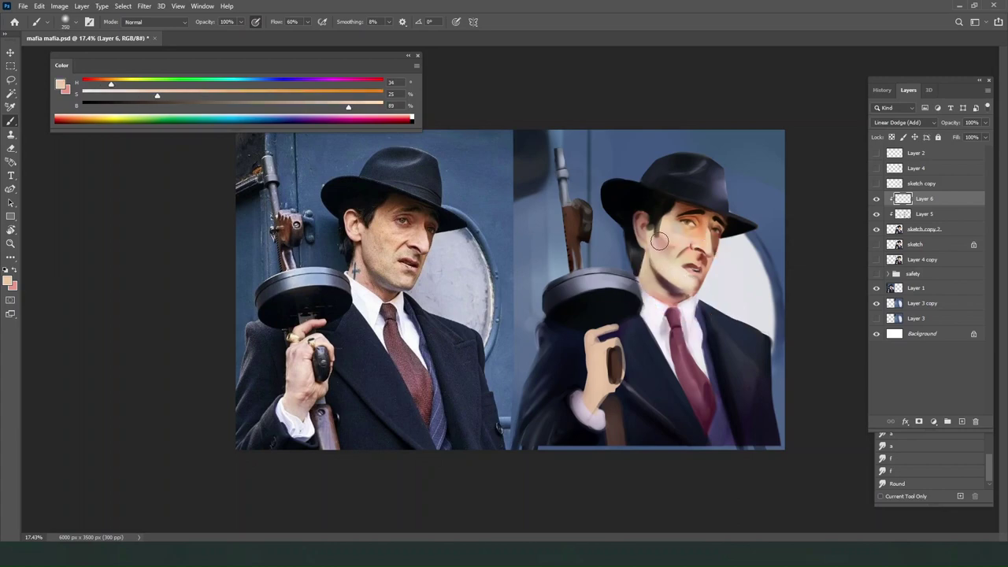
alt+click(662, 275)
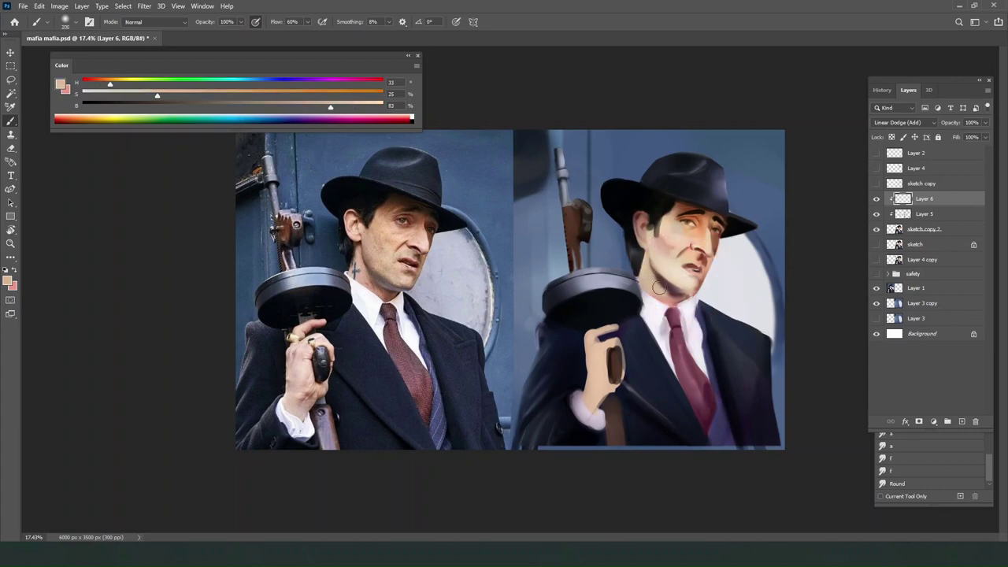
Lighten the coat's shoulder and chest beside the shirt with sampled dark blue tones, undoing the first stroke.
alt+click(749, 370)
alt+click(750, 369)
drag(729, 348, 733, 383)
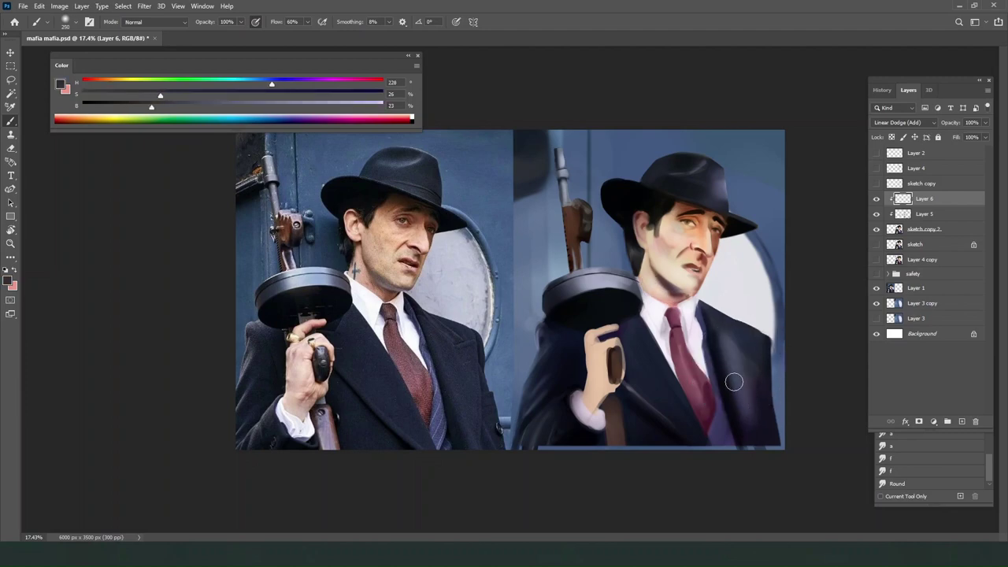
key(ctrl+z)
key([)
drag(715, 334, 722, 348)
key(bracketright)
key(bracketright)
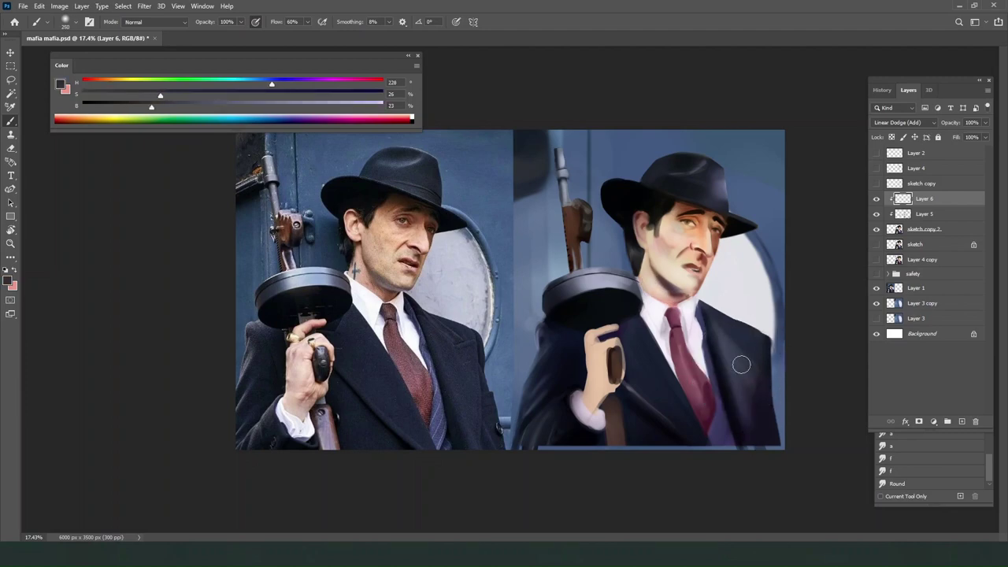
alt+click(739, 338)
alt+click(740, 337)
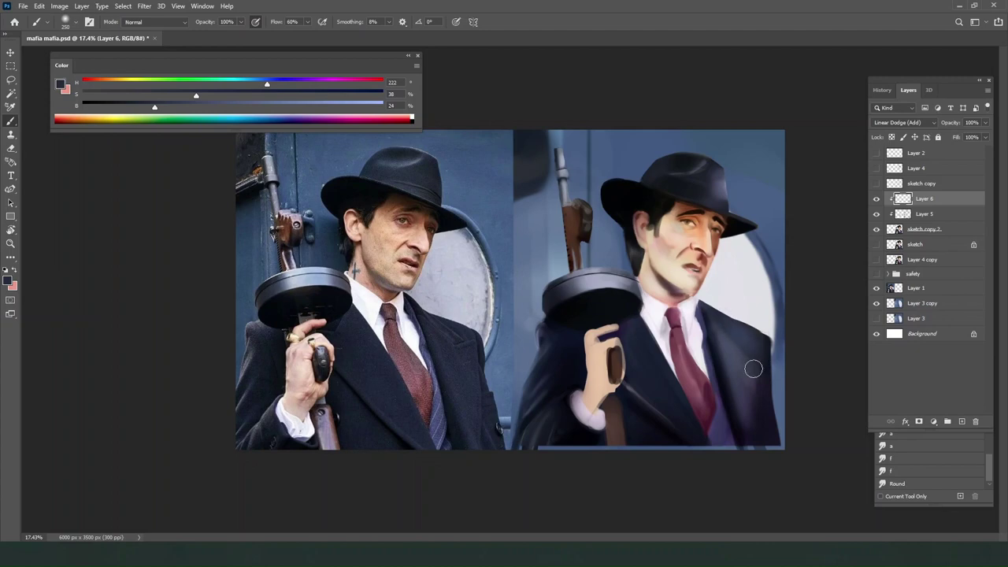
Lighten the coat front between the hand and the tie with dark blue tones sampled from the coat.
alt+click(652, 399)
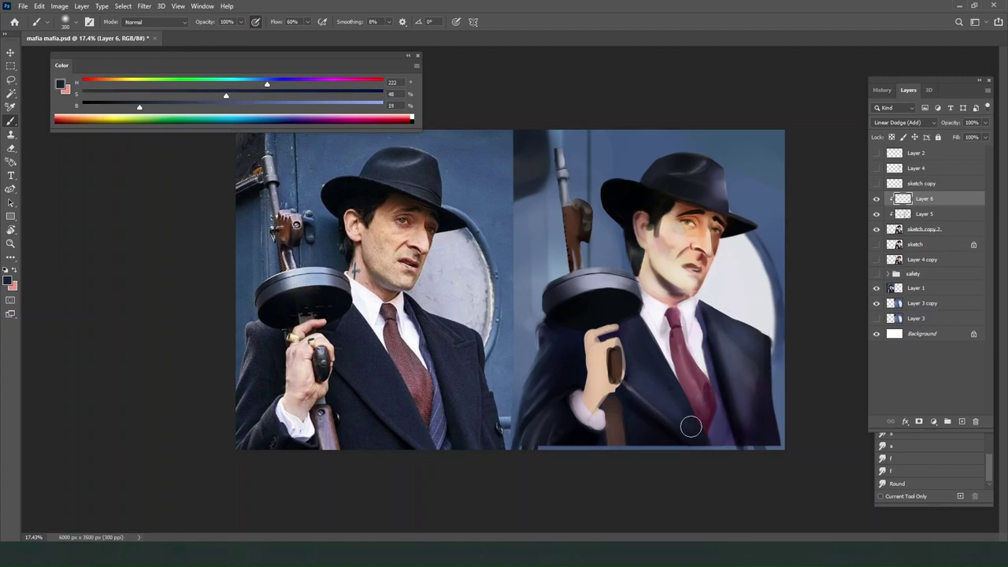
alt+click(643, 444)
key(bracketleft)
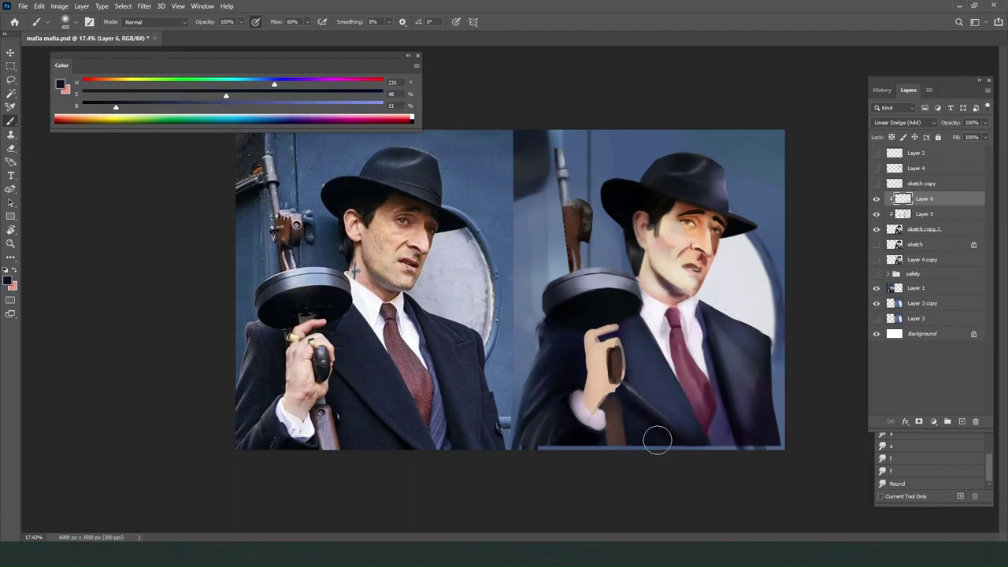
Lighten the coat sleeve with a sampled dark blue and a large soft brush, and clean up the glow beside the cuff with the eraser.
alt+click(551, 400)
drag(546, 362, 519, 487)
key(bracketright)
key(bracketright)
key(bracketleft)
key(e)
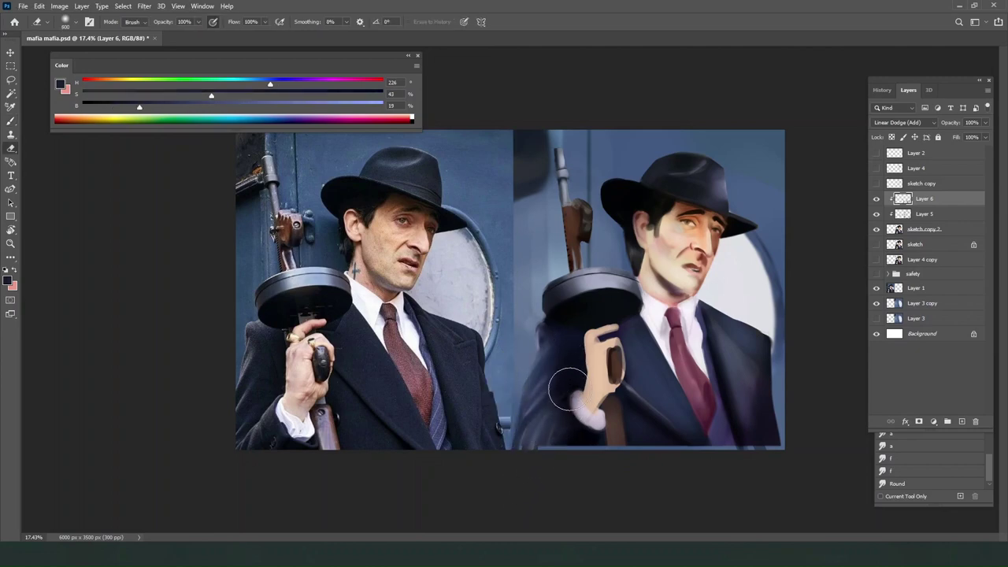
key(b)
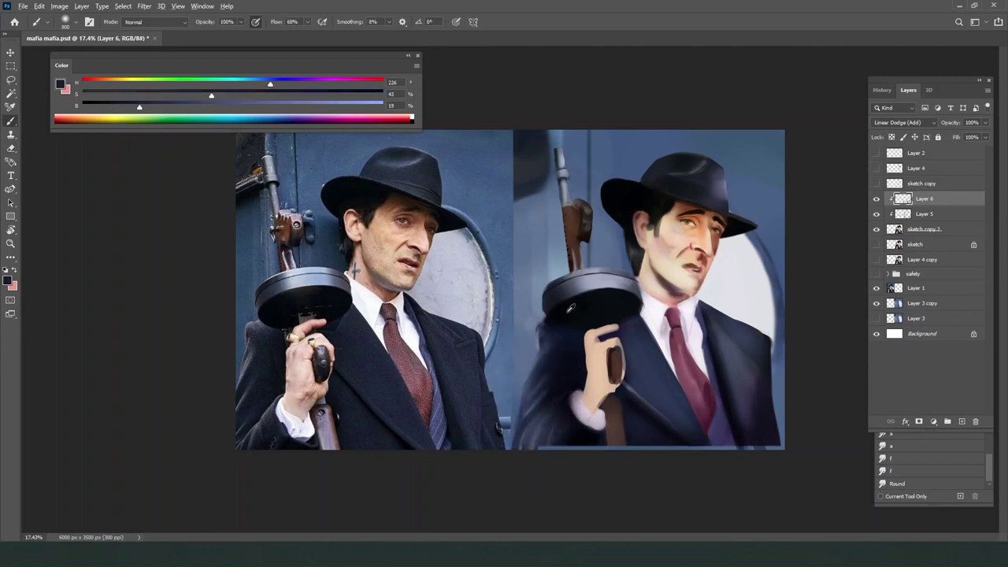
Highlight the rim of the drum magazine with sampled grey-blue tones and a smaller soft brush.
alt+click(575, 282)
key(bracketleft)
key(bracketleft)
key(bracketleft)
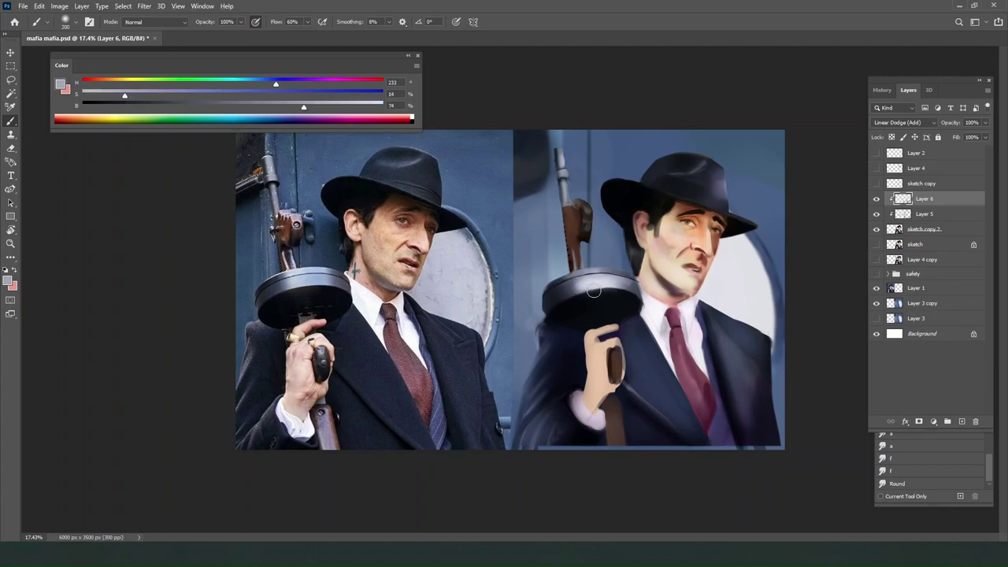
alt+click(580, 274)
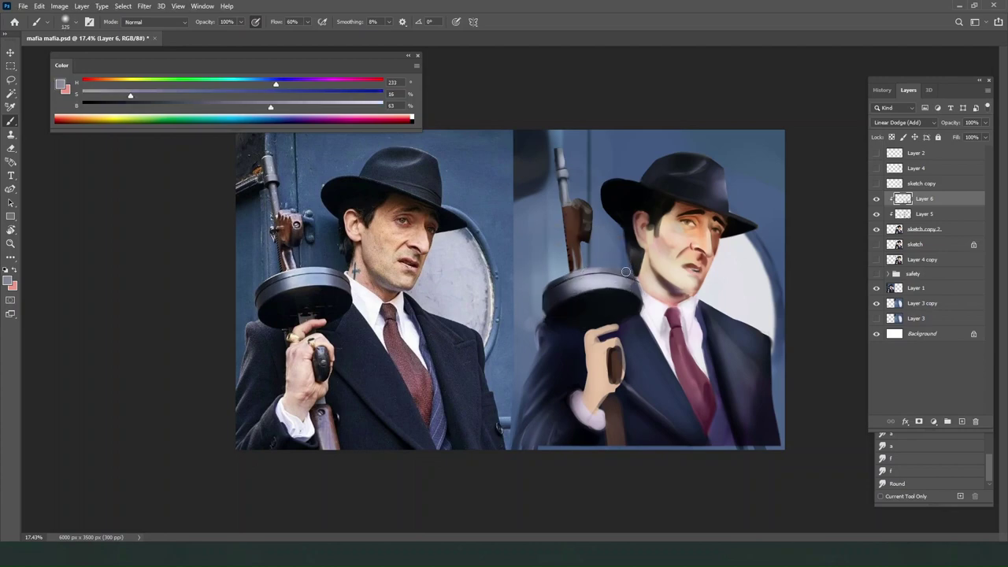
key(bracketleft)
key(bracketleft)
key(bracketleft)
key(bracketleft)
Try a broad light grey highlight across the side of the drum magazine with an enlarged brush, and undo it.
alt+click(571, 297)
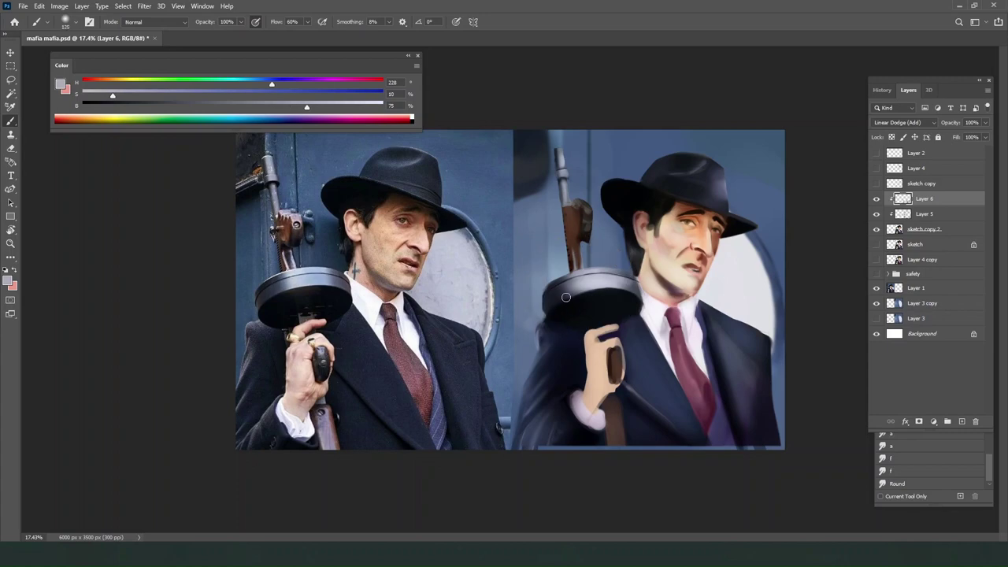
key(bracketright)
key(bracketright)
drag(569, 297, 617, 296)
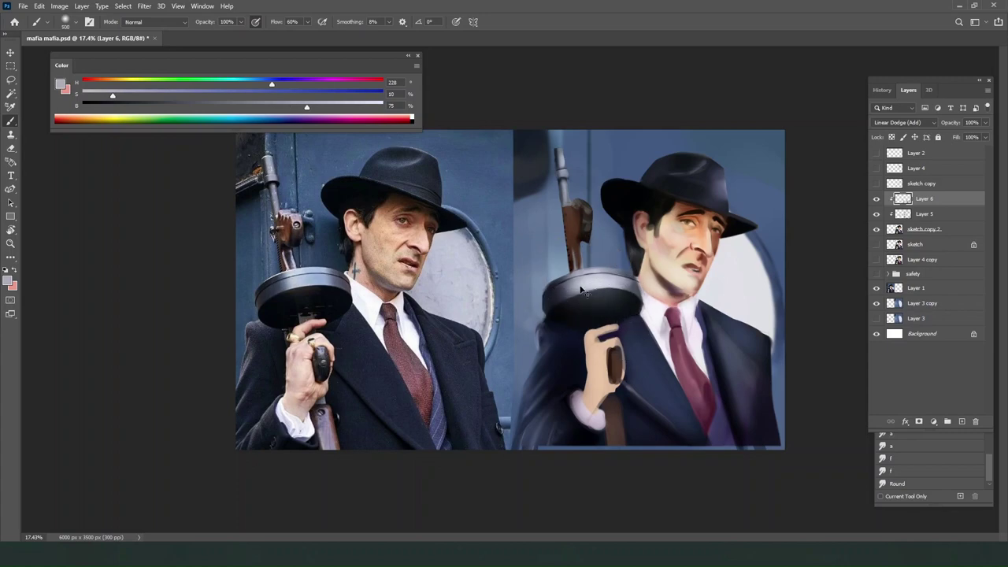
key(ctrl+z)
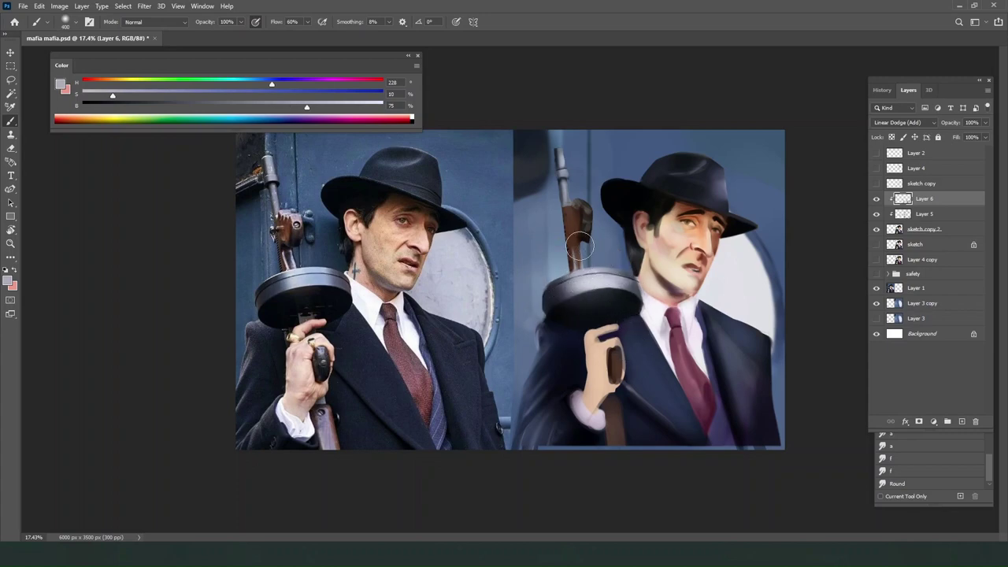
Highlight the gun's wooden section above the drum magazine with sampled brown and grey tones and a small soft brush.
alt+click(580, 256)
alt+click(575, 260)
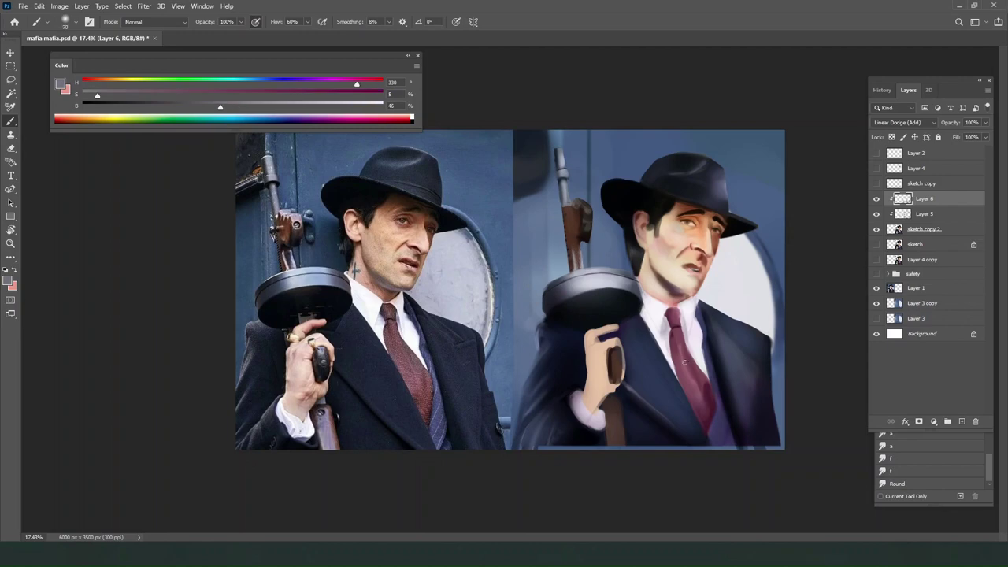
alt+click(569, 238)
drag(580, 223, 585, 256)
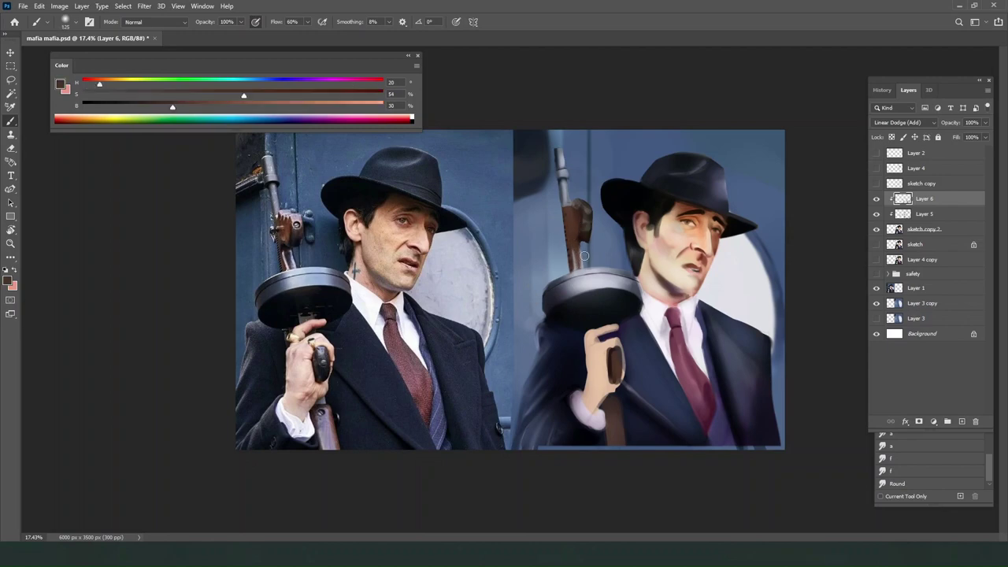
alt+click(584, 237)
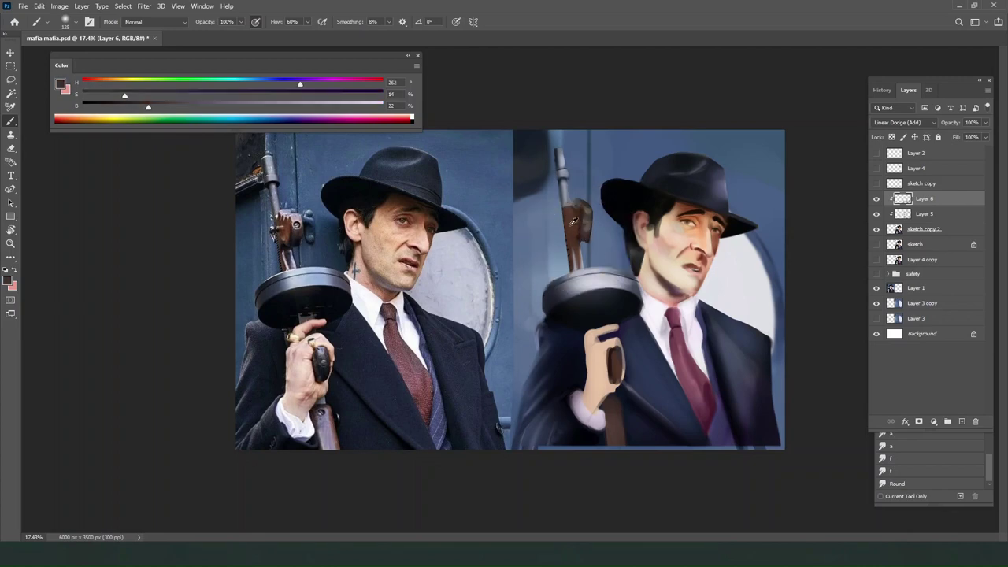
alt+click(574, 222)
Try a sampled grey-blue highlight along the gun barrel with a reduced brush, and undo it.
alt+click(561, 151)
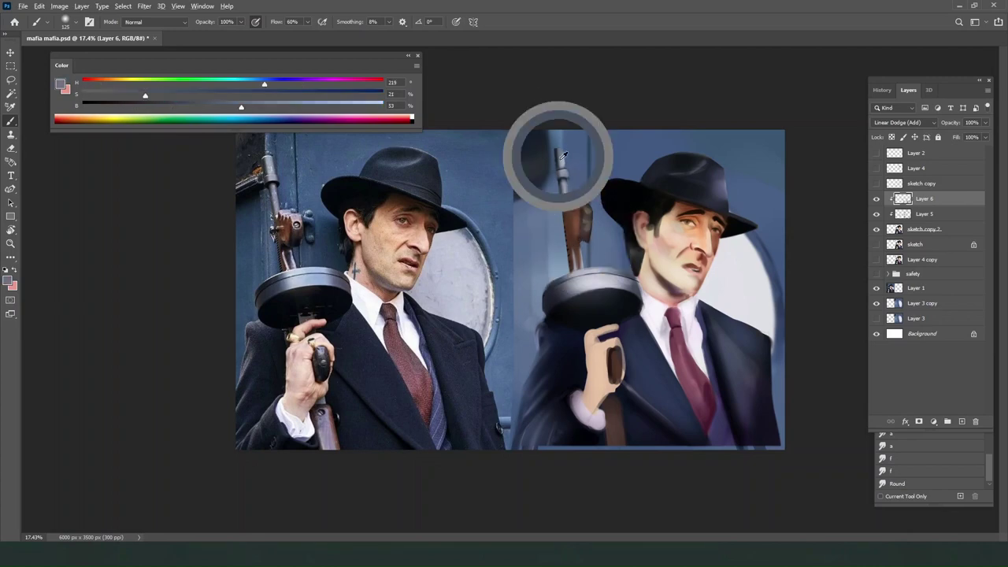
drag(561, 152, 562, 189)
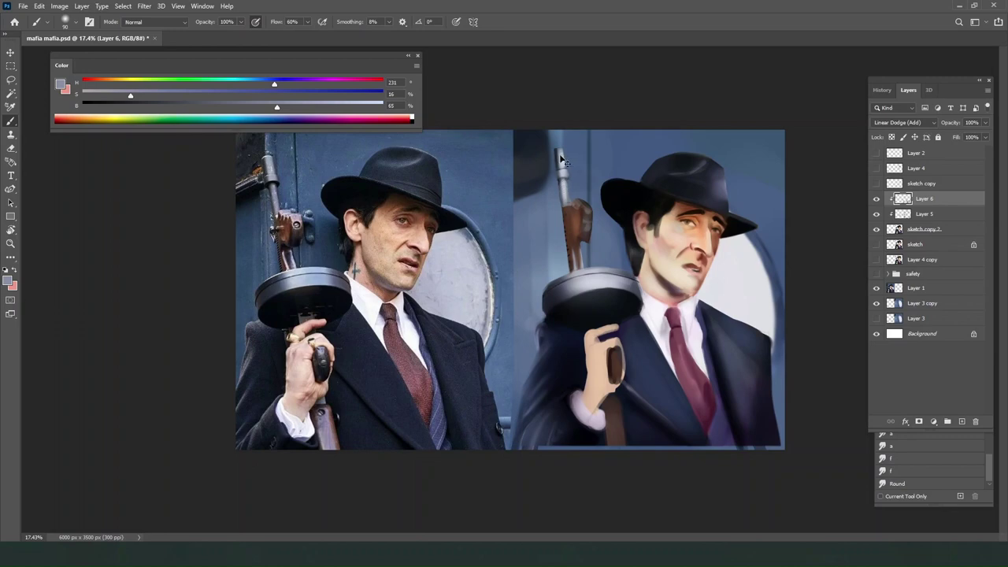
key(ctrl+z)
key(bracketleft)
key(bracketleft)
drag(560, 153, 565, 219)
key(ctrl+z)
Compare the painting with and without the Layer 6 highlights while resizing the eraser.
key(e)
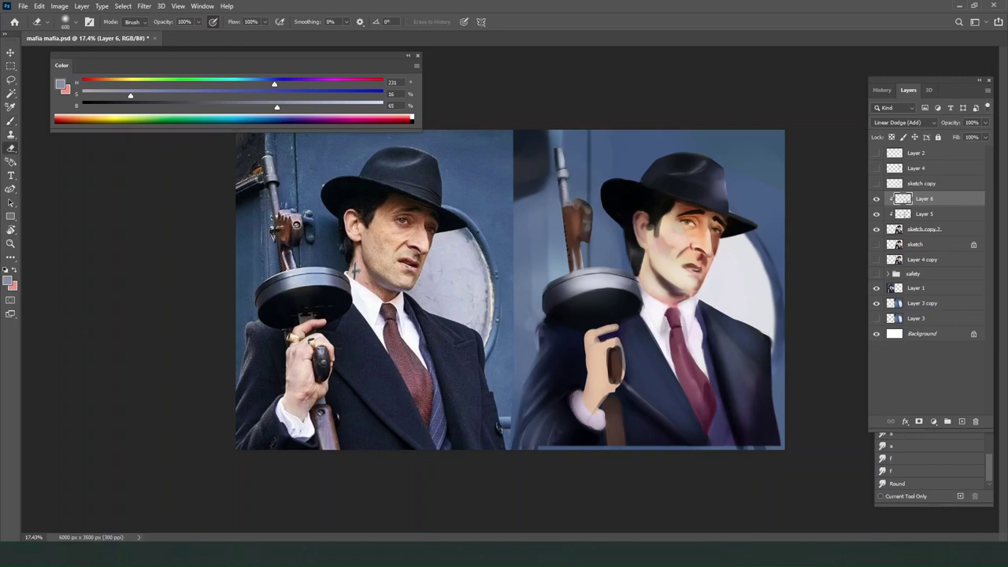
click(874, 200)
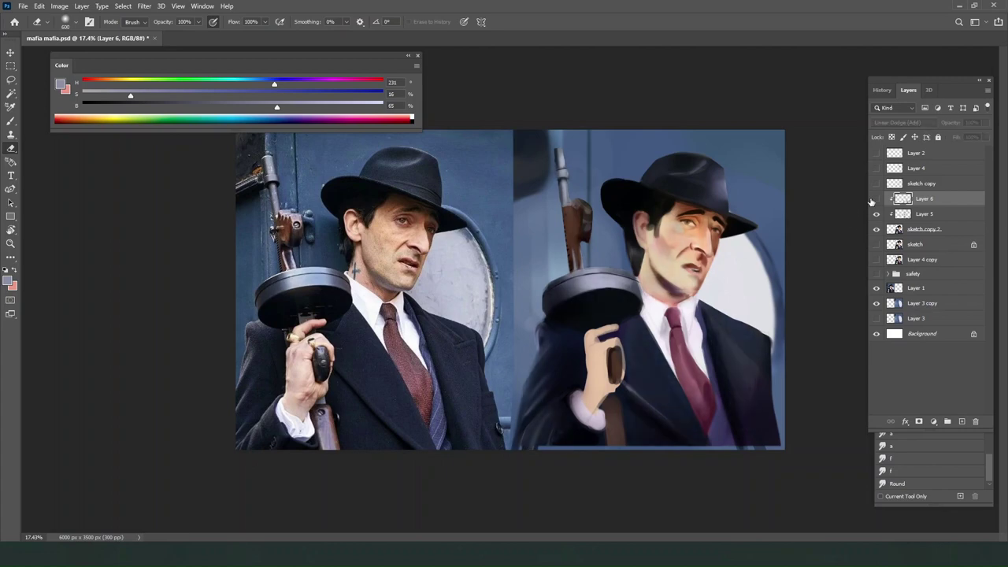
click(875, 200)
click(876, 199)
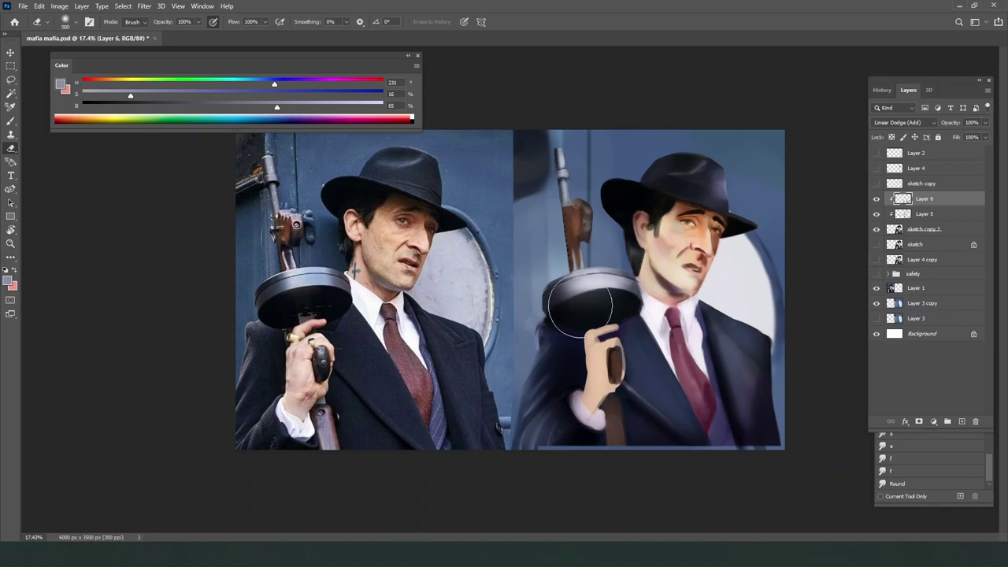
key(bracketright)
key(bracketright)
key(bracketright)
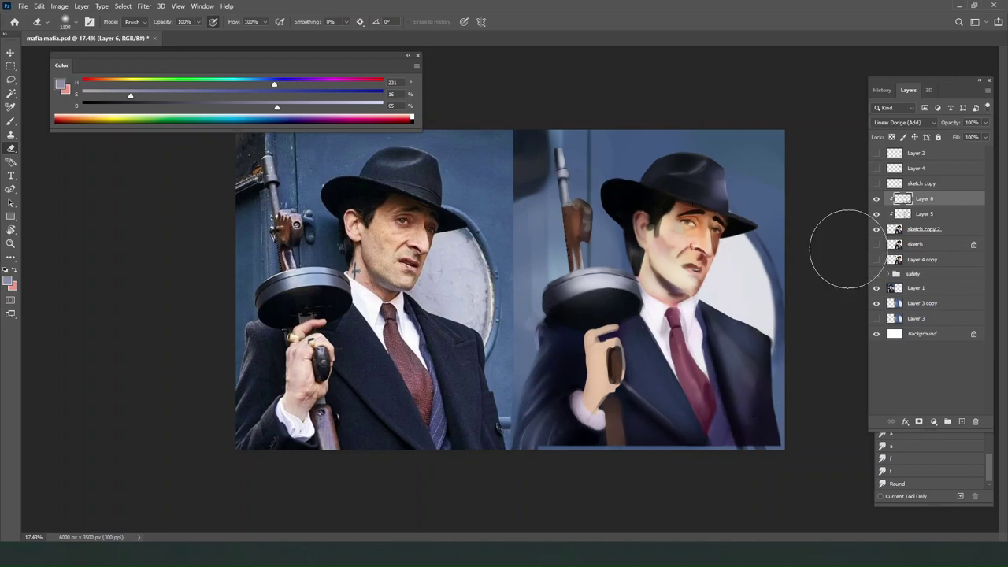
click(877, 198)
click(876, 198)
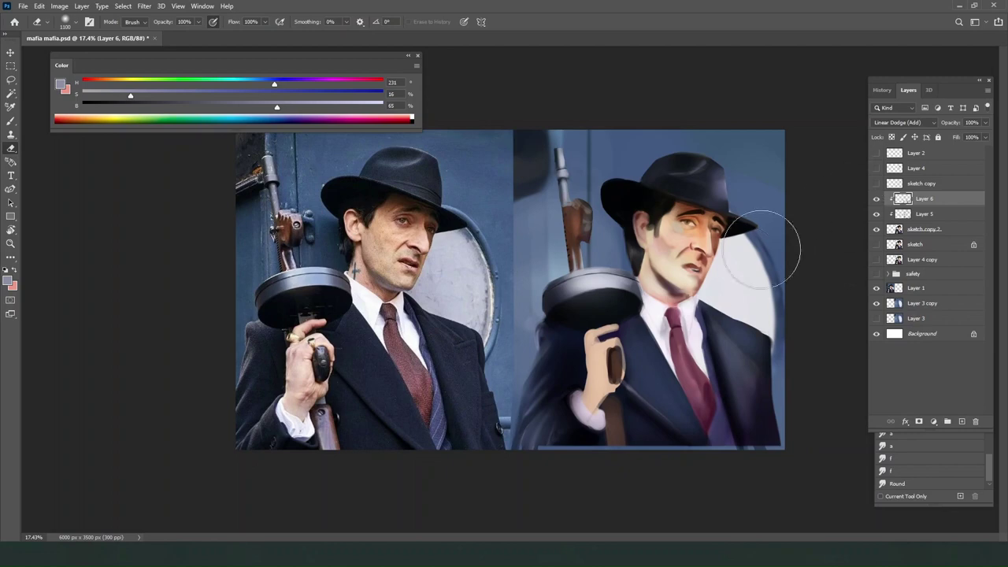
key(bracketleft)
key(bracketleft)
key(bracketleft)
key(bracketleft)
key(bracketleft)
key(bracketleft)
key(bracketleft)
key(bracketleft)
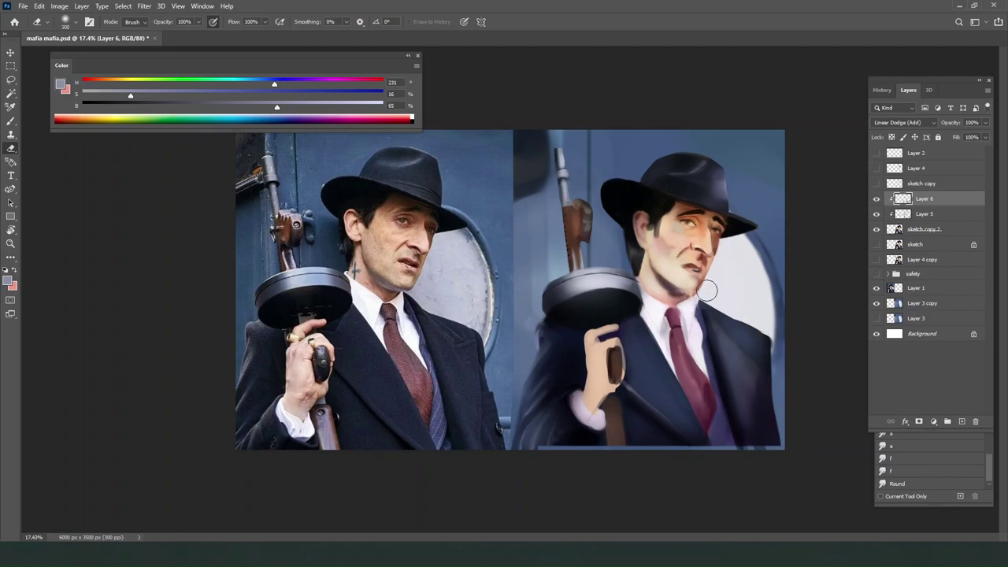
click(876, 198)
click(876, 199)
Lighten the crown of the hat with dark blue tones sampled from it and a gradually enlarged soft brush.
key(b)
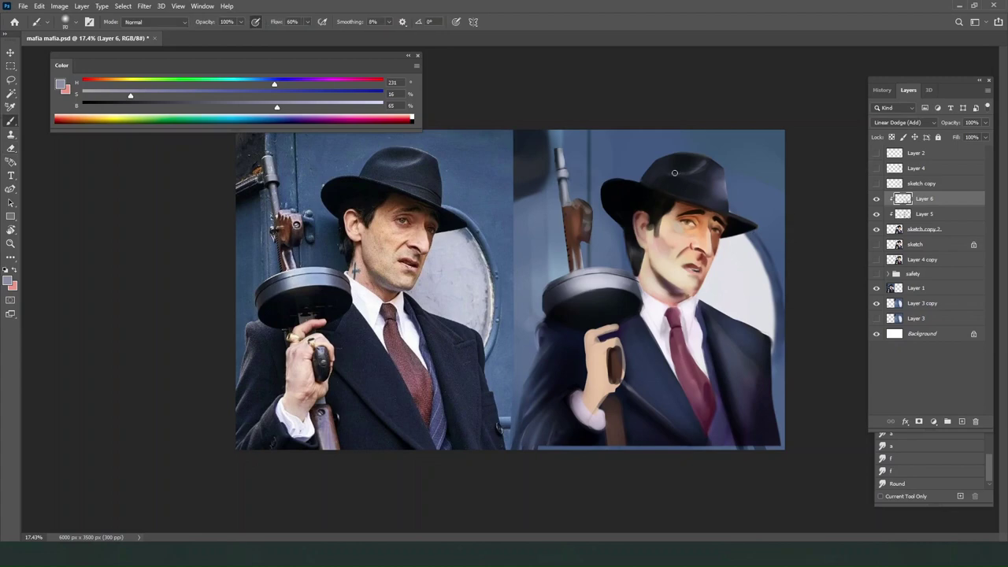
key(bracketright)
alt+click(679, 165)
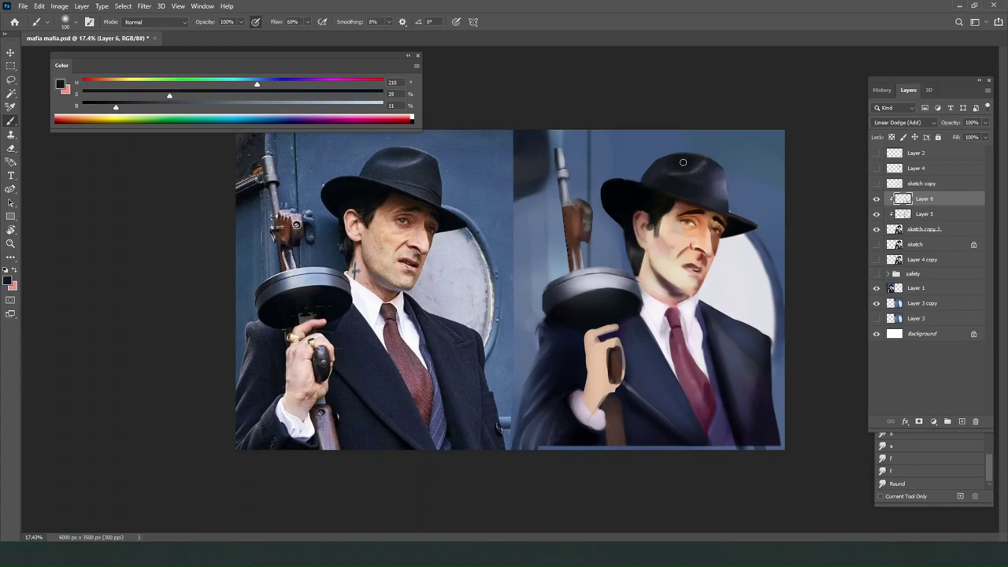
key(bracketright)
key(bracketright)
key(bracketright)
alt+click(675, 157)
key(bracketright)
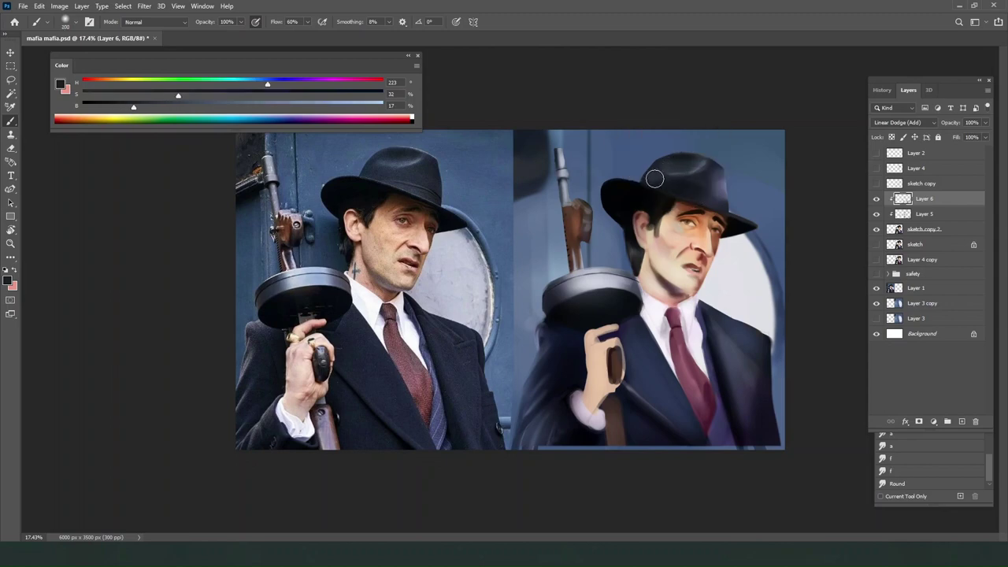
key(bracketright)
key(bracketright)
key(bracketright)
Hide and show Layer 6 repeatedly to check the effect of the highlights on the whole figure.
key(e)
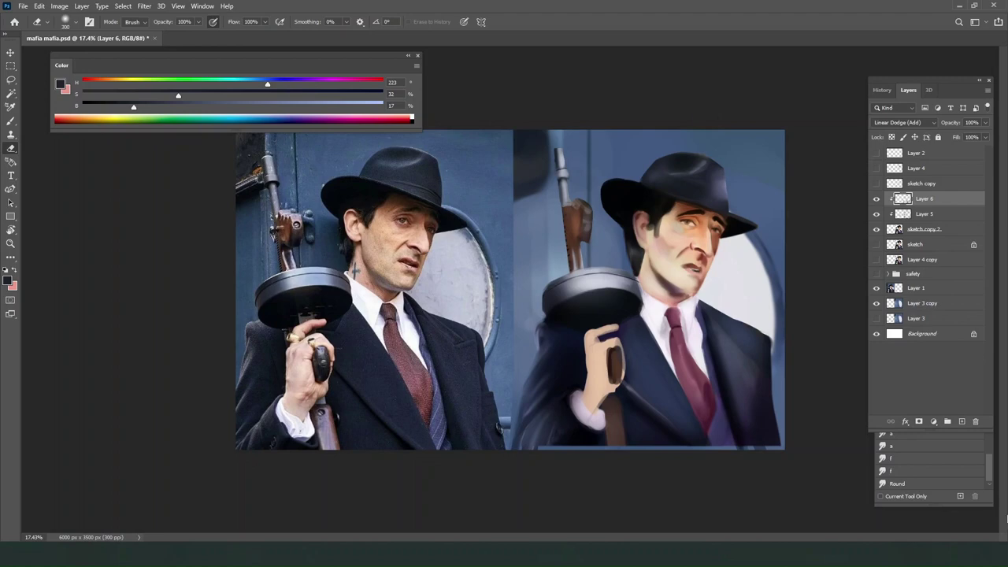
click(877, 200)
click(876, 200)
click(876, 200)
click(877, 200)
click(877, 200)
click(876, 200)
Group Layer 6, Layer 5 and sketch copy 2, and merge a duplicate of the group into a single layer.
shift+click(924, 216)
shift+click(927, 231)
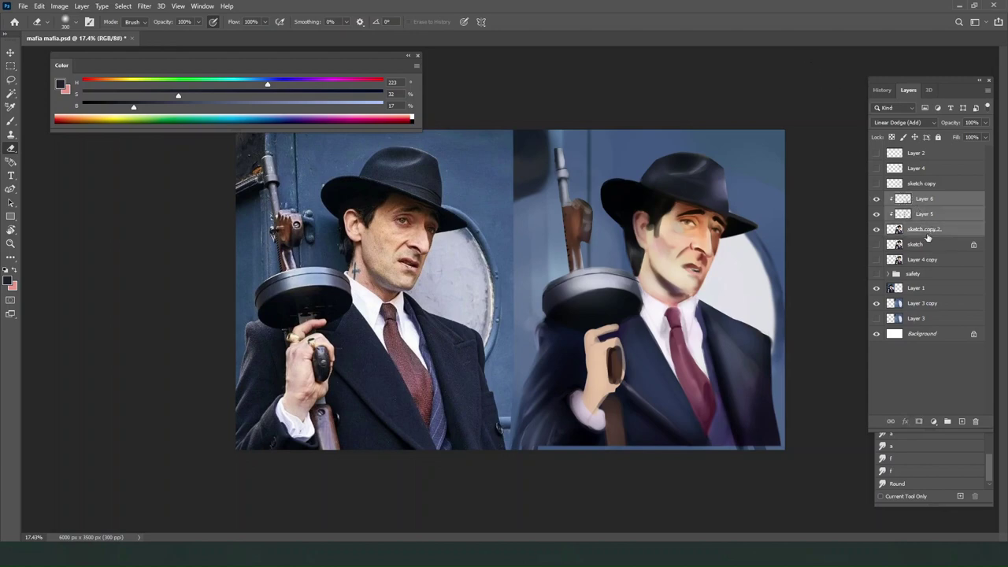
click(948, 423)
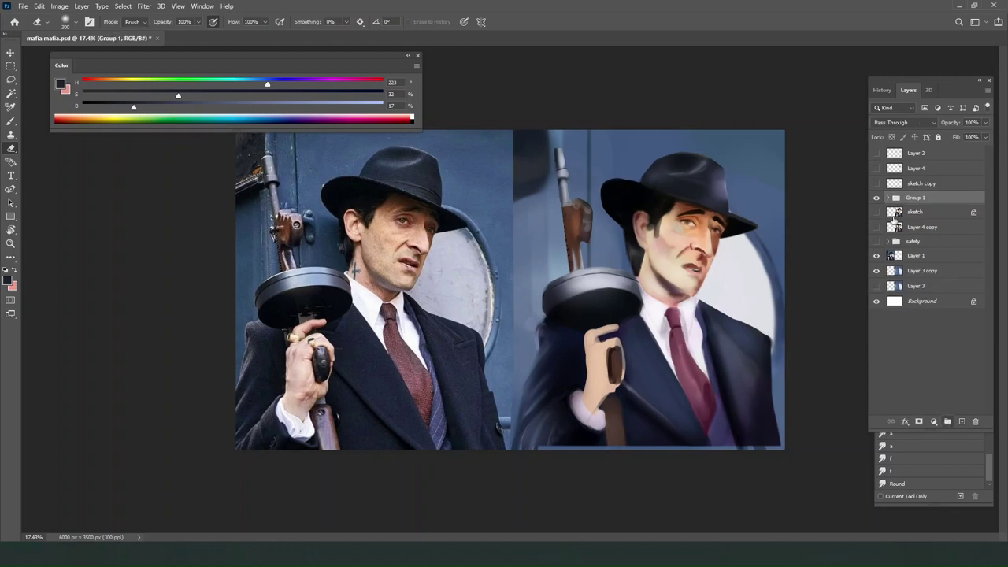
key(ctrl+j)
right_click(926, 200)
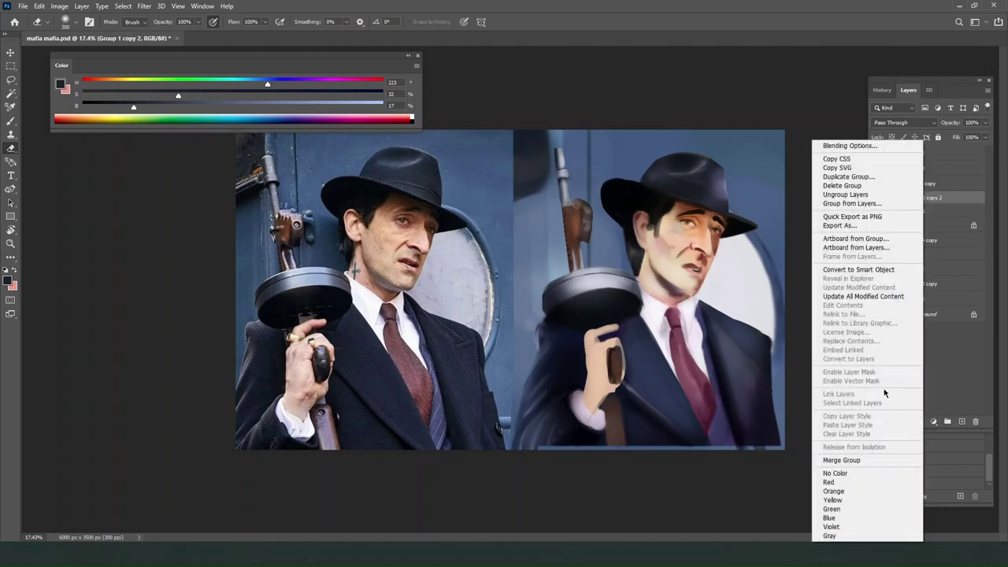
click(850, 459)
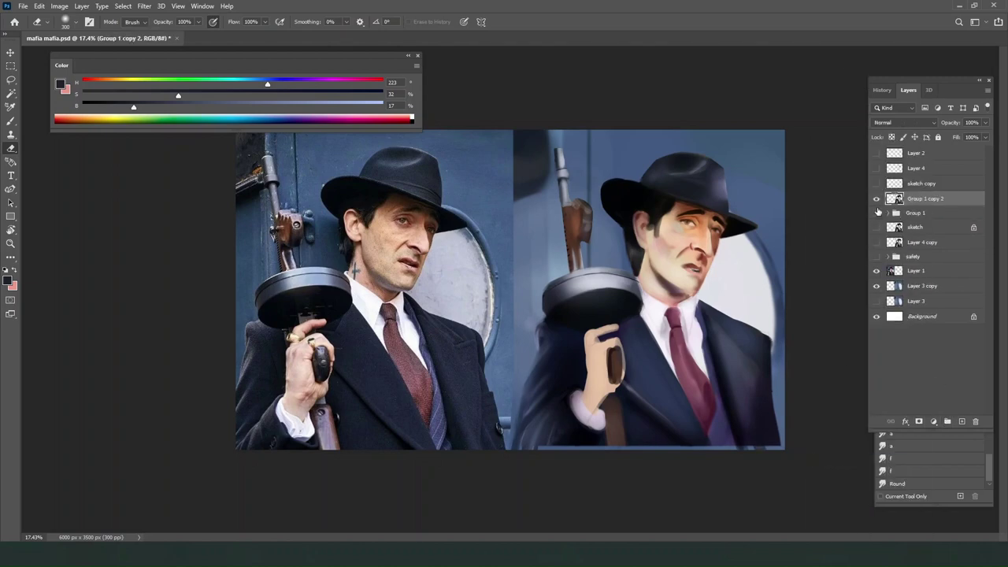
Duplicate the merged figure layer with the original hidden, and check the new copy by toggling its visibility.
key(ctrl+j)
click(876, 213)
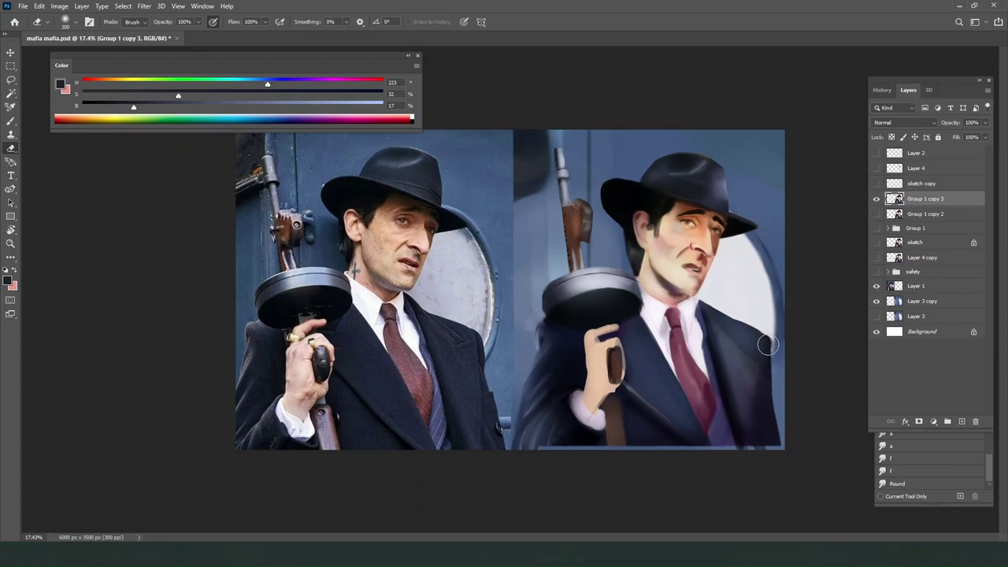
click(876, 202)
click(876, 201)
click(876, 202)
click(876, 200)
Start a Curves adjustment on Group 1 copy 3, with the black point at input 19 and the white point at 245.
click(140, 6)
mouse_move(177, 6)
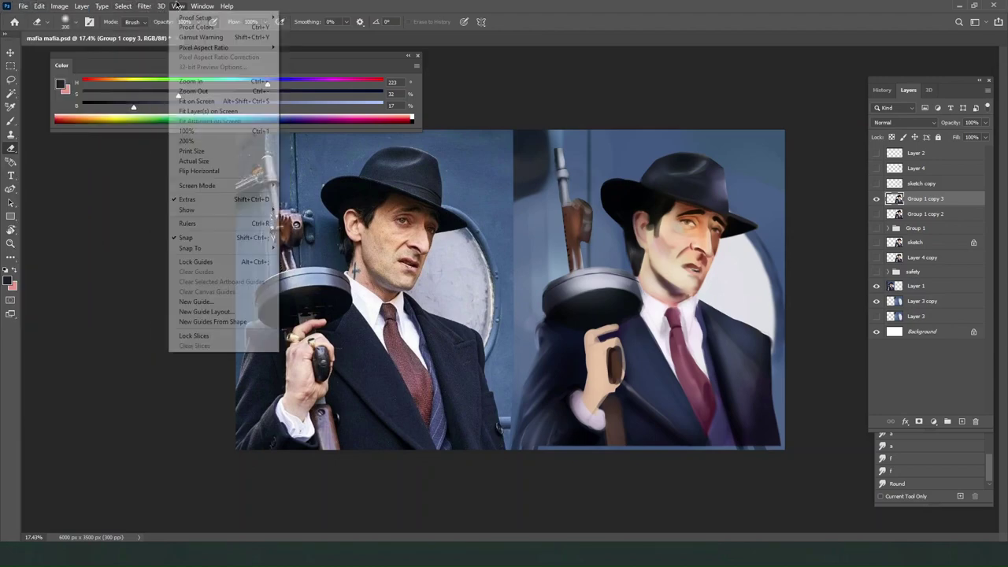
mouse_move(59, 6)
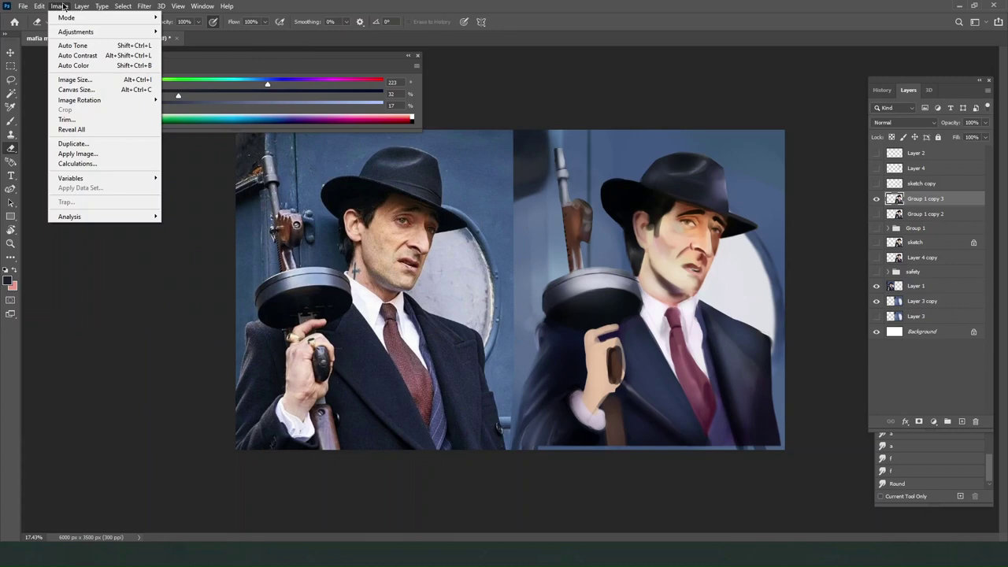
mouse_move(79, 32)
click(195, 52)
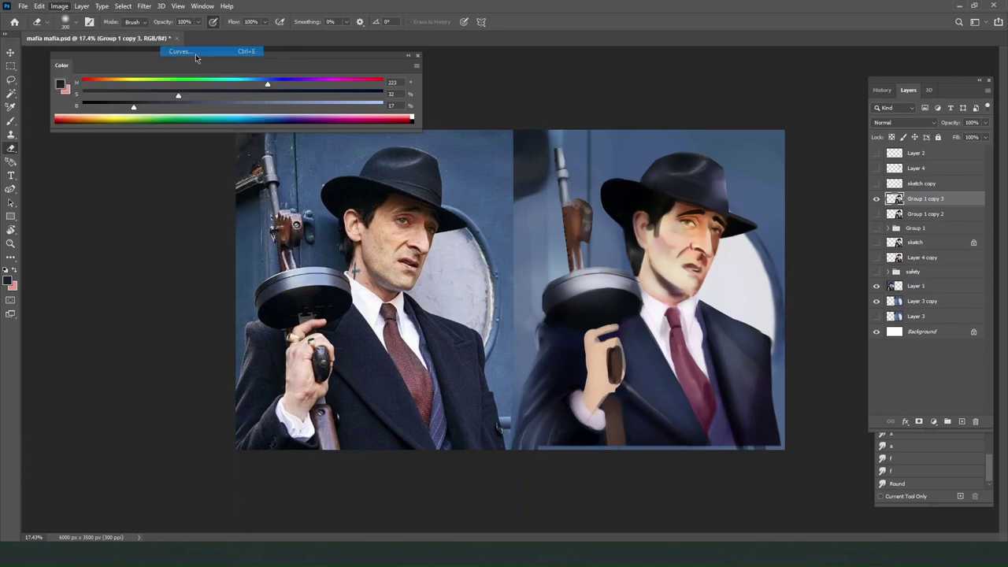
drag(353, 16, 245, 28)
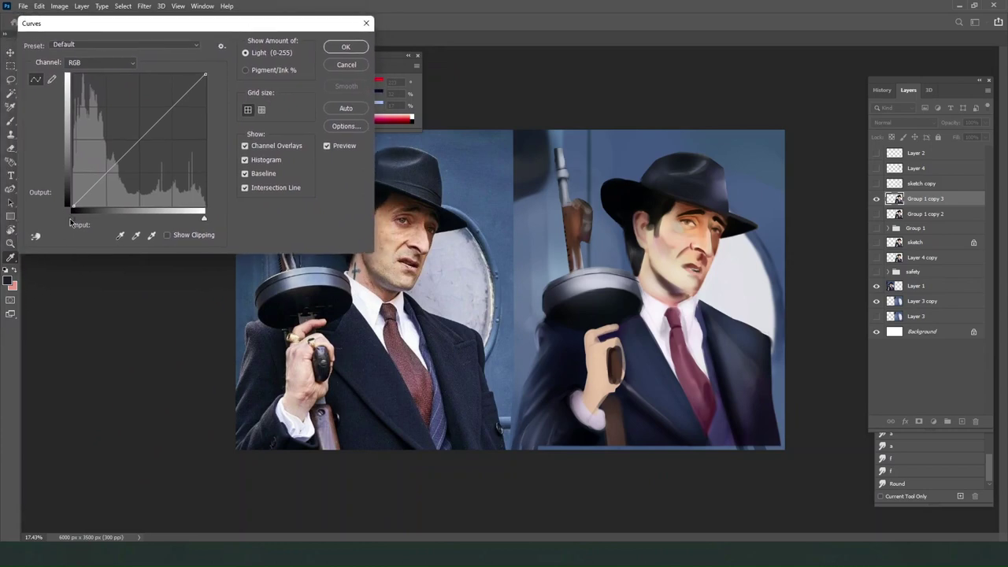
drag(72, 219, 84, 226)
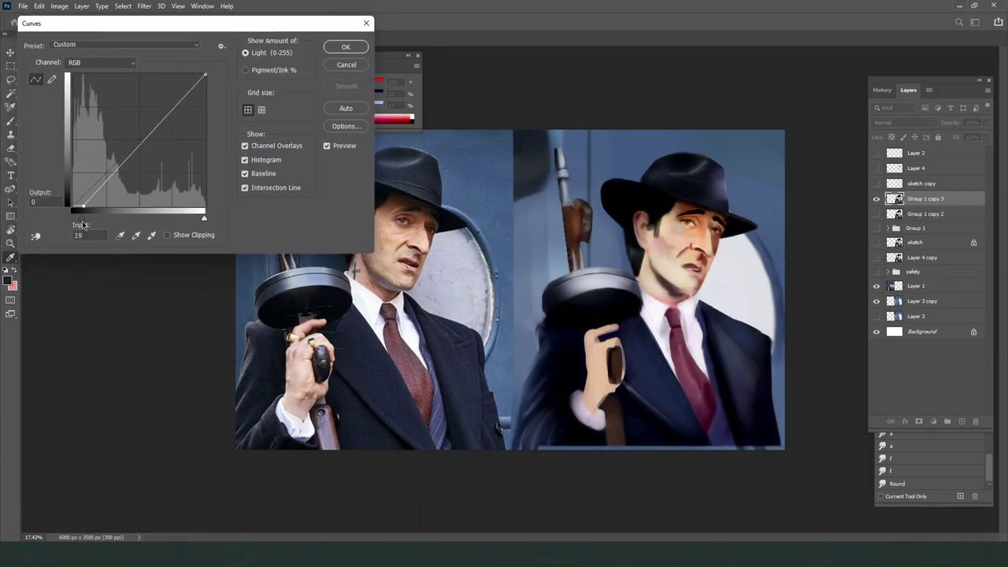
drag(204, 218, 199, 220)
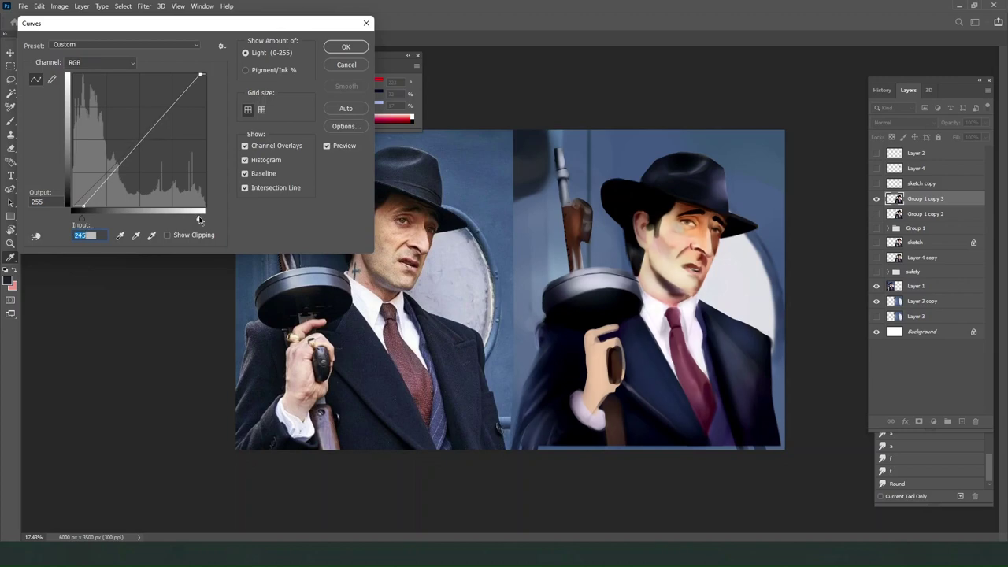
Add several control points along the RGB curve from the shadows through the midtones to the highlights.
click(106, 181)
drag(107, 181, 173, 106)
click(141, 144)
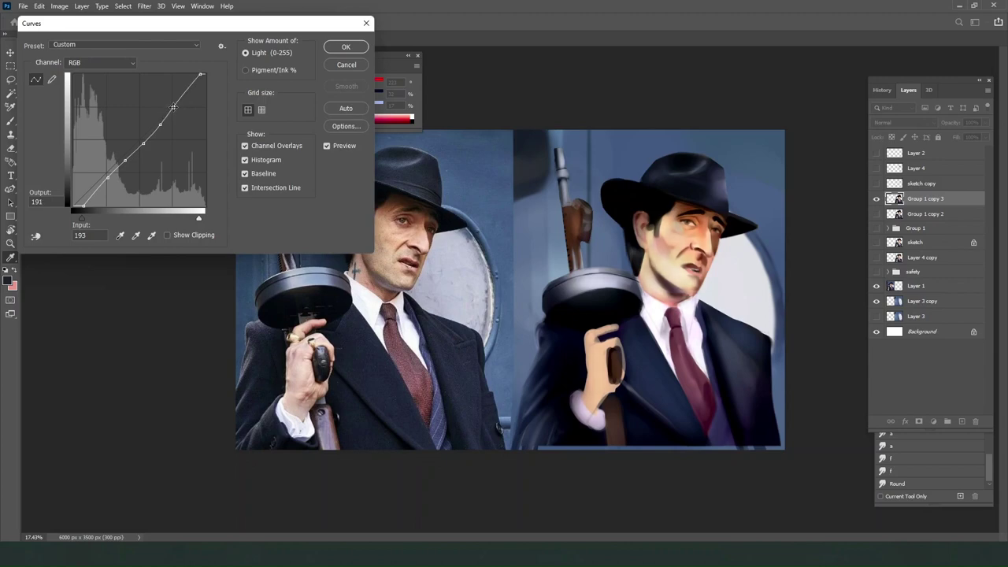
Compare the figure before and after the Curves adjustment by toggling its preview.
click(326, 147)
click(324, 145)
click(325, 145)
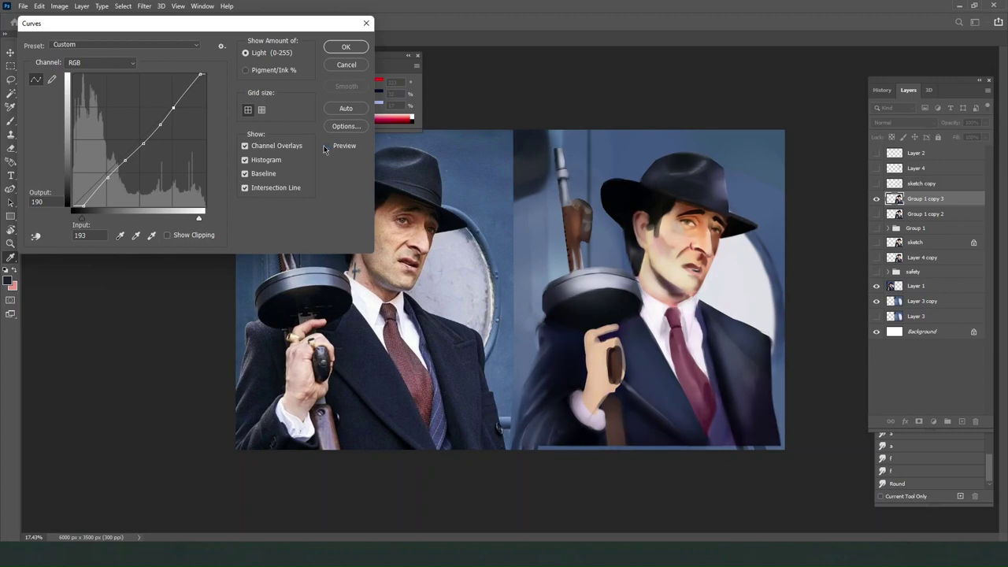
click(325, 146)
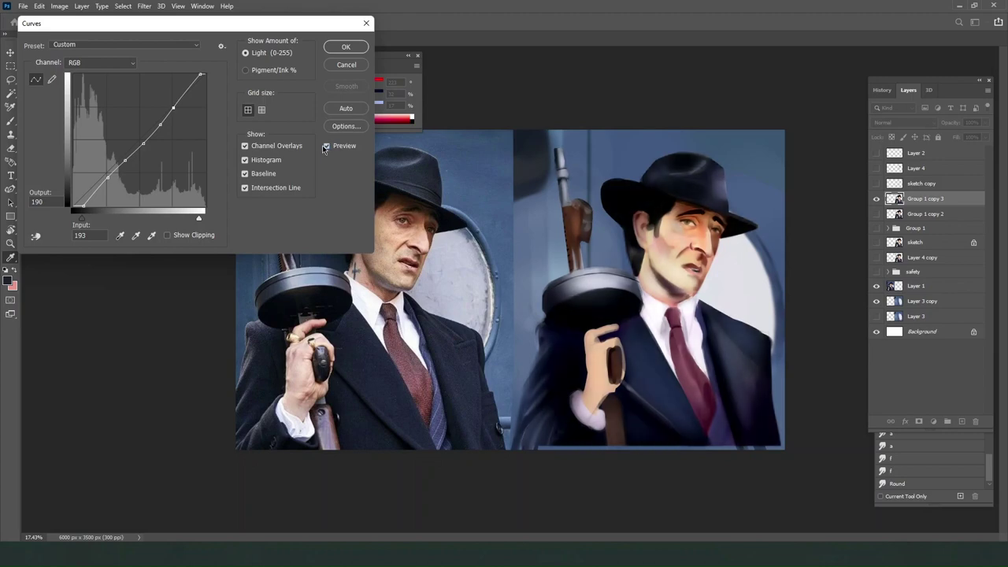
click(326, 147)
click(326, 147)
click(326, 147)
click(326, 147)
click(326, 147)
click(326, 147)
click(326, 147)
click(326, 147)
click(326, 147)
click(326, 147)
Raise the curve's highlights to output 239 at input 218, and reshape its shadow points for deeper darks.
drag(191, 82, 186, 83)
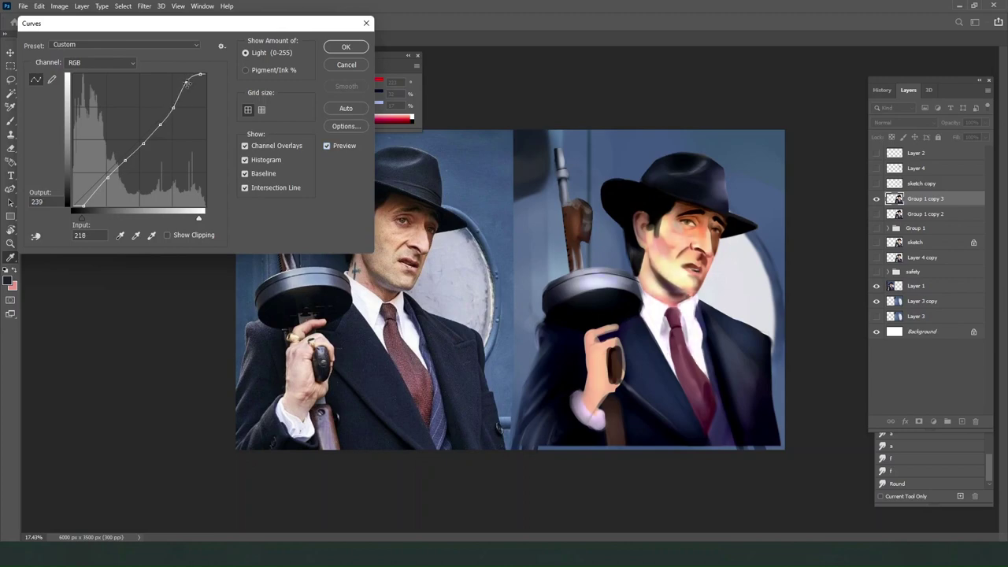
drag(104, 183, 103, 179)
key(ctrl+z)
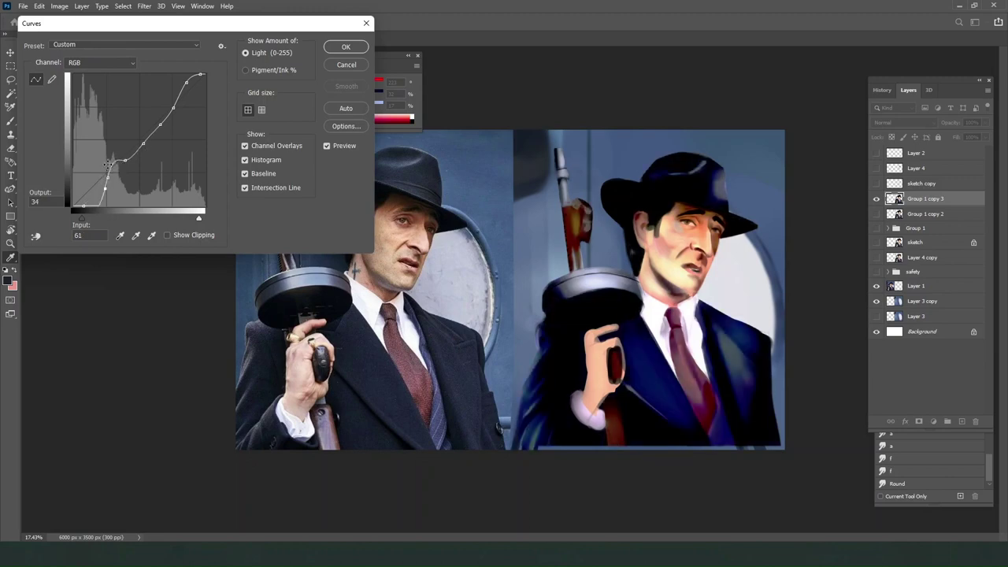
drag(109, 166, 112, 170)
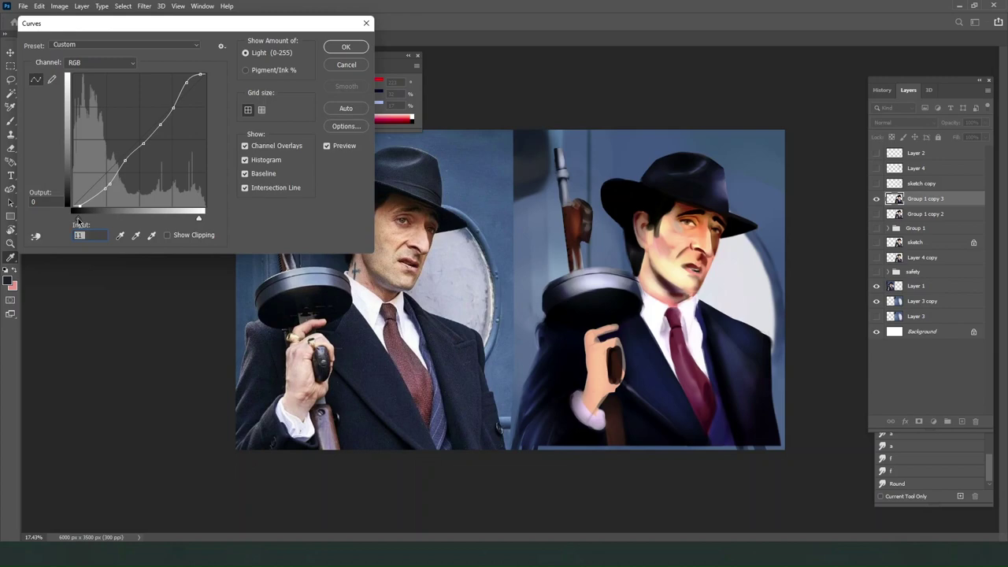
Return the curve's black and white points to the ends of the range, and set the highlight point to input 216, output 230.
drag(78, 220, 76, 219)
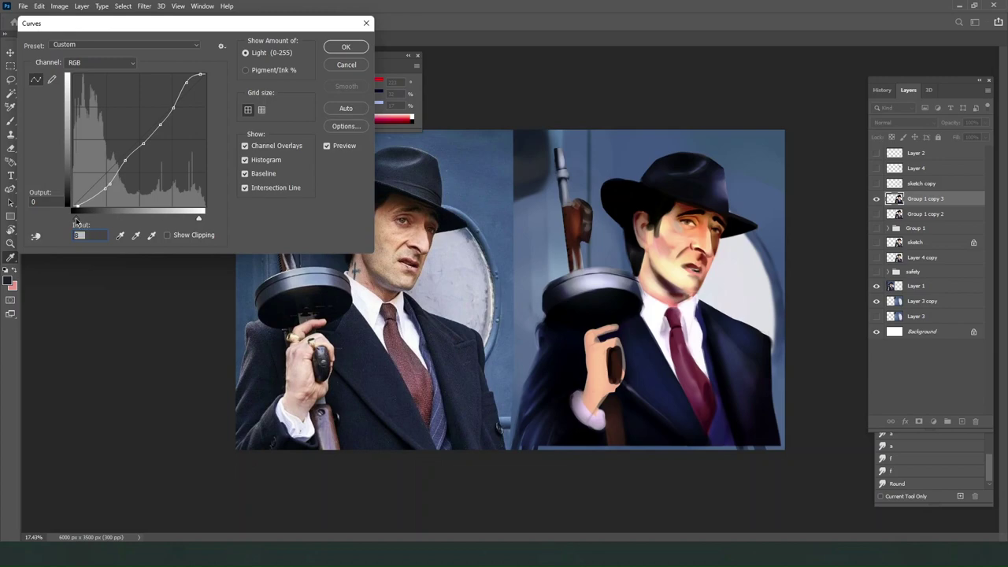
click(203, 219)
drag(186, 83, 185, 87)
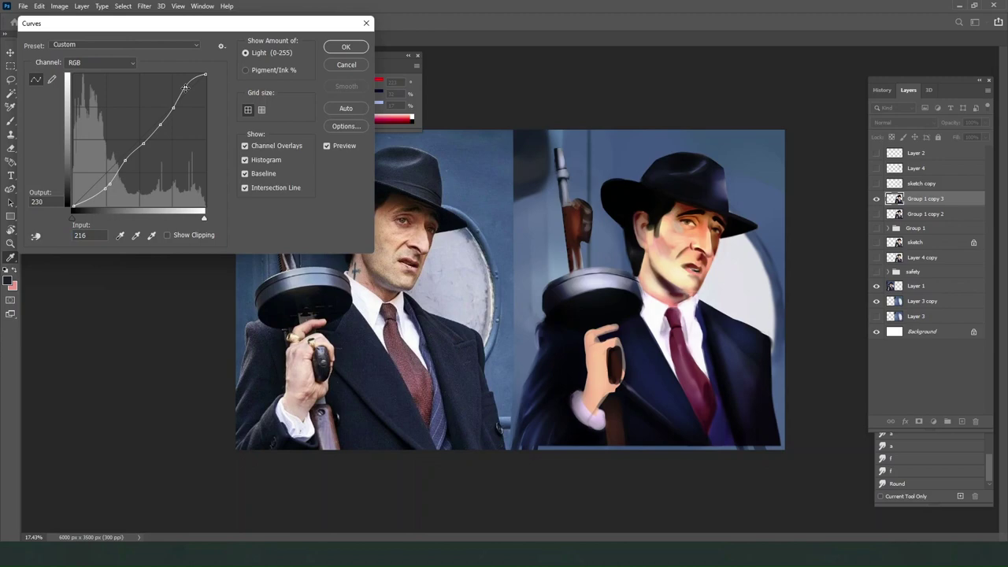
Move the RGB curve's black point to input 9, output 0, and set the shadow point to input 56, output 43.
click(159, 122)
key(ctrl+z)
click(125, 164)
click(100, 186)
key(ctrl+z)
click(104, 187)
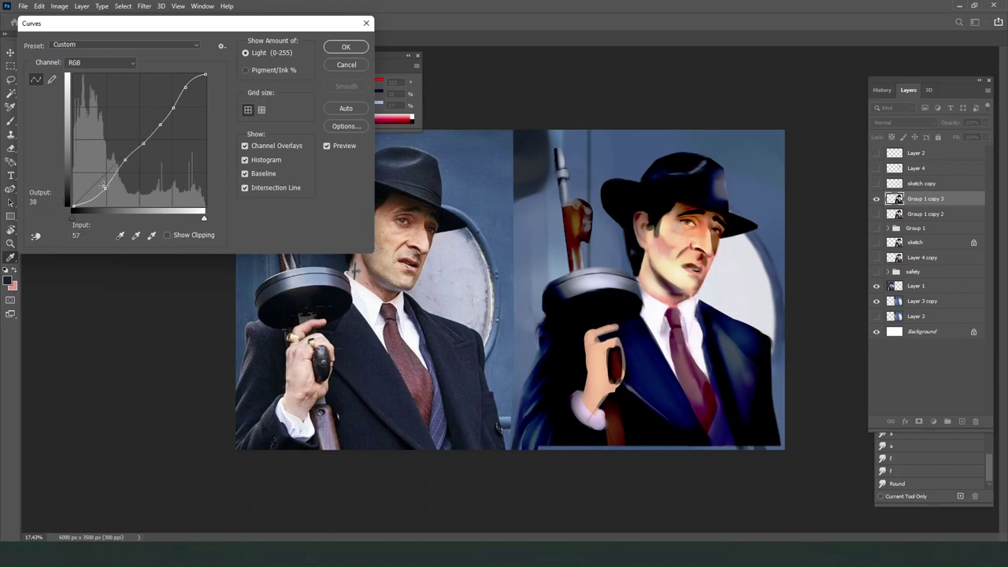
drag(104, 187, 71, 218)
click(78, 220)
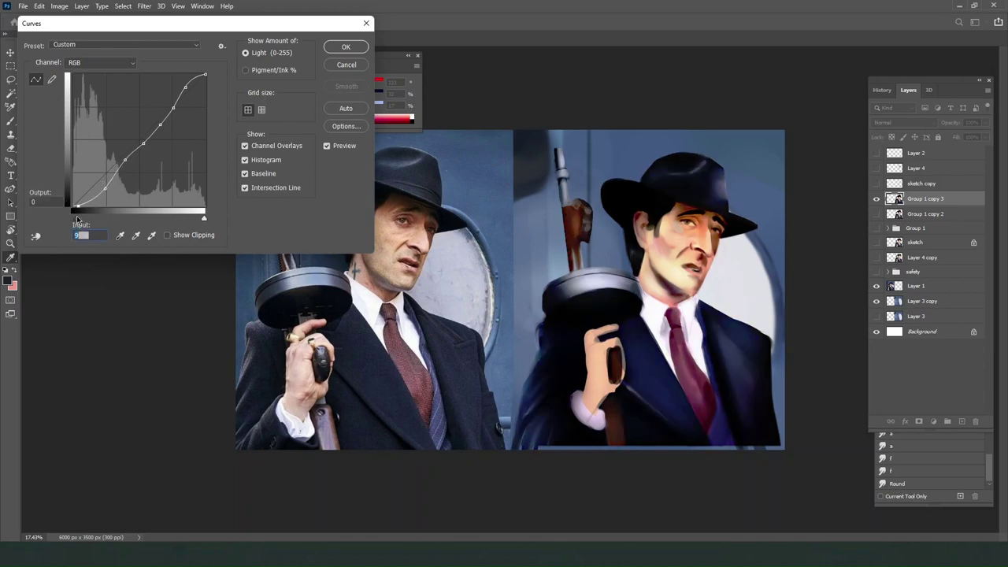
click(103, 185)
drag(103, 186, 103, 183)
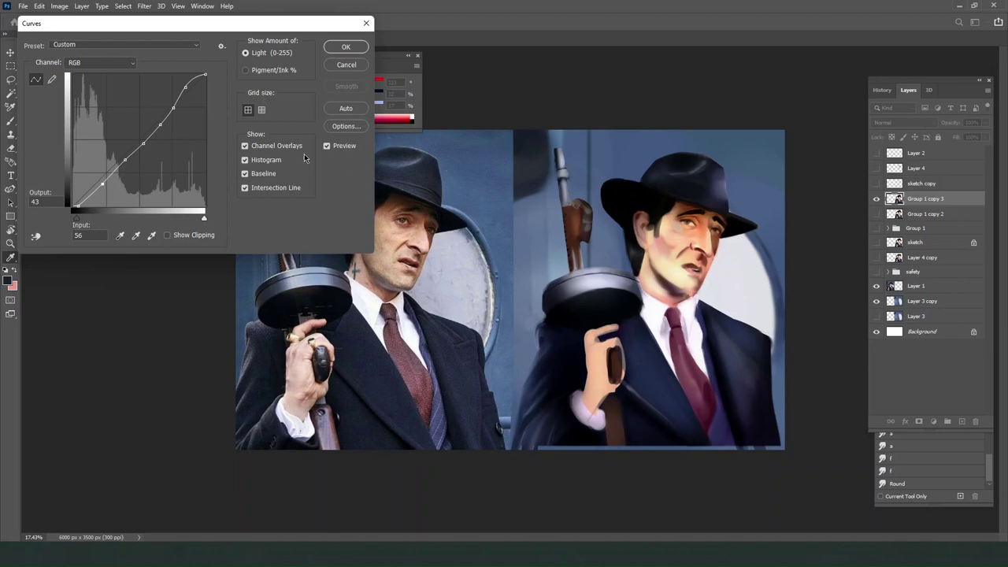
Compare the figure with and without the Curves adjustment, and apply the adjustment to the layer.
click(327, 147)
click(327, 147)
click(327, 147)
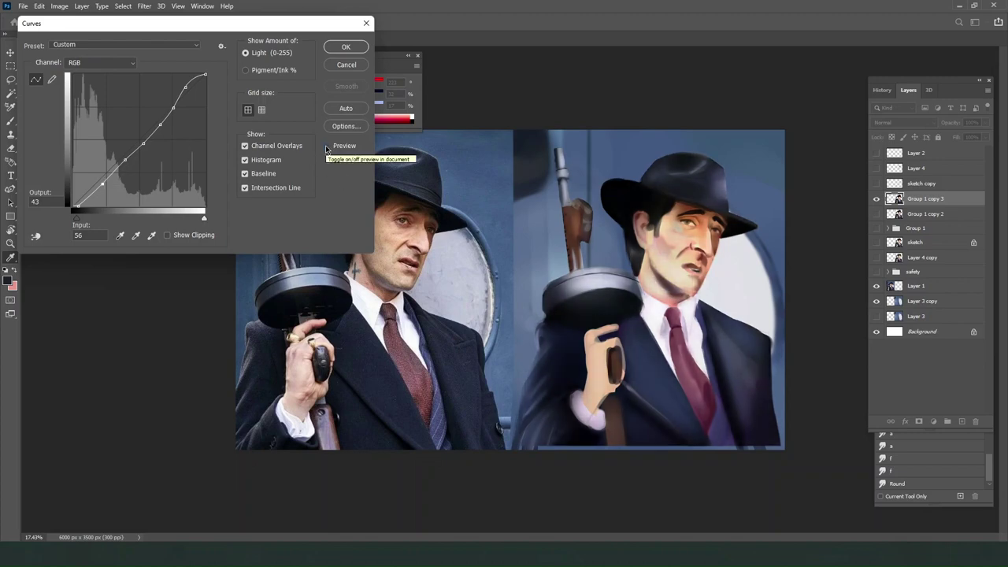
click(327, 147)
click(327, 147)
click(327, 146)
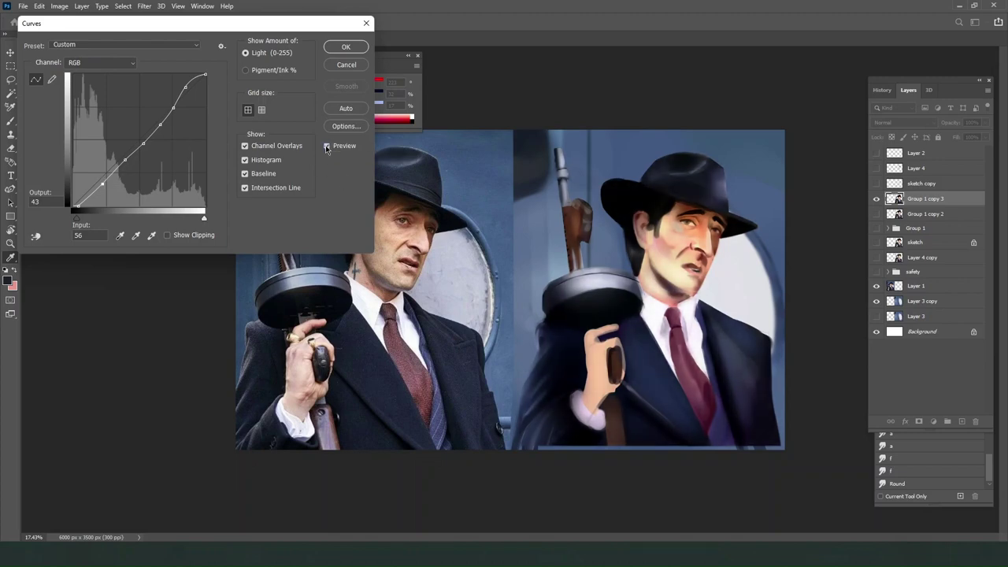
click(354, 48)
Compare the adjusted Group 1 copy 3 layer with the earlier Group 1 copy 2 version by toggling layer visibility.
key(ctrl+plus)
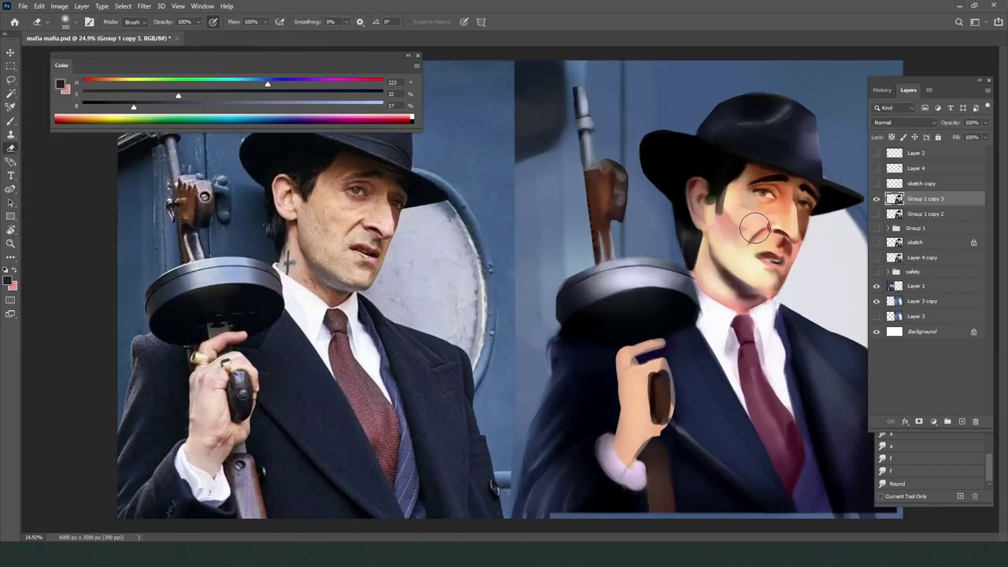
key(ctrl+minus)
scroll(763, 226, up, 3)
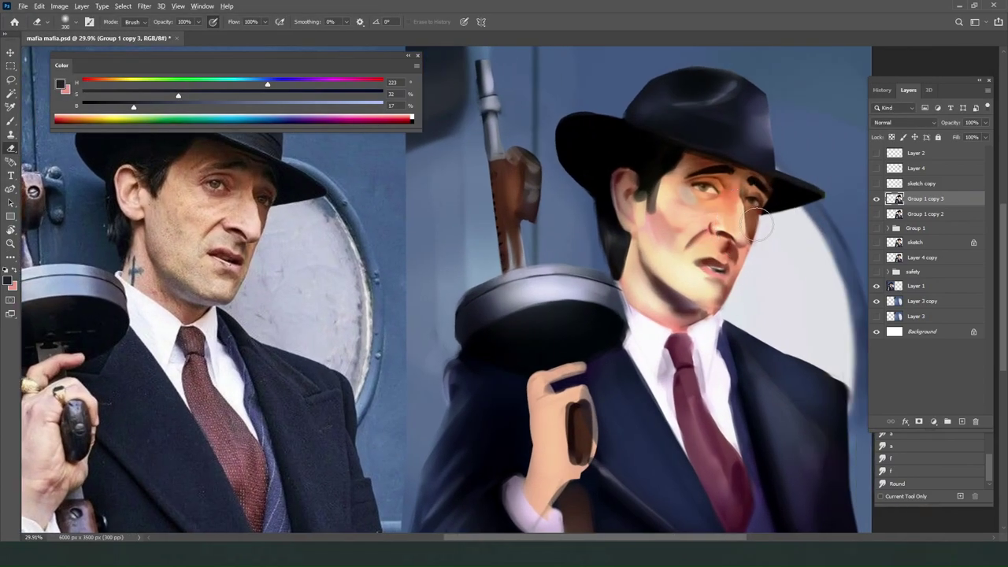
scroll(768, 217, down, 3)
click(876, 198)
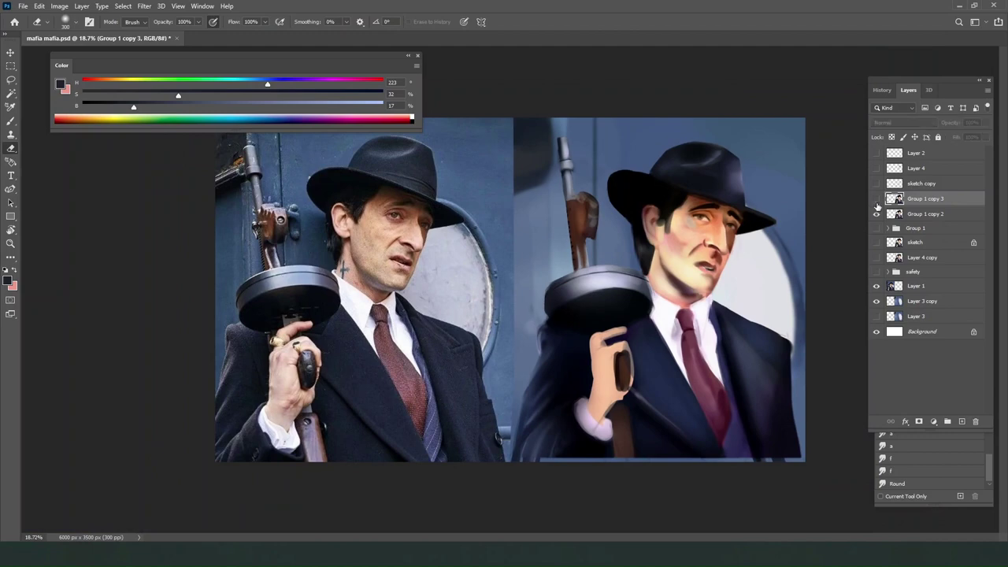
click(876, 200)
click(877, 201)
click(876, 201)
click(877, 201)
click(877, 206)
click(880, 212)
click(879, 212)
click(880, 215)
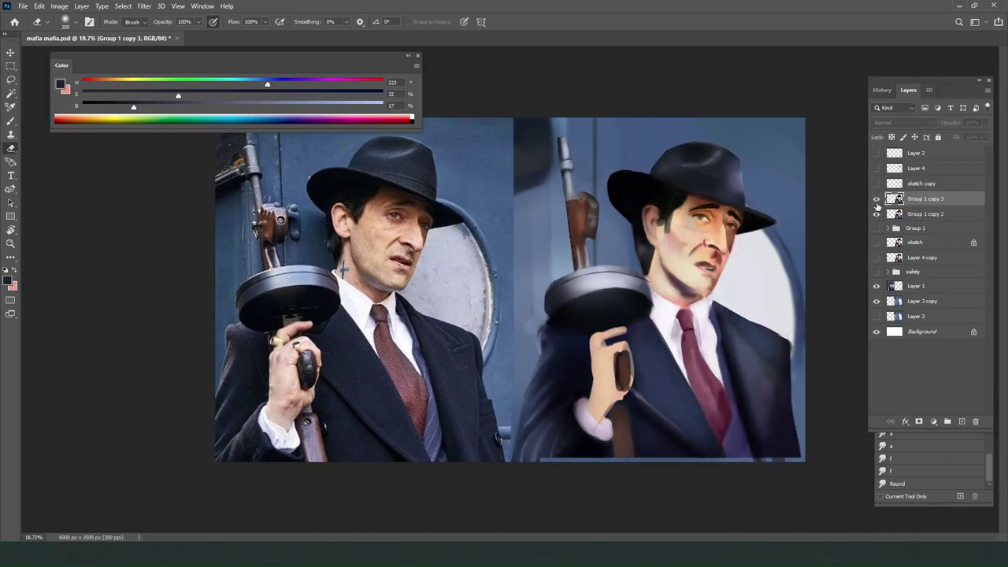
click(880, 217)
Hide Group 1 copy 2 and compare the rougher Layer 4 copy stage with Group 1 copy 3 by toggling their visibility.
drag(877, 200, 878, 215)
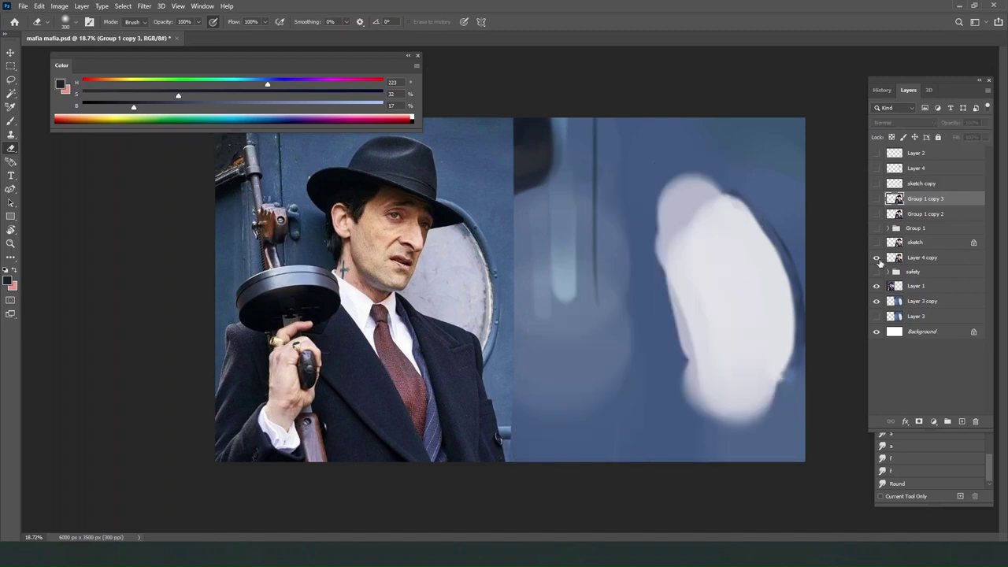
click(878, 259)
click(878, 259)
click(876, 257)
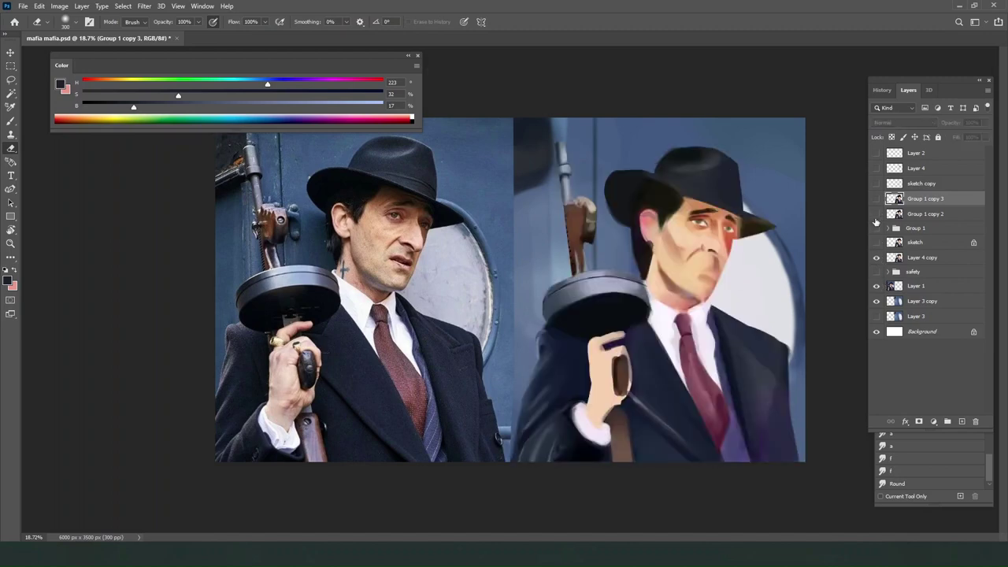
click(875, 201)
click(875, 201)
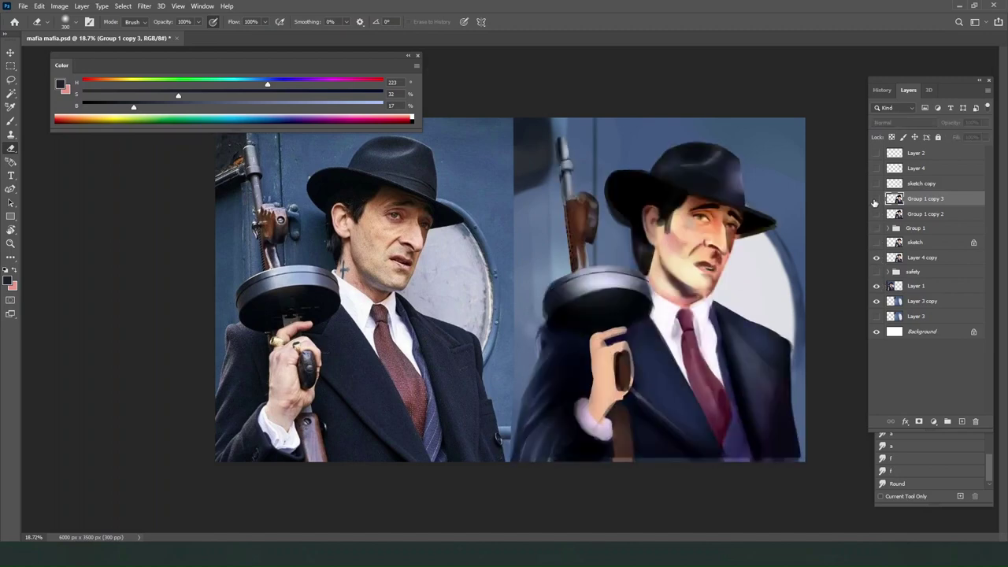
click(875, 201)
click(875, 201)
click(875, 201)
click(875, 201)
click(875, 201)
click(875, 201)
click(875, 201)
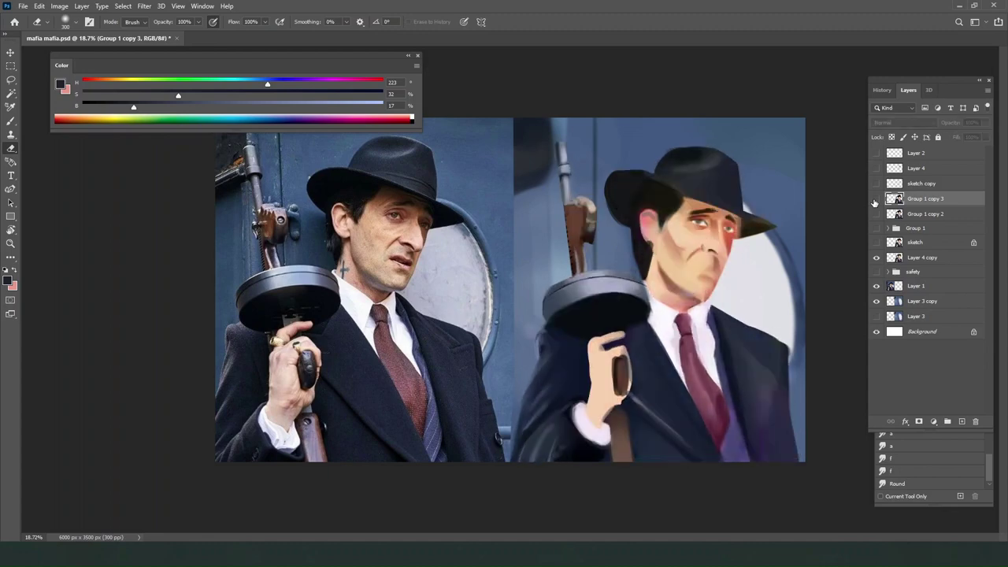
click(875, 201)
click(875, 201)
click(875, 201)
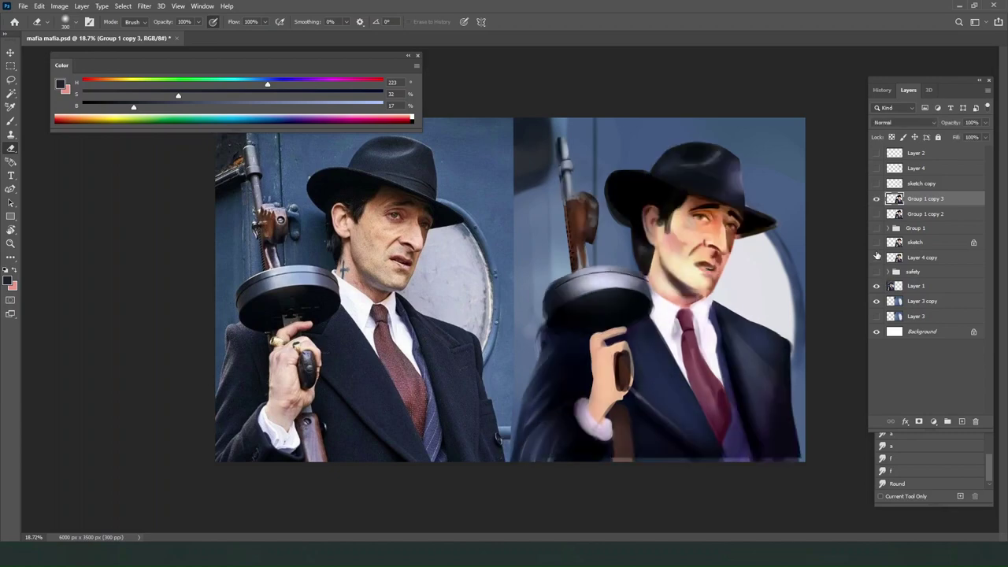
click(876, 202)
click(876, 202)
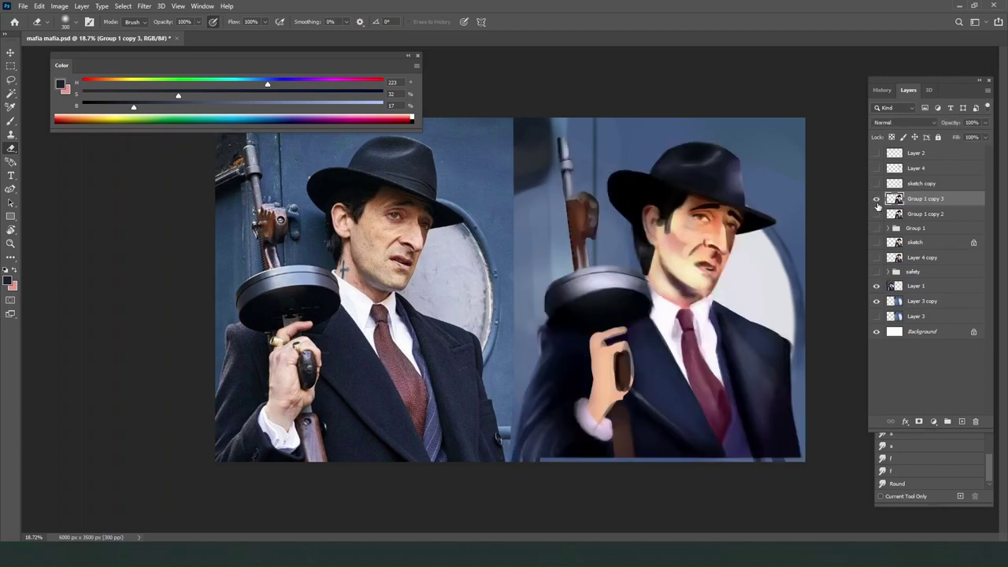
Show the safety group and compare its early Layer 1 copy block-in with the current Group 1 copy 3 painting.
click(887, 276)
click(887, 271)
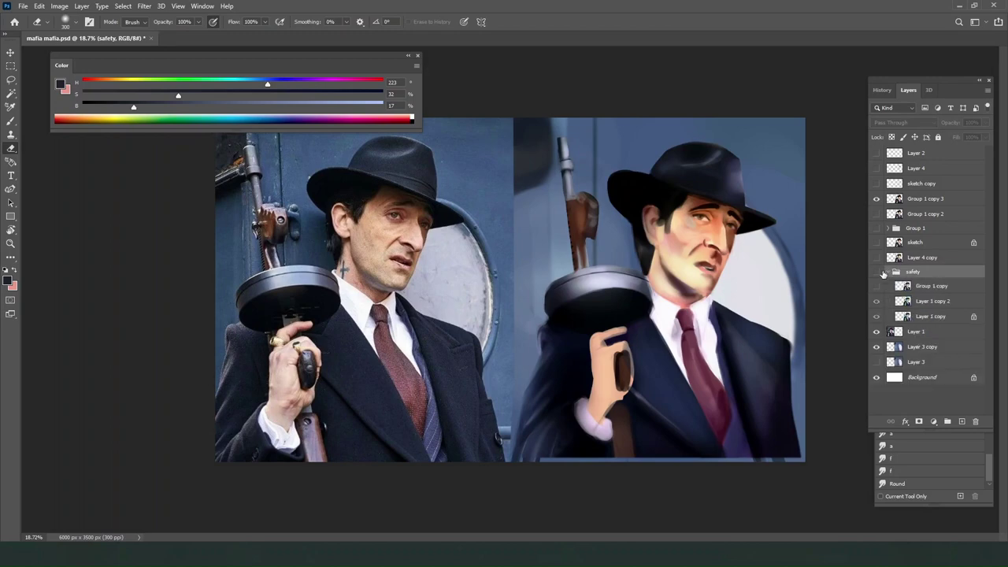
click(877, 272)
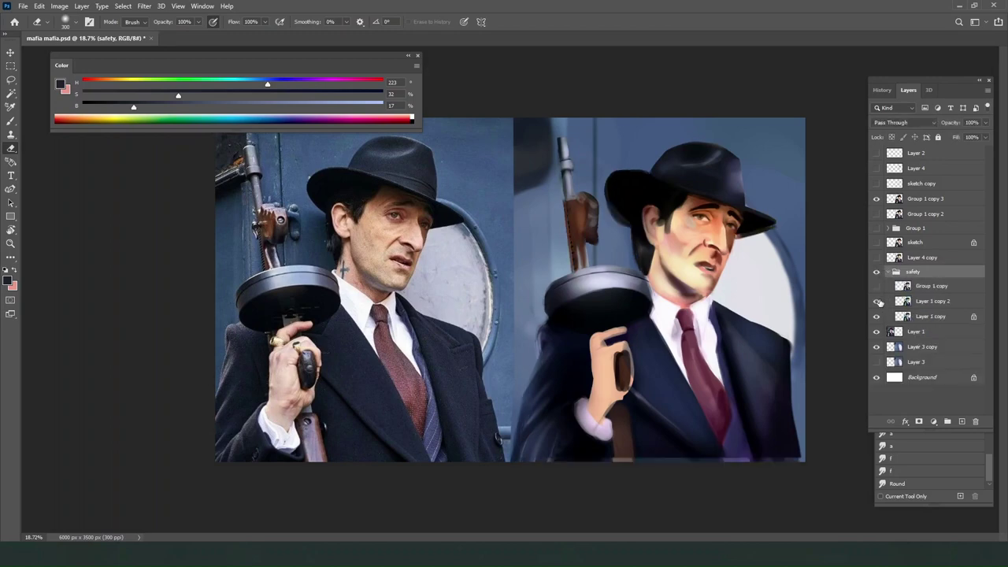
click(877, 301)
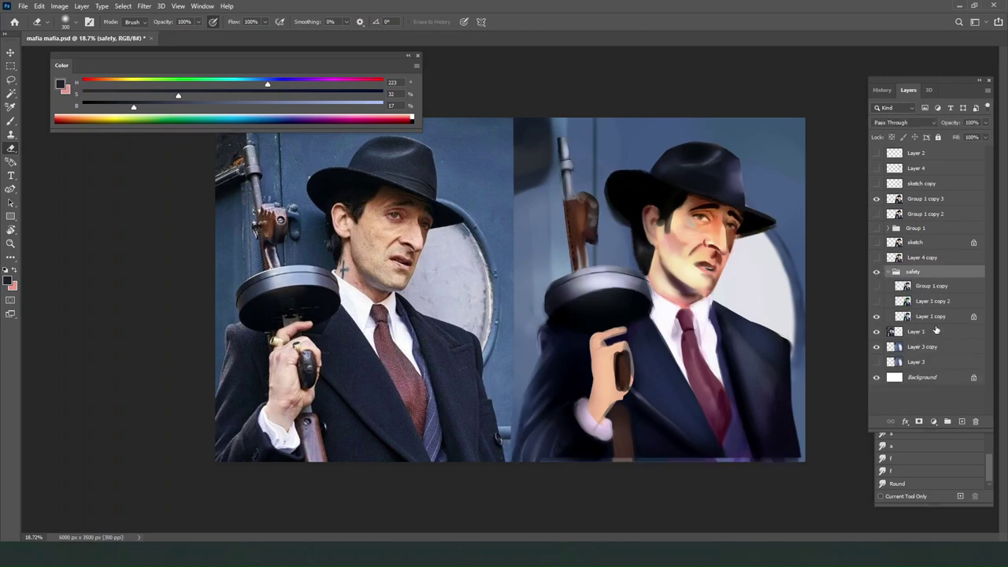
click(930, 317)
click(873, 200)
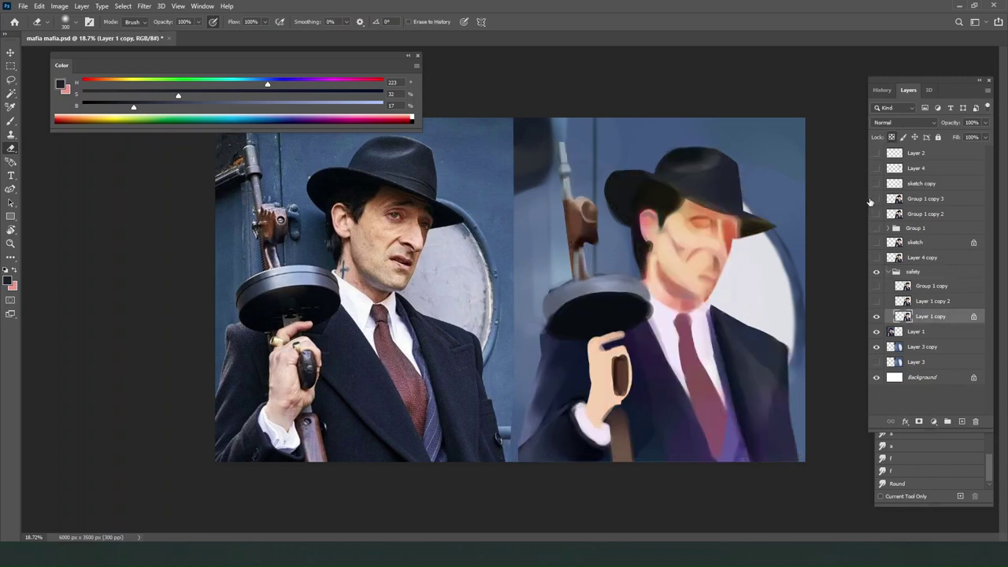
click(872, 200)
click(872, 200)
click(872, 200)
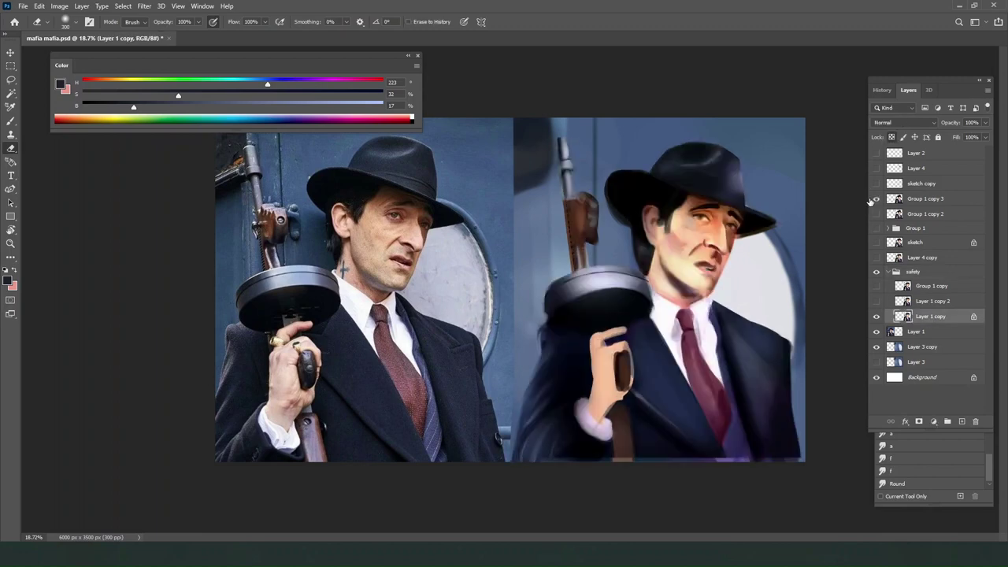
click(872, 200)
click(872, 200)
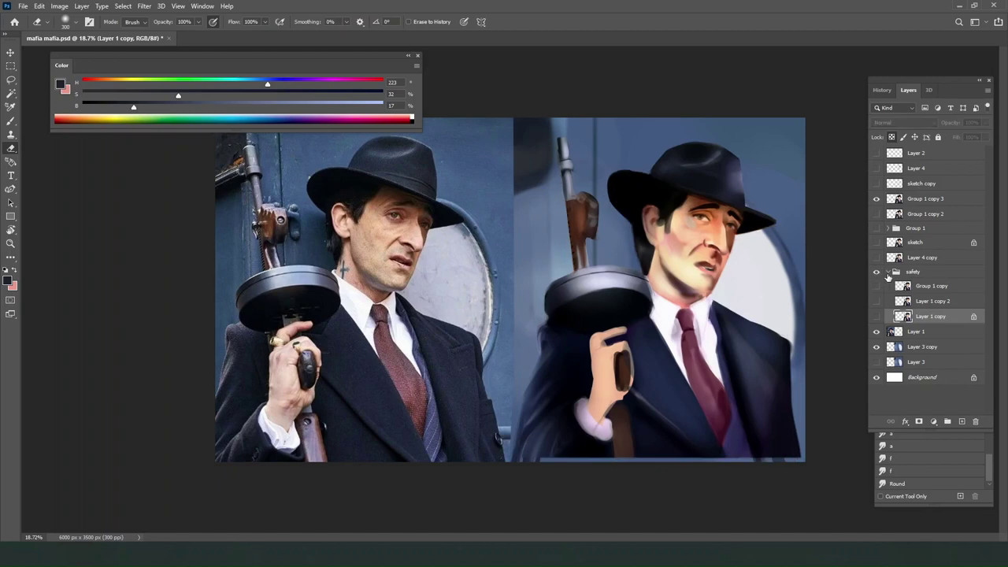
Collapse and hide the safety group, and duplicate the Group 1 copy 3 layer with its original hidden.
click(889, 273)
click(878, 273)
click(888, 204)
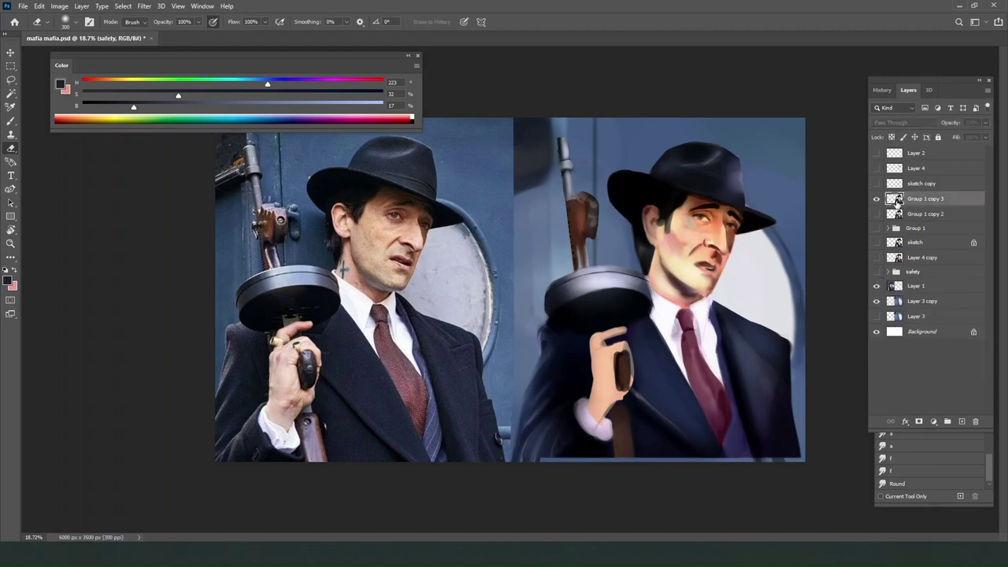
key(ctrl+j)
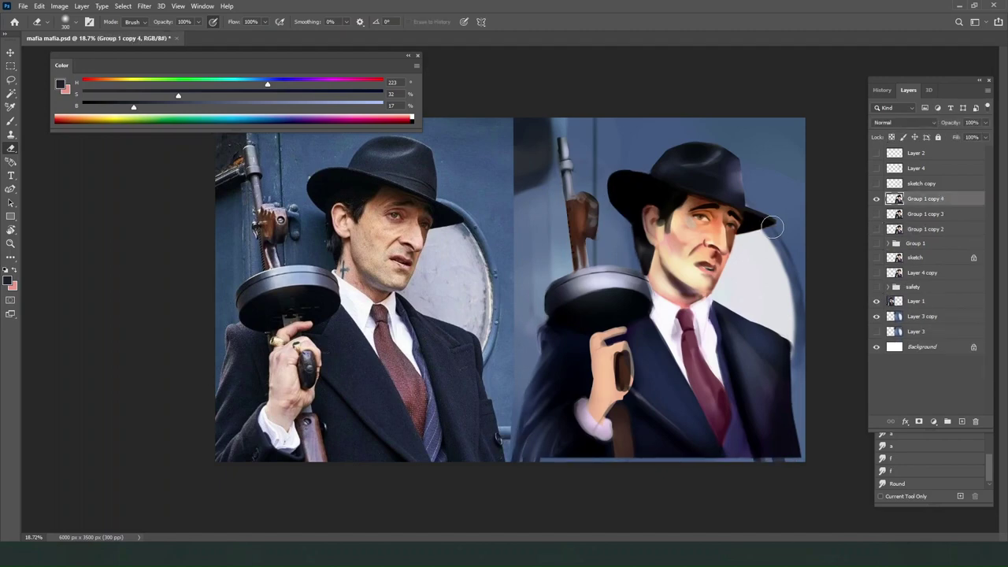
Brush the black sleeve and brown gunstock down to the canvas's bottom edge using colours sampled from the painting.
scroll(509, 291, up, 2)
scroll(740, 291, down, 3)
scroll(770, 409, up, 2)
key(b)
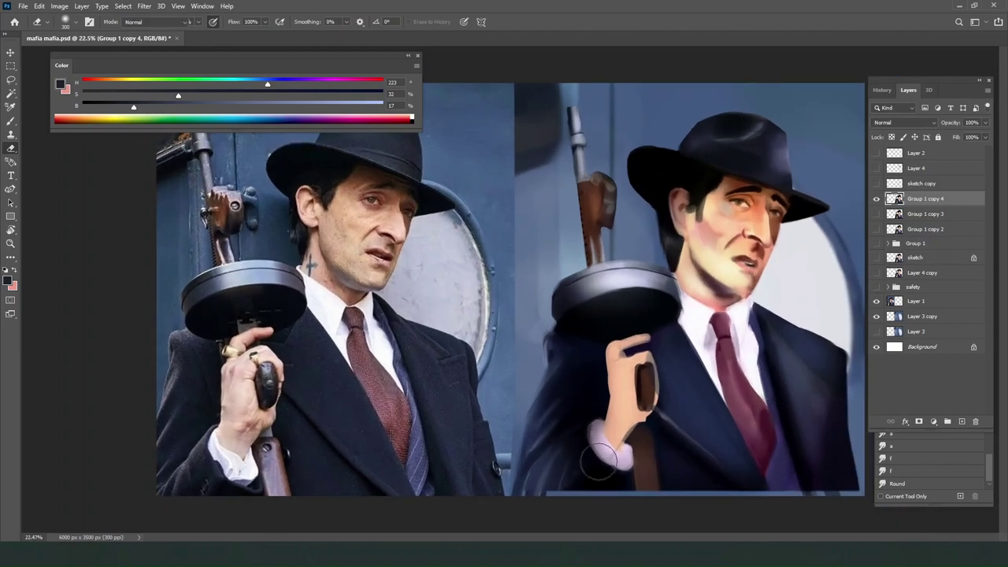
alt+click(597, 478)
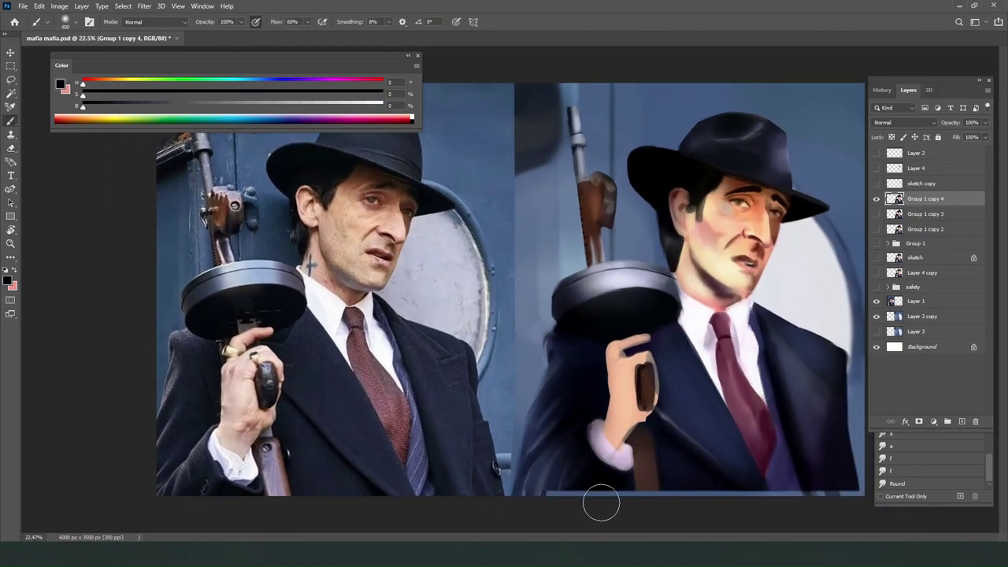
drag(603, 504, 551, 517)
key(bracketleft)
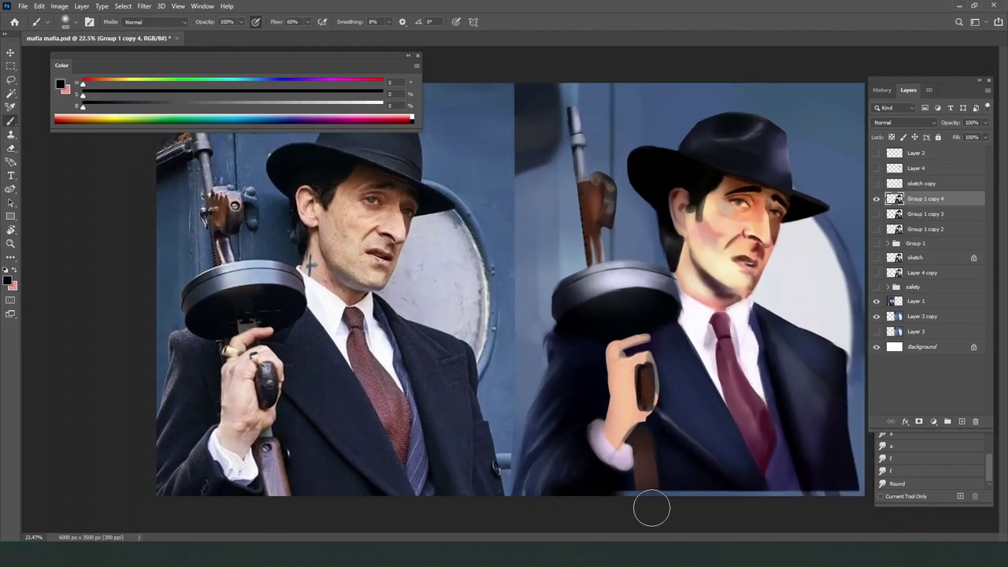
alt+click(628, 484)
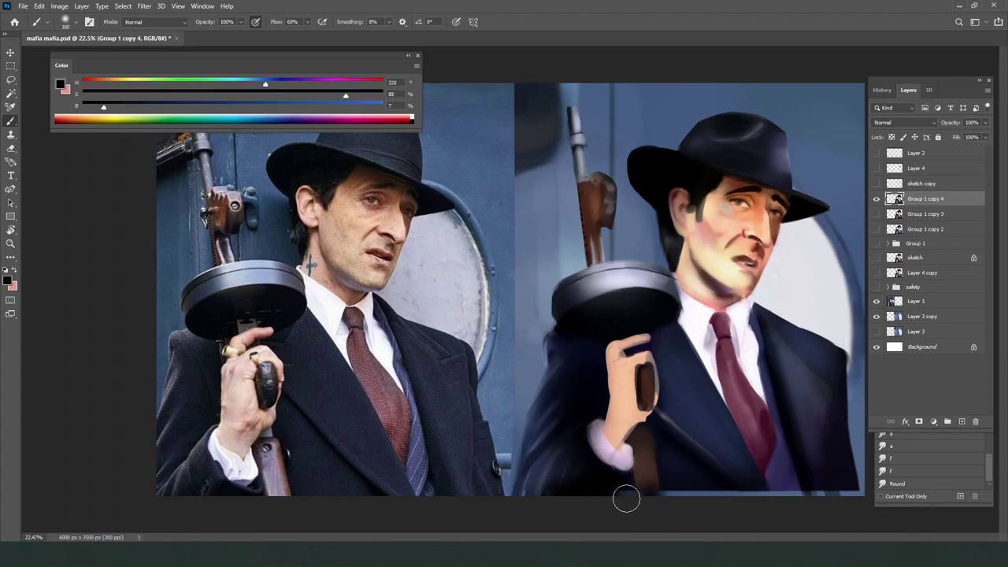
alt+click(646, 479)
key(bracketleft)
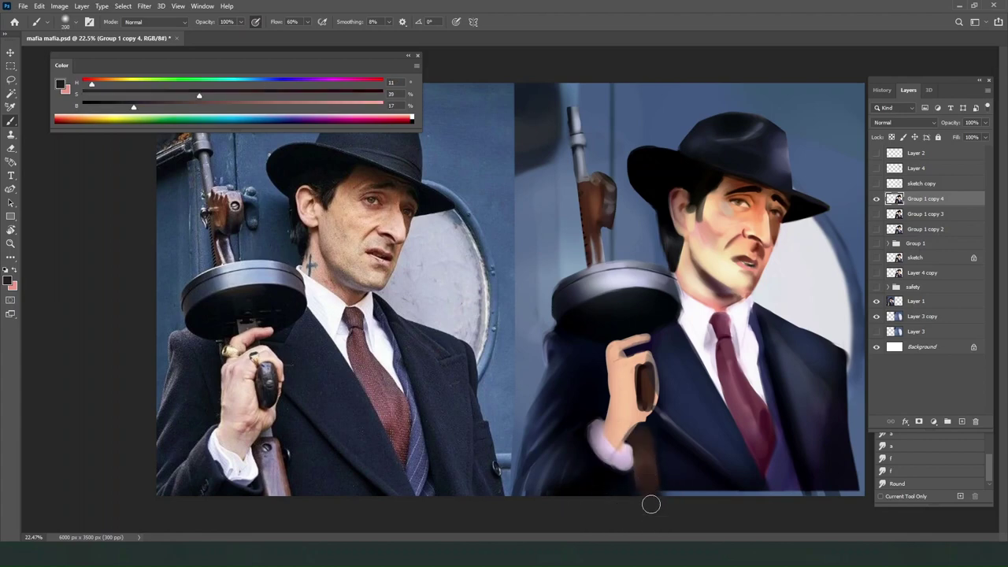
Extend the coat front between the gunstock and the tie to the bottom edge with sampled dark blues.
alt+click(670, 482)
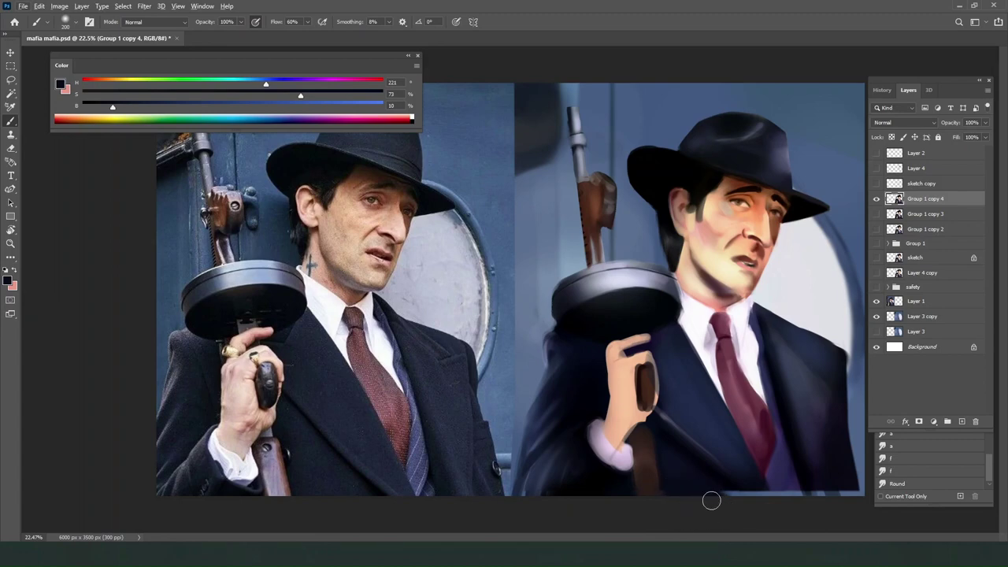
alt+click(682, 451)
key(bracketleft)
mouse_move(760, 511)
mouse_down()
mouse_move(745, 502)
mouse_move(775, 505)
mouse_up()
alt+click(736, 477)
alt+click(739, 477)
Fill the bottom edge below the tie and the coat's far side with sampled violet-blue and near-black tones.
alt+click(781, 474)
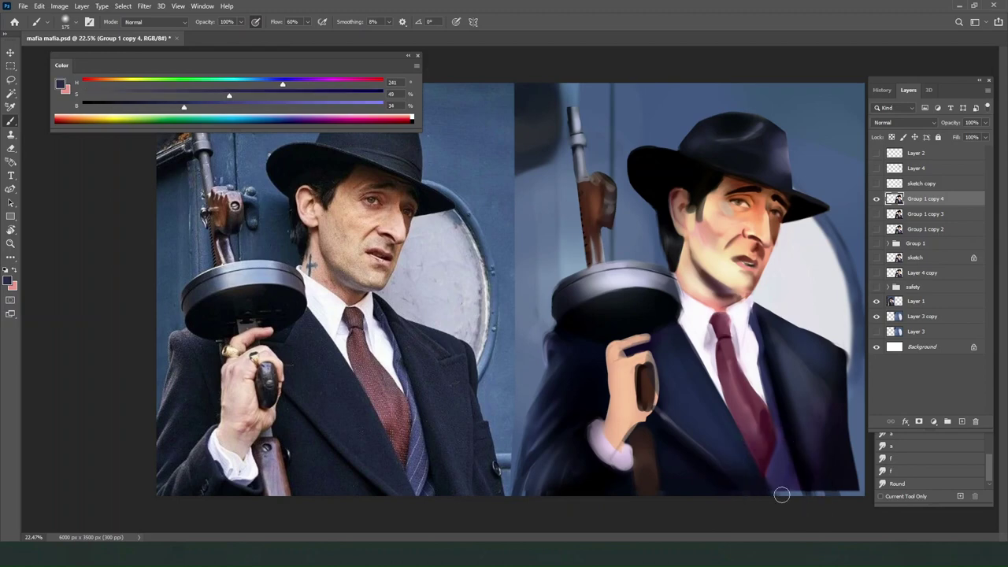
key(bracketright)
key(bracketright)
alt+click(802, 469)
key(bracketleft)
key(bracketleft)
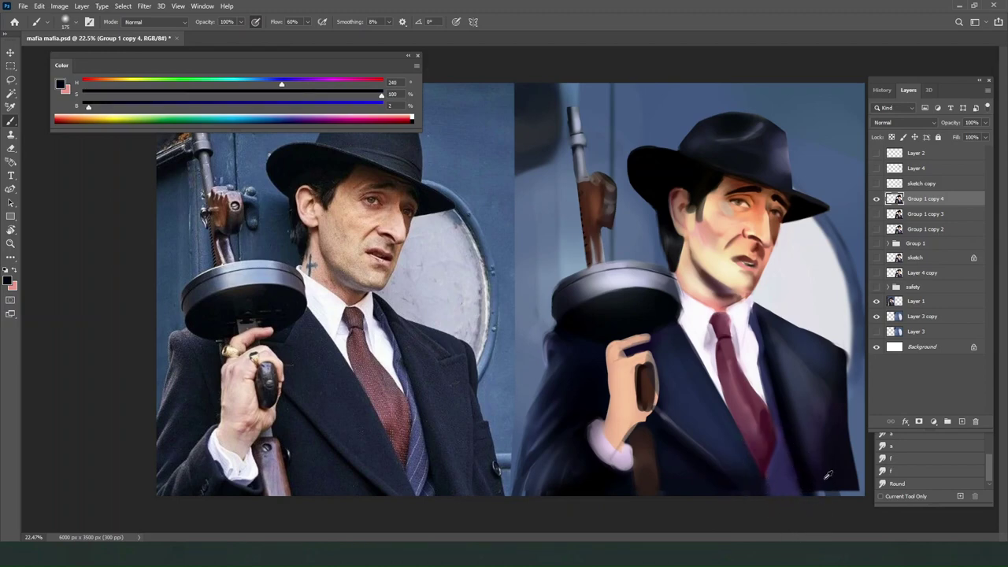
alt+click(825, 476)
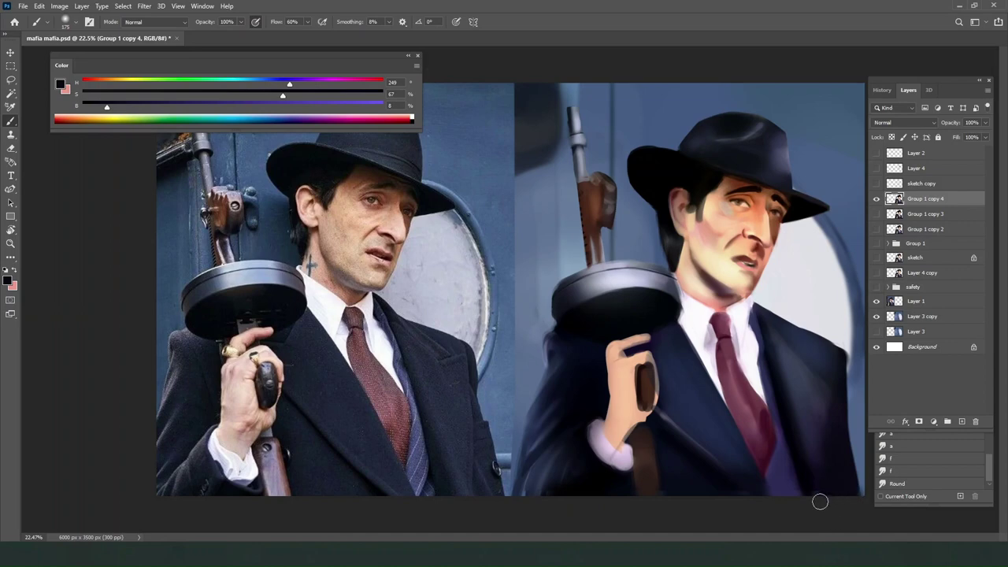
scroll(535, 282, down, 2)
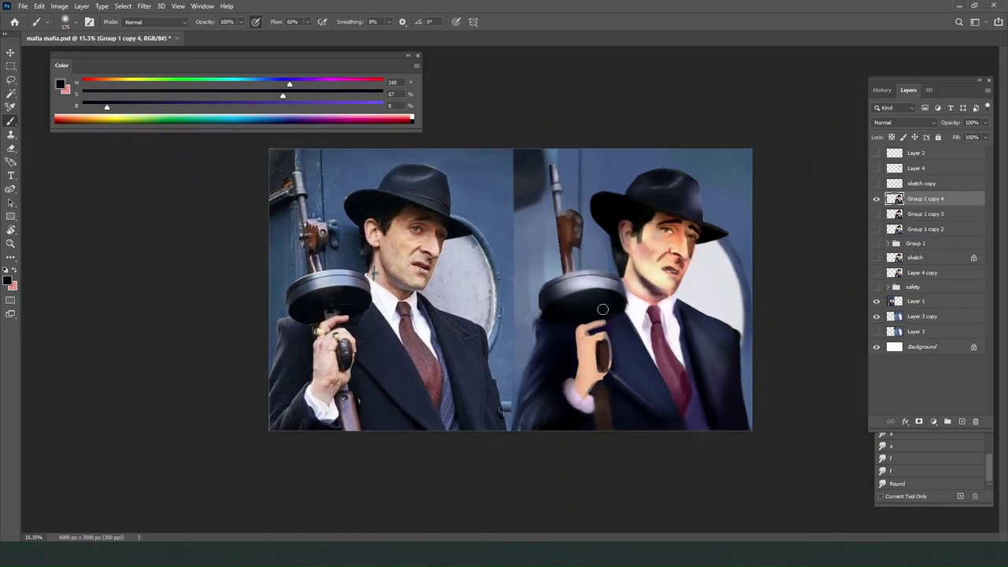
scroll(635, 246, up, 2)
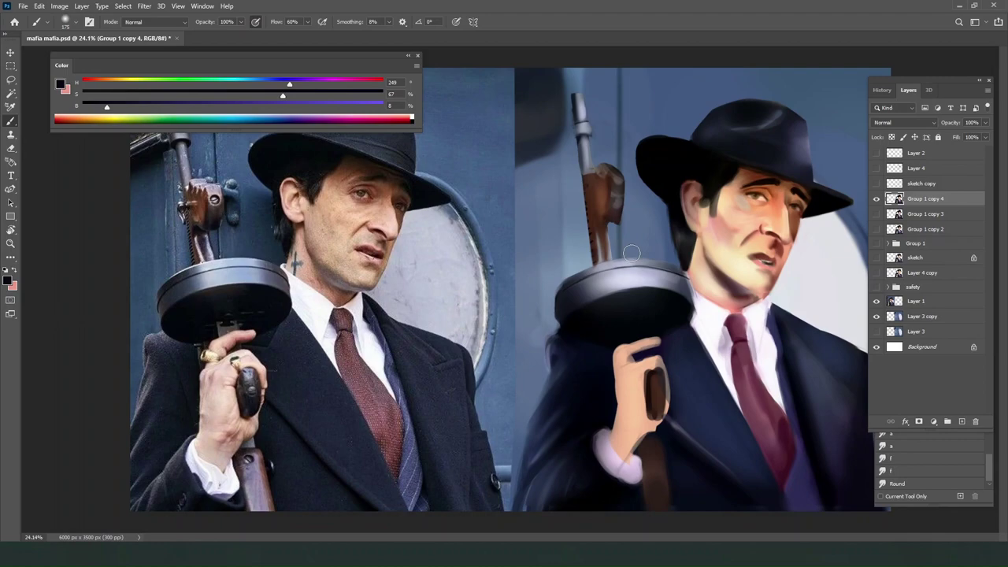
scroll(631, 252, up, 2)
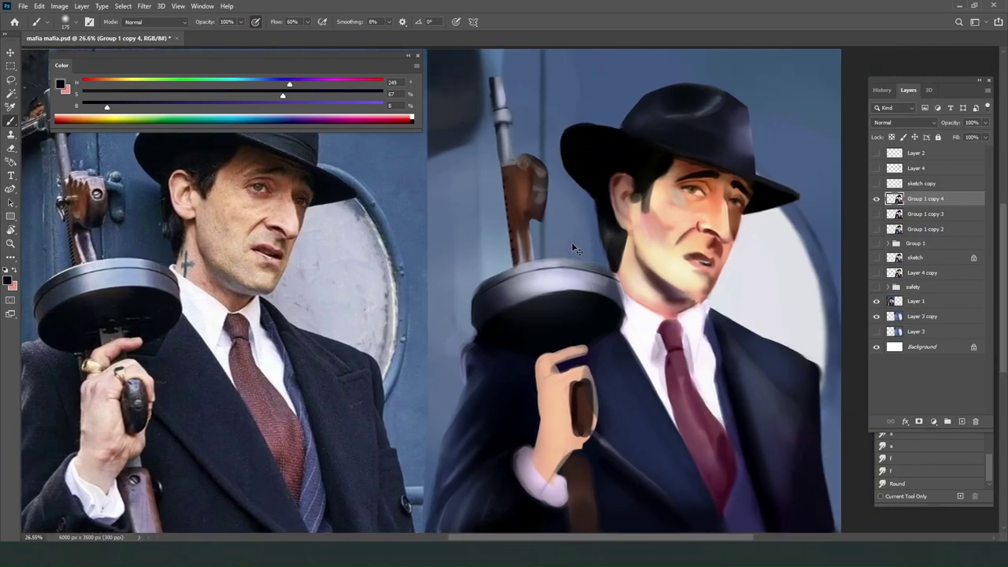
Choose the Round Brush 2.0 preset, reduce it to 125 px and sample a light skin tone from the painted face.
scroll(553, 222, down, 2)
scroll(592, 229, up, 3)
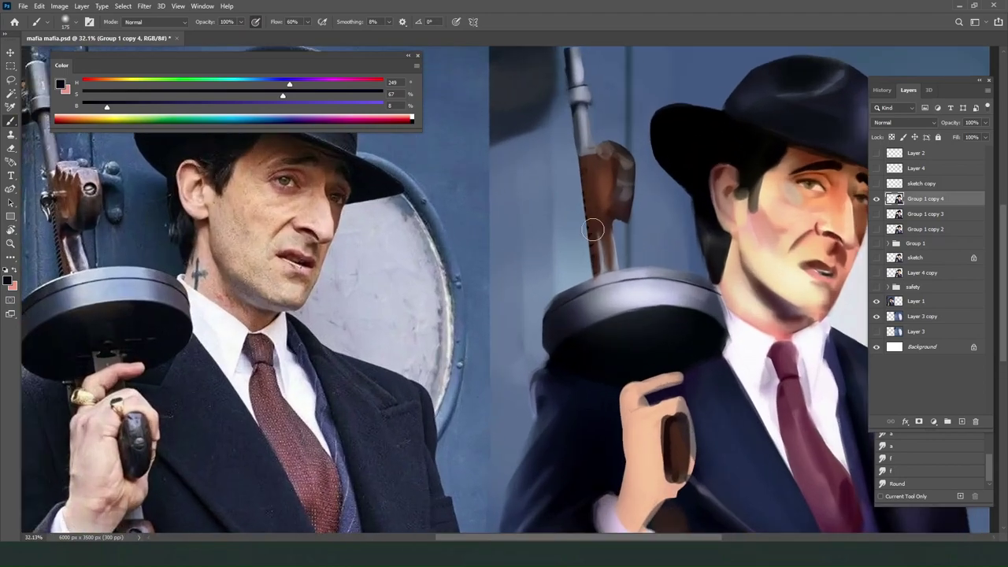
scroll(593, 230, right, 2)
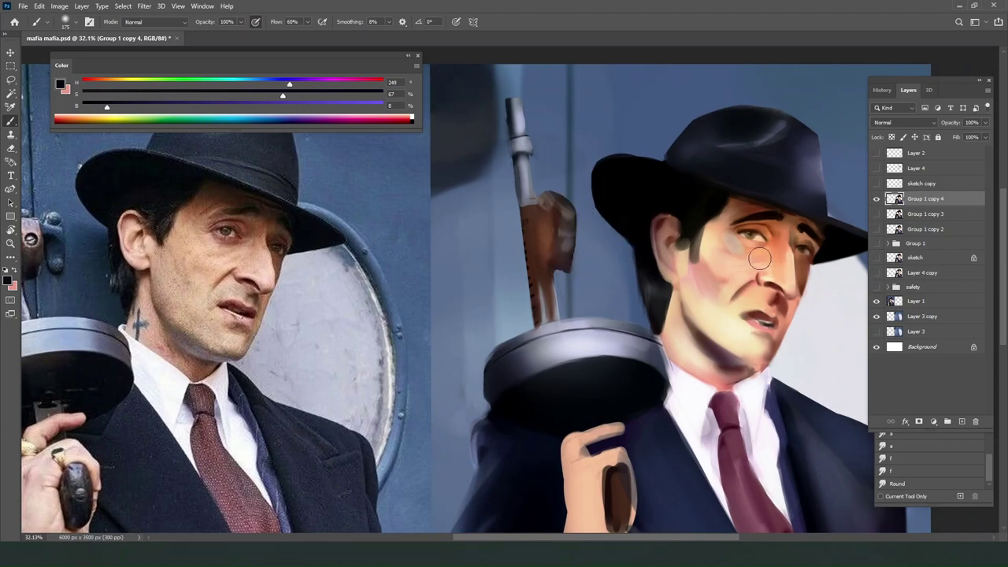
right_click(704, 208)
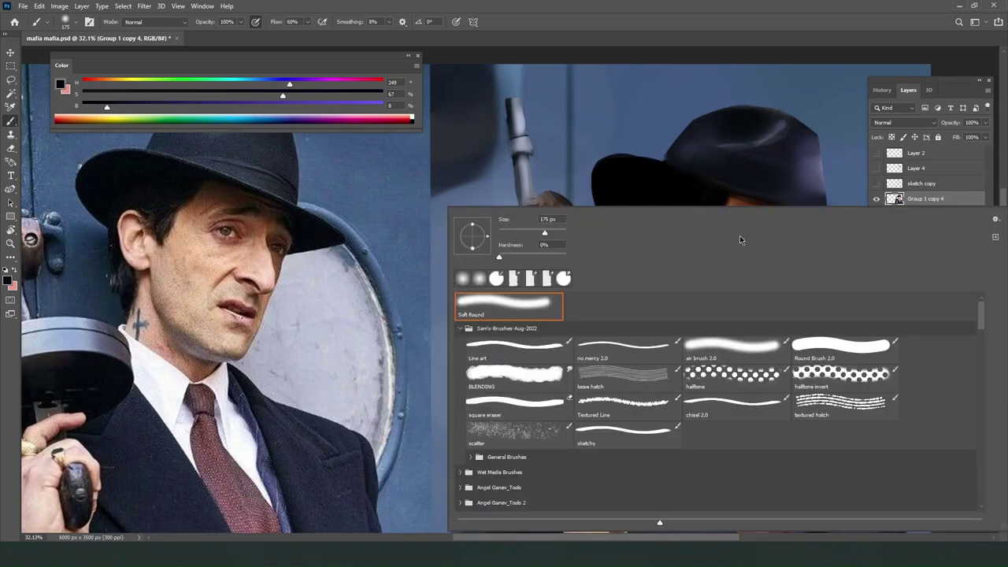
click(852, 349)
click(736, 155)
alt+click(731, 317)
key(bracketleft)
key(bracketleft)
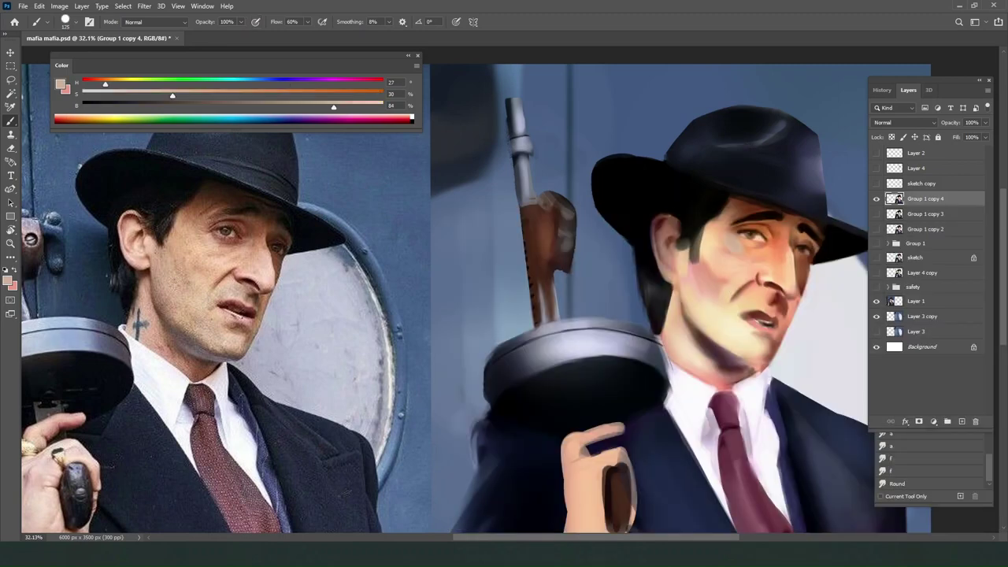
Duplicate the reference photo on Layer 1, move the copy behind the painted figure, and hide it.
scroll(509, 290, down, 5)
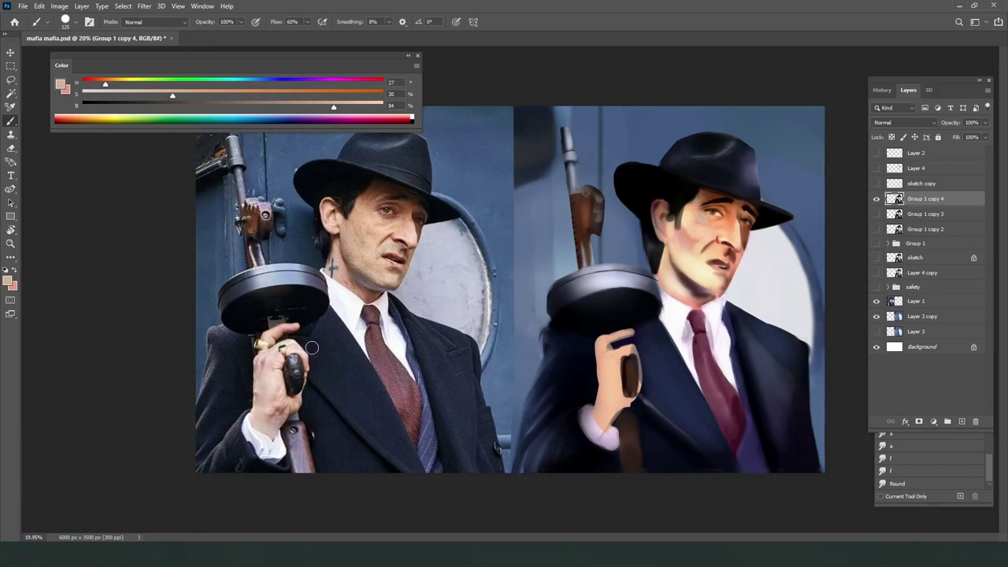
mouse_move(347, 290)
mouse_down()
mouse_move(571, 318)
mouse_move(416, 293)
mouse_move(386, 302)
mouse_up()
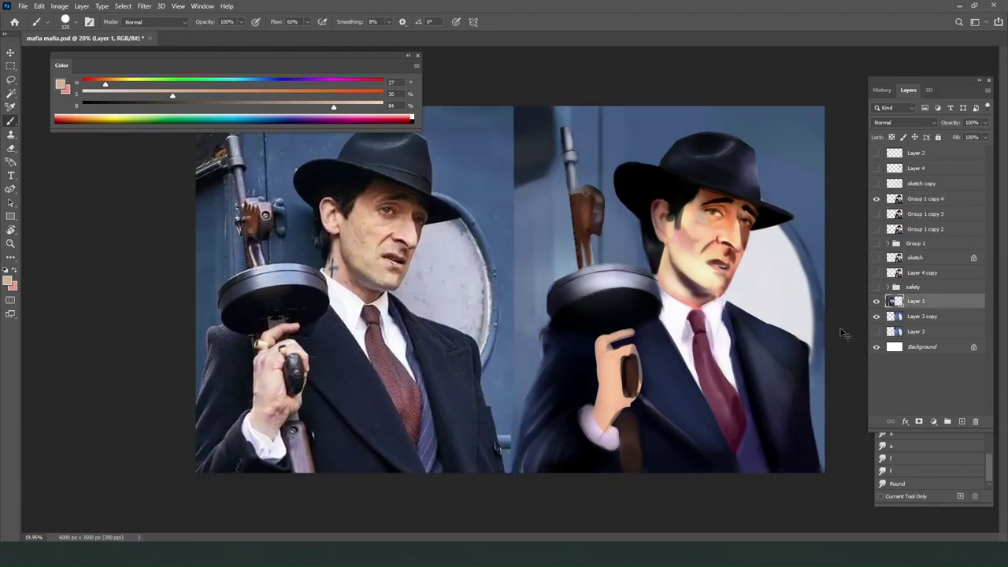
key(ctrl+j)
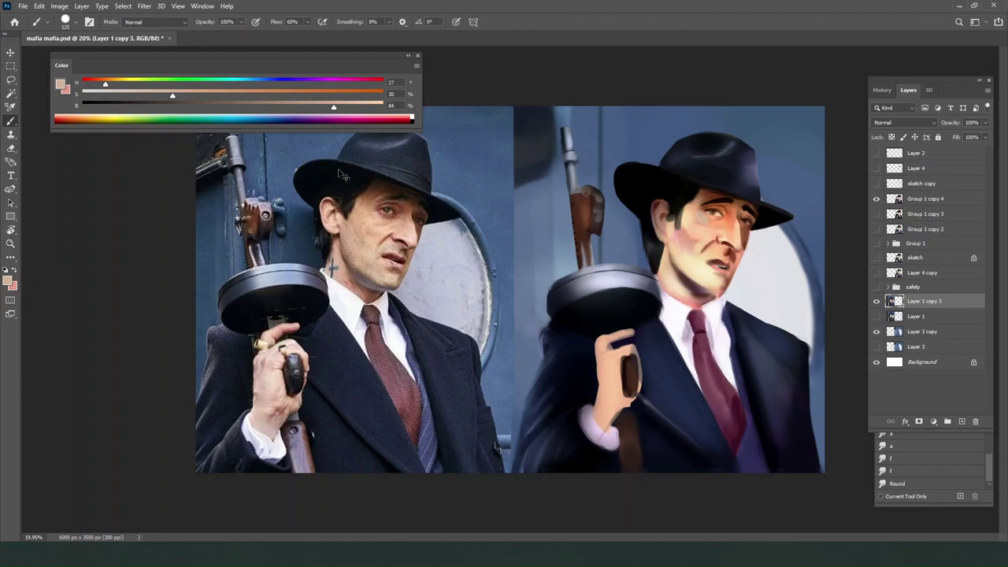
drag(343, 175, 657, 164)
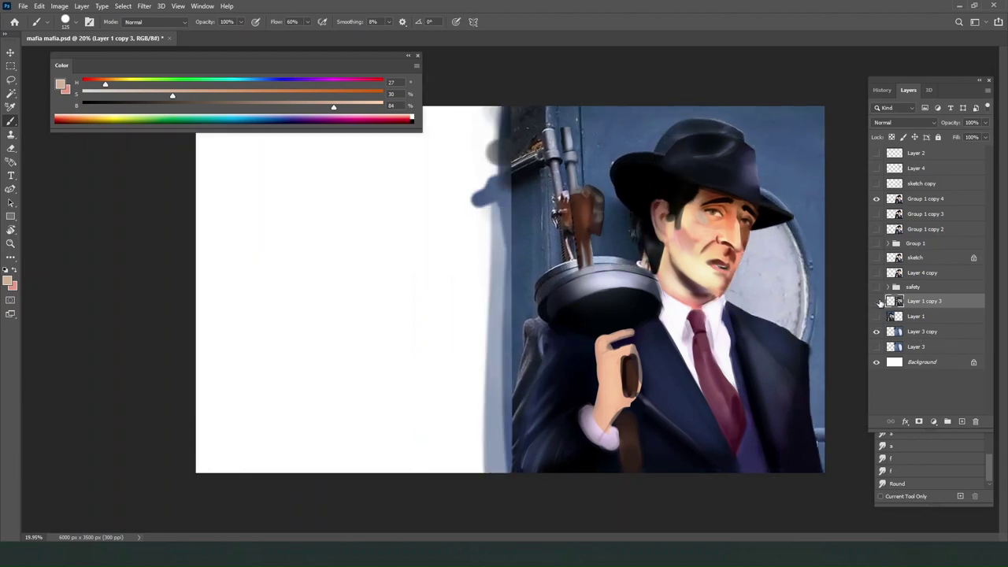
click(878, 302)
Crop the canvas to the painted portrait half at 3000 x 3500 px.
scroll(756, 269, down, 1)
key(c)
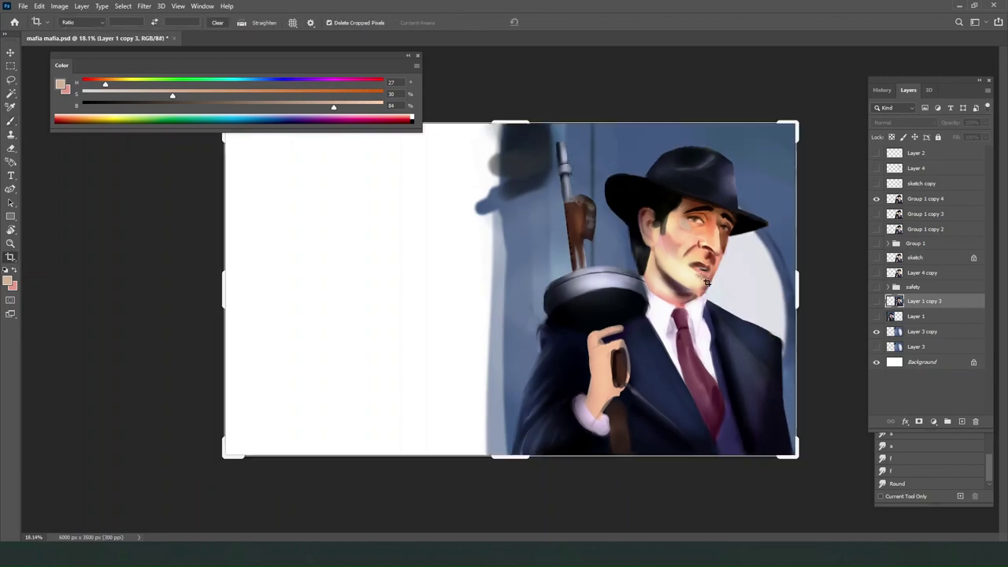
drag(219, 290, 358, 314)
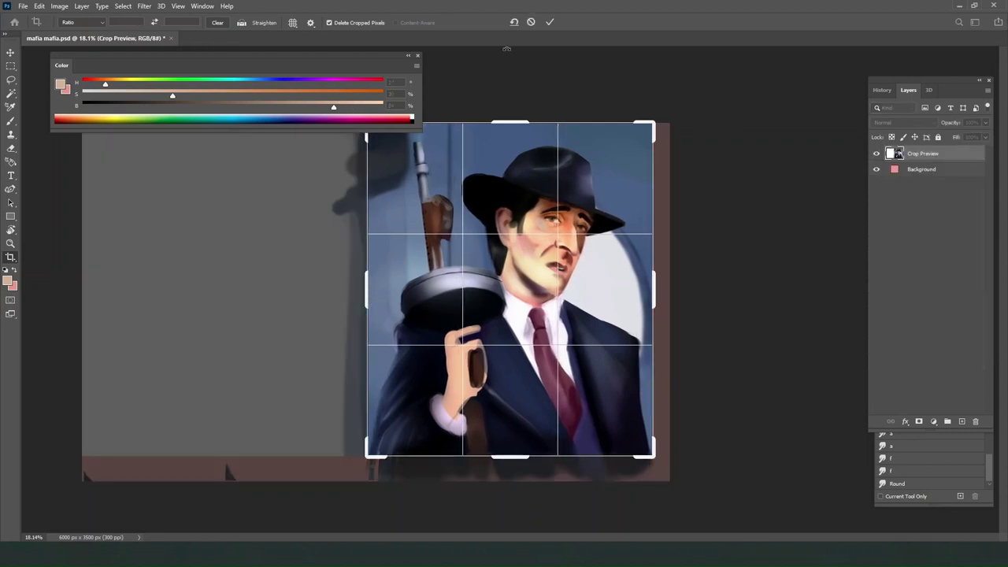
click(550, 23)
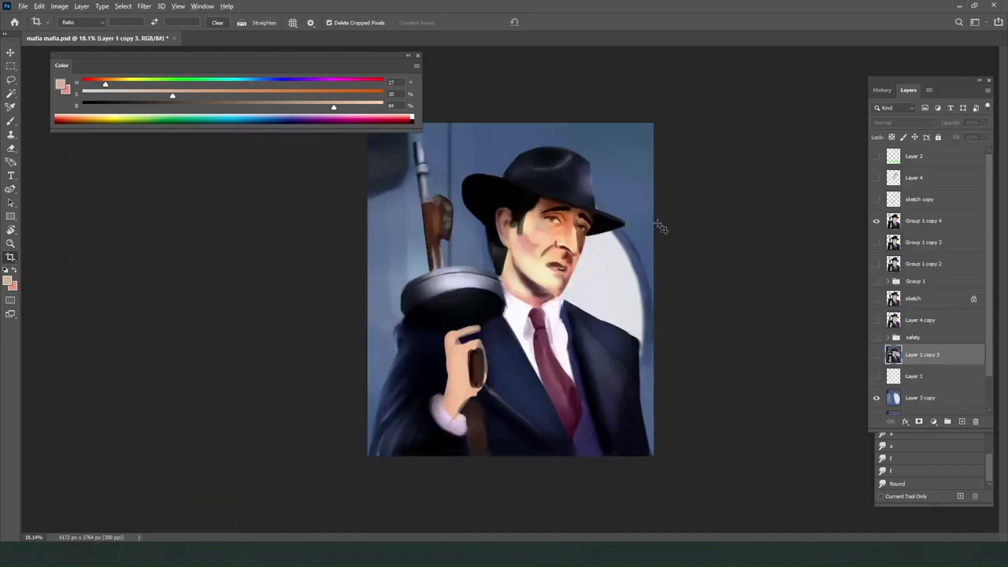
scroll(663, 227, up, 3)
scroll(662, 237, down, 4)
scroll(664, 244, down, 3)
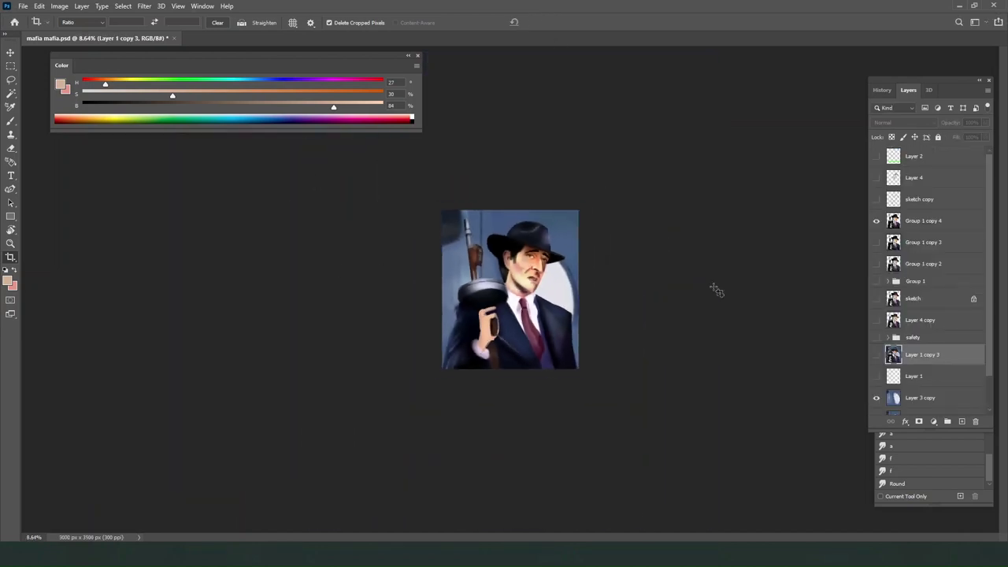
Return to the Brush tool and make the Group 1 copy 4 figure layer active.
key(b)
scroll(579, 297, up, 3)
ctrl+click(562, 258)
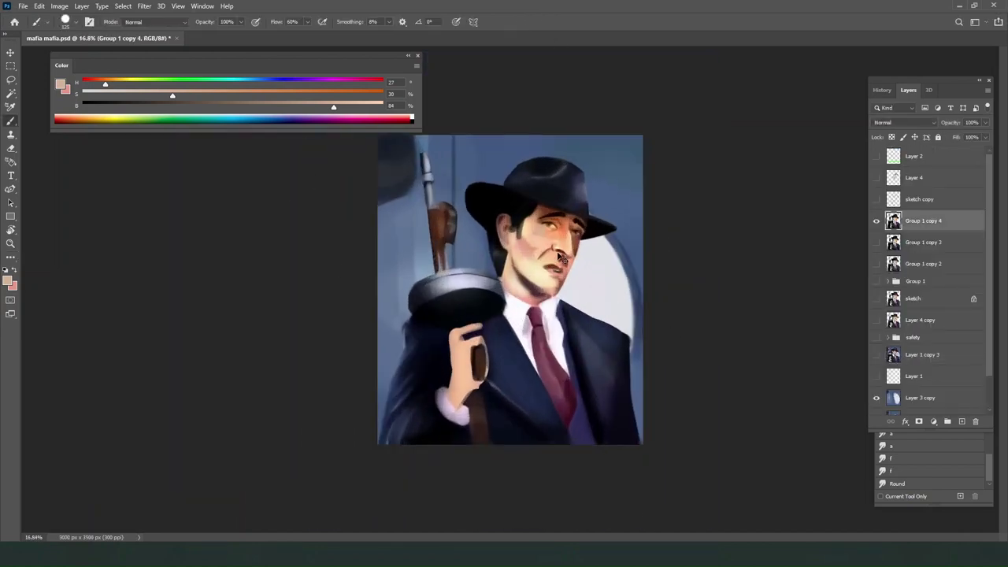
scroll(794, 292, up, 2)
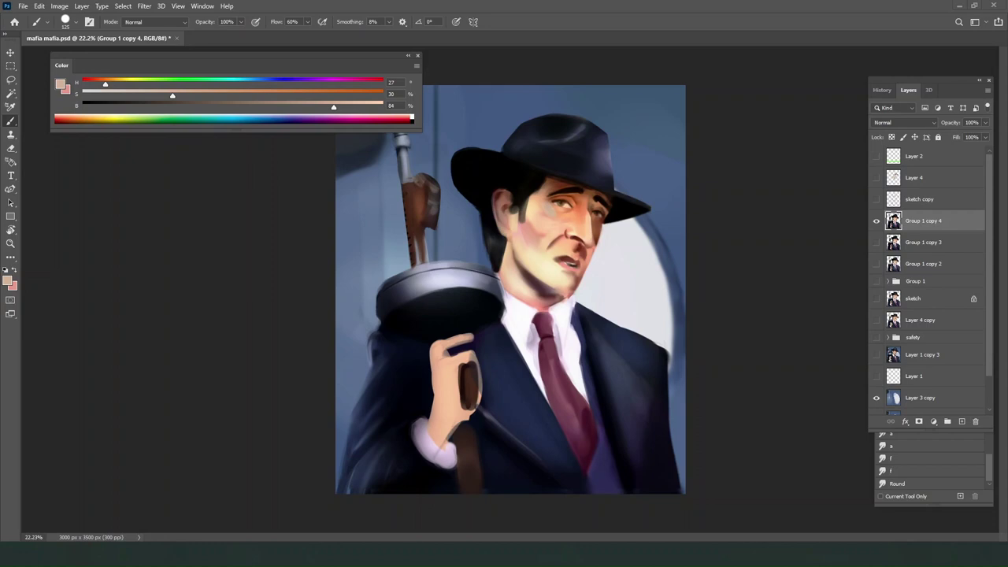
Place the floating reference viewer beside the painting, set it to Always On Top, and frame the photo on the man's upper body.
drag(1, 340, 341, 240)
scroll(338, 303, up, 5)
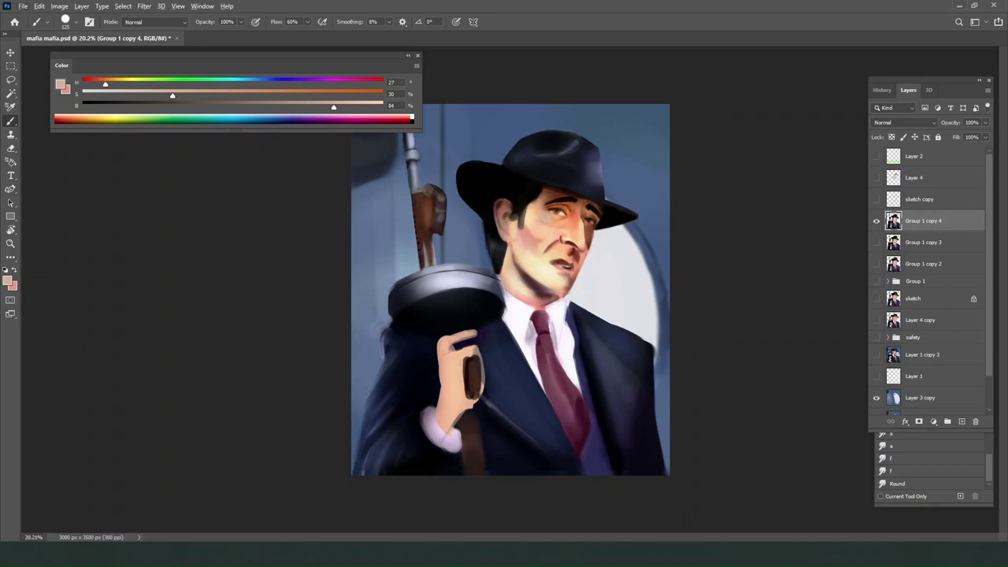
right_click(186, 282)
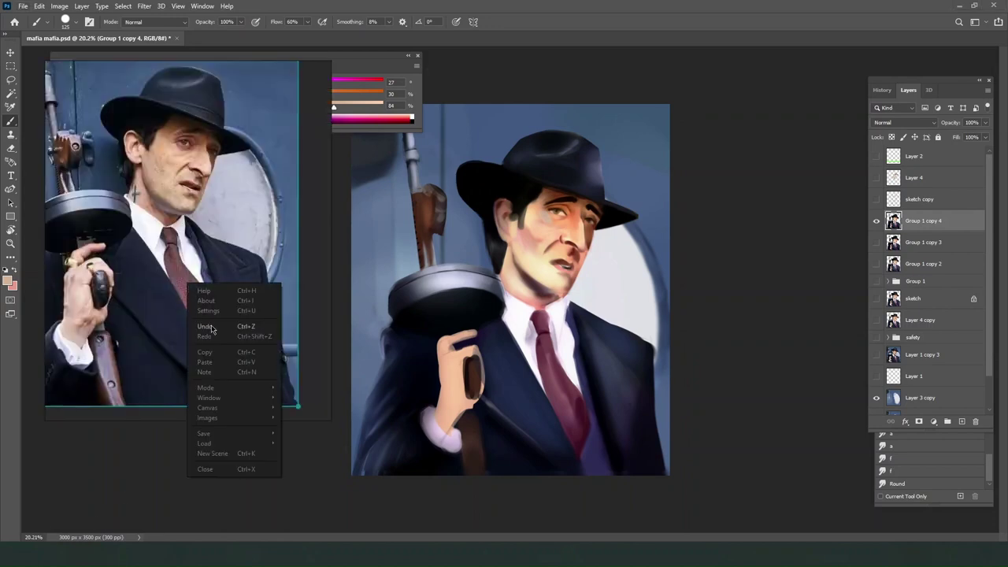
mouse_move(235, 400)
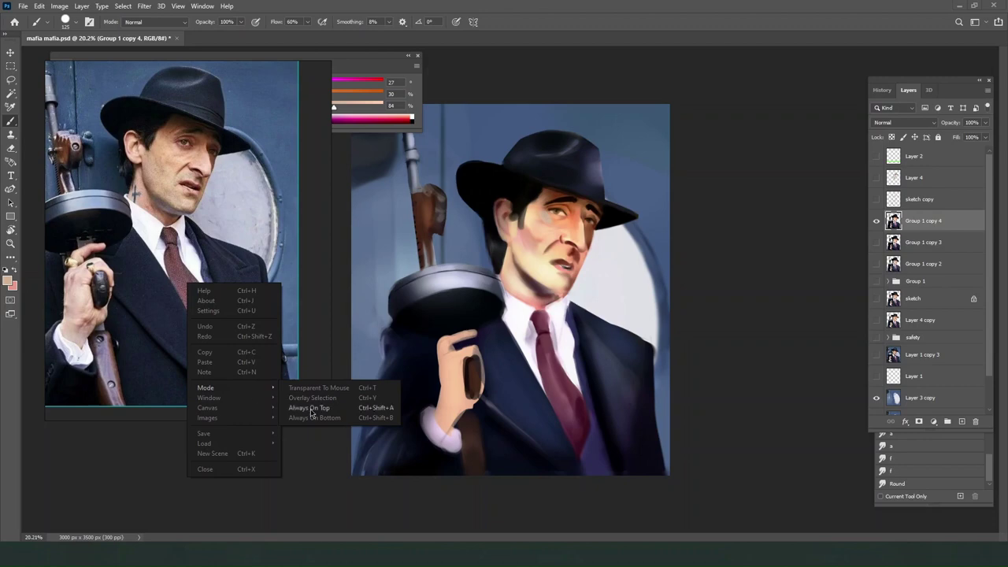
click(309, 408)
drag(228, 289, 264, 307)
scroll(263, 306, down, 2)
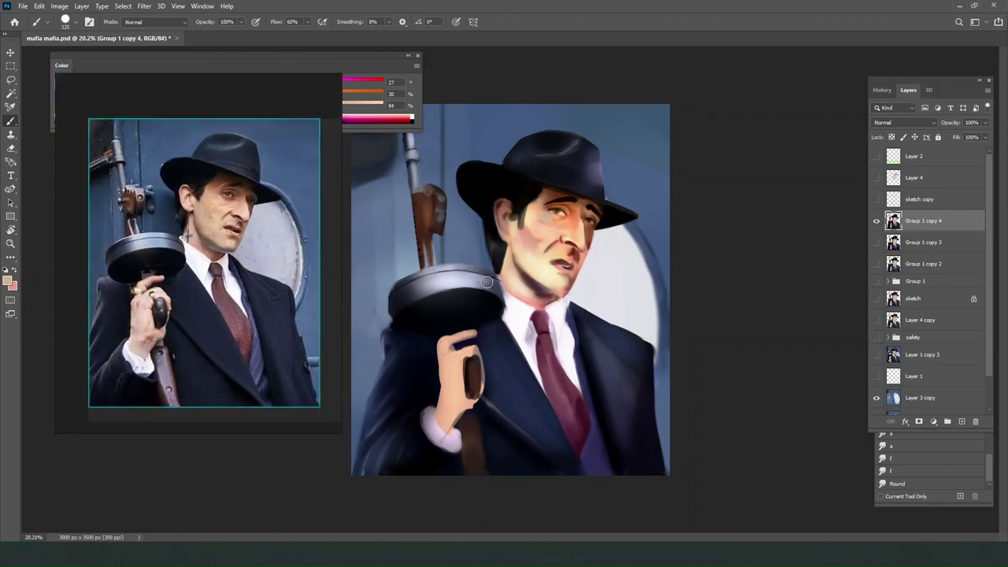
scroll(496, 288, up, 2)
scroll(268, 221, up, 2)
scroll(268, 222, up, 3)
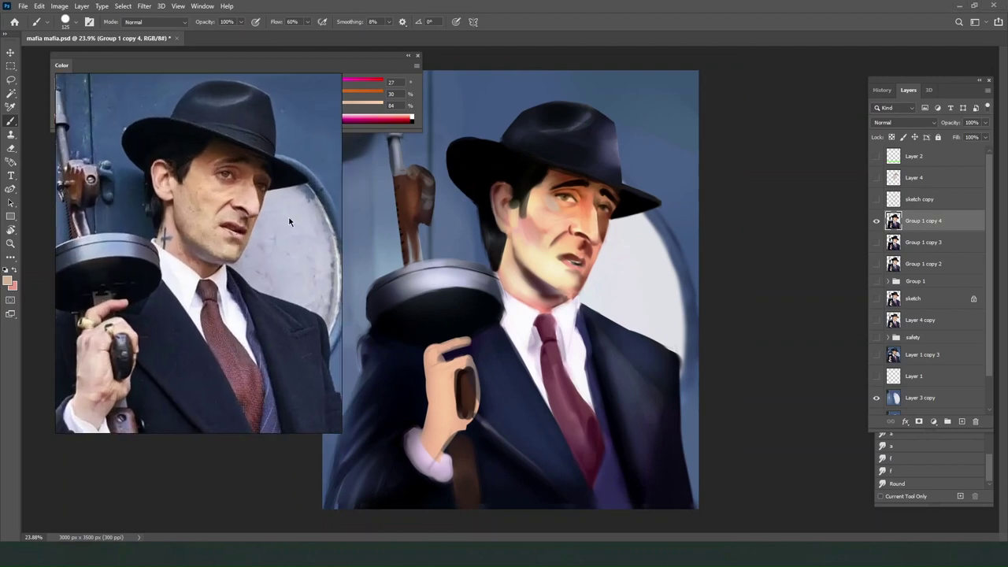
scroll(296, 222, up, 1)
scroll(601, 209, up, 3)
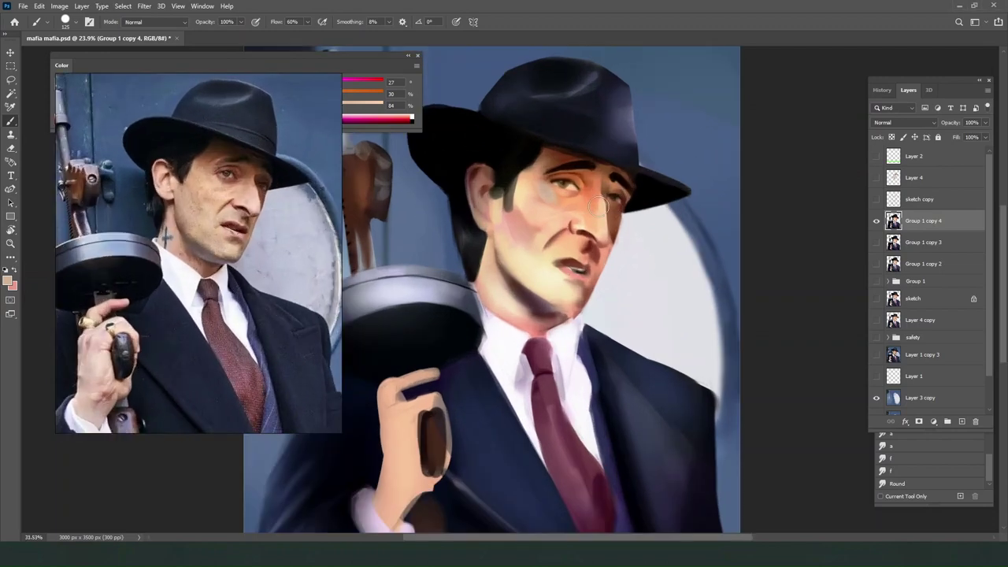
scroll(595, 207, up, 1)
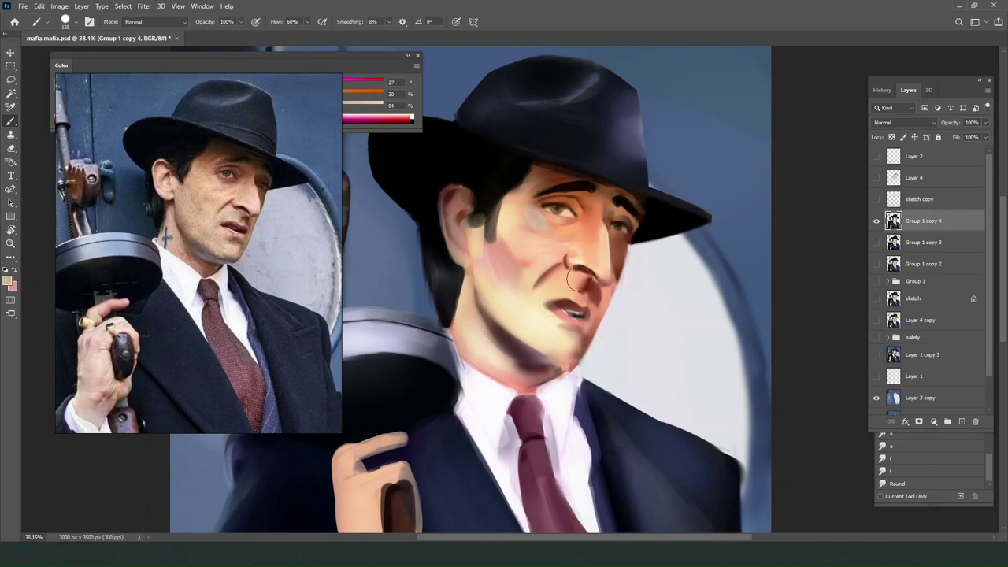
drag(589, 207, 568, 333)
key(ctrl+z)
mouse_move(607, 241)
mouse_down()
mouse_move(605, 266)
mouse_move(620, 278)
mouse_up()
key(ctrl+z)
Reduce the brush size and refine the nose bridge with a sampled peach skin tone.
key(bracketleft)
key(bracketleft)
key(bracketleft)
key(bracketleft)
key(bracketleft)
key(bracketleft)
key(bracketleft)
alt+click(613, 234)
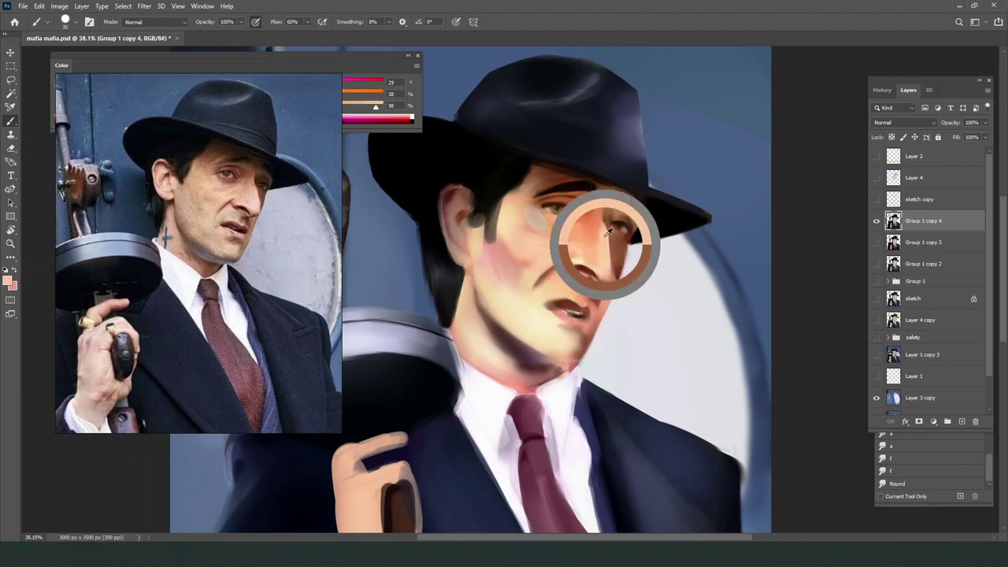
click(23, 6)
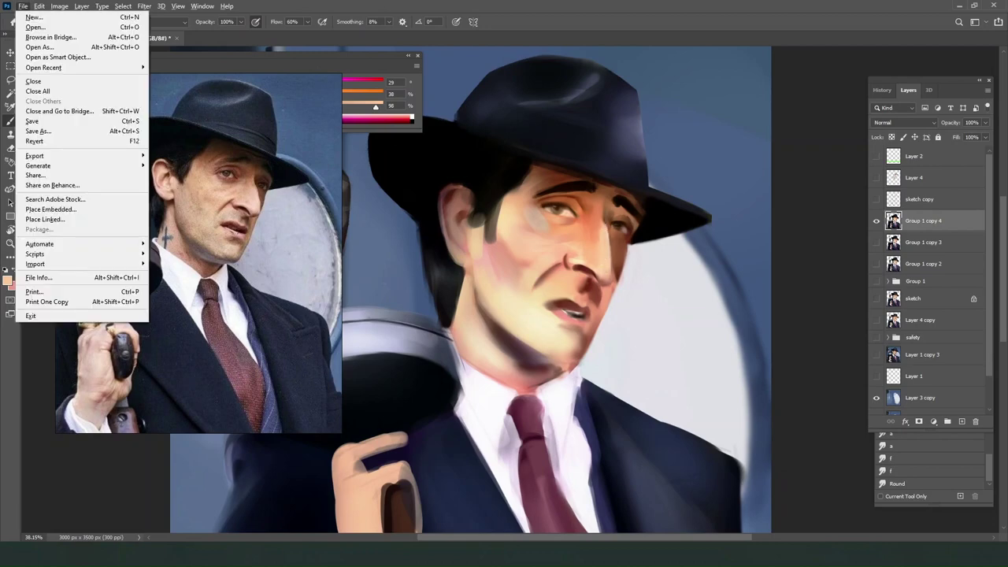
click(424, 417)
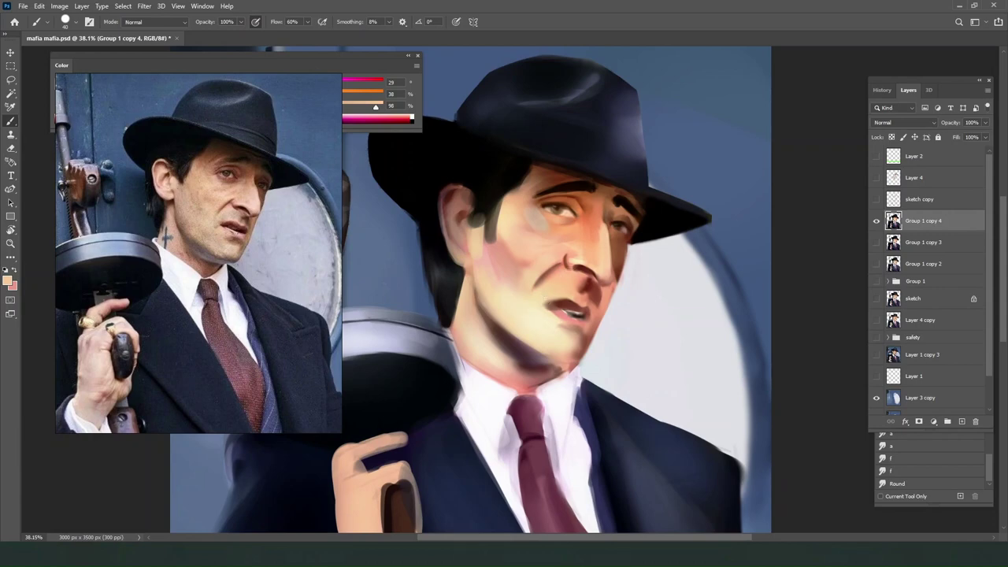
Soften the cheek and the area beside the near eye with skin tones sampled from the face.
alt+click(542, 293)
alt+click(529, 242)
alt+click(533, 219)
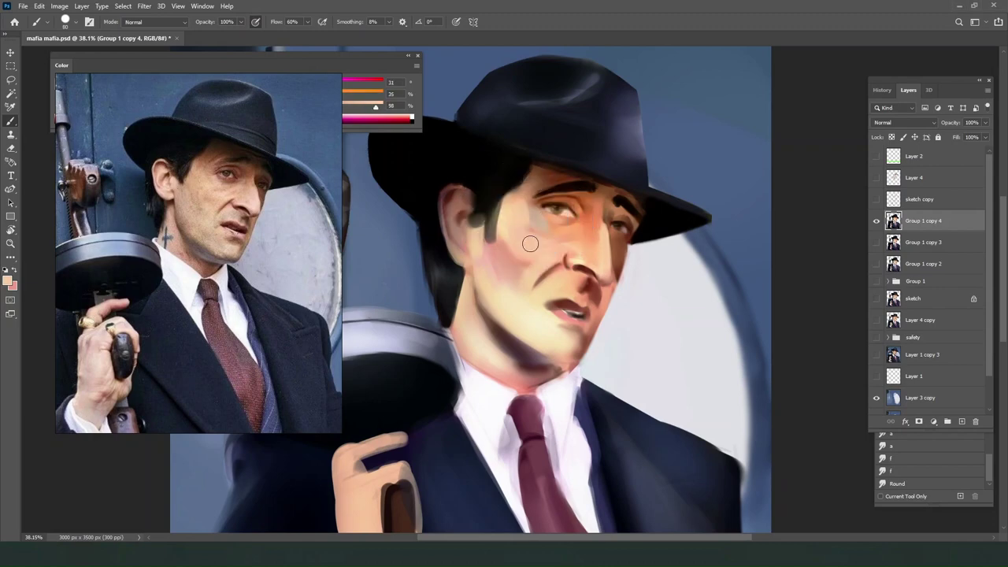
key(bracketleft)
key(bracketleft)
Blend the forehead and temple with sampled brown and peach tones, and touch up the hairline with sampled near-black.
alt+click(544, 183)
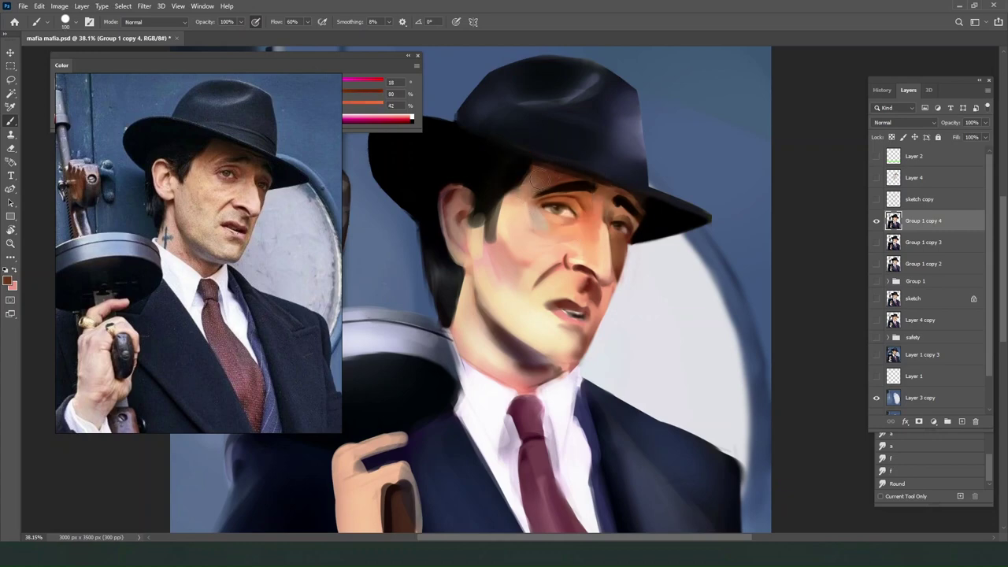
alt+click(515, 215)
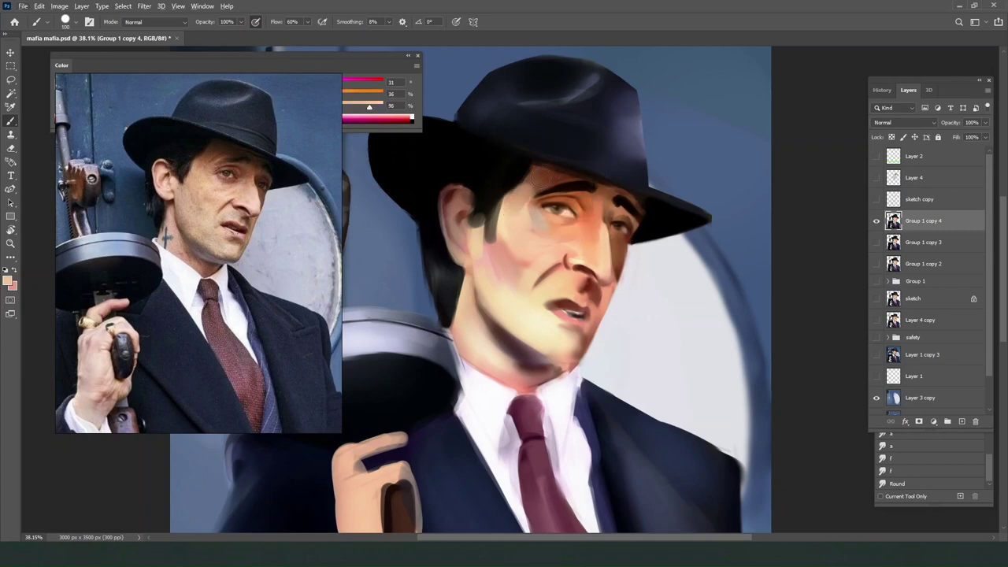
alt+click(542, 182)
mouse_move(541, 183)
mouse_down()
mouse_move(515, 210)
mouse_move(523, 189)
mouse_up()
alt+click(512, 211)
alt+click(542, 182)
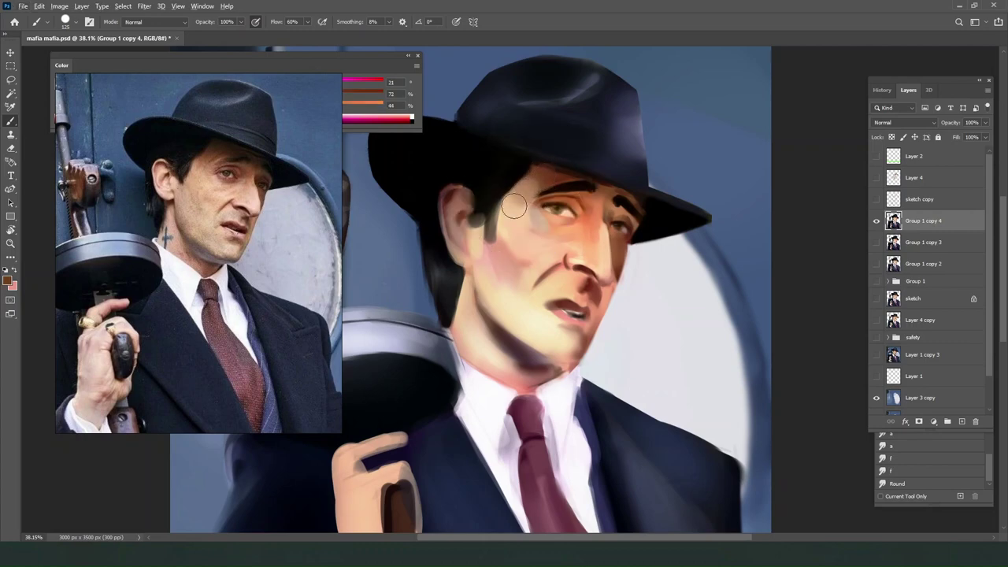
alt+click(516, 163)
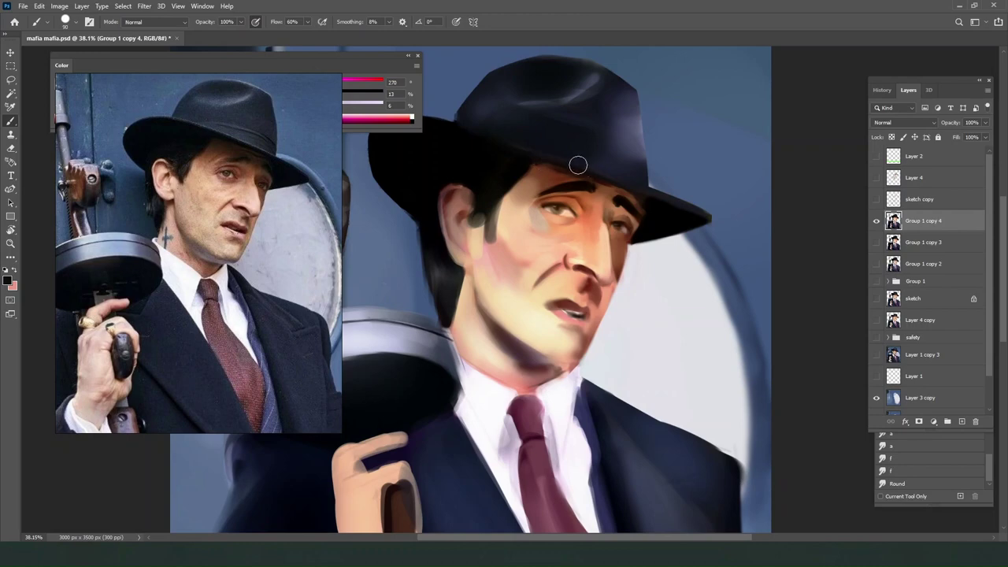
click(913, 484)
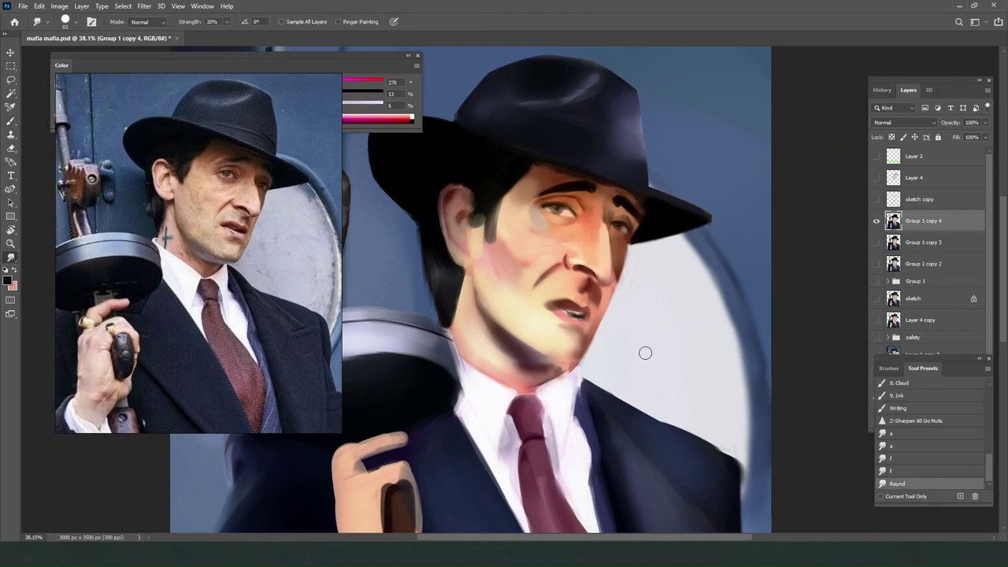
key(b)
Refine the near eyebrow and the skin at its outer end with dark, tan and brown tones sampled around it.
alt+click(567, 187)
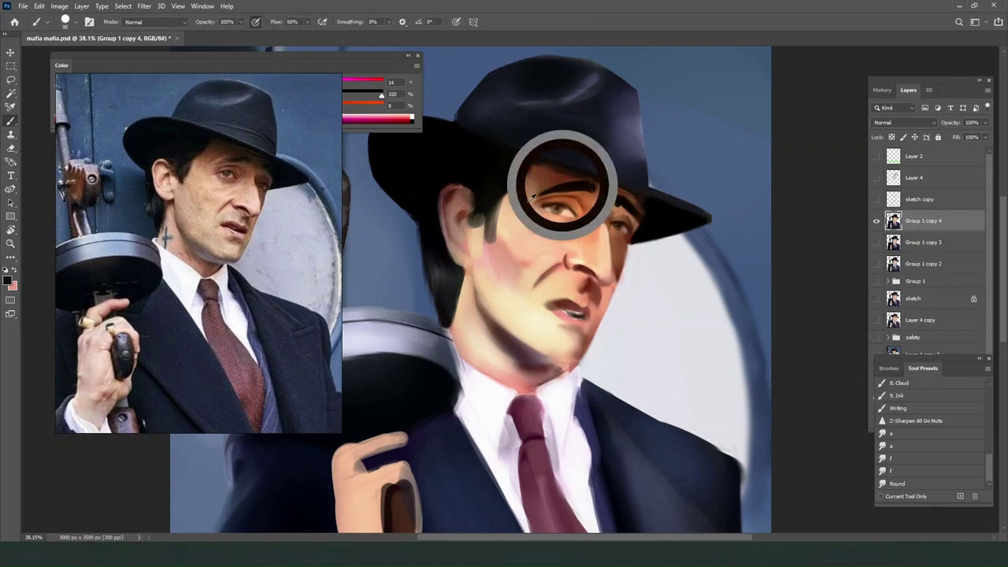
alt+click(526, 197)
key(bracketright)
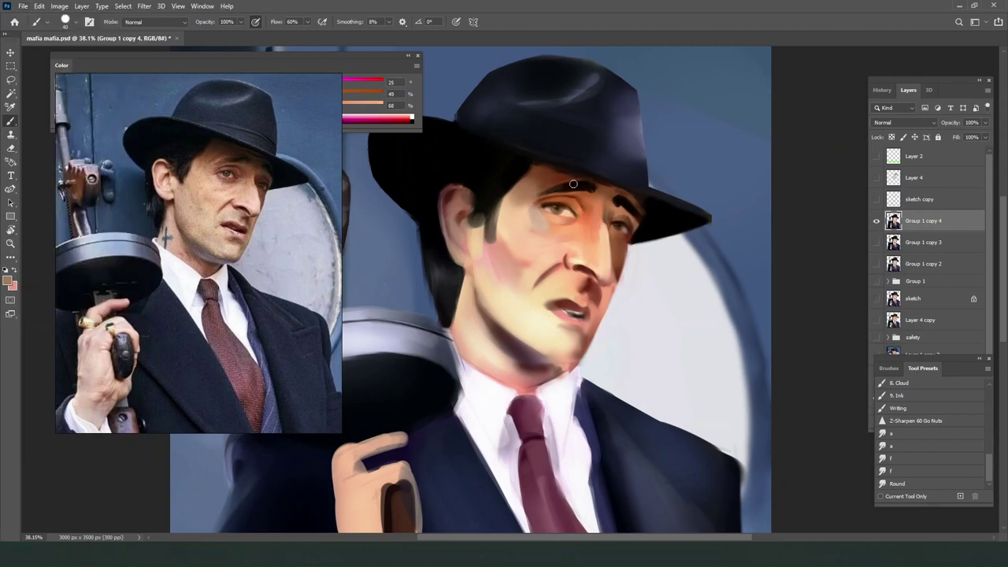
alt+click(528, 196)
alt+click(527, 198)
alt+click(528, 196)
alt+click(530, 194)
alt+click(540, 187)
alt+click(559, 181)
key(l)
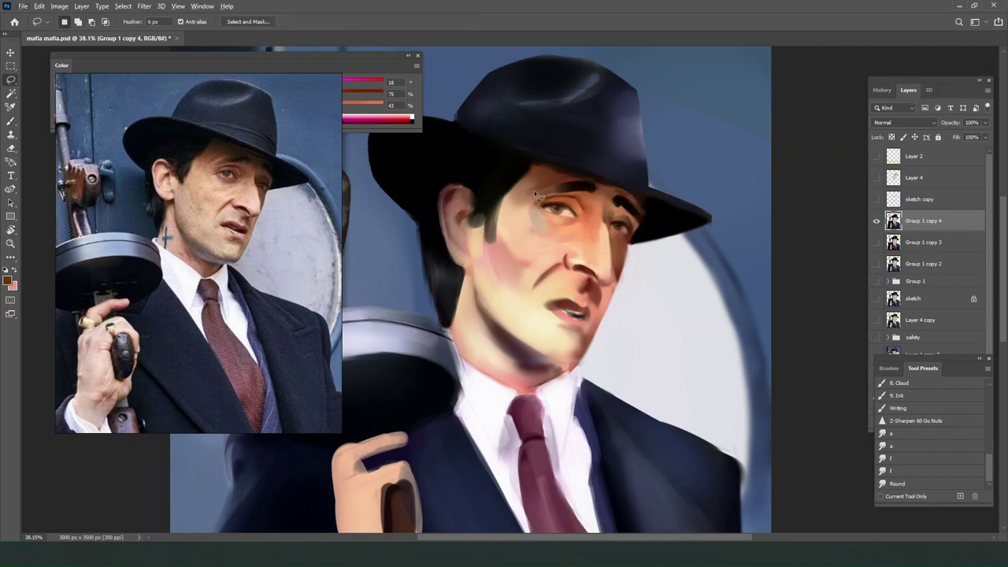
key(b)
drag(596, 222, 606, 294)
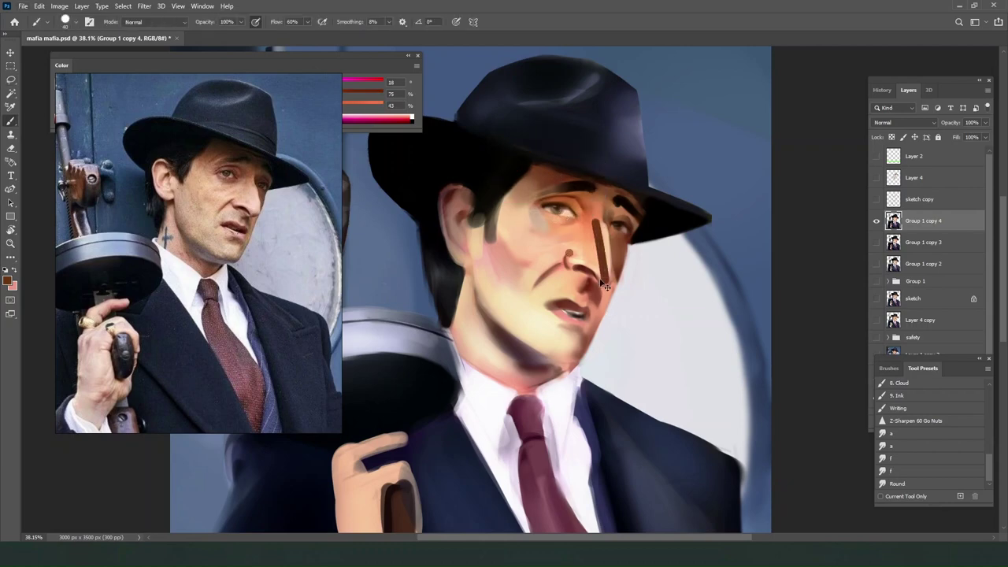
key(ctrl+z)
key(ctrl+z)
Soften the inner corner of the near eye and the nose bridge by the far eye with sampled peach tones.
alt+click(583, 203)
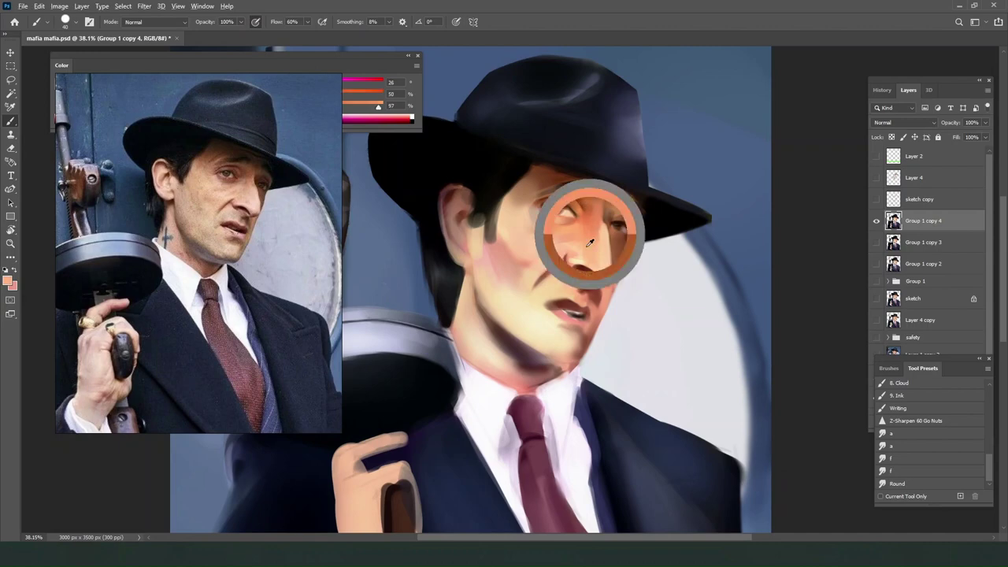
alt+click(511, 223)
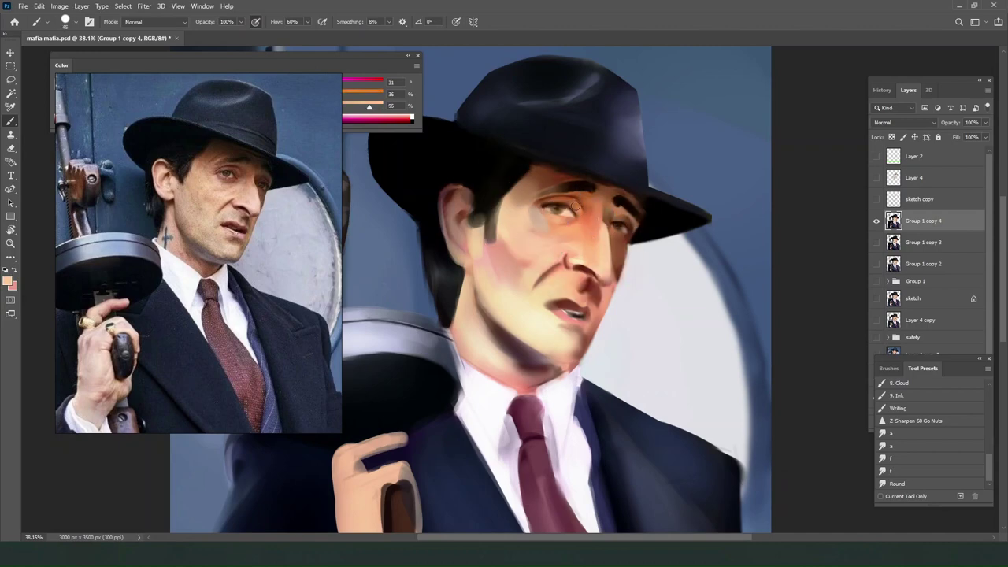
drag(574, 203, 579, 216)
key(bracketright)
drag(619, 210, 609, 222)
Refine the far eyebrow and the hat brim's edge above it with sampled tan and near-black tones, enlarging the brush to 100.
alt+click(623, 201)
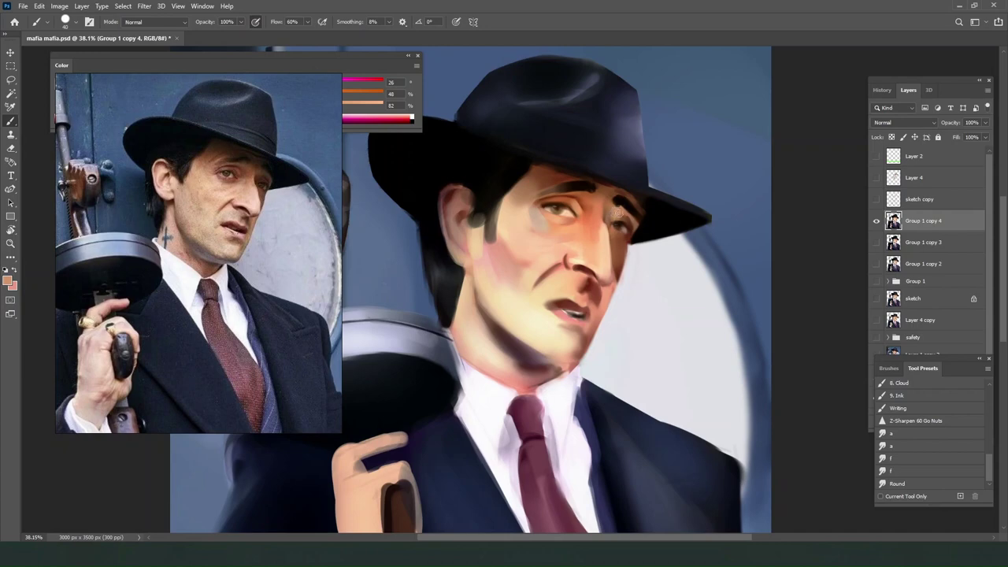
alt+click(622, 203)
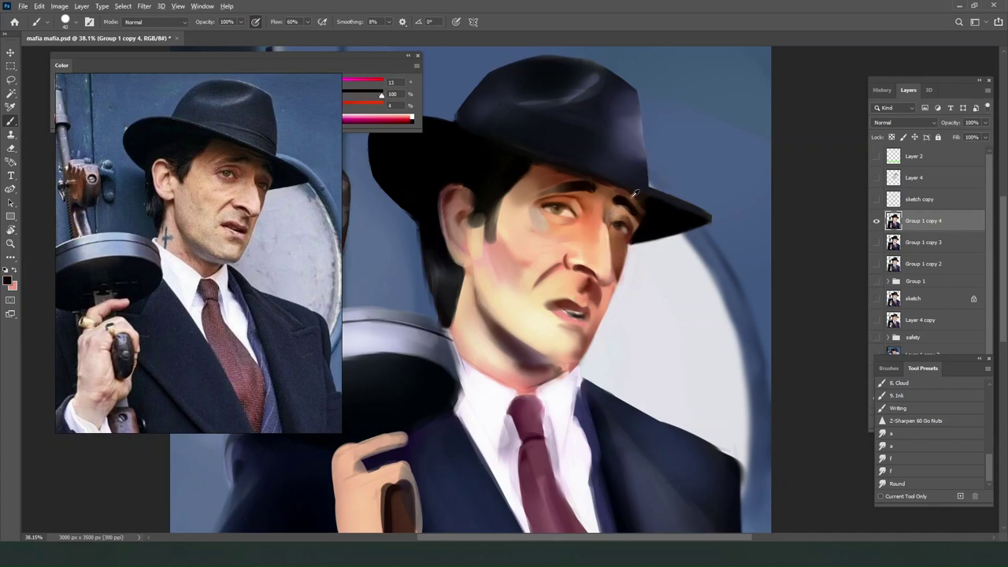
alt+click(635, 197)
alt+click(641, 209)
key(bracketright)
key(bracketright)
key(bracketright)
drag(617, 193, 629, 201)
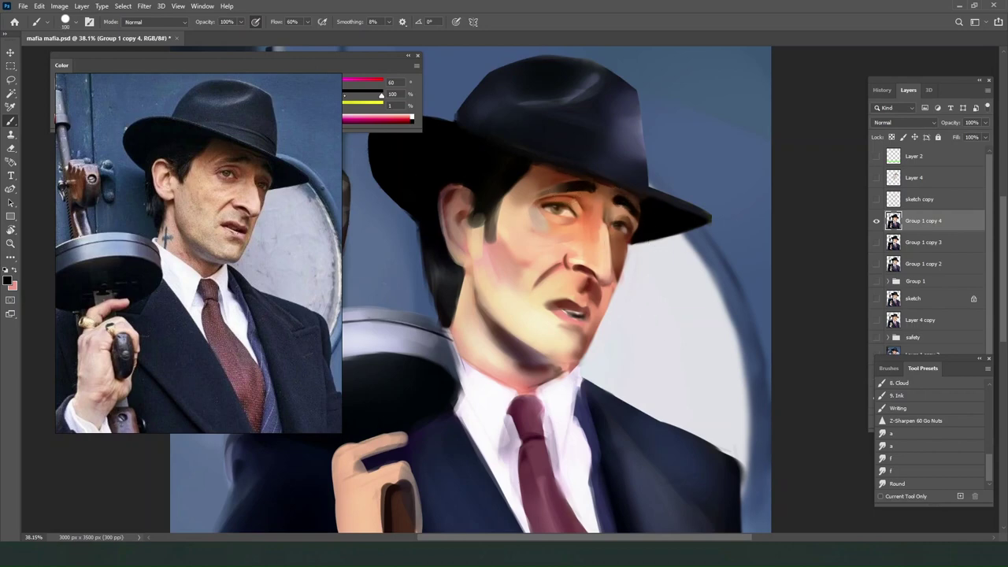
Relocate the colour controls clear of the reference photo, with the full hue, saturation and brightness sliders showing.
double_click(376, 59)
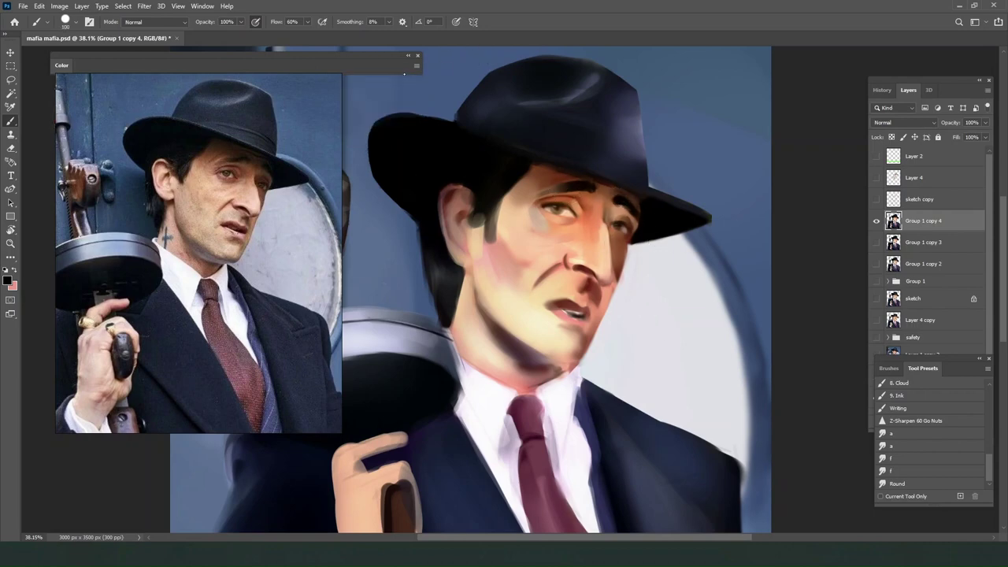
drag(401, 57, 828, 33)
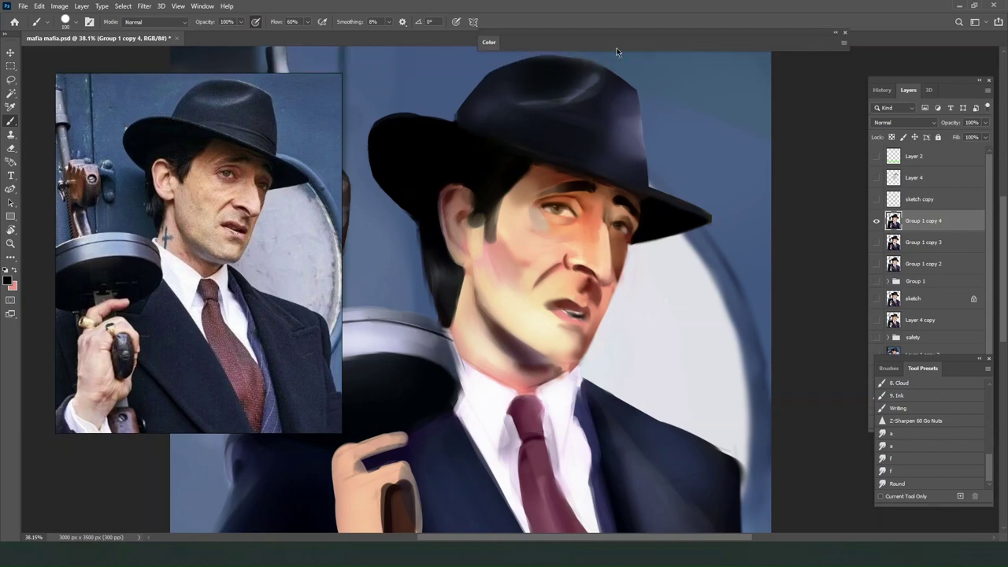
right_click(493, 40)
click(516, 72)
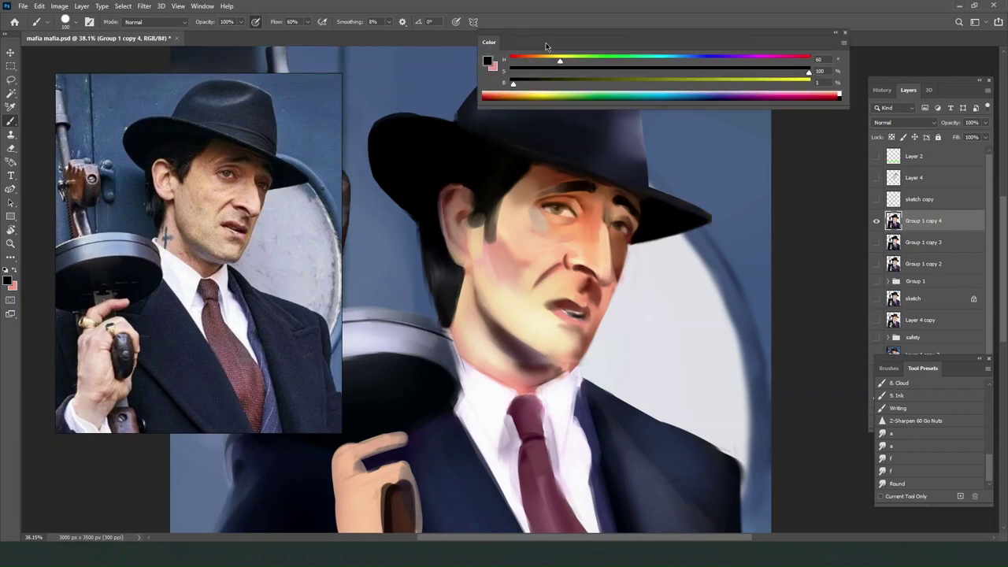
drag(548, 39, 699, 16)
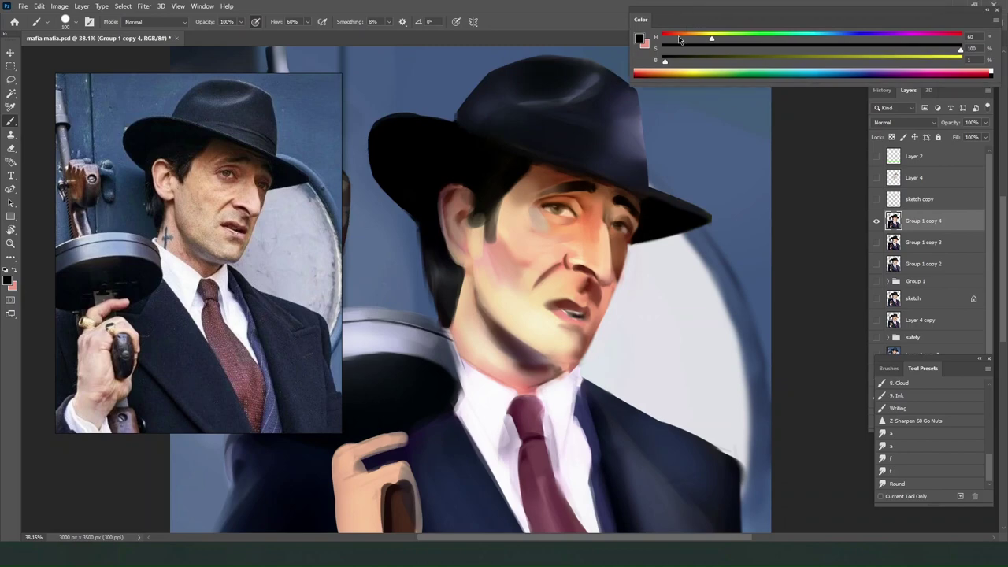
Mix a near-black brown with hue 7, saturation 90 and brightness 8, and try a stroke below the near eye.
scroll(579, 206, up, 5)
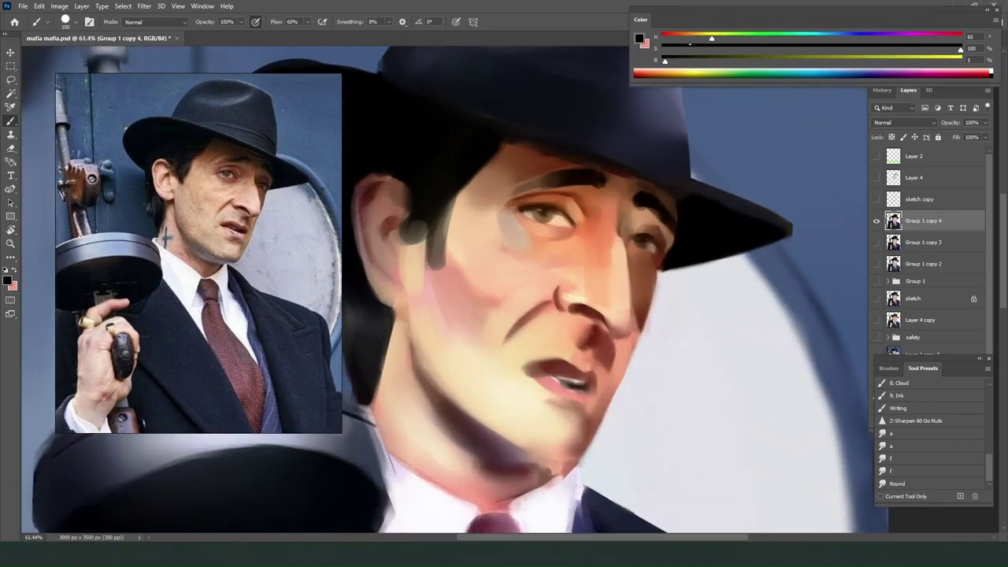
click(685, 60)
click(668, 38)
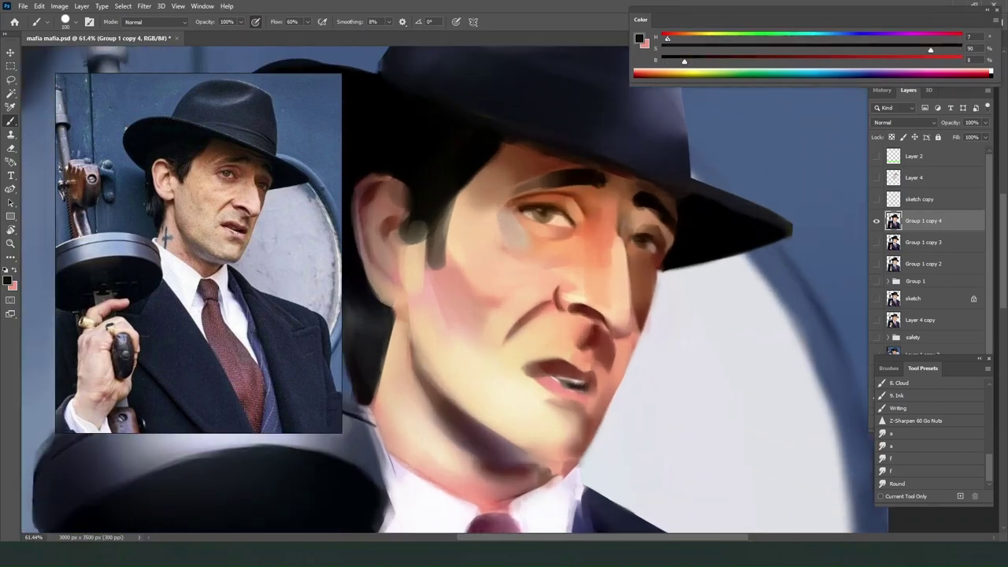
drag(555, 219, 537, 247)
key(ctrl+z)
key([)
key([)
key([)
Enlarge the face in the reference photo and try finer dark strokes around the near eye.
scroll(233, 158, up, 3)
scroll(212, 148, down, 1)
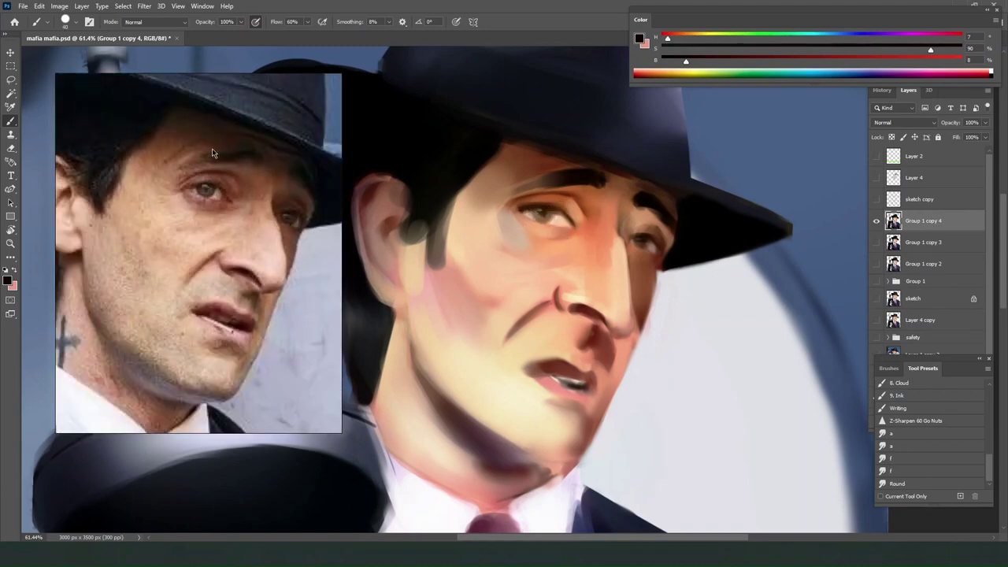
drag(564, 207, 555, 288)
key(ctrl+z)
key(bracketleft)
drag(521, 210, 545, 208)
key(ctrl+z)
Touch up the near eye's corners and upper lid with peach and dark brown tones sampled around it.
alt+click(556, 216)
alt+click(561, 219)
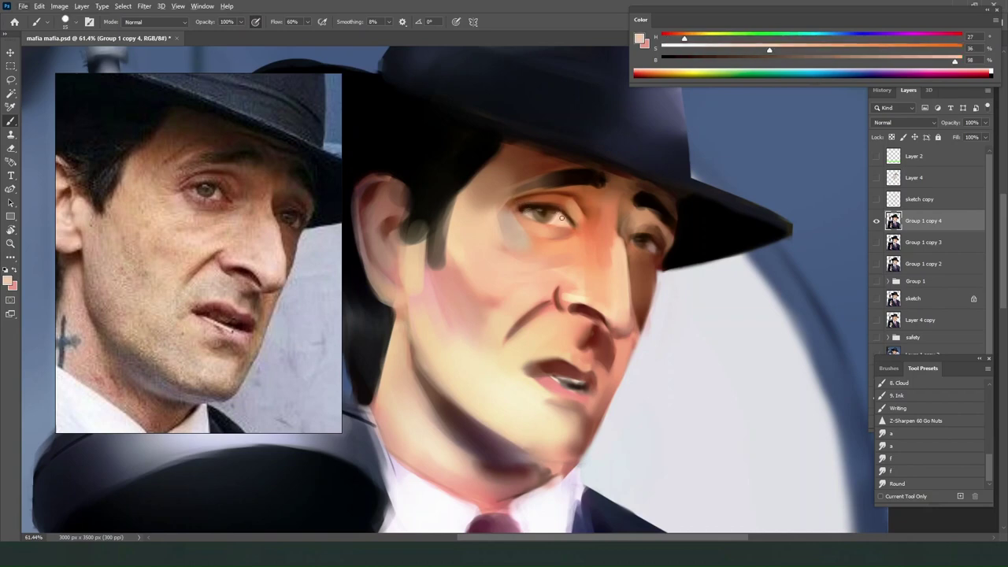
alt+click(570, 218)
alt+click(534, 219)
alt+click(525, 204)
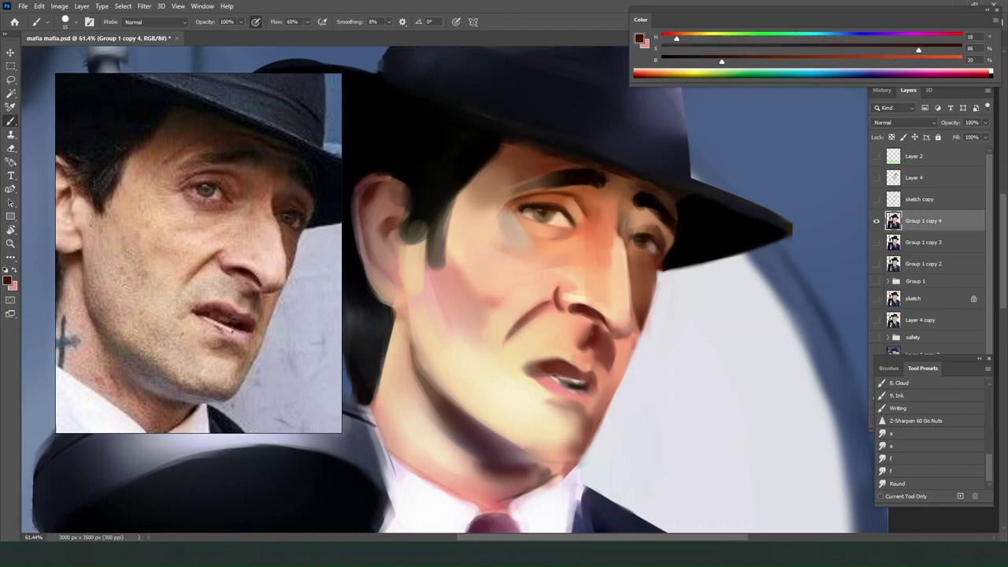
drag(526, 218, 539, 213)
key(ctrl+z)
Paint the near eye's white with an off-white of hue 18, saturation 10, brightness 93, and refine the lower lid with sampled skin tones.
click(931, 49)
click(939, 58)
drag(669, 49, 692, 49)
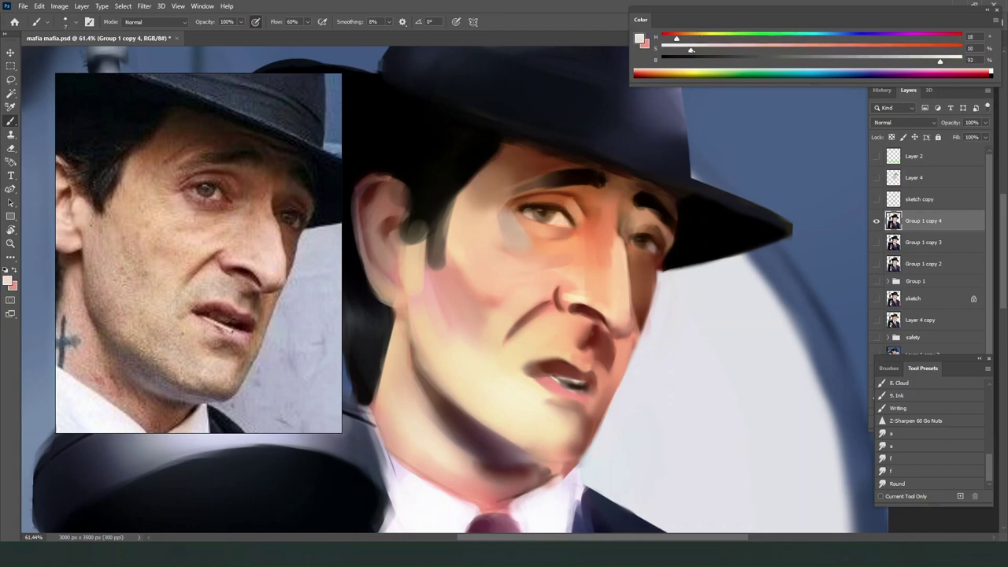
drag(561, 222, 523, 215)
alt+click(562, 229)
alt+click(523, 230)
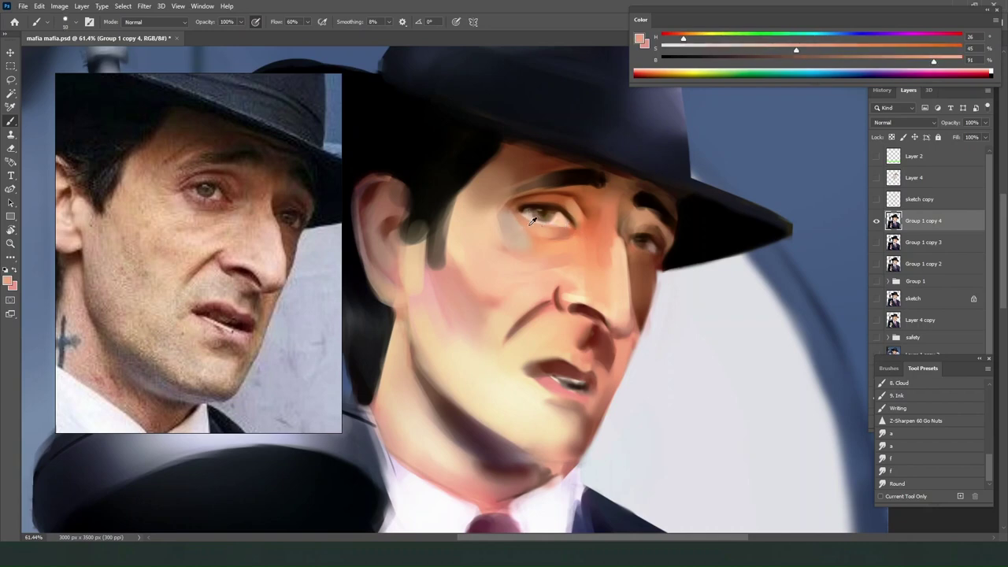
Paint a pale cyan highlight of hue 182, saturation 12, brightness 93 beside the near eye's outer corner with a larger brush.
alt+click(517, 229)
key(])
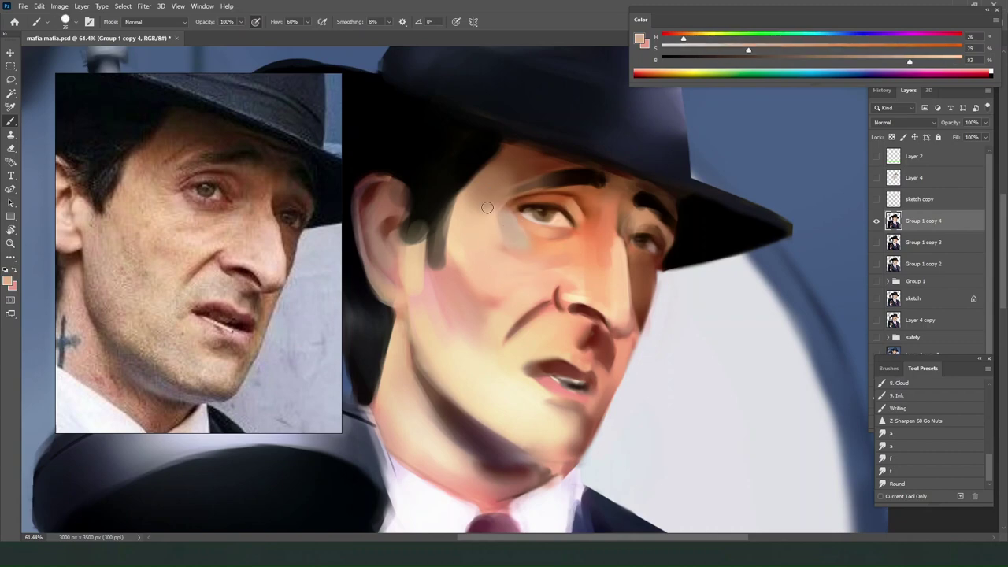
drag(909, 61, 942, 61)
click(697, 47)
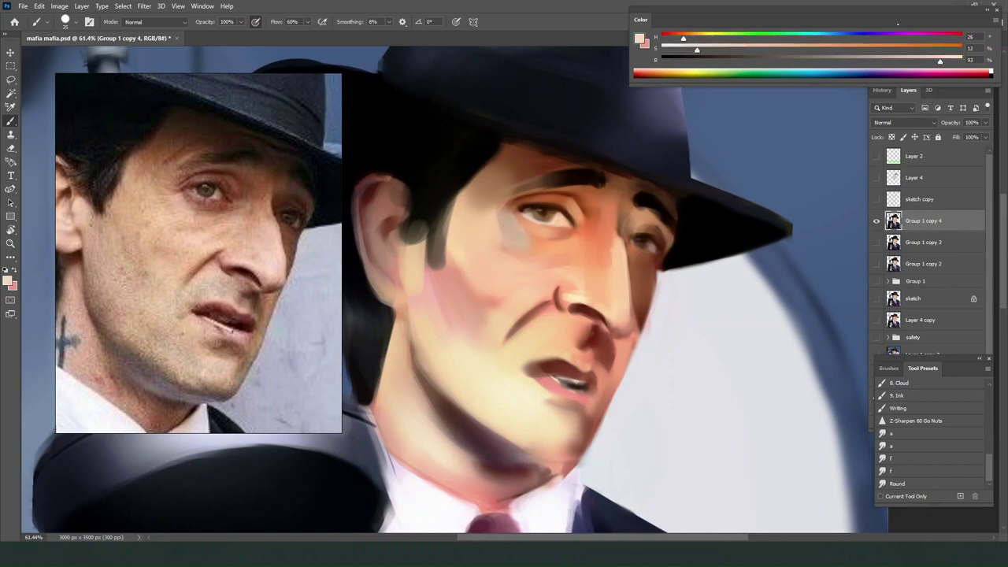
click(813, 37)
key(])
key(])
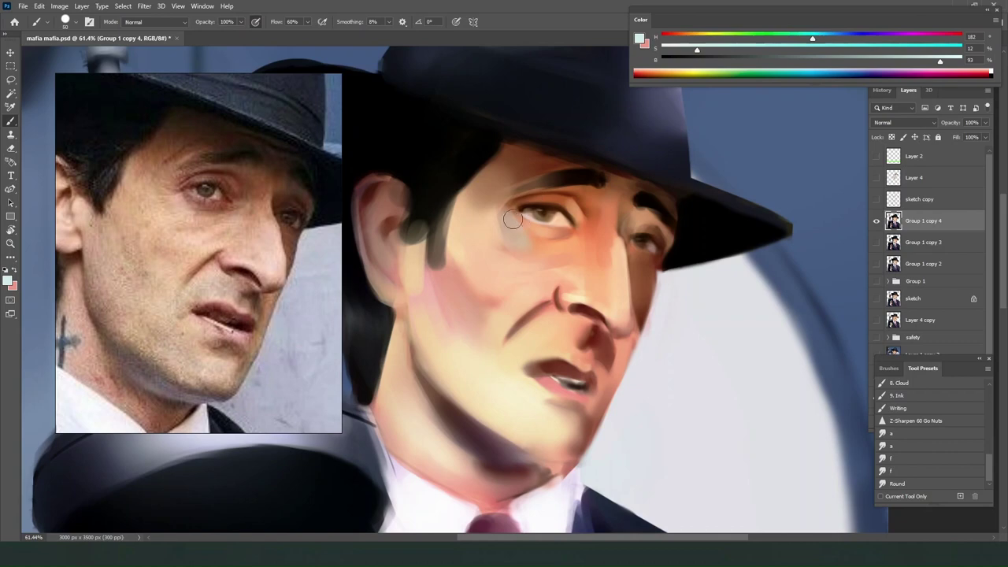
drag(508, 212, 511, 224)
Blend the edges of the pale patch beside the near eye with sampled skin tones.
alt+click(521, 225)
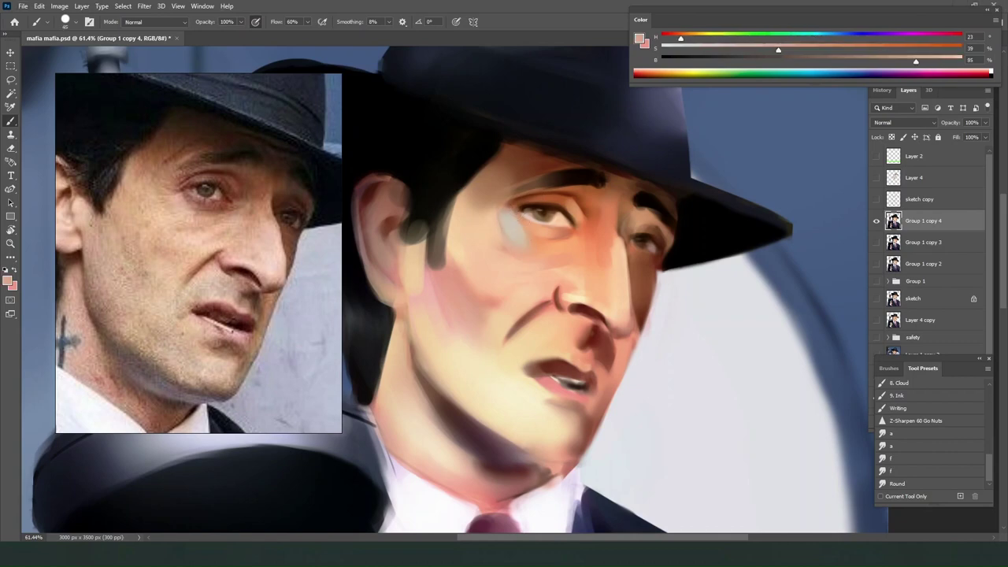
click(457, 247)
alt+click(524, 227)
alt+click(521, 220)
alt+click(518, 226)
drag(512, 219, 523, 241)
key(])
Try a red of hue 9 and a purple of hue 294 as the brush colour, at saturation 77 and brightness 87.
alt+click(522, 222)
click(670, 37)
click(891, 45)
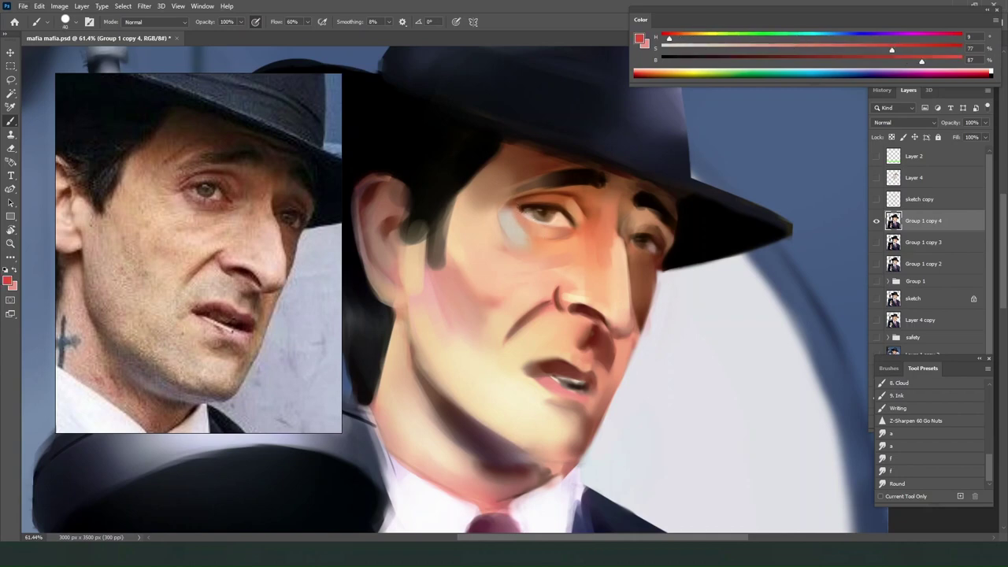
click(906, 37)
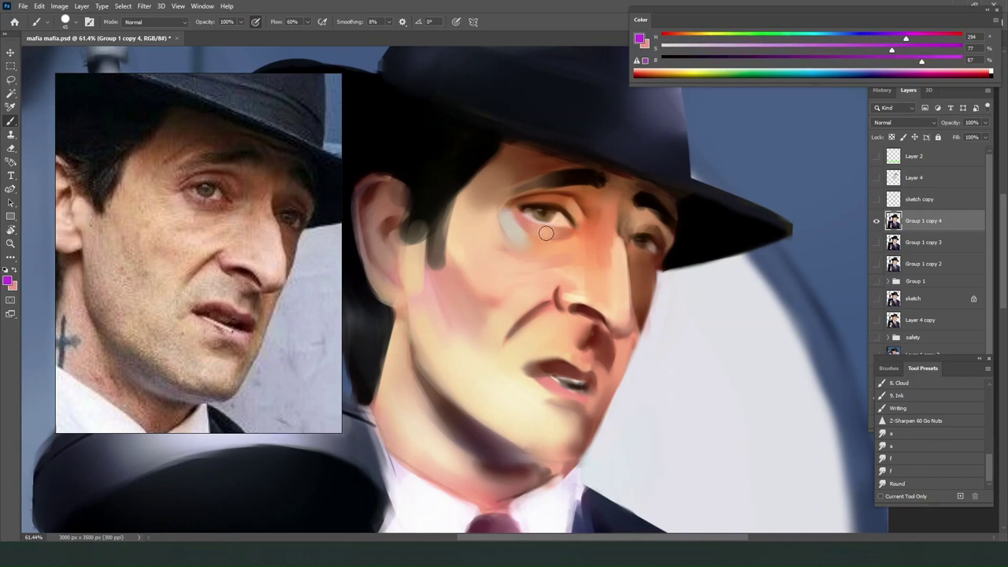
Brighten the pale patch outside the near eye with a near-white of hue 36, saturation 5, brightness 97.
alt+click(509, 224)
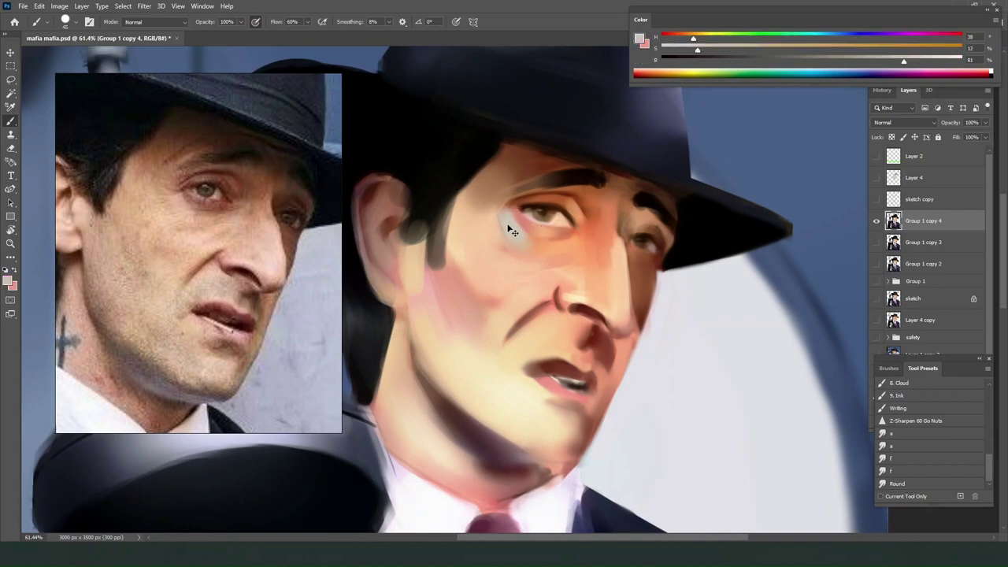
drag(904, 61, 956, 59)
click(676, 49)
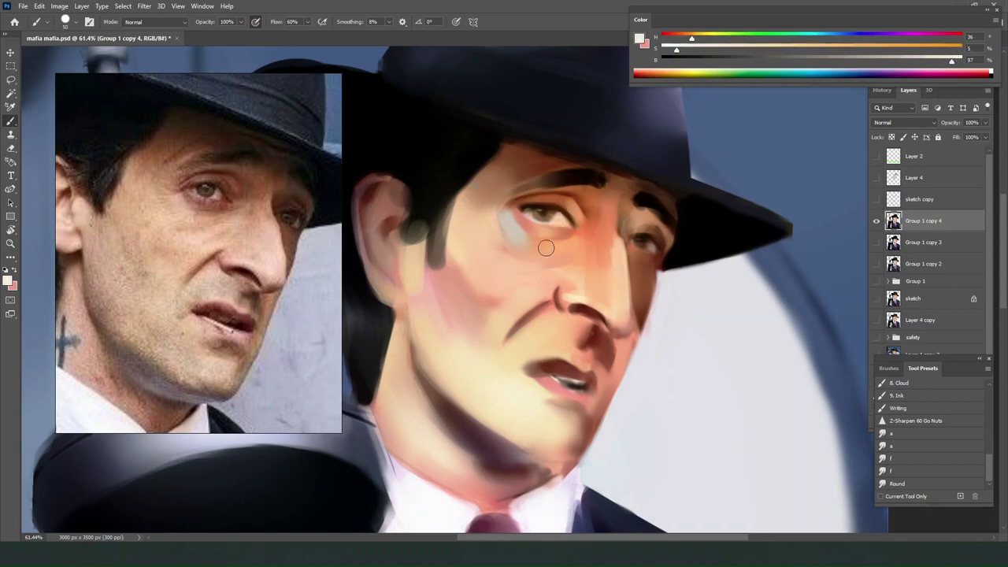
key([)
drag(502, 212, 518, 238)
Add a dark brown crease at the near eye's outer corner and blend the area with the Round smudge preset.
alt+click(527, 204)
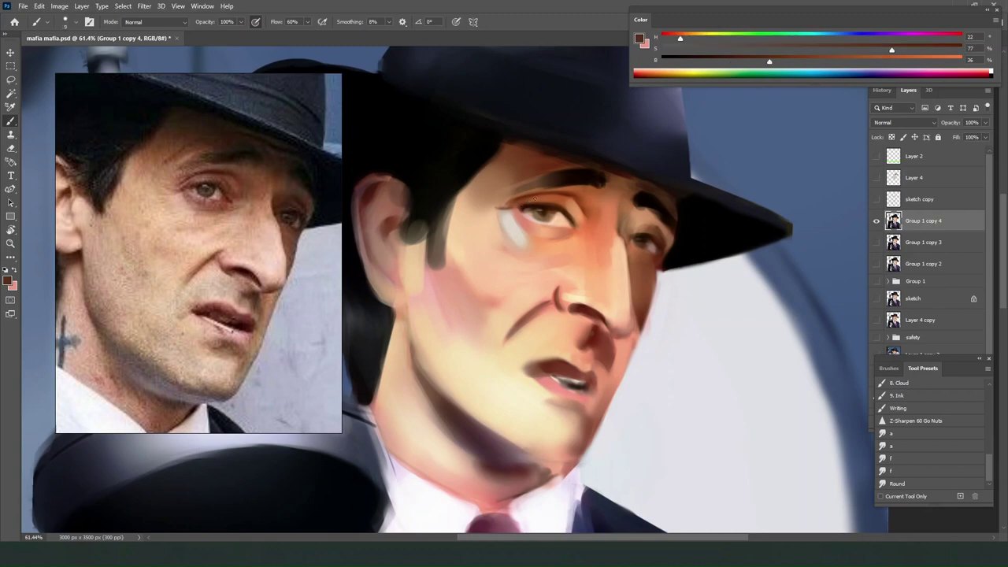
click(897, 483)
key([)
key([)
drag(524, 215, 498, 213)
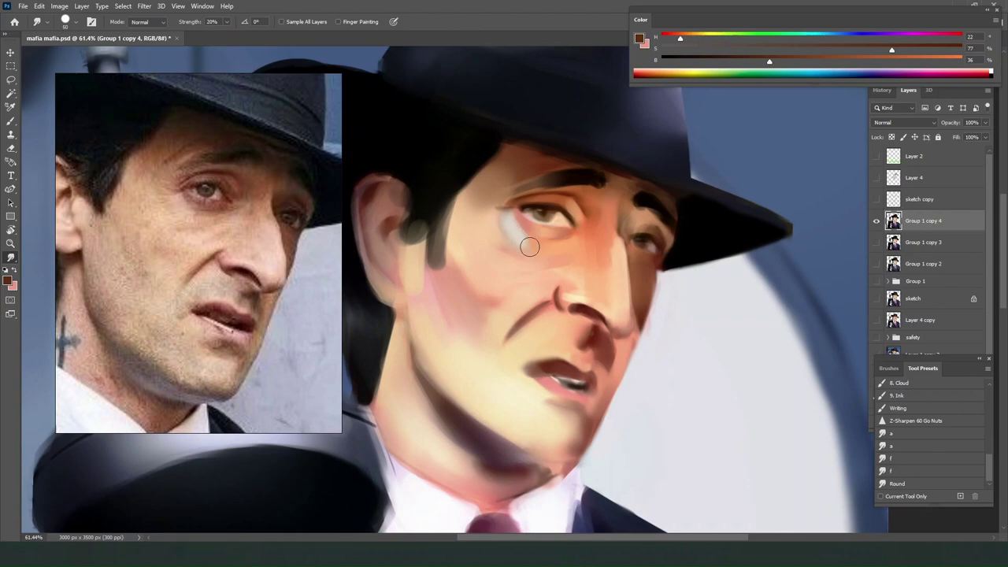
Touch up the near eye's lower lid and outer corner with sampled salmon tones, undoing the accidental layer shift.
key(b)
alt+click(522, 220)
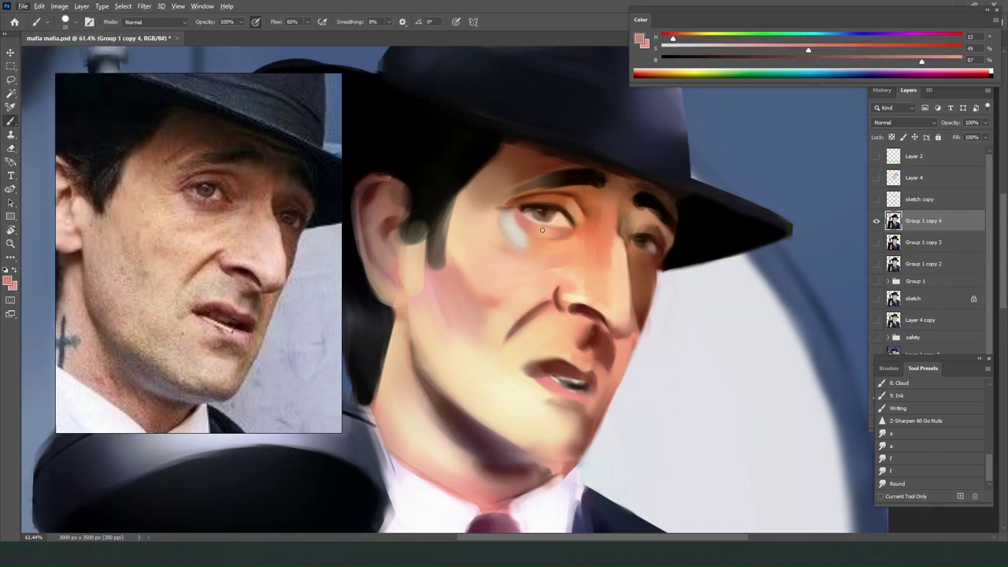
ctrl+drag(530, 239, 513, 248)
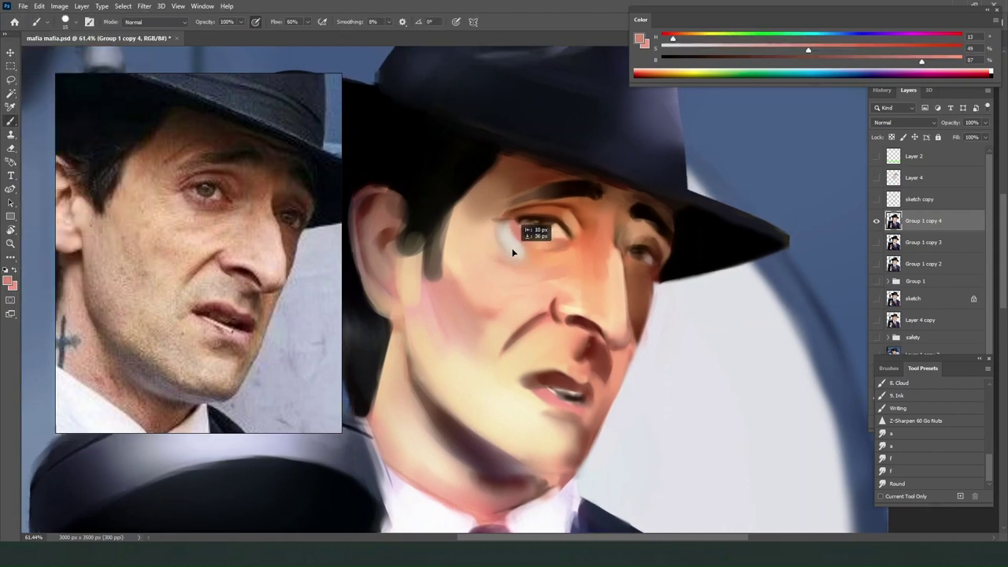
key(ctrl+z)
key(ctrl+z)
alt+click(513, 243)
alt+click(562, 232)
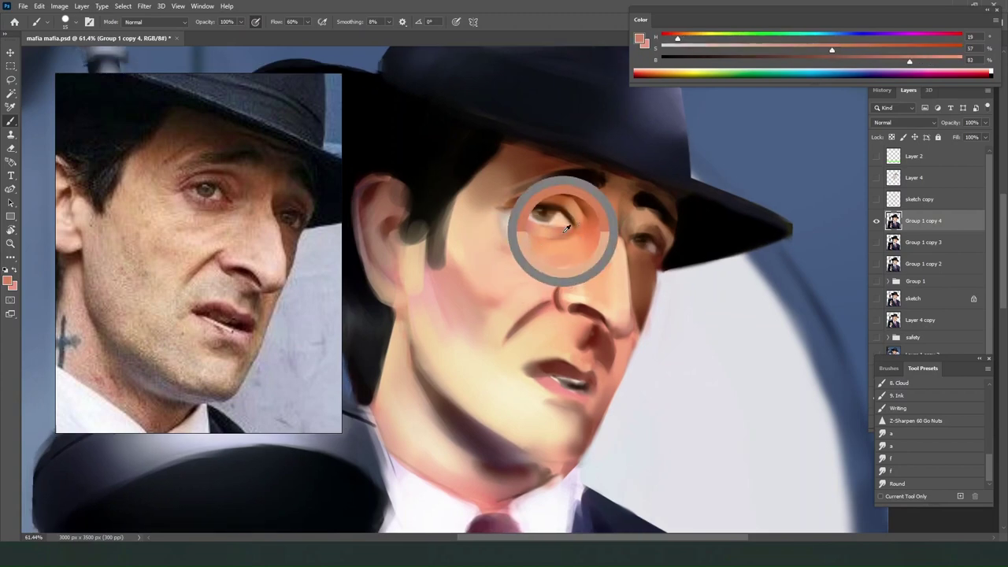
Mix a dark red-brown of hue 14, saturation 87, brightness 42 and paint a fold beneath the near eye at brush size 60.
click(786, 61)
click(921, 49)
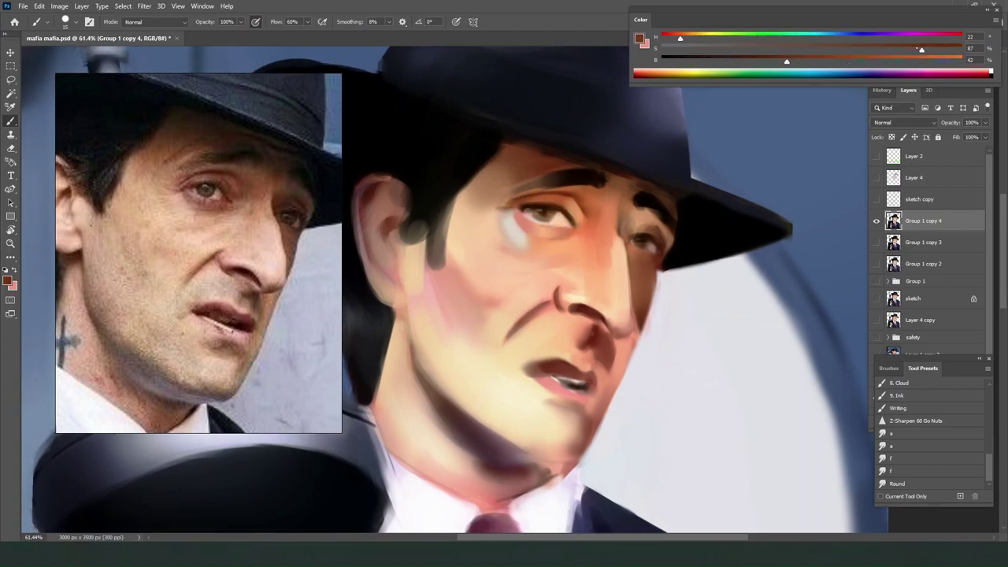
click(674, 37)
key(bracketright)
key(bracketright)
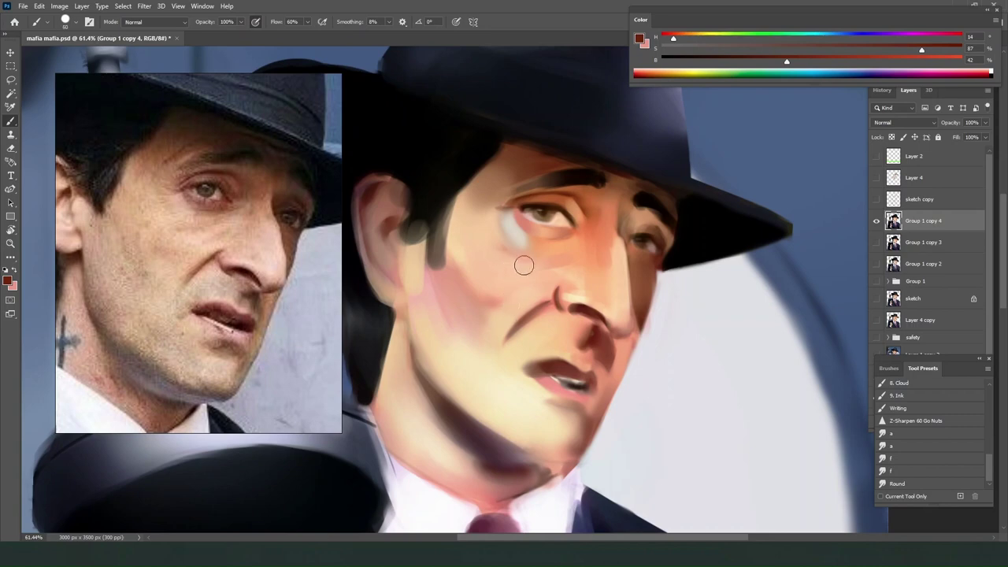
drag(525, 266, 543, 257)
key(ctrl+z)
Soften the fold beneath the near eye with sampled peach and orange tones and the Round smudge preset.
alt+click(497, 268)
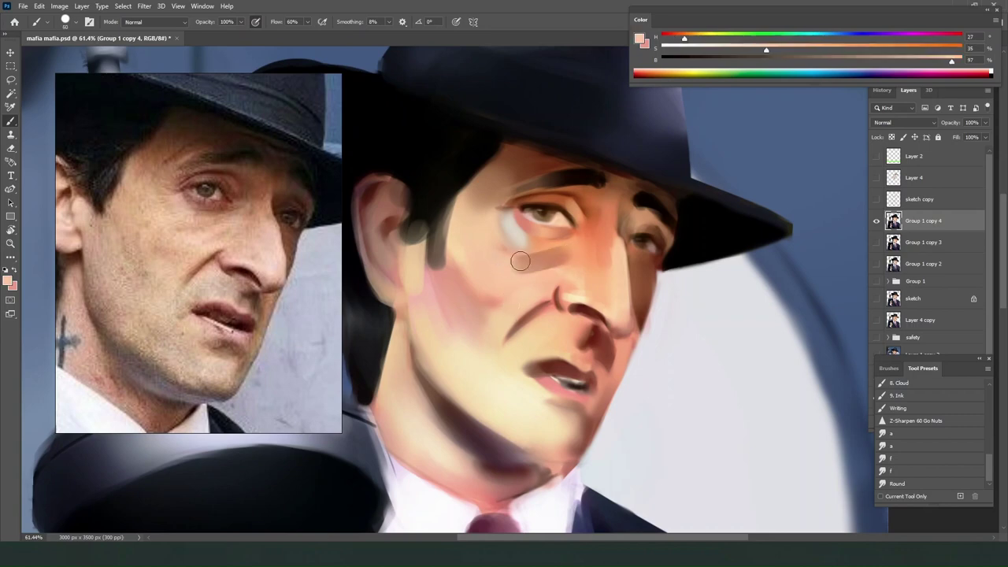
alt+click(566, 244)
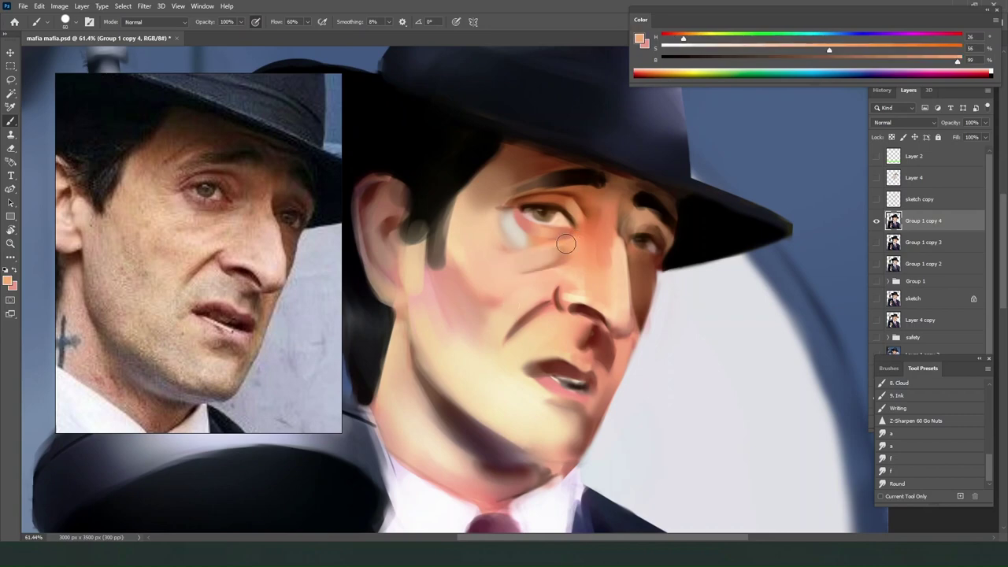
click(898, 483)
key(b)
alt+click(538, 249)
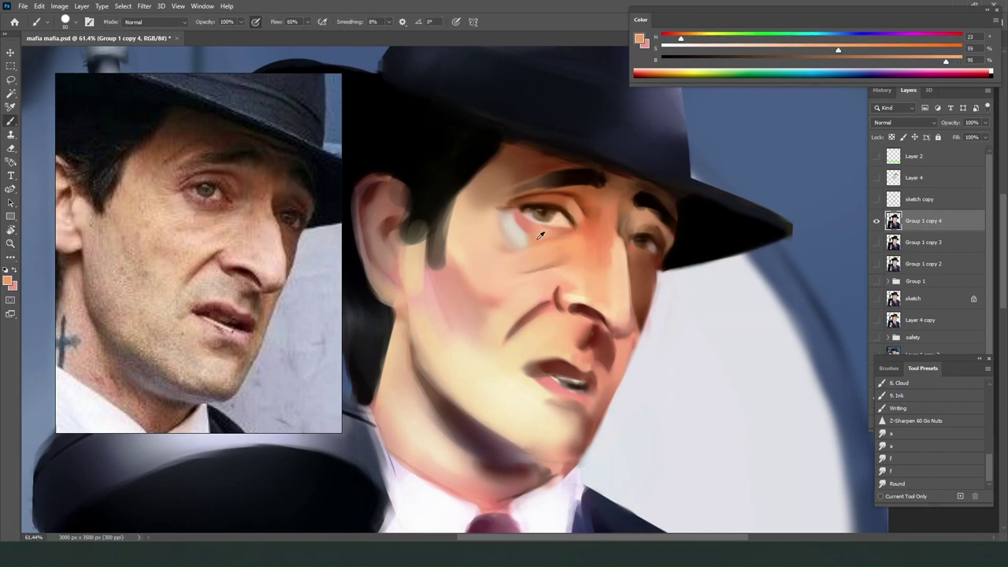
alt+click(573, 209)
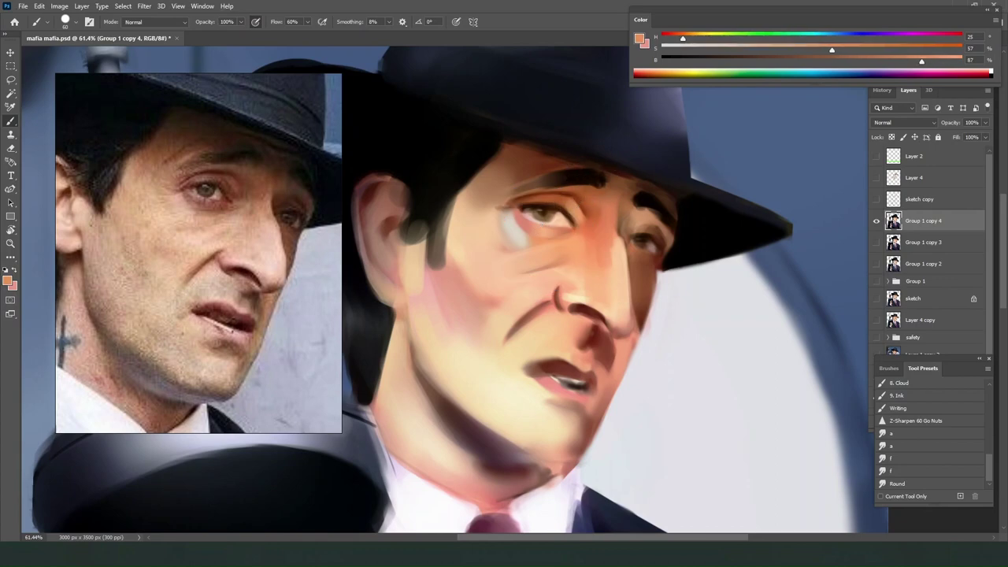
Mix a pale peach of hue 40, saturation 29, brightness 91 and touch up the near eye's upper lid with it and sampled browns.
drag(922, 60, 935, 61)
drag(832, 50, 747, 50)
drag(683, 37, 695, 38)
key(bracketleft)
key(bracketleft)
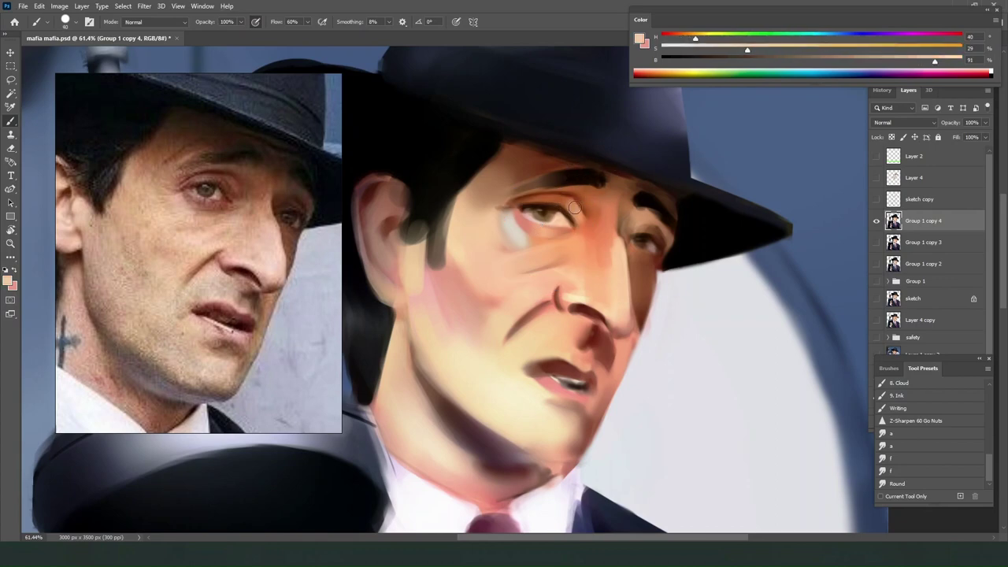
alt+click(549, 191)
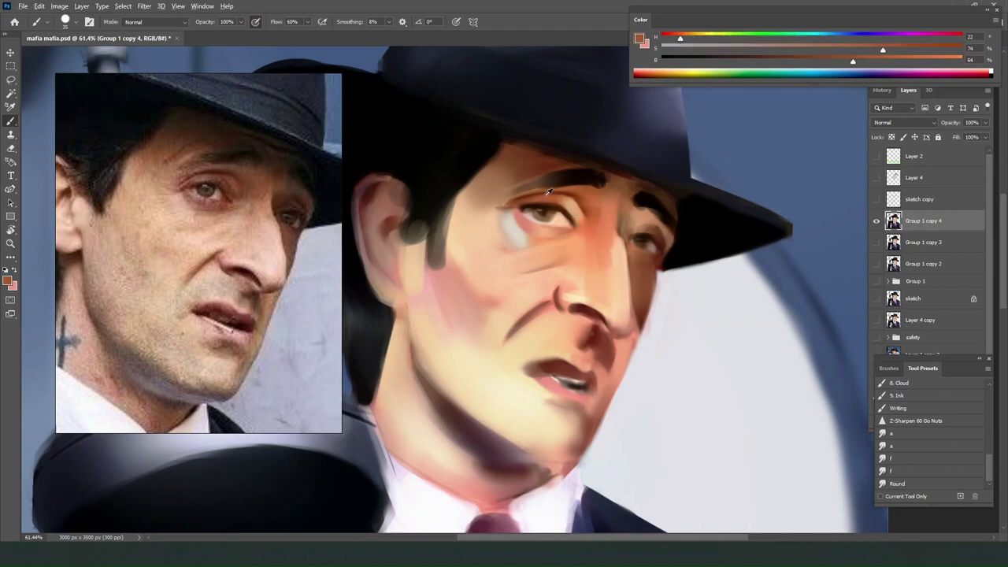
alt+click(541, 195)
alt+click(572, 203)
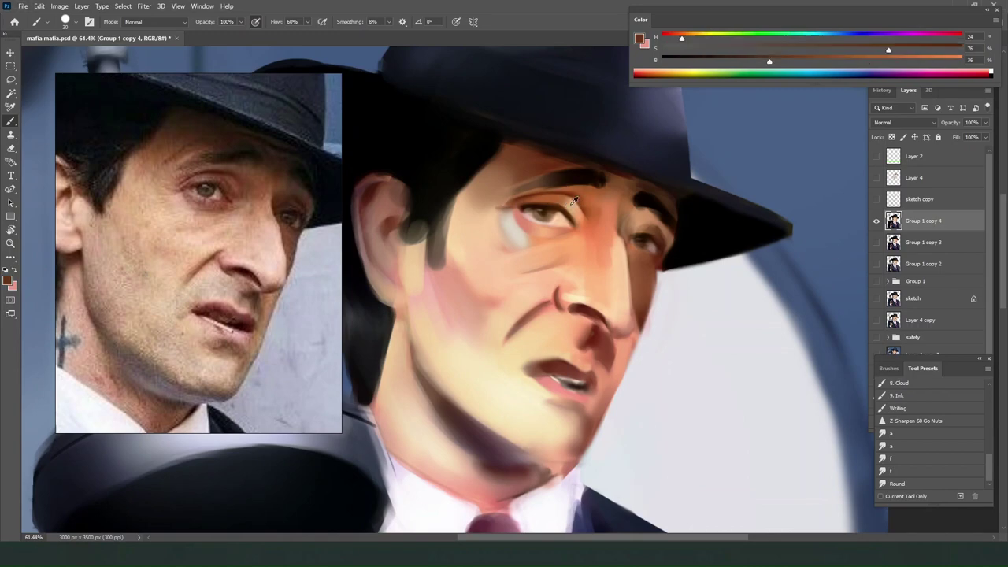
Retouch the near eye's upper lid crease and inner corner with sampled browns and a light peach, undoing the stray crease stroke.
alt+click(567, 206)
drag(515, 206, 556, 198)
key(ctrl+z)
alt+click(612, 256)
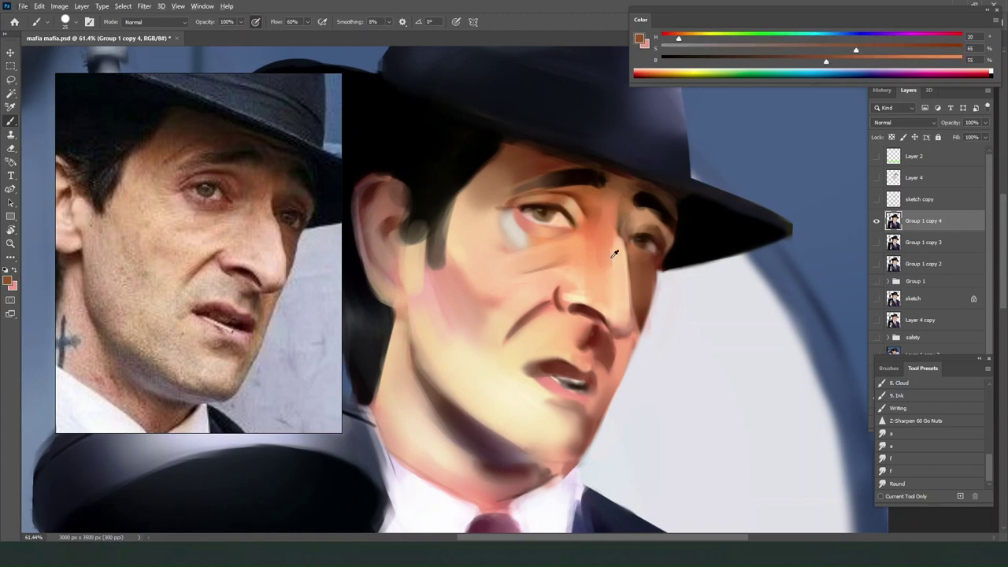
alt+click(576, 219)
alt+click(574, 200)
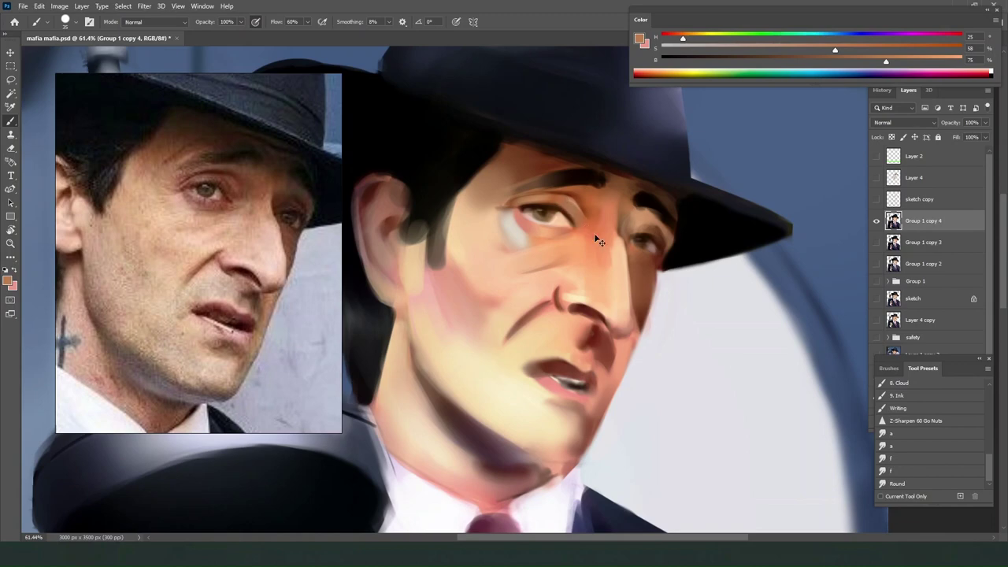
alt+click(623, 252)
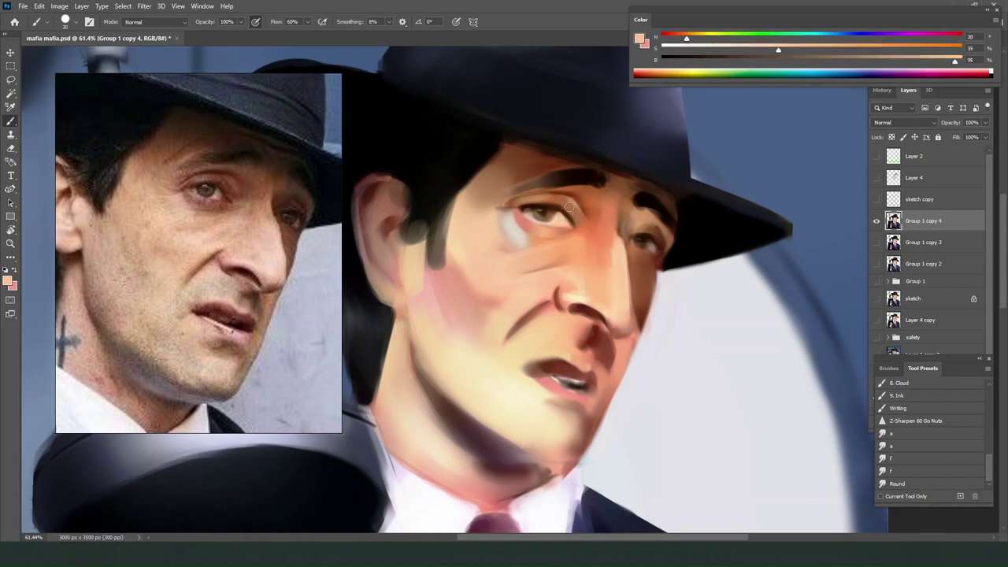
drag(558, 202, 570, 209)
right_click(285, 163)
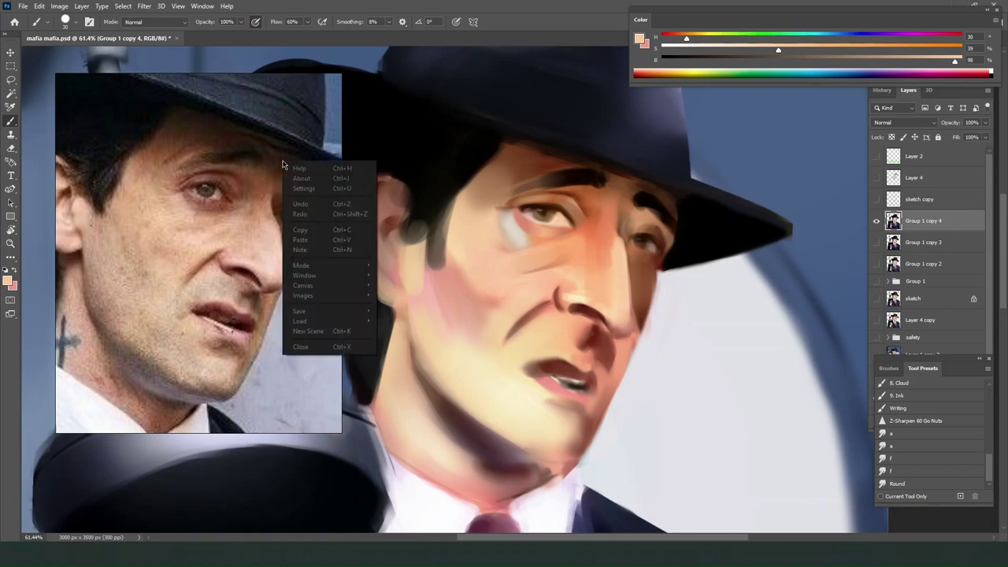
click(522, 171)
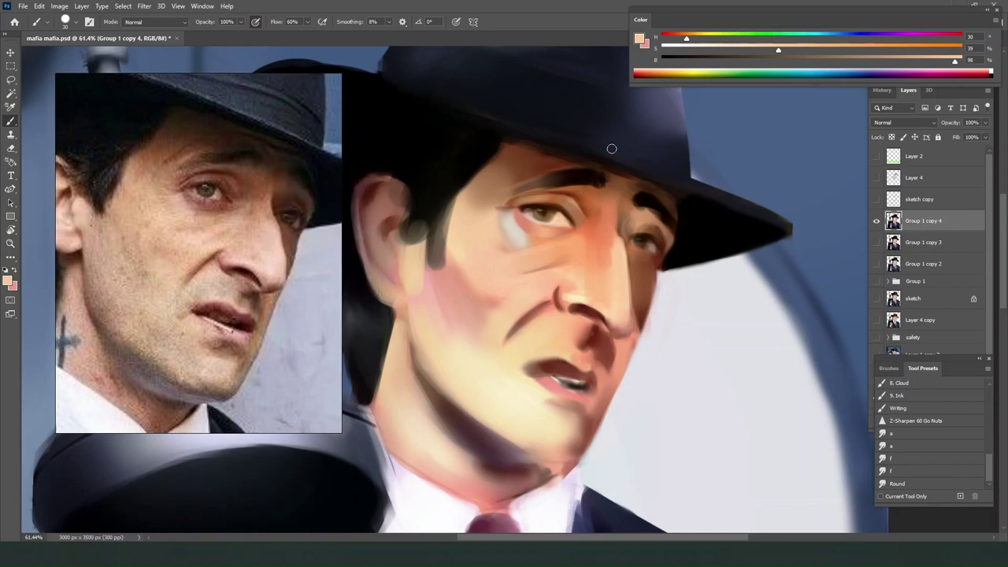
Lighten the skin between the near eye and its eyebrow with sampled peach, undoing unwanted strokes, and blend with the Round smudge preset.
alt+click(568, 172)
alt+click(604, 210)
alt+click(621, 272)
mouse_move(516, 194)
mouse_down()
mouse_move(578, 185)
mouse_move(516, 193)
mouse_move(580, 190)
mouse_up()
key(ctrl+z)
key([)
key([)
key(ctrl+z)
key(ctrl+z)
key(])
key(])
key(])
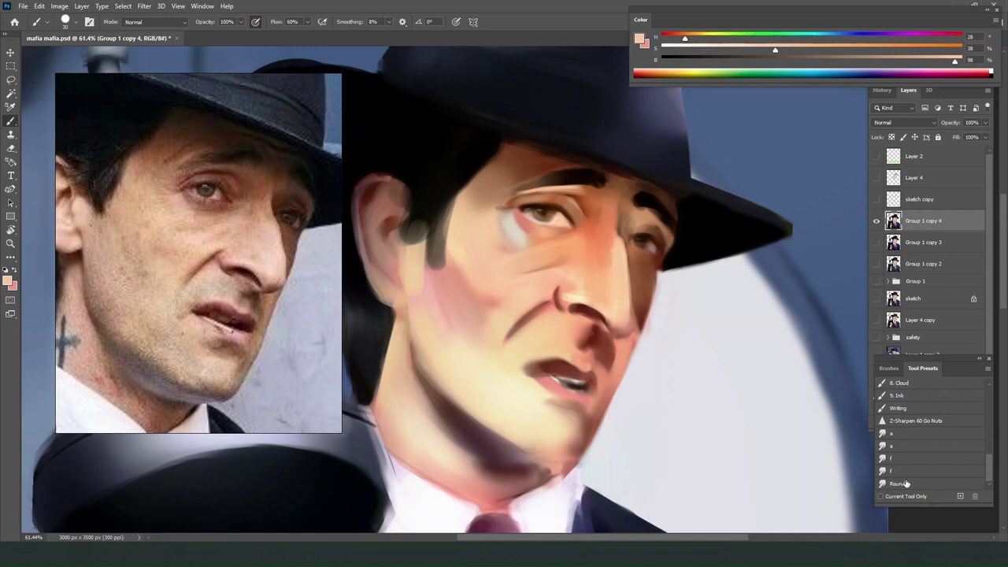
click(906, 483)
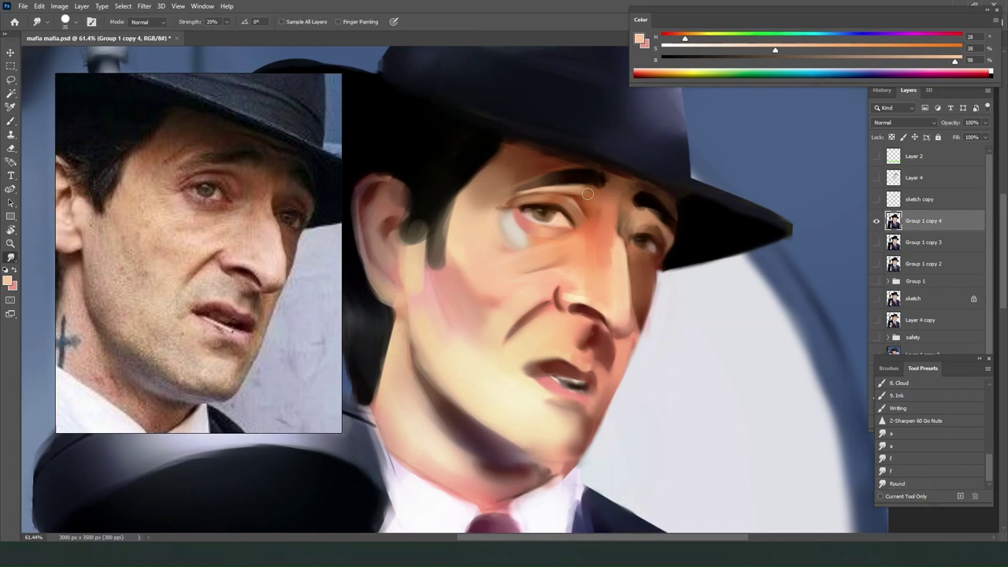
Mix a near-black of hue 28, saturation 88, brightness 4 and darken the near eye's upper lash line with a small brush.
key(b)
click(674, 60)
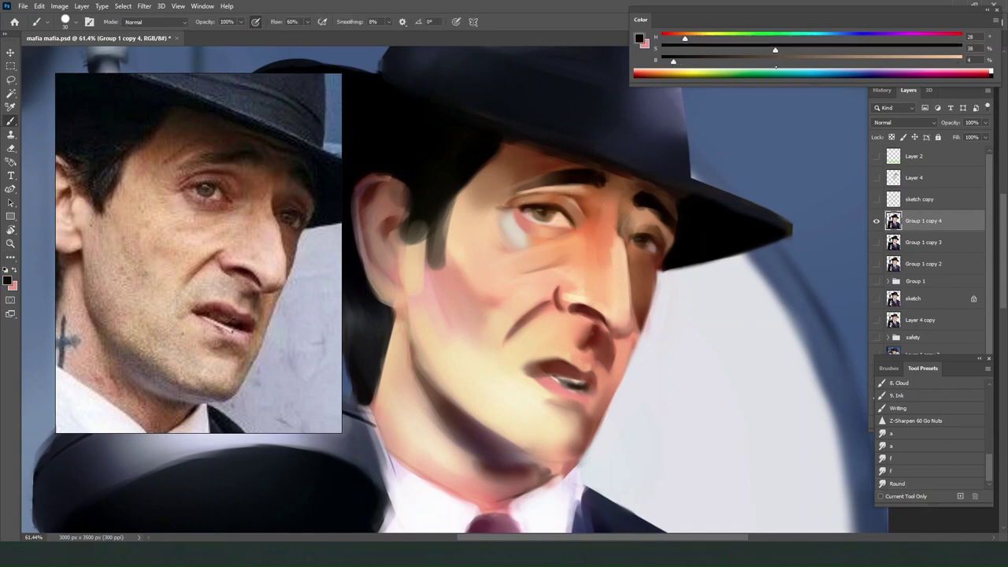
click(916, 49)
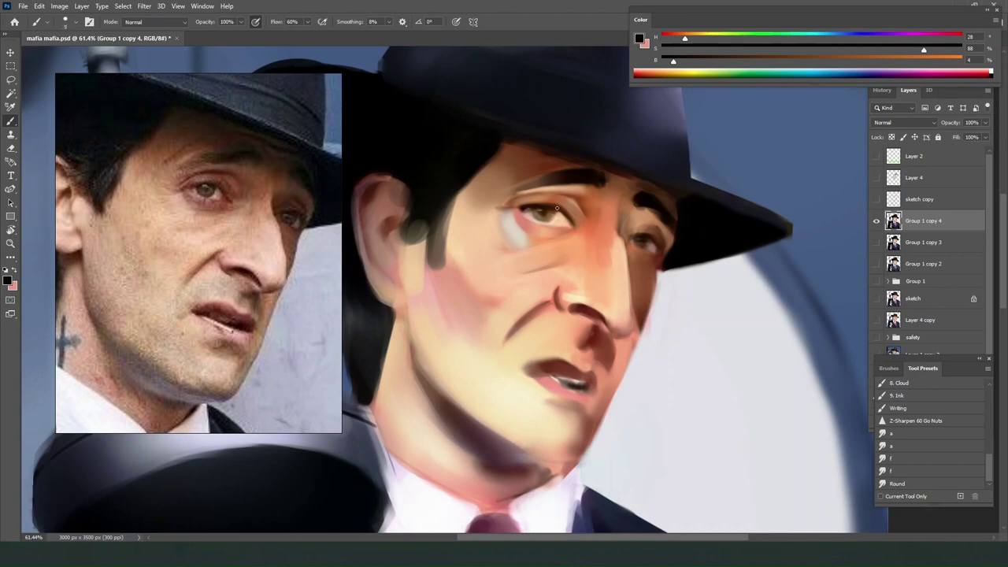
key(bracketleft)
key(bracketleft)
key(bracketright)
Brighten the near eye's white with an off-white of hue 29, saturation 6, brightness 98 and refine the iris edge with sampled tones.
alt+click(558, 212)
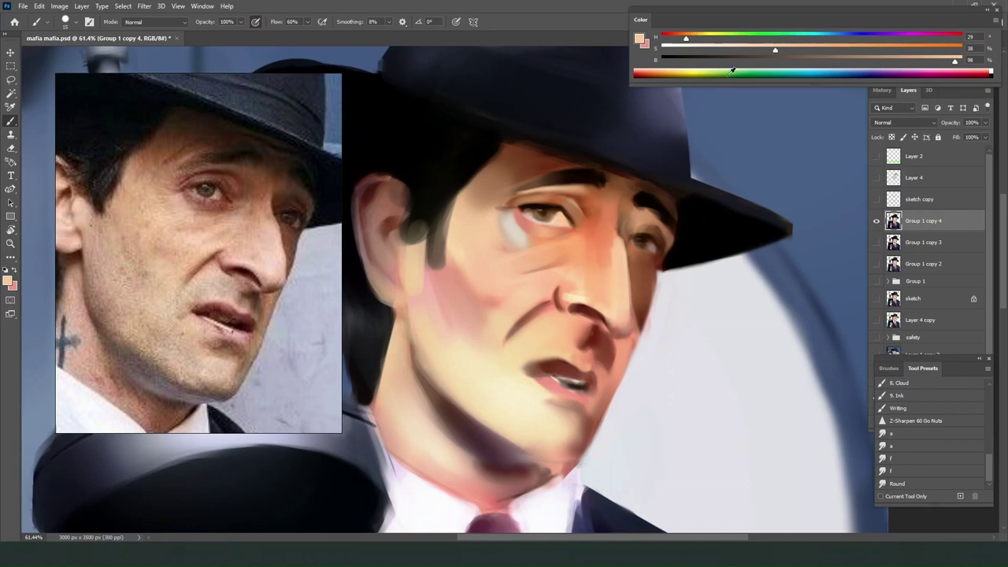
drag(775, 50, 678, 50)
key(bracketright)
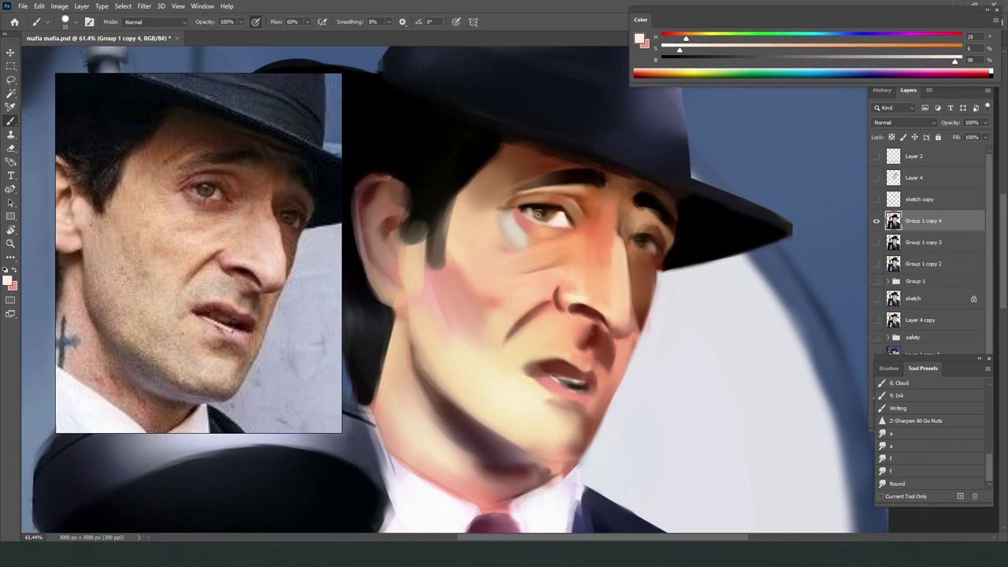
alt+click(542, 214)
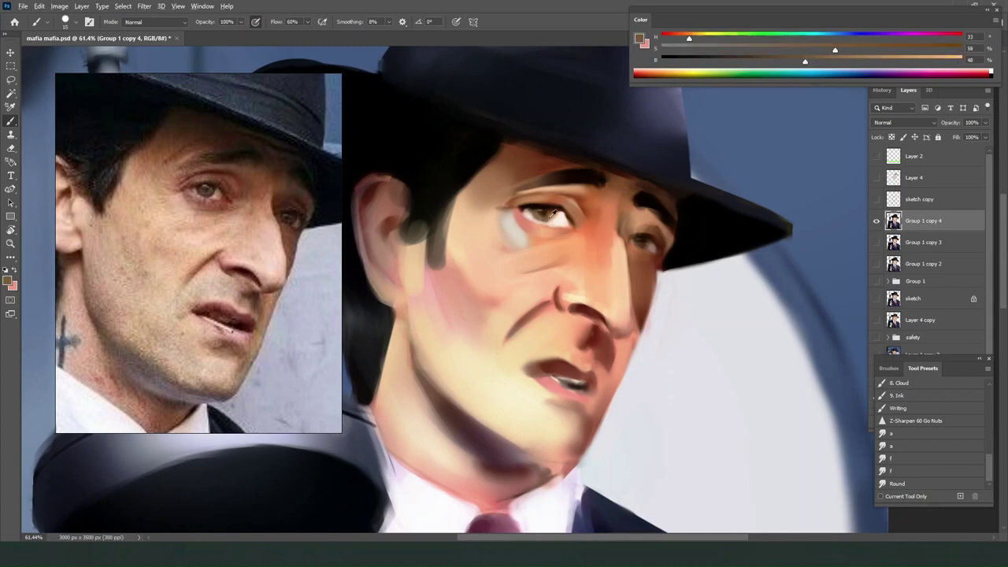
alt+click(562, 214)
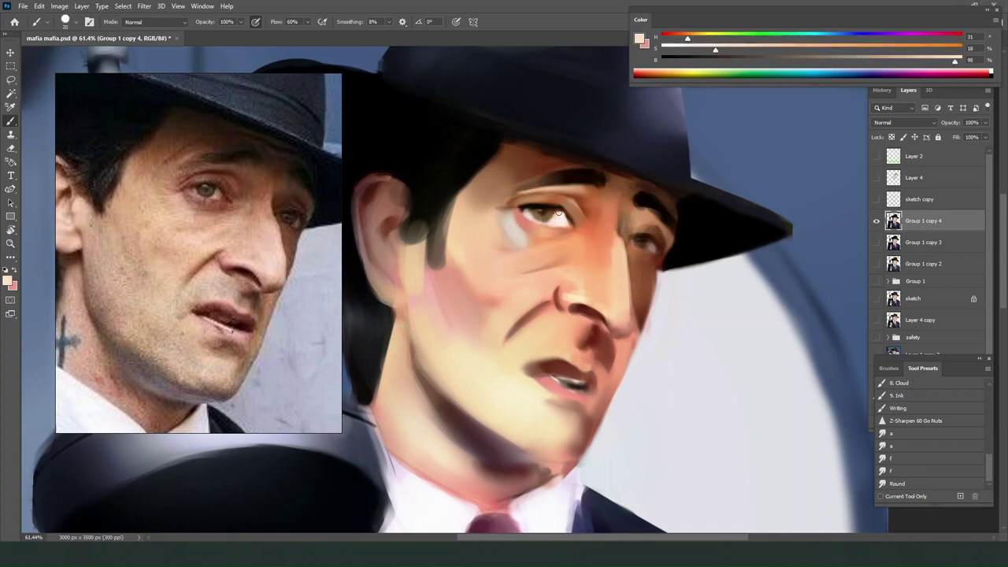
alt+click(553, 215)
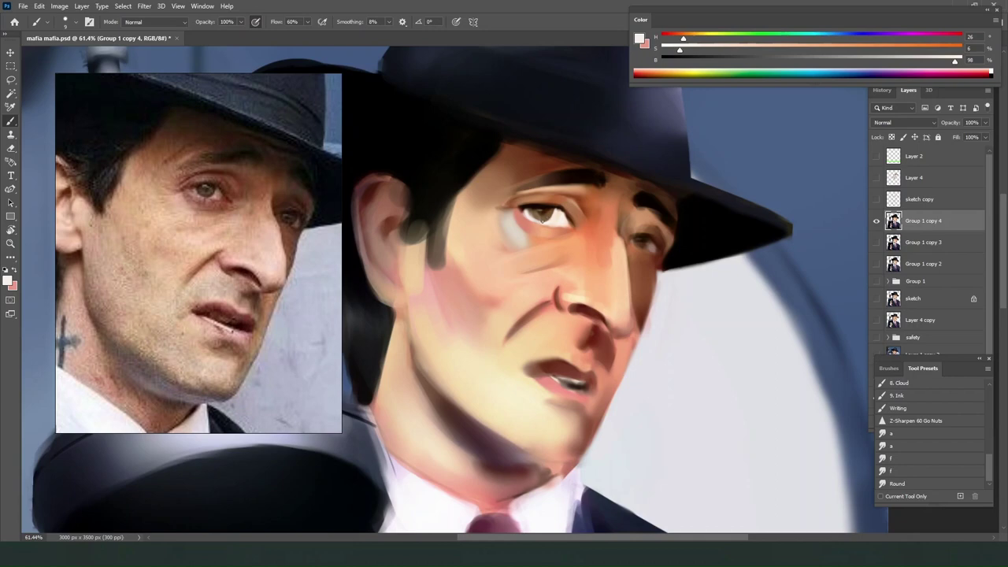
Darken the near eye's pupil and iris with a near-black of hue 18, saturation 92, brightness 7, using the Round smudge preset for blending.
alt+click(546, 214)
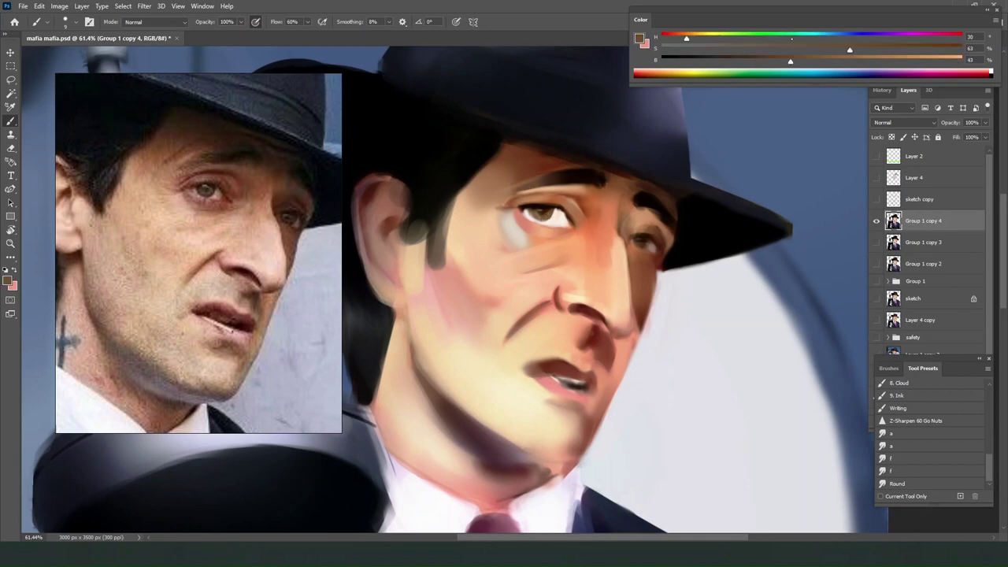
click(678, 35)
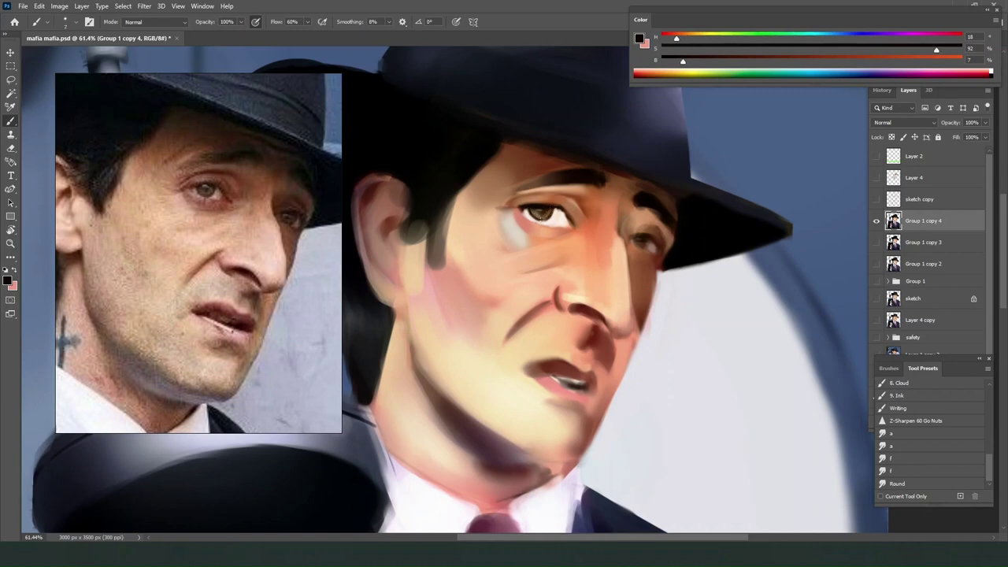
click(898, 484)
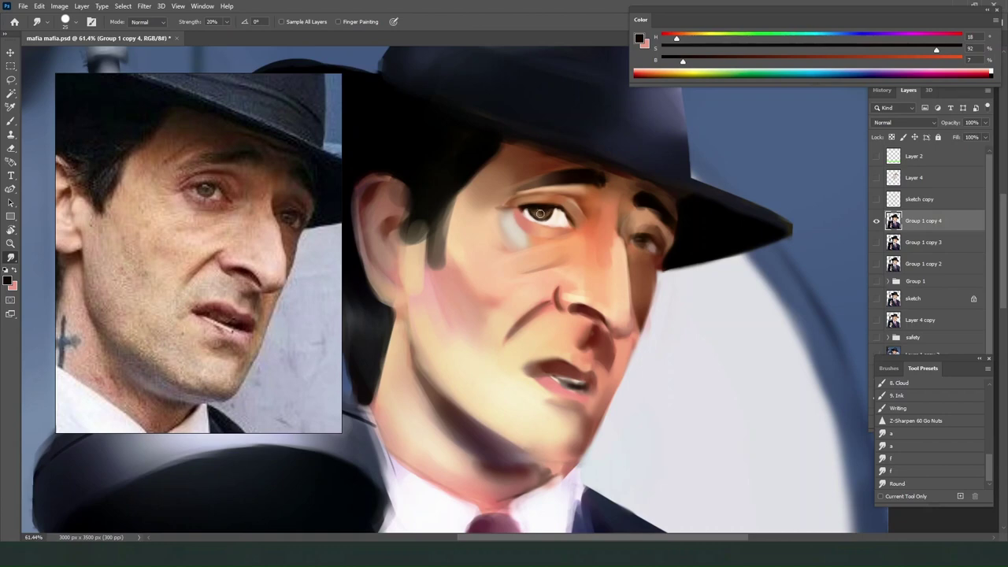
Shade the near eye's upper lid line and inner corner with dark browns sampled from around the eye.
key(b)
alt+click(537, 208)
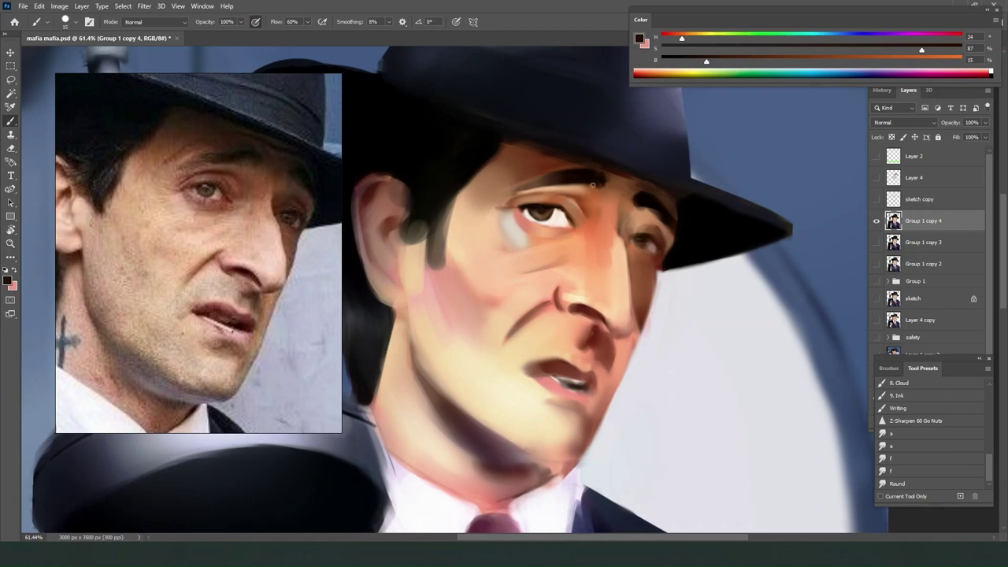
alt+click(533, 204)
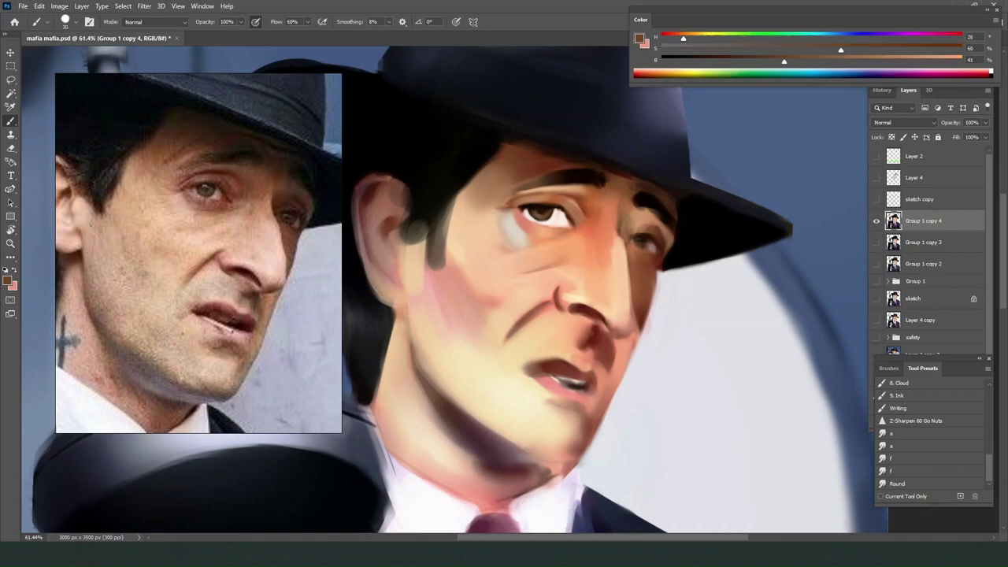
drag(535, 208, 568, 219)
alt+click(527, 211)
key([)
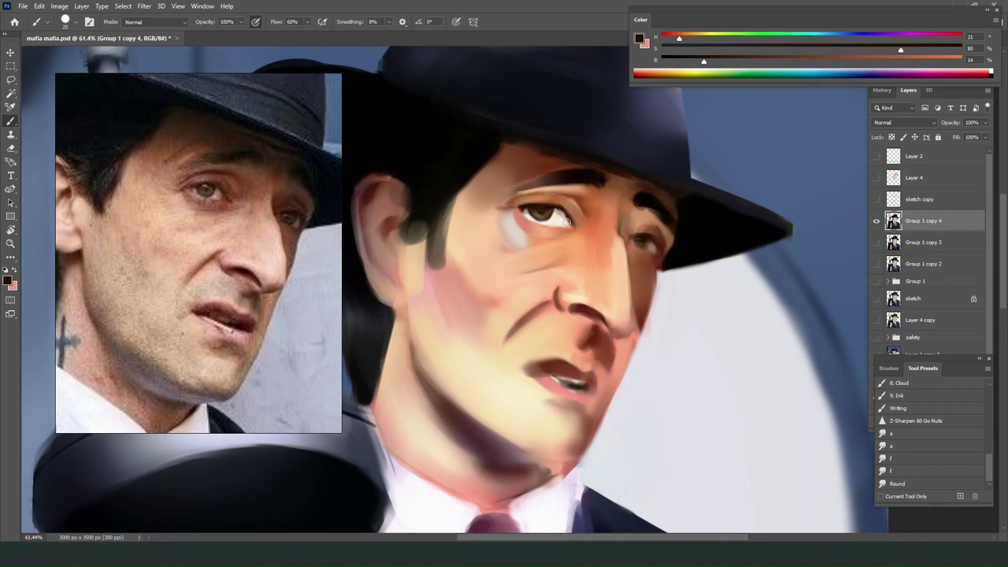
Mix reds of hue 5, ending at saturation 93 and brightness 49, and touch up the near eye's inner corner.
click(666, 38)
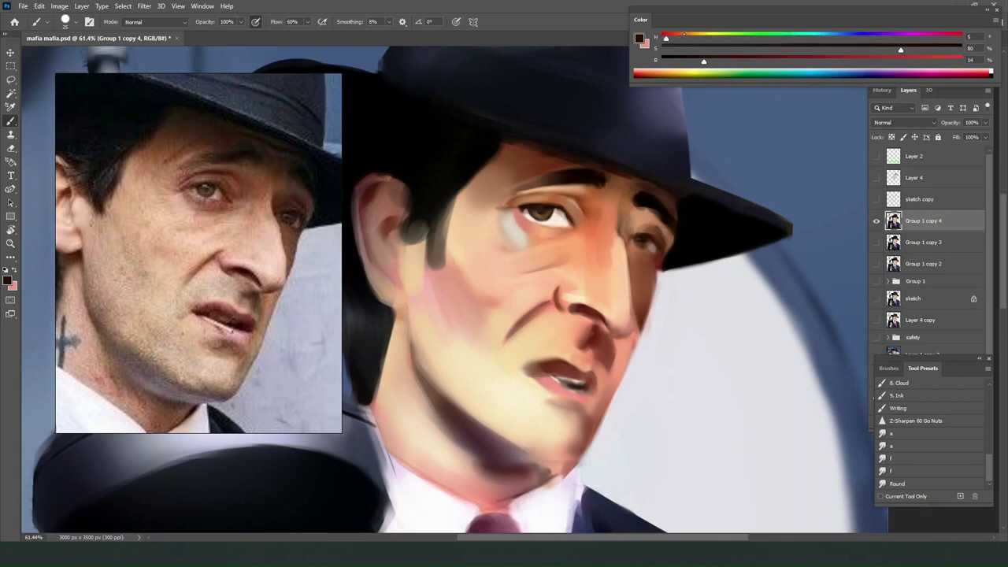
click(927, 61)
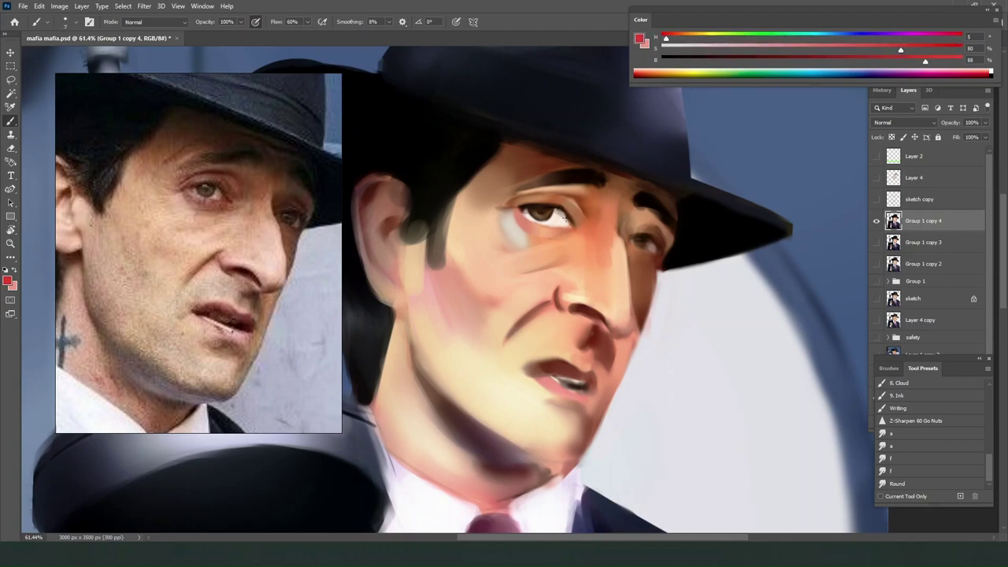
click(701, 60)
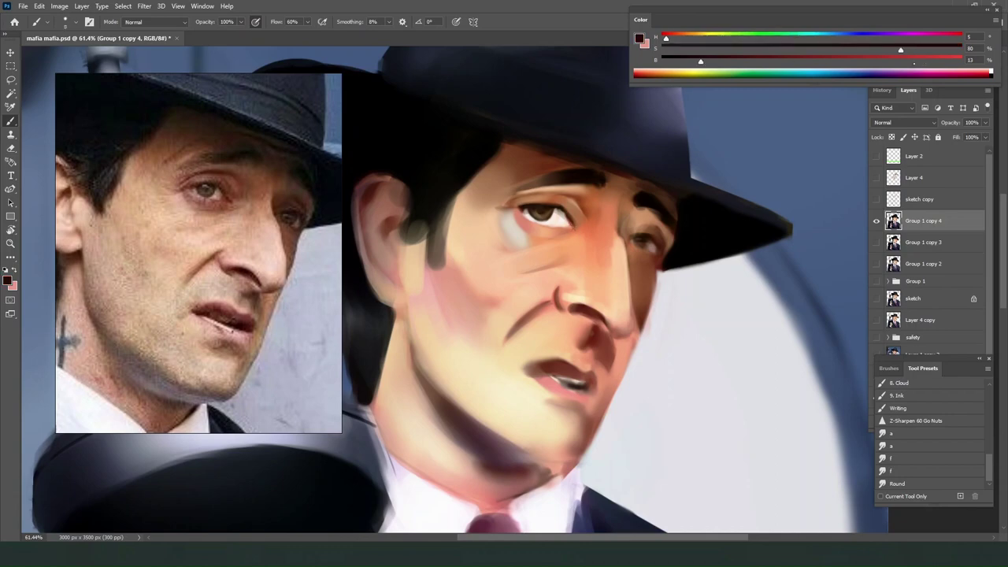
click(941, 49)
click(809, 62)
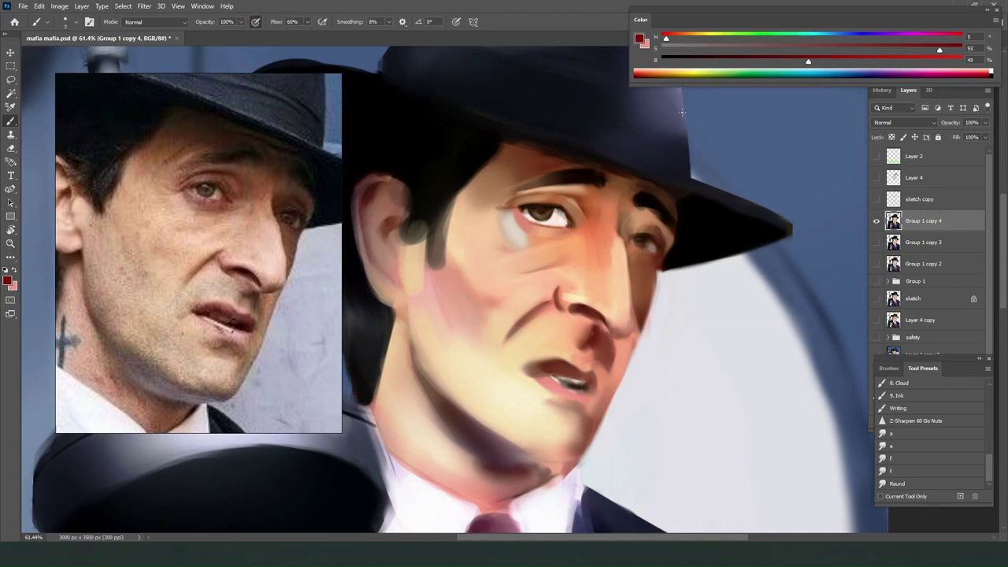
Refine the near eye's white with hue 5, saturation 7, brightness 87 and its dark edges with hue 25, saturation 94, brightness 5.
click(684, 50)
click(922, 61)
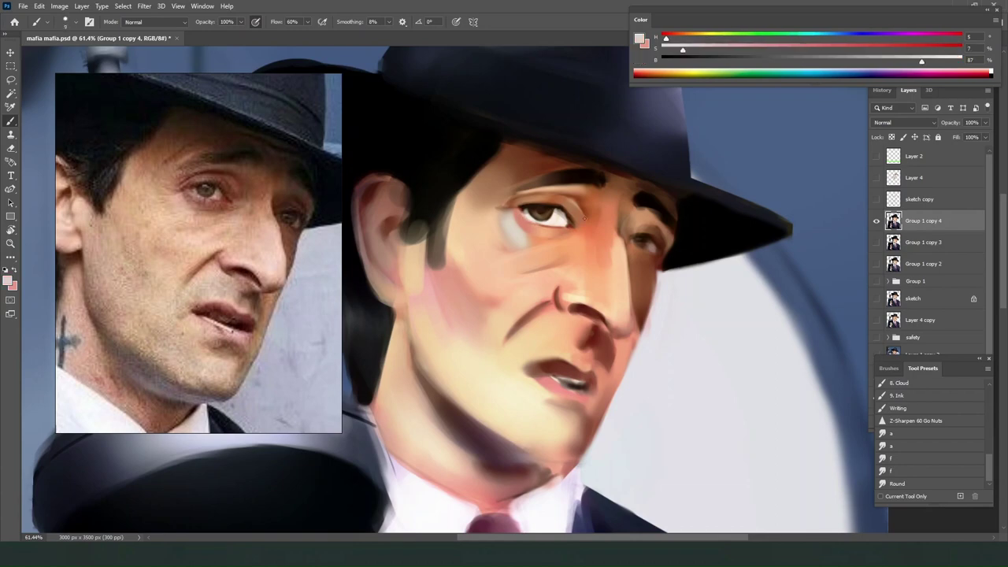
alt+click(542, 231)
click(675, 60)
click(944, 49)
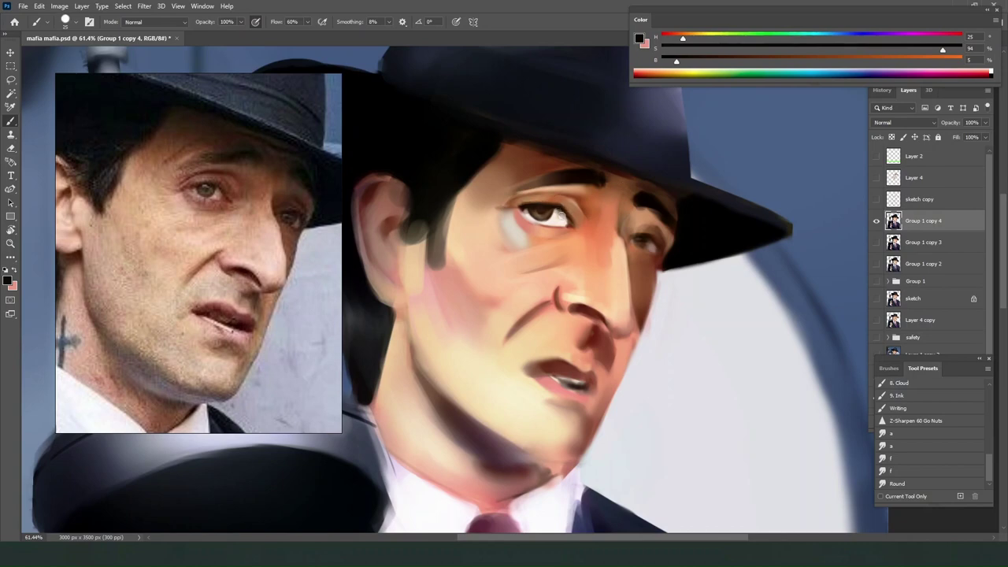
Retouch the near eye's upper lid with a sampled tan, and add a pale iris highlight of hue 57, saturation 8, brightness 92.
alt+click(526, 202)
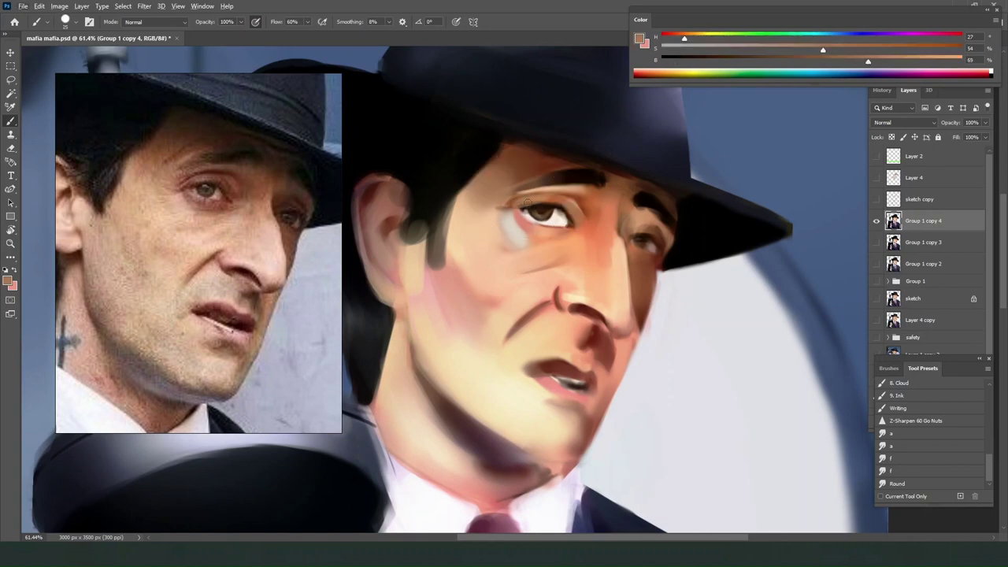
click(937, 61)
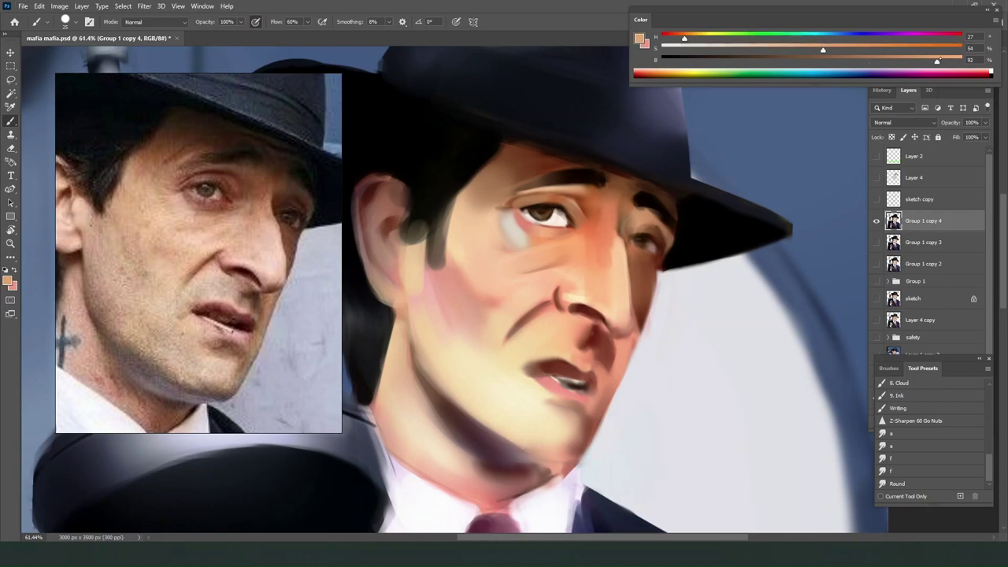
click(686, 51)
click(709, 37)
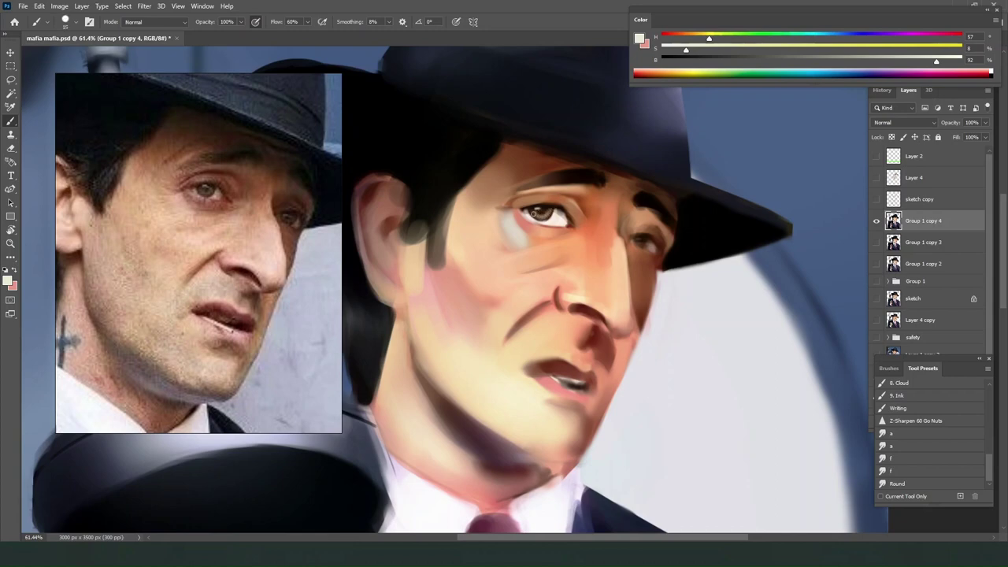
Darken the near eye's upper lash line and outer corner with sampled dark browns, ending at hue 22, saturation 77, brightness 12.
scroll(581, 183, down, 5)
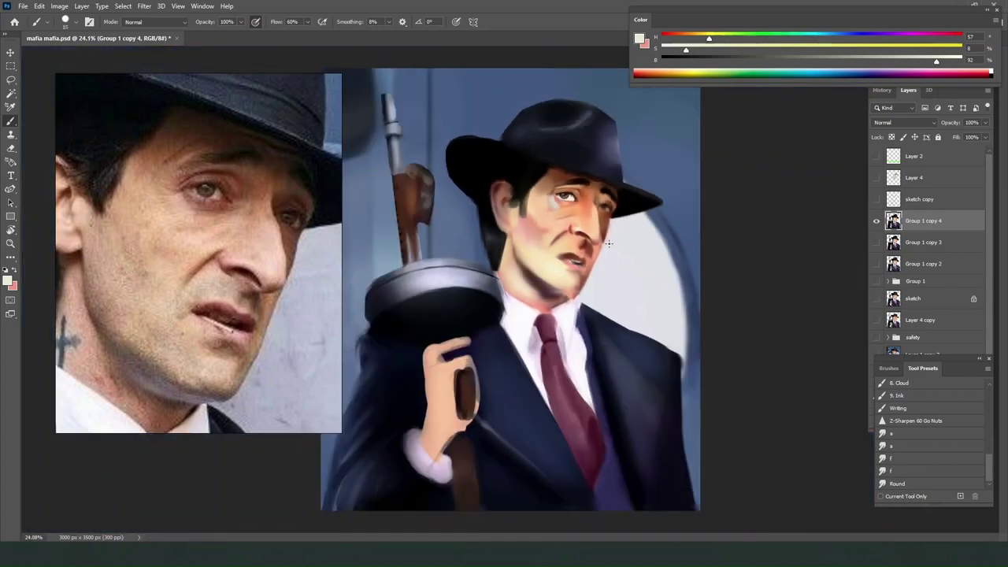
scroll(589, 194, up, 4)
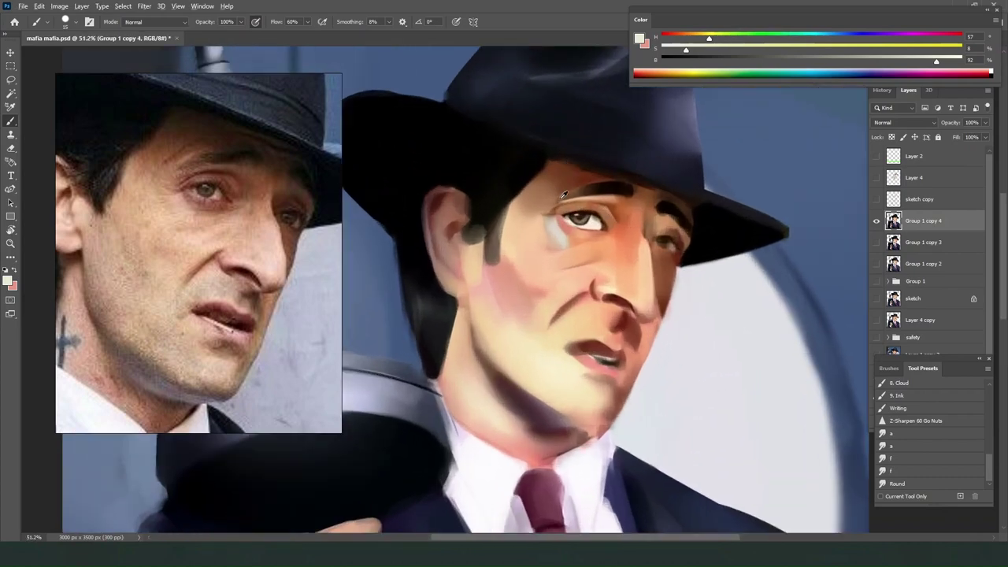
scroll(564, 194, up, 3)
alt+click(607, 223)
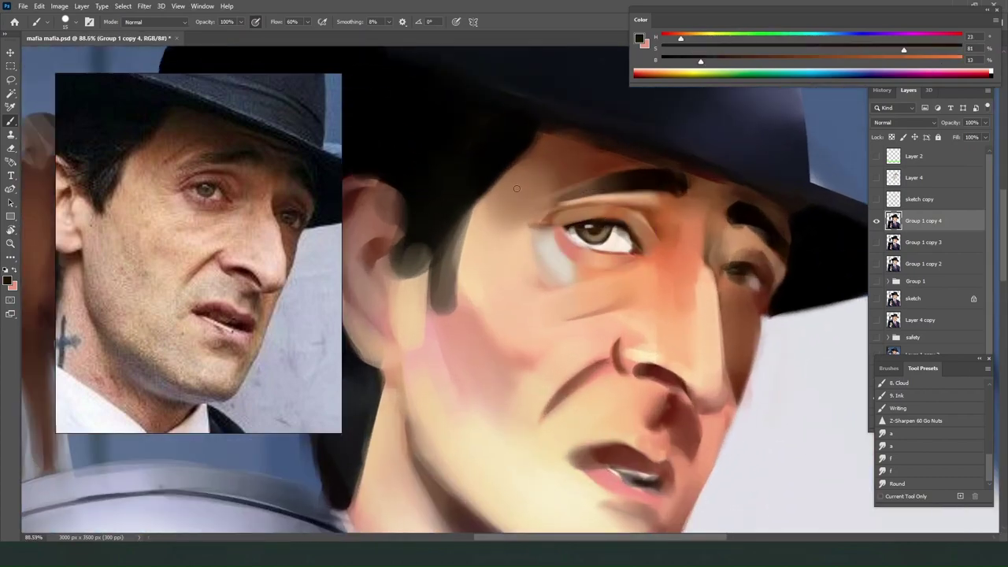
key(])
key(])
drag(605, 231, 605, 228)
alt+click(612, 213)
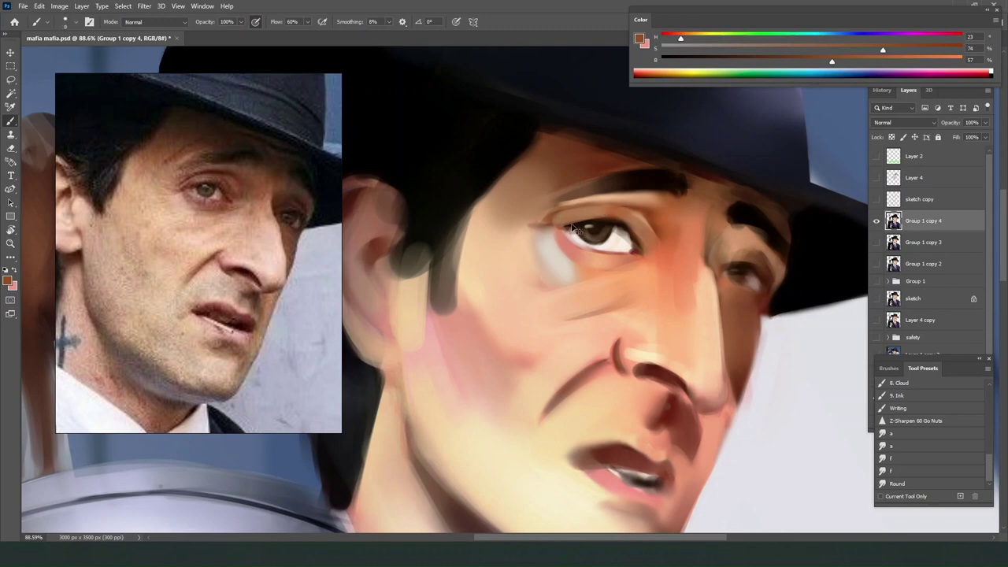
alt+click(590, 221)
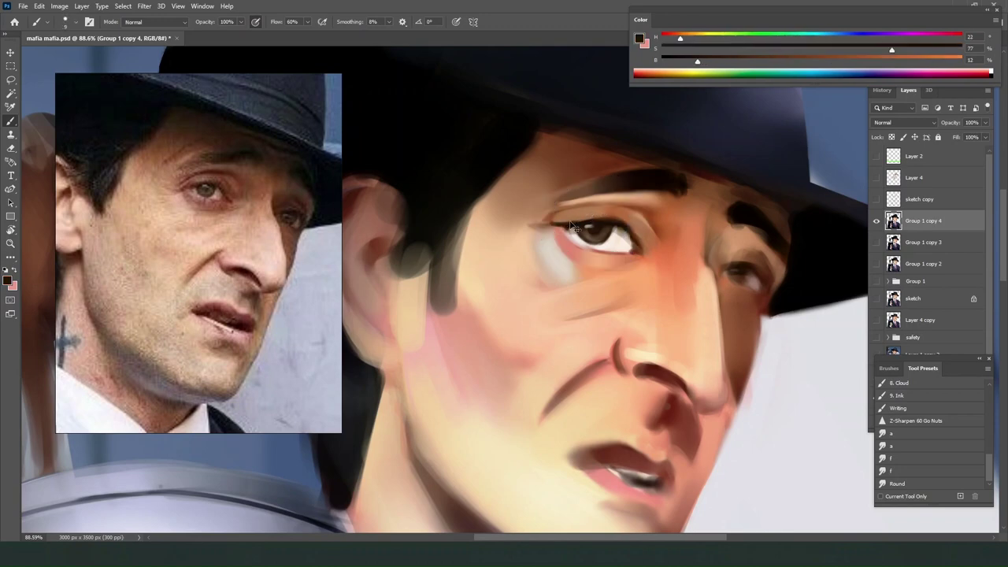
key(])
drag(581, 223, 592, 225)
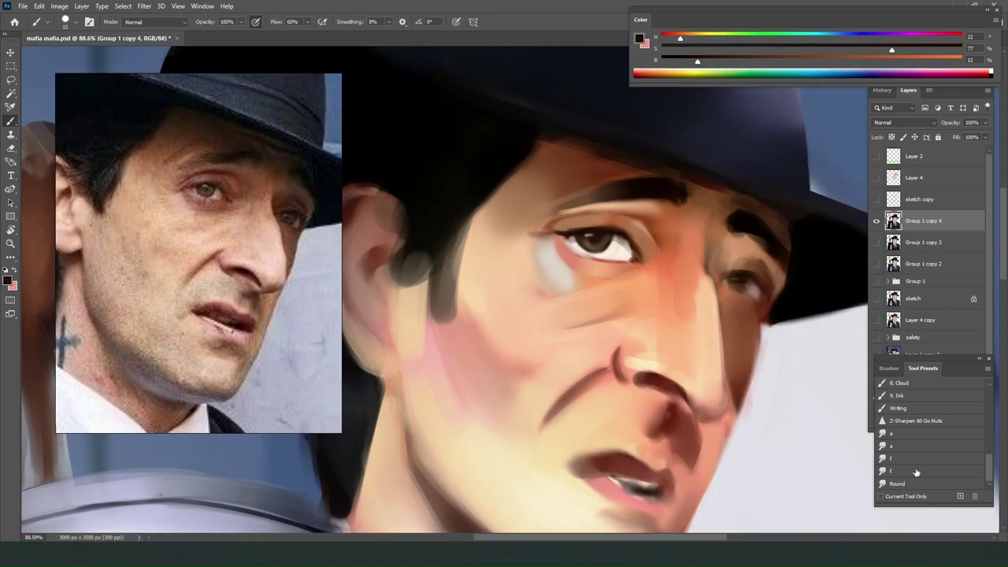
Switch to the 4. Highlights brush preset.
scroll(913, 433, down, 5)
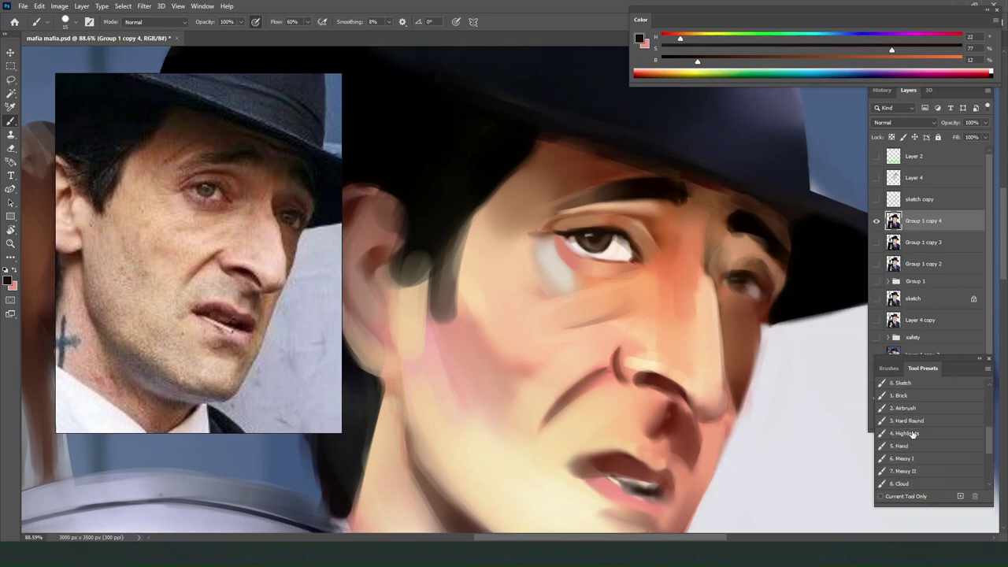
click(909, 431)
scroll(932, 430, down, 5)
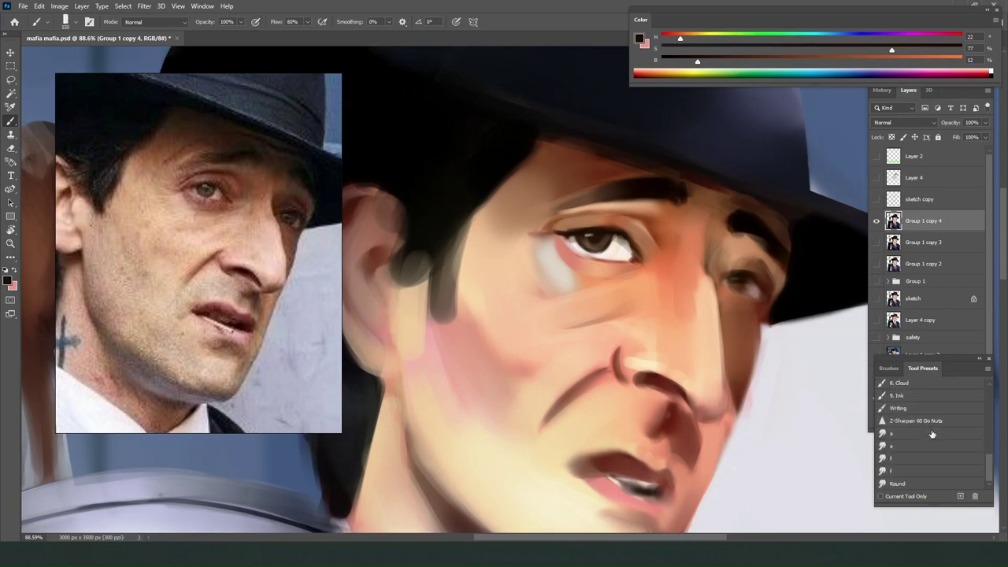
click(548, 213)
shift+click(804, 406)
key(ctrl+z)
key(ctrl+z)
Mix a dark brown of hue 12, saturation 93, brightness 22, and draw the near eye's upper lid crease with a much smaller brush.
alt+click(567, 225)
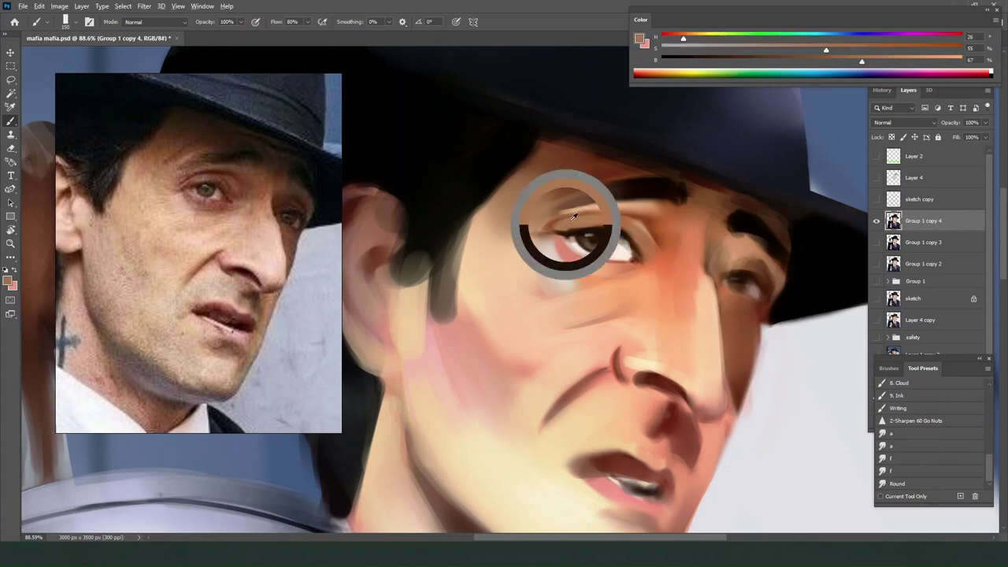
alt+click(643, 219)
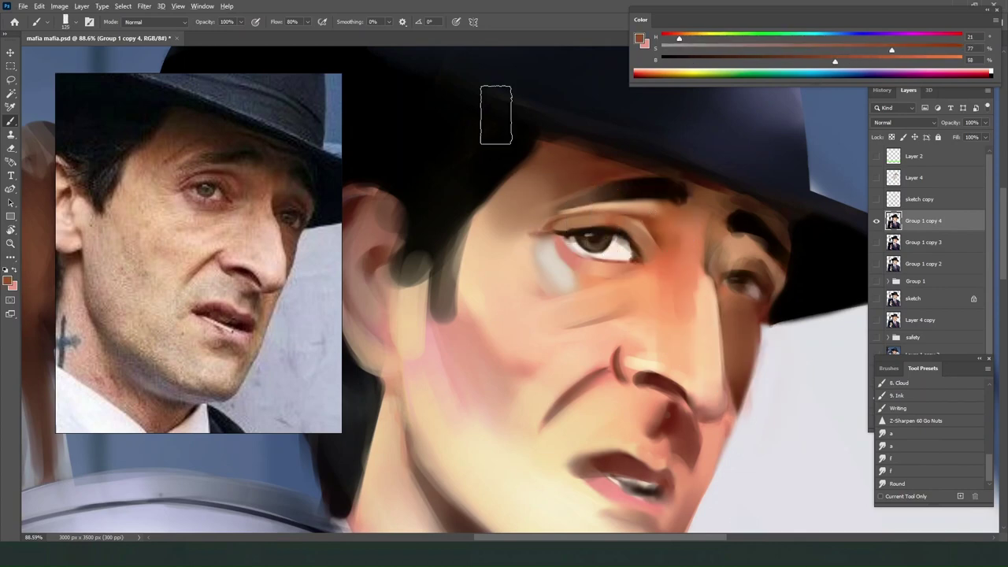
click(940, 48)
click(671, 39)
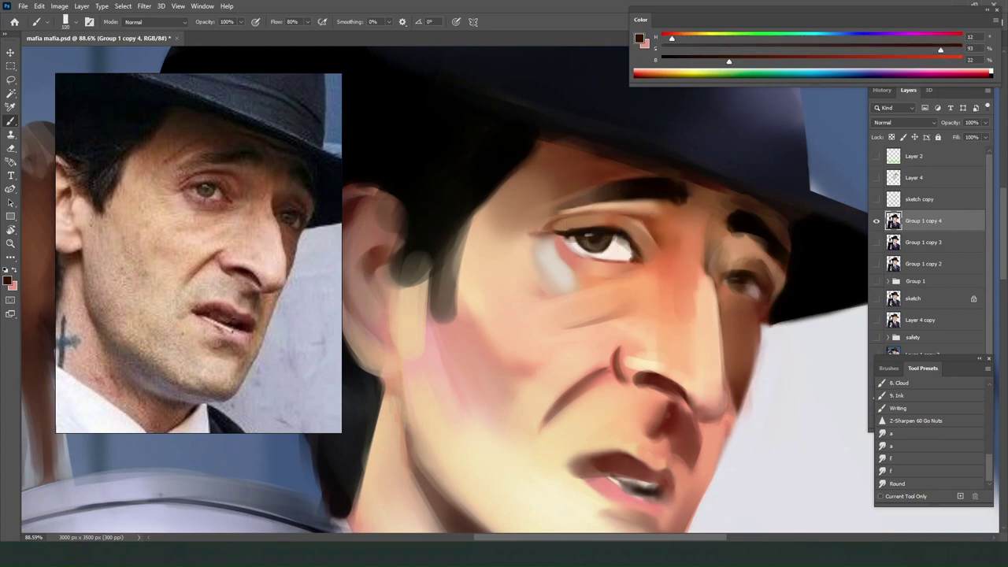
key(bracketleft)
key(bracketleft)
key(bracketleft)
key(bracketleft)
key(bracketleft)
key(bracketleft)
key(bracketleft)
key(bracketleft)
key(bracketleft)
key(bracketleft)
key(bracketleft)
key(bracketleft)
key(bracketleft)
key(bracketleft)
mouse_move(545, 230)
mouse_down()
mouse_move(598, 216)
mouse_move(573, 219)
mouse_move(645, 223)
mouse_move(573, 216)
mouse_move(650, 224)
mouse_move(560, 230)
mouse_move(618, 210)
mouse_move(544, 226)
mouse_move(627, 211)
mouse_up()
Soften and thin the near eye's upper lid crease with tan tones sampled around the lid, using a slightly larger brush.
key(bracketright)
key(bracketright)
key(bracketright)
key(bracketright)
alt+click(532, 220)
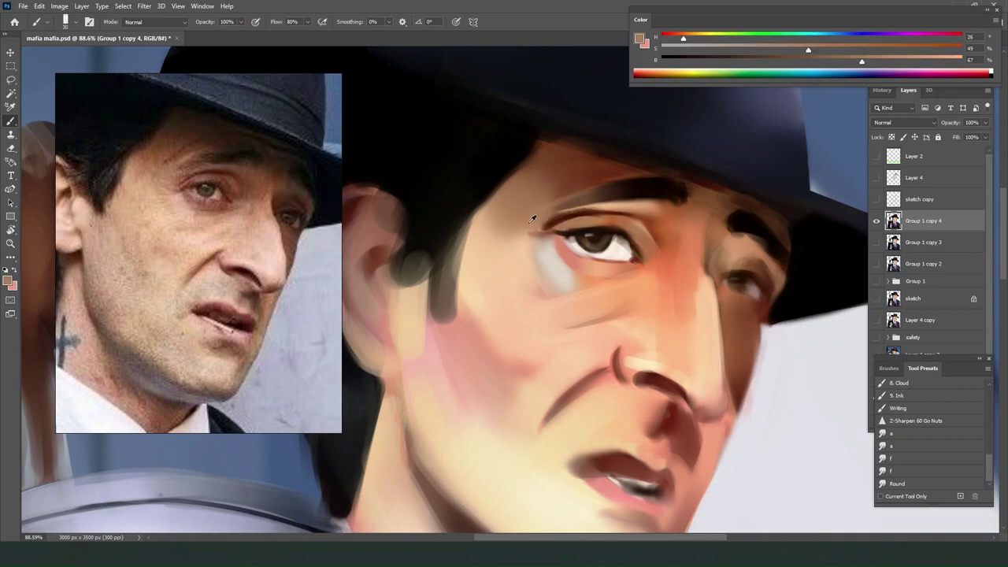
mouse_move(545, 222)
mouse_down()
mouse_move(599, 206)
mouse_move(633, 214)
mouse_up()
alt+click(629, 218)
Paint a fine dark line and faint wrinkles fanning out from the near eye's outer corner with sampled browns.
alt+click(548, 228)
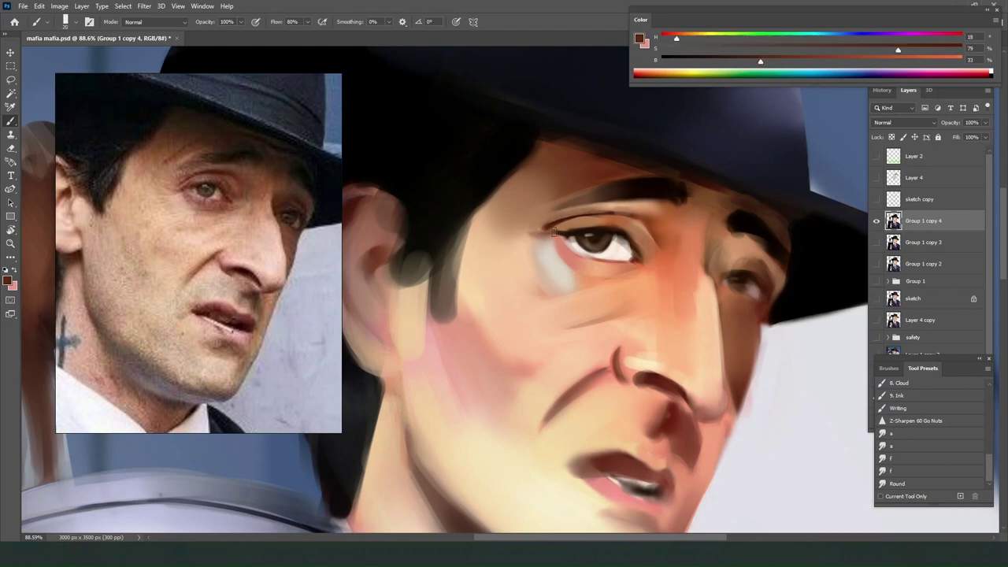
key(bracketleft)
alt+click(514, 237)
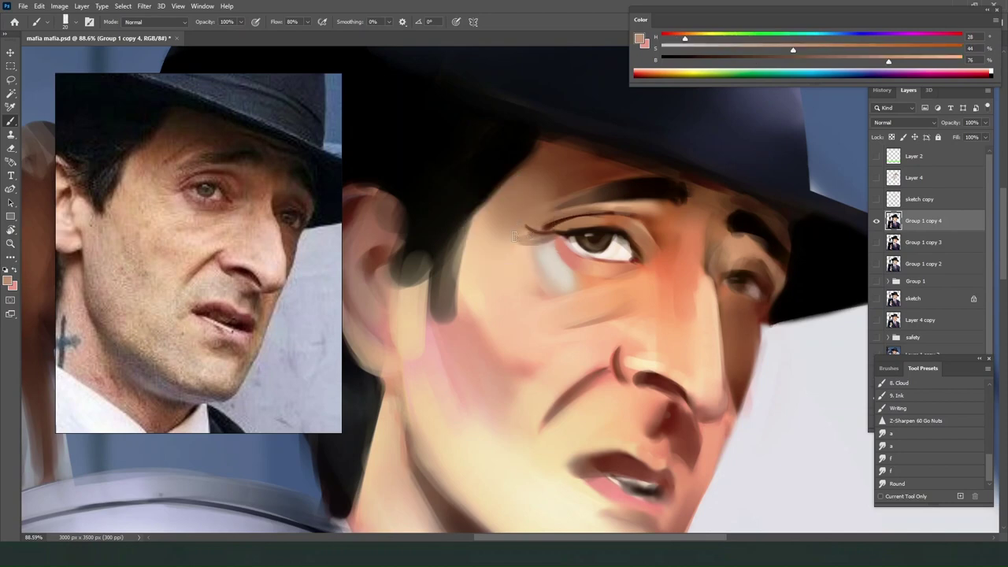
alt+click(551, 234)
mouse_move(545, 245)
mouse_down()
mouse_move(509, 250)
mouse_move(551, 249)
mouse_move(510, 267)
mouse_up()
drag(546, 276, 523, 278)
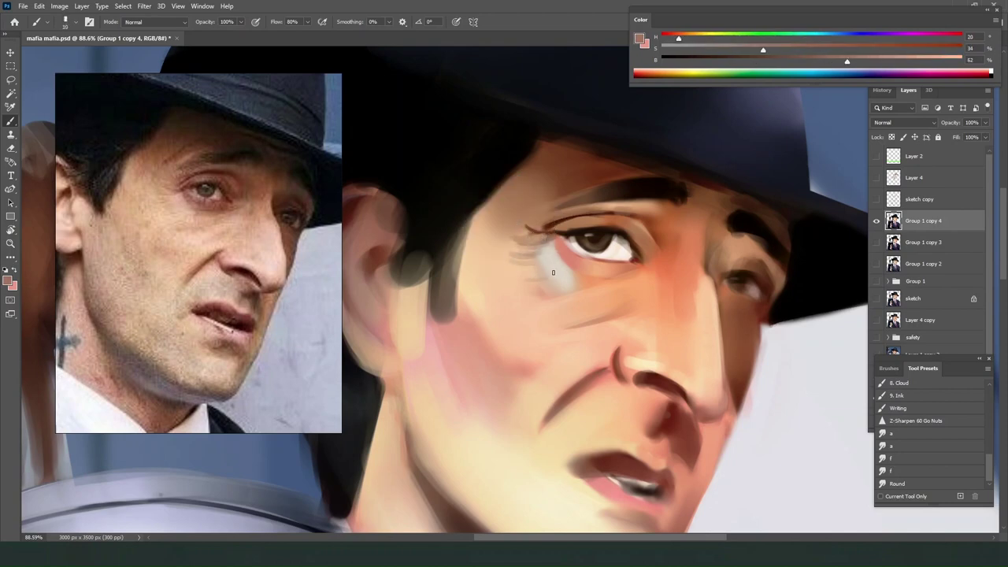
Soften the wrinkles at the near eye's outer corner with a sampled skin tone of hue 30, saturation 36, brightness 97.
alt+click(505, 272)
key(alt+f)
key(f)
key(])
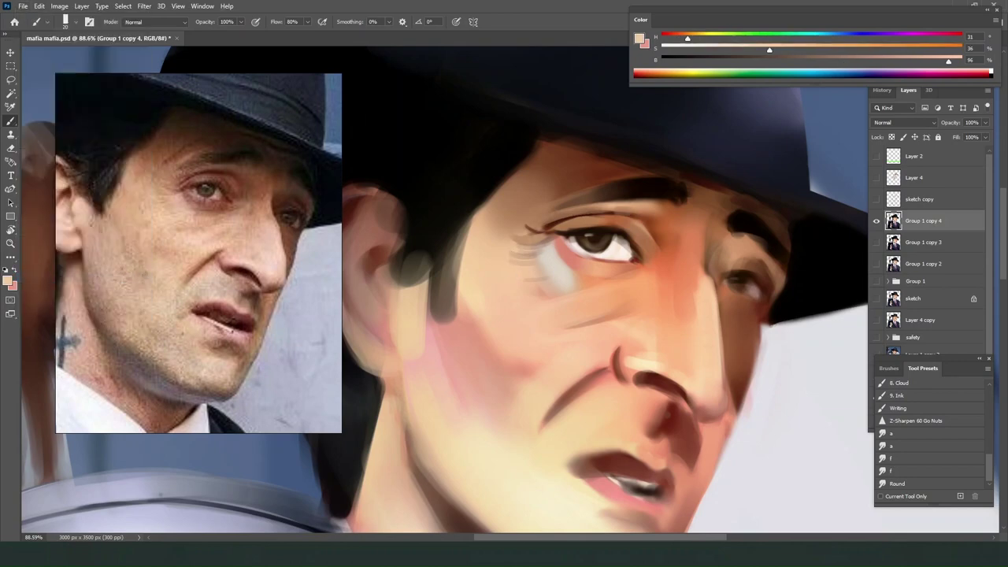
scroll(554, 304, down, 2)
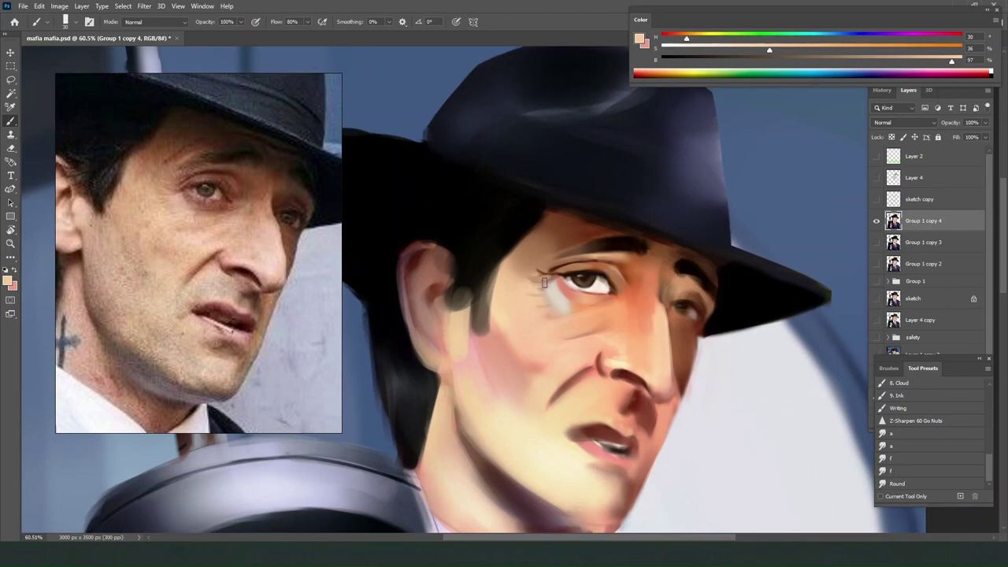
drag(544, 275, 573, 277)
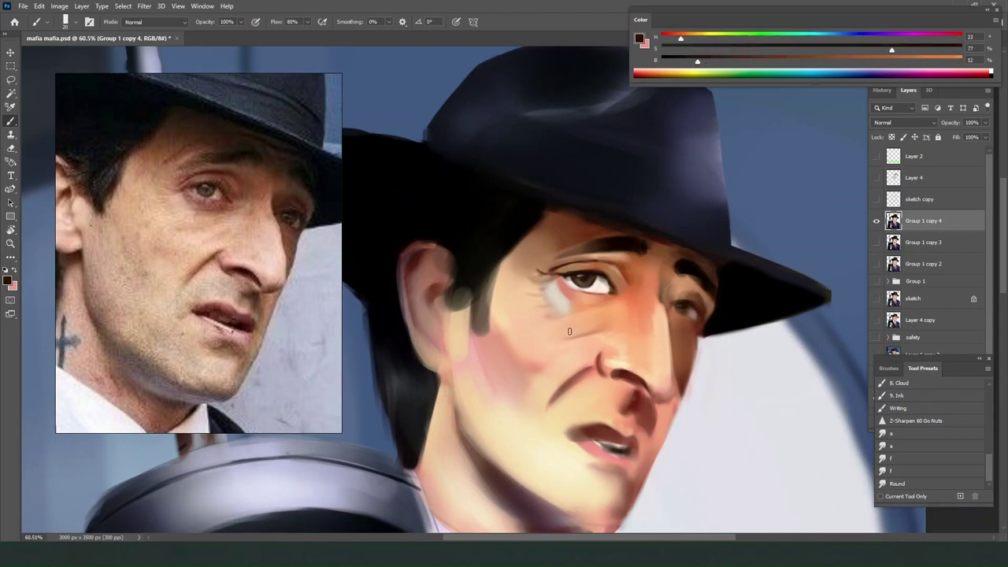
Paint a dark crease beneath the near eye's bag and trim its edges with sampled skin tones, redoing the first stroke.
mouse_move(547, 322)
mouse_down()
mouse_move(600, 309)
mouse_move(571, 323)
mouse_up()
key(ctrl+z)
key(bracketright)
key(bracketright)
key(bracketright)
alt+click(528, 328)
alt+click(607, 309)
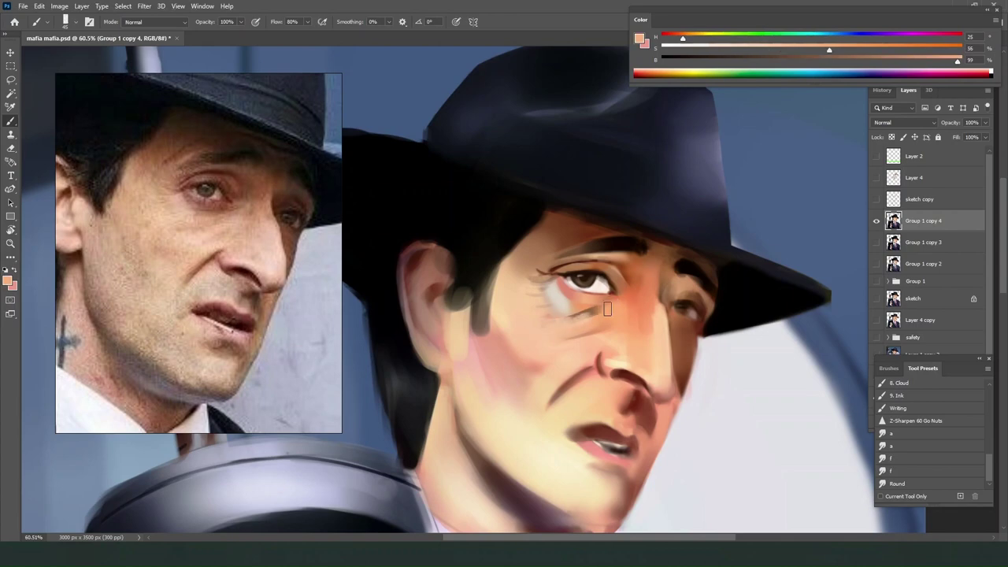
alt+click(552, 285)
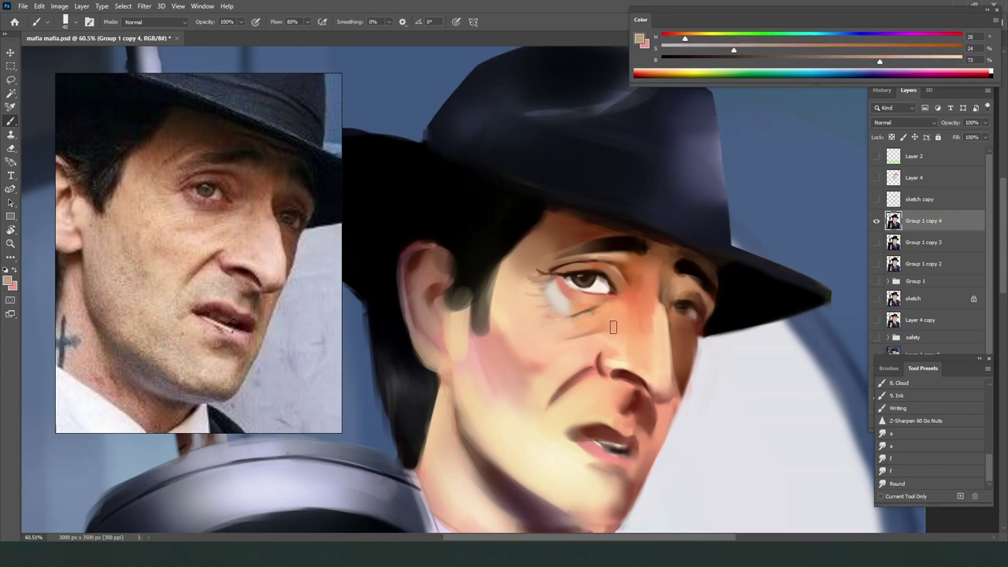
Add a pale highlight of hue 31, saturation 10, brightness 87 under the near eye, and narrow it with sampled skin tones.
alt+click(571, 293)
mouse_move(571, 293)
mouse_down()
mouse_move(584, 320)
mouse_move(570, 321)
mouse_move(625, 299)
mouse_move(579, 321)
mouse_move(630, 308)
mouse_up()
alt+click(555, 297)
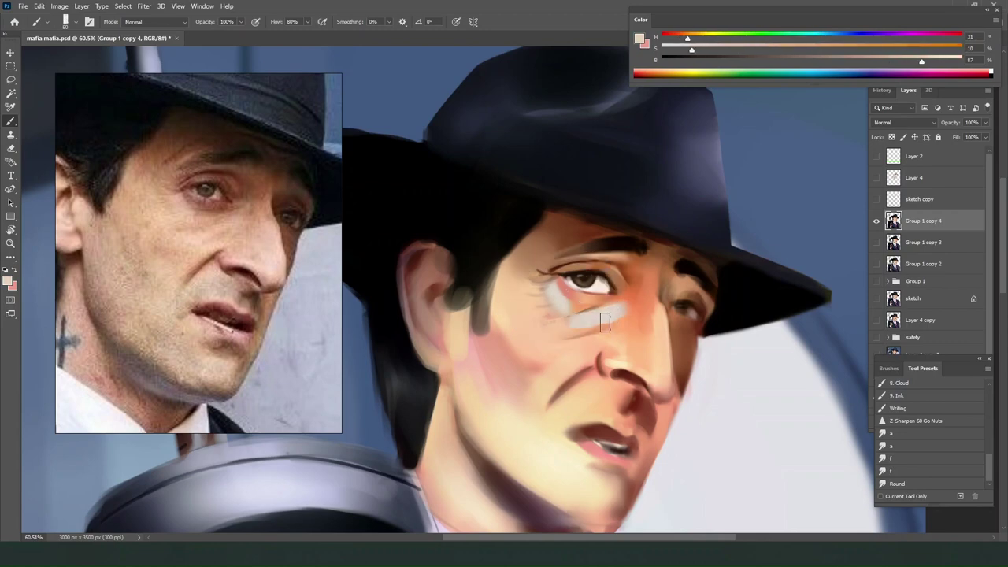
alt+click(626, 313)
alt+click(577, 329)
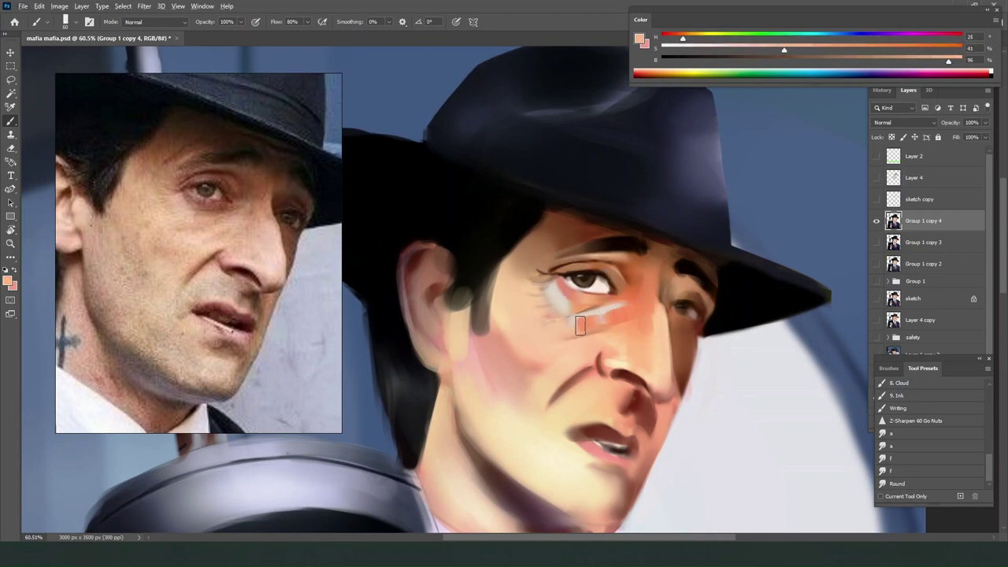
drag(578, 328, 614, 315)
Enable pen pressure for opacity and blend the under-eye highlight toward the nose with sampled skin tones.
click(255, 22)
alt+click(605, 313)
alt+click(575, 335)
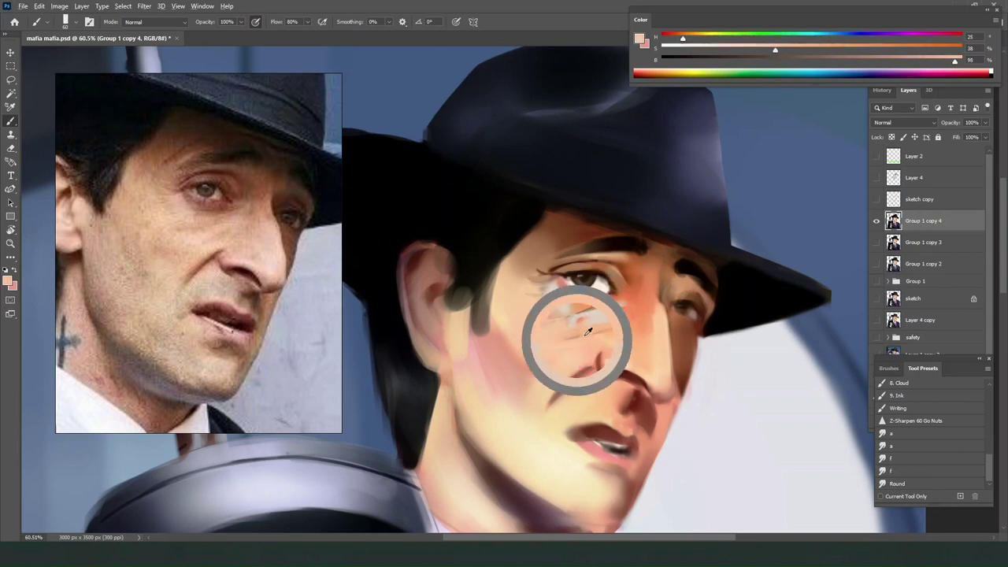
alt+click(638, 303)
mouse_move(630, 311)
mouse_down()
mouse_move(571, 329)
mouse_move(628, 324)
mouse_move(596, 323)
mouse_up()
alt+click(584, 323)
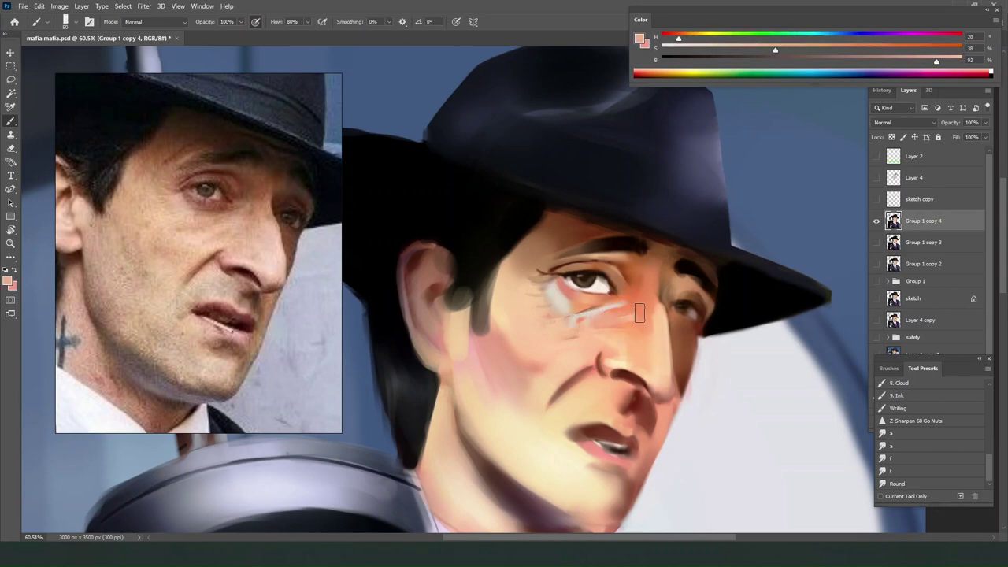
Paint a light highlight of hue 31, saturation 15, brightness 88 down the ridge of the nose.
alt+click(664, 331)
alt+click(559, 297)
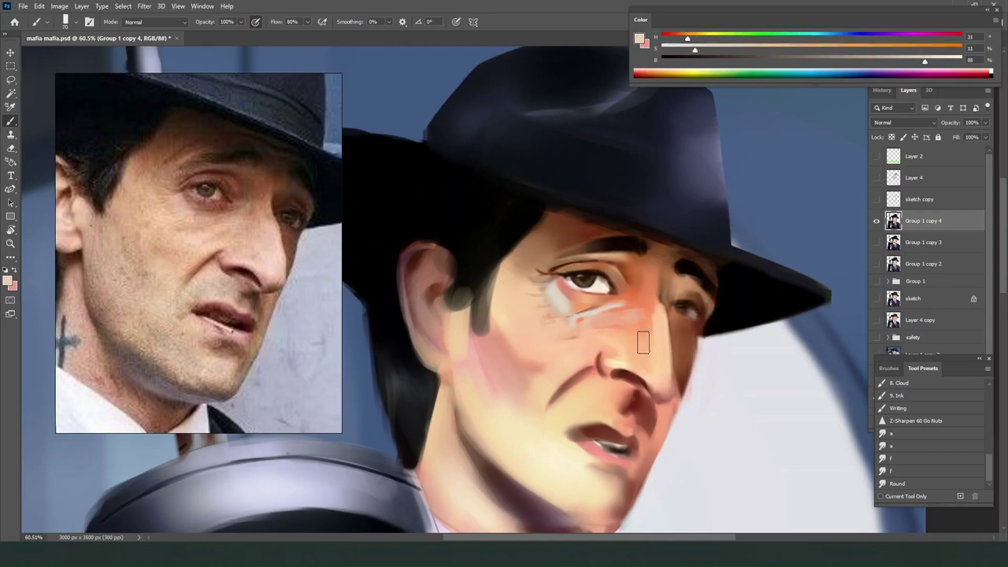
key(bracketright)
drag(655, 319, 664, 382)
key(bracketleft)
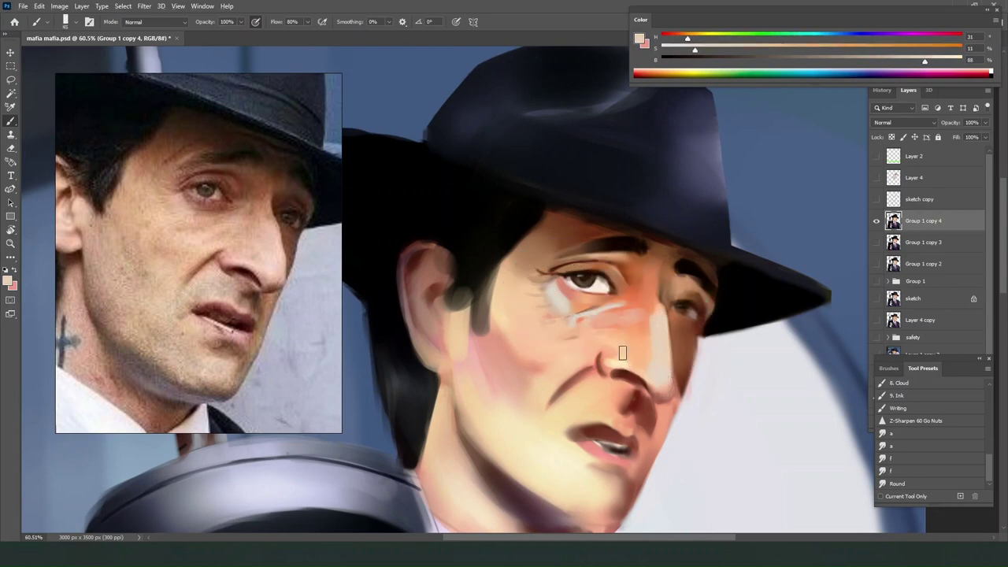
Mix a pale cyan of hue 187, saturation 11, brightness 93, and brush cool highlights onto the nostril wing and nose ridge.
click(941, 59)
drag(803, 36, 817, 36)
key(bracketright)
key(bracketright)
mouse_move(624, 360)
mouse_down()
mouse_move(664, 392)
mouse_move(630, 363)
mouse_up()
key(ctrl+z)
key(bracketleft)
drag(654, 320, 659, 373)
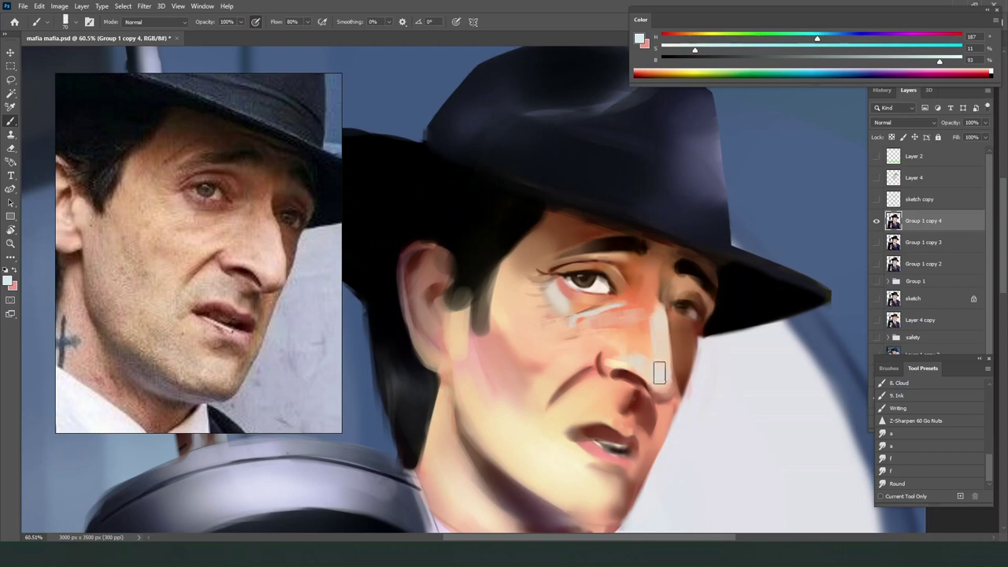
Extend the pale cyan highlight up to the top of the nose bridge with a smaller brush.
key(bracketleft)
key(bracketleft)
key(bracketleft)
key(bracketleft)
key(bracketleft)
key(bracketleft)
drag(660, 303, 658, 279)
Shade the far side of the nose and the far eye's inner corner with sampled browns, ending at hue 24, saturation 55, brightness 68.
alt+click(681, 360)
alt+click(675, 369)
drag(681, 367, 682, 375)
drag(663, 282, 668, 315)
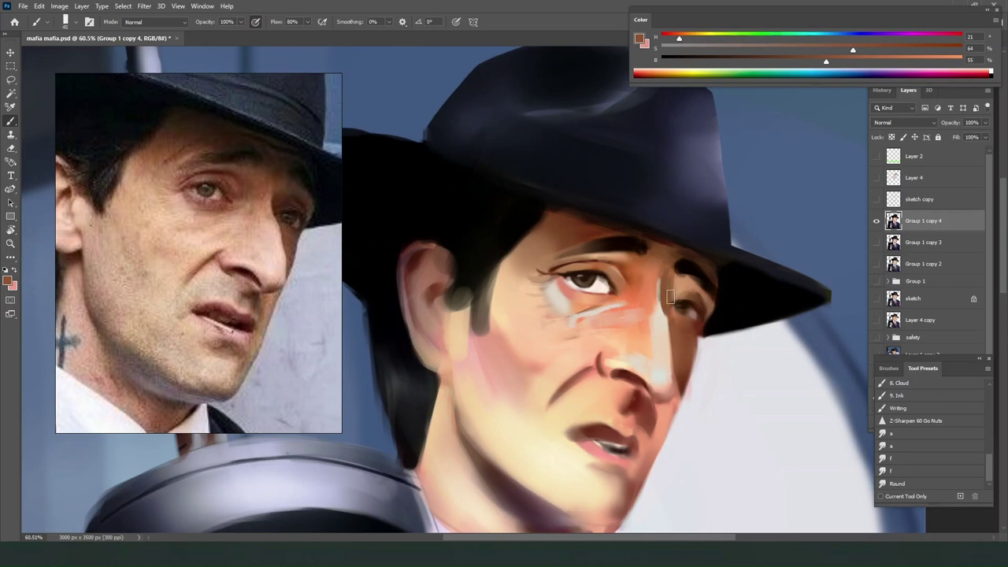
alt+click(681, 286)
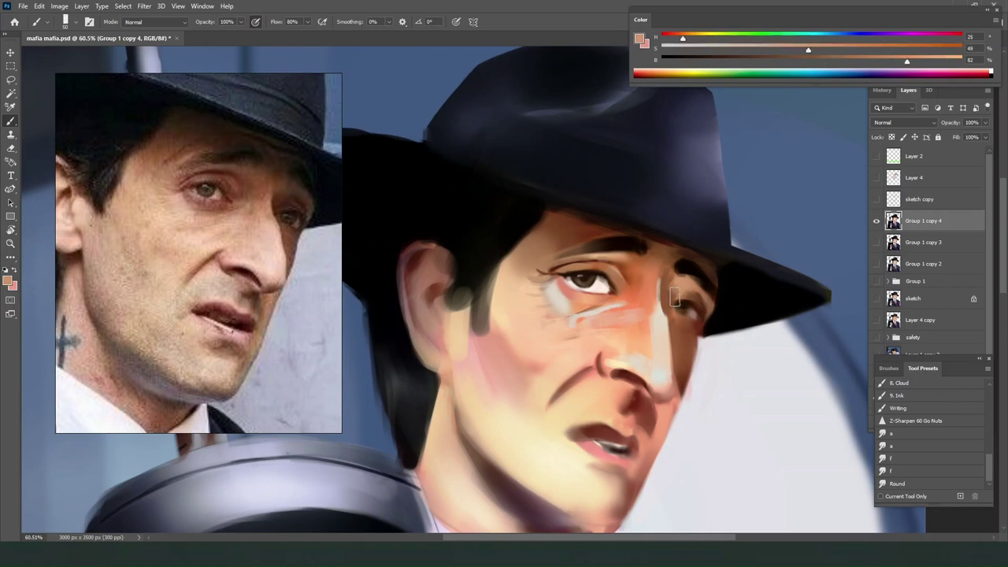
alt+click(682, 290)
key(bracketright)
key(bracketright)
drag(683, 294, 668, 306)
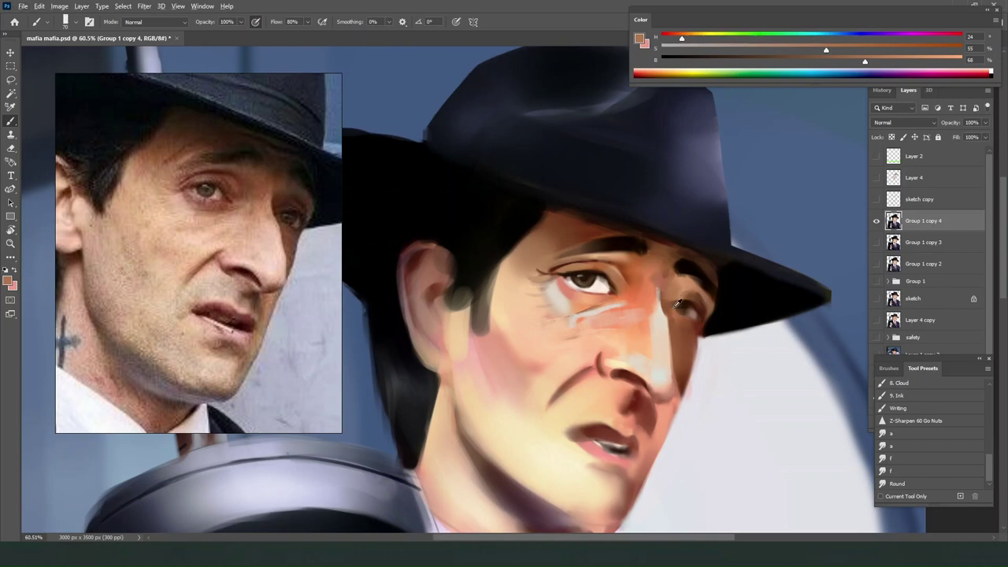
Load the Paint mixer brush from the tool presets for blending the face.
alt+scroll(679, 343, down, 5)
scroll(582, 211, up, 4)
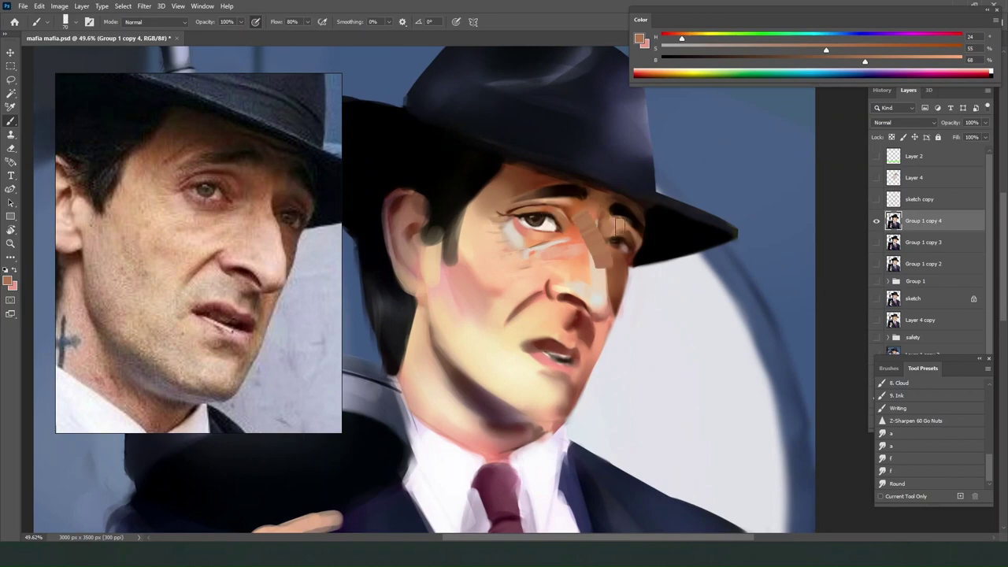
scroll(907, 426, up, 5)
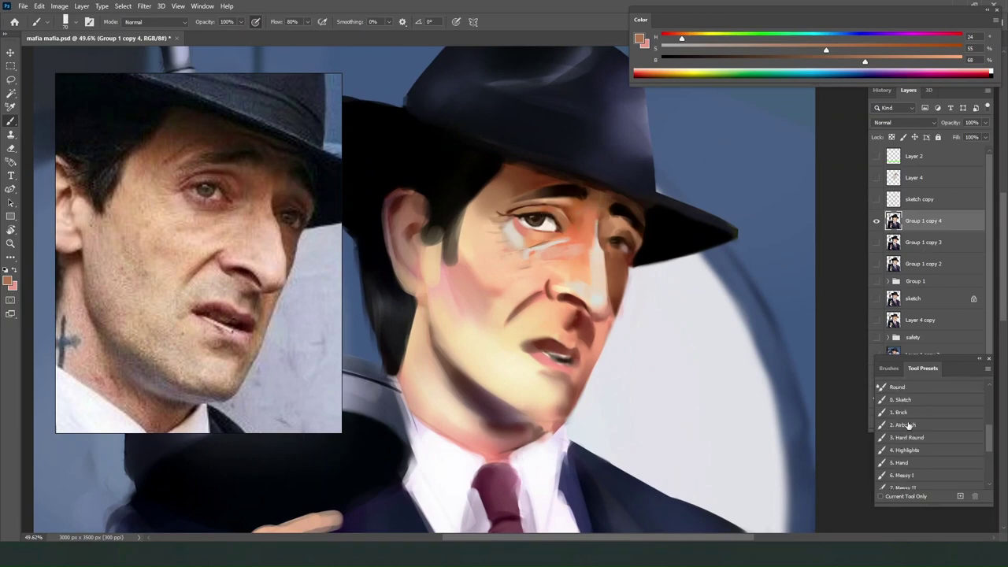
scroll(911, 432, up, 3)
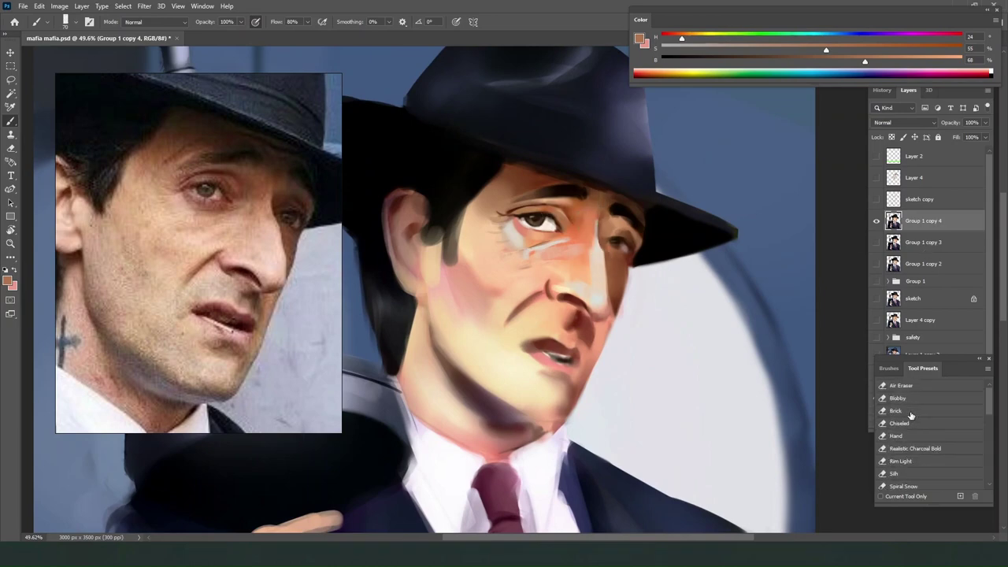
scroll(915, 438, down, 8)
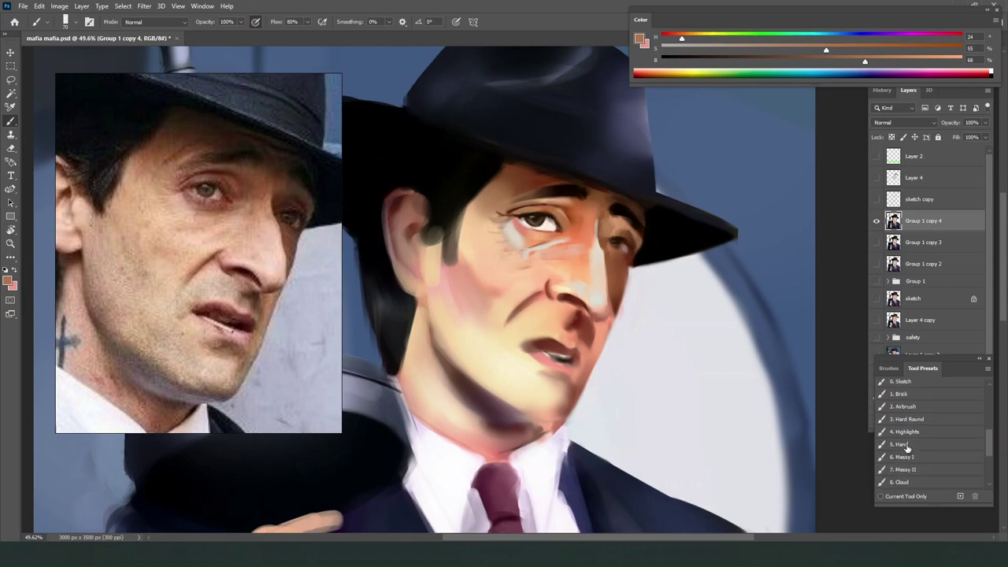
scroll(915, 449, up, 2)
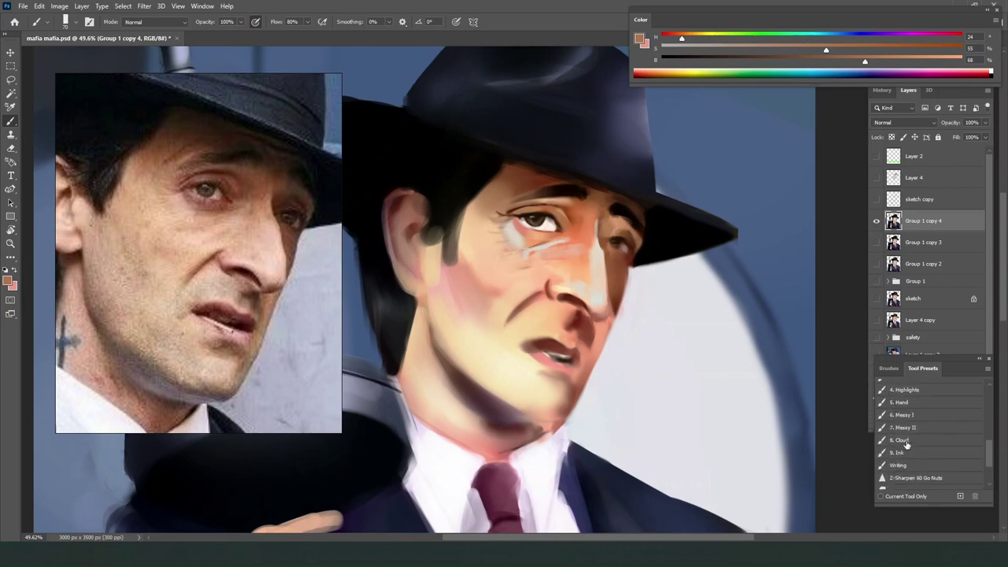
scroll(924, 425, up, 3)
scroll(921, 449, down, 1)
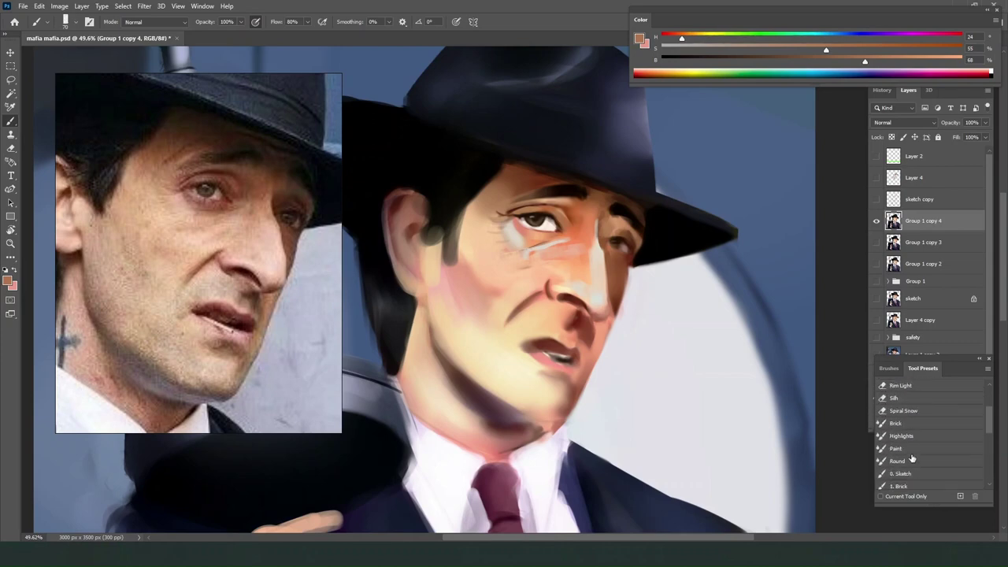
click(912, 449)
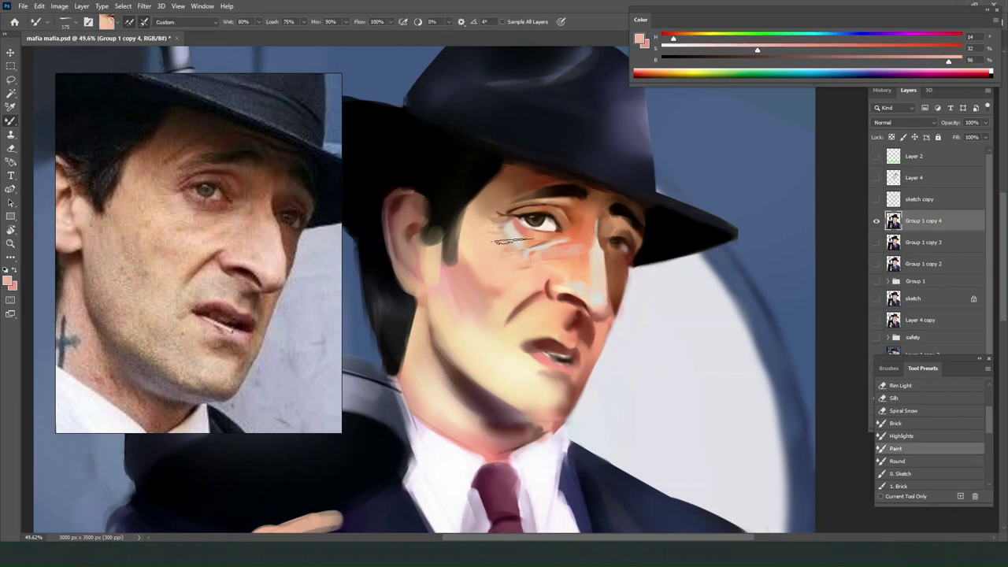
Rotate the mixer brush tip to an angle of -84°.
right_click(469, 254)
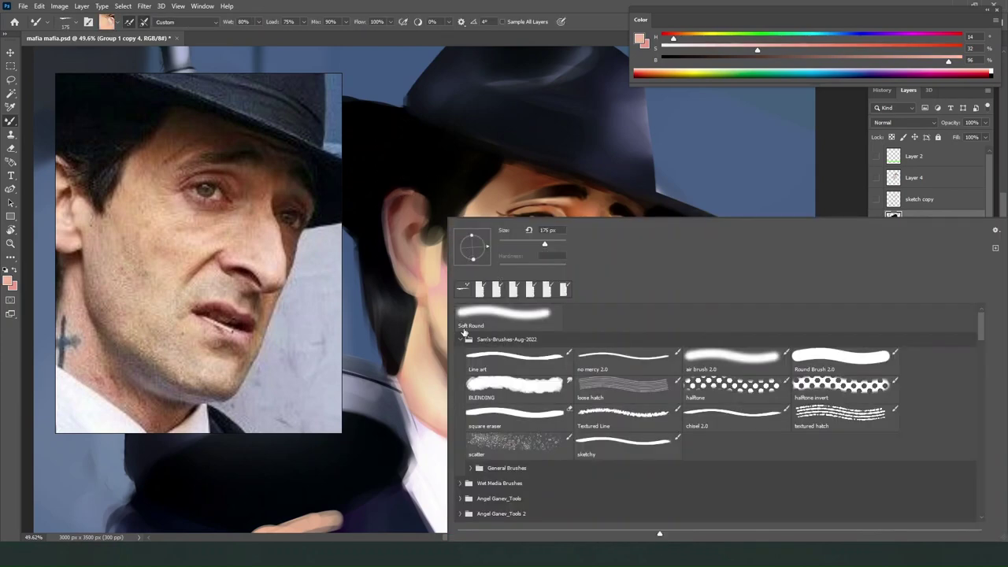
click(462, 339)
scroll(473, 354, down, 3)
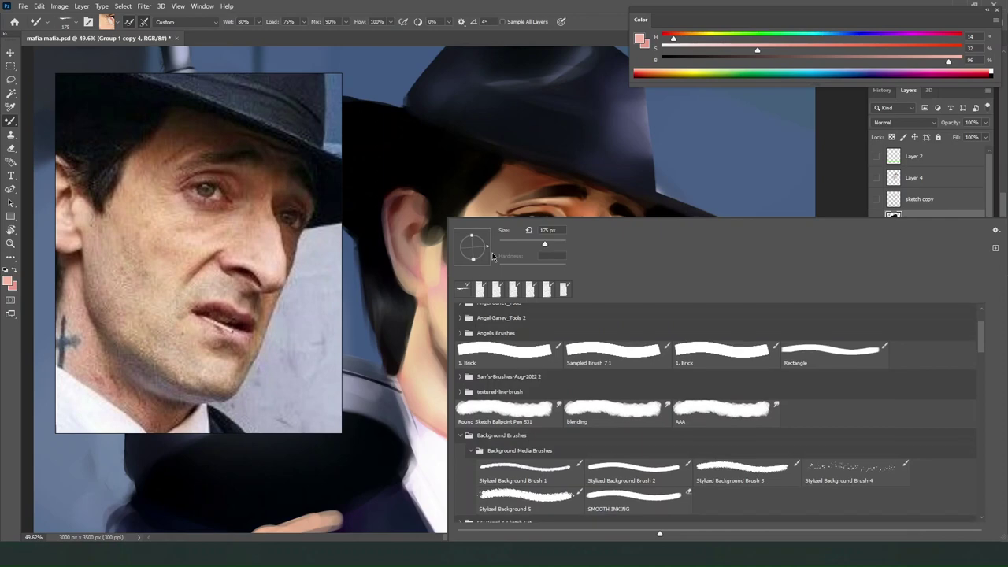
drag(476, 263, 475, 273)
click(492, 163)
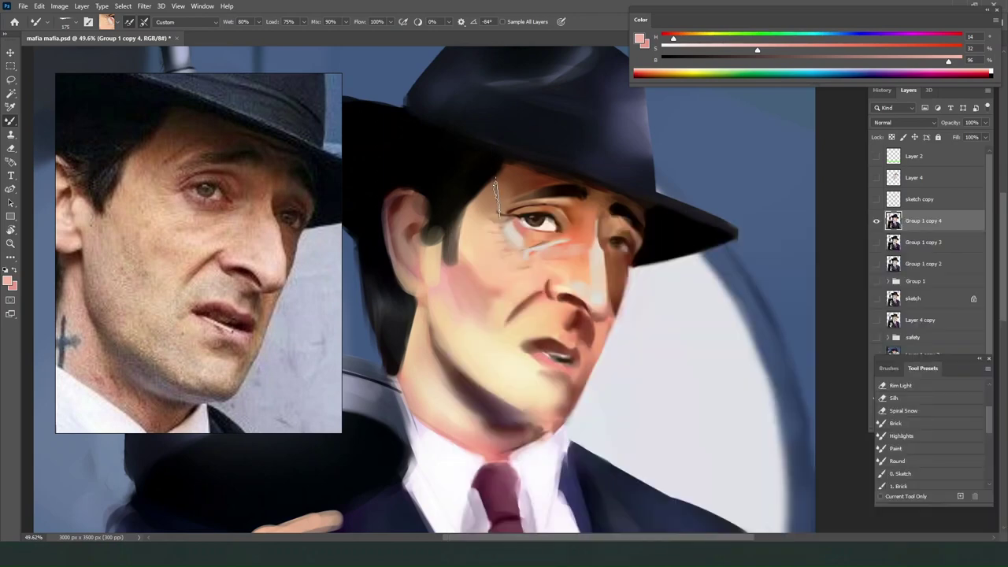
Blend the pale streaks beneath the near eye into the cheek with sampled skin tones, varying the mixer brush size.
key(bracketright)
key(bracketright)
alt+click(491, 245)
key(bracketleft)
key(bracketleft)
key(bracketright)
mouse_move(520, 234)
mouse_down()
mouse_move(486, 241)
mouse_move(530, 222)
mouse_move(488, 280)
mouse_move(504, 268)
mouse_move(542, 270)
mouse_move(518, 268)
mouse_move(578, 245)
mouse_up()
key(ctrl+z)
key(bracketleft)
key(bracketleft)
key(bracketright)
key(bracketright)
key(bracketright)
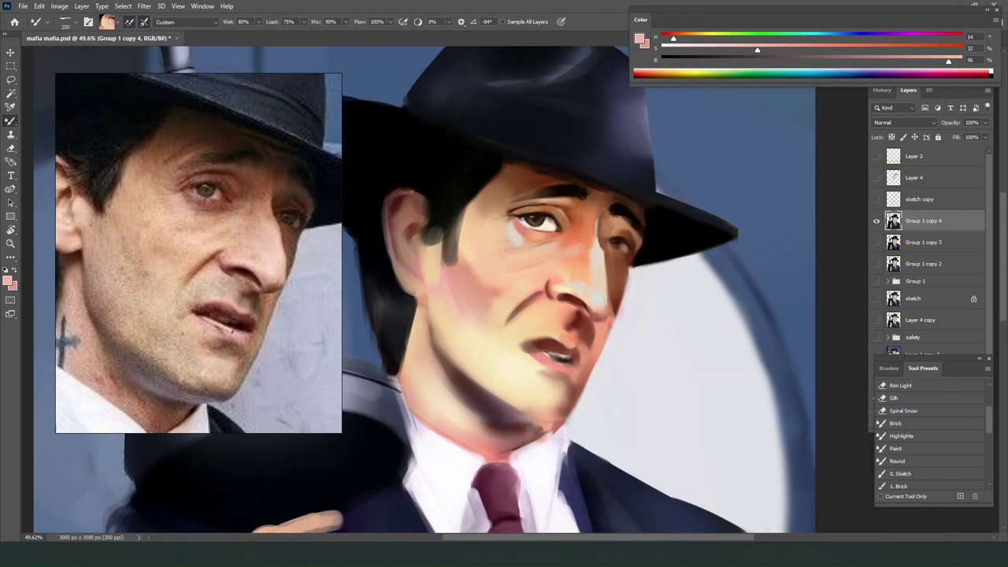
Set the mixer brush to -70° and blend the skin along the outer end of the near eyebrow.
right_click(474, 140)
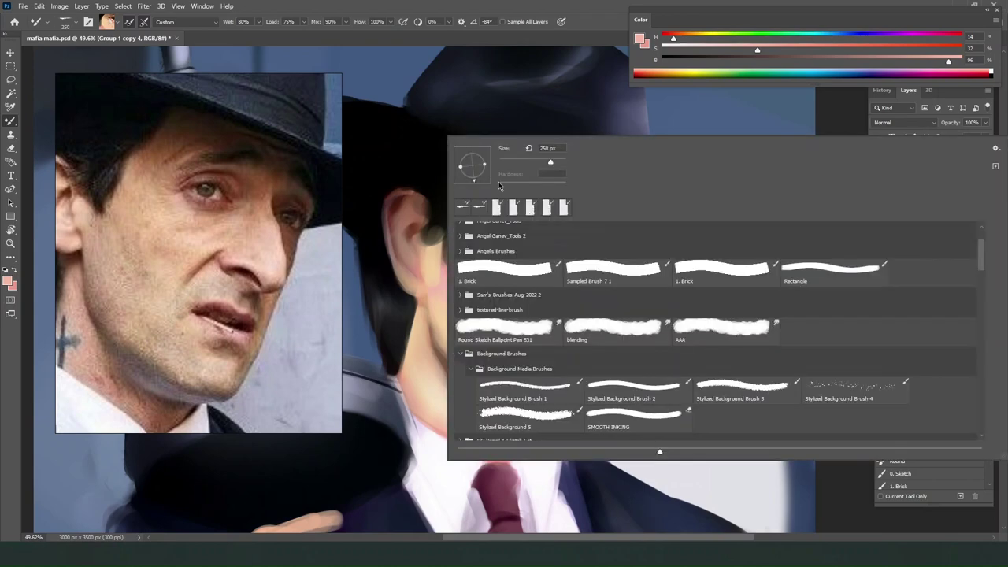
drag(474, 180, 479, 184)
click(510, 123)
key(bracketleft)
key(bracketleft)
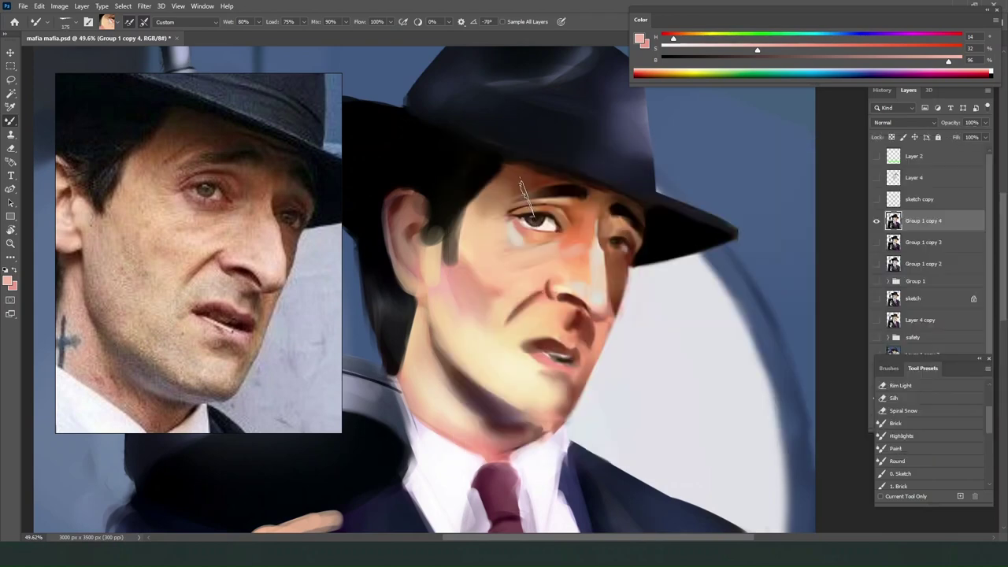
alt+click(525, 197)
drag(512, 201, 558, 190)
Rotate the mixer brush to -87° and soften the highlights along the nose ridge and nostril wing.
right_click(534, 229)
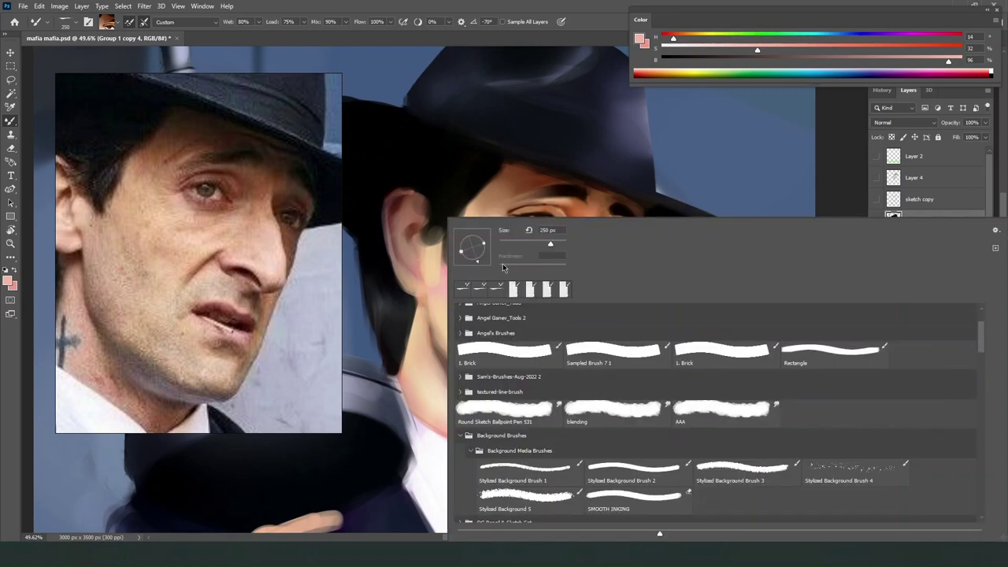
key(Escape)
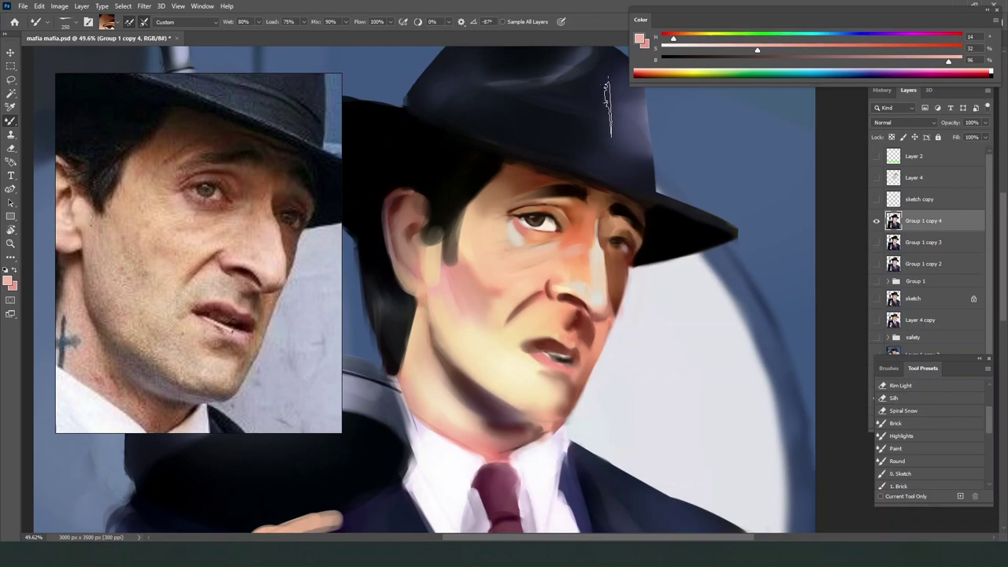
key(alt+f)
key(Escape)
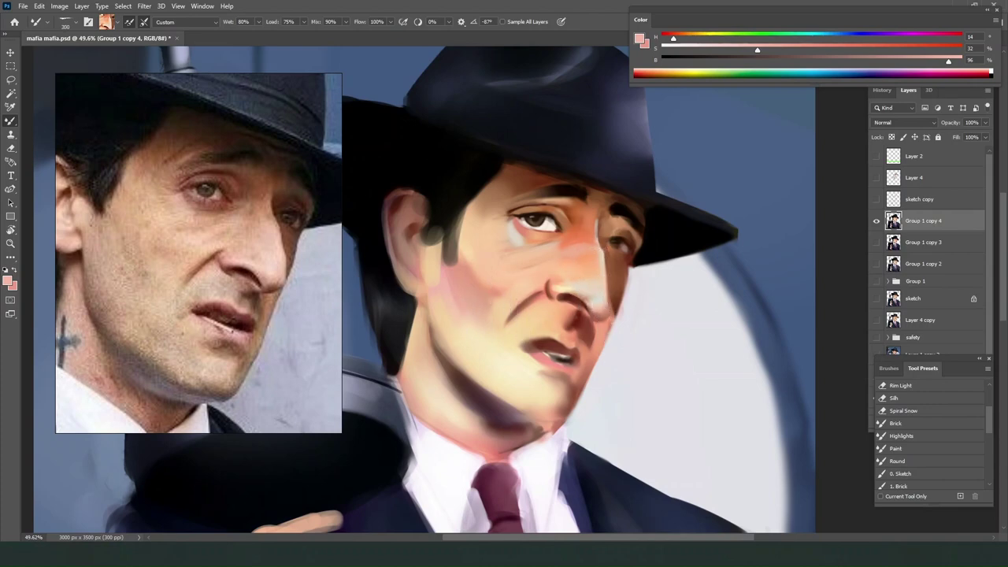
Set the mixer brush to -69° and 300 px and blend the pink blush across the near cheek.
right_click(486, 291)
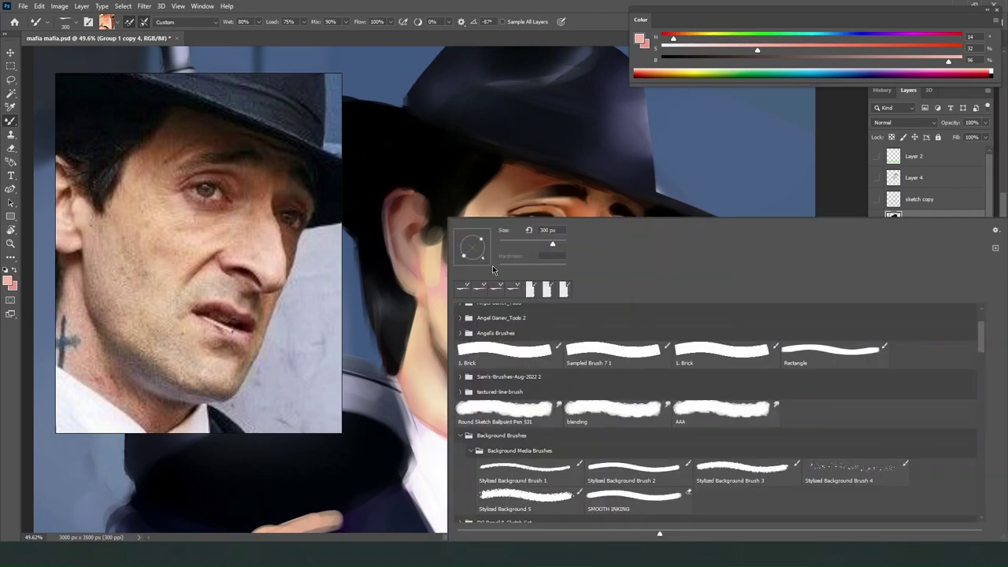
mouse_move(493, 267)
mouse_down()
mouse_move(486, 284)
mouse_move(470, 278)
mouse_move(470, 316)
mouse_up()
click(403, 298)
alt+click(500, 360)
alt+click(464, 309)
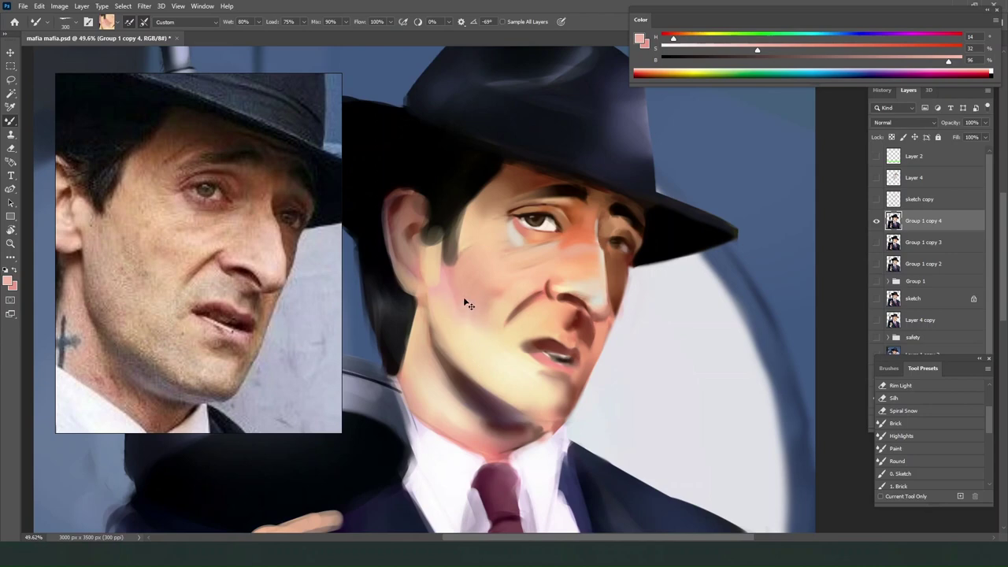
drag(486, 277, 468, 307)
drag(500, 267, 460, 319)
mouse_move(492, 277)
mouse_down()
mouse_move(458, 326)
mouse_move(485, 274)
mouse_up()
Rotate the mixer brush to 35° and blend the cheek down to the jawline at smaller sizes.
key(bracketleft)
key(ctrl+0)
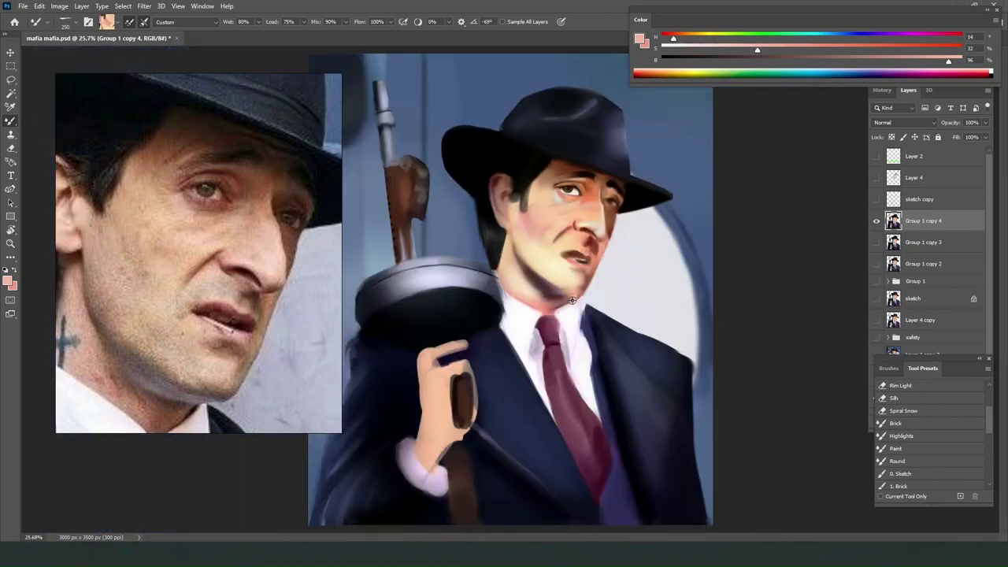
right_click(572, 281)
drag(480, 259, 499, 230)
click(533, 206)
scroll(534, 214, up, 5)
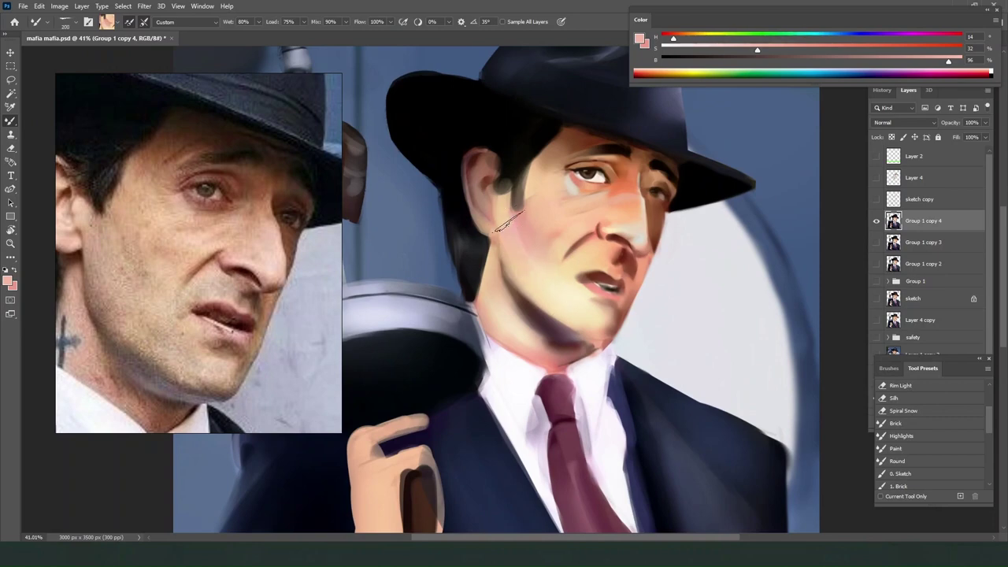
key(bracketleft)
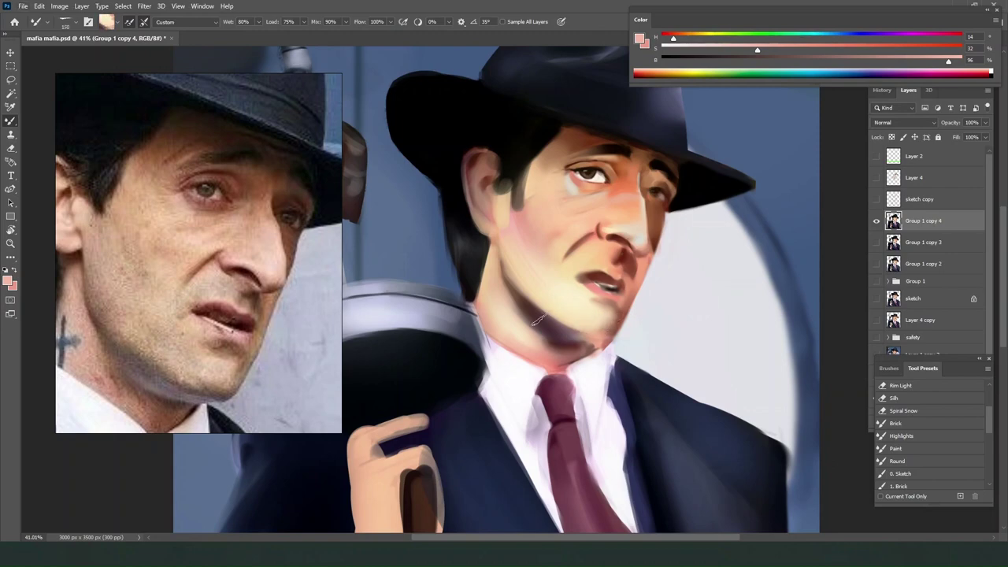
key(bracketleft)
Rotate the mixer brush to a negative angle, enlarge it to 400 px, and blend the shadow beneath the jaw.
right_click(561, 269)
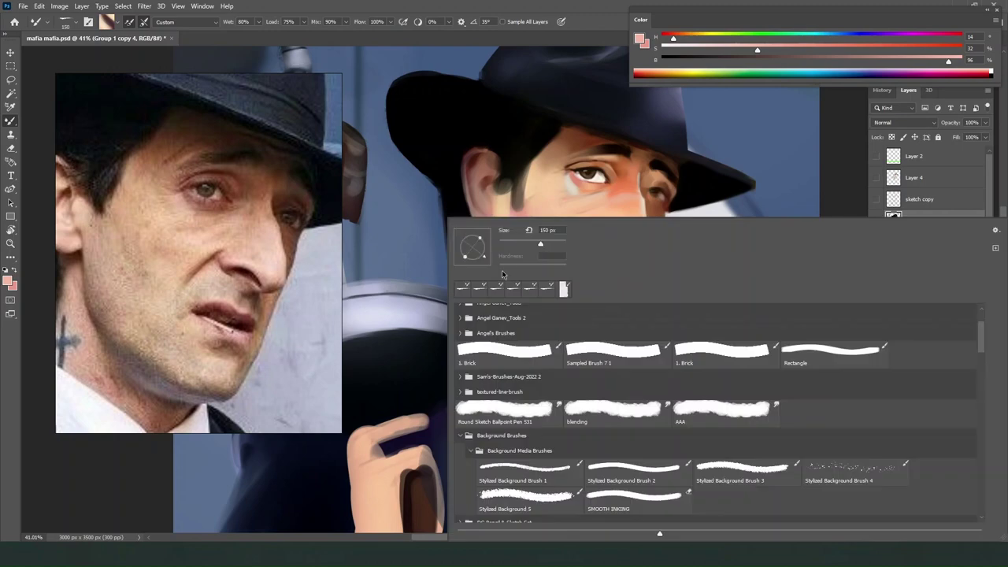
key(Escape)
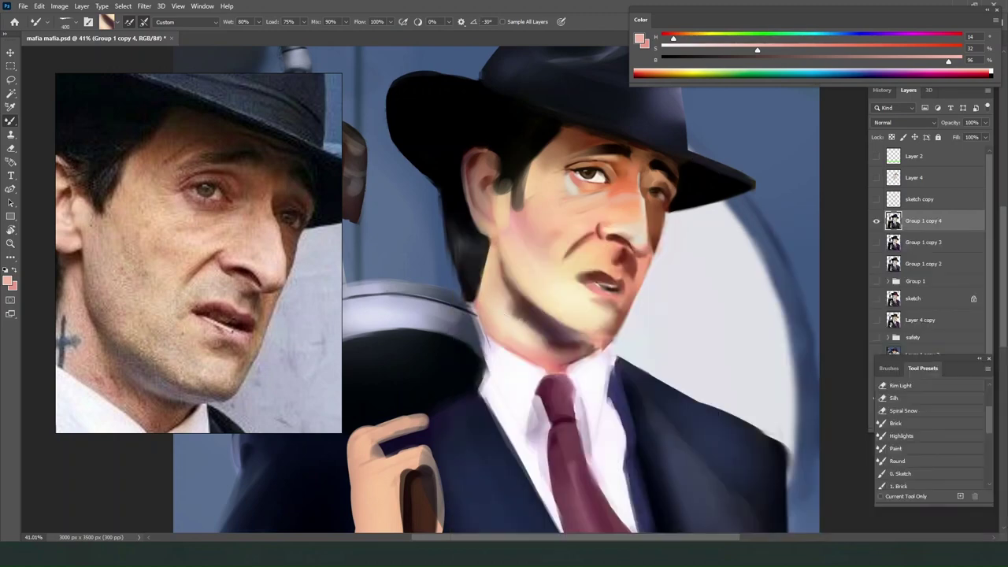
drag(592, 342, 508, 298)
Blend the sideburn and temple hairline into the skin with sampled hair and skin tones at -30°.
alt+click(522, 156)
key(bracketleft)
key(bracketleft)
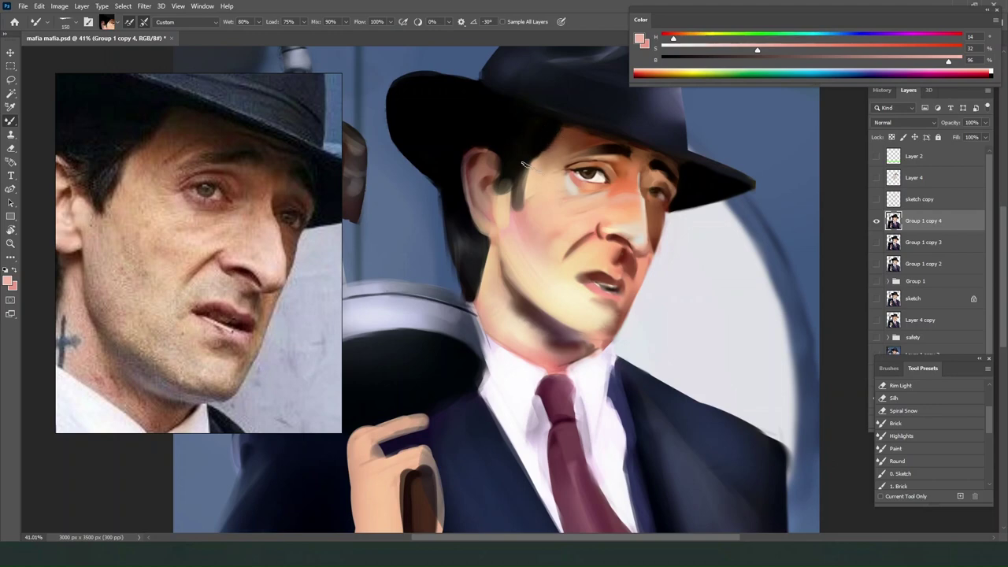
key(bracketright)
mouse_move(530, 155)
mouse_down()
mouse_move(505, 194)
mouse_move(514, 203)
mouse_up()
key(ctrl+z)
alt+click(526, 201)
key(ctrl+z)
mouse_move(539, 155)
mouse_down()
mouse_move(497, 189)
mouse_move(532, 124)
mouse_move(508, 166)
mouse_move(558, 167)
mouse_up()
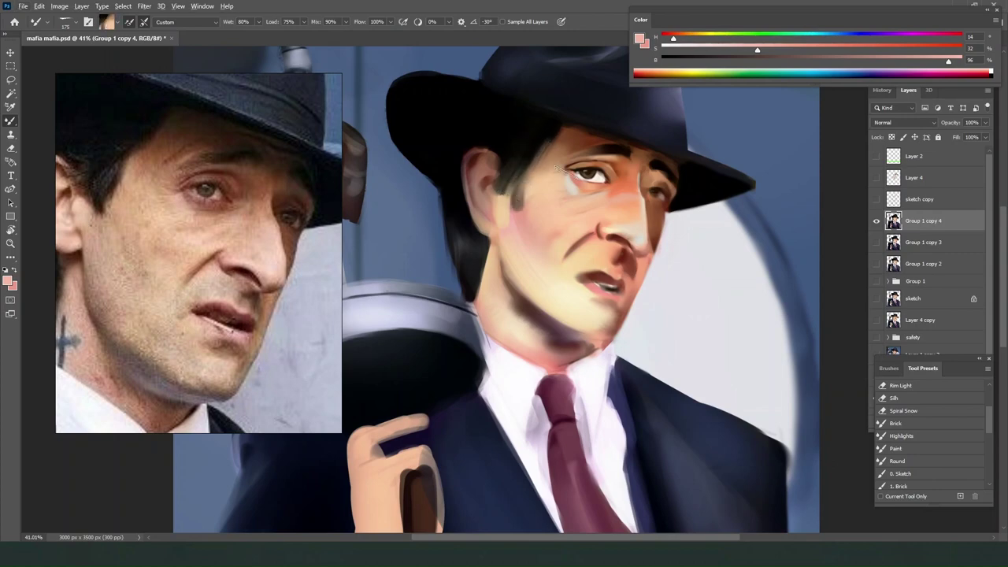
Set the mixer brush to 51° and blend the hairline from the sideburn up to the forehead.
right_click(502, 167)
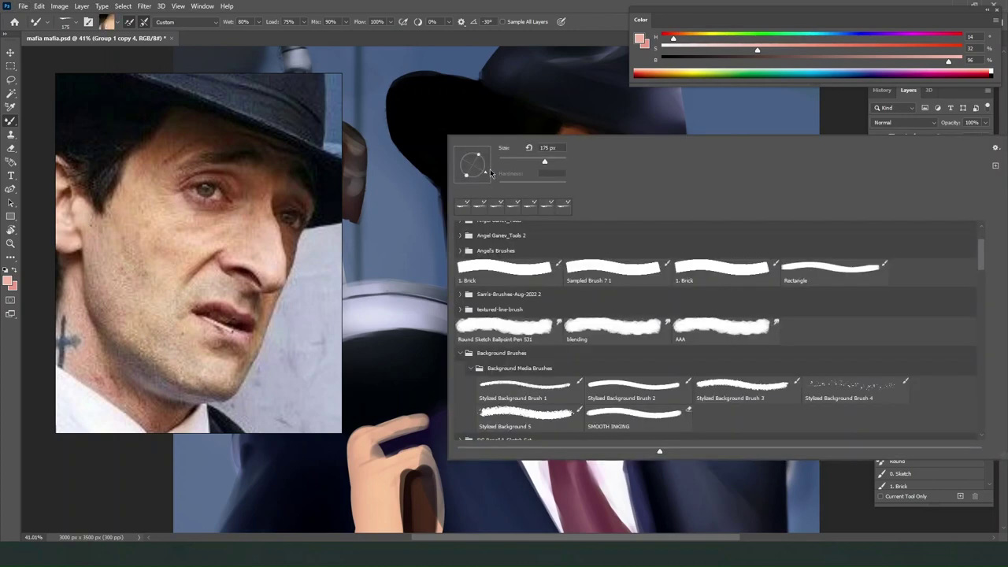
drag(485, 172, 508, 121)
click(509, 121)
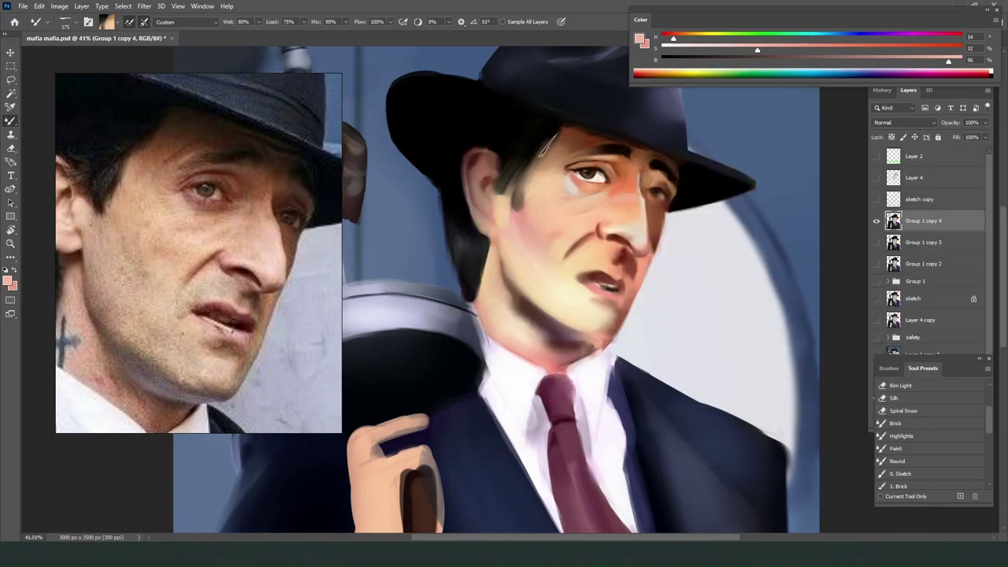
alt+click(522, 194)
mouse_move(520, 189)
mouse_down()
mouse_move(512, 179)
mouse_move(528, 182)
mouse_move(563, 146)
mouse_up()
Paint over the sideburn's lower edge with the regular brush in sampled skin tones, ending at hue 33, saturation 36, brightness 95.
key(shift+b)
alt+click(531, 186)
key(])
key(])
key(])
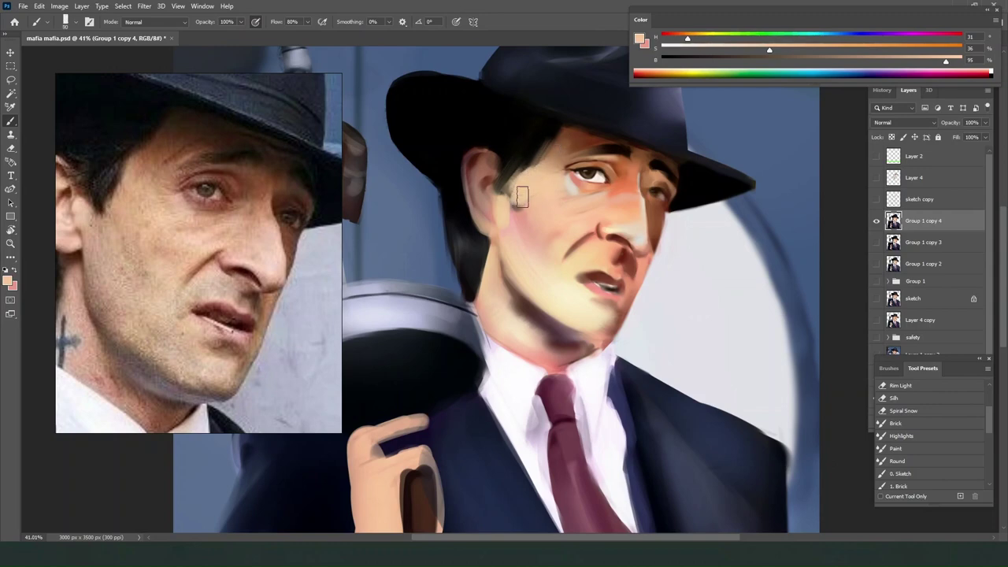
alt+click(523, 193)
Smudge the skin around the sideburn and temple with the Round smudge preset at 20% strength.
scroll(930, 433, down, 5)
click(898, 484)
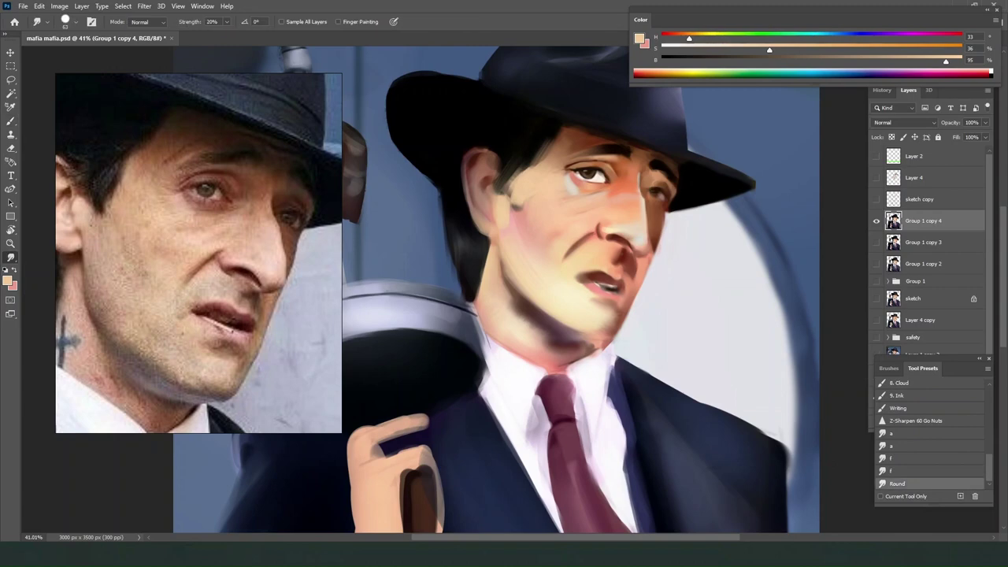
mouse_move(521, 209)
mouse_down()
mouse_move(530, 172)
mouse_move(555, 160)
mouse_up()
mouse_move(521, 211)
mouse_down()
mouse_move(514, 199)
mouse_move(529, 234)
mouse_up()
Trim the sideburn with skin tone of hue 33, saturation 35, brightness 93, and reinforce it with near-black of hue 60, saturation 62, brightness 3.
key(b)
alt+click(525, 225)
alt+click(523, 203)
drag(522, 200, 514, 196)
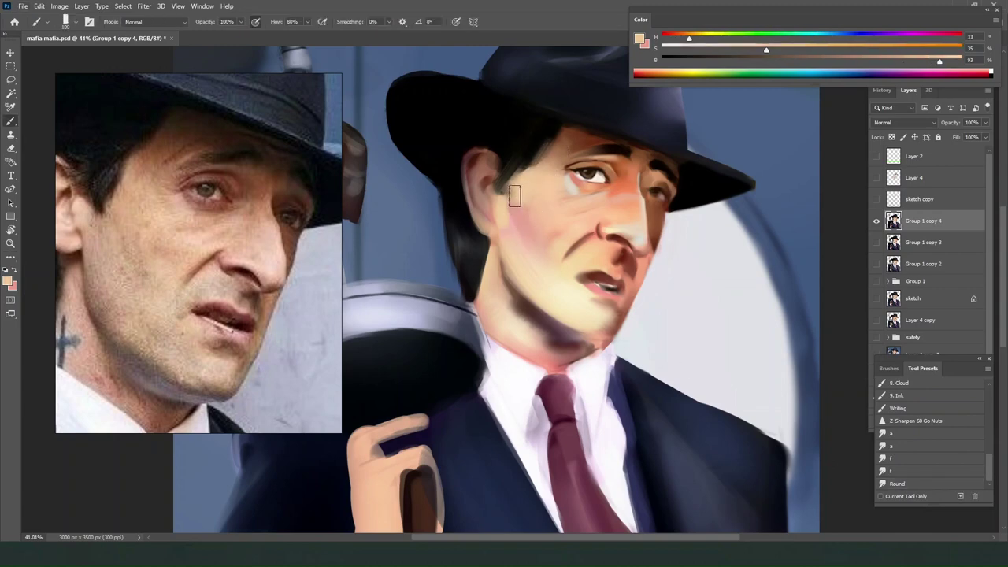
alt+click(514, 191)
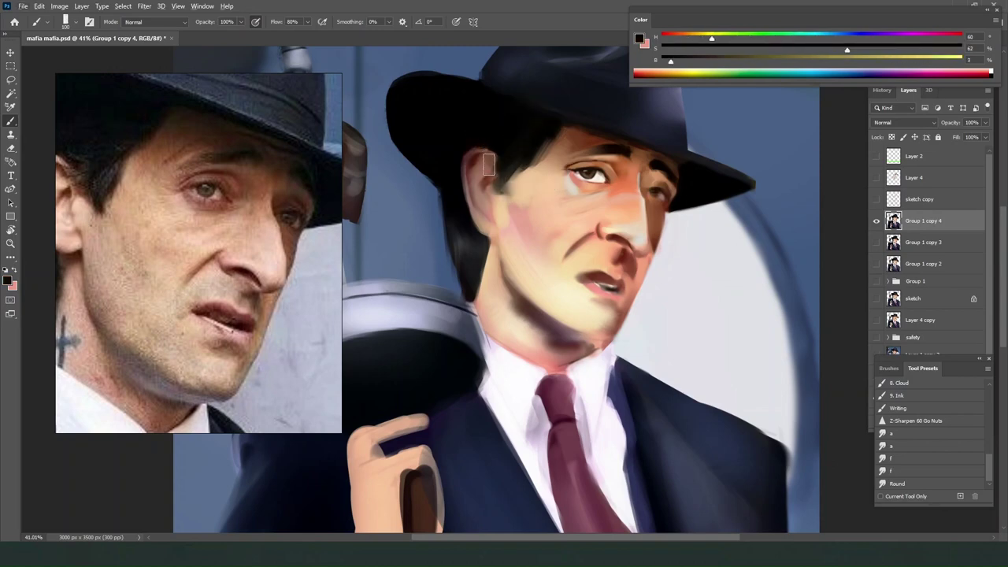
alt+scroll(541, 214, down, 3)
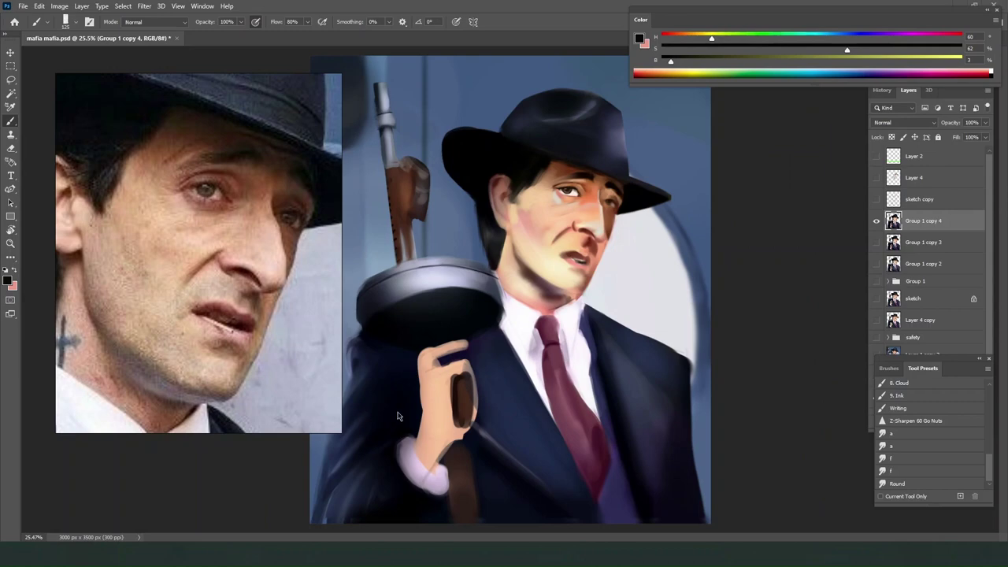
Refine the near eyebrow and forehead crease with sampled browns and a dark brown of hue 12, saturation 92, brightness 15.
alt+scroll(536, 184, up, 3)
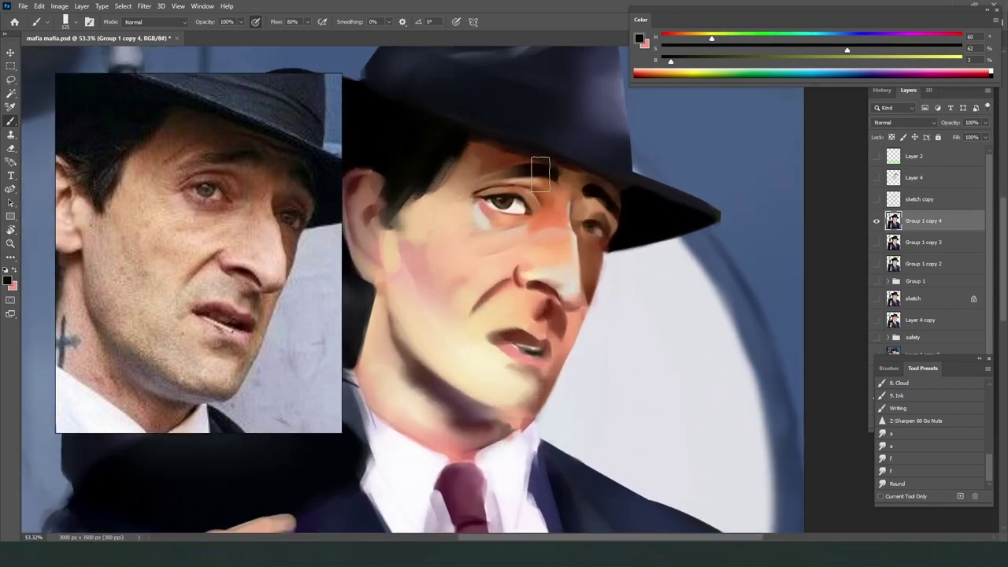
alt+click(526, 168)
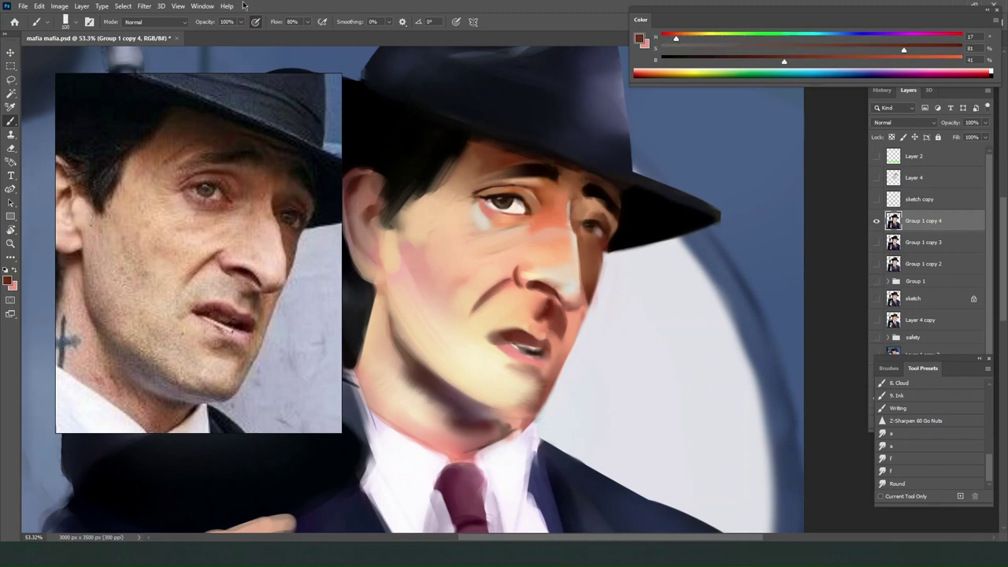
alt+click(528, 182)
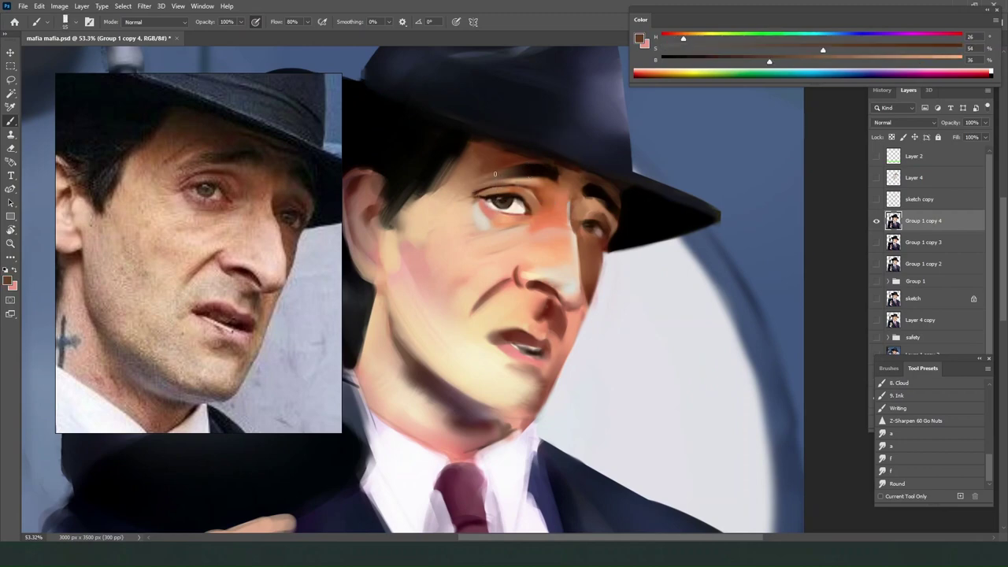
alt+click(493, 168)
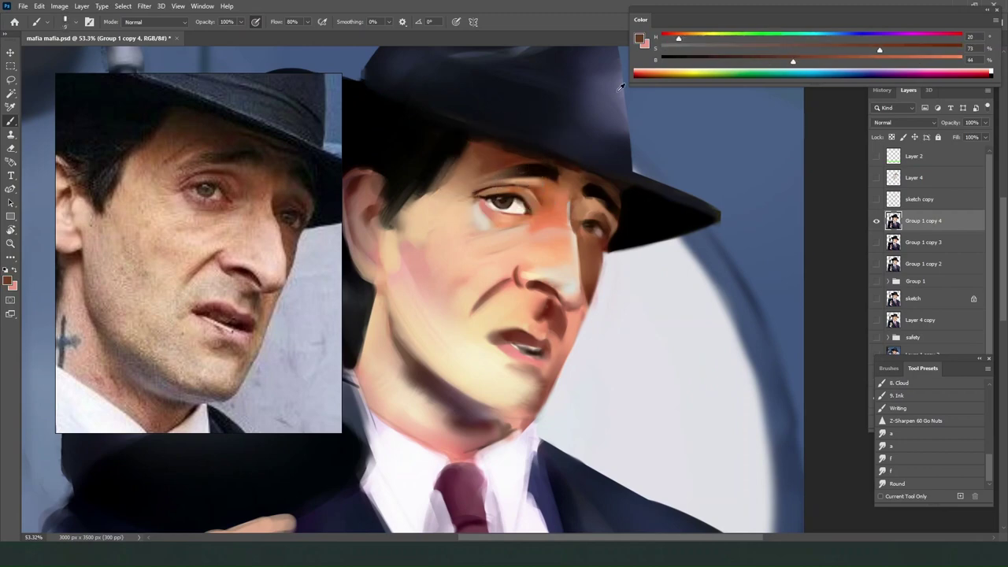
click(708, 59)
click(935, 48)
click(672, 37)
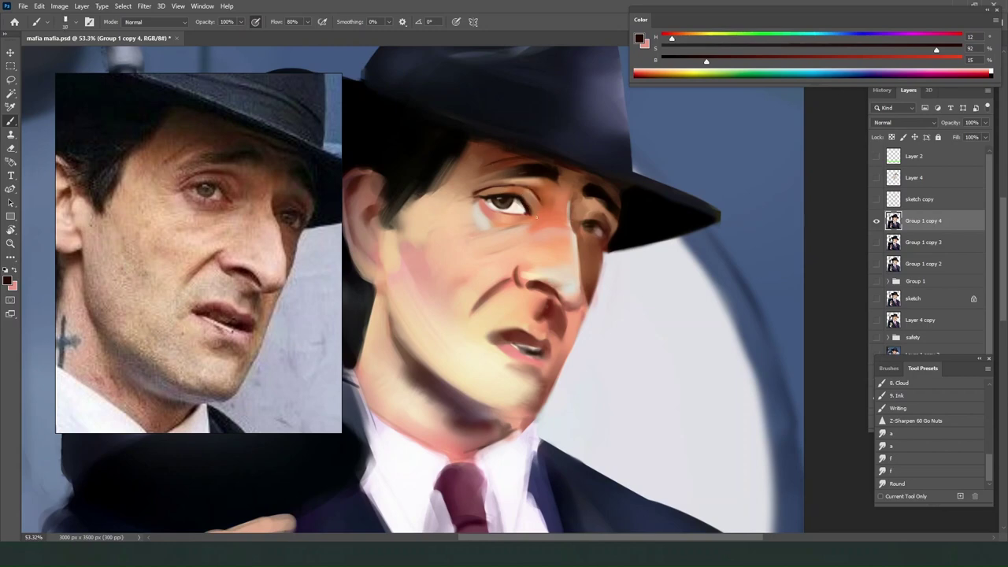
Shade the near eye's lid and inner corner with sampled browns, ending at hue 22, saturation 88, brightness 12.
alt+click(517, 190)
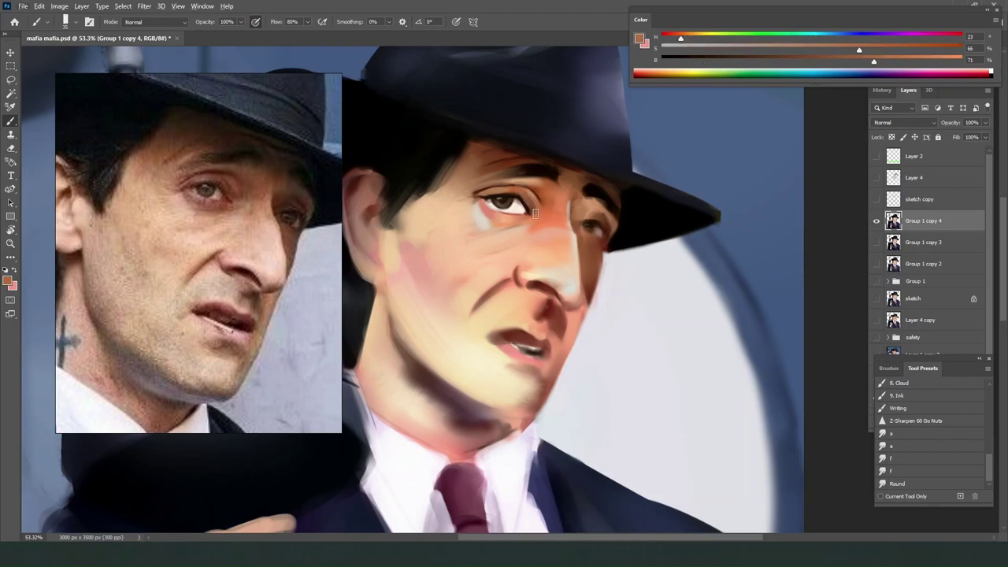
alt+click(524, 199)
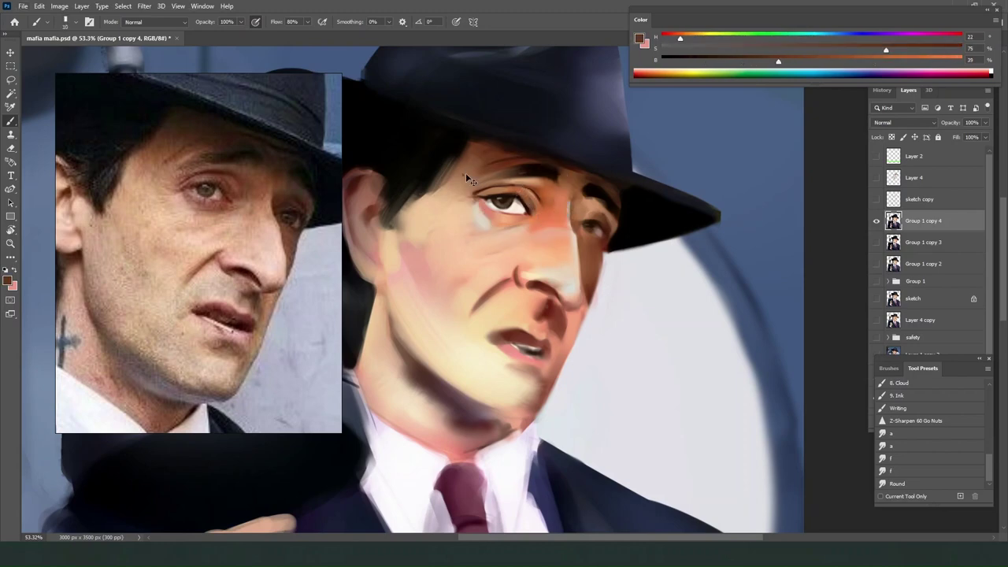
click(696, 59)
click(925, 48)
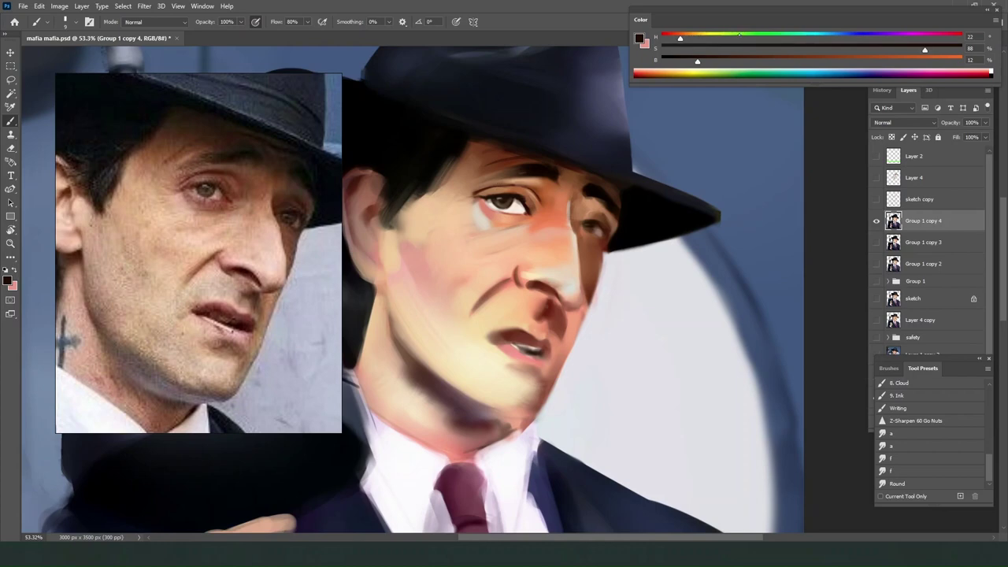
Brighten the white of the near eye with an off-white of hue 63, saturation 14, brightness 93.
click(938, 60)
drag(713, 48, 703, 49)
click(715, 34)
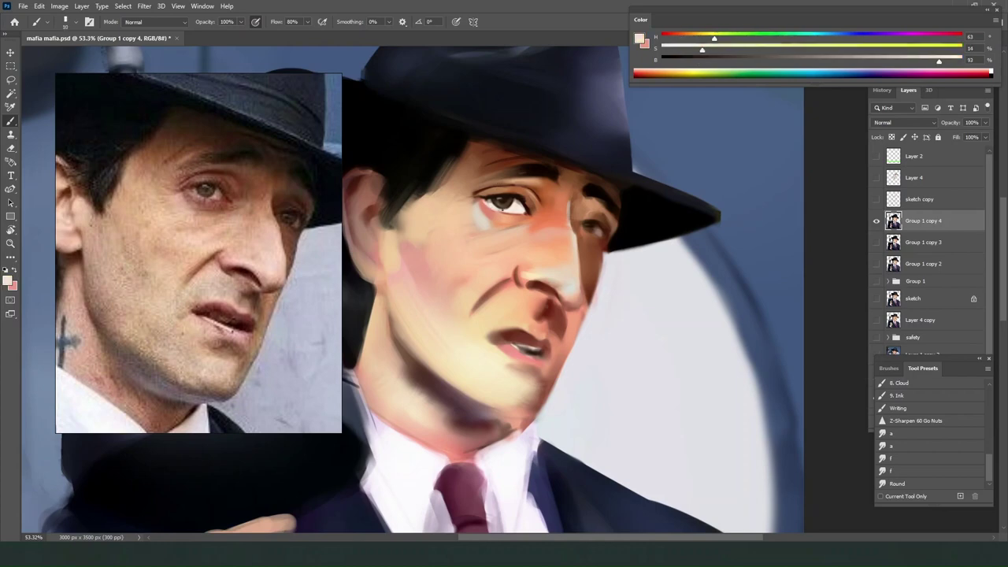
drag(485, 203, 497, 214)
Touch up the skin around the far eye with sampled tones, including hue 24, saturation 55, brightness 69.
alt+click(596, 227)
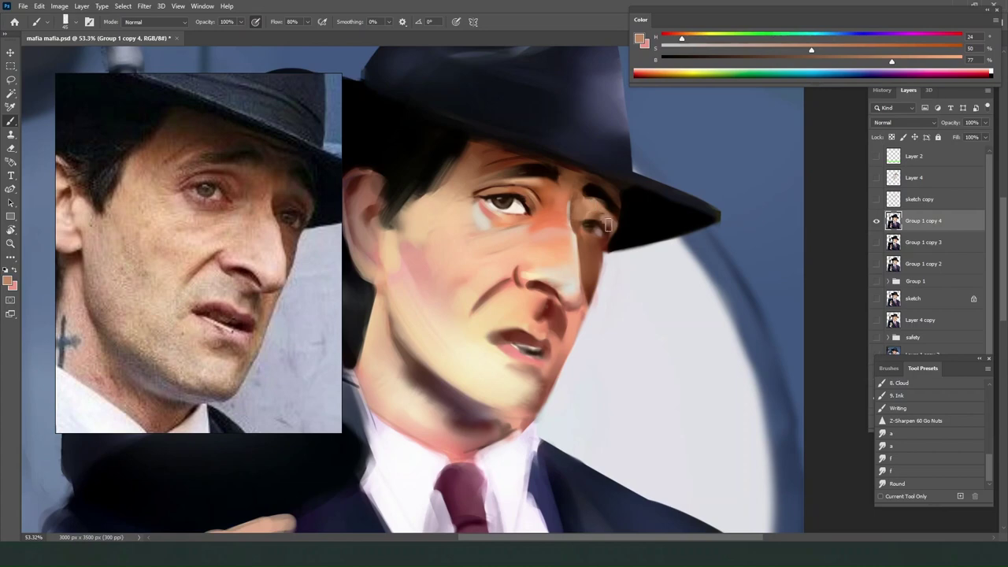
alt+click(590, 258)
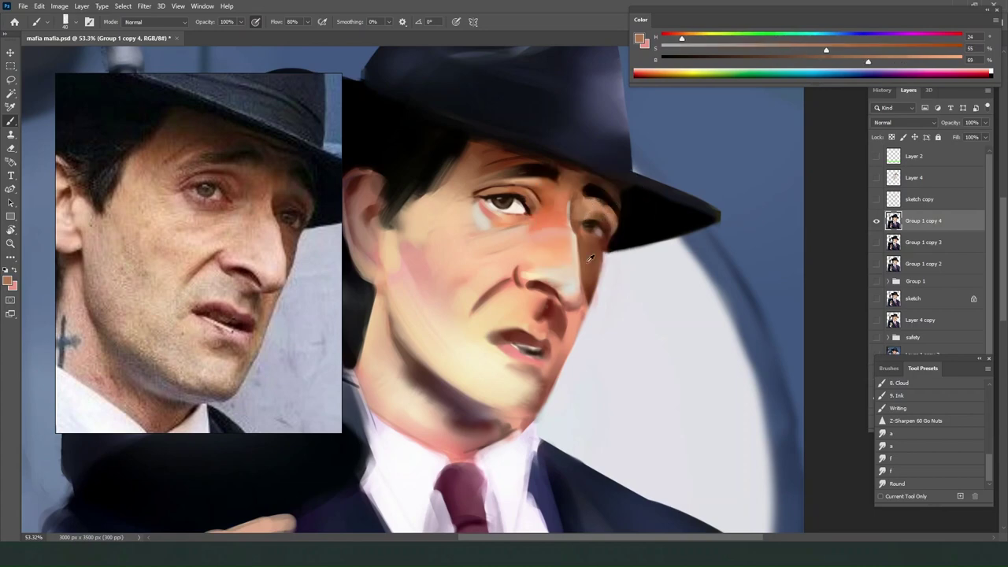
alt+click(591, 256)
Enlarge the brush and darken the area between nose bridge and far eye with hue 15, saturation 90, brightness 13.
click(702, 59)
click(930, 49)
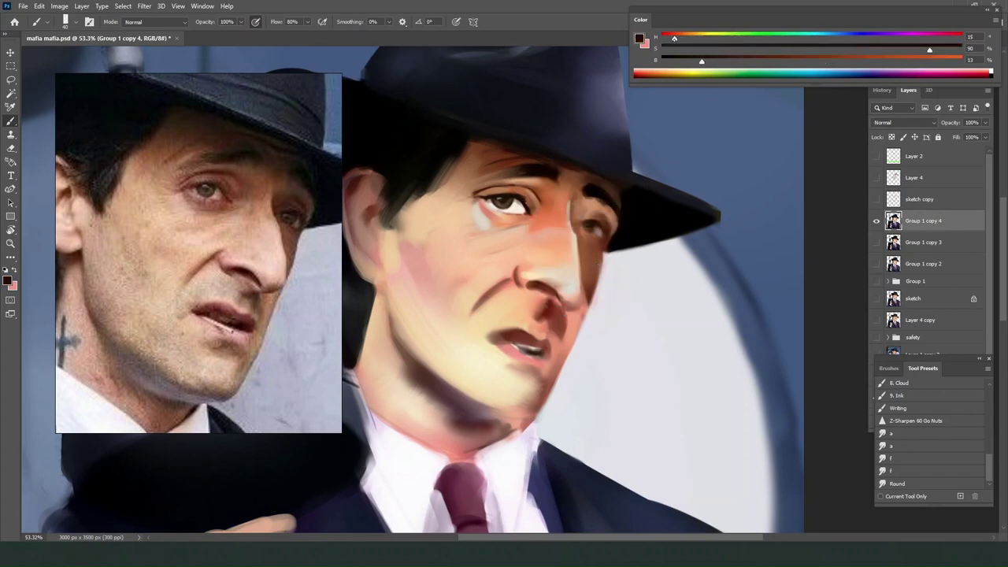
drag(675, 38, 675, 39)
key(bracketright)
key(bracketright)
key(bracketright)
drag(576, 213, 581, 245)
Warm the shadow beside the upper nose bridge with a dark red of hue 4, saturation 90, brightness 35.
click(665, 37)
drag(702, 61, 779, 60)
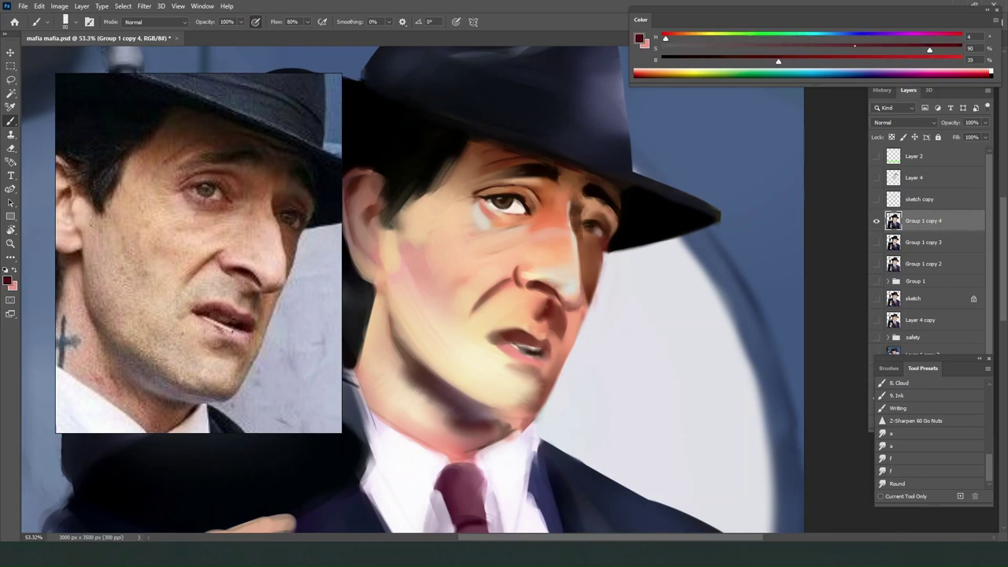
drag(577, 205, 579, 217)
Soften the shadow between the nose bridge and far eye with sampled skin tones, starting at hue 25, saturation 49, brightness 82.
alt+click(587, 207)
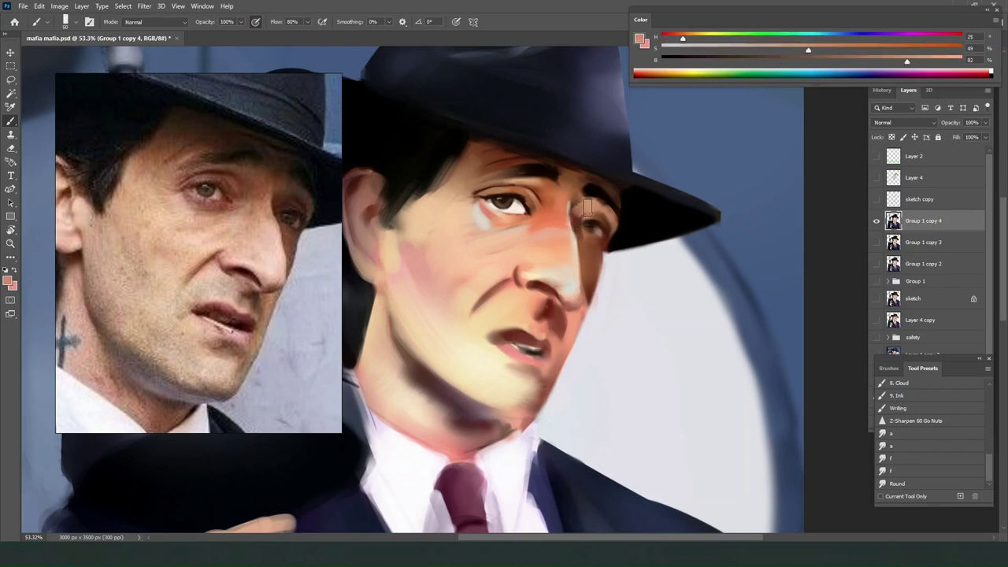
drag(587, 206, 579, 218)
alt+click(583, 227)
alt+click(583, 228)
key(bracketright)
alt+click(586, 215)
Redefine the highlight along the nose bridge using a smaller brush and sampled skin of hue 25, saturation 27, brightness 84.
alt+click(569, 242)
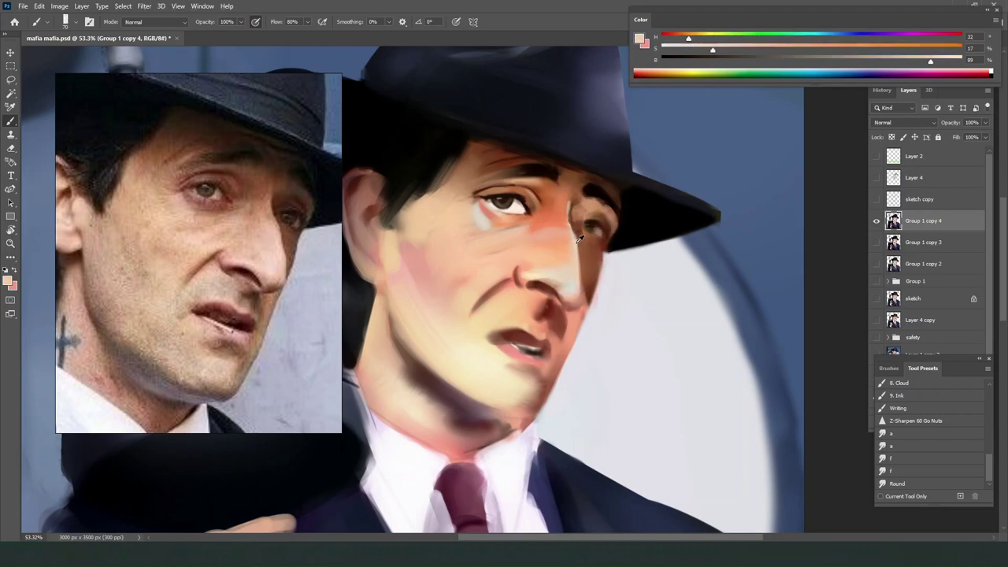
alt+click(577, 243)
key(bracketleft)
key(bracketleft)
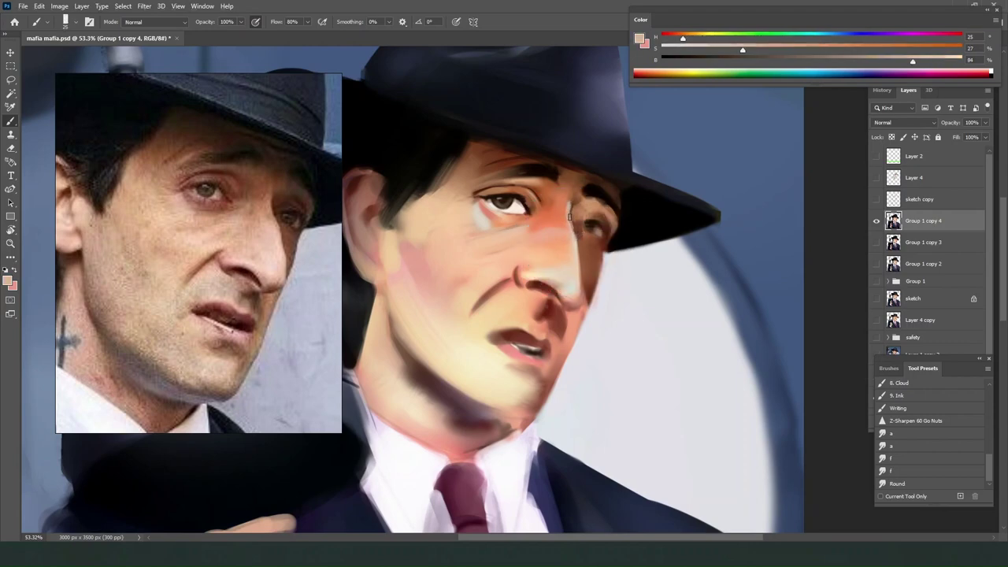
drag(569, 217, 572, 234)
Paint sampled orange and light skin tones between the near eye and nose bridge, ending at hue 25, saturation 34, brightness 96.
alt+click(564, 218)
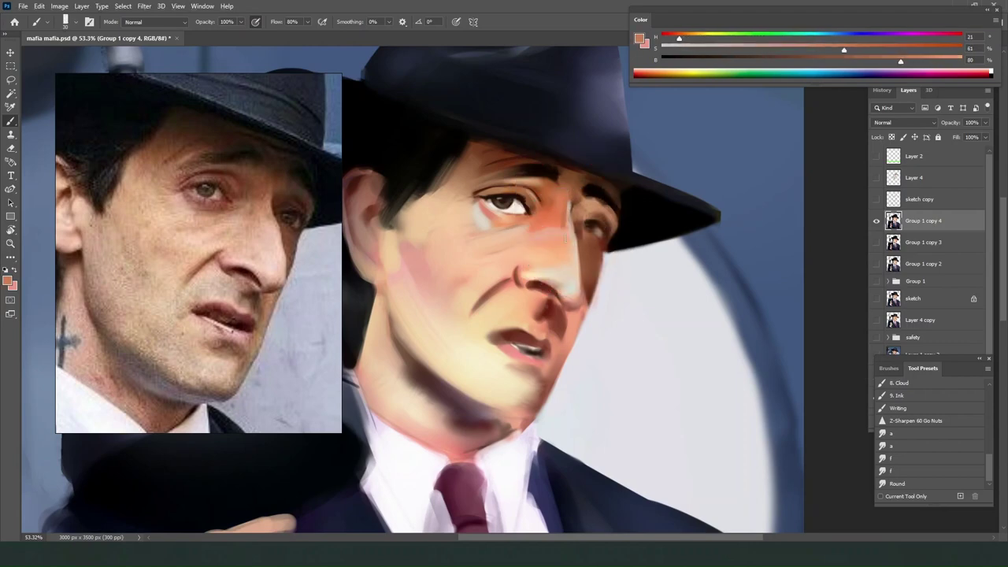
alt+click(558, 222)
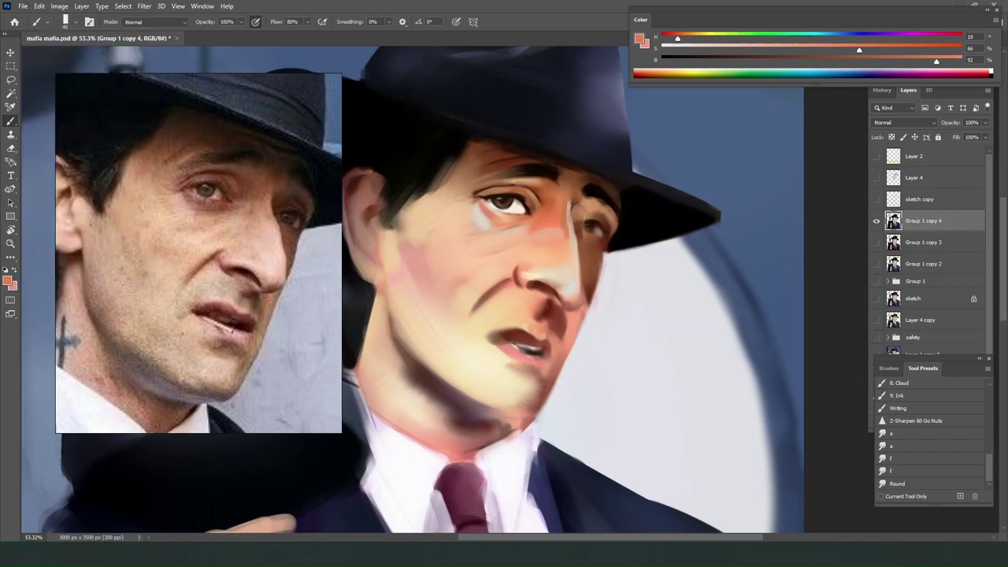
alt+click(512, 235)
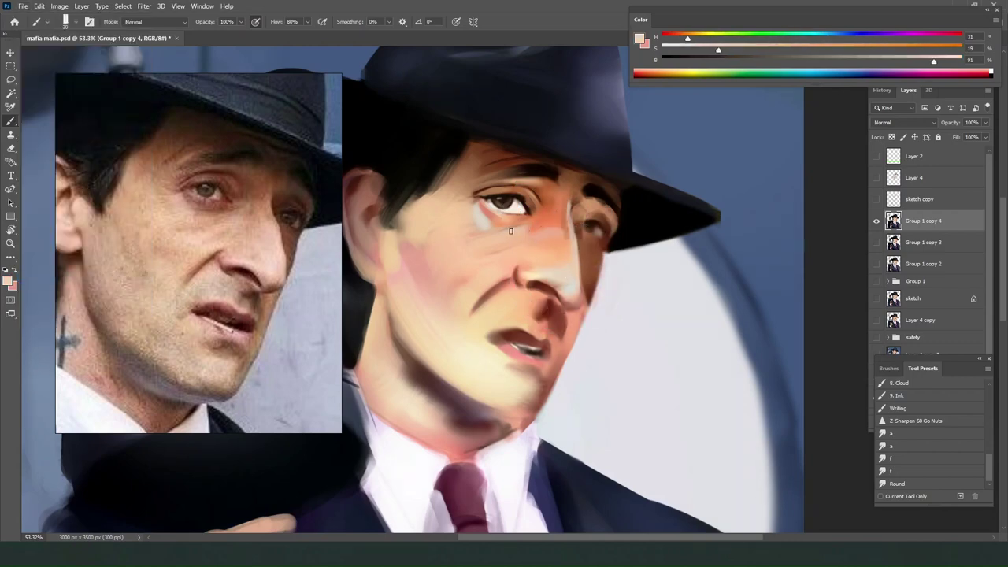
drag(508, 229, 542, 220)
alt+click(497, 244)
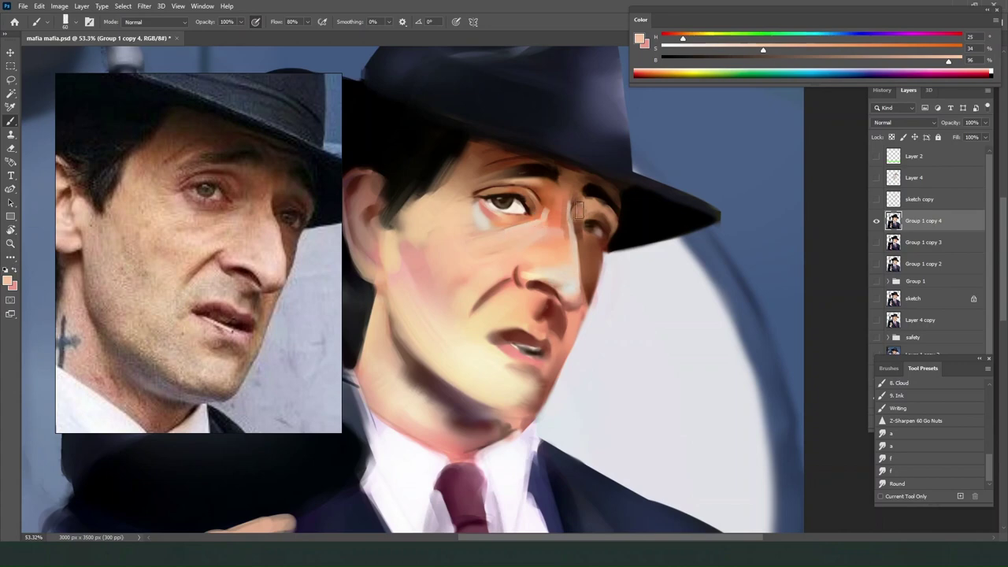
Refine the shaded side of the nose with sampled tones, ending at brown of hue 18, saturation 58, brightness 53.
alt+click(575, 225)
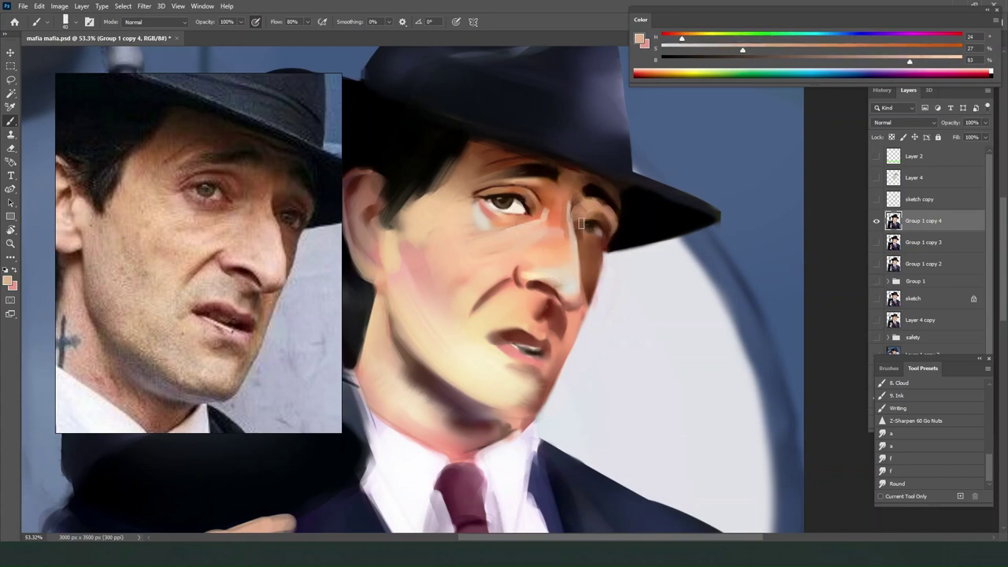
alt+click(588, 253)
alt+click(584, 226)
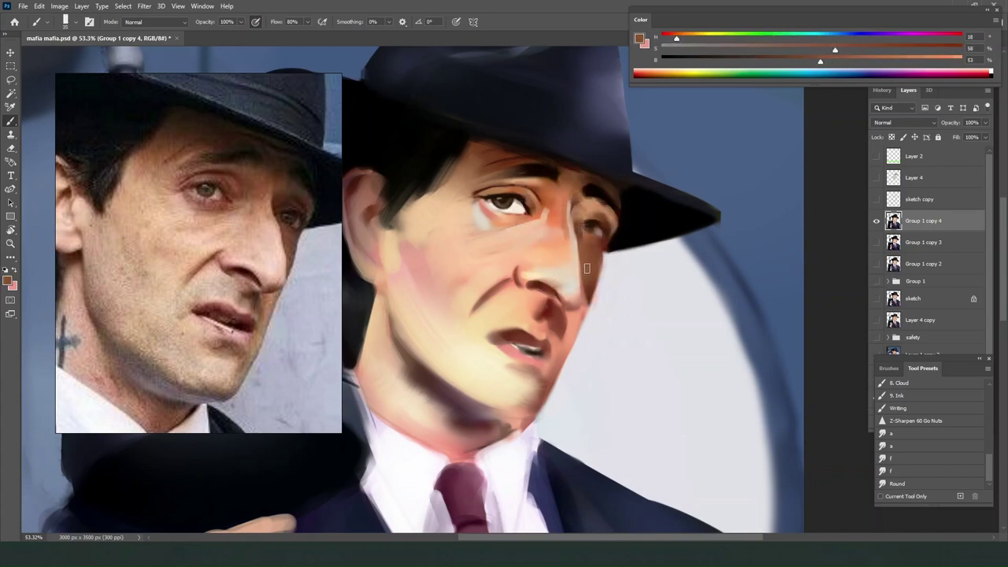
Switch to the Eraser and browse the tool presets for another brush.
key(e)
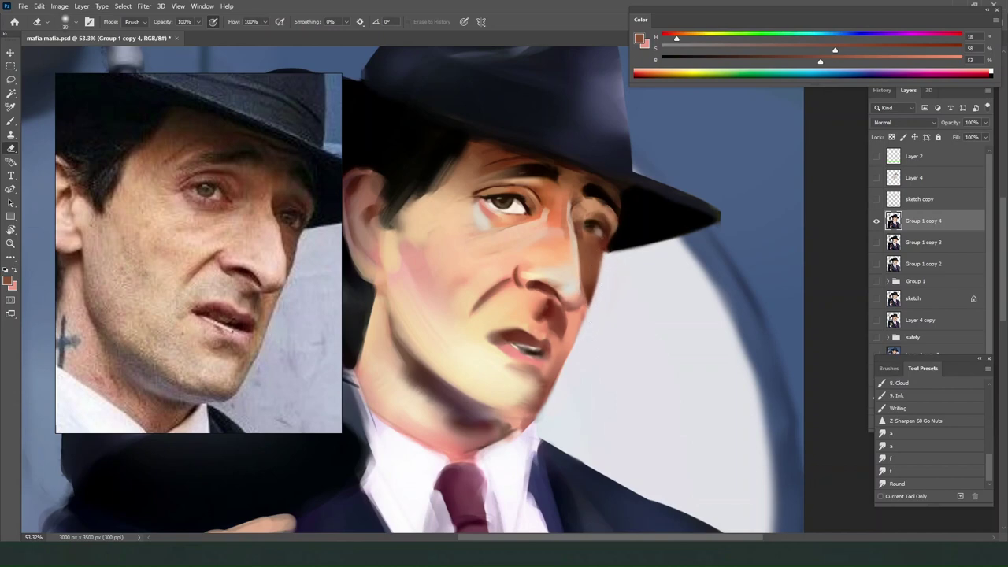
scroll(934, 465, up, 5)
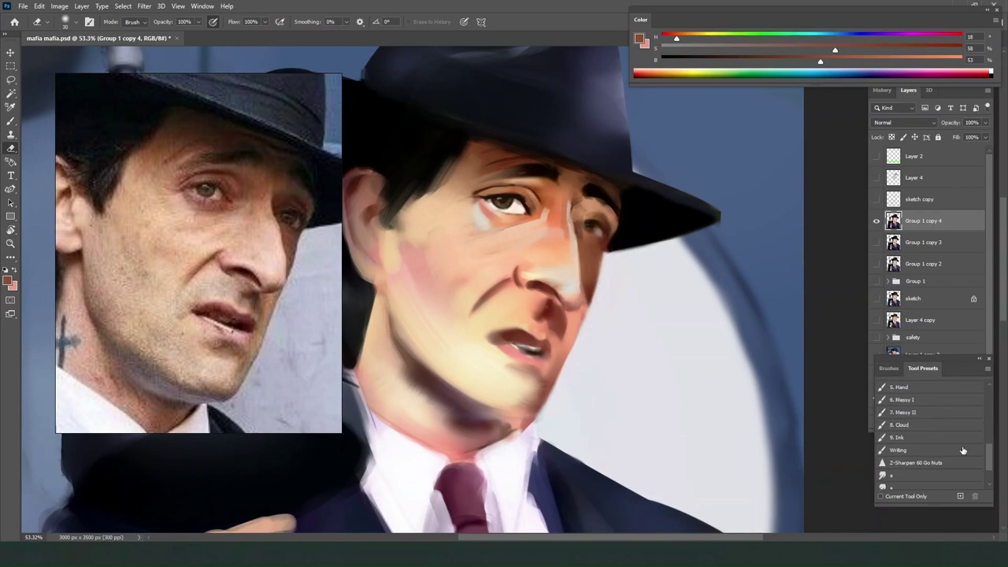
scroll(941, 429, up, 1)
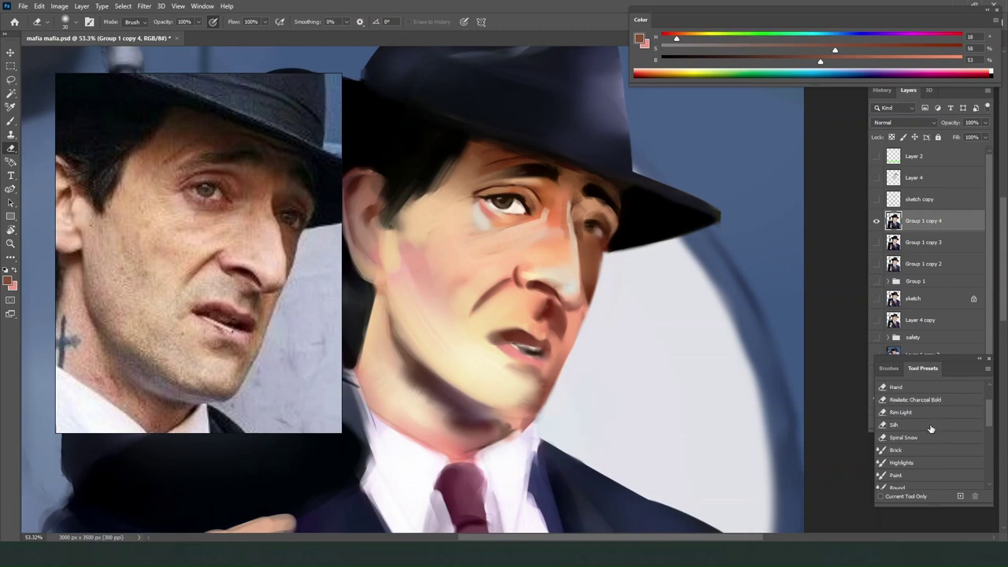
Choose the Brick eraser from the tool presets.
scroll(942, 433, up, 2)
click(924, 404)
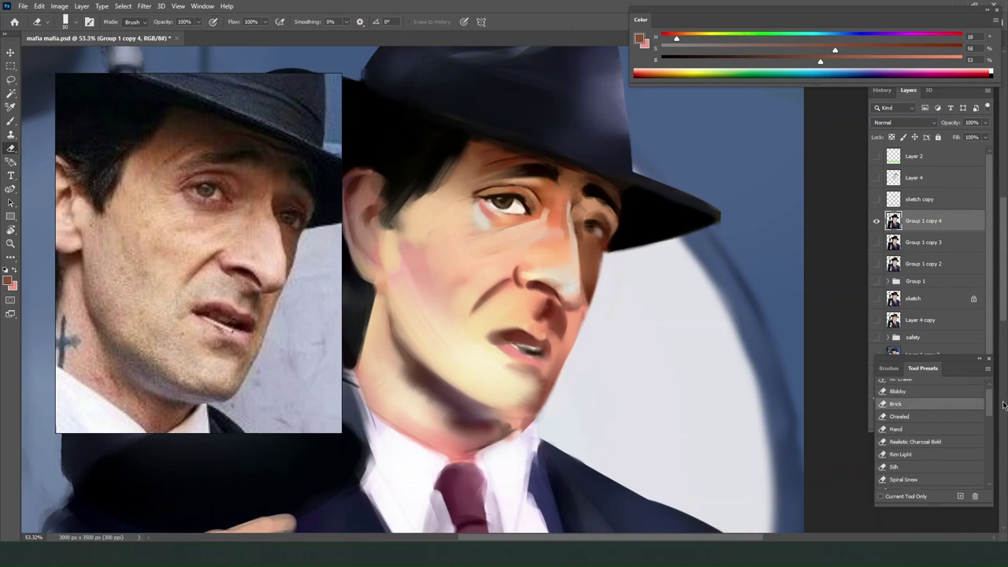
drag(990, 401, 990, 468)
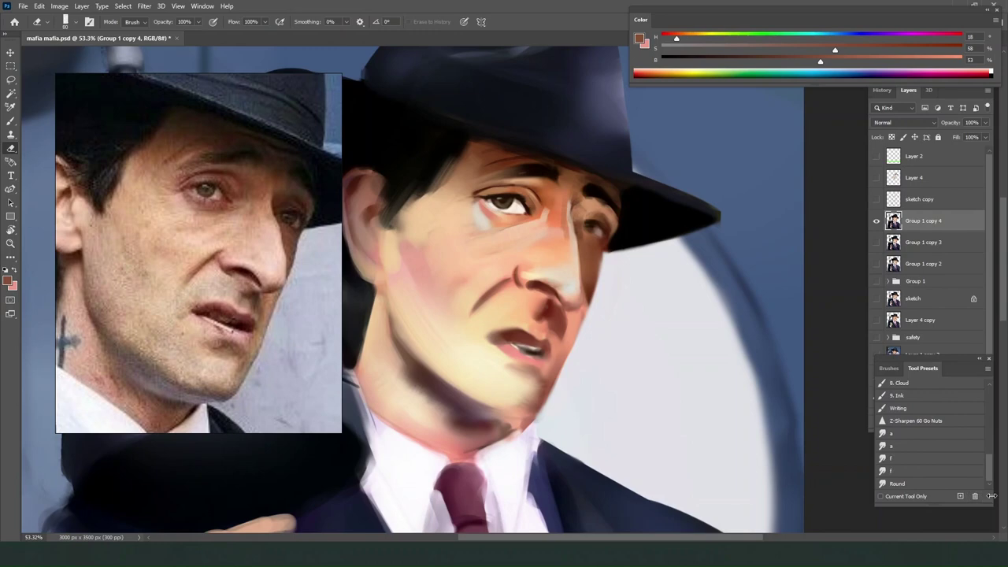
Reshape the man's far eyebrow with the Brush, using near-black and skin tones sampled from the painting.
key(b)
alt+click(598, 192)
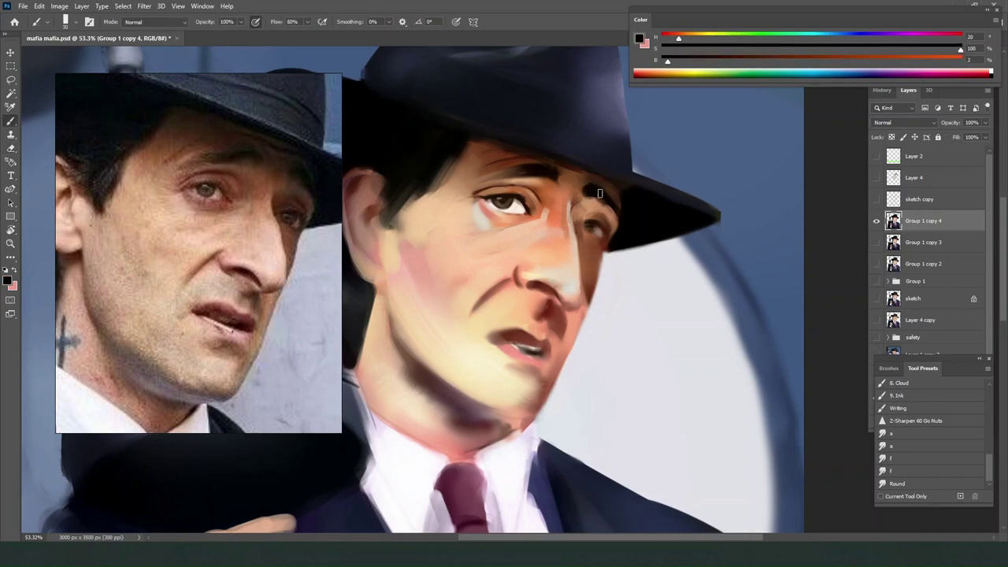
alt+click(598, 202)
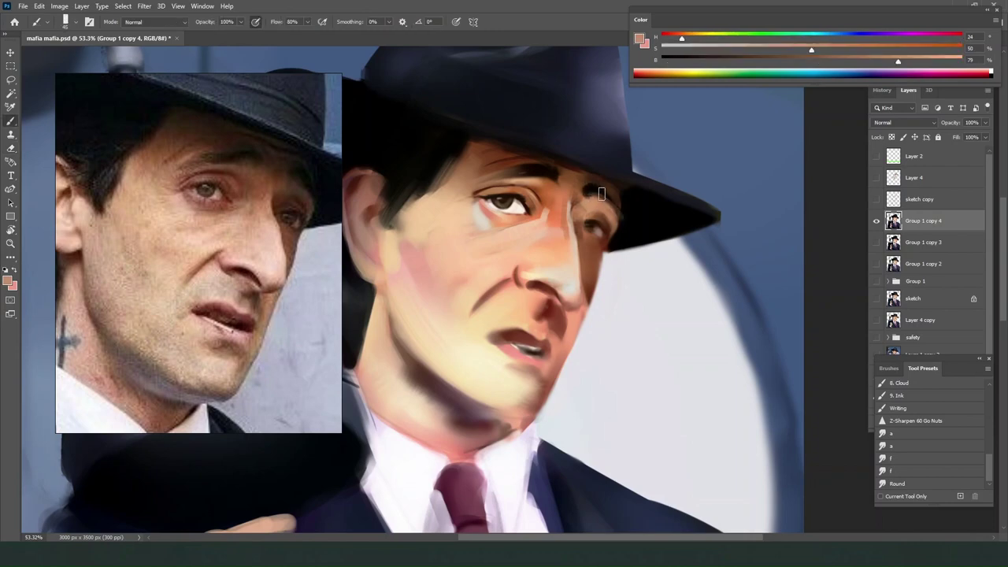
alt+click(595, 185)
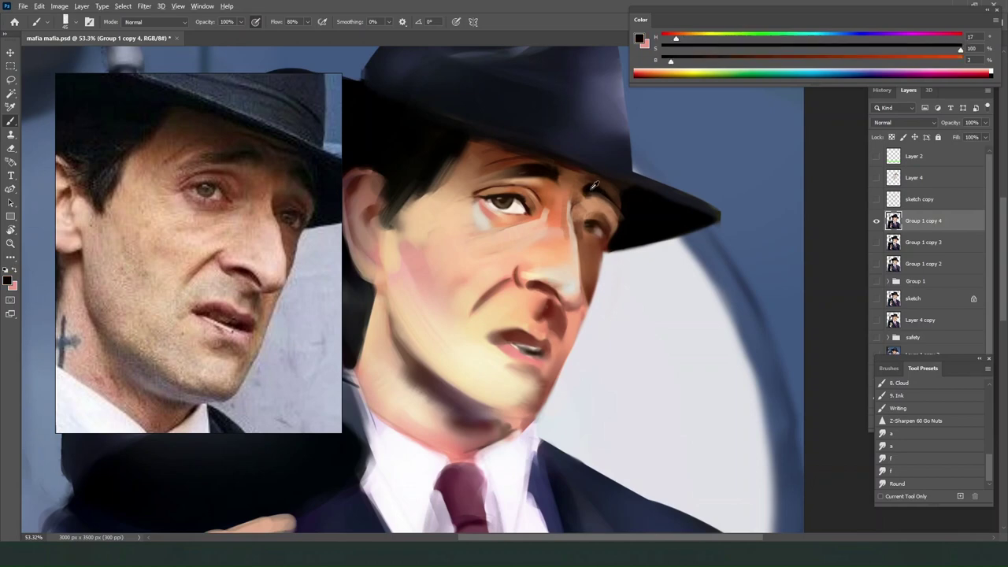
alt+click(628, 206)
alt+click(628, 206)
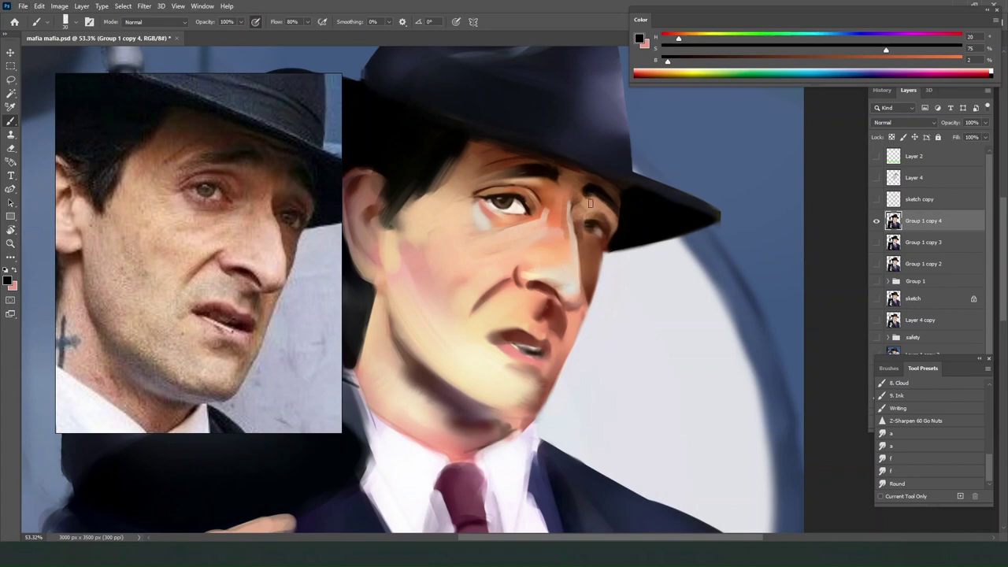
Paint a pale green highlight (hue 170, saturation 29, brightness 81) on the far upper eyelid and blend it with sampled skin tone.
alt+click(620, 219)
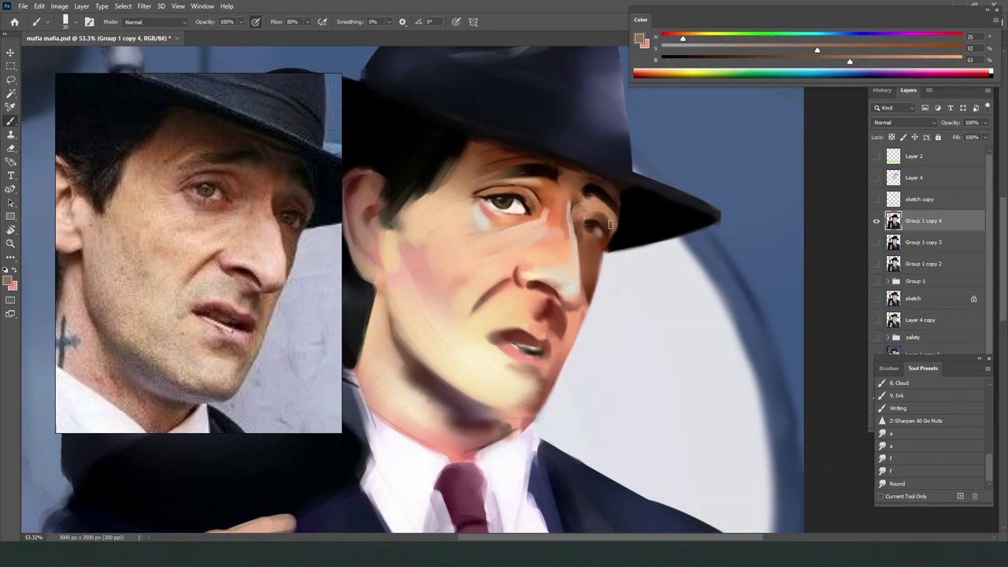
click(904, 61)
click(749, 49)
click(803, 36)
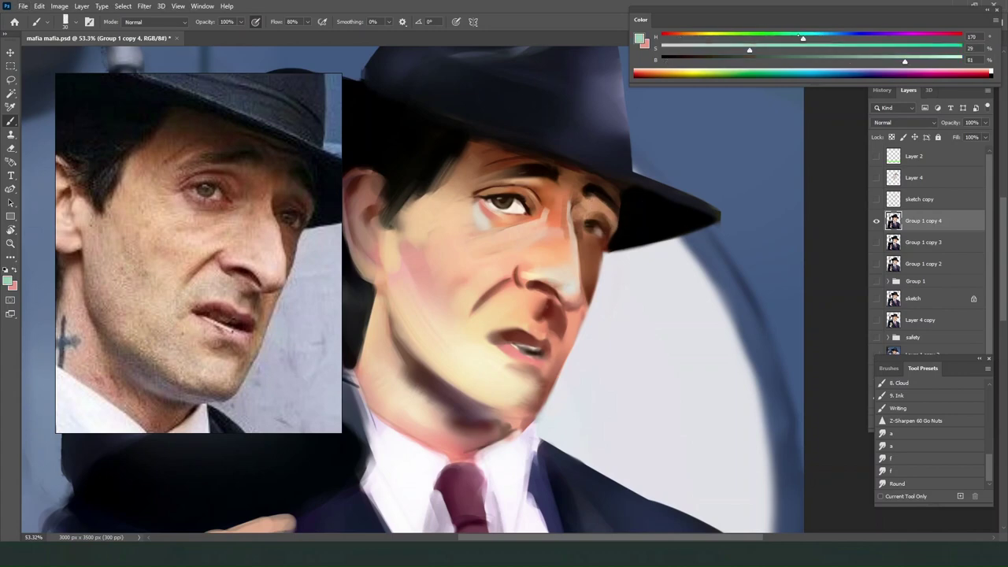
alt+click(606, 210)
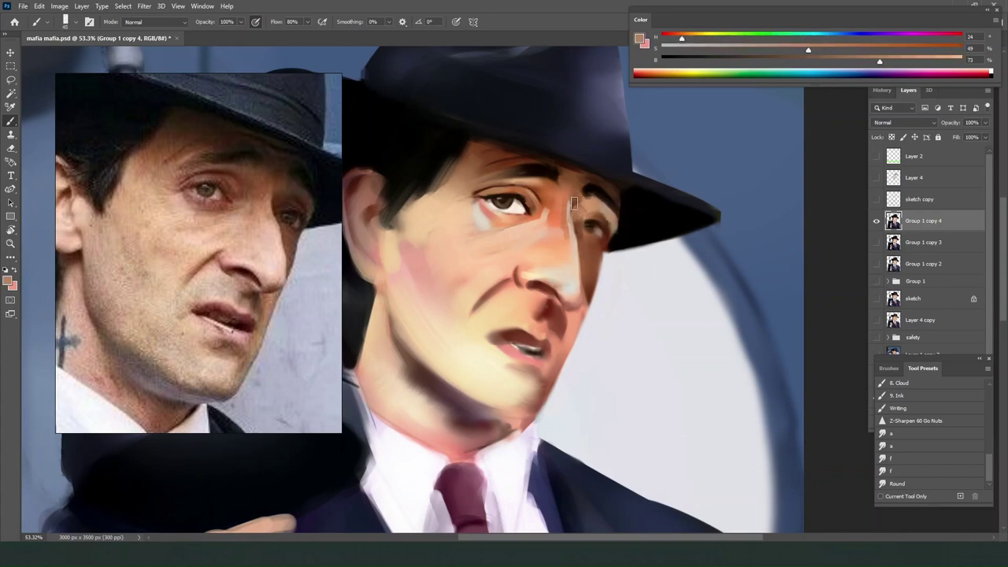
Darken the far eye's upper lid line with a sampled brown lowered to 7% brightness, undoing the unwanted stroke.
alt+click(523, 190)
scroll(544, 252, down, 5)
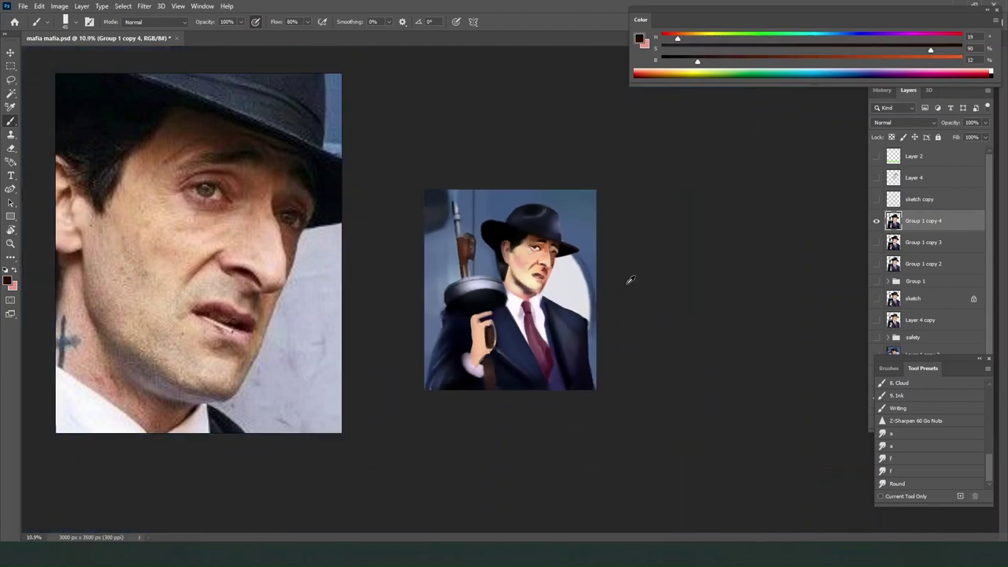
scroll(622, 282, up, 3)
drag(187, 253, 216, 271)
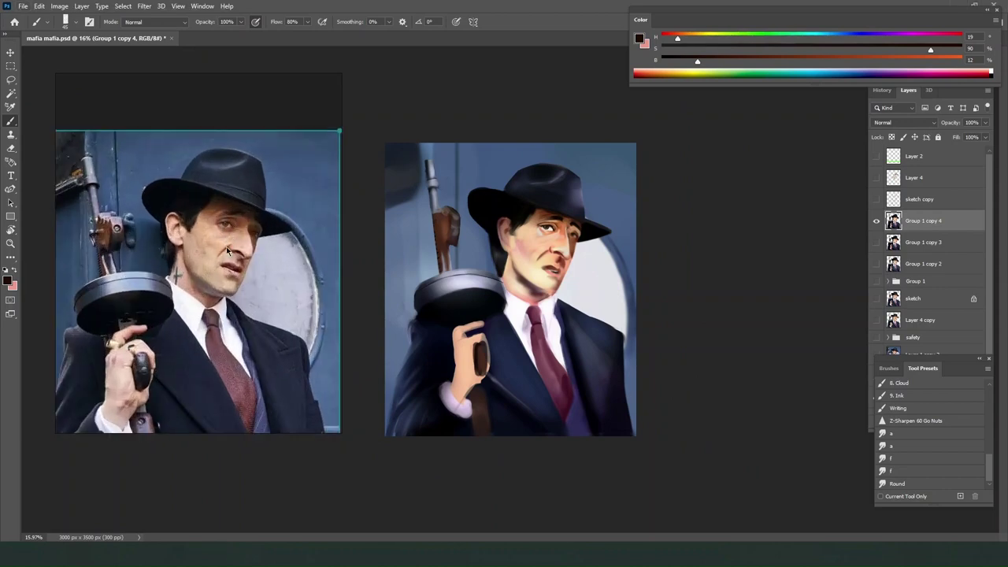
scroll(592, 229, up, 10)
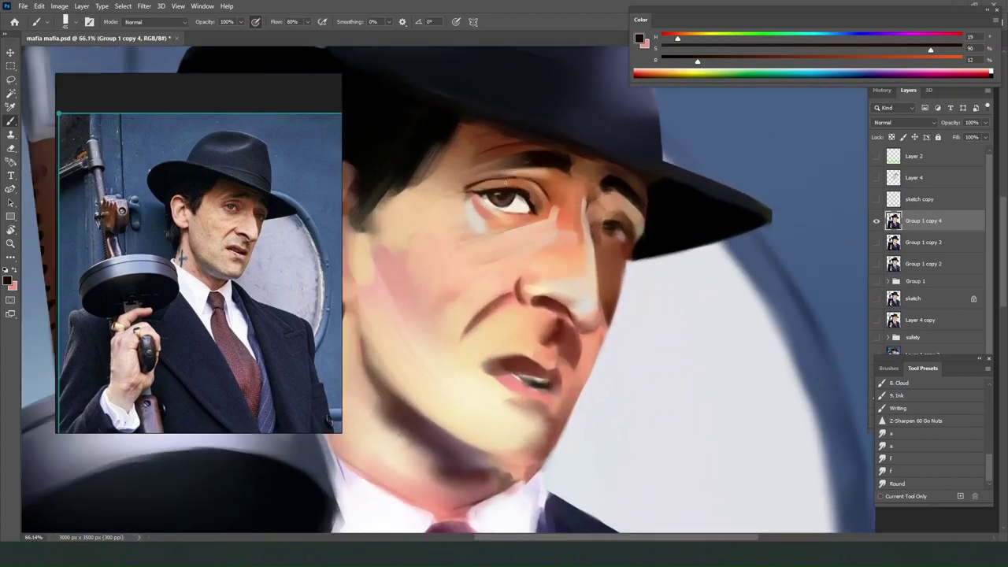
alt+click(504, 186)
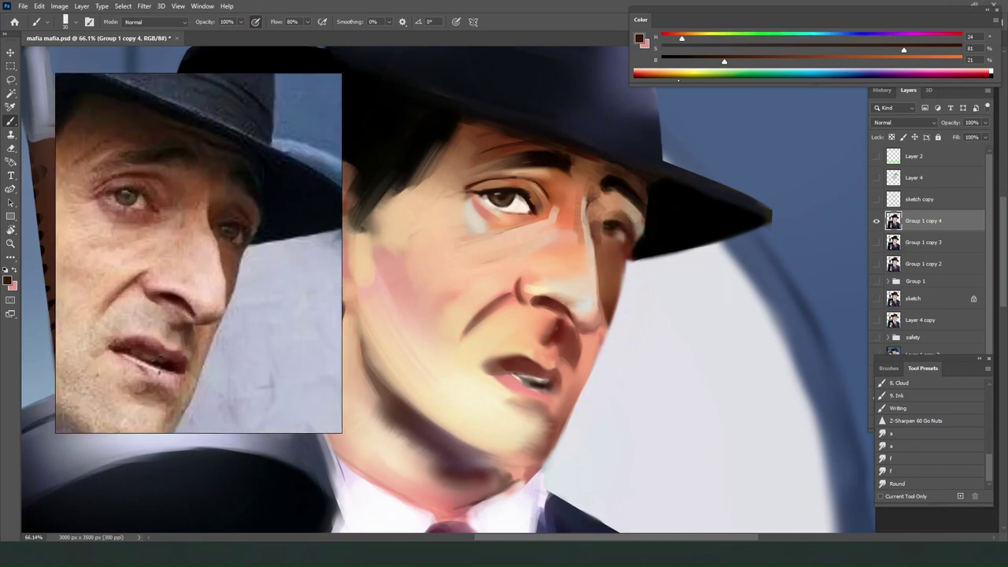
drag(724, 61, 682, 61)
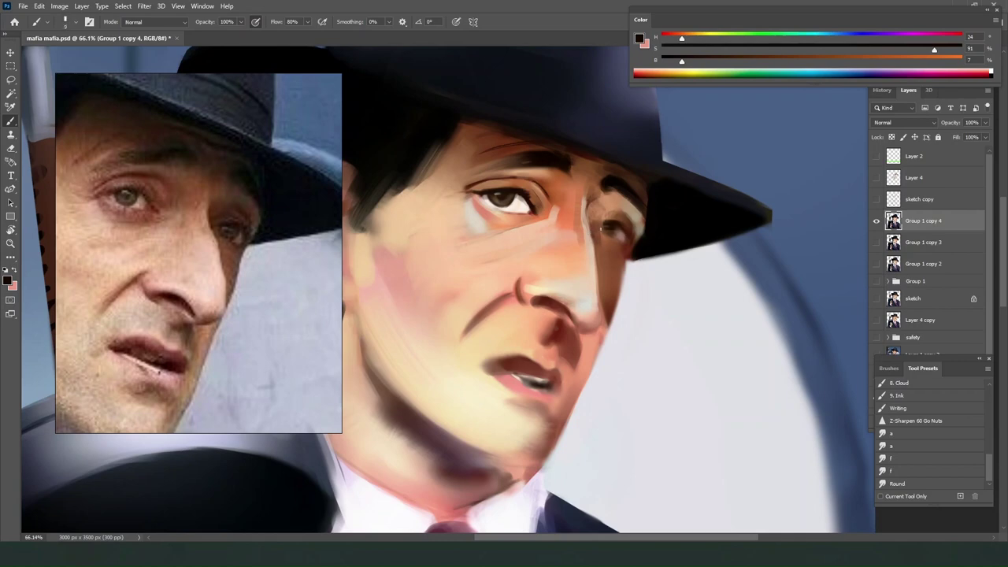
mouse_move(592, 224)
mouse_down()
mouse_move(620, 232)
mouse_move(605, 223)
mouse_up()
key(ctrl+z)
Paint the white of the far eye with off-white sampled from the near eye, and outline the lid in near-black with a smaller brush.
alt+click(513, 206)
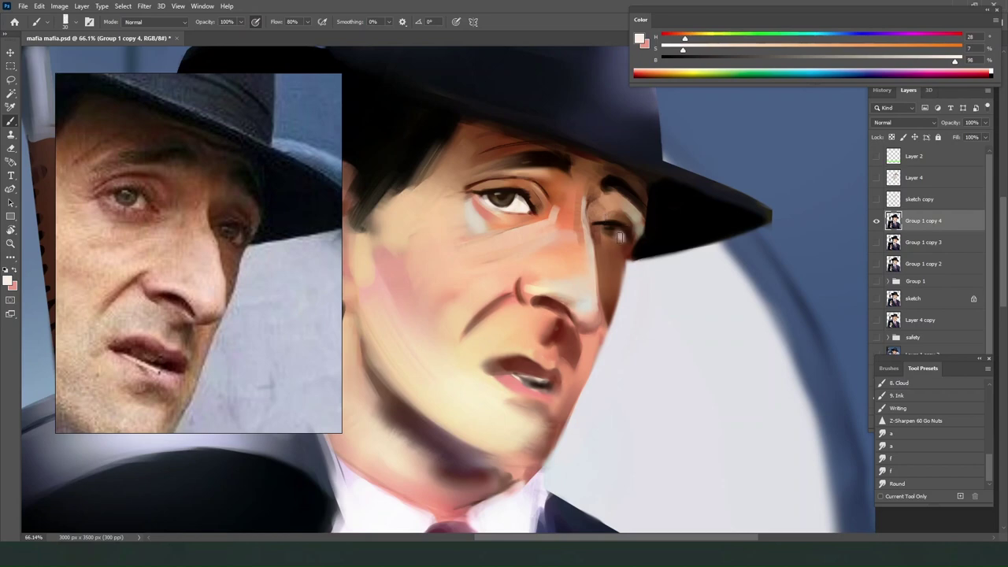
drag(619, 235, 621, 238)
key(bracketleft)
key(bracketleft)
key(bracketleft)
alt+click(603, 226)
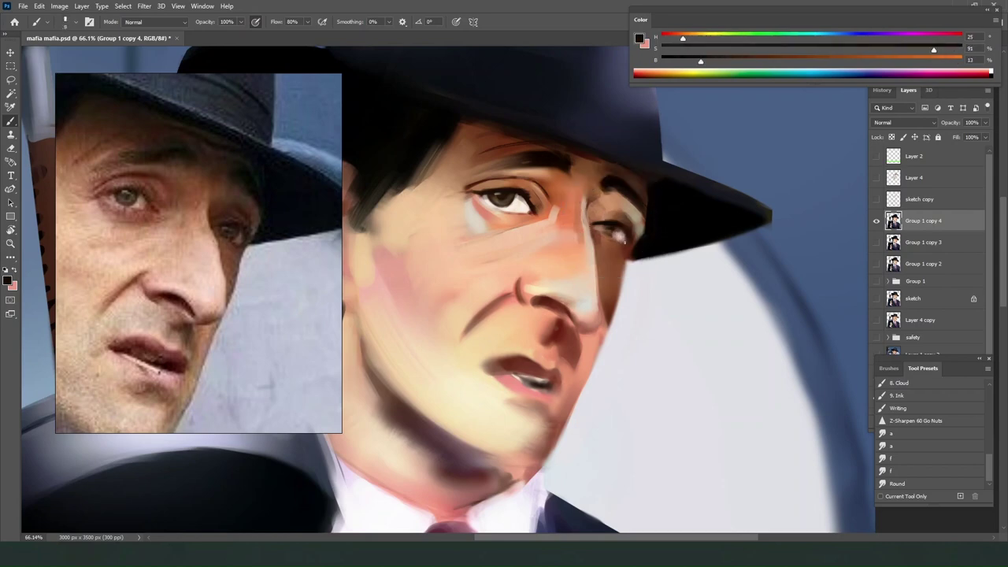
drag(597, 228, 622, 238)
Refine the far eye's iris and upper lid with dark browns and skin tones sampled around both eyes.
alt+click(512, 195)
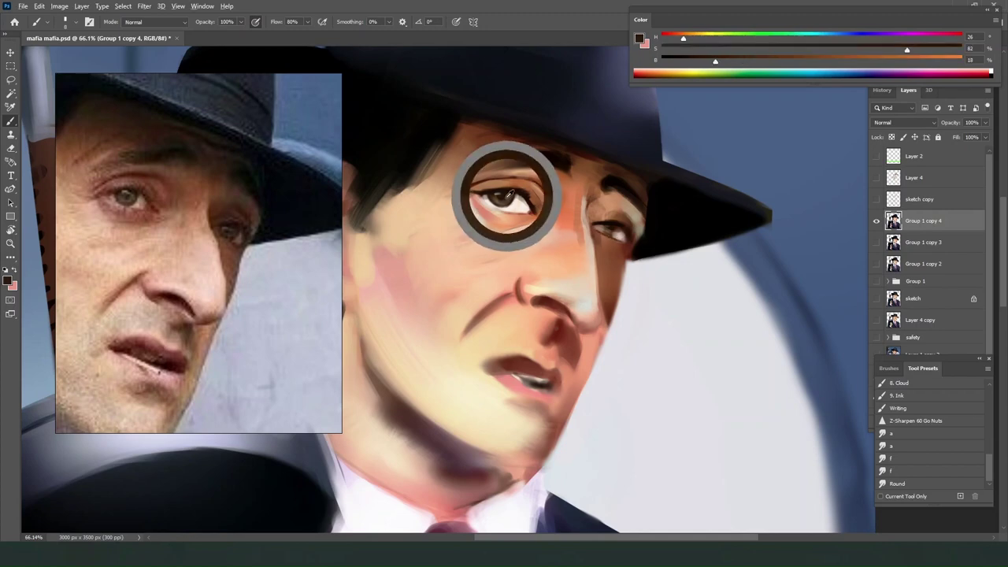
alt+click(608, 231)
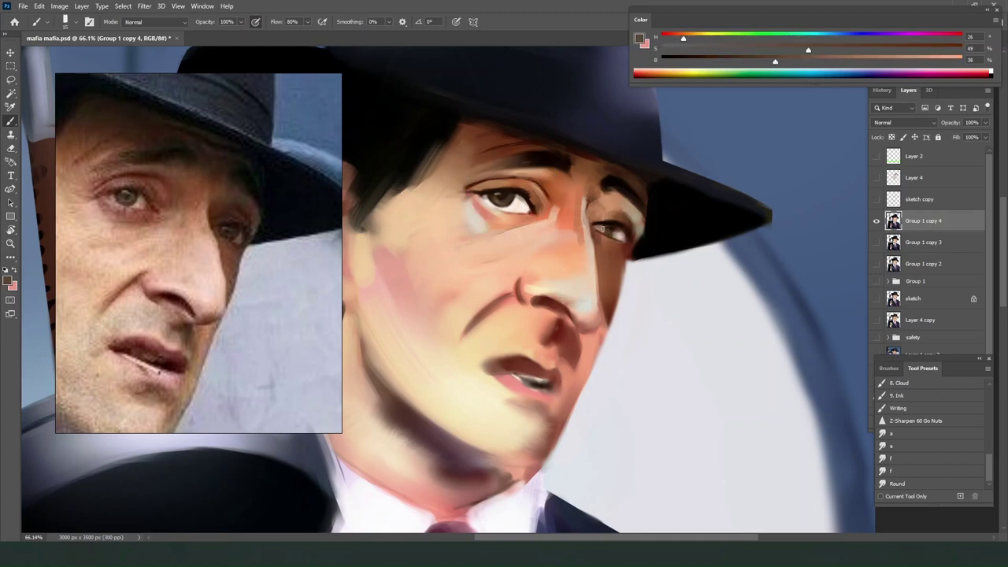
alt+click(499, 196)
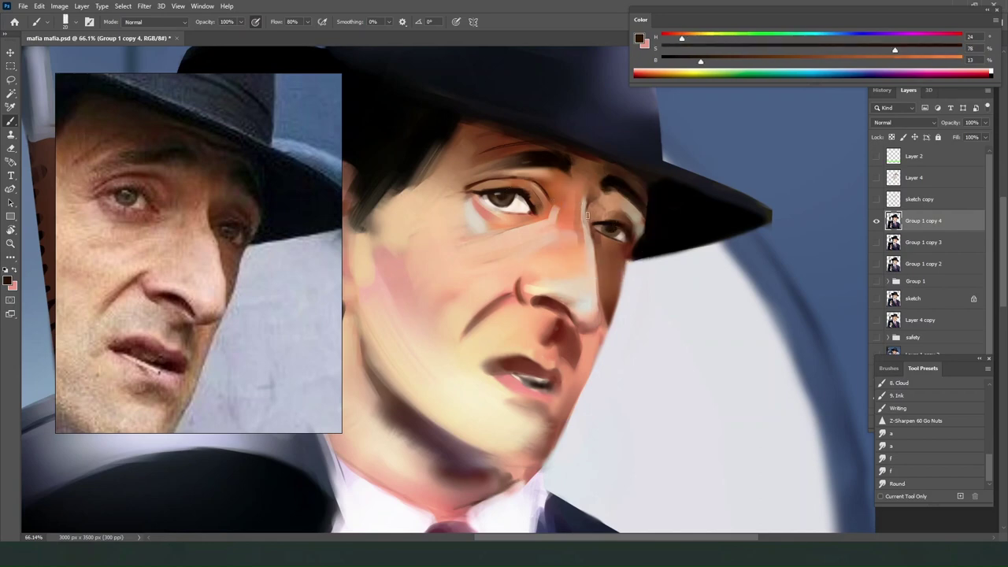
alt+click(528, 189)
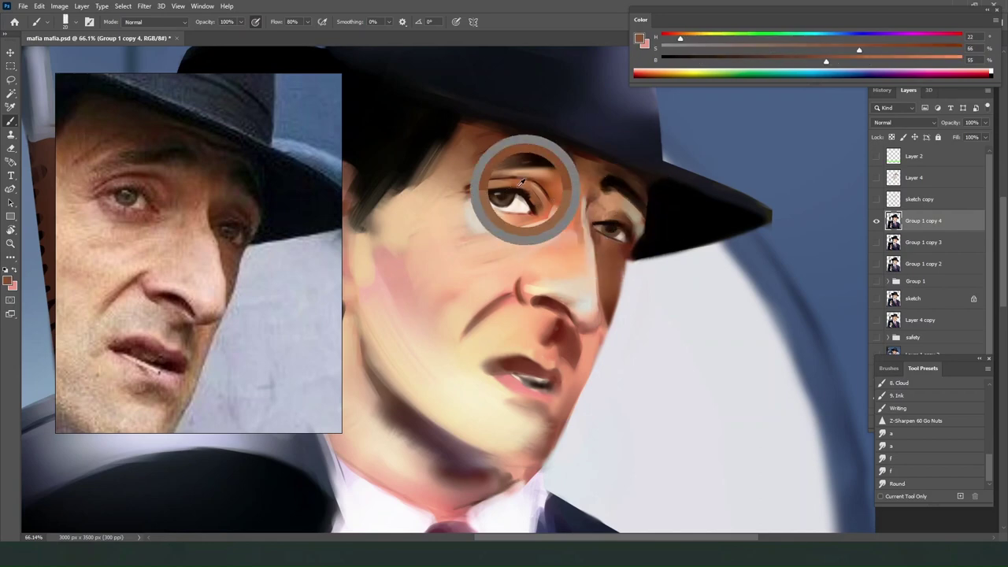
alt+click(604, 216)
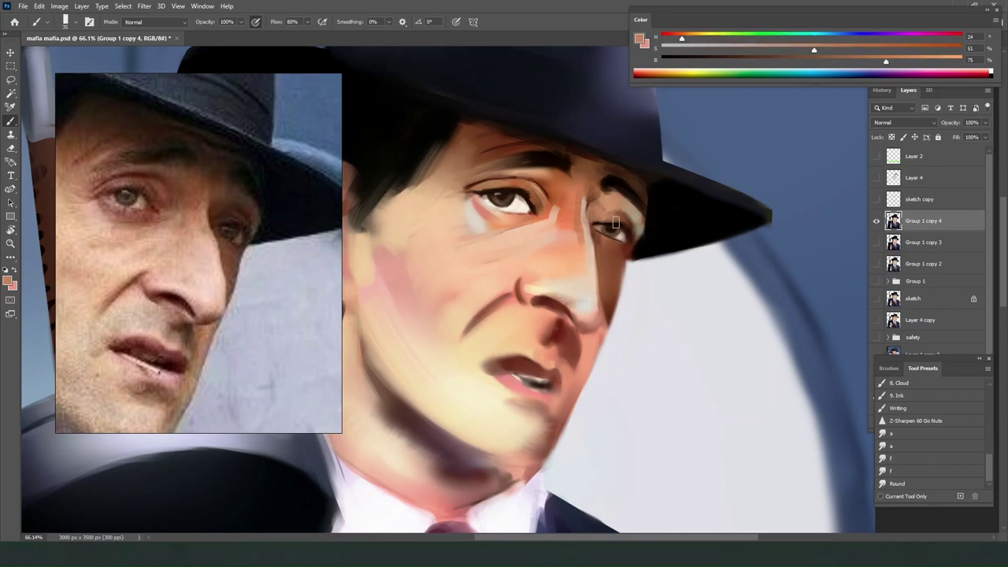
alt+click(608, 212)
alt+click(597, 214)
Draw the far eyelid crease in dark reddish brown sampled from the near eye's corner, and soften it with sampled skin tone.
alt+click(468, 184)
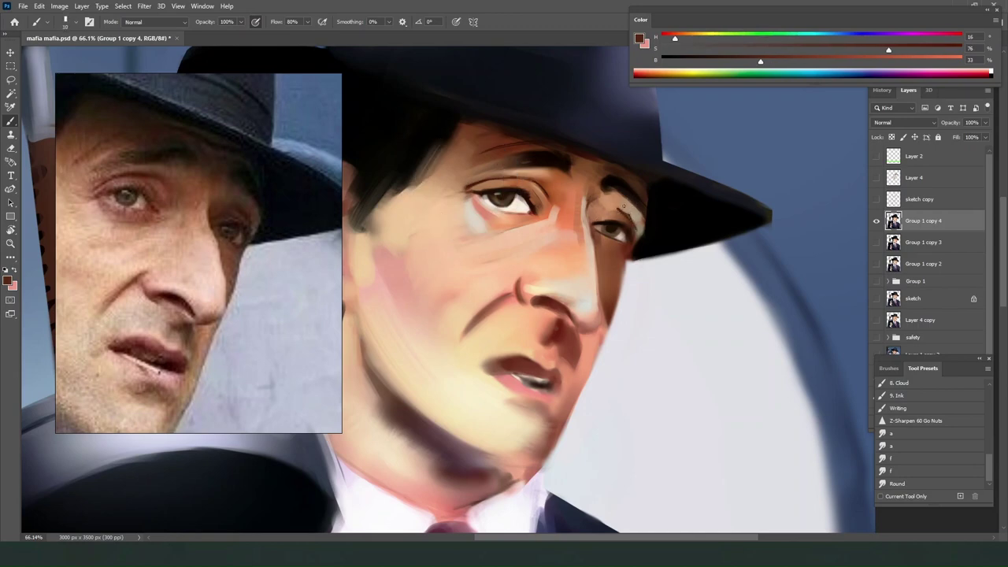
key(bracketright)
key(bracketright)
key(bracketright)
mouse_move(593, 221)
mouse_down()
mouse_move(614, 212)
mouse_move(597, 204)
mouse_move(592, 214)
mouse_move(607, 204)
mouse_up()
key(bracketright)
key(bracketright)
key(bracketright)
alt+click(621, 204)
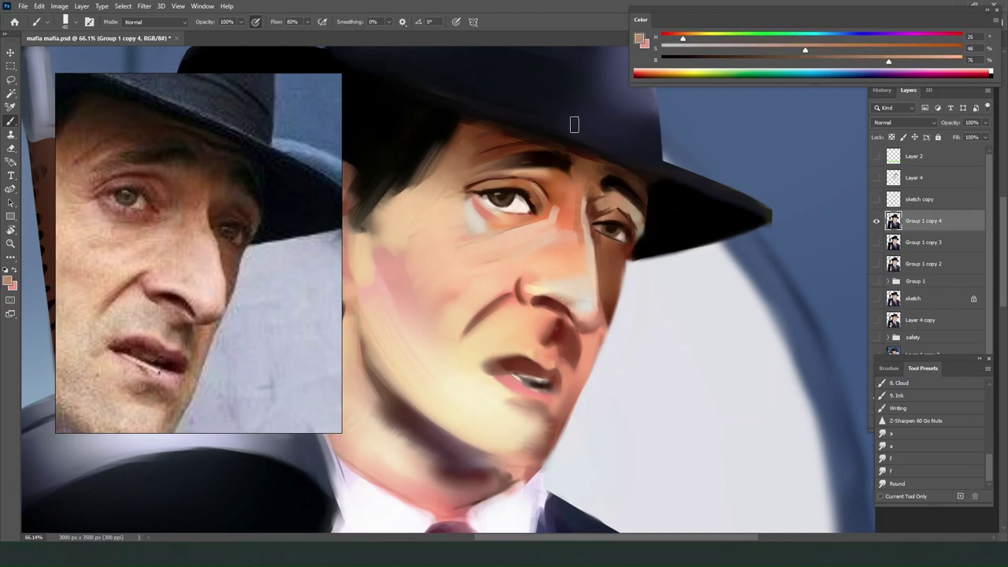
Paint a pale highlight (hue 46, saturation 13, brightness 91) beneath the far eye and blend it with sampled browns.
scroll(589, 266, down, 1)
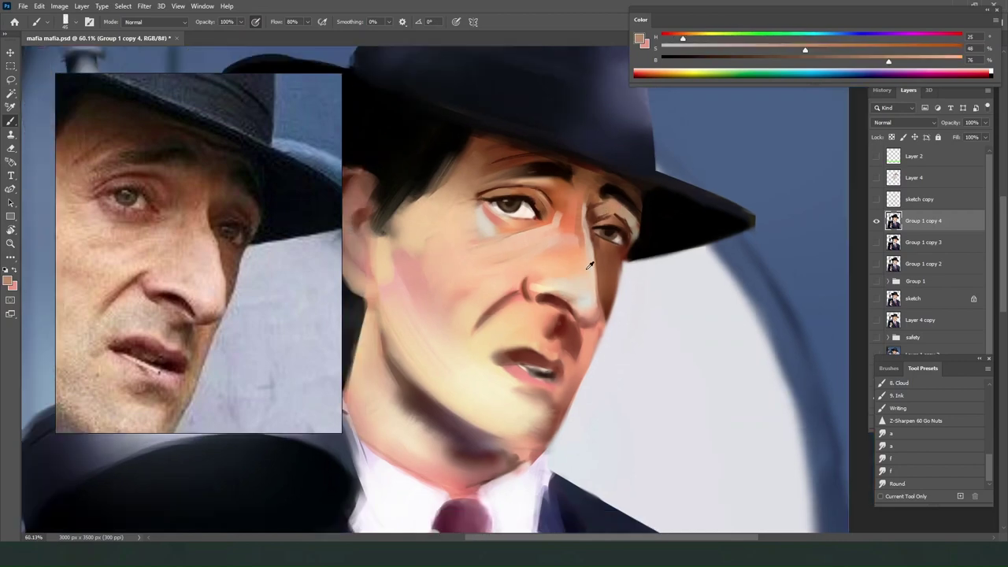
scroll(589, 265, up, 1)
drag(889, 60, 934, 61)
mouse_move(805, 50)
mouse_down()
mouse_move(700, 50)
mouse_move(700, 37)
mouse_up()
key(bracketright)
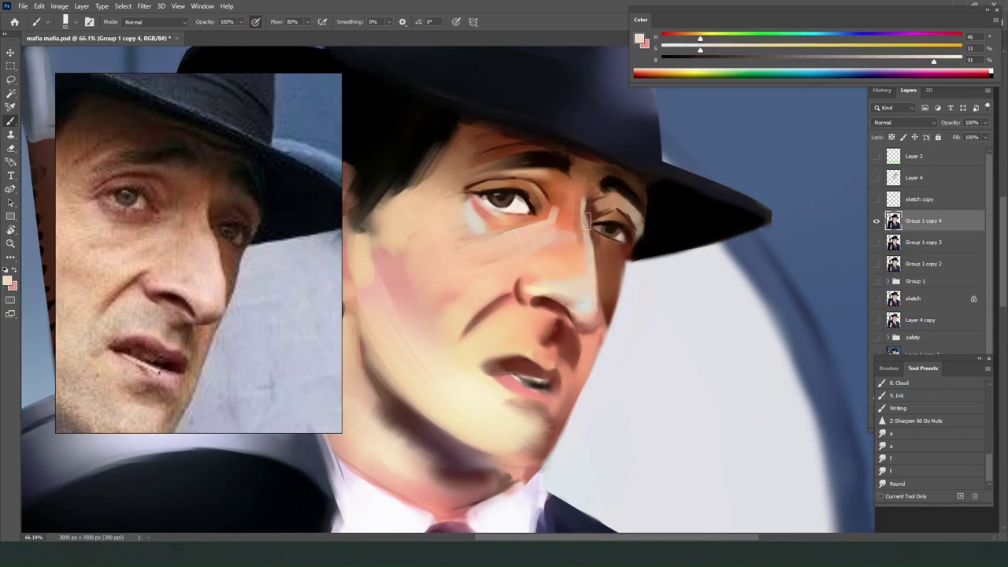
drag(611, 241, 625, 250)
alt+click(607, 240)
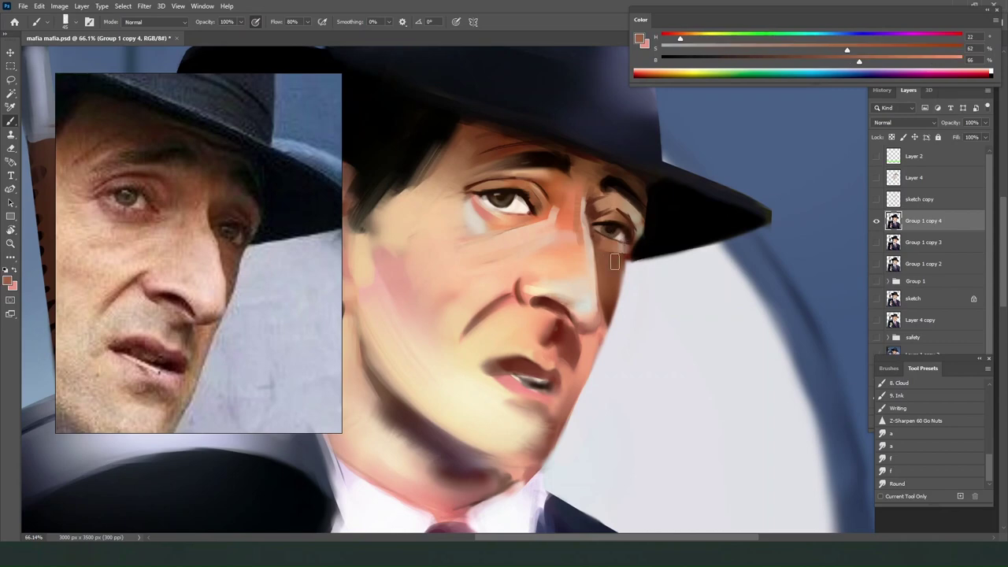
alt+click(612, 263)
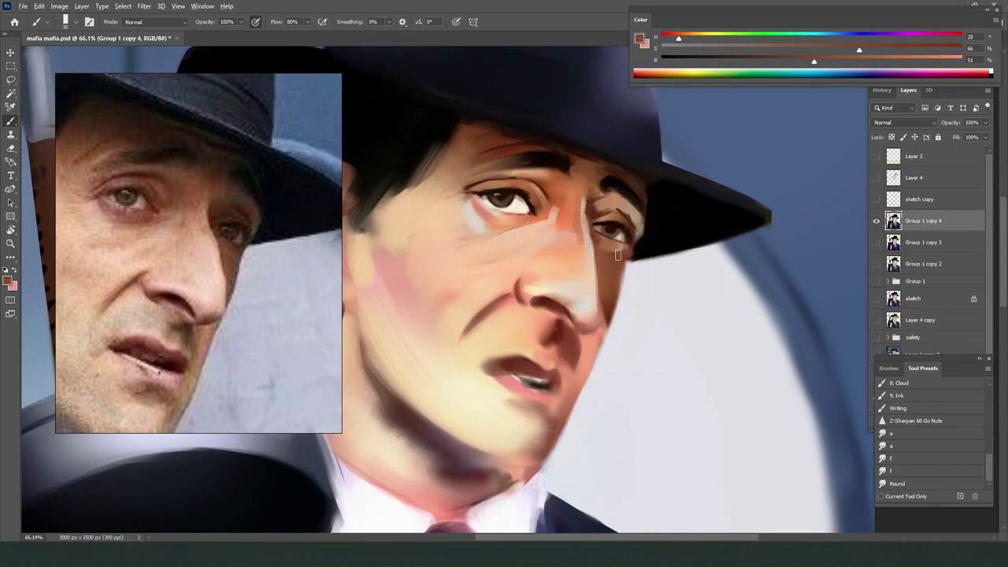
alt+click(627, 256)
Erase the outer edge of the far cheek just below the hat brim with a smaller eraser.
key(e)
key(alt+e)
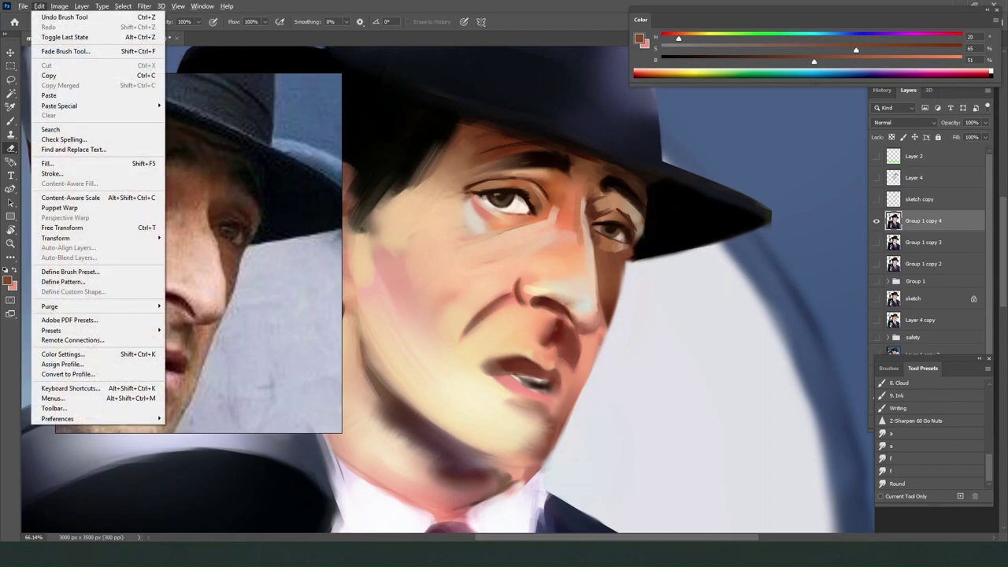
key(Escape)
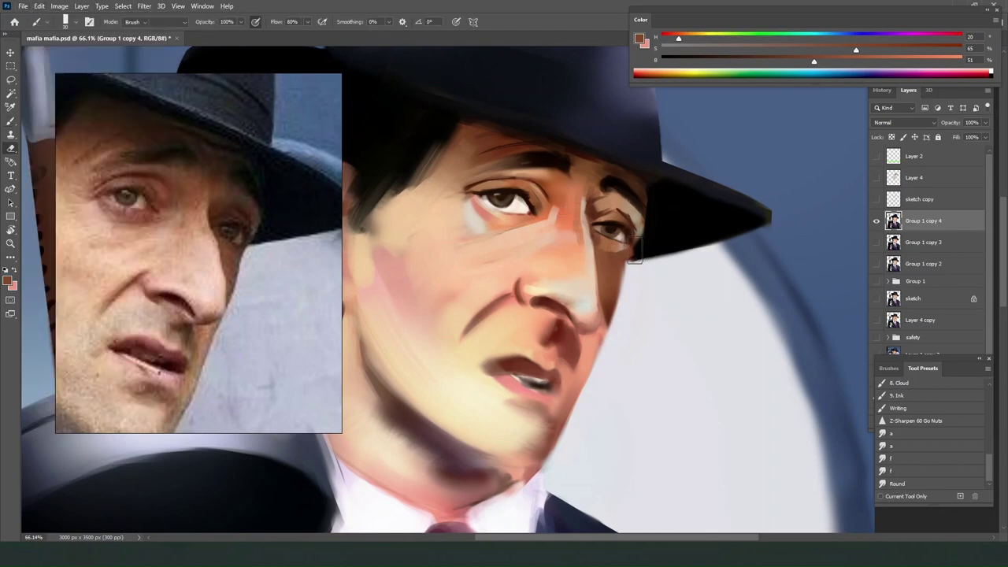
key(bracketleft)
key(bracketleft)
key(bracketleft)
drag(636, 254, 626, 268)
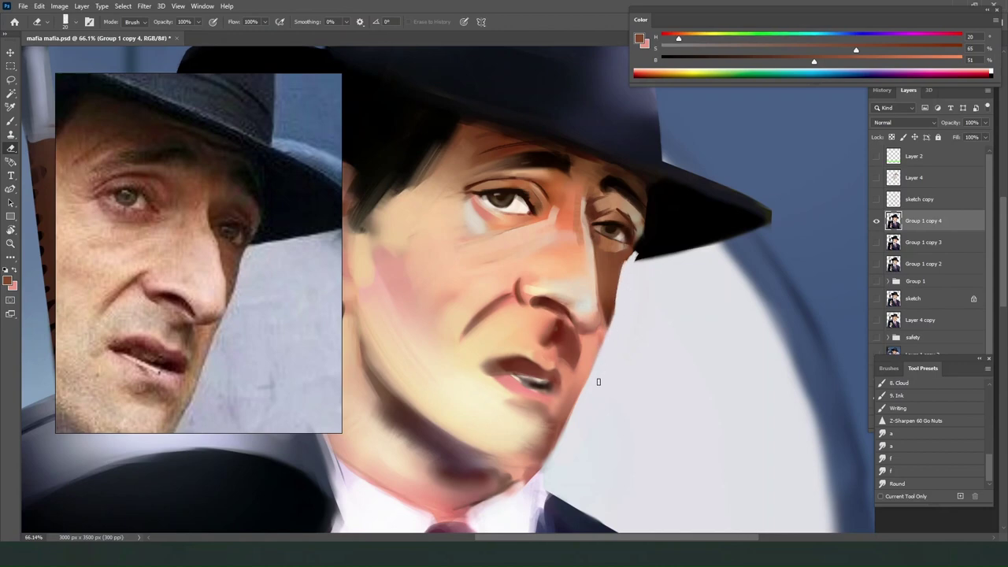
Touch up the far cheek edge and the underside of the hat brim beside it with sampled brown and black.
scroll(602, 357, down, 5)
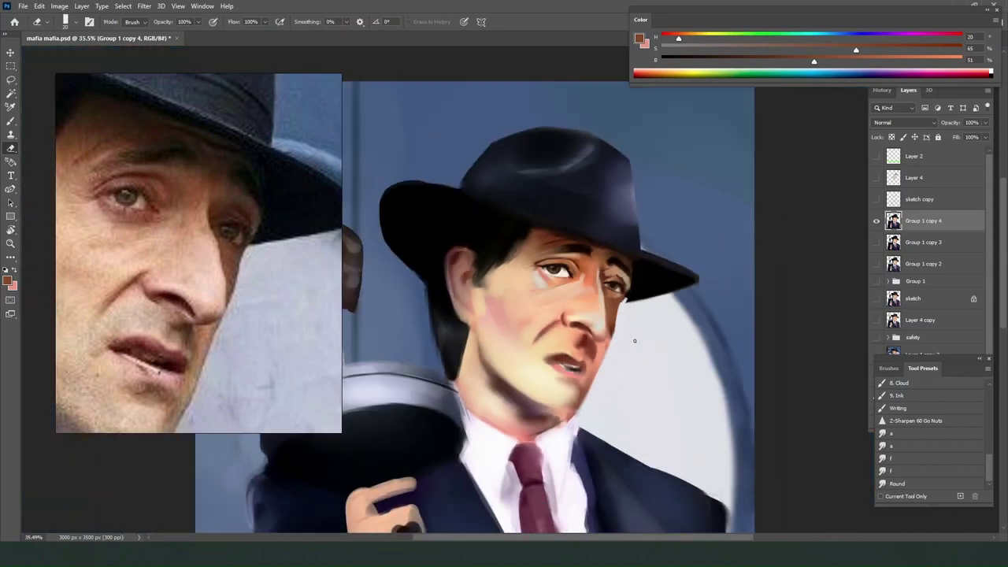
scroll(631, 294, up, 1)
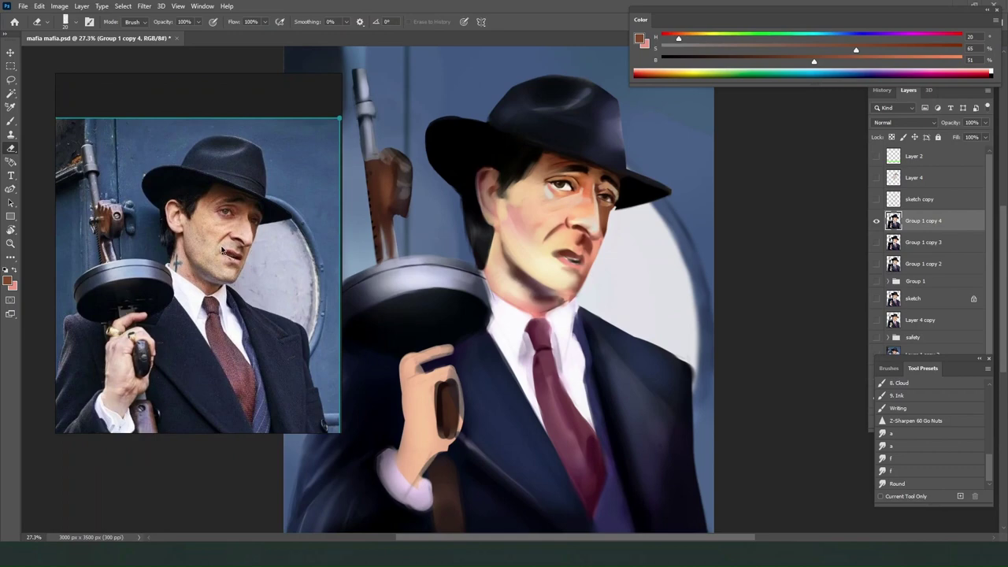
scroll(632, 121, up, 4)
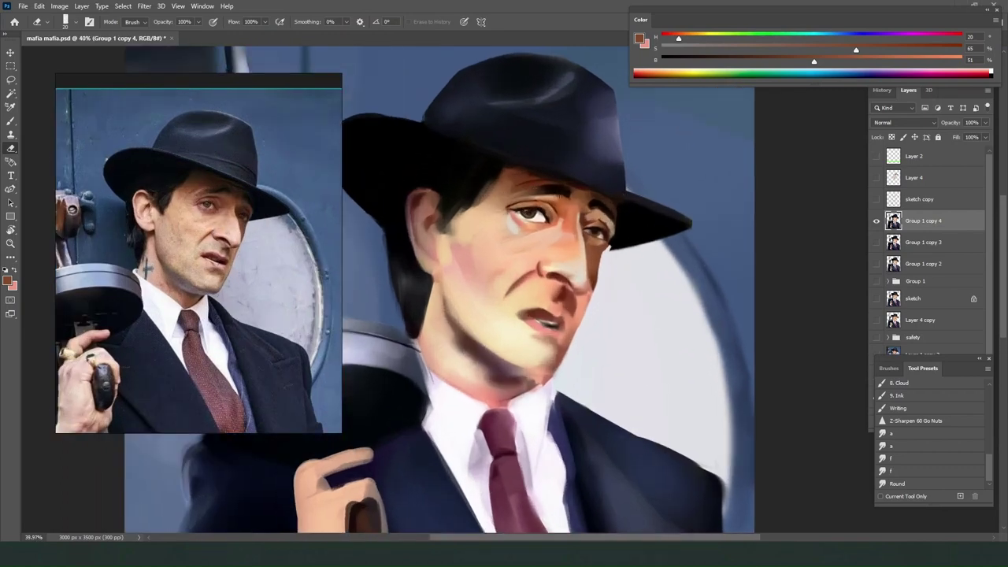
key(b)
alt+click(604, 245)
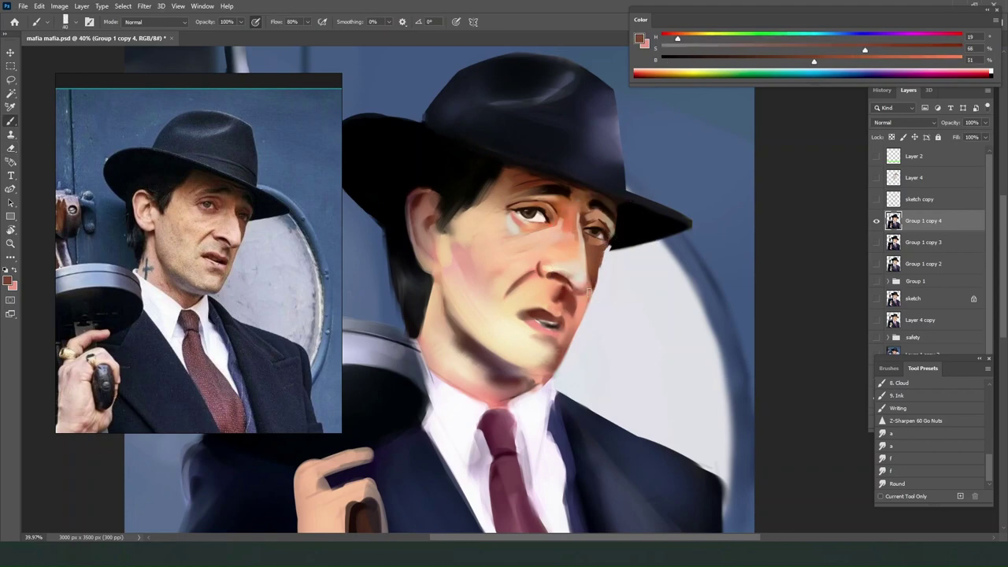
alt+click(617, 241)
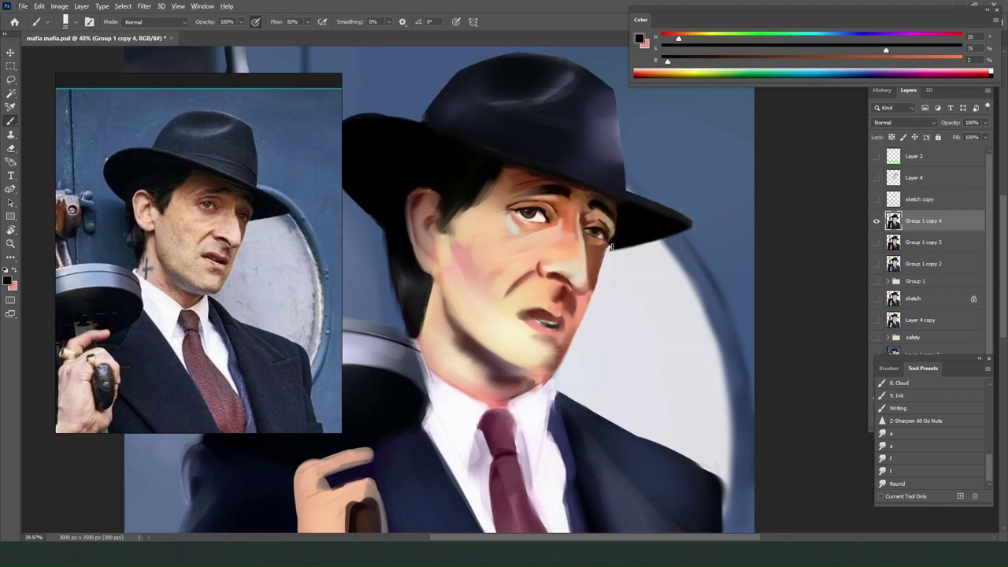
alt+click(635, 231)
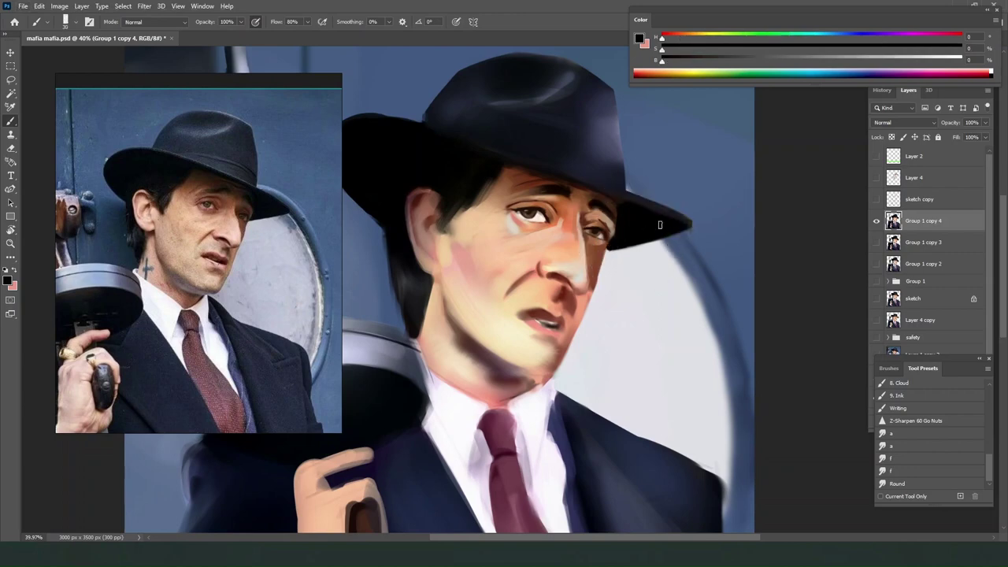
Tone down the pale far side of the hat crown with navy tones sampled from the hat, using a larger brush.
alt+click(616, 174)
alt+click(612, 128)
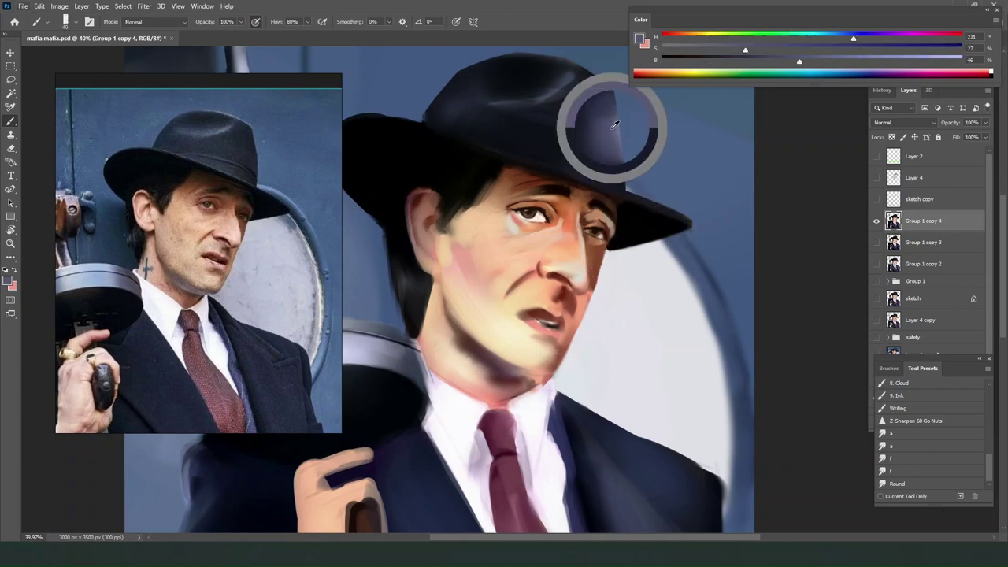
alt+click(613, 179)
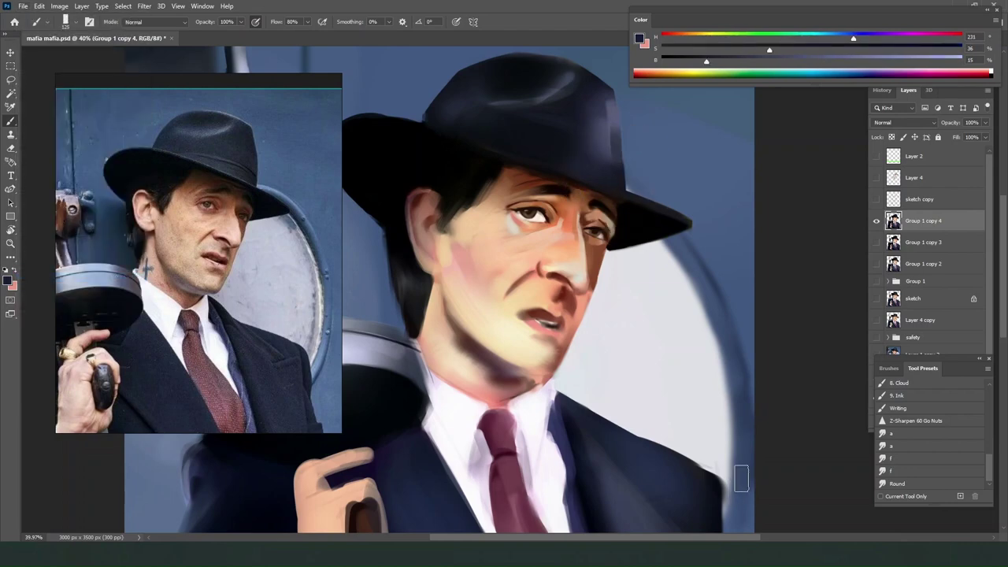
alt+click(606, 166)
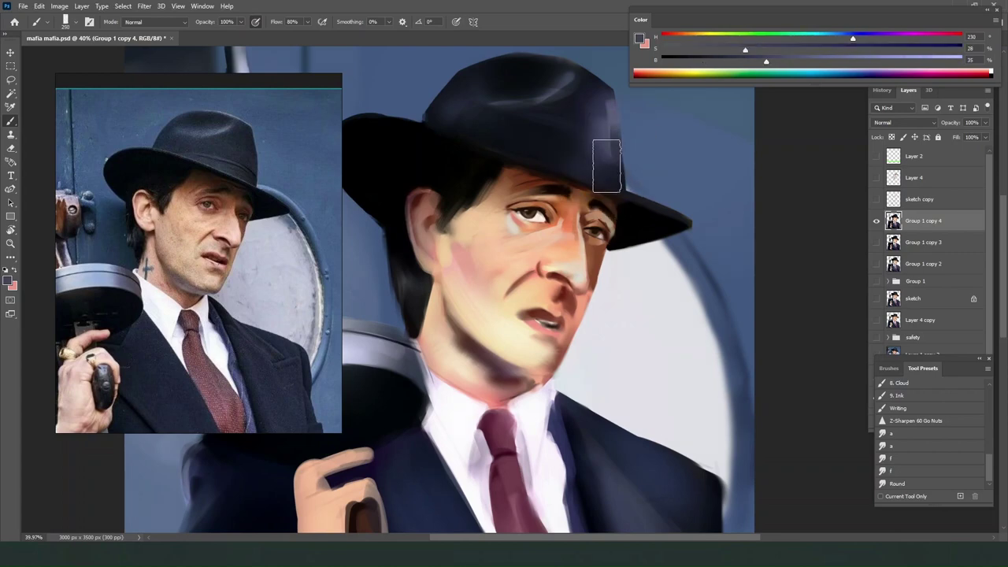
alt+click(581, 90)
mouse_move(580, 89)
mouse_down()
mouse_move(600, 164)
mouse_move(584, 144)
mouse_up()
Paint a thin near-black line (hue 223, saturation 76, brightness 3) across the base of the hat crown with a small brush.
drag(683, 62, 670, 60)
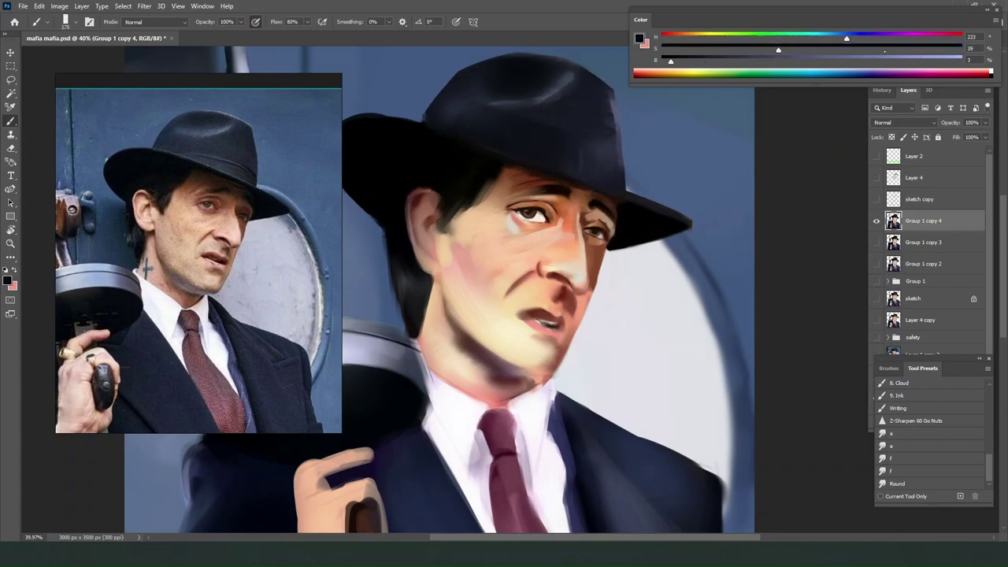
click(890, 49)
drag(532, 153, 603, 176)
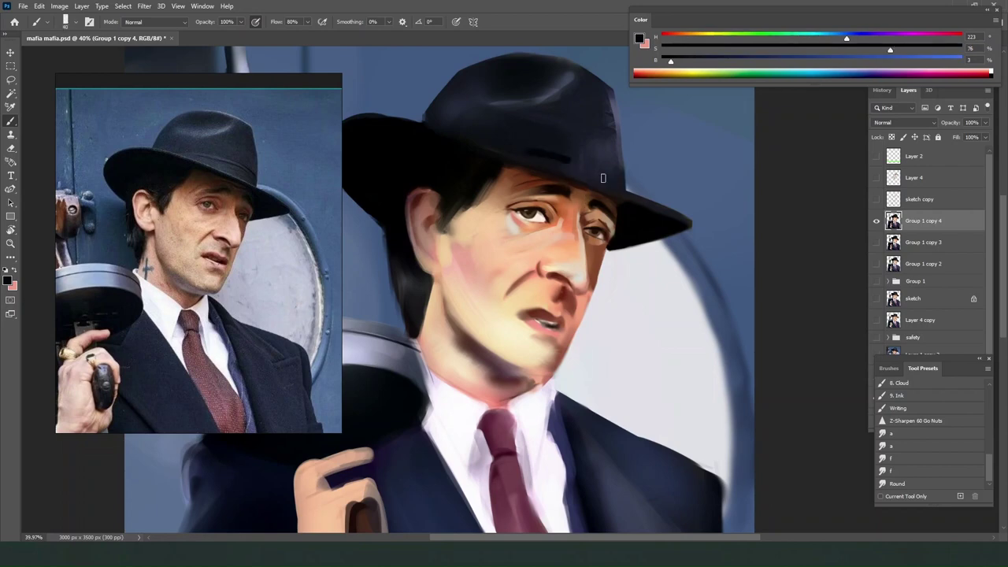
key(ctrl+z)
key(bracketleft)
key(bracketleft)
key(bracketleft)
key(bracketleft)
key(bracketleft)
drag(537, 156, 619, 174)
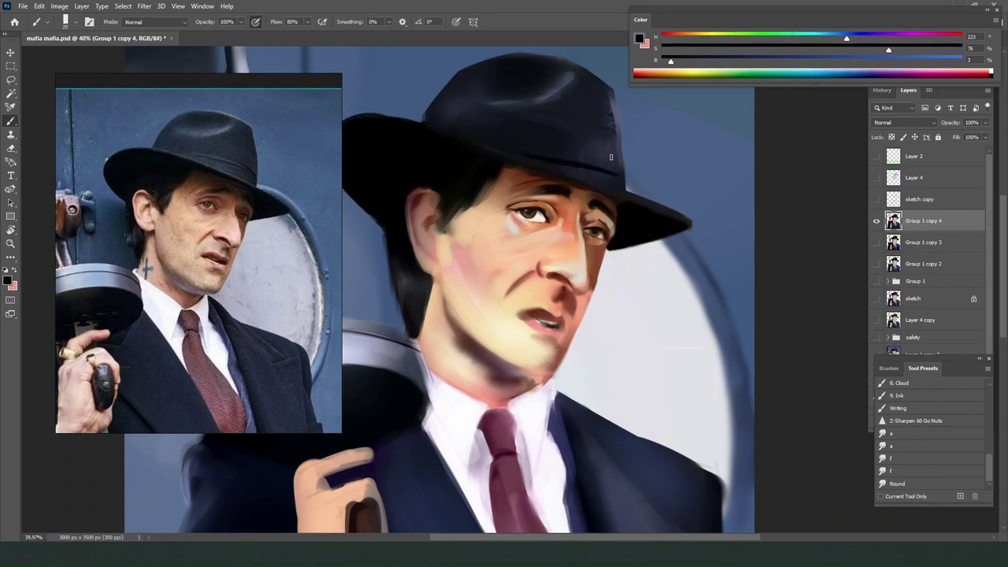
Paint a greyish-blue highlight (hue 232, saturation 26, brightness 47) along the hat band, just above the dark line.
alt+click(620, 110)
alt+click(615, 113)
key(bracketright)
key(bracketright)
key(bracketright)
drag(519, 148, 603, 163)
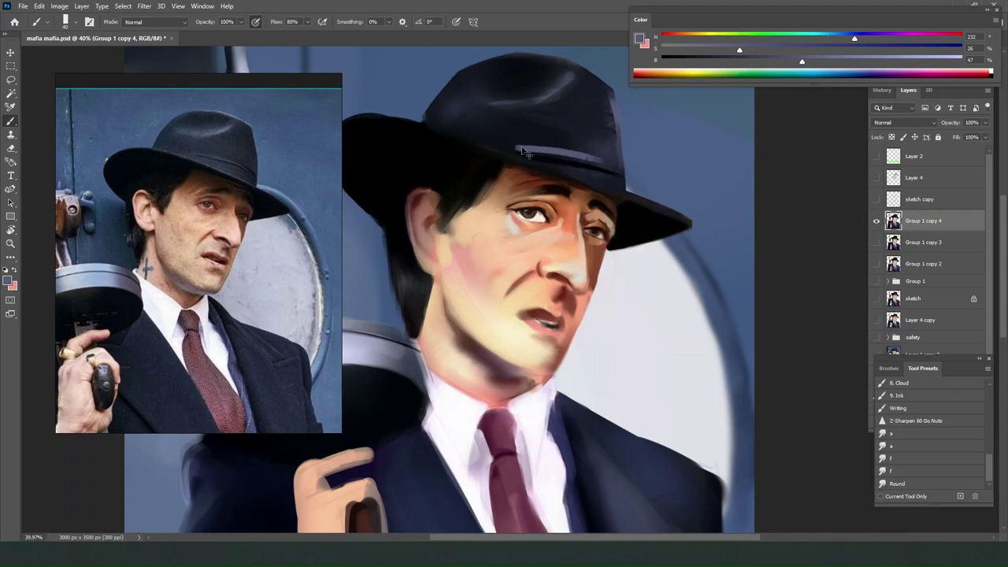
key(ctrl+z)
key(bracketright)
key(bracketright)
drag(514, 149, 614, 168)
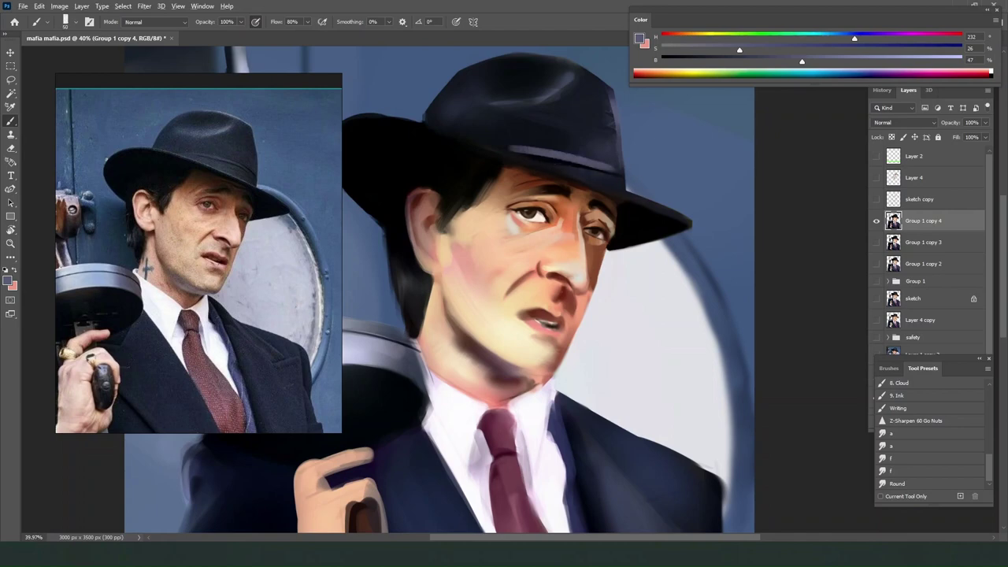
Sharpen the hat band's highlight with a thin sampled near-black stroke (hue 220, saturation 75, brightness 3).
alt+click(553, 162)
key(bracketleft)
key(bracketleft)
mouse_move(522, 145)
mouse_down()
mouse_move(577, 155)
mouse_move(612, 171)
mouse_up()
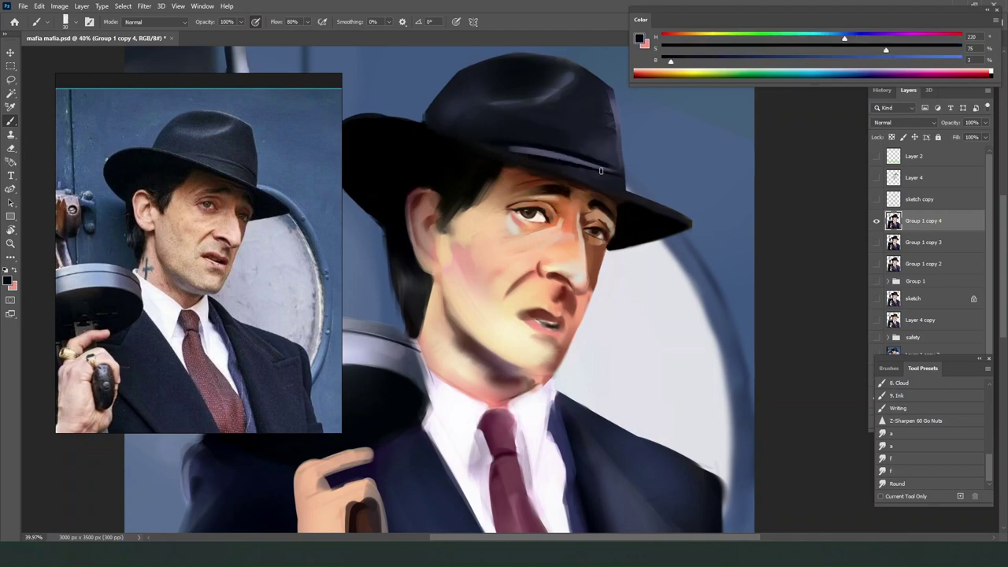
Mute the hat band's highlight with a broader stroke of dark navy sampled from the hat (hue 222, saturation 42, brightness 9).
alt+click(521, 148)
alt+click(518, 145)
key(bracketright)
key(bracketright)
mouse_move(498, 151)
mouse_down()
mouse_move(614, 172)
mouse_move(559, 162)
mouse_move(594, 167)
mouse_move(500, 151)
mouse_move(619, 180)
mouse_up()
key(ctrl+z)
key(bracketright)
key(bracketright)
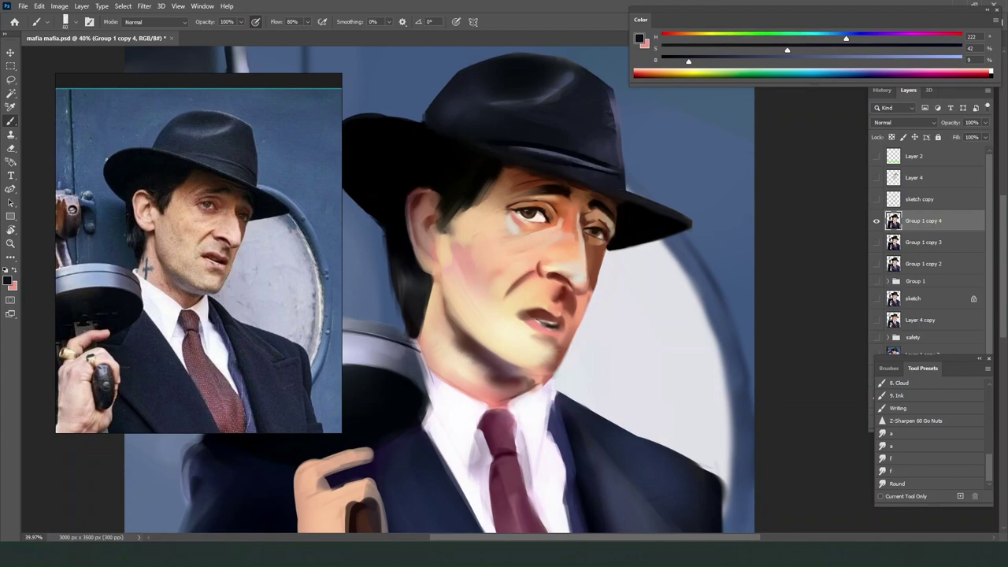
drag(514, 151, 627, 183)
Fill in the hat brim beside the far temple and beneath the crown with sampled pure black.
alt+click(600, 141)
alt+click(639, 223)
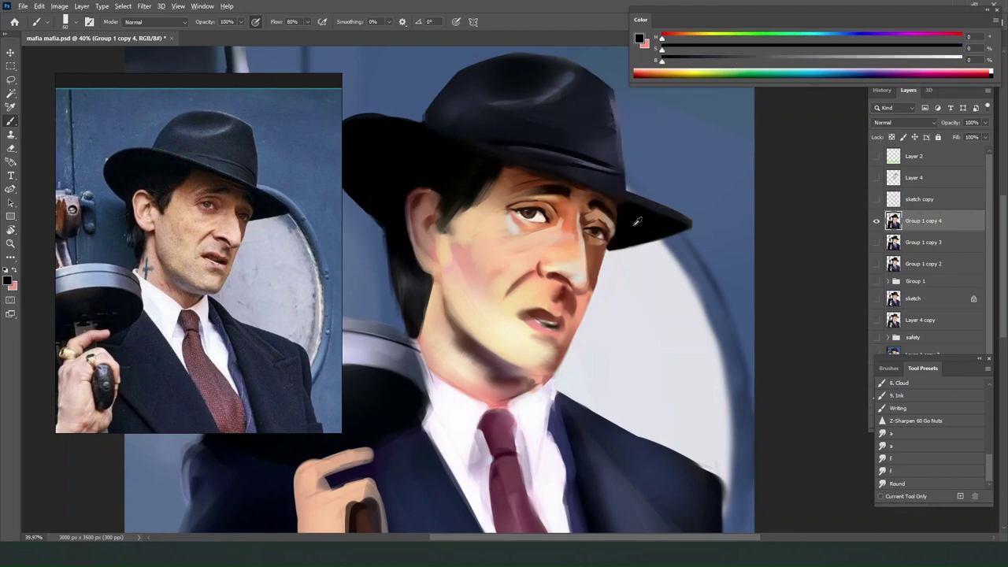
key(bracketleft)
key(bracketleft)
drag(618, 240, 613, 250)
drag(628, 207, 646, 213)
scroll(619, 184, down, 4)
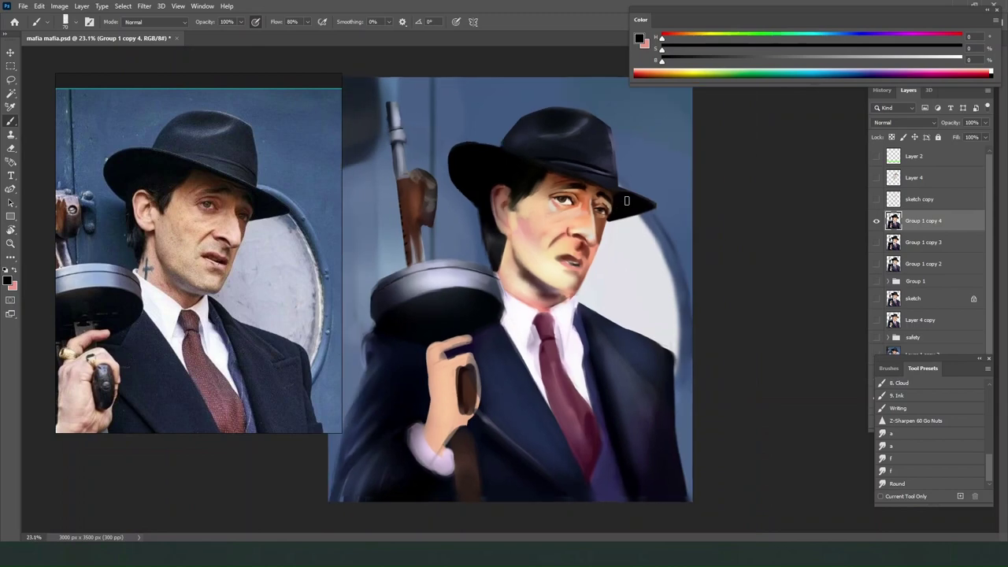
Paint a pale highlight (hue 31, saturation 15, brightness 89) down the far edge of the nose to its tip.
scroll(619, 183, up, 4)
alt+click(612, 217)
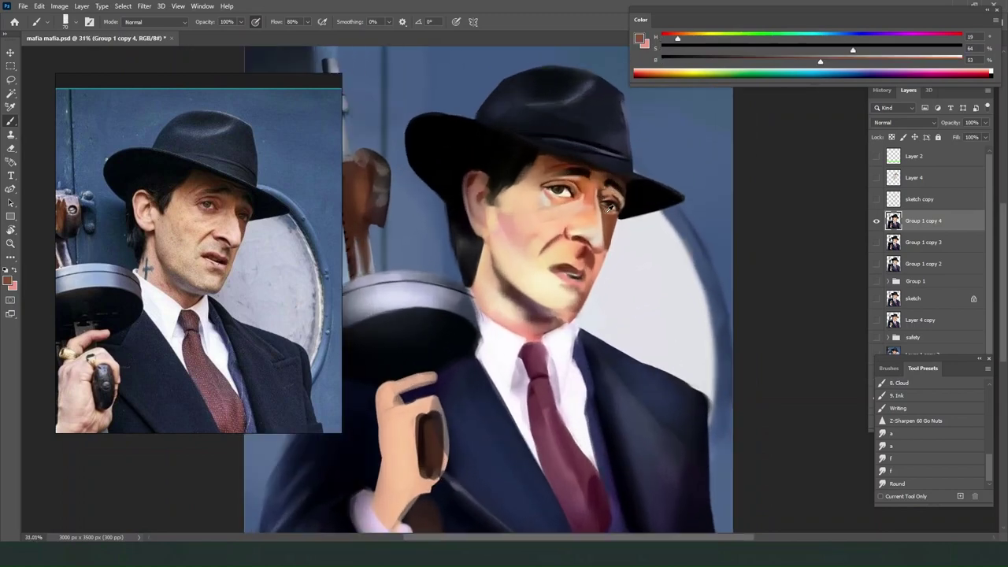
scroll(617, 236, up, 1)
alt+click(593, 263)
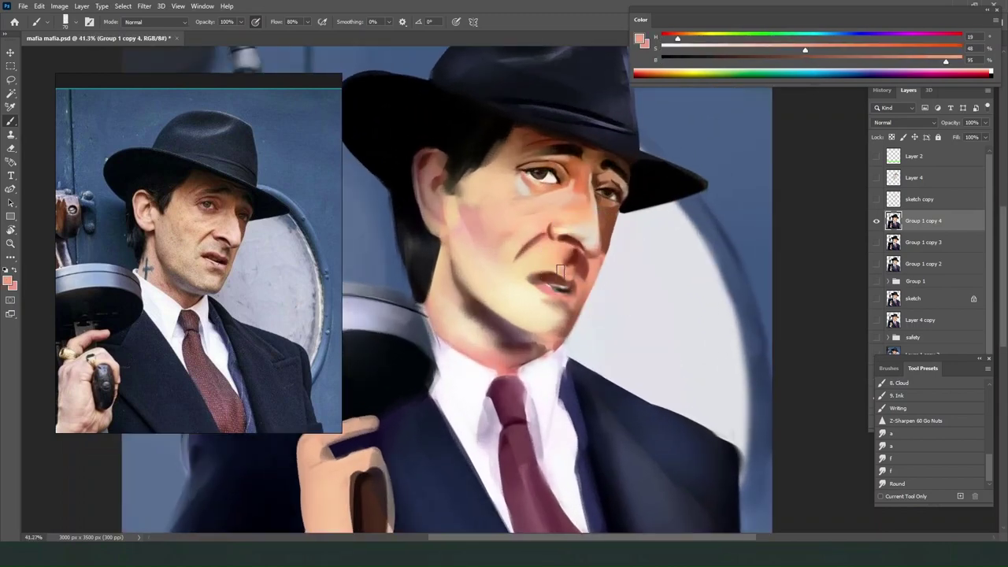
alt+click(590, 226)
key([)
key([)
key([)
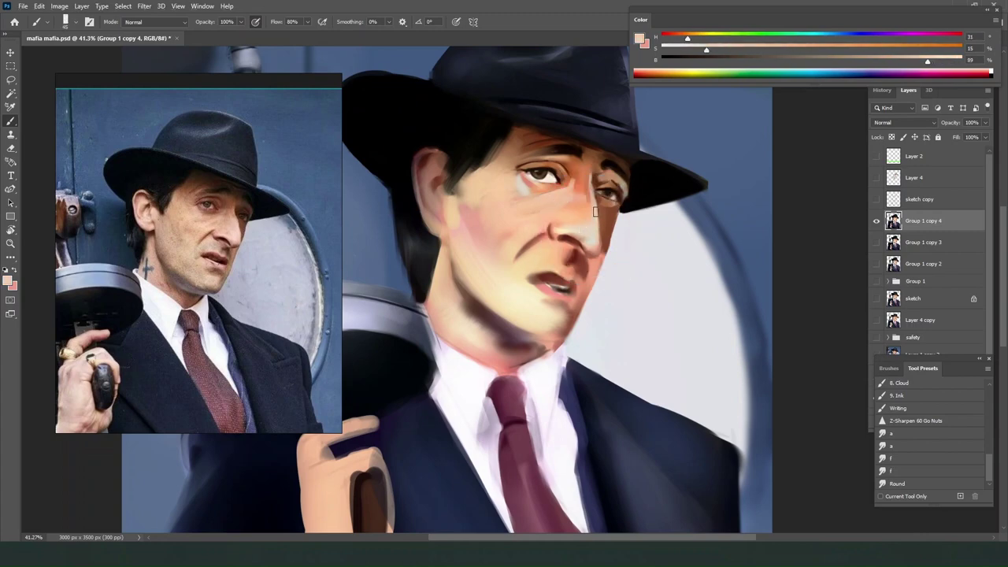
drag(596, 212, 599, 259)
Refine the nose edge and the shadow beneath the nose with sampled peach, brown and dark red tones.
alt+click(597, 242)
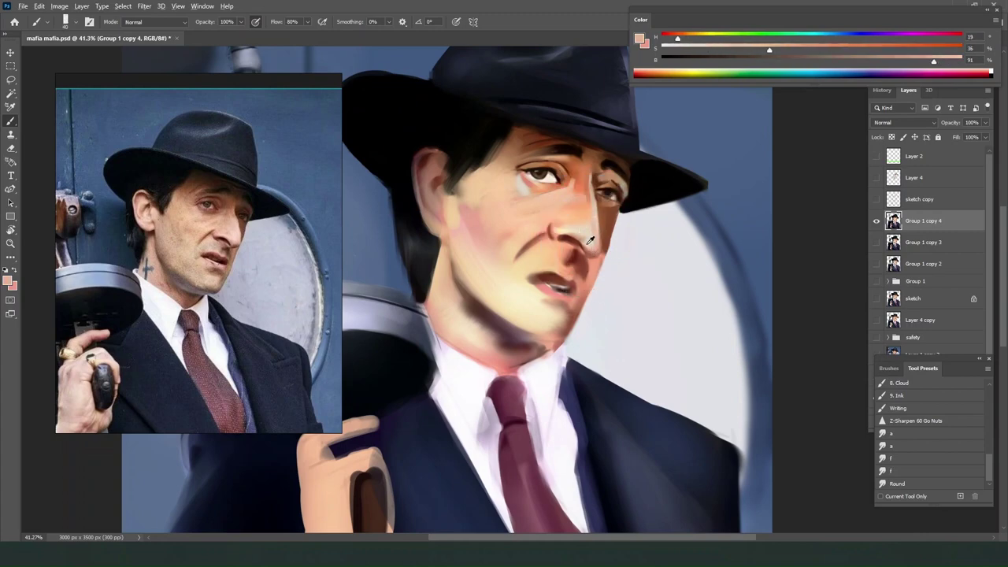
alt+click(589, 240)
alt+click(602, 224)
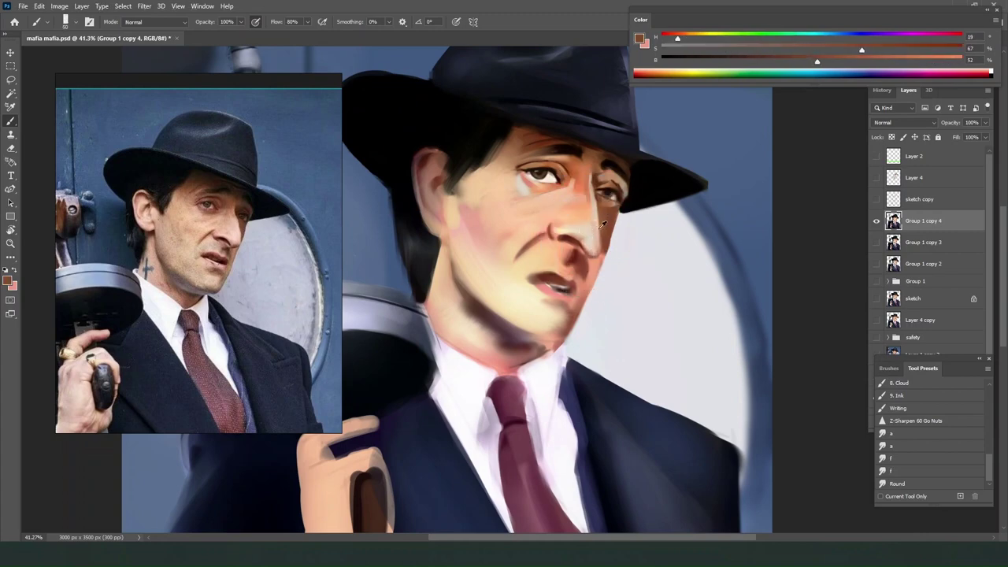
alt+click(563, 166)
alt+click(572, 274)
alt+click(580, 263)
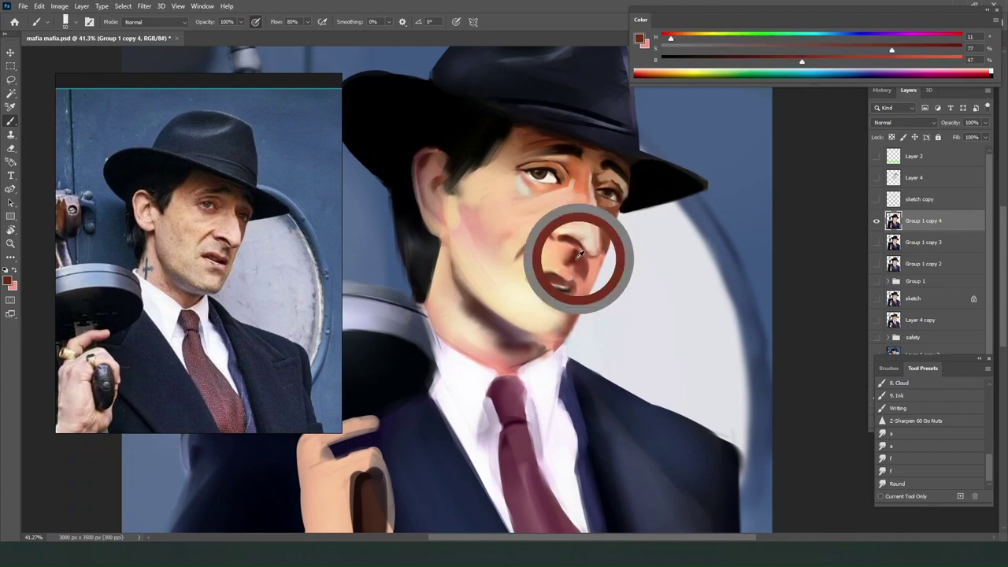
Check the portrait's values in a grayscale proof, return to colour, and choose the Round smudge preset at a smaller size.
key(ctrl+y)
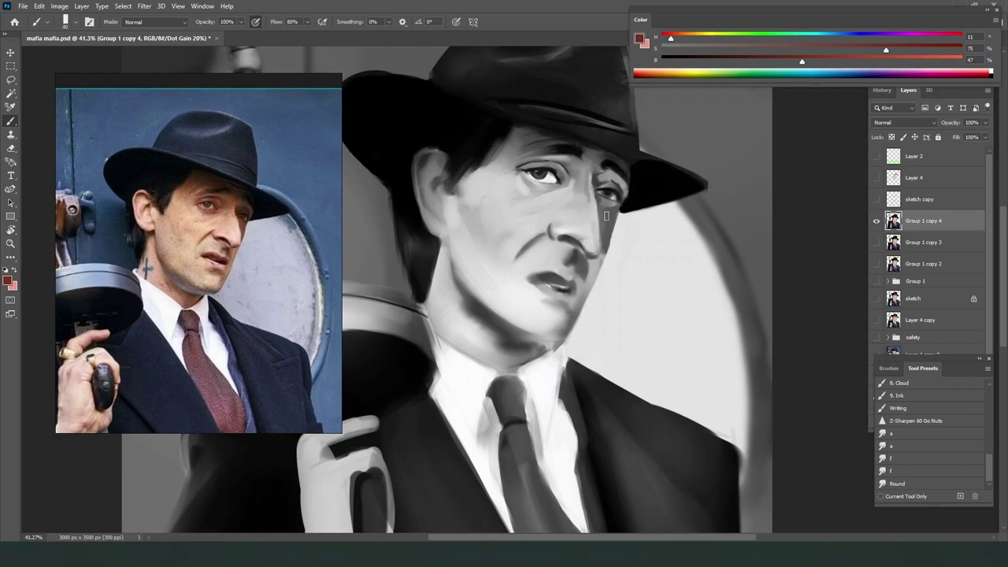
click(903, 485)
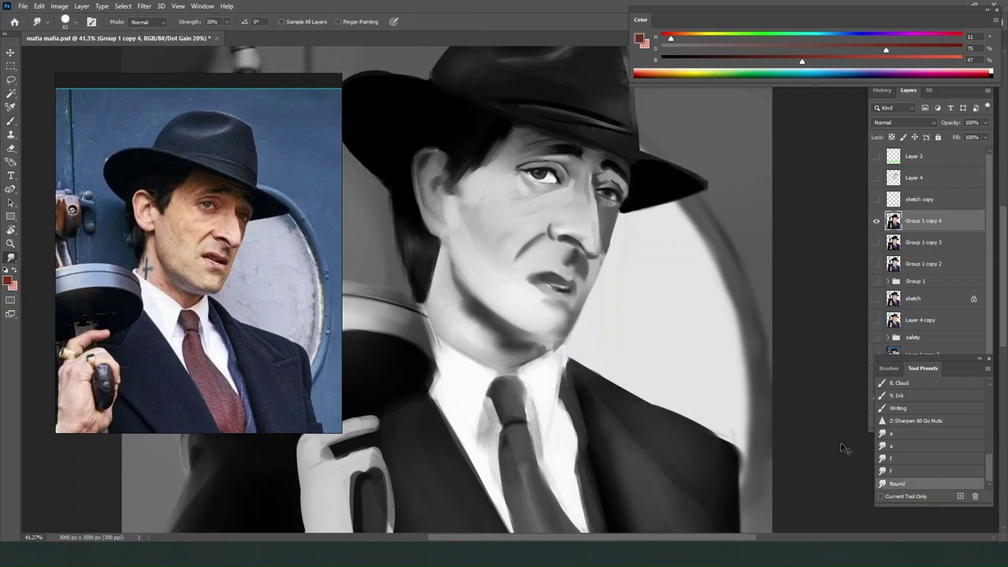
key(ctrl+y)
scroll(647, 245, down, 1)
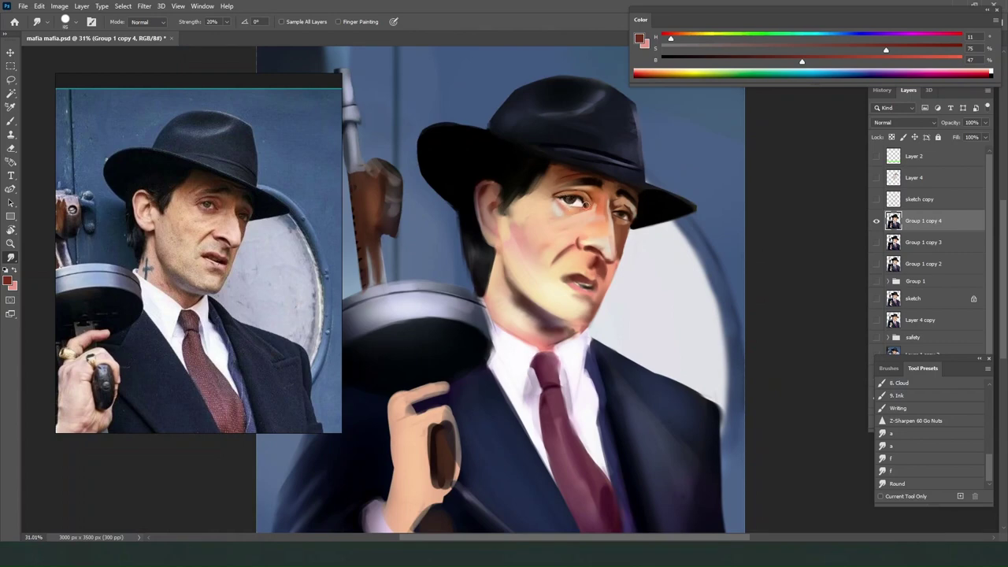
key([)
key([)
Deepen the shading around the far eye with dark browns sampled from both eyes, using a larger brush.
key(b)
alt+click(622, 205)
alt+click(620, 203)
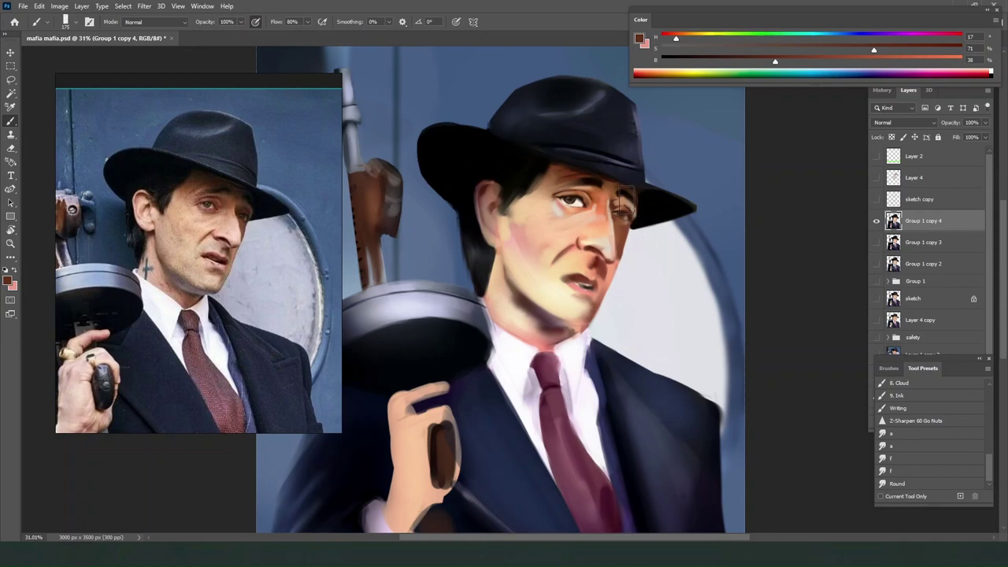
alt+click(573, 171)
alt+click(591, 298)
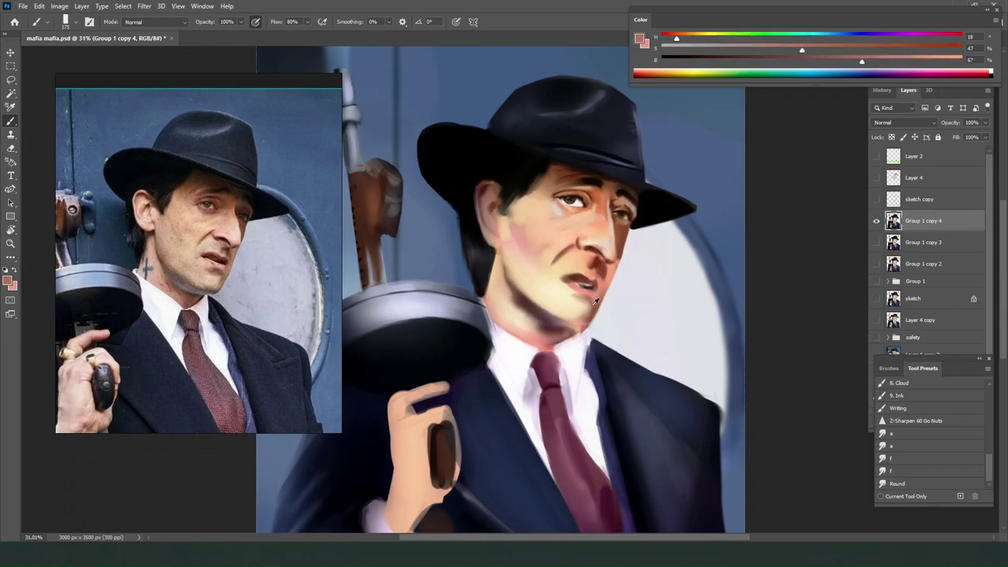
alt+click(585, 195)
alt+click(581, 197)
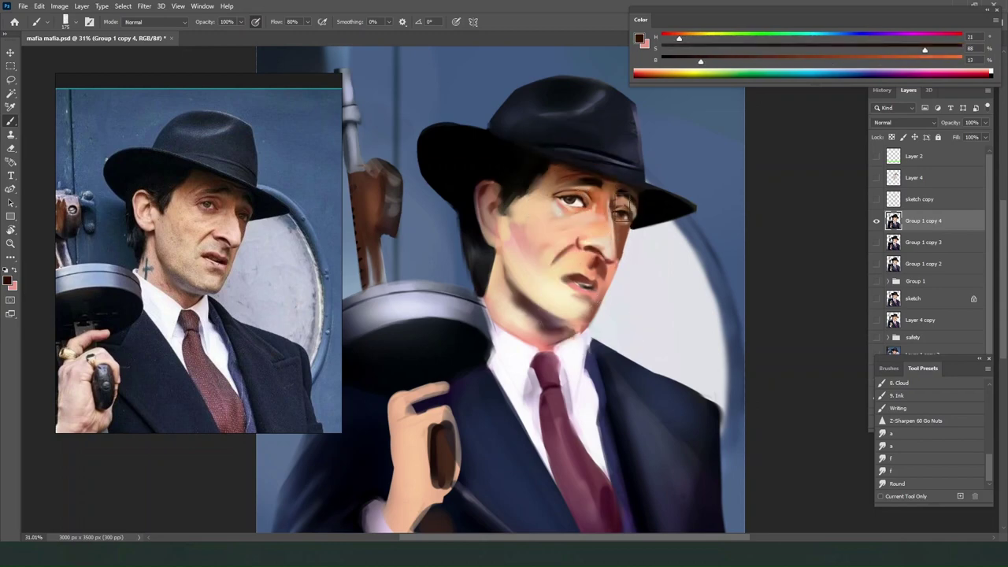
key(])
key(])
Refine the near eye's inner corner and eye white with sampled brown and off-white (hue 28, saturation 6, brightness 89).
scroll(601, 182, up, 3)
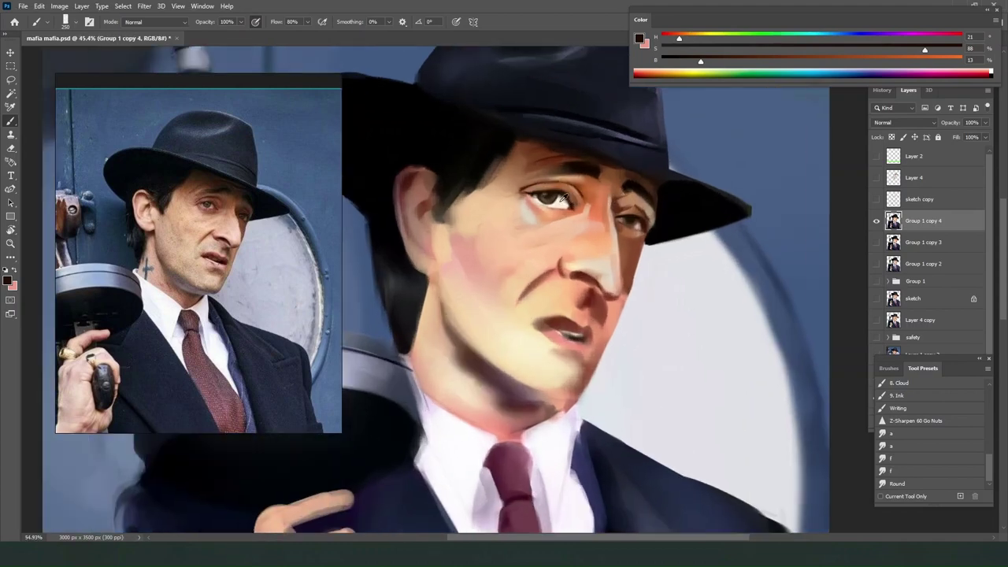
alt+click(574, 190)
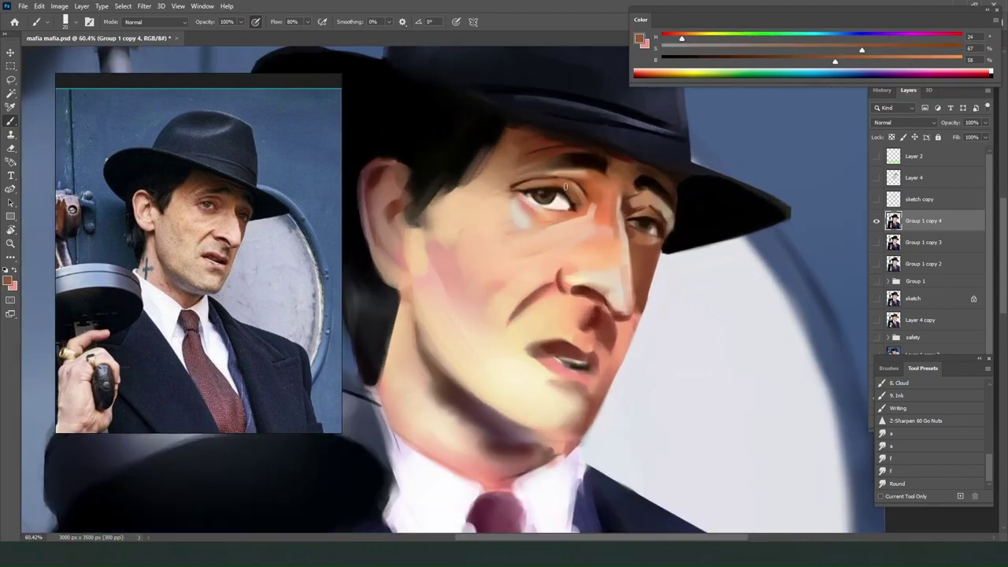
alt+click(562, 201)
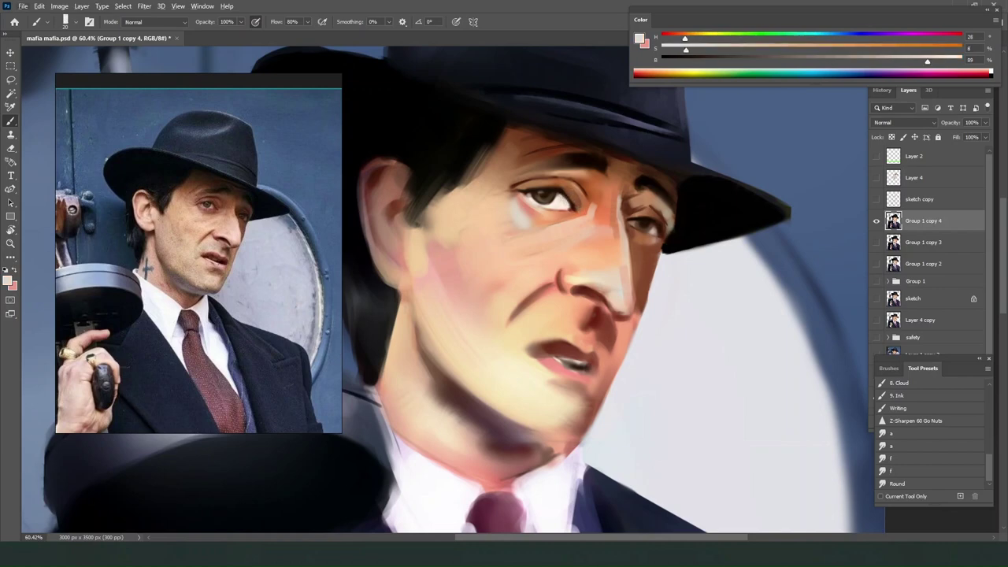
Sample black from the hair under the hat brim and refine the near eye's white with off-white (hue 26, saturation 6, brightness 98).
scroll(615, 241, down, 4)
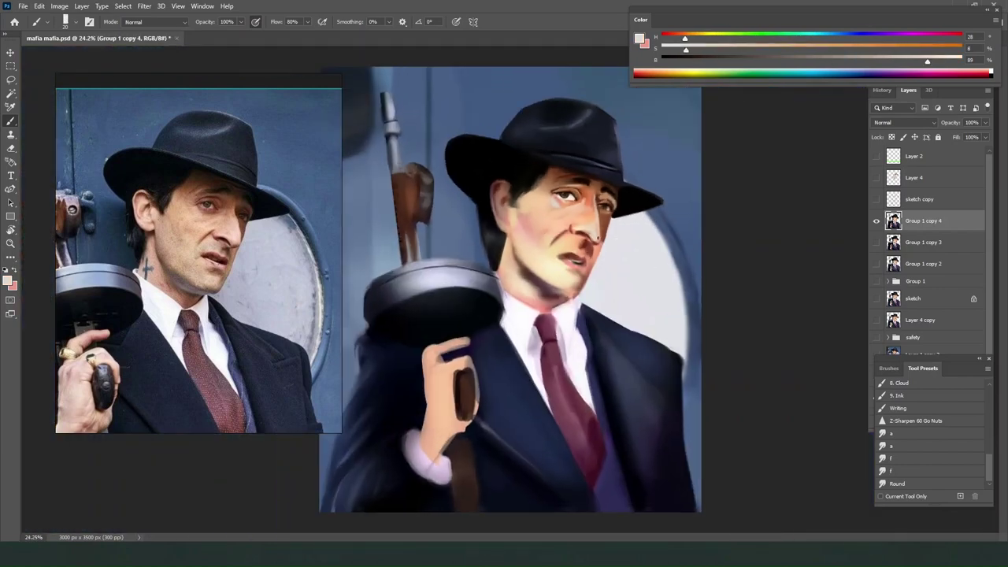
scroll(585, 222, up, 2)
alt+click(474, 142)
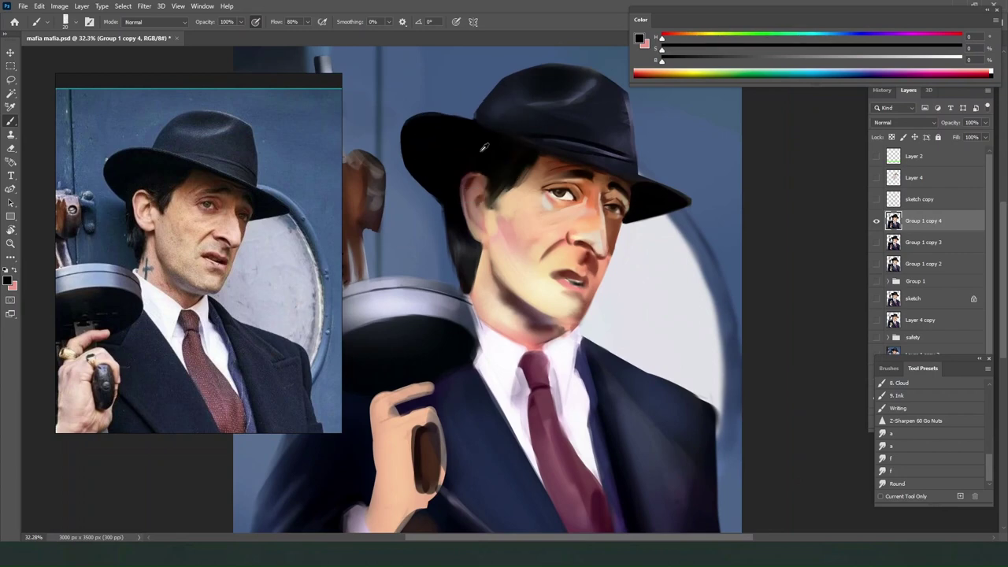
scroll(520, 156, up, 2)
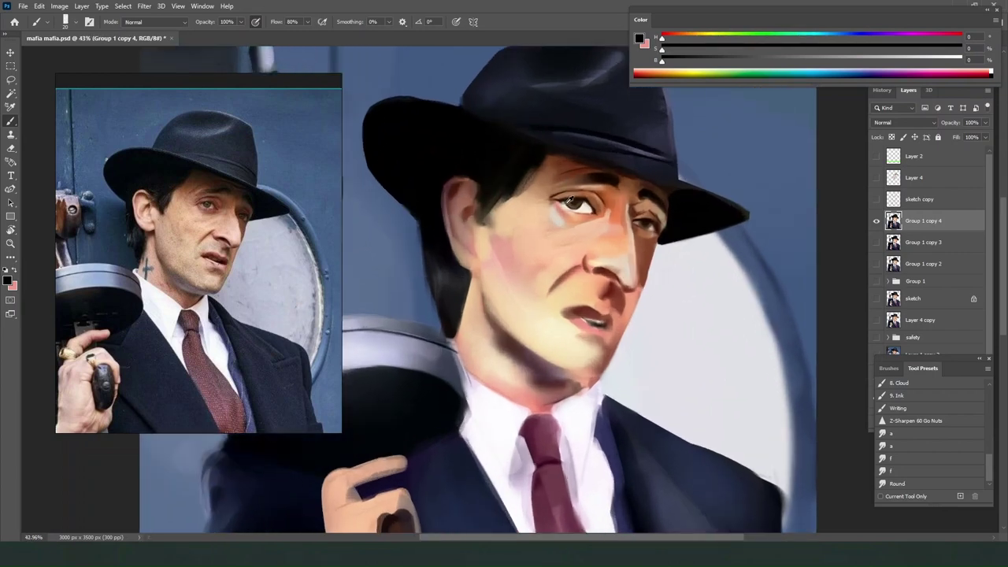
alt+click(589, 207)
scroll(586, 209, up, 2)
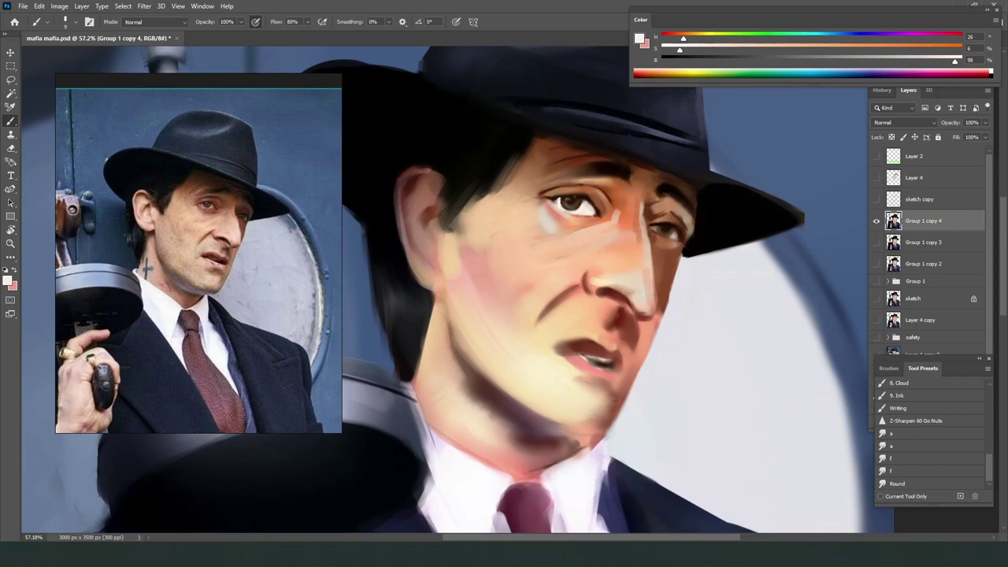
Refine the near eye's iris and the far eye's inner corner with dark browns sampled from both eyes.
alt+click(566, 196)
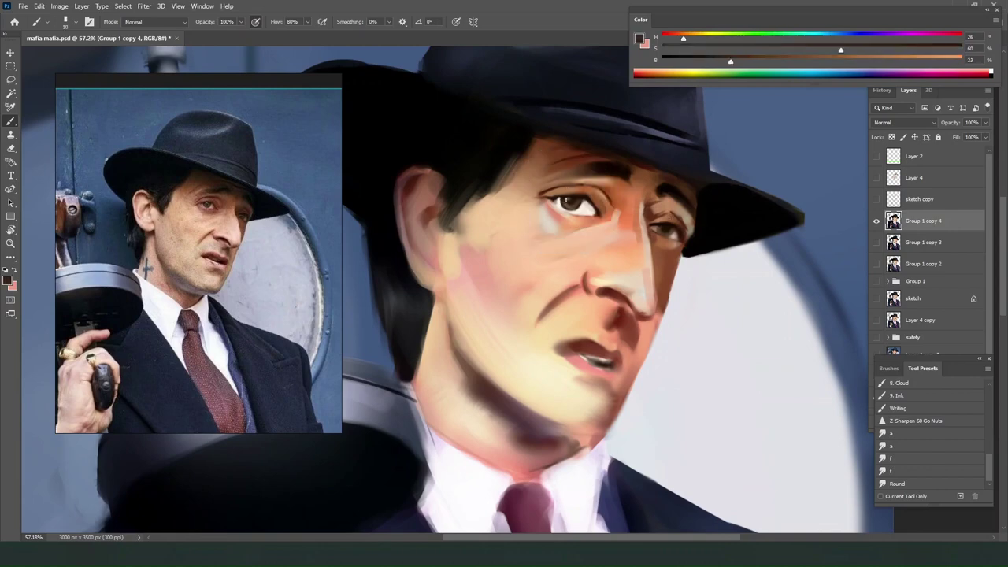
alt+click(661, 228)
alt+click(644, 216)
alt+click(574, 199)
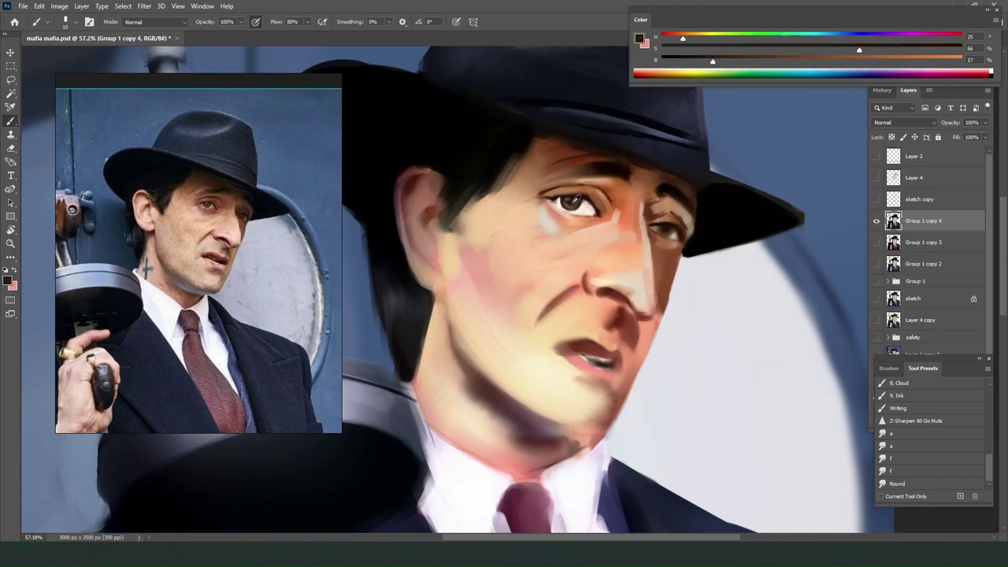
alt+click(572, 202)
key(])
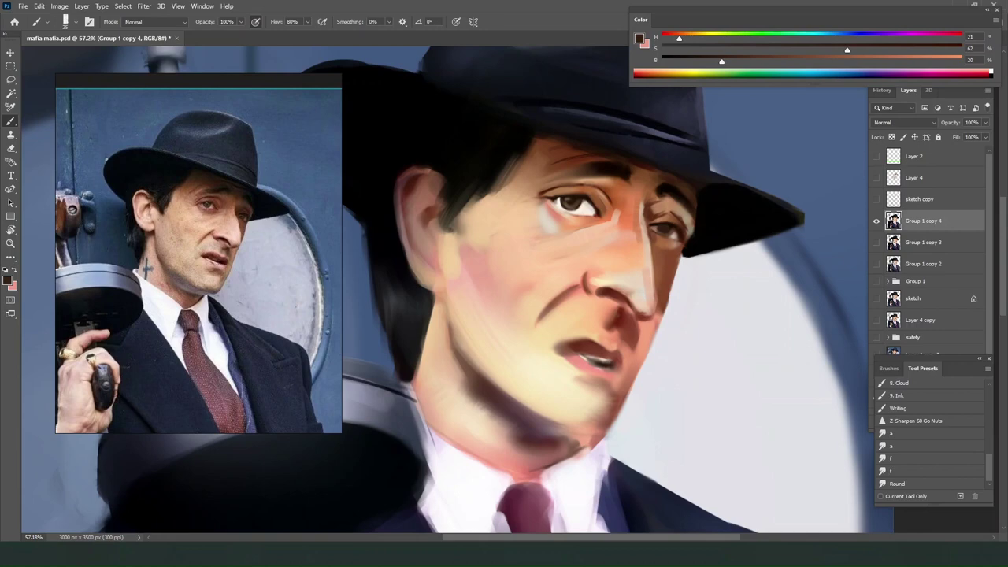
Repaint the nose bridge beside the far eye with sampled skin tones, finishing with peach (hue 22, saturation 54, brightness 84).
alt+click(645, 228)
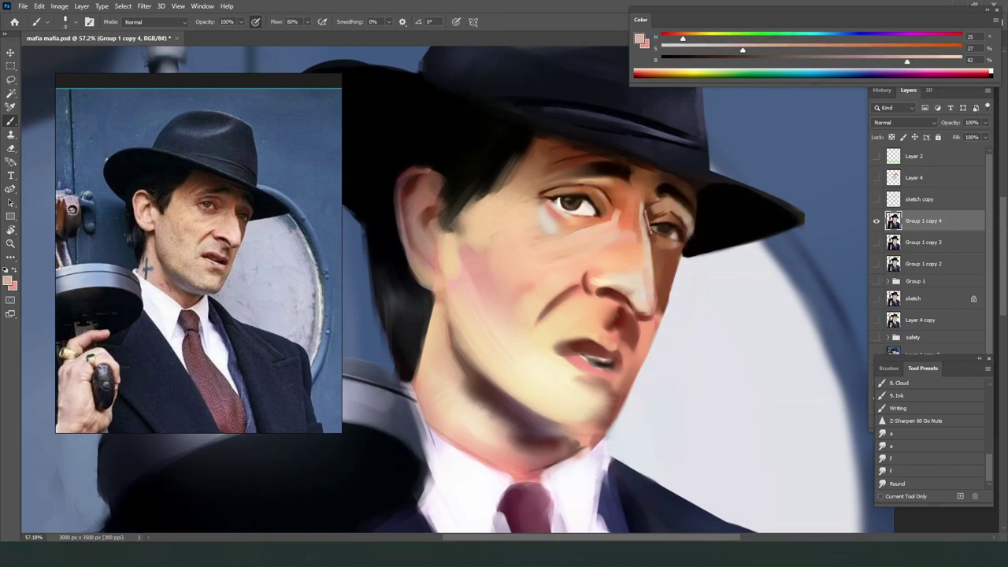
alt+click(644, 231)
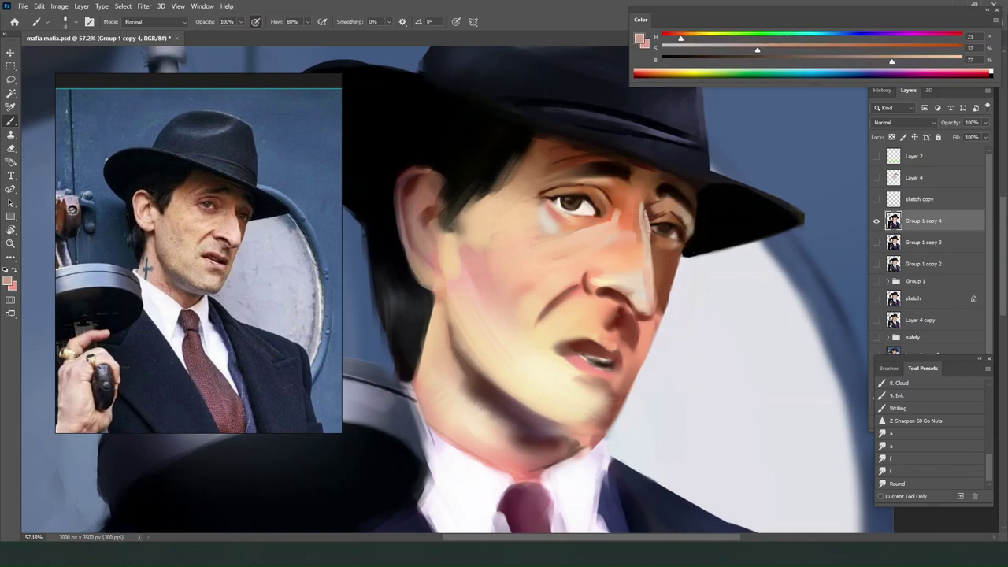
alt+click(643, 233)
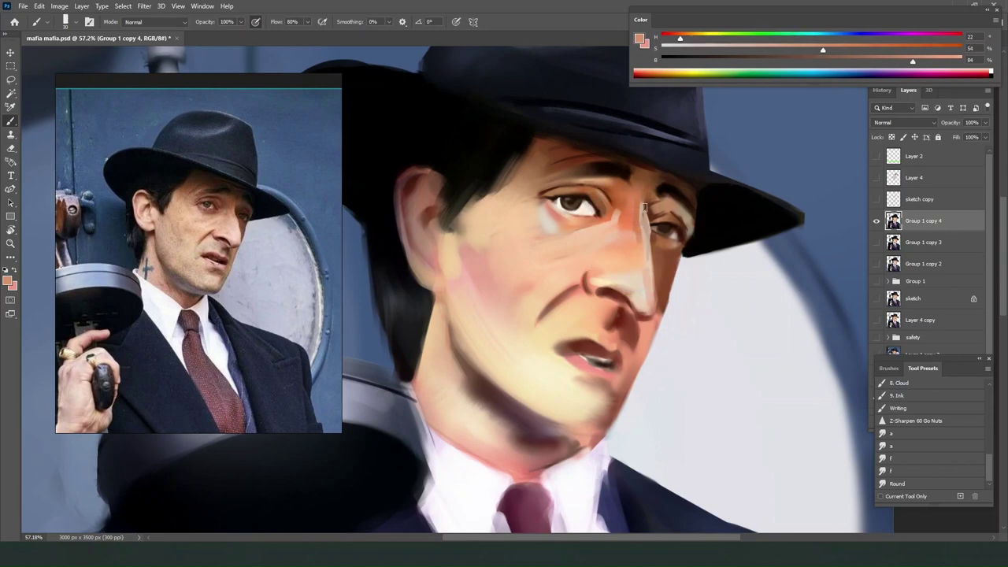
drag(644, 208, 639, 248)
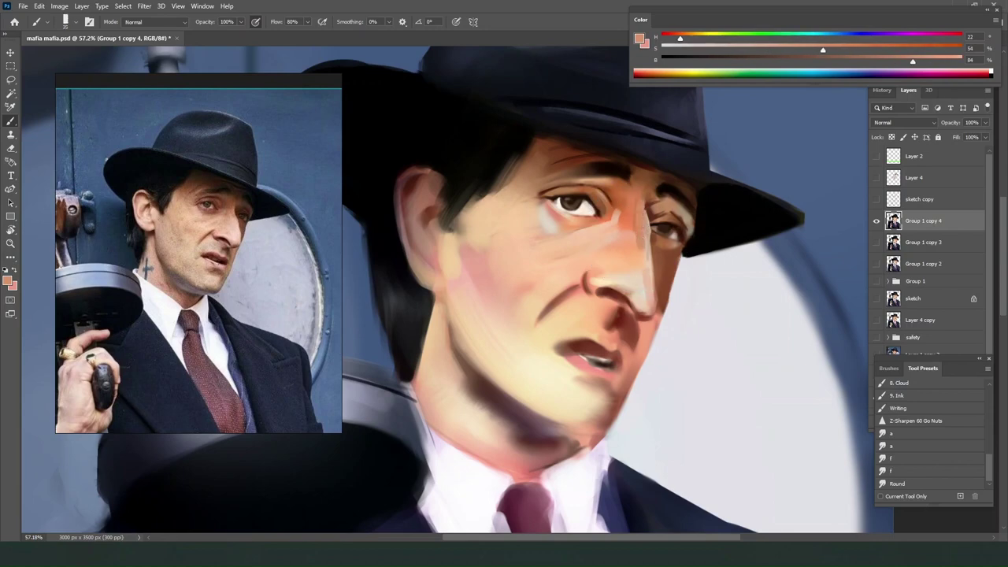
Deepen the far eye with near-black brown (hue 25, saturation 90, brightness 7) and a brown sampled from its inner corner.
alt+click(569, 200)
alt+click(573, 196)
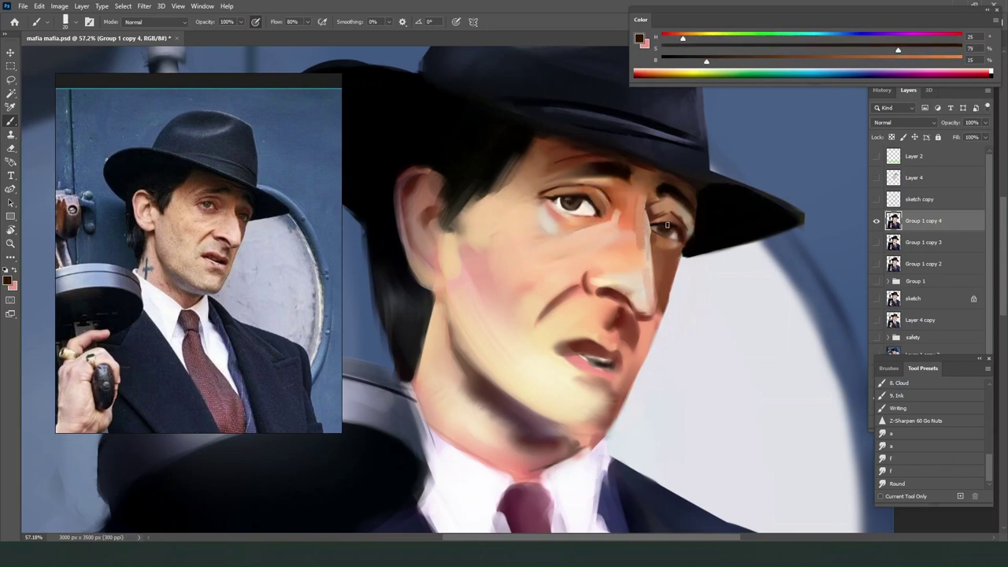
drag(707, 61, 683, 60)
drag(898, 49, 930, 50)
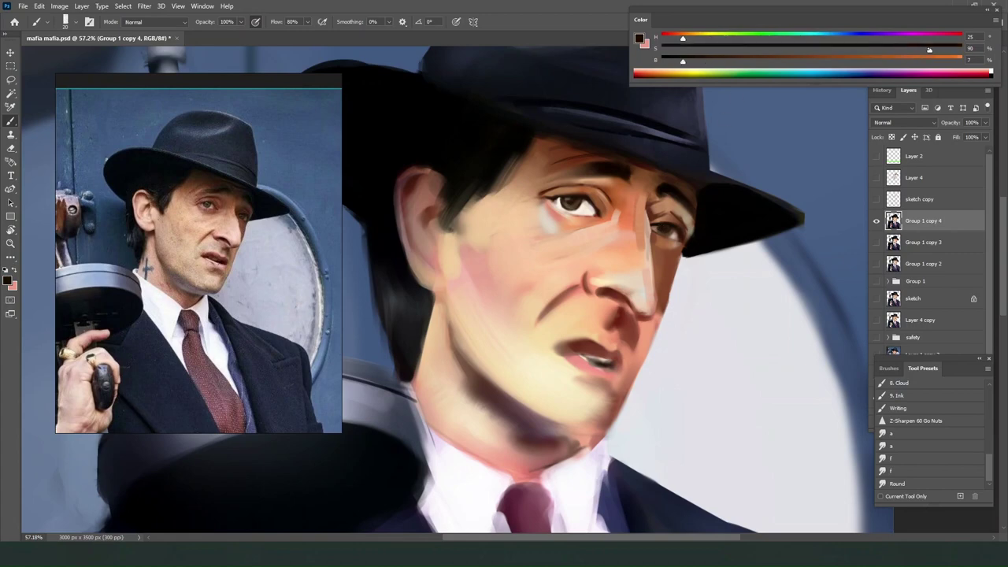
alt+click(660, 231)
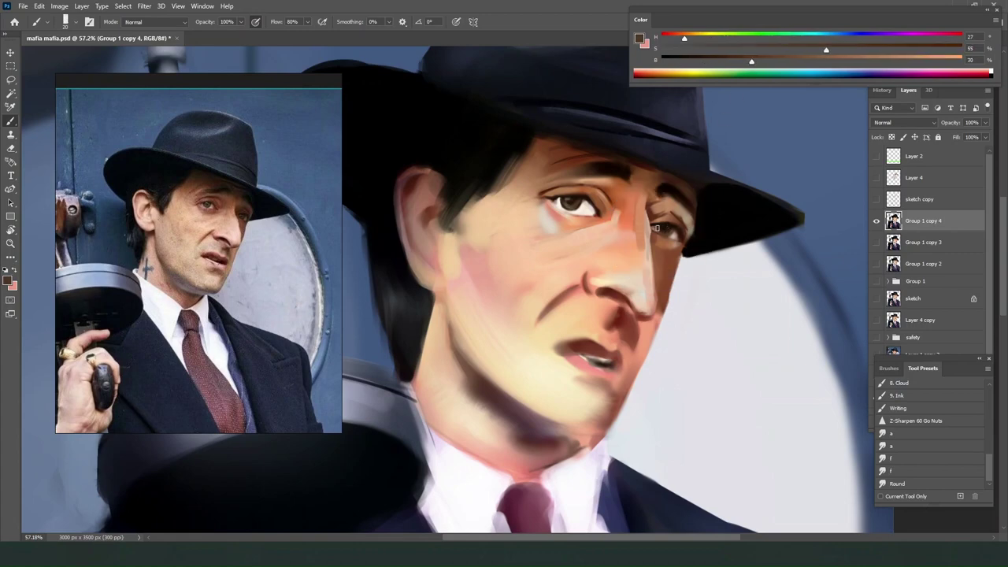
Paint the far eye's white with a yellowish off-white set to hue 60, saturation 4, brightness 90.
alt+click(575, 203)
click(932, 59)
click(675, 48)
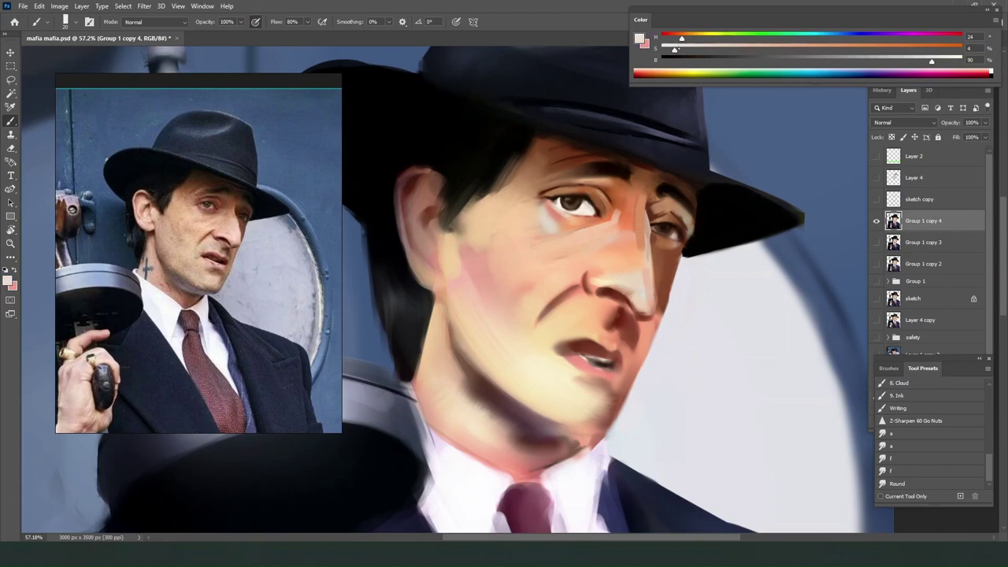
drag(682, 38, 712, 38)
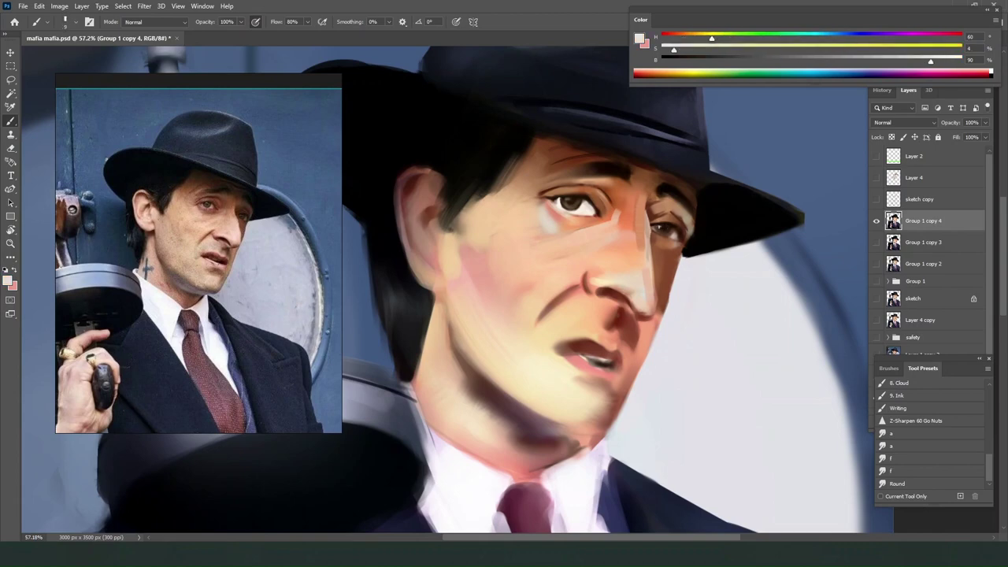
key(bracketright)
key(bracketright)
drag(660, 226, 664, 233)
Darken the nostril with near-black red (hue 4, saturation 92, brightness 5) and soften its edge with the Smudge tool.
alt+click(613, 281)
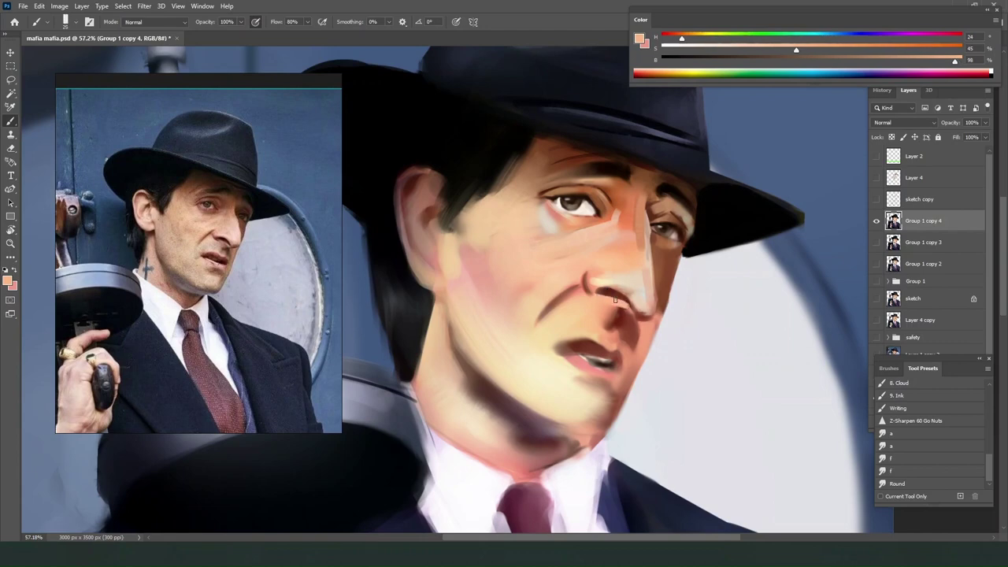
alt+click(614, 298)
click(939, 51)
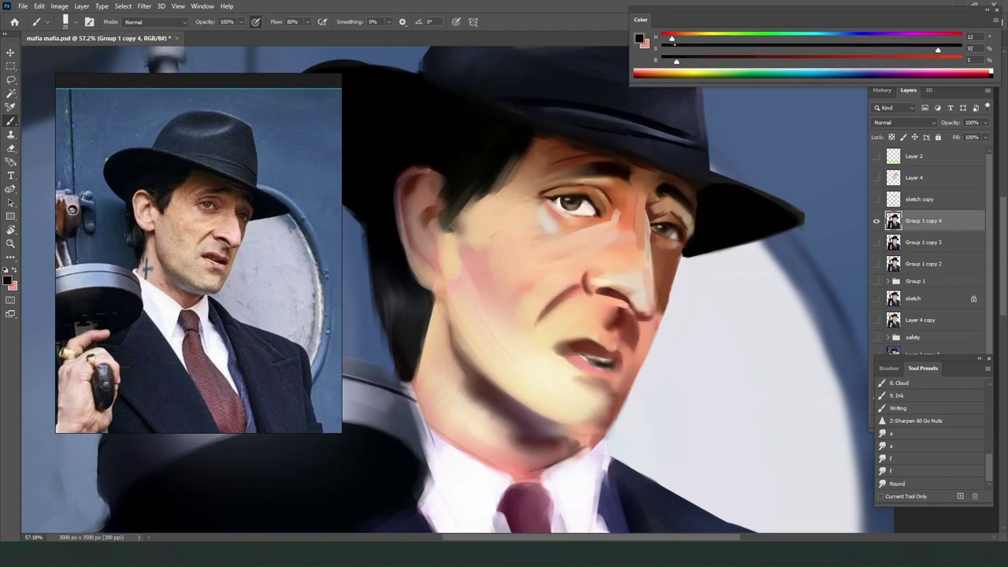
mouse_move(600, 292)
mouse_down()
mouse_move(612, 301)
mouse_move(603, 293)
mouse_up()
key(ctrl+z)
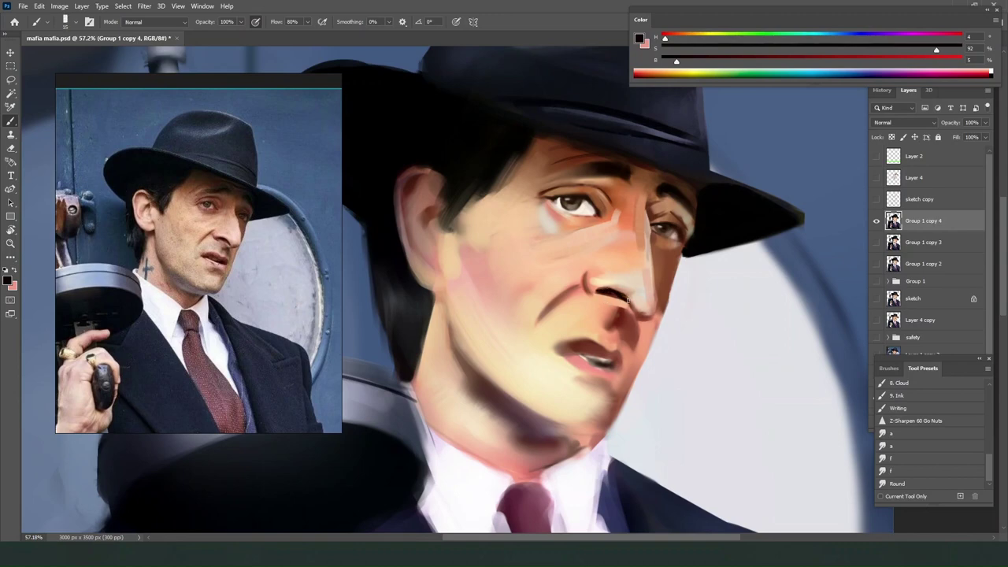
key(r)
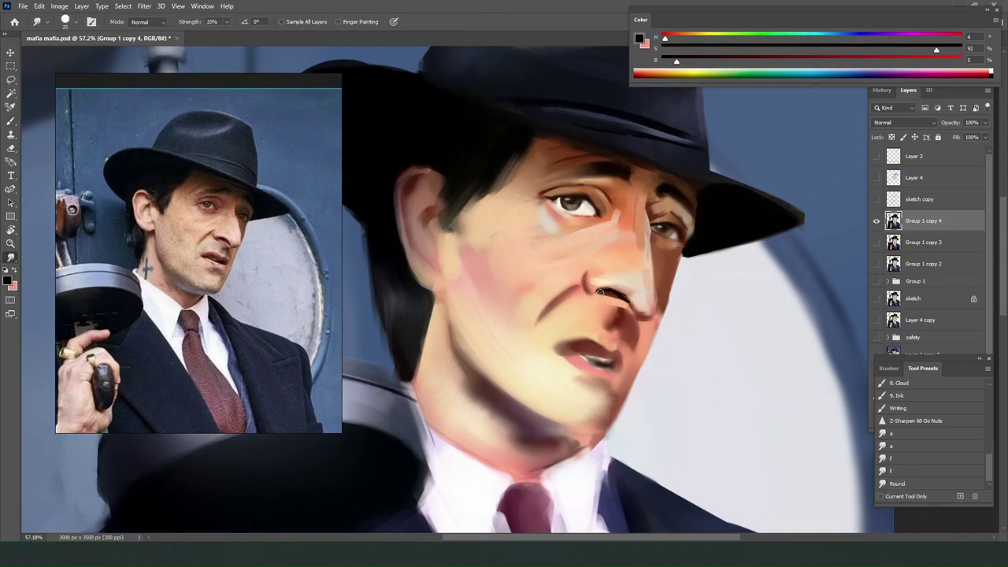
key(b)
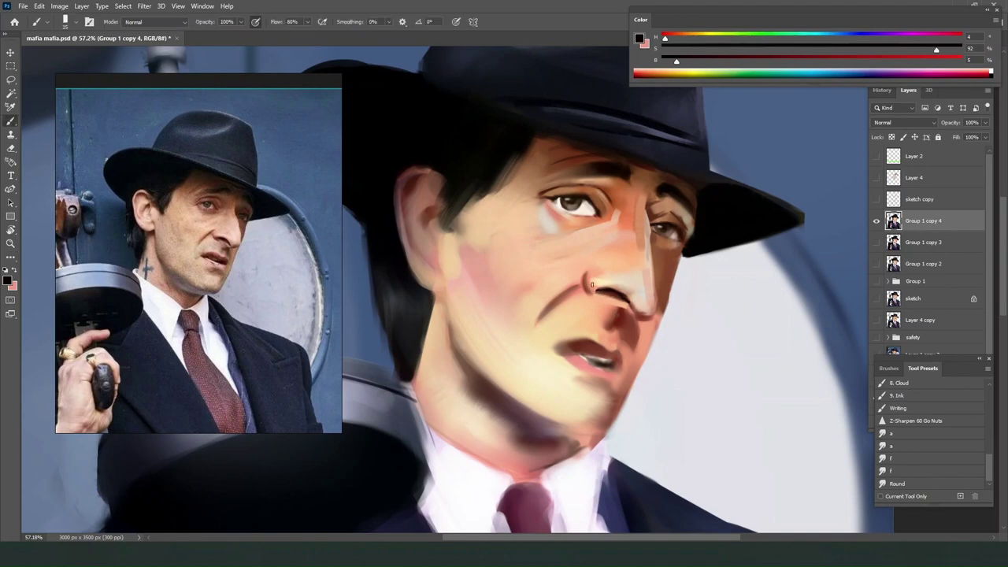
Define the nostril wing with sampled light peach and reddish brown, and blend it using a smudge preset.
alt+click(590, 284)
drag(587, 281, 590, 288)
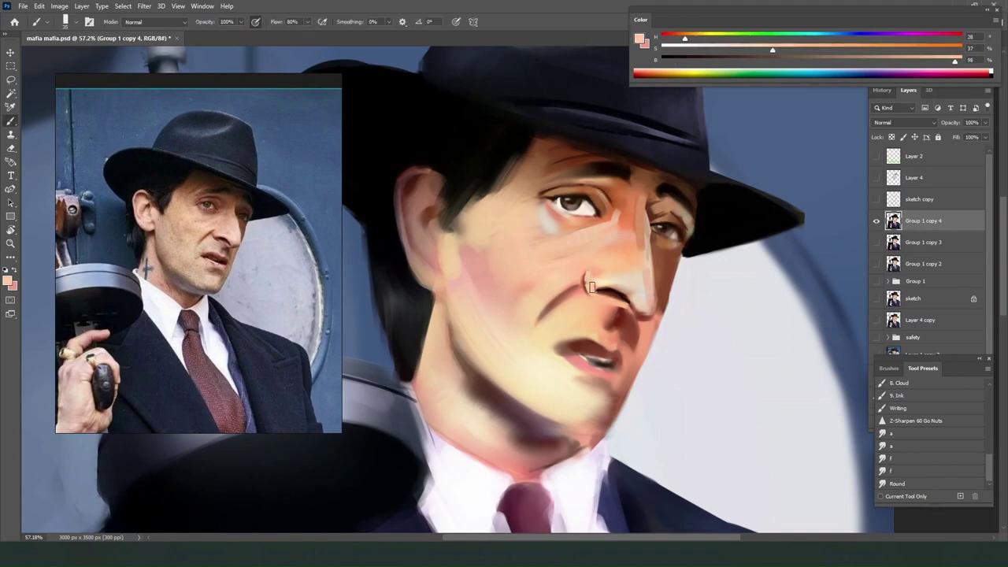
key(bracketright)
alt+click(590, 281)
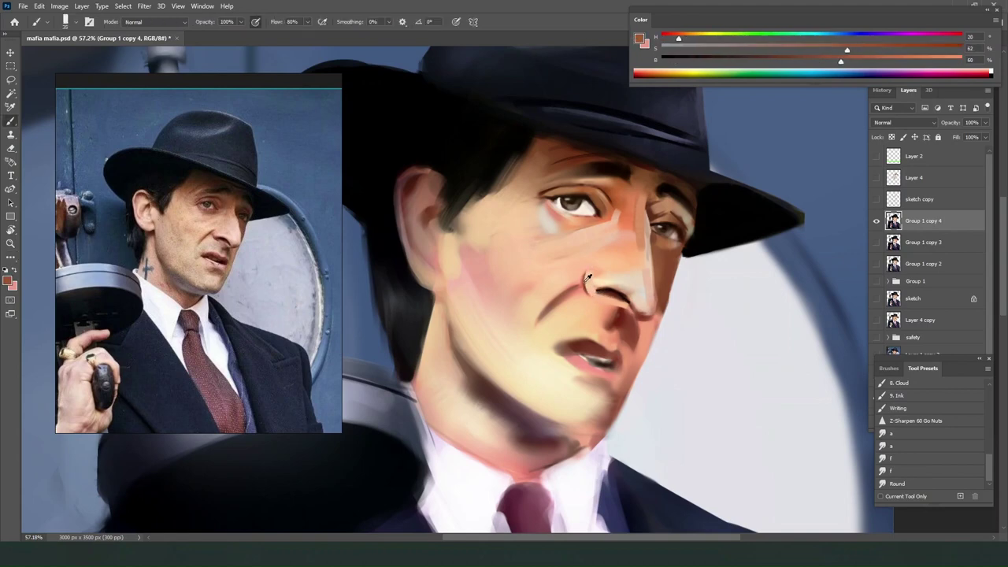
click(911, 451)
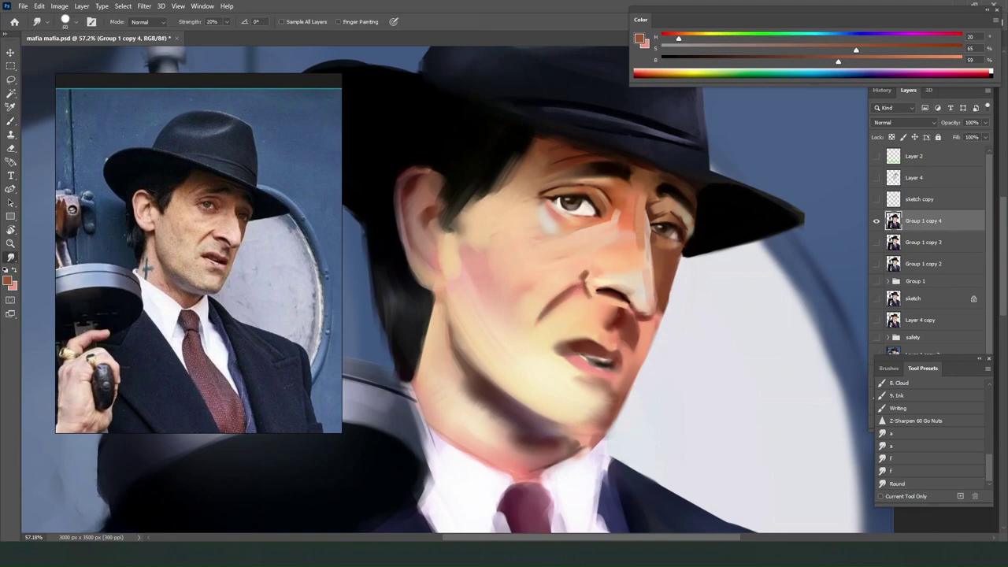
key(b)
Reshape the nose tip's lower edge and far side with peach and pink tones sampled around it.
scroll(677, 296, down, 2)
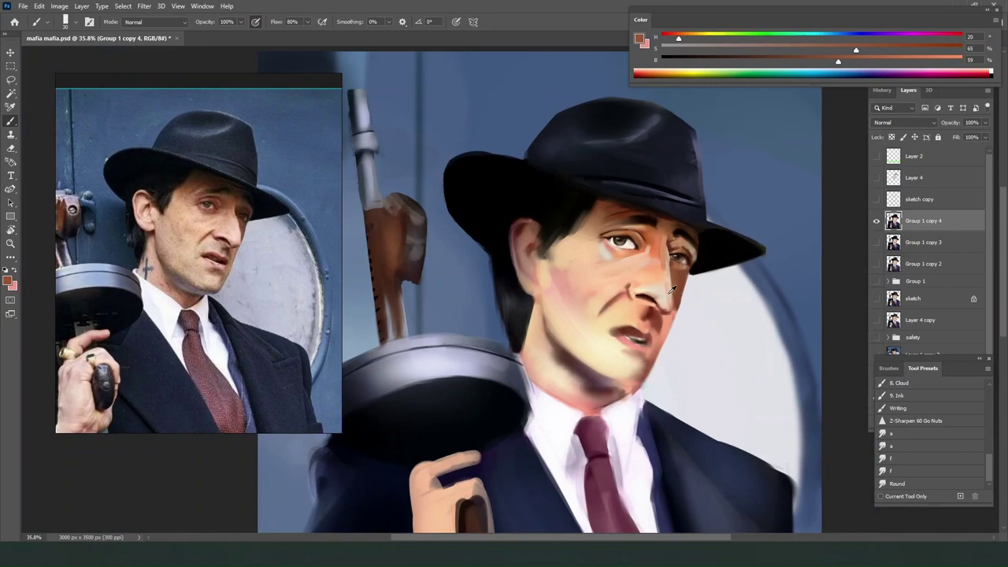
scroll(664, 299, up, 3)
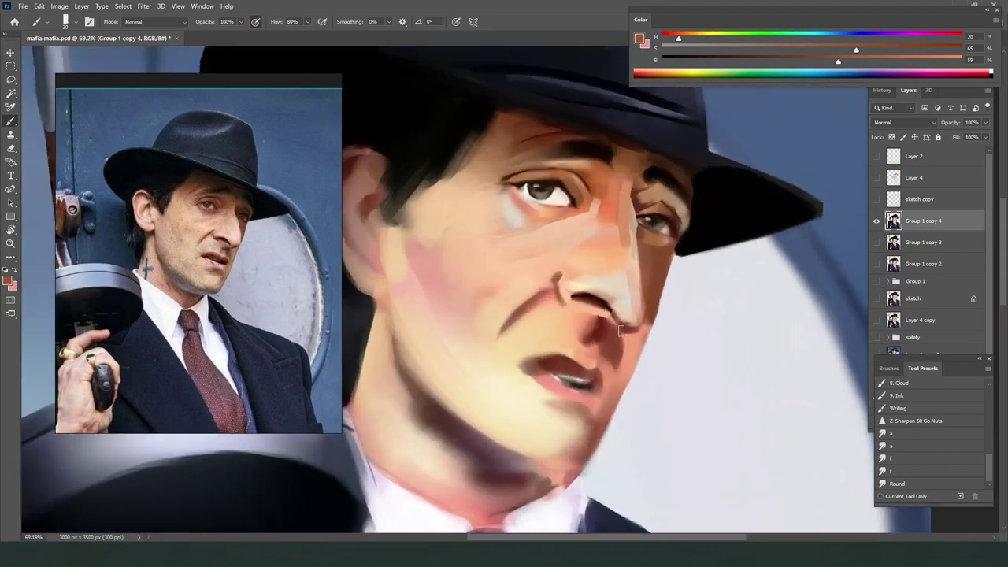
alt+click(616, 315)
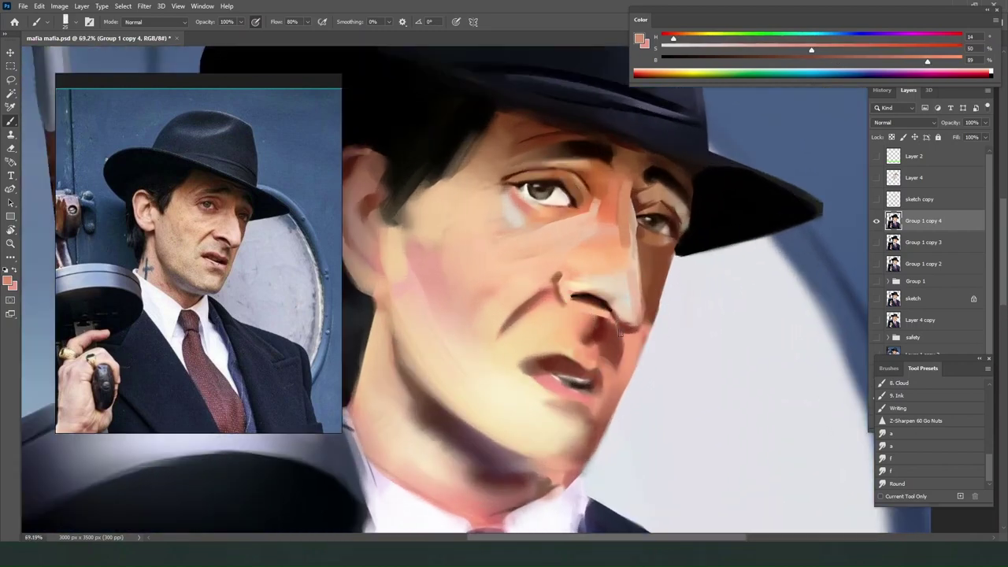
alt+click(622, 334)
alt+click(631, 334)
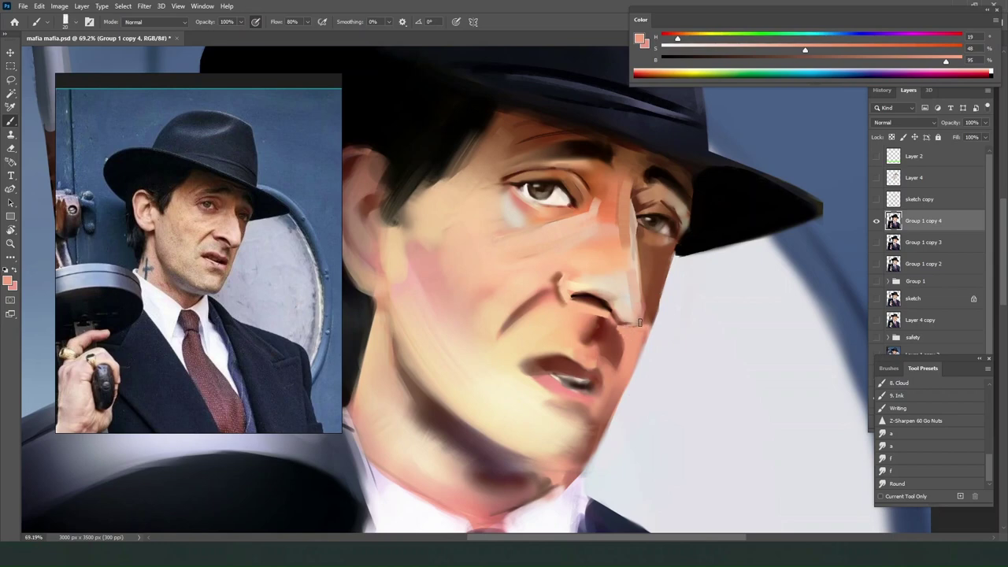
alt+click(614, 315)
mouse_move(616, 321)
mouse_down()
mouse_move(641, 321)
mouse_move(616, 320)
mouse_move(636, 312)
mouse_move(635, 288)
mouse_move(625, 288)
mouse_move(637, 313)
mouse_move(619, 274)
mouse_move(626, 242)
mouse_up()
Enlarge the brush to 70 and blend the nose tip and bridge with sampled cream and peach tones.
key(])
key(])
key(])
key(])
alt+click(621, 277)
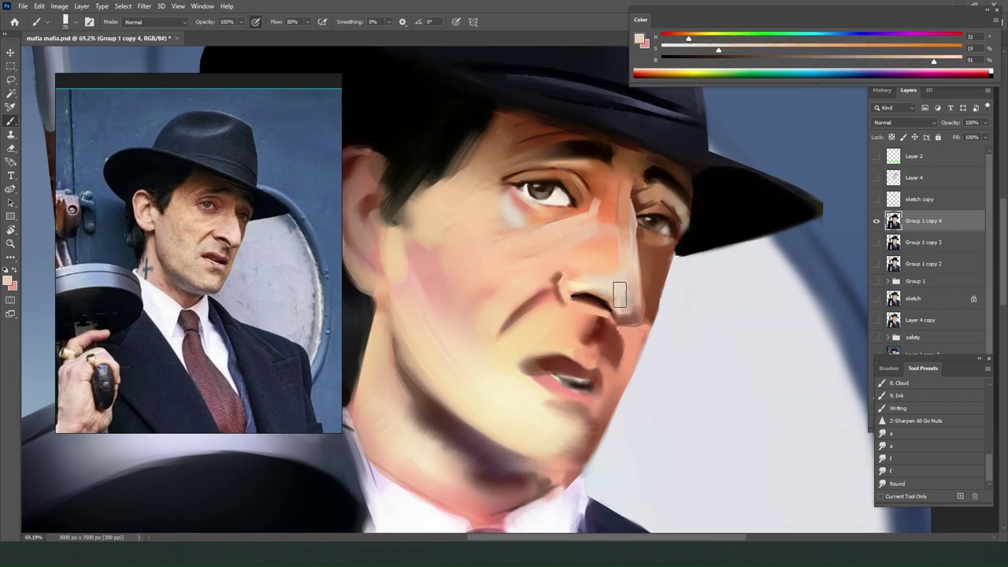
alt+click(619, 290)
drag(620, 290, 626, 293)
alt+click(608, 256)
drag(616, 233, 626, 263)
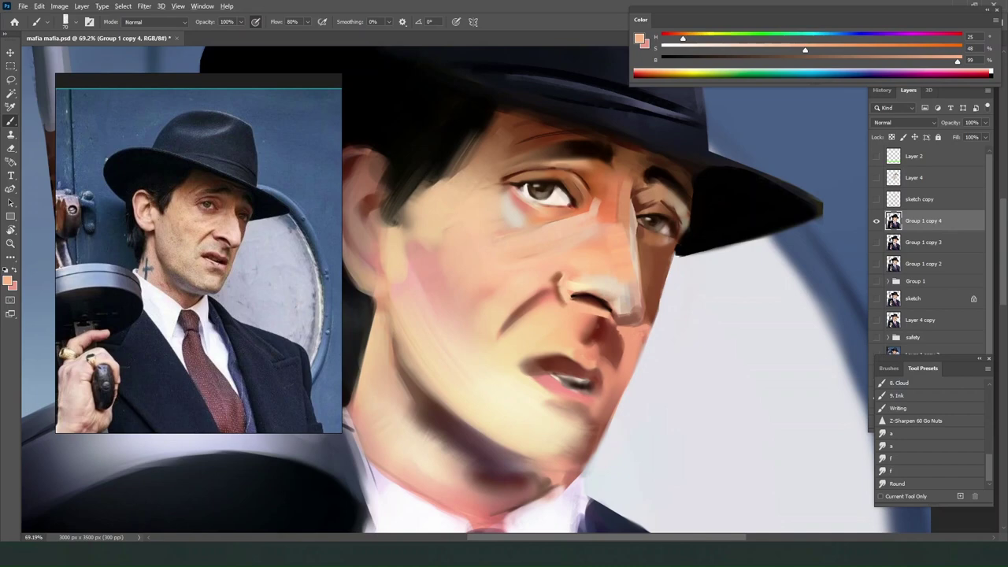
Trim the upper lip's top edge using a smaller brush and the cream skin tone sampled just above the mouth.
scroll(691, 290, down, 6)
scroll(639, 259, up, 3)
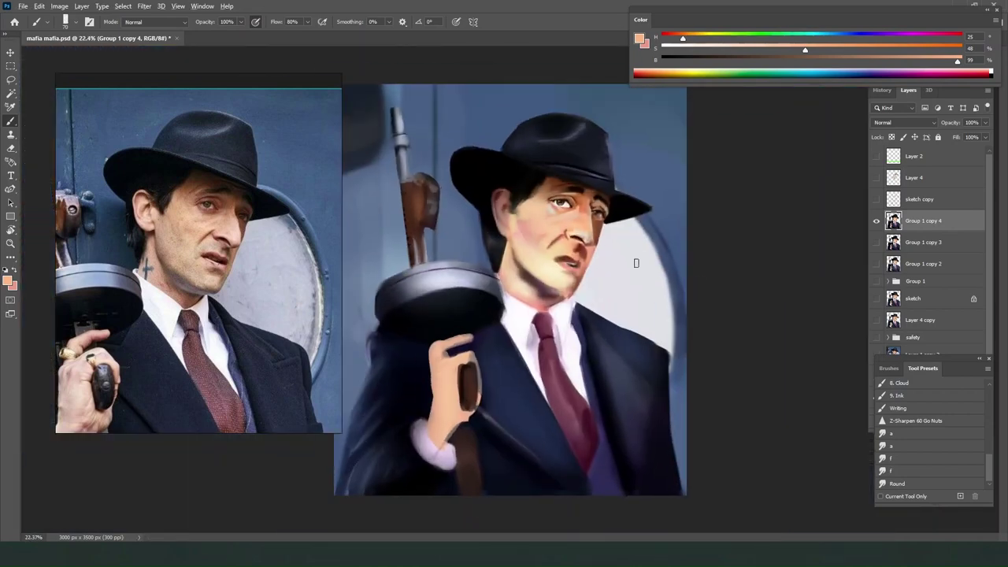
scroll(620, 229, up, 1)
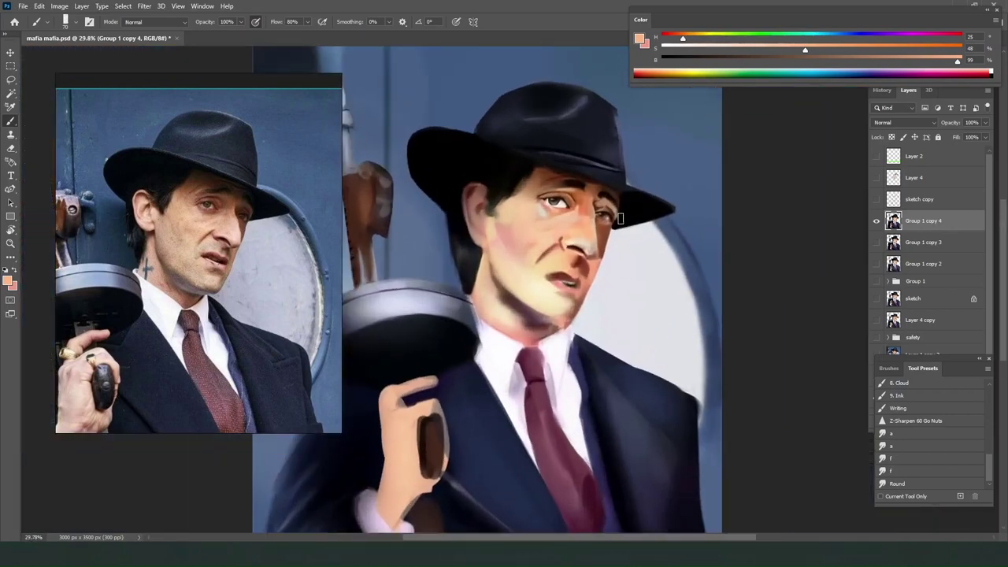
scroll(599, 183, up, 1)
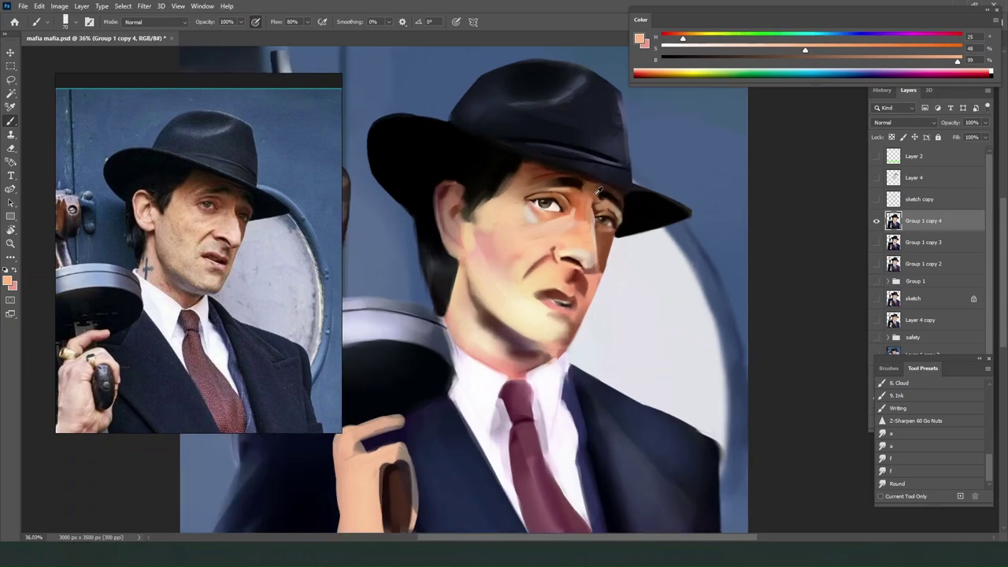
scroll(583, 276, up, 3)
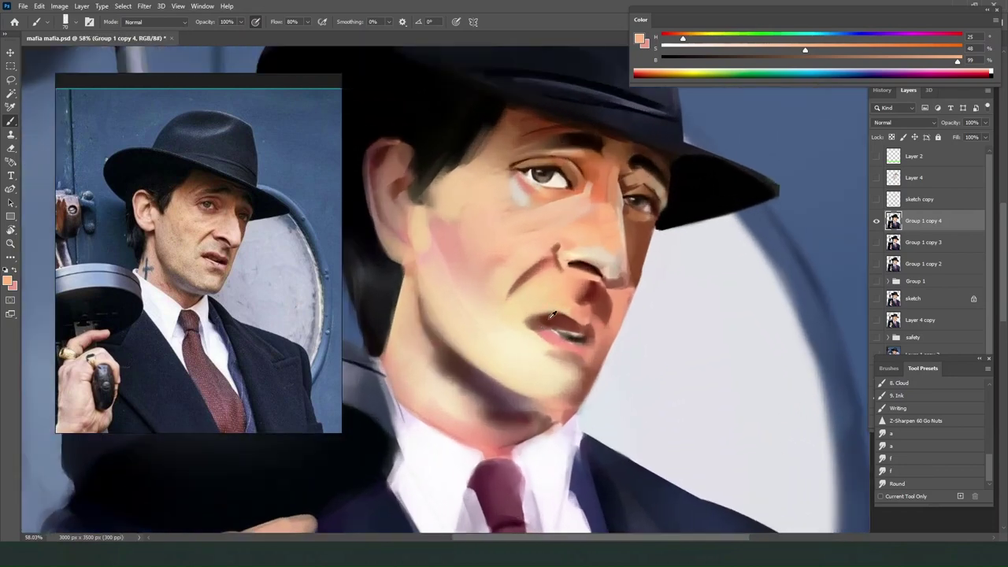
scroll(553, 315, up, 1)
alt+click(554, 315)
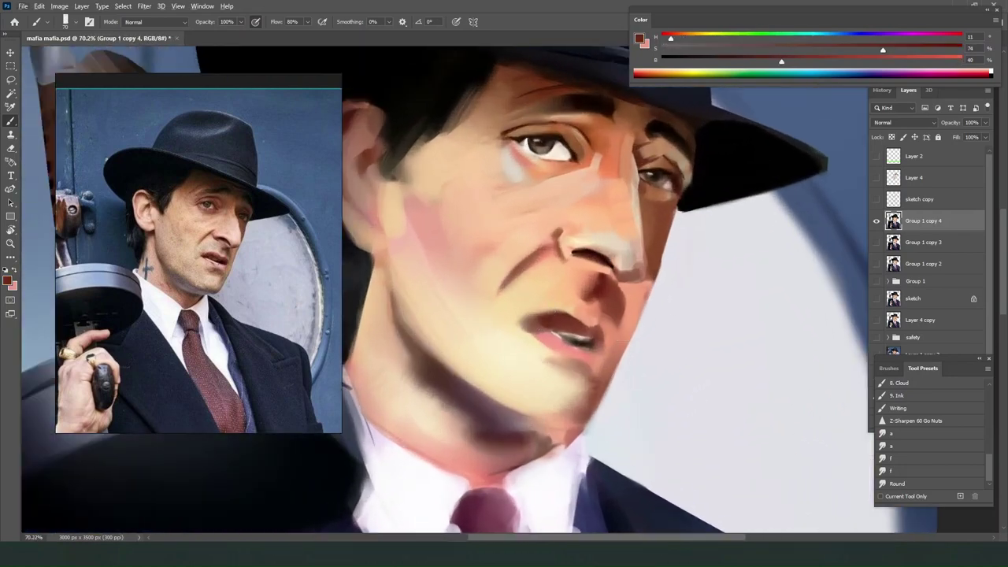
scroll(180, 265, up, 3)
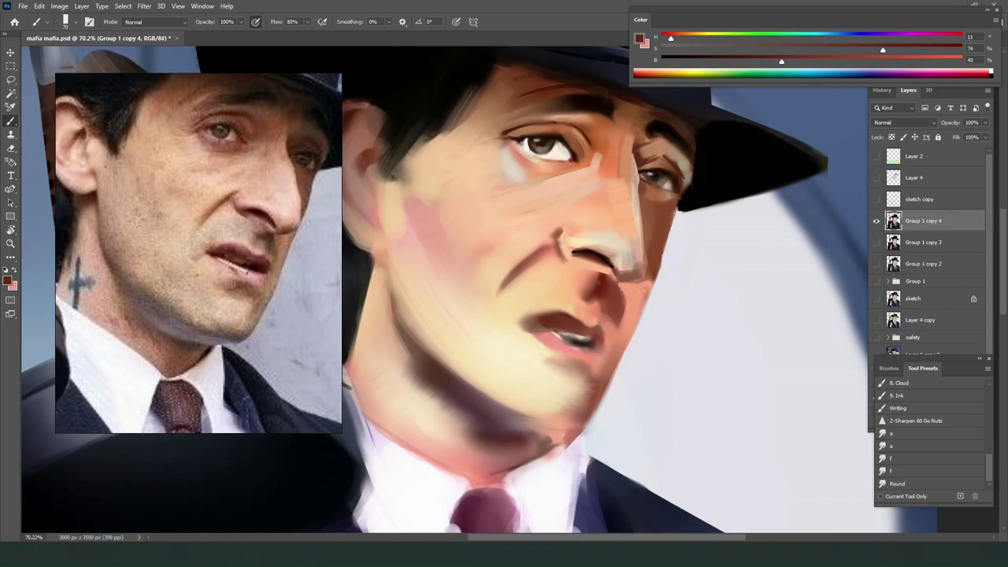
alt+click(542, 299)
key(bracketleft)
key(bracketleft)
key(bracketleft)
key(bracketleft)
drag(536, 312, 564, 311)
drag(527, 312, 569, 312)
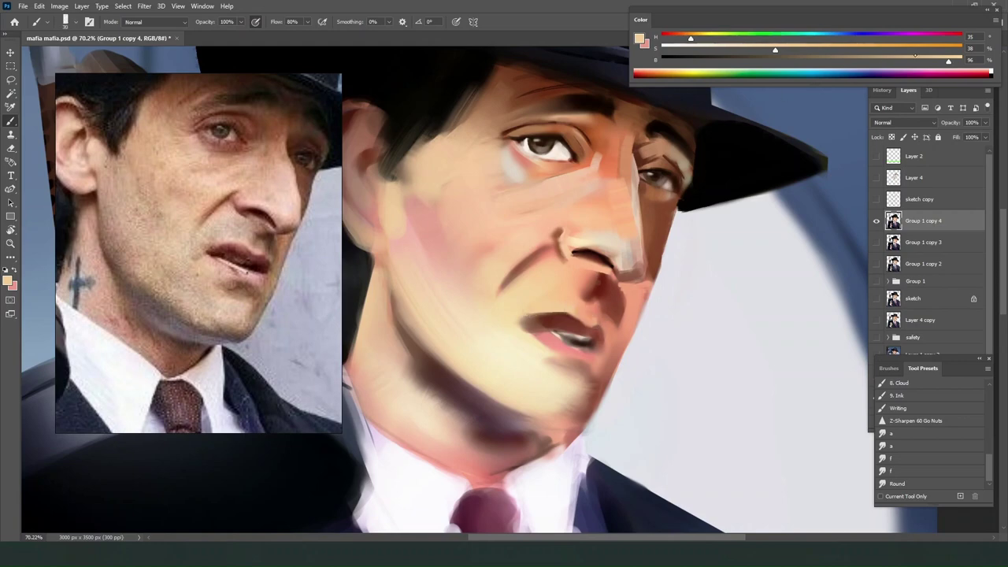
Highlight the upper lip's border and far mouth corner with a pale cyan tone (hue 180, saturation 12, brightness 96).
click(698, 49)
click(811, 37)
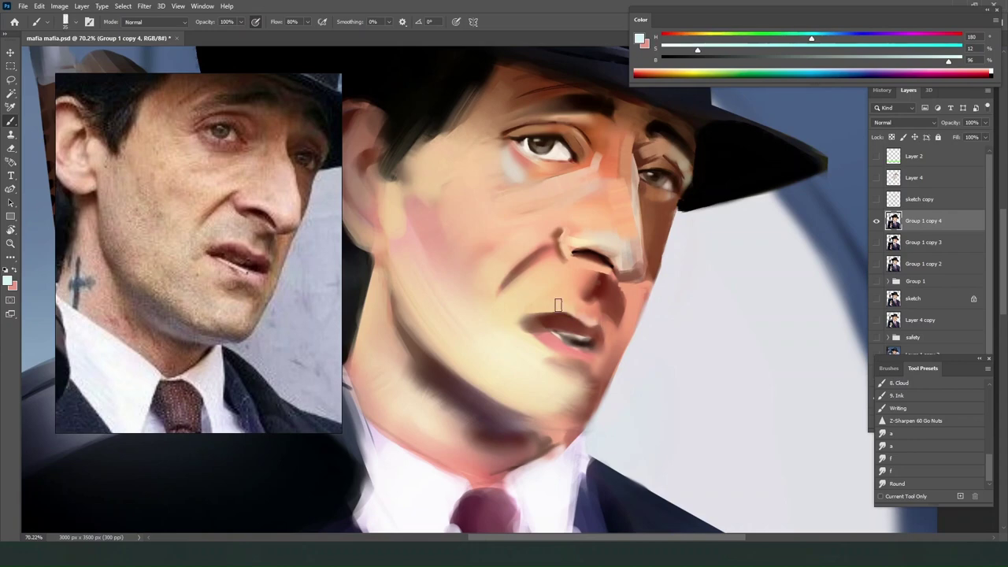
key(bracketright)
drag(546, 312, 572, 312)
drag(613, 338, 607, 329)
Define the skin below the lower lip and around the near mouth corner with sampled pink, cream and brown tones.
alt+click(555, 338)
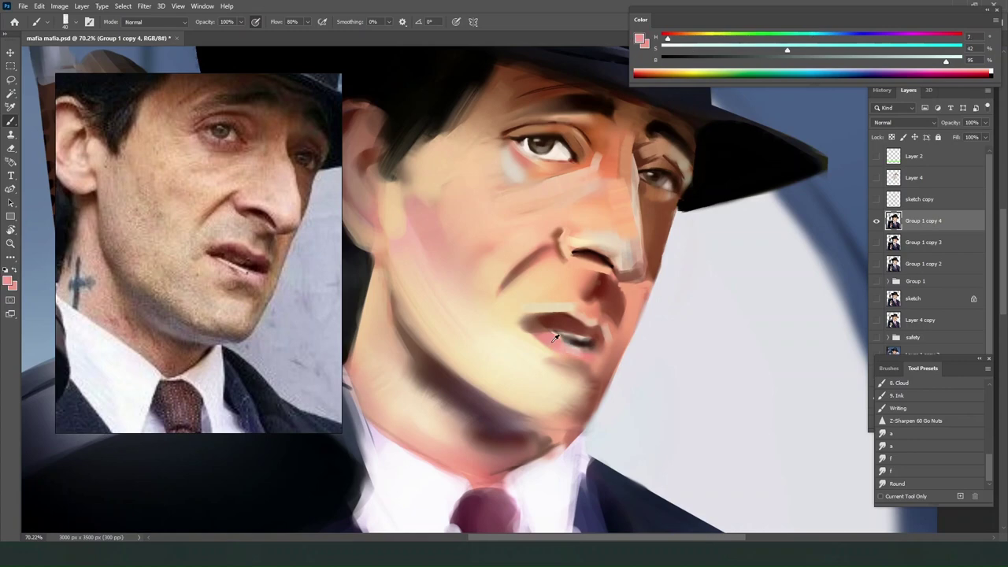
alt+click(544, 349)
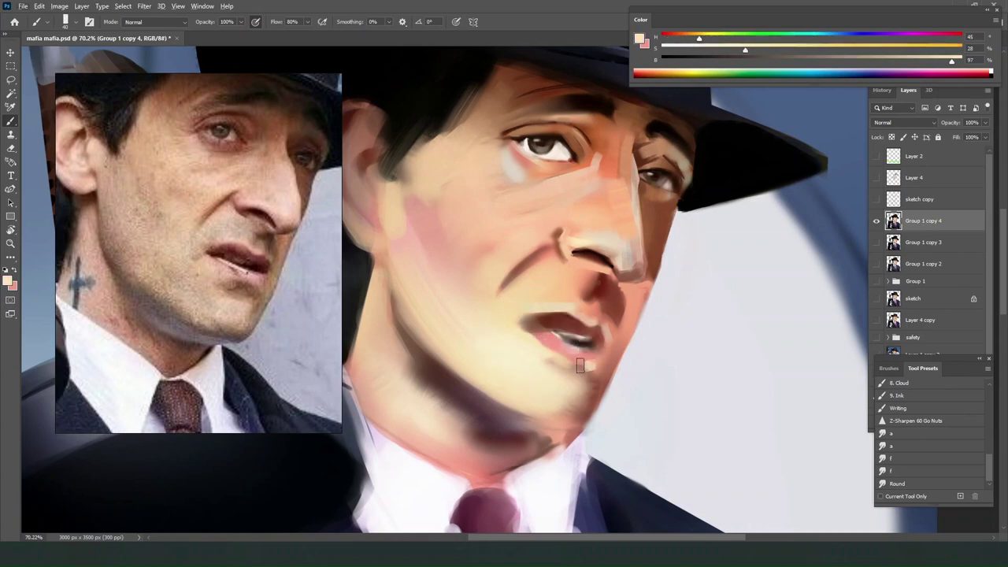
click(580, 366)
alt+click(541, 307)
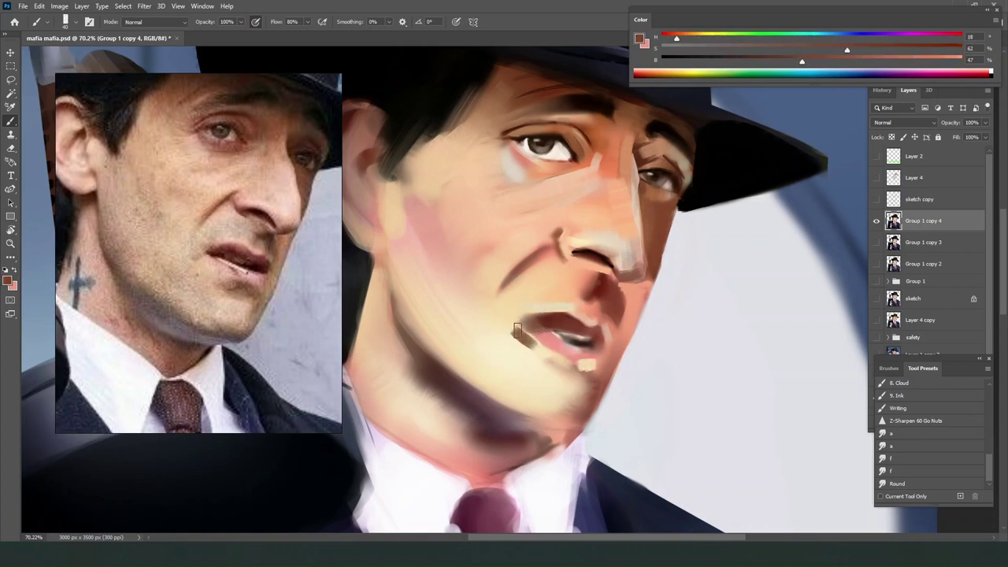
alt+click(517, 329)
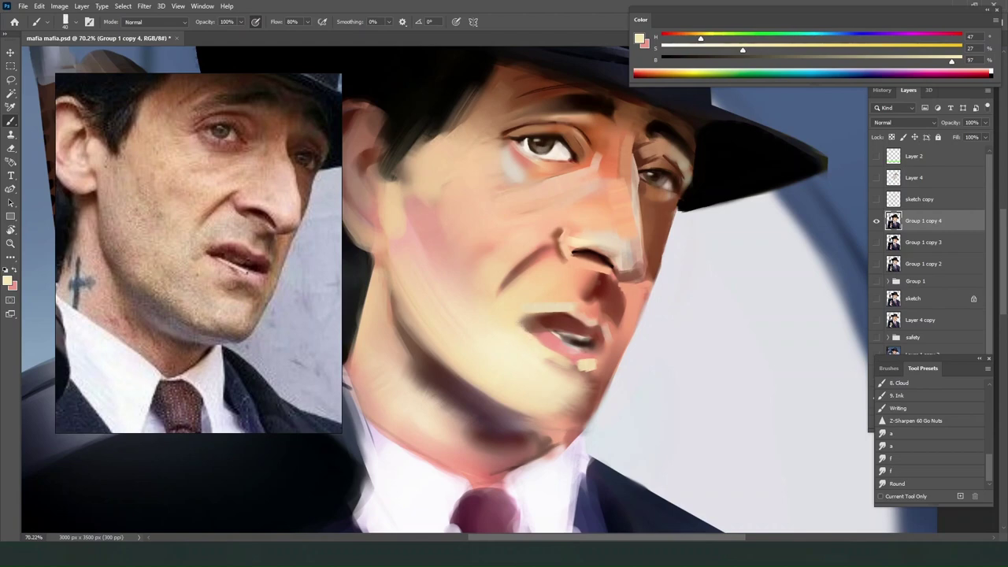
right_click(524, 330)
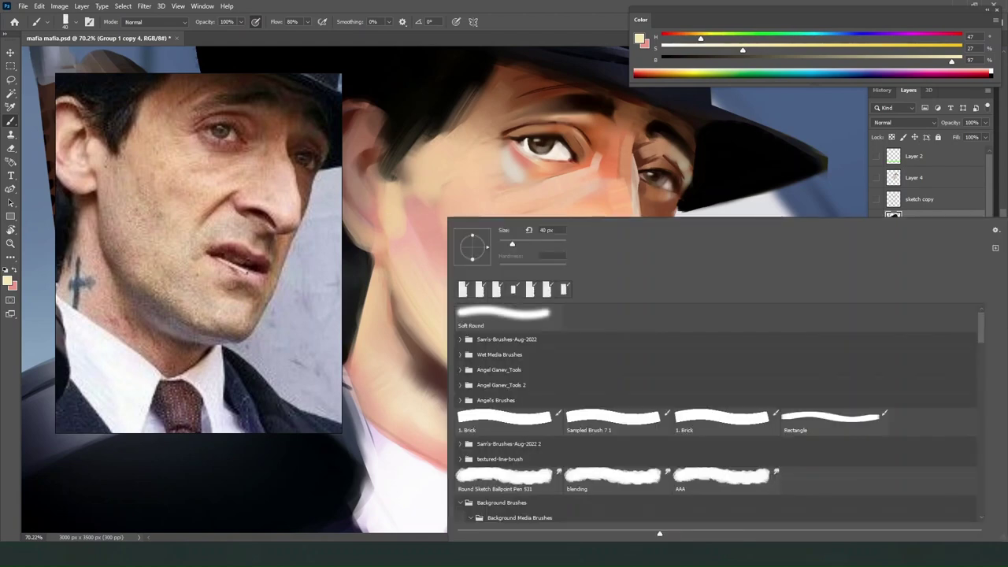
click(340, 459)
Lighten the skin between the nose and the far mouth corner with peach and cream tones sampled around it.
alt+click(670, 237)
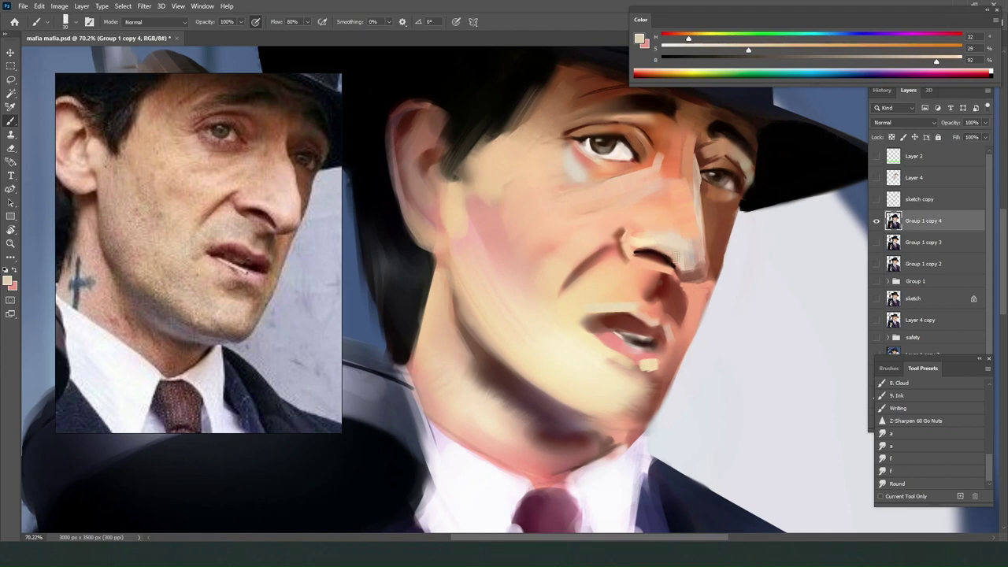
alt+click(686, 297)
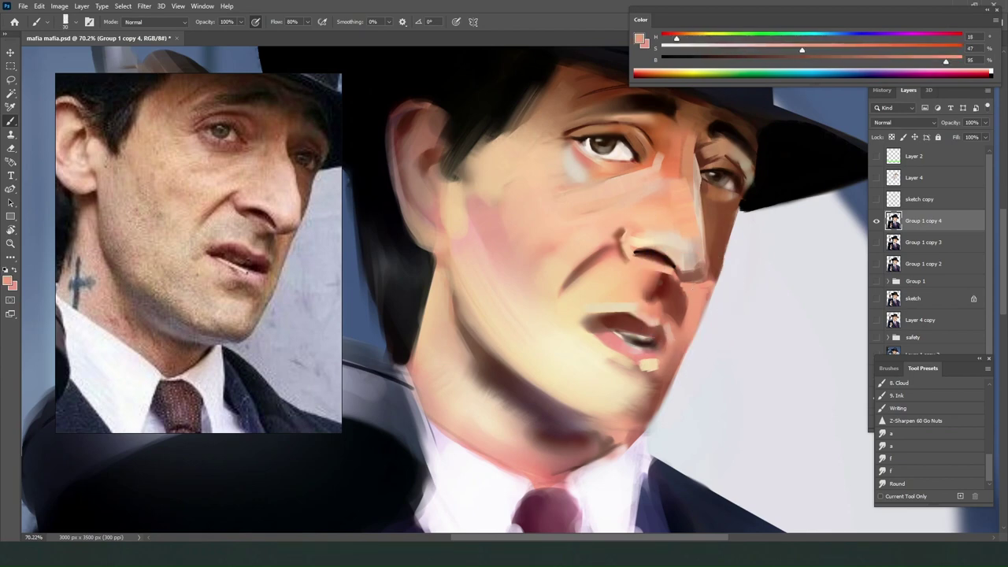
drag(693, 314, 685, 338)
drag(691, 294, 681, 343)
alt+click(653, 364)
key(])
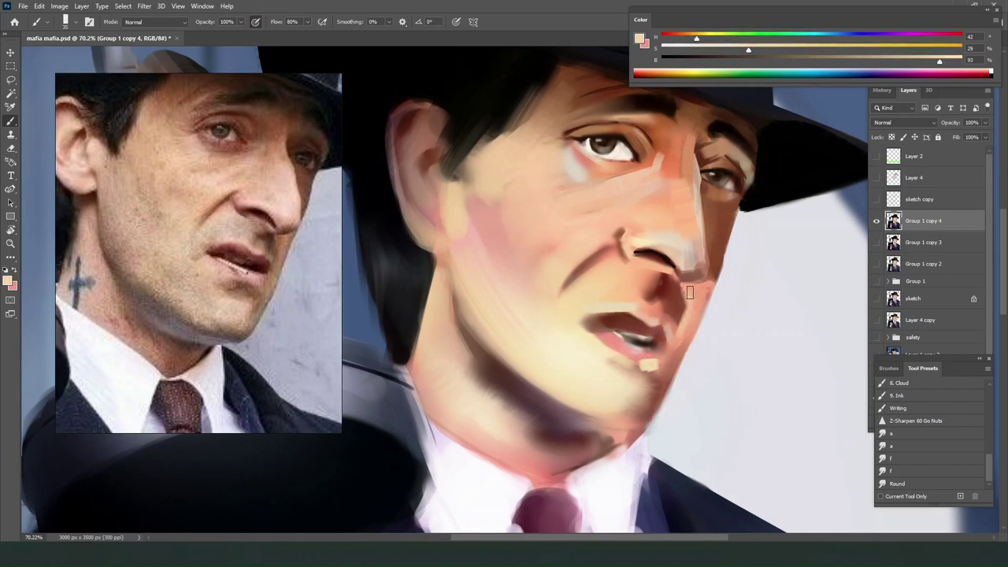
alt+click(701, 290)
drag(694, 324, 702, 308)
alt+click(690, 304)
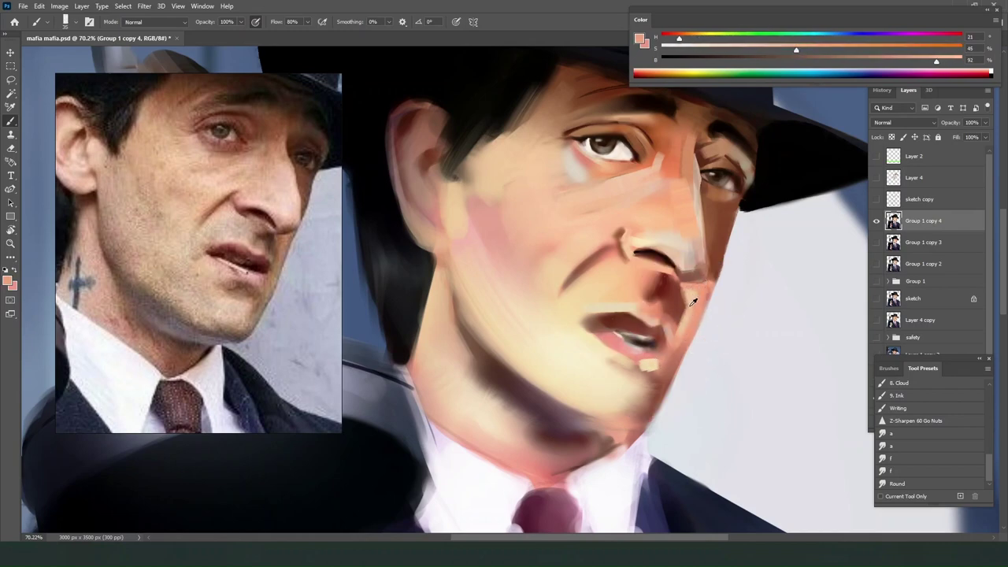
Refine the lips with sampled pink tones and darken the mouth opening with sampled dark brown.
alt+click(648, 331)
alt+click(644, 329)
drag(632, 324, 649, 334)
alt+click(631, 359)
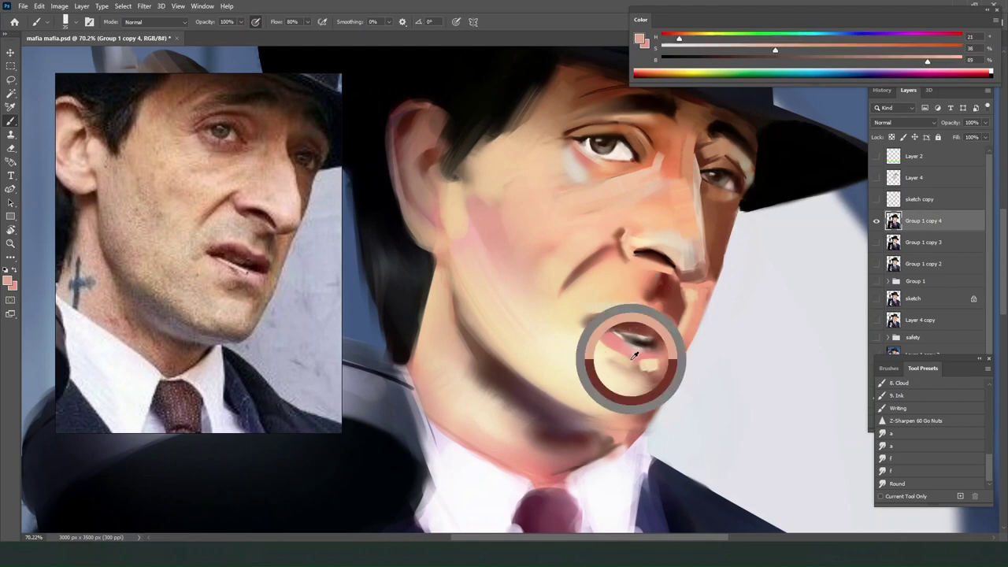
alt+click(633, 353)
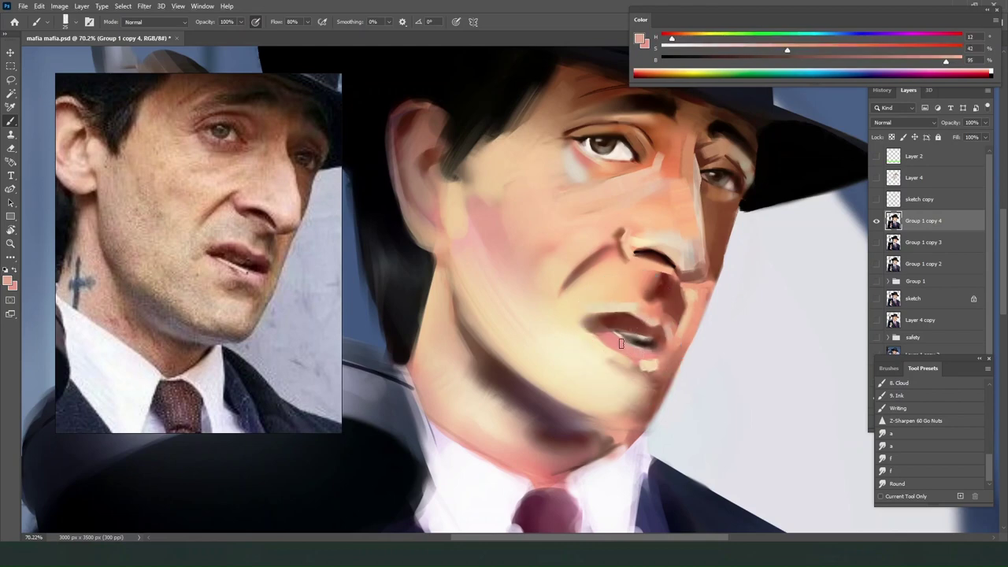
alt+click(639, 340)
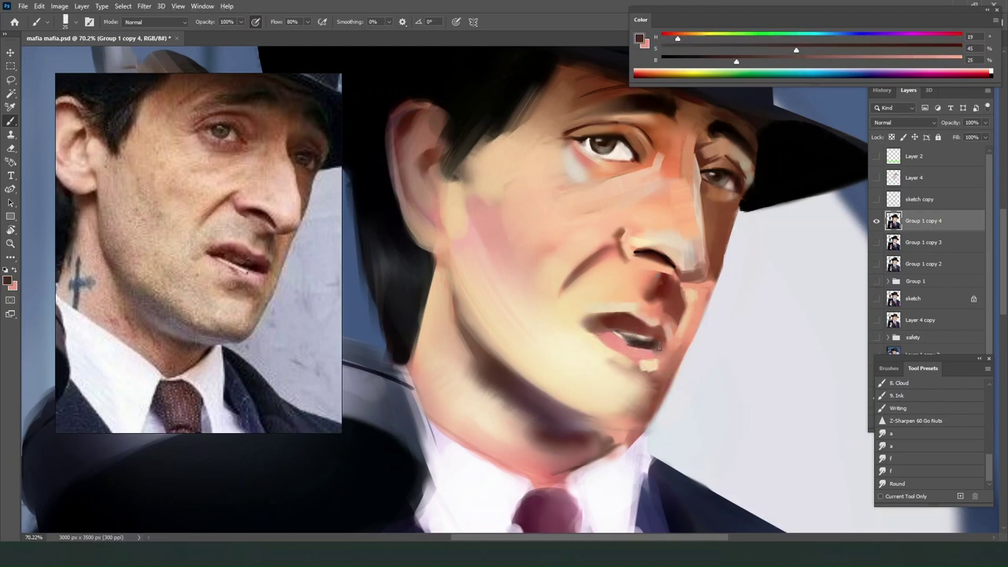
Blend the lower lip and its surrounding edges with the Round smudge preset at a reduced size.
click(898, 483)
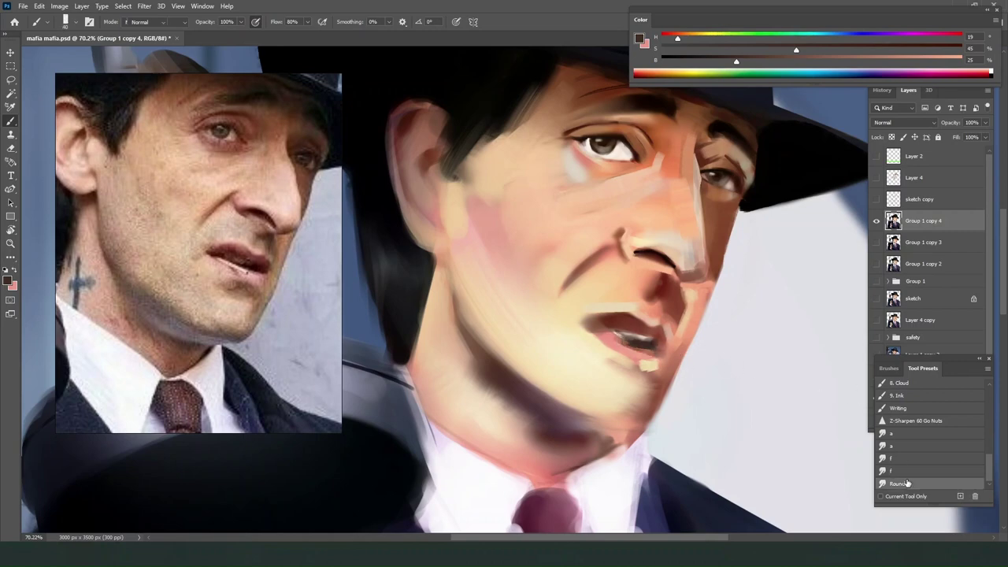
key(bracketleft)
key(bracketleft)
key(bracketleft)
key(bracketleft)
key(bracketleft)
key(bracketleft)
mouse_move(617, 344)
mouse_down()
mouse_move(611, 337)
mouse_move(642, 342)
mouse_move(622, 345)
mouse_up()
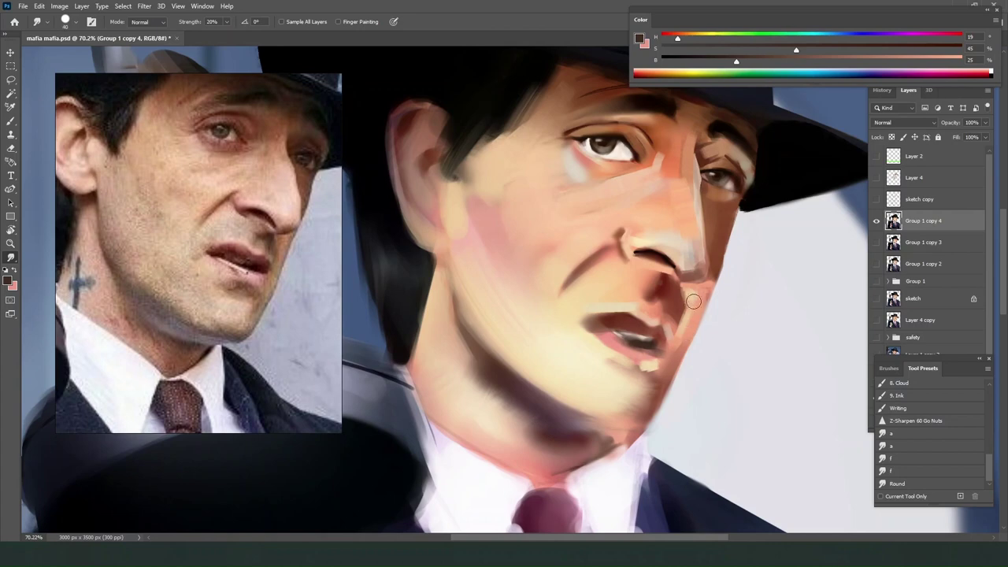
Repaint the teeth and mouth interior with a small brush, using sampled grey-brown and reddish brown tones.
key(b)
drag(642, 340, 653, 275)
key(ctrl+z)
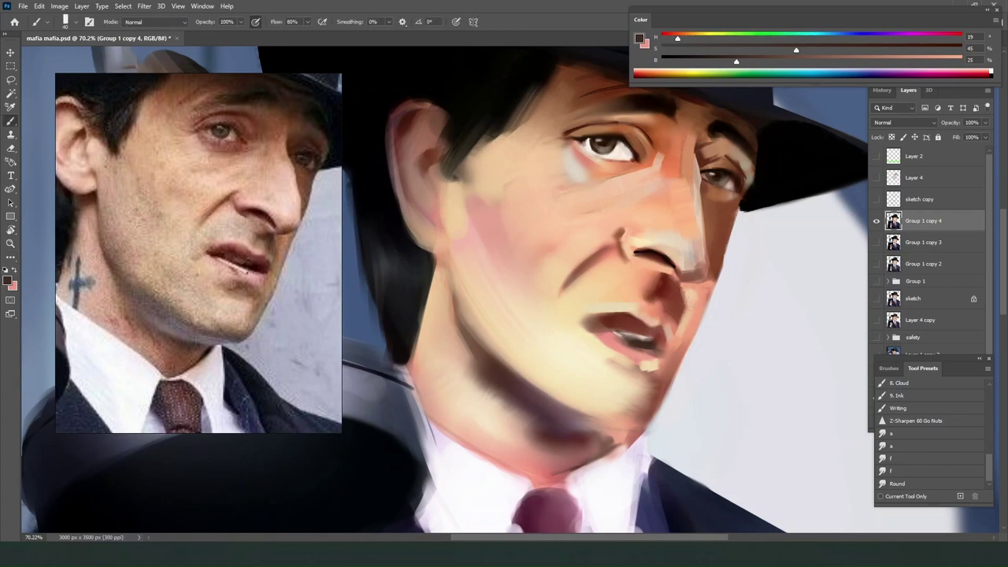
alt+click(629, 329)
alt+click(621, 322)
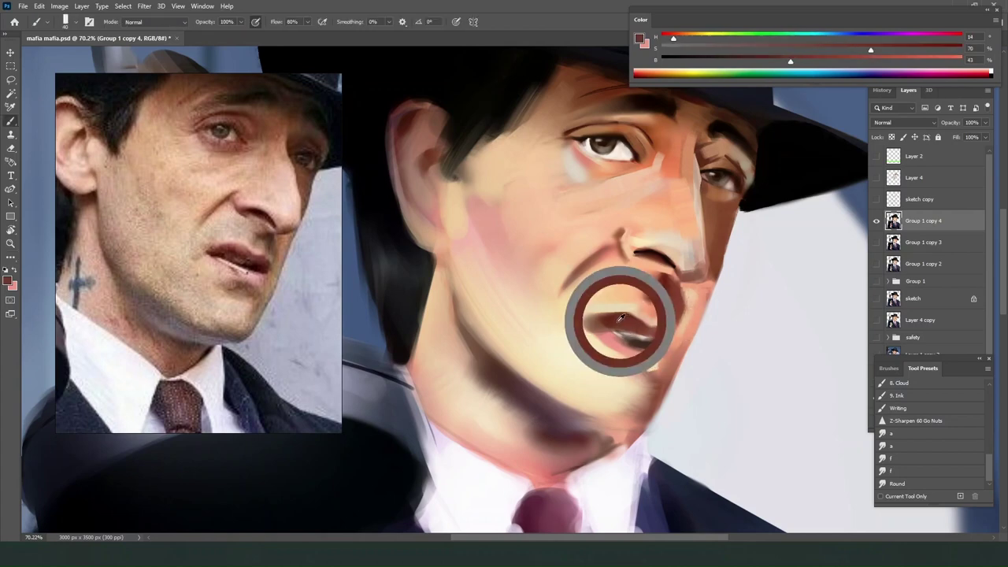
alt+click(636, 336)
alt+click(638, 337)
key([)
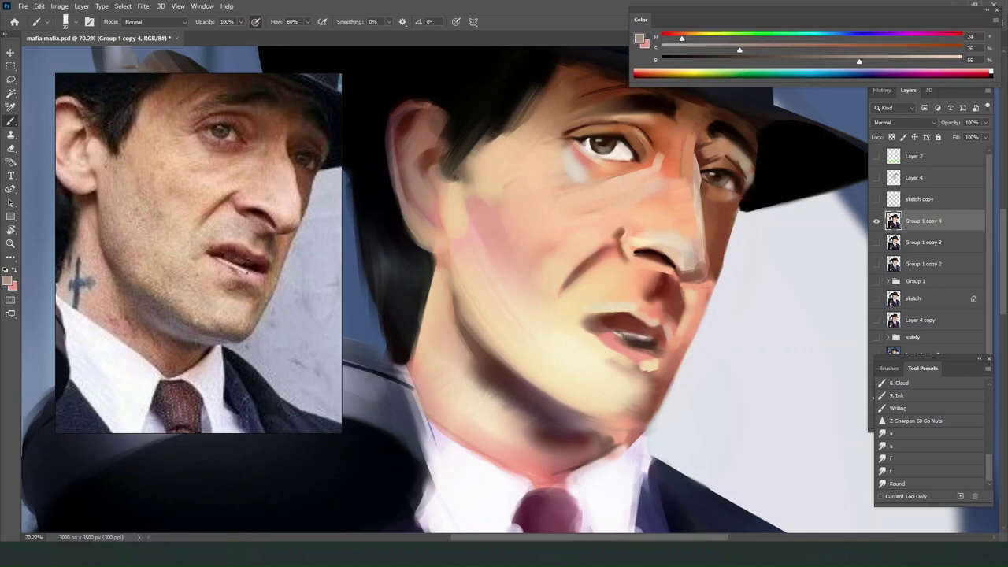
alt+click(642, 335)
alt+click(635, 337)
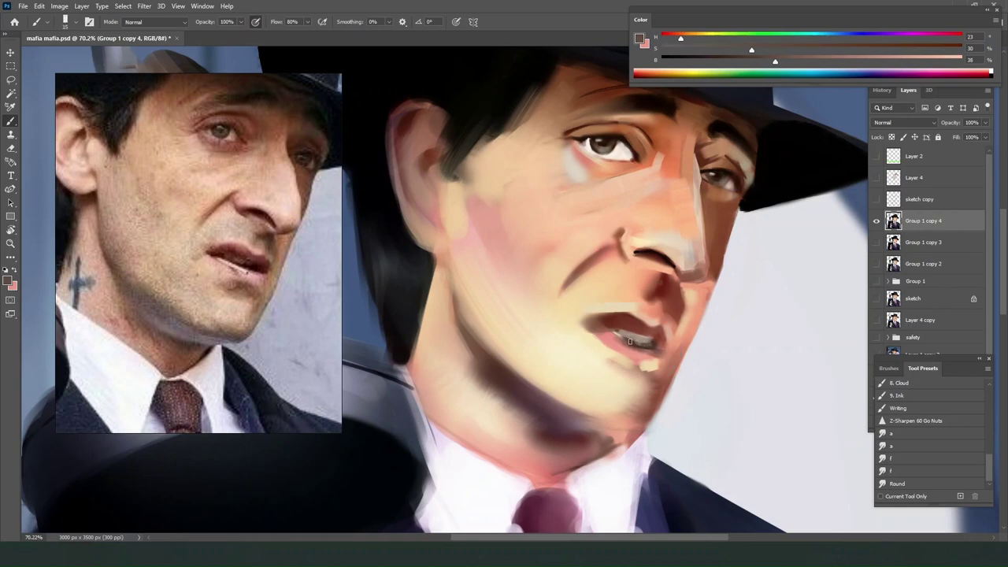
drag(645, 341, 629, 335)
alt+click(629, 314)
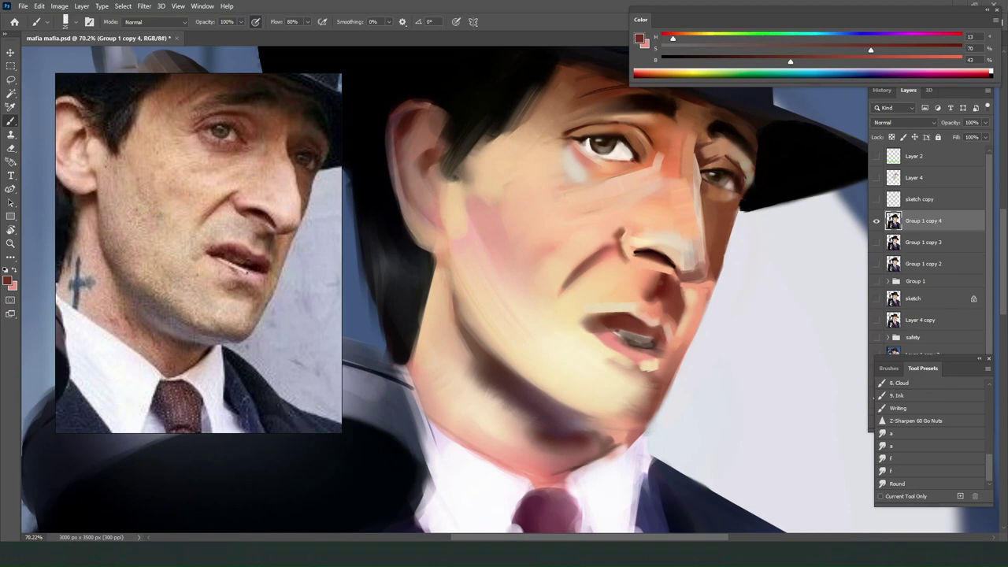
Reshape the top outline of the hat's crown with dark blue tones sampled from the hat.
drag(551, 303, 470, 329)
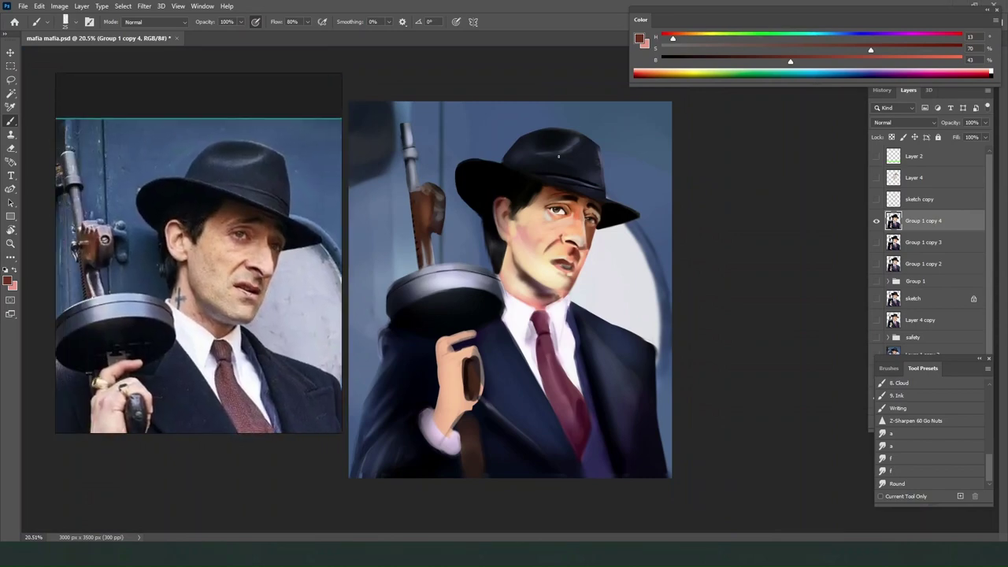
alt+click(544, 138)
key(e)
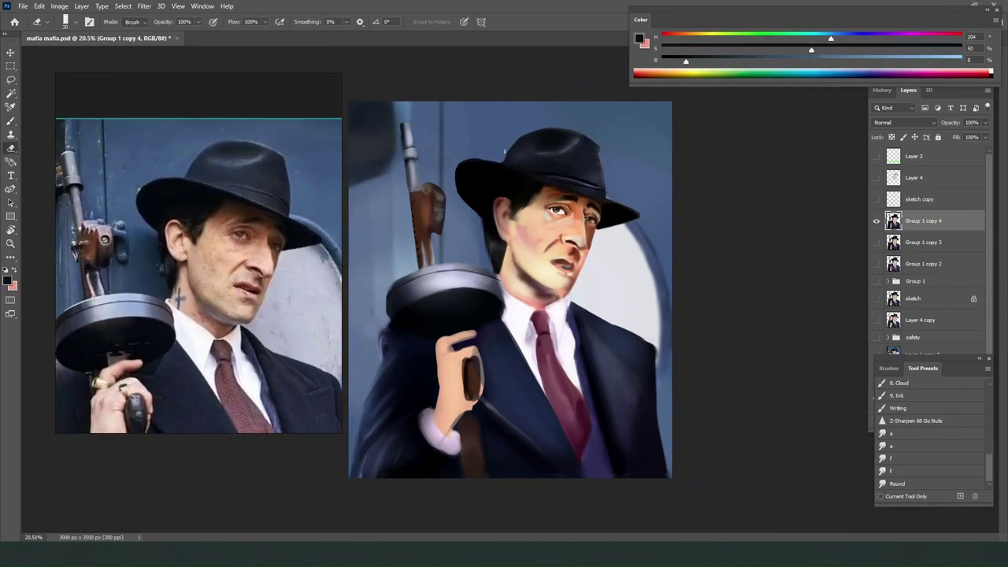
key(b)
alt+click(516, 151)
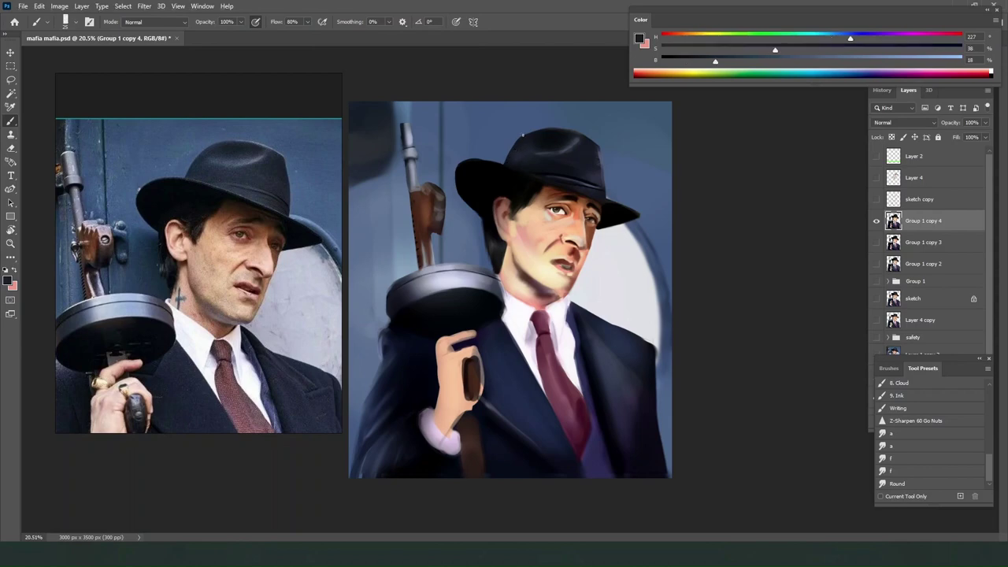
drag(557, 130, 567, 138)
Compare the painting as a whole with the full reference photo, checking the face, hat and overall proportions.
scroll(606, 333, down, 7)
scroll(605, 333, up, 5)
scroll(206, 197, down, 5)
scroll(230, 256, up, 4)
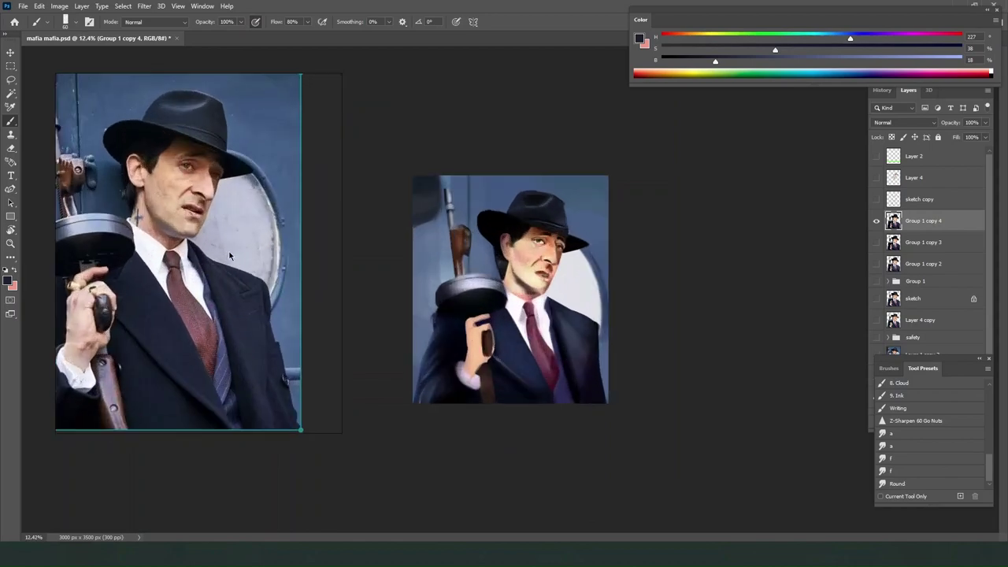
drag(230, 256, 271, 254)
scroll(274, 253, down, 2)
scroll(228, 202, up, 5)
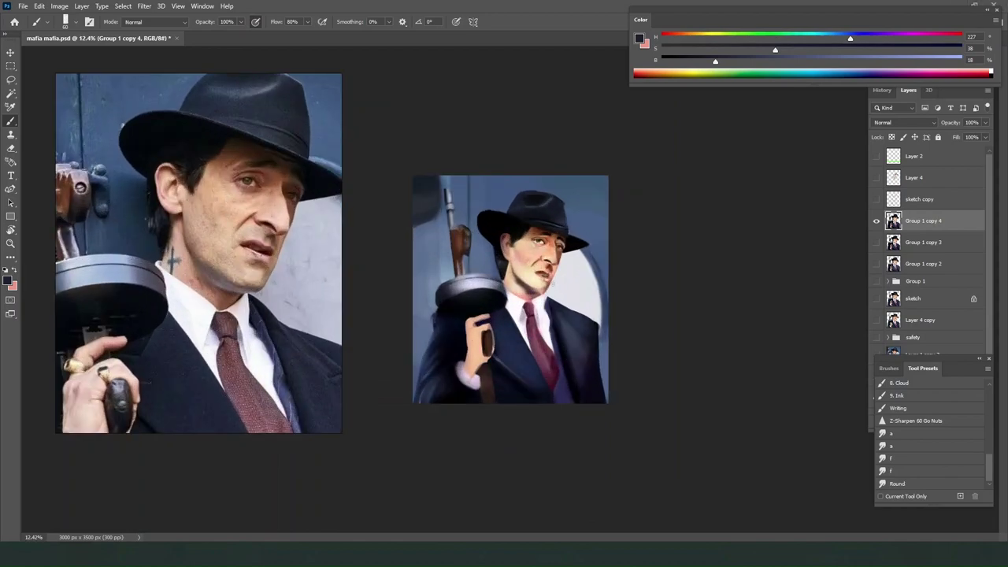
scroll(524, 281, up, 5)
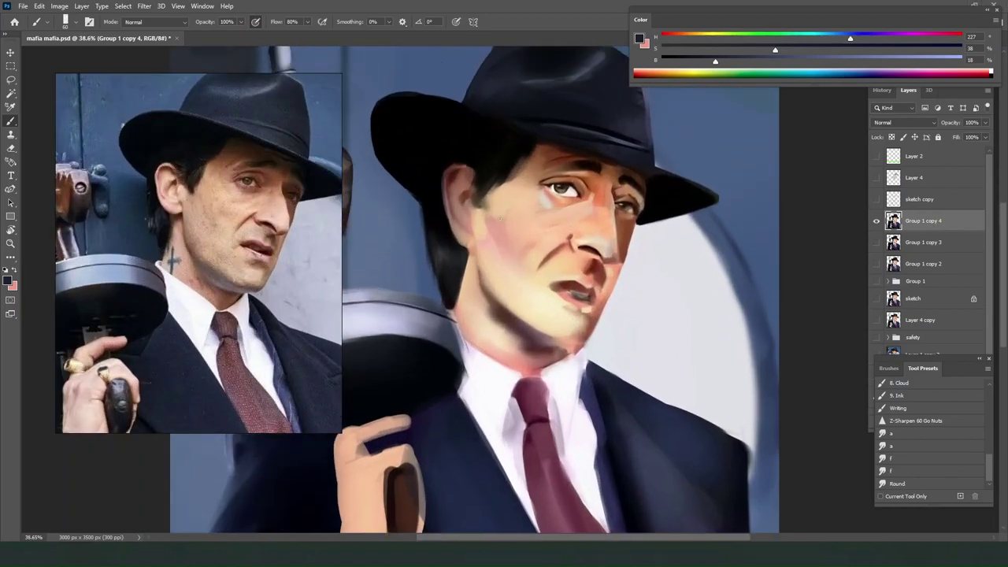
Sample a near-black brown from the dark hair area and switch to the Round Brush 2.0.
alt+click(501, 179)
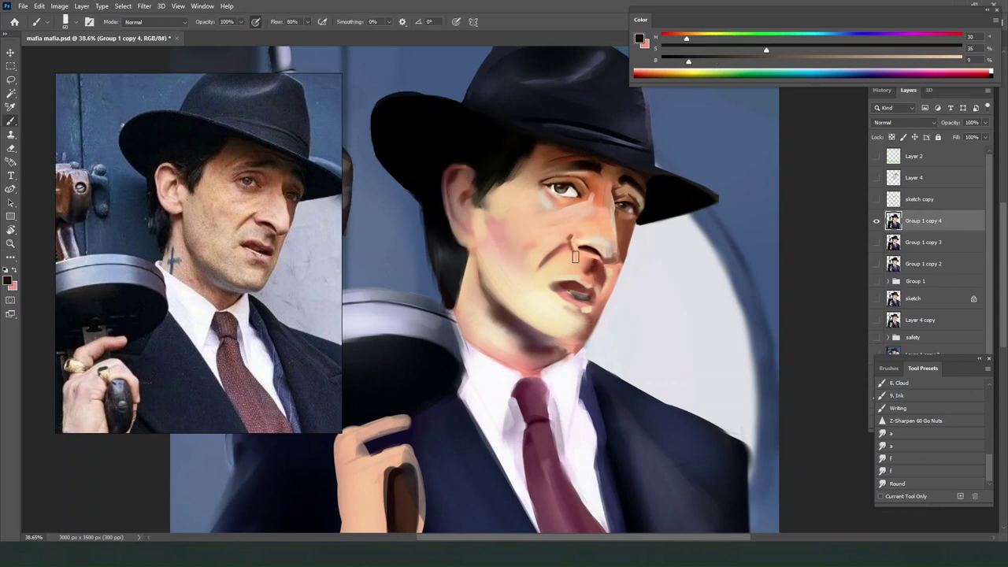
click(888, 368)
scroll(930, 453, down, 3)
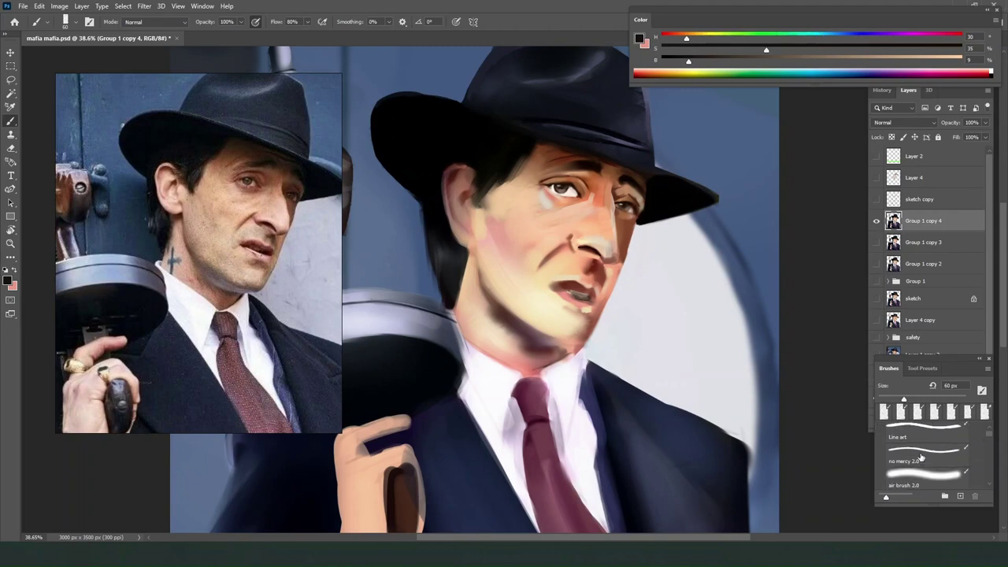
click(925, 469)
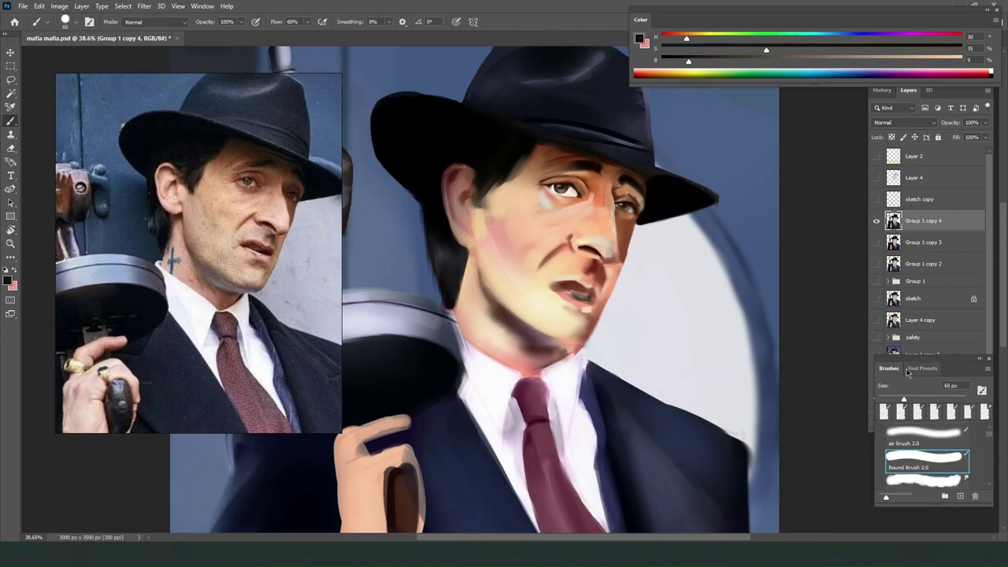
Switch to the Round smudge preset and duplicate the Group 1 copy 4 layer.
click(915, 370)
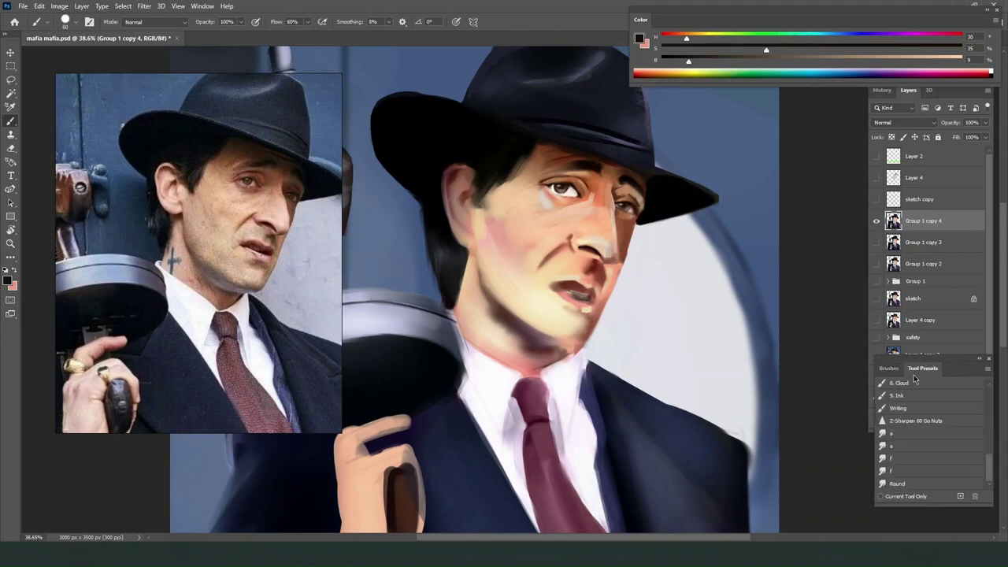
click(898, 484)
scroll(723, 343, down, 1)
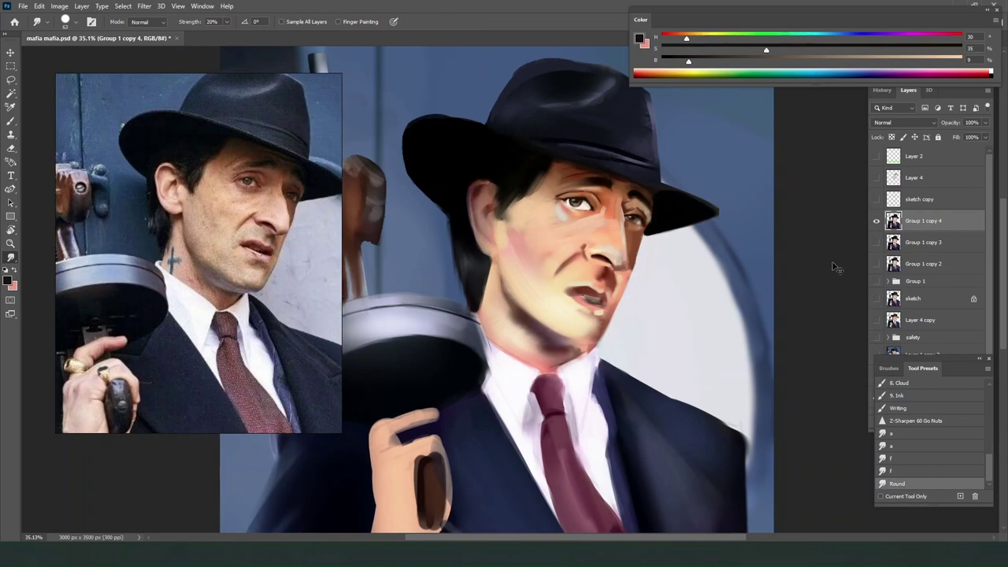
key(ctrl+j)
Blend the face and its surroundings with the Round smudge brush, varying its size between about 90 and 300 px.
scroll(579, 225, up, 1)
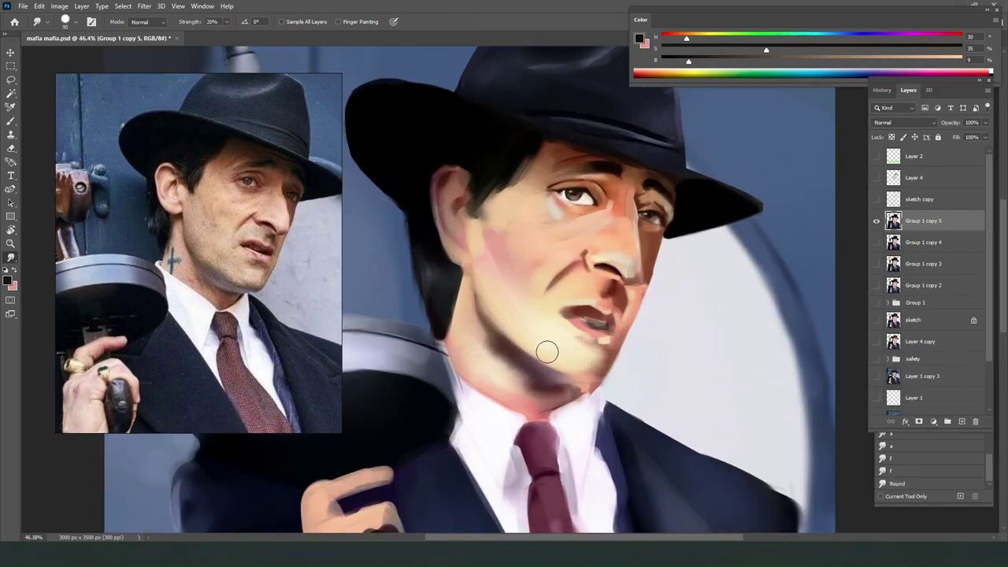
key(bracketleft)
key(bracketleft)
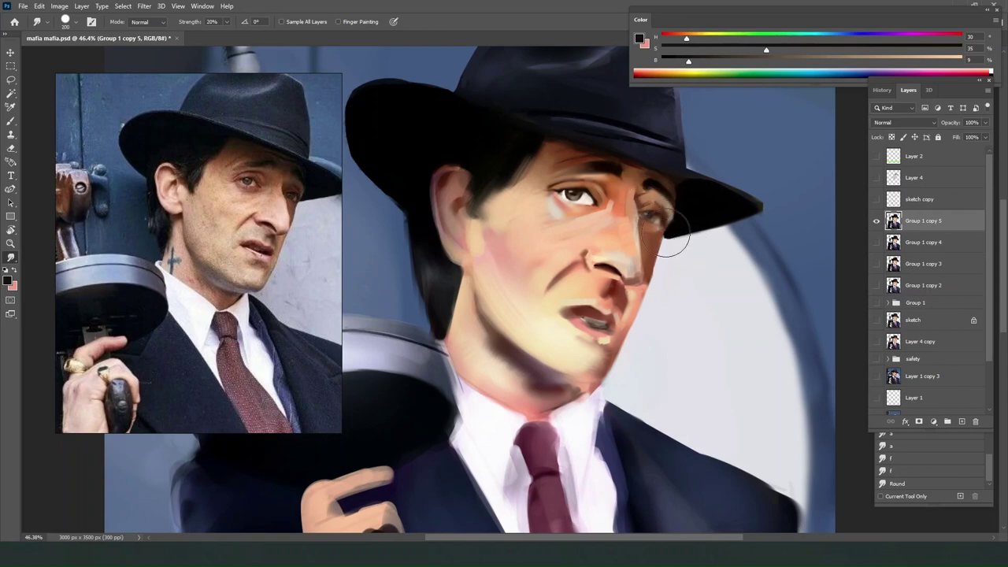
key(bracketright)
key(bracketright)
key(bracketright)
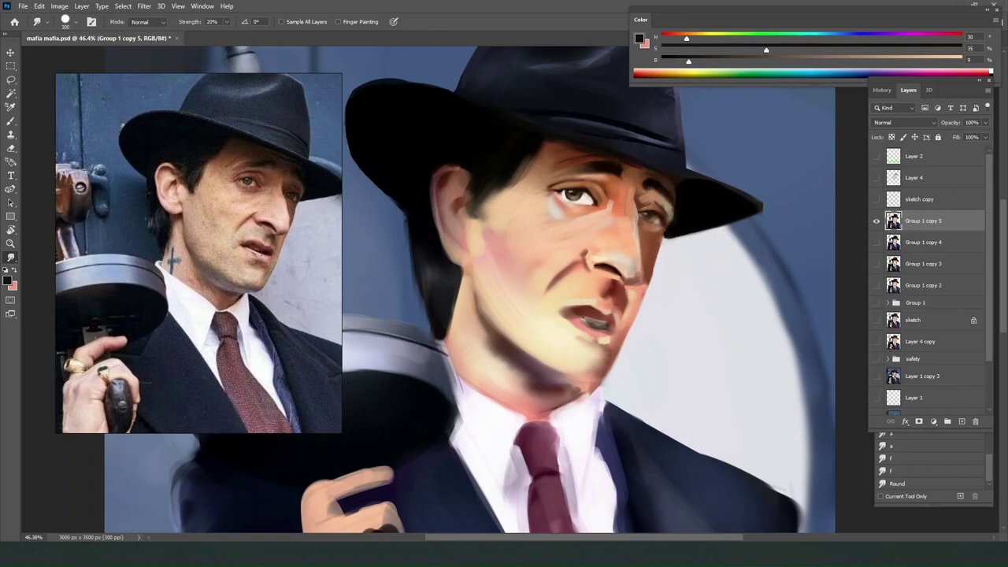
scroll(722, 458, down, 2)
scroll(722, 457, down, 2)
scroll(659, 387, up, 1)
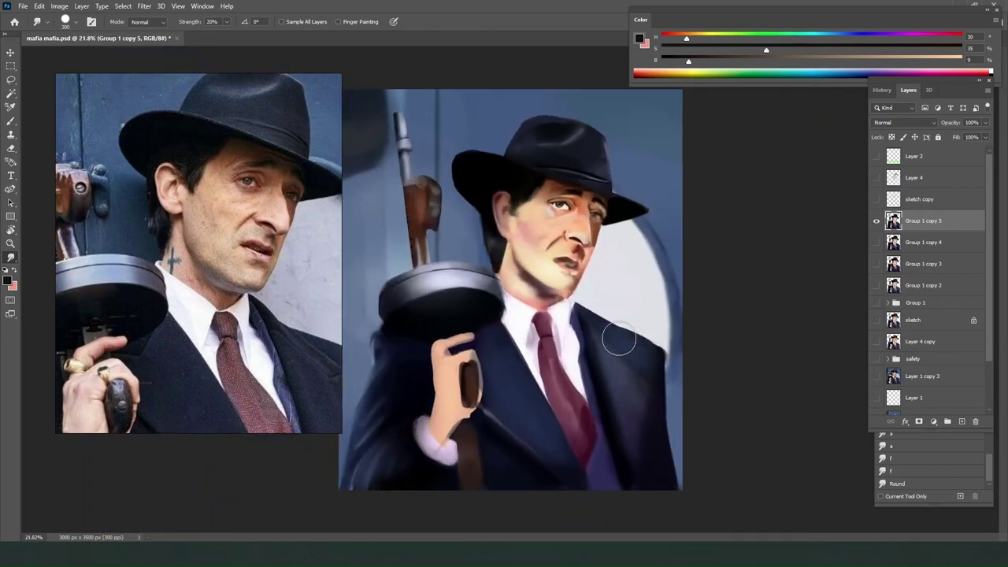
key(bracketright)
key(bracketright)
scroll(639, 258, up, 5)
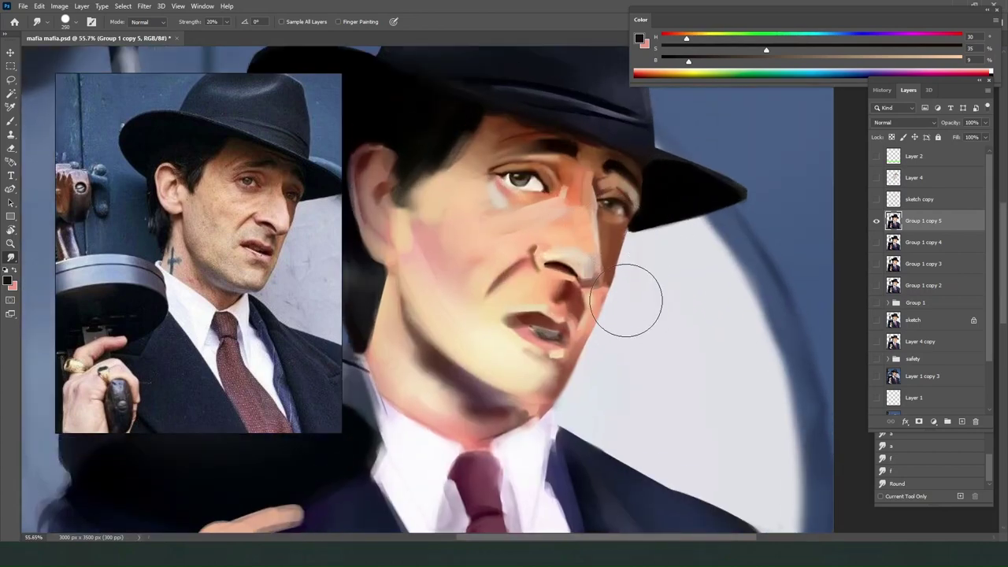
Build up the outer edge of the chin with a small brush in a reddish brown sampled from the chin.
key(bracketleft)
key(bracketleft)
key(bracketleft)
key(bracketleft)
key(bracketleft)
key(b)
alt+click(558, 378)
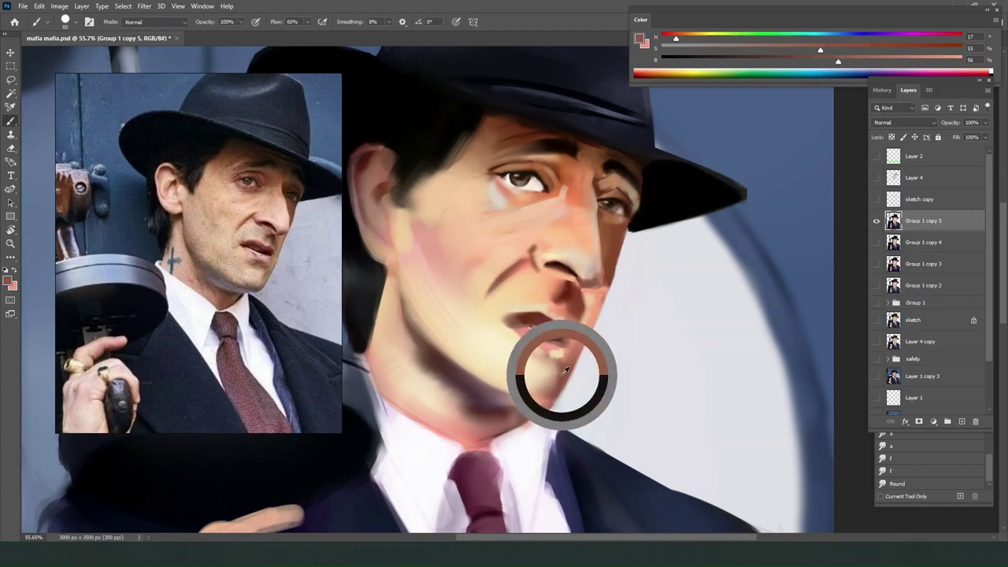
drag(560, 366, 569, 400)
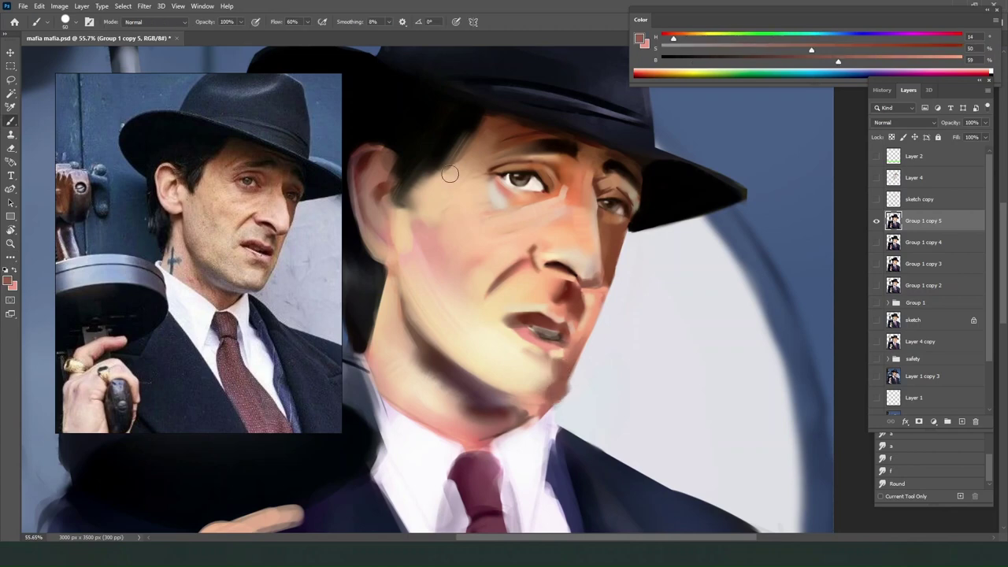
Paint a dark reddish brown shadow beneath the lower lip and soften it with the Round smudge preset.
alt+click(557, 366)
drag(542, 355, 543, 365)
click(701, 60)
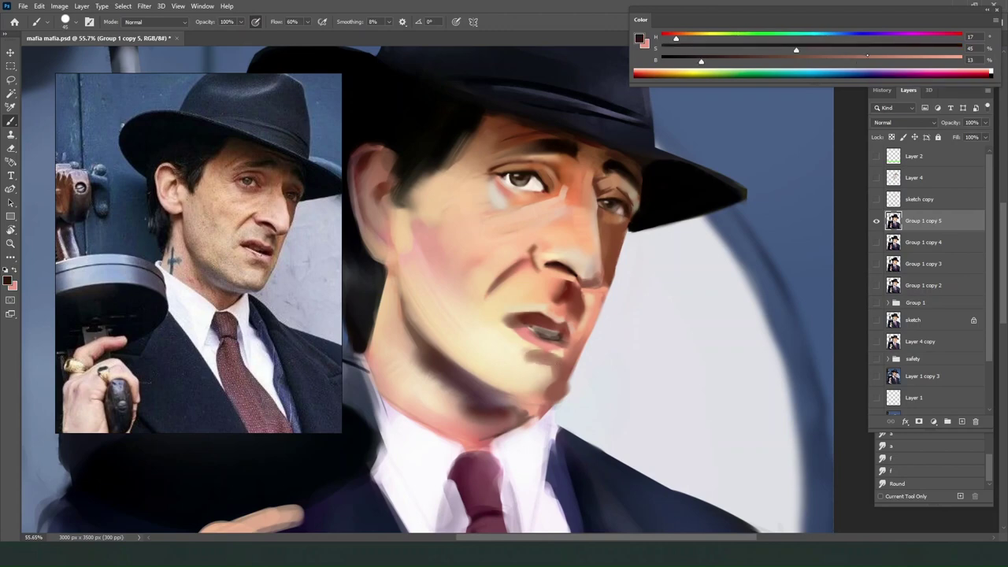
click(875, 49)
click(668, 37)
drag(553, 357, 563, 369)
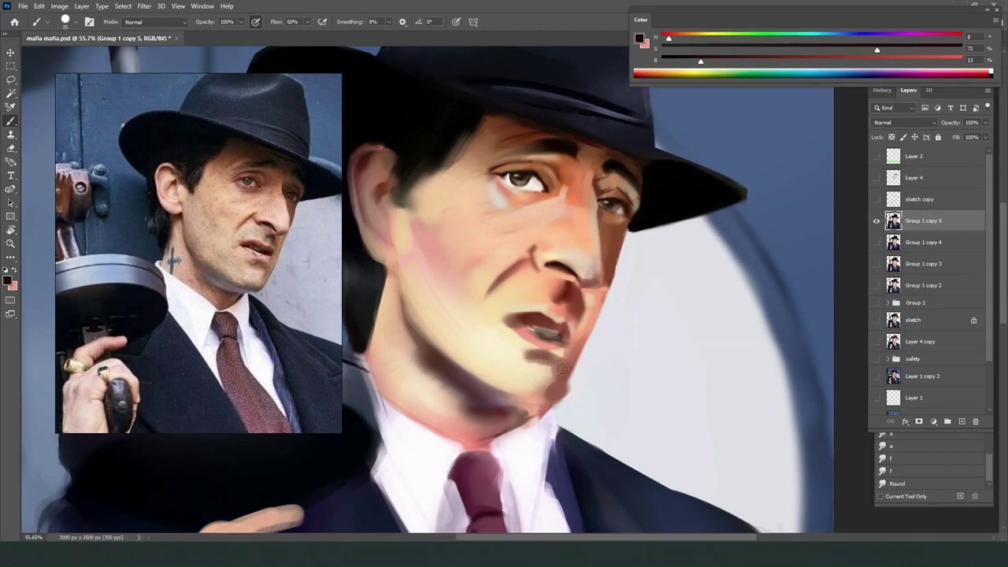
alt+click(528, 364)
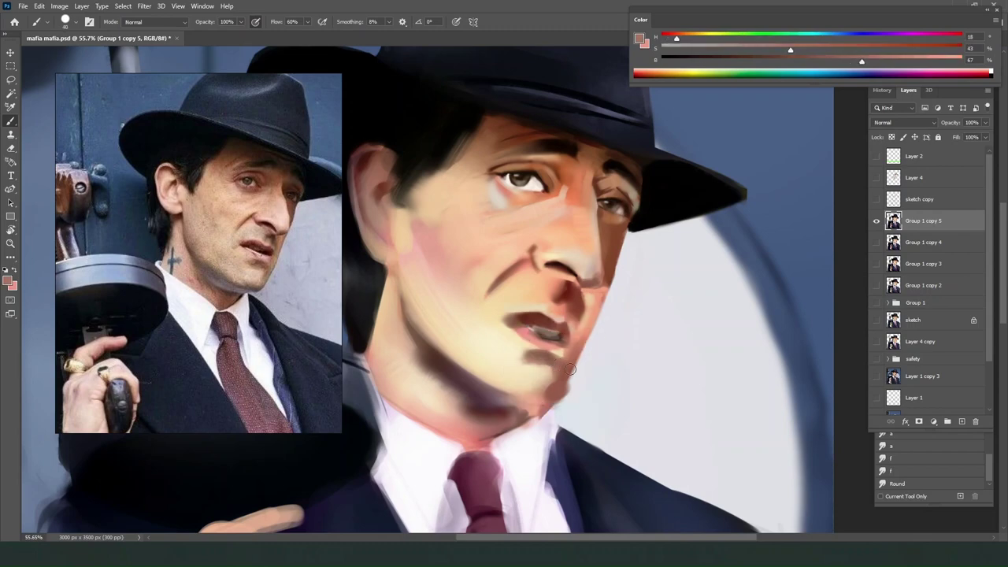
click(902, 485)
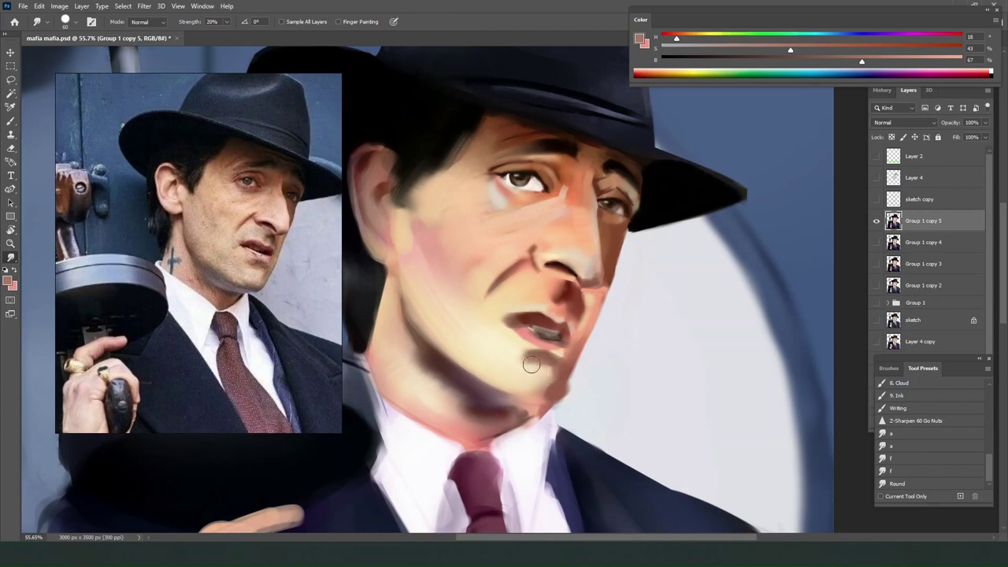
Sample a light cream tone from the chin and erase the excess paint along the chin's outer contour.
key(b)
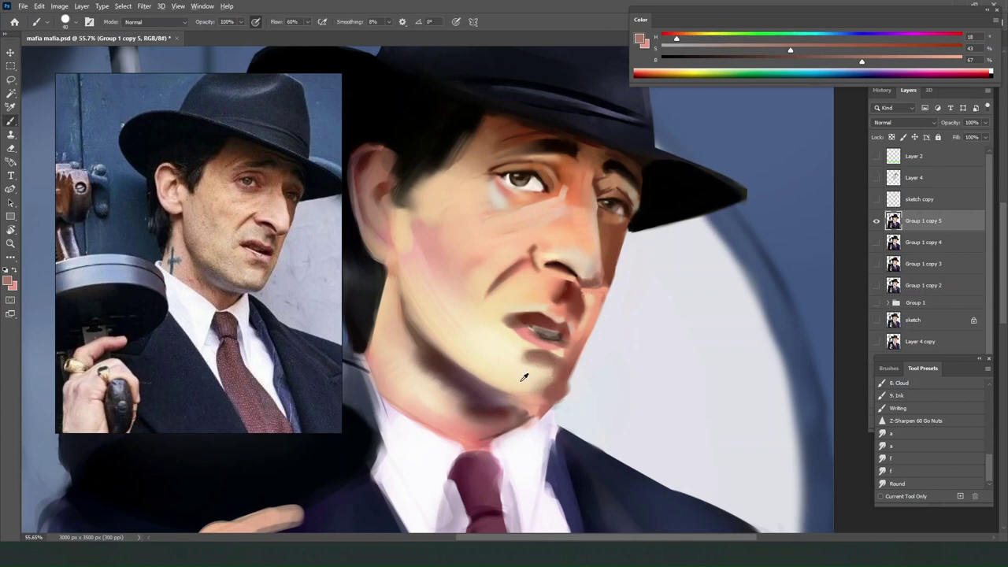
alt+click(529, 381)
key(e)
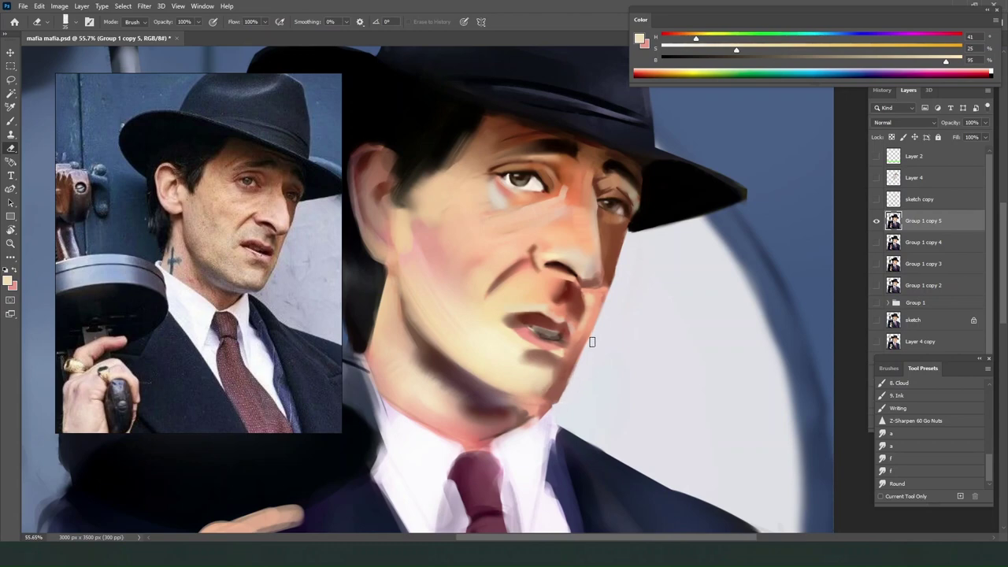
Rework the face's outer edge beside the mouth and chin with sampled skin tones, smudging it and trimming the outline with the eraser.
key(b)
alt+click(579, 346)
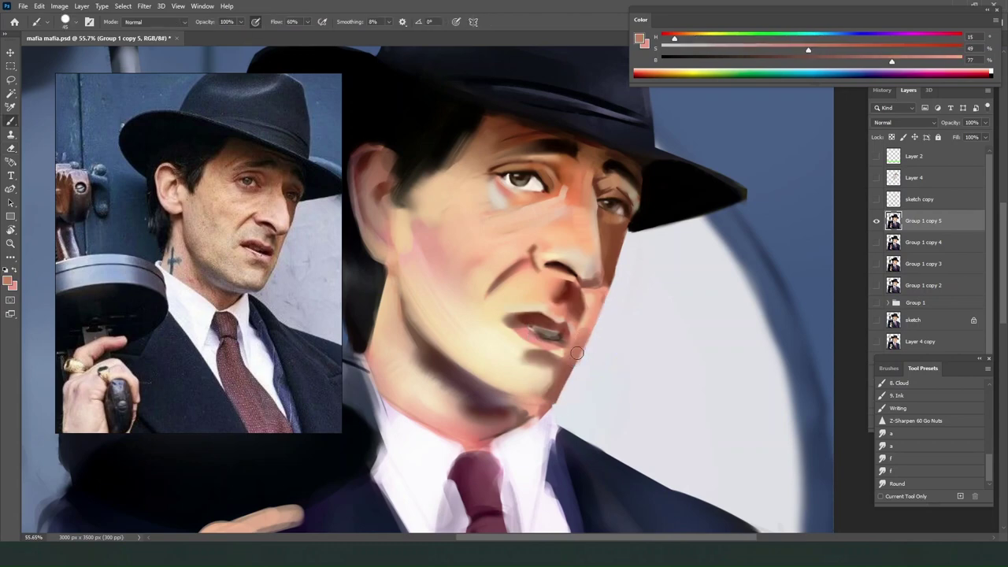
alt+click(590, 319)
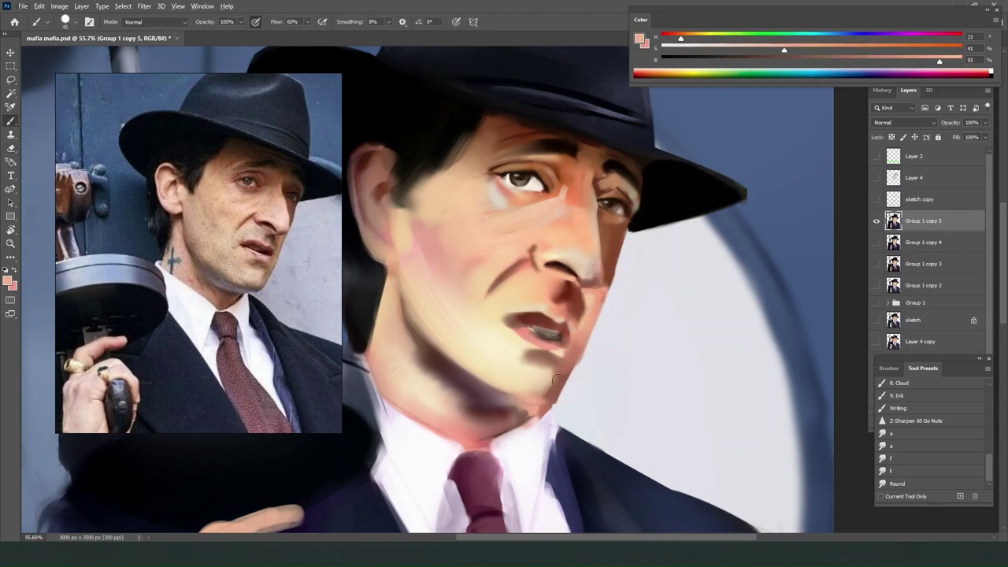
alt+click(558, 381)
click(897, 483)
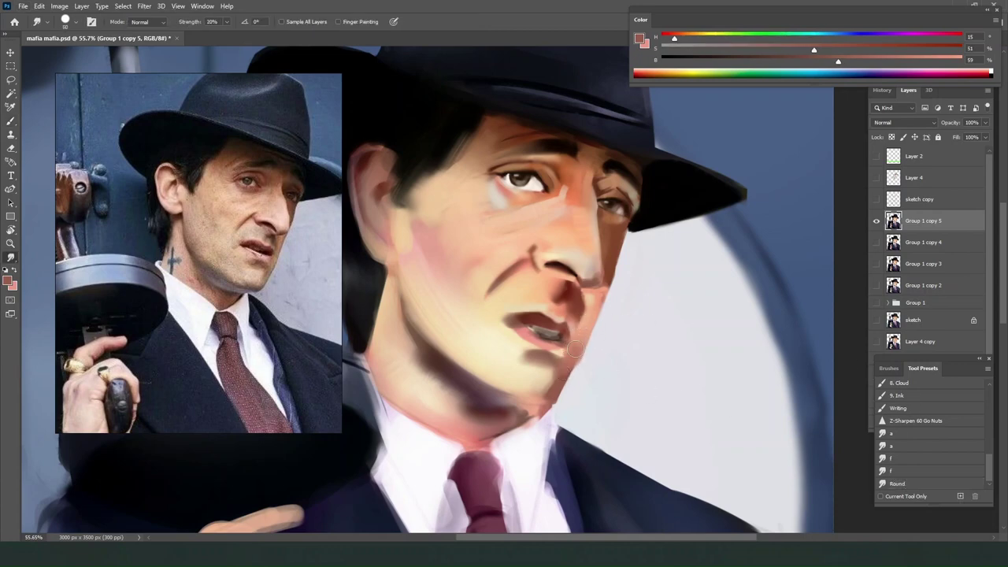
key(e)
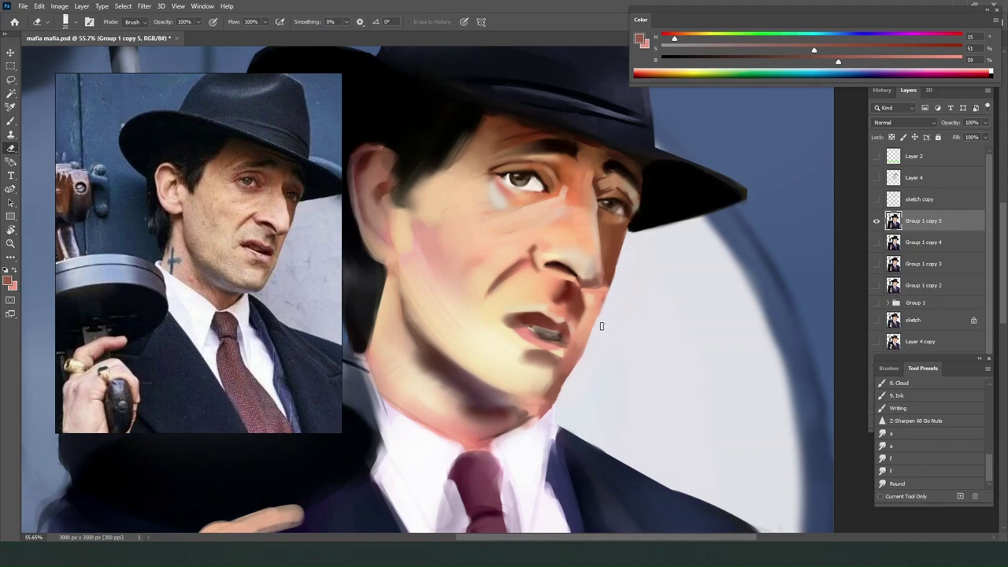
key(b)
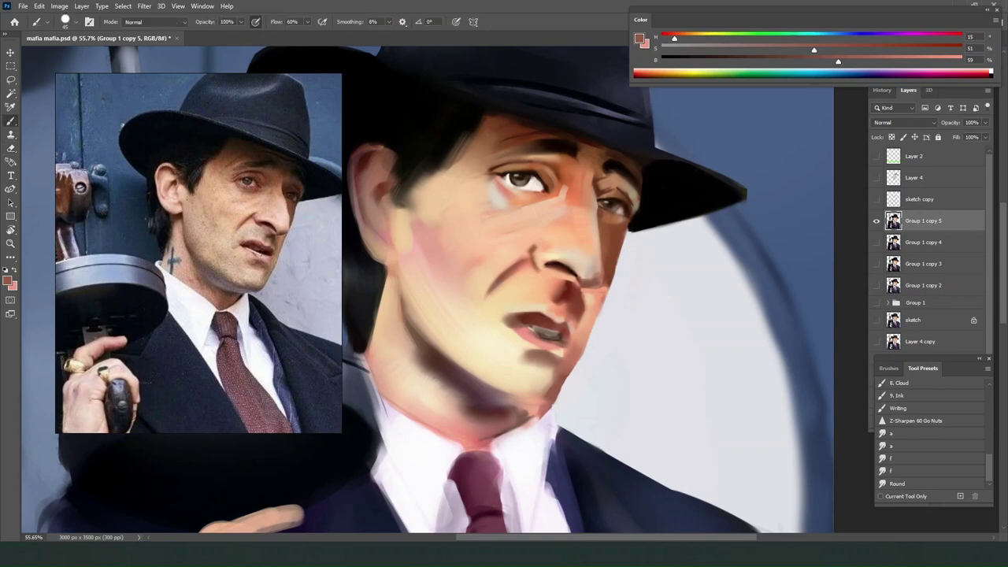
Open the Liquify filter for the painting layer and frame the head in its preview.
scroll(665, 319, down, 4)
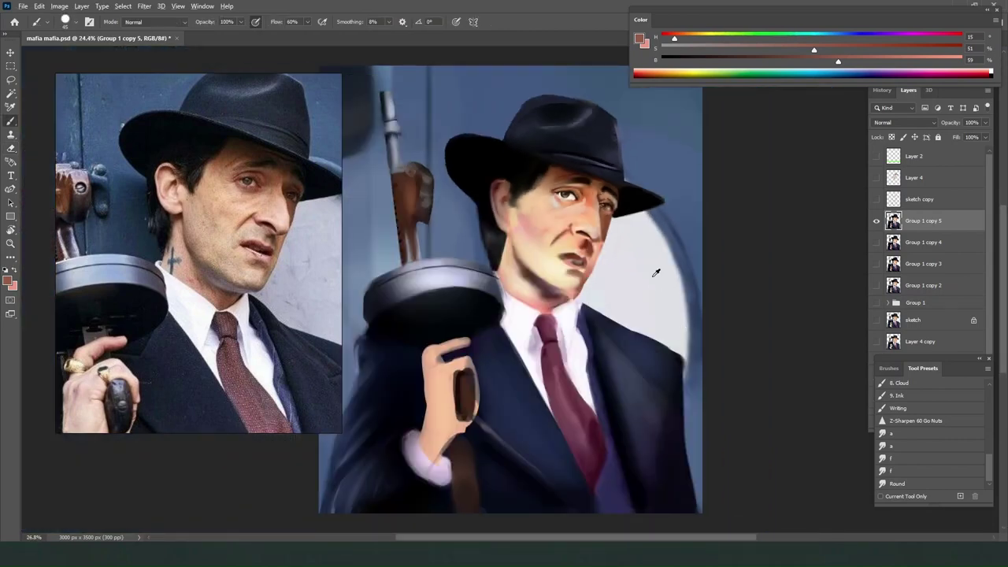
scroll(642, 260, up, 2)
scroll(633, 249, up, 2)
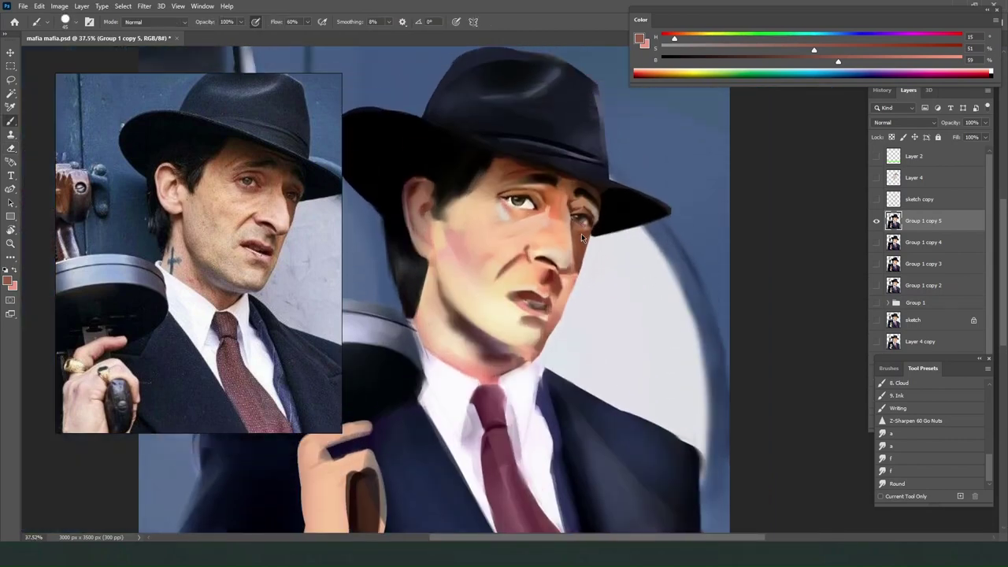
key(shift+ctrl+x)
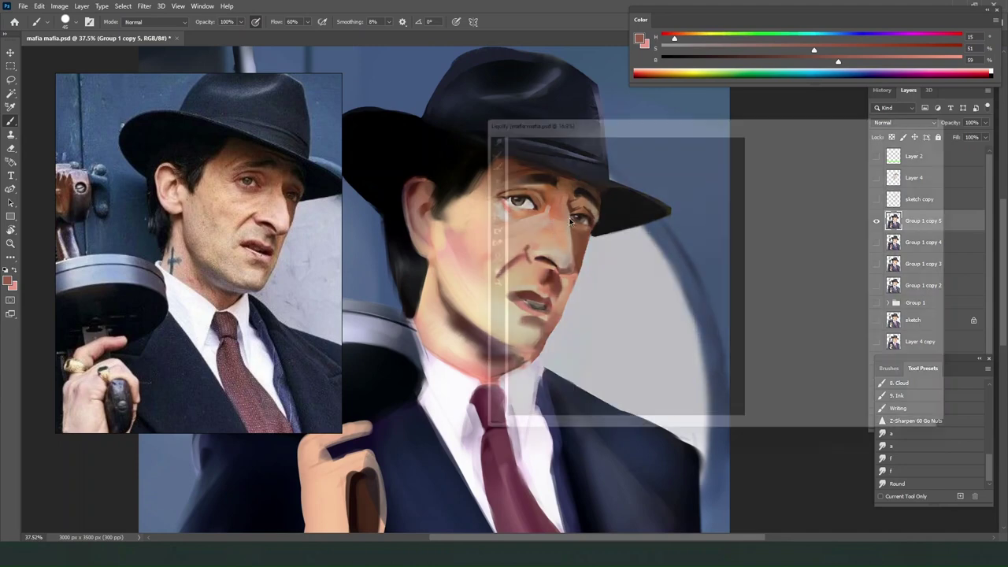
scroll(643, 224, up, 3)
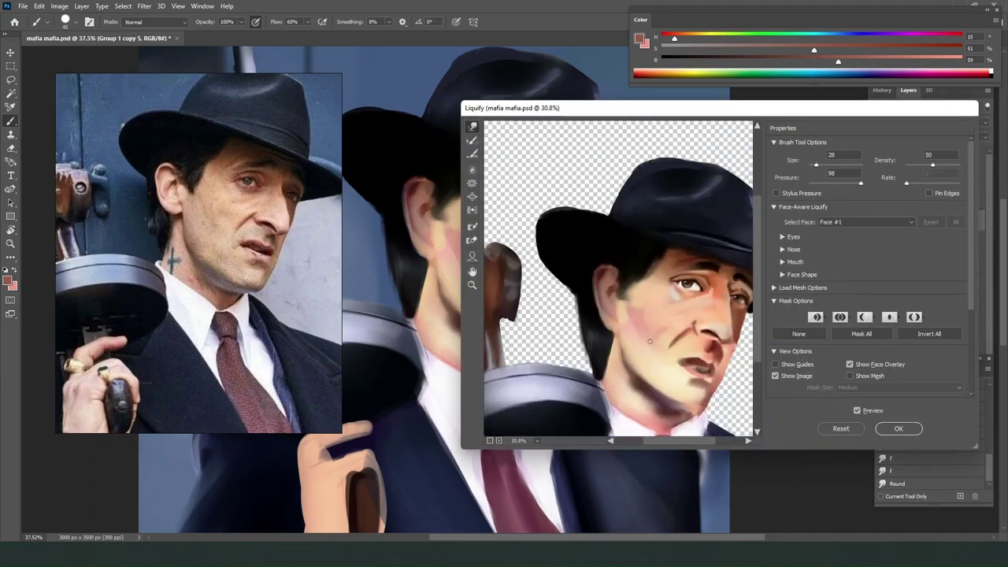
drag(679, 442, 691, 443)
scroll(666, 403, down, 2)
scroll(665, 402, down, 1)
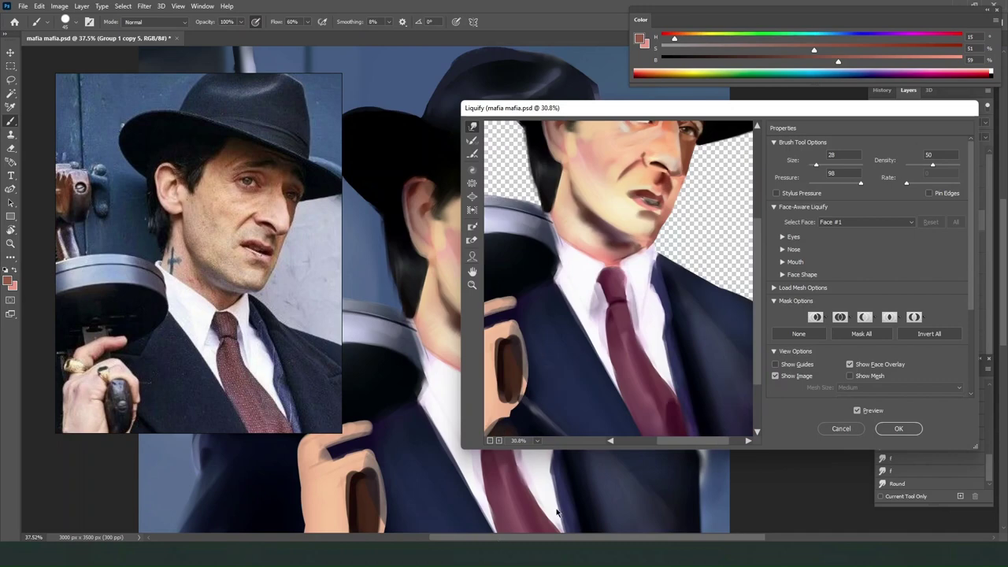
scroll(630, 378, up, 1)
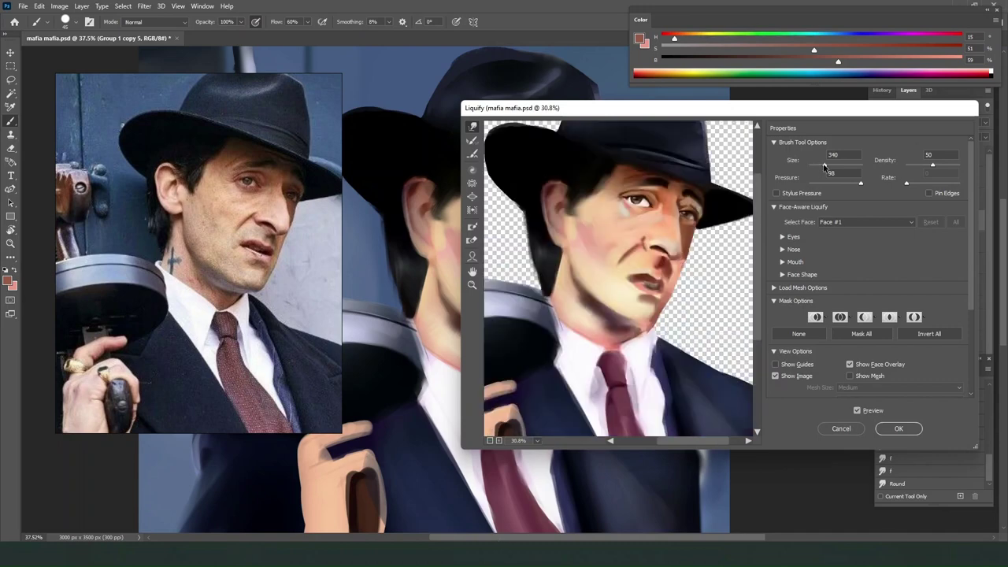
Refine the cheek contour beside the nose using a size 305 warp brush, comparing it with the unwarped version.
drag(825, 167, 824, 167)
mouse_move(680, 254)
mouse_down()
mouse_move(691, 253)
mouse_move(672, 247)
mouse_up()
key(ctrl+z)
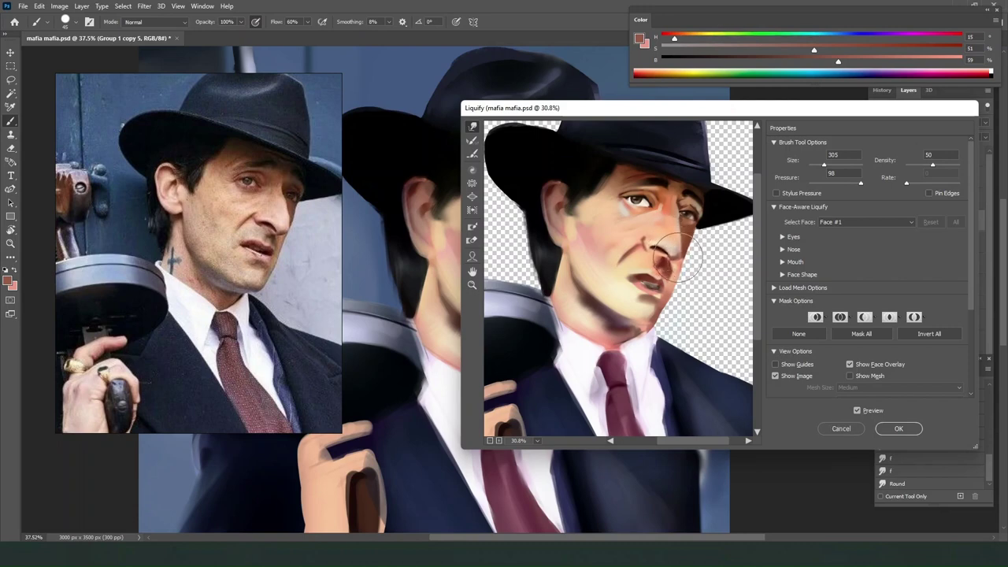
click(858, 410)
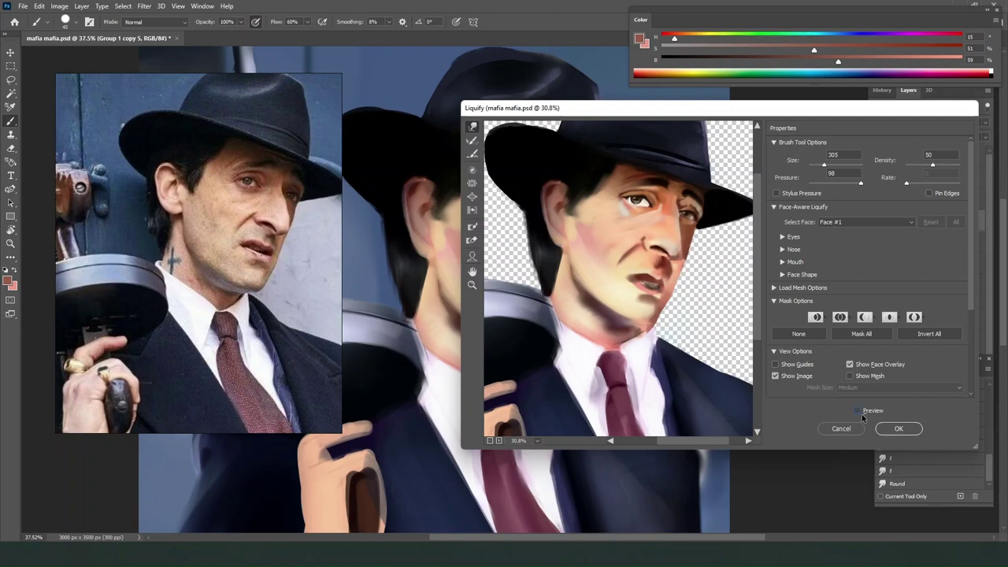
click(858, 411)
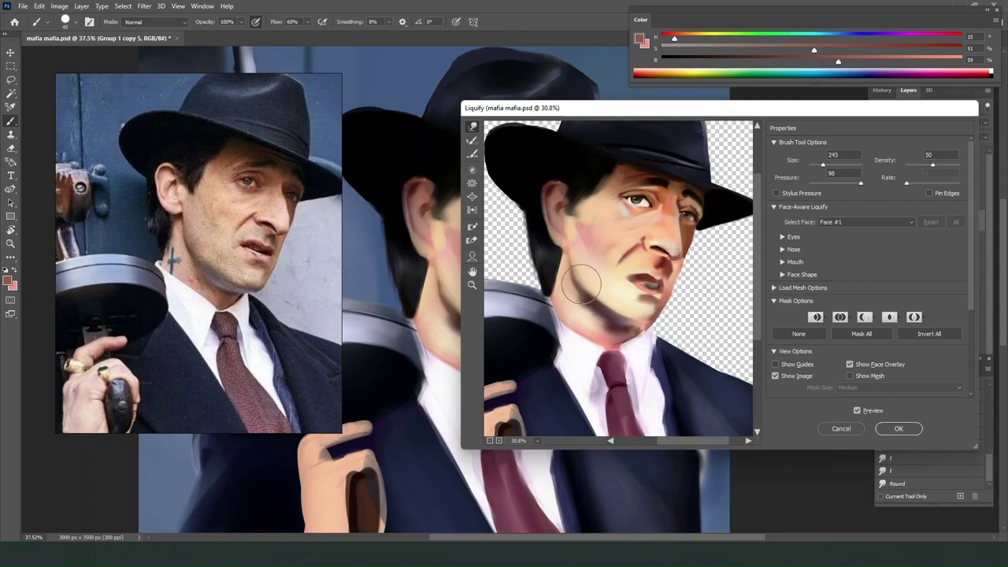
Enlarge the warp brush to size 664 and reshape the hat brim, comparing it with the unwarped version.
scroll(580, 281, down, 2)
scroll(607, 315, down, 1)
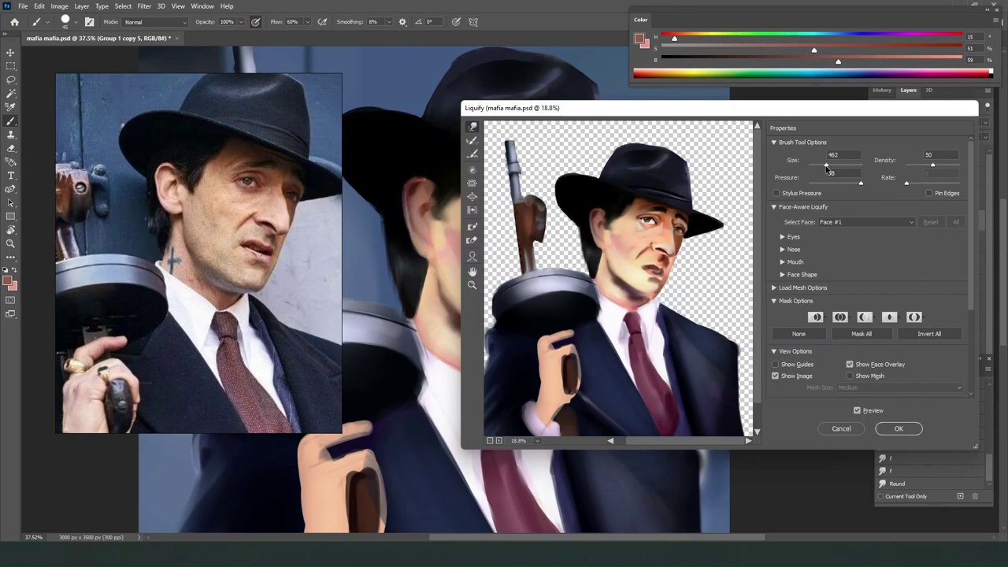
scroll(238, 197, down, 4)
scroll(265, 186, up, 2)
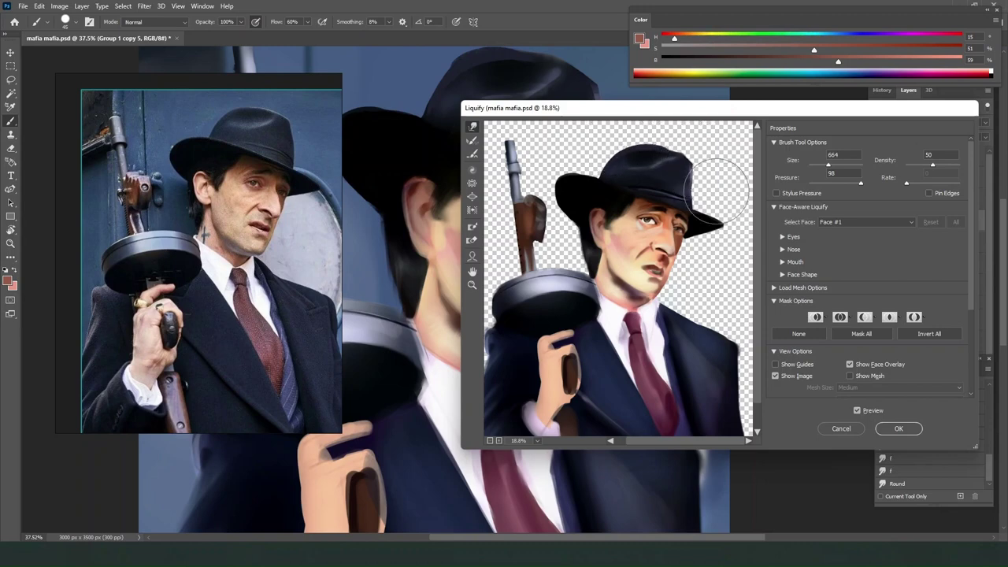
click(858, 412)
click(858, 412)
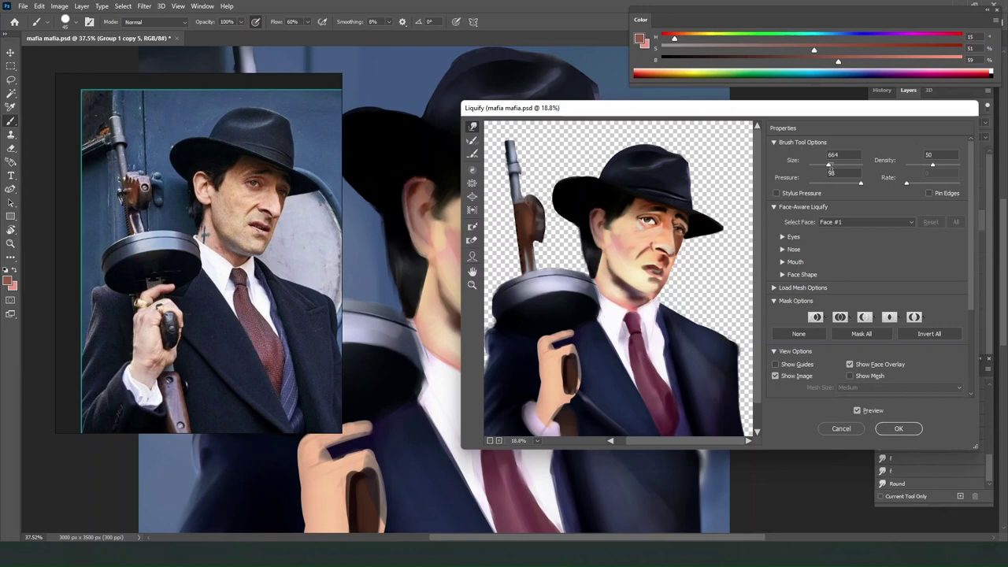
Reshape the outer edge of the jacket's far shoulder and sleeve with a size 1318 warp brush.
drag(829, 165, 824, 166)
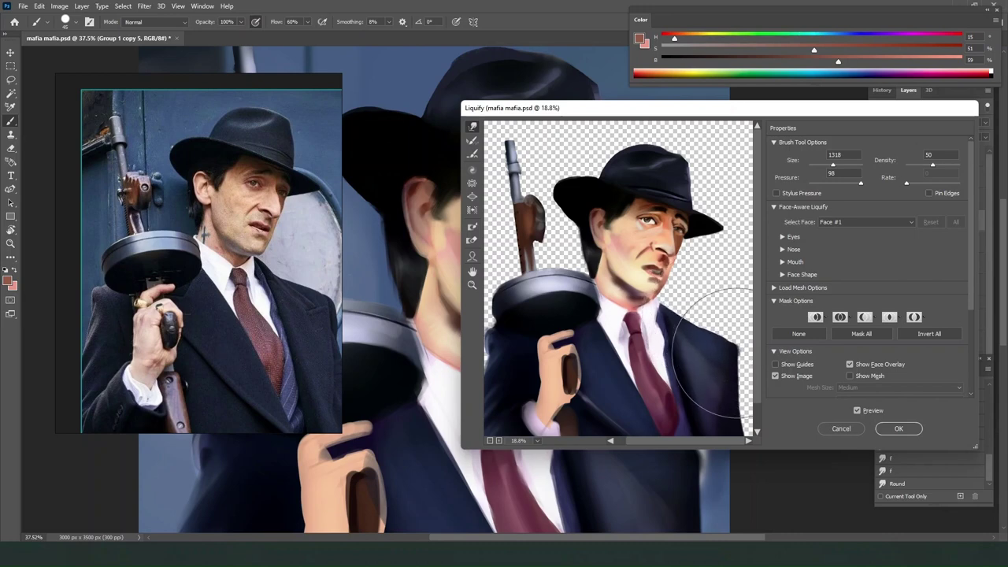
drag(738, 352, 735, 356)
mouse_move(736, 410)
mouse_down()
mouse_move(739, 393)
mouse_move(739, 402)
mouse_up()
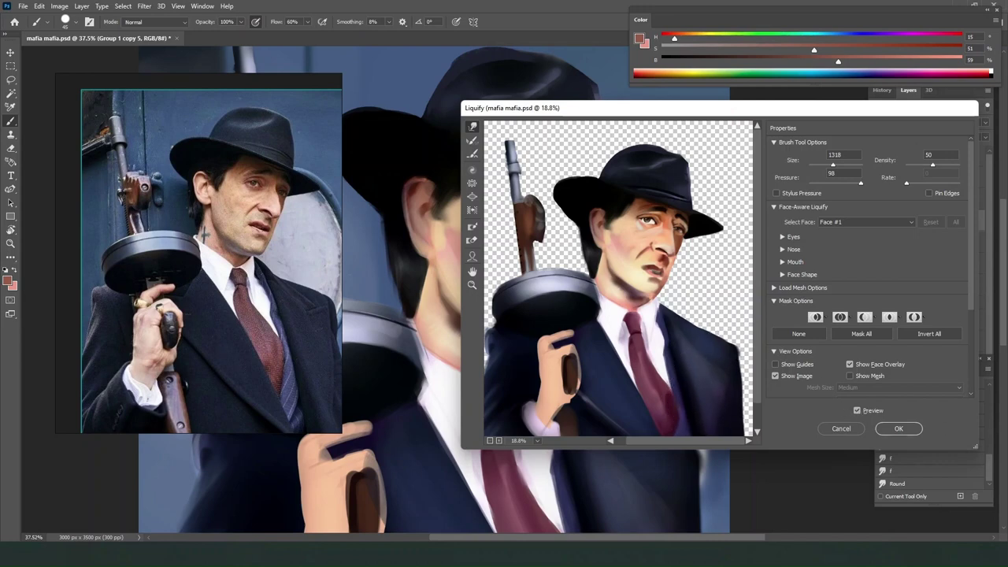
Compare the warped hat and jacket with the original image by switching the preview off and on.
click(857, 411)
click(858, 413)
click(859, 413)
click(858, 412)
click(858, 412)
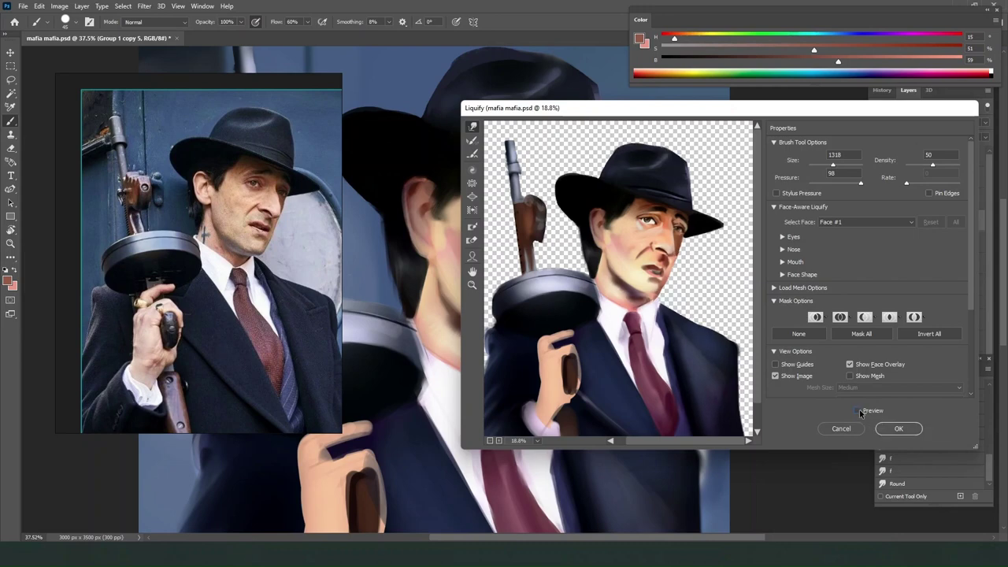
click(859, 412)
click(859, 412)
click(858, 412)
click(858, 412)
click(858, 412)
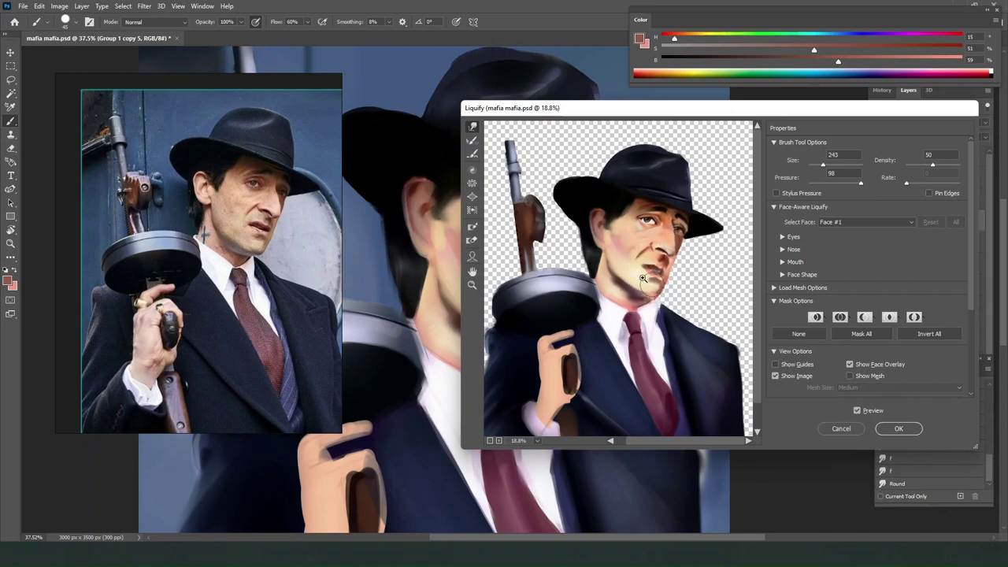
Warp the chin and the area around the near eye, reducing the brush size from 243 to 77.
mouse_move(642, 279)
mouse_down()
mouse_move(640, 269)
mouse_move(651, 293)
mouse_up()
drag(650, 221, 639, 223)
alt+scroll(653, 214, up, 5)
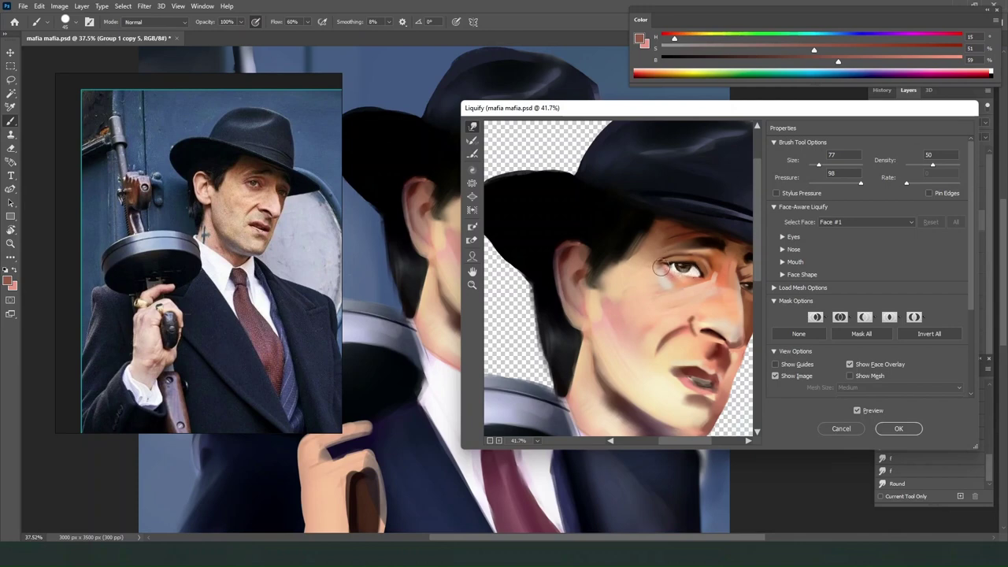
Compare the warped face with the original, check the whole figure and apply the Liquify filter.
click(858, 410)
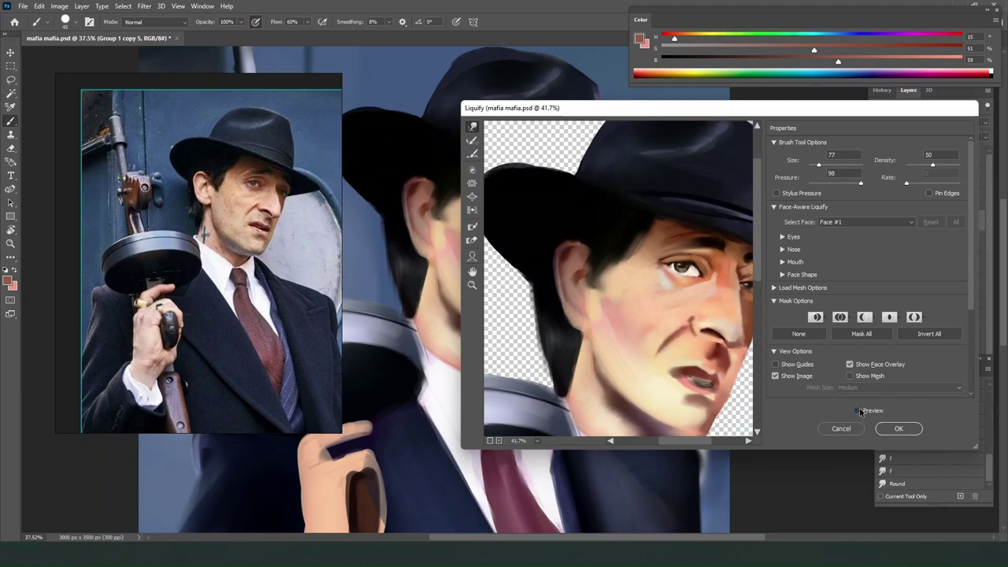
click(858, 410)
scroll(622, 271, down, 7)
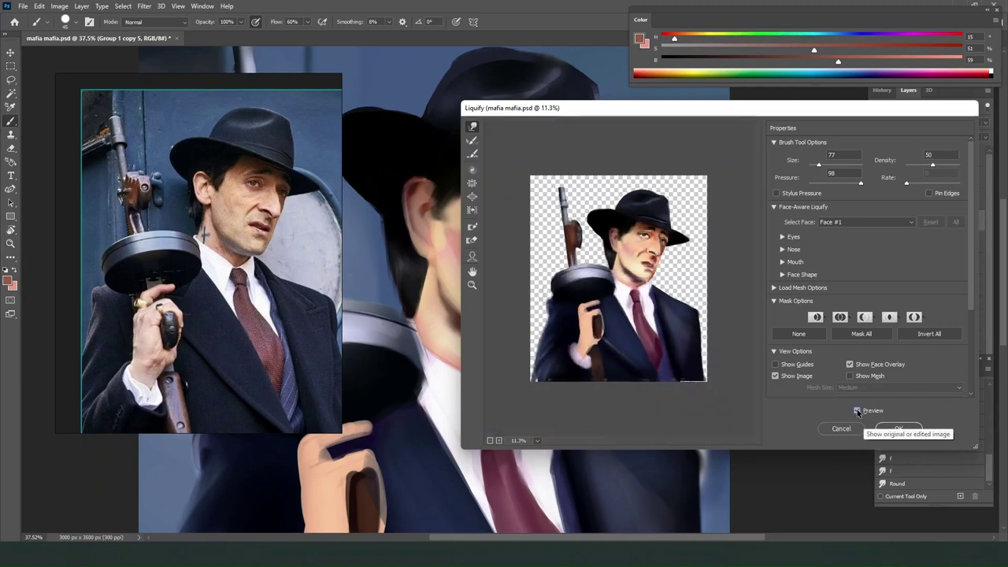
click(882, 428)
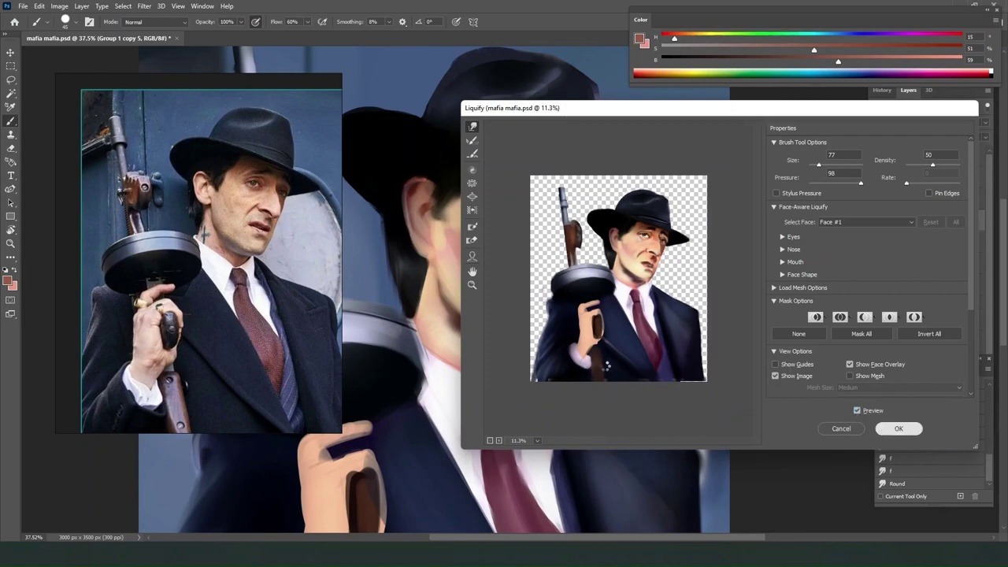
Sample a pale grey and touch up the skin around the outer corner of the near eye.
scroll(506, 208, up, 2)
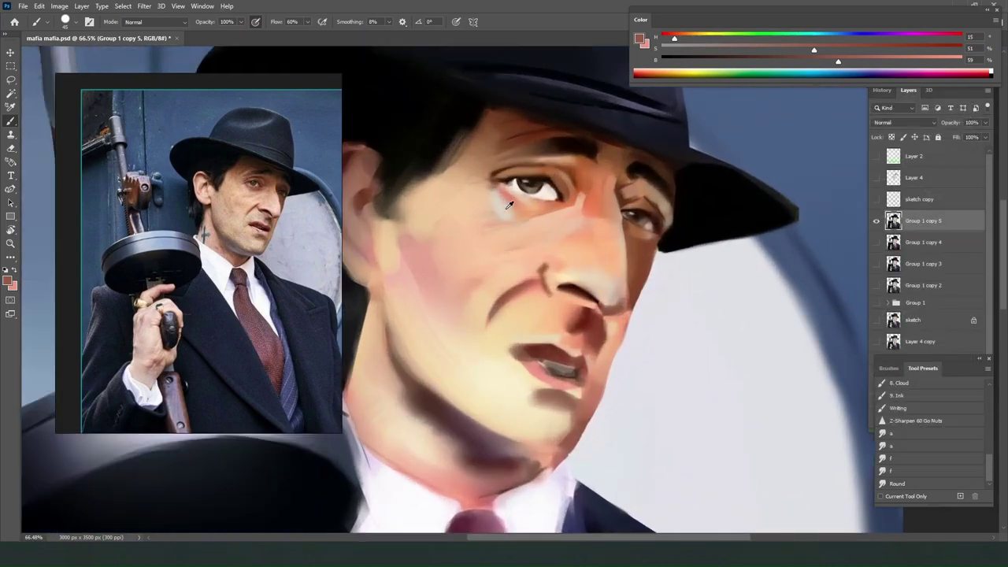
alt+click(509, 178)
scroll(503, 173, down, 1)
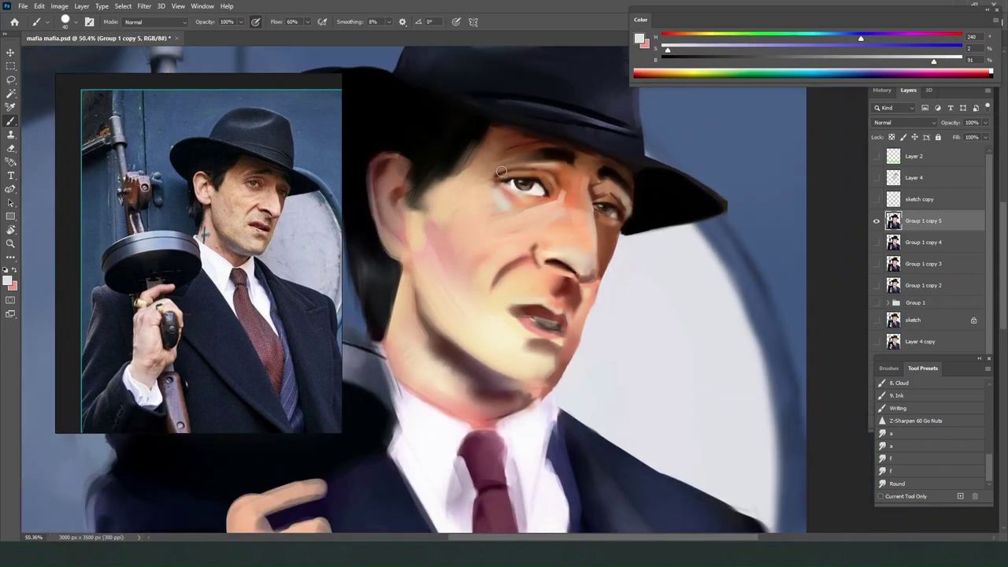
Refine the near corner of the mouth with sampled cream skin and dark brown tones, following the enlarged reference face.
scroll(259, 170, up, 4)
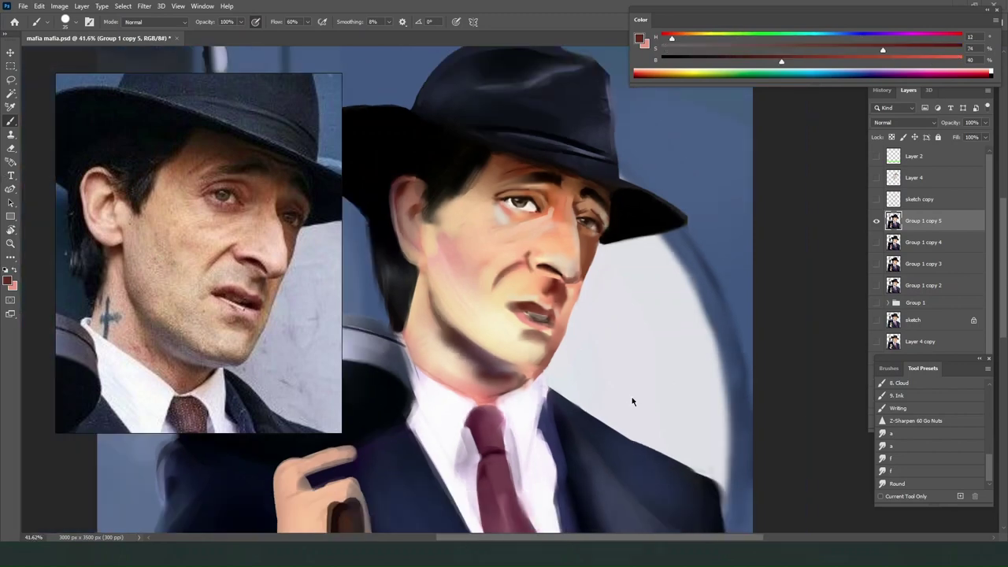
alt+click(519, 304)
alt+click(524, 299)
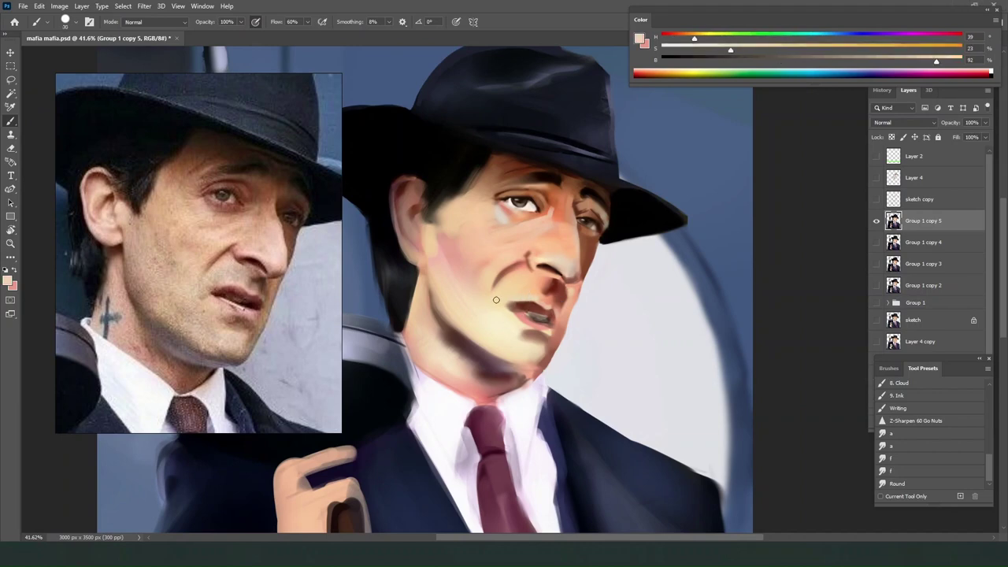
alt+click(531, 308)
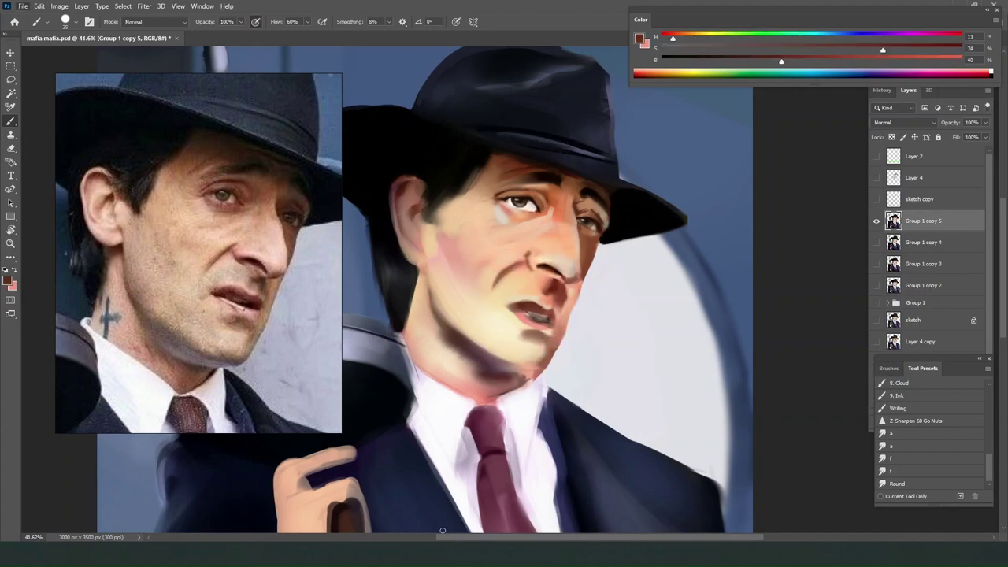
Sample near-black from the near eyebrow and redraw the upper lash line of the near eye.
scroll(540, 244, down, 4)
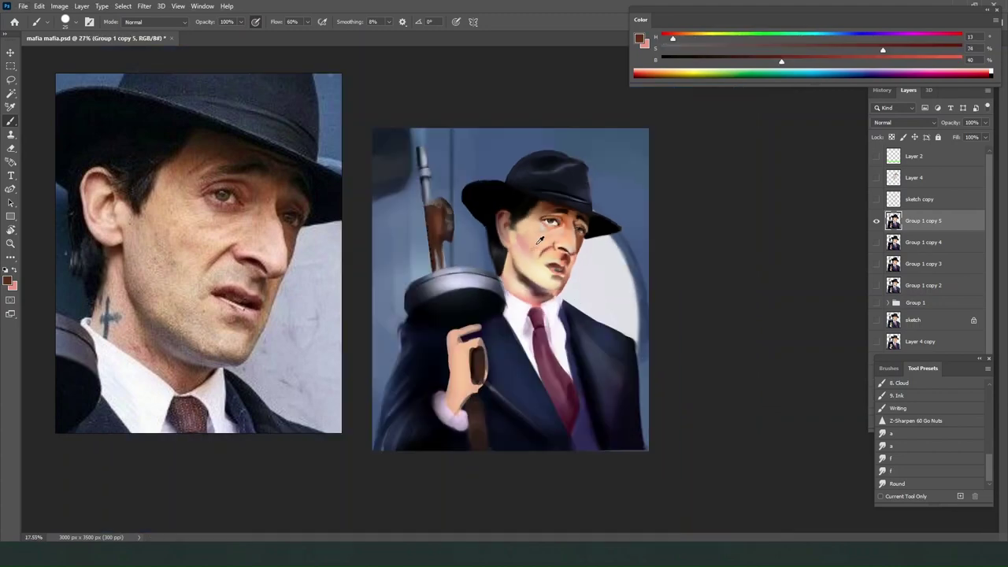
scroll(546, 242, up, 4)
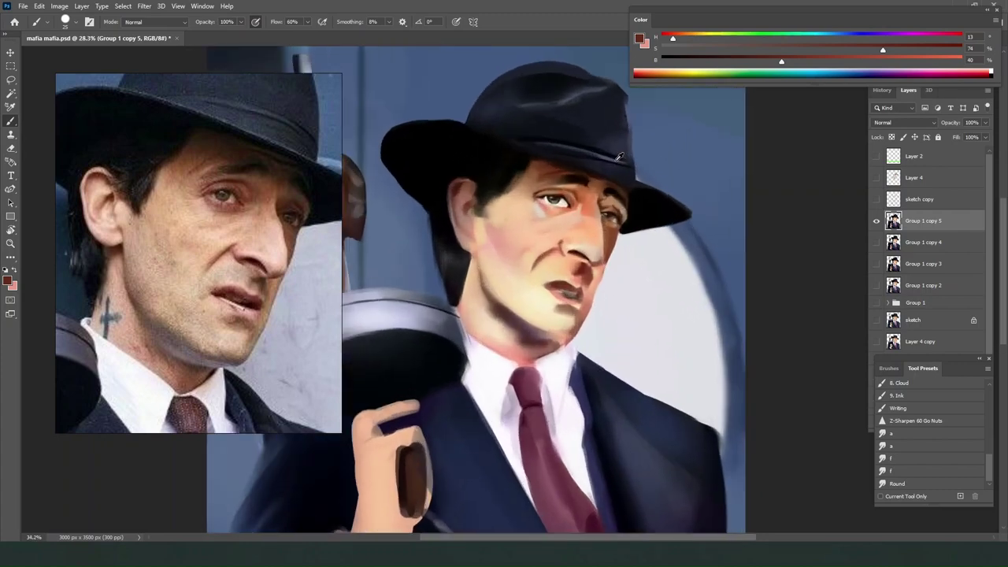
scroll(610, 162, up, 2)
alt+click(563, 181)
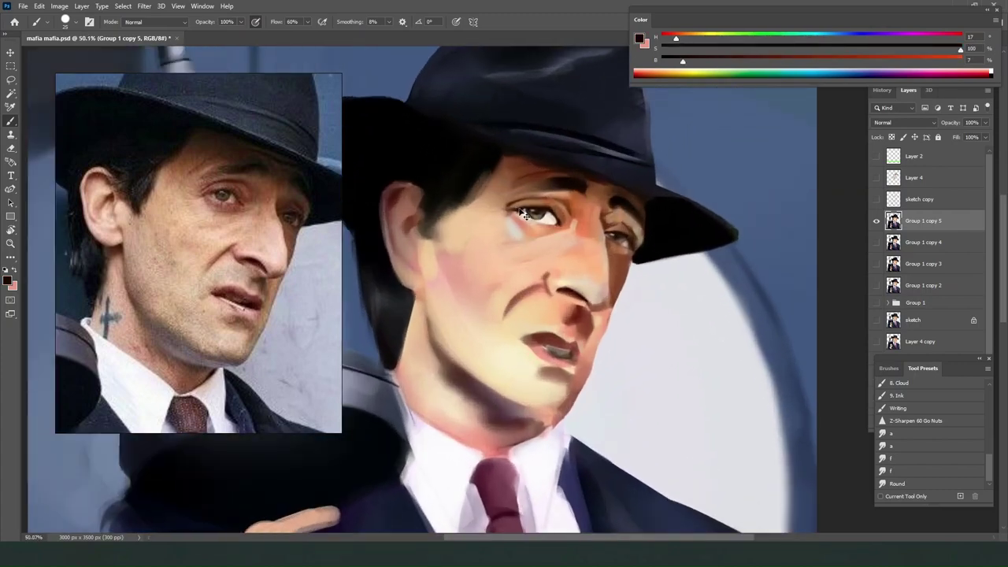
key([)
key(])
drag(521, 211, 539, 206)
key(bracketleft)
key(bracketright)
key(bracketright)
Refine the white and iris of the near eye with sampled off-white, near-black and dark brown tones.
alt+click(548, 216)
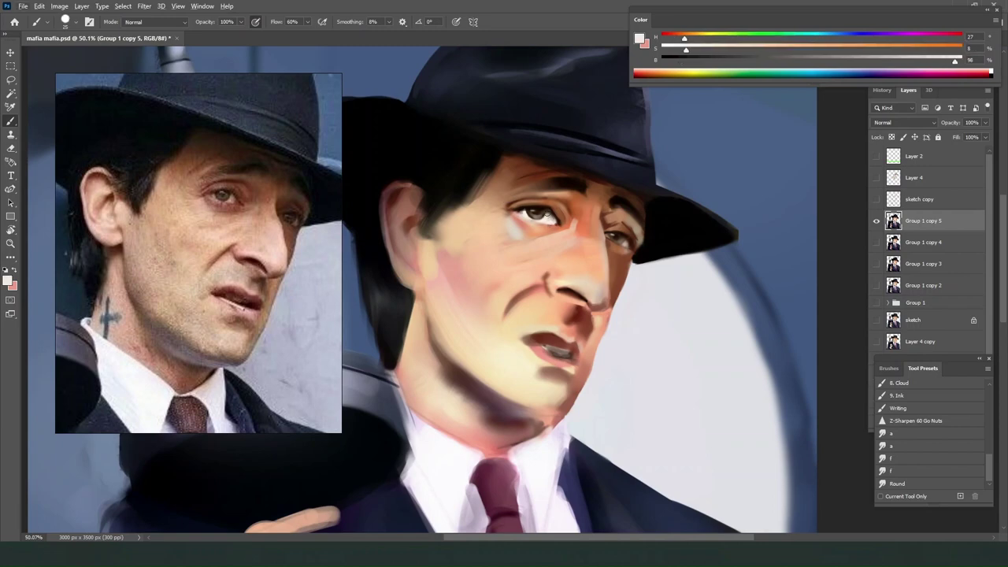
alt+click(554, 214)
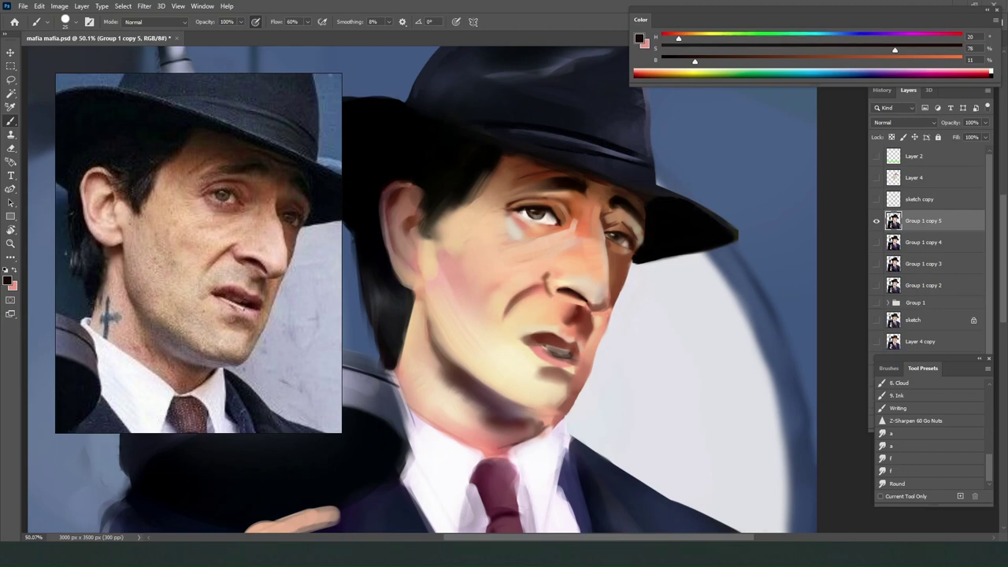
alt+click(545, 204)
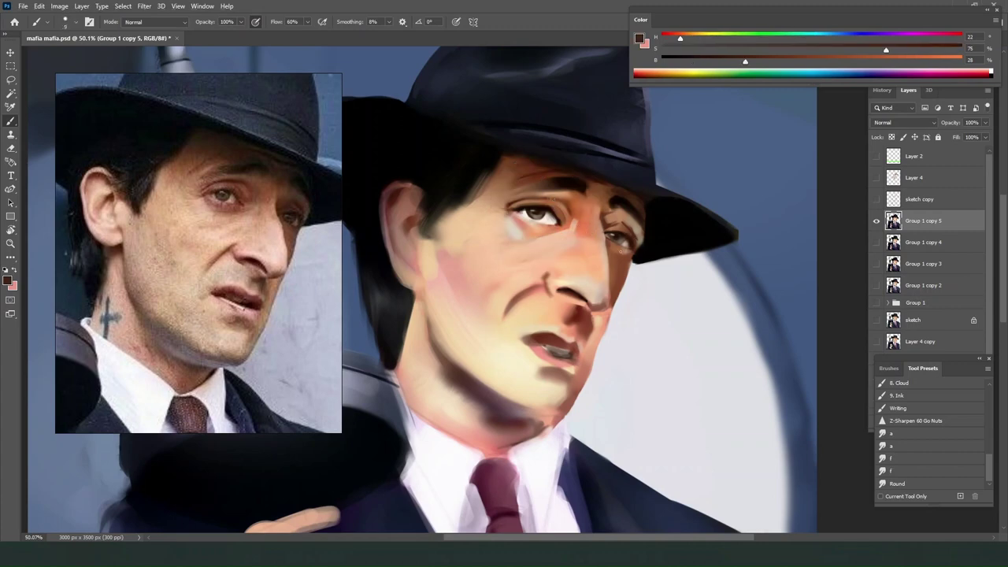
Fill in the far eyebrow in the sampled dark brown with an enlarged brush.
key(bracketright)
key(bracketright)
key(bracketright)
key(bracketright)
key(bracketright)
key(bracketright)
Blend the near eyebrow and the shadow under the jaw using the Round smudge preset at 20% strength.
click(904, 484)
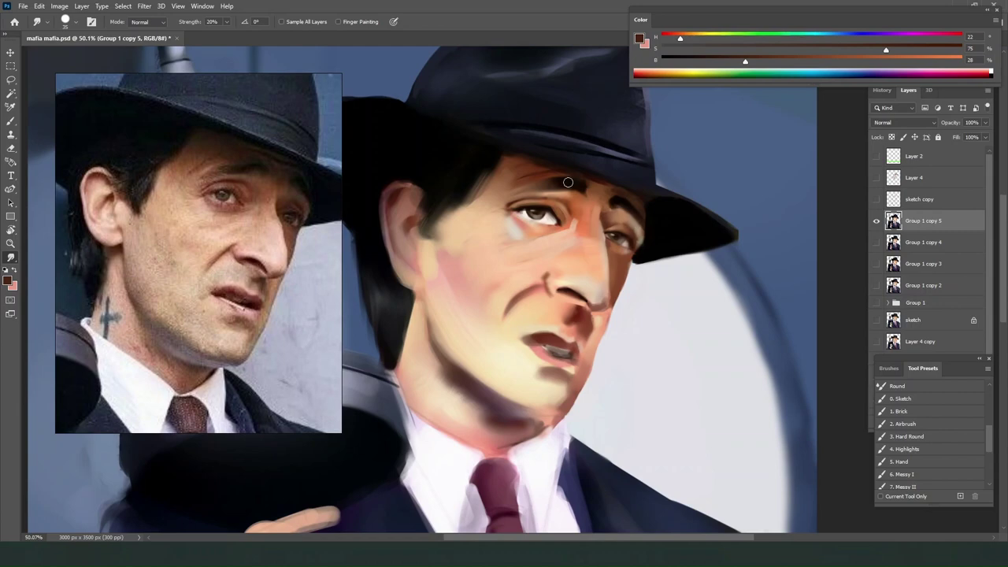
key([)
key([)
key([)
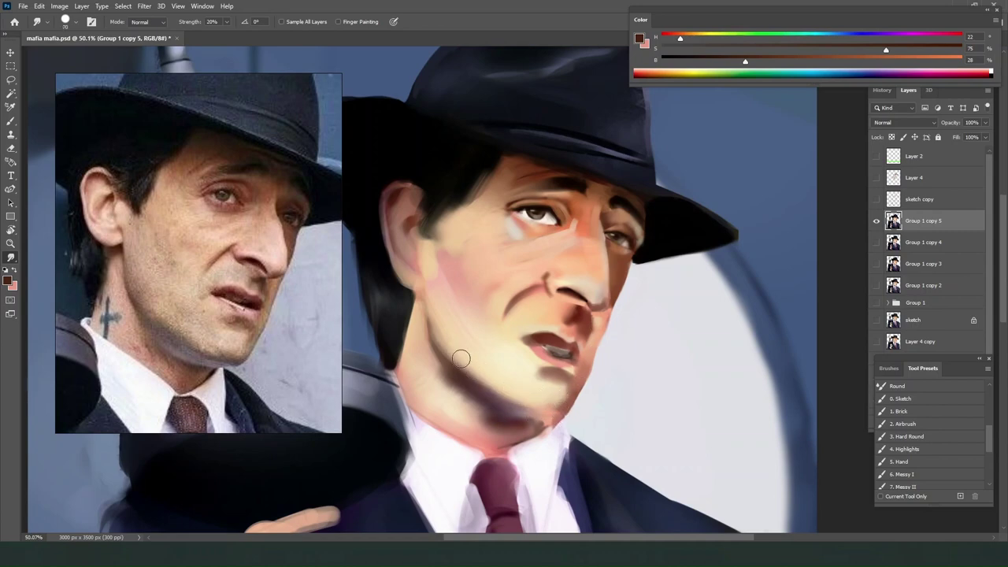
mouse_move(555, 431)
mouse_down()
mouse_move(453, 378)
mouse_move(517, 429)
mouse_move(448, 395)
mouse_up()
Sample a light cream skin tone from the neck and lighten the neck below the jaw shadow.
key(bracketright)
key(b)
alt+click(430, 375)
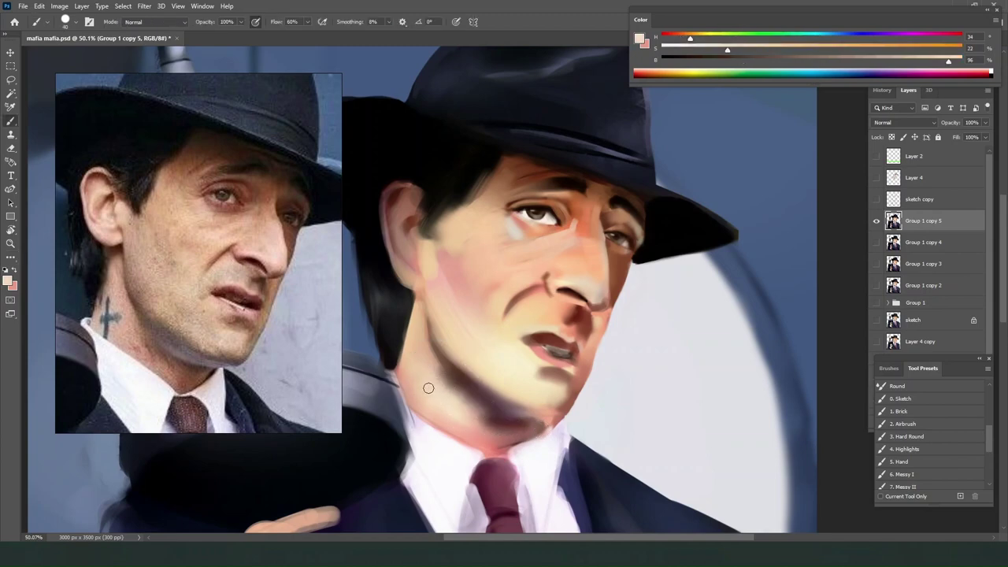
drag(446, 382, 448, 396)
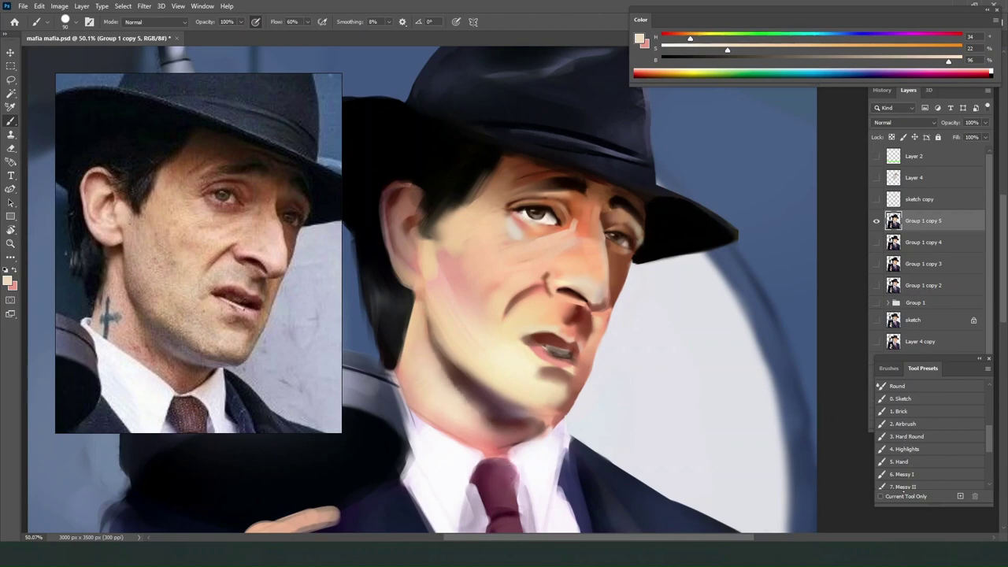
Smudge the skin between the near eye and its eyebrow with the Round smudge preset.
drag(987, 439, 990, 484)
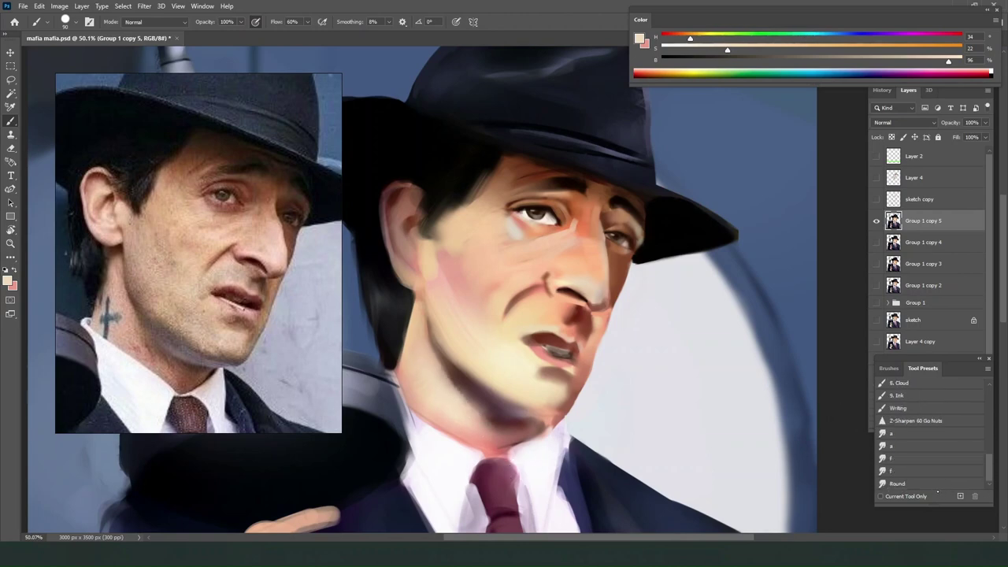
click(914, 475)
click(899, 482)
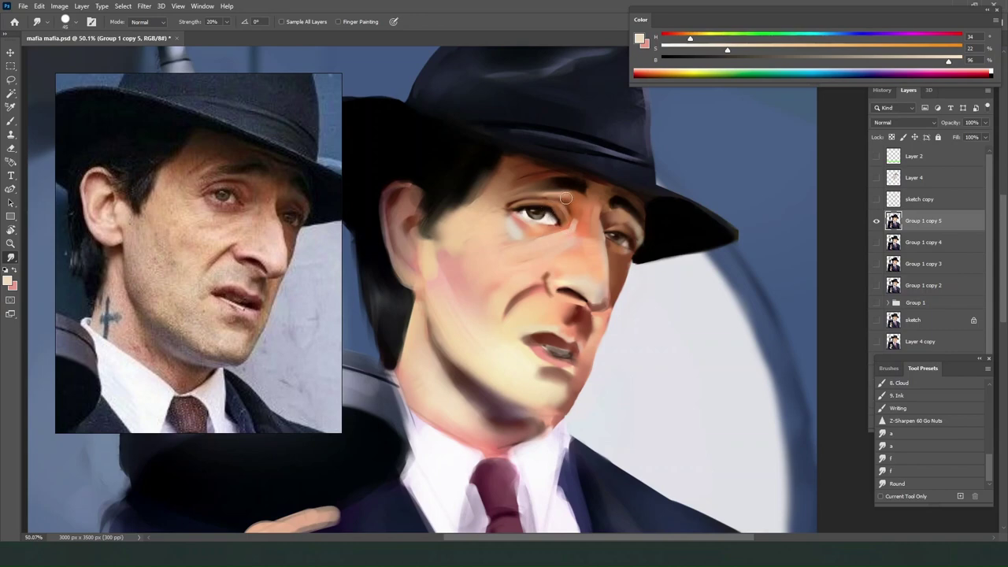
Rework the near eye's upper lid with sampled peach and brown skin tones using a smaller brush, undoing one unwanted stroke.
key(b)
alt+click(542, 212)
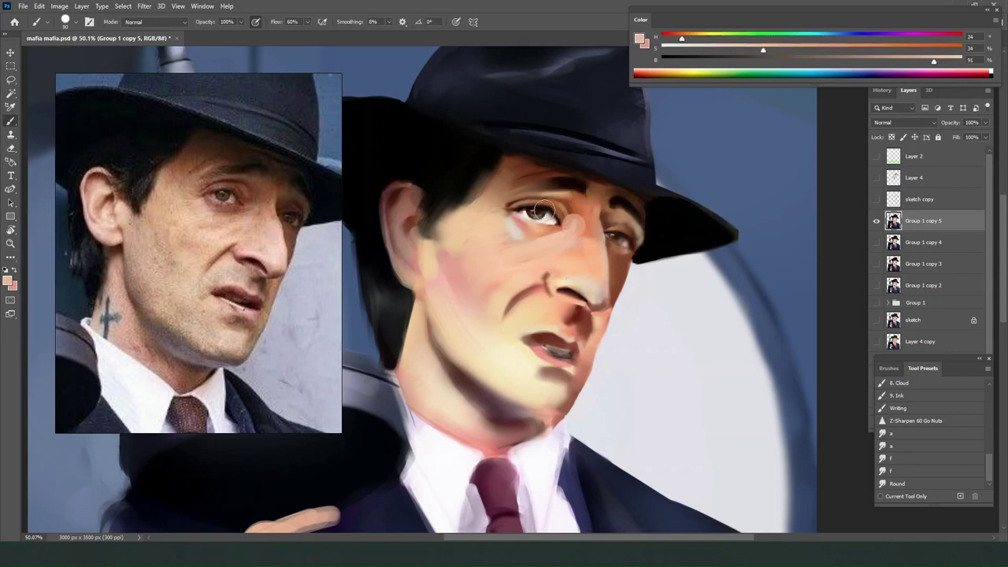
key(bracketleft)
key(bracketleft)
key(bracketleft)
key(bracketleft)
key(ctrl+z)
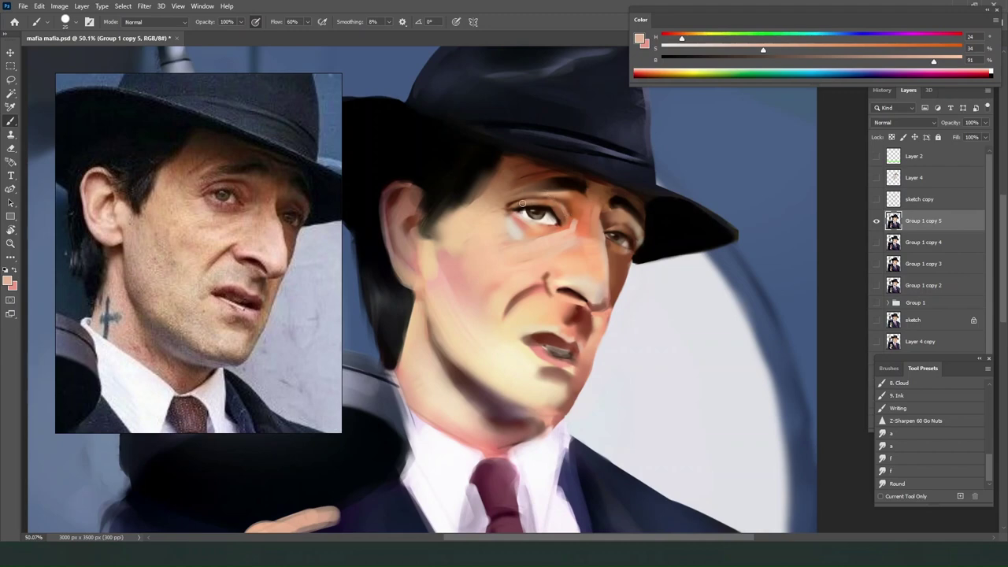
alt+click(522, 202)
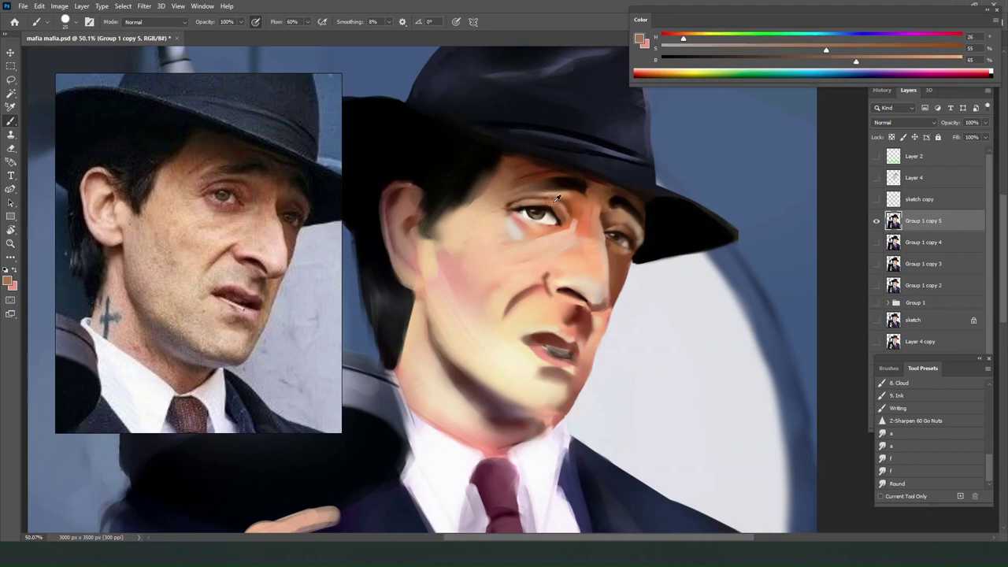
alt+click(557, 198)
alt+click(575, 221)
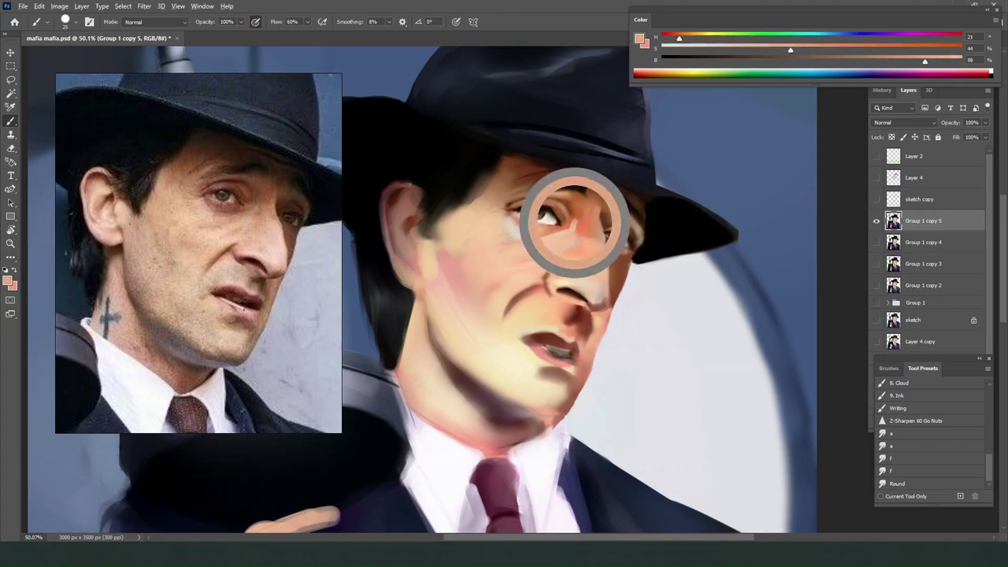
drag(526, 205, 543, 203)
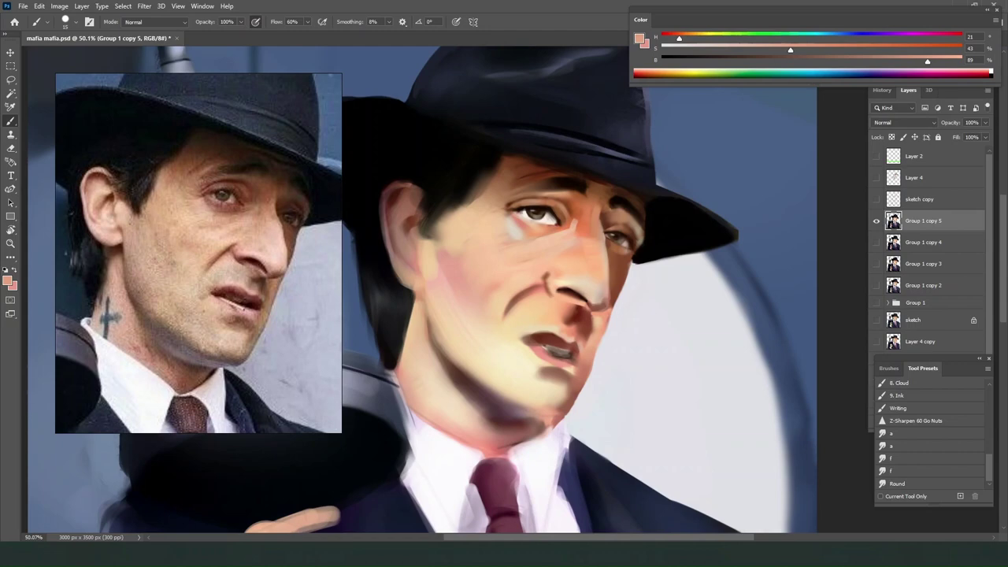
Sample skin tones beside the nose and soften the fold running from the nostril towards the mouth.
alt+click(522, 296)
alt+click(521, 302)
alt+click(523, 288)
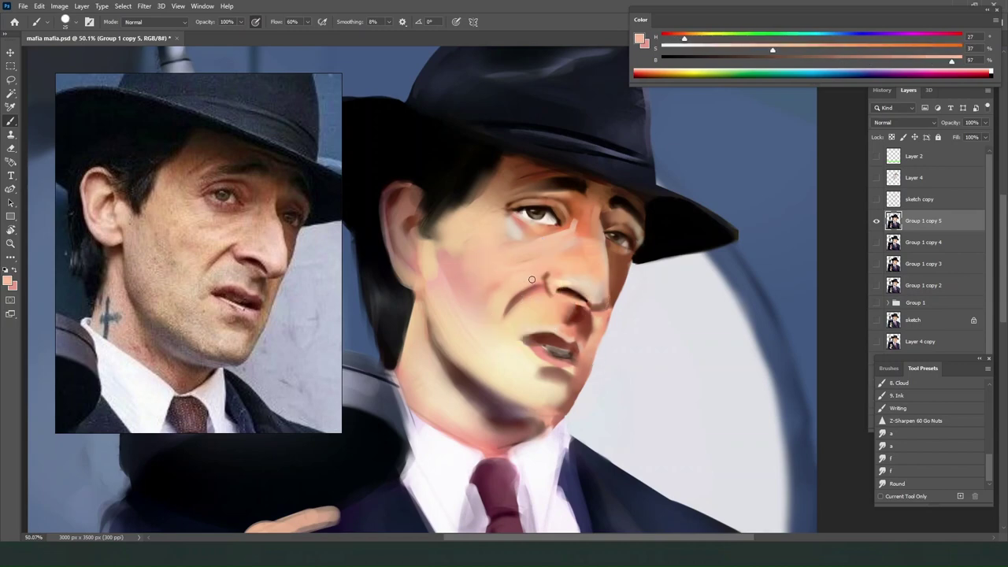
drag(533, 281, 489, 328)
Darken the fold between nostril and mouth with near-black red (H 4, S 86, B 6) and smudge it with the Round preset.
click(680, 59)
click(919, 47)
drag(682, 38, 665, 38)
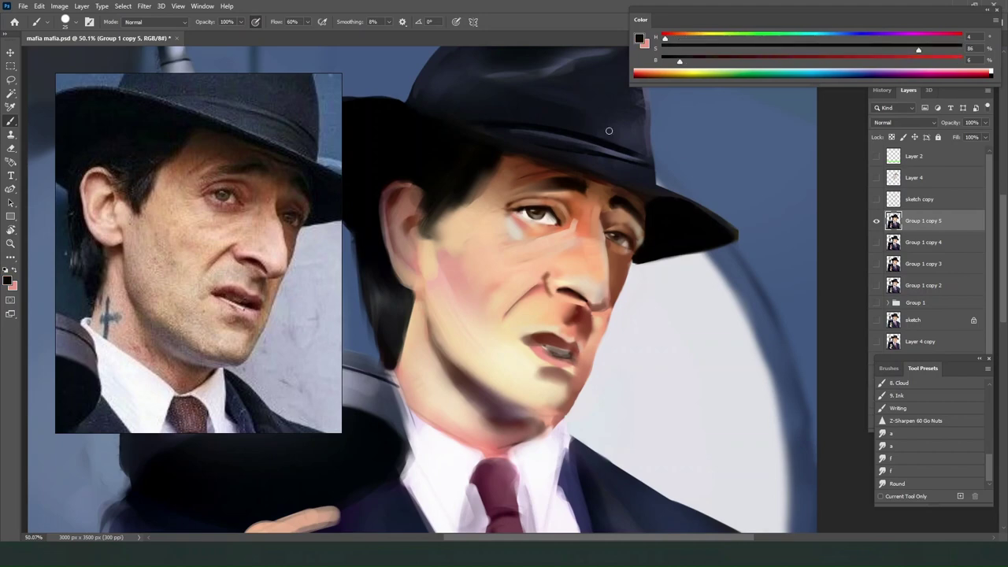
key(bracketleft)
key(bracketleft)
drag(542, 286, 510, 315)
drag(508, 316, 541, 284)
key(ctrl+z)
key(bracketright)
click(898, 483)
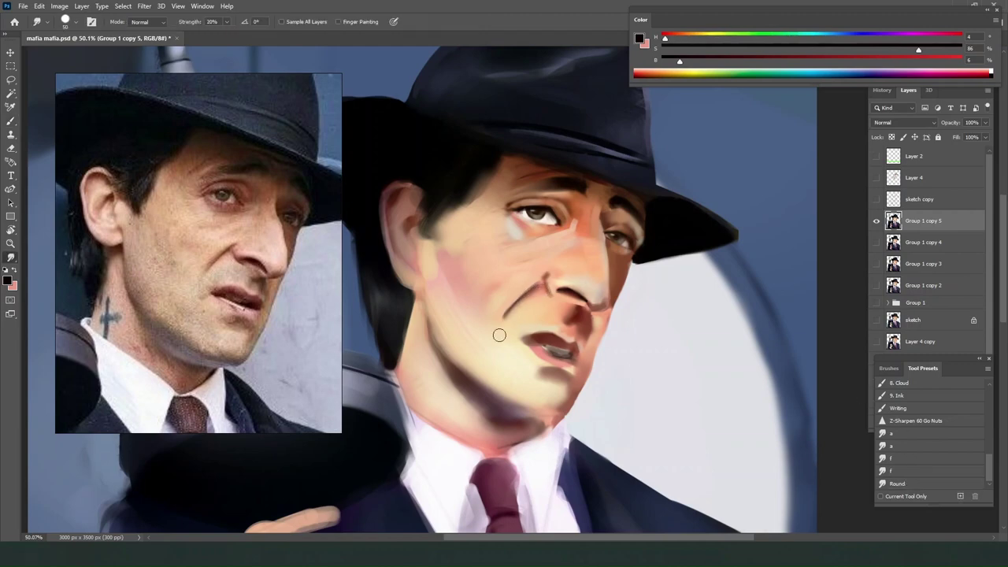
Deepen the fold's upper end beside the nostril with dark red (H 3, S 82, B 11) and smudge it with the Round preset.
key(b)
alt+click(517, 293)
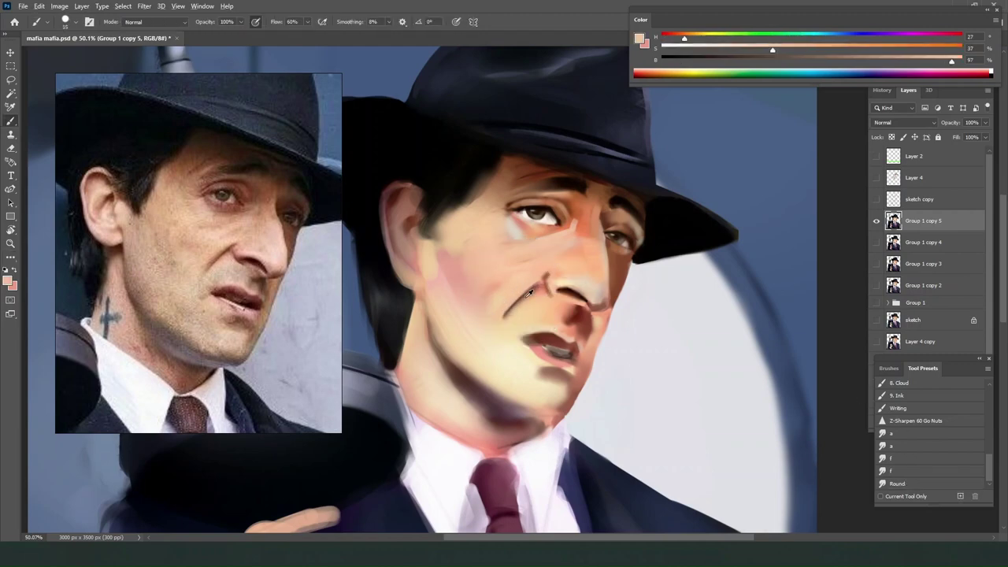
alt+click(548, 277)
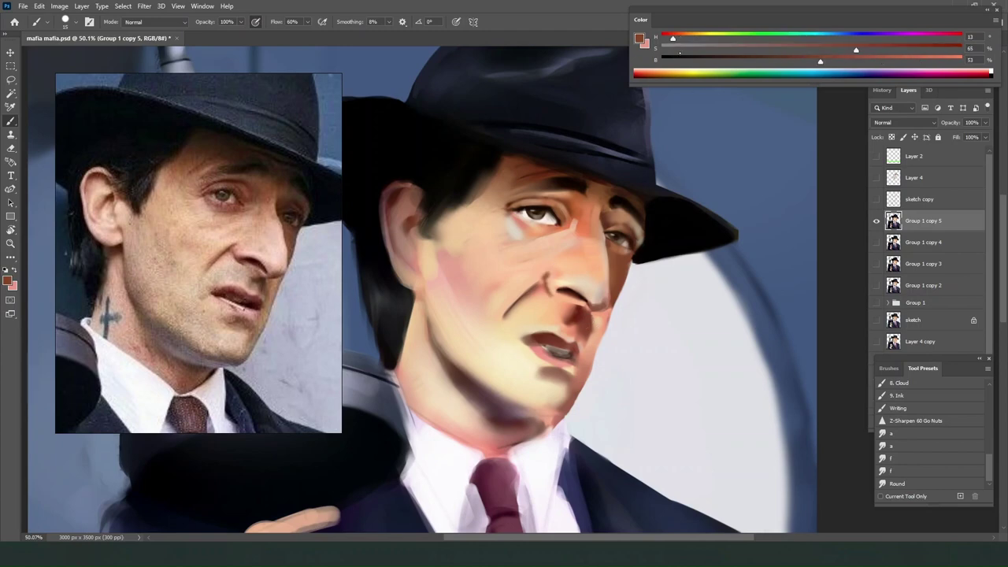
click(695, 59)
click(908, 48)
click(664, 37)
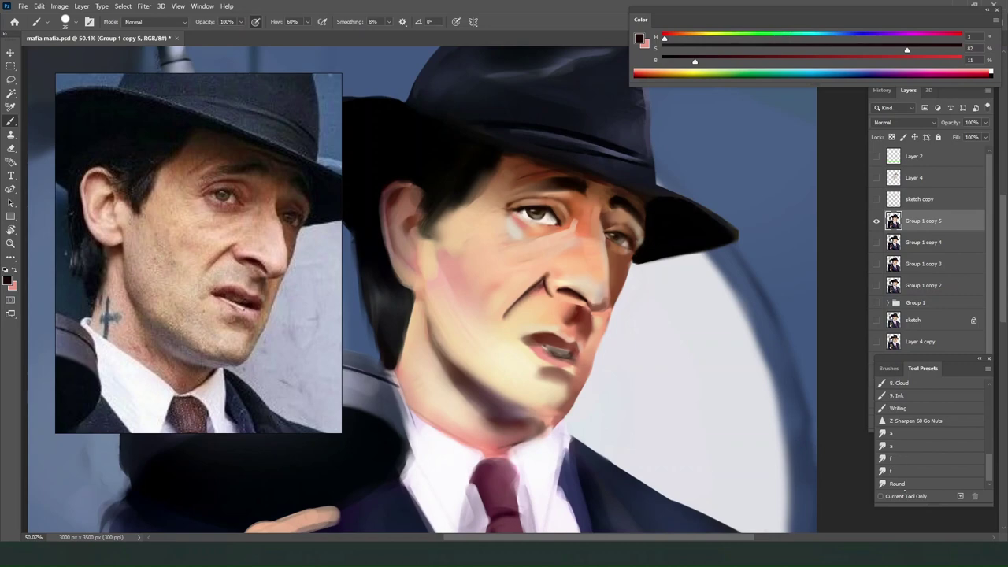
click(902, 484)
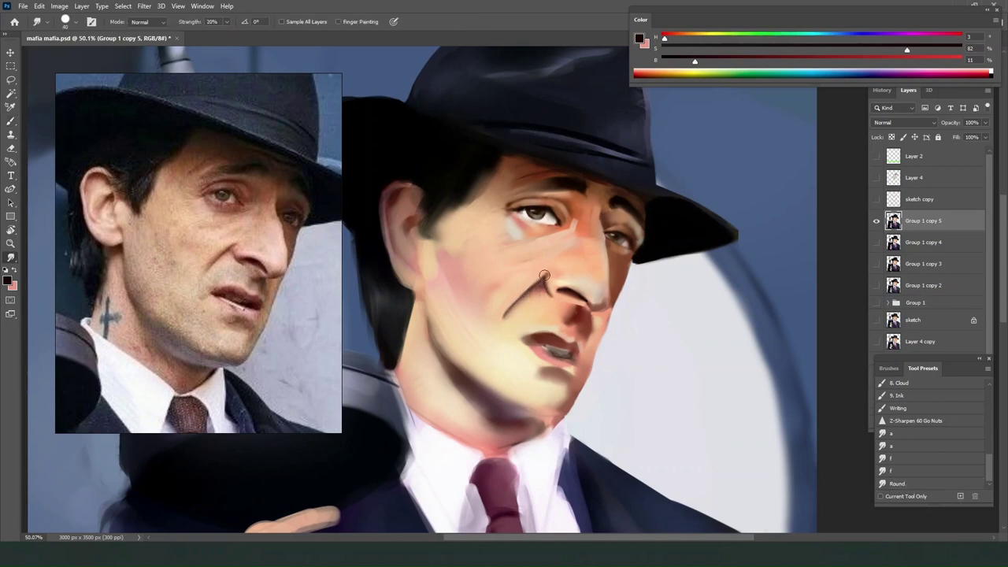
Lighten the cheek around the fold with sampled peach and cream tones and rework its edge with a smaller brush in sampled brown.
key(b)
alt+click(507, 307)
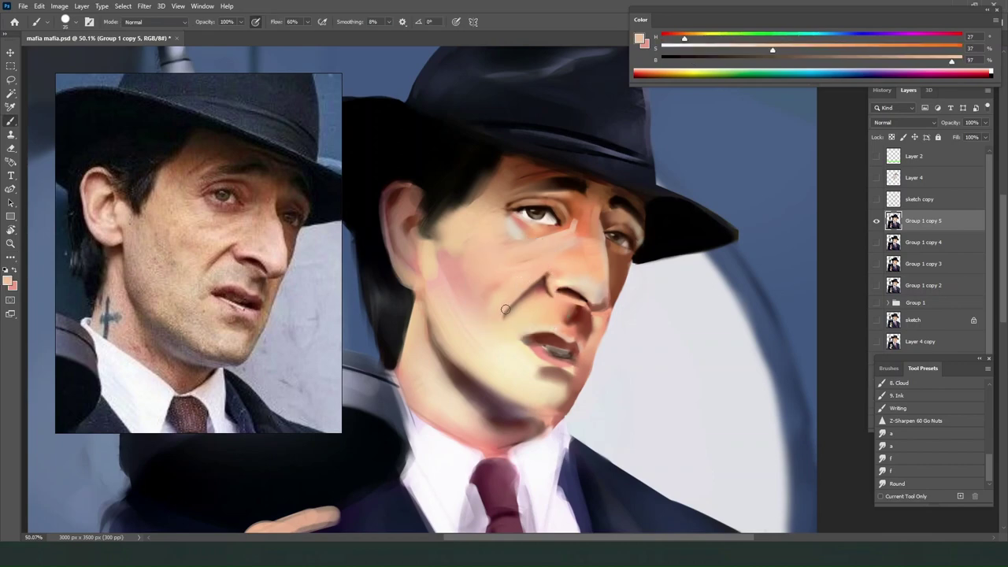
alt+click(512, 327)
alt+click(533, 387)
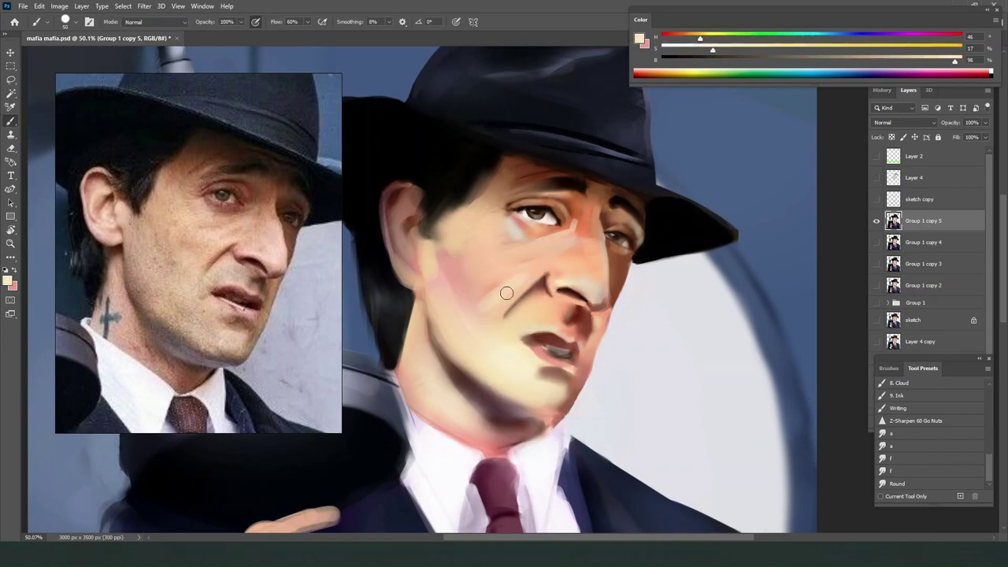
alt+click(534, 287)
key([)
key([)
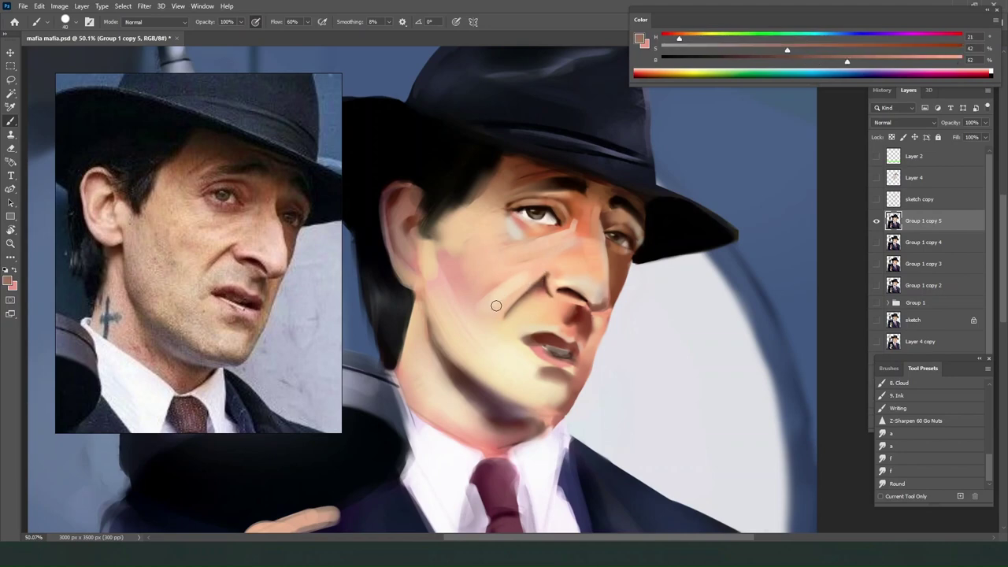
drag(496, 301, 527, 278)
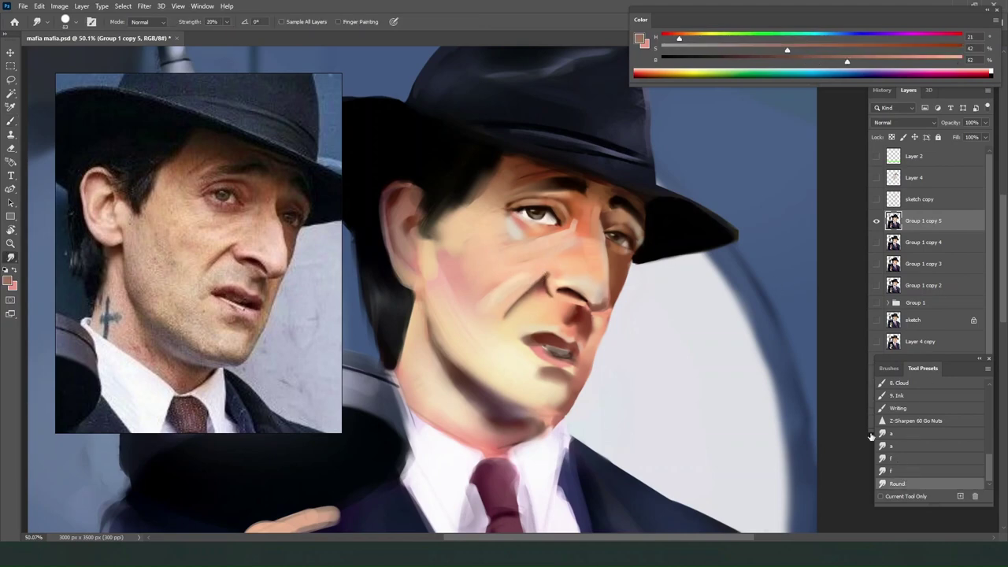
Clean up the skin beside the nostril and between the fold and the mouth with sampled peach skin tones.
alt+click(543, 285)
alt+drag(543, 285, 520, 286)
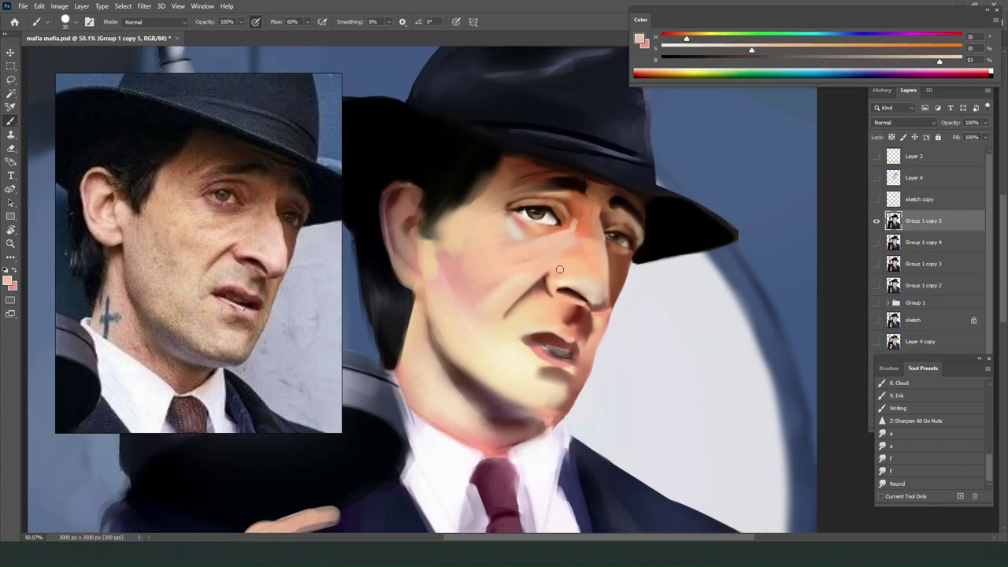
alt+click(511, 286)
alt+click(545, 289)
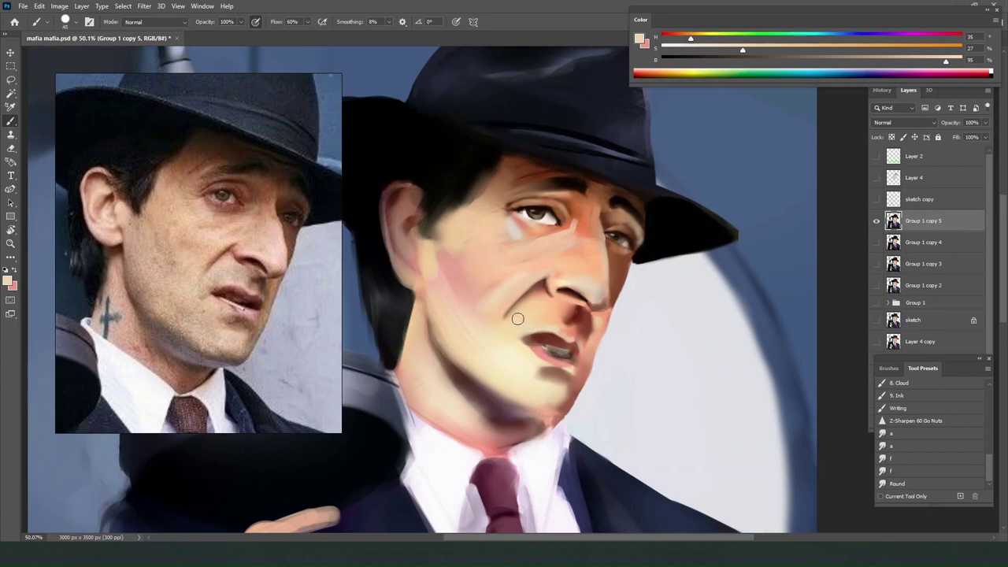
drag(537, 314, 530, 323)
Dab a sampled brown shadow onto the chin just beneath the lower lip.
alt+click(521, 327)
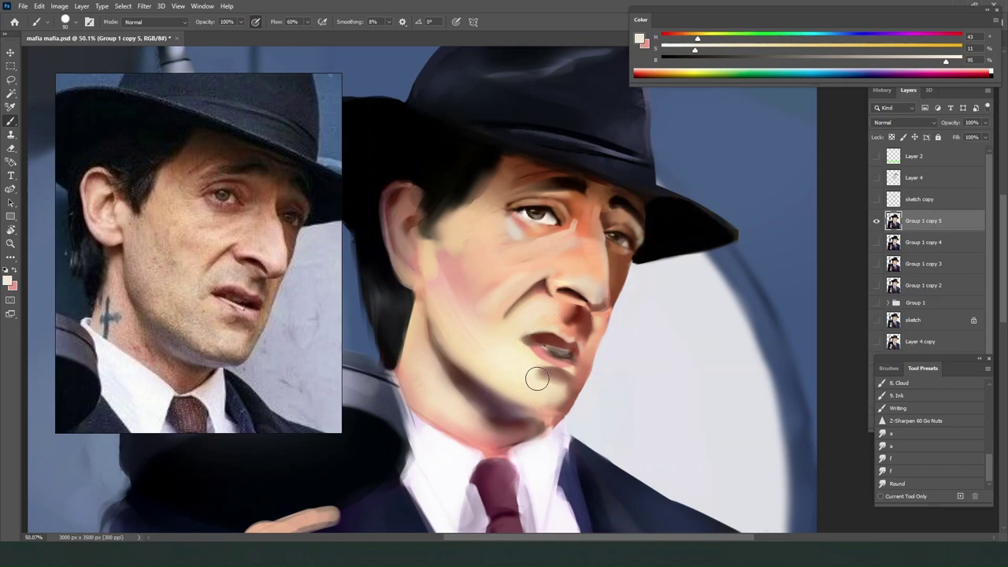
alt+click(561, 391)
click(554, 379)
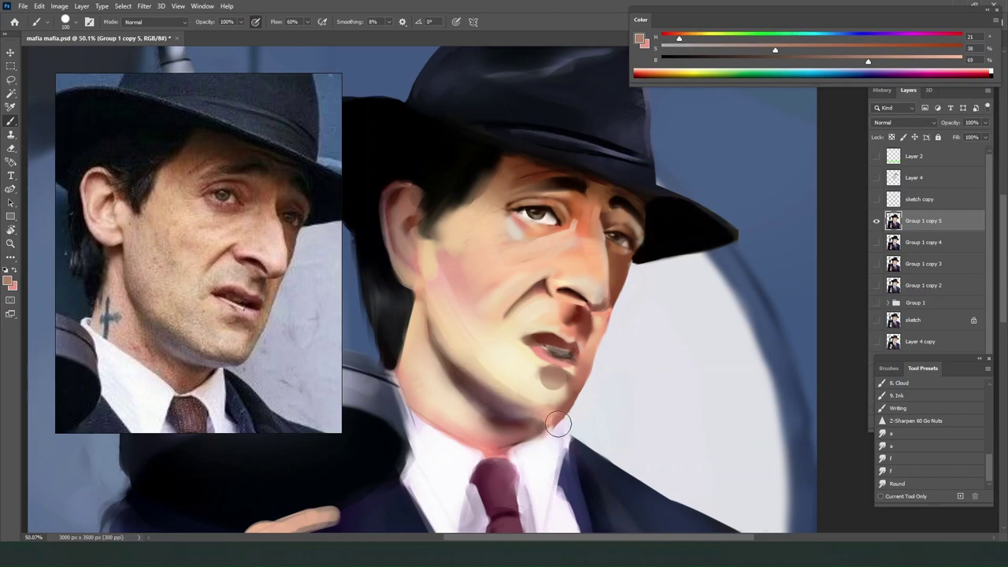
Paint over part of the pink patch on the near cheek with sampled cream and peach tones using a smaller brush.
alt+click(491, 361)
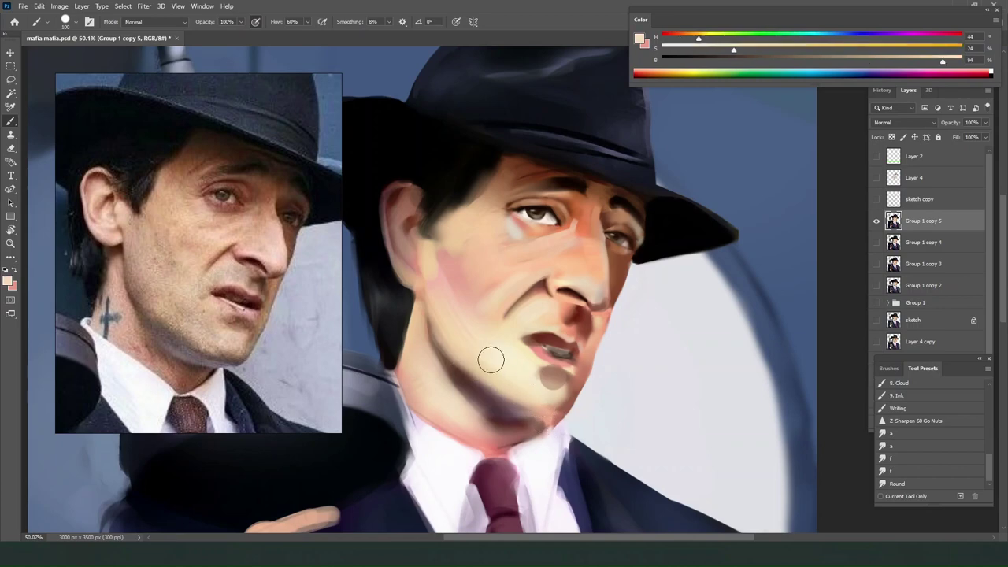
alt+click(488, 290)
alt+click(528, 312)
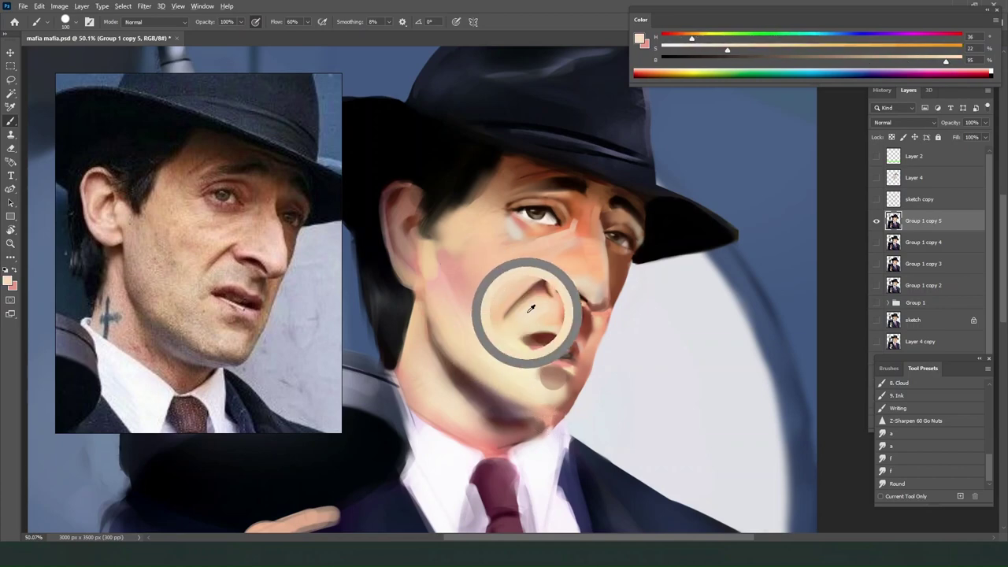
key(bracketleft)
key(bracketleft)
key(bracketleft)
key(bracketleft)
key(bracketleft)
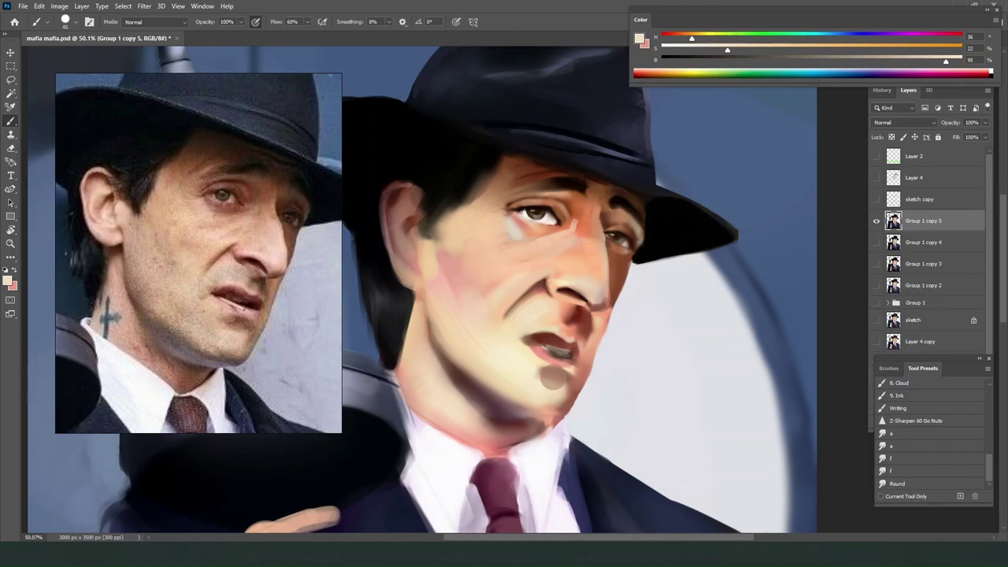
drag(463, 270, 468, 293)
alt+click(484, 270)
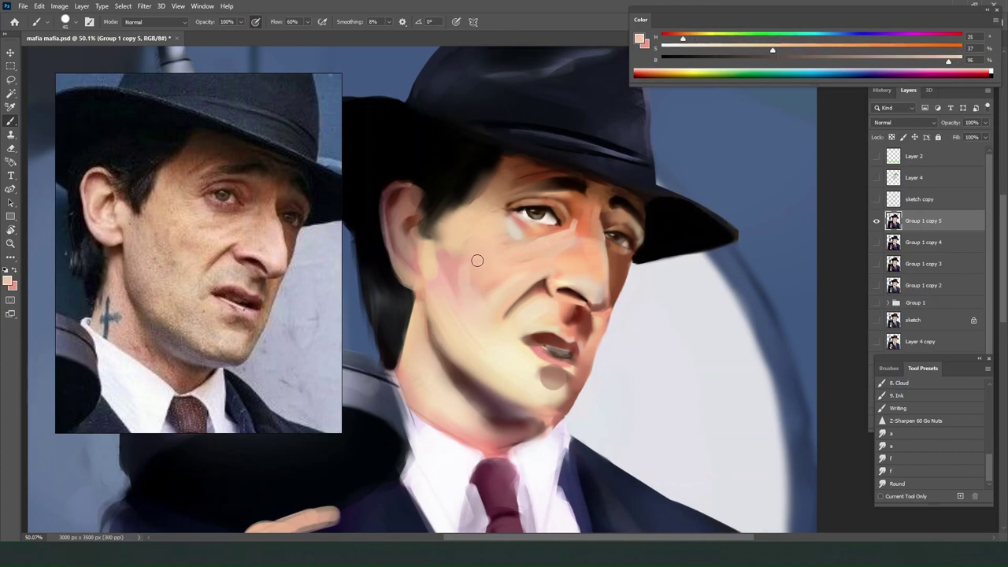
alt+click(475, 265)
Try shading the near cheek with a dark red (H 7, S 94, B 24) using a larger brush.
alt+click(449, 265)
click(732, 59)
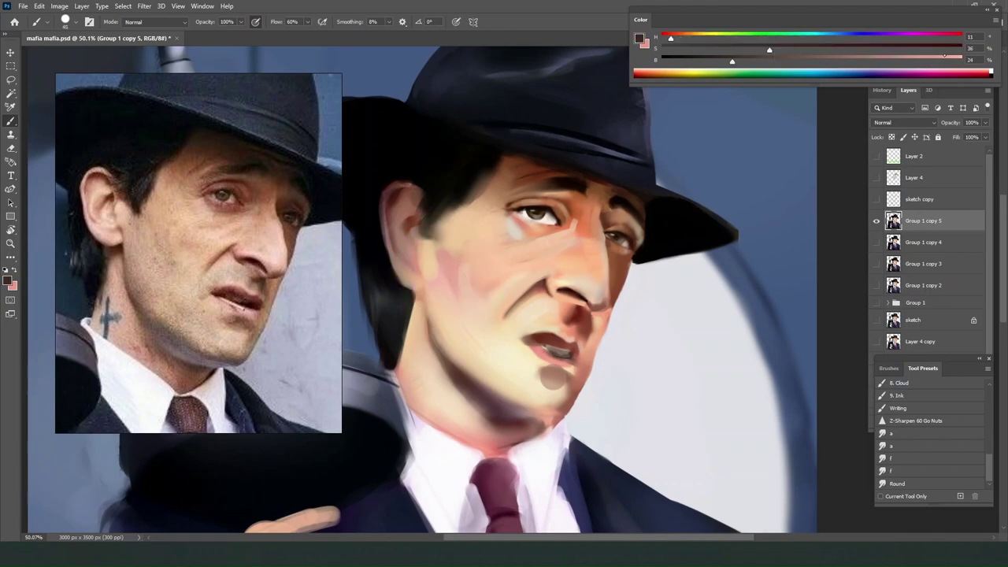
click(942, 48)
drag(670, 36, 668, 36)
key(bracketright)
key(bracketright)
key(bracketright)
key(bracketright)
key(bracketright)
key(bracketright)
key(bracketright)
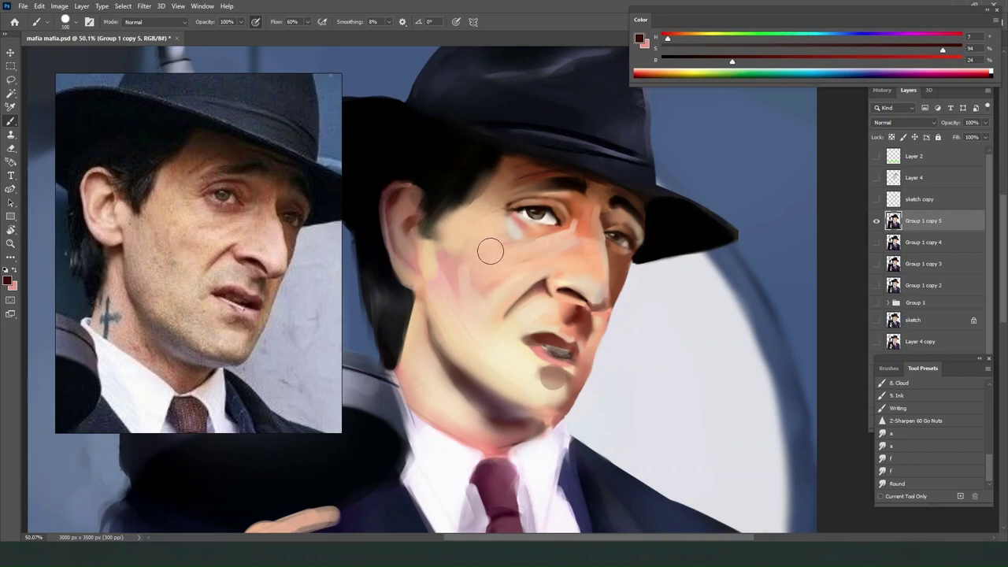
key(ctrl+z)
key(ctrl+z)
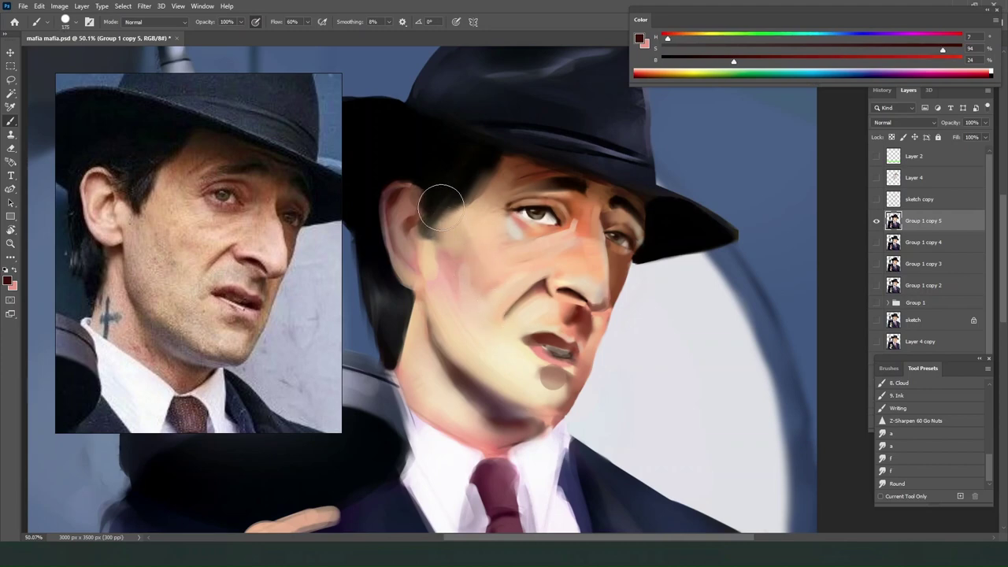
Trim the shadow beneath the lower lip with sampled cream and tint the lower lip with a sampled pink.
alt+click(543, 383)
drag(518, 384, 558, 389)
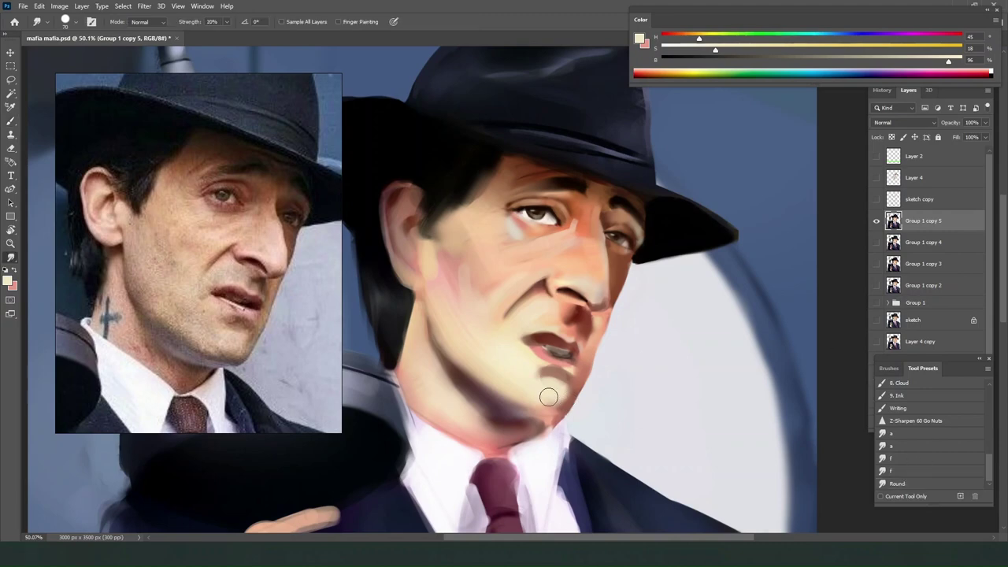
alt+click(549, 349)
alt+click(548, 351)
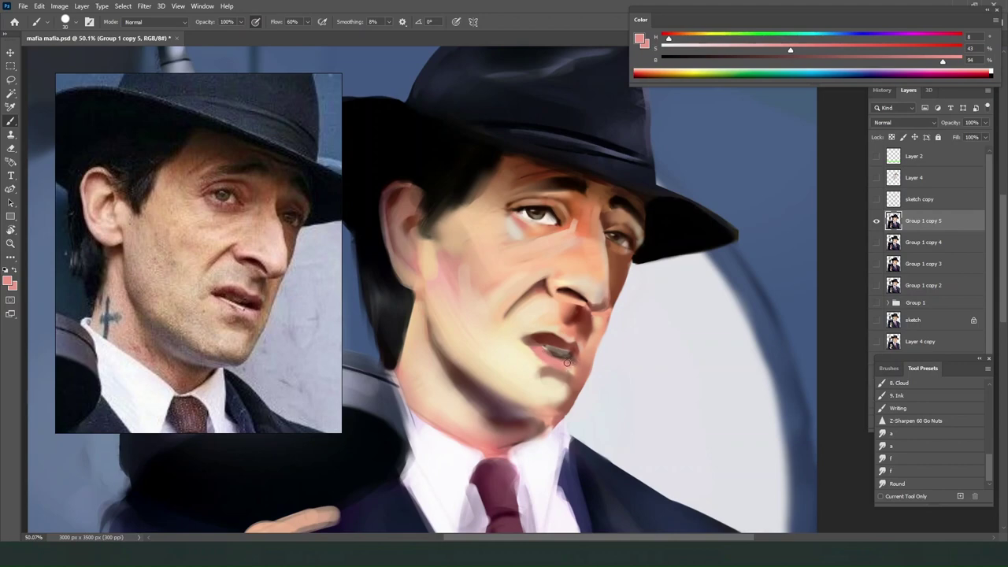
Refine the lower lip's edge and the shadow beneath it with sampled cream, pink and brown tones.
alt+click(523, 353)
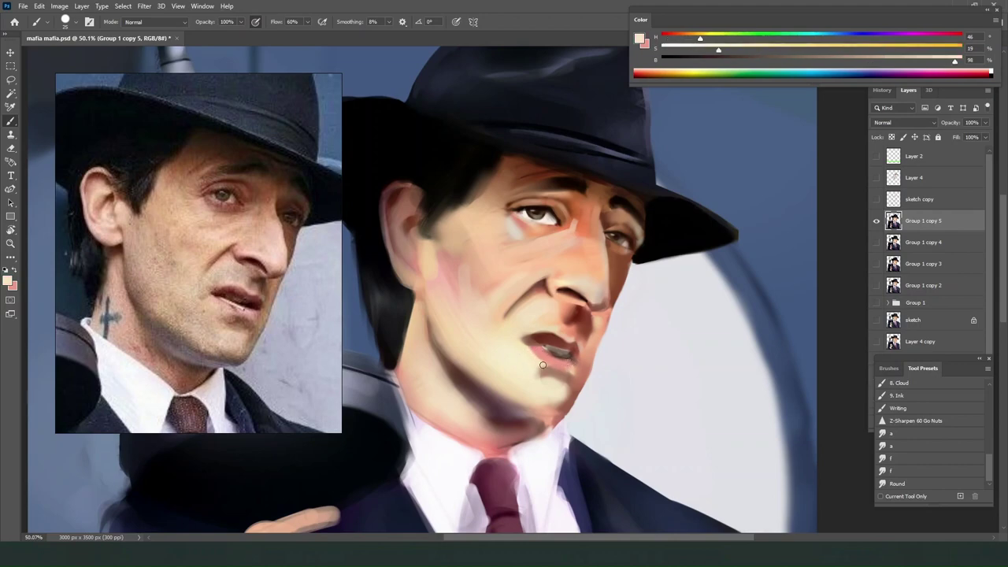
alt+click(543, 363)
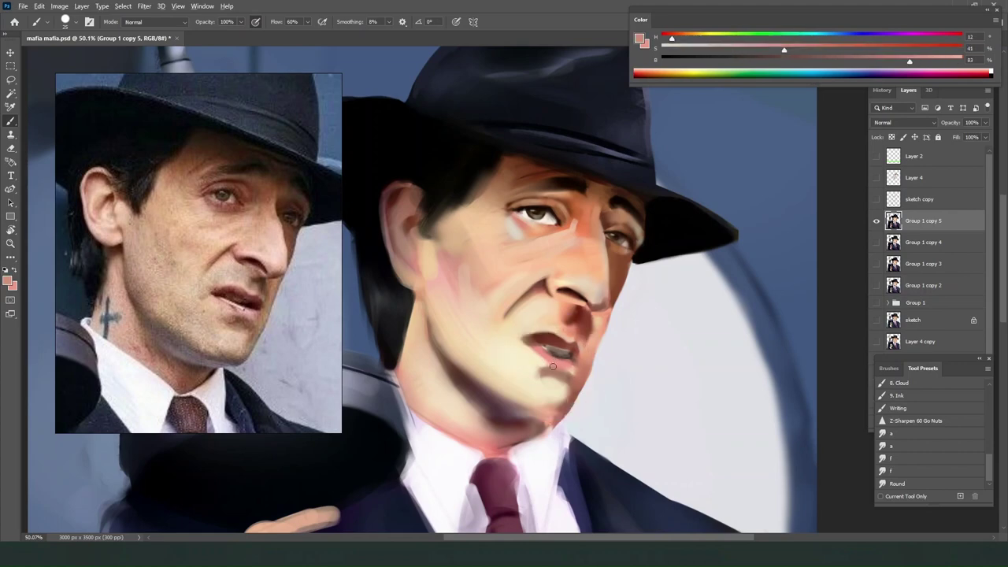
alt+click(542, 361)
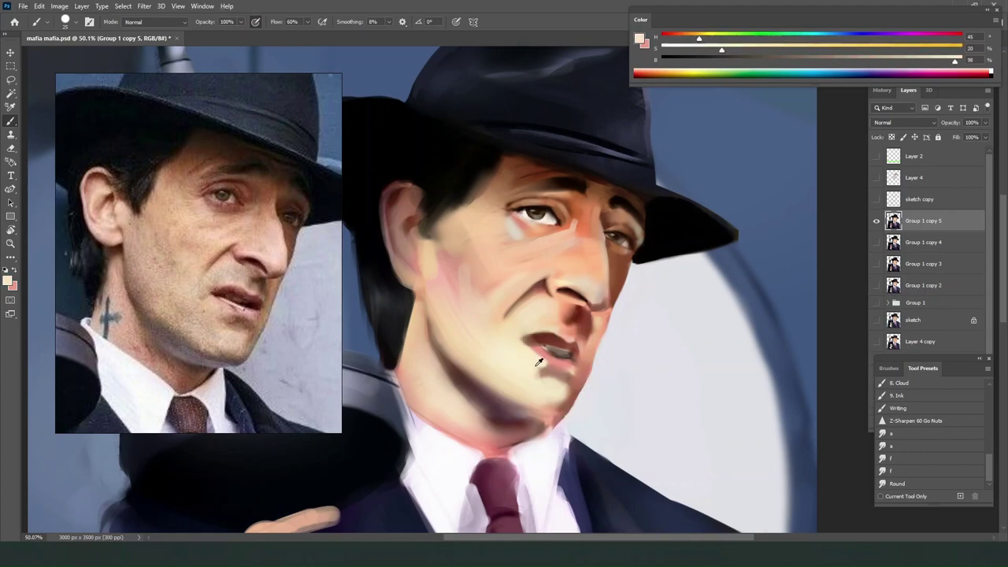
alt+click(540, 364)
alt+click(550, 370)
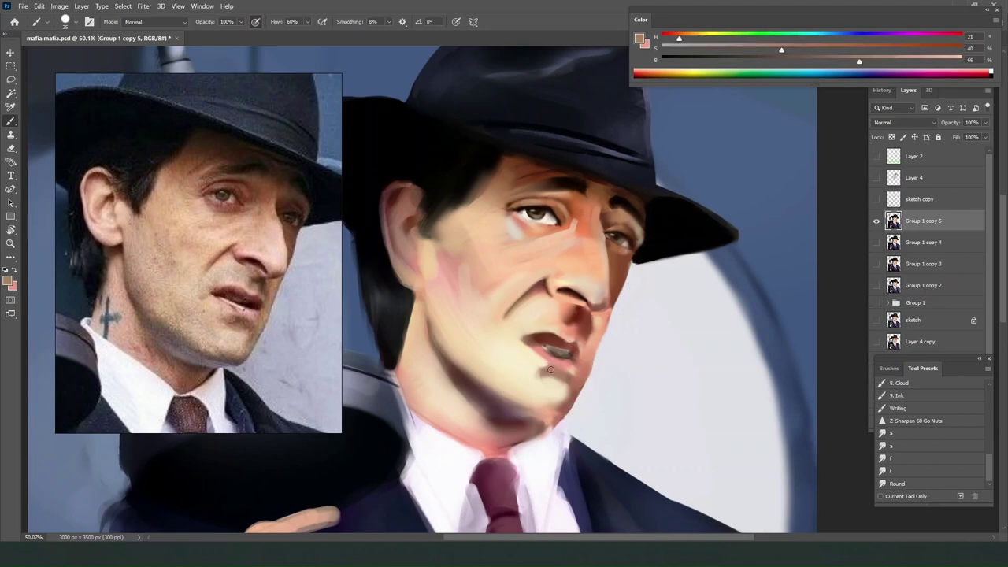
alt+click(547, 365)
alt+click(544, 373)
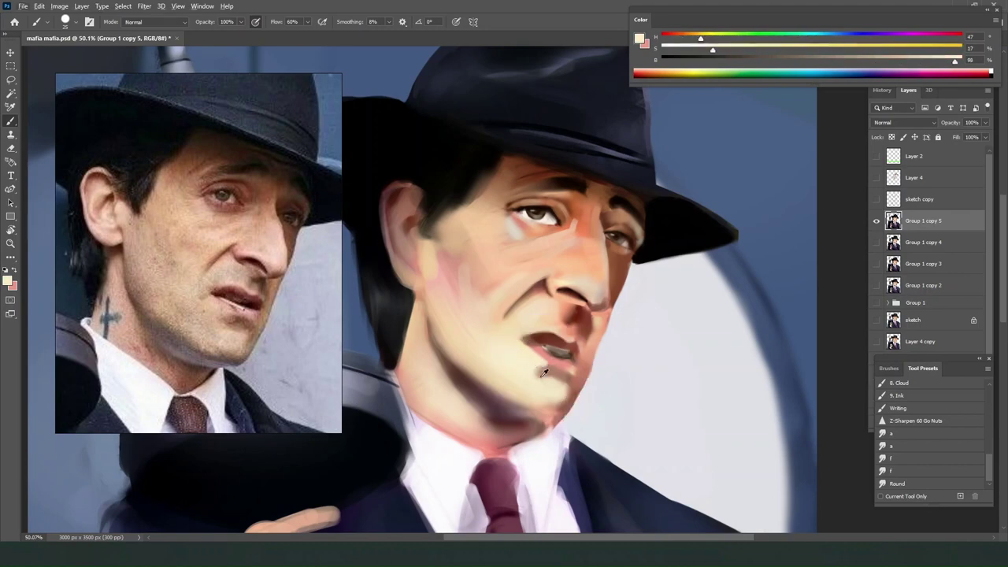
alt+click(543, 376)
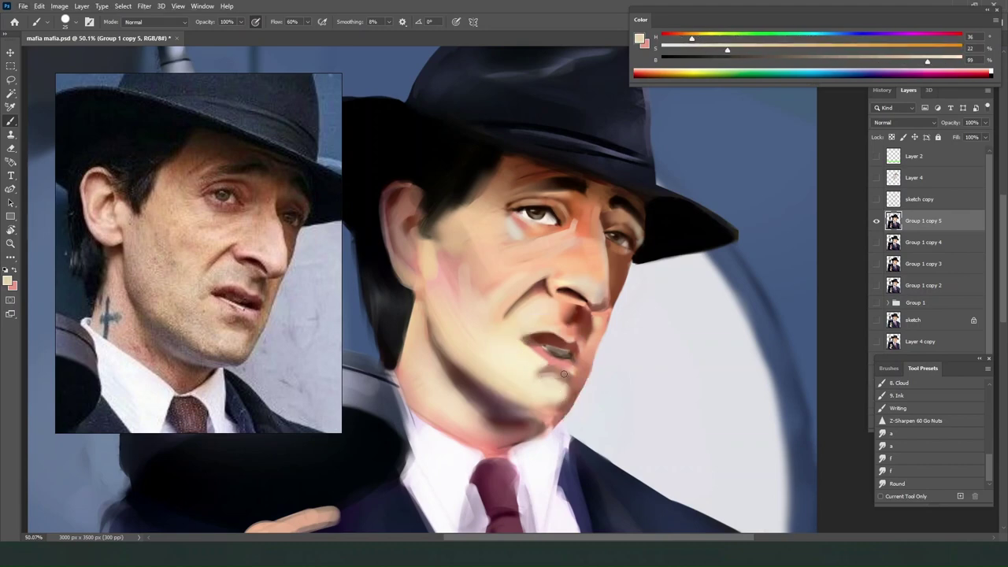
Mix a pale peach (H 25, S 25, B 94) and rework the lower lip with it and sampled lip pinks.
alt+click(591, 331)
click(736, 47)
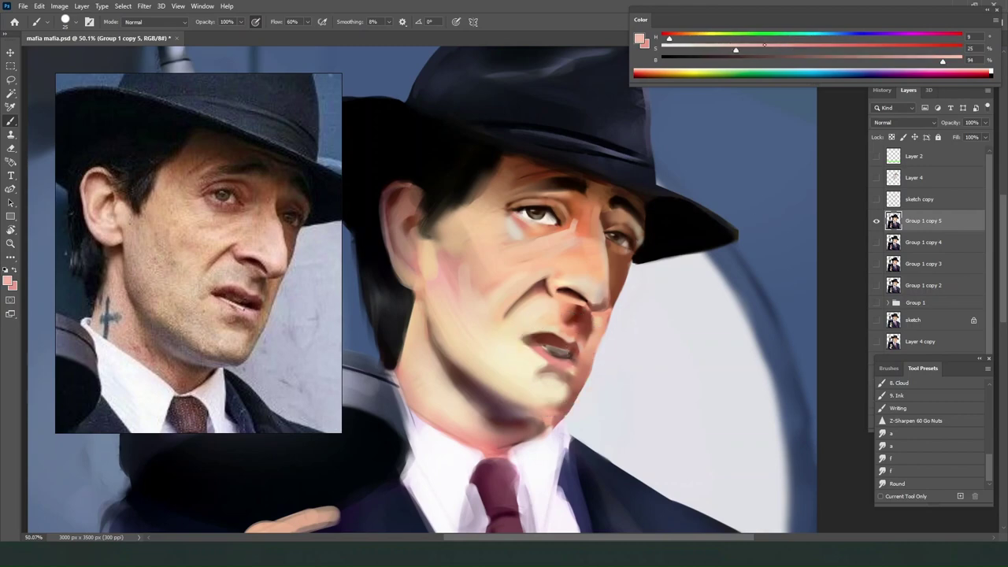
click(683, 35)
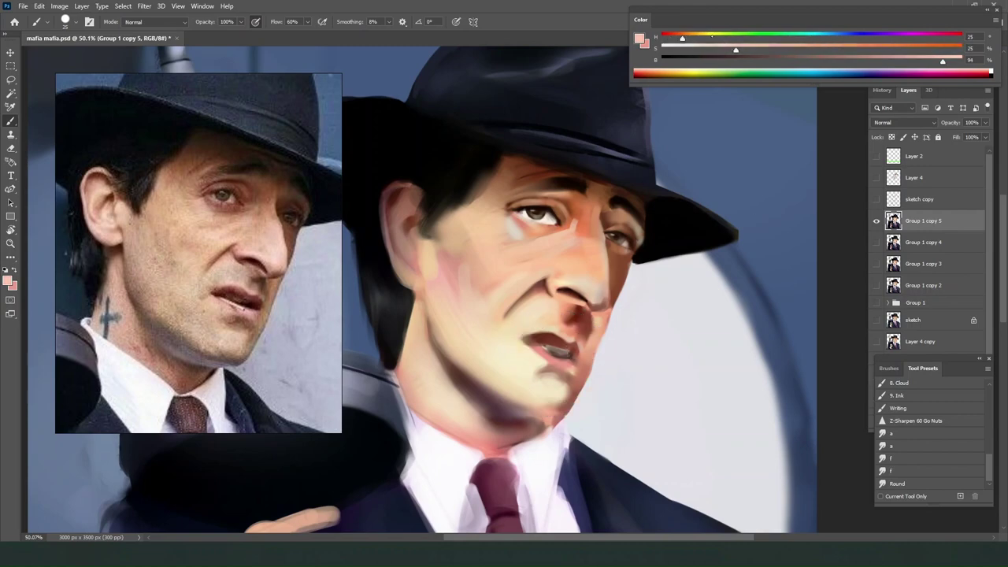
alt+click(541, 354)
alt+click(549, 358)
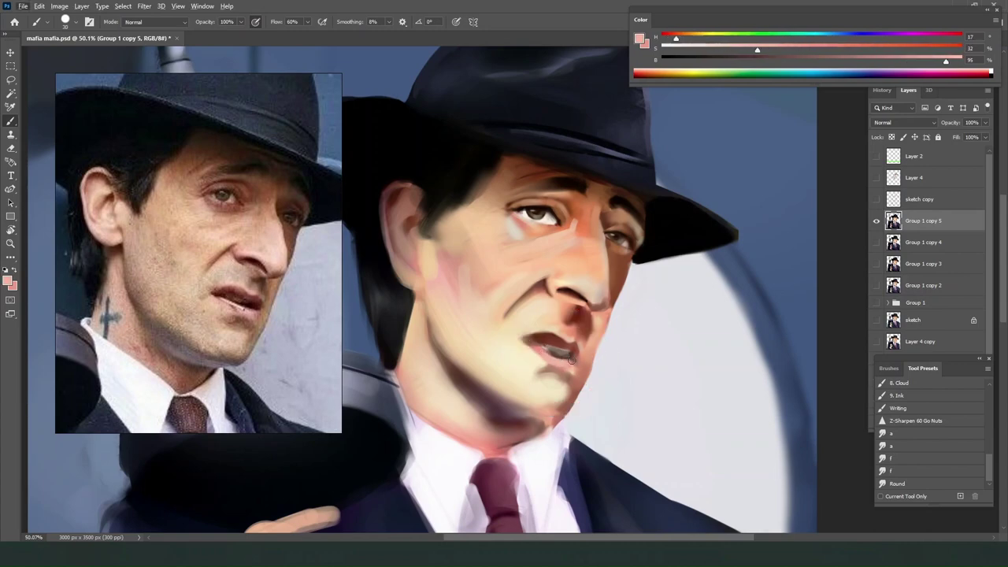
alt+click(538, 350)
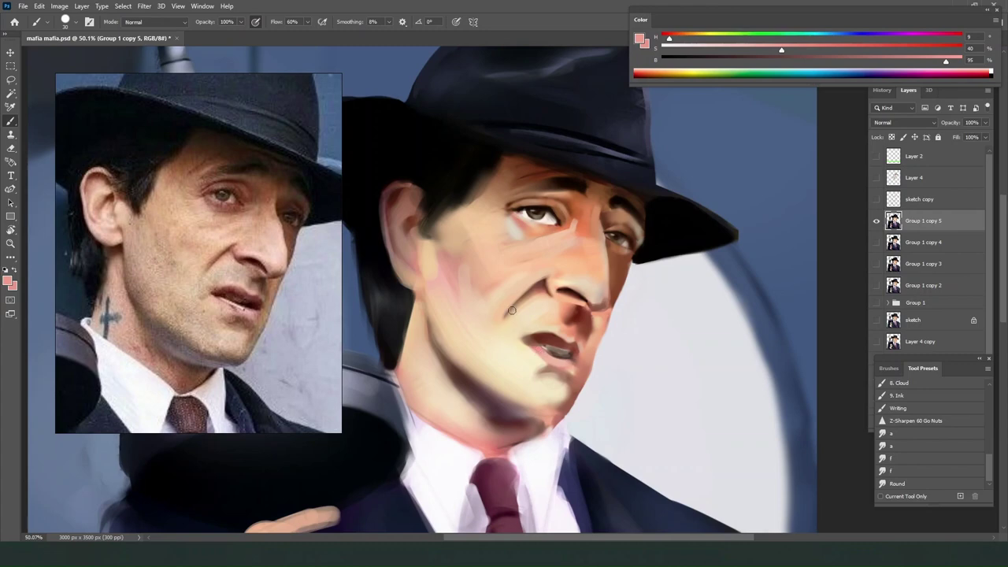
Retouch the skin above the upper lip with a sampled tan tone and switch to the Round smudge preset for blending.
alt+click(543, 323)
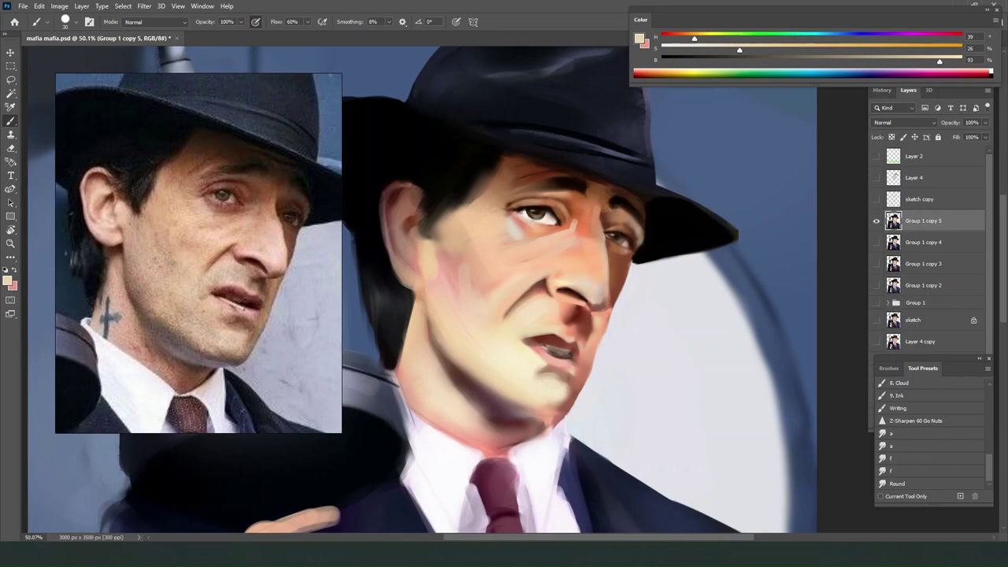
click(899, 483)
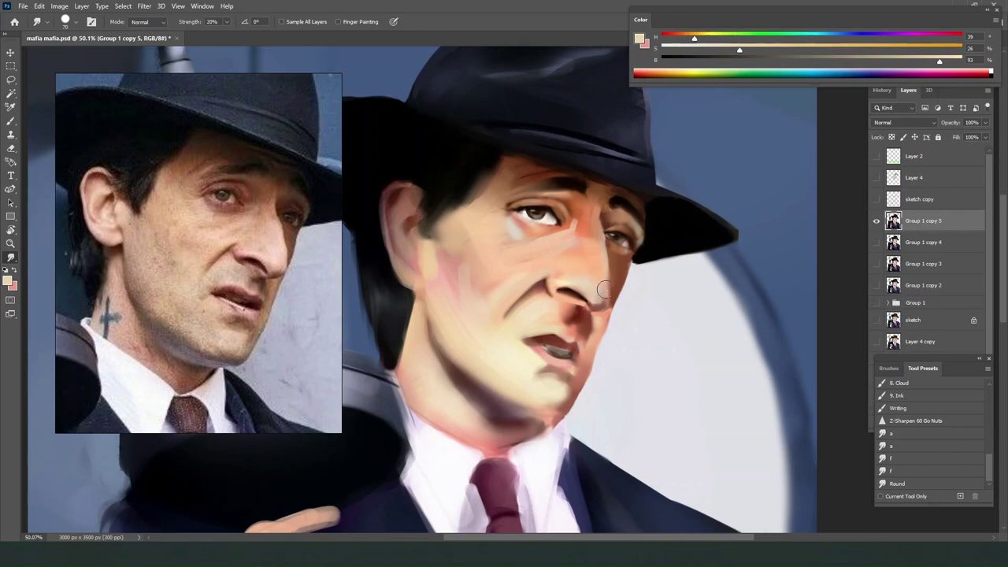
Smudge the edge of the nose tip and soften the jaw above the chin shadow with a sampled cream (H 41, S 28, B 92).
key([)
mouse_move(603, 286)
mouse_down()
mouse_move(613, 317)
mouse_move(687, 320)
mouse_move(603, 298)
mouse_up()
key(b)
alt+click(492, 377)
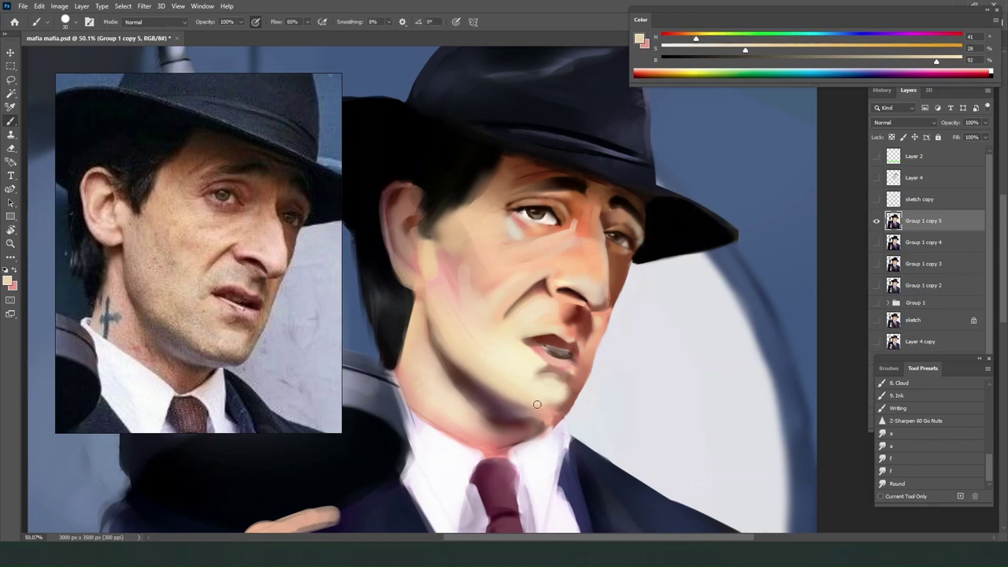
drag(510, 384, 486, 383)
scroll(588, 356, down, 5)
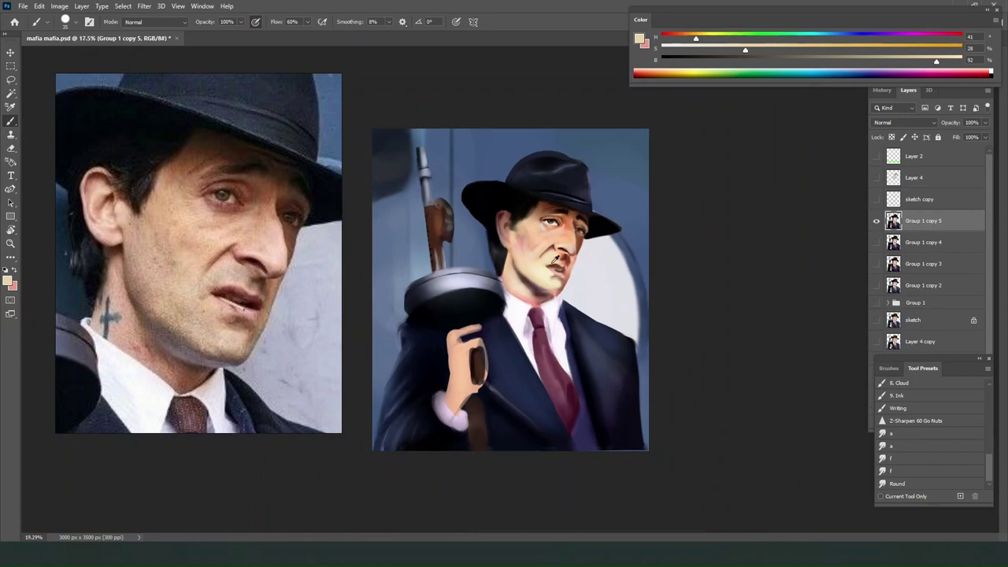
scroll(553, 263, up, 2)
scroll(206, 221, down, 3)
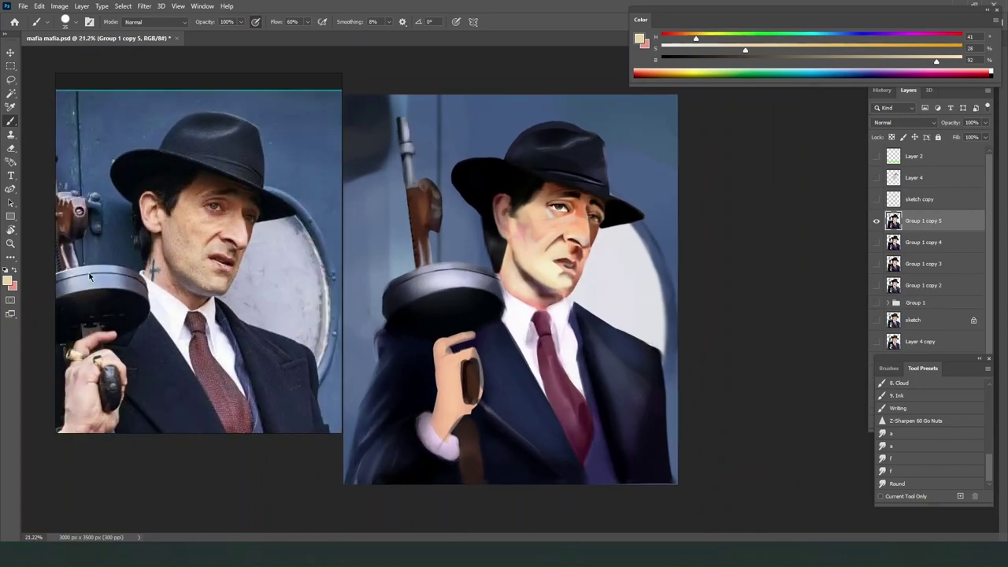
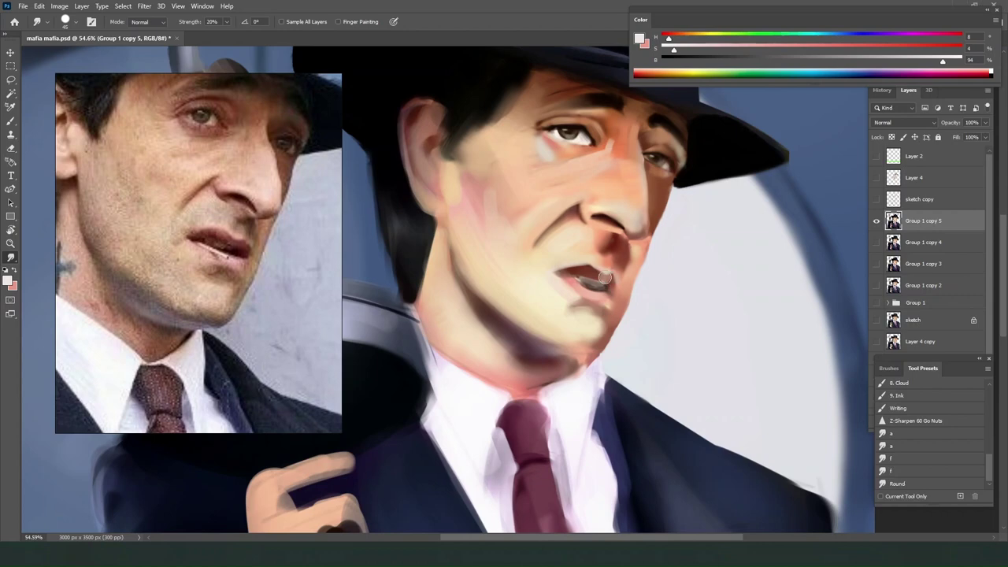
Retouch the mouth corner with a sampled reddish brown and warm the chin's outer edge with a golden skin tone (H 42, S 74, B 94).
key(b)
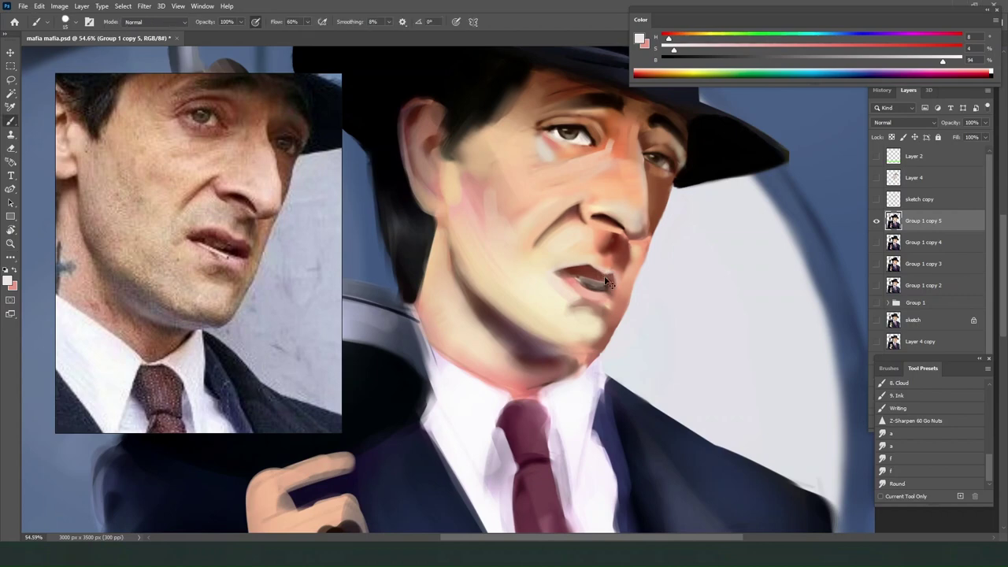
alt+click(608, 272)
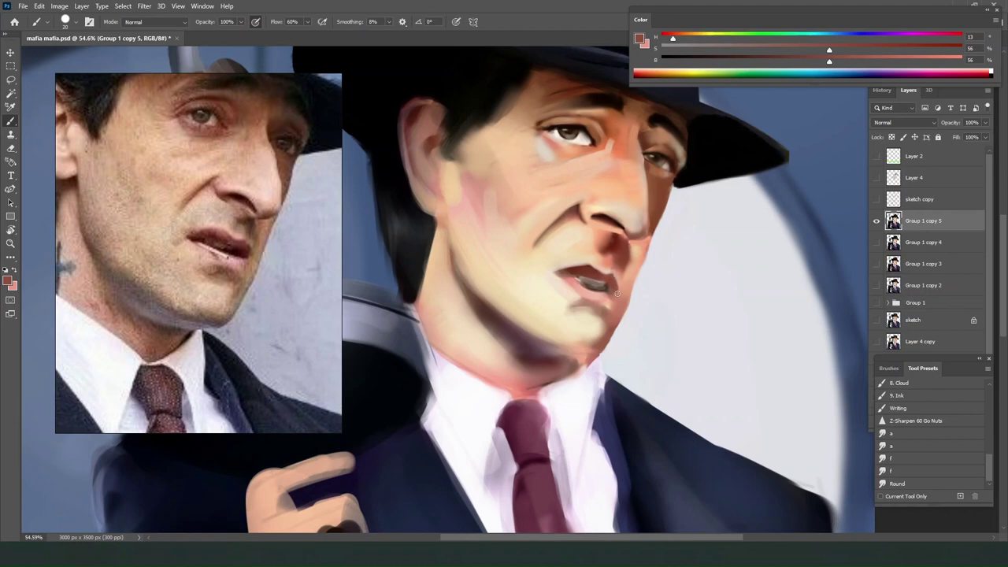
alt+click(636, 264)
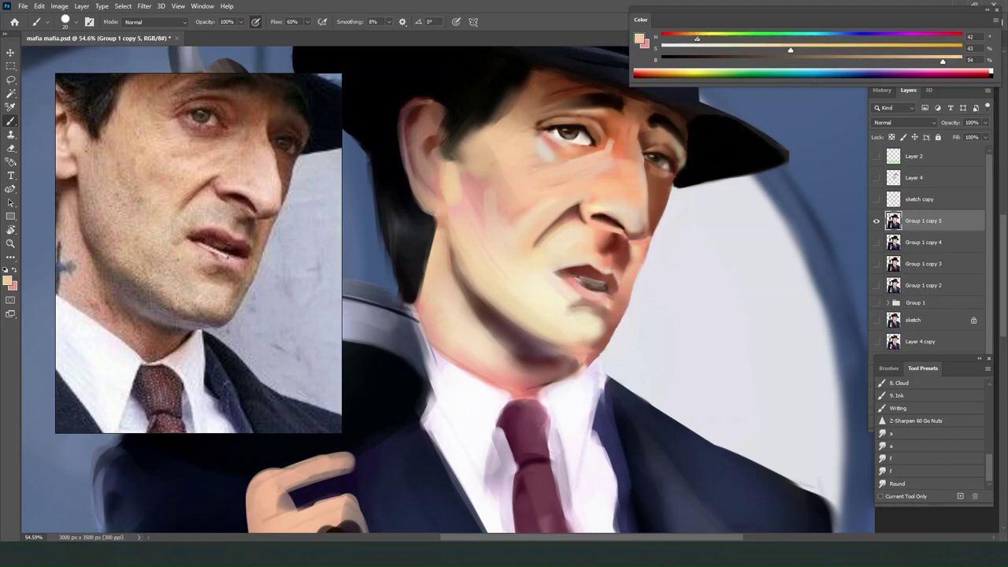
click(882, 50)
key(e)
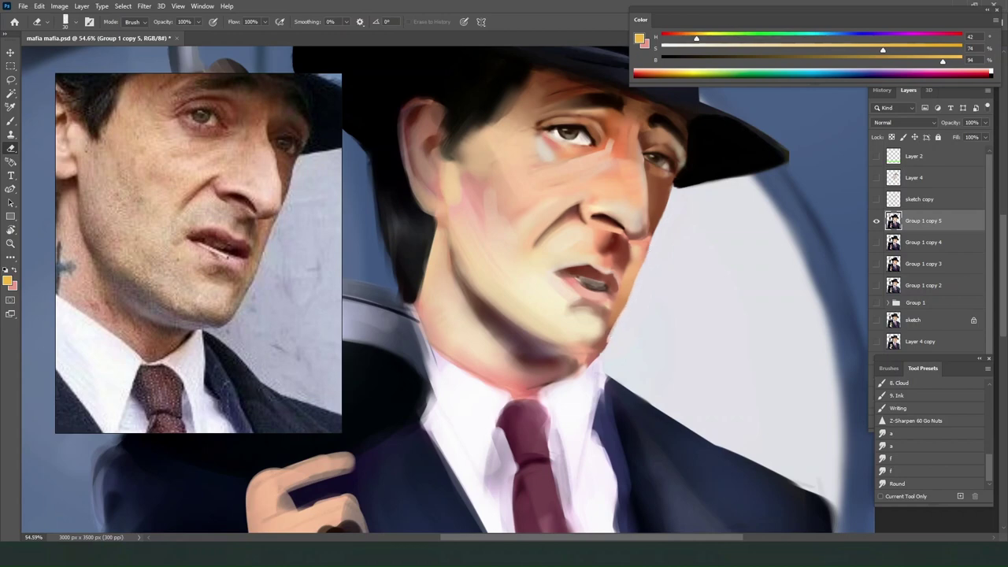
Clean up the collar edge directly under the chin with white sampled from the shirt.
key(b)
alt+click(583, 380)
key(alt+f)
mouse_move(599, 361)
mouse_down()
mouse_move(563, 384)
mouse_move(601, 356)
mouse_up()
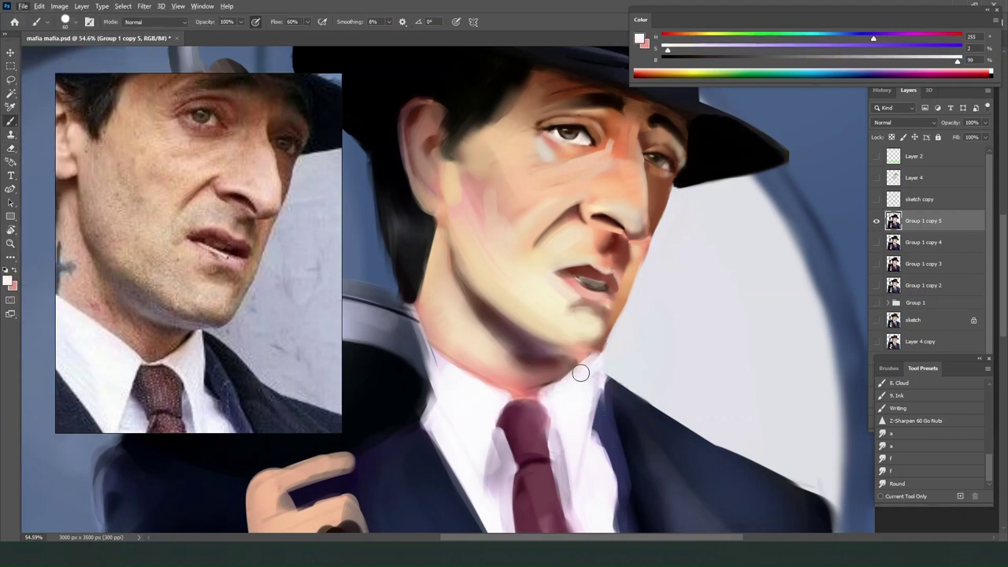
key(e)
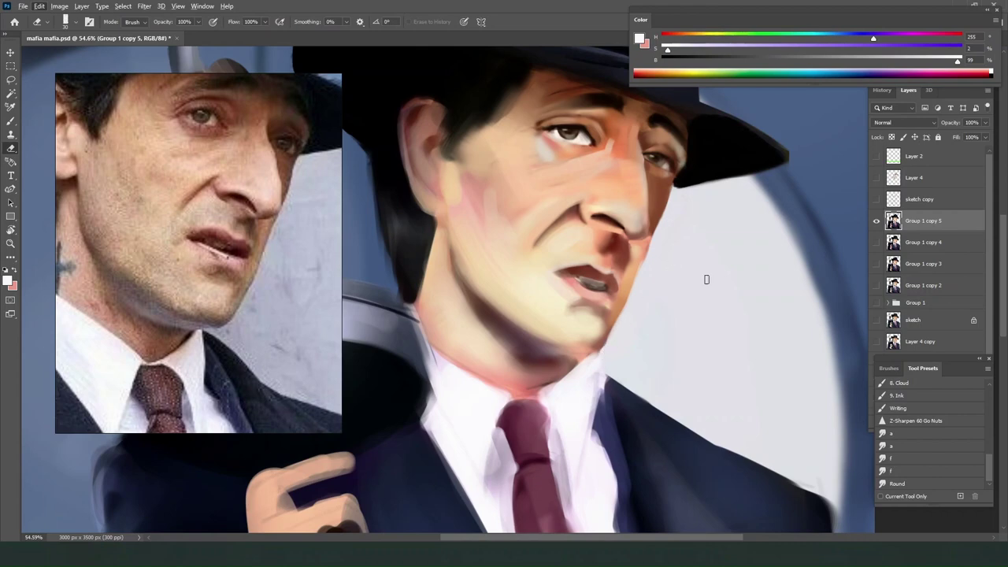
Refine the boundary between collar and neck with sampled shirt whites and neck pink, undoing the last stroke on the collar.
scroll(709, 311, down, 3)
key(b)
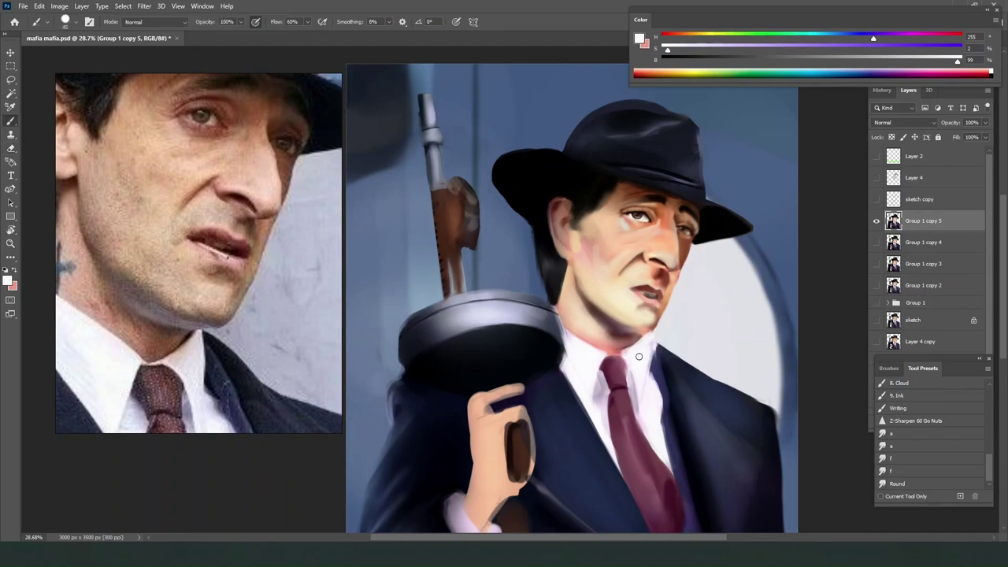
alt+click(639, 357)
alt+click(616, 361)
alt+click(623, 353)
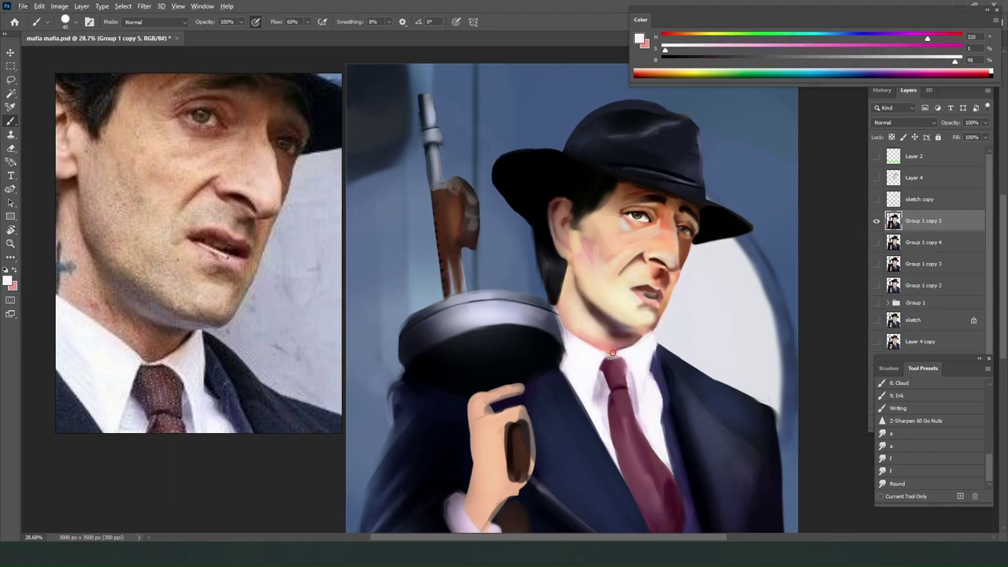
alt+click(618, 347)
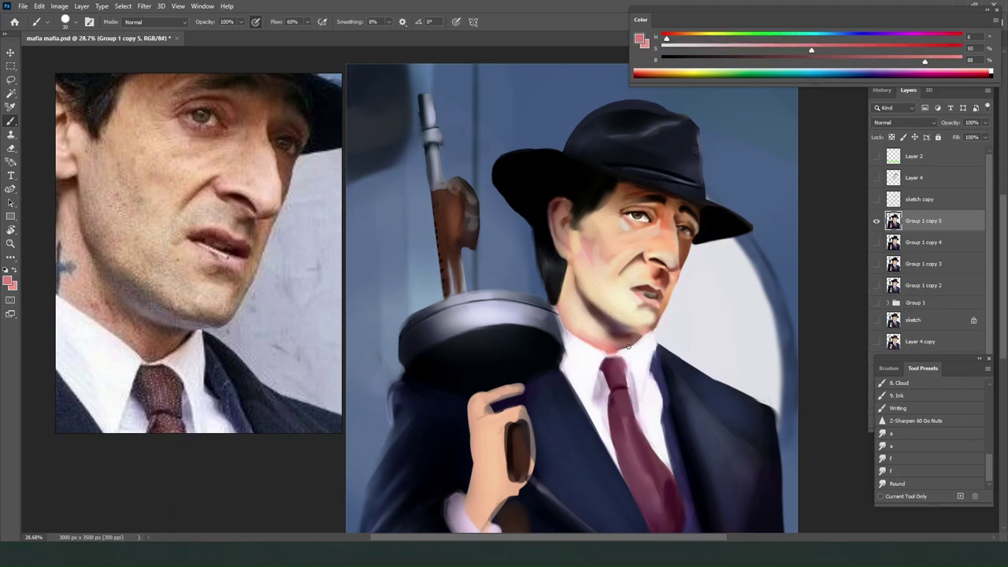
alt+click(641, 369)
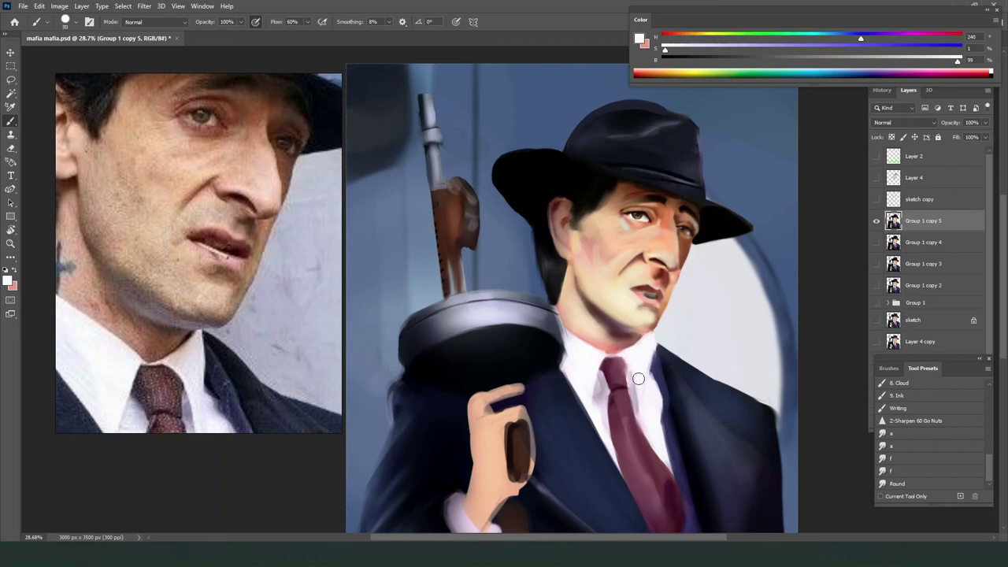
alt+click(577, 356)
key([)
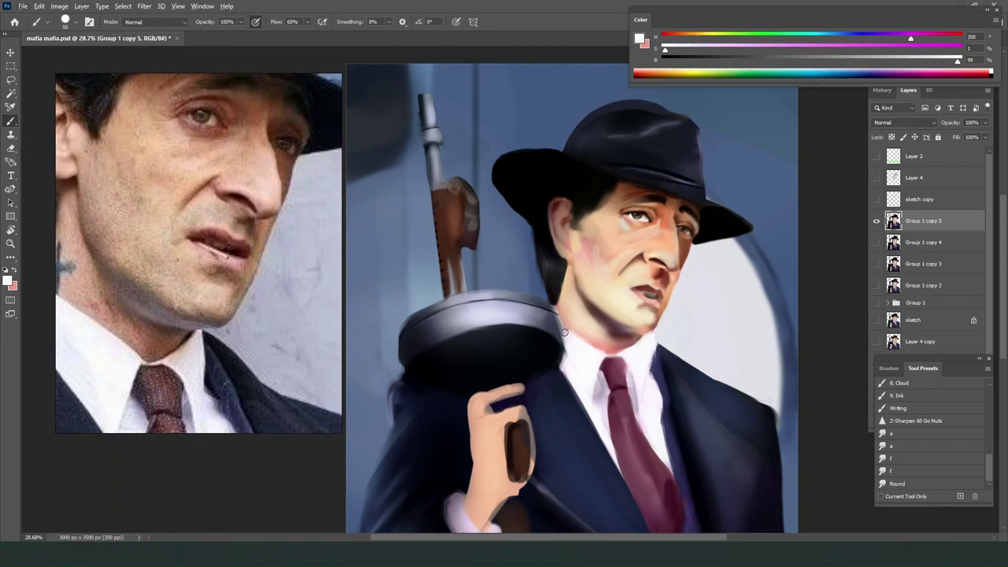
key(ctrl+z)
Paint grey-mauve shadows on the shirt beside the tie, darkening the sampled tone to brightness 54 and softening with sampled white.
alt+click(595, 362)
alt+click(595, 384)
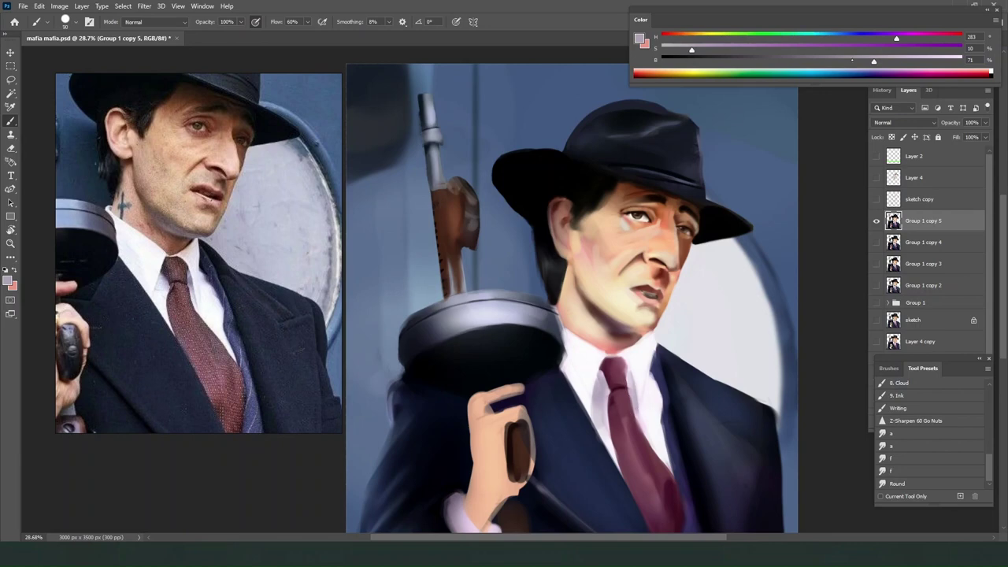
drag(852, 60, 823, 60)
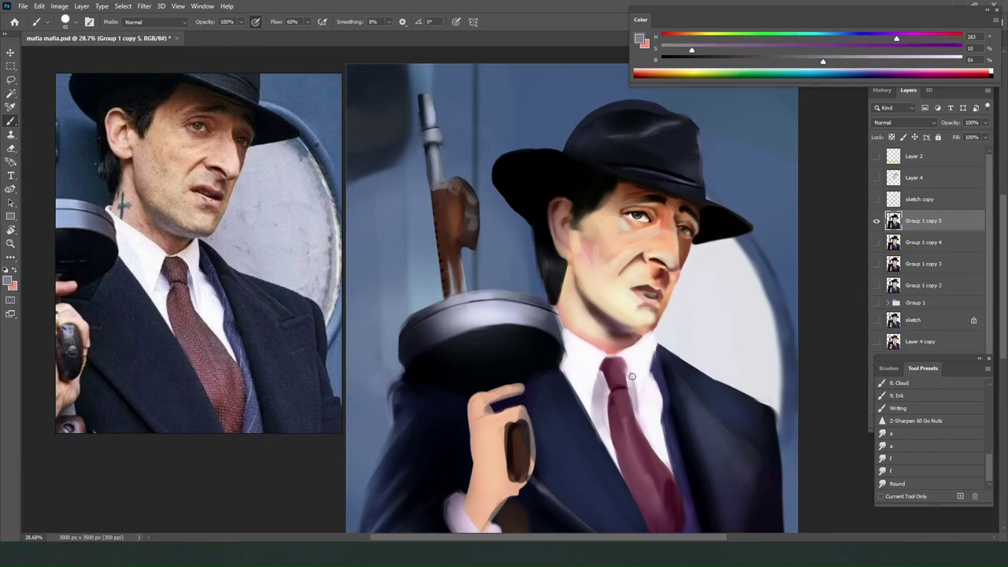
drag(633, 377, 635, 408)
key(ctrl+z)
key(])
alt+click(598, 411)
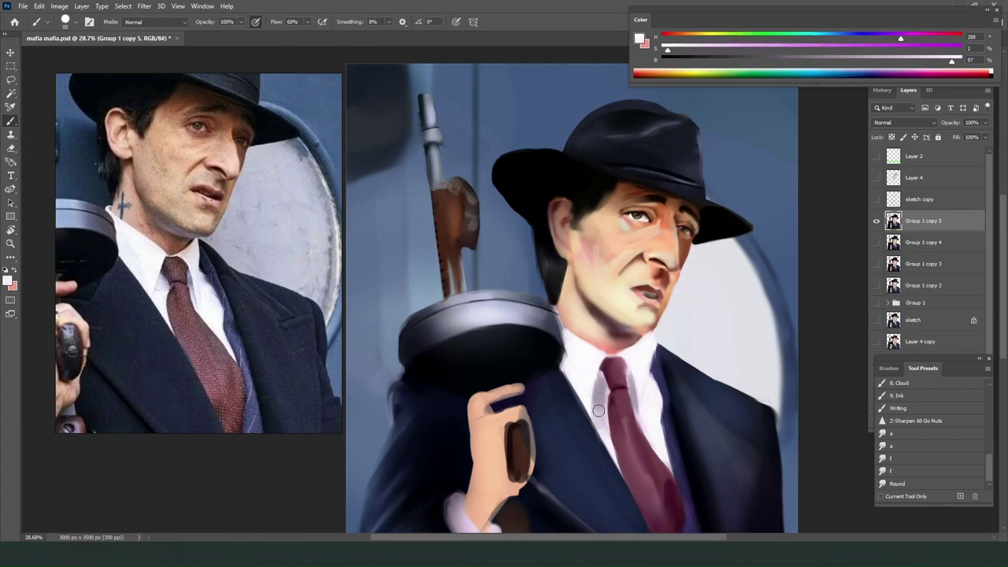
alt+click(602, 380)
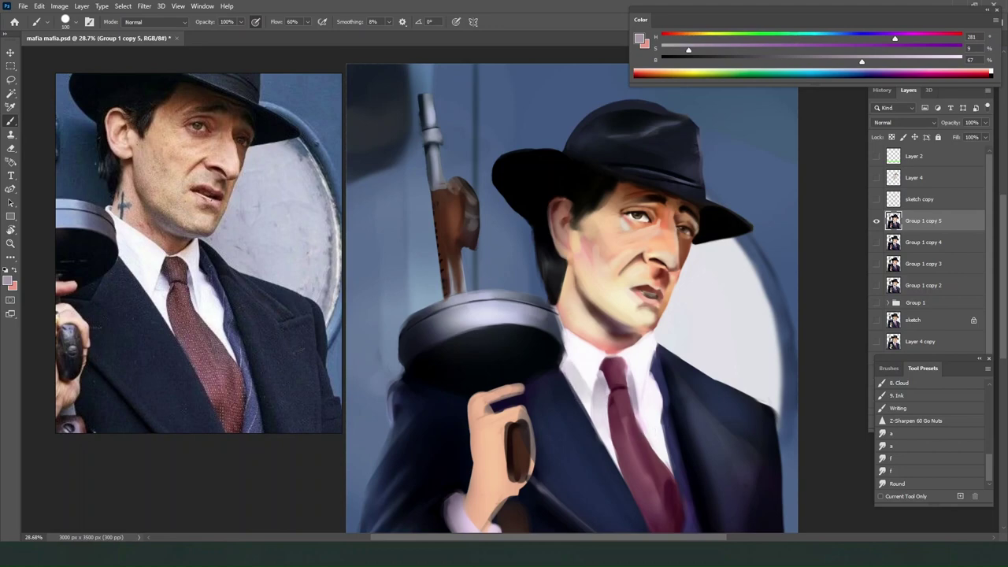
Choose the CLOTHING TEXTURE - 4 brush from the Blending Brushes set.
scroll(655, 293, down, 6)
scroll(576, 177, up, 3)
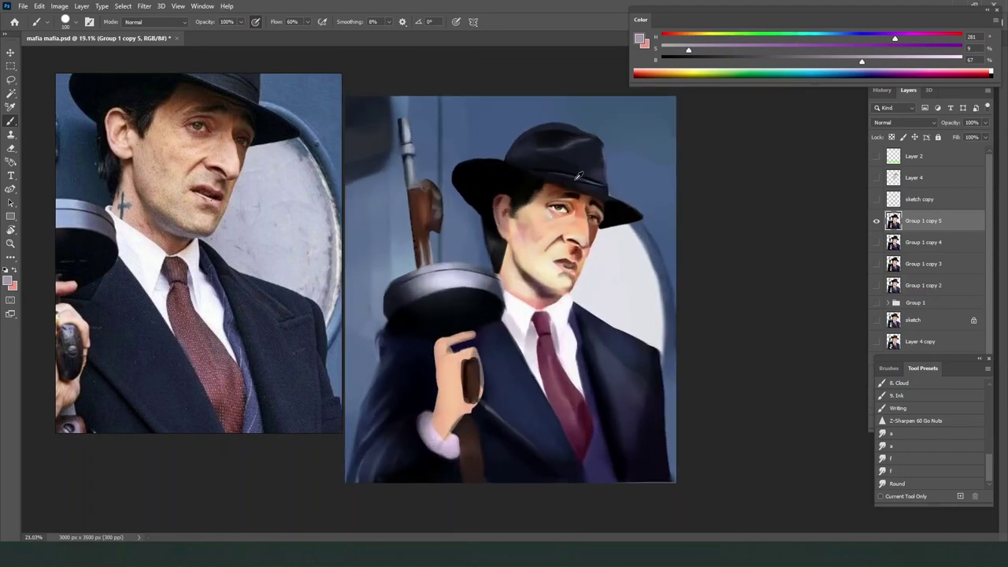
scroll(579, 175, up, 1)
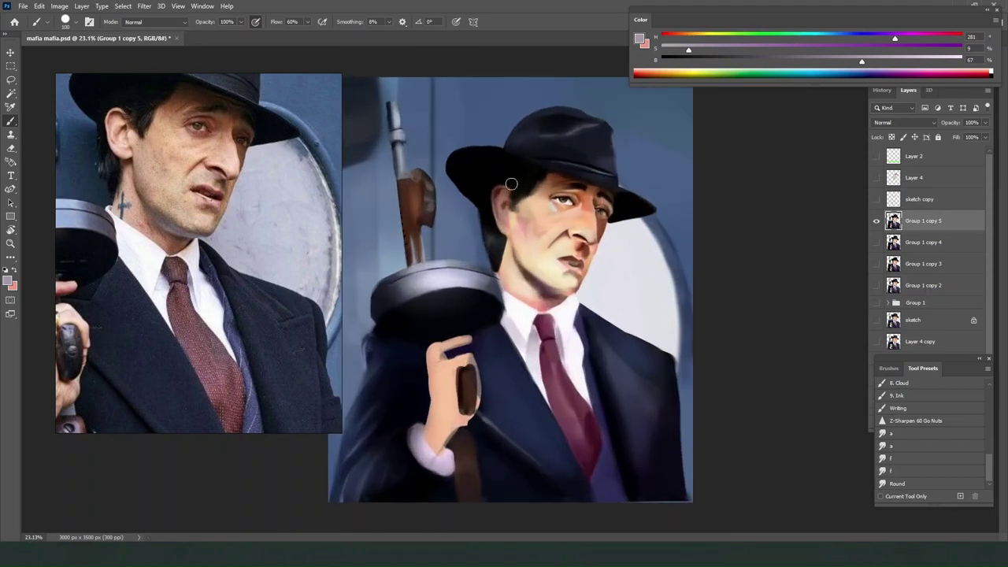
scroll(511, 184, up, 2)
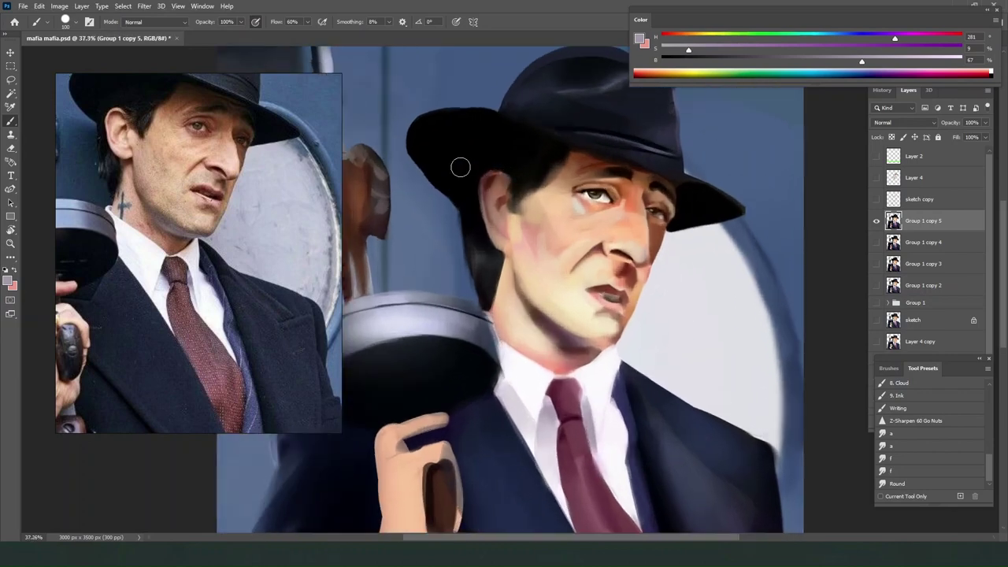
right_click(445, 142)
scroll(520, 296, down, 2)
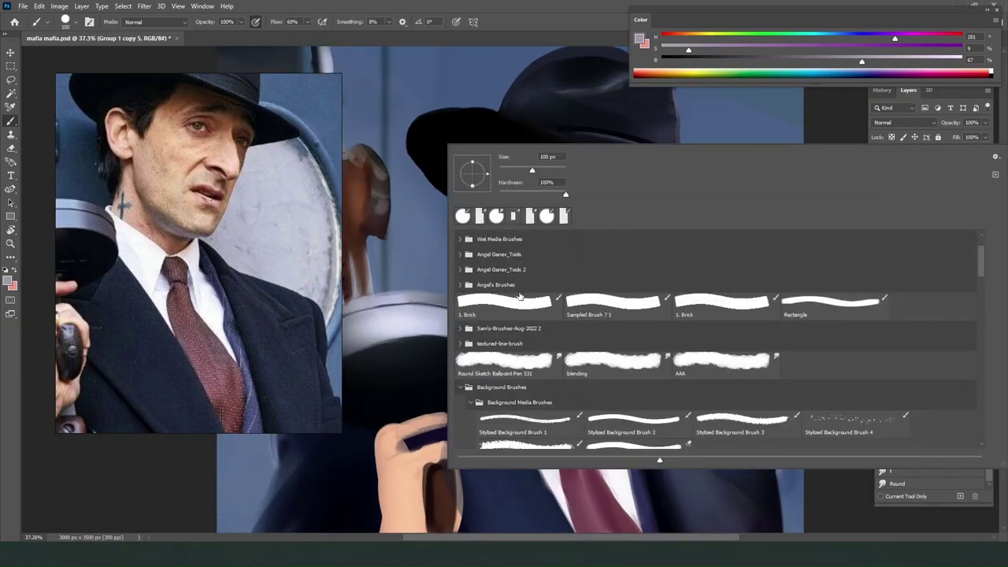
scroll(520, 295, down, 6)
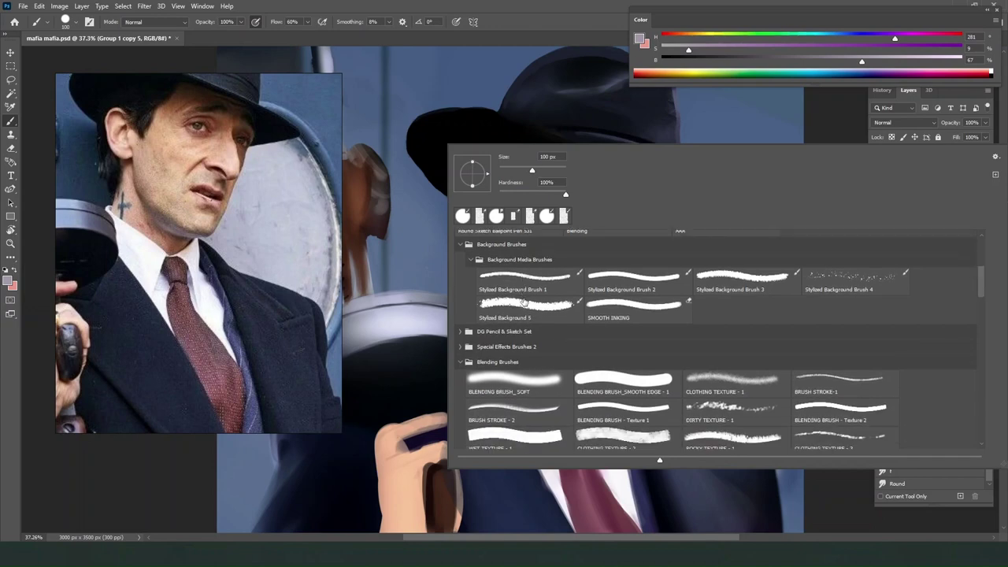
scroll(525, 302, down, 4)
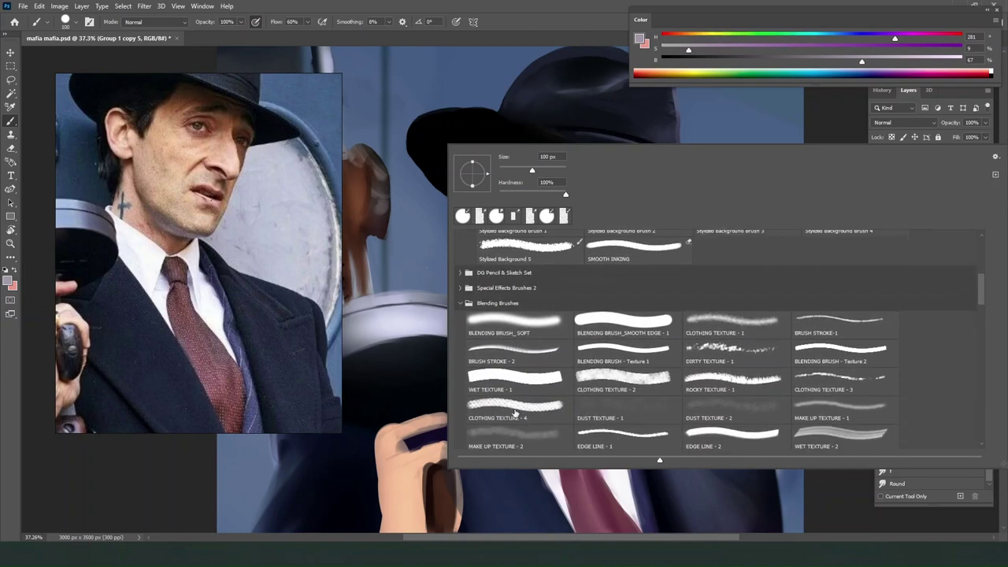
click(515, 409)
Try textured strokes over the gun's magazine, neck and collar and undo them.
click(410, 367)
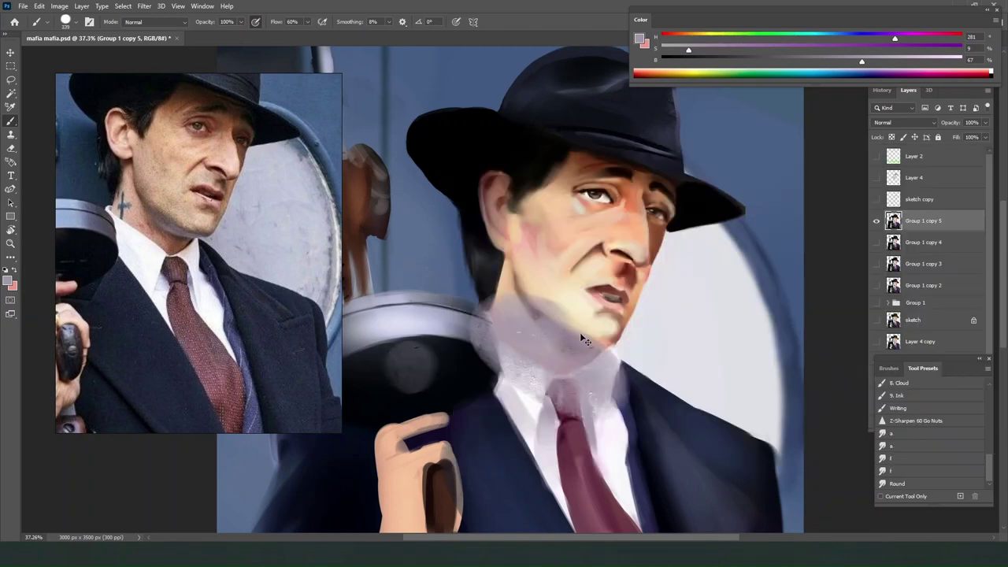
key(ctrl+z)
mouse_move(499, 150)
mouse_down()
mouse_move(614, 264)
mouse_move(660, 260)
mouse_move(497, 263)
mouse_up()
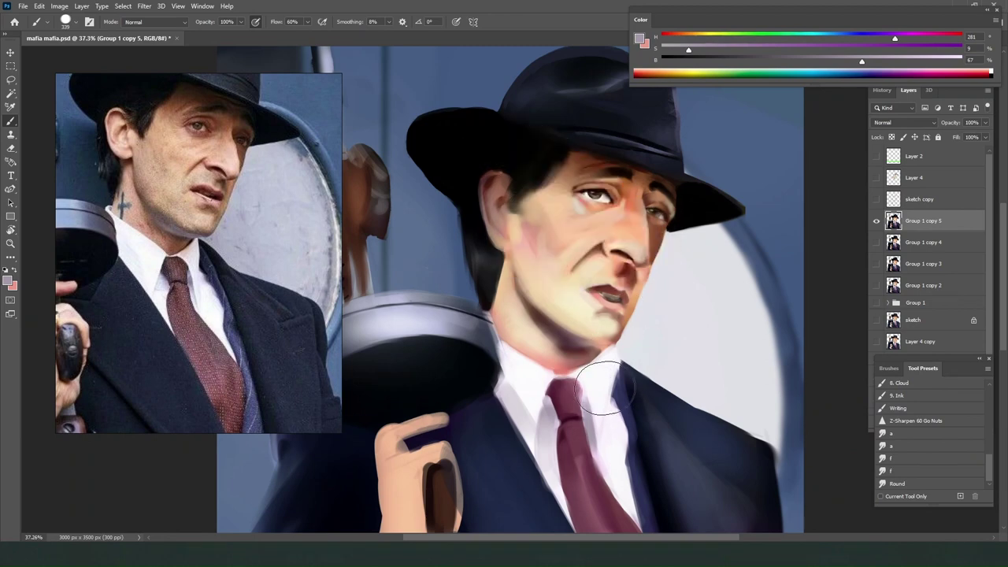
Zoom out the reference photo and centre it in its window so the whole figure shows beside the painting.
scroll(606, 327, down, 3)
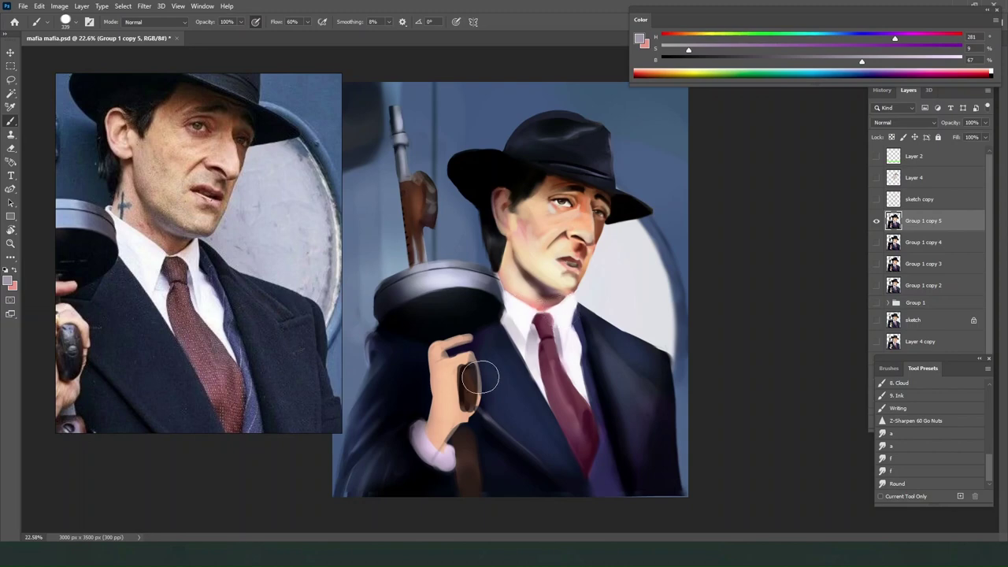
scroll(146, 252, down, 4)
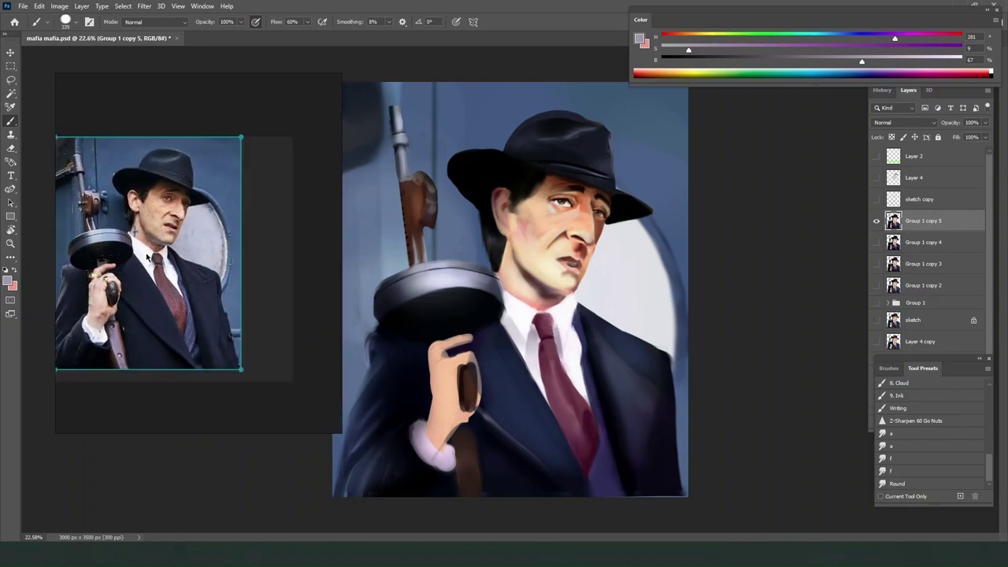
drag(188, 248, 240, 264)
scroll(240, 264, up, 2)
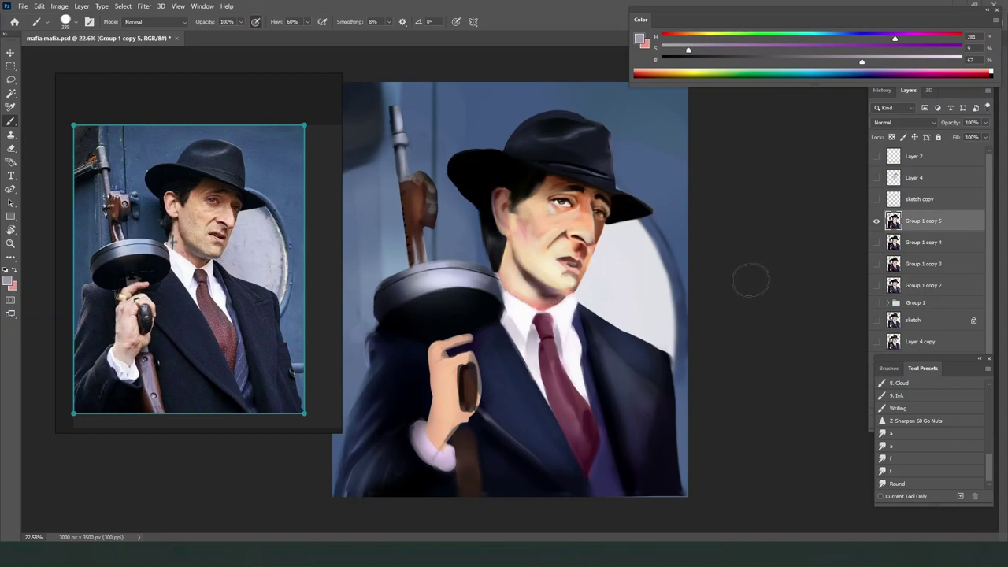
click(773, 248)
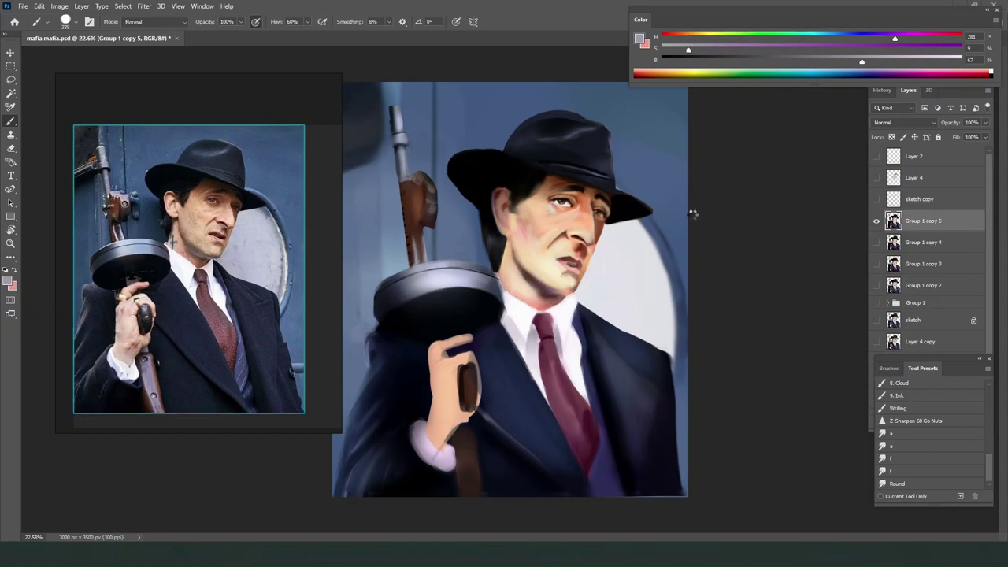
Flip the canvas horizontally to check the portrait's proportions against the reference, and flip it back.
key(ctrl+shift+h)
scroll(681, 253, down, 6)
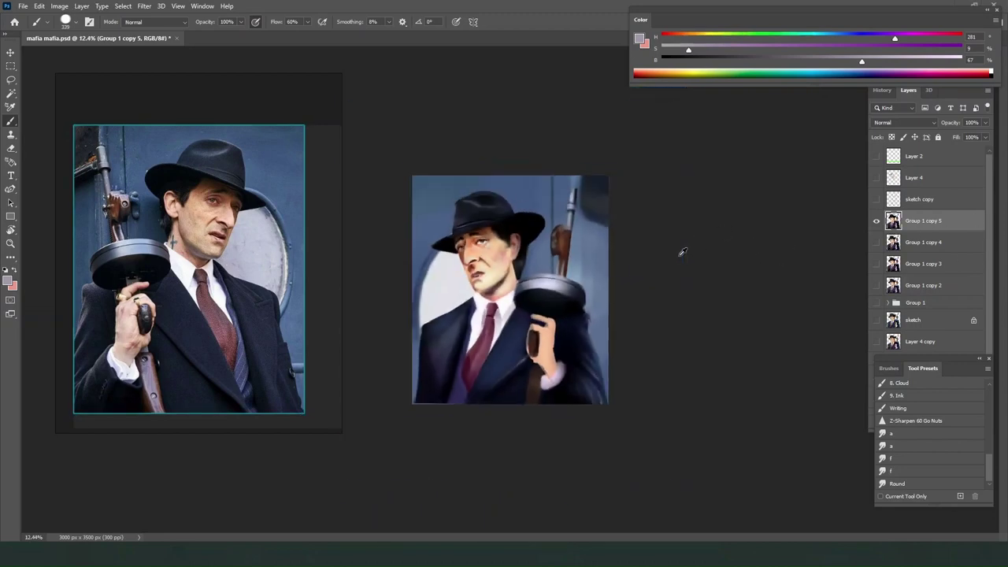
scroll(579, 288, up, 6)
scroll(579, 286, up, 1)
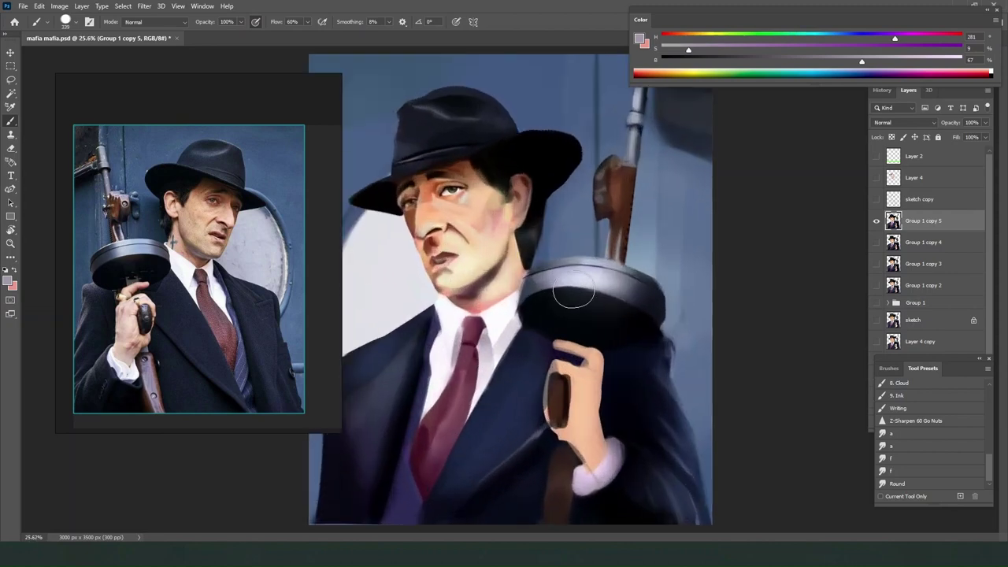
scroll(538, 269, down, 1)
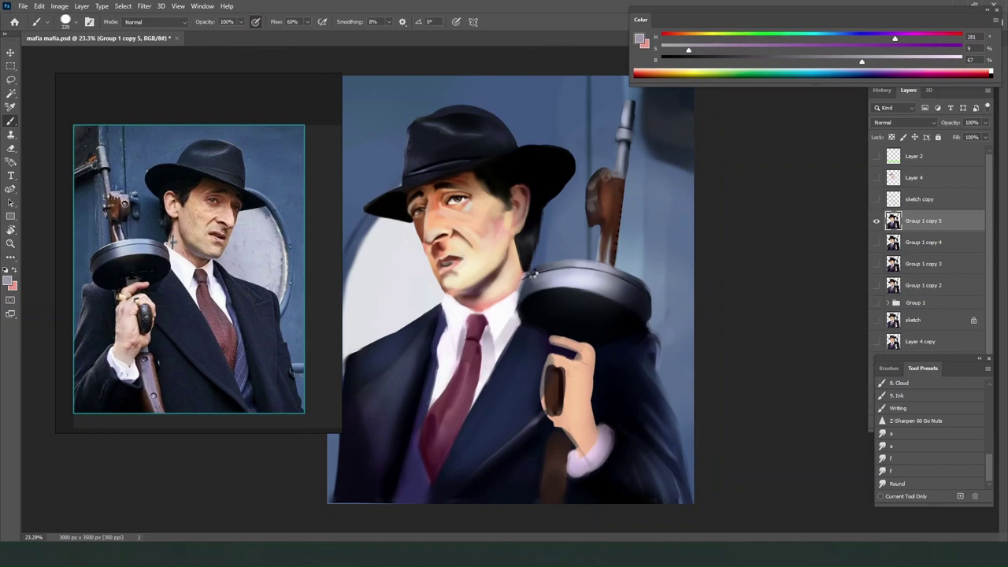
key(ctrl+shift+h)
scroll(544, 268, down, 2)
scroll(547, 256, up, 3)
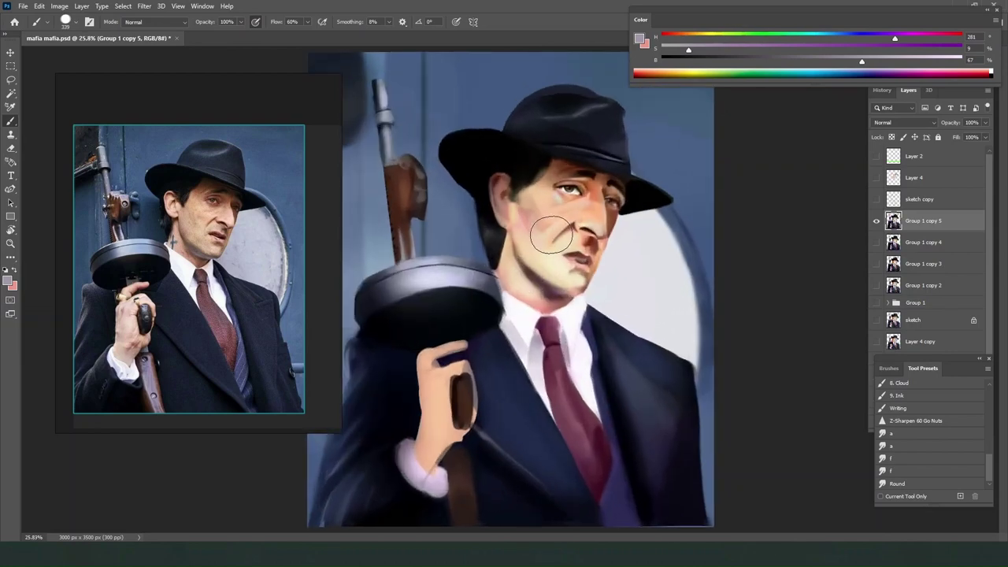
Paint sampled navy and lighter blue-grey strokes over the coat's shoulder and chest on the side away from the gun.
alt+click(662, 376)
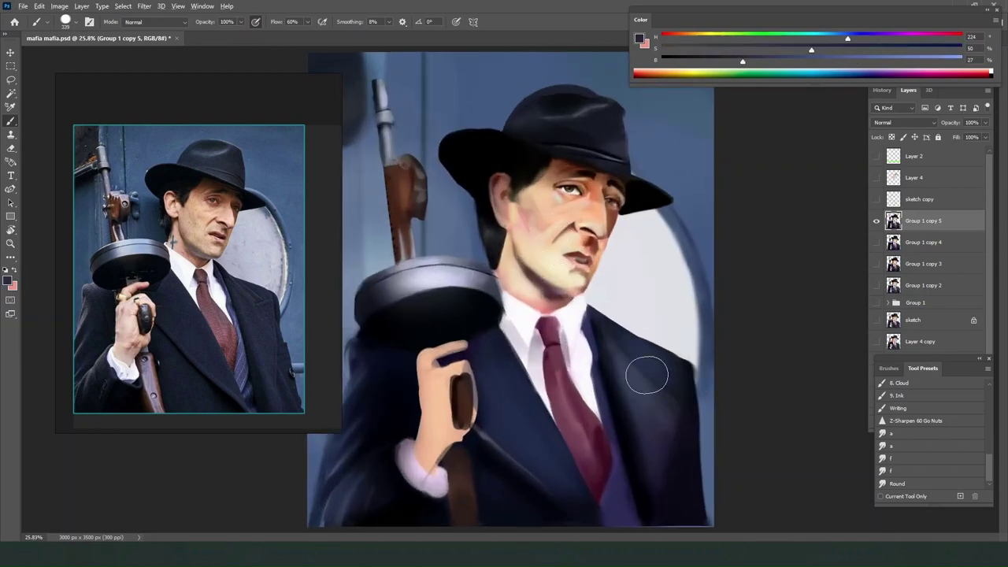
key(bracketleft)
mouse_move(621, 364)
mouse_down()
mouse_move(683, 446)
mouse_move(653, 418)
mouse_up()
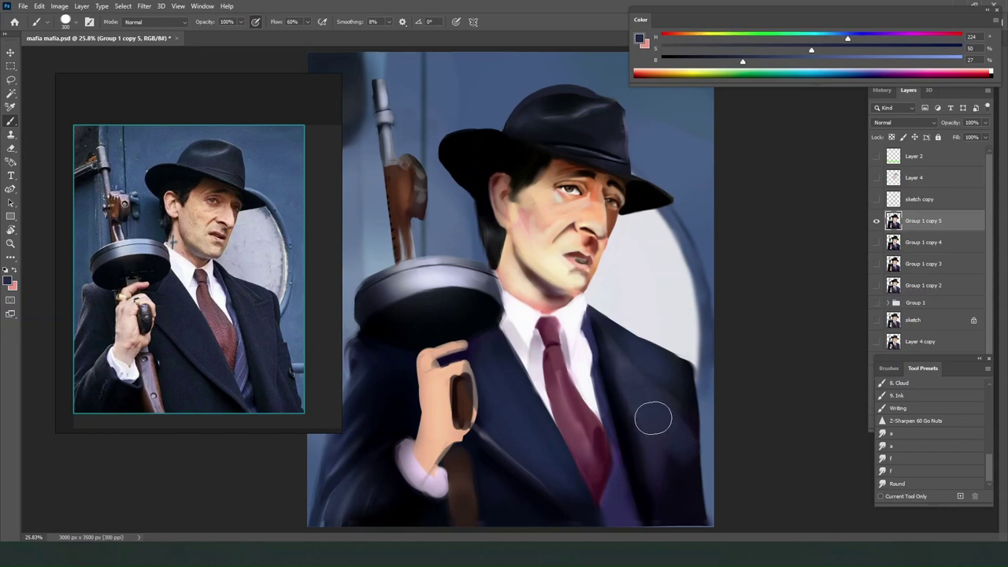
drag(632, 384, 644, 400)
alt+click(643, 399)
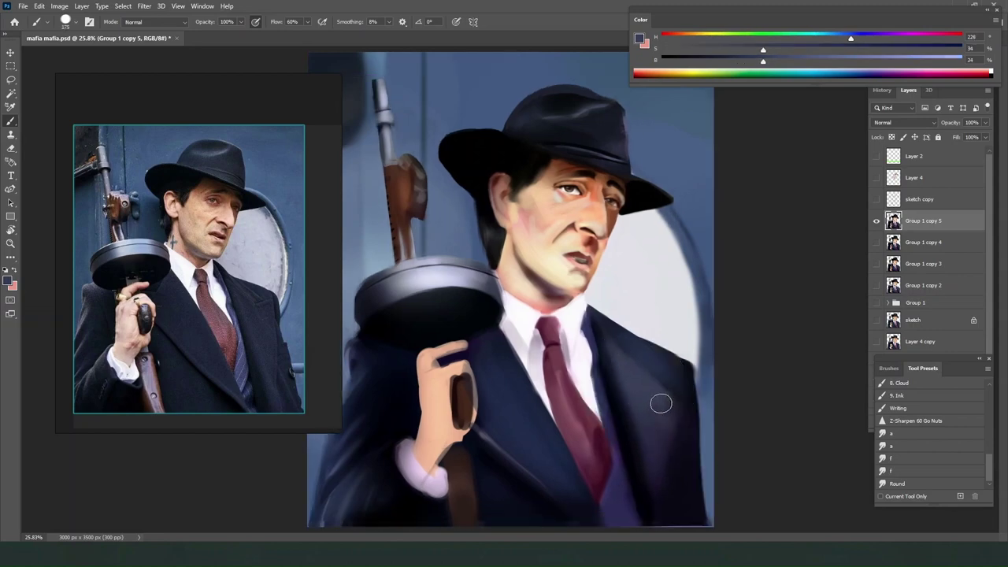
key(bracketleft)
key(bracketleft)
drag(681, 394, 661, 398)
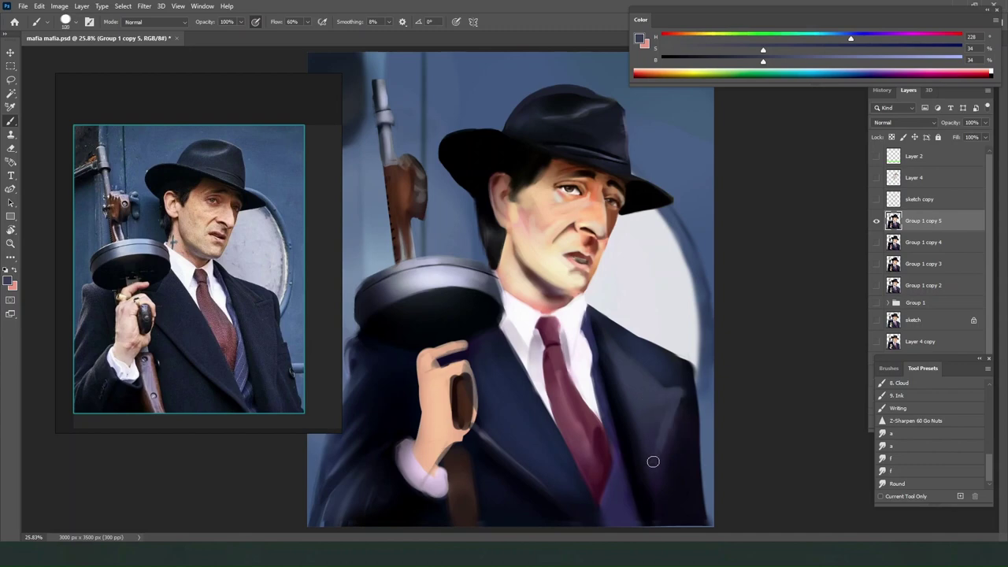
Build up the coat's chest and sleeve folds with sampled dark and mid navy tones, and save the document.
alt+click(677, 451)
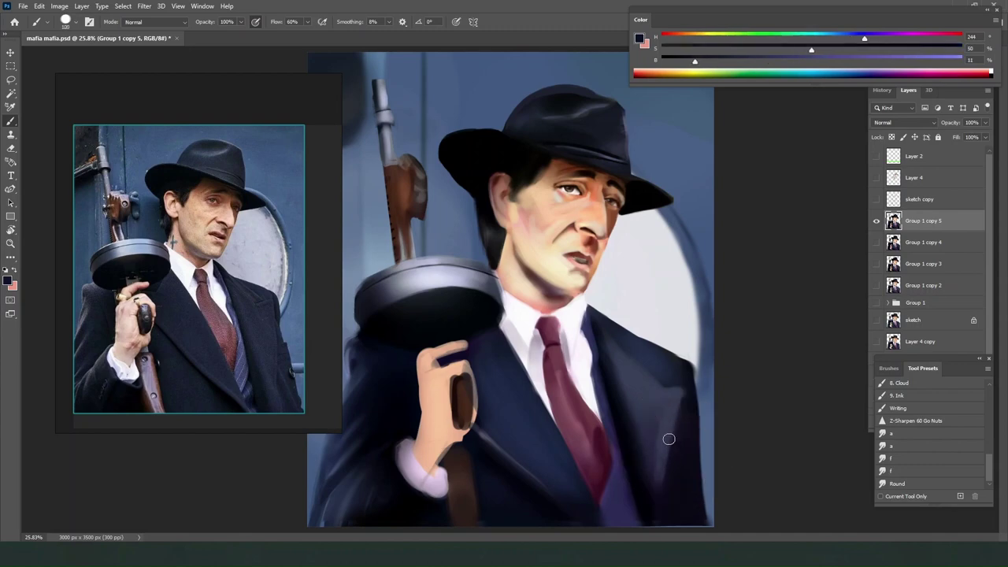
alt+click(623, 395)
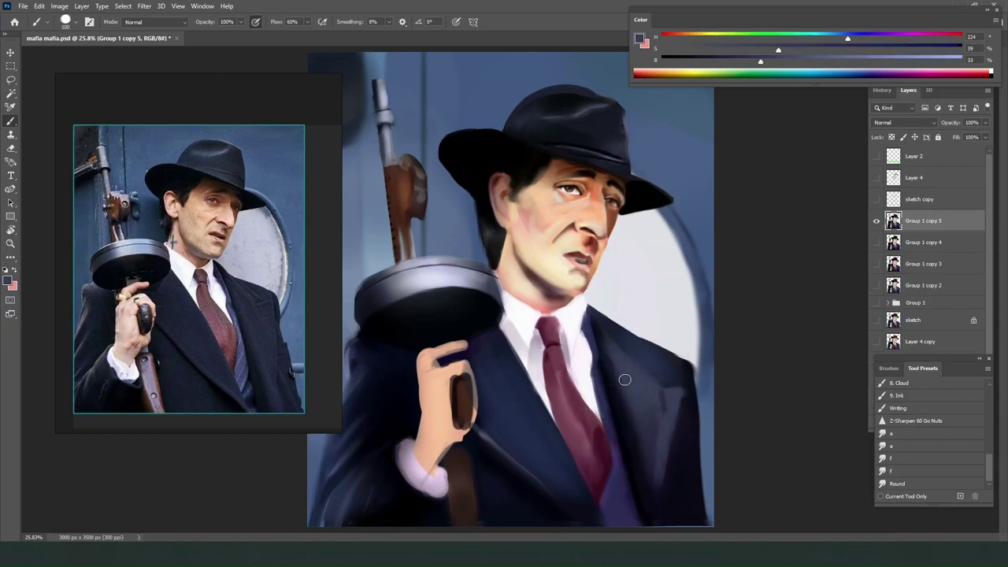
alt+click(636, 483)
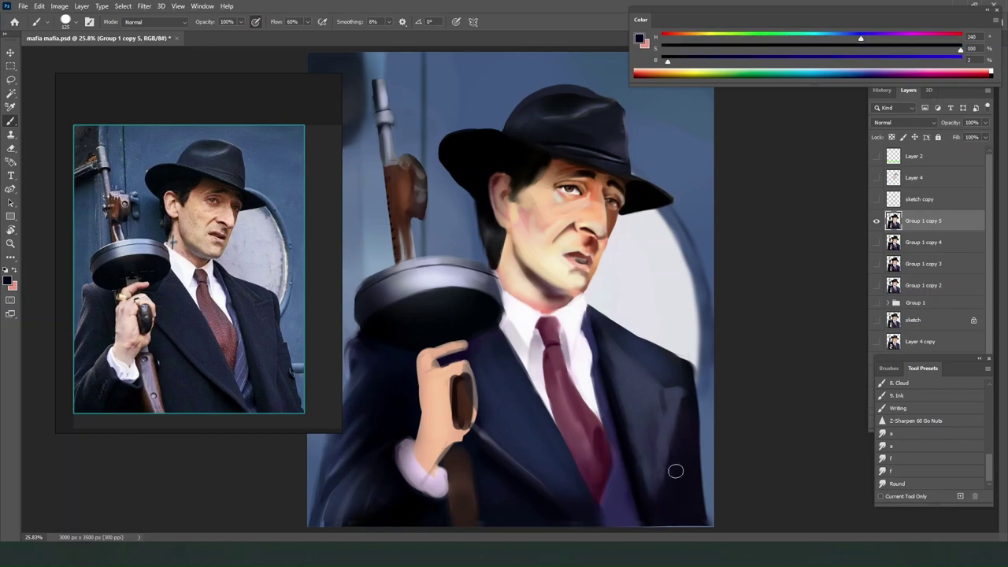
alt+click(668, 485)
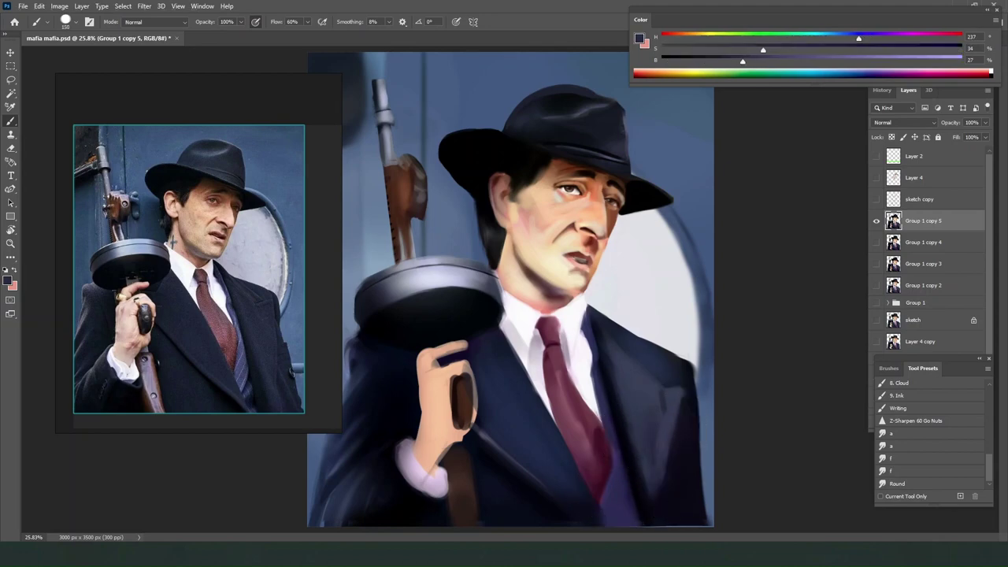
alt+click(676, 476)
alt+click(639, 402)
key(bracketright)
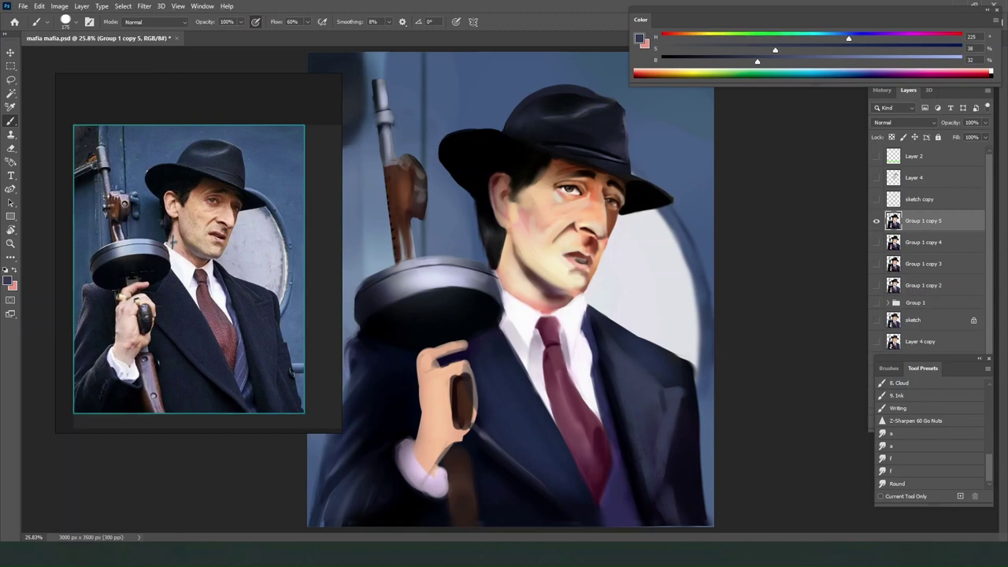
key(ctrl+s)
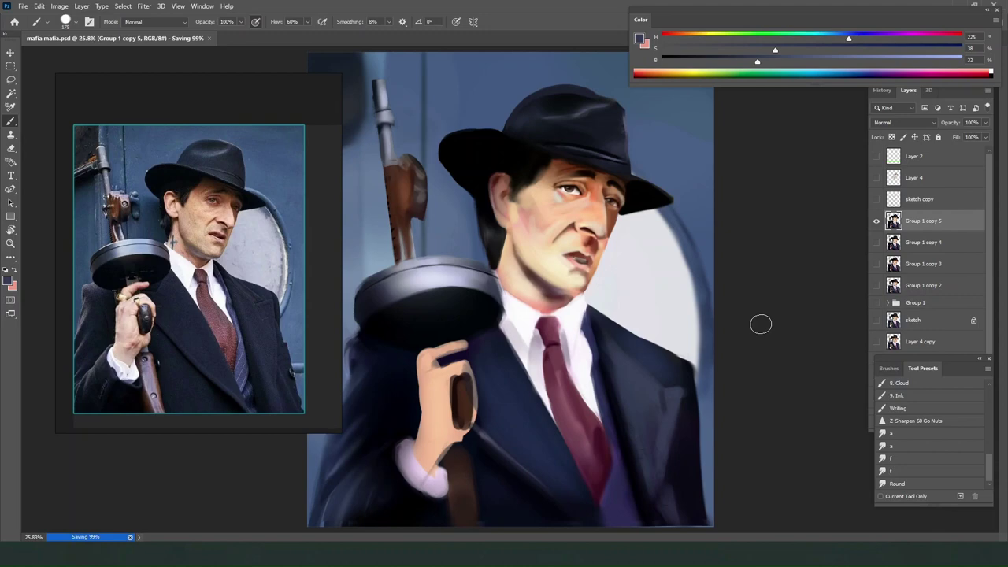
Deepen the bottom of the sleeve on the side away from the gun with a smaller brush and sampled near-black navy.
key(bracketleft)
key(bracketleft)
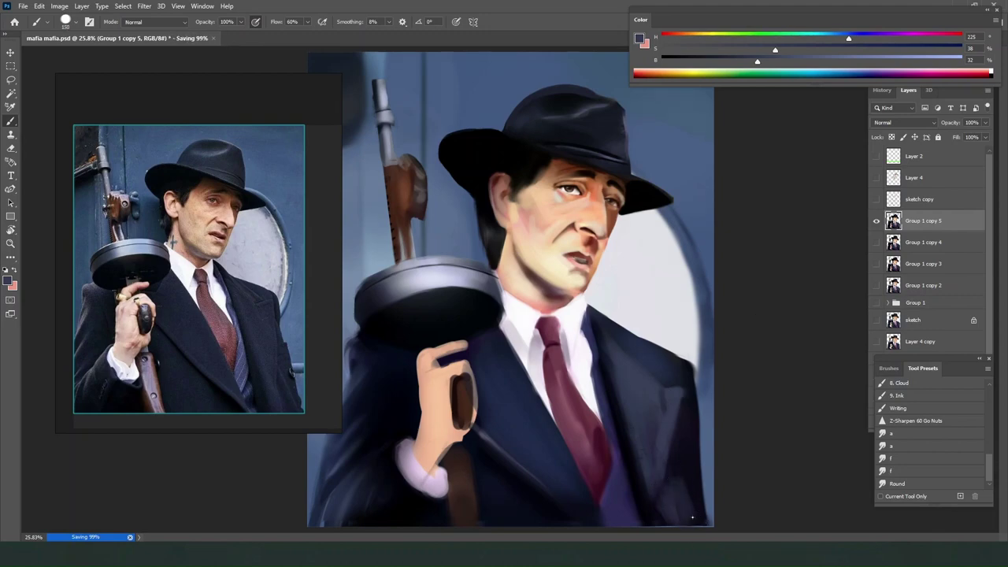
alt+click(692, 518)
key(bracketleft)
key(bracketleft)
key(bracketleft)
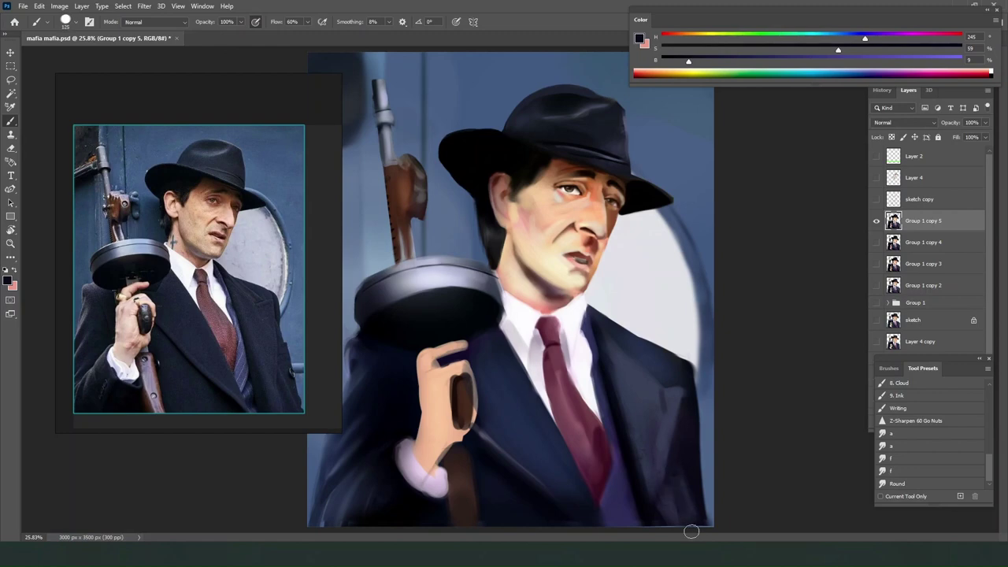
alt+click(683, 446)
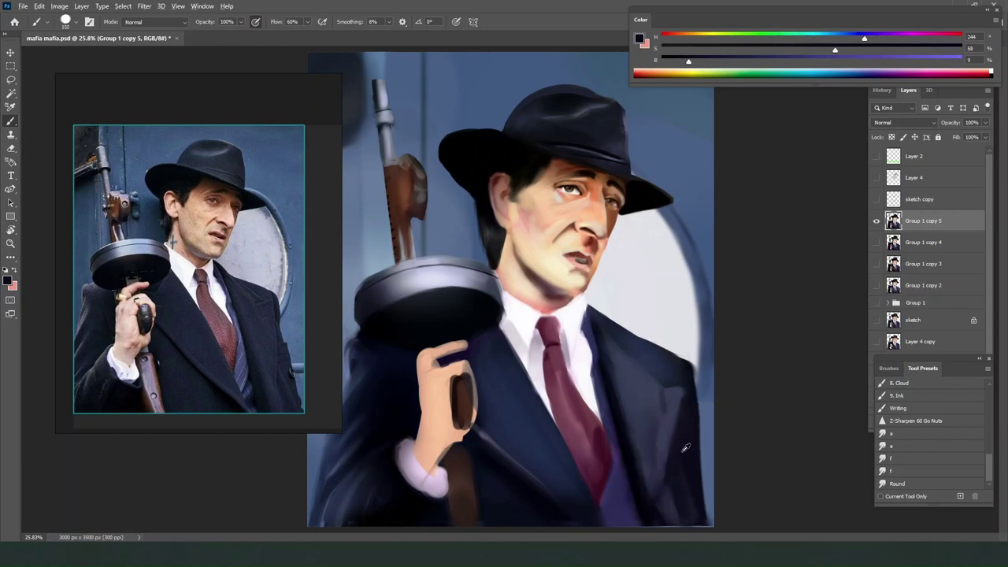
Sample the coat's blue-grey highlight and brush it over the lower sleeve with a larger tip.
alt+click(666, 435)
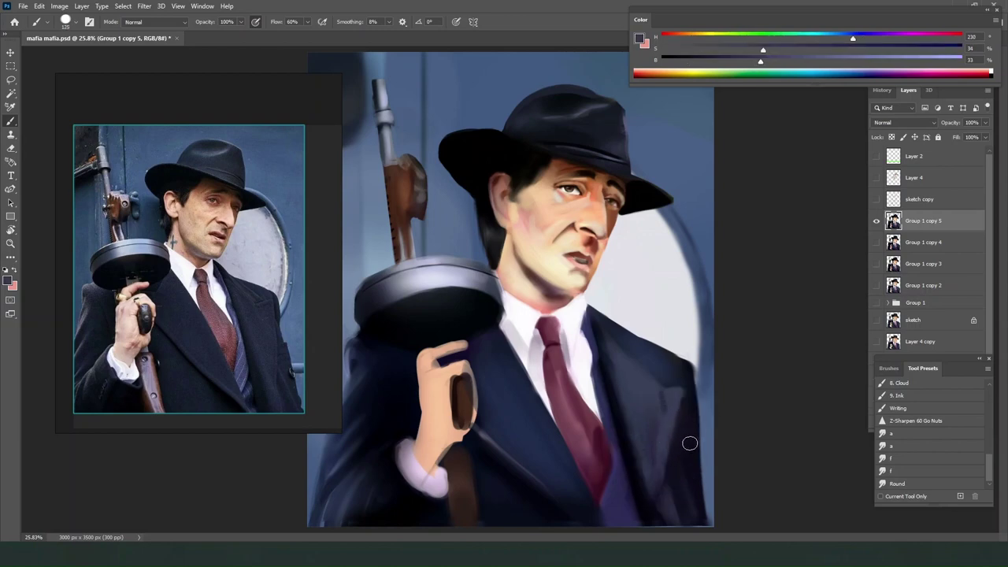
key(bracketright)
key(bracketright)
key(bracketright)
mouse_move(692, 463)
mouse_down()
mouse_move(700, 523)
mouse_move(687, 450)
mouse_move(701, 532)
mouse_move(691, 439)
mouse_up()
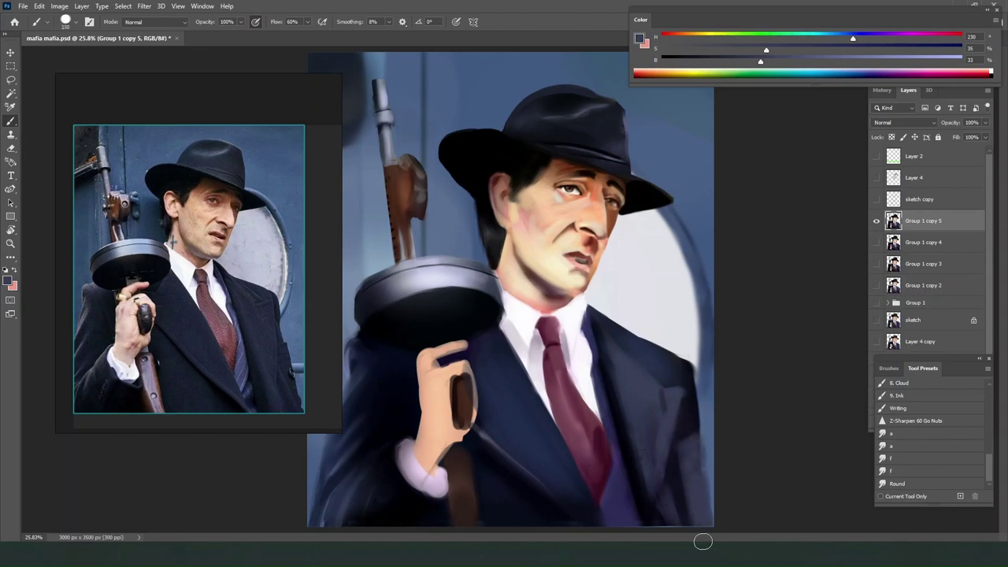
Darken the crease across the lower sleeve with sampled dark navy, using a finer tip toward its outer edge.
alt+click(684, 425)
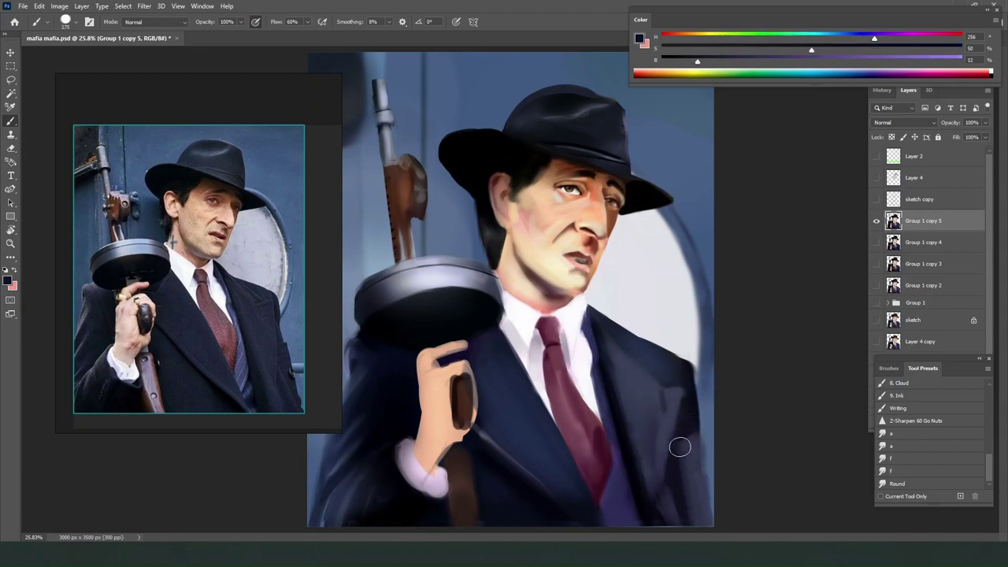
drag(677, 444, 685, 466)
key(bracketleft)
key(bracketleft)
key(bracketleft)
key(bracketleft)
key(bracketleft)
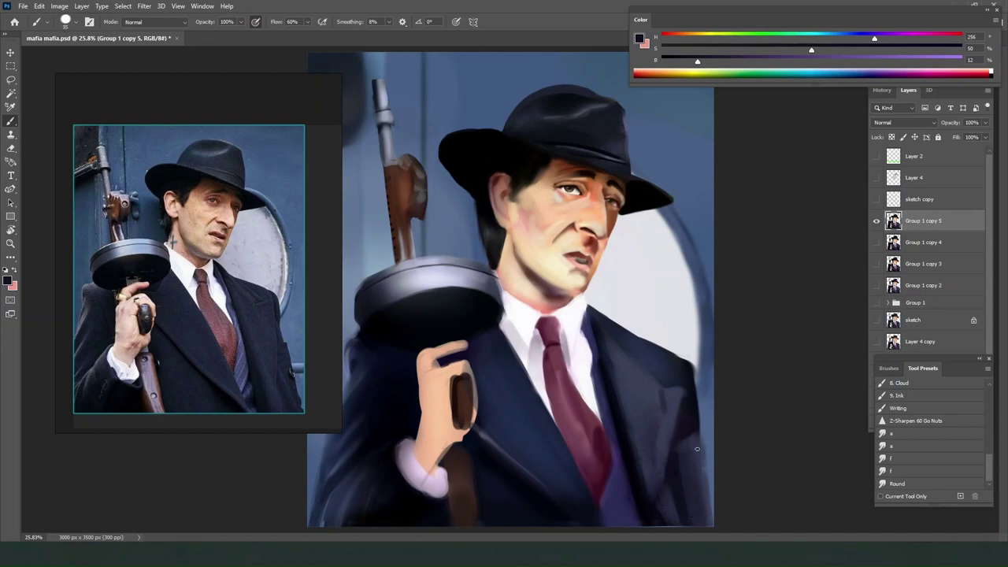
key(e)
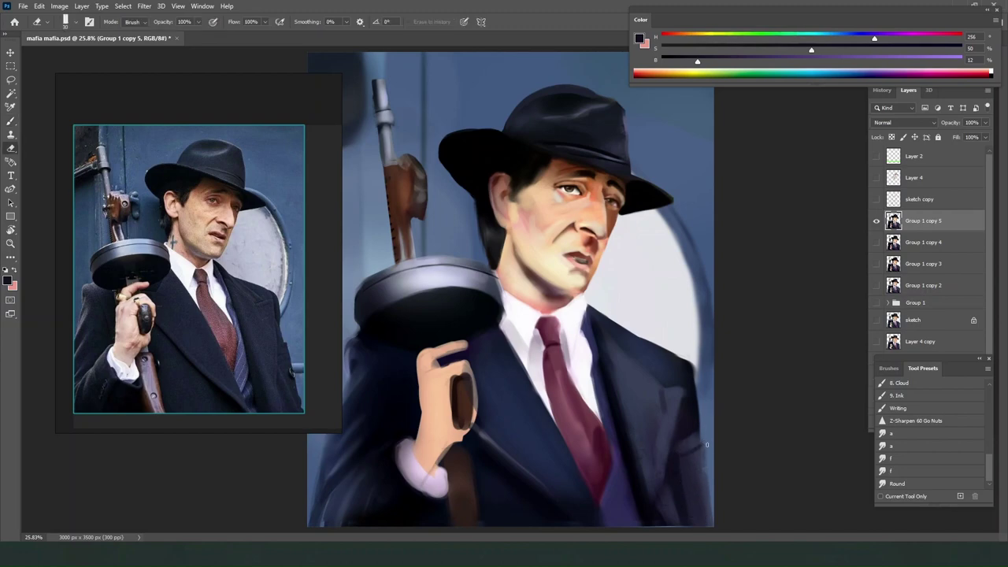
key(b)
alt+click(687, 445)
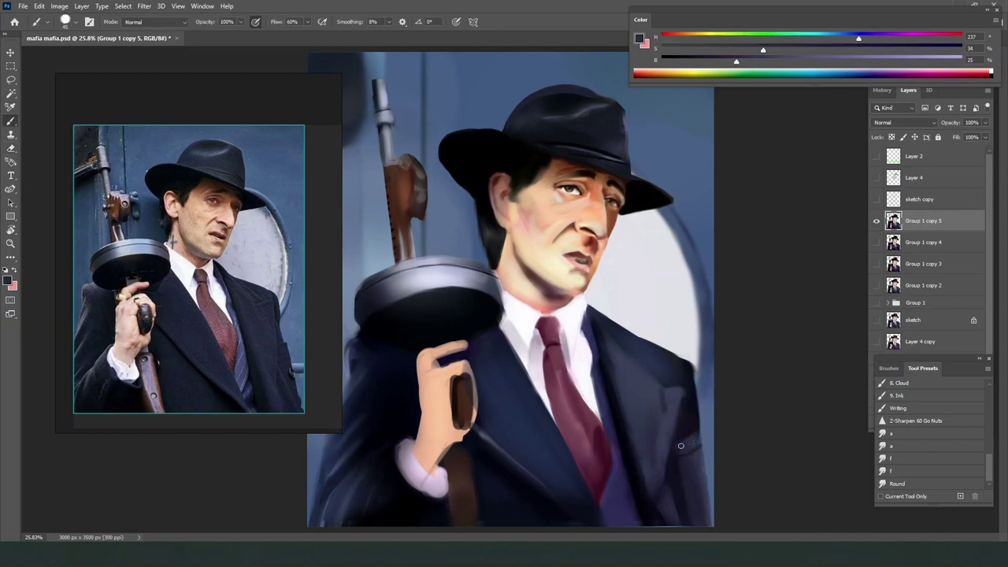
Set the colour to H 237, S 58, B 9, darken the lower sleeve and trim its outer edge with the Eraser.
click(689, 58)
click(837, 48)
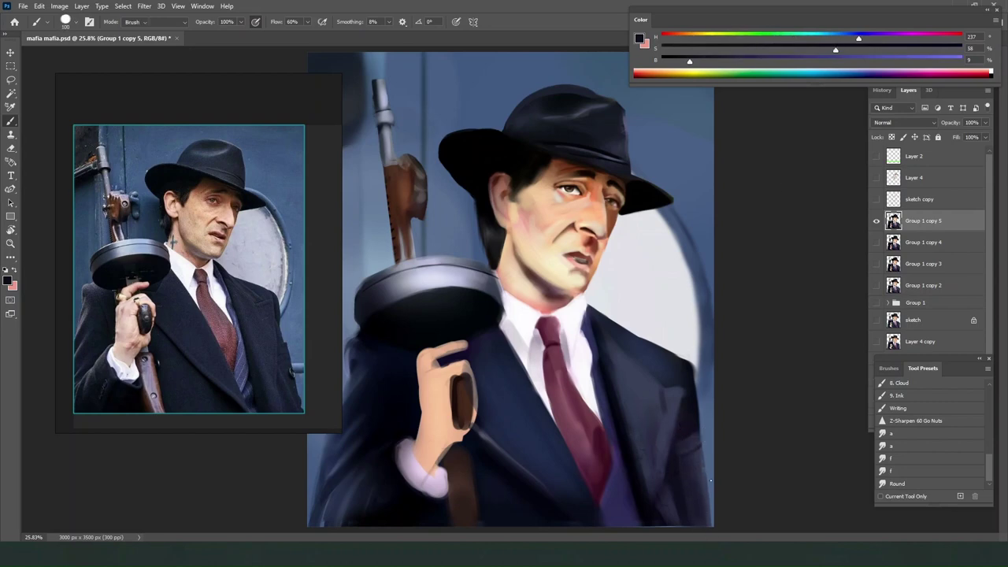
key(e)
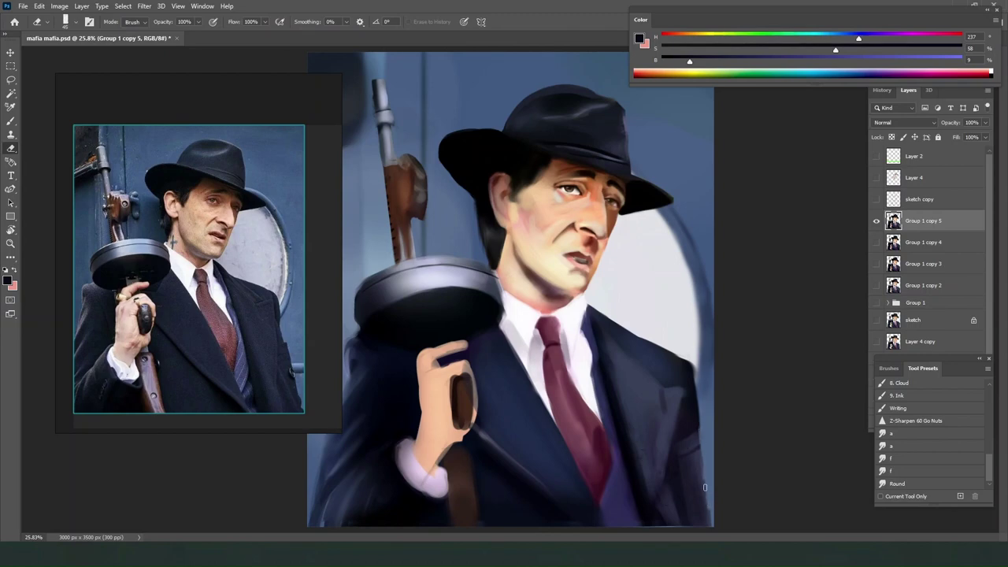
drag(711, 507, 711, 539)
Set the brush colour to H 240, S 90, B 5 and paint a dark button on the lower sleeve.
key(b)
alt+click(698, 505)
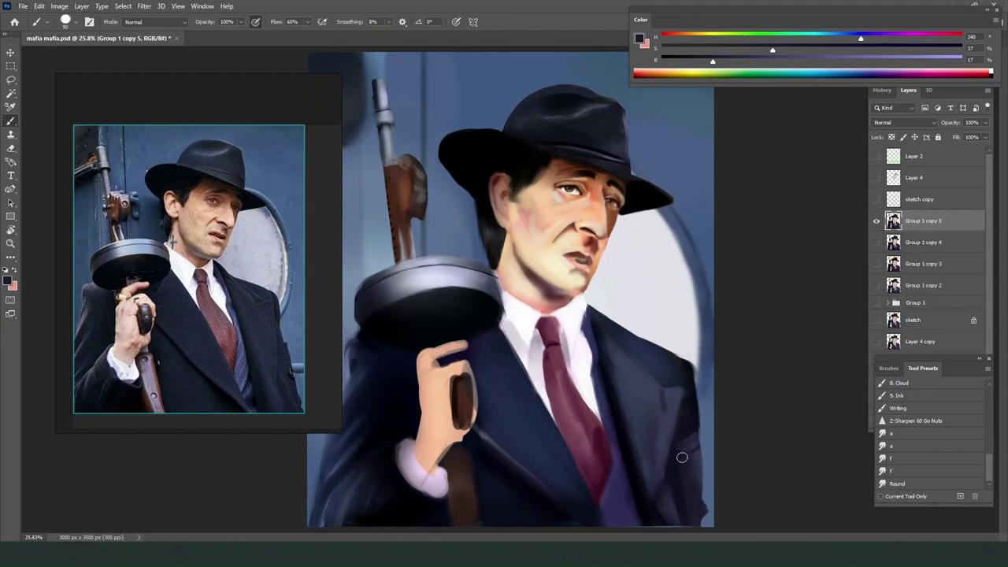
drag(712, 61, 678, 61)
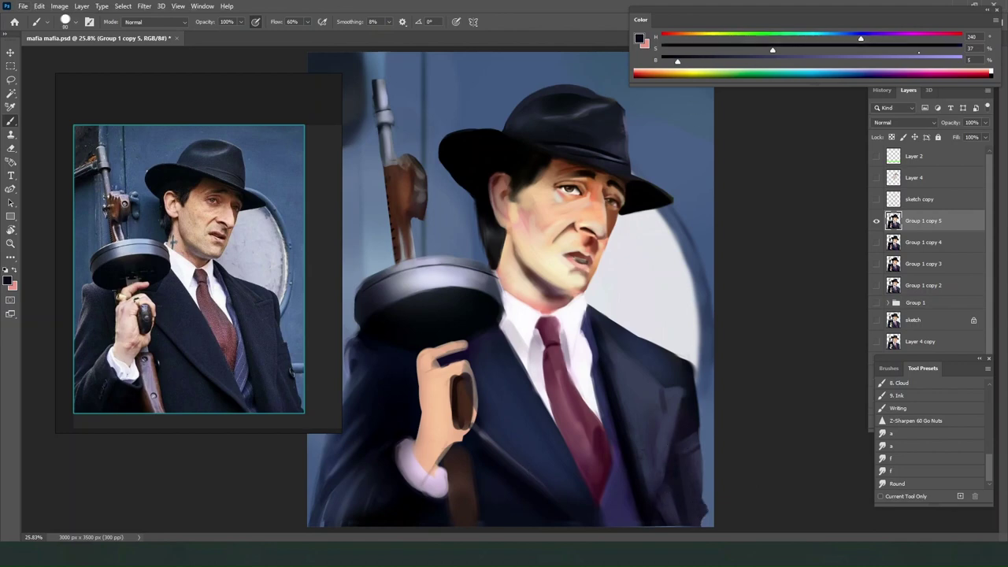
drag(773, 49, 930, 48)
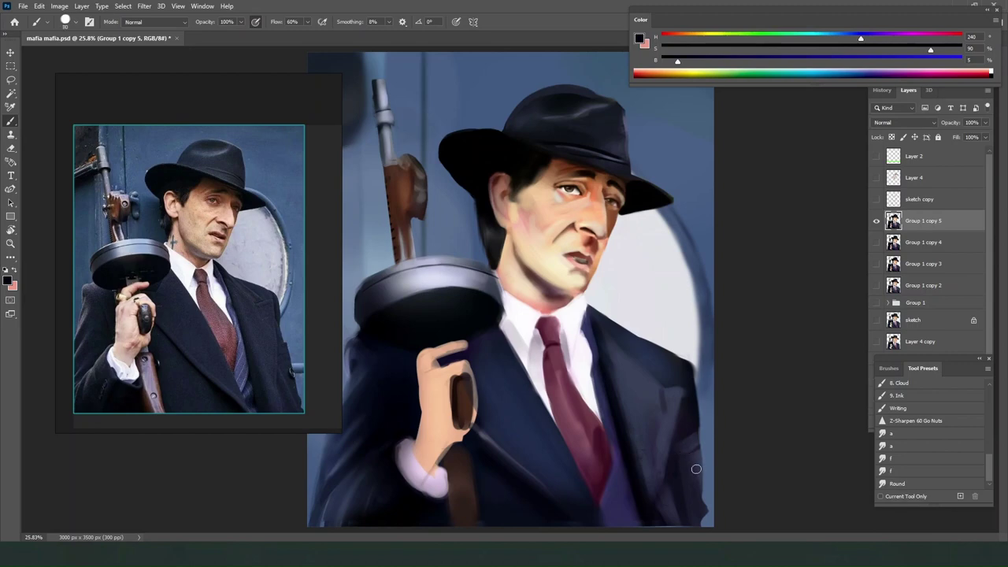
drag(697, 490, 698, 484)
Highlight the sleeve button with a pale H 240, S 8, B 81 tone and soften it with sampled navy.
click(906, 60)
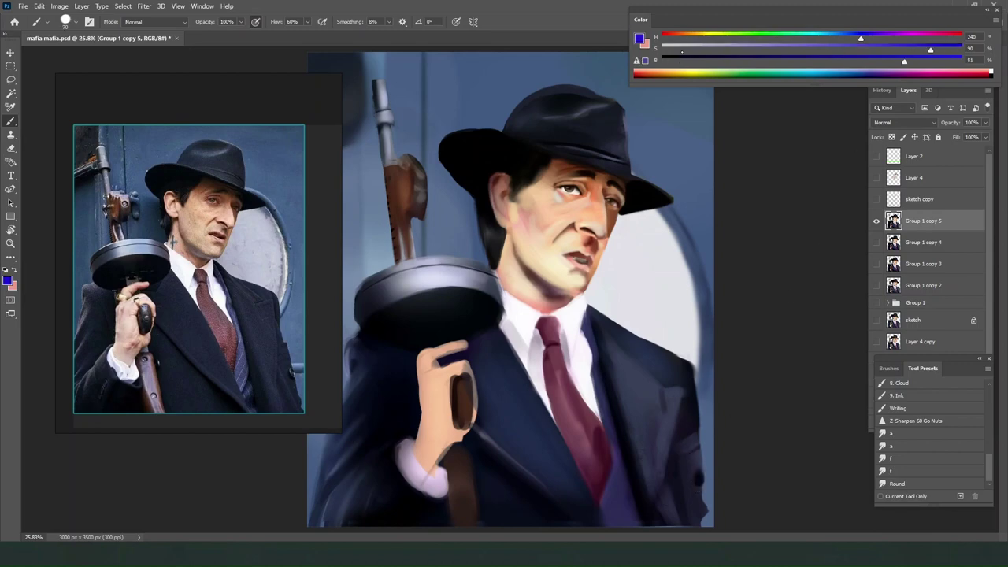
click(683, 51)
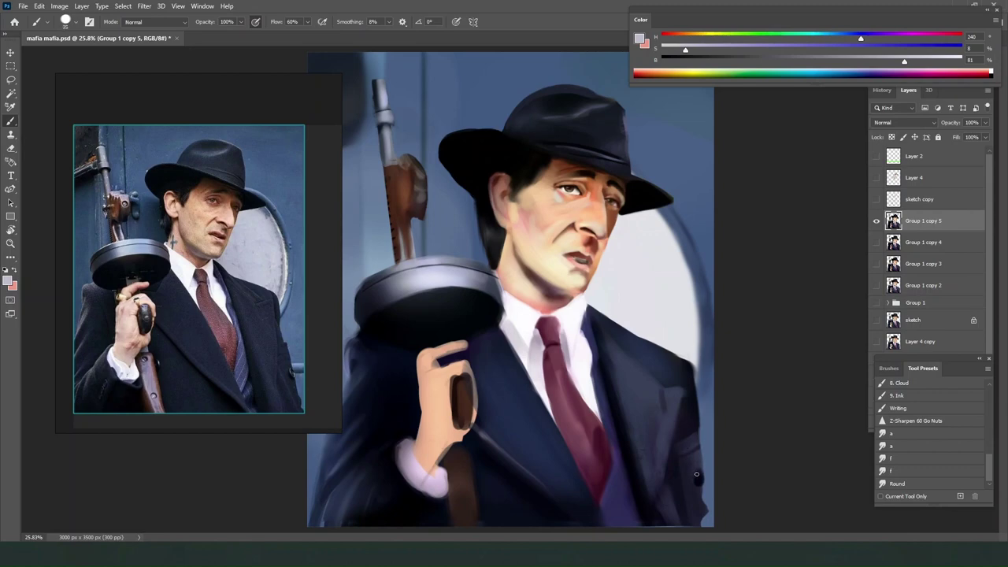
alt+click(699, 479)
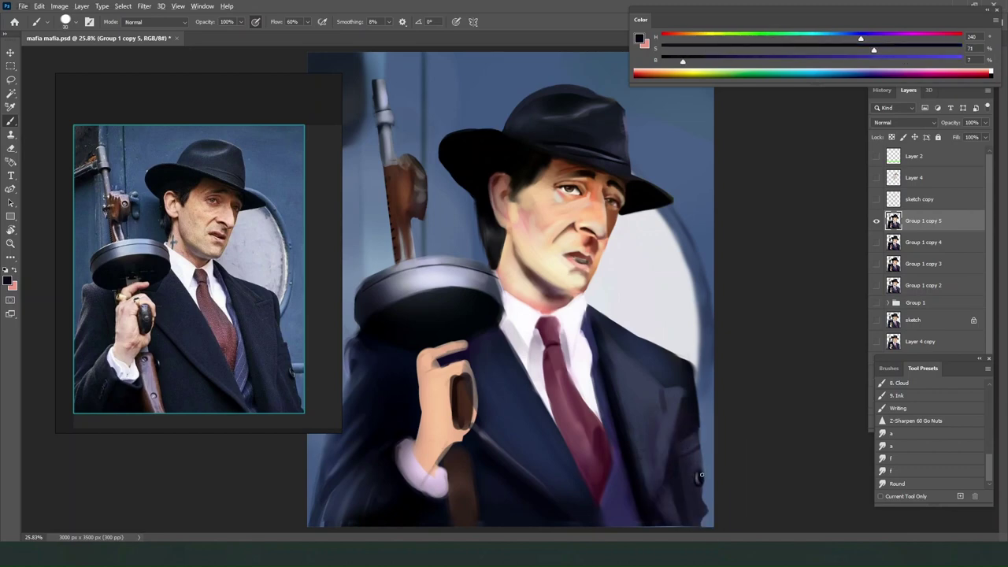
alt+click(697, 478)
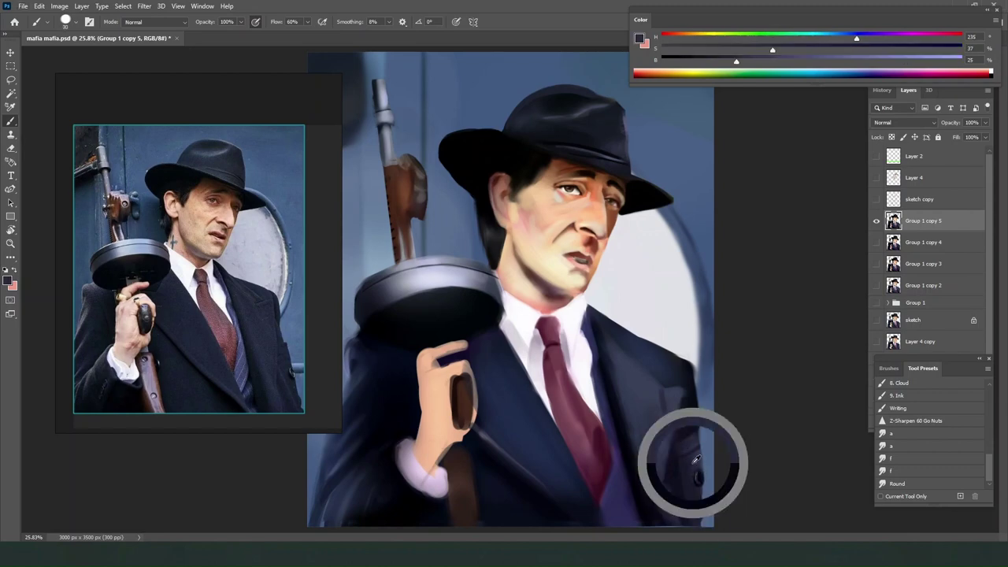
click(698, 478)
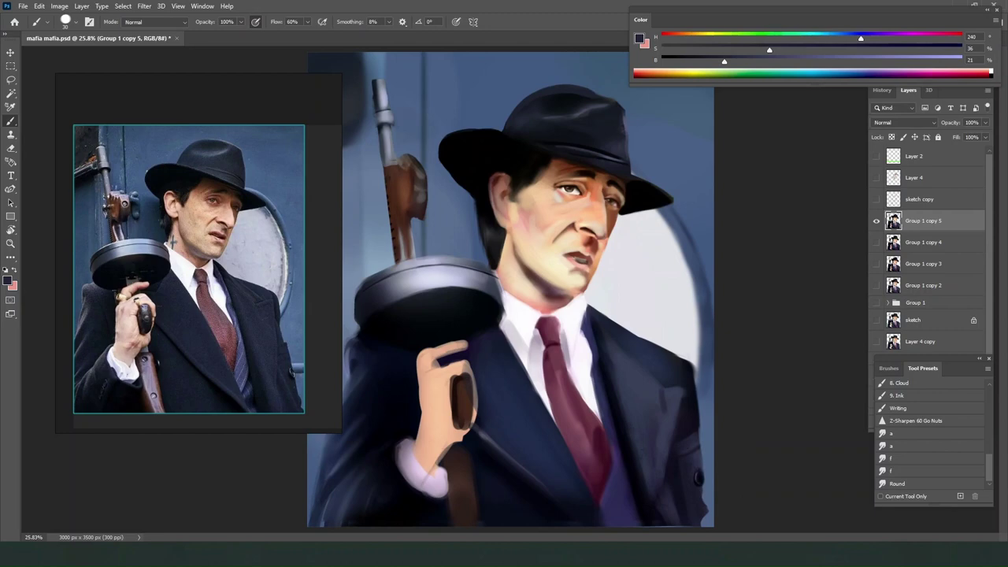
Shade the sleeve around the button by blending sampled dark and mid navy tones.
alt+click(686, 462)
alt+click(678, 480)
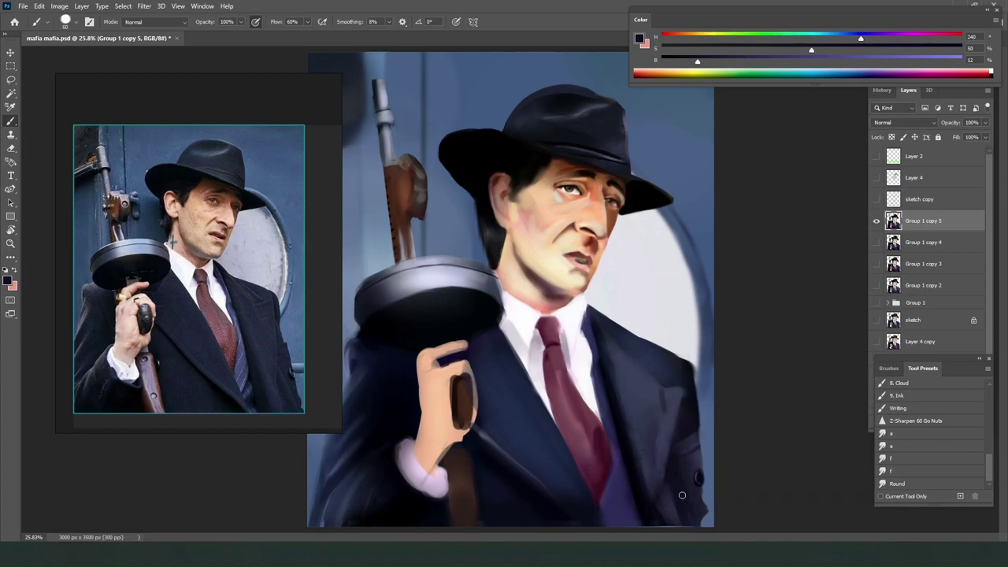
alt+click(686, 461)
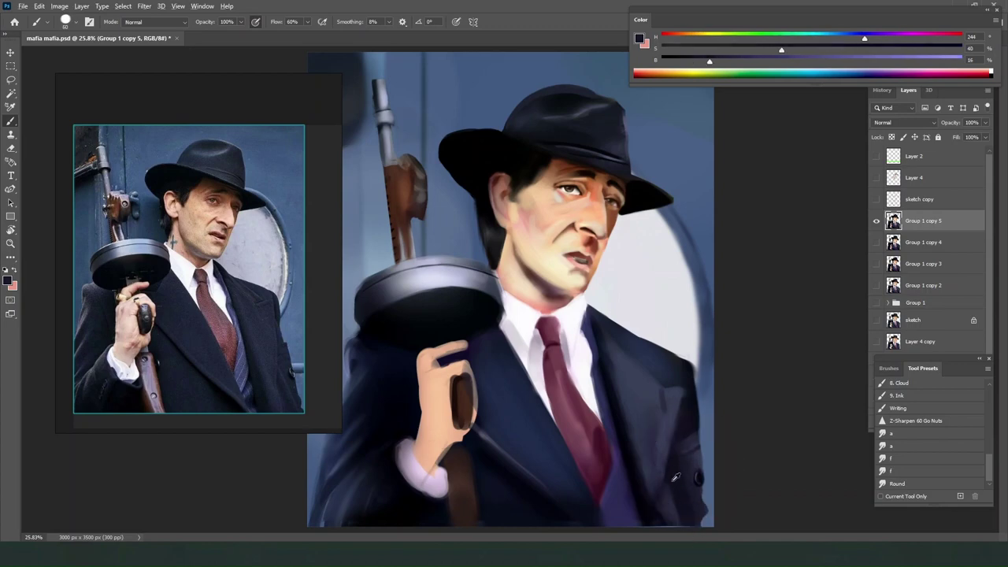
alt+click(689, 464)
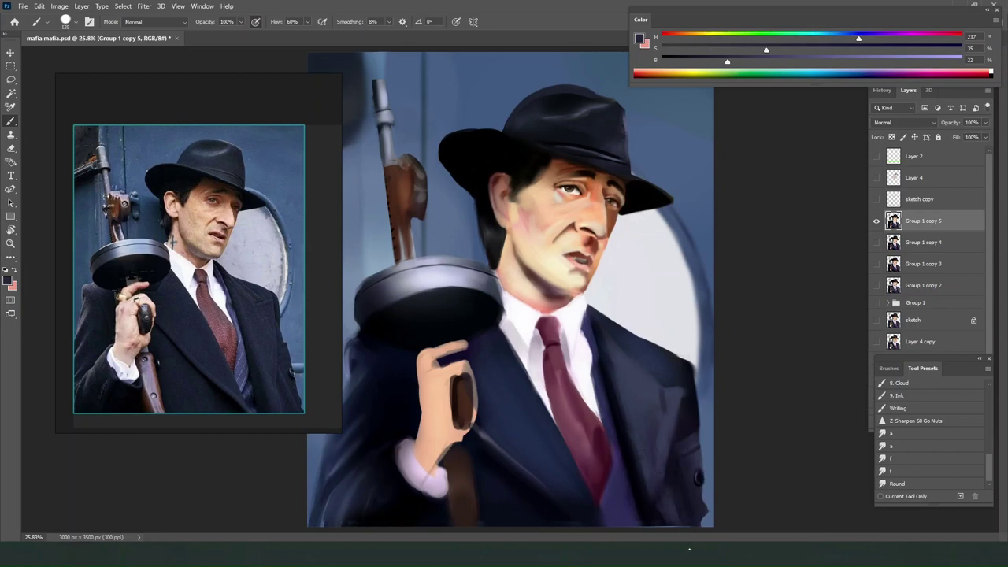
alt+click(672, 480)
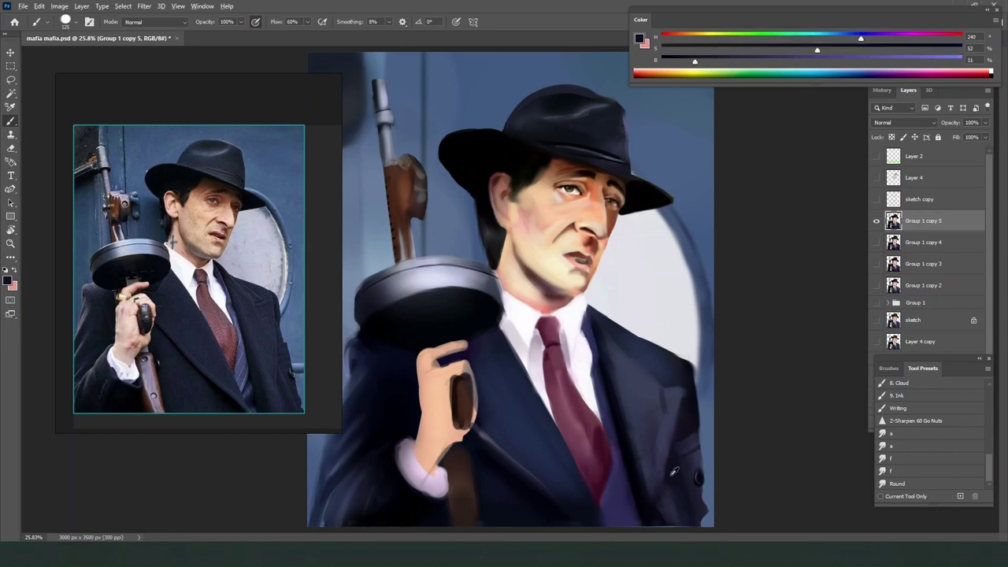
Paint the fold between the coat's chest and sleeve with a sampled H 229, S 33, B 33 navy.
alt+click(673, 416)
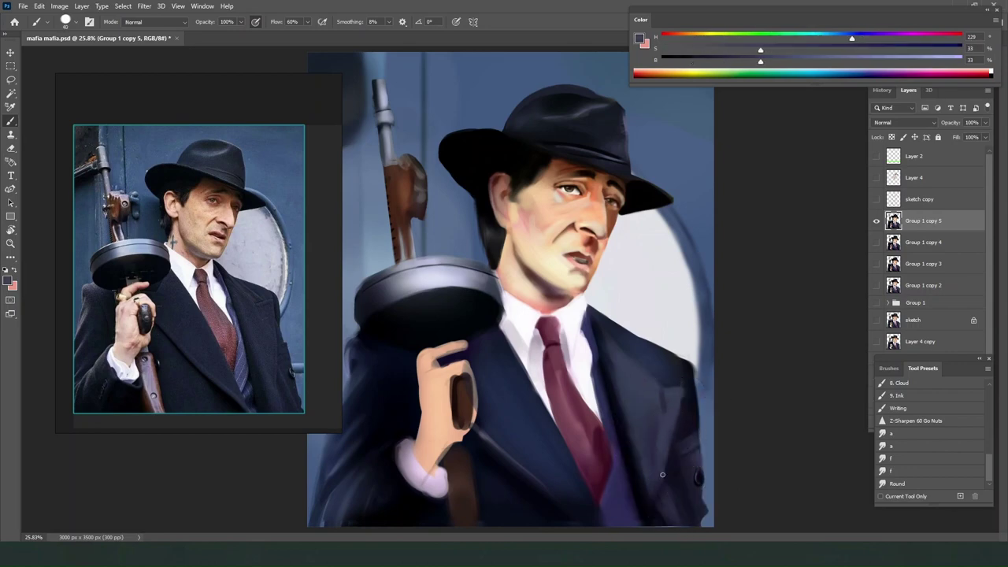
drag(662, 475, 656, 505)
key(ctrl+z)
drag(683, 390, 658, 475)
Darken the coat's chest fold beside the sleeve with a larger brush and sampled H 227, S 58, B 9 navy.
alt+click(682, 402)
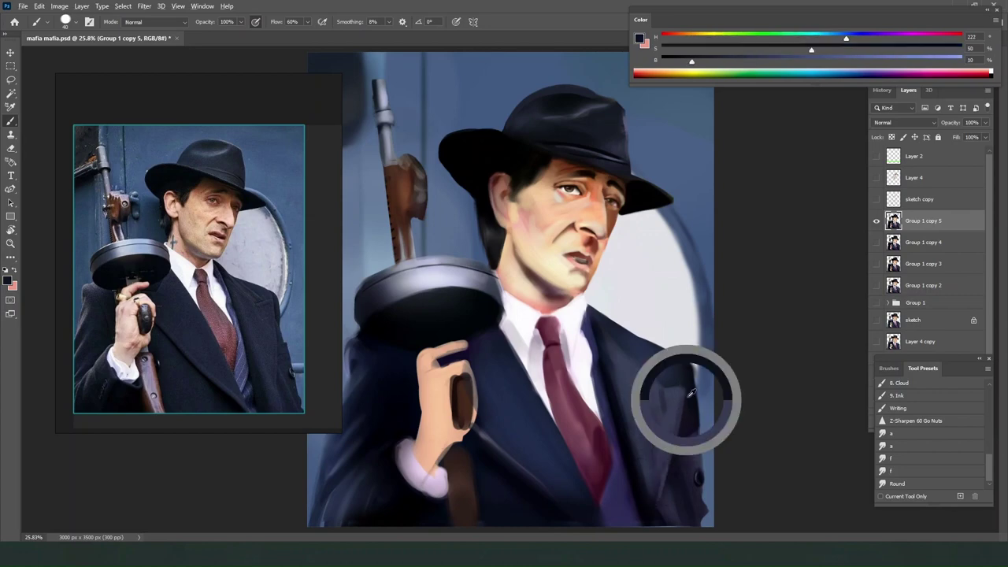
key(bracketright)
key(bracketright)
key(bracketright)
key(bracketright)
key(bracketright)
key(bracketright)
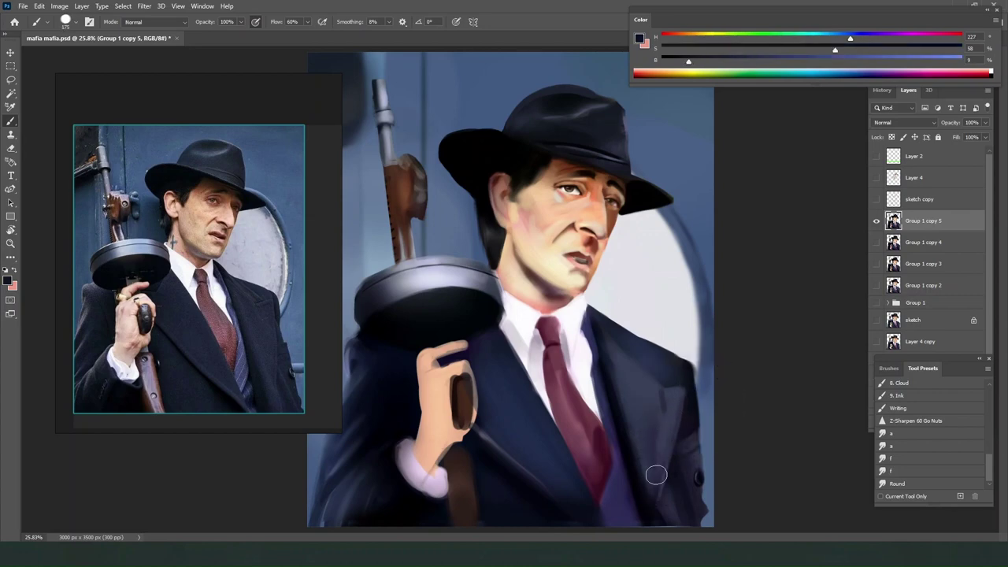
mouse_move(665, 434)
mouse_down()
mouse_move(673, 392)
mouse_move(653, 482)
mouse_up()
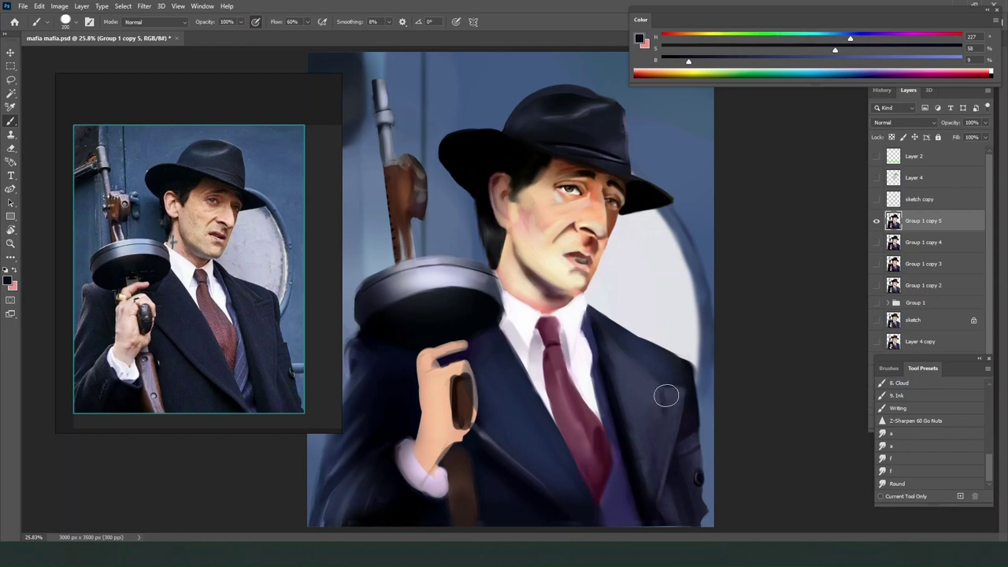
key(bracketright)
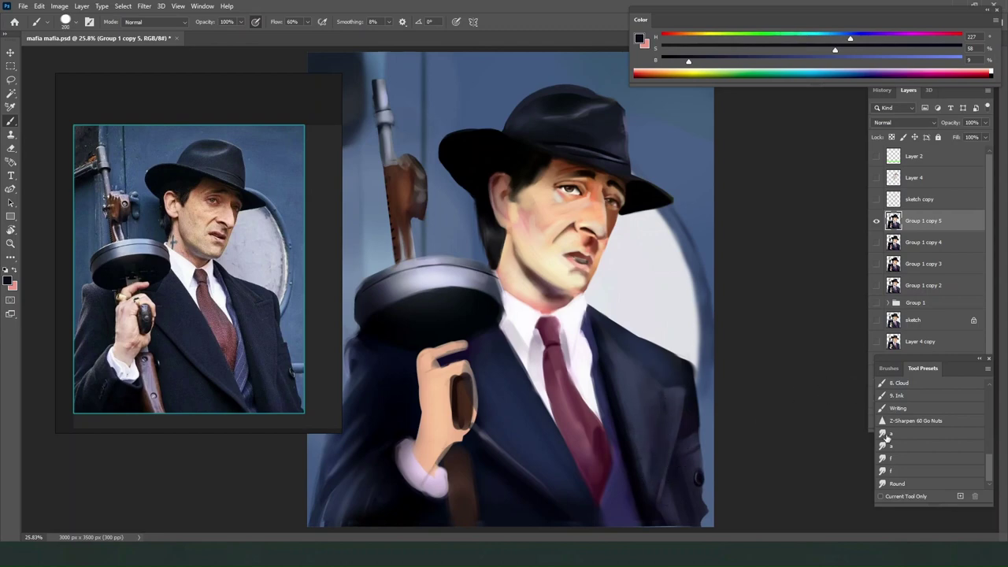
Blend the shading on the coat's chest and shoulder with the Round smudge preset at 20% strength.
click(898, 483)
key(bracketright)
key(bracketright)
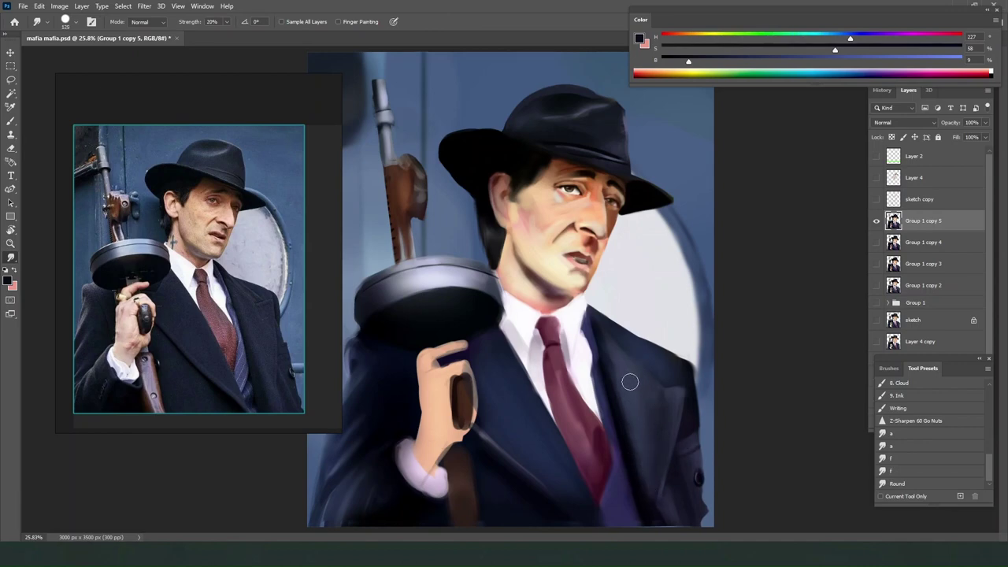
key(bracketleft)
key(bracketleft)
key(b)
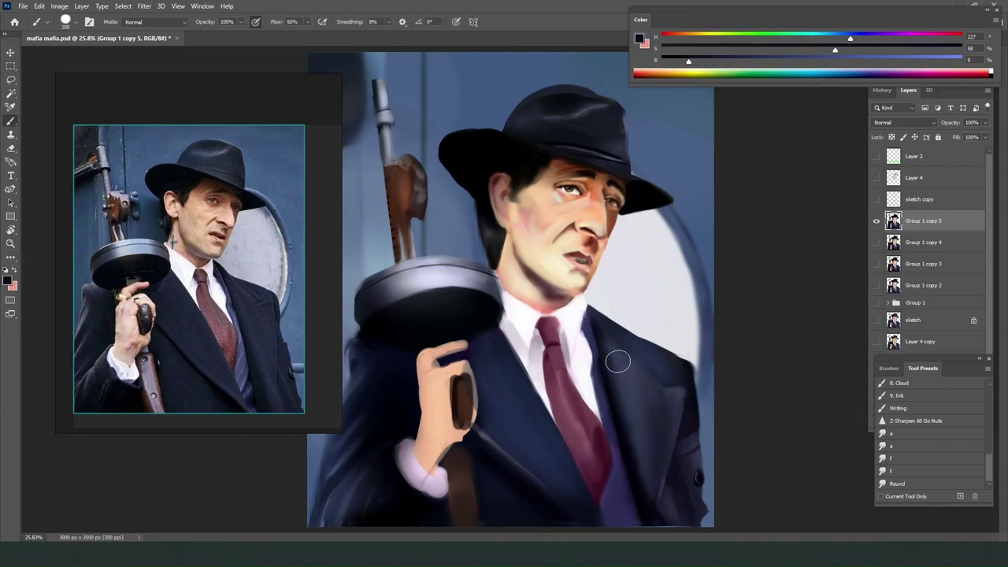
Darken the coat's inner edge beside the shirt collar with a smaller brush and sampled H 221, S 89, B 7 navy.
alt+click(606, 363)
key(bracketleft)
key(bracketleft)
key(bracketleft)
key(bracketleft)
drag(586, 305, 607, 384)
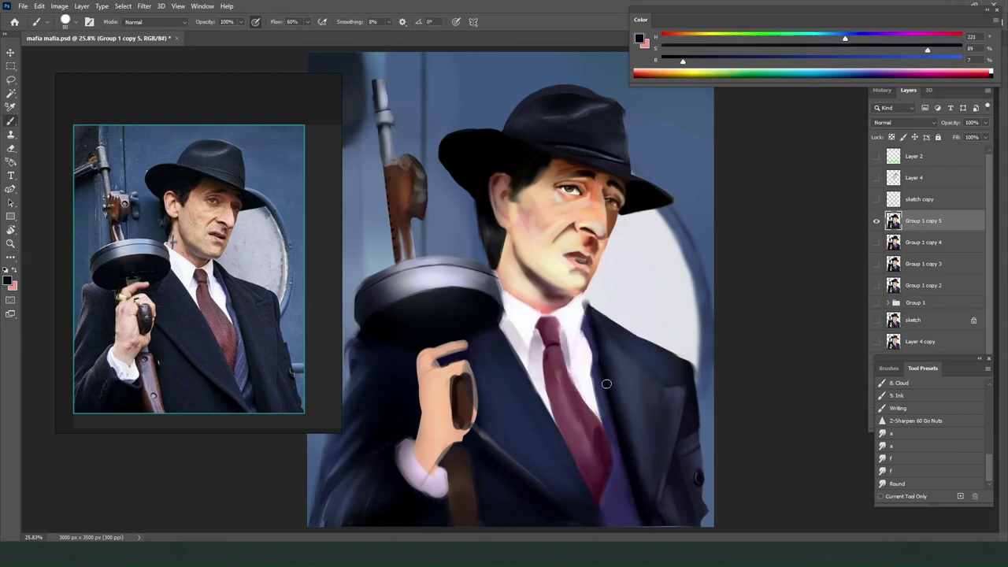
Refine the coat's shoulder edge against the pale background with the Eraser and sampled navy tones.
alt+click(612, 353)
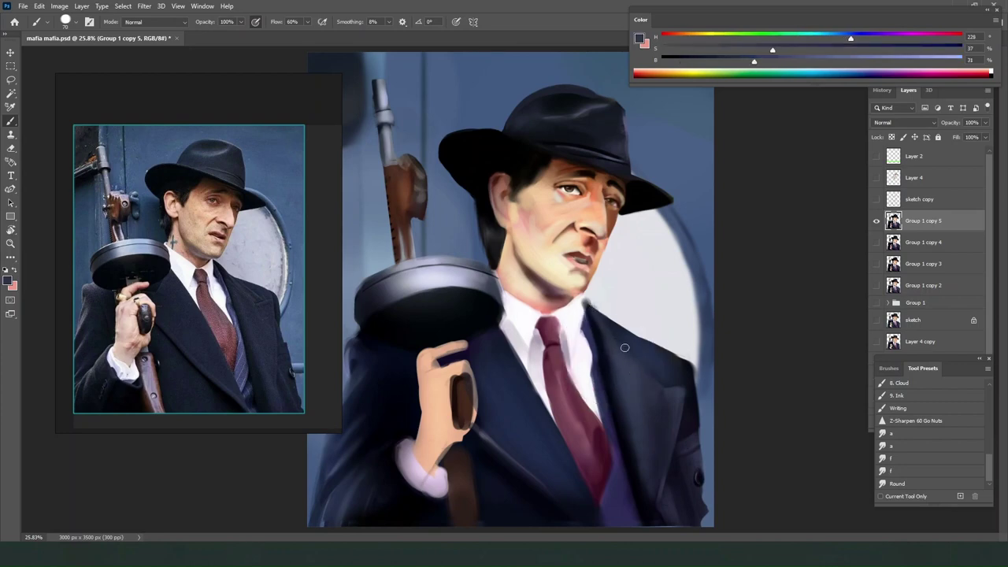
alt+click(619, 326)
key(e)
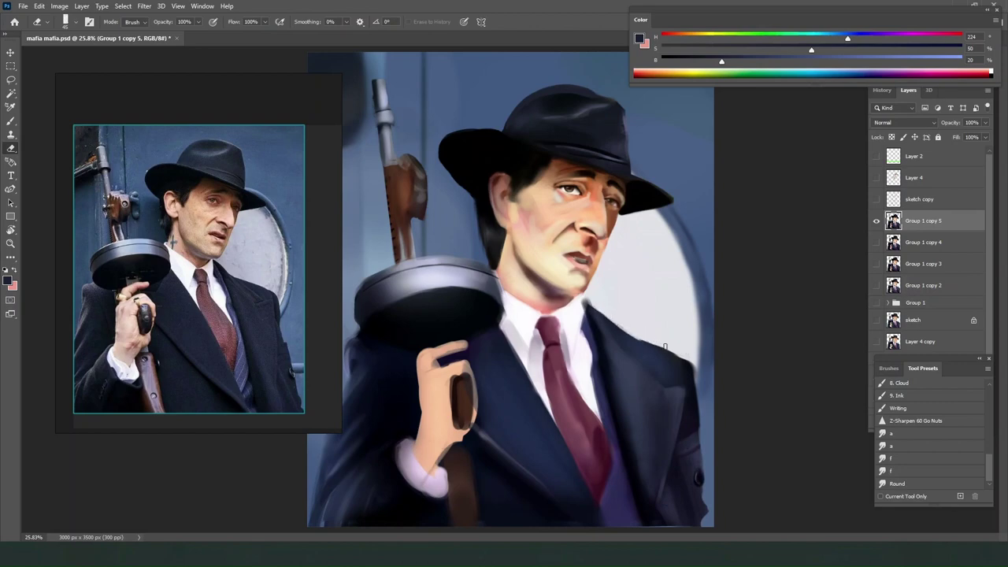
key(b)
alt+click(640, 343)
mouse_move(640, 343)
mouse_down()
mouse_move(691, 366)
mouse_move(634, 345)
mouse_move(686, 361)
mouse_move(671, 355)
mouse_move(689, 314)
mouse_move(682, 378)
mouse_up()
key([)
key(ctrl+z)
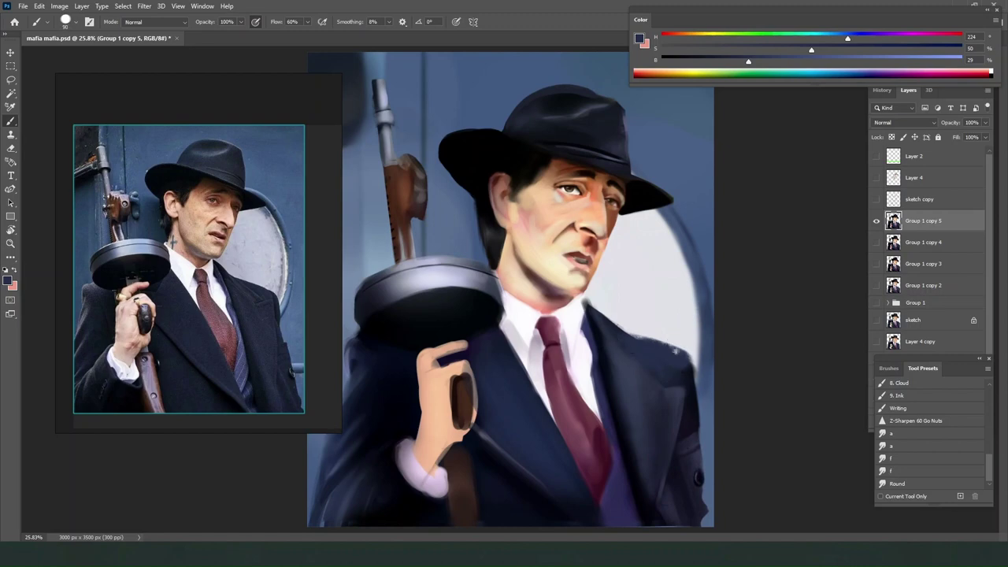
drag(615, 329, 646, 345)
drag(585, 304, 651, 350)
key(ctrl+z)
key(ctrl+z)
Repaint the shoulder's upper edge from the collar outward using a smaller brush and H 224, S 50, B 29 navy.
key(bracketleft)
key(bracketleft)
key(bracketleft)
drag(606, 326, 650, 353)
drag(587, 305, 648, 349)
Shade the shoulder tip and sleeve seam with sampled dark and mid navy tones from the coat.
alt+click(685, 404)
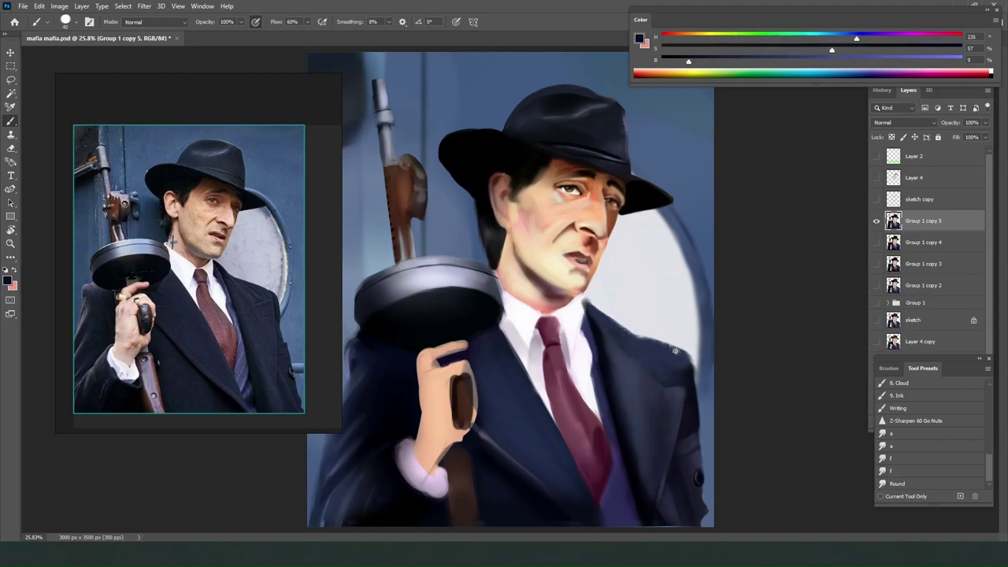
alt+click(670, 363)
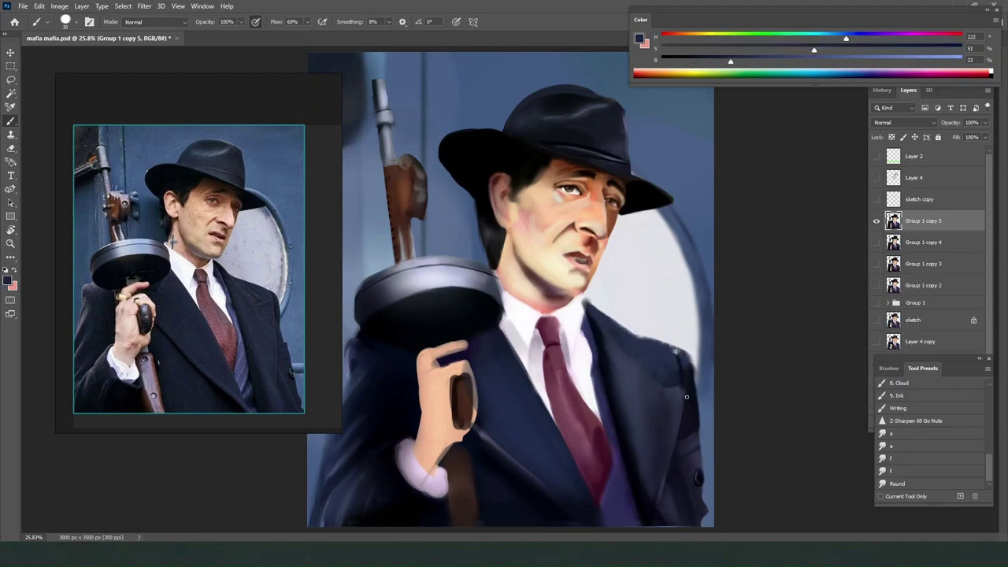
alt+click(678, 369)
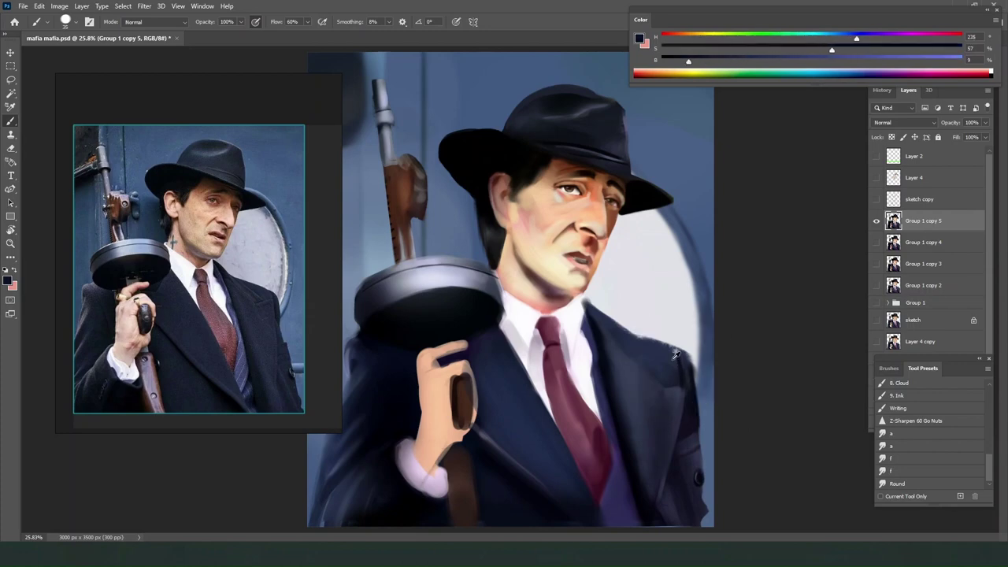
alt+click(674, 361)
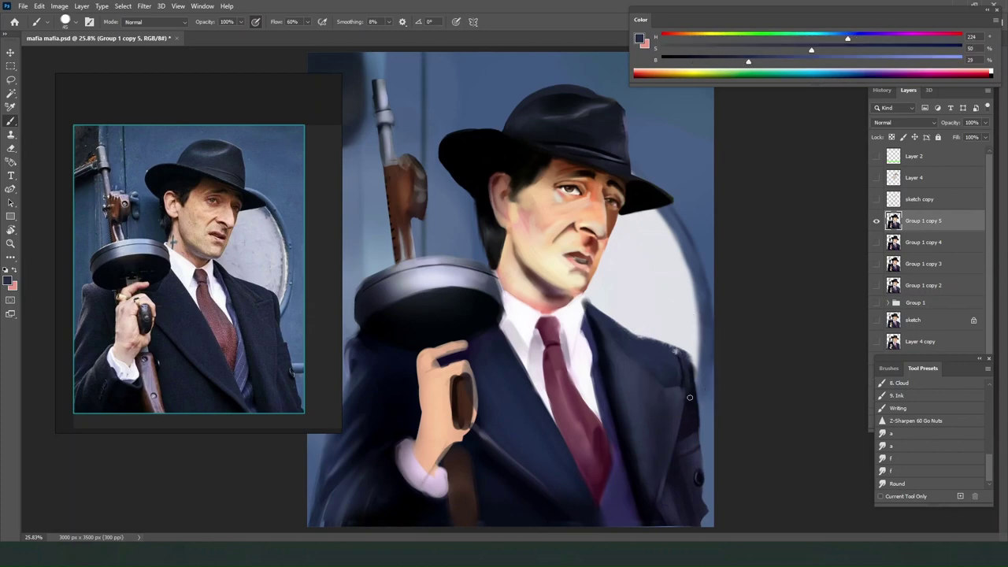
alt+click(672, 363)
alt+click(673, 355)
alt+click(668, 364)
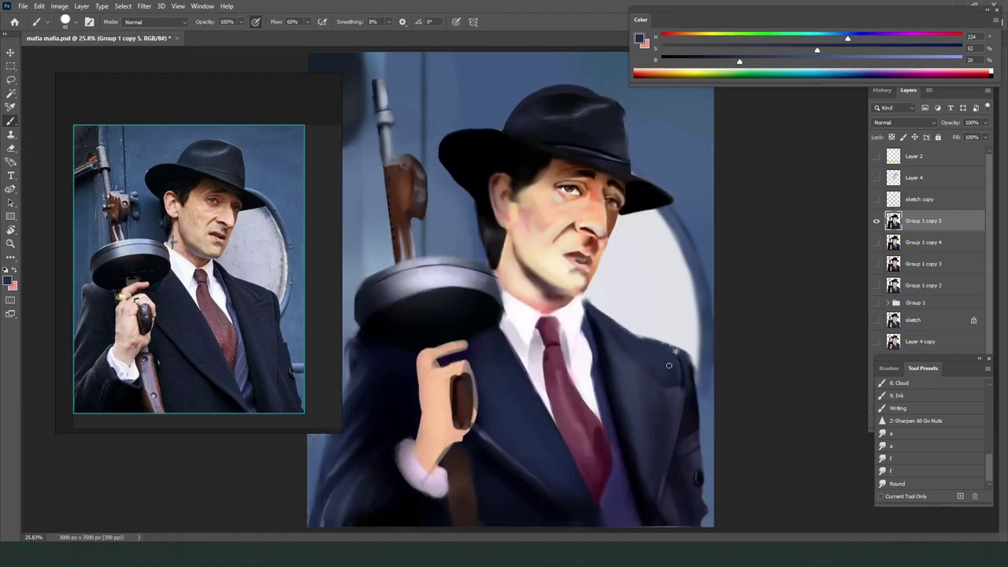
drag(679, 351, 686, 342)
scroll(684, 343, up, 7)
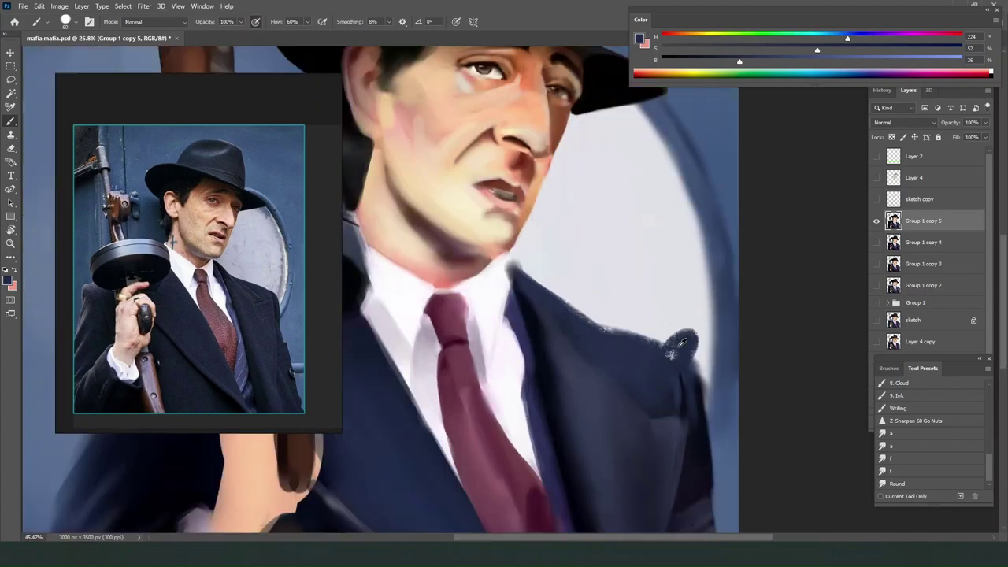
scroll(664, 387, down, 3)
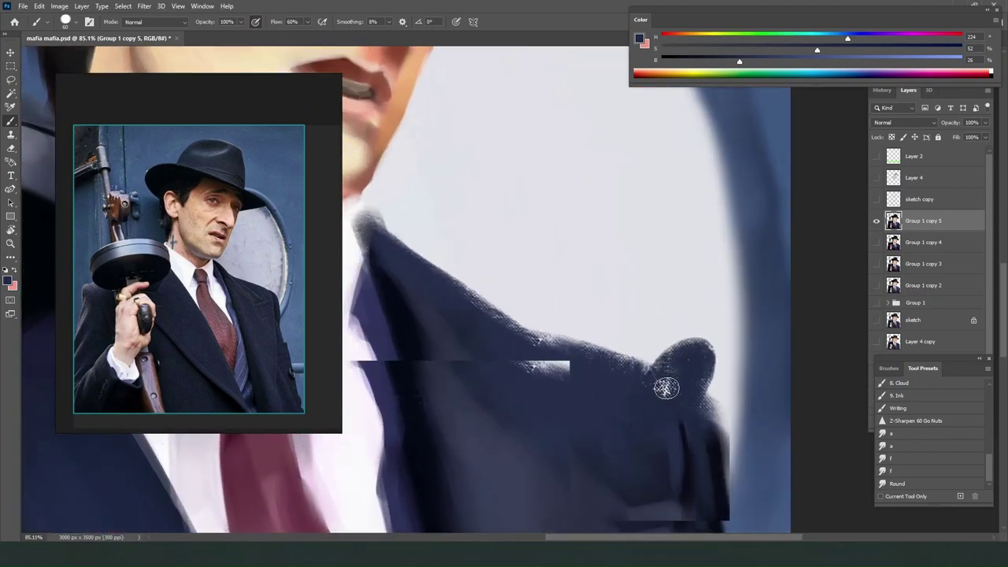
scroll(664, 386, down, 2)
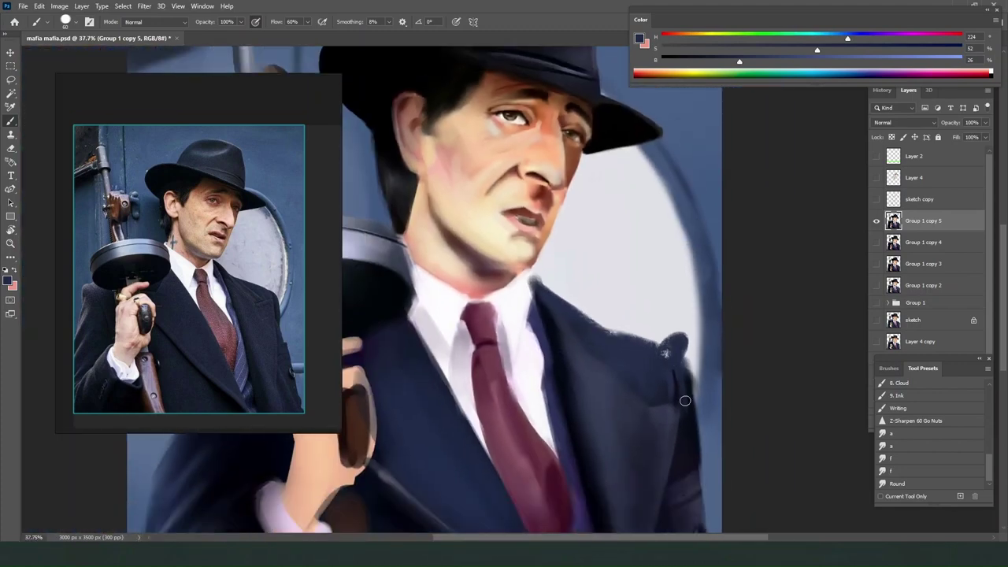
scroll(687, 404, down, 1)
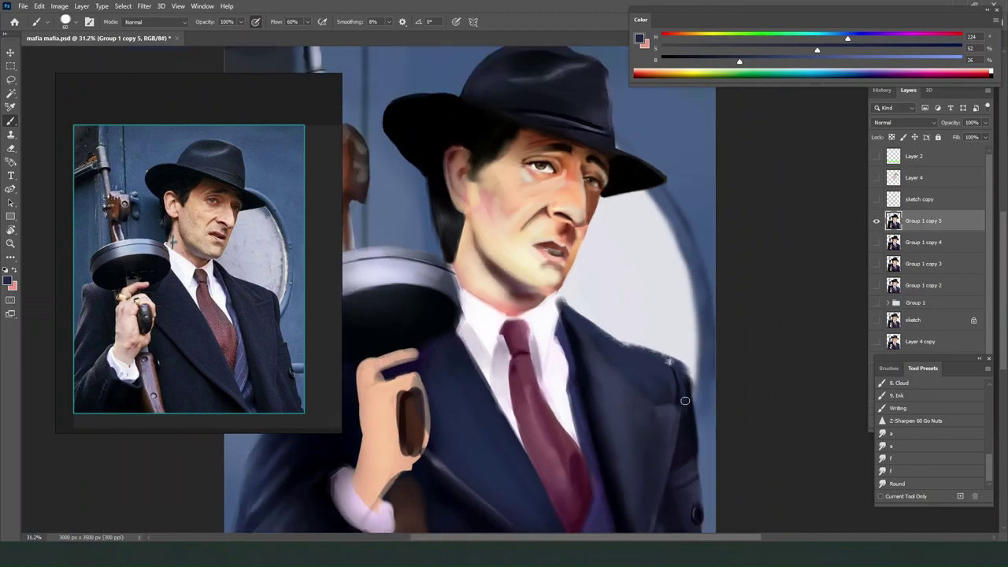
Trim the outer edge of the shoulder and upper sleeve with the Eraser.
key(e)
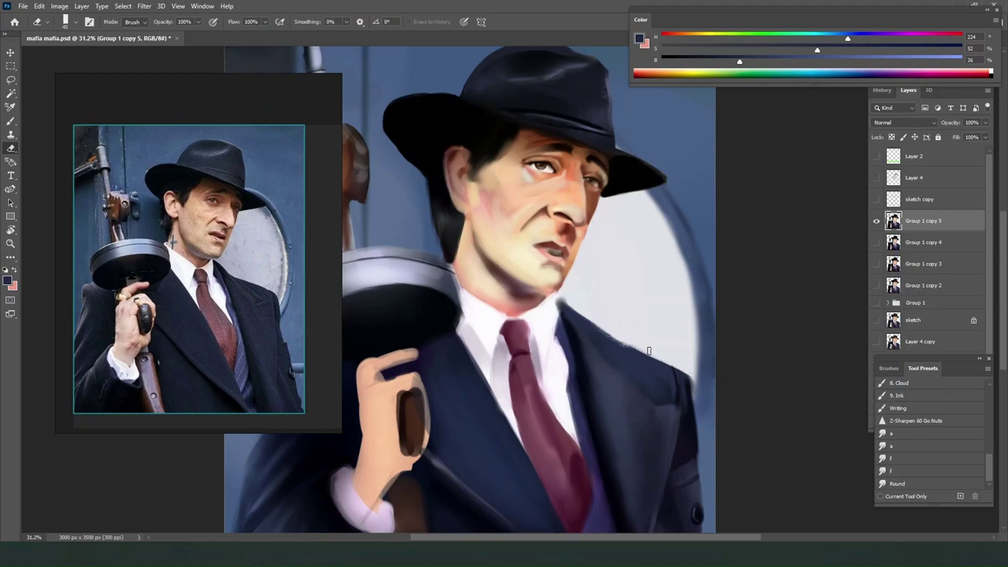
mouse_move(615, 331)
mouse_down()
mouse_move(681, 364)
mouse_move(658, 349)
mouse_move(696, 376)
mouse_move(699, 393)
mouse_move(688, 367)
mouse_move(701, 425)
mouse_up()
key(b)
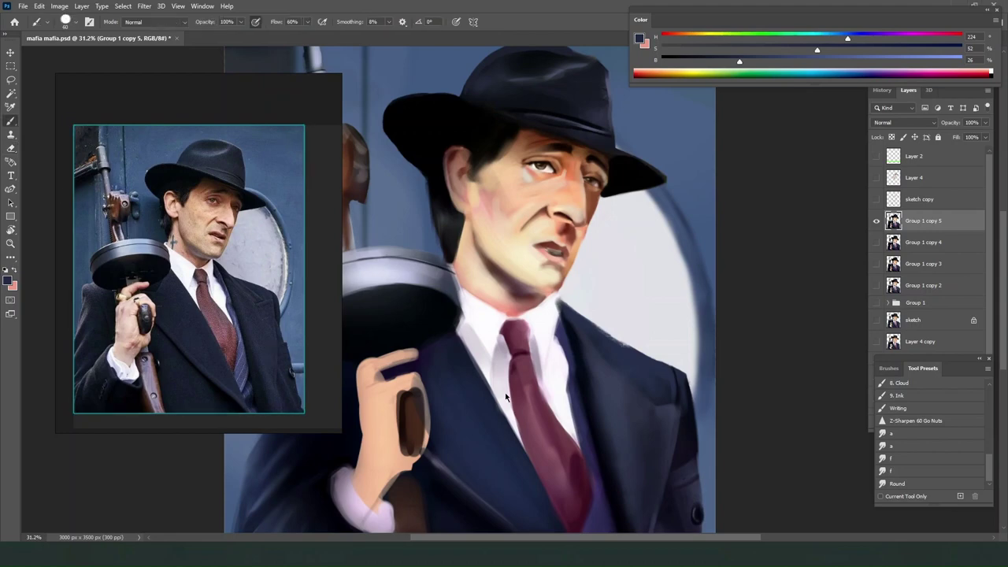
Refine the tie's shading and its edge against the shirt with sampled burgundy and pale H 277, S 3, B 91 tones.
scroll(504, 392, down, 3)
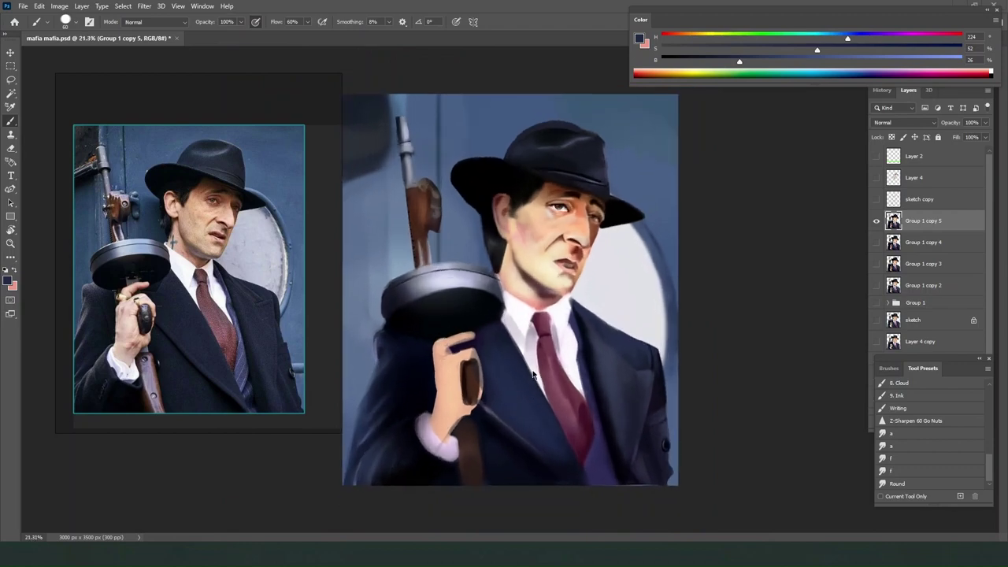
alt+click(544, 363)
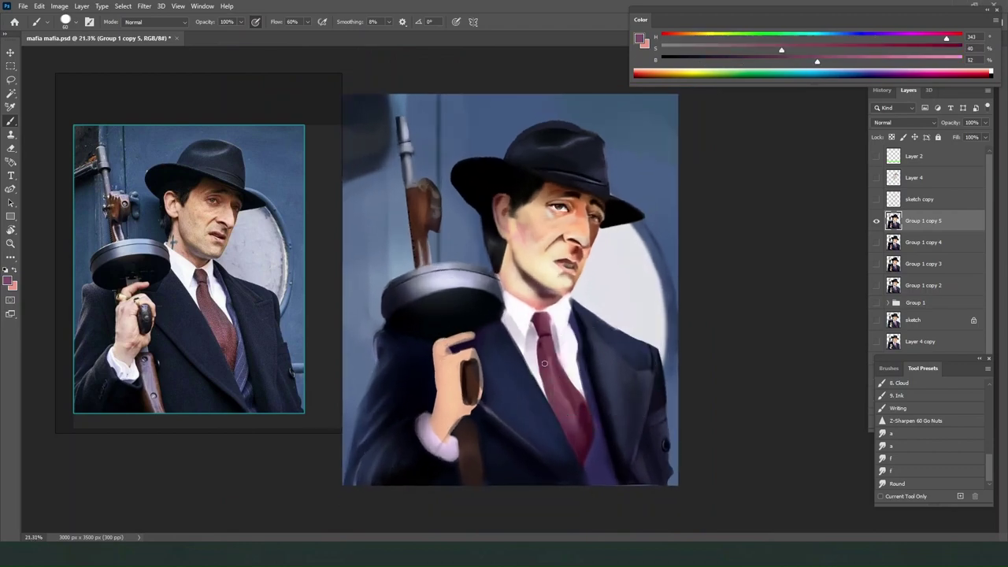
alt+click(565, 405)
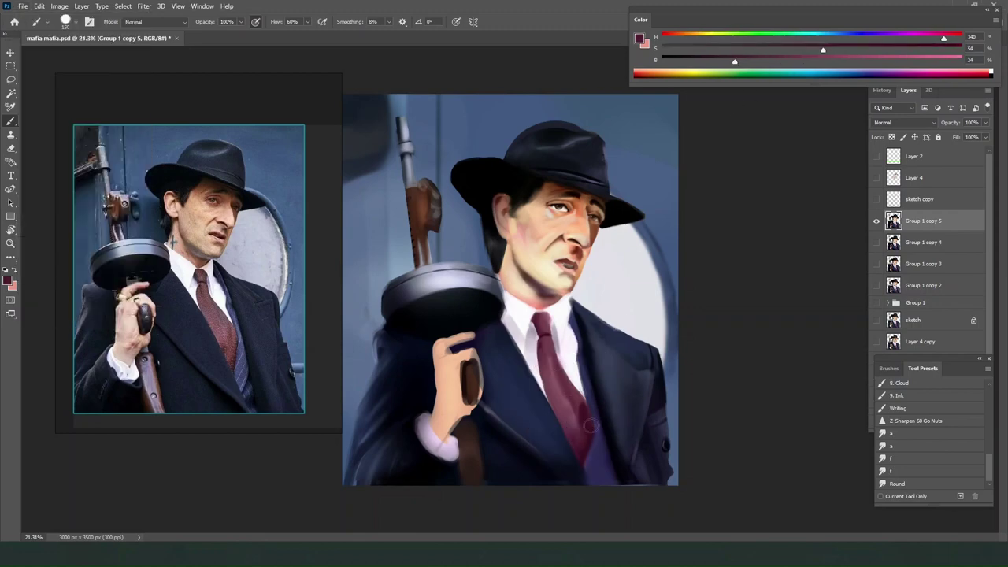
alt+click(557, 399)
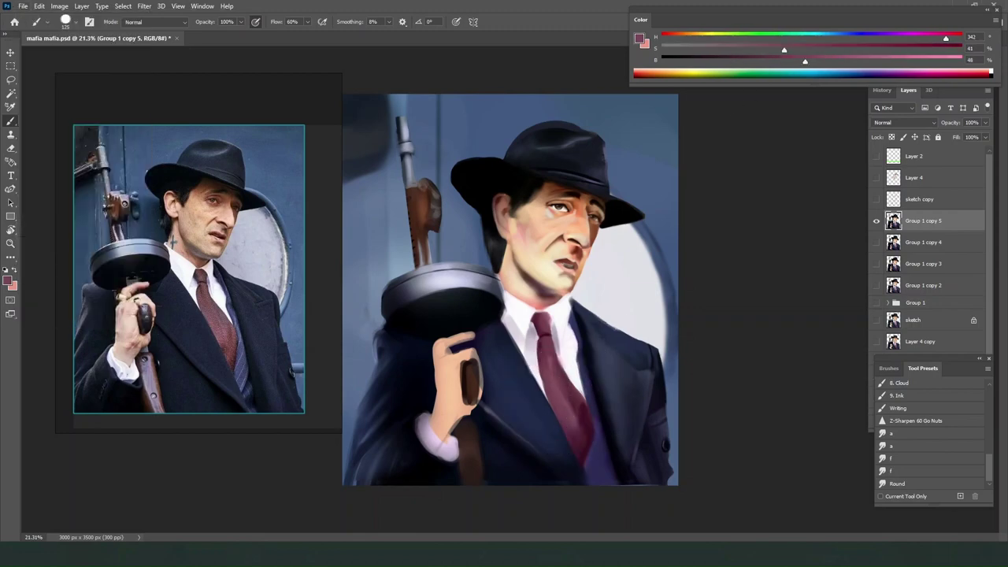
alt+click(531, 356)
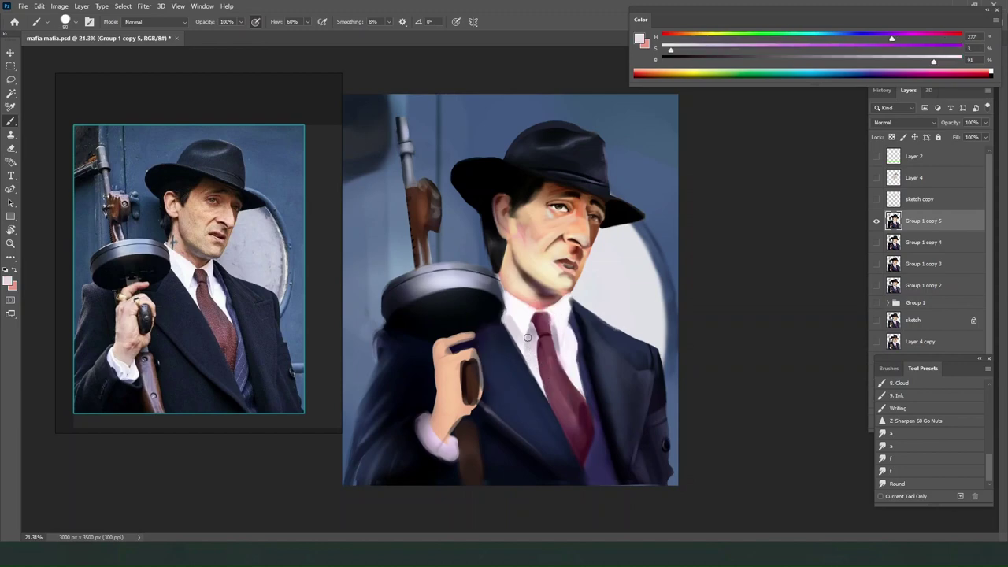
alt+click(548, 394)
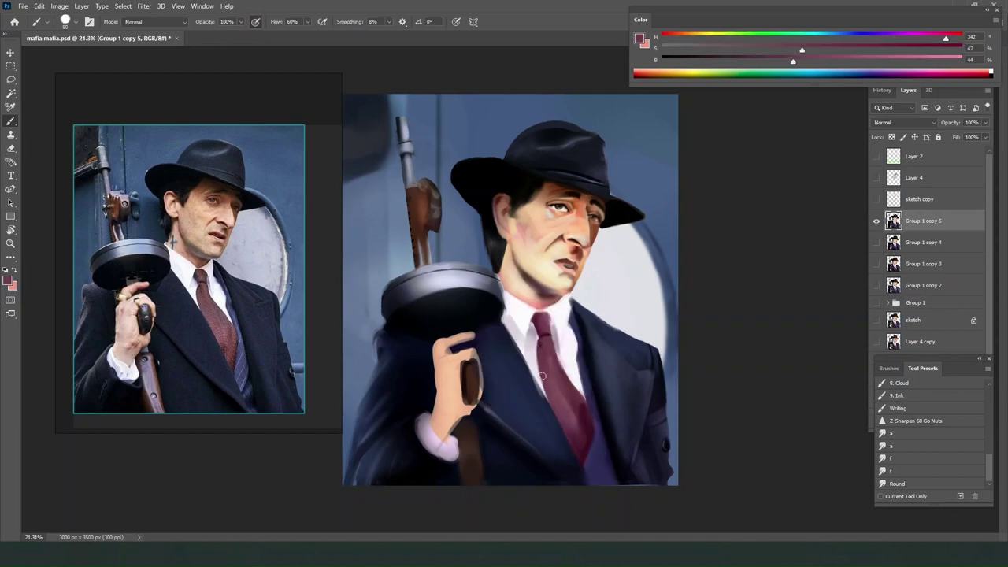
Repaint the lapel edge beside the shirt and tie with sampled H 223, S 58, B 29 navy.
alt+click(505, 372)
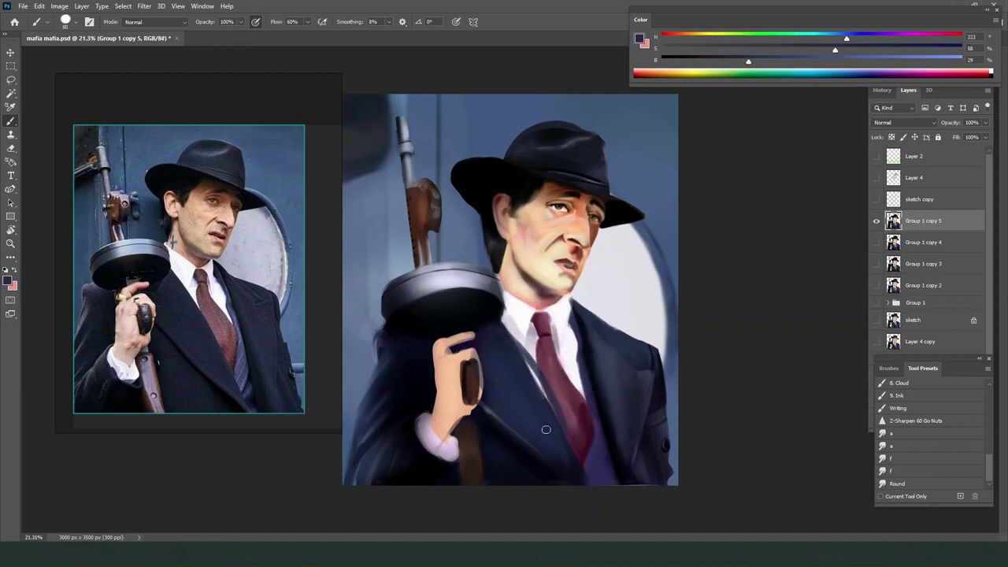
key(bracketright)
key(bracketright)
drag(504, 339, 575, 465)
drag(492, 320, 580, 502)
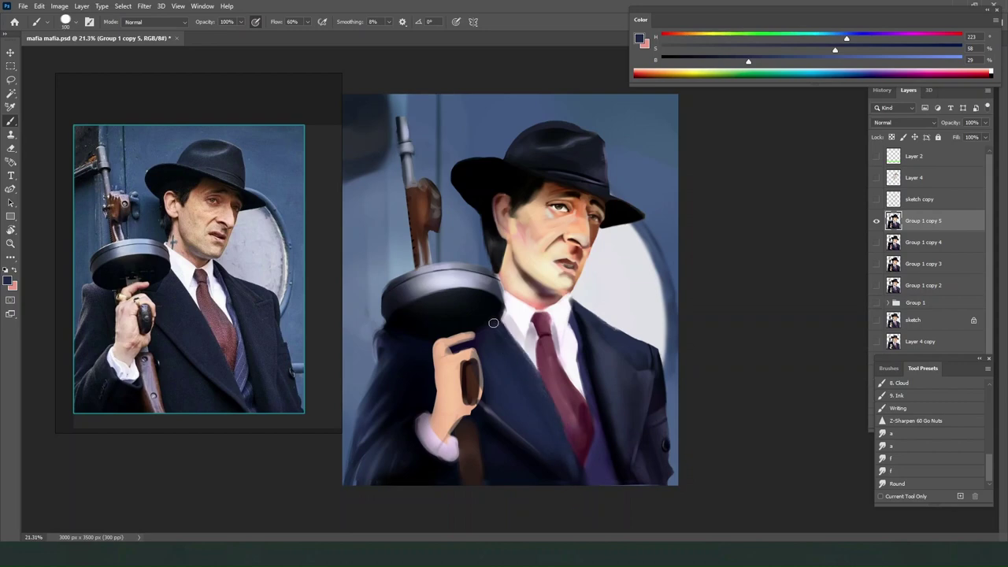
drag(493, 323, 564, 480)
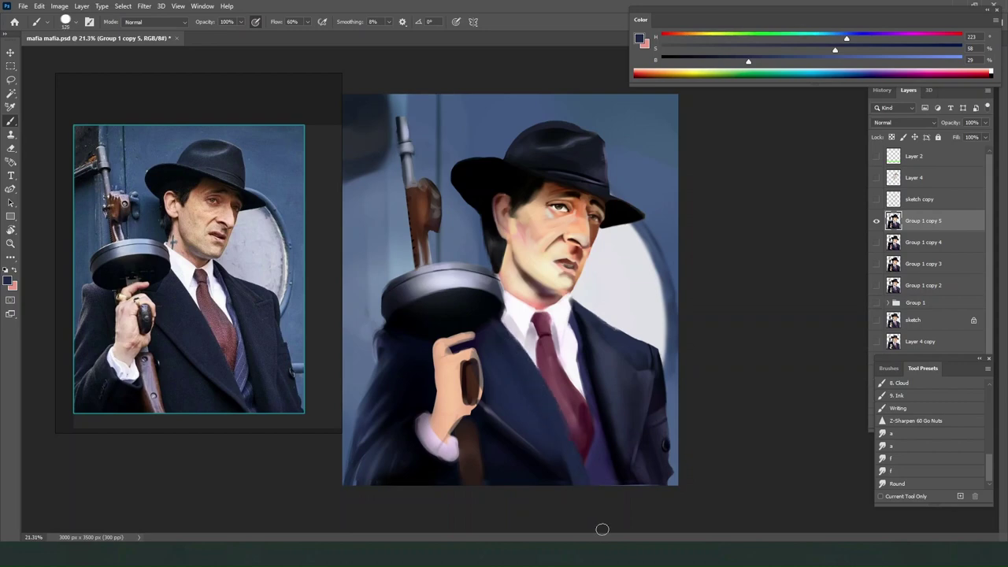
Shade the lapel's lower edge by blending sampled H 226, S 87, B 6 and mid navy tones.
alt+click(500, 424)
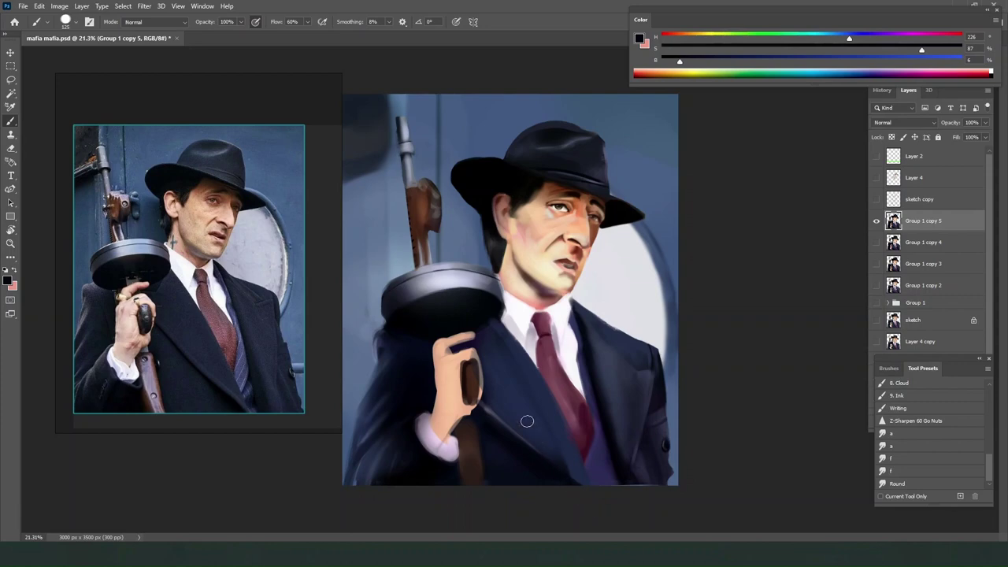
alt+click(525, 421)
alt+click(534, 467)
alt+click(524, 428)
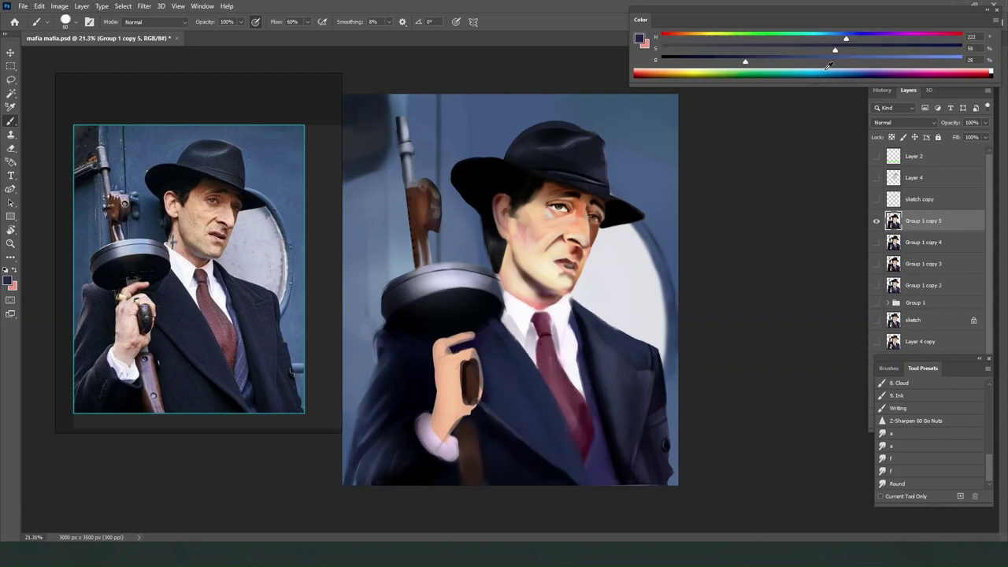
Set the brush colour to H 222, S 33, B 67 and paint a light highlight along the lapel's lower edge.
drag(828, 62, 863, 61)
click(762, 50)
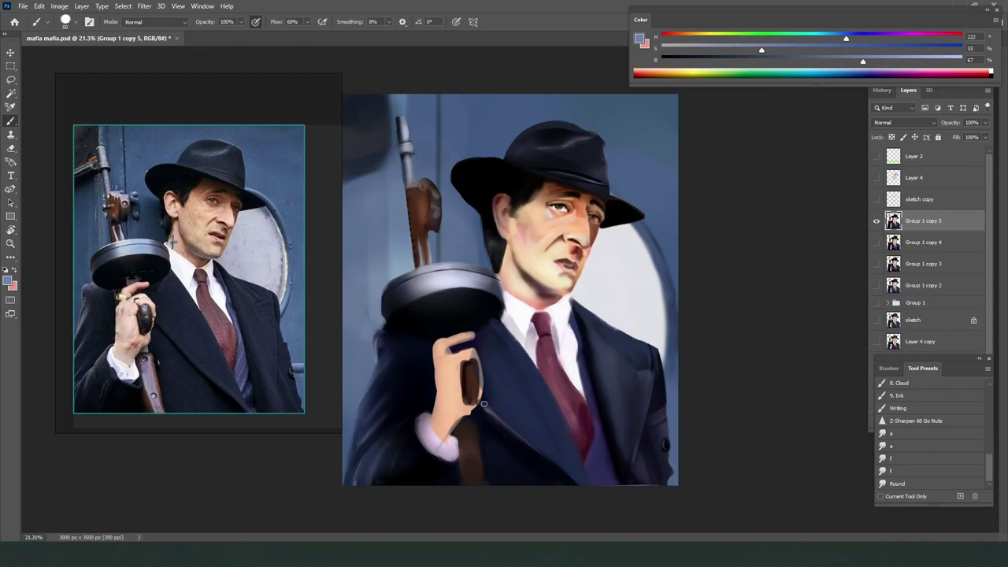
drag(484, 404, 590, 493)
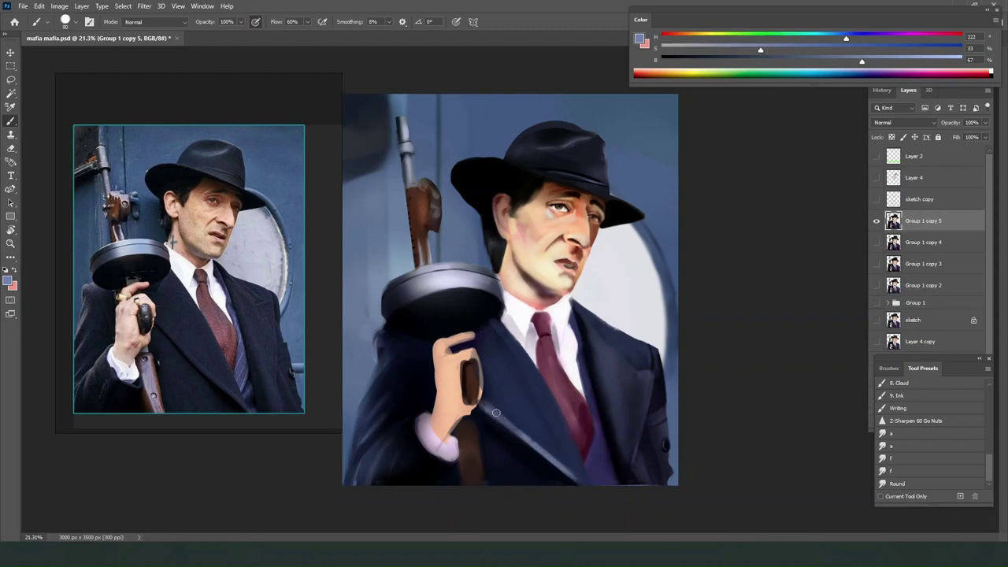
key(ctrl+z)
key(])
key(])
drag(483, 401, 594, 488)
key(ctrl+z)
Darken the coat along the lapel's lower-edge highlight with sampled H 235, S 81, B 6 and smudge the highlight's lower end.
alt+click(499, 397)
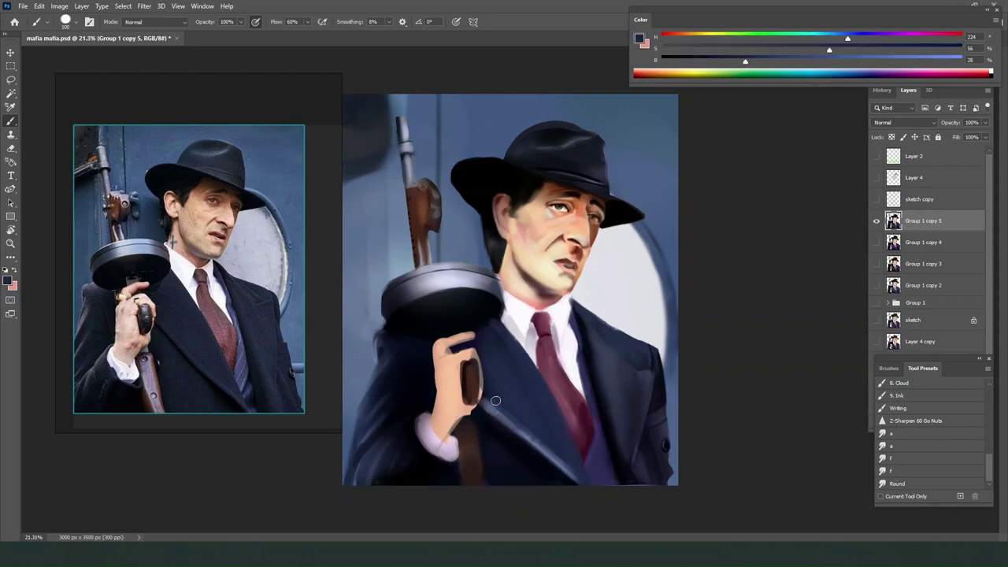
alt+click(510, 443)
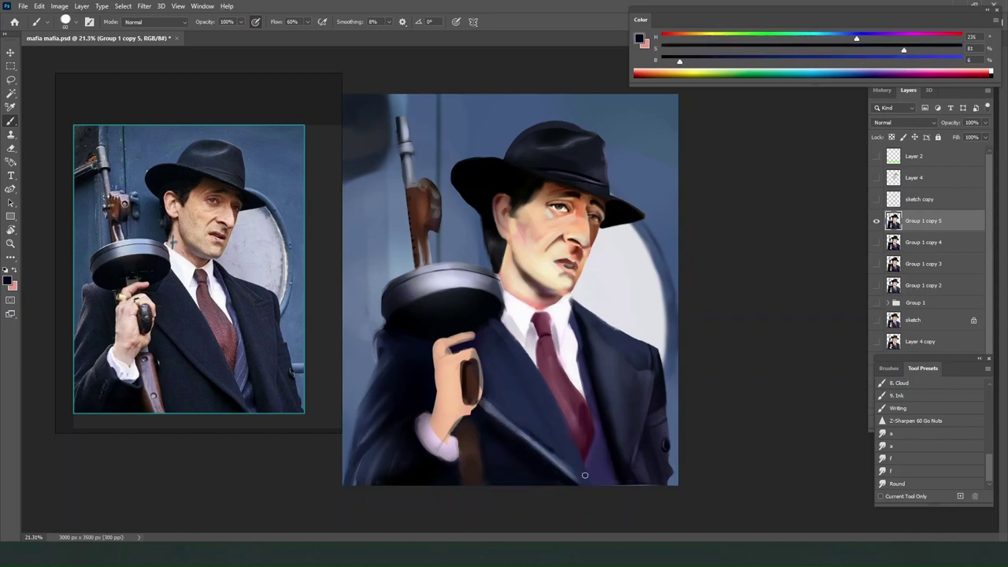
drag(487, 395, 576, 468)
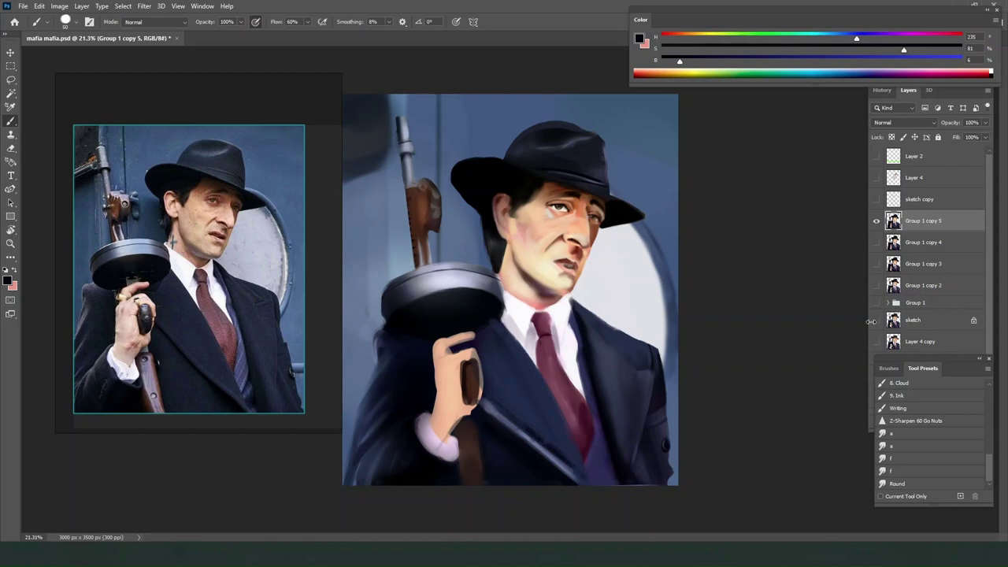
click(898, 484)
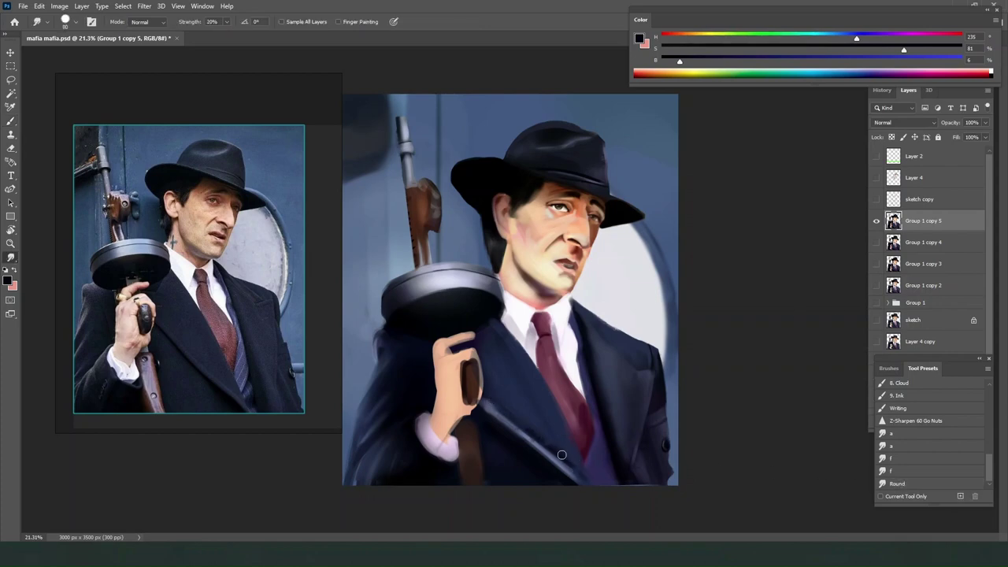
drag(561, 454, 597, 497)
Soften the highlight on the lapel's lower edge with sampled H 222, S 57, B 29 navy.
key(b)
alt+click(531, 411)
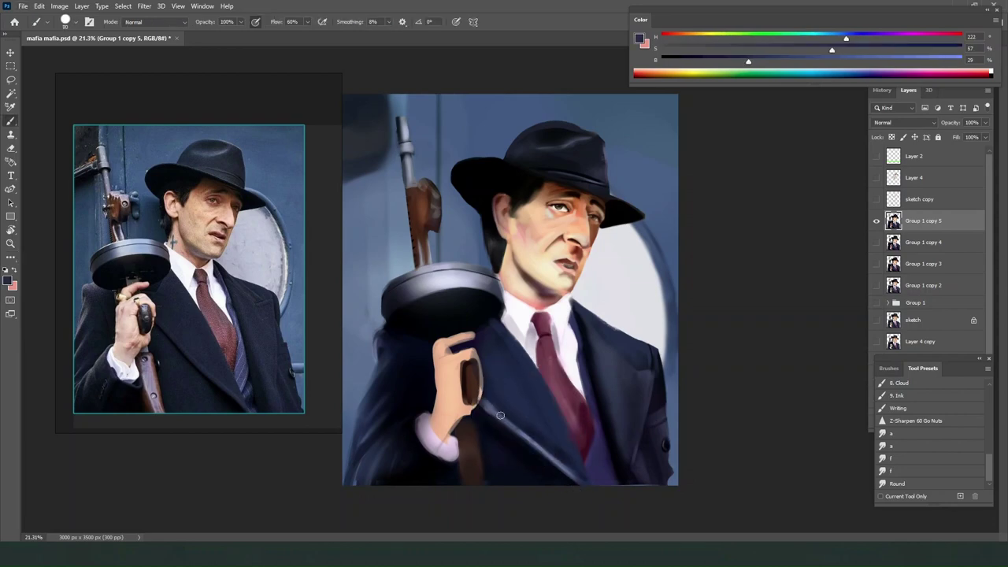
drag(539, 457, 583, 493)
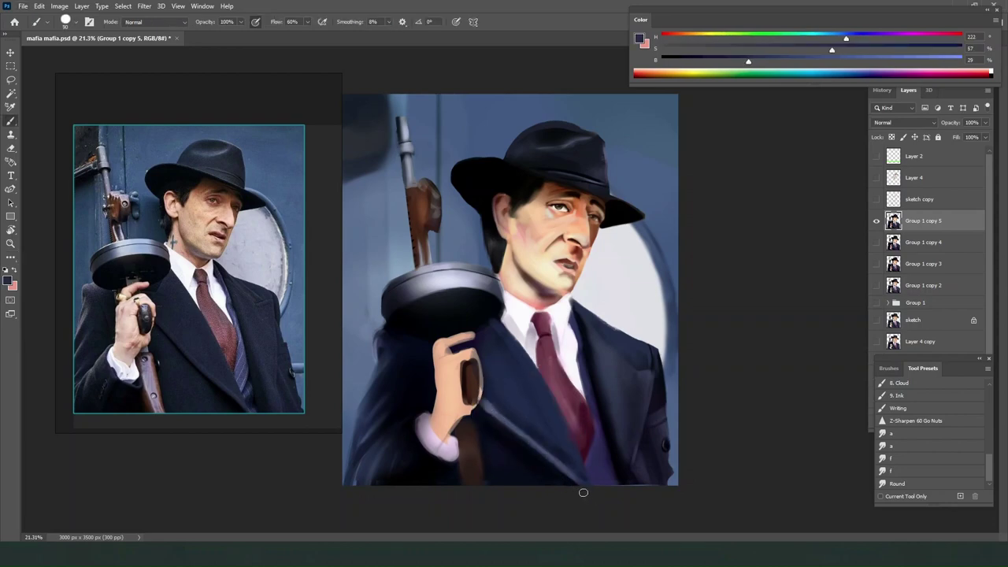
Shade the lapel beside the tie with sampled H 233, S 49, B 15 and H 224, S 55, B 22 navy tones.
alt+click(533, 422)
alt+click(538, 400)
alt+click(603, 410)
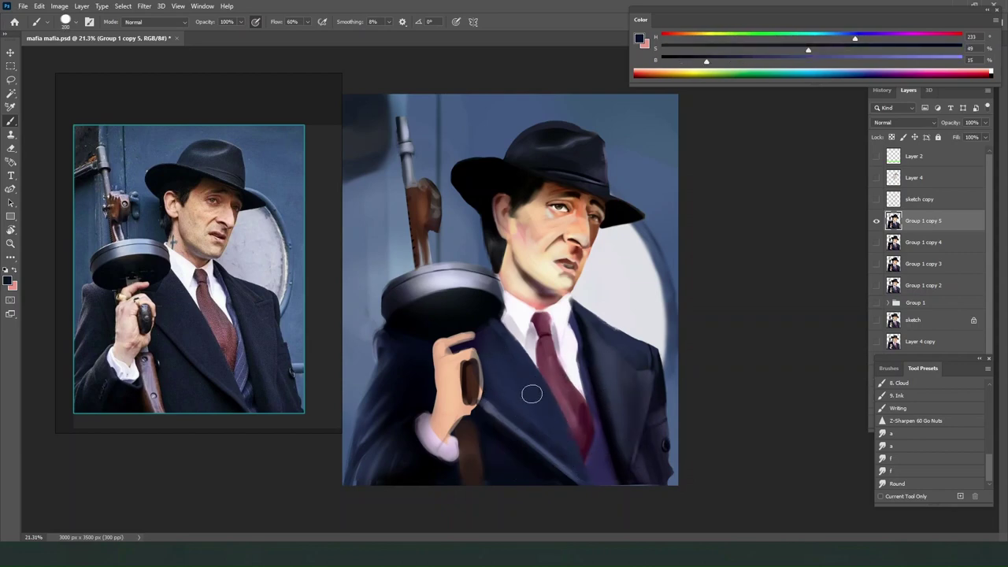
drag(543, 376, 562, 419)
key(bracketleft)
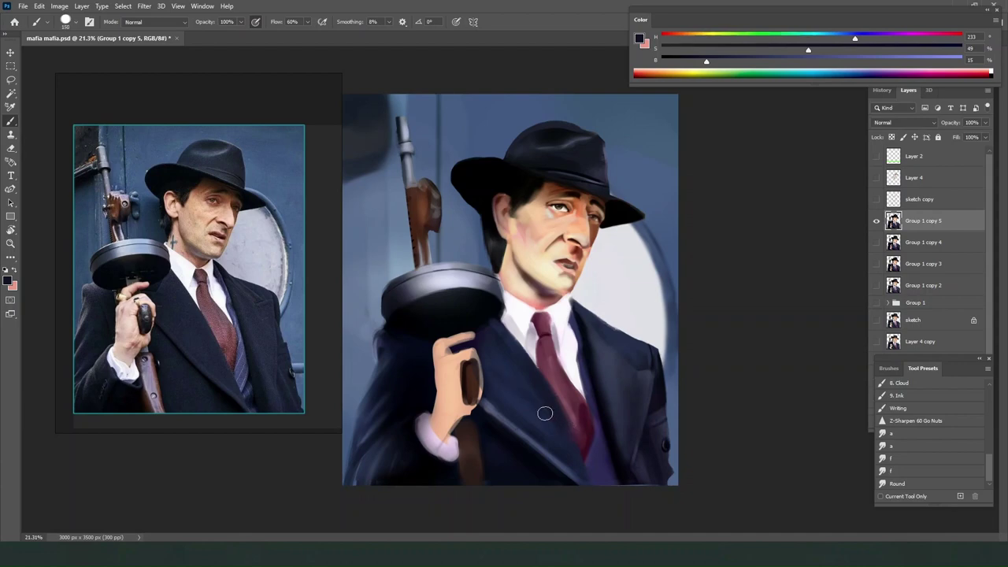
alt+click(491, 356)
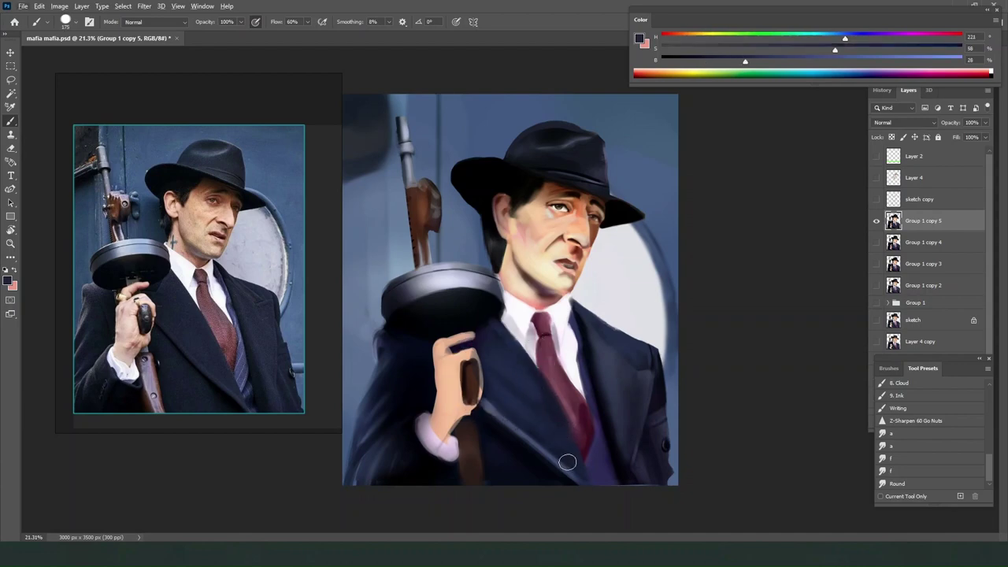
alt+click(538, 379)
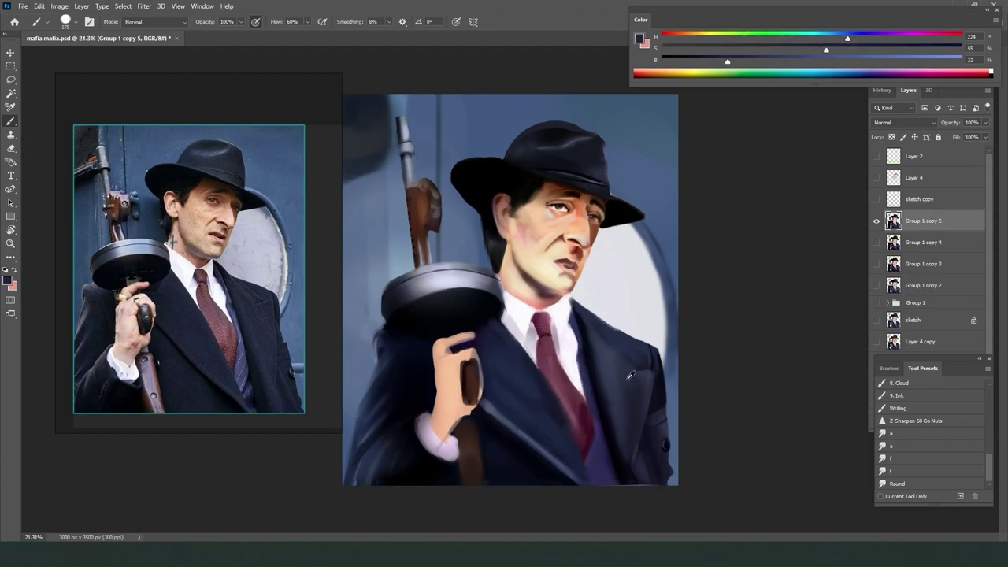
Blend broad shading across the lapel and coat chest with sampled H 226, S 47, B 18 and H 225, S 49, B 28 tones.
alt+click(598, 398)
alt+click(597, 376)
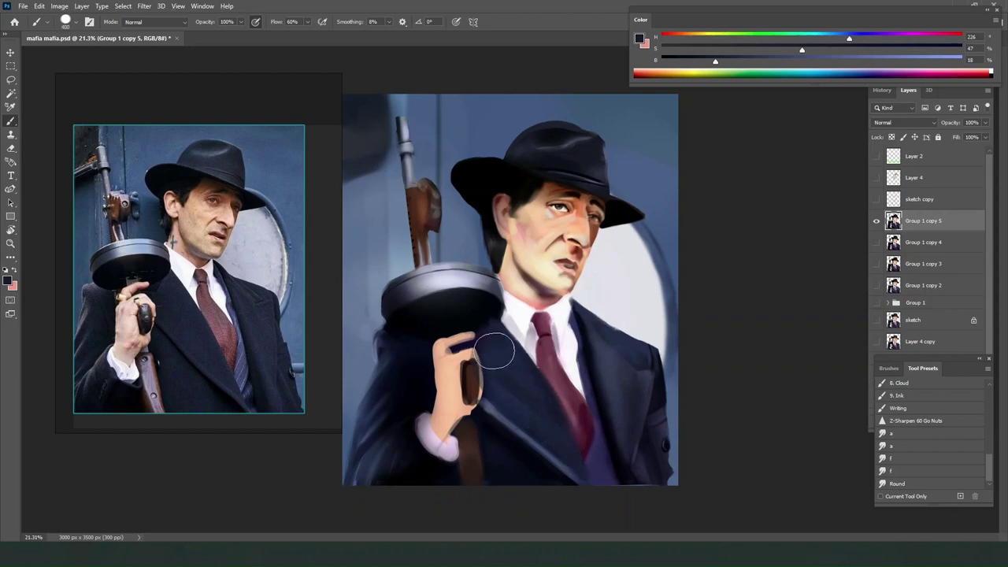
alt+click(608, 361)
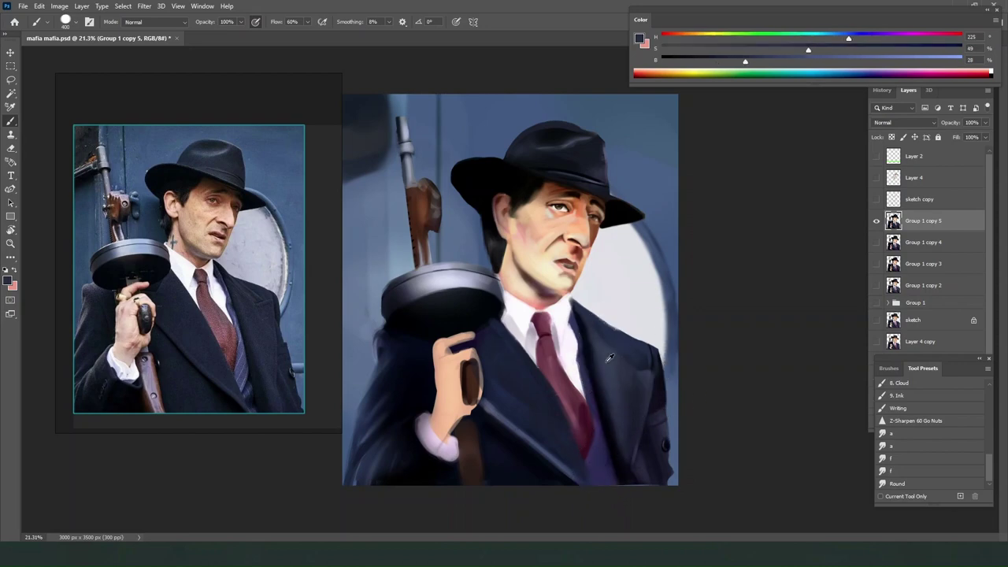
alt+click(610, 404)
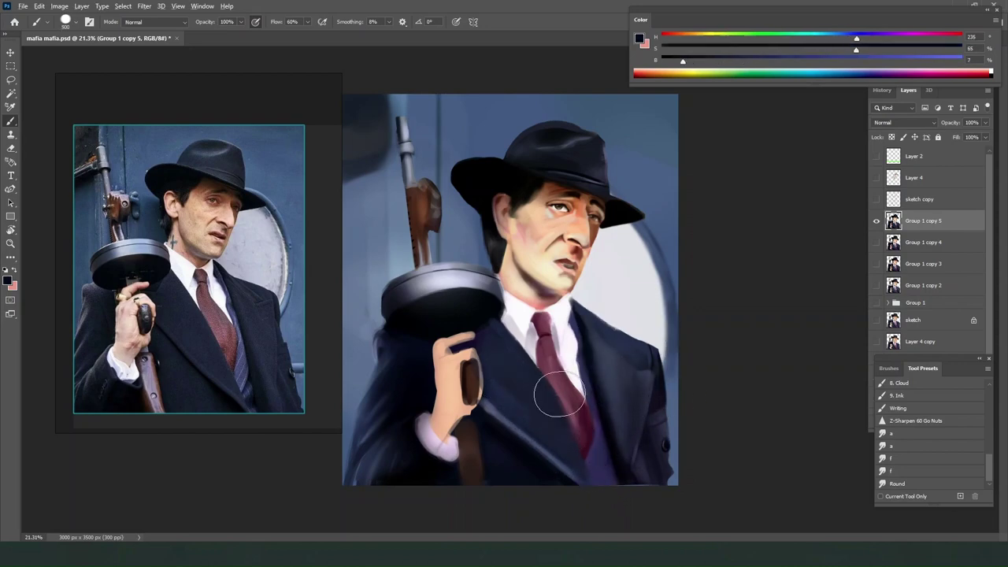
alt+click(538, 393)
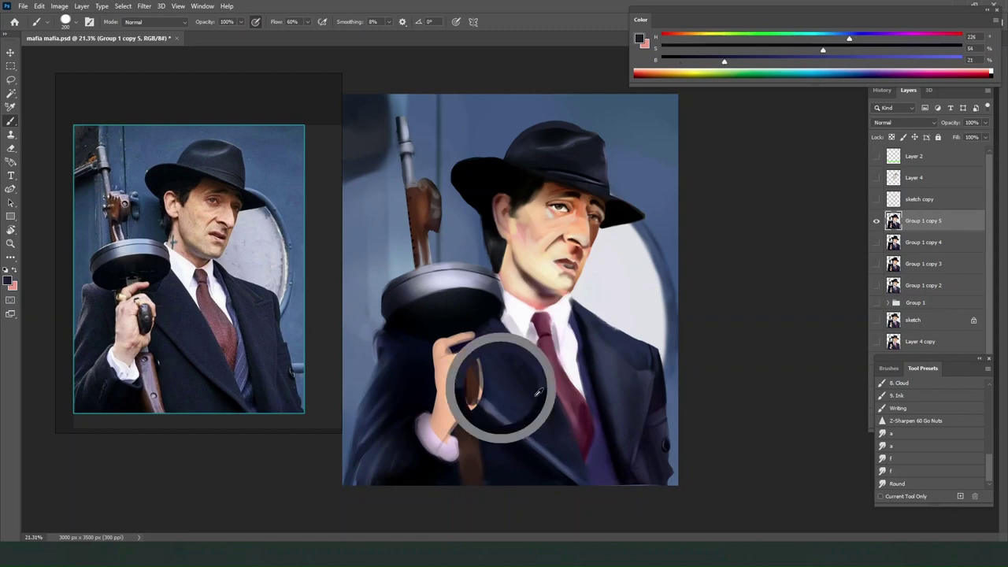
Deepen the lapel's shading with sampled H 225, S 38, B 32 and near-black H 233, S 73, B 4 tones.
drag(539, 391, 617, 390)
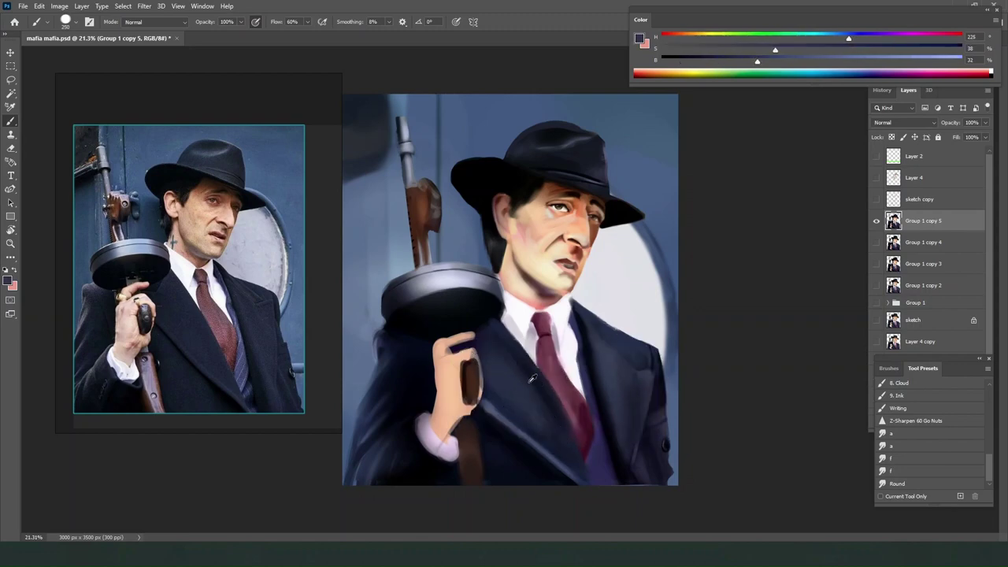
drag(549, 395, 622, 432)
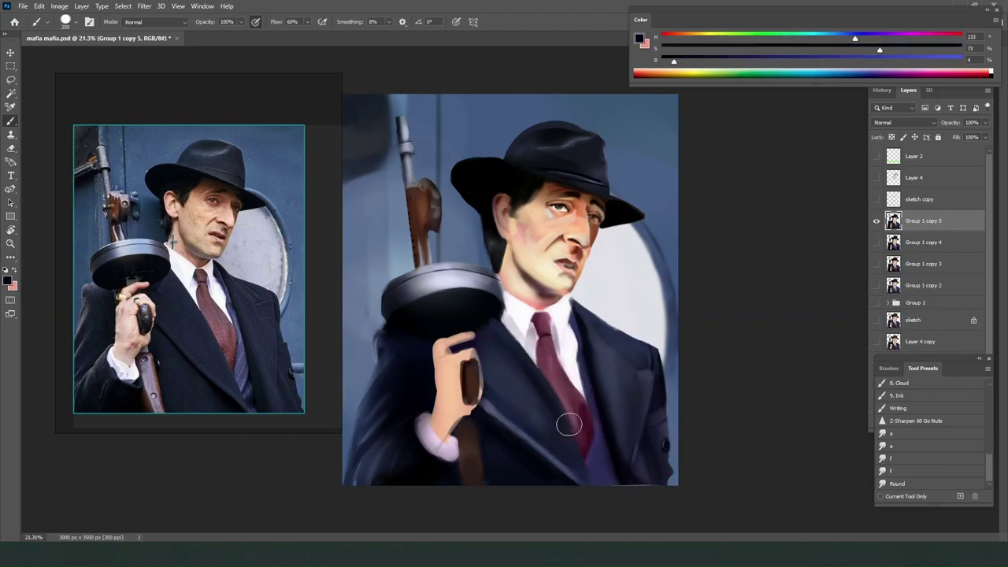
key([)
mouse_move(499, 393)
mouse_down()
mouse_move(576, 469)
mouse_move(538, 427)
mouse_up()
Repaint the lapel and the coat front below it with sampled H 225, S 40, B 27 and H 228, S 62, B 9 tones.
alt+click(497, 372)
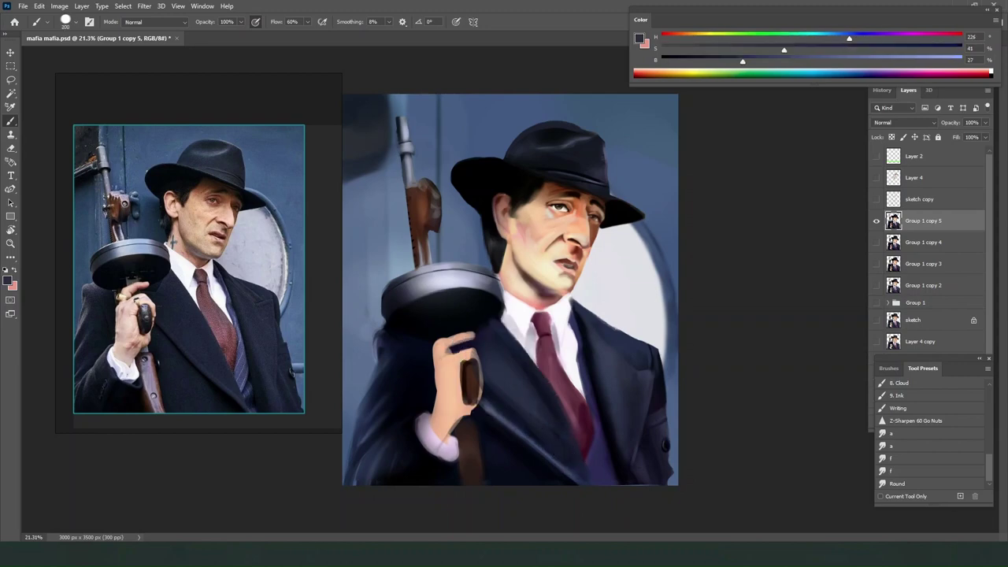
alt+click(520, 408)
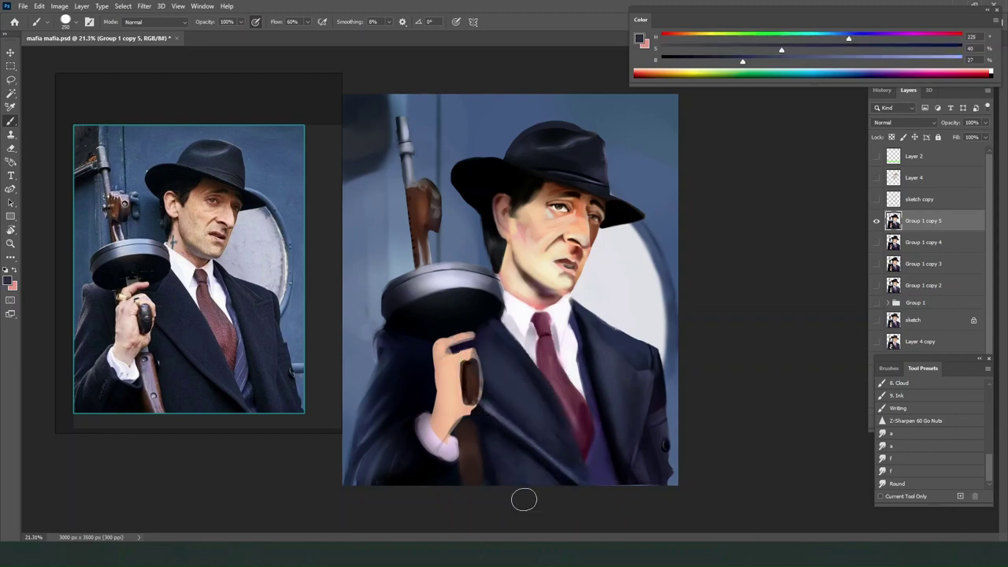
alt+click(510, 435)
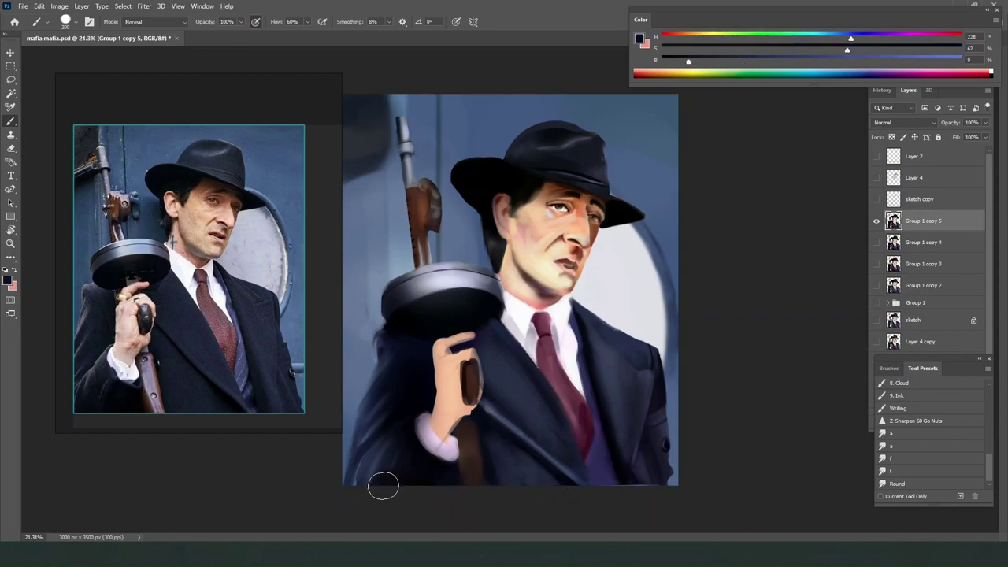
Set the brush colour to light blue H 225, S 28, B 93 and paint fold highlights on the bent coat sleeve with a smaller brush.
alt+click(372, 464)
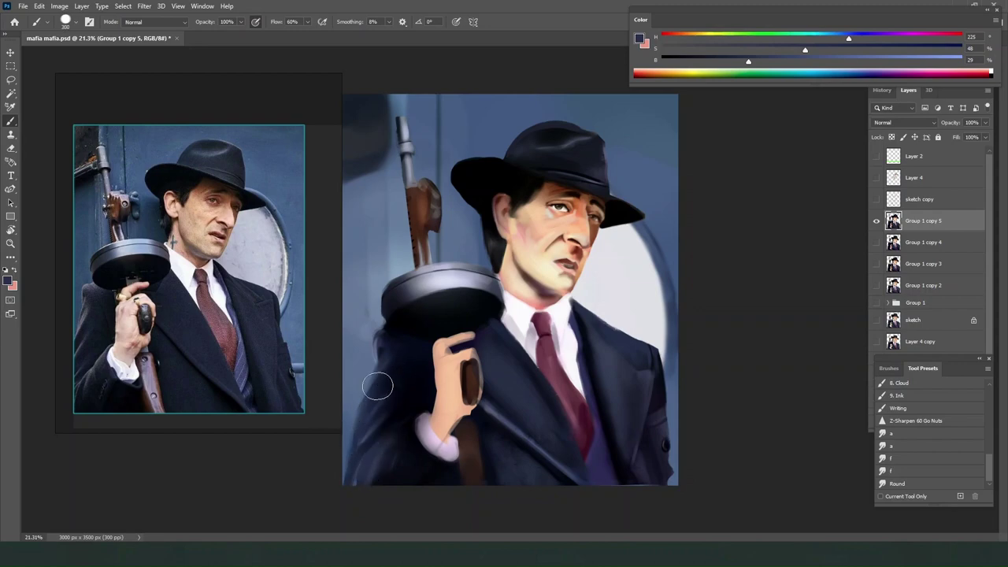
drag(883, 52, 943, 50)
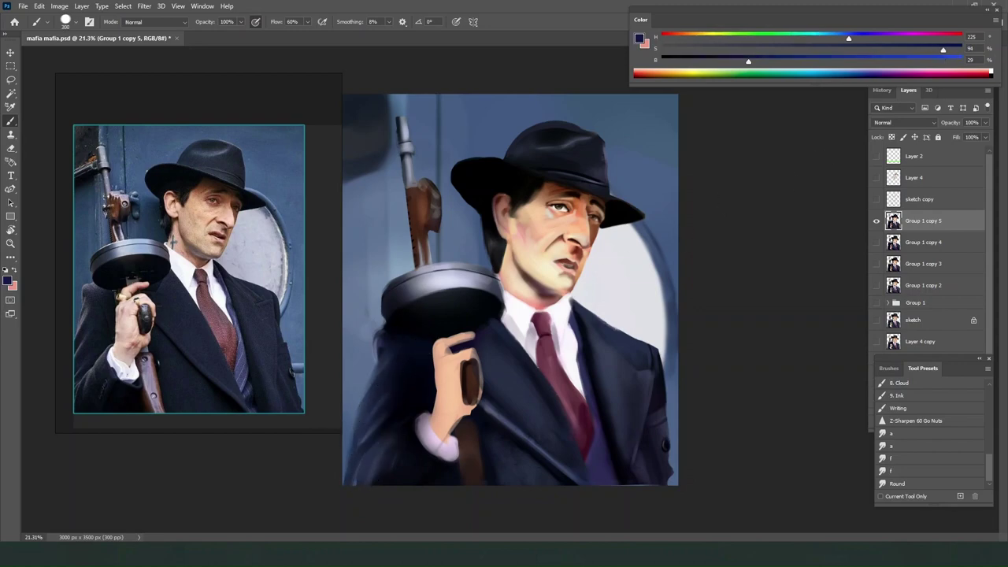
click(941, 61)
click(745, 50)
key(bracketleft)
key(bracketleft)
key(bracketleft)
key(bracketleft)
key(bracketleft)
key(bracketleft)
key(bracketleft)
key(bracketleft)
key(bracketleft)
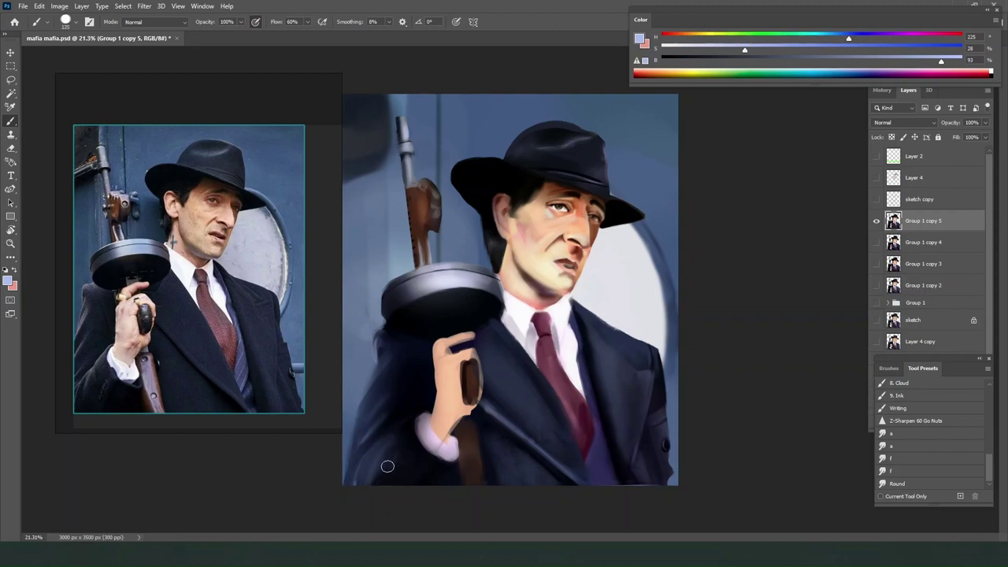
drag(357, 472, 398, 435)
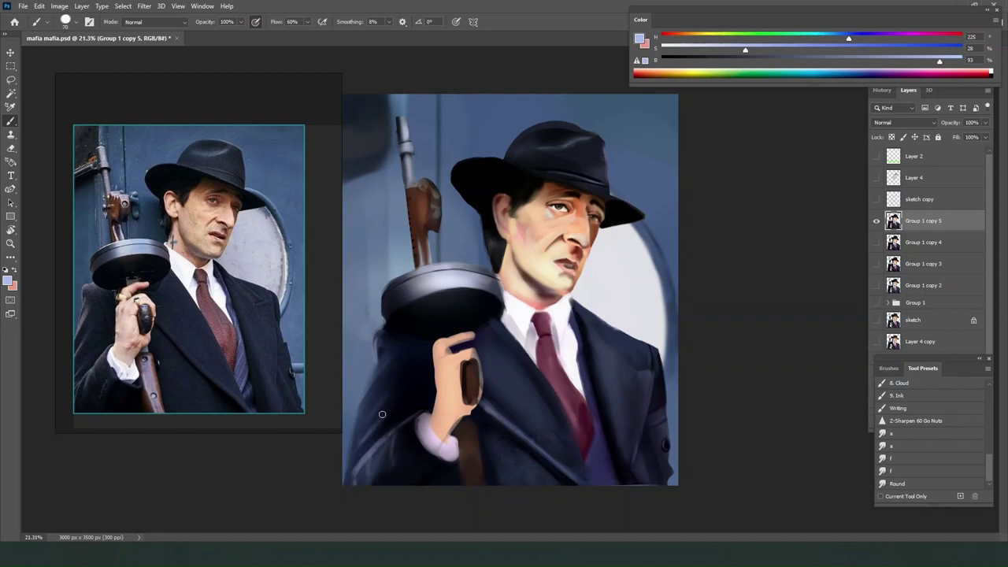
drag(361, 408, 388, 356)
Reduce the brush colour's saturation to 5% and paint a pale highlight down the outer edge of the bent sleeve.
click(678, 48)
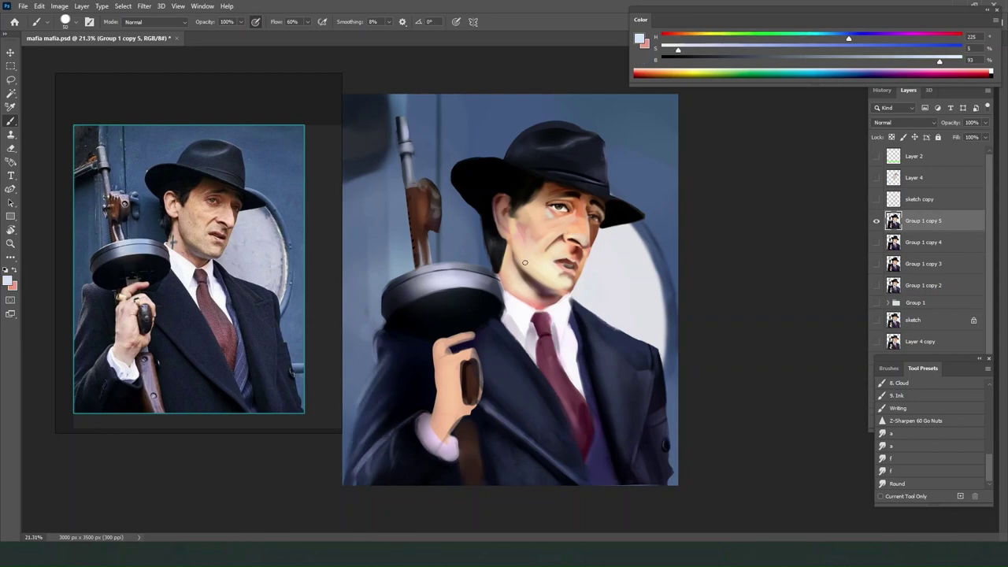
drag(396, 356, 359, 410)
key(ctrl+z)
key(bracketright)
key(bracketright)
mouse_move(387, 362)
mouse_down()
mouse_move(374, 382)
mouse_move(390, 341)
mouse_move(378, 337)
mouse_move(375, 365)
mouse_move(382, 330)
mouse_move(352, 457)
mouse_up()
Darken the sleeve's inner folds with sampled H 231, S 100, B 5 near-black, enlarging the brush to 200.
alt+click(409, 371)
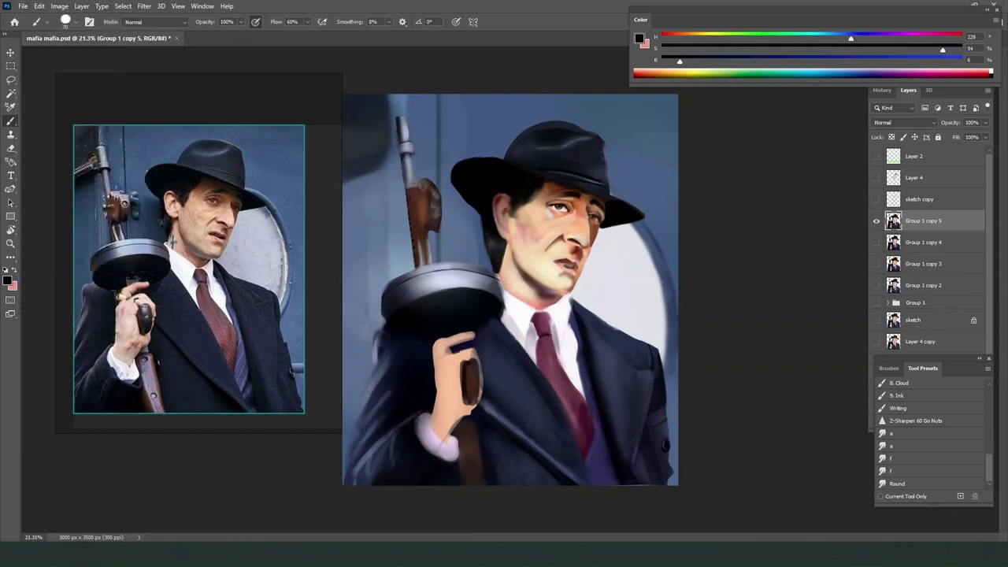
alt+click(417, 373)
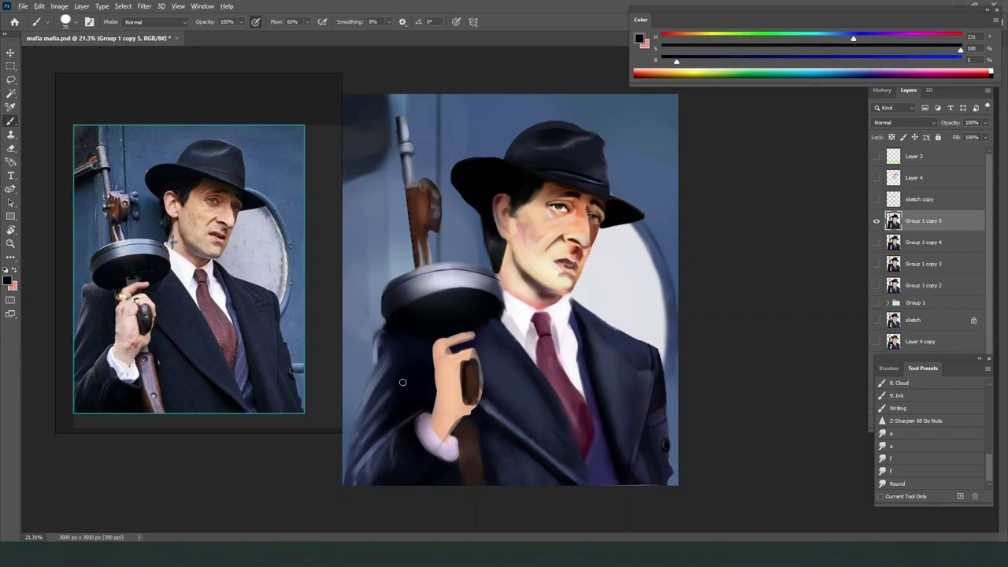
mouse_move(387, 387)
mouse_down()
mouse_move(358, 424)
mouse_move(401, 347)
mouse_move(373, 443)
mouse_move(392, 414)
mouse_up()
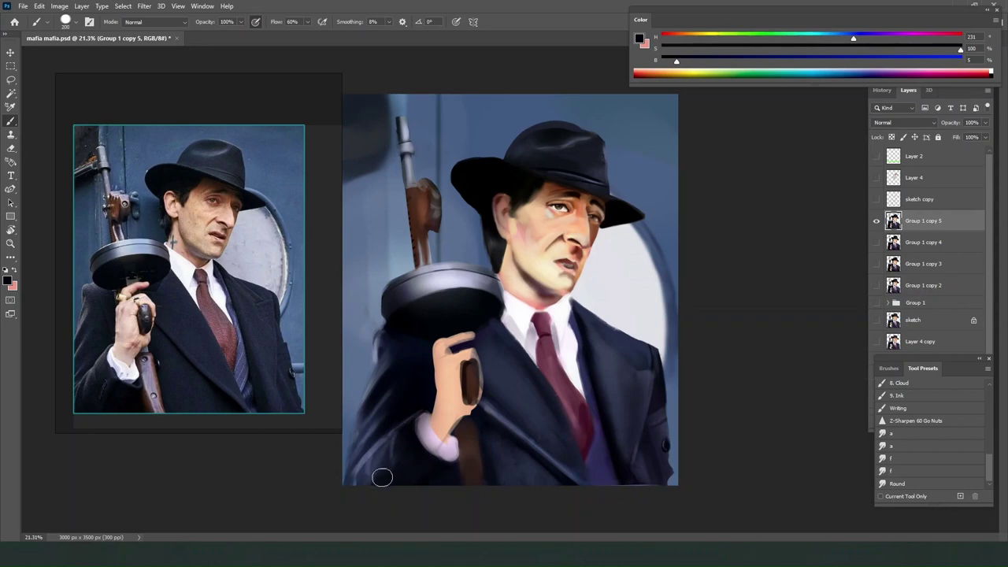
key(bracketright)
key(bracketright)
key(bracketright)
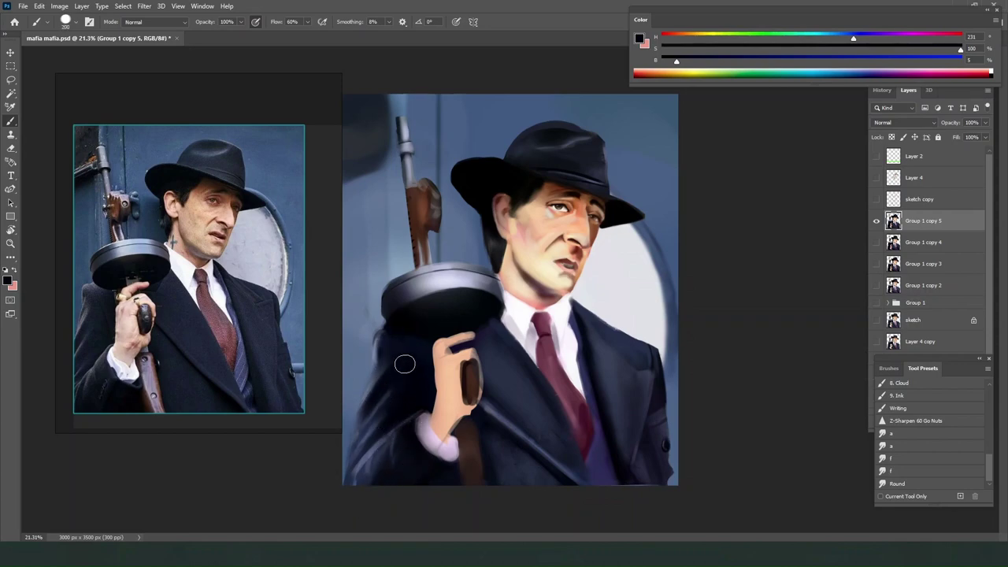
Smudge the sleeve's fold shading smooth and sample the gun drum's H 207, S 53, B 7 shadow tone.
click(898, 483)
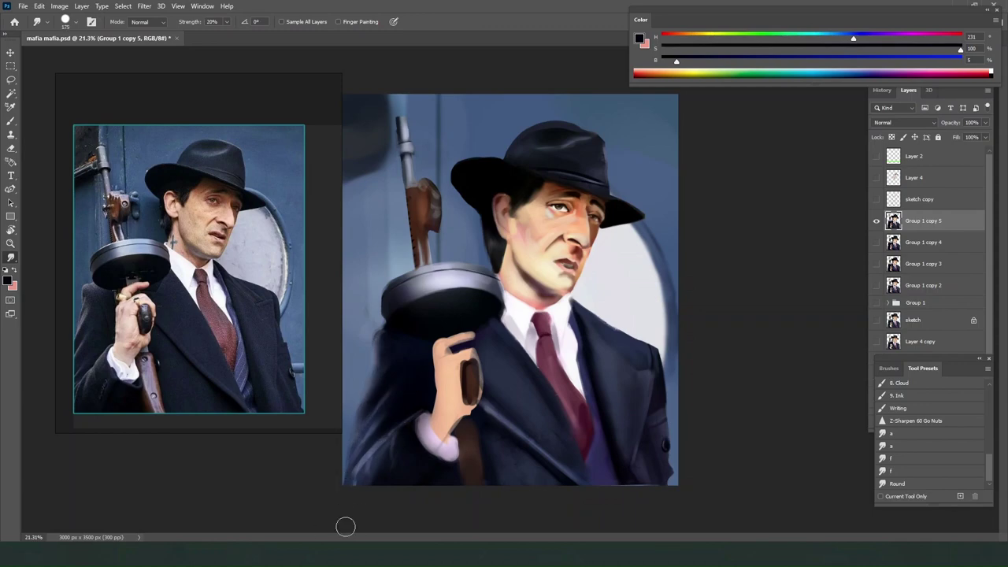
key(b)
alt+click(443, 304)
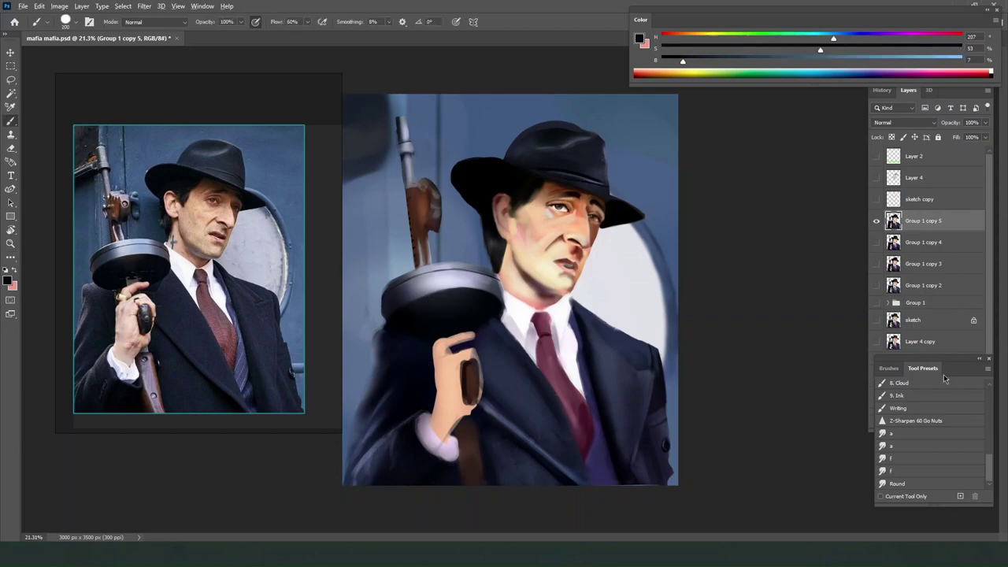
Compare the current painting on Group 1 copy 5 with the earlier Group 1 copy 2 version by toggling their visibility.
scroll(812, 297, down, 3)
click(877, 286)
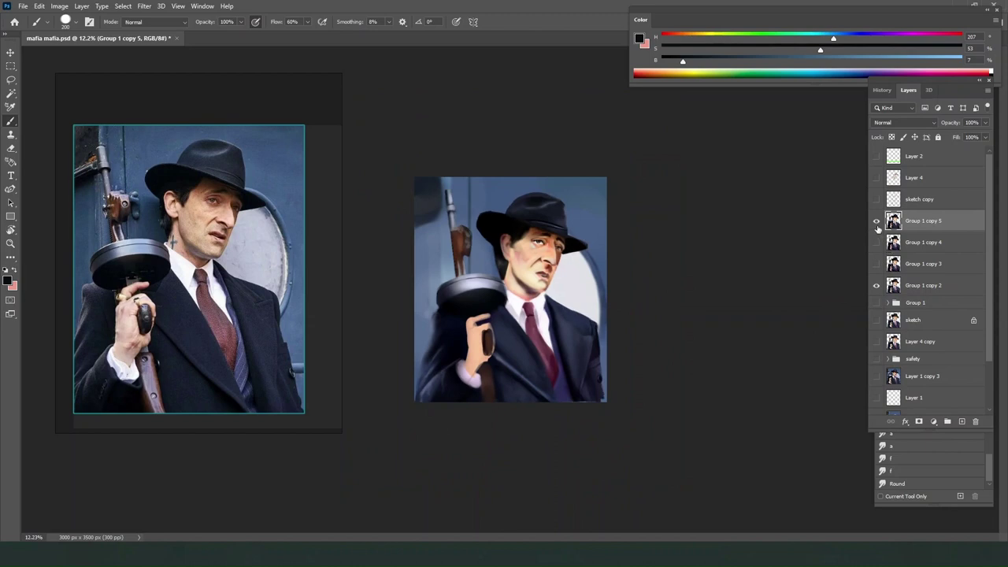
click(875, 224)
click(875, 221)
click(876, 221)
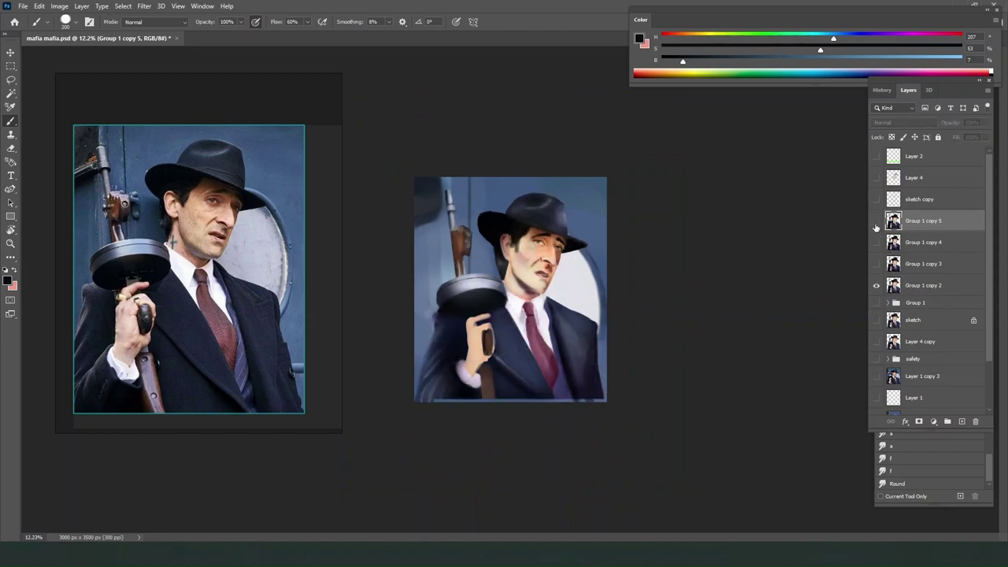
click(876, 222)
click(876, 221)
click(876, 222)
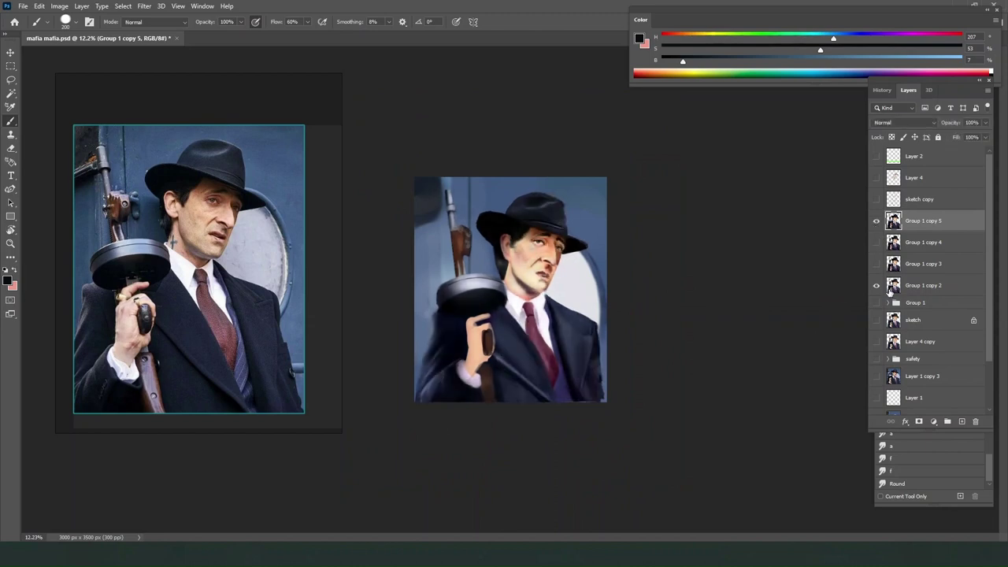
click(876, 285)
Sample near-white H 270, S 1, B 99 from the shirt collar and repaint the shirt cuff below the hand with it.
key(ctrl+plus)
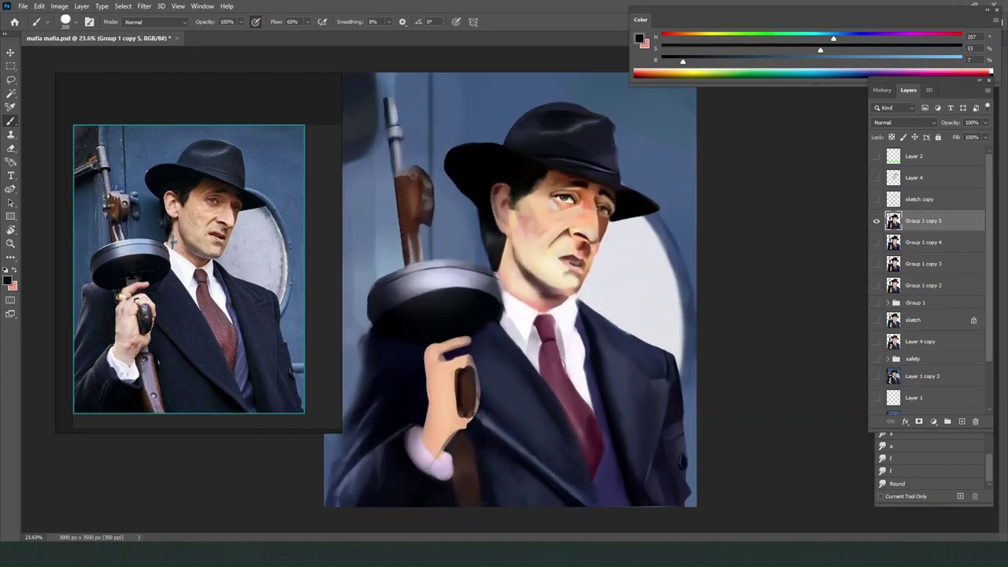
alt+click(440, 385)
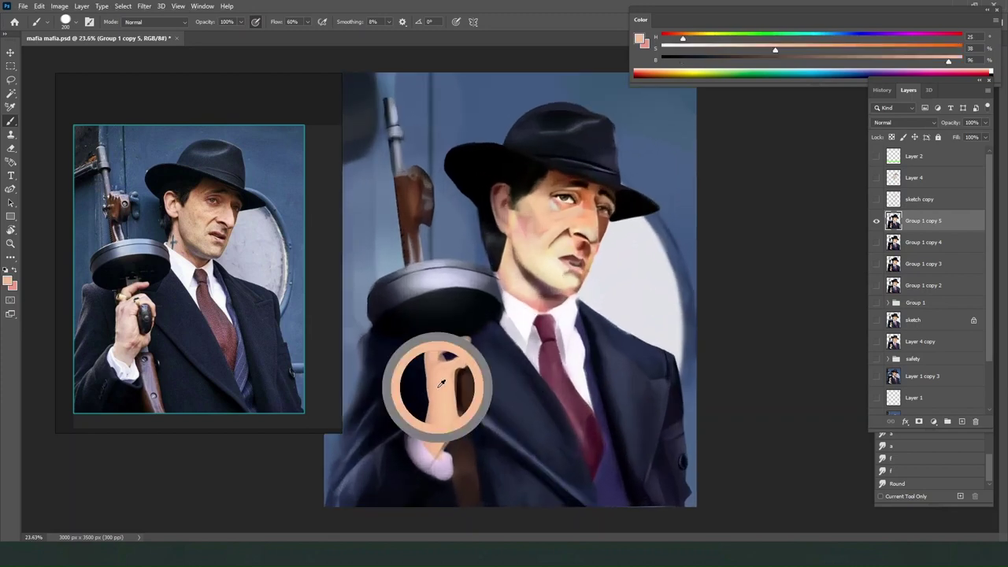
alt+click(555, 297)
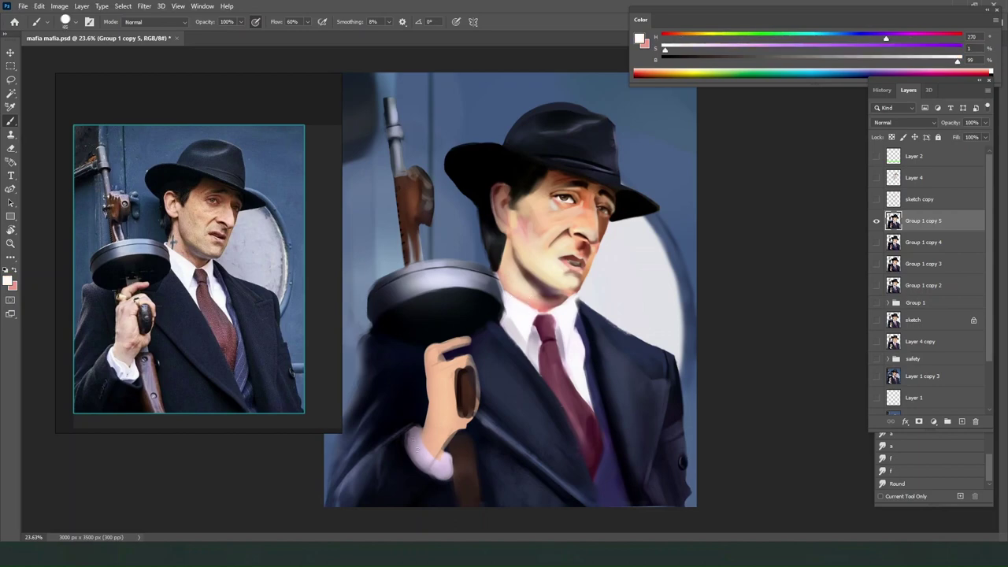
mouse_move(418, 453)
mouse_down()
mouse_move(416, 438)
mouse_move(414, 453)
mouse_move(411, 443)
mouse_move(445, 472)
mouse_up()
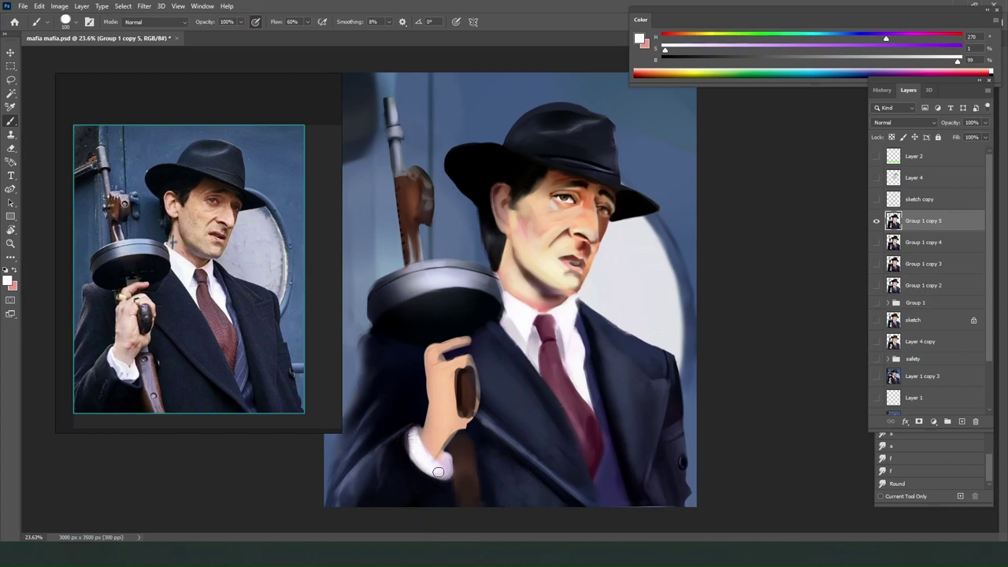
mouse_move(445, 468)
mouse_down()
mouse_move(422, 458)
mouse_move(513, 332)
mouse_move(422, 467)
mouse_move(414, 441)
mouse_move(442, 480)
mouse_up()
Shade the cuff's lower edge with H 280, S 4, B 86 grey sampled from the collar, alternating with sampled near-white H 285, S 2, B 99.
alt+click(423, 458)
alt+click(509, 337)
alt+click(515, 332)
key(bracketleft)
key(bracketleft)
key(bracketleft)
key(bracketleft)
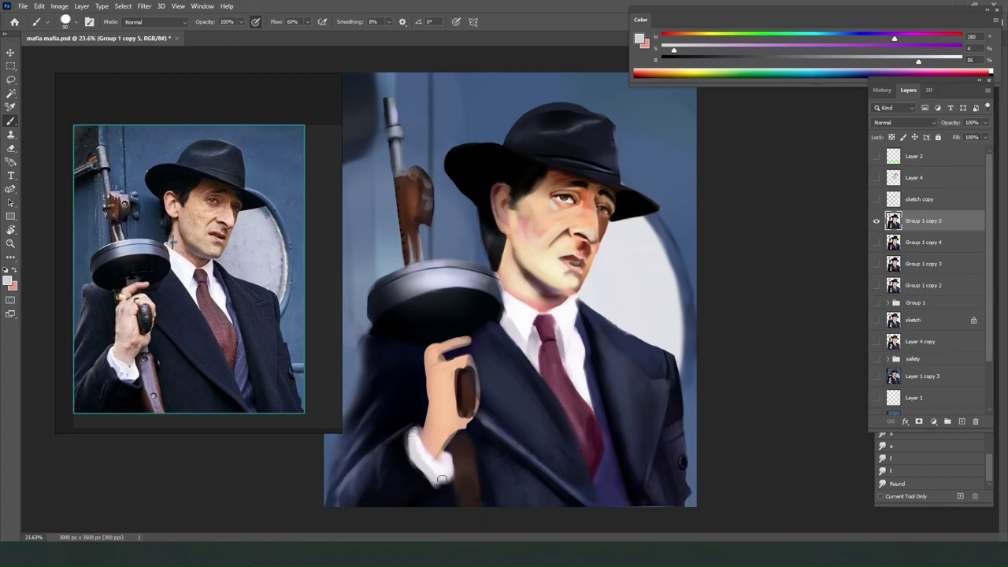
alt+click(443, 473)
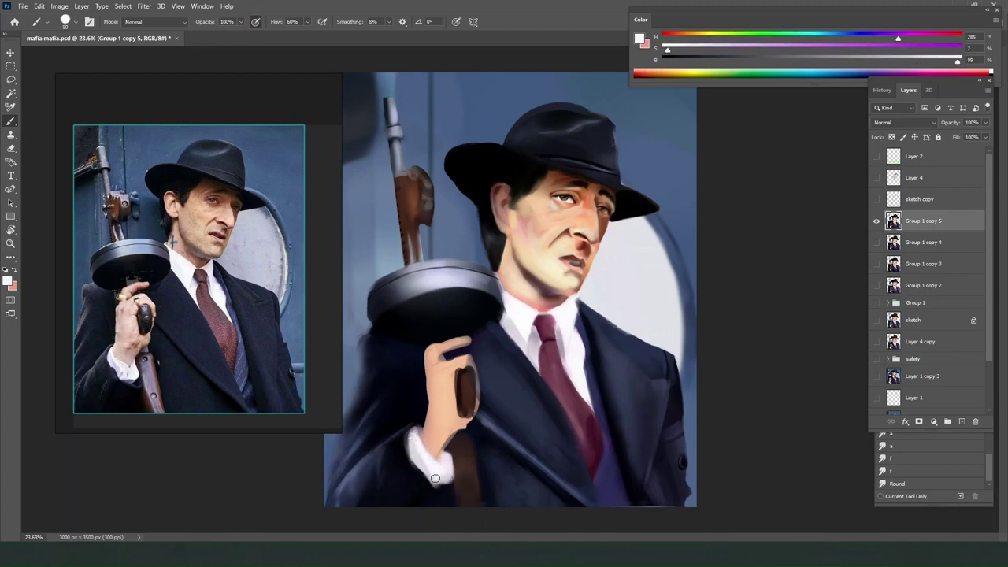
alt+click(429, 461)
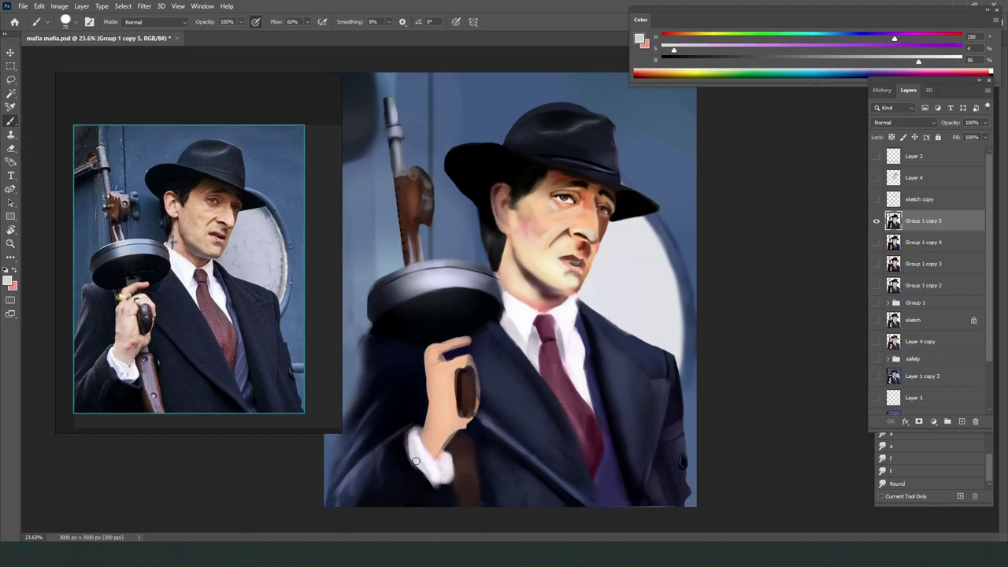
drag(417, 460, 441, 481)
alt+click(433, 464)
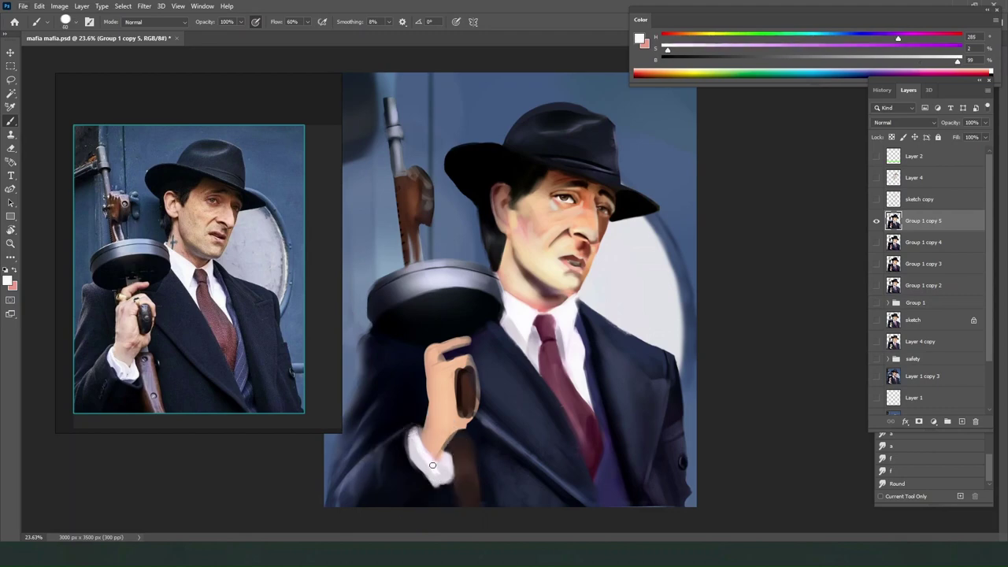
Define the sleeve edge around the cuff with sampled H 233, S 64, B 5 near-black and the lapel's H 226, S 42, B 27 navy.
alt+click(409, 481)
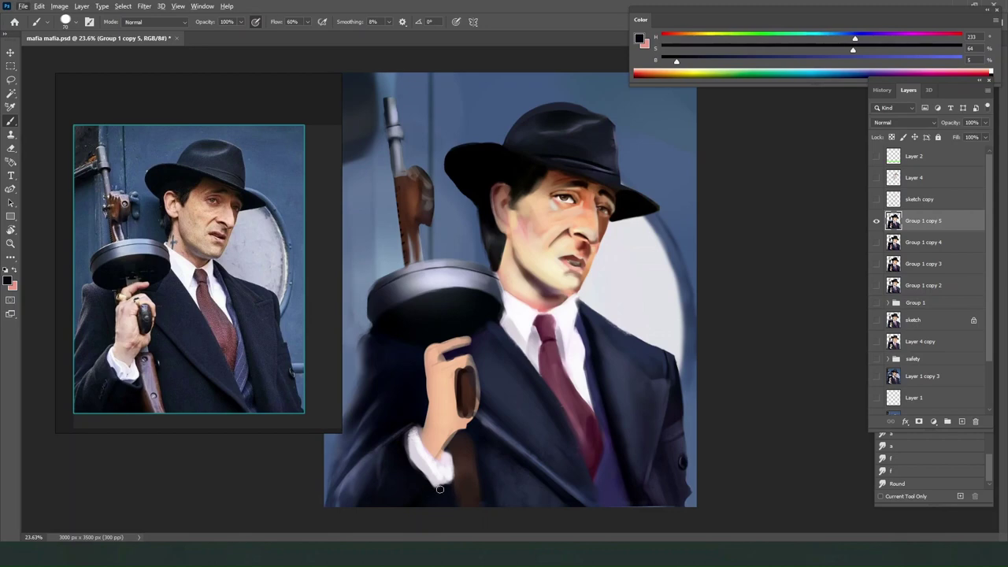
click(23, 6)
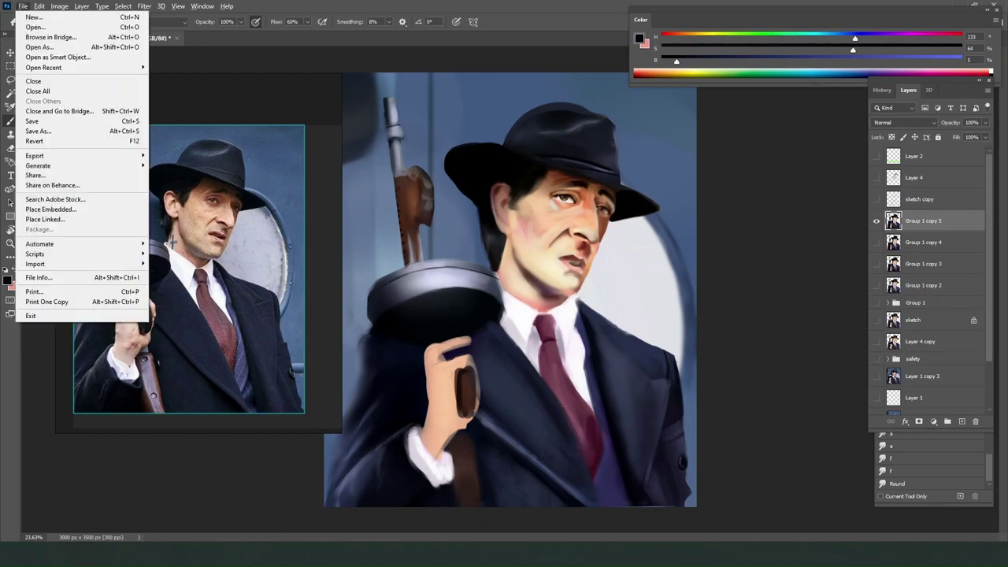
key(Escape)
alt+click(512, 388)
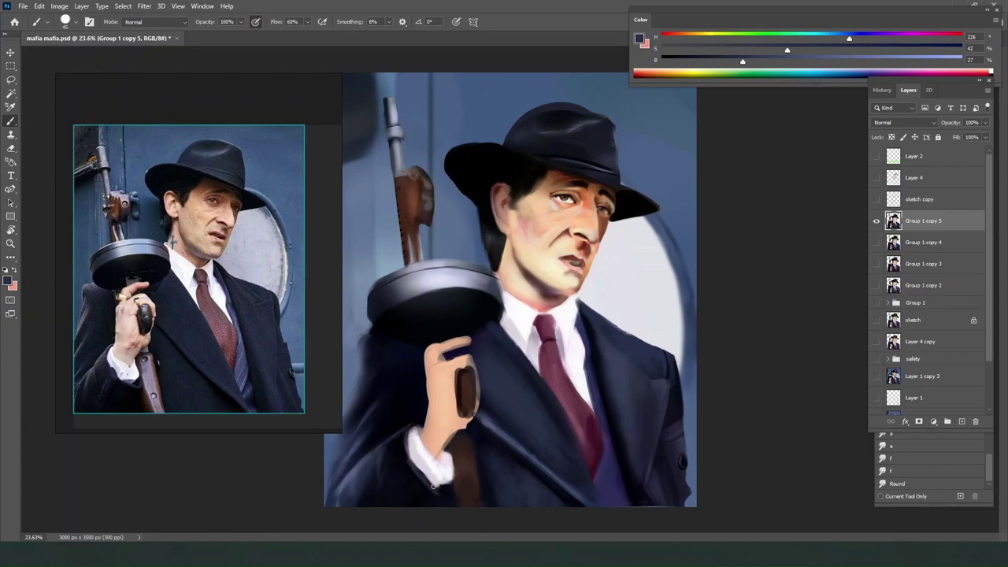
alt+click(422, 490)
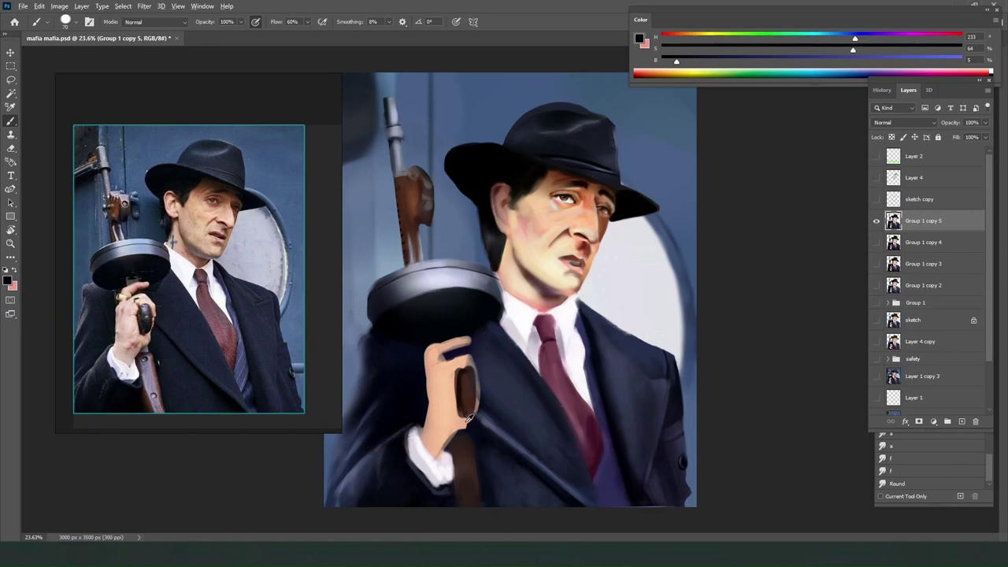
Look through the brush and tool presets and switch the Brush tool to Round Brush 2.0.
right_click(565, 298)
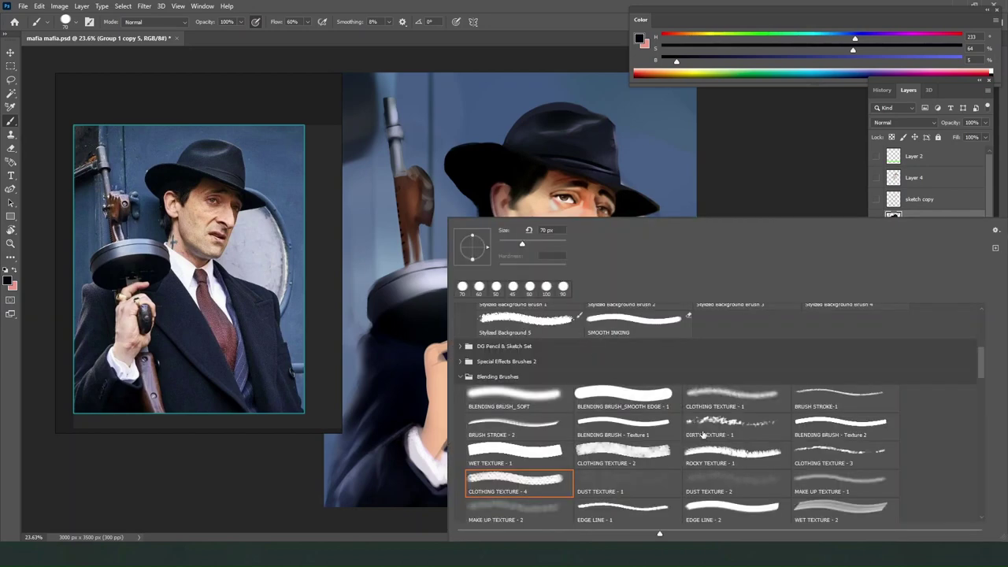
right_click(697, 193)
click(726, 120)
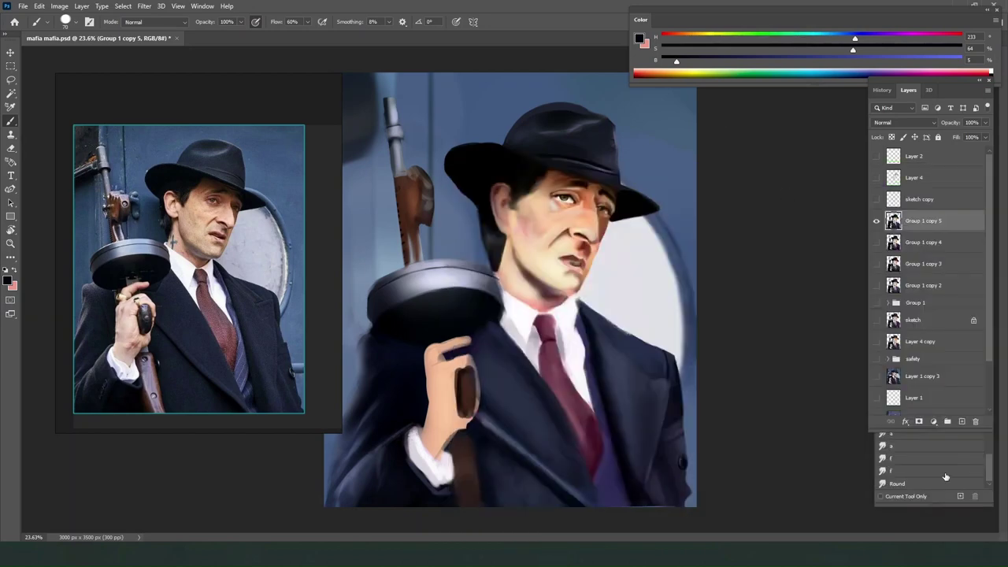
scroll(938, 473, up, 3)
scroll(927, 475, down, 3)
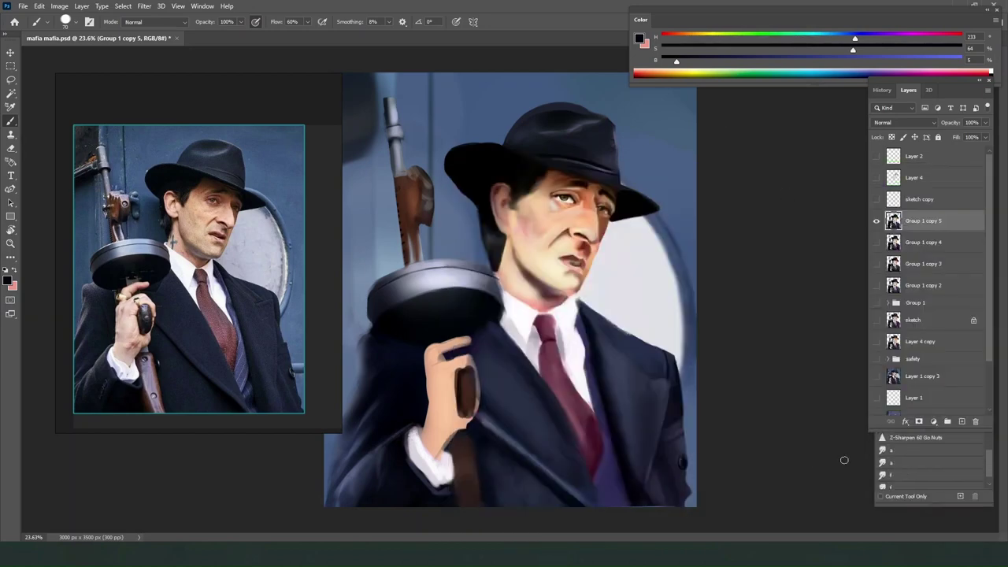
click(924, 448)
click(885, 368)
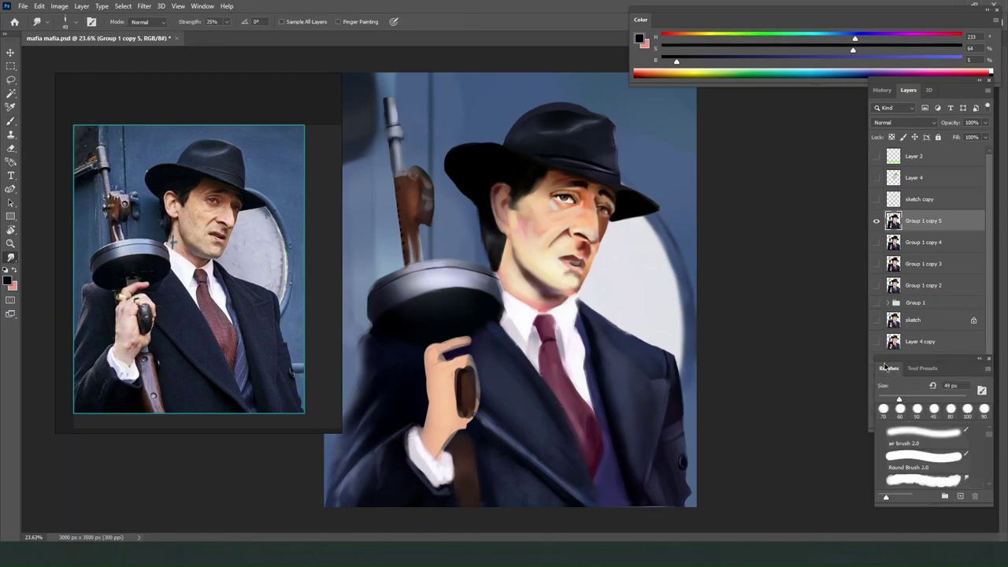
click(937, 455)
key(b)
click(922, 368)
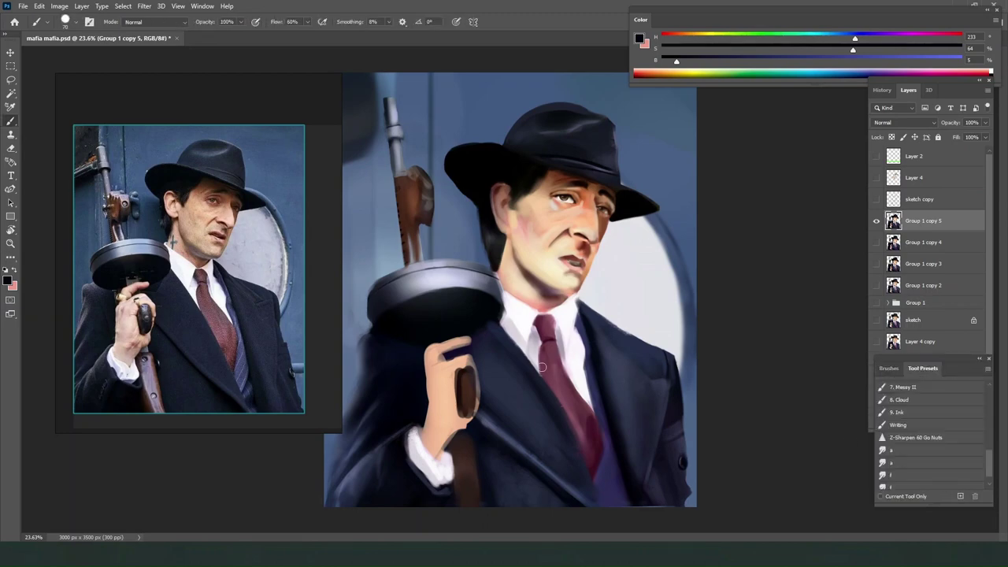
Undo a test stroke and extend the hand's outer edge with sampled skin tone H 24, S 39, B 95.
drag(504, 325, 433, 399)
key(ctrl+z)
alt+click(431, 417)
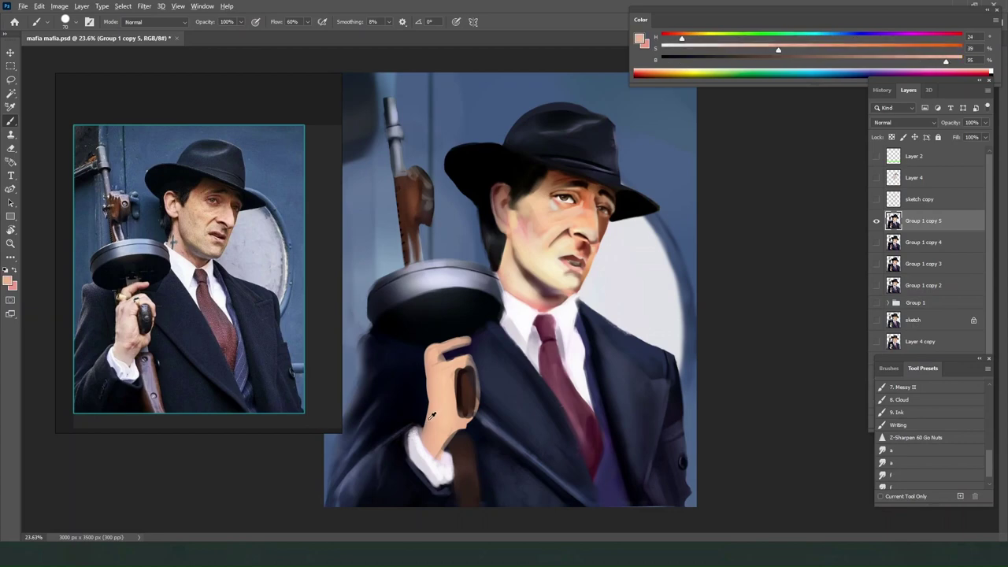
mouse_move(423, 434)
mouse_down()
mouse_move(433, 431)
mouse_move(430, 390)
mouse_up()
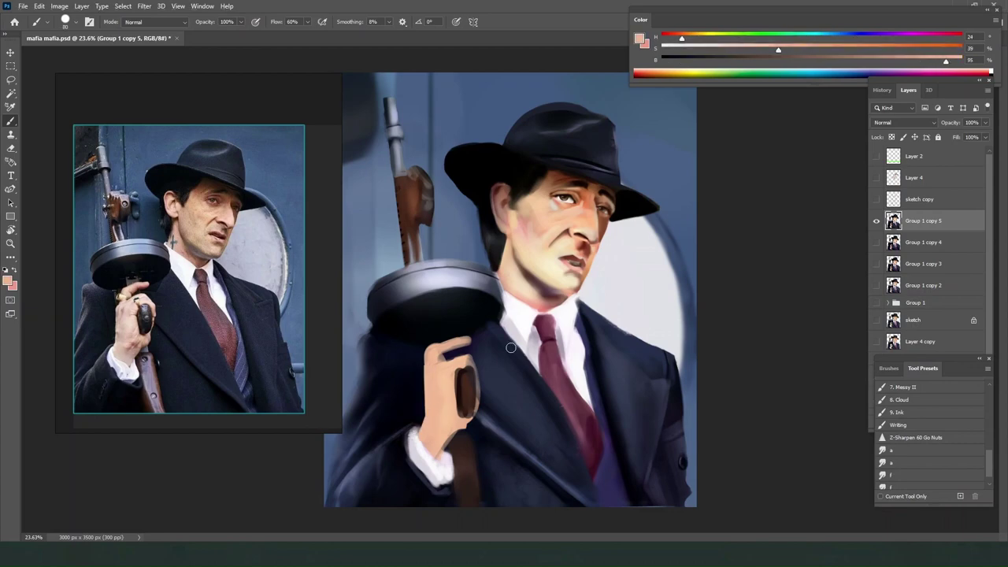
Set the brush colour to H 45, S 20, B 95, enlarge the brush, and paint a pale highlight over the back of the hand.
click(946, 61)
drag(779, 50, 699, 37)
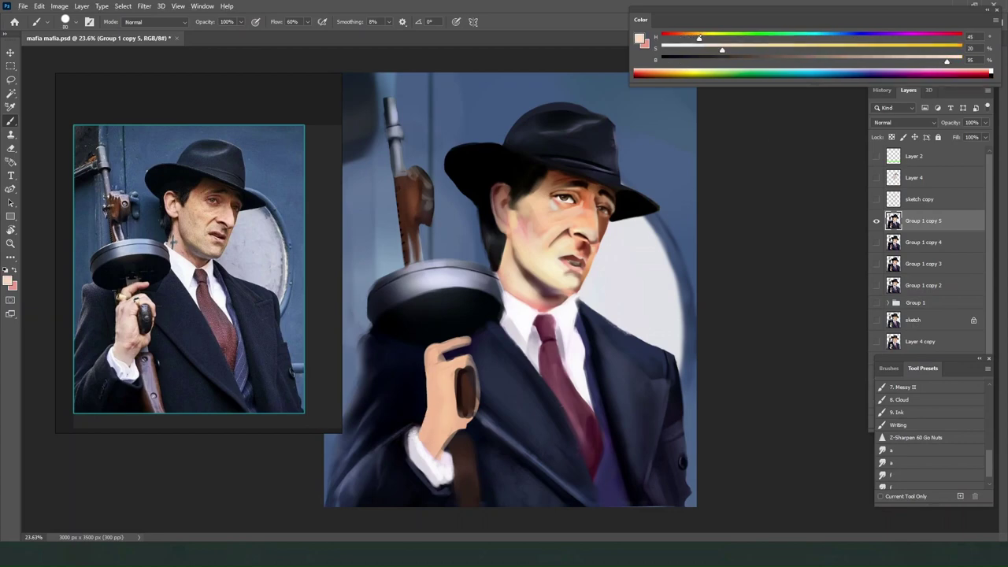
key(bracketright)
key(bracketright)
key(bracketright)
drag(433, 373, 435, 439)
key(ctrl+z)
mouse_move(444, 381)
mouse_down()
mouse_move(444, 418)
mouse_move(431, 439)
mouse_move(429, 427)
mouse_up()
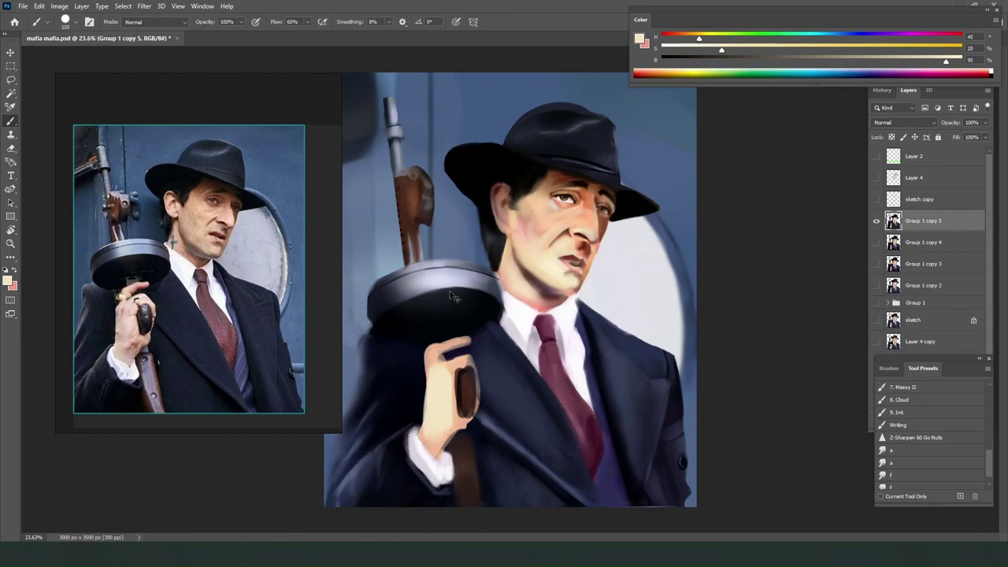
Turn on pressure-controlled opacity, reduce the brush to 100, and soften the hand's outer edge with sampled skin tone H 24, S 39, B 95.
click(255, 21)
alt+click(437, 434)
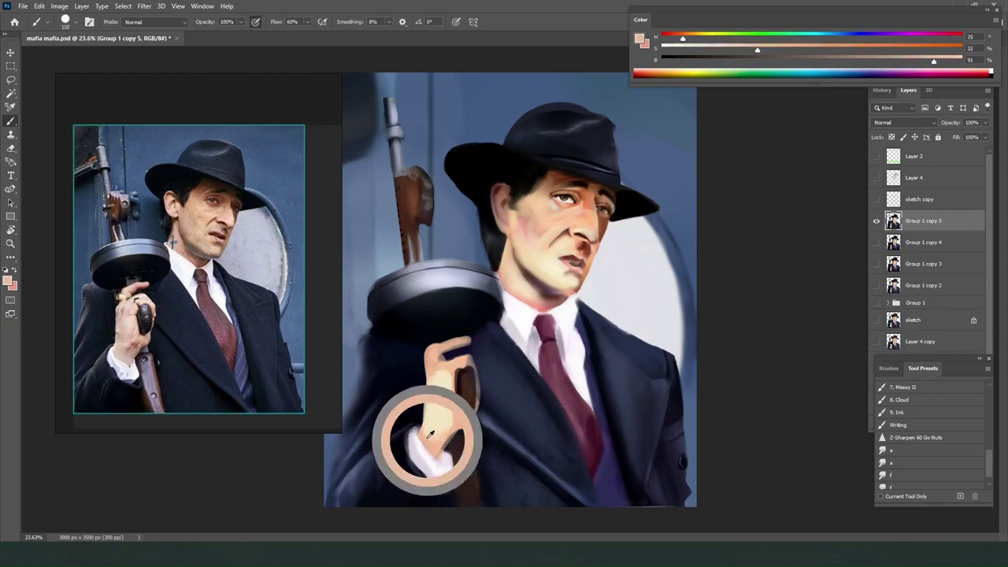
mouse_move(422, 429)
mouse_down()
mouse_move(424, 404)
mouse_move(427, 429)
mouse_up()
key(bracketleft)
key(bracketleft)
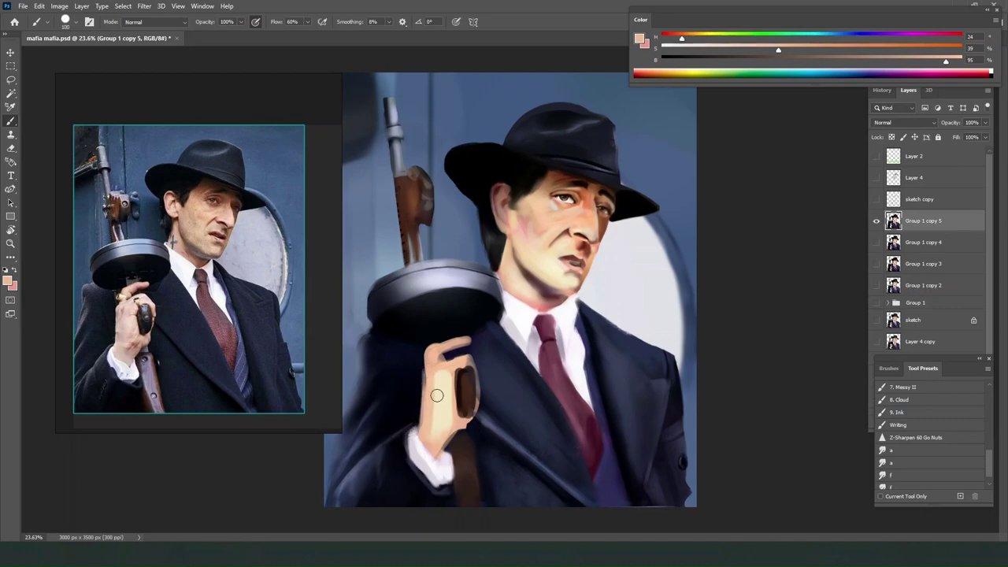
Sample the hand highlight's H 44, S 20, B 95 and brighten the knuckle above the gun grip with it.
alt+click(441, 384)
alt+click(436, 409)
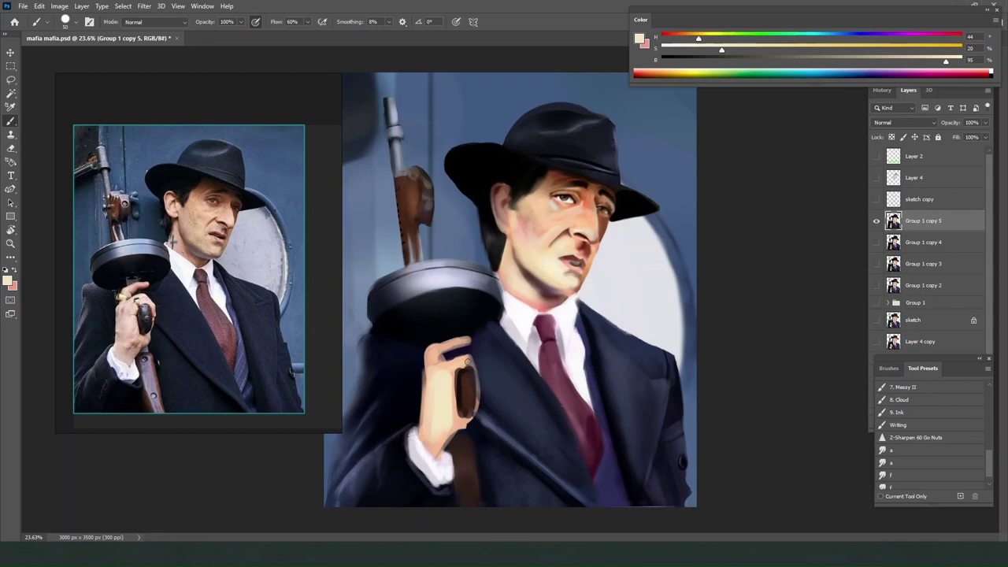
drag(457, 367, 469, 363)
Focus the reference photo on the gripping hand and sample the chin's H 26, S 51, B 91 and the palm base's H 23, S 42, B 93.
scroll(193, 324, up, 5)
drag(197, 323, 278, 308)
drag(100, 319, 230, 284)
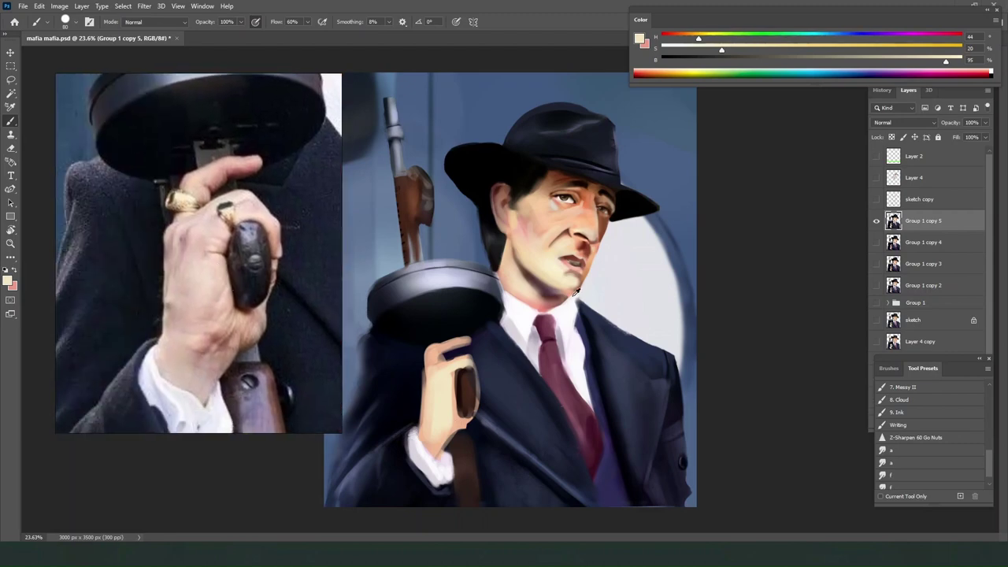
alt+click(583, 268)
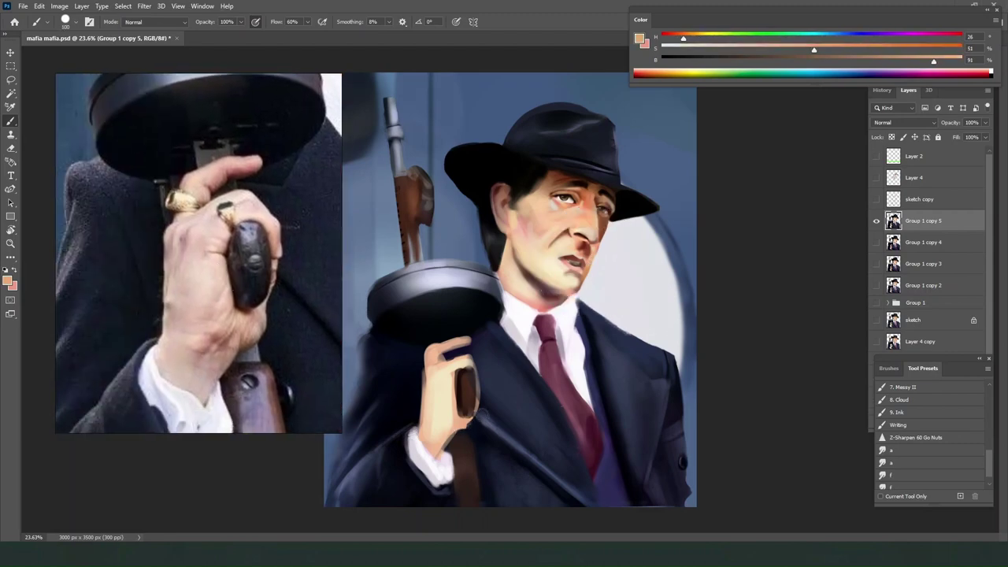
alt+click(464, 421)
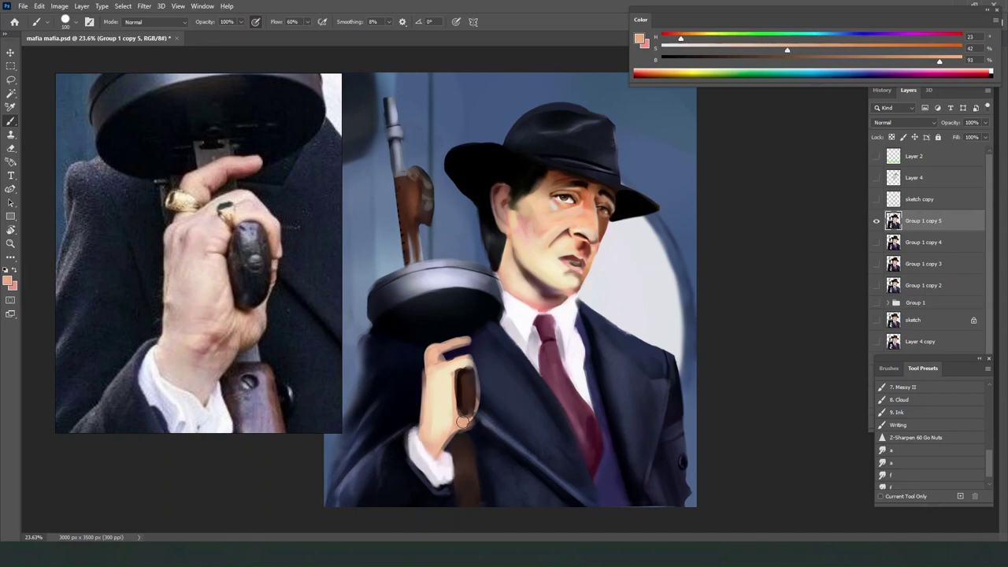
Reshape the index finger and the dark gap beneath it with sampled peach skin, near-black and navy tones.
alt+click(438, 354)
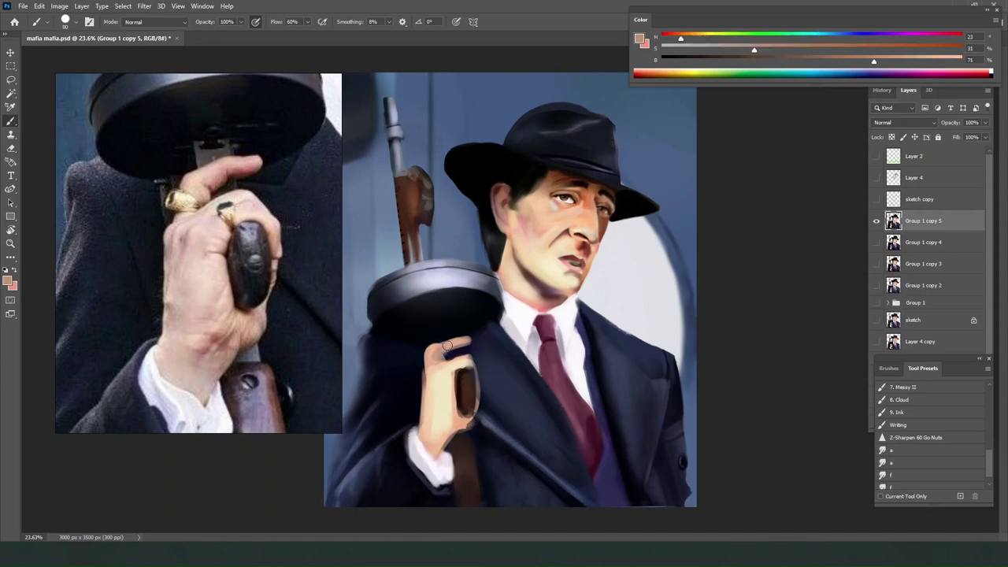
alt+click(437, 350)
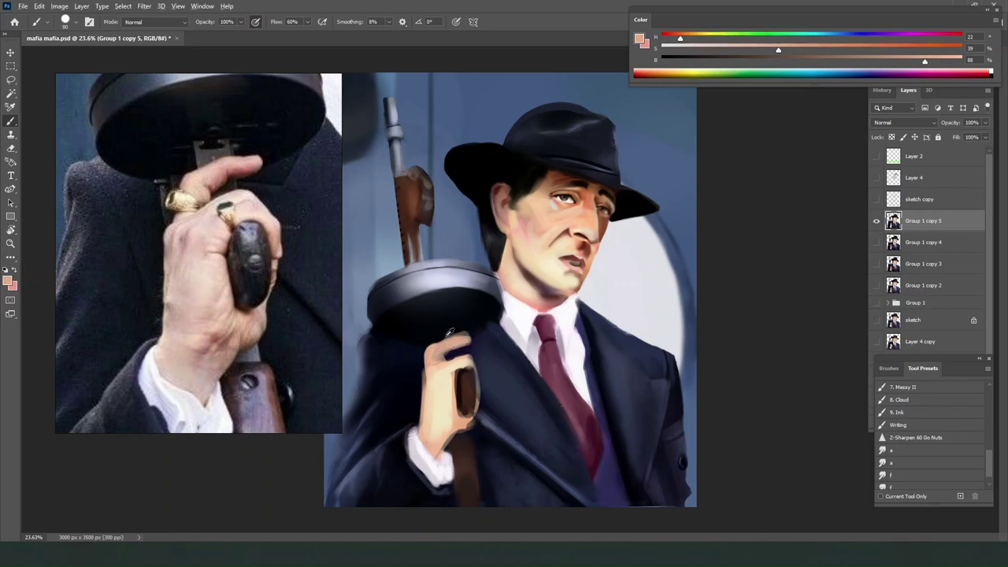
alt+click(446, 332)
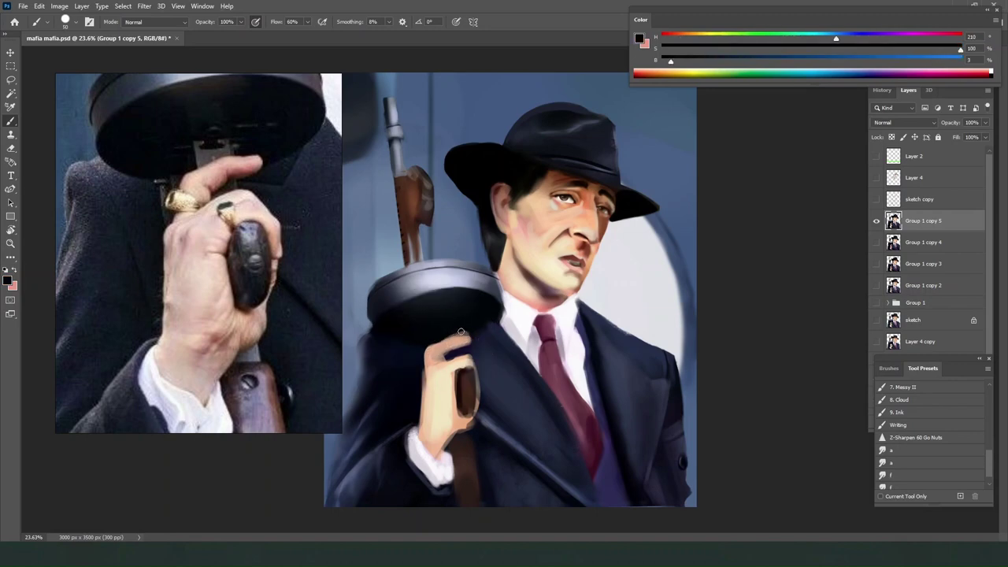
alt+click(458, 350)
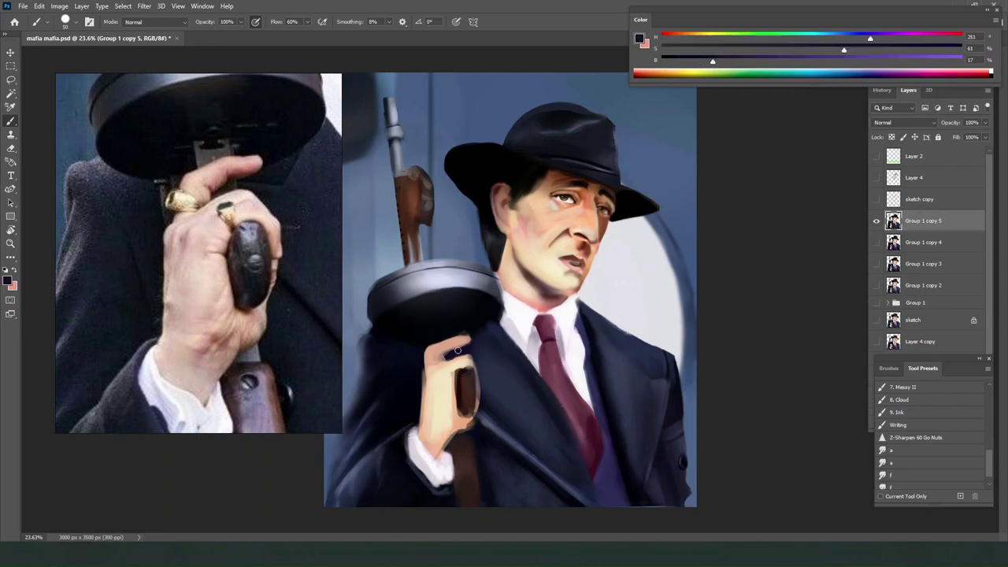
alt+click(454, 345)
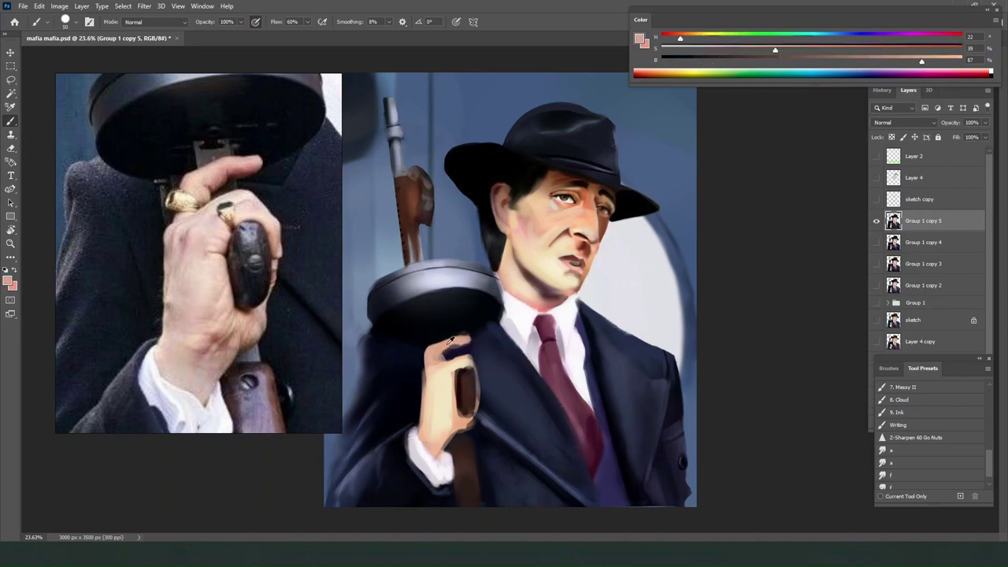
alt+click(450, 348)
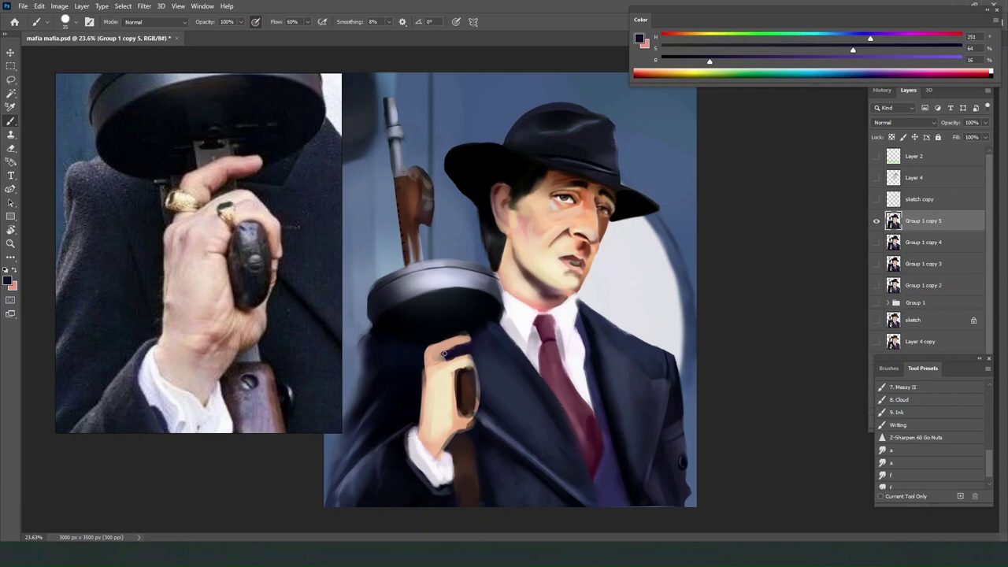
alt+click(443, 345)
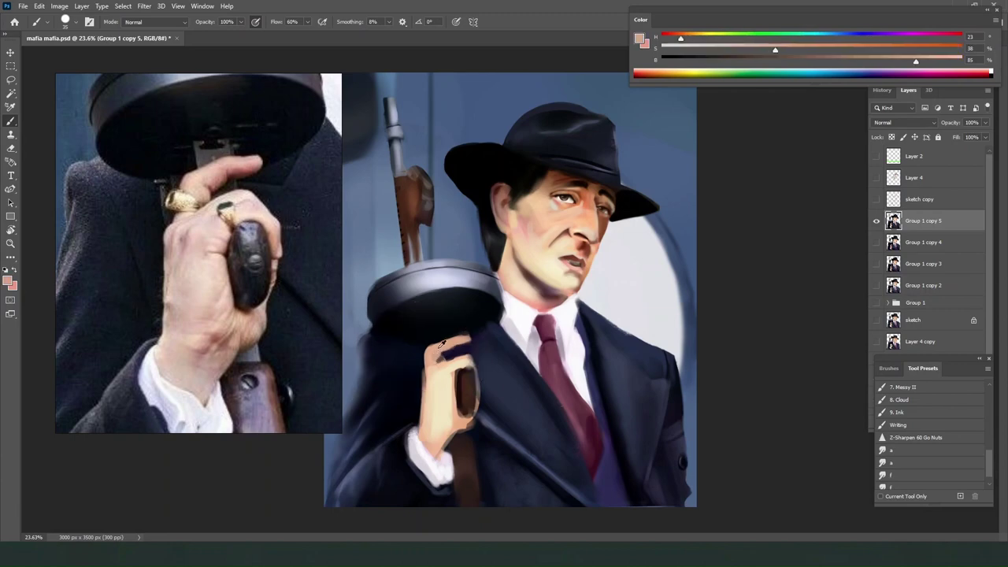
key(bracketleft)
Clean up the index finger's upper edge against the gun drum with sampled skin and near-black tones.
scroll(426, 386, up, 3)
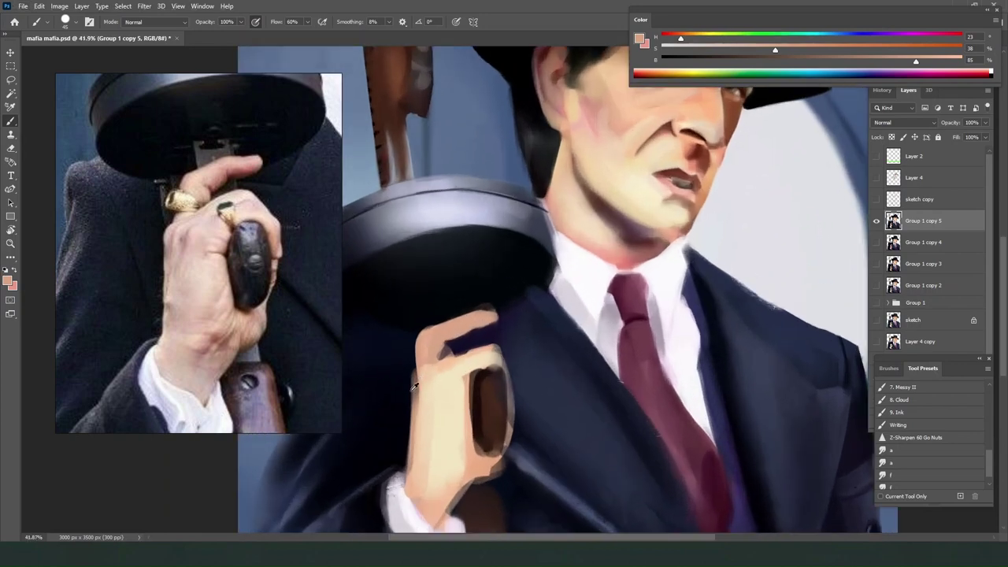
scroll(430, 387, down, 5)
scroll(431, 388, down, 3)
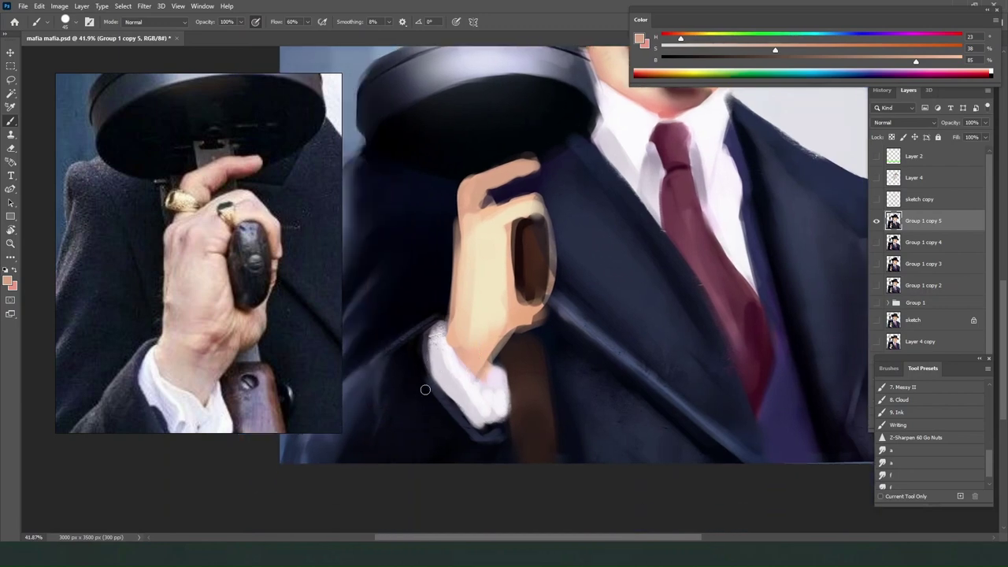
scroll(425, 390, up, 1)
scroll(426, 391, up, 1)
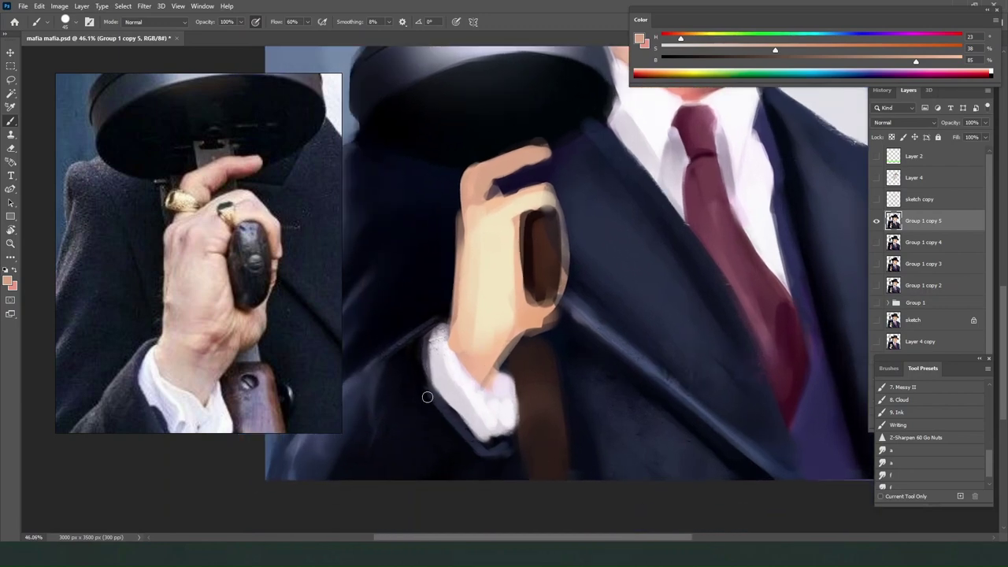
drag(500, 167, 553, 135)
alt+click(512, 142)
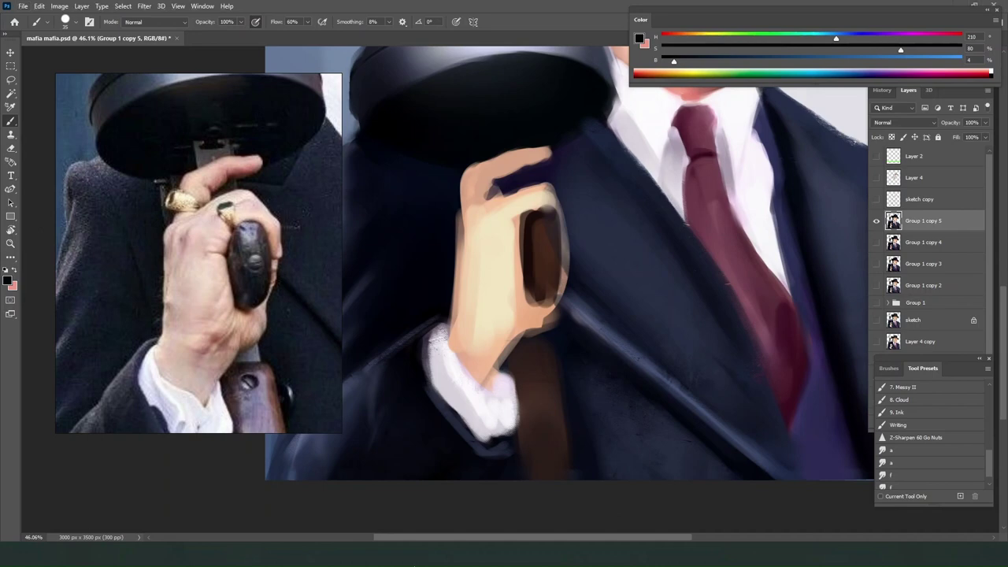
Trim the outer contour of the hand and index finger base with the sampled dark coat colour.
alt+click(467, 193)
drag(469, 207, 449, 320)
alt+click(451, 232)
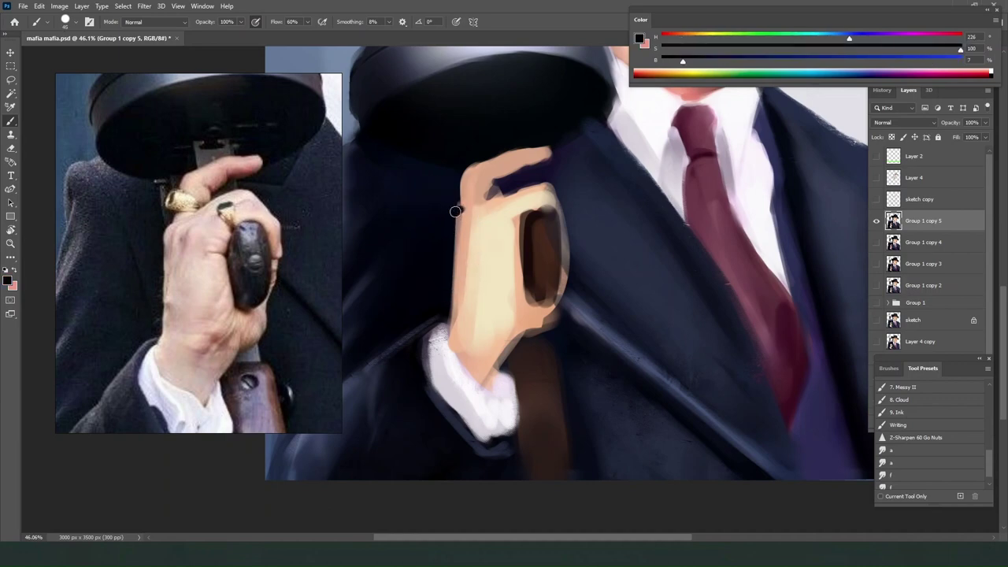
mouse_move(456, 210)
mouse_down()
mouse_move(459, 181)
mouse_move(475, 163)
mouse_up()
Build up the outer knuckle below the index finger with sampled peach and pale cream skin tones.
alt+click(468, 207)
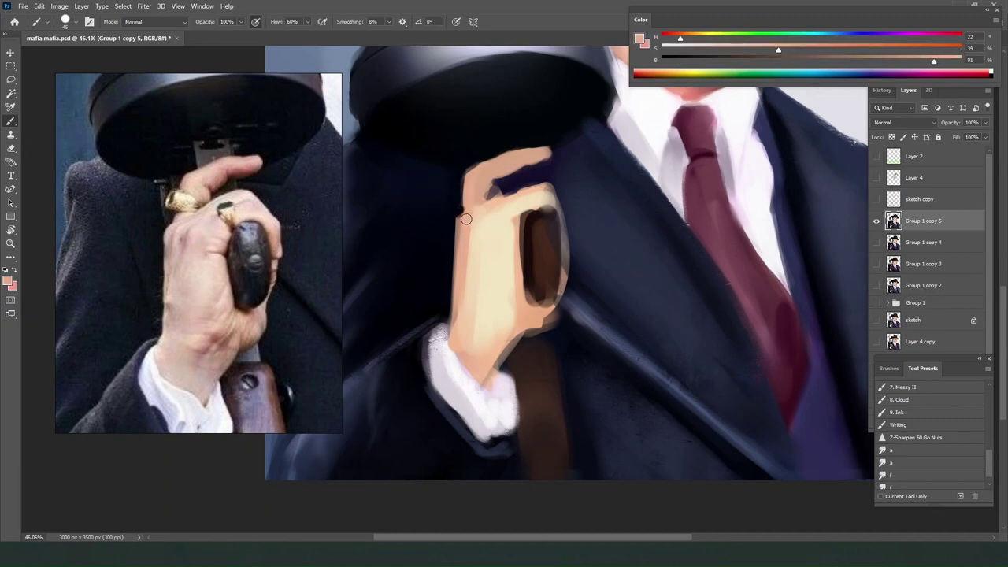
mouse_move(464, 218)
mouse_down()
mouse_move(463, 286)
mouse_move(459, 279)
mouse_up()
alt+click(495, 237)
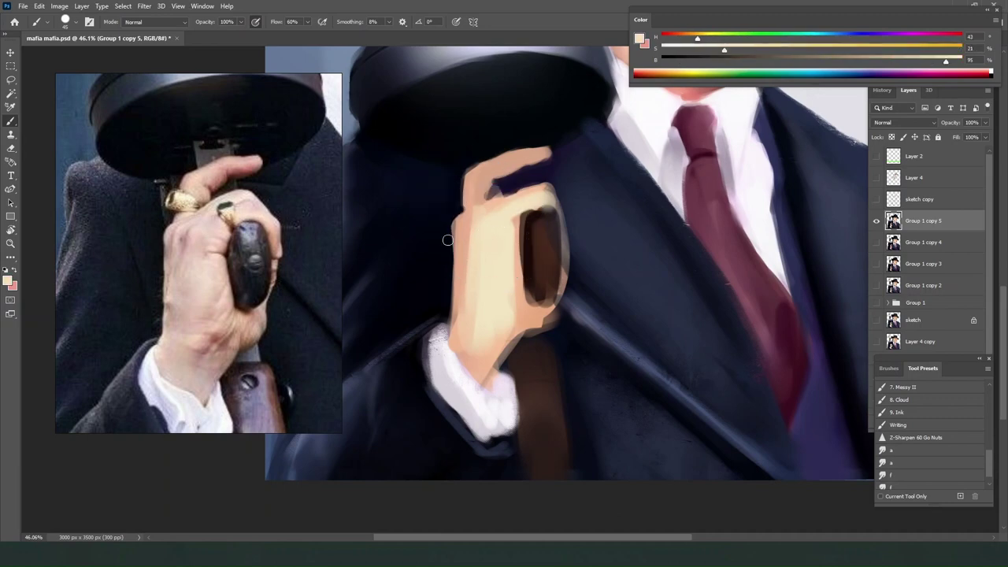
mouse_move(454, 225)
mouse_down()
mouse_move(457, 287)
mouse_move(458, 226)
mouse_up()
alt+click(458, 306)
alt+click(458, 221)
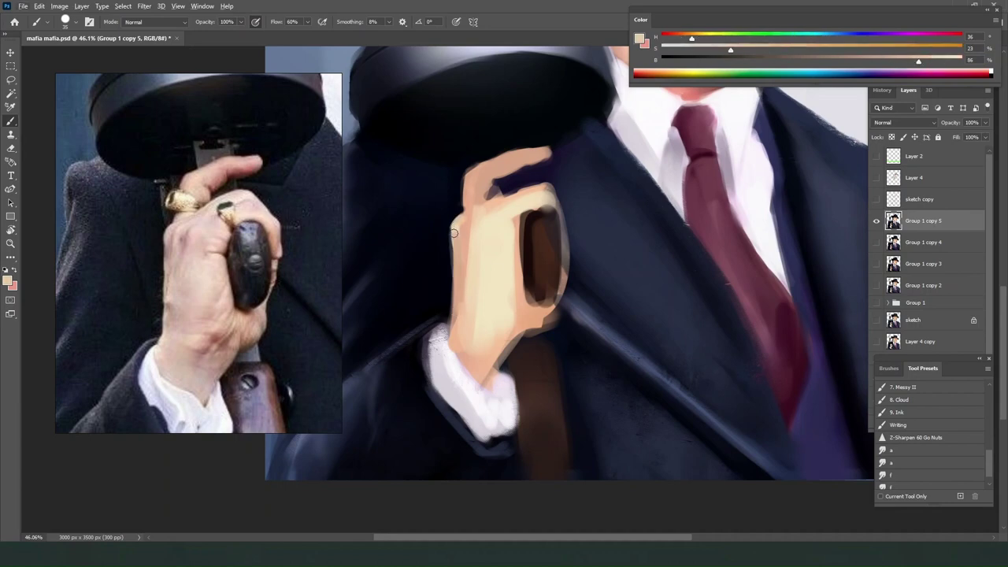
Sharpen the back of the hand down to the wrist with near-black and touch up the cuff with off-white.
alt+click(445, 281)
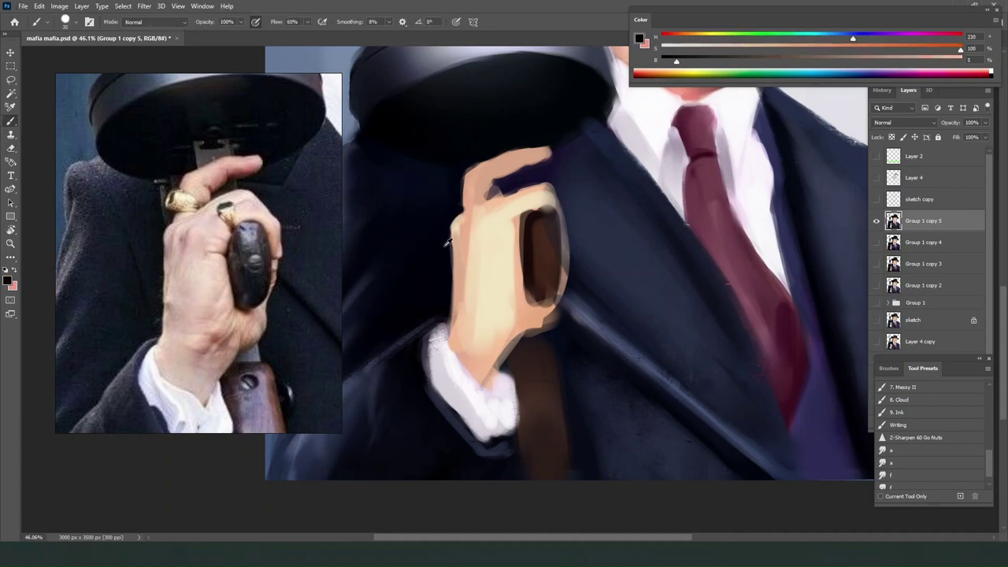
drag(446, 235, 457, 372)
alt+click(445, 343)
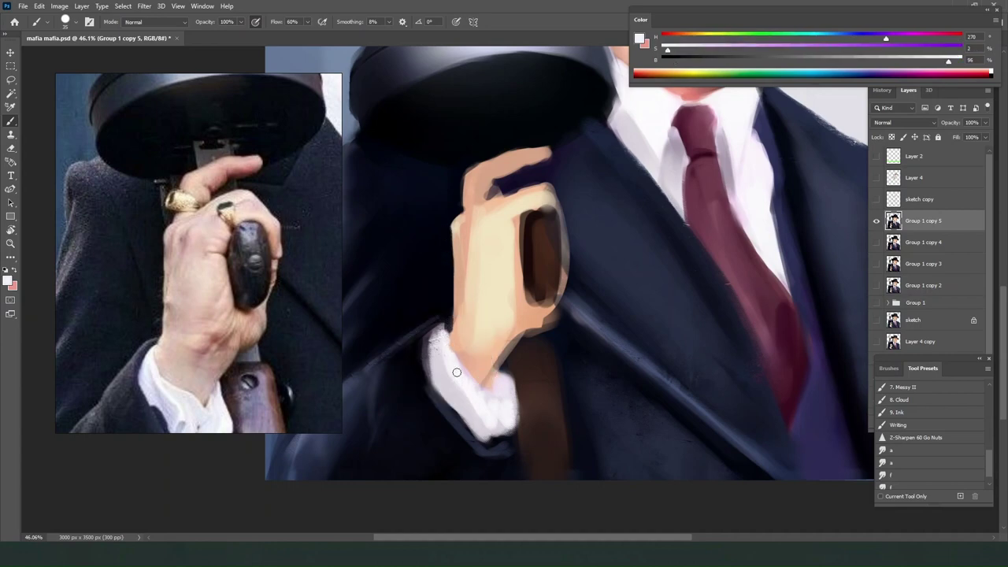
mouse_move(446, 336)
mouse_down()
mouse_move(452, 357)
mouse_move(510, 342)
mouse_move(486, 382)
mouse_move(521, 330)
mouse_move(541, 329)
mouse_move(532, 331)
mouse_move(553, 311)
mouse_move(544, 320)
mouse_move(565, 260)
mouse_move(558, 319)
mouse_up()
Refine the hand's lower edge and the finger edge beside the grip with sampled peach skin and navy coat tones.
alt+click(486, 375)
alt+click(529, 320)
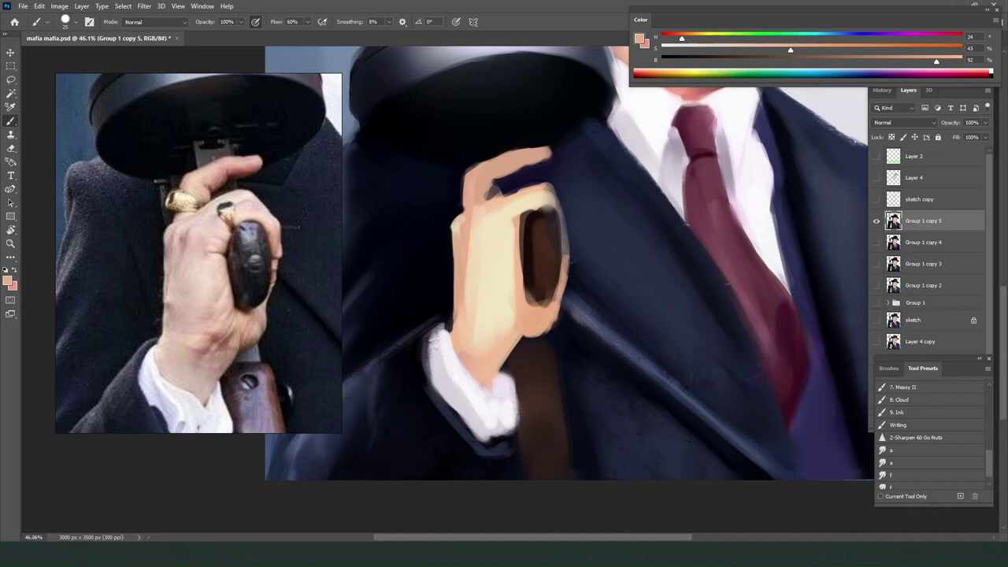
alt+click(576, 251)
alt+click(563, 301)
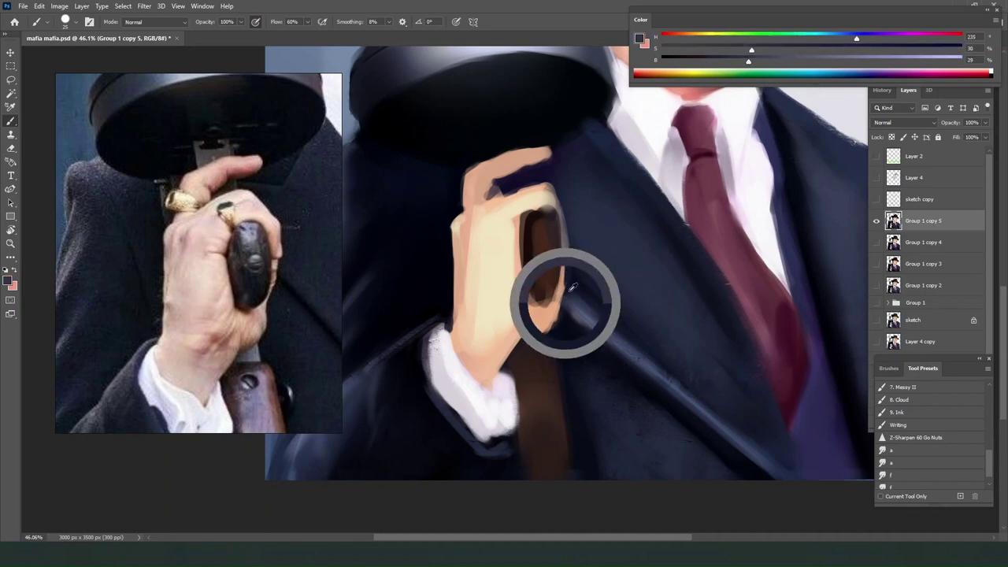
alt+click(566, 302)
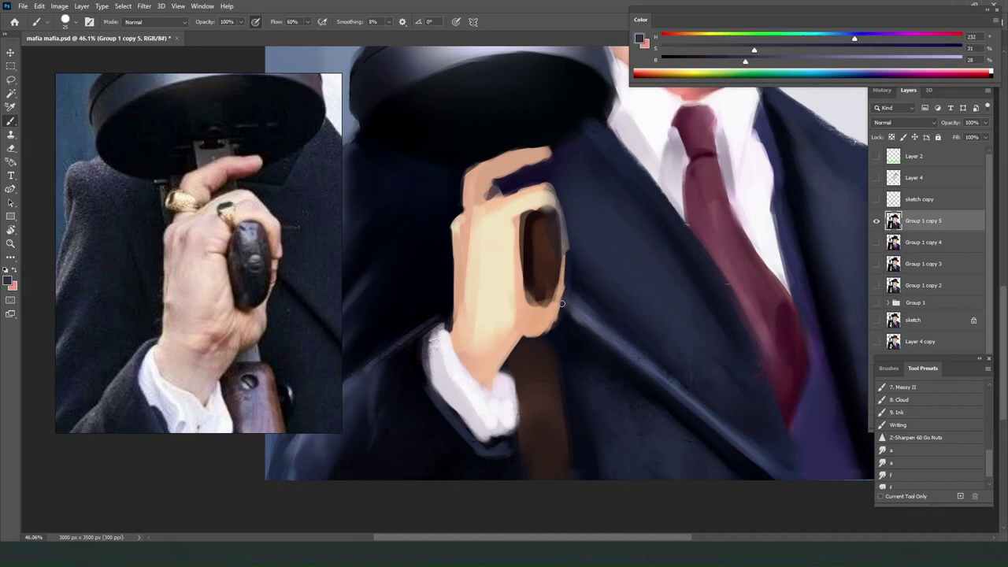
alt+click(561, 311)
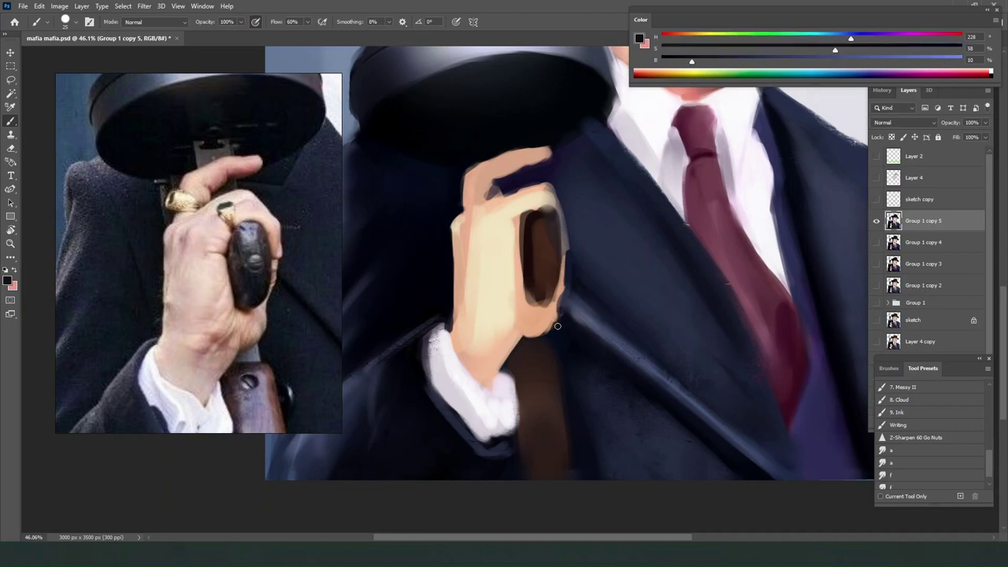
drag(558, 325, 541, 338)
Repaint the lower part of the brown grip near-black with a larger brush, fading up into the brown.
alt+click(549, 312)
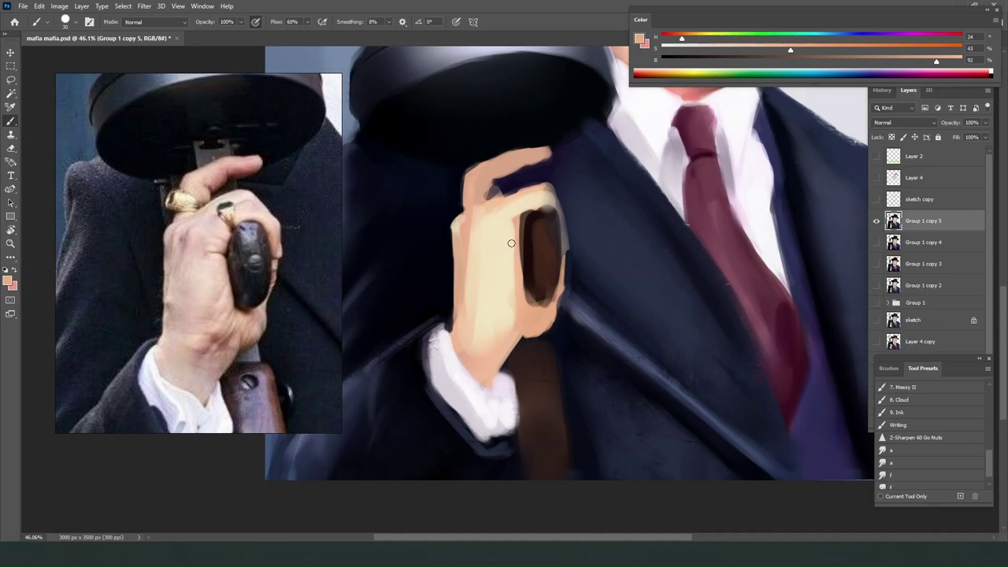
alt+click(484, 111)
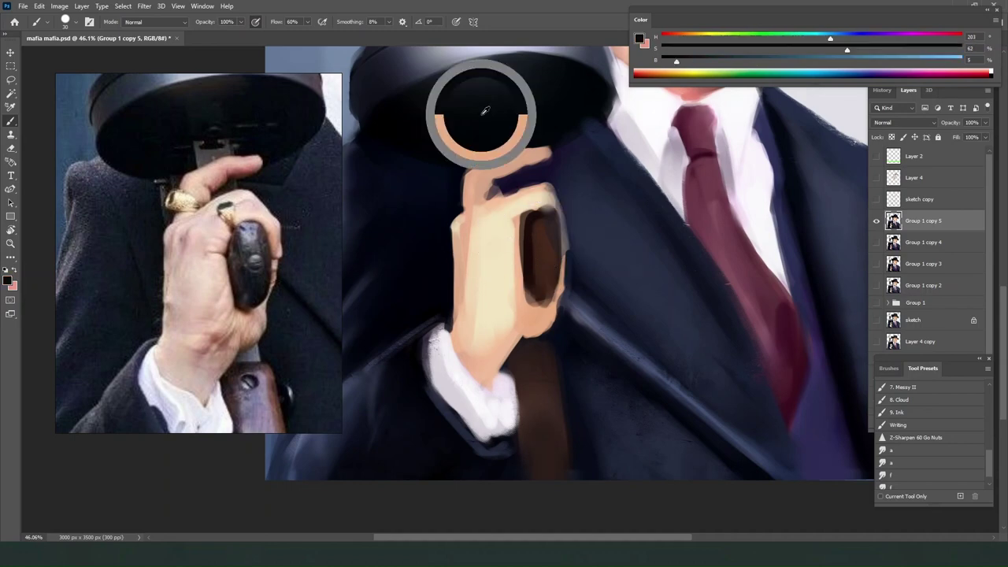
key(bracketright)
key(bracketright)
click(533, 266)
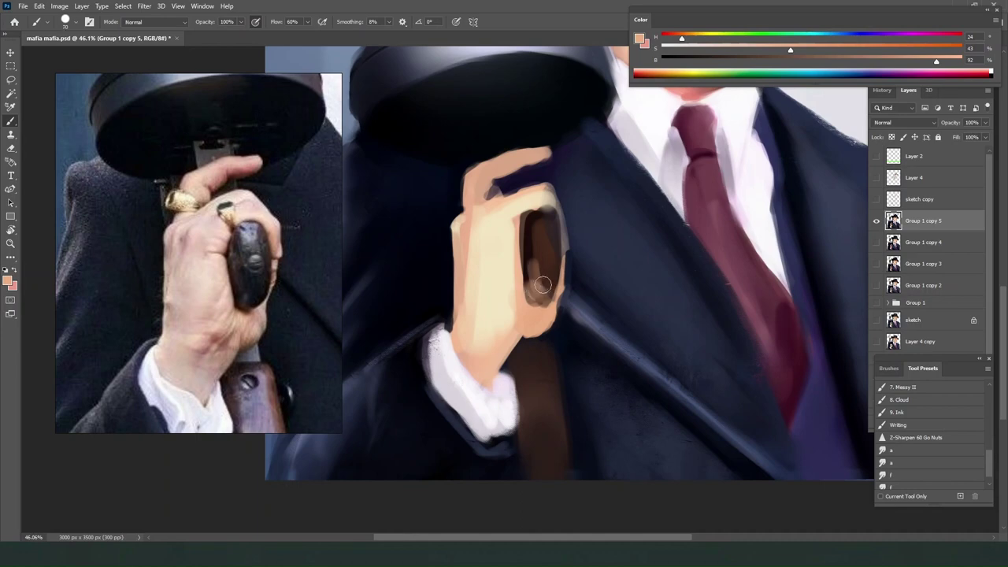
alt+click(542, 124)
mouse_move(535, 286)
mouse_down()
mouse_move(541, 241)
mouse_move(544, 286)
mouse_move(543, 252)
mouse_move(542, 276)
mouse_up()
alt+click(540, 242)
alt+click(542, 292)
Paint a soft grey highlight on the upper part of the grip with a grey sampled from the gun drum.
alt+click(439, 57)
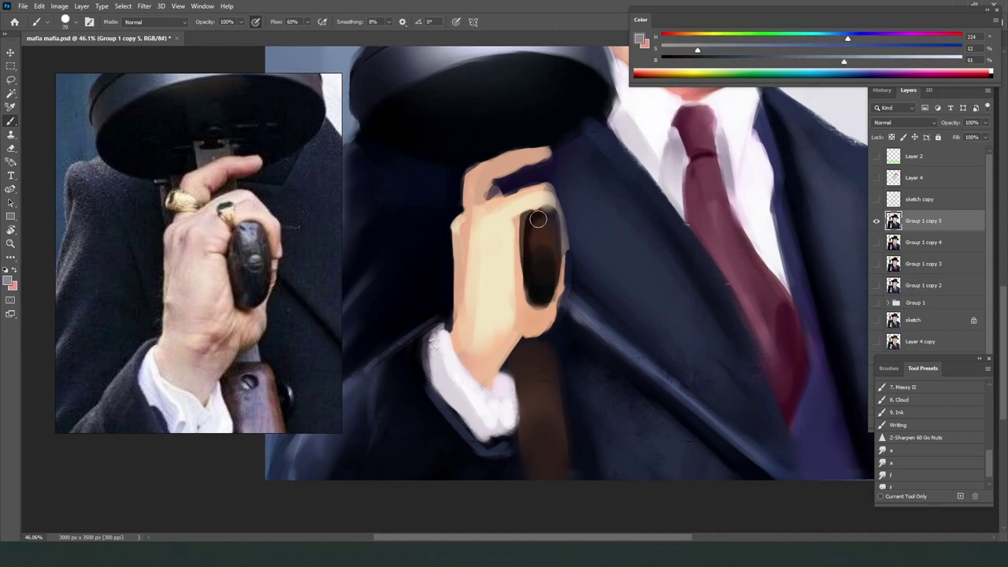
mouse_move(537, 225)
mouse_down()
mouse_move(541, 249)
mouse_move(542, 229)
mouse_move(530, 243)
mouse_move(547, 241)
mouse_move(542, 278)
mouse_move(543, 227)
mouse_up()
alt+click(543, 272)
key(bracketright)
key(bracketright)
alt+click(541, 223)
key(bracketleft)
key(bracketleft)
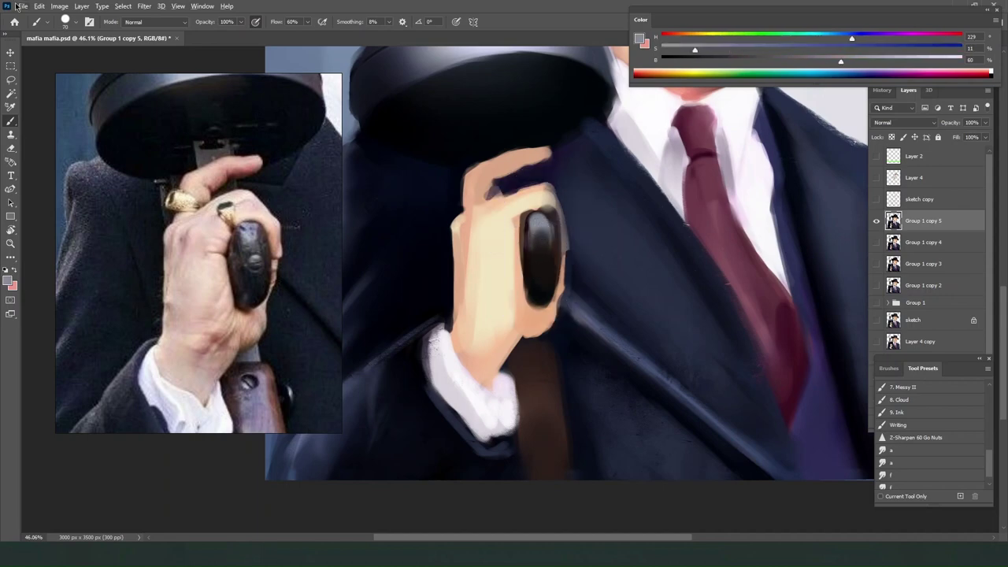
Paint the index finger's base down toward the middle finger with sampled peach and cream skin tones.
key(ctrl+0)
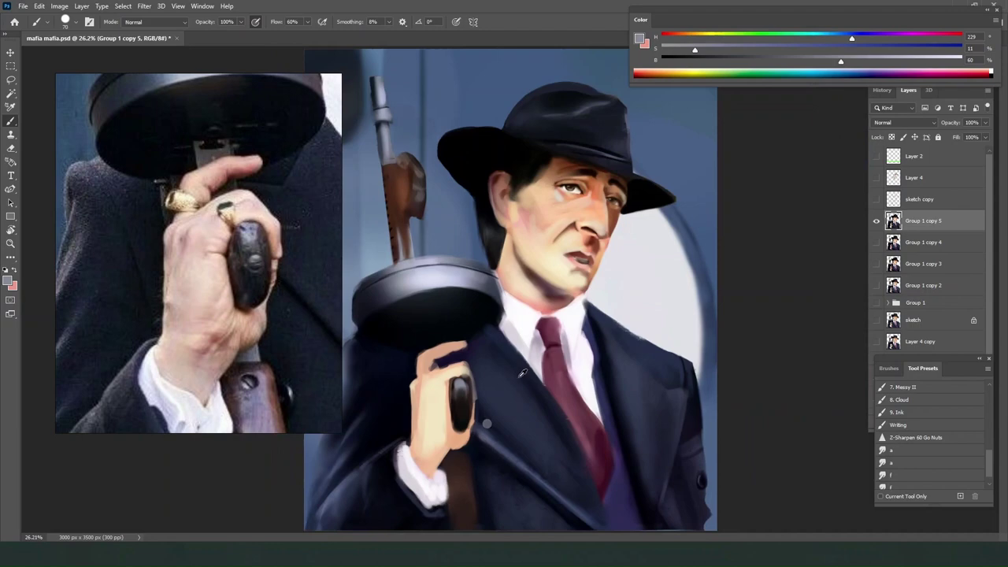
scroll(473, 391, up, 2)
scroll(470, 391, down, 3)
scroll(444, 408, up, 2)
scroll(443, 409, down, 2)
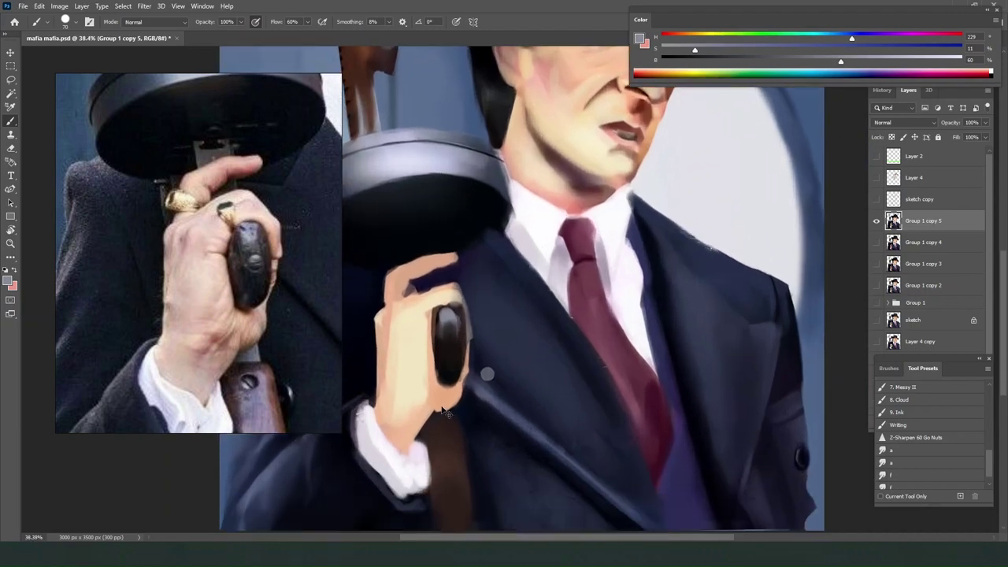
scroll(443, 405, up, 4)
scroll(441, 403, down, 5)
scroll(435, 400, up, 1)
scroll(435, 397, up, 2)
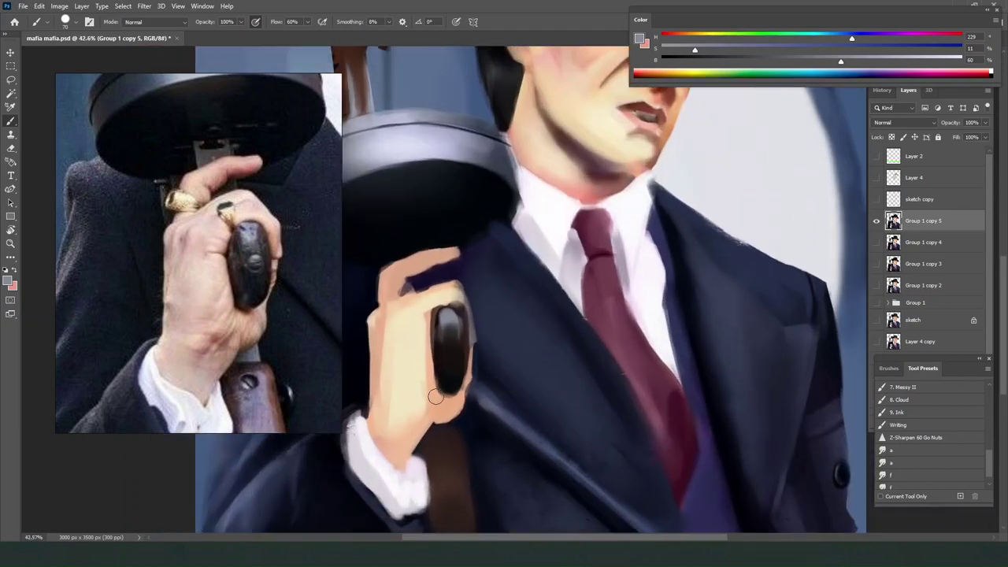
drag(436, 397, 469, 339)
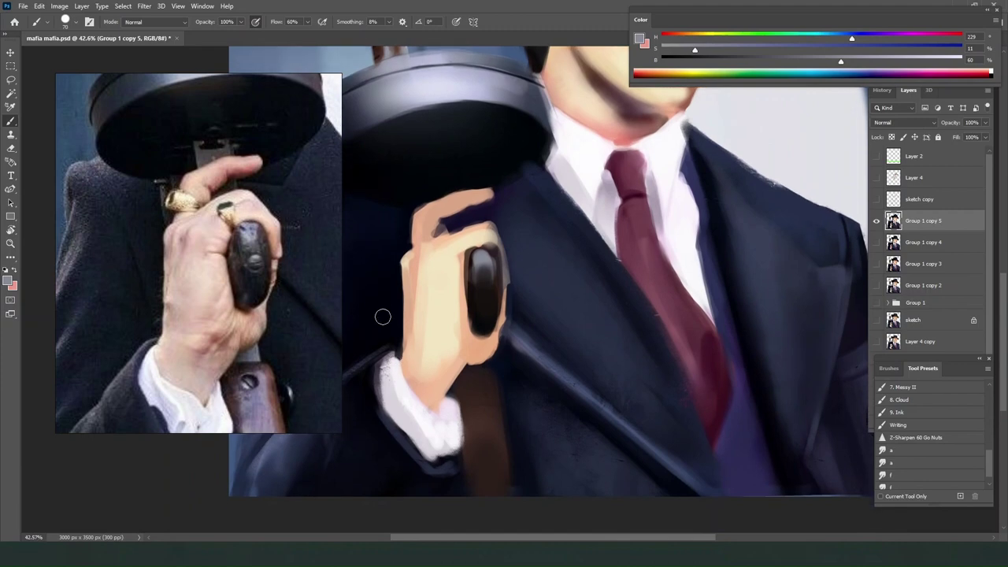
alt+click(432, 211)
mouse_move(432, 216)
mouse_down()
mouse_move(440, 250)
mouse_move(485, 220)
mouse_move(460, 240)
mouse_up()
alt+click(450, 249)
alt+click(446, 252)
alt+click(439, 234)
Define the middle finger and the crease below it with a smaller brush in sampled cream and peach tones.
key([)
key([)
key([)
key(])
alt+click(450, 248)
alt+click(431, 226)
key([)
key([)
key([)
key([)
key([)
key([)
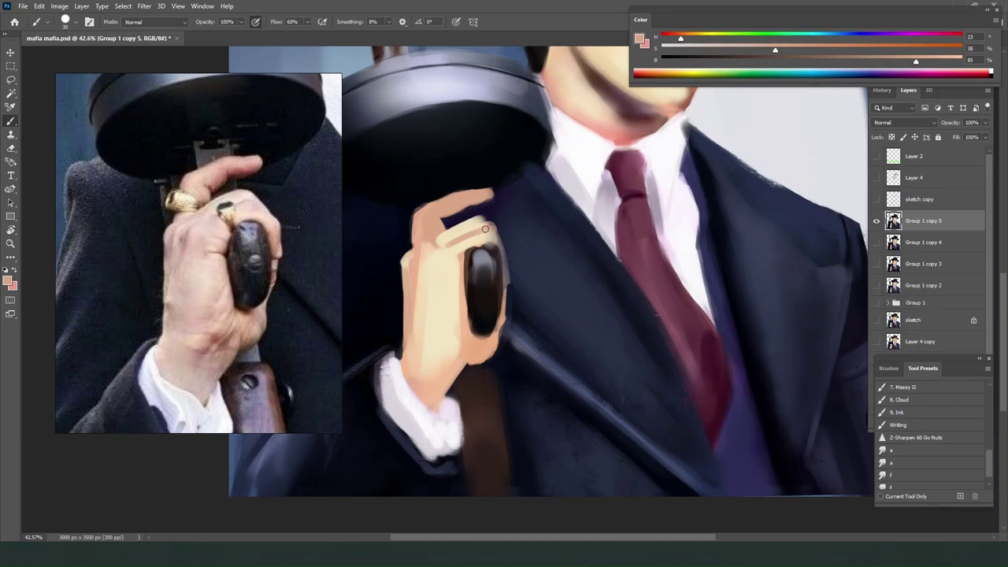
Refine the middle finger's upper edge and knuckle with sampled cream, cleaning up the contour with sampled dark navy.
alt+click(458, 229)
key(])
key(alt)
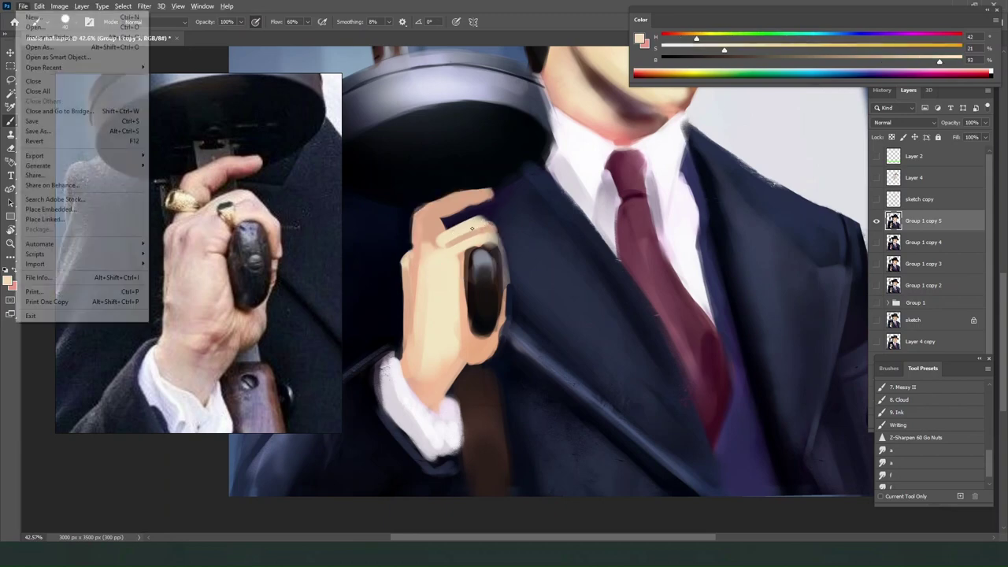
drag(470, 230, 491, 218)
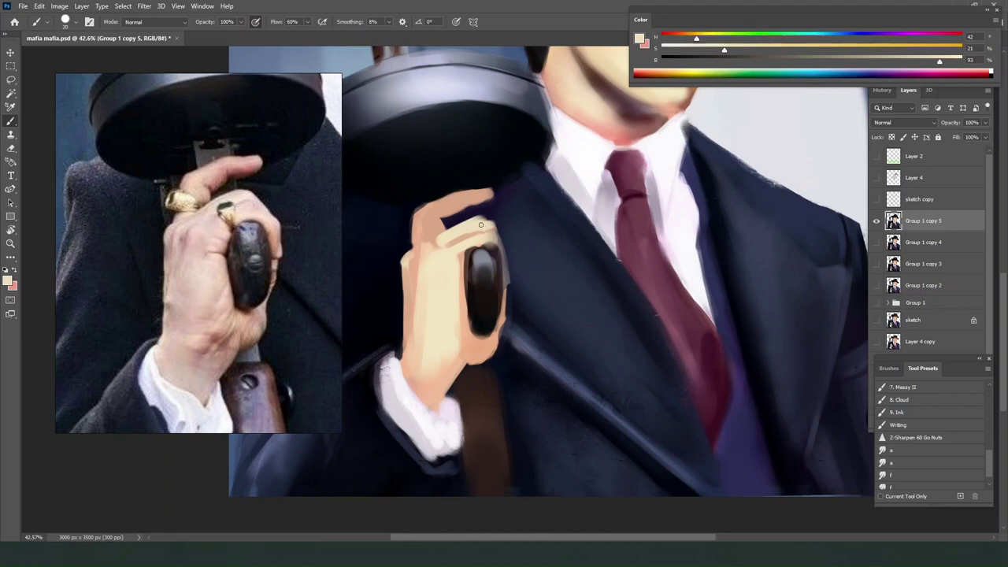
alt+click(489, 212)
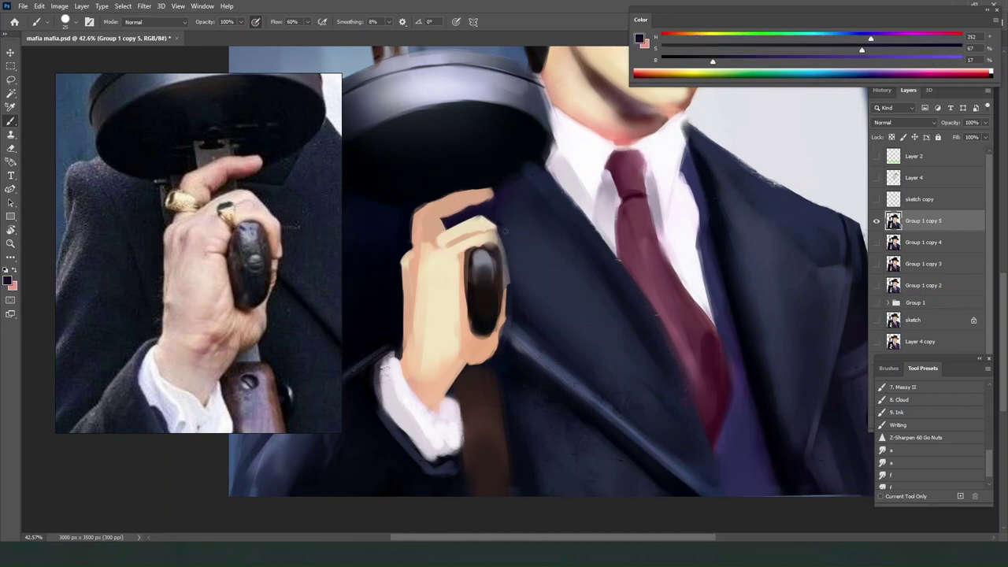
alt+click(453, 230)
Paint a yellow ring across the base of the index finger, adding a highlight at hue 56, saturation 39%, brightness 97%.
alt+click(439, 219)
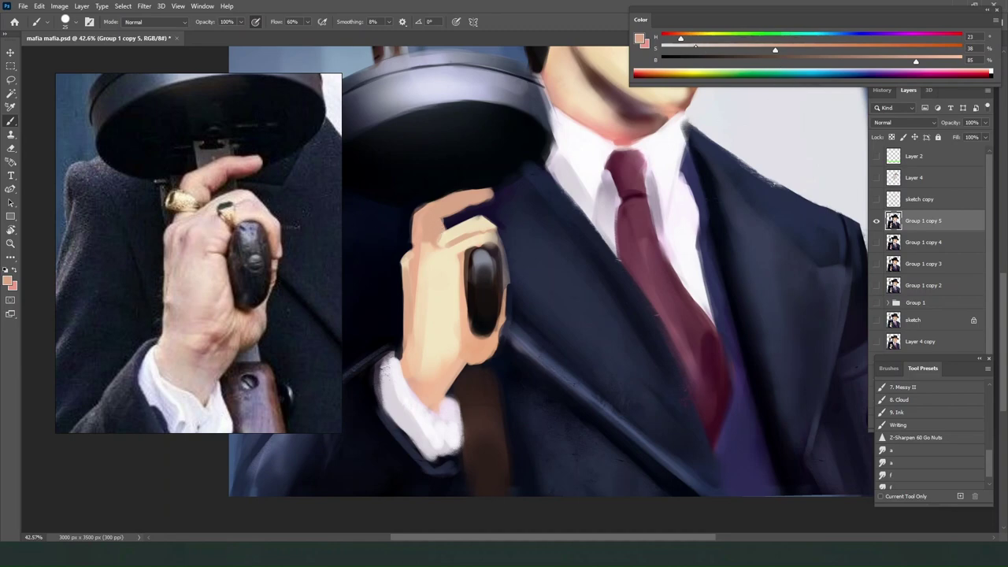
drag(719, 35, 707, 37)
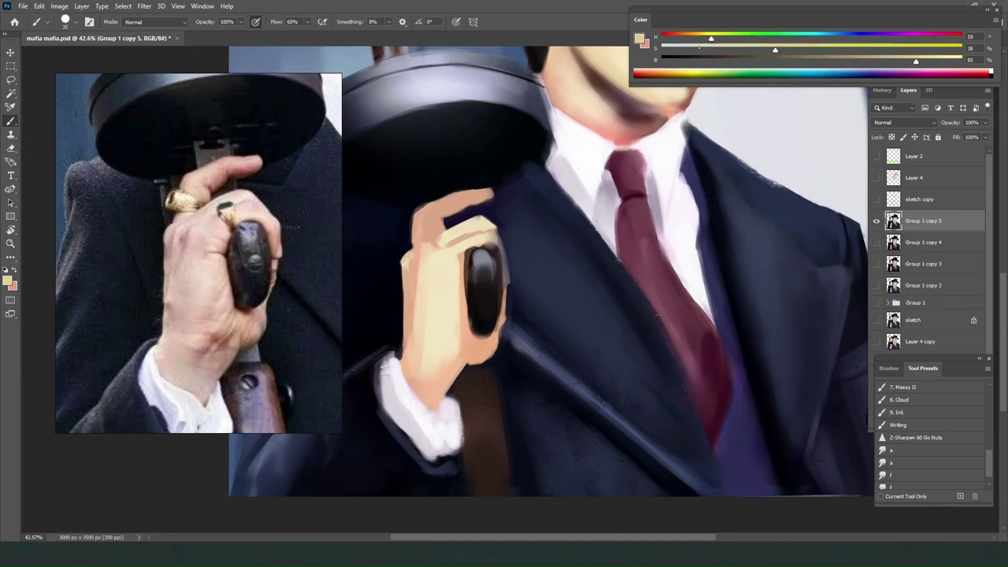
mouse_move(410, 227)
mouse_down()
mouse_move(440, 230)
mouse_move(406, 227)
mouse_up()
alt+click(430, 225)
alt+click(425, 226)
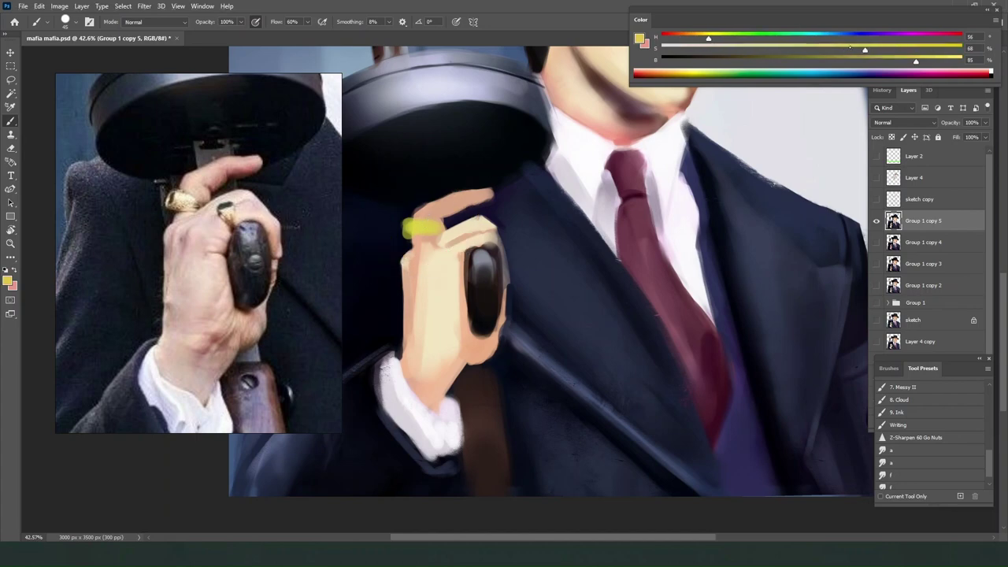
click(955, 58)
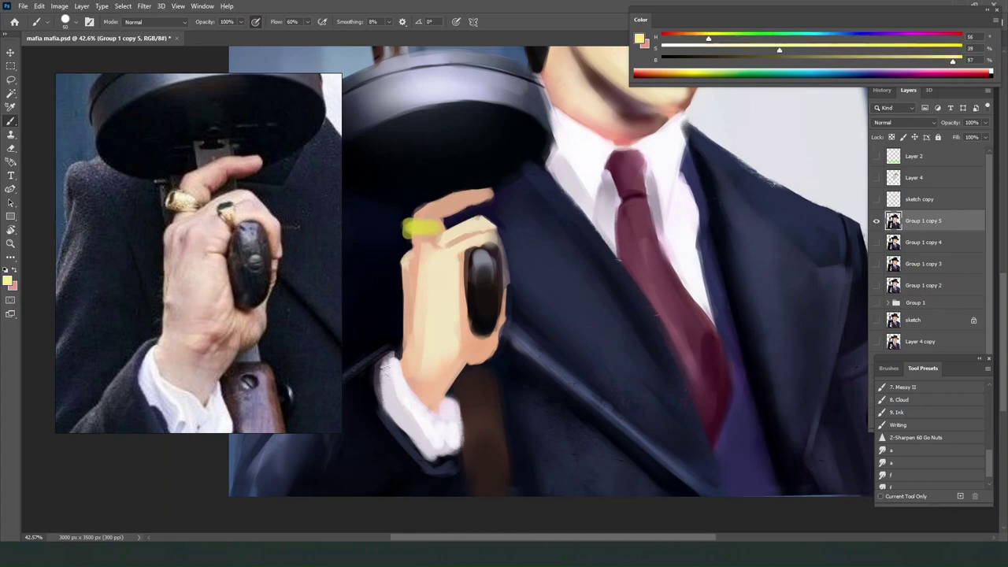
drag(417, 228, 435, 228)
scroll(503, 316, down, 5)
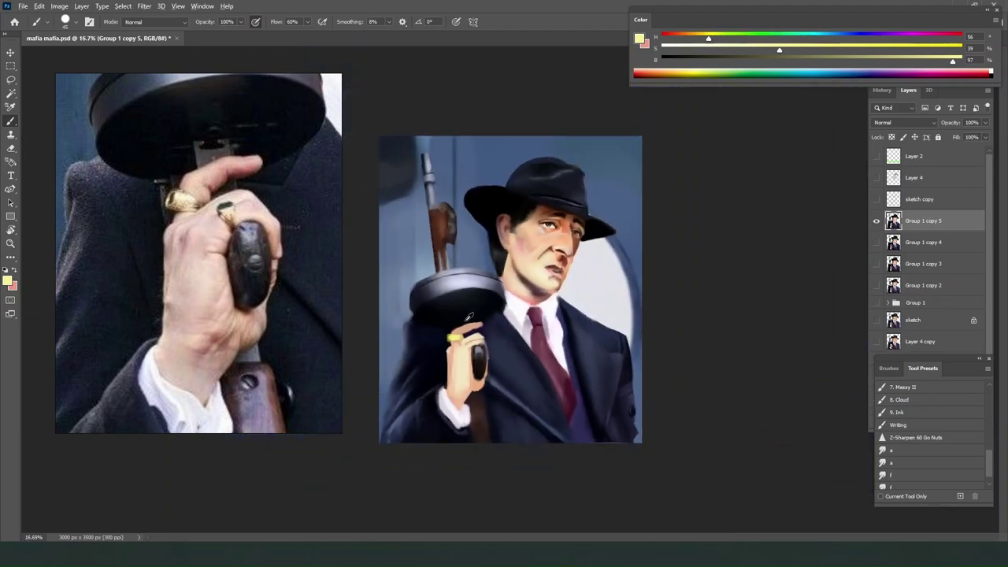
Identify the reference photo layer, Layer 1 copy 3, and move it up the stack to directly below Layer 2.
key(ctrl+0)
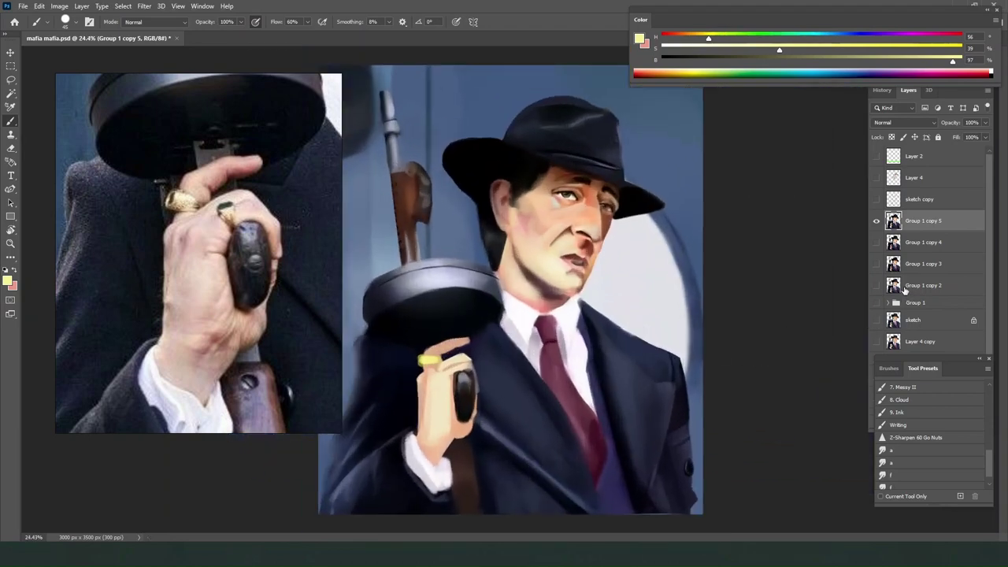
scroll(904, 291, down, 2)
click(878, 318)
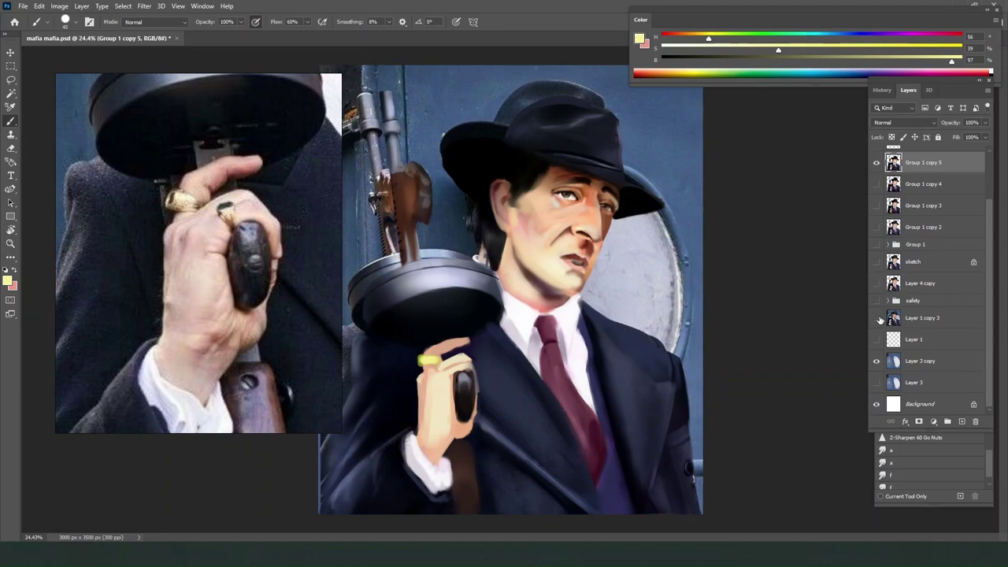
click(879, 319)
click(916, 322)
scroll(916, 324, up, 1)
drag(916, 336, 890, 175)
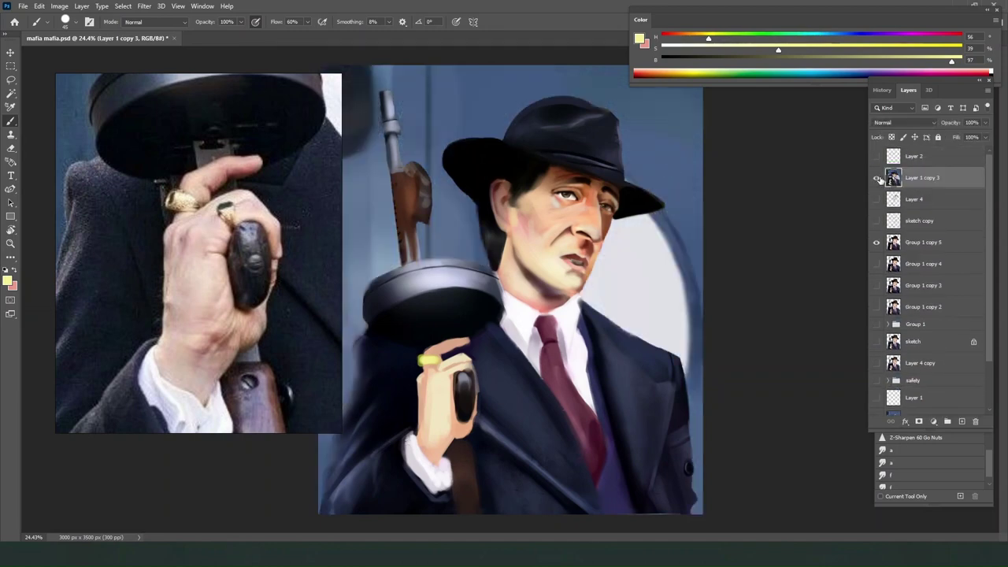
Sample the gold of the index finger's ring from the photo layer, hide that layer and reselect the Group 1 copy 5 painting layer.
click(877, 179)
scroll(386, 343, up, 5)
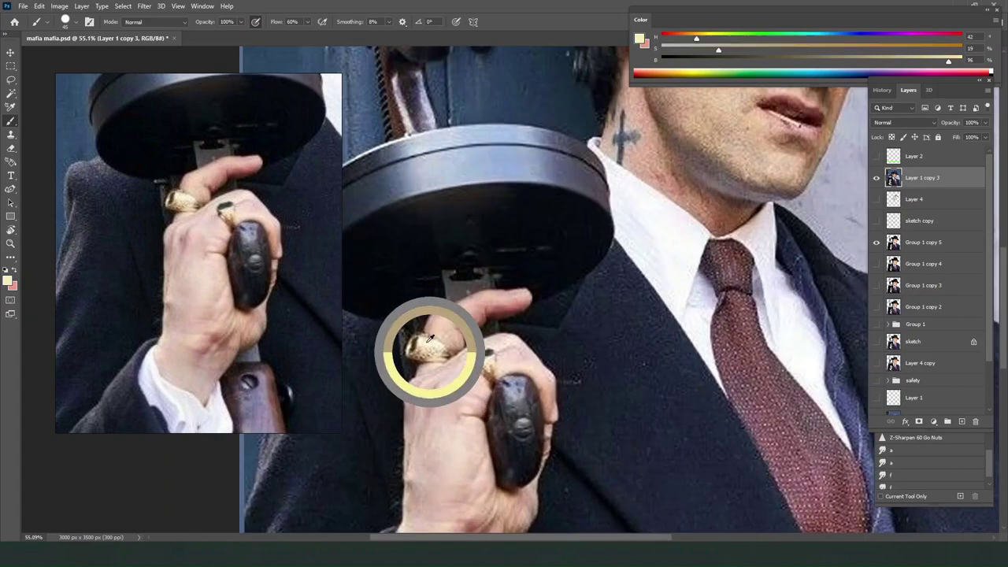
mouse_move(431, 337)
mouse_down()
mouse_move(423, 345)
mouse_move(441, 339)
mouse_up()
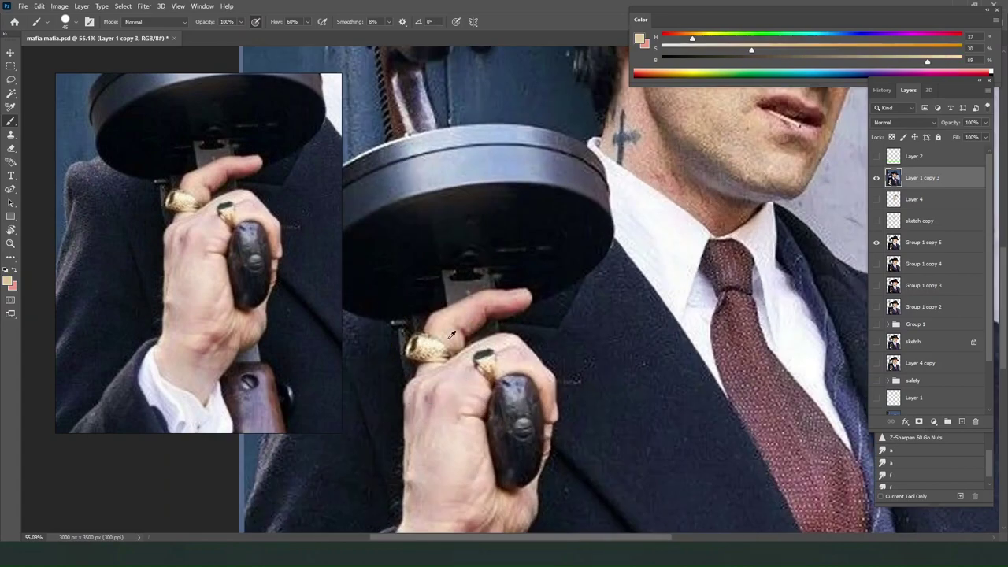
click(879, 179)
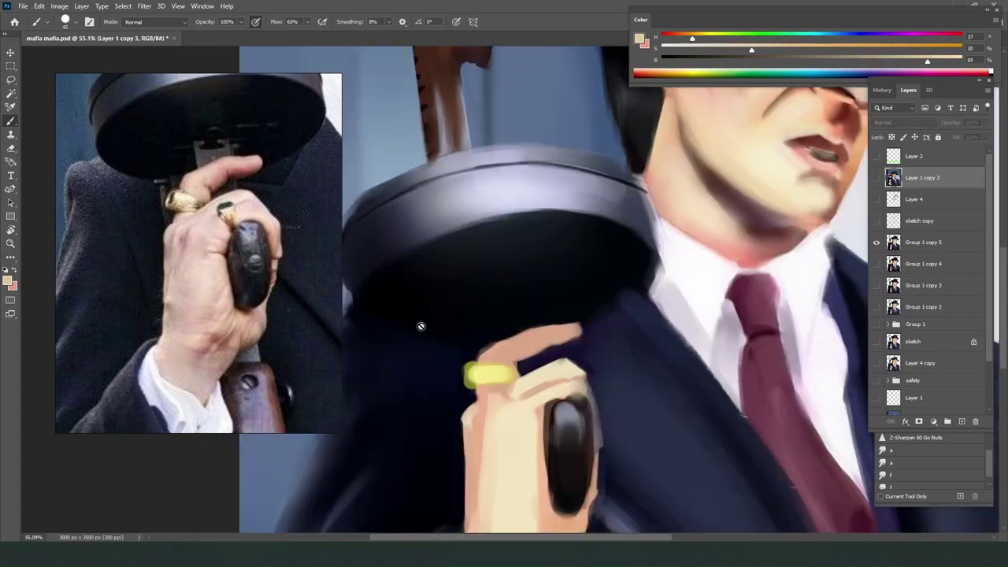
ctrl+click(492, 381)
Mute the painted ring with warmer gold-yellow tones and trim its outer edge with sampled near-black.
mouse_move(490, 380)
mouse_down()
mouse_move(468, 370)
mouse_move(498, 367)
mouse_up()
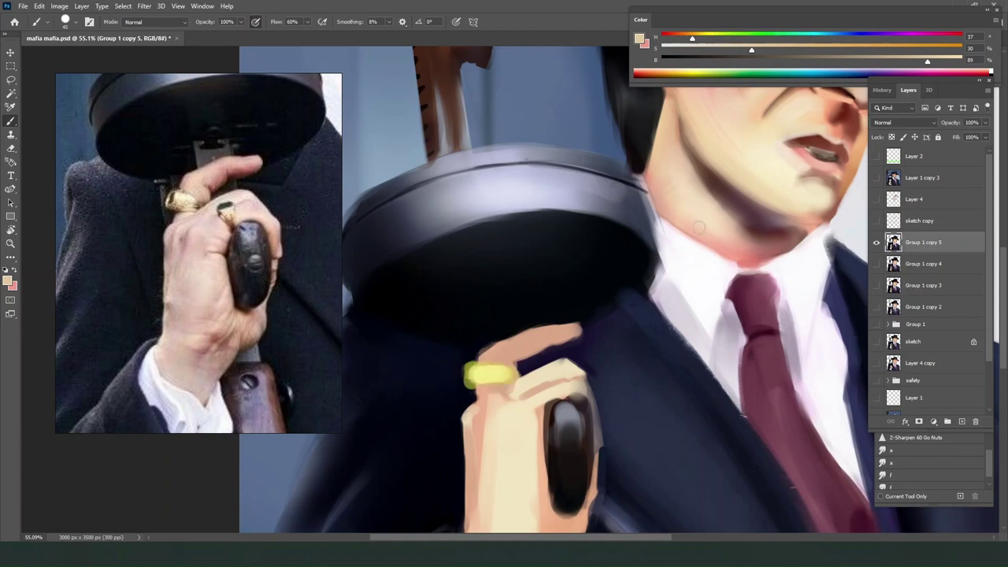
alt+click(703, 94)
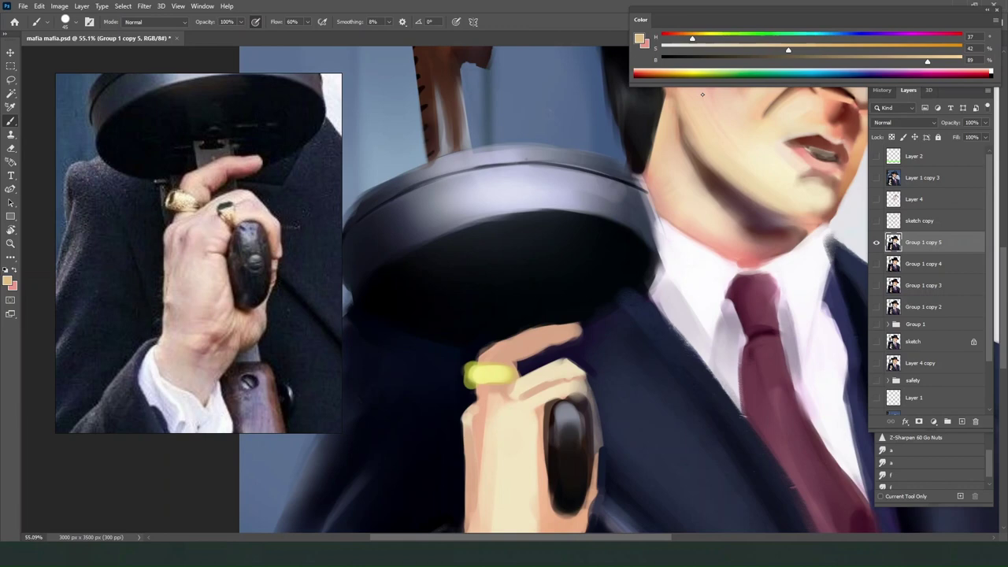
mouse_move(490, 374)
mouse_down()
mouse_move(517, 373)
mouse_move(498, 376)
mouse_up()
alt+click(476, 380)
alt+click(508, 371)
key([)
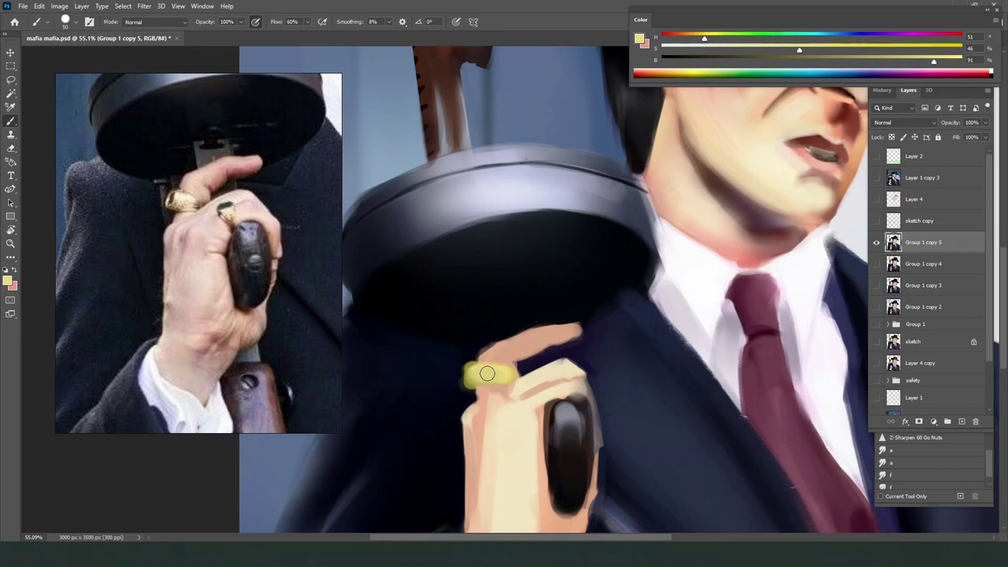
alt+click(458, 398)
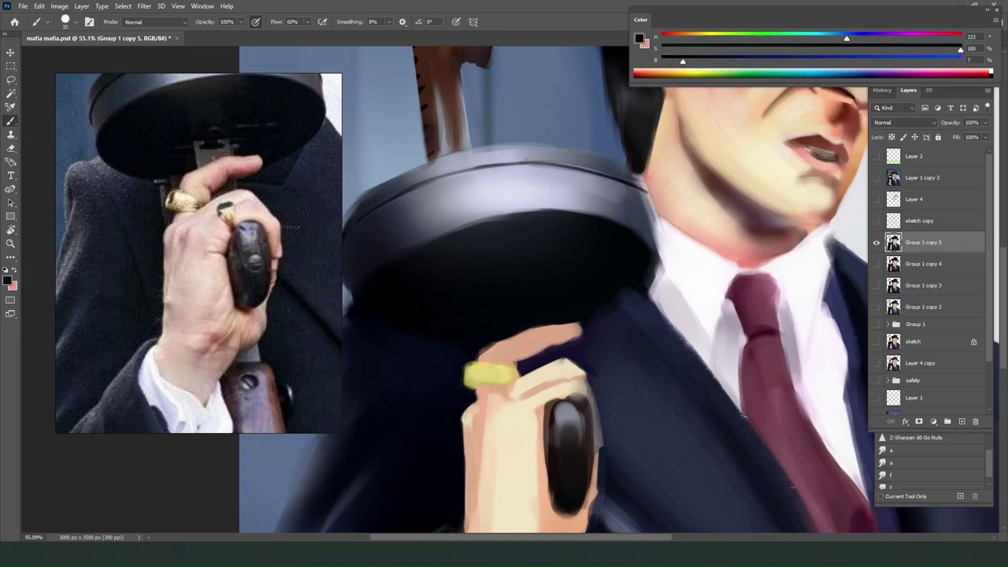
Clean up the index finger's contour and fingertip with sampled peach, near-black and dark purple.
alt+click(487, 359)
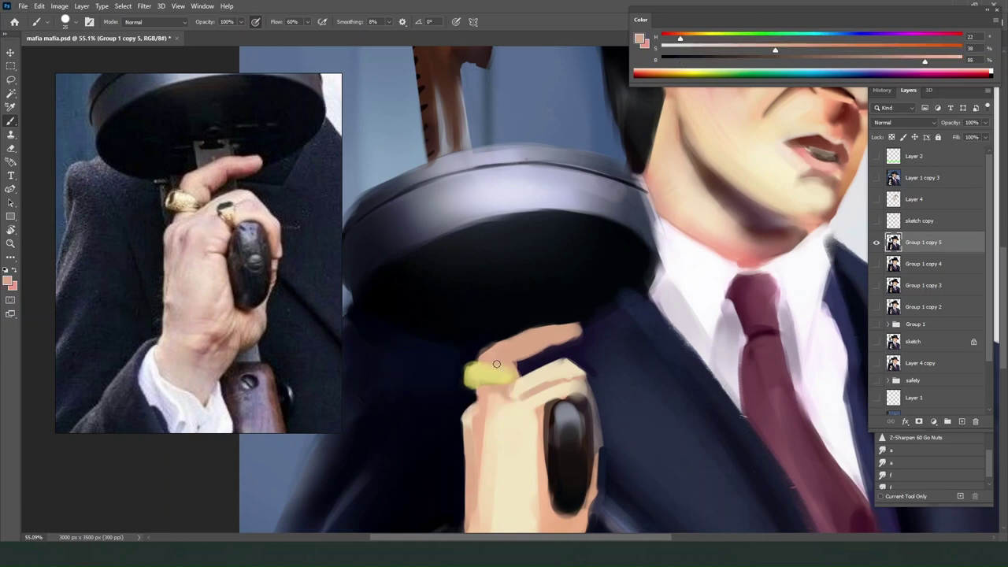
alt+click(482, 356)
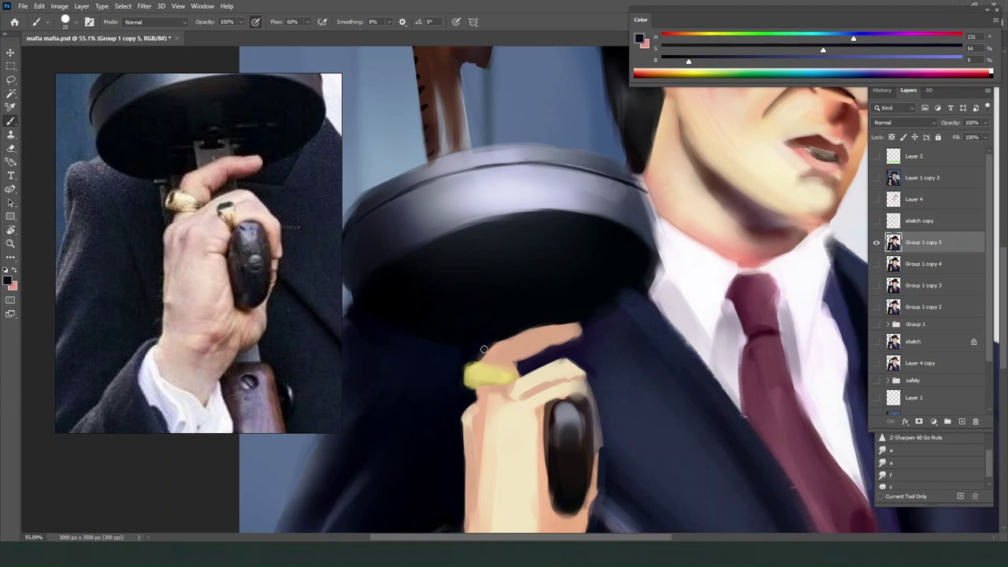
alt+click(527, 329)
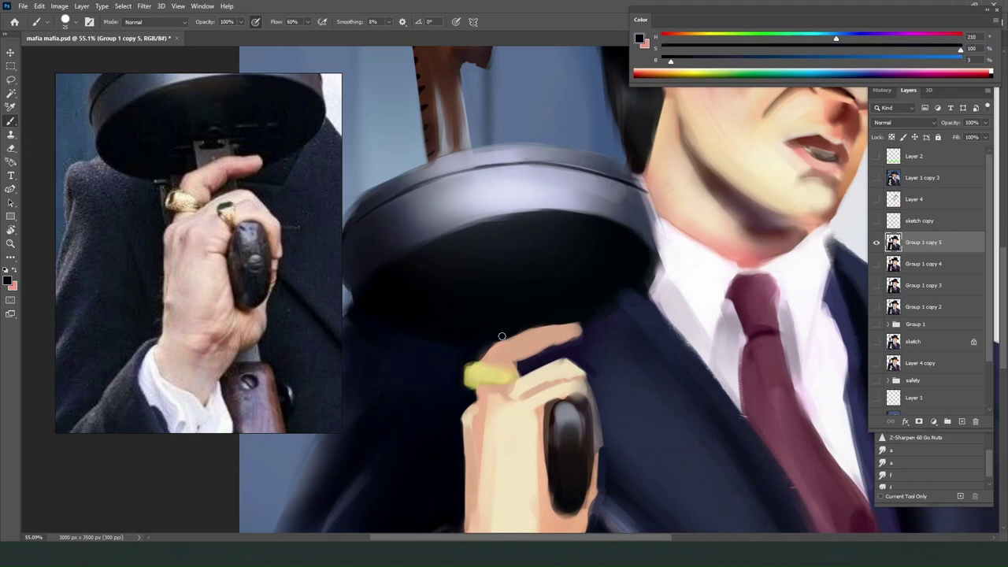
alt+click(514, 340)
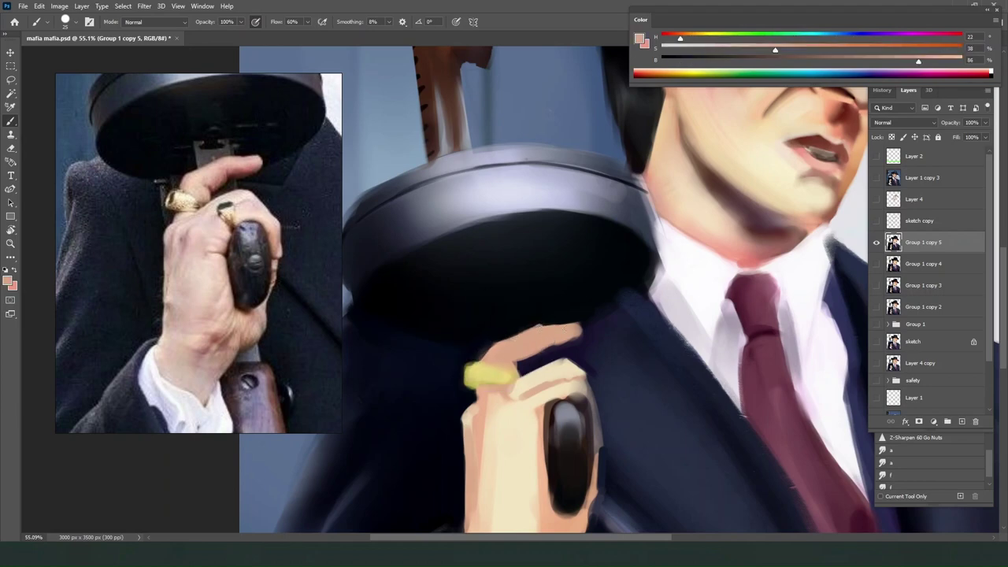
drag(544, 329, 577, 326)
alt+click(574, 341)
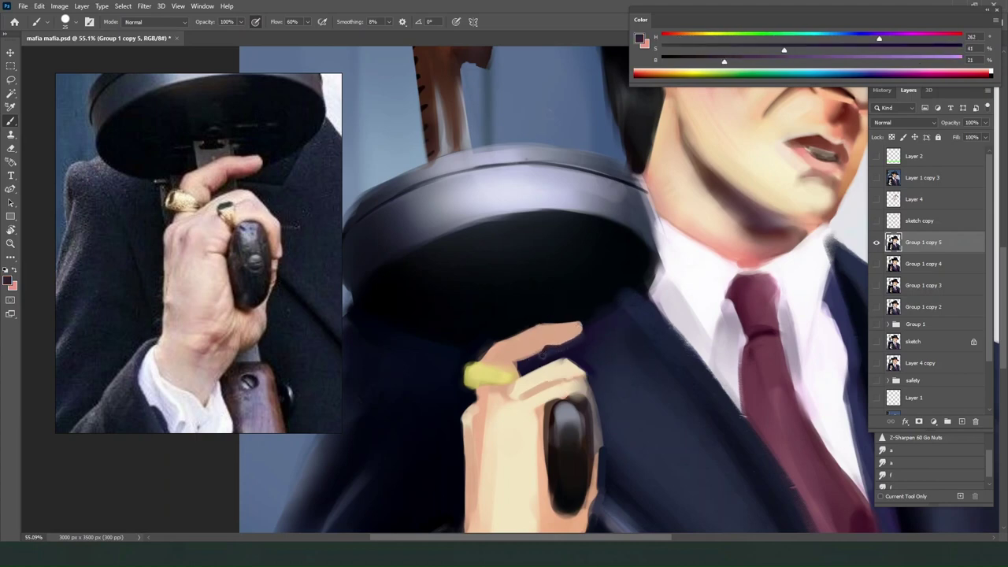
Trim the ring's inner end with sampled peach and round the middle finger's knuckle with sampled cream and dark navy.
alt+click(506, 381)
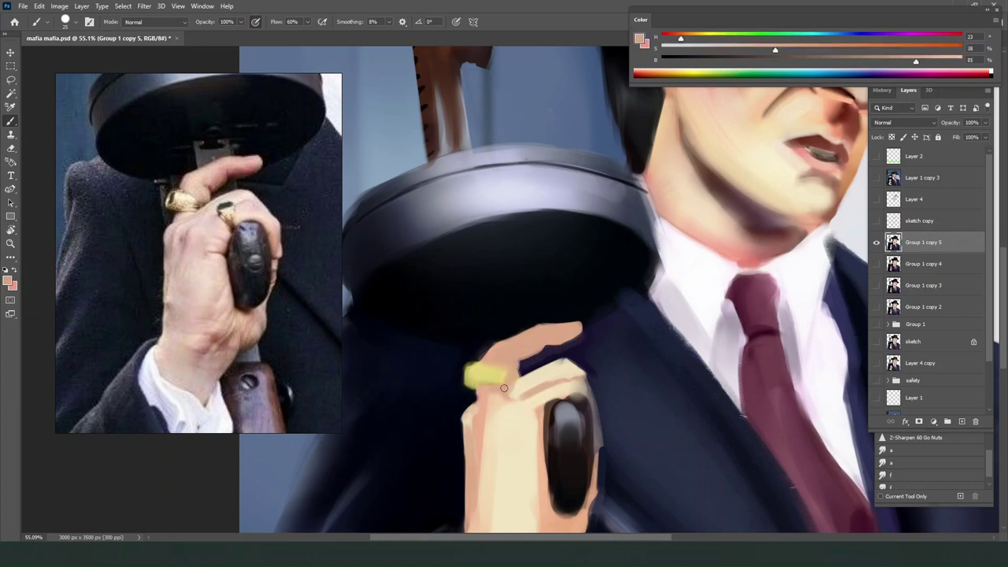
alt+click(542, 381)
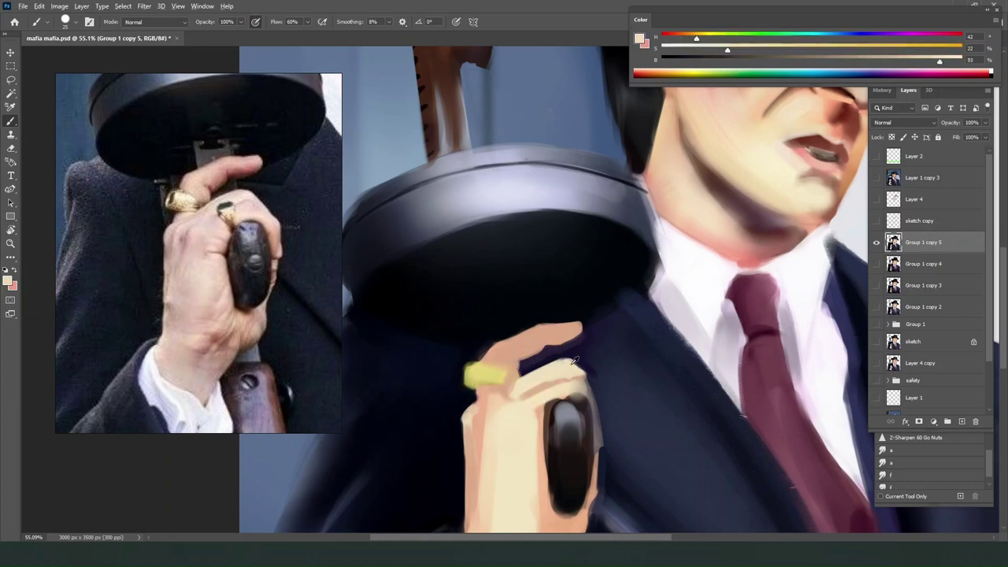
alt+click(569, 368)
alt+click(569, 357)
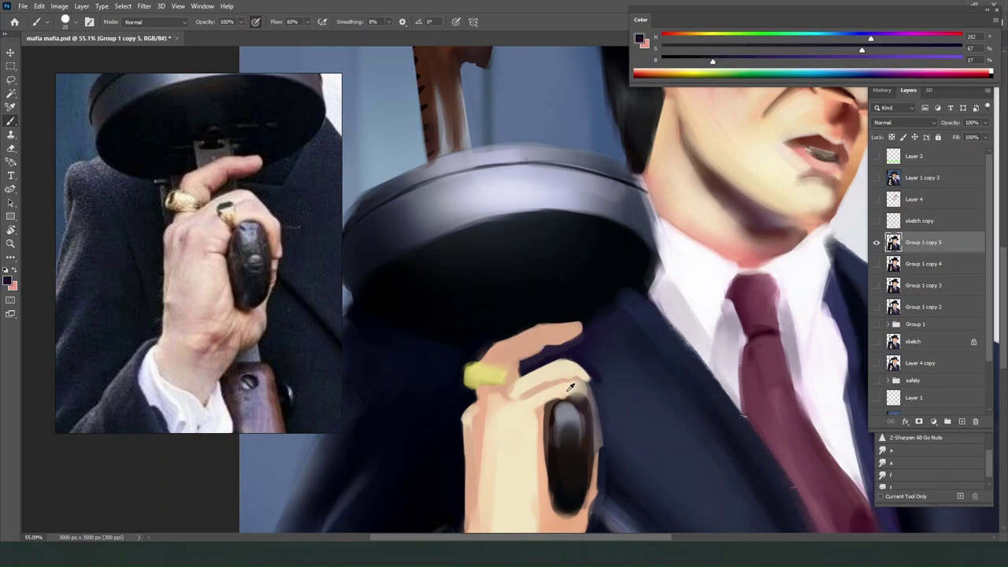
alt+click(565, 390)
Extend the finger around the top and outer side of the grip with a larger brush in sampled peach, tidying its outline.
alt+click(536, 392)
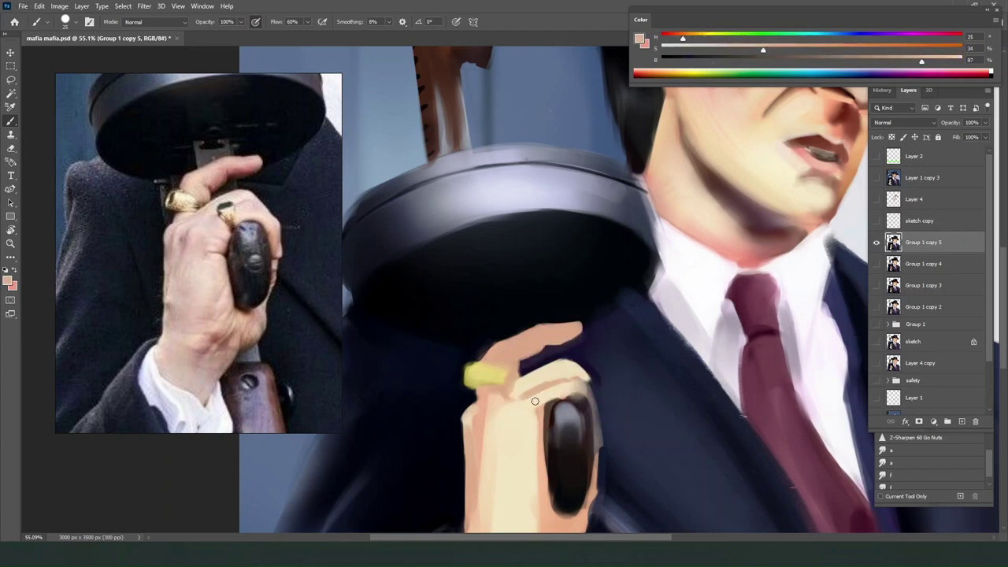
key(])
key(])
key(])
key(])
key(])
mouse_move(528, 400)
mouse_down()
mouse_move(578, 387)
mouse_move(546, 397)
mouse_move(594, 399)
mouse_move(580, 389)
mouse_move(592, 391)
mouse_move(601, 442)
mouse_move(602, 412)
mouse_up()
key([)
key([)
key([)
key([)
key([)
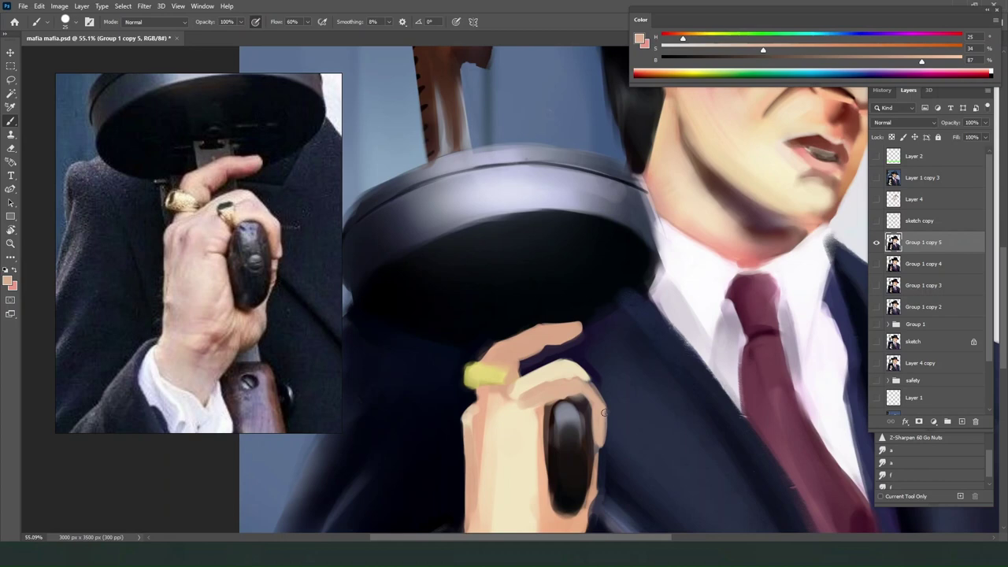
alt+click(615, 437)
alt+click(589, 378)
Blend the middle finger's knuckle and crease with a larger brush in sampled peach skin tones.
alt+click(532, 398)
key(bracketright)
key(bracketright)
key(bracketright)
key(bracketright)
key(bracketright)
key(bracketright)
drag(515, 393, 552, 371)
alt+click(532, 386)
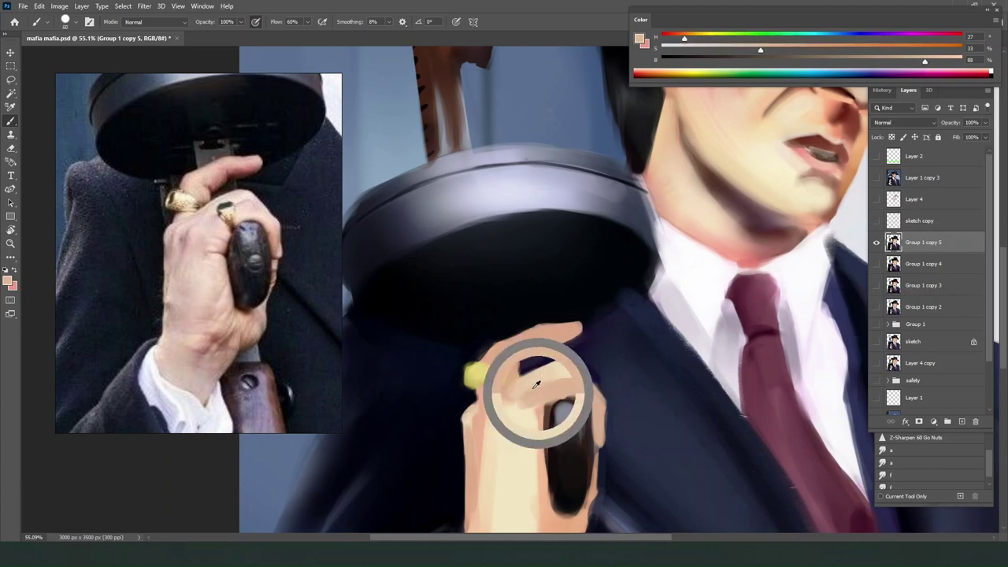
Tint the middle finger with a soft purple glaze at hue 285, saturation 63%, brightness 88%.
drag(684, 37, 790, 37)
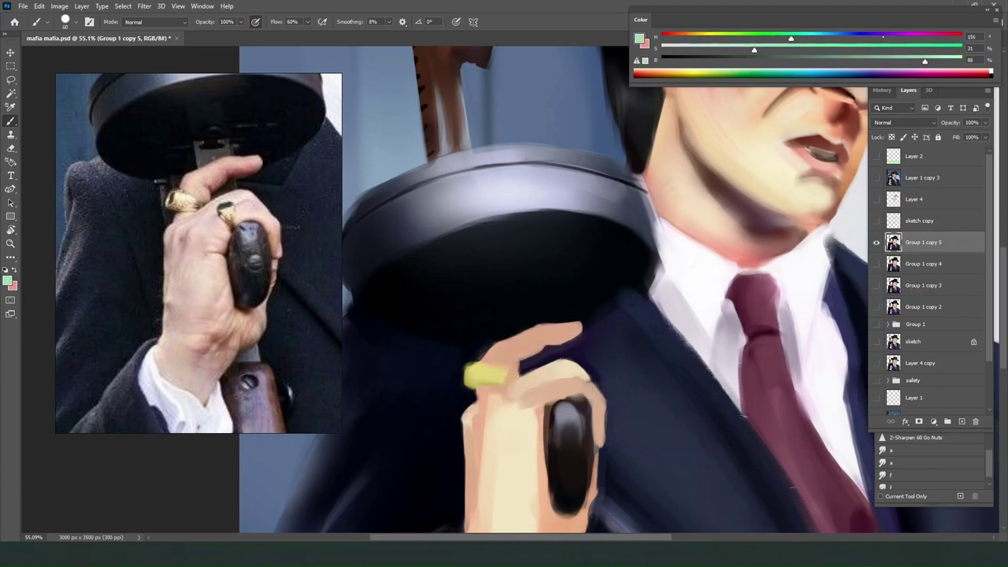
drag(883, 37, 899, 37)
drag(753, 49, 849, 49)
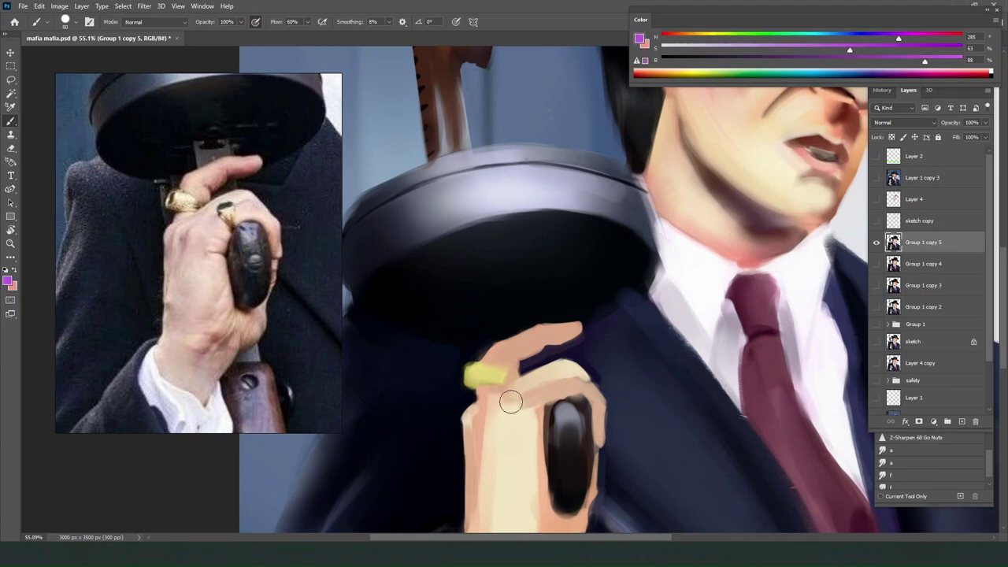
drag(540, 387, 587, 371)
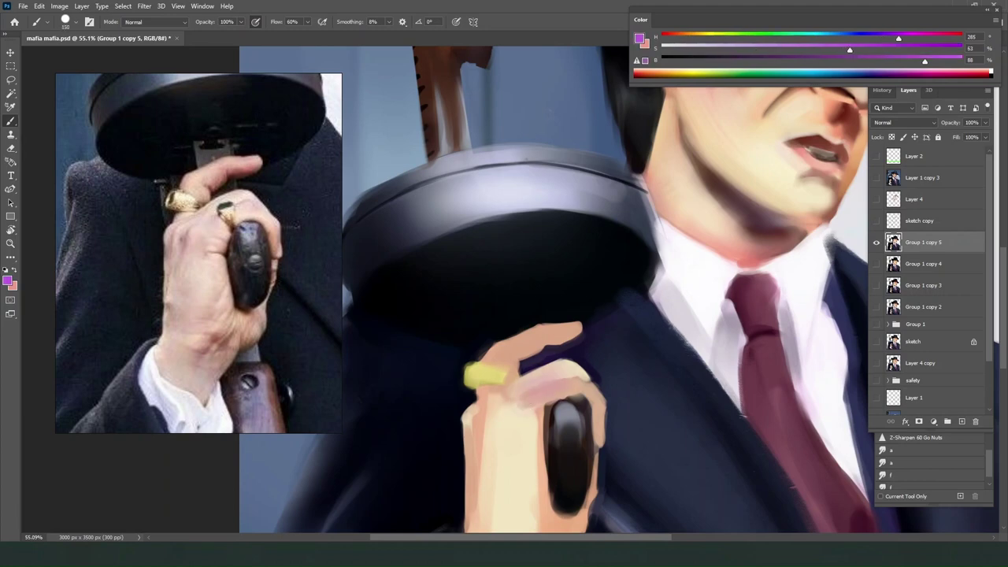
scroll(605, 358, down, 5)
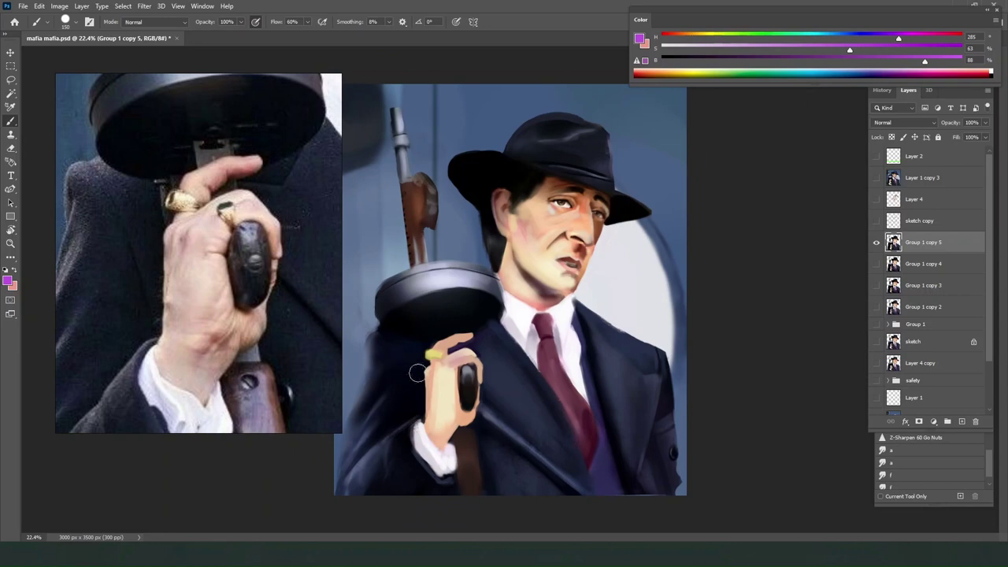
scroll(417, 373, up, 2)
scroll(428, 461, down, 1)
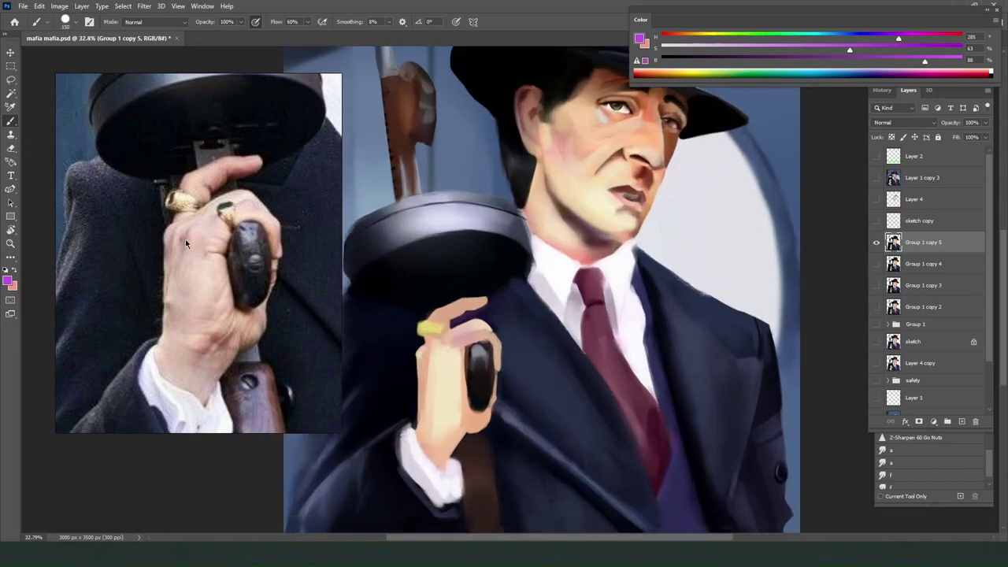
scroll(185, 238, down, 5)
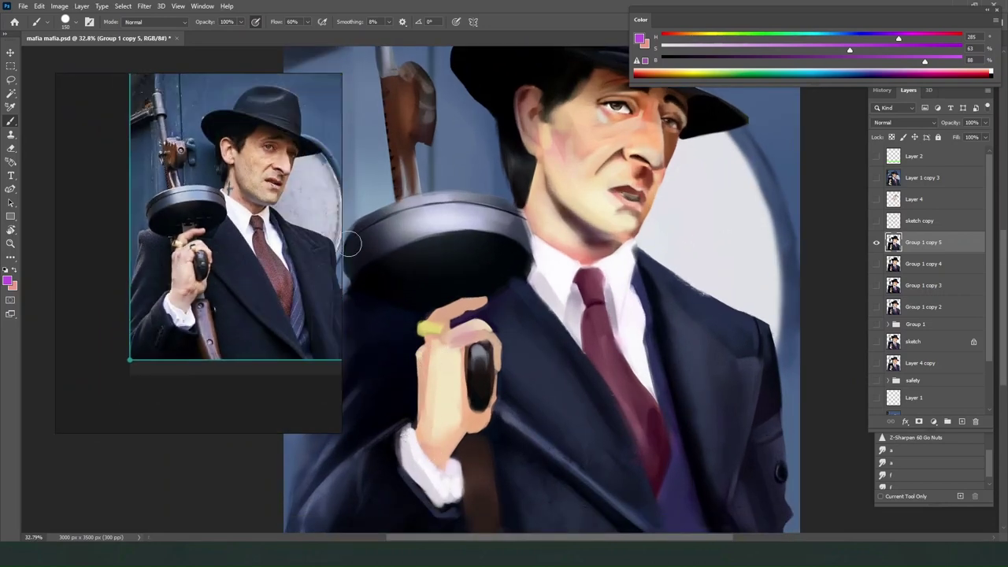
Darken the mouth opening with a smaller brush in near-black at hue 13, saturation 86%, brightness 3%.
scroll(352, 245, down, 3)
scroll(419, 374, up, 2)
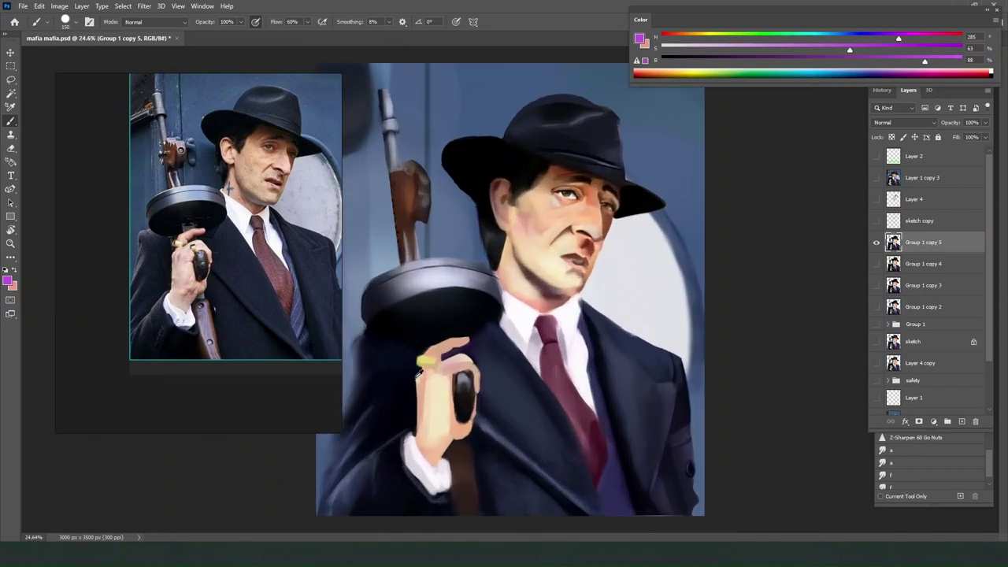
scroll(419, 373, up, 4)
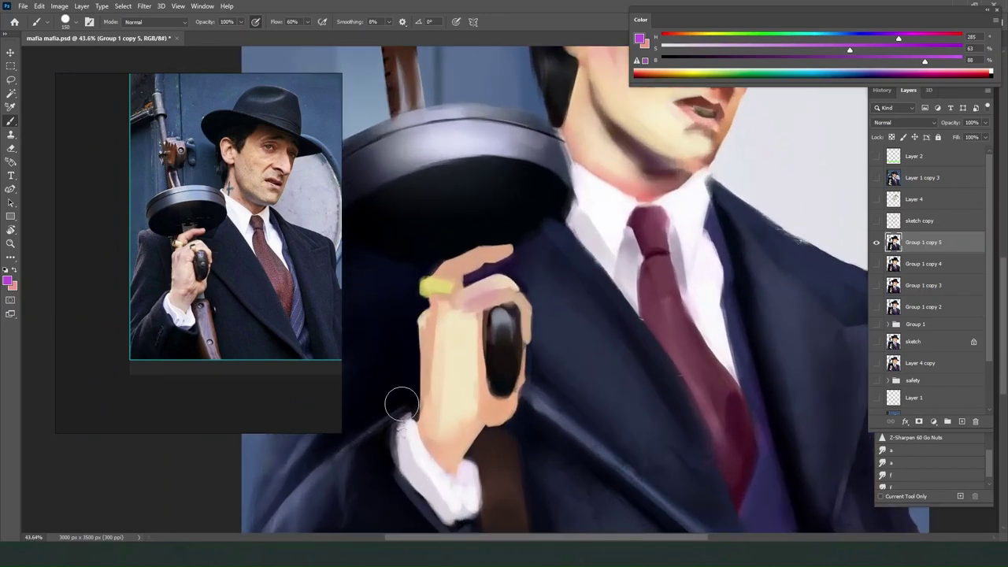
scroll(402, 404, down, 1)
scroll(607, 219, down, 1)
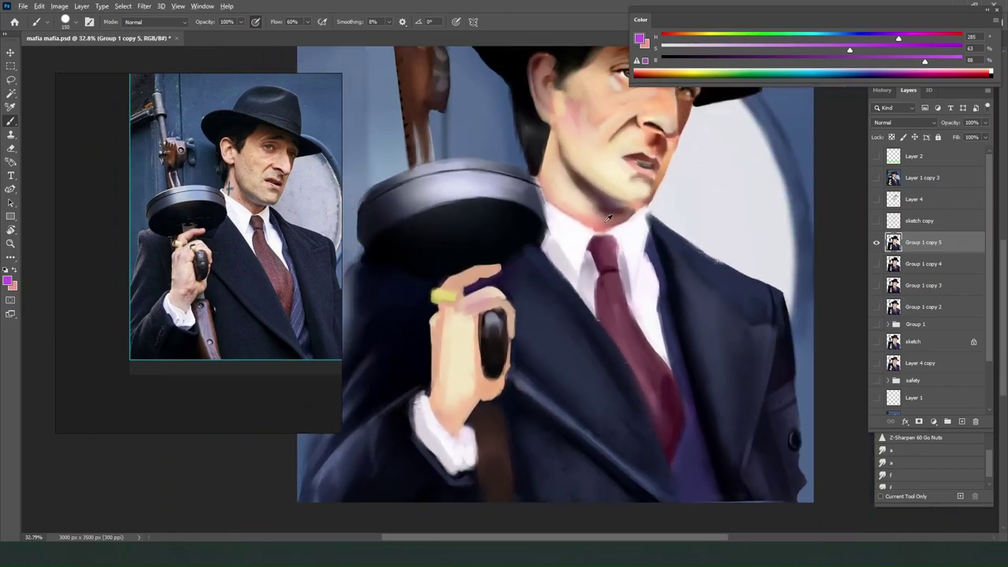
scroll(647, 161, up, 1)
alt+click(645, 163)
scroll(646, 161, up, 1)
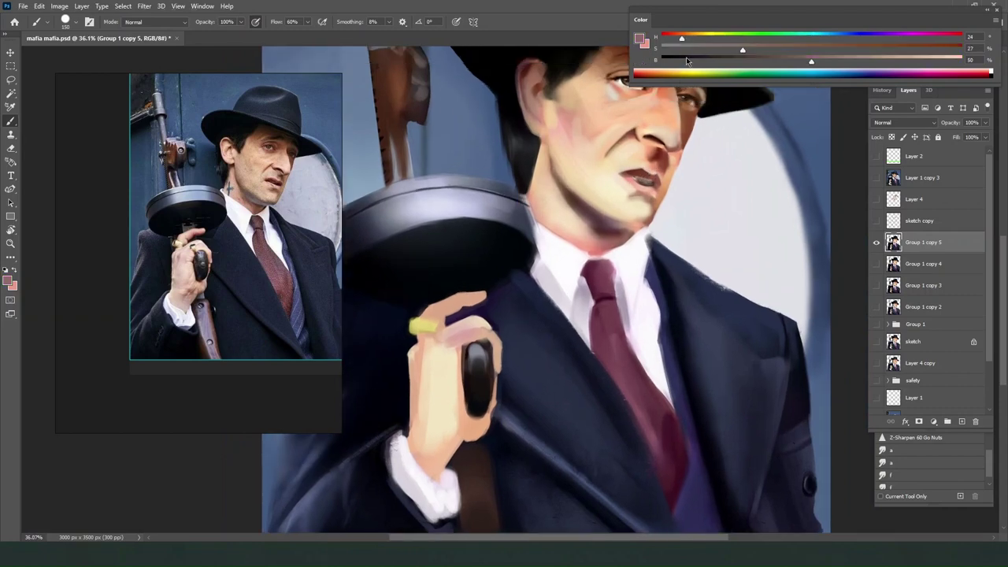
click(672, 69)
click(923, 49)
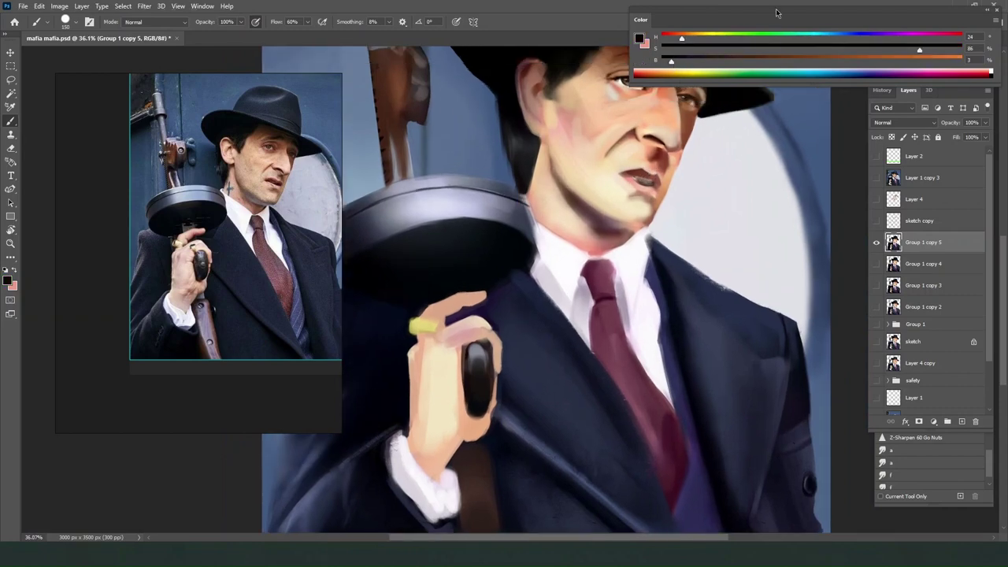
drag(665, 38, 672, 37)
scroll(597, 100, up, 1)
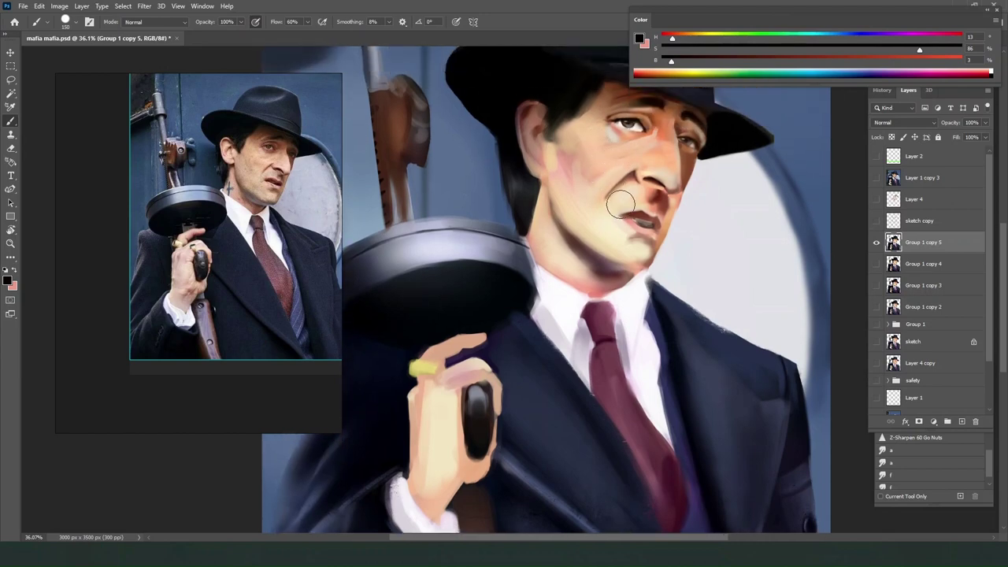
scroll(599, 225, up, 1)
drag(648, 222, 654, 227)
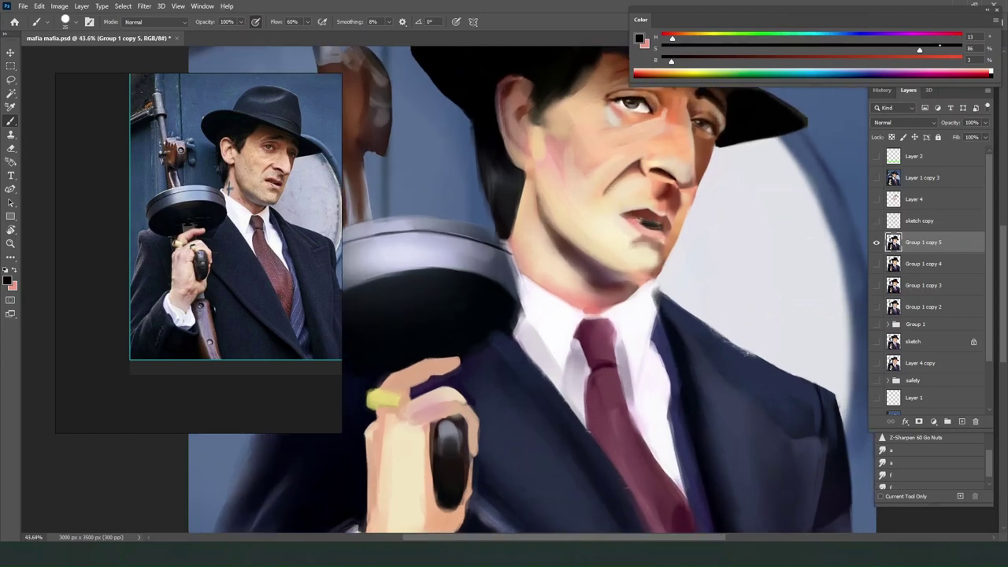
Rework the gap between the lips with dark red at brightness 24% and brown, red and pink tones sampled around the mouth.
drag(721, 60, 735, 62)
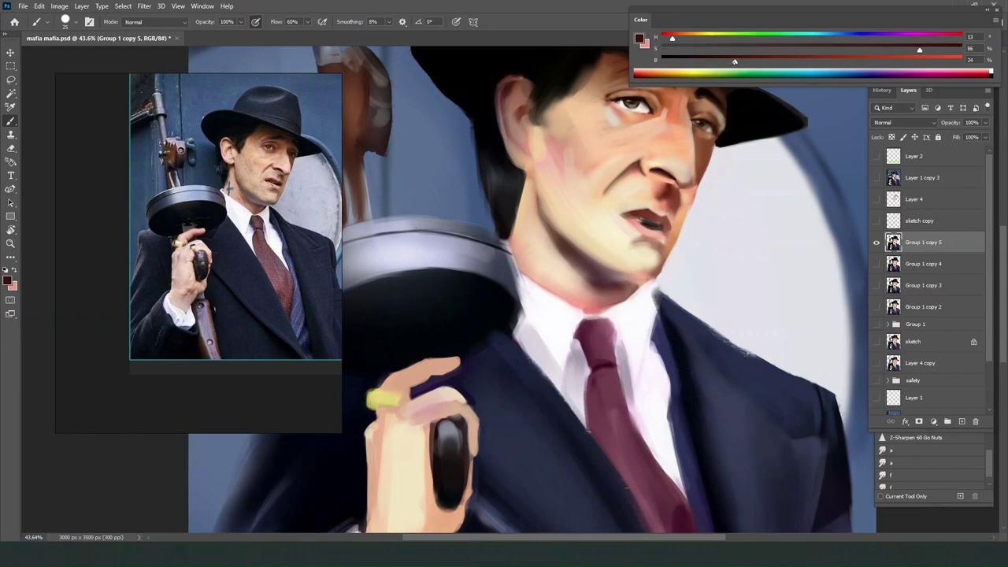
alt+click(642, 217)
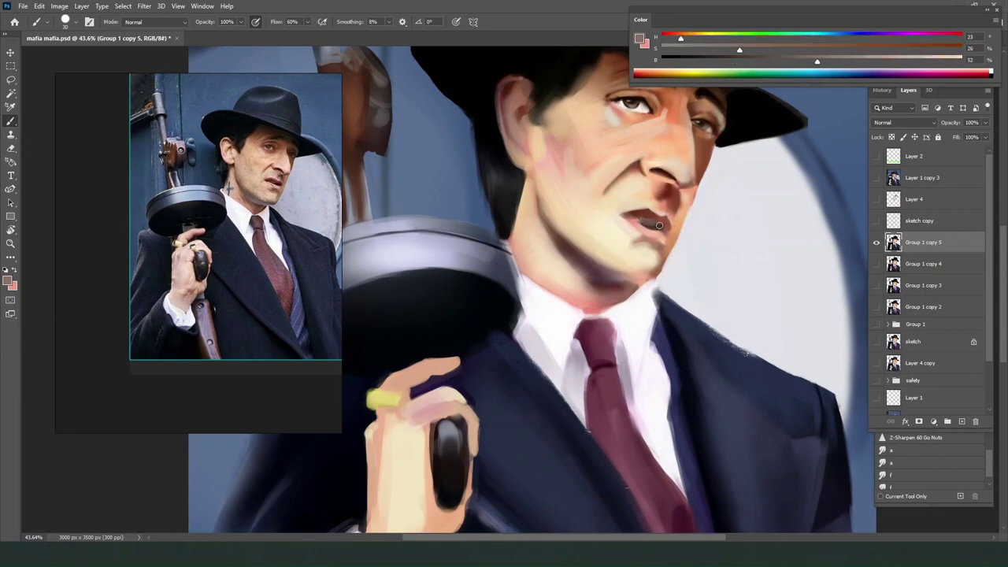
alt+click(657, 225)
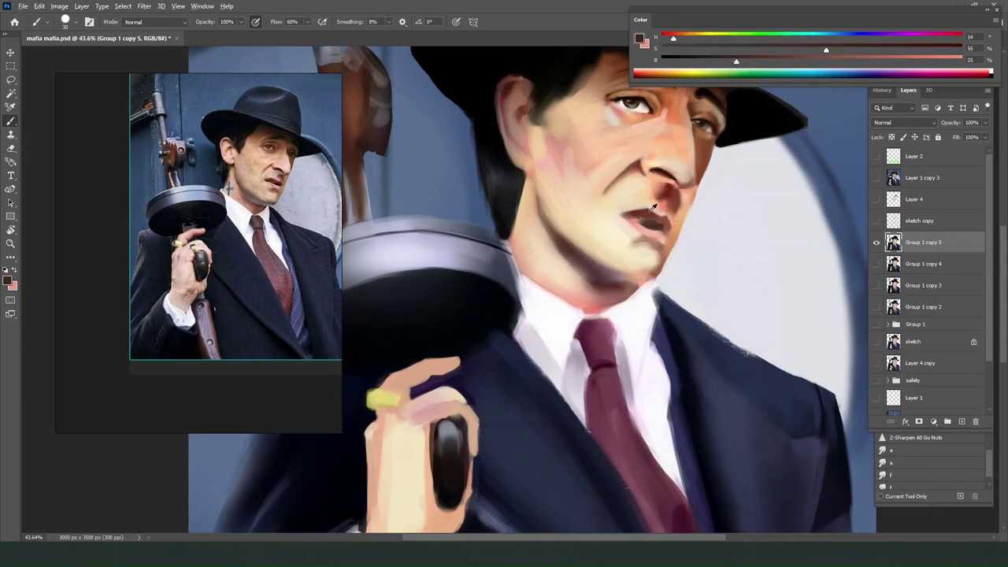
alt+click(647, 216)
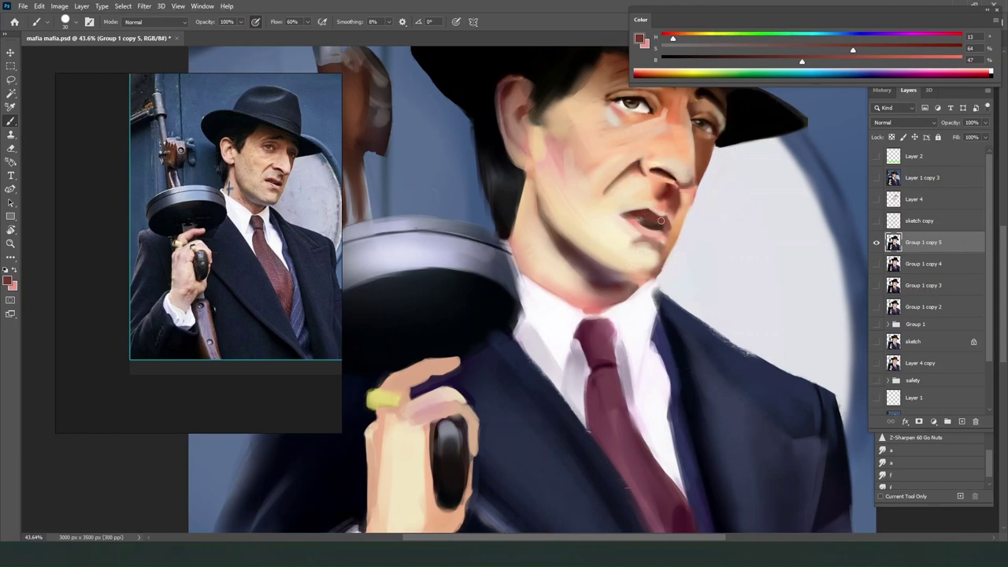
alt+click(651, 226)
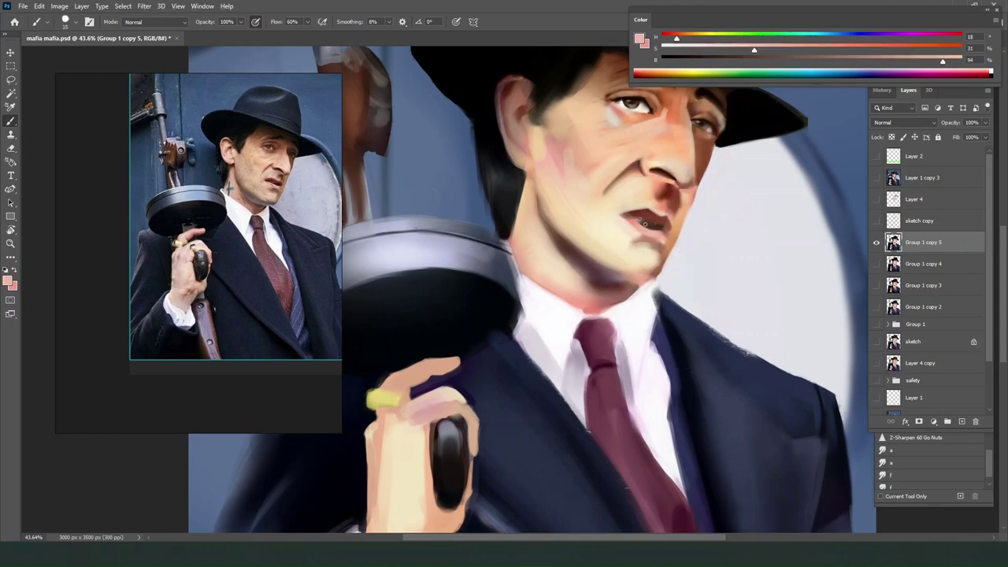
Paint the teeth between the lips with muted grey at saturation 5%, brightness 39%, and a low-saturation pale highlight.
click(778, 60)
click(677, 49)
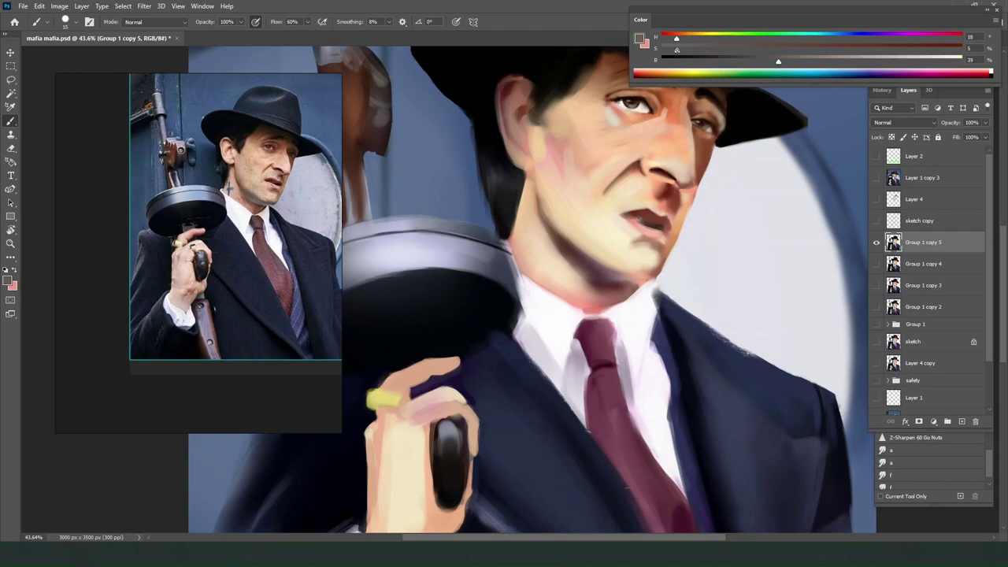
alt+click(626, 208)
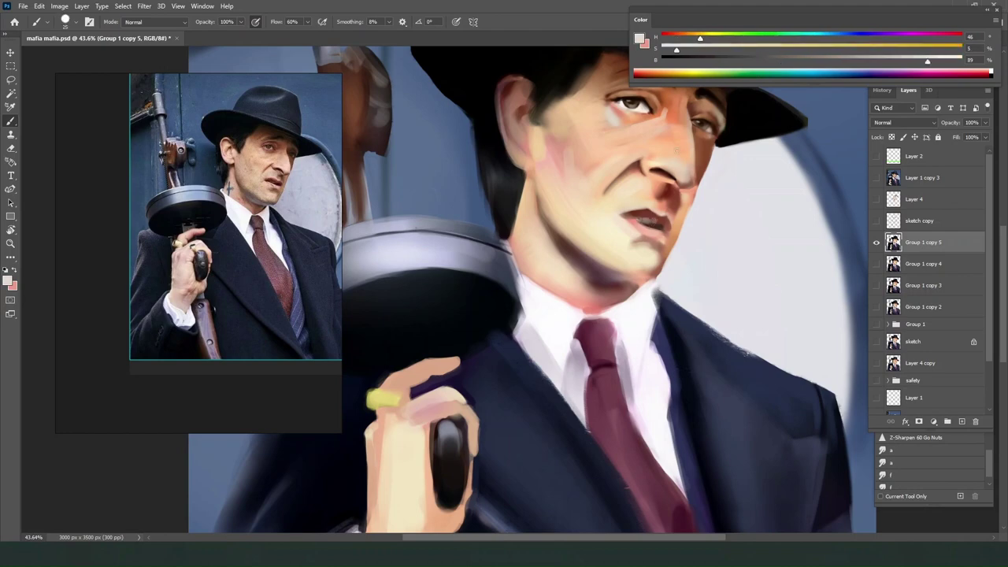
drag(676, 50, 671, 50)
Tidy the lip edge around the teeth with dark red sampled from the upper lip, enlarging the brush.
alt+click(649, 216)
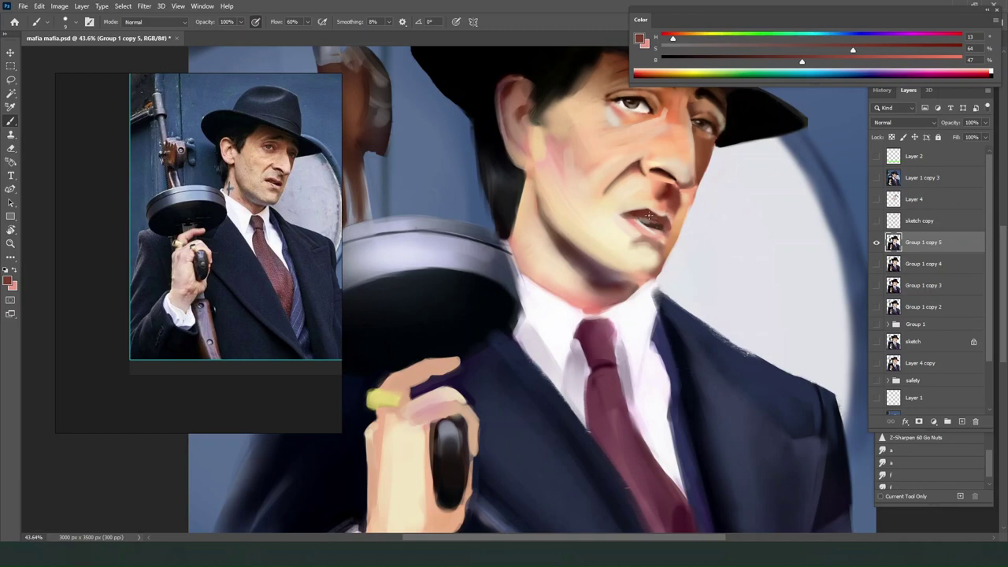
key(bracketright)
key(bracketright)
key(bracketright)
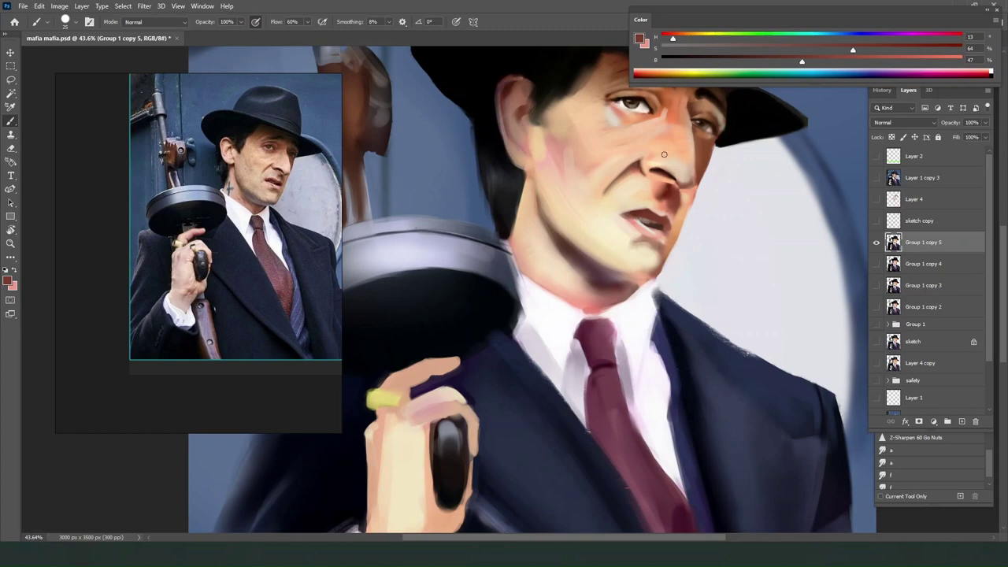
Review the whole painting and enlarge the reference photo around the hand to compare it with the painted hand.
scroll(664, 154, down, 3)
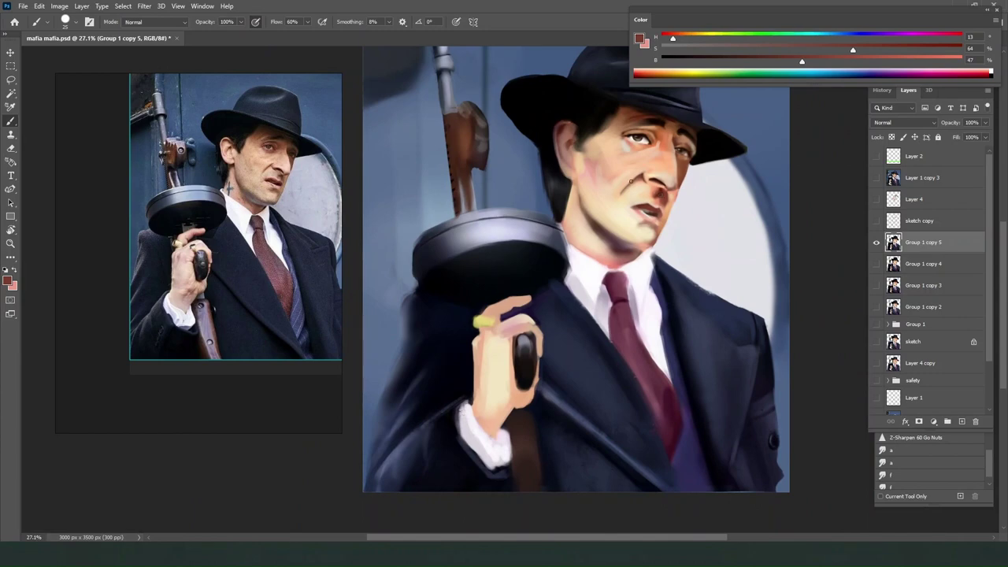
scroll(605, 180, down, 2)
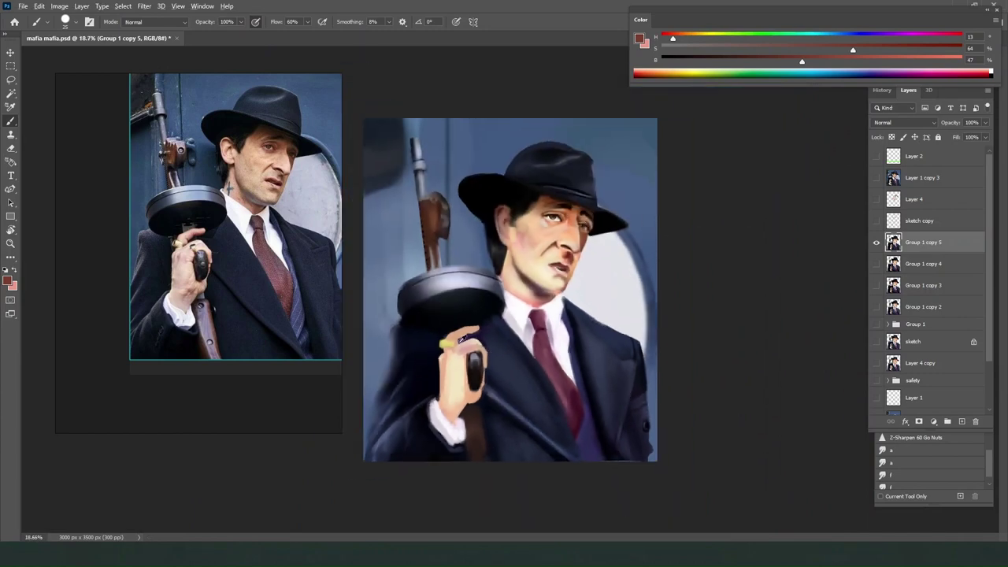
scroll(457, 351, up, 3)
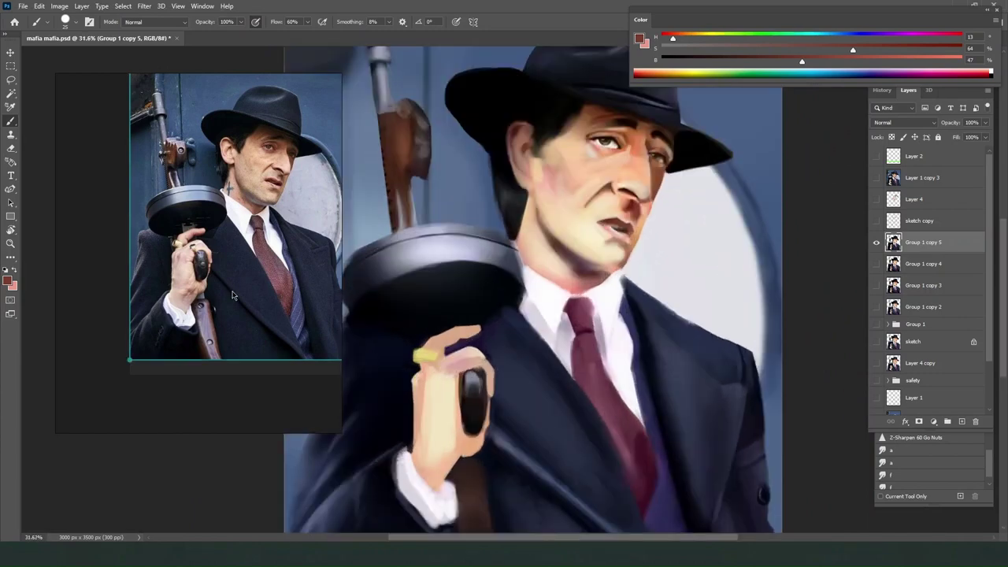
scroll(276, 293, up, 2)
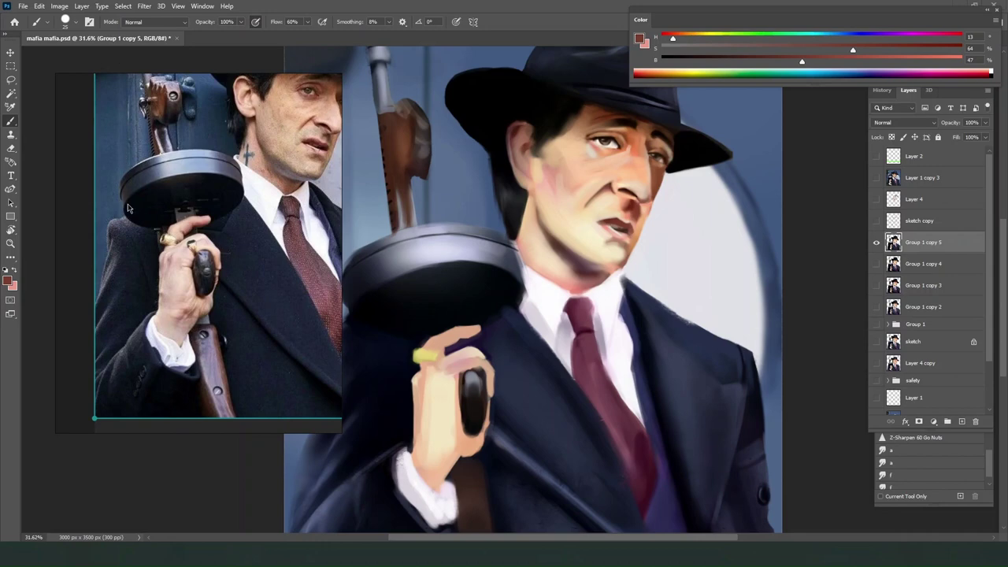
scroll(197, 238, up, 3)
scroll(204, 237, down, 1)
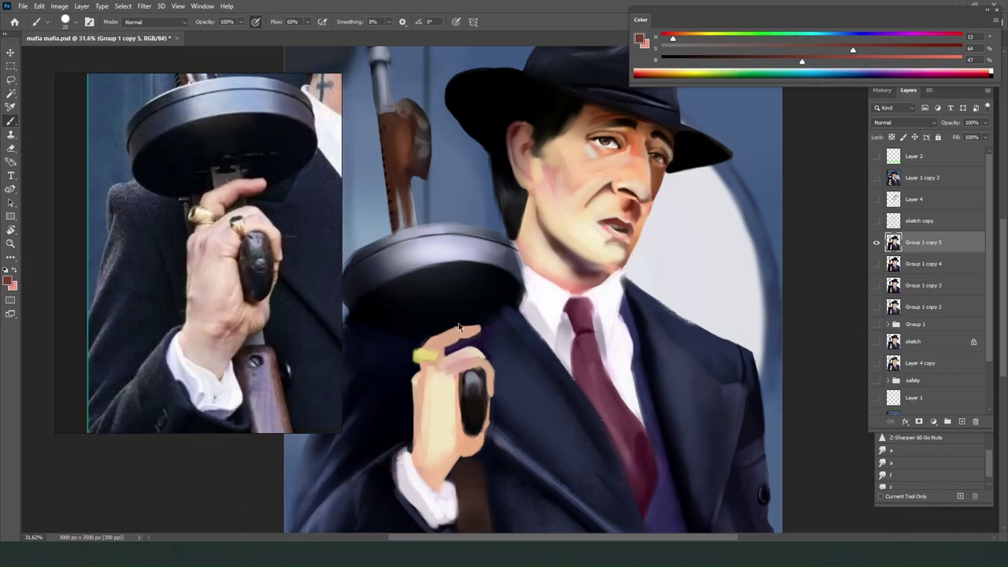
scroll(451, 378, up, 2)
scroll(445, 358, down, 10)
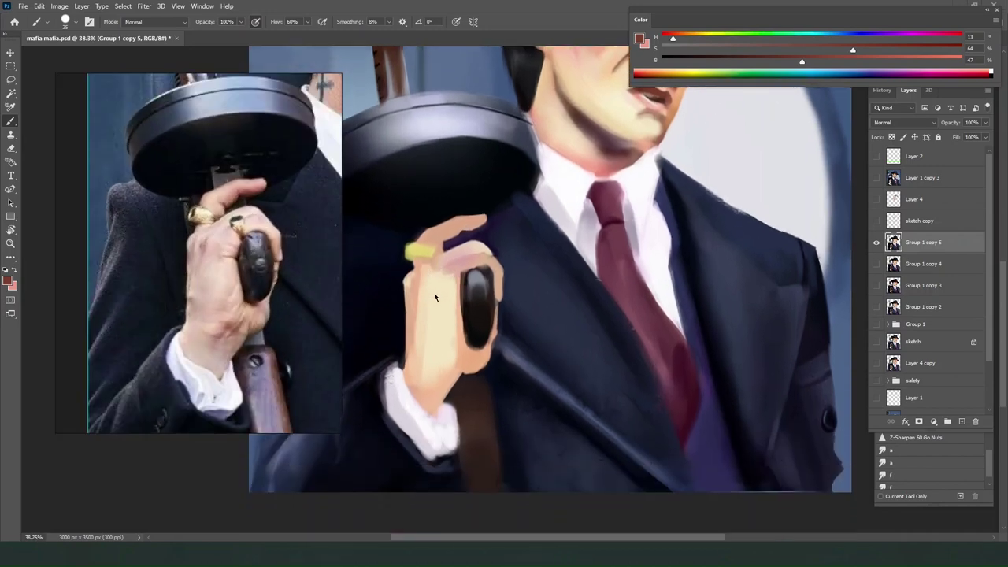
scroll(406, 276, up, 1)
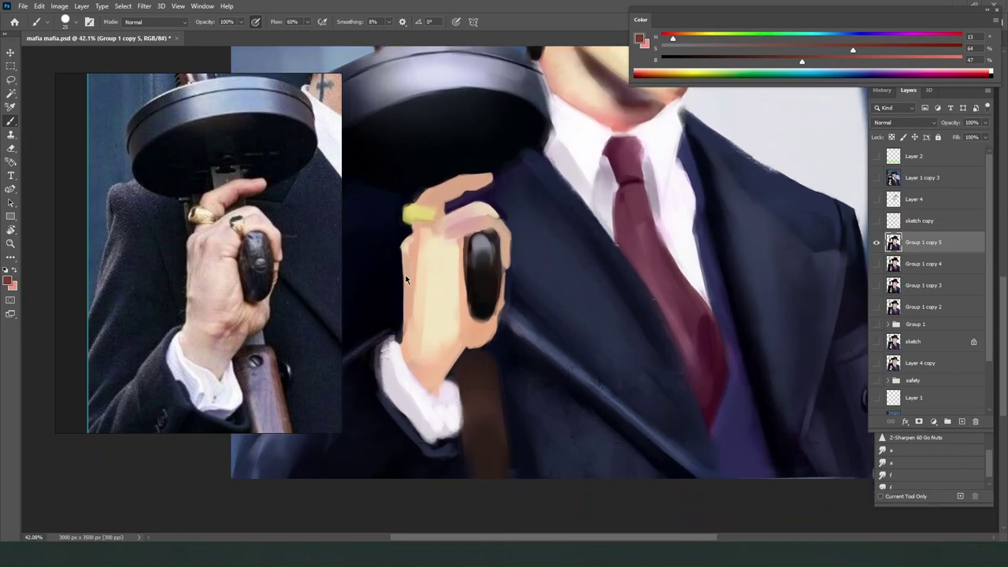
Widen the gun grip along its inner edge with near-black sampled from the grip, redoing the first stroke.
alt+click(473, 266)
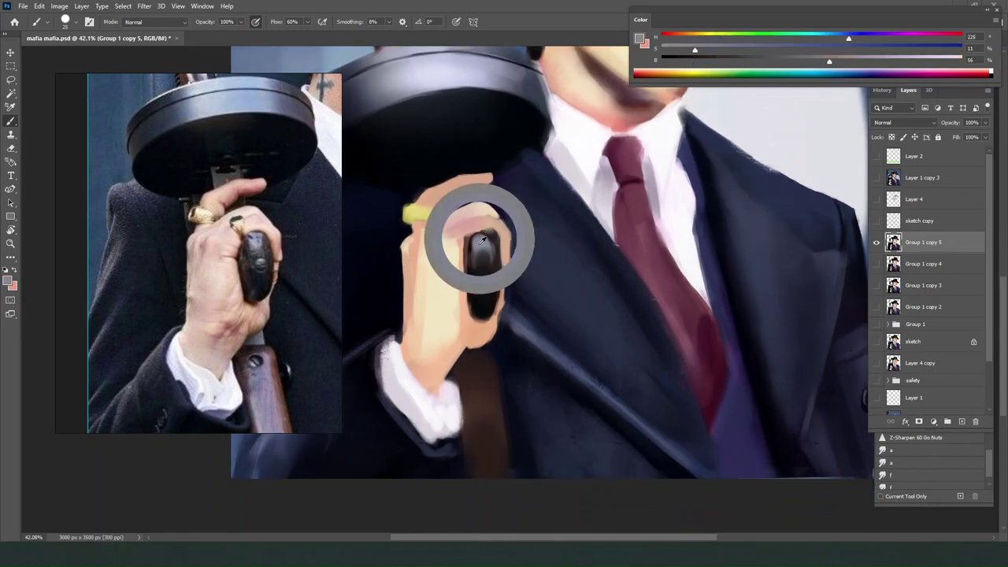
alt+click(474, 277)
key(])
key(])
mouse_move(466, 242)
mouse_down()
mouse_move(457, 267)
mouse_move(465, 244)
mouse_move(469, 321)
mouse_up()
key(ctrl+z)
key([)
mouse_move(464, 266)
mouse_down()
mouse_move(466, 302)
mouse_move(467, 244)
mouse_up()
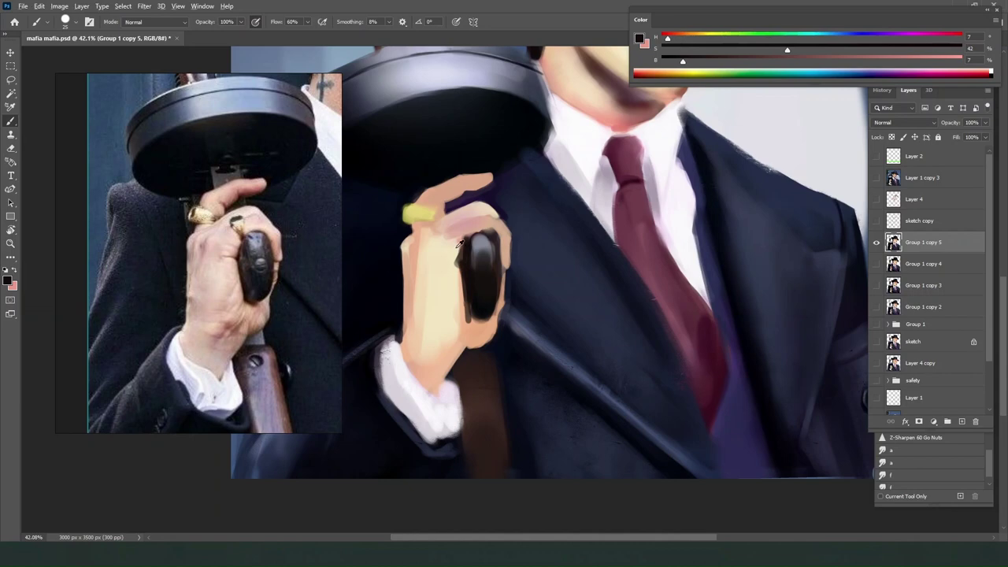
Trim the grip's inner edge with sampled cream and outline the adjoining skin in sampled peach.
alt+click(455, 251)
alt+click(451, 254)
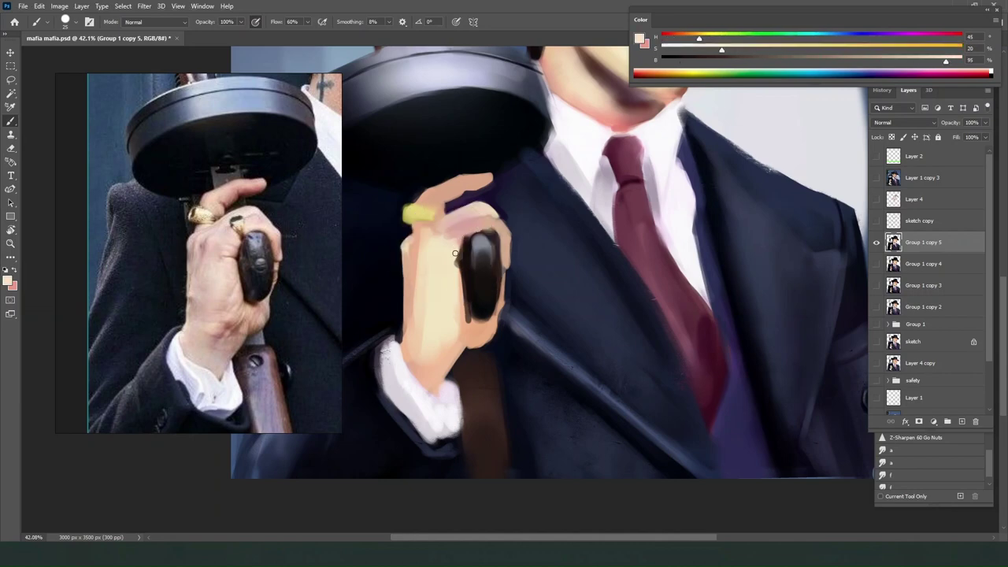
drag(455, 252, 454, 260)
alt+click(456, 285)
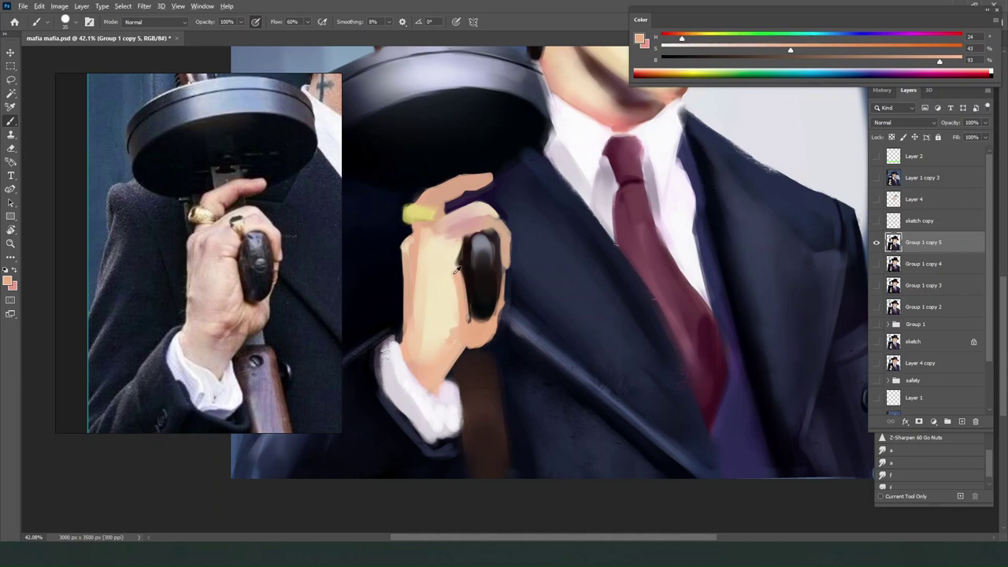
Paint a brown shadow across the base of the thumb above the wrist at hue 22, saturation 91%, brightness 42%.
alt+click(471, 288)
click(934, 49)
drag(703, 60, 787, 60)
click(680, 37)
mouse_move(438, 364)
mouse_down()
mouse_move(427, 394)
mouse_move(435, 359)
mouse_move(464, 332)
mouse_up()
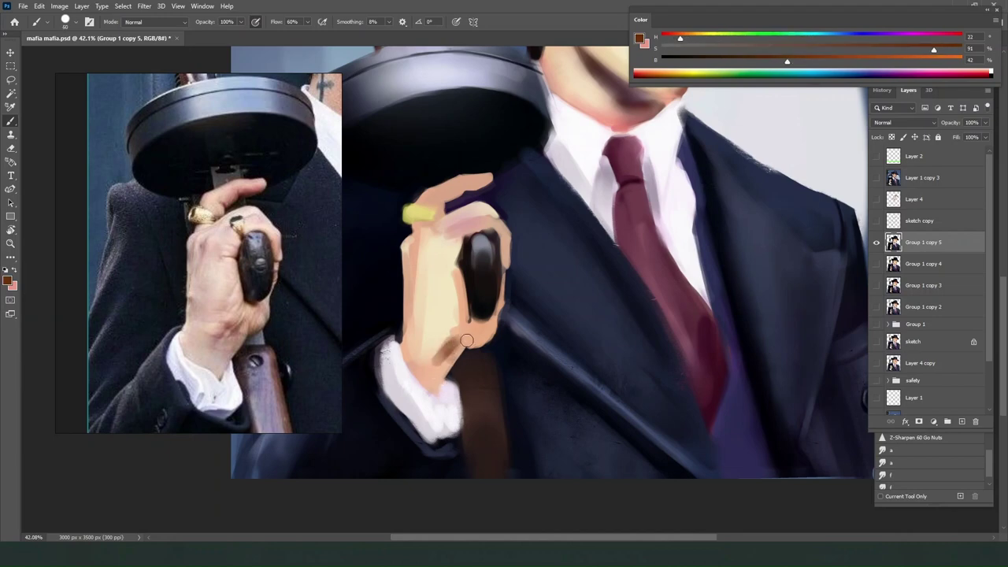
Blend the shadow near the wrist with sampled skin tones and smooth the back of the hand with sampled cream.
alt+click(462, 322)
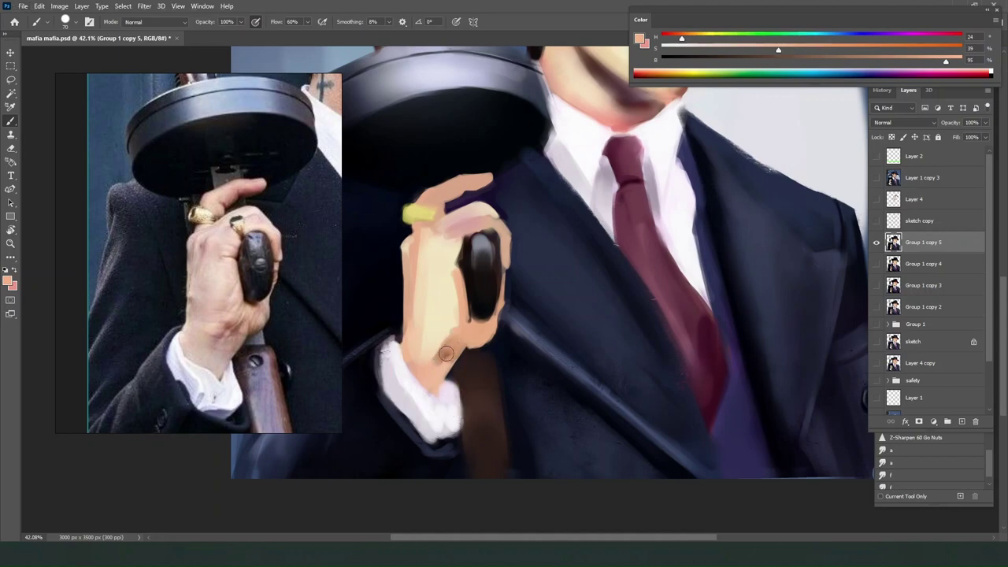
alt+click(444, 346)
alt+click(476, 330)
drag(458, 338, 455, 343)
alt+click(450, 295)
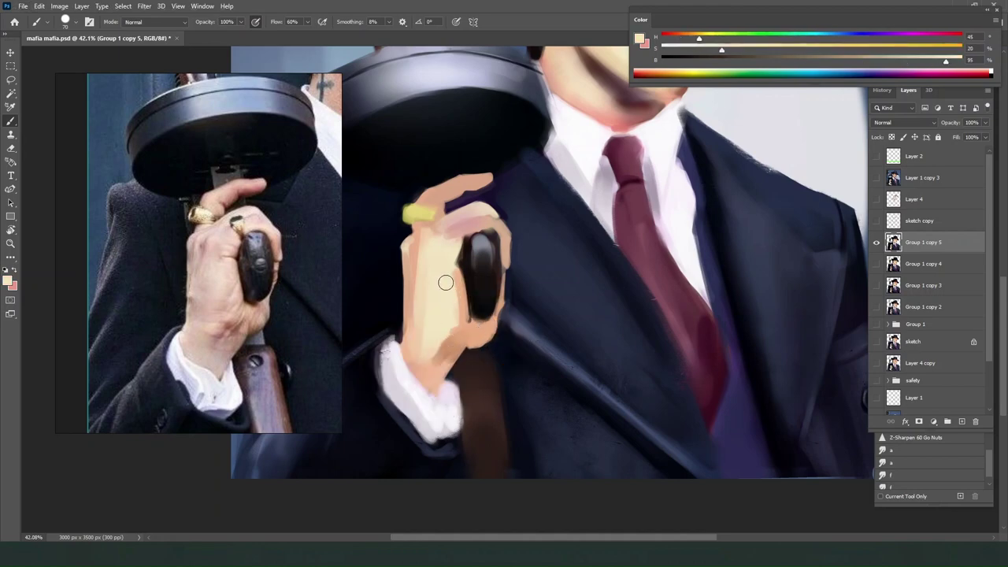
alt+click(448, 284)
alt+click(452, 260)
Draw dark brown creases on the hand and shade the finger around the grip at hue 27, saturation 93%, brightness 27%.
click(682, 60)
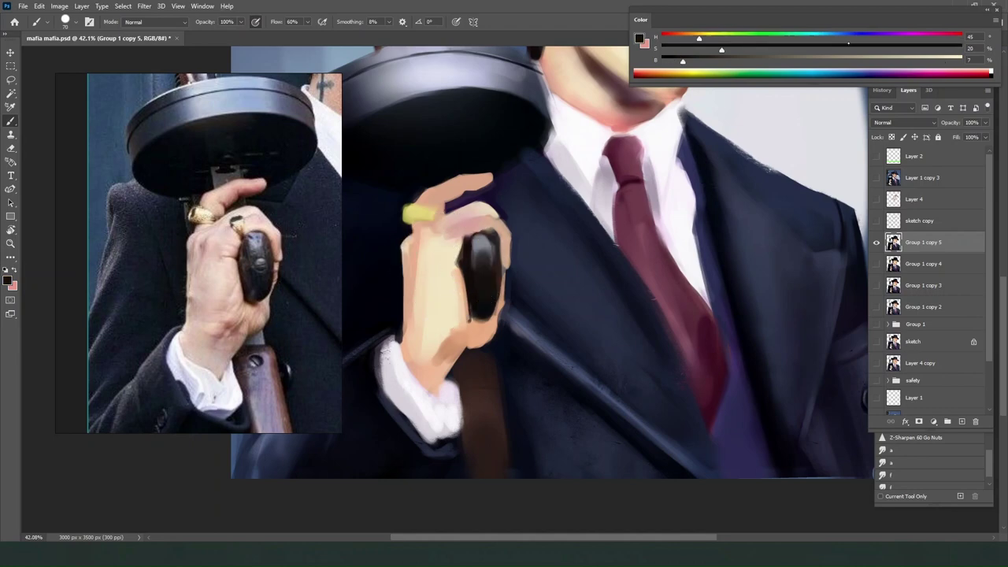
click(941, 50)
click(744, 61)
click(684, 35)
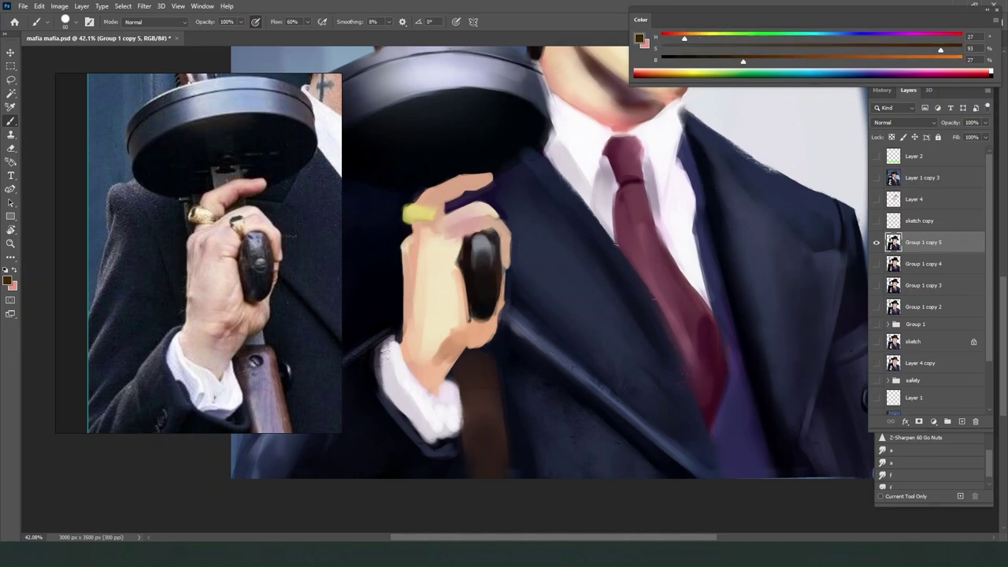
mouse_move(438, 263)
mouse_down()
mouse_move(458, 266)
mouse_move(448, 266)
mouse_up()
key(bracketright)
key(bracketright)
key(bracketright)
drag(495, 238, 502, 259)
key(bracketright)
key(bracketright)
key(bracketright)
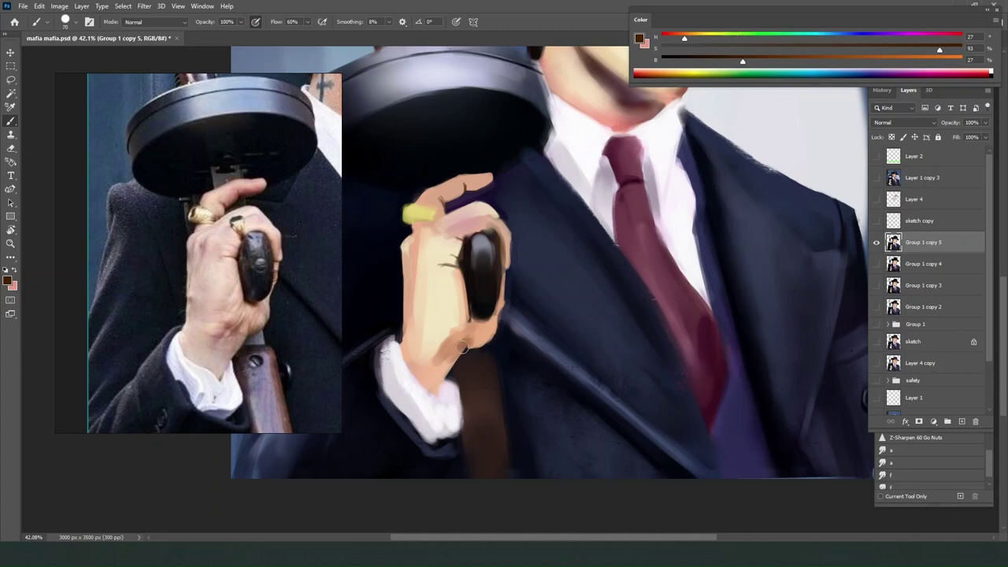
Trim the hand's outer edge against the coat with sampled near-black navy, redoing the first stroke.
alt+click(398, 288)
drag(397, 233, 393, 324)
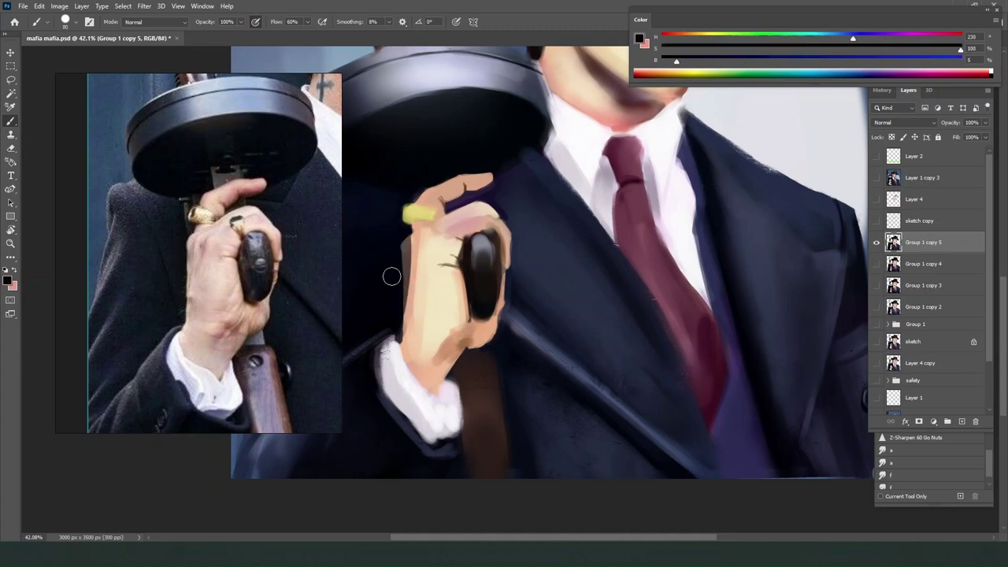
key(ctrl+z)
drag(394, 238, 395, 330)
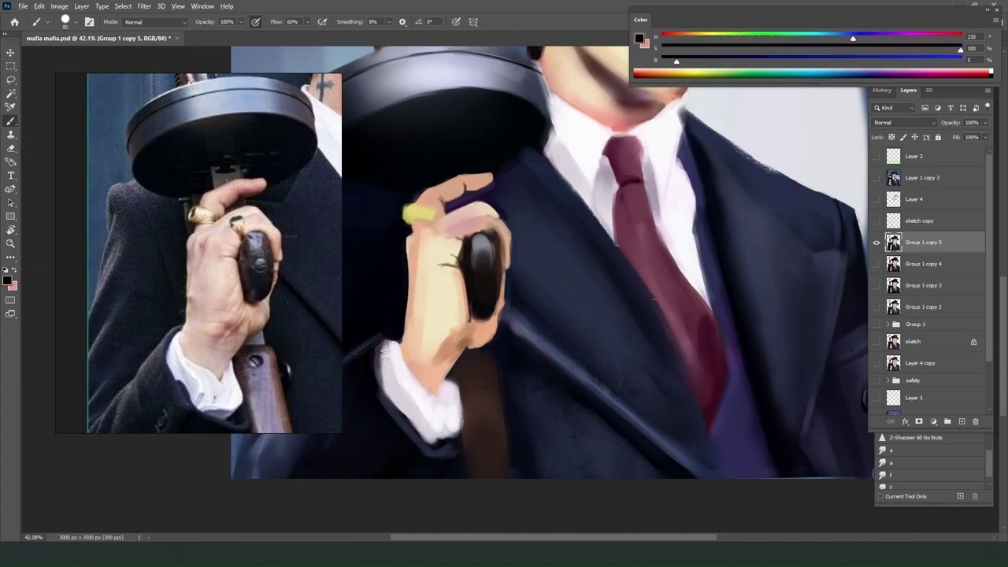
Paint soft knuckle strokes on the back of the hand with sampled cream and peach tones and check the values in grayscale.
alt+click(408, 243)
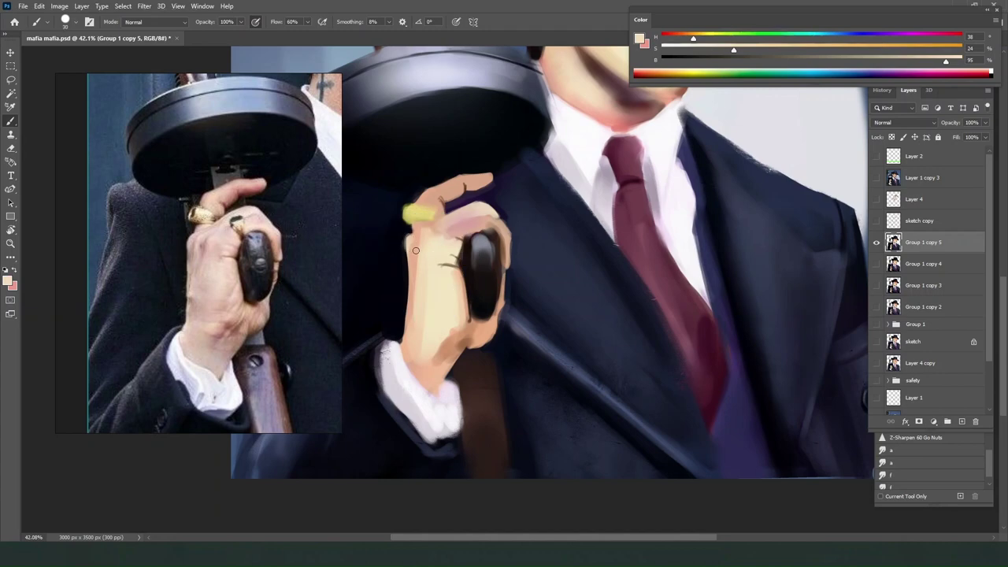
alt+click(413, 259)
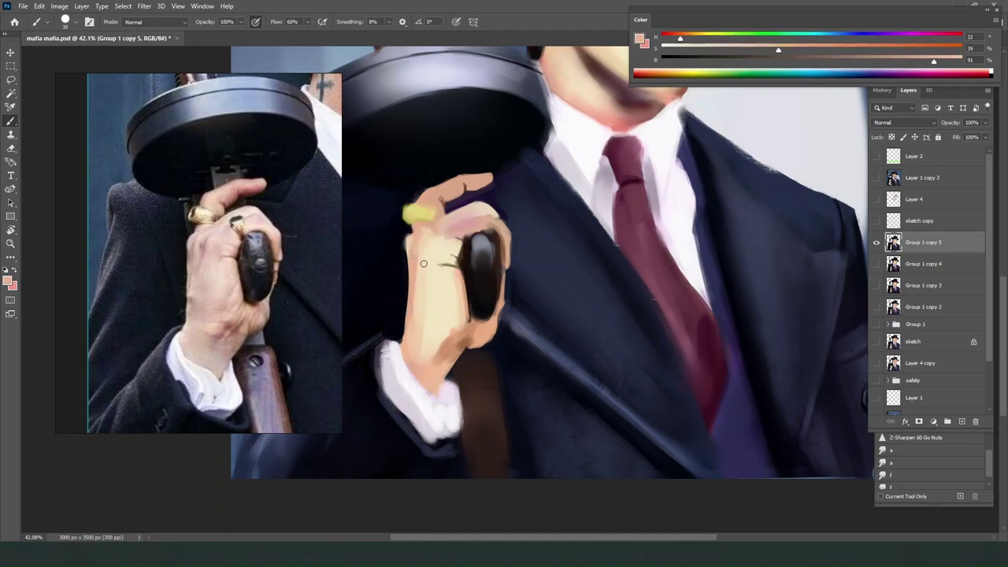
drag(424, 264, 424, 255)
alt+click(430, 246)
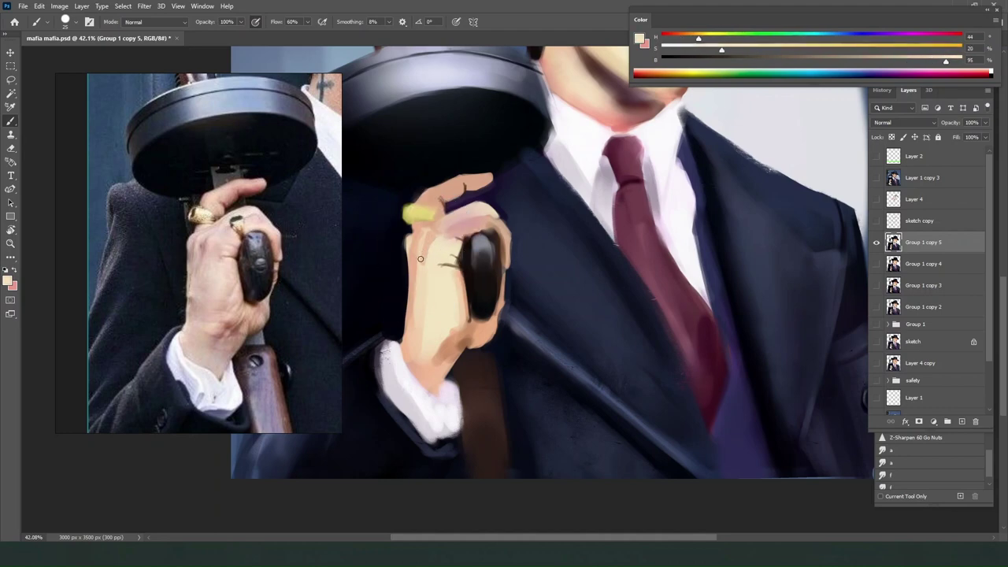
alt+click(432, 248)
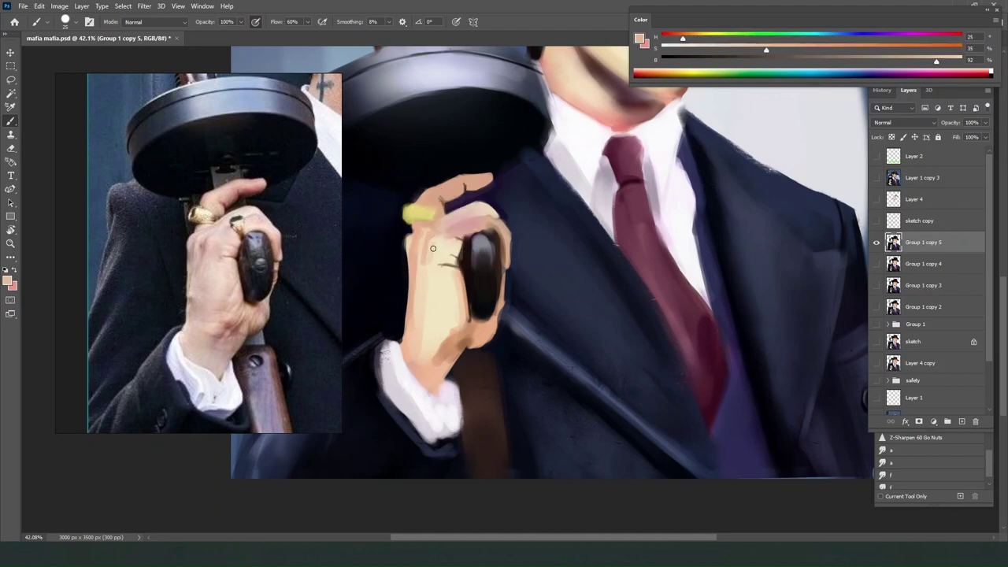
key(ctrl+y)
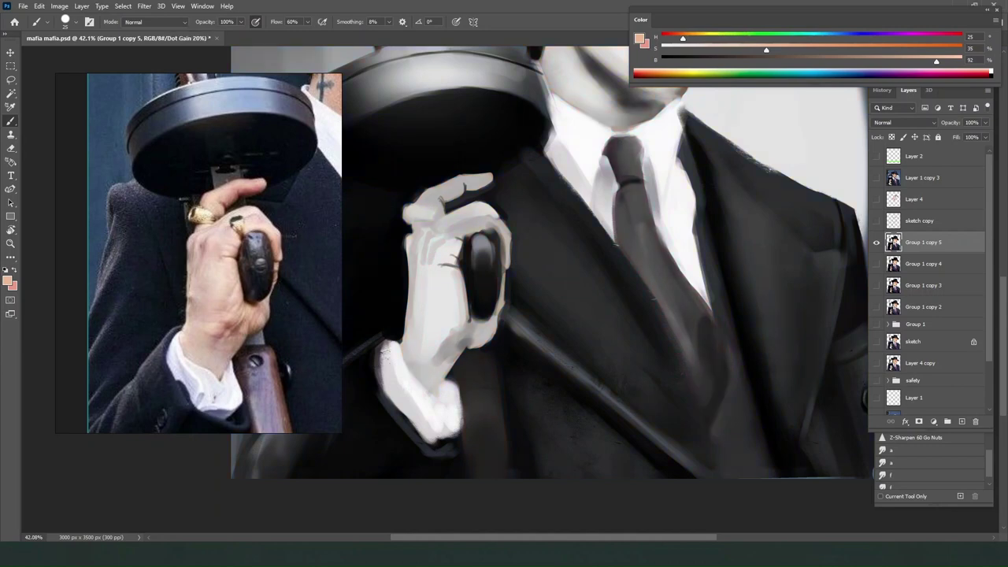
key(ctrl+y)
key(ctrl+0)
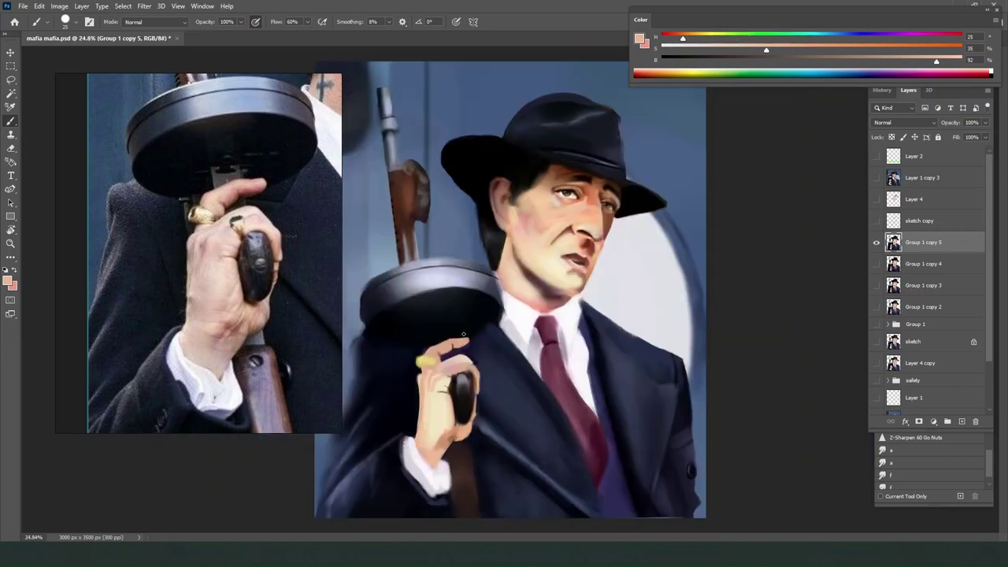
Switch to the Round smudge preset and enlarge its brush.
scroll(471, 387, up, 2)
alt+click(453, 374)
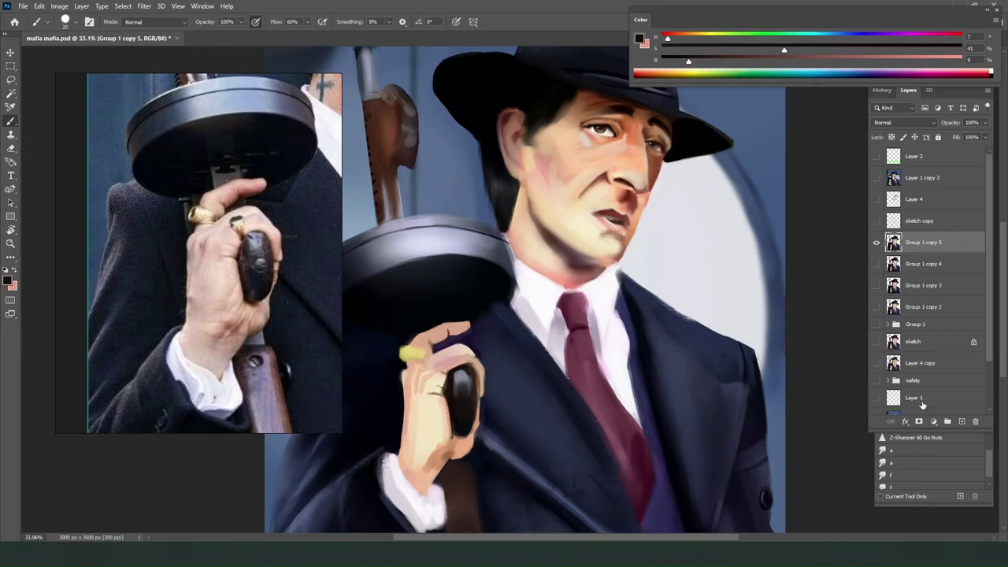
drag(989, 456, 993, 479)
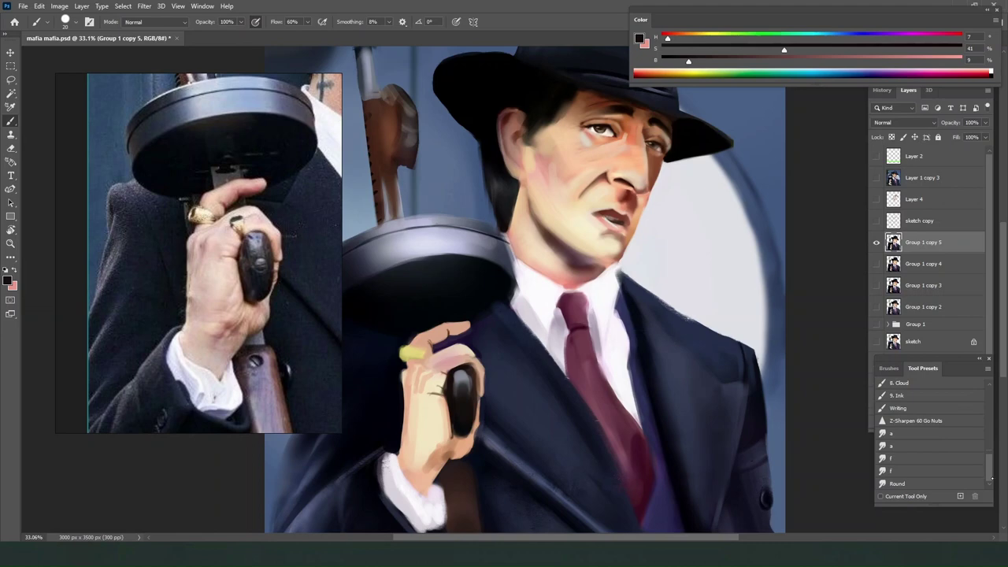
click(898, 483)
scroll(670, 283, down, 3)
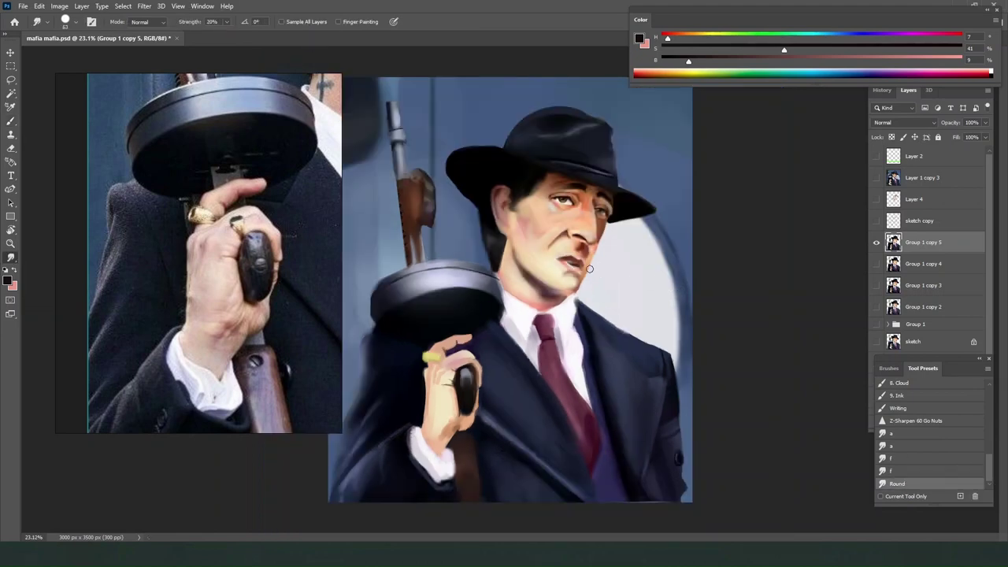
key(])
key(])
key(])
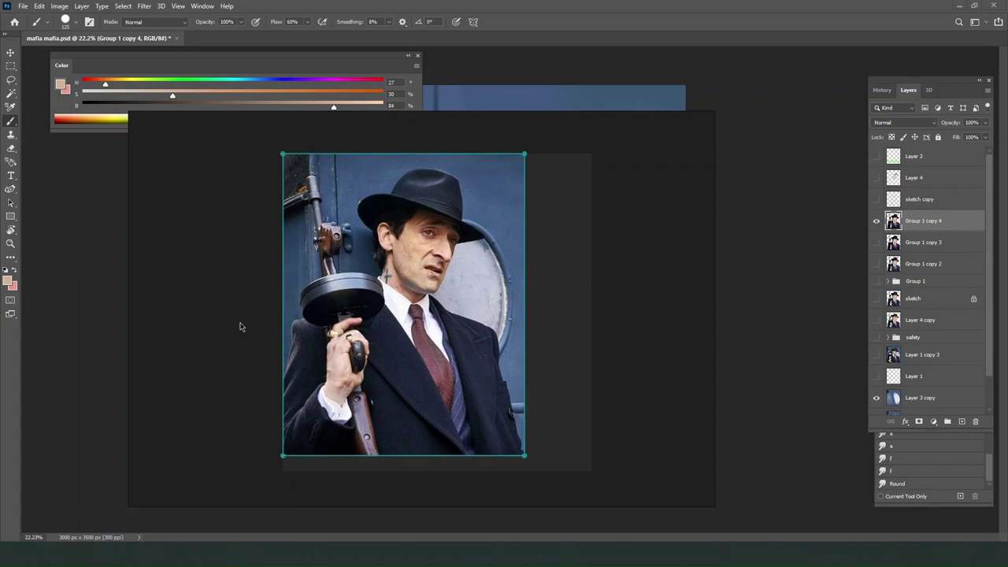
Place the reference photo beside the painting, shrink its window to fit and inspect the face up close.
drag(242, 324, 154, 266)
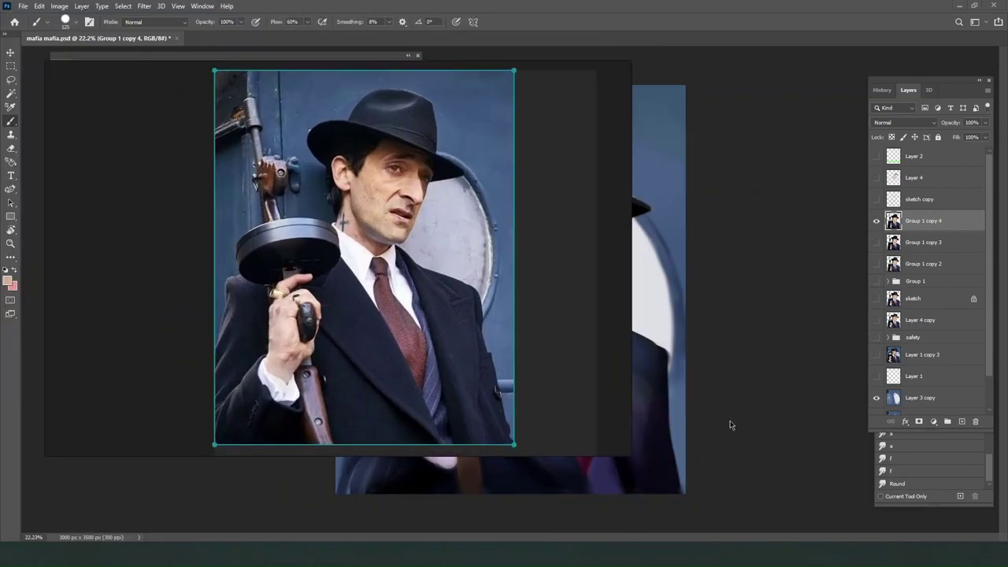
drag(630, 454, 347, 448)
scroll(565, 333, up, 5)
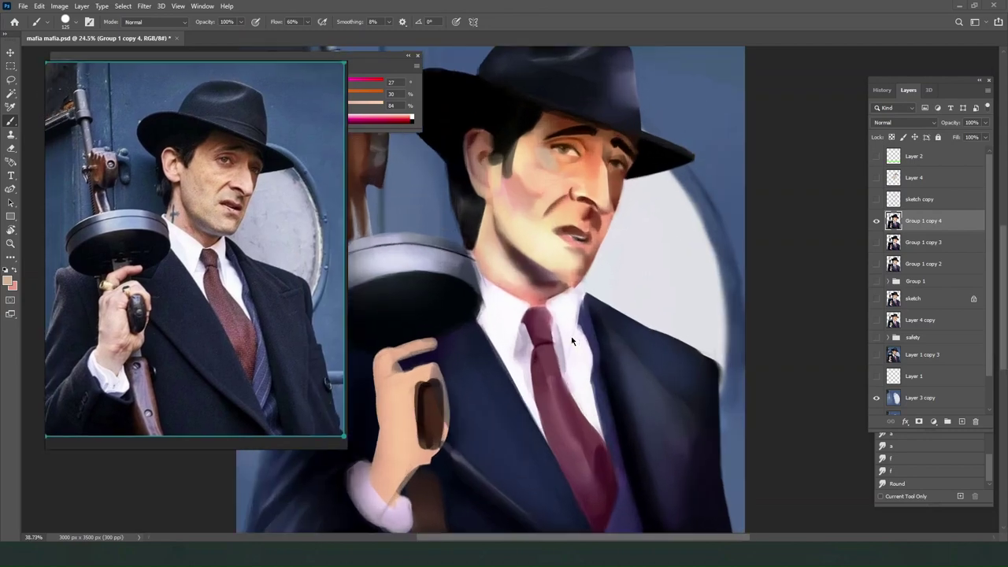
scroll(491, 283, down, 6)
drag(472, 272, 330, 267)
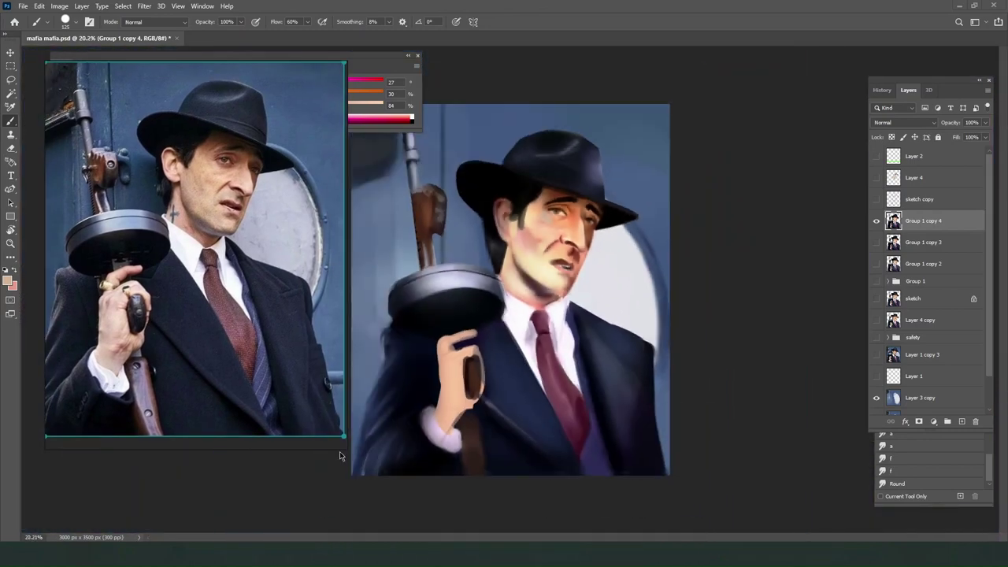
drag(345, 448, 330, 418)
scroll(221, 150, up, 6)
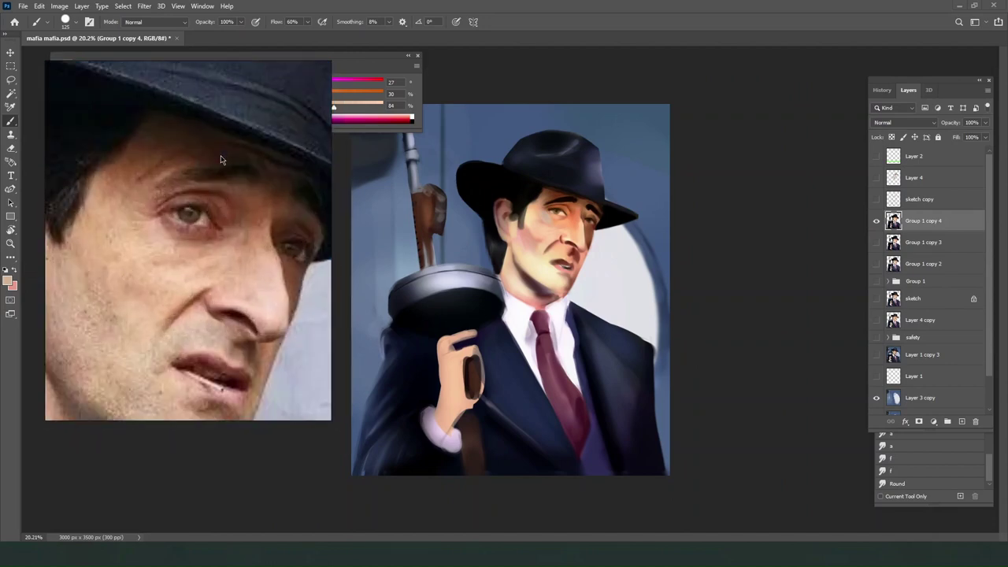
scroll(229, 175, down, 7)
scroll(233, 189, up, 4)
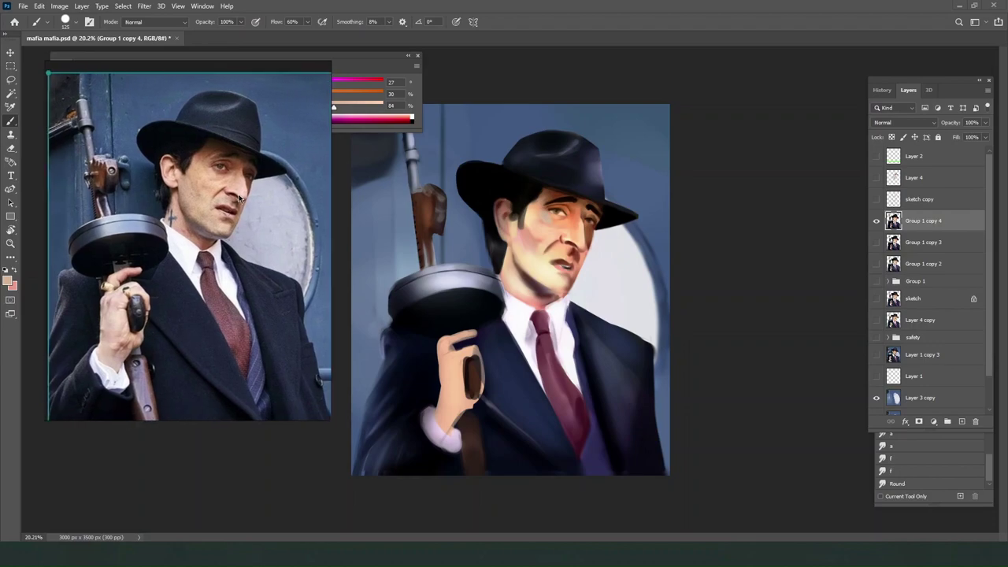
double_click(236, 190)
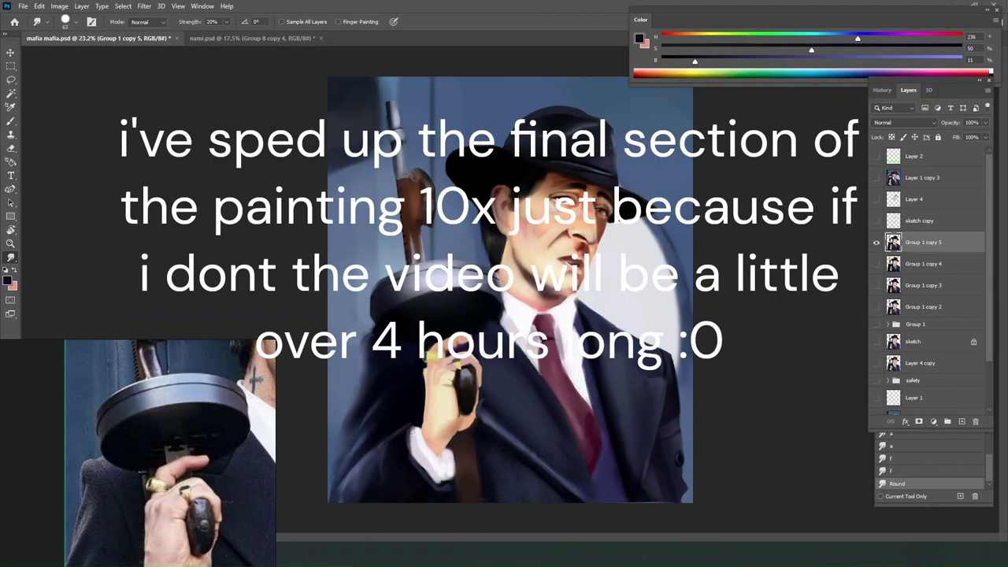
Place the reference photo next to the painted hand and smooth the back of the hand with the Round smudge preset.
drag(172, 475, 212, 278)
scroll(441, 394, up, 8)
key(b)
alt+click(445, 335)
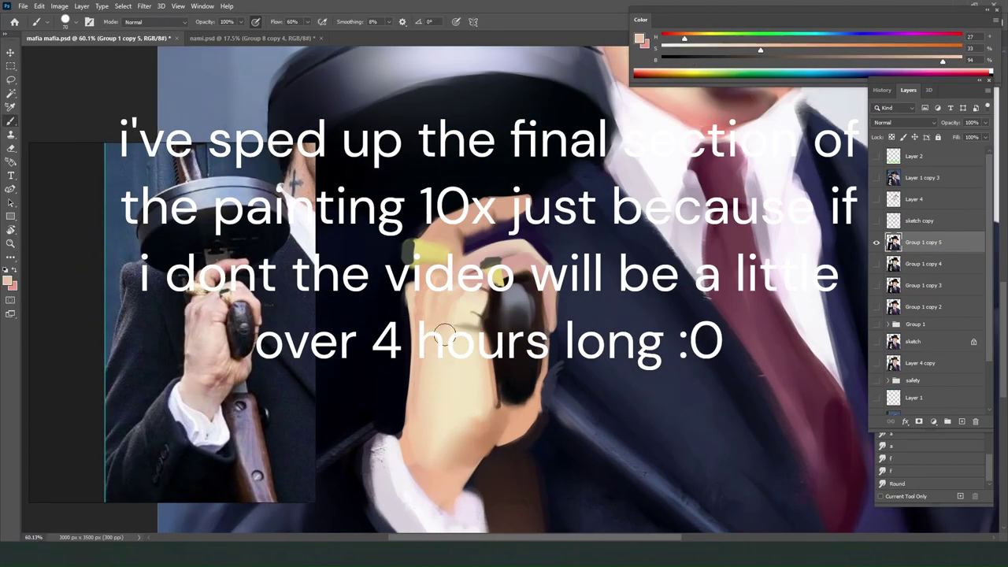
click(898, 484)
drag(433, 343, 433, 443)
Shade the knuckles with a more saturated, darker mix of the sampled skin tone and blend with the Round smudge preset.
key(b)
alt+click(413, 315)
alt+click(401, 297)
alt+click(412, 289)
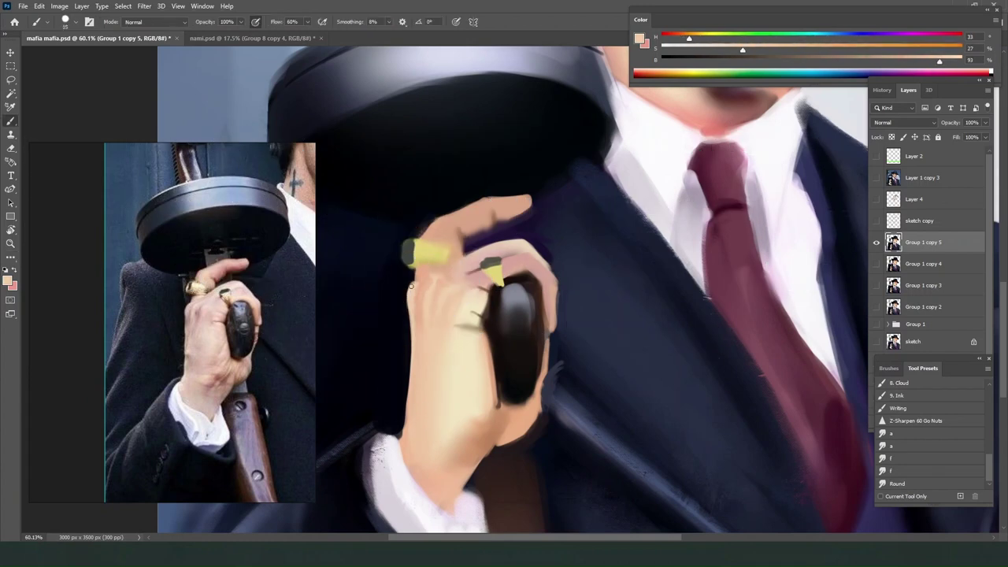
drag(743, 50, 910, 49)
drag(941, 61, 777, 61)
click(903, 474)
mouse_move(418, 278)
mouse_down()
mouse_move(542, 229)
mouse_move(570, 339)
mouse_up()
Cover the stray marks on the coat beside the fist with sampled dark navy and smudge them into the lapel.
key(b)
alt+click(498, 228)
alt+click(499, 224)
key(bracketright)
key(bracketright)
key(bracketright)
key(bracketright)
key(bracketright)
key(bracketright)
key(bracketright)
alt+click(571, 374)
drag(558, 367, 551, 394)
click(903, 474)
drag(558, 393, 588, 424)
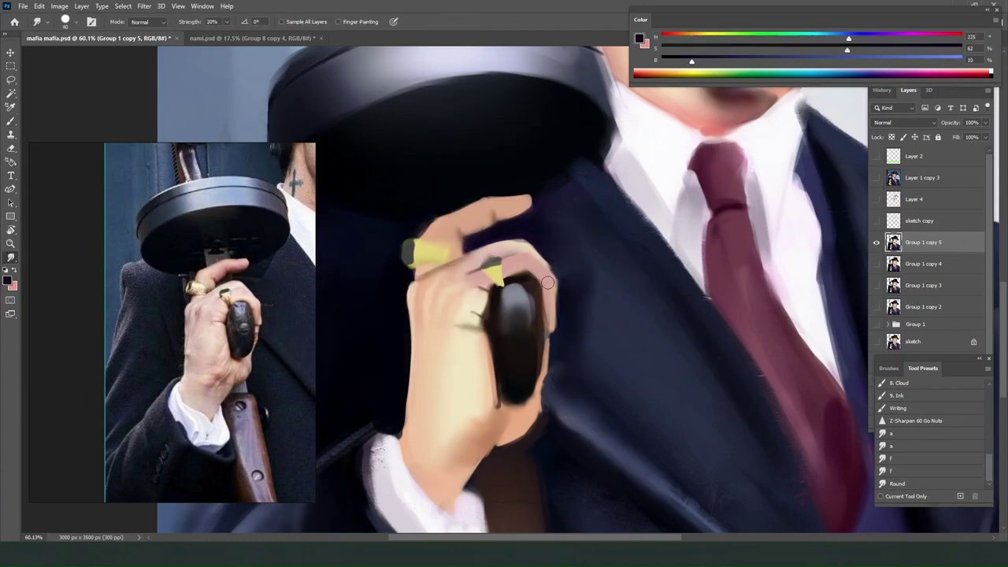
Reshape the lower finger beneath the gun grip with sampled skin and shadow tones, blending the edges with Round smudge.
key(b)
alt+click(517, 426)
mouse_move(522, 435)
mouse_down()
mouse_move(542, 394)
mouse_move(492, 446)
mouse_move(504, 446)
mouse_up()
alt+click(520, 413)
alt+click(508, 437)
alt+click(523, 412)
click(902, 474)
key(b)
alt+click(527, 453)
alt+click(520, 421)
Warm the hand's shading with a more saturated skin tone and detail the small ring's gold band and dark stone.
scroll(472, 354, down, 10)
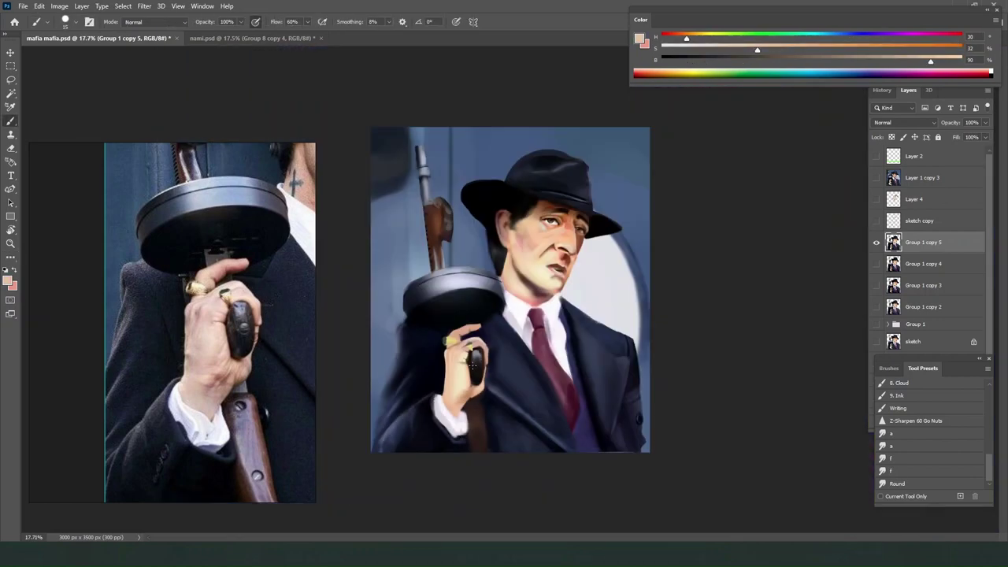
scroll(456, 326, up, 10)
drag(757, 50, 931, 50)
scroll(518, 506, down, 2)
alt+click(509, 322)
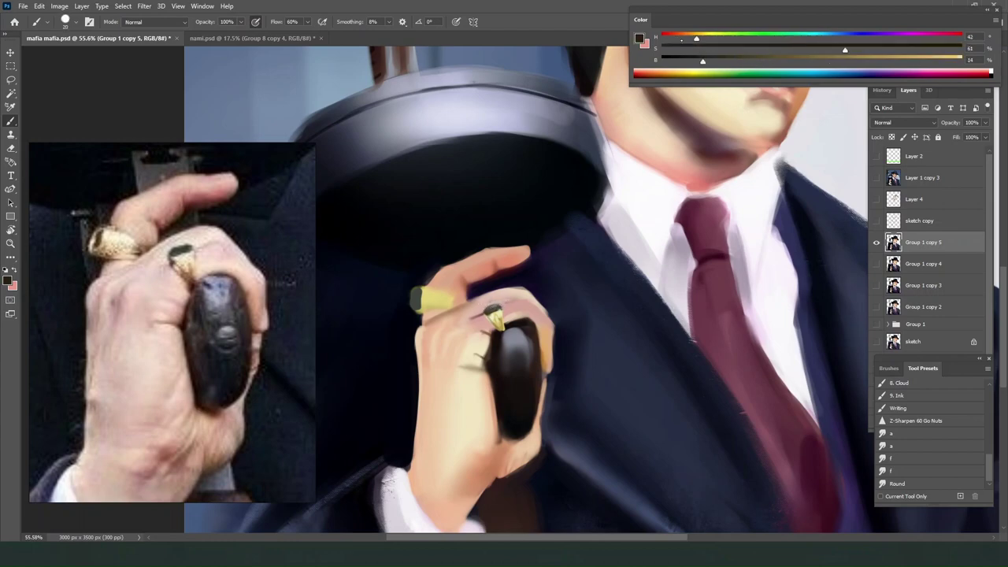
alt+click(494, 316)
alt+click(504, 300)
Refine the underside of the extended finger with sampled colours.
scroll(414, 402, down, 8)
scroll(455, 346, up, 4)
alt+click(445, 395)
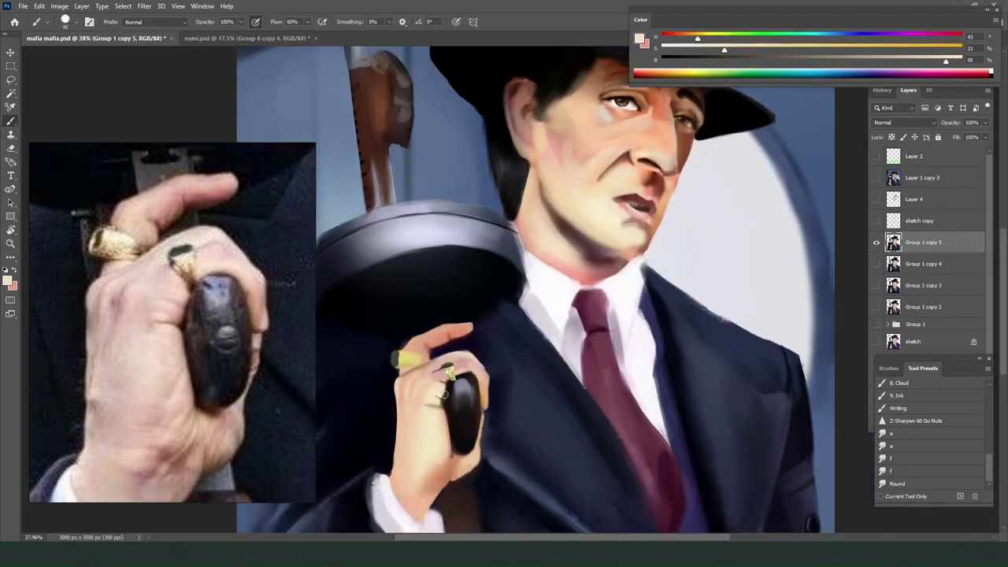
alt+click(463, 343)
drag(476, 334, 454, 342)
Shade the extended finger at hue 21, saturation 48%, brightness 76% and smudge the shading smooth.
scroll(458, 344, up, 8)
key(bracketright)
alt+click(449, 316)
drag(482, 309, 434, 319)
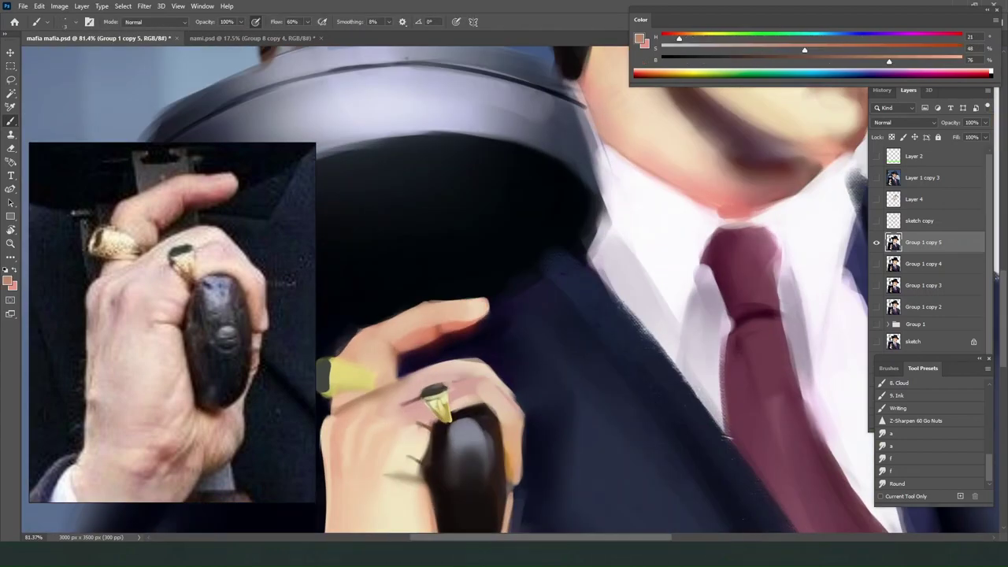
key(r)
key(b)
key(r)
scroll(437, 332, down, 5)
scroll(408, 337, up, 5)
Repaint the larger ring in gold at hue 44, saturation 59%, brightness 73%, adding darker gold sampled from the small ring.
key(b)
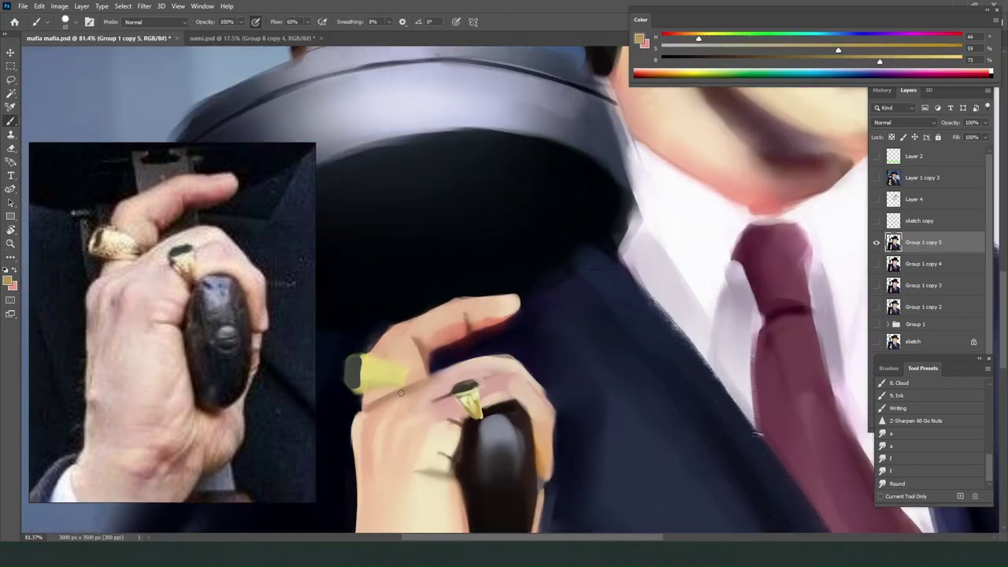
drag(399, 381, 358, 382)
alt+click(466, 400)
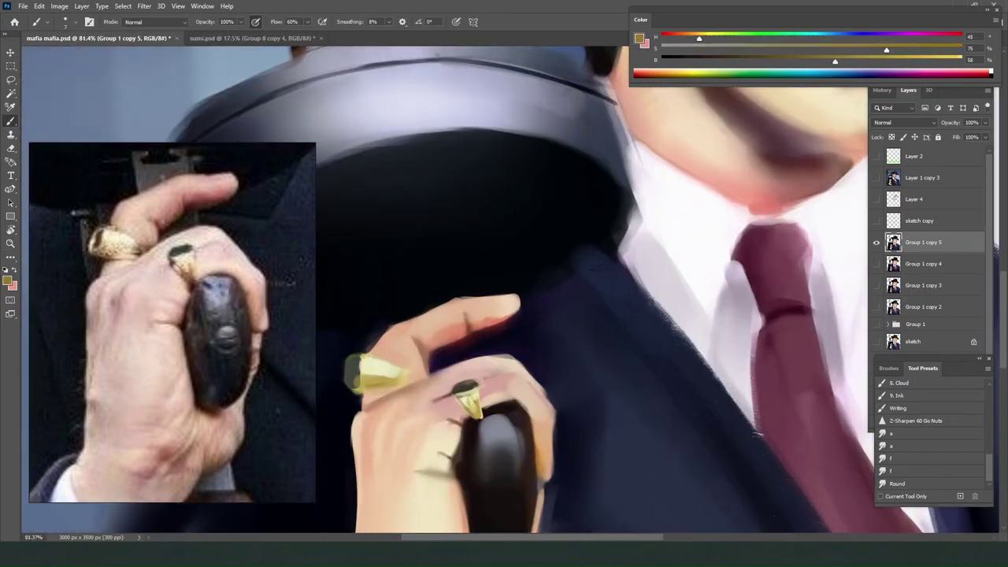
drag(689, 49, 664, 49)
scroll(479, 456, down, 4)
scroll(404, 421, up, 2)
Add a dark accent at the larger ring's inner end and trim the finger's upper outline with sampled near-black.
alt+click(461, 384)
key(bracketleft)
drag(450, 395, 437, 400)
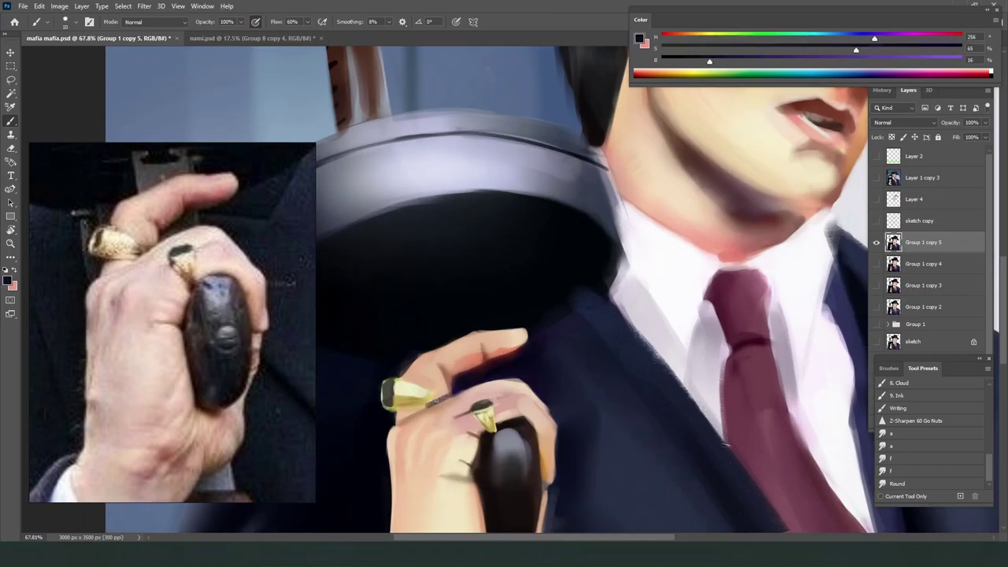
alt+click(403, 366)
key(bracketright)
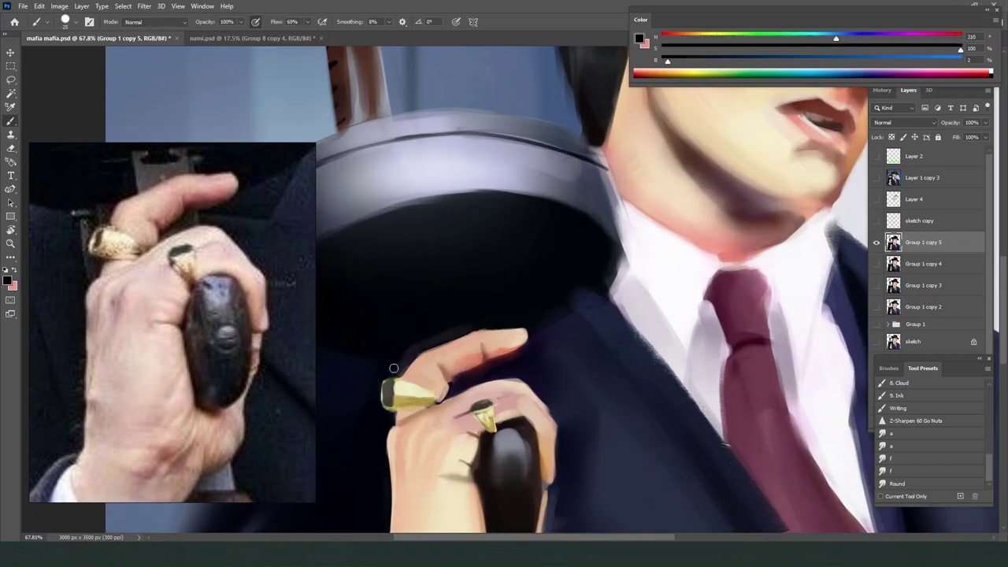
scroll(454, 332, down, 8)
mouse_move(394, 367)
mouse_down()
mouse_move(479, 331)
mouse_move(457, 390)
mouse_move(460, 373)
mouse_up()
Duplicate the painting layer, hide the original and undo the smudge made with the enlarged brush.
scroll(154, 323, down, 8)
key(Escape)
key(ctrl+j)
click(877, 264)
key(r)
key(bracketright)
key(bracketright)
key(bracketright)
key(bracketright)
key(ctrl+z)
Soften the dark creases on the hand beside the gun grip with a much smaller smudge brush.
scroll(447, 395, up, 10)
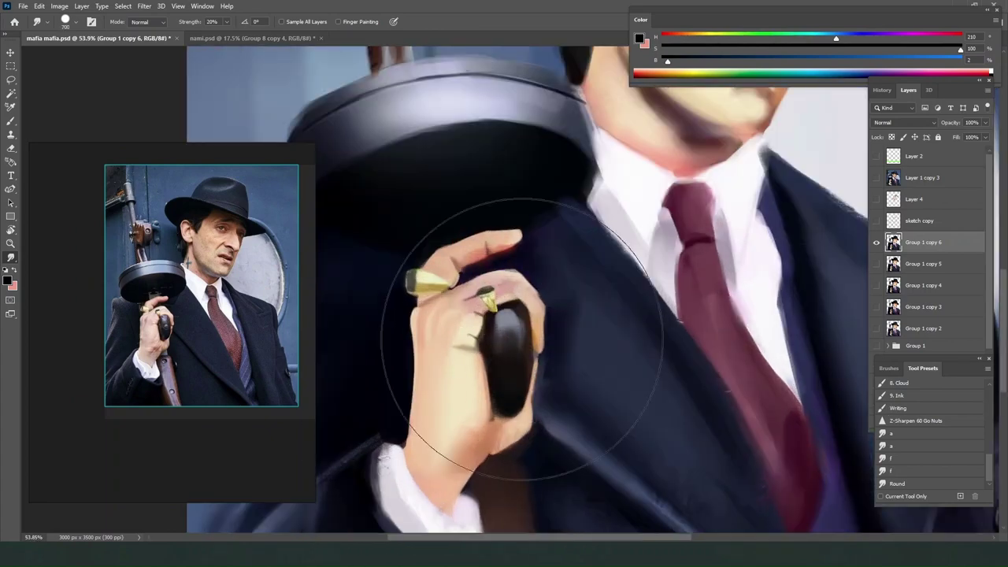
key(bracketleft)
key(bracketleft)
key(bracketleft)
key(bracketleft)
key(bracketleft)
key(bracketleft)
key(bracketleft)
key(bracketleft)
key(bracketleft)
key(bracketleft)
key(bracketleft)
key(bracketleft)
drag(468, 334, 472, 394)
Draw a dark crease across the extended finger near the larger ring and blend it with sampled skin tones and smudging.
key(b)
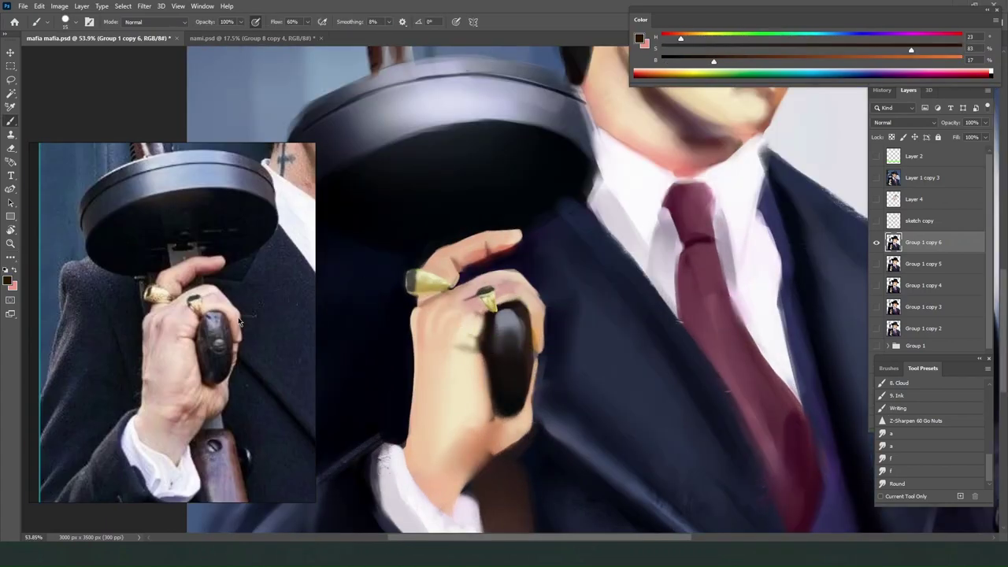
alt+click(433, 281)
drag(451, 267, 457, 274)
alt+click(445, 266)
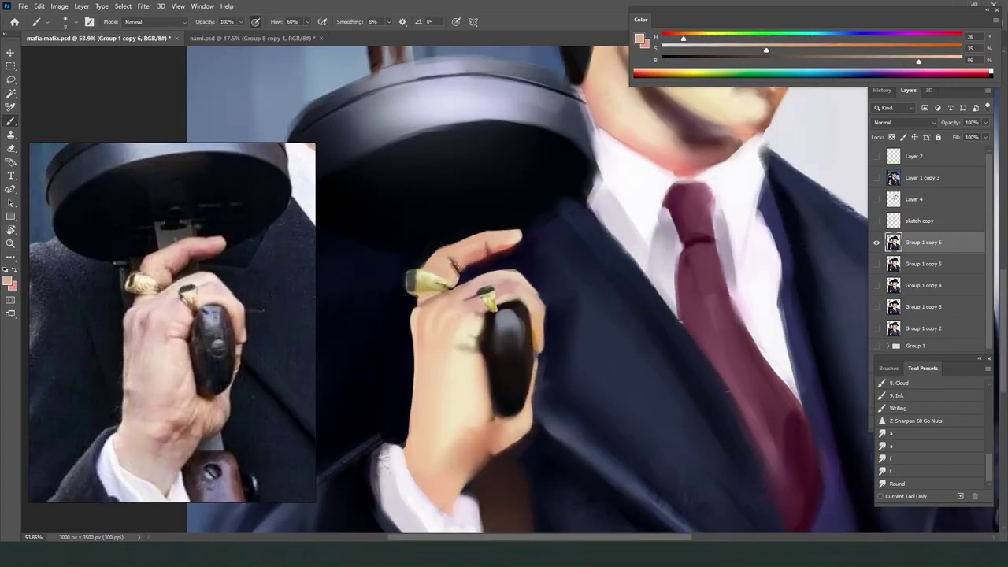
key(r)
key(b)
alt+click(454, 266)
key(r)
key(b)
Clean up the outer edge of the ring and hand with sampled near-black navy and skin tones.
alt+click(422, 263)
alt+click(412, 264)
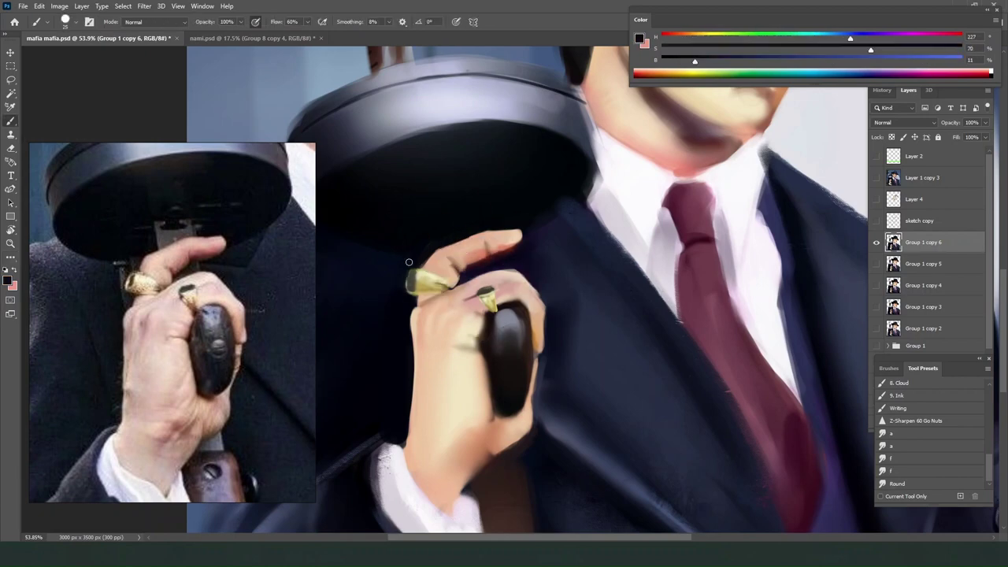
key(bracketright)
key(bracketright)
alt+click(424, 378)
drag(410, 296, 409, 392)
alt+click(453, 391)
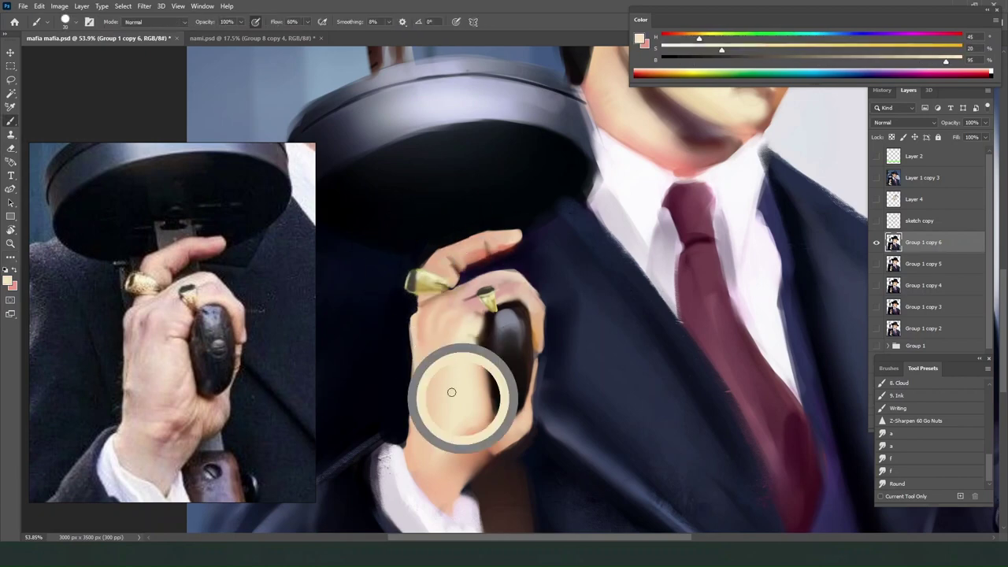
Tint the gun grip's highlight with red at hue 14, saturation 85%, brightness 88%.
scroll(452, 392, down, 5)
click(805, 72)
click(674, 37)
scroll(425, 414, up, 8)
key(bracketleft)
key(bracketleft)
key(bracketleft)
key(bracketleft)
key(bracketleft)
key(bracketleft)
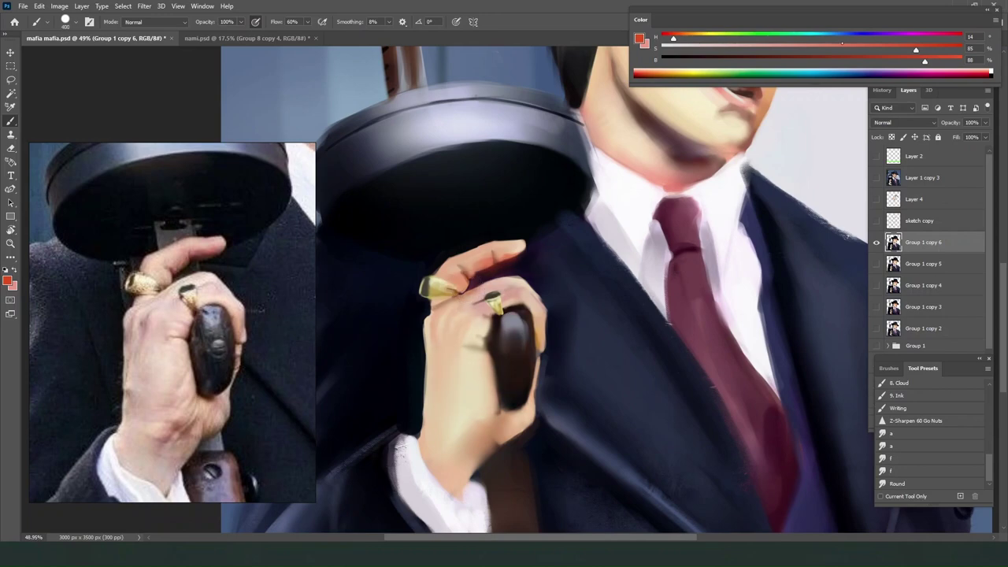
Glaze purple over the gun grip's highlight and blend the wrist shading with sampled skin tone and Round smudge.
click(906, 37)
drag(495, 323, 500, 370)
alt+click(449, 427)
click(914, 484)
key(b)
click(919, 482)
key(b)
Paint a grey metal bracket between the drum magazine and the extended finger, shading it down with sampled dark tones.
alt+click(498, 250)
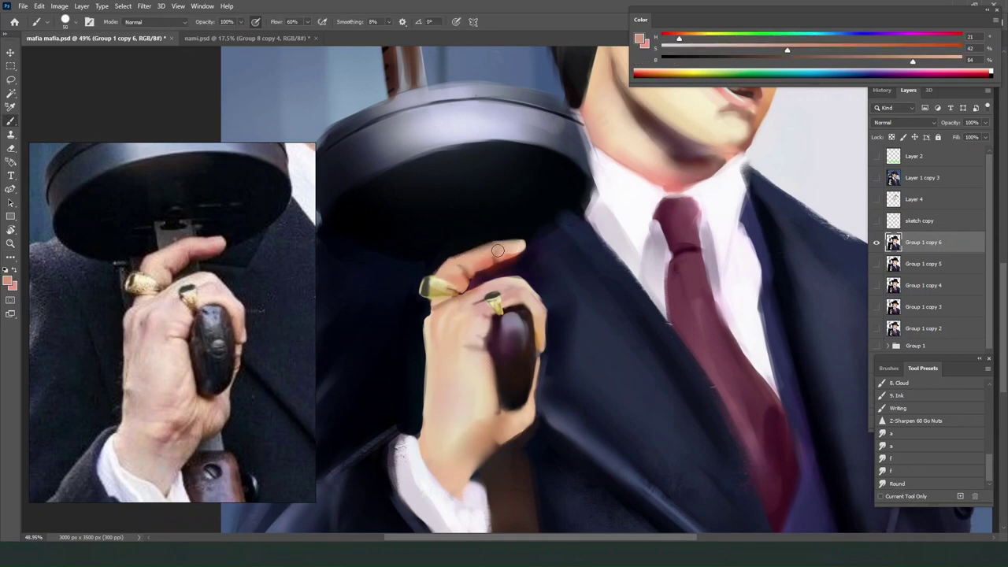
key(x)
scroll(458, 229, down, 1)
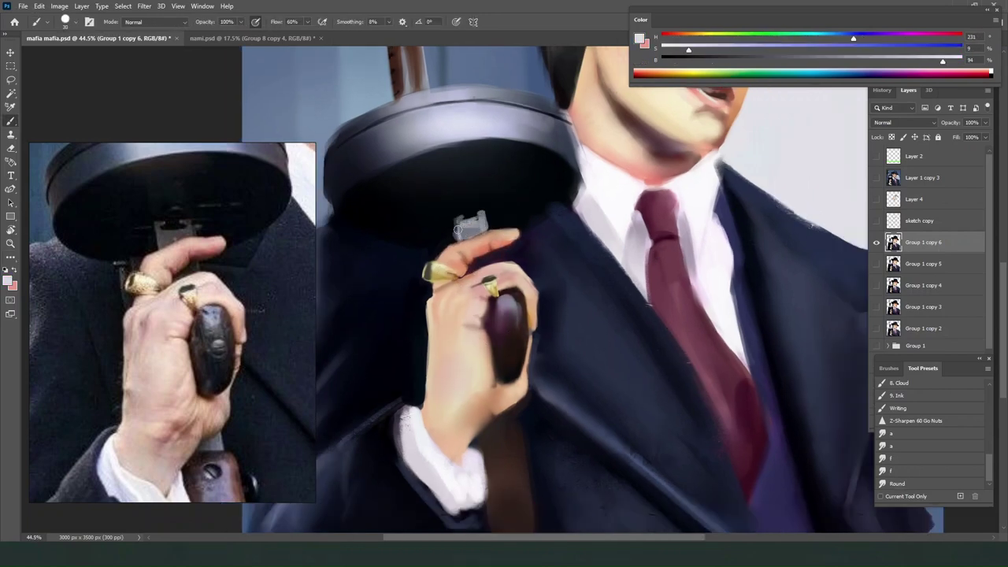
alt+click(458, 206)
drag(460, 224, 482, 228)
key(r)
key(b)
Add a small curved grey highlight to the centre of the drum magazine's dark underside.
alt+click(488, 121)
alt+click(463, 196)
drag(460, 189, 475, 184)
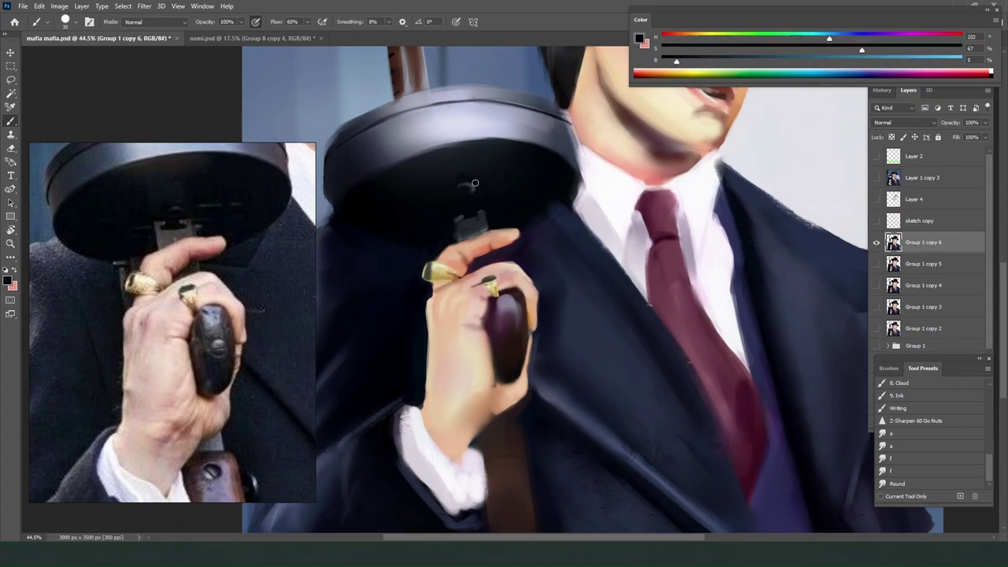
Glaze a faint olive tint over the drum magazine's dark underside with an enlarged brush.
alt+click(471, 471)
key(bracketright)
key(bracketright)
key(bracketright)
key(bracketright)
key(bracketright)
key(bracketright)
key(bracketright)
key(bracketright)
mouse_move(409, 170)
mouse_down()
mouse_move(446, 163)
mouse_move(434, 172)
mouse_up()
key(ctrl+z)
click(707, 38)
click(913, 50)
Sharpen the metal bracket's edge and draw a thin dark grey line highlight across the drum's underside.
scroll(547, 86, up, 5)
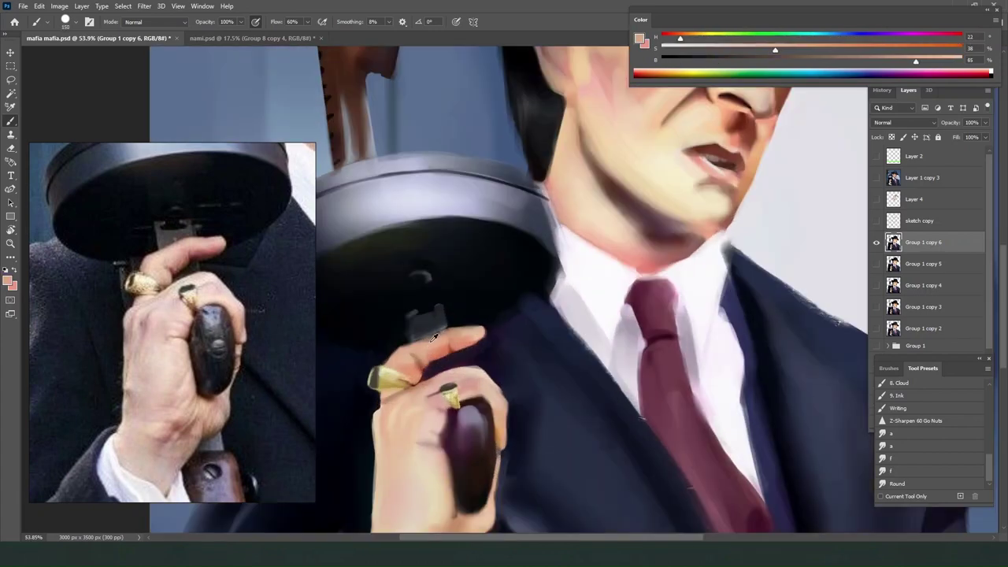
drag(396, 310, 402, 344)
alt+click(427, 312)
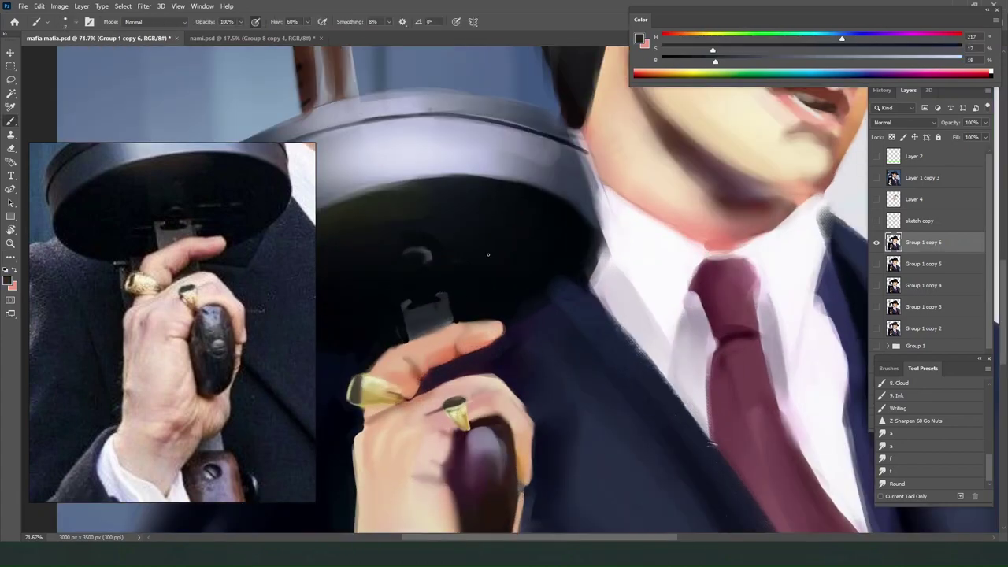
drag(460, 261, 484, 255)
alt+click(450, 279)
key(bracketright)
key(bracketright)
key(r)
key(b)
Refine the lower edge and shading of the extended finger with sampled dark purple and skin tones.
scroll(497, 191, down, 4)
scroll(469, 291, up, 3)
alt+click(472, 313)
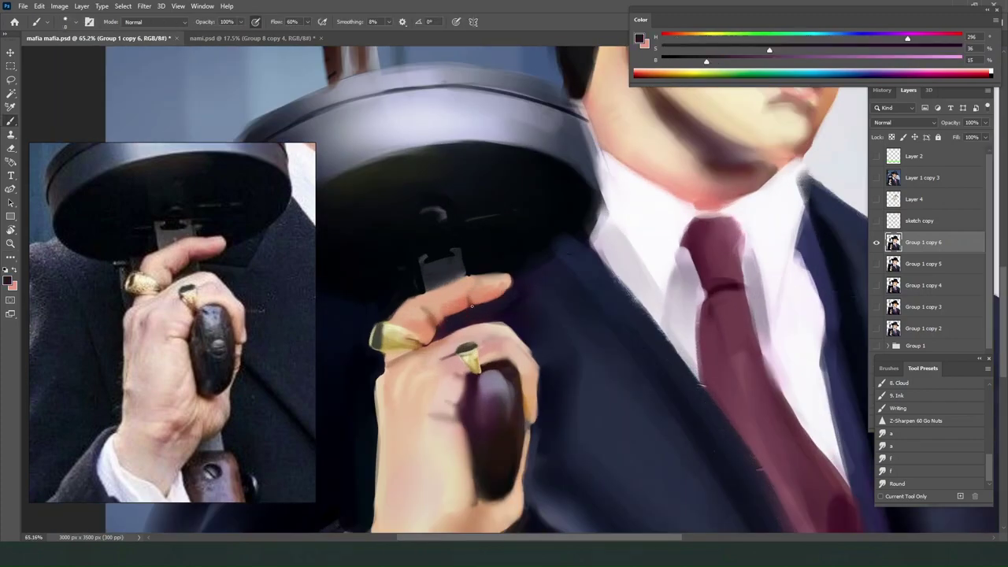
alt+click(452, 307)
mouse_move(467, 303)
mouse_down()
mouse_move(439, 315)
mouse_move(457, 289)
mouse_move(491, 283)
mouse_move(472, 299)
mouse_move(507, 285)
mouse_up()
alt+click(450, 301)
key(bracketright)
alt+click(398, 335)
alt+click(481, 295)
alt+click(476, 302)
key(bracketleft)
key(bracketleft)
Paint a muted grey-green metal collar between the bottom of the hand and the wooden gun stock.
scroll(451, 368, down, 10)
scroll(157, 306, down, 8)
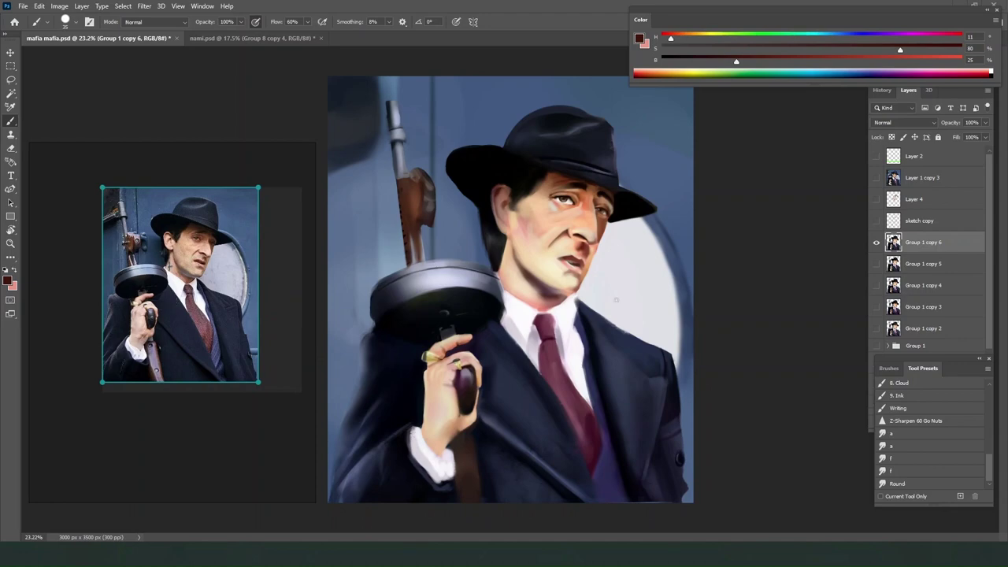
scroll(426, 394, up, 5)
alt+click(473, 450)
scroll(143, 335, up, 8)
scroll(423, 394, up, 3)
alt+click(496, 234)
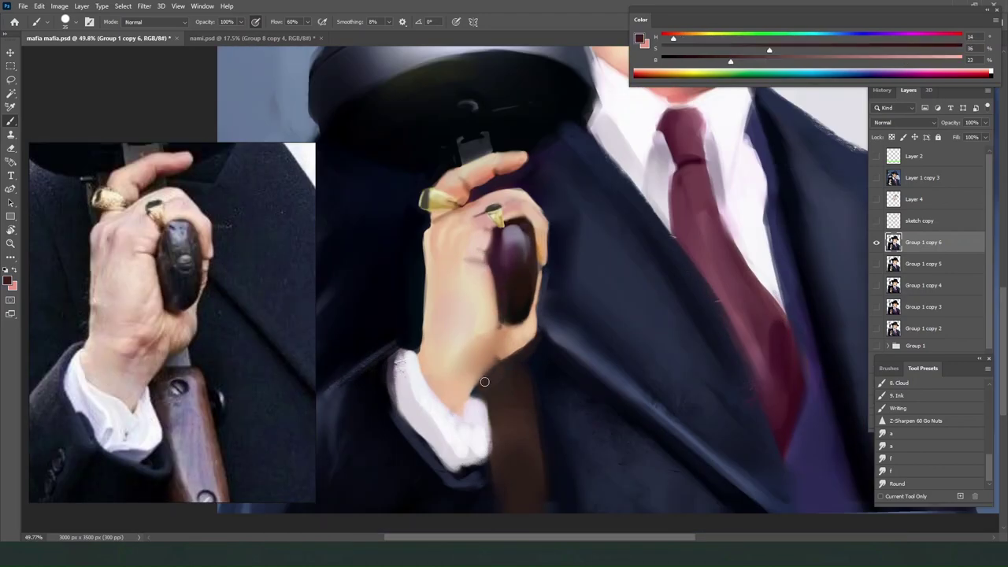
key(bracketleft)
alt+click(180, 358)
click(796, 63)
mouse_move(486, 372)
mouse_down()
mouse_move(523, 349)
mouse_move(541, 475)
mouse_up()
alt+click(520, 418)
alt+click(512, 367)
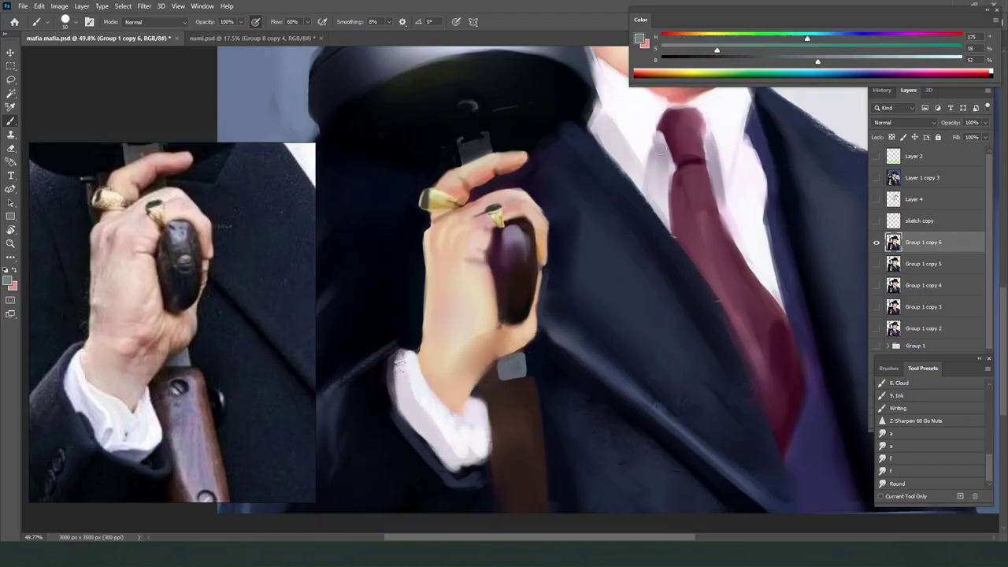
Repaint the gun stock below the hand with a grey-brown face and a reddish-brown outer edge.
key(bracketright)
key(bracketright)
key(bracketright)
key(bracketright)
key(bracketright)
key(bracketright)
key(bracketright)
drag(510, 391, 522, 508)
alt+click(528, 396)
drag(180, 378, 186, 369)
alt+click(206, 394)
drag(536, 381, 538, 439)
Darken the gun stock's inner side with sampled brown and blend it using the Round smudge preset.
alt+click(541, 449)
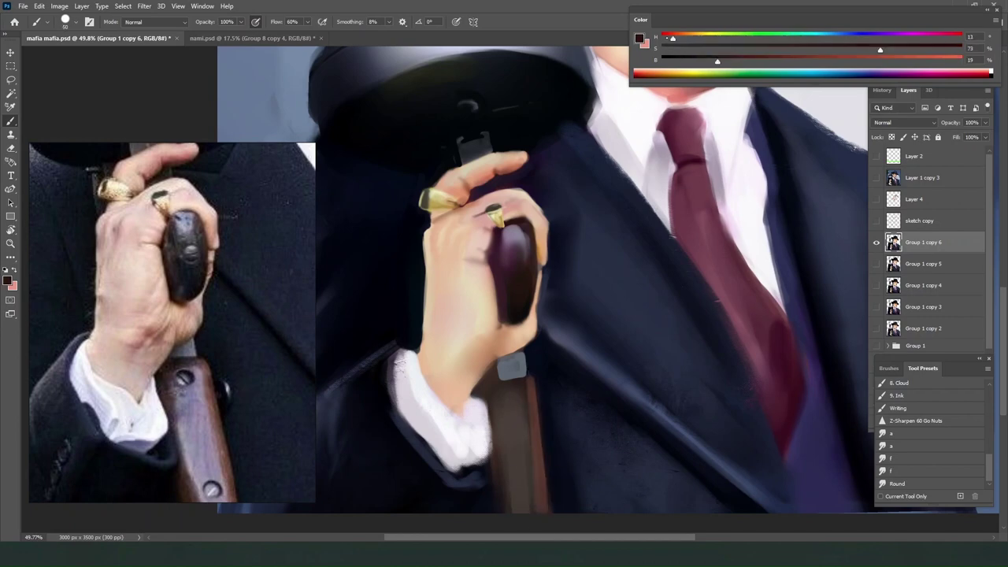
drag(495, 398, 501, 457)
alt+click(516, 442)
drag(509, 418, 522, 497)
alt+click(520, 304)
key(bracketleft)
click(901, 478)
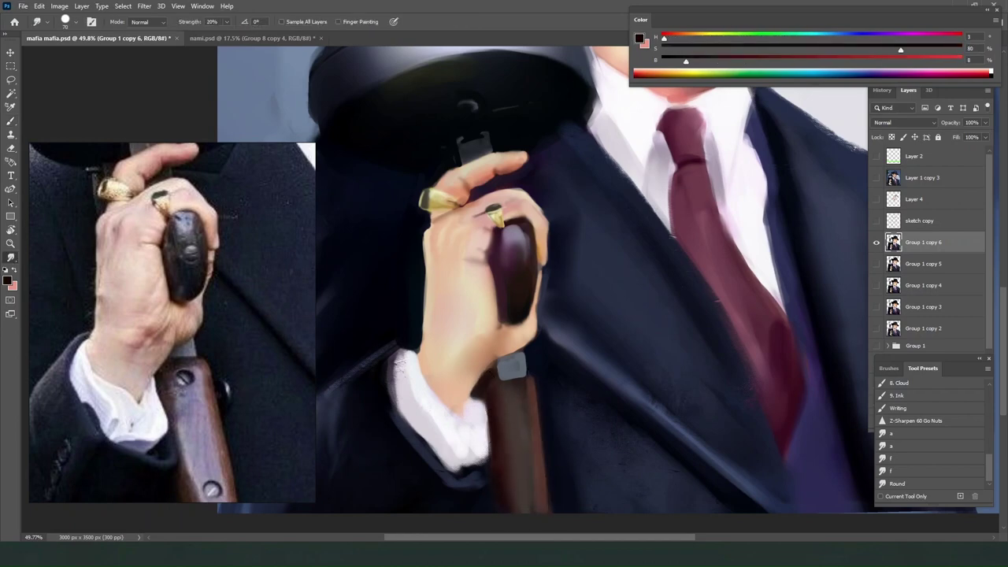
scroll(504, 315, down, 4)
scroll(173, 315, down, 4)
drag(173, 299, 192, 345)
Lasso the upper gun barrel and transform it, scaling it to 99.07% and adjusting its position.
key(ctrl+0)
key(l)
drag(424, 261, 393, 265)
key(Return)
key(Return)
key(ctrl+t)
drag(397, 158, 407, 157)
key(Return)
Clean up the gun barrel's edges and rework its join with the wooden foregrip using sampled colours.
key(b)
scroll(500, 325, down, 4)
scroll(499, 325, up, 2)
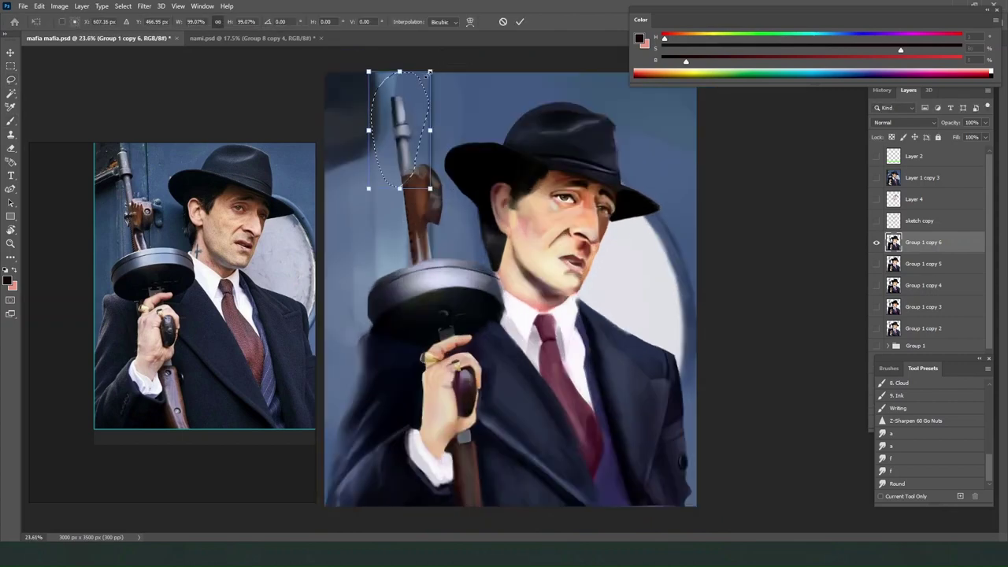
key(e)
drag(392, 115, 395, 128)
key(b)
alt+click(420, 193)
alt+click(404, 153)
drag(405, 163, 408, 191)
Reshape the wooden foregrip with sharper edges and darker brown shading, trimming its outline against the background.
drag(417, 175, 440, 223)
alt+click(439, 211)
key(e)
key(b)
alt+click(426, 223)
key(])
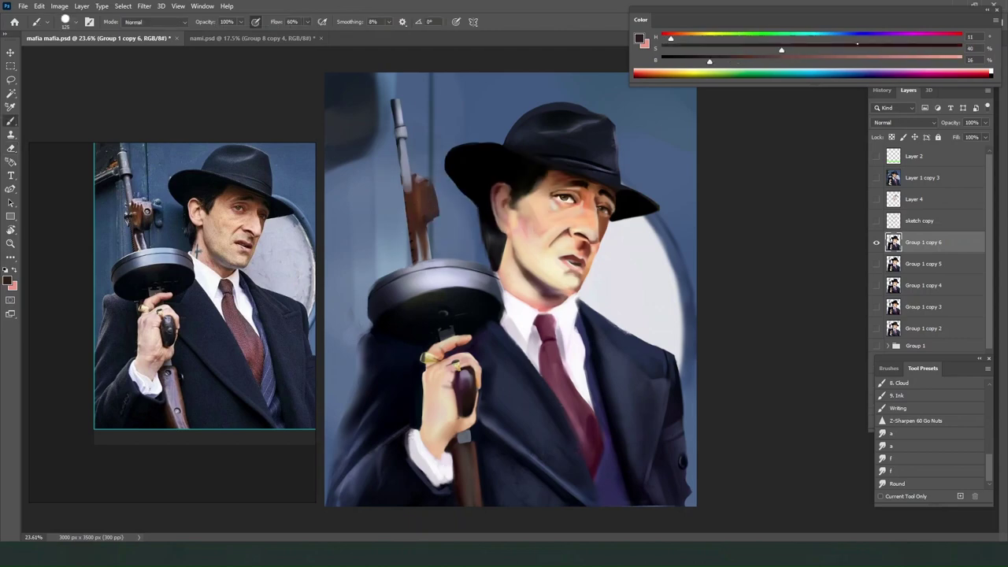
key(e)
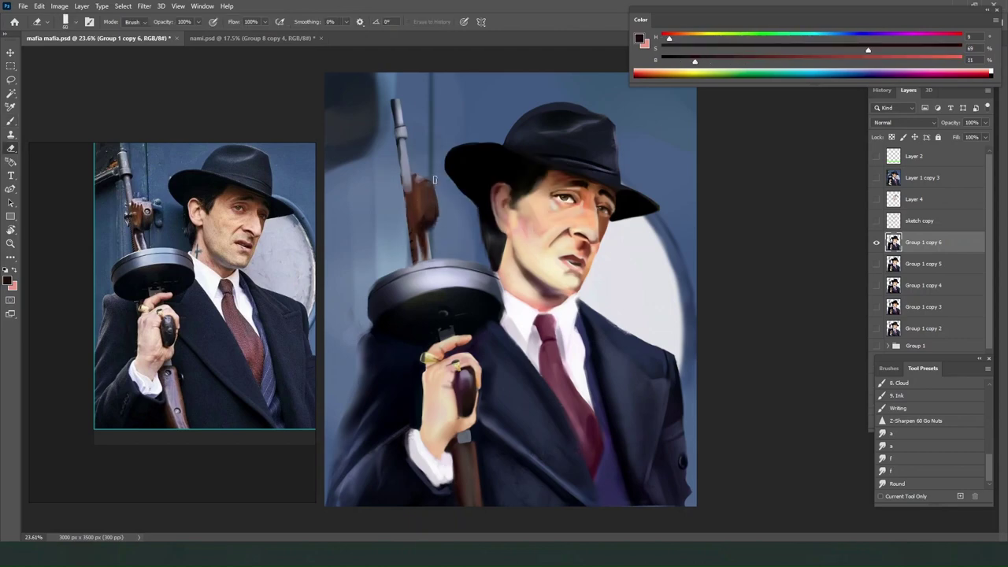
key(b)
alt+click(400, 145)
alt+click(420, 209)
alt+click(405, 277)
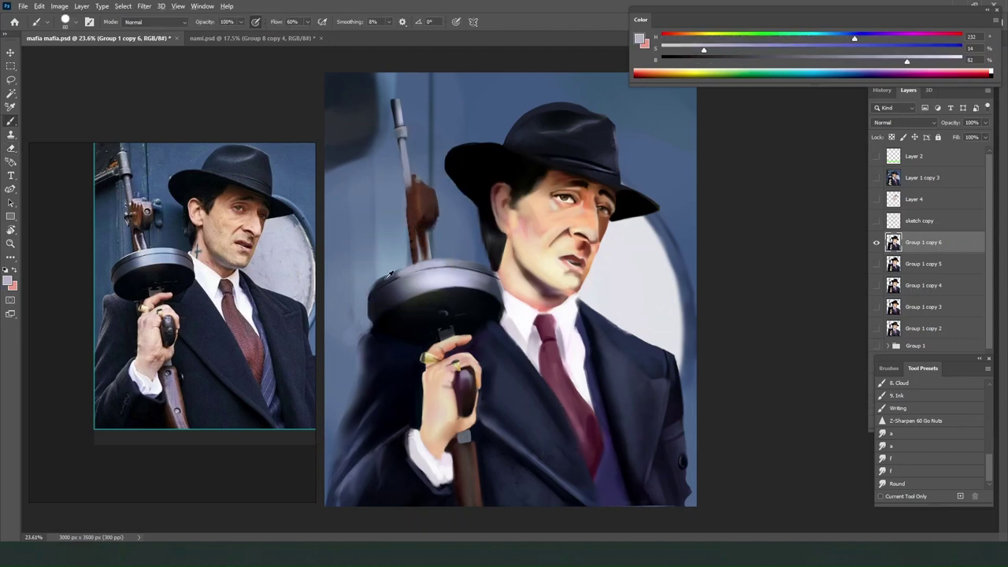
Mix a near-white from the drum's sampled grey and paint a thin highlight along its upper rim.
alt+click(418, 274)
drag(888, 61, 948, 61)
drag(704, 50, 677, 49)
scroll(376, 292, up, 6)
key([)
alt+click(361, 287)
drag(356, 293, 450, 230)
Trim the drum magazine's outer side edge and tidy its lower corner with sampled tones.
alt+click(407, 254)
key([)
alt+click(410, 239)
key(e)
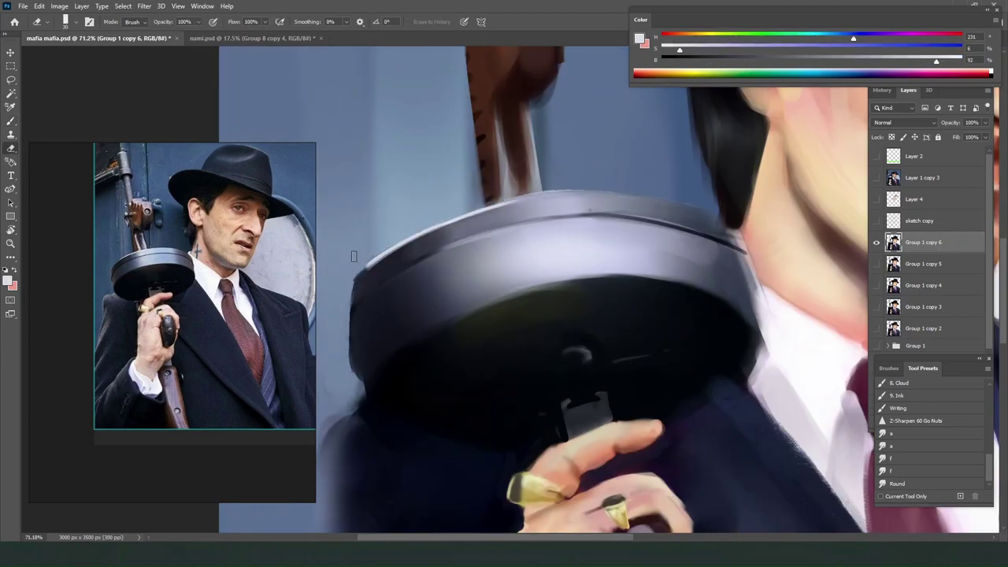
drag(353, 278, 352, 385)
key(b)
alt+click(372, 393)
alt+click(362, 405)
key(e)
key(ctrl+0)
key(b)
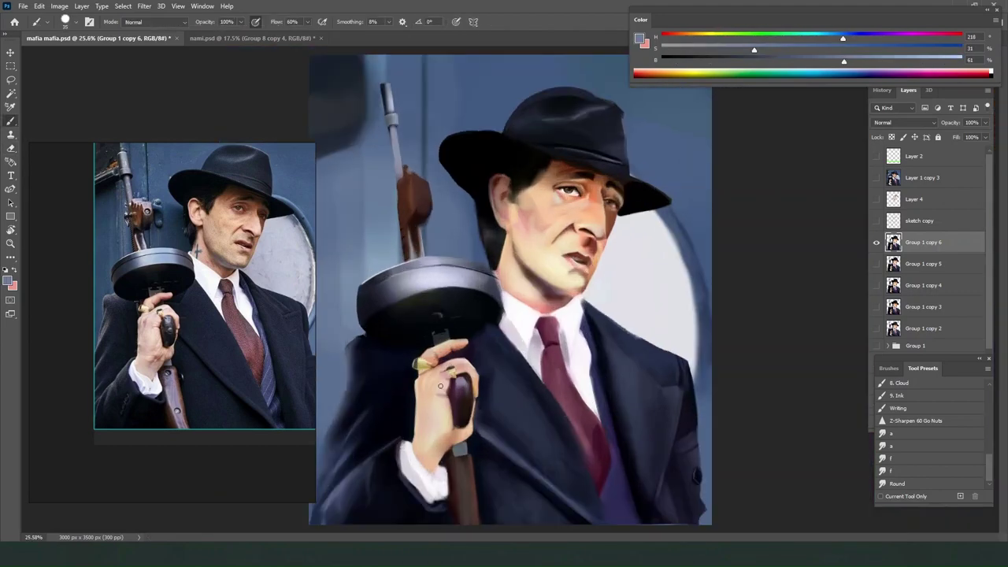
Darken the lower edge of the drum's side band with sampled near-black and blend it using Round smudge.
alt+click(410, 304)
mouse_move(392, 296)
mouse_down()
mouse_move(477, 295)
mouse_move(473, 283)
mouse_up()
alt+click(394, 314)
click(898, 483)
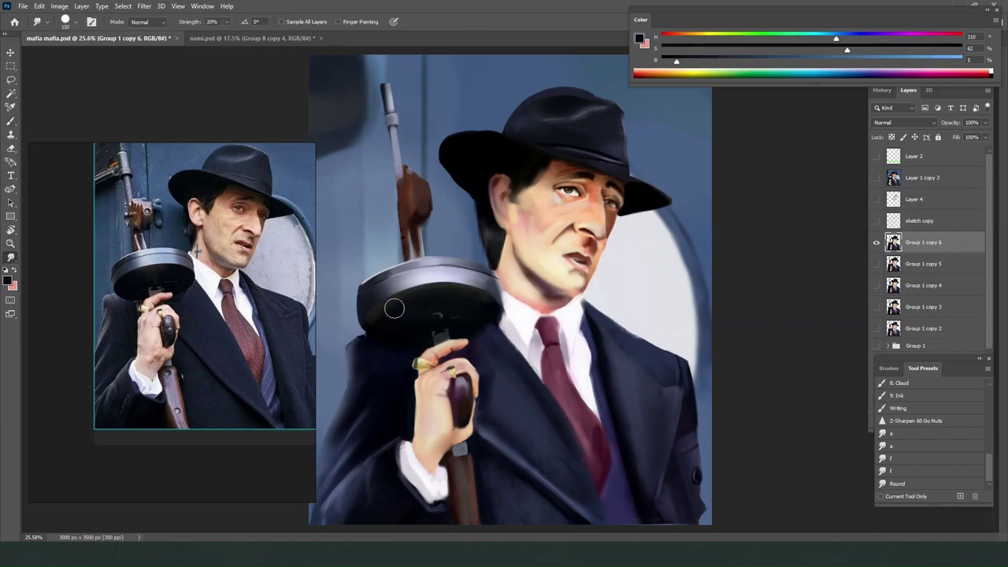
Touch up the shading of the hand, grip and shirt cuff with sampled skin and dark tones.
key(b)
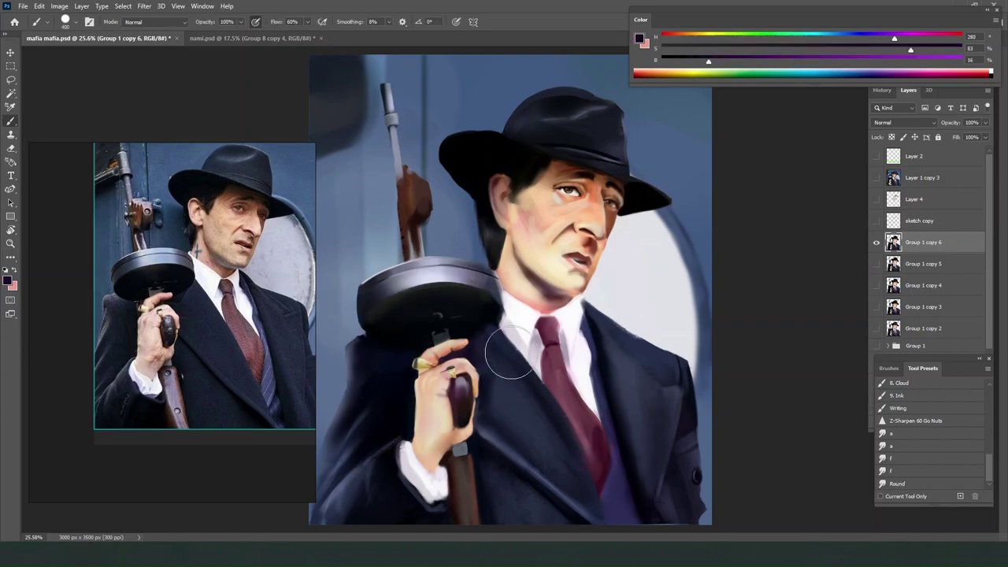
alt+click(509, 354)
scroll(510, 355, down, 1)
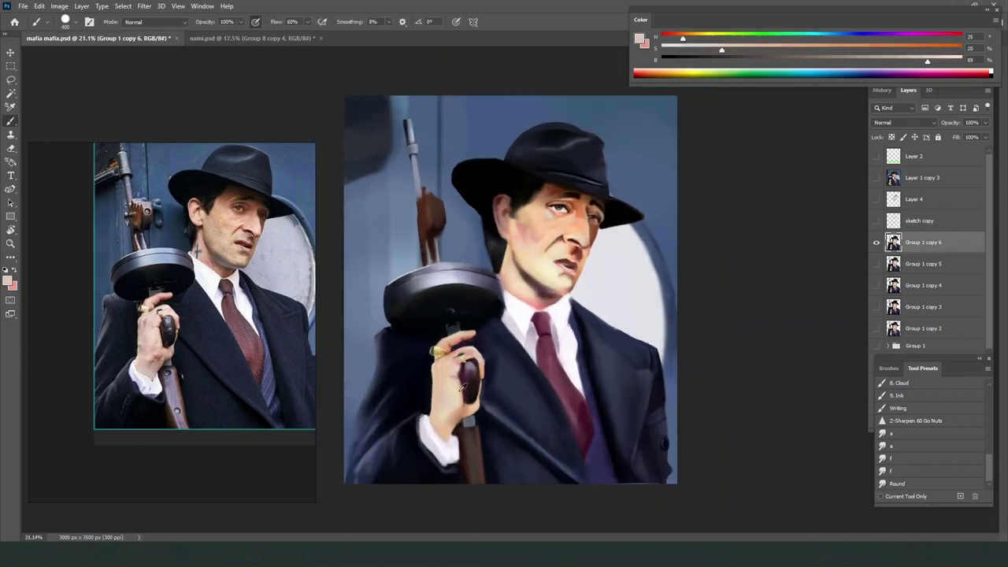
alt+click(434, 428)
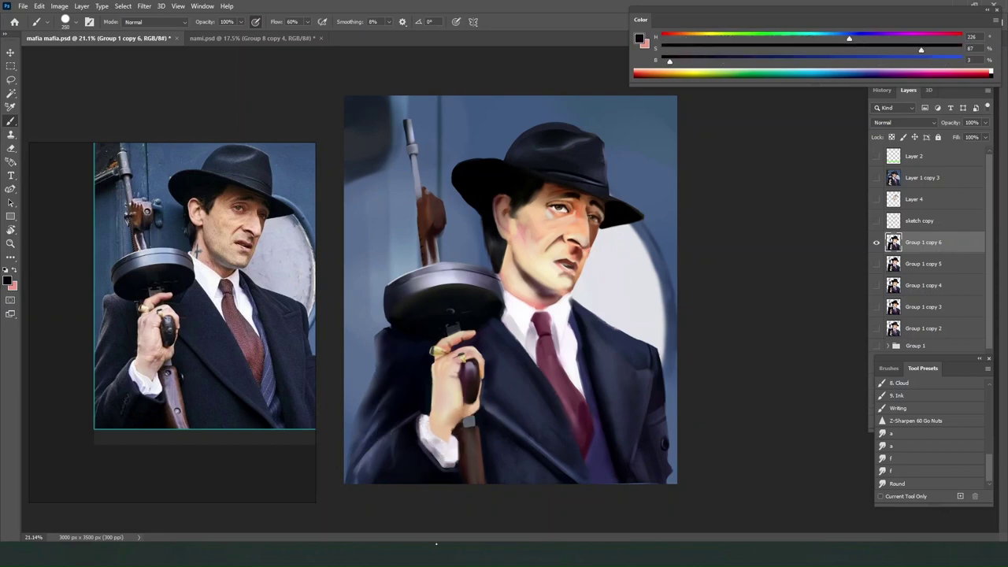
Paint a pale teal highlight strip along the gun stock at hue 183, saturation 12%, brightness 67%.
drag(469, 430, 479, 482)
key(bracketleft)
key(bracketleft)
key(bracketleft)
key(bracketleft)
key(bracketleft)
alt+click(462, 452)
alt+click(473, 456)
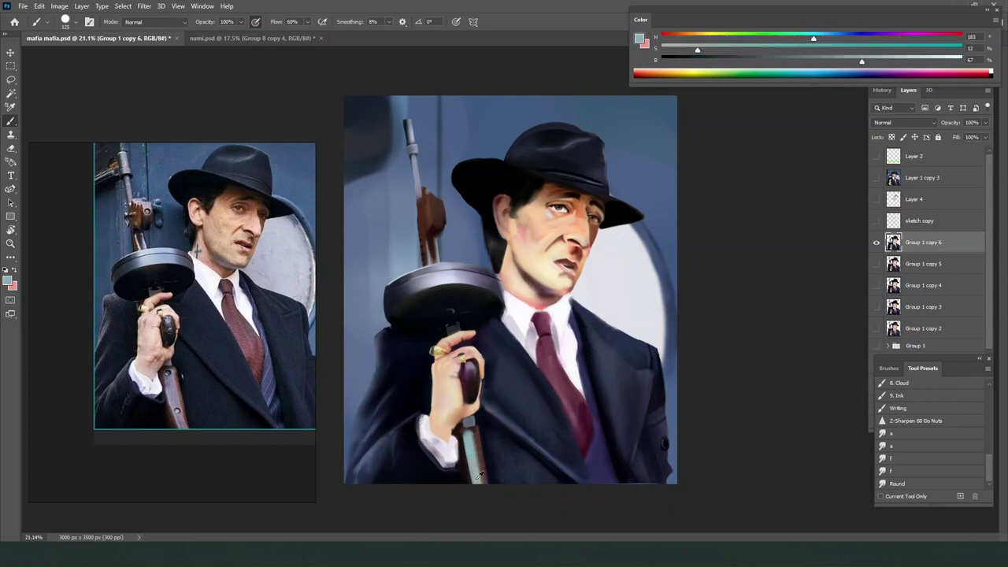
Narrow the gun stock's teal highlight with sampled browns and soften it using the Round smudge preset.
alt+click(481, 461)
alt+click(465, 465)
drag(465, 438, 476, 481)
click(897, 484)
key(b)
alt+click(473, 459)
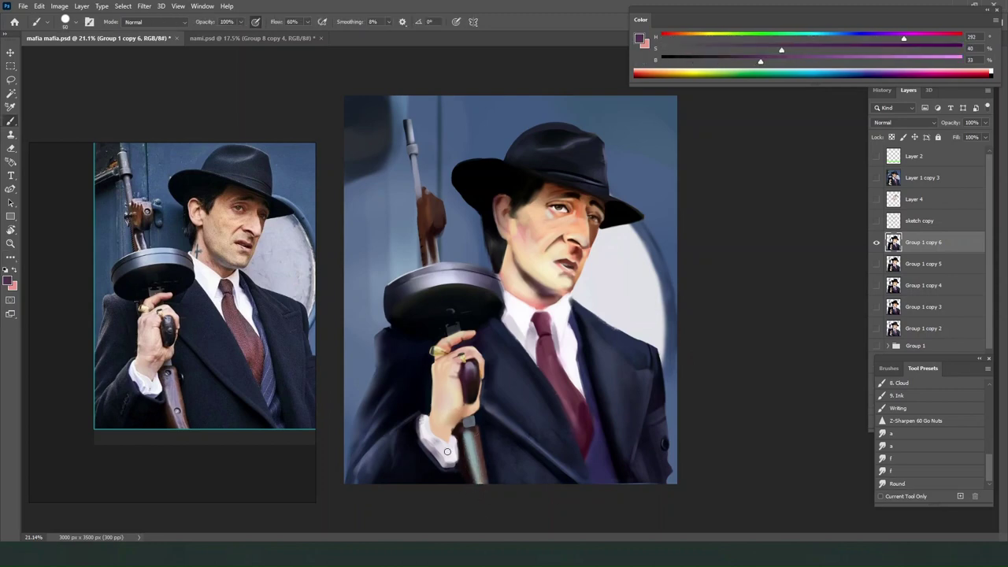
Repaint the wooden gun stock below the hand in sampled dark browns, covering the teal highlight.
drag(780, 50, 887, 49)
key(bracketright)
key(bracketright)
key(bracketright)
key(bracketright)
key(bracketright)
key(bracketright)
key(bracketright)
key(bracketright)
key(bracketright)
drag(468, 435, 474, 482)
alt+click(479, 465)
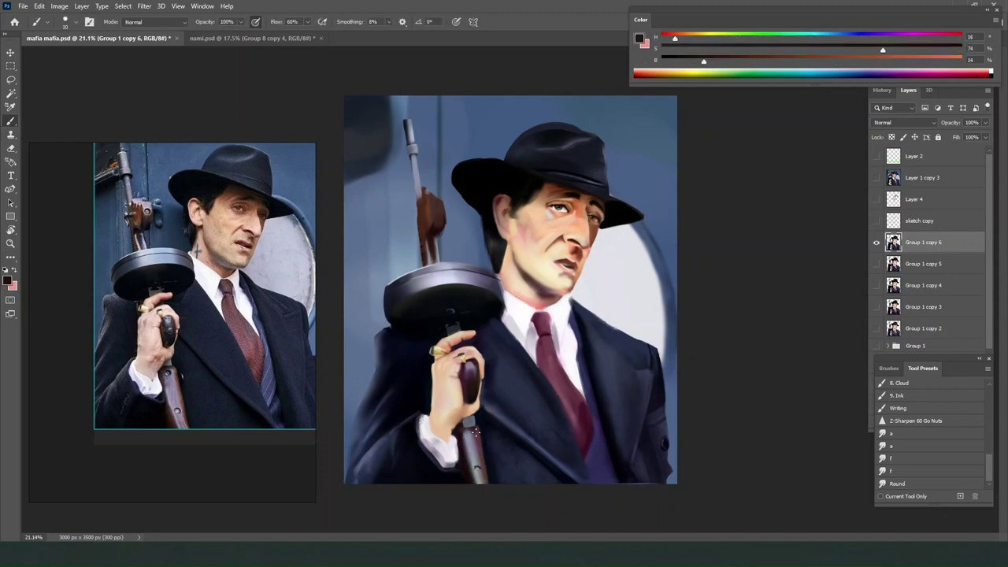
alt+click(474, 468)
key(bracketright)
alt+click(475, 426)
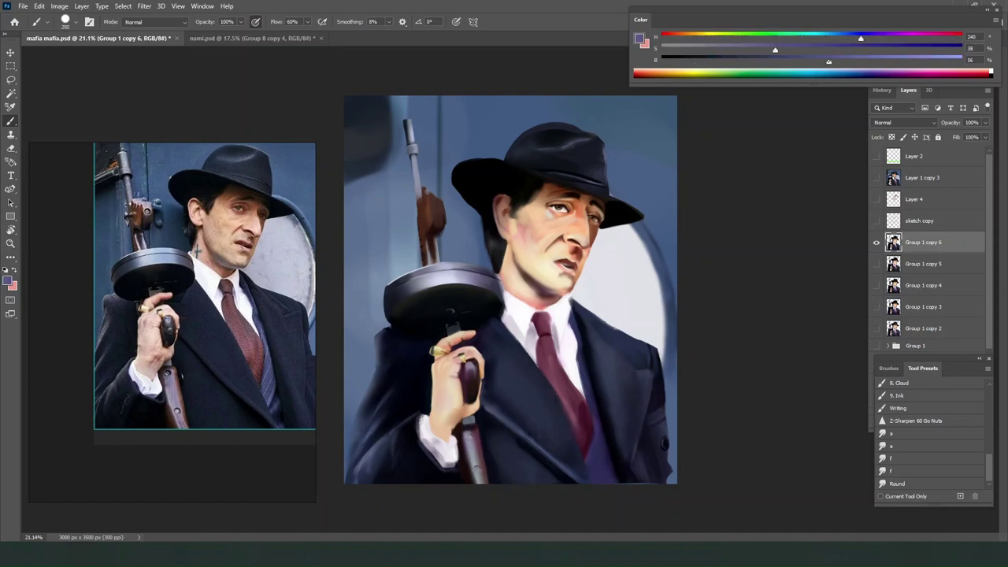
Lock the transparent pixels of Group 1 copy 6 and choose a pale lavender at hue 254, saturation 15%, brightness 89%.
alt+click(632, 372)
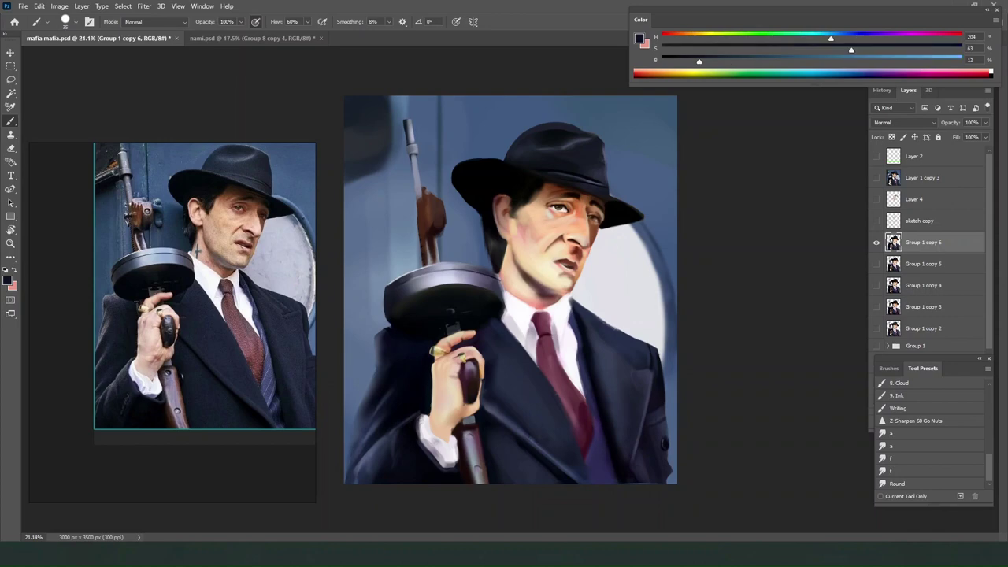
click(865, 73)
click(923, 242)
drag(884, 50, 706, 50)
key(bracketright)
key(bracketright)
key(bracketright)
key(bracketright)
key(bracketright)
key(bracketright)
key(bracketright)
key(bracketright)
key(bracketright)
key(bracketright)
key(bracketright)
key(bracketright)
key(bracketright)
key(bracketright)
key(bracketright)
key(bracketright)
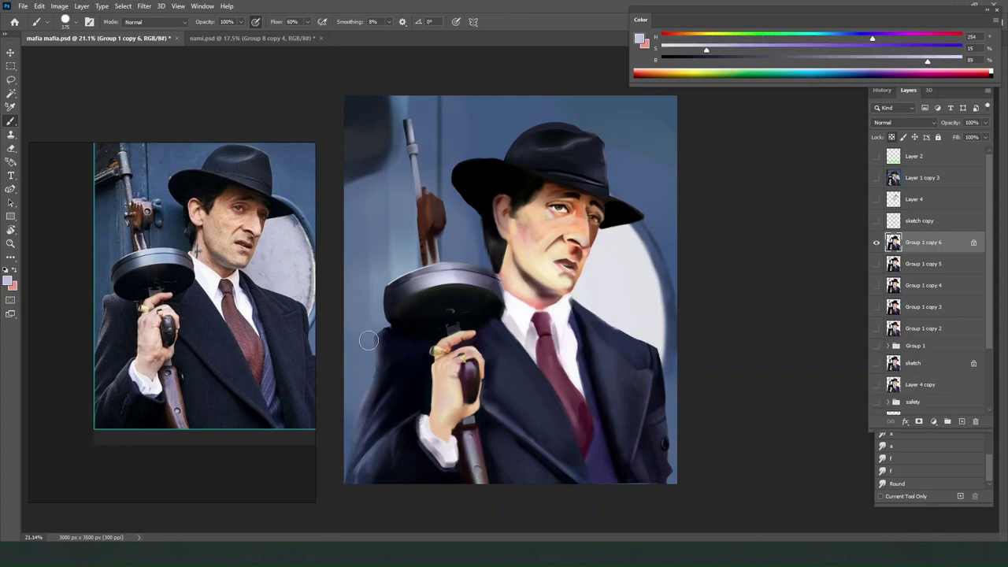
Add a Multiply layer clipped to Group 1 copy 6 and prepare a soft brush with brightness 8%.
click(951, 421)
right_click(544, 323)
scroll(531, 320, up, 10)
double_click(516, 296)
click(904, 123)
click(888, 162)
drag(928, 60, 685, 60)
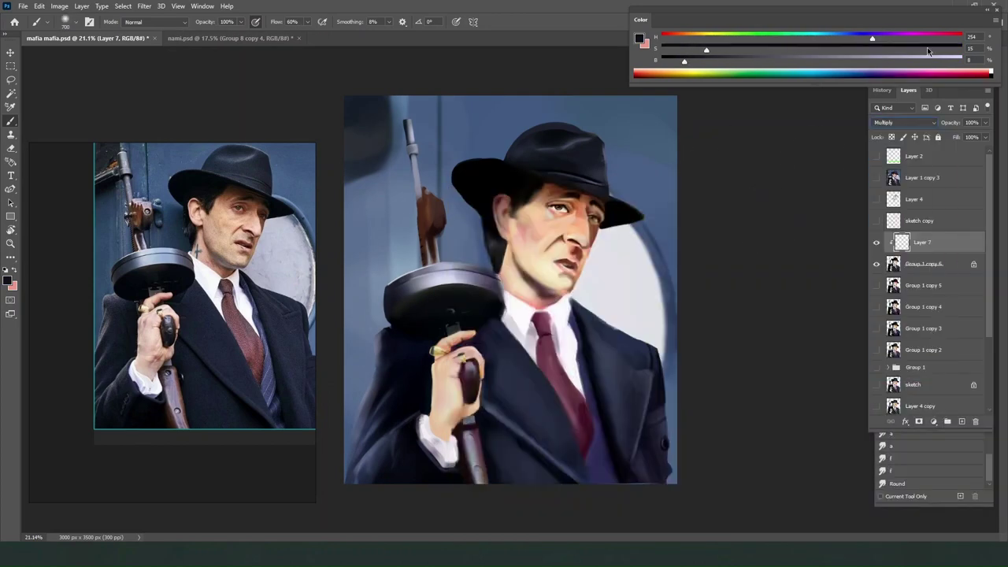
Shade the lower coat and sleeve with large soft near-black strokes on the Multiply layer, erasing excess shading near the face.
key(e)
mouse_move(578, 289)
mouse_down()
mouse_move(524, 297)
mouse_move(527, 261)
mouse_up()
key(b)
key(bracketright)
key(bracketright)
key(bracketright)
key(bracketright)
key(bracketright)
key(bracketright)
key(bracketright)
key(bracketright)
key(bracketright)
key(bracketright)
drag(381, 473, 506, 470)
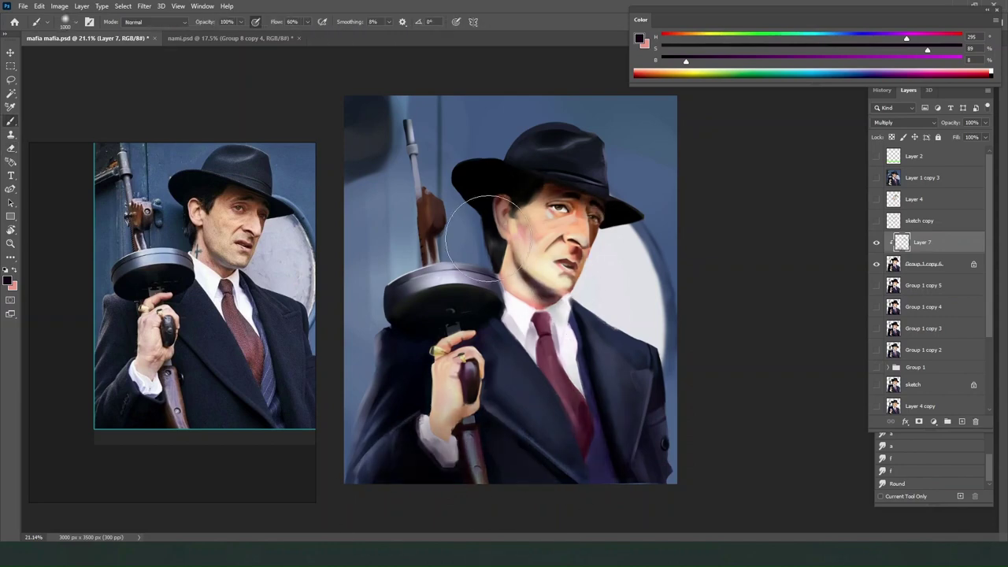
Darken the edge of the drum magazine with a smaller soft brush and erase excess shading around the cuff and stock.
key(bracketleft)
key(bracketleft)
key(bracketleft)
key(bracketleft)
key(bracketleft)
key(bracketleft)
key(bracketleft)
key(bracketleft)
key(bracketleft)
key(bracketleft)
key(bracketleft)
key(bracketleft)
drag(396, 294, 417, 289)
key(e)
mouse_move(439, 461)
mouse_down()
mouse_move(443, 414)
mouse_move(476, 470)
mouse_up()
key(b)
Mirror the canvas horizontally to check the balance of the shading, and restore its orientation.
key(bracketright)
key(bracketright)
key(ctrl+shift+h)
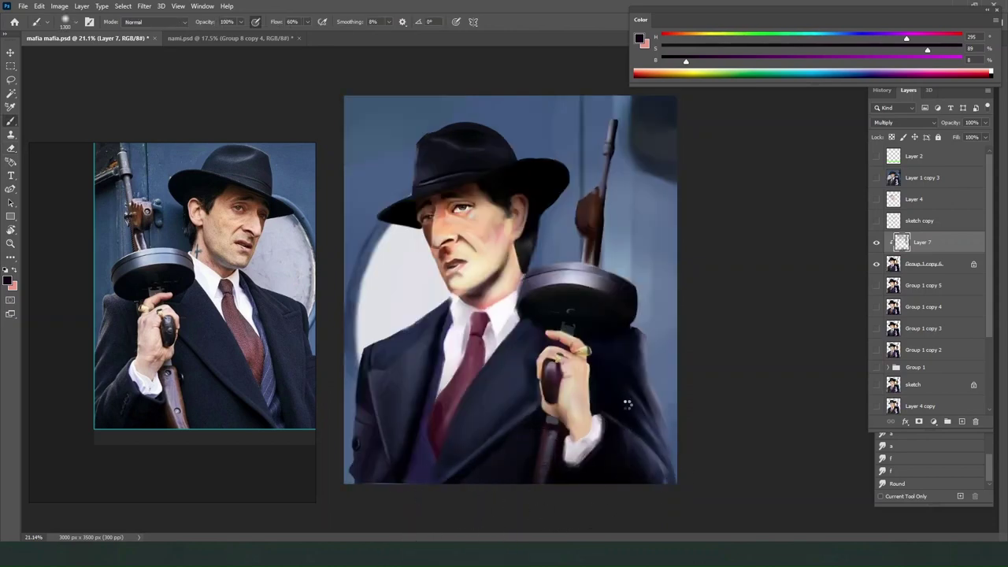
key(h)
key(e)
key(b)
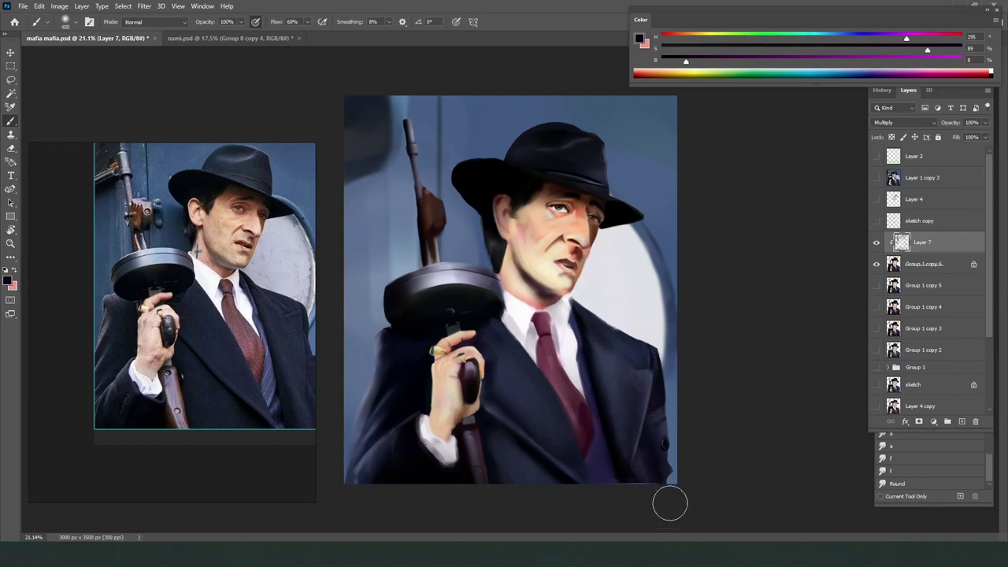
Add a clipped Color Dodge layer and brush a warm glow around the eyes with sampled skin tones.
click(962, 422)
alt+click(906, 253)
click(904, 122)
click(895, 218)
alt+click(558, 238)
key(bracketleft)
alt+click(565, 229)
drag(565, 224, 588, 204)
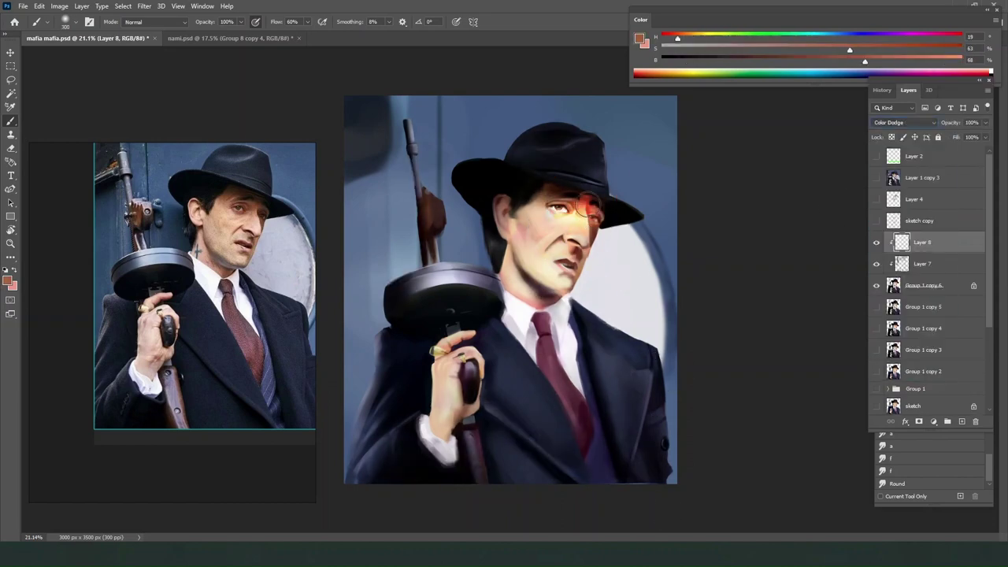
Brighten the cheek and ear on the Color Dodge layer with sampled warm skin tones.
alt+click(543, 250)
mouse_move(583, 260)
mouse_down()
mouse_move(572, 282)
mouse_move(572, 267)
mouse_up()
alt+click(513, 241)
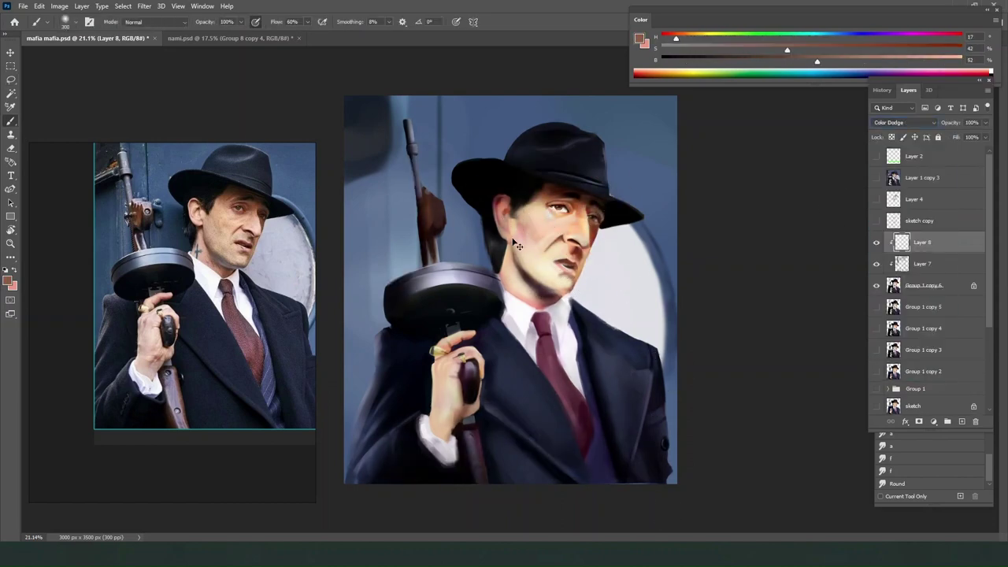
alt+click(540, 212)
drag(543, 207, 503, 235)
alt+click(504, 230)
alt+click(516, 275)
alt+click(512, 260)
key(e)
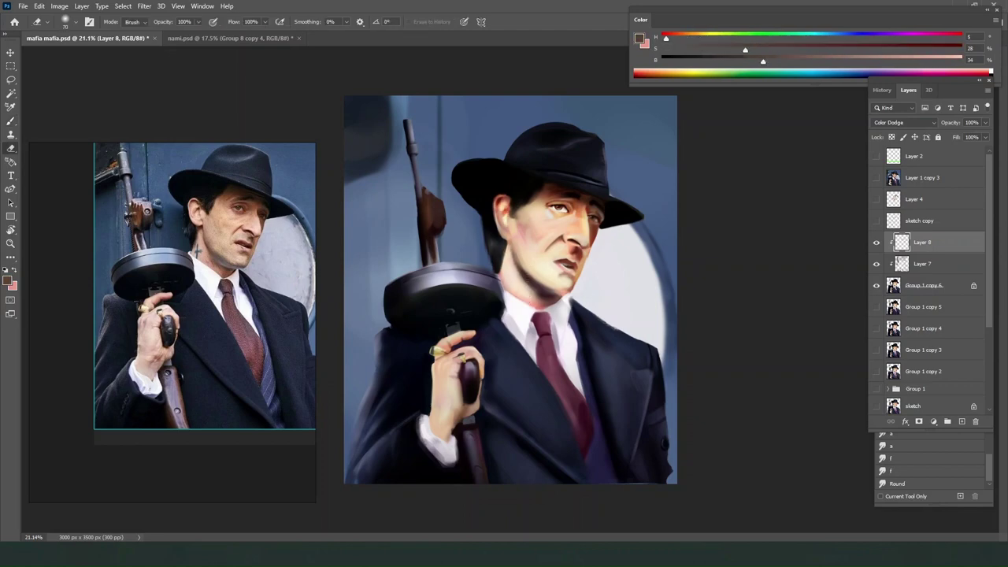
Add soft Color Dodge highlights to the drum magazine and the hat's crown using sampled dark tones.
key(b)
alt+click(516, 314)
drag(425, 276, 491, 277)
alt+click(453, 299)
drag(587, 142, 580, 156)
alt+click(603, 159)
key(bracketleft)
key(bracketleft)
alt+click(514, 149)
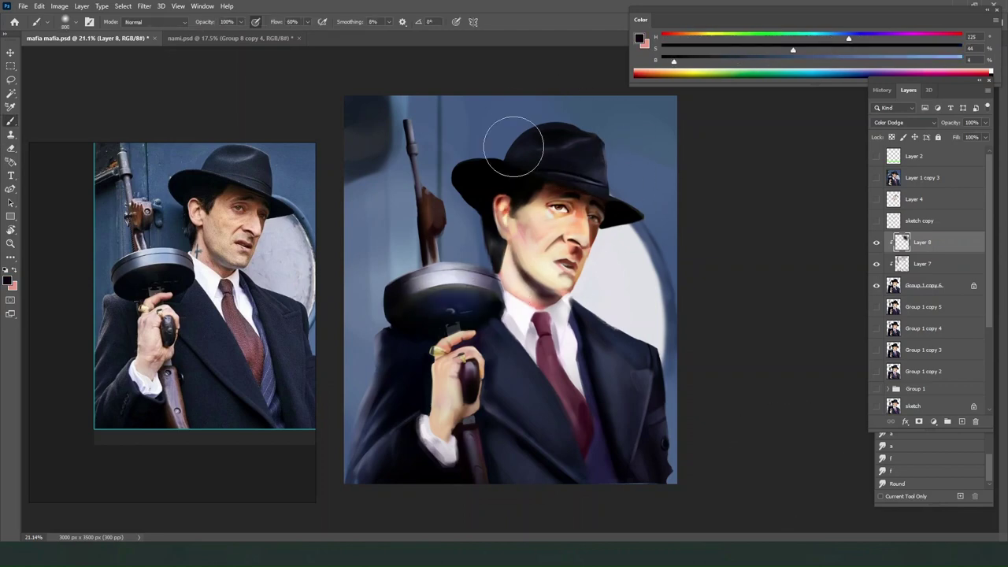
Lighten the coat's lapel and shoulder beside the tie with sampled navy on the Color Dodge layer.
alt+click(622, 355)
alt+click(614, 352)
drag(613, 352, 624, 384)
key(bracketleft)
key(bracketleft)
key(bracketleft)
alt+click(558, 349)
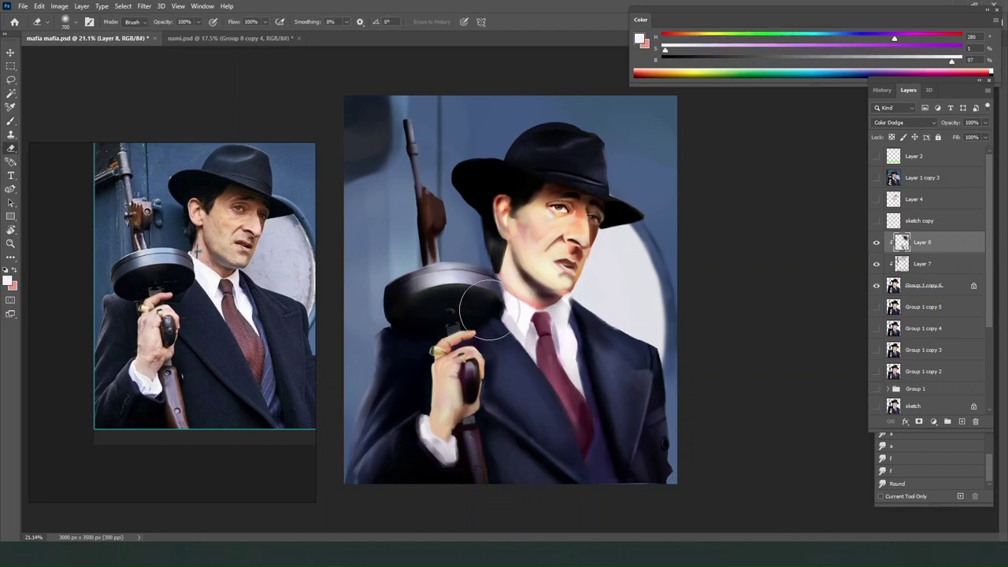
Compare the painting with and without Layer 7, and brighten the gun stock on Layer 8 with a sampled colour.
click(877, 264)
click(877, 264)
click(923, 264)
click(923, 242)
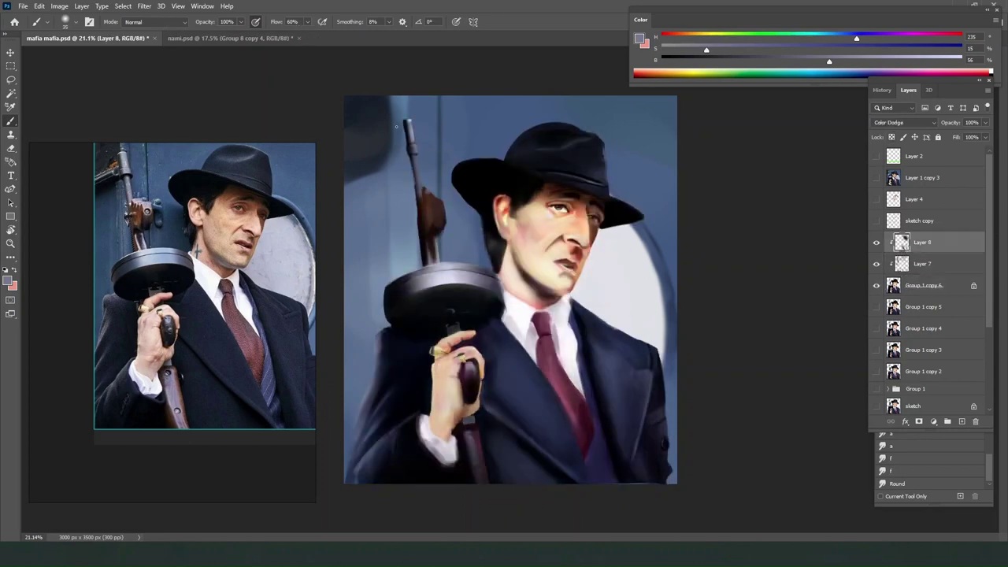
alt+click(470, 426)
drag(472, 433, 482, 473)
alt+click(434, 249)
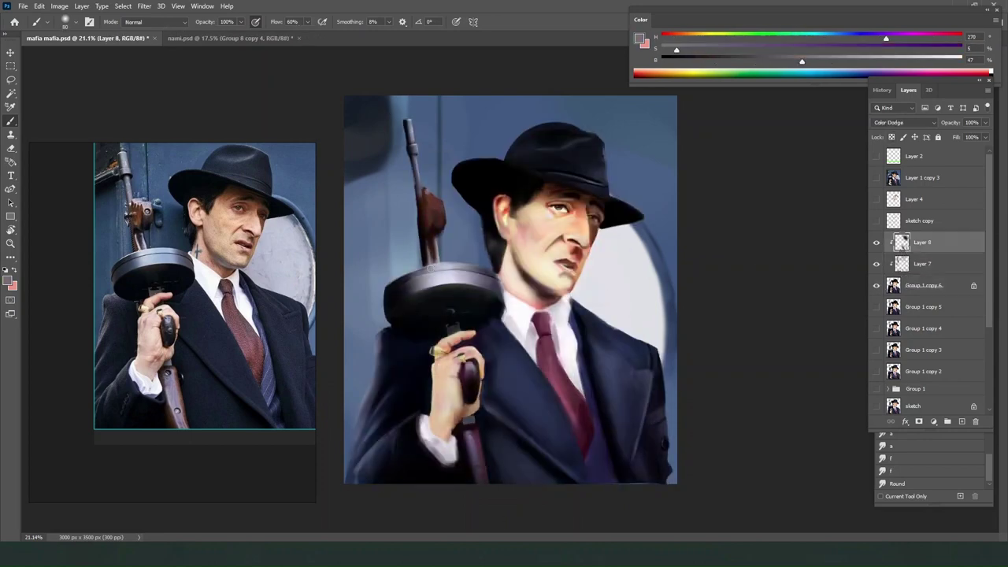
alt+click(493, 240)
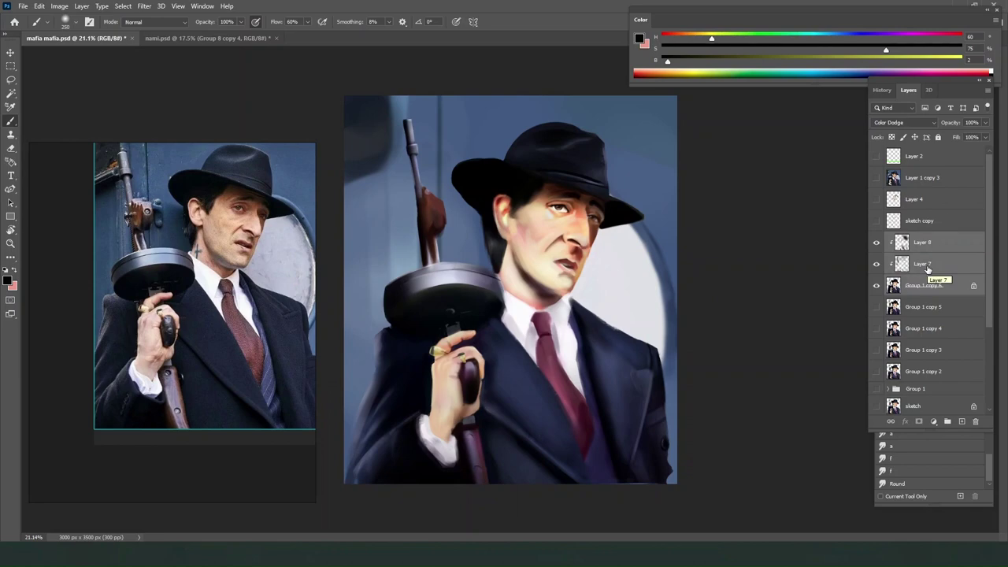
Merge Layer 8, Layer 7 and Group 1 copy 6, duplicate the merged layer and hide the original.
right_click(939, 264)
click(866, 391)
key(ctrl+j)
click(877, 264)
scroll(579, 151, up, 7)
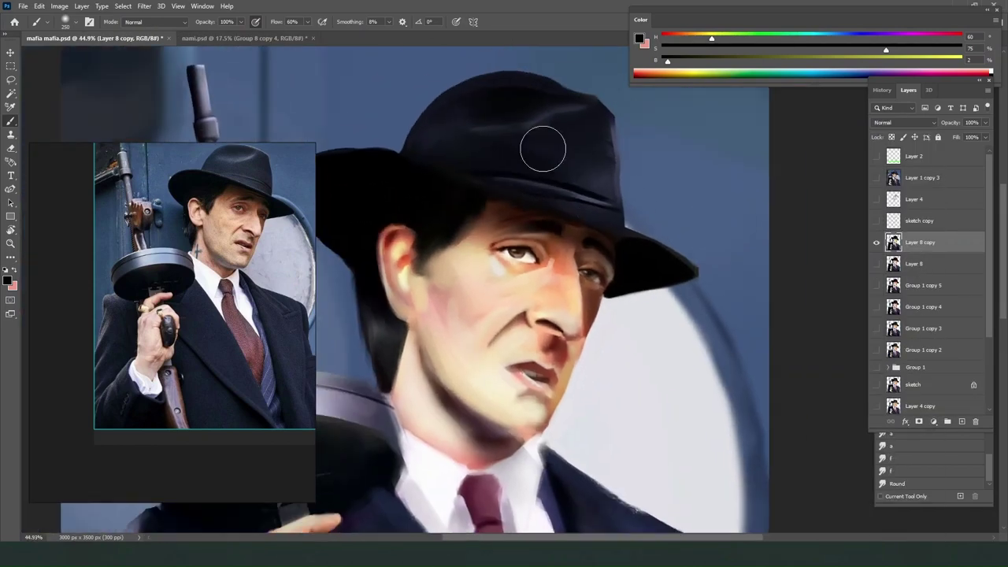
Blend the hat's shading with the Round smudge preset and sample a dark navy from the hat.
click(897, 483)
key(b)
alt+click(439, 170)
click(889, 369)
click(922, 369)
scroll(939, 444, up, 3)
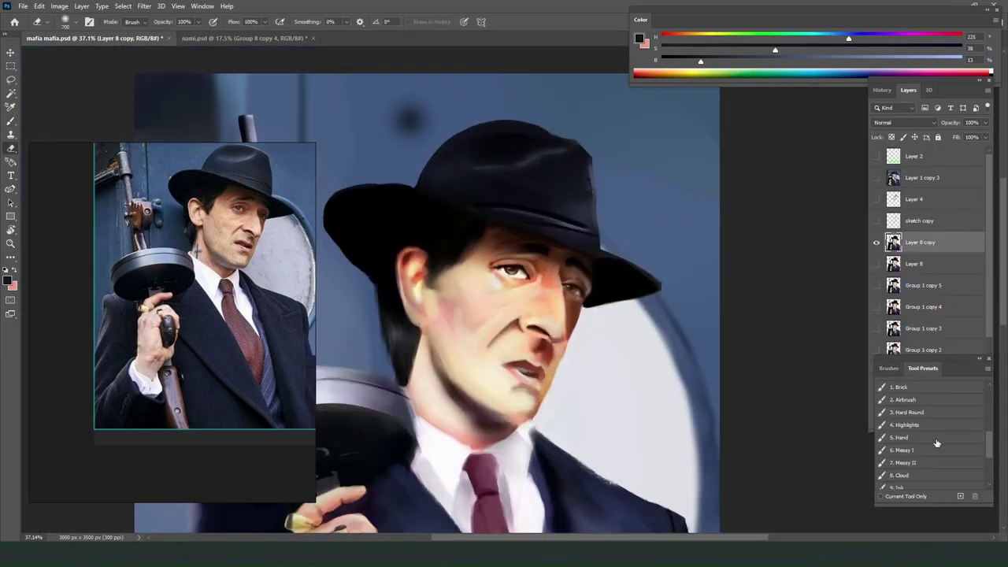
click(939, 444)
scroll(938, 444, down, 3)
drag(628, 296, 628, 310)
key(ctrl+z)
Paint a light blue highlight at hue 227, saturation 37% across the hat's crown crease and blend it with Round smudge.
click(888, 368)
scroll(908, 468, up, 5)
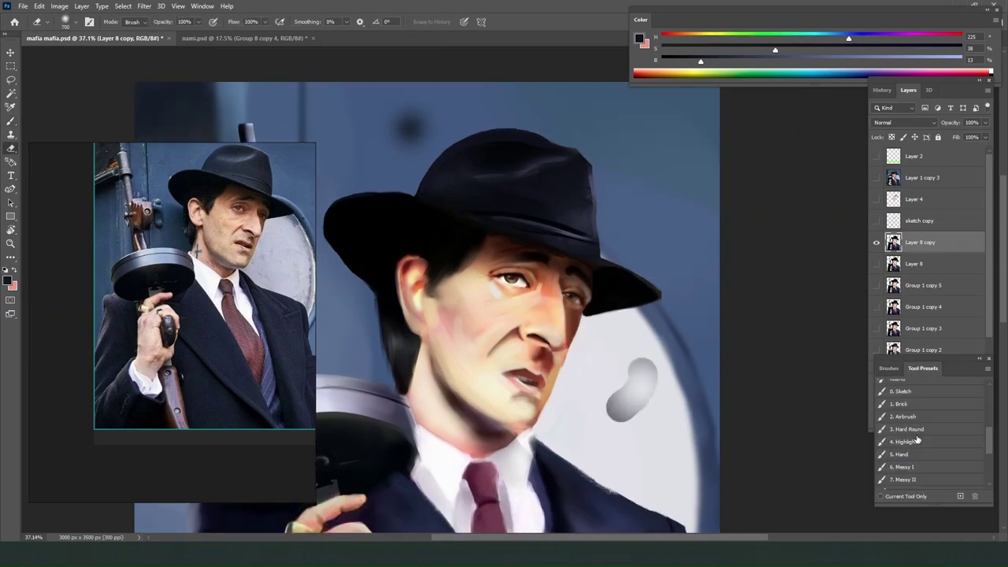
click(910, 419)
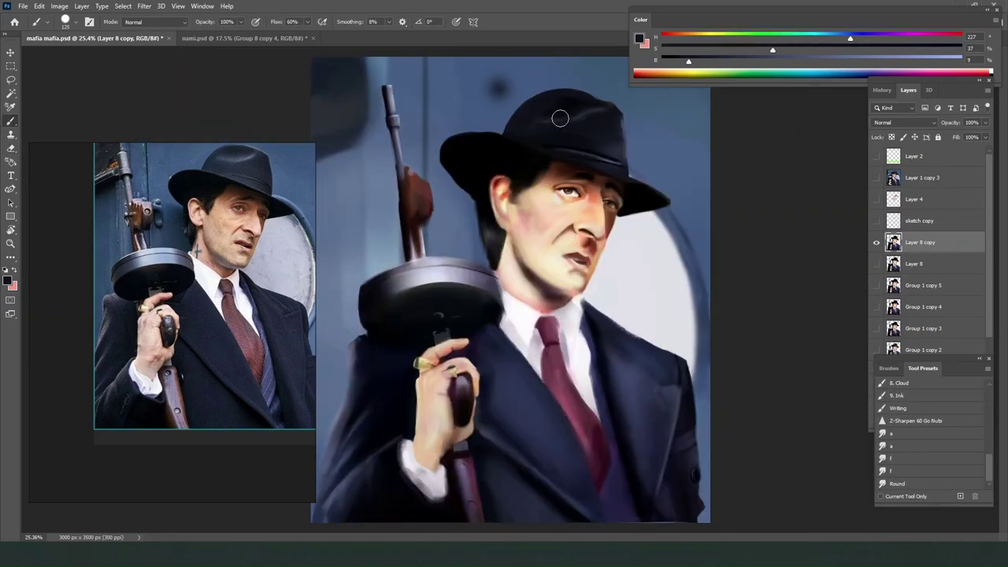
drag(689, 61, 887, 61)
key(bracketleft)
key(bracketleft)
key(bracketleft)
key(bracketleft)
key(bracketleft)
drag(537, 117, 595, 110)
click(887, 484)
key(b)
alt+click(536, 113)
alt+click(605, 126)
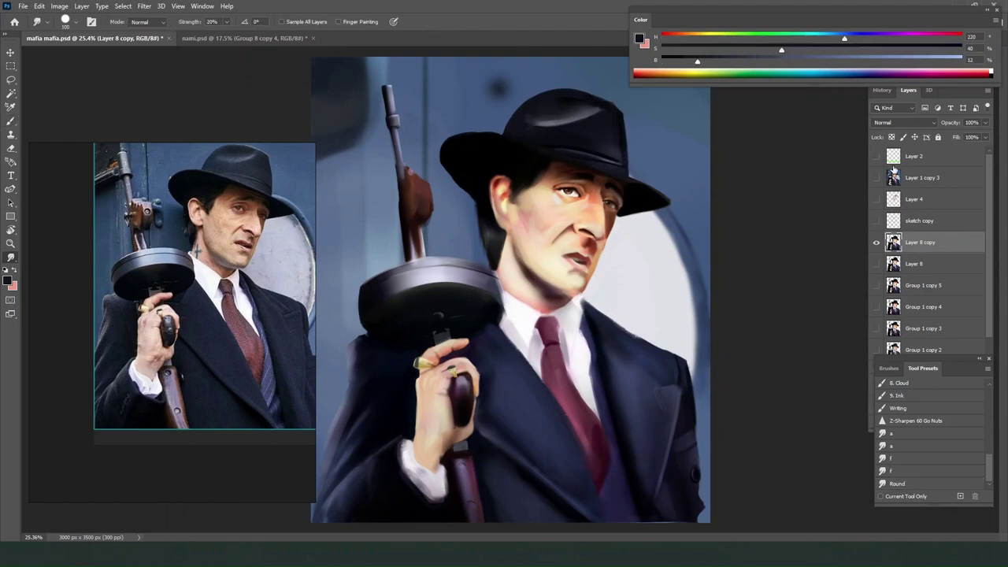
Add a thin light rim along the hat crown's upper edge and refine the crease highlight with sampled darks and Round smudge.
alt+click(520, 118)
mouse_move(509, 128)
mouse_down()
mouse_move(547, 97)
mouse_move(576, 92)
mouse_up()
alt+click(587, 109)
drag(814, 60, 900, 61)
drag(546, 122, 596, 113)
click(887, 483)
alt+click(600, 106)
alt+click(586, 110)
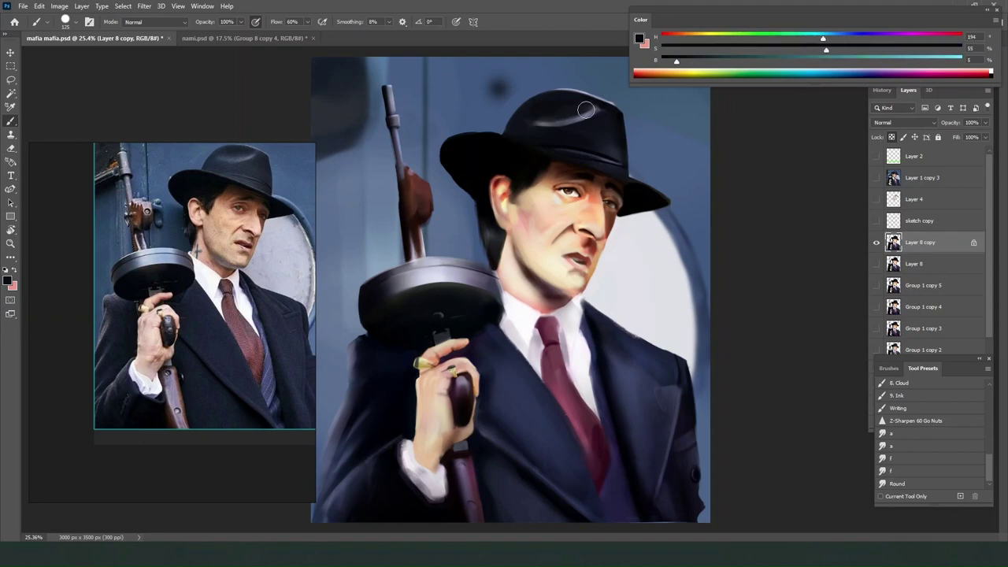
Paint a light rim down the side of the hat's crown and sample a dark navy beside it.
scroll(640, 197, up, 1)
drag(688, 60, 938, 60)
click(698, 48)
drag(619, 107, 627, 176)
alt+click(619, 119)
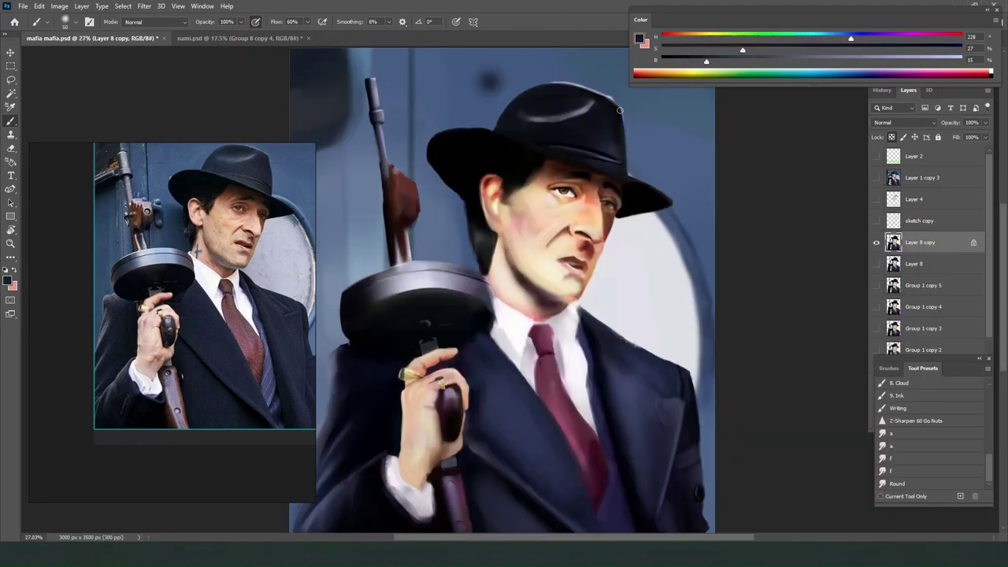
Paint a thin light blue highlight at hue 228, saturation 21%, brightness 76% along the front edge of the hat's brim.
click(889, 369)
click(901, 412)
click(922, 369)
alt+click(552, 144)
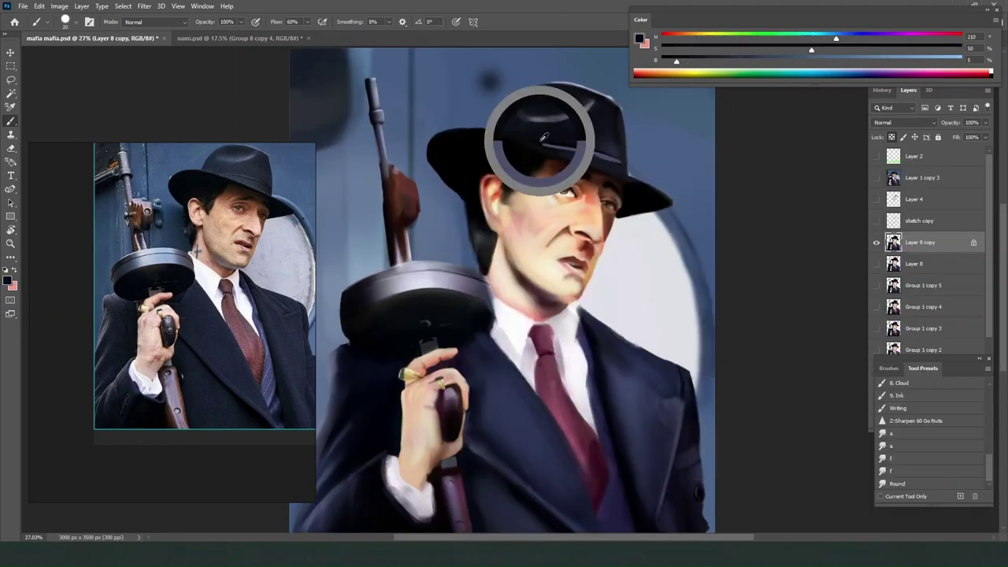
alt+click(584, 169)
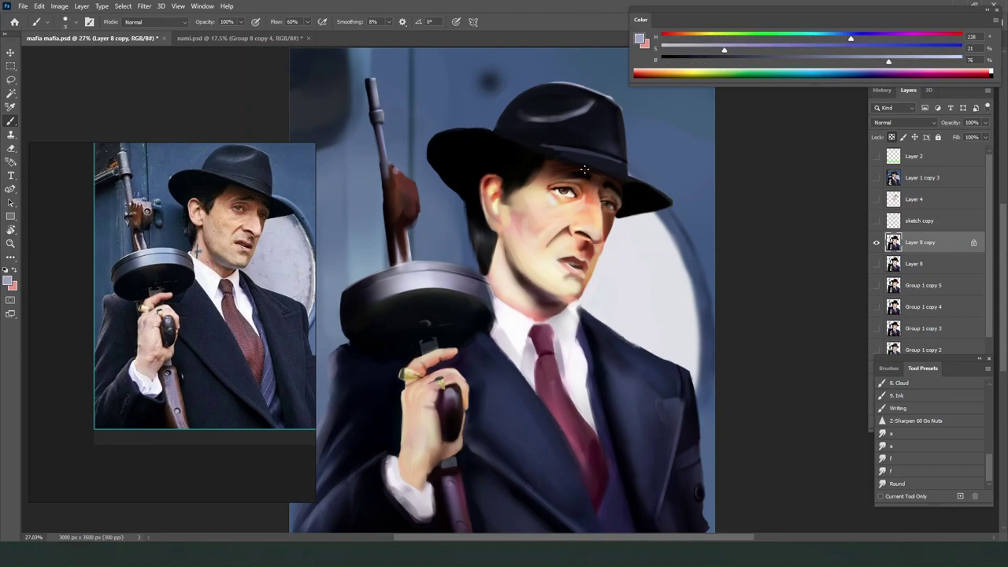
alt+click(569, 163)
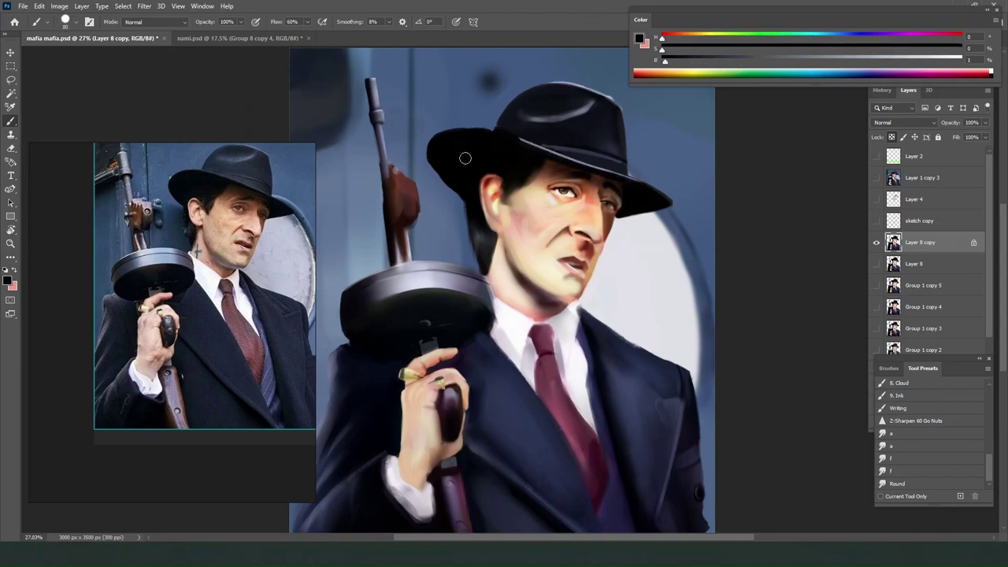
Unlock the layer's transparent pixels, reshape the hat's brim with near-black and smooth its edge with the Round smudge preset.
click(892, 137)
key(bracketright)
key(bracketright)
mouse_move(486, 134)
mouse_down()
mouse_move(459, 135)
mouse_move(602, 167)
mouse_up()
click(897, 484)
key(b)
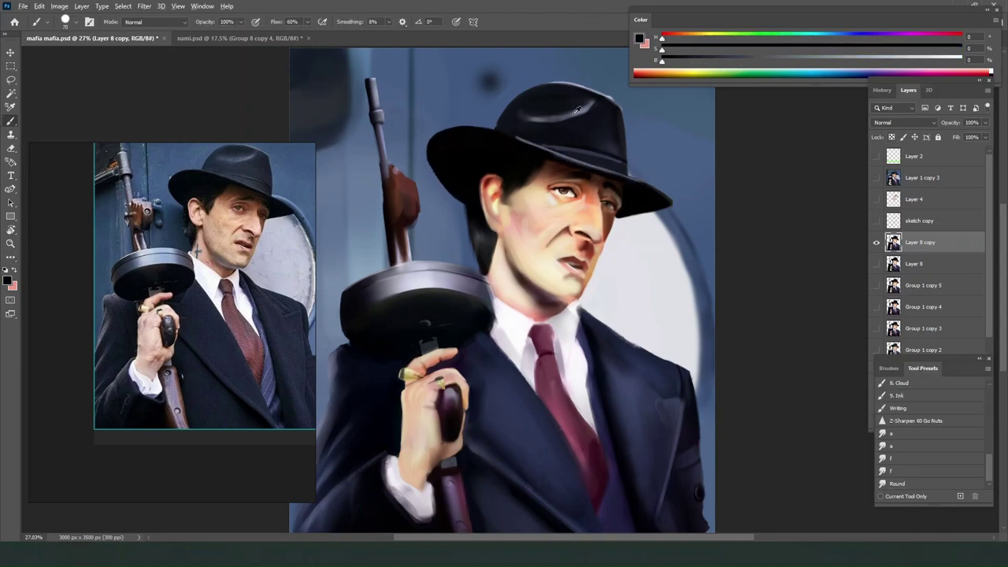
Lock transparent pixels and paint a brightened sampled tone along the back brim's upper edge, blending it with Round smudge.
click(891, 137)
alt+click(585, 167)
drag(430, 153, 483, 130)
drag(803, 61, 908, 60)
click(897, 484)
key(b)
alt+click(456, 159)
drag(433, 150, 488, 130)
Paint the hat's crown navy with a colour sampled from the reference photo and restore its dark side with sampled darks.
alt+drag(228, 174, 223, 167)
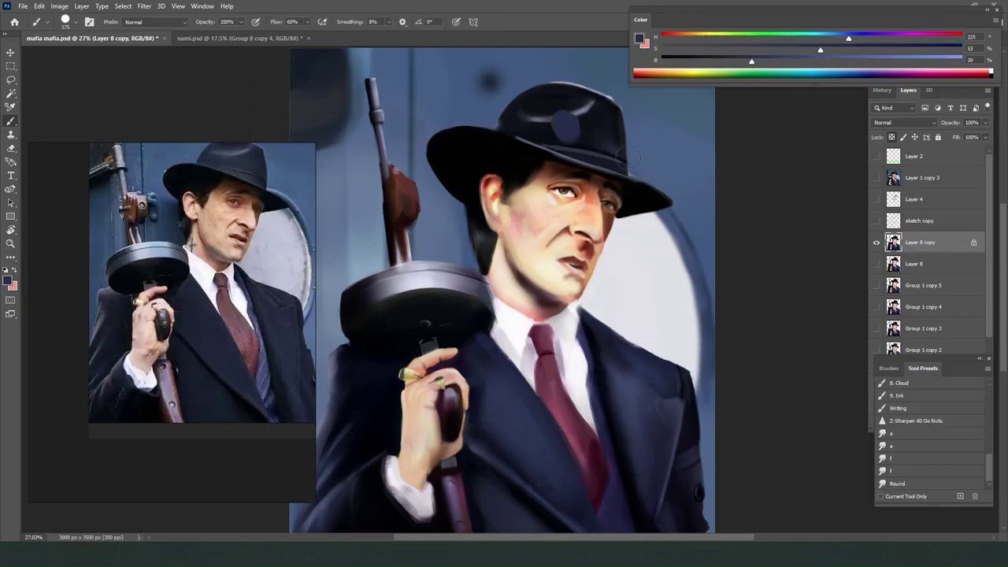
key(bracketright)
key(bracketright)
key(bracketright)
key(bracketright)
mouse_move(557, 115)
mouse_down()
mouse_move(607, 138)
mouse_move(630, 118)
mouse_up()
alt+click(617, 132)
alt+click(578, 139)
key(bracketleft)
key(bracketleft)
key(bracketleft)
right_click(583, 140)
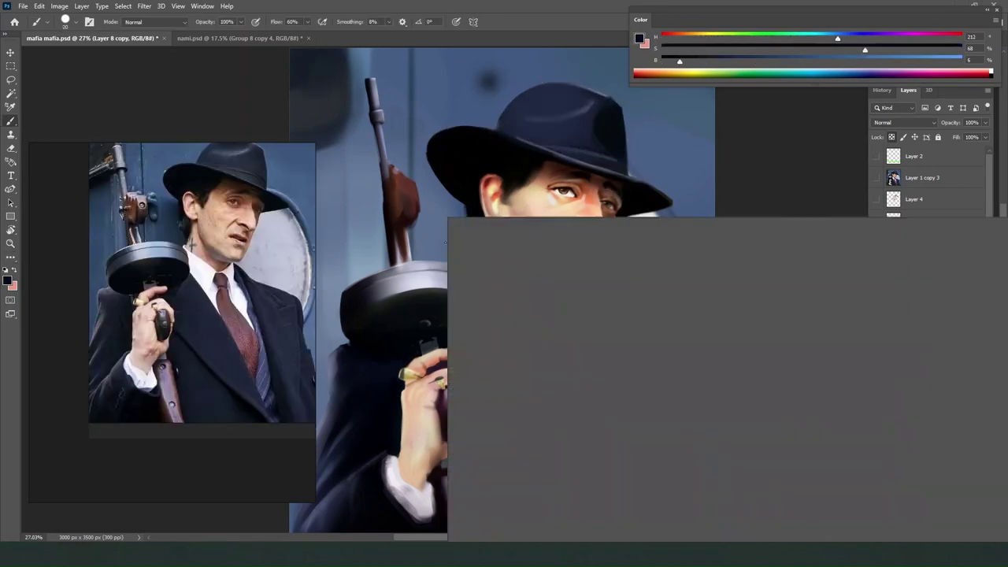
Brighten a sampled hat colour and paint a soft bluish-grey highlight across the crown's crease.
click(612, 126)
alt+click(612, 126)
drag(732, 60, 894, 61)
click(864, 37)
drag(523, 122, 591, 101)
key(bracketleft)
alt+click(544, 98)
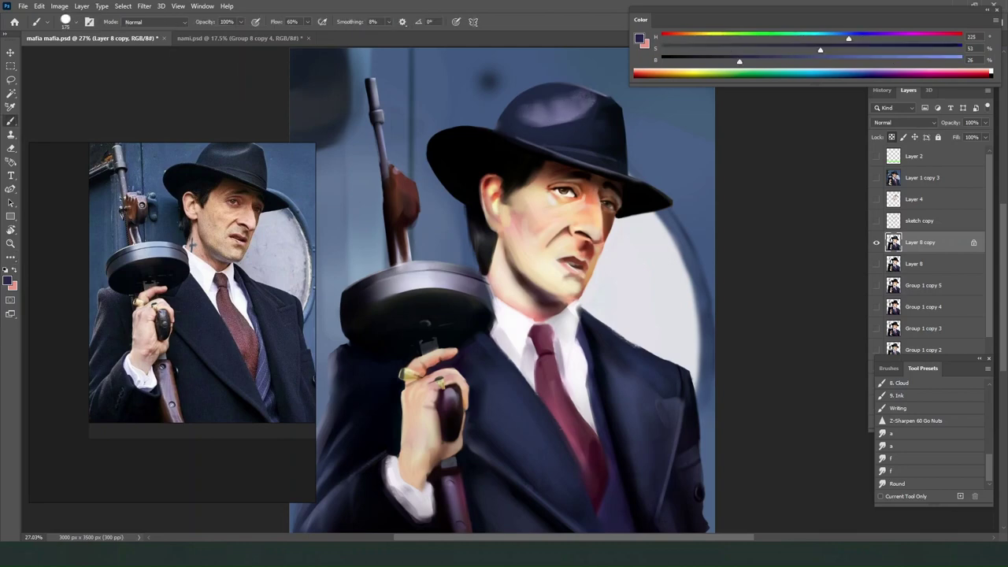
Refine the crown's crease highlight with tones sampled from the hat, reducing the brush size for the finer shading.
scroll(229, 189, up, 3)
alt+click(536, 94)
mouse_move(526, 109)
mouse_down()
mouse_move(551, 83)
mouse_move(591, 112)
mouse_up()
alt+click(559, 112)
alt+click(556, 126)
key(bracketleft)
key(bracketleft)
key(bracketleft)
Detail the hat's band and brim edge with small strokes of sampled light and dark blues.
alt+click(556, 142)
alt+click(609, 98)
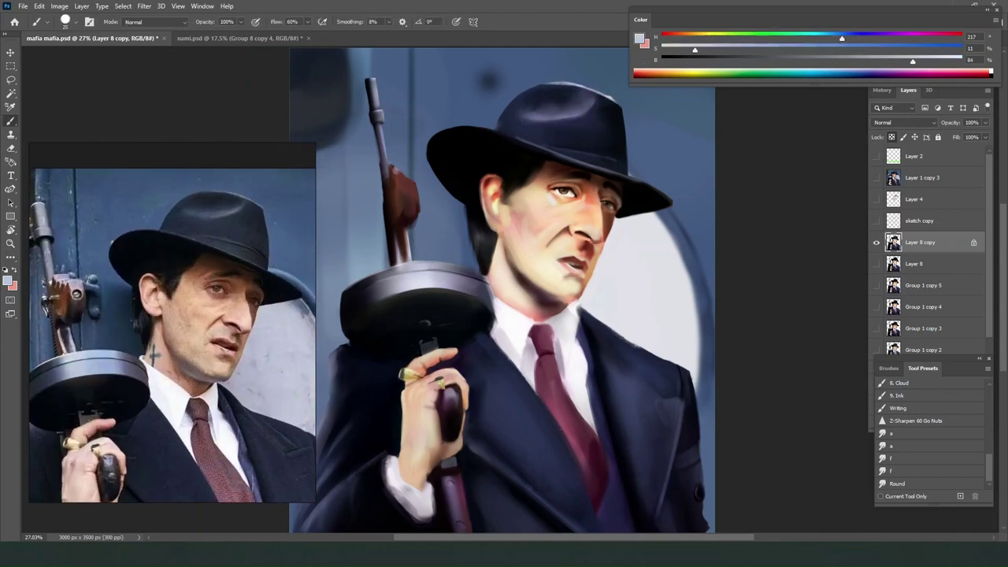
alt+click(559, 150)
alt+click(570, 145)
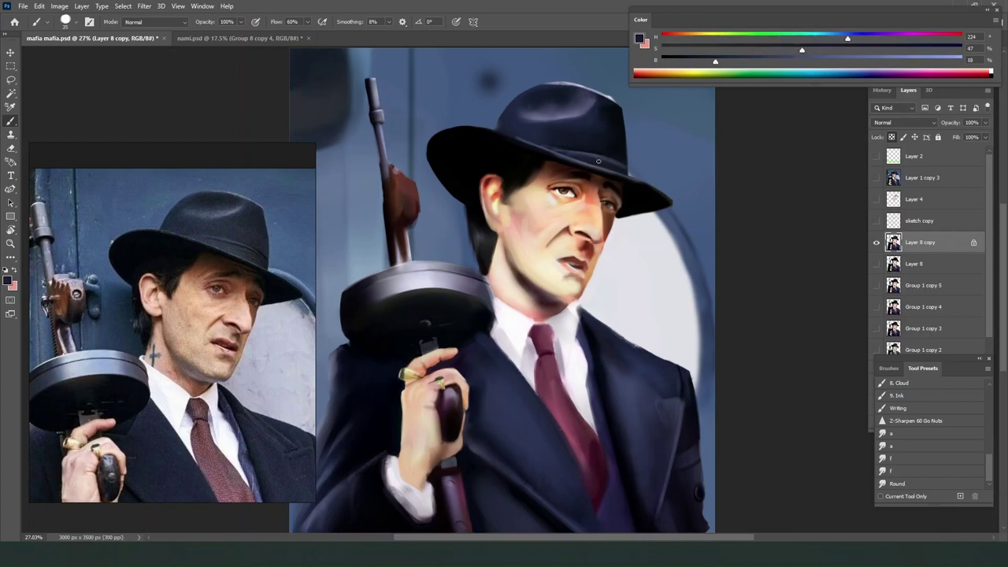
alt+click(464, 171)
drag(493, 128, 522, 140)
Unlock the layer's transparent pixels and blend the hat crown's light rim with the Round smudge preset.
scroll(583, 265, down, 6)
scroll(579, 126, up, 7)
key(e)
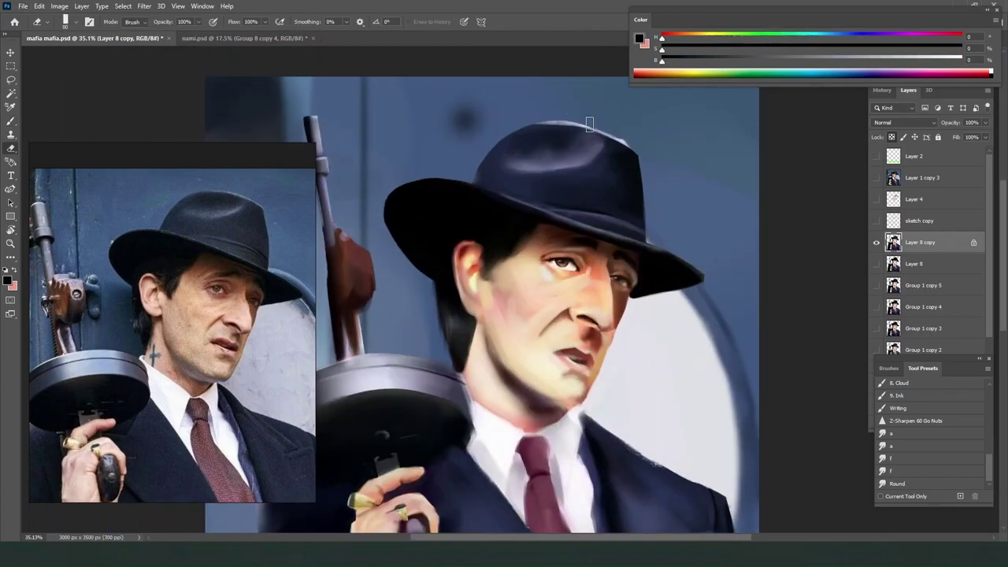
key(b)
alt+click(661, 454)
click(893, 137)
click(898, 483)
scroll(603, 150, up, 6)
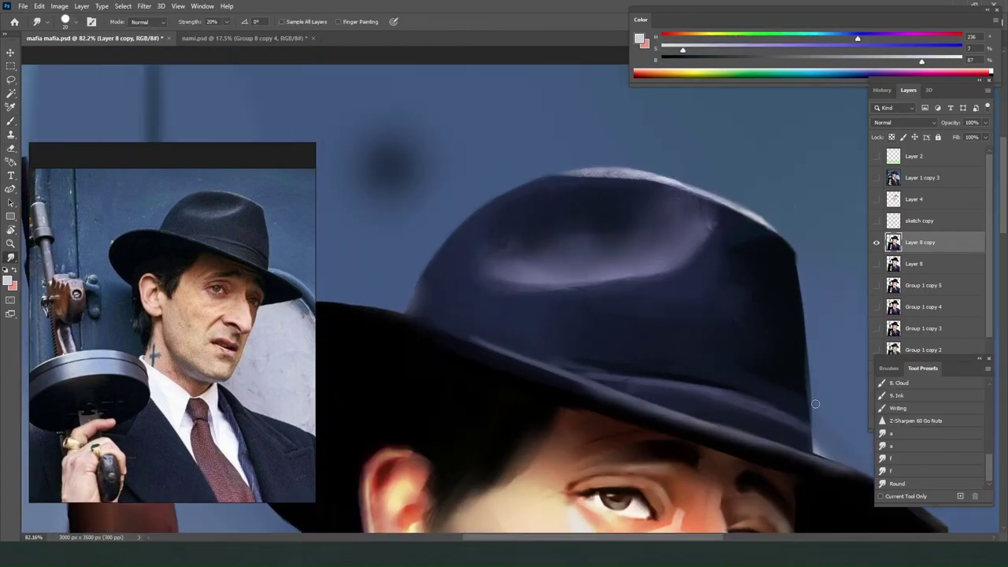
Deepen the hat band's shadow with a sampled dark tone and smooth the brim's edges with the Smudge tool.
scroll(625, 234, down, 4)
key(b)
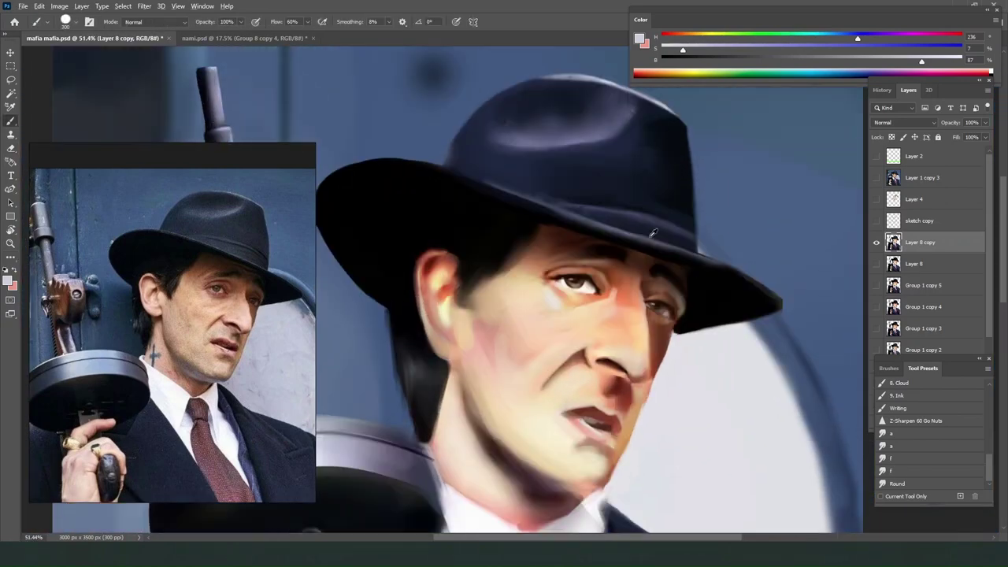
alt+click(653, 233)
key(r)
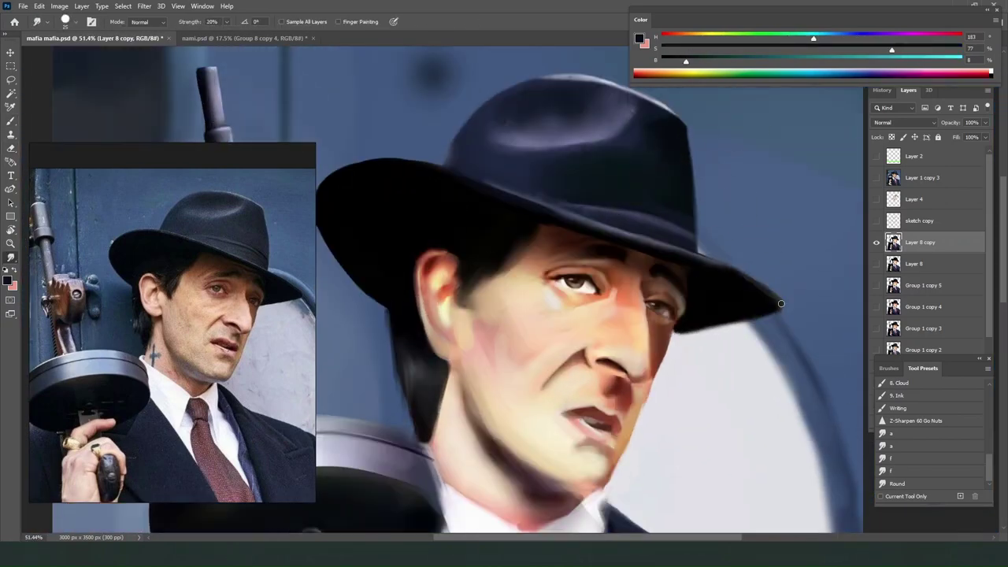
alt+click(781, 303)
key(b)
scroll(390, 305, down, 2)
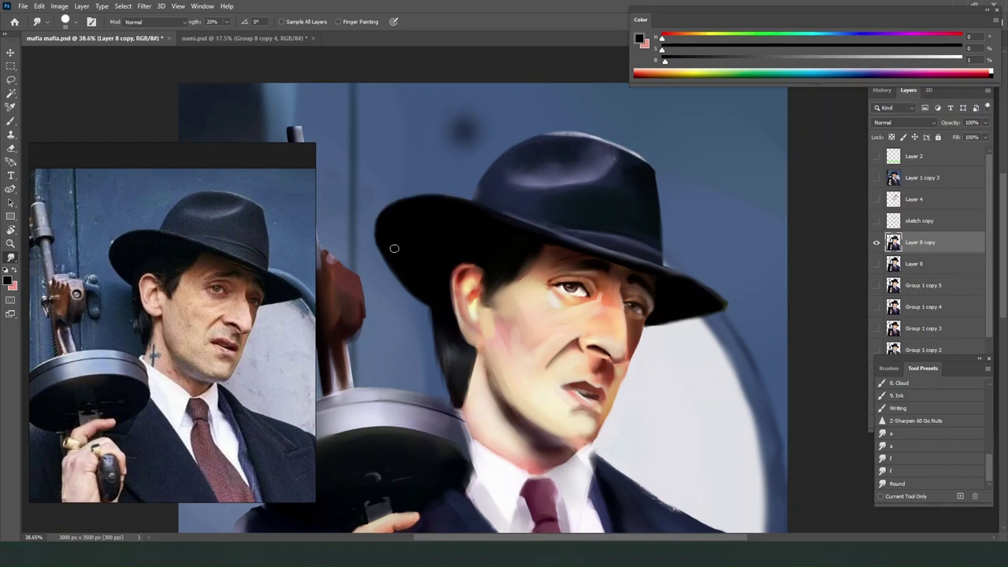
key(b)
Paint a grey highlight in the hair behind the ear and break it up with sampled black strokes.
key(ctrl+0)
scroll(488, 222, up, 2)
click(889, 369)
click(923, 368)
scroll(465, 308, up, 1)
drag(460, 286, 470, 335)
alt+click(452, 266)
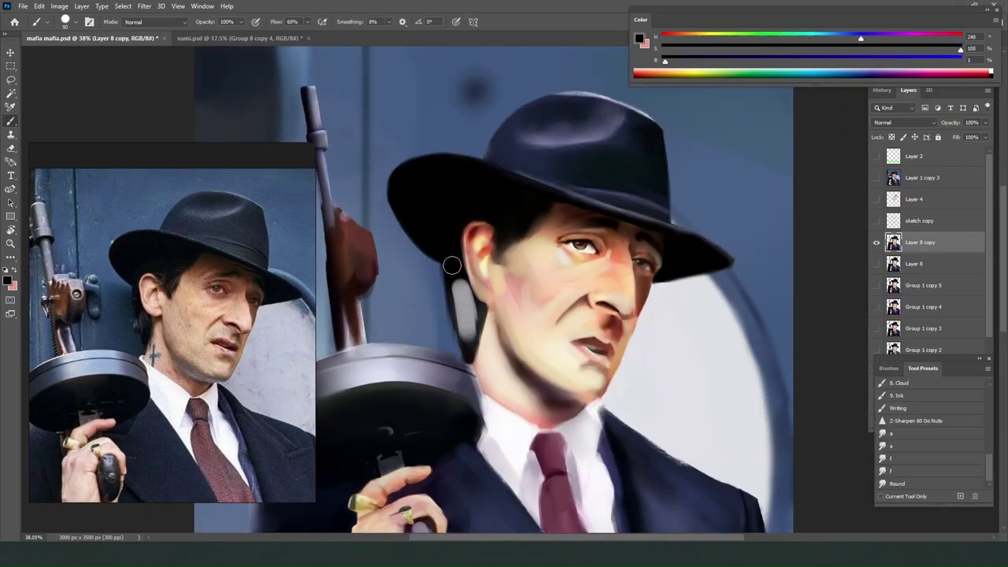
alt+click(464, 304)
drag(452, 266, 464, 311)
alt+click(451, 275)
Erase along the outer edge of the hair behind the ear and retouch the neck with sampled skin tones.
key(e)
drag(465, 359, 455, 323)
key(b)
alt+click(485, 335)
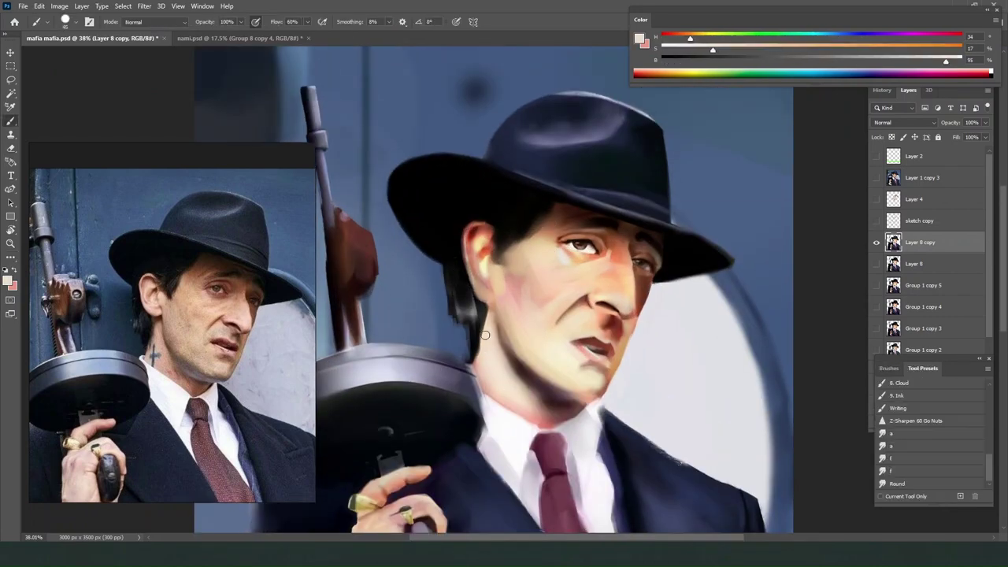
alt+click(512, 364)
Darken the underside of the gun's drum magazine and shade the coat beside the collar with sampled navy.
alt+click(461, 386)
scroll(473, 362, down, 2)
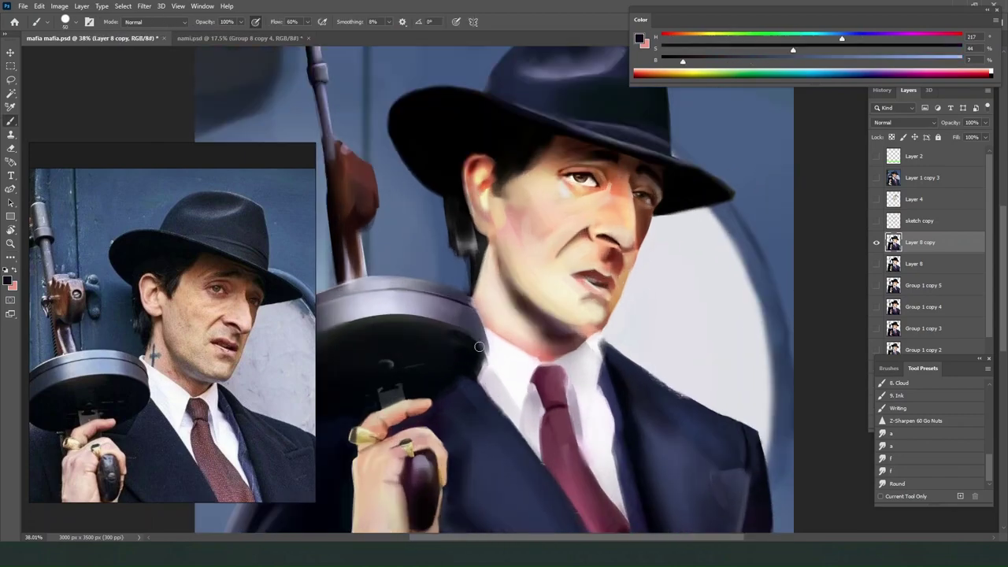
drag(463, 339, 397, 322)
alt+click(470, 398)
alt+click(485, 388)
key(bracketright)
key(bracketright)
key(bracketright)
key(ctrl+0)
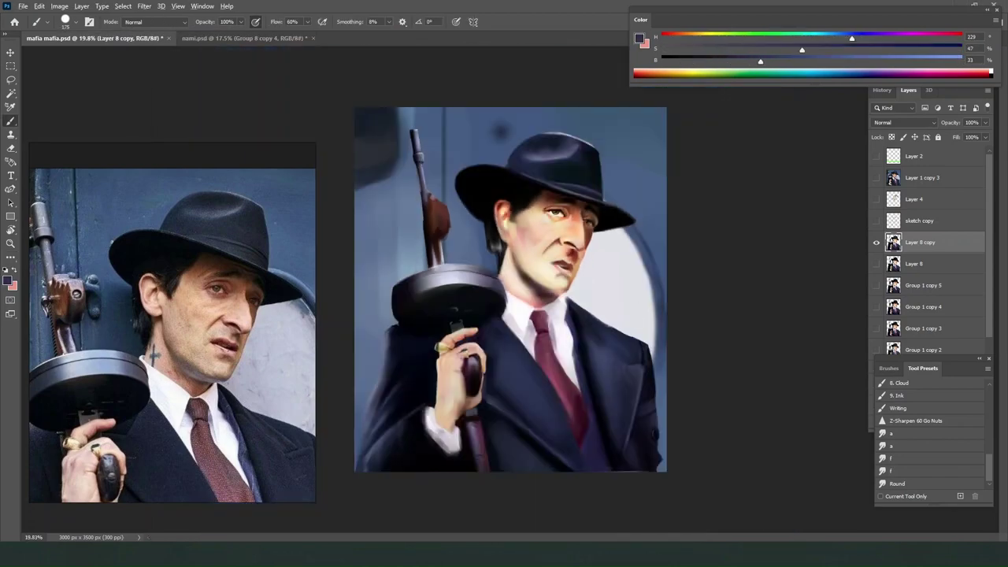
Create a new layer clipped to Layer 8 copy, sample a dark hat tone and change the layer's blend mode.
scroll(526, 346, up, 3)
drag(574, 234, 624, 313)
click(962, 421)
alt+click(925, 254)
alt+click(630, 193)
click(904, 123)
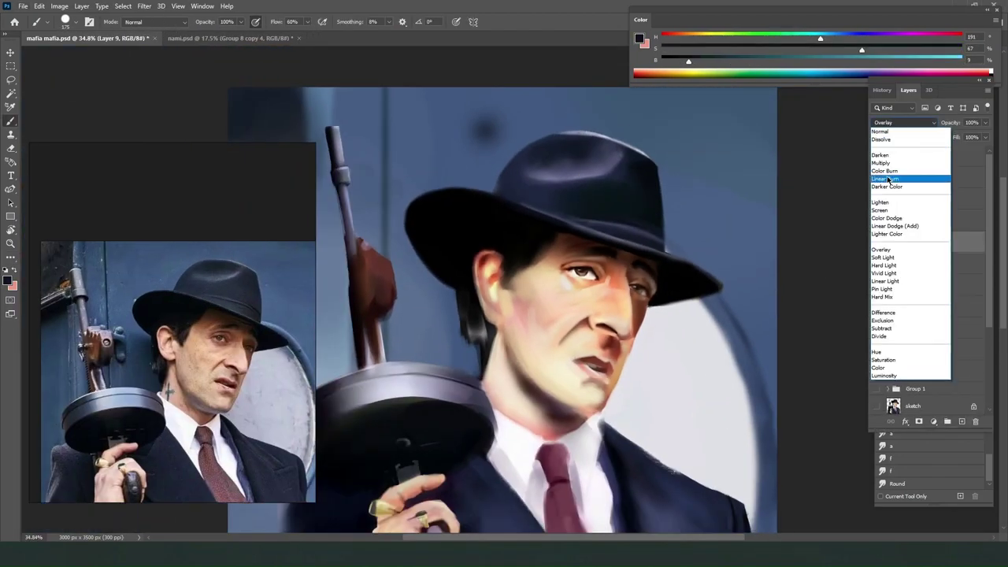
click(890, 273)
Sample the hat's dark blue with a larger brush and try other blend modes on Layer 9.
alt+click(622, 185)
key(bracketright)
key(bracketright)
key(bracketright)
key(bracketright)
key(bracketright)
key(bracketright)
key(bracketright)
click(904, 122)
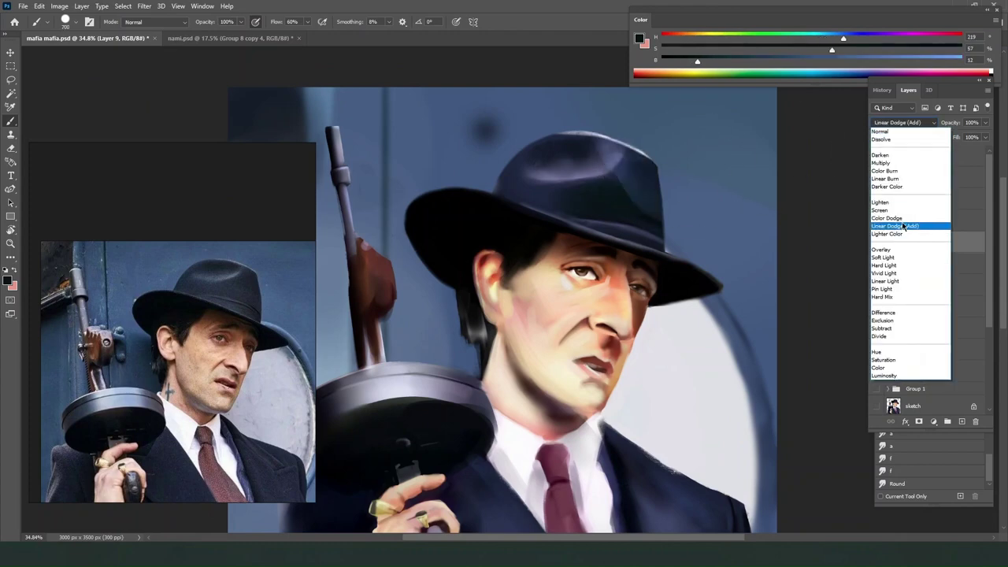
click(898, 364)
Sample the background blue, choose another blend mode for Layer 9 and dab the colour beside the hat.
alt+click(679, 182)
scroll(680, 182, down, 3)
click(904, 122)
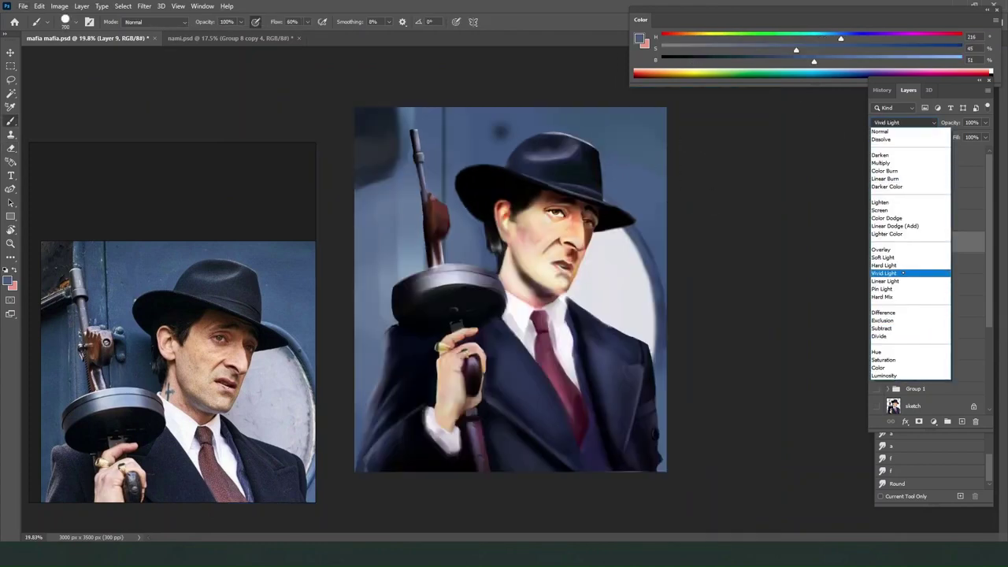
click(897, 335)
click(630, 123)
key(bracketleft)
key(bracketleft)
Add another clipped layer above Layer 9, set it to Multiply and pick a dark, highly saturated purple.
click(961, 421)
alt+click(924, 254)
click(904, 122)
click(898, 163)
drag(840, 38, 907, 38)
drag(796, 50, 918, 49)
drag(814, 60, 698, 60)
Change the brush settings for painting on Layer 10 and sample a light skin tone near the ear.
scroll(509, 272, up, 4)
right_click(522, 218)
click(544, 221)
click(440, 362)
alt+click(515, 208)
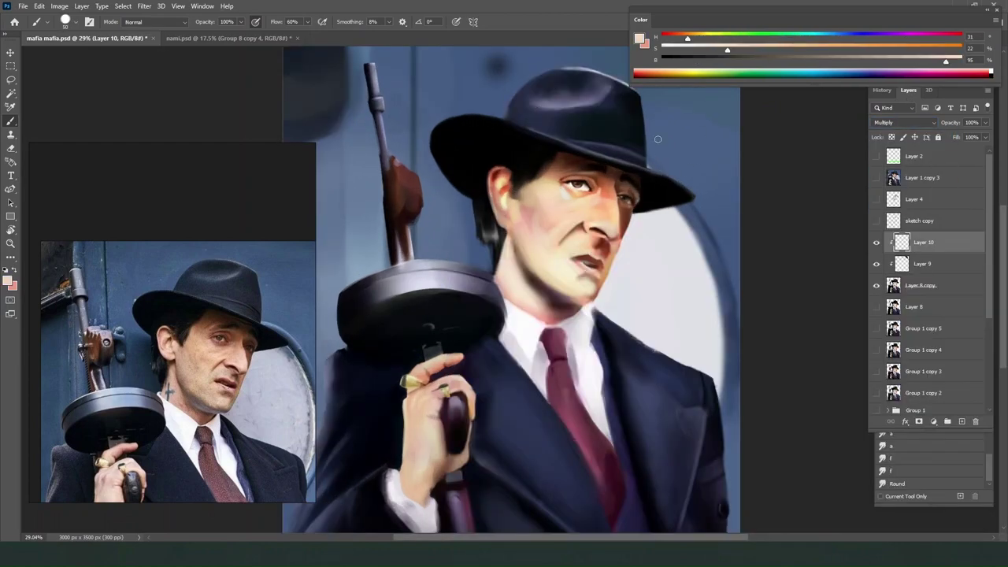
right_click(492, 201)
Select Layer 8 copy and repaint the earlobe and inner ear with sampled skin tones.
click(920, 285)
click(927, 484)
click(890, 368)
click(922, 369)
alt+click(554, 258)
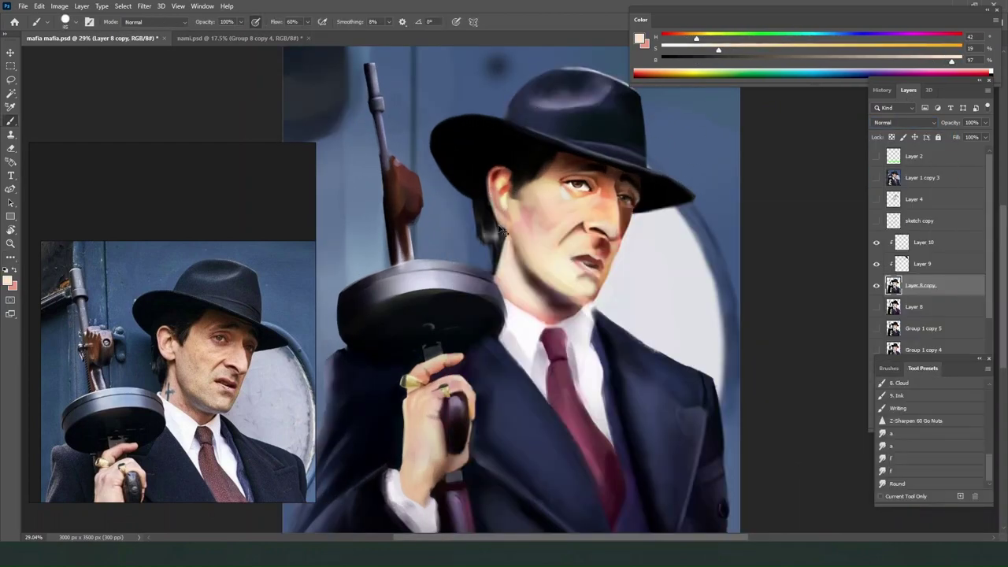
alt+click(497, 179)
mouse_move(499, 224)
mouse_down()
mouse_move(491, 188)
mouse_move(497, 211)
mouse_up()
alt+click(503, 200)
Enlarge the brush, sample a near-black brown from the temple hair and darken the hair under the hat.
key(bracketright)
key(bracketright)
key(bracketright)
key(bracketright)
key(bracketright)
key(bracketright)
key(bracketright)
key(bracketright)
alt+click(520, 166)
scroll(516, 181, down, 5)
scroll(197, 347, down, 4)
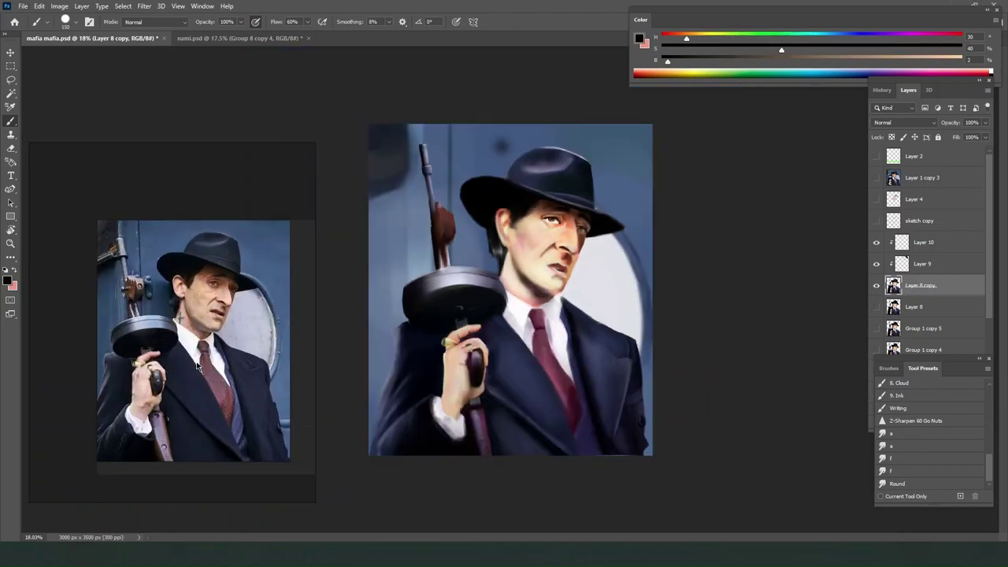
Add a clipped layer above Layer 10 and repaint the gun-side coat sleeve with muted lavender (H 246, S 15, B 74) and sampled near-black navy.
scroll(510, 290, up, 1)
click(924, 242)
click(961, 421)
alt+click(943, 252)
right_click(449, 217)
drag(687, 37, 858, 38)
drag(668, 61, 883, 61)
drag(781, 49, 743, 50)
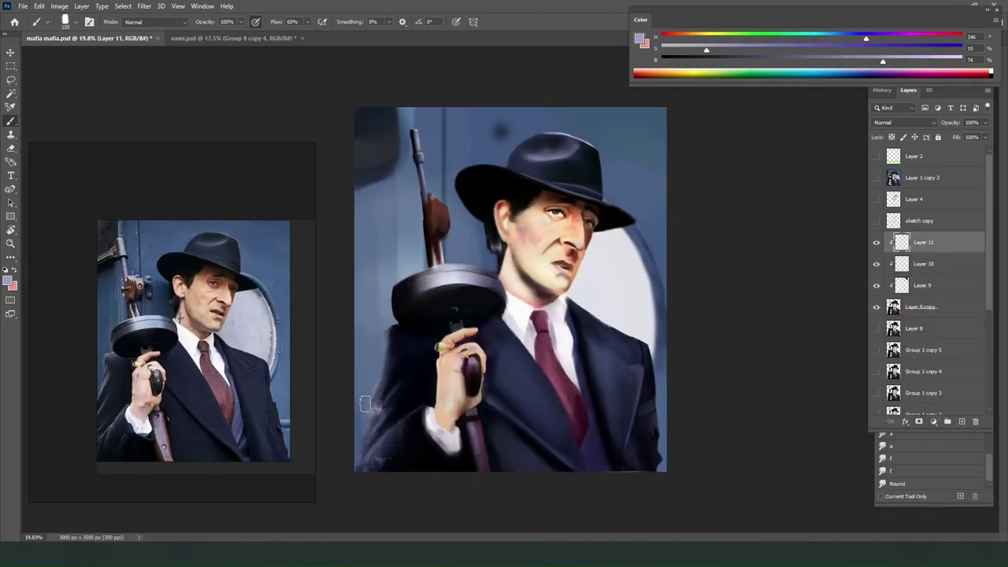
alt+click(374, 436)
scroll(598, 304, up, 1)
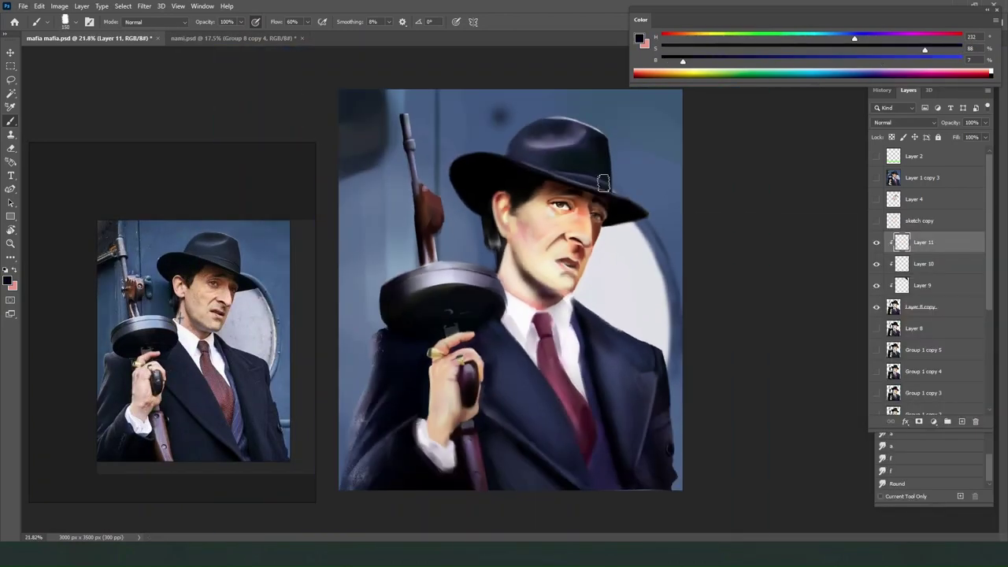
Merge Layer 8 copy with the clipped layers above it into Layer 11 and duplicate the merged layer.
click(921, 307)
right_click(922, 306)
click(851, 279)
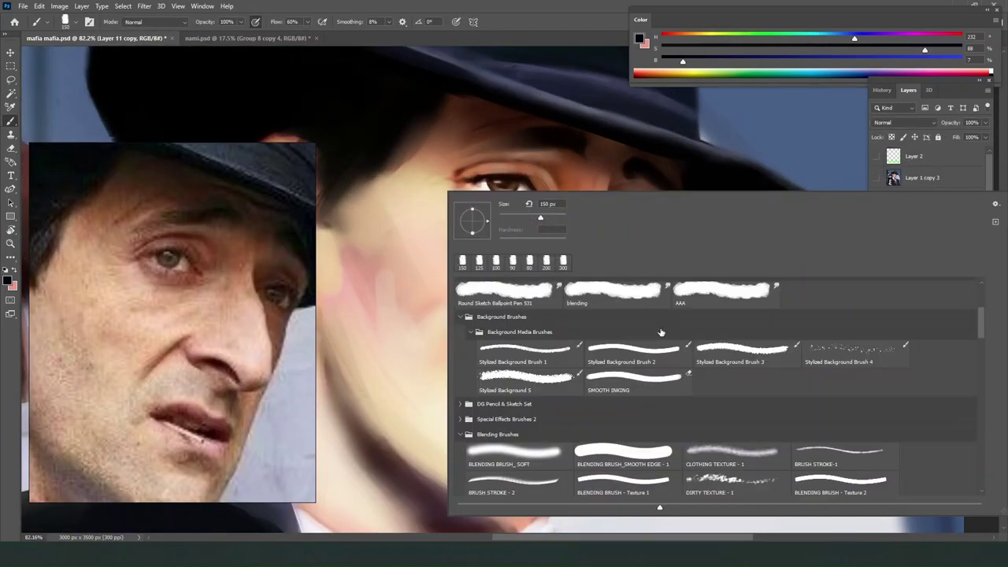
Switch to a small round brush and redraw the near eye's upper lid and lash line with sampled tones.
scroll(709, 394, down, 3)
key(Return)
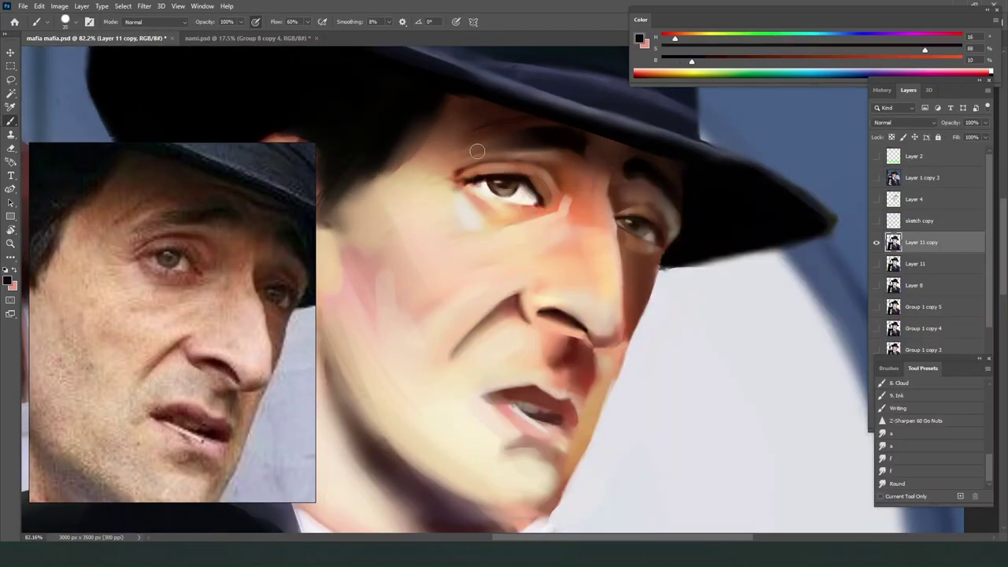
alt+click(543, 171)
drag(471, 182, 552, 197)
alt+click(554, 185)
alt+click(482, 179)
key(bracketleft)
key(bracketleft)
key(bracketleft)
key(bracketleft)
key(bracketleft)
drag(473, 181, 516, 174)
alt+click(475, 181)
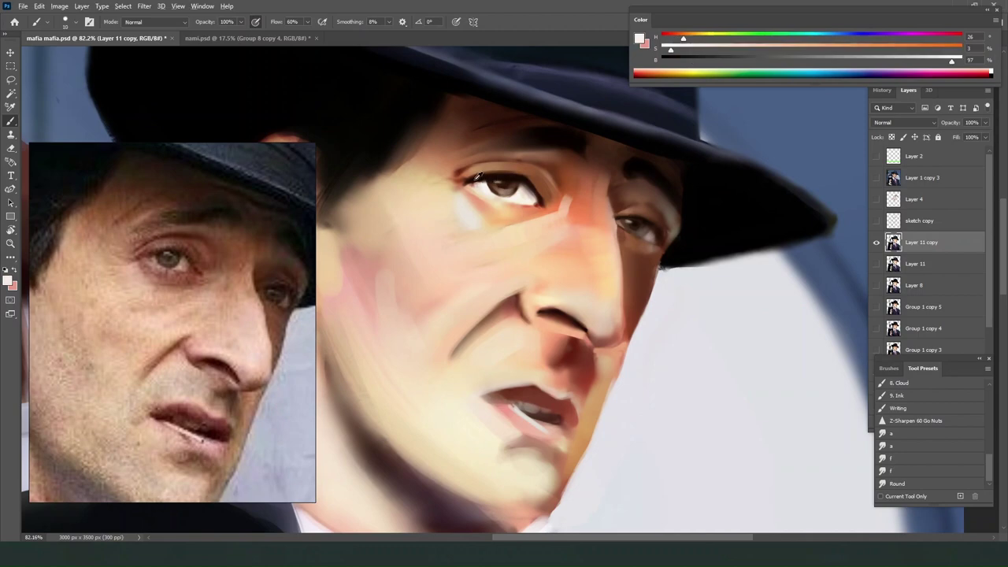
Paint the near eye's lower lid and the skin just beneath it with sampled reddish and orange skin tones.
alt+click(480, 180)
alt+click(530, 210)
key(bracketright)
alt+click(539, 210)
drag(494, 208, 536, 214)
alt+click(521, 214)
alt+click(508, 223)
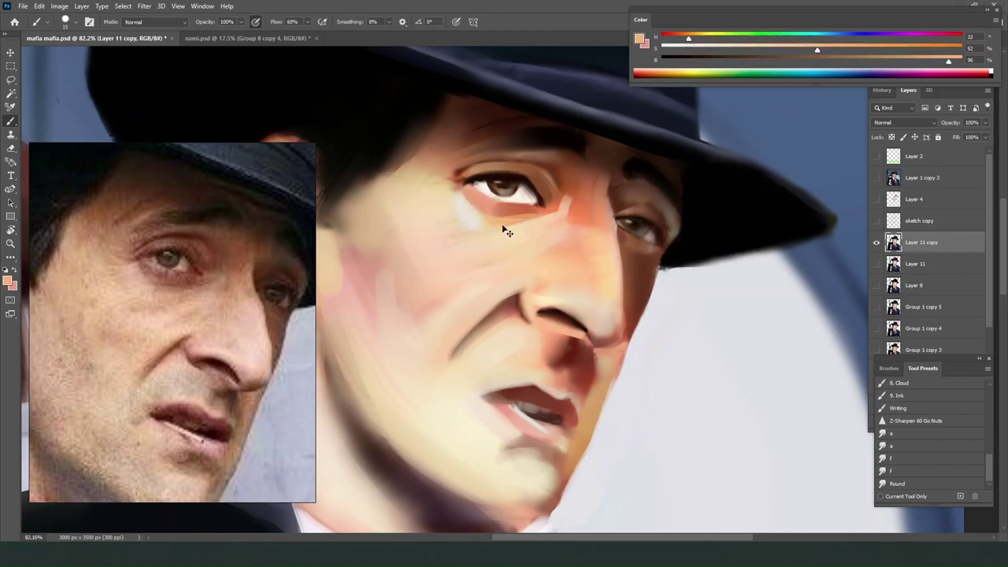
Shift the sampled iris colour to a brighter green and recolour the near eye's iris.
alt+click(498, 186)
drag(731, 37, 747, 37)
drag(693, 63, 880, 61)
key(bracketright)
key(bracketright)
key(bracketright)
key(bracketright)
key(bracketright)
key(bracketright)
key(bracketright)
key(bracketright)
key(bracketright)
key(bracketright)
key(bracketright)
key(bracketright)
key(bracketright)
mouse_move(498, 188)
mouse_down()
mouse_move(514, 194)
mouse_move(555, 174)
mouse_up()
alt+click(500, 184)
alt+click(499, 190)
Sample skin tones beside the near eye and choose the Paint mixer brush preset.
scroll(555, 173, up, 1)
alt+click(551, 167)
alt+click(563, 165)
scroll(927, 446, up, 6)
click(927, 443)
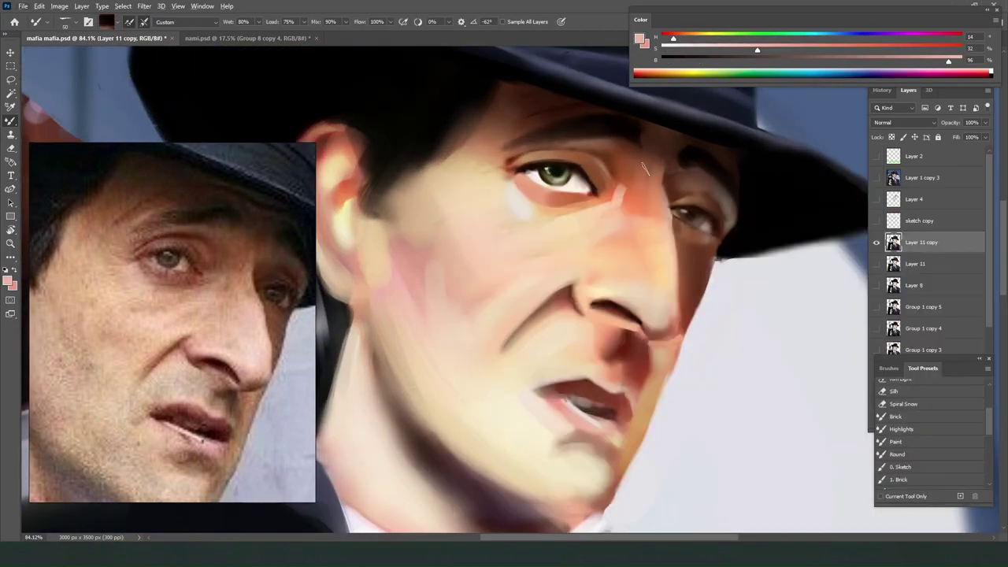
Adjust the mixer brush size and blend the skin under the near eye, across the cheek and toward the temple.
right_click(544, 119)
key(alt+f)
key(Escape)
key(bracketright)
key(bracketright)
key(bracketright)
key(bracketright)
key(bracketright)
key(bracketright)
key(alt+f)
key(Escape)
key(bracketright)
key(bracketright)
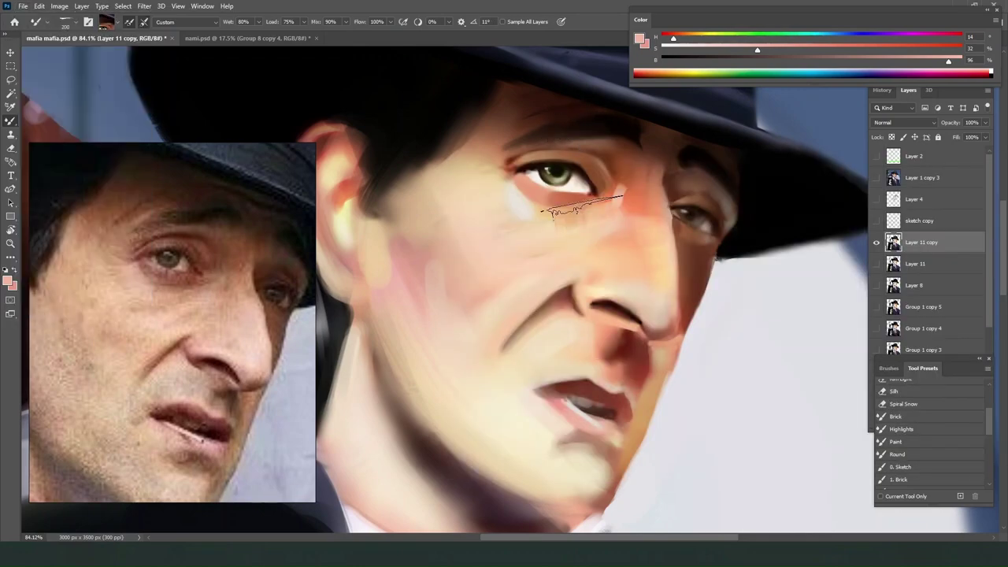
scroll(642, 118, down, 2)
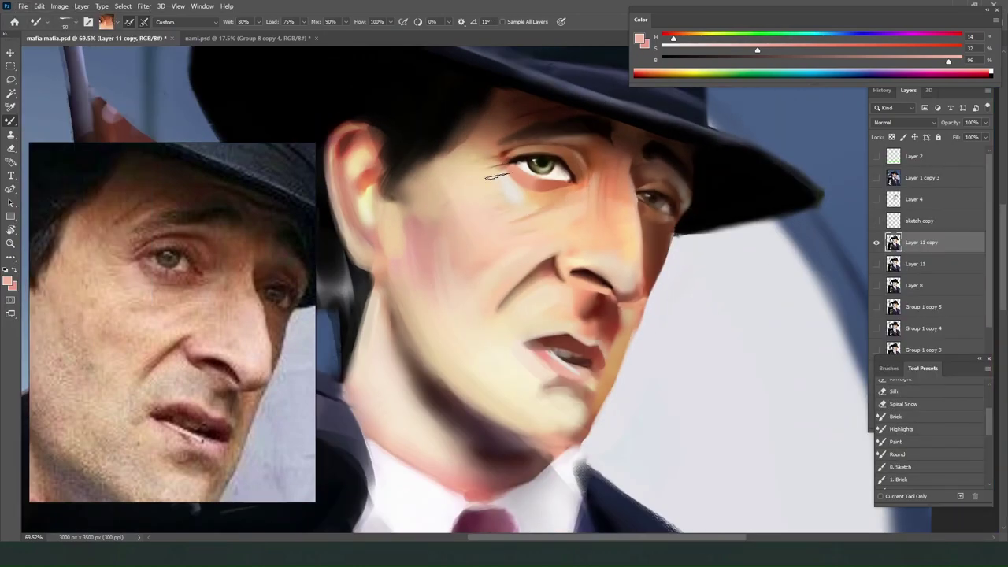
drag(498, 177, 441, 181)
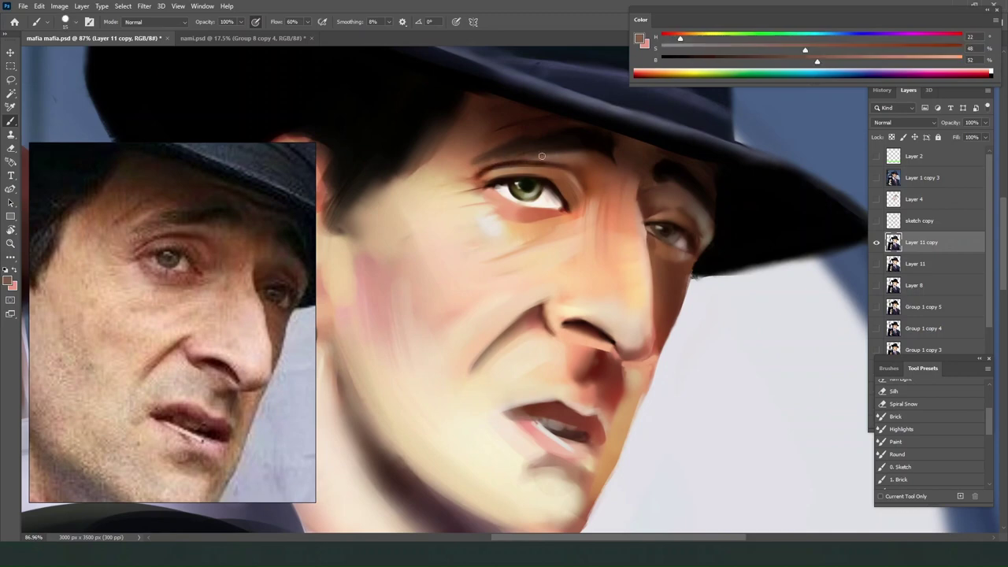
Return to the normal brush and refine the near eye's lid crease and inner corner with sampled reddish browns.
alt+click(582, 123)
alt+click(583, 188)
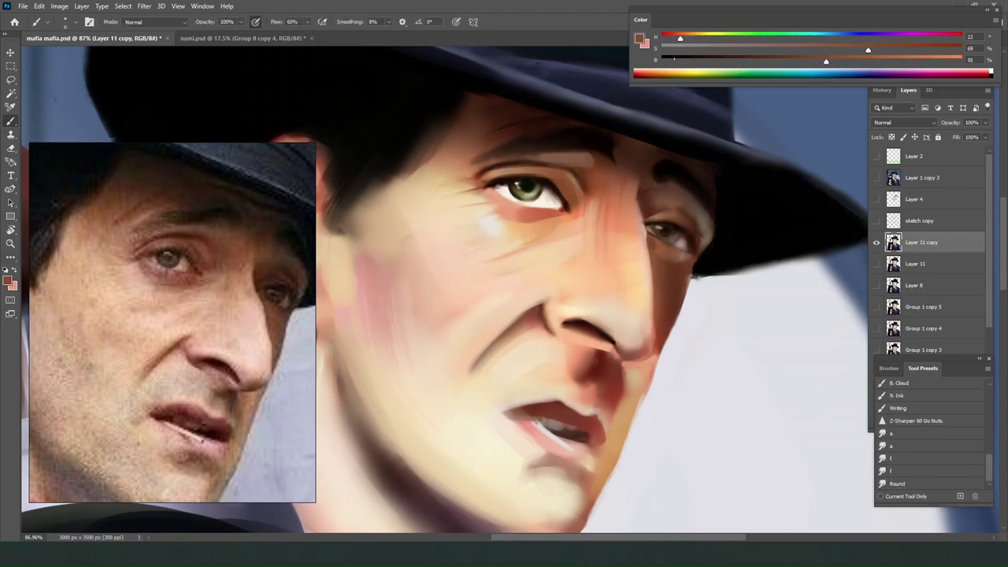
alt+click(566, 206)
key(bracketright)
key(bracketright)
key(bracketright)
key(bracketright)
key(bracketright)
key(bracketright)
key(bracketright)
key(bracketright)
key(bracketright)
Define the far eye's upper lid fold with sampled dark tones, smudge it and enlarge the brush for the lid colour.
alt+click(678, 224)
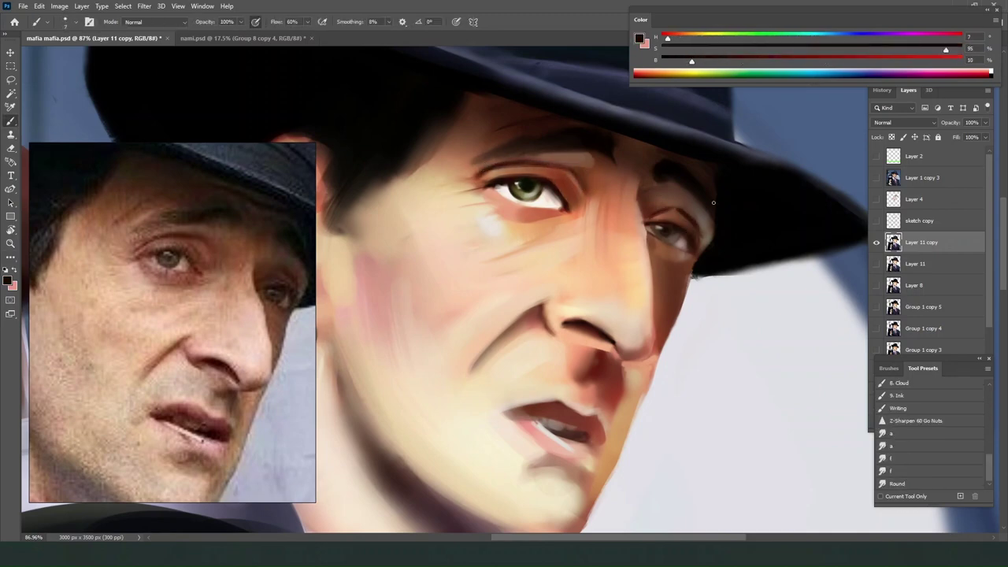
key(r)
drag(681, 208, 701, 227)
key(b)
alt+click(687, 214)
key(bracketright)
key(bracketright)
key(bracketright)
key(bracketright)
key(bracketright)
click(825, 61)
alt+click(696, 237)
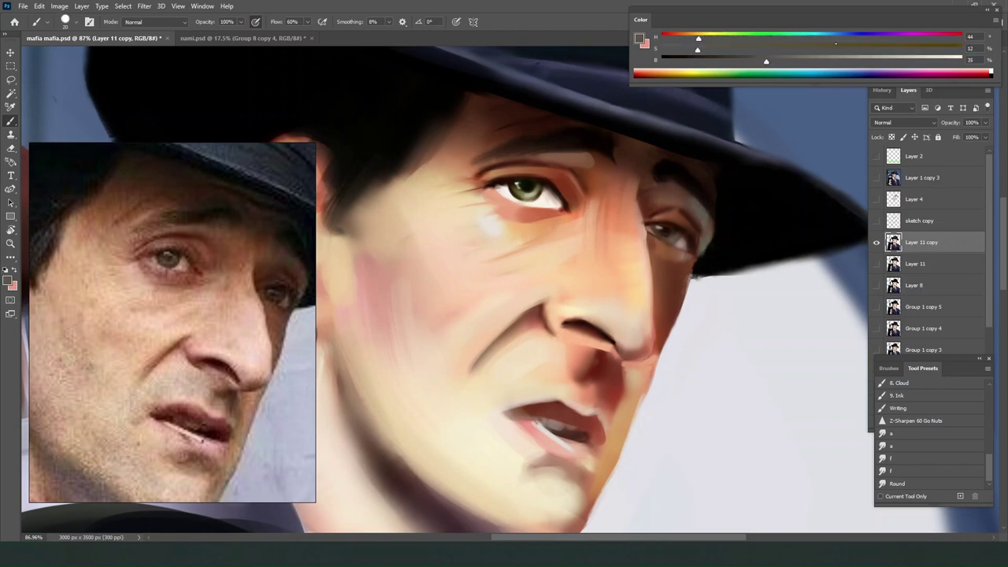
Repaint the far eyebrow and the shadowed brow area under the hat brim with sampled browns.
alt+click(701, 215)
drag(690, 160, 713, 181)
drag(652, 144, 723, 191)
alt+click(636, 159)
scroll(650, 137, down, 5)
scroll(668, 150, up, 4)
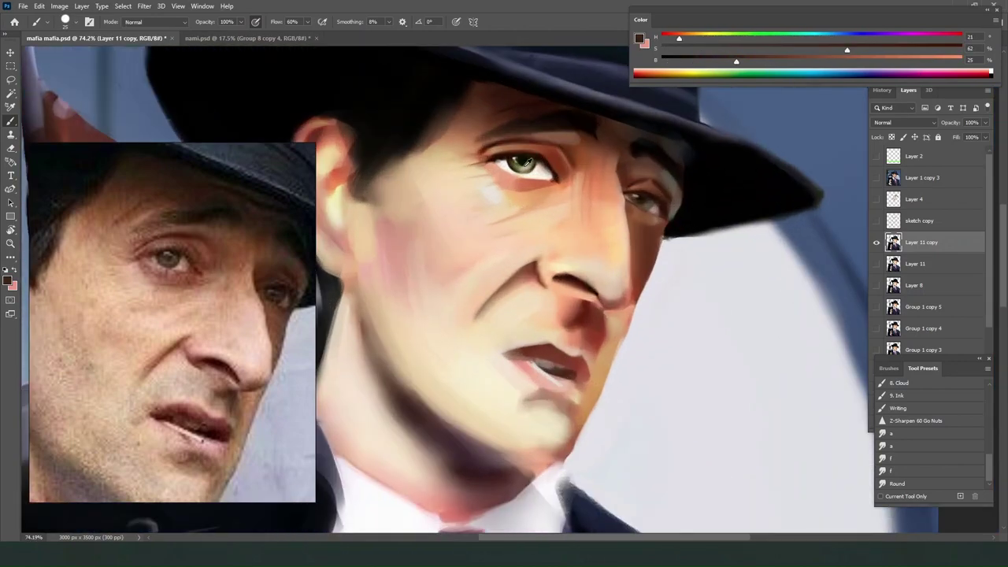
Paint the far eye's pupil and iris with tones sampled from the near eye and sample dark browns around the brows.
alt+click(633, 168)
alt+click(517, 162)
alt+click(515, 165)
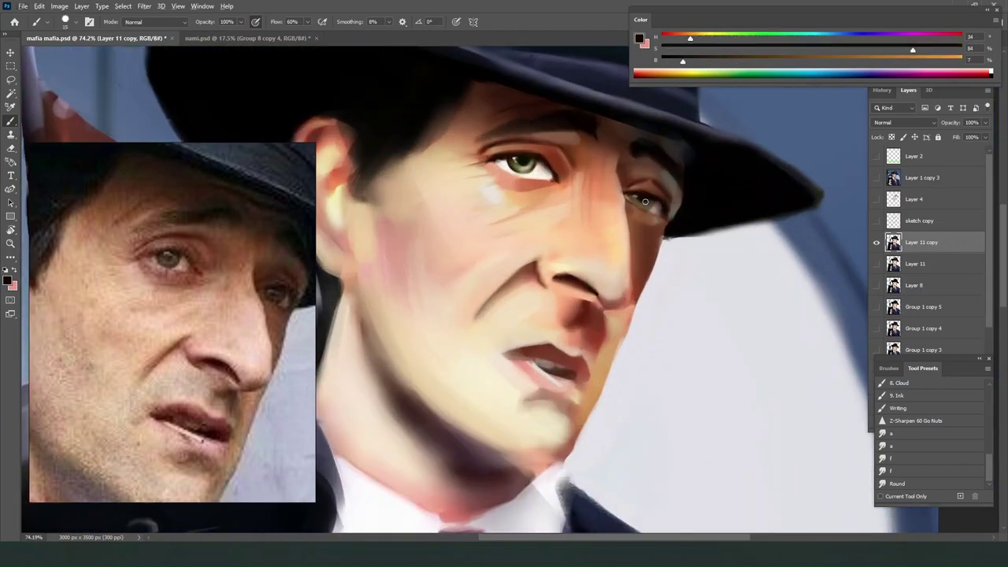
drag(638, 198, 646, 205)
alt+click(526, 158)
click(636, 199)
key(bracketright)
alt+click(565, 132)
alt+click(649, 165)
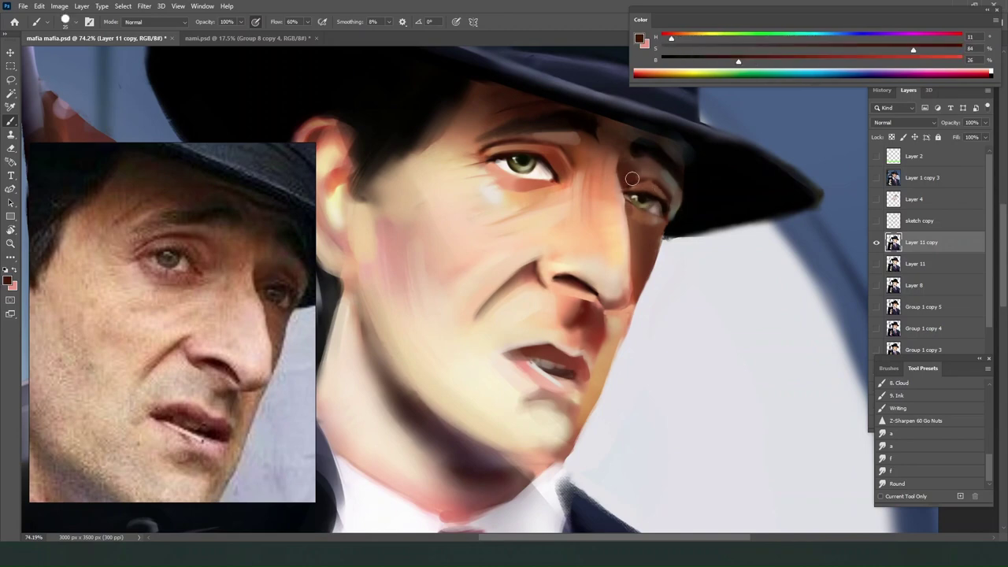
Repaint the shadowed far cheek and nose bridge with sampled warm browns, and smudge the side of the nose.
alt+click(603, 364)
mouse_move(646, 241)
mouse_down()
mouse_move(635, 290)
mouse_move(617, 150)
mouse_move(586, 224)
mouse_up()
alt+click(616, 276)
alt+click(613, 268)
alt+click(619, 148)
alt+click(626, 180)
key(r)
drag(591, 188, 604, 210)
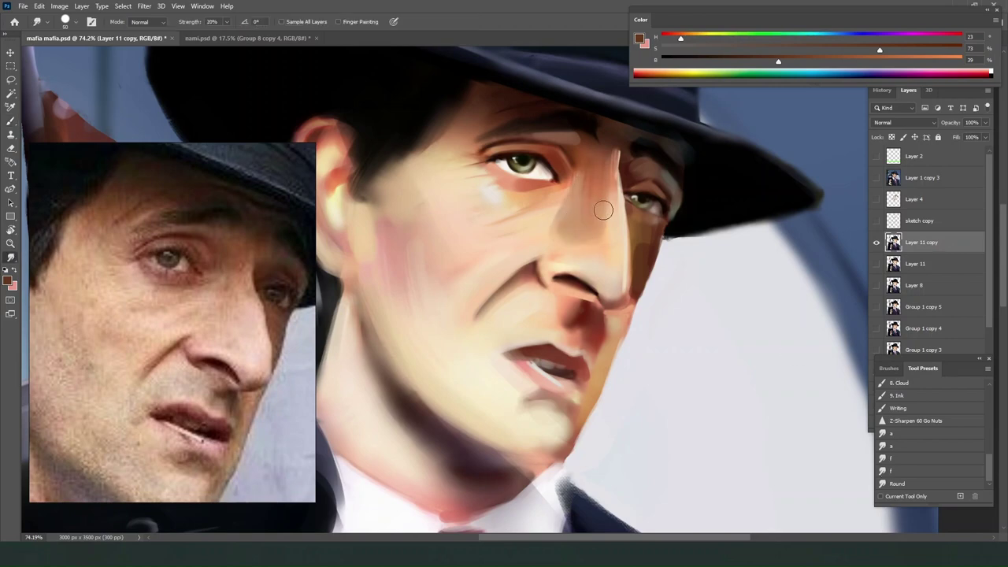
Refine the nostril wing and the crease beside the nose with sampled skin and dark red-brown tones using a smaller brush.
key(b)
alt+click(568, 266)
alt+click(544, 272)
drag(540, 263, 548, 277)
alt+click(590, 297)
alt+click(584, 309)
key(bracketleft)
key(bracketleft)
key(bracketleft)
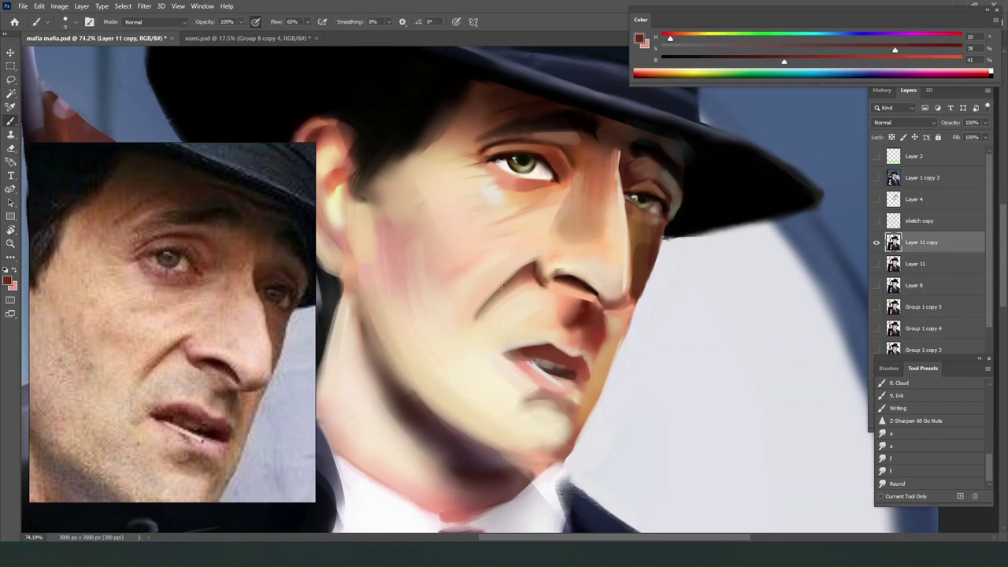
alt+click(536, 267)
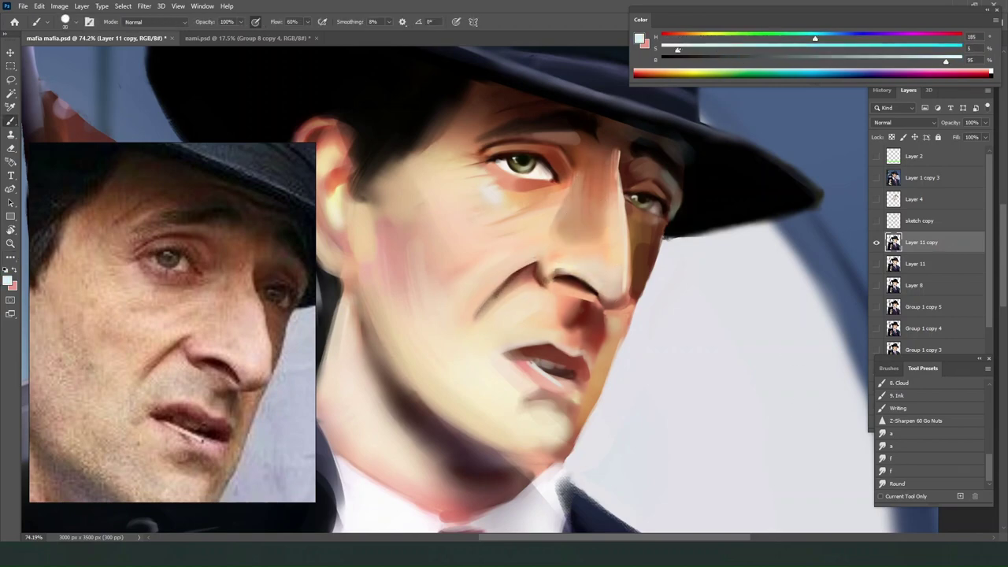
Add light peach and near-white highlights beside the nose bridge and in the far eye.
alt+click(568, 194)
key(ctrl+0)
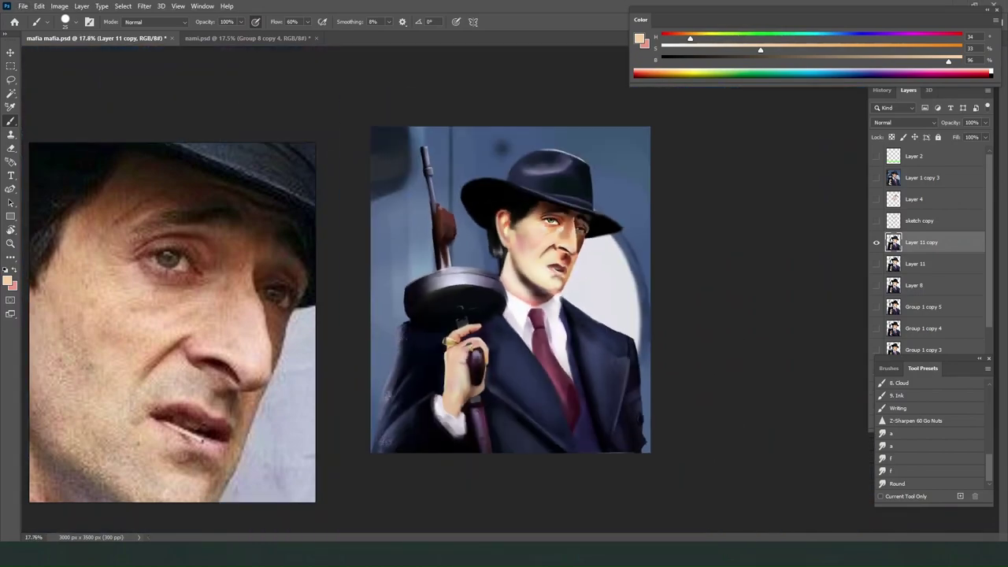
scroll(534, 227, up, 8)
key(bracketleft)
alt+click(654, 234)
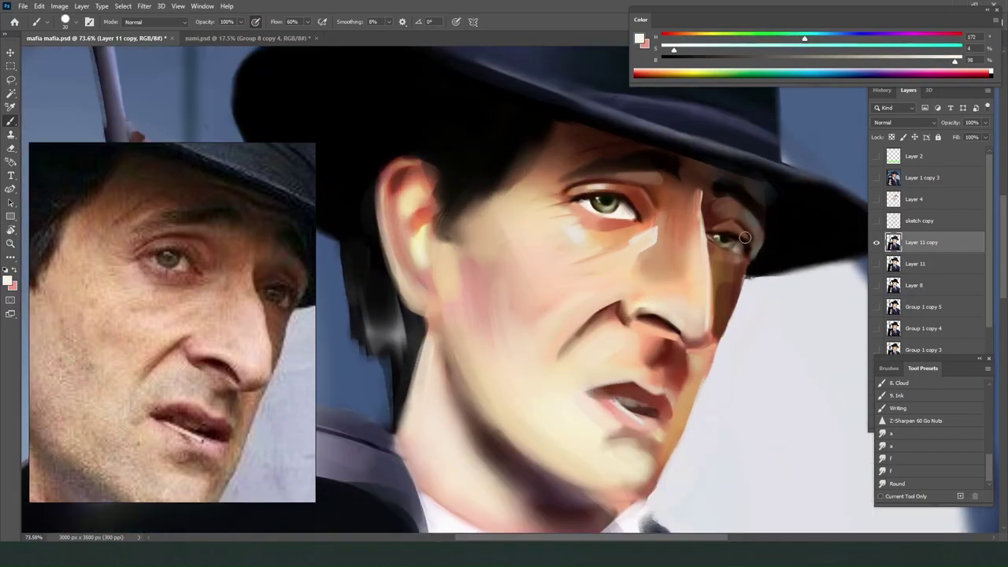
alt+click(745, 238)
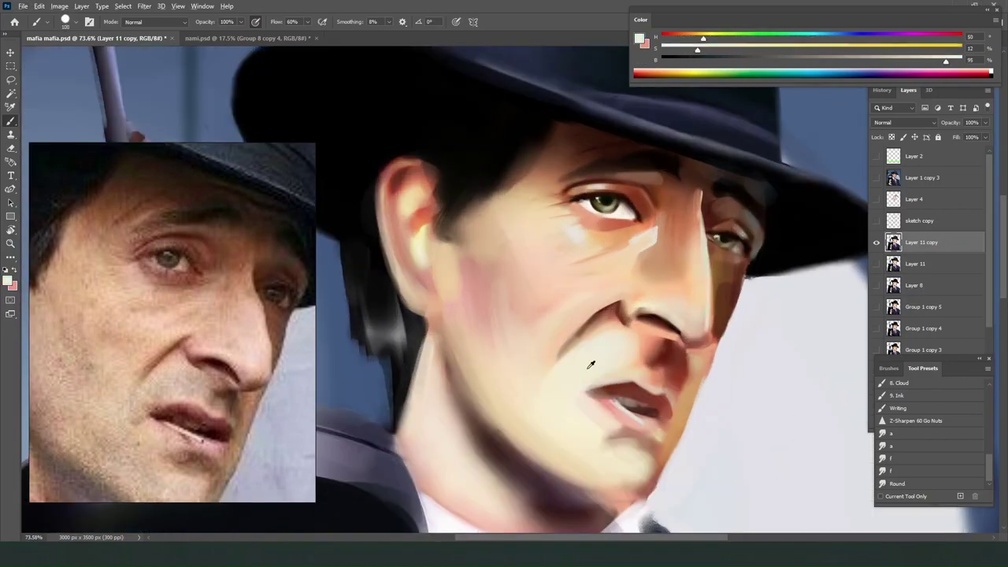
Sample a lip tone and refine the mouth with a smaller brush.
alt+click(630, 391)
scroll(622, 355, down, 5)
key(bracketleft)
key(bracketleft)
key(bracketleft)
key(bracketleft)
key(bracketleft)
key(bracketleft)
Reshape the chin and jaw edge with sampled browns and clean up the face outline with the eraser.
key(r)
key(b)
scroll(685, 354, down, 1)
drag(660, 348, 616, 396)
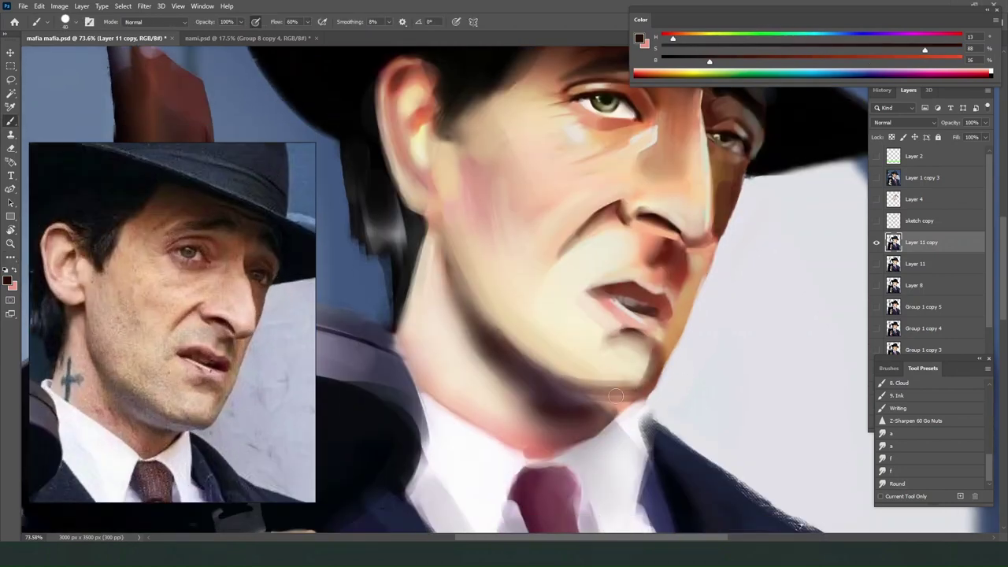
alt+click(616, 394)
key(e)
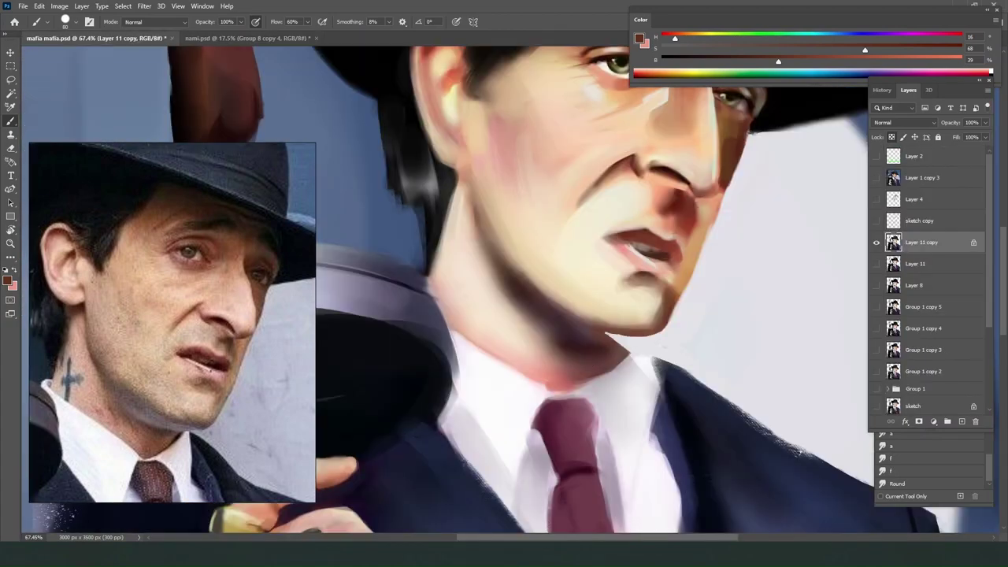
alt+click(715, 221)
key(e)
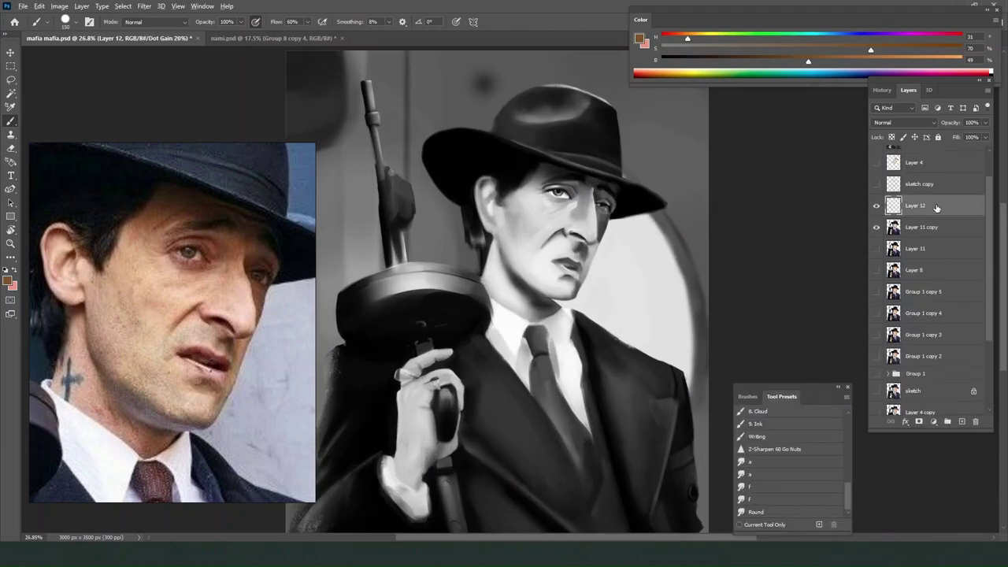
Set Layer 12 to Multiply and reduce the brush size for shading the face.
click(903, 122)
click(883, 312)
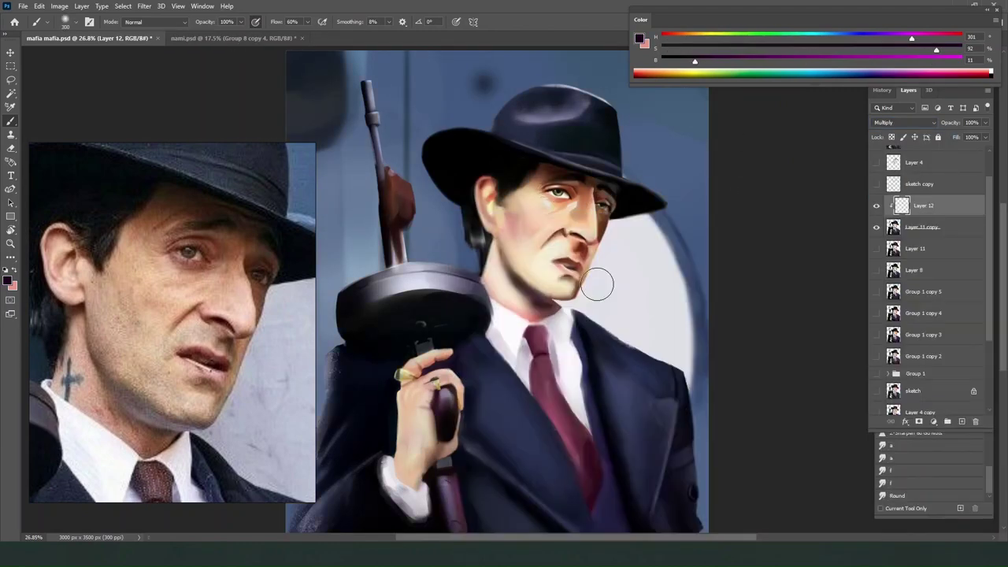
key(bracketleft)
key(bracketleft)
key(bracketleft)
key(bracketleft)
key(bracketleft)
key(bracketleft)
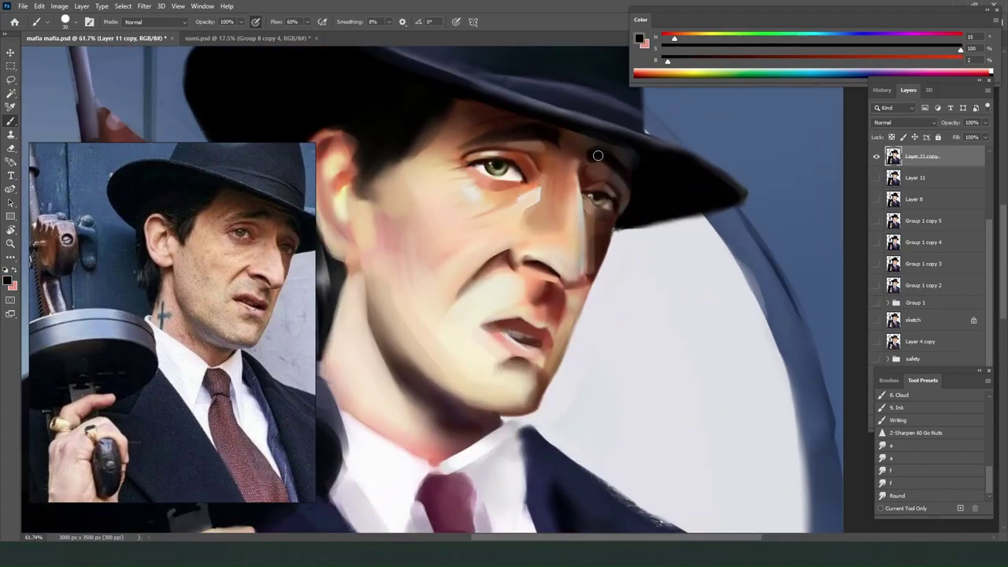
Paint and refine the dark brown shadow beneath the nose, between the nostril and upper lip.
scroll(922, 442, up, 4)
click(897, 429)
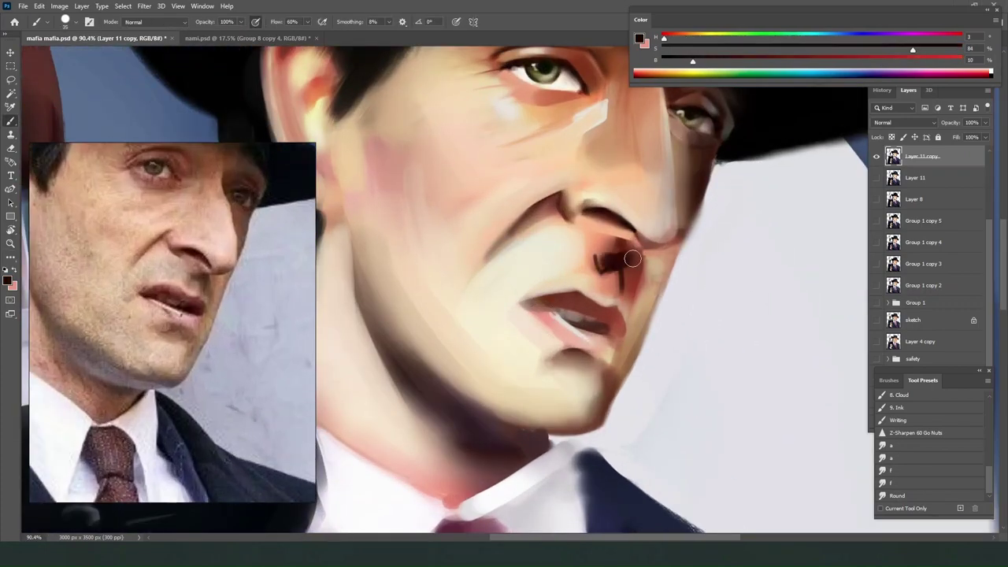
alt+click(605, 292)
mouse_move(632, 258)
mouse_down()
mouse_move(611, 284)
mouse_move(583, 244)
mouse_move(652, 263)
mouse_move(604, 315)
mouse_up()
Repaint the lips with sampled reddish browns and pinks, cleaning the mouth corner with light skin tone.
alt+click(597, 282)
alt+click(603, 306)
alt+click(616, 321)
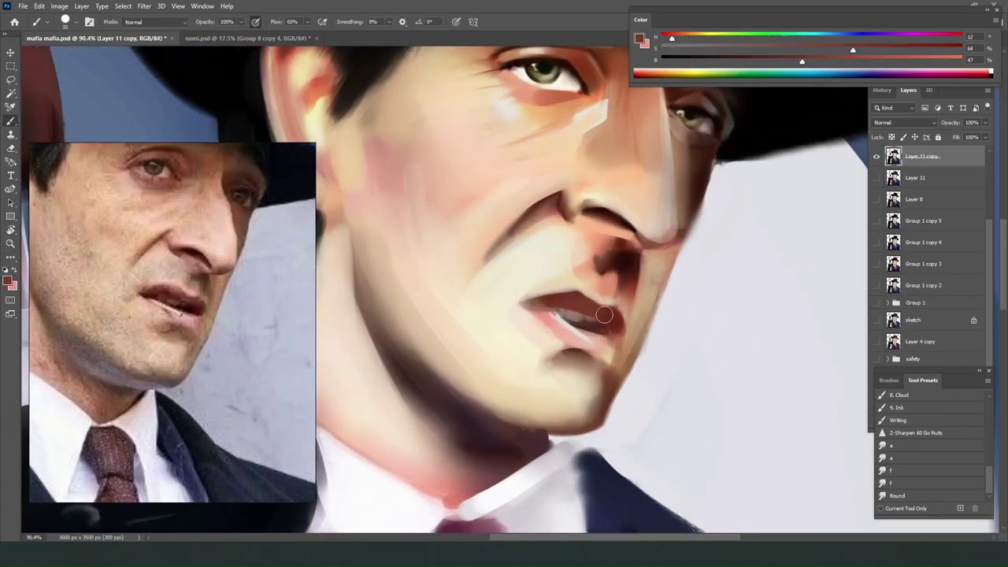
alt+click(529, 300)
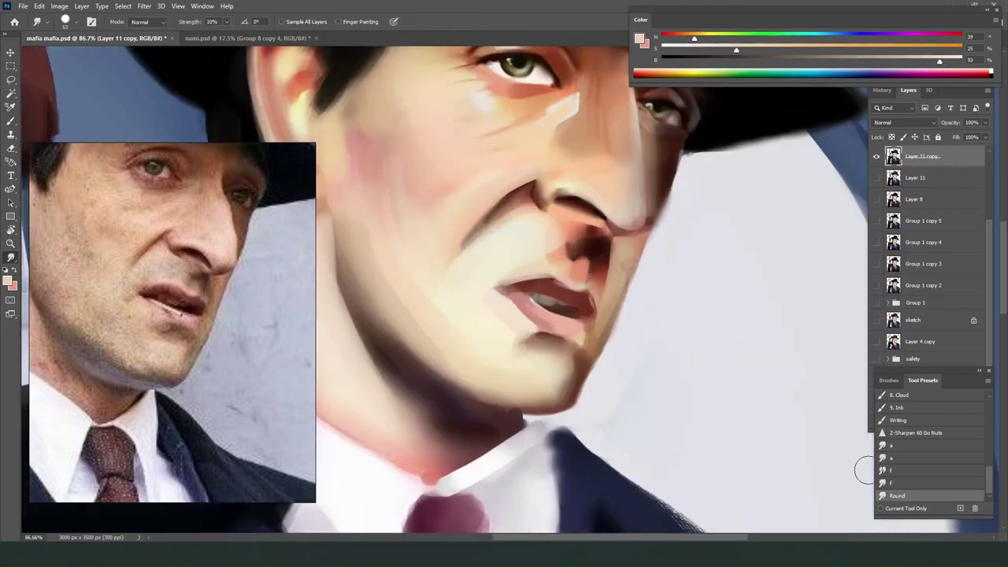
Soften the shadow under the nose with sampled salmon tones and the Smudge tool, keeping Layer 12 visible.
alt+click(575, 234)
drag(575, 234, 589, 237)
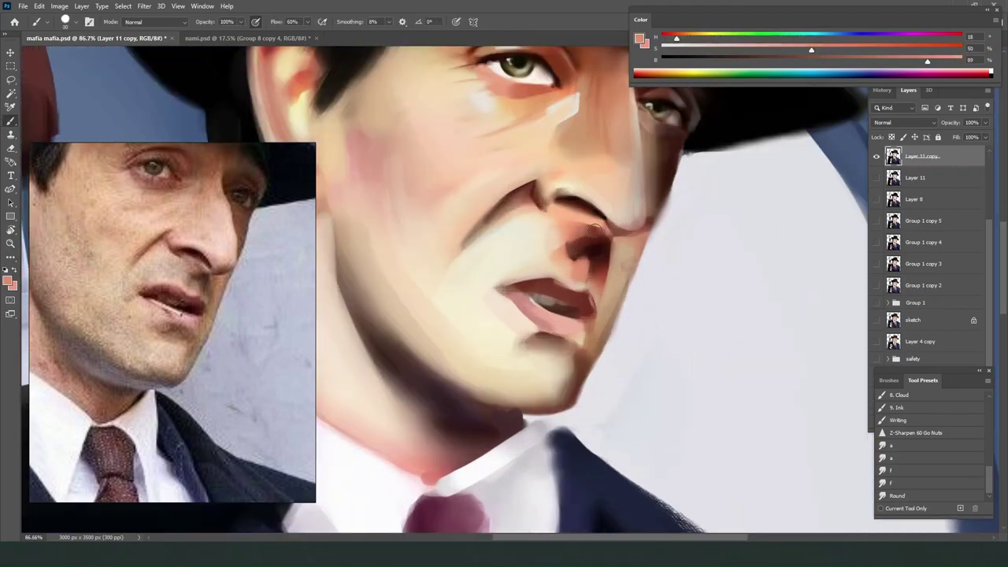
alt+click(618, 261)
key(r)
click(876, 221)
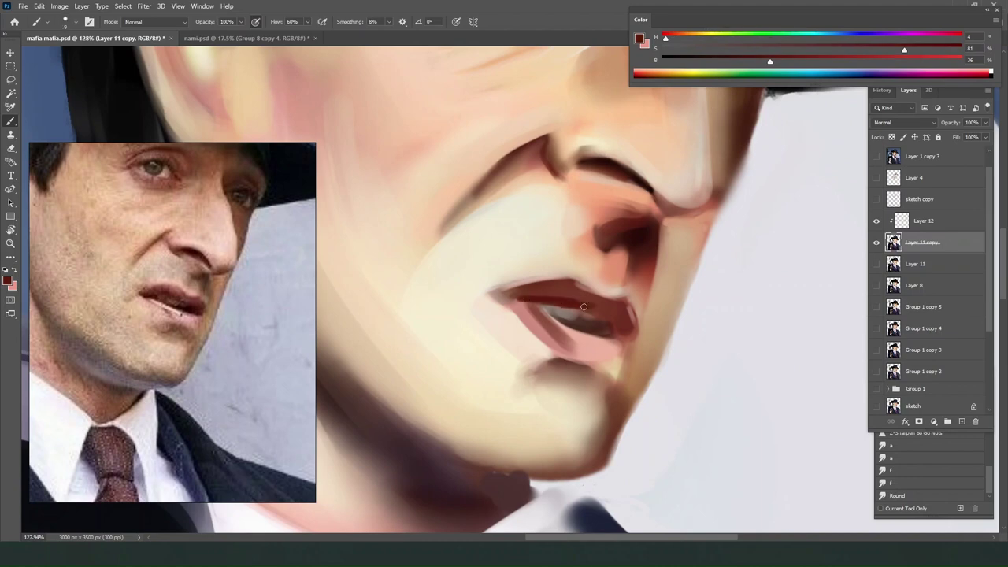
Trim the upper lip's edge with sampled pink and darken the mouth opening with near-black.
alt+click(598, 272)
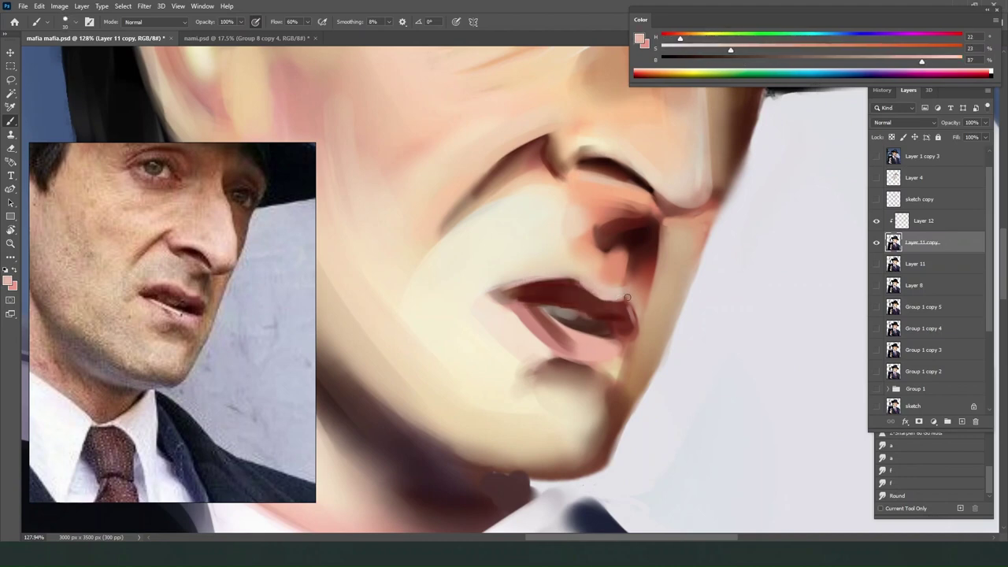
click(882, 458)
key(b)
alt+click(579, 323)
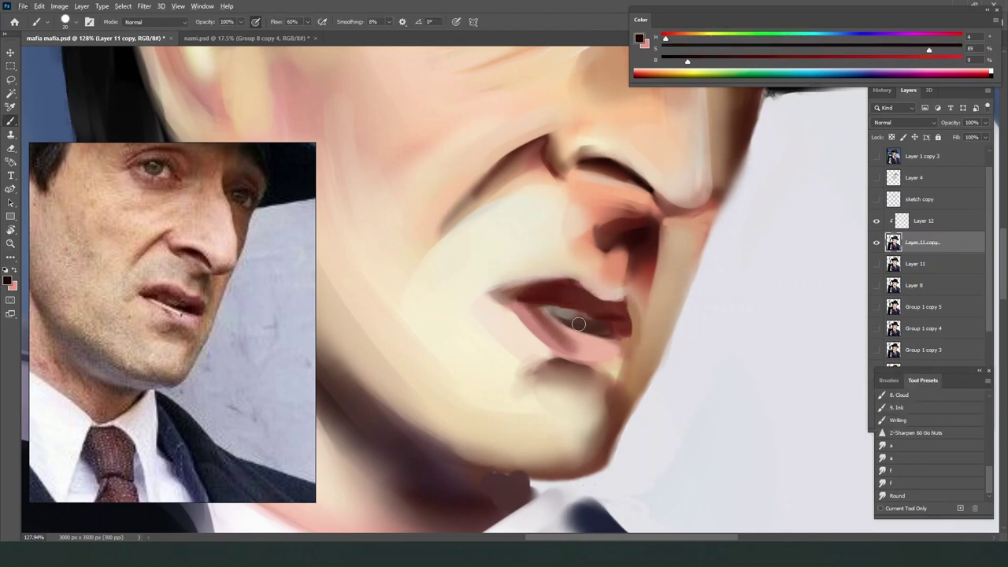
drag(572, 318, 603, 332)
alt+click(587, 347)
alt+click(564, 318)
alt+click(589, 280)
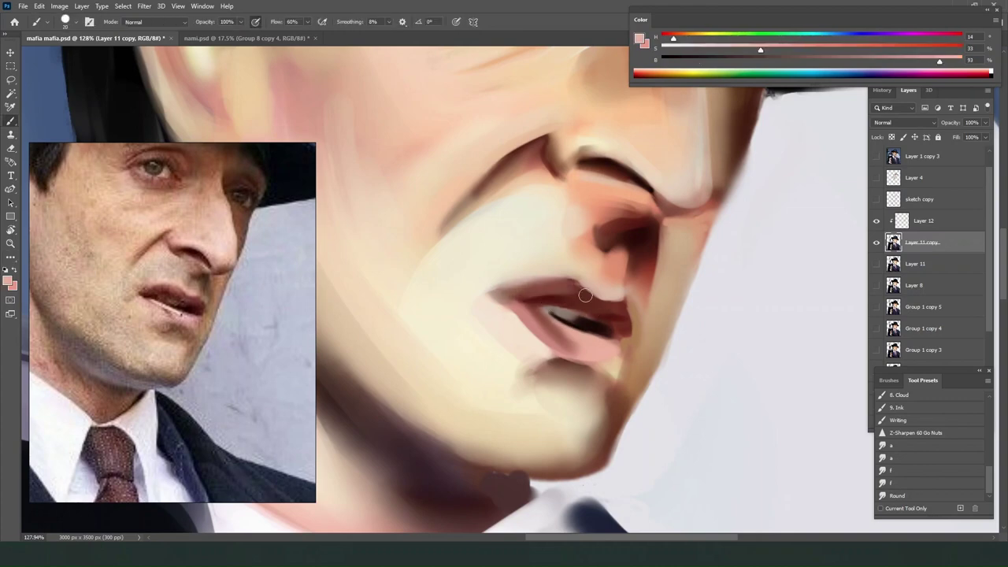
Paint a thin pale grey toothpick-like stroke with a dark tip across the lower lip.
key(r)
key(b)
scroll(534, 298, down, 4)
scroll(551, 233, up, 3)
alt+click(545, 230)
drag(546, 230, 560, 237)
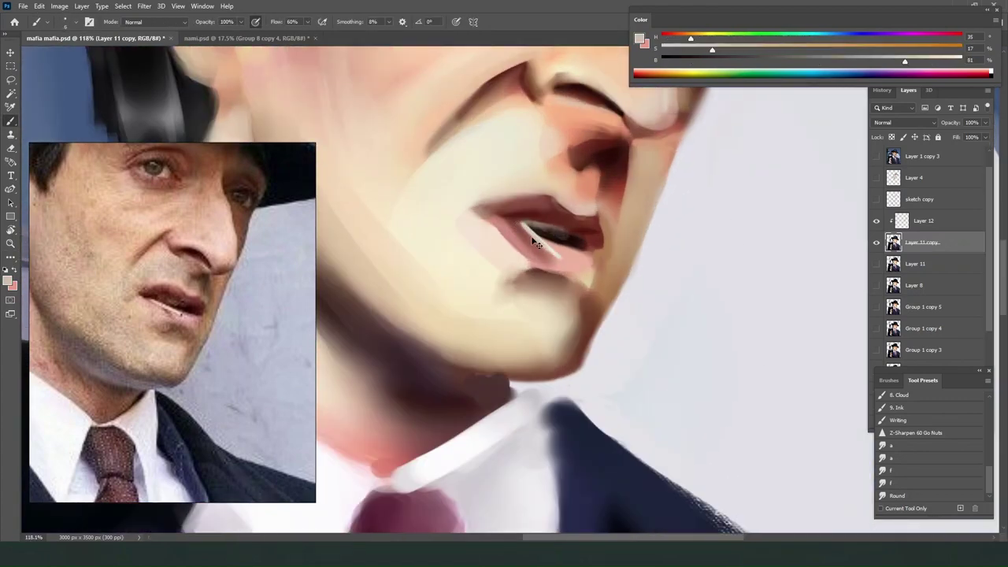
scroll(560, 257, down, 3)
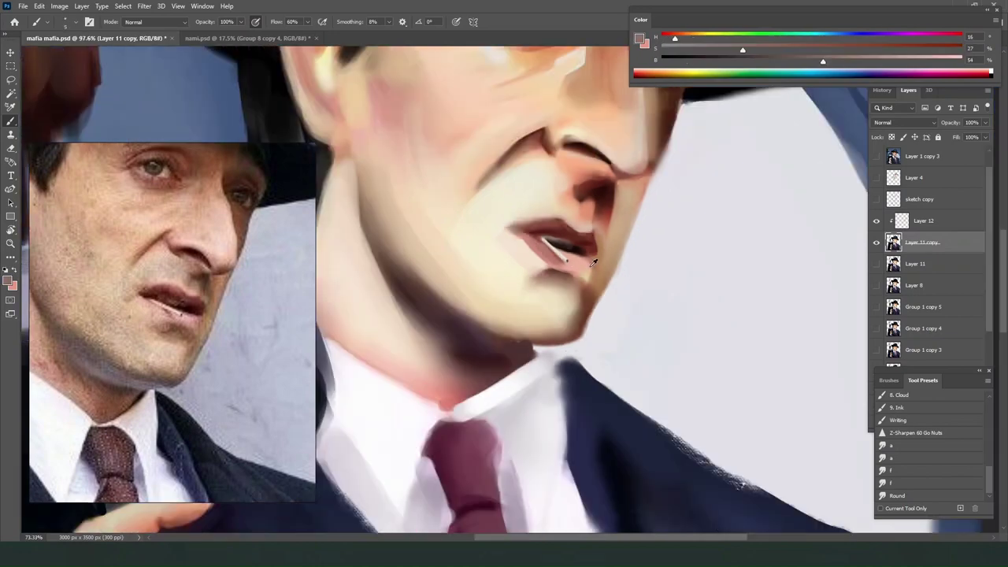
Define the near corner of the mouth with a sampled dark red line and blend it into the skin.
scroll(501, 298, up, 4)
alt+click(501, 297)
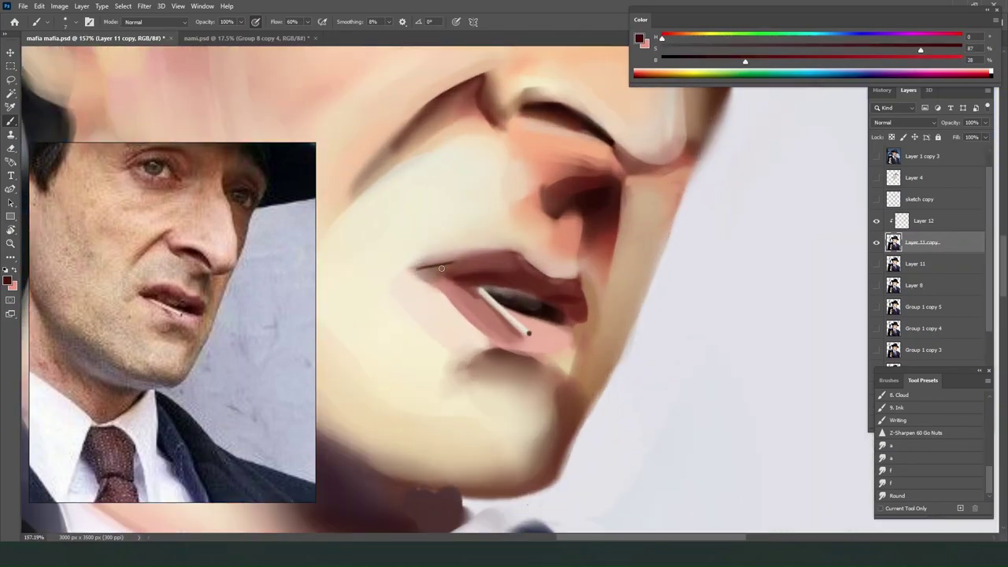
alt+click(467, 307)
mouse_move(442, 269)
mouse_down()
mouse_move(460, 292)
mouse_move(419, 275)
mouse_up()
alt+click(416, 292)
key(r)
key(b)
Deepen the dark gap between the lips with sampled tones and smudge its edges with a larger brush.
alt+click(516, 301)
key(r)
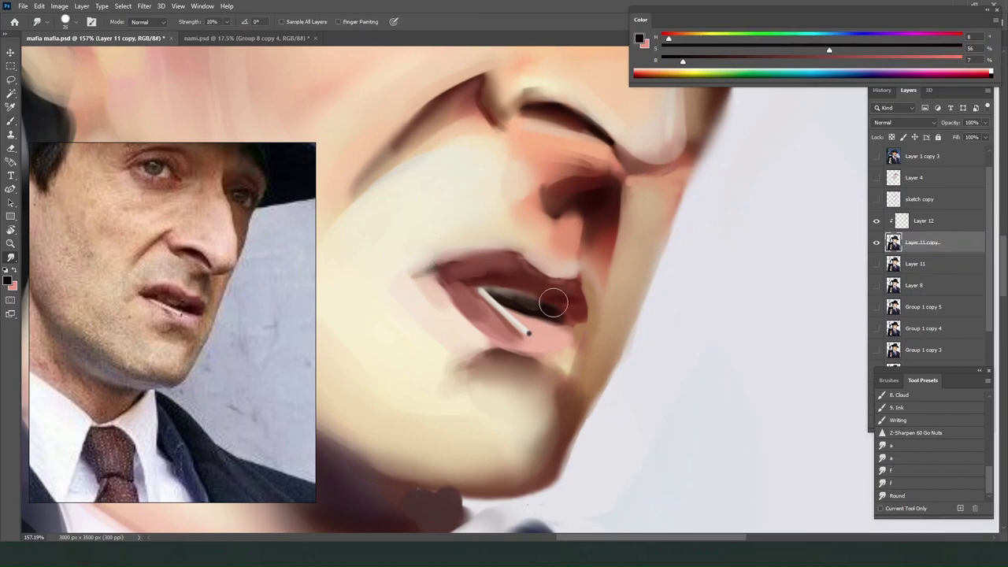
key(b)
alt+click(589, 327)
drag(526, 305, 544, 310)
key(r)
key(bracketright)
key(bracketright)
key(bracketright)
key(bracketright)
Add cream and near-white highlights to the lips with sampled light tones.
key(b)
alt+click(506, 341)
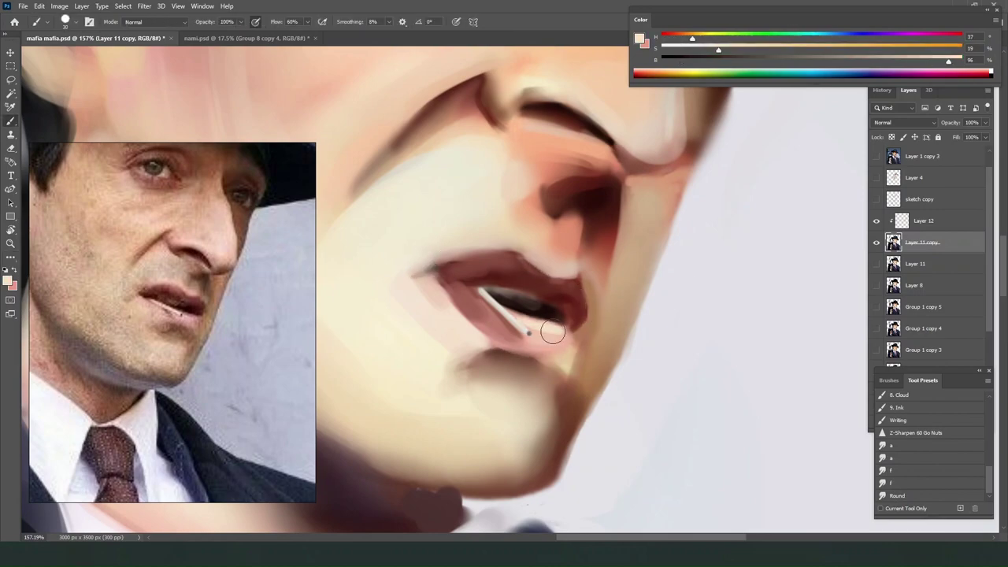
scroll(529, 333, down, 10)
scroll(574, 292, up, 6)
scroll(623, 255, up, 4)
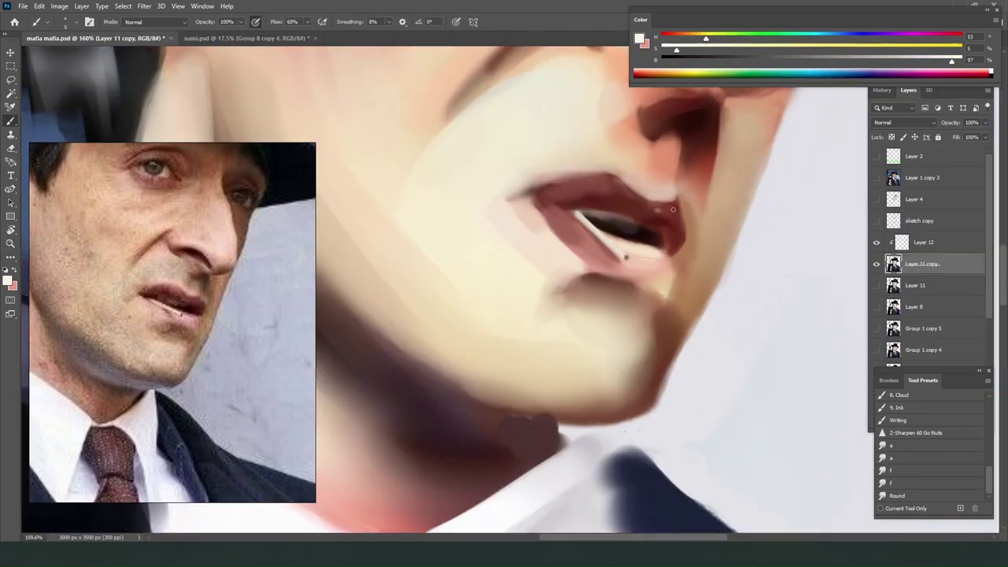
Examine the painting in nami.psd up close, then return to mafia mafia.psd.
scroll(623, 255, down, 8)
key(ctrl+Tab)
scroll(535, 221, up, 6)
scroll(536, 221, down, 6)
key(ctrl+Tab)
Block in a soft dark grey sheen on the hair at the temple in front of the ear.
scroll(589, 208, up, 6)
scroll(589, 207, up, 5)
drag(524, 177, 488, 229)
drag(548, 133, 494, 219)
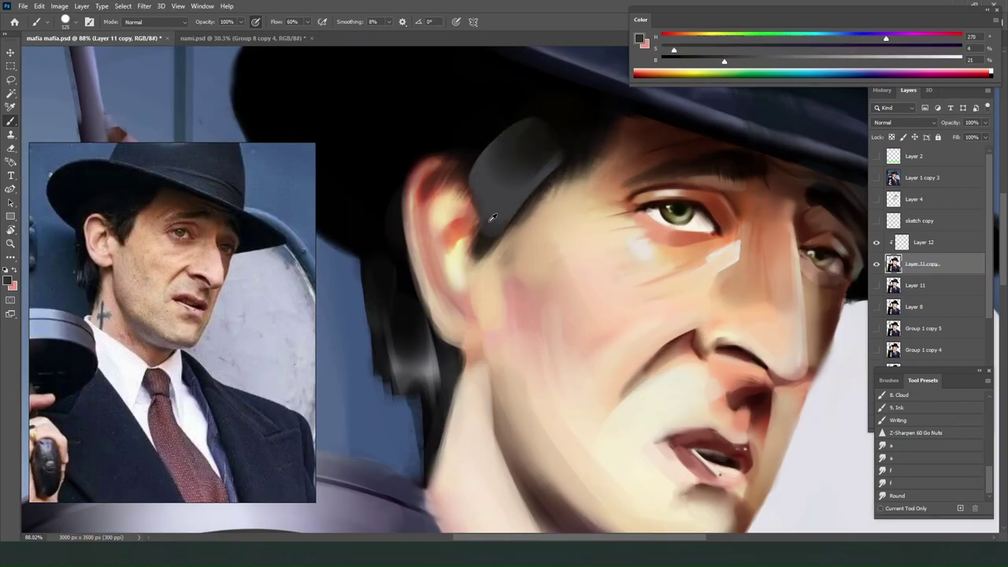
drag(516, 158, 477, 240)
alt+click(473, 172)
Extend soft grey highlights through the hair above and behind the ear, under the hat brim.
alt+click(642, 249)
drag(394, 146, 370, 187)
alt+click(645, 249)
drag(442, 126, 492, 118)
drag(498, 173, 490, 199)
alt+click(425, 90)
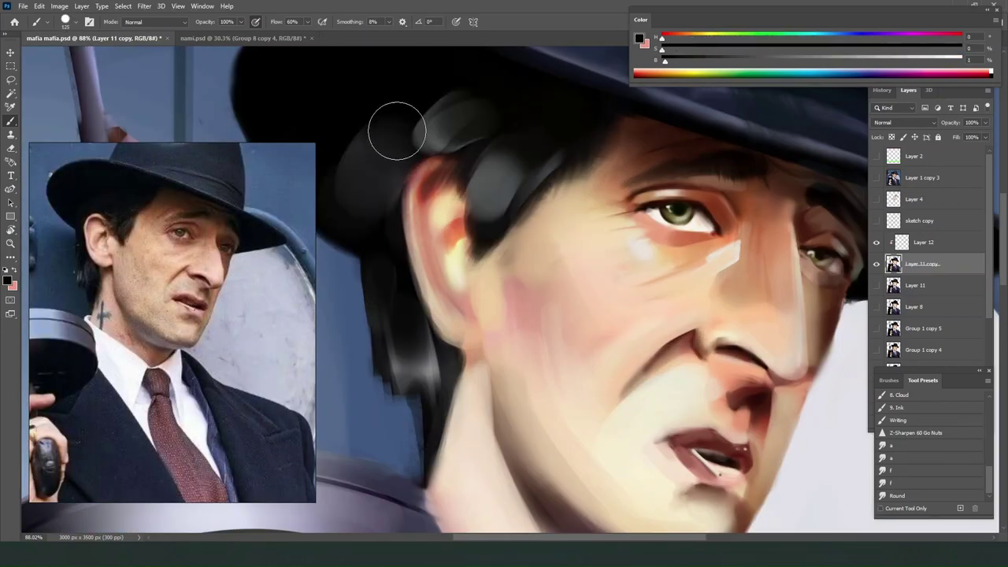
Darken the hair around the ear with sampled blacks and add fine strands over the temple.
drag(396, 133, 453, 132)
alt+click(577, 135)
drag(516, 169, 477, 236)
alt+click(509, 207)
drag(498, 126, 454, 164)
mouse_move(535, 161)
mouse_down()
mouse_move(477, 191)
mouse_move(505, 253)
mouse_up()
alt+click(543, 134)
drag(461, 176, 449, 214)
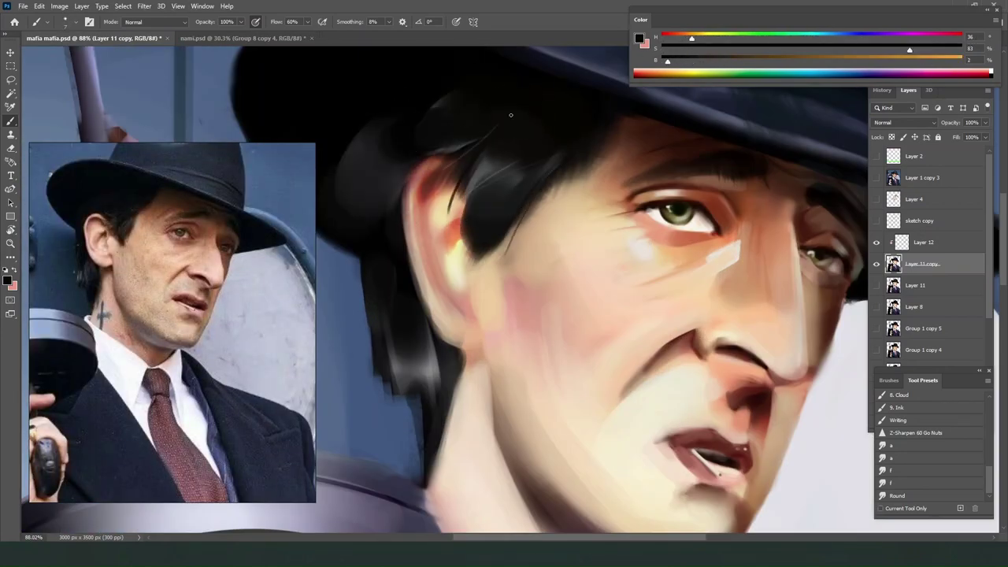
Retouch the ear with a larger brush using sampled reddish browns and blend it with the Smudge tool.
scroll(492, 215, down, 7)
key(bracketright)
key(bracketright)
key(bracketright)
key(bracketright)
key(bracketright)
key(bracketright)
key(bracketright)
key(bracketright)
key(bracketright)
key(bracketright)
alt+click(514, 228)
drag(496, 184, 499, 208)
alt+click(504, 206)
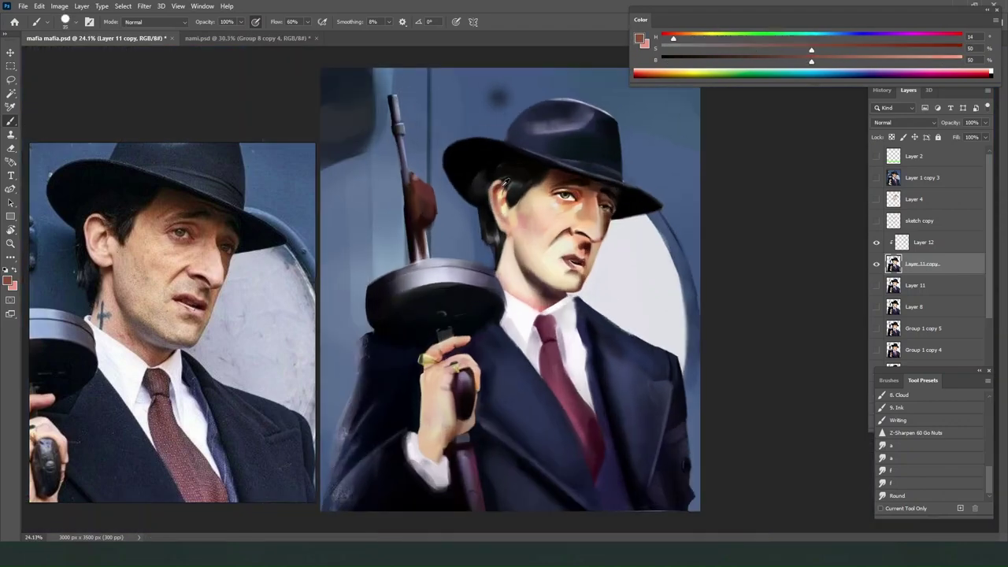
alt+click(498, 191)
key(r)
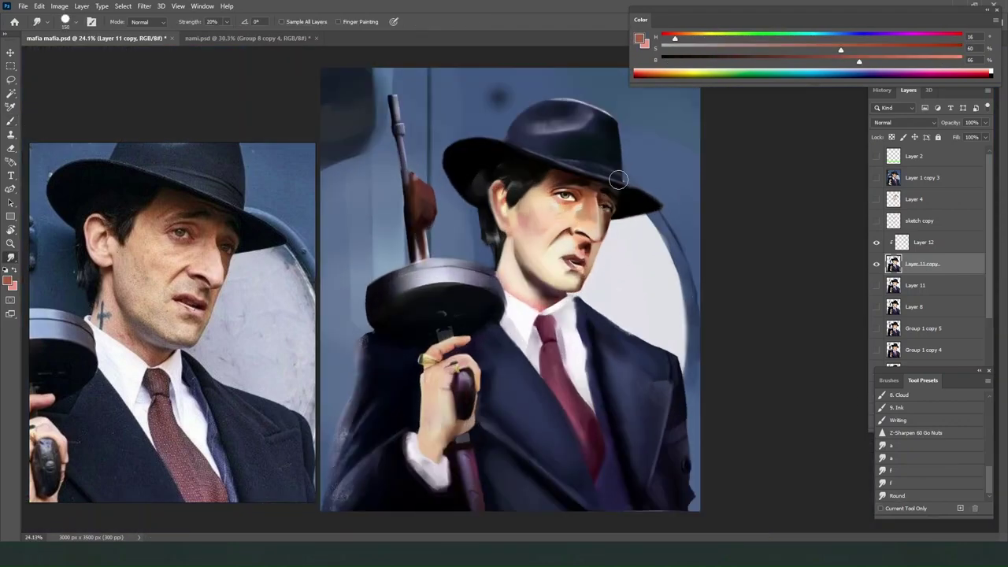
Paint sampled brown shading across the cheek beside the ear.
key(e)
key(b)
scroll(150, 206, up, 5)
scroll(214, 318, down, 5)
scroll(545, 193, up, 4)
alt+click(544, 265)
alt+click(485, 254)
mouse_move(477, 226)
mouse_down()
mouse_move(484, 254)
mouse_move(506, 233)
mouse_move(535, 272)
mouse_up()
alt+click(495, 226)
Add sampled light skin tones along the side of the cheek and choose the f smudge preset.
key(bracketright)
key(bracketright)
alt+click(532, 278)
scroll(508, 189, down, 3)
scroll(549, 213, up, 1)
alt+click(575, 178)
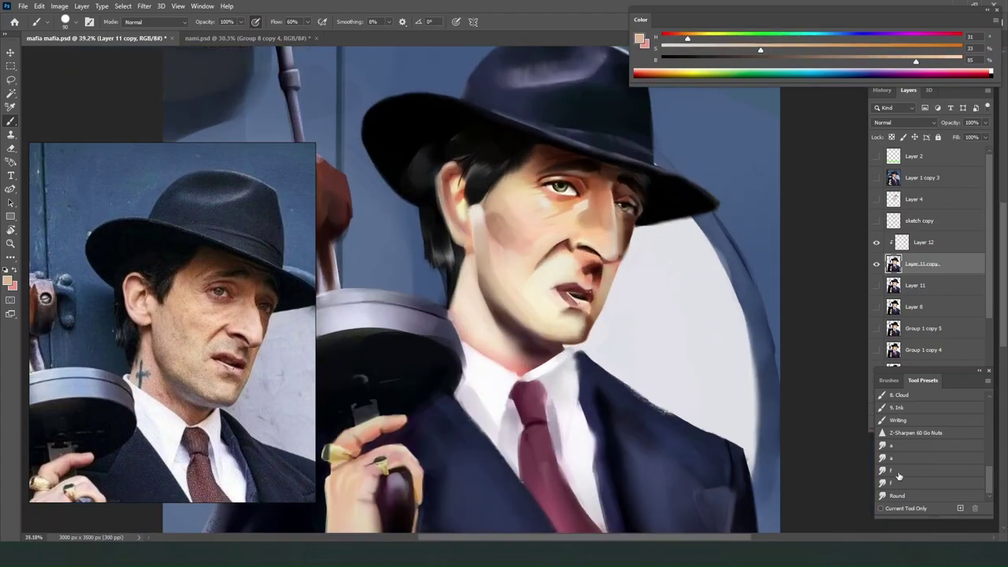
click(898, 476)
Merge Layer 12 down into the Layer 11 copy and compare the result with Group 1 copy 2.
click(876, 242)
click(876, 243)
key(ctrl+e)
click(876, 242)
scroll(875, 312, down, 3)
click(876, 342)
click(875, 178)
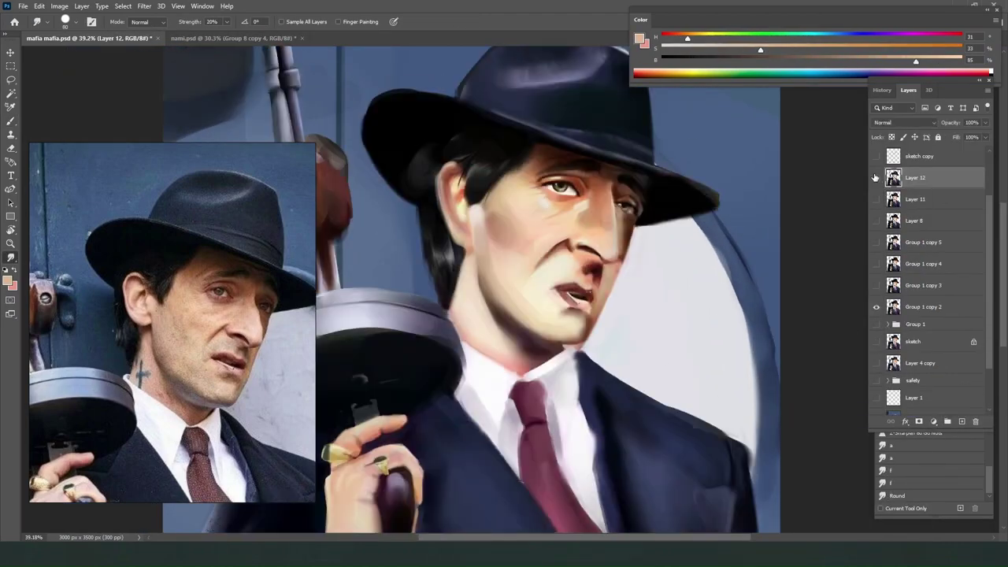
Push the mouth area inward with a size 215 Liquify brush at pressure 98 and apply the change.
key(ctrl+shift+x)
scroll(665, 288, up, 3)
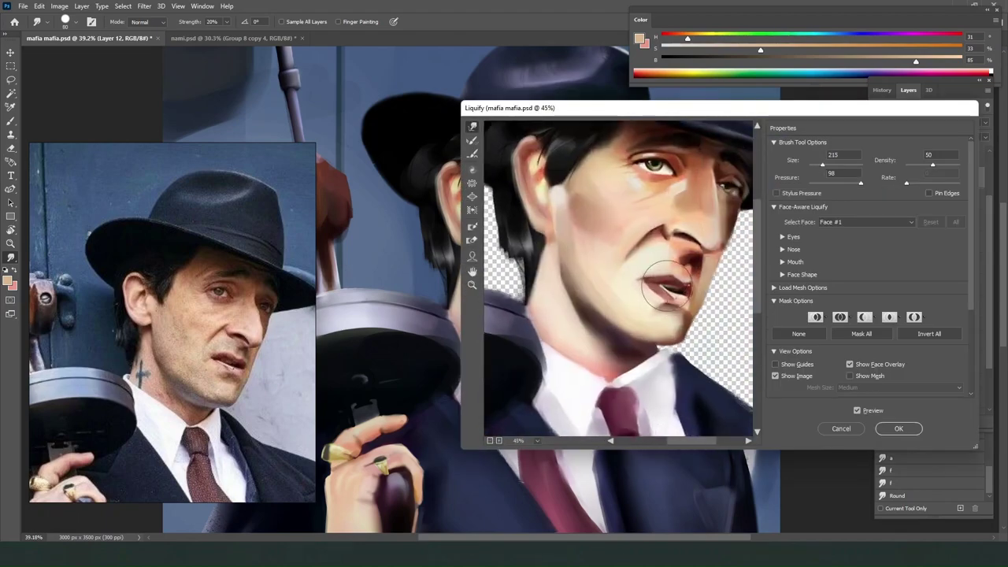
drag(695, 299, 661, 291)
click(898, 428)
Paint thin near-white highlights along the ridge of the nose with a small brush.
key(b)
scroll(617, 293, down, 3)
scroll(604, 287, up, 5)
scroll(244, 315, up, 2)
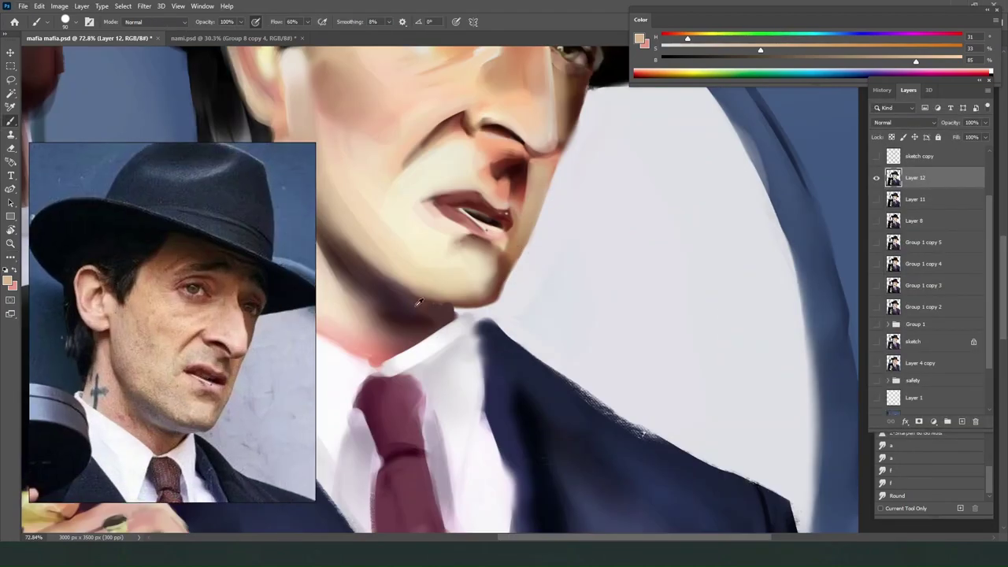
alt+click(417, 304)
scroll(473, 307, down, 3)
scroll(394, 342, up, 2)
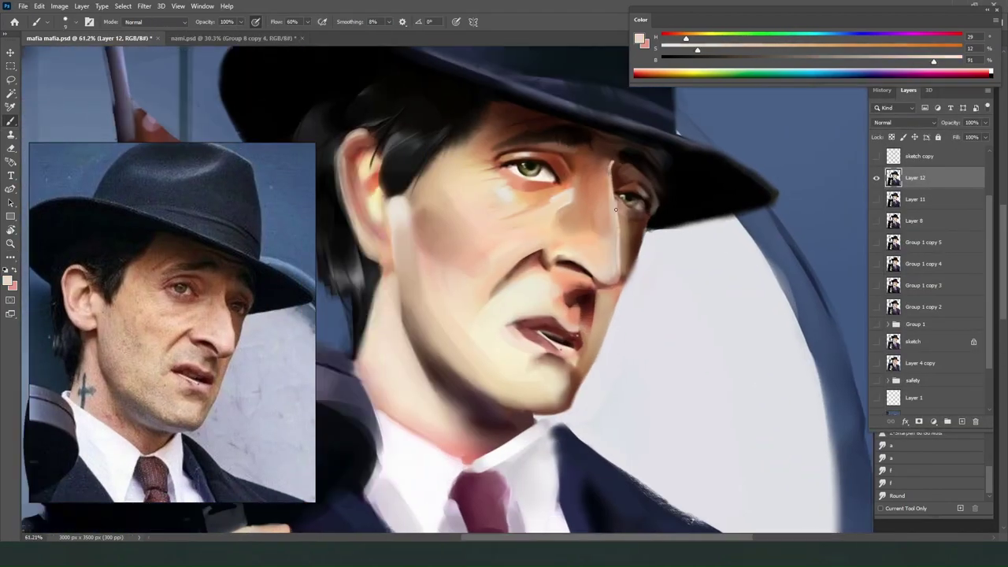
Shade around the far eye with sampled dark browns and a larger brush, and choose the Round smudge preset.
alt+click(627, 236)
alt+click(635, 232)
key(])
key(])
key(])
key(])
key(])
click(906, 496)
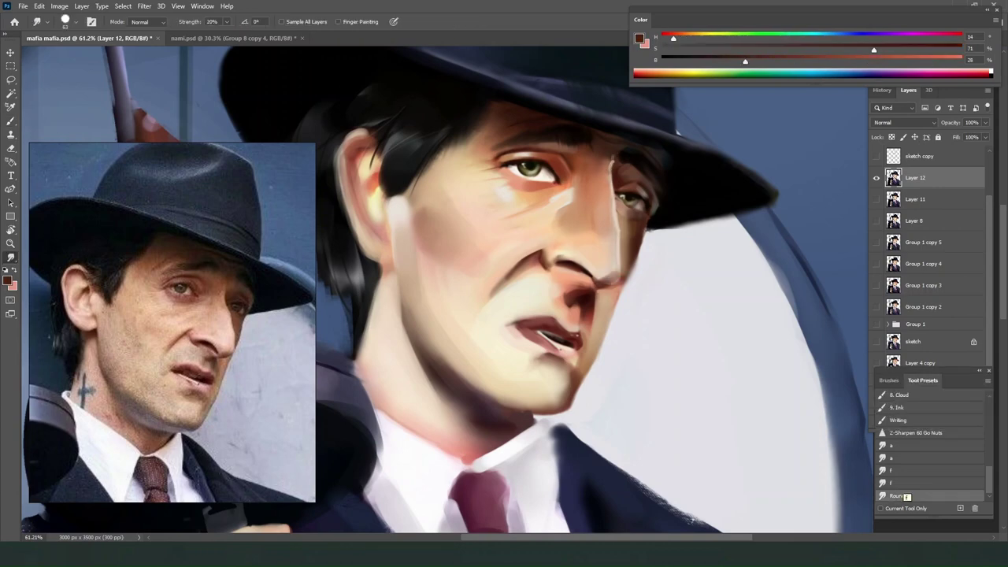
Paint a sampled warm orange-brown on the nose bridge and blend it with the Smudge tool.
key(b)
alt+click(604, 189)
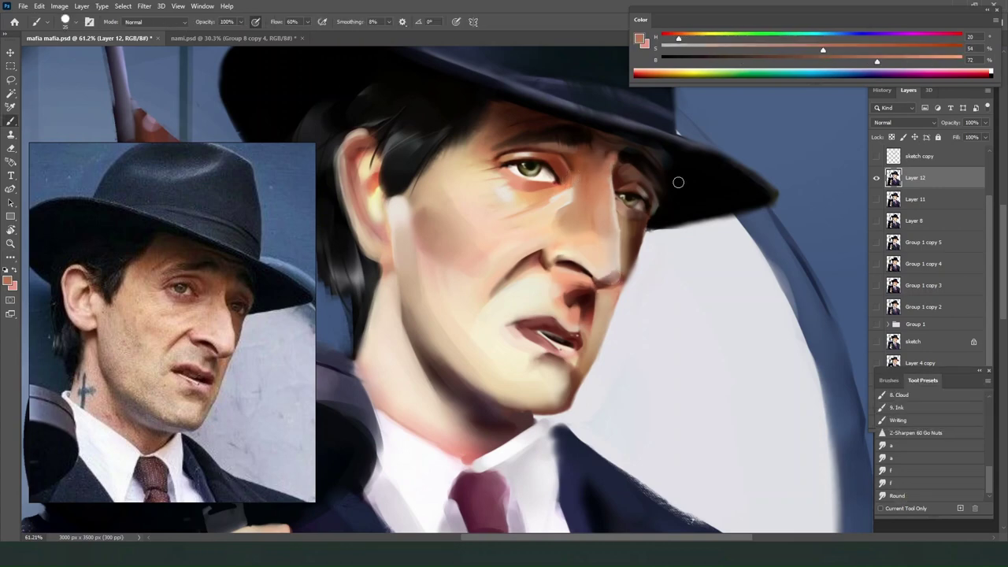
key(r)
scroll(589, 197, down, 8)
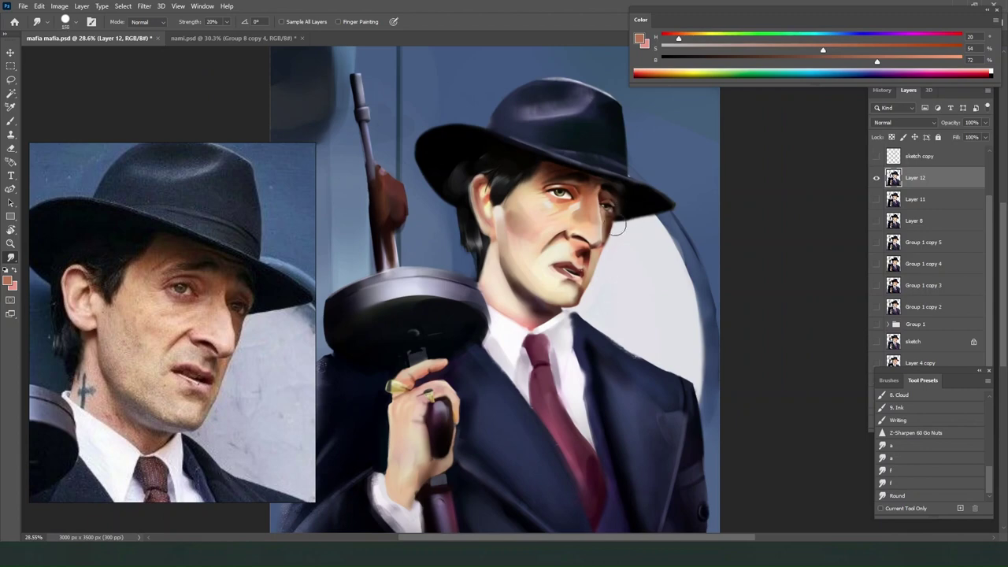
scroll(649, 446, down, 3)
scroll(264, 284, down, 4)
Touch up the face edge near the ear with sampled pinkish skin tones.
key(b)
scroll(535, 205, up, 4)
alt+click(536, 177)
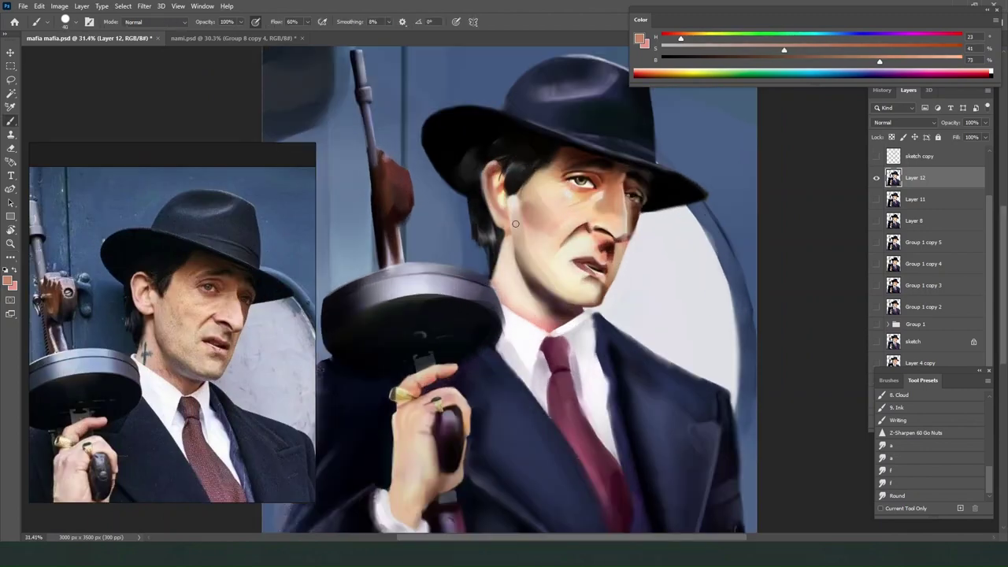
Repaint the hat crown's folds and highlights with sampled dark navy tones.
scroll(536, 182, down, 3)
alt+click(595, 138)
alt+click(549, 145)
alt+click(544, 140)
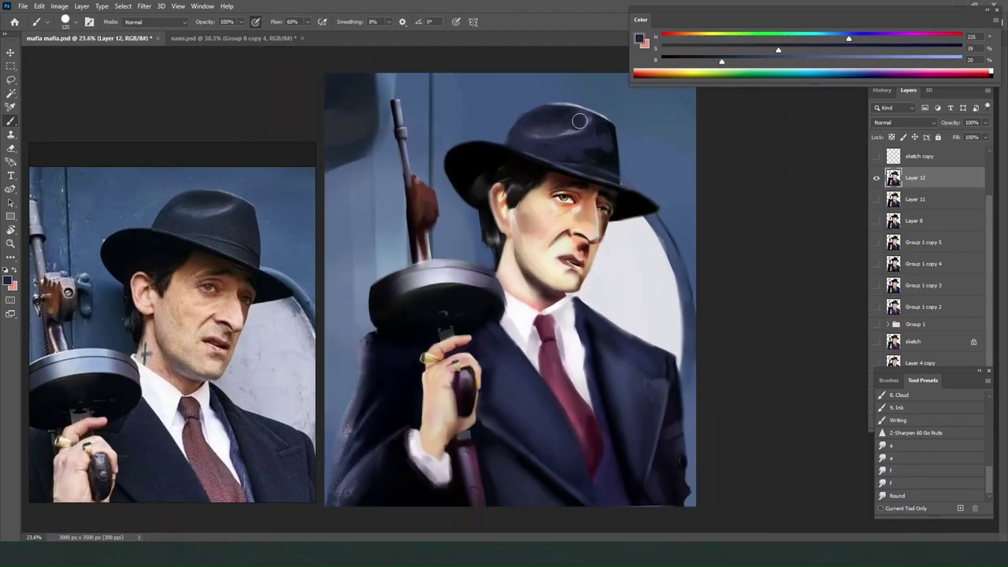
Retouch the blue background beside the hat with a sampled background tone.
key(e)
key(b)
alt+click(475, 214)
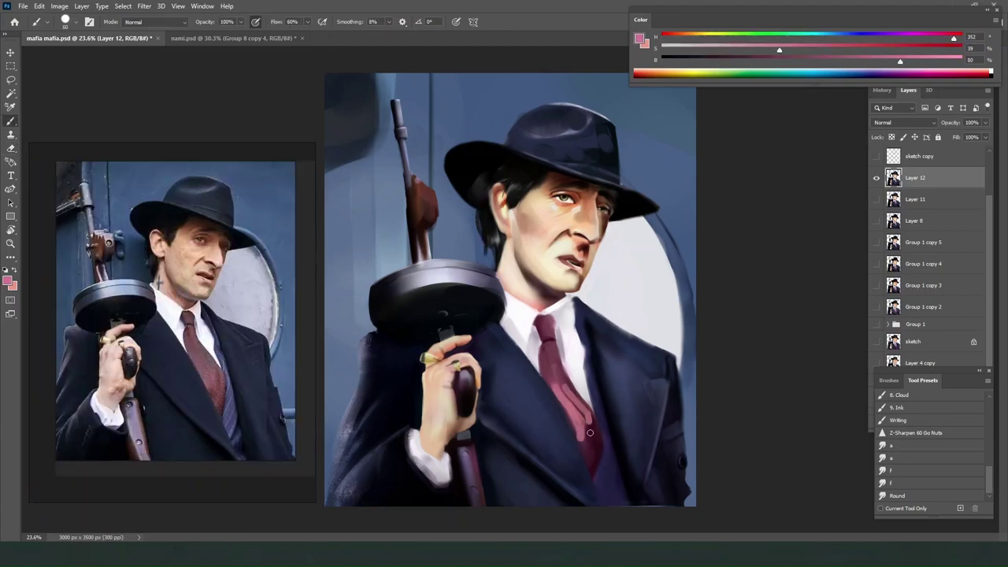
Paint fold shading on the tie with sampled pinks and maroons and smudge it smooth.
alt+click(556, 372)
alt+click(574, 383)
key(r)
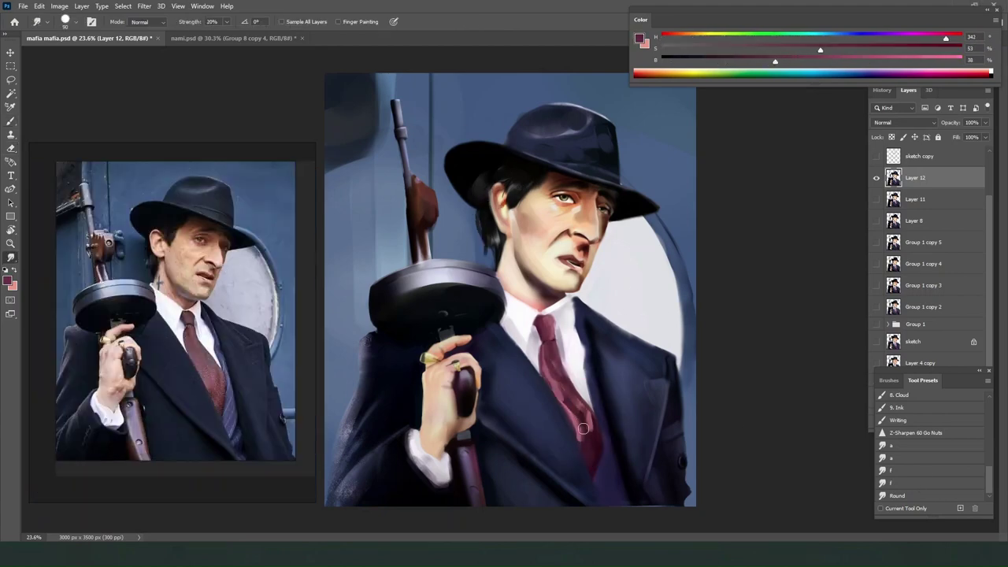
key(b)
Add a new layer above Layer 12 and brush a dark maroon halftone texture over the tie.
scroll(201, 354, up, 2)
drag(213, 346, 154, 351)
click(962, 422)
right_click(553, 363)
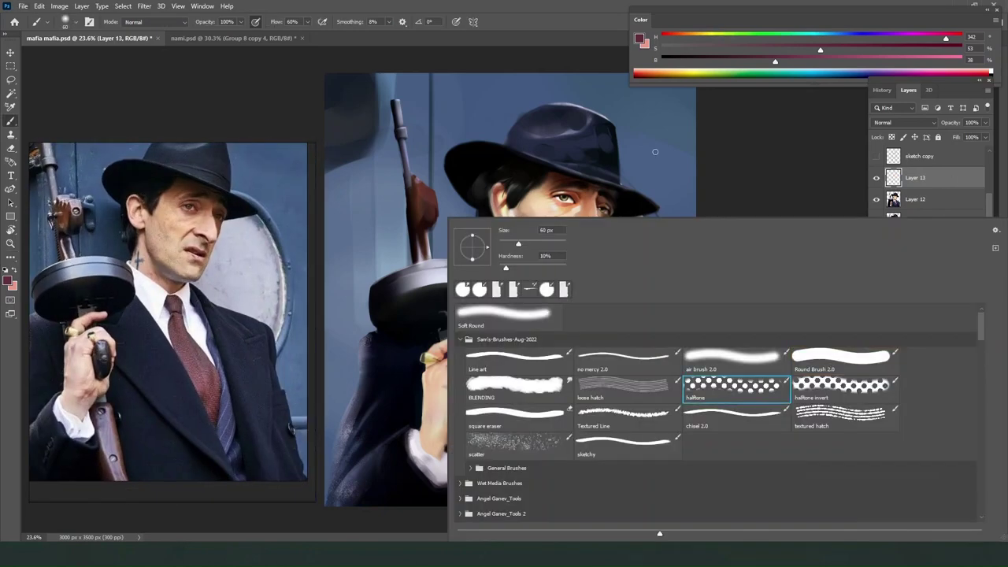
click(946, 59)
click(704, 48)
key(bracketright)
drag(553, 363, 545, 320)
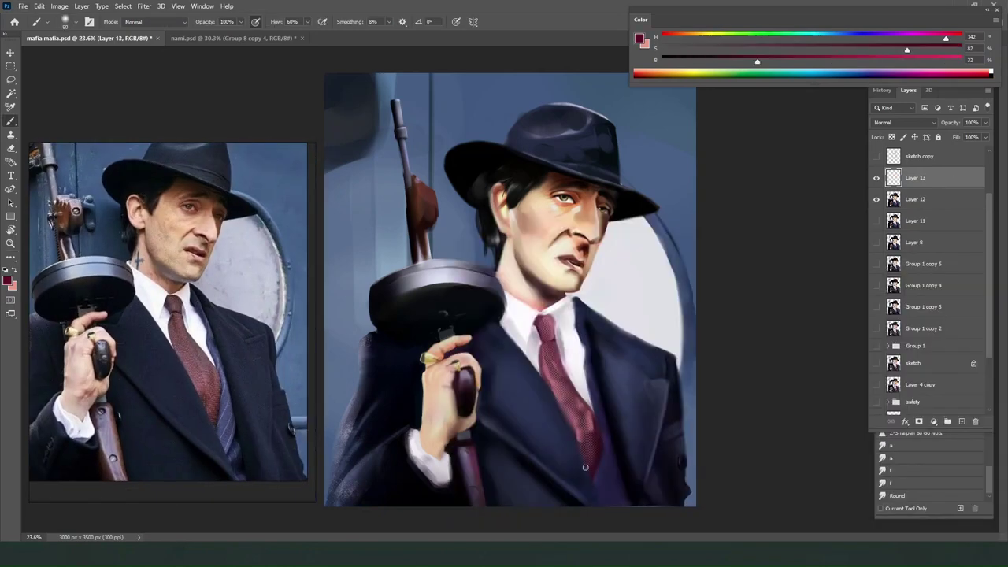
drag(757, 61, 707, 61)
key(e)
key(b)
On Layer 12, repaint the lapel beside the shirt with sampled navy tones.
click(915, 199)
right_click(585, 344)
double_click(499, 289)
alt+click(610, 359)
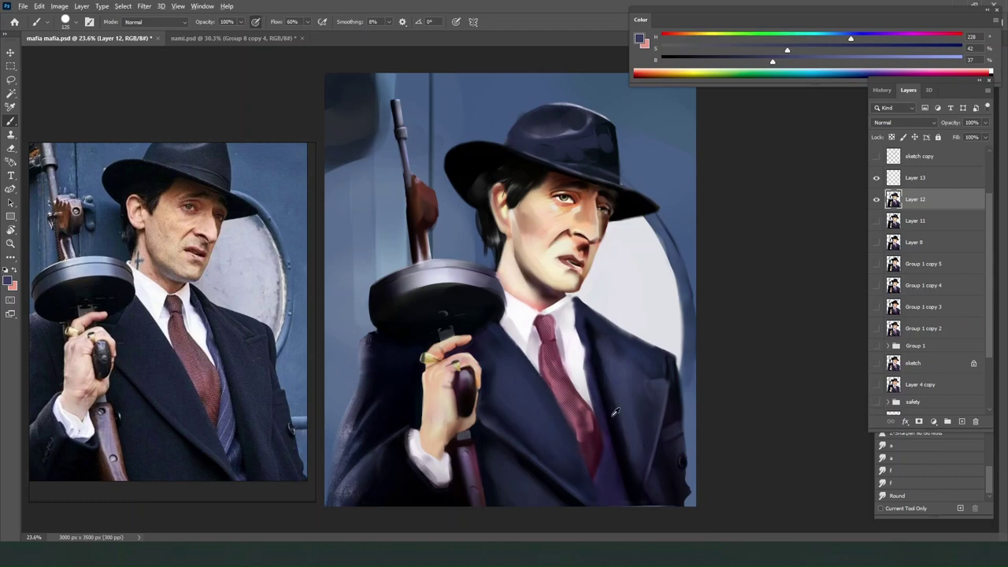
alt+click(606, 335)
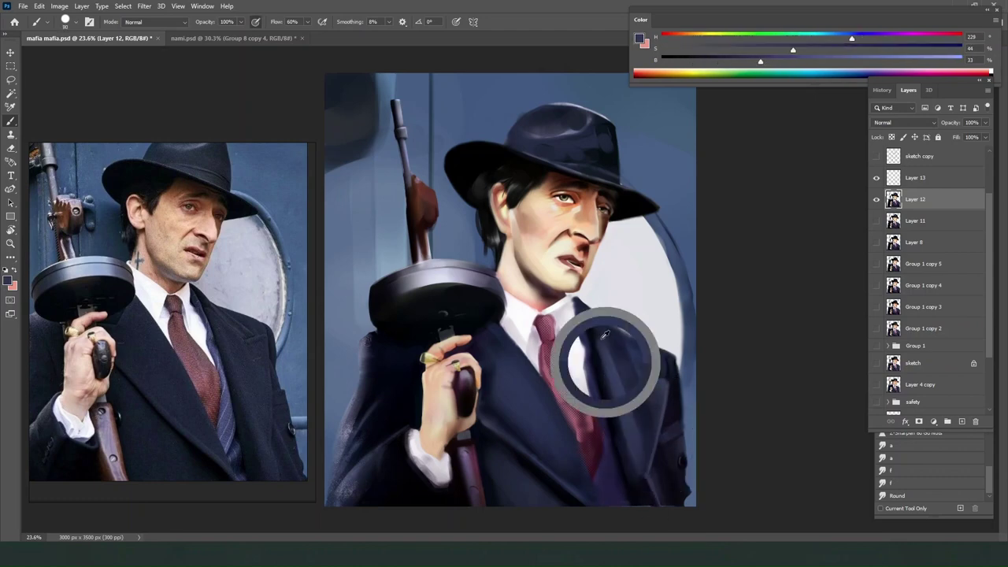
drag(606, 335, 603, 342)
Paint a dark blue scarf strip along the shirt and lapel edge with a darkened background tone and smudge it.
drag(233, 433, 225, 443)
alt+click(668, 150)
click(821, 61)
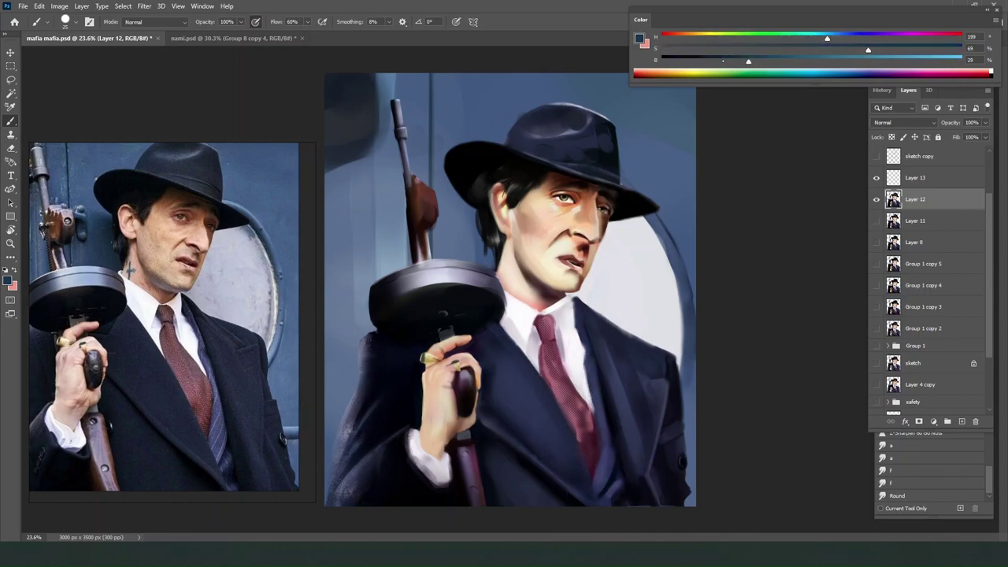
drag(586, 353, 602, 442)
click(892, 483)
key(b)
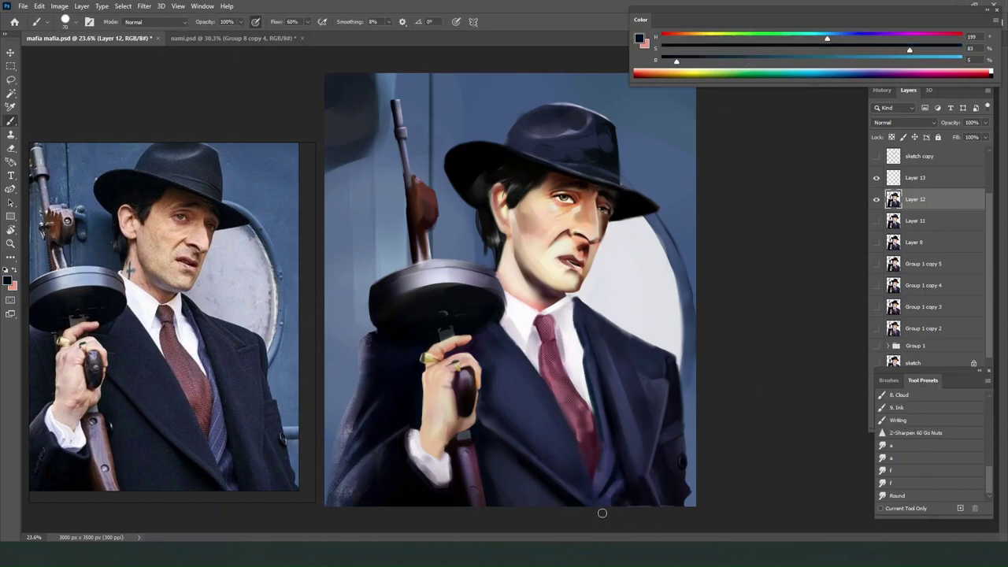
Draw thin lighter-blue stripes on the scarf between the tie and the lapel with a very small brush.
drag(827, 39, 873, 39)
drag(676, 61, 937, 60)
drag(910, 50, 705, 50)
key(bracketleft)
key(bracketleft)
key(bracketleft)
key(bracketleft)
key(bracketleft)
key(bracketleft)
key(bracketleft)
key(bracketleft)
key(bracketleft)
key(bracketleft)
key(bracketleft)
key(bracketleft)
key(bracketleft)
key(bracketleft)
alt+click(583, 317)
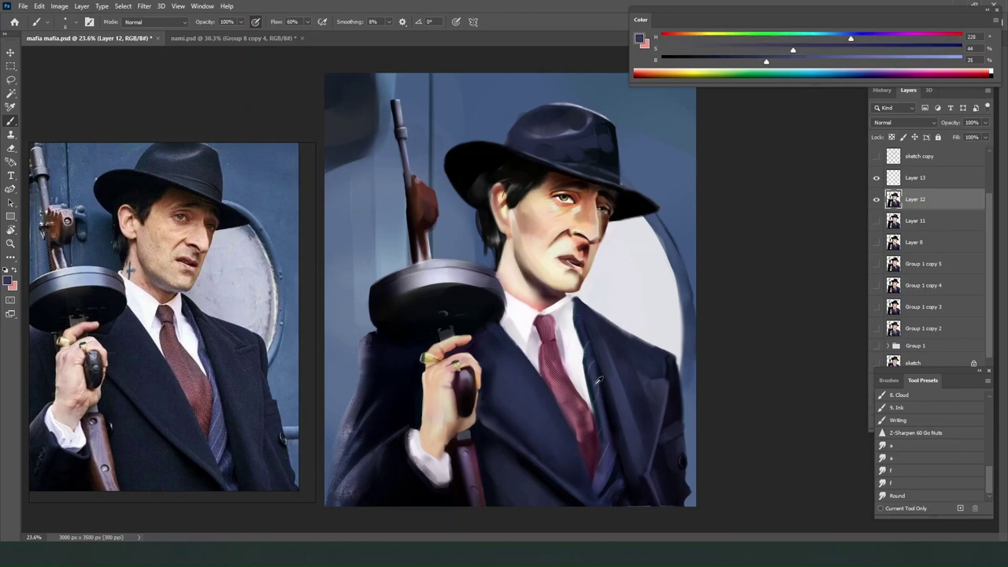
alt+click(586, 386)
drag(611, 487, 612, 504)
Shade the lapel's inner fold and the coat front with sampled near-black navy tones and smudge them.
alt+click(619, 426)
key(bracketright)
key(bracketright)
key(bracketright)
key(bracketright)
key(bracketright)
key(bracketright)
key(bracketright)
key(bracketright)
key(bracketright)
key(bracketright)
key(bracketright)
key(bracketright)
key(bracketright)
key(bracketright)
key(bracketright)
alt+click(654, 459)
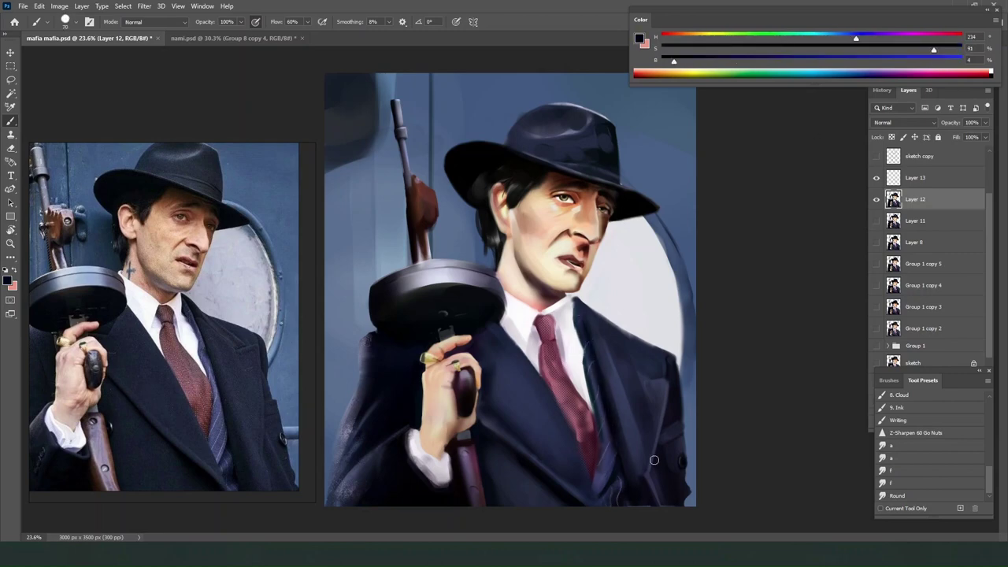
alt+click(643, 383)
alt+click(607, 415)
alt+click(605, 393)
drag(595, 327, 642, 364)
click(897, 496)
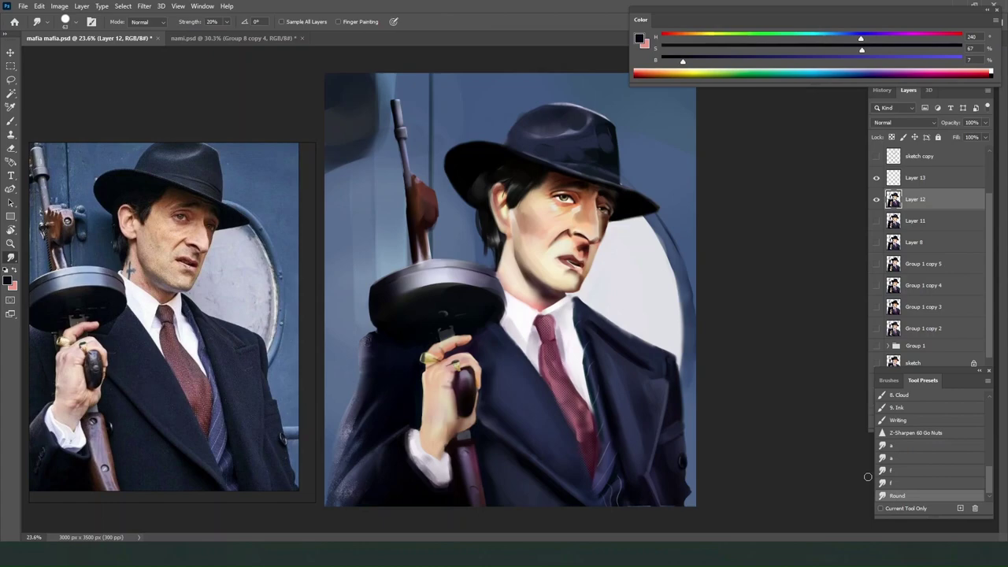
Refine the lapel's notch and outer edge with sampled navy tones and a smaller brush.
key(b)
alt+click(652, 348)
key(bracketleft)
key(bracketleft)
key(bracketleft)
key(bracketleft)
key(bracketleft)
key(bracketleft)
key(bracketleft)
alt+click(607, 326)
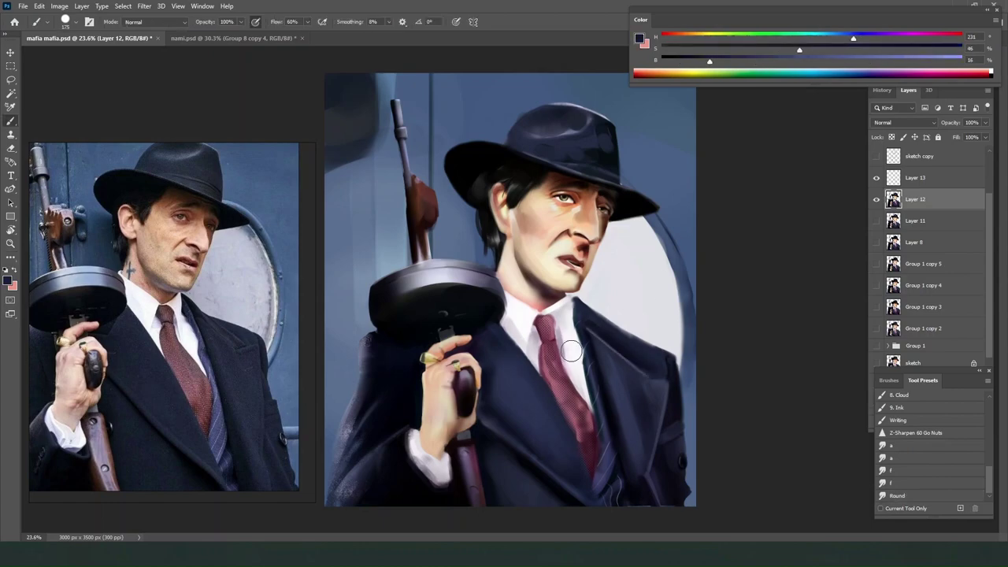
Try different brush tips for shading the coat near the shoulder with a sampled dark navy.
scroll(579, 288, down, 1)
right_click(579, 290)
scroll(521, 404, down, 5)
click(737, 437)
click(295, 354)
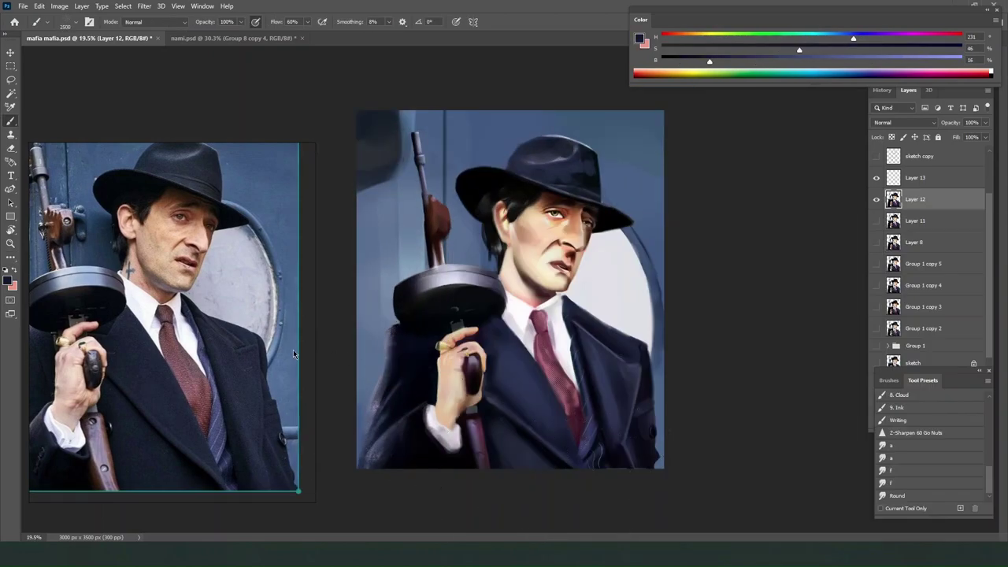
right_click(636, 437)
click(527, 451)
click(439, 404)
alt+click(648, 367)
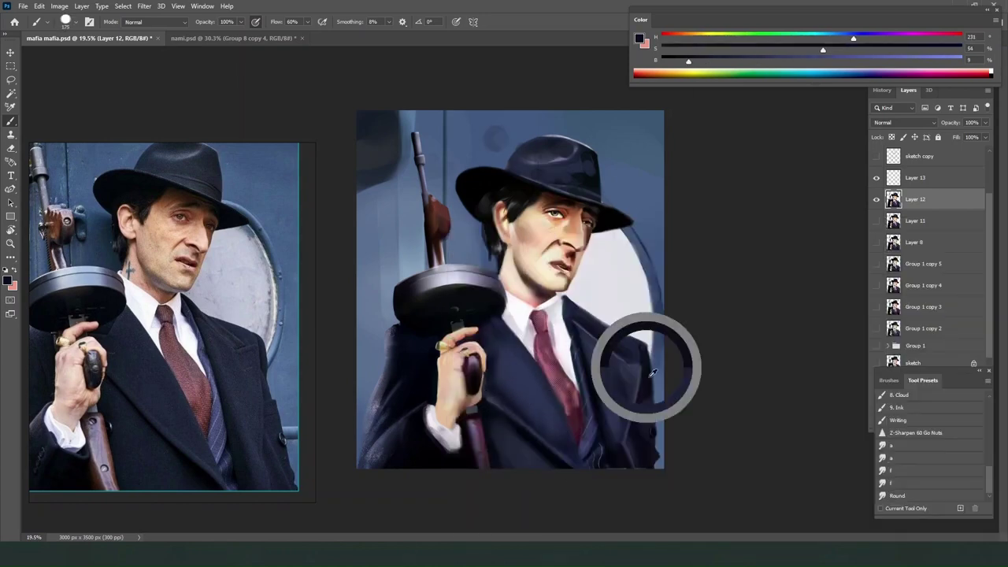
Paint folds and dark patches on the coat's chest beside the hand with sampled navy tones.
alt+click(506, 351)
right_click(637, 374)
scroll(637, 373, down, 5)
click(619, 448)
alt+click(504, 445)
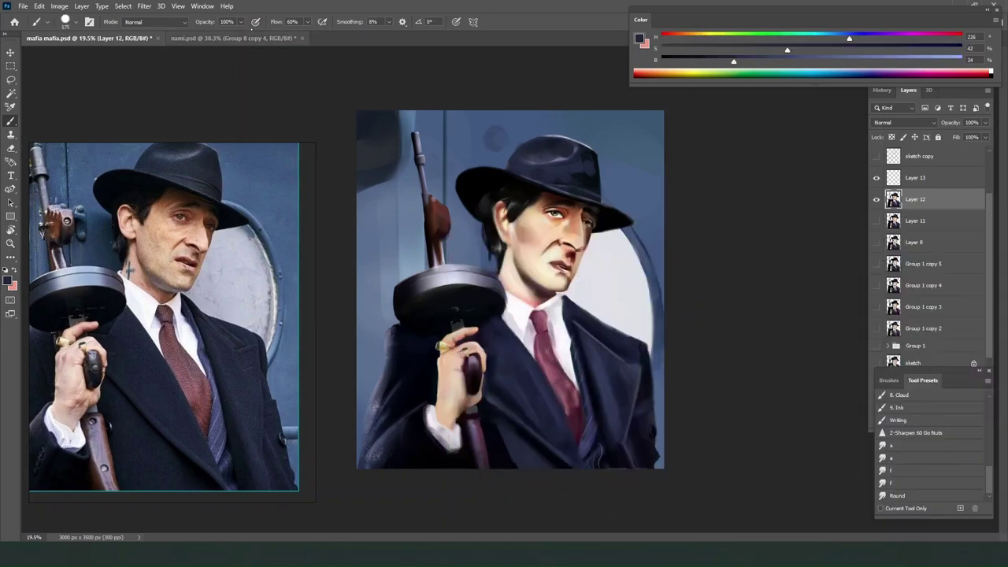
alt+click(532, 449)
alt+click(508, 351)
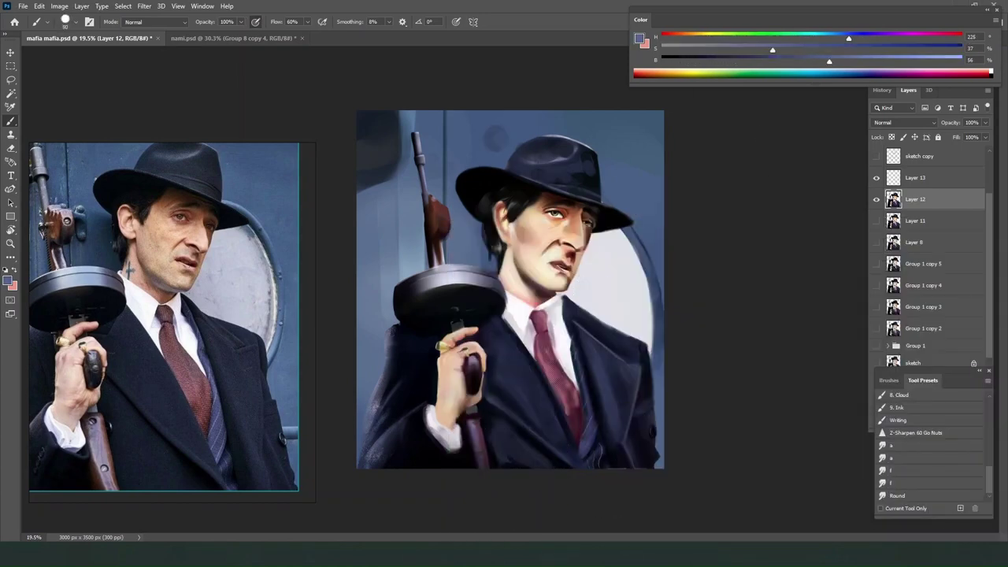
alt+click(526, 385)
alt+click(509, 383)
key(e)
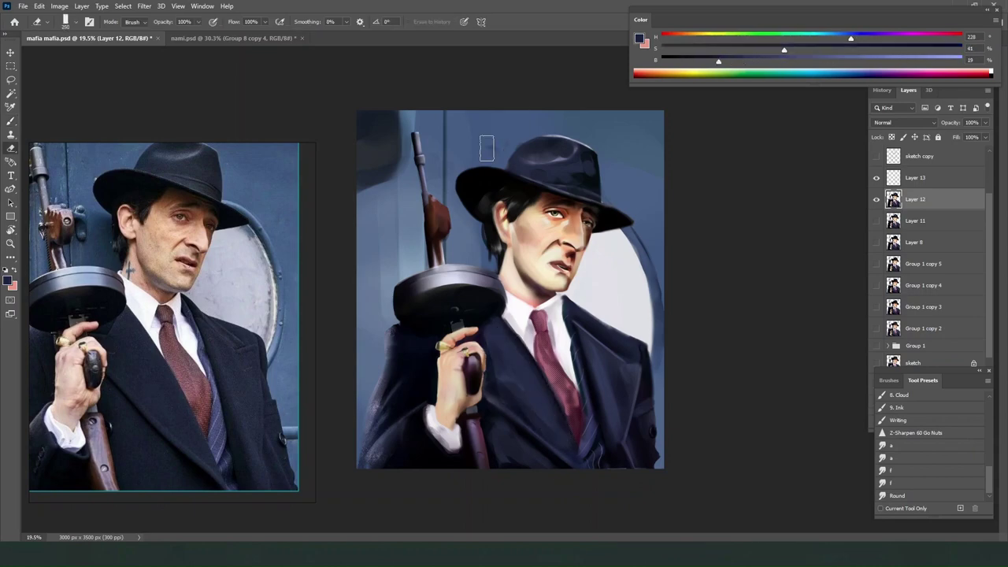
key(b)
Repaint the folds of the sleeve on the gun arm with sampled dark navy to match the reference.
drag(134, 331, 228, 311)
scroll(228, 315, up, 3)
drag(383, 456, 417, 430)
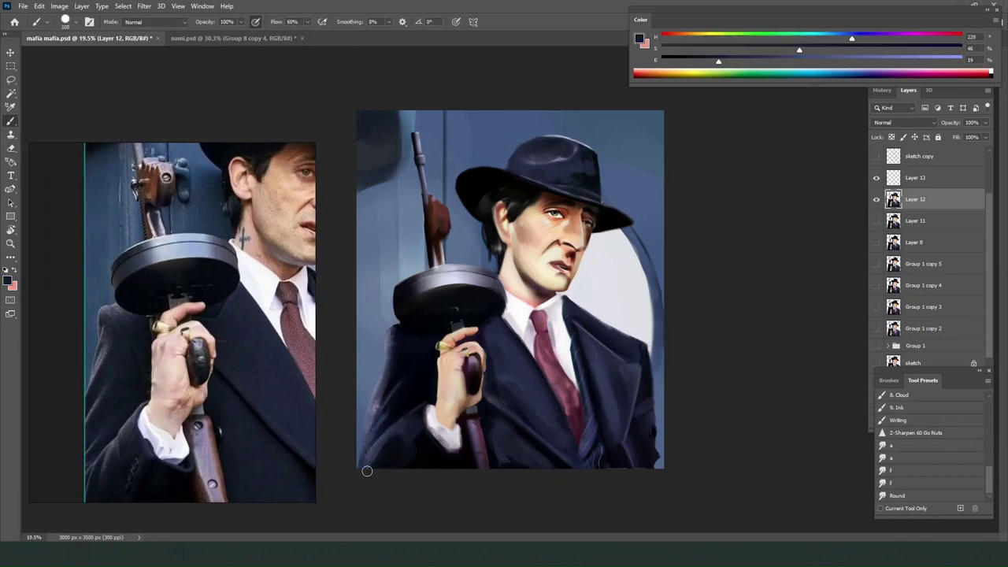
alt+click(370, 457)
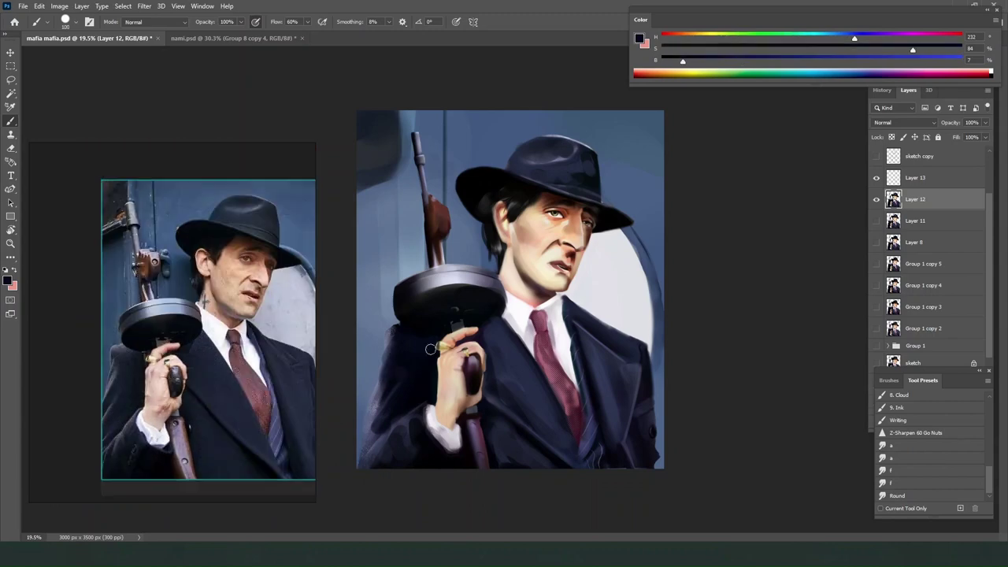
Reshape the coat's shoulder edge below the gun drum with sampled background and navy tones.
alt+click(389, 335)
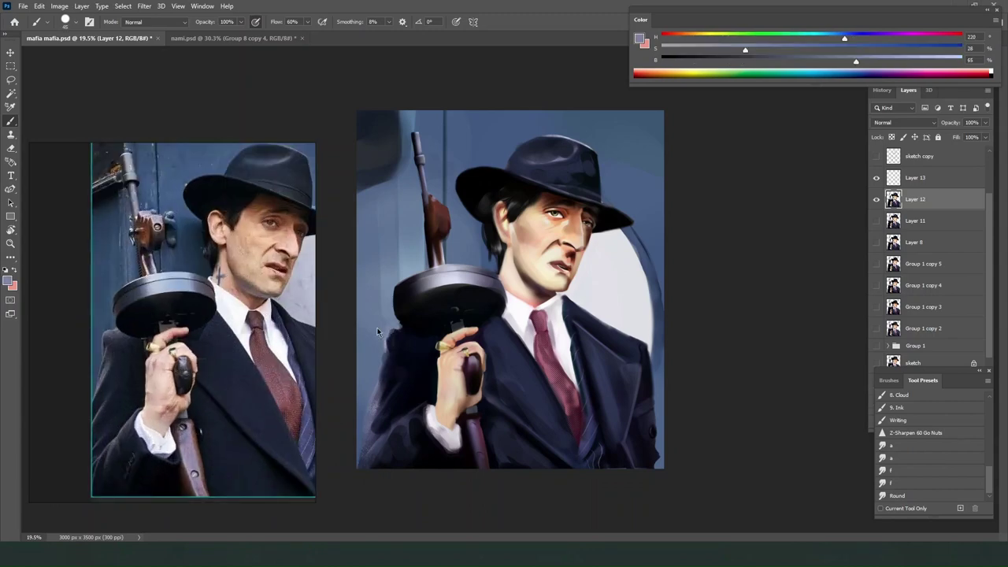
scroll(377, 331, up, 1)
alt+click(377, 338)
key(bracketright)
key(bracketright)
key(bracketright)
key(bracketright)
key(bracketright)
key(bracketright)
key(bracketright)
key(bracketright)
key(bracketright)
key(bracketright)
alt+click(396, 348)
drag(394, 347, 381, 394)
alt+click(412, 368)
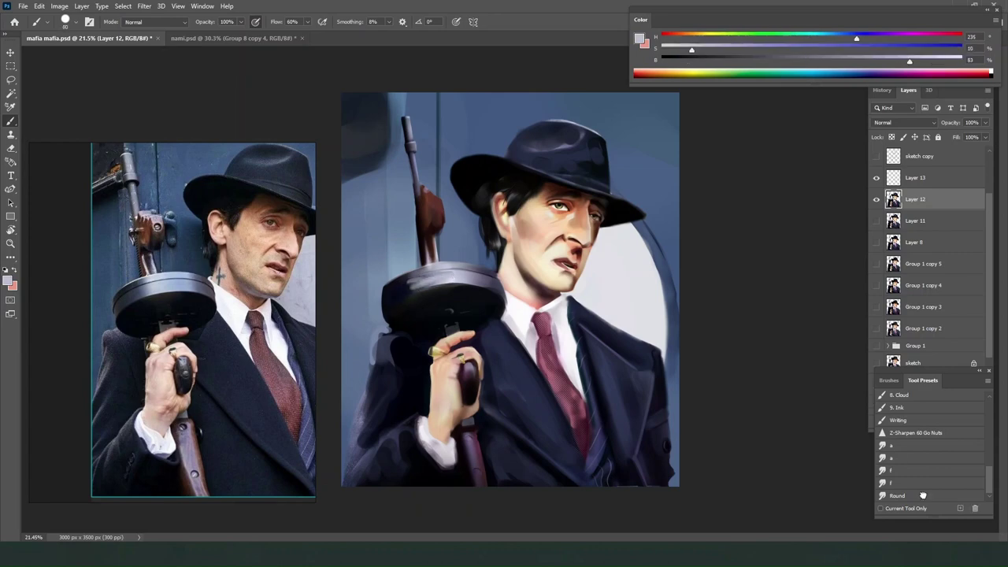
Retouch the drum's rim shading, then paint and smudge shadow lines on the hand and wrist.
alt+click(482, 282)
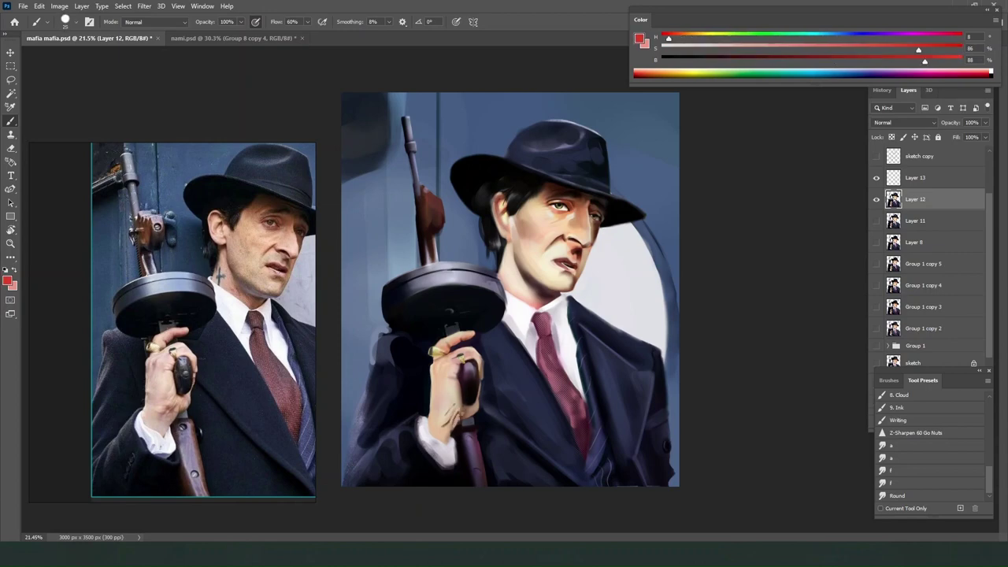
click(905, 498)
mouse_move(454, 407)
mouse_down()
mouse_move(450, 429)
mouse_move(429, 428)
mouse_up()
key(b)
key(bracketleft)
alt+click(468, 386)
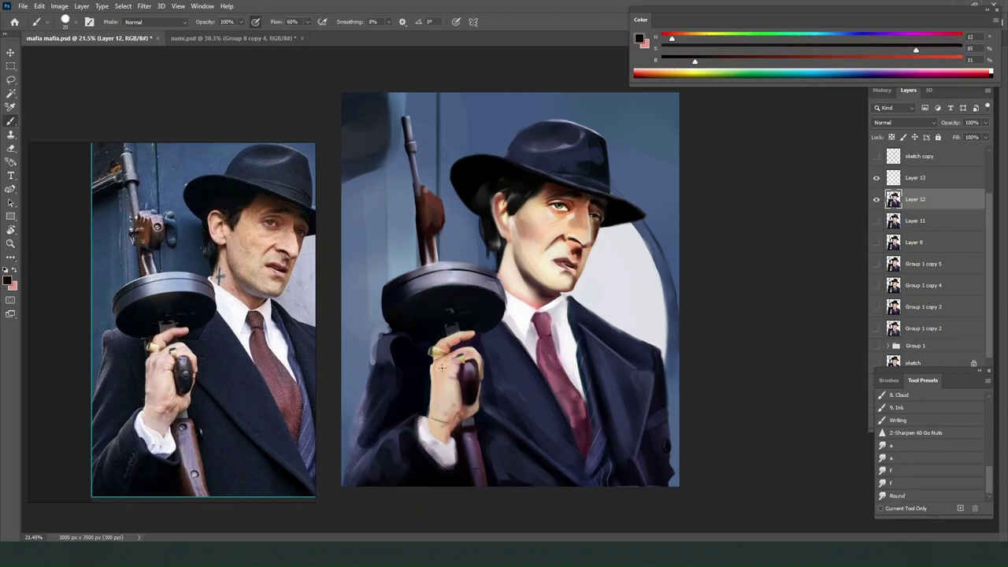
drag(432, 388, 432, 402)
click(904, 496)
Define the shirt cuff's edges with sampled near-black and light grey tones, and compare the result with Group 1 copy 3.
key(b)
key(bracketright)
key(bracketright)
key(bracketright)
alt+click(425, 432)
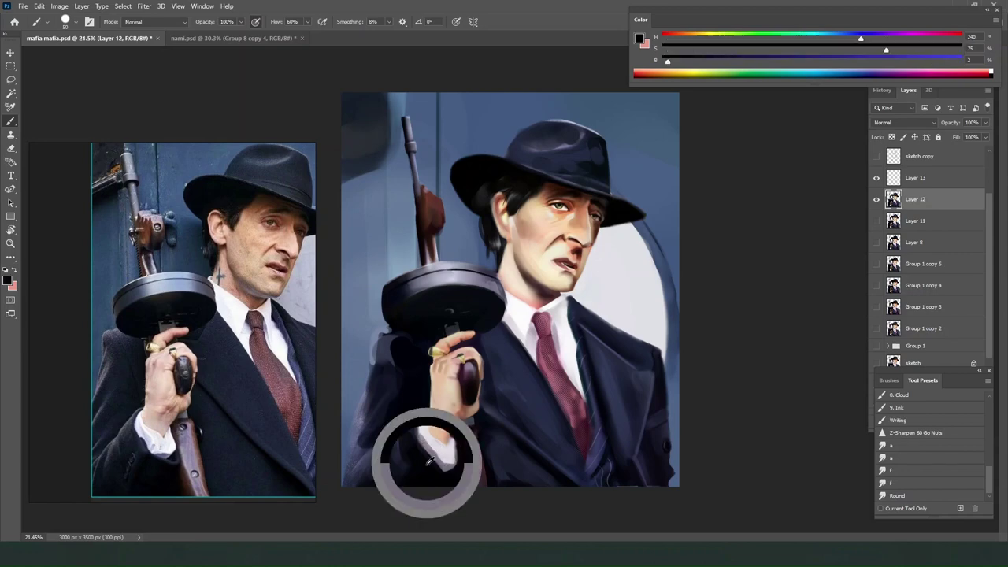
click(876, 306)
click(877, 200)
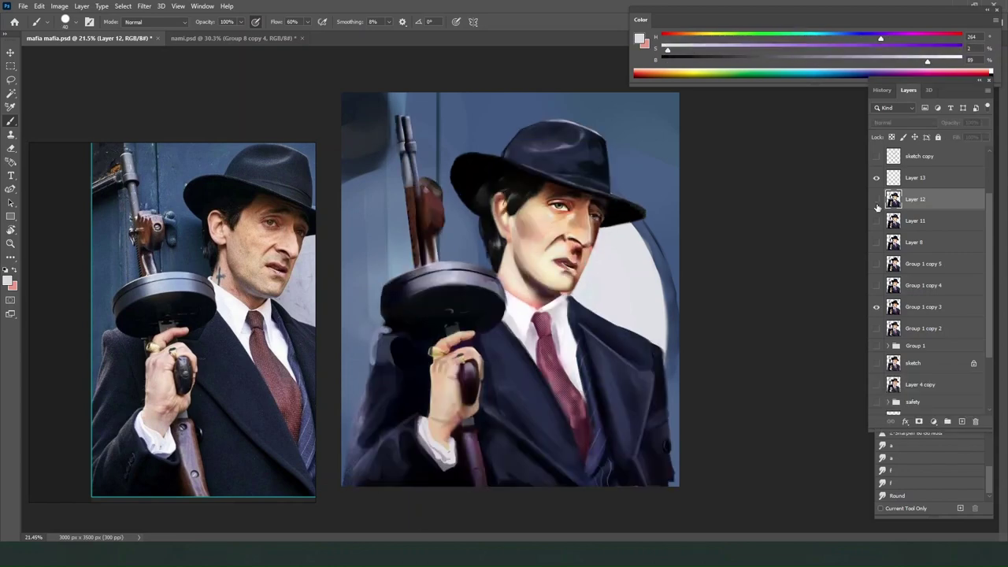
Lasso the outer part of the gun's wooden grip above the drum, shift it slightly outward with Free Transform, and deselect.
scroll(515, 338, down, 10)
scroll(515, 338, up, 12)
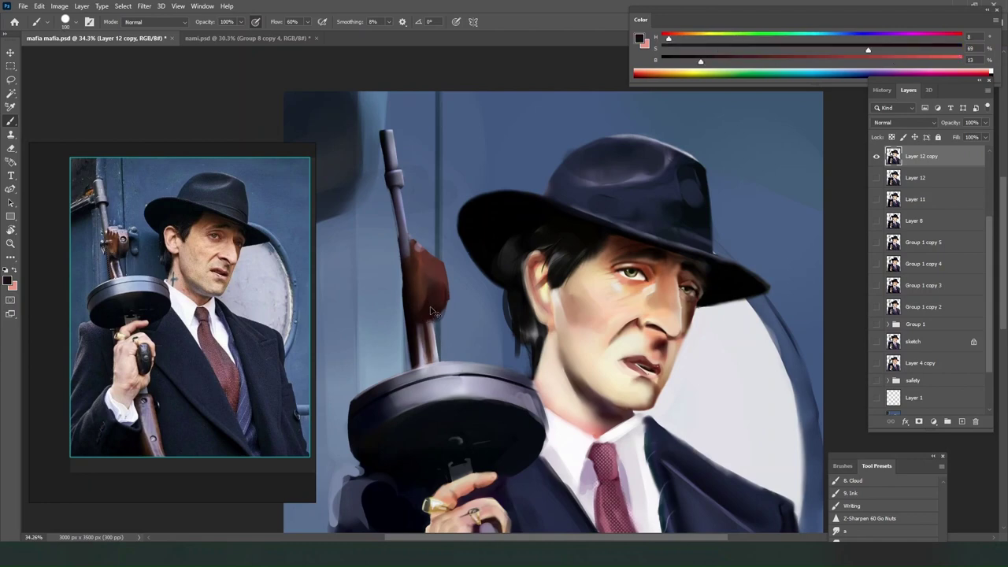
drag(432, 273, 436, 290)
scroll(105, 331, up, 5)
key(l)
key(ctrl+t)
drag(426, 250, 453, 241)
key(Return)
key(ctrl+d)
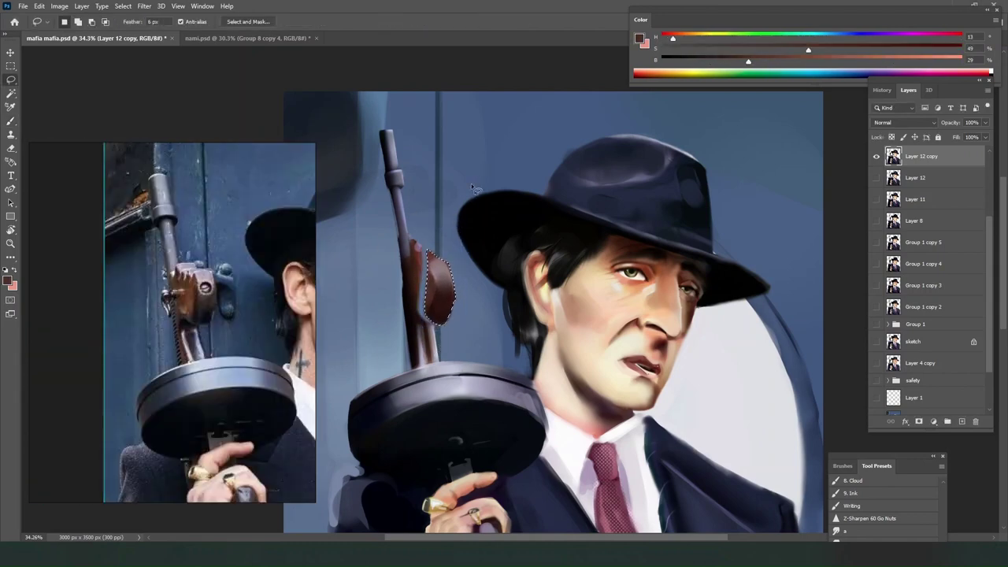
Paint the gap and inner edge between the grip's two parts with sampled dark brown tones.
key(b)
alt+click(413, 315)
scroll(479, 218, down, 10)
scroll(486, 279, up, 10)
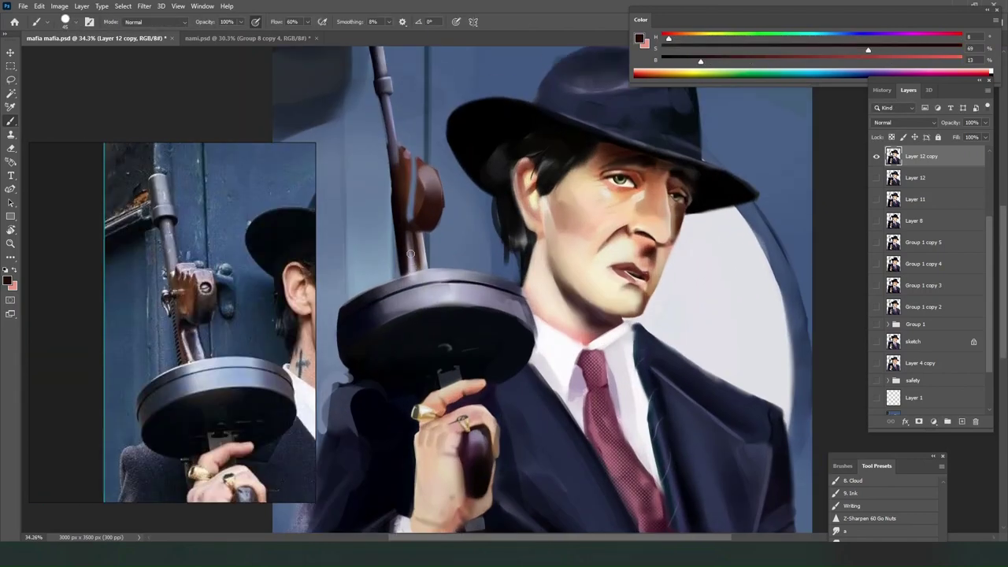
alt+click(416, 194)
key(bracketright)
key(bracketright)
key(bracketright)
key(bracketright)
drag(415, 164, 412, 219)
Repaint the inner face of the gun's wooden grip with sampled brown tones and clean up its outer edge with the Eraser.
alt+click(206, 272)
alt+click(408, 206)
mouse_move(405, 182)
mouse_down()
mouse_move(407, 215)
mouse_move(416, 211)
mouse_up()
alt+click(425, 191)
alt+click(405, 206)
alt+click(400, 223)
key(e)
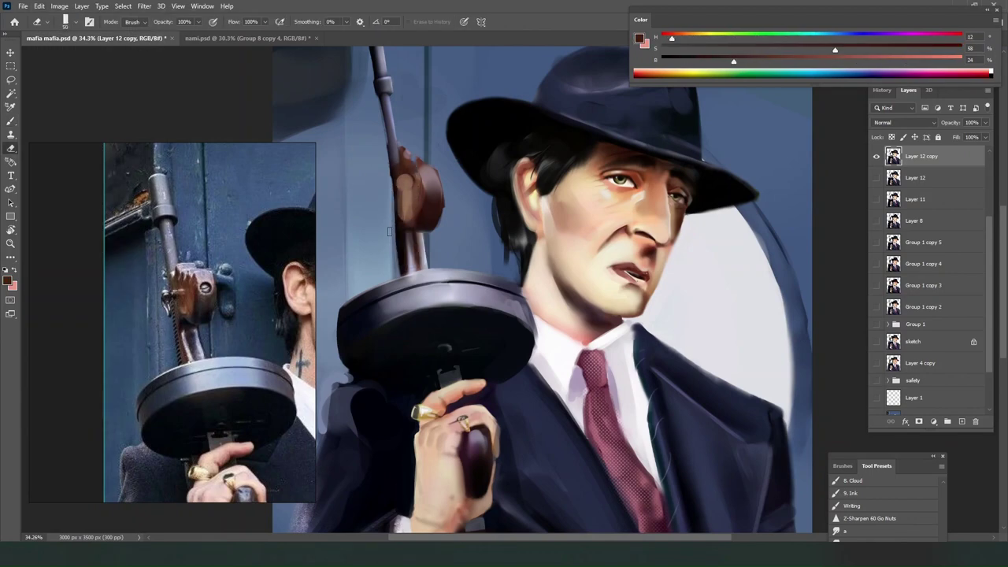
key(b)
alt+click(401, 227)
alt+click(395, 203)
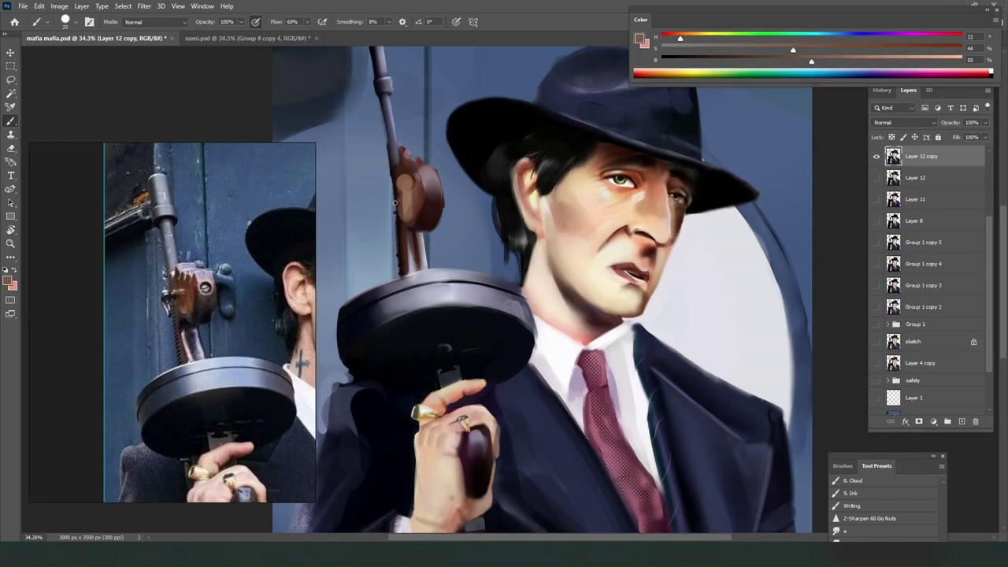
Rework the shading across the wooden grip's top and rounded part with sampled browns and a smaller brush.
key(ctrl+y)
alt+click(425, 189)
mouse_move(404, 167)
mouse_down()
mouse_move(412, 215)
mouse_move(417, 162)
mouse_move(402, 152)
mouse_move(414, 167)
mouse_up()
alt+click(401, 225)
alt+click(407, 206)
alt+click(416, 180)
key(e)
key(b)
alt+click(421, 252)
key(bracketleft)
key(bracketleft)
key(bracketleft)
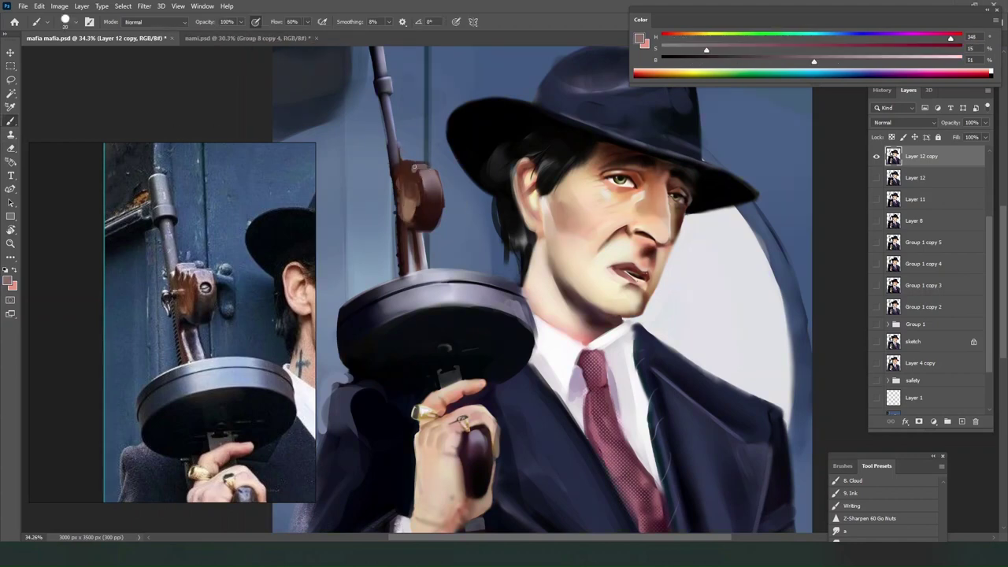
Define the grip's notched top with dark brown and lighten its inner face with a sampled light brown.
alt+click(411, 177)
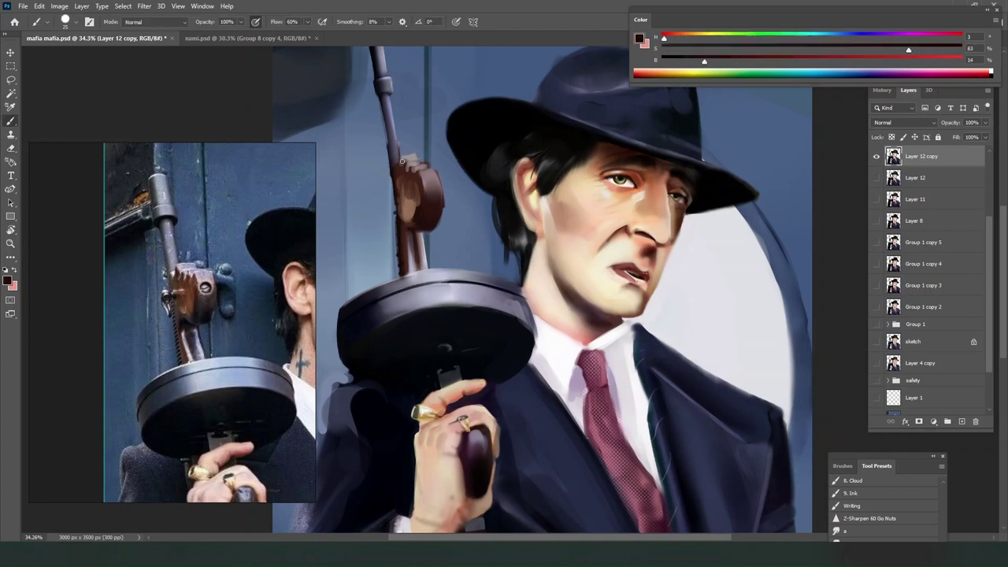
alt+click(405, 185)
drag(406, 175, 413, 211)
scroll(477, 252, down, 7)
scroll(489, 246, up, 8)
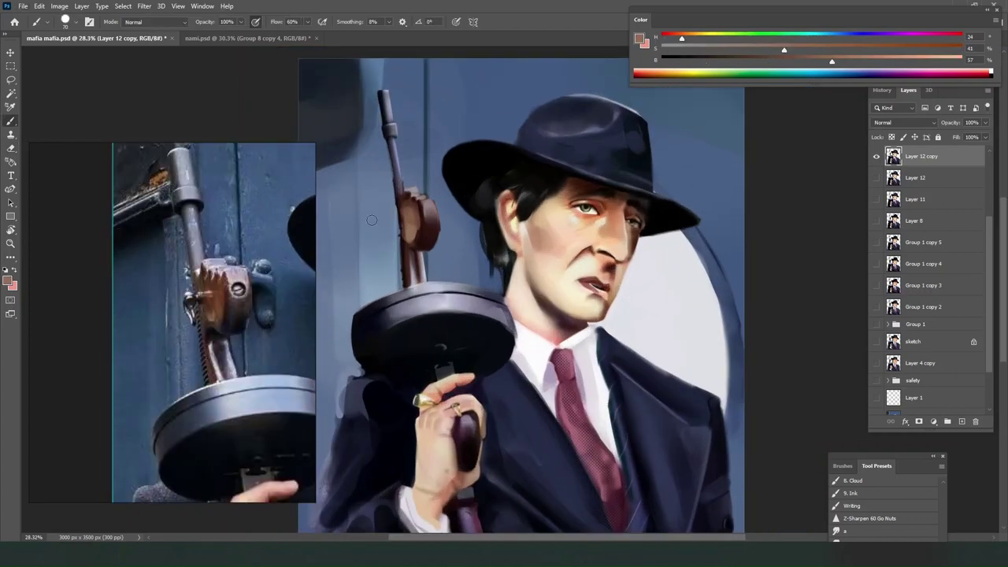
Paint dark and light tones on the stem between grip and drum, then load the Round smudge preset for blending.
alt+click(512, 205)
key(bracketright)
key(bracketright)
key(bracketright)
key(bracketright)
key(bracketright)
key(bracketright)
key(bracketright)
drag(430, 303, 429, 329)
alt+click(432, 314)
drag(431, 303, 438, 330)
alt+click(438, 308)
drag(886, 457, 915, 310)
click(880, 436)
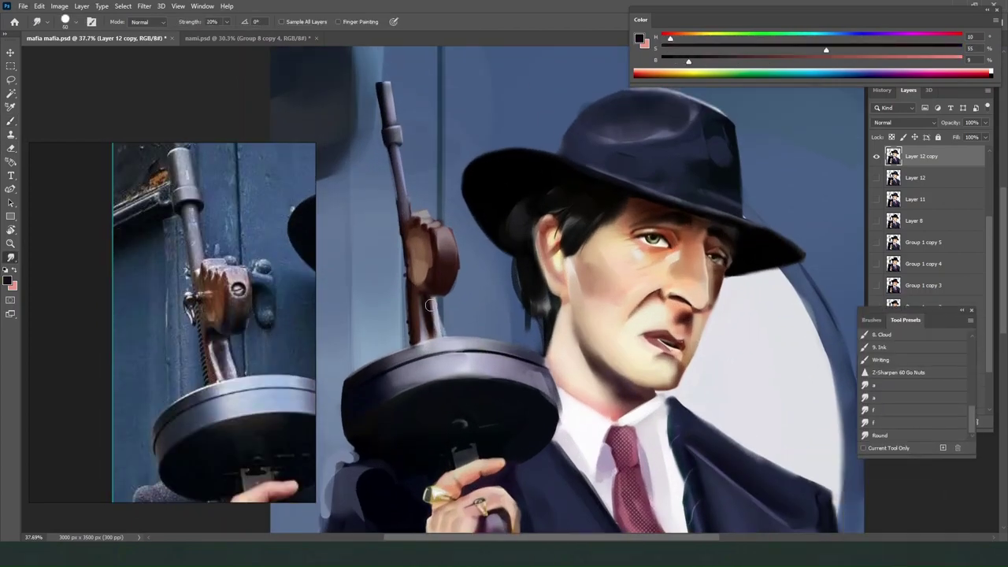
Select the gun's barrel with the Lasso and adjust its position with Free Transform.
key(b)
alt+click(421, 214)
alt+click(407, 202)
key(l)
key(ctrl+t)
mouse_move(413, 219)
mouse_down()
mouse_move(421, 213)
mouse_move(401, 159)
mouse_up()
key(Return)
key(ctrl+t)
Paint near-black shading along the barrel's outer edge and collar, and trim the collar's outline with the Eraser.
key(b)
scroll(446, 213, down, 2)
scroll(401, 181, up, 4)
alt+click(512, 271)
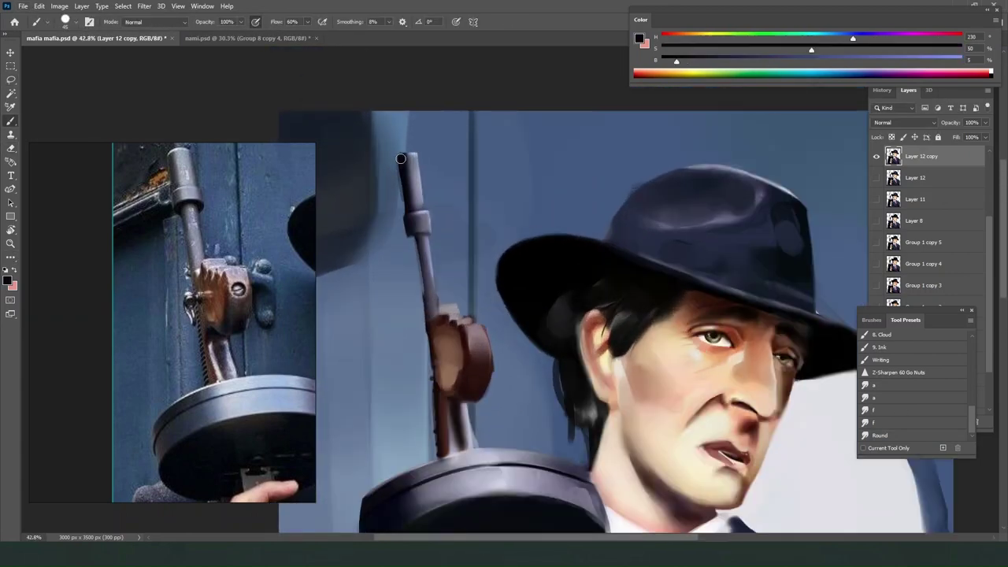
key(e)
drag(436, 227, 436, 240)
key(b)
alt+click(426, 227)
key(e)
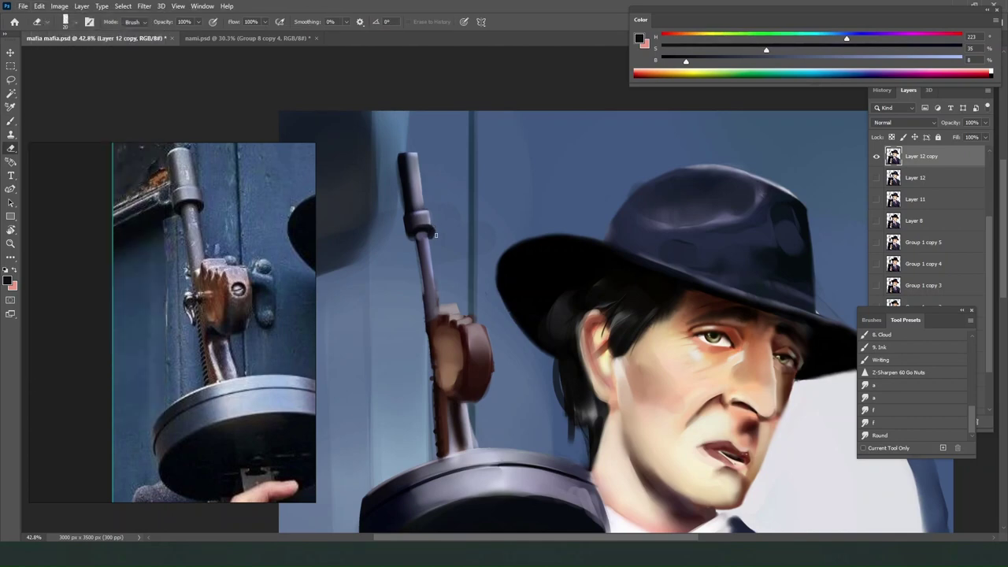
Shade the barrel's collar with sampled dark and purple-grey tones.
key(b)
alt+click(425, 217)
key(bracketright)
alt+click(432, 223)
alt+click(423, 236)
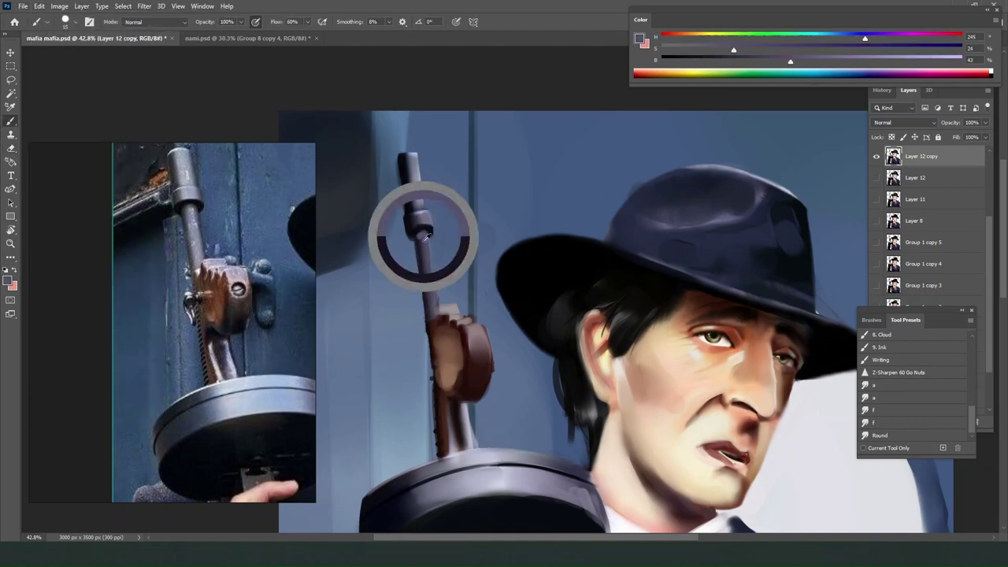
Trim the muzzle's end, lock Layer 12 copy's transparent pixels, and paint near-white and grey highlights on the muzzle and collar.
key(e)
drag(407, 156, 417, 153)
key(b)
alt+click(413, 169)
drag(791, 61, 943, 62)
drag(727, 50, 680, 50)
click(891, 137)
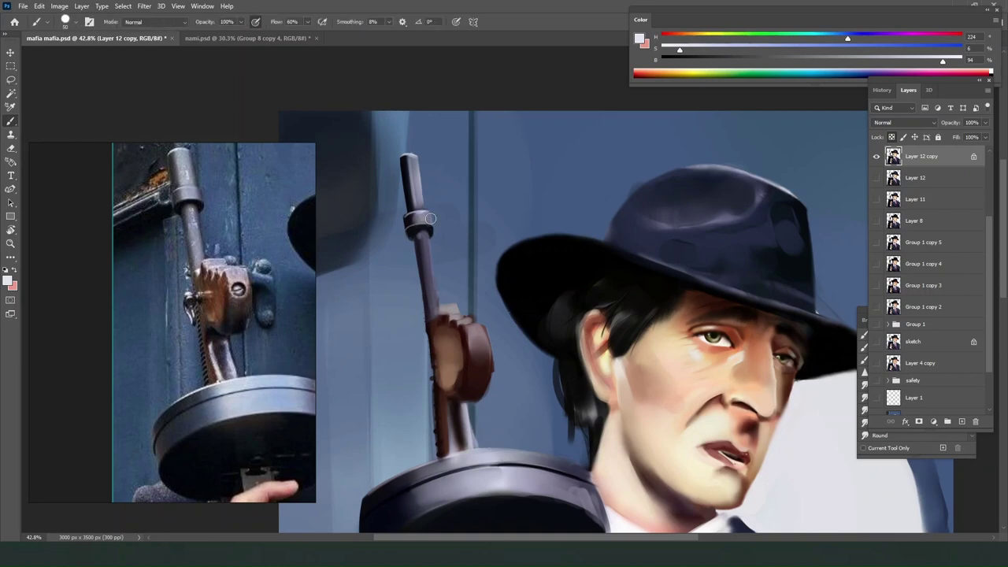
alt+click(430, 219)
click(864, 360)
alt+click(425, 250)
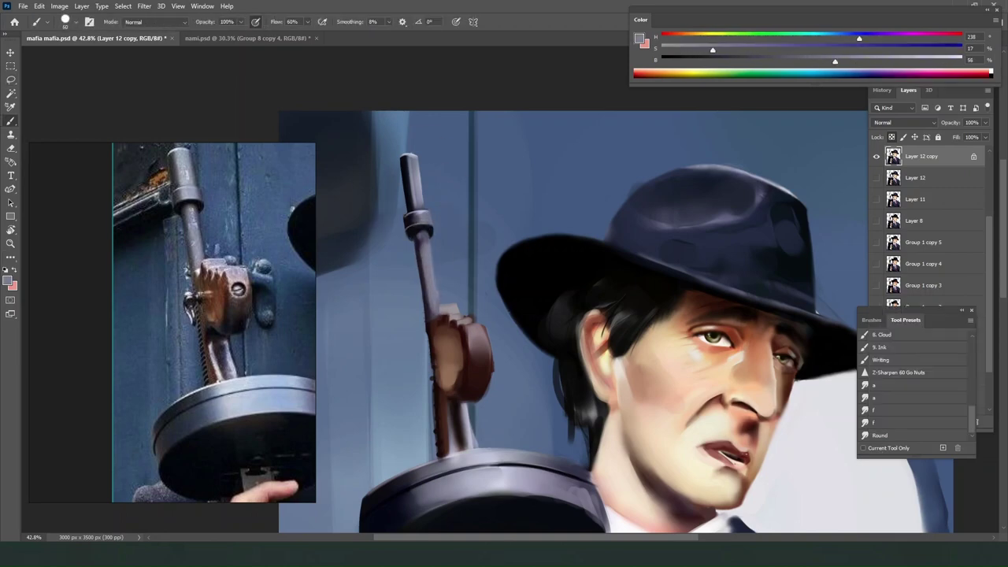
Shade the thin barrel section between the collar and the grip with a smaller brush and sampled grey tones.
key(bracketleft)
key(bracketleft)
key(bracketleft)
alt+click(431, 268)
drag(430, 234, 441, 307)
alt+click(417, 228)
alt+click(423, 260)
mouse_move(422, 241)
mouse_down()
mouse_move(428, 288)
mouse_move(459, 306)
mouse_up()
alt+click(451, 308)
Unlock the transparent pixels of Layer 12 copy and refine the grip's top edge with a Lasso selection and the Eraser.
click(822, 73)
key(e)
click(892, 137)
key(l)
key(Return)
key(e)
key(bracketleft)
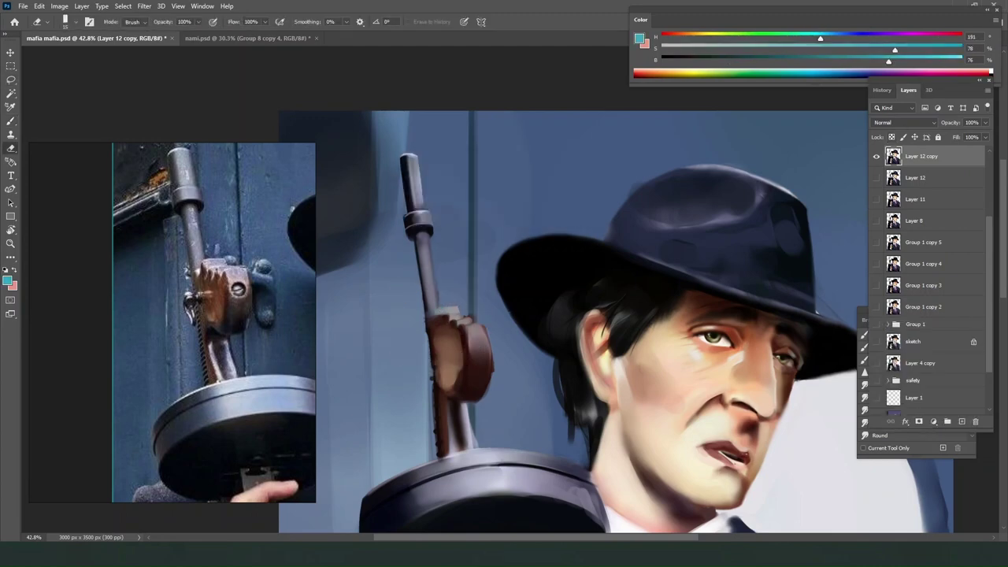
Relock Layer 12 copy's transparent pixels and paint sampled tones on the grip's rounded part and the stem below it.
key(b)
alt+click(452, 311)
alt+click(463, 357)
click(892, 137)
drag(464, 359, 458, 331)
click(685, 60)
drag(462, 404, 474, 416)
alt+click(469, 438)
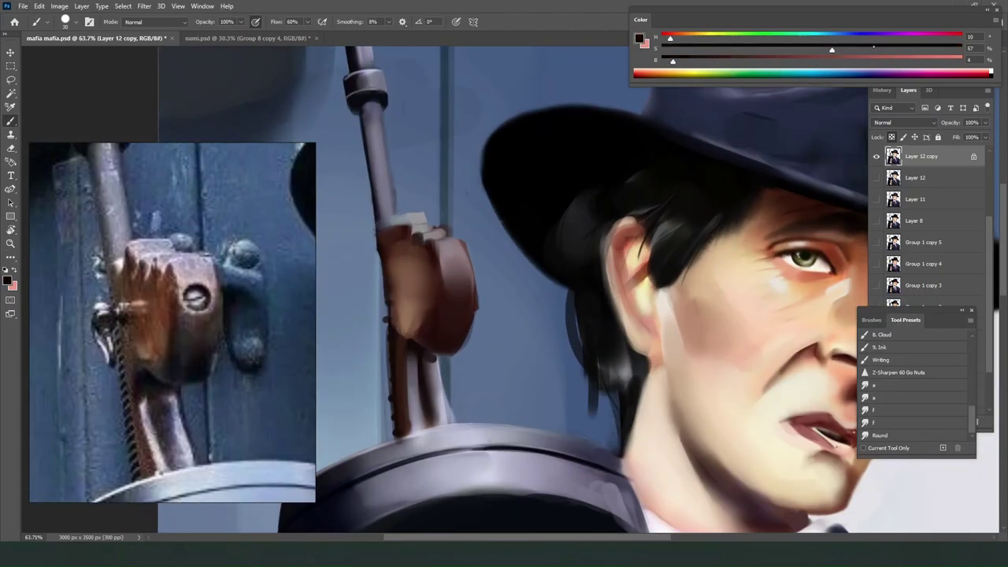
Paint a slotted screw on the grip's rounded part in light grey and near-black, then retouch the drum's rim.
alt+click(456, 278)
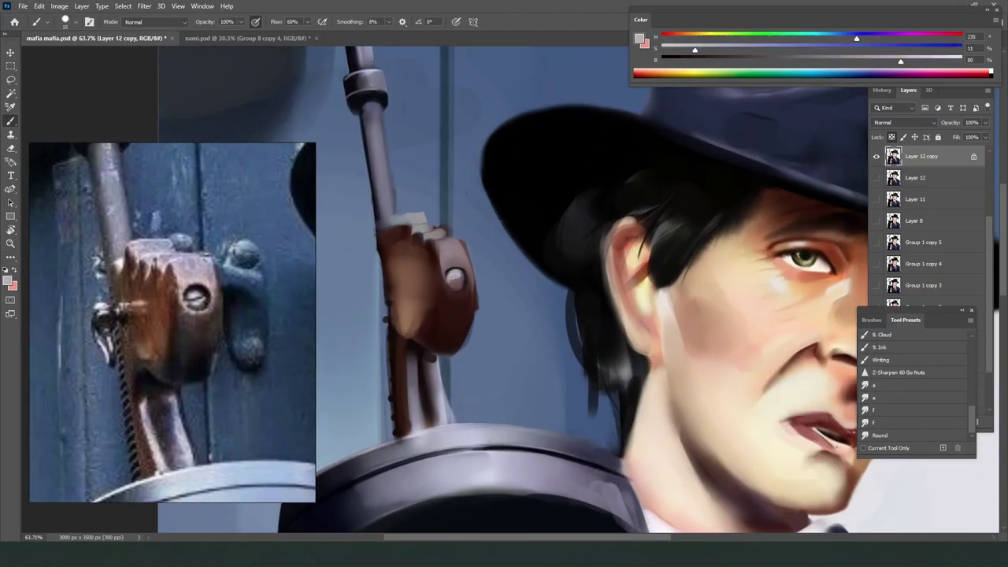
alt+click(455, 279)
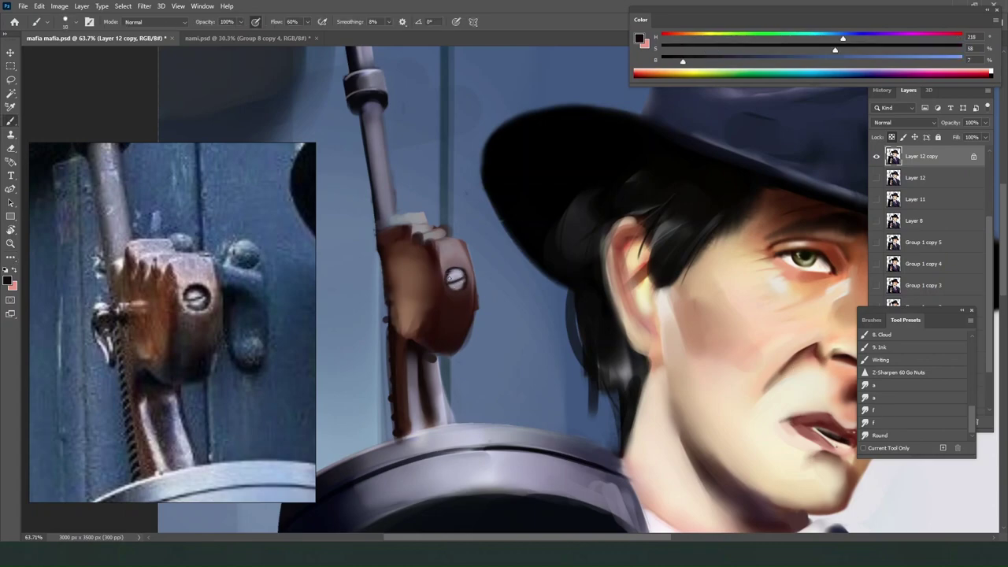
click(894, 436)
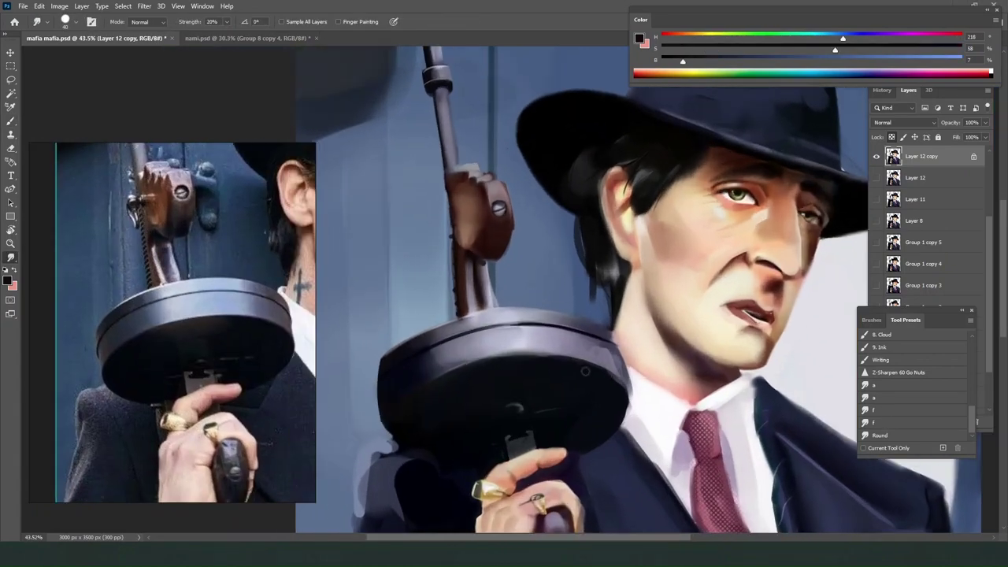
key(b)
alt+click(620, 342)
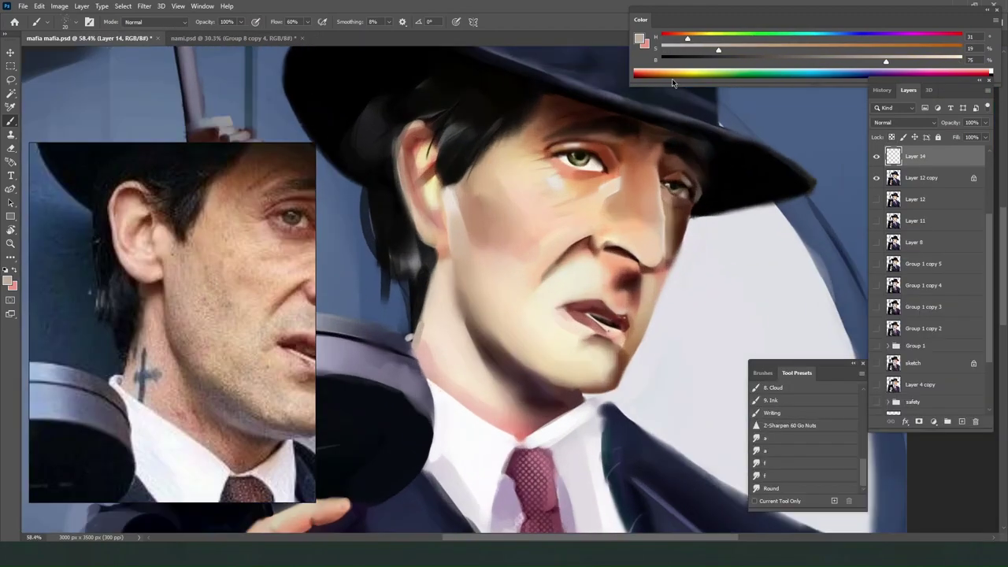
Paint brown skin texture over the cheek and jaw on Layer 14.
click(672, 76)
drag(471, 220, 579, 366)
drag(573, 276, 542, 315)
key(e)
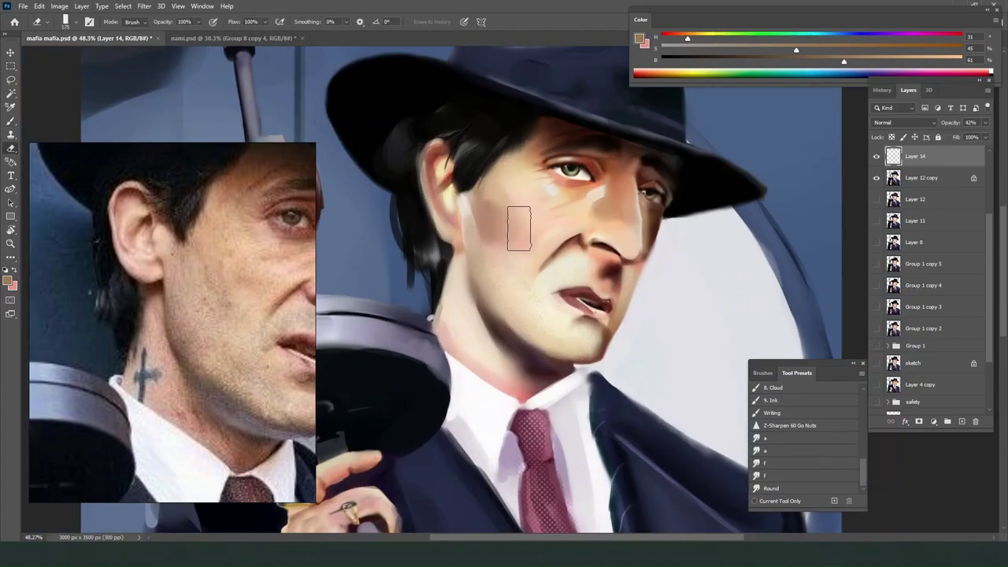
Add darker brown texture to the face on Layer 14, then touch up the under-chin shadow on Layer 12 copy.
key(b)
drag(844, 61, 695, 61)
drag(796, 51, 874, 50)
key(e)
key(b)
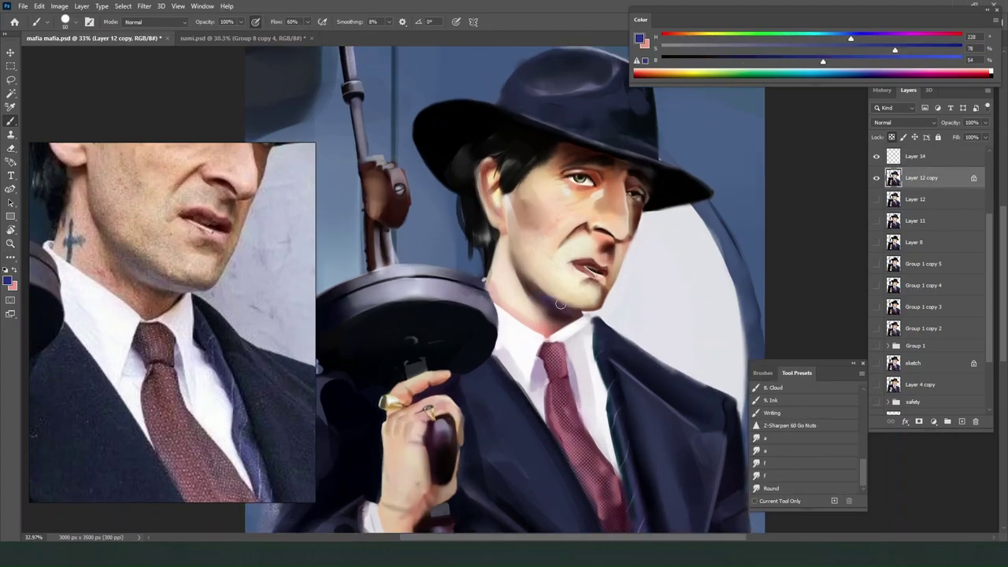
alt+click(546, 301)
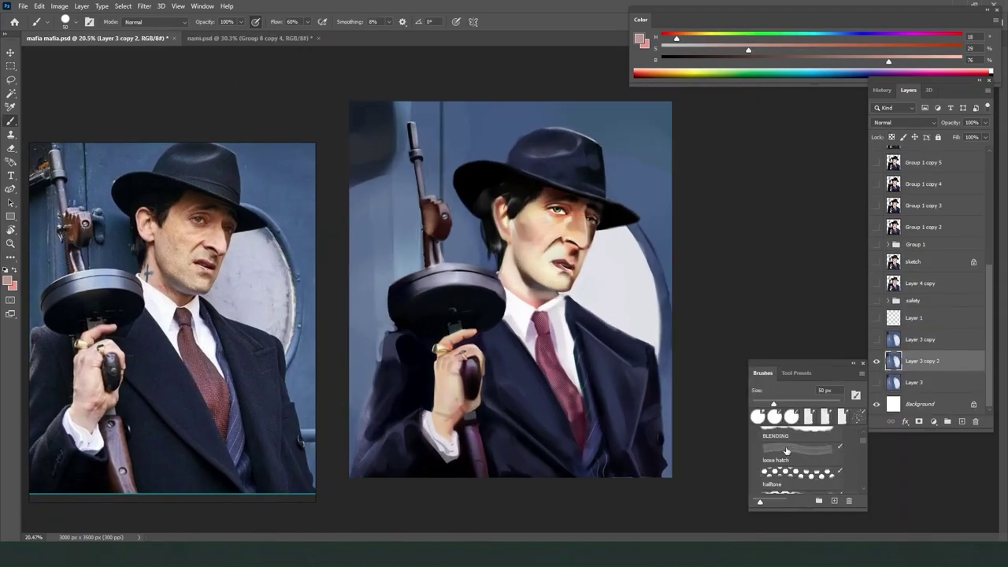
Load the 8. Cloud brush preset, try a stroke over the pale oval on Layer 3 copy 2, and undo it.
click(796, 373)
scroll(779, 421, down, 10)
click(774, 388)
drag(642, 264, 642, 304)
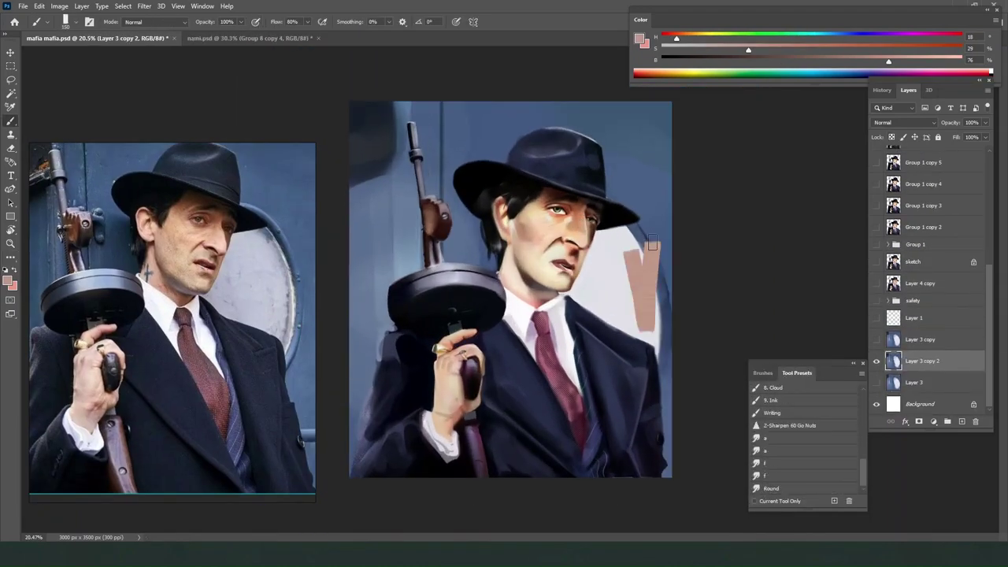
key(ctrl+z)
Paint the blue background above and beside the hat with sampled tones on Layer 3 copy 2.
alt+click(583, 153)
drag(622, 118, 650, 149)
alt+click(493, 114)
alt+click(543, 118)
Rework the background beside the gun-side shoulder and the drum with sampled blue tones.
drag(354, 436, 364, 378)
key(bracketleft)
key(bracketleft)
key(bracketleft)
key(bracketleft)
key(bracketleft)
key(bracketleft)
key(bracketleft)
key(bracketleft)
alt+click(390, 335)
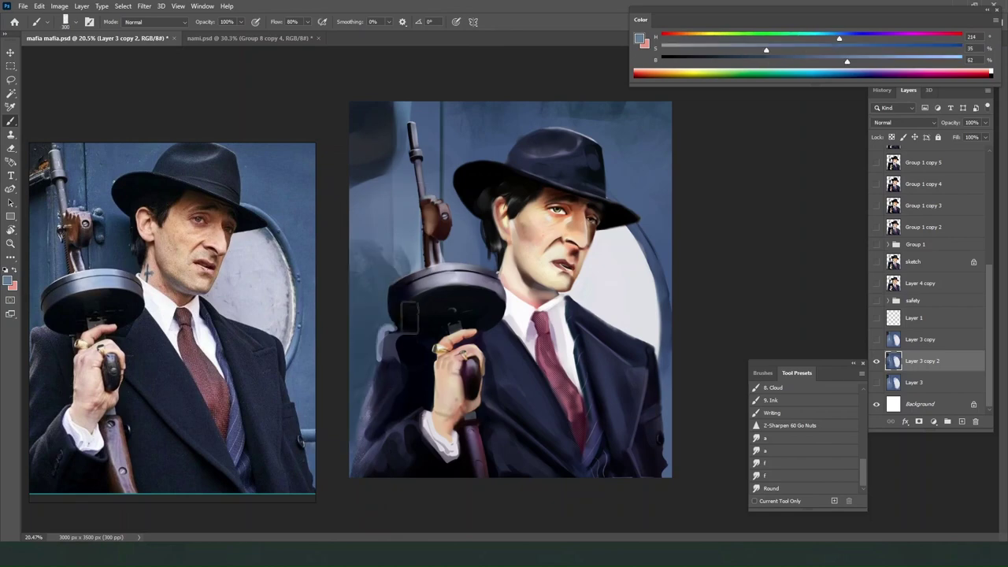
drag(386, 319, 370, 347)
alt+click(370, 292)
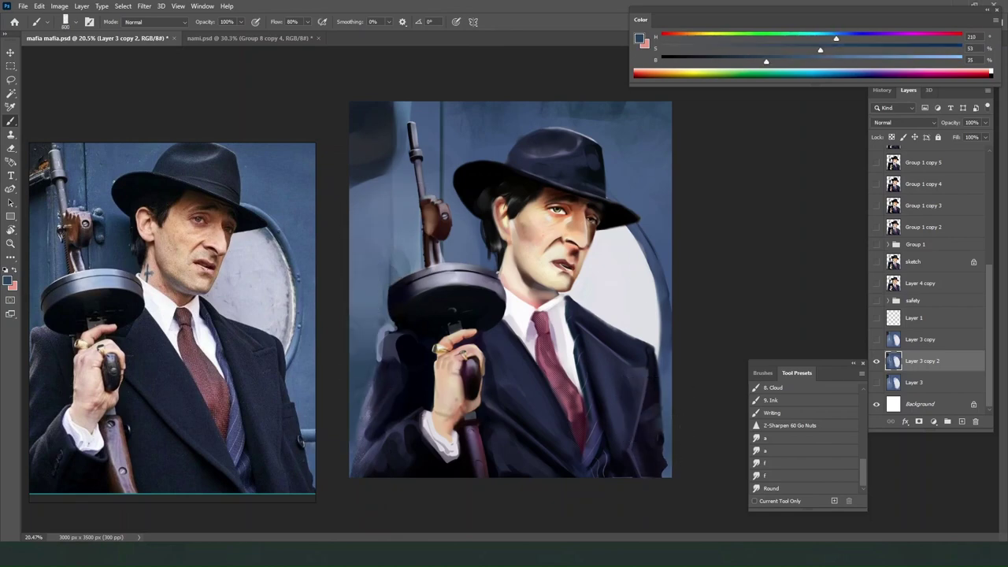
Add textured blue strokes to the background between the hat and the canvas's upper-right corner.
alt+click(630, 244)
drag(634, 130, 662, 165)
alt+click(636, 189)
Repaint the curved rim of the pale oval behind the man with a smaller brush and sampled dark and light blues.
key(bracketleft)
key(bracketleft)
key(bracketleft)
key(bracketleft)
key(bracketleft)
key(bracketleft)
key(bracketleft)
key(bracketleft)
mouse_move(603, 146)
mouse_down()
mouse_move(638, 193)
mouse_move(660, 268)
mouse_up()
alt+click(651, 252)
alt+click(650, 237)
alt+click(630, 229)
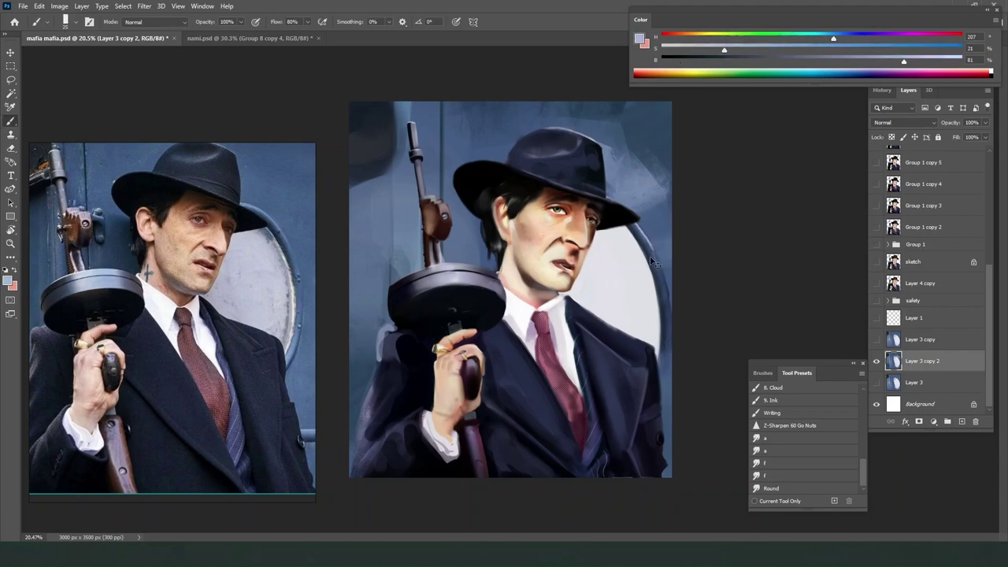
Stroke light blue highlights along the curved rim of the pale oval behind the man.
drag(641, 235, 666, 290)
key(r)
key(b)
drag(662, 230, 671, 307)
Mottle the inside of the pale oval with a much larger brush and a sampled pale grey tone.
key(bracketright)
key(bracketright)
key(bracketright)
key(bracketright)
key(bracketright)
key(bracketright)
key(bracketright)
key(bracketright)
drag(607, 283, 596, 315)
key(ctrl+z)
alt+click(622, 319)
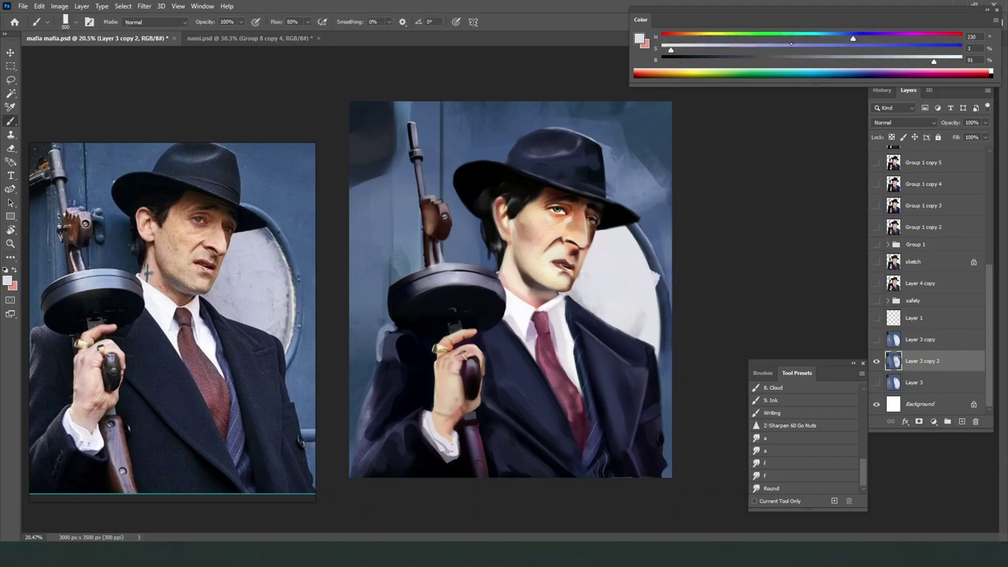
drag(616, 252, 608, 278)
Rework the oval's rim and inner edge with a smaller brush, using sampled dark navy and pale grey tones.
alt+click(653, 267)
drag(640, 231, 661, 306)
key(r)
key(b)
alt+click(655, 275)
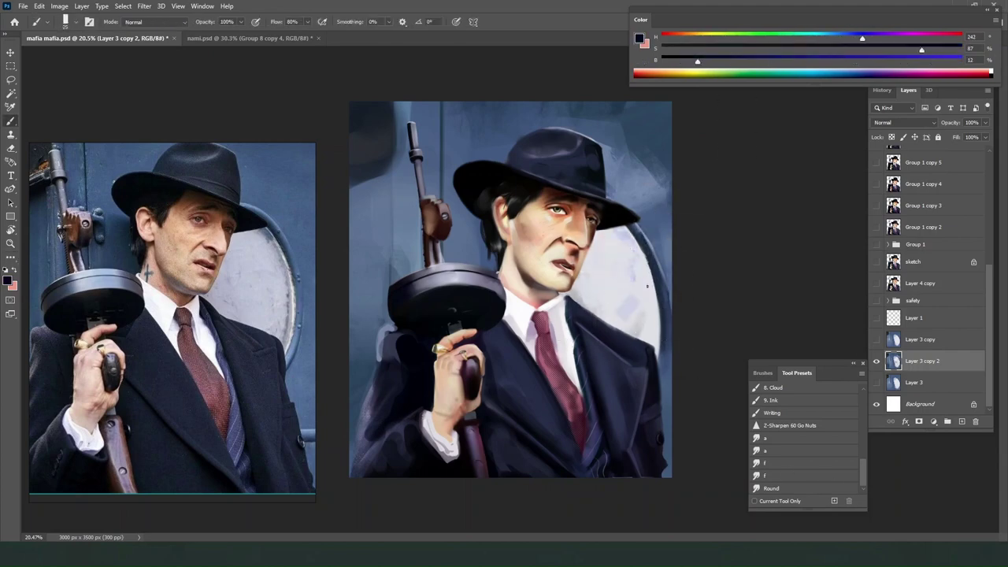
alt+click(648, 282)
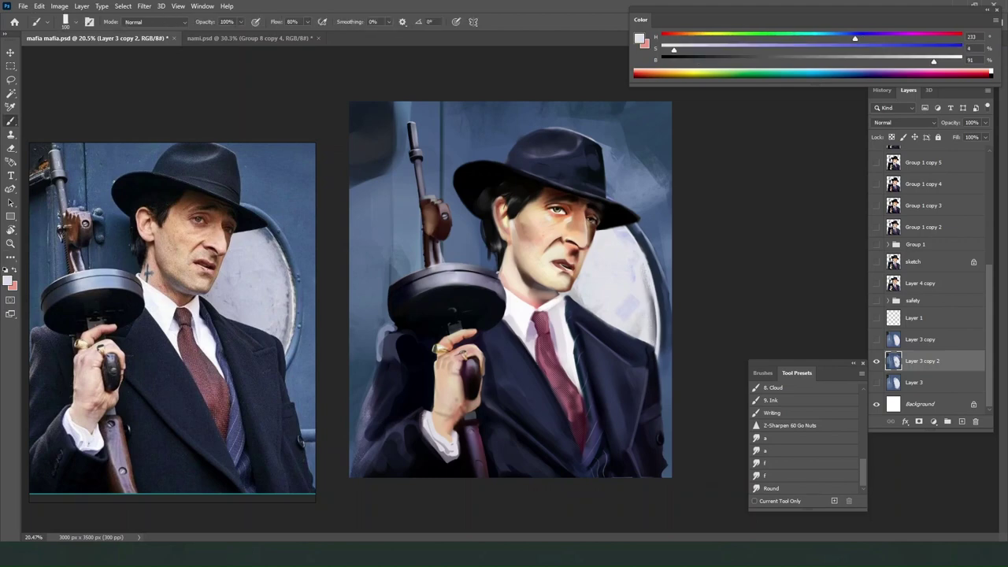
Paint a dark blue-black patch in the canvas's upper-left corner with an enlarged brush, setting a more saturated sampled tone.
scroll(405, 157, down, 3)
key(])
key(])
key(])
alt+click(405, 166)
alt+click(401, 162)
drag(403, 150, 398, 188)
drag(727, 49, 902, 47)
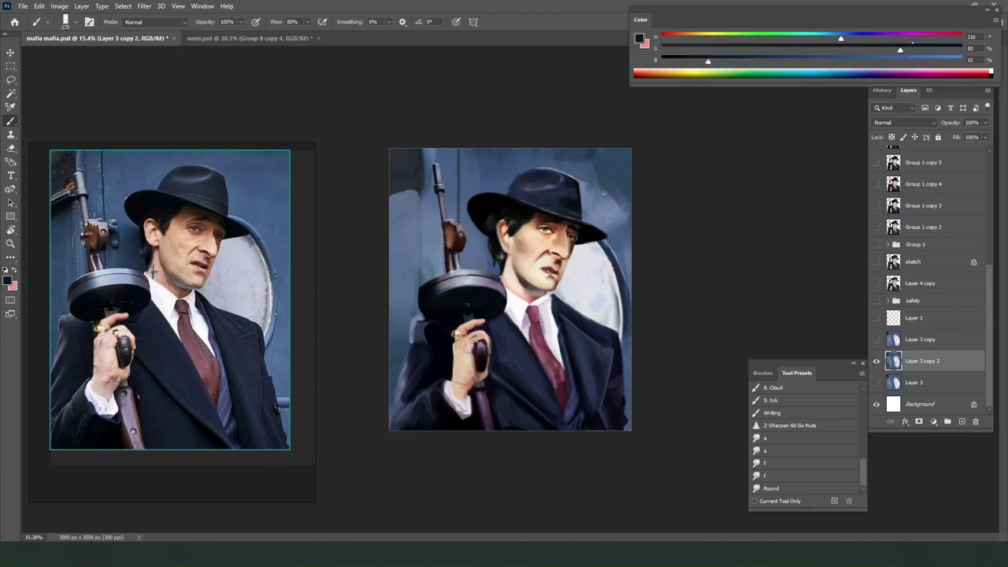
Paint vertical blue strokes on the door panel on both sides of the gun barrel, using a larger brush and brighter, more saturated blues.
alt+click(428, 203)
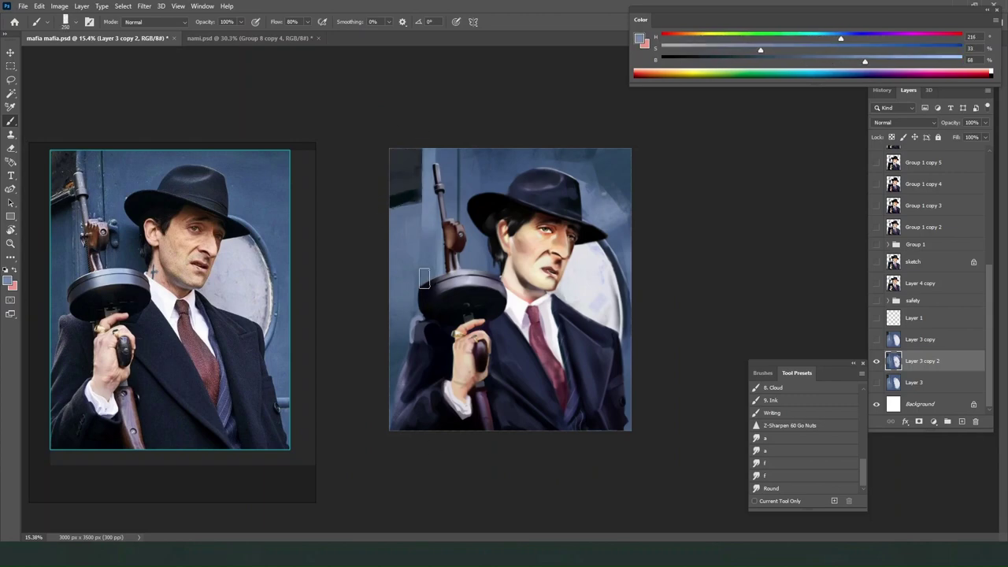
drag(429, 152, 430, 229)
key(])
key(])
key(])
key(])
alt+click(451, 160)
drag(787, 49, 885, 48)
drag(827, 60, 939, 60)
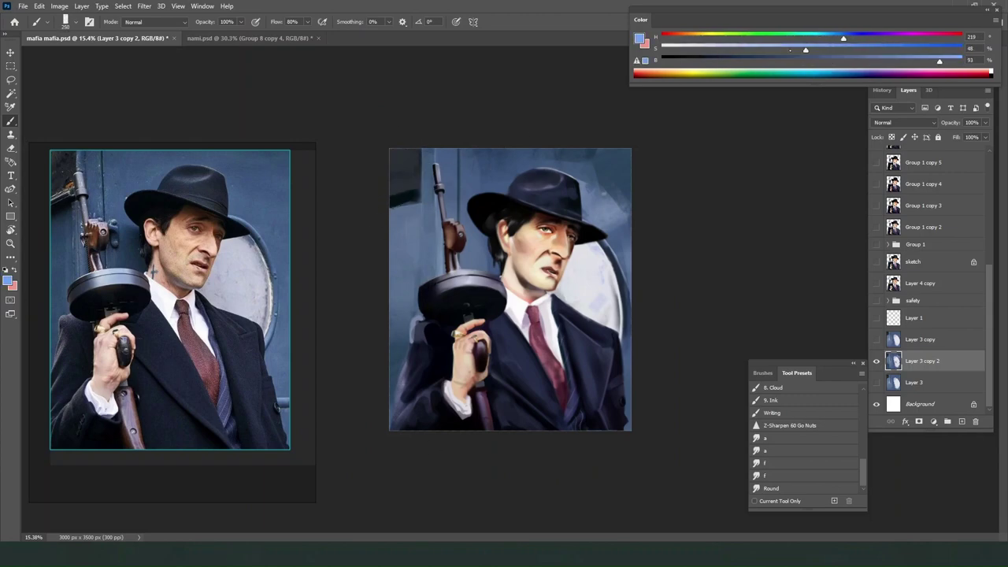
drag(790, 51, 786, 51)
drag(449, 158, 449, 209)
Cover the background beside the gun-side shoulder with a larger brush in sampled blue.
alt+click(449, 151)
key(])
key(])
key(])
alt+click(400, 319)
drag(399, 331, 399, 369)
Paint a dark green slanted bar along the bottom of the dark corner panel with a smaller brush, matching the enlarged reference.
alt+click(407, 175)
scroll(470, 187, up, 8)
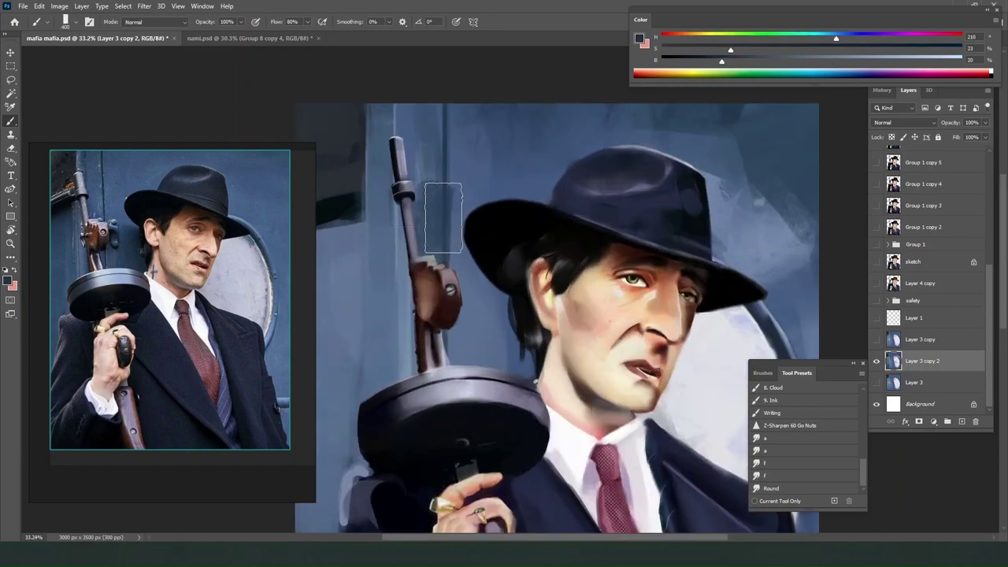
scroll(444, 218, up, 2)
drag(443, 218, 562, 234)
scroll(59, 205, up, 6)
drag(185, 308, 204, 421)
alt+click(427, 183)
key([)
key([)
key([)
key([)
alt+click(416, 212)
drag(722, 61, 895, 61)
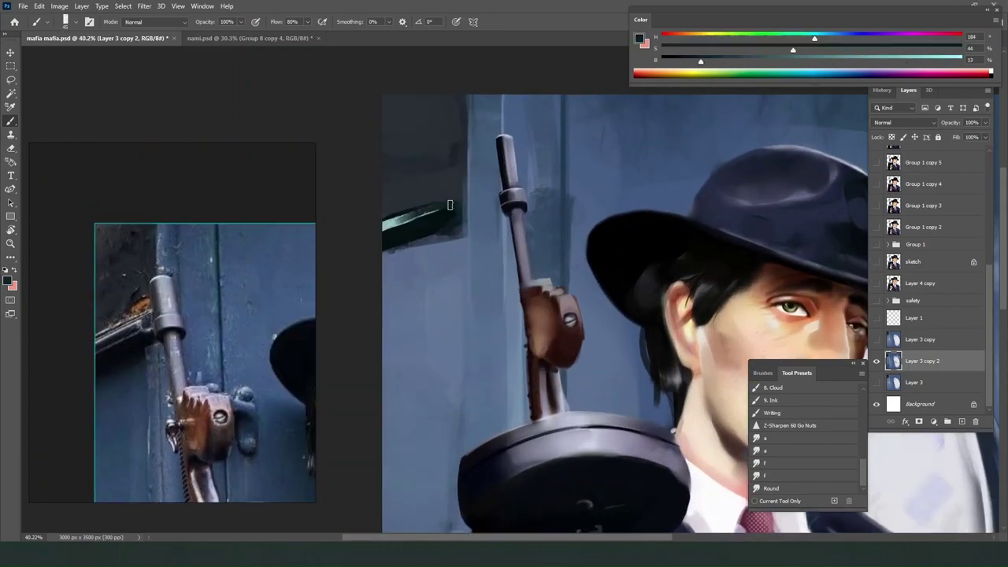
Outline a wedge above the green bar with the Lasso and fill it with brown sampled from the gun grip.
alt+click(544, 319)
key(l)
drag(414, 194, 464, 173)
key(b)
key(])
key(])
key(])
key(])
key(])
key(])
drag(422, 195, 456, 186)
Shape the rusty wedge with small dark and brown strokes to match the zoomed-in reference.
scroll(137, 307, down, 6)
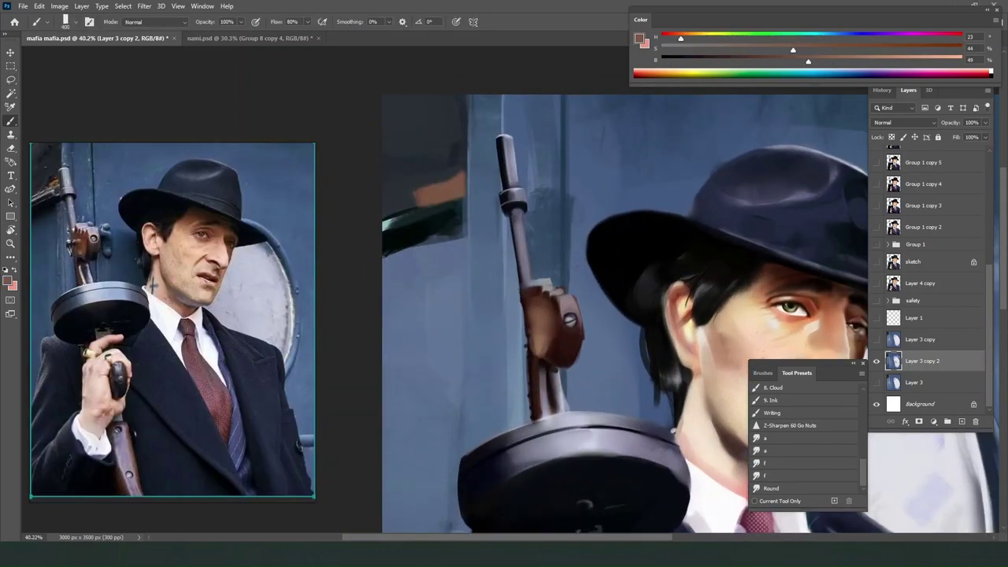
scroll(59, 189, up, 8)
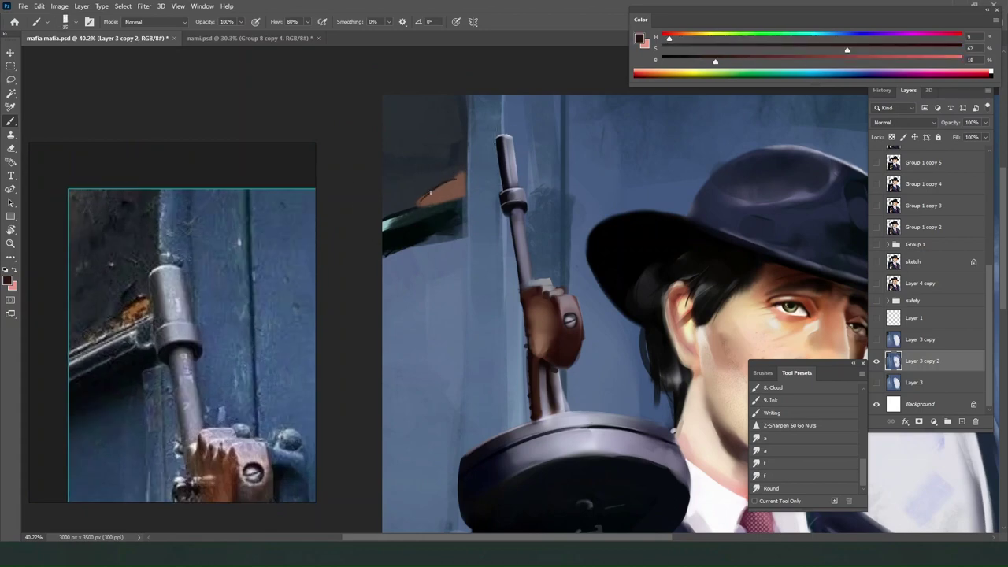
alt+click(445, 184)
drag(451, 193, 460, 187)
Darken the upper part of the corner panel above the rusty wedge with a large brush in a sampled dark tone.
alt+click(457, 163)
key(])
key(])
key(])
key(])
key(])
key(])
key(])
key(])
drag(410, 89, 417, 126)
Texture the dark corner panel with sampled light blue and dark tones, and switch to the Round smudge preset for blending.
alt+click(165, 211)
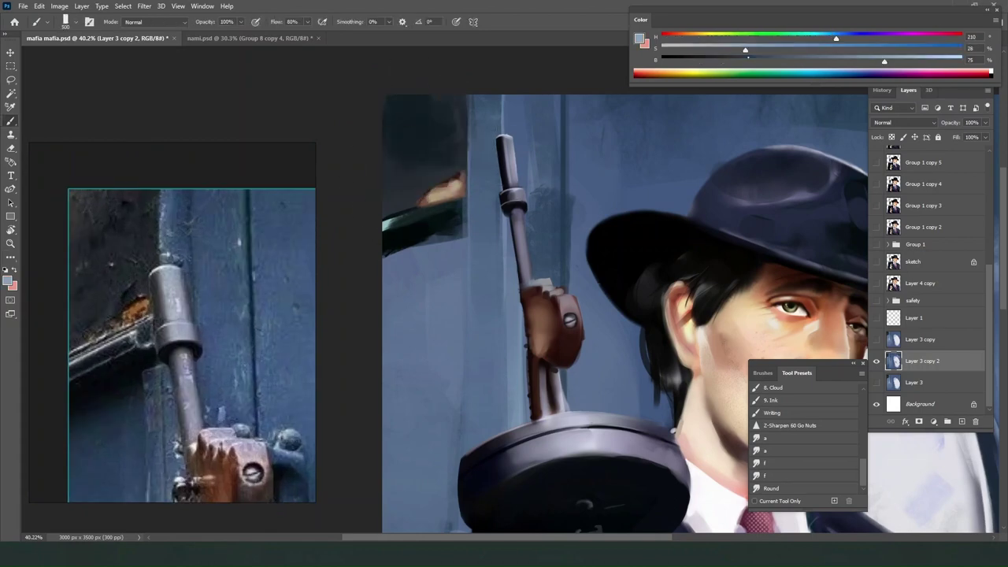
key(])
key(])
key(])
key(])
alt+click(410, 103)
key([)
key([)
click(771, 488)
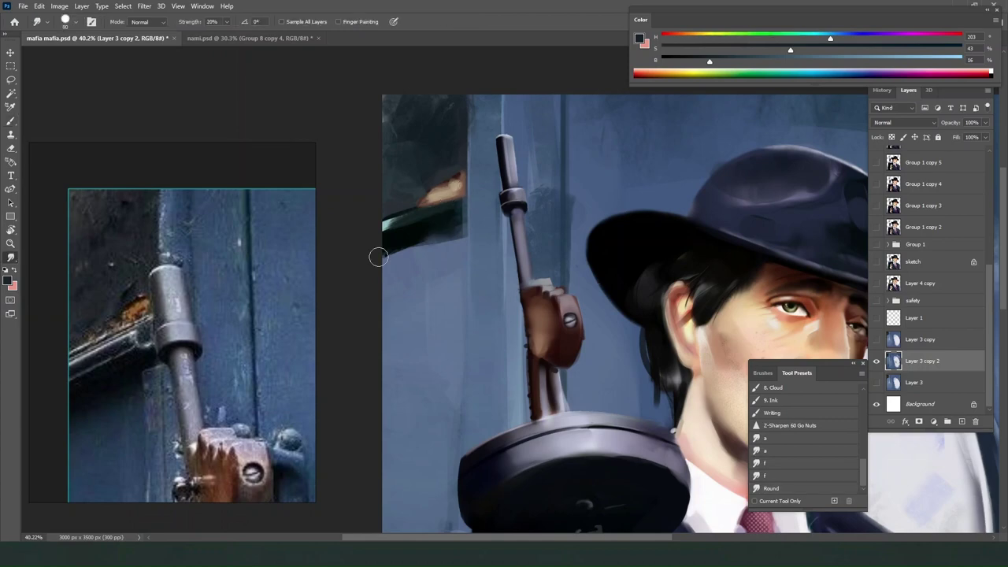
Paint along the lower edge of the dark bar with a sampled tone and return to the Round smudge preset.
key(b)
alt+click(628, 117)
alt+click(590, 265)
drag(461, 216, 387, 242)
click(770, 488)
Refine the dark bar, corner panel and bright edge highlights with sampled blue, near-black and pale blue tones.
scroll(522, 134, down, 5)
key(b)
scroll(491, 273, up, 3)
alt+click(388, 203)
scroll(387, 204, down, 1)
scroll(199, 209, down, 2)
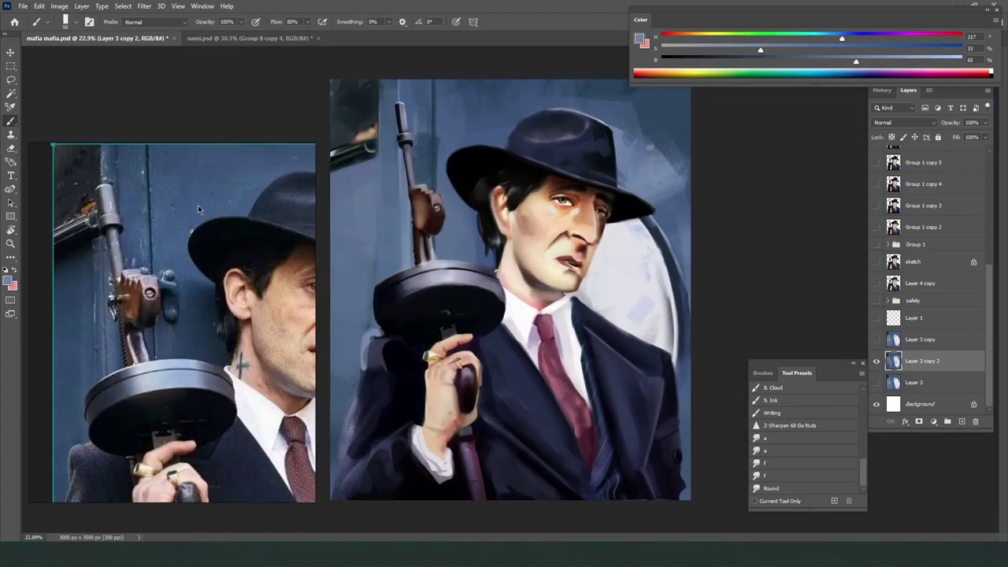
alt+click(375, 140)
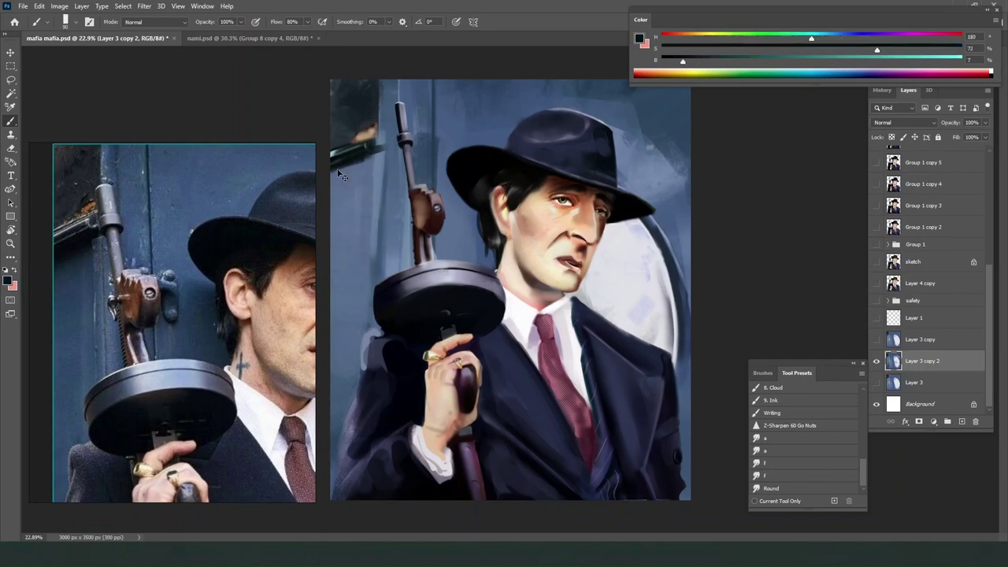
alt+click(360, 102)
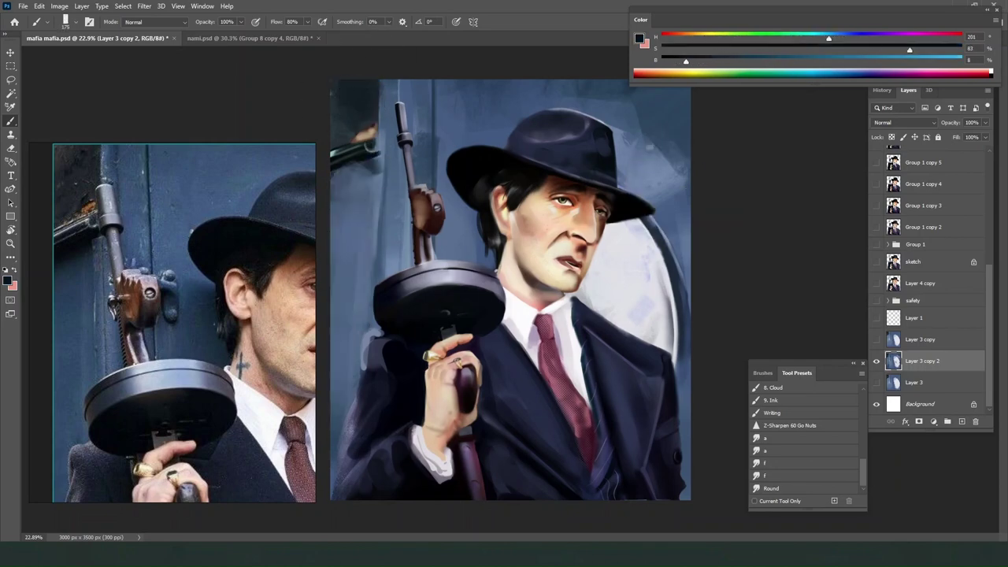
alt+click(379, 75)
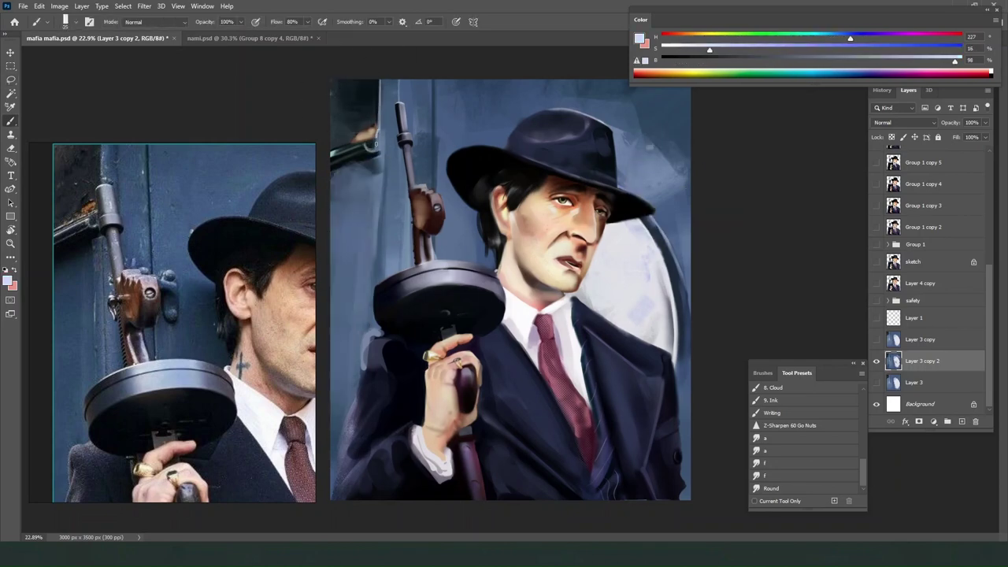
Duplicate the painted background layer and hide the original.
scroll(349, 151, down, 5)
scroll(197, 234, down, 5)
key(ctrl+j)
click(876, 382)
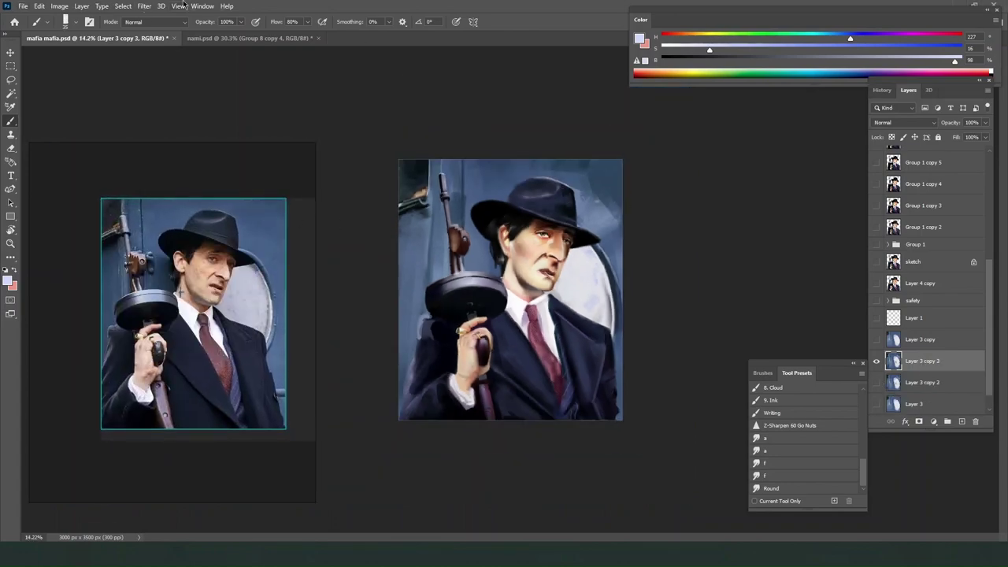
Apply a Gaussian Blur with a radius of about 4.9 pixels to the duplicated background layer.
click(144, 6)
click(157, 77)
click(144, 5)
click(162, 17)
drag(370, 7, 730, 61)
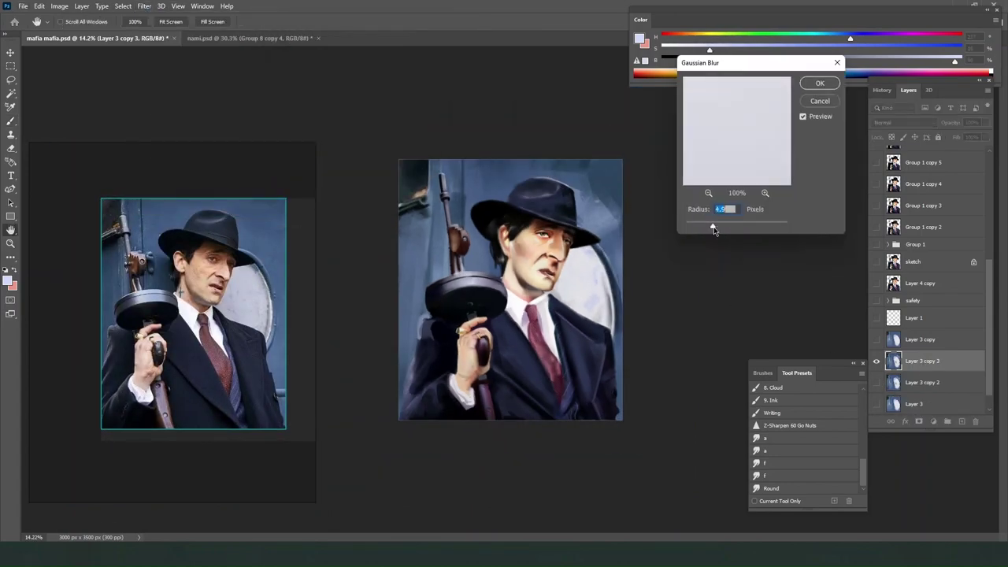
click(820, 86)
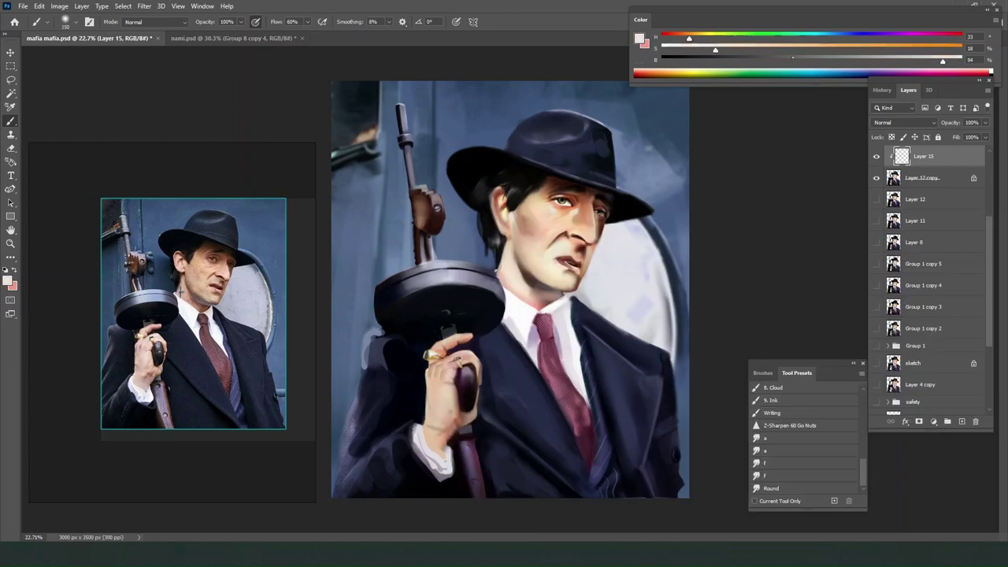
Add halftone dot shading to the neck on the clipped layer above the figure and erase the excess near the jaw.
alt+click(471, 390)
key(])
key(e)
mouse_move(535, 304)
mouse_down()
mouse_move(544, 259)
mouse_move(521, 275)
mouse_up()
key(b)
Create a new layer and add pale blue halftone dots (hue 201, saturation 14, brightness 94) to the gun-side sleeve and drum edge.
alt+click(506, 369)
key(])
key(])
key(])
key(])
key(])
key(])
key(])
click(829, 37)
click(944, 60)
click(704, 49)
click(961, 421)
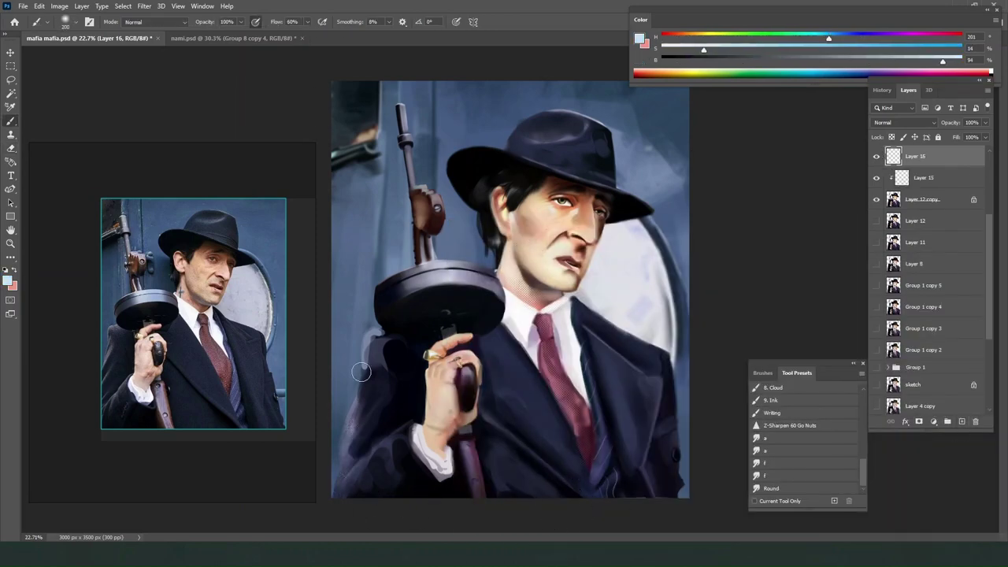
drag(362, 372, 342, 468)
key(e)
key(b)
drag(385, 295, 416, 268)
Add pale blue halftone dots along the hat crown's top edge and the gun barrel, erasing the excess.
drag(520, 123, 602, 124)
key(e)
key(b)
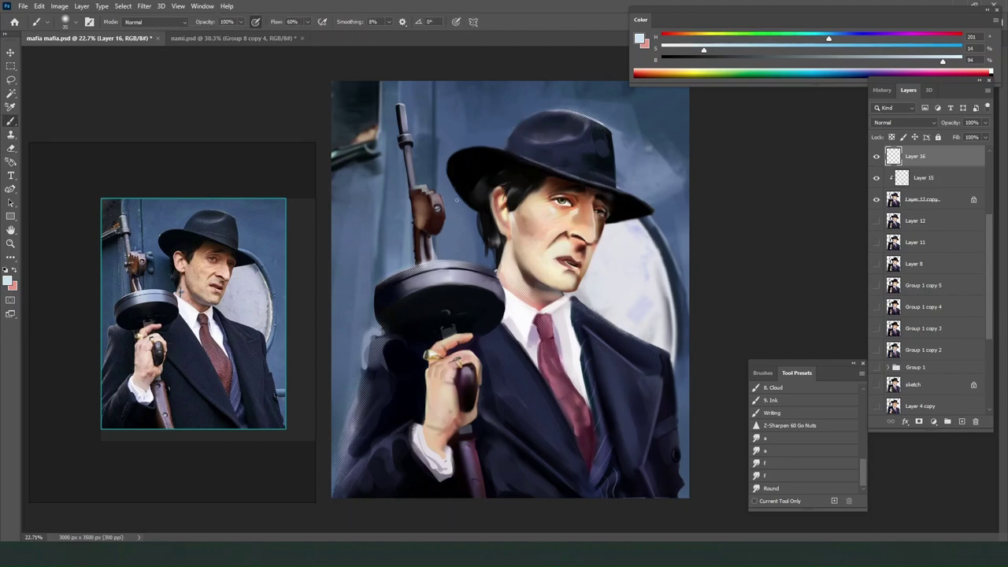
drag(402, 104, 417, 189)
key(e)
key(b)
Create a new layer and draw near-white hatch lines (hue 201, saturation 3, brightness 94) on the far shoulder and the coat's lower edge.
click(962, 421)
click(671, 49)
key(e)
mouse_move(537, 116)
mouse_down()
mouse_move(566, 107)
mouse_move(554, 118)
mouse_up()
key(b)
drag(655, 351, 668, 373)
key(e)
key(b)
drag(526, 486, 544, 496)
key(e)
key(b)
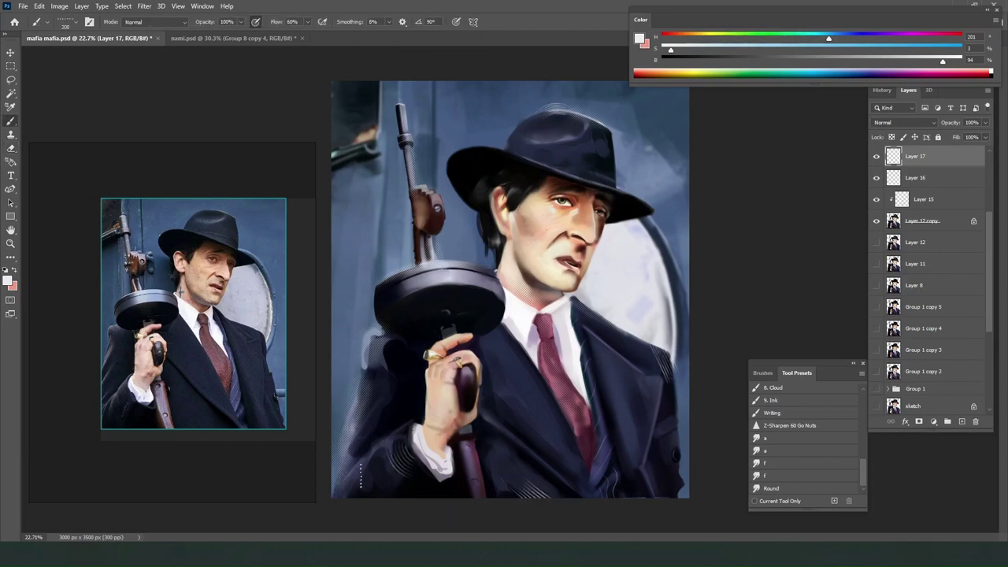
Add near-white hatch lines to the gun-side sleeve at the elbow, shoulder and outer edge, erasing the excess.
drag(361, 476, 347, 479)
key(e)
key(b)
drag(363, 342, 377, 363)
key(b)
mouse_move(371, 408)
mouse_down()
mouse_move(352, 431)
mouse_move(358, 453)
mouse_up()
key(e)
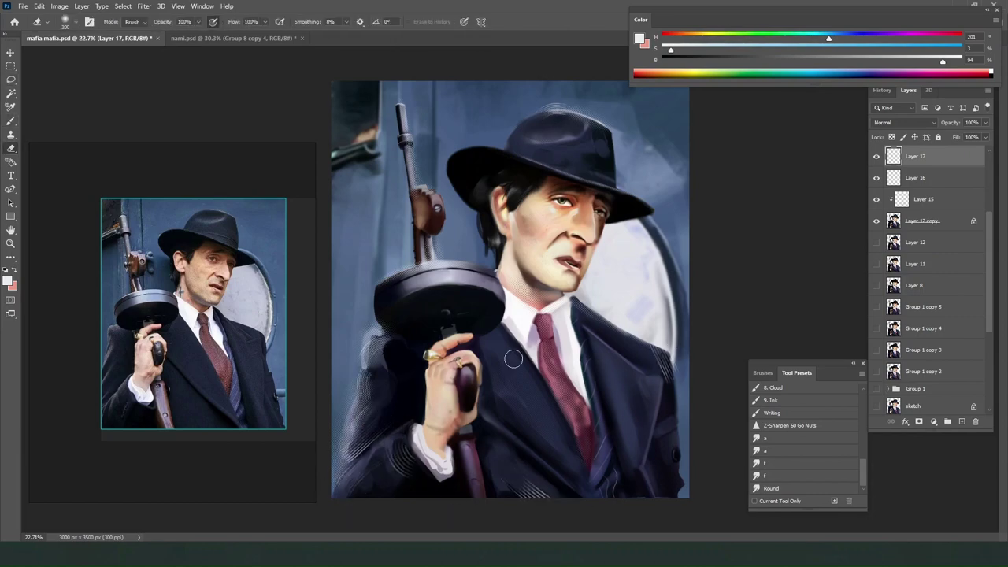
Erase the excess hatching above the hat crown and draw fine hatch lines through the hair beside the ear.
key(b)
key(e)
drag(554, 97, 579, 105)
key(b)
drag(526, 182, 511, 203)
key(e)
key(bracketleft)
key(b)
Create a clipped layer directly above the figure and speckle the face with a near-black spatter brush (hue 13, saturation 86, brightness 5).
alt+click(518, 208)
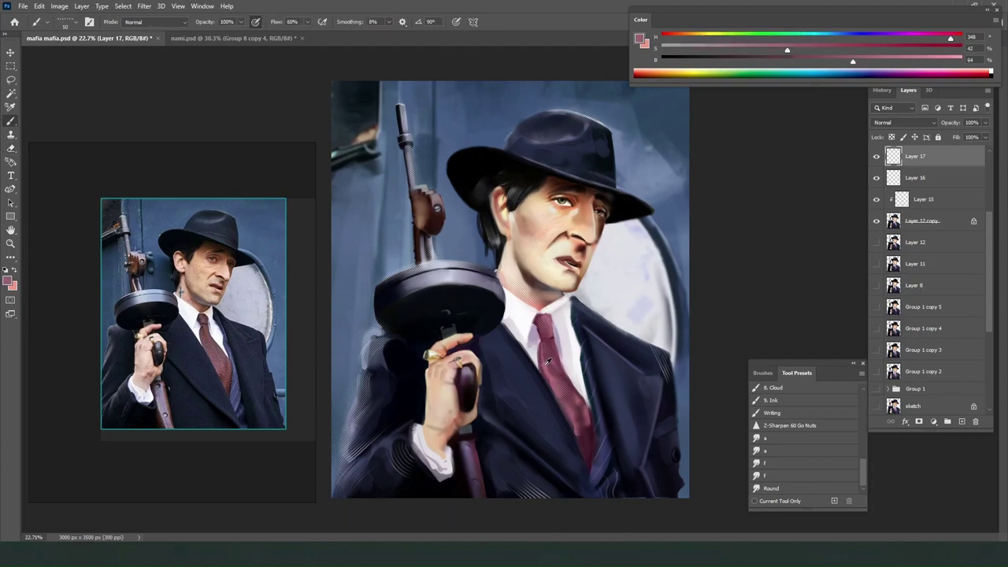
click(919, 48)
click(679, 61)
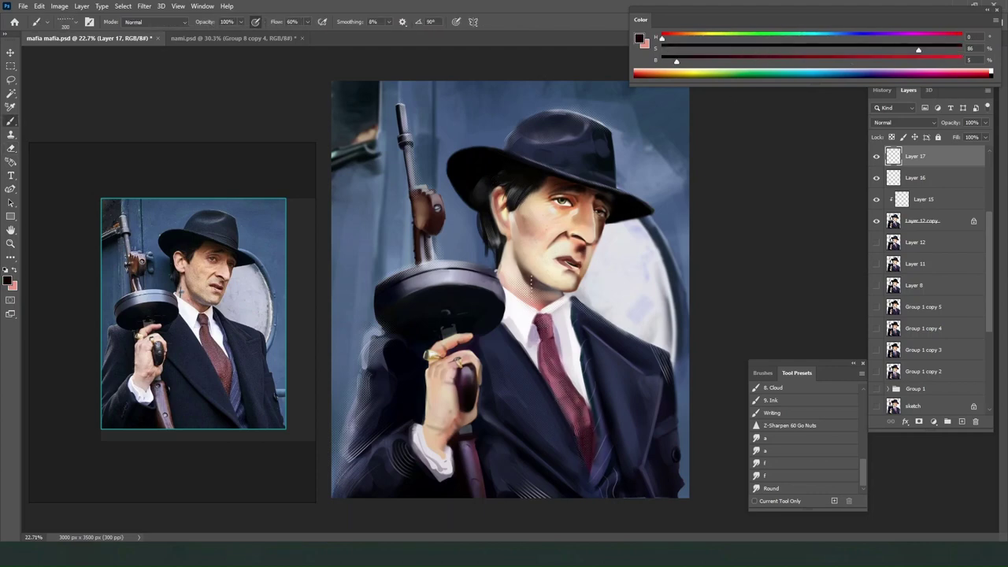
right_click(626, 321)
click(517, 449)
scroll(555, 256, up, 8)
click(922, 221)
click(961, 423)
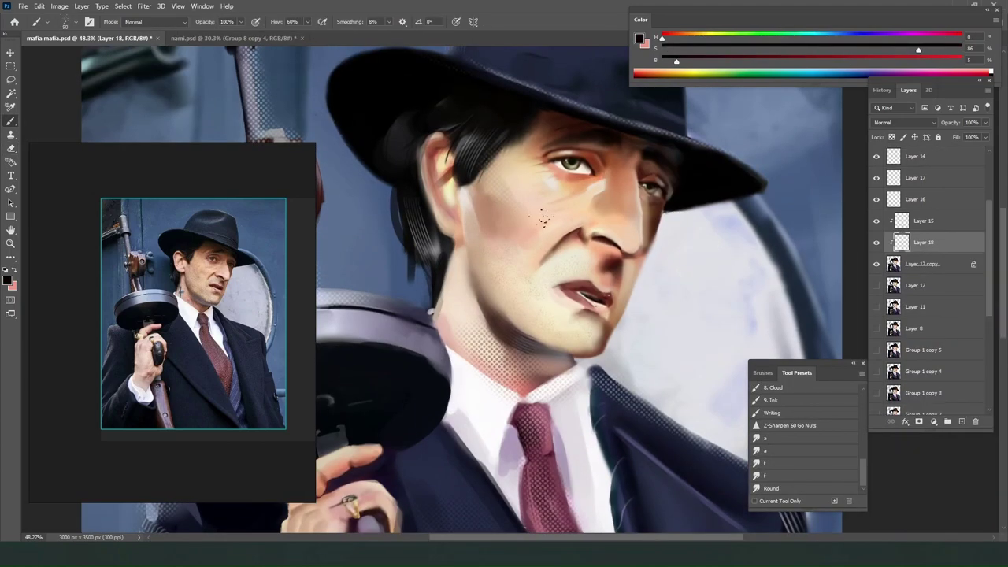
scroll(225, 244, up, 6)
click(673, 37)
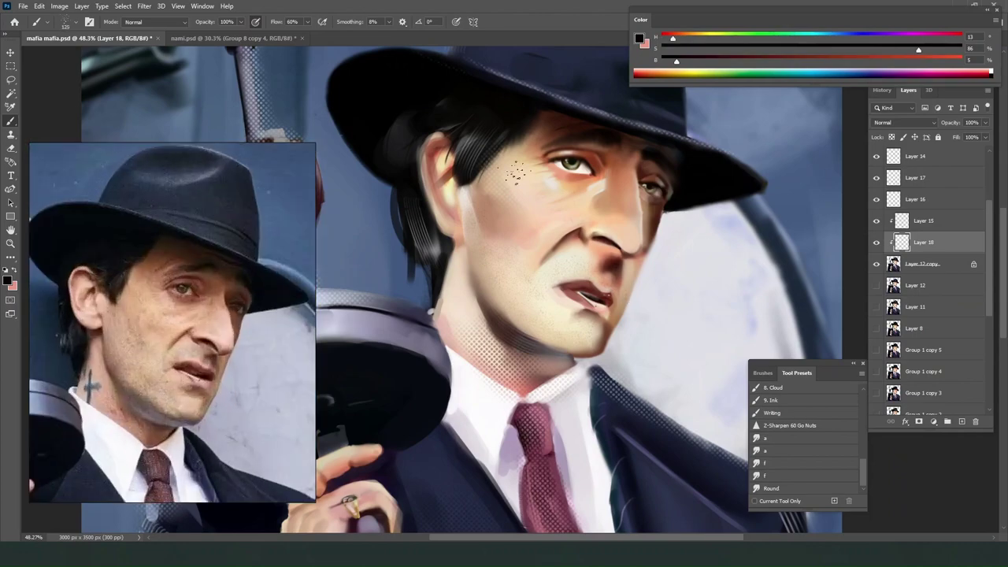
Create a clipped Multiply layer above the neck halftone layer and set a near-black purple (hue 307, saturation 72, brightness 7).
alt+click(553, 186)
scroll(552, 237, down, 8)
scroll(925, 330, down, 5)
click(922, 404)
click(962, 423)
click(936, 49)
click(680, 60)
key(e)
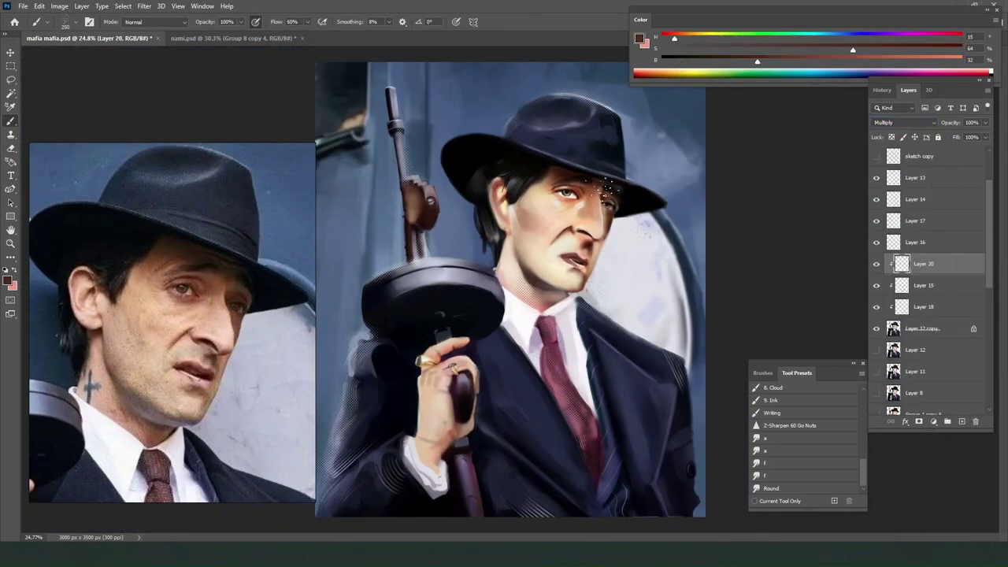
click(912, 71)
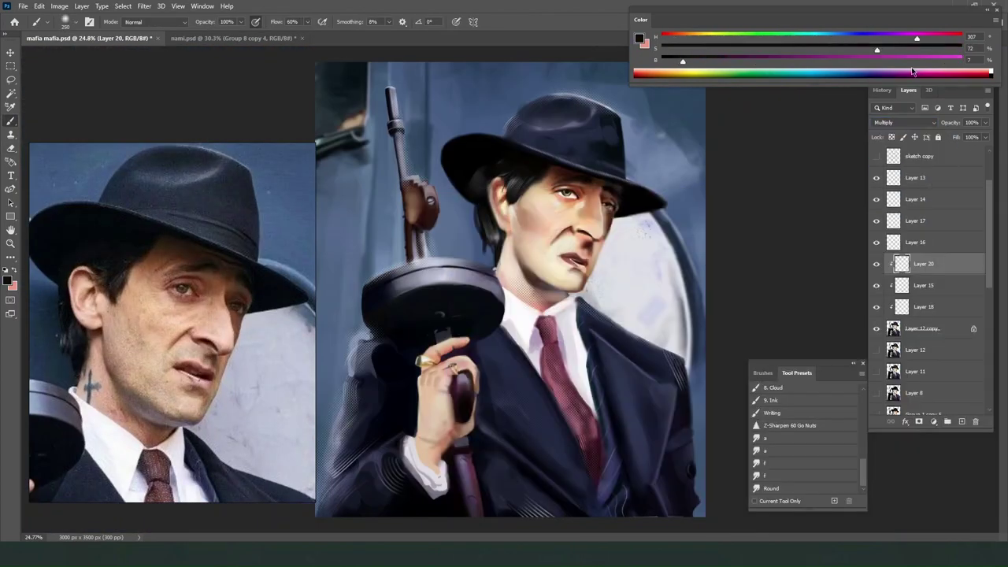
drag(600, 186, 600, 248)
scroll(196, 244, down, 6)
key(ctrl+z)
Shade the hair side of the head, the gun-side sleeve and the drum with a large soft brush, erasing the excess from the gun.
drag(496, 178, 509, 249)
key(bracketright)
key(bracketright)
key(bracketright)
key(bracketright)
key(bracketright)
key(bracketright)
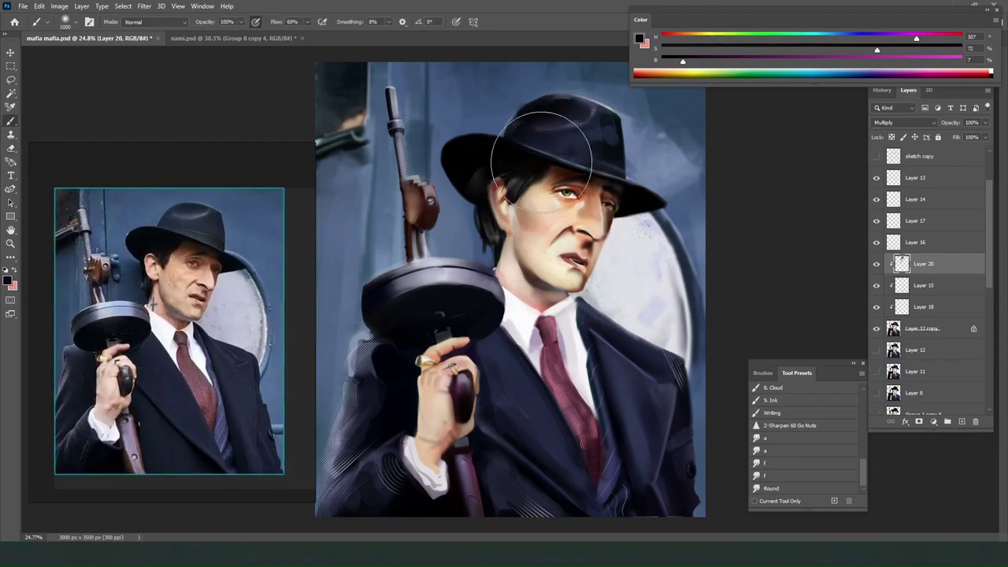
drag(394, 402, 504, 504)
drag(401, 315, 473, 307)
key(e)
drag(419, 238, 427, 262)
key(b)
Darken the hair and neck edge below the ear with a much smaller brush on the Multiply layer.
key(bracketleft)
key(bracketleft)
key(bracketleft)
key(bracketleft)
key(bracketleft)
key(bracketleft)
key(bracketleft)
key(bracketleft)
key(bracketleft)
key(bracketleft)
drag(489, 191, 505, 249)
key(e)
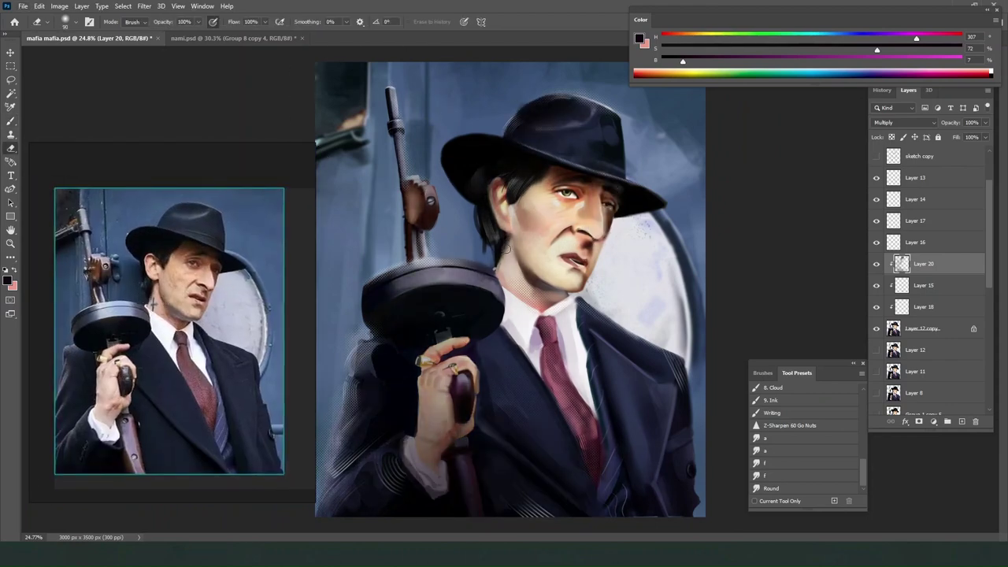
key(b)
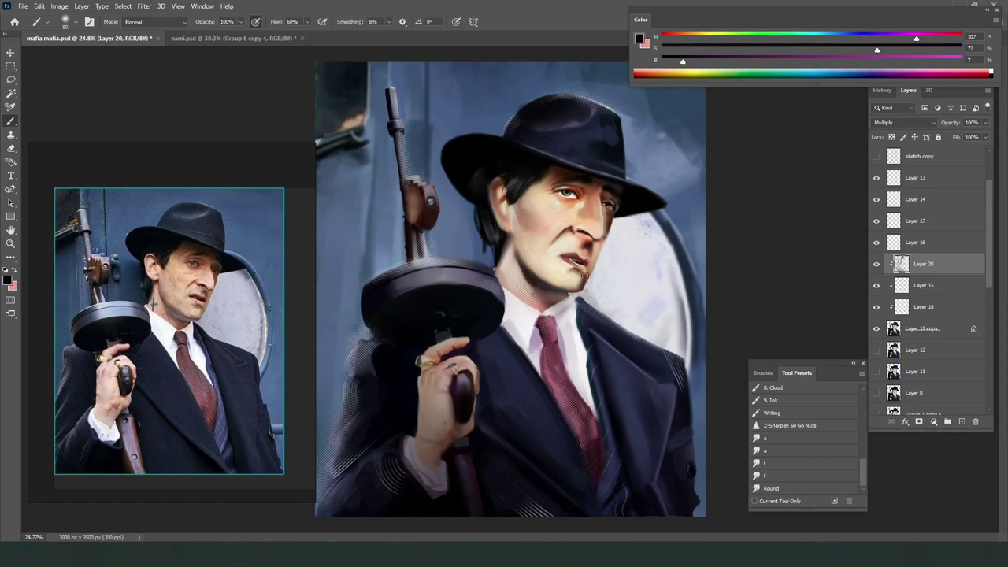
Erase the Multiply shading from the hand, shirt cuff and gun stock.
key(e)
mouse_move(430, 473)
mouse_down()
mouse_move(449, 369)
mouse_move(428, 435)
mouse_move(471, 508)
mouse_up()
key(b)
key(e)
key(b)
key(e)
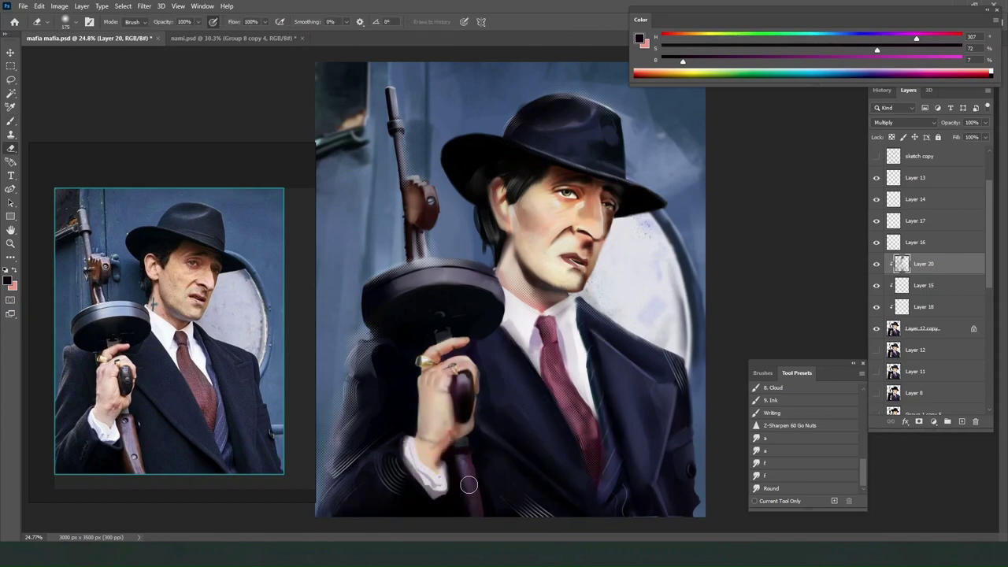
Compare the painting with the Multiply layer hidden and shown, and deepen the shading on the coat's outer lower side.
scroll(469, 473, down, 3)
click(876, 265)
click(876, 265)
scroll(617, 288, down, 5)
scroll(617, 288, up, 6)
key(b)
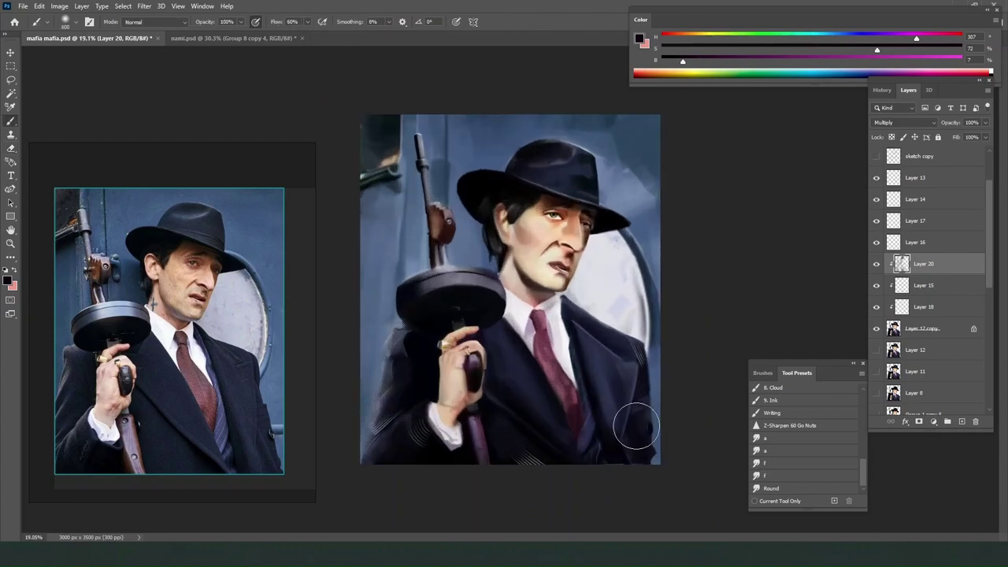
key(e)
key(b)
Set a new clipped layer above the Multiply layer to Color Dodge and brighten the face with sampled skin tones.
click(904, 123)
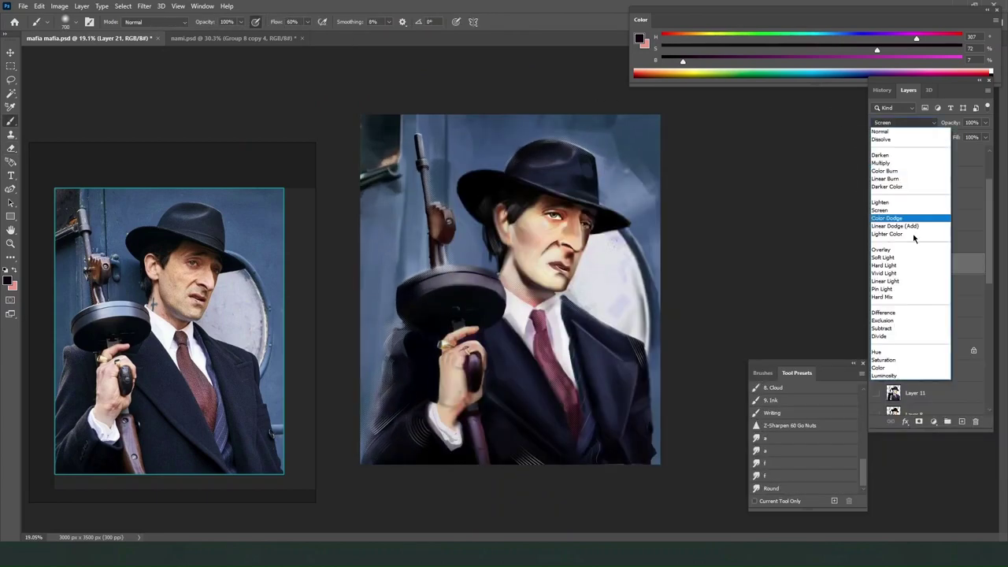
click(902, 219)
alt+click(557, 156)
drag(566, 229, 563, 262)
key(ctrl+z)
alt+click(560, 237)
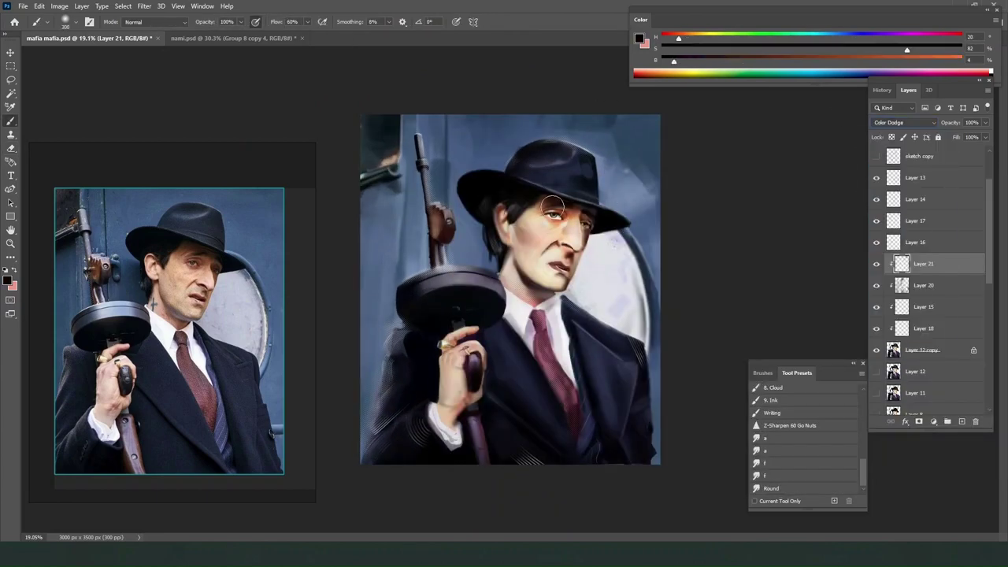
Sample the shirt's near-white (hue 288, saturation 2) and brighten the shirt beside the tie with a smaller brush.
alt+click(560, 330)
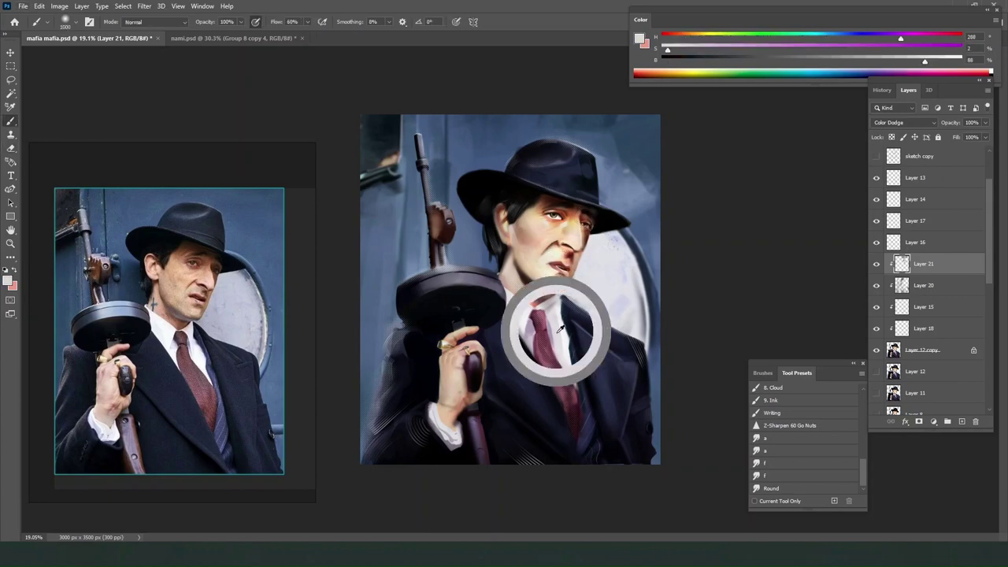
key(bracketleft)
key(bracketleft)
key(bracketleft)
key(bracketleft)
key(bracketleft)
key(bracketleft)
key(bracketleft)
key(bracketleft)
key(bracketleft)
drag(555, 320, 558, 349)
Sample a pale violet from the gun drum and paint a glowing highlight along its rim with a large soft brush.
alt+click(445, 271)
alt+click(452, 277)
key(bracketright)
key(bracketright)
key(bracketright)
key(bracketright)
key(bracketright)
key(bracketright)
key(bracketright)
key(bracketright)
drag(449, 278, 478, 279)
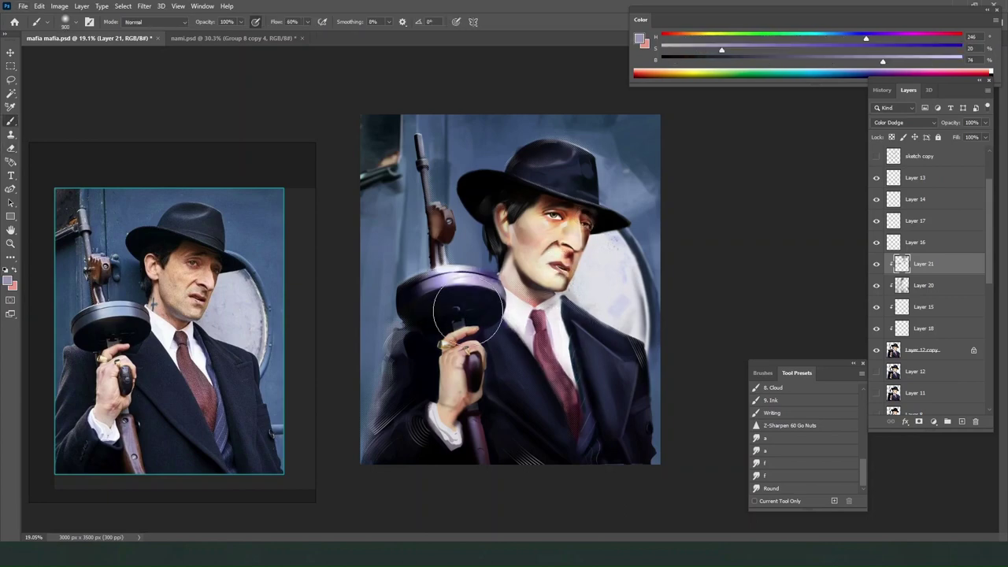
Add smaller pale violet highlights (hue 249, saturation 19, brightness 79) to the gun barrel and the coat shoulder.
key(bracketleft)
key(bracketleft)
key(bracketleft)
key(bracketleft)
key(bracketleft)
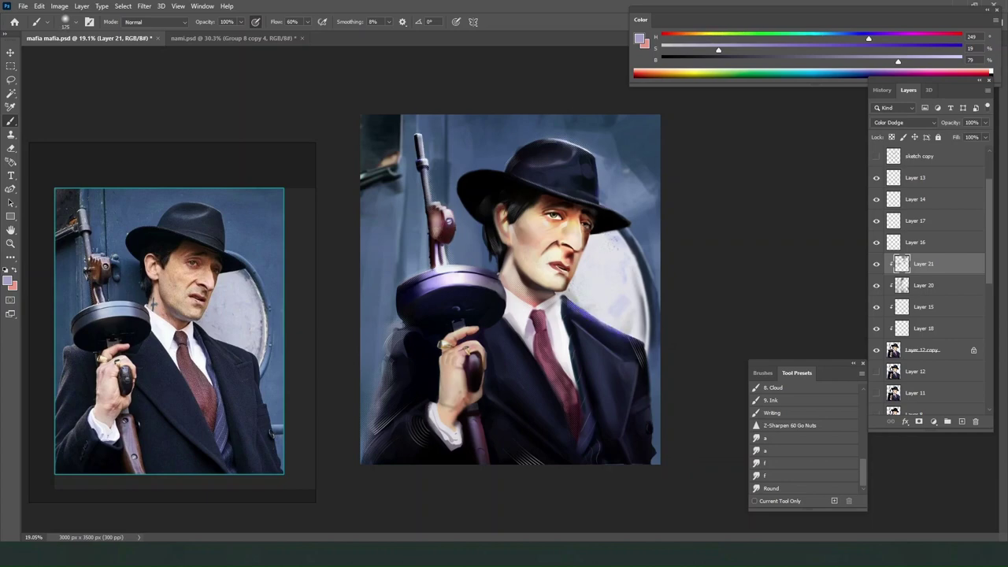
scroll(549, 205, up, 5)
scroll(567, 236, down, 5)
scroll(610, 295, up, 1)
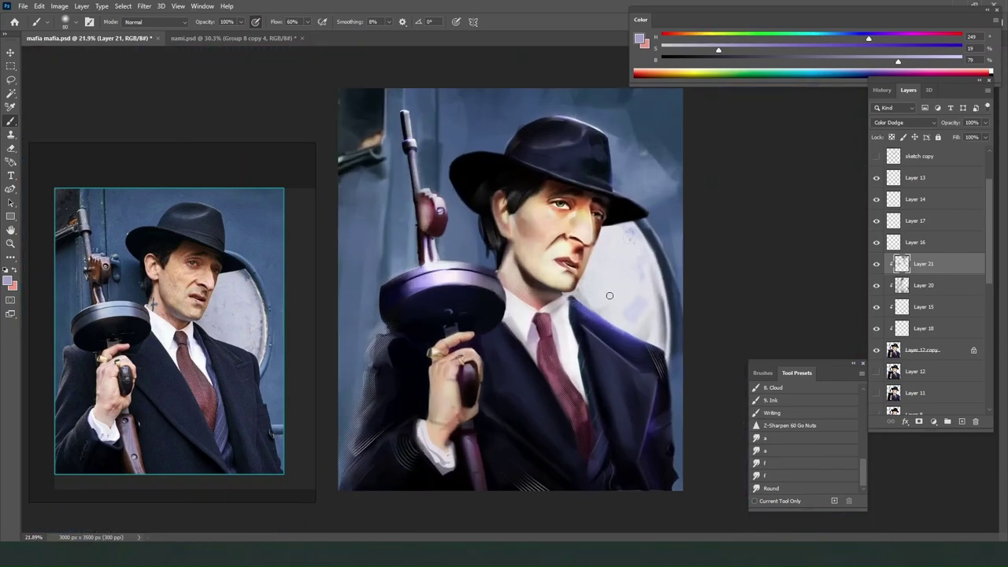
scroll(141, 302, down, 2)
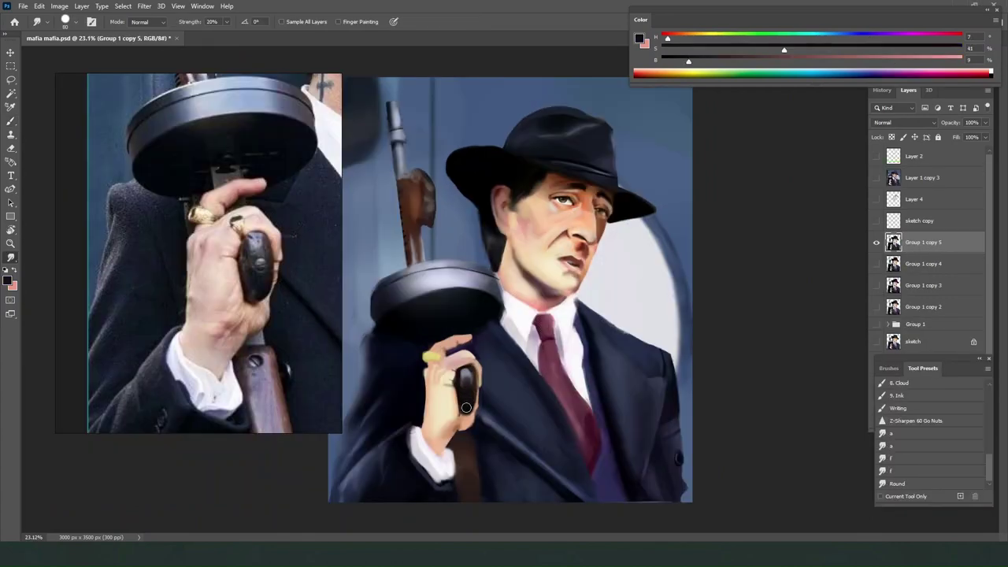
Brighten the coat's chest and lapels with a pale blue (hue 206, saturation 11, brightness 89) on the Color Dodge layer.
scroll(466, 407, up, 3)
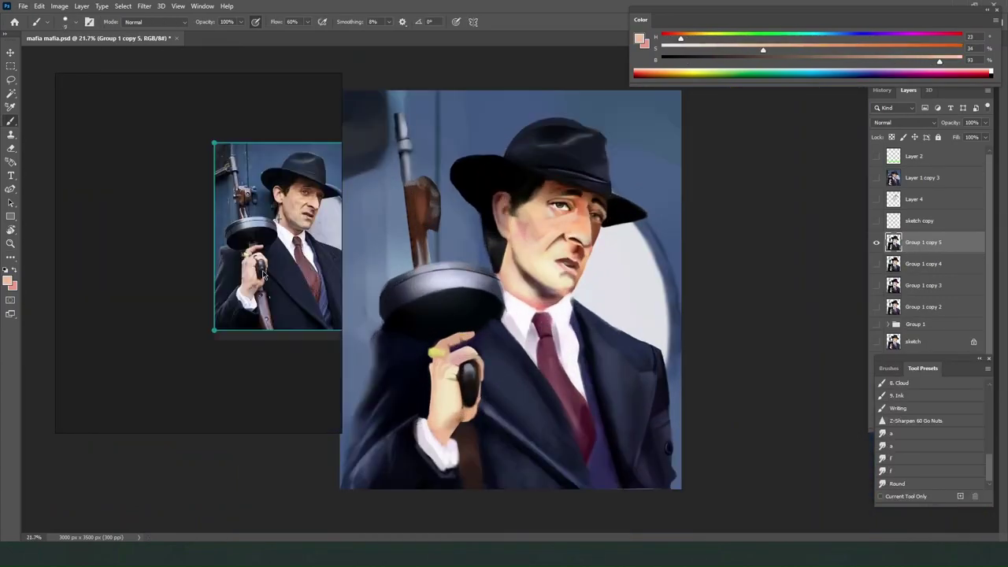
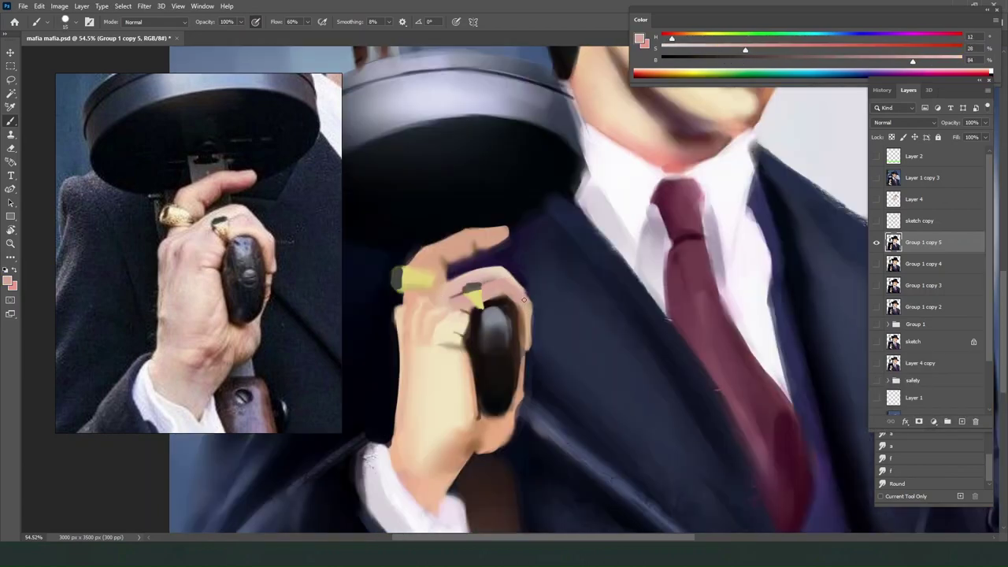
alt+click(509, 417)
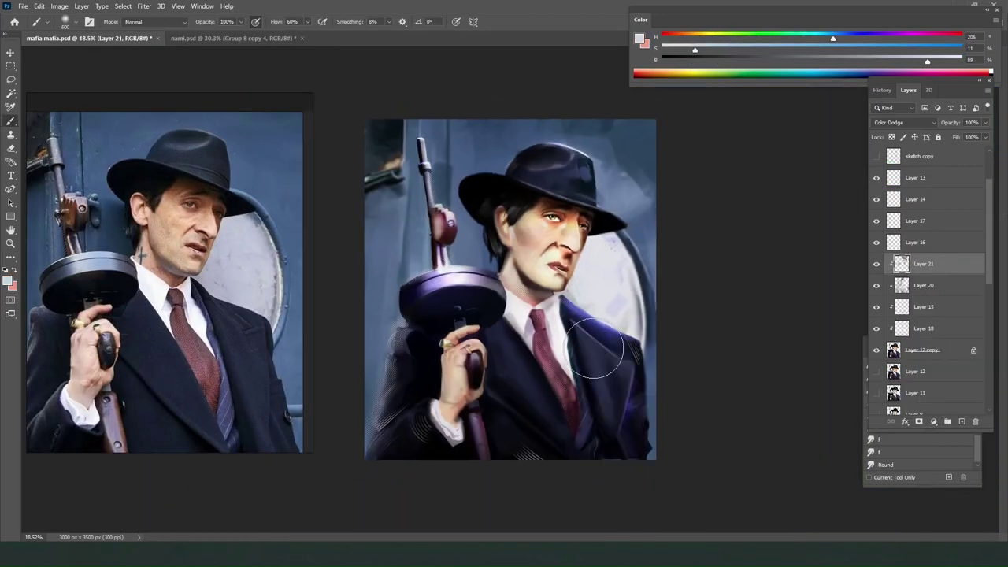
drag(509, 349, 570, 426)
Darken the lapel edge beside the shirt on the Multiply layer with a small near-black magenta brush (hue 313, saturation 86, brightness 11).
click(923, 287)
click(944, 77)
key(bracketleft)
key(bracketleft)
key(bracketleft)
key(bracketleft)
key(bracketleft)
key(bracketleft)
key(bracketleft)
key(bracketleft)
key(bracketleft)
key(bracketleft)
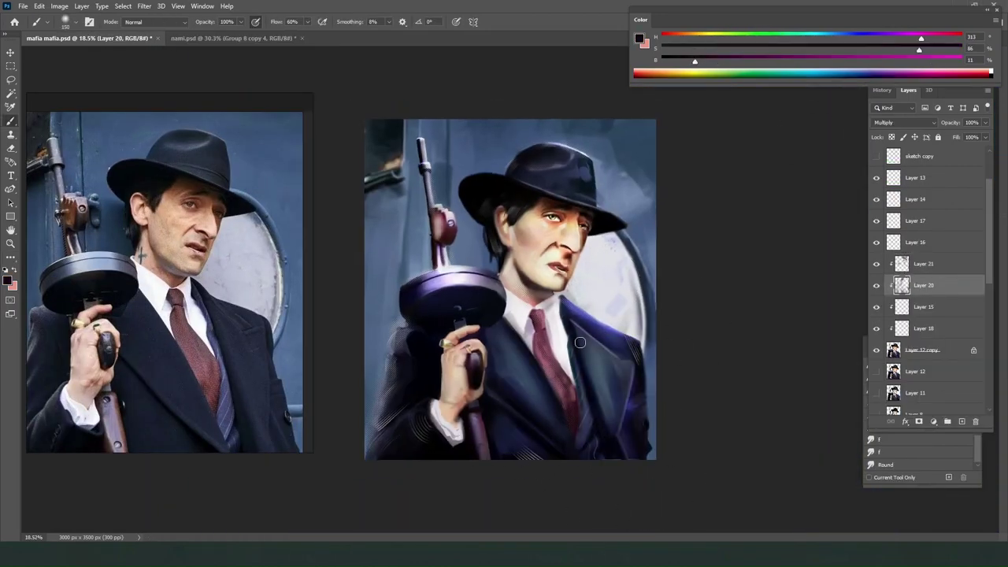
Return to the Color Dodge layer, sample the hand's skin tone and brighten the back of the hand.
click(905, 266)
alt+click(455, 378)
key(bracketright)
key(bracketright)
key(bracketright)
key(bracketright)
drag(452, 398, 454, 366)
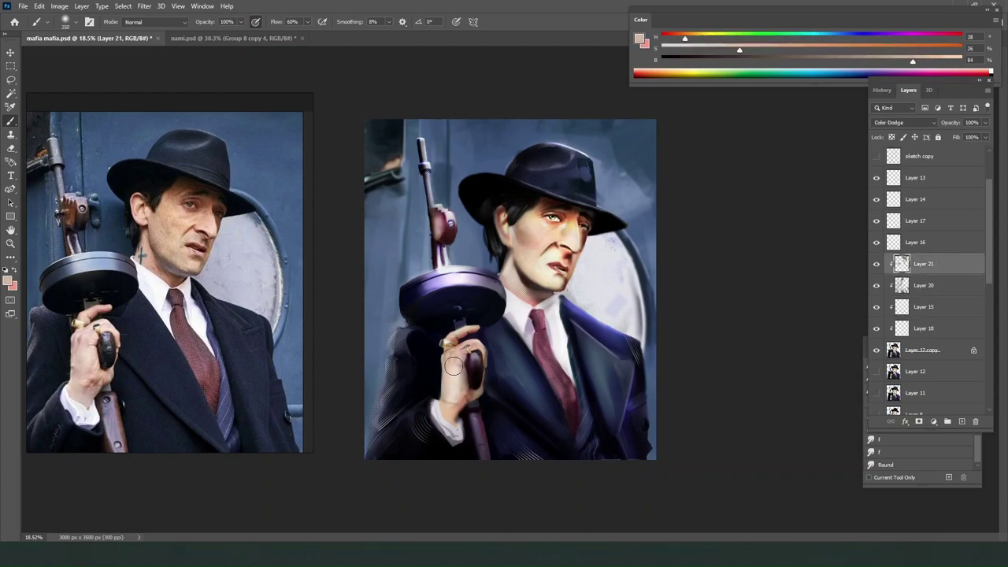
Brighten the fingers with a sampled skin tone (hue 18, saturation 23, brightness 86) and erase the excess around the raised finger.
alt+click(465, 344)
scroll(443, 335, up, 8)
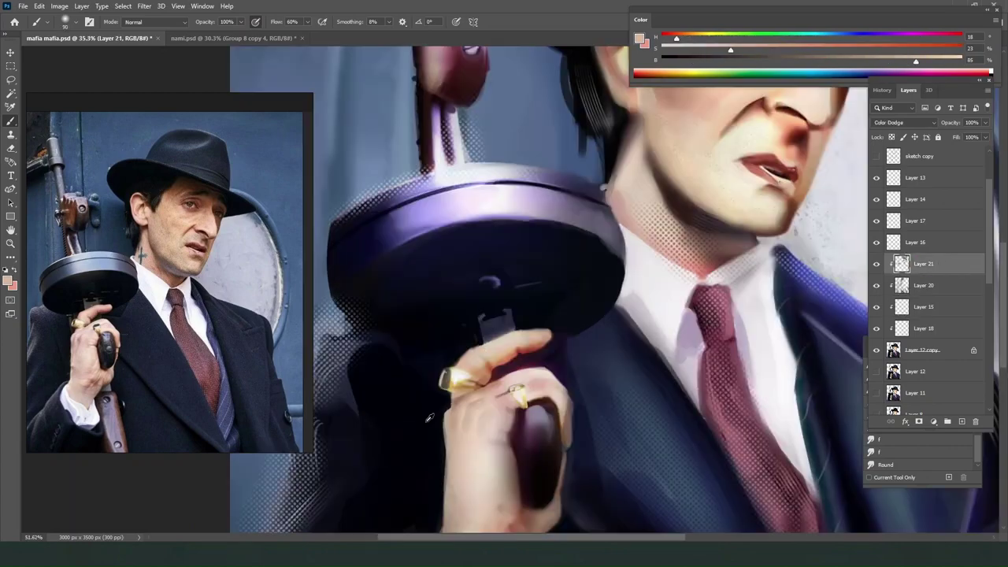
key(e)
drag(514, 356, 576, 329)
scroll(110, 315, up, 4)
scroll(577, 274, down, 3)
Brighten the drum magazine's edge highlight and the upper part of the gun grip with sampled colours on the Color Dodge layer.
key(b)
alt+click(601, 271)
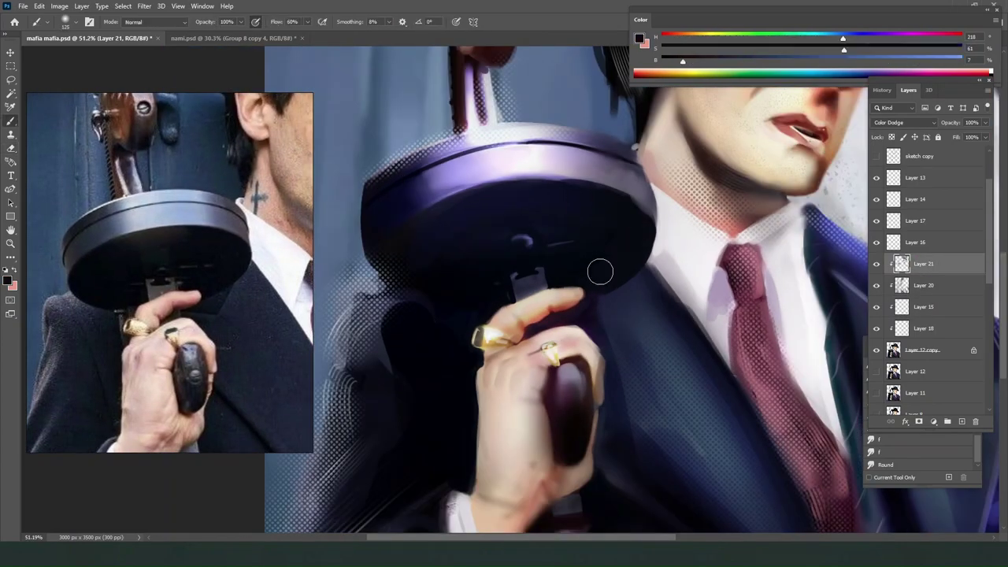
alt+click(636, 186)
drag(652, 197, 608, 162)
alt+click(548, 348)
alt+click(572, 380)
mouse_move(572, 375)
mouse_down()
mouse_move(568, 411)
mouse_move(583, 422)
mouse_up()
alt+click(600, 378)
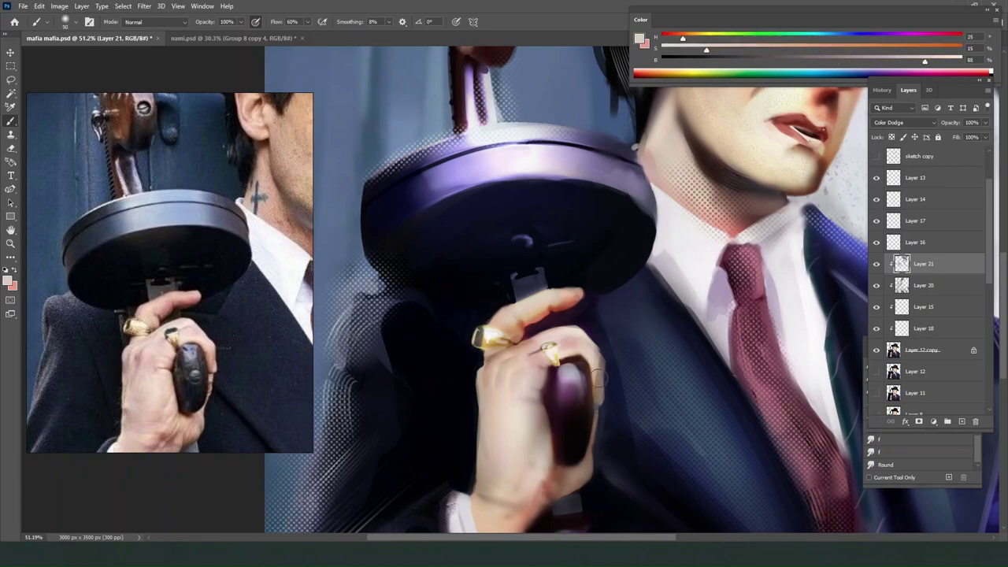
scroll(579, 394, down, 8)
scroll(470, 322, up, 10)
ctrl+drag(457, 379, 429, 370)
key(ctrl+z)
click(923, 309)
click(877, 308)
click(878, 308)
click(920, 350)
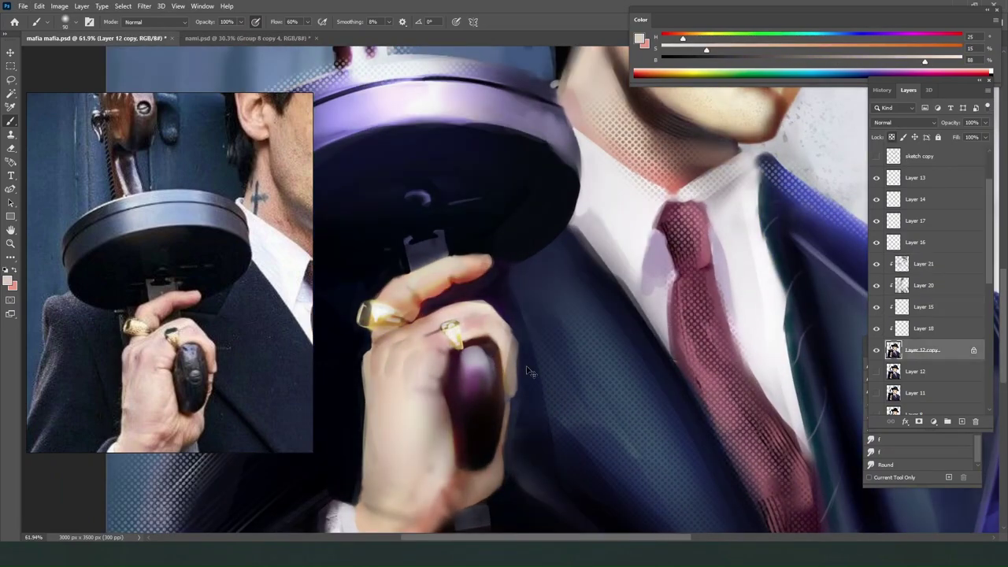
click(923, 264)
mouse_move(512, 355)
ctrl+mouse_down()
mouse_move(485, 367)
mouse_move(510, 396)
ctrl+mouse_up()
key(ctrl+z)
alt+click(507, 354)
scroll(589, 338, down, 8)
scroll(106, 317, down, 8)
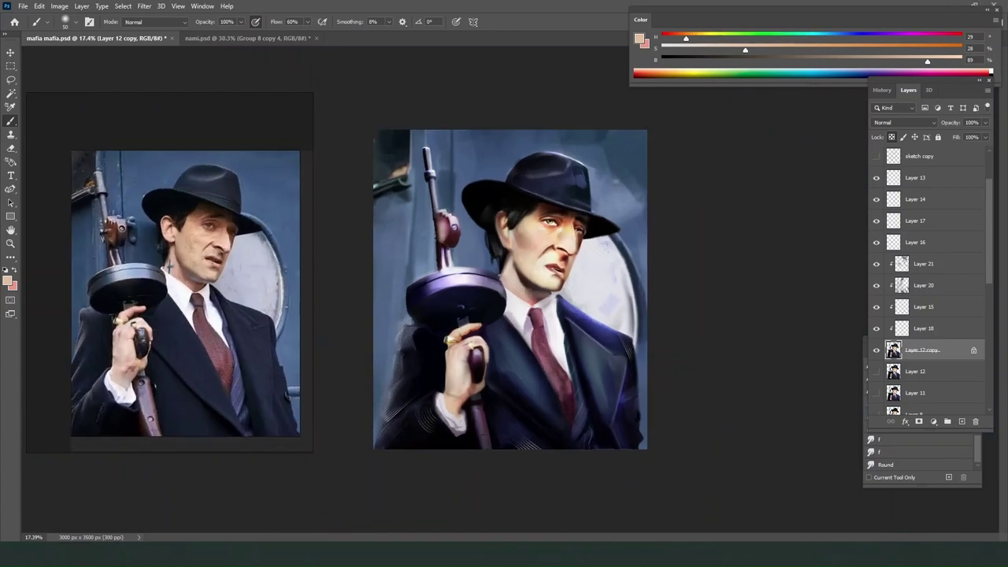
Add a new layer above Layer 21, clip it to the painting and set it to Multiply.
scroll(511, 291, up, 2)
click(923, 265)
click(962, 421)
alt+click(972, 273)
click(904, 123)
click(886, 163)
Darken the gun drum, the hand and the lower coat with a very large near-black purple brush (hue 288, saturation 83, brightness 7).
alt+click(507, 178)
key(])
key(])
key(])
key(])
key(])
key(])
key(])
key(])
key(])
key(])
key(])
key(])
key(])
key(])
key(])
key(])
key(])
key(])
key(])
key(])
drag(438, 208, 526, 241)
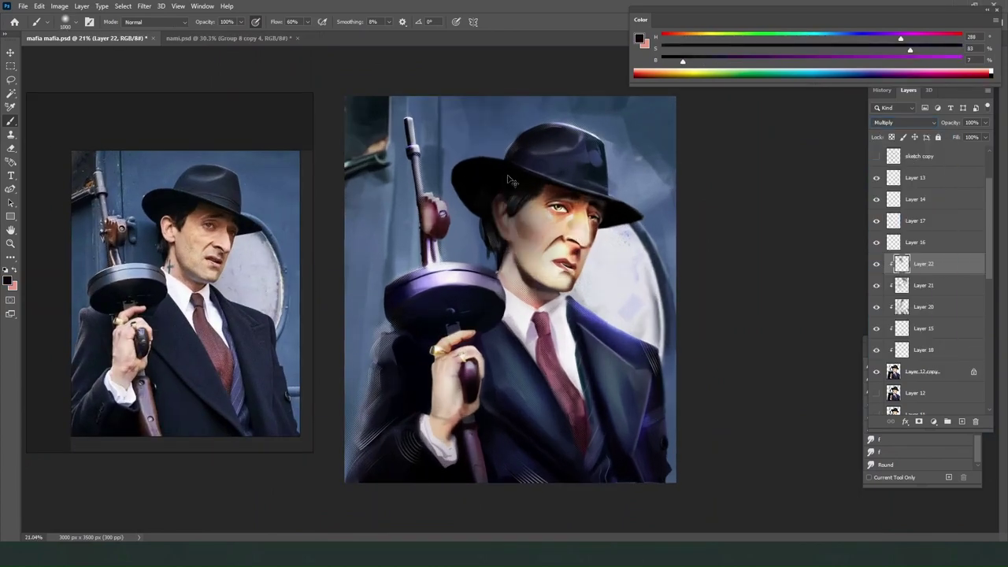
key(ctrl+z)
drag(425, 275, 446, 439)
drag(455, 347, 520, 457)
Add a Color Dodge layer above Layer 16 and brighten the area around the porthole with a sampled blue (hue 210, saturation 52, brightness 36).
scroll(574, 504, down, 3)
click(923, 243)
scroll(923, 243, down, 2)
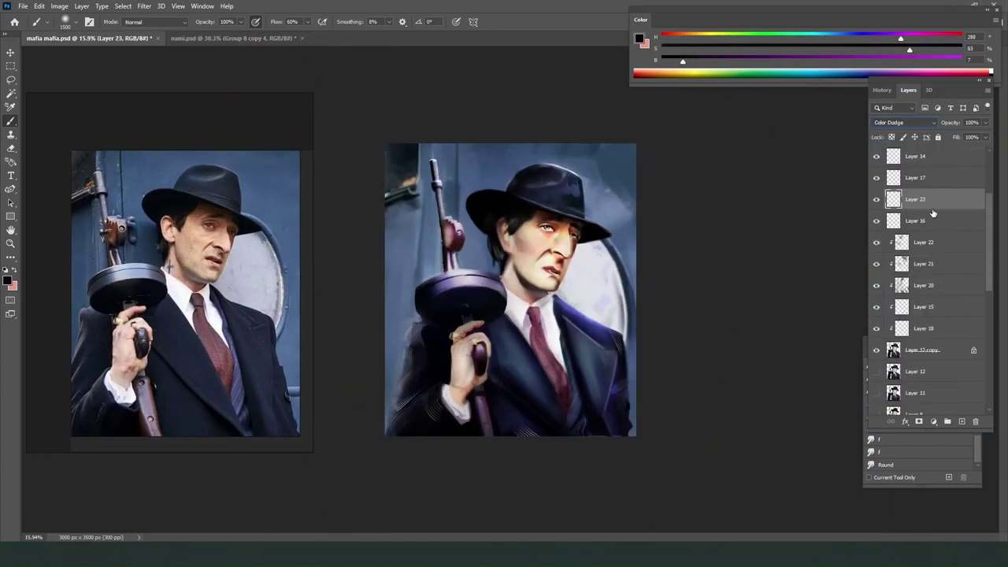
alt+click(587, 153)
drag(610, 229, 618, 296)
key(])
scroll(597, 204, up, 6)
scroll(597, 204, down, 5)
Add a Multiply layer above the glow layer and darken the porthole's outer edge with dark purple (hue 289, saturation 86, brightness 17).
click(962, 422)
click(903, 123)
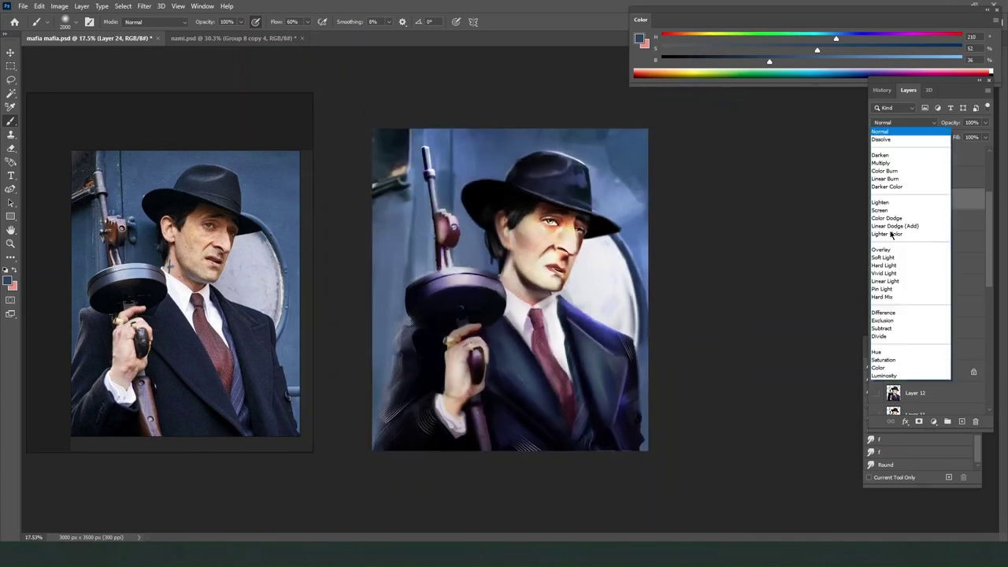
click(880, 164)
click(921, 78)
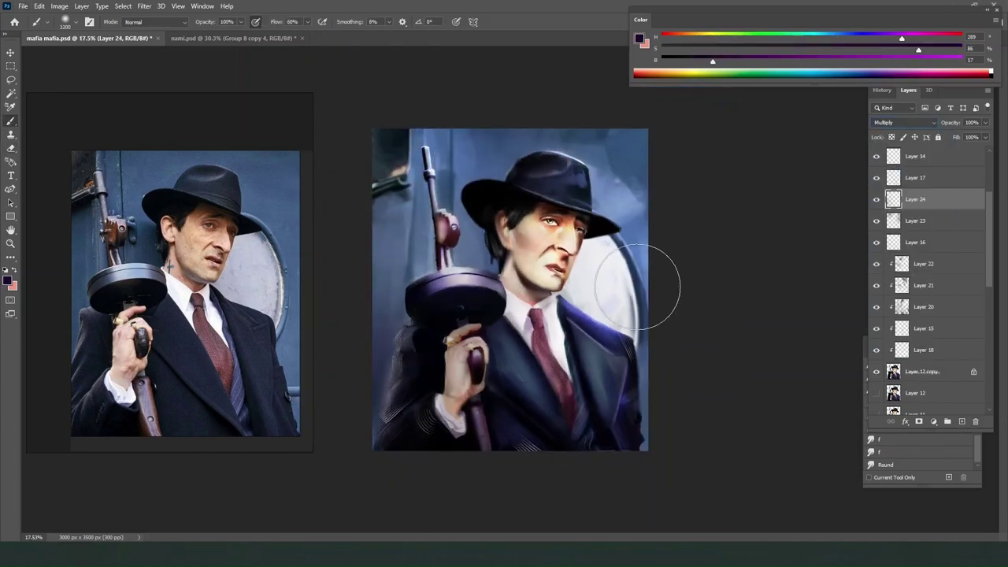
drag(637, 287, 632, 299)
Add a clipped layer above Layer 22 and set it to Color Dodge.
alt+click(451, 416)
click(926, 264)
click(961, 422)
click(904, 123)
click(890, 221)
Brighten the shirt cuff with its sampled off-white (hue 270, saturation 3, brightness 85) and the hand with a sampled skin tone, using a smaller brush.
key([)
key([)
key([)
key([)
key([)
key([)
key([)
key([)
key([)
key([)
key([)
key([)
key([)
key([)
alt+click(448, 414)
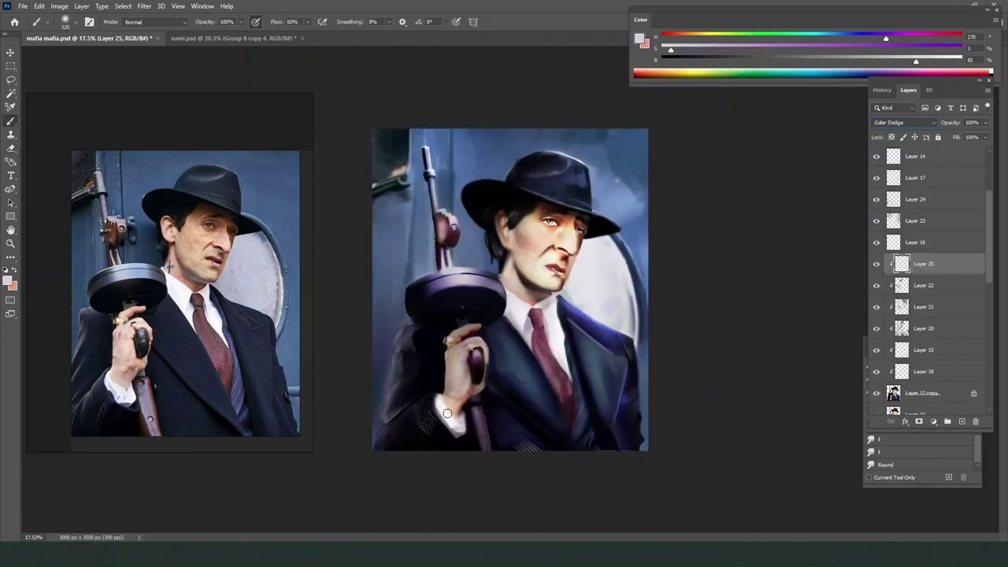
alt+click(453, 360)
key(e)
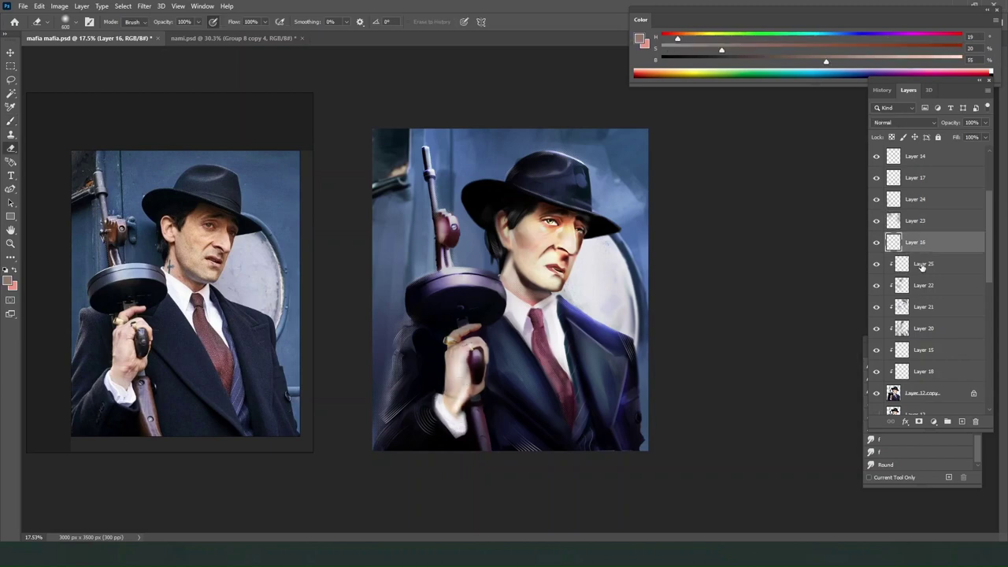
Group Layer 12 copy with its clipped layers, merge a copy of the group and duplicate the merged layer twice.
click(921, 287)
click(923, 307)
click(921, 393)
shift+click(924, 264)
key(ctrl+g)
key(ctrl+j)
right_click(904, 260)
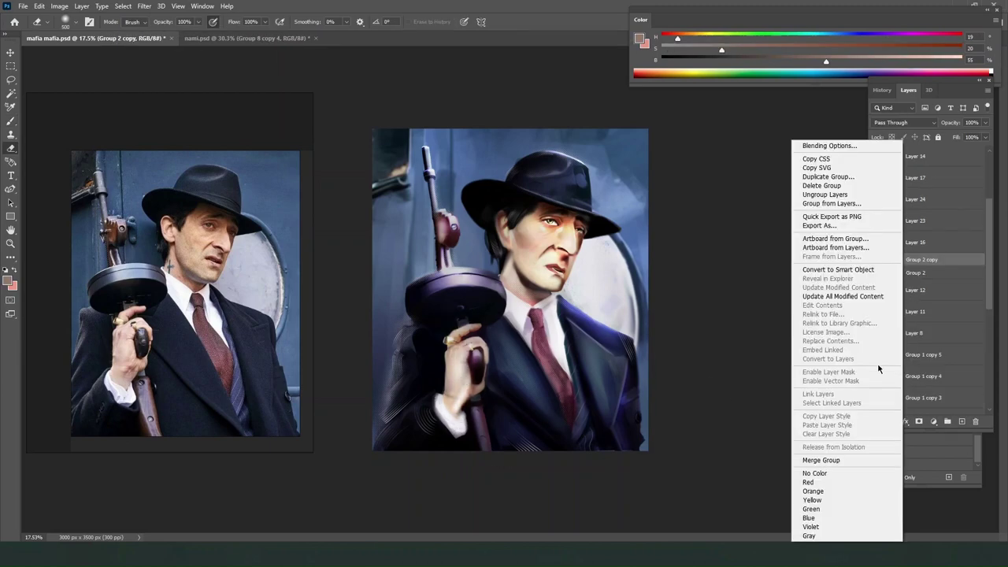
click(822, 459)
key(ctrl+j)
key(ctrl+j)
click(144, 7)
mouse_move(174, 119)
click(304, 161)
drag(731, 226, 727, 226)
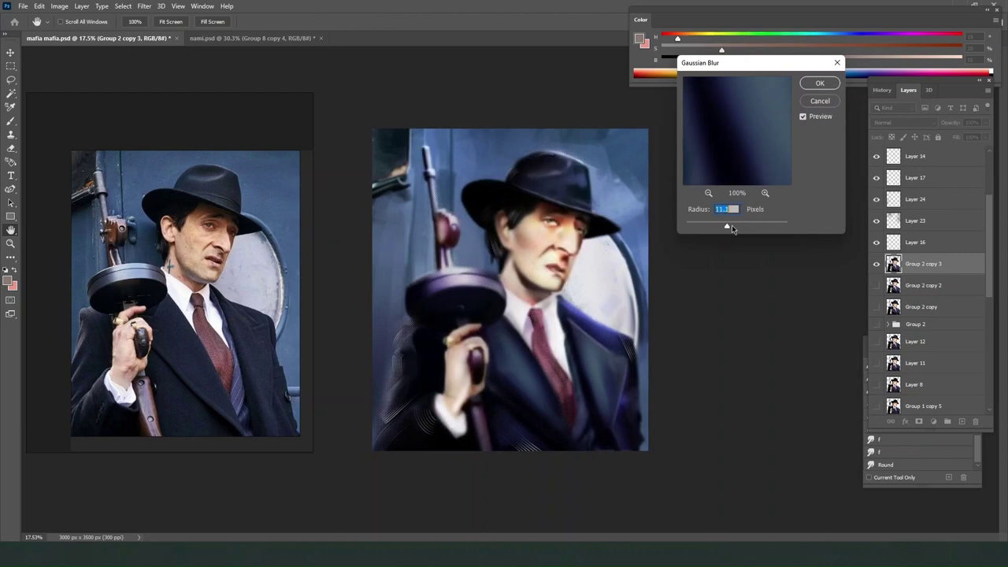
click(820, 83)
drag(551, 224, 587, 283)
key(ctrl+z)
key(ctrl+z)
Apply a Gaussian Blur to Group 2 copy 3, show the sharp copy beneath it and erase the blur over the figure's focal areas.
click(877, 285)
click(144, 6)
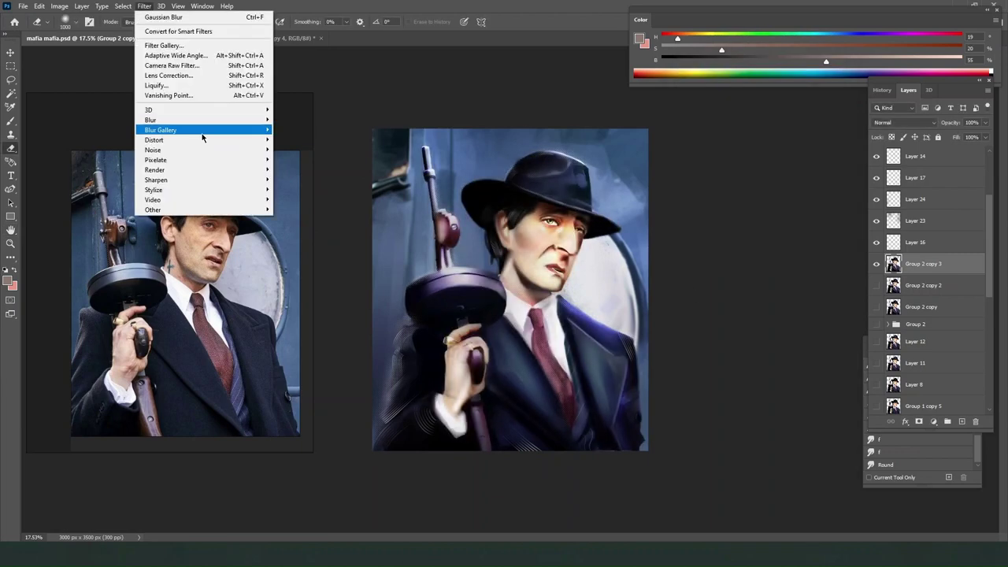
mouse_move(175, 119)
click(303, 160)
drag(733, 225, 715, 226)
click(819, 84)
click(877, 286)
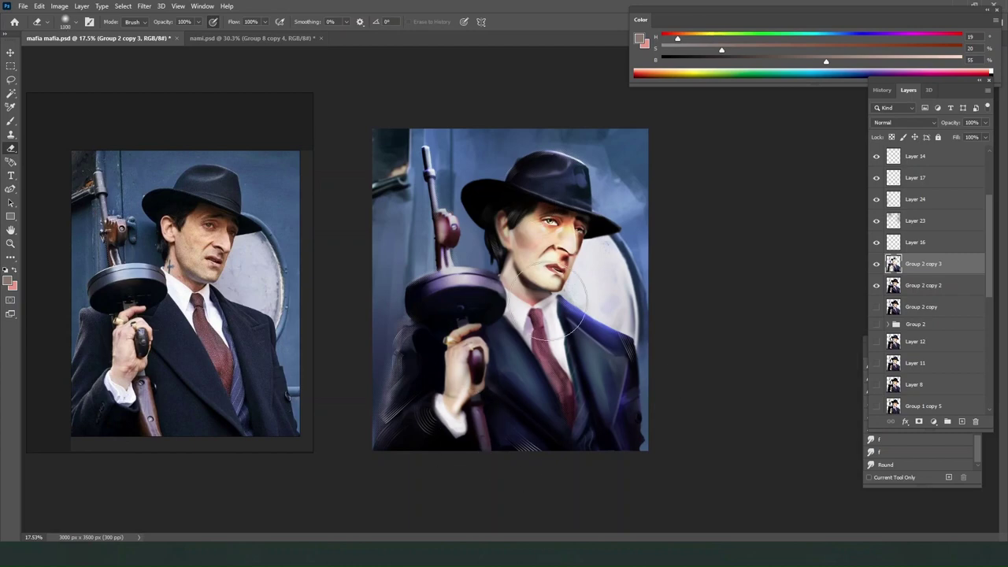
key(ctrl+z)
Duplicate Group 2 copy 2 and apply a 7.4-pixel Gaussian Blur to the duplicate.
click(890, 289)
key(ctrl+j)
click(144, 6)
mouse_move(197, 120)
click(303, 161)
drag(712, 226, 720, 228)
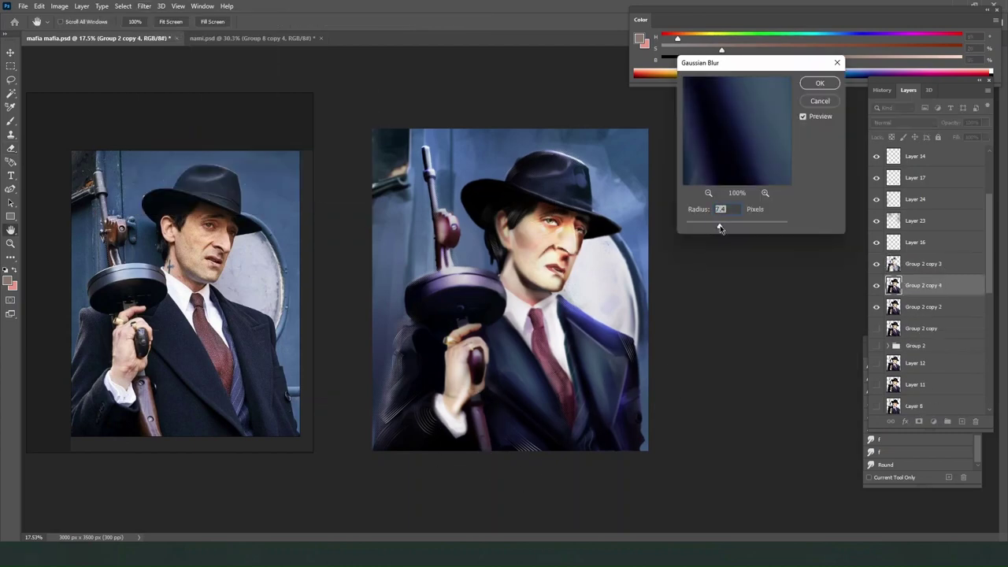
click(819, 83)
Move the blurred duplicate above Group 2 copy 3 and apply a 9-pixel Gaussian Blur to it.
drag(890, 286, 889, 260)
click(144, 7)
click(303, 161)
drag(720, 225, 724, 226)
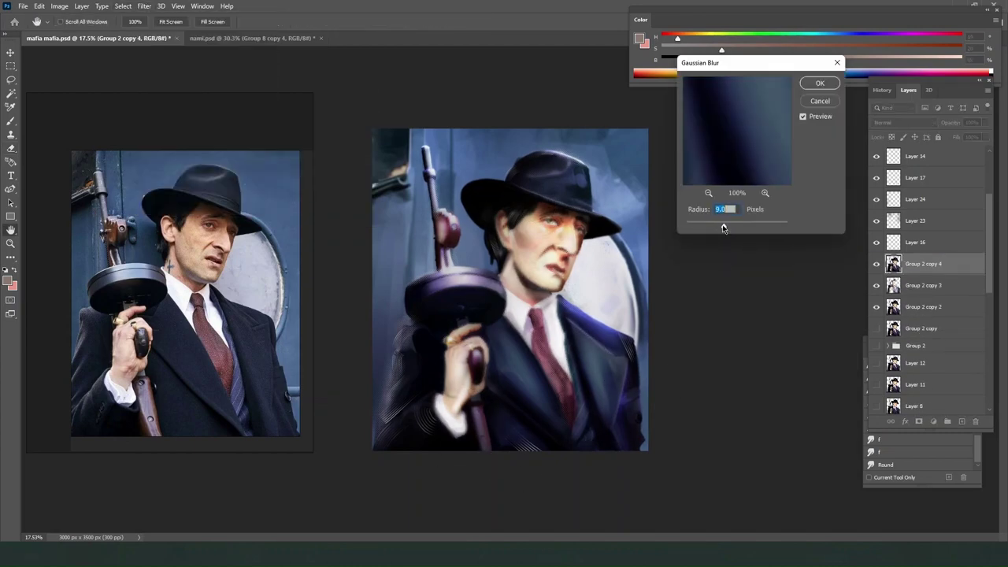
click(820, 83)
Erase the blurred layer over the face, chest and hand so the sharp painting shows there.
drag(574, 265, 595, 229)
drag(514, 334, 461, 346)
scroll(504, 315, up, 5)
scroll(504, 315, down, 3)
Erase the speckles along the chin on Layer 14 with a small eraser.
click(893, 178)
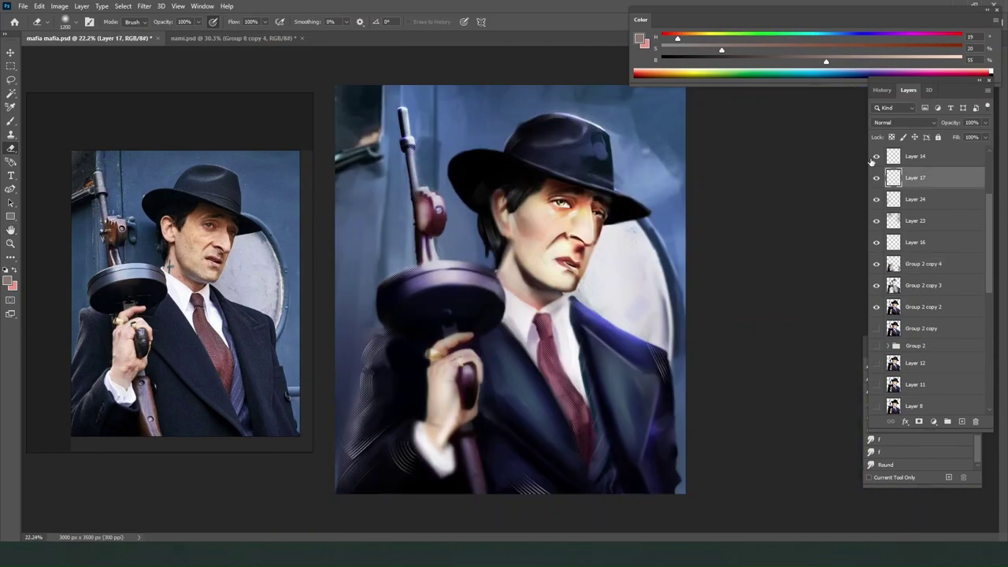
scroll(579, 222, up, 6)
click(921, 307)
key(b)
scroll(536, 276, up, 3)
click(915, 156)
scroll(535, 276, down, 2)
key(e)
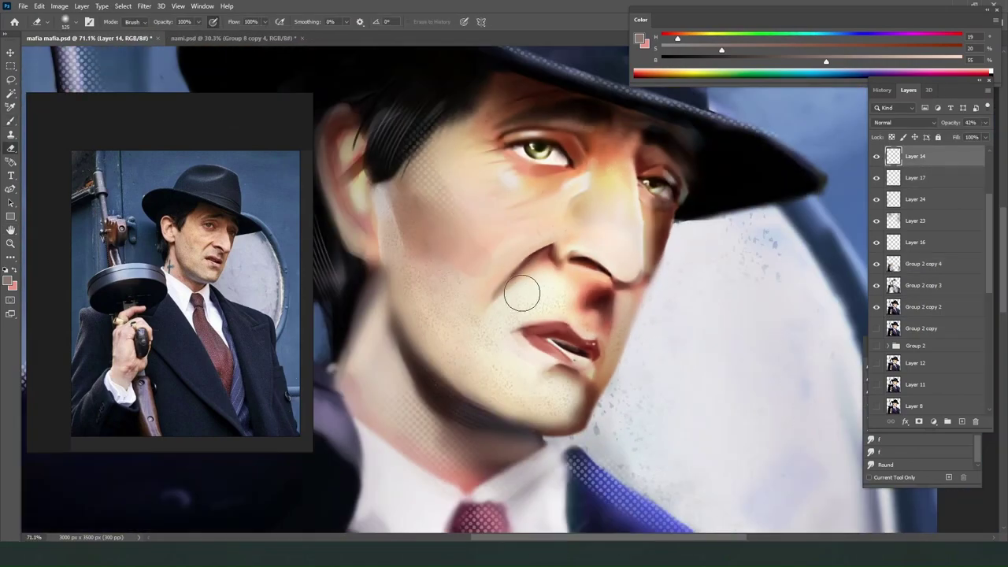
mouse_move(588, 400)
mouse_down()
mouse_move(630, 450)
mouse_move(604, 396)
mouse_up()
Select Layer 19, which holds the speckles on the background window beside the face.
scroll(601, 421, up, 2)
ctrl+click(601, 421)
click(877, 405)
scroll(594, 429, up, 4)
ctrl+click(594, 430)
scroll(602, 398, down, 7)
scroll(678, 370, down, 2)
drag(677, 378, 691, 257)
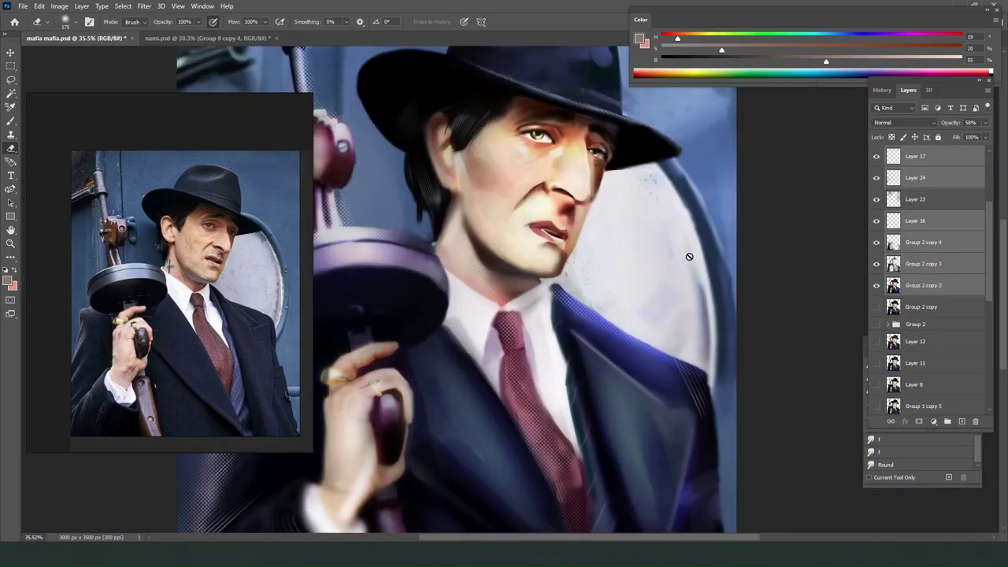
ctrl+click(691, 257)
scroll(691, 257, up, 3)
ctrl+click(580, 295)
ctrl+click(630, 169)
ctrl+click(669, 266)
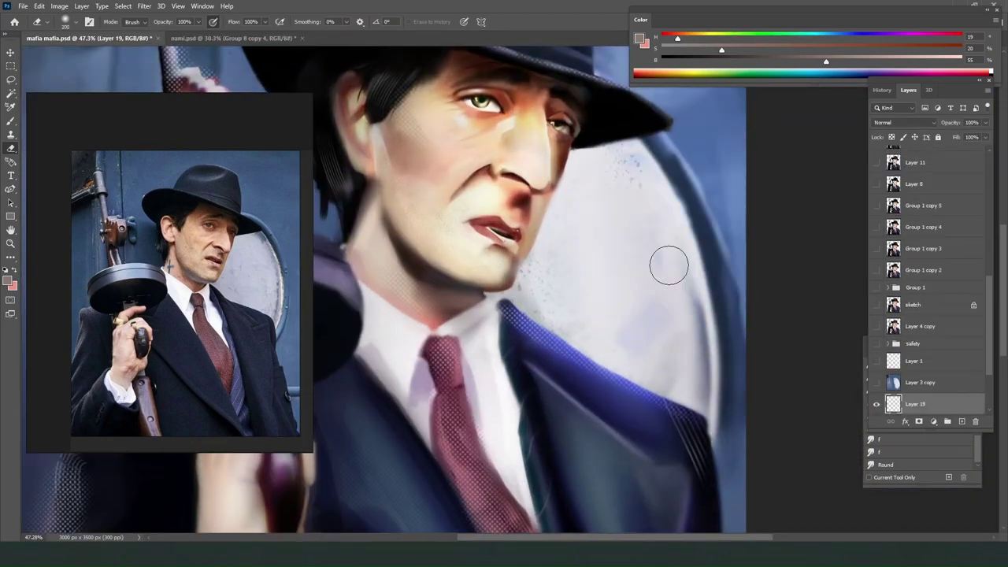
Sample a light skin tone from the face for the Brush and select Layer 26 above Group 2 copy 2.
key(b)
scroll(619, 254, down, 8)
scroll(590, 224, up, 10)
alt+click(473, 213)
click(924, 243)
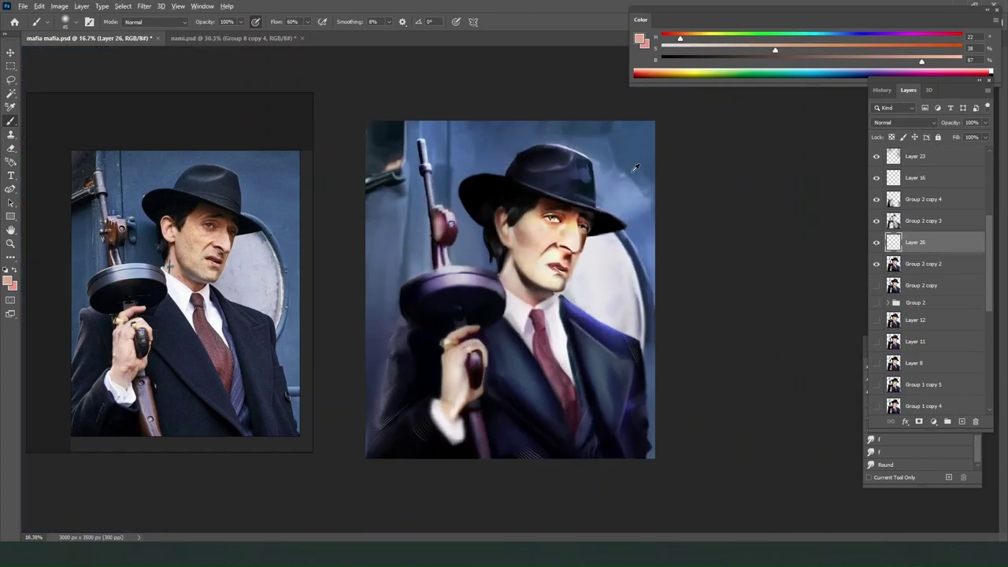
Group the painted figure layers, merge a duplicate of the group into one layer and compare with it hidden and shown.
right_click(928, 152)
click(876, 156)
click(877, 156)
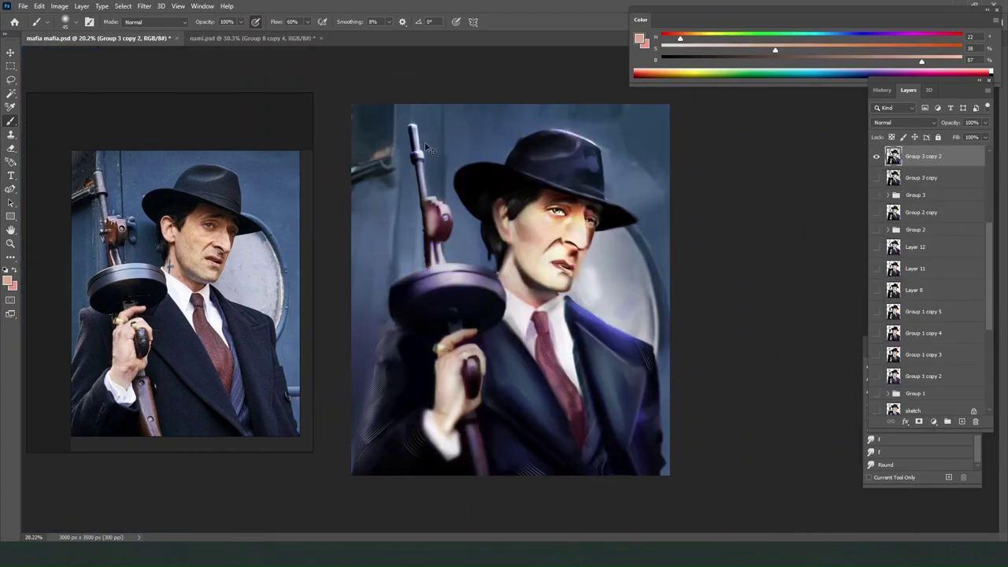
Select the background Layer 3 copy 4 and compare the painting with and without it.
scroll(911, 221, up, 4)
shift+click(911, 221)
scroll(914, 315, down, 10)
click(922, 339)
click(875, 341)
click(875, 340)
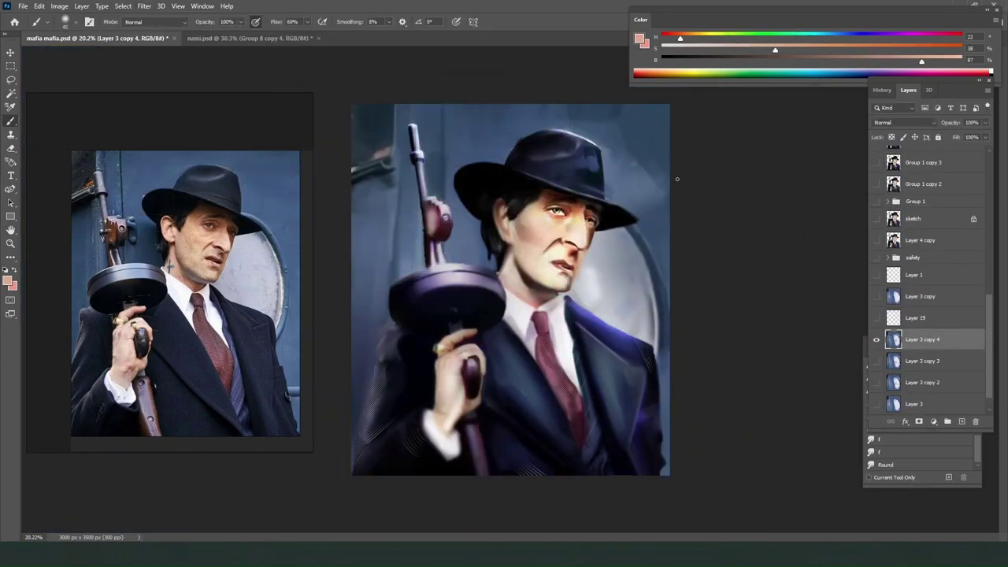
Duplicate the background Layer 3 copy 2, hide the original and apply a blur filter to the duplicate.
click(876, 362)
click(876, 383)
click(922, 383)
key(ctrl+j)
click(877, 404)
click(145, 6)
mouse_move(158, 123)
click(321, 162)
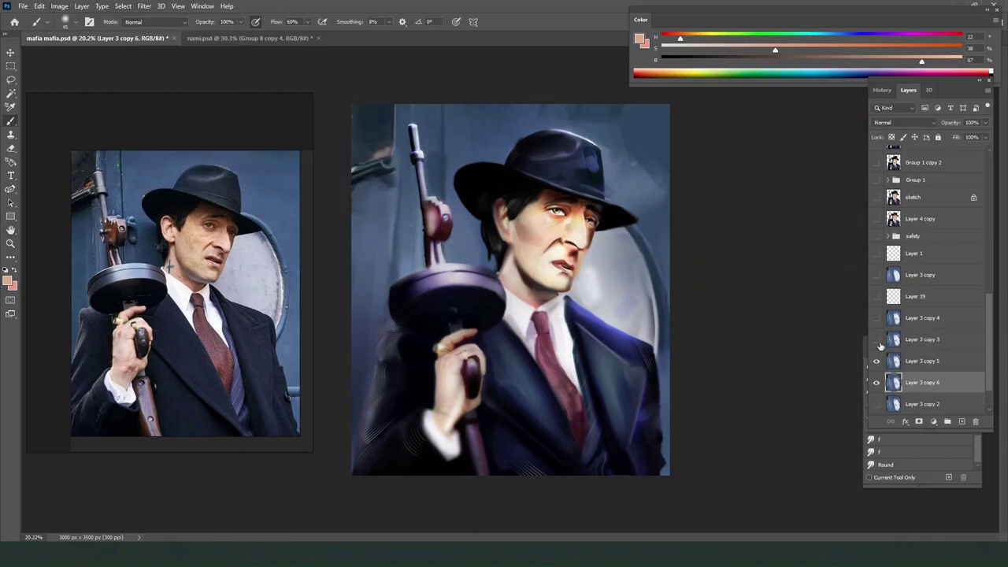
Erase part of the background Layer 3 copy 5 and add a Multiply layer above it for shading with a colour sampled from the painting.
click(918, 360)
key(e)
key(ctrl+shift+alt+n)
key(b)
click(905, 123)
click(888, 152)
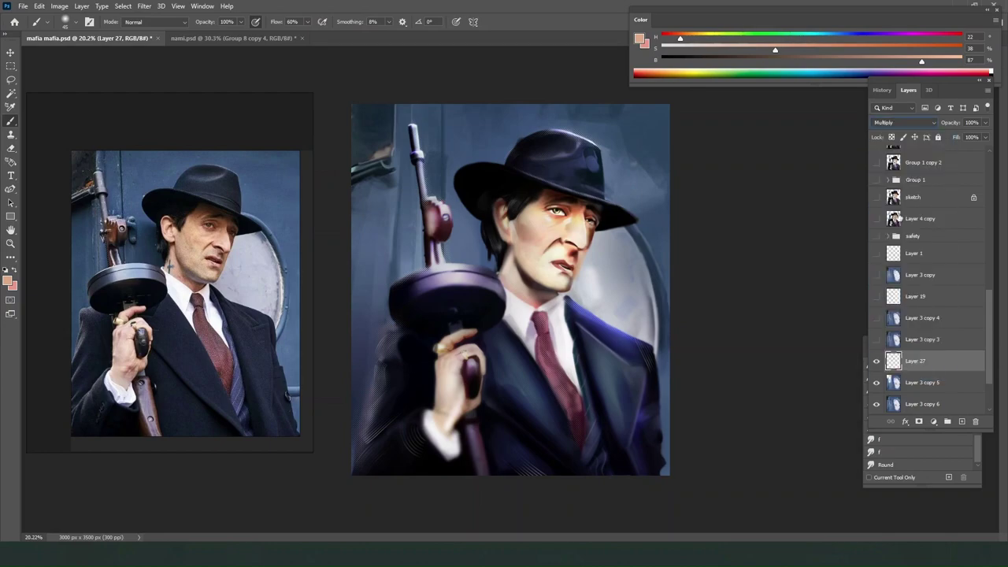
alt+click(655, 263)
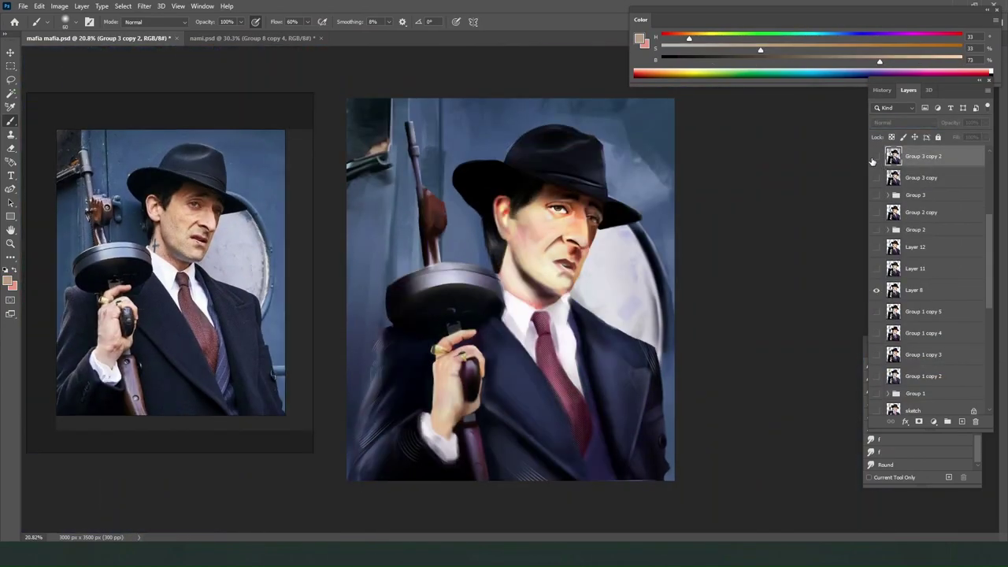
Paint pale purple glows over the hat, gun drum and coat sleeve on a Color Dodge layer and erase the excess along the sleeve.
key(e)
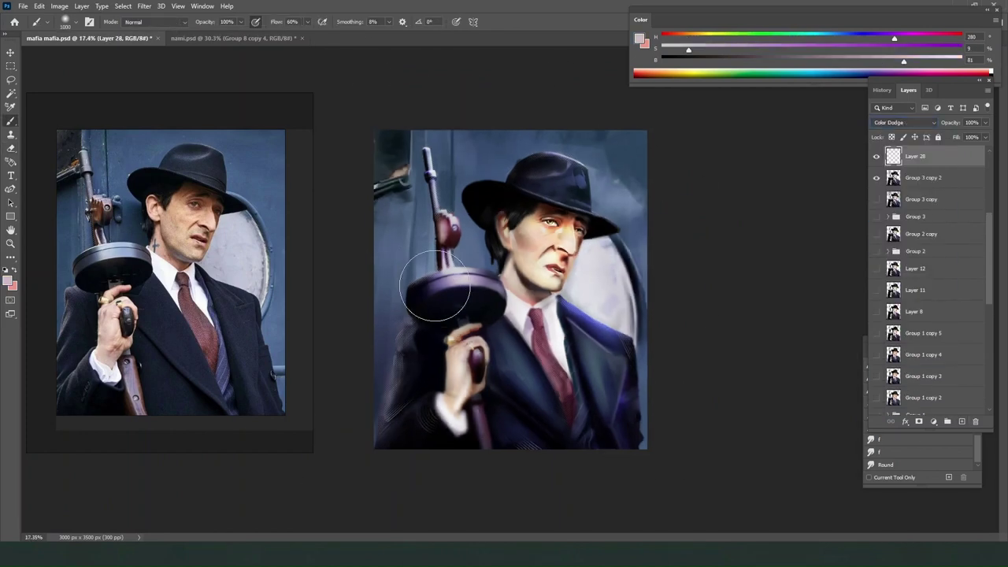
drag(512, 135, 587, 146)
key(b)
drag(402, 374, 400, 434)
key(e)
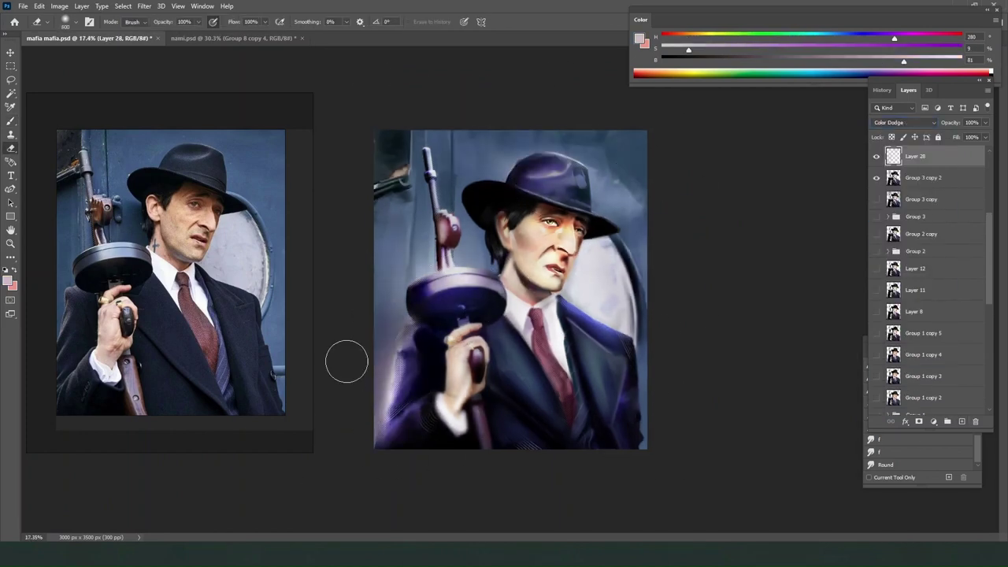
drag(347, 360, 350, 473)
key(b)
key(e)
Add a Multiply layer and paint a shadow under the hat brim with a dark purple sampled there.
click(962, 422)
click(903, 123)
click(894, 136)
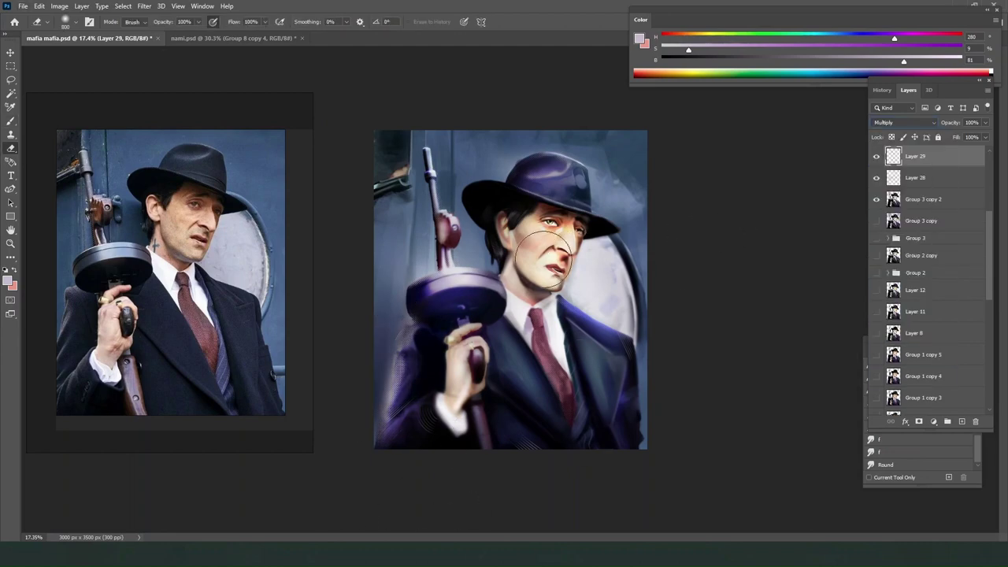
key(b)
alt+click(543, 204)
drag(540, 207, 555, 267)
key(ctrl+z)
drag(535, 209, 572, 225)
Enlarge the brush to 1200 px and darken the lower part of the suit on the Multiply layer.
key(bracketright)
key(bracketright)
key(bracketright)
key(bracketright)
key(bracketright)
key(bracketright)
key(bracketright)
key(bracketright)
key(bracketright)
drag(551, 387, 542, 468)
Hide Layer 29 and erase the excess Color Dodge glow on Layer 28 around the sleeve and gun drum.
click(876, 156)
click(877, 178)
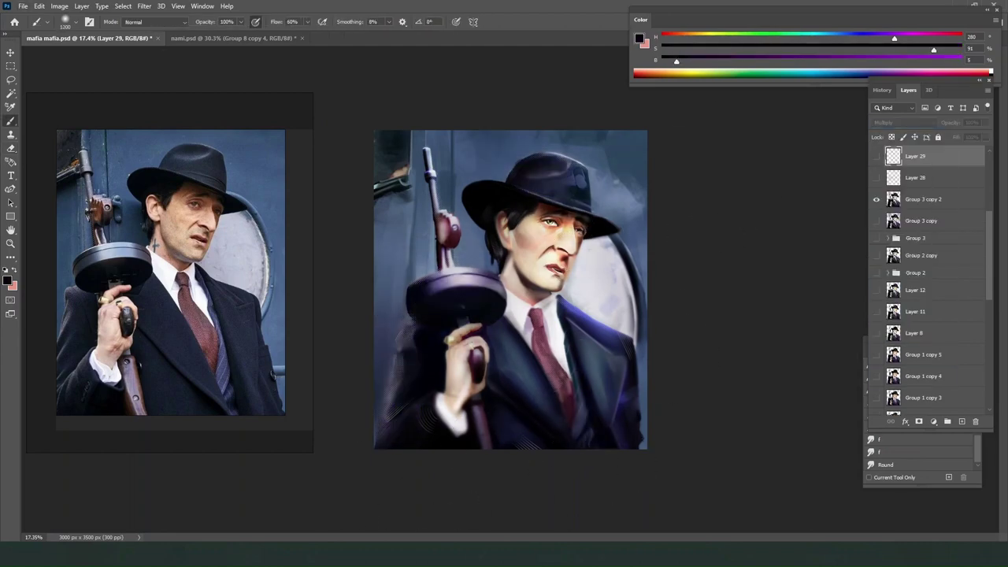
click(877, 178)
click(916, 179)
key(e)
drag(347, 365, 402, 268)
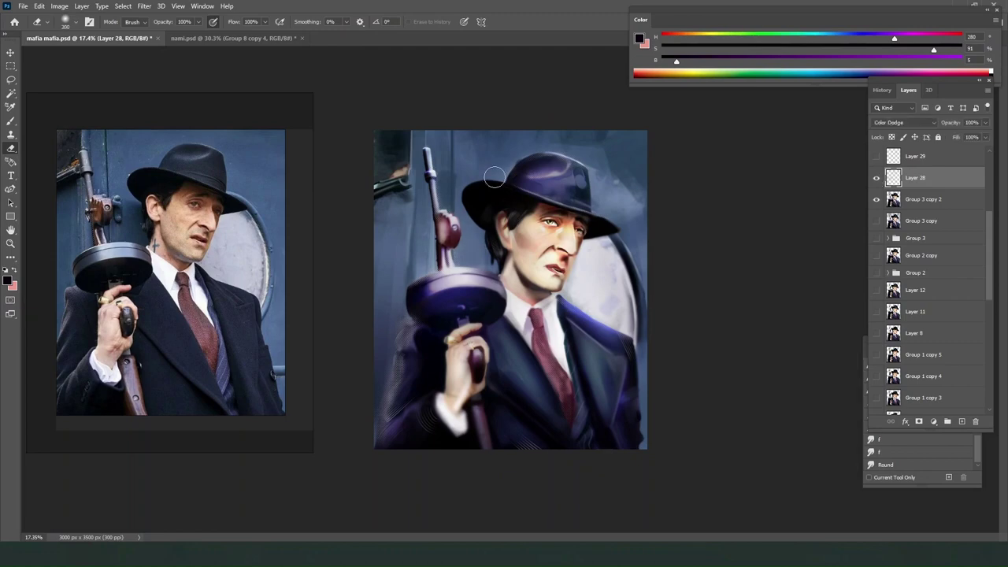